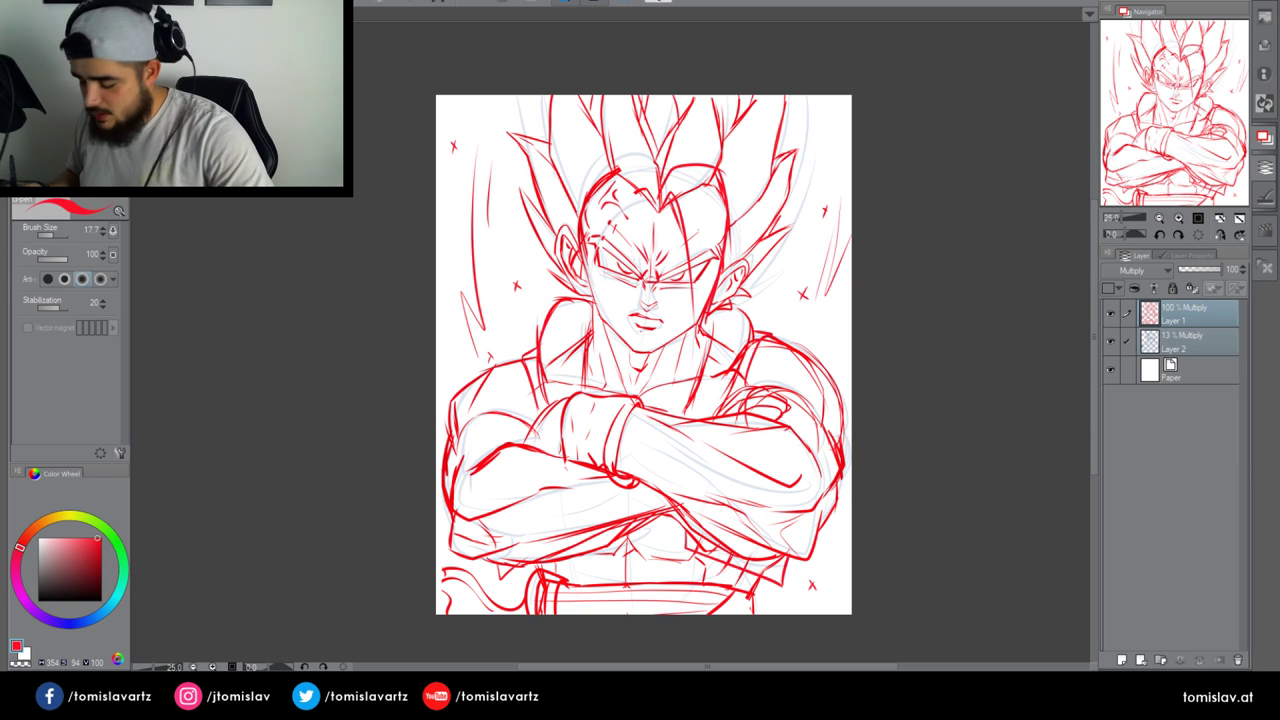
Hide the red sketch on Layer 1 and raise the blue sketch on Layer 2 to 100% opacity
left_click_drag(1171, 96, 1169, 101)
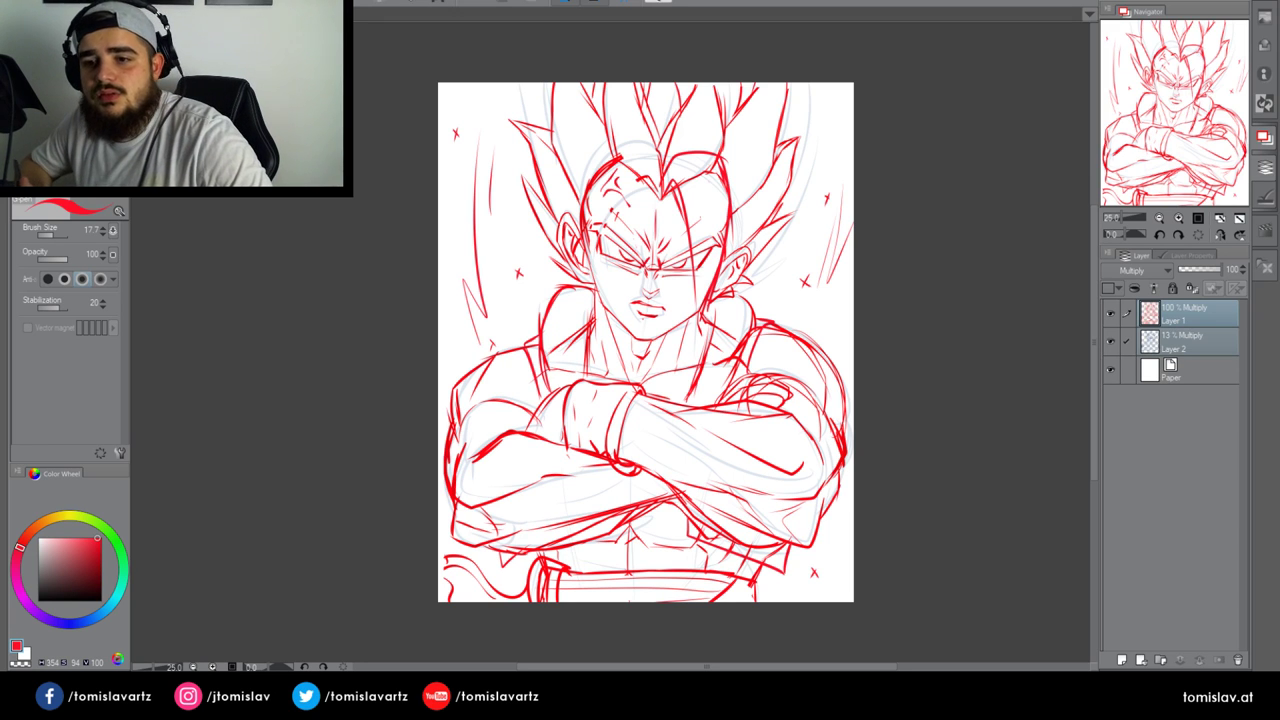
left_click(1110, 313)
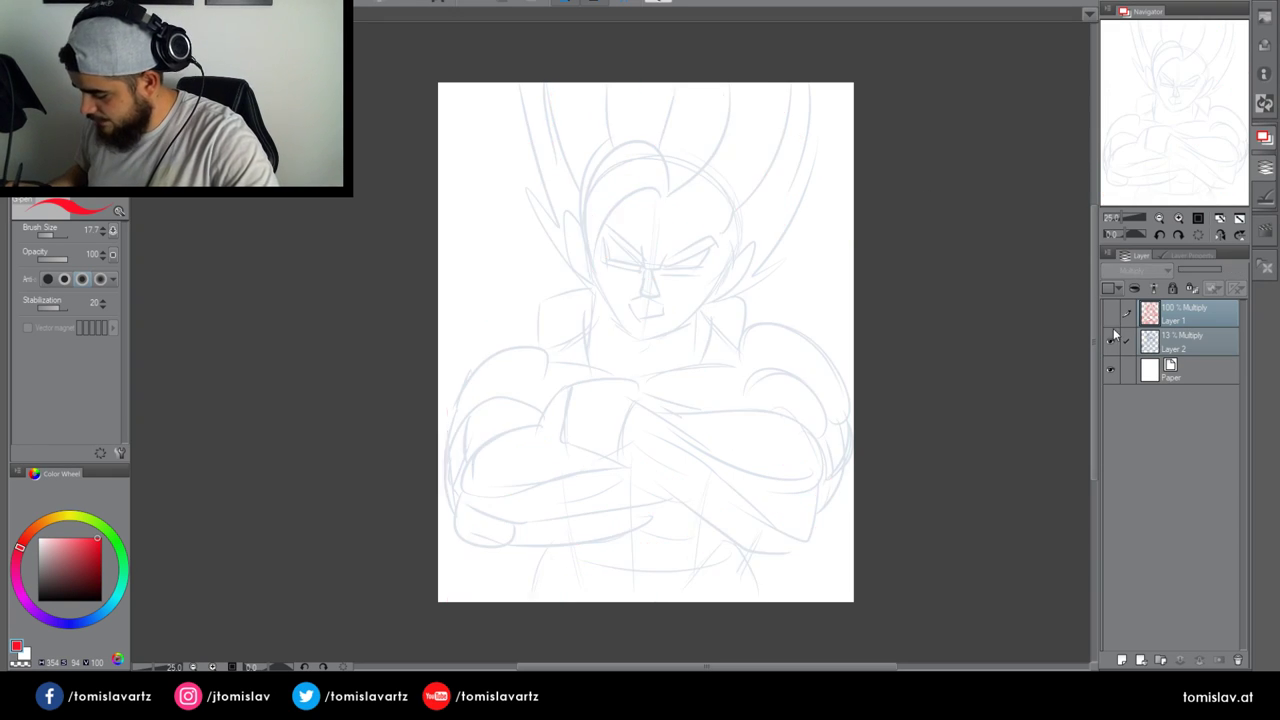
left_click(1185, 341)
left_click_drag(1197, 269, 1260, 278)
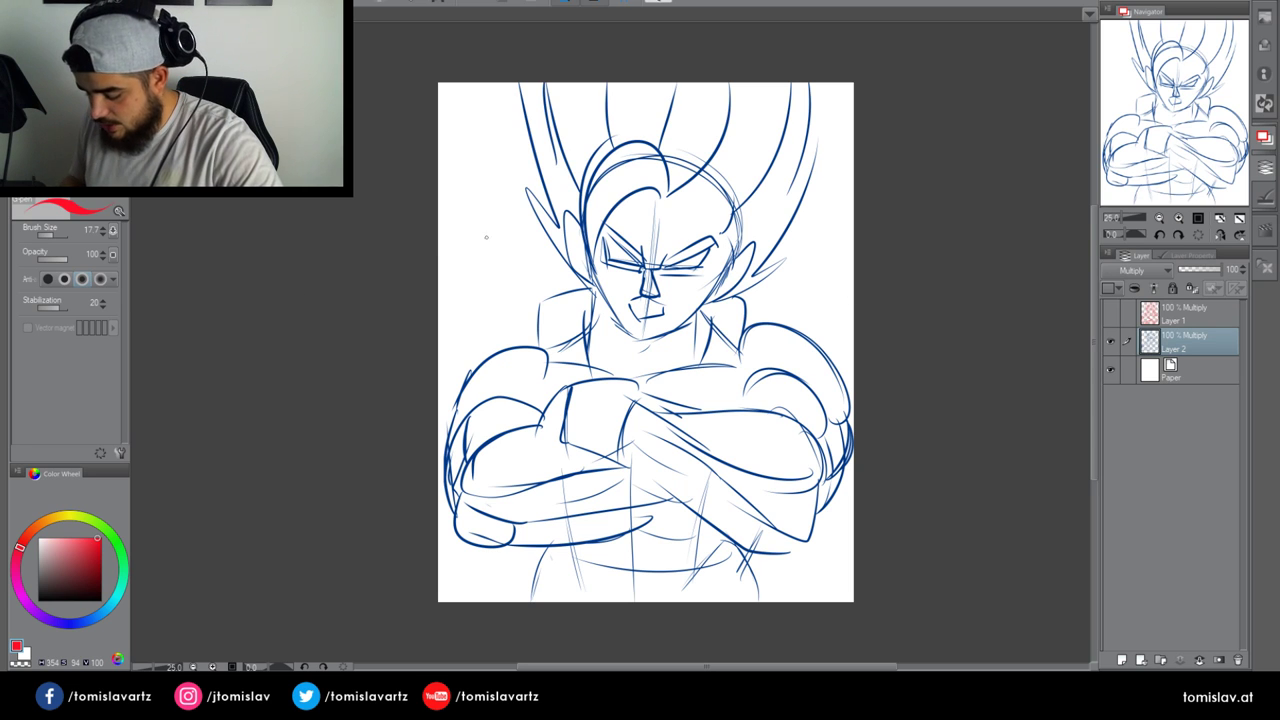
Draw rough green construction curves around the head, hair and arms on Layer 2, and undo all of them
left_click(122, 552)
left_click_drag(663, 143, 715, 158)
left_click_drag(588, 244, 510, 84)
left_click_drag(852, 105, 746, 262)
mouse_move(568, 310)
left_mouse_down()
mouse_move(530, 519)
mouse_move(538, 496)
left_mouse_up()
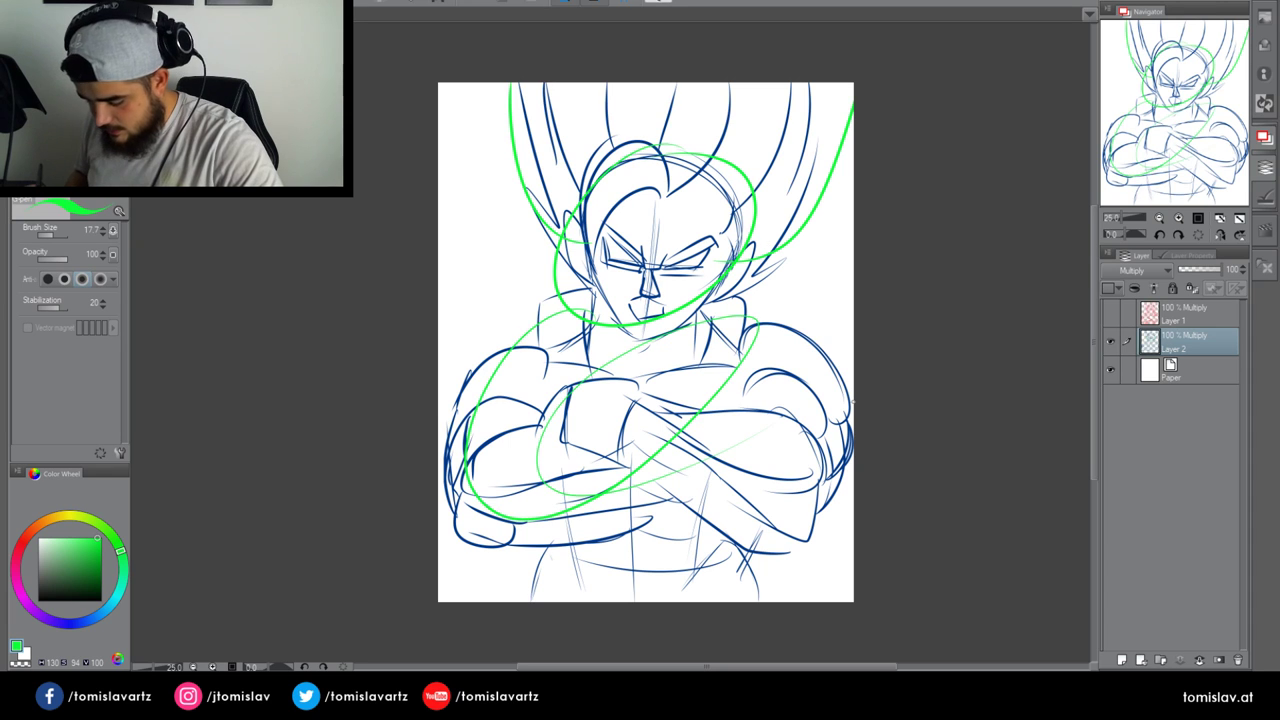
key("ctrl+z")
key("ctrl+z")
key("ctrl+z")
key("ctrl+z")
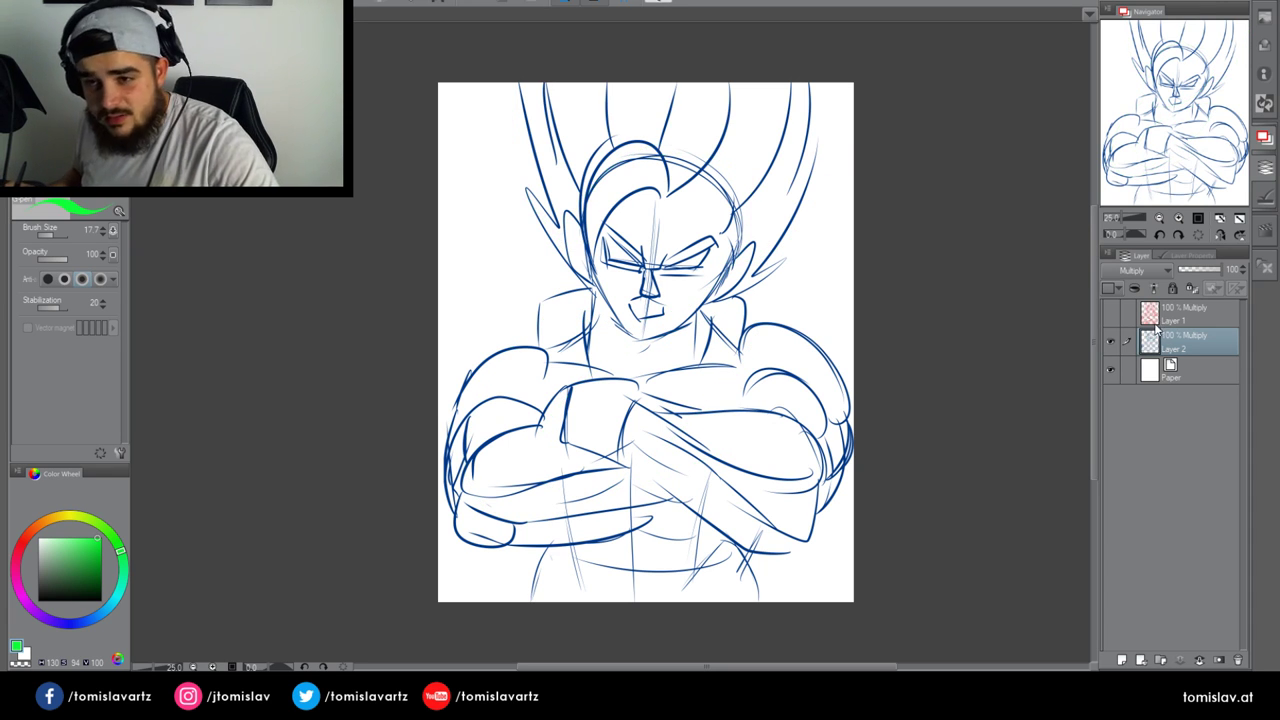
Show both sketch layers together and lower the blue Layer 2's opacity to 19%
left_click_drag(1110, 314, 1109, 337)
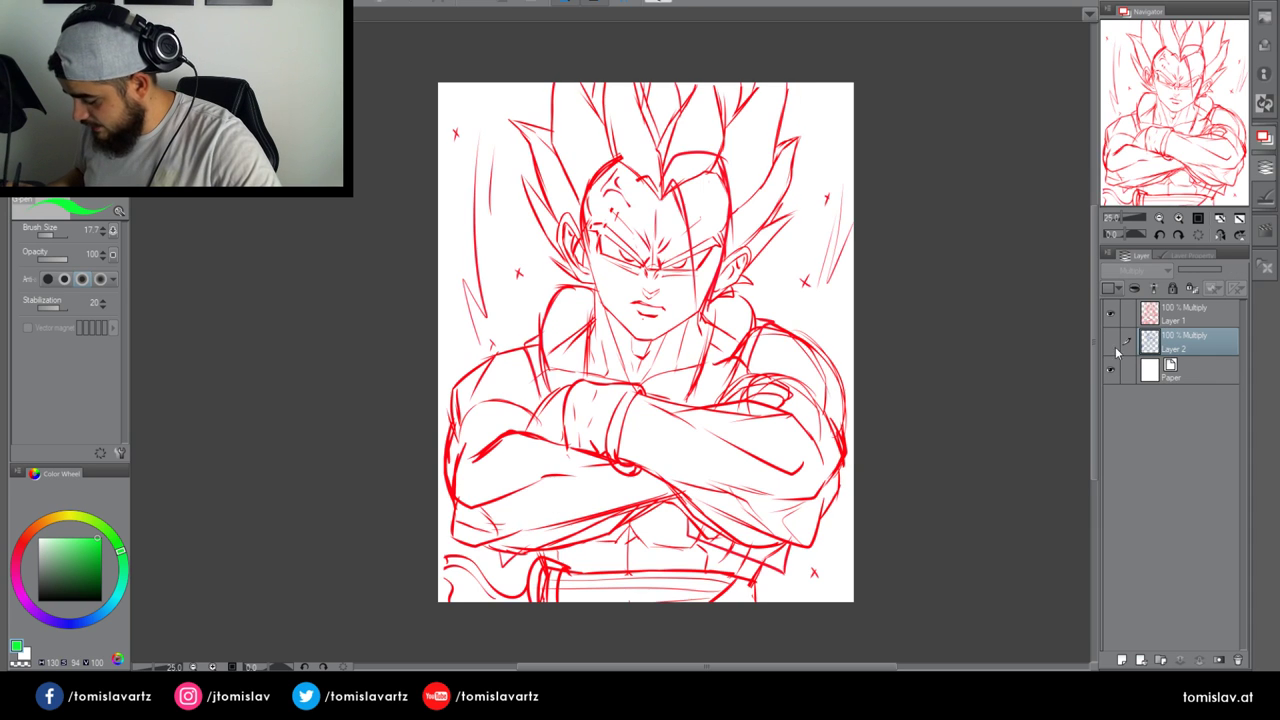
left_click(1110, 341)
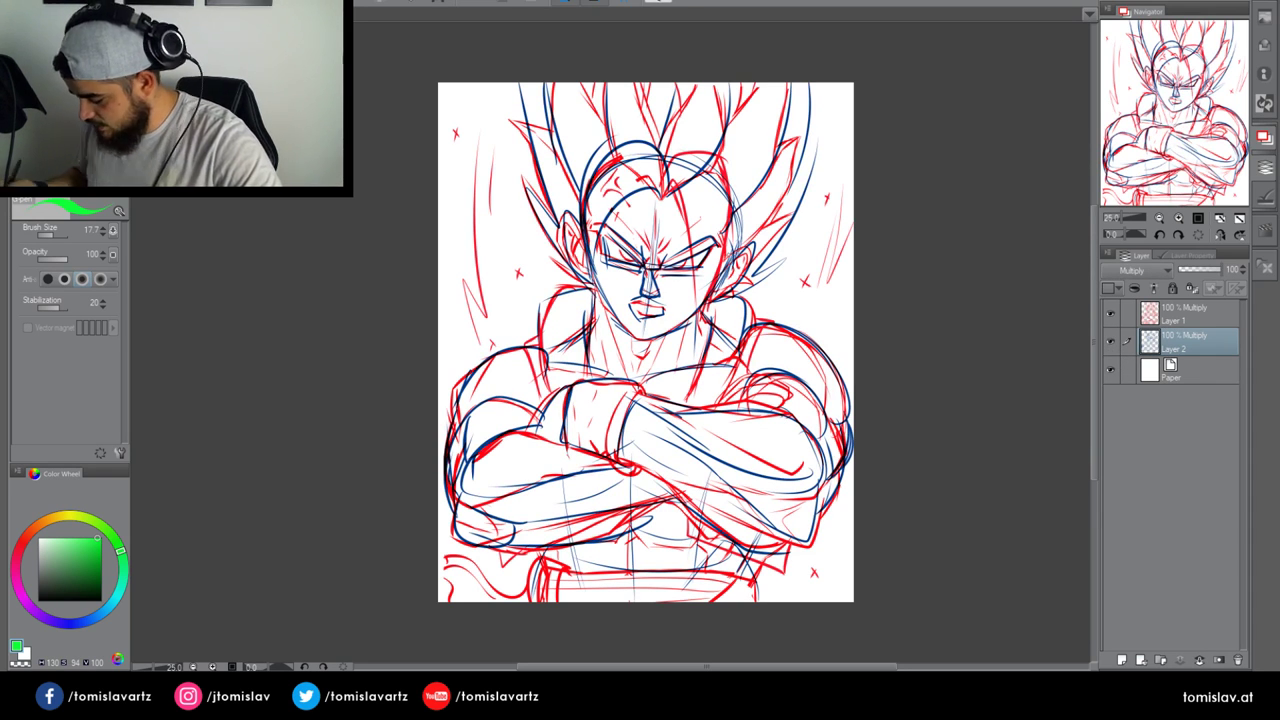
left_click(1186, 270)
left_click(1182, 319)
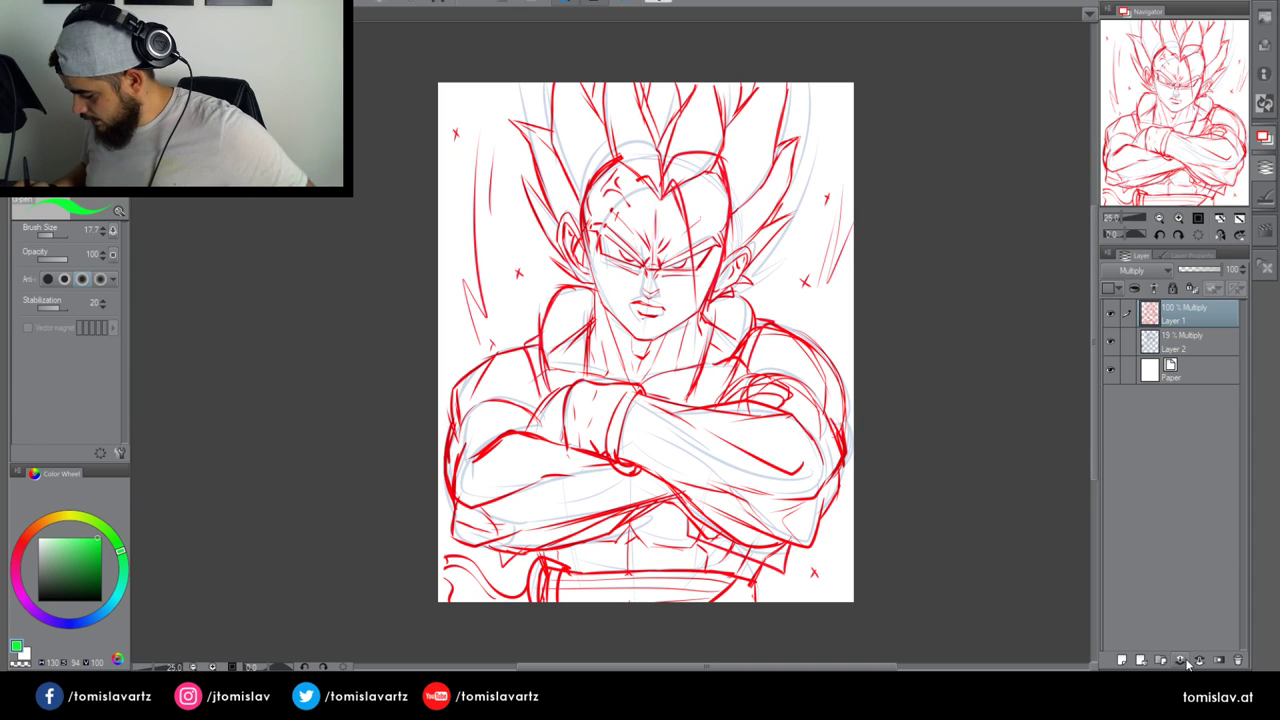
Group Layer 1 and Layer 2 into a new layer folder and set the folder's opacity to 19%
left_click(1160, 659)
left_click(1171, 340)
left_click(1182, 357)
left_click(1188, 337, "ctrl")
left_click_drag(1193, 332, 1185, 272)
left_click(1146, 312)
left_click(1191, 270)
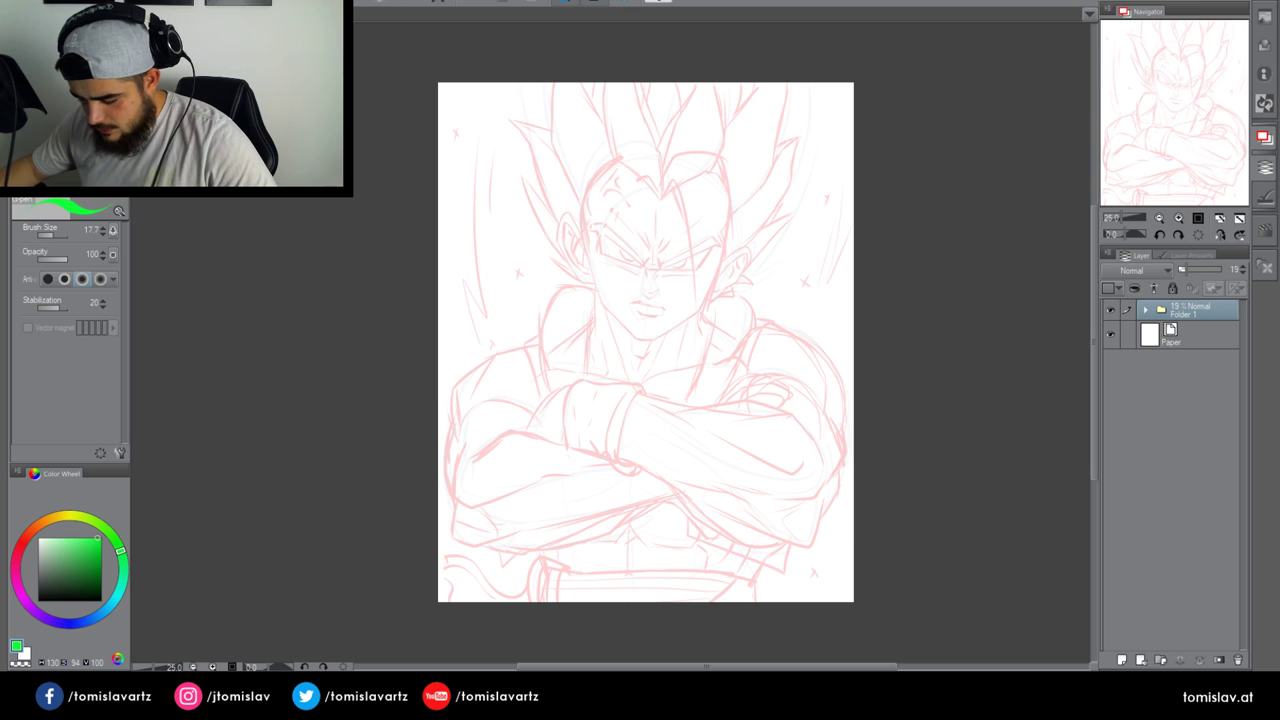
key("ctrl+plus")
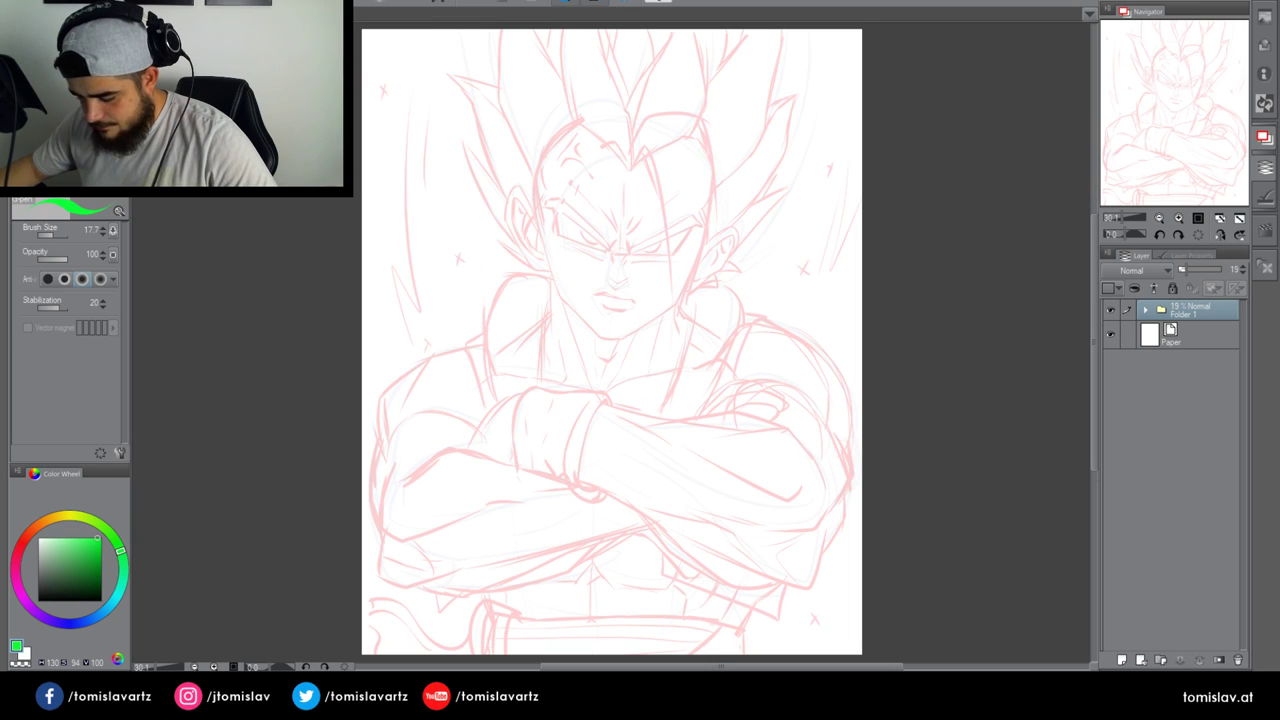
key("ctrl+minus")
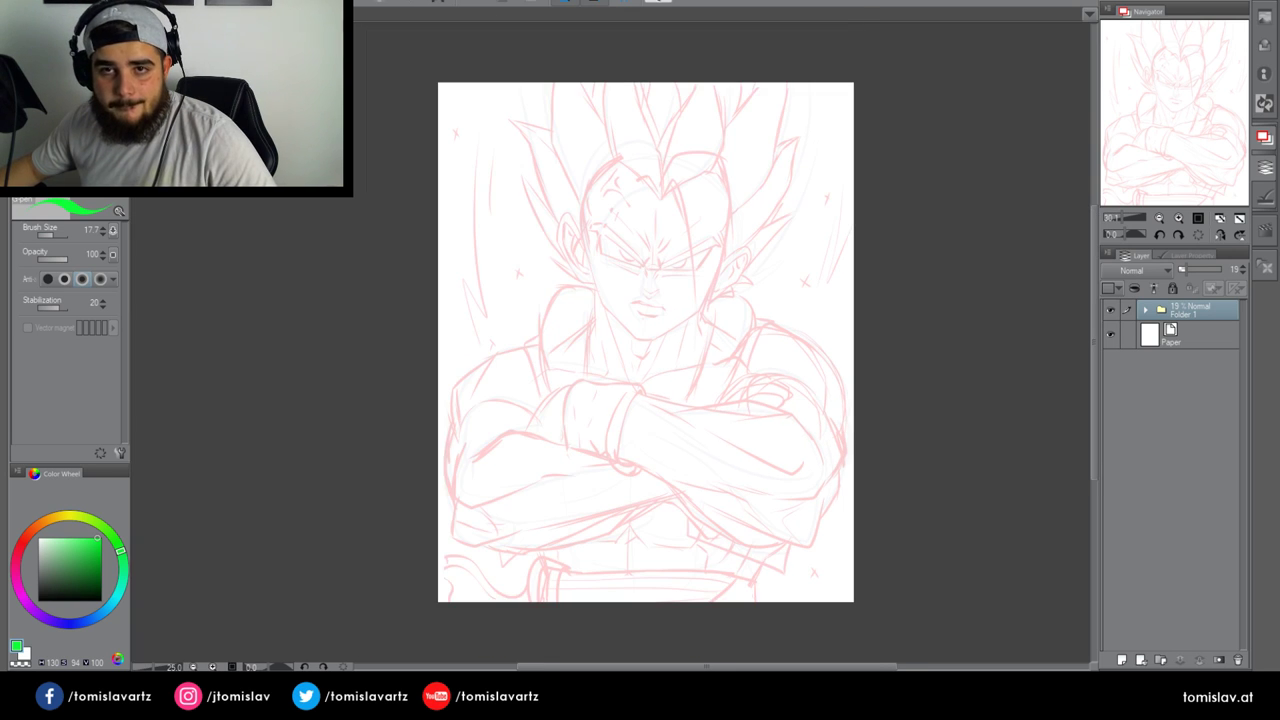
key("ctrl+plus")
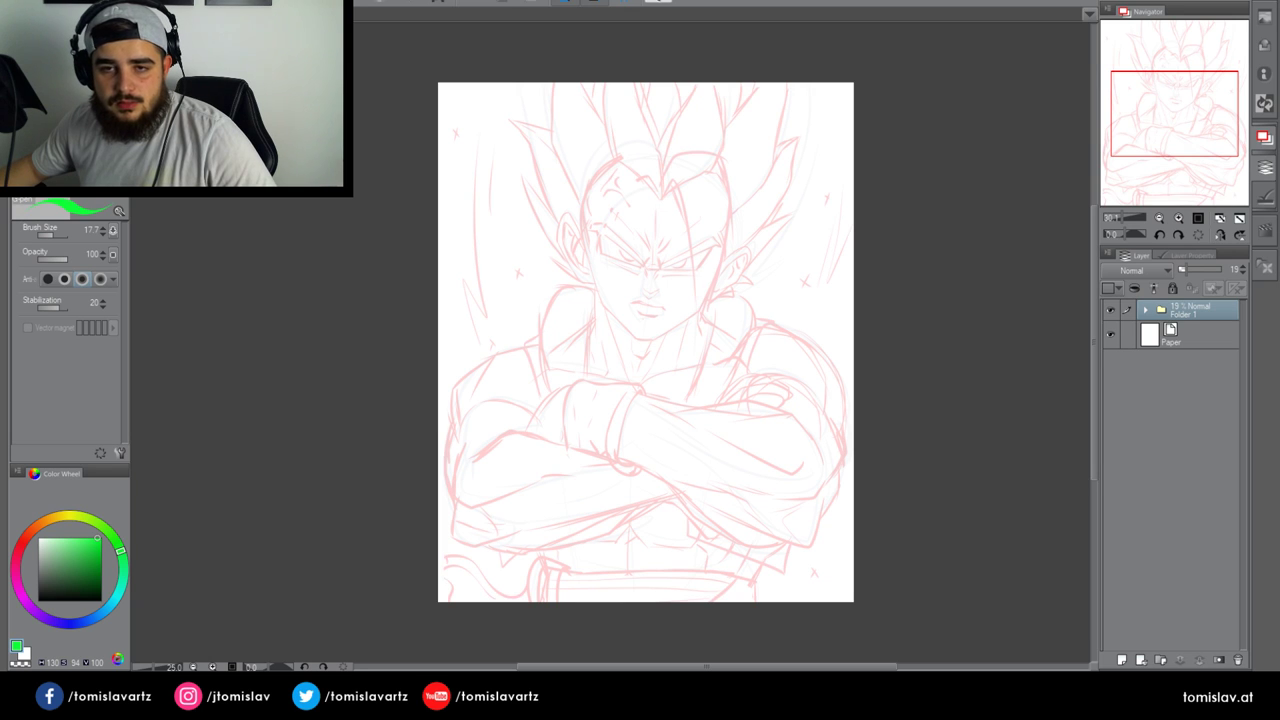
key("ctrl+minus")
key("ctrl+minus")
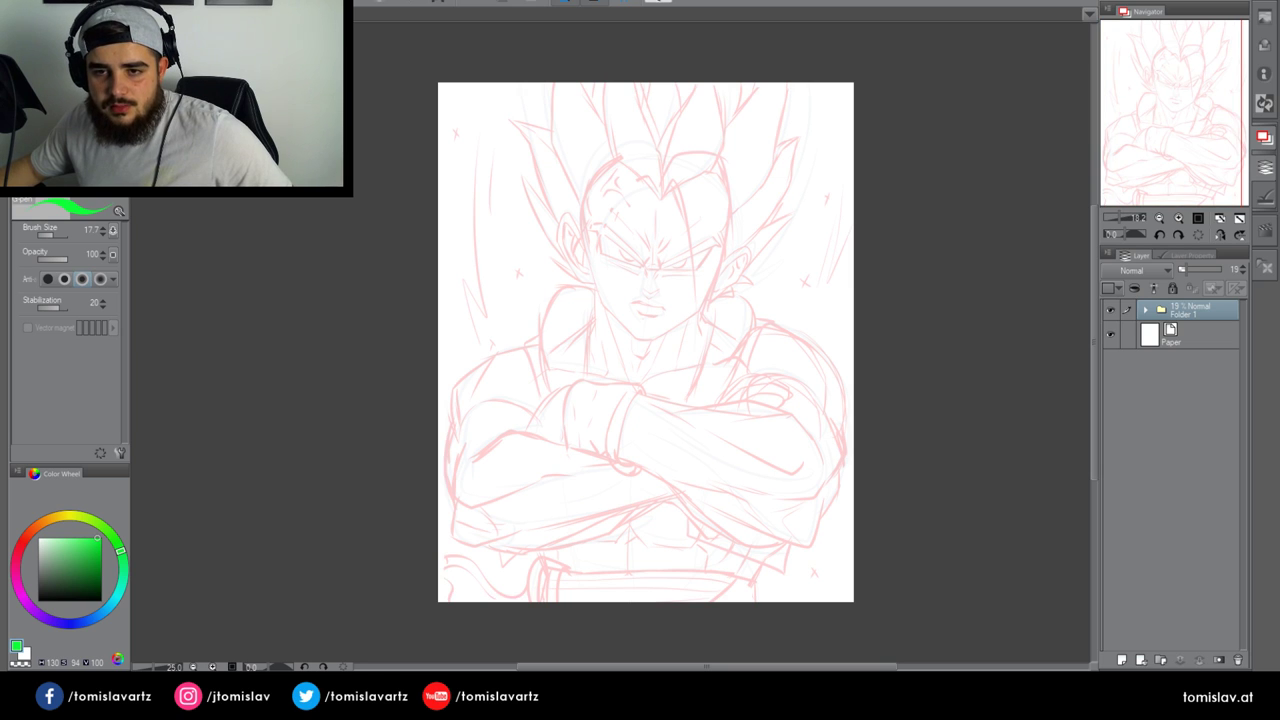
key("ctrl+plus")
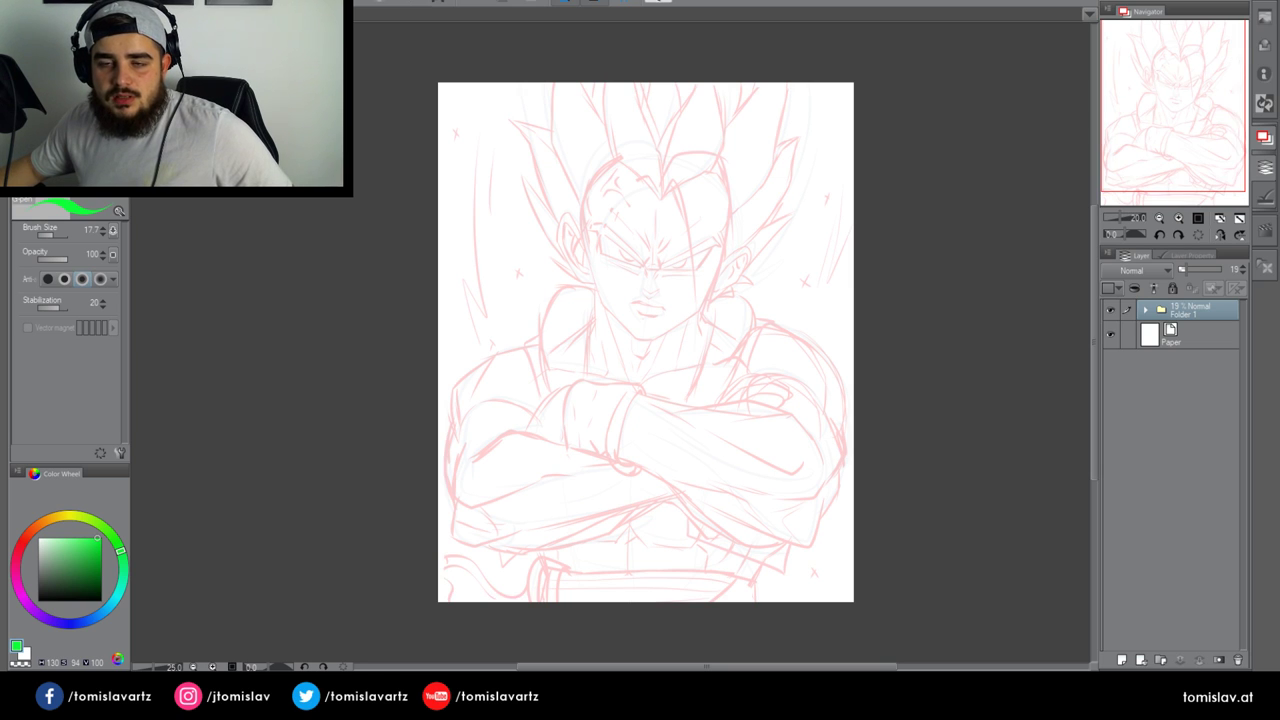
key("ctrl+minus")
key("ctrl+minus")
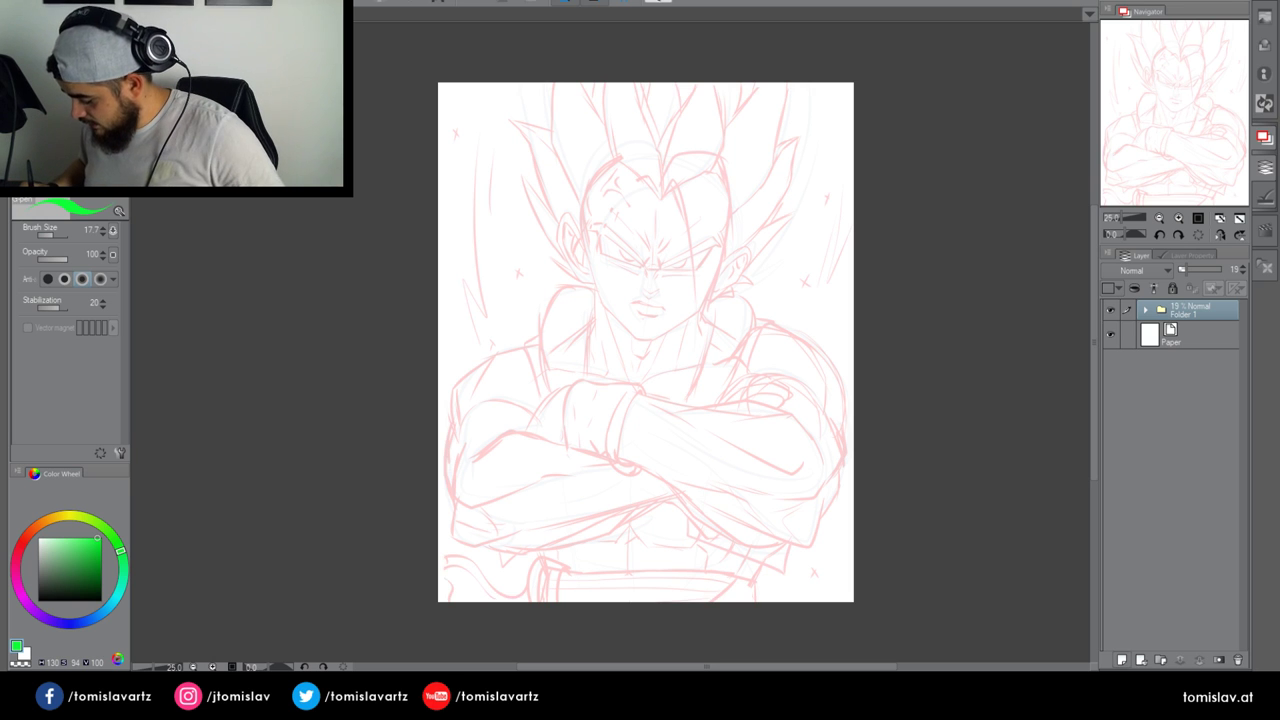
Add a new layer above the sketch folder and set the drawing colour to black
left_click(1122, 660)
left_click_drag(92, 590, 110, 625)
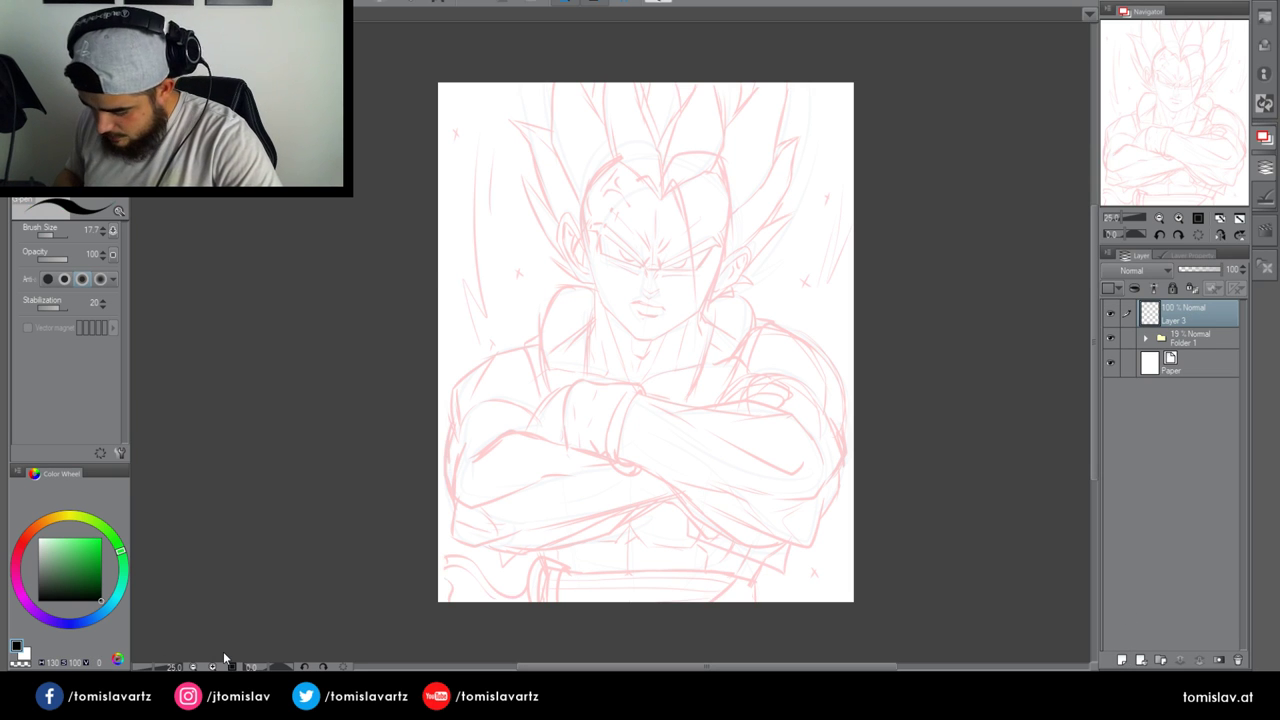
Try zigzag test strokes at brush sizes 9 and 12 beside the forehead, and undo them
left_click(50, 235)
left_click(103, 227)
left_click(105, 231)
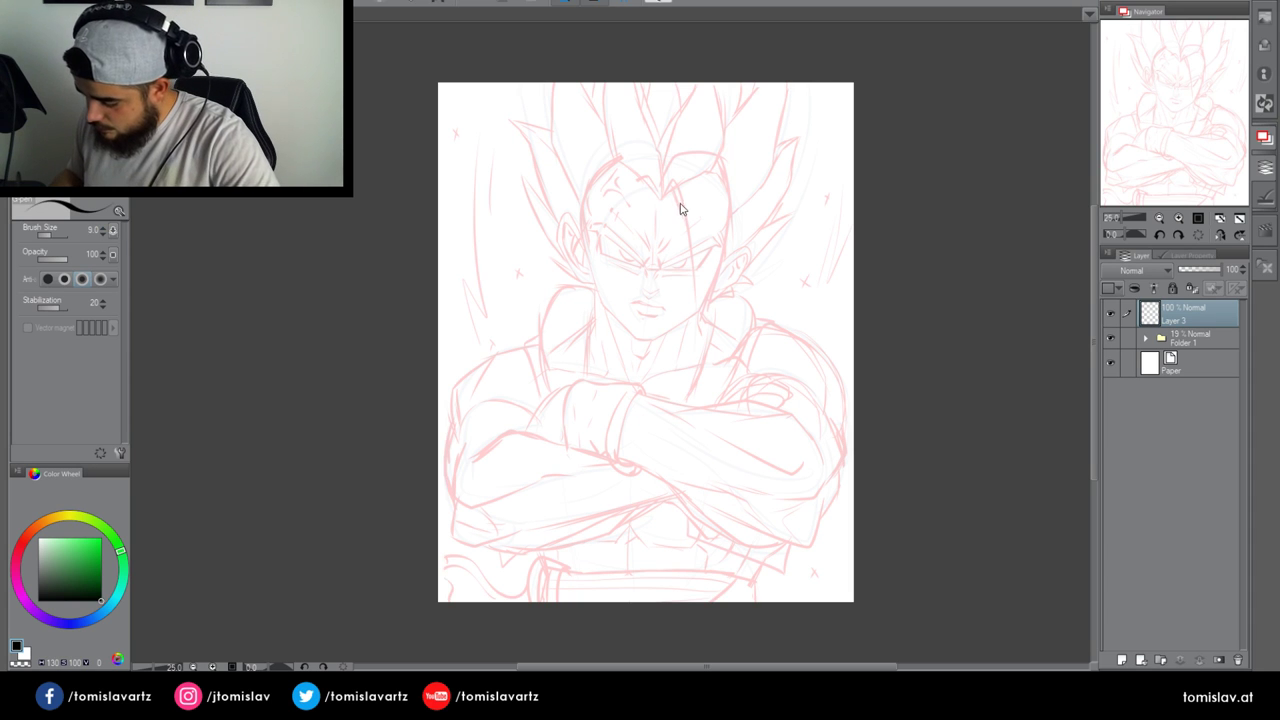
mouse_move(682, 233)
left_mouse_down()
mouse_move(684, 185)
mouse_move(714, 265)
left_mouse_up()
left_click(105, 231)
left_click(103, 228)
left_click_drag(711, 196, 744, 250)
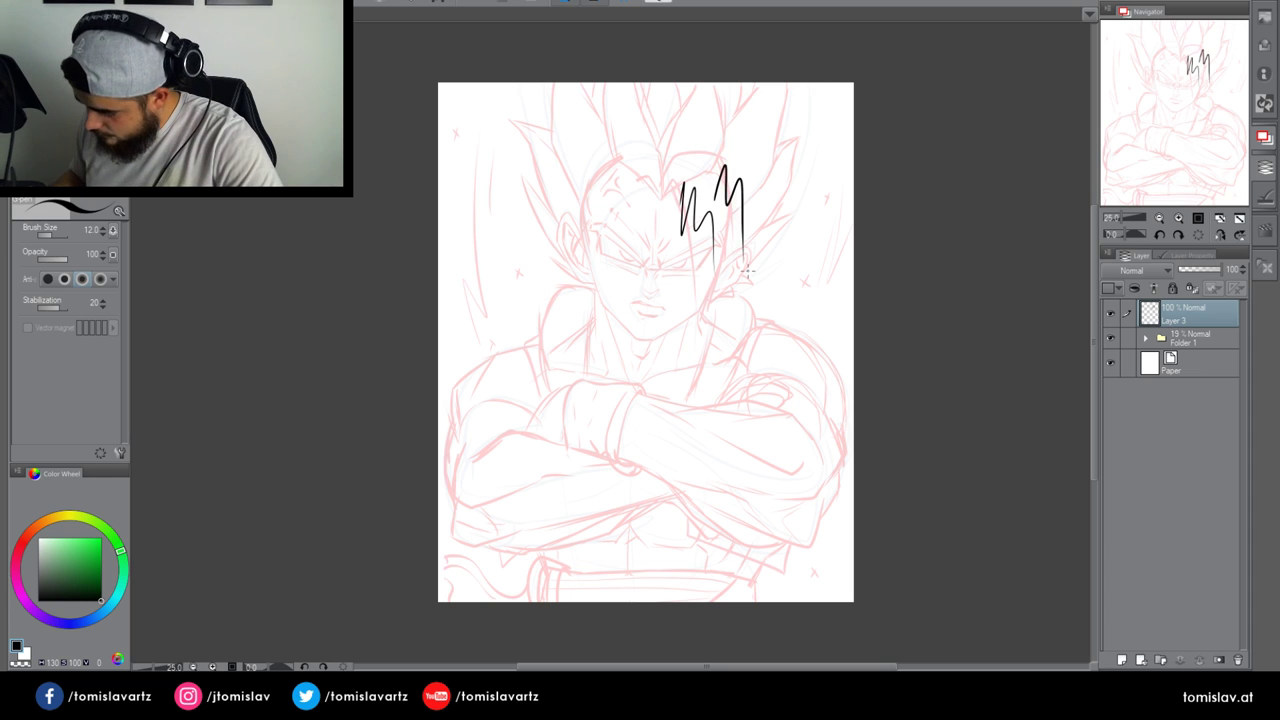
key("ctrl+z")
key("ctrl+z")
Set the brush size to 15, checking the line weight with test strokes over the figure and undoing them
left_click(105, 231)
mouse_move(697, 181)
left_mouse_down()
mouse_move(687, 230)
mouse_move(706, 260)
left_mouse_up()
key("ctrl+z")
left_click(104, 229)
left_click_drag(641, 188, 724, 410)
key("ctrl+z")
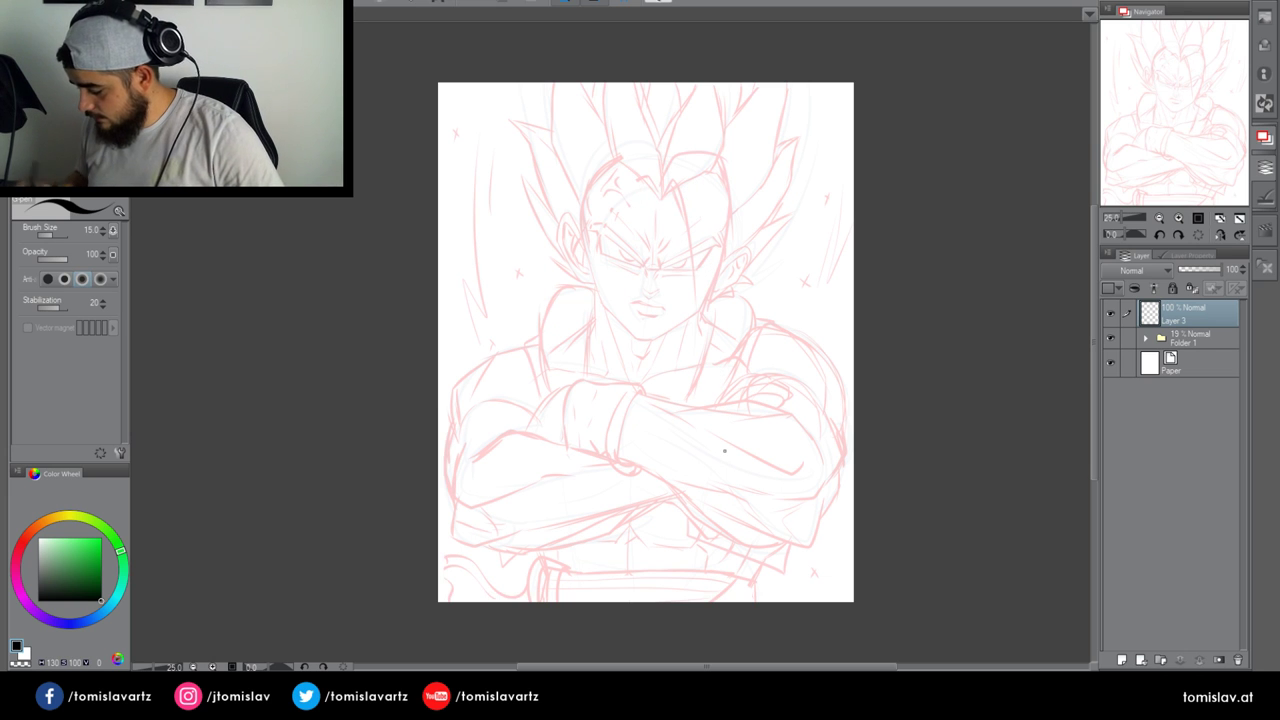
Add another new layer above Layer 3 for inking the face
left_click(1178, 219)
left_click(1178, 219)
left_click(1178, 219)
left_click(1178, 219)
left_click_drag(1177, 117, 1181, 86)
left_click(1178, 219)
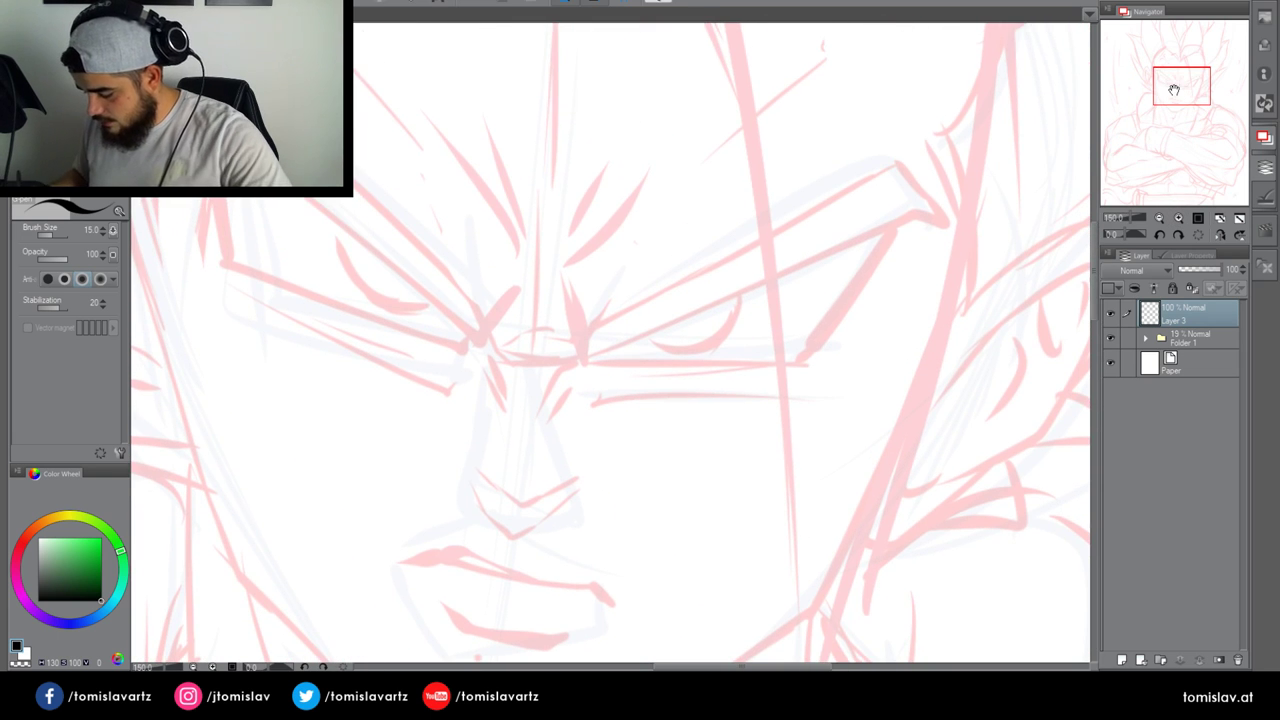
left_click(1121, 659)
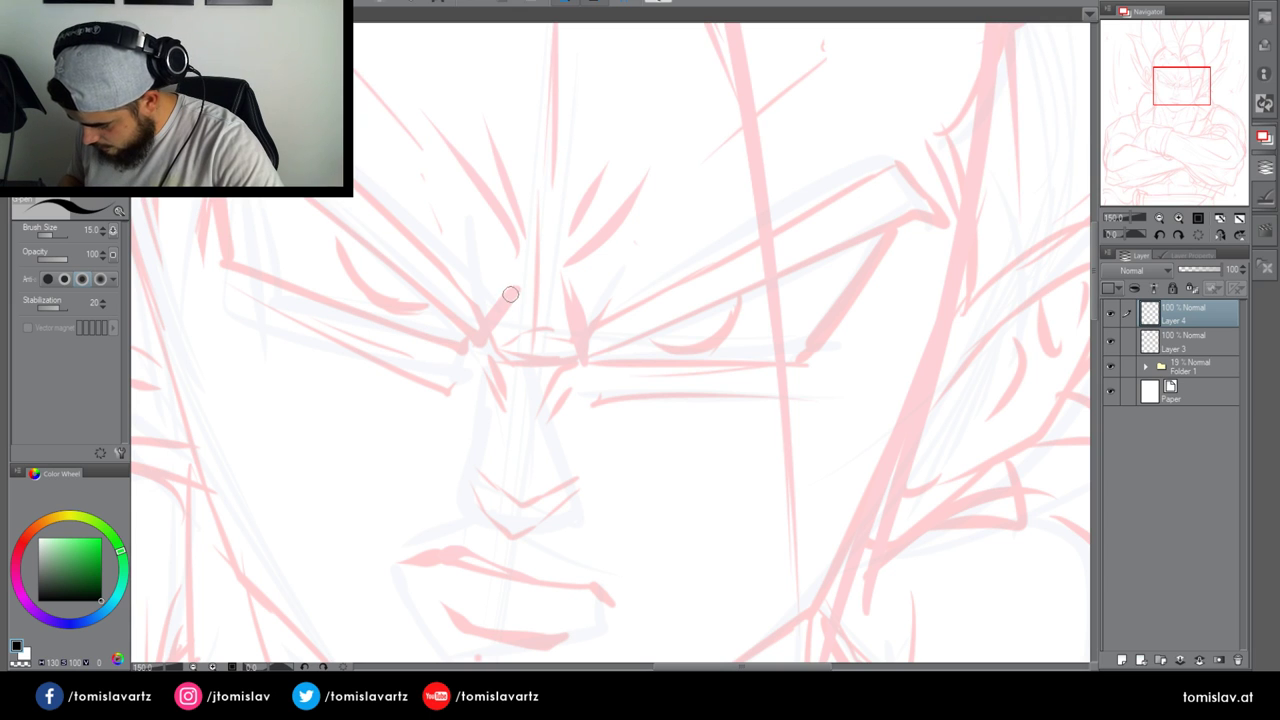
Ink the U-shaped nose bridge contour between the eyebrows and trim its right upper tip with the eraser
mouse_move(510, 286)
left_mouse_down()
mouse_move(490, 355)
mouse_move(585, 358)
mouse_move(555, 265)
left_mouse_up()
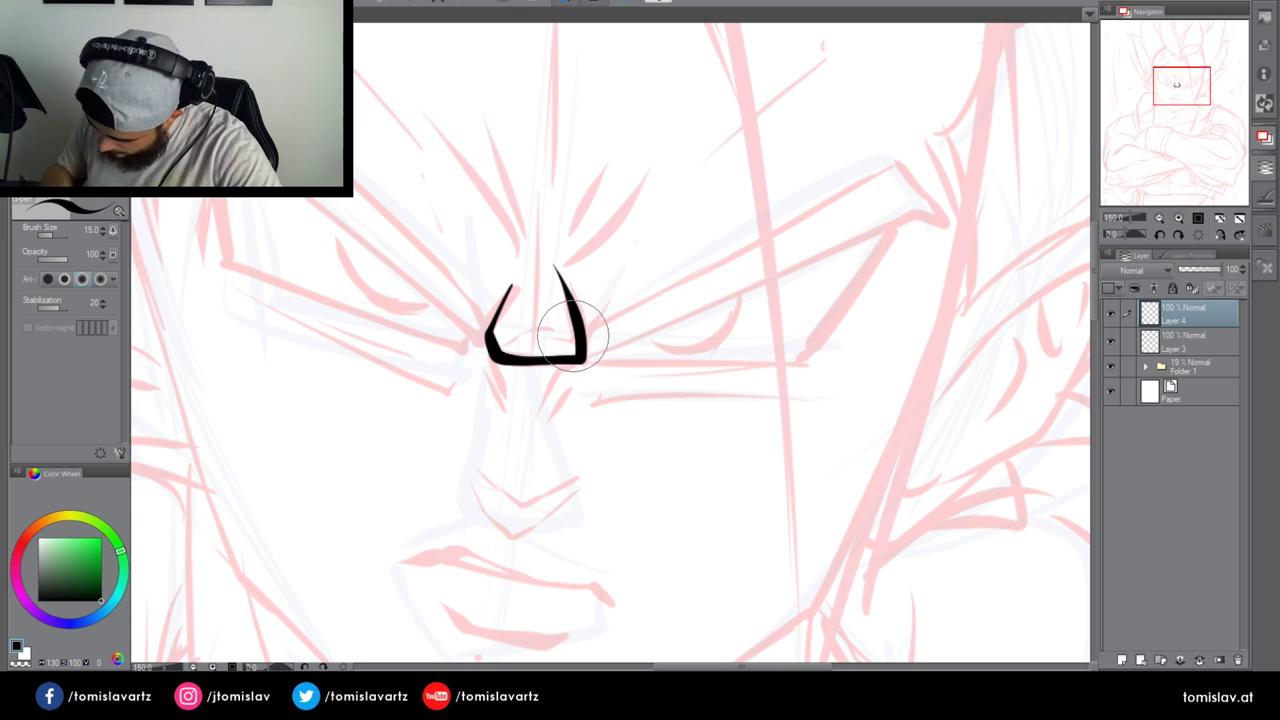
key("e")
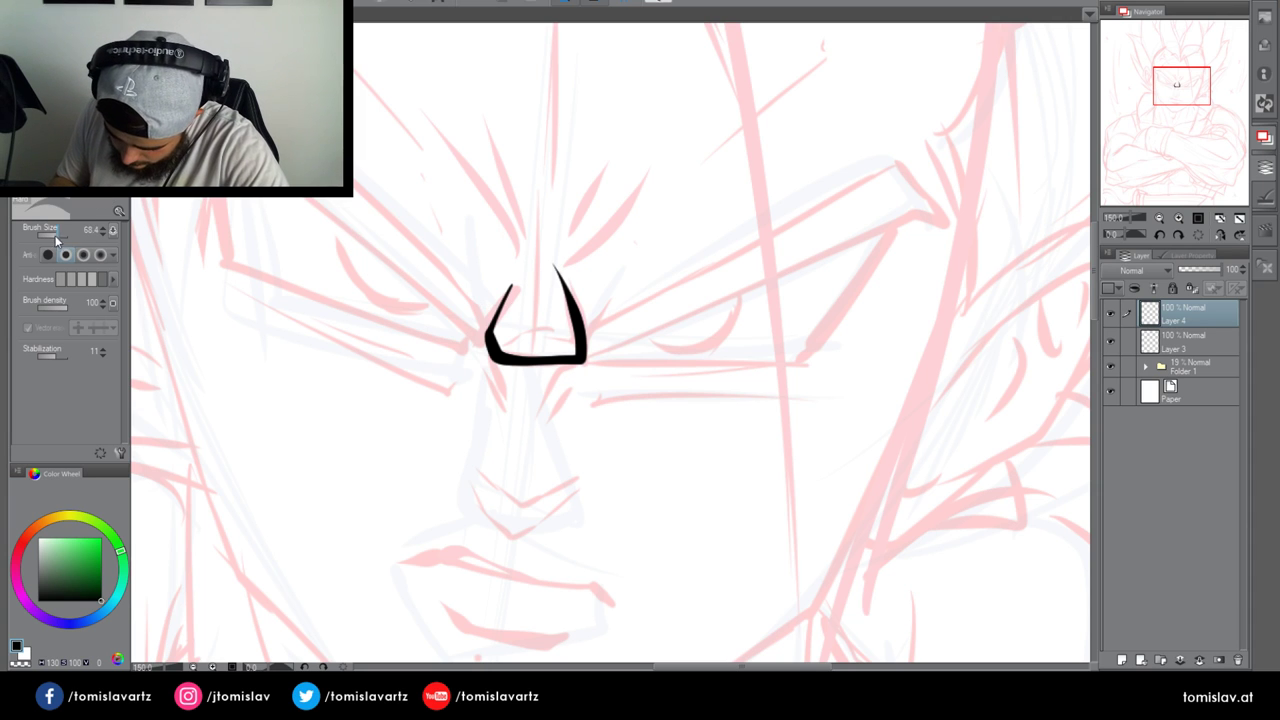
left_click_drag(568, 330, 555, 268)
Ink a tapered vertical crease inside the nose bridge contour, try short marks on both sides, and undo the marks
key("p")
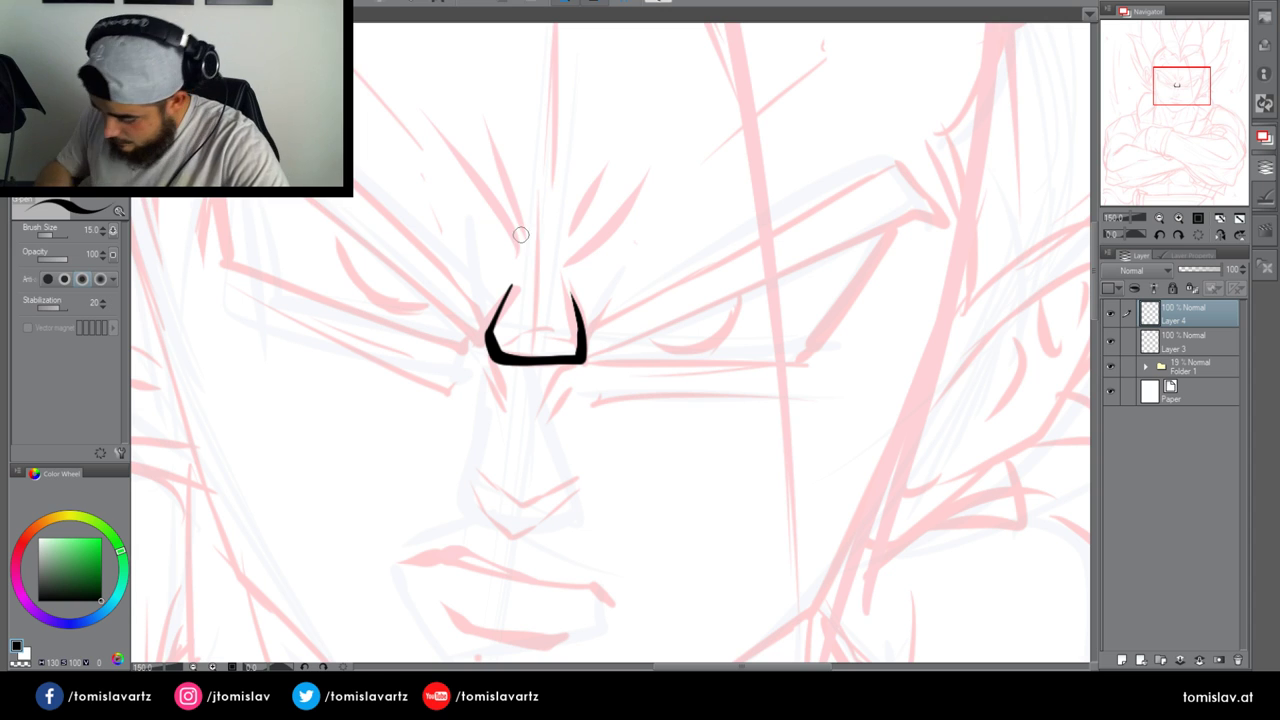
left_click_drag(533, 345, 536, 272)
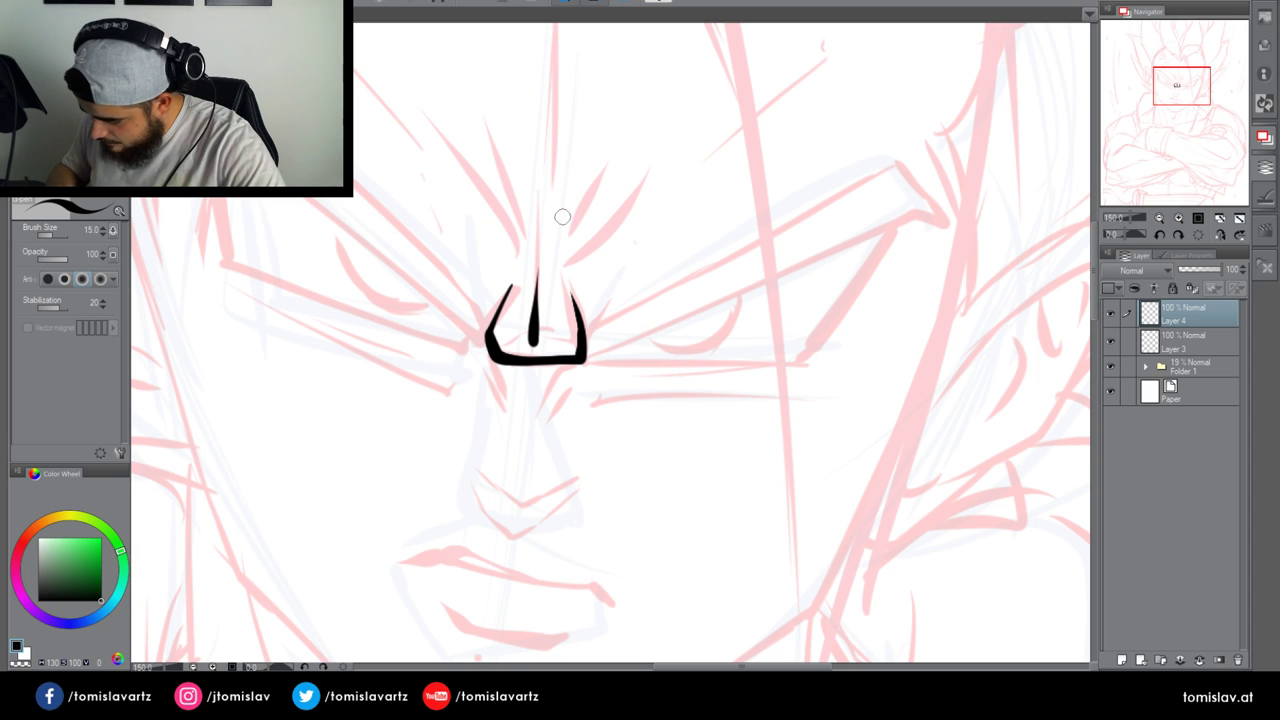
left_click_drag(505, 330, 575, 337)
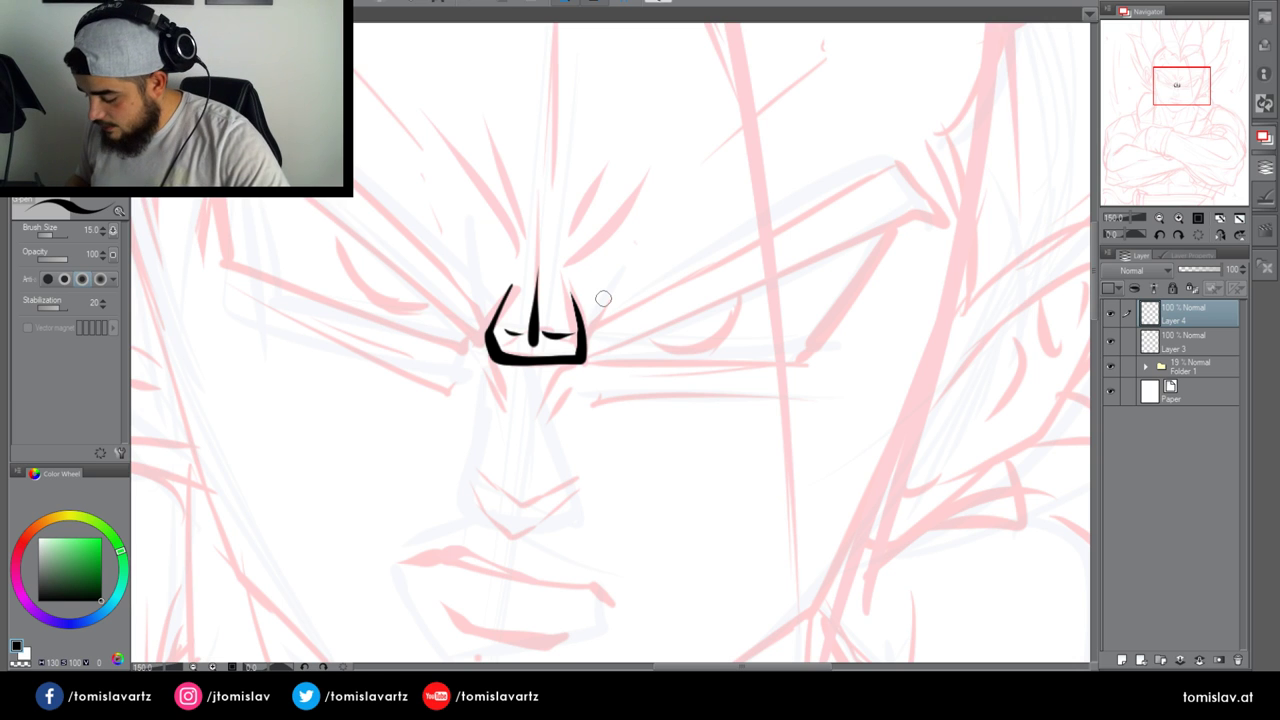
key("ctrl+z")
key("ctrl+z")
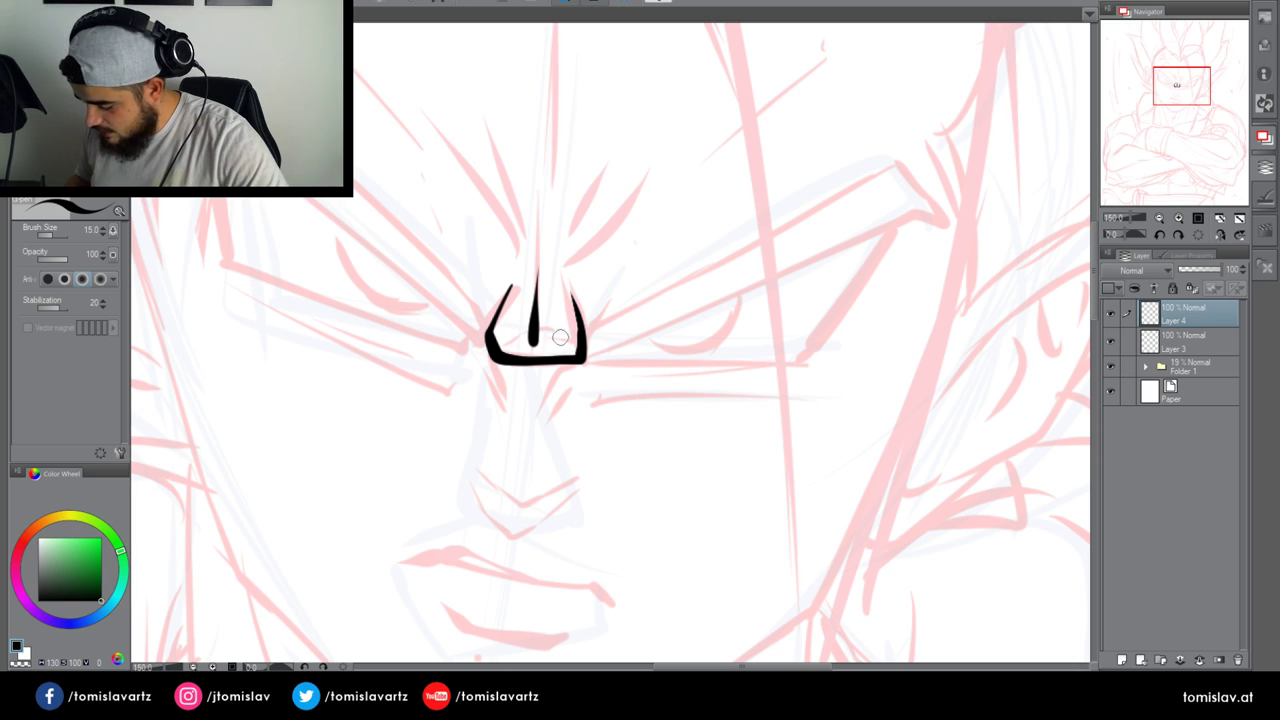
Reduce the brush size to 13 and ink one small mark to the left of the vertical brow crease
left_click(102, 233)
left_click(102, 233)
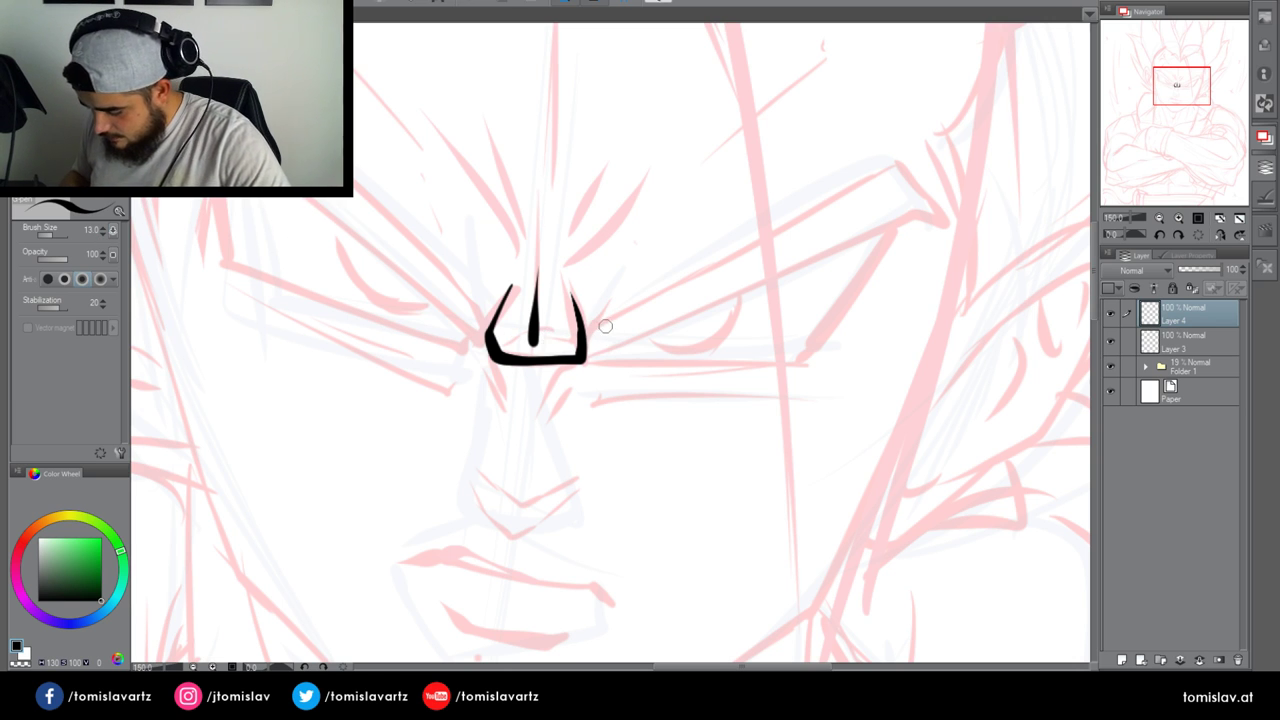
left_click_drag(499, 334, 566, 331)
key("ctrl+z")
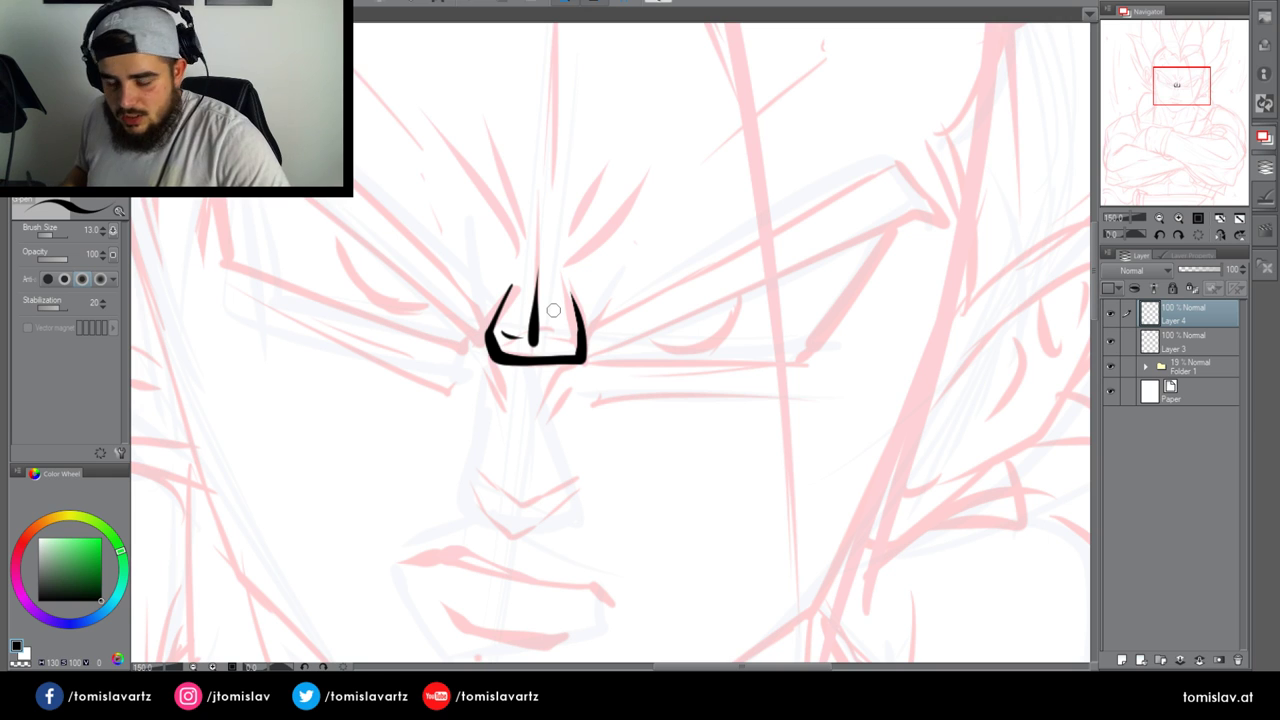
Ink the eyebrow on the drawing's right side with a thick lower edge, thinner upper edge and pointed outer end
mouse_move(584, 358)
left_mouse_down()
mouse_move(688, 296)
mouse_move(938, 193)
left_mouse_up()
key("ctrl+z")
mouse_move(585, 357)
left_mouse_down()
mouse_move(804, 262)
mouse_move(975, 265)
left_mouse_up()
mouse_move(591, 332)
left_mouse_down()
mouse_move(812, 213)
mouse_move(942, 189)
mouse_move(982, 306)
left_mouse_up()
key("ctrl+z")
mouse_move(584, 338)
left_mouse_down()
mouse_move(893, 176)
mouse_move(948, 274)
left_mouse_up()
mouse_move(923, 182)
left_mouse_down()
mouse_move(957, 268)
mouse_move(935, 173)
mouse_move(969, 284)
mouse_move(916, 242)
mouse_move(970, 281)
left_mouse_up()
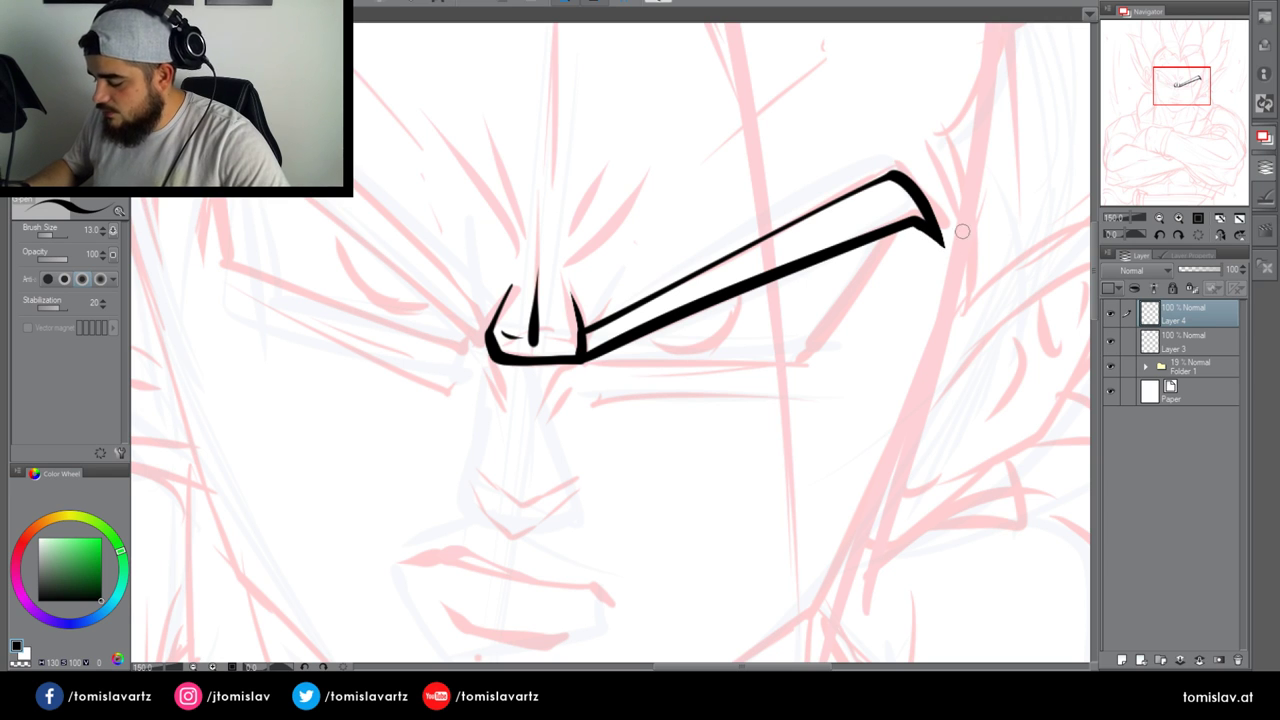
left_click_drag(928, 182, 944, 238)
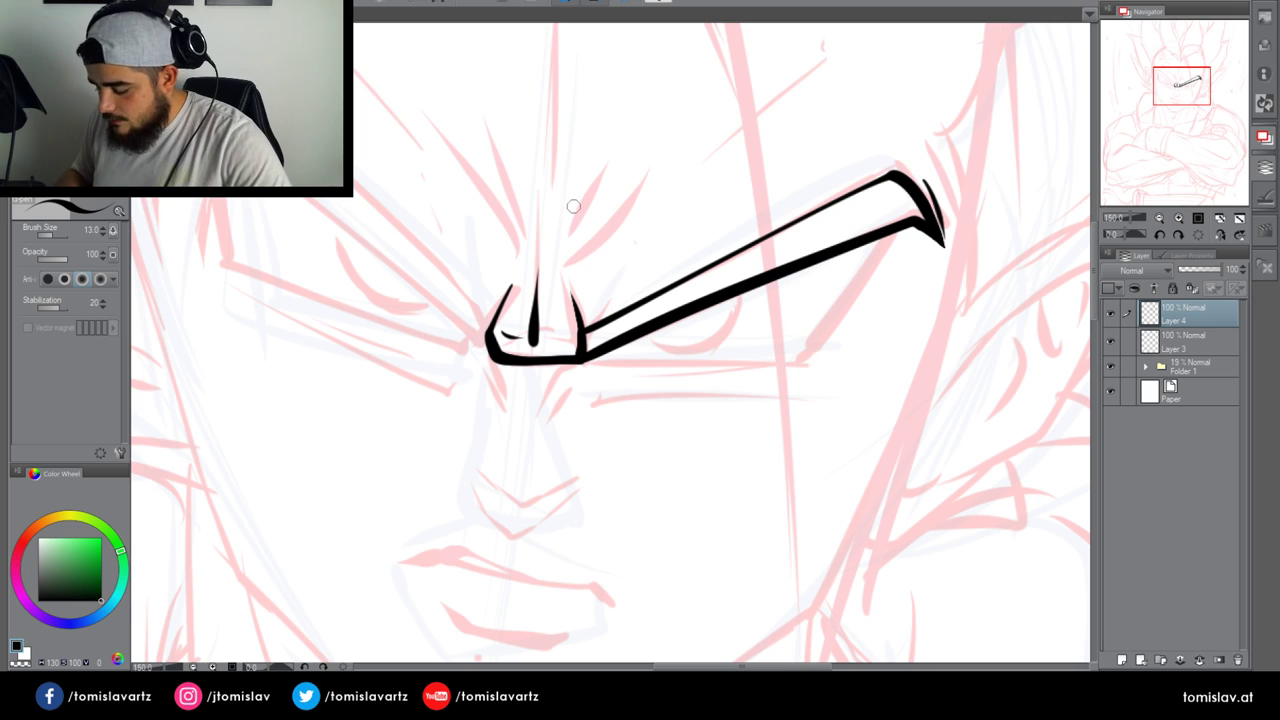
Ink two long tapered forehead wrinkles rising diagonally above the right-hand eyebrow, redrawing the upper one
left_click_drag(574, 266, 745, 128)
left_click_drag(620, 214, 786, 82)
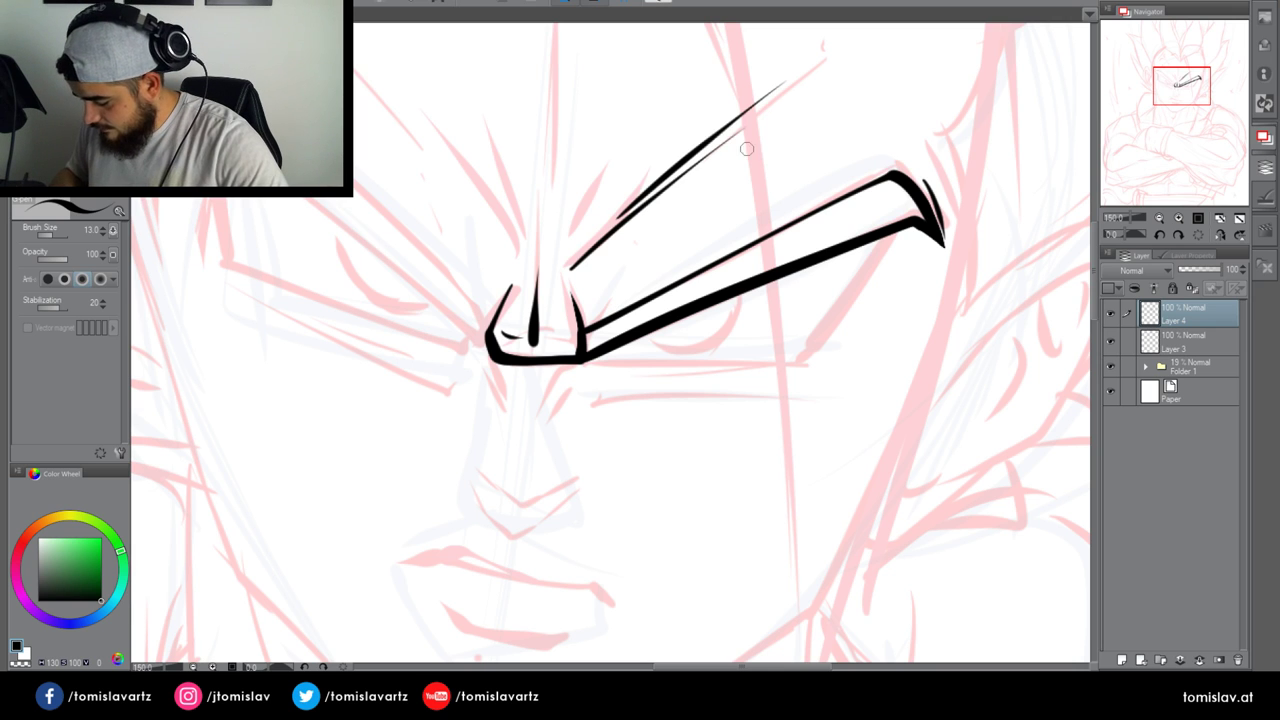
key("ctrl+z")
left_click_drag(610, 216, 792, 88)
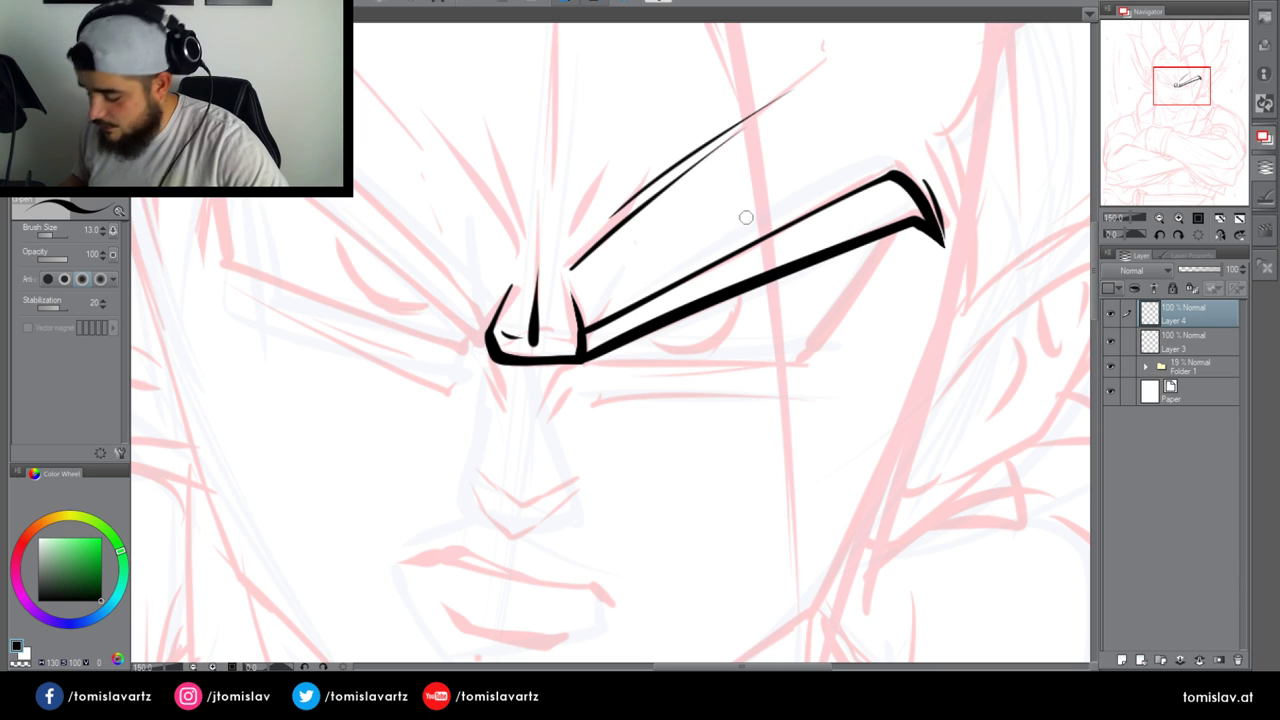
Ink the lower line of the right-hand eye from the nose bridge outward, redoing it with a tapered end
mouse_move(586, 360)
left_mouse_down()
mouse_move(598, 376)
mouse_move(896, 352)
left_mouse_up()
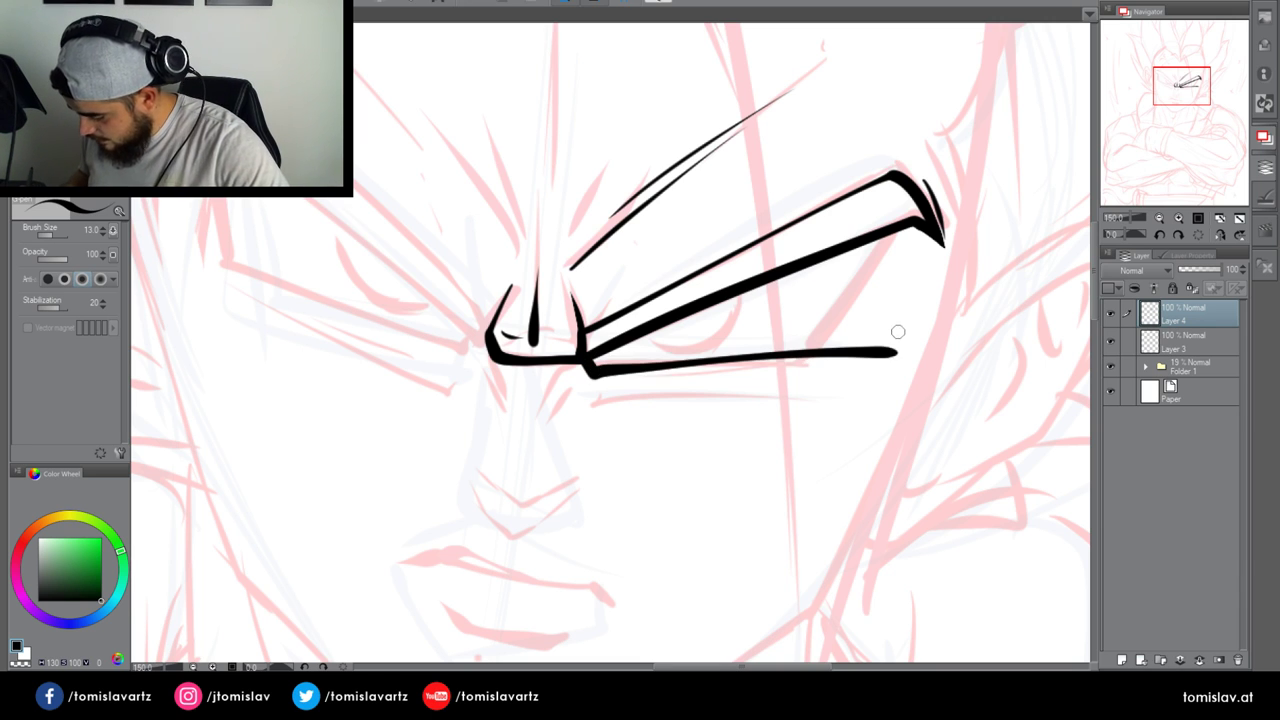
key("ctrl+z")
left_click_drag(586, 364, 876, 360)
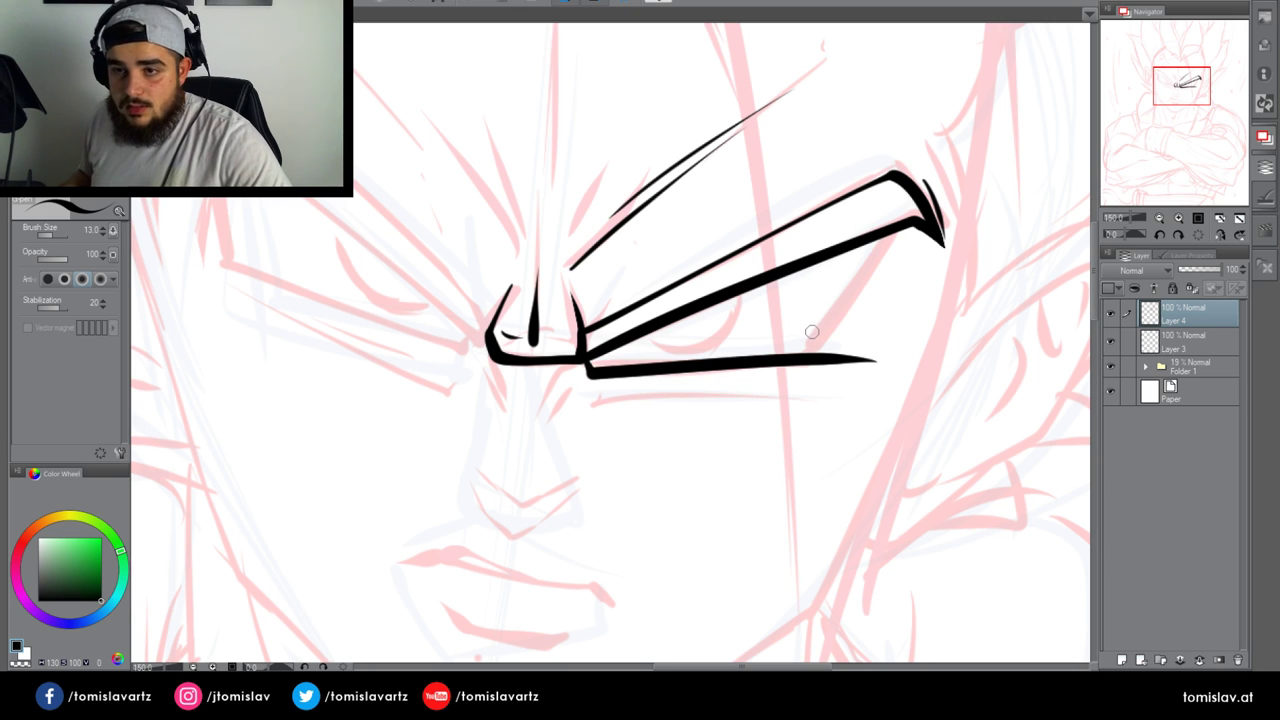
Try a longer lower line for the right-hand eye with two crease lines beneath it
key("ctrl+z")
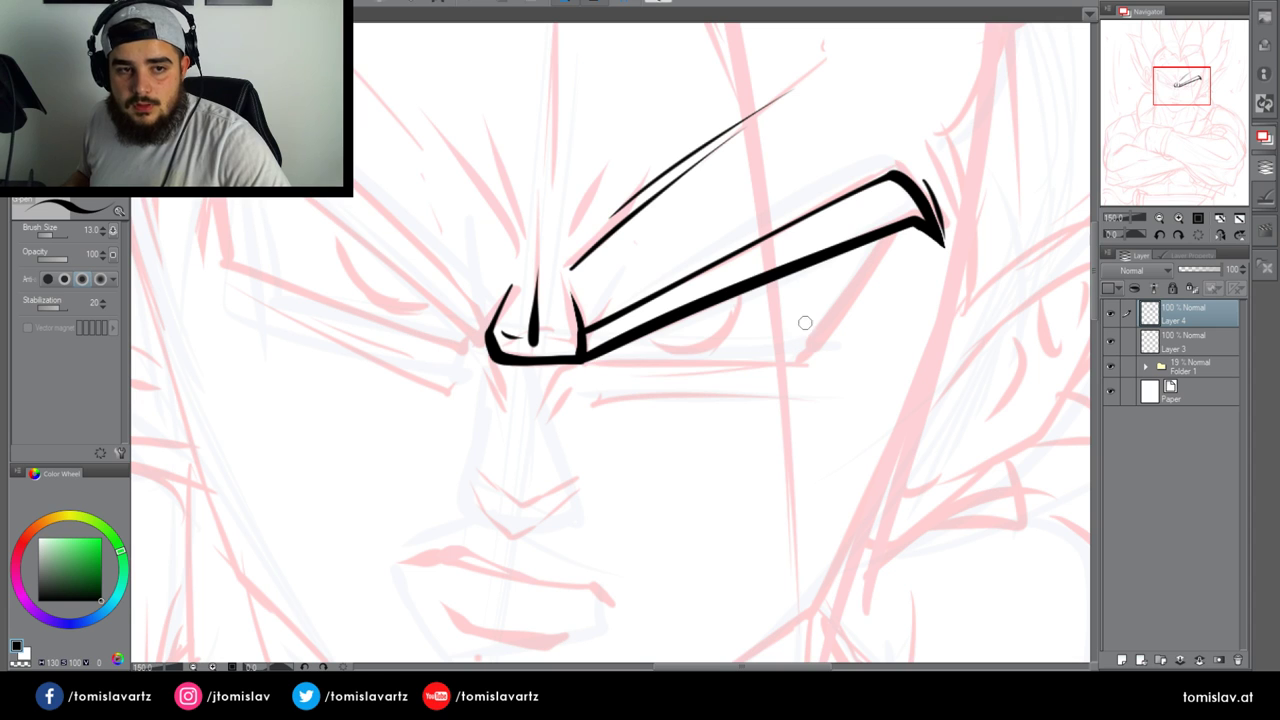
left_click_drag(588, 362, 969, 378)
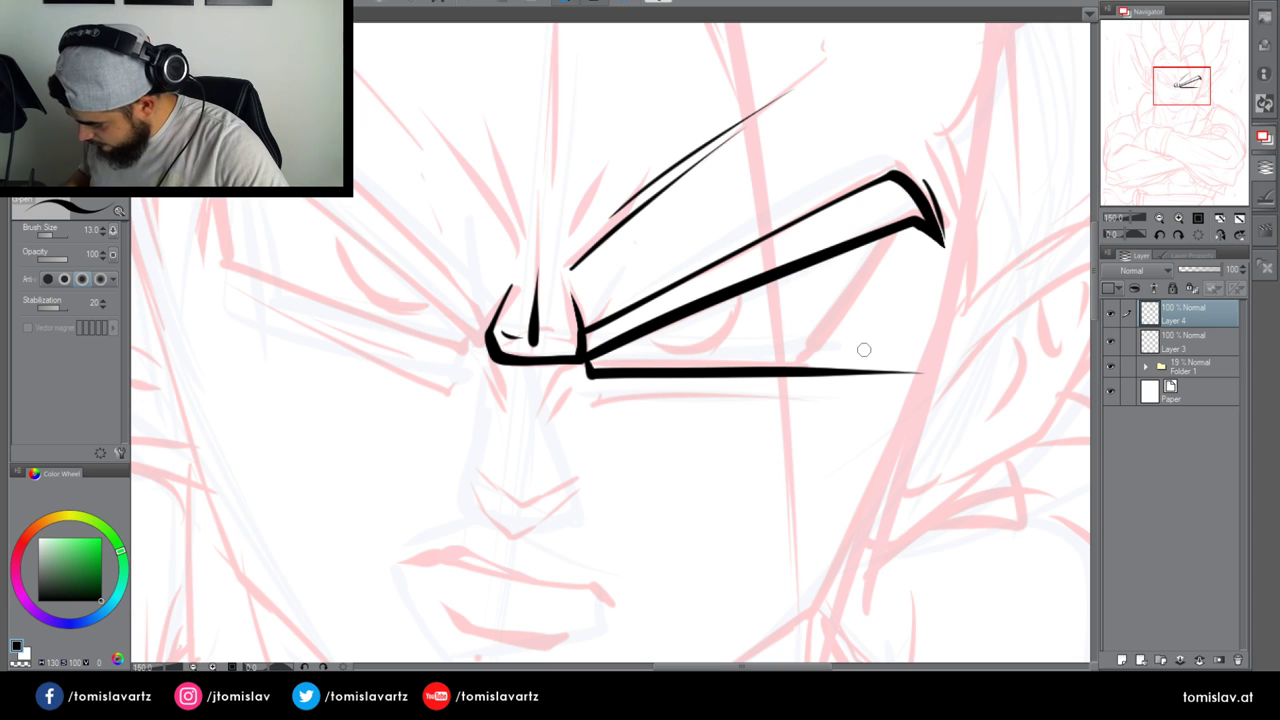
left_click_drag(582, 385, 858, 390)
left_click_drag(646, 405, 762, 403)
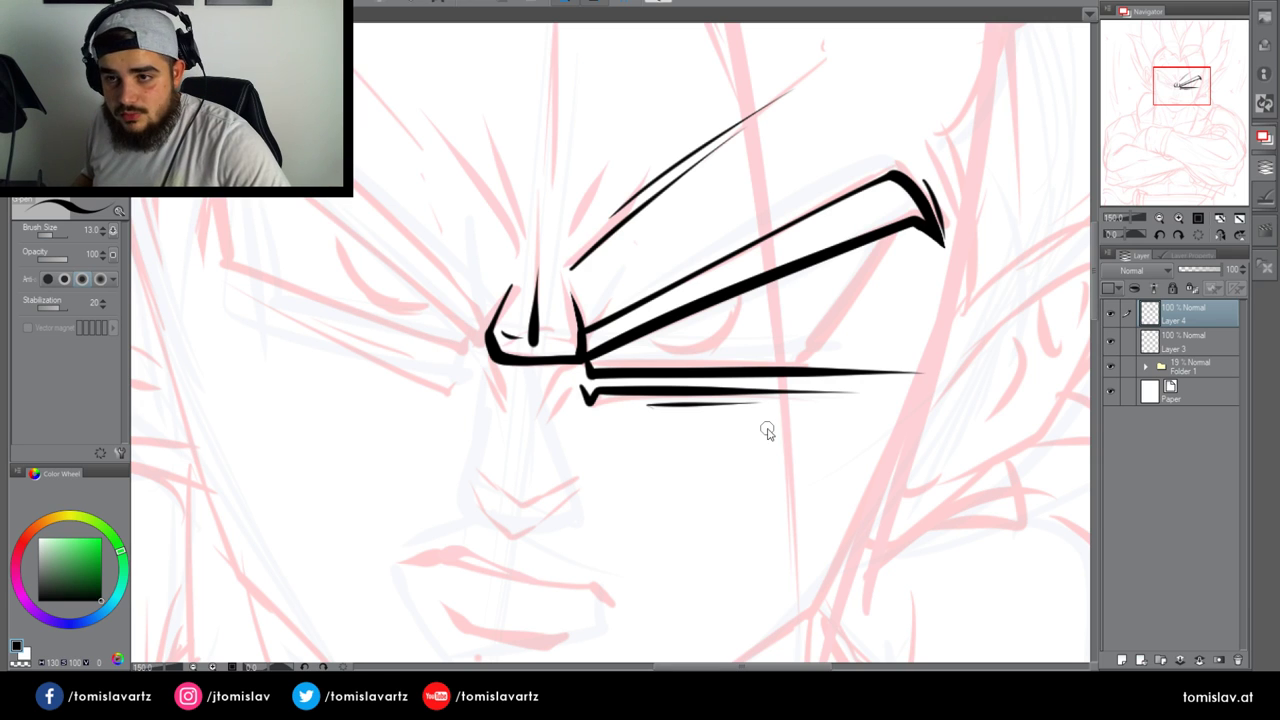
key("ctrl+z")
key("ctrl+z")
key("ctrl+z")
Ink the right-hand eye's lower line with brush size 12 and the curved iris outline under the eyelid with size 9
left_click(102, 234)
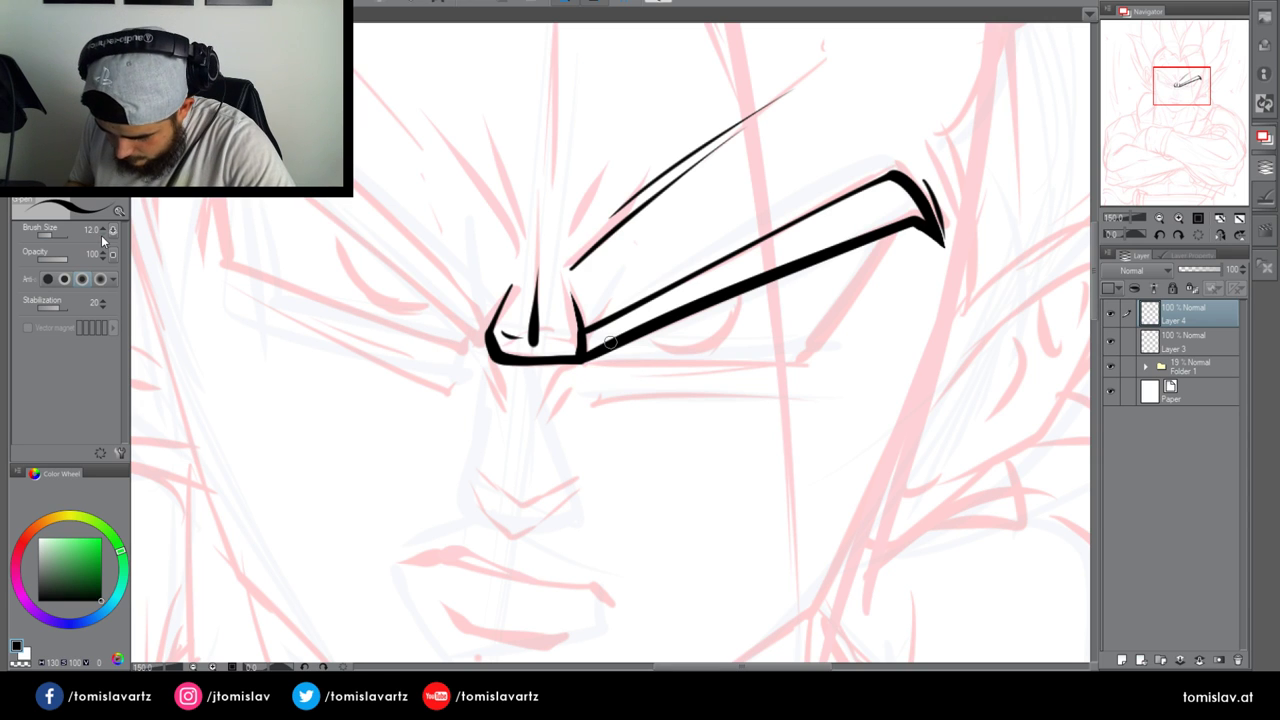
left_click_drag(582, 367, 918, 362)
mouse_move(643, 333)
left_mouse_down()
mouse_move(669, 354)
mouse_move(736, 298)
left_mouse_up()
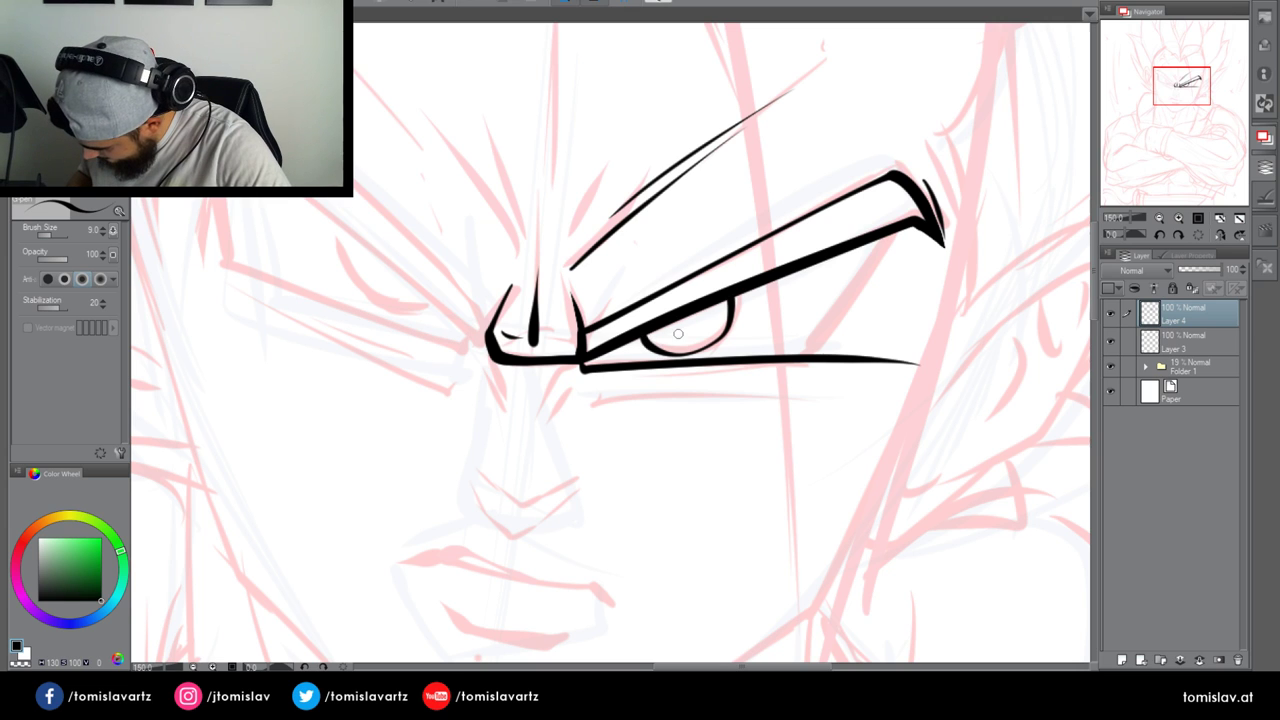
key("ctrl+z")
left_click_drag(649, 342, 740, 294)
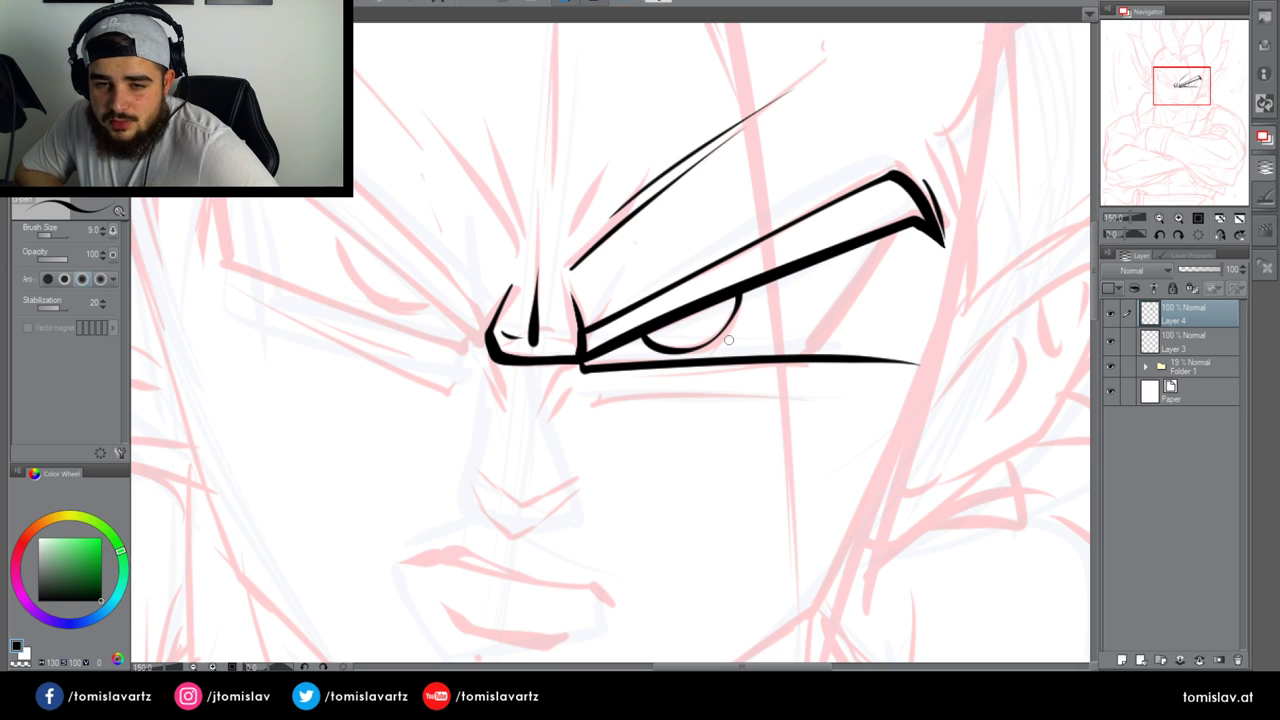
Try to ink an edge of the left-hand eyebrow as one curved line rising from the nose bridge
left_click_drag(1183, 87, 1155, 85)
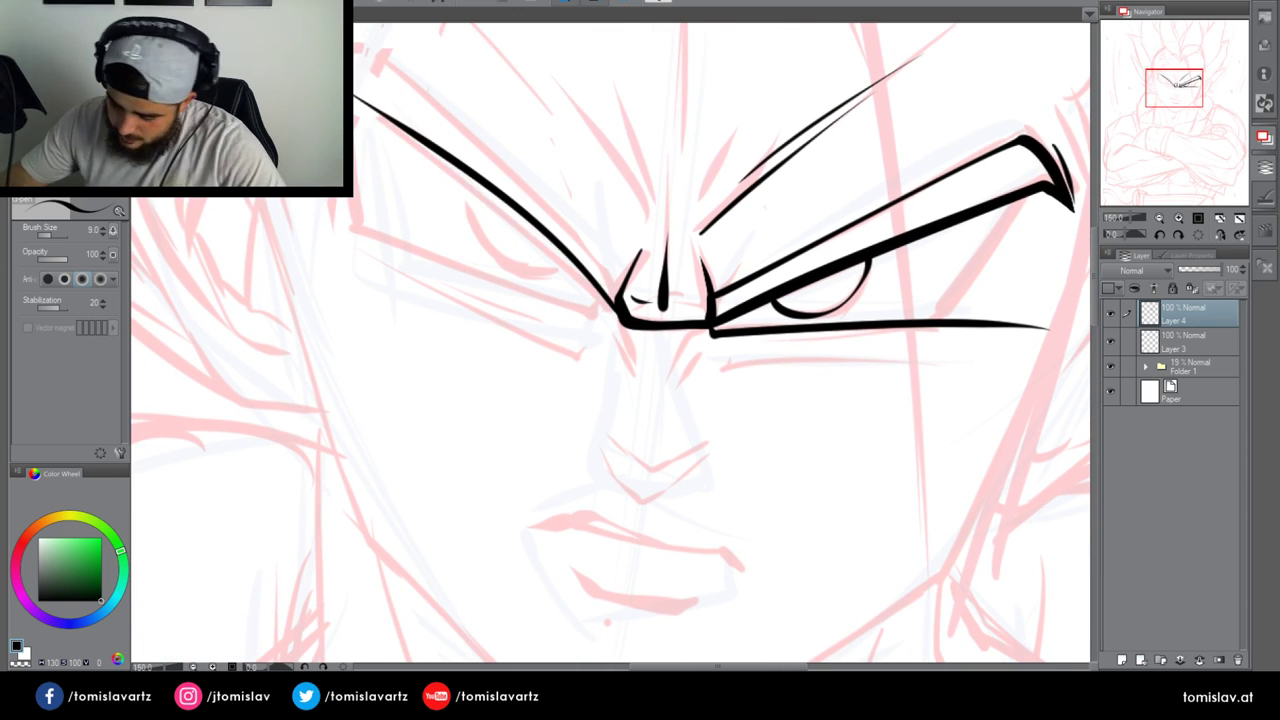
mouse_move(611, 312)
left_mouse_down()
mouse_move(530, 234)
mouse_move(348, 104)
left_mouse_up()
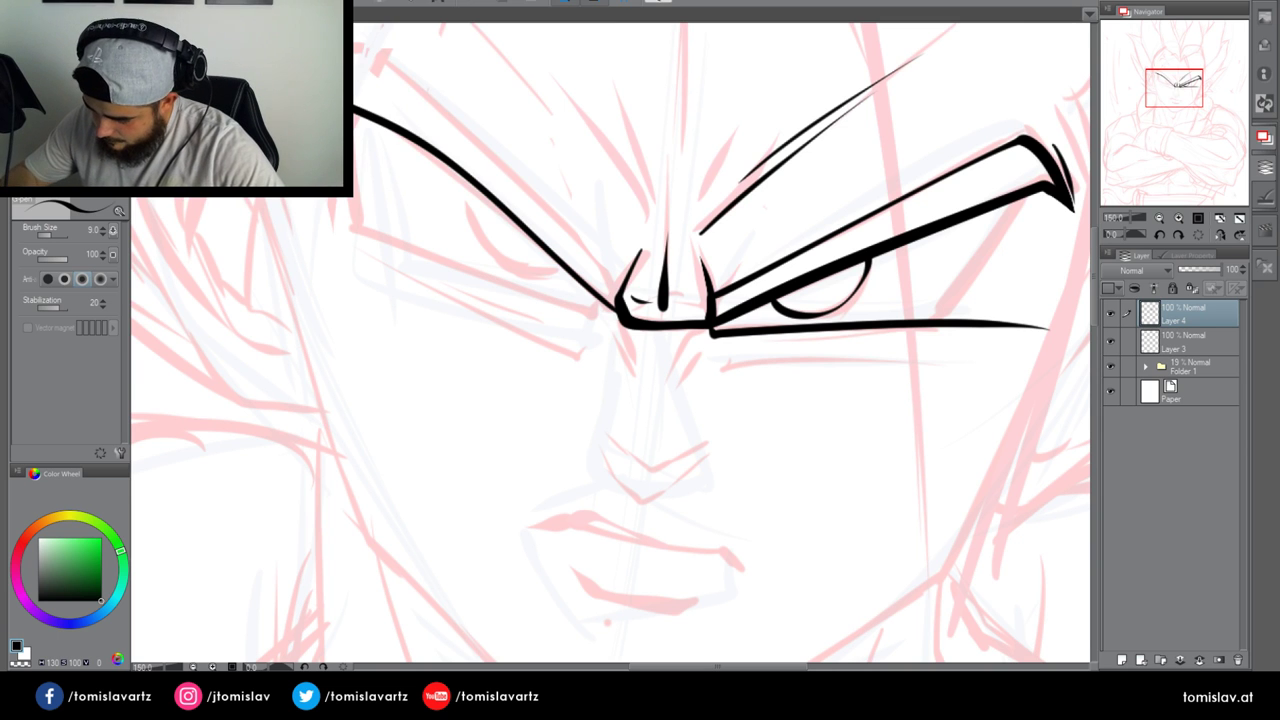
key("ctrl+z")
Ink the lower and upper edges of the left-hand eyebrow as two long lines that bend near the tapered outer end
left_click(1160, 235)
left_click(1160, 235)
left_click(1160, 235)
left_click(1160, 235)
left_click(1160, 235)
left_click(1160, 235)
left_click(1160, 235)
mouse_move(1172, 92)
left_mouse_down()
mouse_move(1150, 98)
mouse_move(1169, 79)
left_mouse_up()
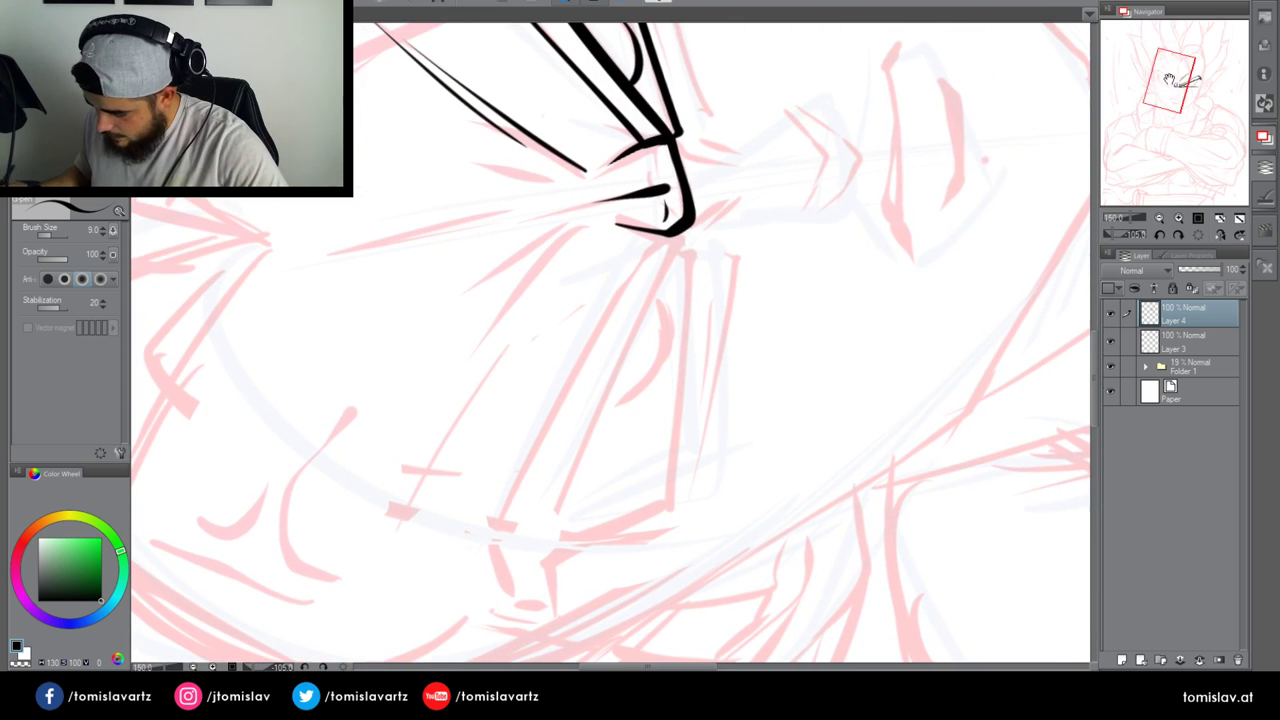
mouse_move(683, 236)
left_mouse_down()
mouse_move(552, 502)
mouse_move(563, 622)
left_mouse_up()
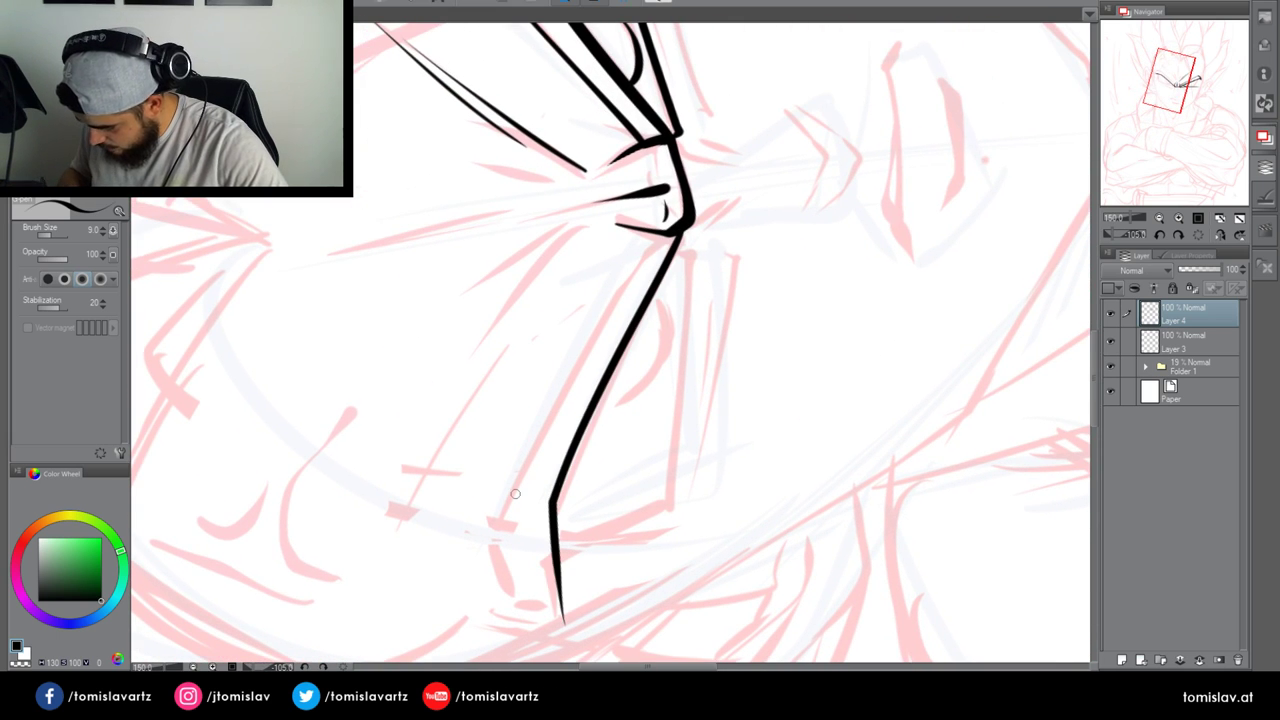
mouse_move(500, 530)
left_mouse_down()
mouse_move(653, 245)
mouse_move(510, 481)
left_mouse_up()
key("ctrl+z")
key("ctrl+z")
mouse_move(664, 234)
left_mouse_down()
mouse_move(497, 511)
mouse_move(518, 654)
left_mouse_up()
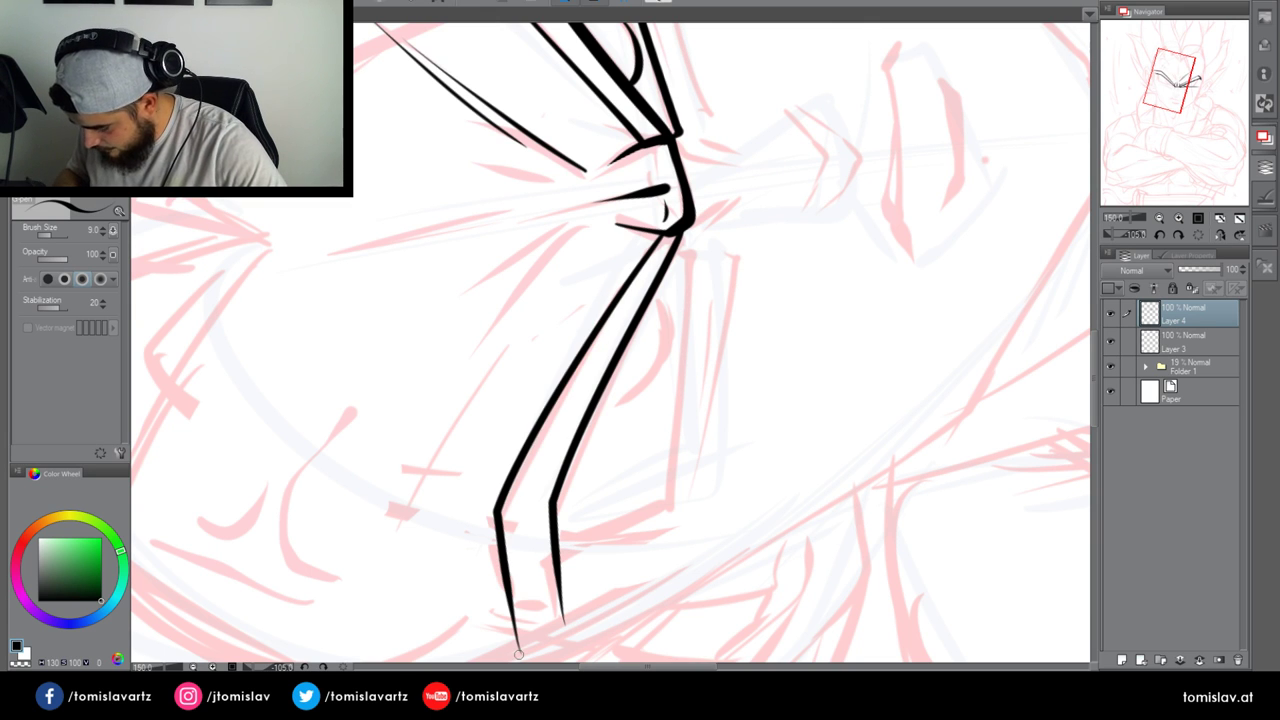
Close the outer end of the left-hand eyebrow with an angled edge and add short parallel strokes beside it
left_click(1179, 234)
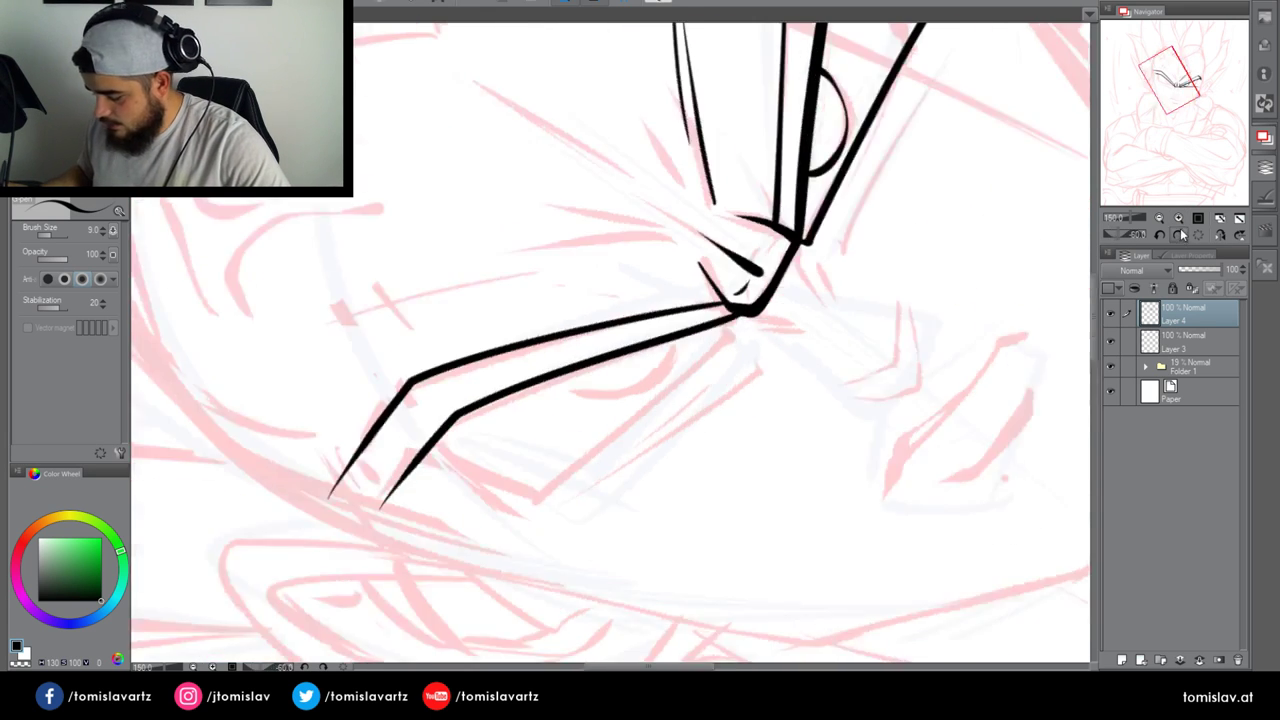
mouse_move(363, 288)
left_mouse_down()
mouse_move(378, 238)
mouse_move(344, 272)
mouse_move(346, 294)
left_mouse_up()
mouse_move(366, 234)
left_mouse_down()
mouse_move(348, 312)
mouse_move(349, 234)
mouse_move(282, 249)
mouse_move(345, 260)
mouse_move(309, 281)
mouse_move(342, 241)
left_mouse_up()
left_click_drag(330, 291, 346, 294)
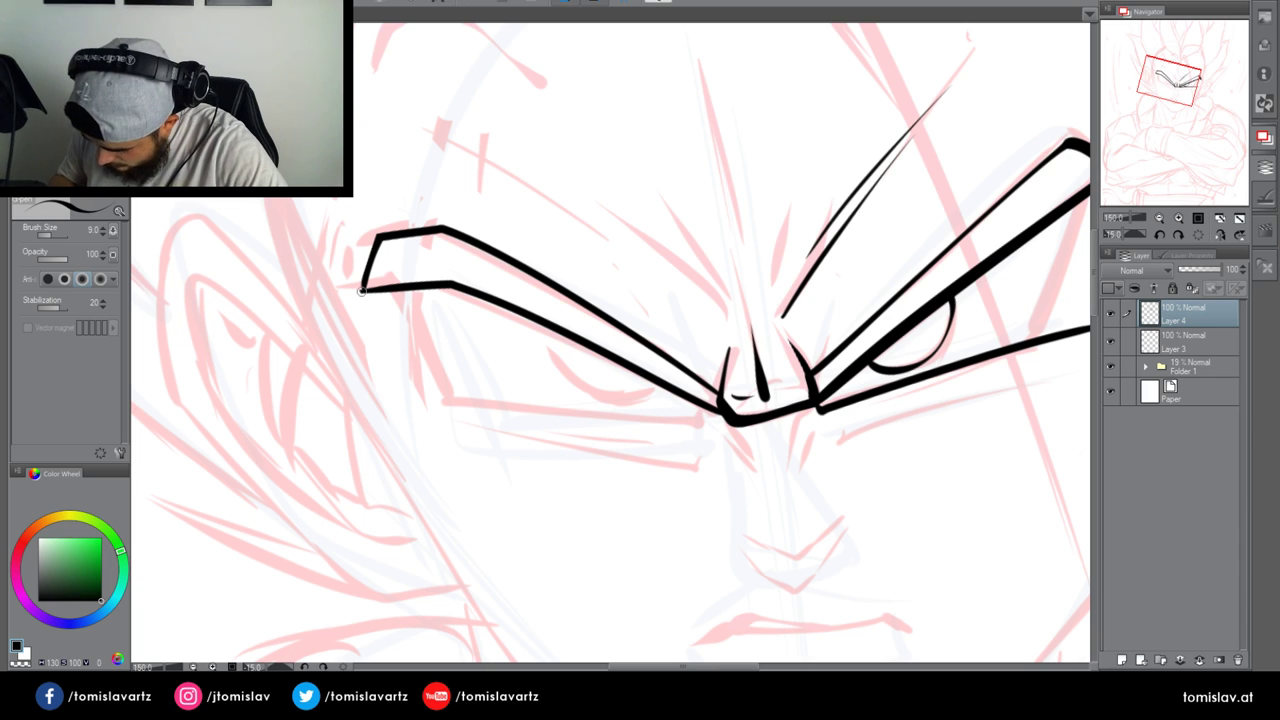
mouse_move(353, 293)
left_mouse_down()
mouse_move(365, 239)
mouse_move(358, 251)
left_mouse_up()
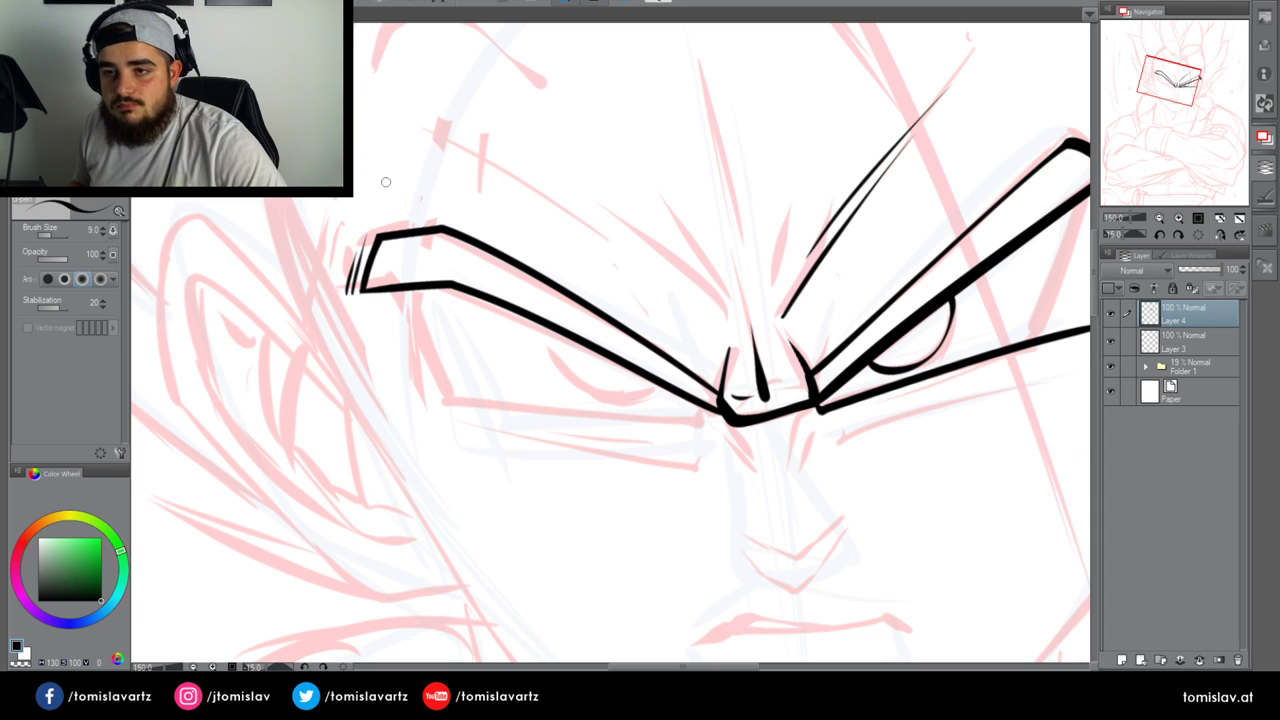
Ink two diagonal wrinkles above the left-hand eyebrow and a long tapered forehead crease with short strokes above the nose bridge
left_click_drag(722, 306, 620, 222)
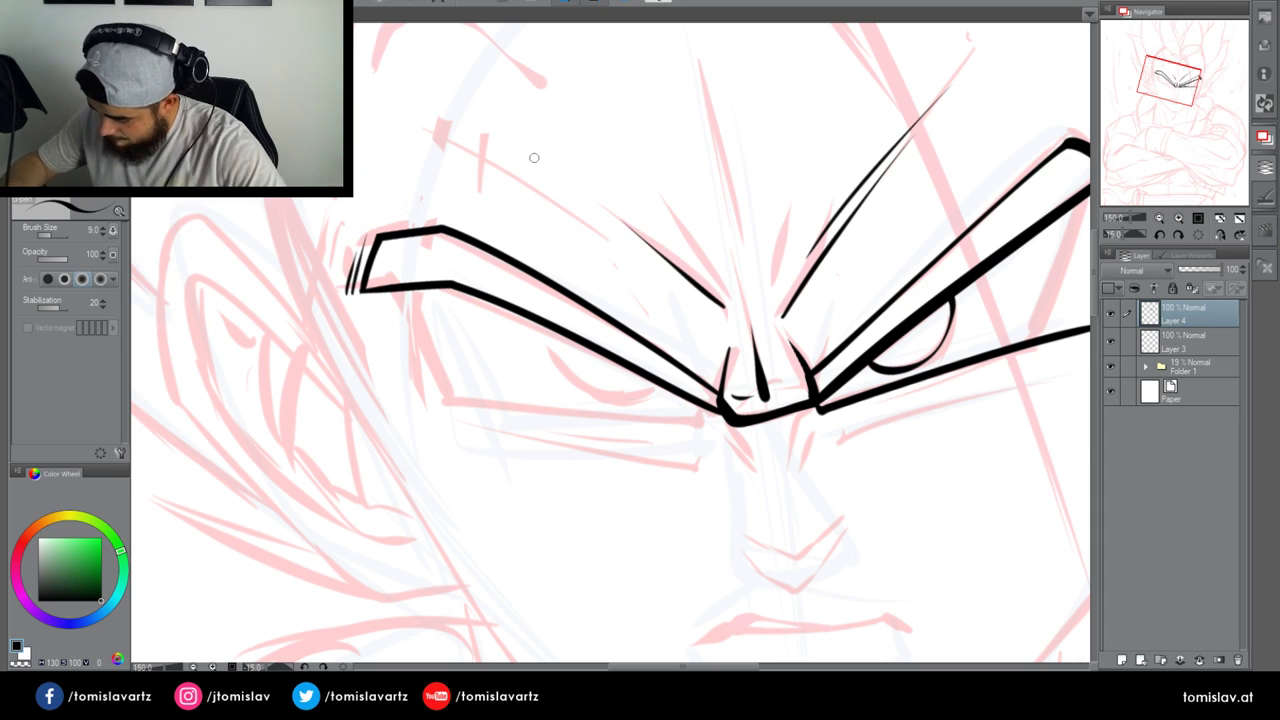
left_click_drag(660, 268, 549, 165)
key("ctrl+z")
left_click_drag(661, 262, 536, 188)
left_click_drag(710, 98, 743, 259)
key("ctrl+z")
mouse_move(751, 267)
left_mouse_down()
mouse_move(749, 190)
mouse_move(706, 217)
left_mouse_up()
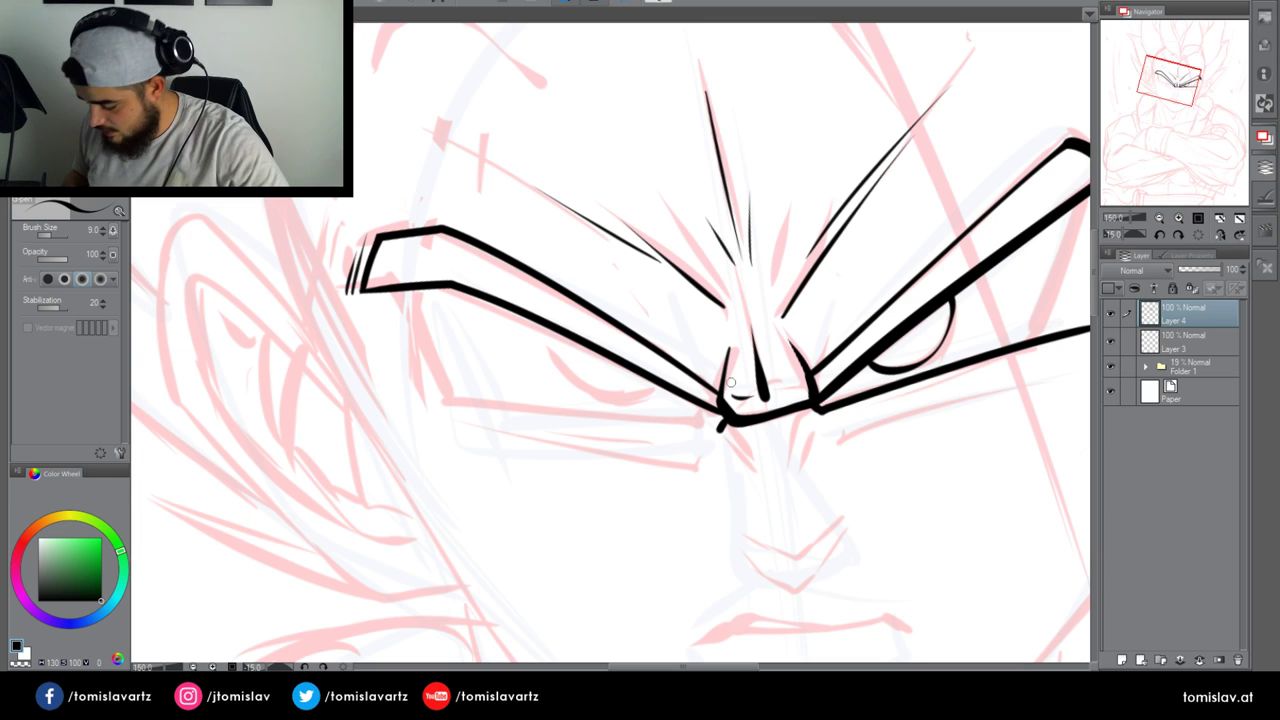
Ink the short inner corner mark of the left-hand eye and its thick outer edge below the eyebrow
left_click_drag(707, 427, 719, 404)
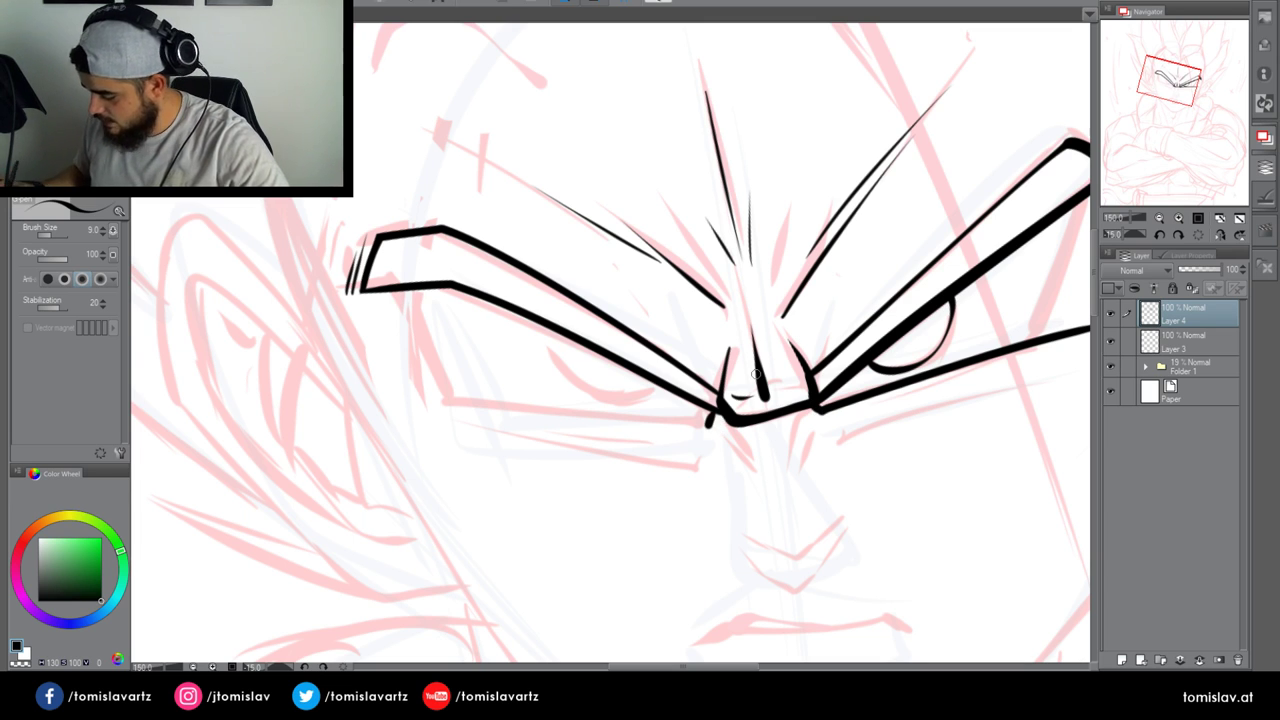
left_click(1181, 234)
left_click(1181, 234)
mouse_move(459, 197)
left_mouse_down()
mouse_move(446, 295)
mouse_move(460, 192)
left_mouse_up()
key("ctrl+z")
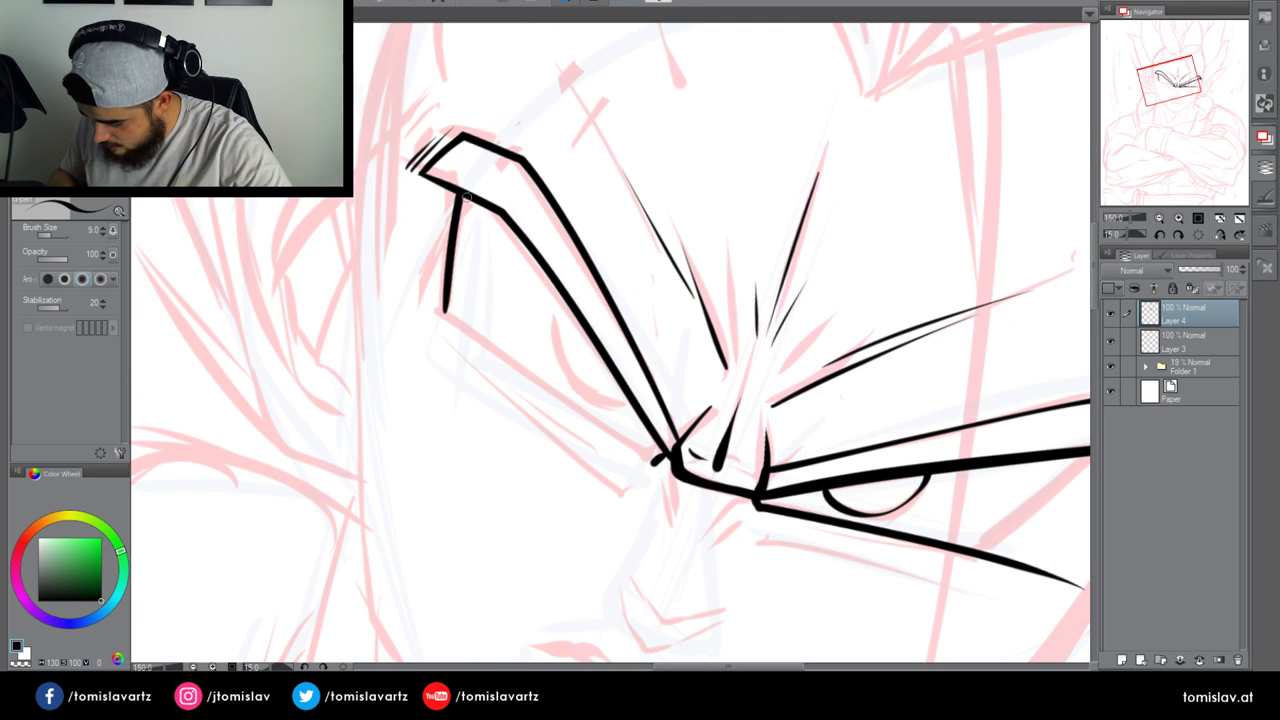
mouse_move(444, 311)
left_mouse_down()
mouse_move(452, 185)
mouse_move(456, 229)
left_mouse_up()
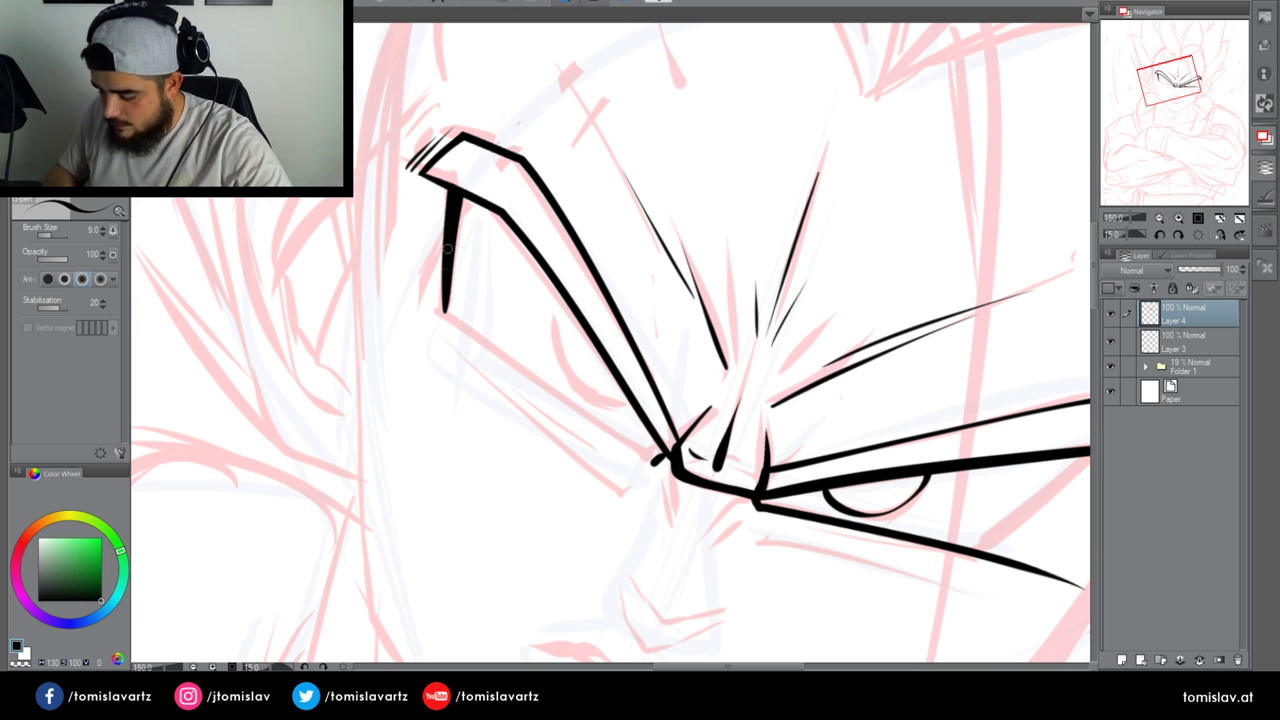
Ink the lower line of the left-hand eye from its outer edge to the inner corner mark
left_click_drag(447, 313, 592, 418)
key("ctrl+z")
left_click_drag(447, 313, 655, 463)
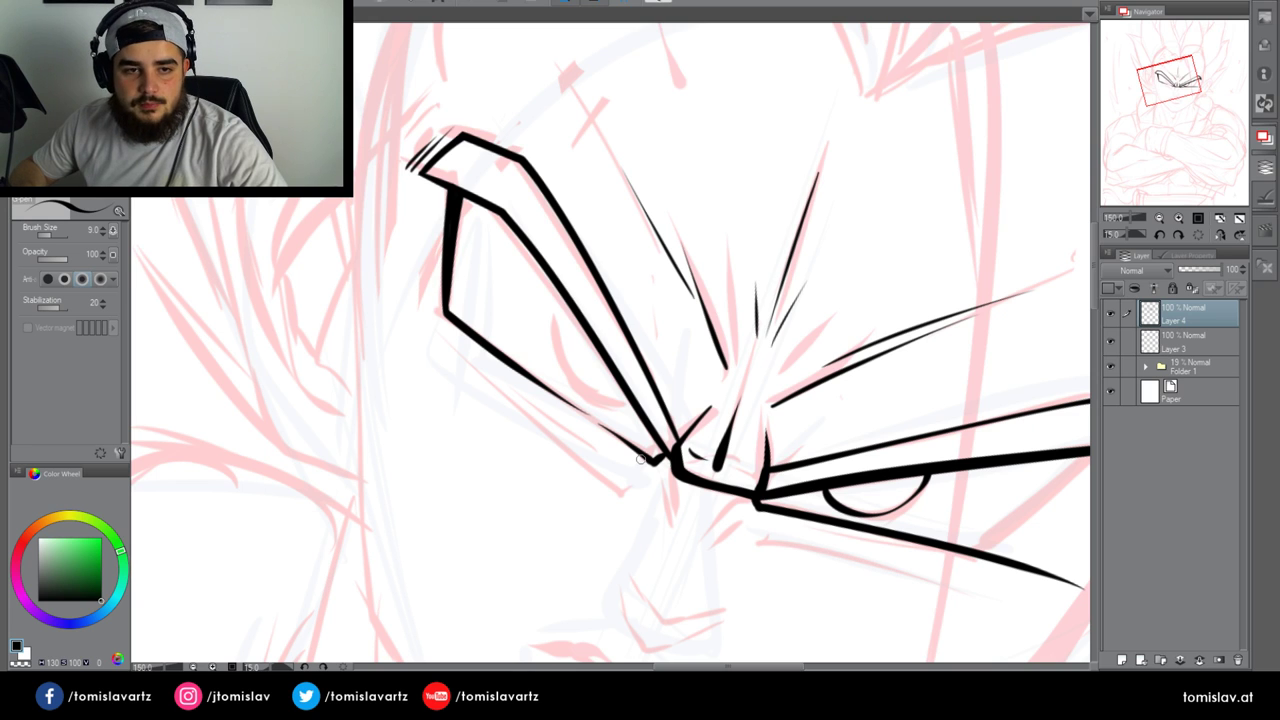
mouse_move(552, 393)
left_mouse_down()
mouse_move(620, 440)
mouse_move(589, 417)
left_mouse_up()
key("ctrl+z")
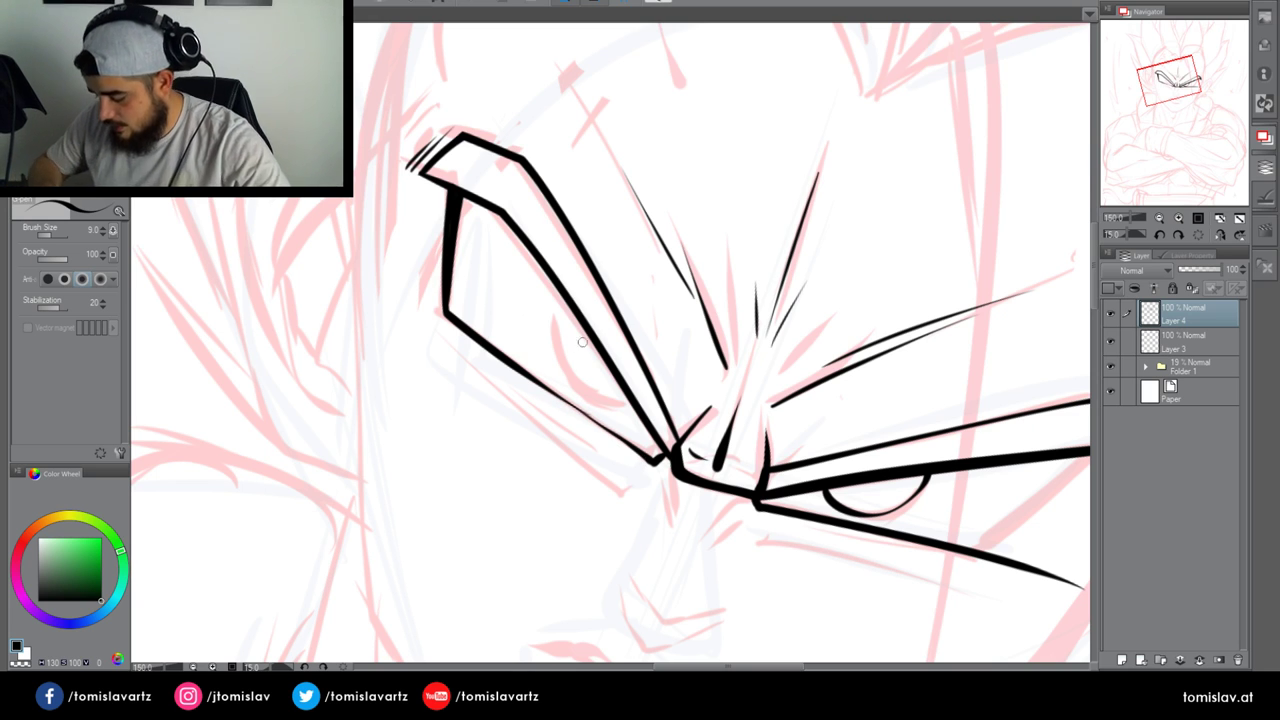
Ink the left-hand eye's curved iris outline, redrawing it rounder, and add thin strokes beside the eye's outer edge
mouse_move(571, 310)
left_mouse_down()
mouse_move(597, 397)
mouse_move(632, 410)
left_mouse_up()
key("ctrl+z")
mouse_move(570, 312)
left_mouse_down()
mouse_move(583, 384)
mouse_move(636, 414)
left_mouse_up()
key("ctrl+z")
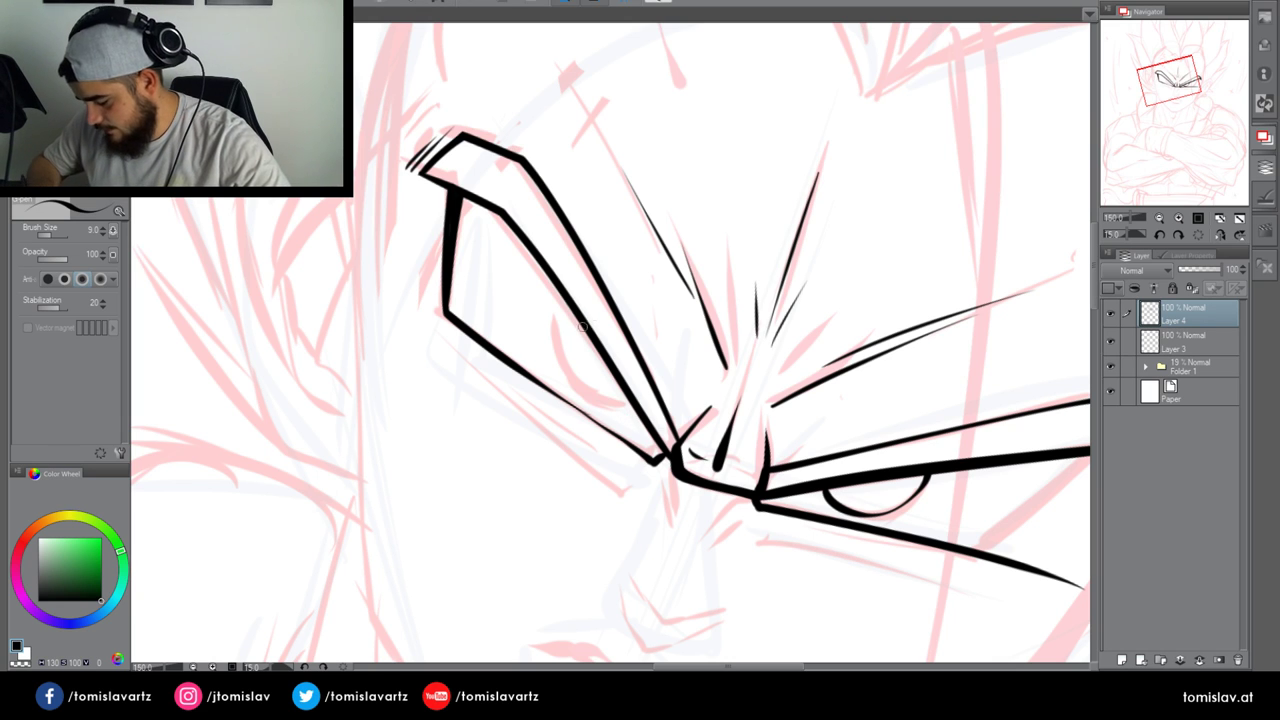
mouse_move(570, 306)
left_mouse_down()
mouse_move(565, 365)
mouse_move(633, 383)
left_mouse_up()
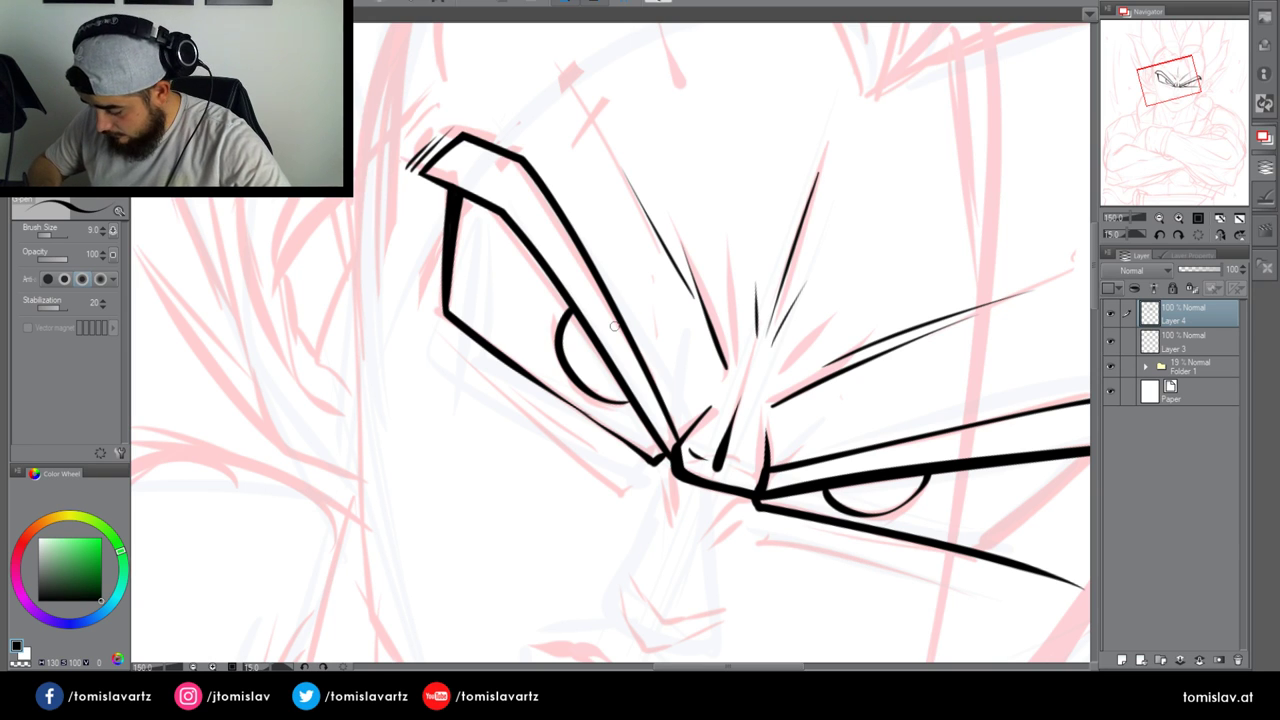
left_click_drag(440, 190, 432, 268)
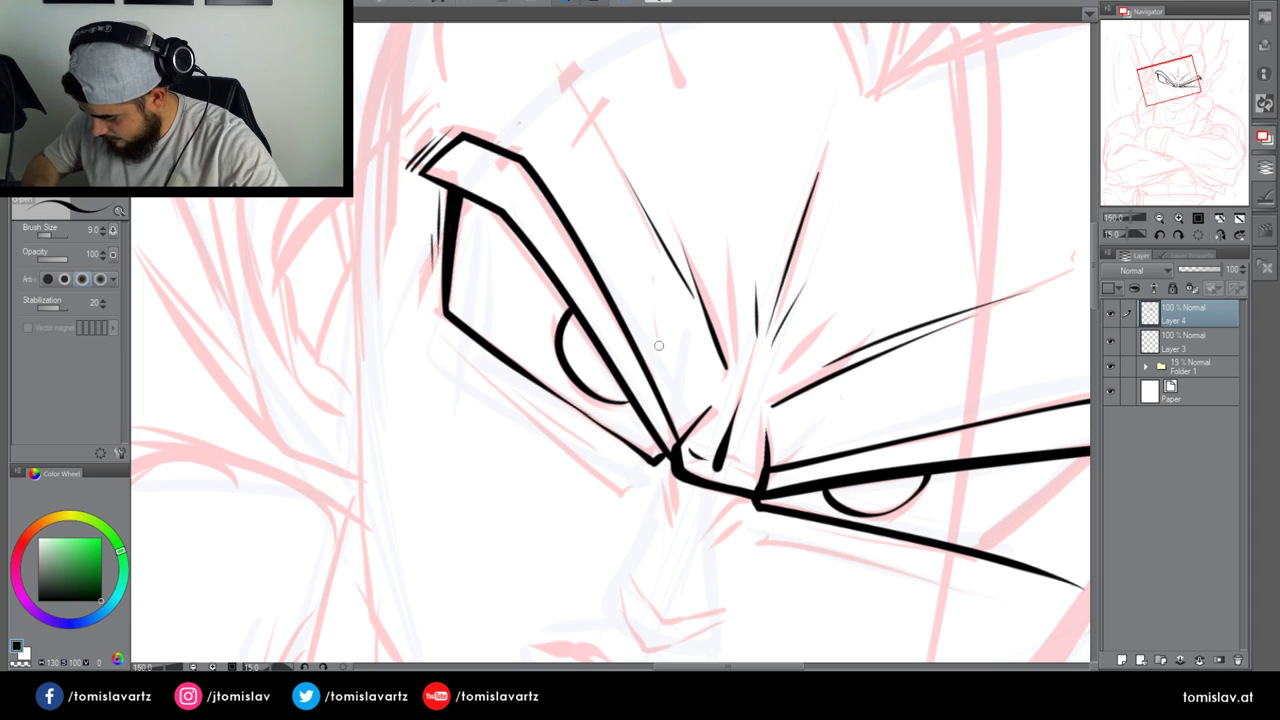
Ink pairs of short crease marks on both sides of the nose bridge, just below the brow line
left_click(1162, 236)
left_click_drag(1170, 81, 1178, 86)
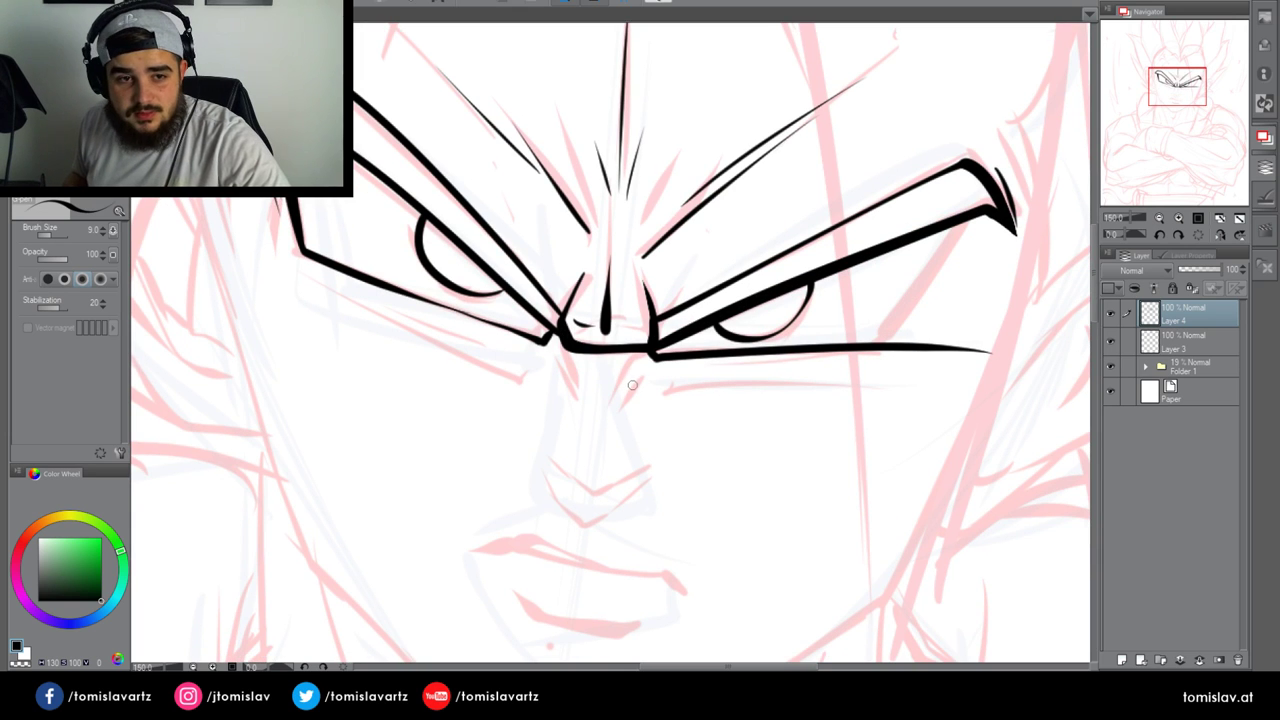
left_click_drag(621, 390, 651, 345)
left_click_drag(562, 356, 580, 388)
left_click_drag(560, 368, 578, 396)
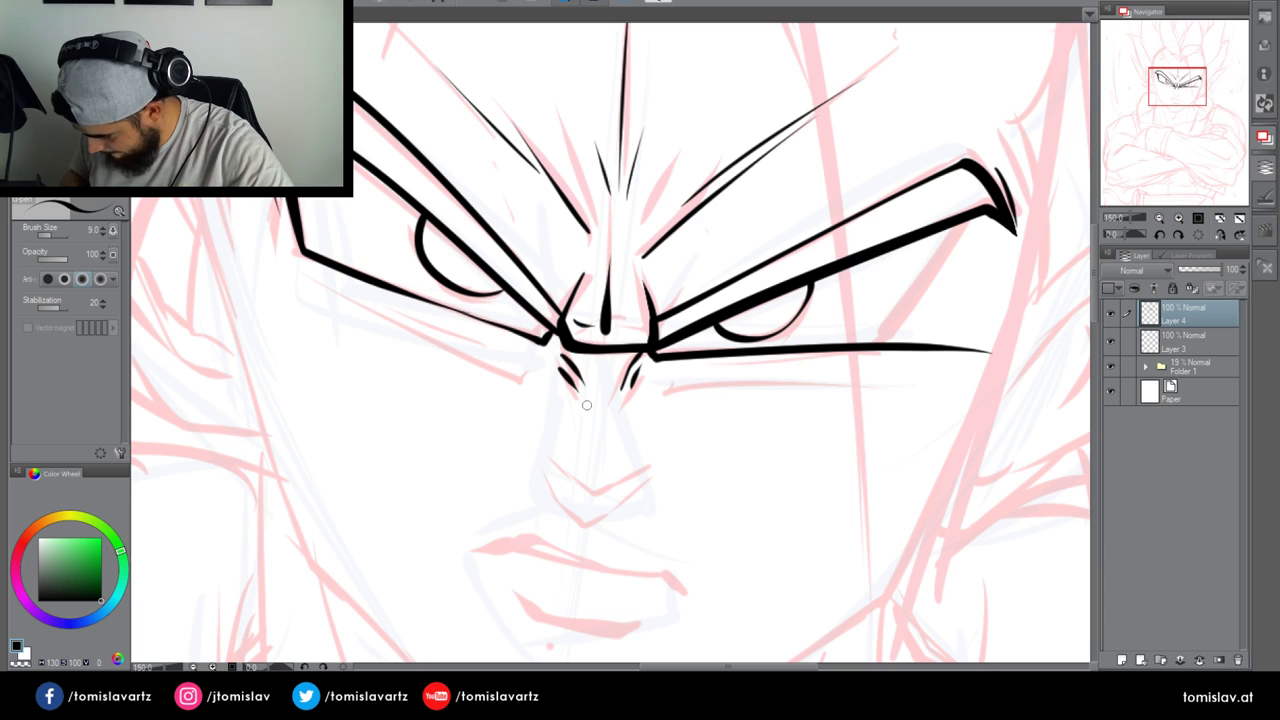
Ink tapered under-eye creases below both eyes, each with a small pointed hook at the inner end
left_click_drag(647, 371, 866, 383)
left_click_drag(682, 396, 880, 389)
mouse_move(540, 350)
left_mouse_down()
mouse_move(527, 392)
mouse_move(365, 298)
mouse_move(517, 376)
left_mouse_up()
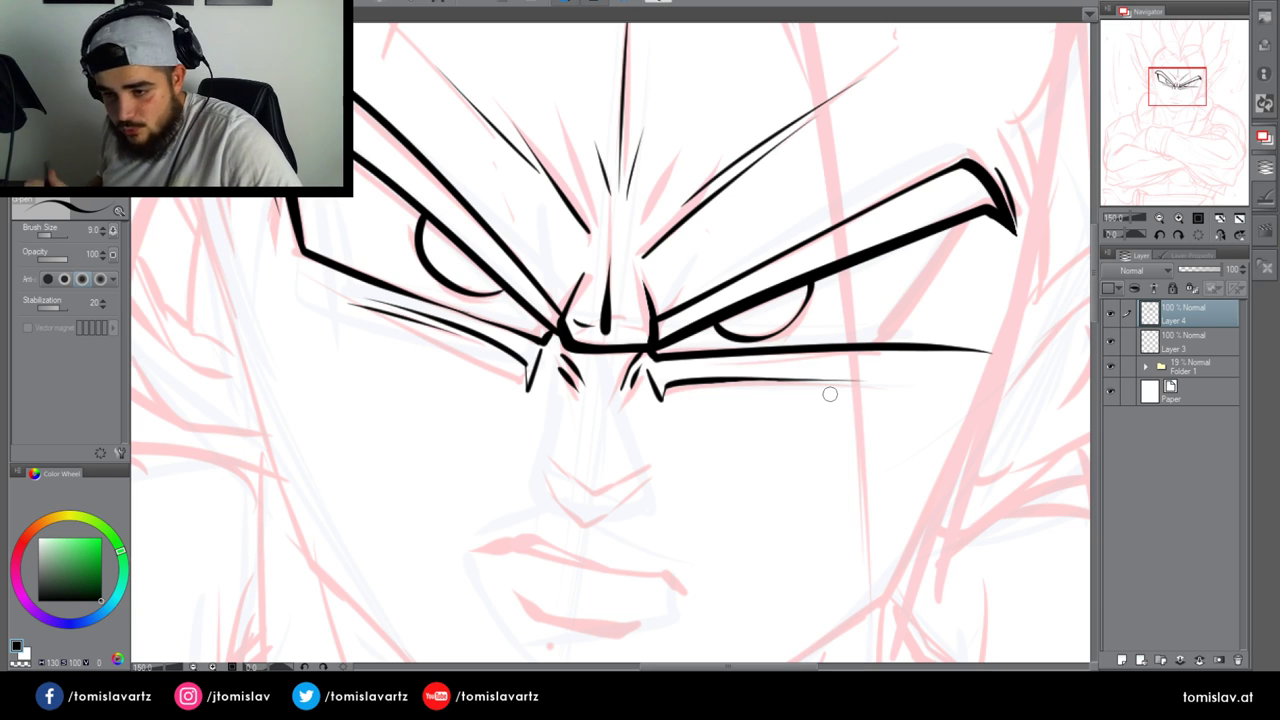
mouse_move(682, 392)
left_mouse_down()
mouse_move(832, 390)
mouse_move(712, 390)
mouse_move(800, 388)
left_mouse_up()
key("ctrl+z")
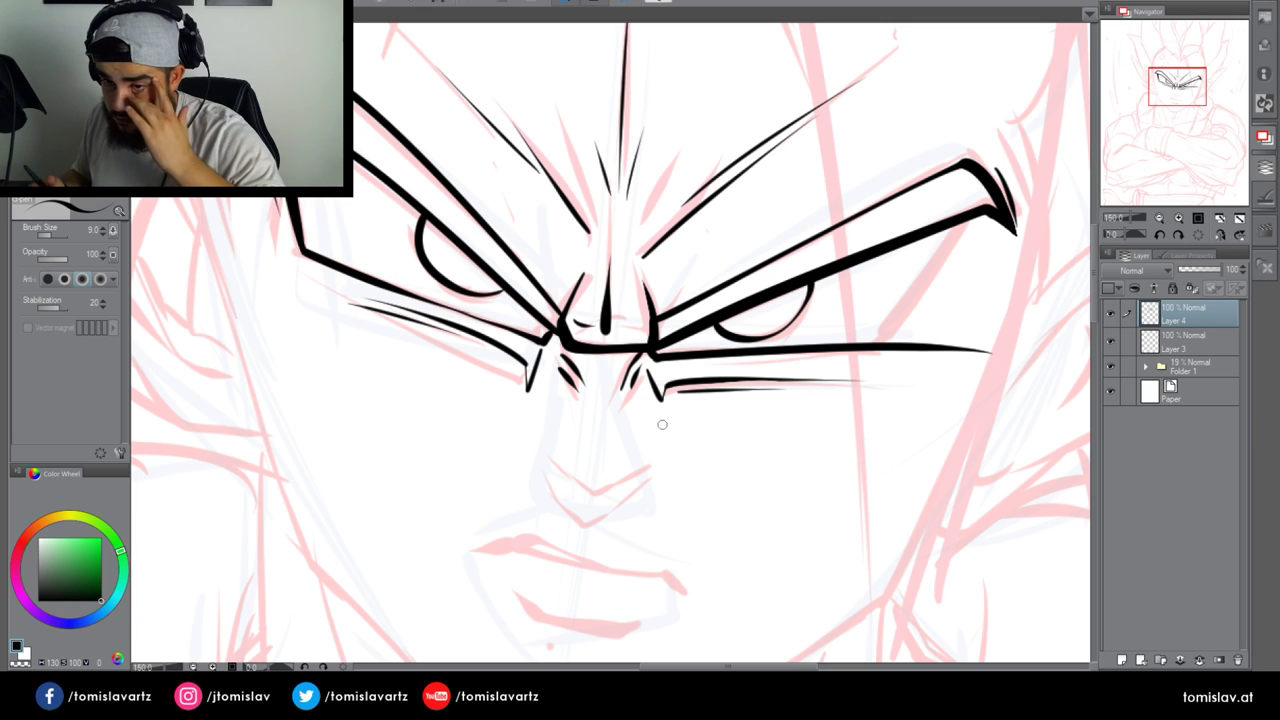
mouse_move(519, 373)
left_mouse_down()
mouse_move(529, 386)
mouse_move(523, 375)
left_mouse_up()
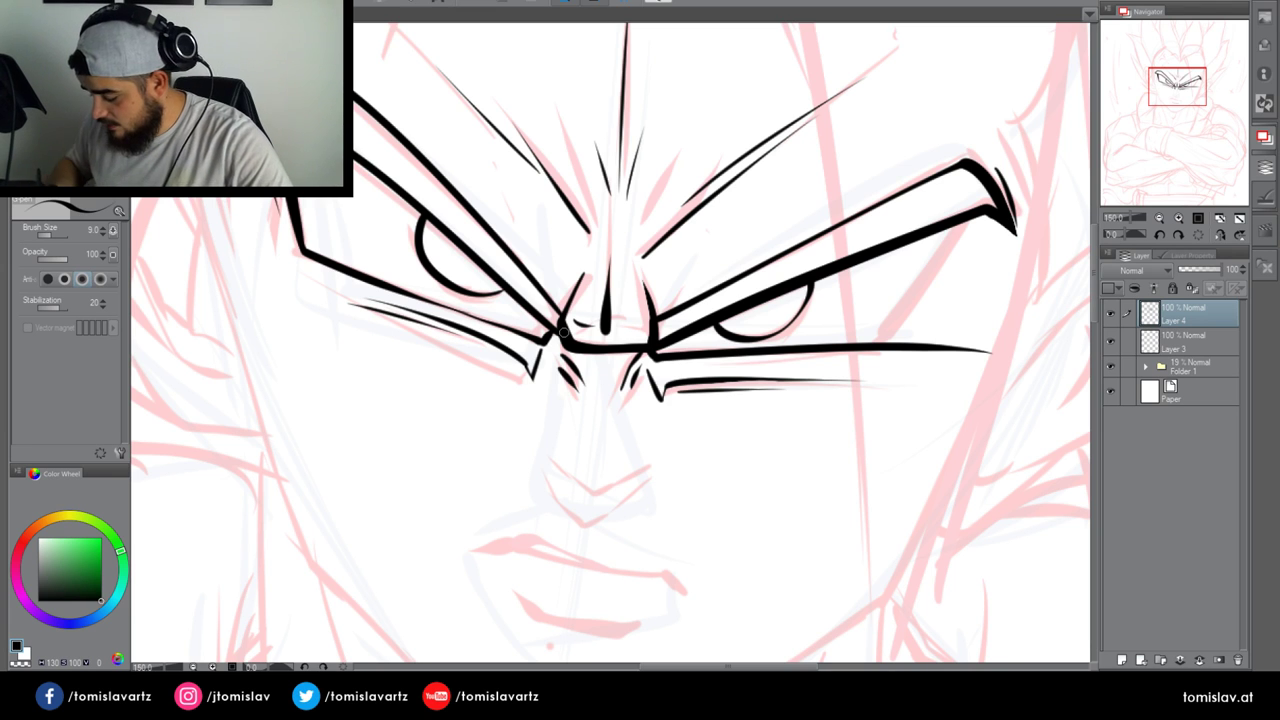
Ink the nose tip as a pointed crescent of two curves, redrawing it until smooth, and try a short stroke above it
mouse_move(597, 454)
left_mouse_down()
mouse_move(609, 290)
mouse_move(626, 343)
mouse_move(660, 319)
left_mouse_up()
key("ctrl+z")
mouse_move(574, 308)
left_mouse_down()
mouse_move(591, 325)
mouse_move(672, 315)
mouse_move(580, 320)
mouse_move(602, 366)
mouse_move(667, 324)
left_mouse_up()
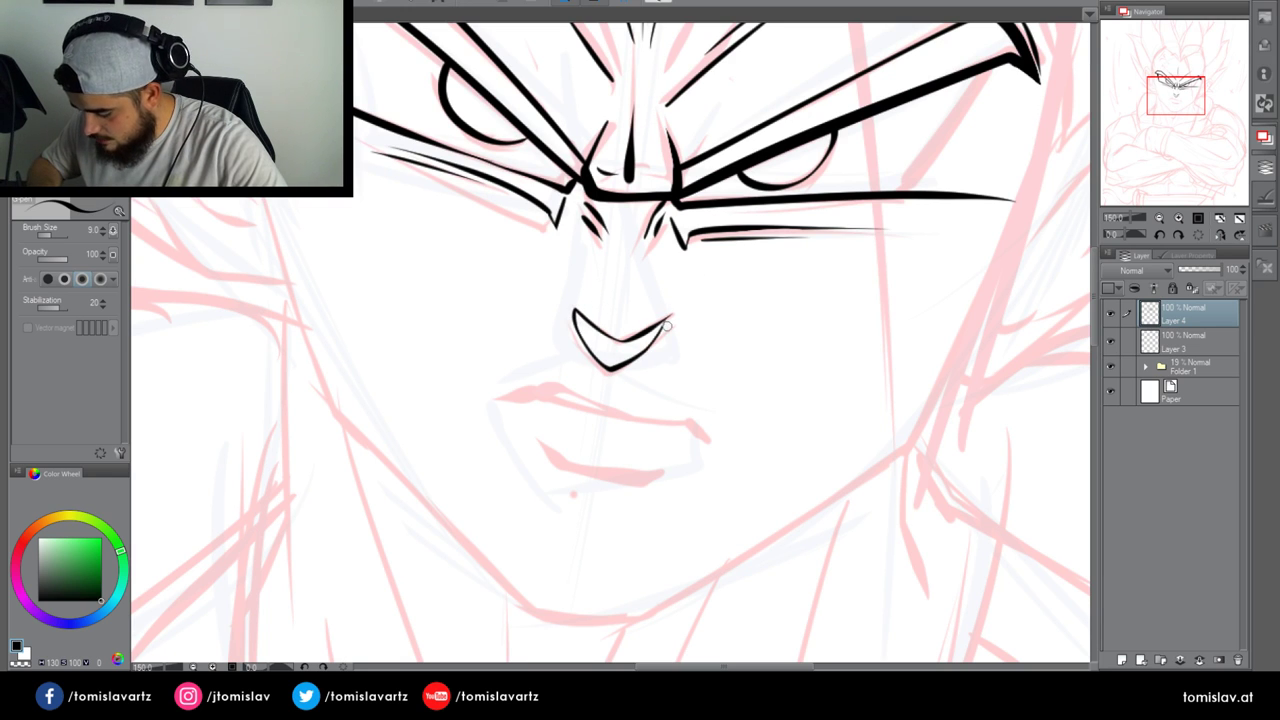
key("ctrl+z")
mouse_move(572, 306)
left_mouse_down()
mouse_move(614, 372)
mouse_move(668, 326)
left_mouse_up()
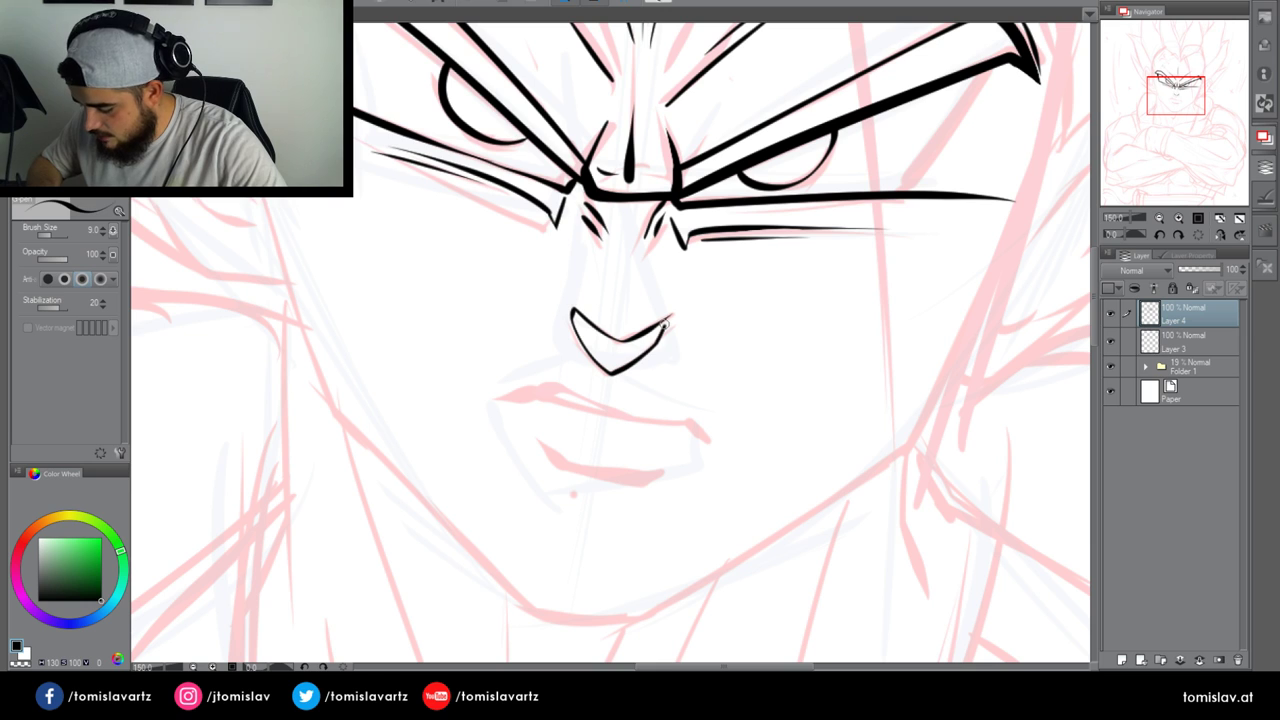
key("ctrl+z")
mouse_move(574, 306)
left_mouse_down()
mouse_move(604, 364)
mouse_move(658, 334)
mouse_move(572, 321)
mouse_move(613, 372)
mouse_move(643, 360)
mouse_move(655, 310)
mouse_move(634, 326)
mouse_move(673, 271)
mouse_move(586, 322)
mouse_move(678, 313)
left_mouse_up()
key("ctrl+z")
key("ctrl+z")
mouse_move(571, 306)
left_mouse_down()
mouse_move(605, 341)
mouse_move(670, 316)
left_mouse_up()
mouse_move(569, 307)
left_mouse_down()
mouse_move(615, 368)
mouse_move(670, 316)
left_mouse_up()
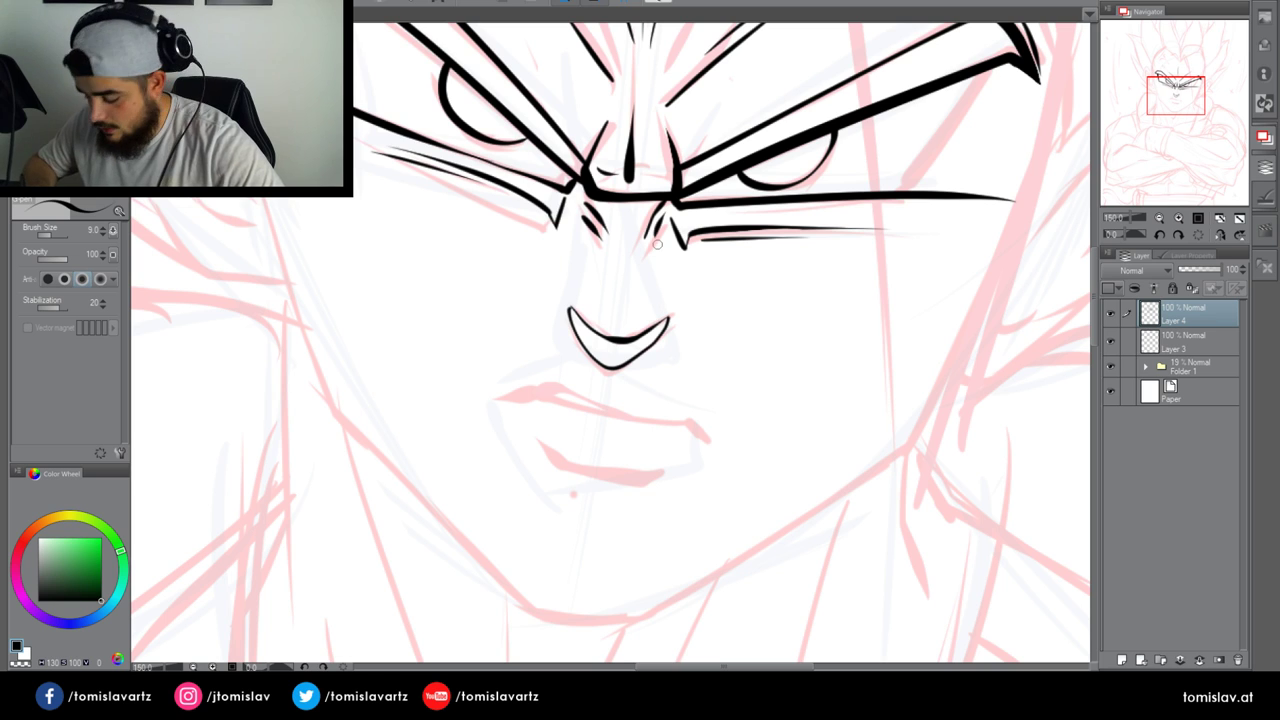
left_click_drag(640, 281, 664, 313)
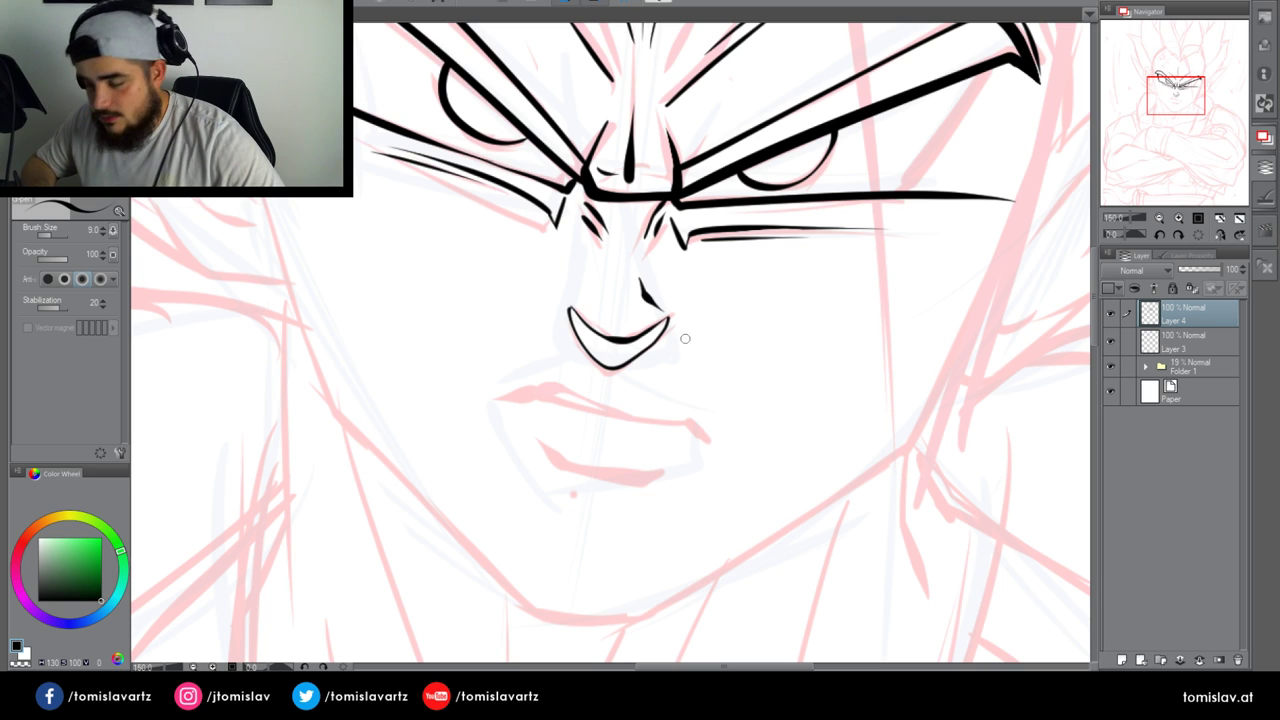
key("ctrl+z")
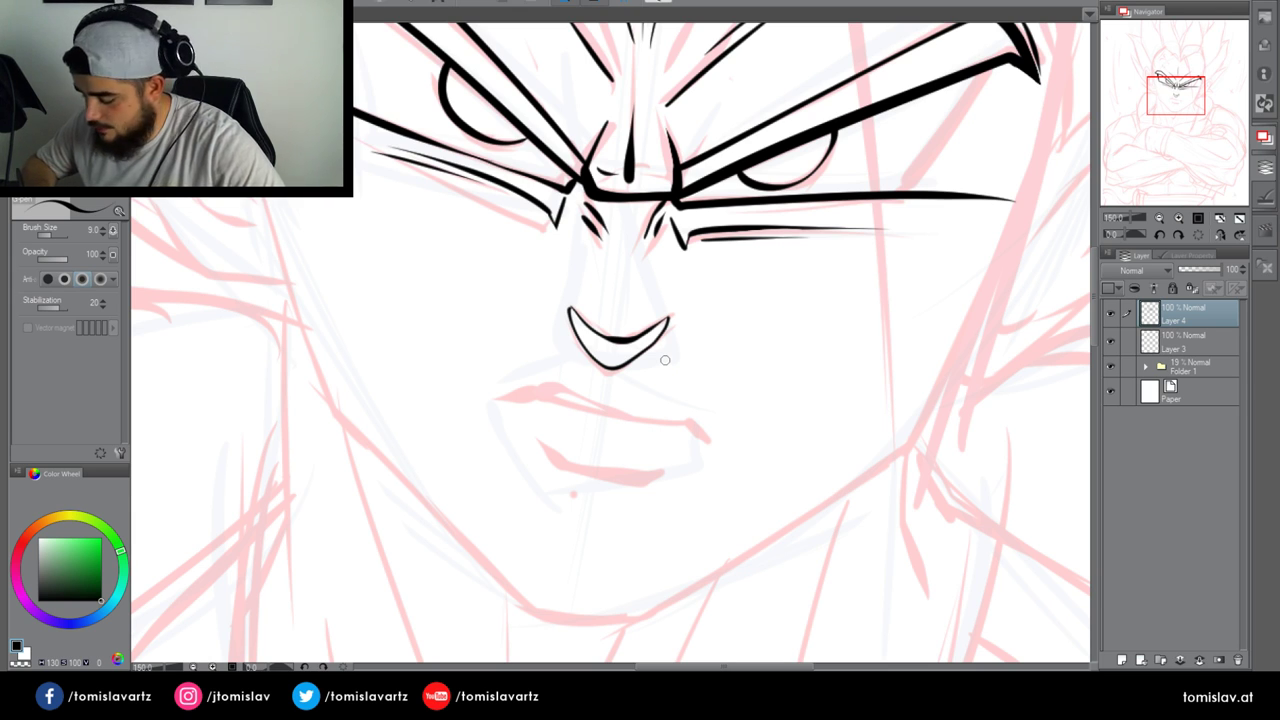
Ink the mouth with a tapered parting line, a raised upper-lip contour and a curved lower-lip stroke
mouse_move(497, 404)
left_mouse_down()
mouse_move(661, 423)
mouse_move(724, 448)
left_mouse_up()
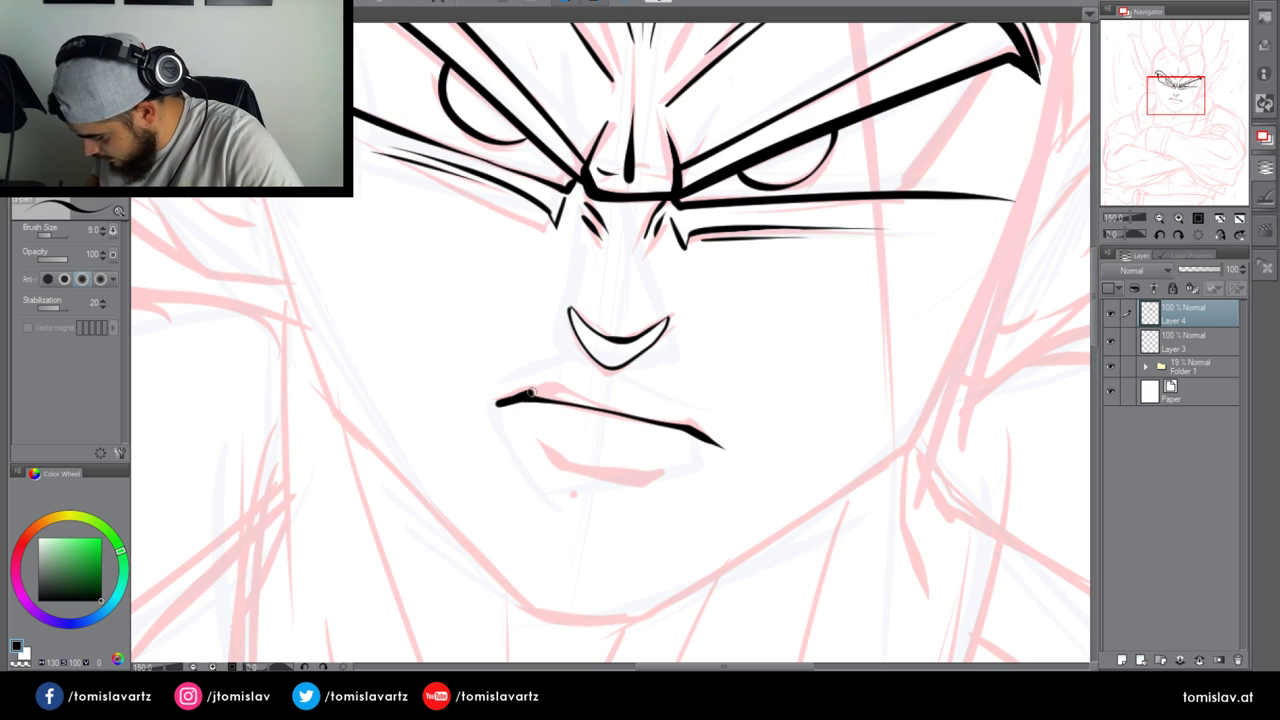
left_click_drag(518, 393, 622, 412)
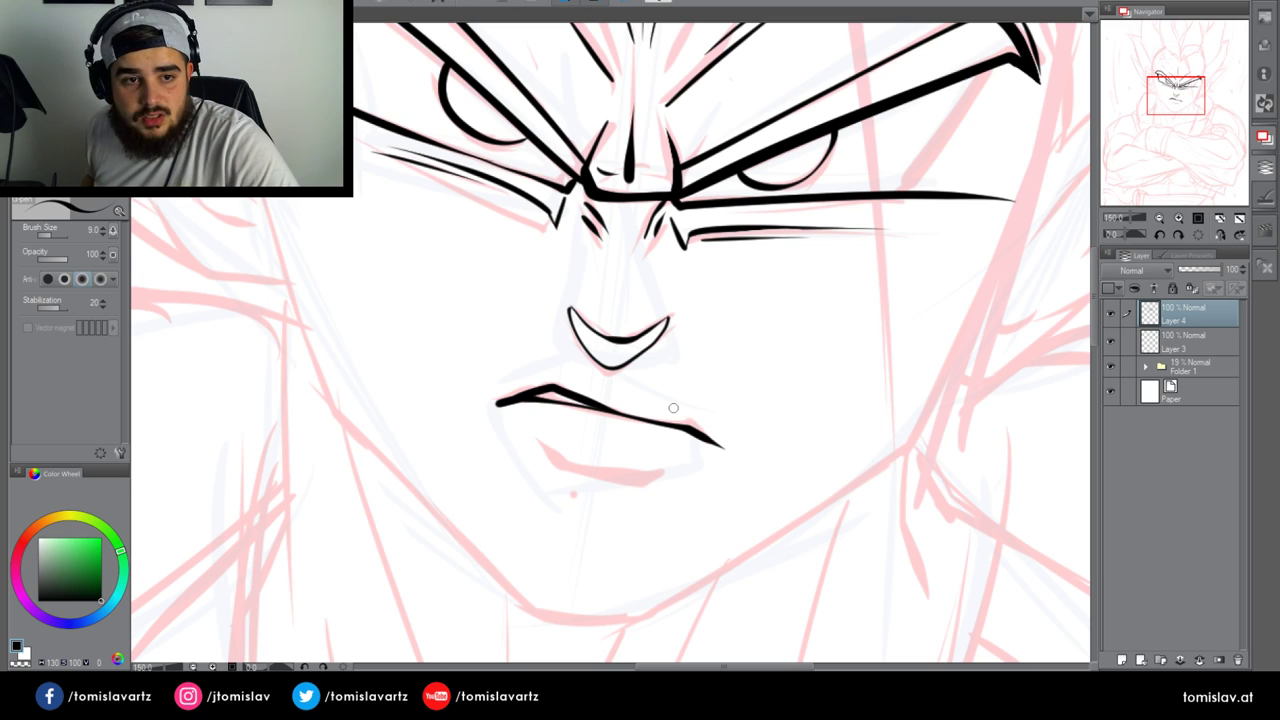
mouse_move(543, 449)
left_mouse_down()
mouse_move(594, 477)
mouse_move(672, 457)
left_mouse_up()
left_click_drag(538, 443, 550, 456)
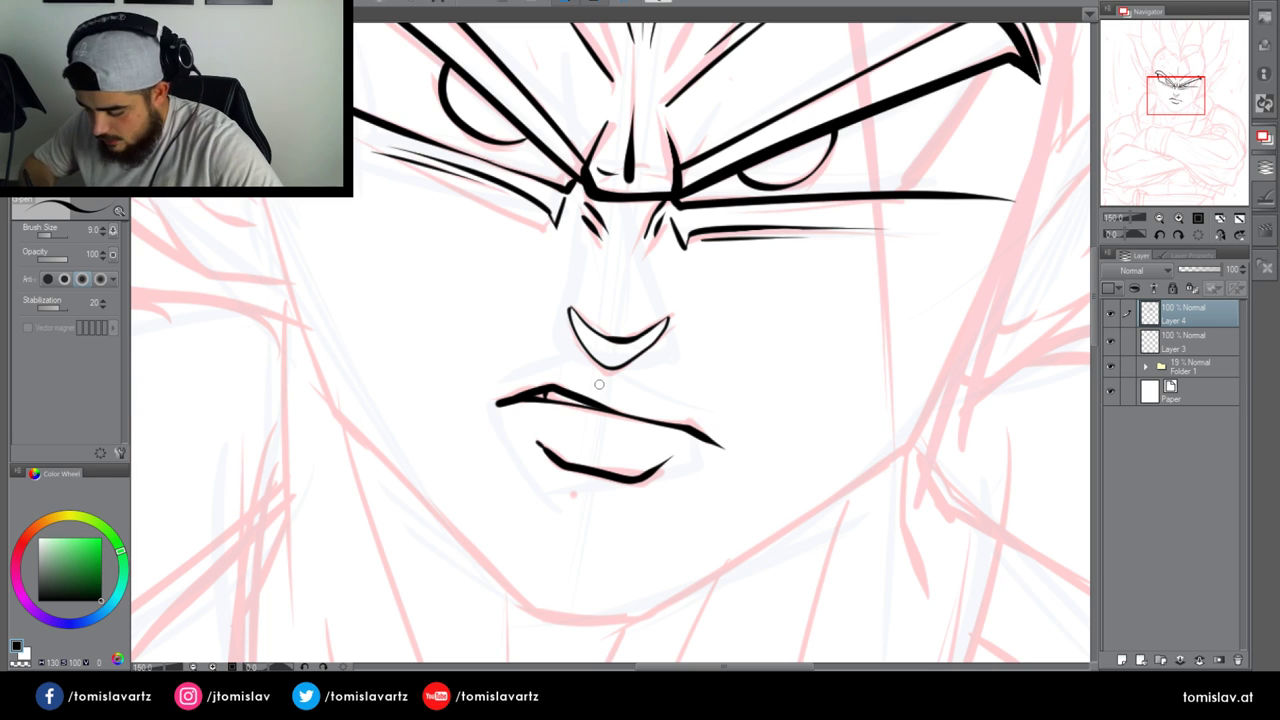
Ink the angular jawline from the left-hand cheek around the chin and up to the right-hand cheek
mouse_move(270, 206)
left_mouse_down()
mouse_move(355, 432)
mouse_move(540, 612)
mouse_move(655, 615)
mouse_move(658, 538)
mouse_move(850, 335)
mouse_move(910, 230)
left_mouse_up()
key("ctrl+z")
key("minus")
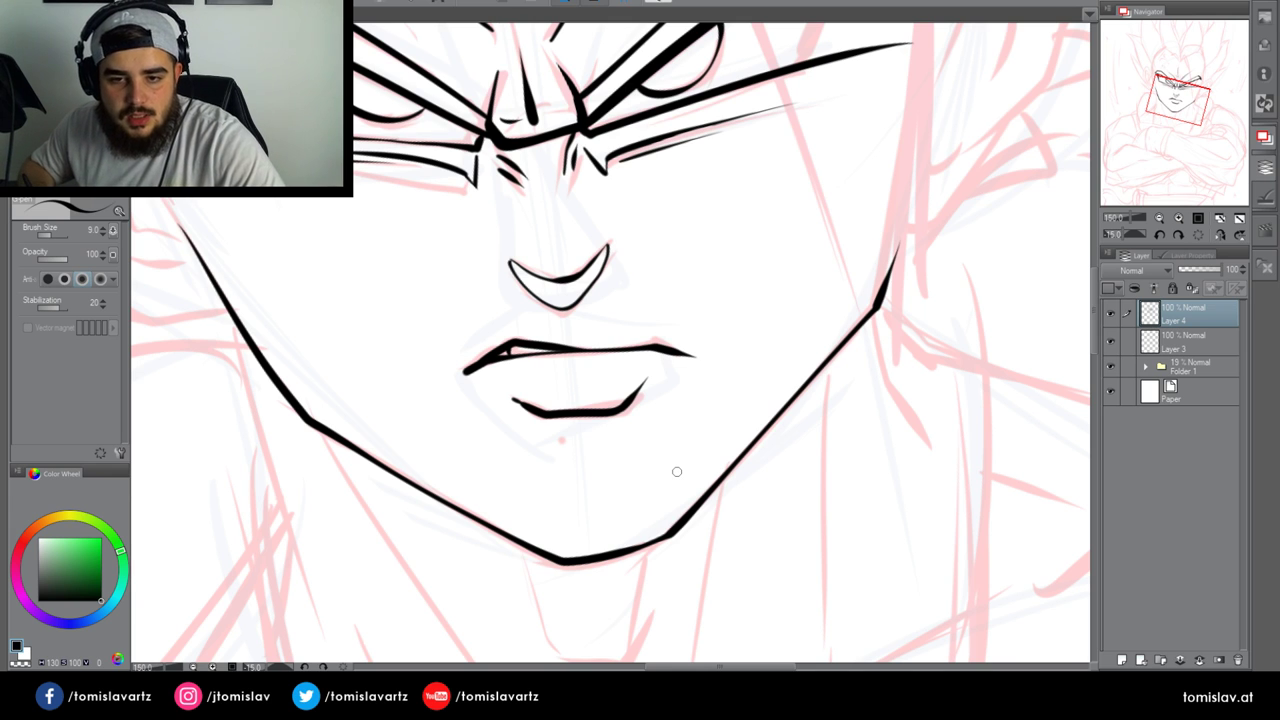
left_click(1160, 236)
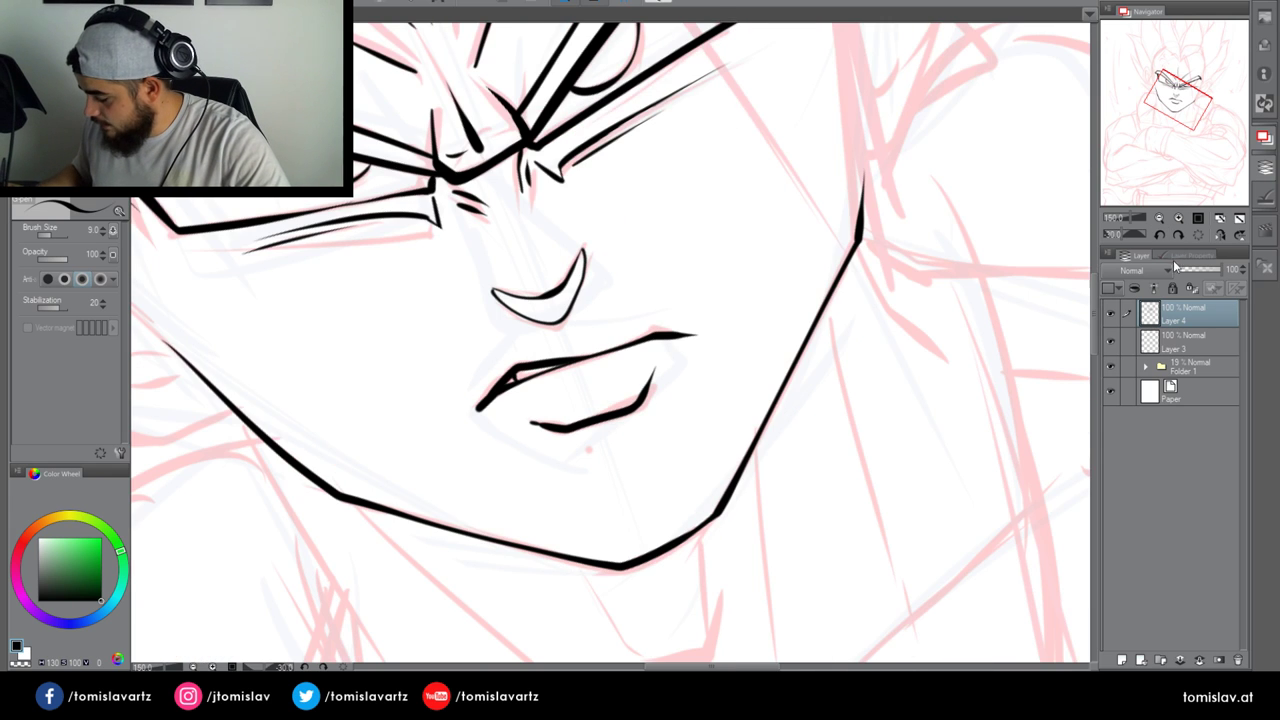
left_click(1178, 236)
left_click(1178, 236)
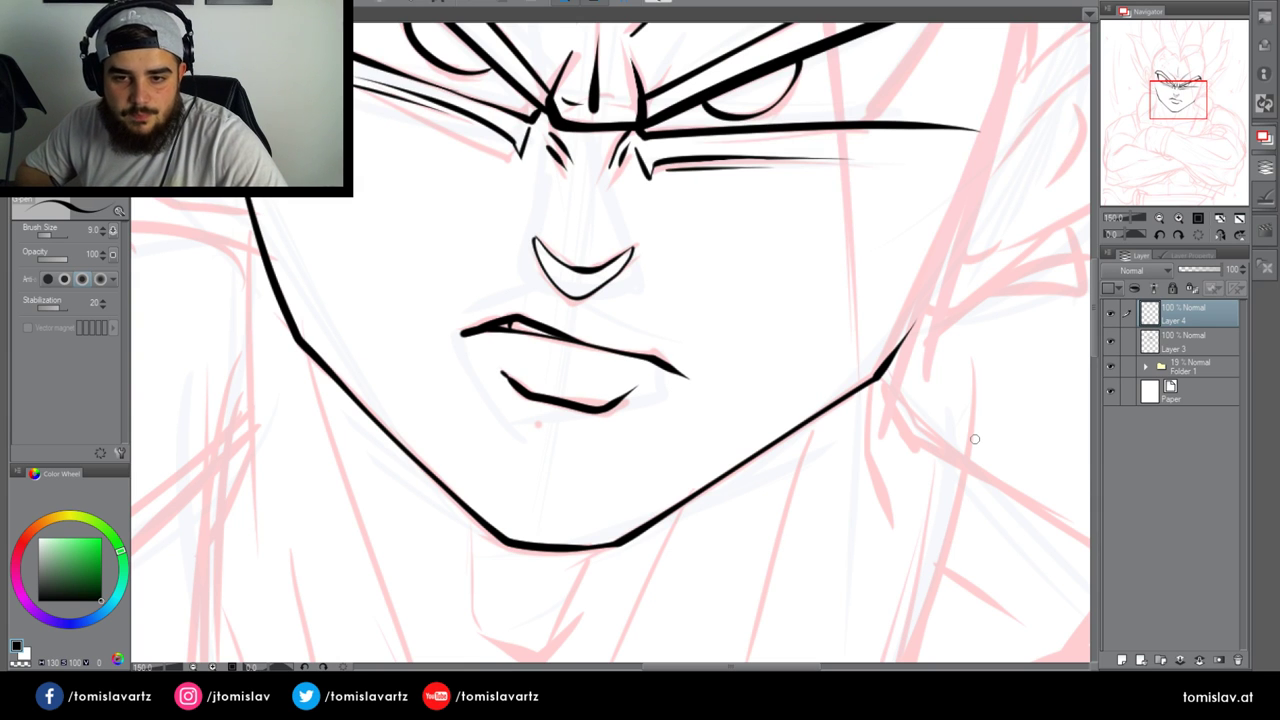
Ink the left-hand ear's outer contour down to the lobe and jaw, with a tapered rim line inside its upper part
left_click_drag(1191, 100, 1176, 78)
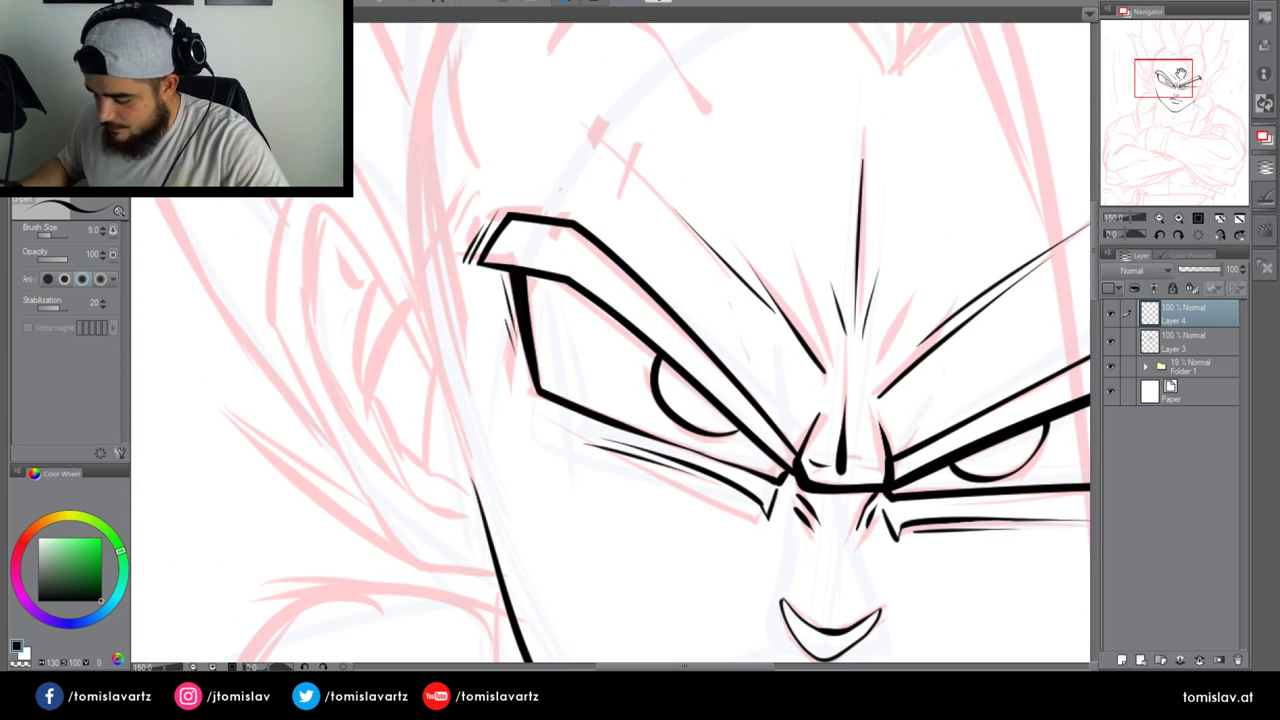
left_click_drag(416, 294, 352, 184)
key("ctrl+z")
mouse_move(299, 271)
left_mouse_down()
mouse_move(312, 211)
mouse_move(420, 328)
mouse_move(323, 213)
mouse_move(290, 350)
left_mouse_up()
key("ctrl+z")
key("ctrl+z")
key("ctrl+z")
key("ctrl+z")
mouse_move(292, 306)
left_mouse_down()
mouse_move(314, 206)
mouse_move(425, 362)
left_mouse_up()
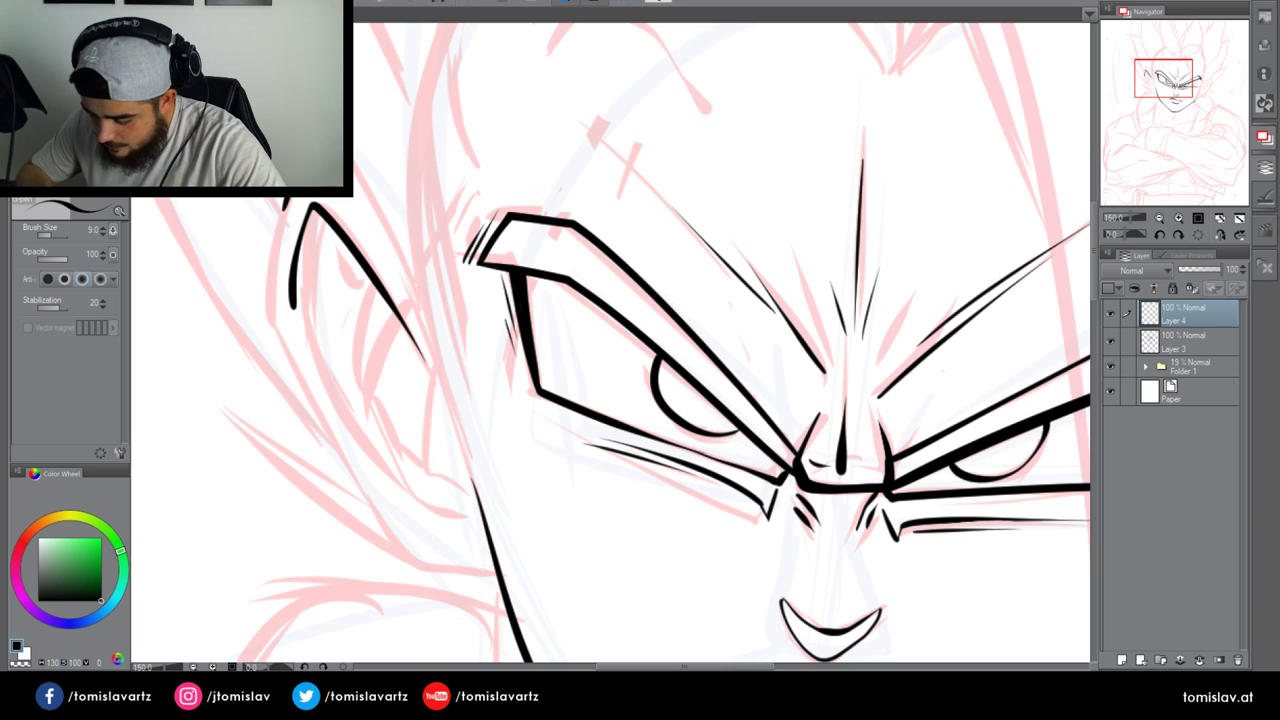
left_click_drag(350, 172, 420, 322)
mouse_move(282, 217)
left_mouse_down()
mouse_move(272, 318)
mouse_move(362, 484)
mouse_move(411, 558)
mouse_move(468, 582)
mouse_move(496, 564)
left_mouse_up()
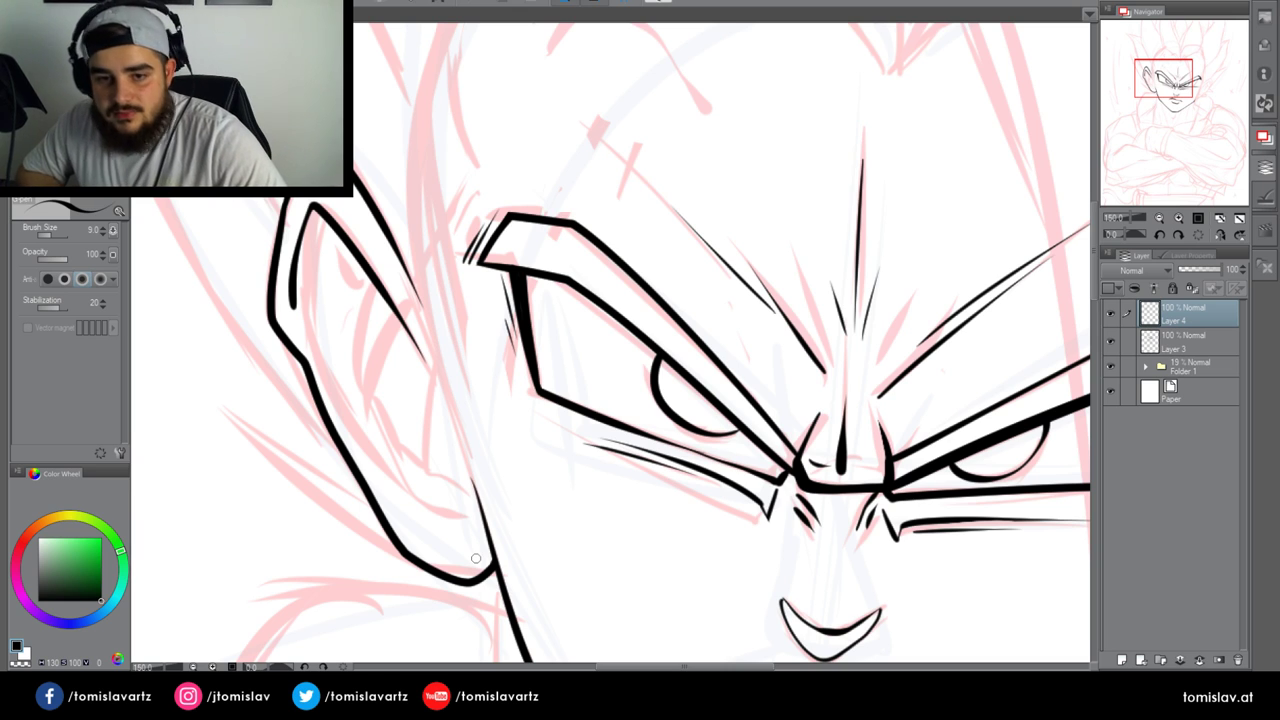
Ink the left-hand ear's inner folds, front notch and angular inner contour, adding accent strokes along the inside of the outer edge
left_click_drag(312, 342, 323, 226)
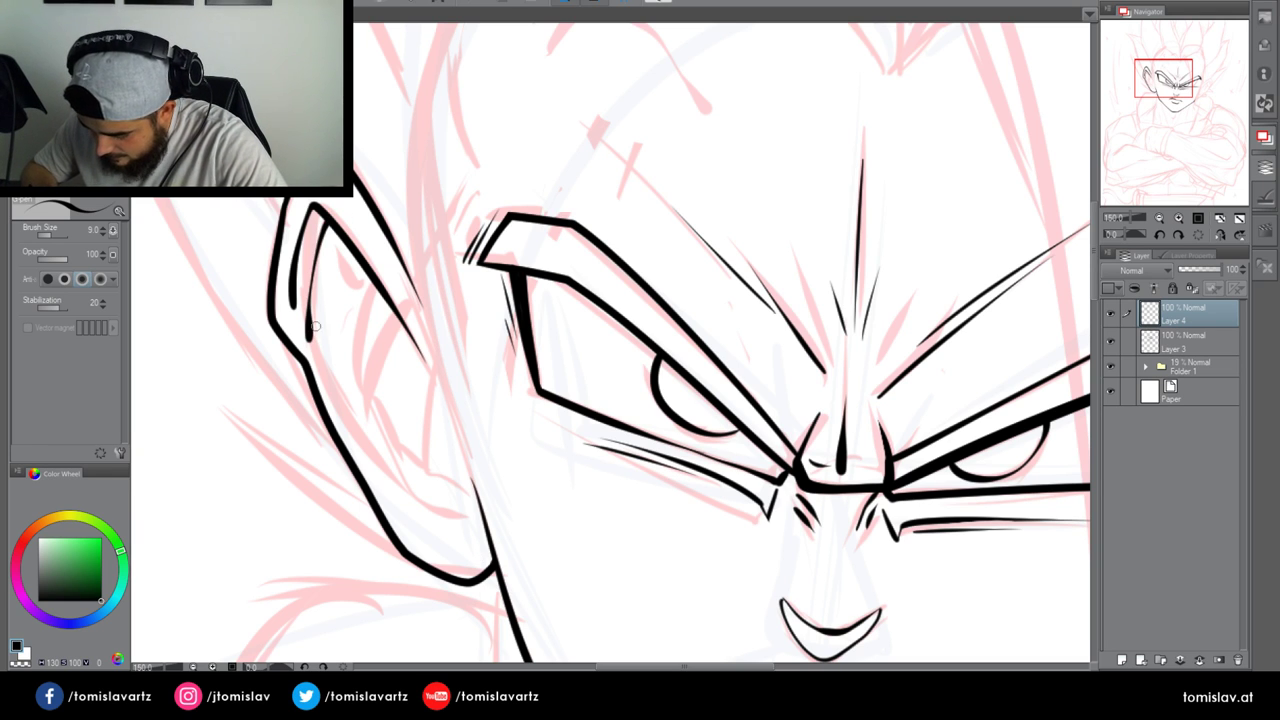
mouse_move(408, 336)
left_mouse_down()
mouse_move(432, 378)
mouse_move(416, 393)
mouse_move(452, 437)
left_mouse_up()
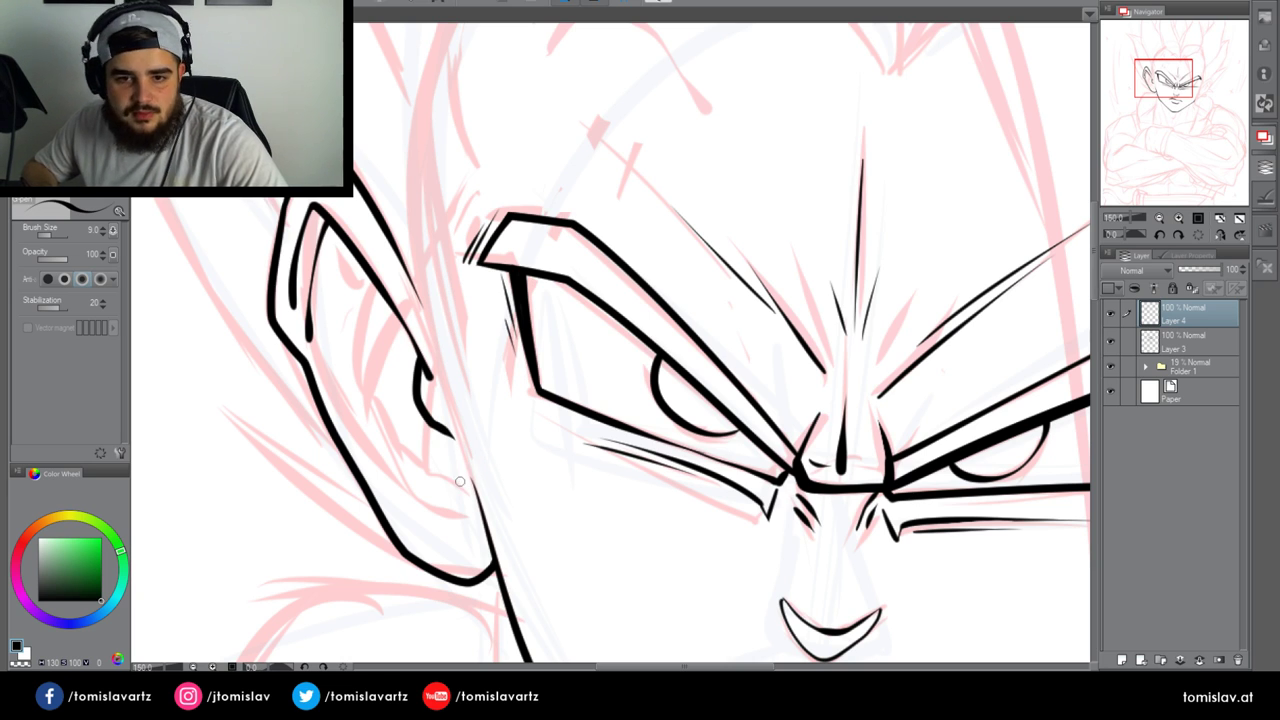
mouse_move(372, 452)
left_mouse_down()
mouse_move(447, 502)
mouse_move(453, 467)
mouse_move(460, 515)
mouse_move(411, 491)
mouse_move(362, 416)
mouse_move(376, 287)
left_mouse_up()
key("ctrl+z")
mouse_move(361, 411)
left_mouse_down()
mouse_move(378, 288)
mouse_move(356, 252)
mouse_move(352, 266)
left_mouse_up()
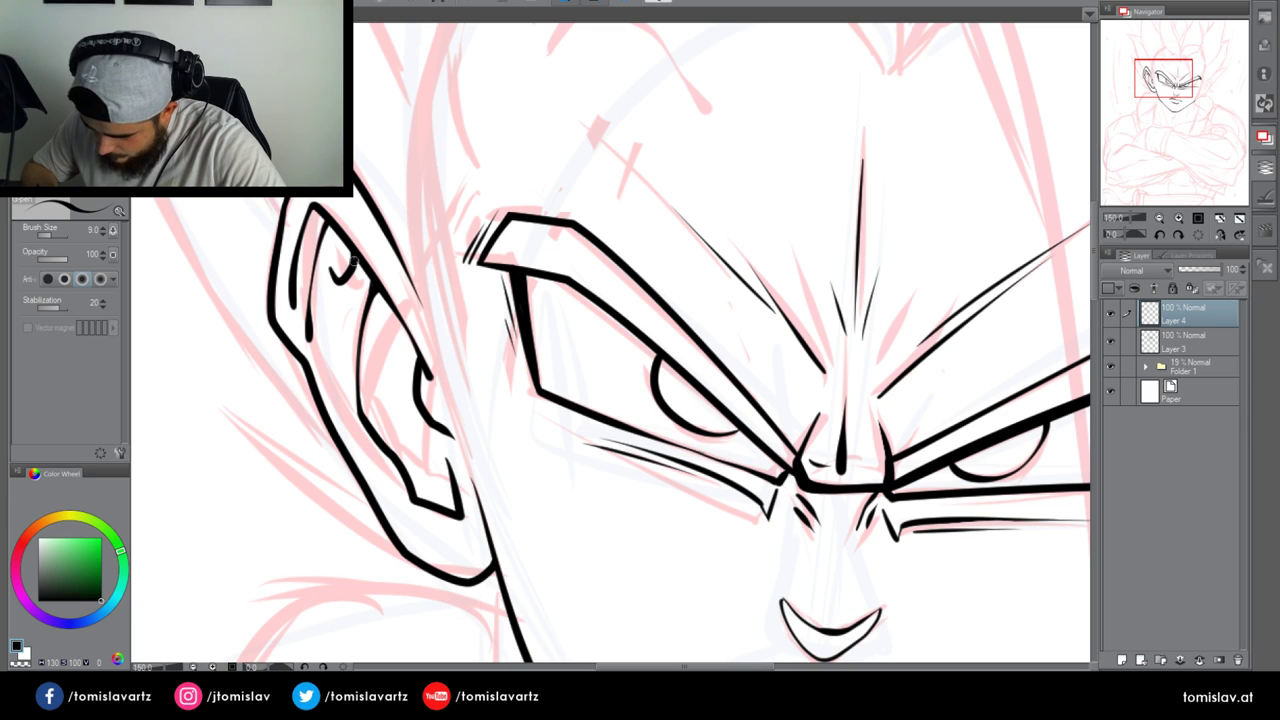
left_click_drag(311, 354, 350, 440)
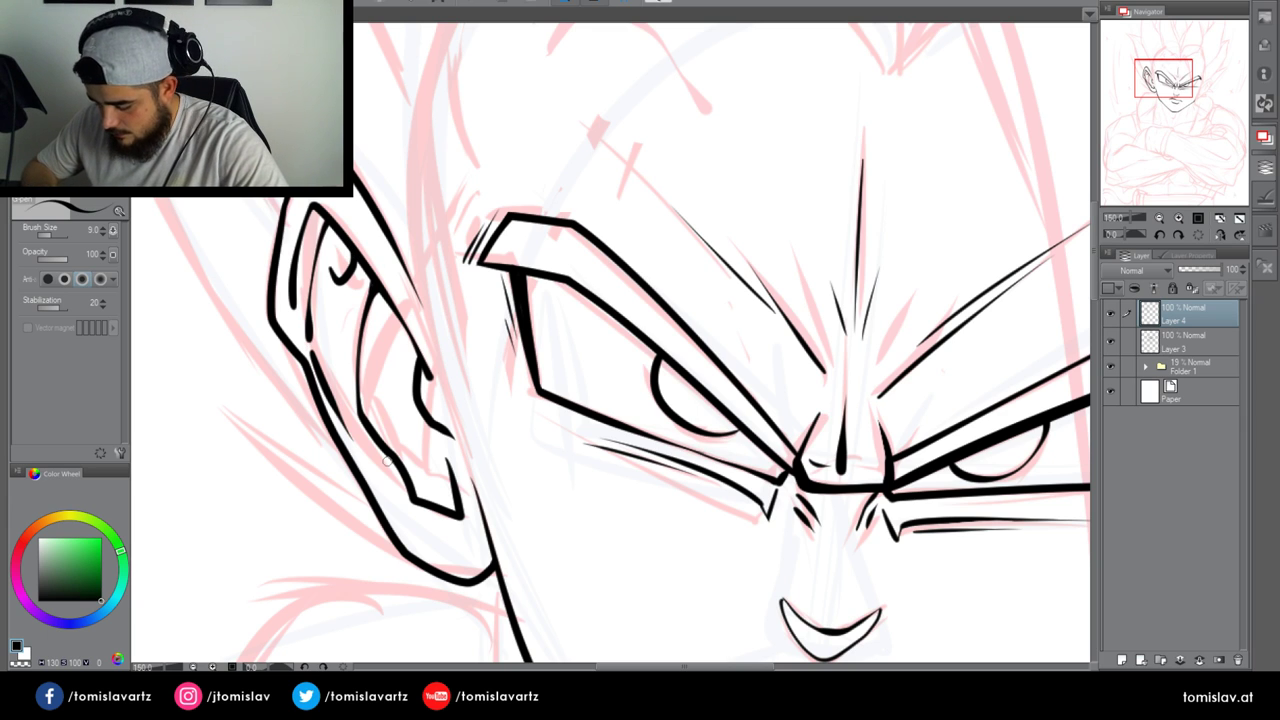
left_click_drag(379, 486, 424, 526)
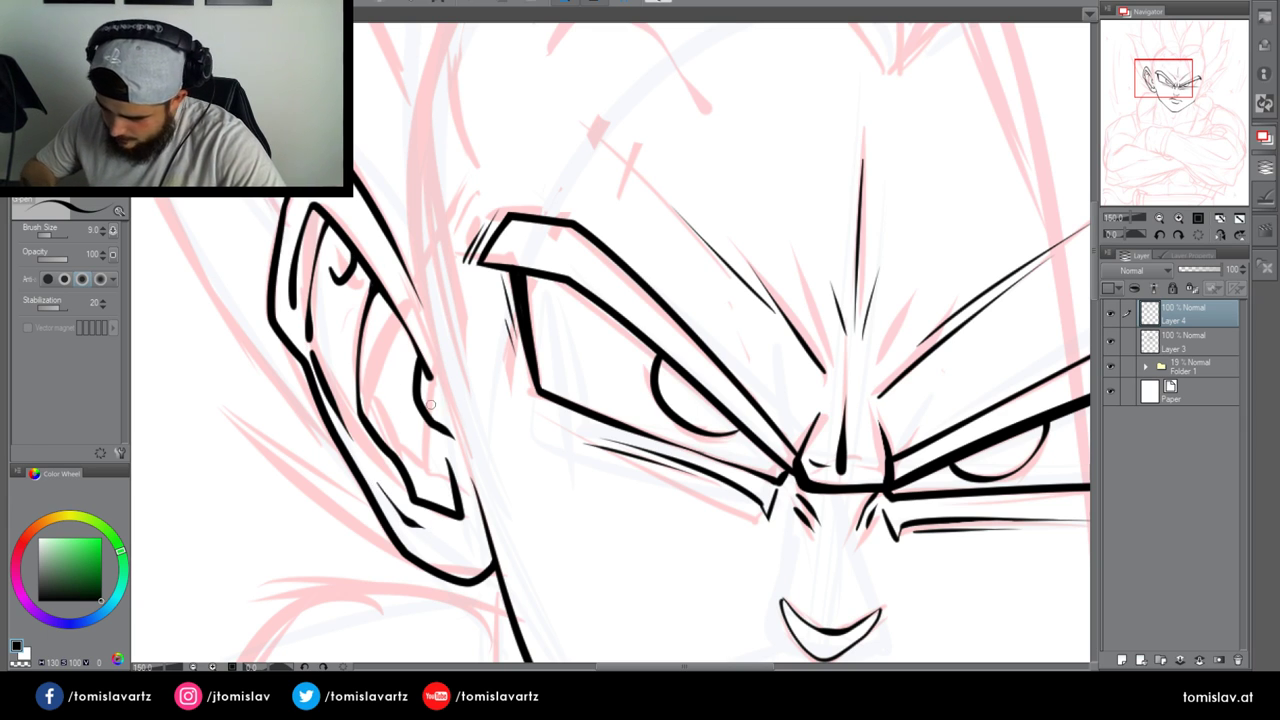
Add dark shadow accents and short hatching strokes inside the left-hand ear's folds and opening
left_click_drag(404, 412, 412, 370)
left_click_drag(422, 462, 446, 488)
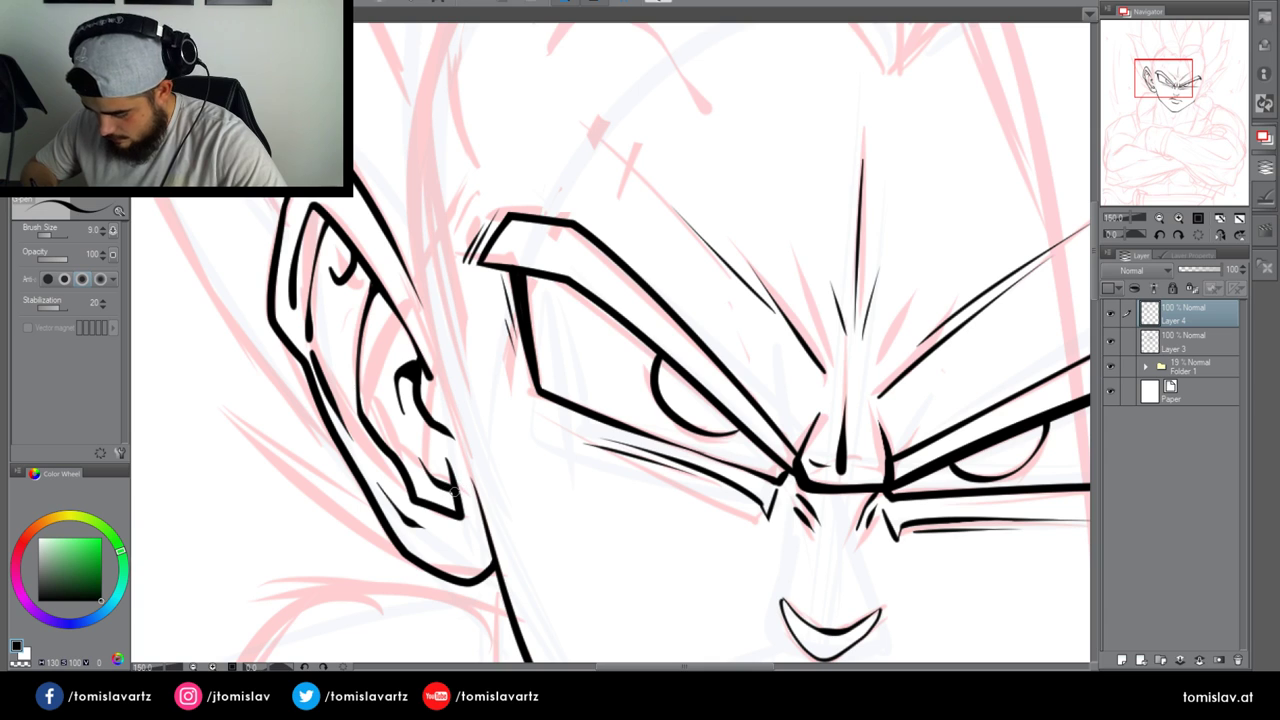
left_click_drag(403, 379, 410, 398)
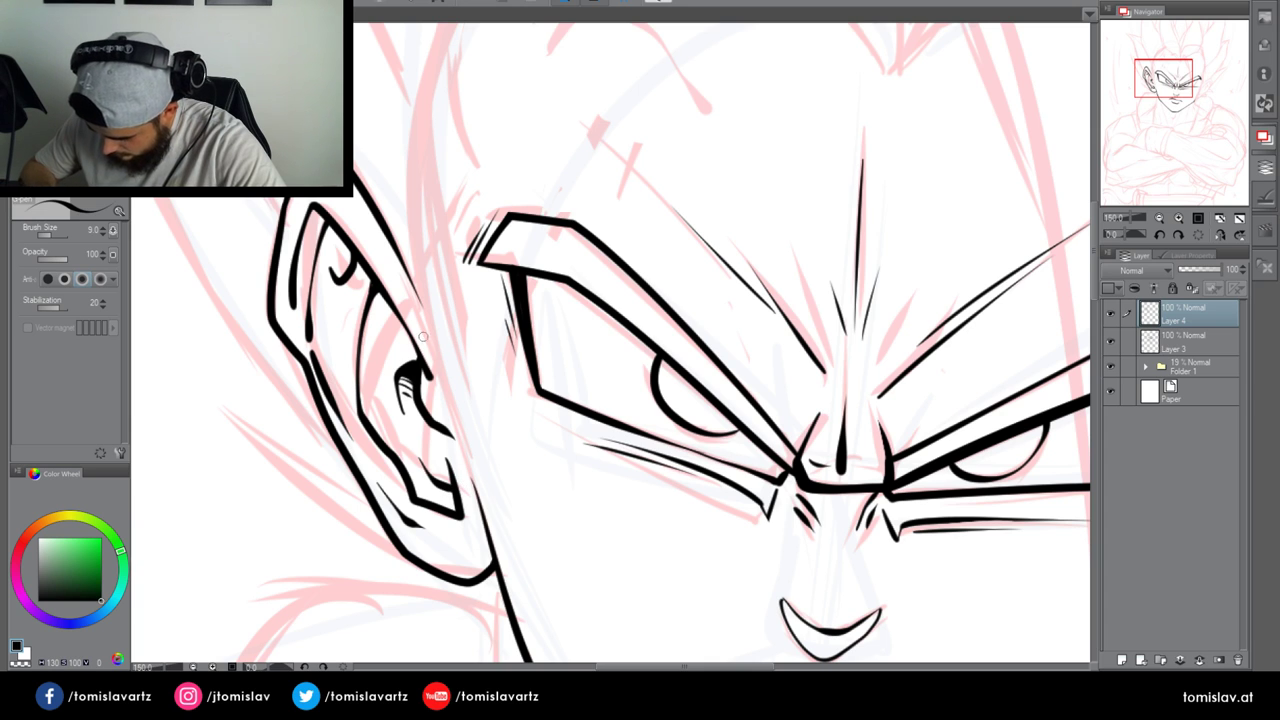
left_click_drag(342, 254, 340, 276)
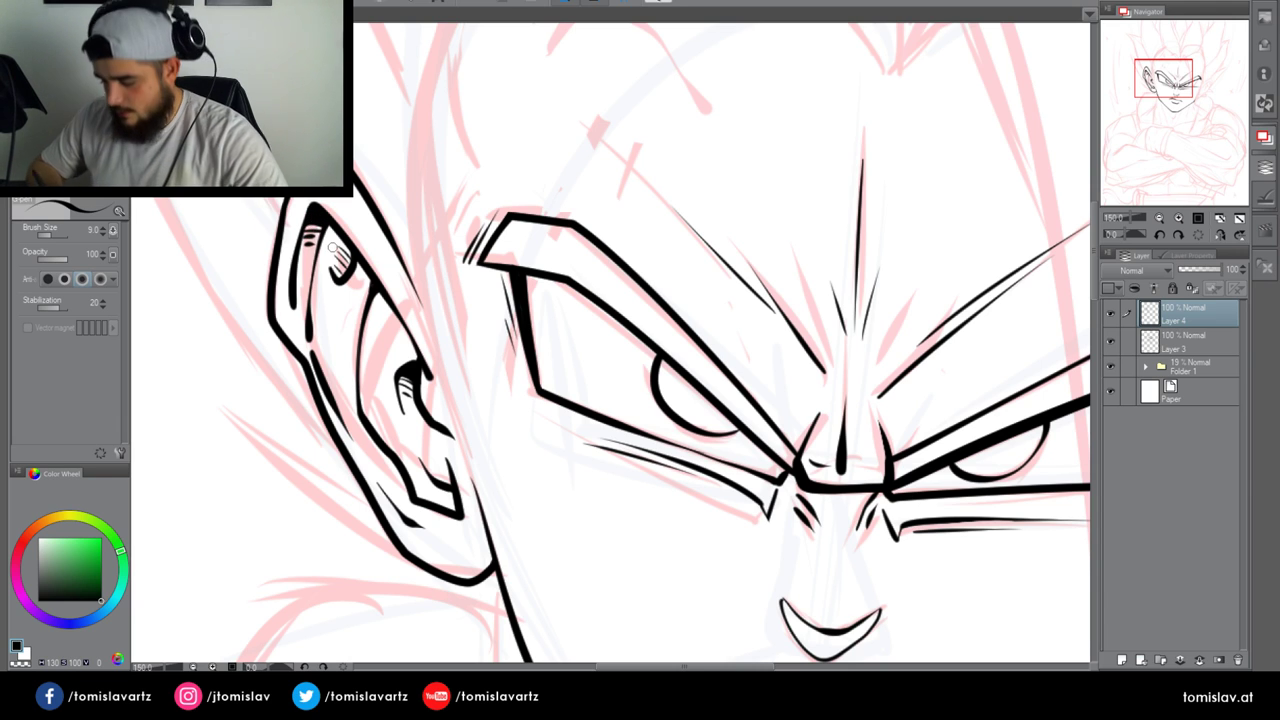
left_click_drag(371, 301, 386, 313)
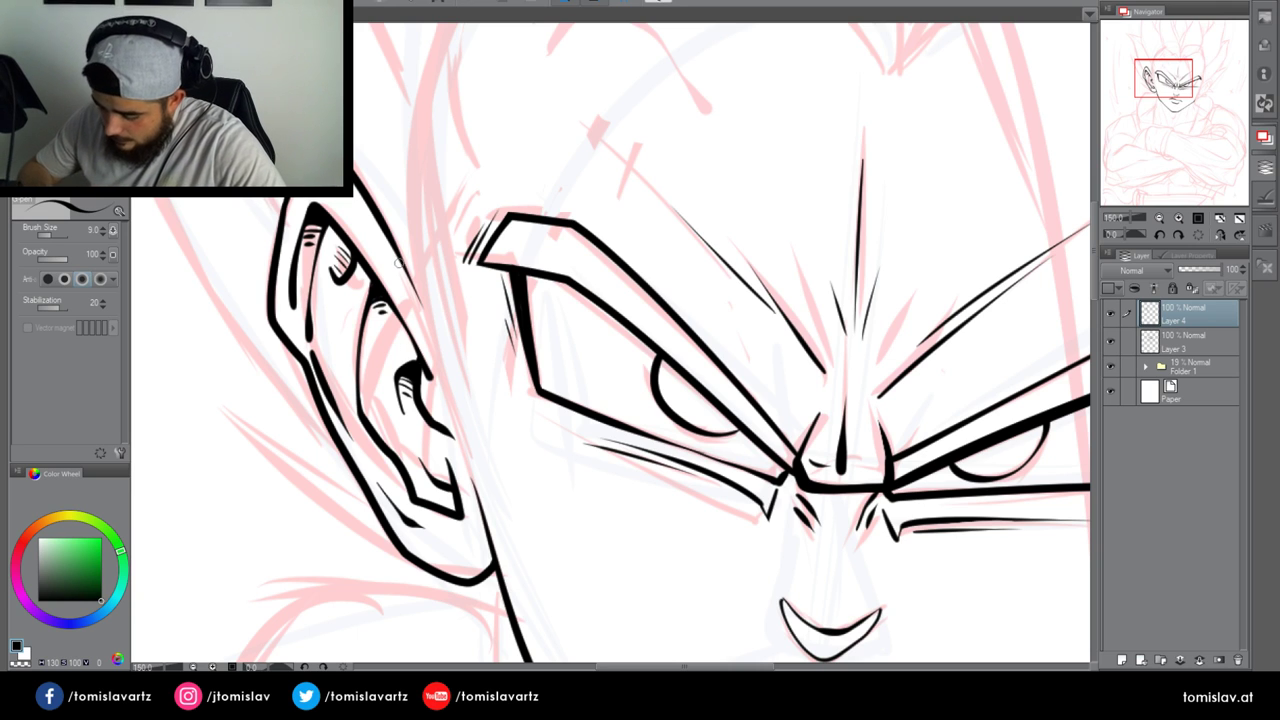
Ink the left-hand hairline from the ear up around the temple to the top of the forehead, trimming its upper end
mouse_move(408, 272)
left_mouse_down()
mouse_move(427, 310)
mouse_move(462, 200)
left_mouse_up()
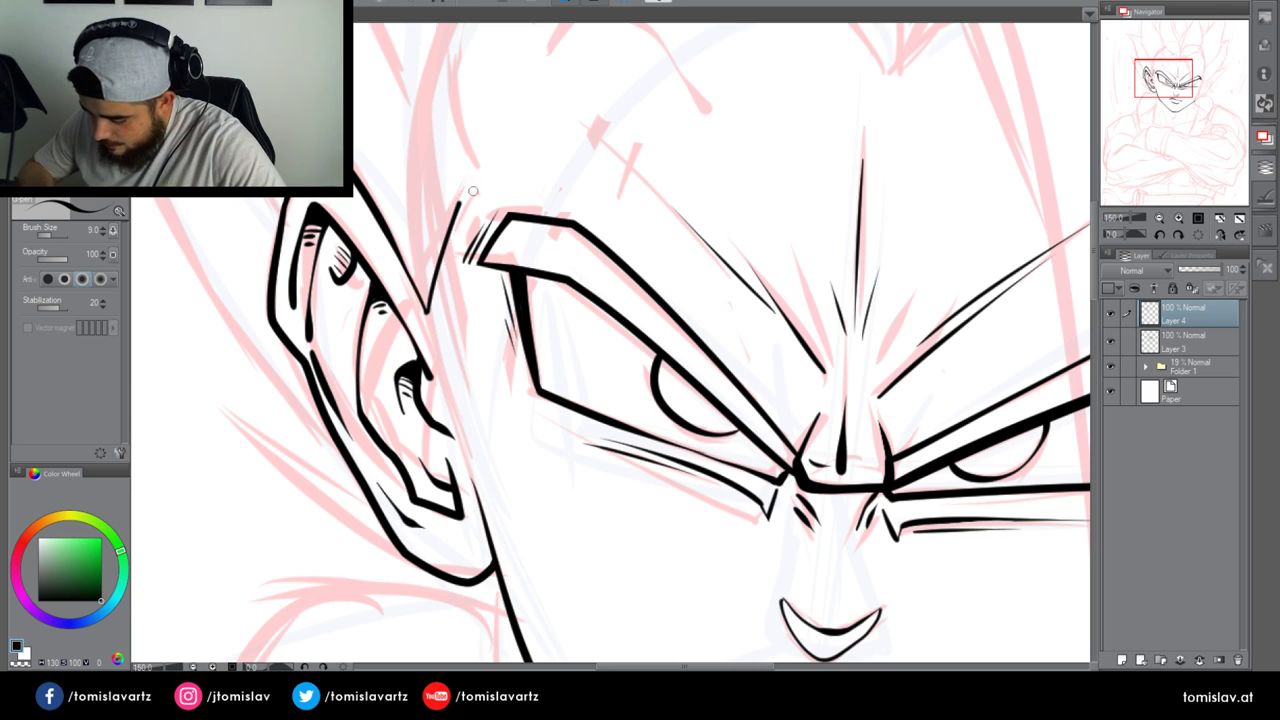
left_click_drag(1147, 79, 1131, 65)
mouse_move(588, 400)
left_mouse_down()
mouse_move(586, 196)
mouse_move(762, 23)
left_mouse_up()
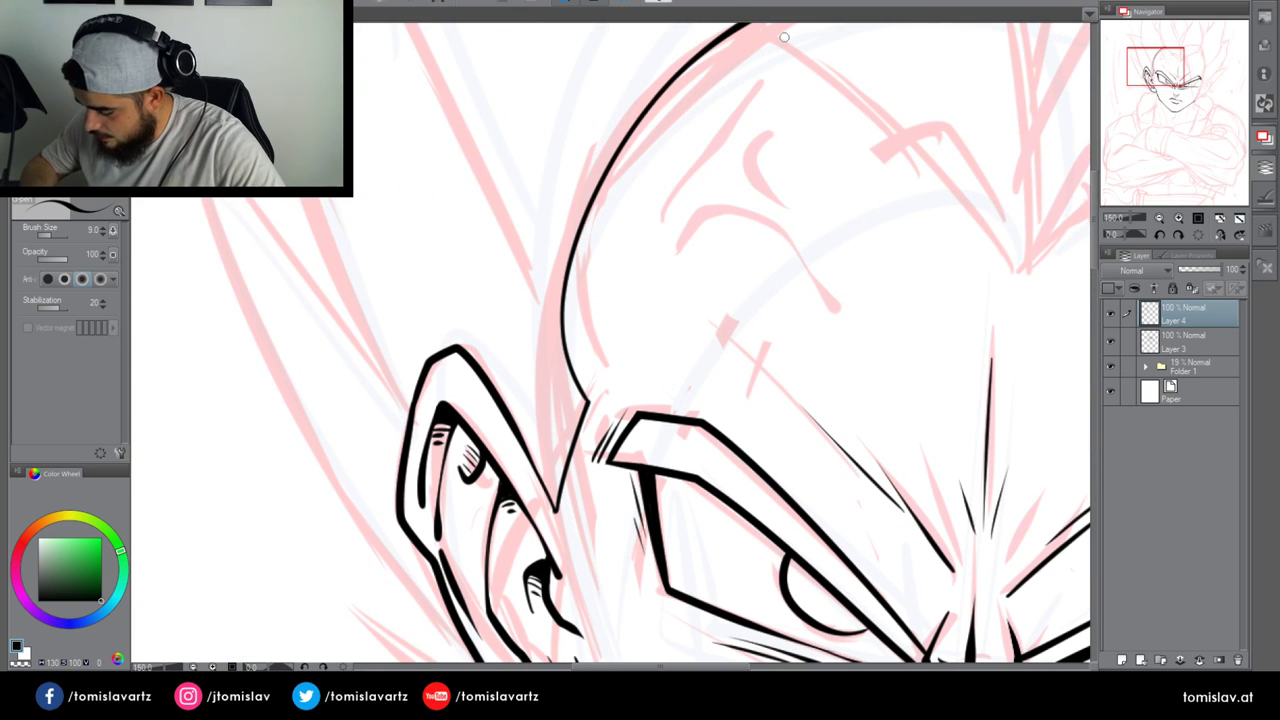
left_click_drag(1133, 77, 1140, 75)
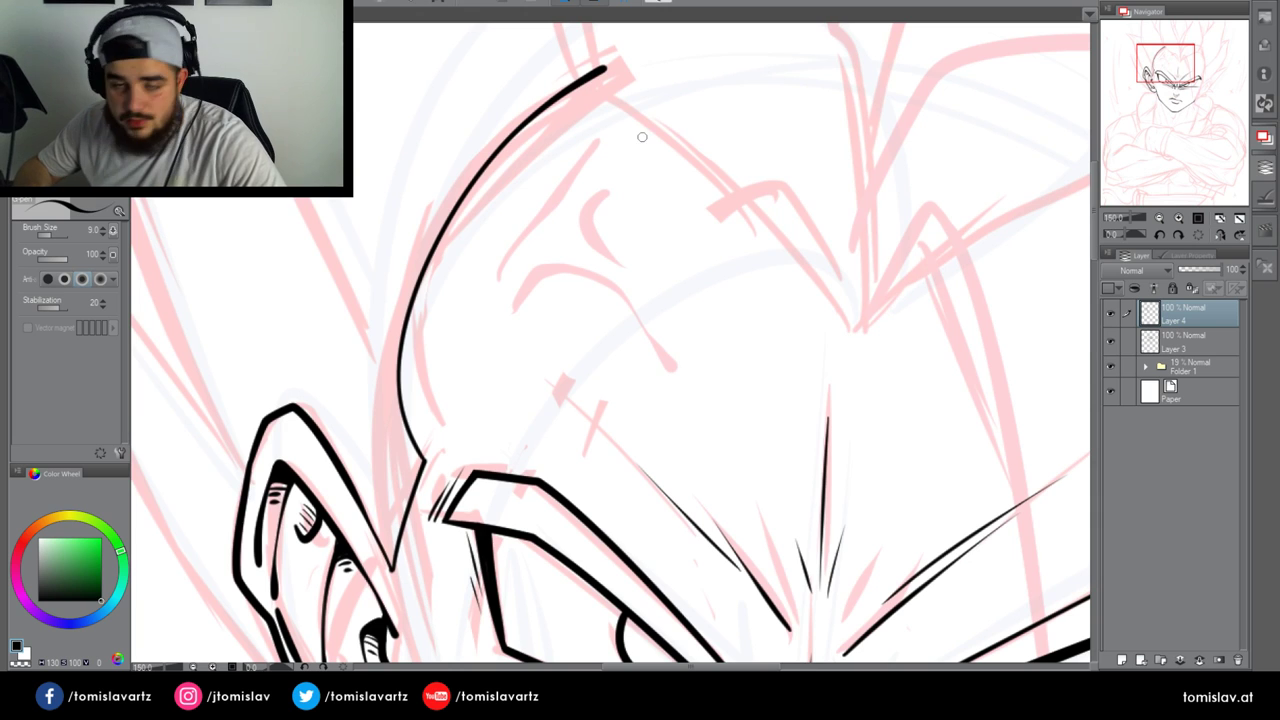
left_click_drag(611, 73, 588, 68)
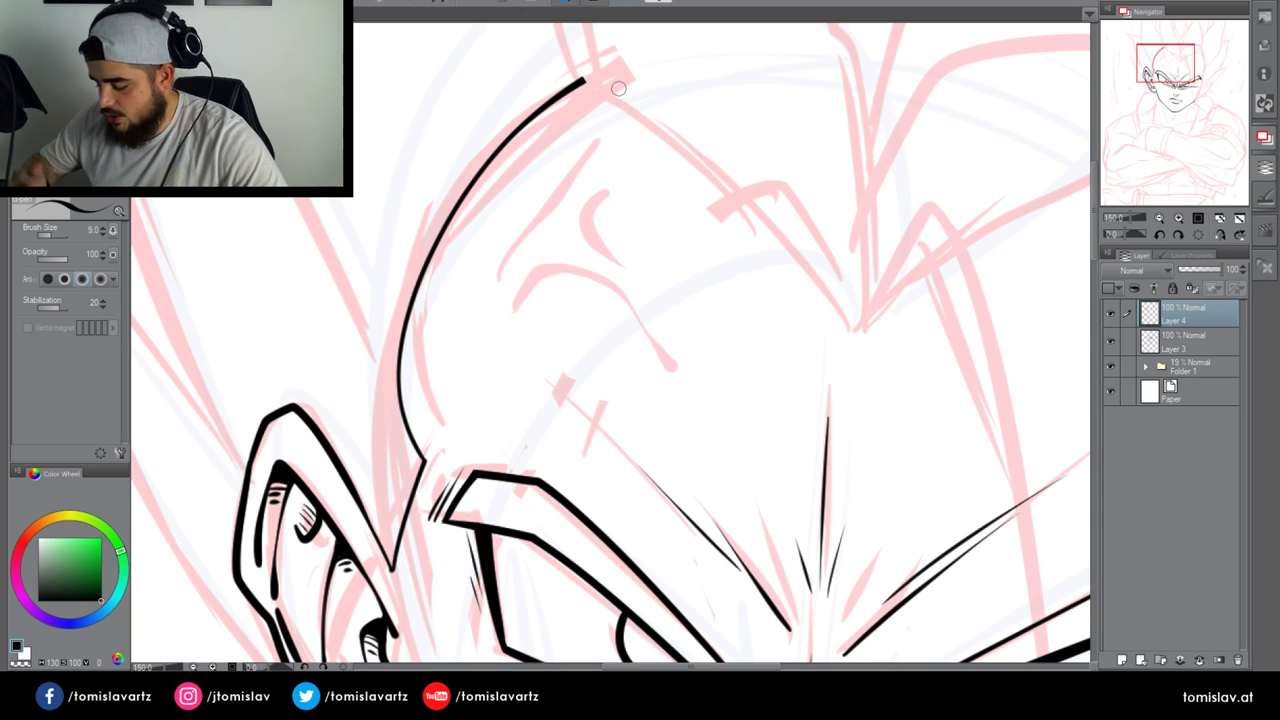
Ink the forked forehead vein with tapered curves and small broken dashes, and add thin strokes beside the left-hand temple hairline
mouse_move(518, 296)
left_mouse_down()
mouse_move(538, 273)
mouse_move(579, 271)
mouse_move(652, 345)
left_mouse_up()
left_click(513, 301)
left_click(506, 315)
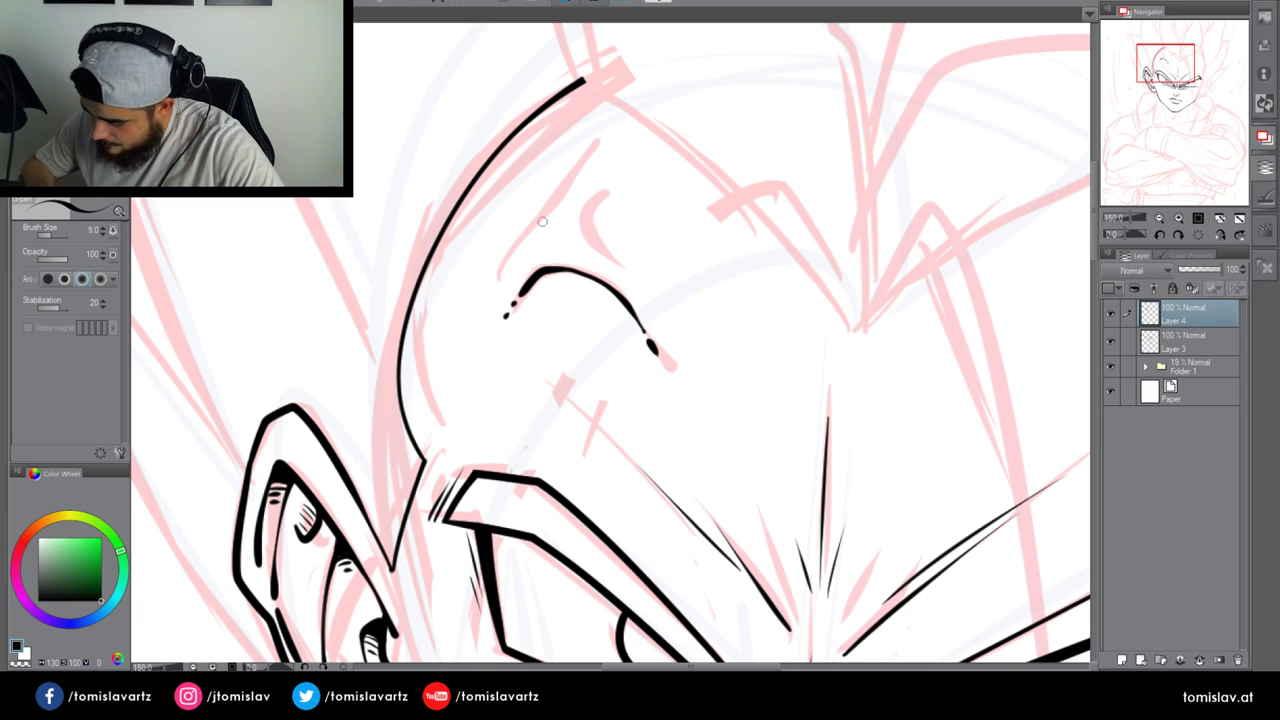
mouse_move(485, 279)
left_mouse_down()
mouse_move(549, 221)
mouse_move(594, 143)
left_mouse_up()
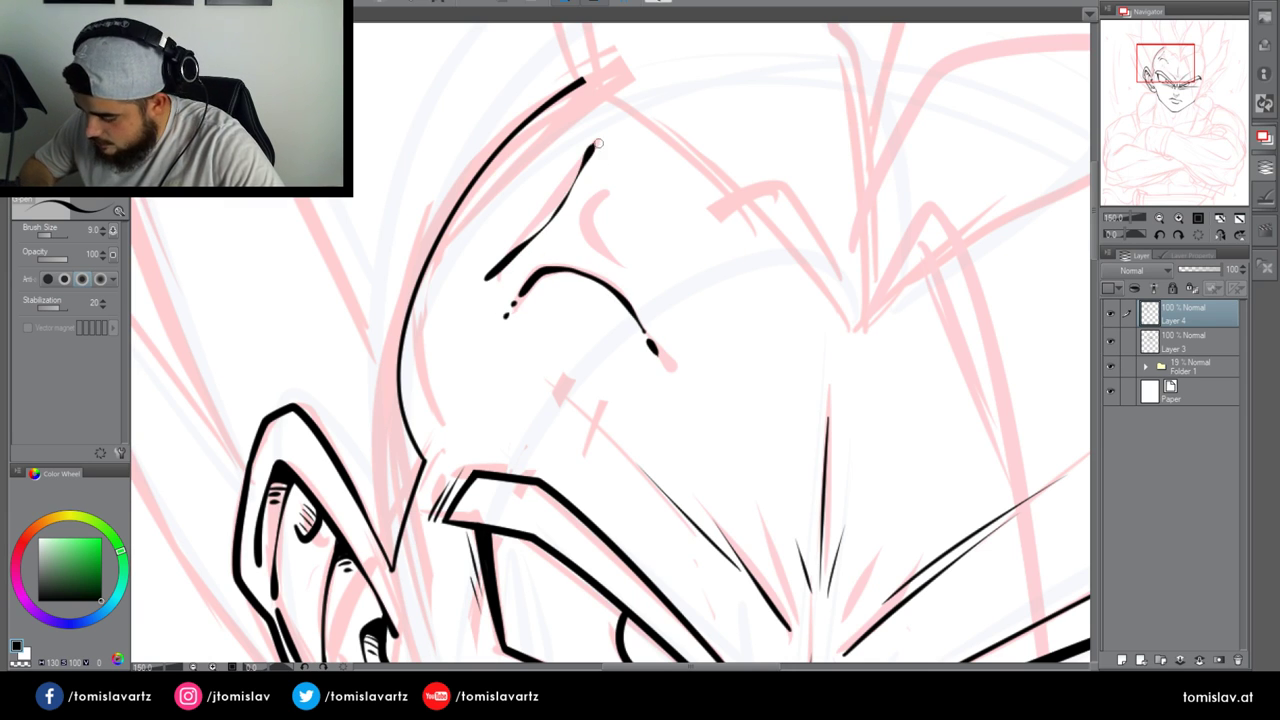
key("ctrl+z")
mouse_move(486, 279)
left_mouse_down()
mouse_move(562, 197)
mouse_move(594, 140)
left_mouse_up()
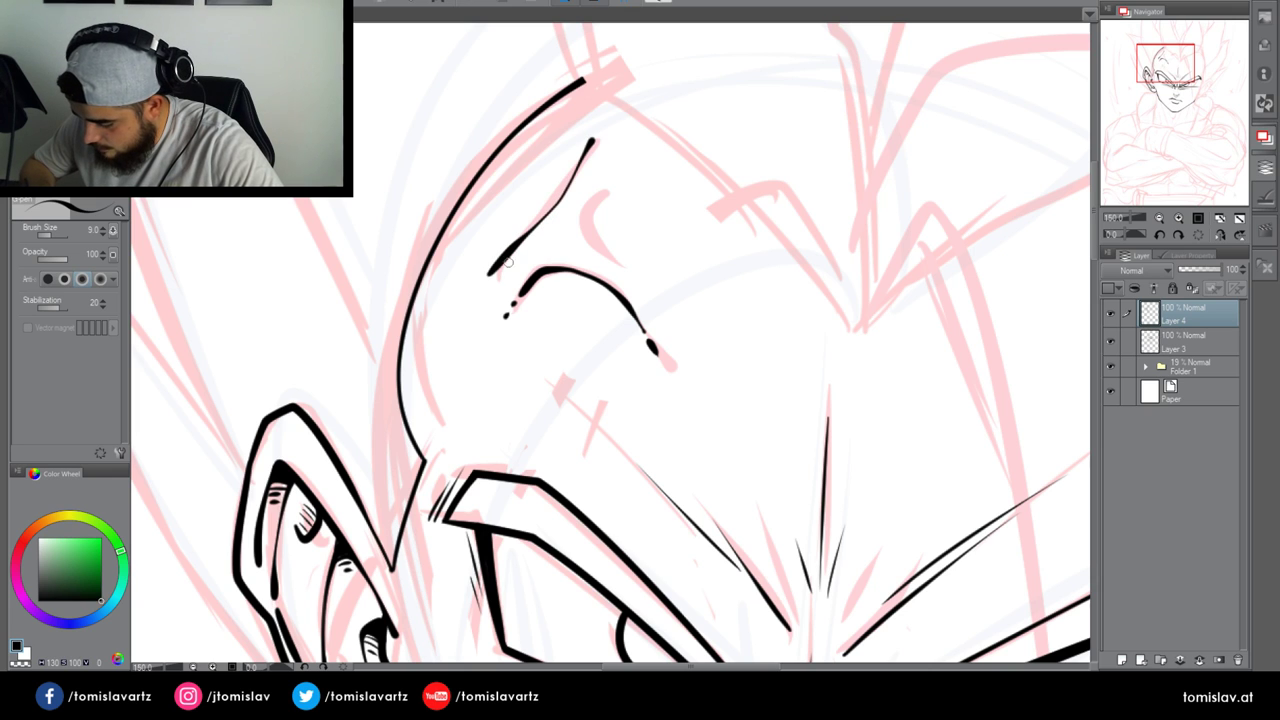
left_click_drag(485, 278, 475, 293)
mouse_move(634, 283)
left_mouse_down()
mouse_move(586, 212)
mouse_move(597, 166)
left_mouse_up()
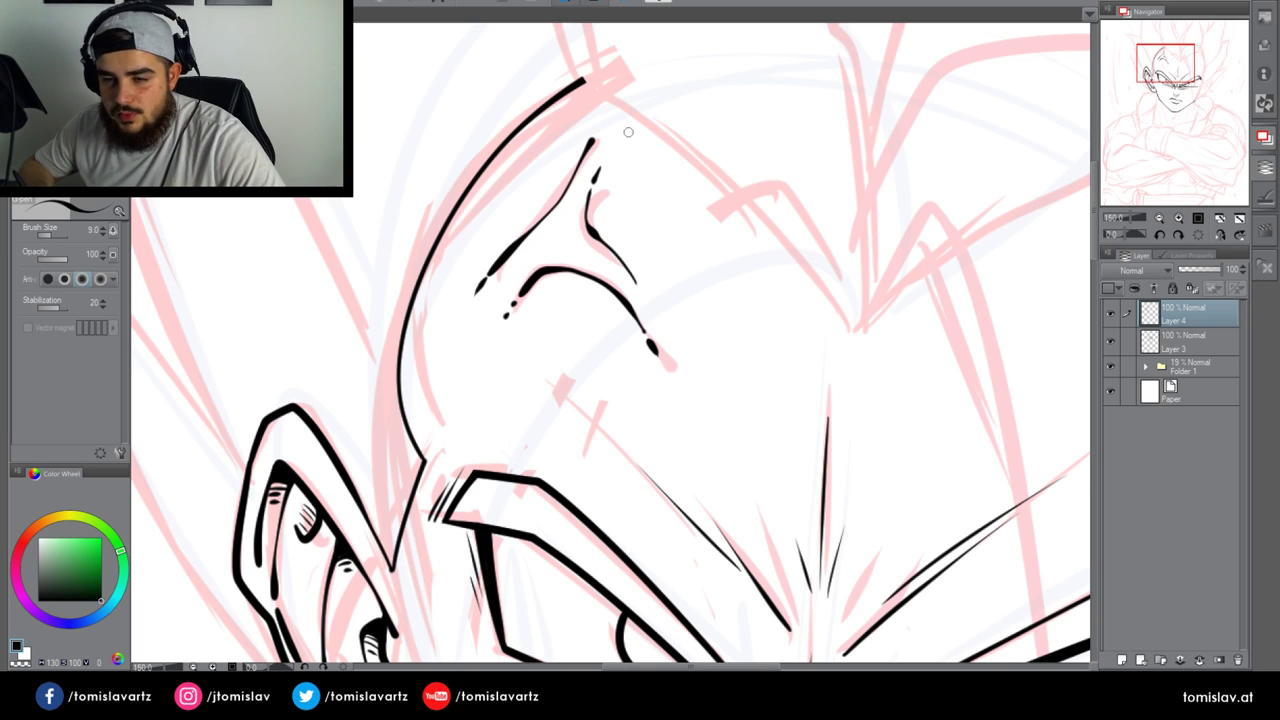
left_click_drag(400, 574, 432, 462)
left_click_drag(401, 572, 430, 484)
Compare the drawing without Layer 4, merge Layer 4 into Layer 3, and add a new layer above it
mouse_move(1164, 72)
left_mouse_down()
mouse_move(1156, 41)
mouse_move(1186, 82)
left_mouse_up()
left_click(1159, 217)
left_click(1110, 313)
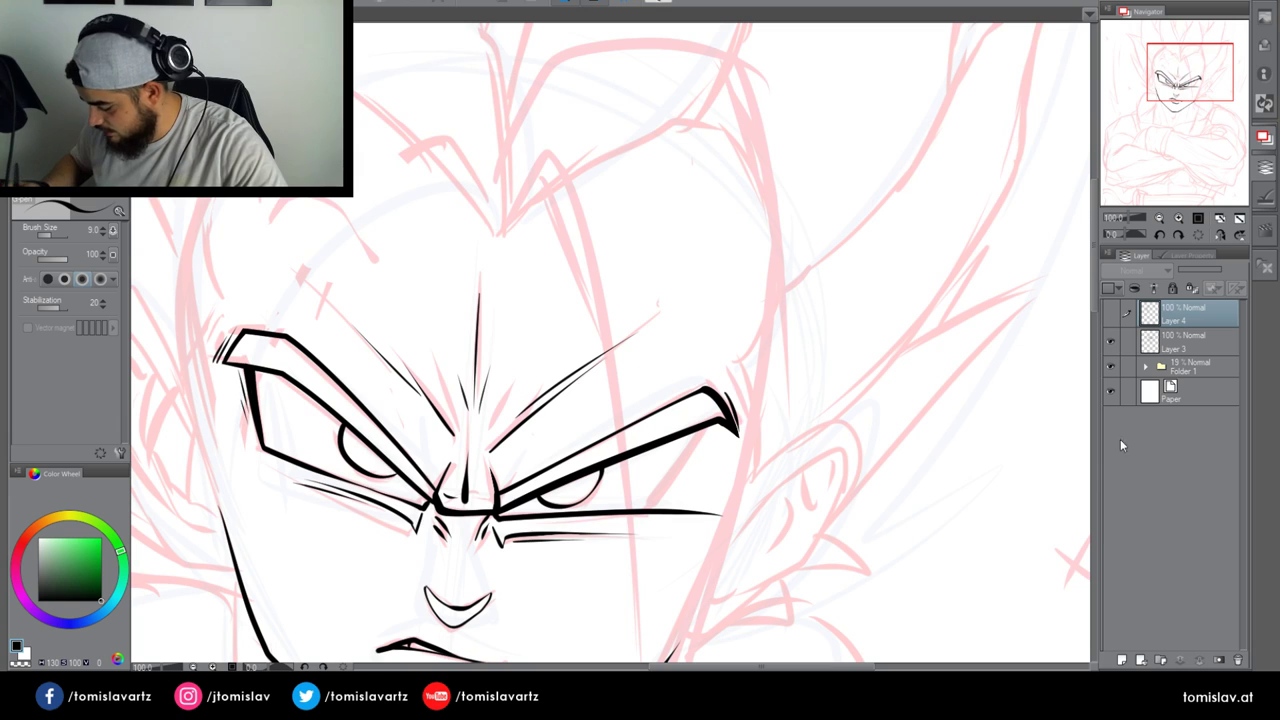
left_click(1110, 313)
left_click(1199, 660)
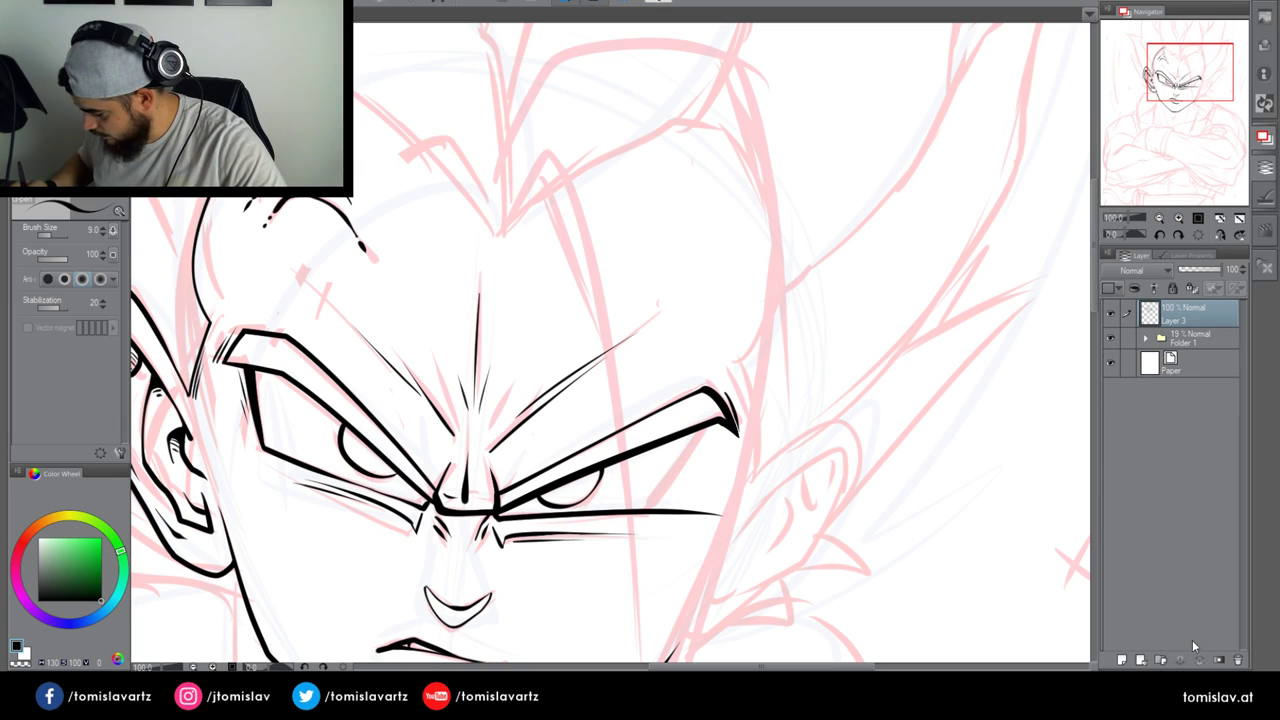
left_click(1141, 661)
Ink the large hair bang's pointed inner edge down across the right-hand eye and its arched outer edge over the forehead
mouse_move(520, 190)
left_mouse_down()
mouse_move(572, 224)
mouse_move(642, 664)
left_mouse_up()
left_click_drag(1203, 96, 1206, 87)
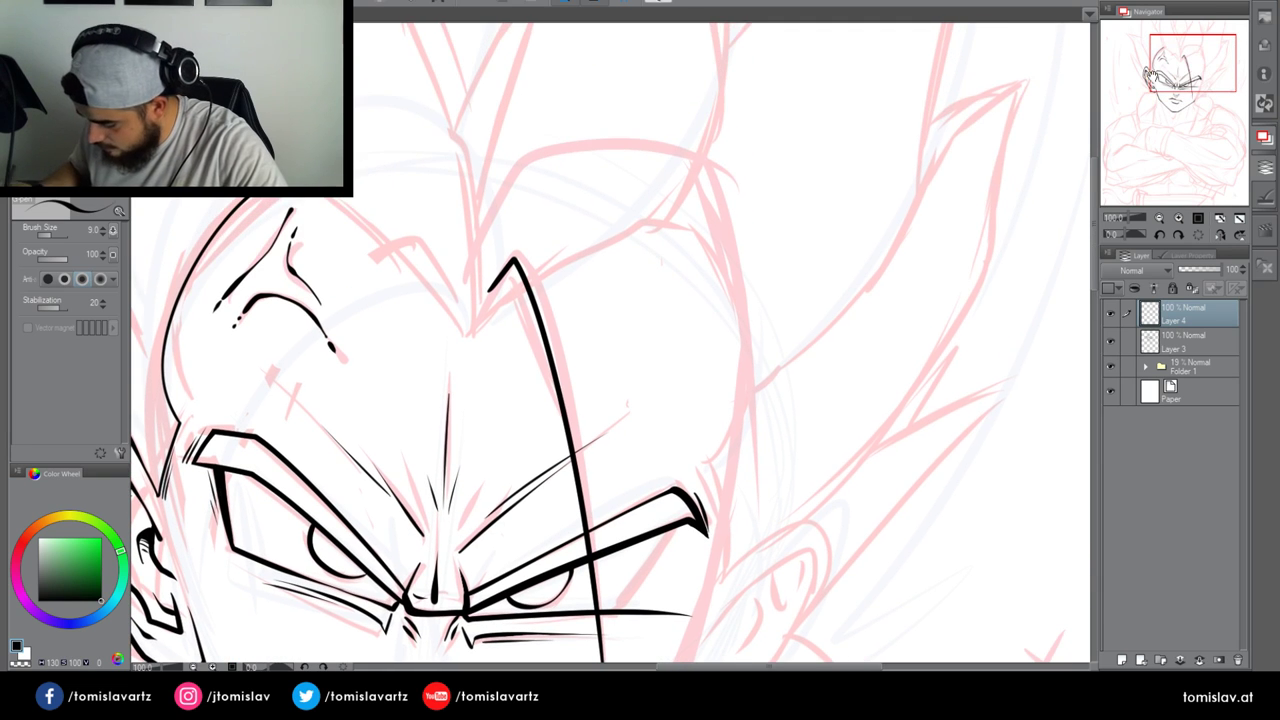
mouse_move(468, 252)
left_mouse_down()
mouse_move(600, 146)
mouse_move(700, 540)
left_mouse_up()
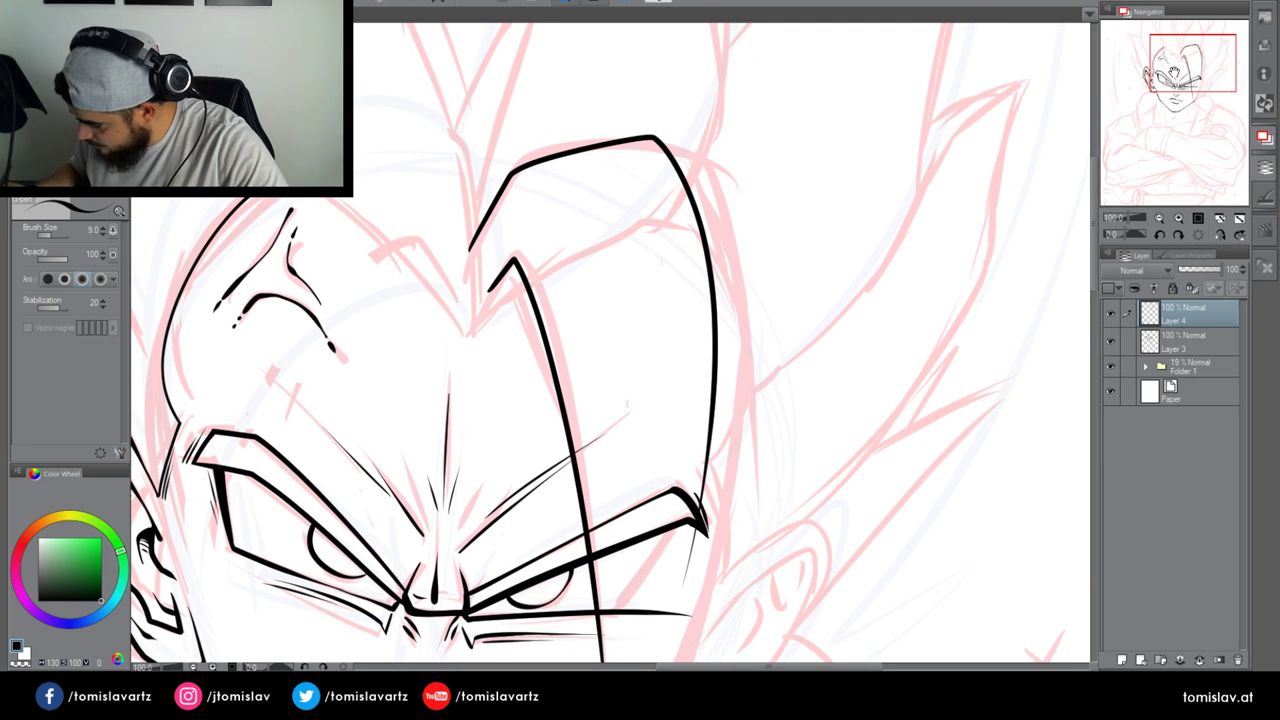
left_click_drag(1193, 64, 1191, 82)
mouse_move(722, 30)
left_mouse_down()
mouse_move(711, 358)
mouse_move(636, 568)
left_mouse_up()
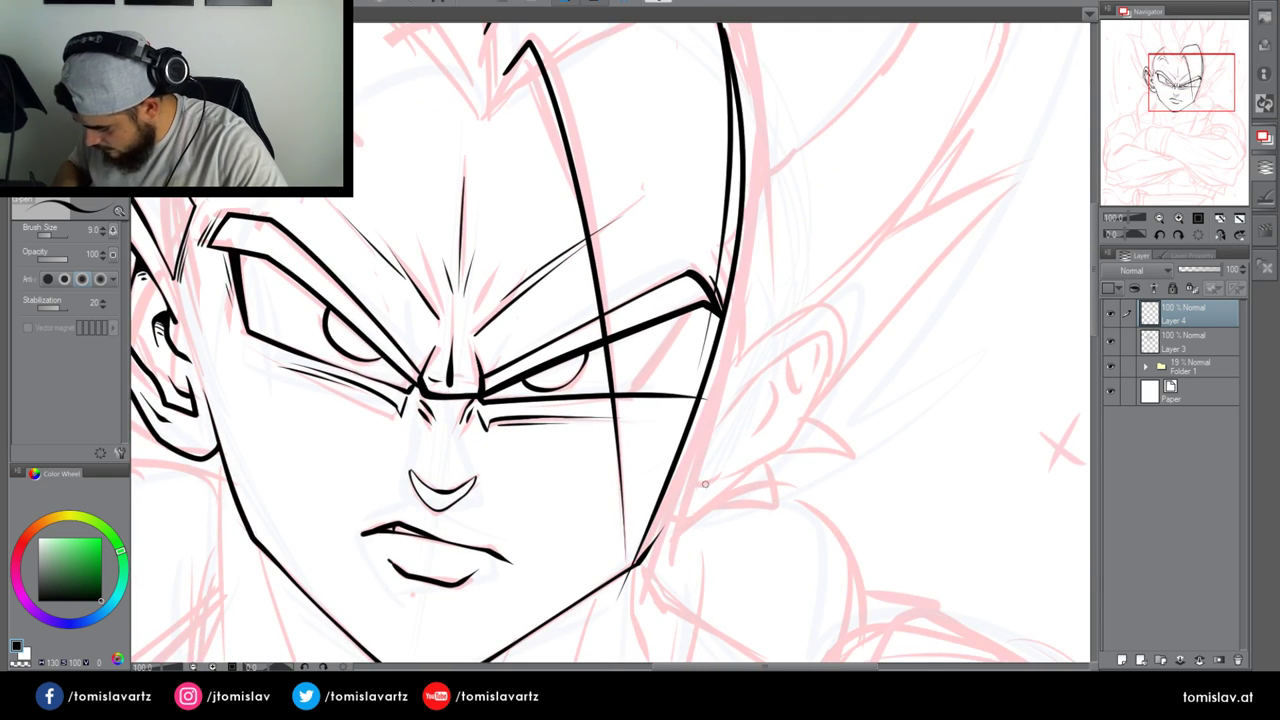
left_click_drag(612, 420, 634, 628)
key("ctrl+z")
key("ctrl+z")
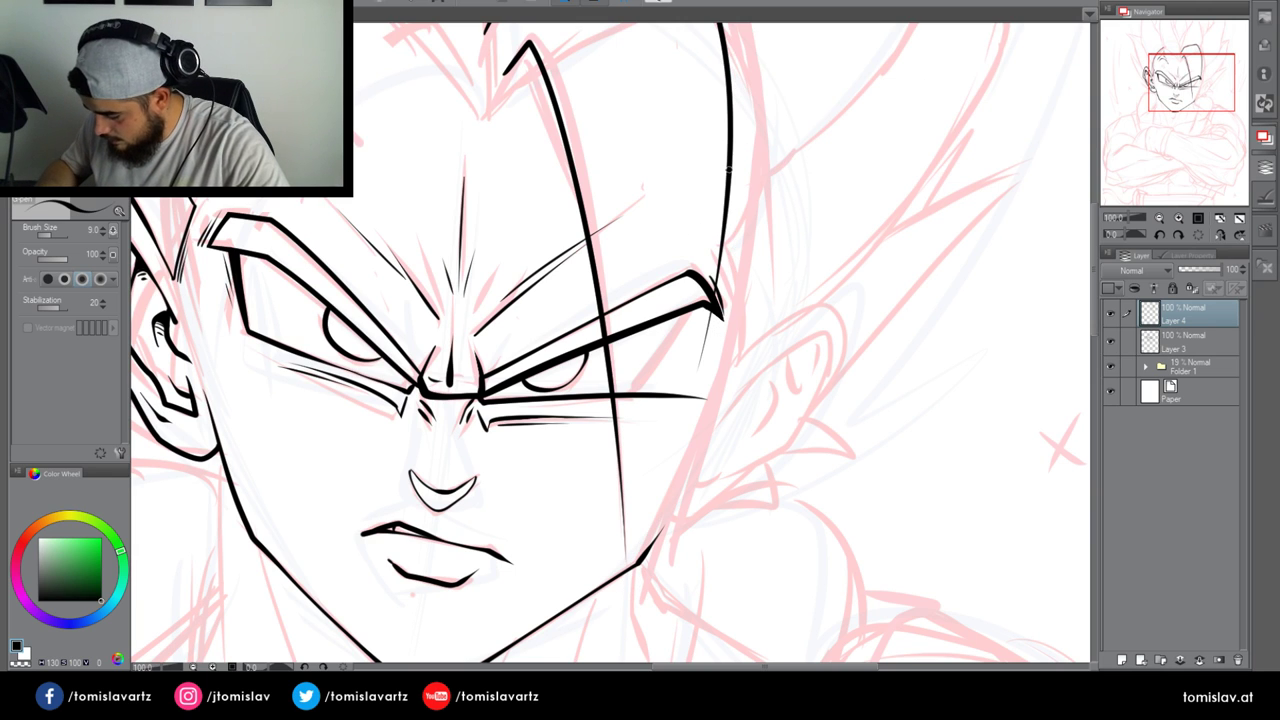
Ink the bang's outer edge down to a sharp tip below the right-hand eye and erase the line ends beyond the tip
left_click_drag(722, 208, 592, 556)
key("ctrl+z")
mouse_move(722, 205)
left_mouse_down()
mouse_move(660, 367)
mouse_move(569, 510)
left_mouse_up()
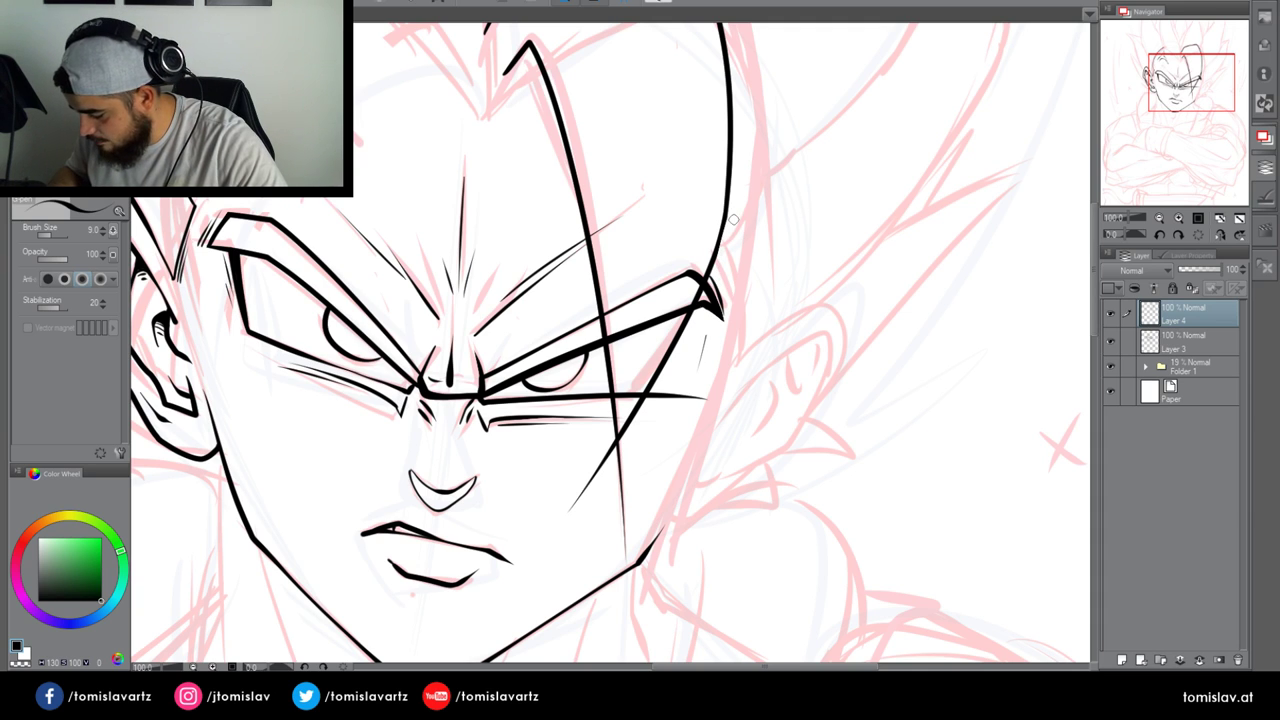
left_click_drag(614, 442, 620, 506)
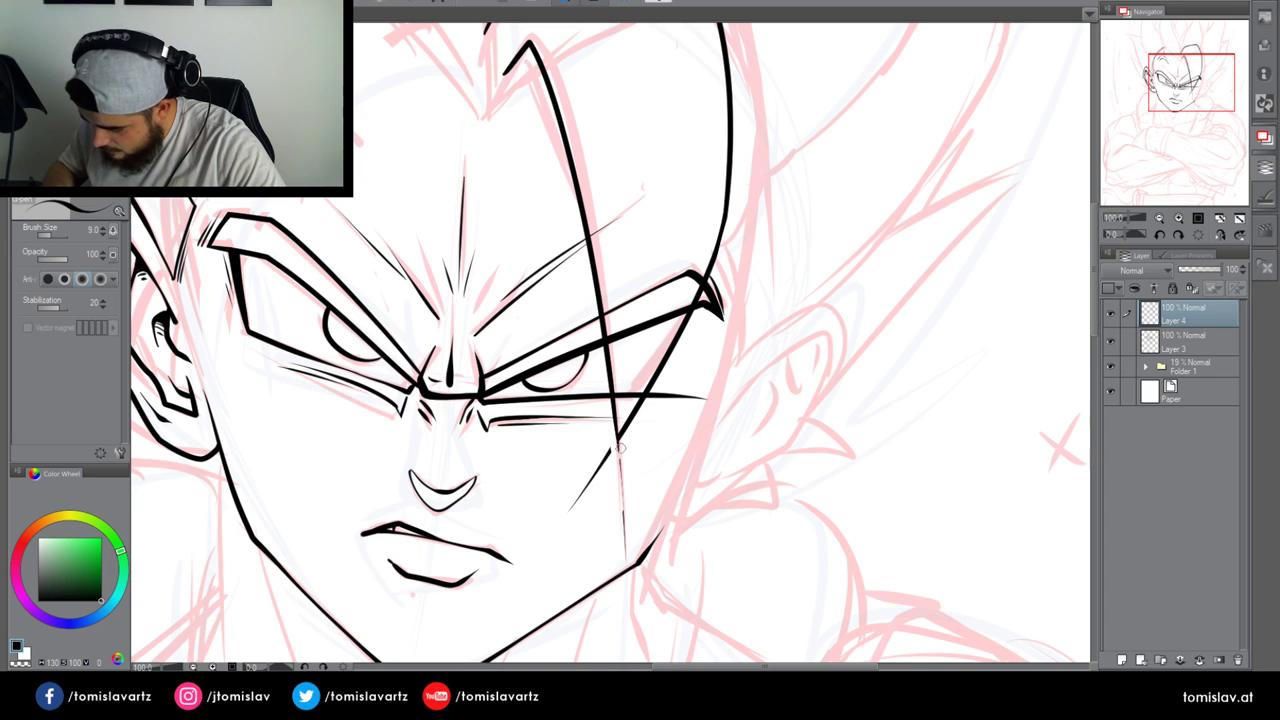
mouse_move(620, 446)
left_mouse_down()
mouse_move(628, 582)
mouse_move(609, 449)
mouse_move(566, 514)
left_mouse_up()
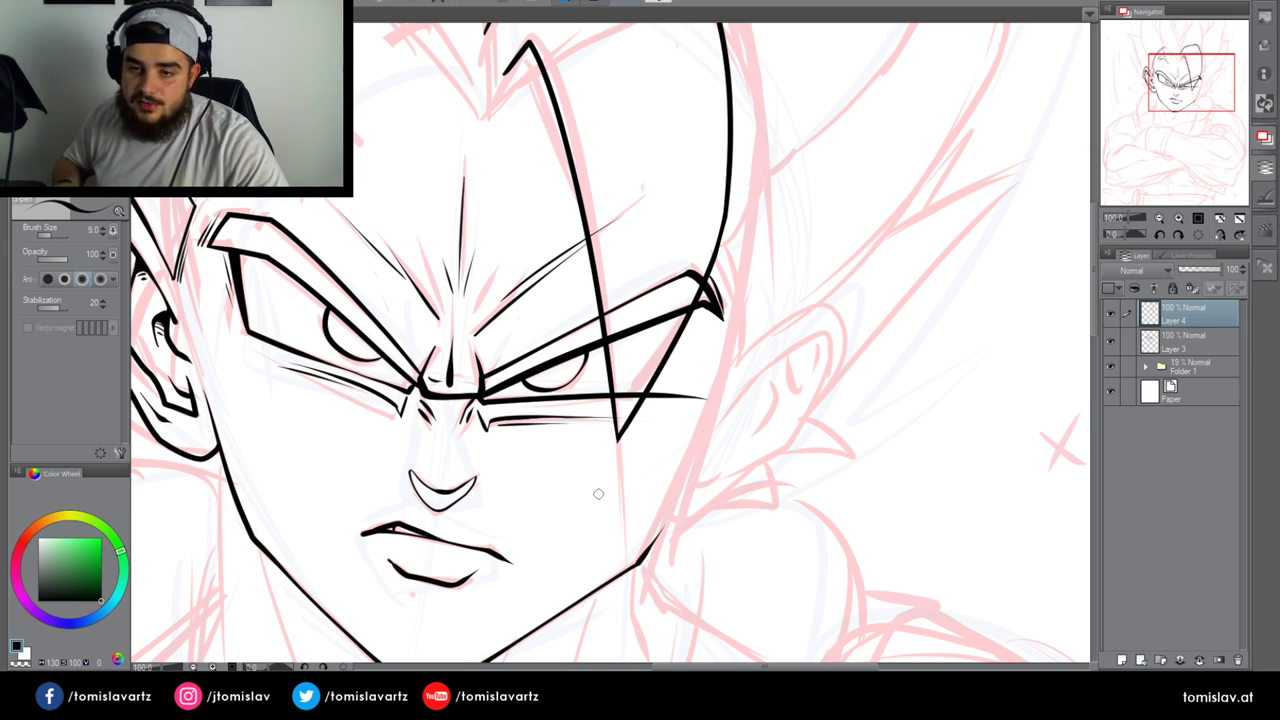
Ink short tapered strokes at the bang's root, a long inner contour along the bang, and a thin line rising from its tip
left_click_drag(1182, 74, 1187, 63)
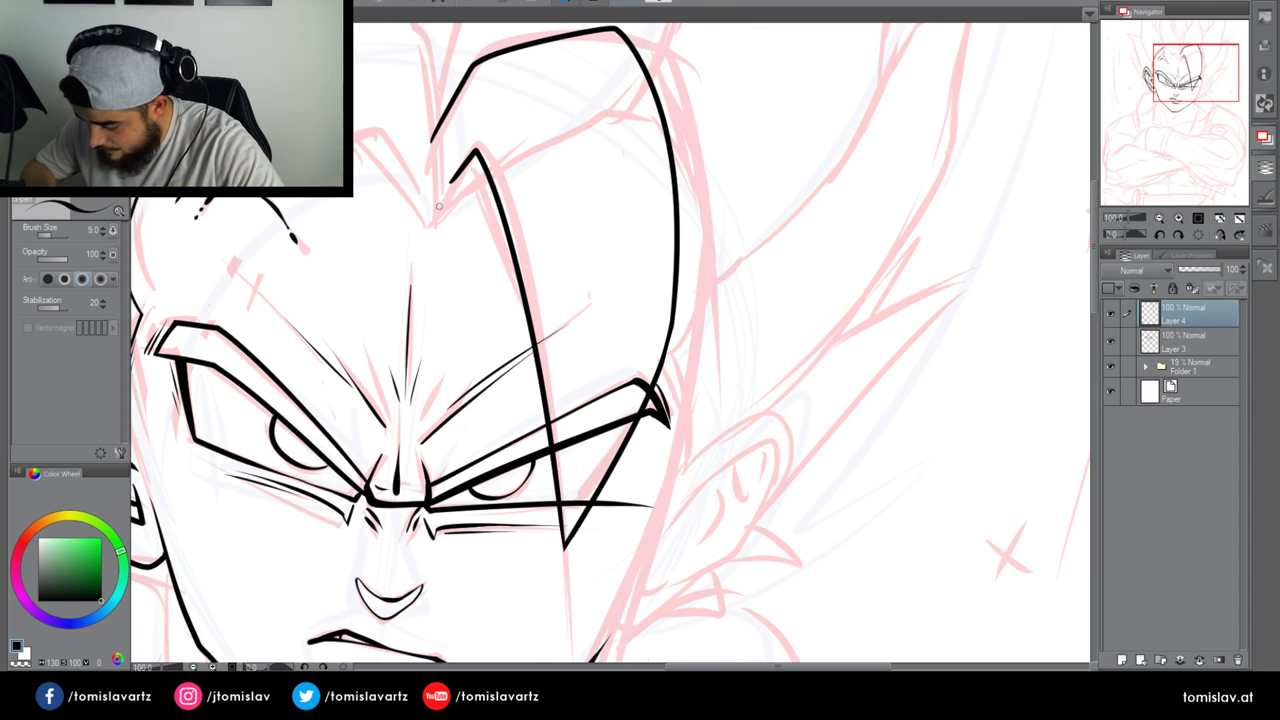
mouse_move(431, 224)
left_mouse_down()
mouse_move(488, 174)
mouse_move(475, 172)
mouse_move(482, 159)
mouse_move(432, 171)
mouse_move(444, 134)
left_mouse_up()
left_click_drag(430, 194, 443, 149)
left_click_drag(430, 215, 446, 159)
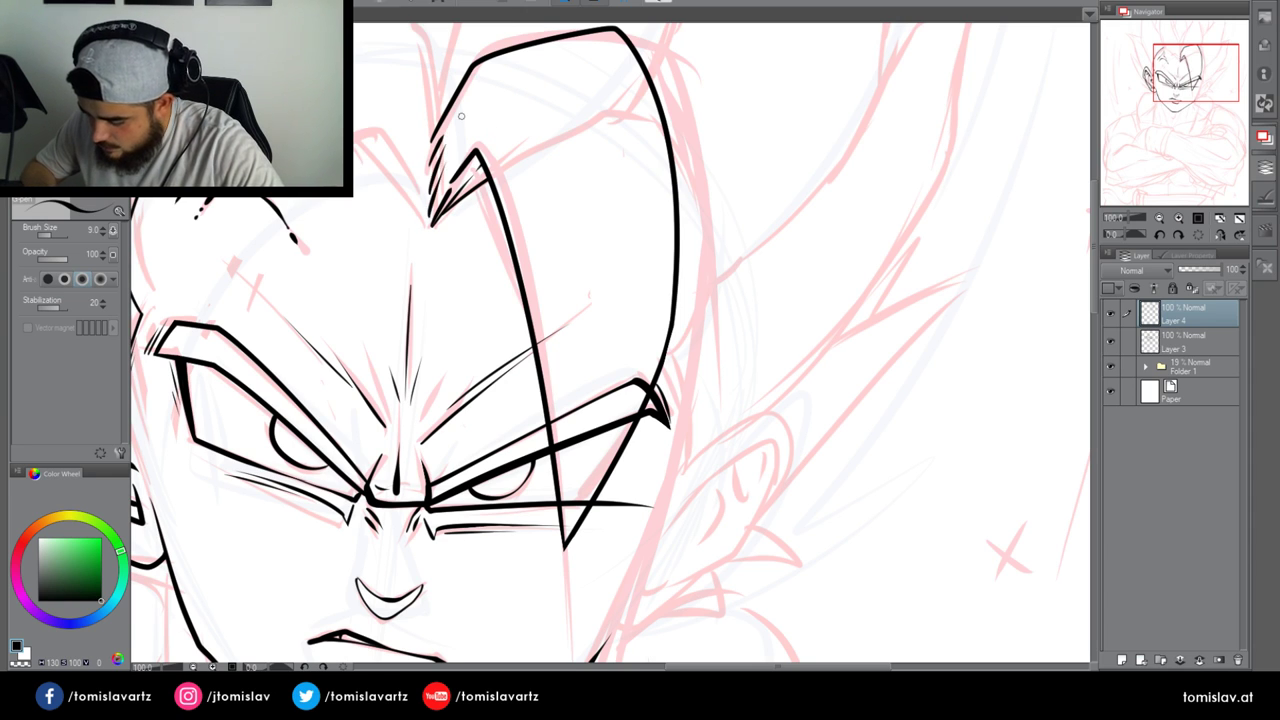
mouse_move(459, 111)
left_mouse_down()
mouse_move(530, 160)
mouse_move(567, 310)
left_mouse_up()
left_click_drag(568, 502, 576, 378)
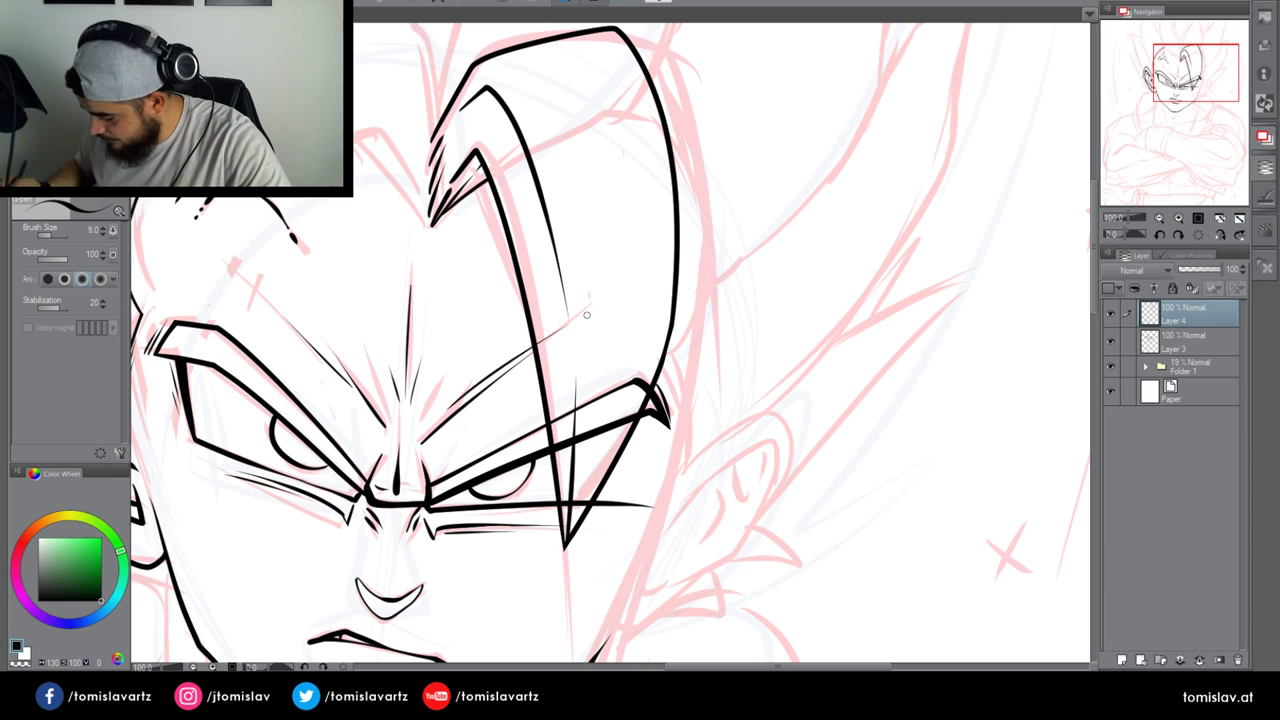
Erase the brow and eye lines covered by the bang on Layer 3
left_click(1172, 345)
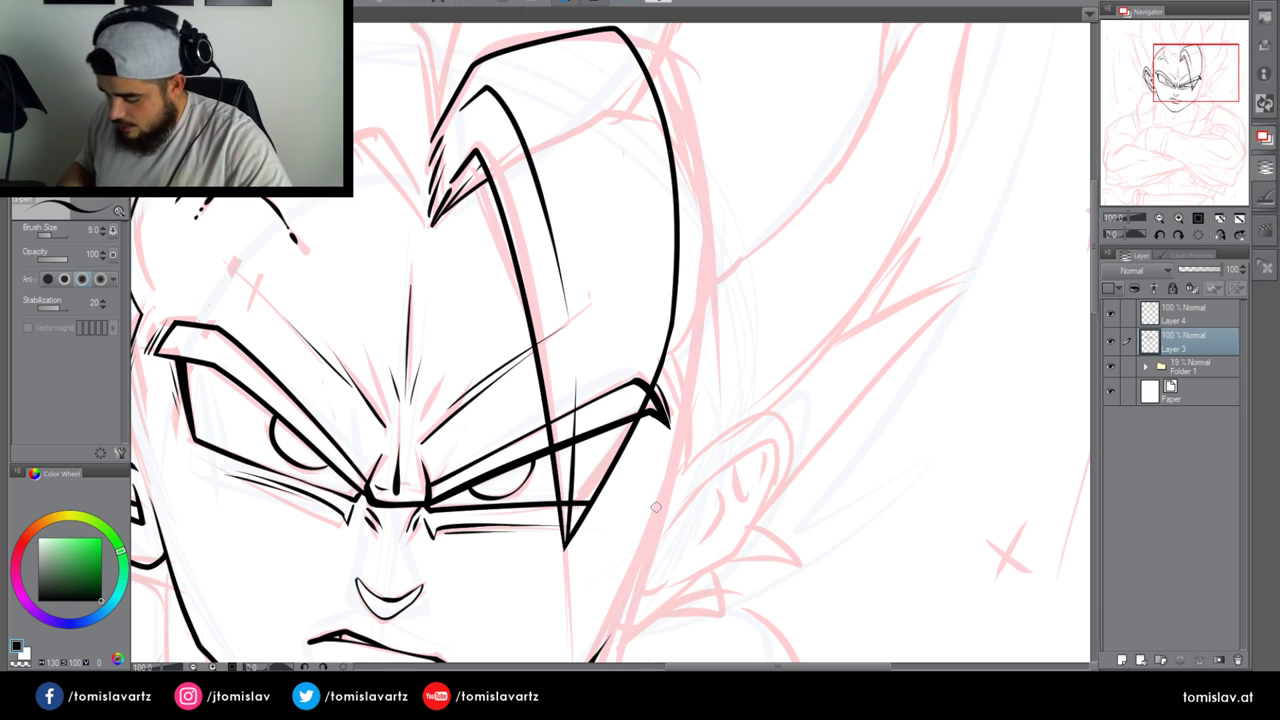
mouse_move(604, 499)
left_mouse_down()
mouse_move(633, 416)
mouse_move(588, 418)
mouse_move(604, 431)
mouse_move(633, 385)
mouse_move(630, 415)
mouse_move(645, 380)
left_mouse_up()
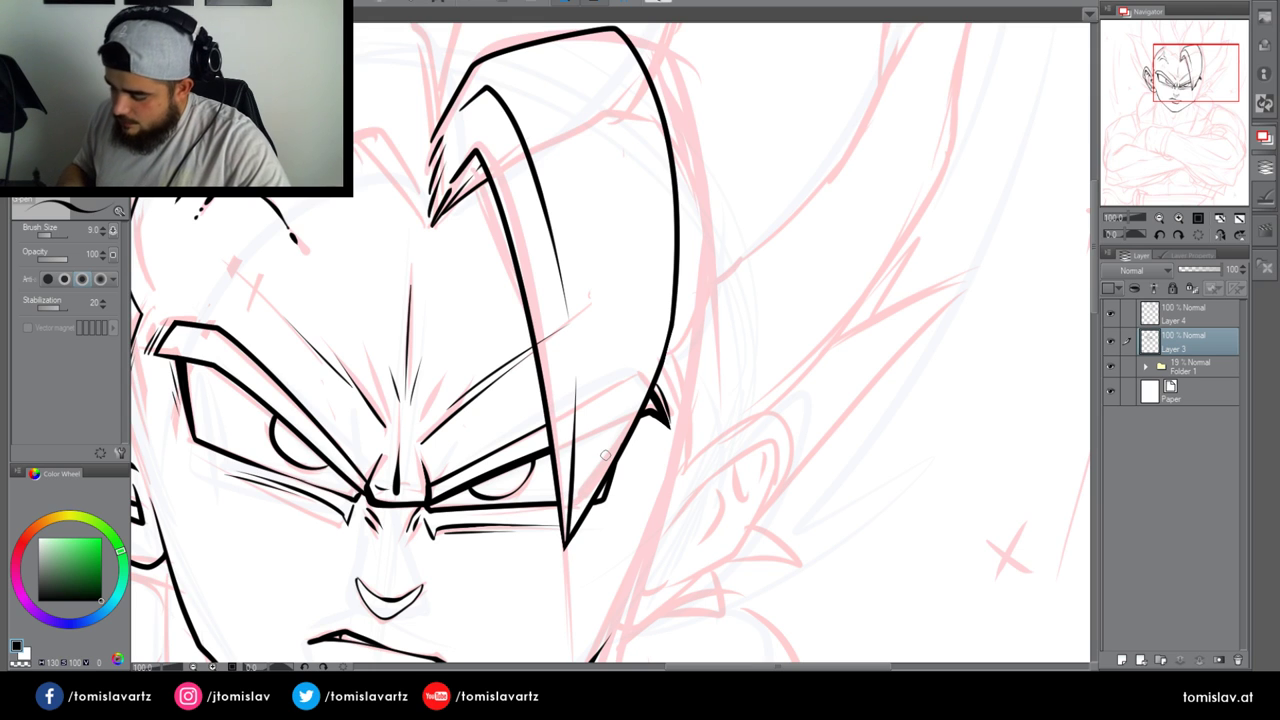
Ink thin tapered strand lines inside the bang and beside its inner and outer edges
left_click_drag(548, 86, 594, 176)
left_click_drag(594, 494, 640, 313)
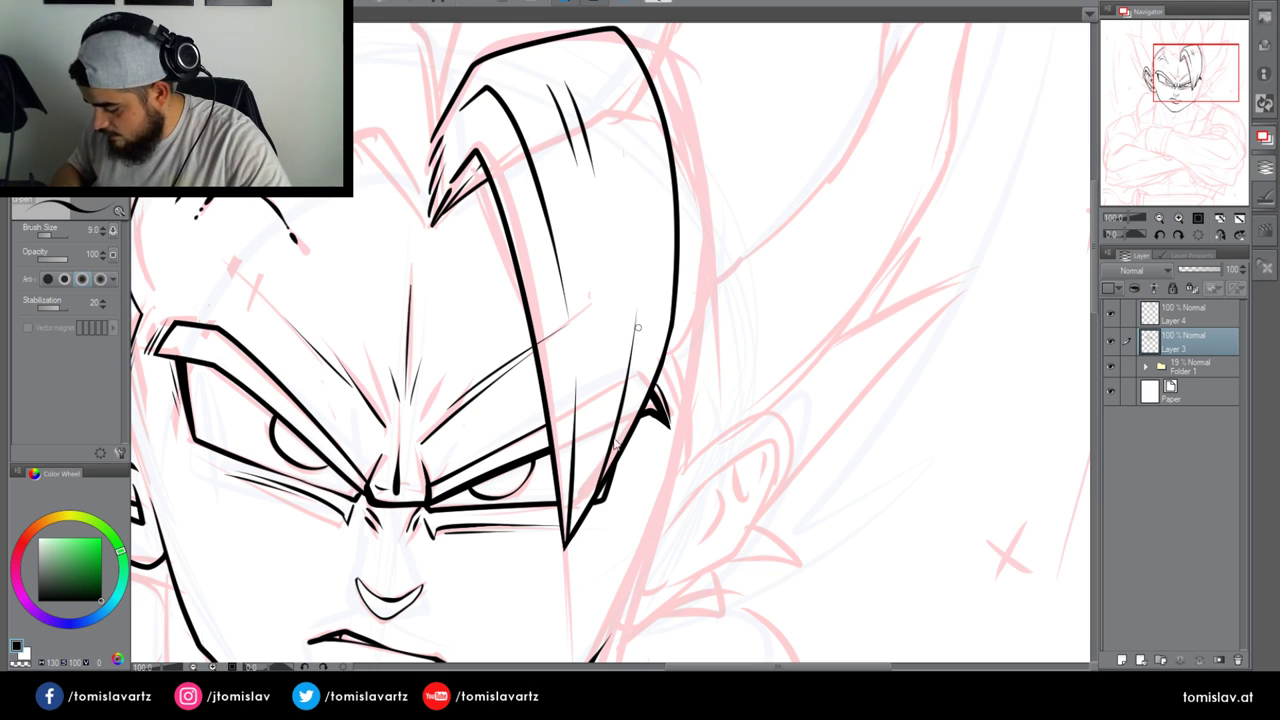
key("ctrl+z")
left_click_drag(616, 452, 643, 321)
left_click_drag(628, 200, 637, 292)
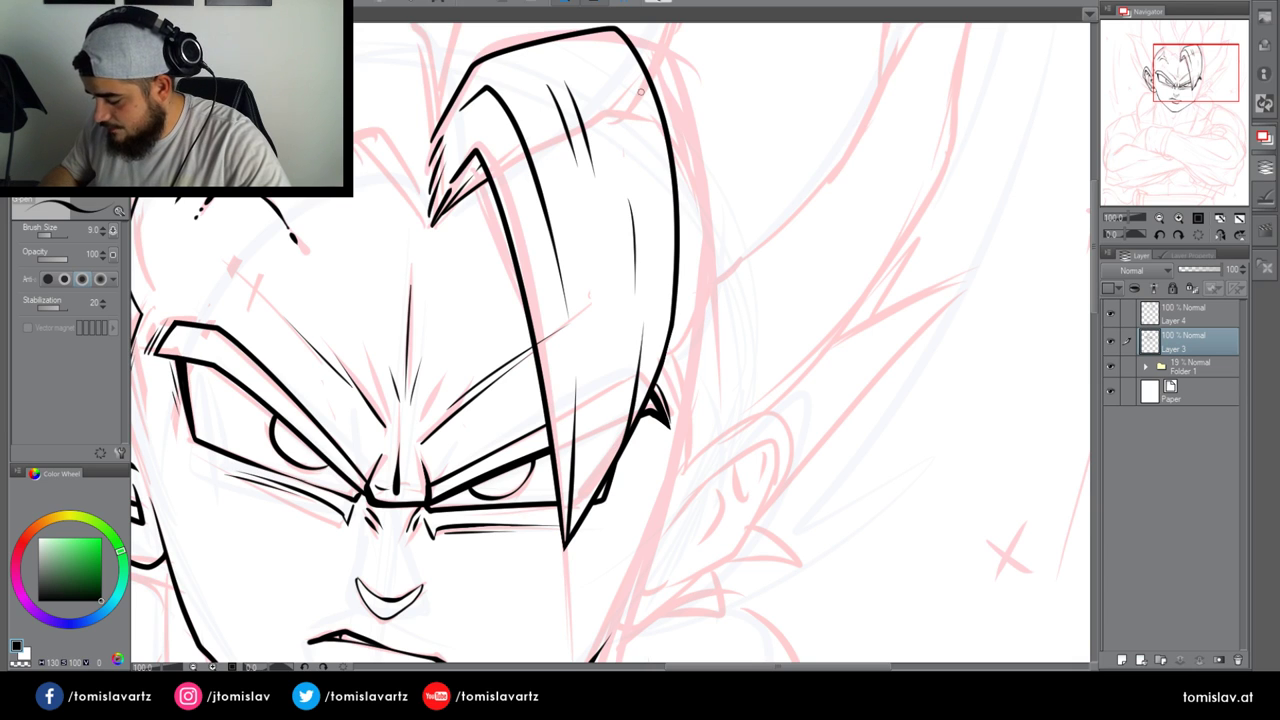
left_click_drag(643, 82, 652, 188)
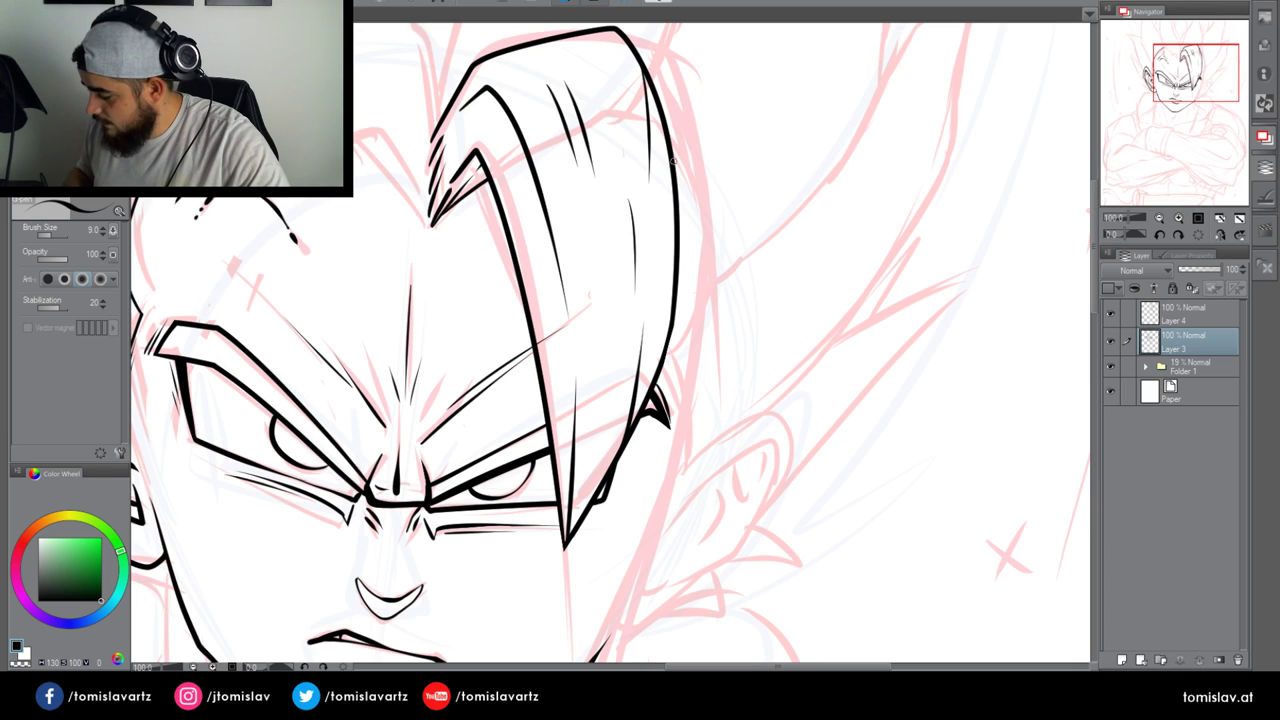
left_click_drag(476, 157, 507, 358)
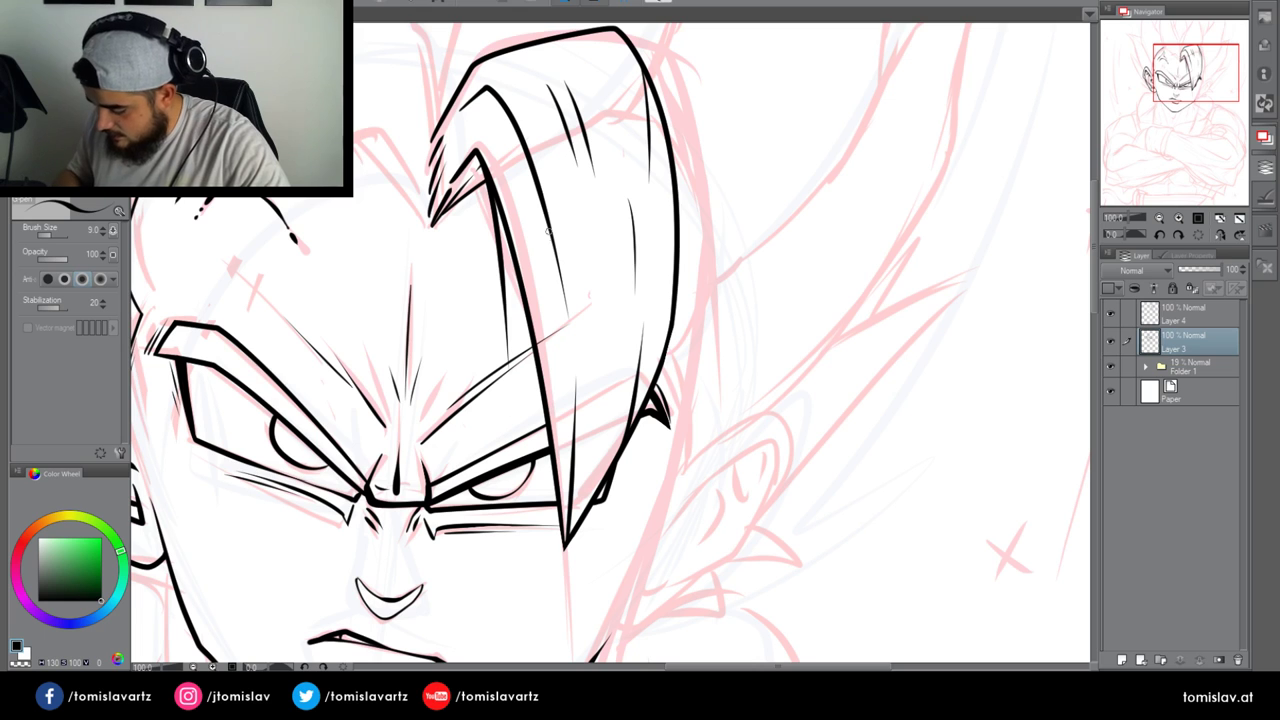
Ink both long edges of the central upright hair spike from the hairline up to the canvas edge
left_click_drag(1185, 86, 1173, 69)
mouse_move(570, 385)
left_mouse_down()
mouse_move(574, 345)
mouse_move(500, 52)
left_mouse_up()
left_click_drag(1172, 58, 1161, 50)
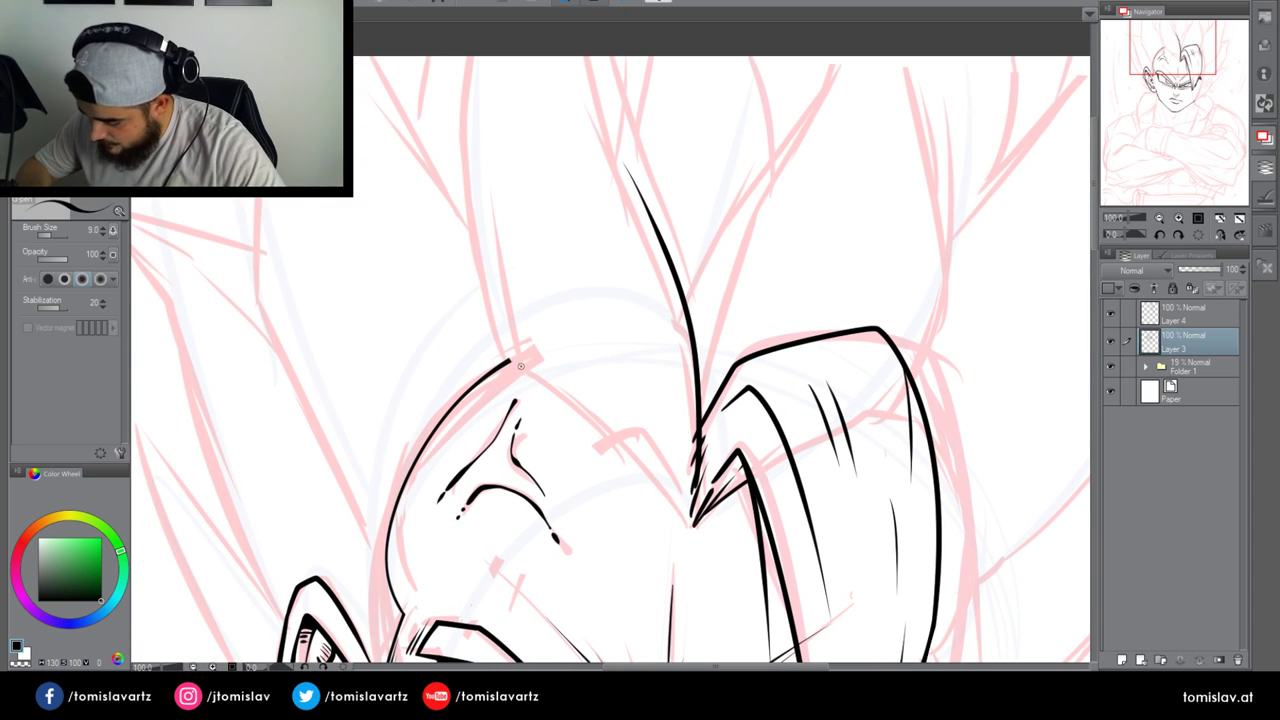
left_click_drag(520, 366, 456, 140)
left_click_drag(483, 247, 463, 56)
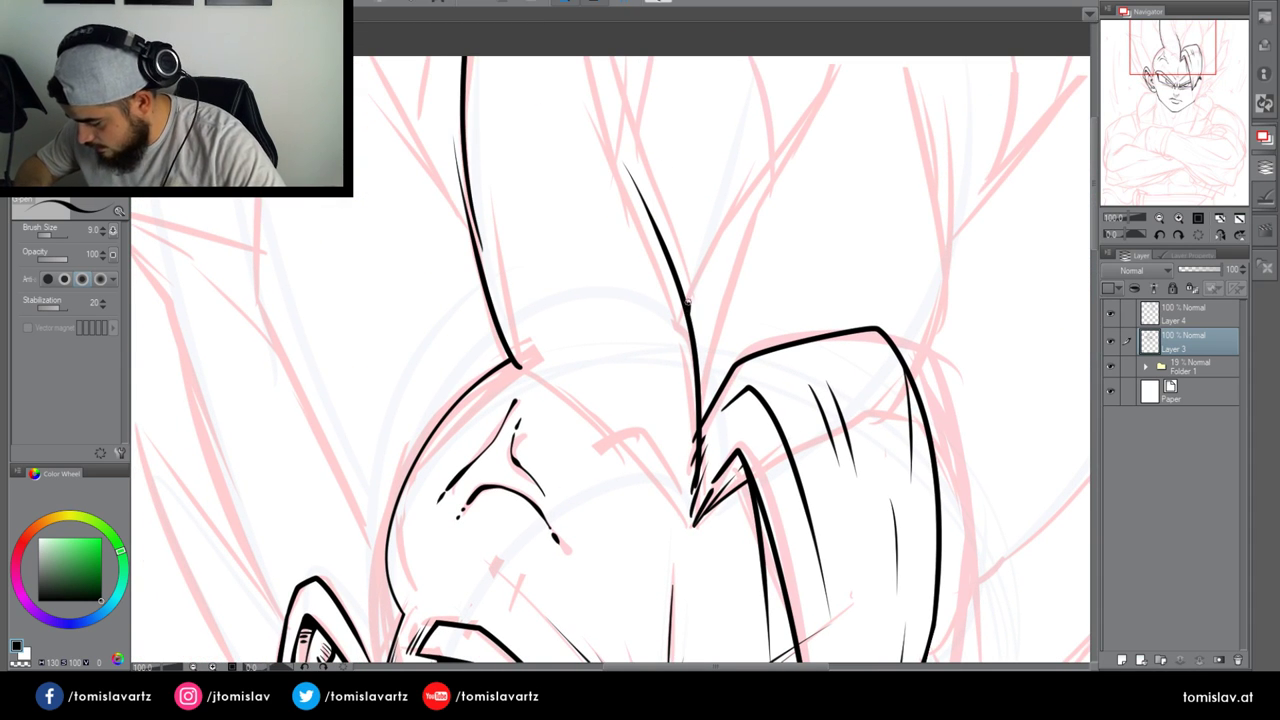
left_click_drag(688, 310, 605, 58)
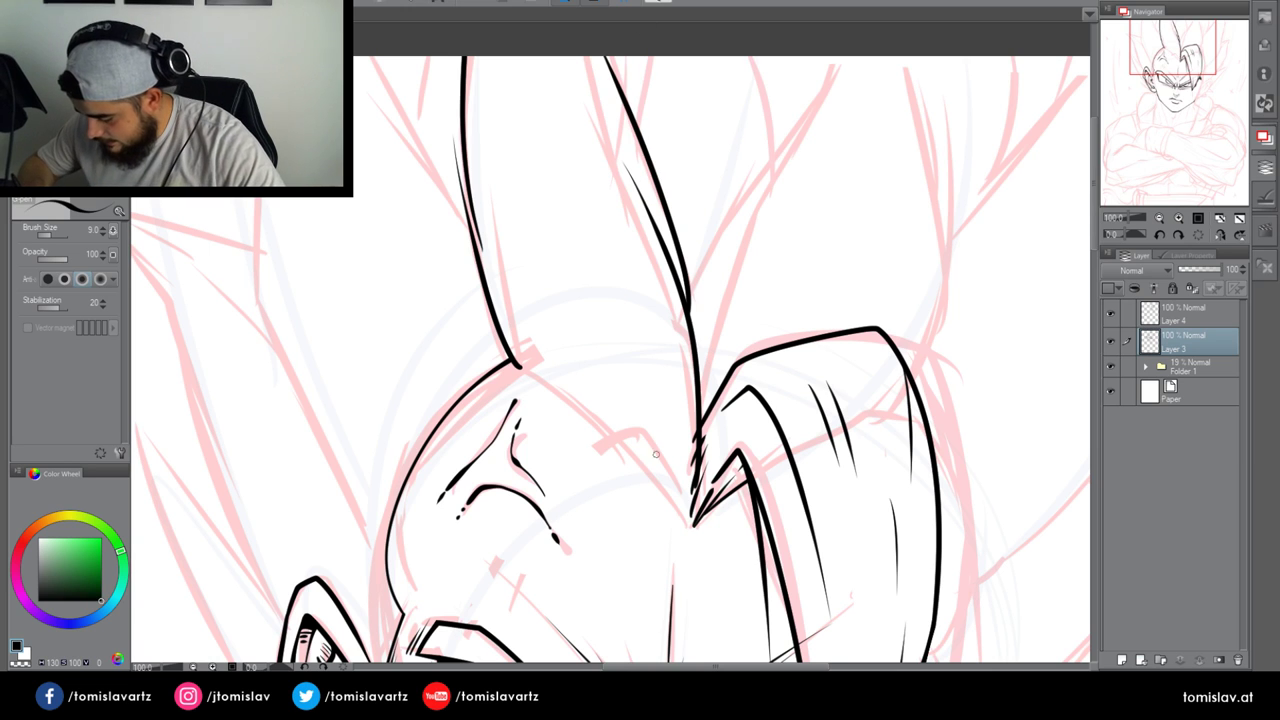
Ink tapered strands along the central spike's base and run the hairline down to the point on the forehead
left_click_drag(621, 453, 540, 244)
left_click_drag(600, 434, 533, 272)
key("ctrl+z")
left_click_drag(599, 433, 528, 282)
mouse_move(570, 404)
left_mouse_down()
mouse_move(514, 252)
mouse_move(497, 246)
left_mouse_up()
left_click_drag(524, 361, 494, 256)
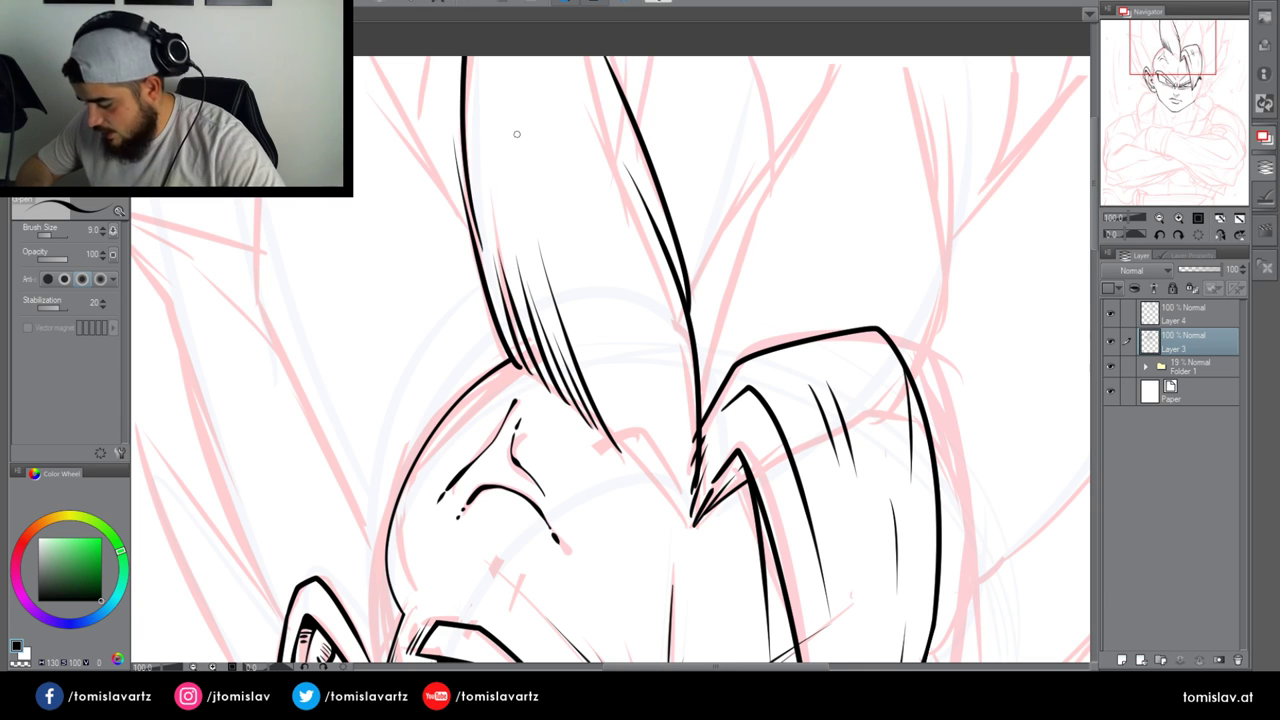
mouse_move(608, 392)
left_mouse_down()
mouse_move(690, 520)
mouse_move(651, 411)
left_mouse_up()
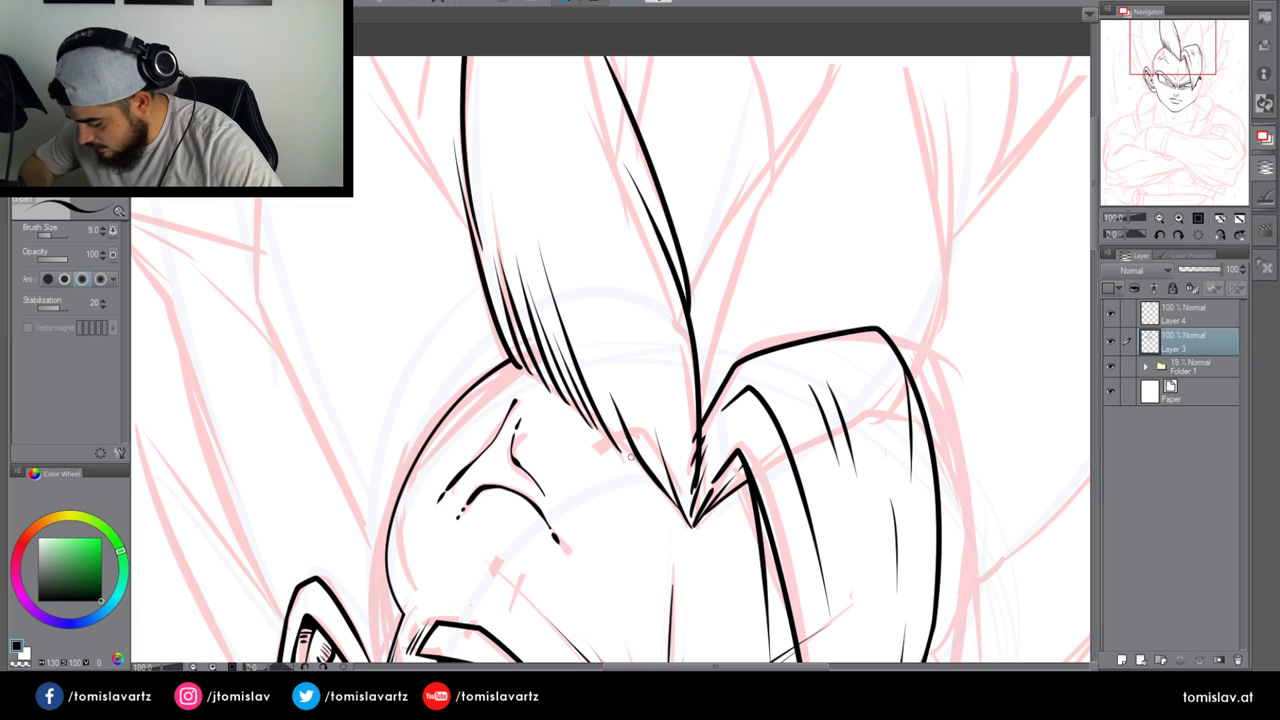
left_click_drag(626, 454, 604, 382)
key("ctrl+z")
left_click_drag(630, 457, 588, 348)
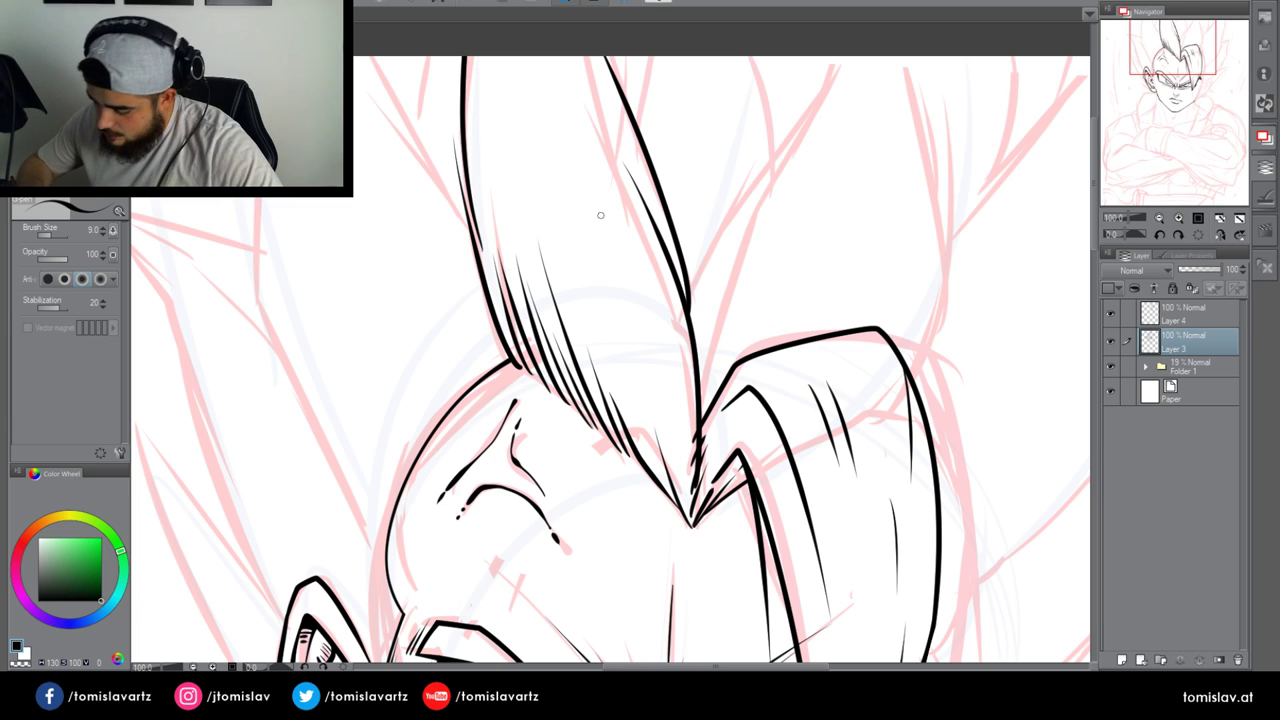
Ink a bent fold line and short thin strands inside the upper part of the central spike
left_click_drag(543, 82, 598, 310)
mouse_move(568, 192)
left_mouse_down()
mouse_move(600, 305)
mouse_move(520, 161)
mouse_move(493, 290)
left_mouse_up()
scroll(623, 140, "up", 3)
left_click_drag(495, 212, 500, 266)
Ink the outlines of the second upright spike above the bang, with a forked line where it meets the central spike
left_click_drag(1167, 53, 1174, 56)
mouse_move(840, 466)
left_mouse_down()
mouse_move(857, 200)
mouse_move(848, 150)
mouse_move(910, 305)
left_mouse_up()
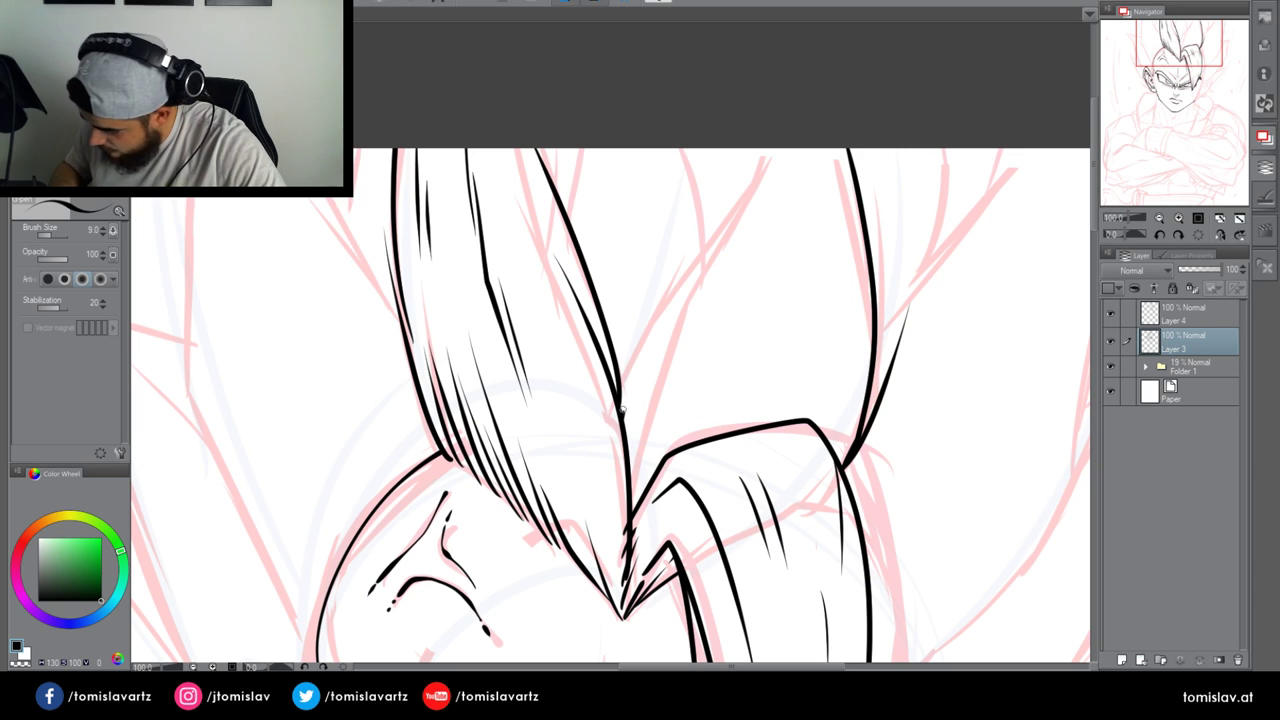
left_click_drag(621, 418, 727, 243)
left_click_drag(654, 413, 806, 141)
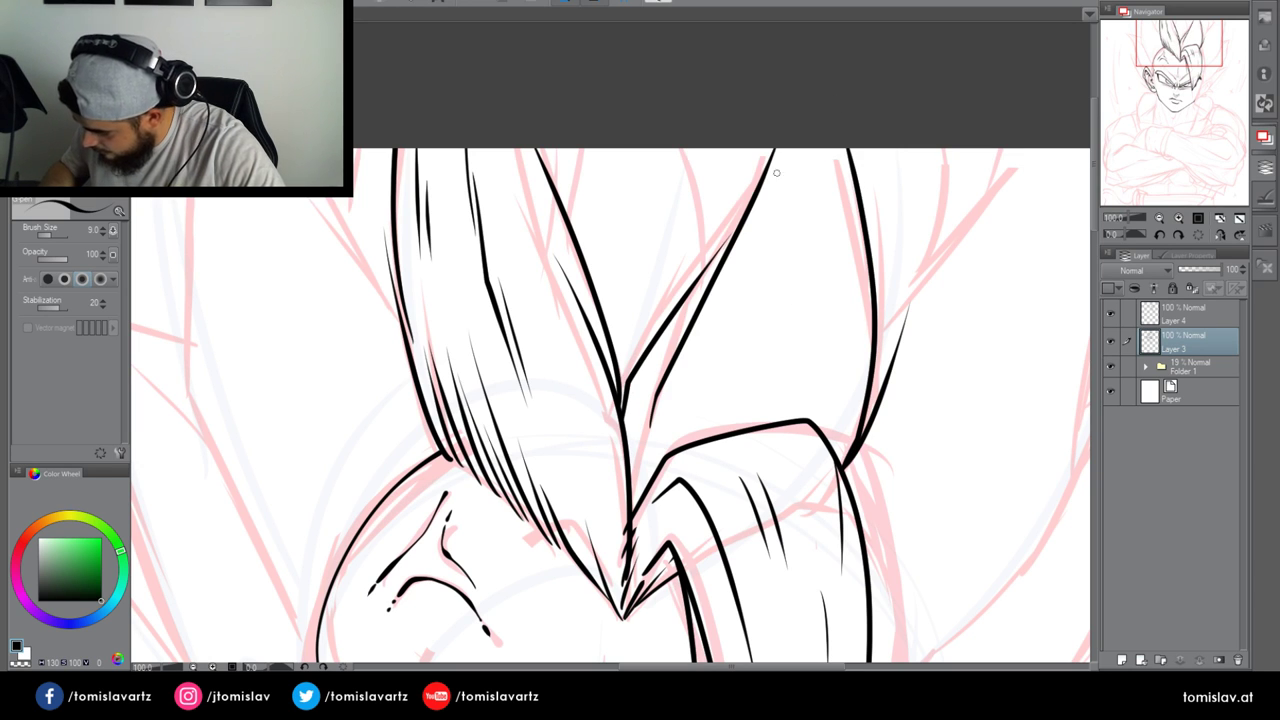
left_click_drag(703, 272, 755, 188)
left_click_drag(697, 282, 760, 188)
Ink thin tapered strands inside the second spike and just above the bang's arch
left_click_drag(765, 408, 795, 300)
mouse_move(788, 364)
left_mouse_down()
mouse_move(818, 188)
mouse_move(822, 284)
left_mouse_up()
left_click_drag(676, 447, 718, 374)
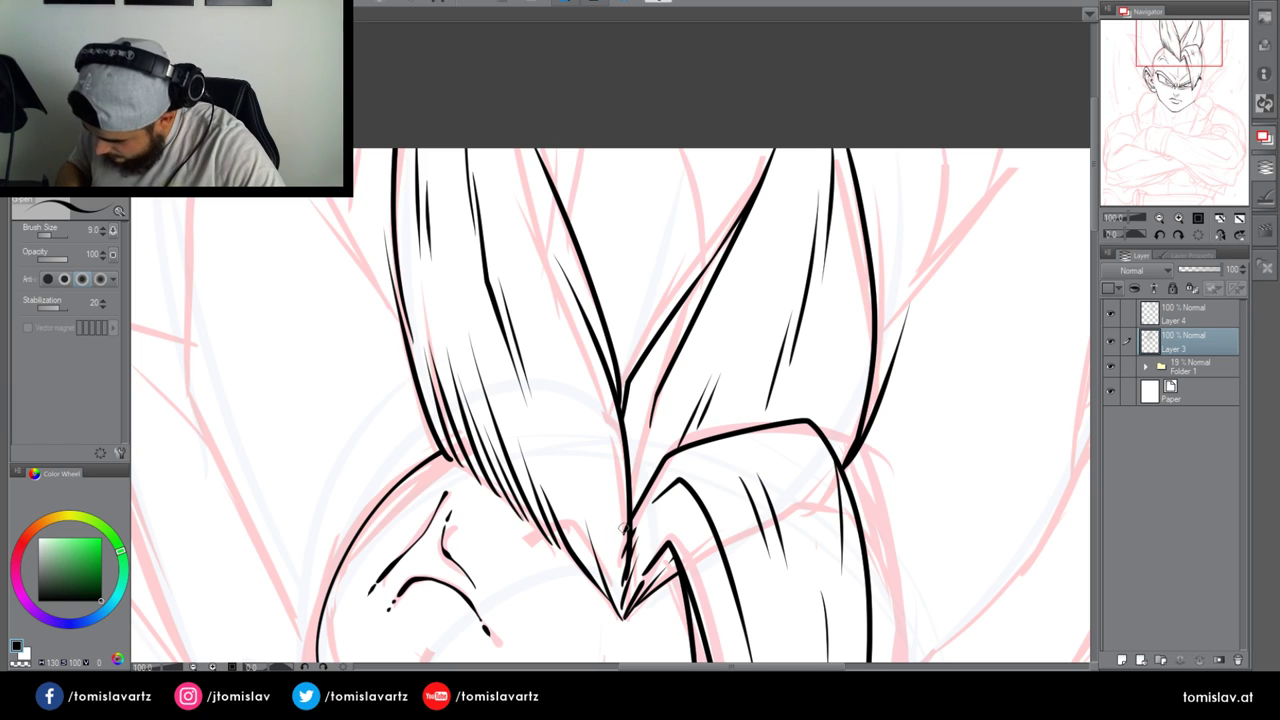
Ink a long curved line on Layer 4 through the central spike, from near the forehead point up to the canvas edge
left_click(1180, 313)
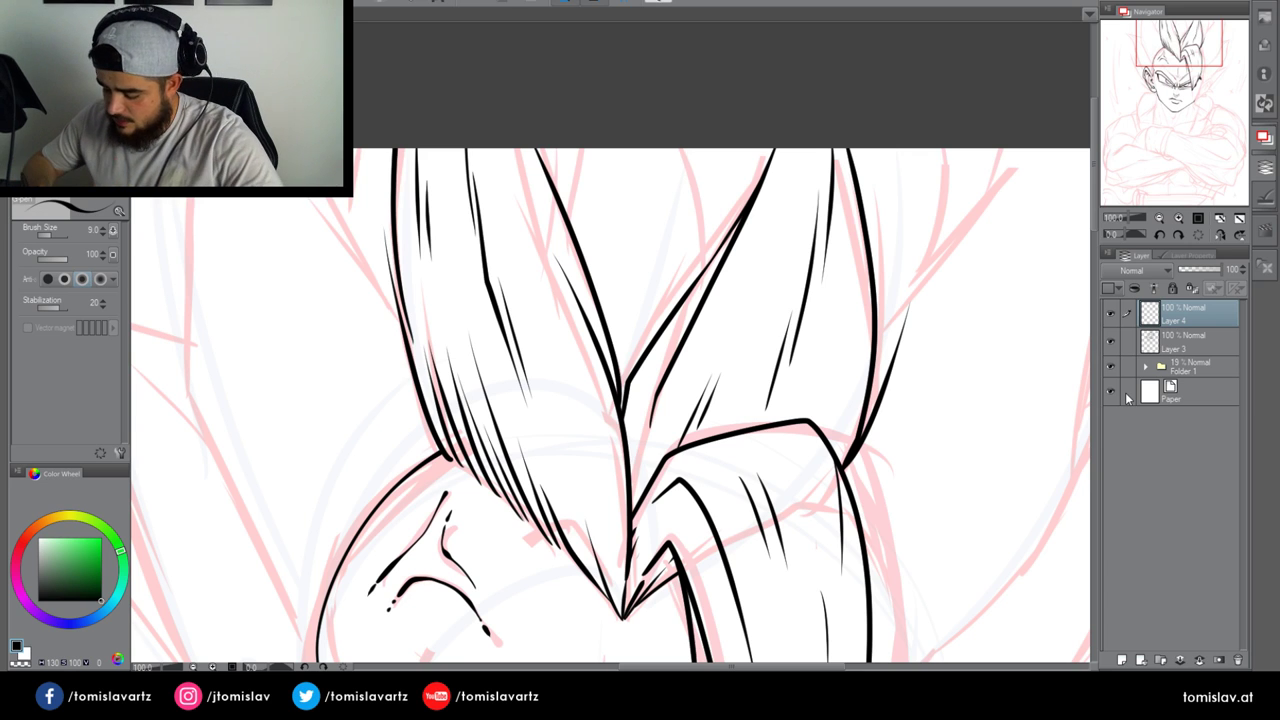
left_click_drag(508, 248, 586, 466)
key("ctrl+z")
key("ctrl+z")
left_click_drag(597, 566, 547, 400)
key("ctrl+z")
left_click_drag(597, 563, 491, 148)
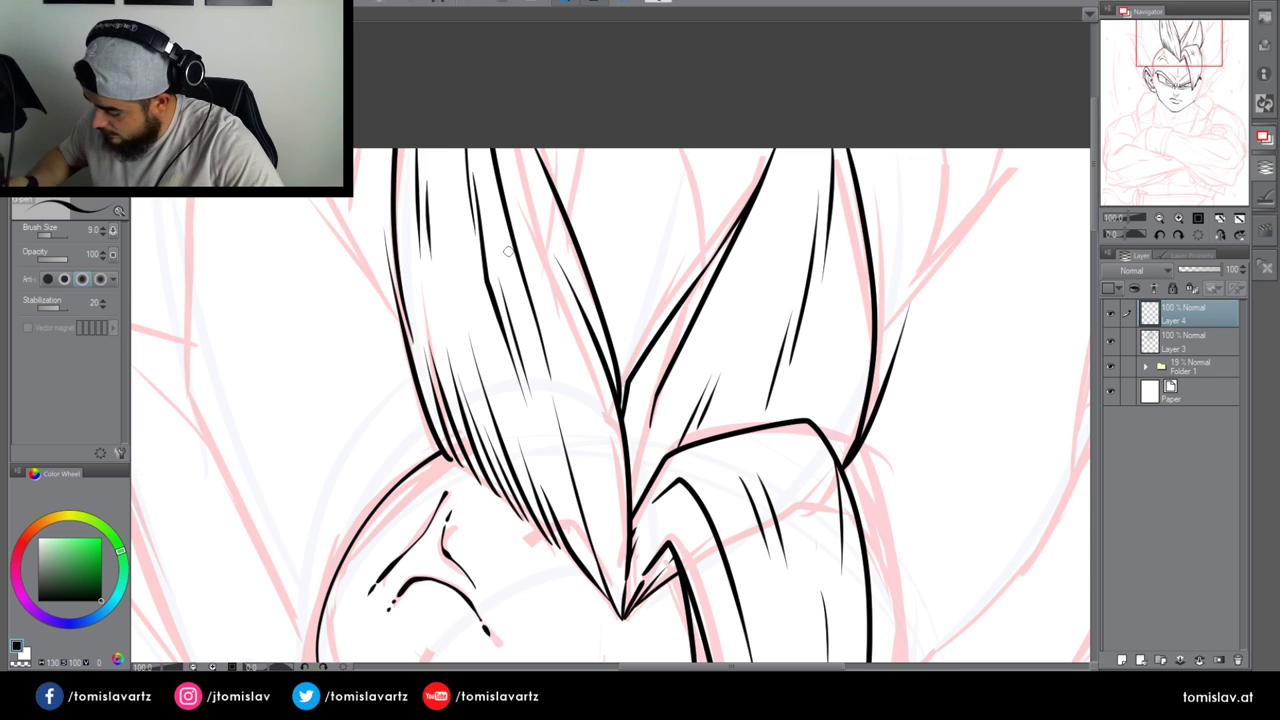
Erase the strands crossing the new curve on Layer 3 and extend the central spike's fold line down to the hairline
left_click(1175, 341)
left_click_drag(509, 283, 536, 417)
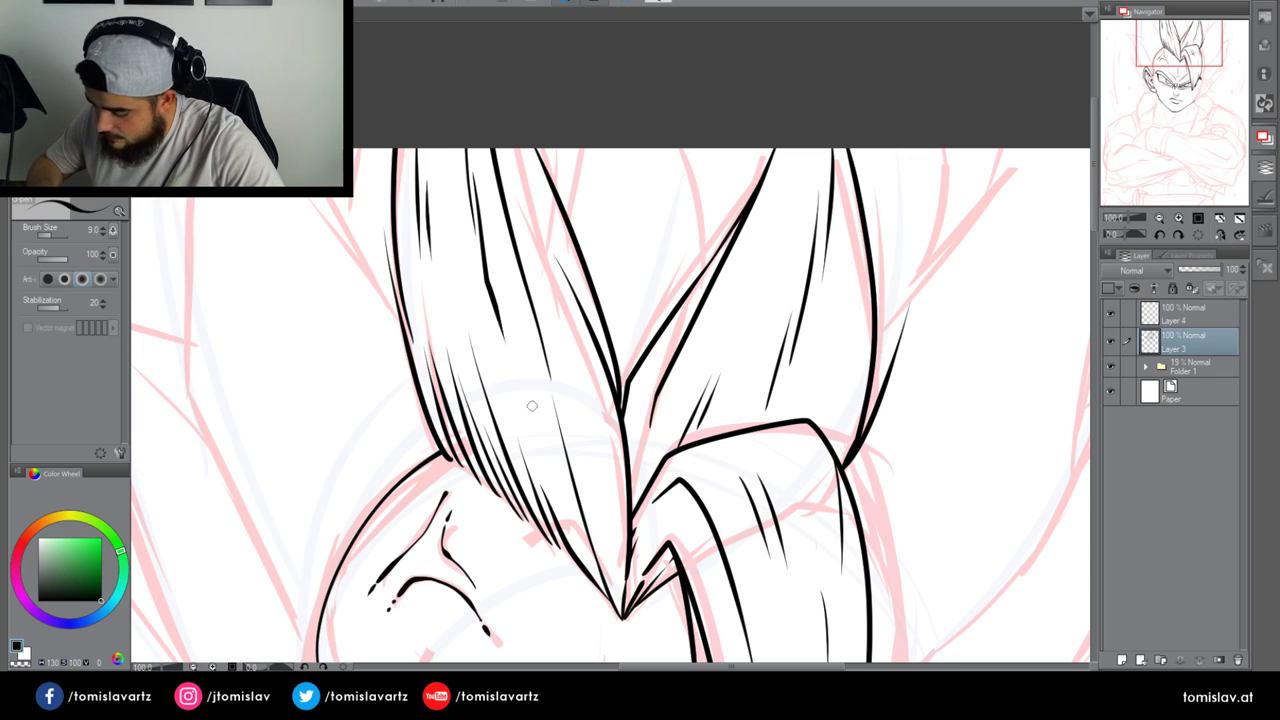
left_click_drag(504, 328, 558, 508)
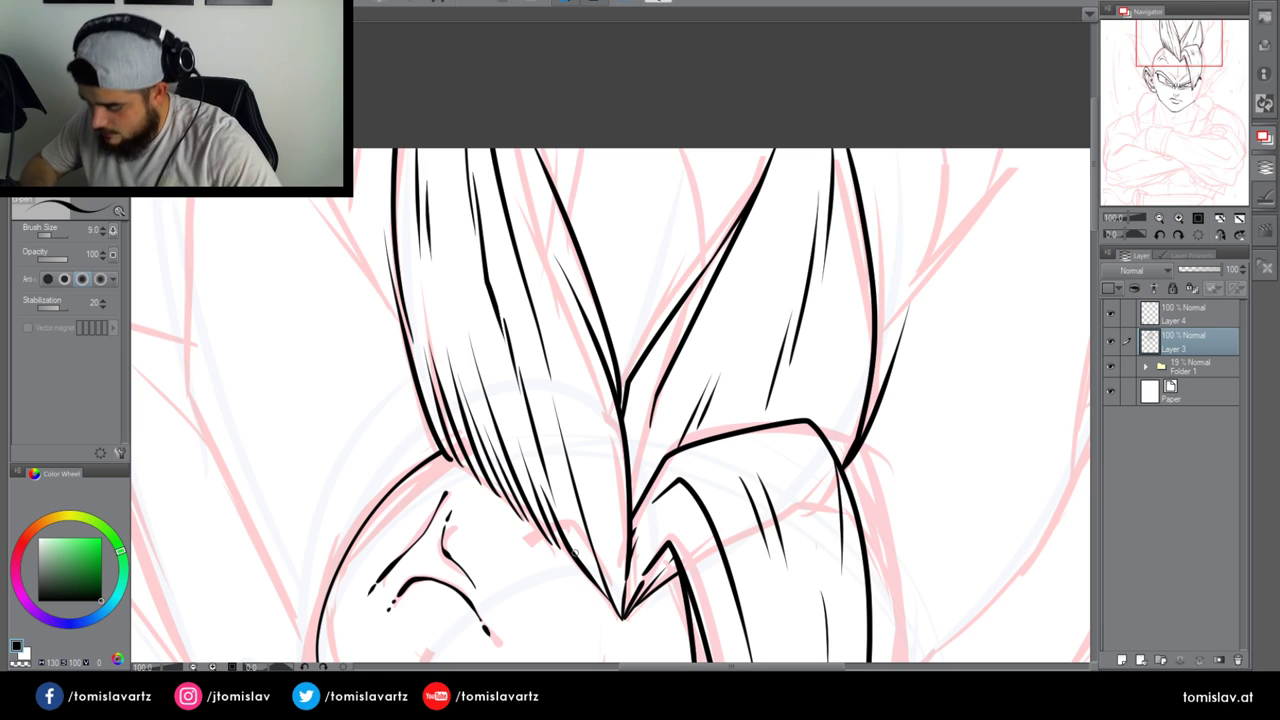
Ink the rear spike between the two upright spikes on Layer 4, with both edges and thin vertical strands inside
left_click(1165, 315)
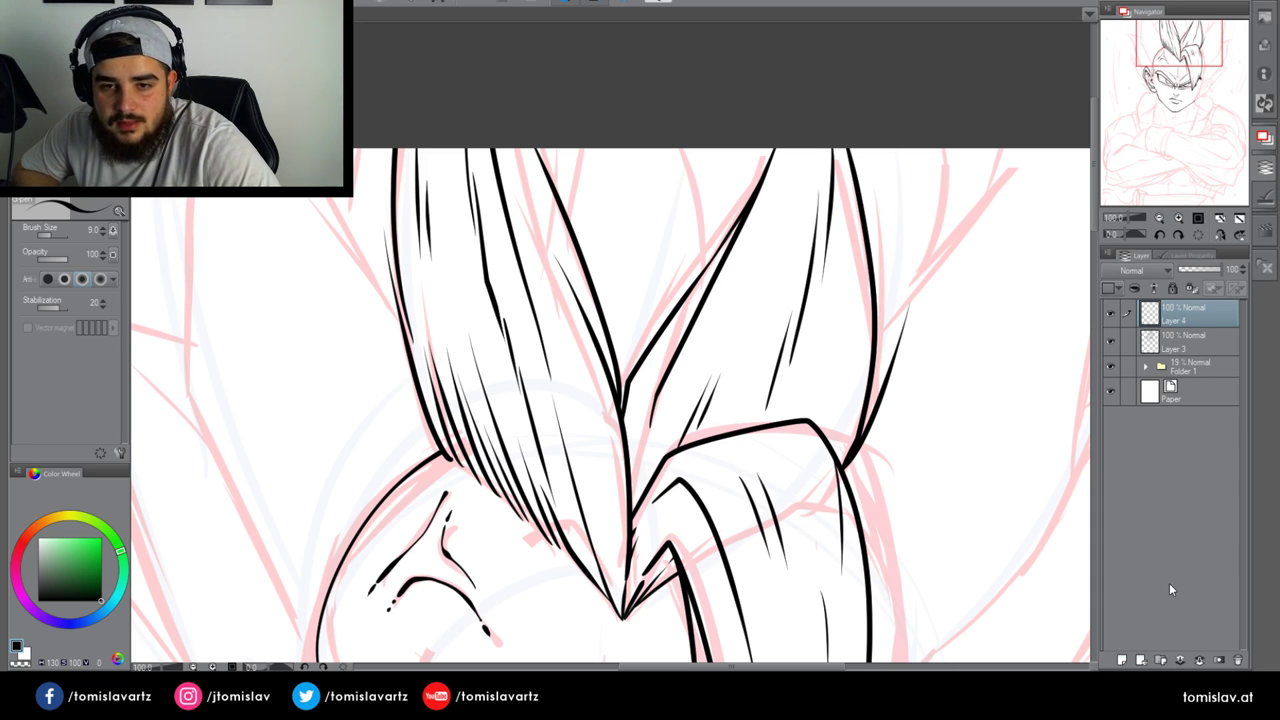
left_click_drag(575, 148, 571, 229)
mouse_move(706, 267)
left_mouse_down()
mouse_move(711, 141)
mouse_move(699, 174)
mouse_move(697, 148)
left_mouse_up()
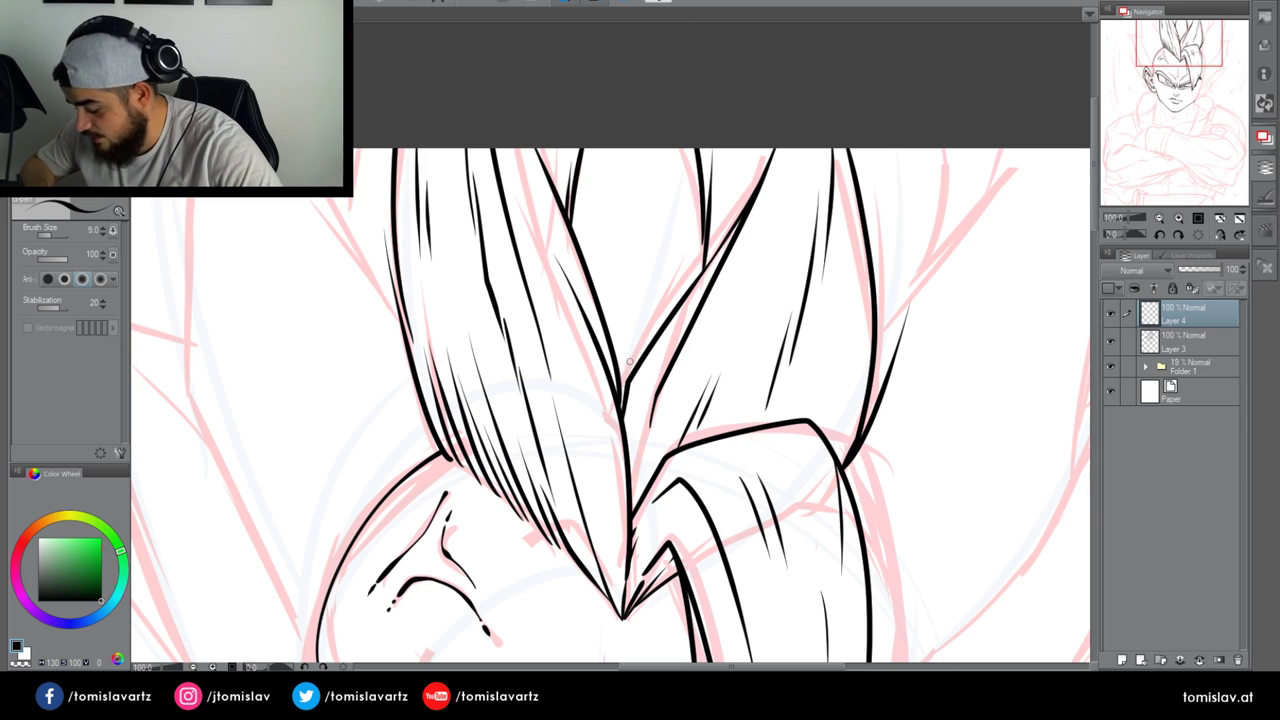
mouse_move(642, 355)
left_mouse_down()
mouse_move(663, 258)
mouse_move(659, 130)
mouse_move(669, 216)
left_mouse_up()
left_click_drag(671, 148, 674, 226)
left_click_drag(606, 320, 607, 202)
left_click_drag(610, 272, 611, 206)
left_click_drag(630, 148, 629, 256)
left_click_drag(634, 176, 633, 258)
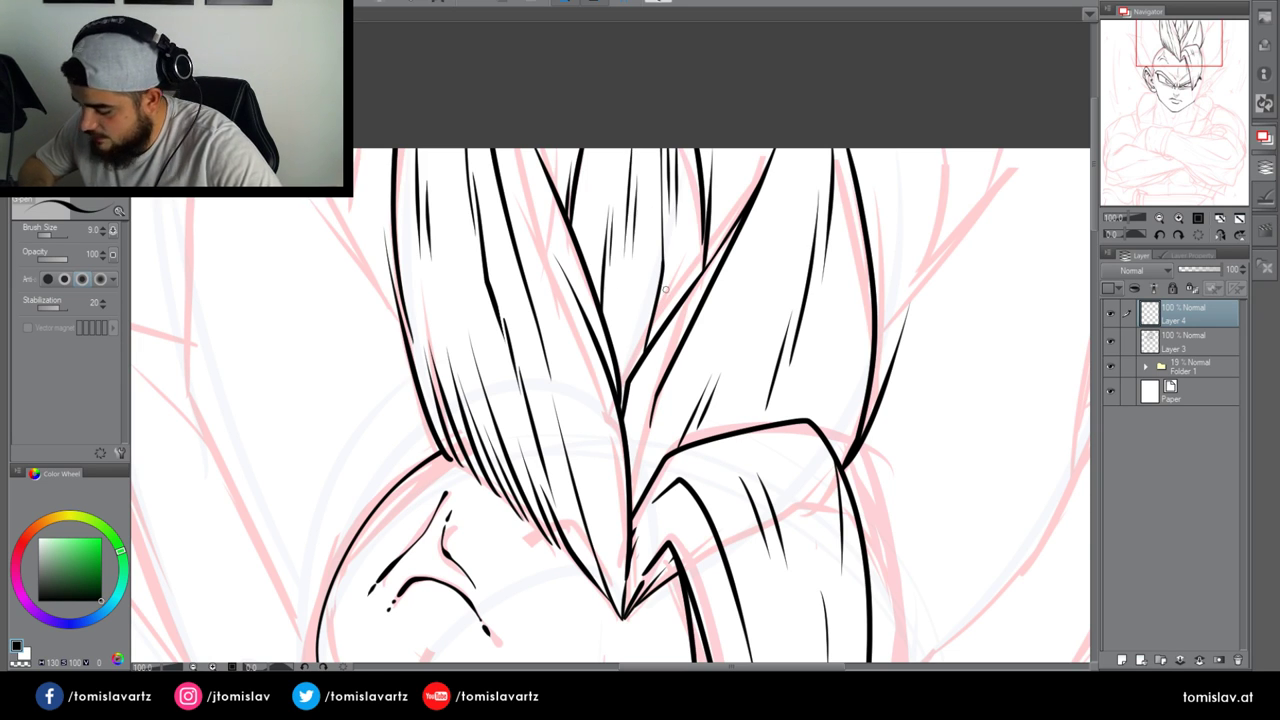
left_click_drag(670, 316, 674, 240)
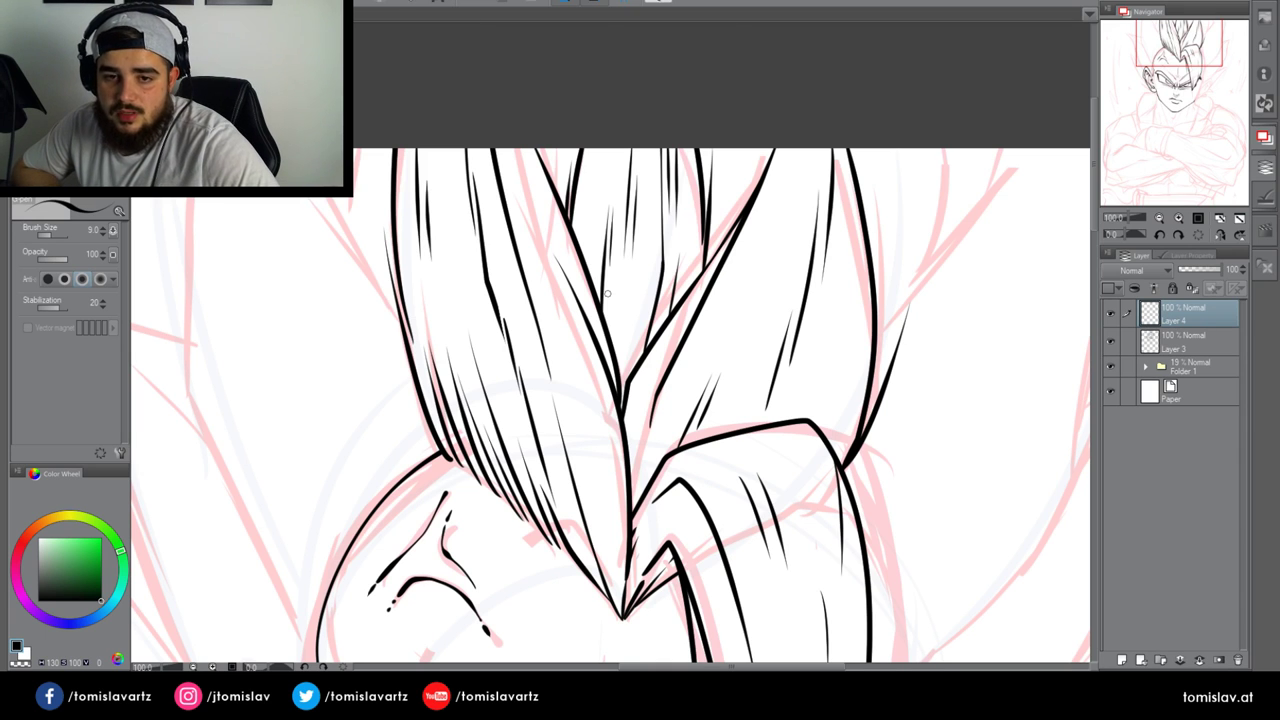
Ink the slanted edge of the spike behind the central spike's left-hand side, up to the canvas edge
left_click_drag(300, 428, 432, 405)
left_click_drag(537, 318, 466, 141)
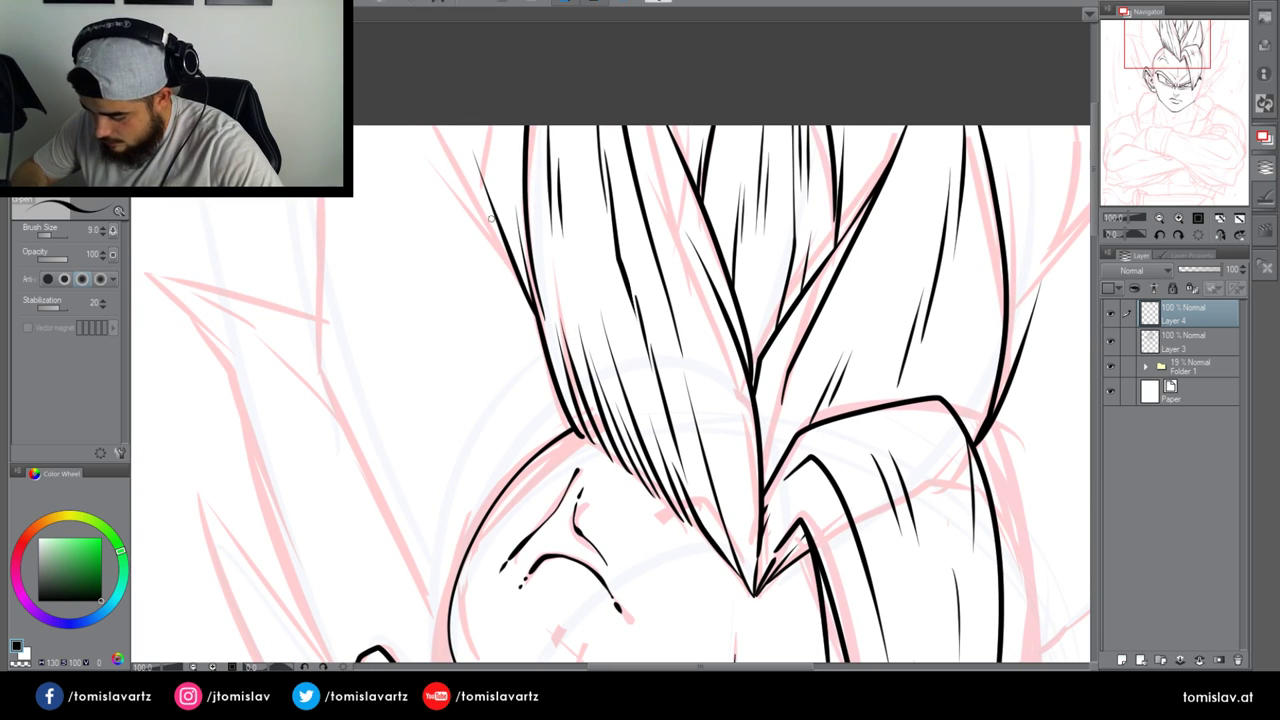
left_click_drag(497, 241, 430, 83)
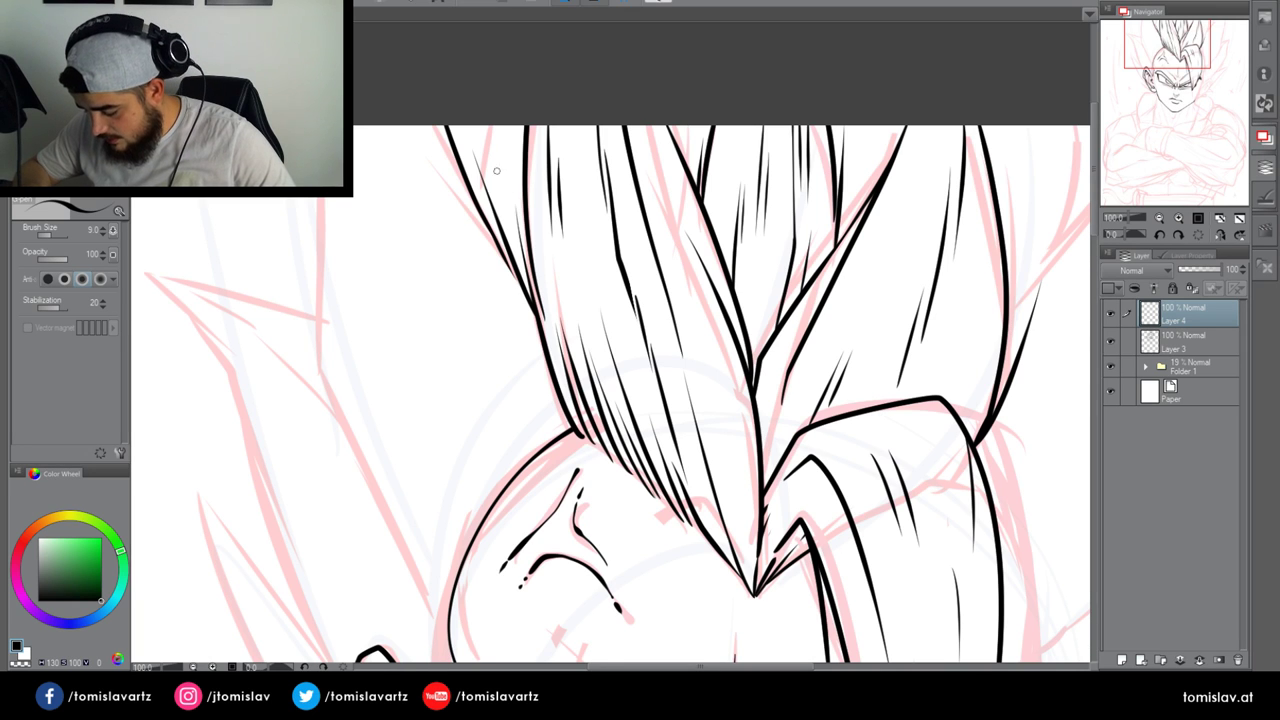
Ink the lower outer edge of the large left-hand side spike, rising from the temple above the ear
left_click_drag(1148, 56, 1137, 66)
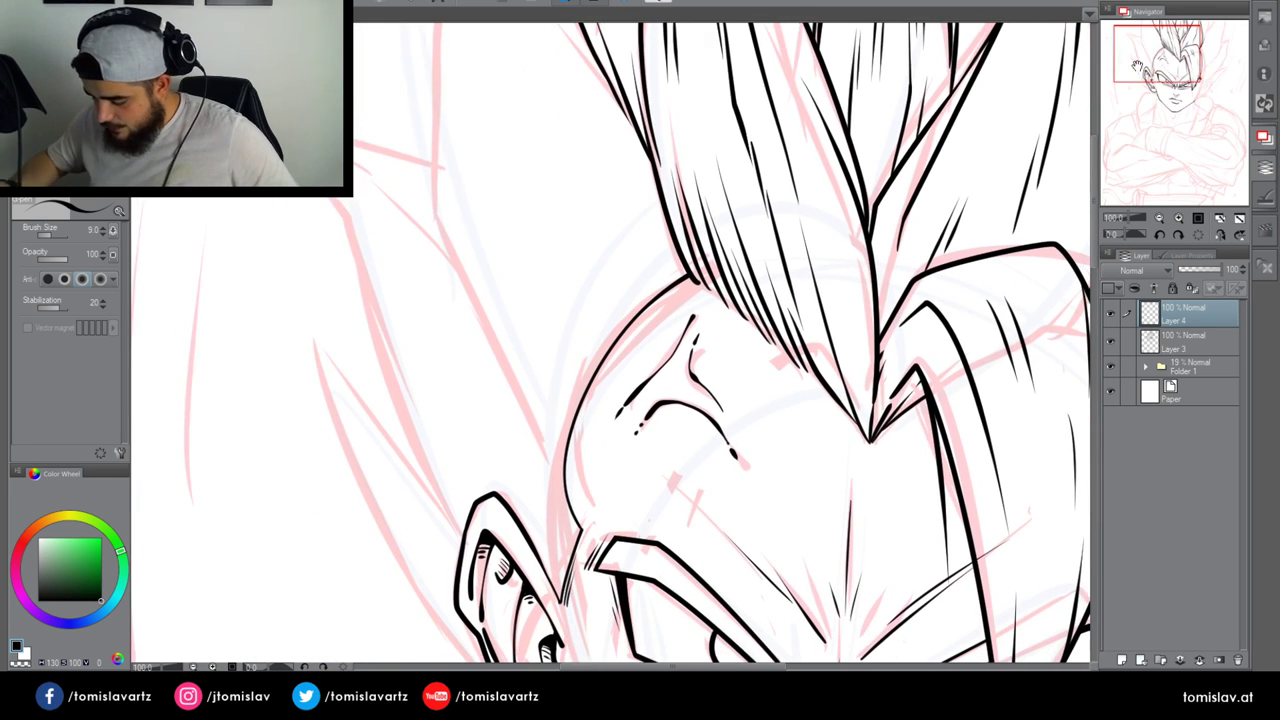
left_click_drag(546, 457, 425, 162)
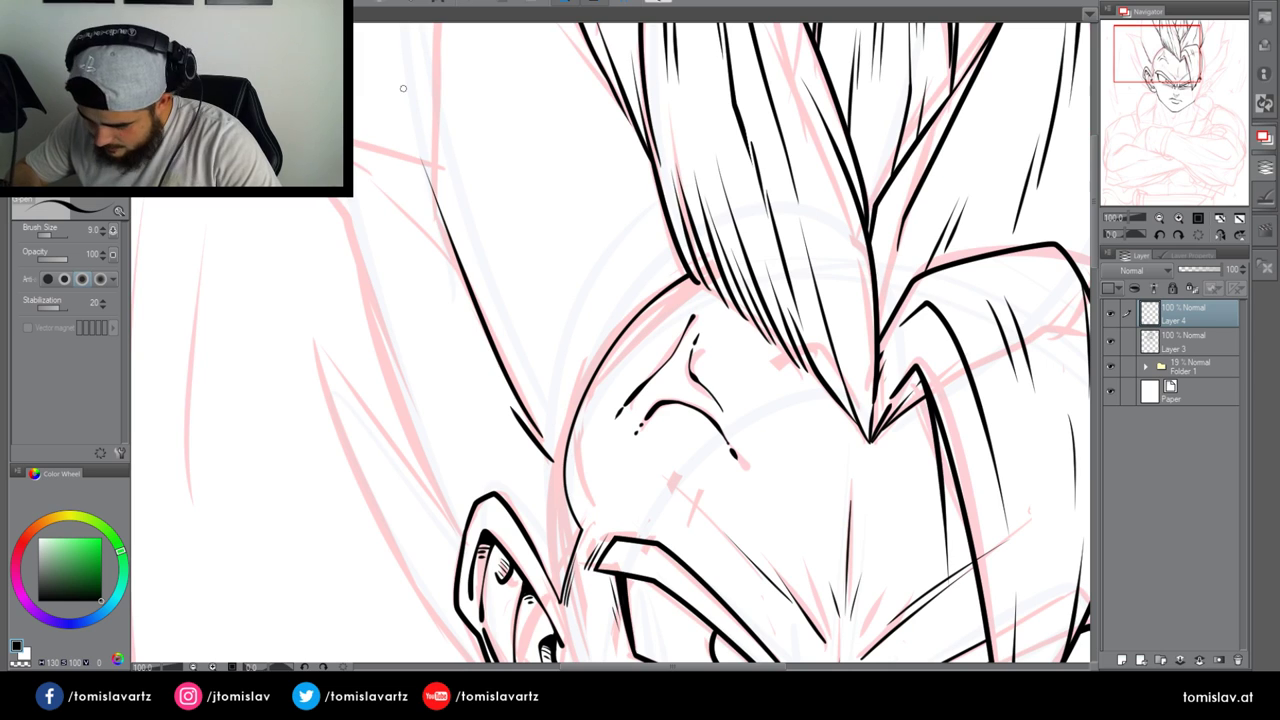
key("ctrl+z")
mouse_move(547, 446)
left_mouse_down()
mouse_move(456, 298)
mouse_move(424, 160)
mouse_move(468, 305)
mouse_move(547, 440)
mouse_move(456, 275)
left_mouse_up()
key("ctrl+z")
key("ctrl+z")
mouse_move(496, 361)
left_mouse_down()
mouse_move(441, 233)
mouse_move(420, 125)
left_mouse_up()
left_click_drag(436, 194, 432, 22)
key("ctrl+z")
key("ctrl+z")
key("ctrl+z")
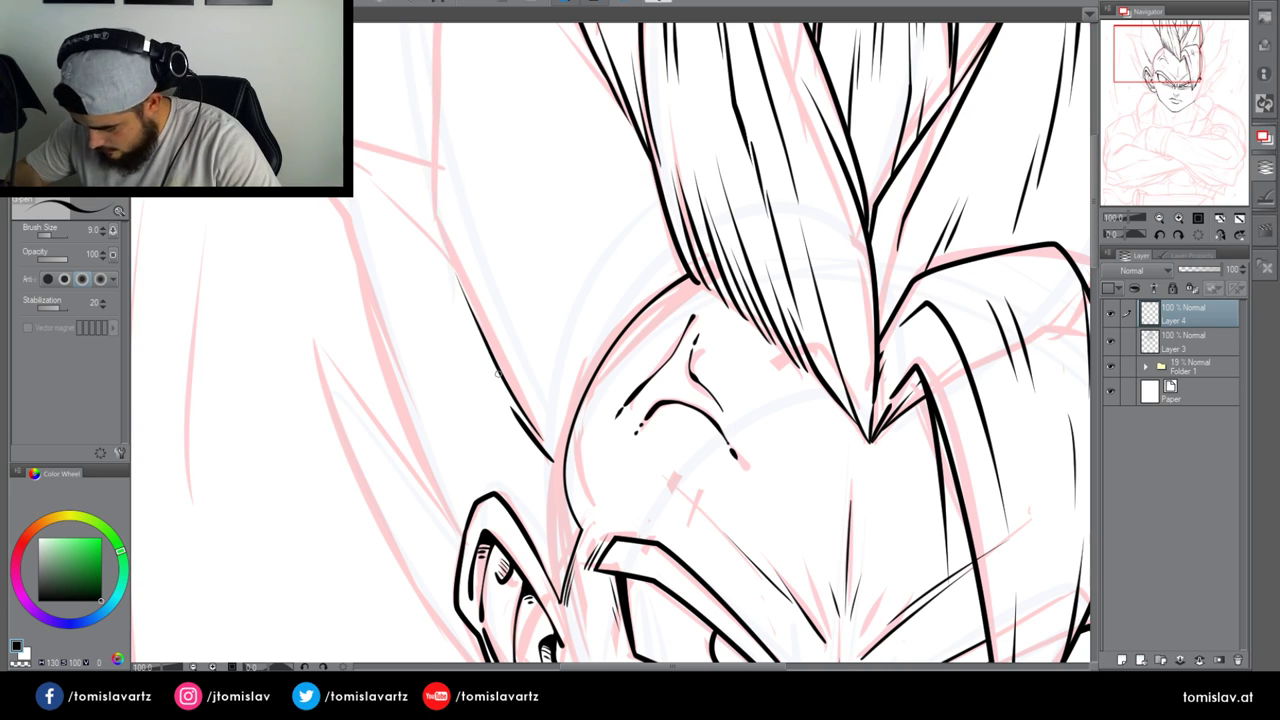
Ink the left-hand side spike's upper outer edge from its lower curve up to the canvas edge
mouse_move(495, 362)
left_mouse_down()
mouse_move(434, 188)
mouse_move(445, 22)
left_mouse_up()
left_click_drag(1145, 57, 1136, 48)
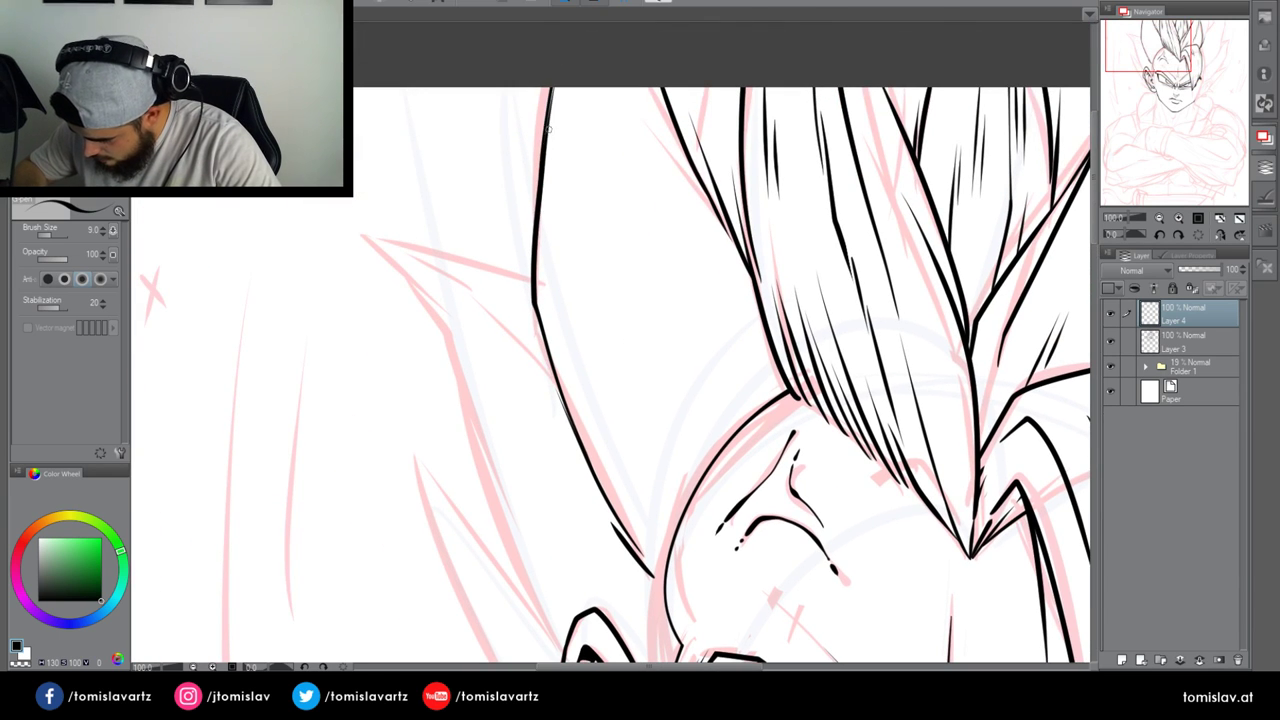
left_click_drag(532, 271, 538, 104)
Ink bent fold lines down the left-hand side spike to the hairline and add thin strands along its edges and base
mouse_move(617, 90)
left_mouse_down()
mouse_move(619, 215)
mouse_move(686, 360)
mouse_move(745, 416)
left_mouse_up()
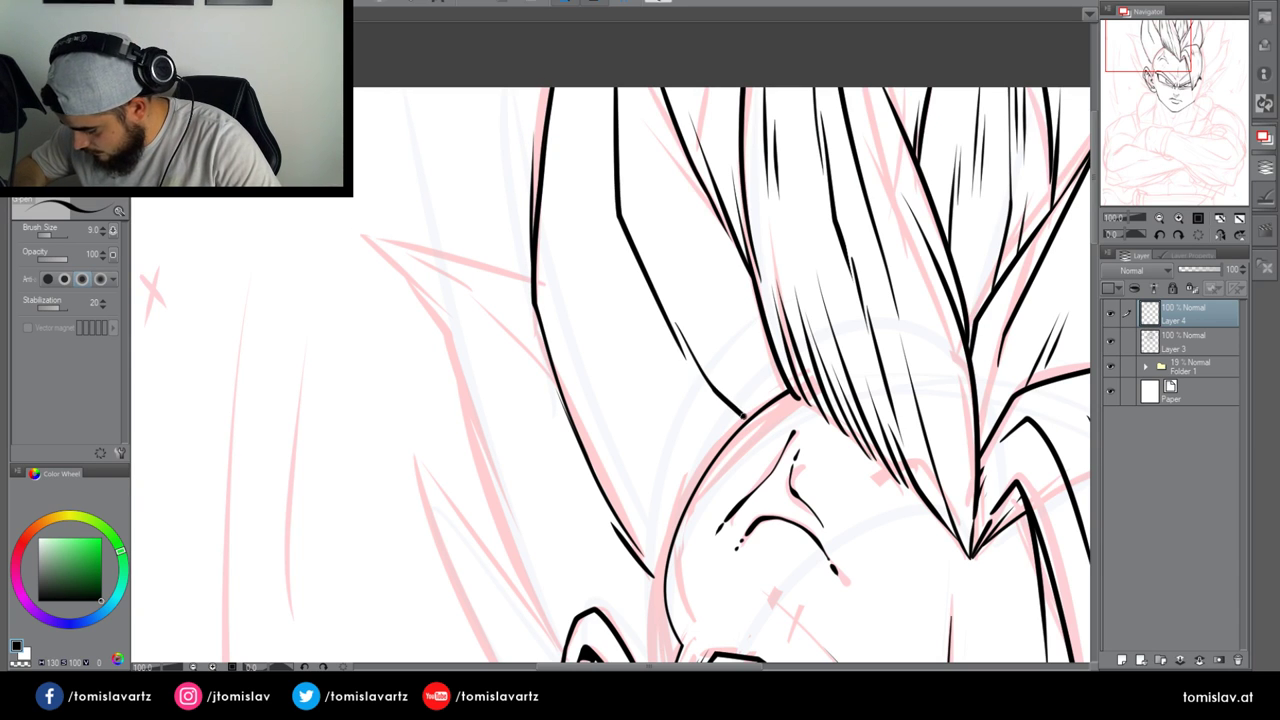
mouse_move(631, 129)
left_mouse_down()
mouse_move(678, 240)
mouse_move(763, 348)
mouse_move(780, 393)
mouse_move(761, 391)
left_mouse_up()
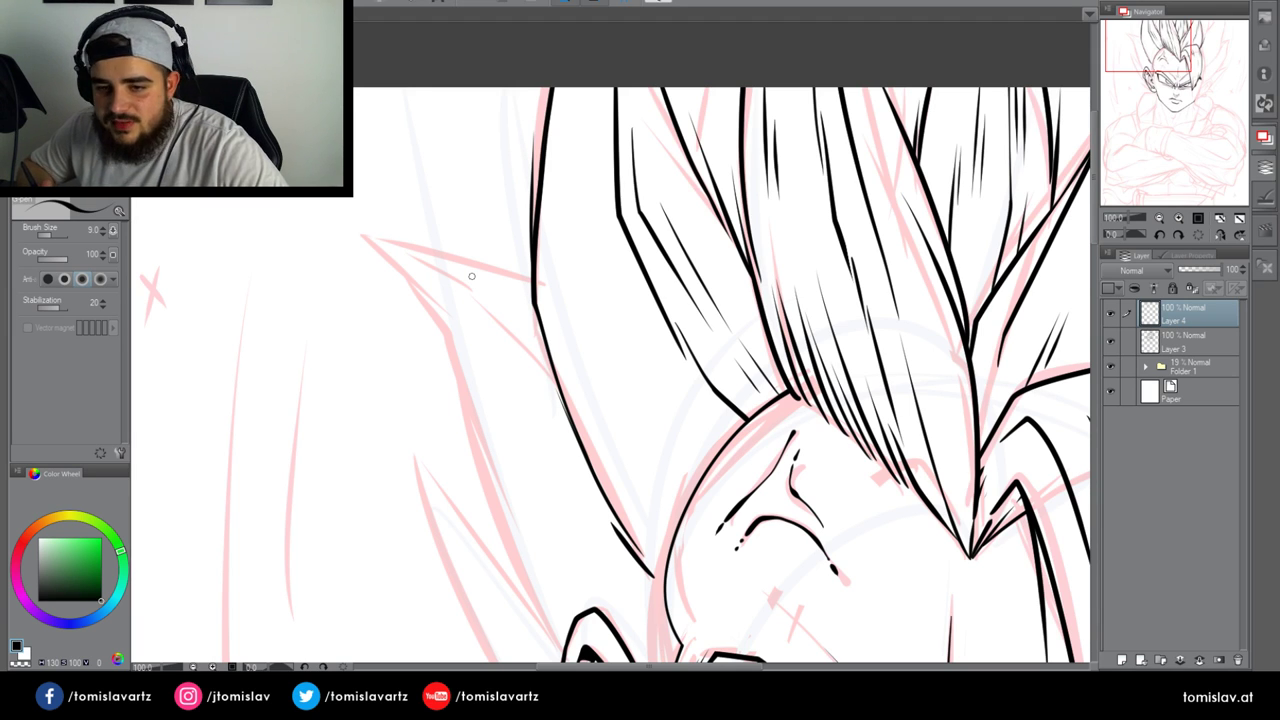
left_click_drag(550, 280, 580, 388)
mouse_move(572, 300)
left_mouse_down()
mouse_move(594, 390)
mouse_move(716, 456)
left_mouse_up()
left_click_drag(661, 387, 707, 448)
left_click_drag(662, 532, 616, 470)
left_click_drag(662, 522, 630, 476)
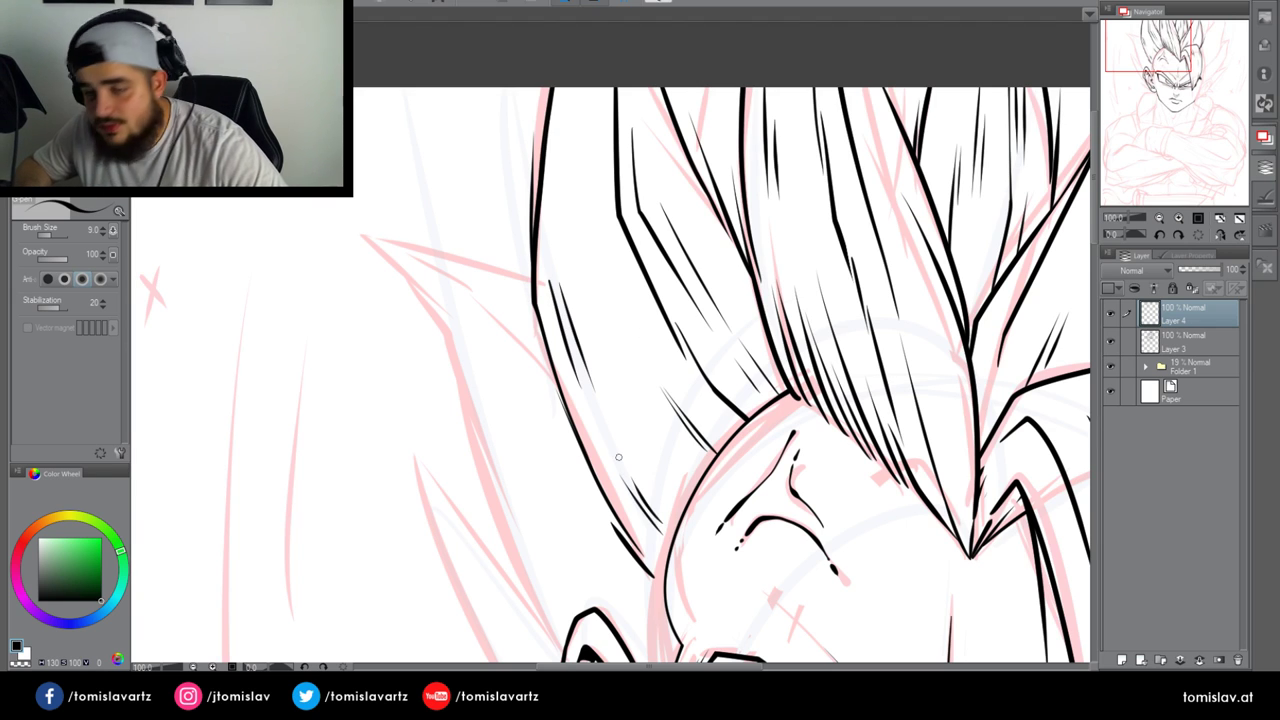
Add short thin strands inside the upper part of the left-hand side spike and beside the base of the neighbouring spike
left_click_drag(592, 124, 585, 214)
left_click_drag(580, 164, 583, 205)
left_click_drag(584, 206, 576, 322)
mouse_move(687, 283)
left_mouse_down()
mouse_move(710, 184)
mouse_move(681, 250)
mouse_move(706, 184)
mouse_move(690, 292)
left_mouse_up()
key("ctrl+z")
left_click_drag(720, 205, 709, 297)
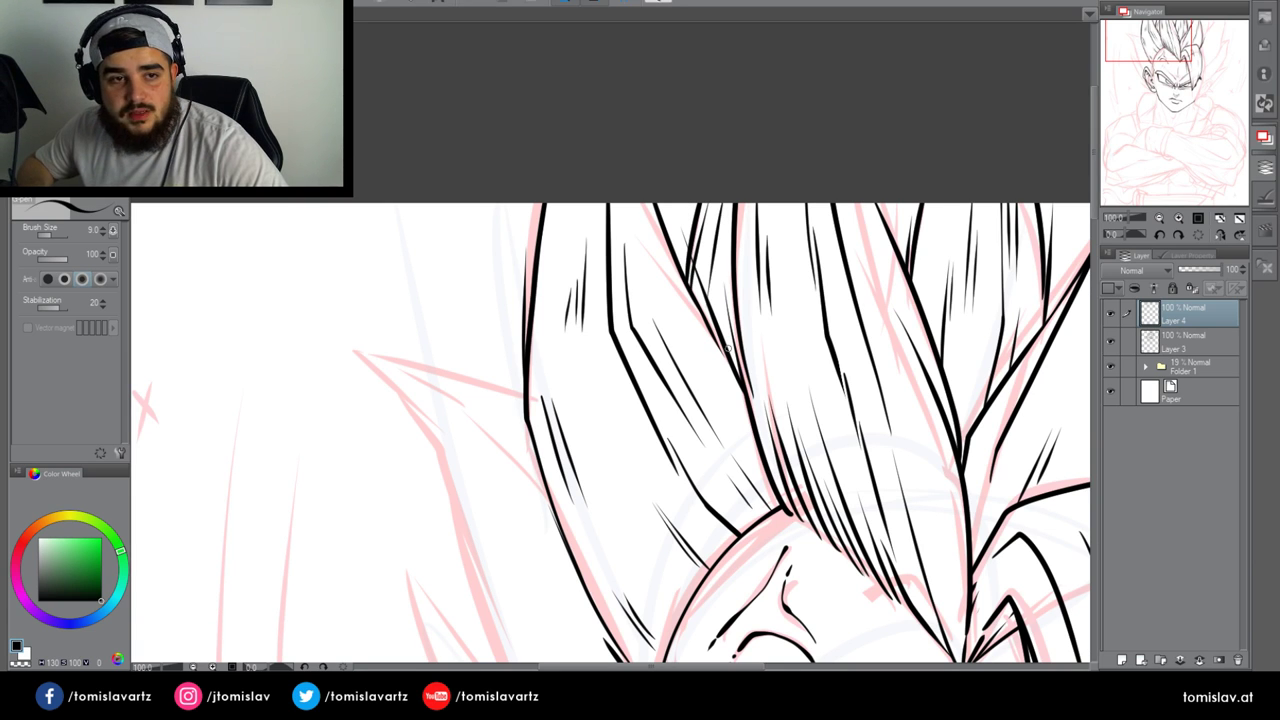
Ink the outline of the outward-pointing spike above the left-hand ear, from its upper edge around the tip down to the ear
mouse_move(1160, 36)
left_mouse_down()
mouse_move(1159, 60)
mouse_move(1154, 49)
left_mouse_up()
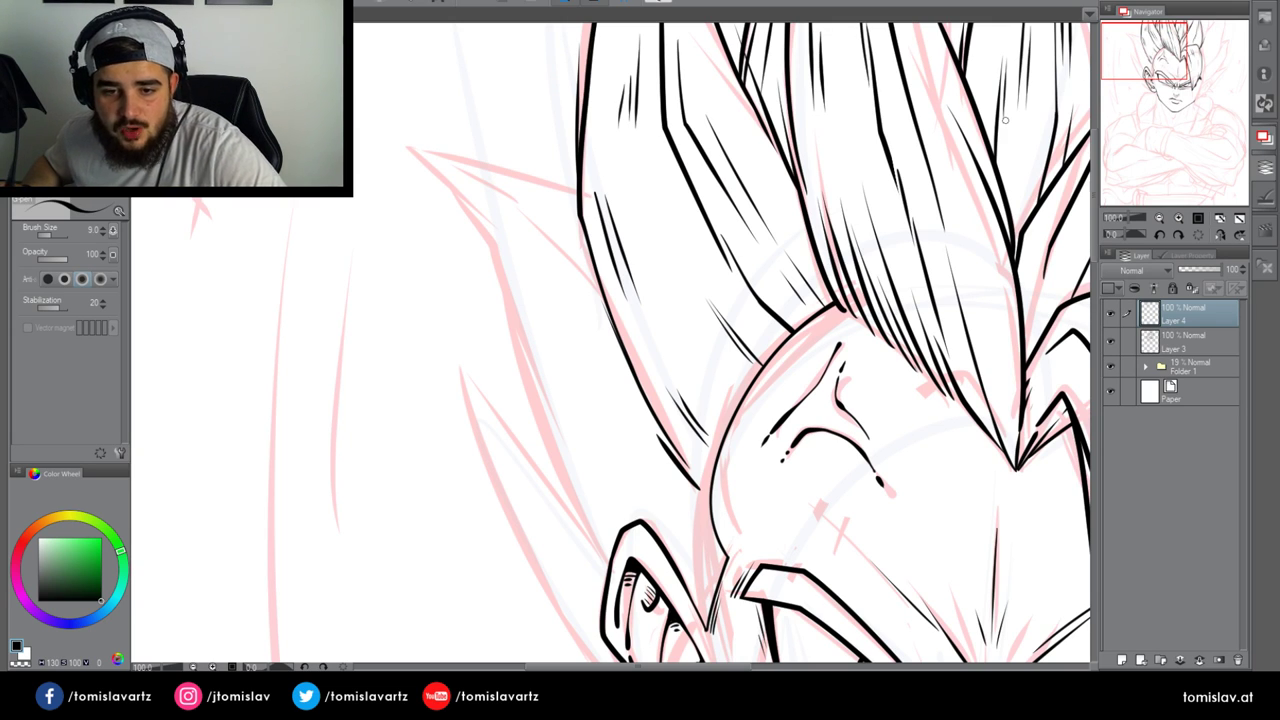
left_click_drag(1160, 59, 1160, 58)
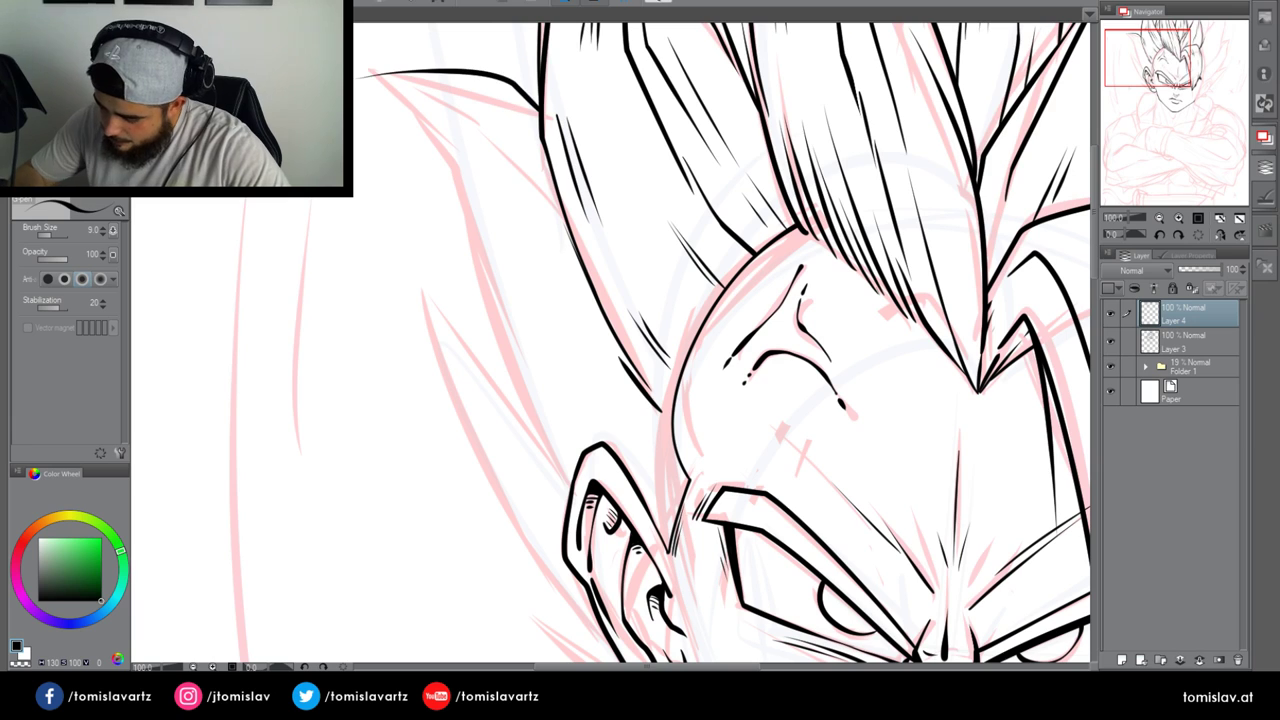
left_click_drag(540, 112, 350, 74)
key("ctrl+z")
left_click_drag(540, 115, 348, 50)
left_click_drag(531, 106, 450, 58)
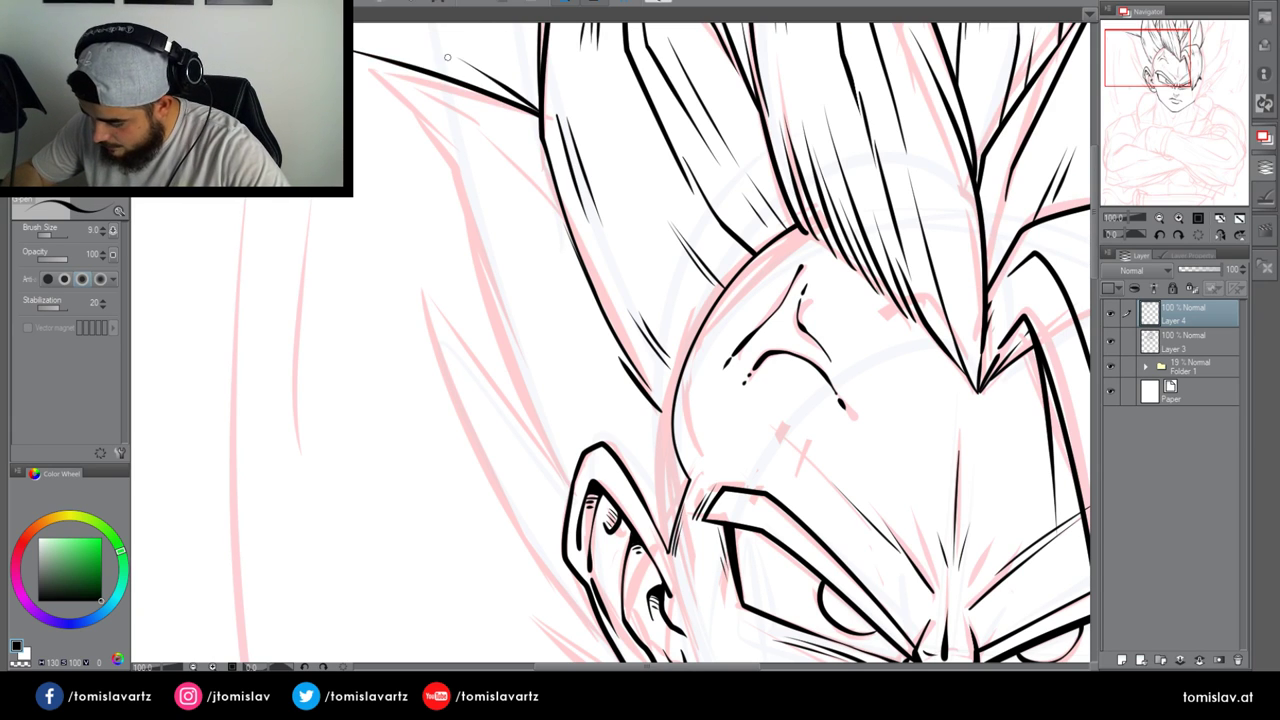
mouse_move(368, 54)
left_mouse_down()
mouse_move(467, 186)
mouse_move(574, 430)
left_mouse_up()
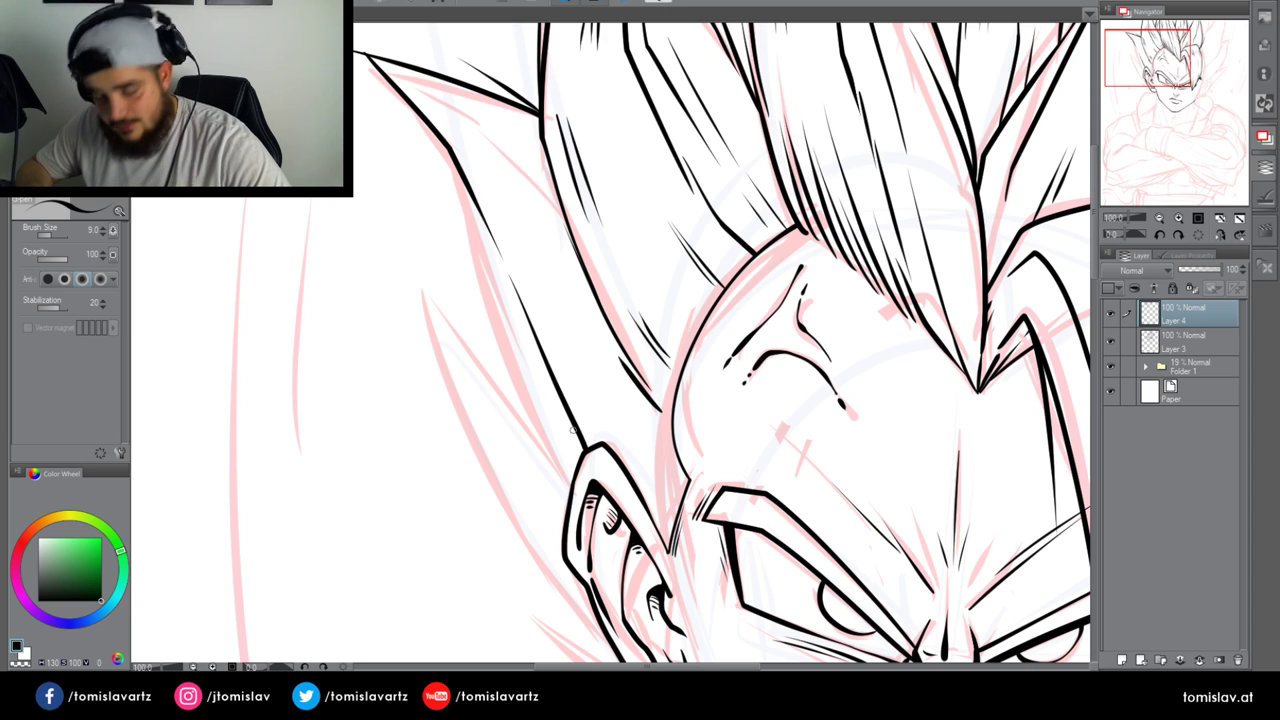
mouse_move(452, 158)
left_mouse_down()
mouse_move(494, 324)
mouse_move(568, 494)
left_mouse_up()
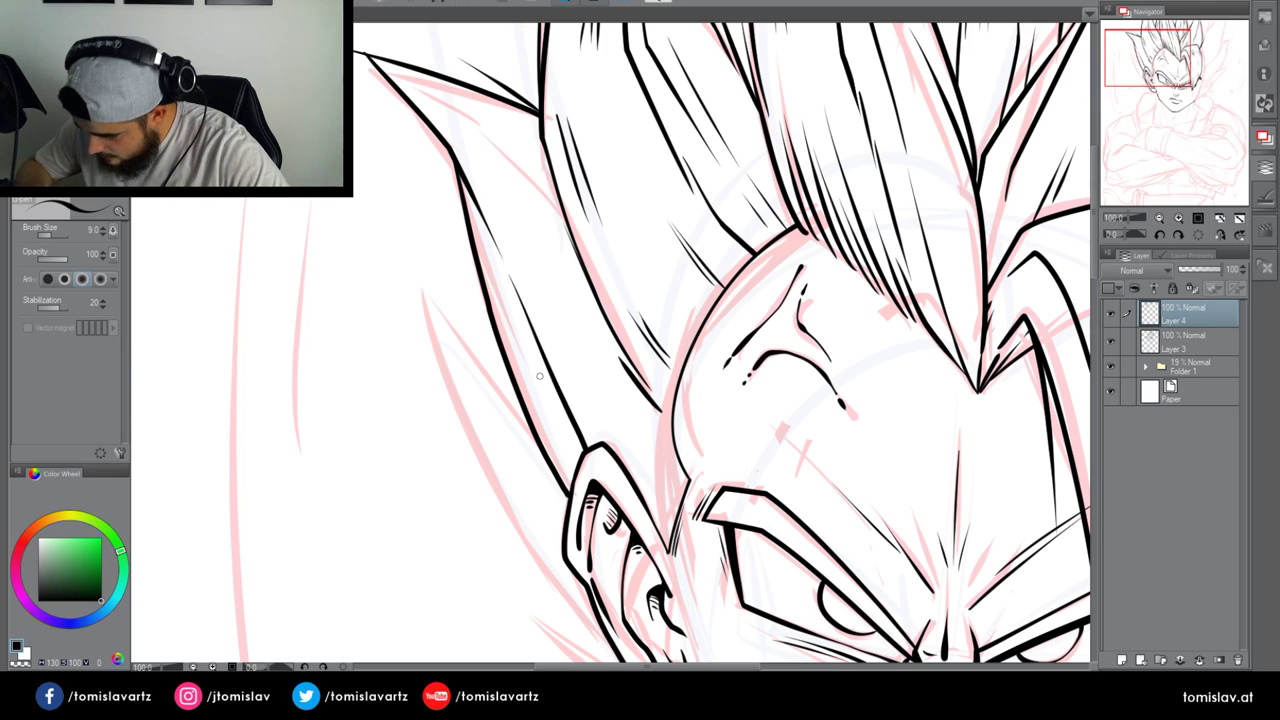
Add thin strands inside the outward-pointing spike, just above the ear and close to the tip
left_click_drag(512, 310, 548, 410)
left_click_drag(544, 320, 580, 390)
left_click_drag(554, 323, 592, 416)
left_click_drag(462, 113, 506, 148)
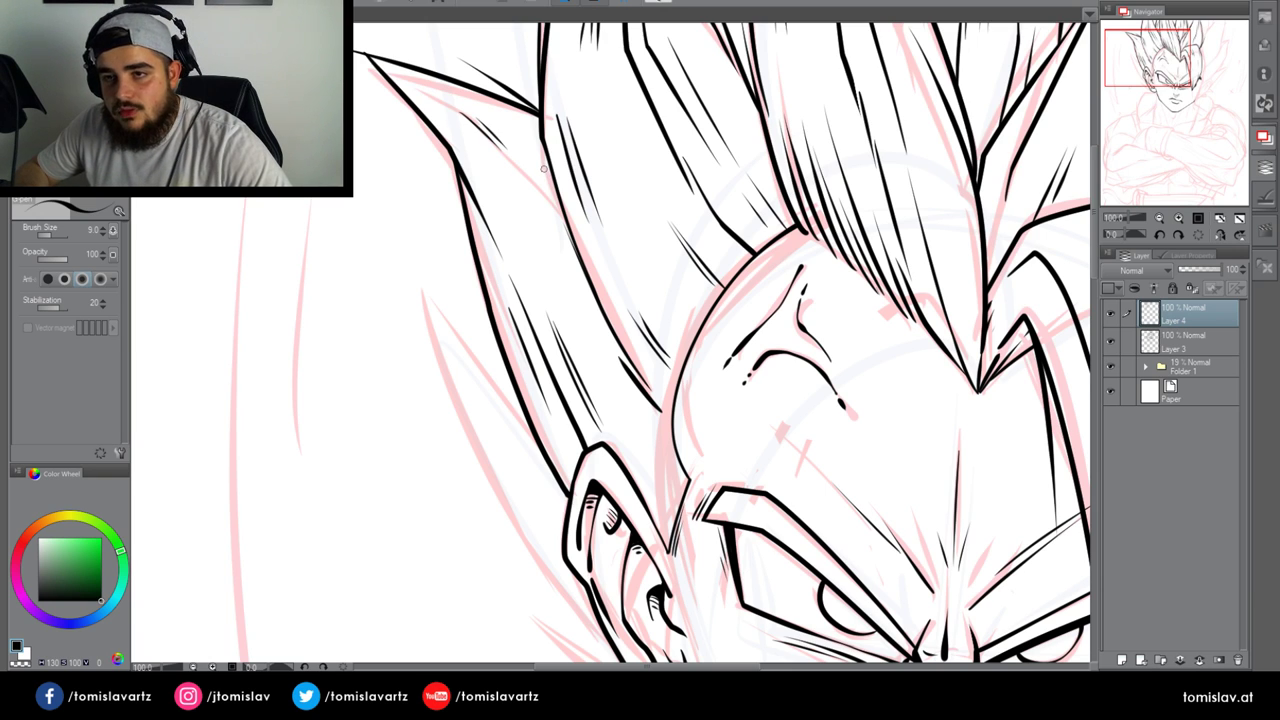
key("ctrl+z")
key("ctrl+z")
left_click_drag(452, 111, 480, 130)
left_click_drag(467, 112, 522, 188)
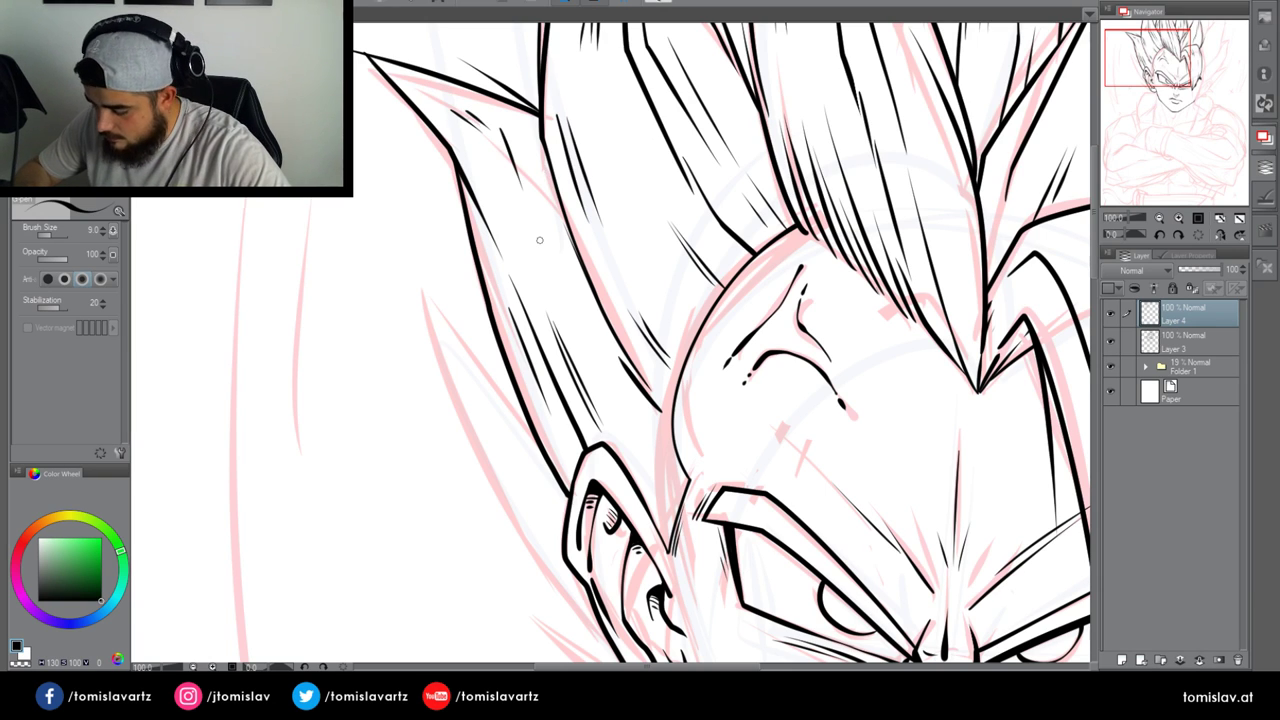
key("ctrl+z")
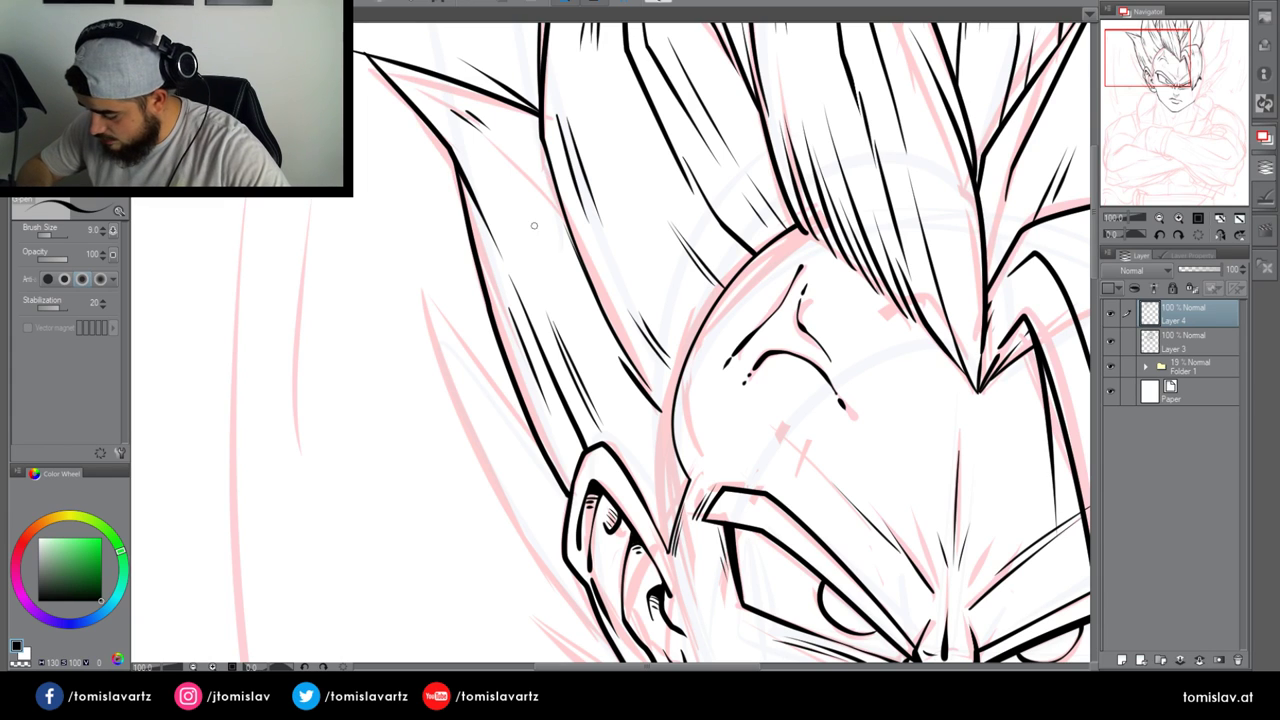
Add thin strands where the outward-pointing spike meets the large side spike and along the hair in front of the ear
left_click_drag(529, 219, 573, 289)
key("ctrl+z")
left_click_drag(566, 218, 525, 152)
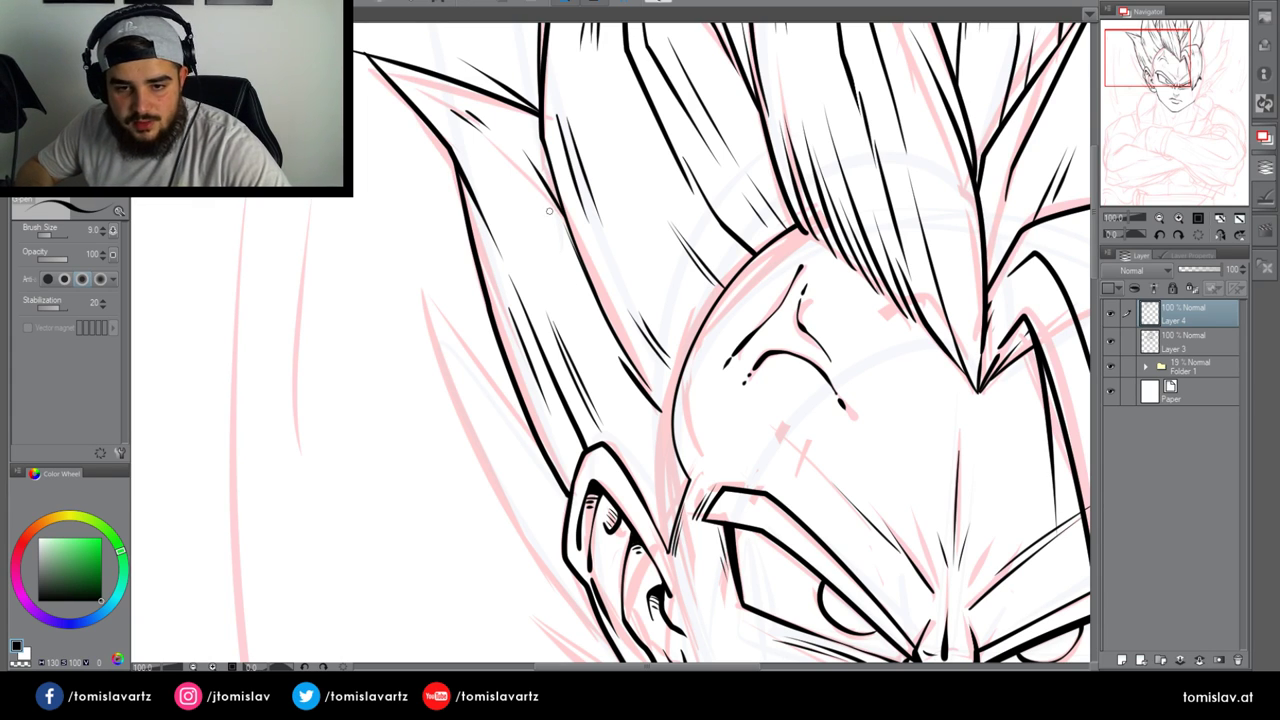
mouse_move(674, 468)
left_mouse_down()
mouse_move(622, 390)
mouse_move(630, 412)
left_mouse_up()
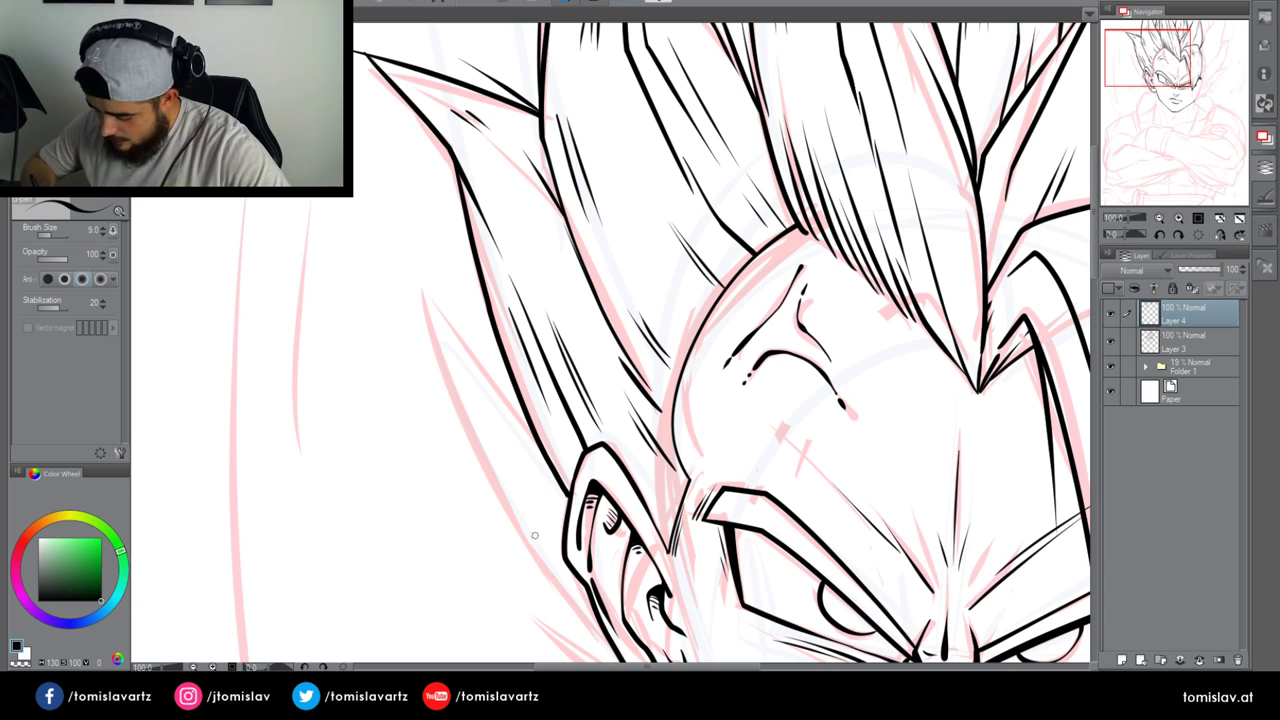
Ink the narrow pointed spike behind the left-hand ear, thicken its upper edge and add thin strands inside it
left_click_drag(1159, 55, 1160, 61)
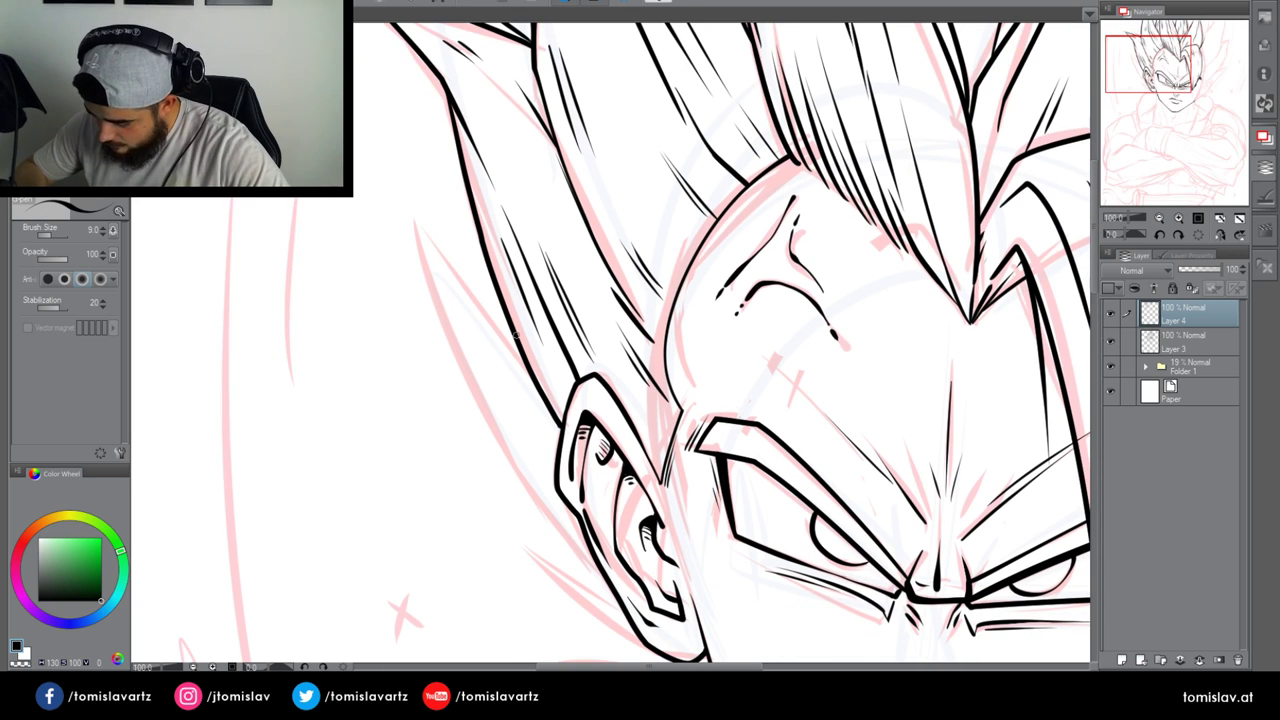
left_click_drag(515, 335, 395, 183)
mouse_move(600, 572)
left_mouse_down()
mouse_move(552, 528)
mouse_move(396, 154)
mouse_move(409, 203)
mouse_move(398, 188)
left_mouse_up()
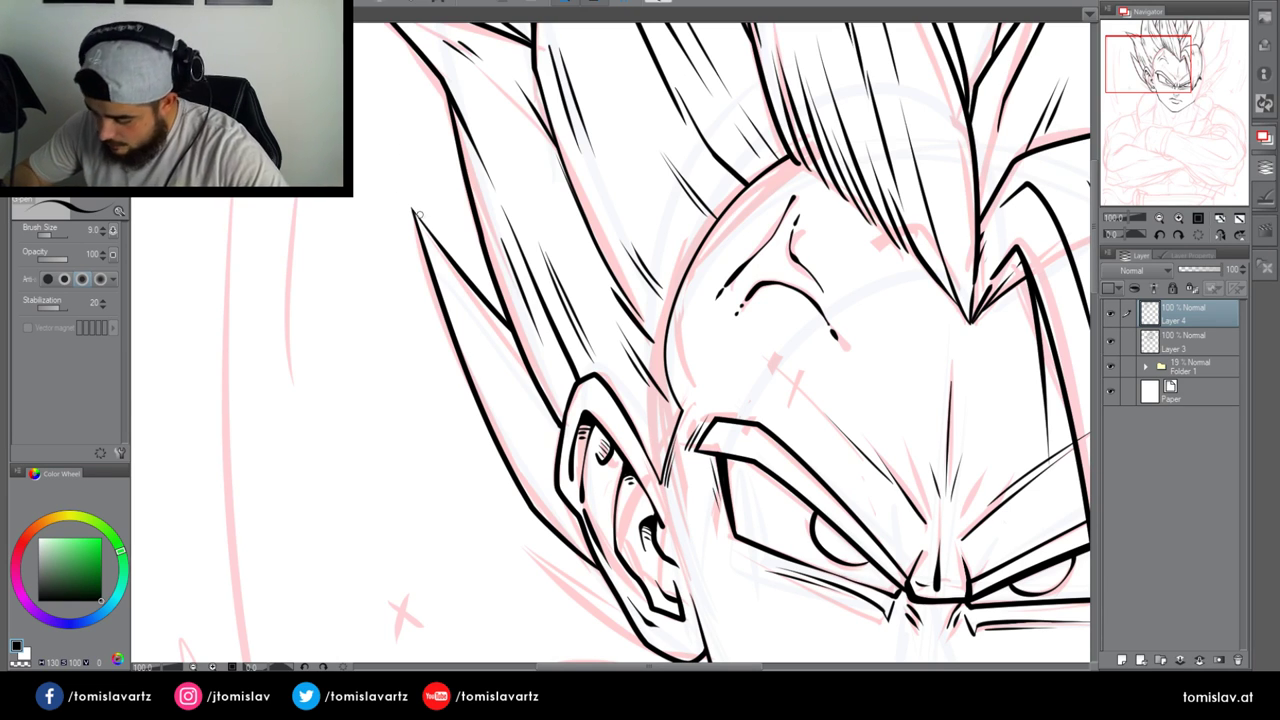
left_click_drag(413, 211, 503, 309)
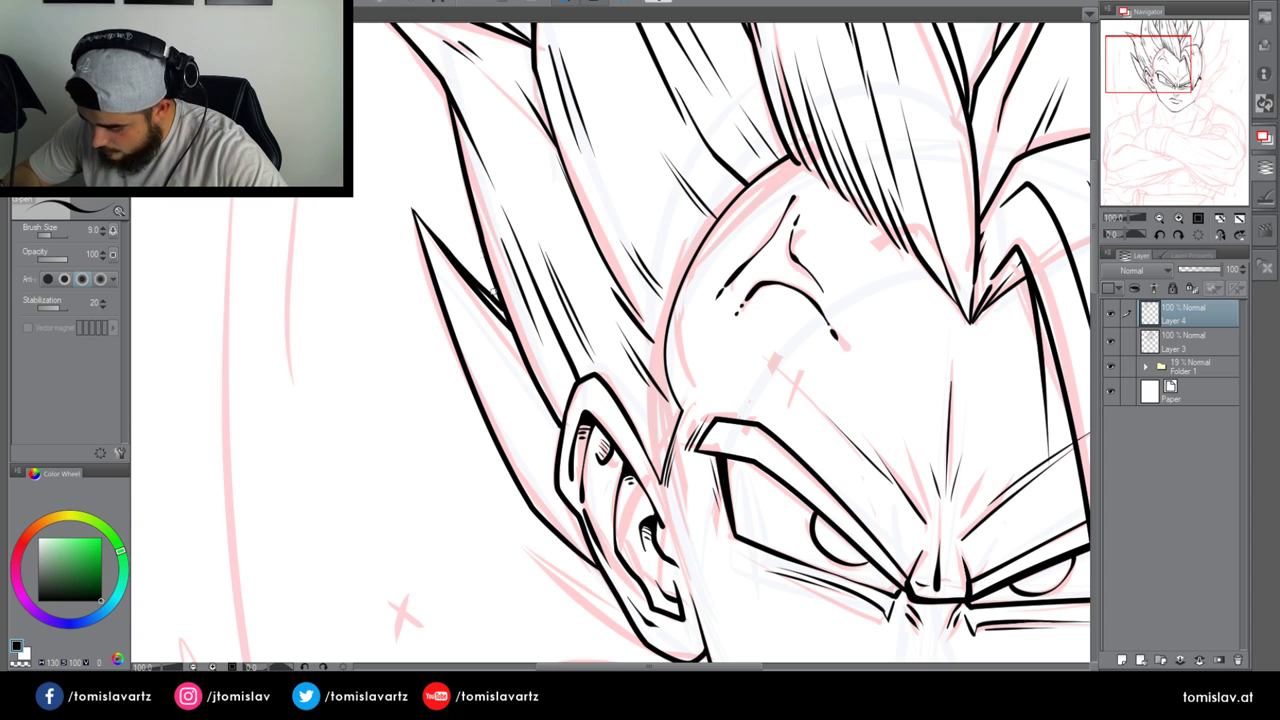
mouse_move(562, 434)
left_mouse_down()
mouse_move(536, 410)
mouse_move(461, 274)
left_mouse_up()
left_click_drag(415, 214, 461, 312)
left_click_drag(569, 507, 506, 412)
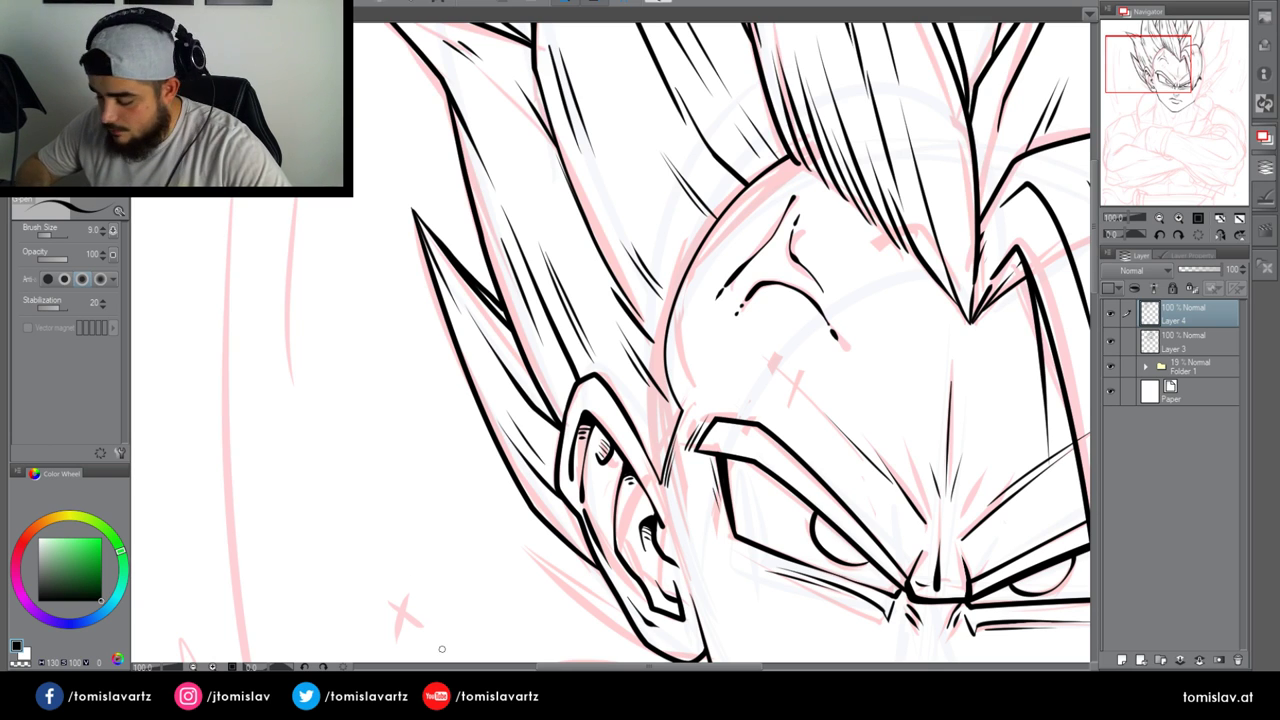
Ink the small lowest hair spike behind the left-hand ear's lower half, with thin strands inside and below it
mouse_move(442, 420)
left_mouse_down()
mouse_move(484, 607)
mouse_move(495, 607)
left_mouse_up()
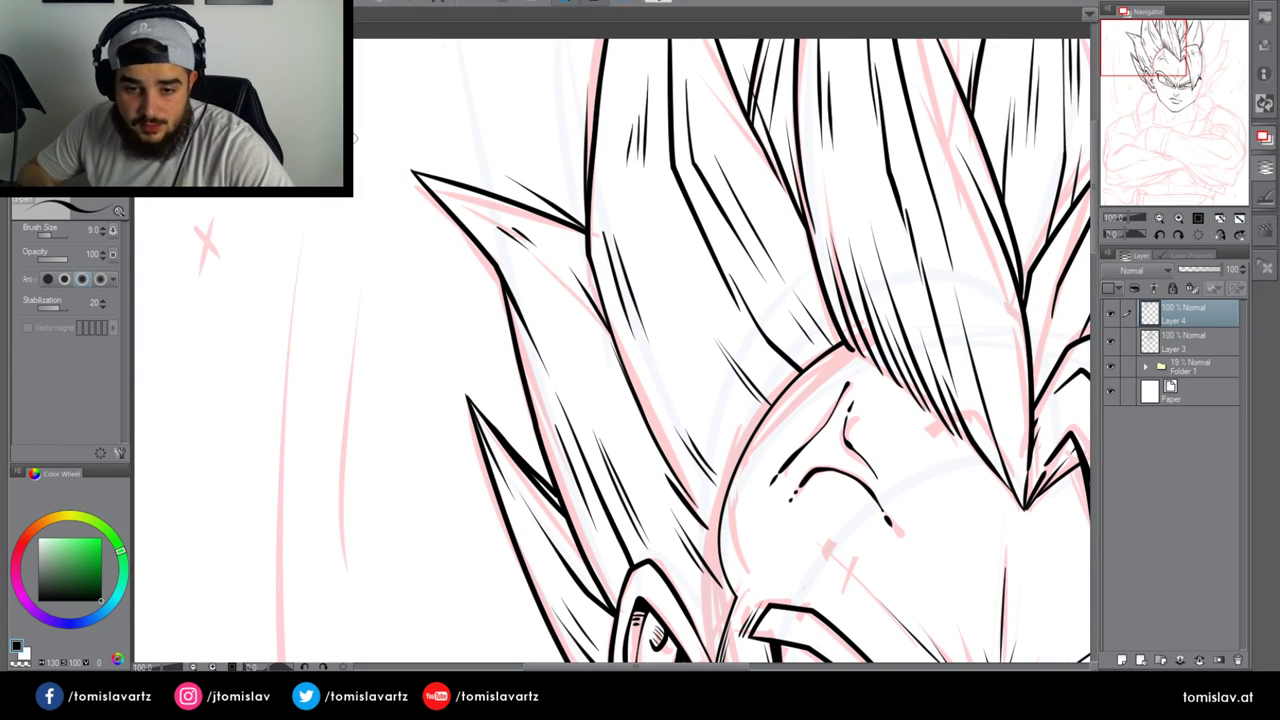
left_click_drag(1157, 49, 1179, 94)
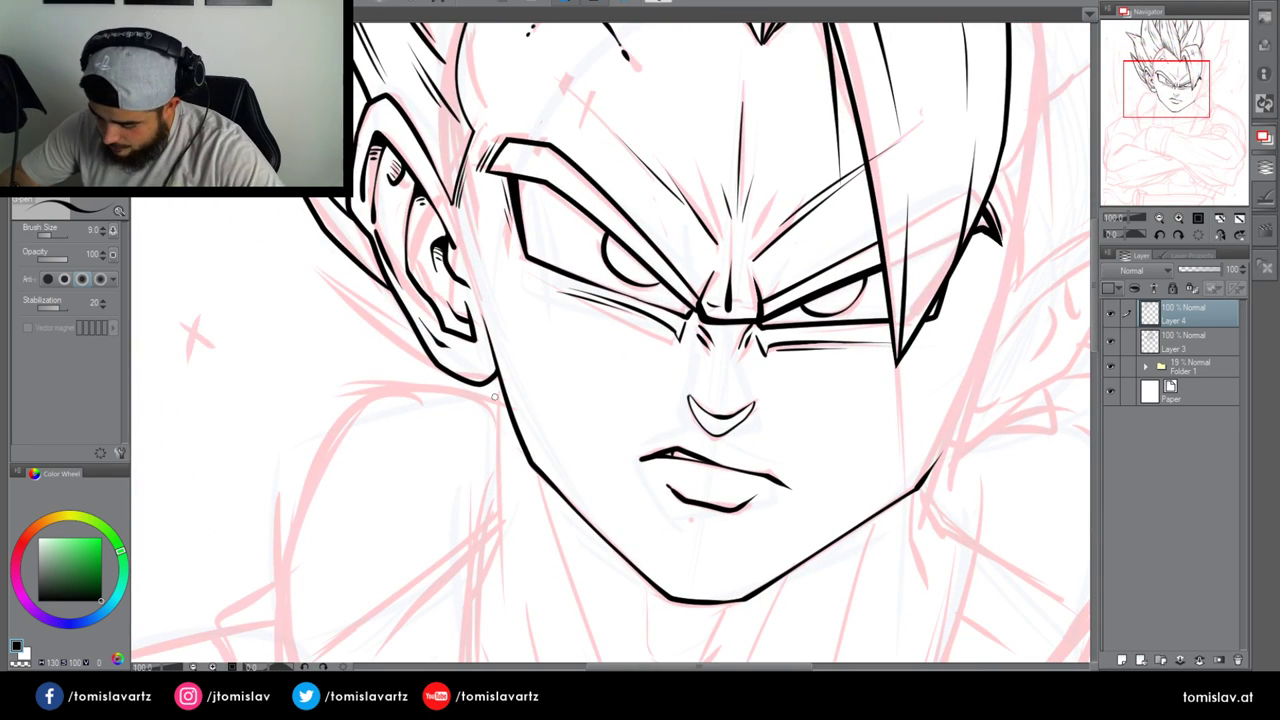
left_click_drag(506, 398, 320, 287)
key("ctrl+z")
left_click_drag(463, 379, 313, 292)
key("ctrl+z")
mouse_move(446, 375)
left_mouse_down()
mouse_move(306, 256)
mouse_move(392, 284)
left_mouse_up()
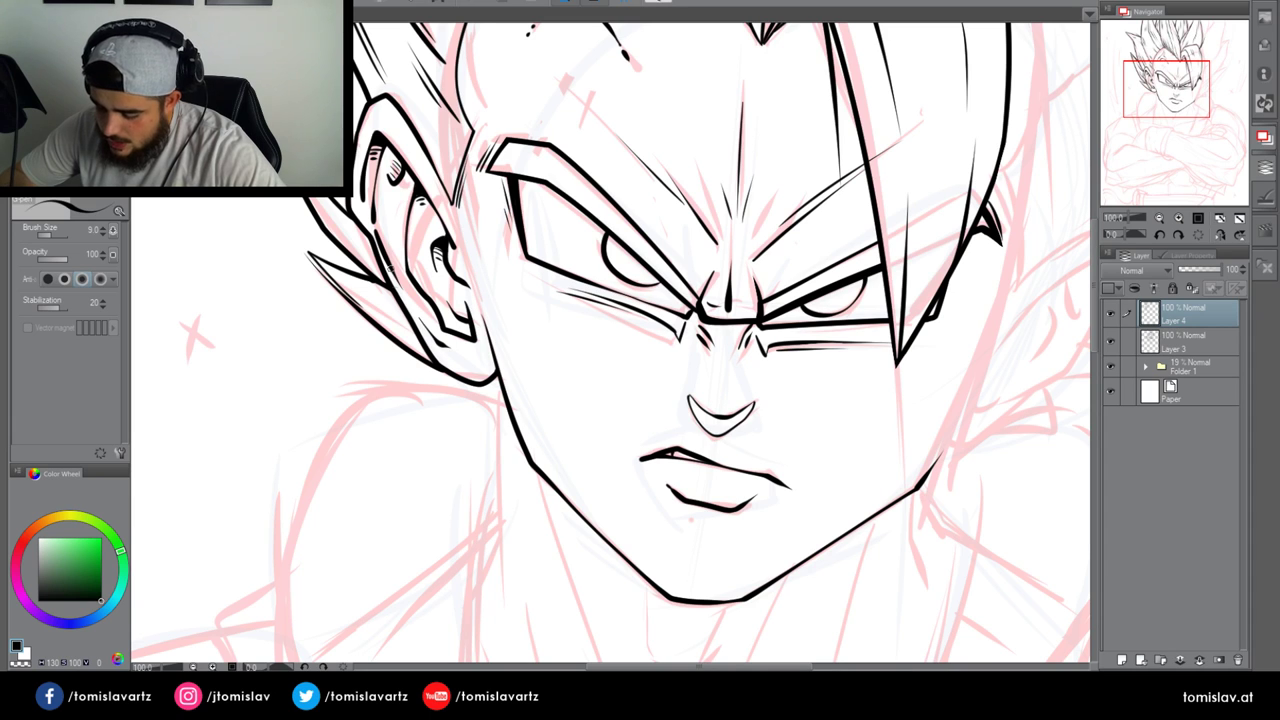
left_click_drag(316, 256, 398, 312)
left_click_drag(370, 294, 412, 318)
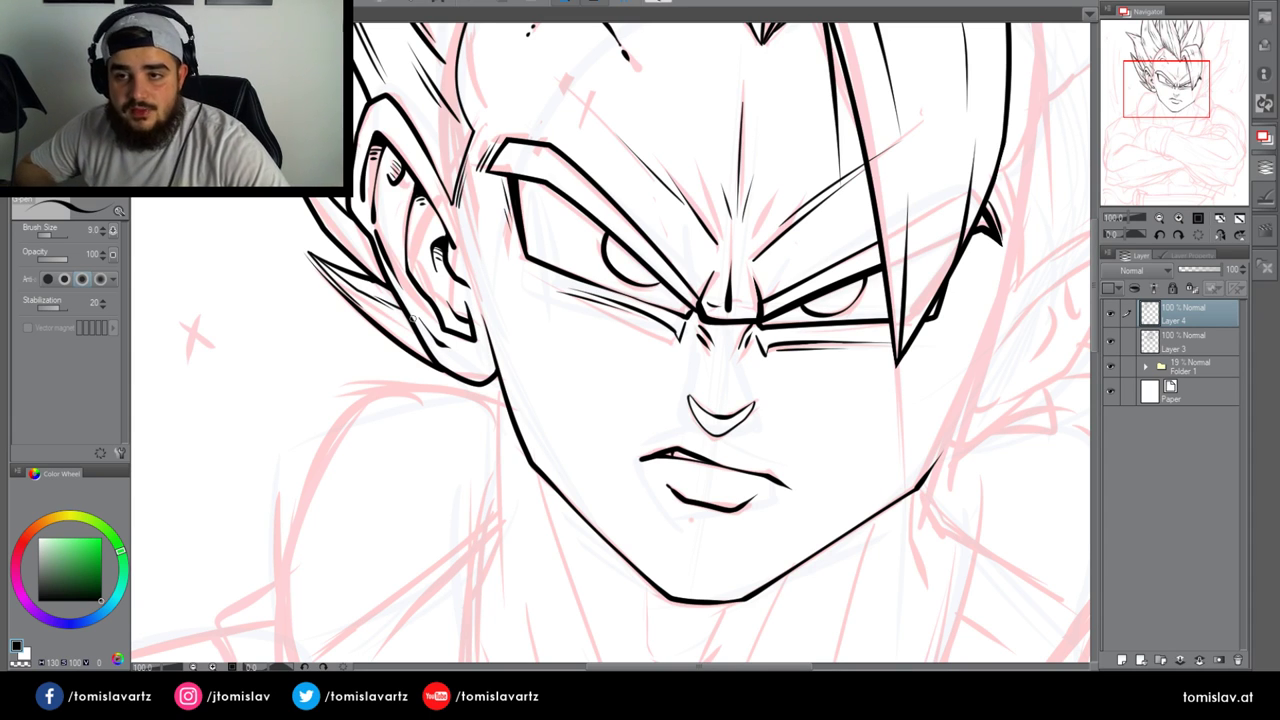
left_click_drag(446, 374, 356, 340)
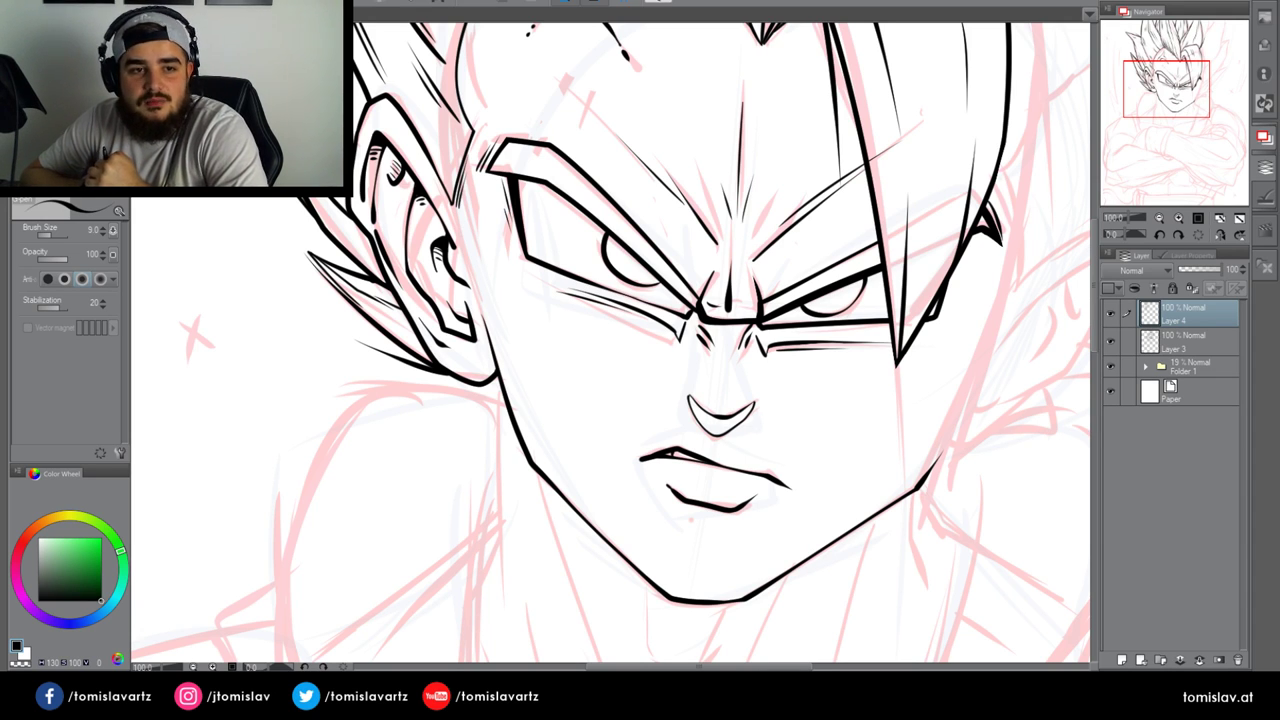
Ink the inner edge of the large right-hand side spike, from the hair above the bang up to the canvas edge
left_click_drag(1178, 78, 1220, 39)
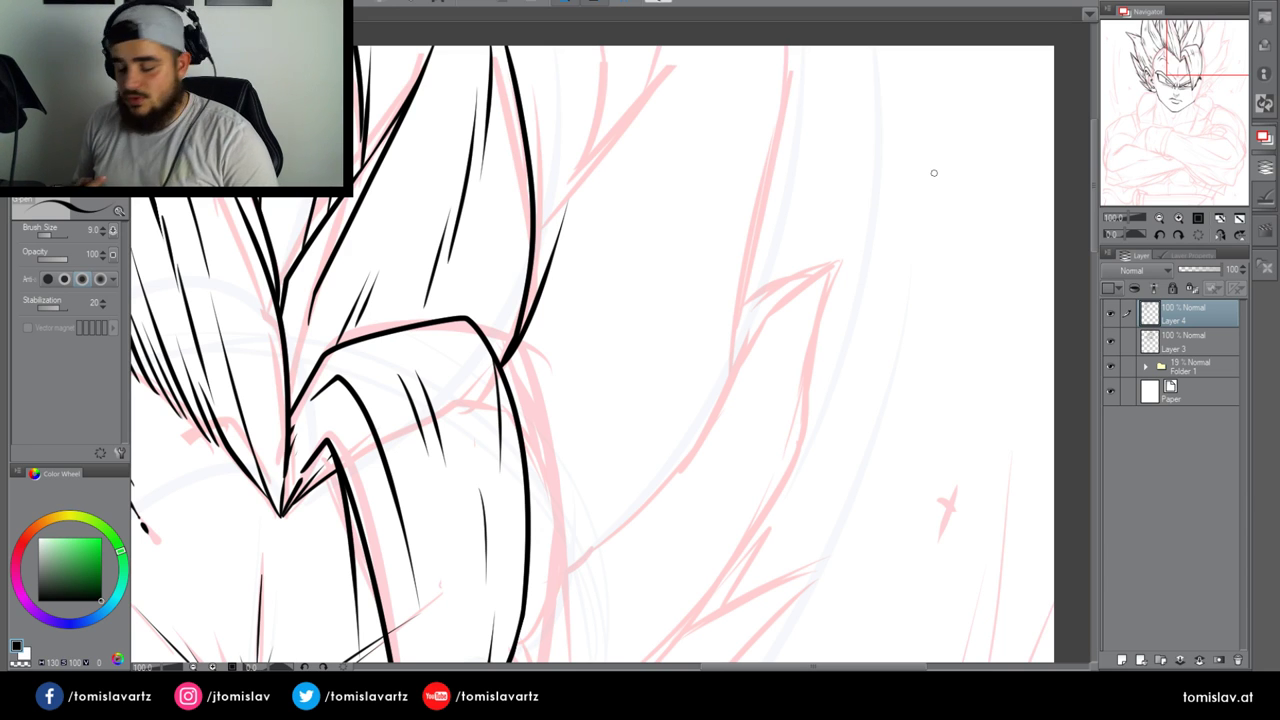
left_click_drag(934, 173, 911, 290)
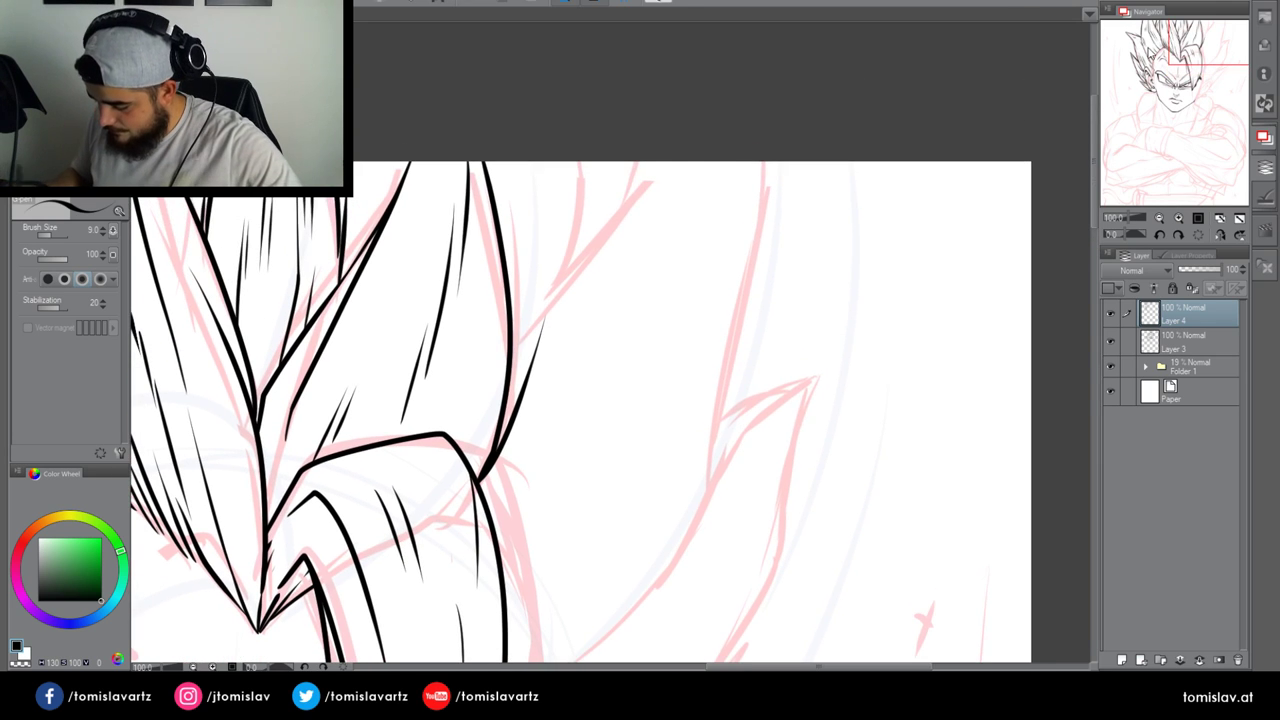
left_click_drag(512, 345, 656, 162)
Ink the hair edge behind the right-hand bang, the start of the side spike's lower edge and the sideburn strands
left_click_drag(1193, 48, 1168, 83)
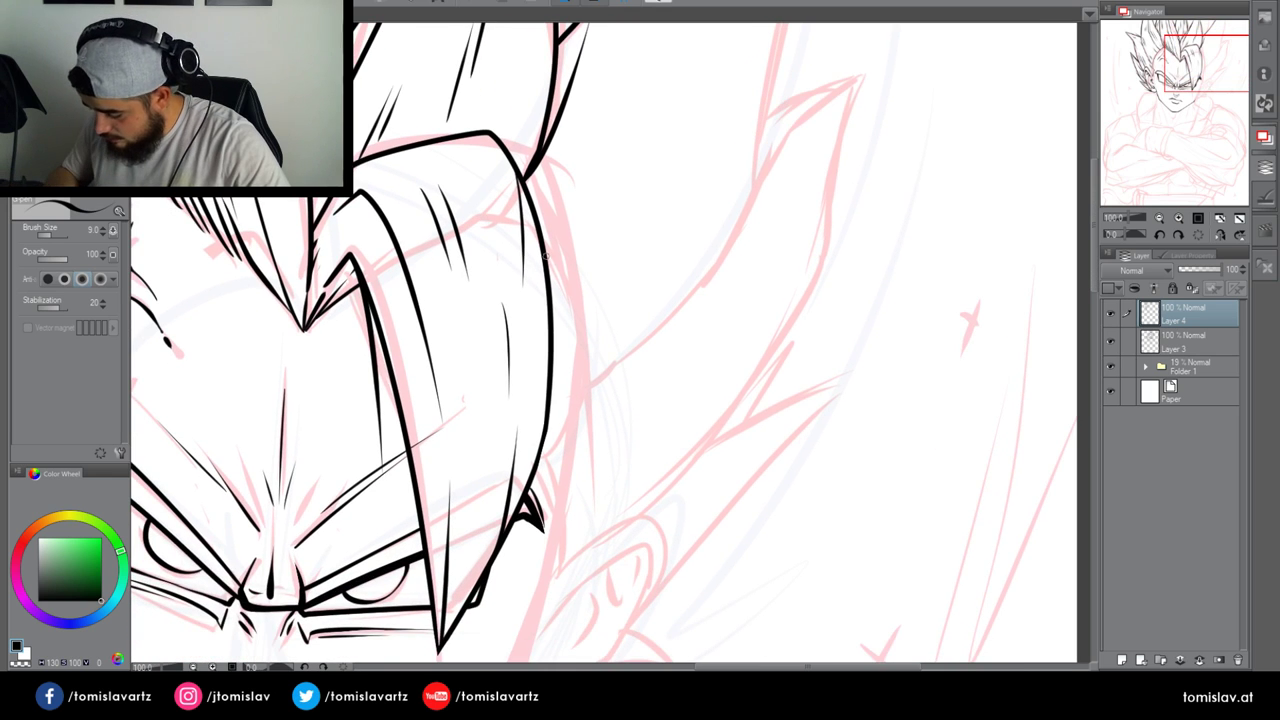
mouse_move(543, 244)
left_mouse_down()
mouse_move(572, 350)
mouse_move(660, 323)
left_mouse_up()
mouse_move(582, 387)
left_mouse_down()
mouse_move(587, 430)
mouse_move(605, 369)
left_mouse_up()
left_click(1165, 100)
key("ctrl+z")
mouse_move(614, 448)
left_mouse_down()
mouse_move(595, 355)
mouse_move(635, 290)
left_mouse_up()
mouse_move(587, 368)
left_mouse_down()
mouse_move(596, 354)
mouse_move(608, 418)
left_mouse_up()
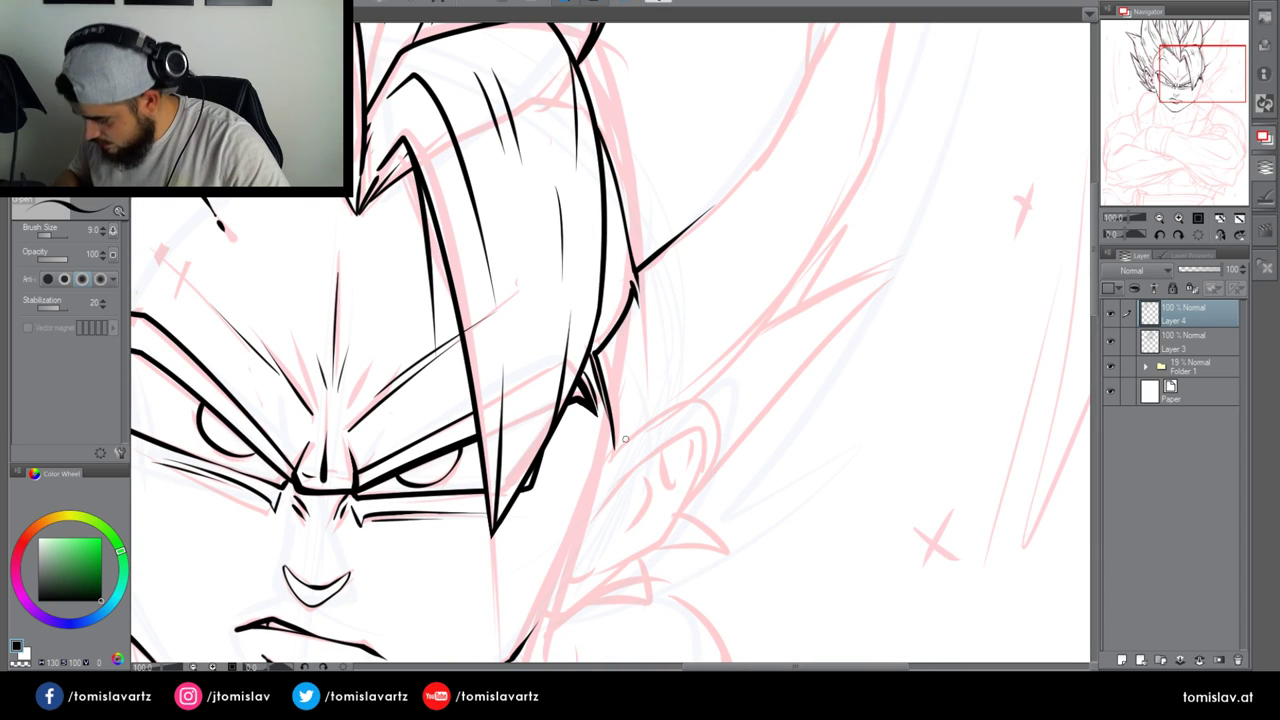
left_click_drag(631, 280, 631, 271)
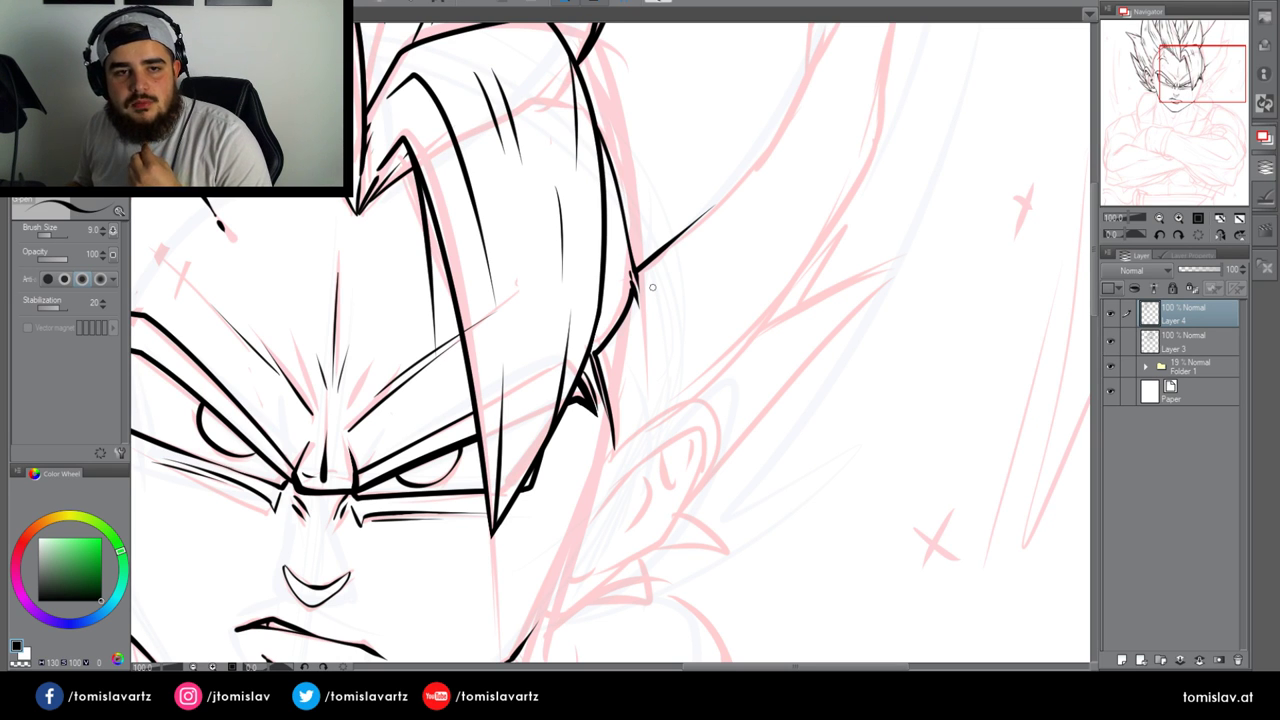
Ink the outer edge of the large right-hand side spike, curving up to the canvas edge
mouse_move(652, 287)
left_mouse_down()
mouse_move(490, 423)
mouse_move(429, 590)
left_mouse_up()
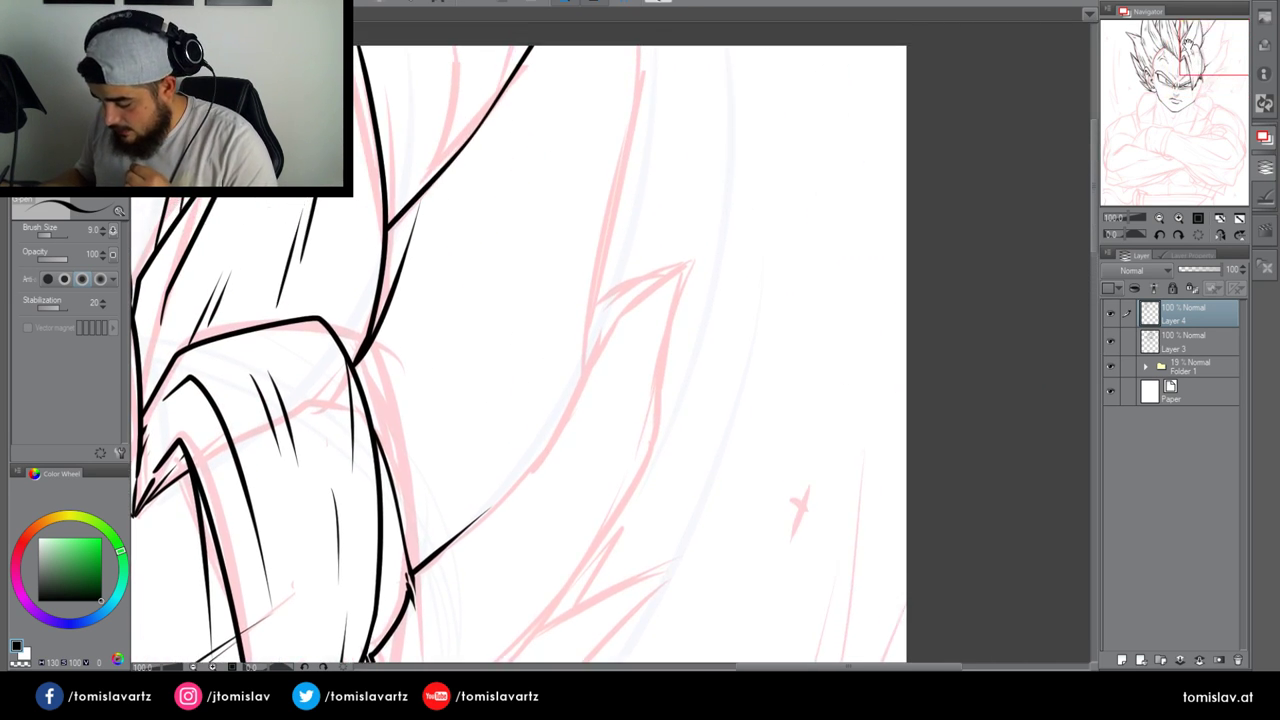
mouse_move(528, 471)
left_mouse_down()
mouse_move(584, 352)
mouse_move(653, 34)
left_mouse_up()
left_click_drag(473, 112, 465, 236)
left_click_drag(639, 160, 607, 428)
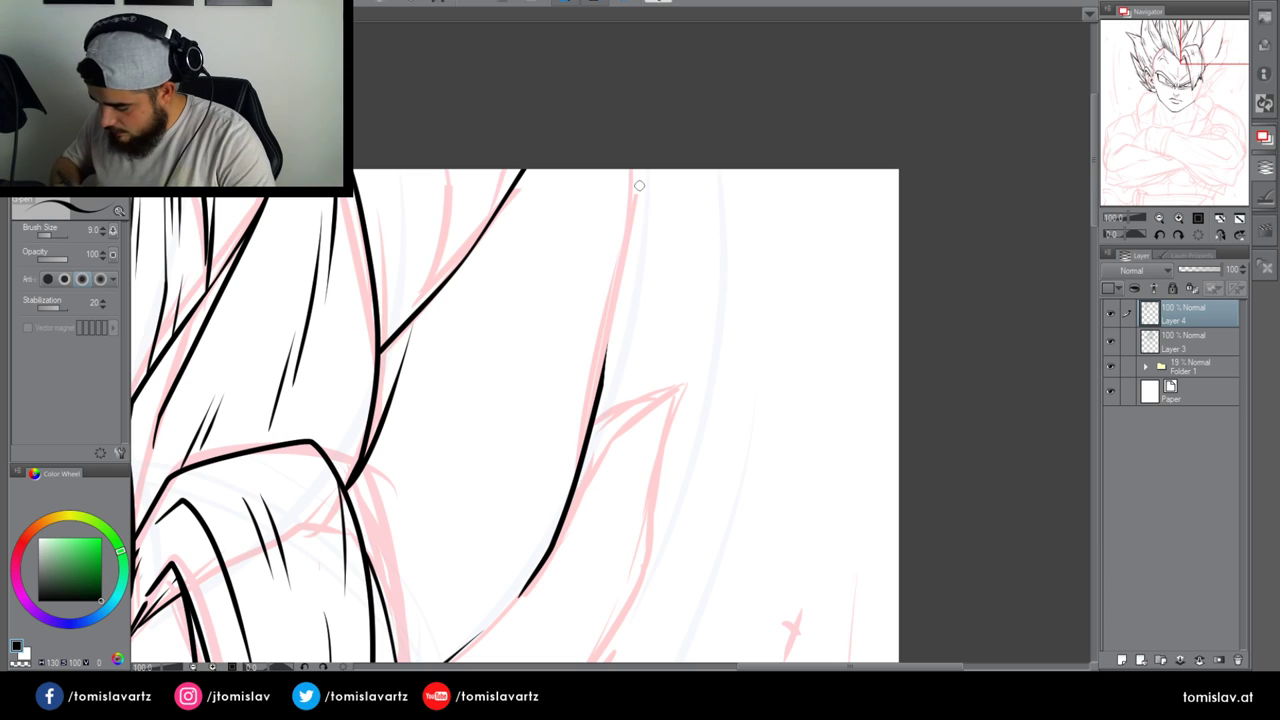
left_click_drag(604, 382, 631, 170)
left_click_drag(606, 348, 634, 168)
Ink a long fold line down the middle of the right-hand side spike to its base, with a short strand beside it
mouse_move(400, 494)
left_mouse_down()
mouse_move(473, 401)
mouse_move(609, 102)
left_mouse_up()
left_click_drag(480, 380, 517, 283)
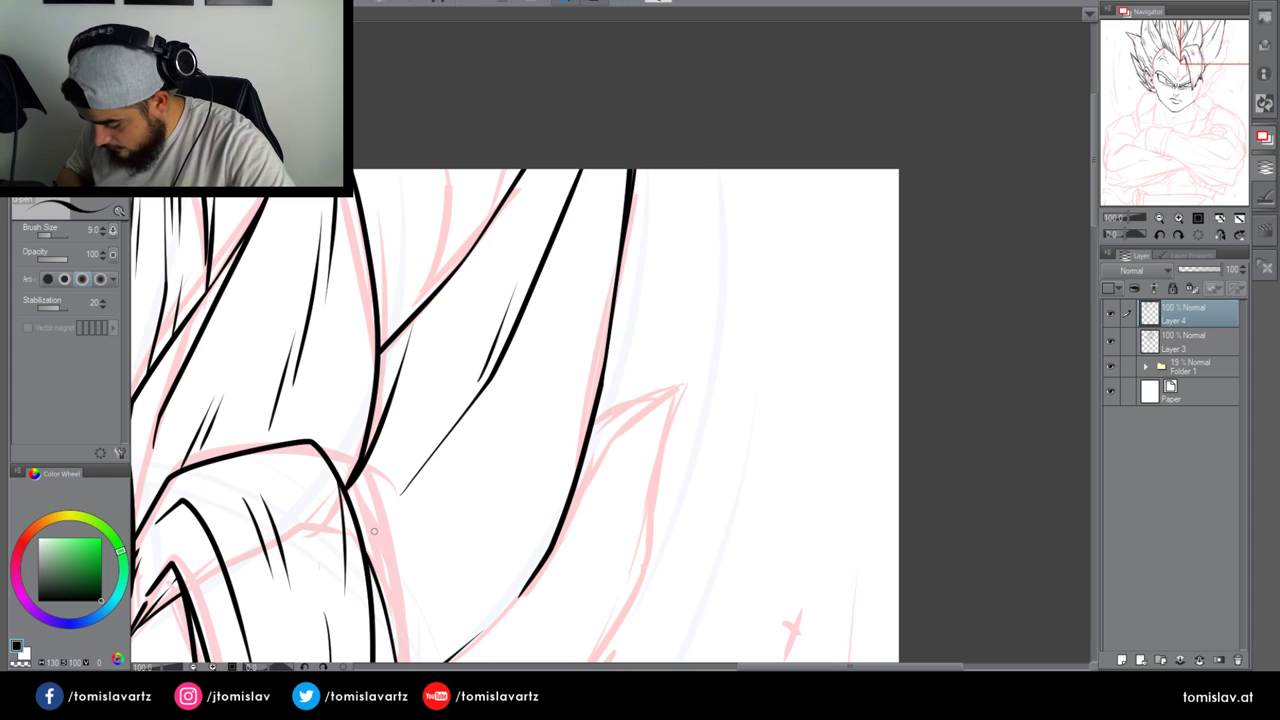
left_click_drag(363, 540, 398, 497)
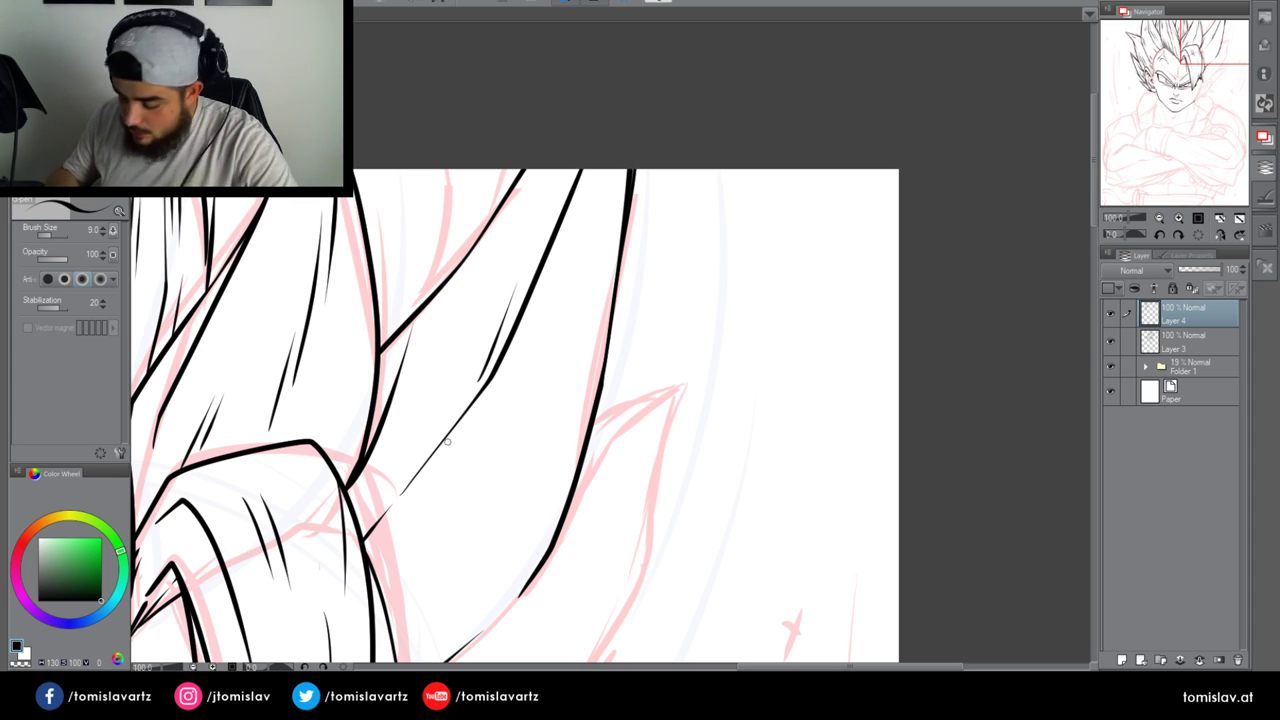
Ink the small spike behind the right-hand side spike's inner edge and add a bent fold and thin strands along that edge
mouse_move(445, 282)
left_mouse_down()
mouse_move(440, 168)
mouse_move(436, 242)
mouse_move(416, 244)
left_mouse_up()
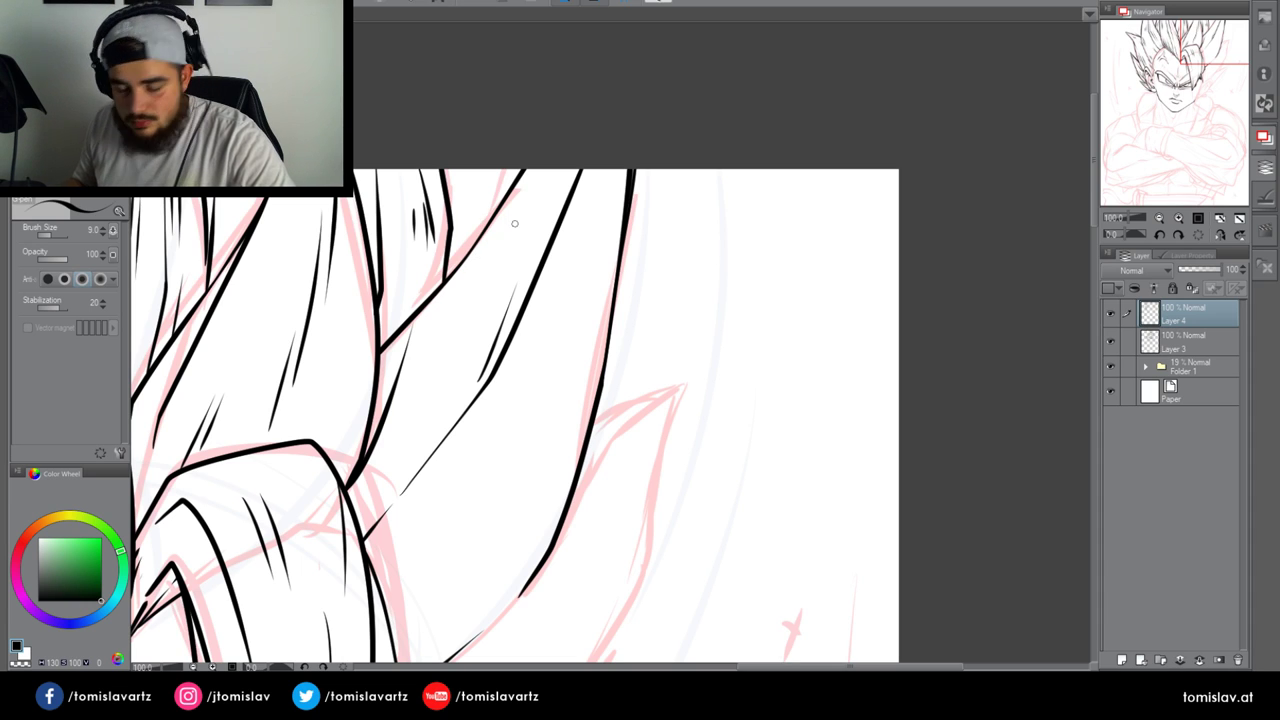
left_click_drag(555, 194, 518, 268)
left_click_drag(378, 390, 484, 274)
left_click_drag(410, 360, 470, 278)
mouse_move(386, 463)
left_mouse_down()
mouse_move(372, 488)
mouse_move(470, 352)
mouse_move(432, 388)
left_mouse_up()
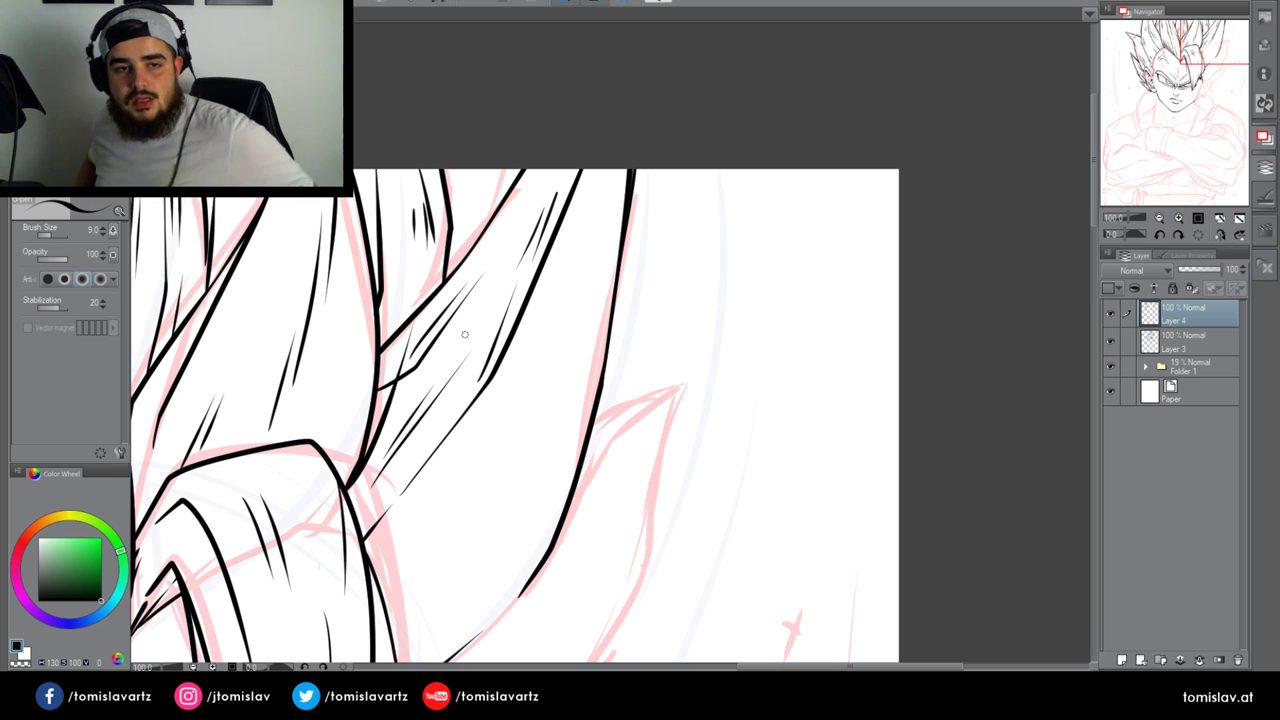
Add thin strands along the right-hand side spike's outer edge, beside its middle fold line and at its base
left_click_drag(628, 276, 688, 232)
left_click_drag(622, 326, 661, 188)
left_click_drag(594, 157, 548, 278)
left_click_drag(596, 190, 562, 276)
left_click_drag(405, 520, 438, 470)
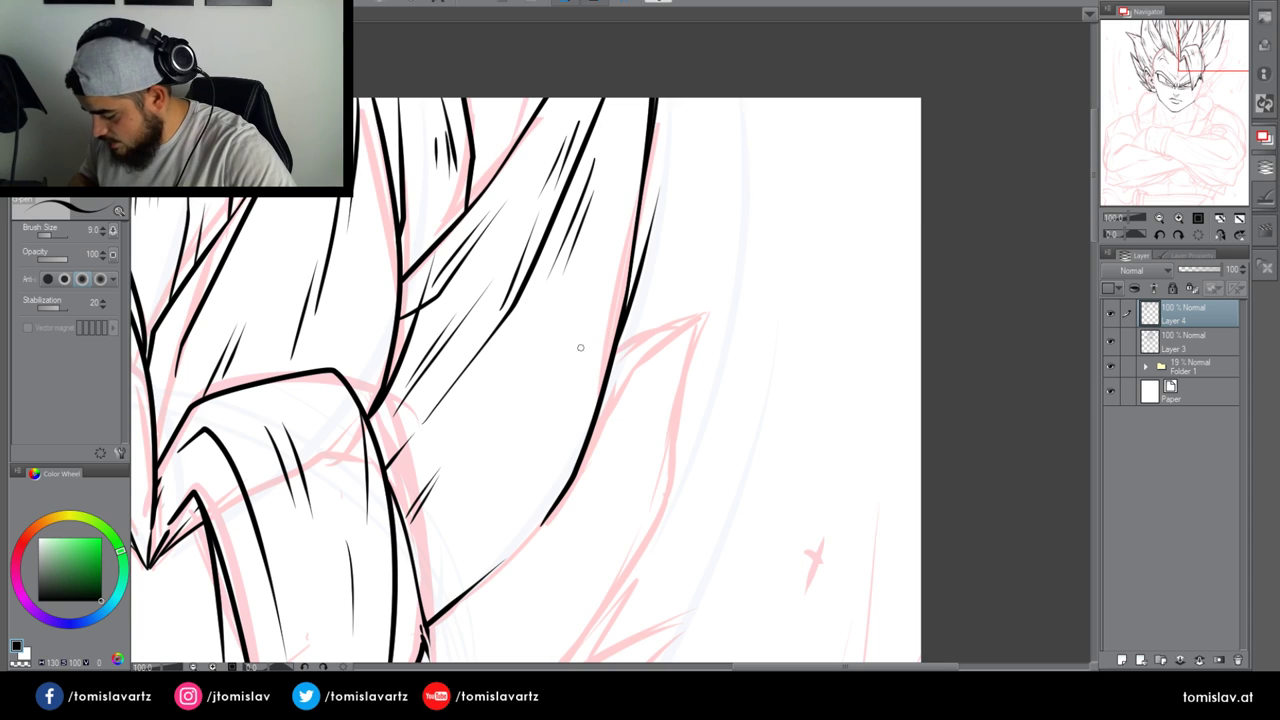
mouse_move(580, 346)
left_mouse_down()
mouse_move(567, 396)
mouse_move(466, 562)
left_mouse_up()
left_click_drag(533, 442, 476, 545)
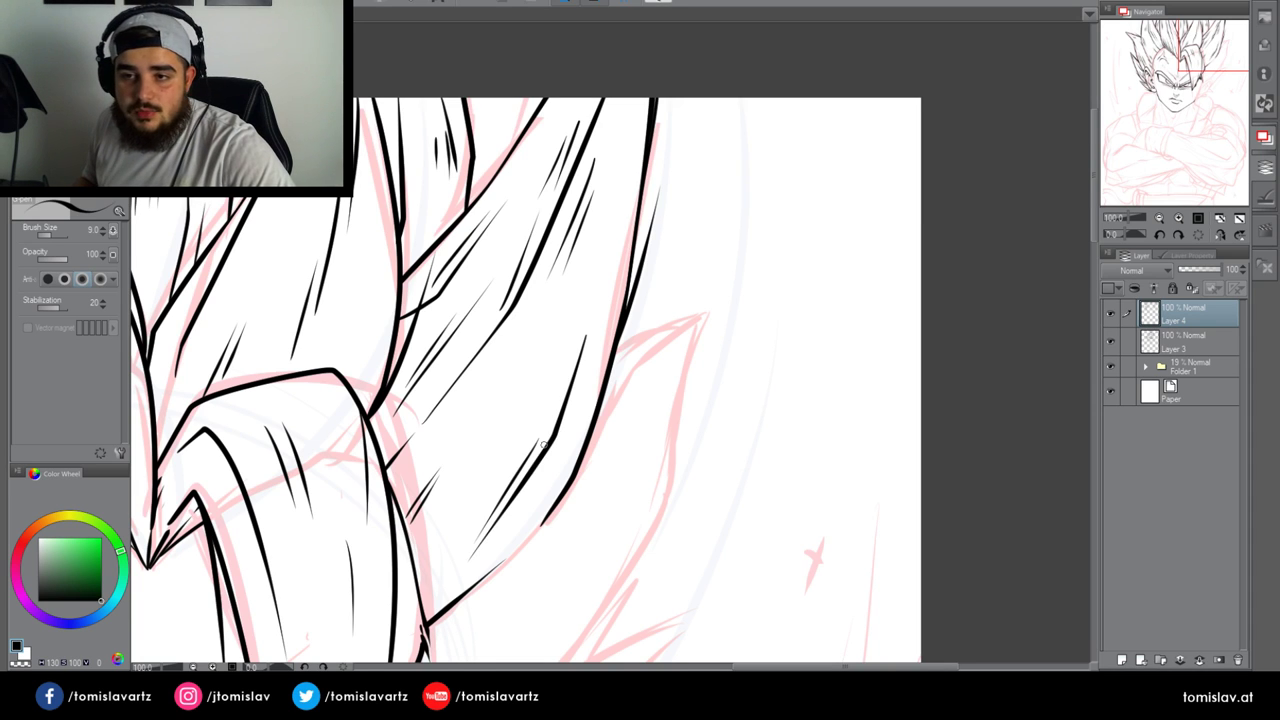
key("ctrl+z")
key("ctrl+z")
Ink a bent fold line near the right-hand side spike's lower outer edge and add a parallel thin strand
left_click_drag(477, 547, 505, 517)
left_click_drag(497, 523, 585, 345)
left_click_drag(517, 495, 539, 424)
key("ctrl+z")
left_click_drag(512, 497, 551, 382)
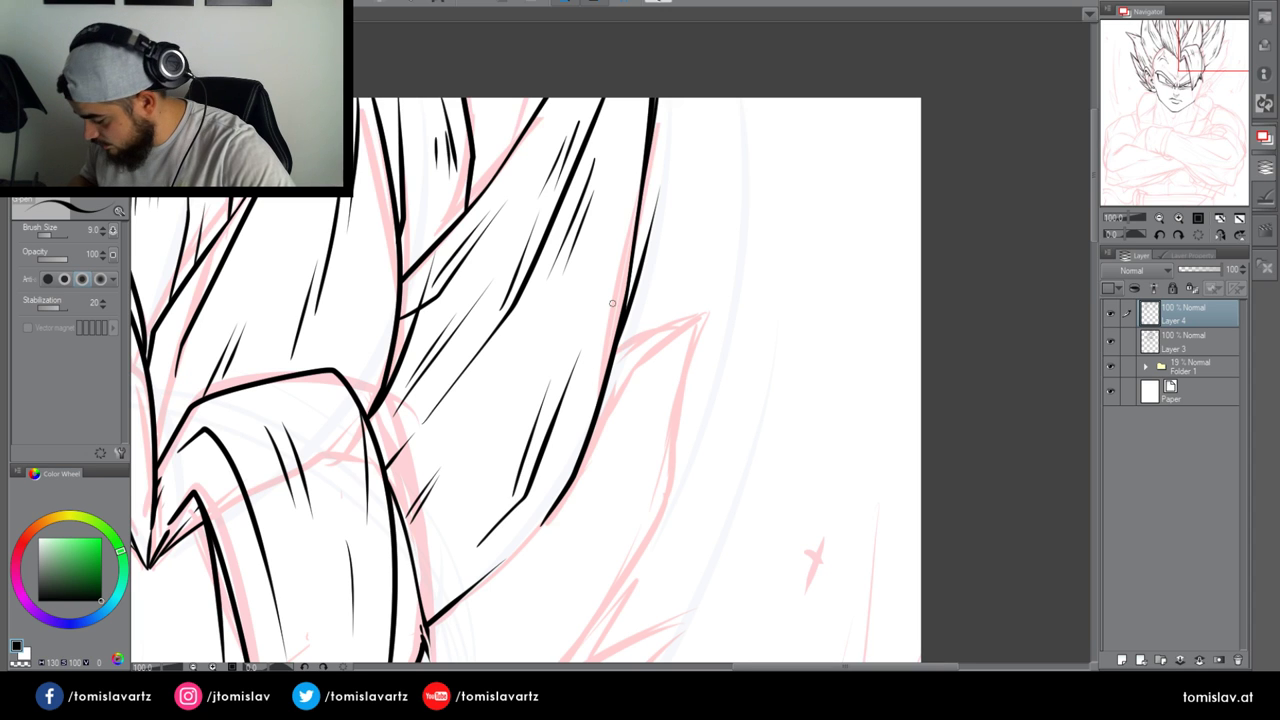
Ink the right-hand ear's outer contour, pointed lobe and angular inner folds with small shading strokes over the sketch
mouse_move(1211, 50)
left_mouse_down()
mouse_move(1212, 68)
mouse_move(1188, 82)
left_mouse_up()
mouse_move(524, 367)
left_mouse_down()
mouse_move(598, 306)
mouse_move(625, 333)
mouse_move(619, 390)
left_mouse_up()
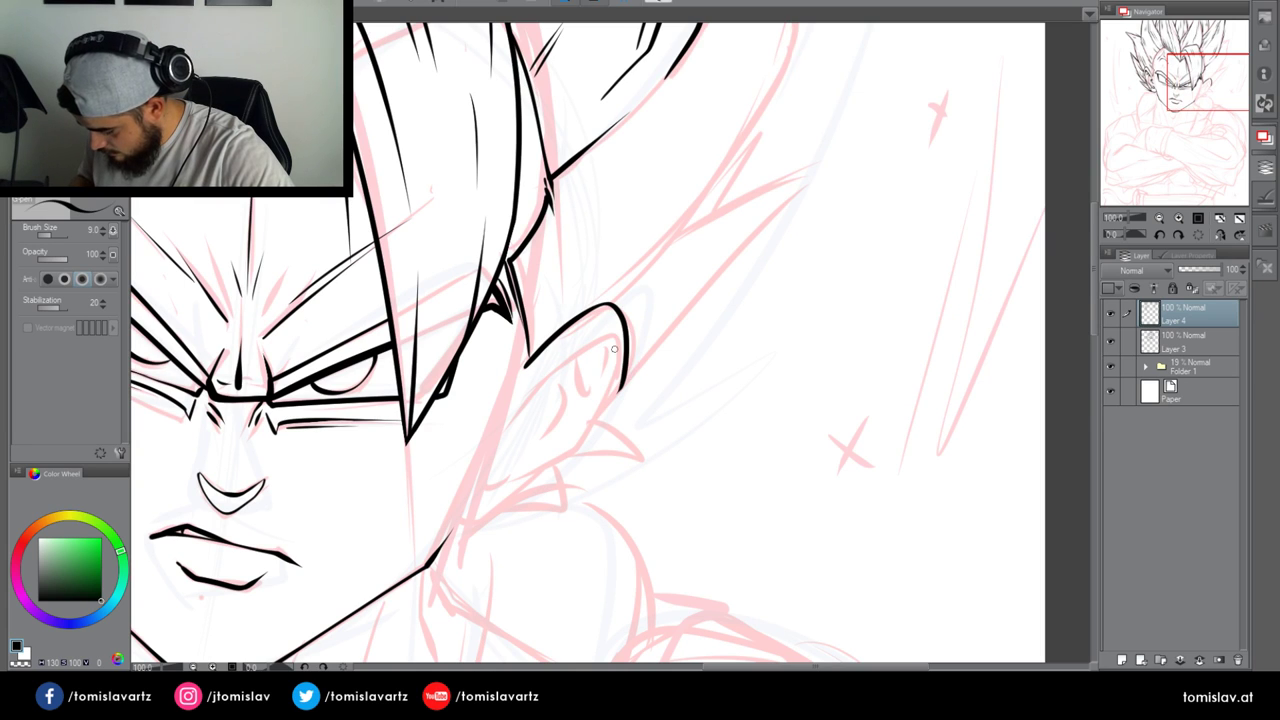
mouse_move(612, 328)
left_mouse_down()
mouse_move(526, 403)
mouse_move(489, 494)
mouse_move(581, 439)
mouse_move(605, 386)
mouse_move(608, 331)
mouse_move(567, 371)
mouse_move(569, 402)
mouse_move(543, 450)
mouse_move(514, 462)
left_mouse_up()
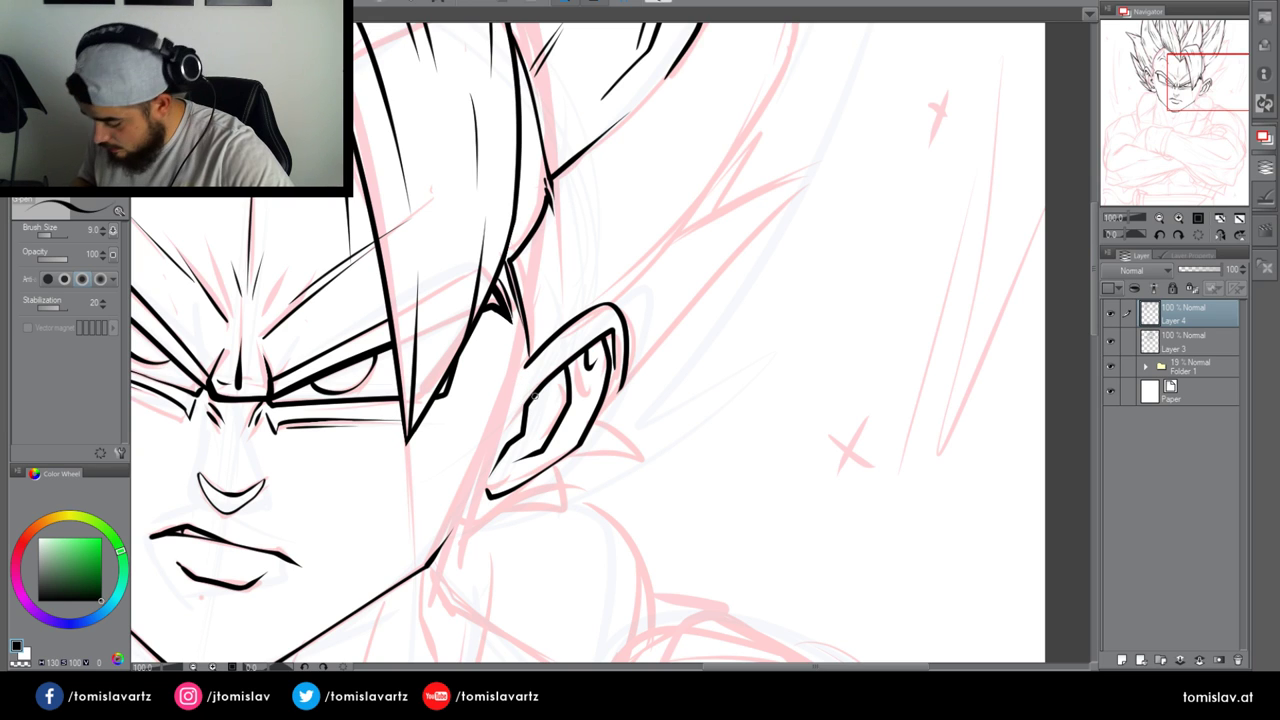
mouse_move(531, 436)
left_mouse_down()
mouse_move(538, 385)
mouse_move(533, 424)
left_mouse_up()
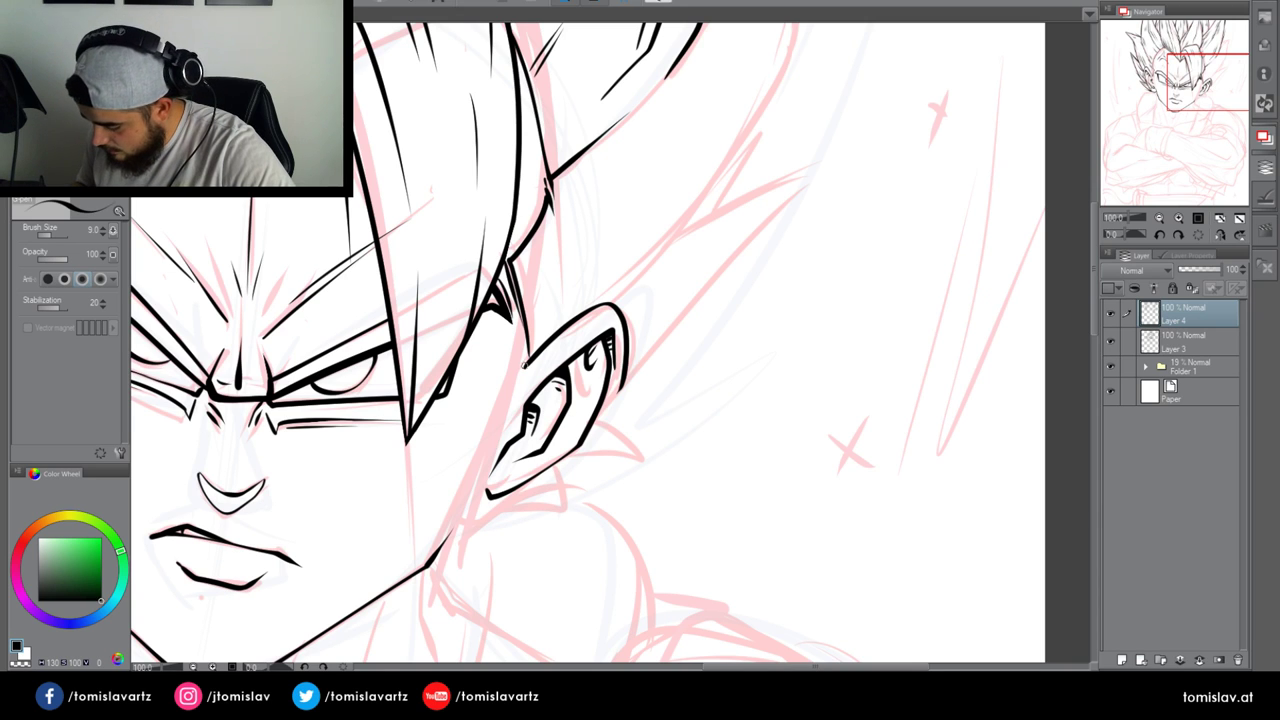
Extend the inked jawline up to the right-hand ear with a thickened, tapered line
left_click_drag(430, 565, 486, 480)
left_click_drag(434, 561, 483, 485)
left_click_drag(412, 575, 499, 462)
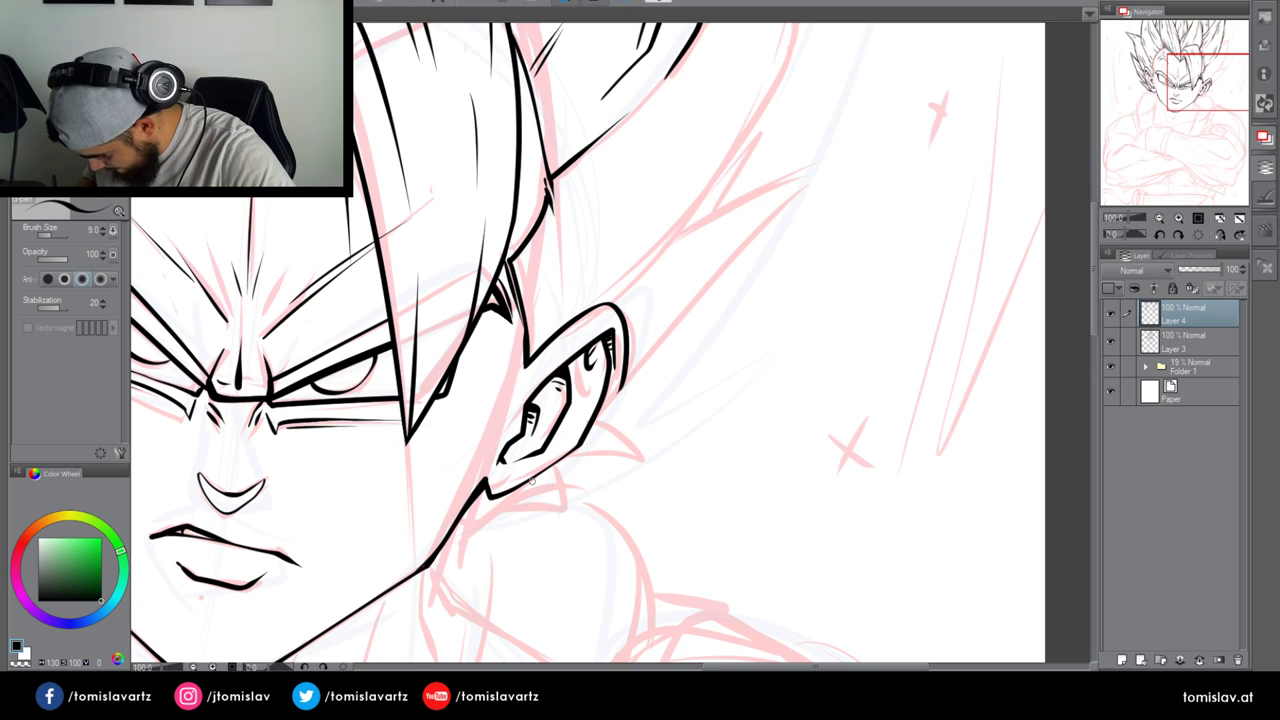
Try a double line along the right-hand ear's back edge and rework the earlobe into a lower, fuller shape
mouse_move(527, 480)
left_mouse_down()
mouse_move(579, 456)
mouse_move(623, 367)
left_mouse_up()
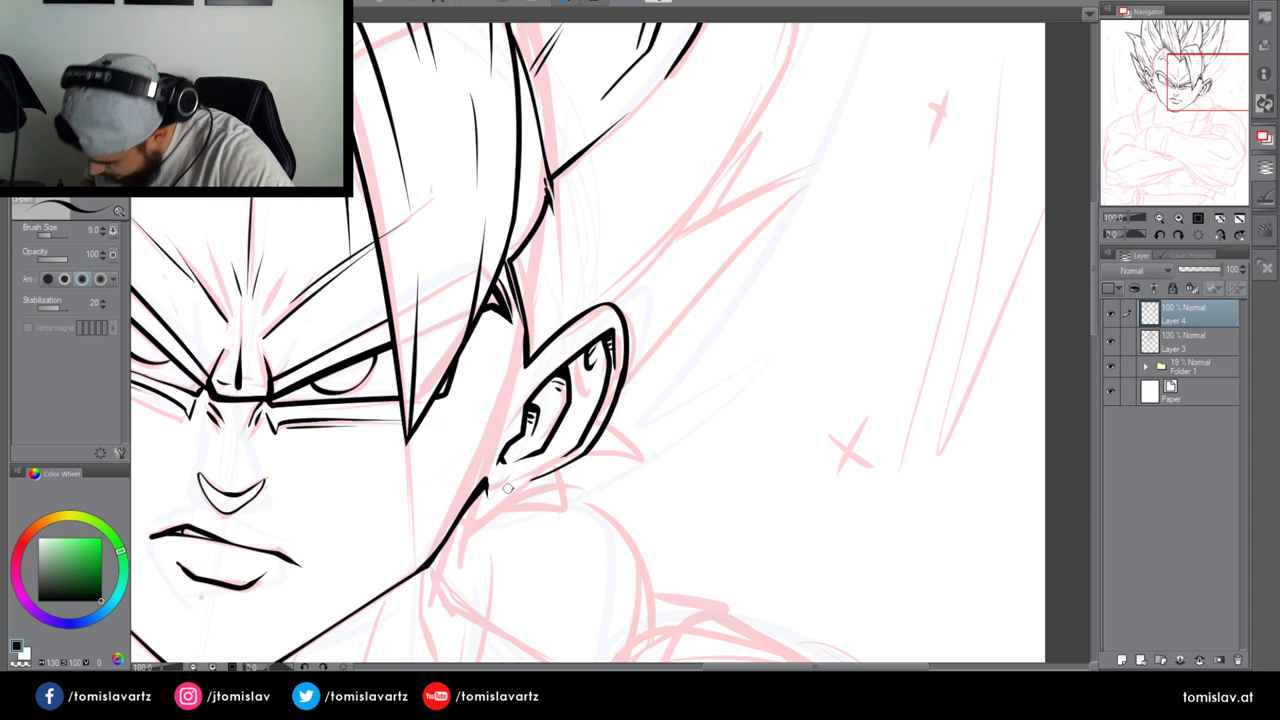
mouse_move(486, 481)
left_mouse_down()
mouse_move(492, 503)
mouse_move(532, 495)
mouse_move(550, 473)
left_mouse_up()
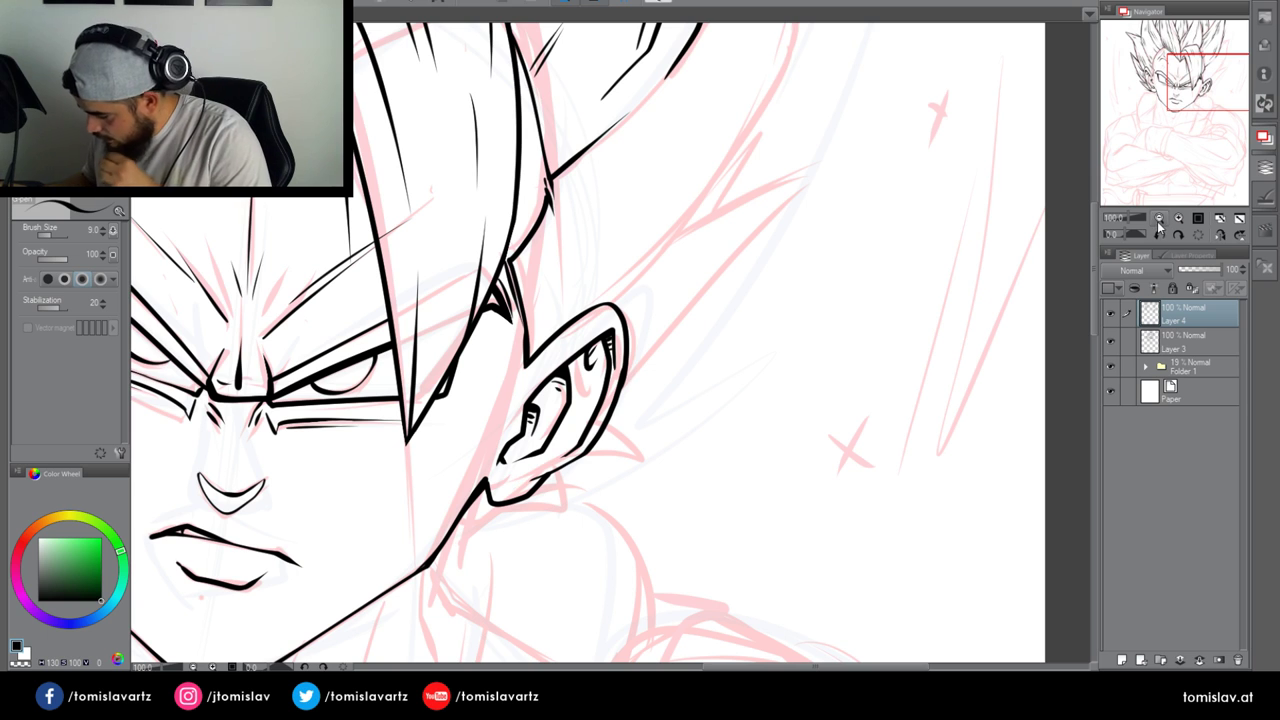
left_click(1157, 224)
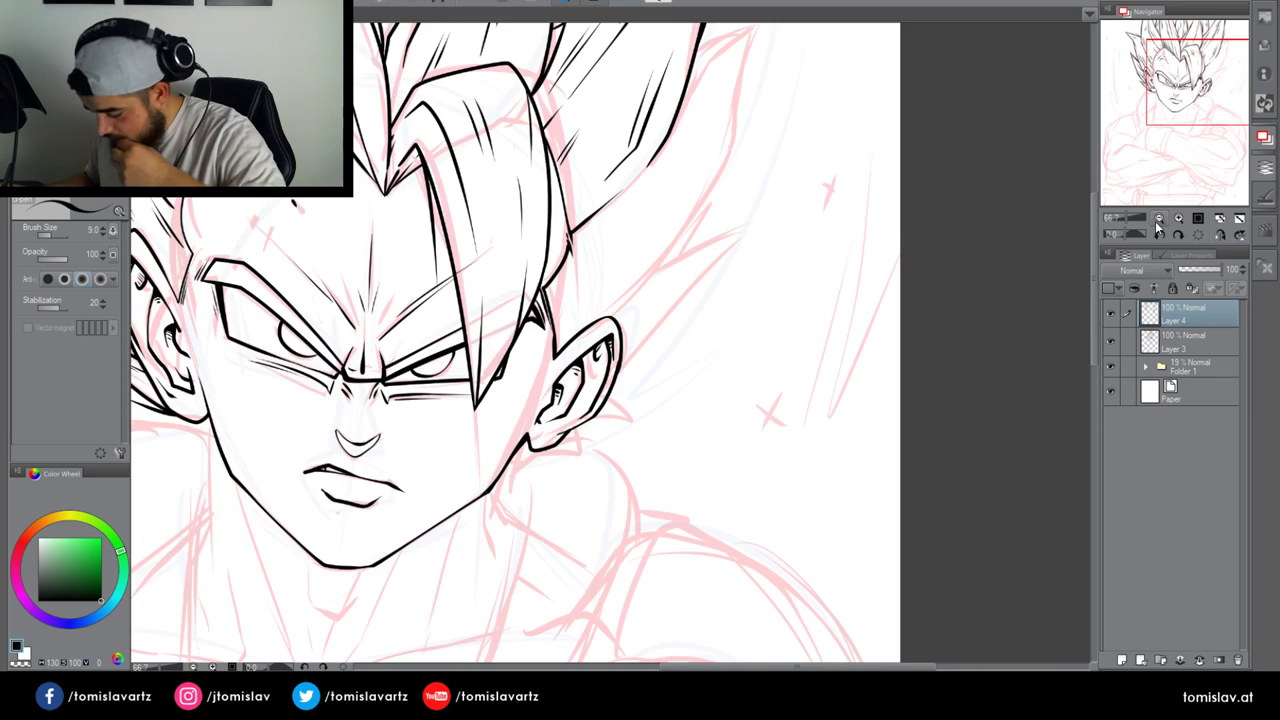
left_click(1157, 224)
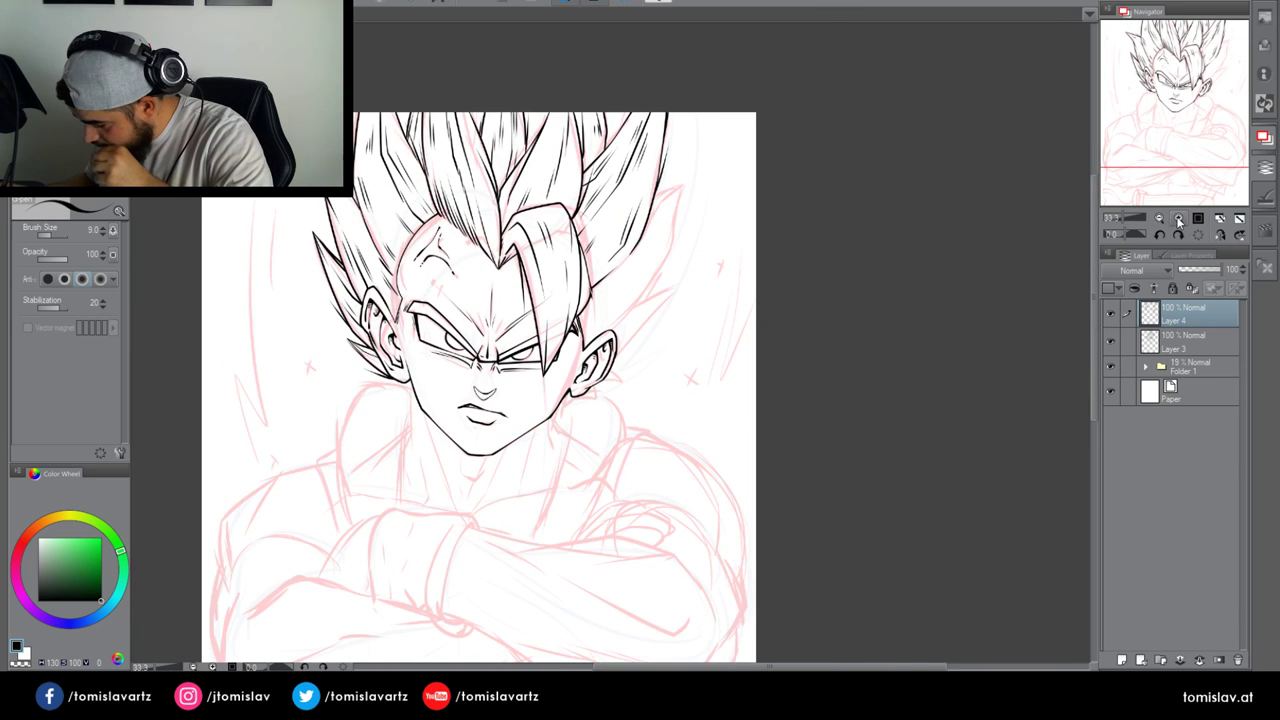
left_click(1178, 219)
left_click(1178, 219)
left_click(1178, 219)
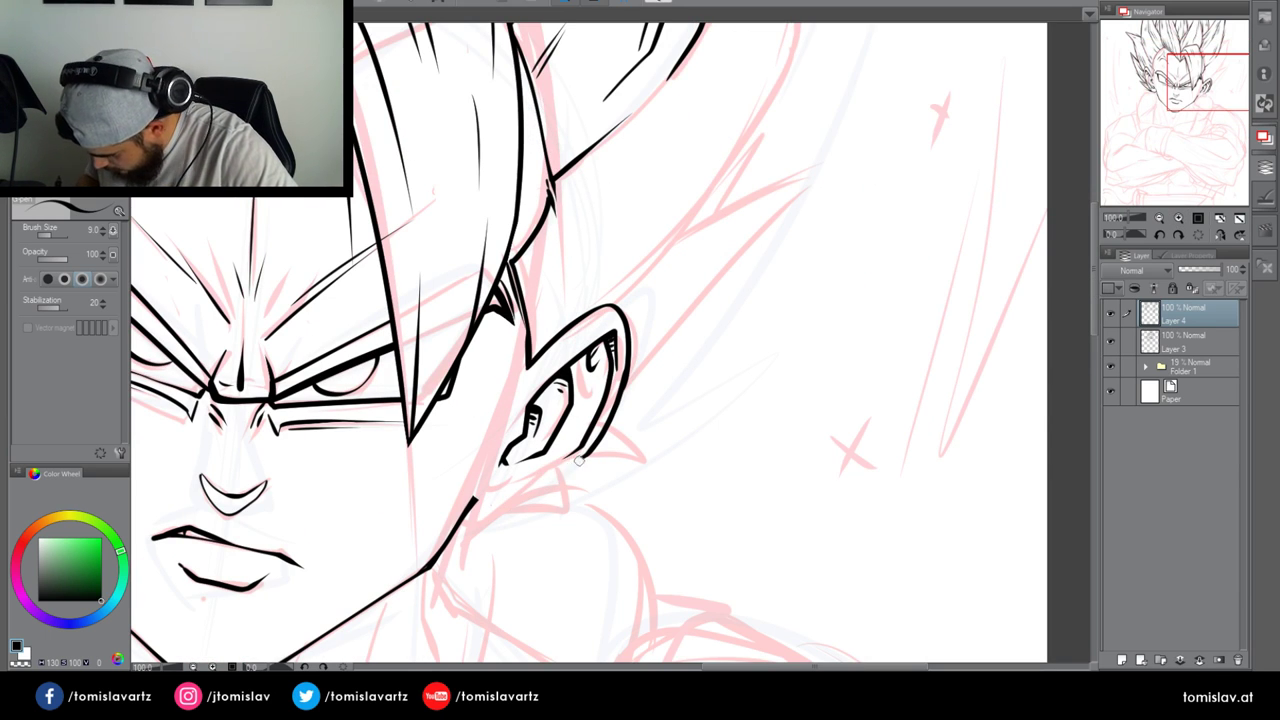
mouse_move(476, 500)
left_mouse_down()
mouse_move(560, 474)
mouse_move(610, 430)
left_mouse_up()
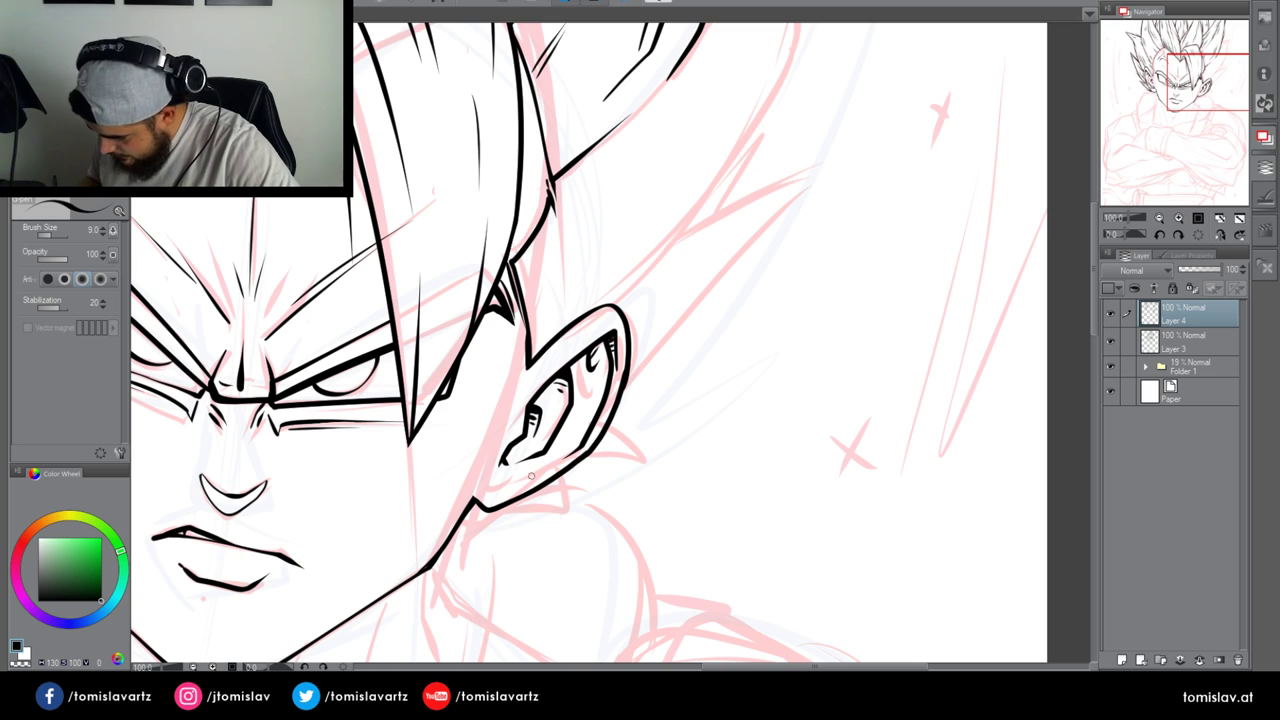
Select the inked right-hand ear with its lobe and folds and delete it, keeping the jawline and hair
key("m")
mouse_move(530, 370)
left_mouse_down()
mouse_move(563, 539)
mouse_move(480, 512)
left_mouse_up()
key("Delete")
key("ctrl+d")
key("p")
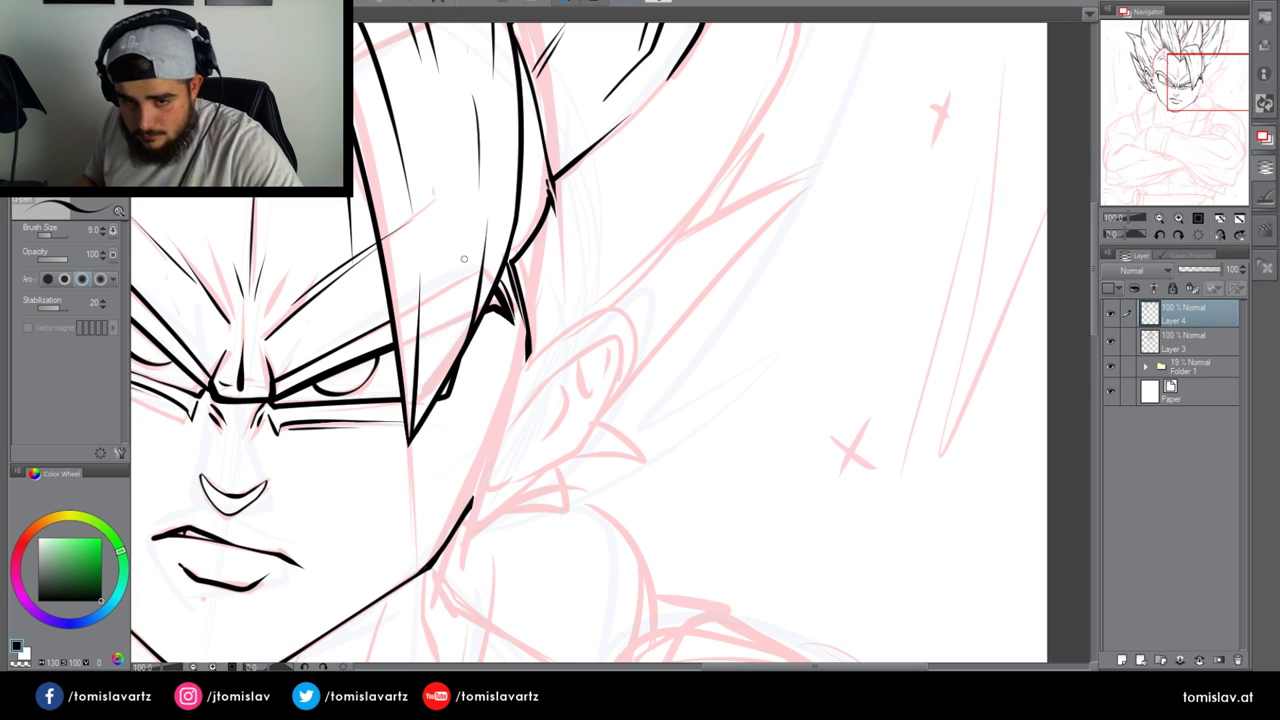
Ink a larger, angular right-hand ear contour with a squared lobe and an inner rim line running down to it
mouse_move(527, 358)
left_mouse_down()
mouse_move(545, 337)
mouse_move(650, 355)
mouse_move(605, 420)
left_mouse_up()
mouse_move(463, 512)
left_mouse_down()
mouse_move(479, 542)
mouse_move(505, 543)
mouse_move(552, 485)
left_mouse_up()
mouse_move(550, 369)
left_mouse_down()
mouse_move(619, 334)
mouse_move(629, 369)
mouse_move(588, 449)
mouse_move(540, 490)
mouse_move(503, 502)
mouse_move(496, 490)
left_mouse_up()
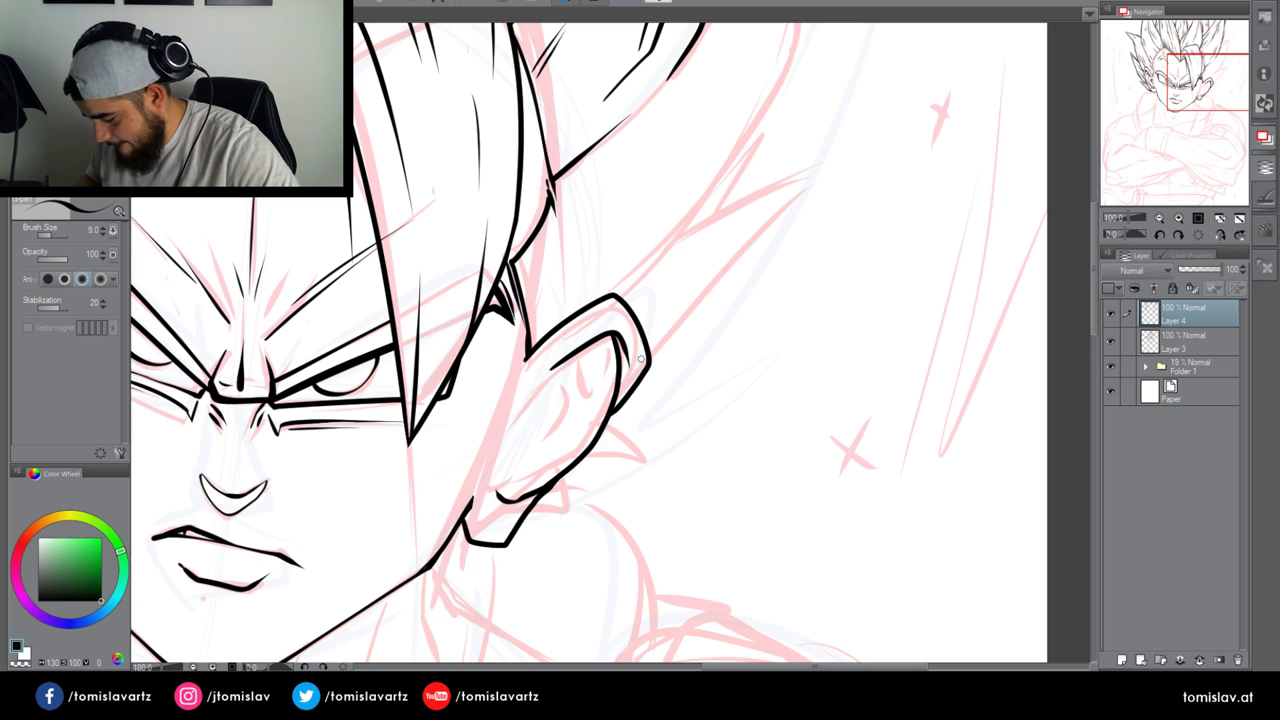
Ink the right-hand ear's upper inner fold, ear canal contours and small dark shading strokes
mouse_move(620, 341)
left_mouse_down()
mouse_move(585, 386)
mouse_move(604, 337)
mouse_move(590, 372)
left_mouse_up()
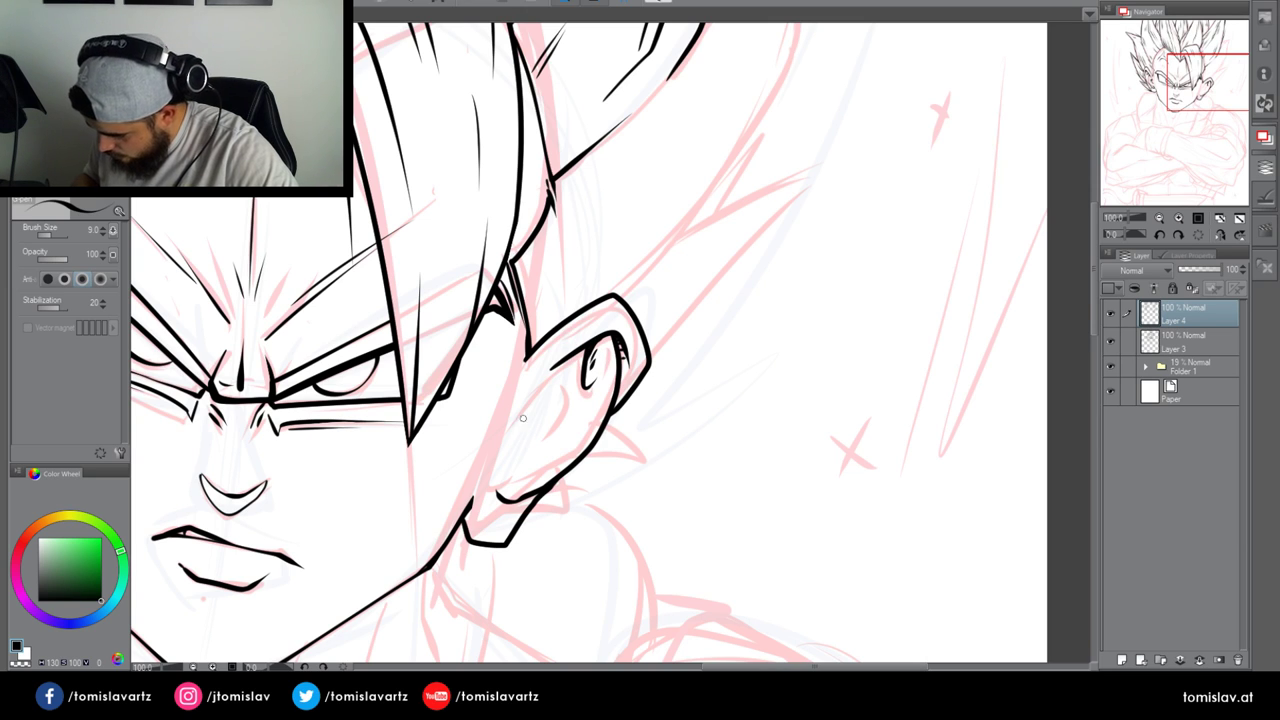
mouse_move(500, 462)
left_mouse_down()
mouse_move(558, 360)
mouse_move(553, 437)
mouse_move(515, 467)
mouse_move(524, 425)
mouse_move(514, 477)
mouse_move(488, 469)
mouse_move(485, 498)
mouse_move(501, 459)
mouse_move(499, 475)
left_mouse_up()
key("ctrl+z")
key("ctrl+z")
mouse_move(510, 430)
left_mouse_down()
mouse_move(527, 438)
mouse_move(552, 382)
mouse_move(557, 395)
mouse_move(540, 377)
left_mouse_up()
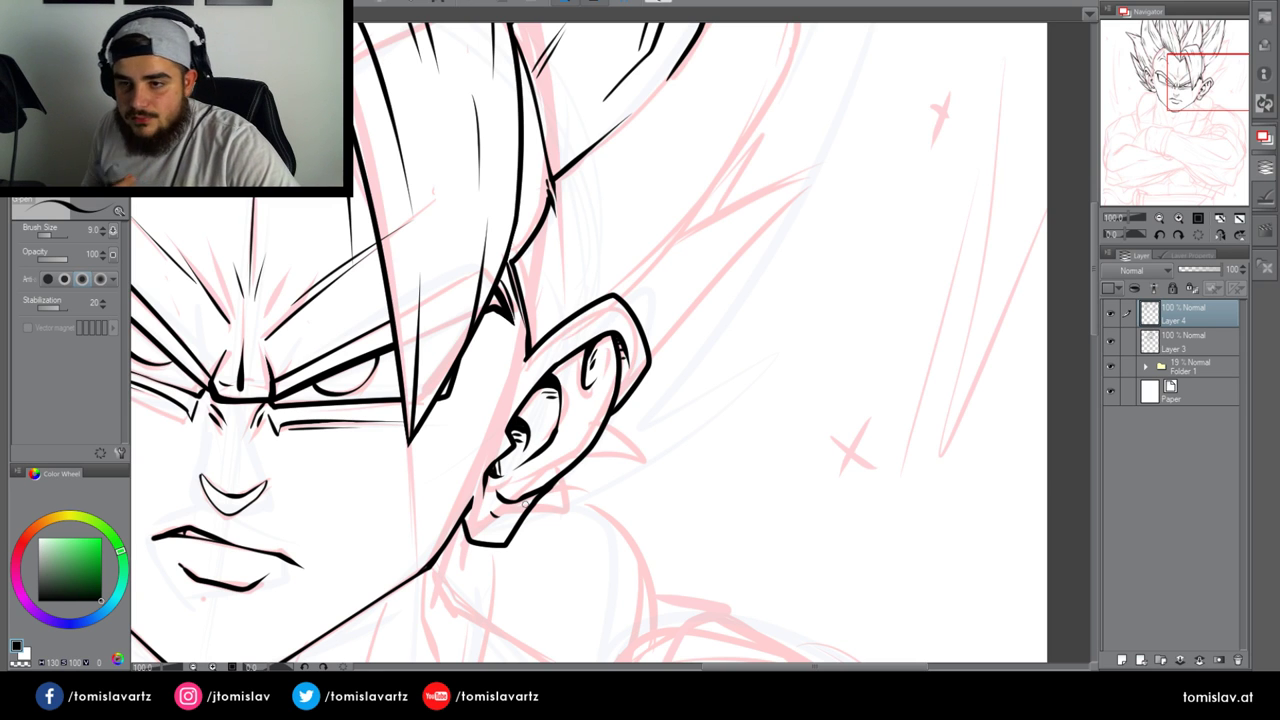
Ink the curved hair spike above the right-hand ear, with thin strands near its tip and outer edge
left_click_drag(672, 217, 564, 480)
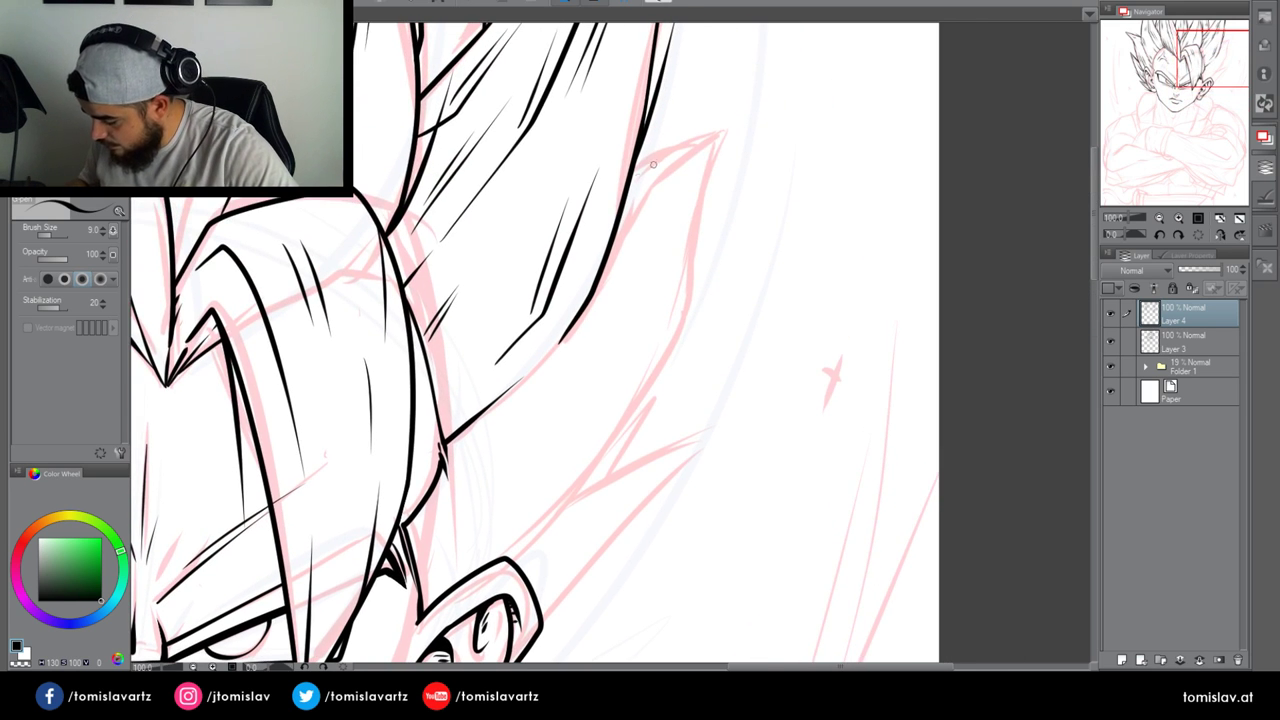
mouse_move(630, 170)
left_mouse_down()
mouse_move(752, 126)
mouse_move(712, 168)
mouse_move(672, 367)
mouse_move(520, 535)
left_mouse_up()
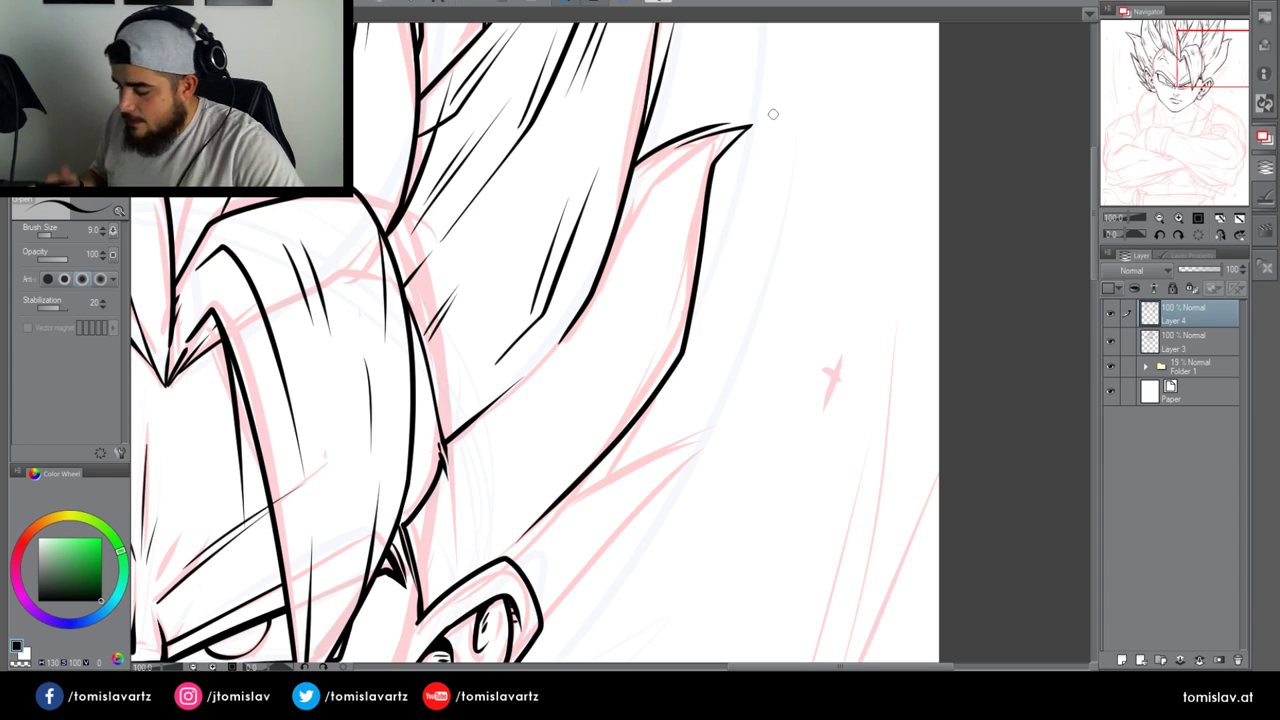
mouse_move(605, 262)
left_mouse_down()
mouse_move(700, 145)
mouse_move(655, 205)
left_mouse_up()
left_click_drag(665, 340, 622, 388)
Ink the smaller pointed spike directly behind the right-hand ear's top, with thin strands beside its base
left_click_drag(510, 555, 648, 433)
mouse_move(491, 545)
left_mouse_down()
mouse_move(535, 485)
mouse_move(716, 450)
left_mouse_up()
mouse_move(540, 622)
left_mouse_down()
mouse_move(591, 540)
mouse_move(716, 438)
left_mouse_up()
key("ctrl+z")
mouse_move(542, 618)
left_mouse_down()
mouse_move(738, 418)
mouse_move(692, 460)
left_mouse_up()
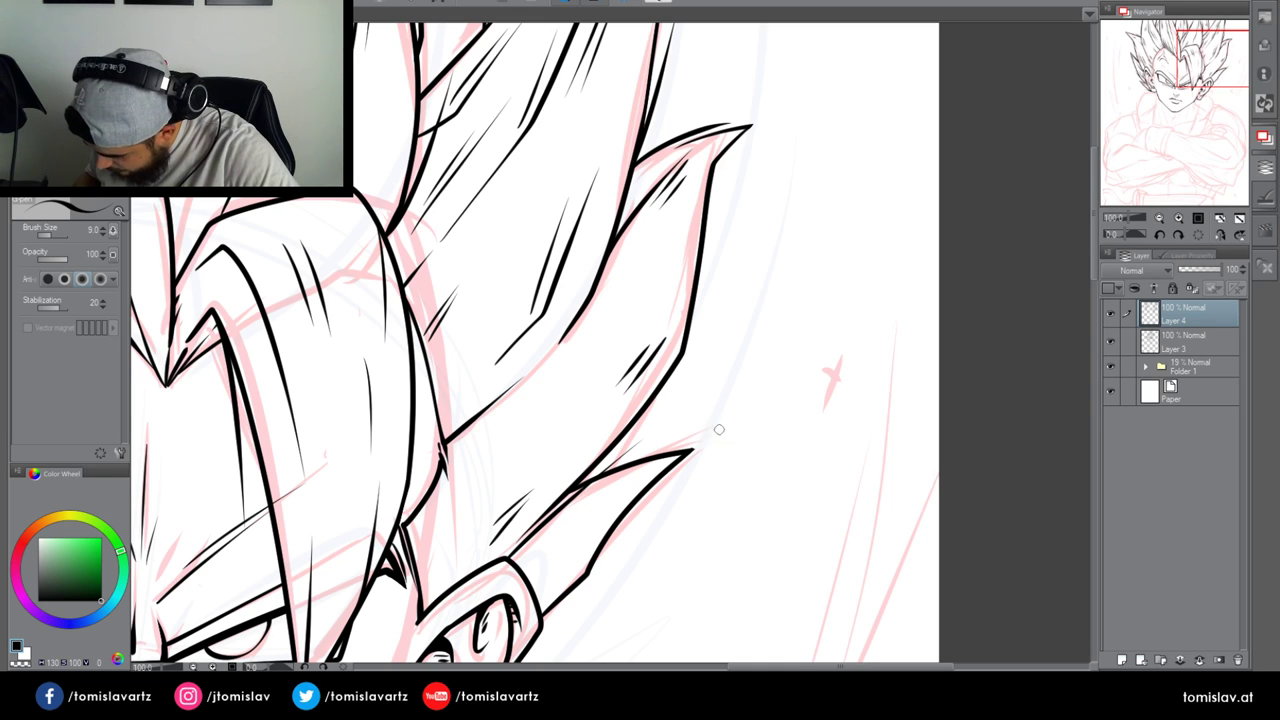
Add short thin strands inside the base of the small spike behind the right-hand ear's top
left_click_drag(1194, 81, 1192, 99)
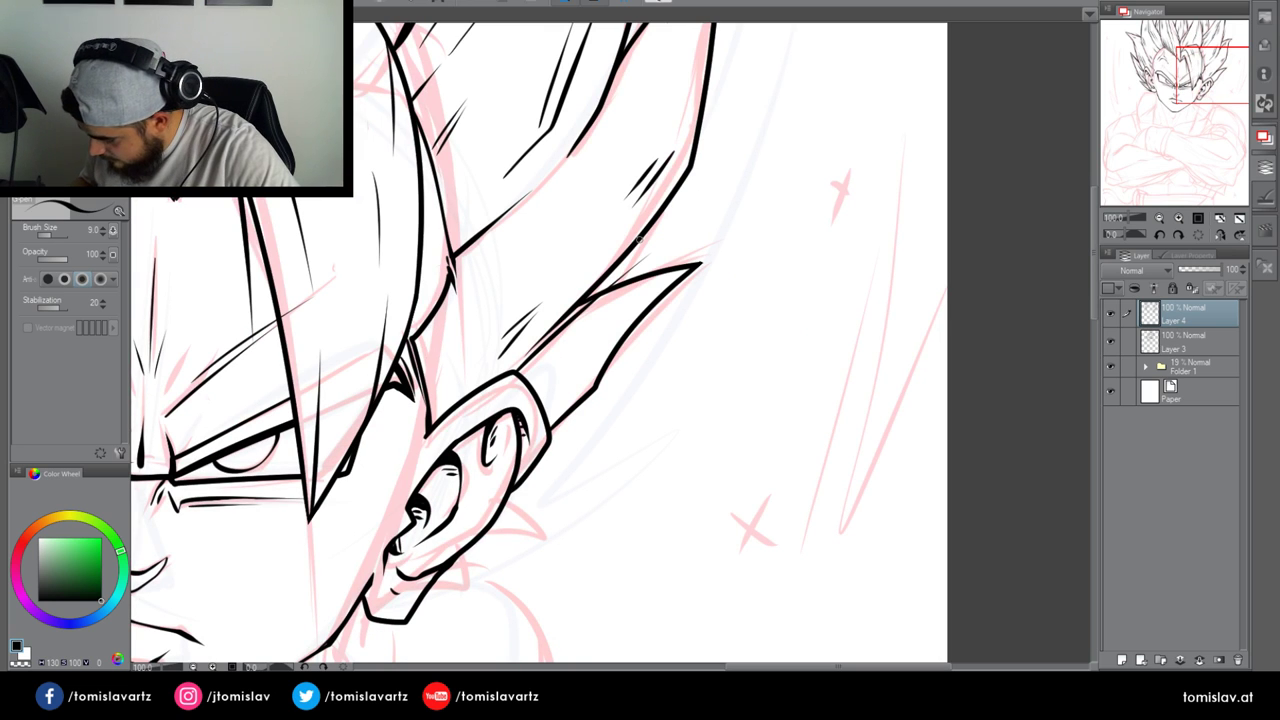
mouse_move(548, 366)
left_mouse_down()
mouse_move(586, 391)
mouse_move(598, 380)
mouse_move(563, 369)
mouse_move(660, 318)
left_mouse_up()
key("ctrl+z")
Ink a small pointed hair tuft with thin strands behind the middle of the right-hand ear
left_click_drag(1196, 88, 1168, 111)
mouse_move(588, 390)
left_mouse_down()
mouse_move(660, 376)
mouse_move(673, 359)
mouse_move(639, 354)
left_mouse_up()
key("ctrl+z")
left_click_drag(548, 428, 662, 380)
key("ctrl+z")
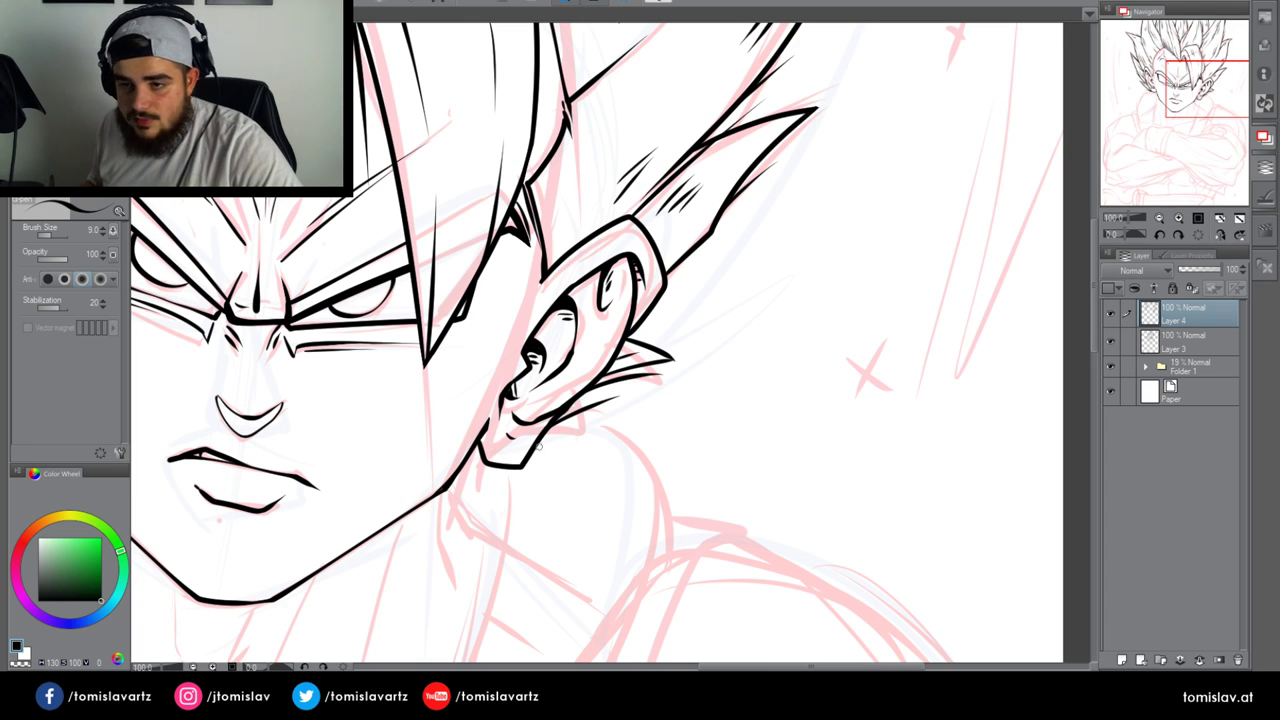
key("ctrl+z")
Ink a short curved hair tuft with thin strands behind the right-hand earlobe
left_click_drag(563, 408, 620, 400)
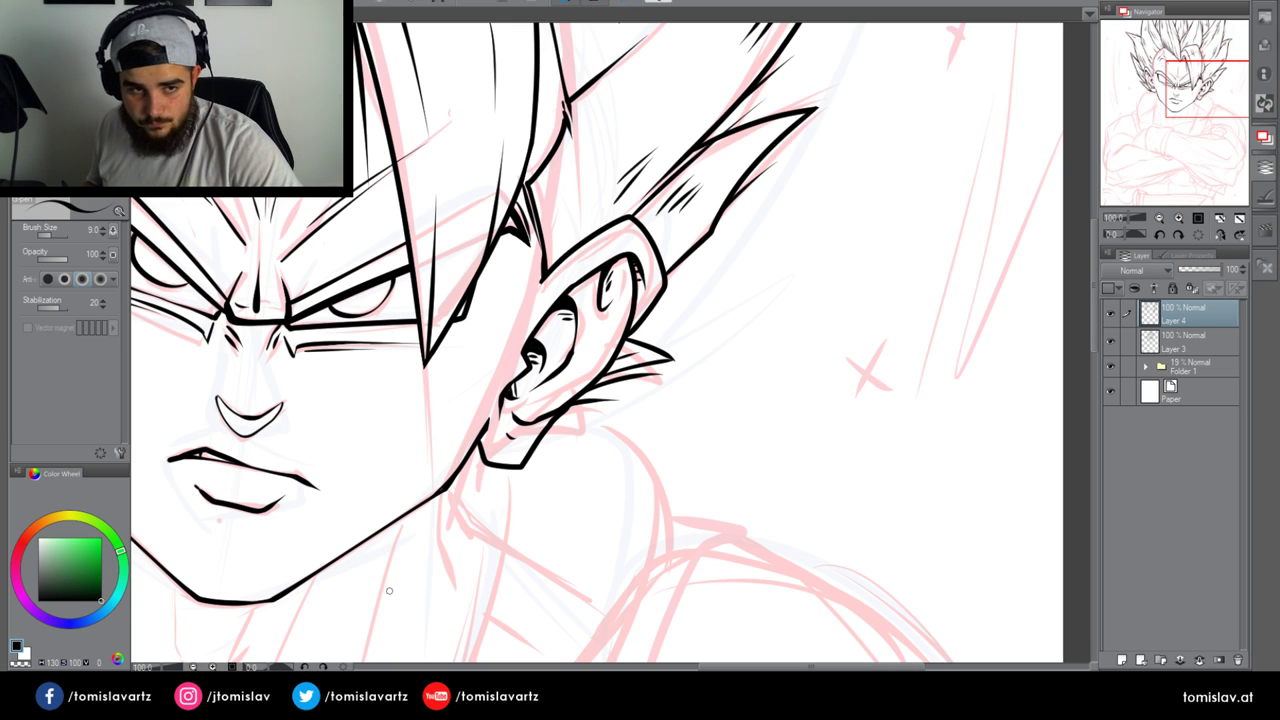
left_click_drag(525, 460, 645, 402)
left_click_drag(556, 418, 655, 402)
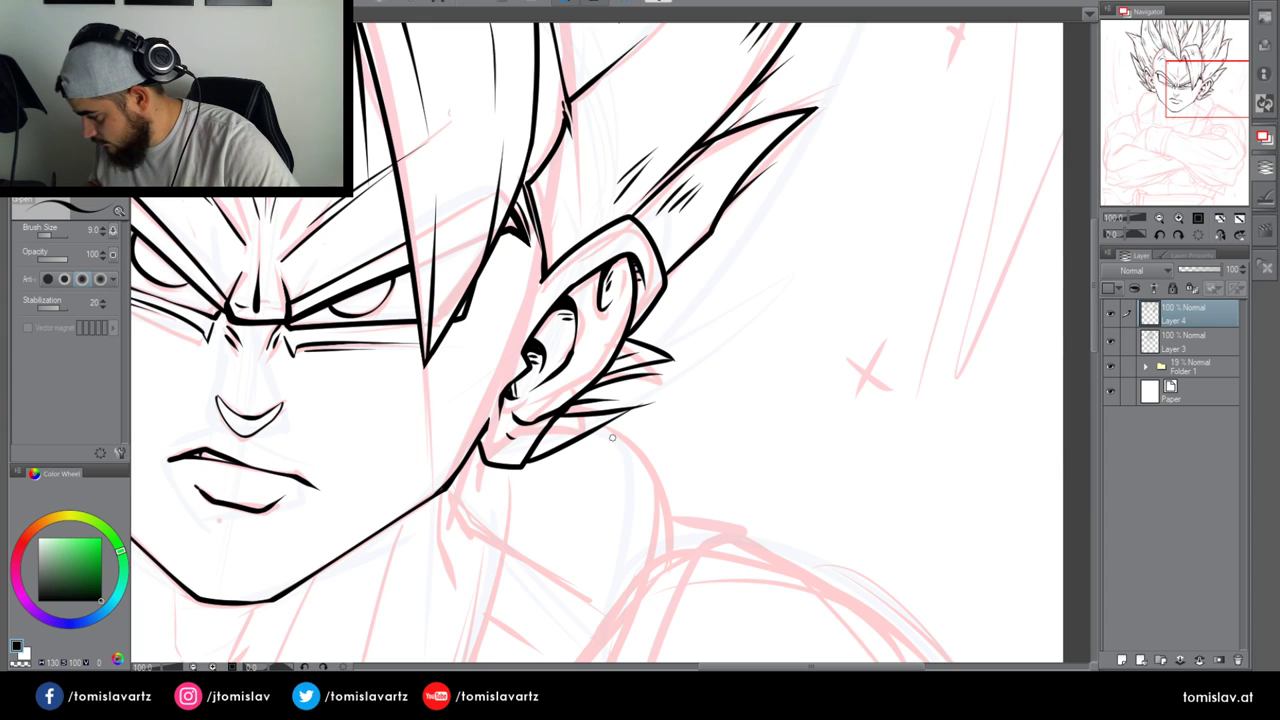
key("ctrl+z")
key("ctrl+z")
mouse_move(537, 440)
left_mouse_down()
mouse_move(592, 452)
mouse_move(575, 433)
left_mouse_up()
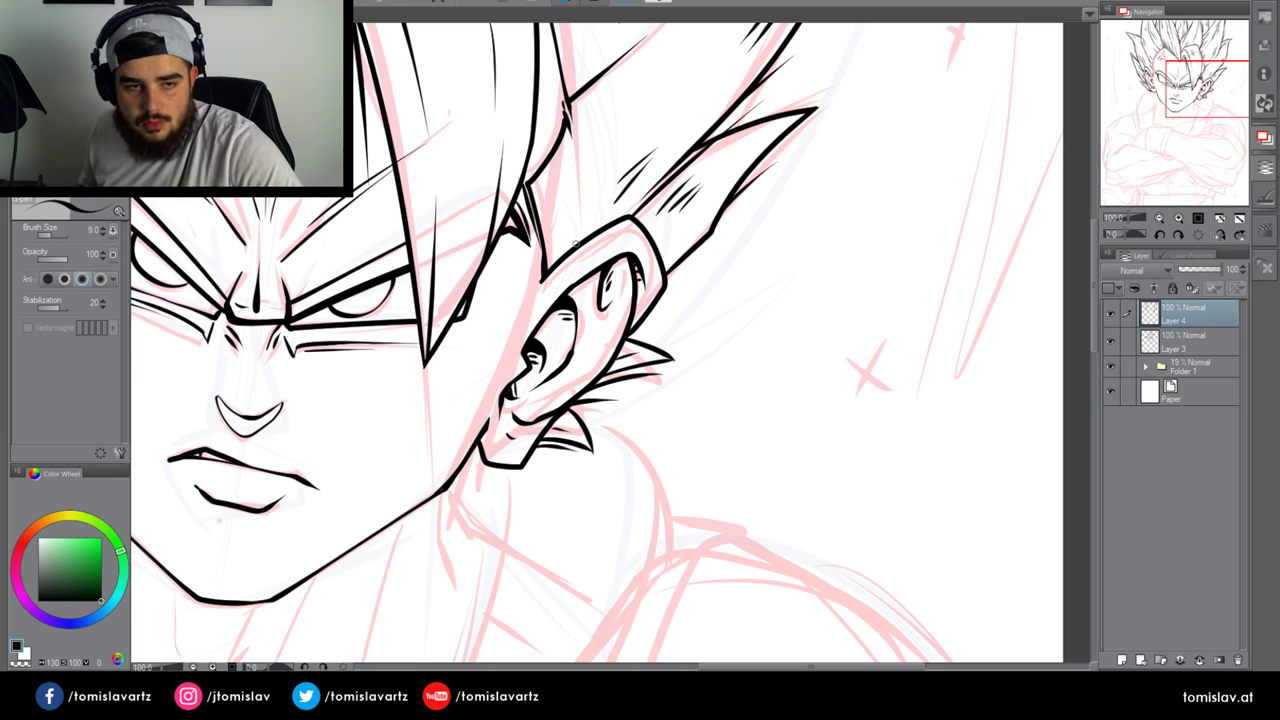
Ink the throat contour below the chin, with two short strokes beside it and a bent line beneath it
left_click_drag(1210, 88, 1183, 111)
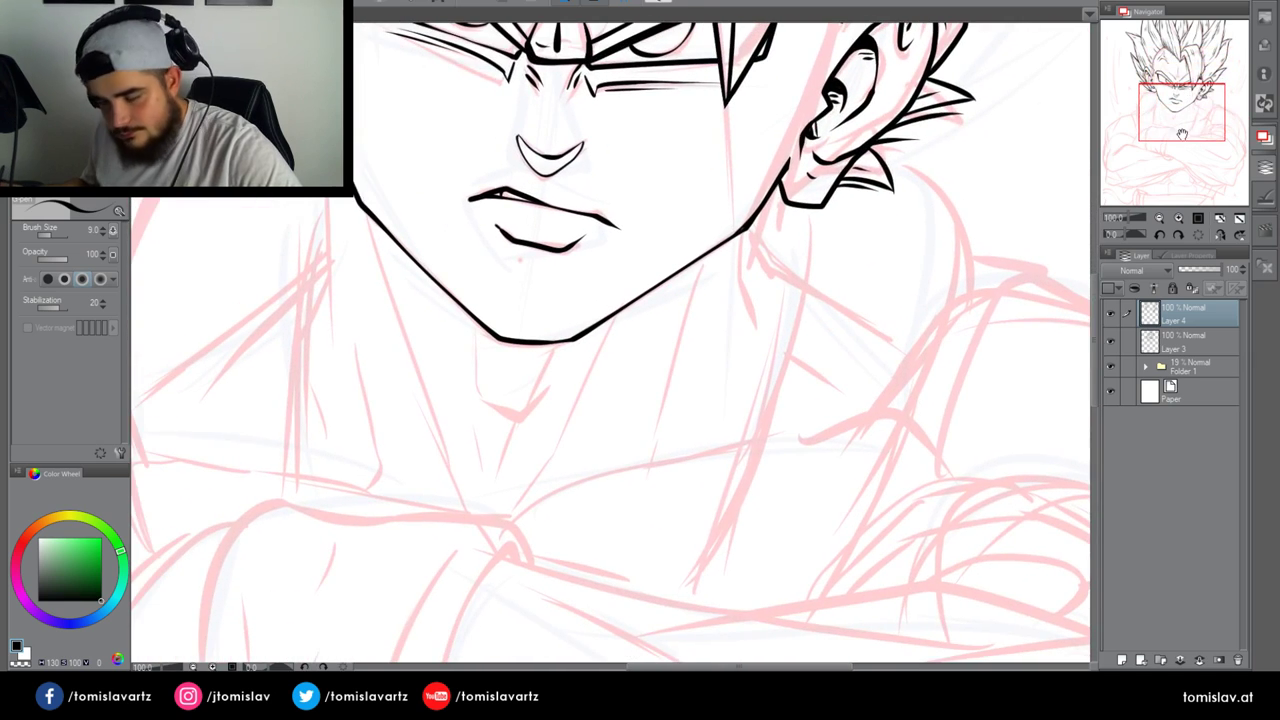
mouse_move(475, 372)
left_mouse_down()
mouse_move(519, 402)
mouse_move(545, 363)
left_mouse_up()
left_click_drag(479, 404, 487, 428)
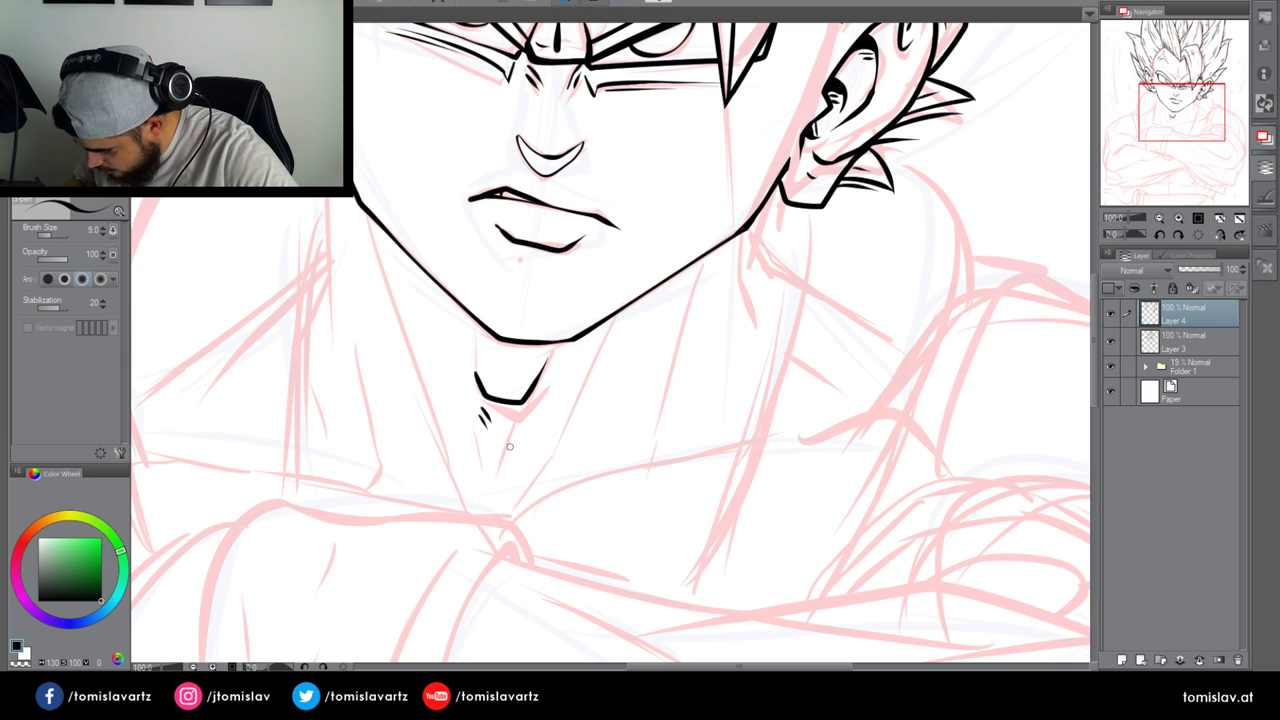
left_click_drag(499, 479, 546, 383)
left_click_drag(526, 432, 561, 341)
key("ctrl+z")
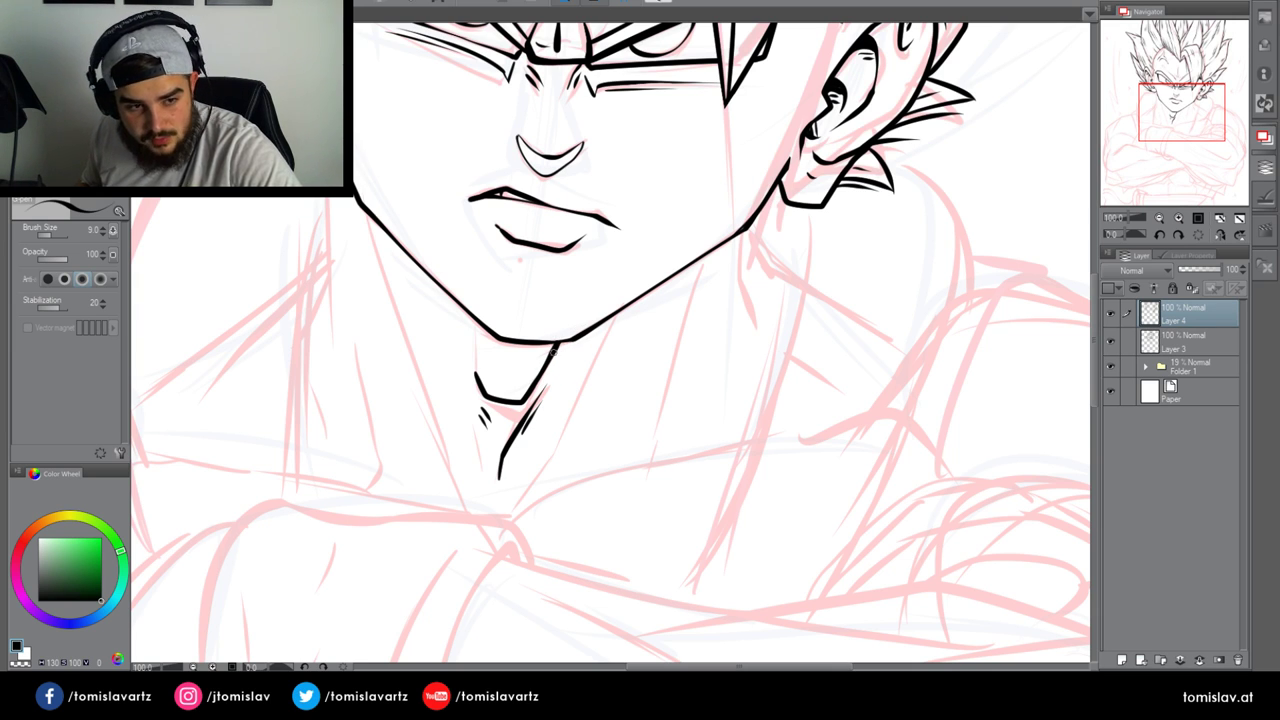
Ink the slanted neck tendon right of the throat and a bent line under the right-hand jaw with a thin parallel strand
left_click_drag(518, 505, 628, 308)
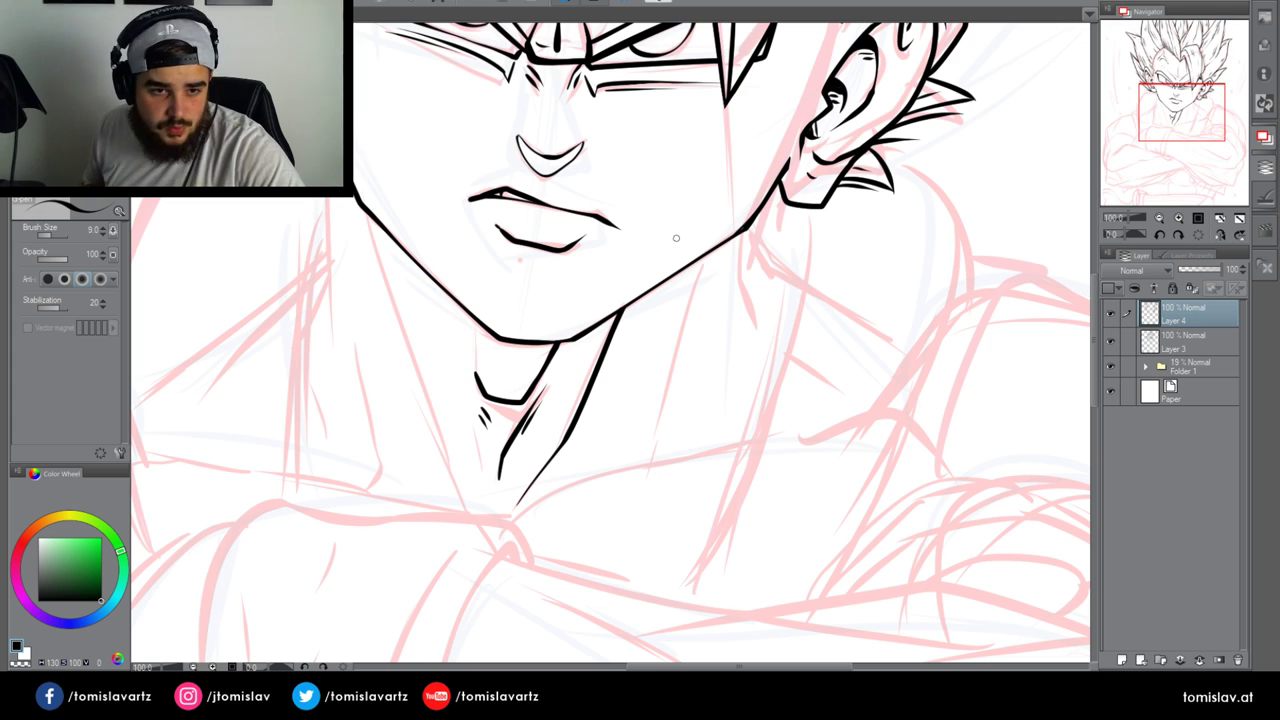
left_click_drag(706, 256, 683, 406)
left_click_drag(677, 341, 677, 410)
key("ctrl+z")
left_click_drag(674, 351, 672, 426)
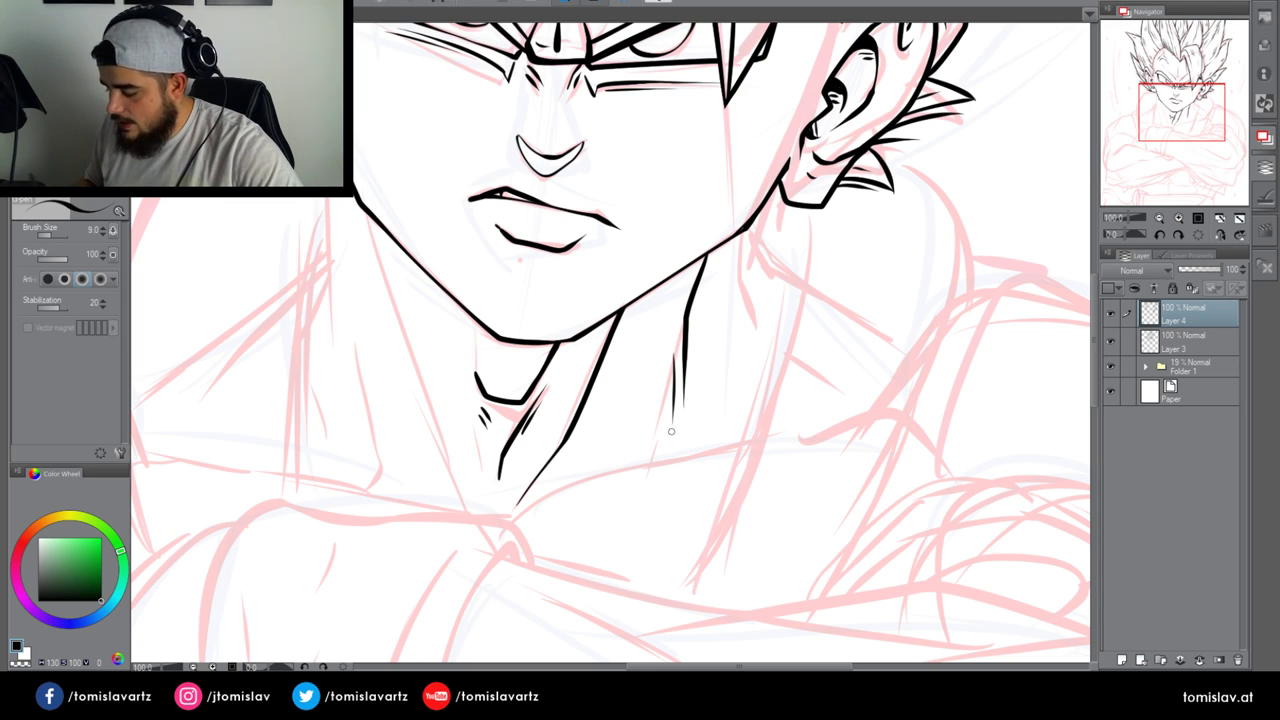
Ink the left-hand neck tendon with a parallel strand, and the outer neck edge ending in a hook at the collarbone
left_click_drag(371, 218, 420, 386)
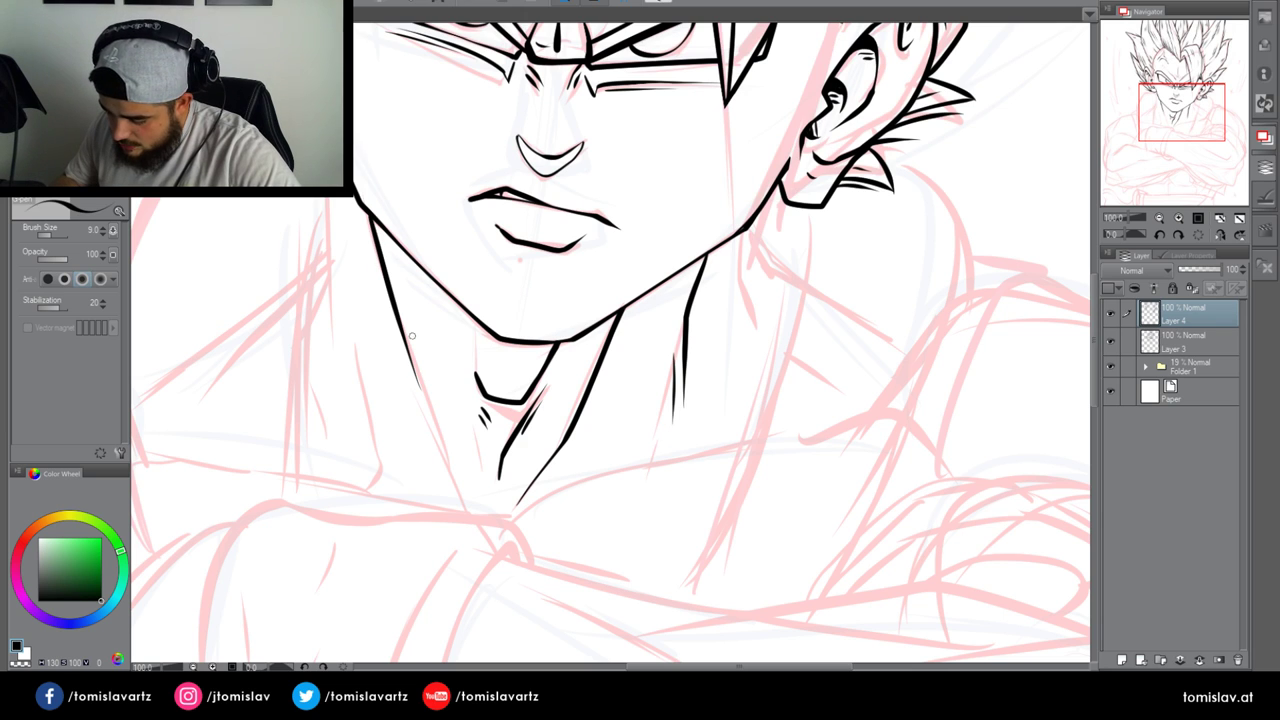
left_click_drag(401, 310, 444, 434)
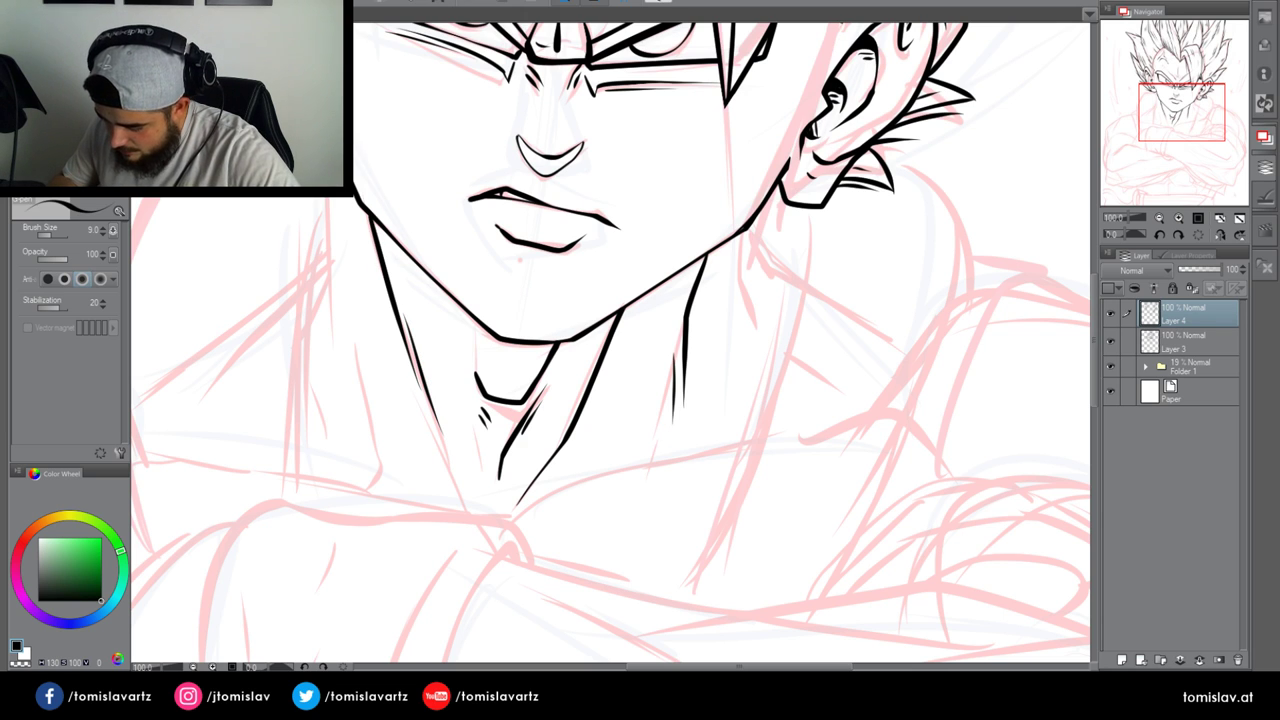
left_click_drag(328, 200, 358, 404)
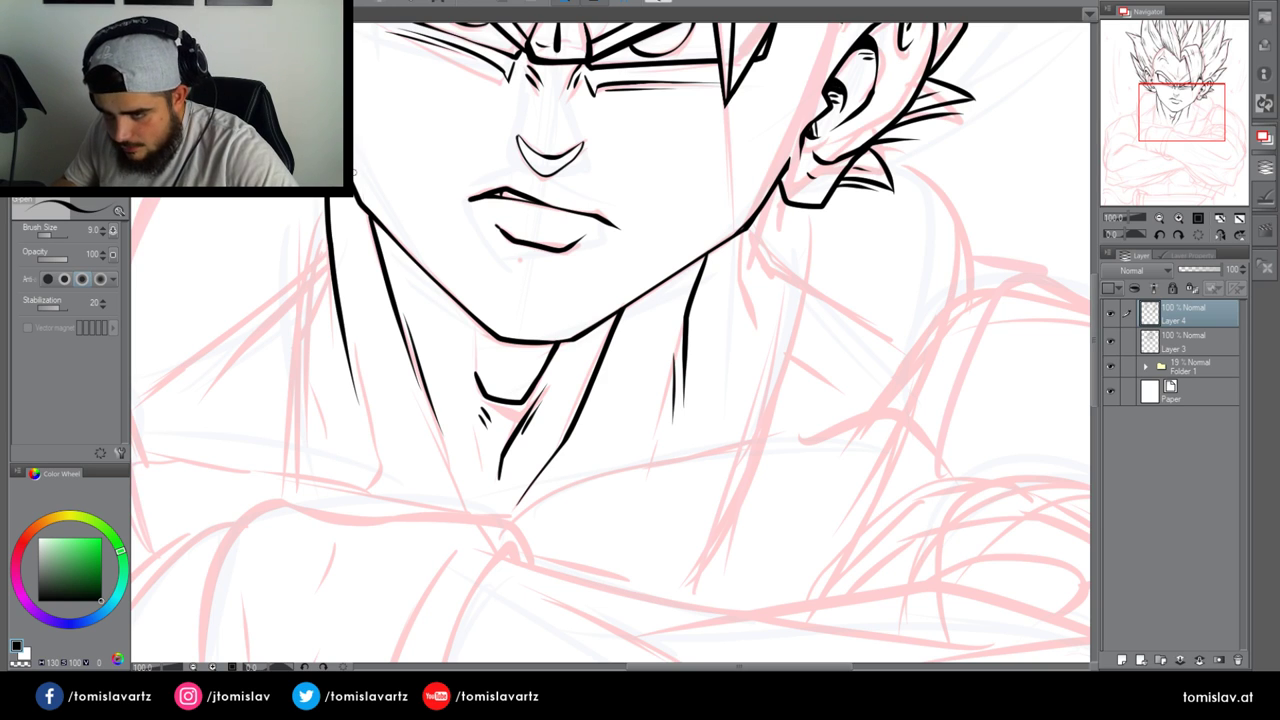
mouse_move(366, 484)
left_mouse_down()
mouse_move(354, 379)
mouse_move(370, 475)
mouse_move(354, 490)
left_mouse_up()
key("ctrl+z")
key("ctrl+z")
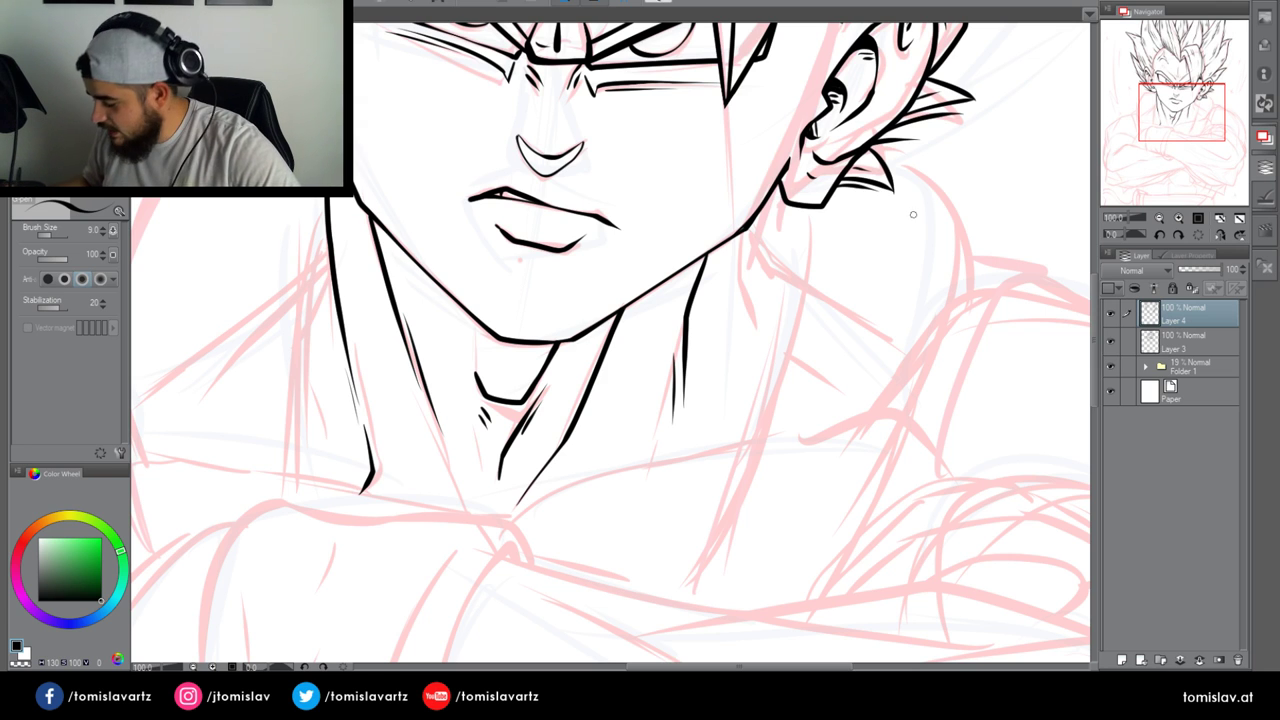
Ink the short outer neck edge below the right-hand jaw corner and thicken its lower bend
mouse_move(741, 232)
left_mouse_down()
mouse_move(738, 266)
mouse_move(772, 352)
left_mouse_up()
left_click_drag(748, 290, 770, 347)
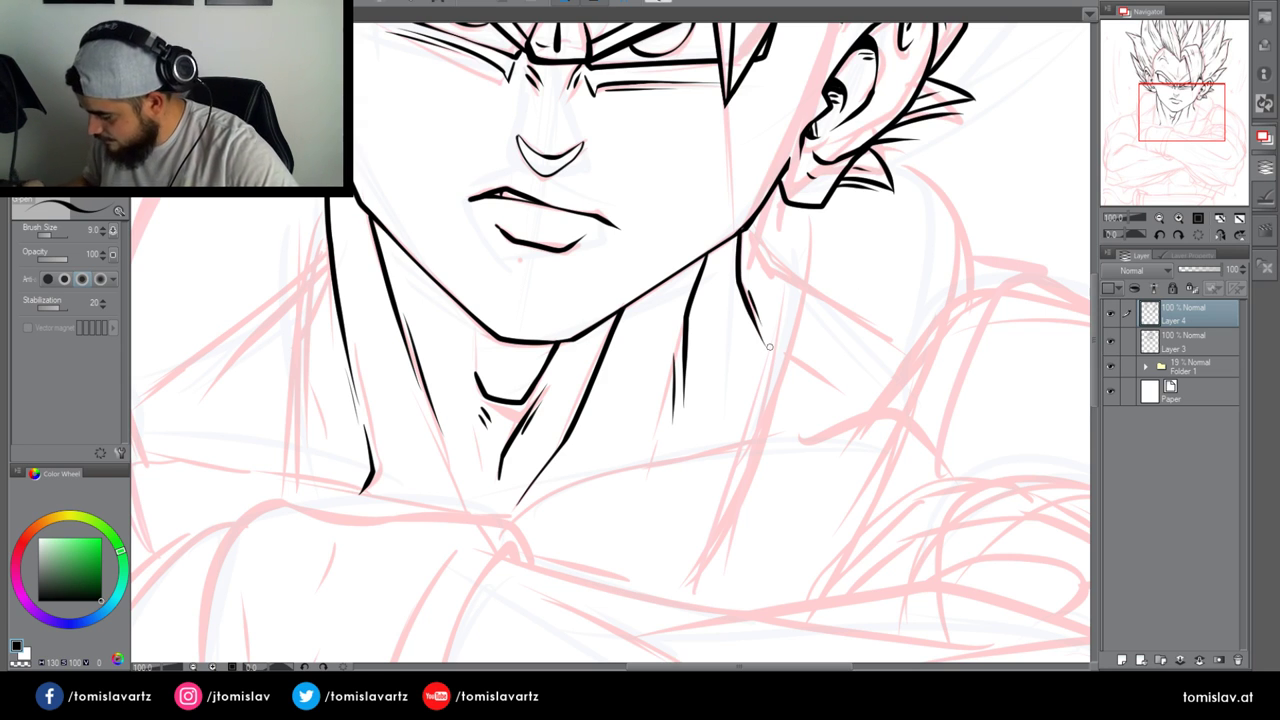
left_click_drag(1187, 107, 1170, 110)
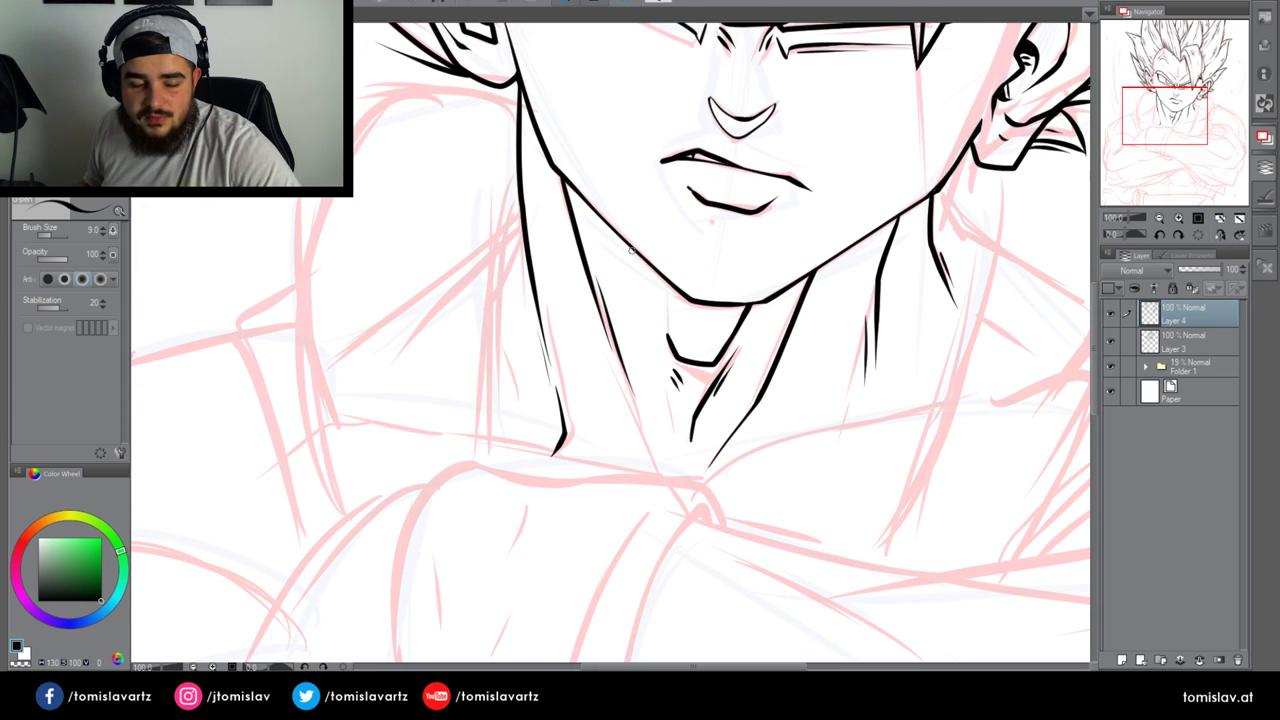
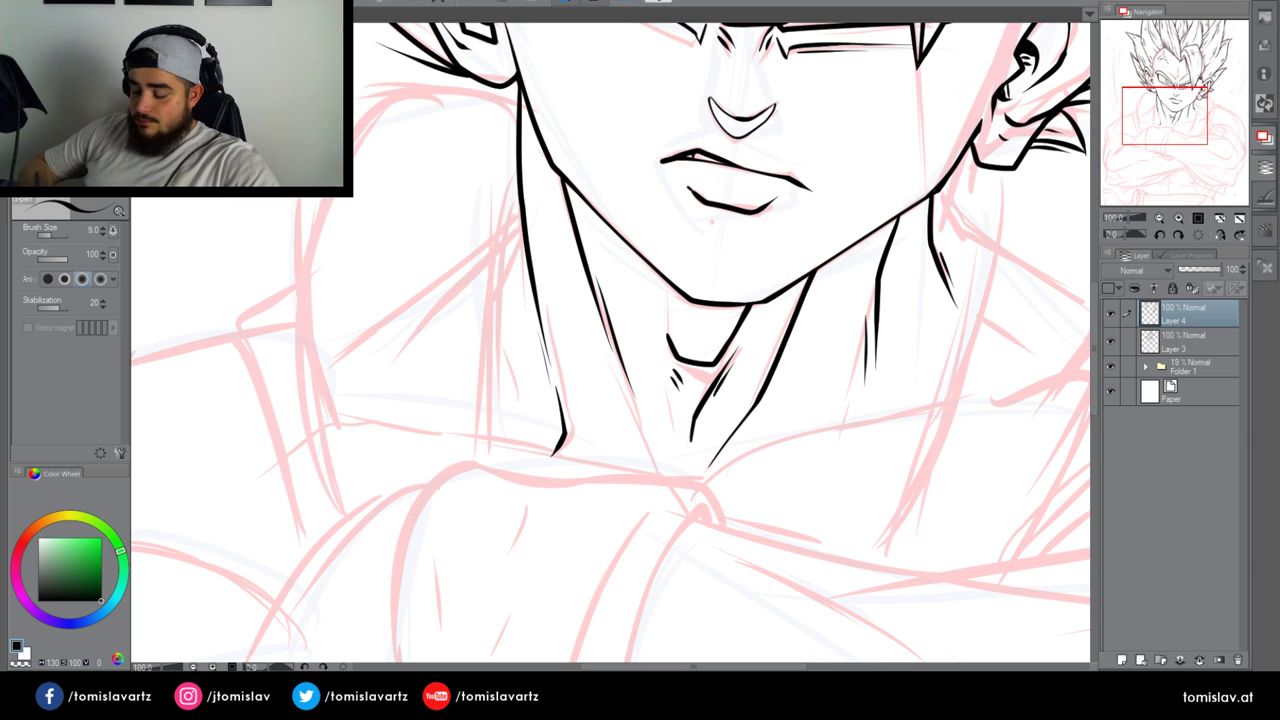
mouse_move(1151, 103)
left_mouse_down()
mouse_move(1165, 98)
mouse_move(1152, 91)
left_mouse_up()
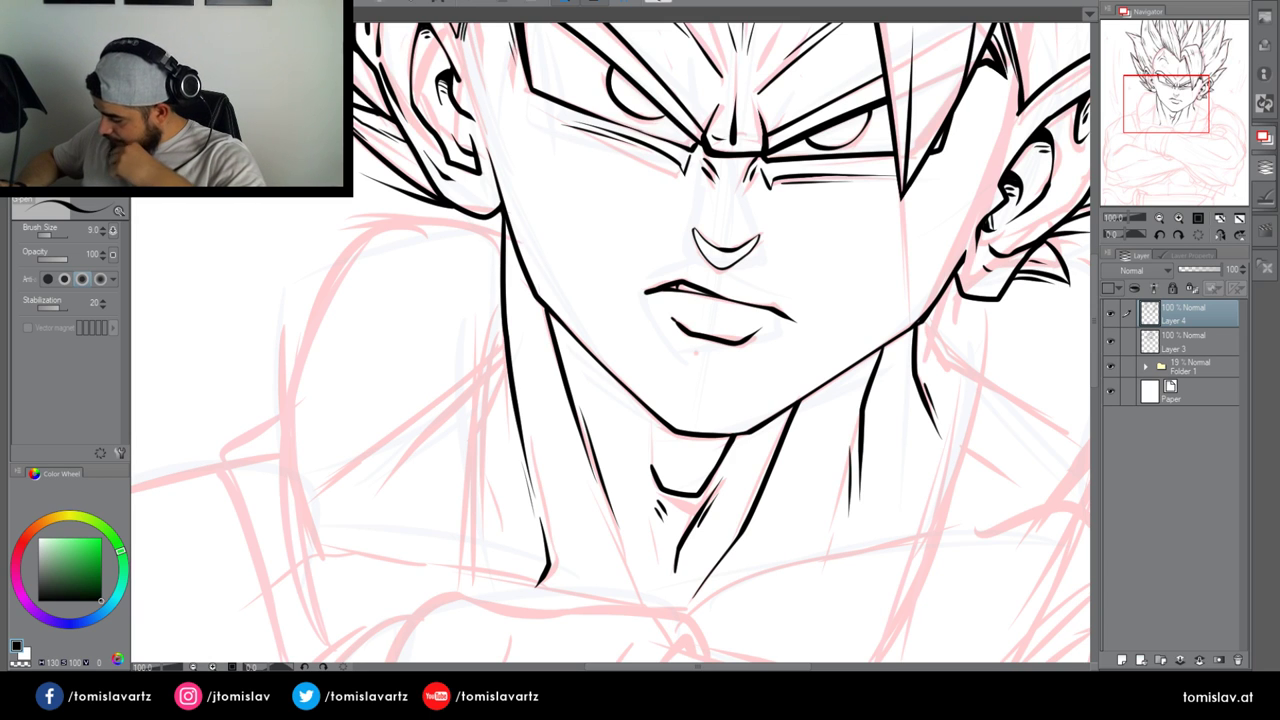
Switch to Layer 1 in the sketch folder and add red guide curves around both shoulders
left_click(1190, 366)
left_click(1146, 367)
left_click(1195, 392)
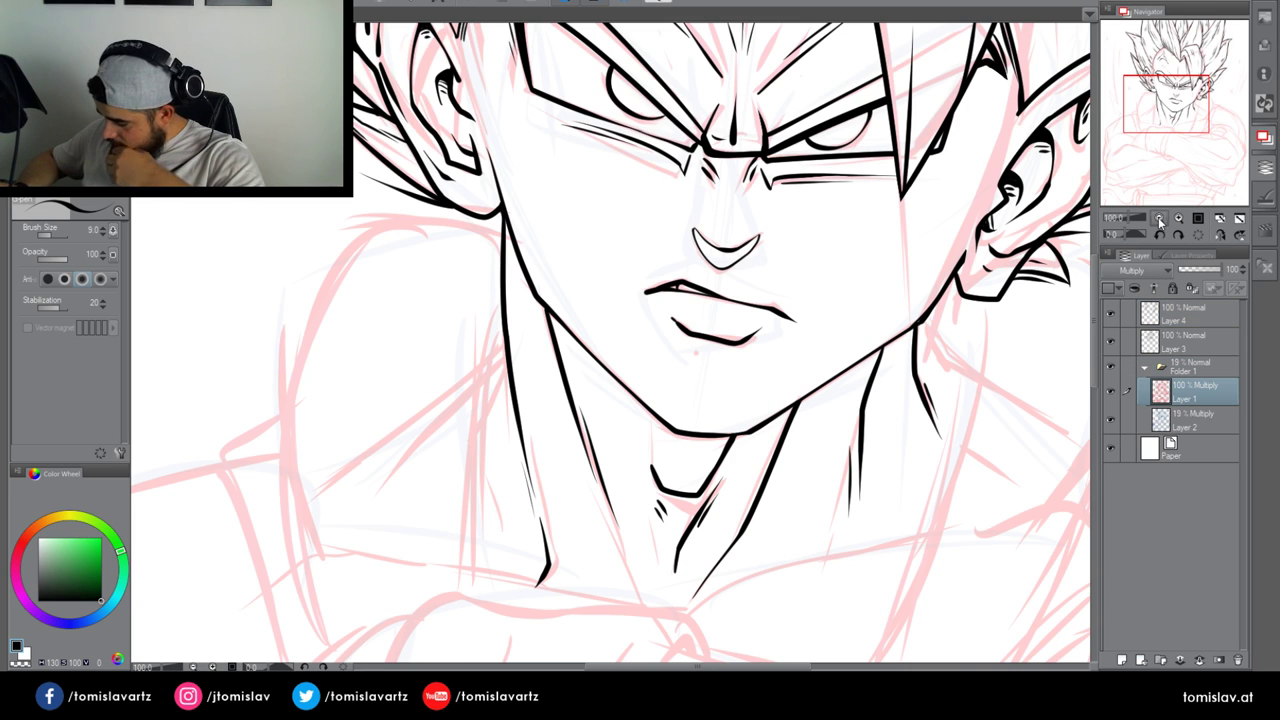
left_click(1160, 222)
left_click(24, 545)
left_click(90, 538)
left_click_drag(1197, 85, 1205, 97)
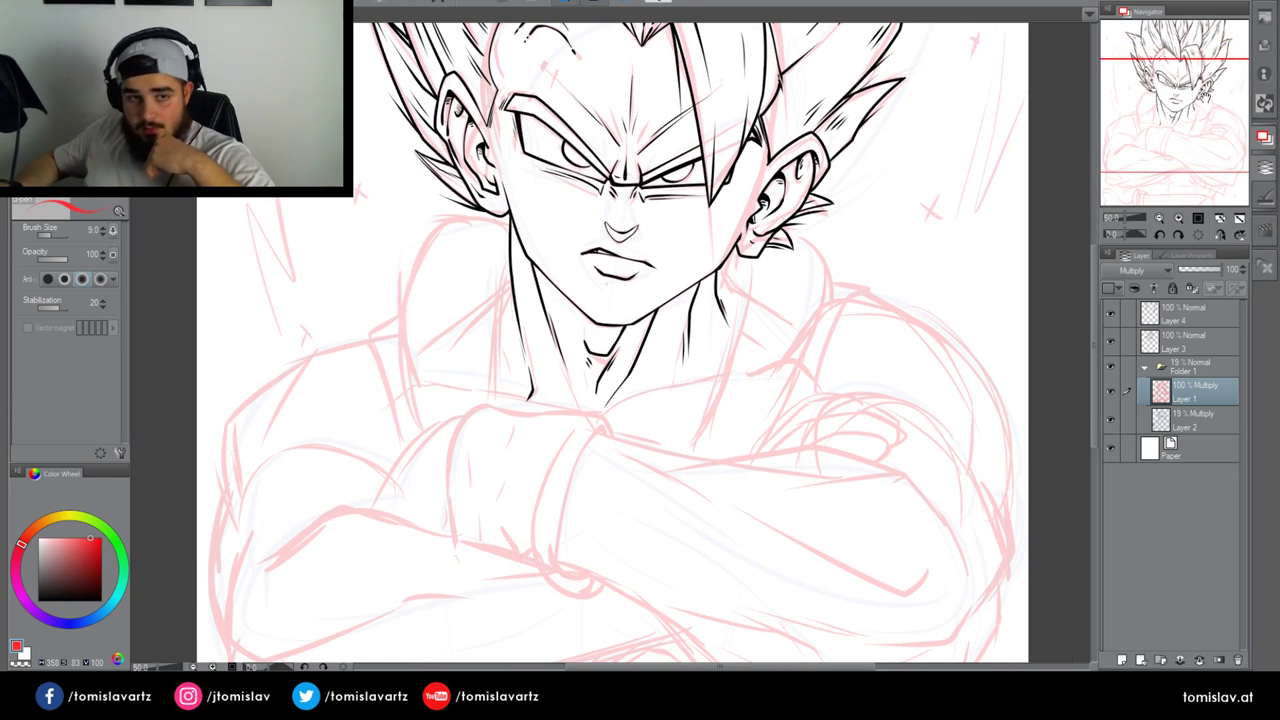
mouse_move(828, 386)
left_mouse_down()
mouse_move(935, 294)
mouse_move(965, 341)
mouse_move(993, 347)
mouse_move(988, 358)
left_mouse_up()
mouse_move(374, 455)
left_mouse_down()
mouse_move(281, 342)
mouse_move(282, 367)
left_mouse_up()
mouse_move(260, 384)
left_mouse_down()
mouse_move(256, 300)
mouse_move(398, 382)
left_mouse_up()
left_click_drag(323, 268, 414, 438)
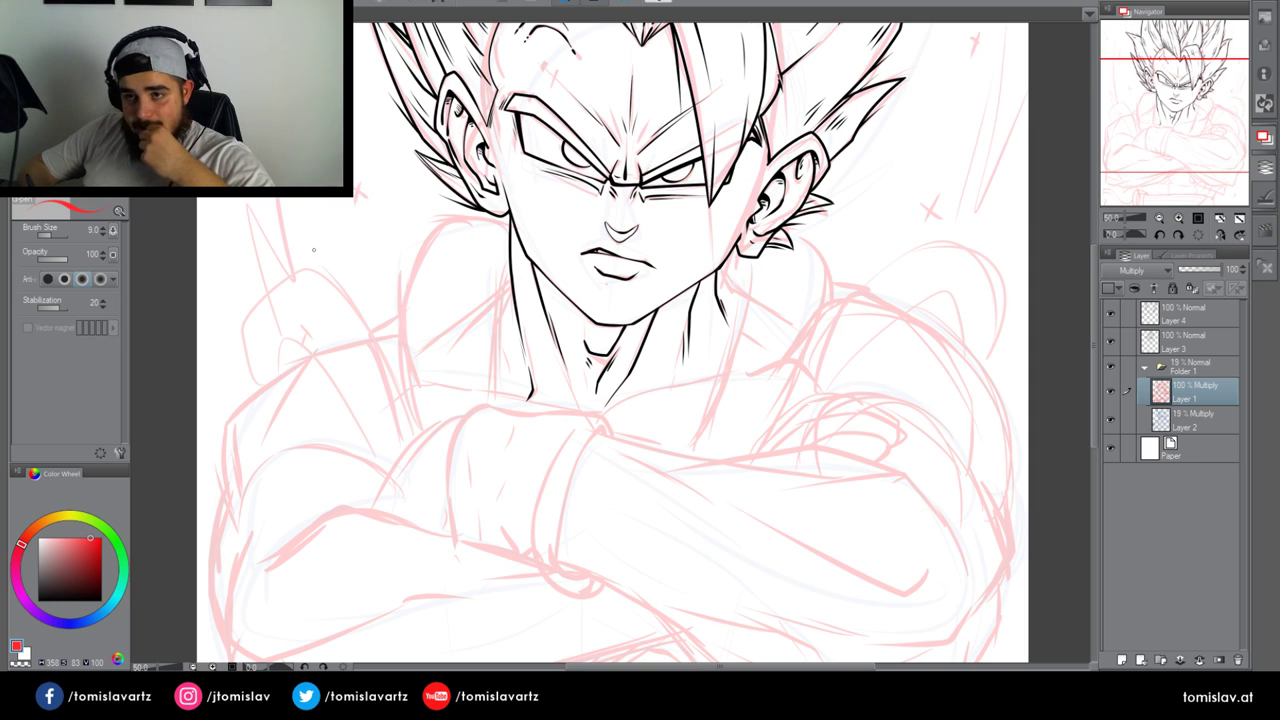
Merge Layer 4 down into the line-art layer below and add a new empty layer on top
left_click(1145, 366)
left_click(1190, 314)
left_click(1110, 314)
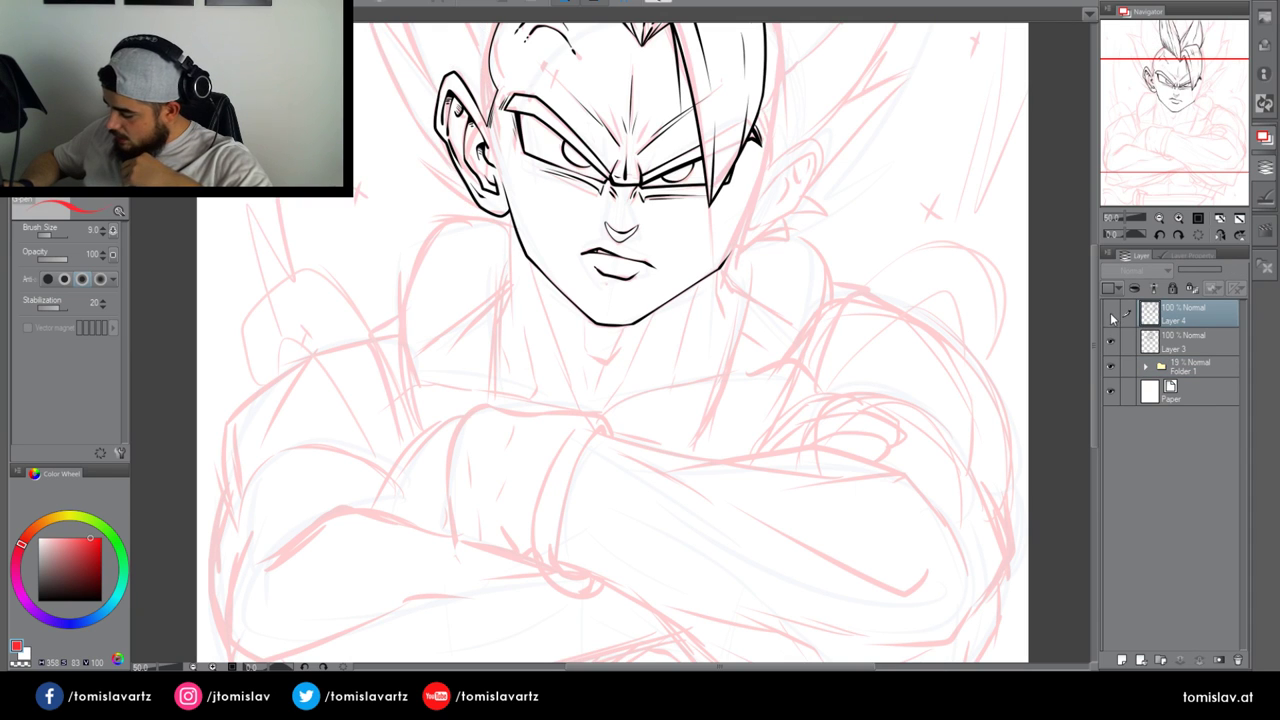
left_click(1110, 314)
left_click(1199, 660)
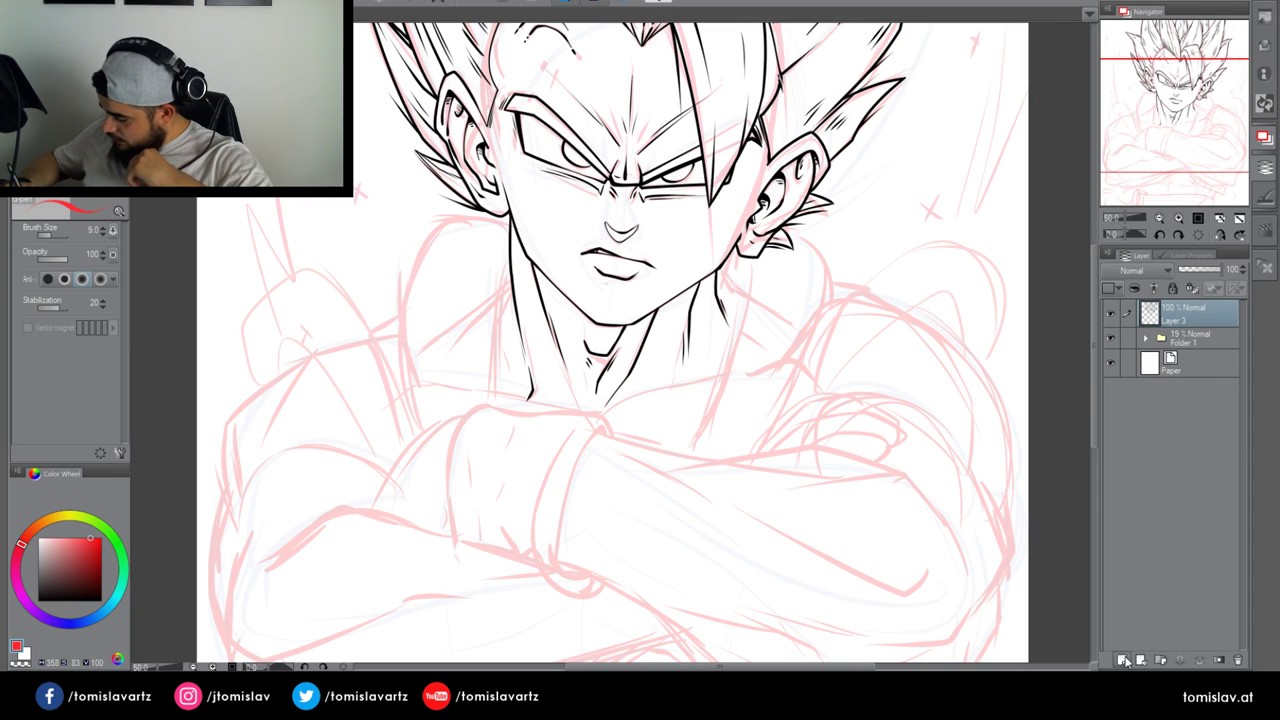
left_click(1123, 660)
Try a short bent stroke beside the left-hand neck edge, undo it, and switch the drawing colour to black
left_click(1179, 218)
left_click_drag(1165, 94, 1163, 90)
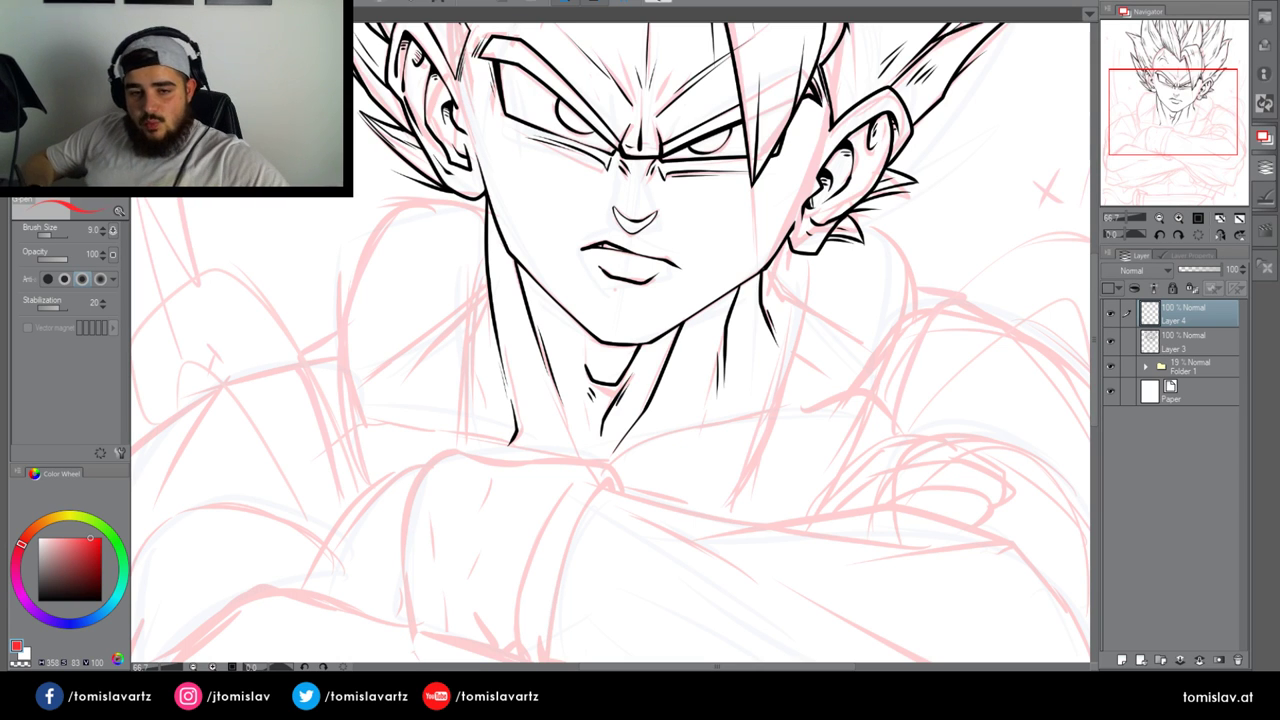
left_click(1178, 218)
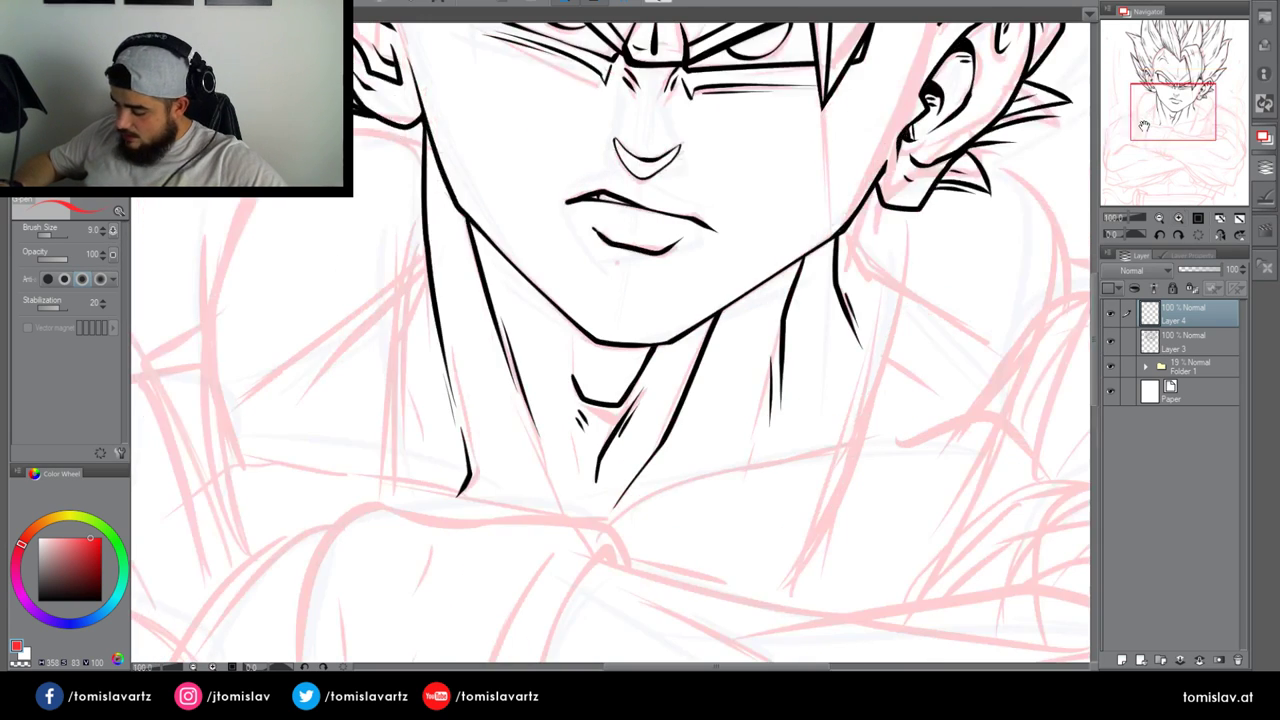
left_click_drag(1168, 89, 1150, 88)
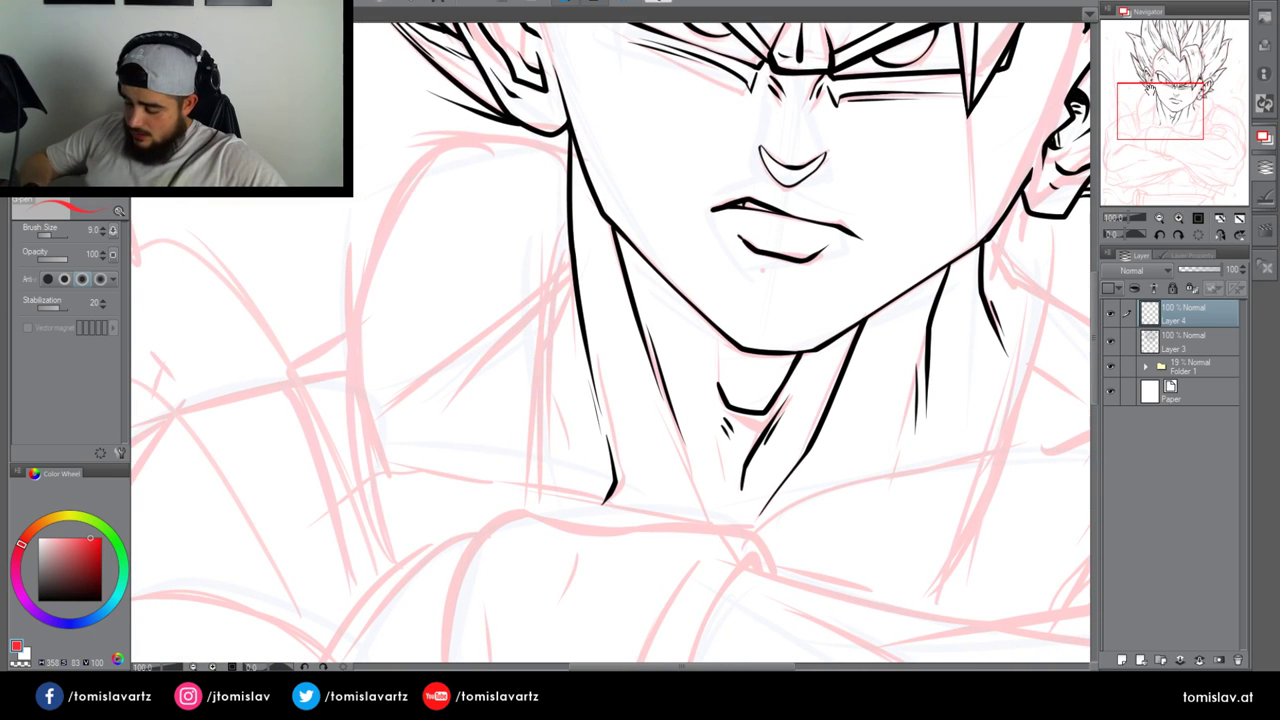
left_click_drag(527, 269, 575, 378)
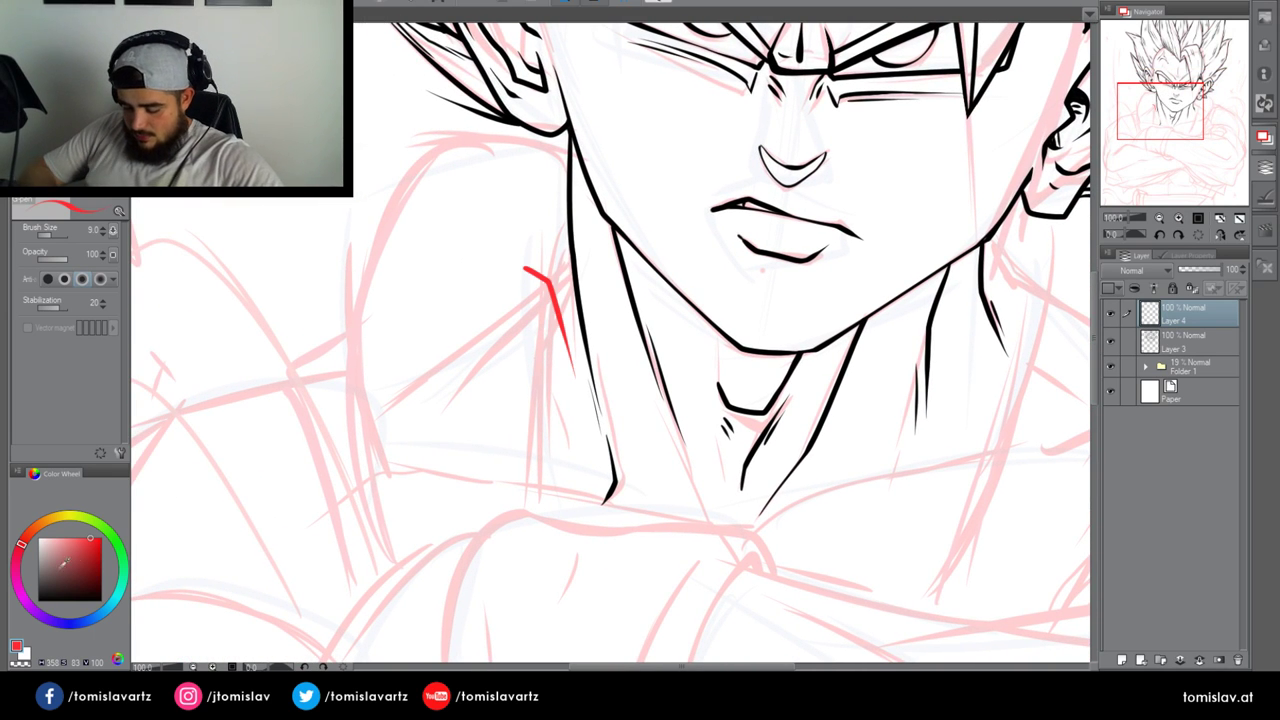
key("x")
key("ctrl+z")
Ink the upper edge of the right-hand forearm from the wrist, ending in short muscle strokes
left_click_drag(1161, 110, 1192, 150)
left_click(1160, 218)
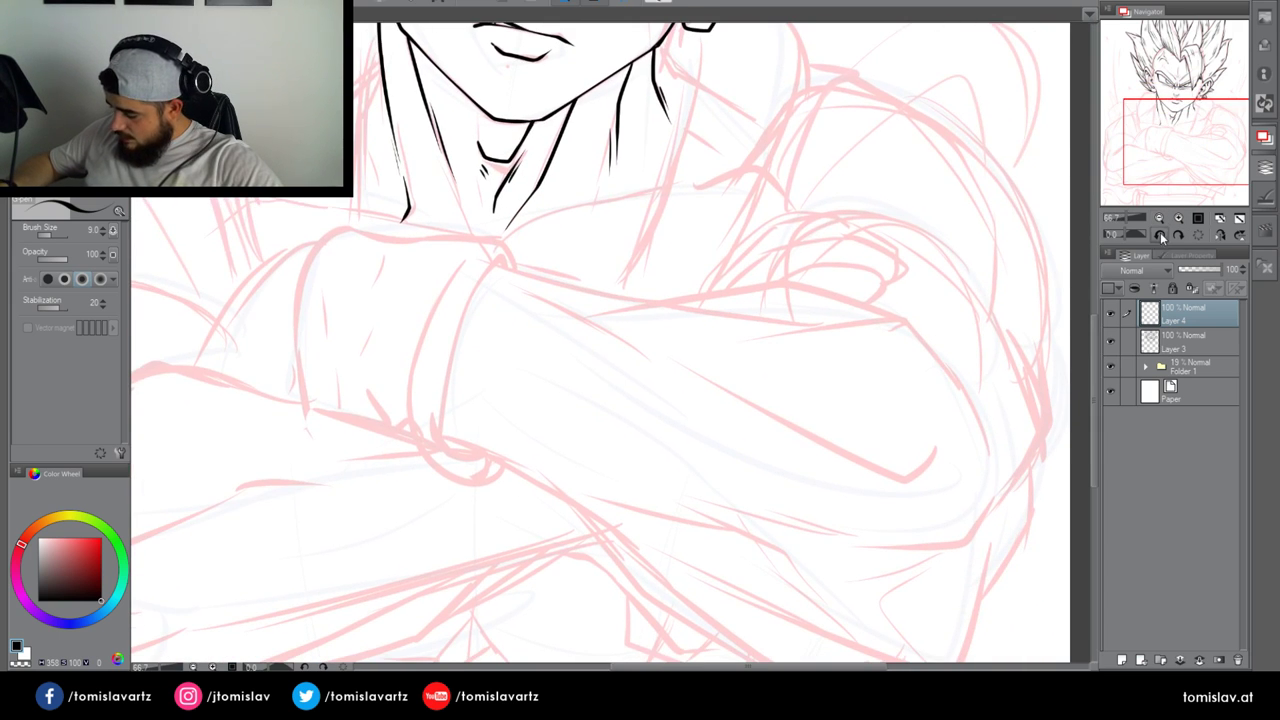
left_click(1178, 234)
left_click(1178, 234)
left_click(1178, 234)
left_click_drag(618, 155, 730, 345)
key("ctrl+z")
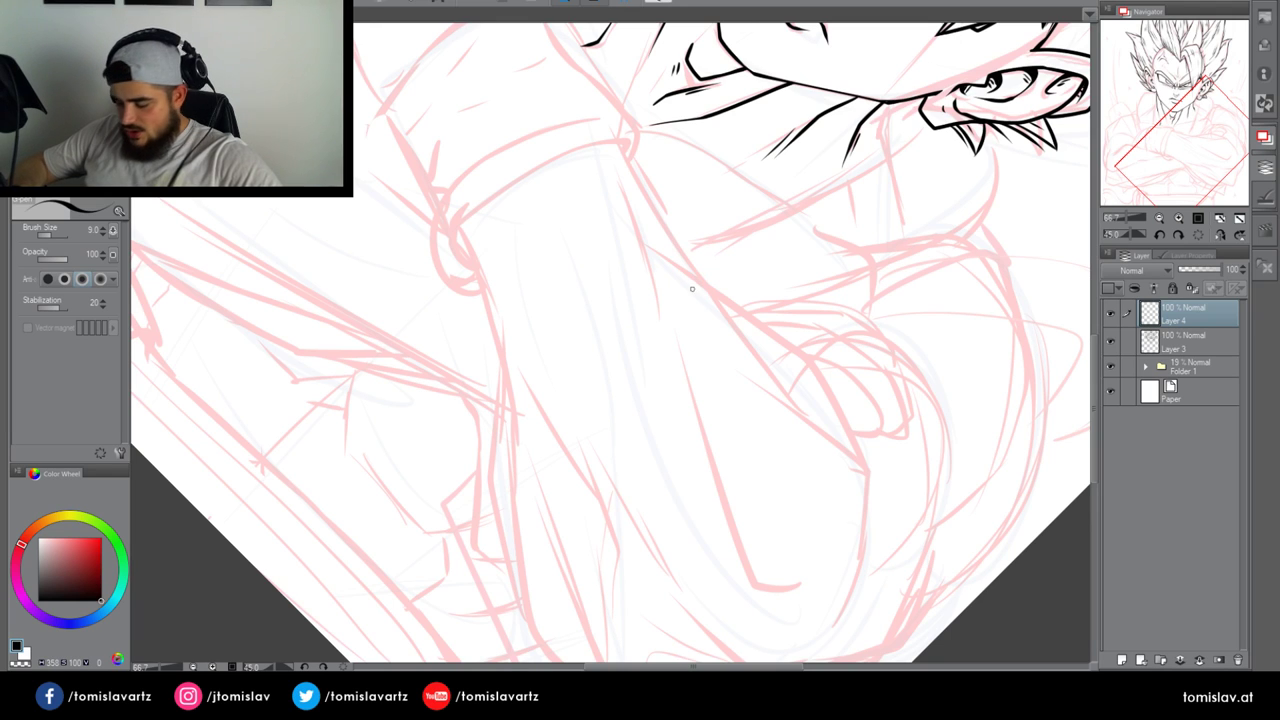
mouse_move(708, 340)
left_mouse_down()
mouse_move(694, 270)
mouse_move(629, 162)
mouse_move(700, 285)
mouse_move(727, 367)
left_mouse_up()
key("ctrl+z")
Continue the right-hand forearm's upper edge in angular segments, bending down at the elbow end
left_click_drag(698, 273, 812, 390)
key("ctrl+z")
mouse_move(847, 612)
left_mouse_down()
mouse_move(861, 454)
mouse_move(762, 326)
mouse_move(698, 282)
mouse_move(786, 358)
mouse_move(852, 583)
mouse_move(868, 418)
mouse_move(776, 346)
left_mouse_up()
key("ctrl+z")
key("ctrl+z")
key("ctrl+z")
mouse_move(702, 282)
left_mouse_down()
mouse_move(818, 372)
mouse_move(840, 612)
left_mouse_up()
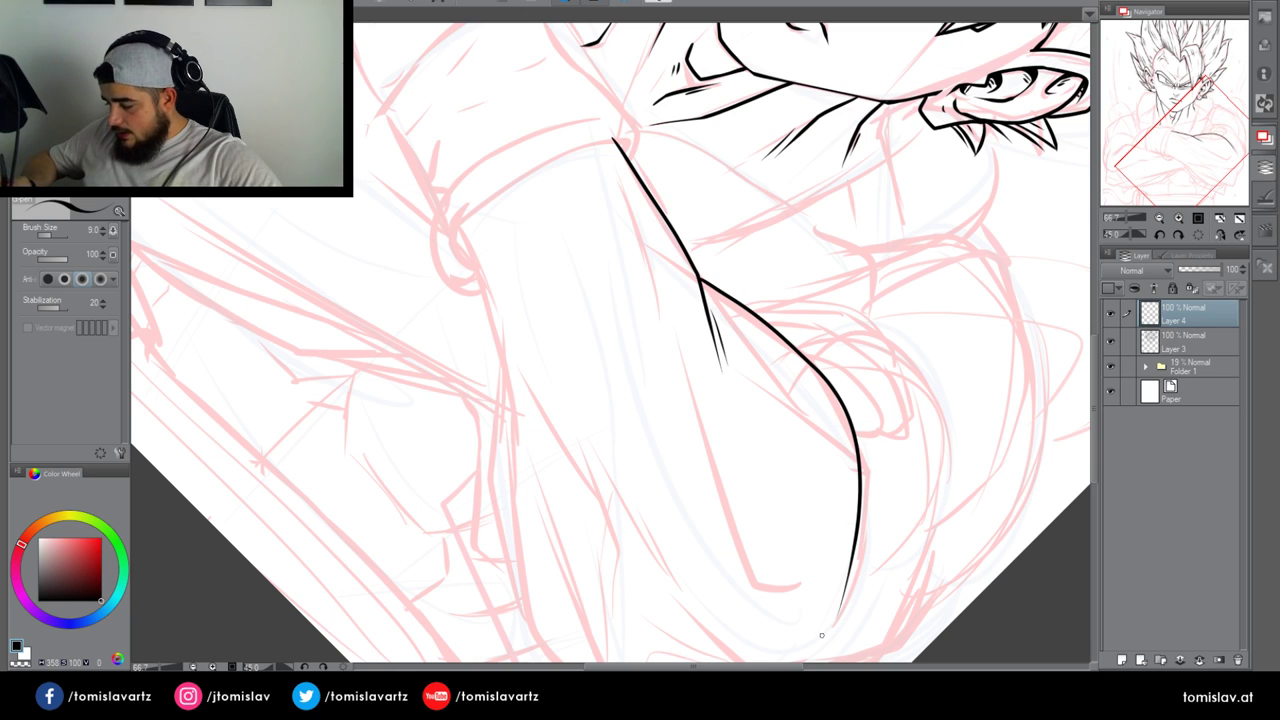
key("ctrl+z")
mouse_move(700, 282)
left_mouse_down()
mouse_move(811, 379)
mouse_move(851, 466)
mouse_move(848, 552)
left_mouse_up()
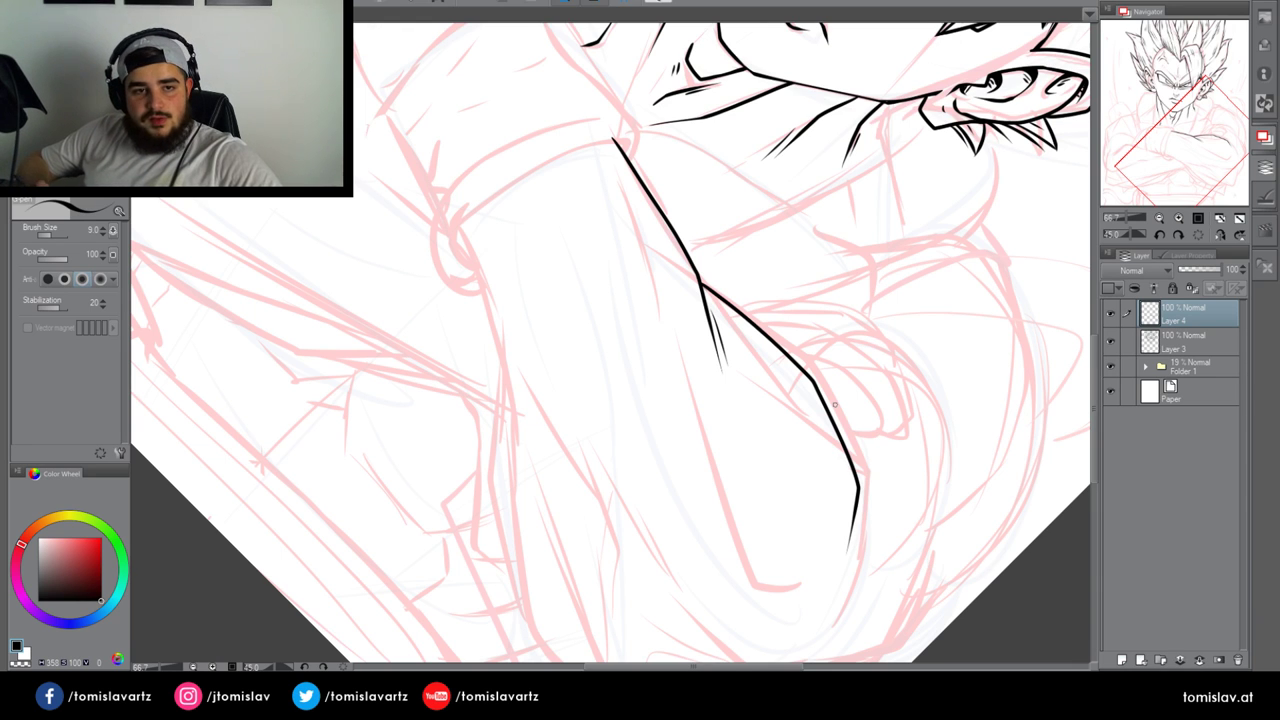
Set the brush size to 11 and thicken the forearm's upper edge on both sides of the muscle fork
key("]")
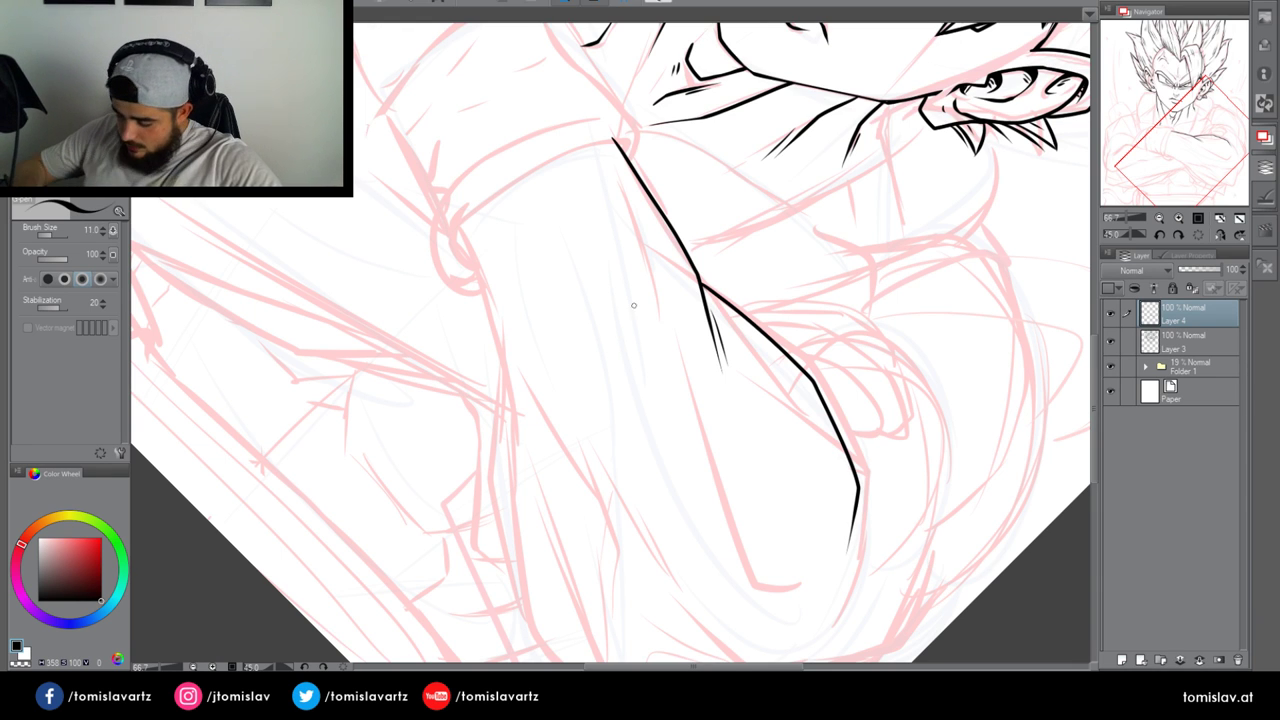
left_click(1178, 220)
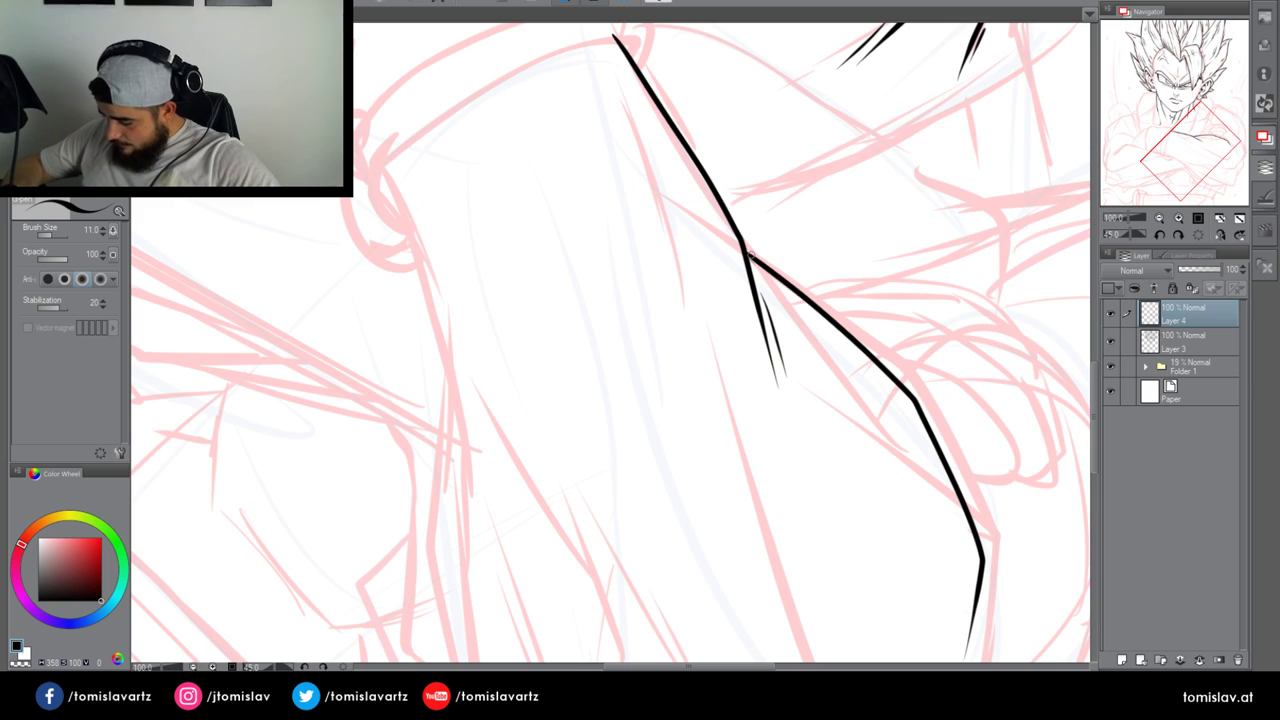
left_click_drag(746, 250, 912, 400)
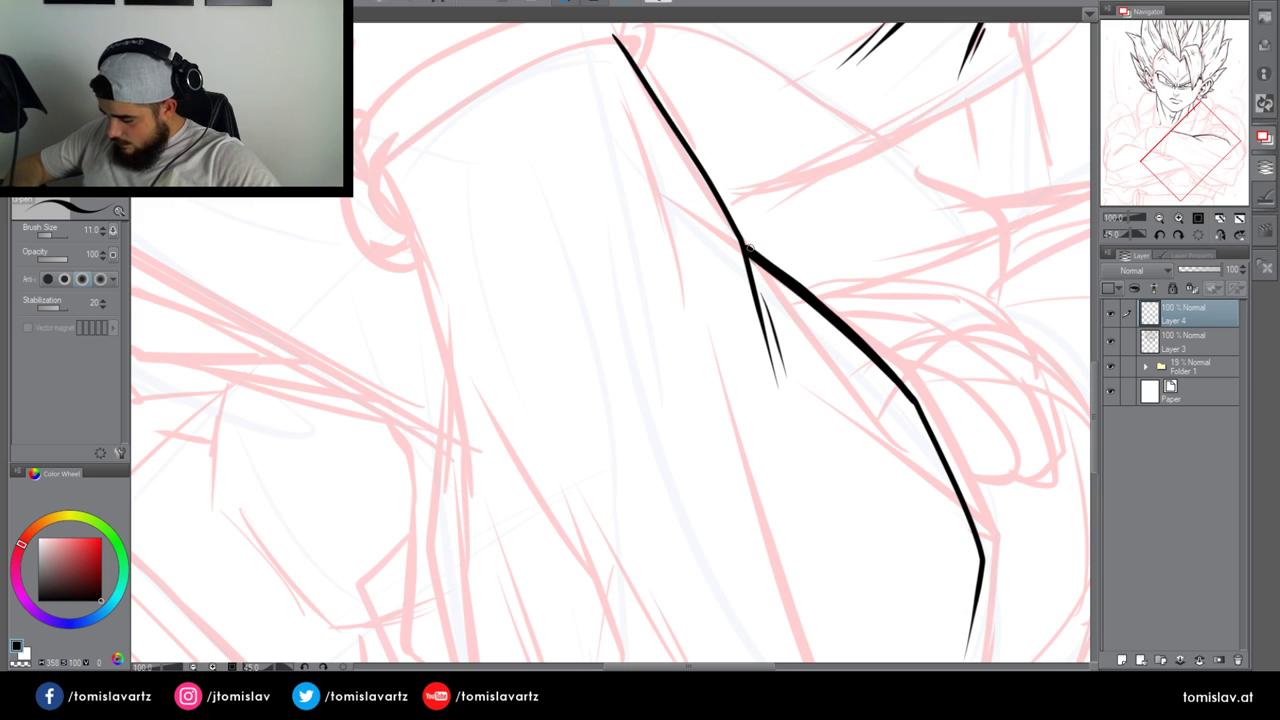
mouse_move(748, 248)
left_mouse_down()
mouse_move(616, 33)
mouse_move(746, 252)
left_mouse_up()
key("ctrl+z")
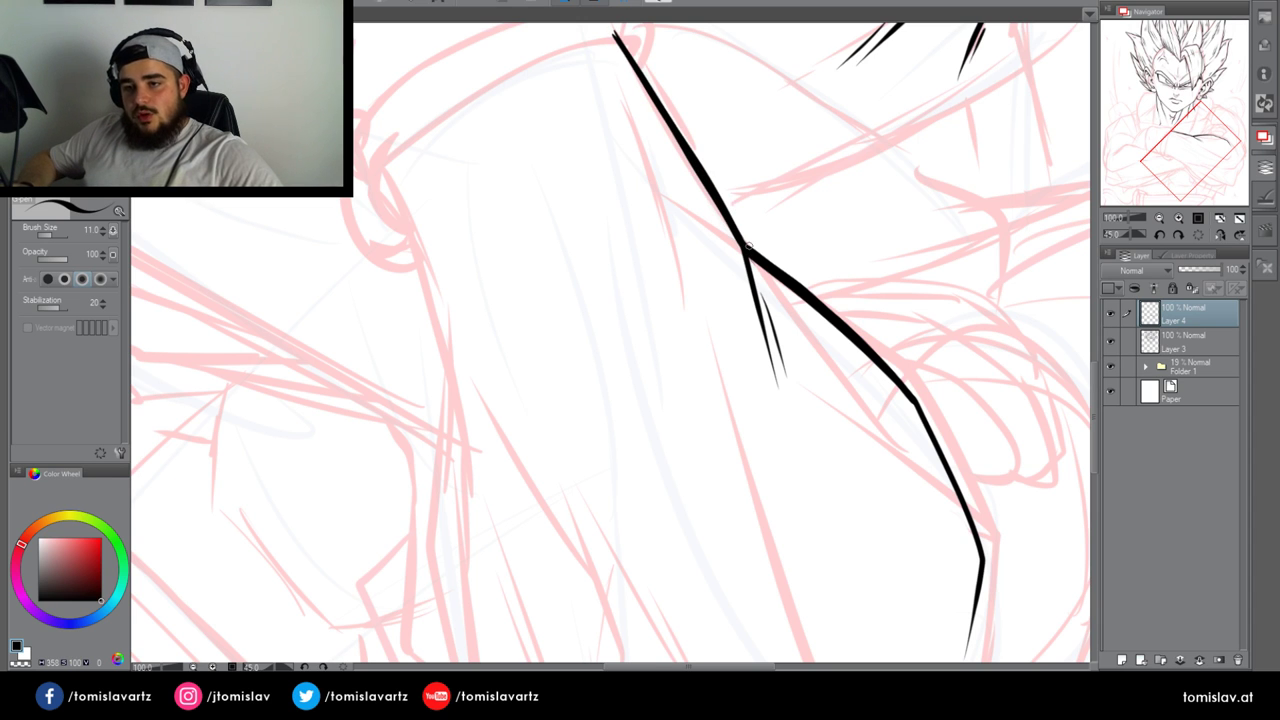
Try a long angled muscle line with a short parallel stroke inside the right-hand forearm
mouse_move(1189, 146)
left_mouse_down()
mouse_move(1199, 162)
mouse_move(1194, 152)
left_mouse_up()
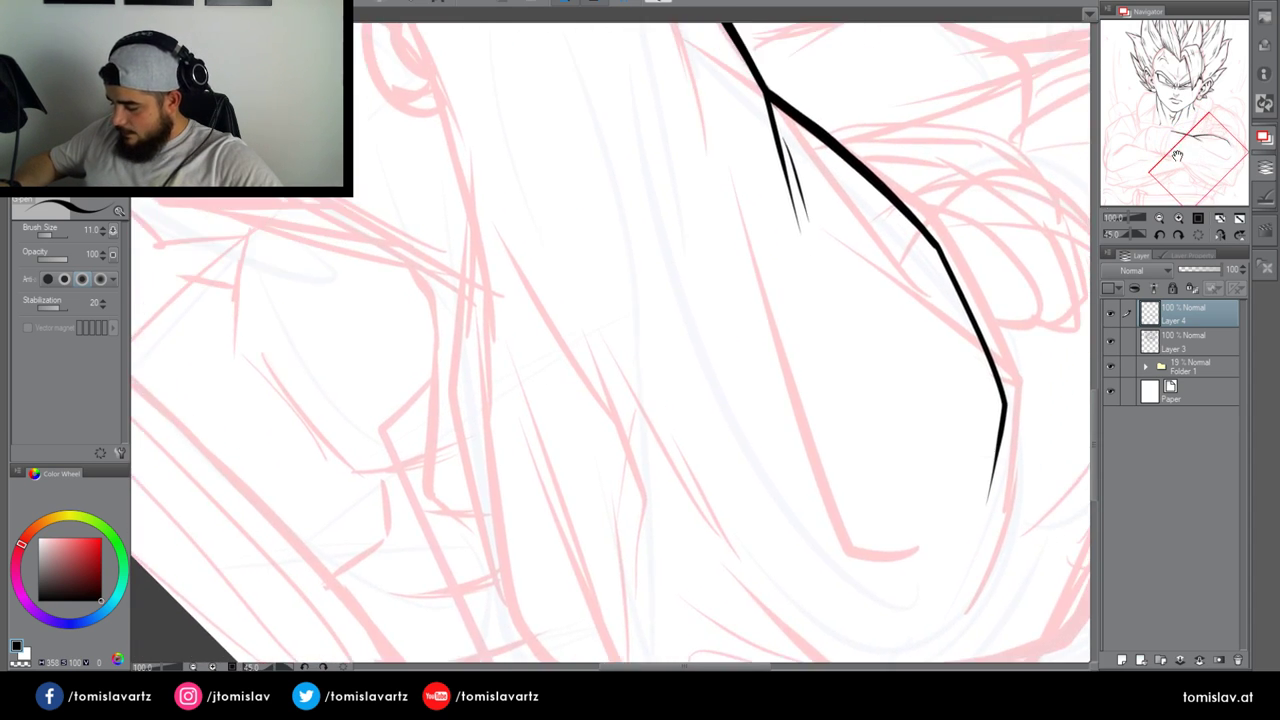
mouse_move(812, 310)
left_mouse_down()
mouse_move(834, 425)
mouse_move(940, 558)
left_mouse_up()
key("ctrl+z")
mouse_move(822, 332)
left_mouse_down()
mouse_move(888, 535)
mouse_move(940, 532)
left_mouse_up()
left_click_drag(848, 506, 884, 548)
key("ctrl+z")
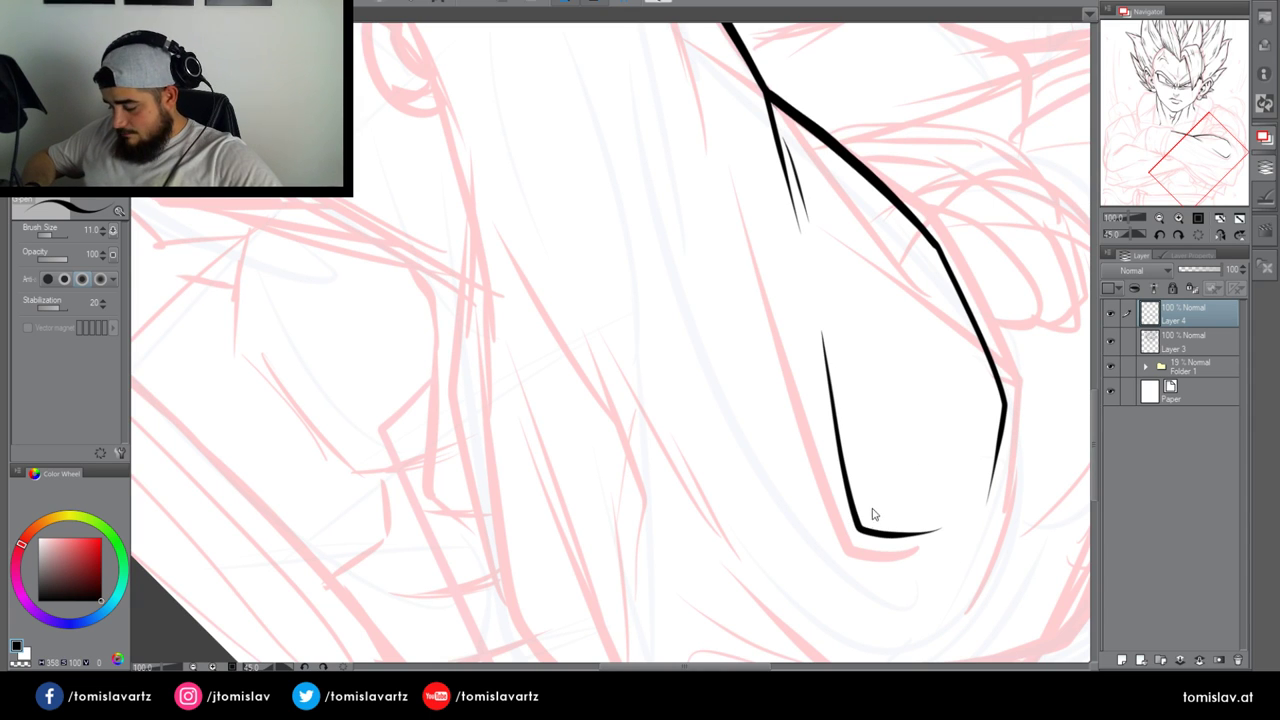
mouse_move(813, 298)
left_mouse_down()
mouse_move(821, 411)
mouse_move(810, 303)
left_mouse_up()
key("ctrl+z")
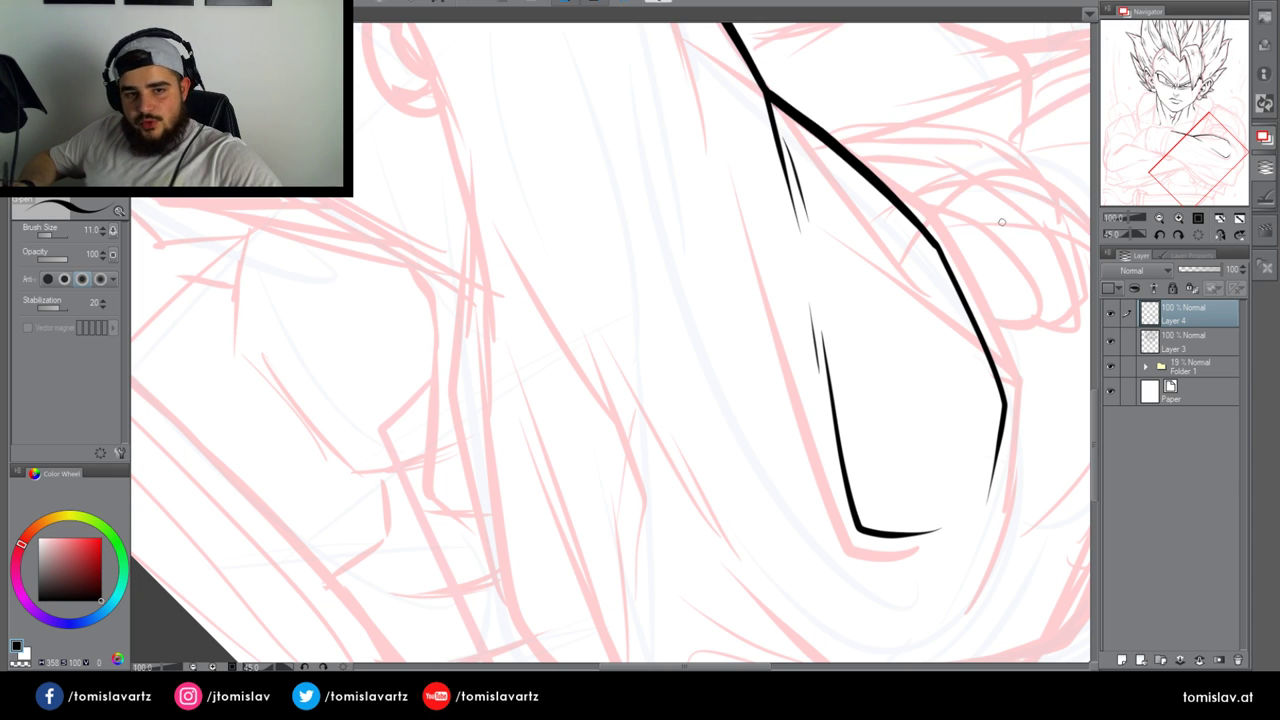
Remove the long angled muscle line and its parallel stroke from inside the forearm
left_click(1160, 236)
left_click(1160, 236)
left_click(1160, 236)
left_click(1160, 236)
left_click_drag(1197, 165, 1202, 157)
left_click(1179, 235)
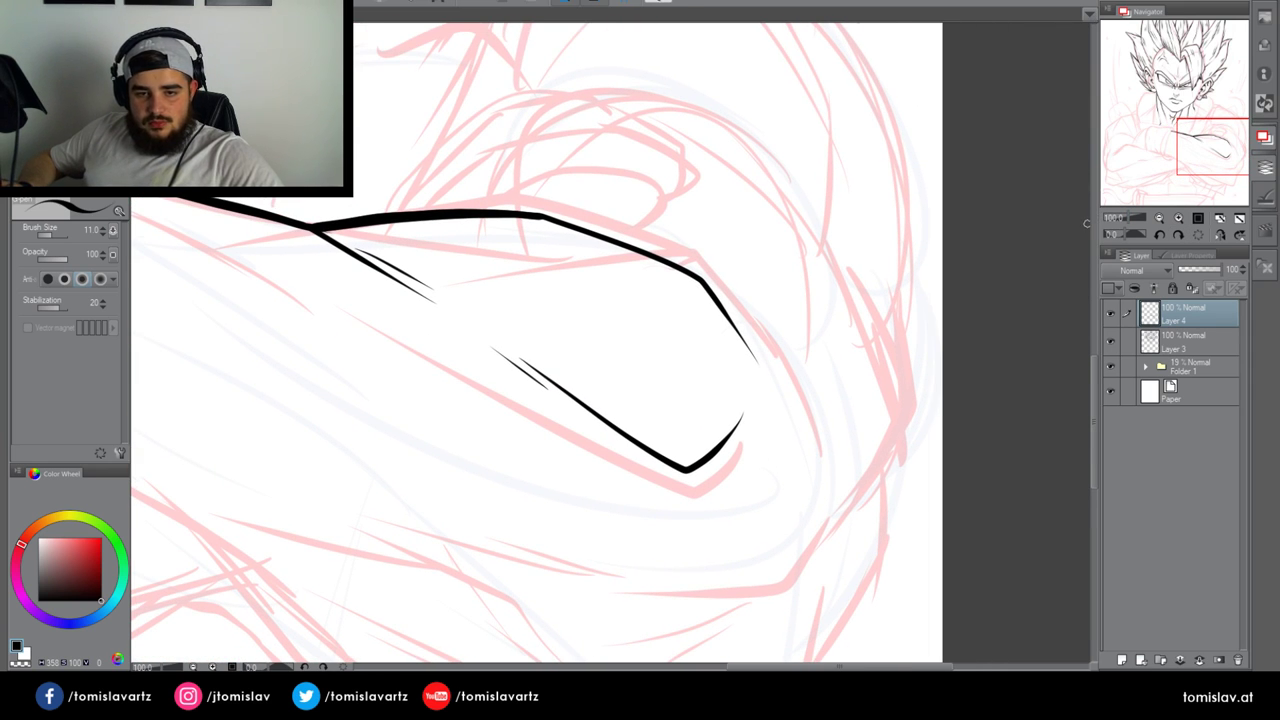
left_click_drag(1172, 136, 1196, 164)
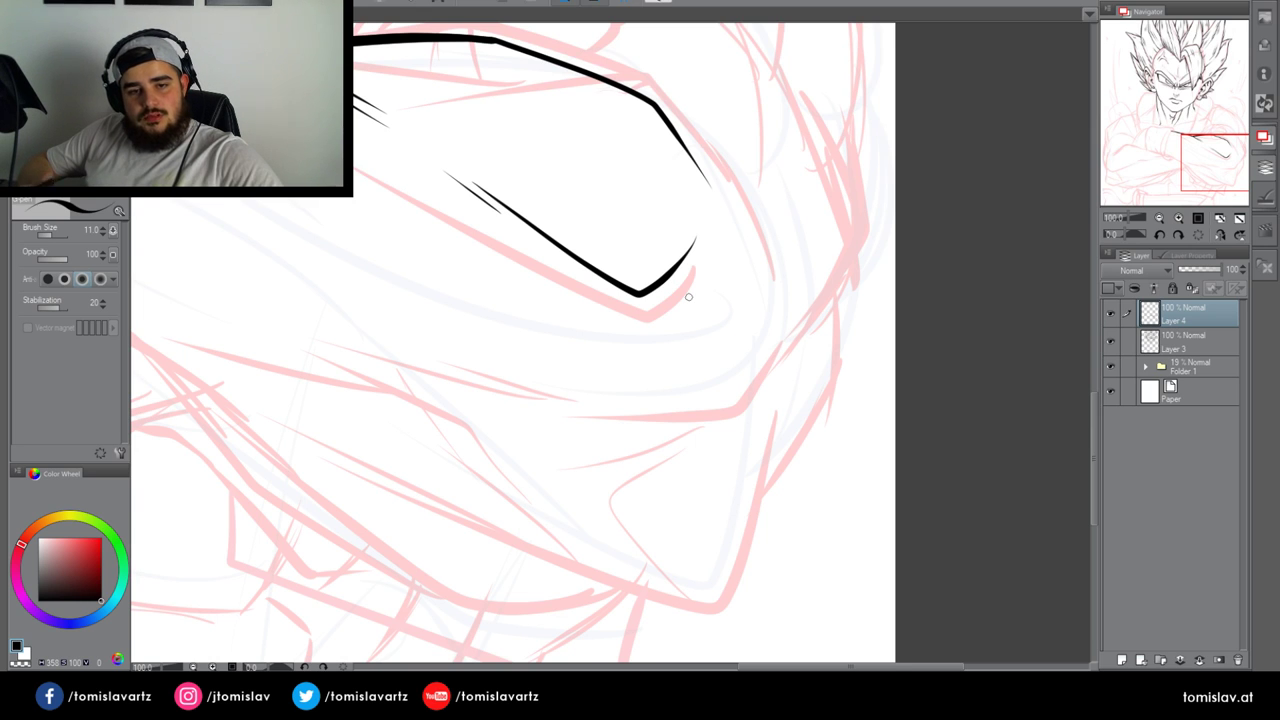
mouse_move(451, 171)
left_mouse_down()
mouse_move(639, 307)
mouse_move(682, 252)
mouse_move(656, 287)
mouse_move(623, 284)
mouse_move(691, 244)
left_mouse_up()
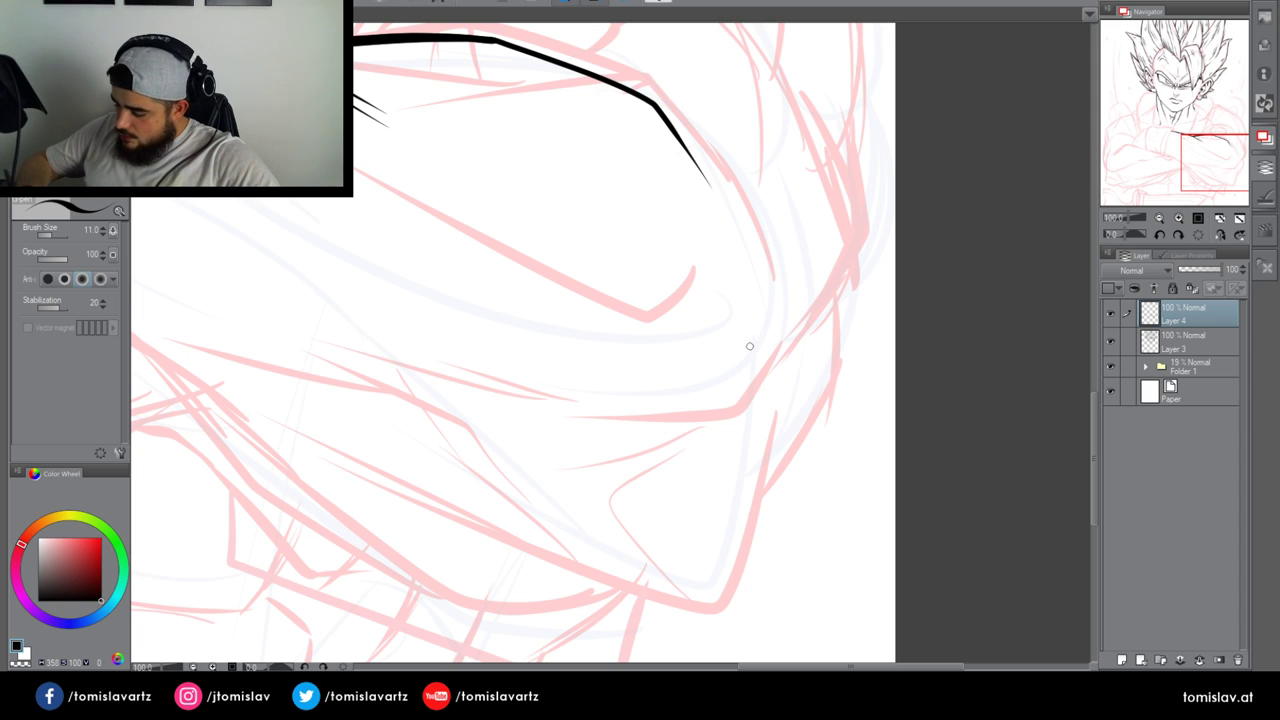
Ink the outer elbow contour from the upper arm around the elbow corner to the forearm's lower edge
left_click_drag(606, 420, 722, 416)
key("ctrl+z")
mouse_move(616, 413)
left_mouse_down()
mouse_move(769, 408)
mouse_move(859, 287)
mouse_move(839, 195)
mouse_move(839, 250)
mouse_move(745, 404)
mouse_move(543, 374)
left_mouse_up()
key("ctrl+z")
key("ctrl+z")
mouse_move(788, 107)
left_mouse_down()
mouse_move(829, 243)
mouse_move(691, 417)
mouse_move(504, 411)
left_mouse_up()
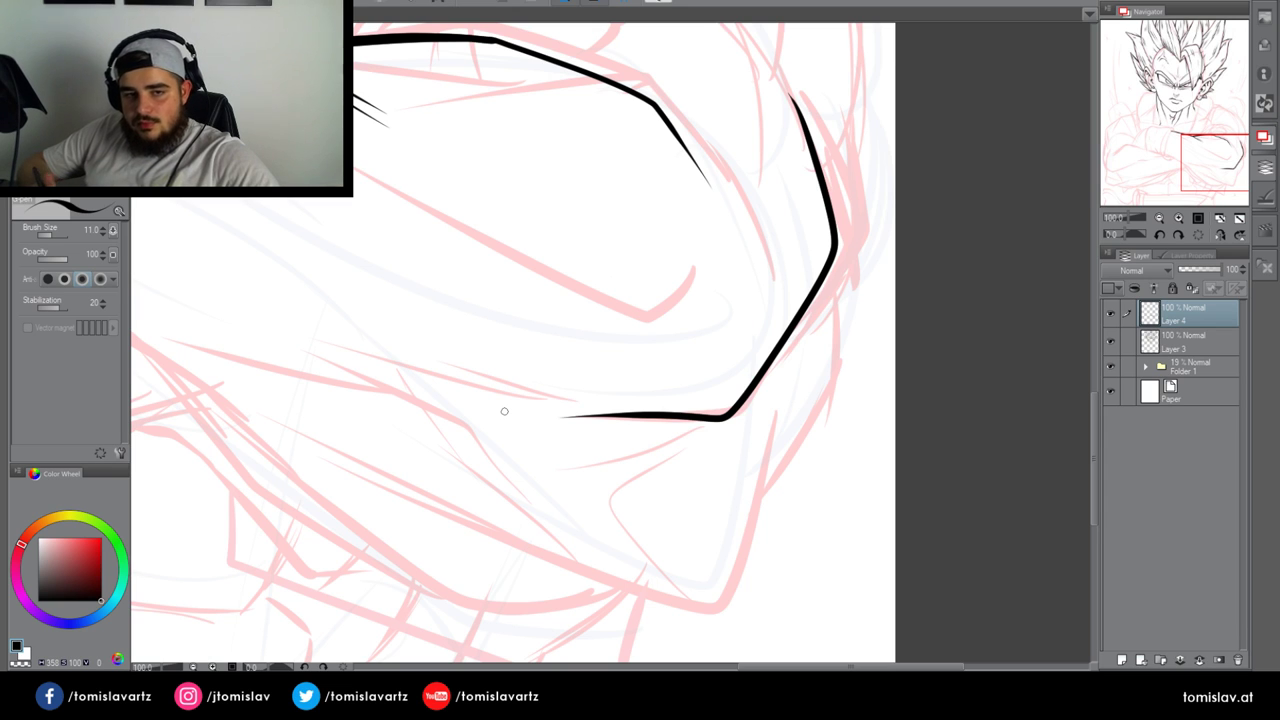
Ink a short bent muscle line inside the forearm and extend the forearm's upper edge with a curved tail
mouse_move(541, 228)
left_mouse_down()
mouse_move(665, 292)
mouse_move(744, 258)
left_mouse_up()
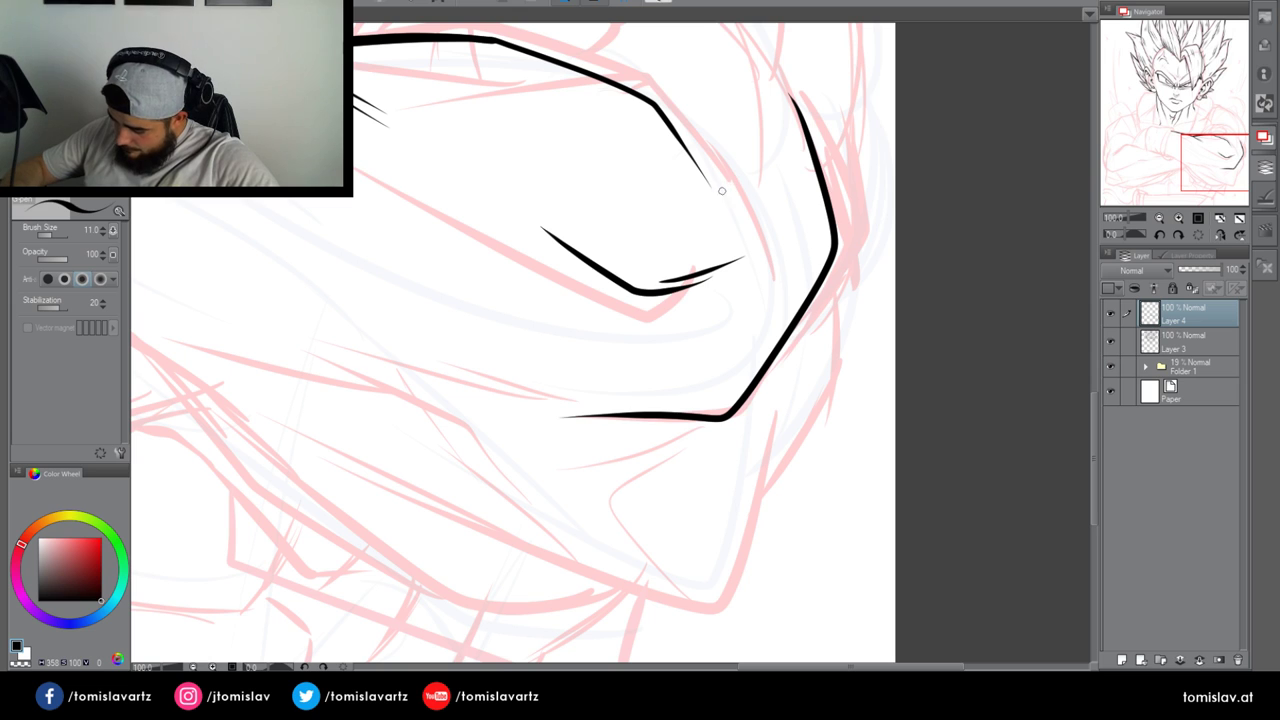
left_click_drag(679, 141, 750, 204)
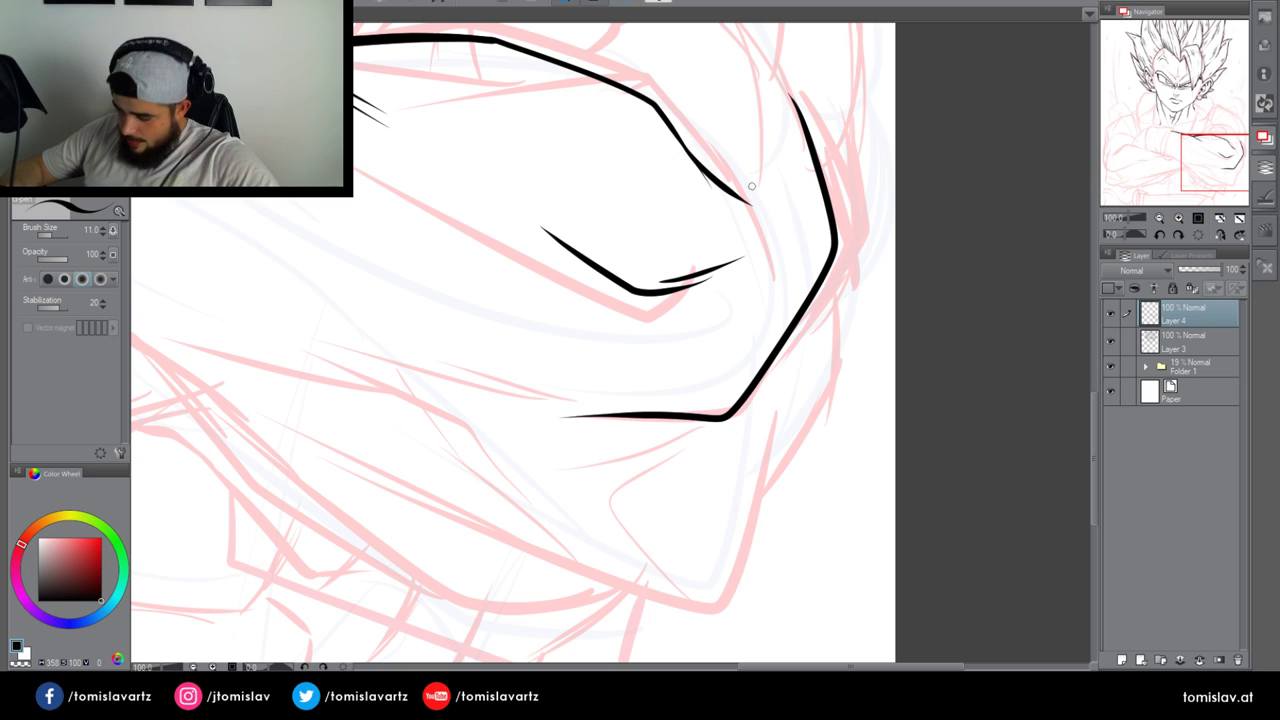
key("ctrl+z")
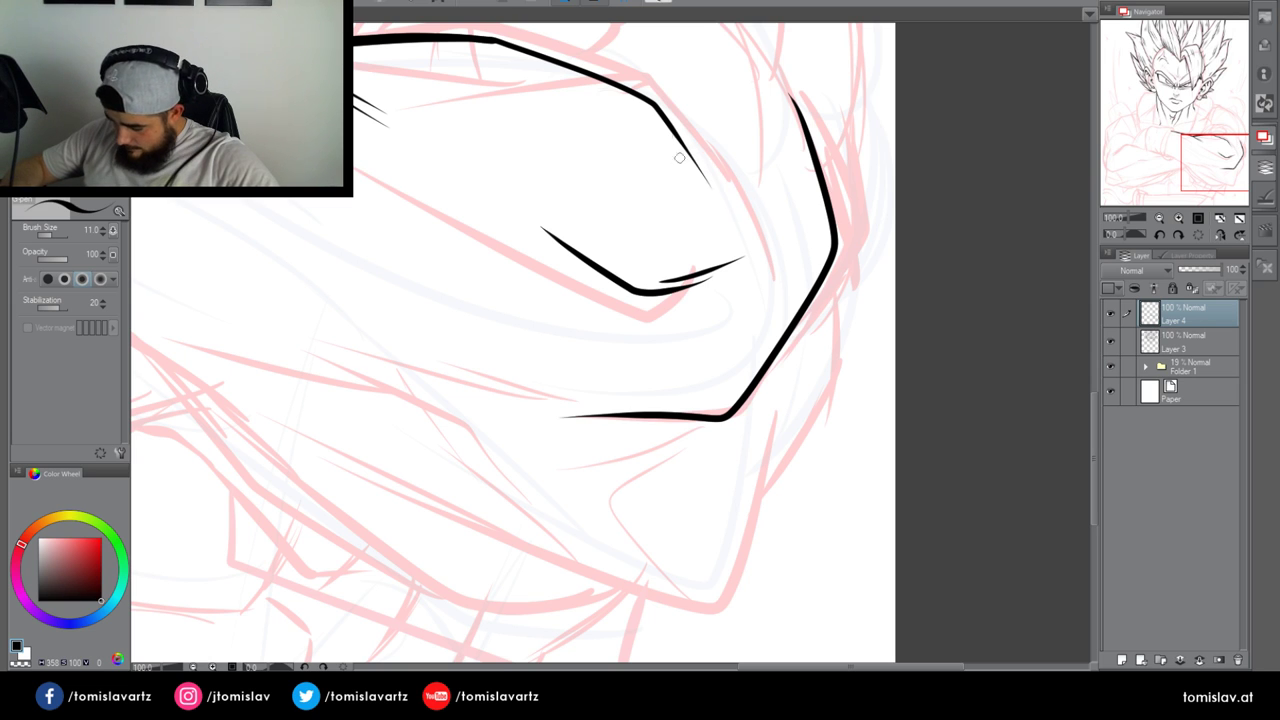
key("ctrl+z")
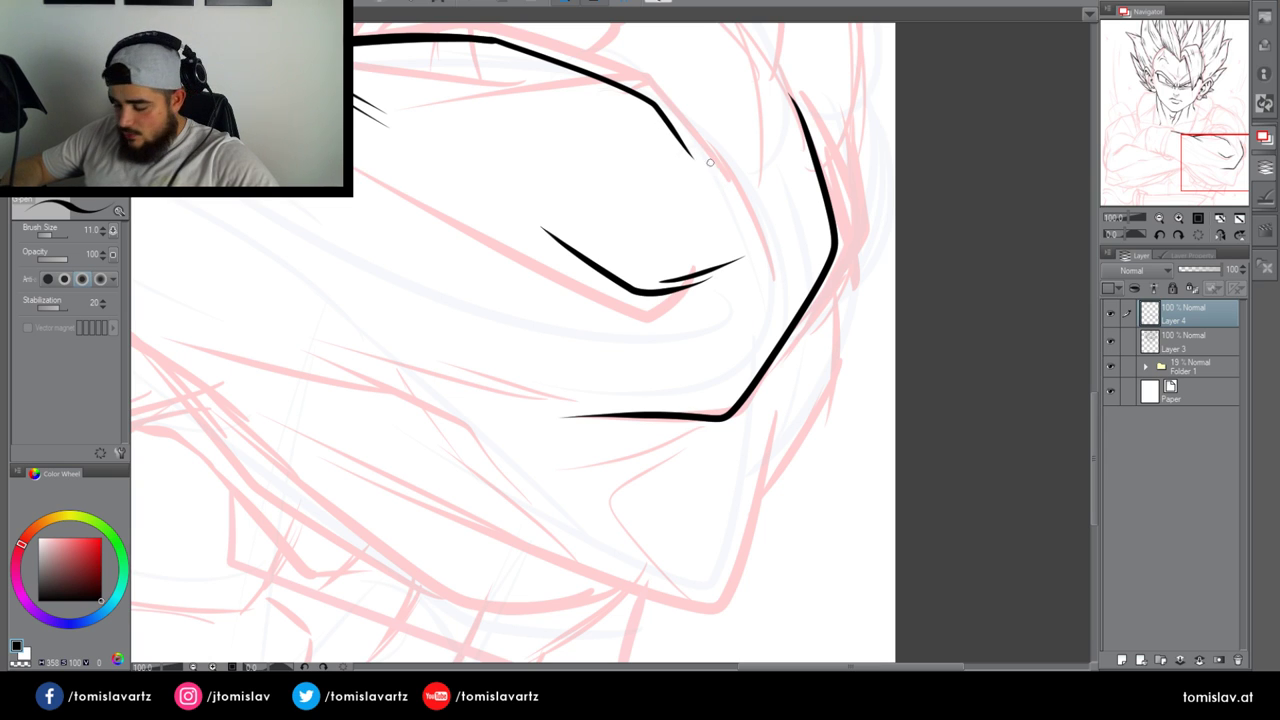
left_click_drag(684, 140, 752, 200)
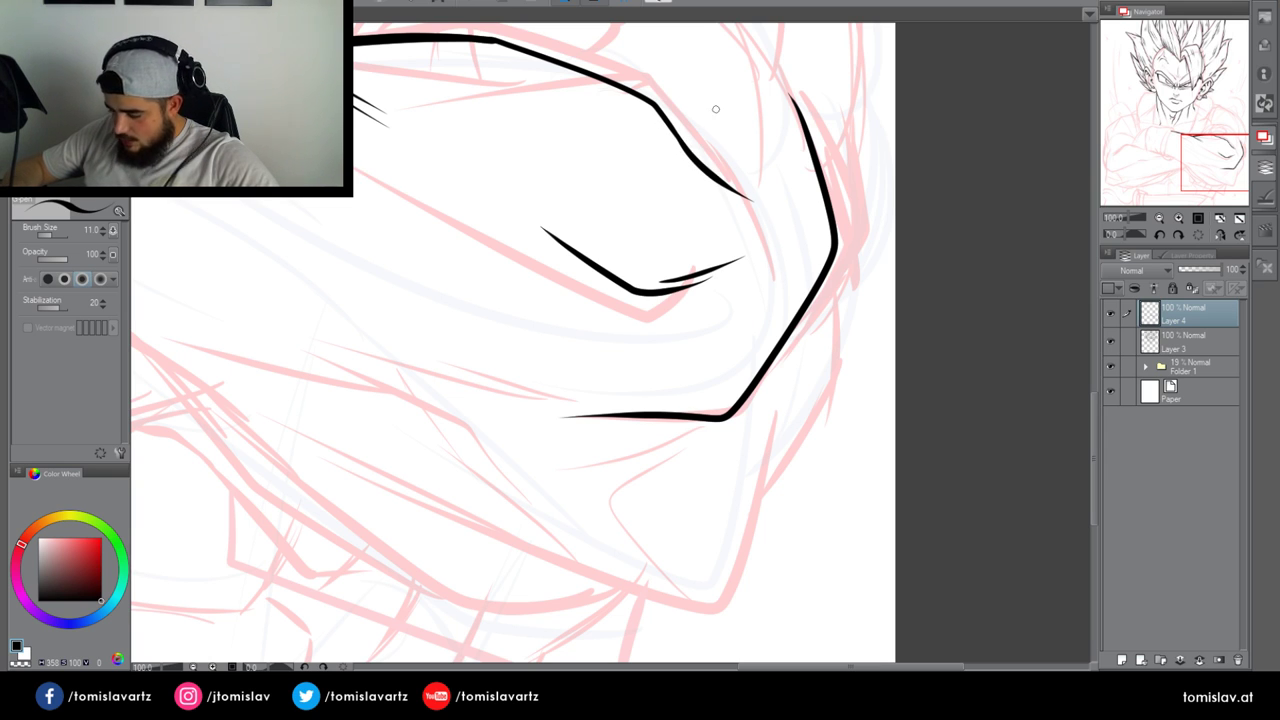
Ink the biceps arc above the forearm, curving down to the elbow crease with fine strokes at its end
left_click_drag(749, 178, 760, 50)
key("ctrl+z")
left_click_drag(754, 176, 733, 50)
left_click_drag(1199, 149, 1200, 136)
key("ctrl+z")
mouse_move(518, 65)
left_mouse_down()
mouse_move(586, 55)
mouse_move(738, 270)
left_mouse_up()
mouse_move(729, 194)
left_mouse_down()
mouse_move(731, 314)
mouse_move(740, 264)
left_mouse_up()
key("ctrl+z")
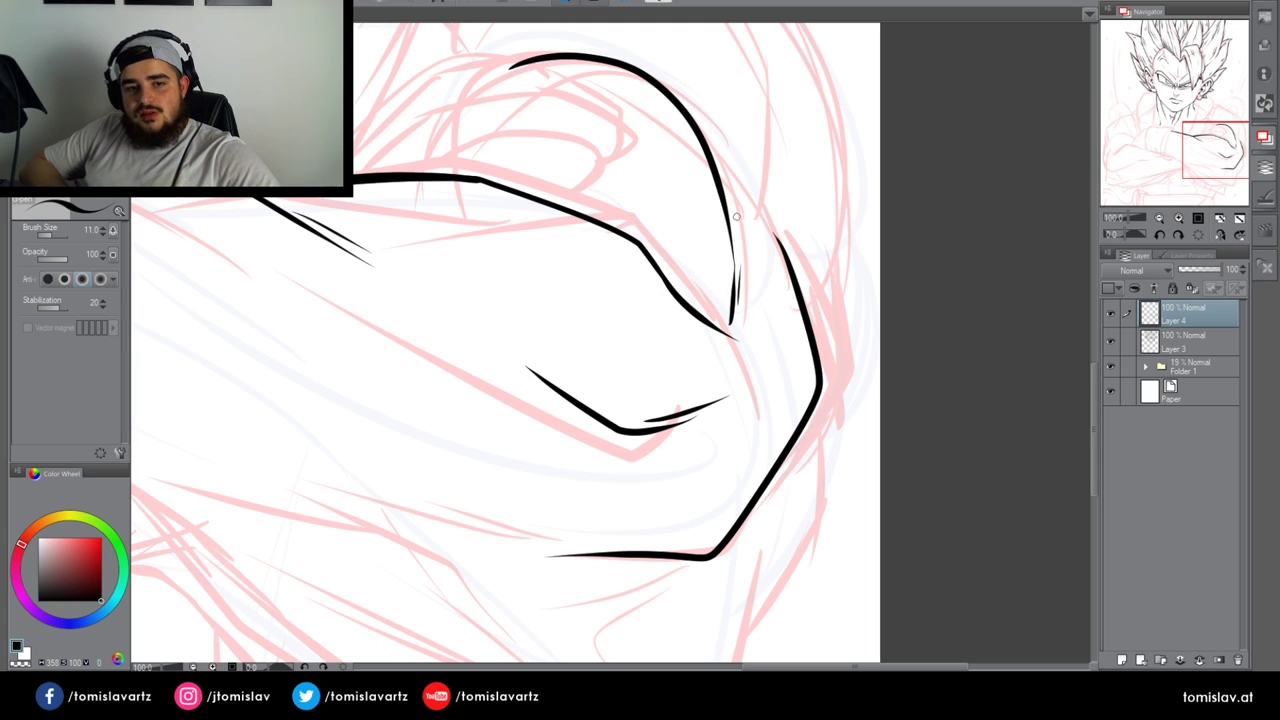
Ink the curved upper-arm muscle line rising from the elbow crease and a short spur on the biceps arc
mouse_move(740, 278)
left_mouse_down()
mouse_move(785, 222)
mouse_move(780, 237)
mouse_move(773, 213)
mouse_move(770, 232)
mouse_move(787, 138)
left_mouse_up()
mouse_move(724, 202)
left_mouse_down()
mouse_move(779, 238)
mouse_move(727, 211)
mouse_move(745, 236)
left_mouse_up()
key("ctrl+z")
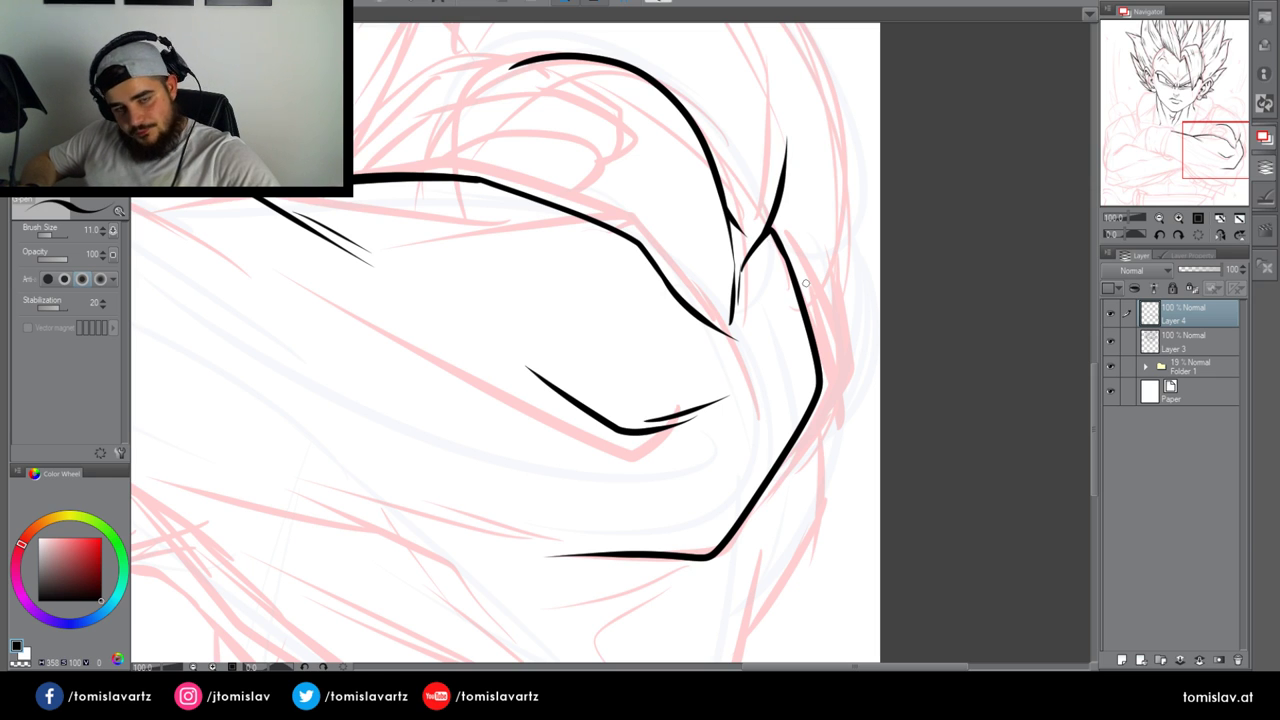
Redraw the upper part of the elbow contour slightly further inward and erase the old outer line
left_click_drag(813, 400, 770, 256)
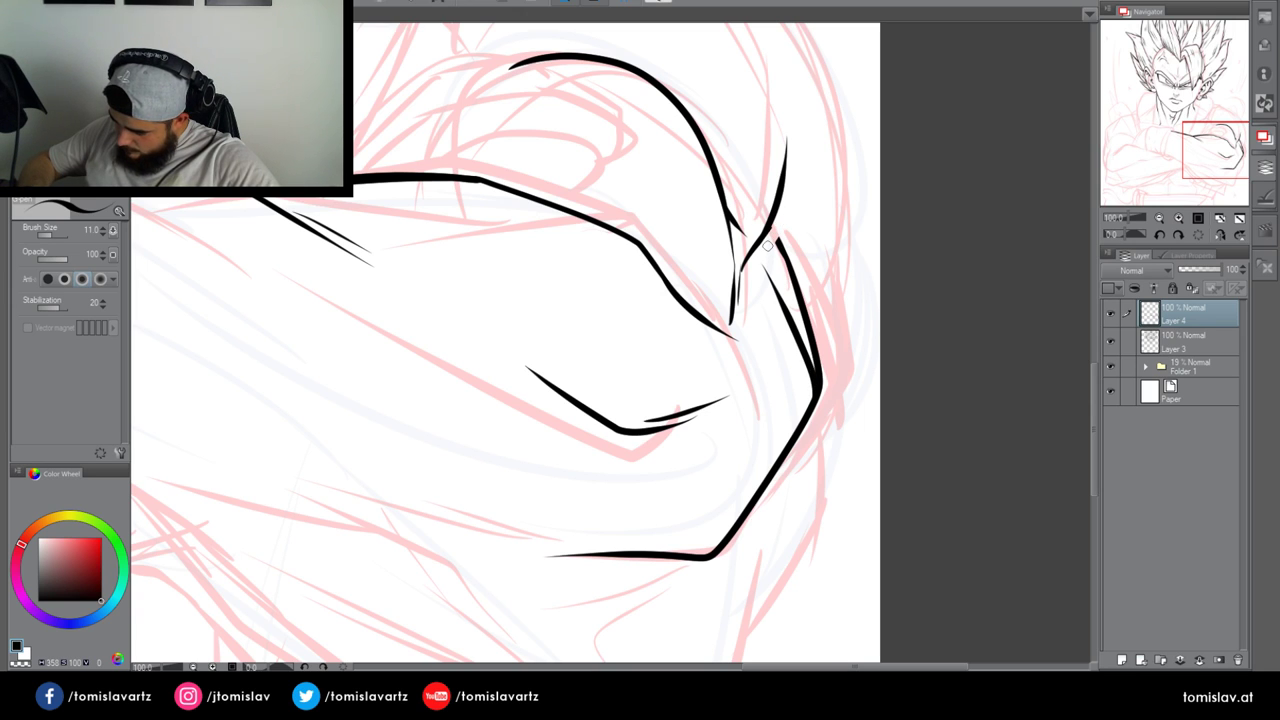
left_click_drag(776, 232, 815, 356)
mouse_move(795, 303)
left_mouse_down()
mouse_move(849, 438)
mouse_move(840, 429)
left_mouse_up()
left_click_drag(807, 333, 839, 432)
mouse_move(807, 306)
left_mouse_down()
mouse_move(792, 254)
mouse_move(802, 306)
left_mouse_up()
left_click_drag(794, 278, 779, 240)
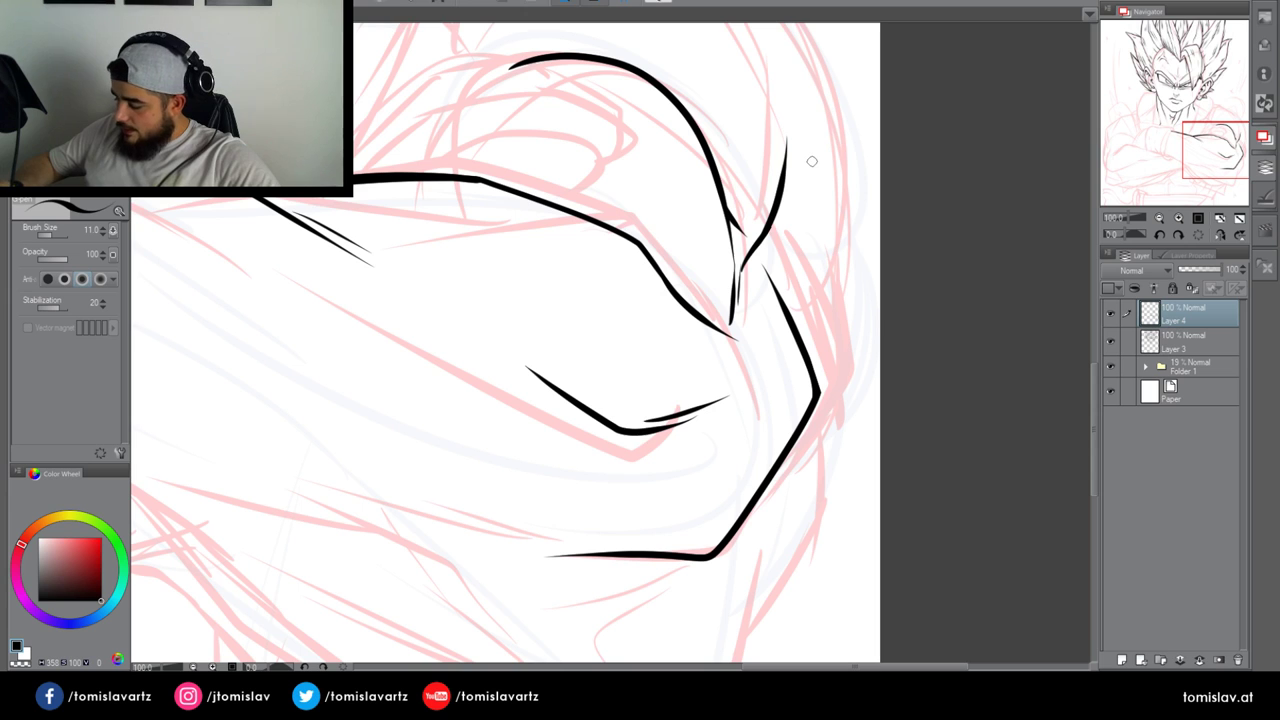
Ink the outer upper-arm edge from the elbow to the rounded shoulder, with an inner deltoid curve
mouse_move(785, 305)
left_mouse_down()
mouse_move(806, 300)
mouse_move(835, 70)
left_mouse_up()
left_click_drag(1195, 140, 1172, 119)
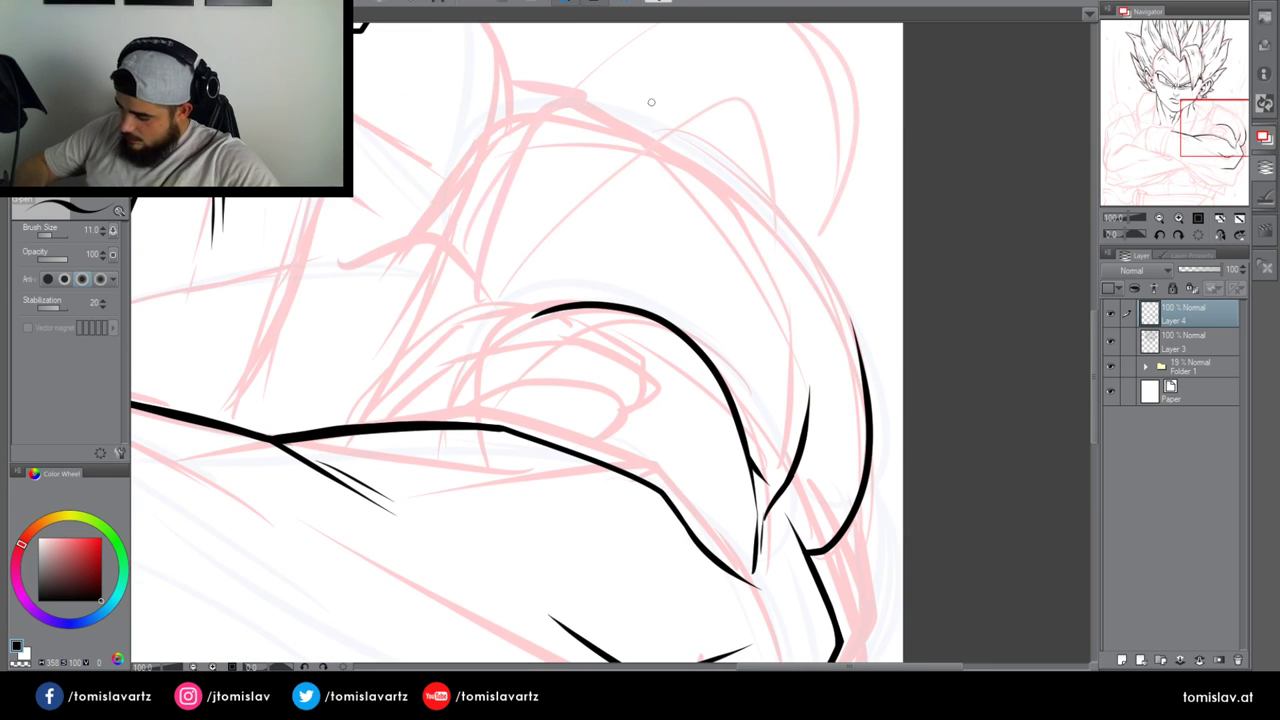
left_click_drag(621, 136, 786, 350)
key("ctrl+z")
mouse_move(603, 142)
left_mouse_down()
mouse_move(772, 248)
mouse_move(792, 352)
left_mouse_up()
mouse_move(742, 178)
left_mouse_down()
mouse_move(790, 225)
mouse_move(860, 398)
mouse_move(816, 248)
mouse_move(715, 170)
mouse_move(755, 189)
mouse_move(857, 387)
left_mouse_up()
key("ctrl+z")
key("ctrl+z")
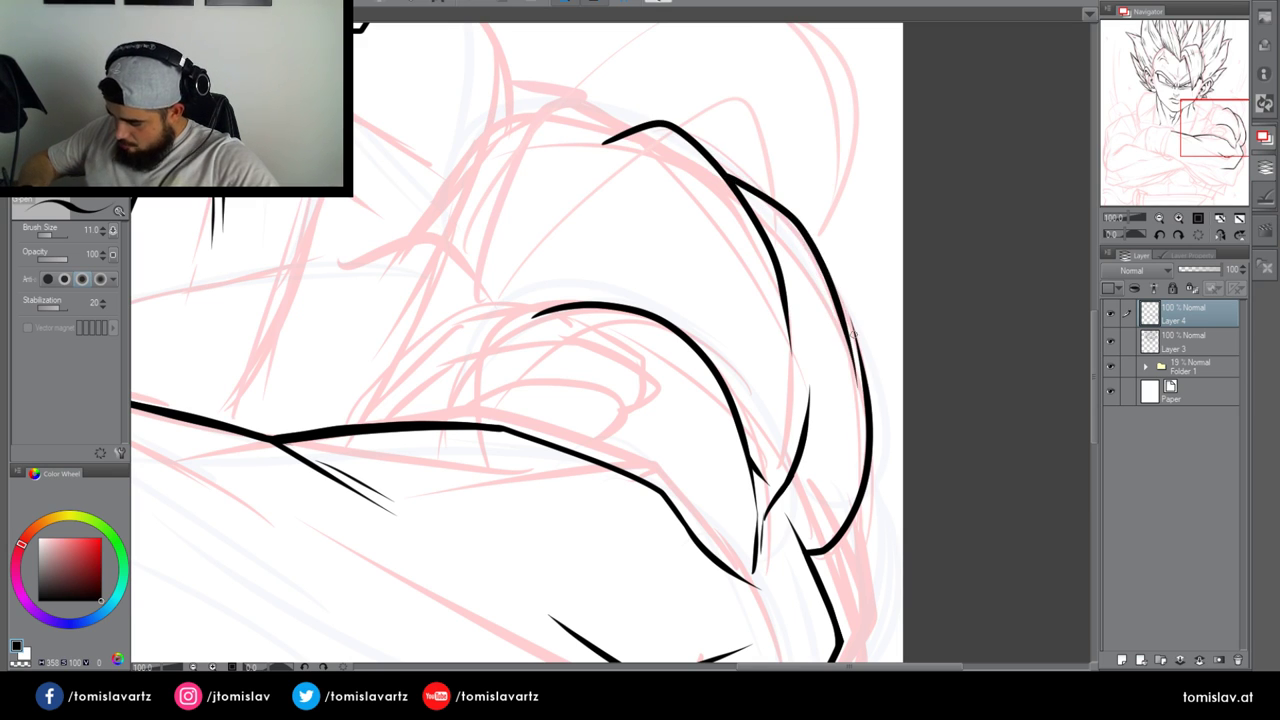
Ink a small bulge on the outer upper-arm edge, a short hooked crease above the elbow, and a short spur on the biceps arc
mouse_move(836, 286)
left_mouse_down()
mouse_move(866, 398)
mouse_move(831, 275)
mouse_move(866, 400)
left_mouse_up()
key("ctrl+z")
key("ctrl+z")
key("ctrl+z")
left_click_drag(829, 264, 866, 386)
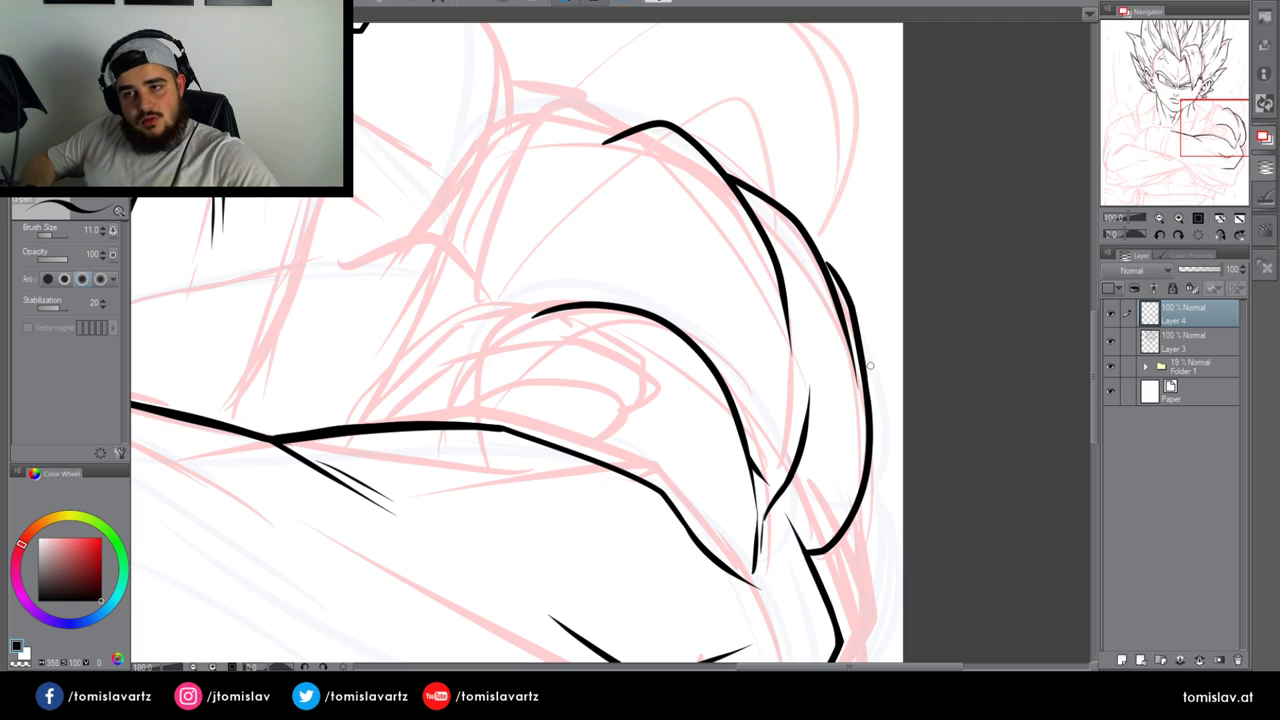
left_click_drag(790, 526, 833, 481)
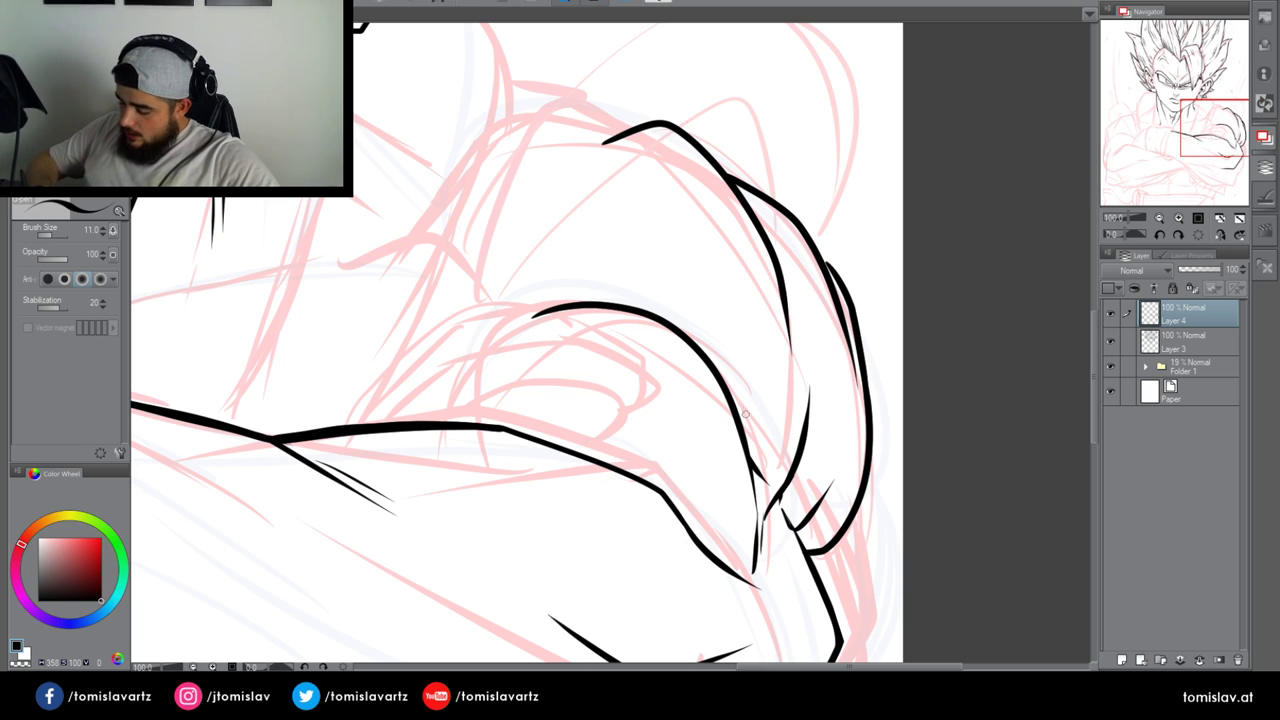
left_click_drag(745, 430, 729, 335)
Ink the outer contour behind the elbow, running from the upper-arm curve down and angling inward along the forearm edge
left_click_drag(1201, 128, 1206, 151)
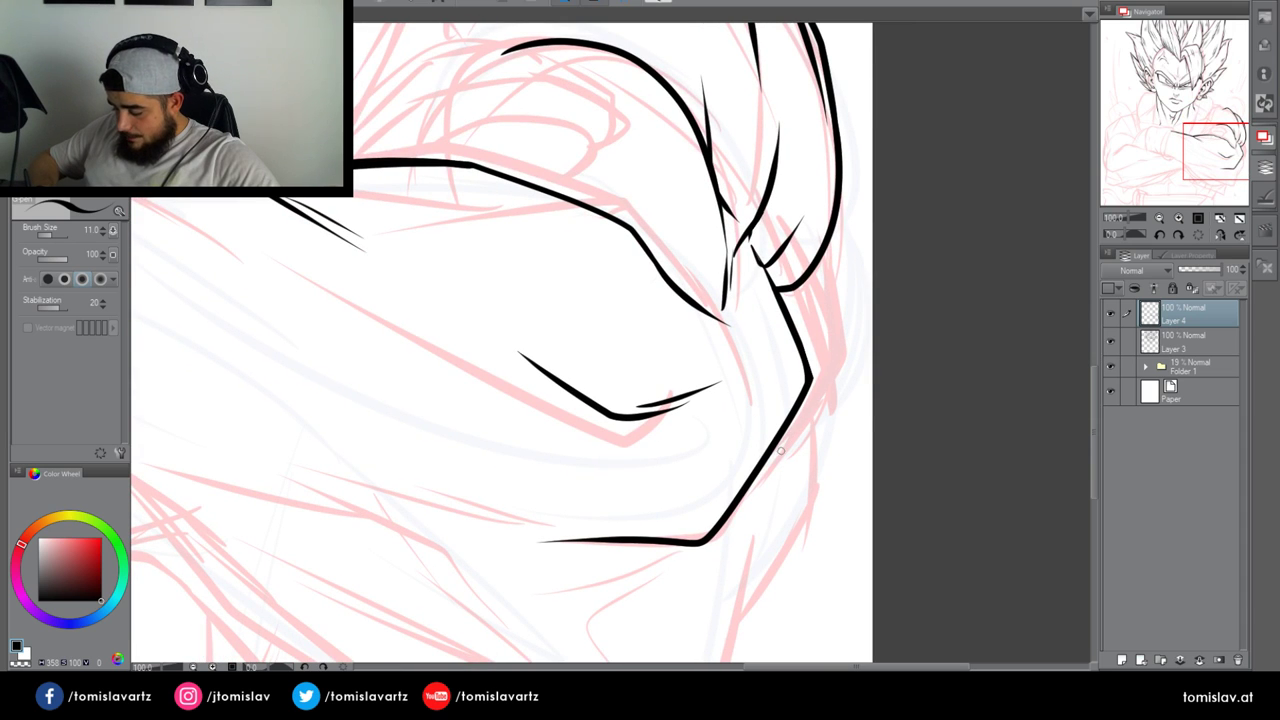
mouse_move(778, 448)
left_mouse_down()
mouse_move(838, 352)
mouse_move(845, 218)
left_mouse_up()
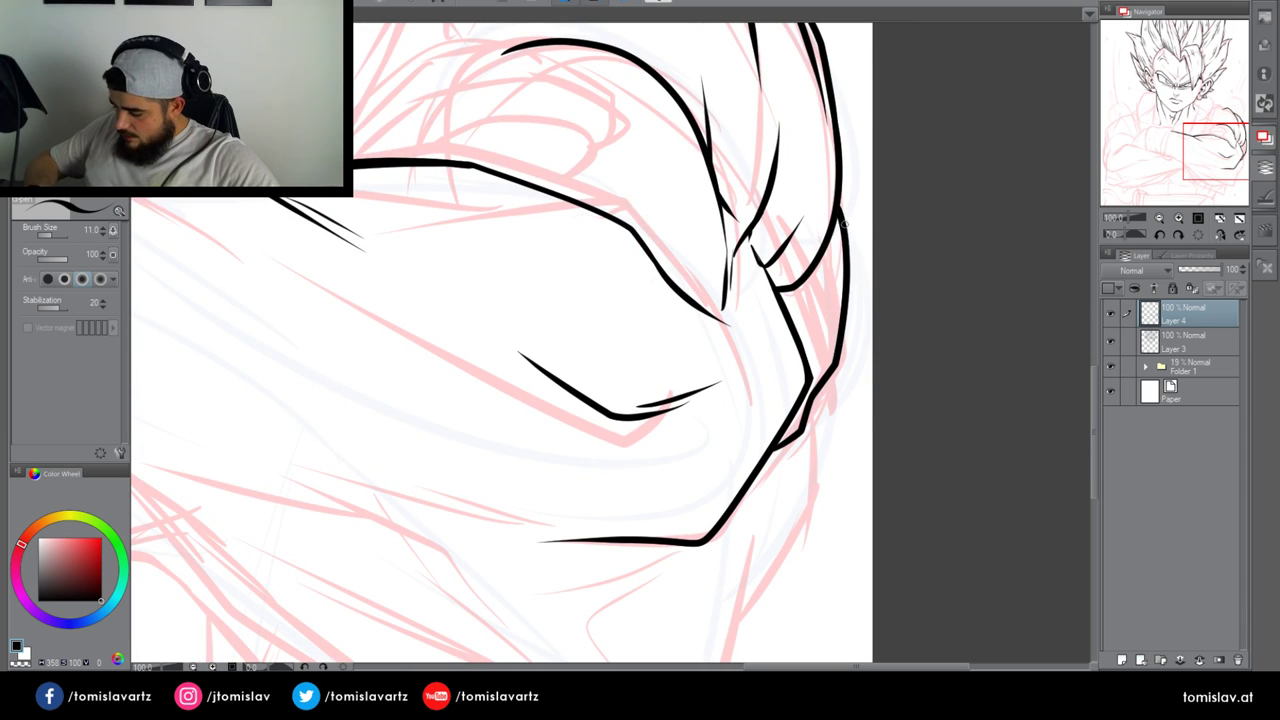
key("ctrl+z")
mouse_move(787, 453)
left_mouse_down()
mouse_move(832, 371)
mouse_move(826, 238)
mouse_move(841, 366)
mouse_move(811, 425)
mouse_move(772, 460)
mouse_move(829, 423)
left_mouse_up()
key("ctrl+z")
key("ctrl+z")
left_click_drag(783, 449, 825, 411)
key("ctrl+z")
left_click_drag(781, 452, 829, 406)
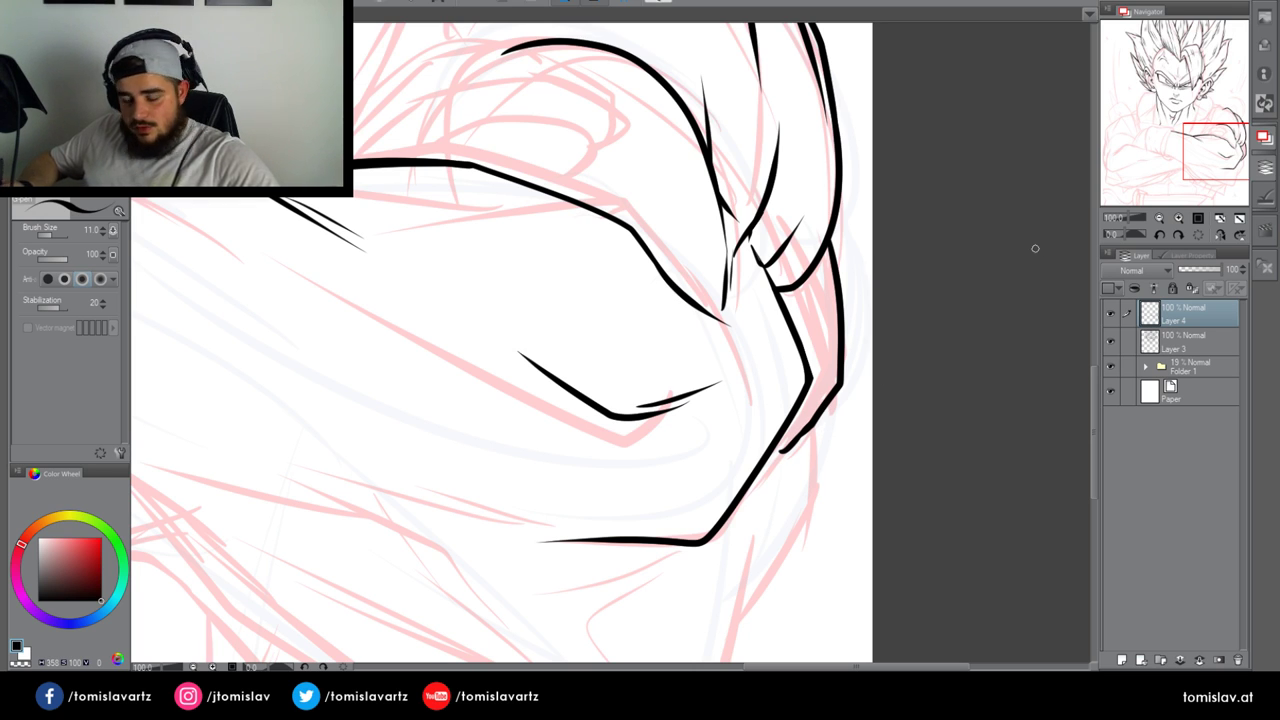
Ink the lower elbow outline as a long descending underside line, a short flat base and a tapered line rising toward the upper arm
left_click_drag(1205, 148, 1204, 160)
left_click_drag(402, 471, 628, 567)
key("ctrl+z")
mouse_move(398, 463)
left_mouse_down()
mouse_move(606, 563)
mouse_move(714, 597)
mouse_move(822, 413)
left_mouse_up()
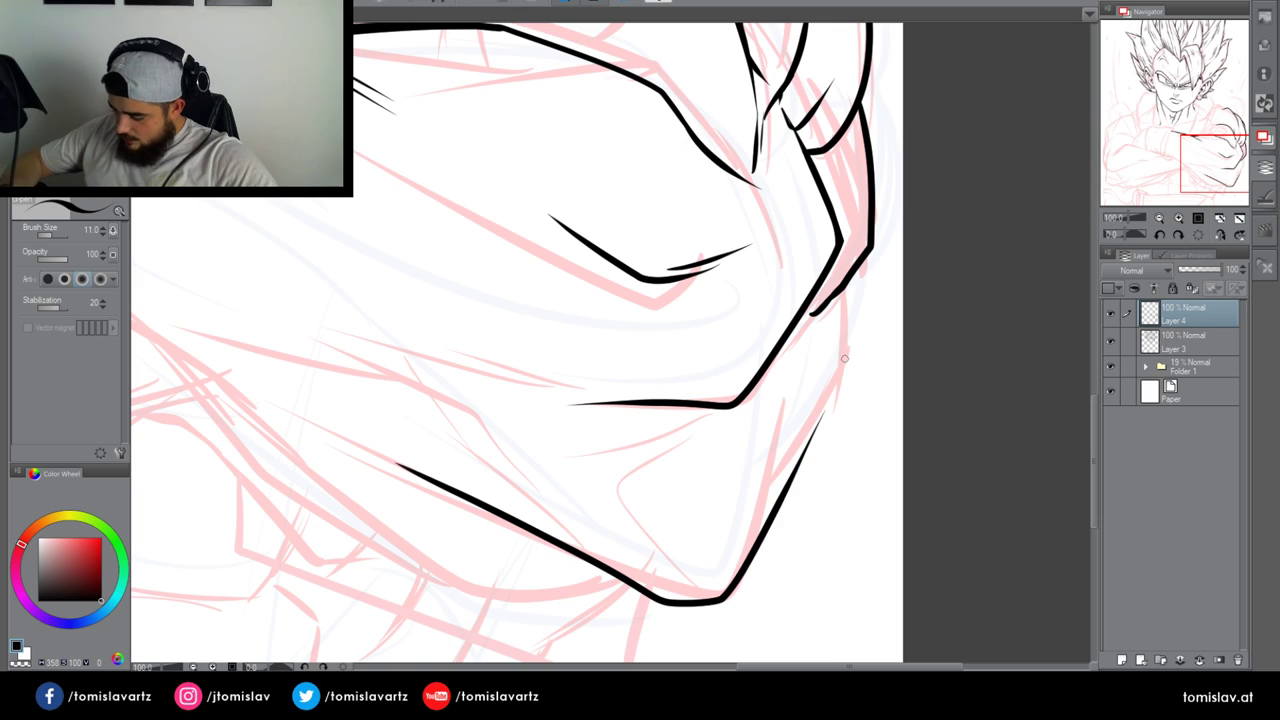
key("ctrl+z")
mouse_move(398, 462)
left_mouse_down()
mouse_move(651, 580)
mouse_move(758, 535)
mouse_move(795, 386)
left_mouse_up()
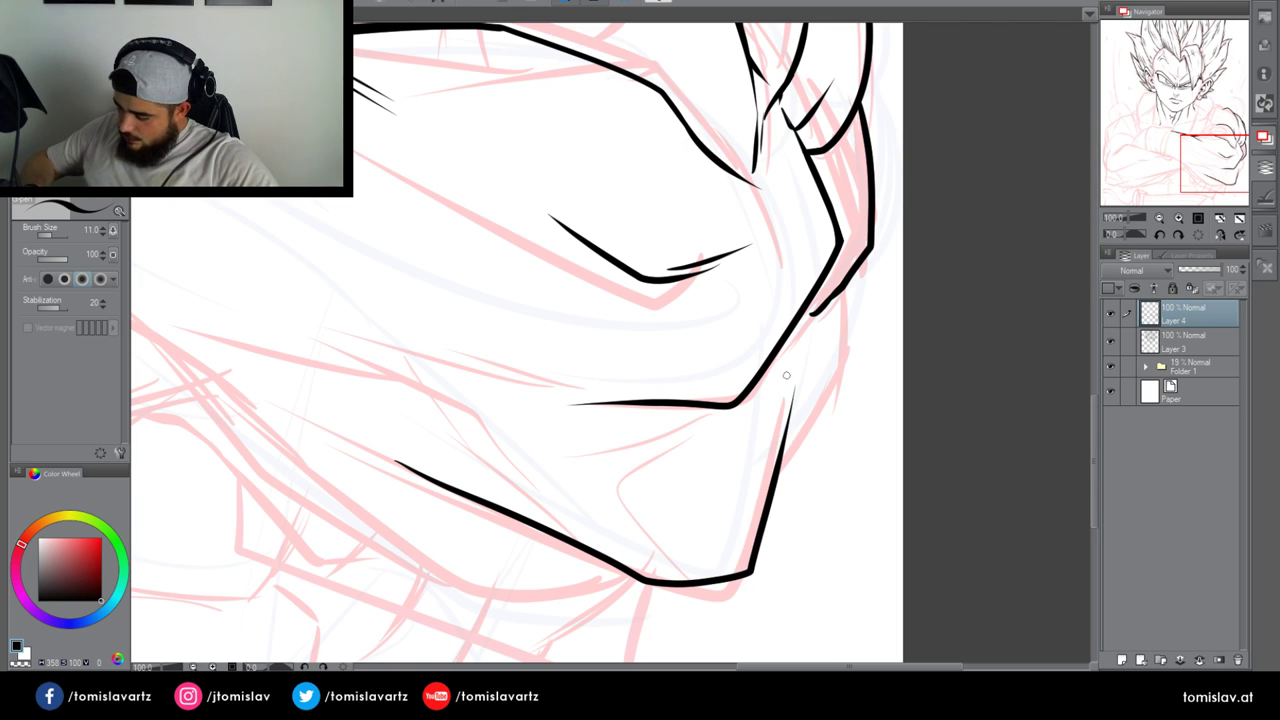
Ink the outer edge linking the lower elbow to the contour above, and join the upper contour's loose end to the forearm line
mouse_move(776, 478)
left_mouse_down()
mouse_move(830, 381)
mouse_move(860, 268)
left_mouse_up()
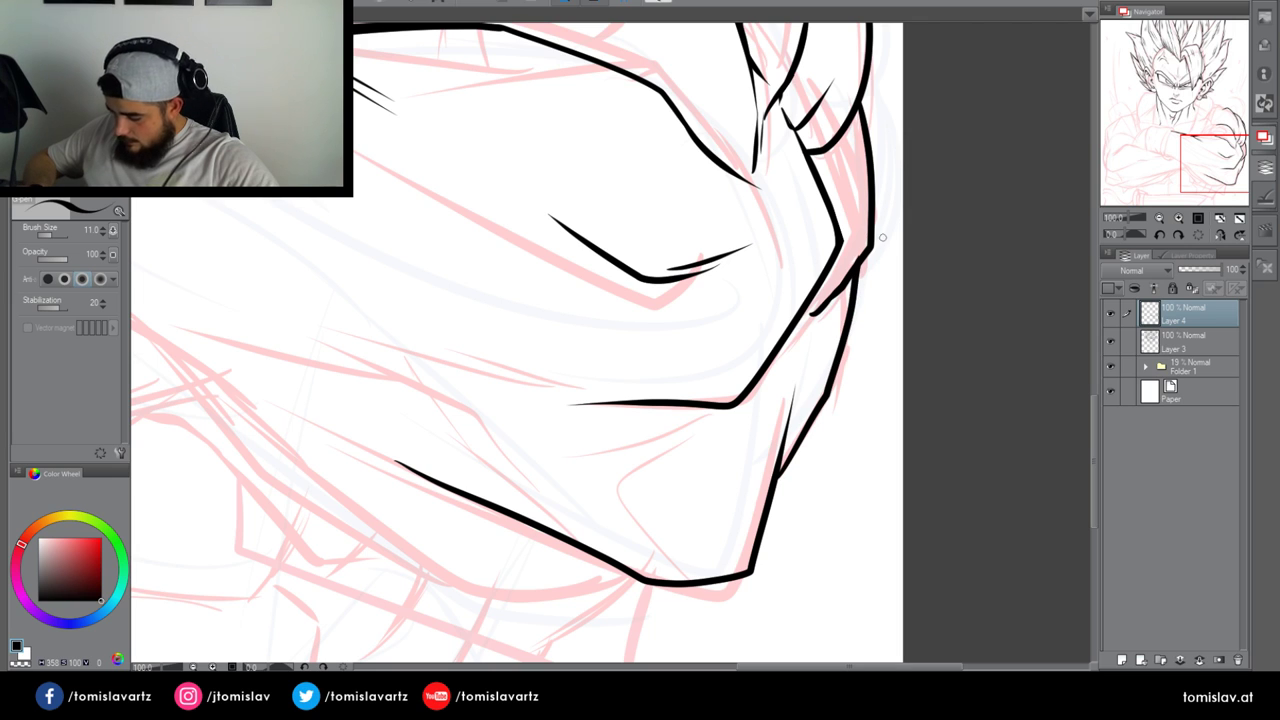
key("ctrl+z")
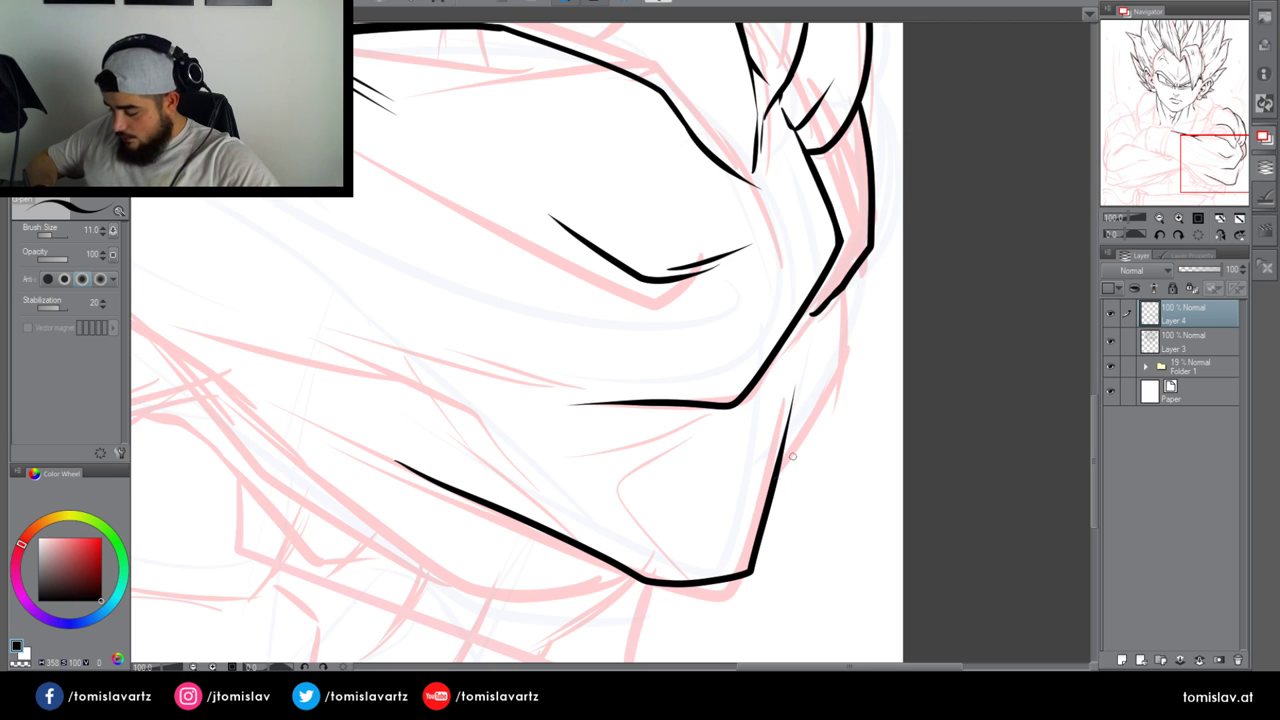
mouse_move(768, 498)
left_mouse_down()
mouse_move(842, 374)
mouse_move(860, 262)
left_mouse_up()
key("ctrl+z")
left_click_drag(778, 486, 876, 242)
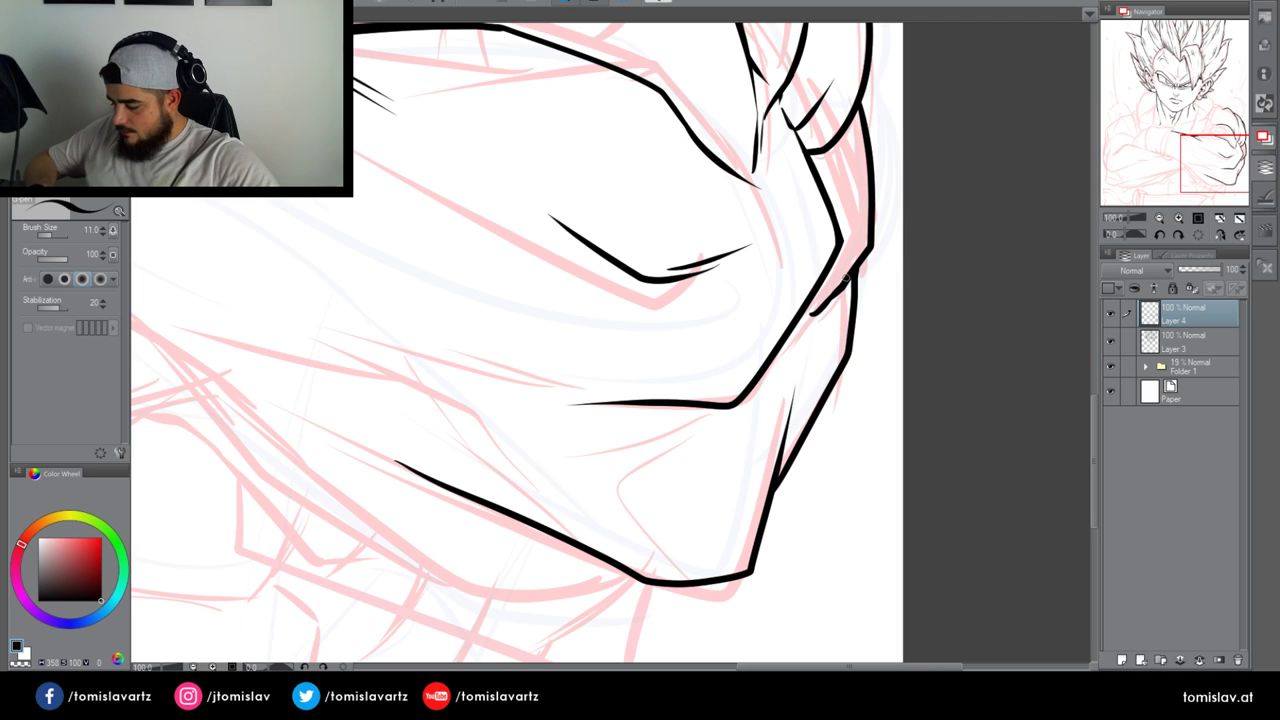
left_click_drag(772, 357, 840, 286)
key("ctrl+z")
left_click_drag(767, 361, 846, 283)
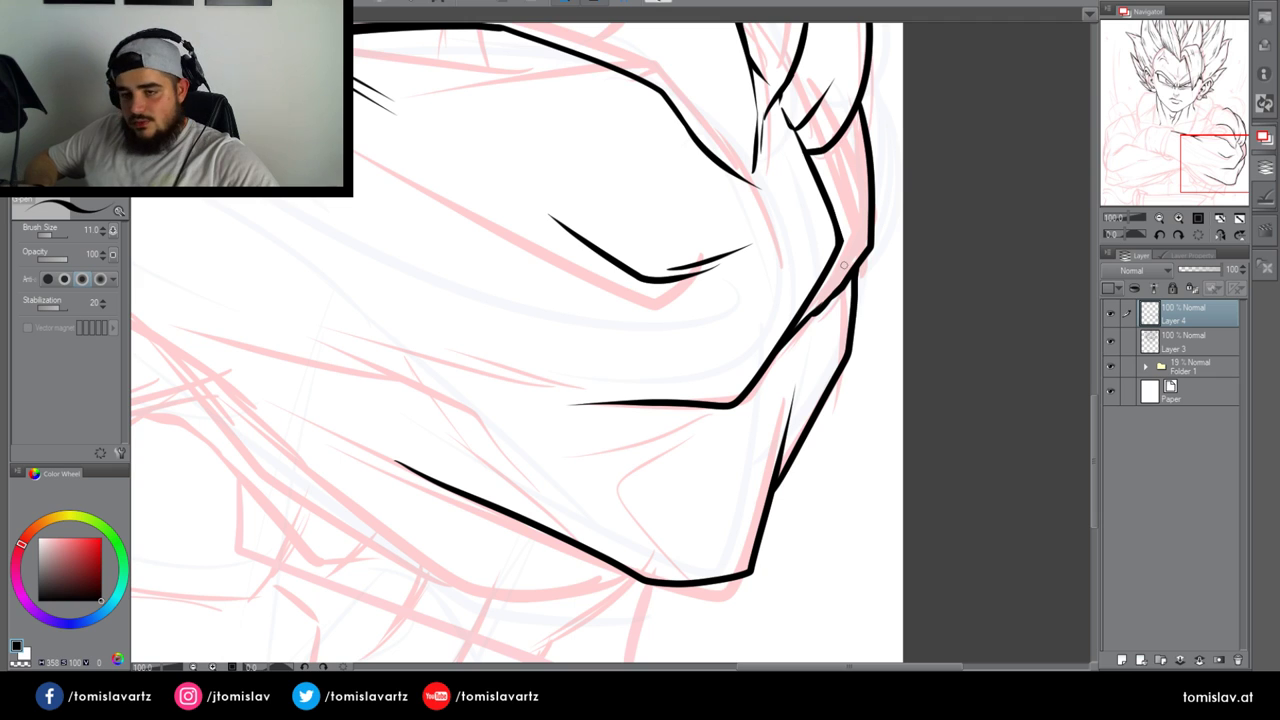
Ink two fine tapered muscle lines inside the outer edge of the lower elbow
left_click_drag(811, 322, 796, 386)
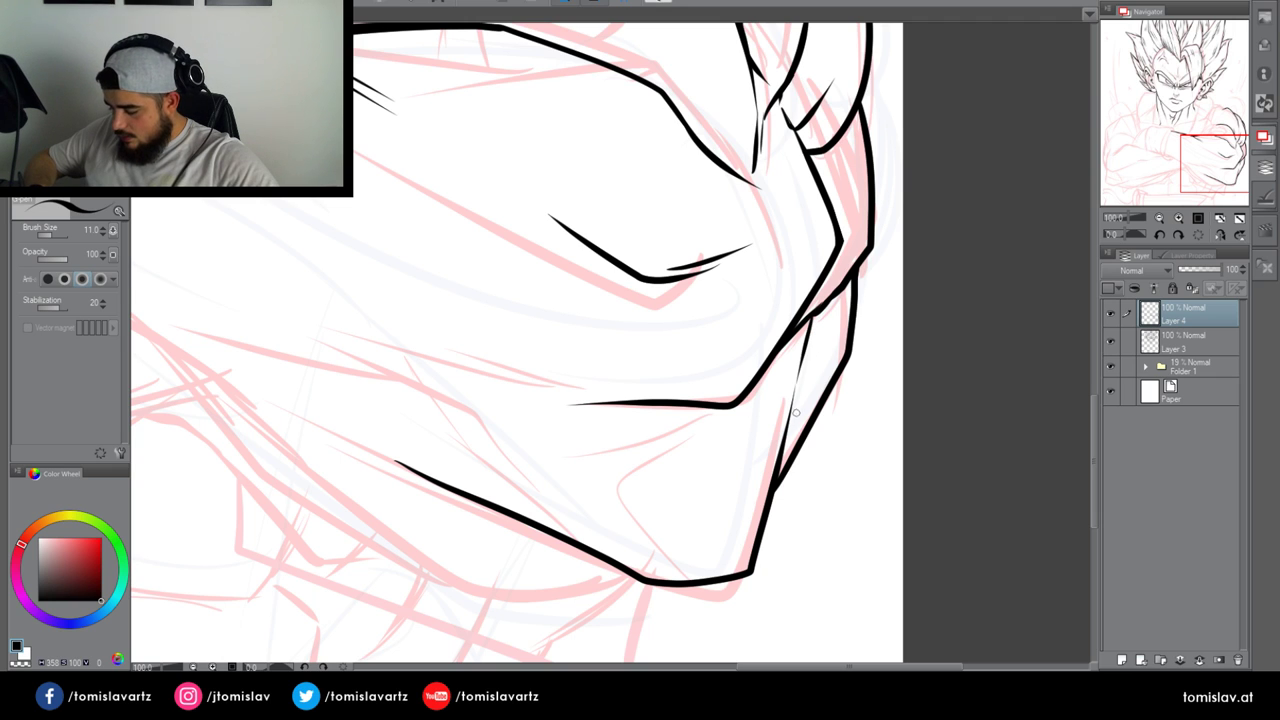
left_click_drag(818, 312, 805, 400)
key("ctrl+z")
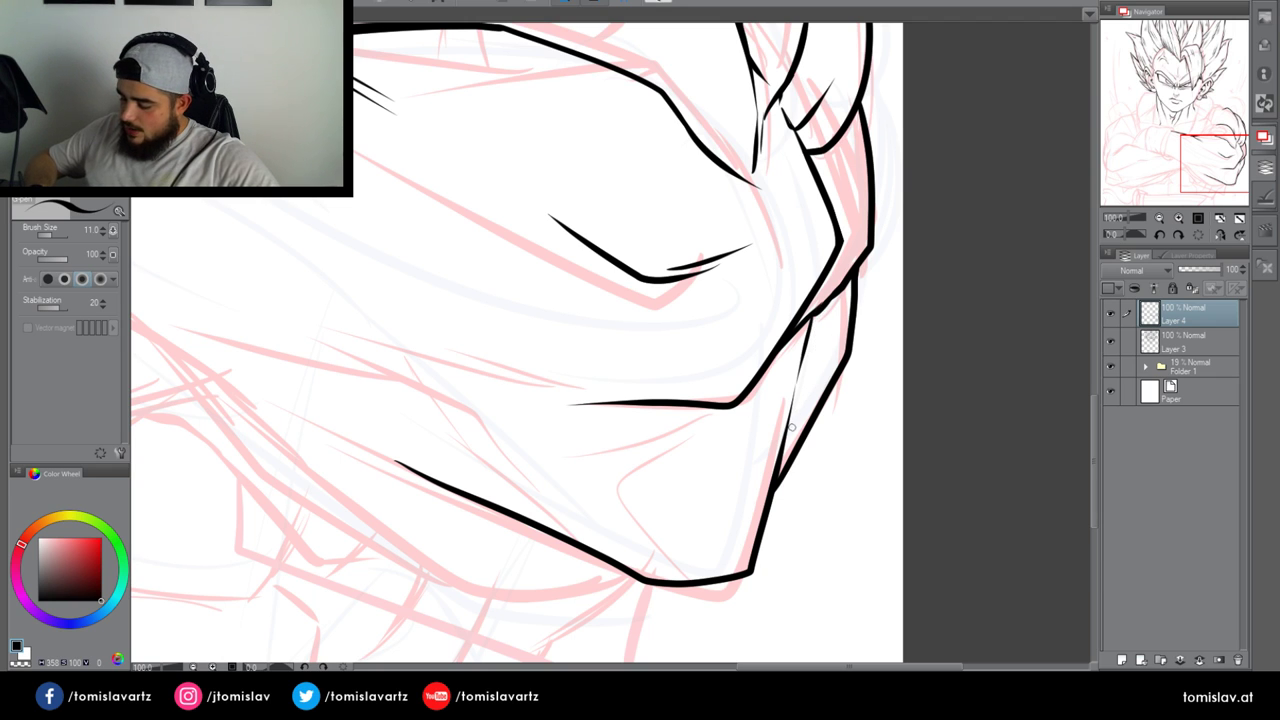
left_click_drag(785, 468, 806, 392)
key("ctrl+z")
left_click_drag(787, 466, 801, 393)
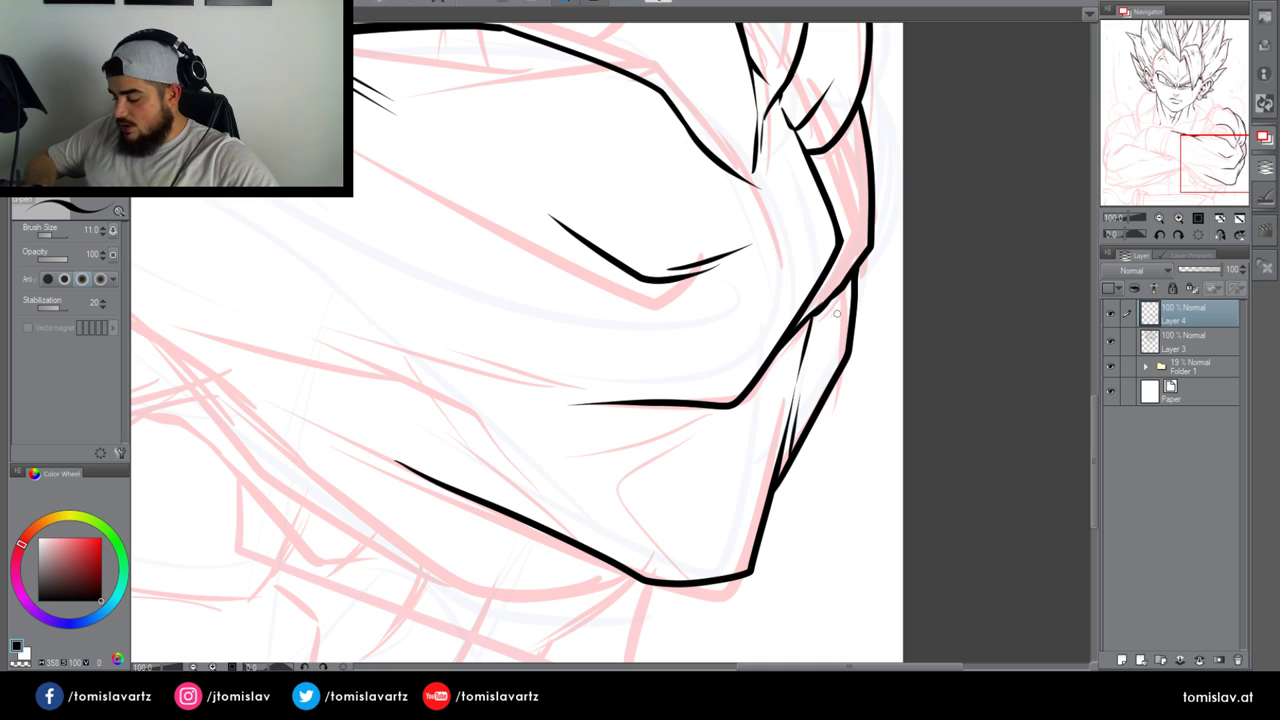
key("ctrl+z")
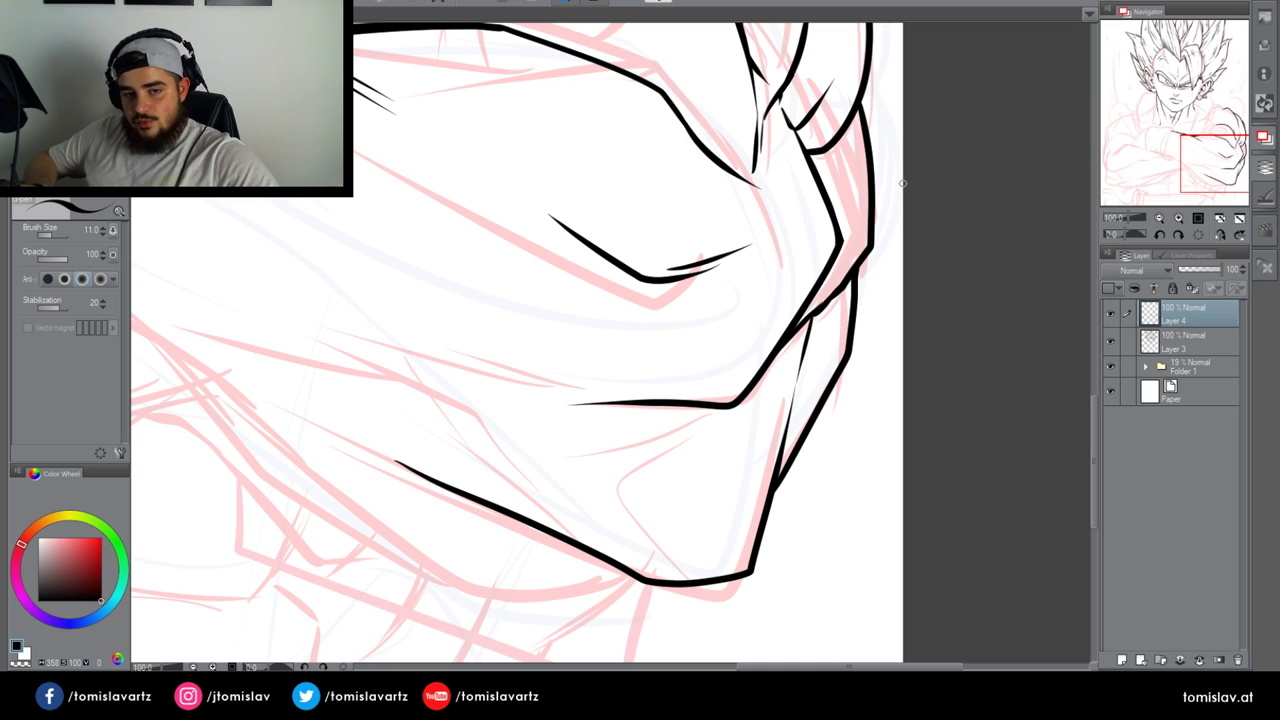
left_click_drag(791, 460, 813, 358)
key("ctrl+z")
left_click_drag(795, 451, 820, 321)
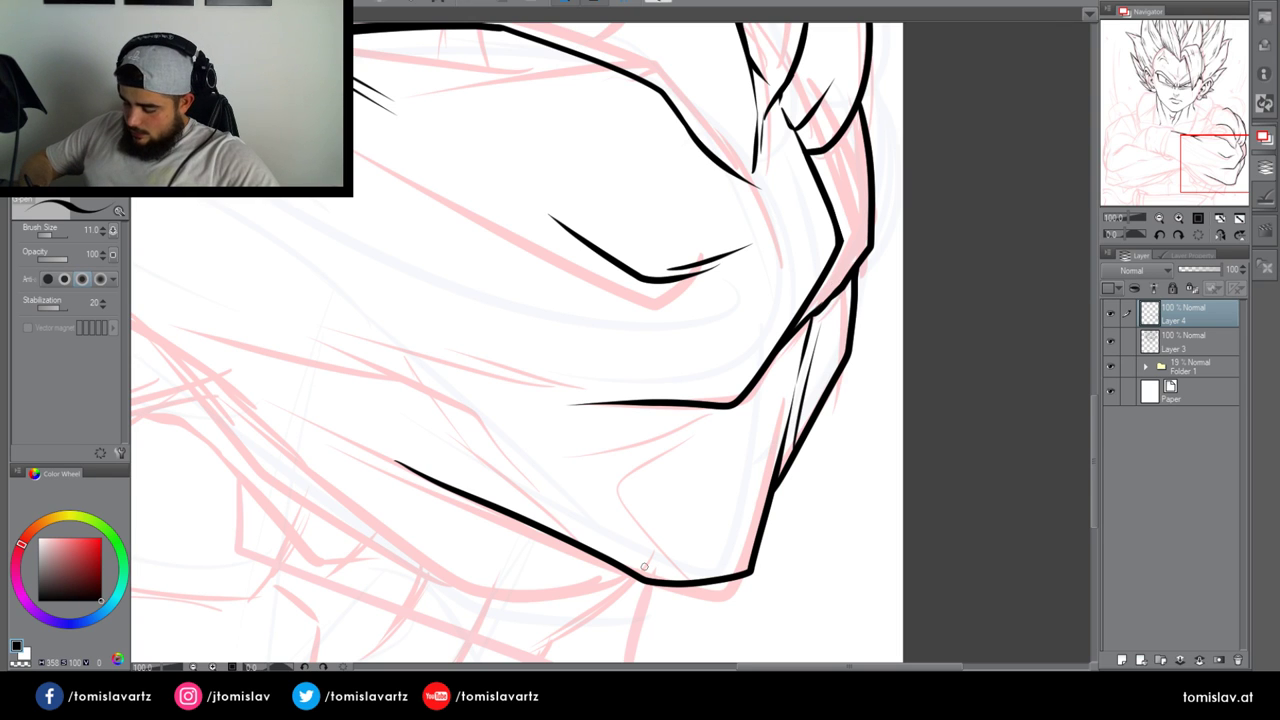
mouse_move(552, 517)
left_mouse_down()
mouse_move(618, 511)
mouse_move(718, 557)
left_mouse_up()
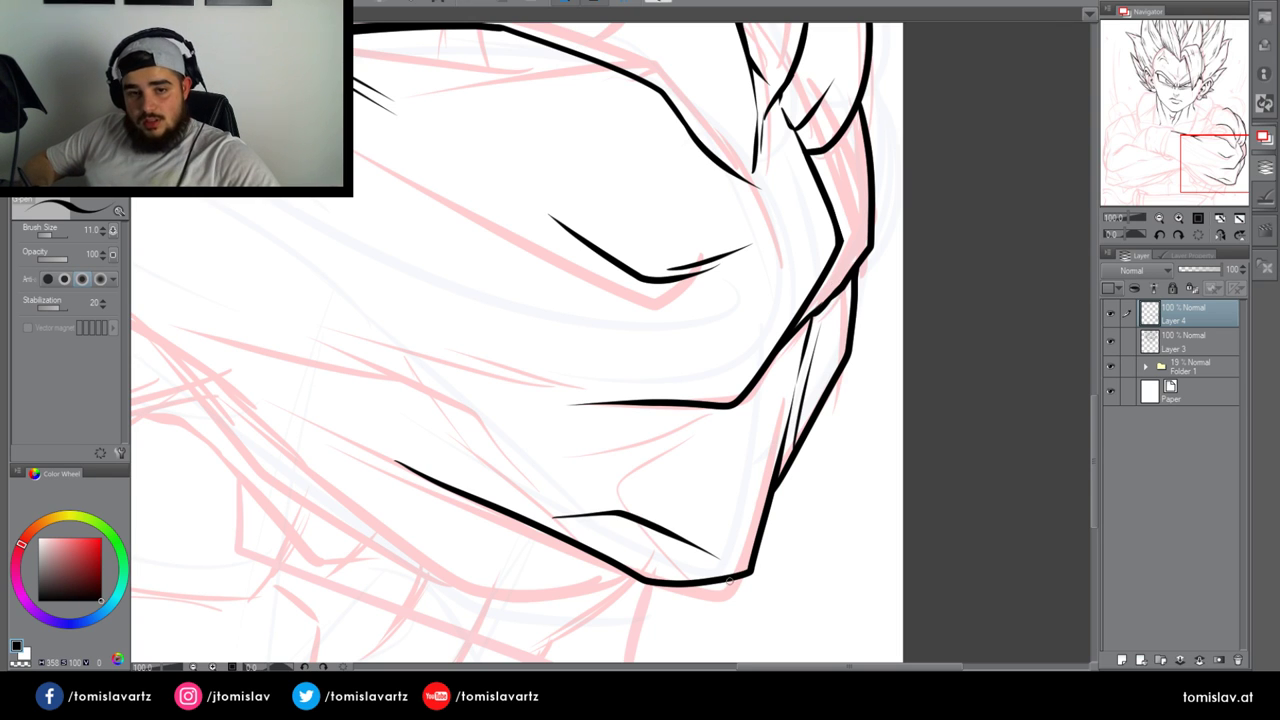
key("ctrl+z")
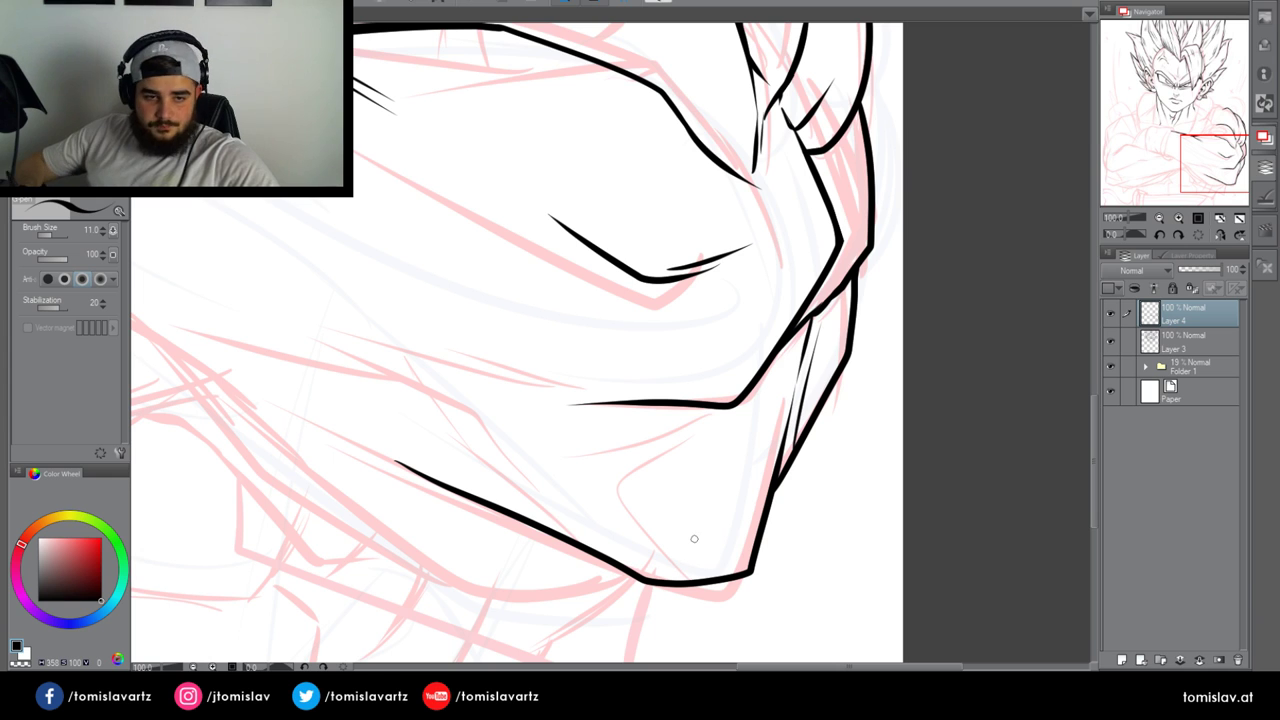
Ink a long tapered muscle line from the wrist into the forearm, with a shorter fine line beneath it
left_click_drag(1203, 163, 1171, 154)
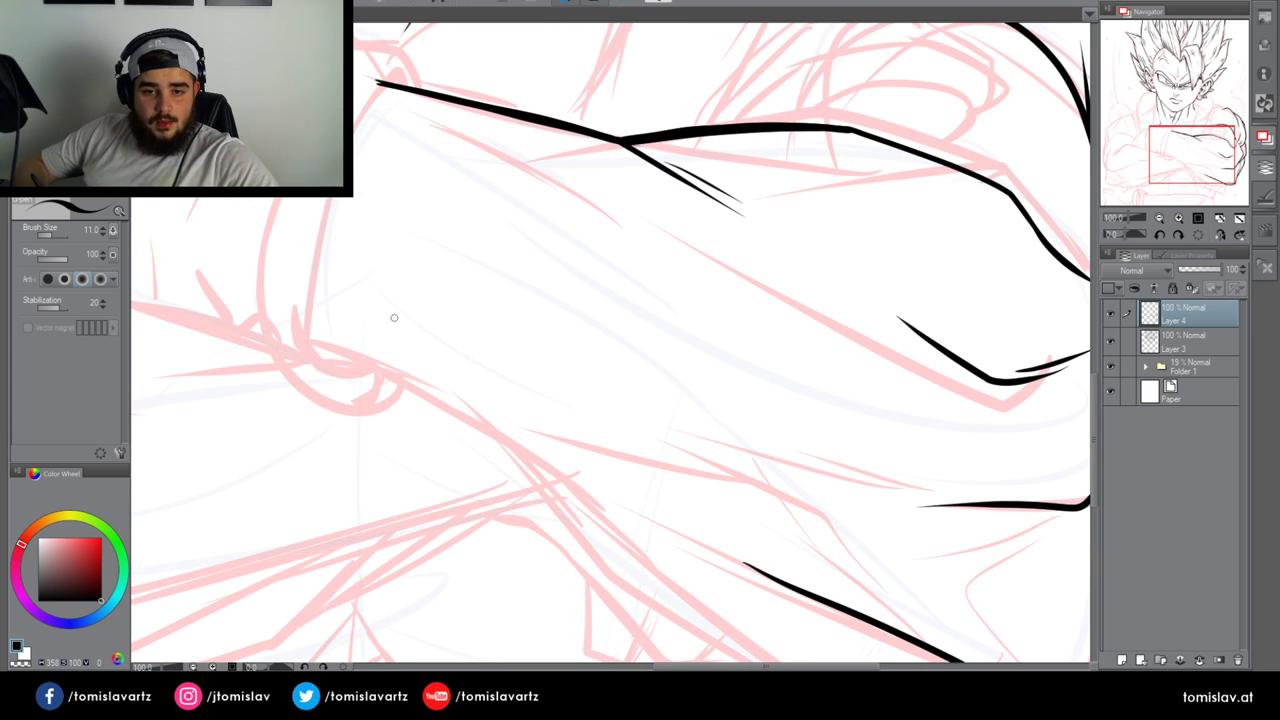
mouse_move(231, 273)
left_mouse_down()
mouse_move(538, 294)
mouse_move(284, 279)
mouse_move(536, 344)
left_mouse_up()
key("ctrl+z")
left_click_drag(379, 311, 527, 355)
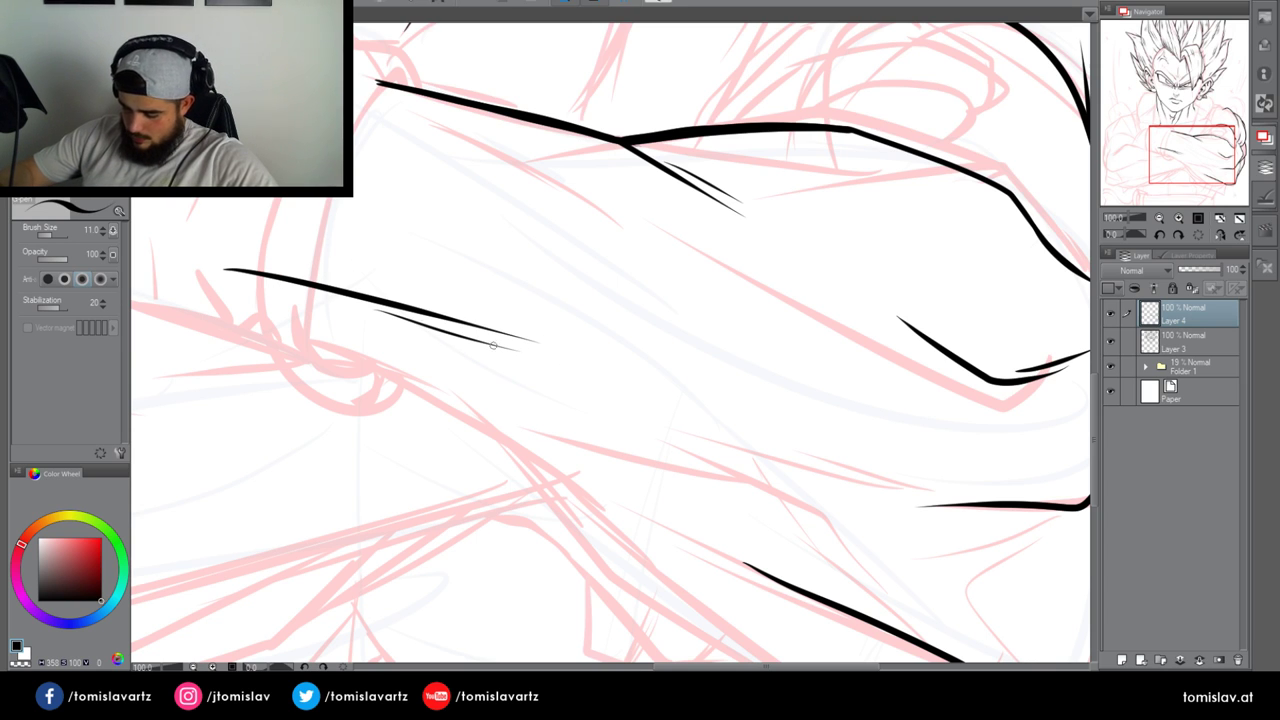
mouse_move(279, 326)
left_mouse_down()
mouse_move(418, 372)
mouse_move(710, 626)
left_mouse_up()
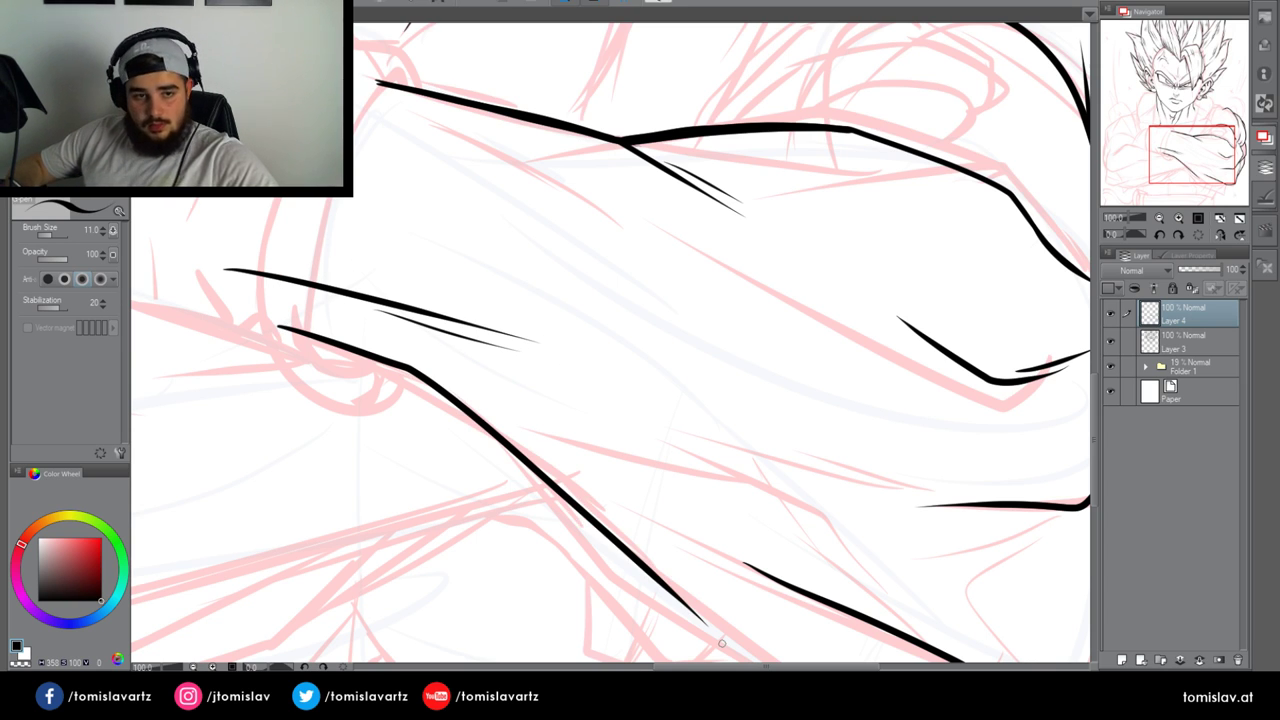
key("ctrl+z")
left_click_drag(280, 328, 516, 444)
key("ctrl+z")
mouse_move(274, 316)
left_mouse_down()
mouse_move(515, 485)
mouse_move(670, 662)
left_mouse_up()
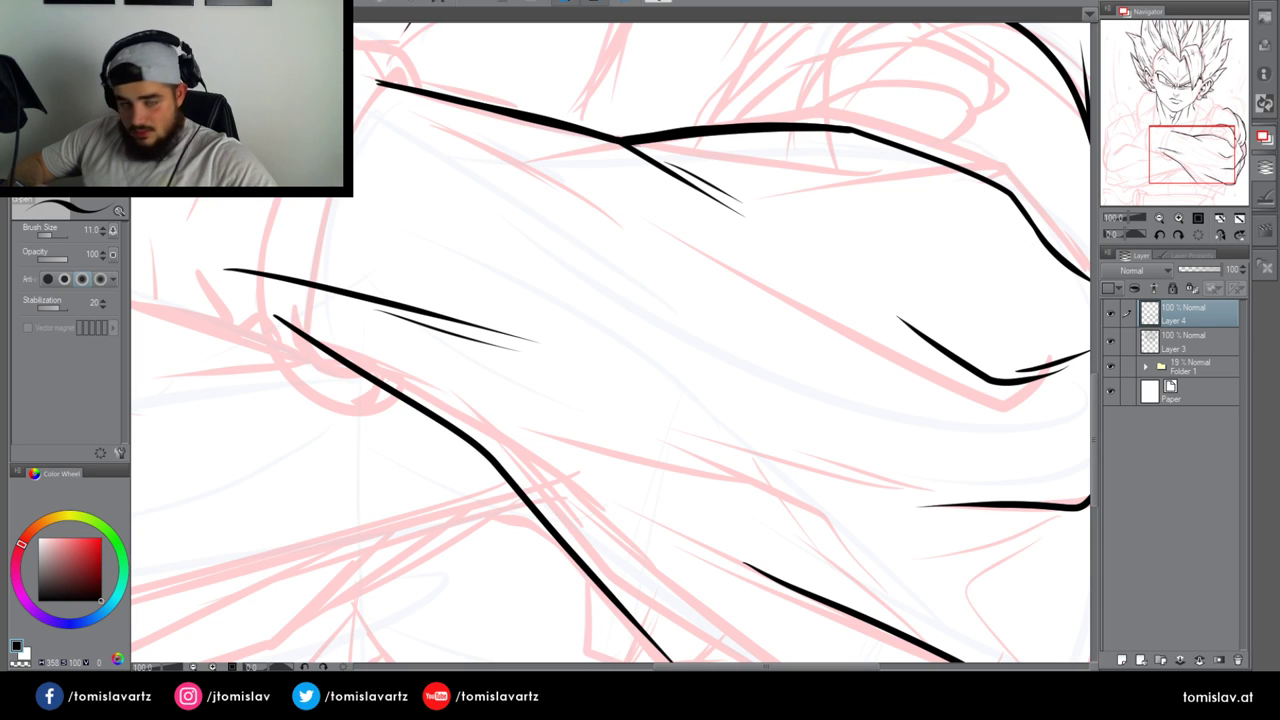
key("ctrl+z")
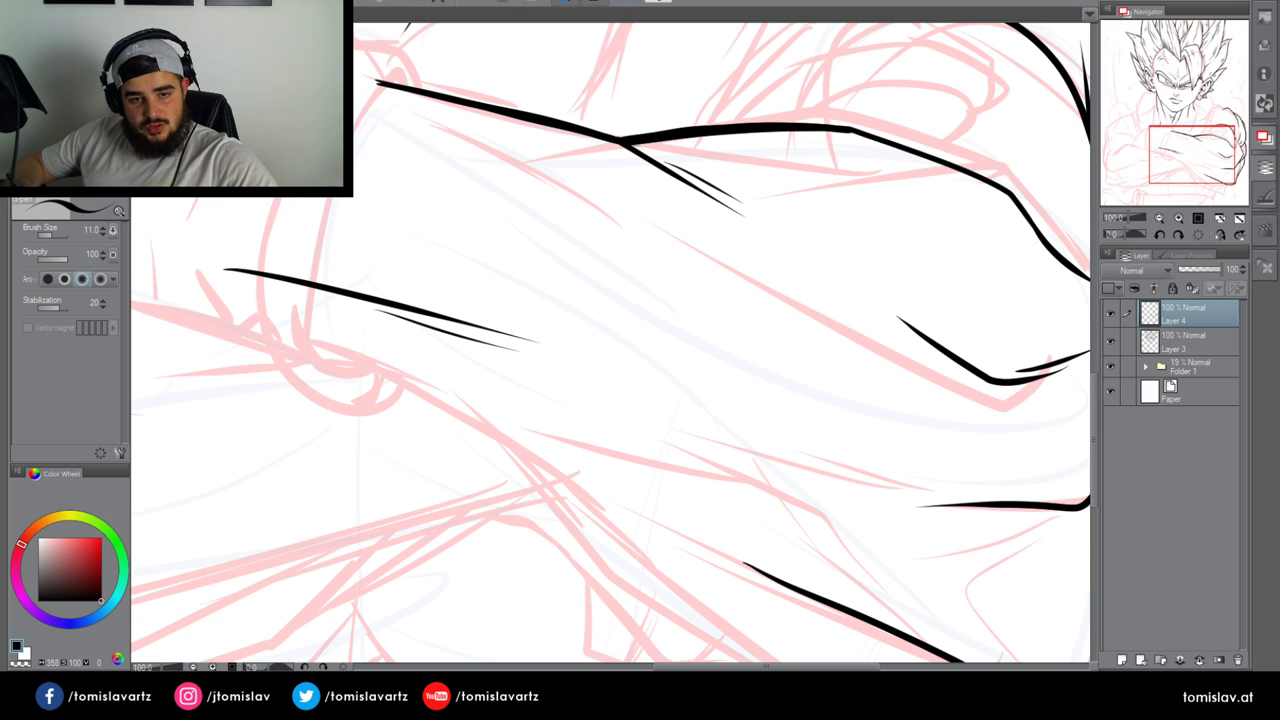
Replace the underside line rising from the lower elbow with a steeper tapered line into the forearm, erasing the old one
left_click(1200, 170)
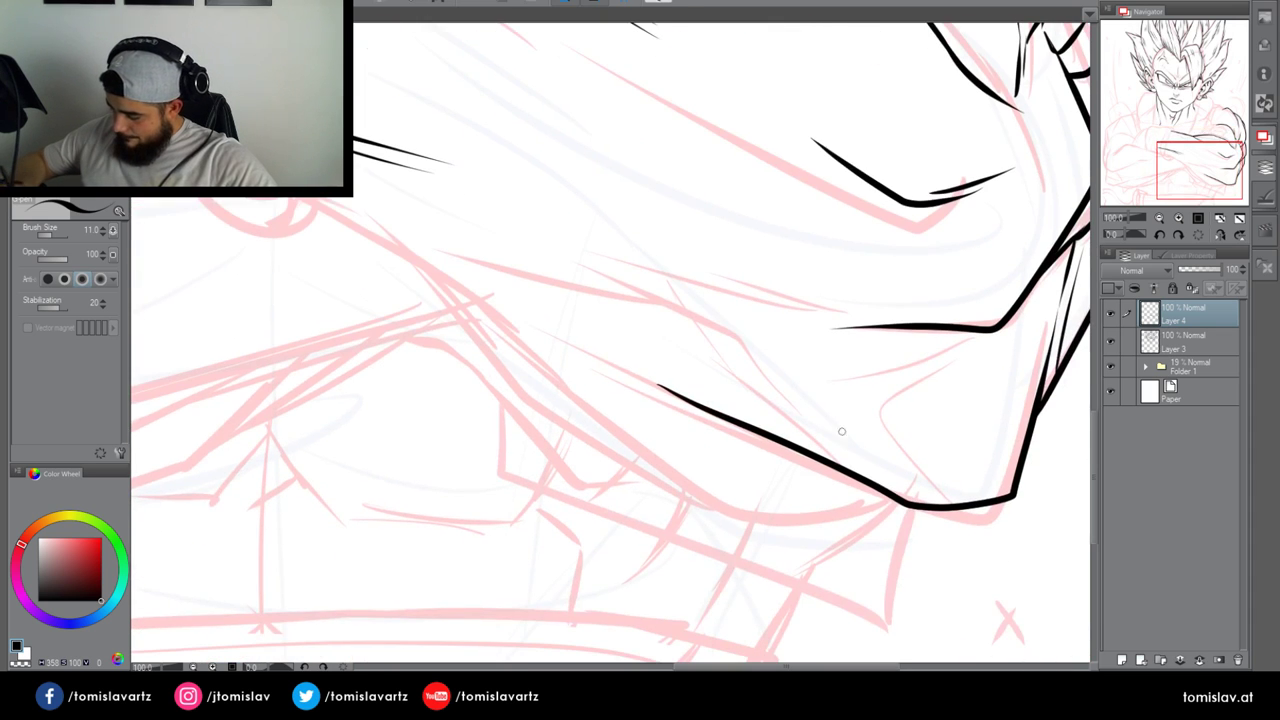
left_click_drag(897, 500, 702, 337)
left_click_drag(640, 378, 893, 503)
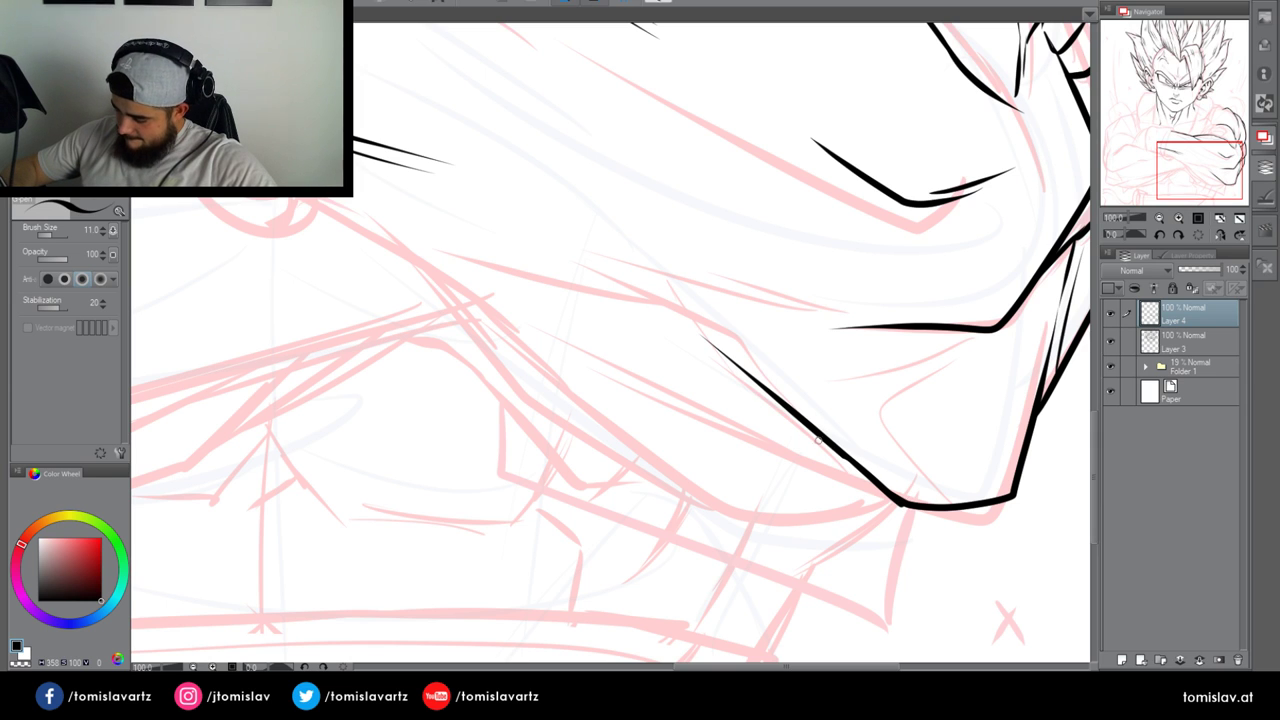
Ink the forearm's lower edge as a long curve from the elbow line up to the wrist, thickening its wrist end
mouse_move(858, 469)
left_mouse_down()
mouse_move(796, 458)
mouse_move(345, 212)
left_mouse_up()
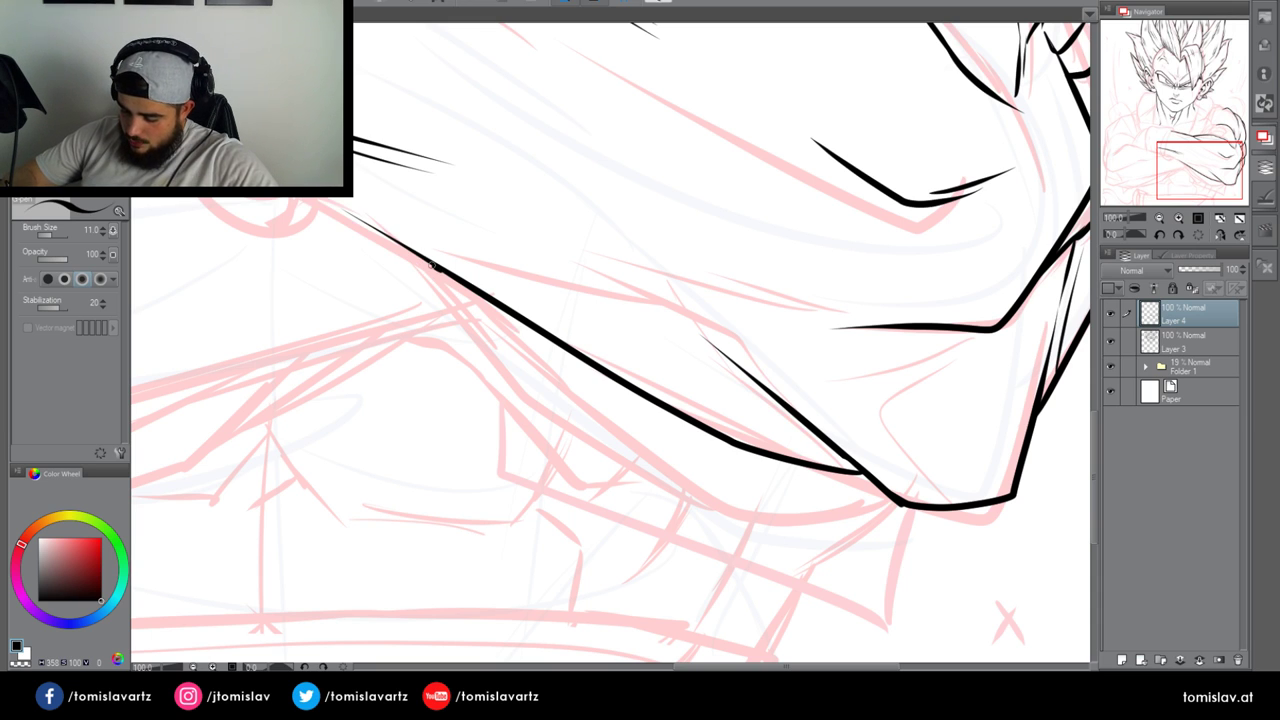
left_click_drag(438, 270, 312, 198)
key("ctrl+z")
left_click_drag(431, 263, 292, 196)
key("ctrl+z")
left_click_drag(428, 264, 314, 198)
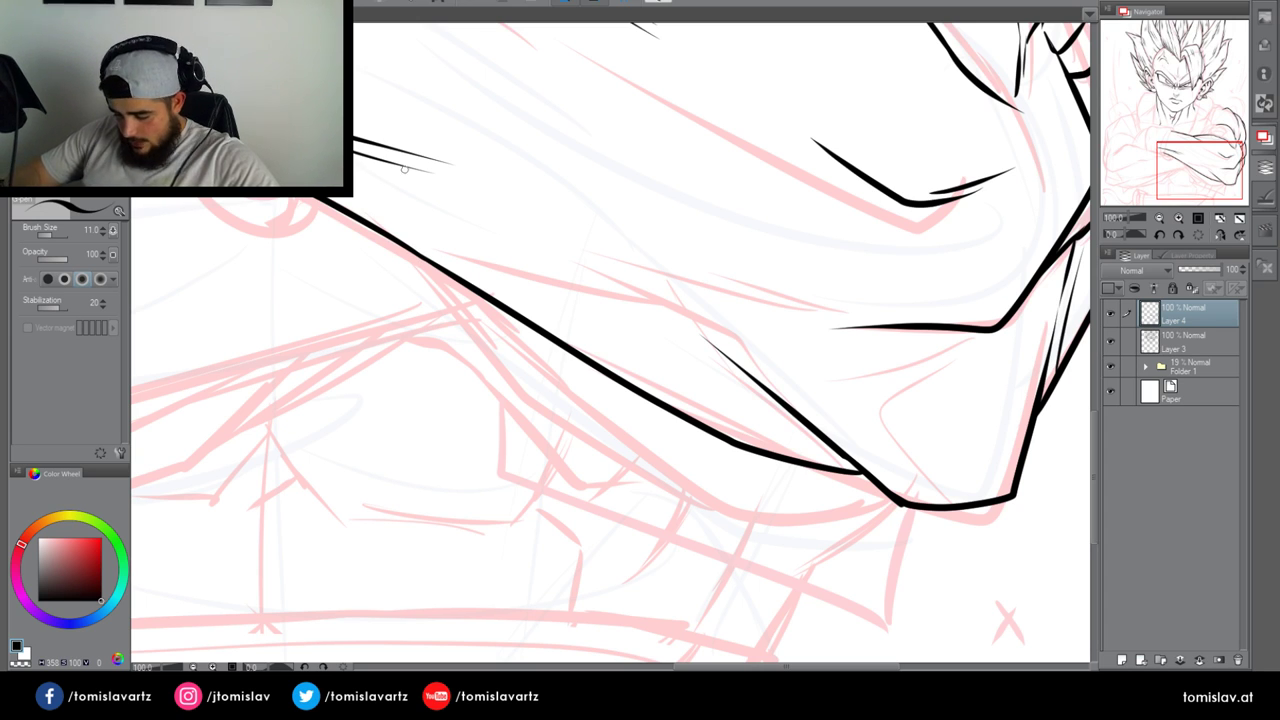
left_click_drag(381, 158, 578, 245)
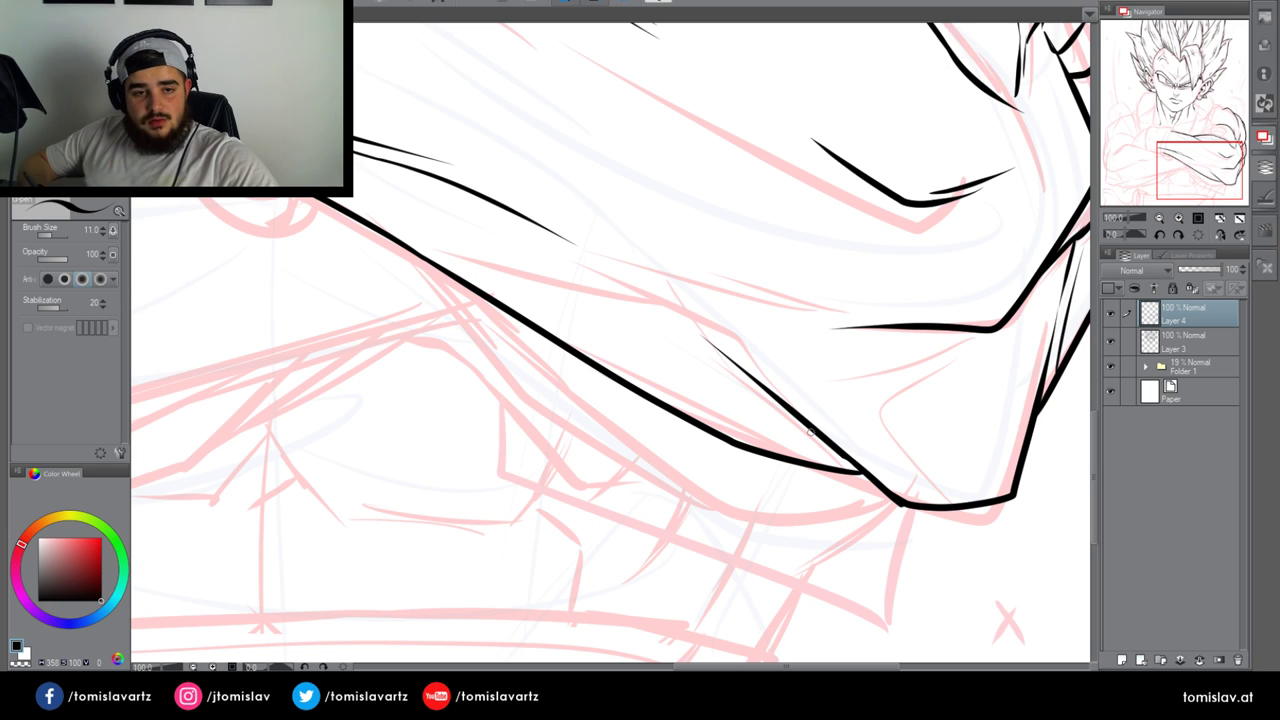
key("ctrl+z")
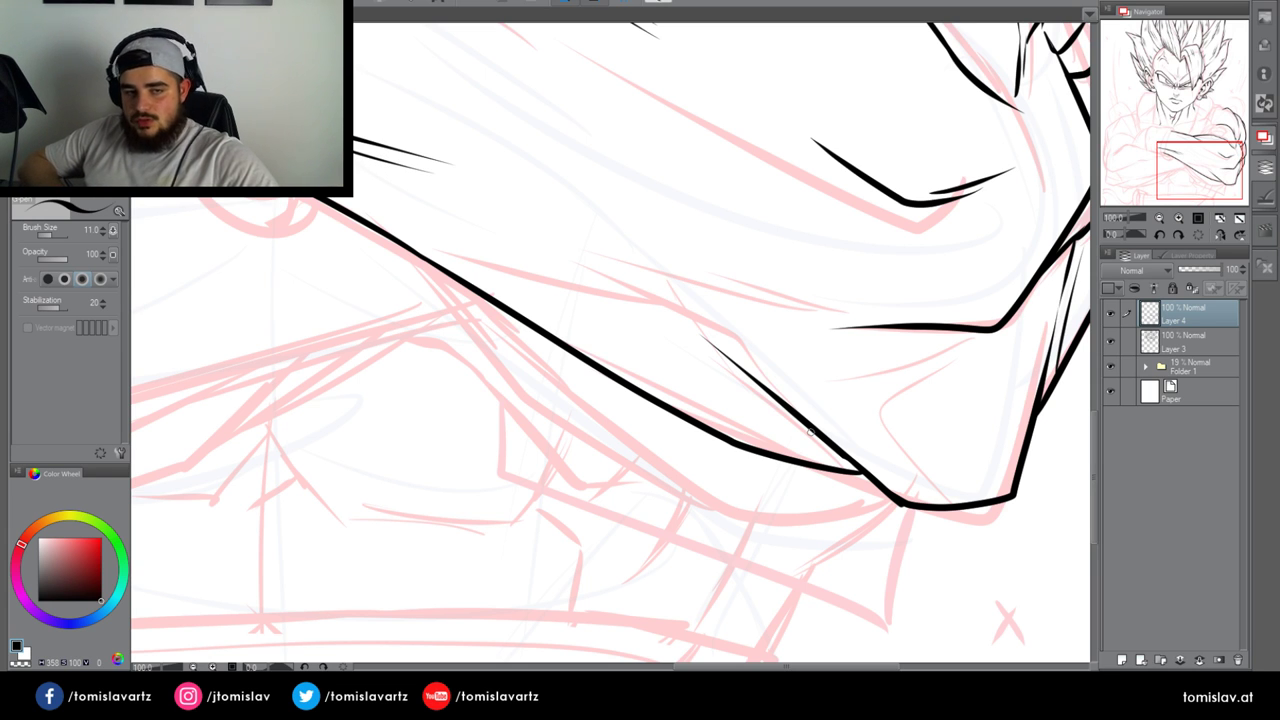
Erase the parts of the two lower forearm lines that overlap the glove cuff at the wrist
left_click_drag(1197, 157, 1157, 115)
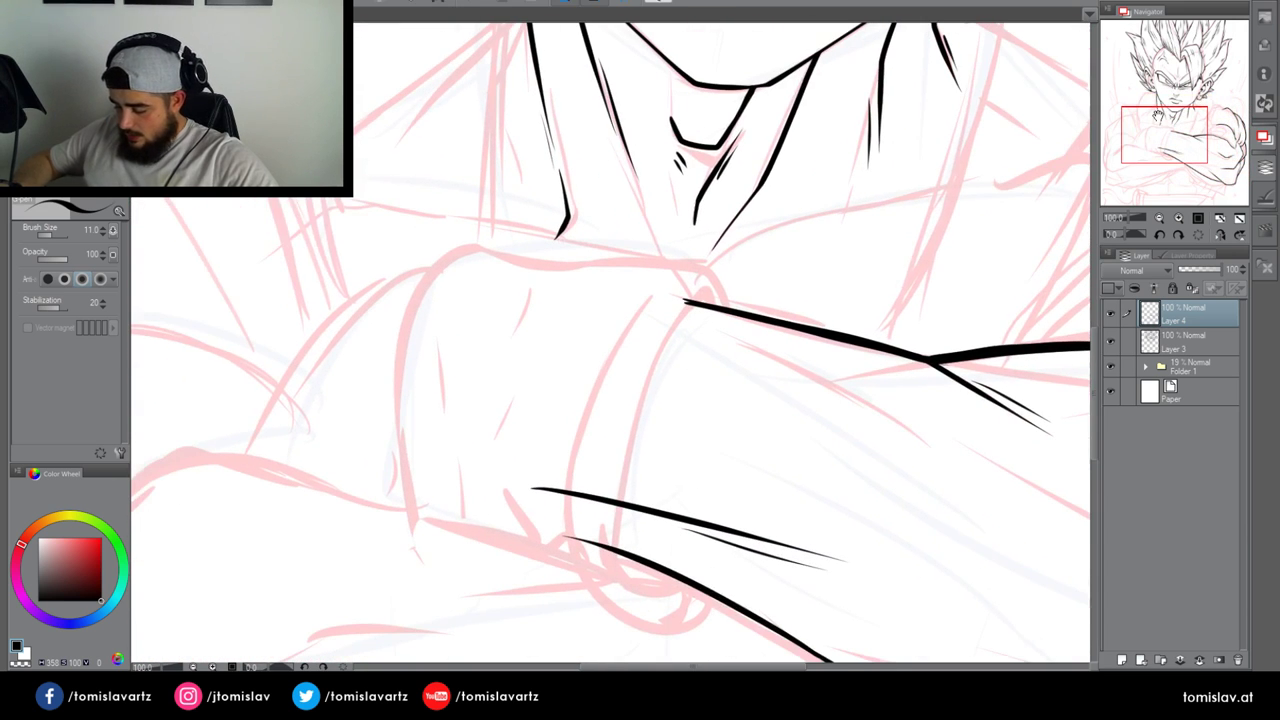
left_click_drag(615, 564, 612, 474)
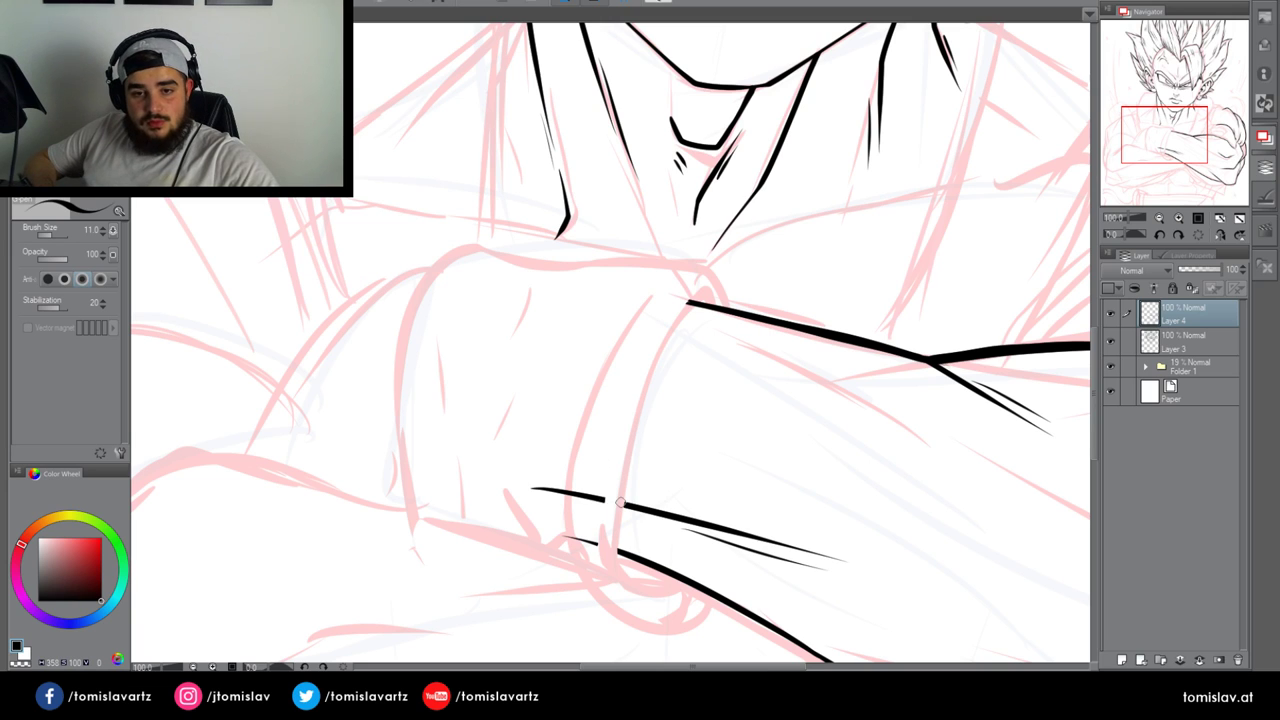
left_click_drag(604, 499, 532, 485)
left_click_drag(560, 536, 588, 539)
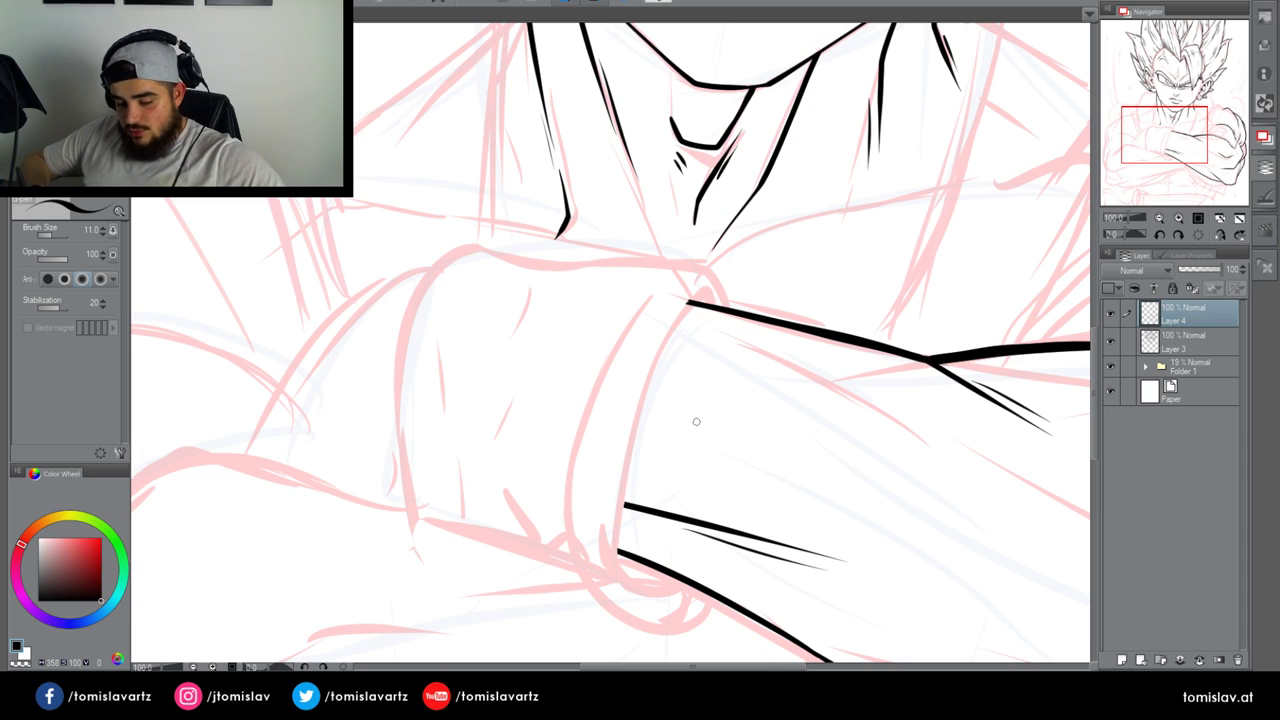
Ink the glove cuff's curved edge across the wrist and extend the forearm muscle line to meet it
left_click_drag(688, 366, 666, 349)
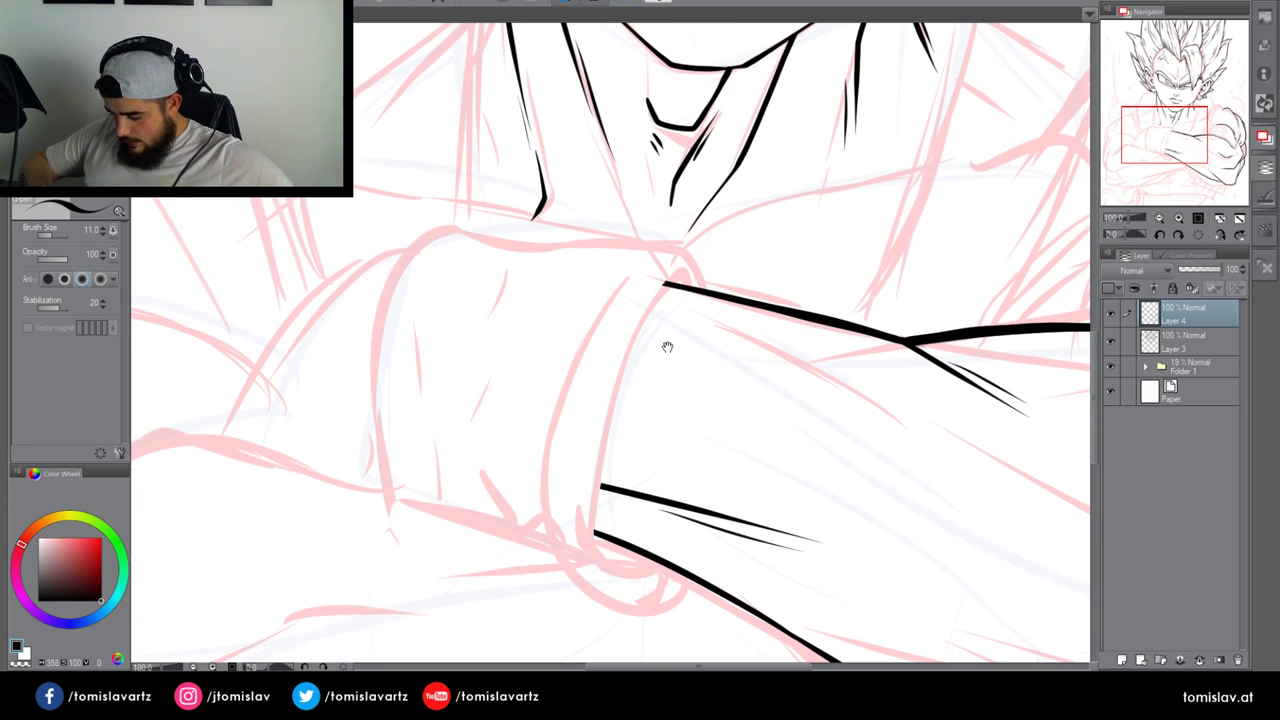
mouse_move(624, 568)
left_mouse_down()
mouse_move(604, 556)
mouse_move(606, 440)
mouse_move(674, 285)
mouse_move(652, 296)
mouse_move(582, 520)
mouse_move(612, 563)
mouse_move(608, 540)
left_mouse_up()
key("ctrl+z")
left_click_drag(583, 481, 614, 488)
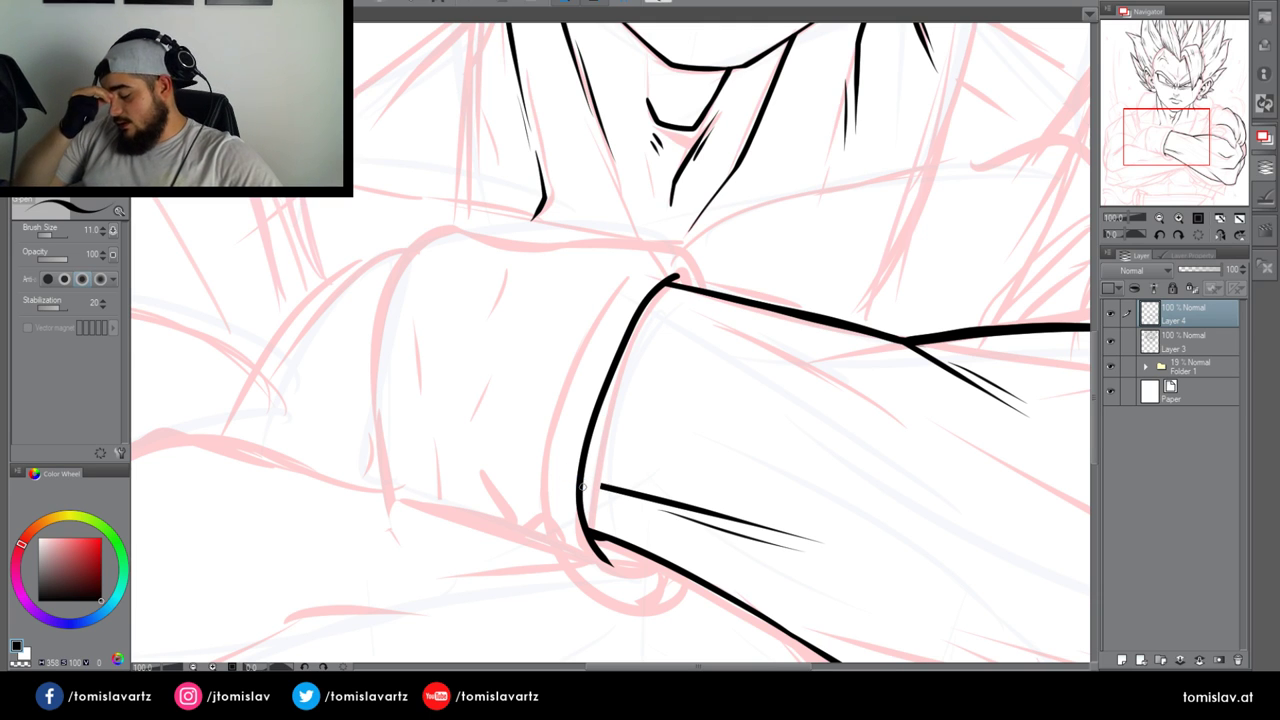
left_click_drag(582, 482, 612, 489)
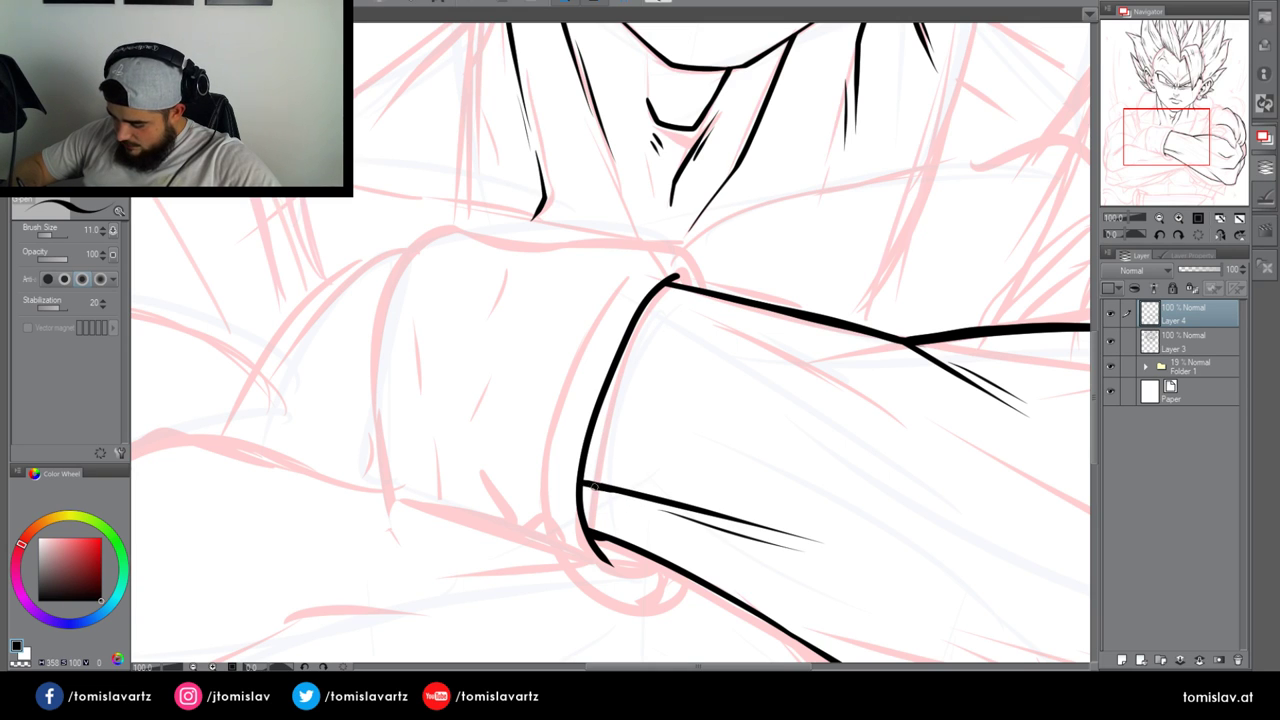
Add tapered muscle lines on the forearm beside the glove cuff and ink the cuff's rolled upper and lower ends
left_click_drag(580, 486, 626, 508)
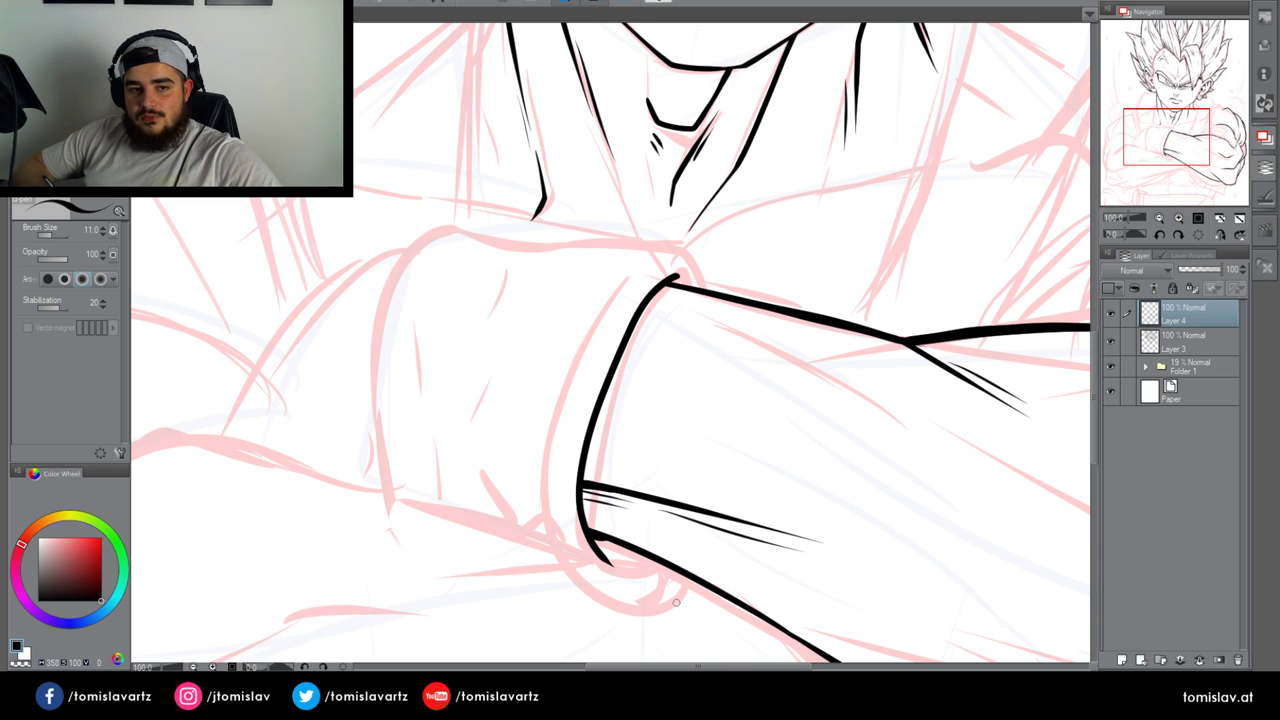
left_click_drag(657, 285, 800, 366)
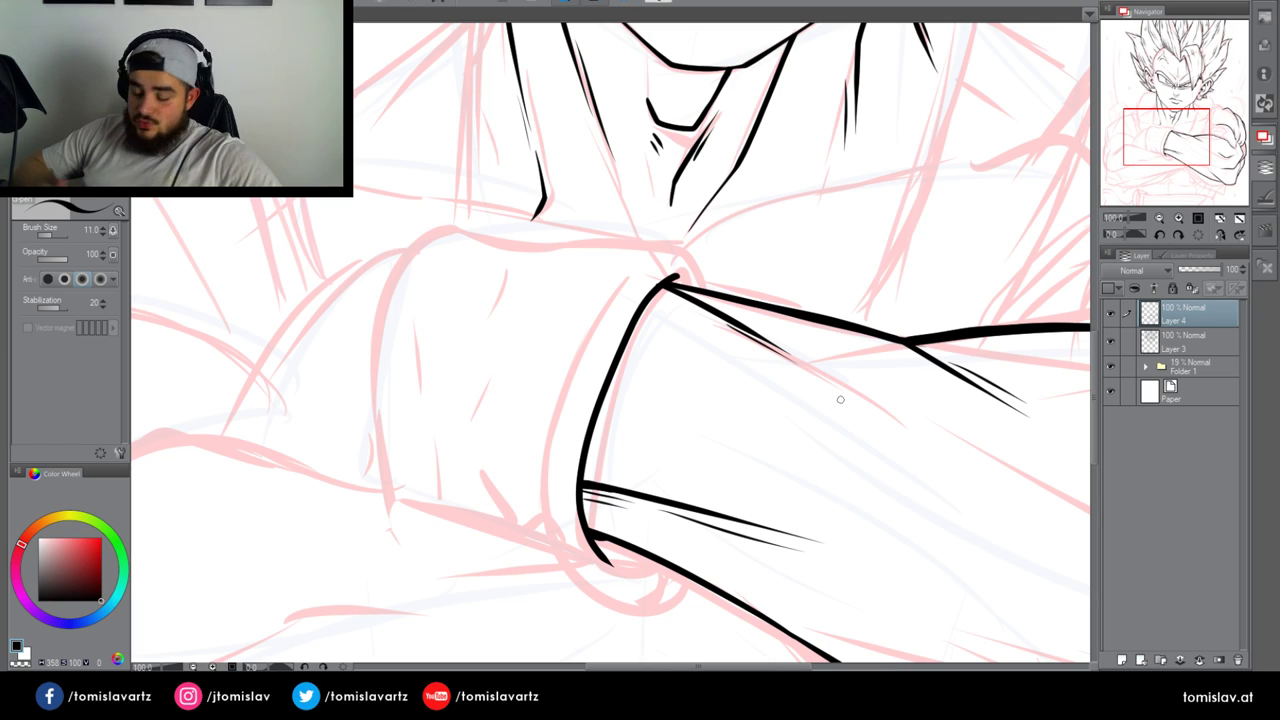
mouse_move(616, 272)
left_mouse_down()
mouse_move(660, 237)
mouse_move(698, 250)
mouse_move(720, 297)
left_mouse_up()
mouse_move(538, 533)
left_mouse_down()
mouse_move(565, 578)
mouse_move(621, 590)
mouse_move(672, 563)
left_mouse_up()
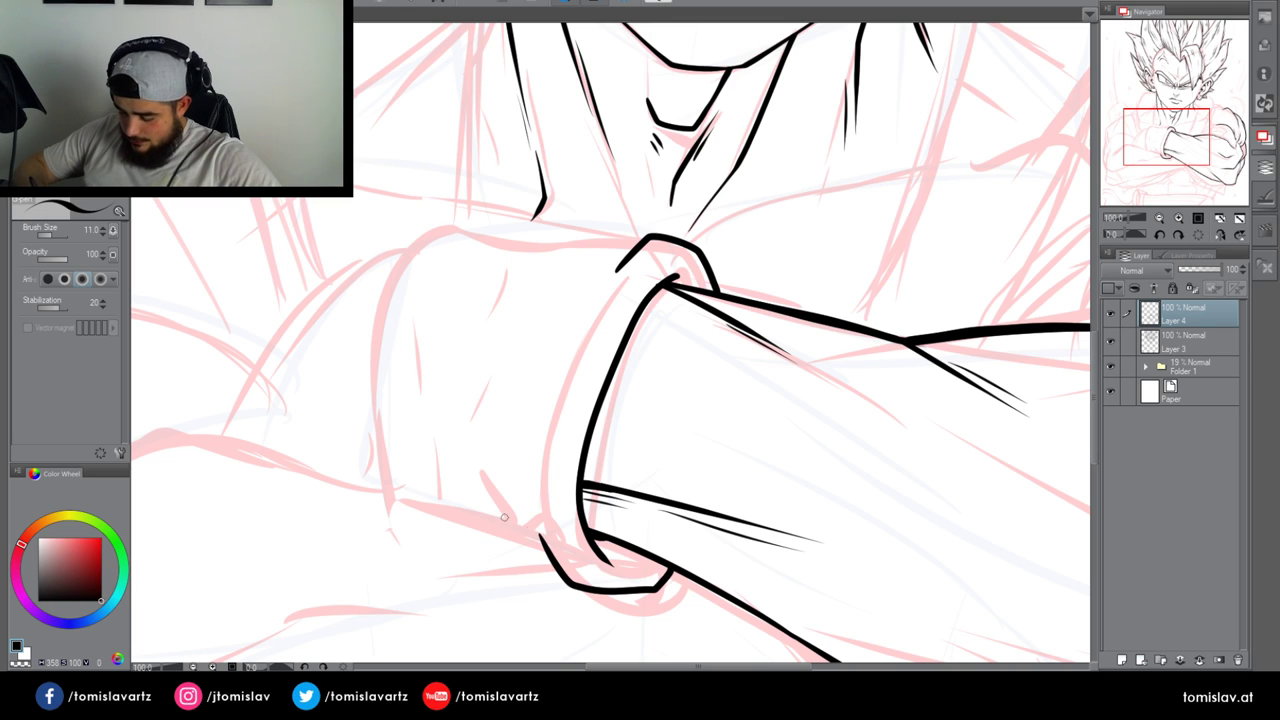
Ink two pointed folds at the cuff's lower corner and a long tapered line along the glove's lower edge toward the other forearm
left_click_drag(546, 552, 497, 476)
left_click_drag(527, 543, 480, 476)
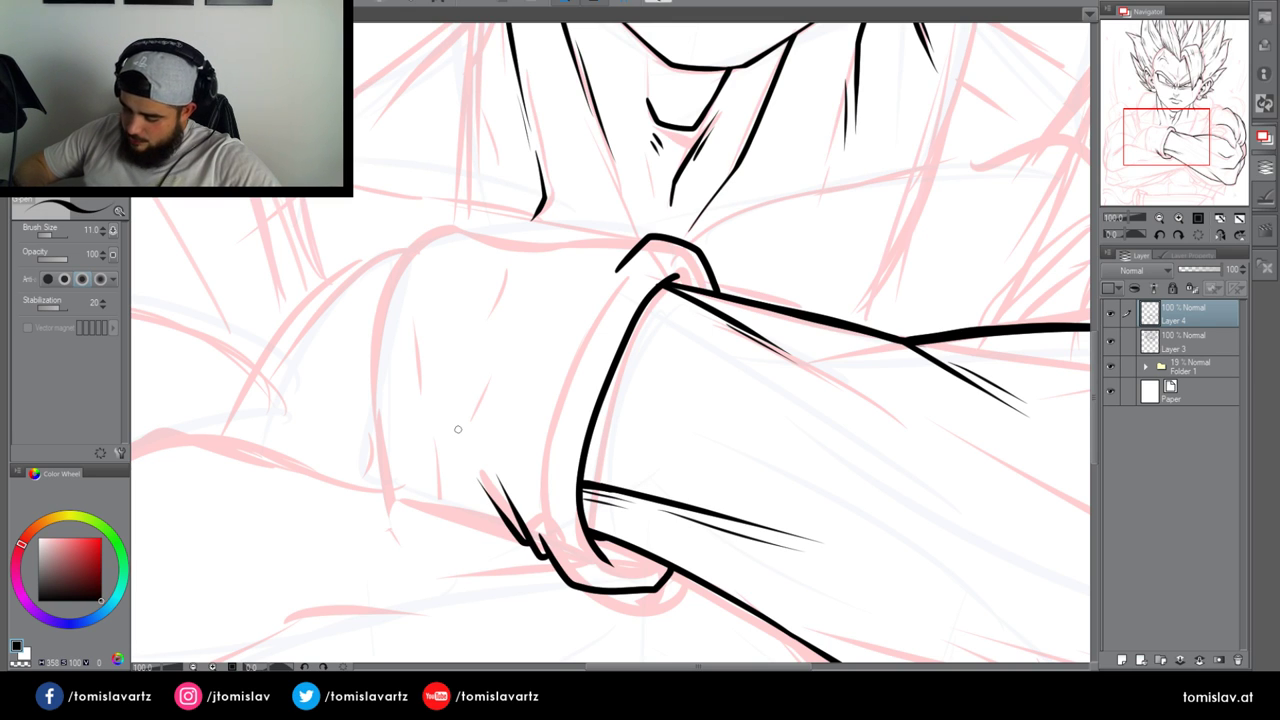
left_click_drag(516, 533, 288, 453)
key("ctrl+z")
left_click_drag(517, 533, 149, 429)
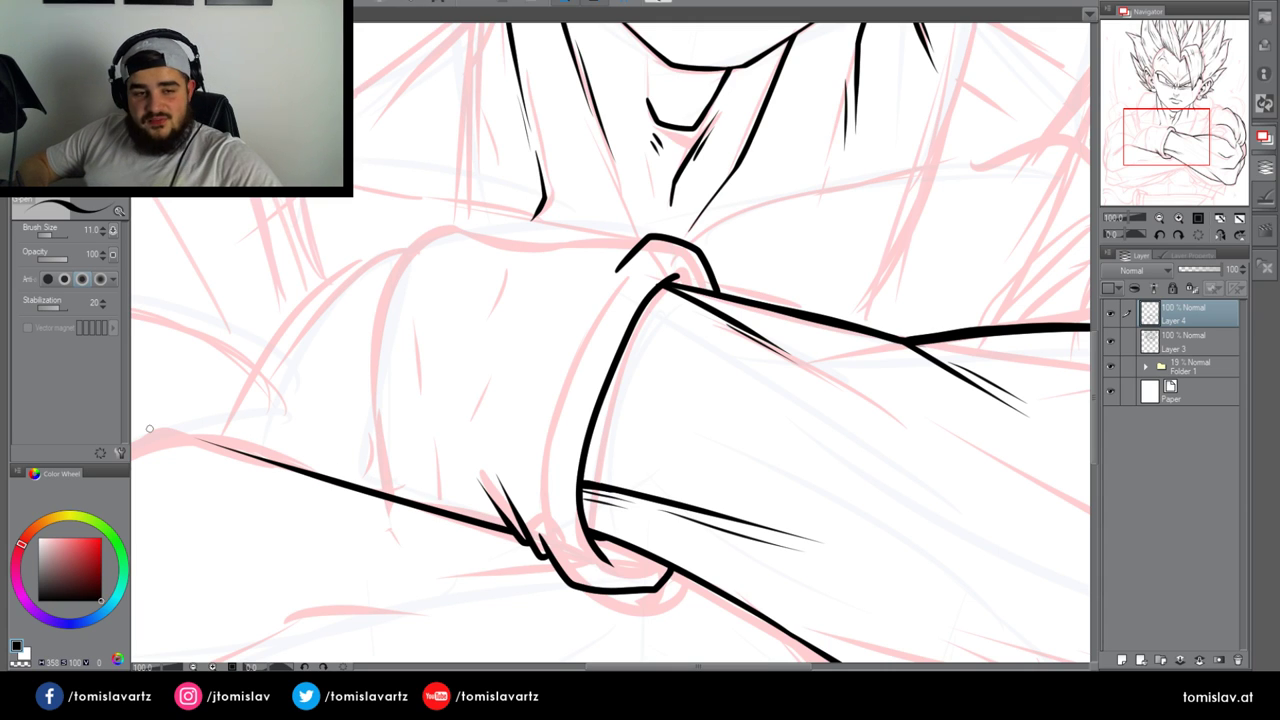
Ink the large curved fold on top of the glove and broken lines along the cuff's inner edge
mouse_move(472, 408)
left_mouse_down()
mouse_move(466, 363)
mouse_move(544, 265)
mouse_move(638, 240)
left_mouse_up()
mouse_move(620, 282)
left_mouse_down()
mouse_move(580, 324)
mouse_move(591, 297)
mouse_move(561, 386)
left_mouse_up()
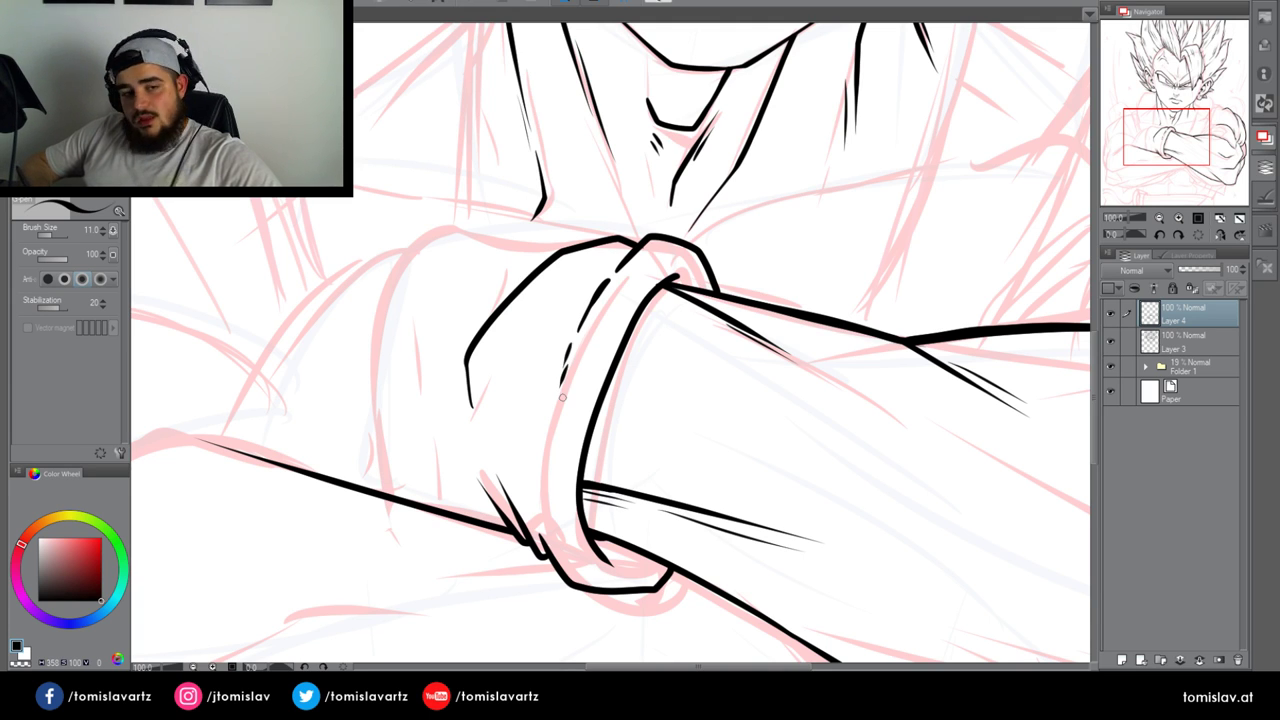
left_click_drag(540, 528, 541, 445)
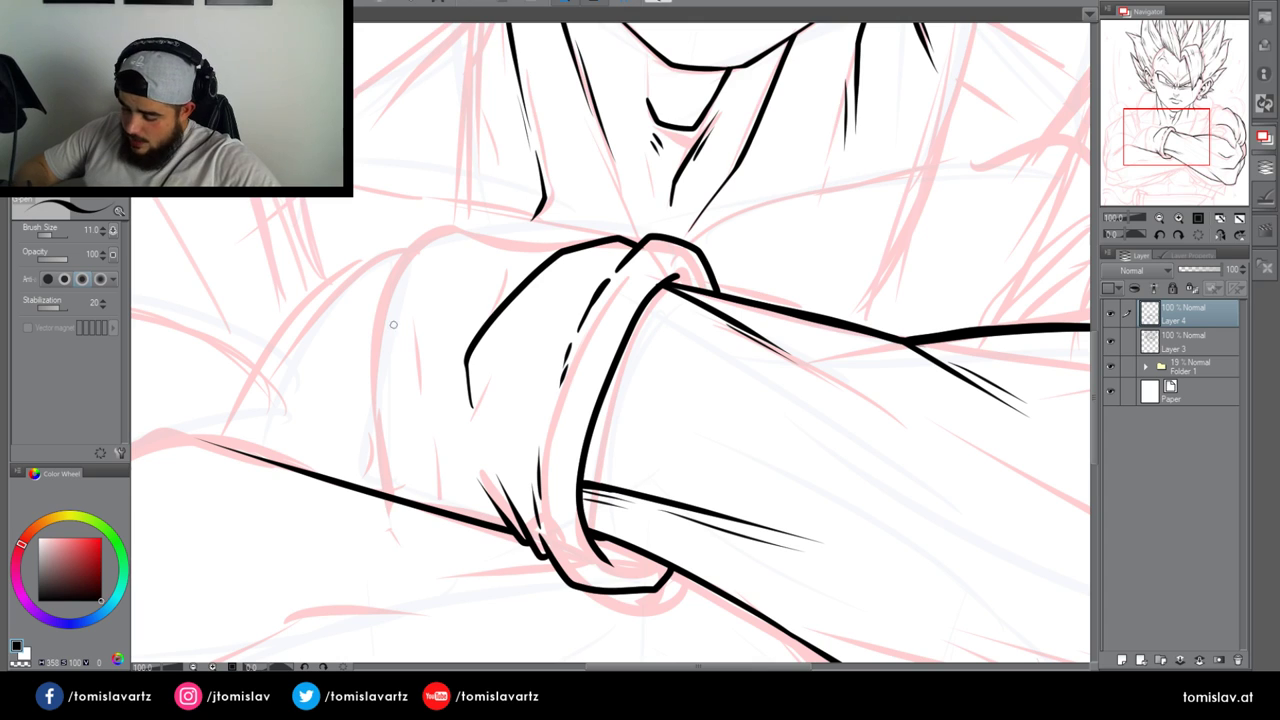
Ink the glove's far band with its raised outer edge, inner fold line and top edge joining the large fold
mouse_move(372, 361)
left_mouse_down()
mouse_move(396, 261)
mouse_move(445, 228)
left_mouse_up()
key("ctrl+z")
mouse_move(421, 308)
left_mouse_down()
mouse_move(454, 236)
mouse_move(512, 257)
left_mouse_up()
key("ctrl+z")
mouse_move(409, 327)
left_mouse_down()
mouse_move(435, 256)
mouse_move(468, 235)
mouse_move(502, 250)
mouse_move(569, 249)
left_mouse_up()
mouse_move(410, 327)
left_mouse_down()
mouse_move(413, 387)
mouse_move(374, 391)
mouse_move(391, 253)
mouse_move(440, 212)
mouse_move(504, 240)
left_mouse_up()
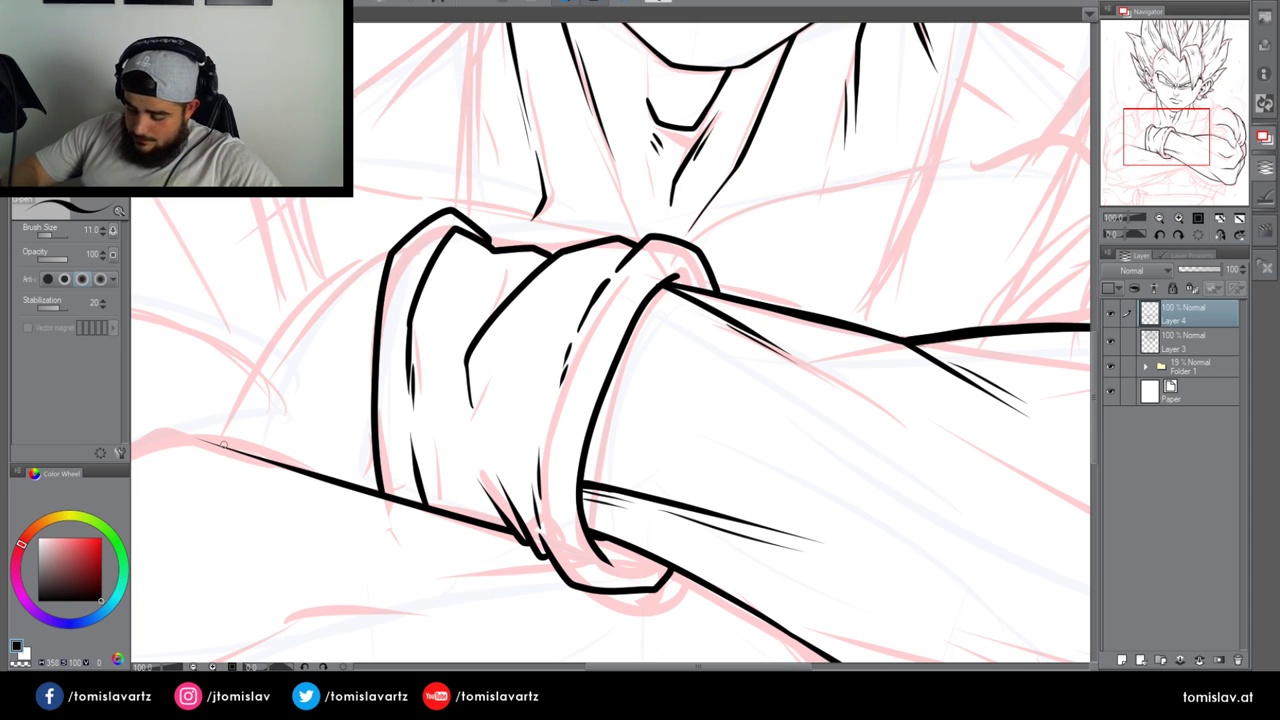
Ink the overlapping arm's upper contour past its rounded bend and the curved outline rising from it to the glove band
left_click_drag(336, 463, 595, 330)
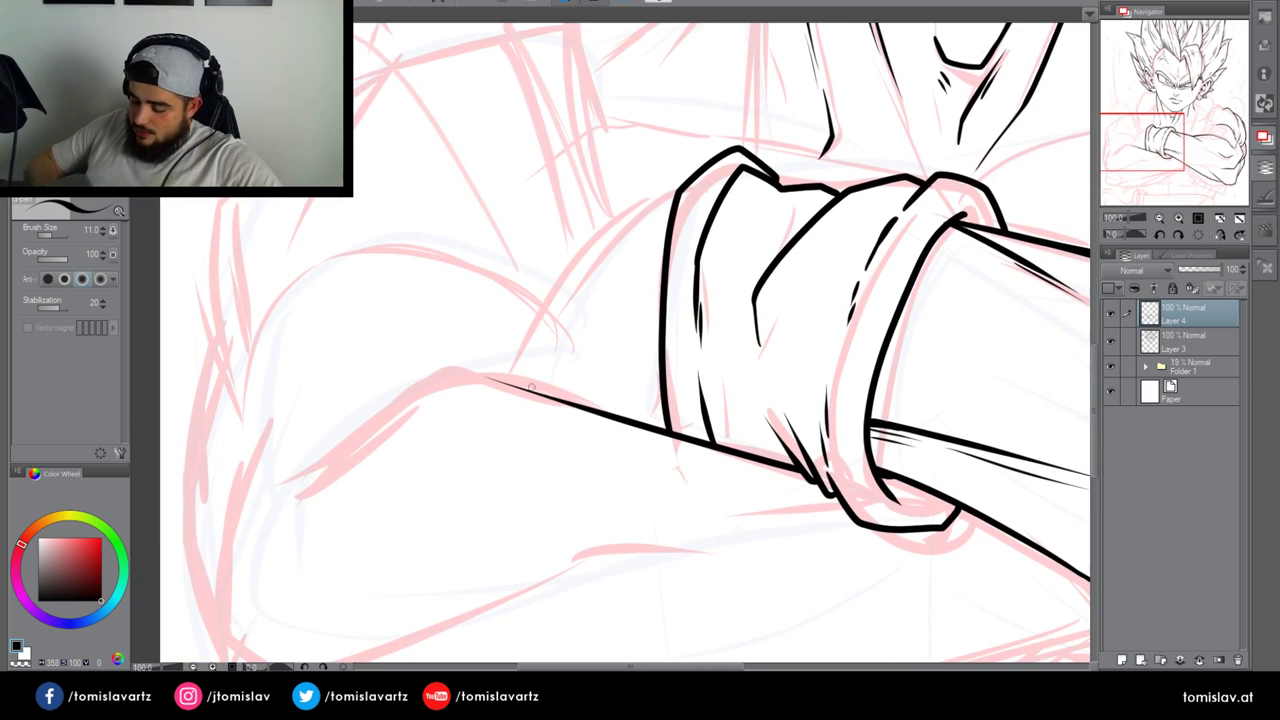
mouse_move(297, 492)
left_mouse_down()
mouse_move(438, 368)
mouse_move(618, 421)
left_mouse_up()
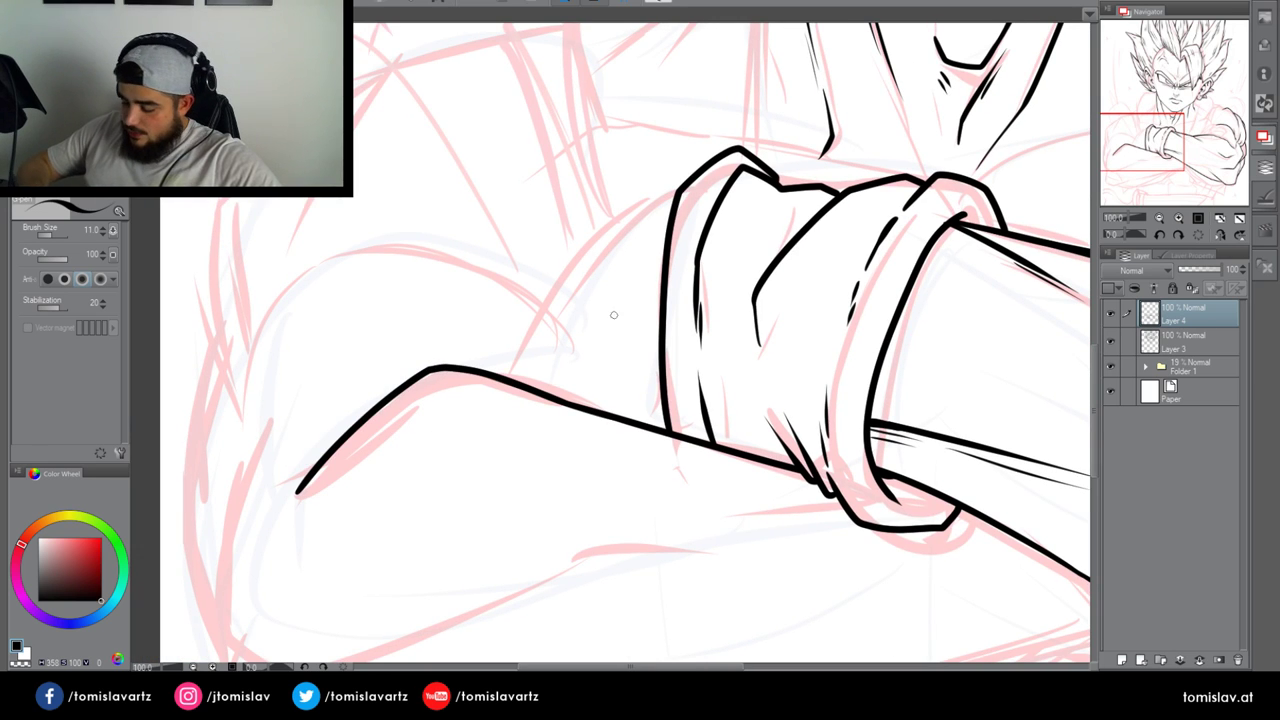
mouse_move(508, 382)
left_mouse_down()
mouse_move(556, 273)
mouse_move(627, 207)
mouse_move(676, 194)
left_mouse_up()
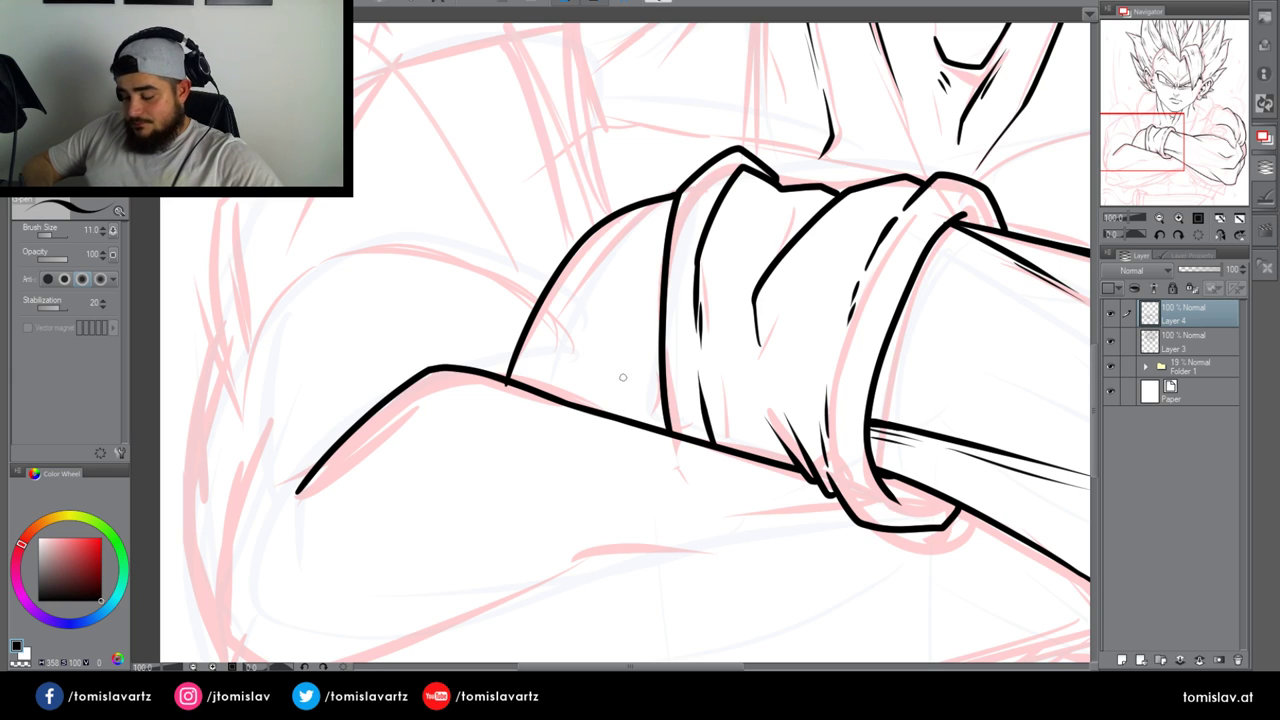
Add short tapered crease strokes beside the glove band, between its upper folds and along the cuff
left_click_drag(665, 430, 636, 336)
key("ctrl+z")
left_click_drag(663, 388, 641, 322)
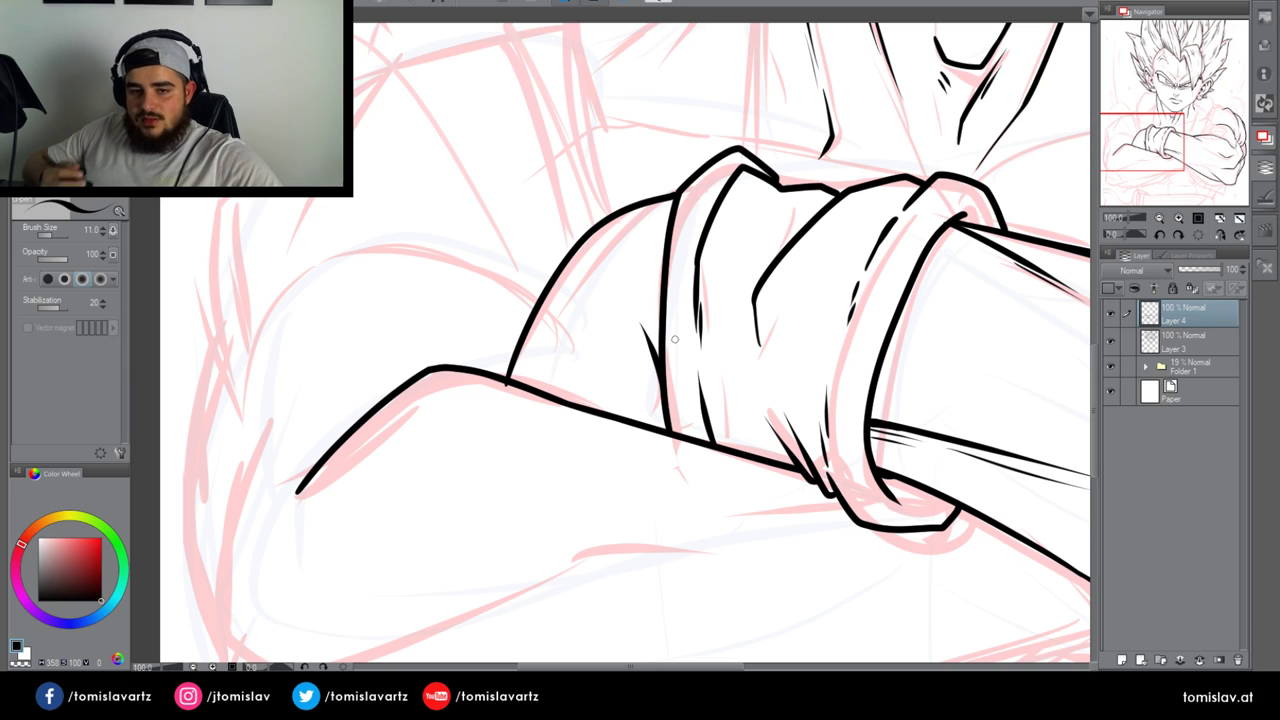
left_click_drag(1146, 138, 1166, 137)
left_click_drag(502, 316, 505, 326)
left_click_drag(535, 204, 507, 243)
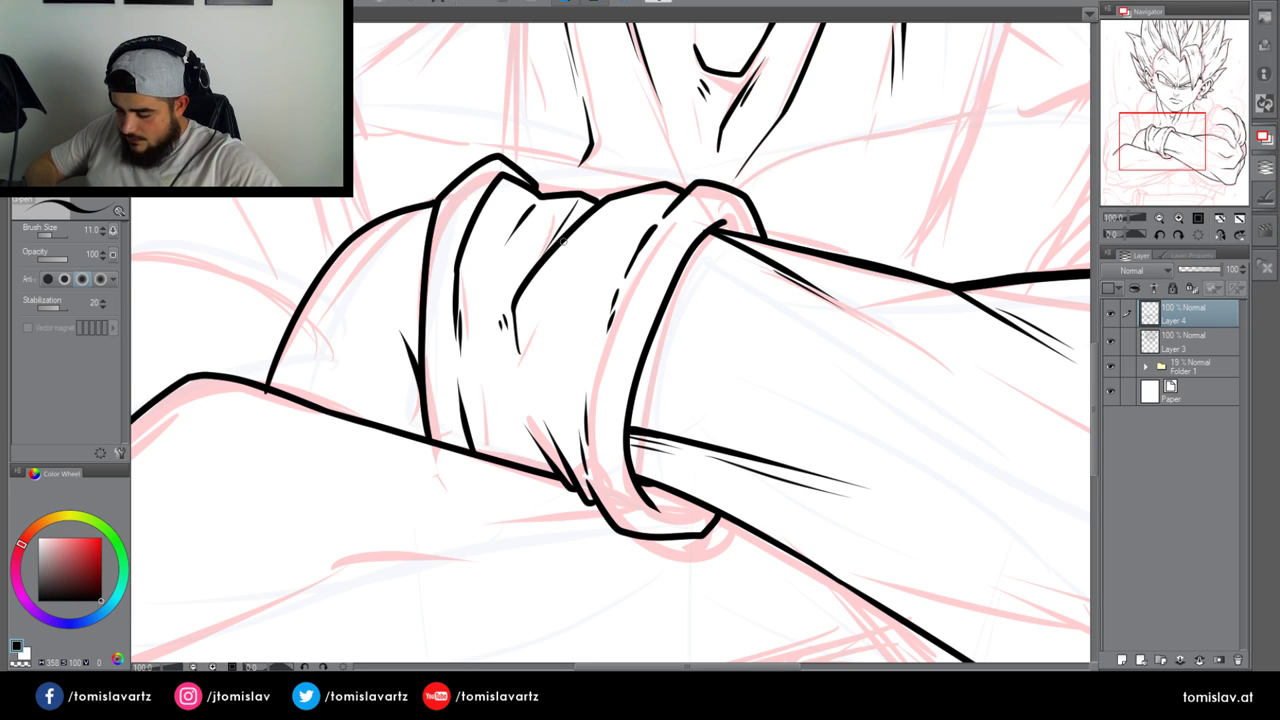
left_click_drag(580, 198, 550, 240)
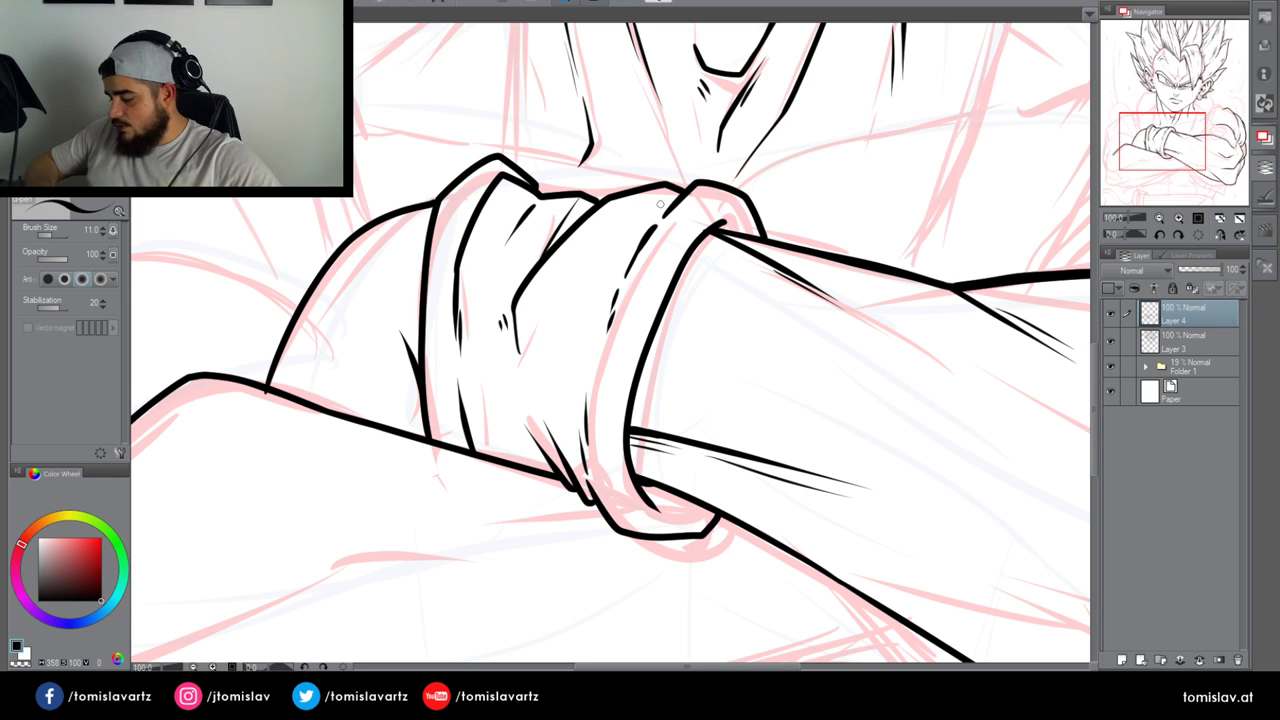
left_click_drag(665, 180, 638, 244)
key("ctrl+z")
left_click_drag(658, 196, 607, 291)
Ink the outlines of the two lowest padded collar segments rising from the forearm beside the neck
left_click_drag(1166, 139, 1146, 120)
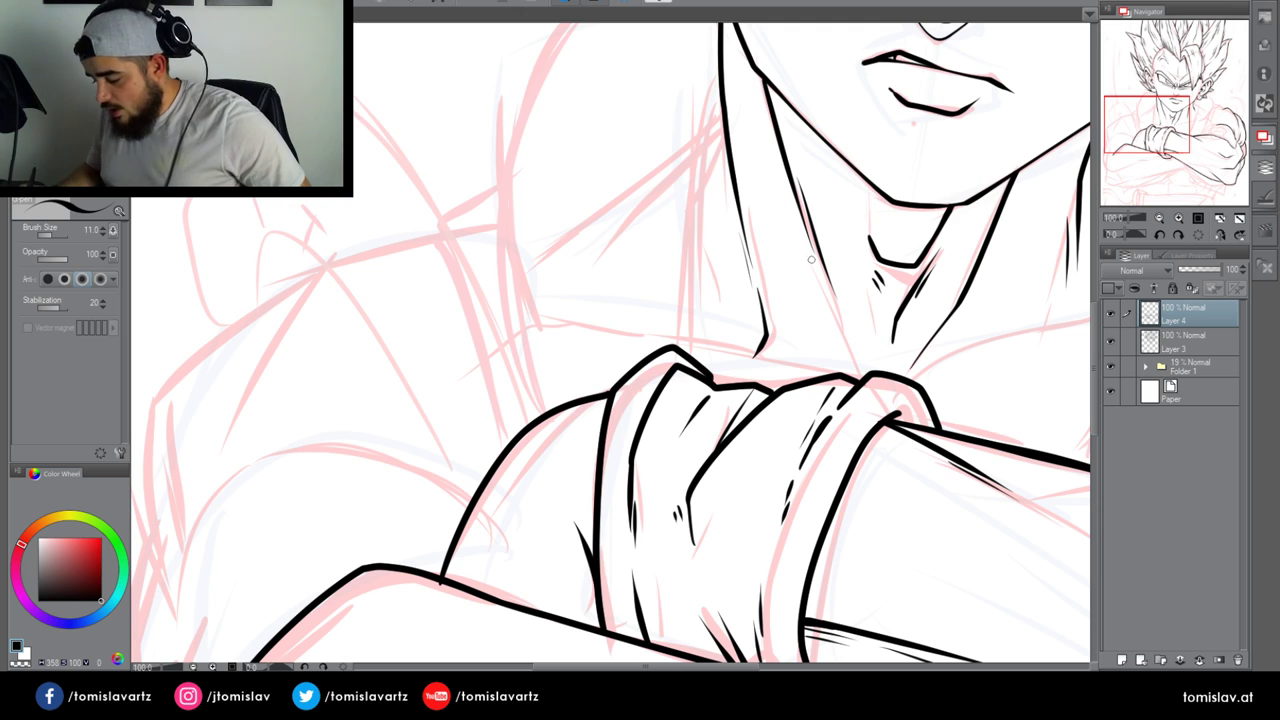
left_click_drag(811, 259, 511, 234)
left_click_drag(916, 307, 734, 323)
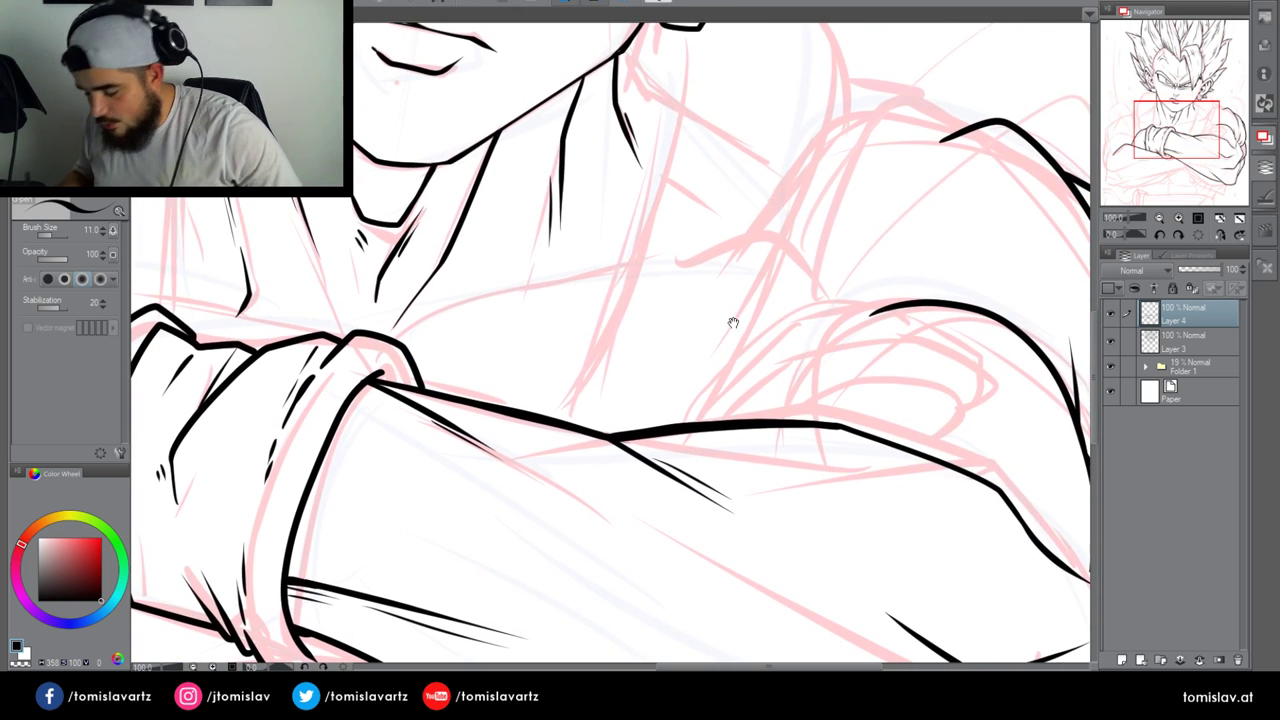
mouse_move(556, 418)
left_mouse_down()
mouse_move(590, 340)
mouse_move(632, 302)
left_mouse_up()
key("ctrl+z")
mouse_move(562, 418)
left_mouse_down()
mouse_move(584, 342)
mouse_move(717, 270)
mouse_move(808, 279)
mouse_move(814, 374)
left_mouse_up()
key("ctrl+z")
mouse_move(684, 284)
left_mouse_down()
mouse_move(752, 272)
mouse_move(794, 304)
mouse_move(771, 420)
left_mouse_up()
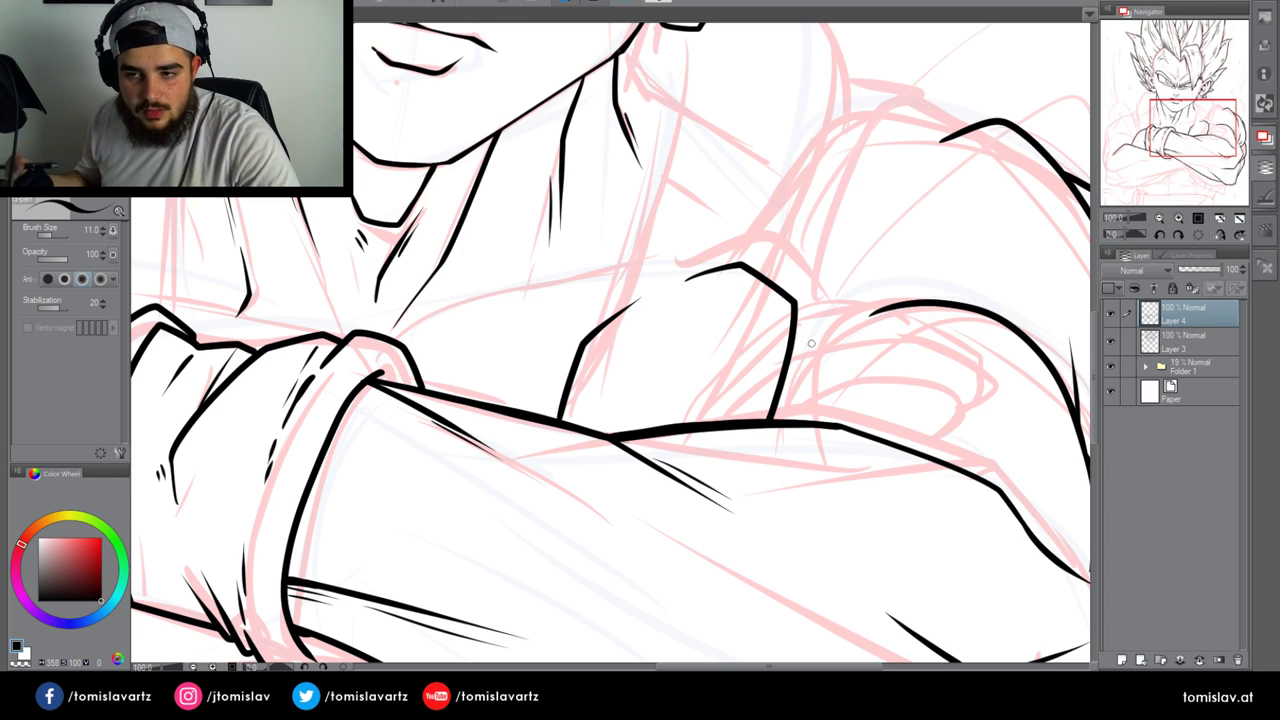
mouse_move(593, 328)
left_mouse_down()
mouse_move(621, 212)
mouse_move(785, 131)
mouse_move(818, 163)
mouse_move(795, 298)
left_mouse_up()
Add tapered crease lines inside the two inked collar segments, following their outer edges
left_click_drag(1191, 136, 1198, 120)
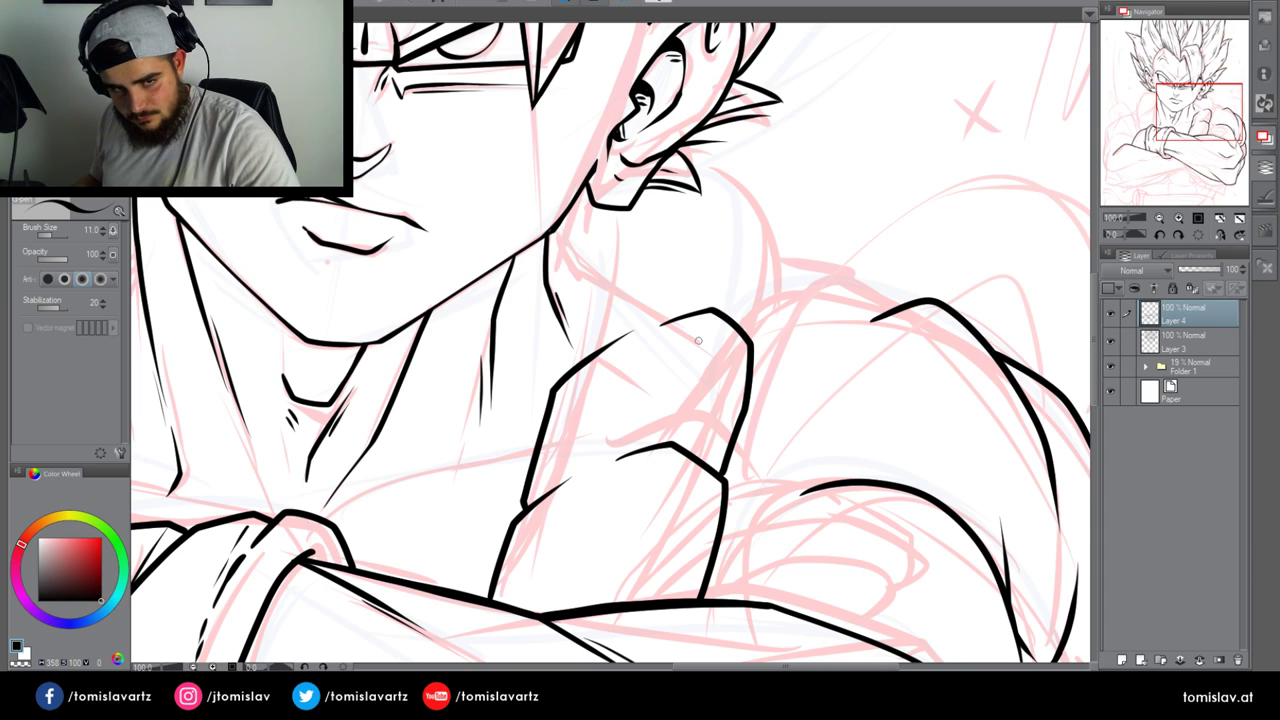
left_click_drag(703, 329, 688, 416)
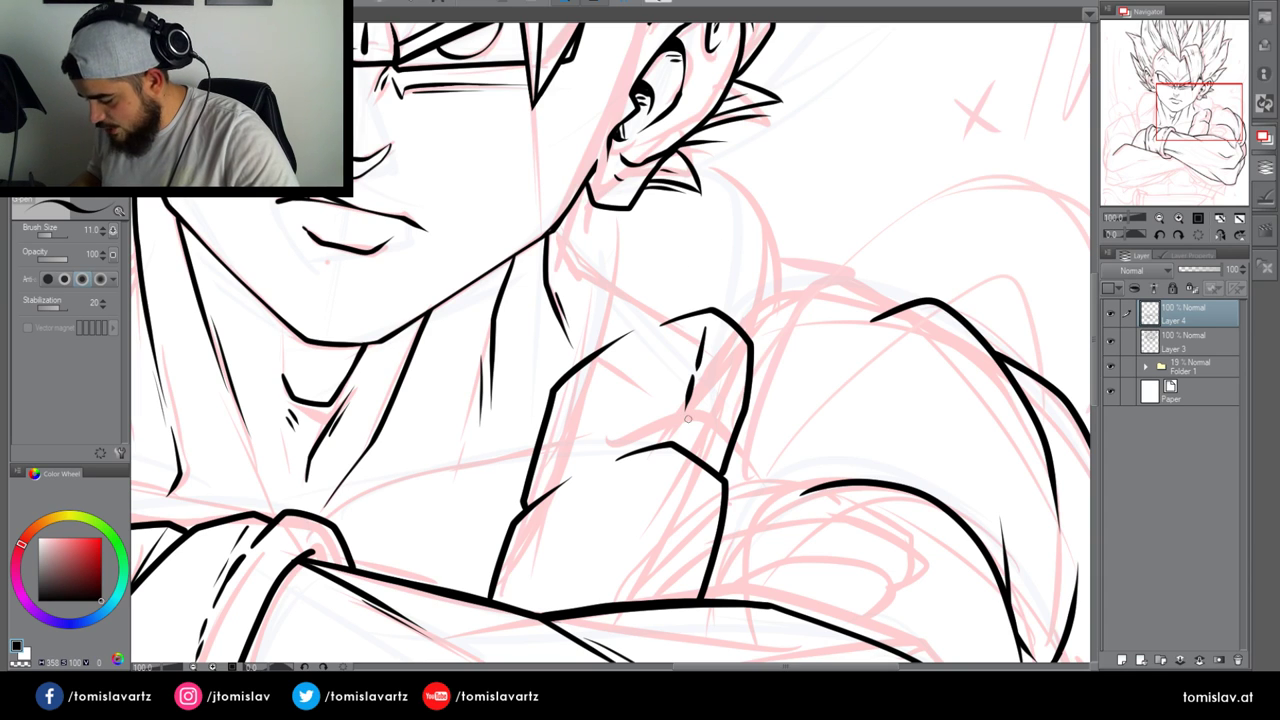
left_click_drag(668, 466, 642, 556)
left_click_drag(624, 601, 645, 553)
key("ctrl+z")
left_click_drag(626, 602, 653, 542)
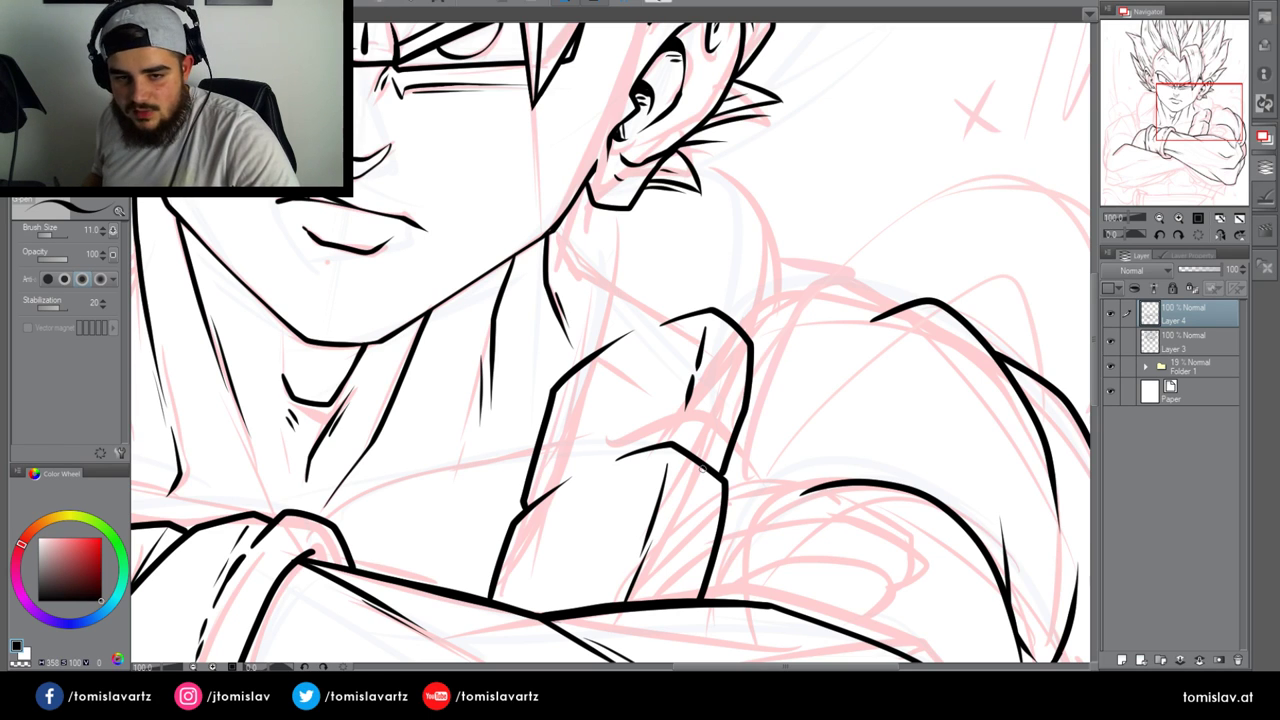
Ink the top padded collar segment below the ear, including the inner collar edge along the neck and a small crease
mouse_move(562, 310)
left_mouse_down()
mouse_move(574, 368)
mouse_move(640, 274)
mouse_move(606, 256)
left_mouse_up()
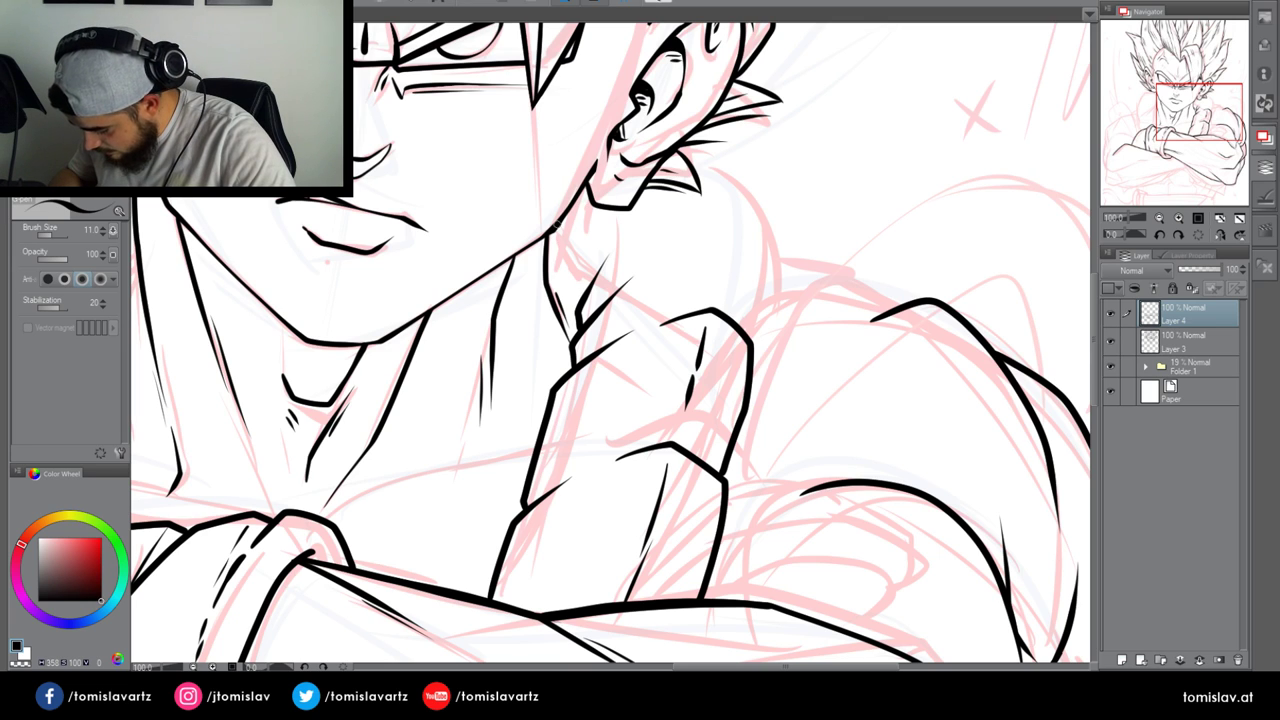
left_click_drag(555, 222, 586, 286)
mouse_move(662, 253)
left_mouse_down()
mouse_move(724, 222)
mouse_move(757, 252)
left_mouse_up()
key("ctrl+z")
mouse_move(748, 340)
left_mouse_down()
mouse_move(760, 292)
mouse_move(658, 226)
mouse_move(632, 264)
mouse_move(706, 177)
mouse_move(694, 170)
left_mouse_up()
key("ctrl+z")
left_click_drag(630, 215, 605, 256)
key("ctrl+z")
mouse_move(656, 184)
left_mouse_down()
mouse_move(618, 257)
mouse_move(579, 218)
left_mouse_up()
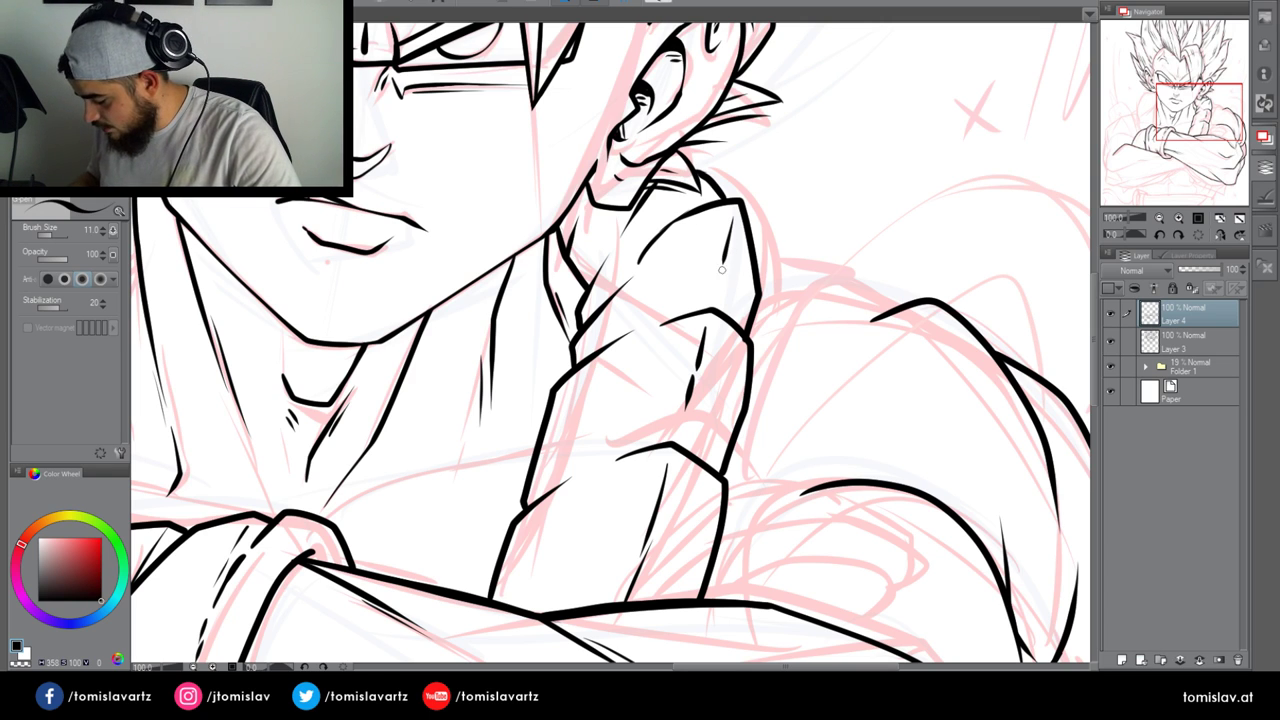
Ink the padded collar on the opposite side of the neck, with its segment folds, outer edge and top curve
left_click_drag(678, 427, 666, 494)
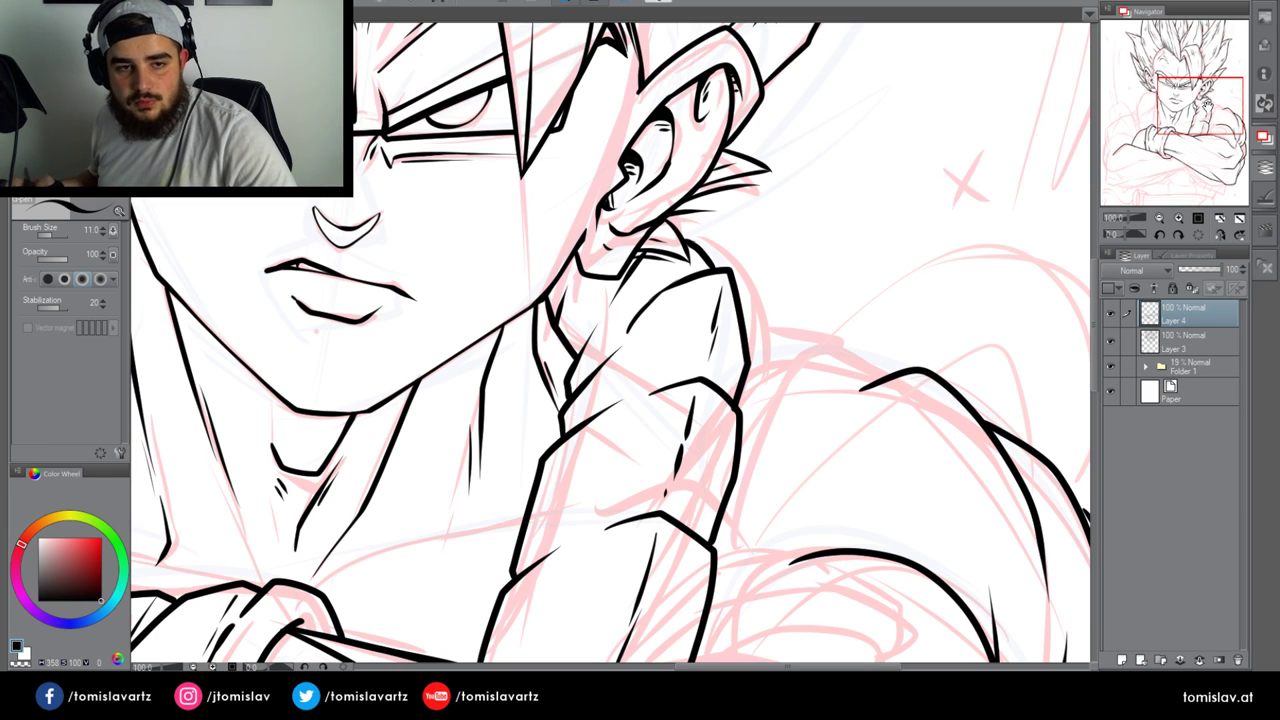
left_click_drag(1200, 105, 1167, 110)
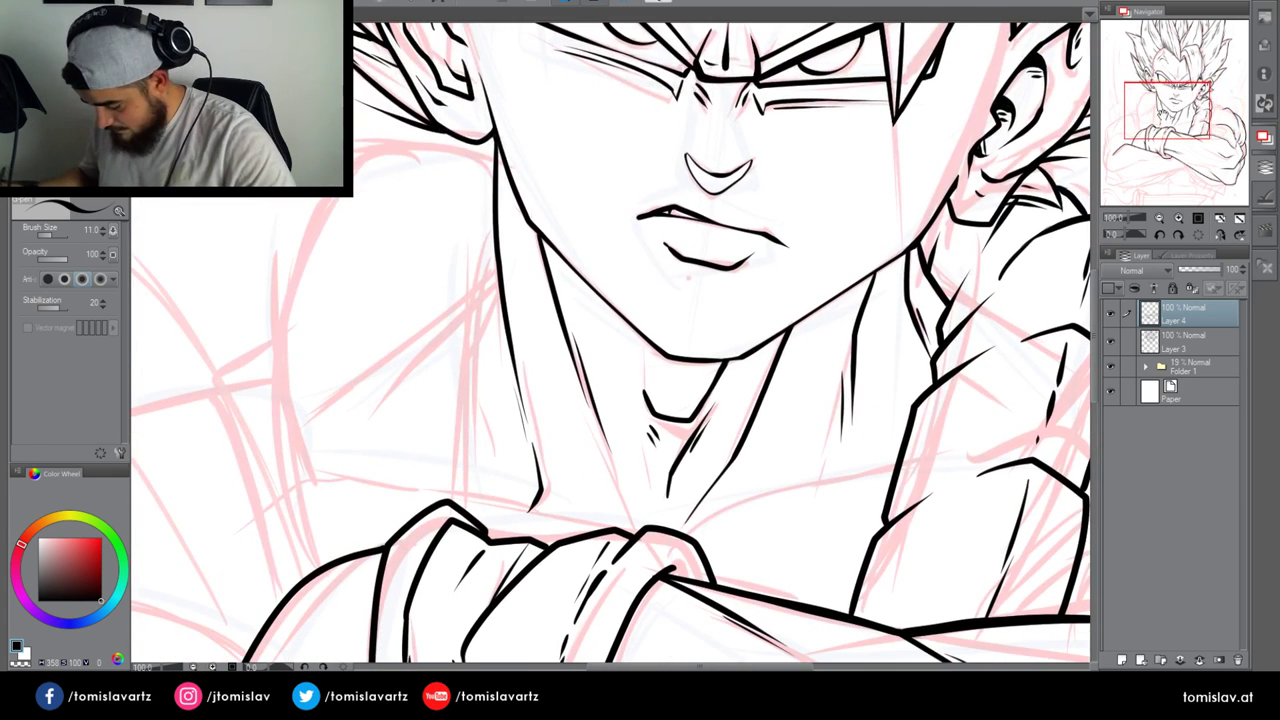
mouse_move(484, 530)
left_mouse_down()
mouse_move(468, 466)
mouse_move(405, 378)
left_mouse_up()
mouse_move(466, 455)
left_mouse_down()
mouse_move(464, 383)
mouse_move(404, 299)
left_mouse_up()
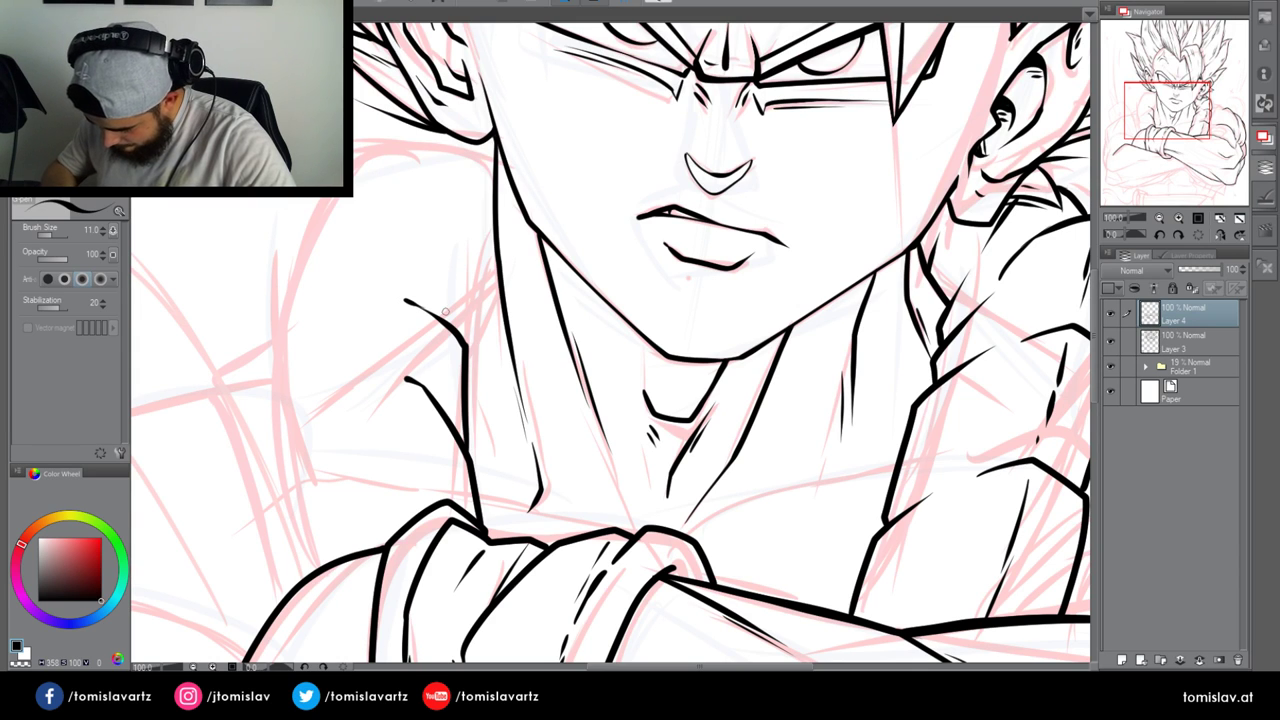
mouse_move(336, 380)
left_mouse_down()
mouse_move(276, 405)
mouse_move(270, 486)
mouse_move(321, 577)
left_mouse_up()
mouse_move(280, 404)
left_mouse_down()
mouse_move(266, 338)
mouse_move(333, 286)
mouse_move(398, 199)
mouse_move(472, 280)
mouse_move(477, 338)
left_mouse_up()
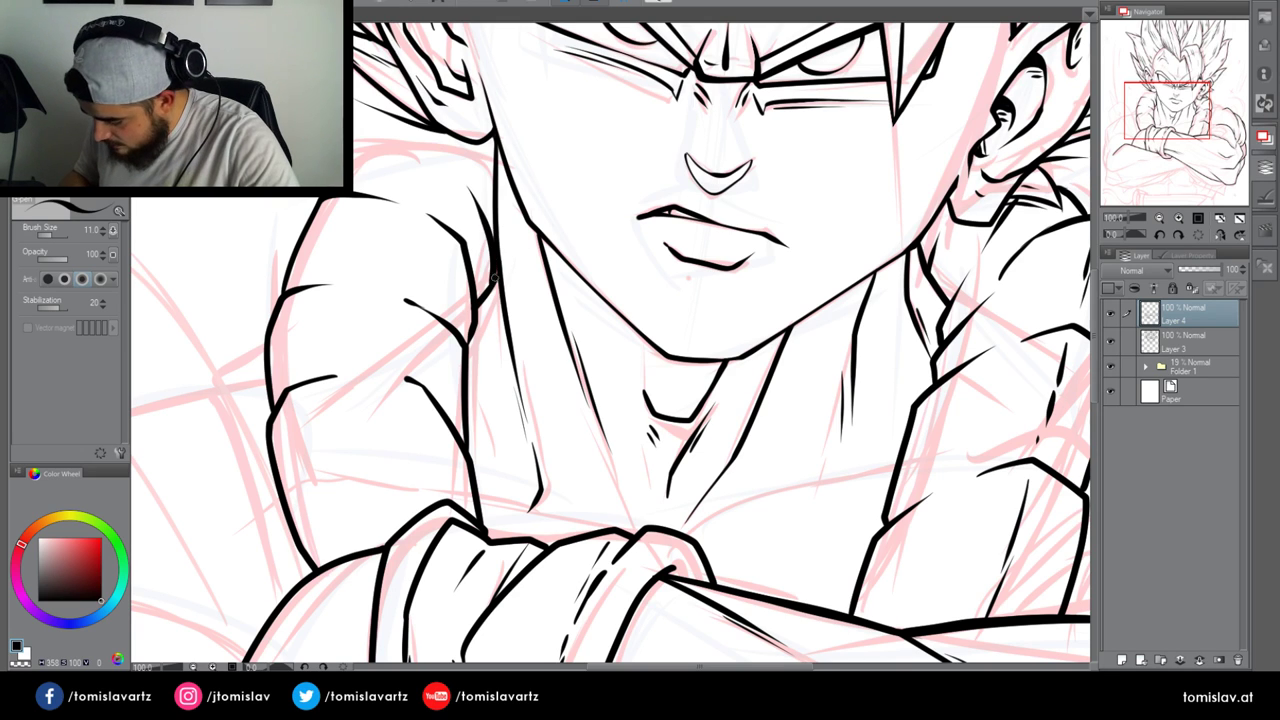
mouse_move(448, 157)
left_mouse_down()
mouse_move(395, 137)
mouse_move(352, 146)
left_mouse_up()
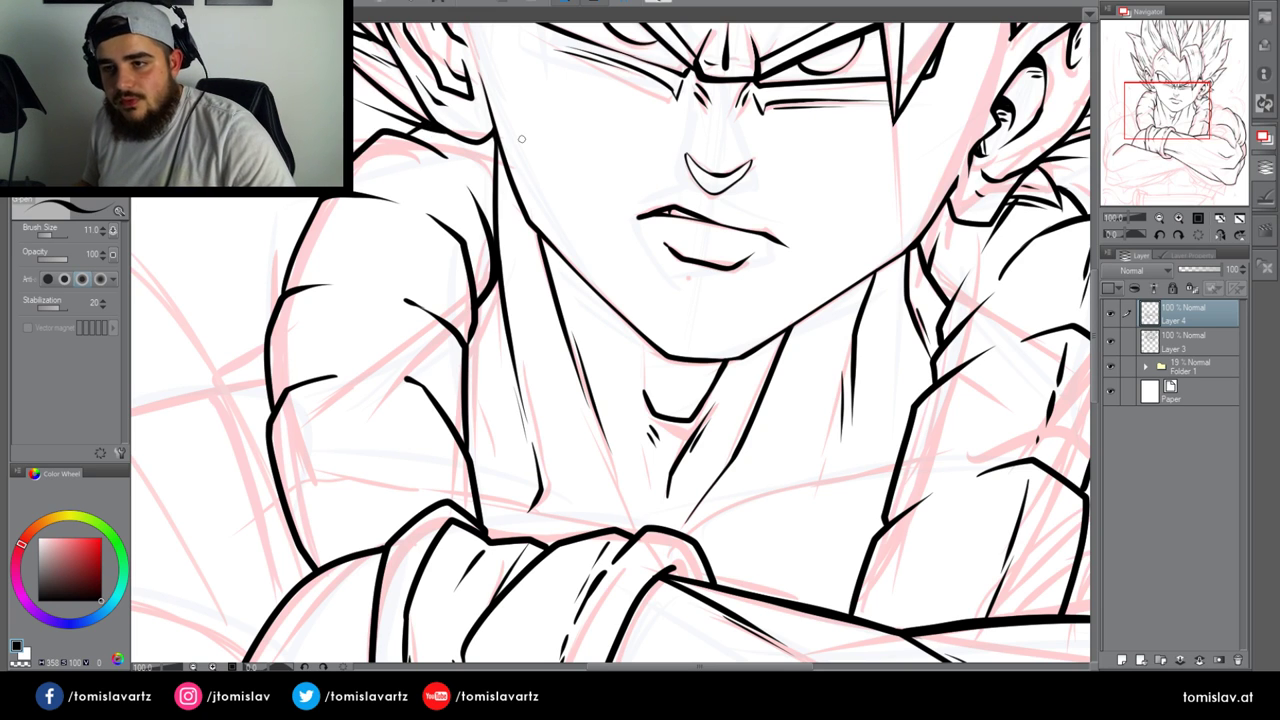
Hatch the shadows between neck and collar, below the ear and along the opposite collar's inner edge
left_click_drag(1173, 113, 1193, 112)
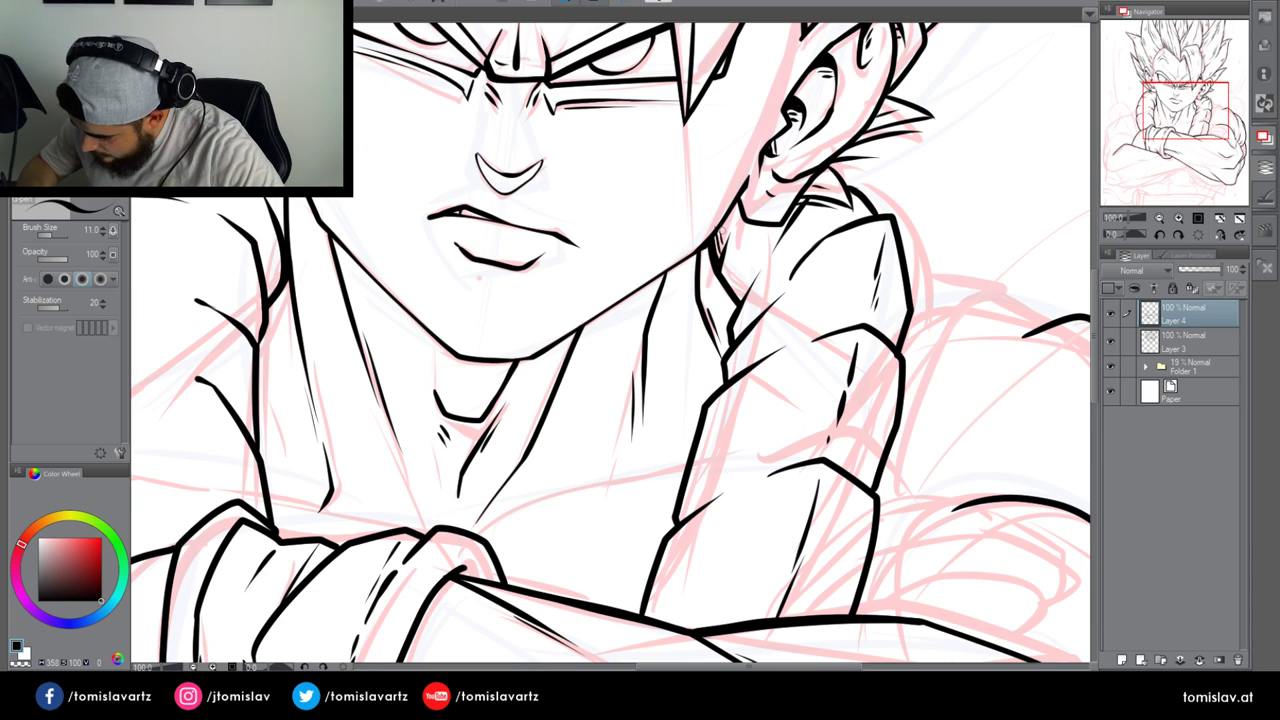
left_click_drag(716, 248, 744, 206)
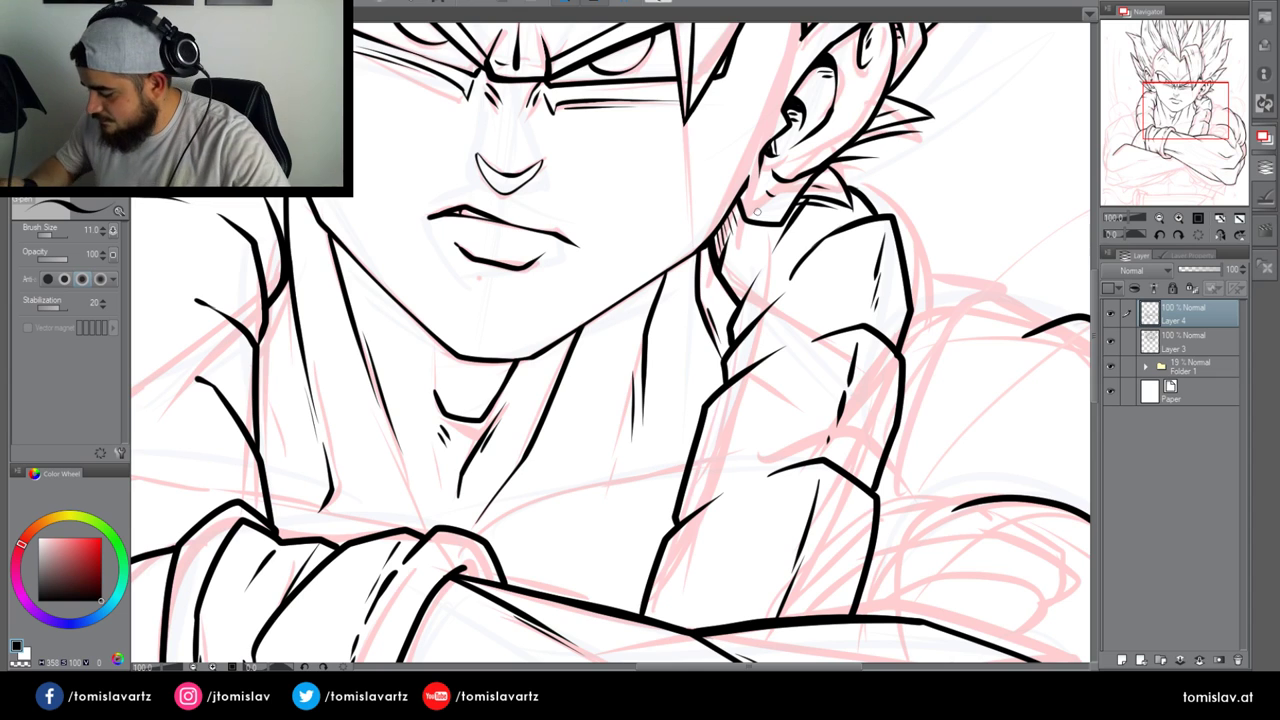
mouse_move(466, 194)
left_mouse_down()
mouse_move(617, 122)
mouse_move(644, 171)
left_mouse_up()
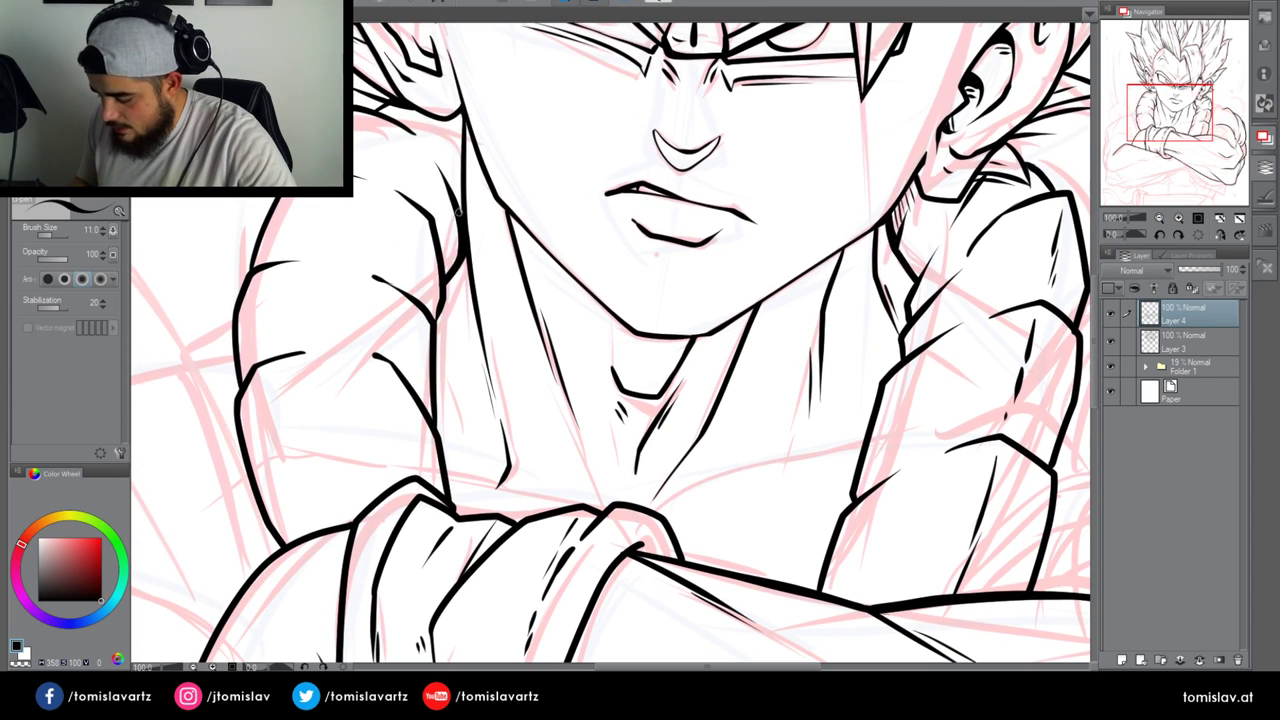
left_click_drag(454, 194, 464, 158)
left_click_drag(446, 272, 454, 234)
Add short hatching strokes at the inner joints between collar segments on both sides of the neck
left_click_drag(956, 269, 909, 215)
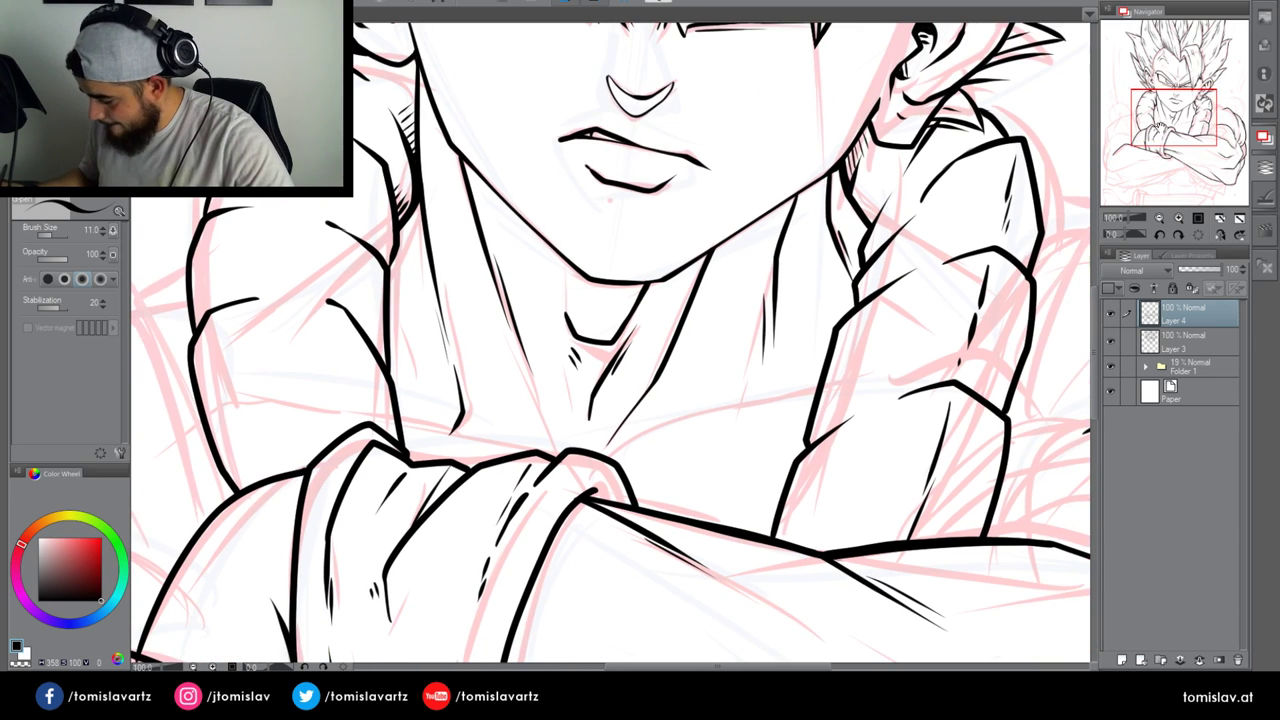
mouse_move(866, 262)
left_mouse_down()
mouse_move(890, 228)
mouse_move(874, 202)
mouse_move(884, 192)
left_mouse_up()
left_click_drag(388, 260, 370, 230)
left_click_drag(378, 308, 366, 298)
left_click_drag(368, 312, 360, 294)
left_click_drag(868, 280, 877, 287)
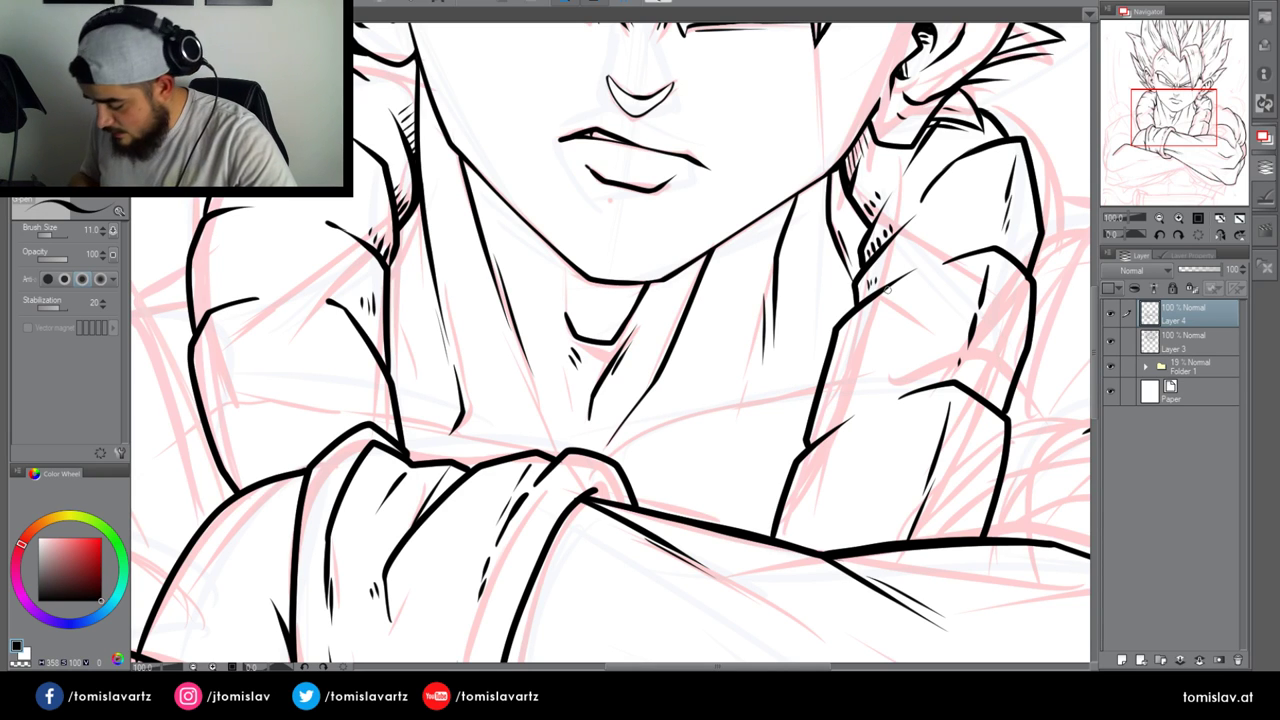
Add broken crease lines along the outer edge of the collar above the gloved hand and hatch its lower inner edge
left_click_drag(205, 308, 211, 294)
left_click_drag(201, 282, 200, 262)
mouse_move(210, 328)
left_mouse_down()
mouse_move(233, 430)
mouse_move(262, 484)
left_mouse_up()
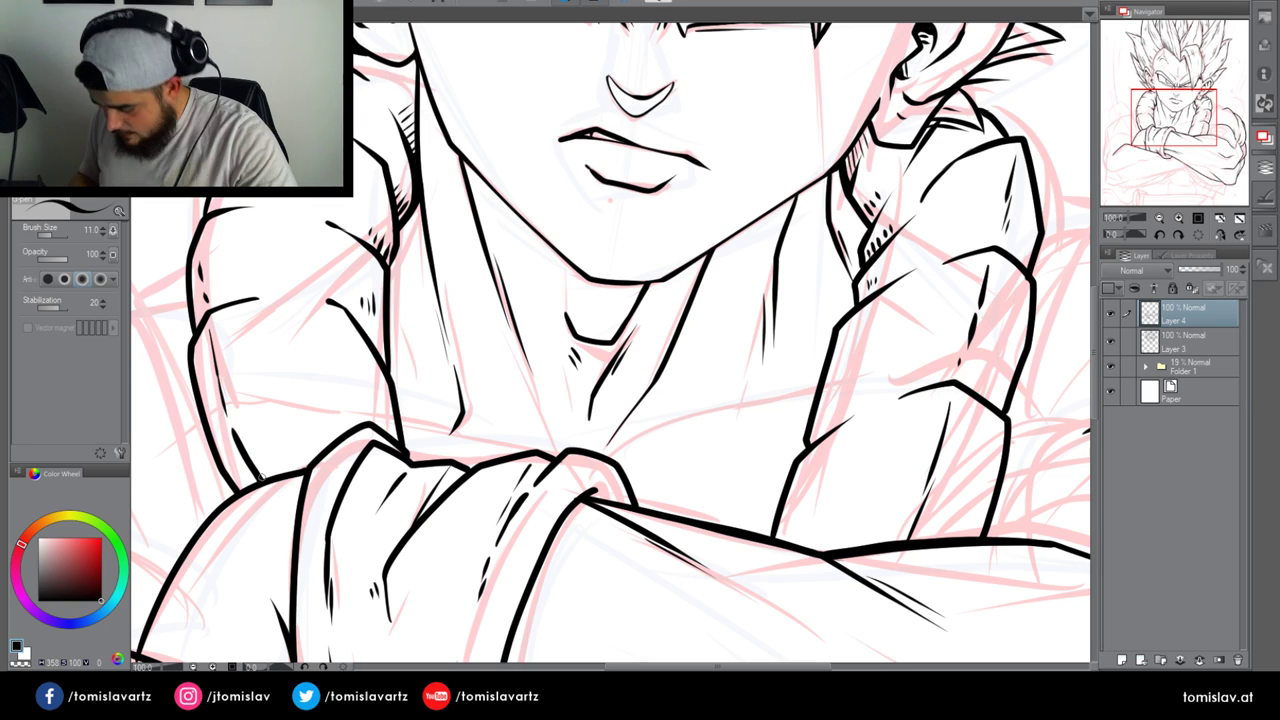
mouse_move(383, 393)
left_mouse_down()
mouse_move(394, 437)
mouse_move(381, 436)
left_mouse_up()
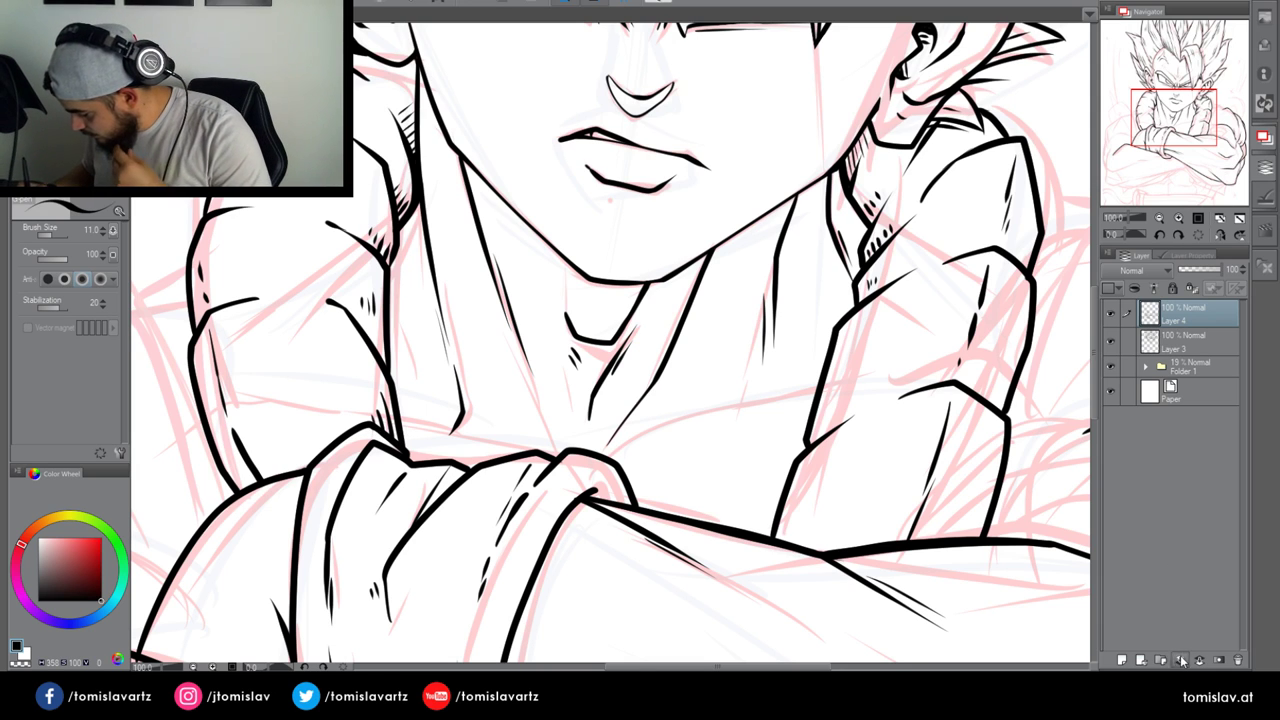
Ink the upper chest lines from the glove's top folds to the padded collar on both sides of the neck
mouse_move(611, 440)
left_mouse_down()
mouse_move(463, 470)
mouse_move(705, 424)
left_mouse_up()
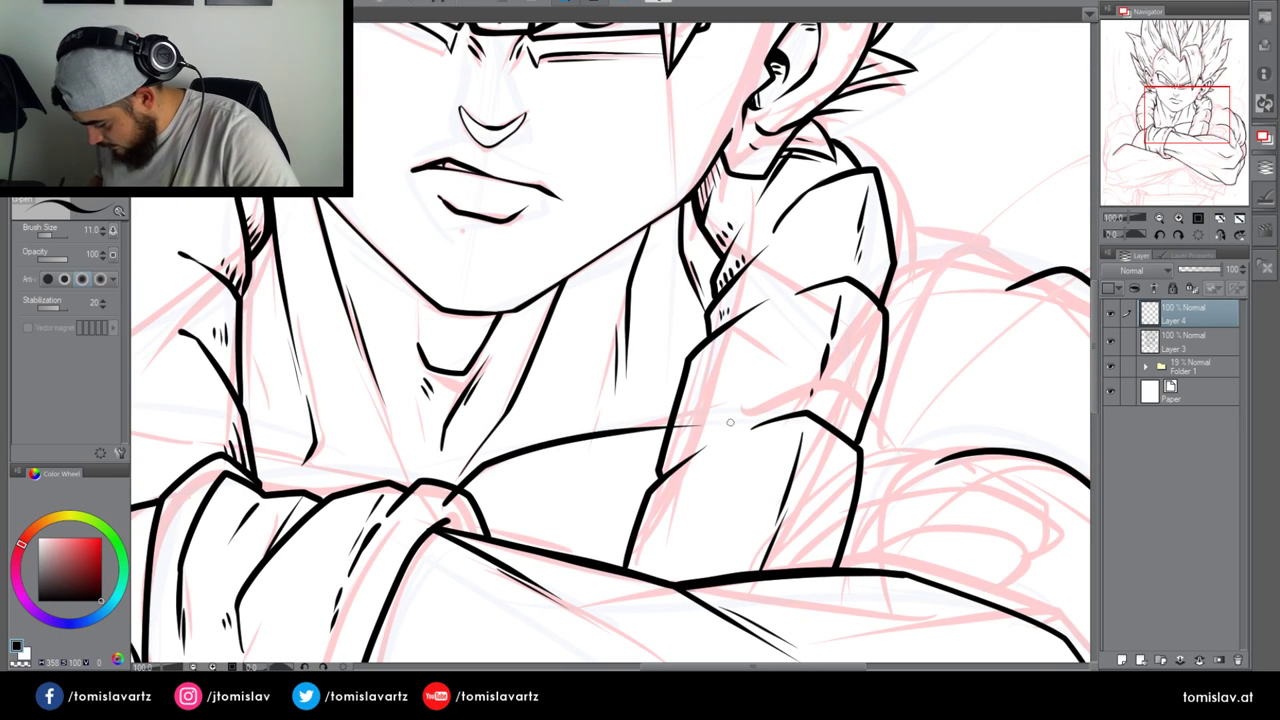
key("ctrl+z")
left_click_drag(462, 483, 746, 412)
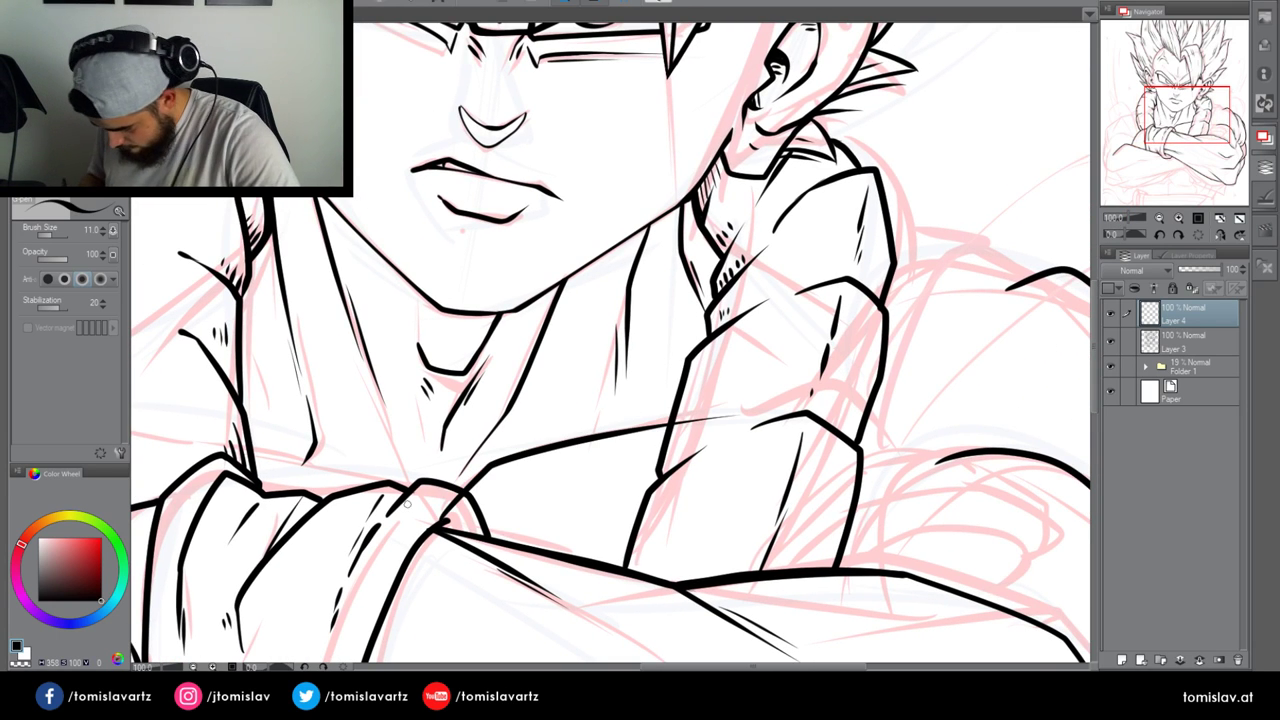
left_click_drag(400, 486, 229, 470)
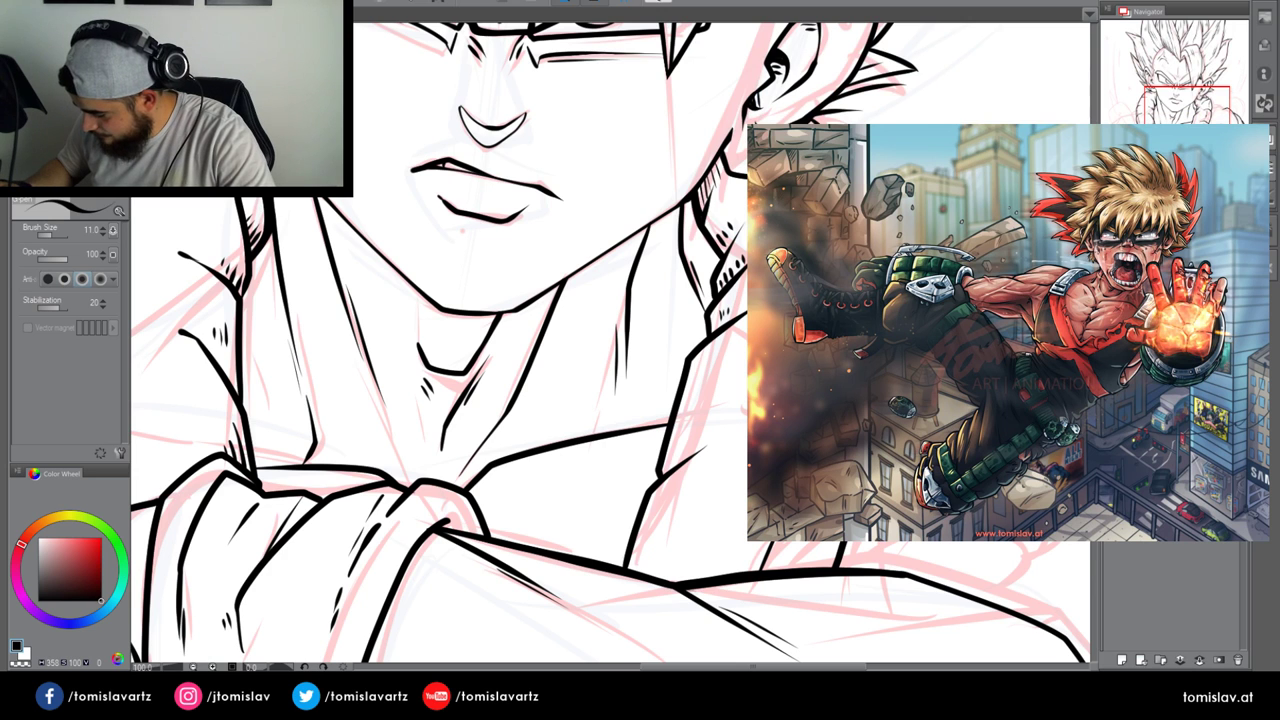
mouse_move(350, 360)
left_mouse_down()
mouse_move(535, 385)
mouse_move(700, 360)
left_mouse_up()
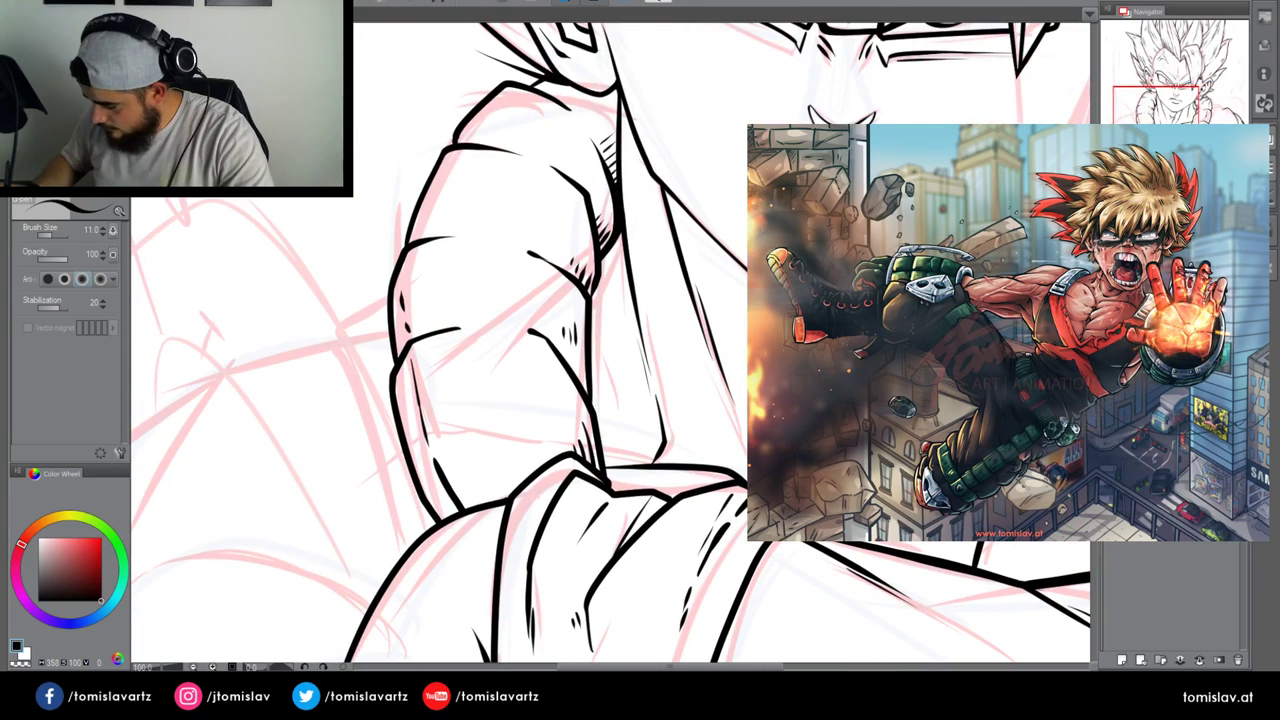
key("ctrl+z")
key("ctrl+y")
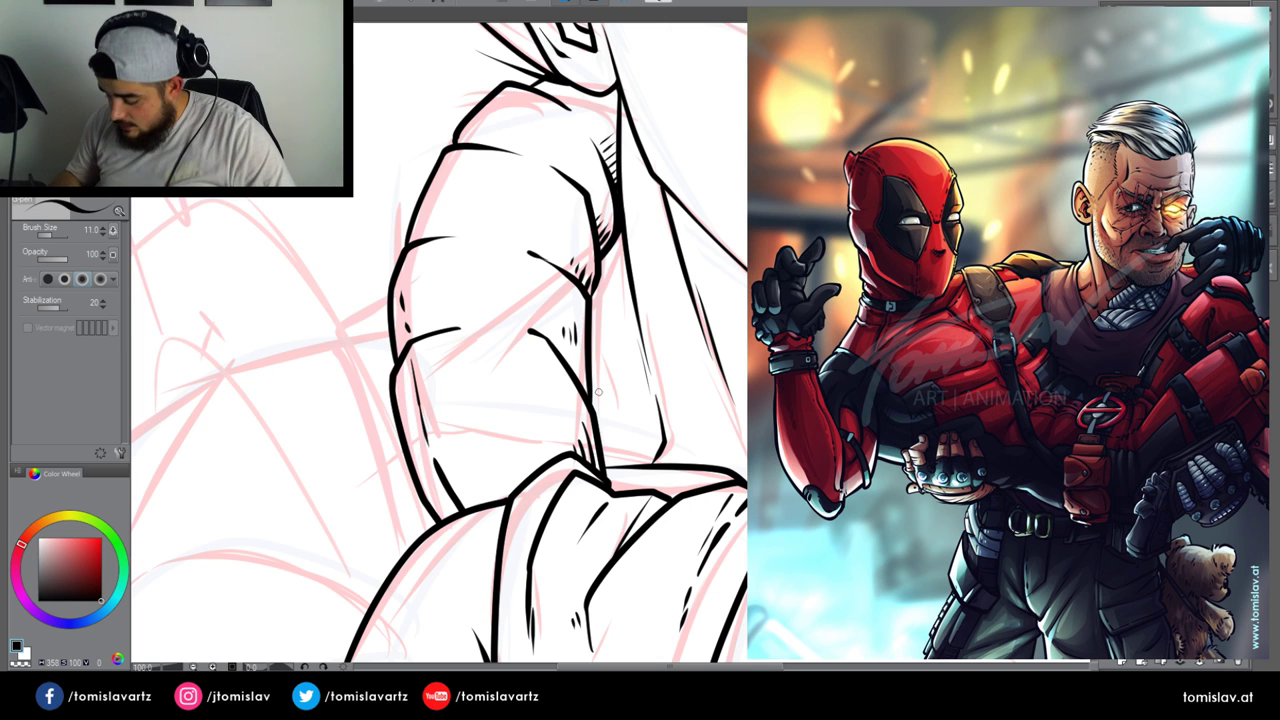
scroll(440, 340, "down", 4)
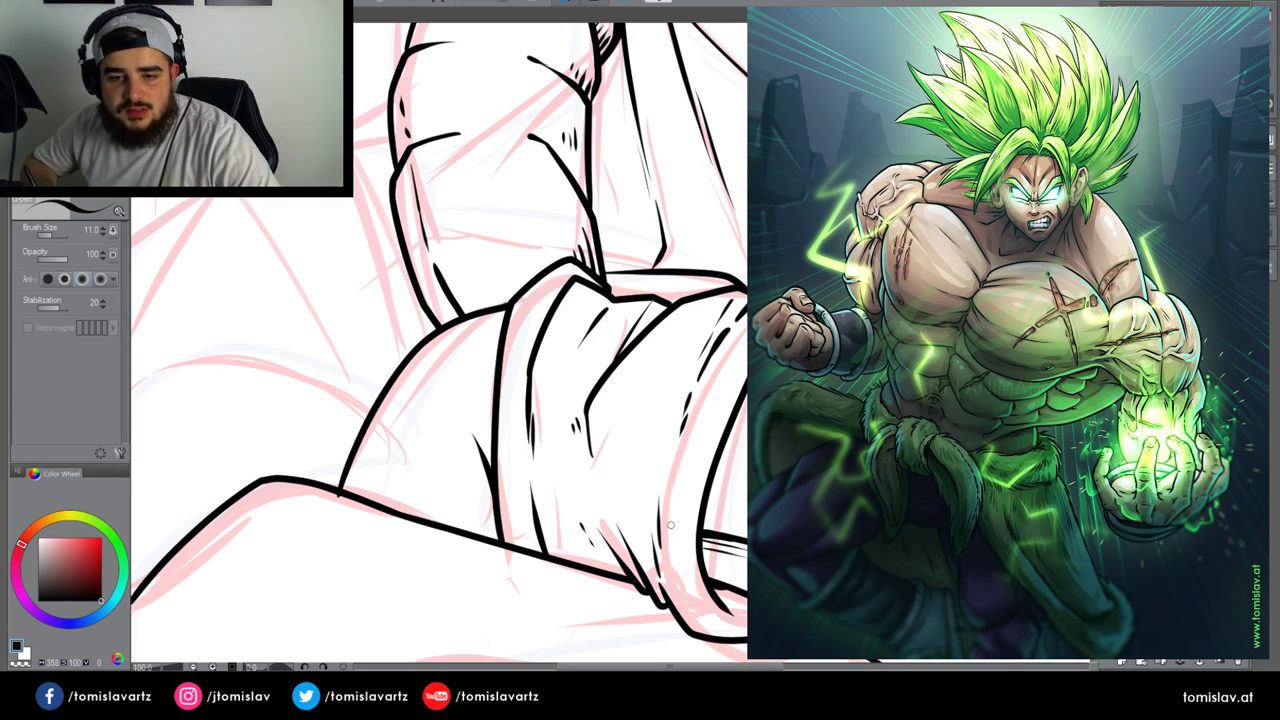
scroll(636, 418, "down", 2)
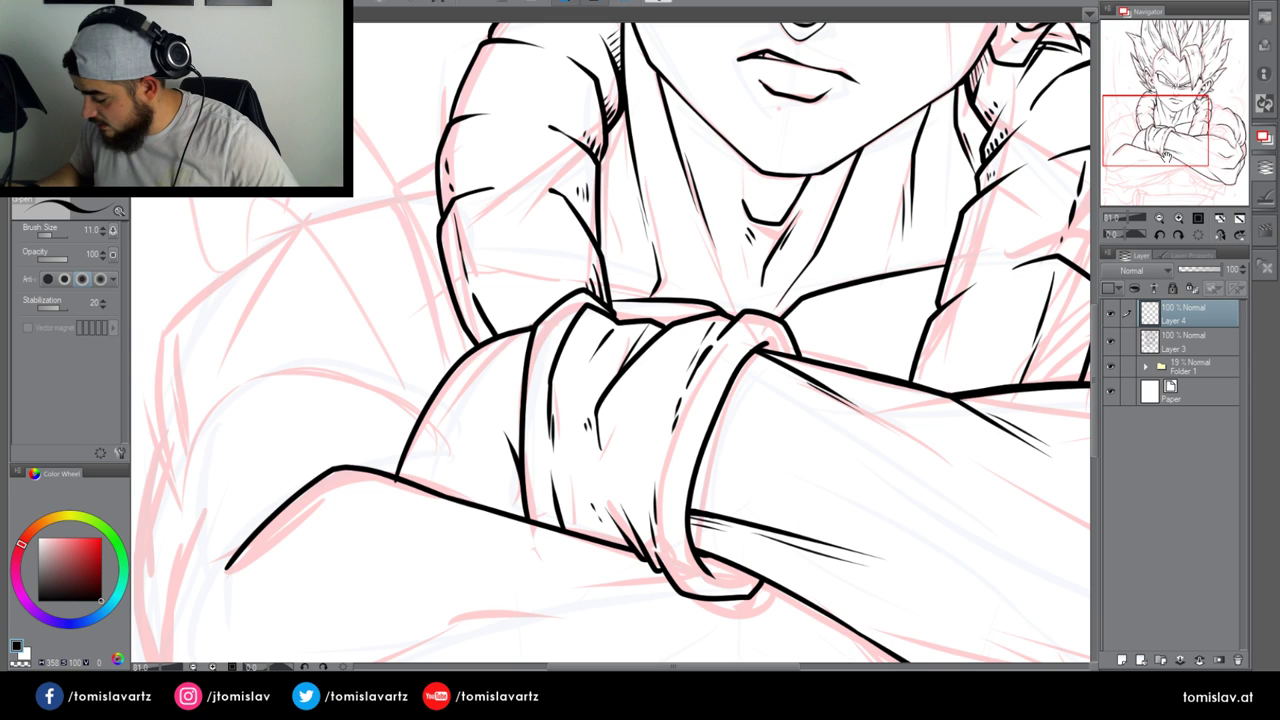
left_click_drag(1189, 136, 1214, 150)
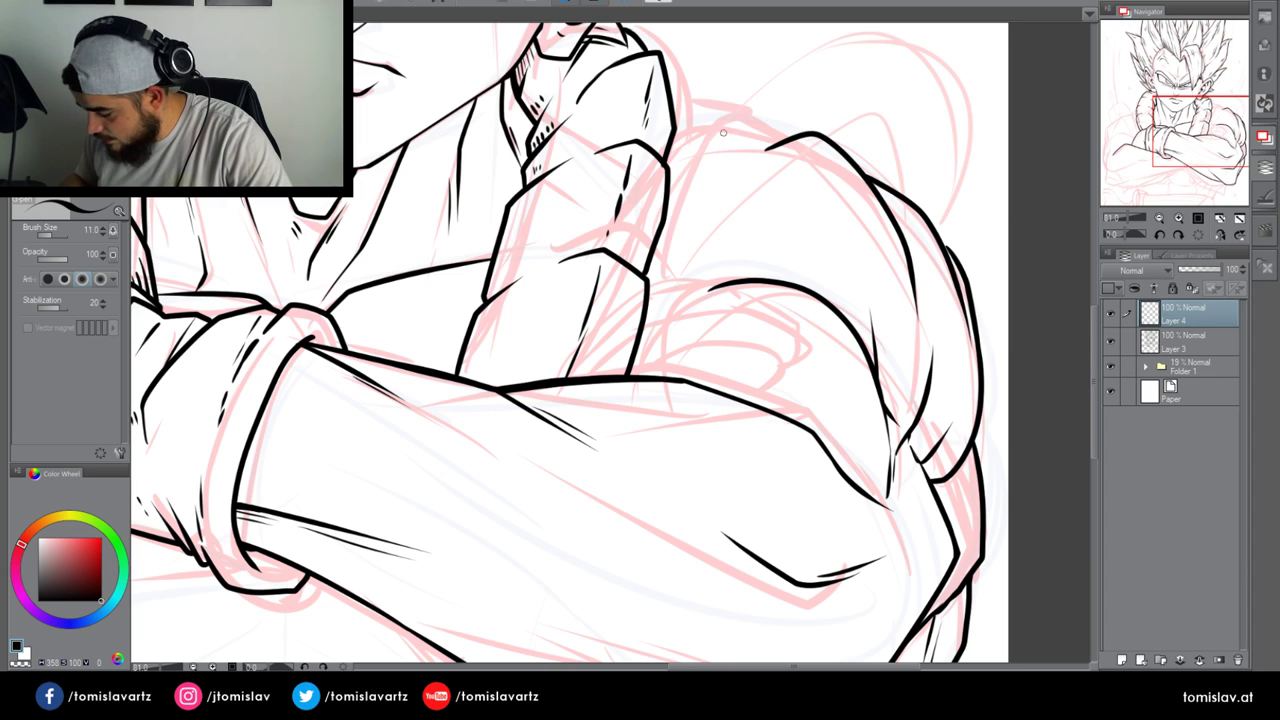
mouse_move(704, 126)
left_mouse_down()
mouse_move(747, 197)
mouse_move(690, 288)
left_mouse_up()
key("ctrl+z")
key("ctrl+z")
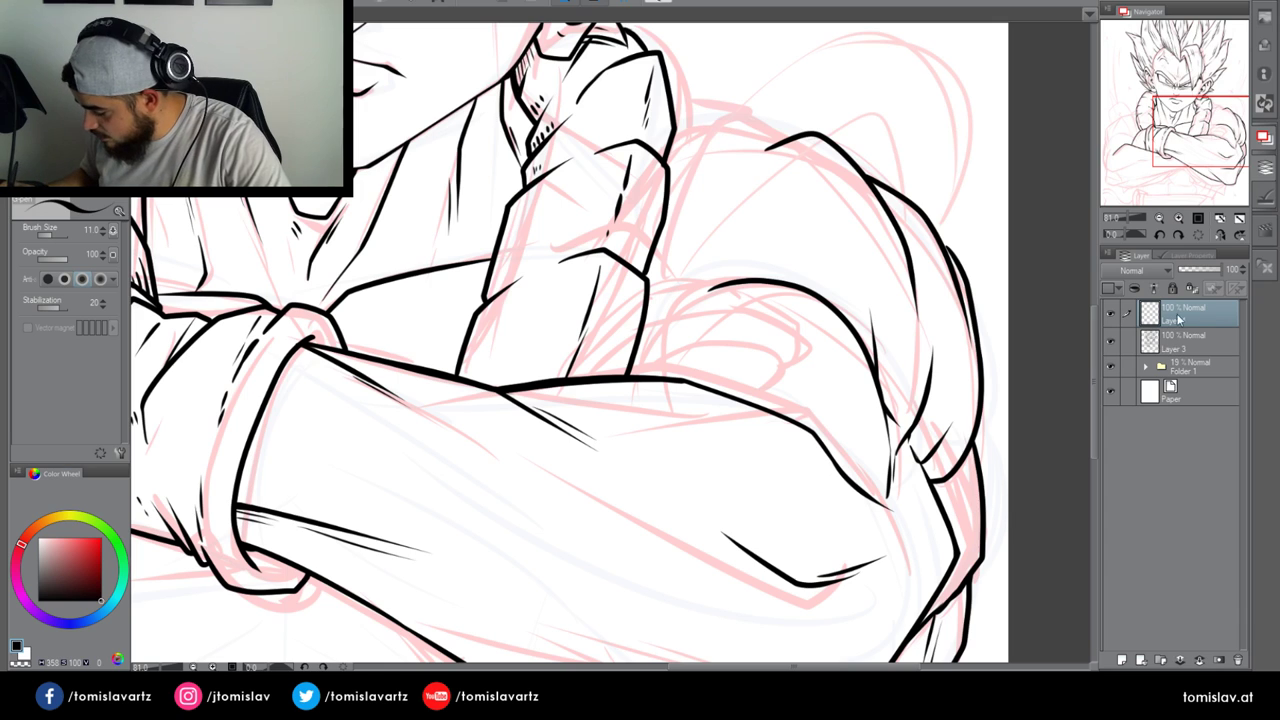
Lower Layer 3's opacity to 24% and make Layer 4 the active layer
left_click(1175, 342)
left_click_drag(1236, 270, 1188, 272)
left_click(1182, 314)
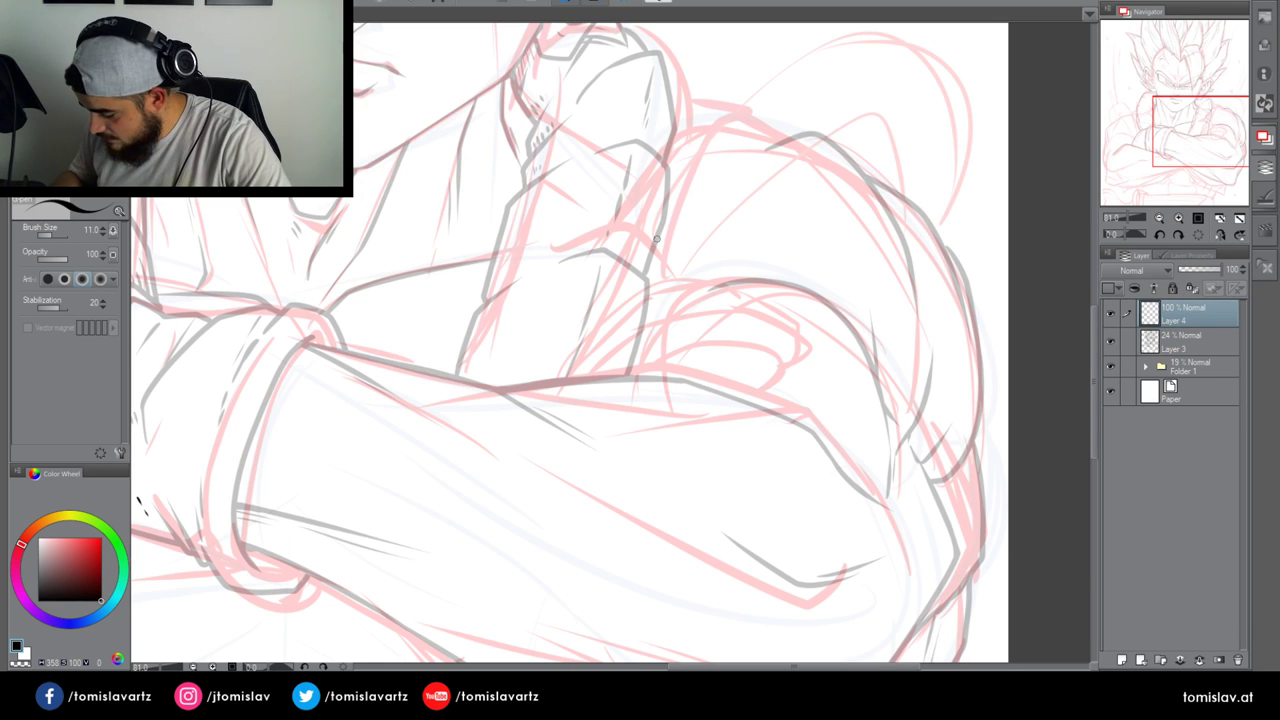
Ink both edges and the segment folds of the padded roll rising over the shoulder on the bent-elbow side
mouse_move(636, 334)
left_mouse_down()
mouse_move(650, 212)
mouse_move(702, 197)
left_mouse_up()
mouse_move(724, 208)
left_mouse_down()
mouse_move(738, 280)
mouse_move(695, 326)
left_mouse_up()
mouse_move(740, 238)
left_mouse_down()
mouse_move(786, 180)
mouse_move(787, 130)
left_mouse_up()
mouse_move(676, 198)
left_mouse_down()
mouse_move(730, 102)
mouse_move(782, 98)
left_mouse_up()
key("ctrl+z")
mouse_move(672, 196)
left_mouse_down()
mouse_move(743, 106)
mouse_move(776, 116)
left_mouse_up()
key("ctrl+z")
mouse_move(668, 198)
left_mouse_down()
mouse_move(732, 106)
mouse_move(751, 97)
mouse_move(784, 118)
left_mouse_up()
mouse_move(788, 180)
left_mouse_down()
mouse_move(868, 122)
mouse_move(874, 96)
left_mouse_up()
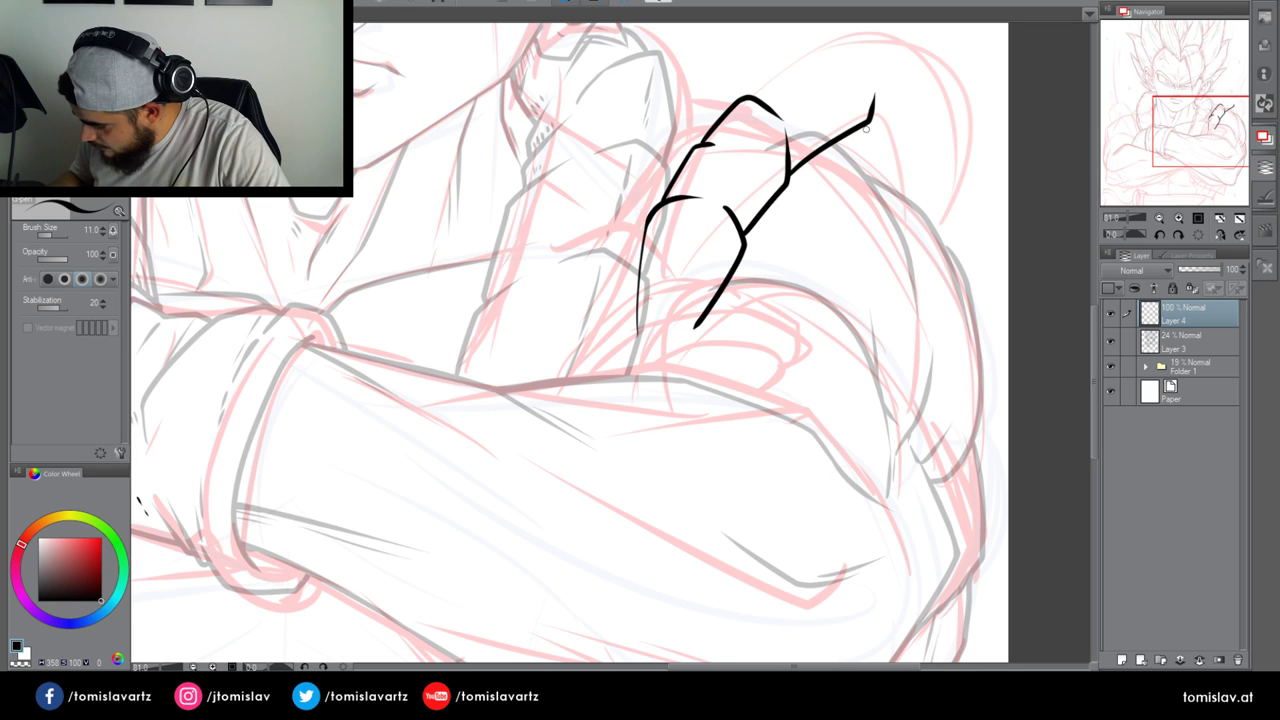
Ink the rounded upper end of that padded roll, curving over the shoulder and back down behind it
mouse_move(851, 162)
left_mouse_down()
mouse_move(909, 163)
mouse_move(946, 73)
mouse_move(908, 42)
mouse_move(859, 32)
mouse_move(752, 98)
left_mouse_up()
left_click_drag(872, 38, 890, 30)
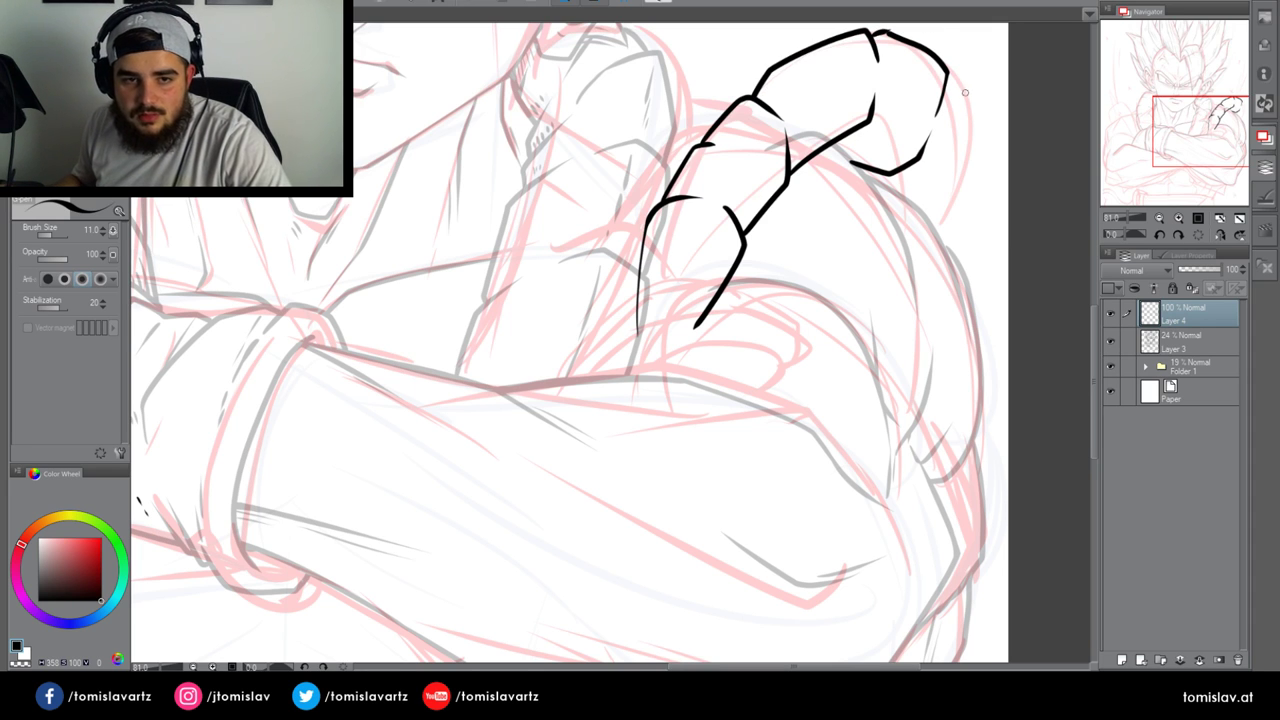
mouse_move(946, 86)
left_mouse_down()
mouse_move(965, 115)
mouse_move(930, 221)
left_mouse_up()
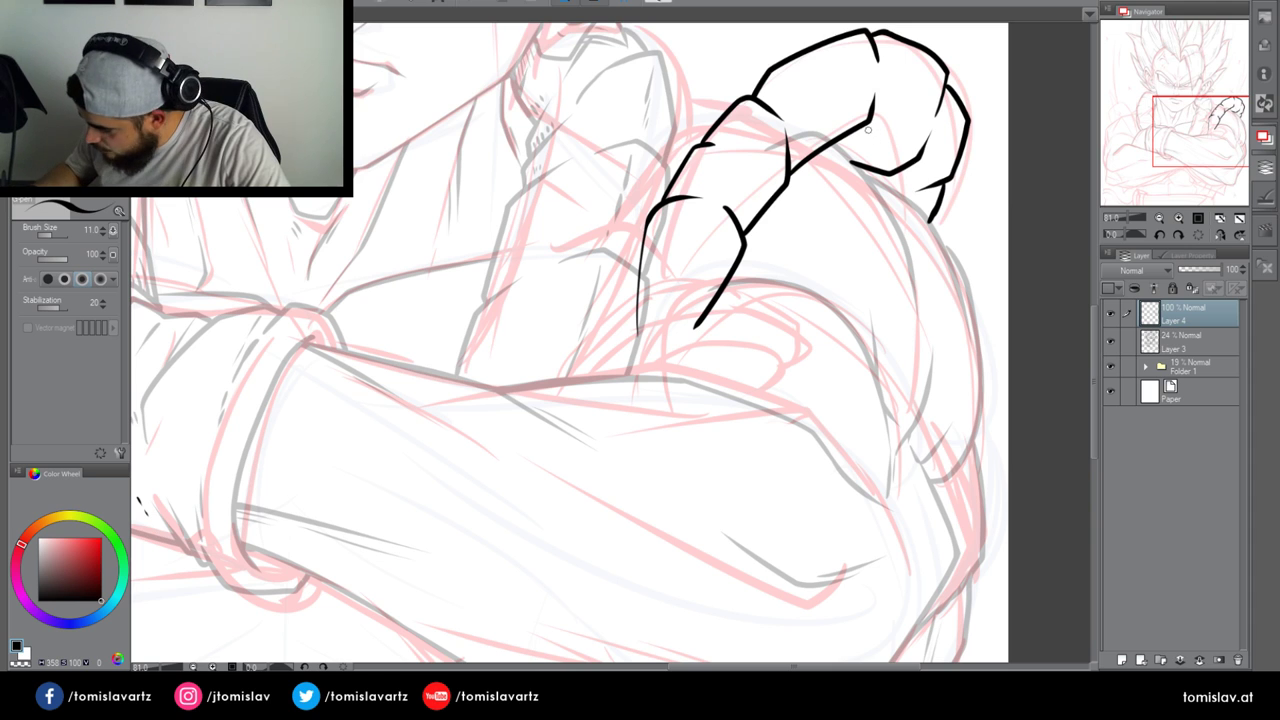
Add short, broken crease strokes at the joints and along the segments of the padded shoulder roll
left_click_drag(872, 130, 884, 158)
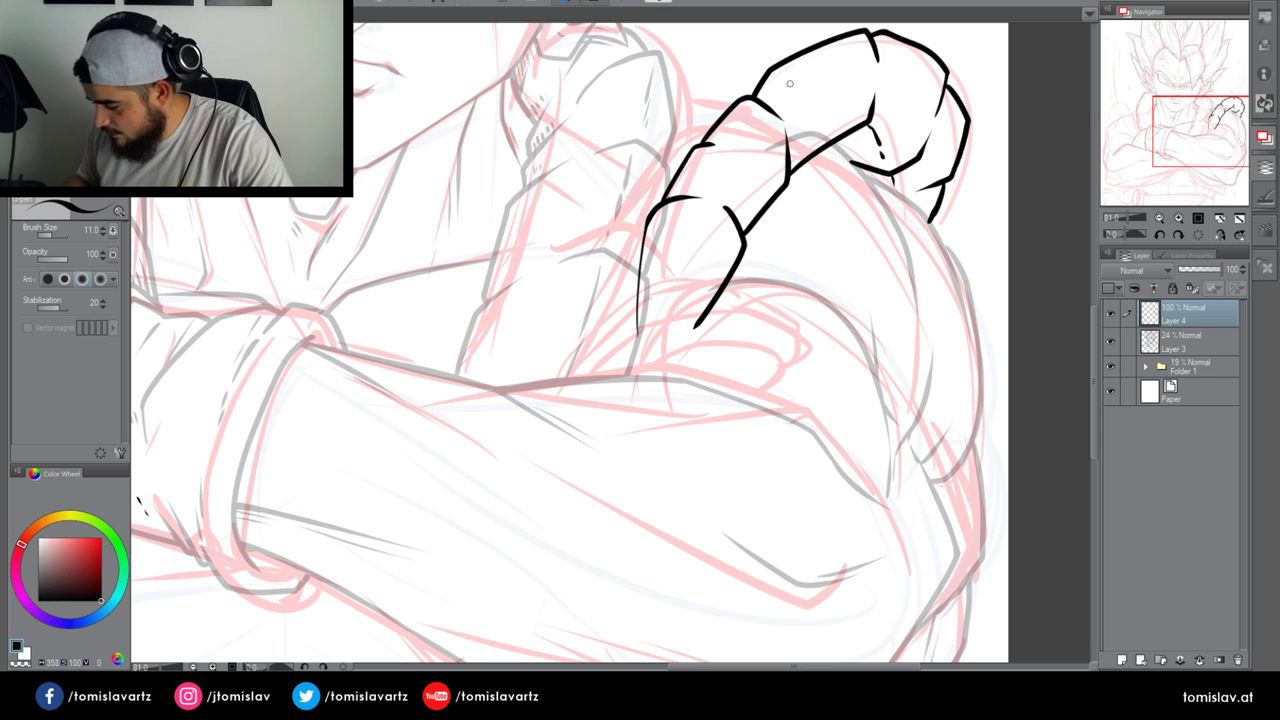
left_click_drag(780, 86, 797, 130)
left_click_drag(820, 80, 852, 62)
left_click_drag(768, 124, 730, 178)
left_click_drag(708, 224, 686, 276)
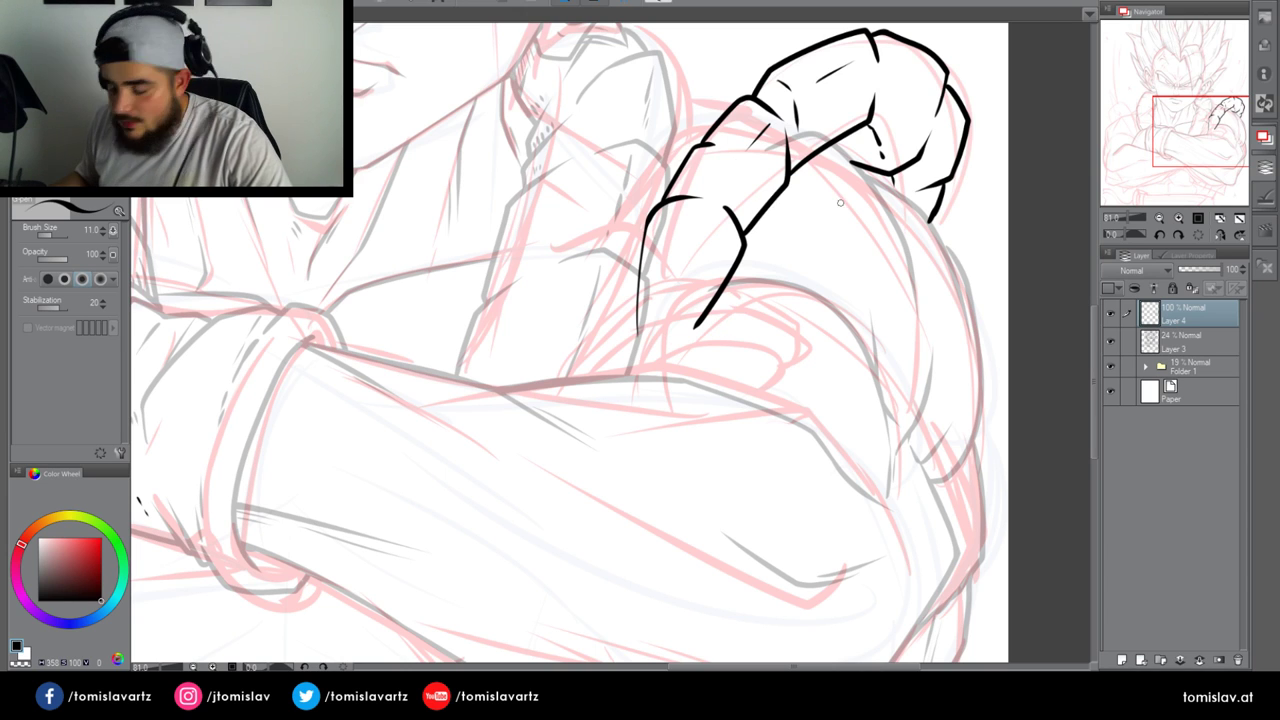
left_click_drag(913, 66, 928, 80)
left_click_drag(941, 185, 929, 209)
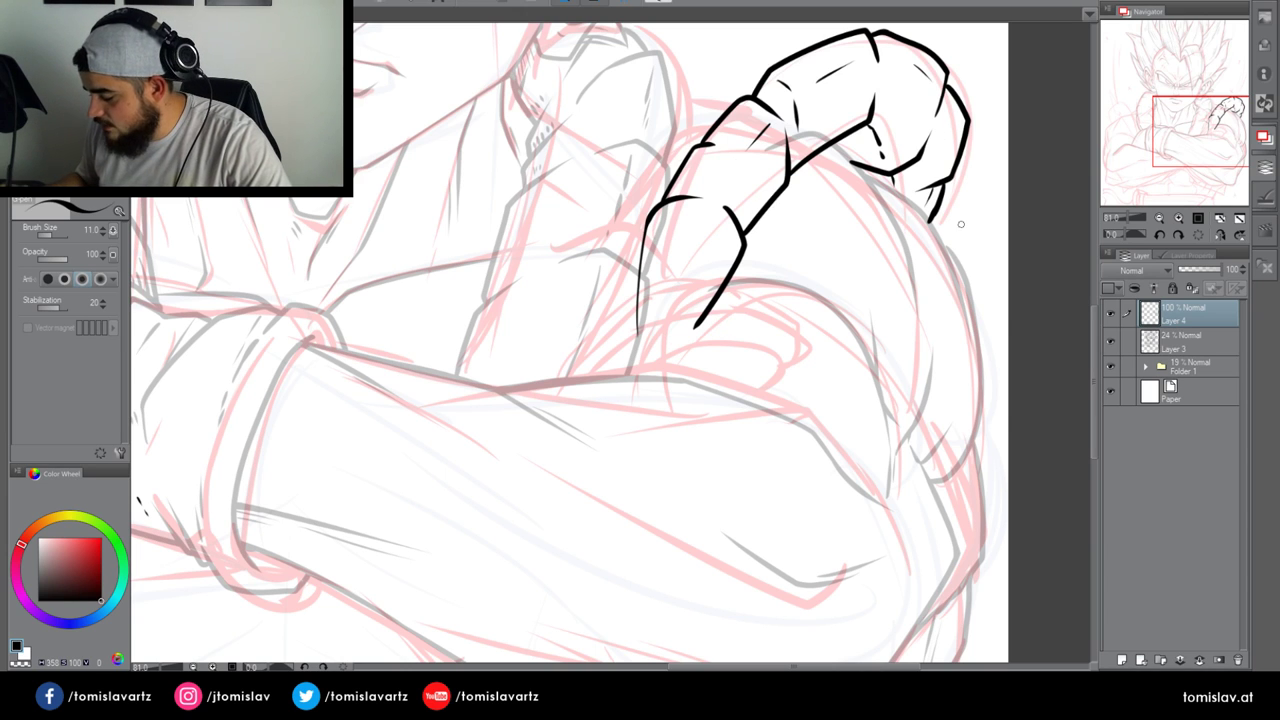
Ink the edges and segment folds of the matching padded roll on the gloved-hand side, down to the glove
left_click_drag(1194, 122, 1139, 118)
mouse_move(368, 284)
left_mouse_down()
mouse_move(411, 177)
mouse_move(469, 229)
mouse_move(458, 240)
mouse_move(499, 302)
mouse_move(385, 307)
mouse_move(412, 346)
left_mouse_up()
mouse_move(428, 323)
left_mouse_down()
mouse_move(413, 345)
mouse_move(452, 407)
left_mouse_up()
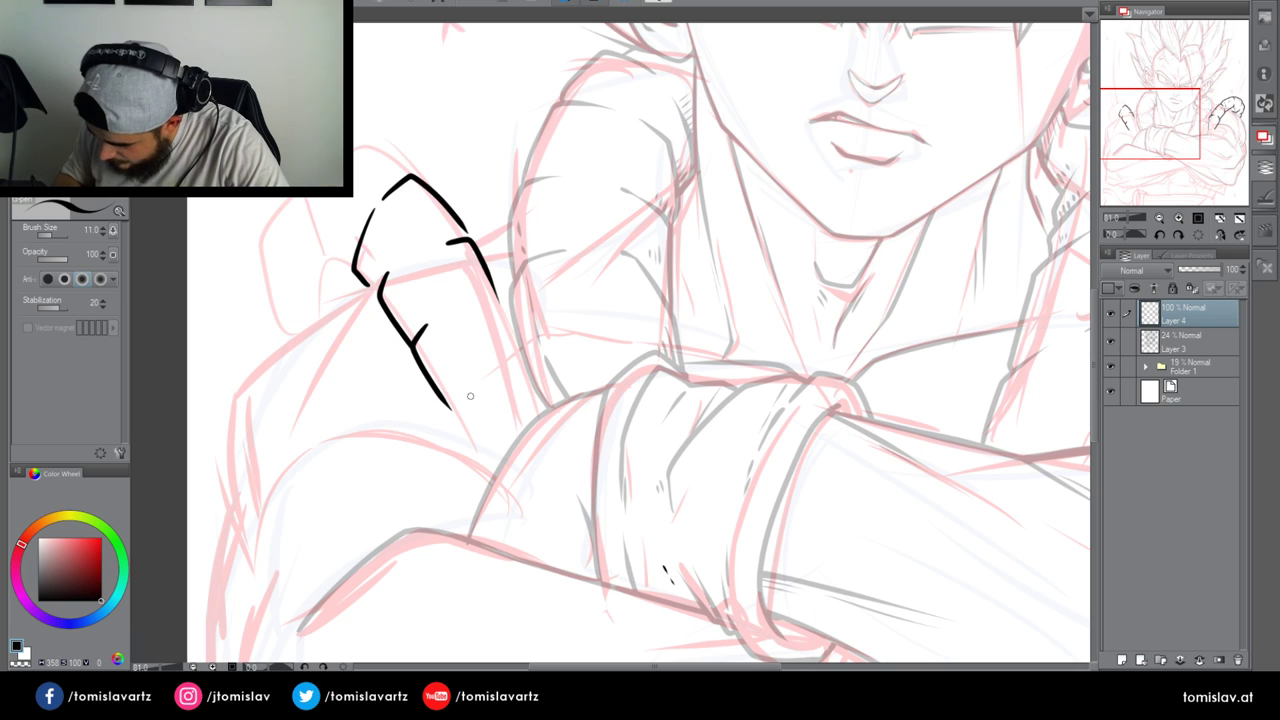
left_click_drag(367, 283, 376, 290)
left_click_drag(458, 241, 467, 237)
mouse_move(458, 300)
left_mouse_down()
mouse_move(497, 294)
mouse_move(546, 404)
left_mouse_up()
mouse_move(457, 375)
left_mouse_down()
mouse_move(449, 406)
mouse_move(494, 477)
left_mouse_up()
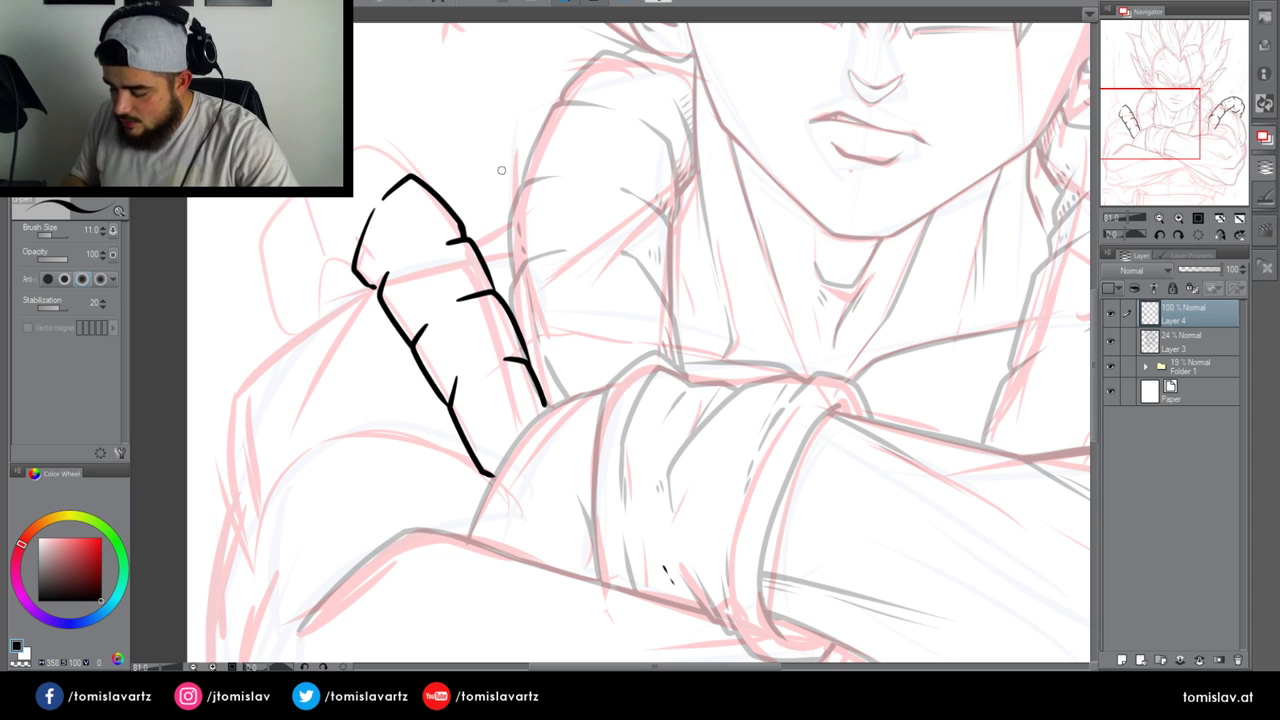
Ink the upper curve and underside of the gloved-hand side roll, and redraw the edge of its top segment
mouse_move(305, 275)
left_mouse_down()
mouse_move(314, 296)
mouse_move(372, 289)
left_mouse_up()
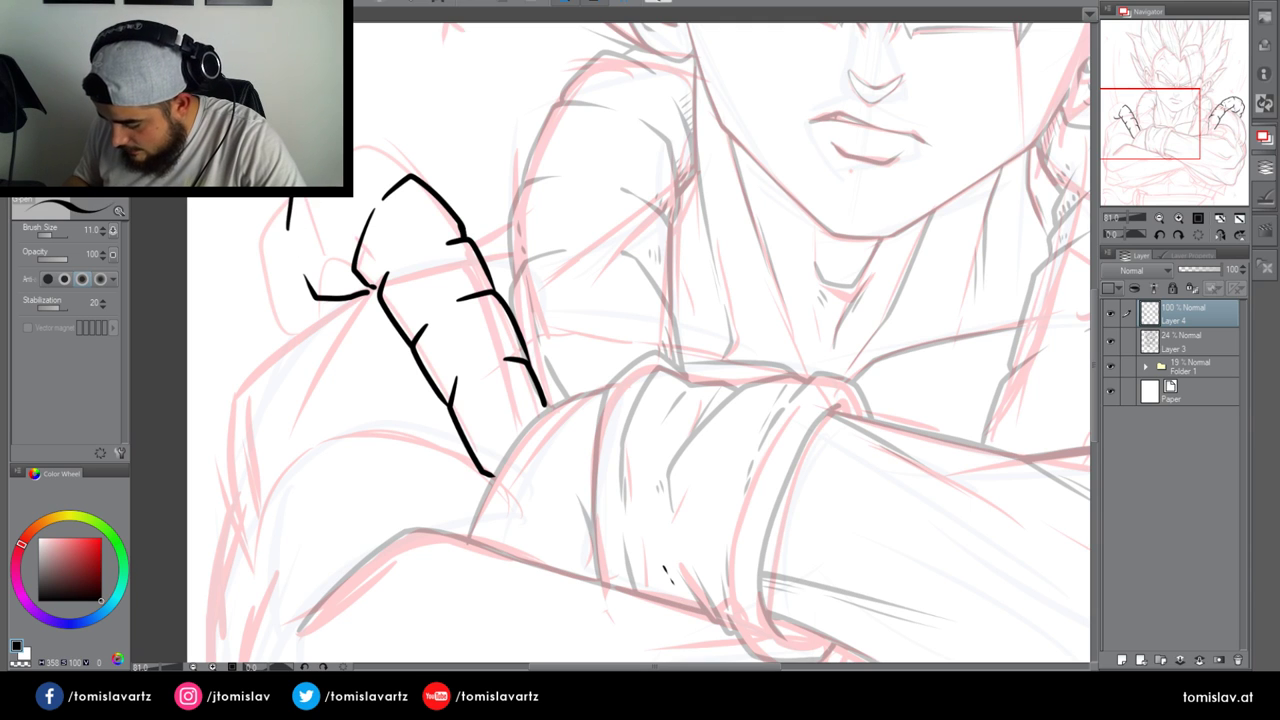
mouse_move(353, 140)
left_mouse_down()
mouse_move(397, 150)
mouse_move(410, 176)
mouse_move(352, 147)
left_mouse_up()
key("ctrl+z")
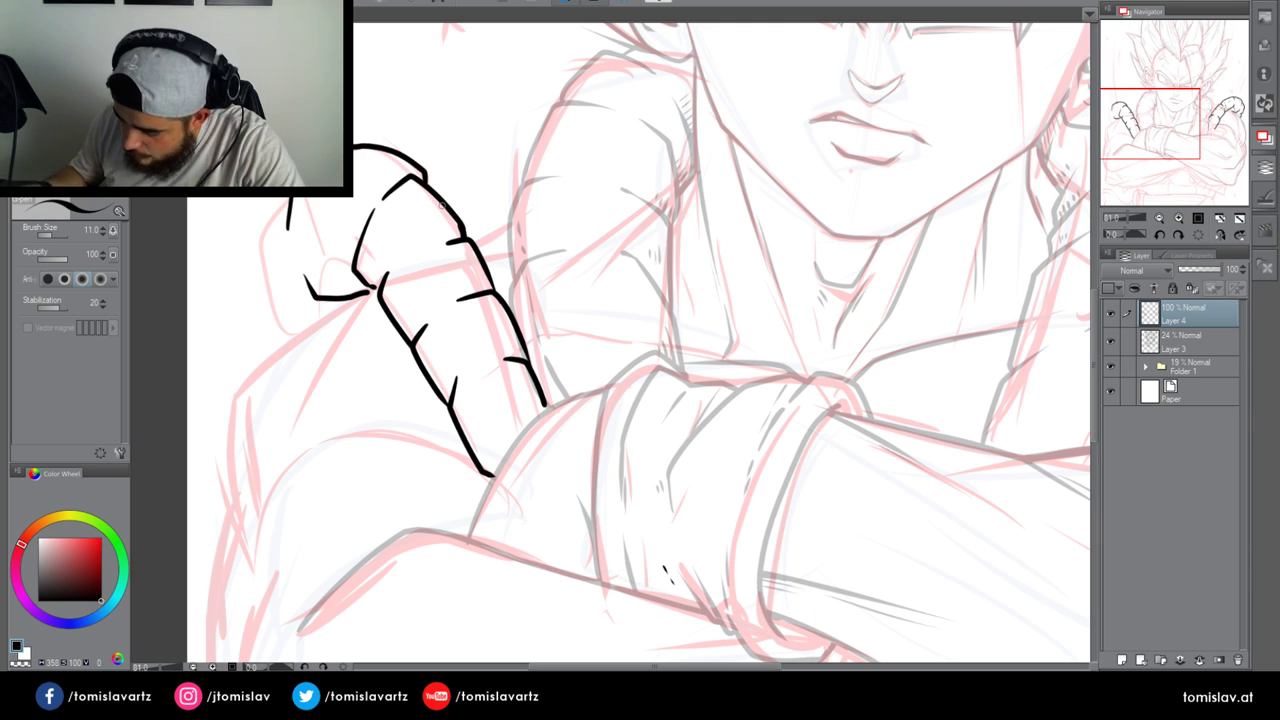
left_click_drag(416, 185, 448, 204)
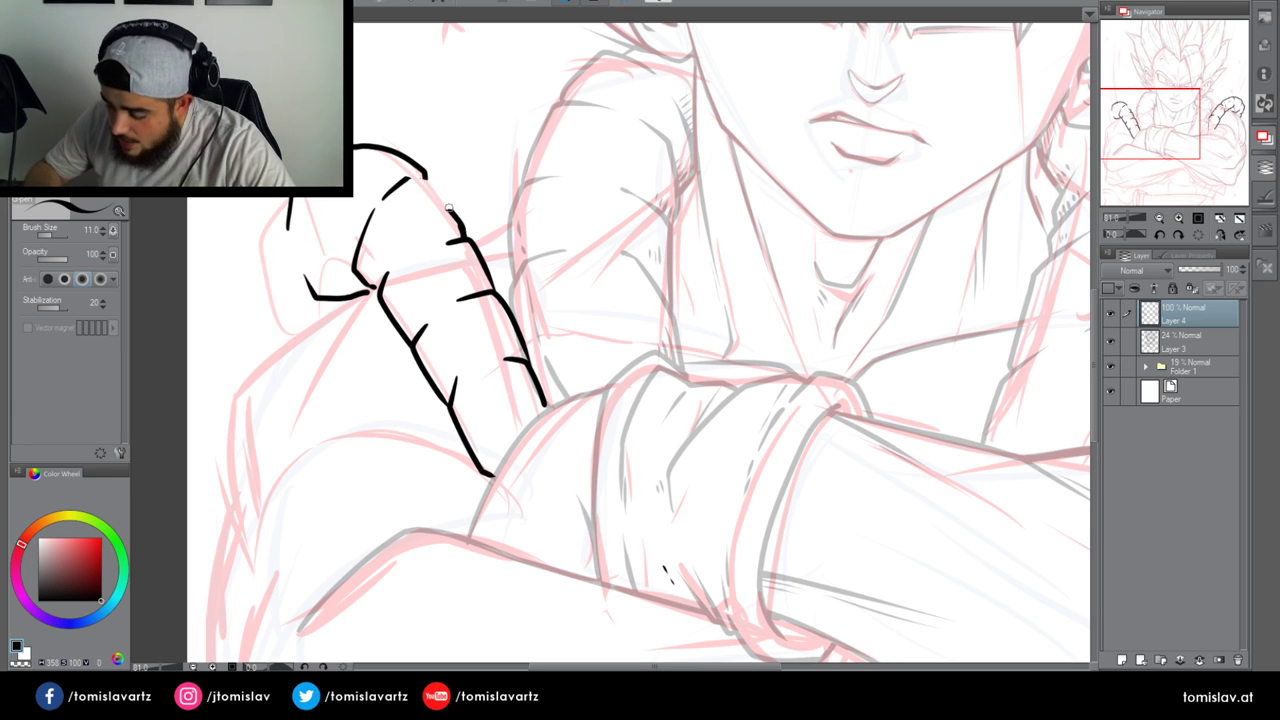
mouse_move(410, 181)
left_mouse_down()
mouse_move(432, 178)
mouse_move(462, 228)
left_mouse_up()
Add creases inside the gloved-hand side roll and ink the outline of its outer drooping end
left_click_drag(431, 342, 492, 434)
left_click_drag(351, 272, 323, 279)
mouse_move(290, 197)
left_mouse_down()
mouse_move(260, 242)
mouse_move(298, 306)
mouse_move(369, 289)
left_mouse_up()
key("ctrl+z")
left_click_drag(273, 307, 294, 339)
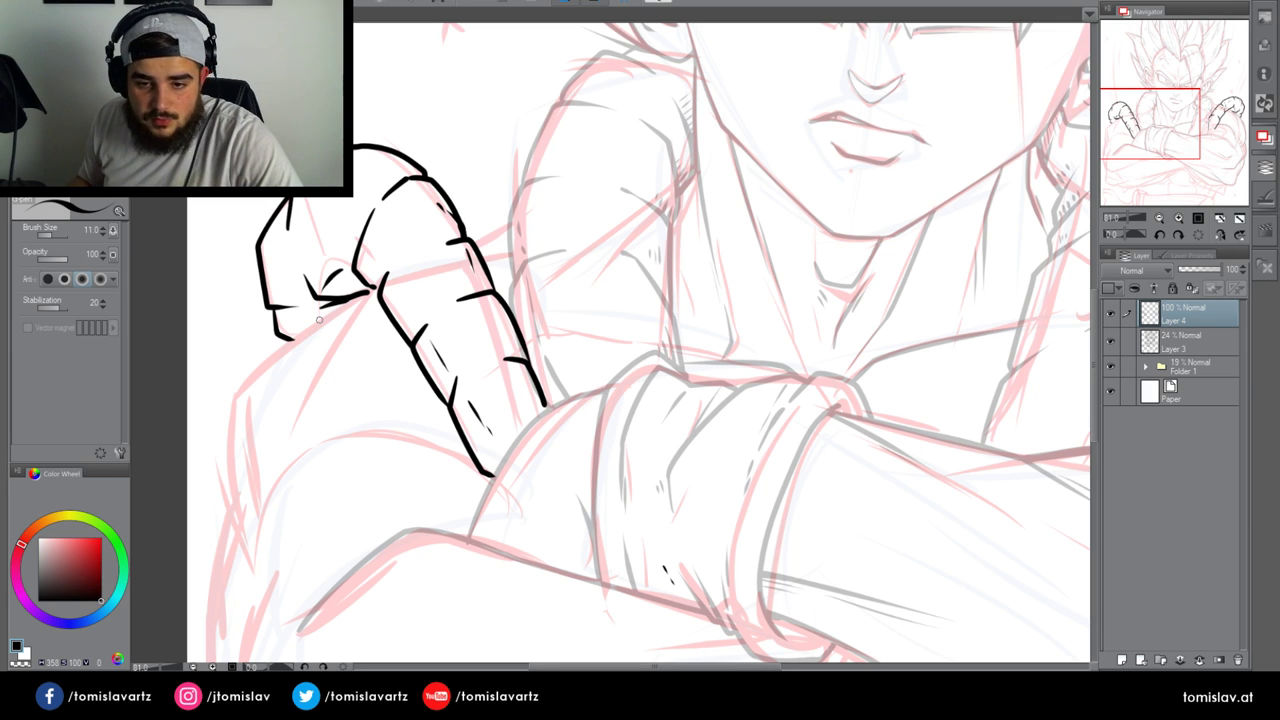
Restore Layer 3's opacity to 100%
left_click(1180, 342)
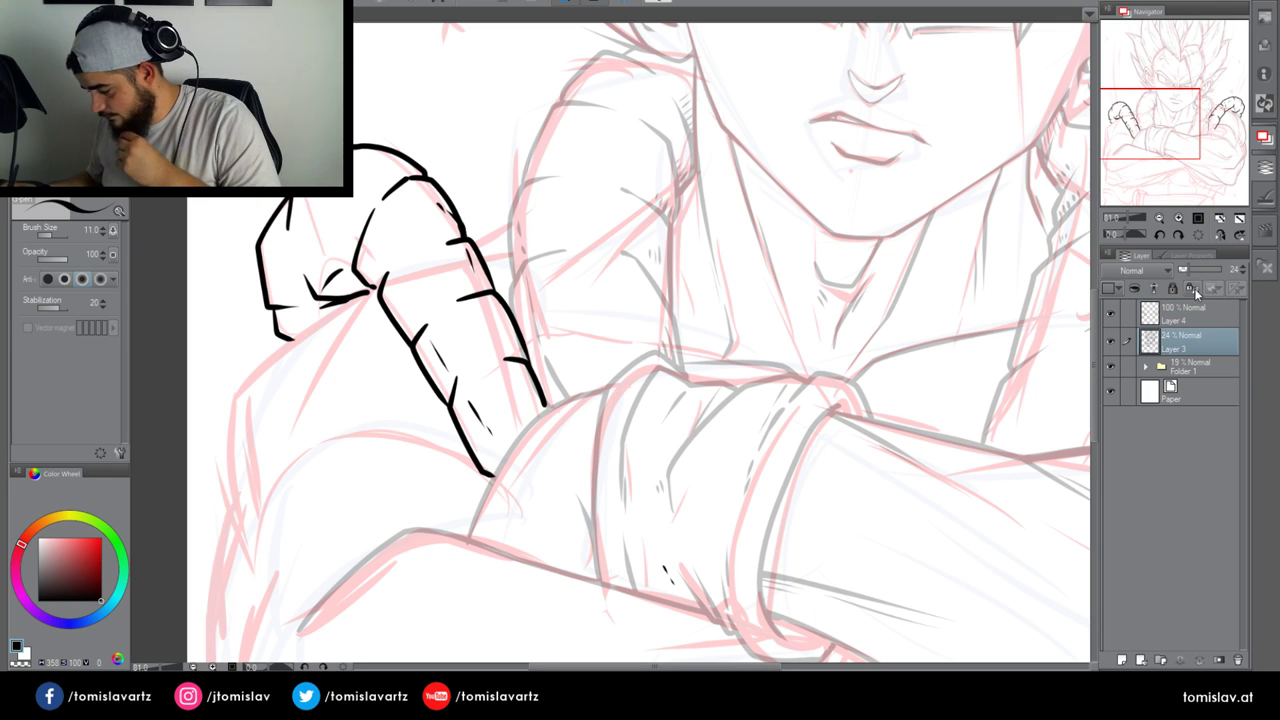
left_click(1225, 272)
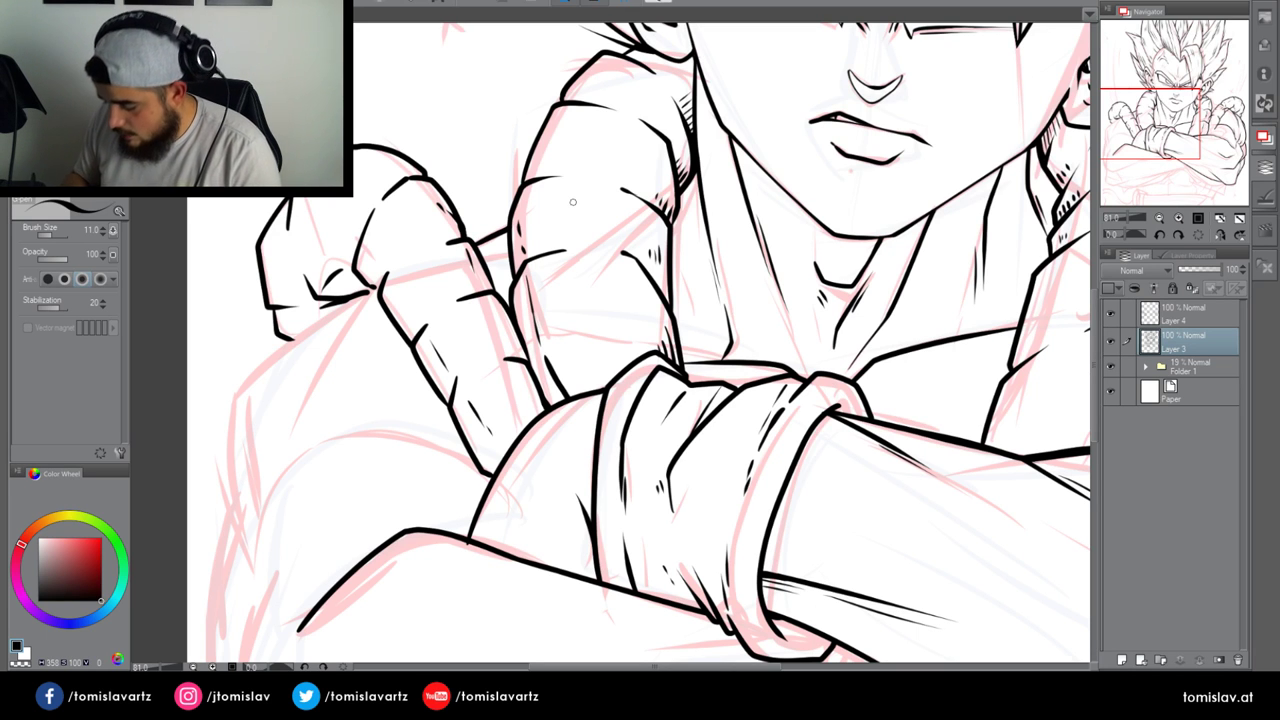
Ink the short shoulder line between the collar and the padded roll on the bent-elbow side, and reactivate Layer 4
mouse_move(1185, 132)
left_mouse_down()
mouse_move(1197, 131)
mouse_move(1186, 150)
mouse_move(1203, 150)
left_mouse_up()
left_click_drag(791, 180, 847, 181)
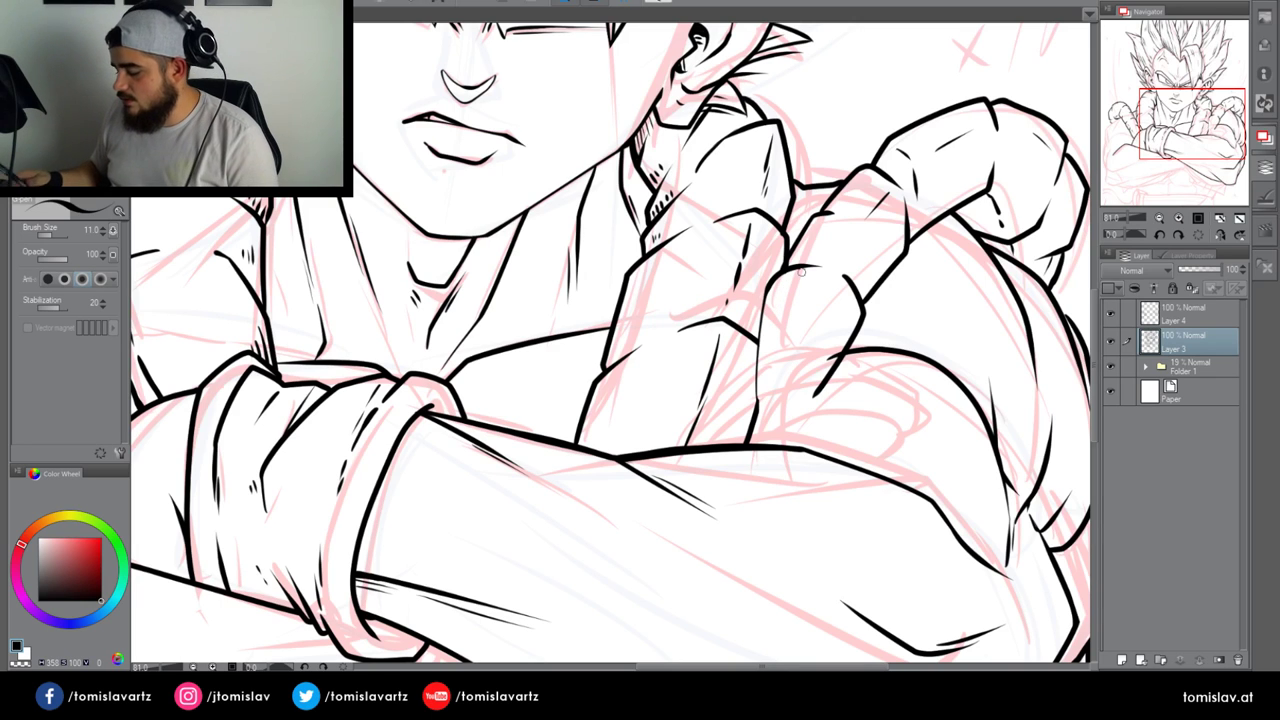
key("alt+bracketright")
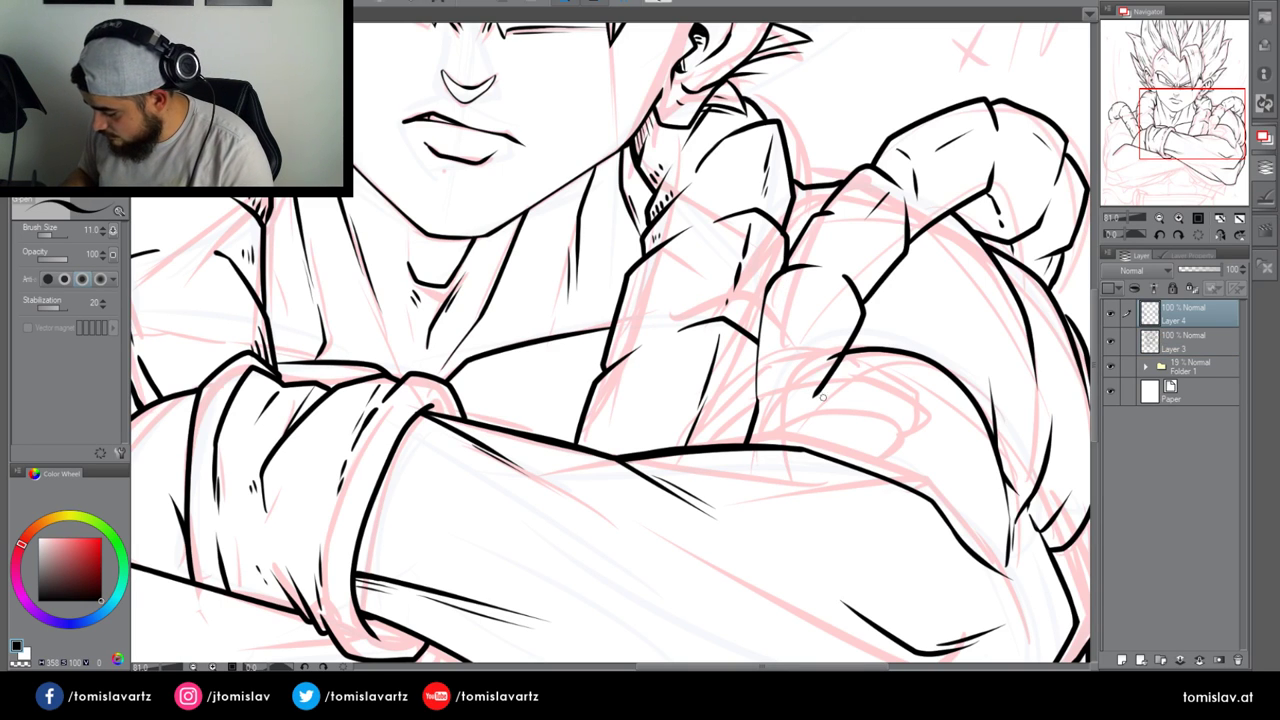
Ink the side edge of the padded collar fold just above the crossed forearms
left_click_drag(765, 302, 756, 402)
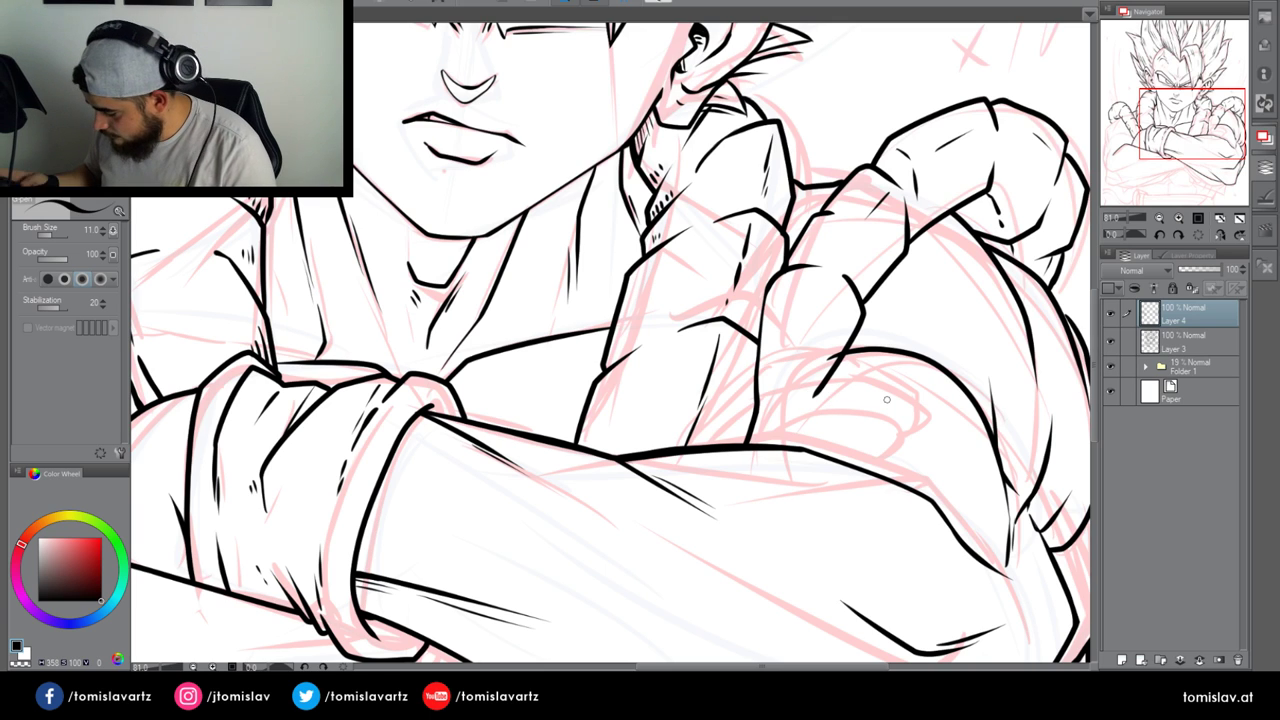
key("alt+bracketleft")
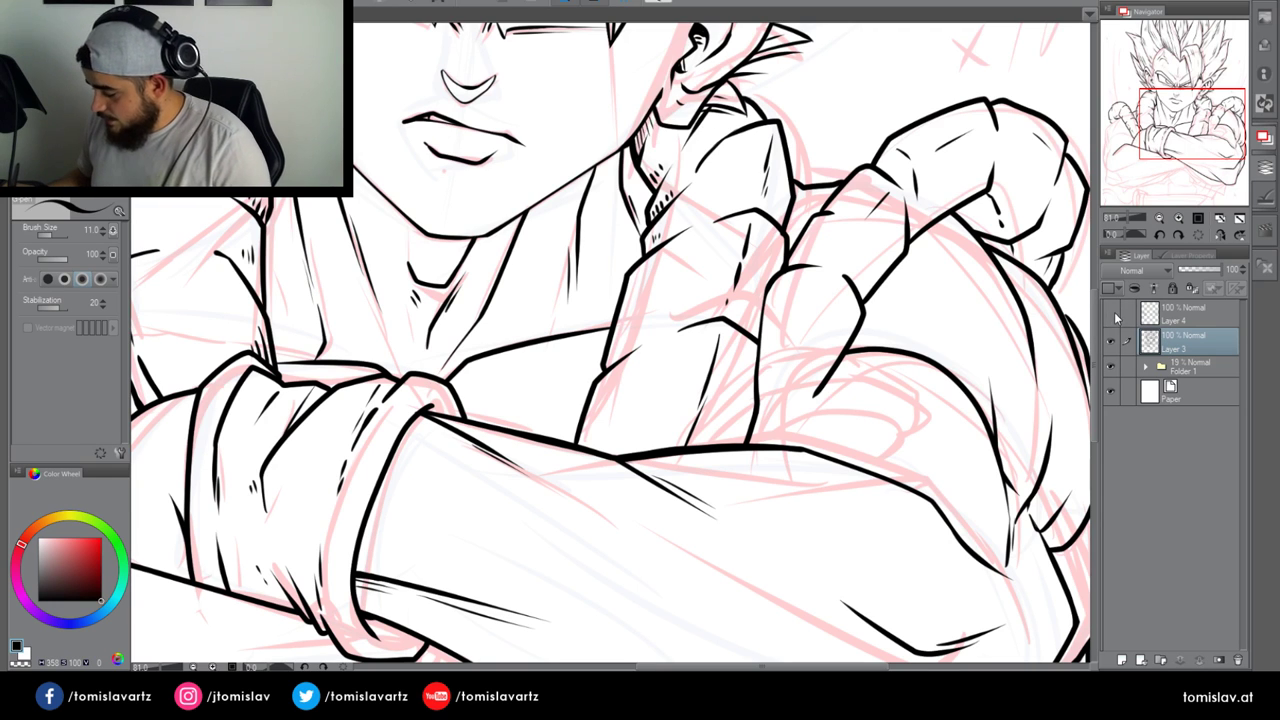
Step back through the most recent strokes and restore them to compare the line art
key("ctrl+z")
key("ctrl+z")
key("ctrl+z")
key("ctrl+z")
key("ctrl+z")
key("ctrl+z")
key("ctrl+y")
key("ctrl+y")
key("ctrl+y")
key("ctrl+y")
key("ctrl+y")
key("ctrl+y")
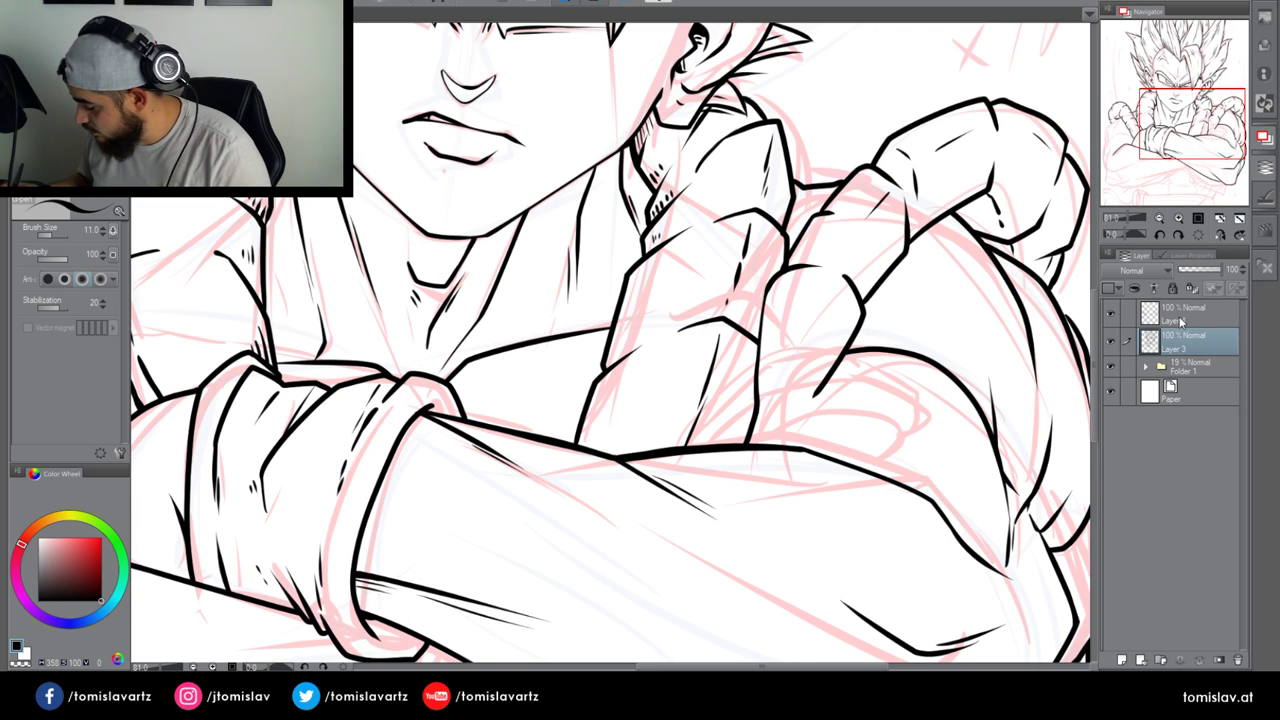
On Layer 4, ink the lowest finger of the hand resting on the forearm, including its nail and joint crease
left_click(1180, 313)
left_click(1111, 342)
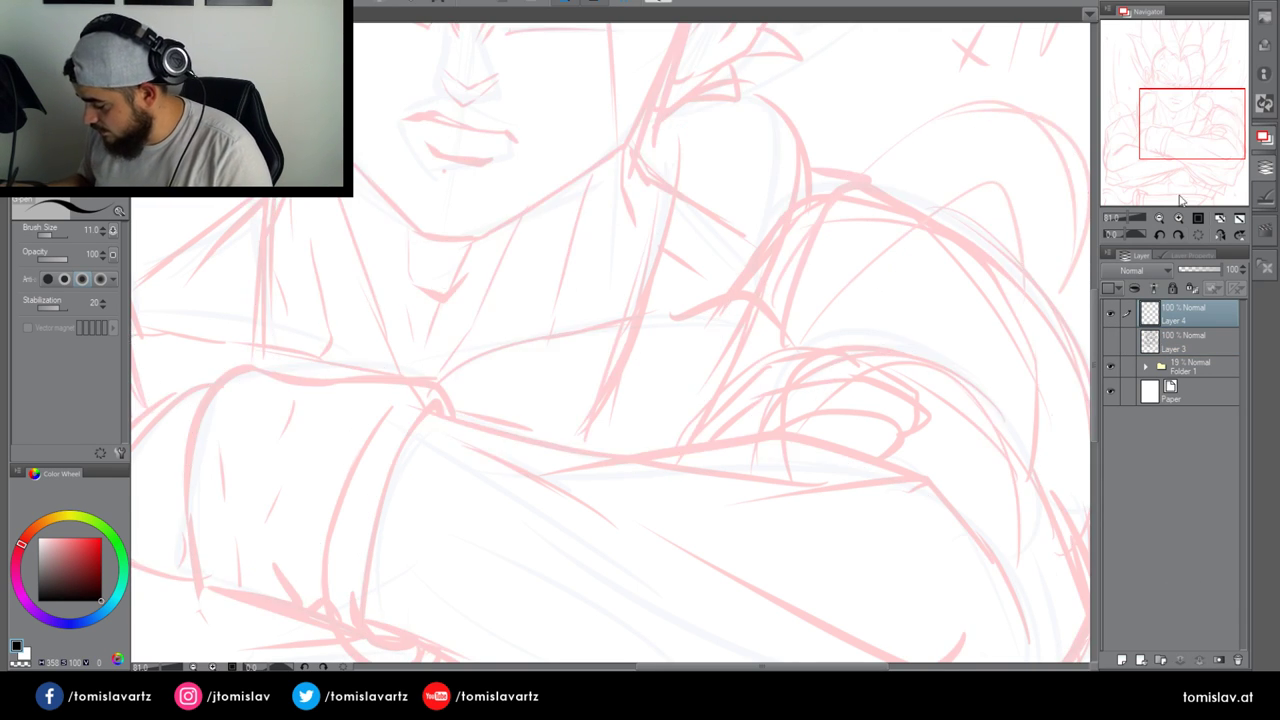
key("ctrl+z")
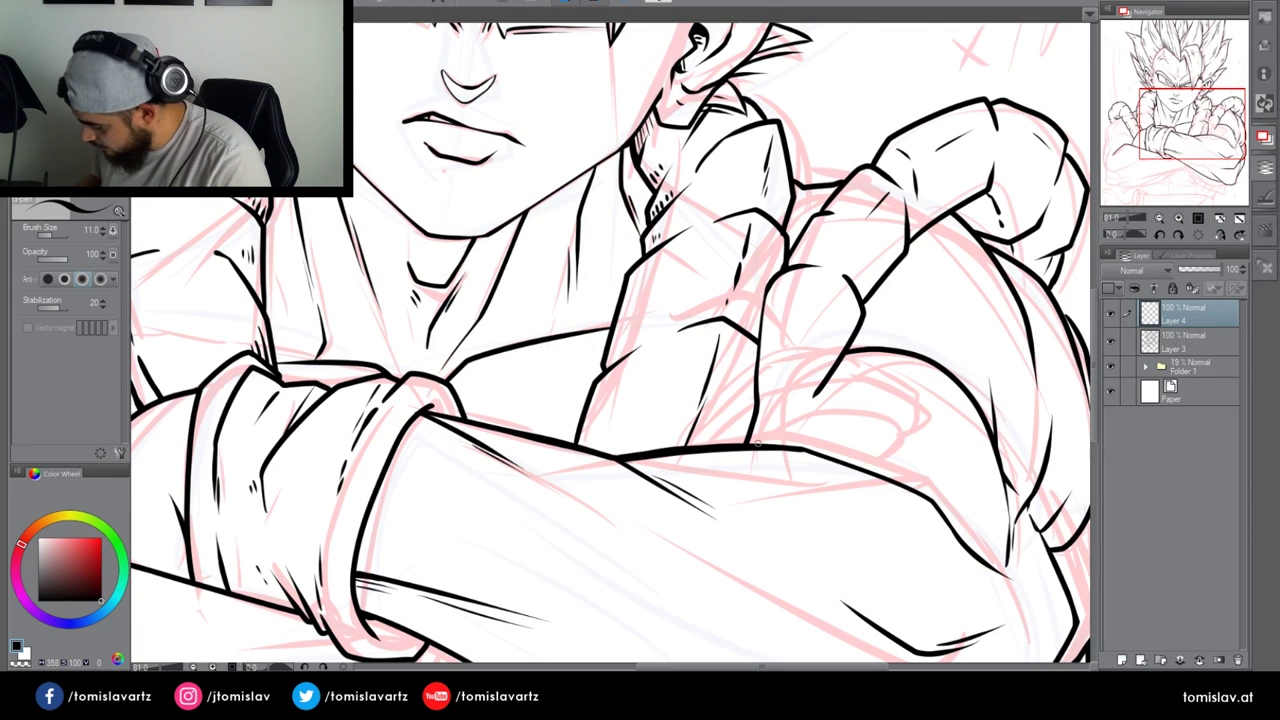
mouse_move(756, 446)
left_mouse_down()
mouse_move(864, 416)
mouse_move(906, 434)
mouse_move(875, 460)
mouse_move(845, 458)
left_mouse_up()
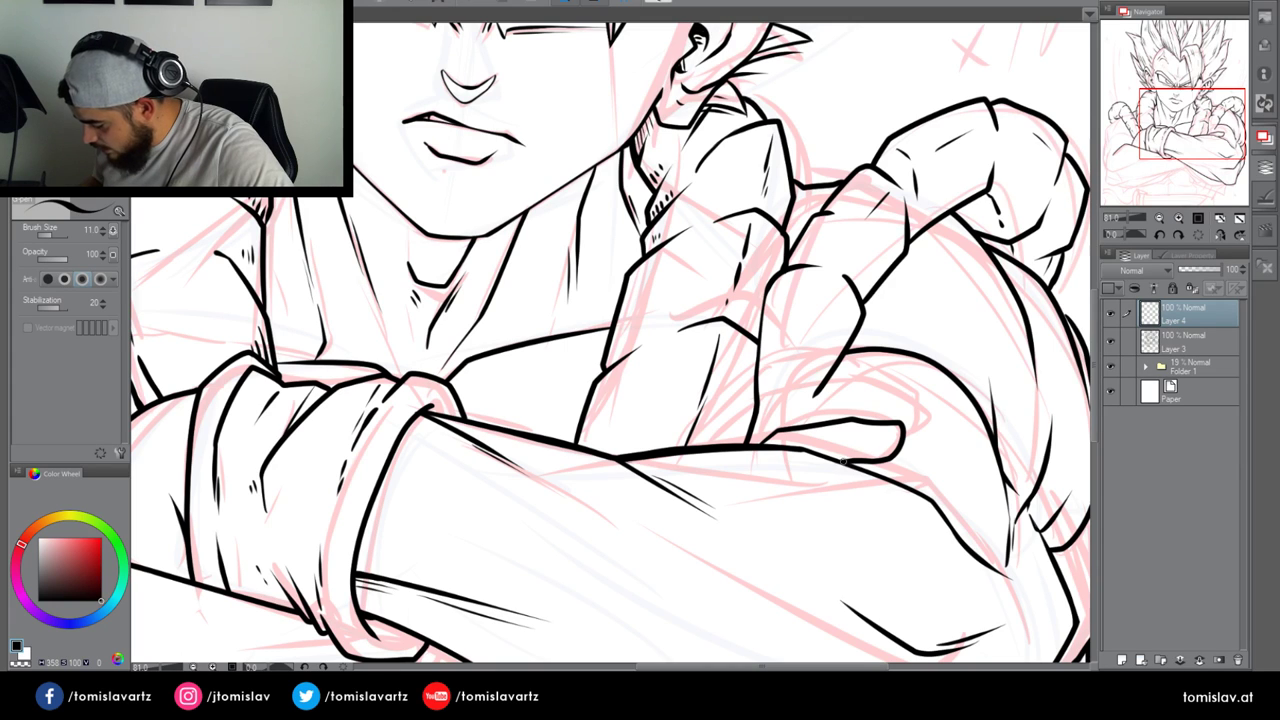
mouse_move(852, 424)
left_mouse_down()
mouse_move(845, 444)
mouse_move(884, 440)
mouse_move(896, 428)
mouse_move(866, 438)
mouse_move(898, 420)
left_mouse_up()
key("ctrl+z")
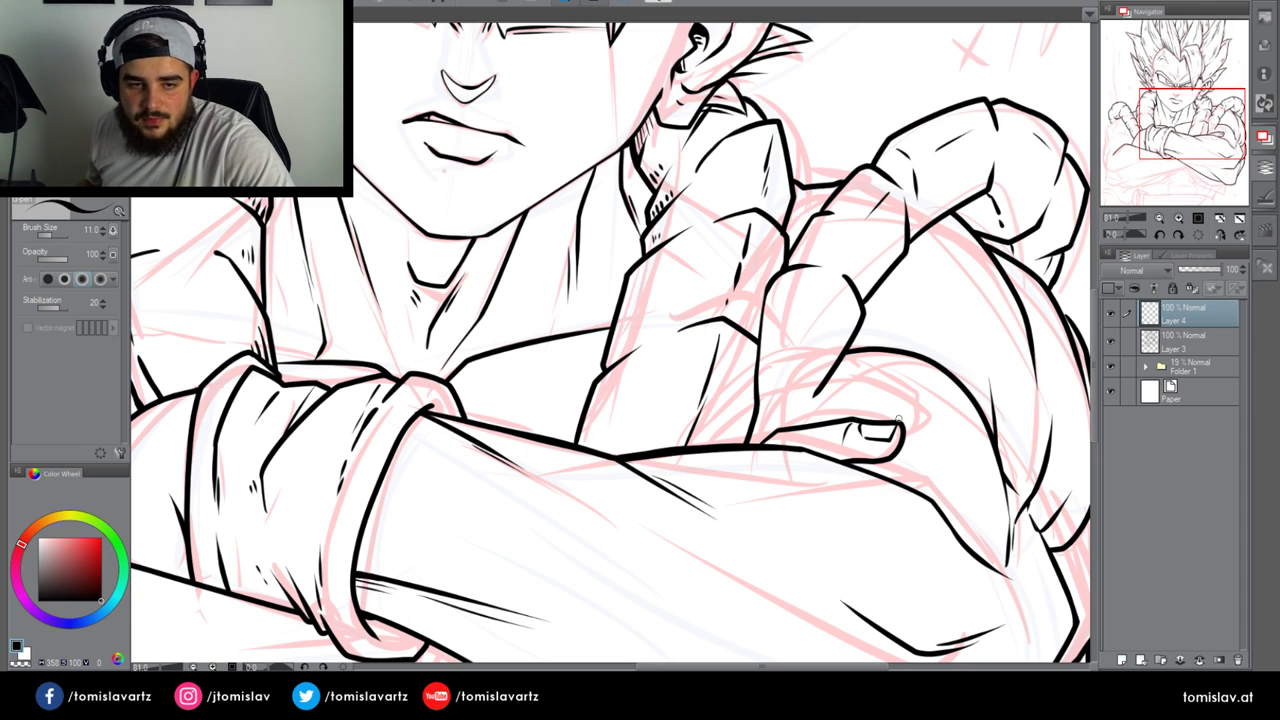
Lower the opacity of Layer 3 to 24% and make Layer 4 the active layer
left_click(1180, 344)
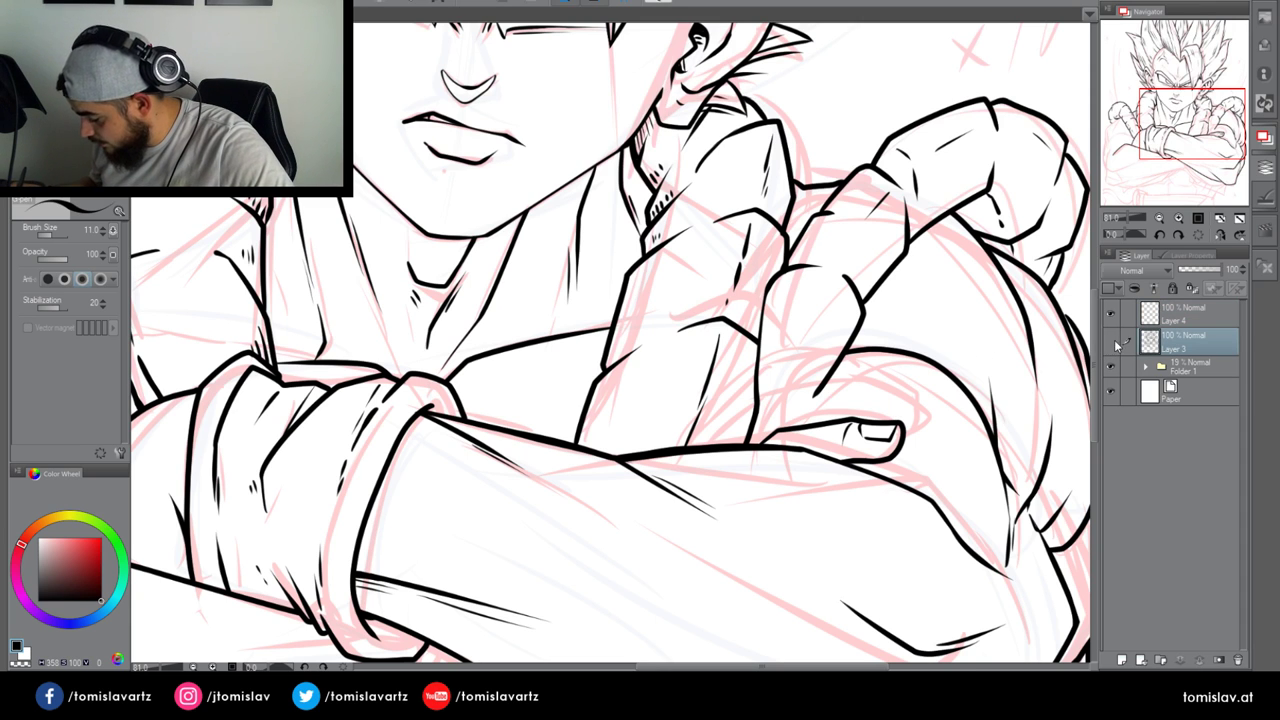
left_click(1111, 342)
left_click(1111, 342)
left_click_drag(1196, 270, 1188, 270)
left_click(1166, 320)
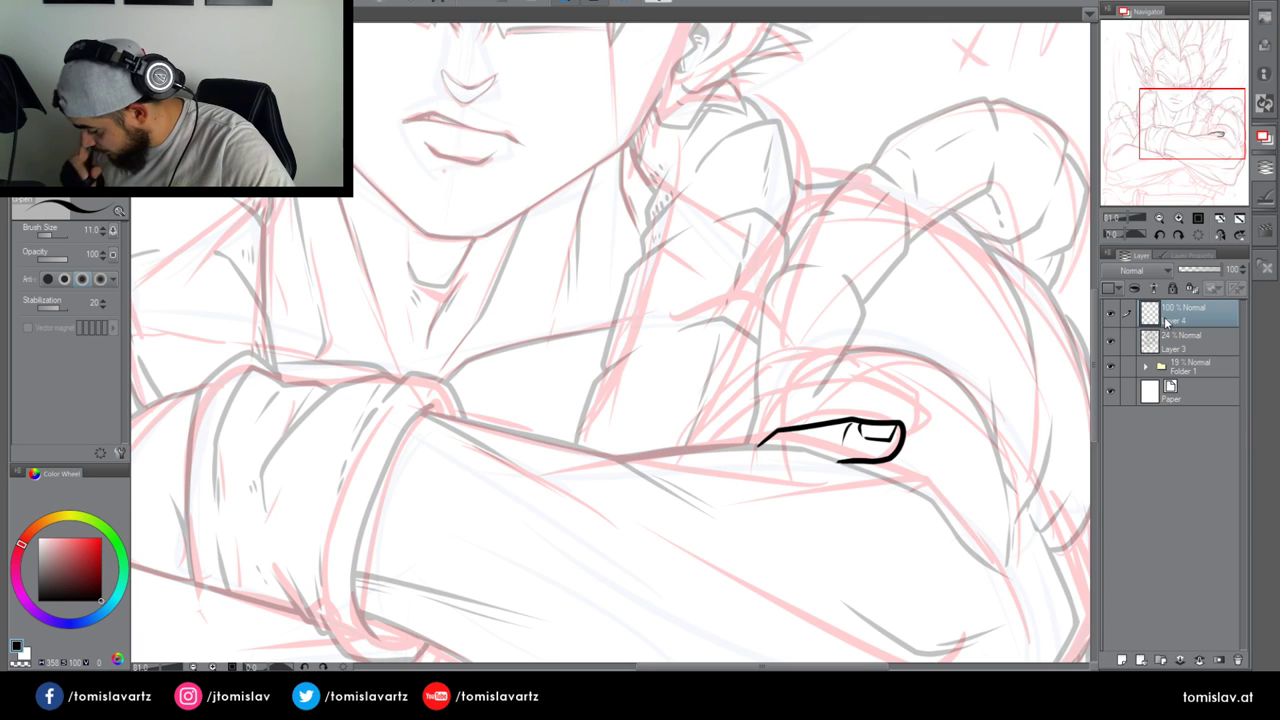
Ink the second finger above the lowest one, adding its nail and small knuckle creases
mouse_move(710, 446)
left_mouse_down()
mouse_move(749, 410)
mouse_move(841, 390)
mouse_move(899, 401)
mouse_move(906, 434)
left_mouse_up()
mouse_move(838, 393)
left_mouse_down()
mouse_move(840, 409)
mouse_move(785, 444)
left_mouse_up()
left_click_drag(865, 405, 902, 406)
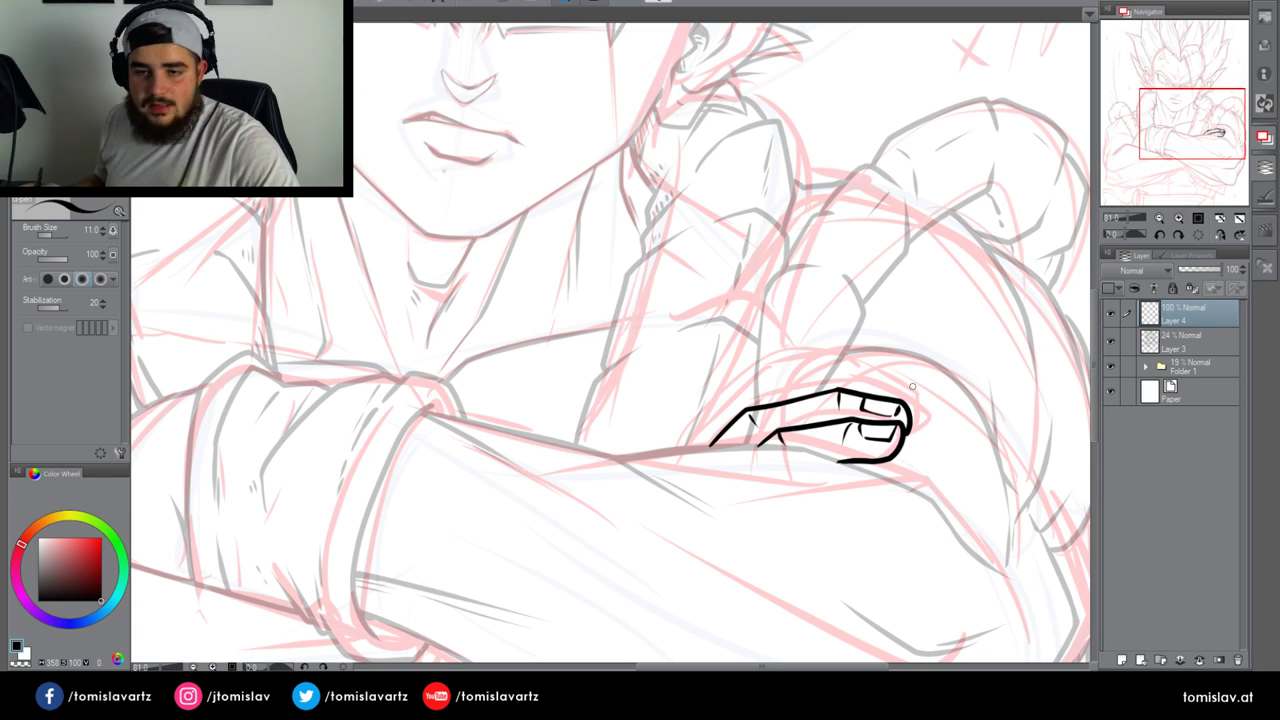
left_click_drag(740, 425, 748, 434)
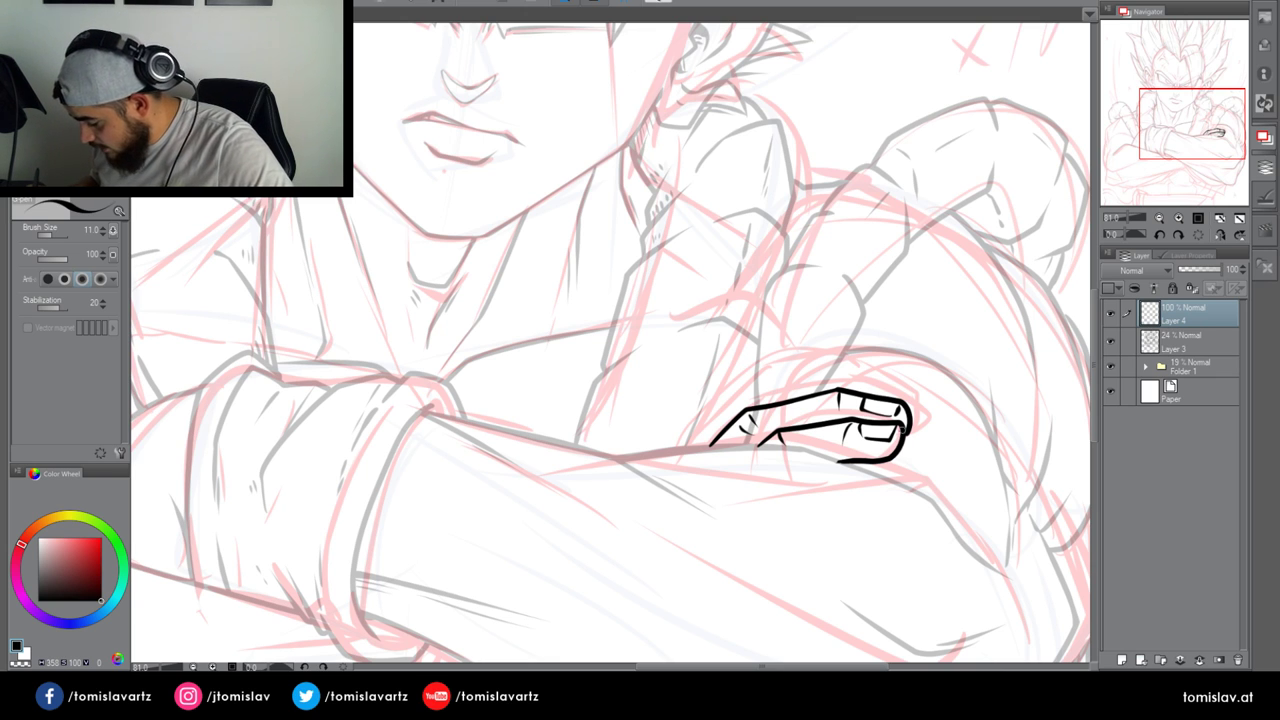
Ink the third finger along the top of the hand, with its bent tip, knuckle bump and crease marks
mouse_move(687, 444)
left_mouse_down()
mouse_move(761, 379)
mouse_move(824, 360)
mouse_move(896, 380)
left_mouse_up()
key("ctrl+z")
mouse_move(687, 447)
left_mouse_down()
mouse_move(756, 380)
mouse_move(851, 365)
mouse_move(899, 397)
mouse_move(846, 381)
left_mouse_up()
left_click_drag(750, 385, 756, 402)
left_click_drag(766, 390, 768, 404)
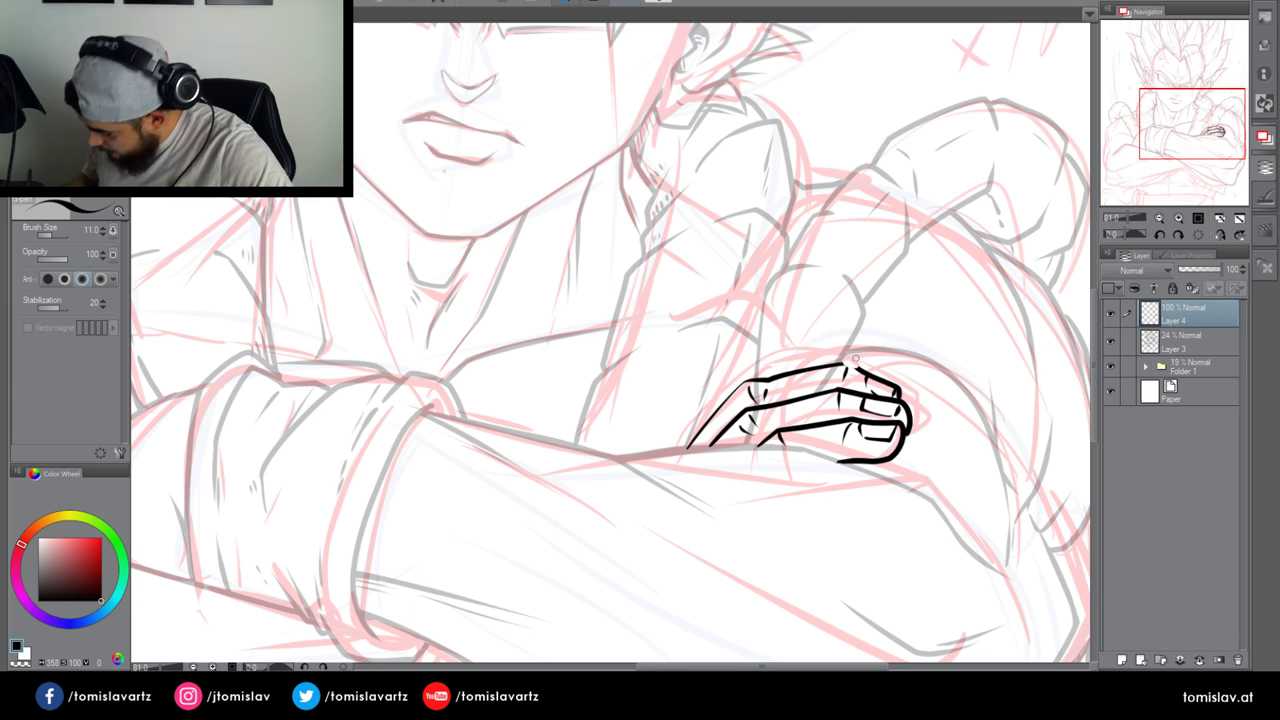
left_click_drag(854, 373, 848, 382)
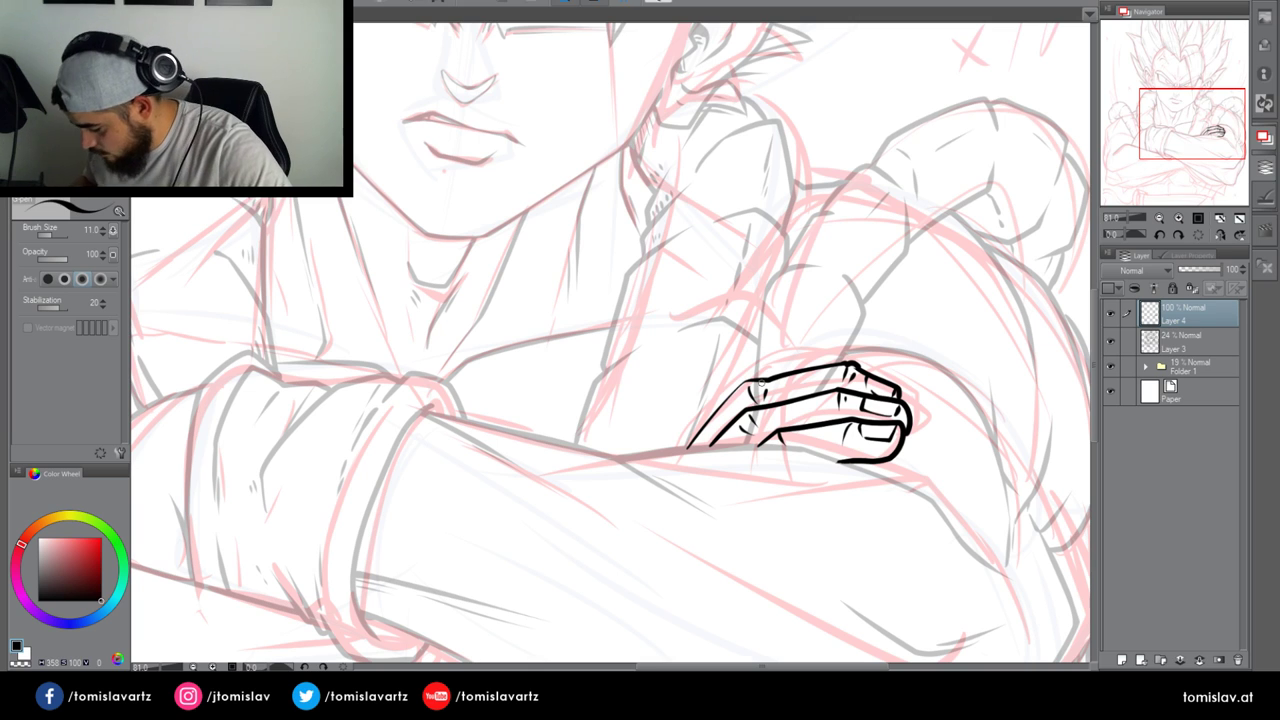
left_click_drag(753, 380, 808, 367)
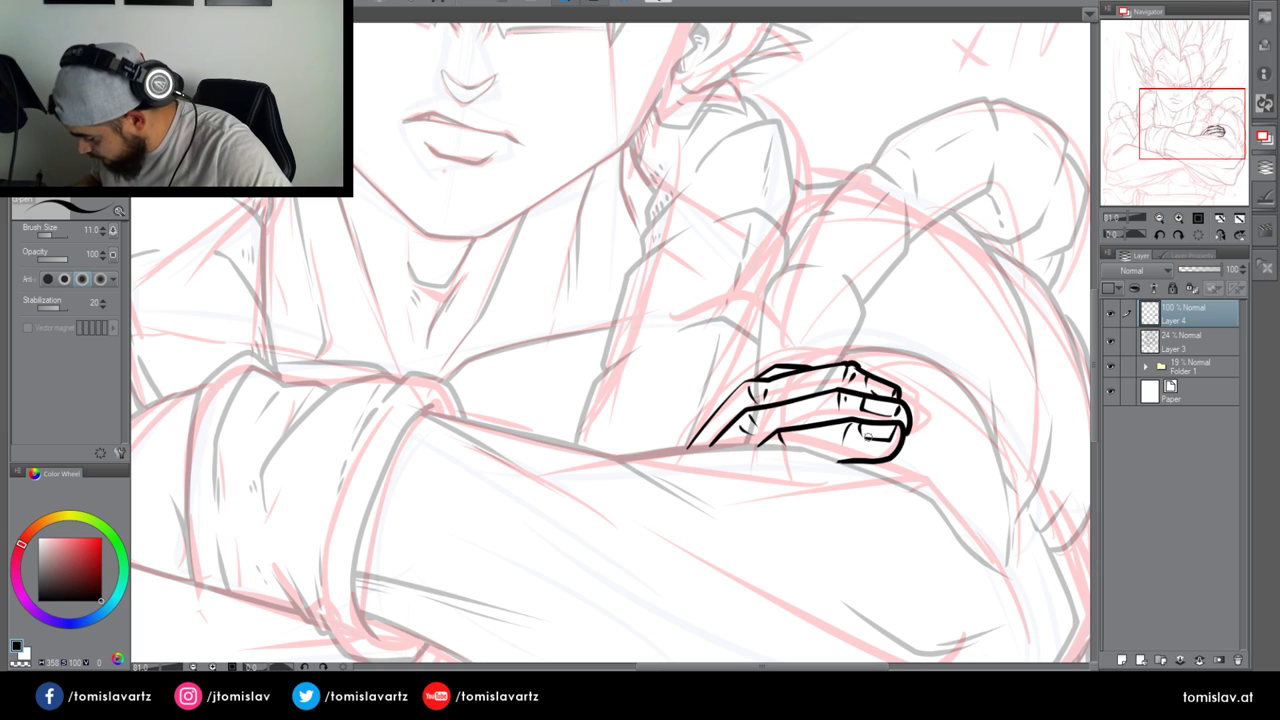
Erase the tip of the lowest finger and redraw it slimmer with a smaller nail
mouse_move(855, 427)
left_mouse_down()
mouse_move(890, 430)
mouse_move(876, 442)
mouse_move(898, 450)
mouse_move(858, 458)
mouse_move(895, 457)
left_mouse_up()
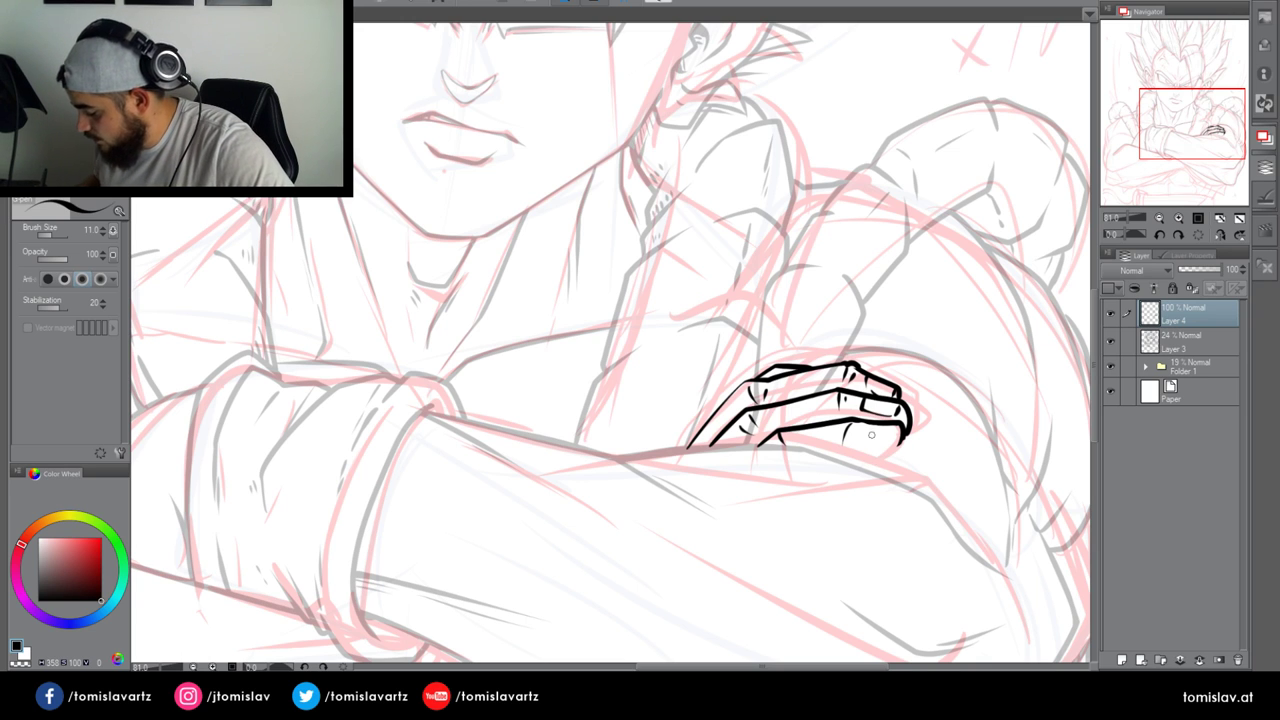
left_click_drag(858, 447, 908, 432)
mouse_move(826, 458)
left_mouse_down()
mouse_move(904, 418)
mouse_move(866, 429)
left_mouse_up()
key("ctrl+z")
key("ctrl+z")
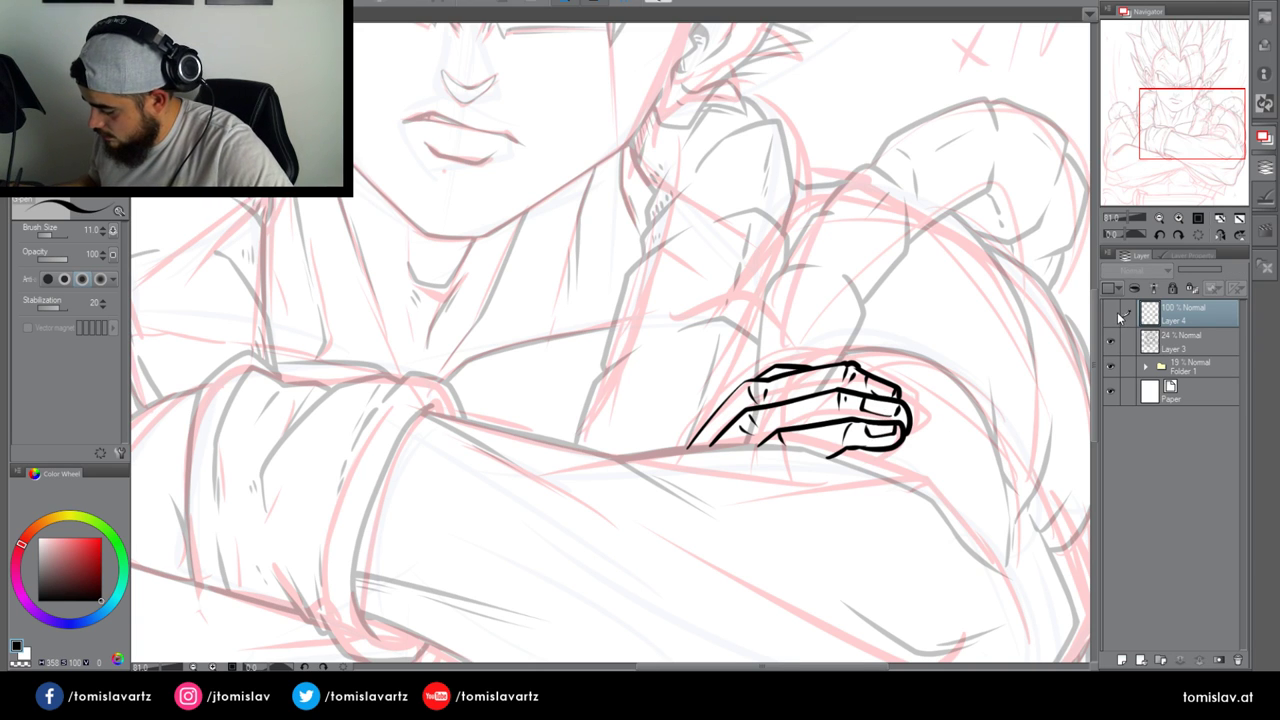
Restore the opacity of Layer 3 to 100% and make Layer 4 the active layer
left_click(1168, 342)
left_click_drag(1194, 274, 1214, 274)
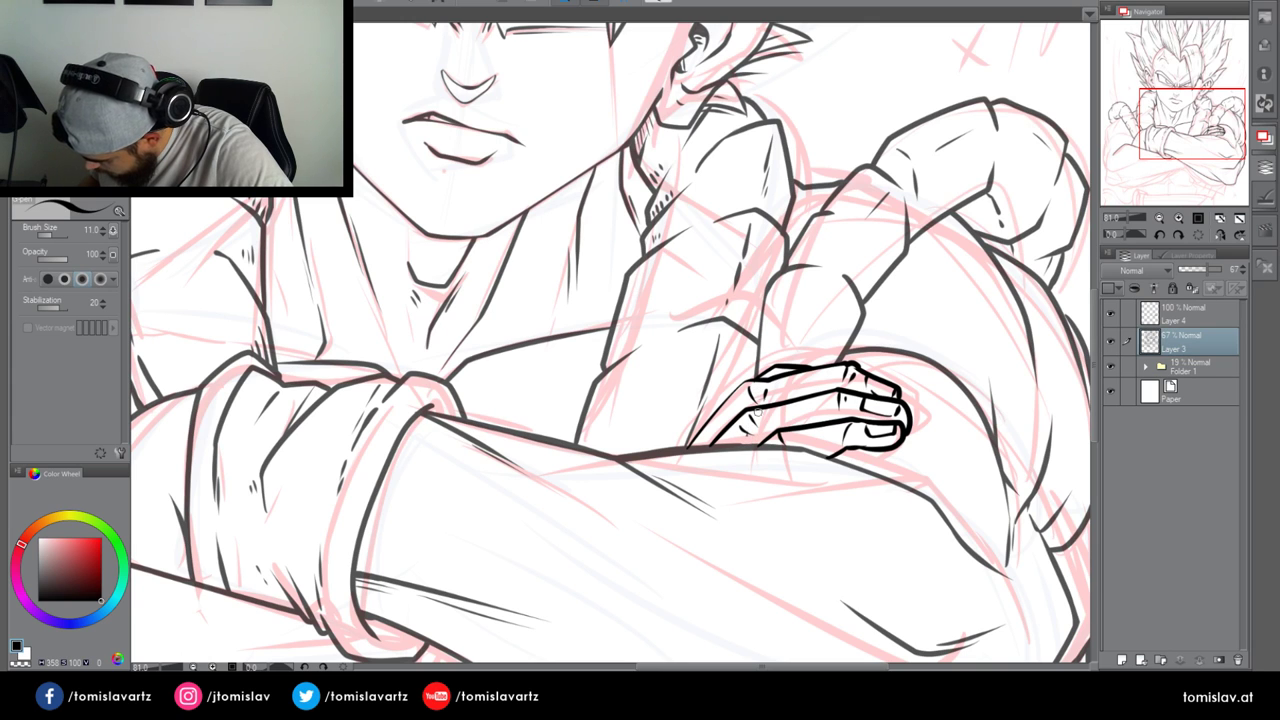
left_click_drag(1212, 270, 1262, 278)
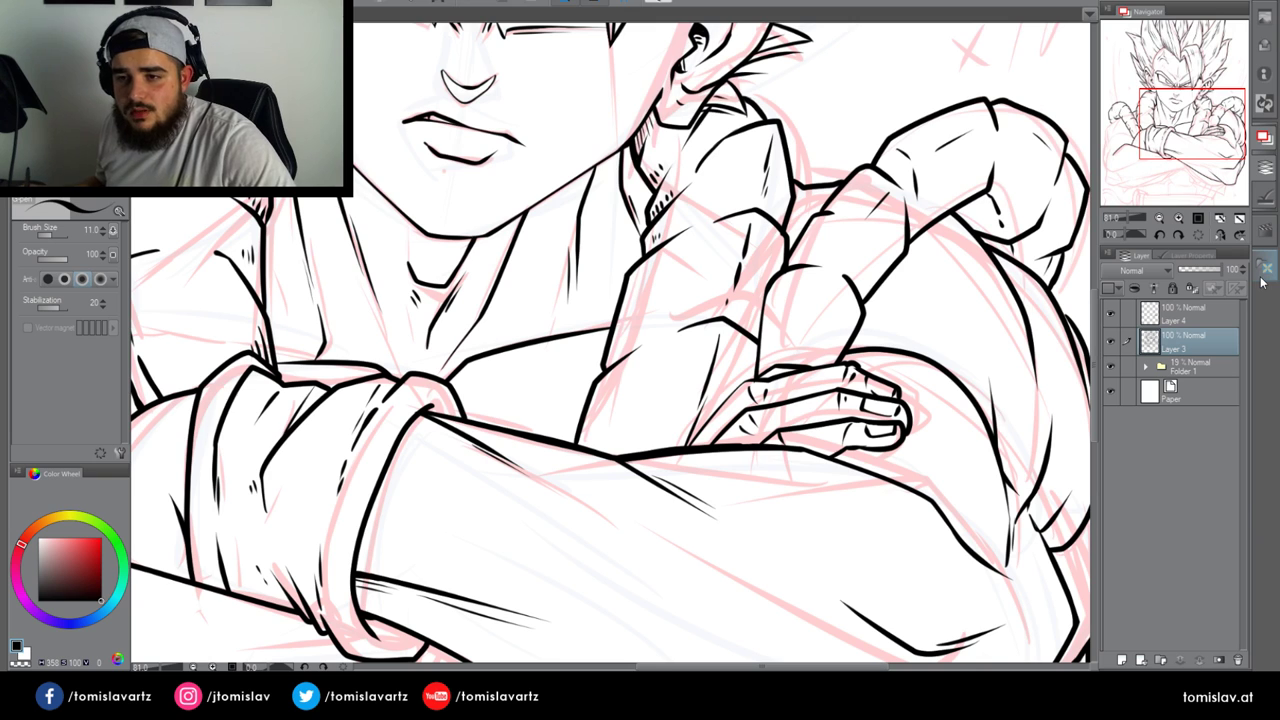
left_click(1171, 318)
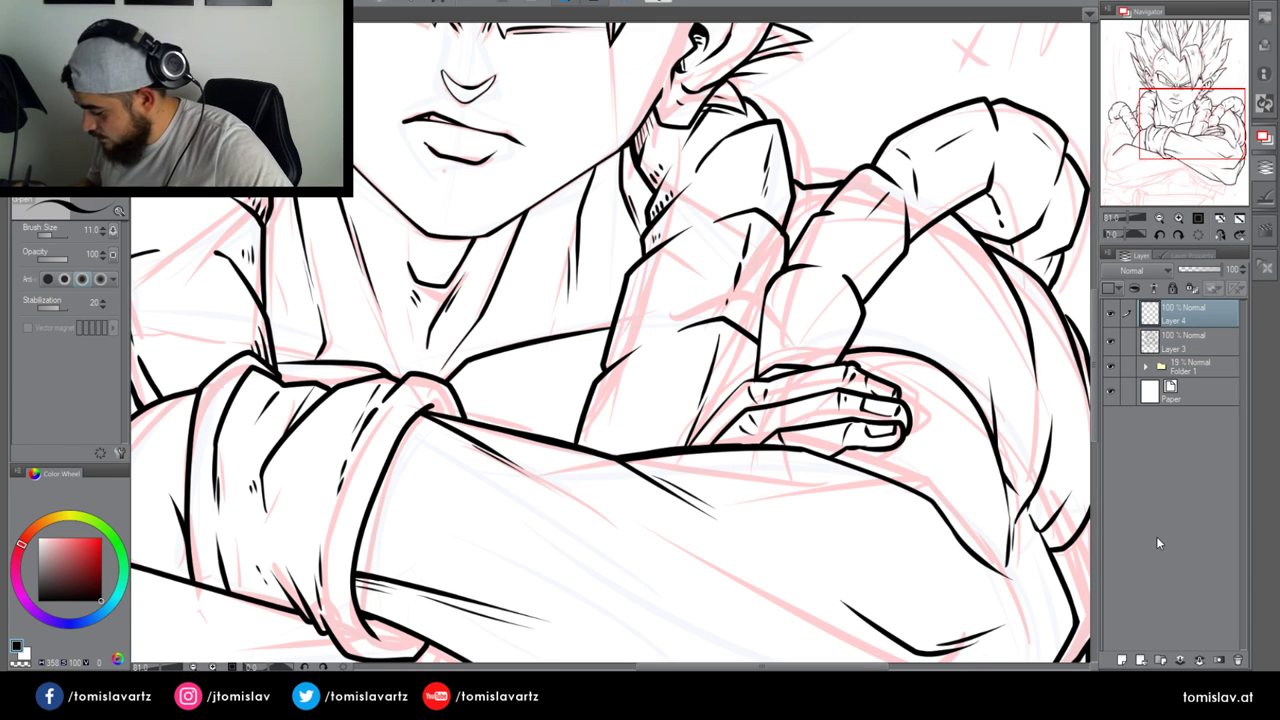
Erase the inked vein lines on the forehead from Layer 3
left_click_drag(1188, 132, 1194, 136)
scroll(610, 344, "up", 8)
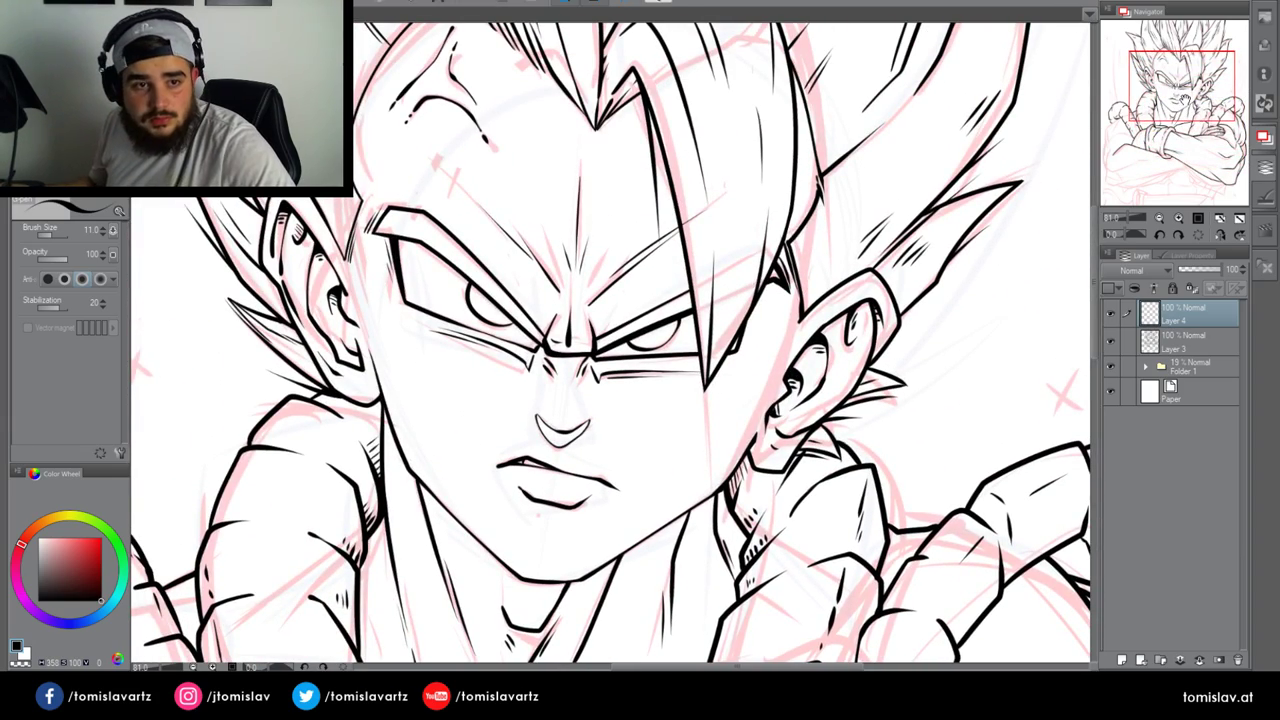
left_click_drag(1178, 93, 1160, 76)
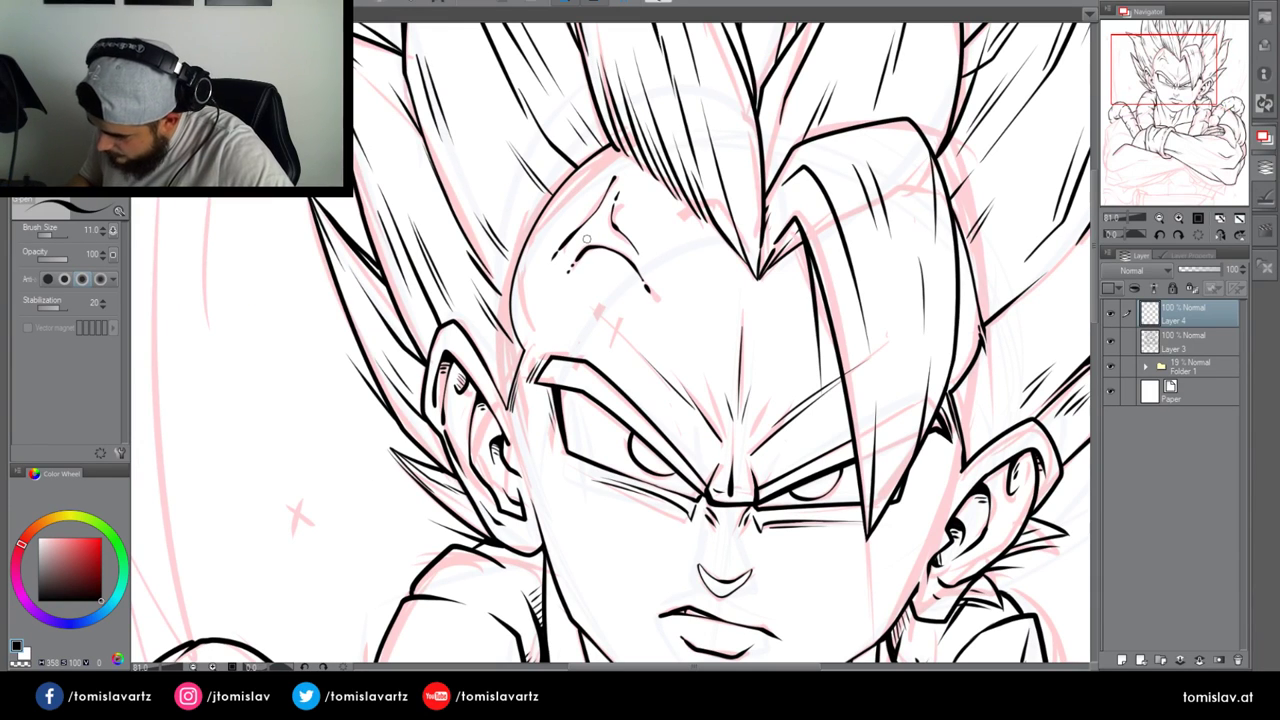
left_click(1175, 345)
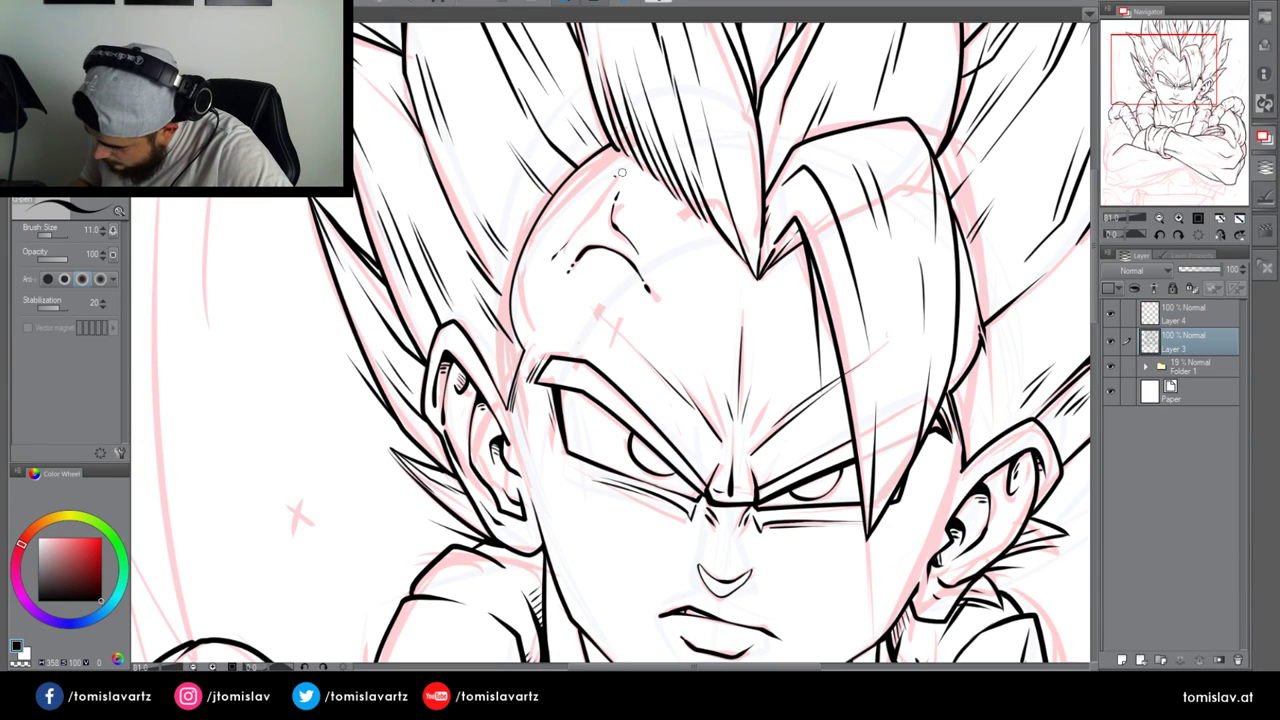
key("ctrl+z")
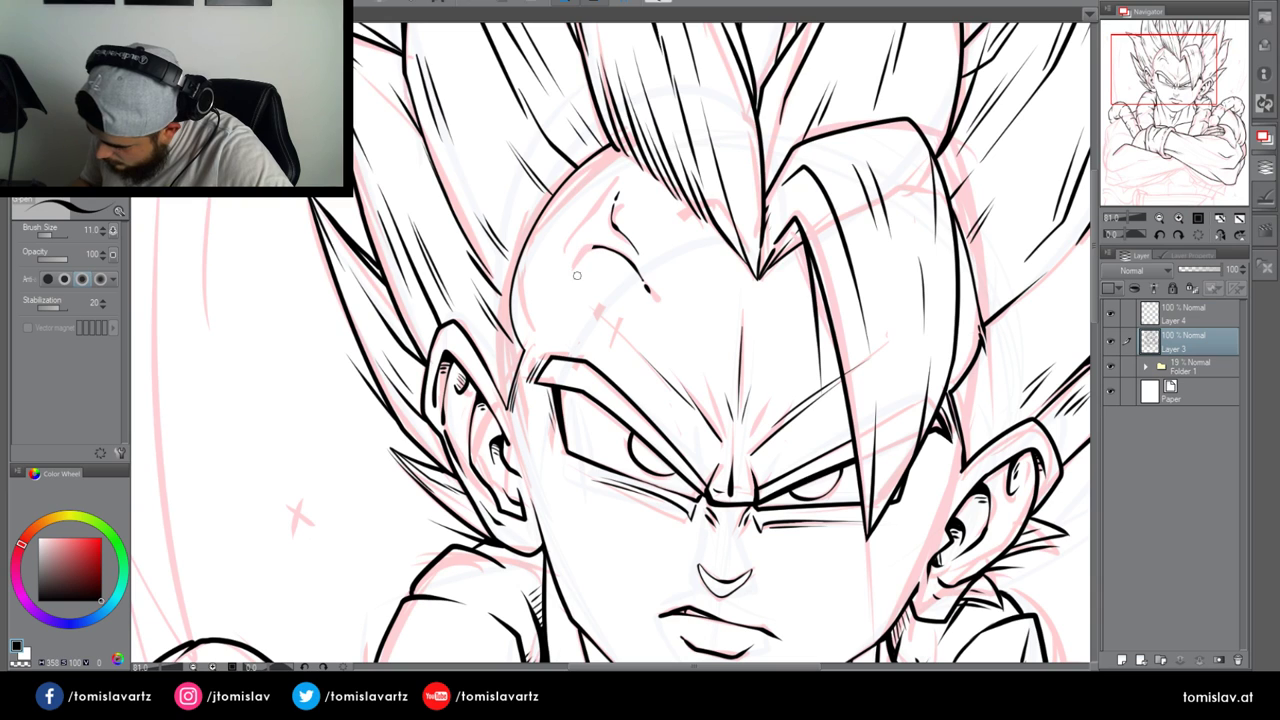
mouse_move(615, 232)
left_mouse_down()
mouse_move(611, 189)
mouse_move(652, 294)
left_mouse_up()
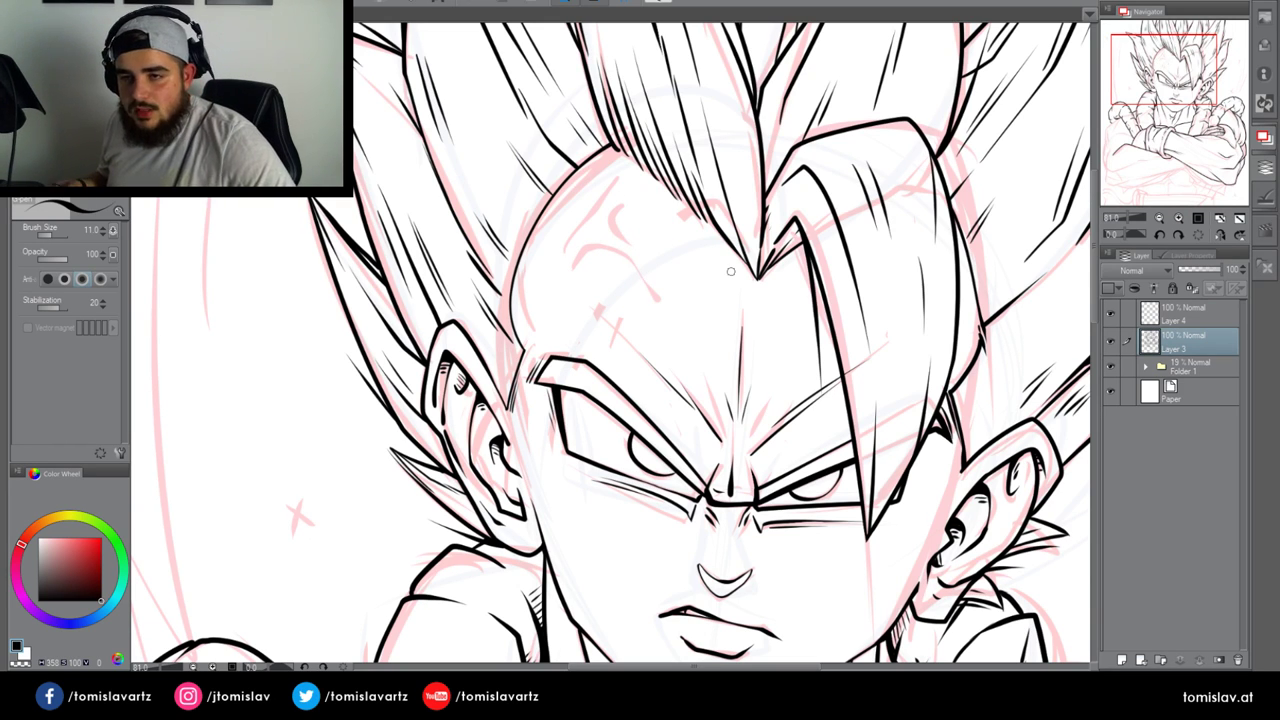
On Layer 4, ink the rounded upper-arm outline behind the forearm and shade the dark corner where it meets the collar
left_click(1174, 313)
left_click_drag(1168, 82, 1214, 127)
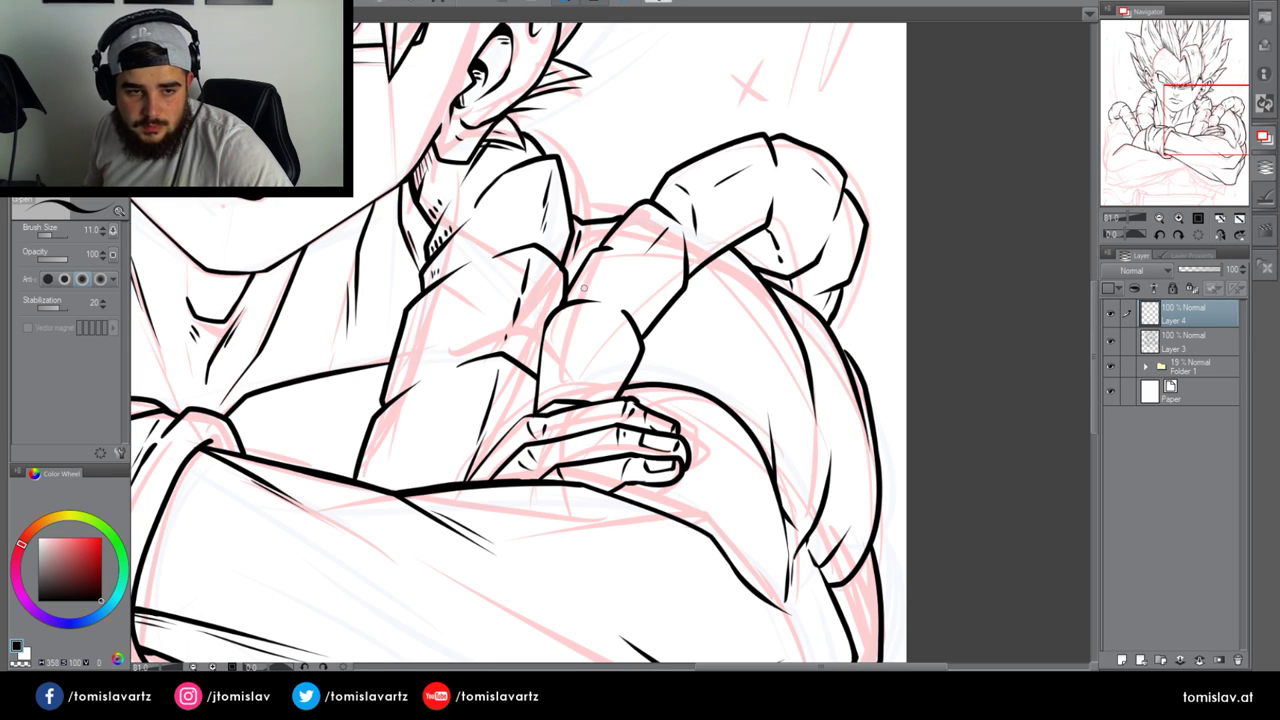
mouse_move(1194, 129)
left_mouse_down()
mouse_move(1176, 168)
mouse_move(1124, 130)
mouse_move(1109, 153)
left_mouse_up()
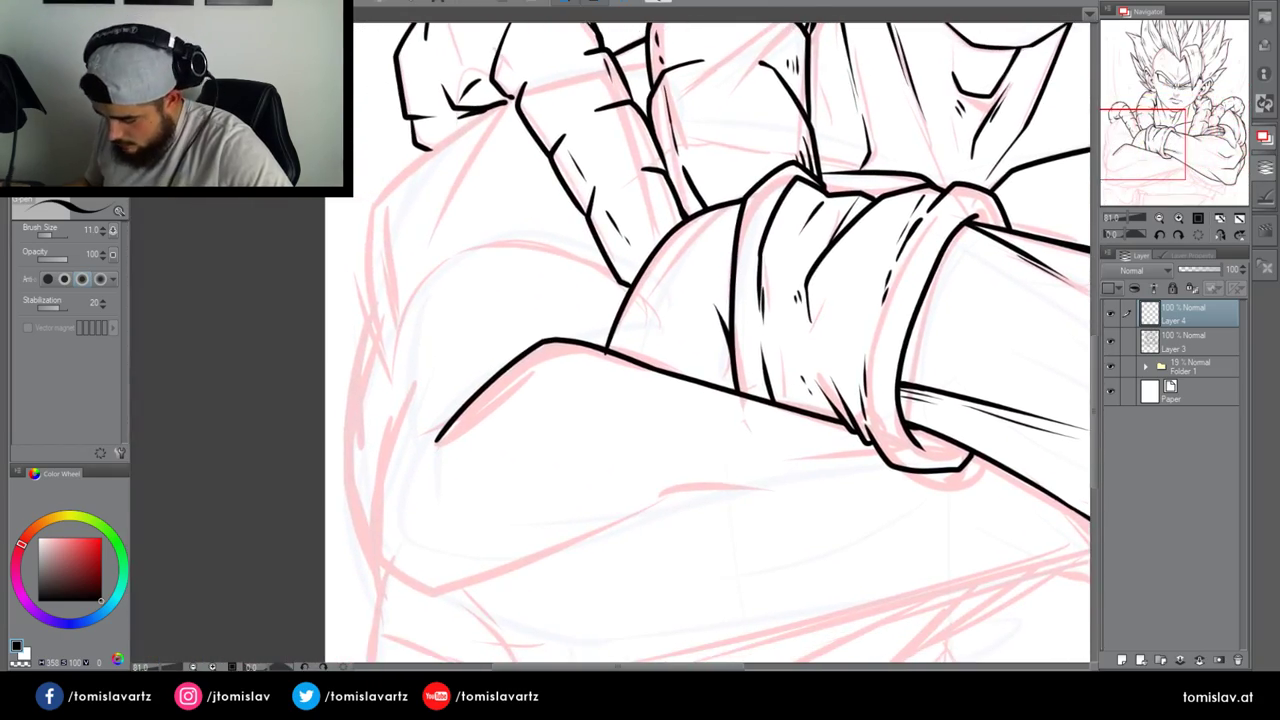
mouse_move(436, 434)
left_mouse_down()
mouse_move(400, 330)
mouse_move(444, 269)
mouse_move(505, 240)
mouse_move(559, 250)
mouse_move(622, 302)
left_mouse_up()
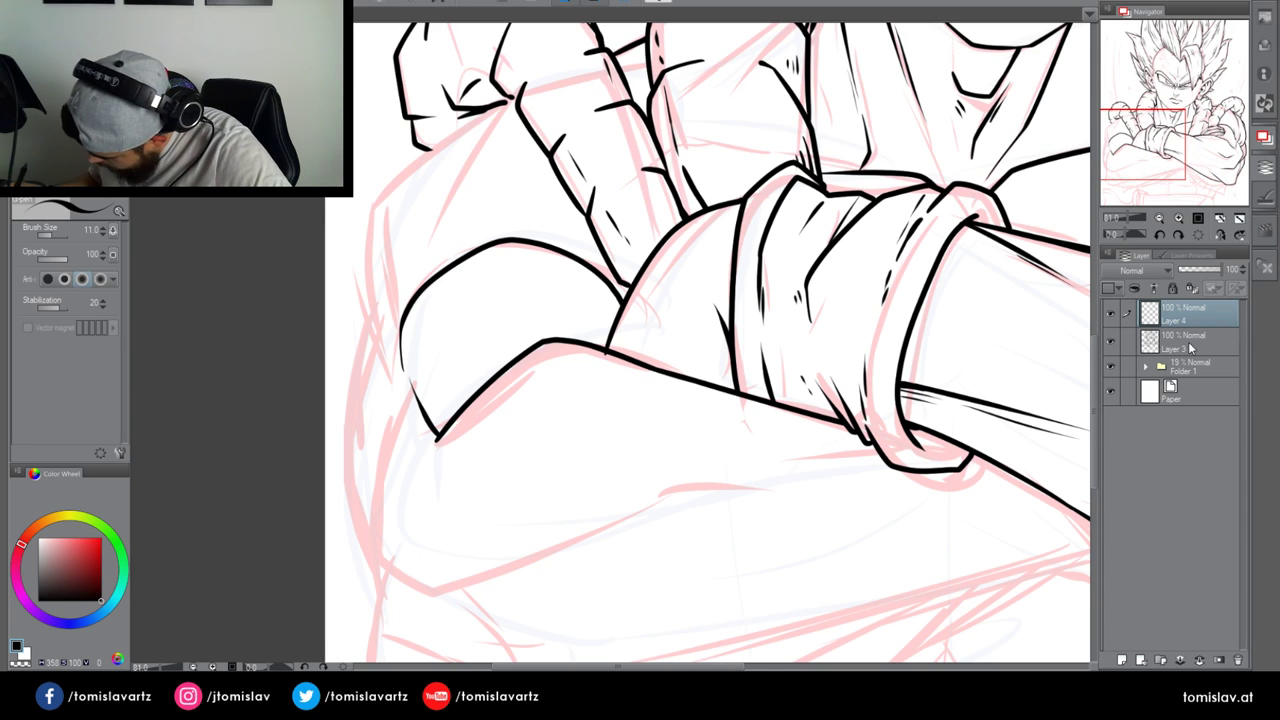
key("alt+bracketleft")
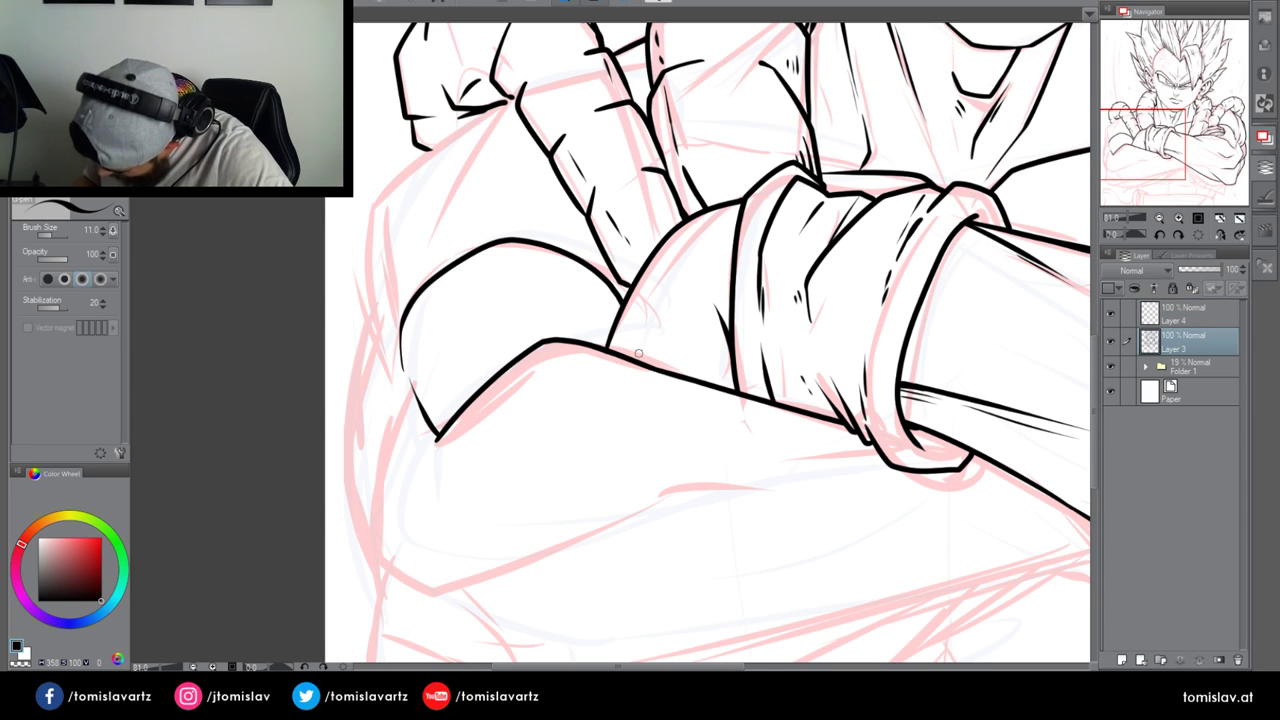
left_click(1205, 318)
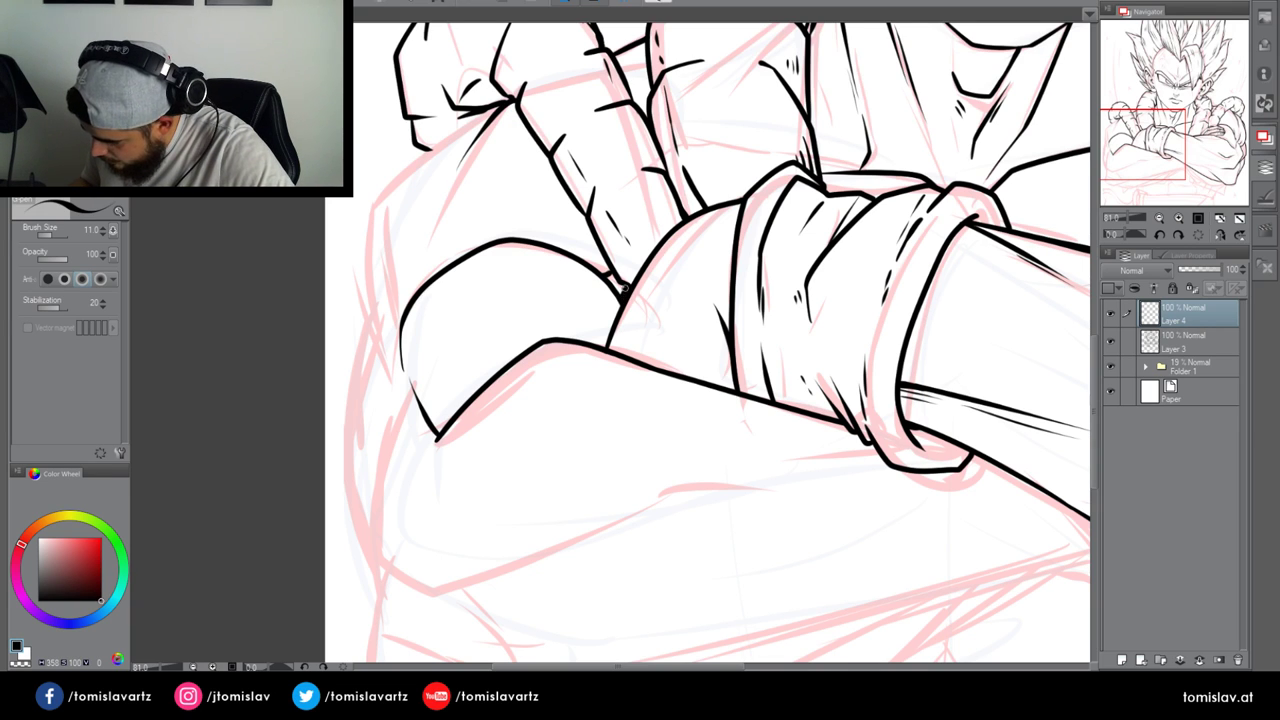
left_click_drag(620, 292, 590, 260)
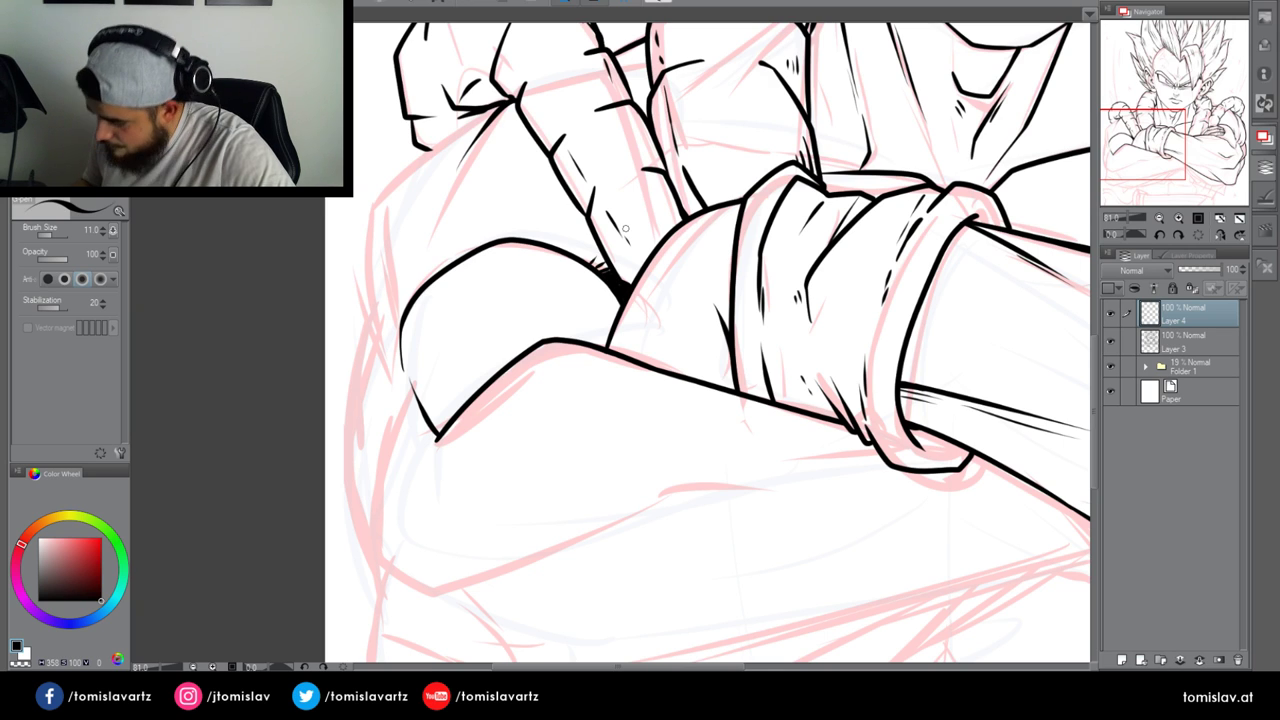
Ink the elbow and lower edge of the upper forearm up to the wristband, with tapered muscle lines along it
mouse_move(400, 411)
left_mouse_down()
mouse_move(377, 544)
mouse_move(401, 577)
mouse_move(454, 593)
left_mouse_up()
key("ctrl+z")
mouse_move(404, 403)
left_mouse_down()
mouse_move(382, 570)
mouse_move(622, 535)
left_mouse_up()
left_click_drag(525, 554, 672, 503)
left_click_drag(878, 456, 744, 490)
left_click_drag(804, 463, 732, 491)
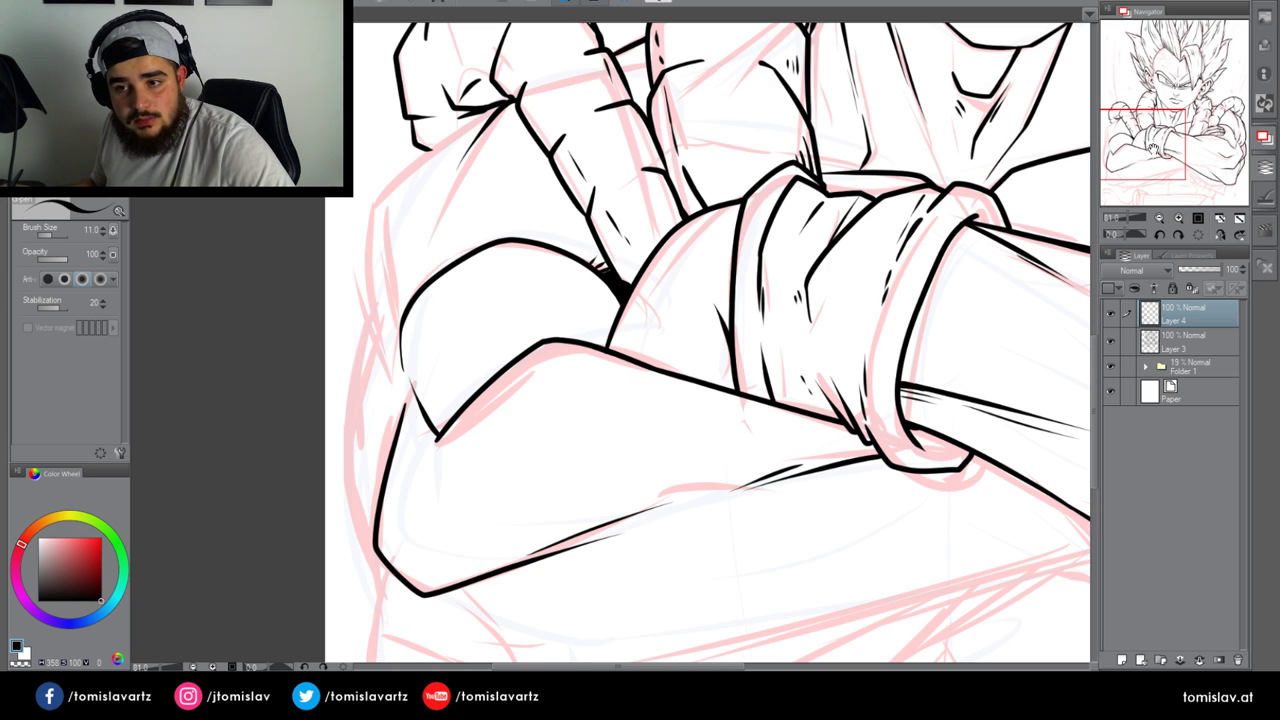
Ink the second elbow contour beneath the forearm, with a short crease and tapered lines along its lower edge
left_click_drag(1153, 147, 1134, 165)
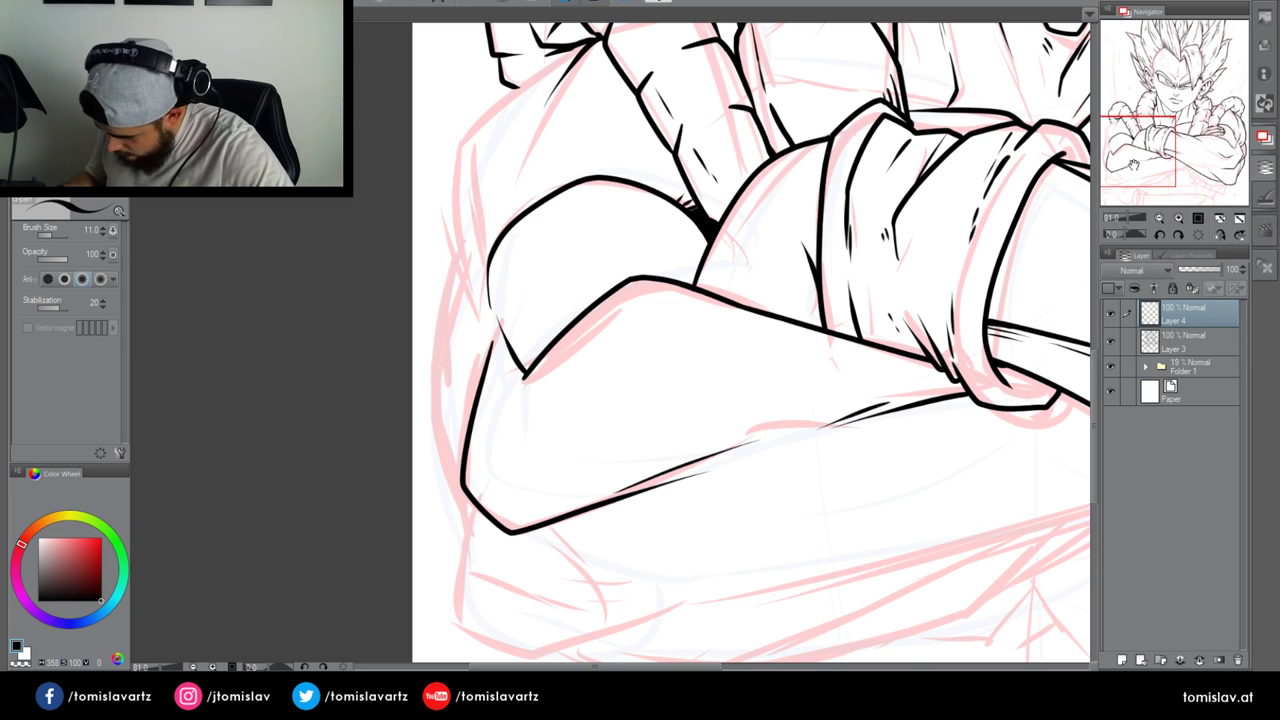
mouse_move(465, 509)
left_mouse_down()
mouse_move(467, 620)
mouse_move(565, 646)
mouse_move(740, 578)
left_mouse_up()
left_click_drag(1155, 161, 1156, 168)
mouse_move(465, 513)
left_mouse_down()
mouse_move(545, 577)
mouse_move(790, 510)
left_mouse_up()
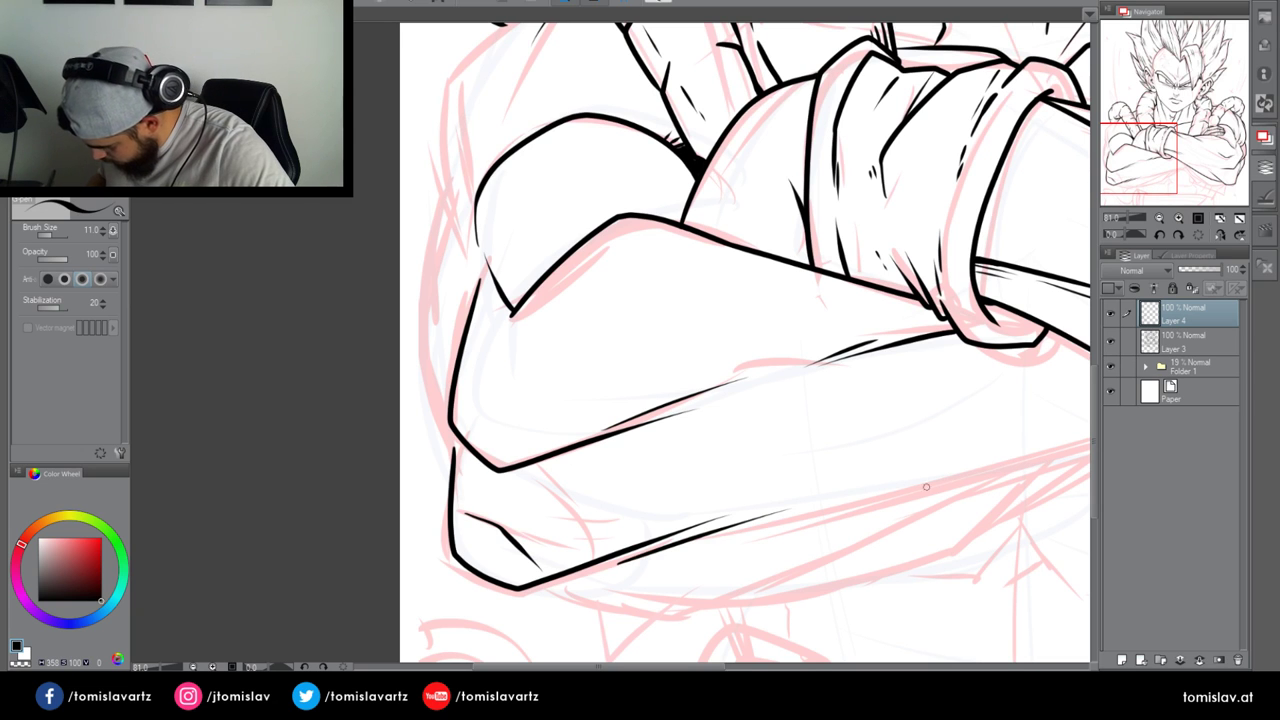
Ink the tapered muscle line and the curved underside of the lower arm up to where the forearms cross
left_click_drag(1154, 187, 1184, 192)
left_click_drag(879, 350, 620, 410)
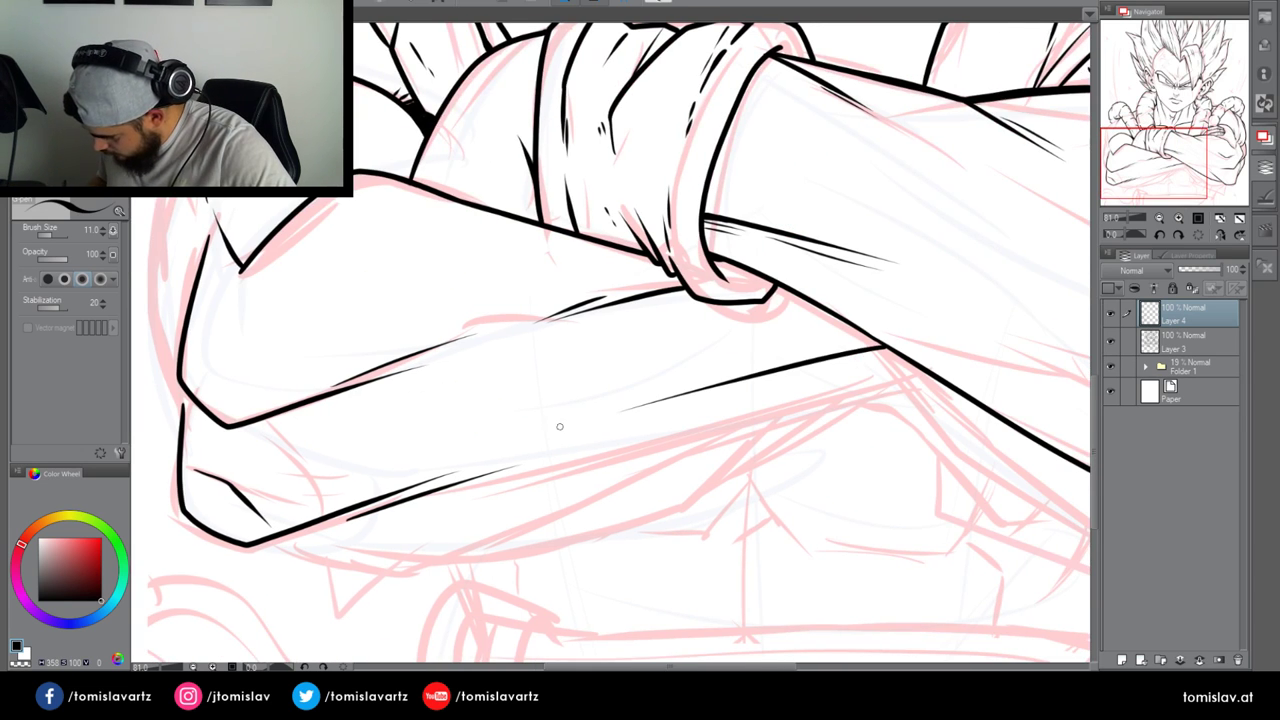
mouse_move(372, 556)
left_mouse_down()
mouse_move(538, 552)
mouse_move(893, 350)
left_mouse_up()
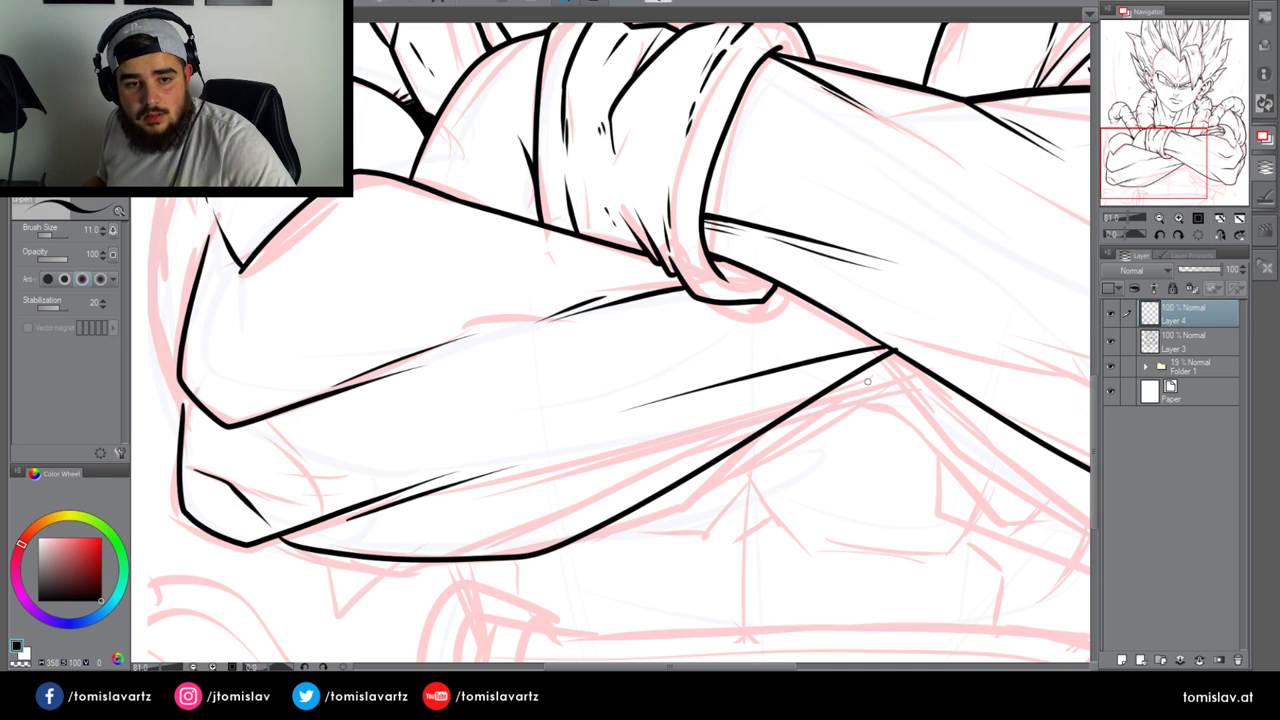
Redraw the lower arm's curved underside, thicken it where the forearms cross, and replace the muscle line above with shorter tapered strokes
key("ctrl+z")
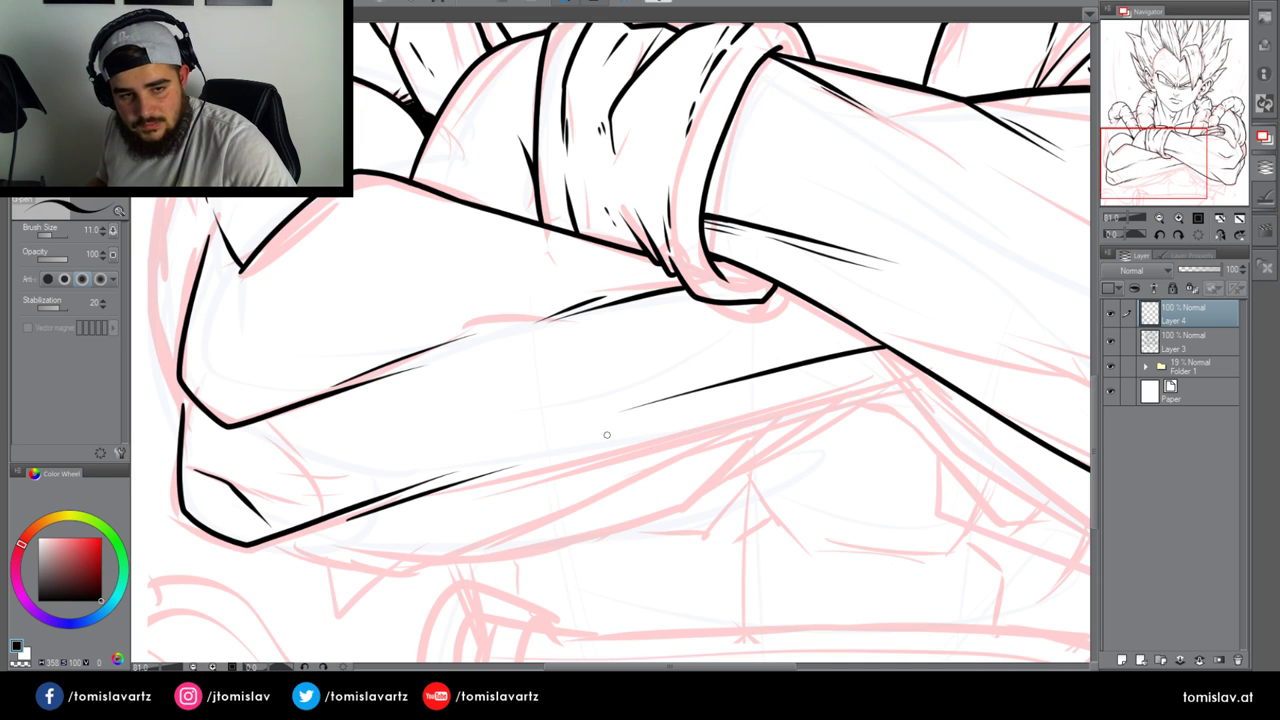
mouse_move(272, 541)
left_mouse_down()
mouse_move(302, 545)
mouse_move(674, 447)
mouse_move(906, 358)
left_mouse_up()
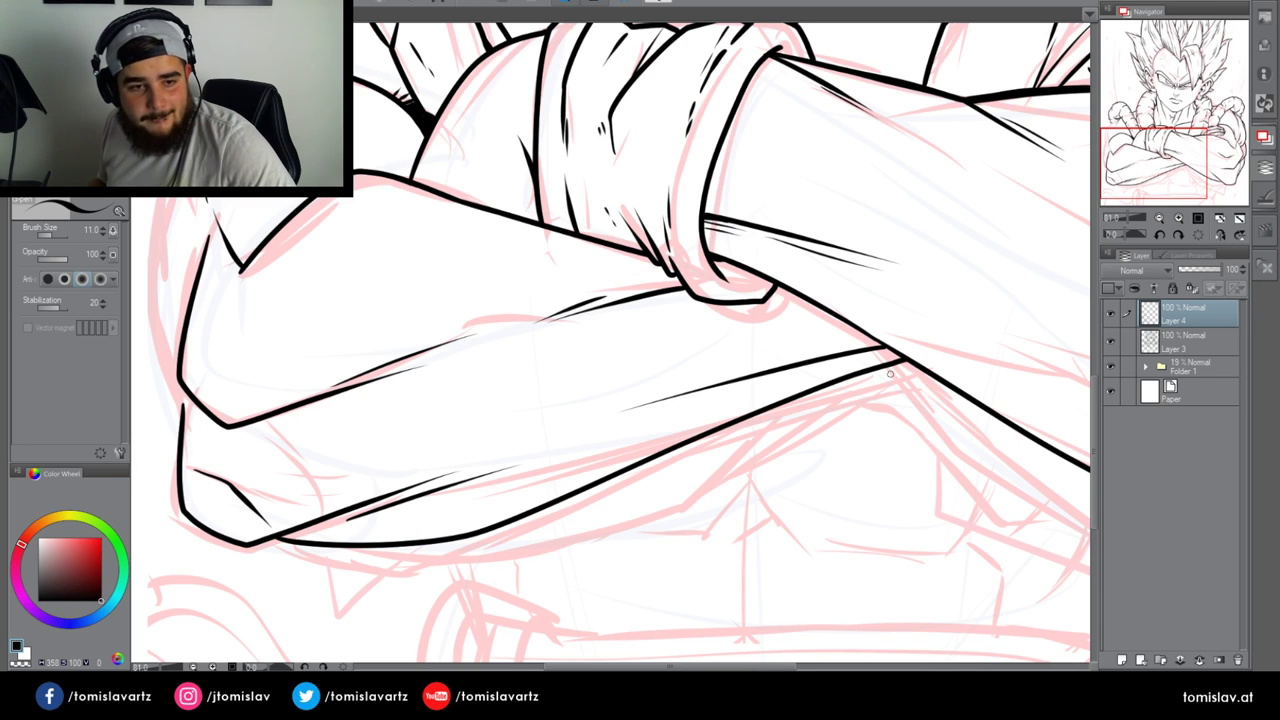
key("ctrl+z")
left_click_drag(220, 538, 282, 588)
key("ctrl+z")
mouse_move(278, 538)
left_mouse_down()
mouse_move(453, 538)
mouse_move(900, 350)
left_mouse_up()
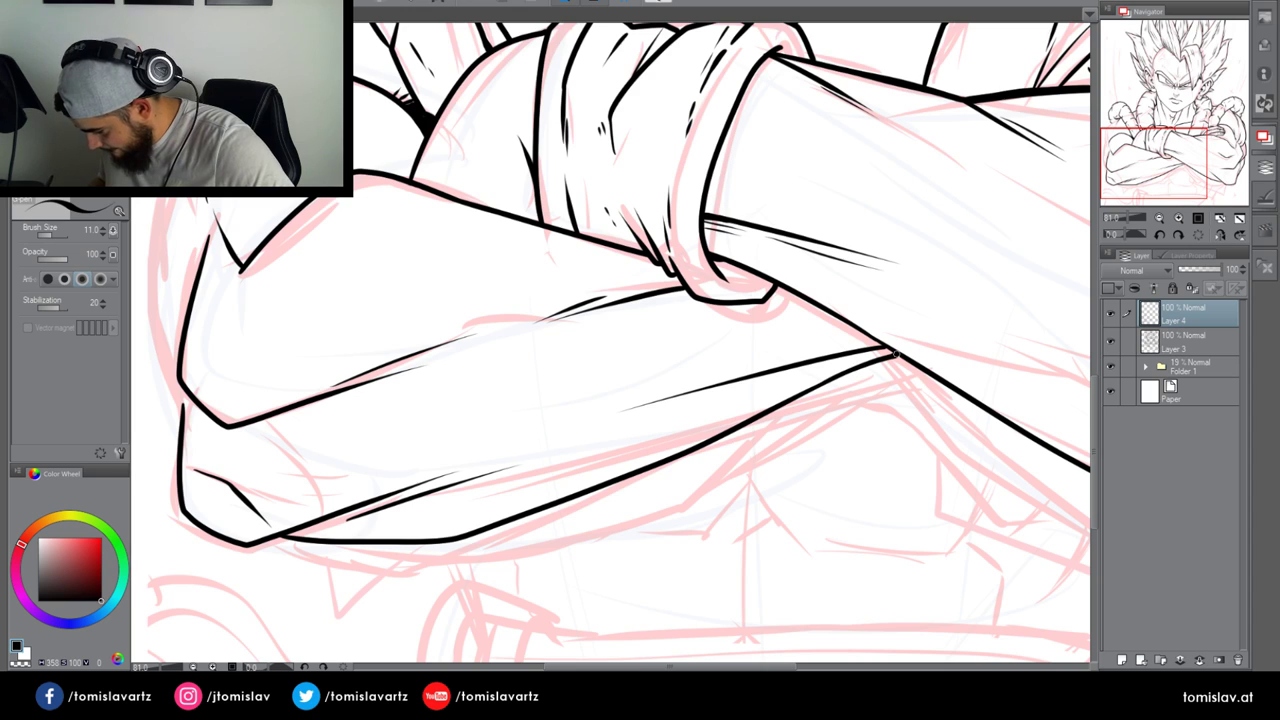
left_click_drag(826, 381, 898, 358)
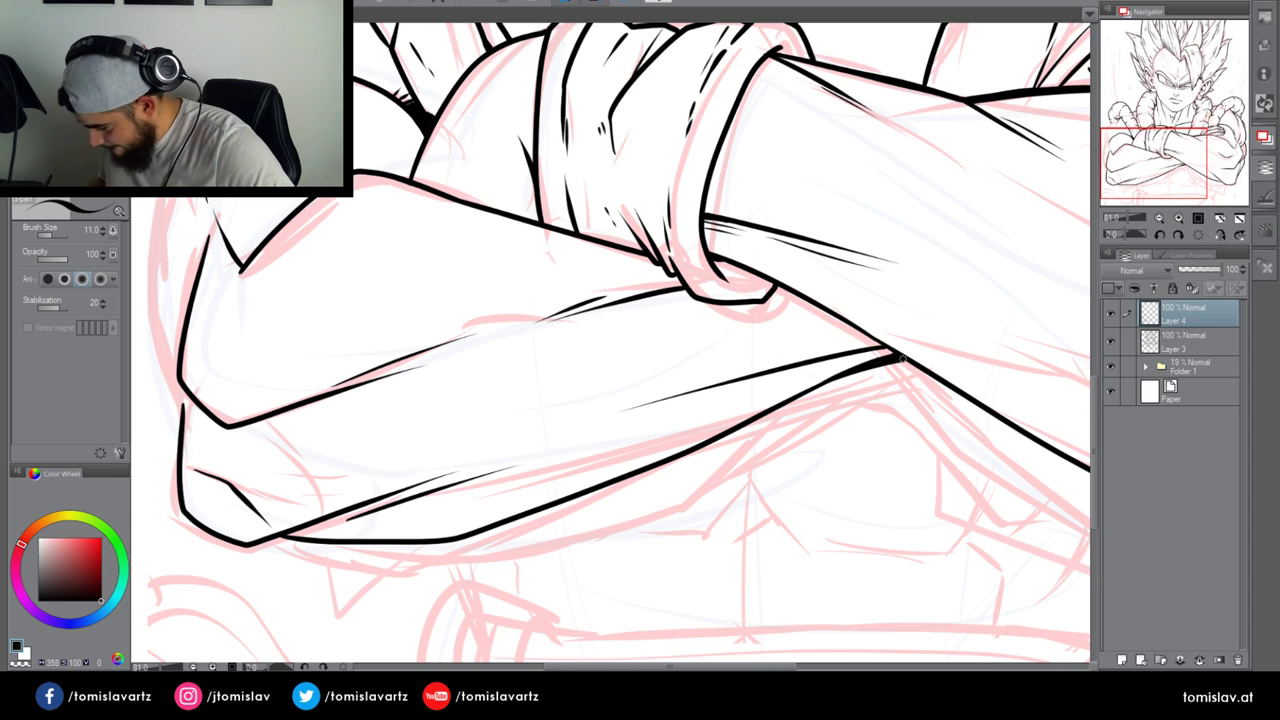
mouse_move(838, 359)
left_mouse_down()
mouse_move(623, 404)
mouse_move(757, 377)
mouse_move(705, 381)
left_mouse_up()
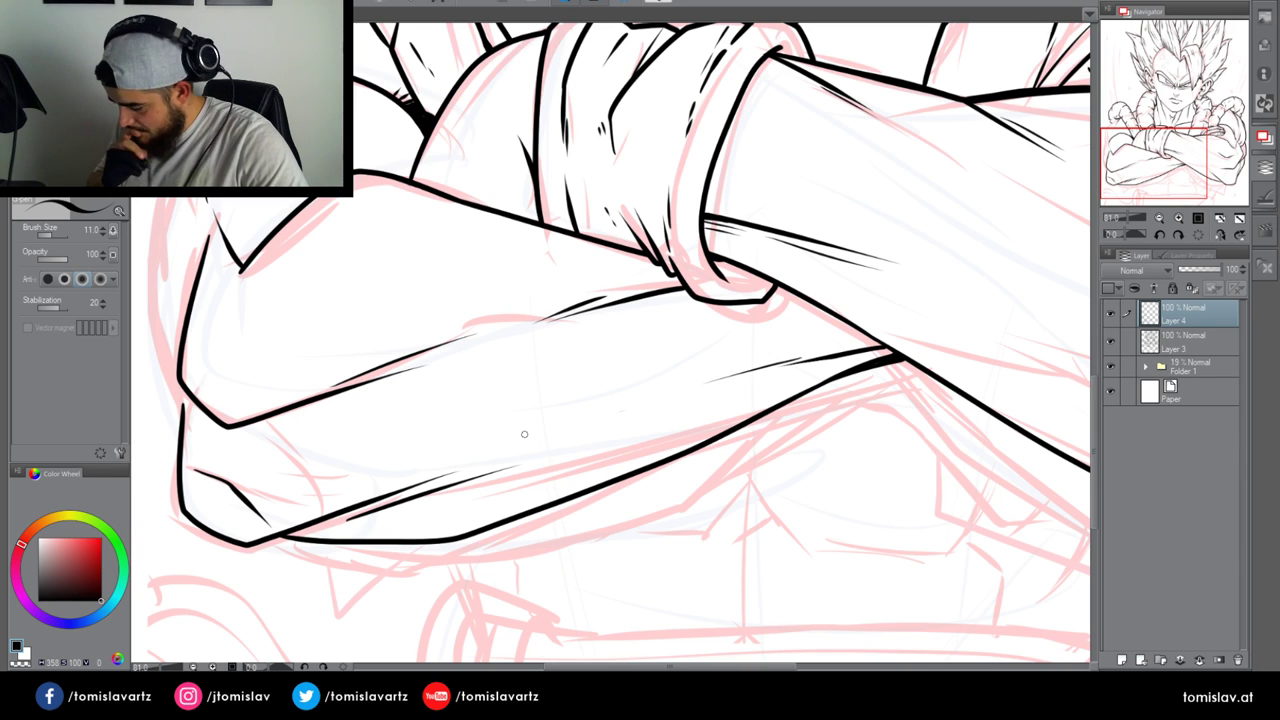
Add short tapered strokes along the outer edge of the rounded upper-arm outline behind the forearm
left_click_drag(524, 434, 700, 484)
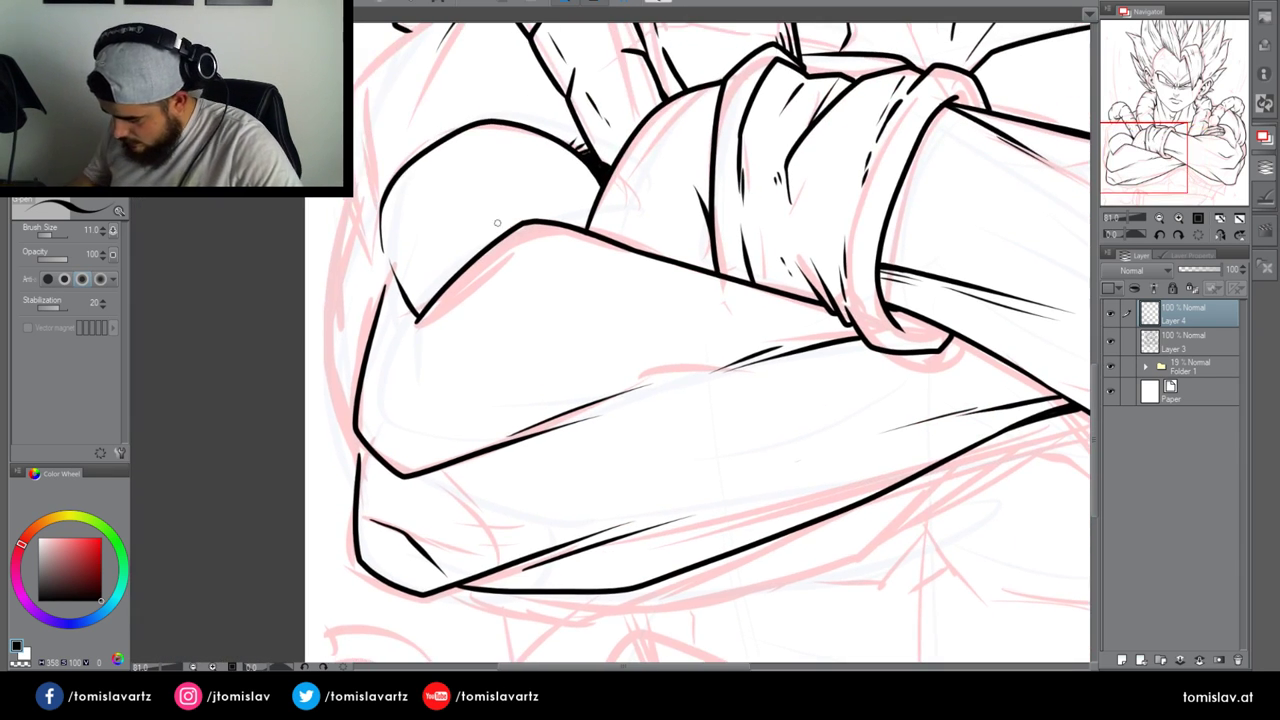
left_click_drag(381, 208, 394, 175)
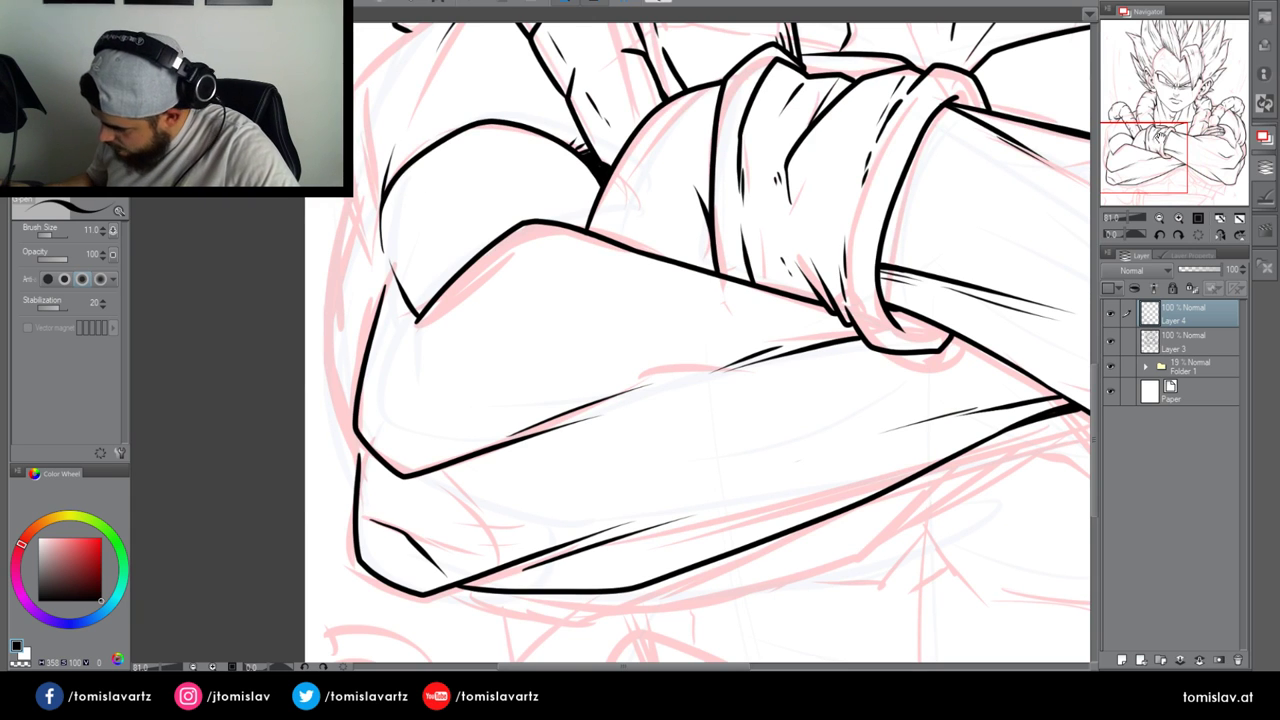
left_click_drag(1156, 149, 1157, 140)
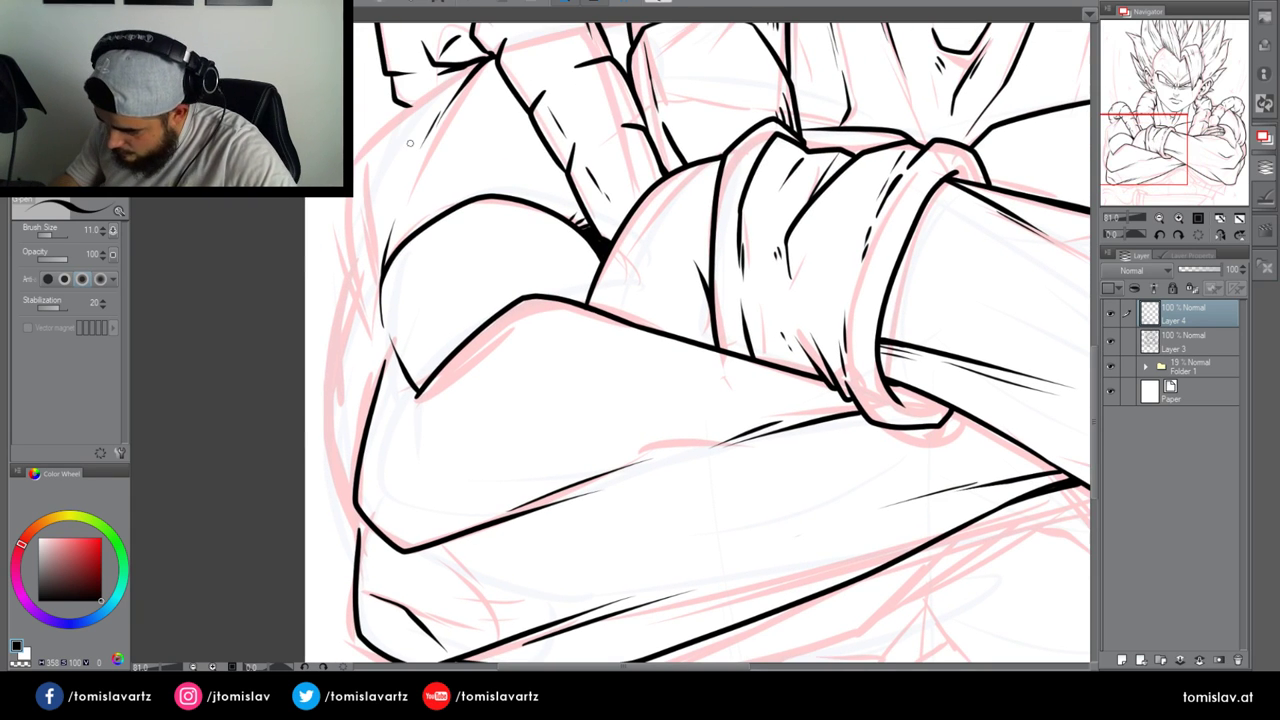
Ink the outer shoulder outline from the collar, around the shoulder, down to a point beside the rounded upper arm
left_click_drag(370, 328, 334, 227)
key("ctrl+z")
left_click_drag(476, 63, 378, 131)
key("ctrl+z")
left_click_drag(470, 62, 374, 142)
mouse_move(379, 345)
left_mouse_down()
mouse_move(334, 233)
mouse_move(378, 136)
mouse_move(354, 175)
left_mouse_up()
key("ctrl+z")
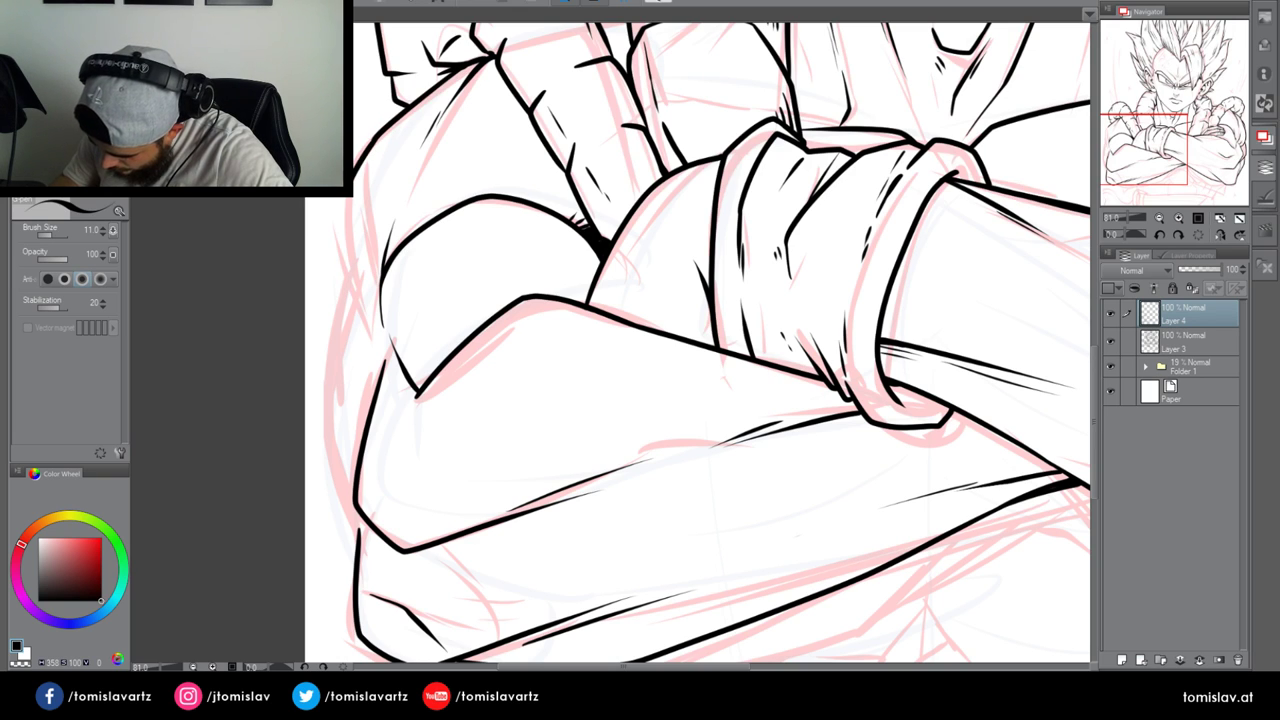
left_click_drag(343, 224, 382, 346)
key("ctrl+z")
key("ctrl+z")
mouse_move(379, 299)
left_mouse_down()
mouse_move(366, 325)
mouse_move(336, 229)
left_mouse_up()
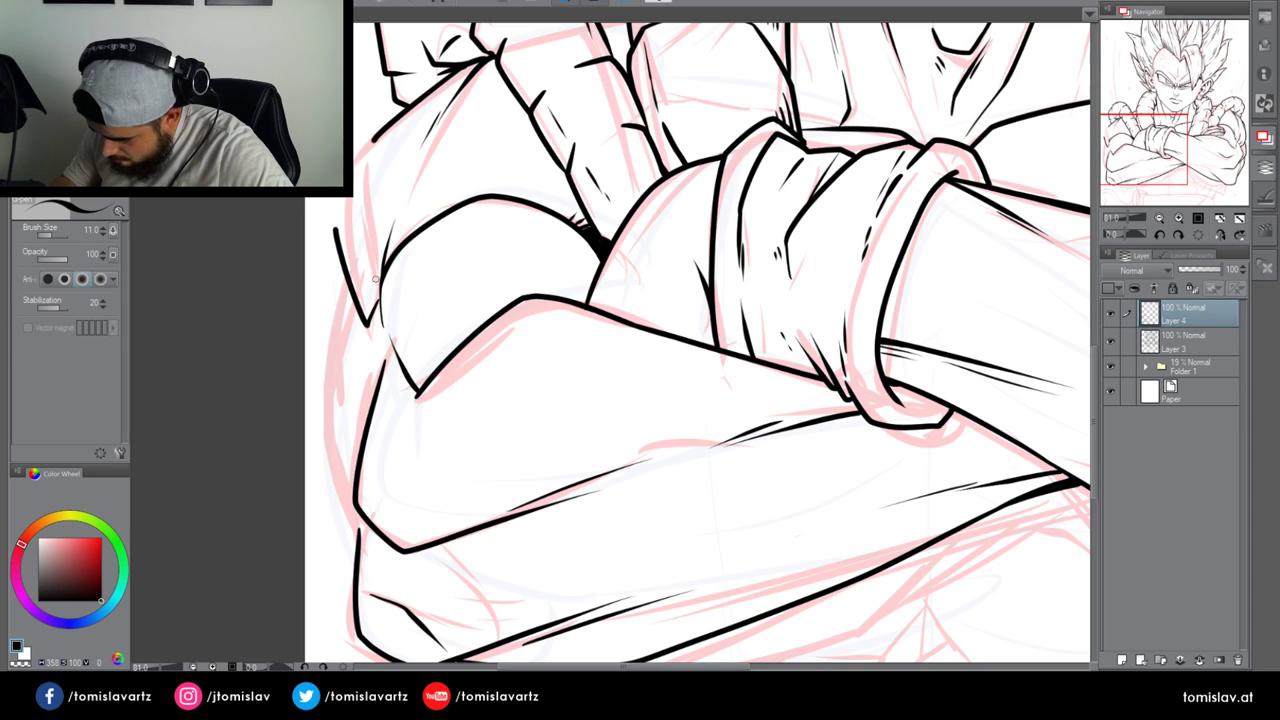
key("ctrl+z")
mouse_move(383, 282)
left_mouse_down()
mouse_move(372, 306)
mouse_move(340, 214)
mouse_move(385, 124)
mouse_move(423, 98)
left_mouse_up()
key("ctrl+z")
left_click_drag(364, 163, 423, 94)
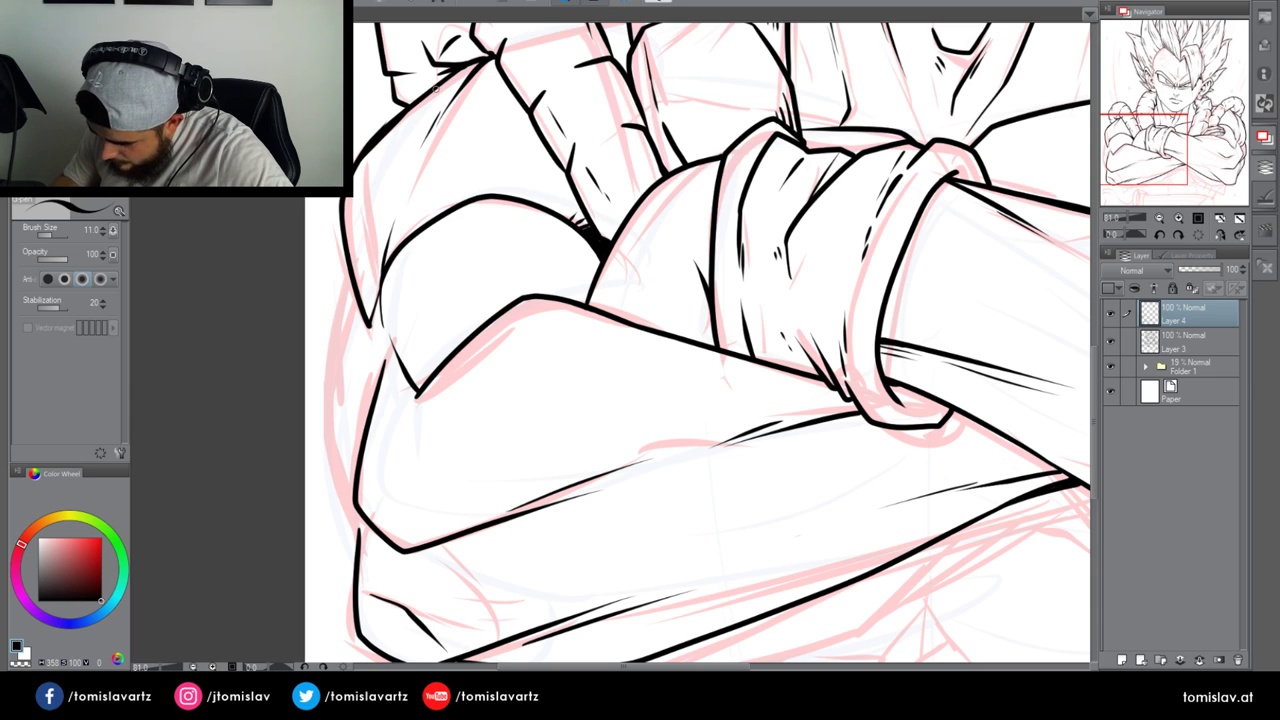
key("ctrl+z")
mouse_move(366, 150)
left_mouse_down()
mouse_move(428, 90)
mouse_move(484, 62)
left_mouse_up()
key("ctrl+z")
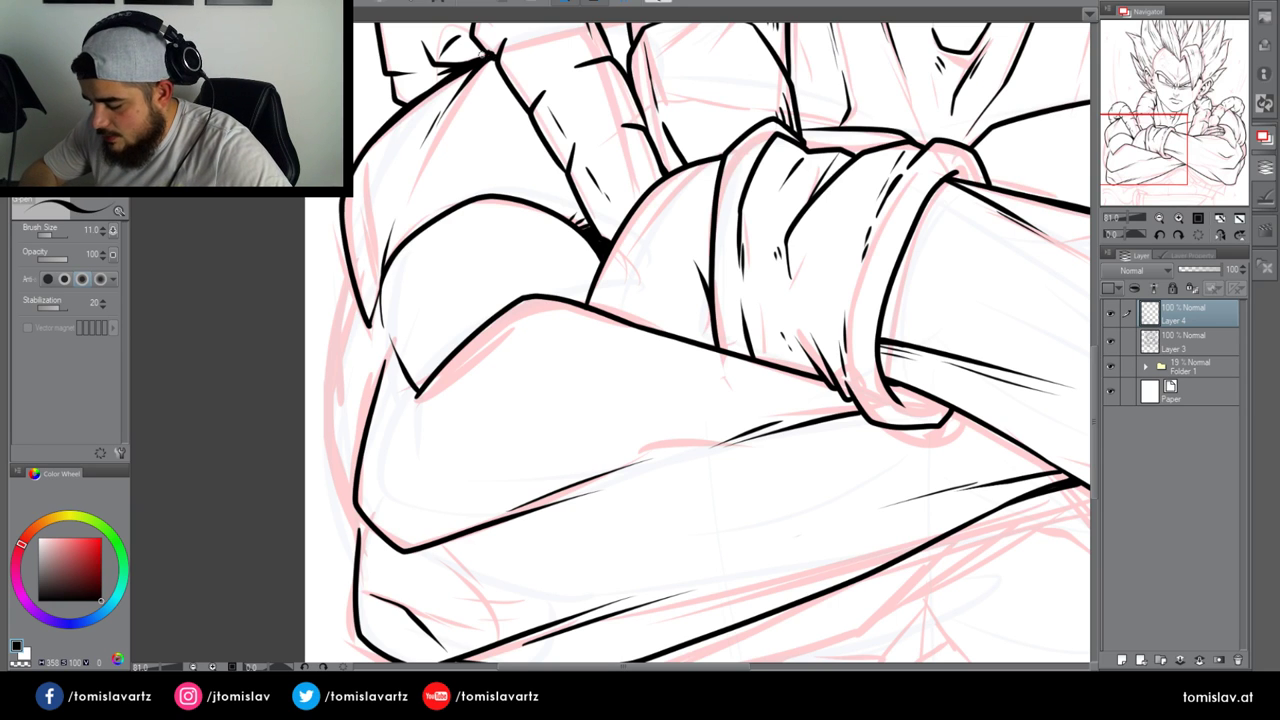
Add short hatching where the shoulder outline meets the collar, and a tapered muscle line branching off the collar's edge
left_click_drag(476, 45, 424, 84)
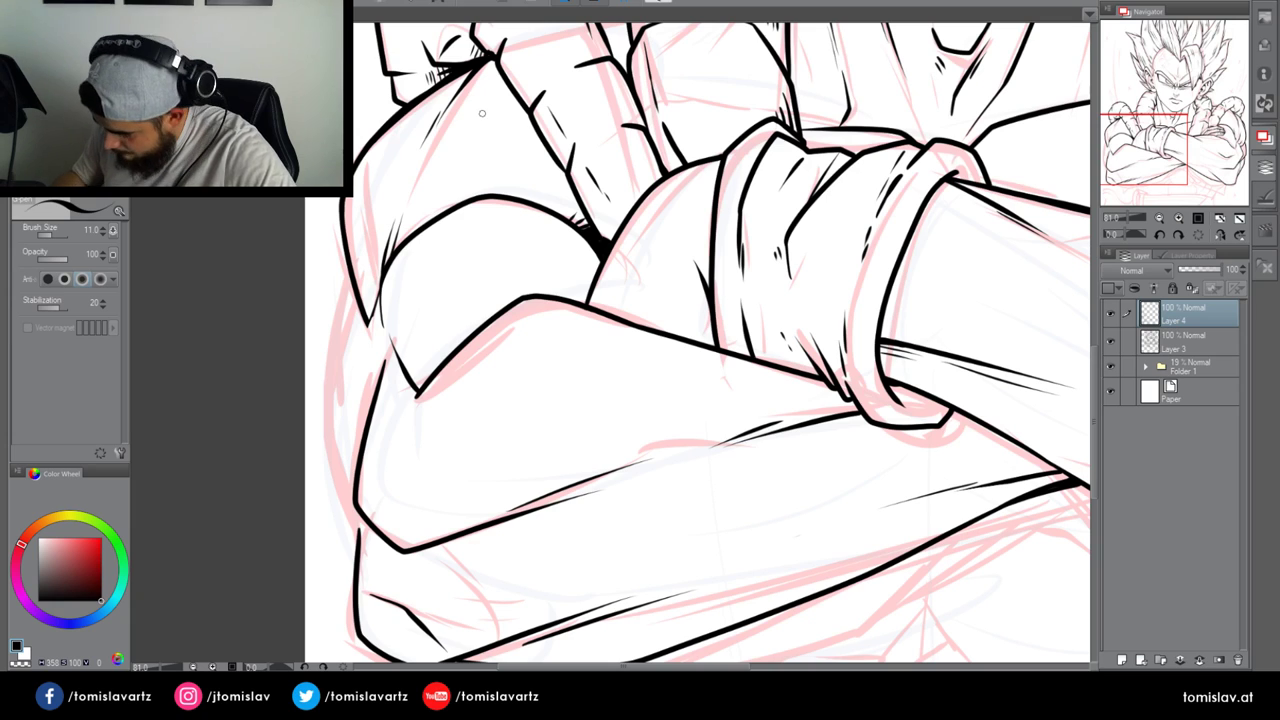
left_click_drag(540, 138, 518, 165)
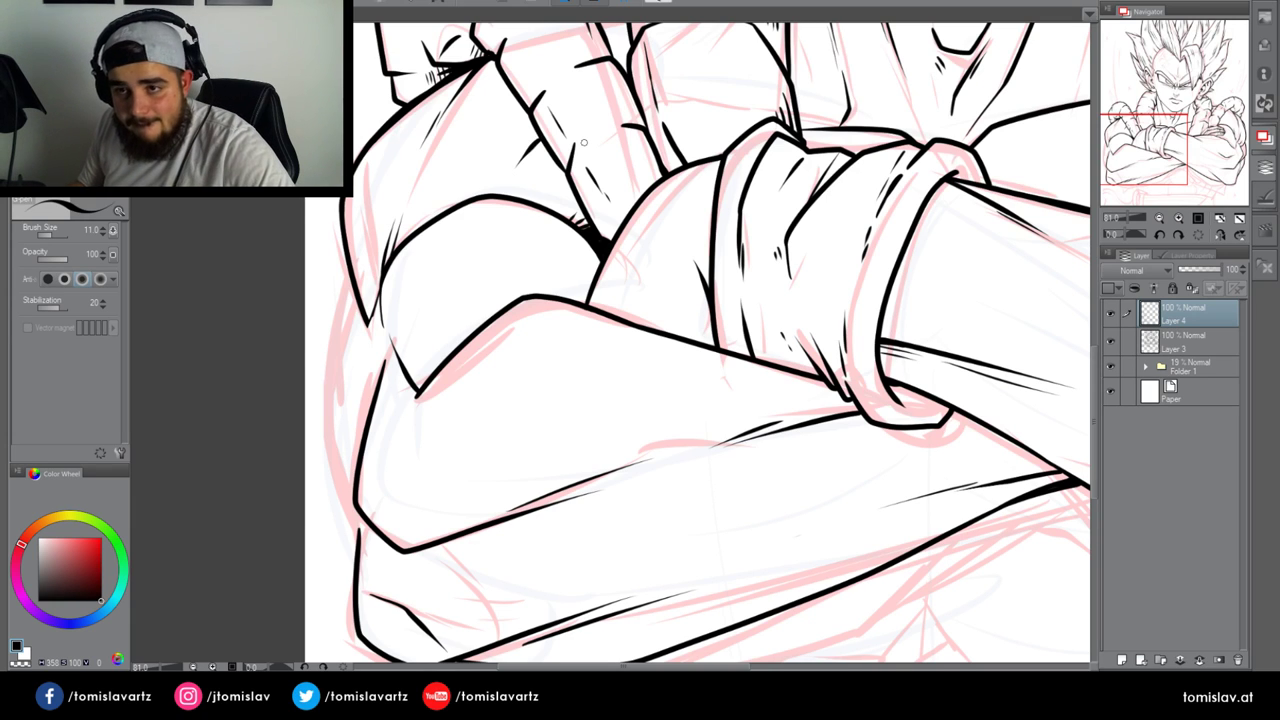
key("ctrl+z")
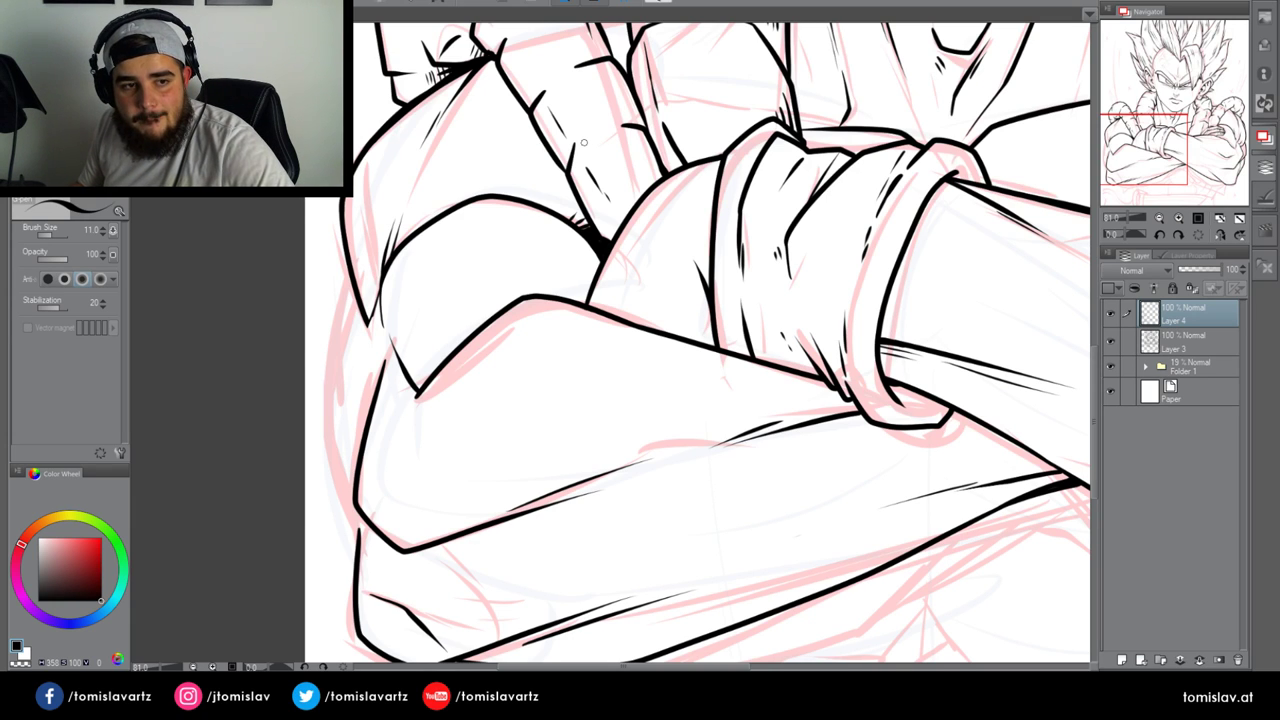
left_click_drag(482, 154, 535, 124)
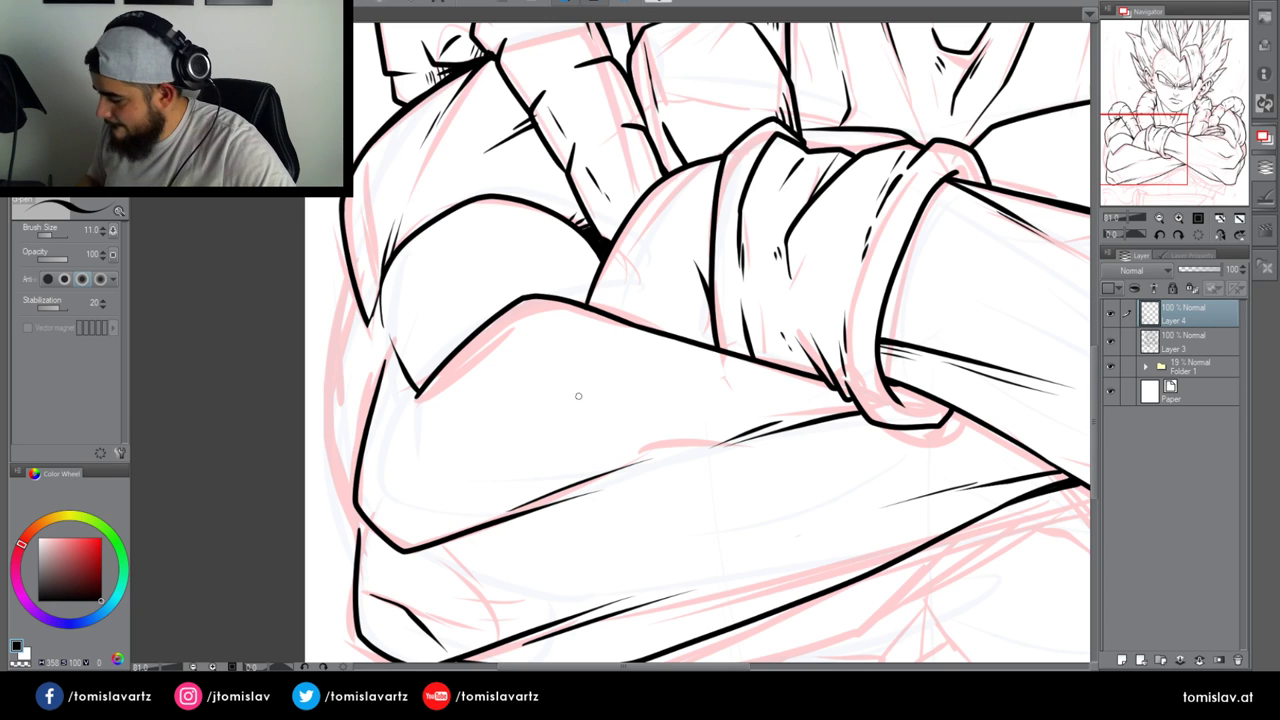
Ink the overlapping outer contours behind the elbow, from the shoulder tip down to the lower elbow, with small creases between them
left_click_drag(1137, 150, 1128, 161)
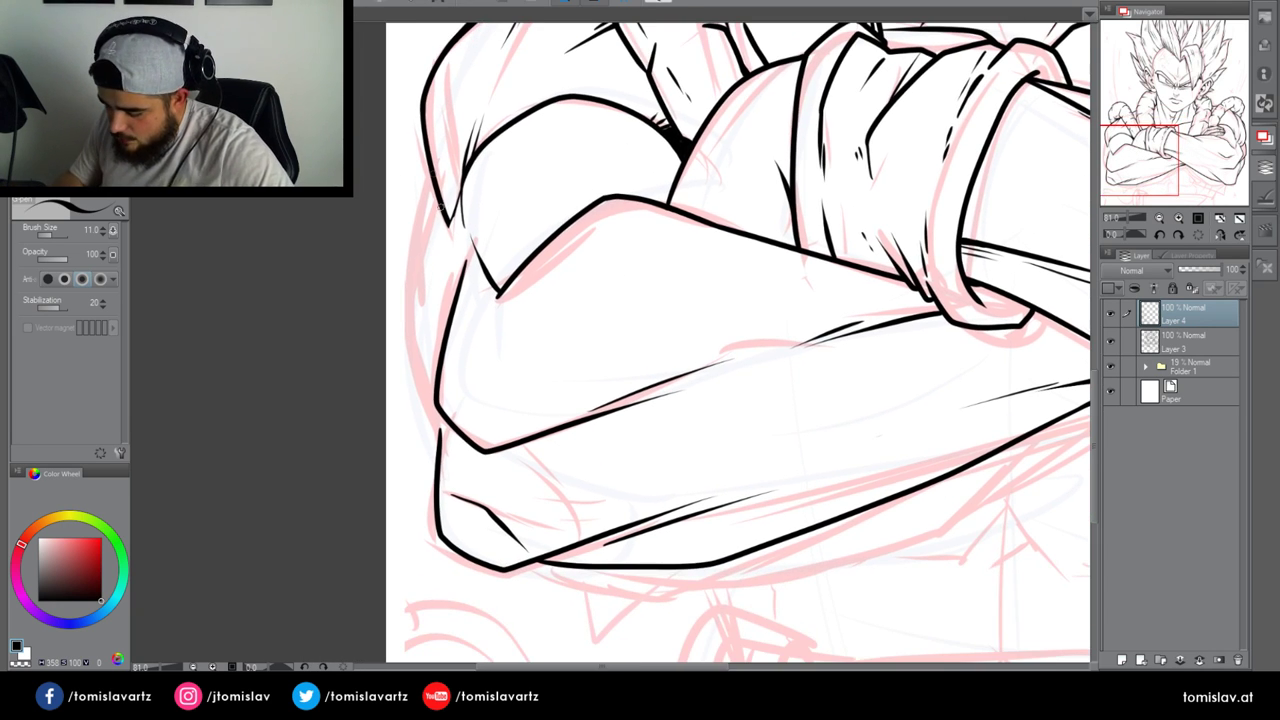
left_click_drag(452, 220, 441, 305)
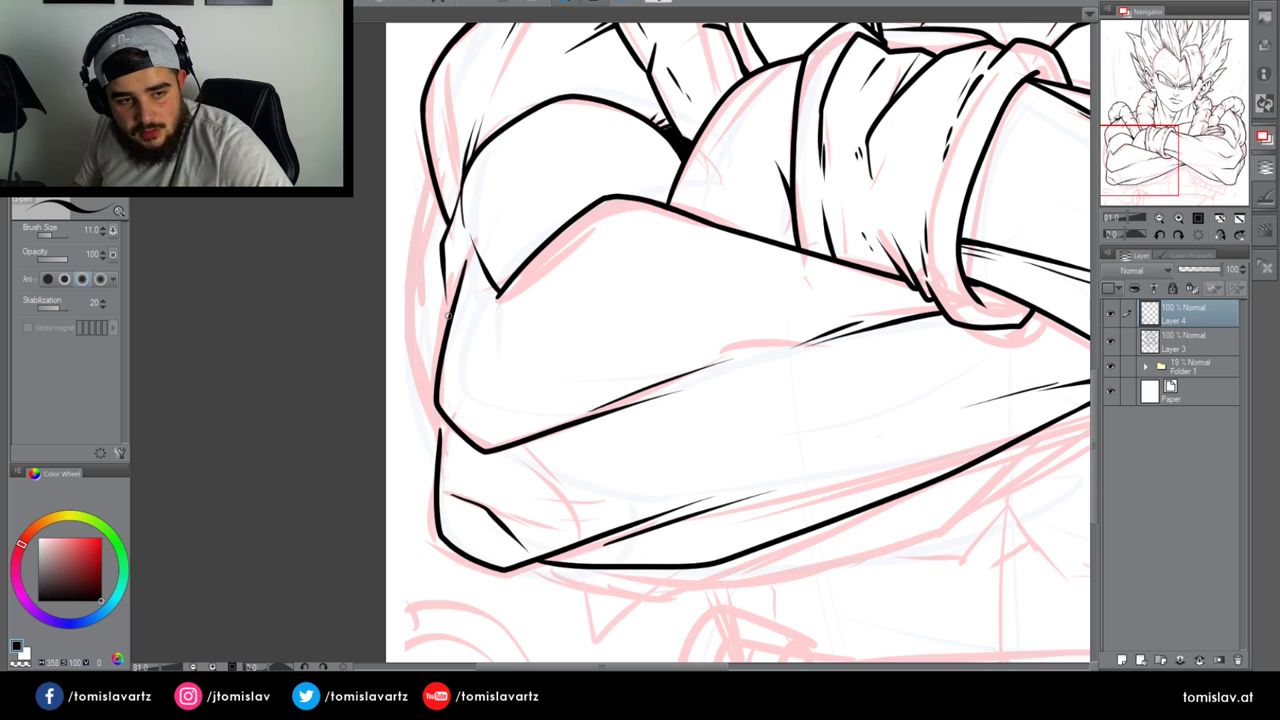
mouse_move(438, 200)
left_mouse_down()
mouse_move(400, 275)
mouse_move(419, 352)
mouse_move(404, 284)
mouse_move(443, 168)
left_mouse_up()
key("ctrl+z")
mouse_move(438, 406)
left_mouse_down()
mouse_move(423, 374)
mouse_move(439, 489)
left_mouse_up()
key("ctrl+z")
mouse_move(416, 342)
left_mouse_down()
mouse_move(439, 501)
mouse_move(409, 406)
mouse_move(411, 342)
left_mouse_up()
key("ctrl+z")
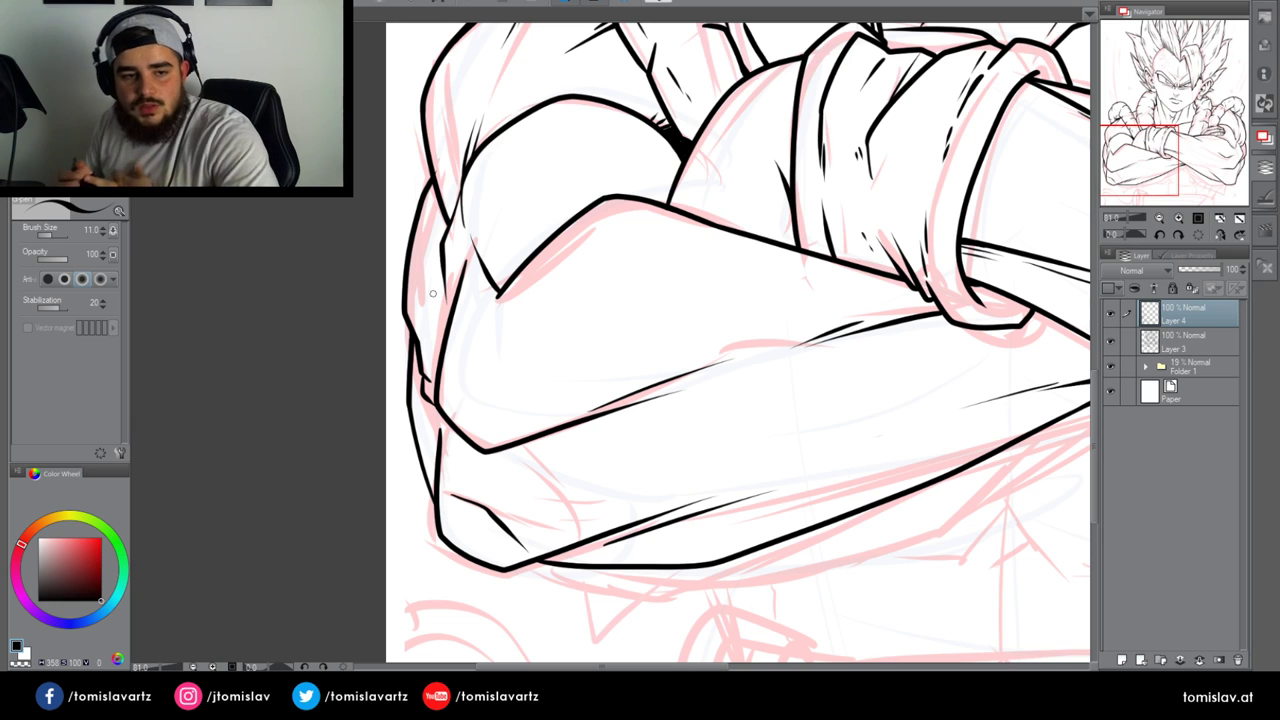
Ink the angular cloth panel hanging beneath the front forearm, from near the arm crossing to the elbow, following the red sketch
left_click_drag(972, 320, 698, 152)
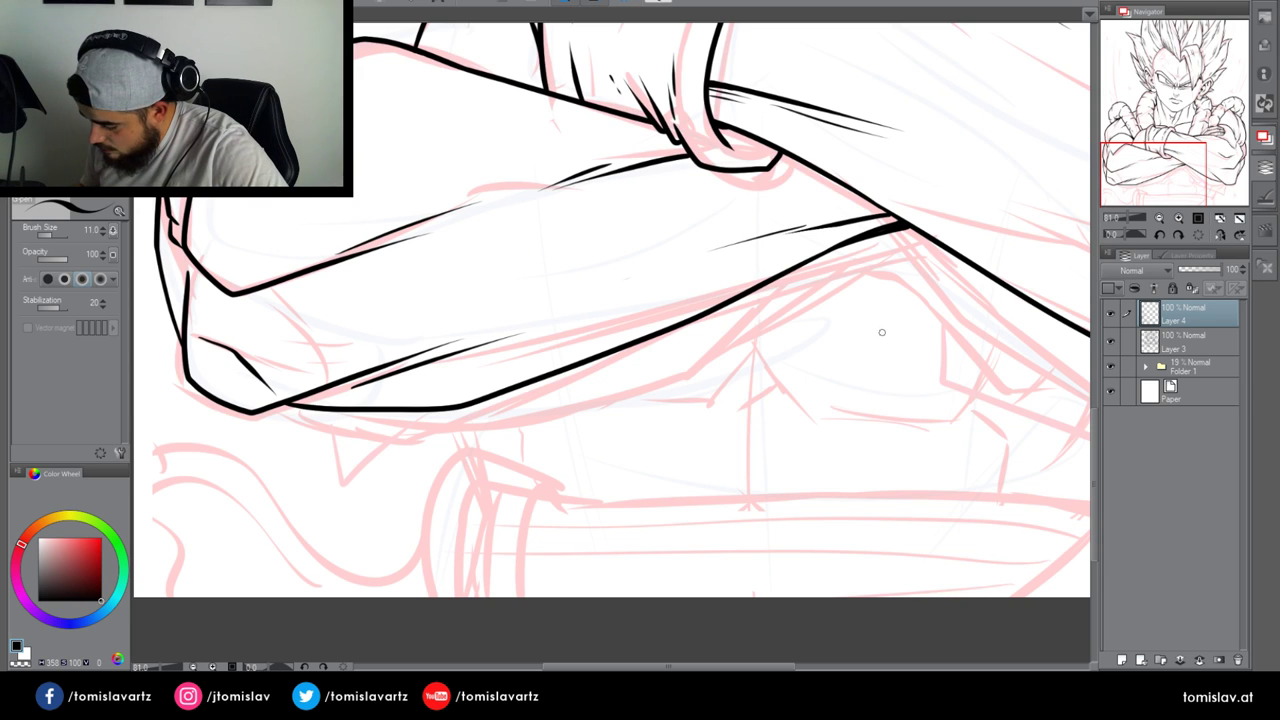
left_click_drag(1156, 169, 1161, 180)
left_click(1111, 314)
left_click(1111, 314)
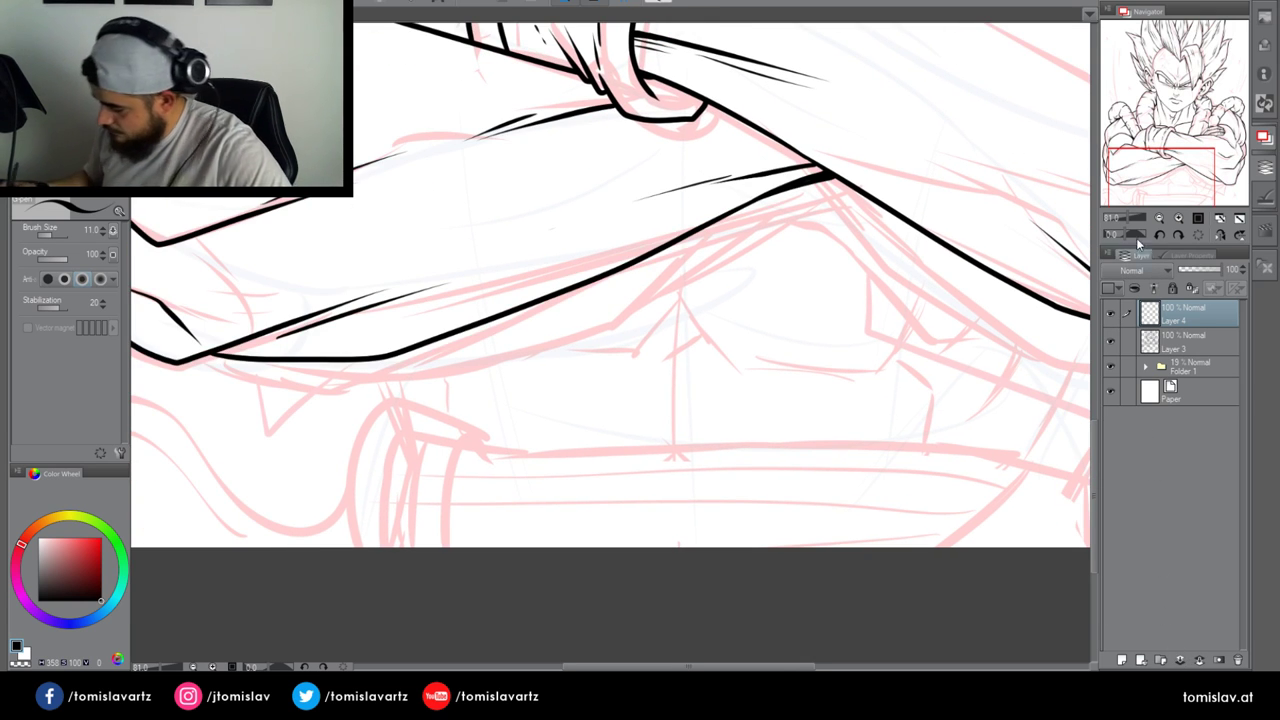
left_click_drag(1162, 182, 1192, 178)
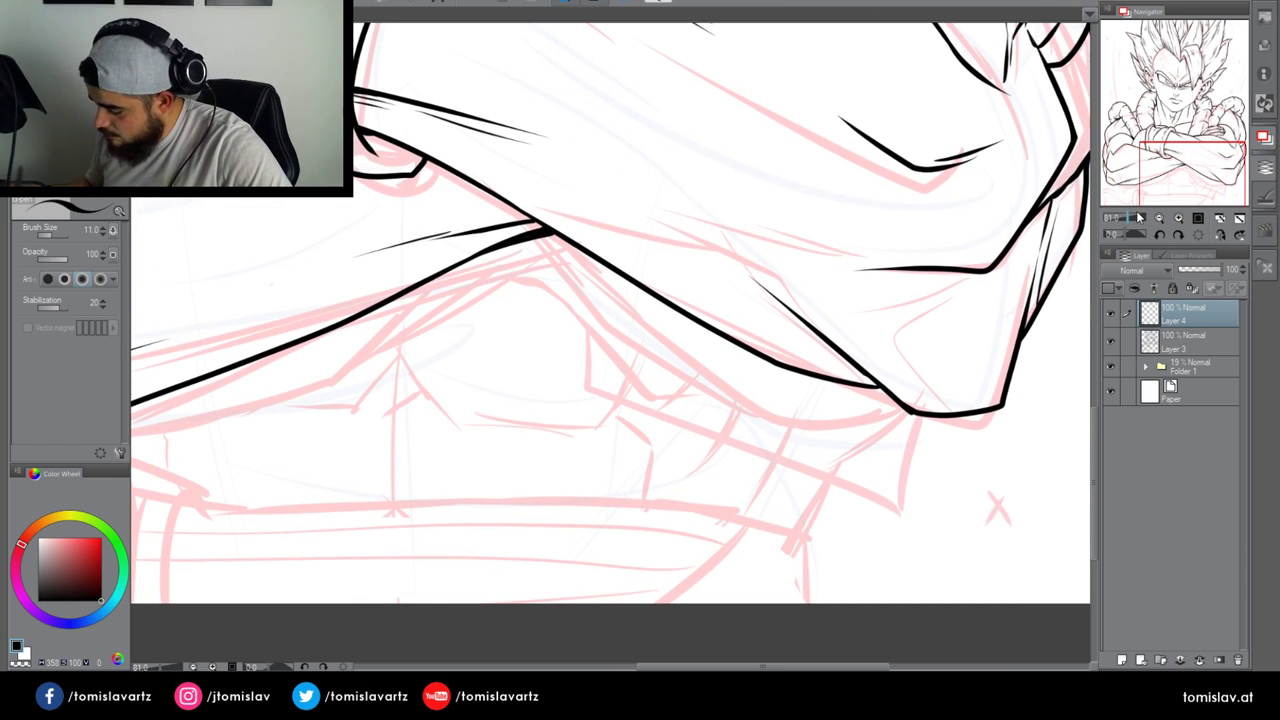
left_click_drag(588, 250, 590, 406)
key("ctrl+z")
mouse_move(588, 252)
left_mouse_down()
mouse_move(584, 390)
mouse_move(900, 486)
mouse_move(589, 260)
mouse_move(586, 386)
mouse_move(955, 514)
left_mouse_up()
key("ctrl+z")
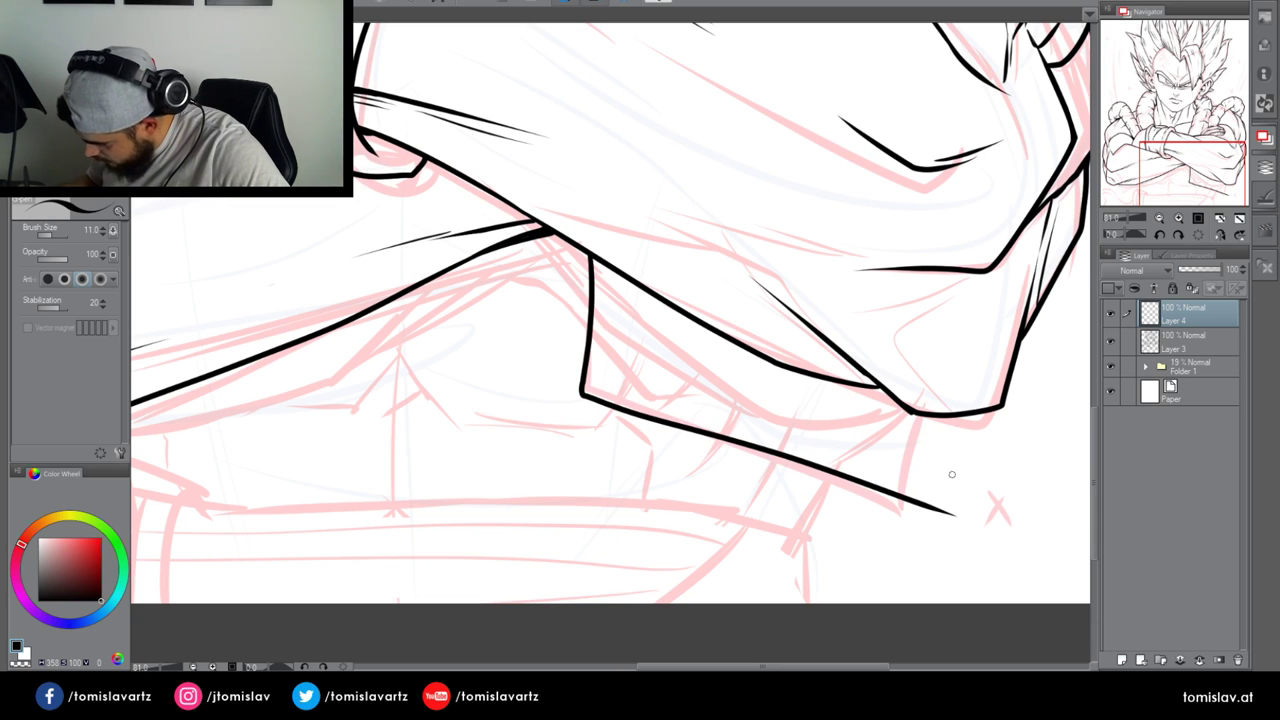
key("ctrl+z")
mouse_move(588, 252)
left_mouse_down()
mouse_move(592, 409)
mouse_move(888, 512)
mouse_move(916, 413)
mouse_move(882, 508)
left_mouse_up()
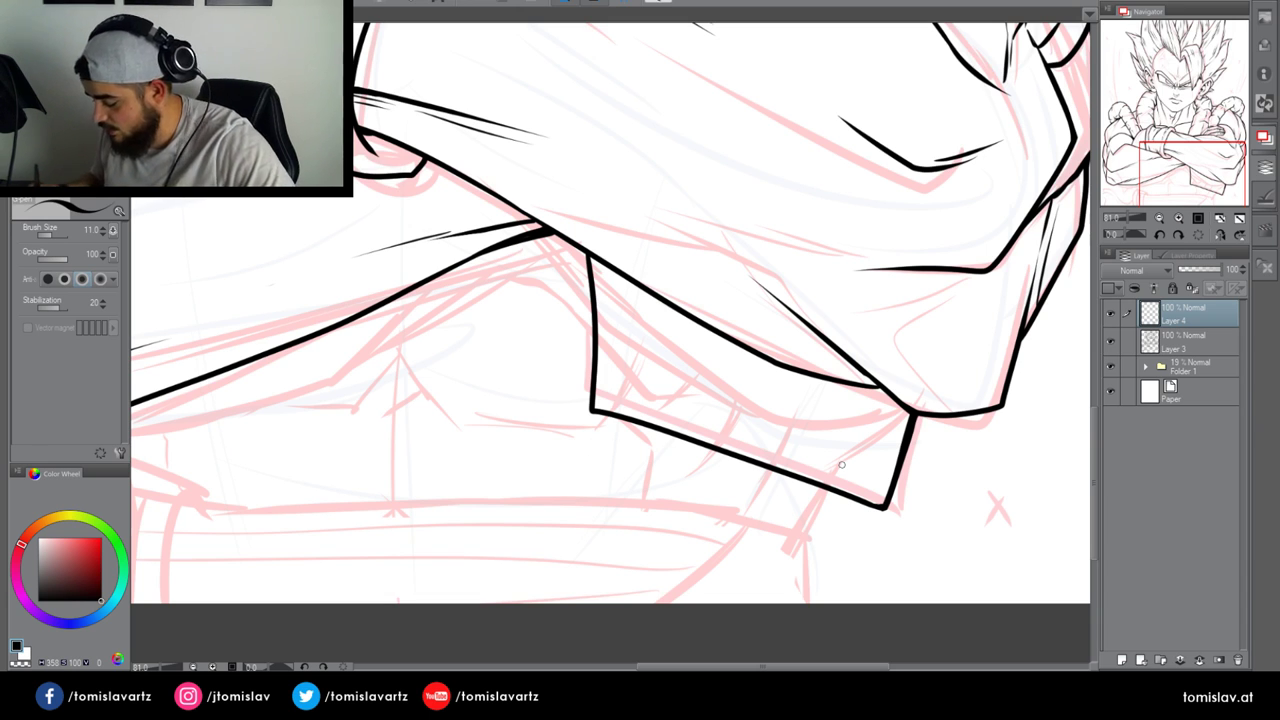
Ink the smaller cloth panel beneath the opposite lower arm, with two short side edges and a slightly curved bottom edge
left_click_drag(1180, 156, 1144, 151)
mouse_move(300, 436)
left_mouse_down()
mouse_move(316, 495)
mouse_move(536, 421)
mouse_move(652, 403)
mouse_move(647, 350)
left_mouse_up()
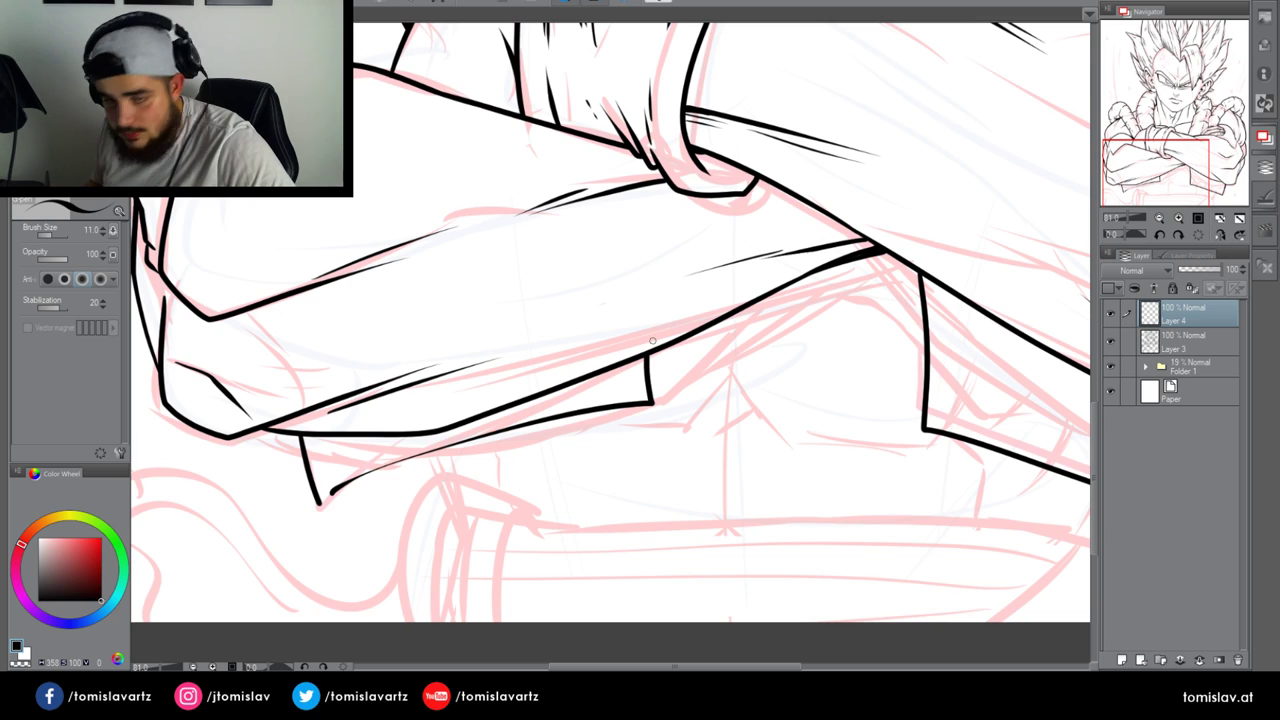
key("ctrl+z")
key("ctrl+z")
key("ctrl+z")
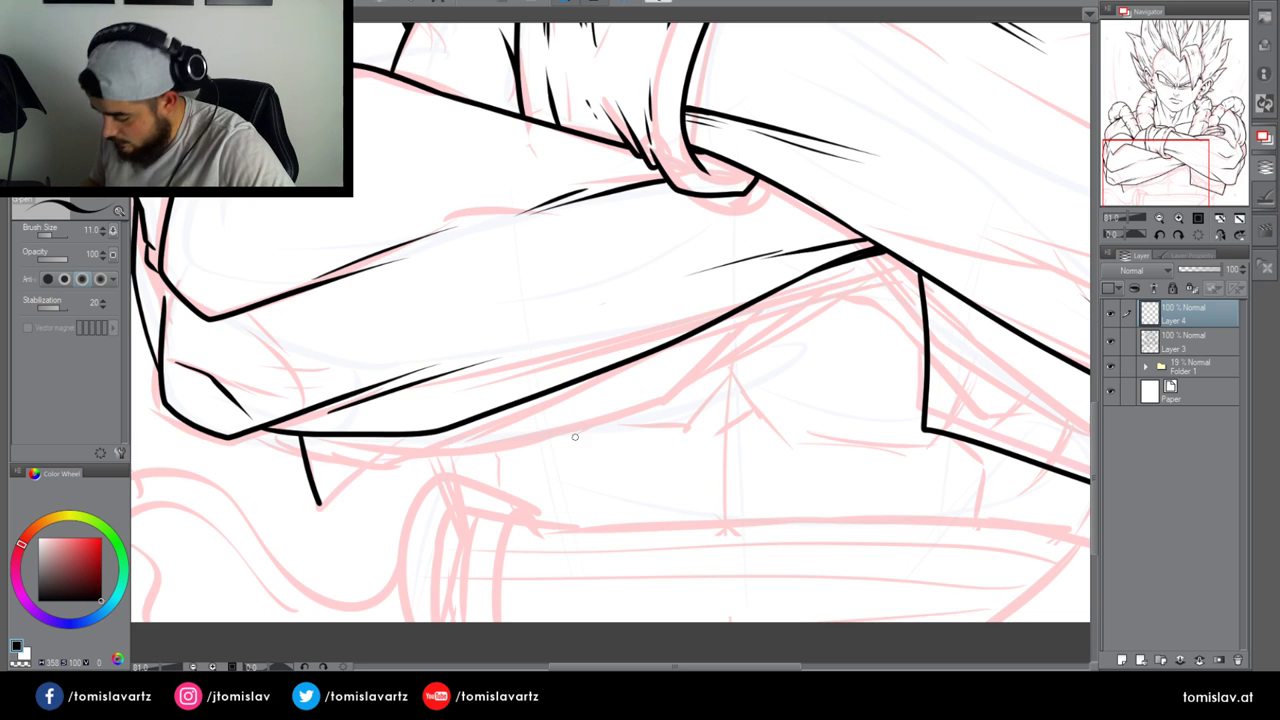
left_click_drag(553, 389, 549, 428)
left_click_drag(332, 497, 552, 426)
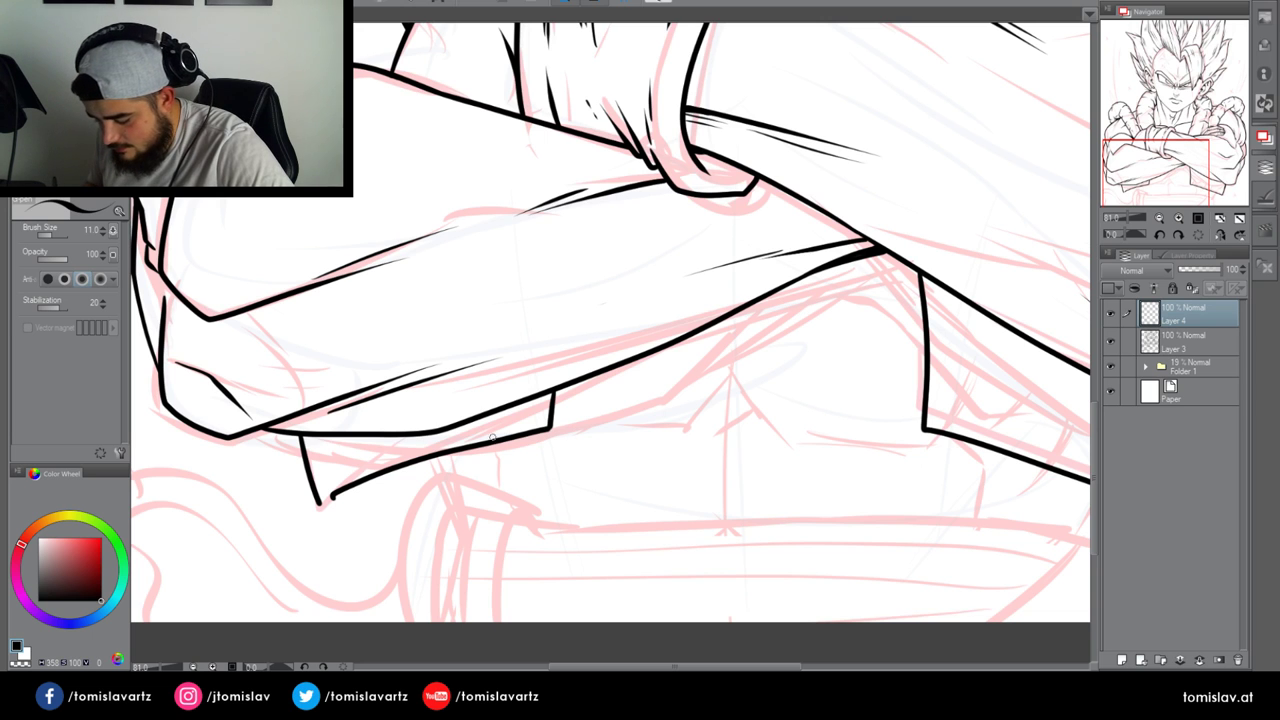
Ink the curved upper abdominal contours between the two cloth panels, with tapered lines sloping away from the centre
left_click_drag(1163, 165, 1175, 170)
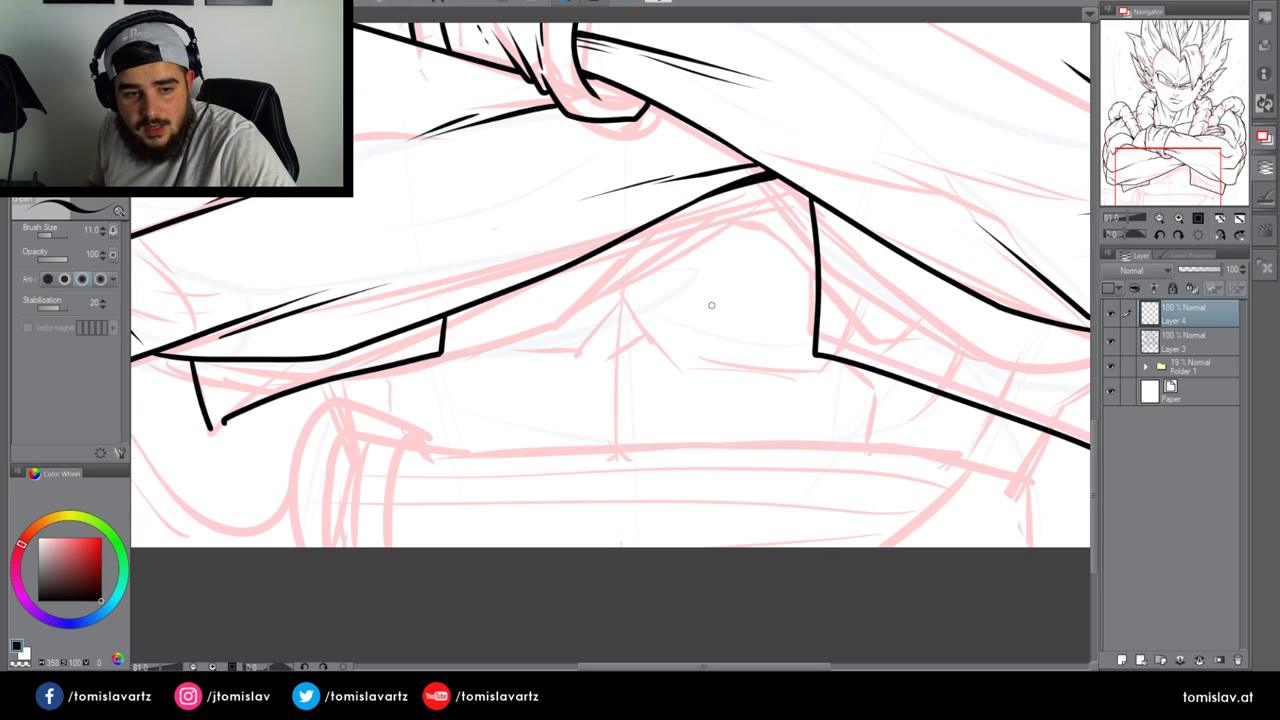
mouse_move(610, 331)
left_mouse_down()
mouse_move(596, 340)
mouse_move(650, 332)
mouse_move(645, 349)
left_mouse_up()
key("ctrl+z")
key("ctrl+z")
mouse_move(568, 360)
left_mouse_down()
mouse_move(610, 304)
mouse_move(628, 302)
mouse_move(647, 335)
mouse_move(704, 358)
left_mouse_up()
key("ctrl+z")
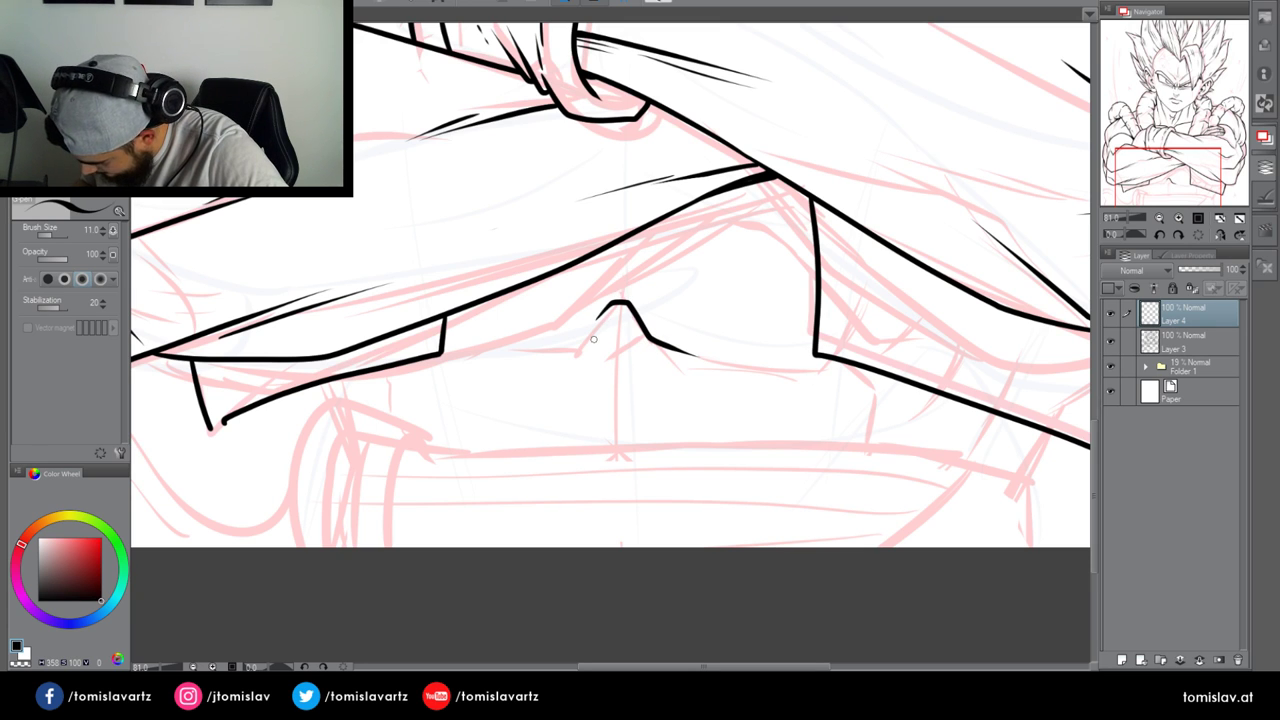
left_click_drag(593, 324, 471, 344)
left_click_drag(741, 358, 816, 336)
key("ctrl+z")
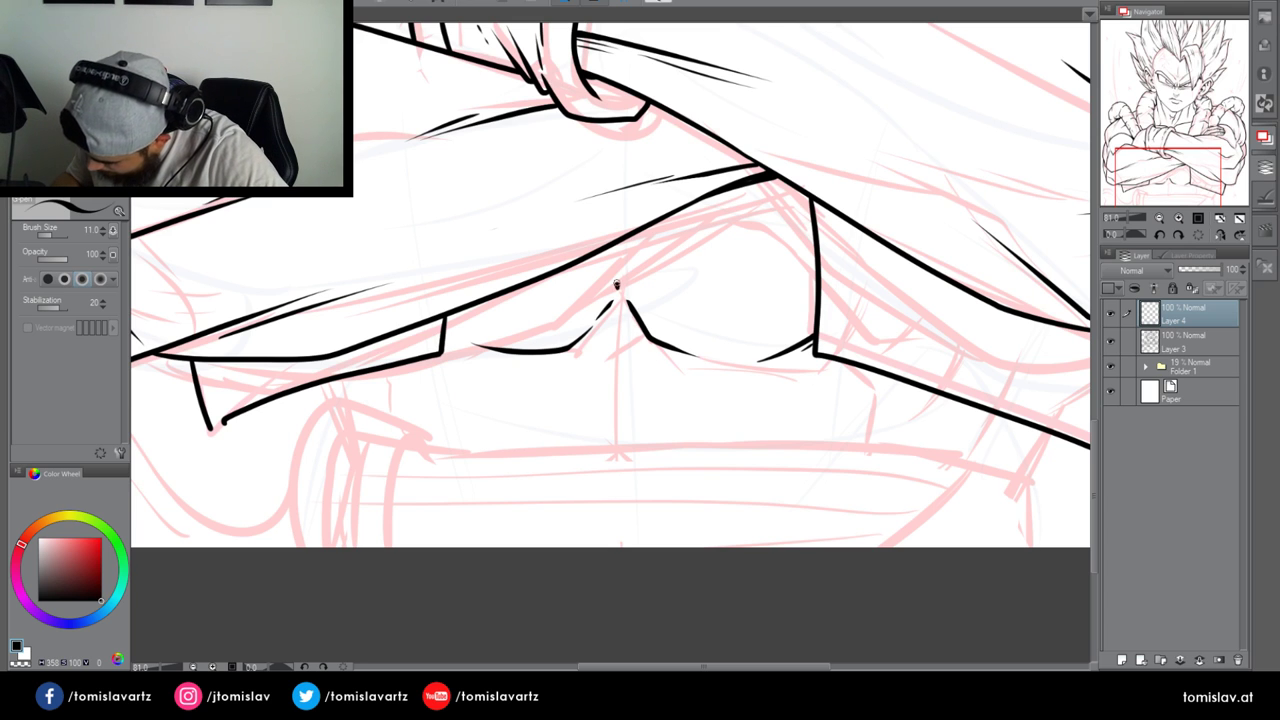
Ink the abdomen's tapered centre line above and below the muscle split, plus short curves just beneath the crossed forearms
left_click_drag(619, 284, 618, 246)
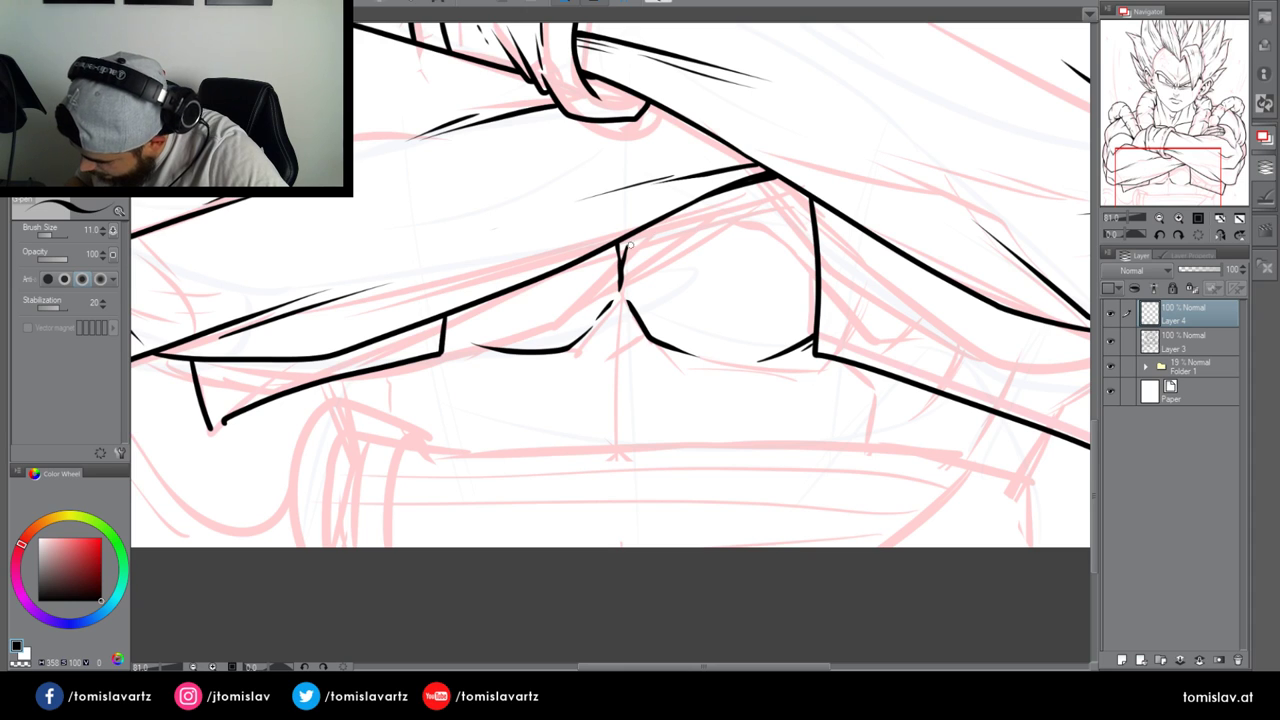
mouse_move(670, 214)
left_mouse_down()
mouse_move(722, 209)
mouse_move(779, 223)
mouse_move(703, 211)
mouse_move(775, 232)
mouse_move(676, 213)
mouse_move(815, 224)
left_mouse_up()
key("ctrl+z")
key("ctrl+z")
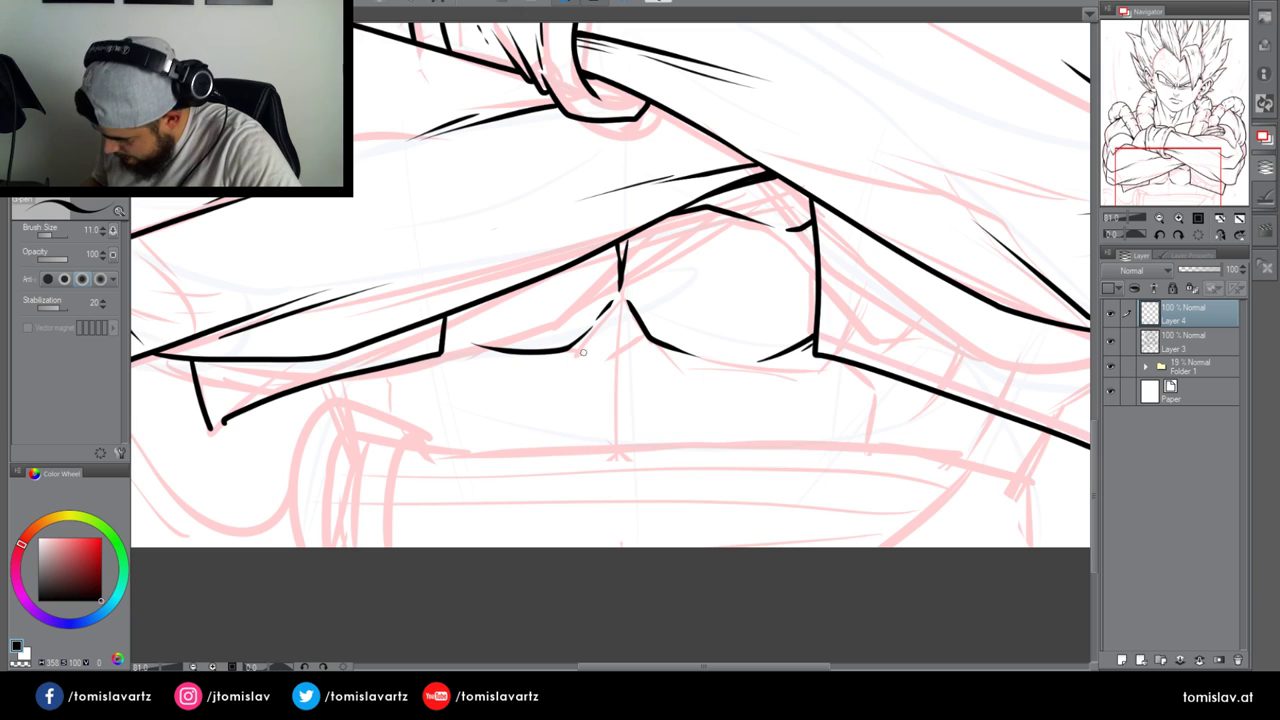
mouse_move(577, 340)
left_mouse_down()
mouse_move(638, 339)
mouse_move(620, 420)
left_mouse_up()
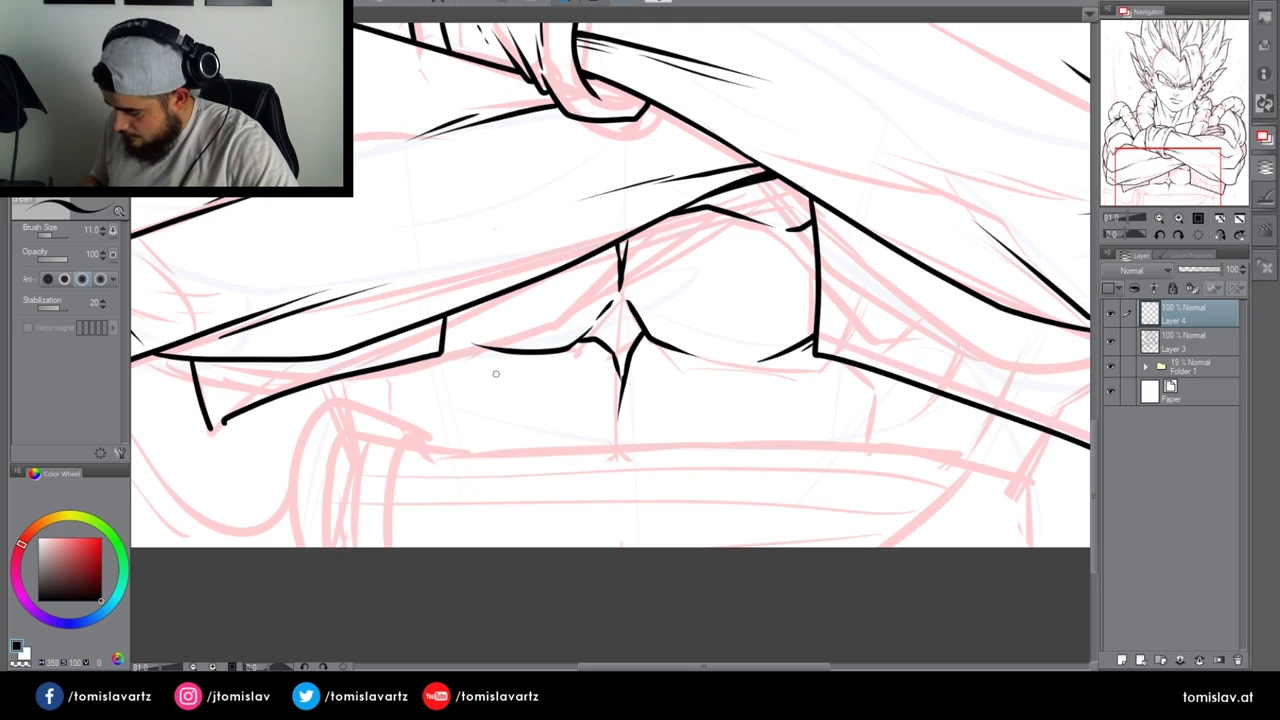
Ink the tapered side lines of the abdomen converging toward the belt, and curve the outer end of the abdominal contour downward
left_click_drag(486, 348, 432, 414)
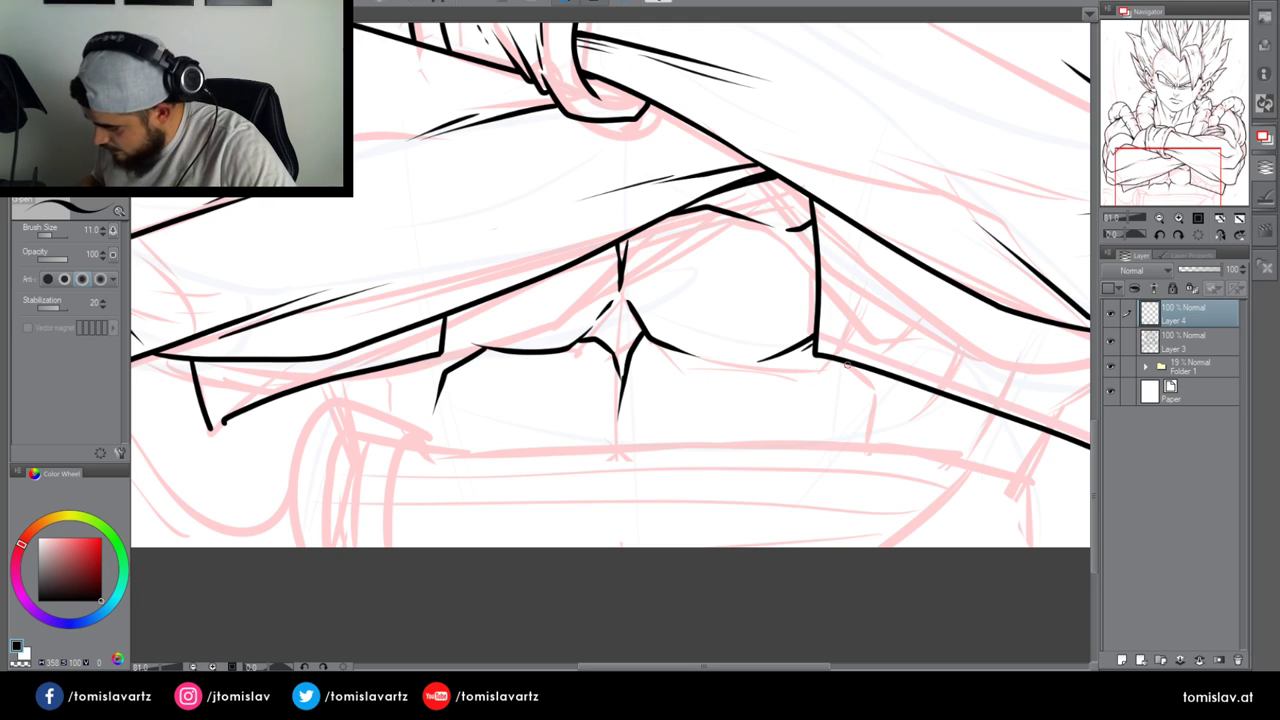
key("ctrl+z")
left_click_drag(485, 358, 440, 484)
key("ctrl+z")
left_click_drag(430, 385, 497, 497)
mouse_move(876, 402)
left_mouse_down()
mouse_move(841, 452)
mouse_move(857, 366)
left_mouse_up()
left_click_drag(494, 348, 453, 376)
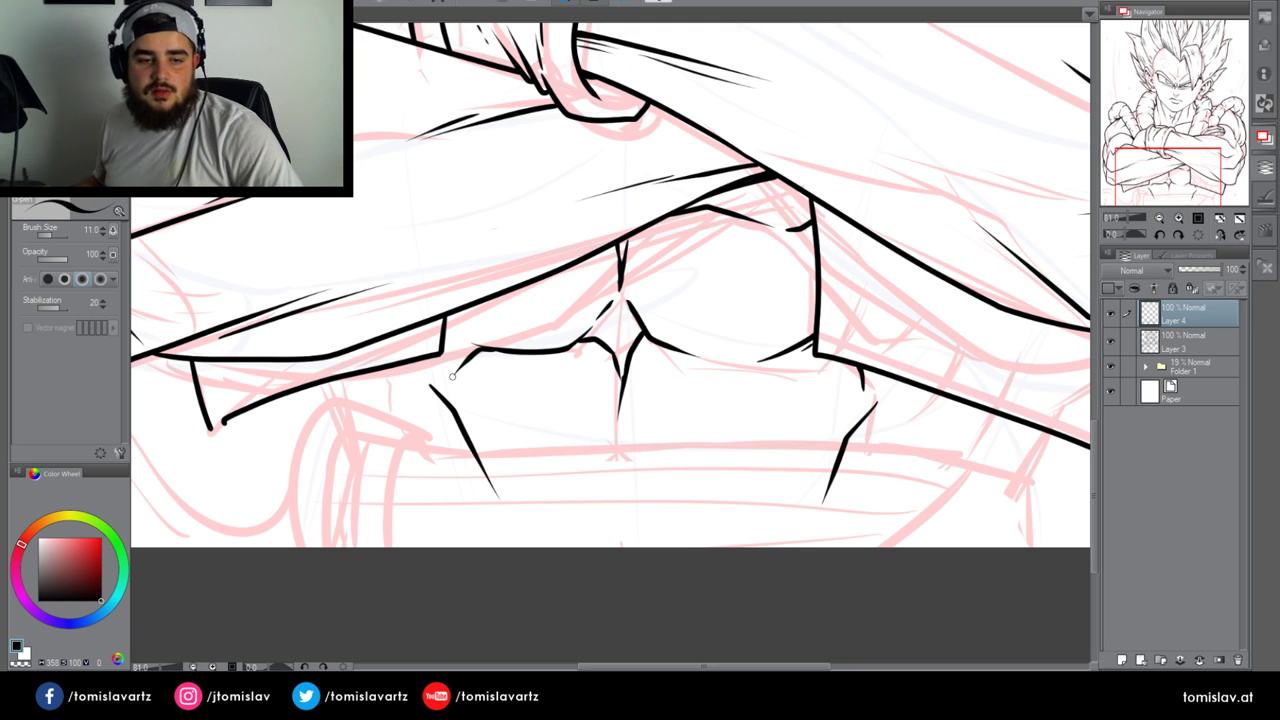
Redraw the outer end of the abdominal contour as a short tapered stroke, and trim the abdomen's side lines on Layer 3 at the belt
key("ctrl+z")
mouse_move(453, 333)
left_mouse_down()
mouse_move(527, 352)
mouse_move(456, 323)
mouse_move(444, 376)
left_mouse_up()
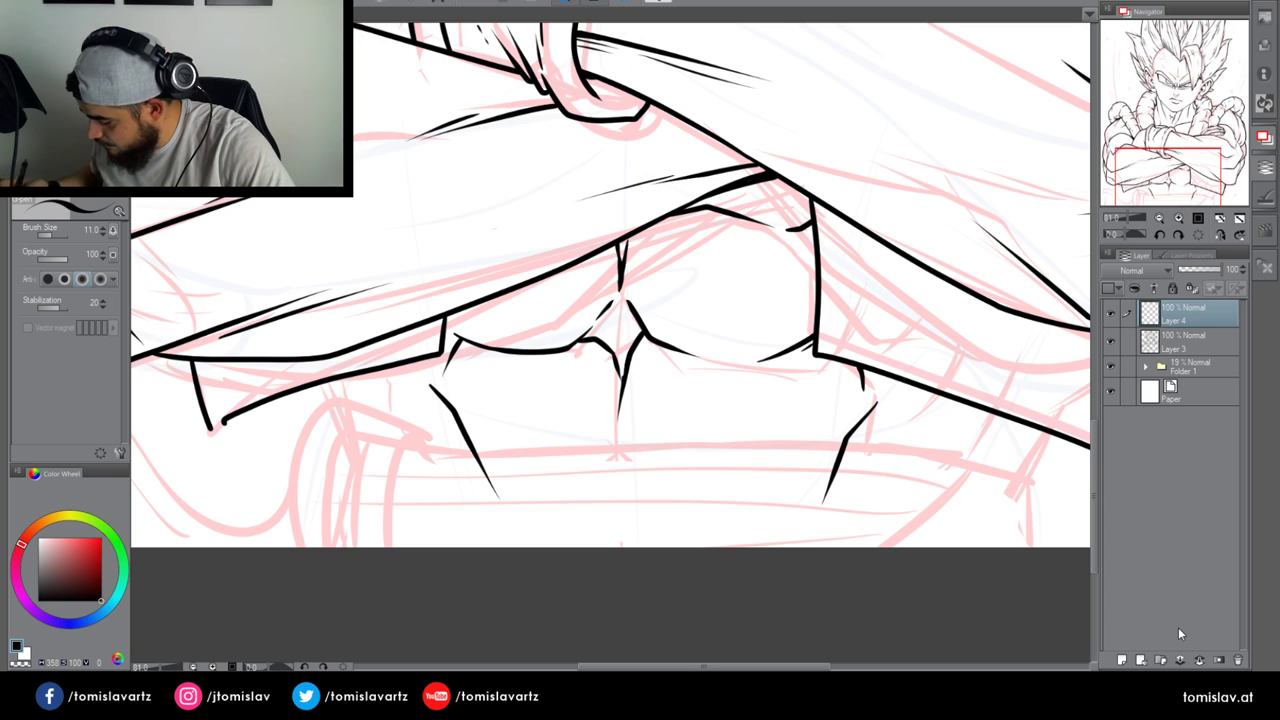
left_click(1185, 341)
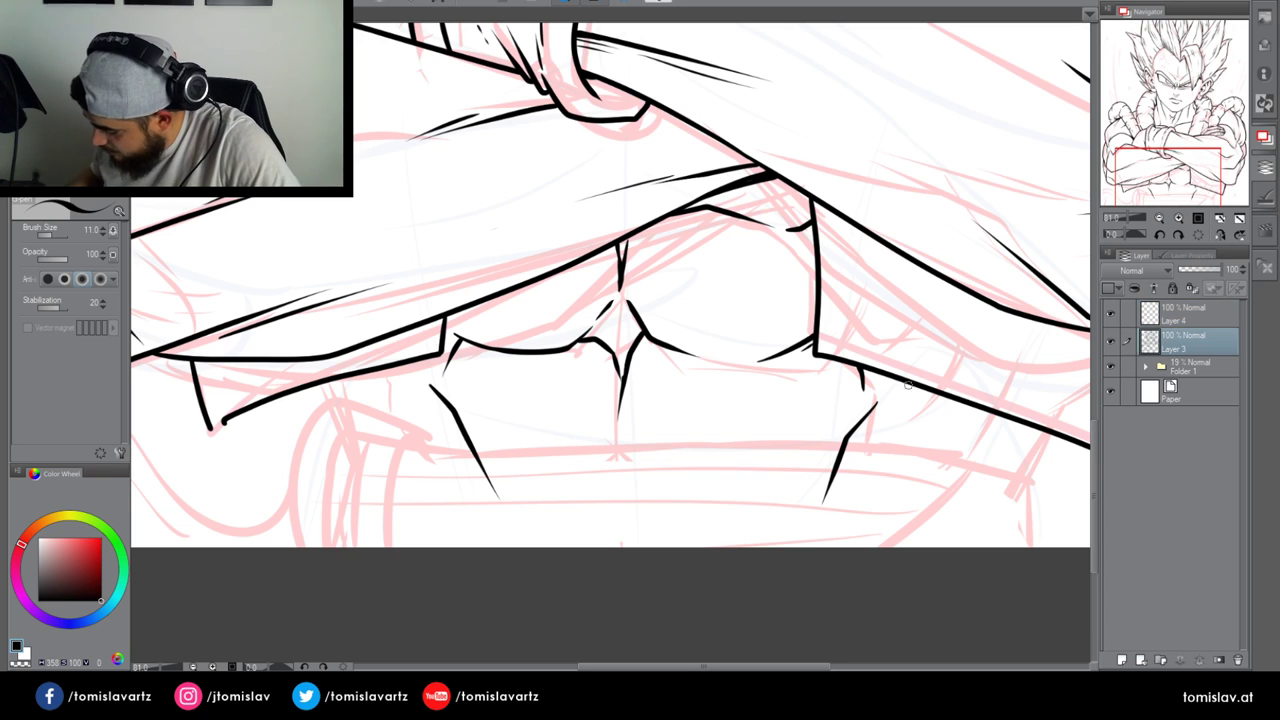
left_click_drag(477, 460, 506, 511)
mouse_move(828, 502)
left_mouse_down()
mouse_move(842, 456)
mouse_move(810, 509)
left_mouse_up()
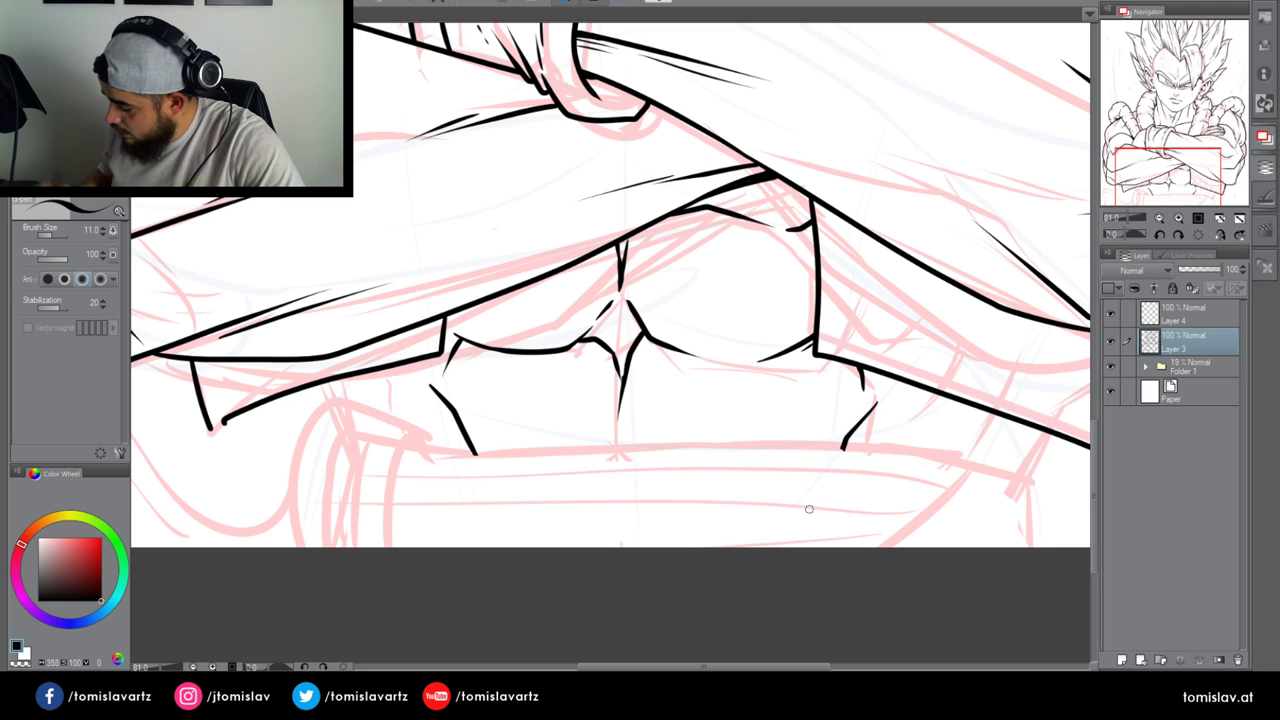
Ink the belt's long straight upper edge on Layer 4, bending slightly downward toward its far end and finishing with a small hook
left_click(1160, 236)
mouse_move(502, 530)
left_mouse_down()
mouse_move(830, 359)
mouse_move(538, 508)
mouse_move(898, 308)
left_mouse_up()
key("ctrl+z")
key("ctrl+z")
key("alt+bracketright")
left_click_drag(486, 534, 922, 303)
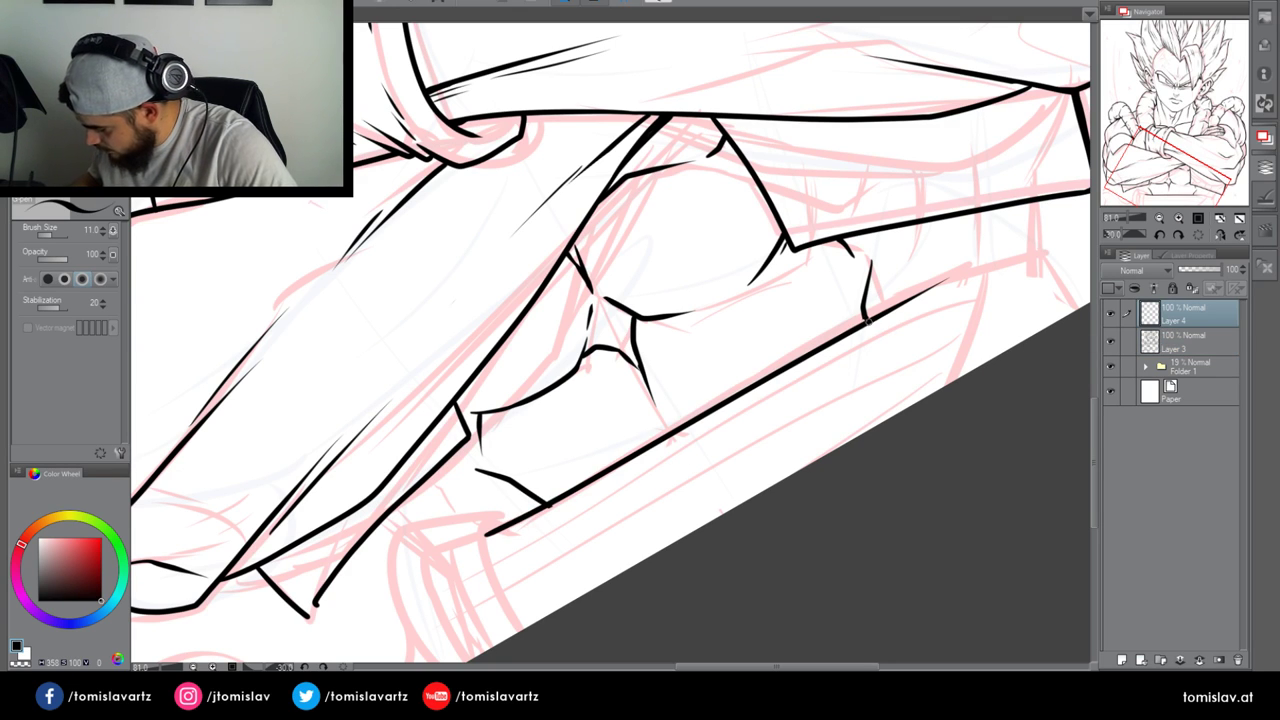
left_click_drag(914, 299, 1001, 255)
key("ctrl+z")
mouse_move(905, 302)
left_mouse_down()
mouse_move(1035, 254)
mouse_move(1042, 238)
left_mouse_up()
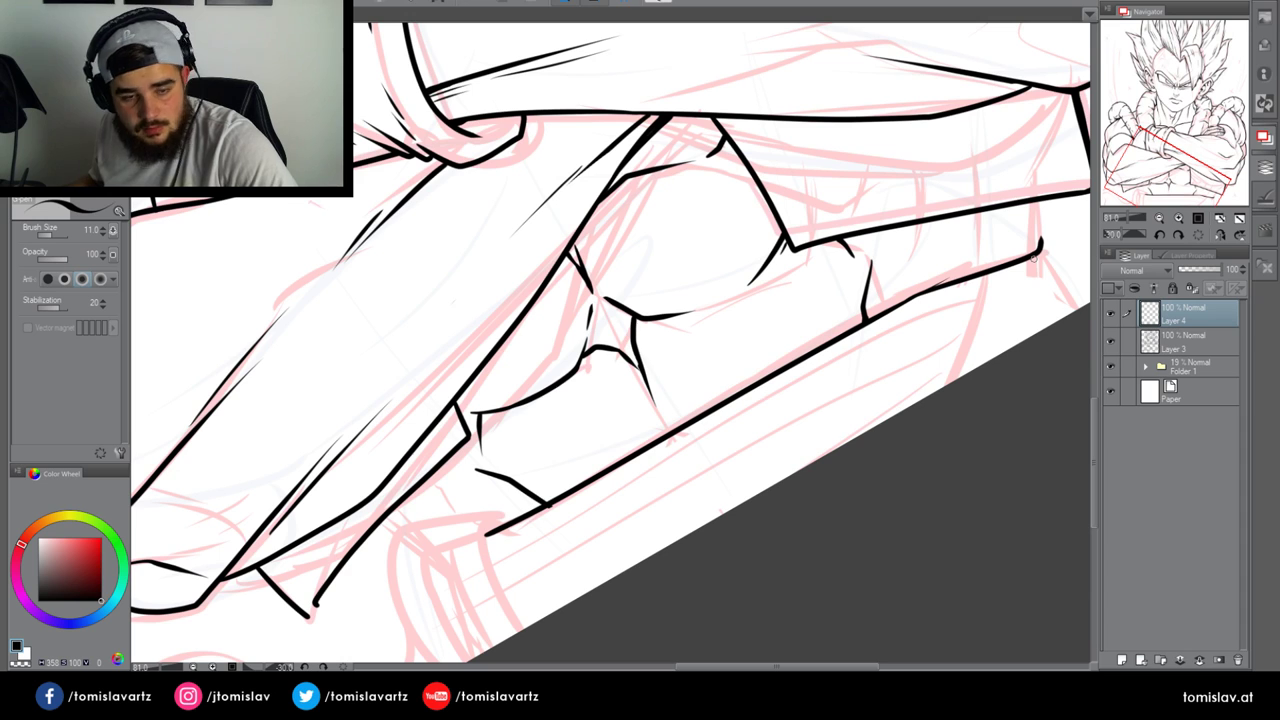
Clean up the abdomen's side lines on Layer 3 where they overshoot the belt's upper edge
left_click(1179, 235)
left_click_drag(1174, 171, 1176, 179)
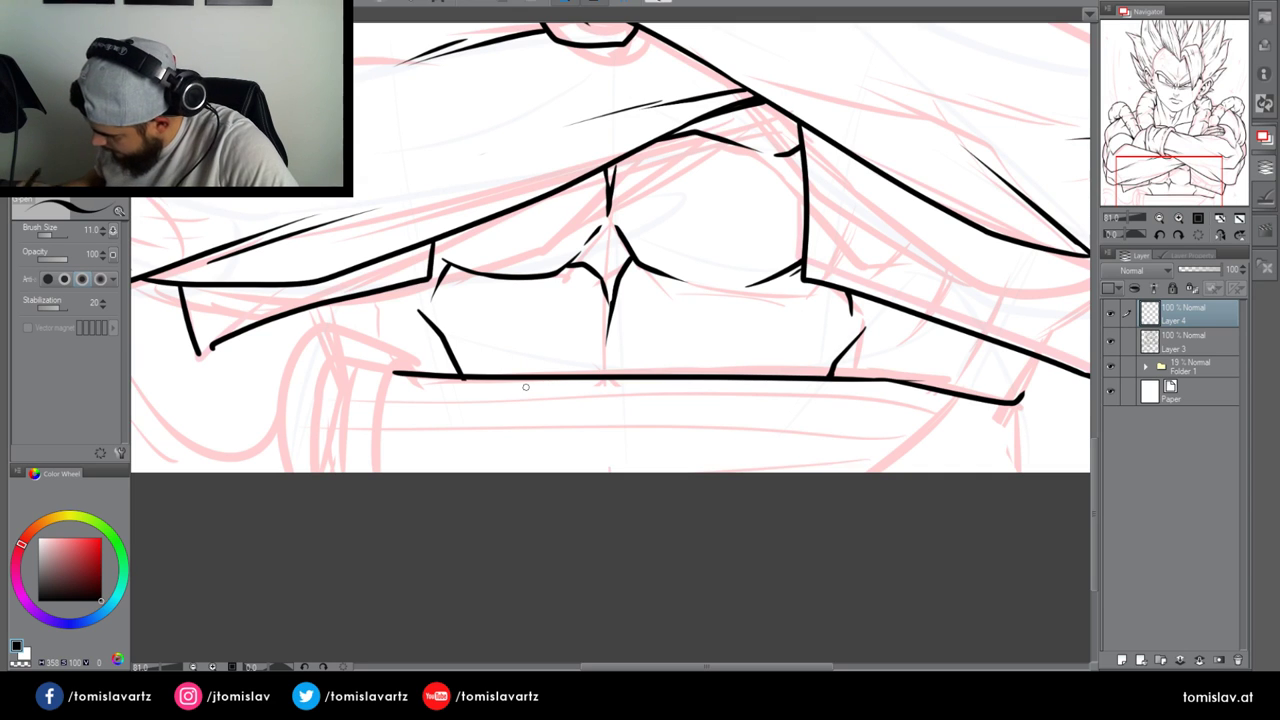
left_click(1175, 350)
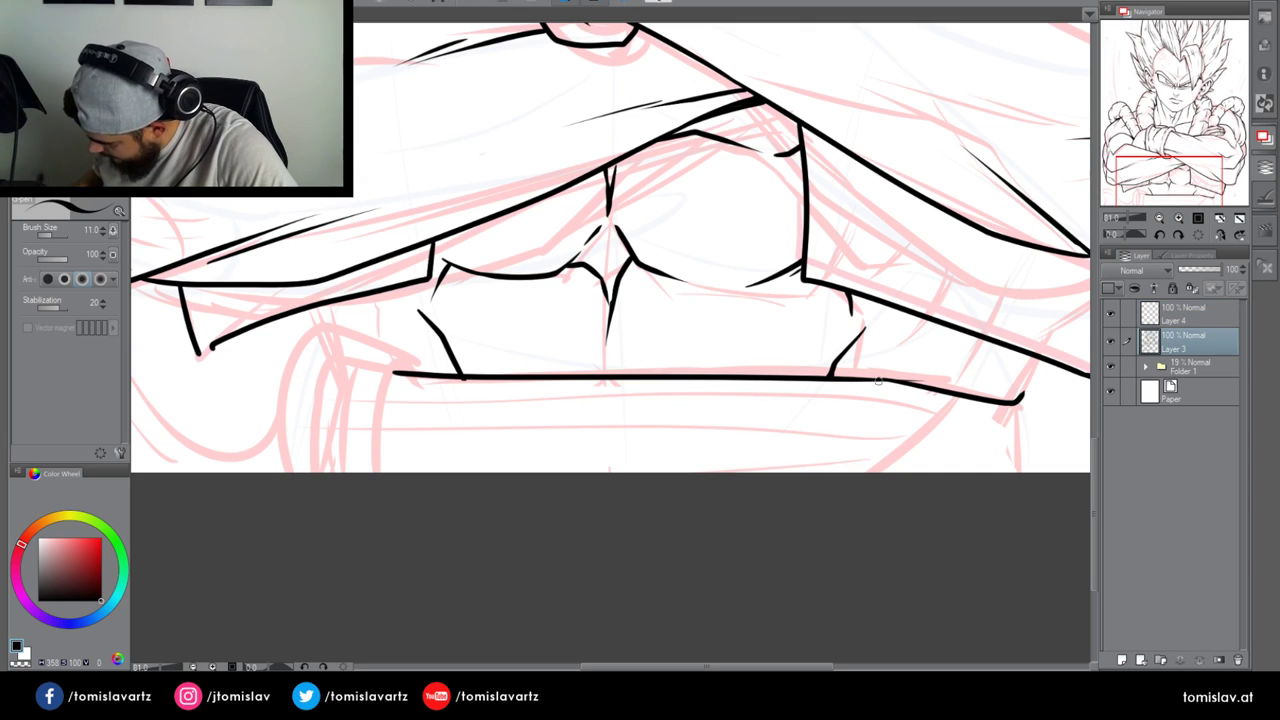
Ink the belt's short side edge on Layer 4 as a thick dark band running down to the canvas edge
left_click(1168, 318)
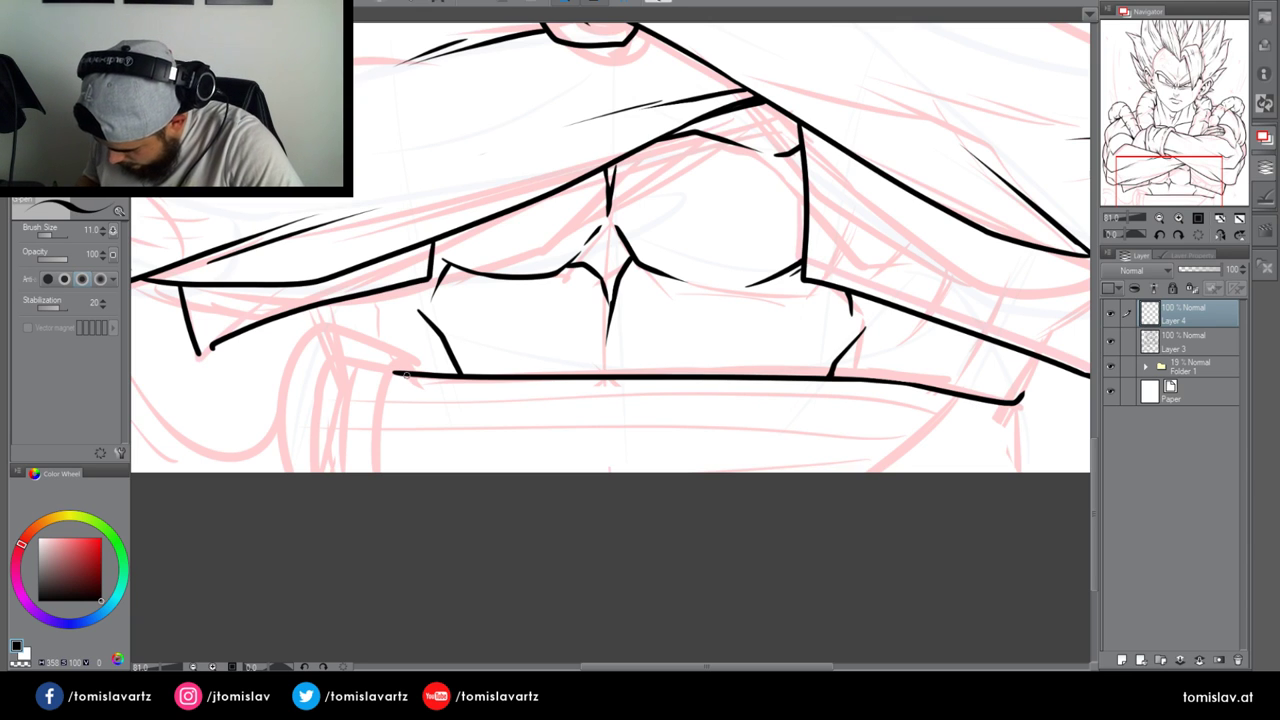
left_click_drag(393, 372, 375, 470)
left_click_drag(386, 390, 386, 484)
left_click_drag(391, 381, 380, 490)
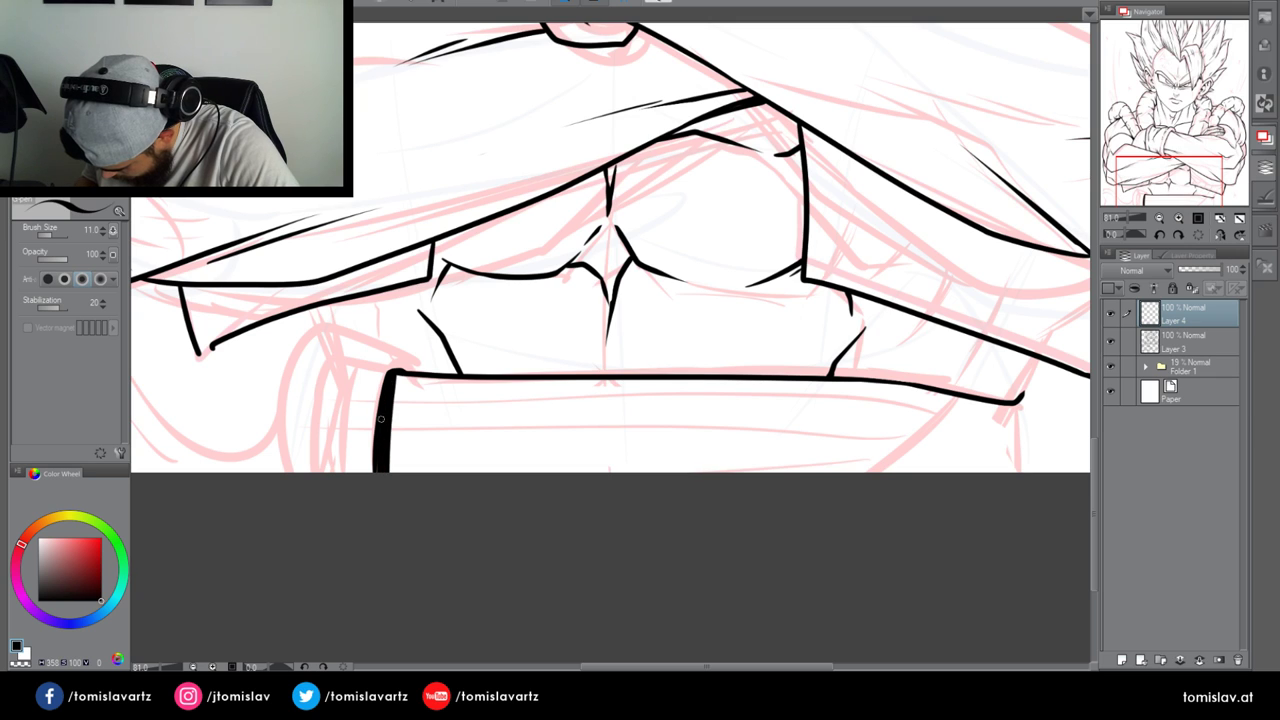
left_click_drag(398, 376, 400, 510)
key("ctrl+z")
left_click_drag(407, 410, 401, 525)
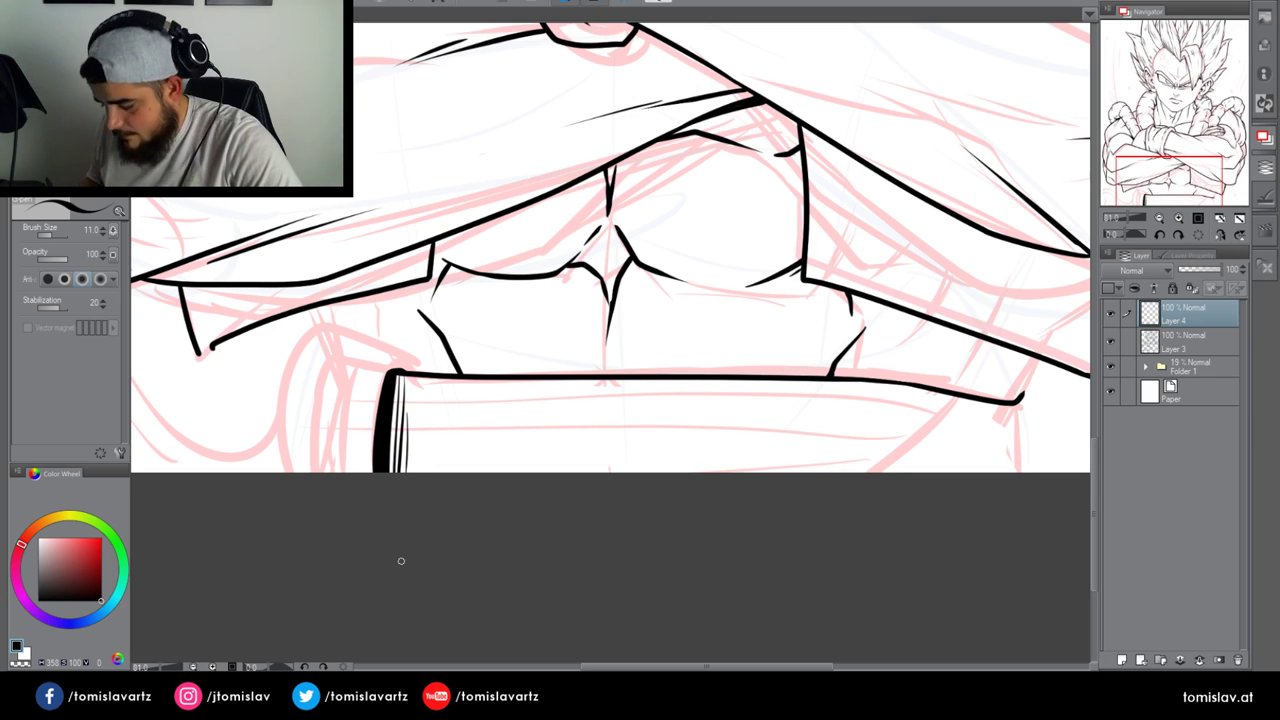
key("ctrl+z")
key("ctrl+z")
key("ctrl+z")
key("ctrl+z")
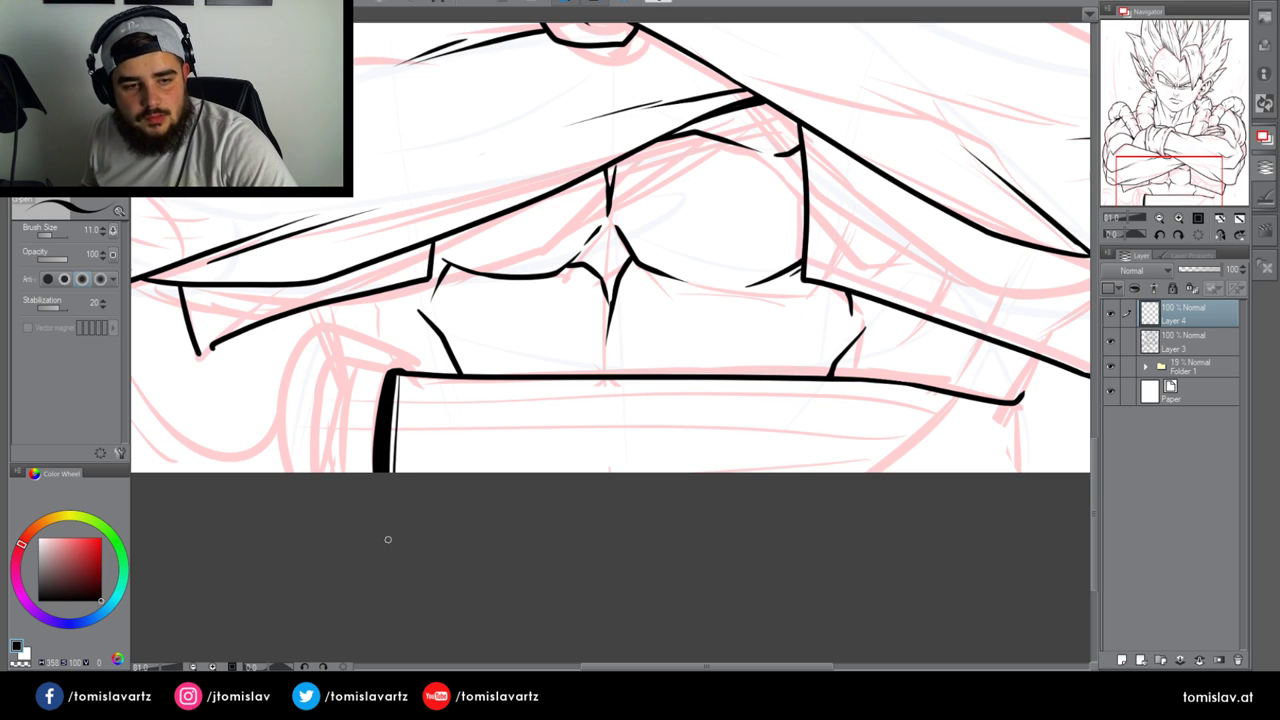
key("ctrl+z")
Ink thin tapered fold lines just inside the belt's dark side edge, leaving a narrow white gap
left_click_drag(385, 392, 378, 478)
left_click_drag(396, 374, 388, 458)
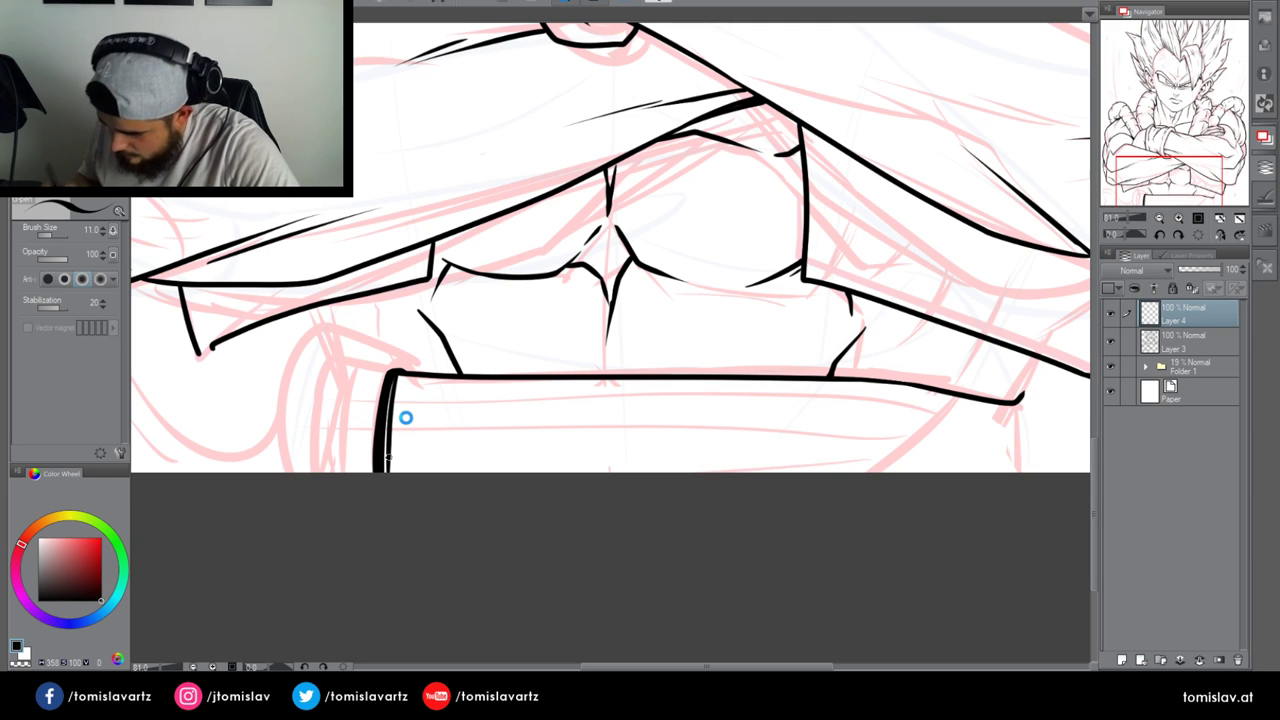
left_click_drag(398, 381, 400, 440)
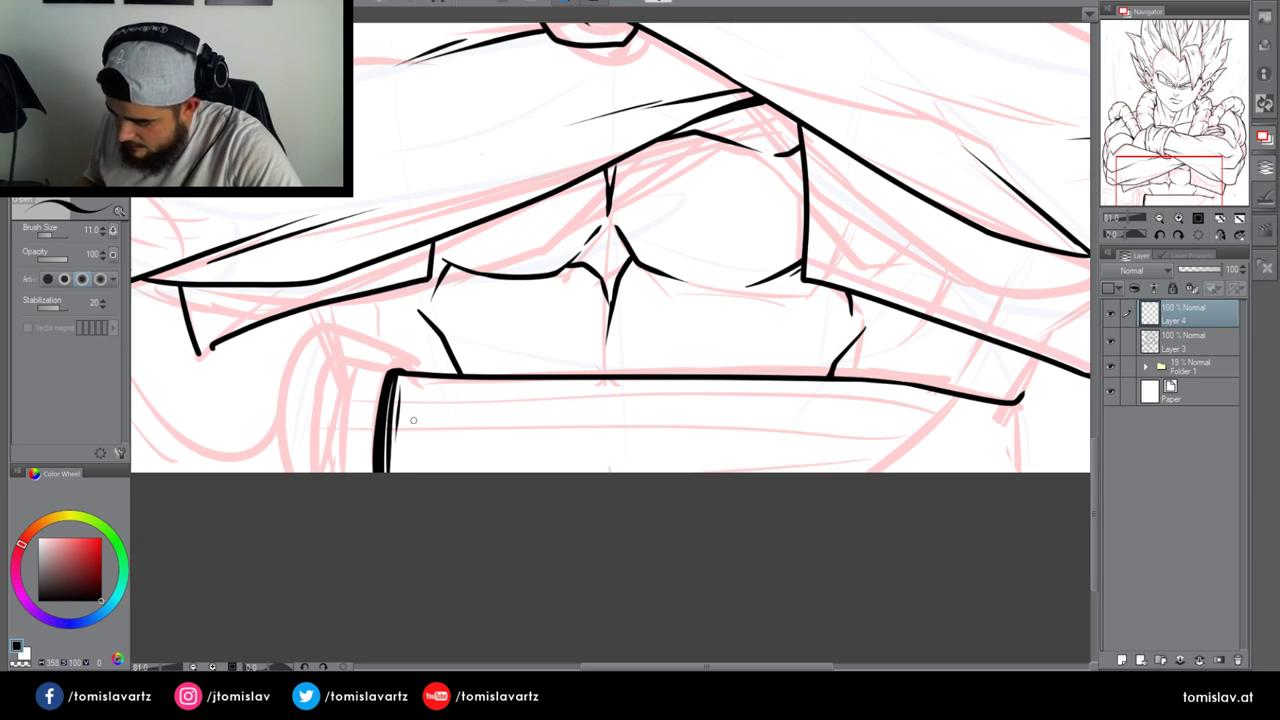
Ink the inner cloth fold wrapping around the belt's end, with a flat top, a long outer edge and a thin crease beside it
mouse_move(348, 352)
left_mouse_down()
mouse_move(399, 348)
mouse_move(347, 353)
mouse_move(338, 455)
left_mouse_up()
key("ctrl+z")
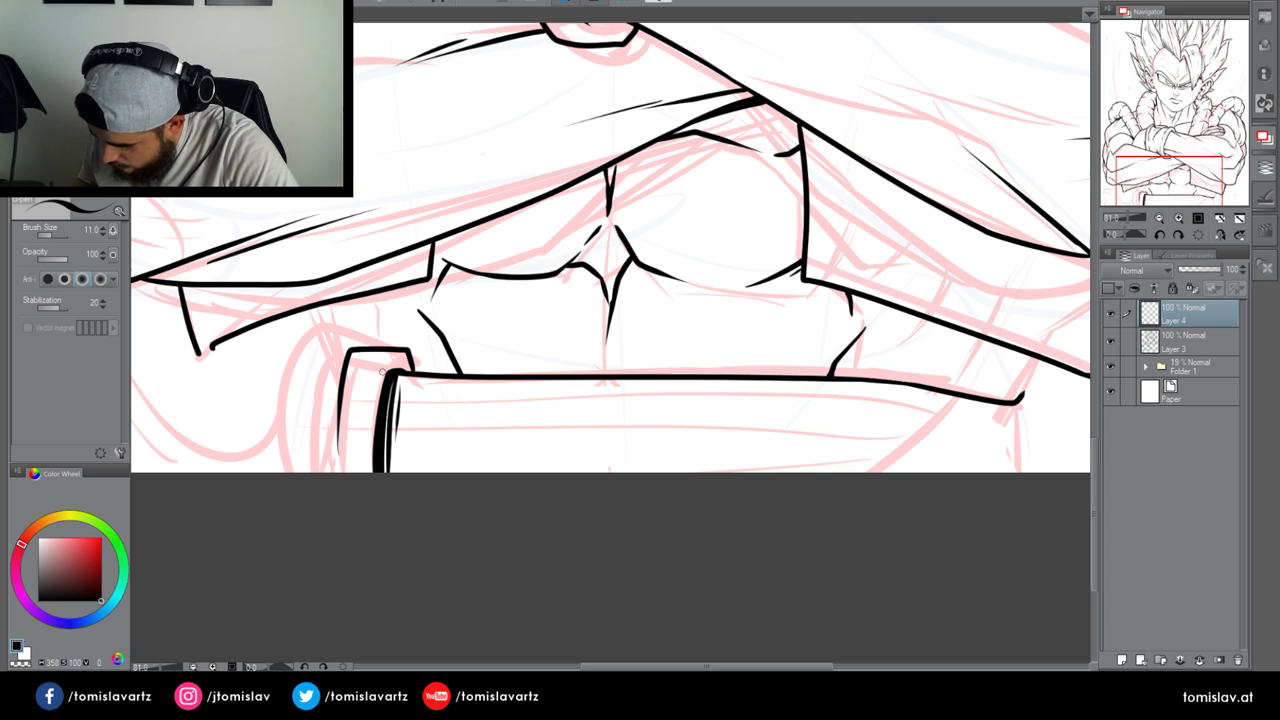
left_click_drag(332, 395, 329, 452)
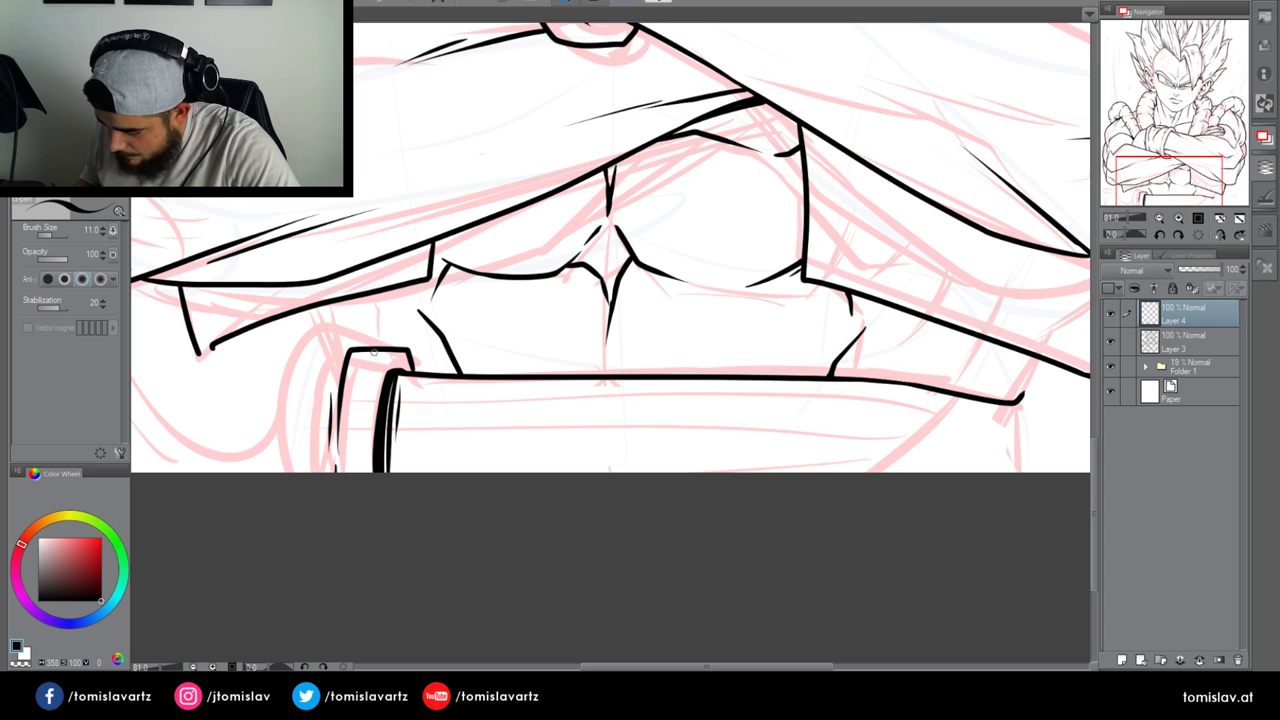
Ink the larger outer fold of the sash with a rounded top and long side edge, and add tapered creases inside both folds
mouse_move(383, 345)
left_mouse_down()
mouse_move(327, 329)
mouse_move(294, 341)
mouse_move(318, 462)
left_mouse_up()
key("ctrl+z")
left_click_drag(295, 345, 281, 470)
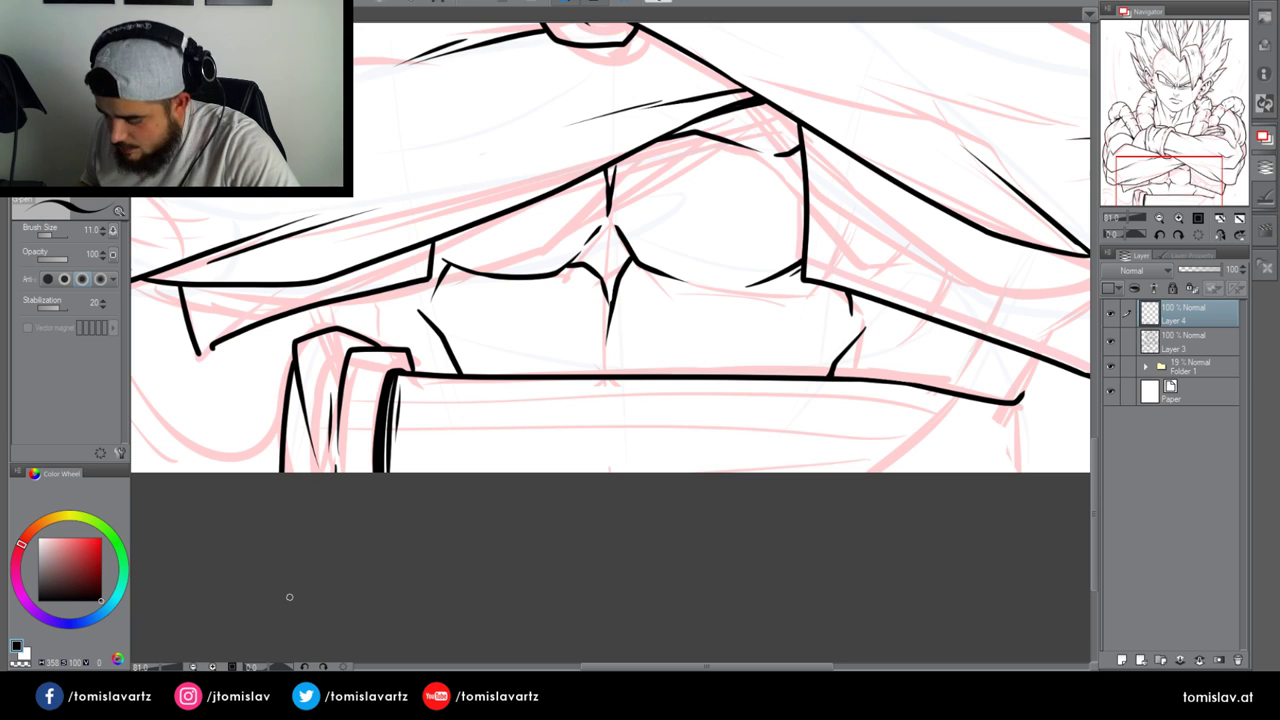
left_click_drag(367, 408, 360, 489)
left_click_drag(298, 395, 302, 500)
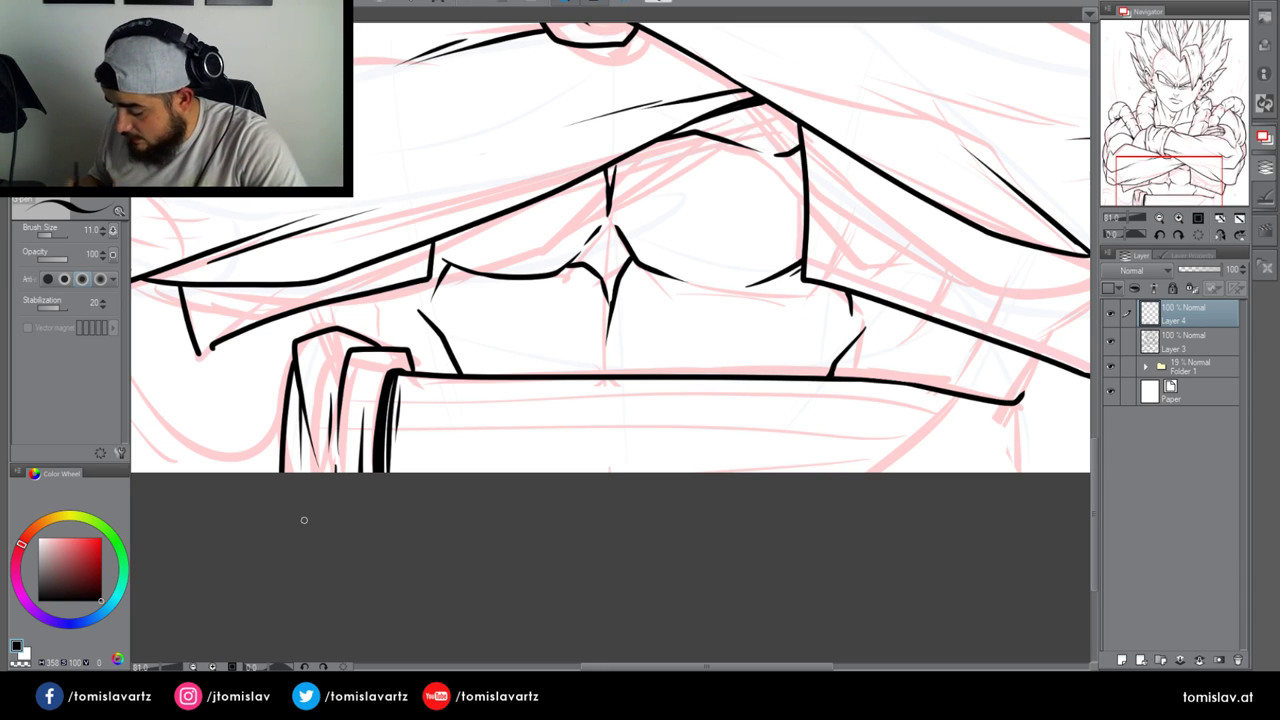
left_click_drag(339, 345, 331, 373)
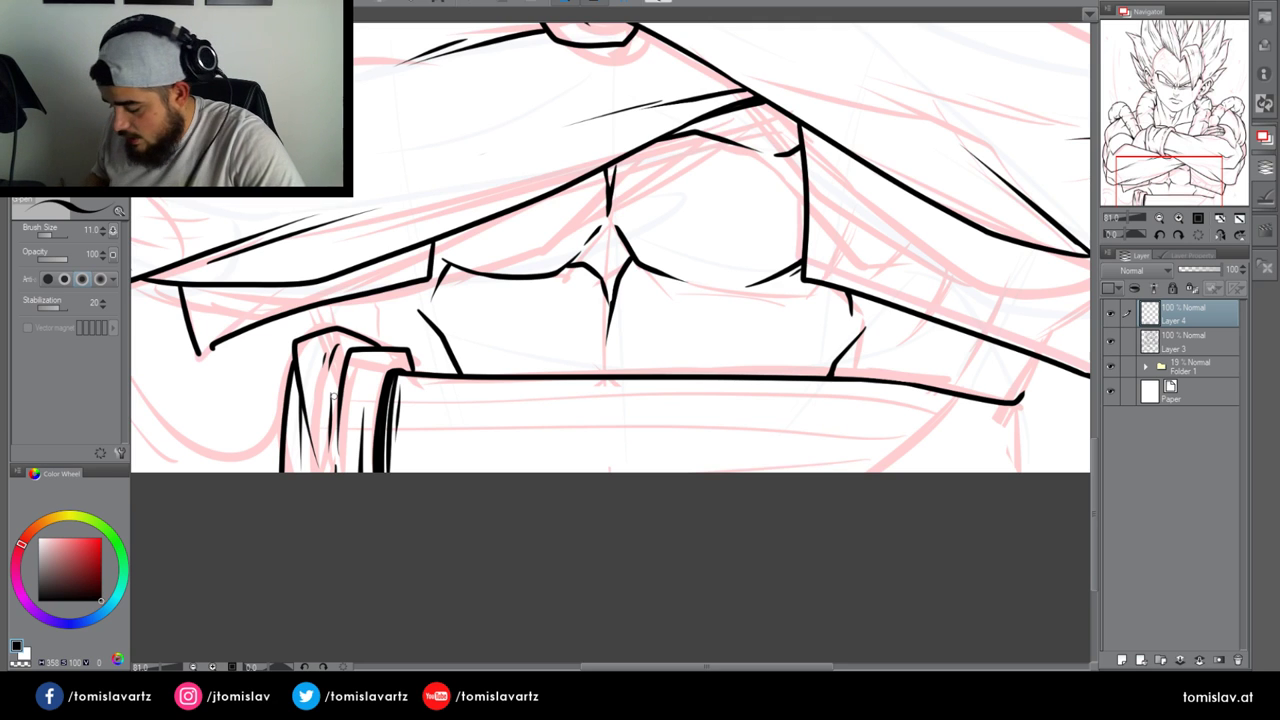
Ink the flowing sash tail beside the knot, with a curled outer end, wavy upper edges and a short lower edge at the knot
left_click_drag(1180, 166, 1154, 165)
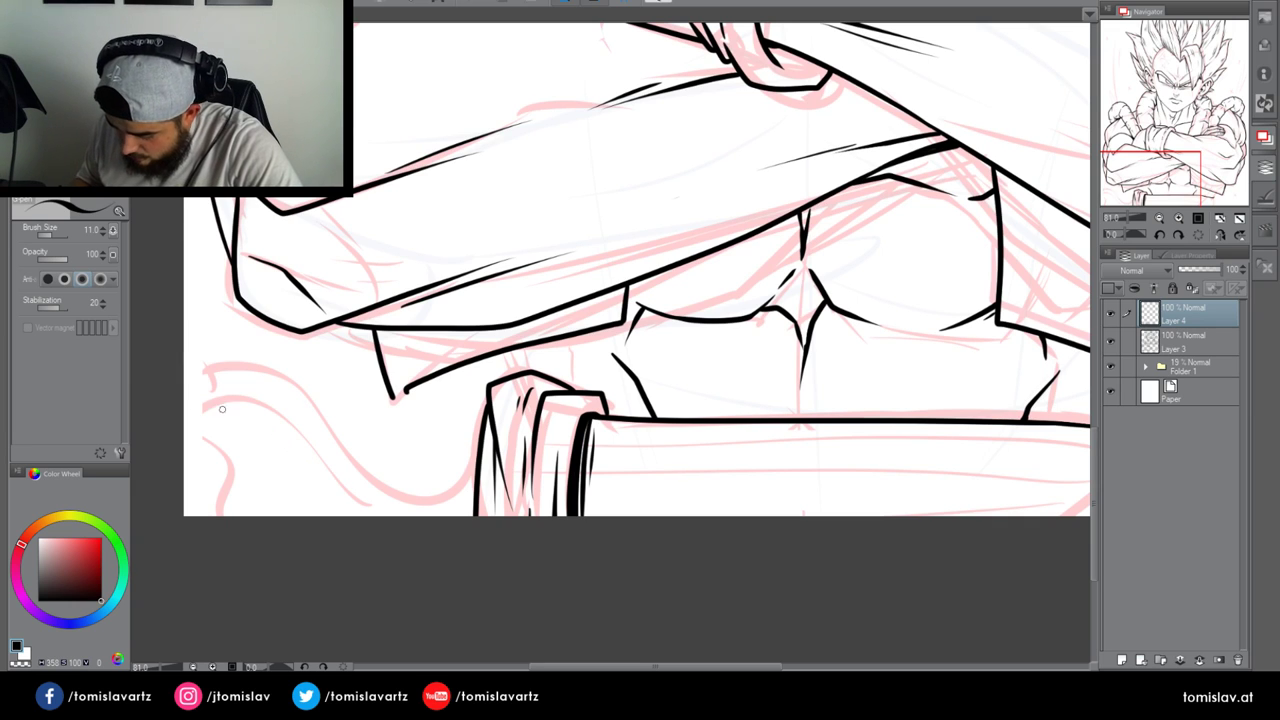
left_click_drag(196, 424, 208, 515)
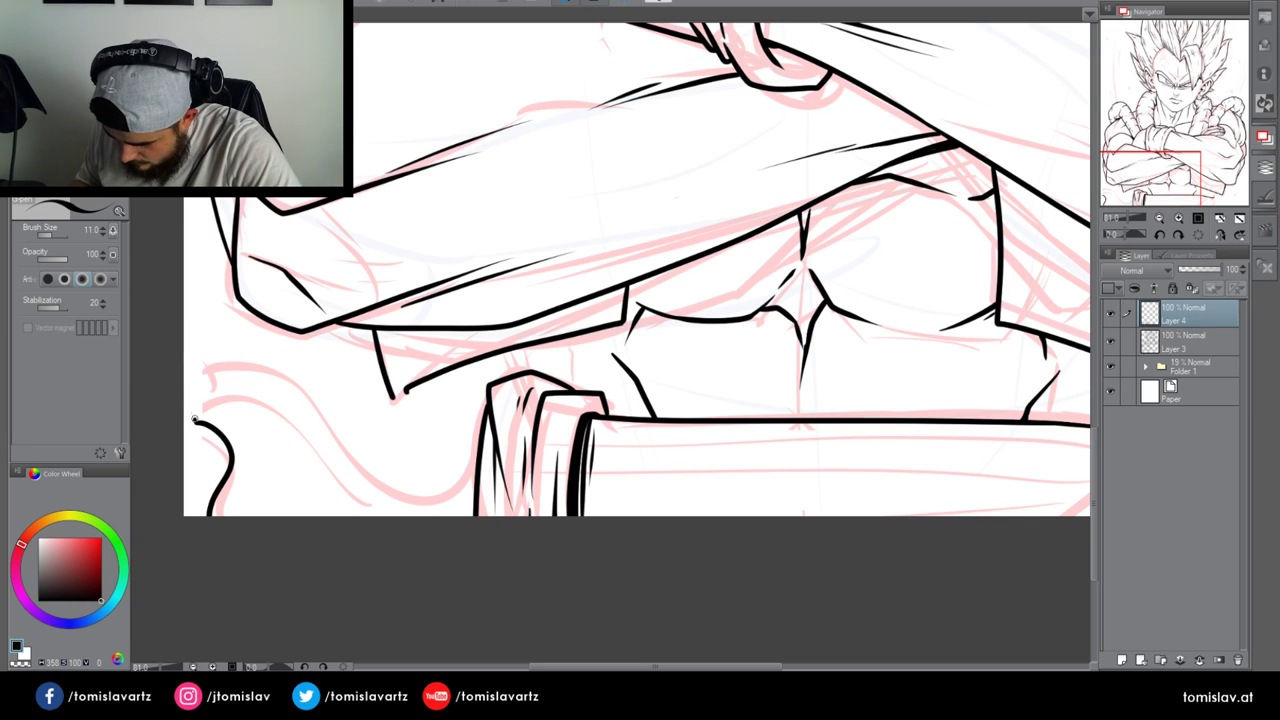
mouse_move(193, 423)
left_mouse_down()
mouse_move(250, 388)
mouse_move(350, 495)
left_mouse_up()
left_click_drag(474, 468, 435, 516)
mouse_move(210, 386)
left_mouse_down()
mouse_move(213, 354)
mouse_move(293, 380)
mouse_move(355, 452)
mouse_move(420, 487)
mouse_move(475, 453)
left_mouse_up()
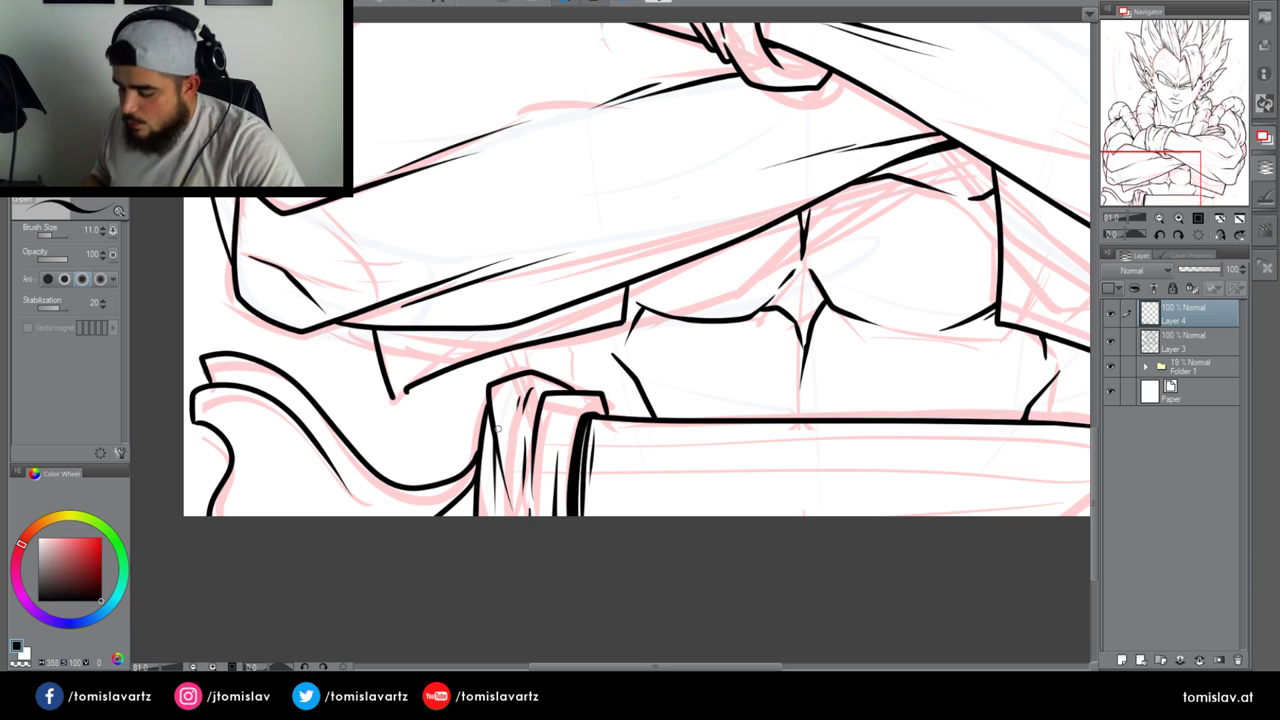
Ink short tapered creases inside the flowing sash tail, and check the new lines by toggling Layer 4's visibility
left_click_drag(237, 436, 342, 583)
key("ctrl+z")
left_click_drag(289, 490, 345, 573)
key("ctrl+z")
left_click_drag(305, 496, 318, 516)
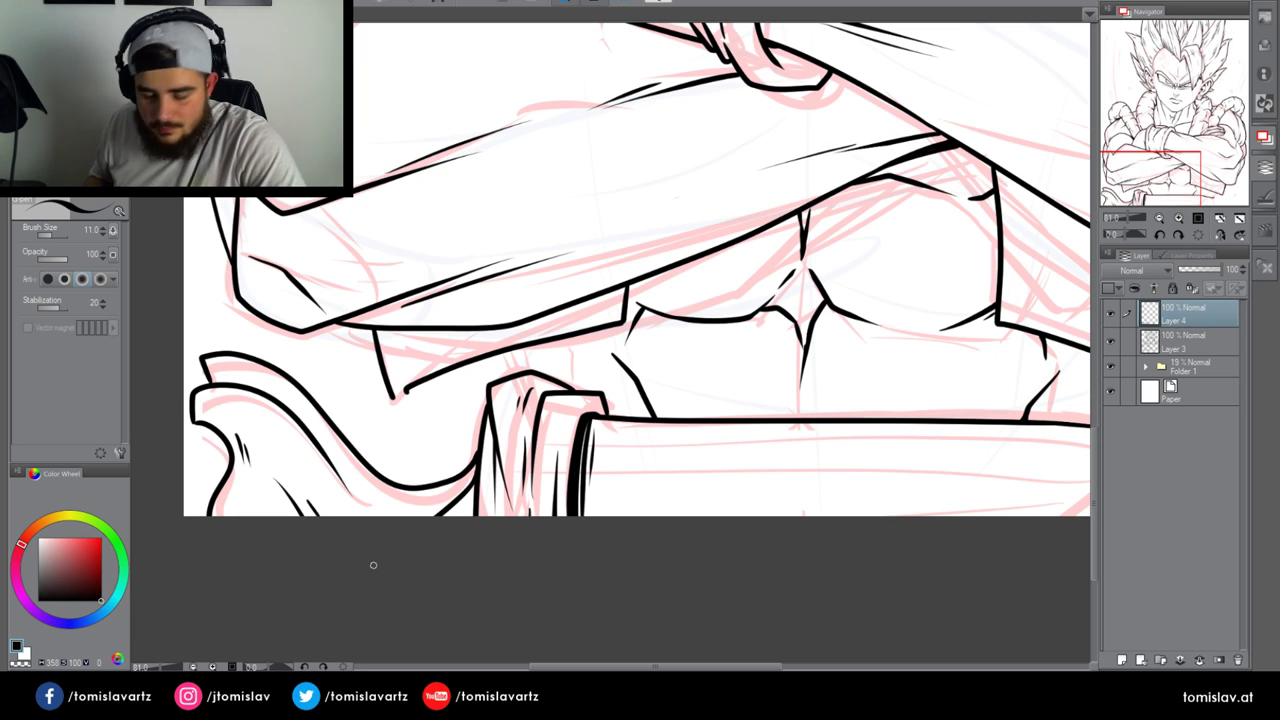
left_click(1110, 315)
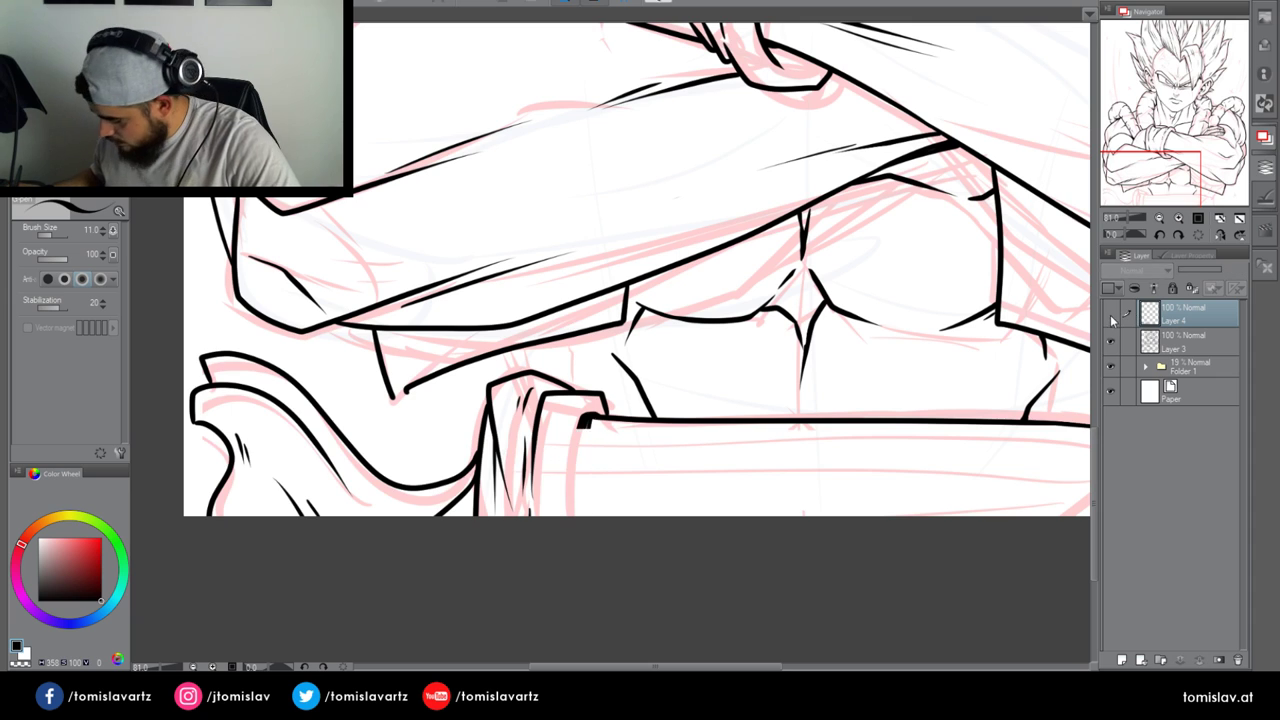
left_click(1110, 315)
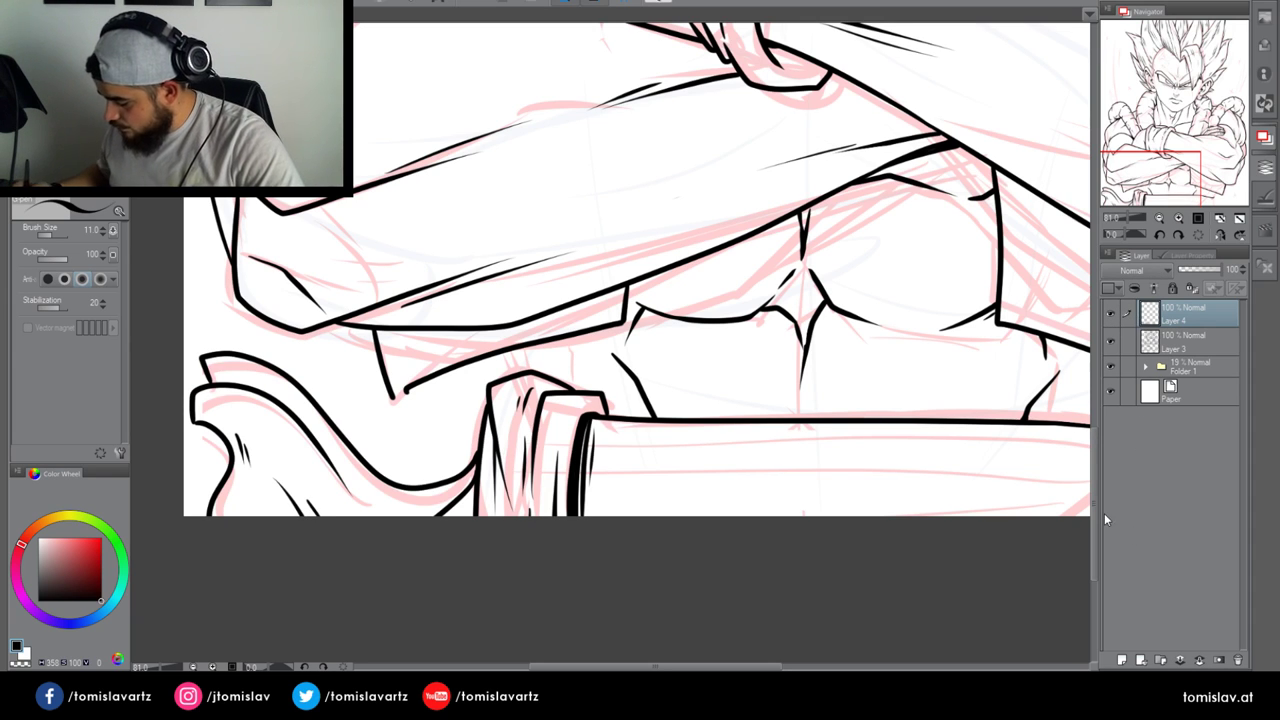
Ink the short waist lines between the belt and both cloth panels, plus the underside edge of each panel's outer corner
mouse_move(529, 373)
left_mouse_down()
mouse_move(546, 339)
mouse_move(541, 349)
left_mouse_up()
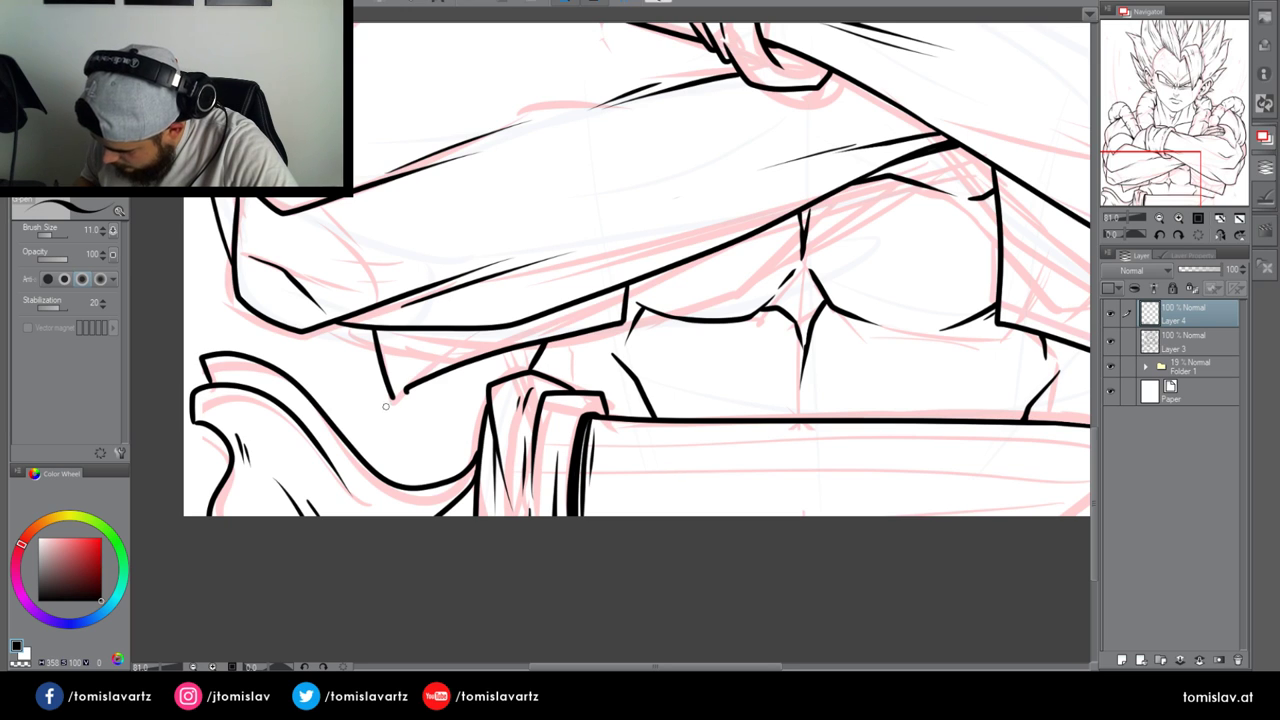
left_click_drag(393, 398, 508, 377)
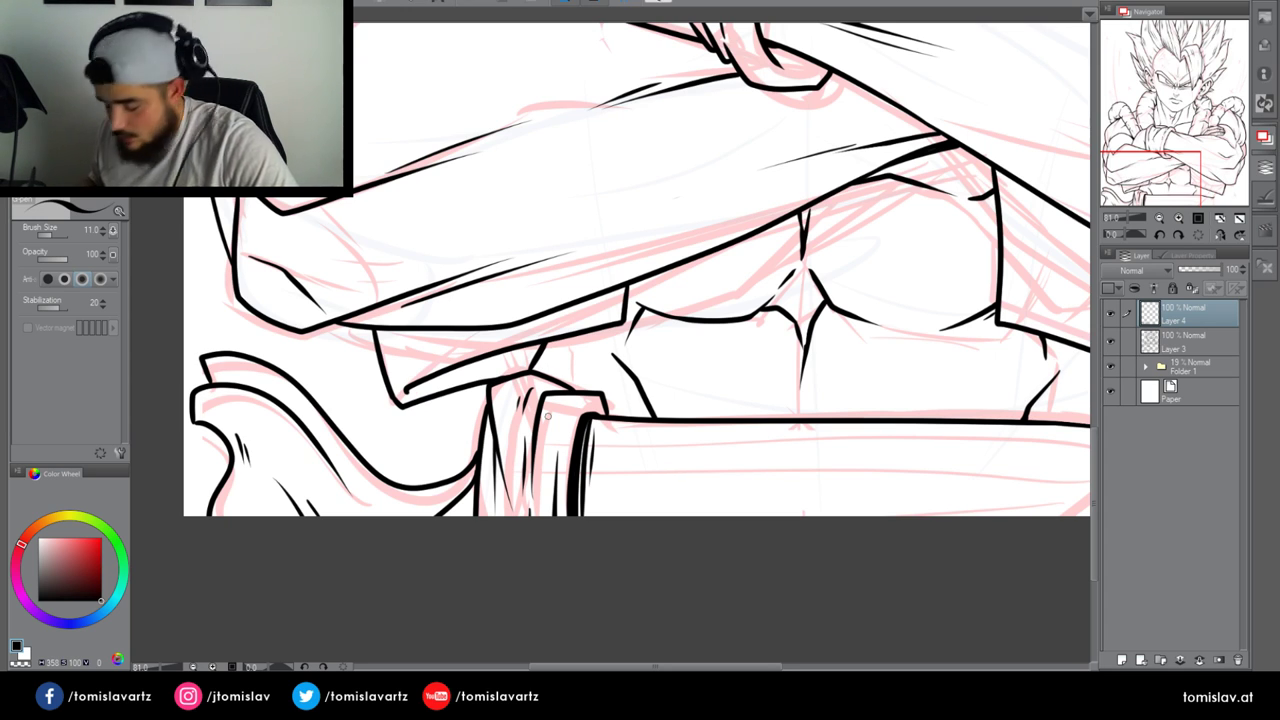
left_click_drag(1139, 189, 1167, 188)
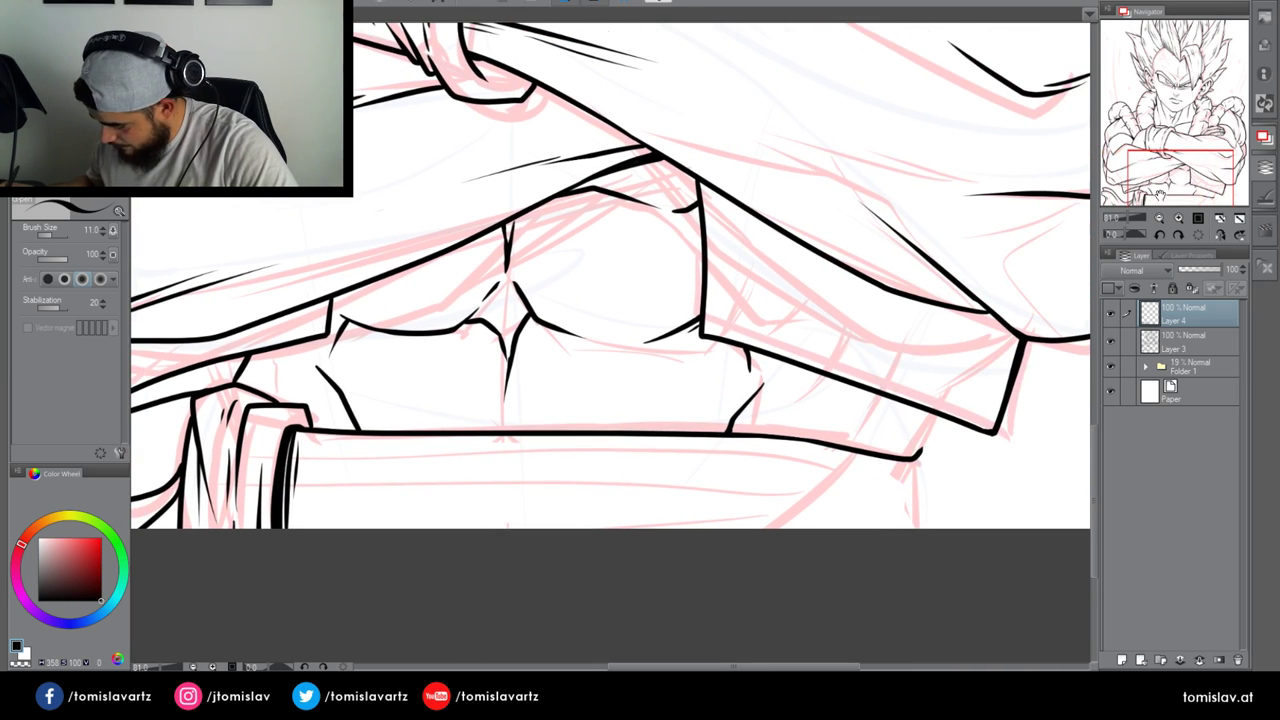
mouse_move(912, 455)
left_mouse_down()
mouse_move(905, 402)
mouse_move(936, 426)
mouse_move(998, 430)
left_mouse_up()
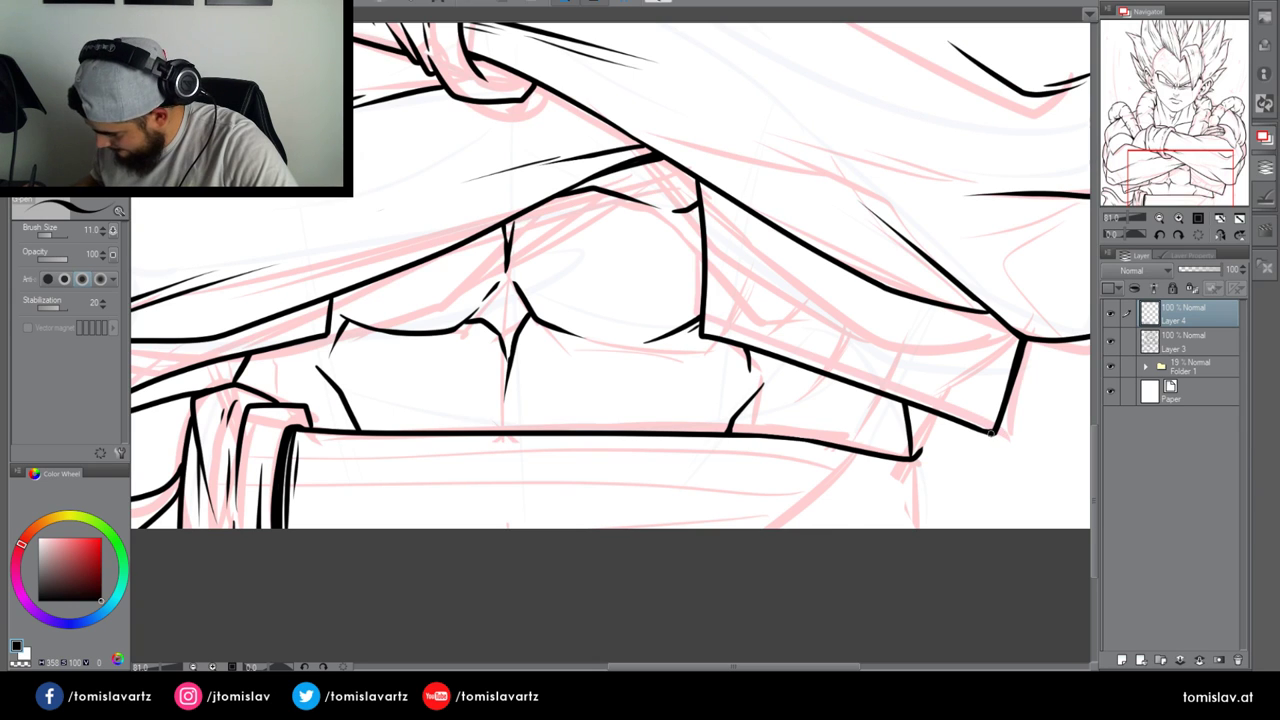
mouse_move(906, 411)
left_mouse_down()
mouse_move(997, 414)
mouse_move(909, 426)
mouse_move(928, 436)
mouse_move(926, 466)
left_mouse_up()
key("ctrl+z")
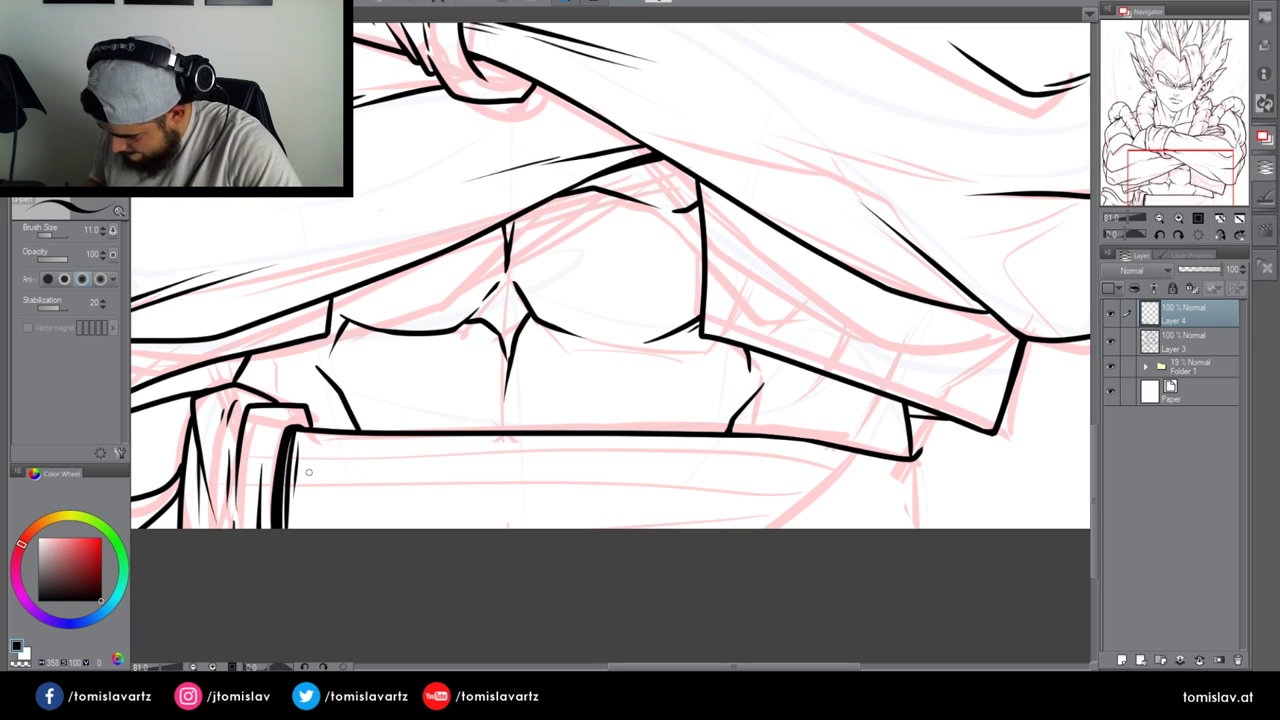
Ink the belt's second long line below its upper edge, with a rounded folded end and a small closed corner beneath it
mouse_move(283, 460)
left_mouse_down()
mouse_move(705, 471)
mouse_move(912, 495)
left_mouse_up()
mouse_move(740, 462)
left_mouse_down()
mouse_move(935, 474)
mouse_move(940, 436)
mouse_move(910, 426)
left_mouse_up()
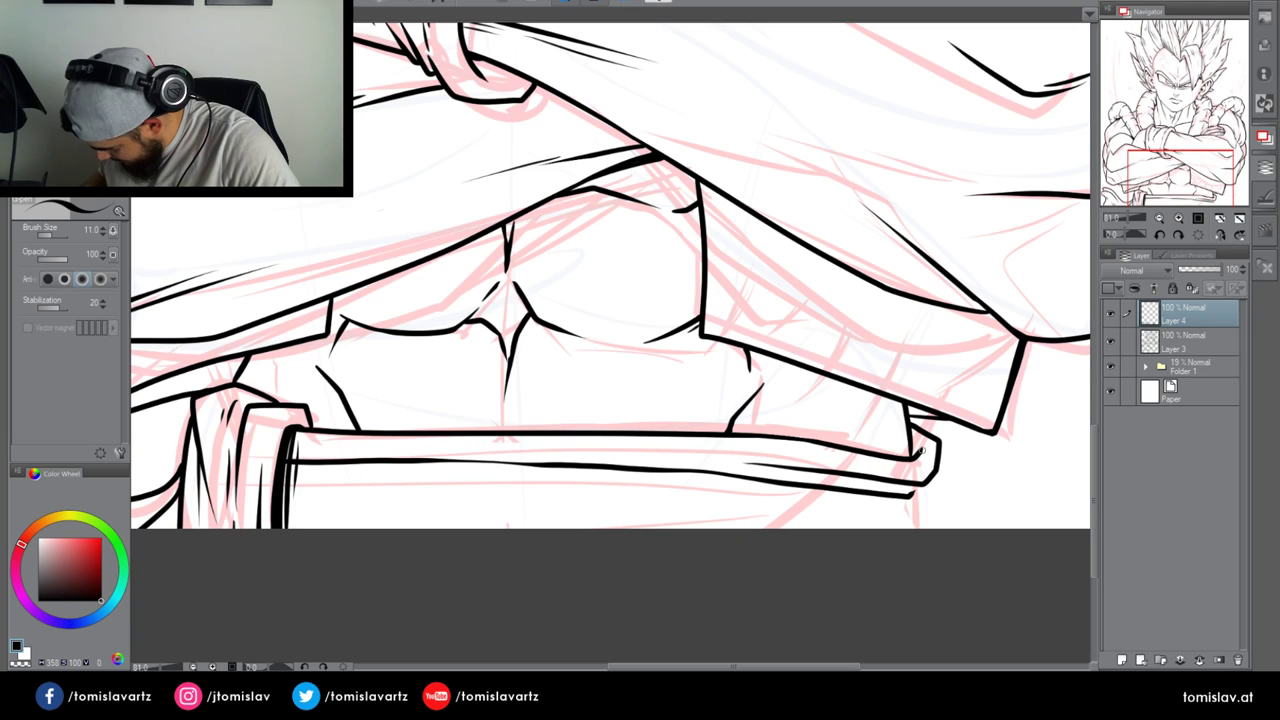
left_click_drag(910, 493, 921, 486)
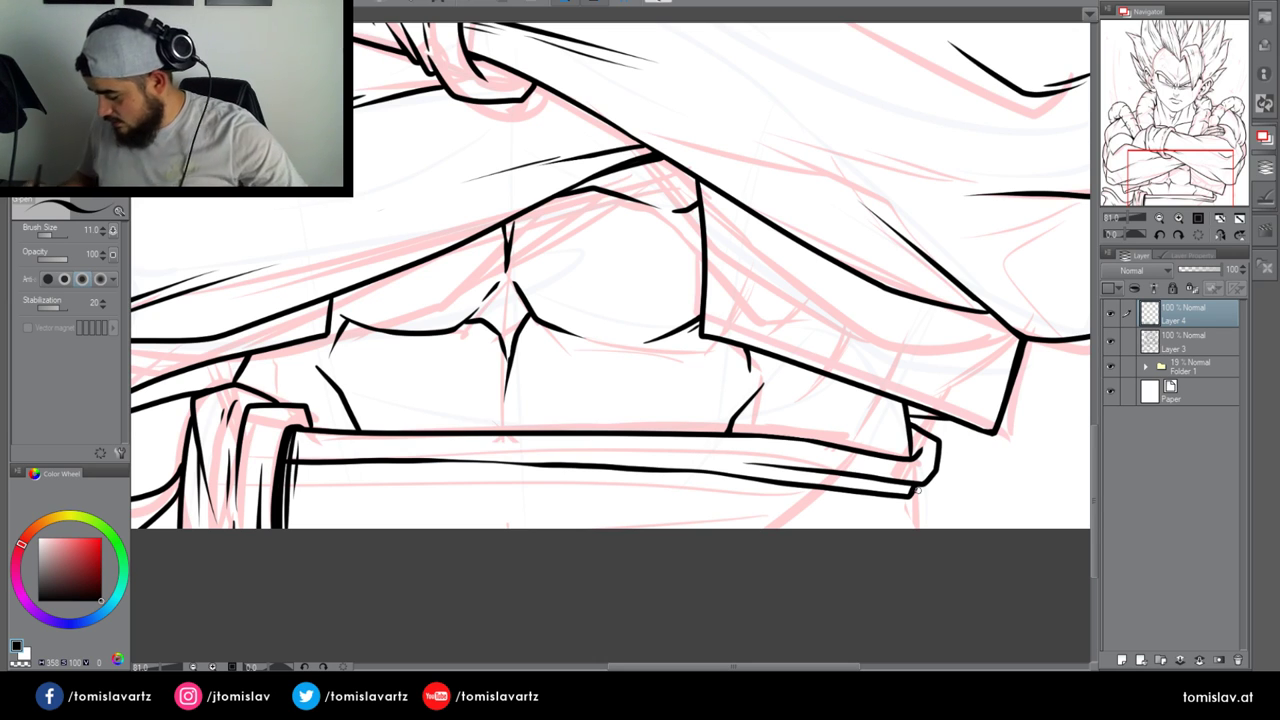
Ink long tapered creases along the belt's upper band, starting from its dark side edge
double_click(1160, 236)
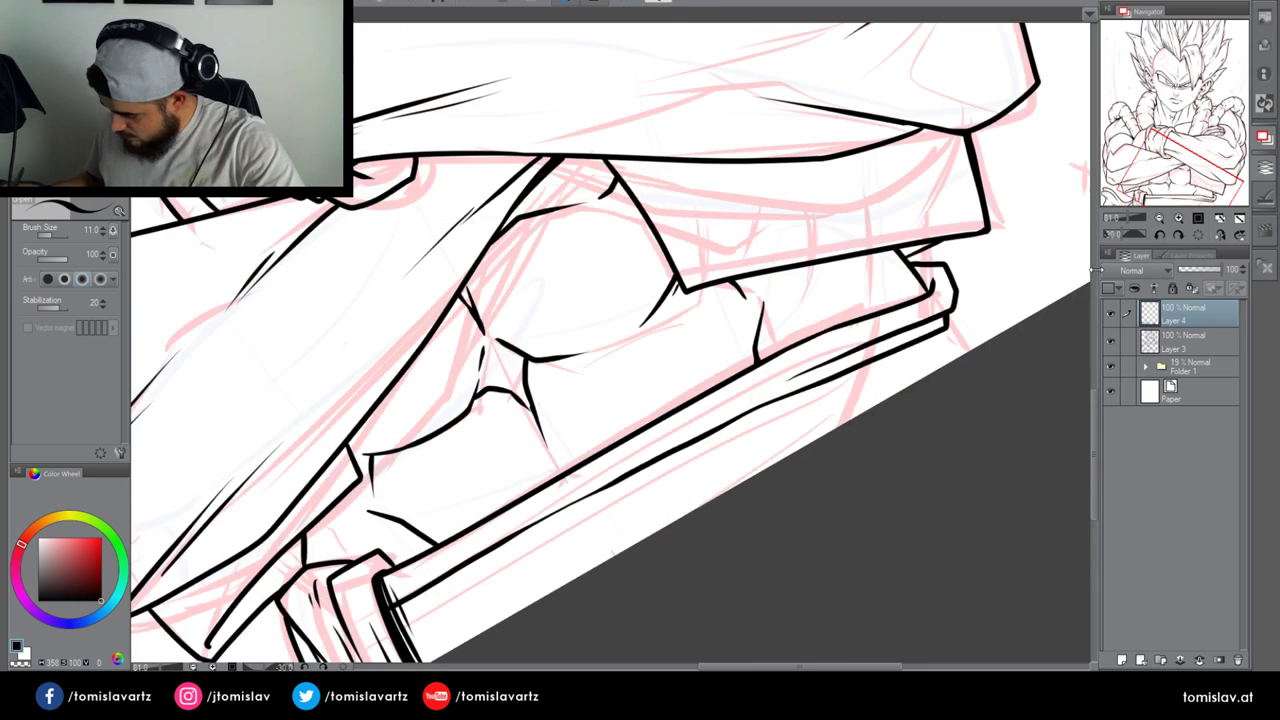
left_click_drag(380, 600, 693, 415)
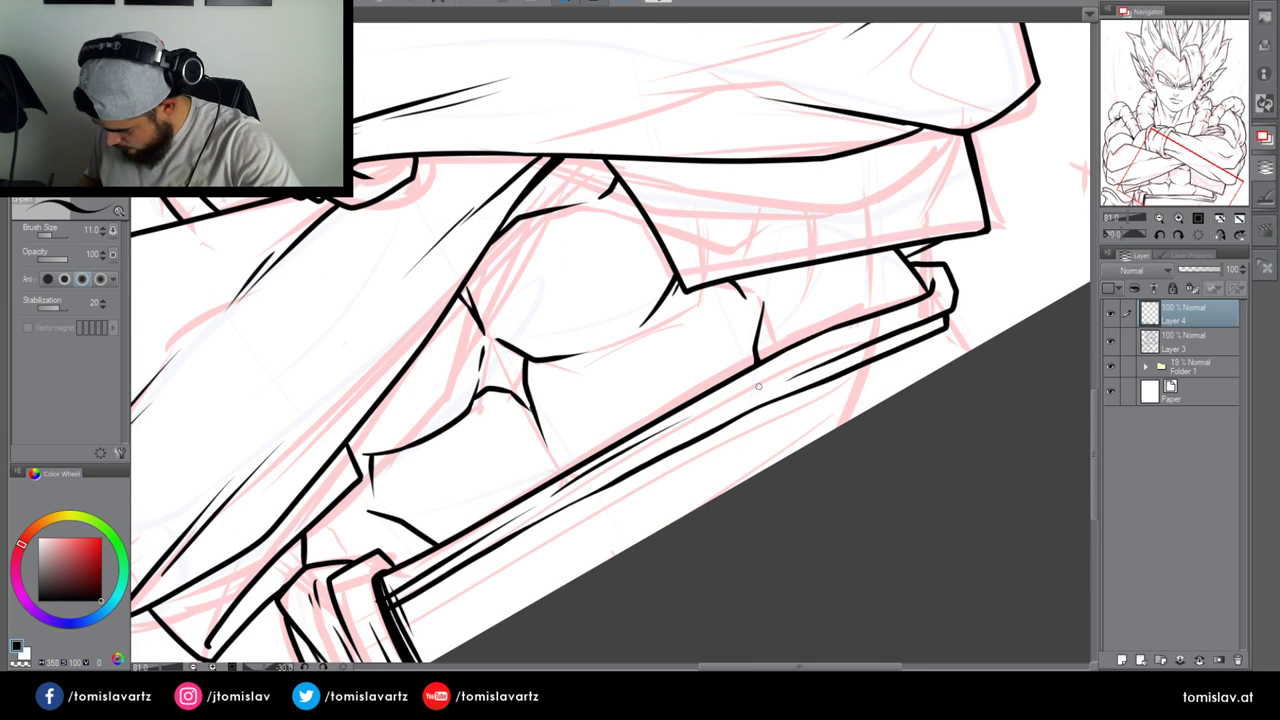
key("ctrl+z")
left_click_drag(550, 500, 676, 433)
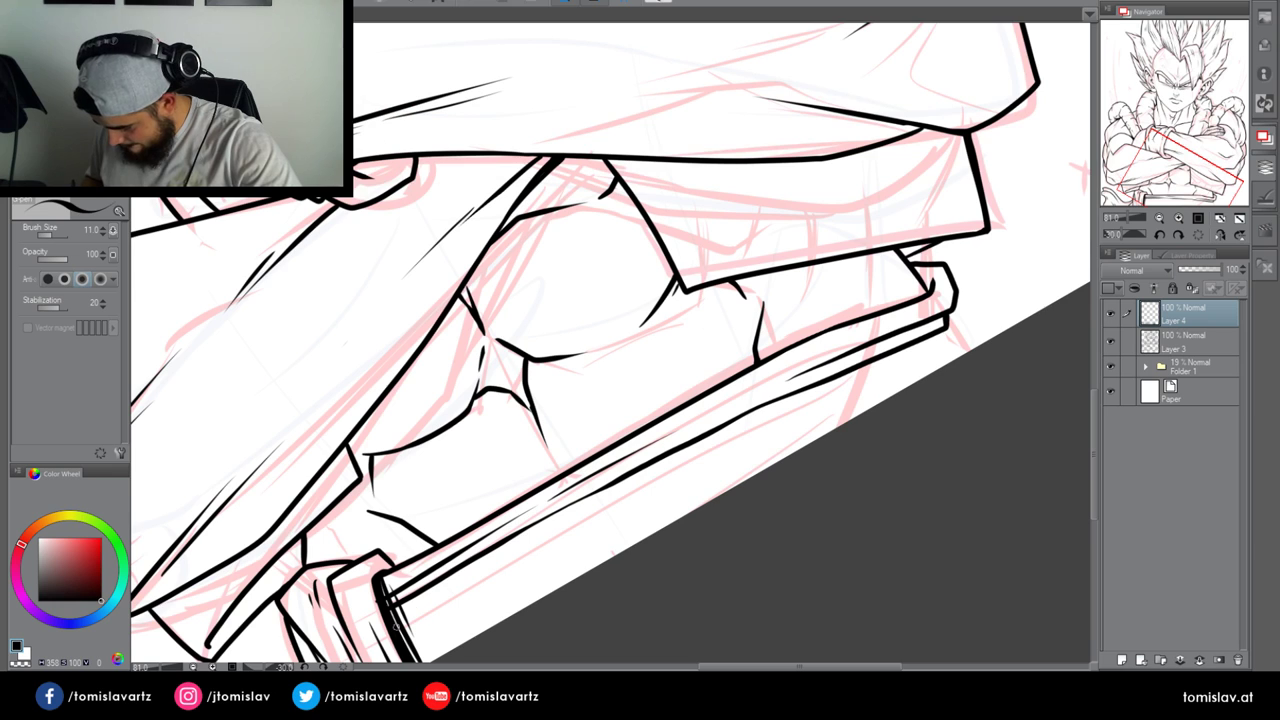
left_click_drag(484, 554, 376, 634)
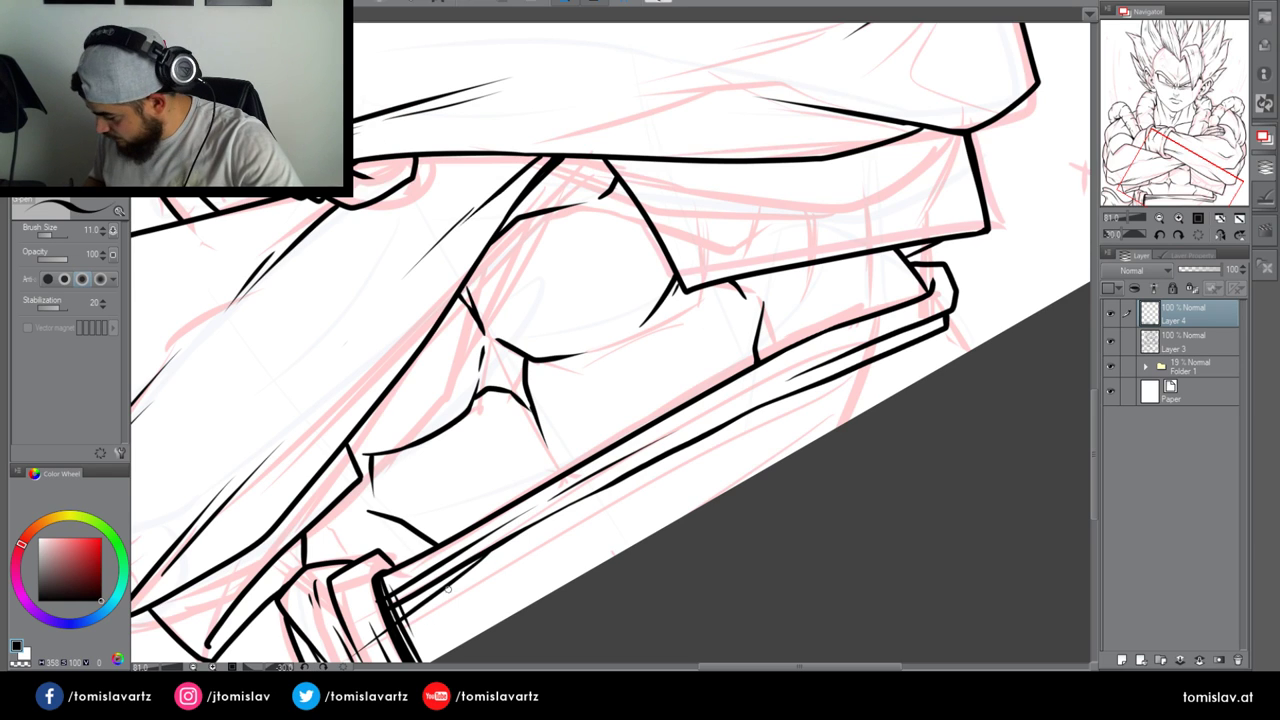
Compare the belt lines by toggling Layer 4's visibility, and redraw the tapered creases starting from the belt's dark side edge
left_click(1118, 314)
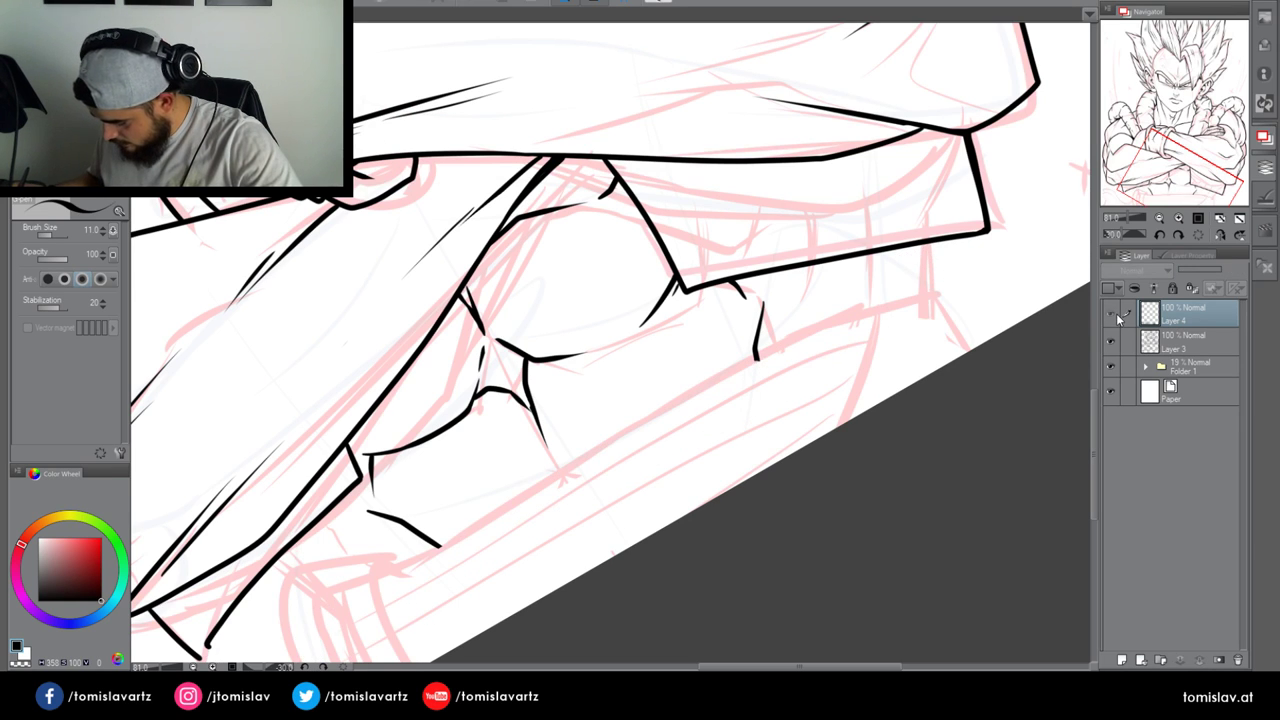
left_click(1116, 313)
key("ctrl+z")
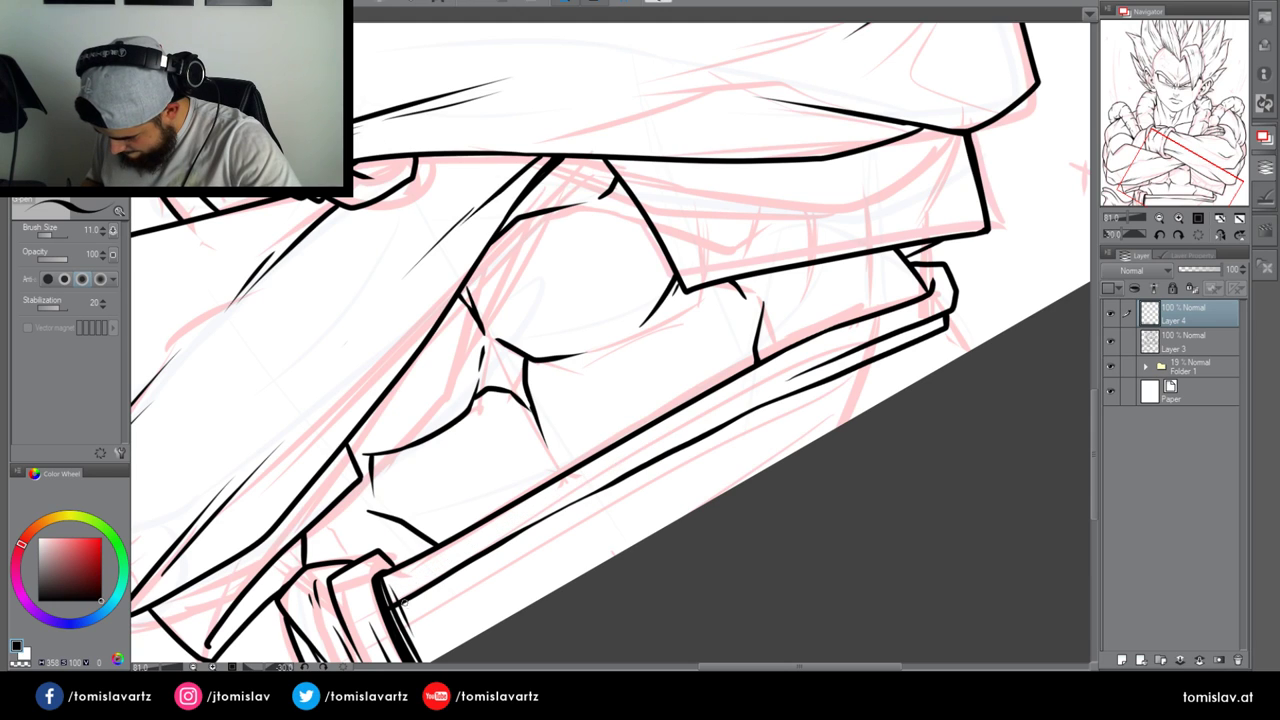
mouse_move(386, 599)
left_mouse_down()
mouse_move(636, 462)
mouse_move(402, 618)
mouse_move(517, 539)
mouse_move(426, 601)
mouse_move(488, 546)
left_mouse_up()
key("ctrl+z")
key("ctrl+z")
left_click_drag(394, 628, 518, 538)
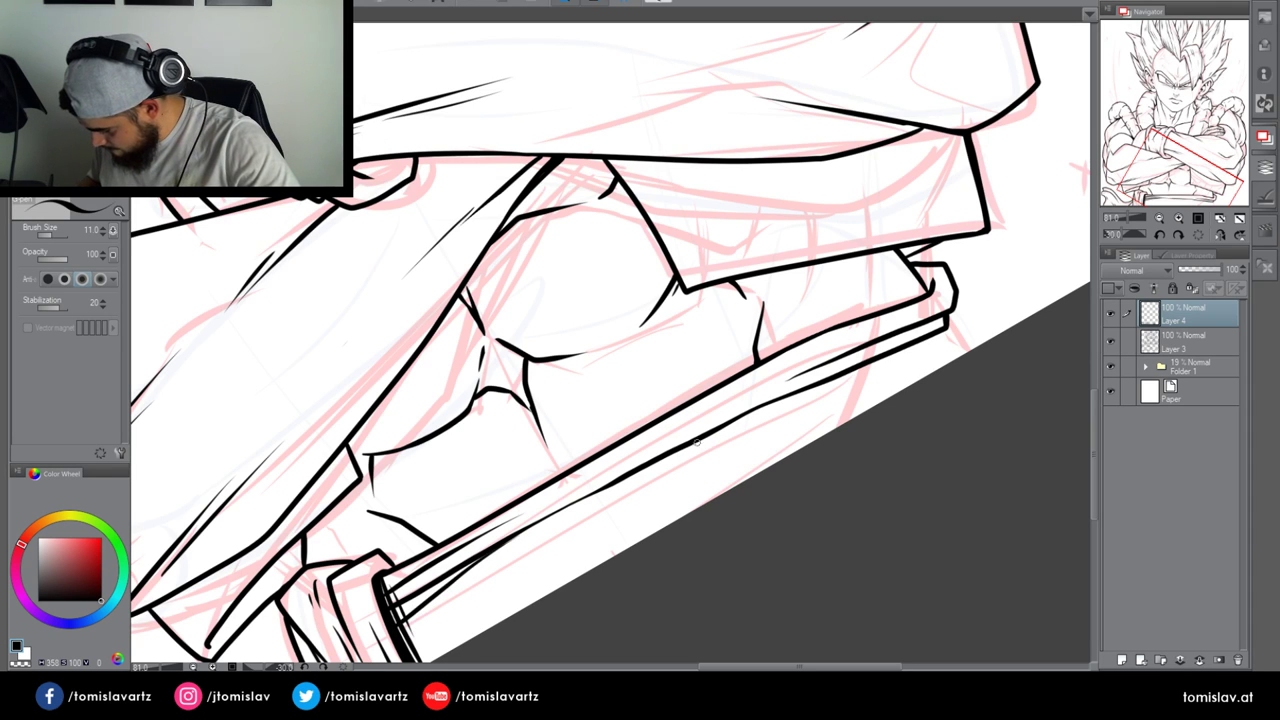
Ink long, nearly parallel fold lines along the belt's lower half, with another rounded folded corner at its far end
mouse_move(698, 440)
left_mouse_down()
mouse_move(920, 356)
mouse_move(955, 322)
mouse_move(966, 352)
left_mouse_up()
left_click_drag(418, 628, 794, 452)
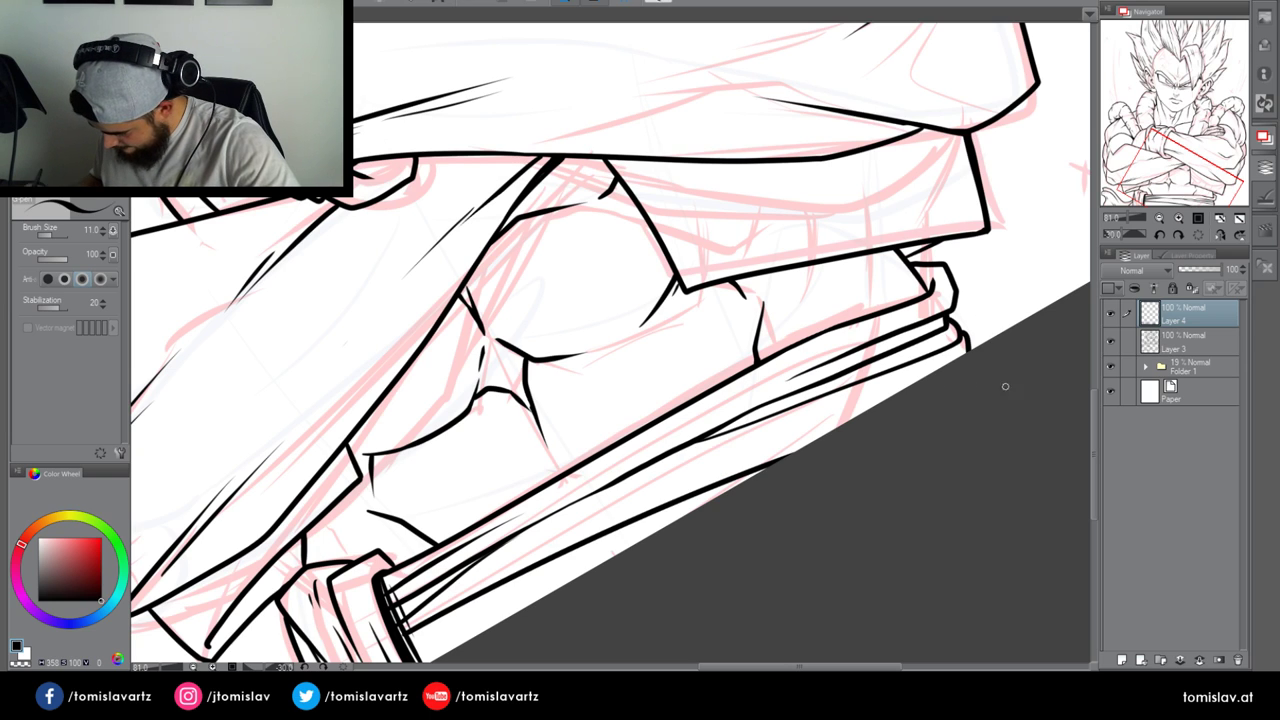
left_click_drag(550, 556, 646, 470)
key("ctrl+z")
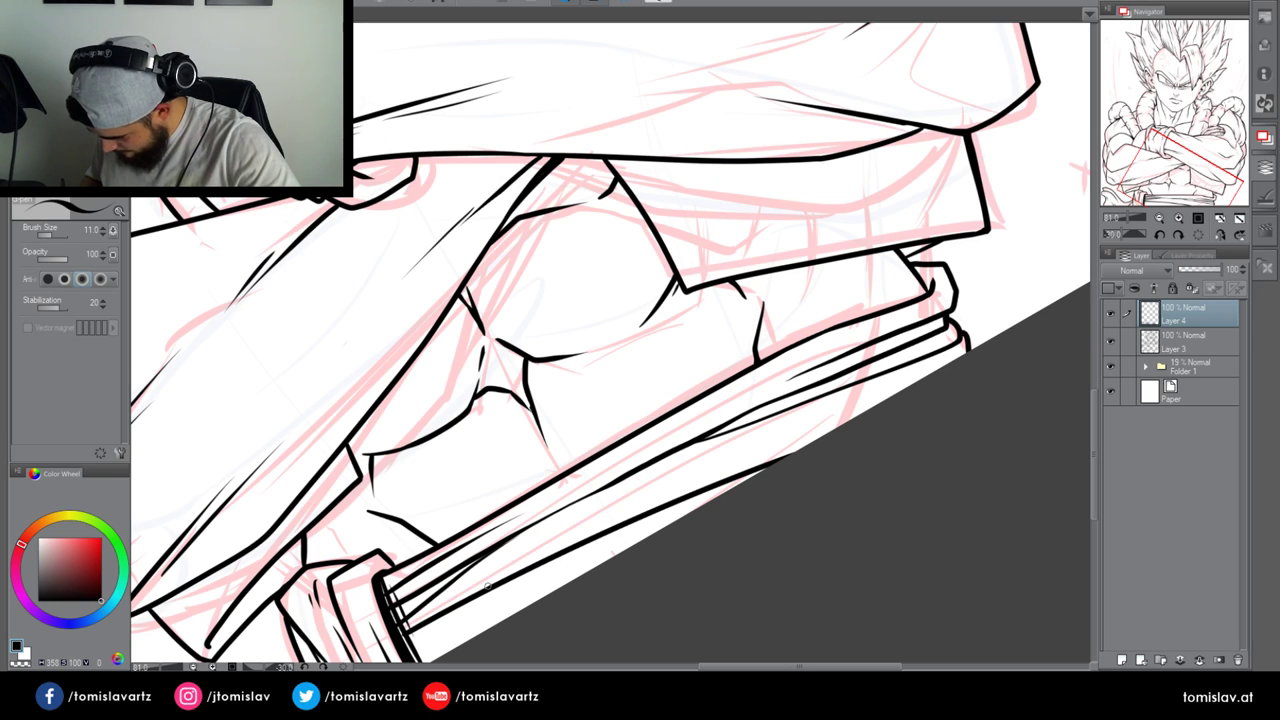
left_click_drag(410, 618, 944, 346)
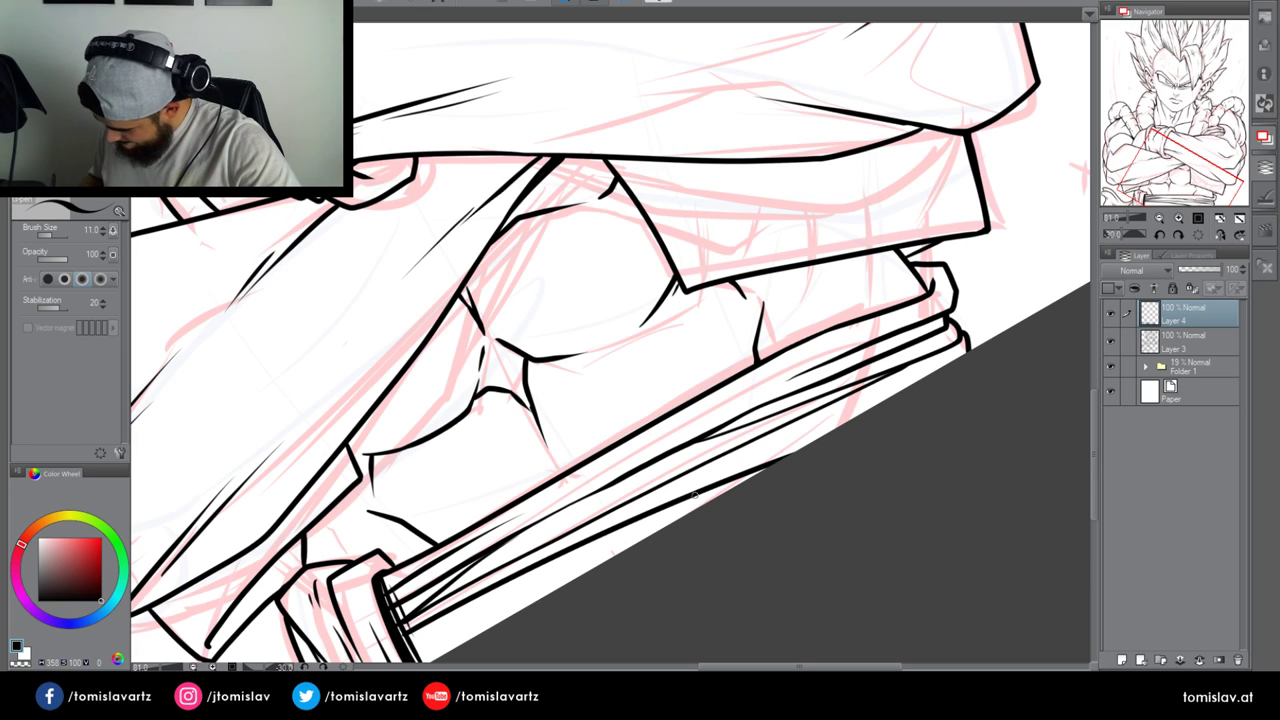
left_click_drag(687, 498, 968, 358)
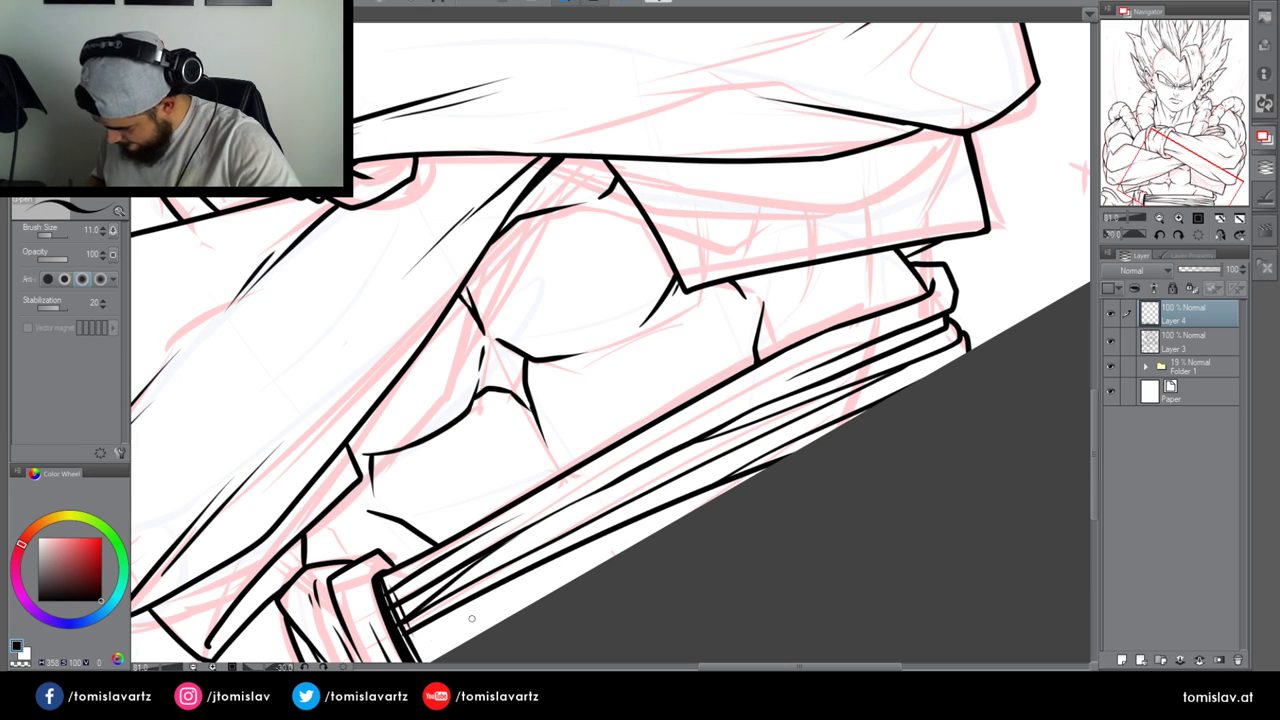
Extend the abdomen's short side contour lines up to the undersides of both cloth panels
left_click(1181, 234)
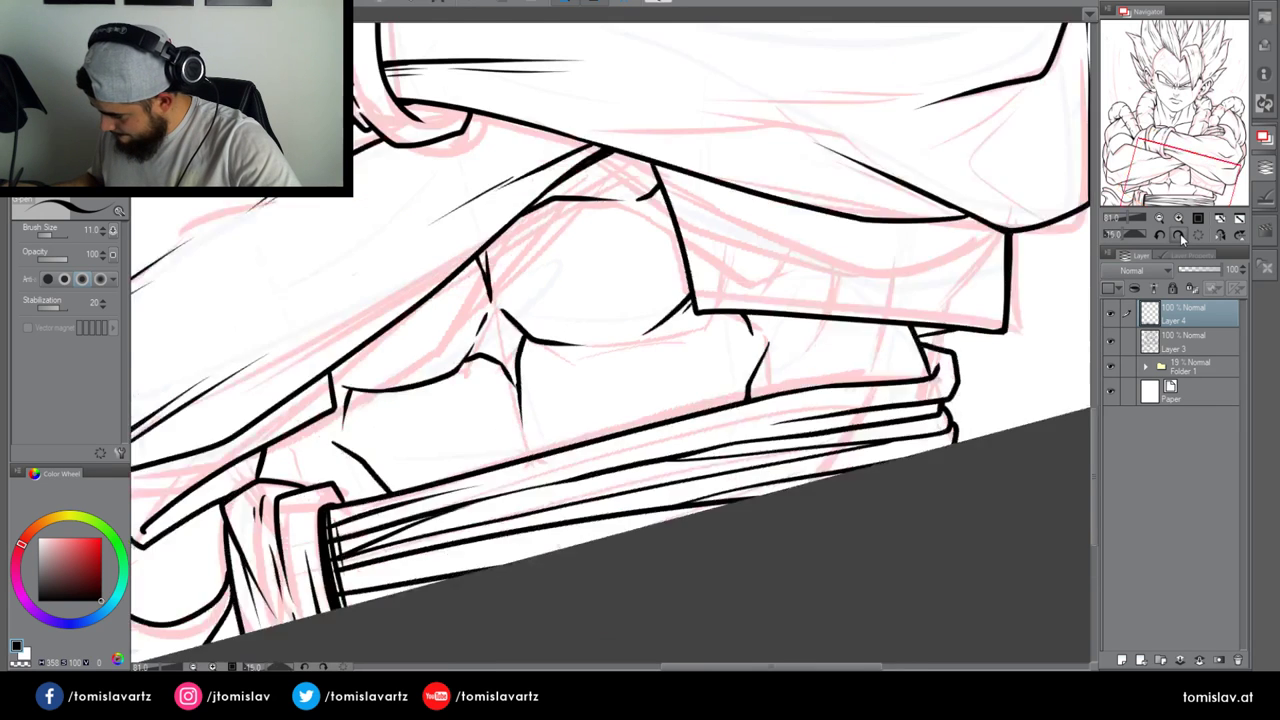
left_click(1181, 234)
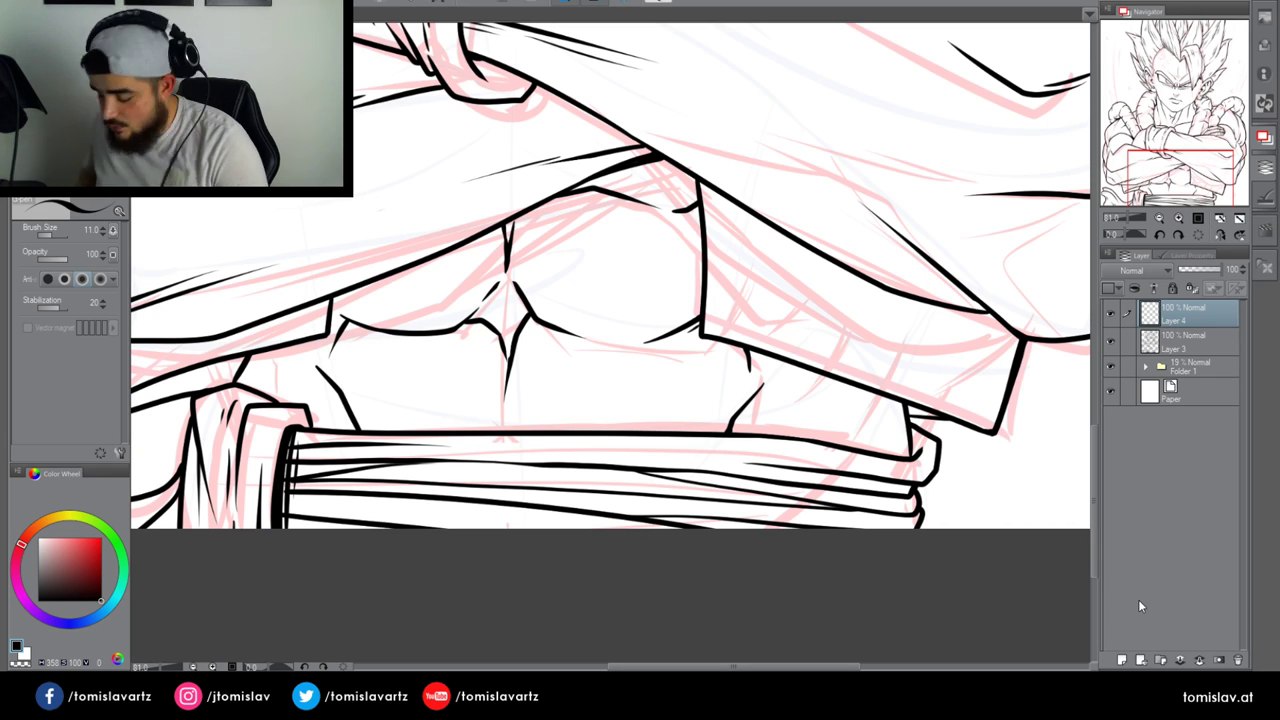
left_click_drag(296, 344, 310, 358)
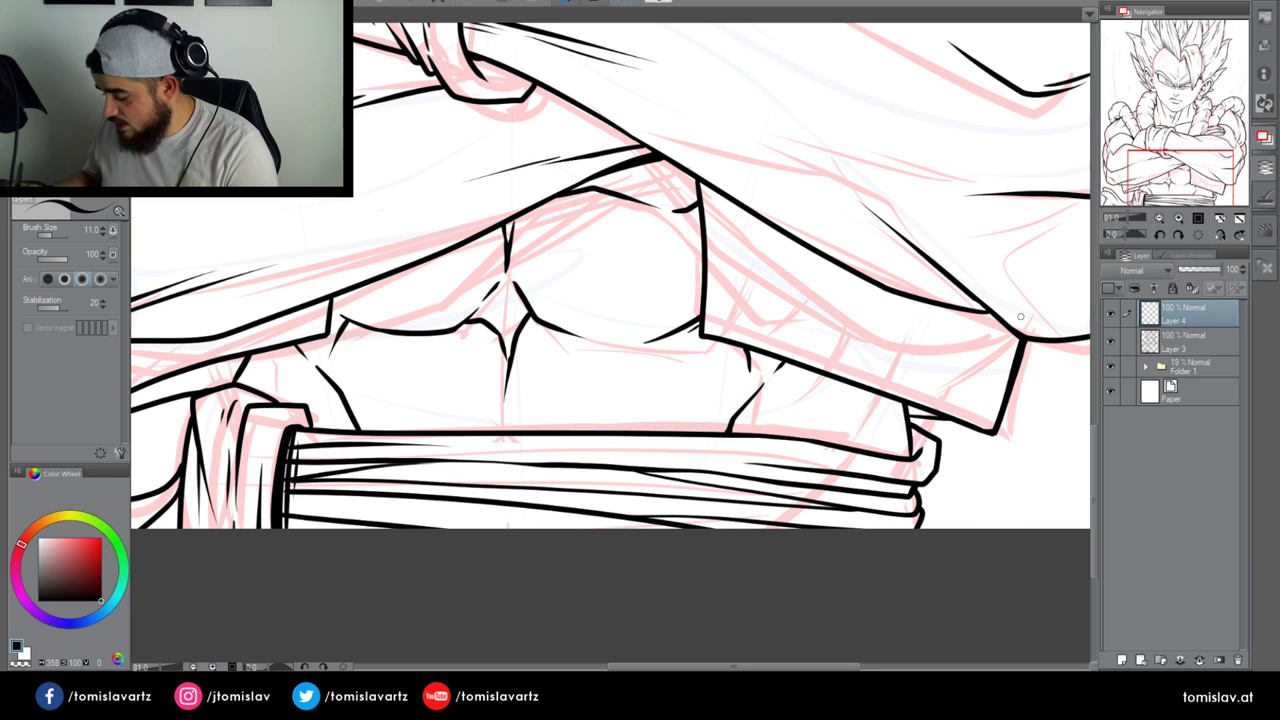
Check Layer 4's inked lines, merge the layer down into Layer 3, and add a new empty layer above it
left_click(1159, 218)
left_click(1159, 218)
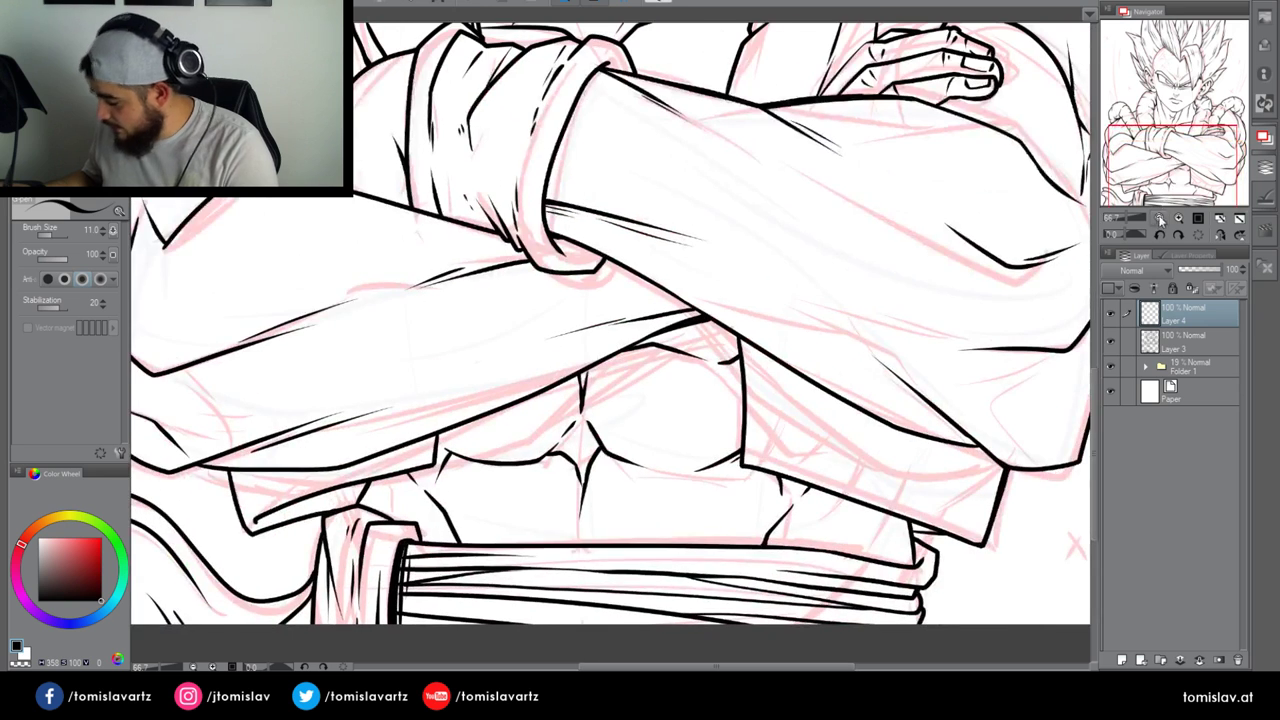
left_click(1159, 218)
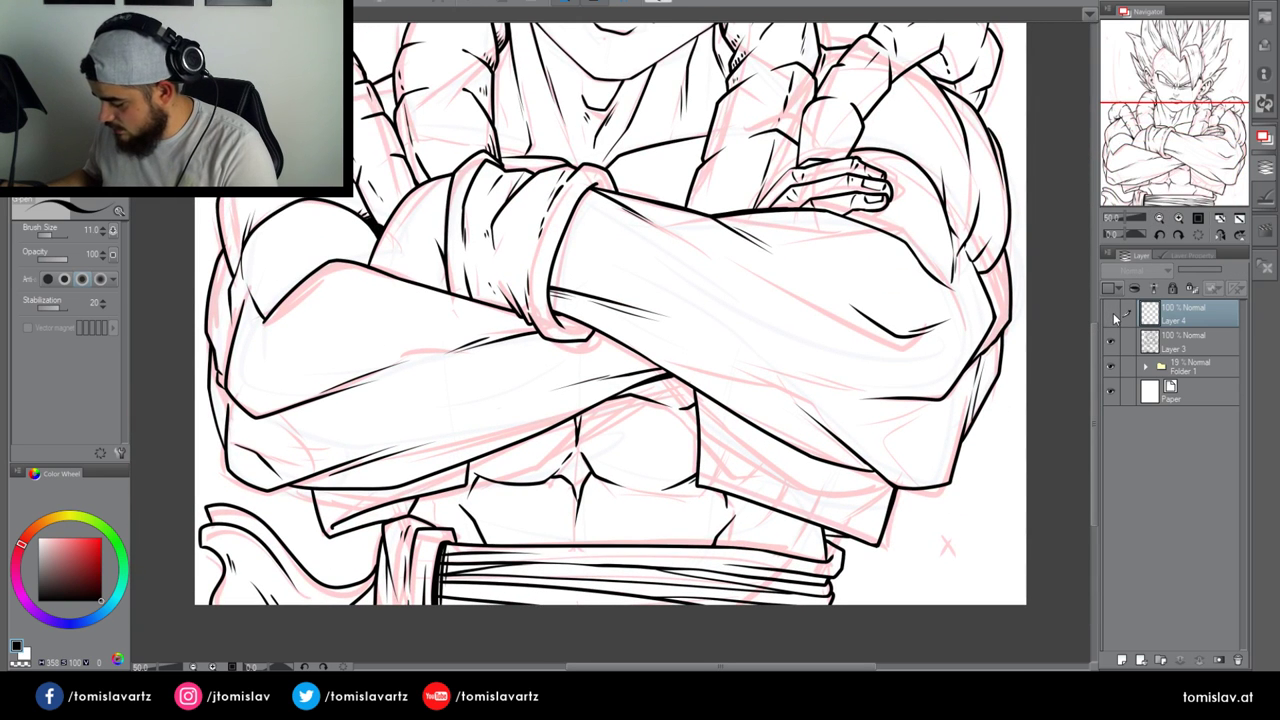
left_click(1111, 316)
left_click(1199, 660)
left_click_drag(1171, 160, 1178, 142)
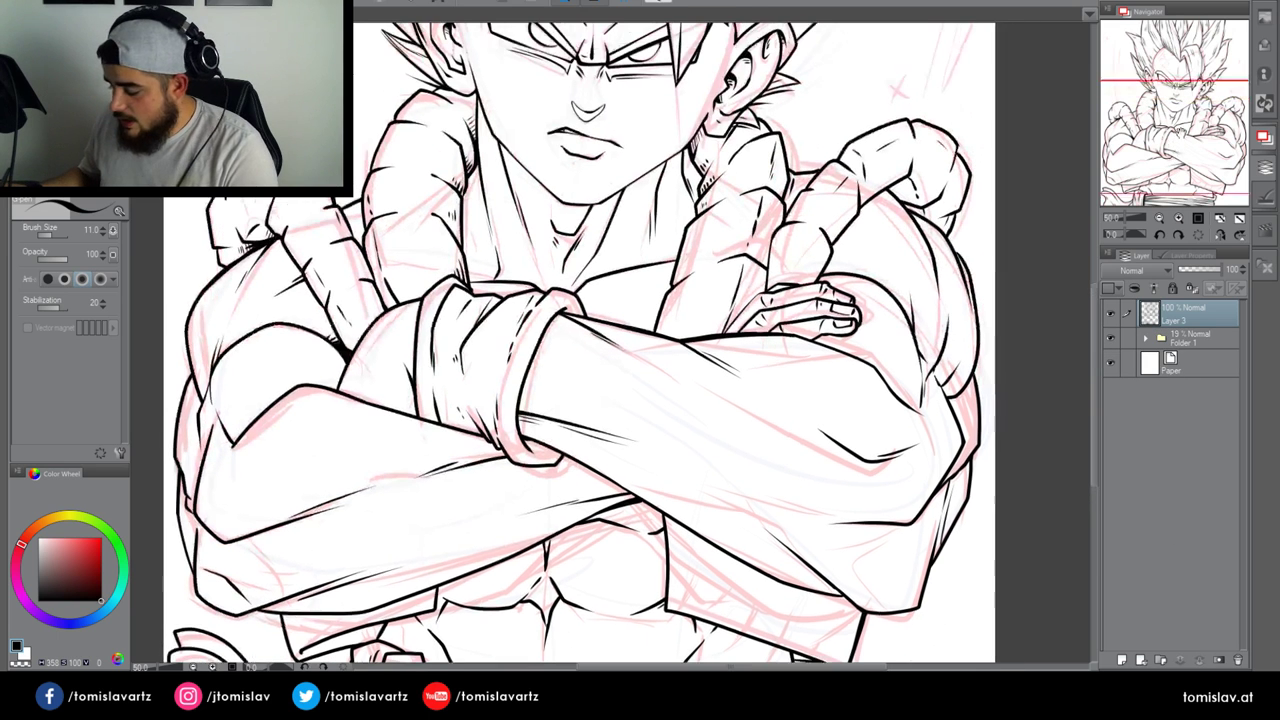
left_click(1121, 660)
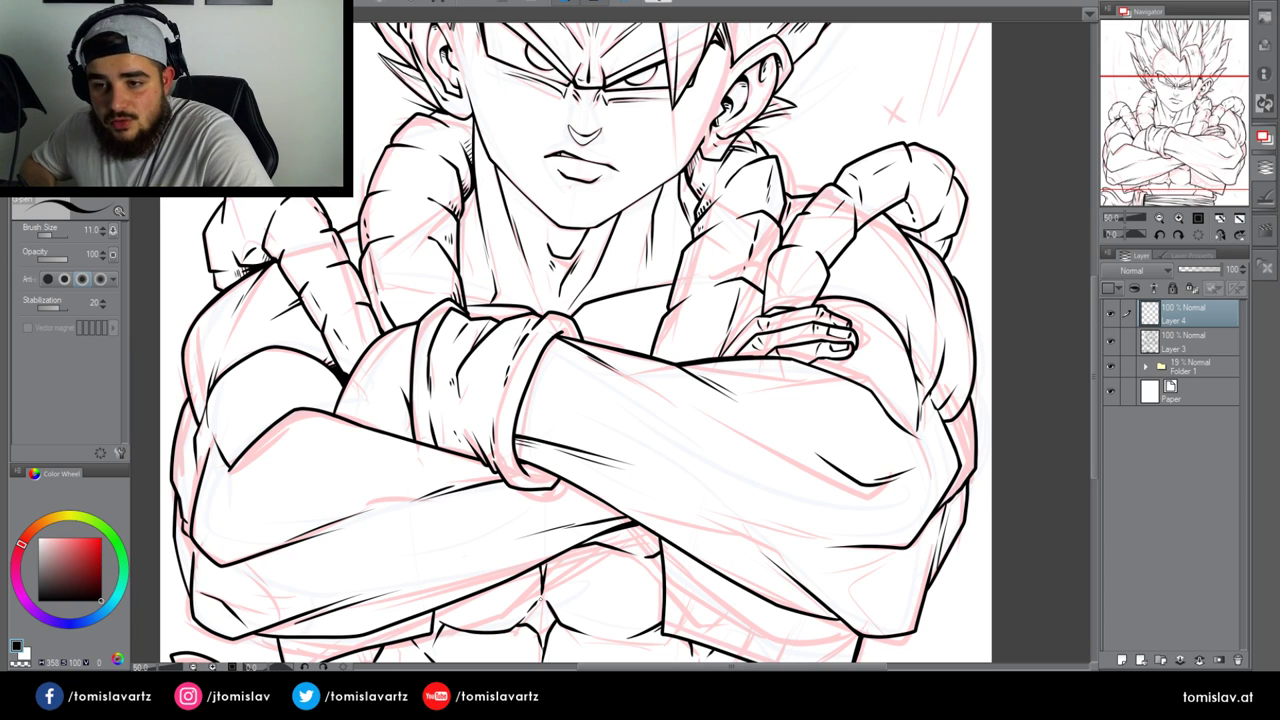
Lower Layer 3's opacity to 33% and ink a small rounded shape with a thick inner curve on Layer 4, beneath the crossing forearms
left_click(1185, 160)
left_click(1174, 334)
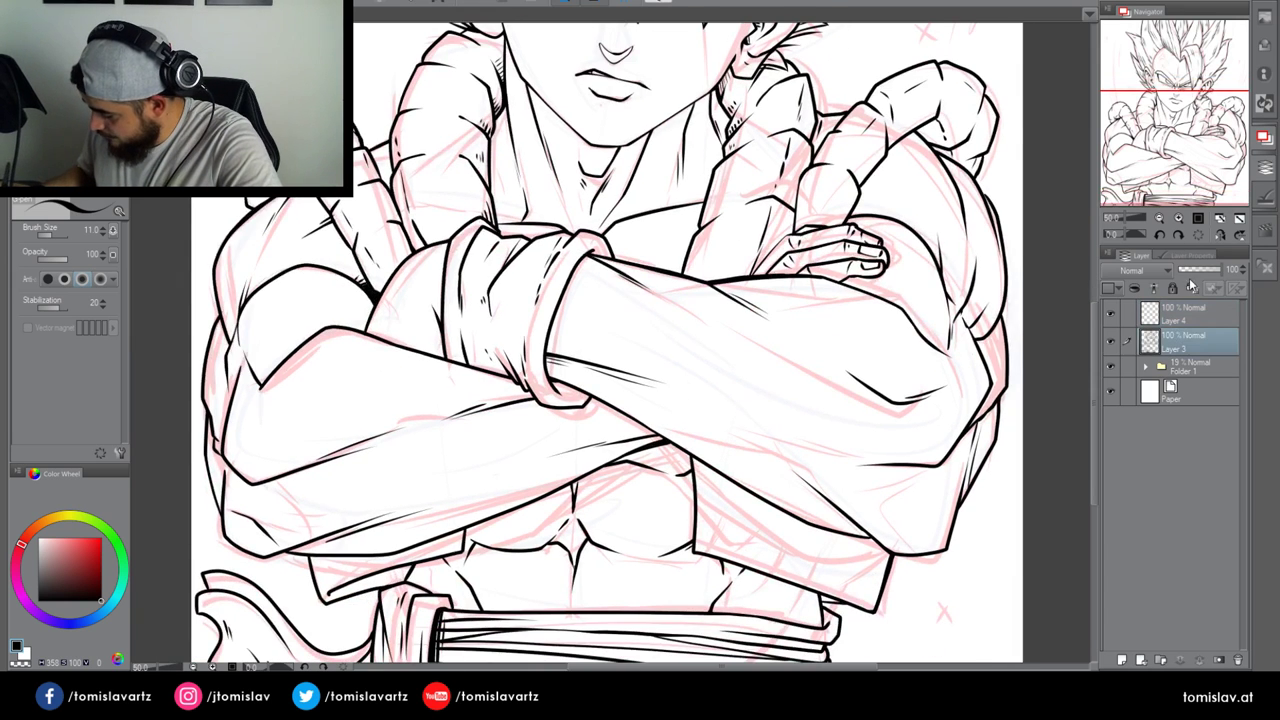
left_click(1193, 269)
left_click(1186, 315)
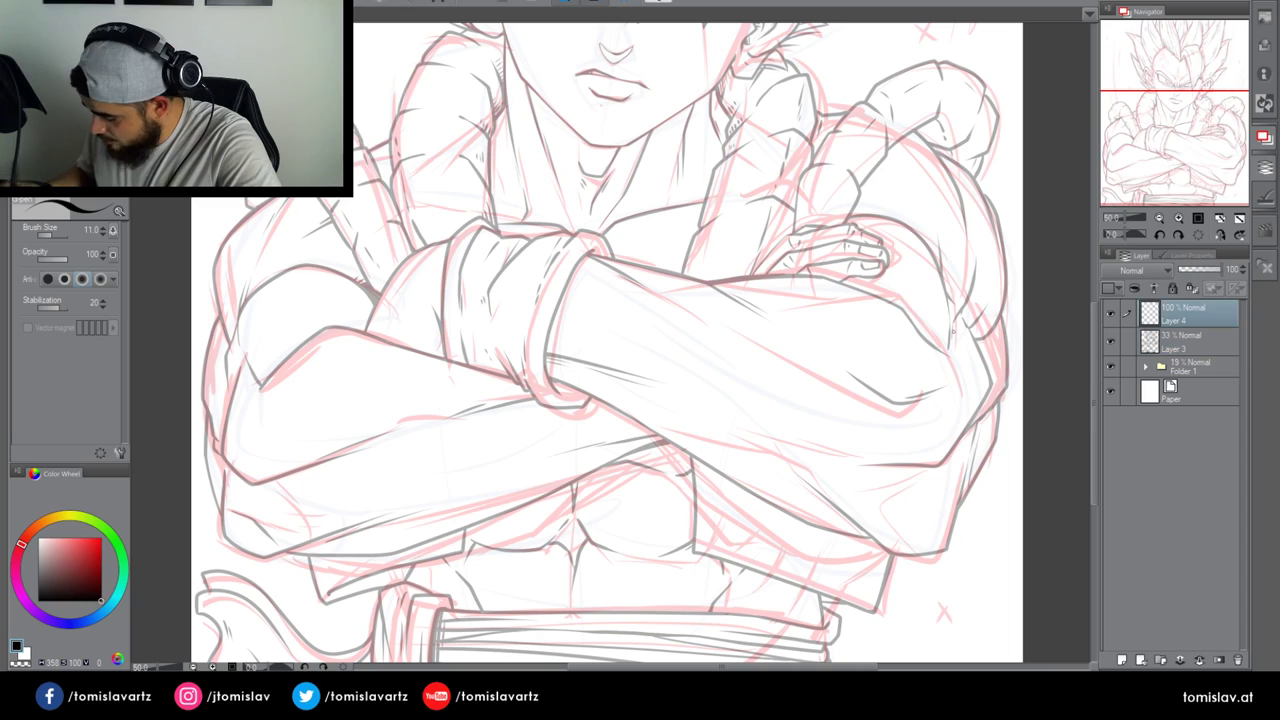
mouse_move(643, 449)
left_mouse_down()
mouse_move(652, 428)
mouse_move(634, 455)
mouse_move(675, 443)
left_mouse_up()
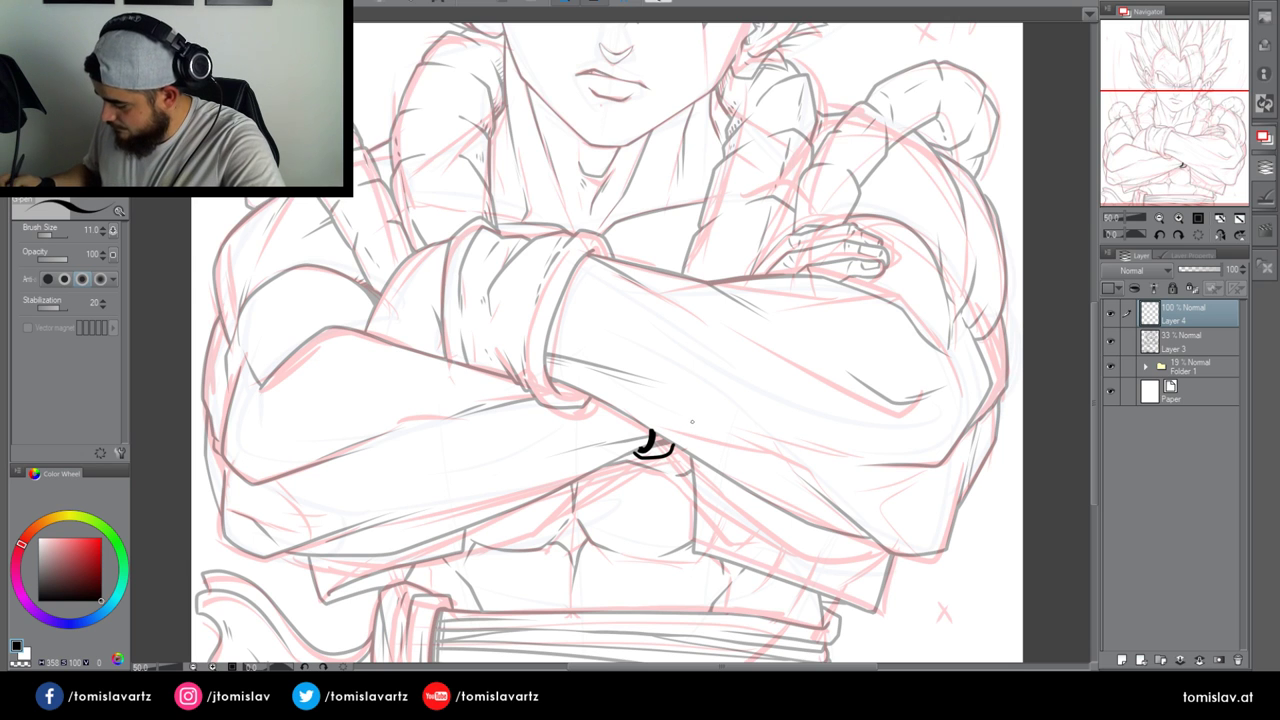
left_click(1179, 218)
left_click_drag(1181, 178, 1187, 187)
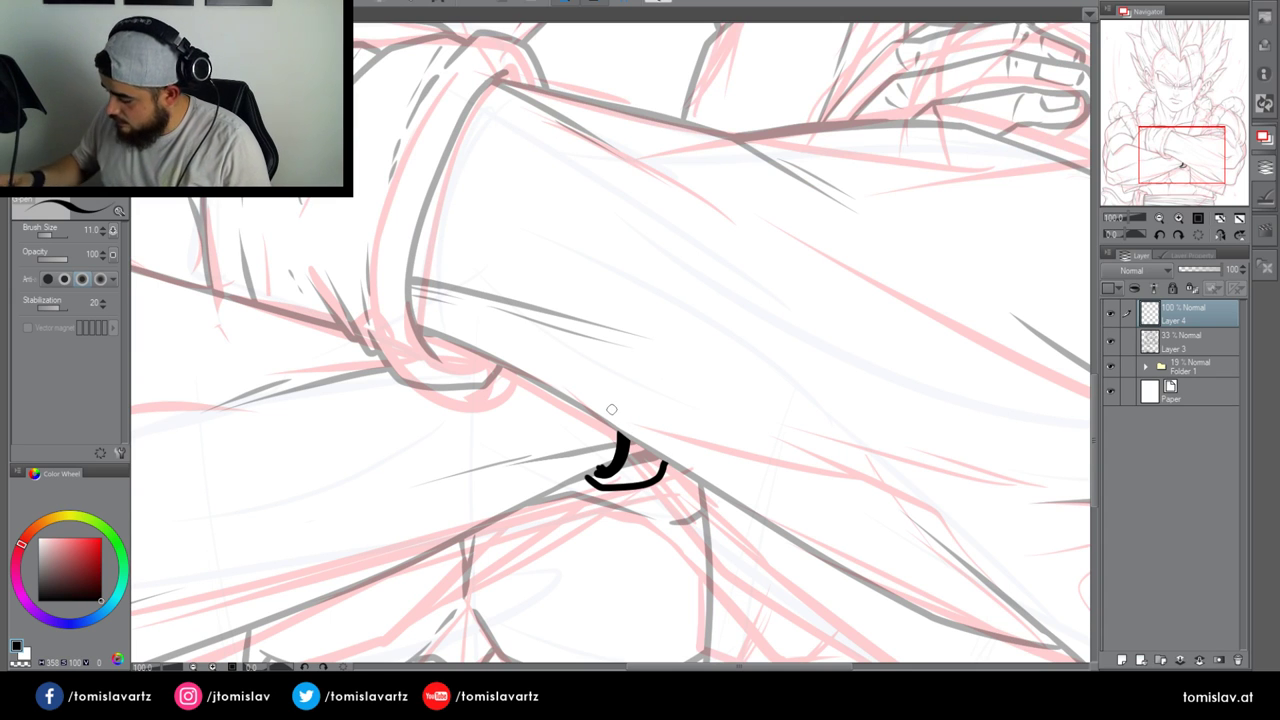
left_click_drag(620, 434, 655, 456)
Restore Layer 3's opacity to 100% and make Layer 4 the active layer
left_click(1170, 340)
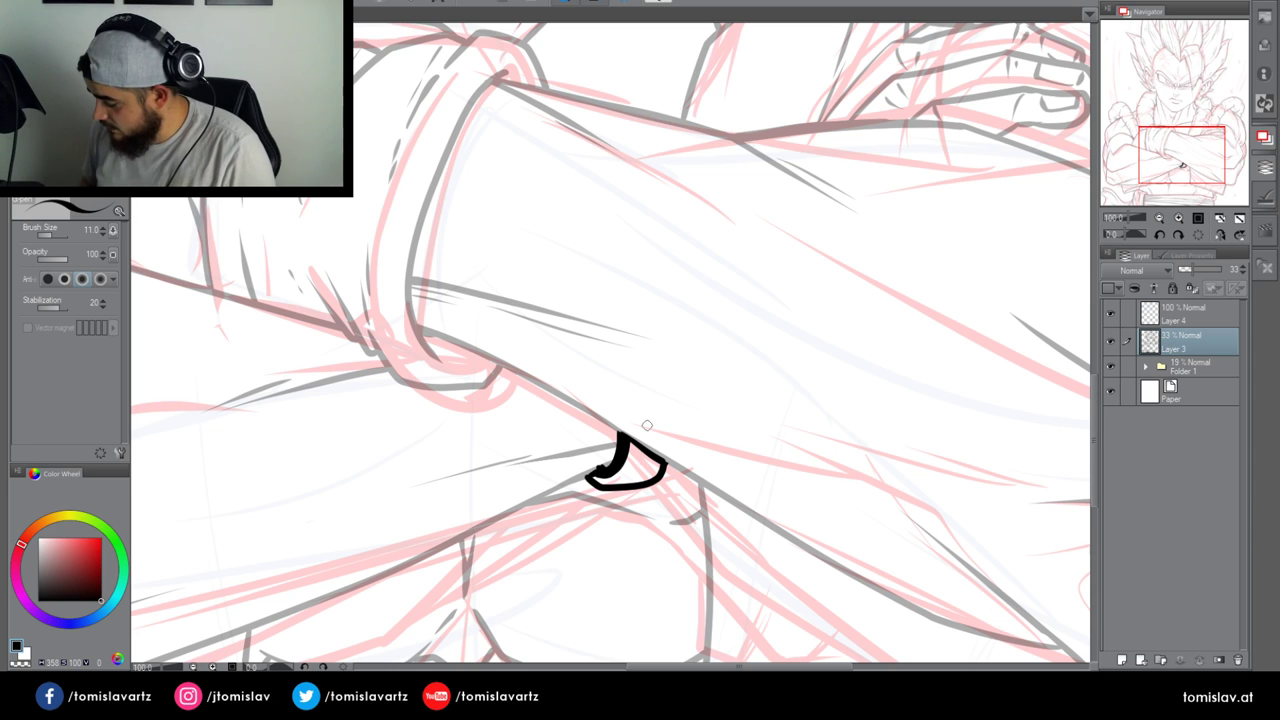
left_click_drag(1207, 270, 1230, 275)
left_click(1180, 314)
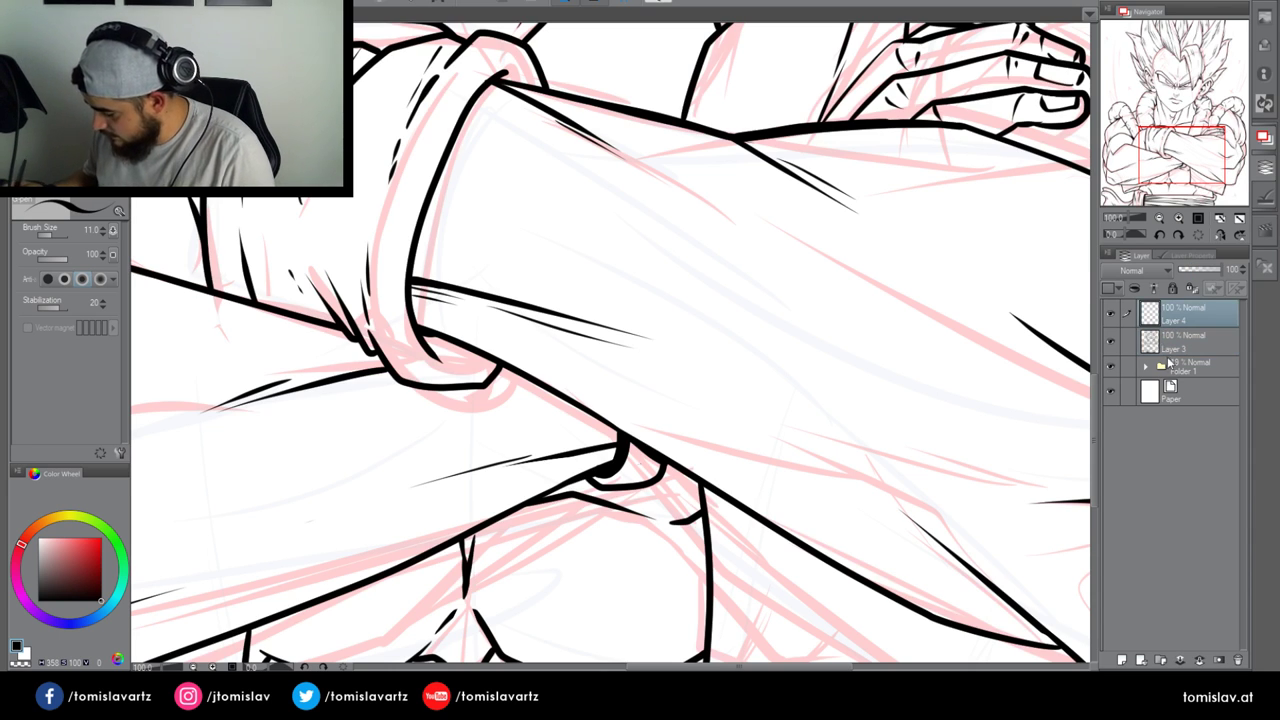
left_click(1168, 346)
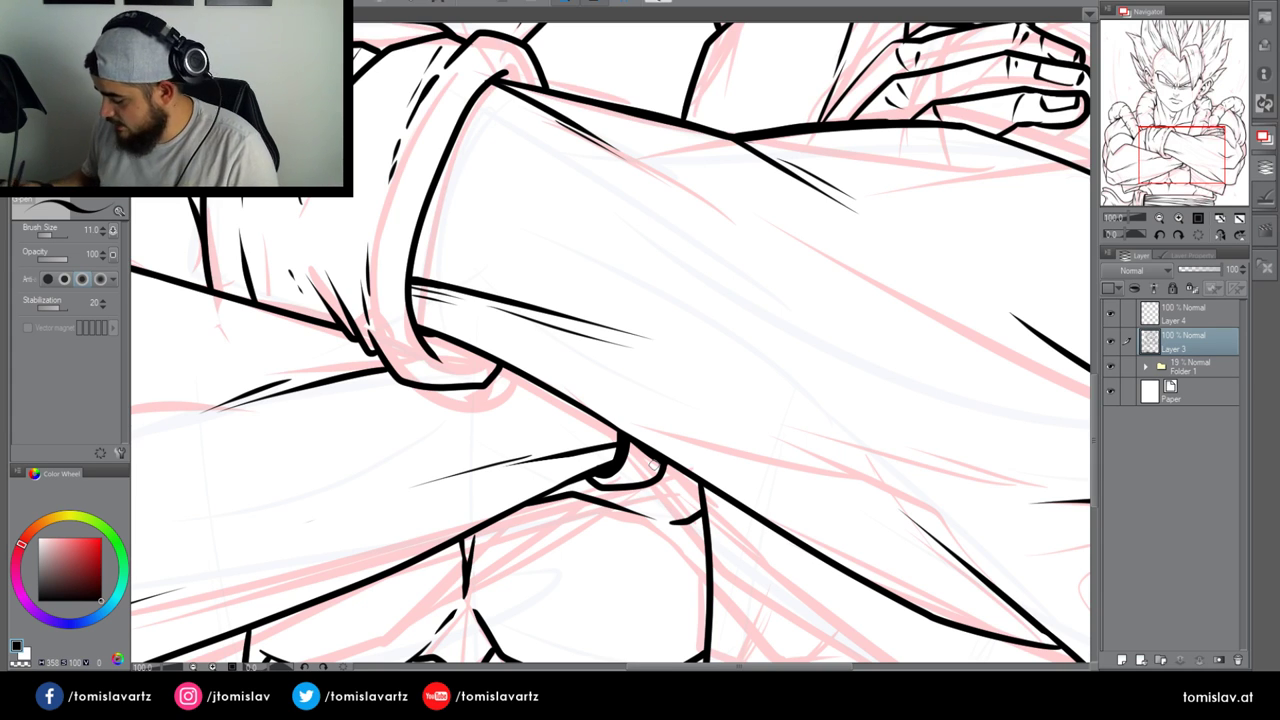
left_click(1185, 318)
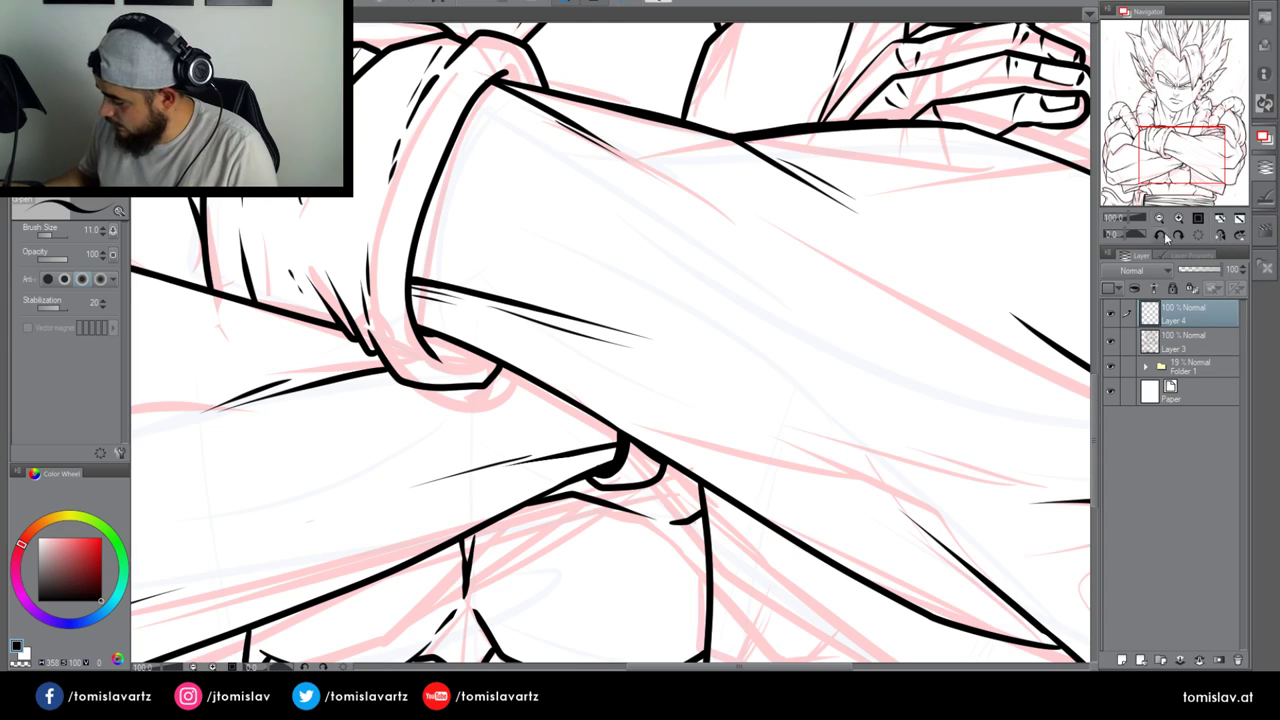
On Layer 3, ink short dark strokes in the cloth panel above the belt knot and touch up the panel's outer corner
left_click(1159, 218)
mouse_move(1183, 168)
left_mouse_down()
mouse_move(1187, 156)
mouse_move(1170, 184)
left_mouse_up()
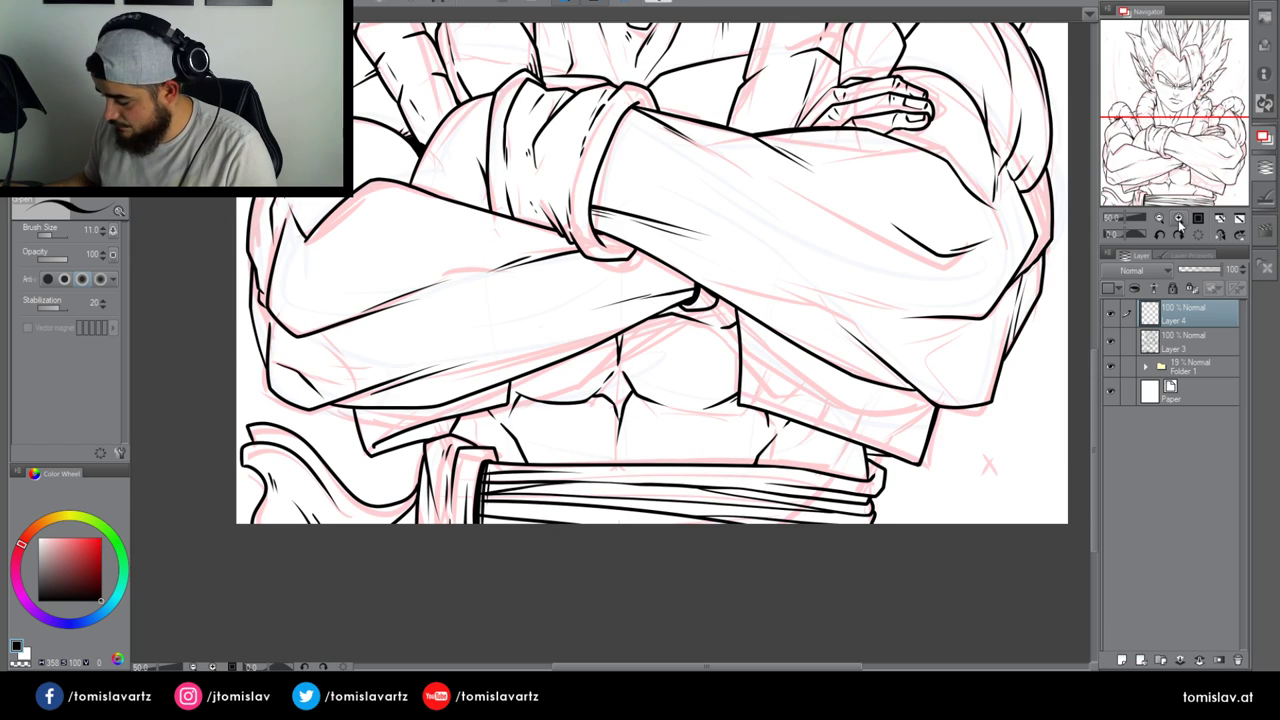
left_click(1178, 219)
left_click(1135, 343)
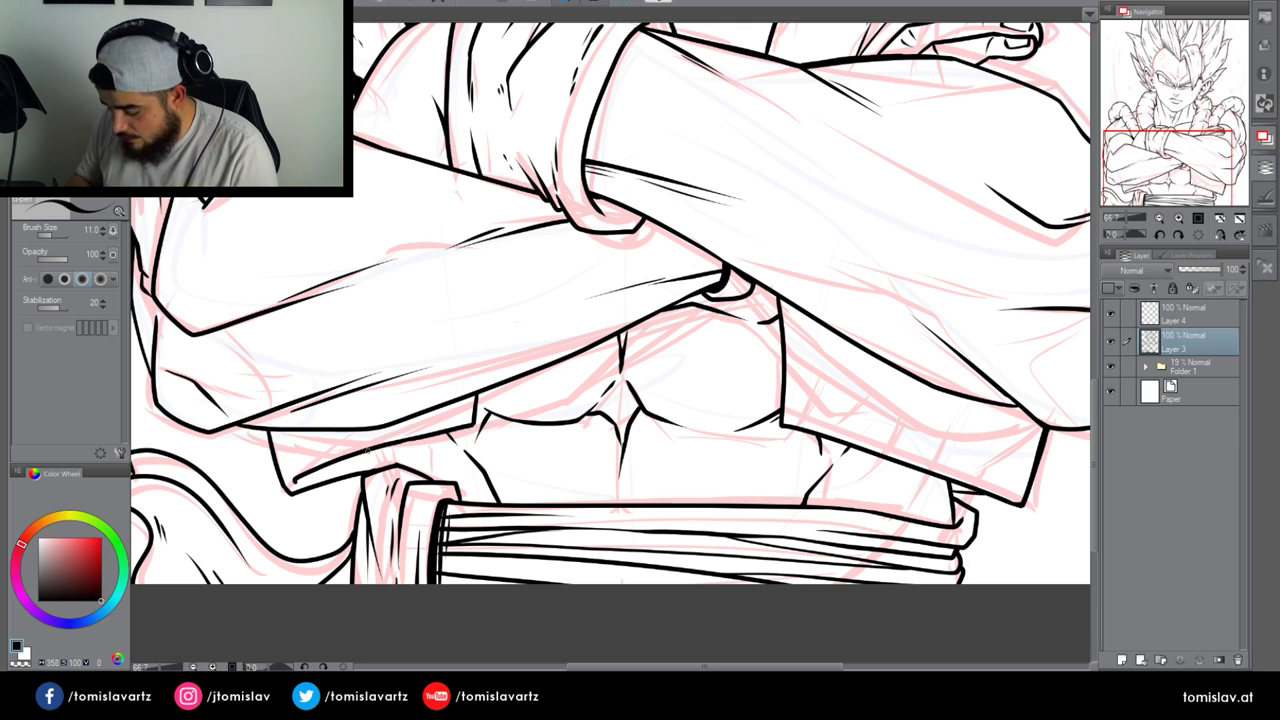
mouse_move(375, 469)
left_mouse_down()
mouse_move(386, 447)
mouse_move(364, 453)
left_mouse_up()
key("ctrl+z")
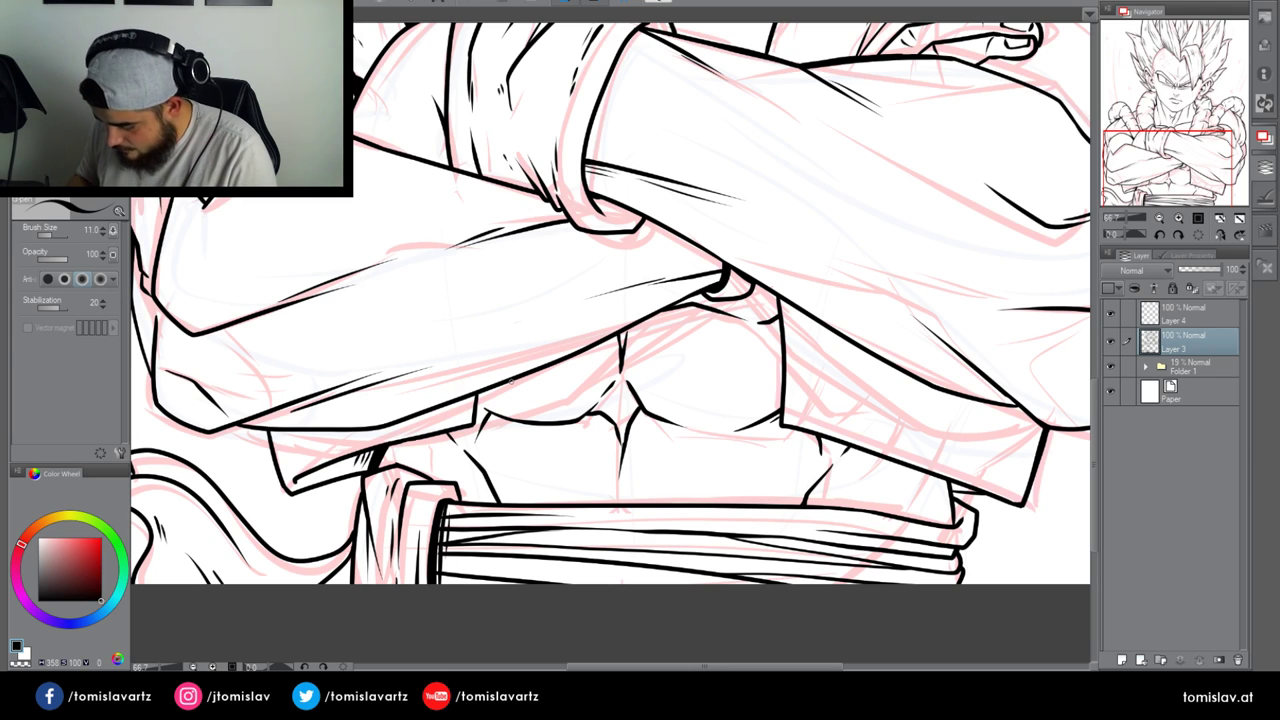
left_click_drag(299, 481, 305, 480)
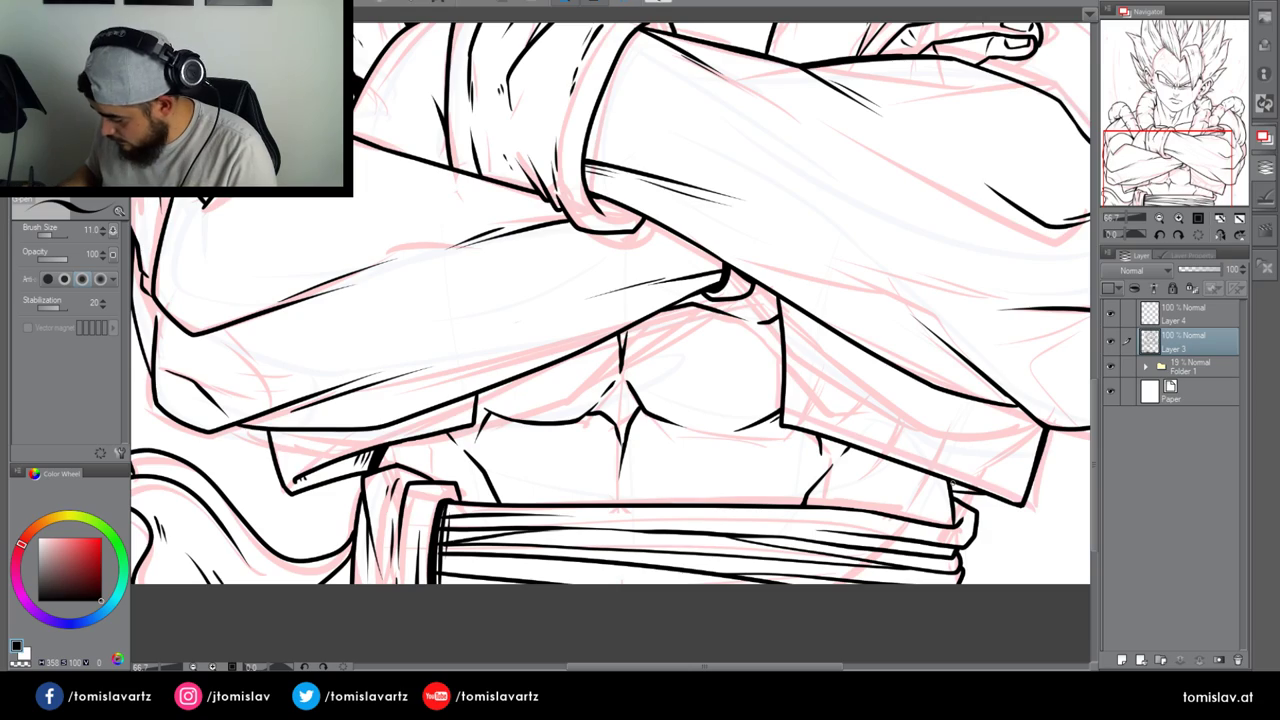
left_click(1184, 318)
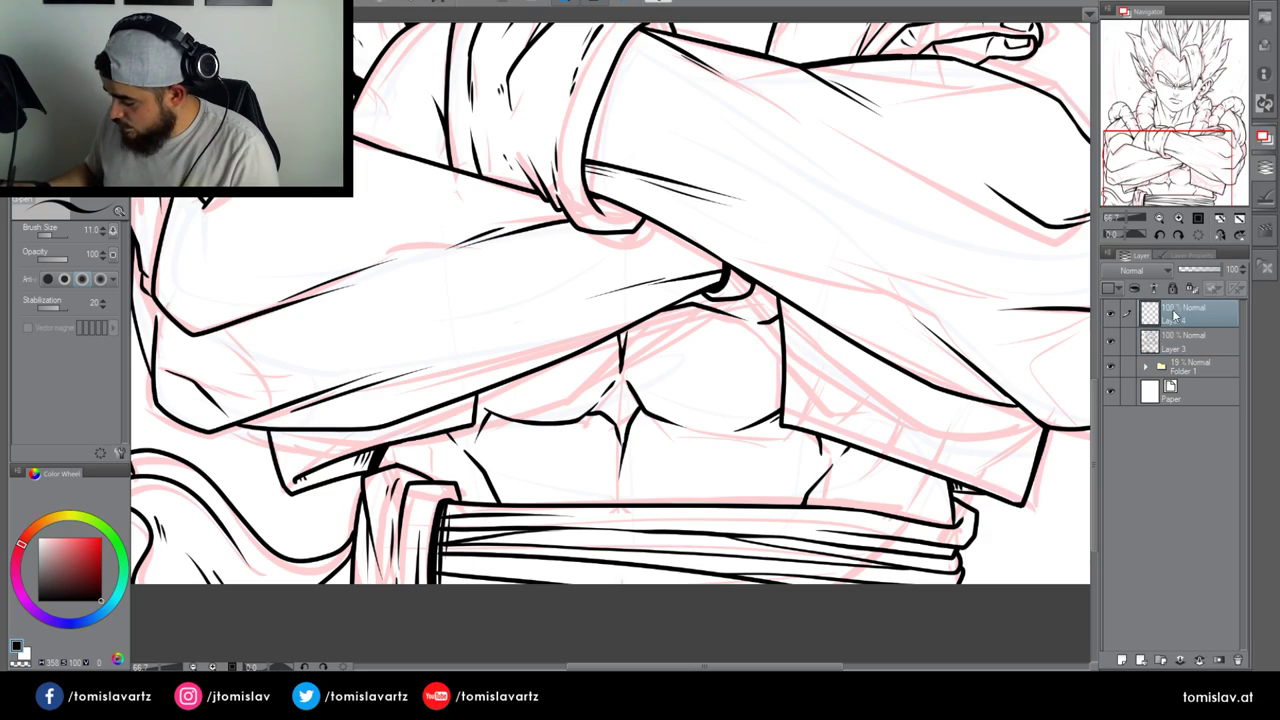
Hide the rough sketch in Folder 1 and move Layer 4 below Layer 3
left_click(1160, 218)
mouse_move(1169, 125)
left_mouse_down()
mouse_move(1197, 145)
mouse_move(1176, 148)
left_mouse_up()
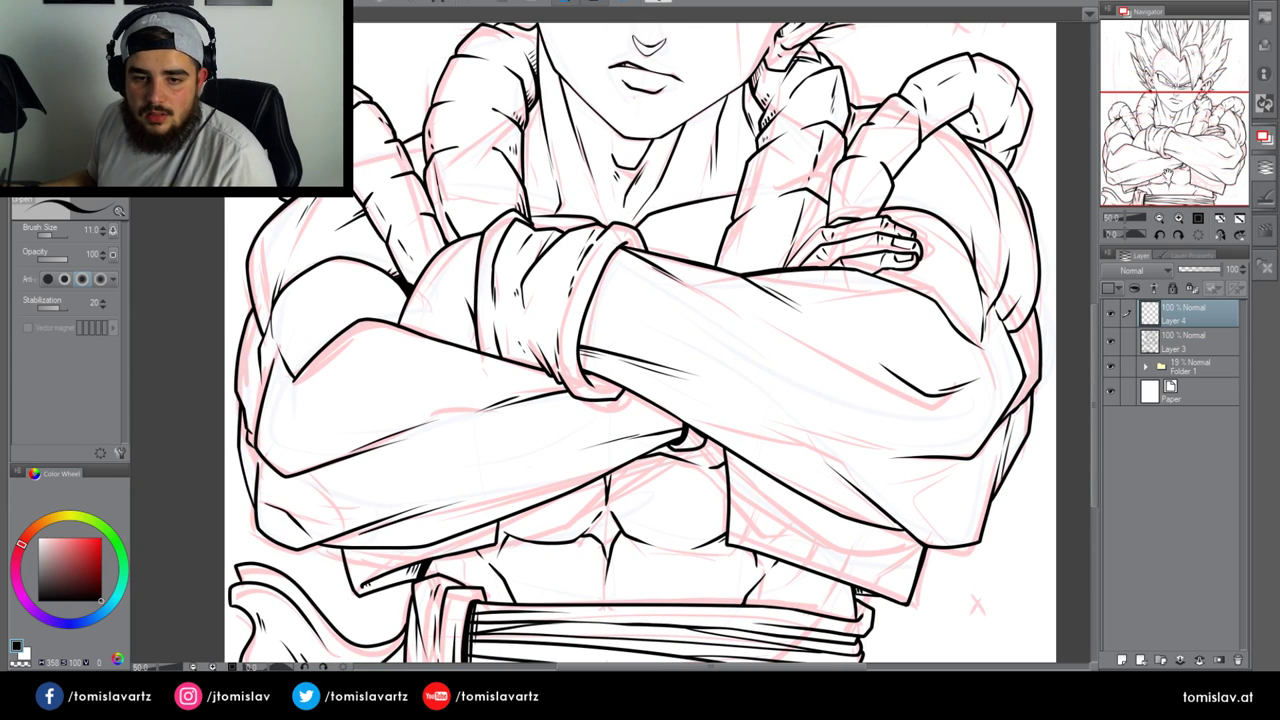
left_click(1159, 218)
left_click_drag(1175, 147, 1185, 122)
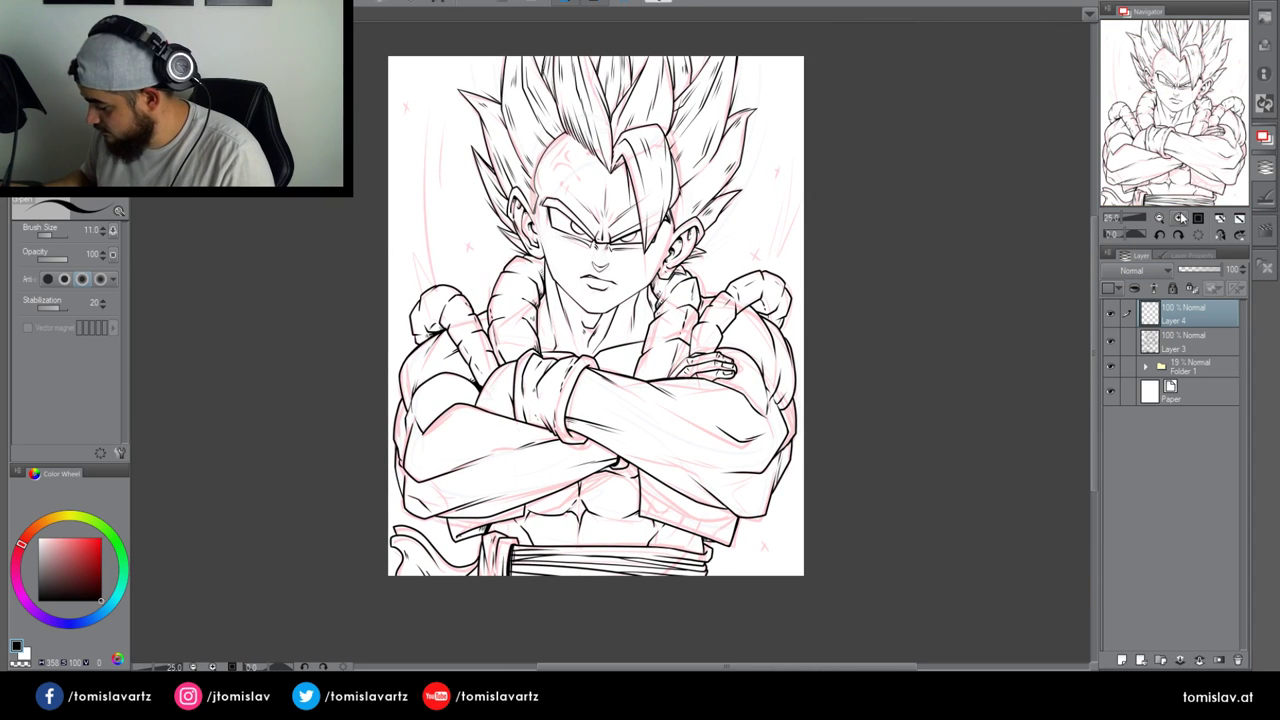
left_click(1111, 368)
left_click_drag(1176, 331, 1174, 351)
Examine the whole clean line art without the sketch at several zoom levels
left_click(1178, 218)
left_click_drag(1172, 184, 1155, 154)
left_click(1161, 218)
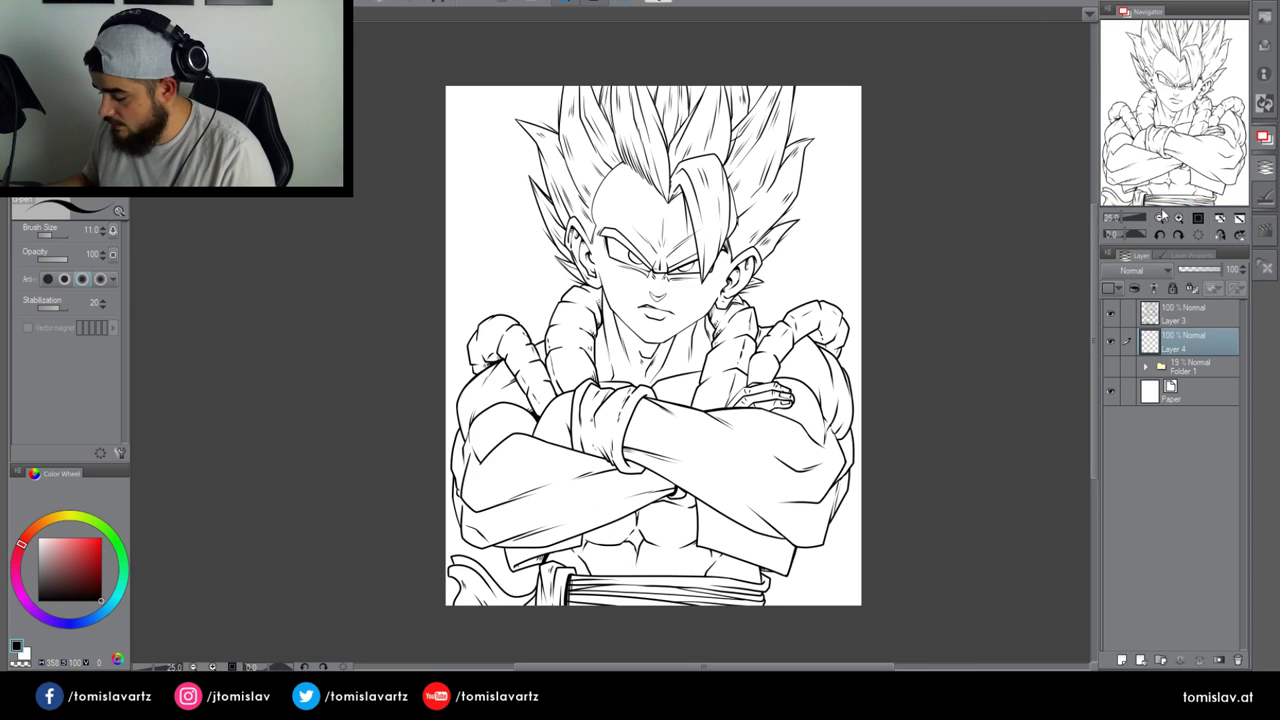
left_click(1121, 220)
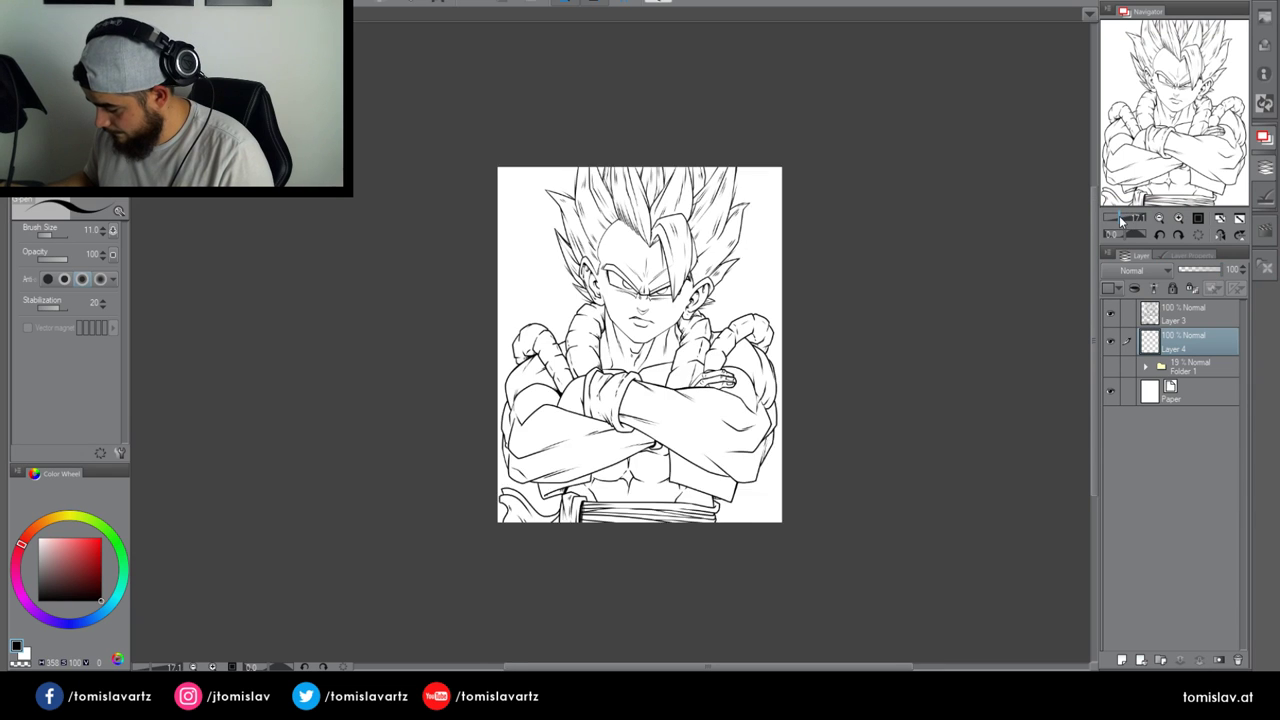
left_click_drag(1121, 220, 1124, 220)
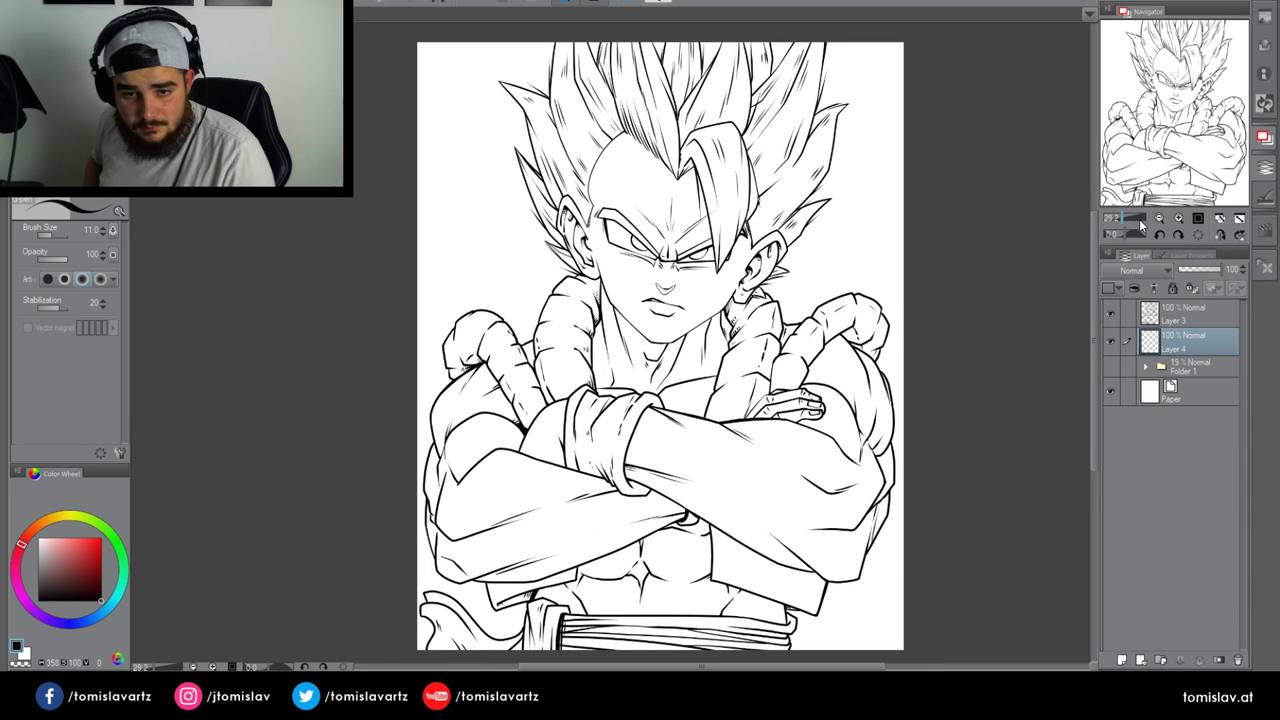
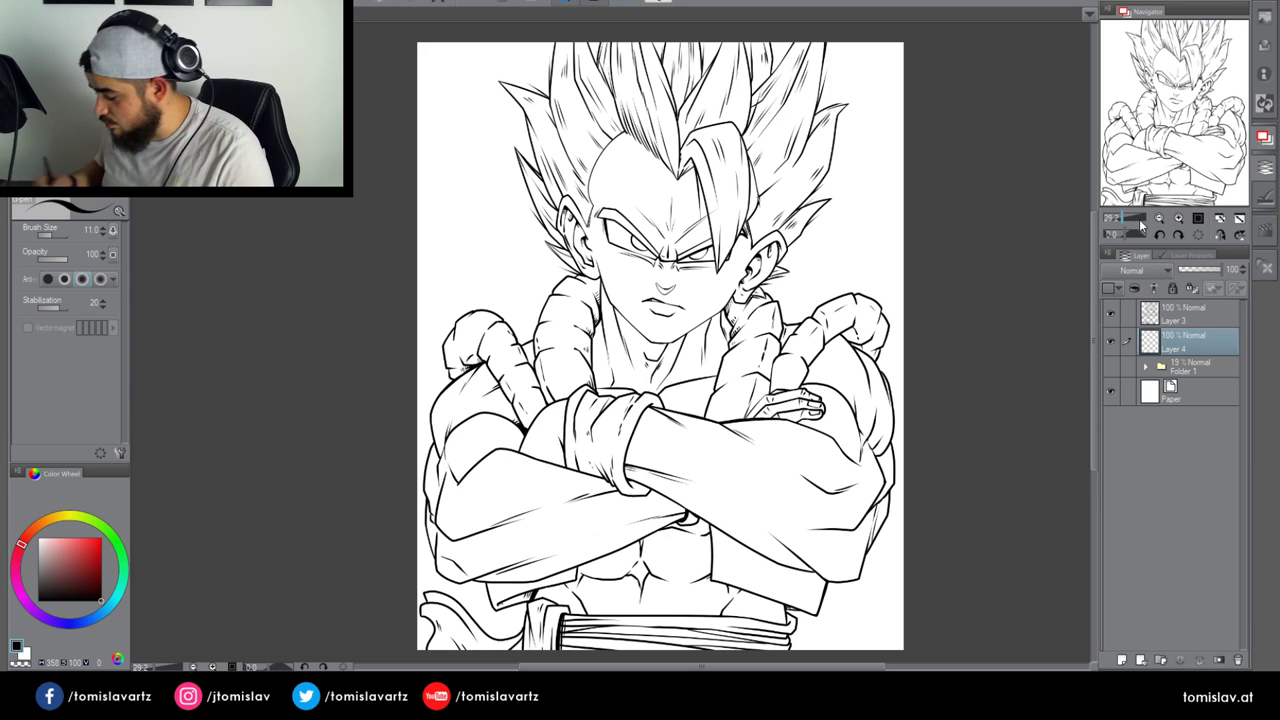
Toggle Folder 1's visibility to check the line art against the sketch, and make Layer 3 the active layer
left_click(1111, 367)
left_click(1111, 367)
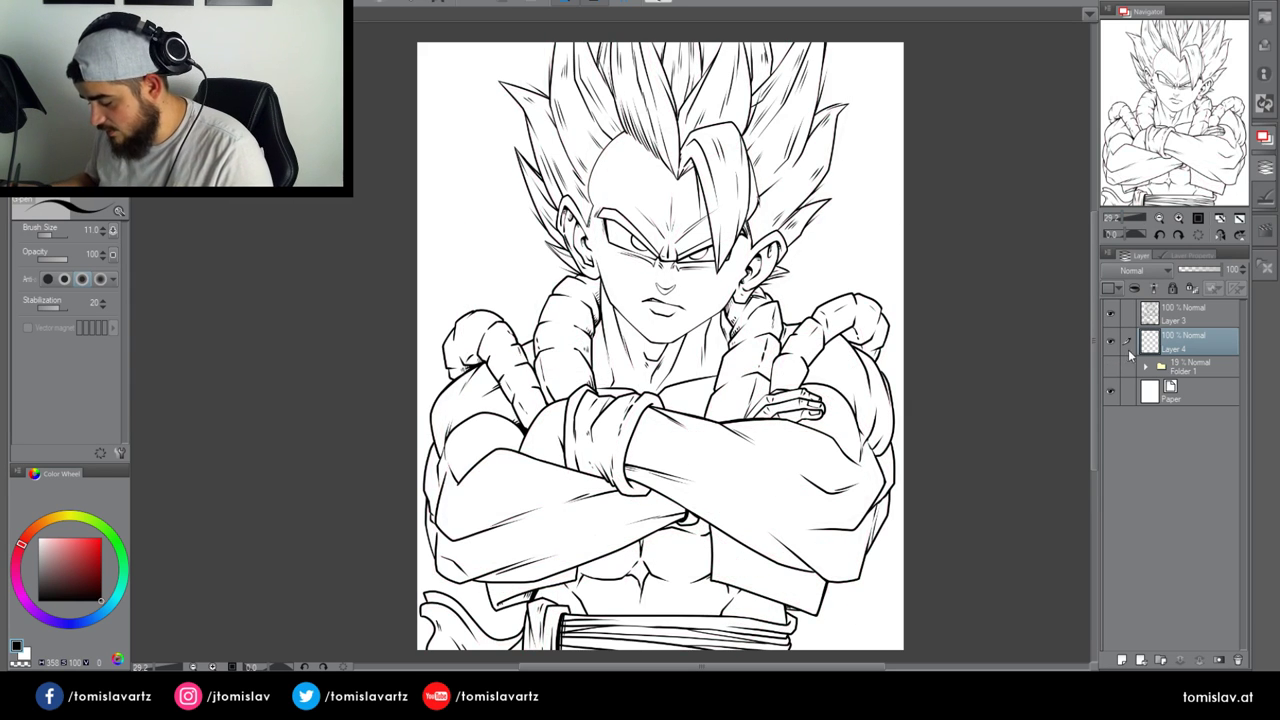
left_click(1180, 314)
key("ctrl+plus")
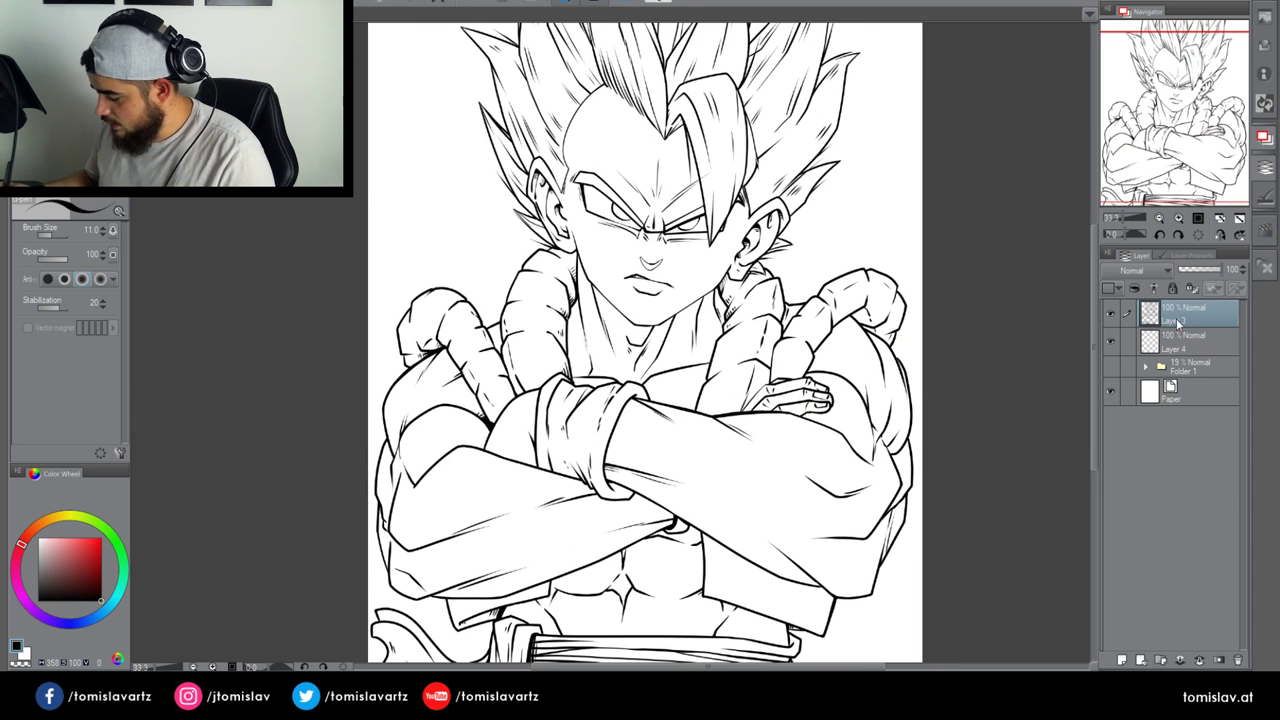
On Layer 4, choose a light peach skin tone, enlarge the brush to about 54 and paint a broad stroke down the forehead
left_click(1182, 342)
left_click(38, 525)
left_click_drag(80, 543, 54, 538)
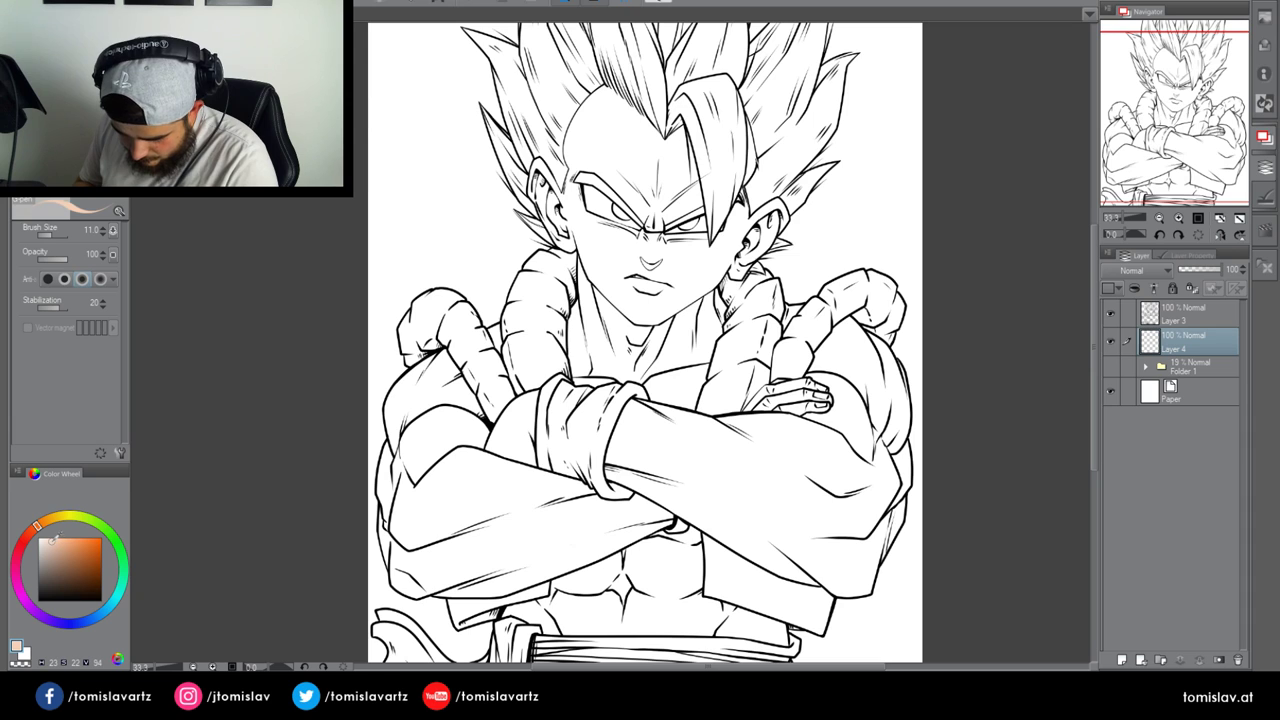
left_click_drag(55, 235, 64, 235)
left_click_drag(637, 148, 645, 265)
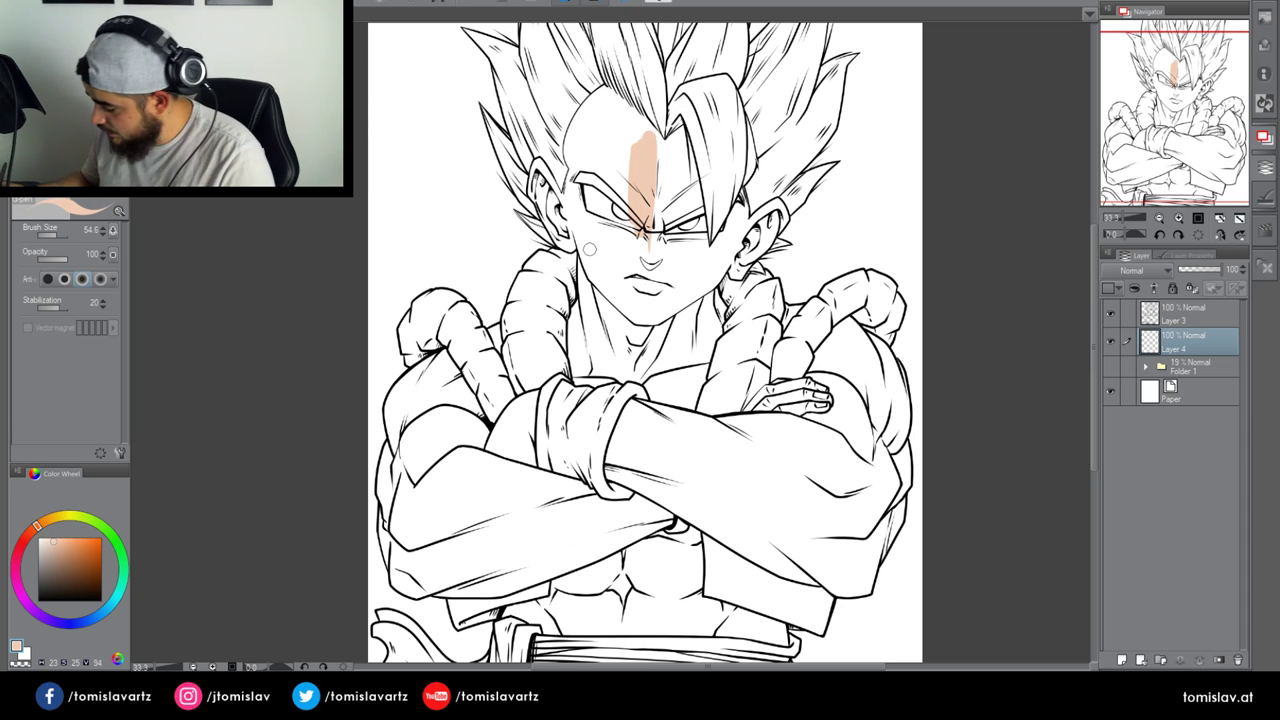
On Layer 4, paint skin tone along the forehead's hairline, around the ear on the viewer's left and down the adjoining cheek edge
left_click(1180, 312)
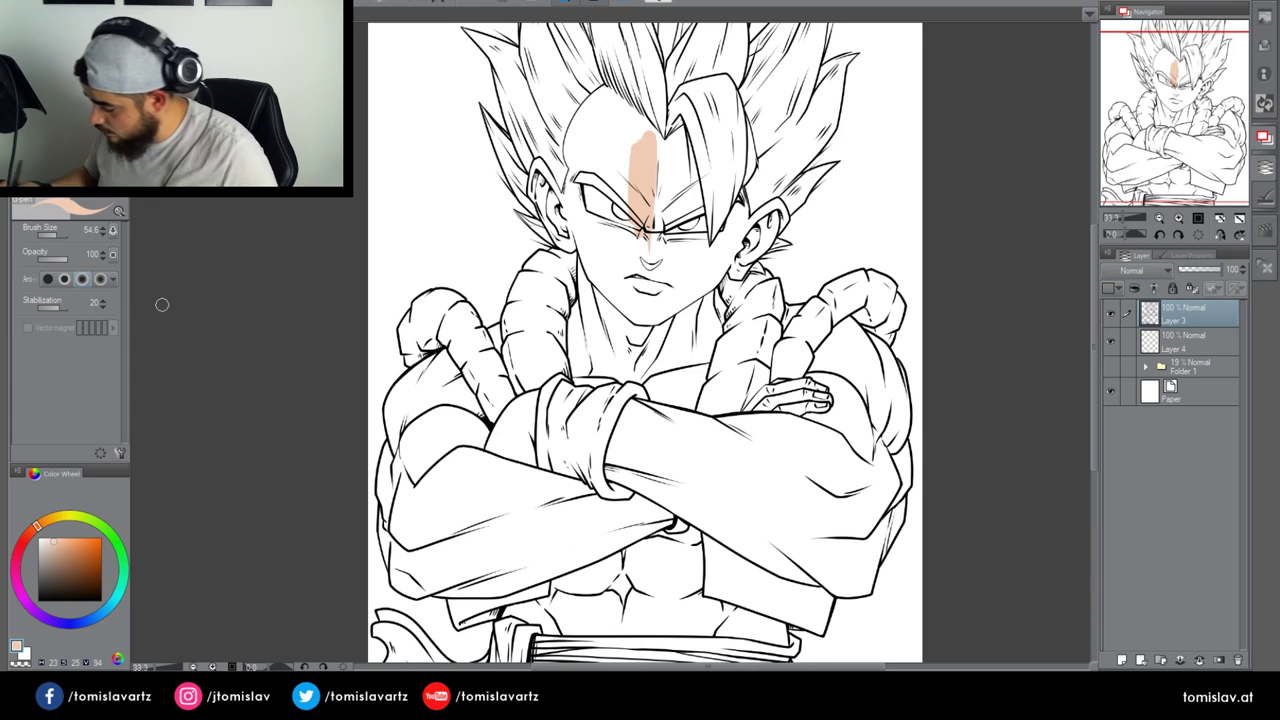
left_click(1182, 342)
left_click(1179, 218)
left_click_drag(594, 73, 603, 174)
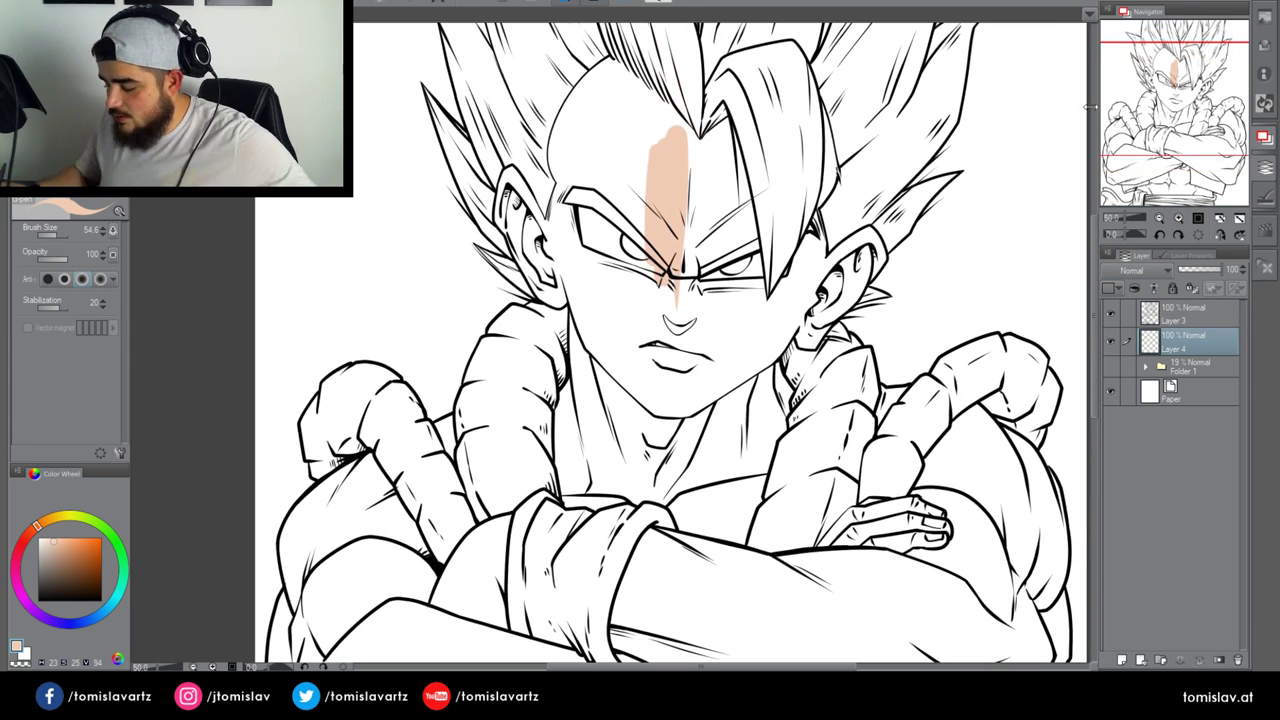
mouse_move(550, 219)
left_mouse_down()
mouse_move(569, 90)
mouse_move(667, 32)
mouse_move(676, 102)
mouse_move(715, 130)
mouse_move(740, 108)
left_mouse_up()
mouse_move(501, 224)
left_mouse_down()
mouse_move(515, 168)
mouse_move(552, 216)
mouse_move(530, 268)
mouse_move(560, 304)
mouse_move(572, 292)
mouse_move(500, 176)
mouse_move(511, 156)
left_mouse_up()
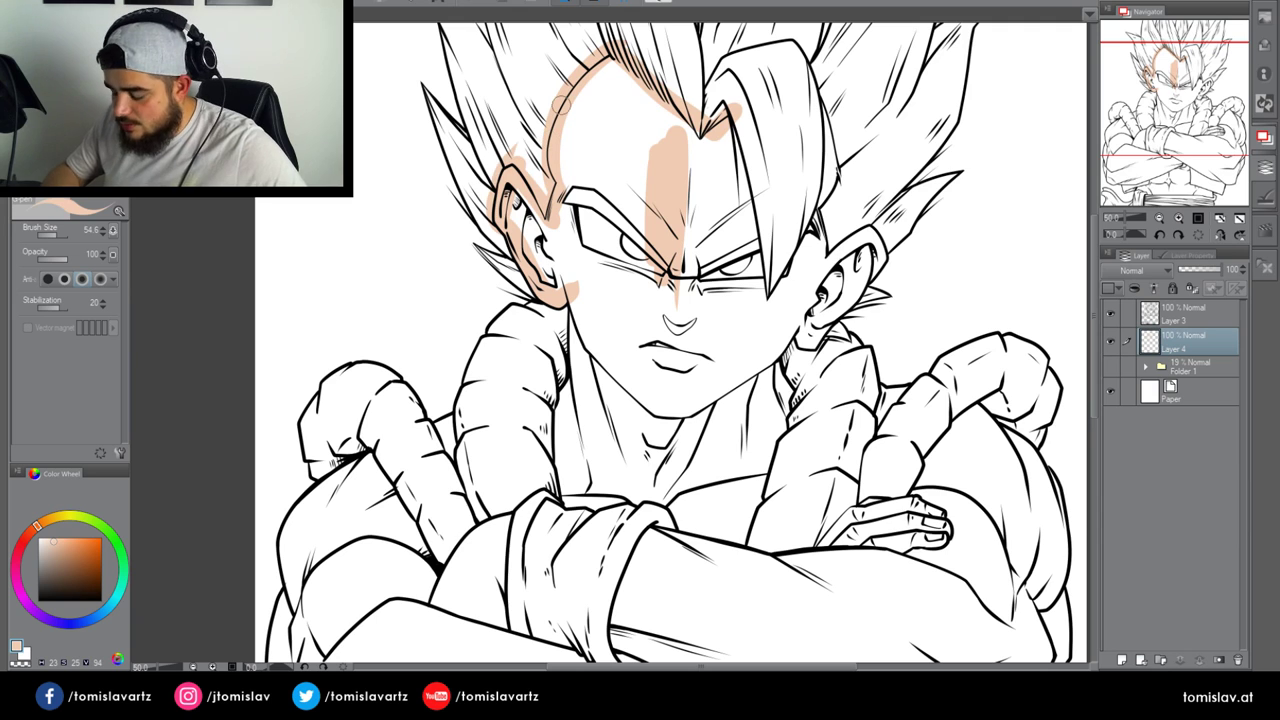
left_click_drag(572, 372, 580, 292)
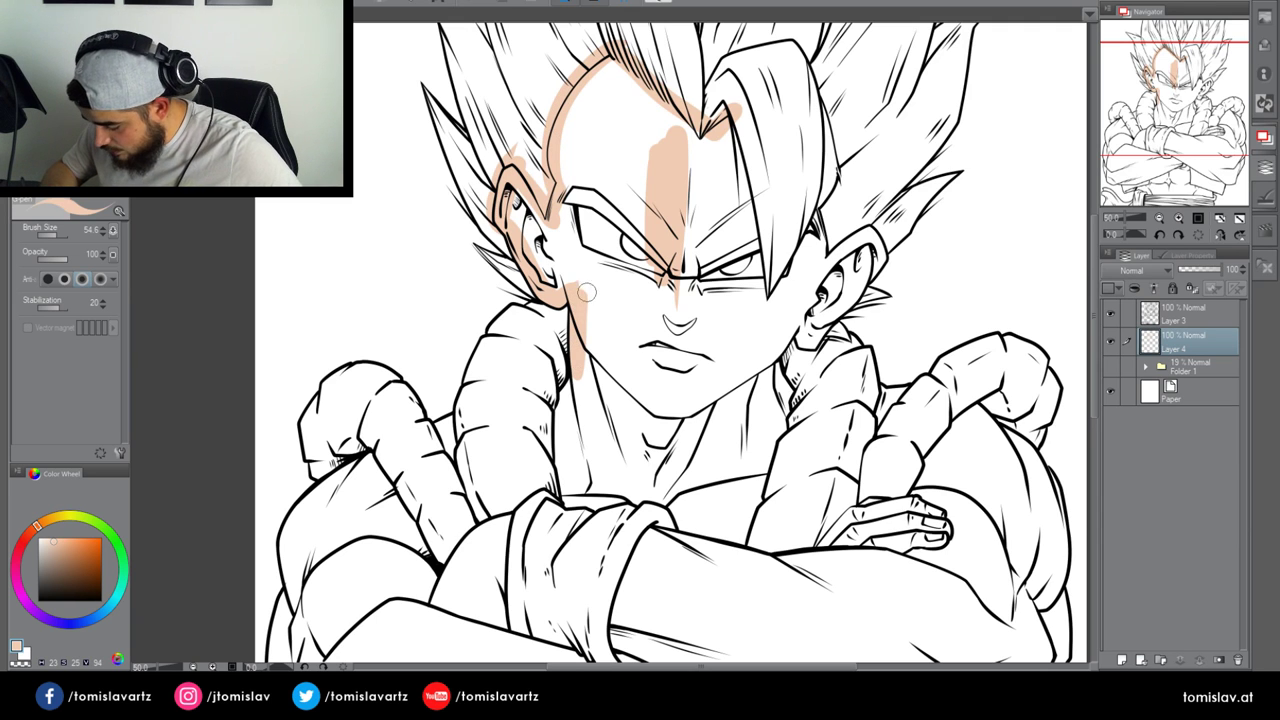
Extend the skin-tone border down the neck's edge, along the front hair strand and around the other ear, cheek and neck edge
key("ctrl+plus")
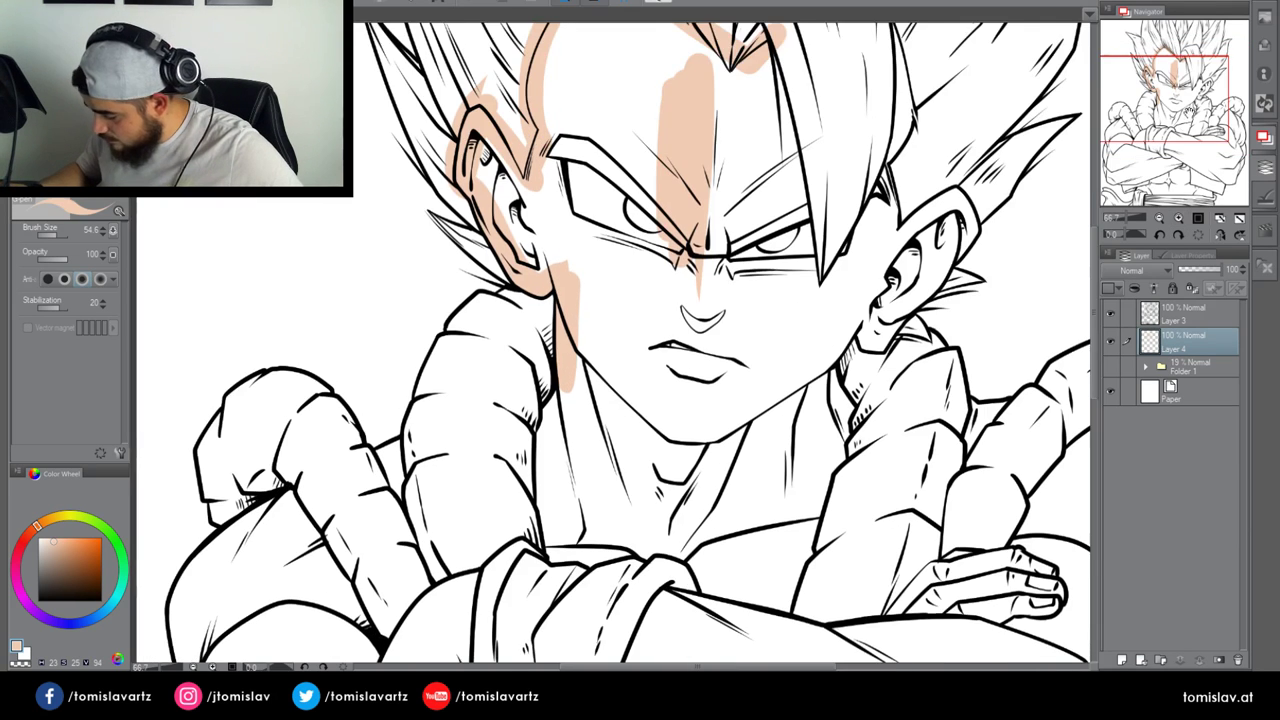
left_click_drag(832, 290, 836, 260)
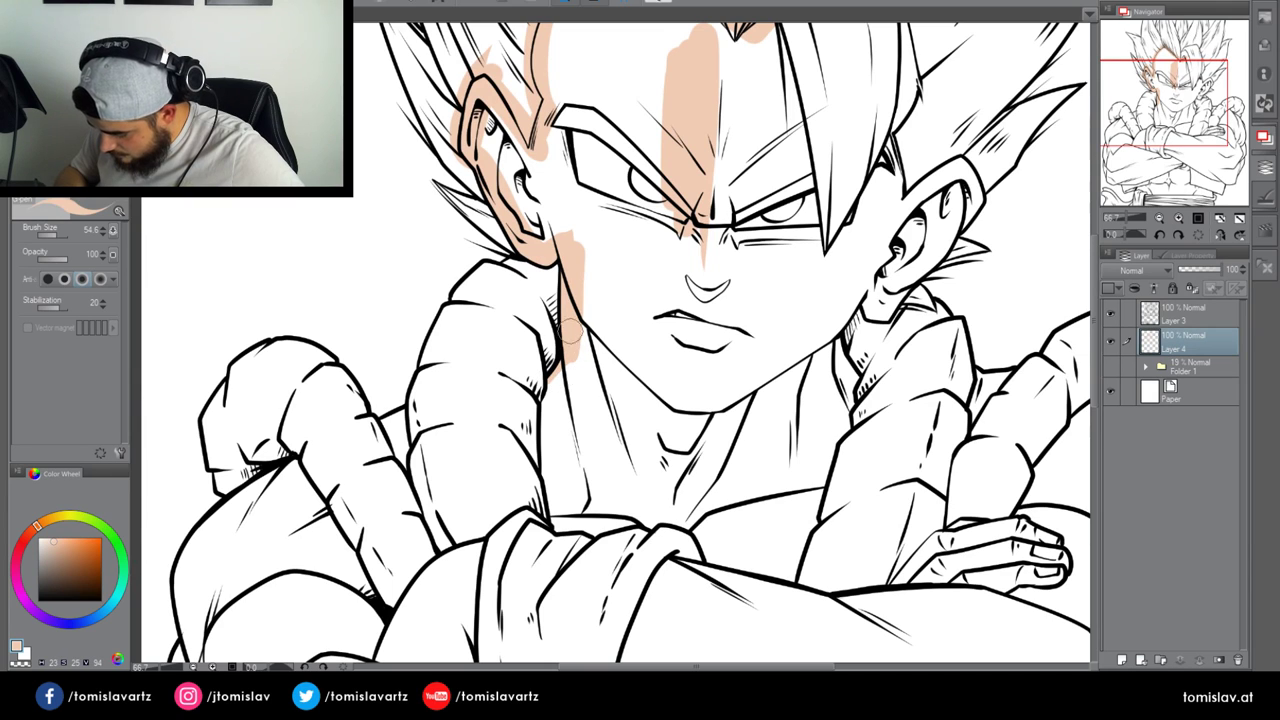
left_click_drag(547, 400, 557, 526)
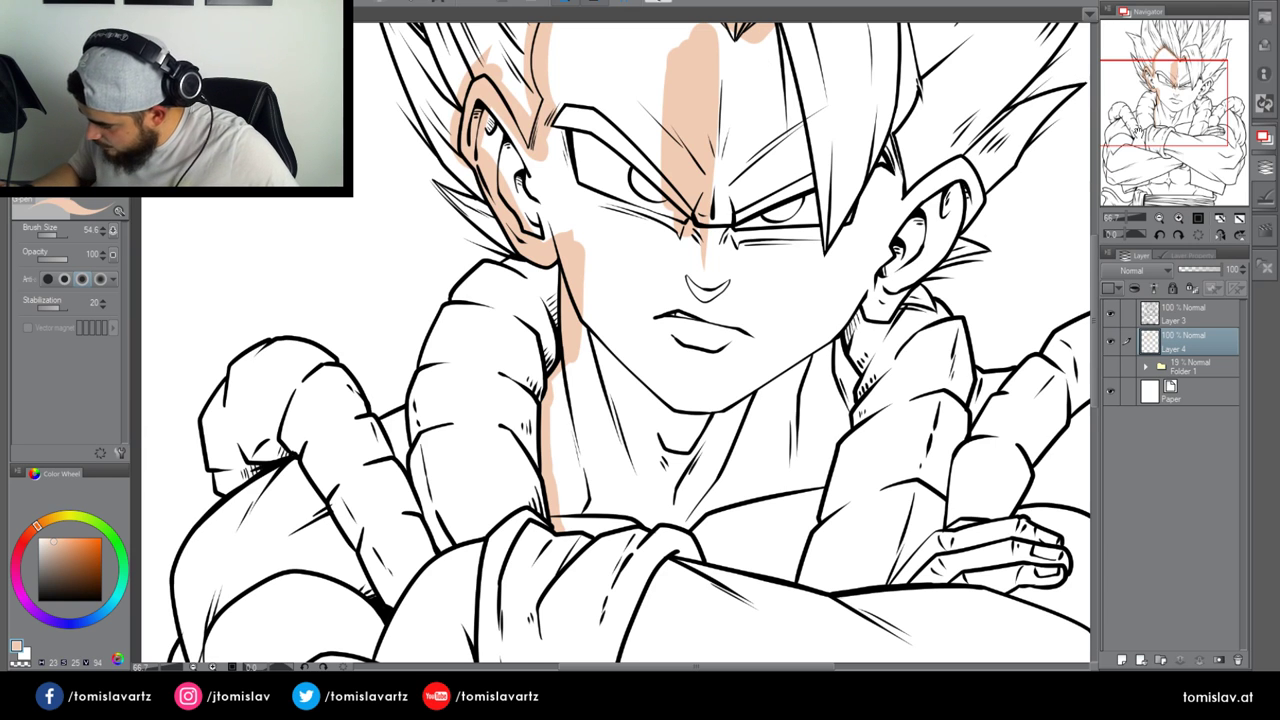
left_click_drag(1128, 125, 1134, 118)
mouse_move(728, 46)
left_mouse_down()
mouse_move(782, 315)
mouse_move(850, 184)
mouse_move(856, 264)
mouse_move(891, 228)
mouse_move(930, 240)
mouse_move(920, 270)
mouse_move(935, 225)
mouse_move(948, 252)
left_mouse_up()
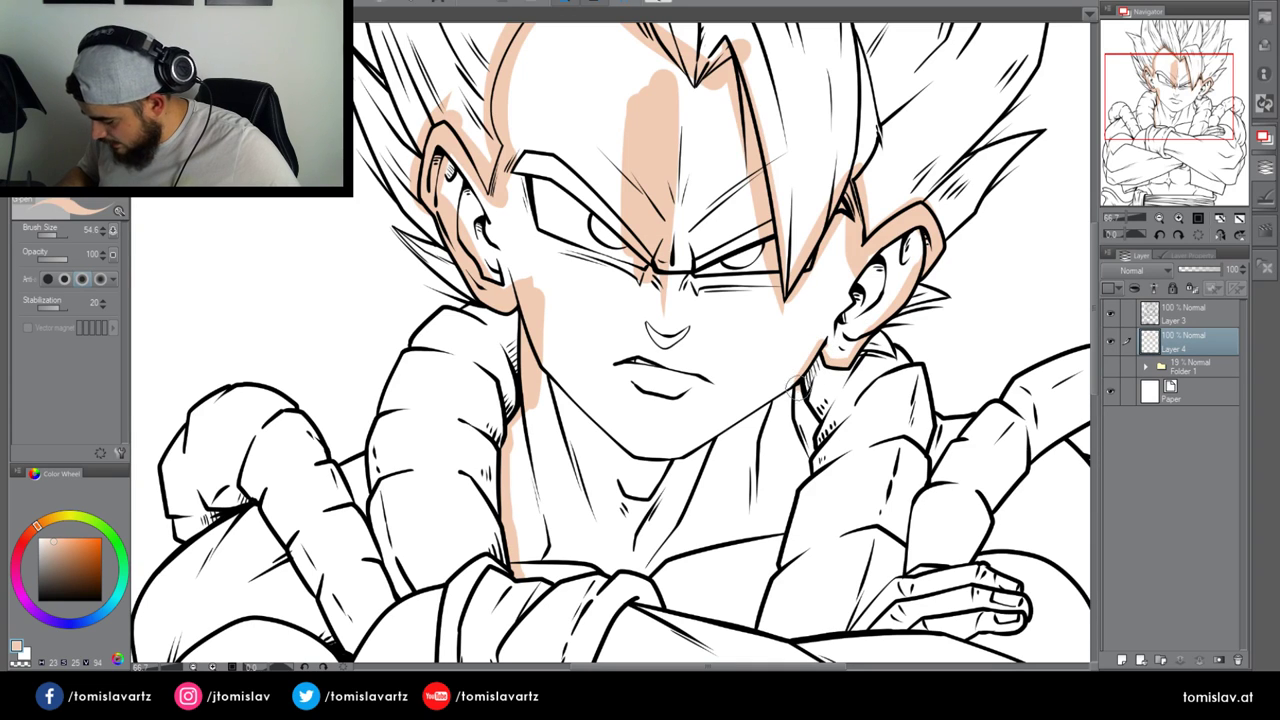
left_click_drag(808, 428, 808, 471)
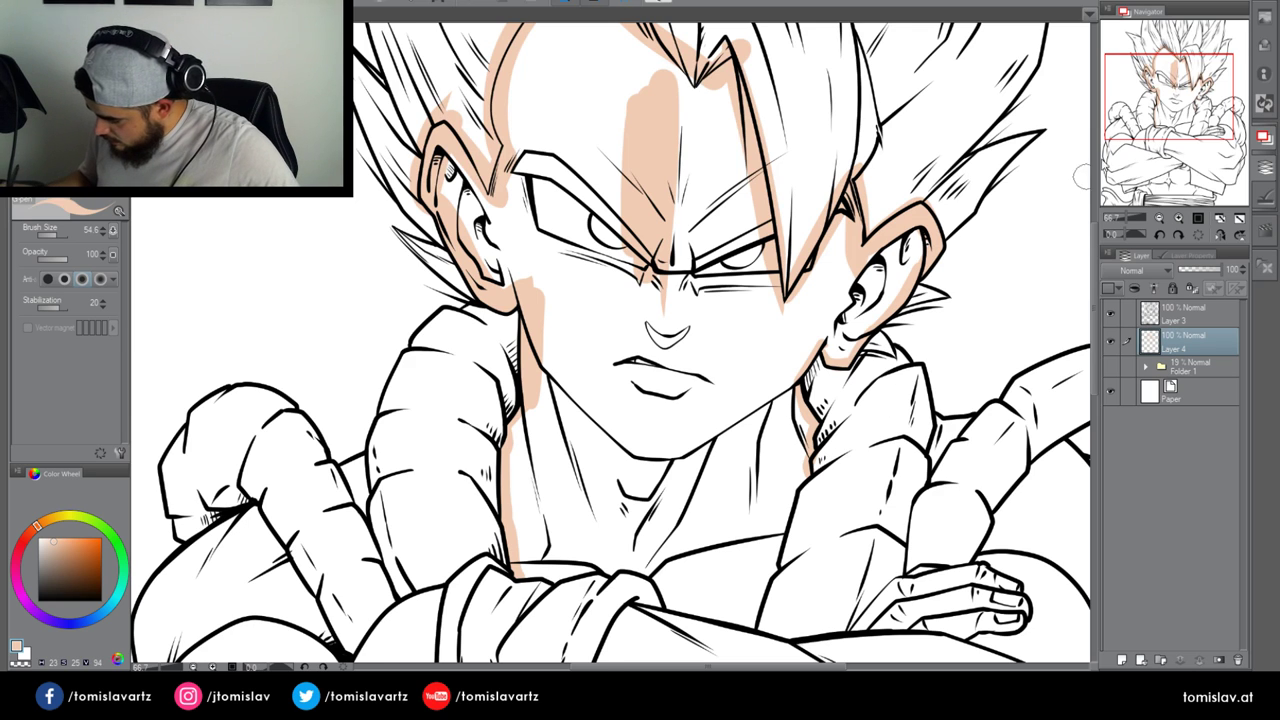
Close the skin-tone border along the base of the neck and chest, up to the rope on the viewer's right
left_click_drag(946, 314, 956, 248)
mouse_move(527, 510)
left_mouse_down()
mouse_move(637, 508)
mouse_move(684, 547)
mouse_move(762, 555)
mouse_move(818, 385)
left_mouse_up()
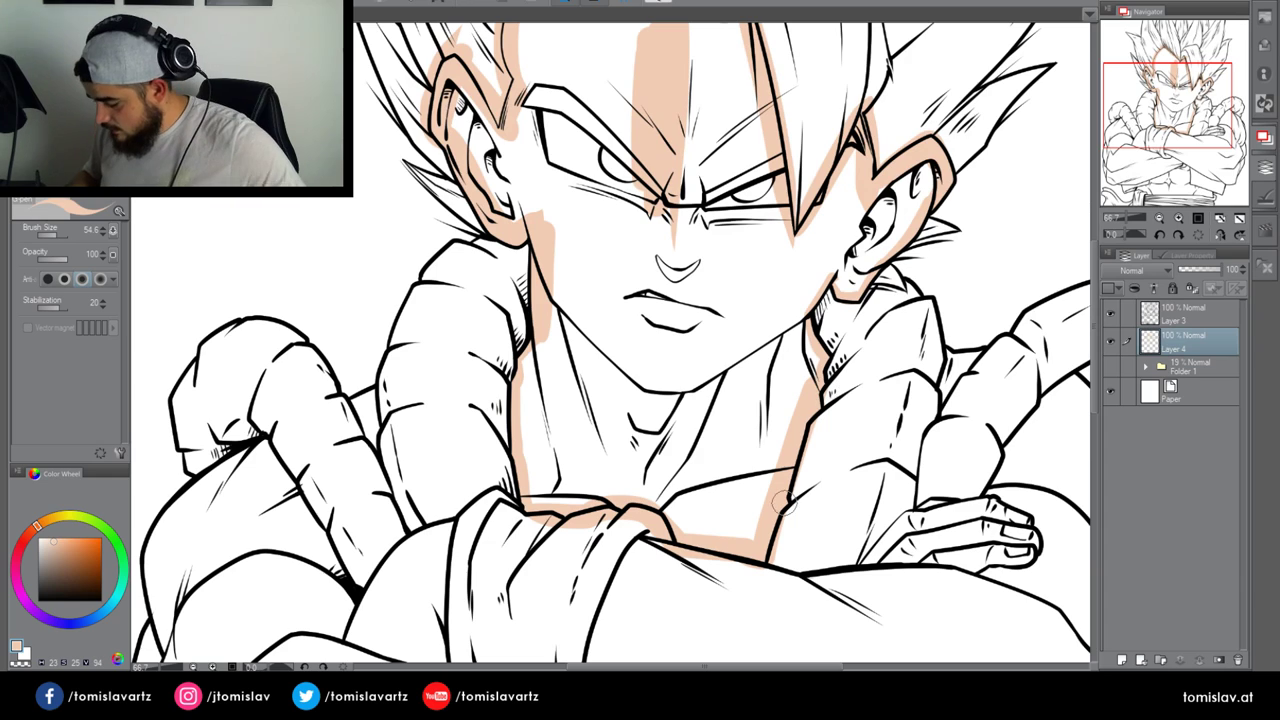
scroll(829, 437, "down", 5)
scroll(610, 345, "up", 6)
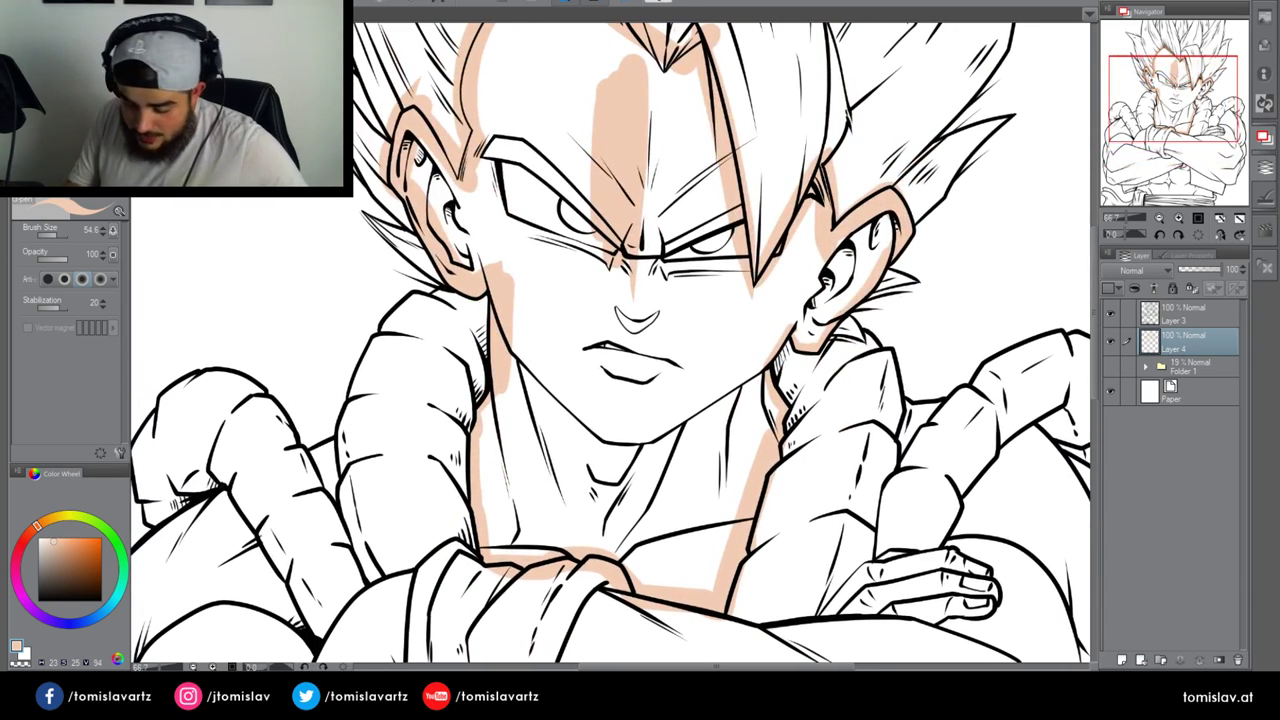
Auto-select the unpainted face and neck area inside the border, fill it with the skin tone and clear the selection
key("g")
left_click(525, 135)
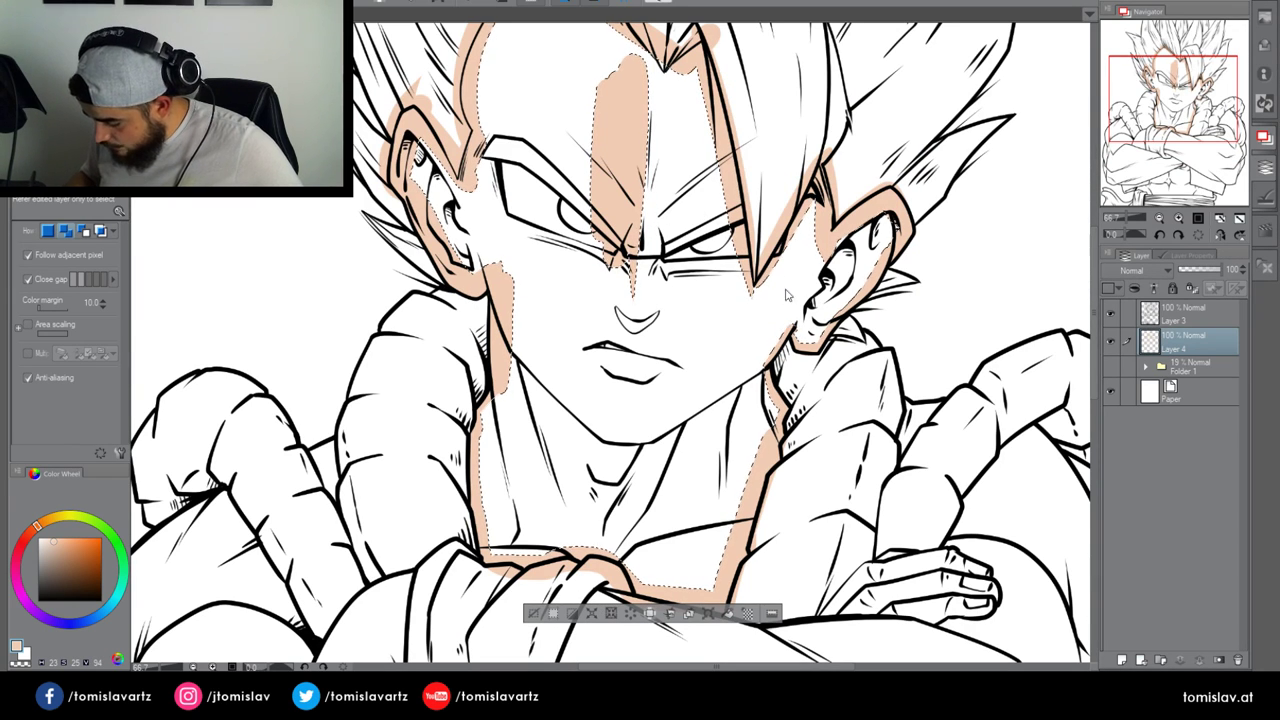
left_click(728, 614)
left_click(532, 613)
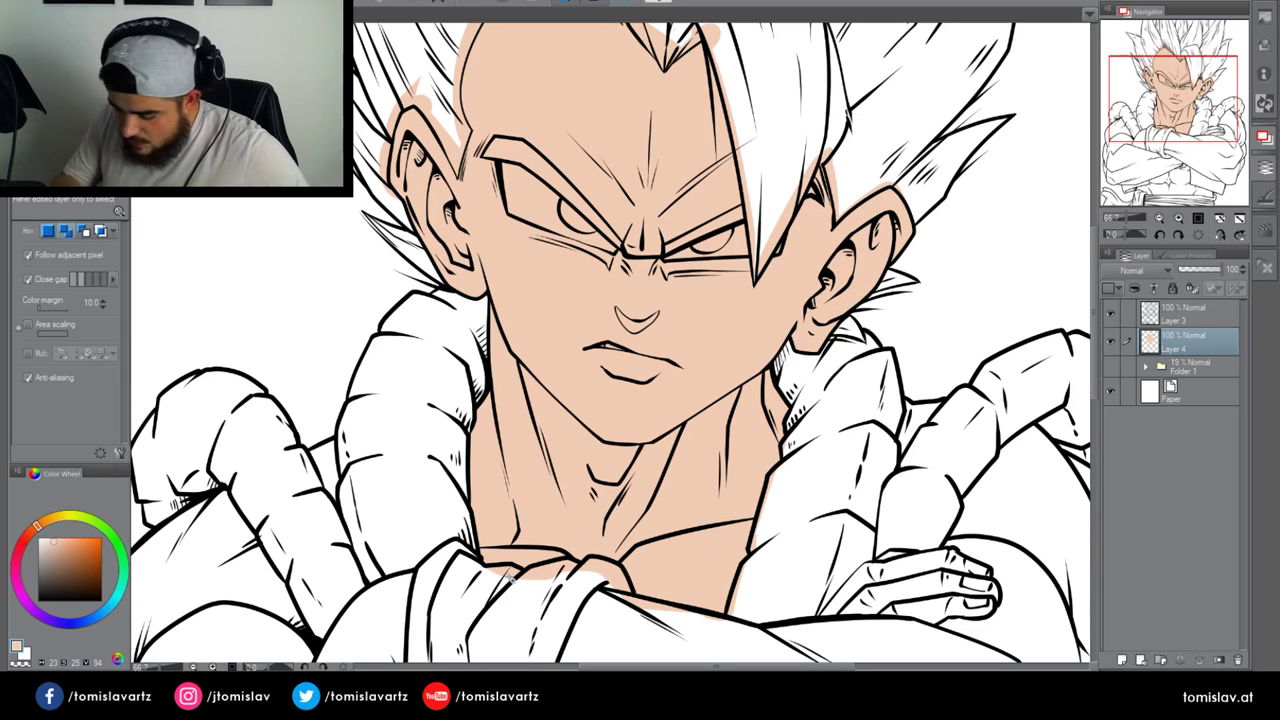
key("b")
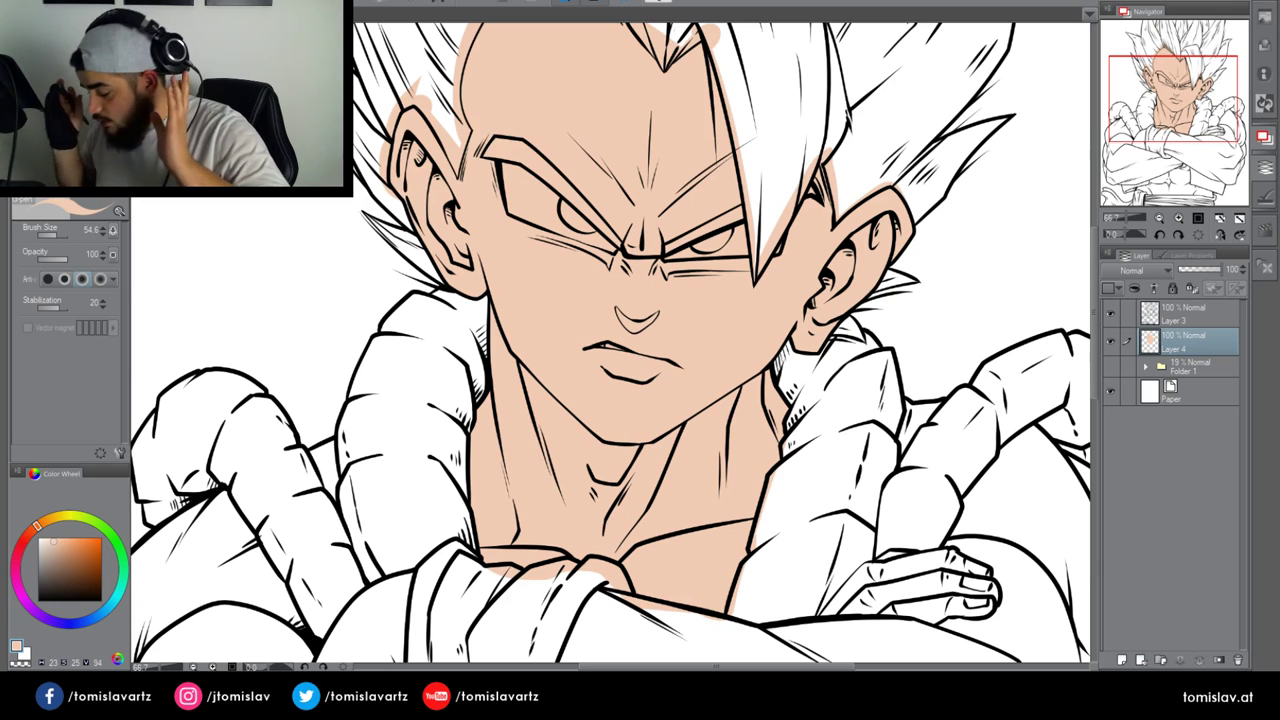
Auto-select the arms, shoulders and hand from the line art on Layer 3, fill them with skin tone on Layer 4 and deselect
left_click_drag(1159, 138, 1186, 154)
left_click(1159, 218)
left_click(1168, 308)
key("w")
left_click(325, 460)
left_click(604, 530)
left_click(828, 424)
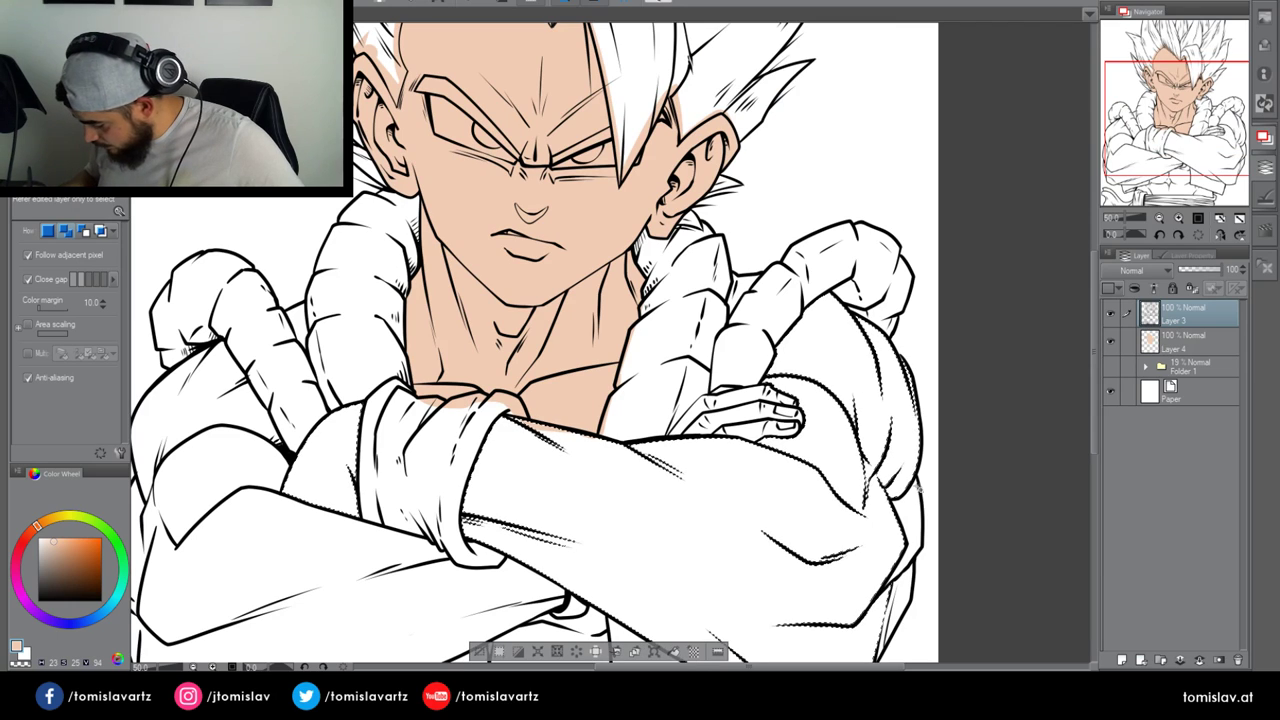
scroll(853, 386, "down", 3)
scroll(262, 335, "down", 2)
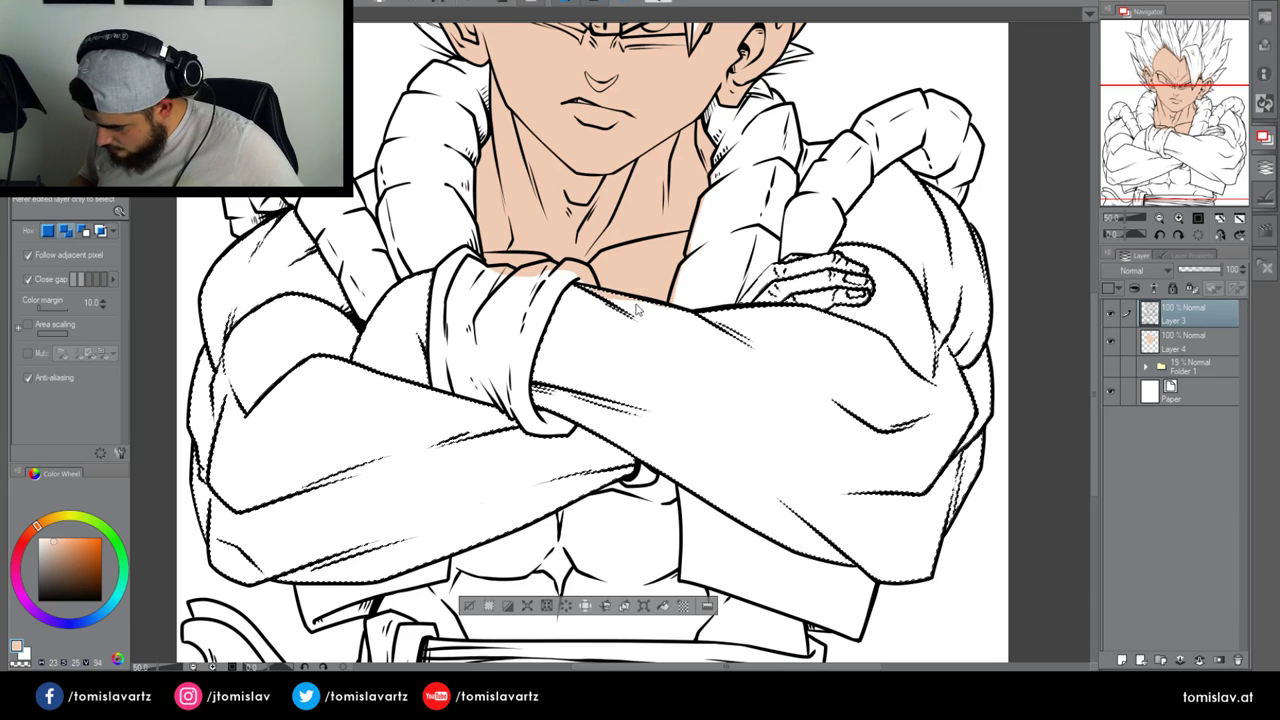
left_click(789, 333)
left_click(1160, 344)
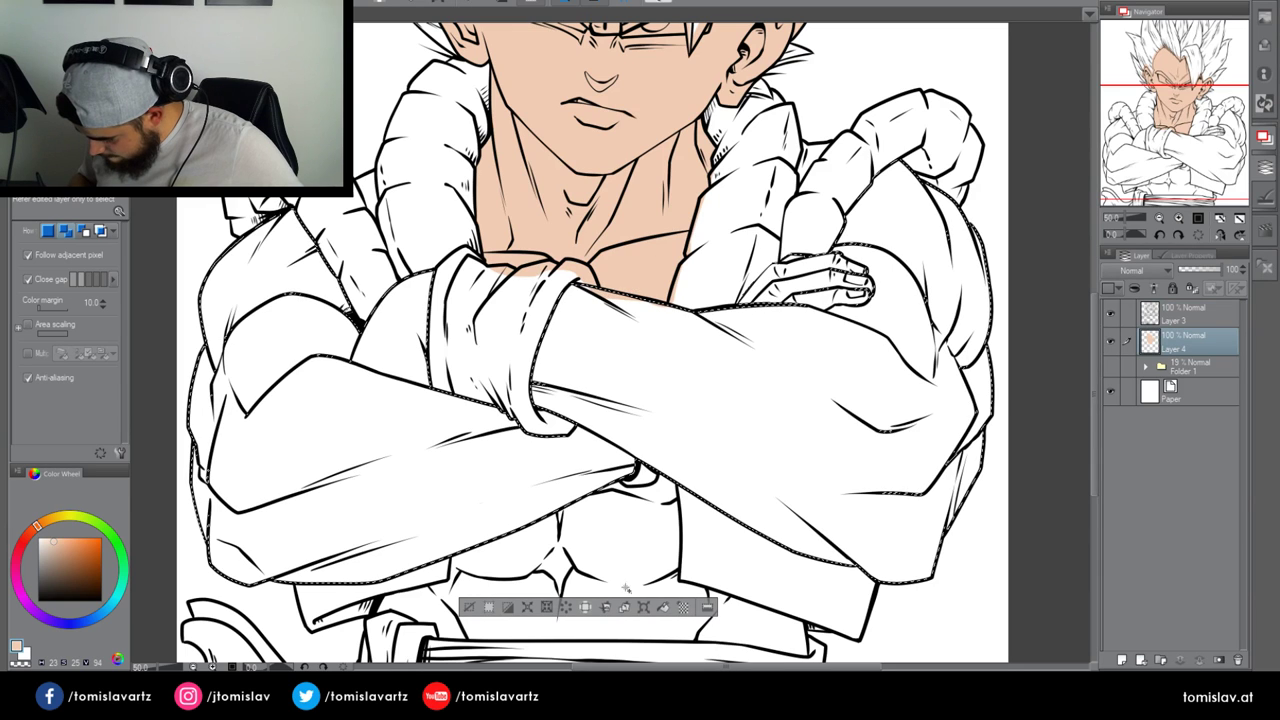
left_click(663, 607)
left_click(488, 608)
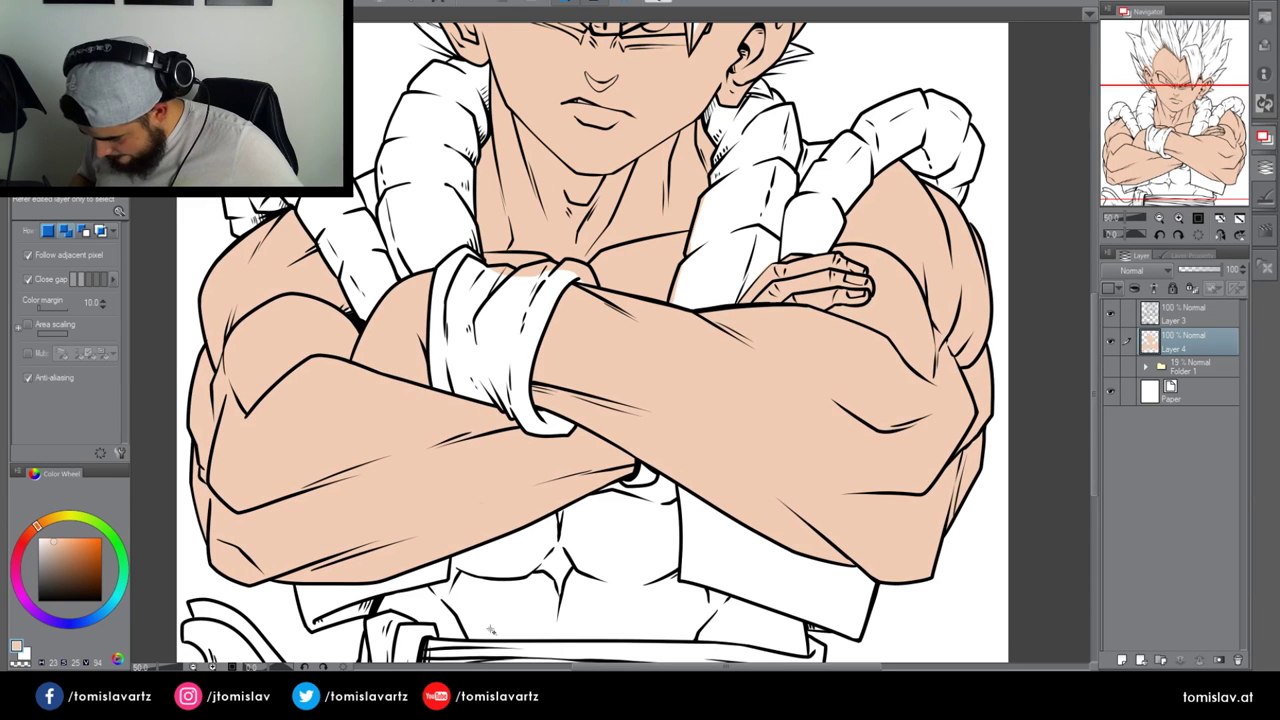
key("p")
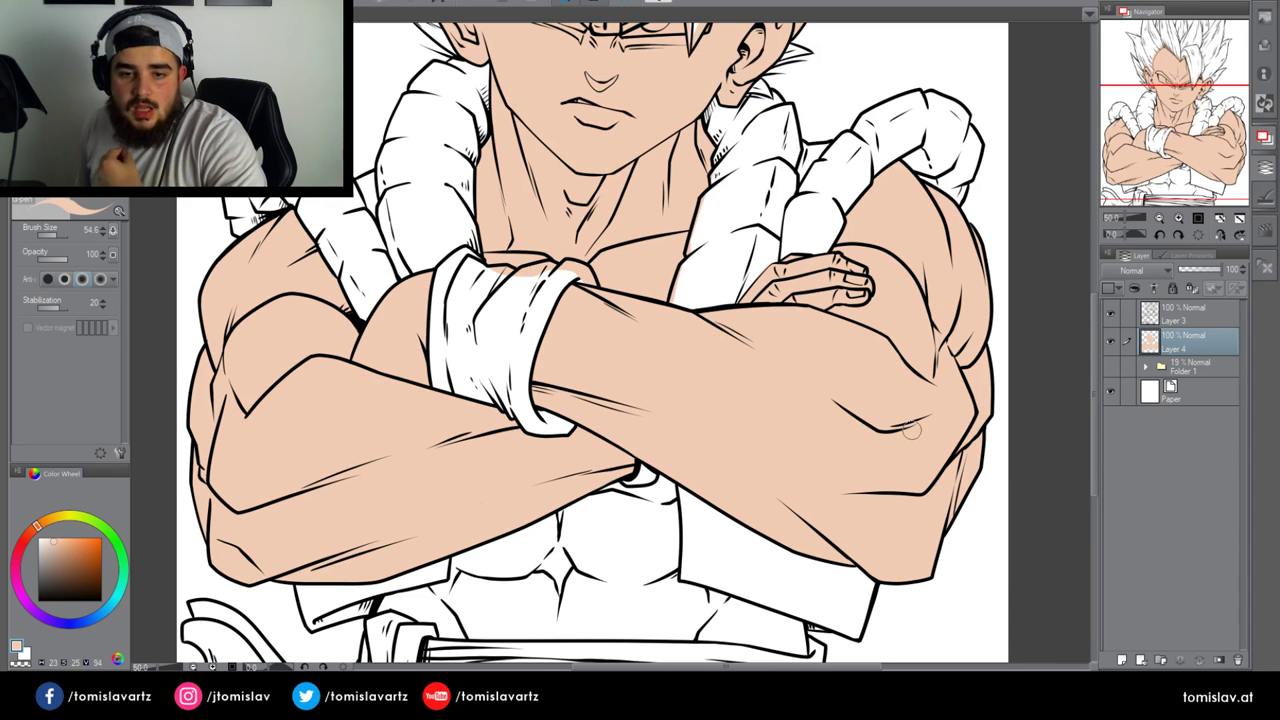
Auto-select the bare torso between the arms and belt on Layer 3, fill it with skin tone on Layer 4 and deselect
left_click(1159, 218)
left_click_drag(1178, 144, 1176, 152)
left_click(1178, 218)
left_click(1168, 315)
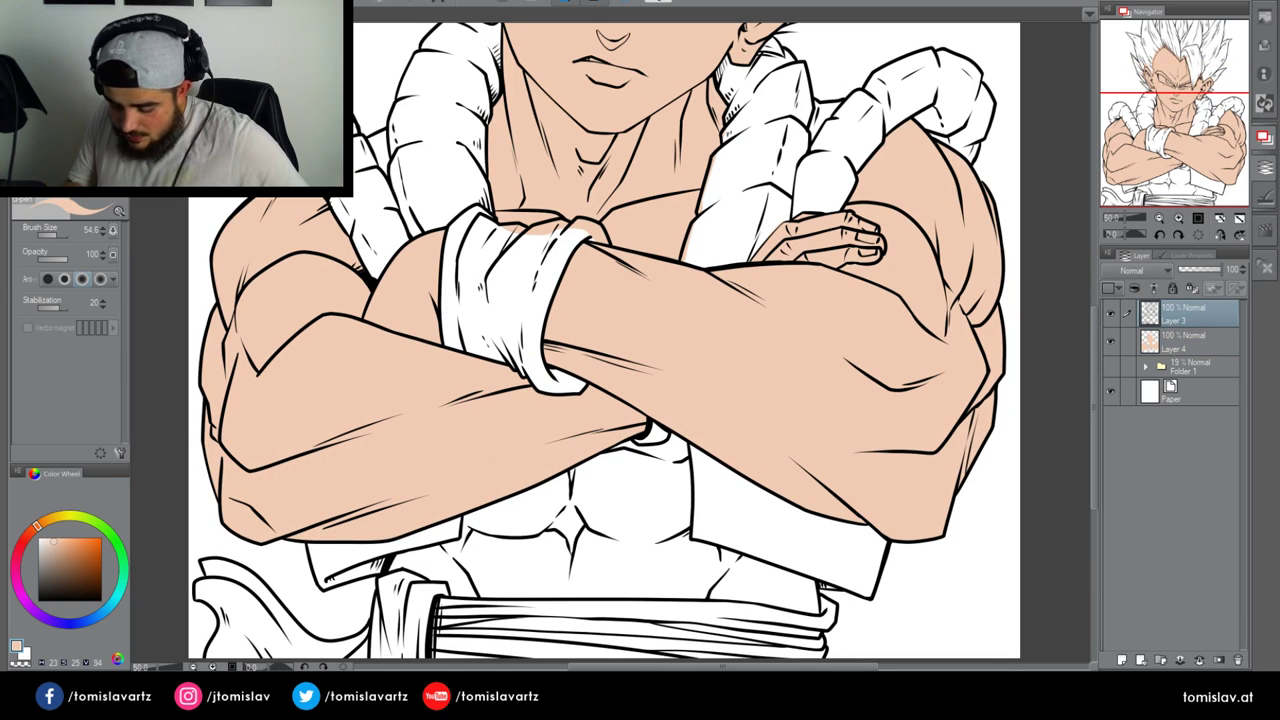
key("w")
left_click(628, 516)
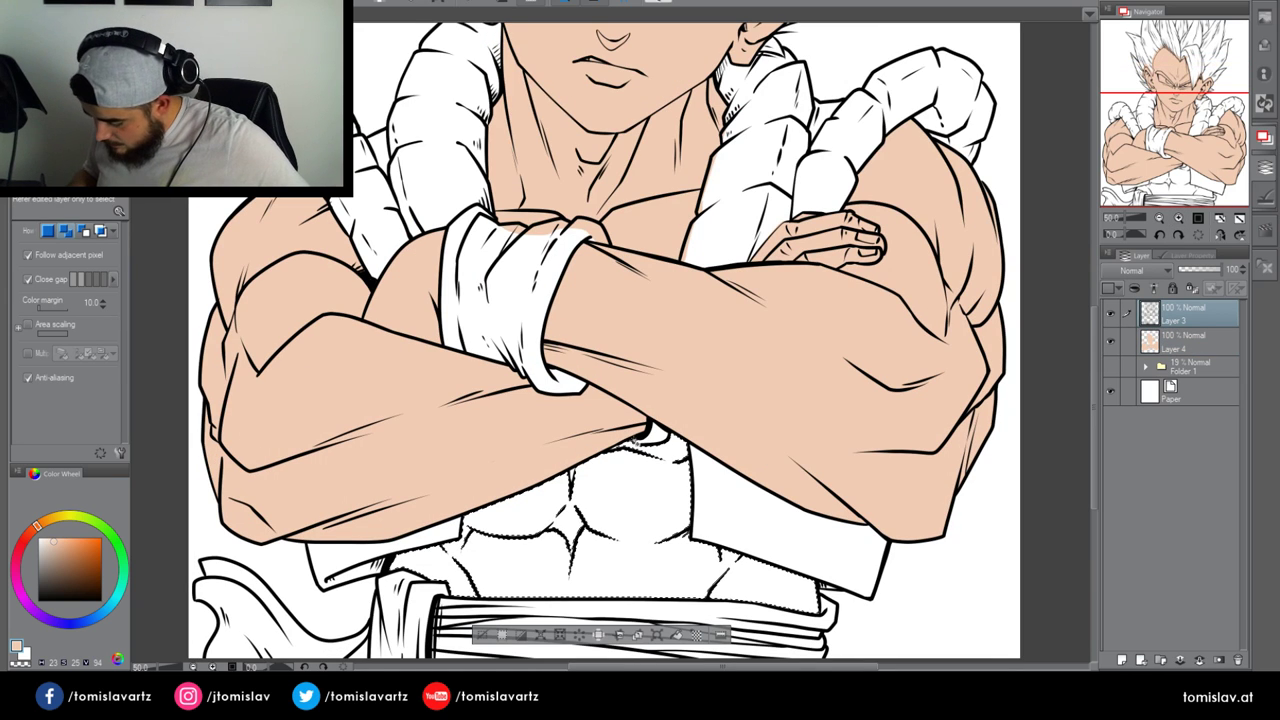
left_click(1170, 347)
left_click(677, 637)
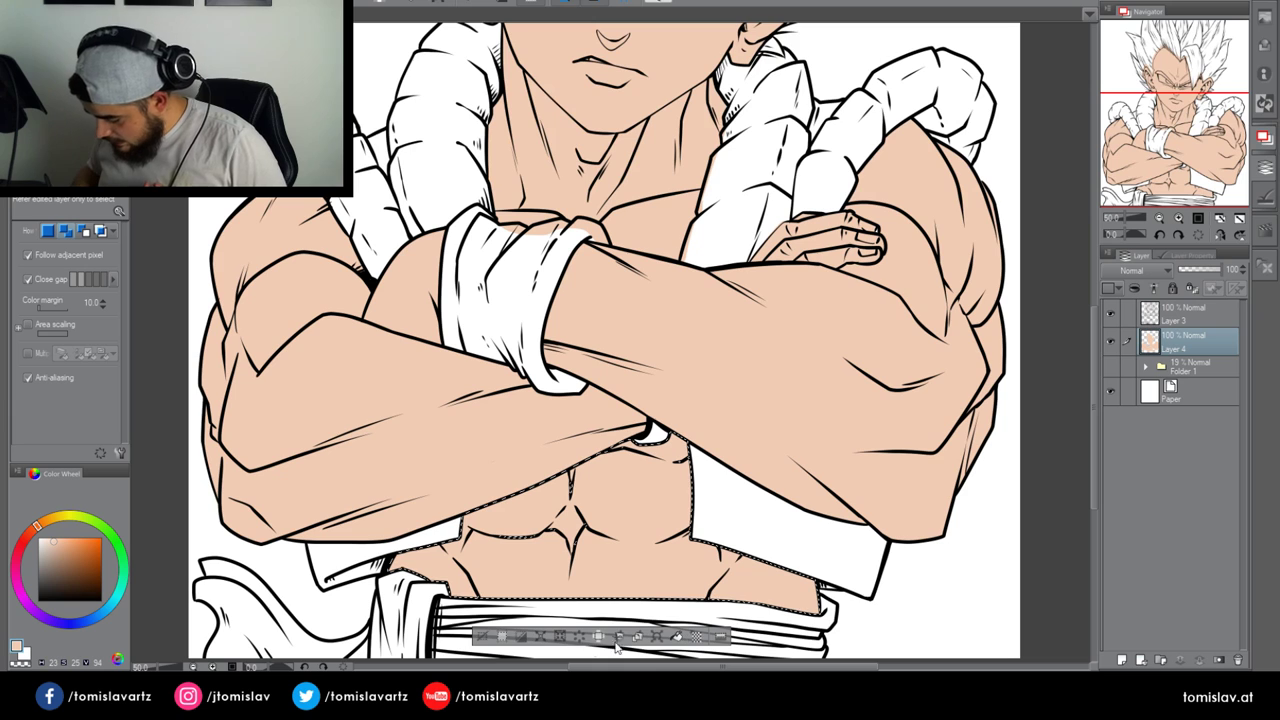
left_click(483, 637)
left_click(484, 653)
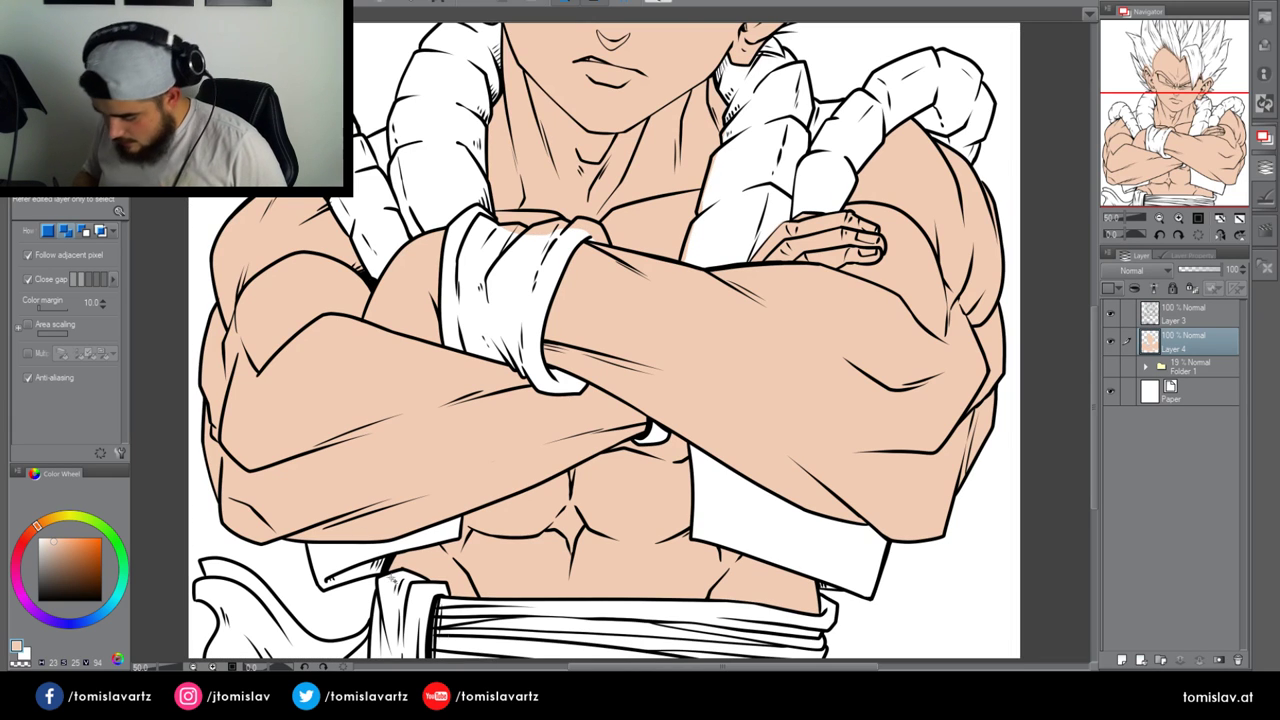
left_click(6, 242)
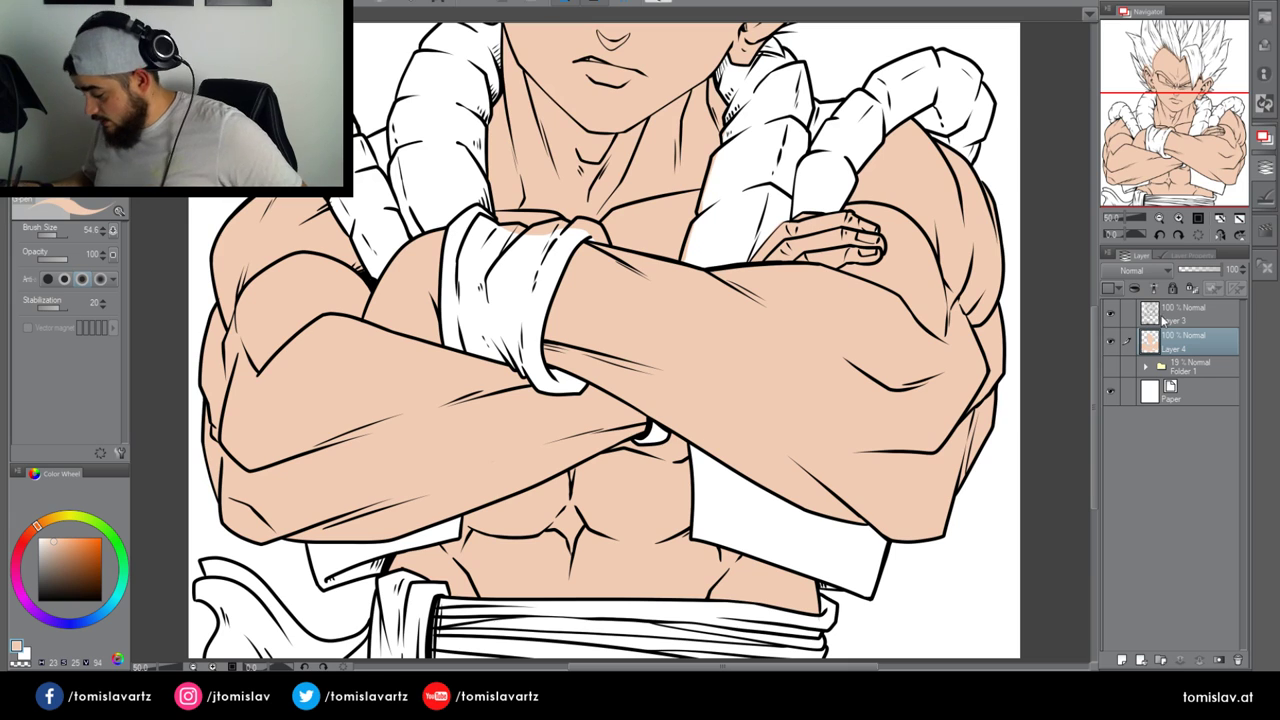
On Layer 3, auto-select the wristband, the vest pieces below the arms and the small cloth patches beside the ropes
key("alt+bracketright")
key("m")
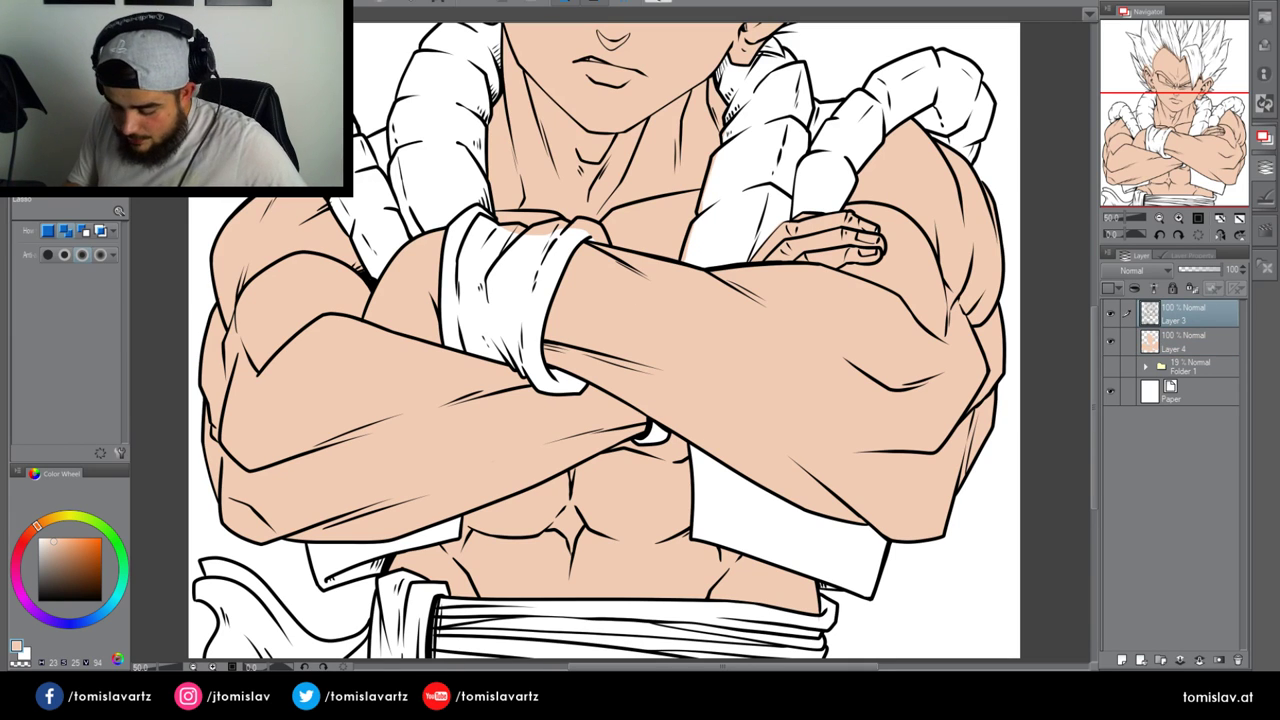
key("w")
left_click(387, 167)
left_click(824, 121)
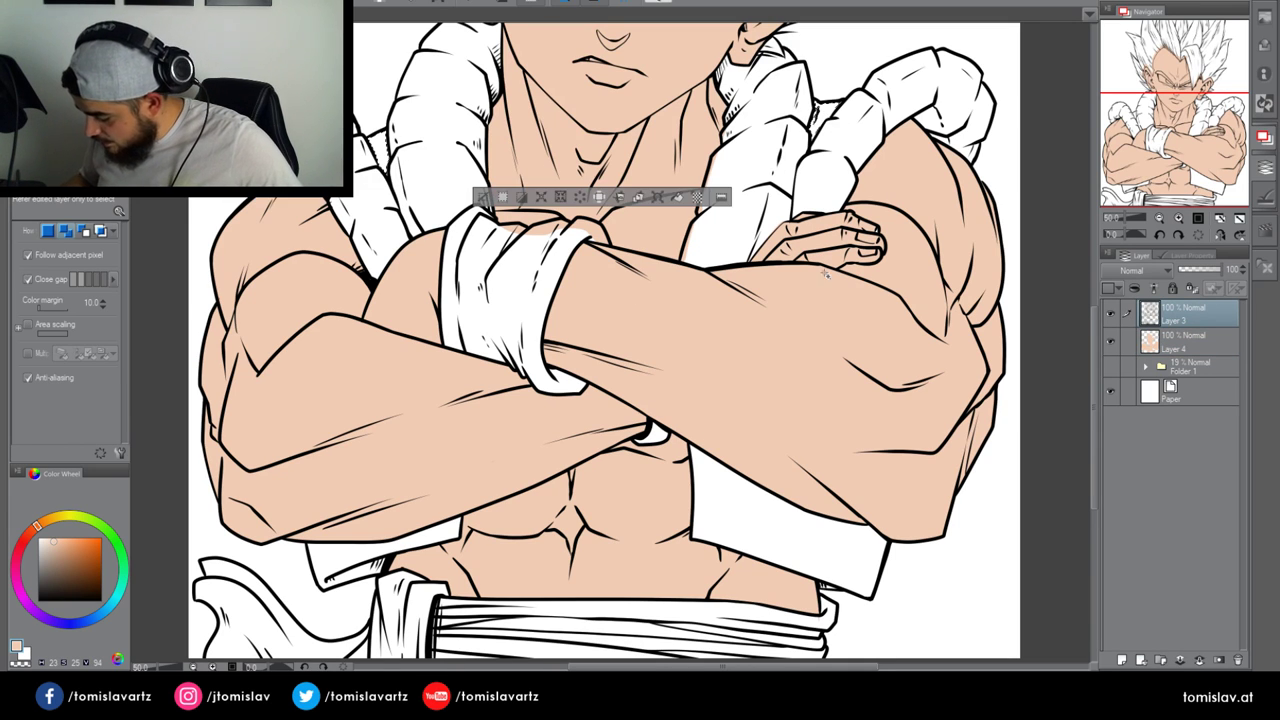
left_click(746, 511)
left_click(436, 542)
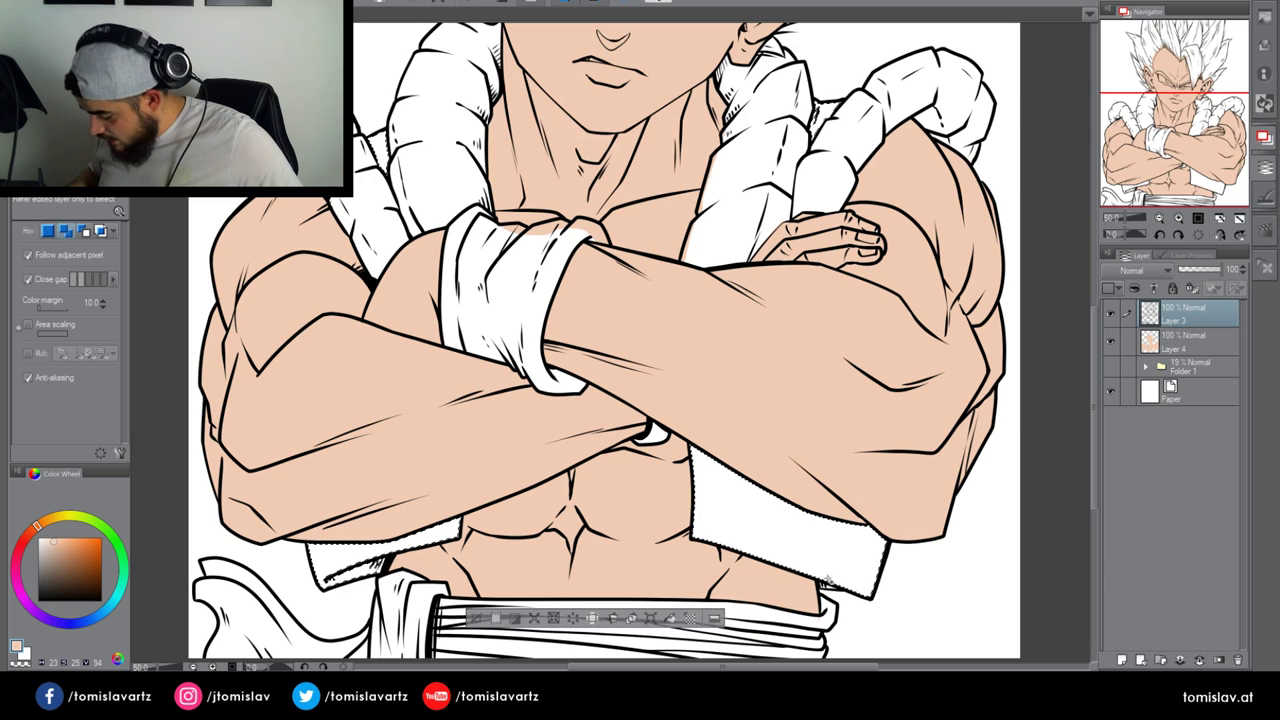
left_click(498, 297, "shift")
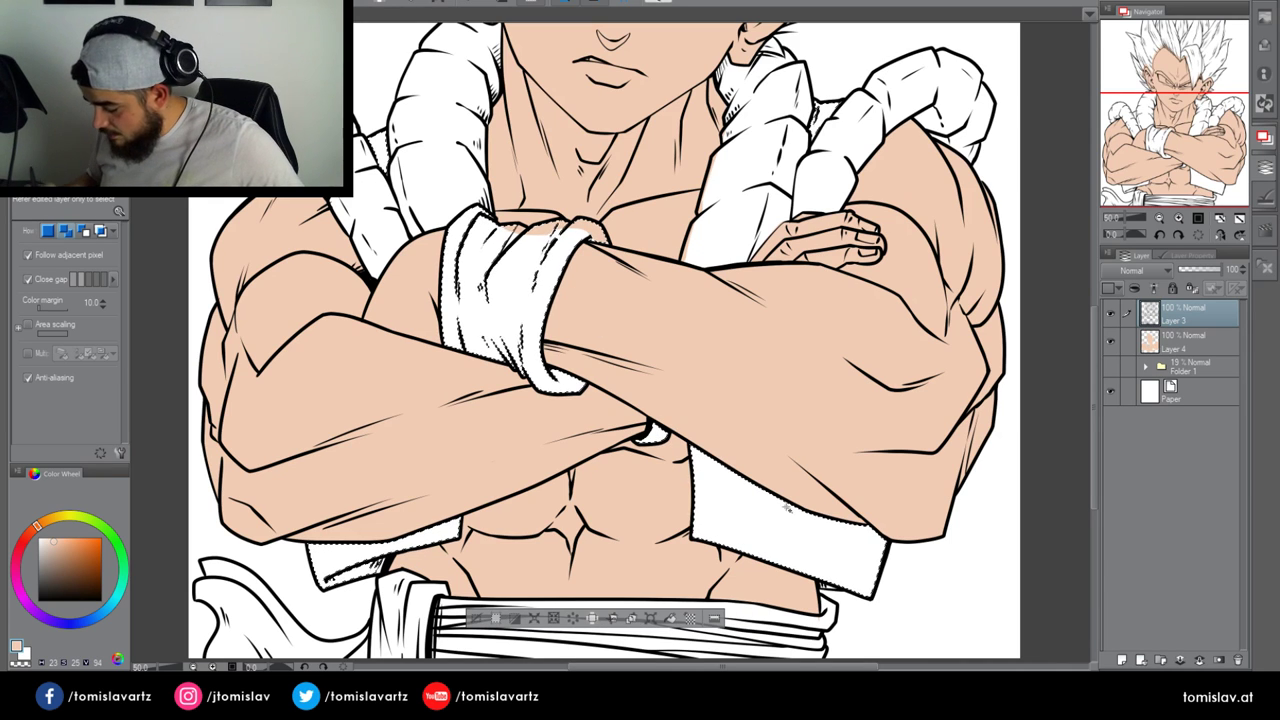
Create a new layer above Layer 4 and fill the selected wristband and vest areas with a dark blue-grey
left_click(1162, 346)
left_click(1121, 660)
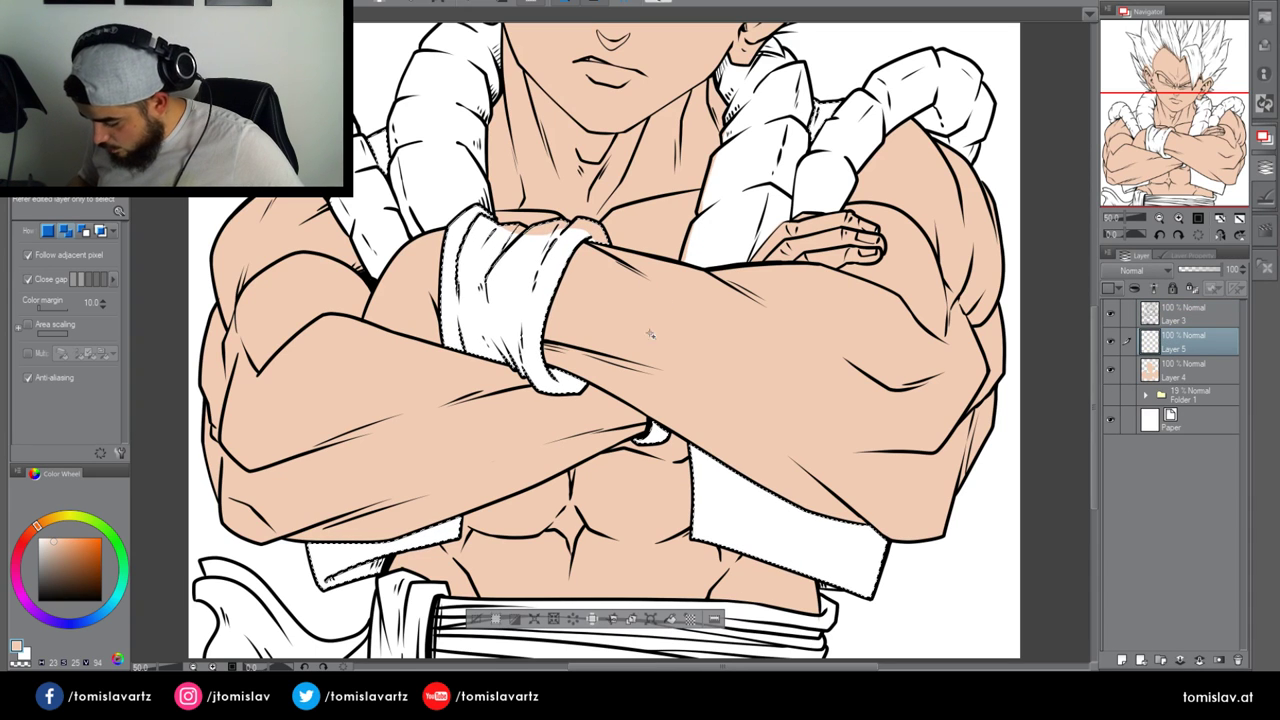
left_click(697, 215)
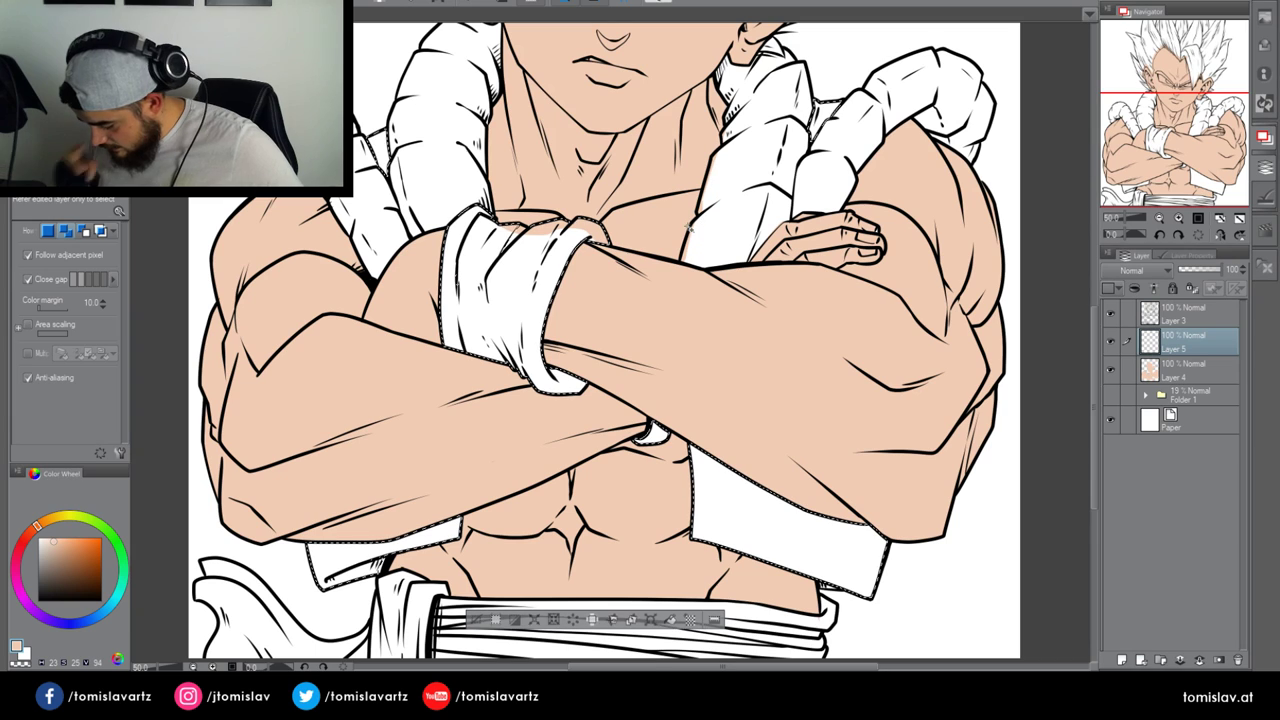
left_click(669, 621)
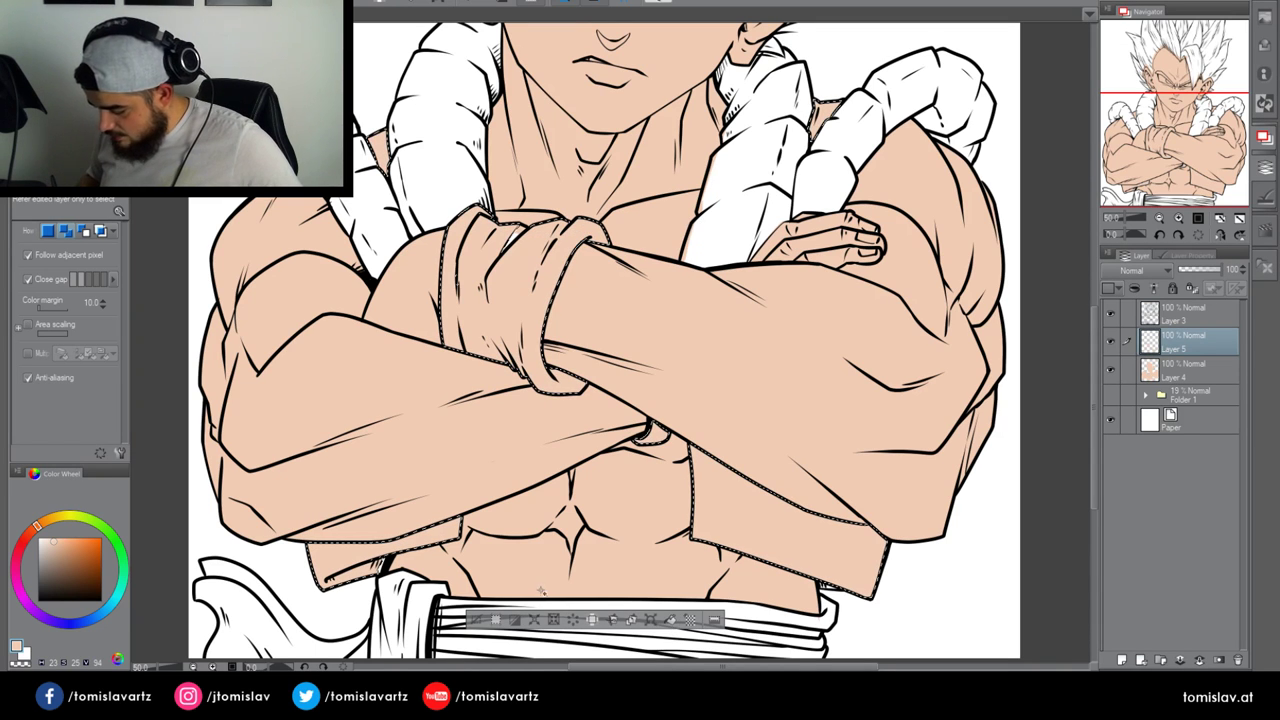
key("x")
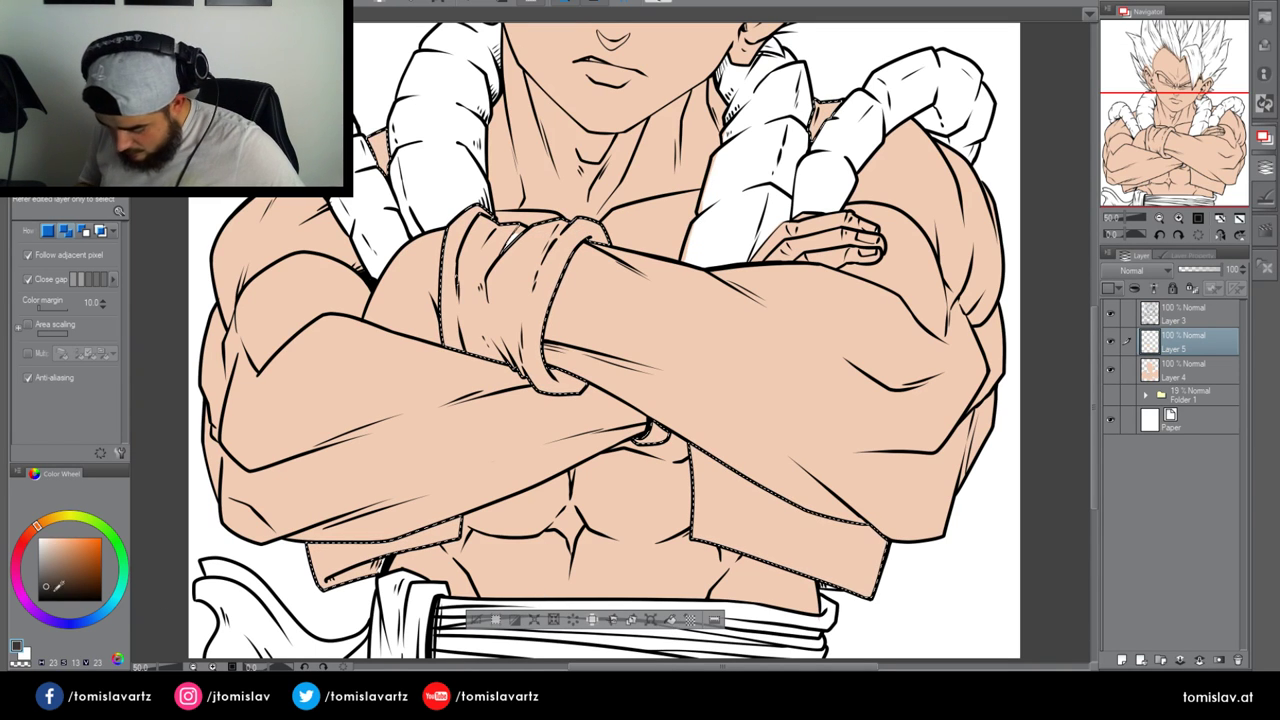
left_click(73, 623)
left_click(669, 621)
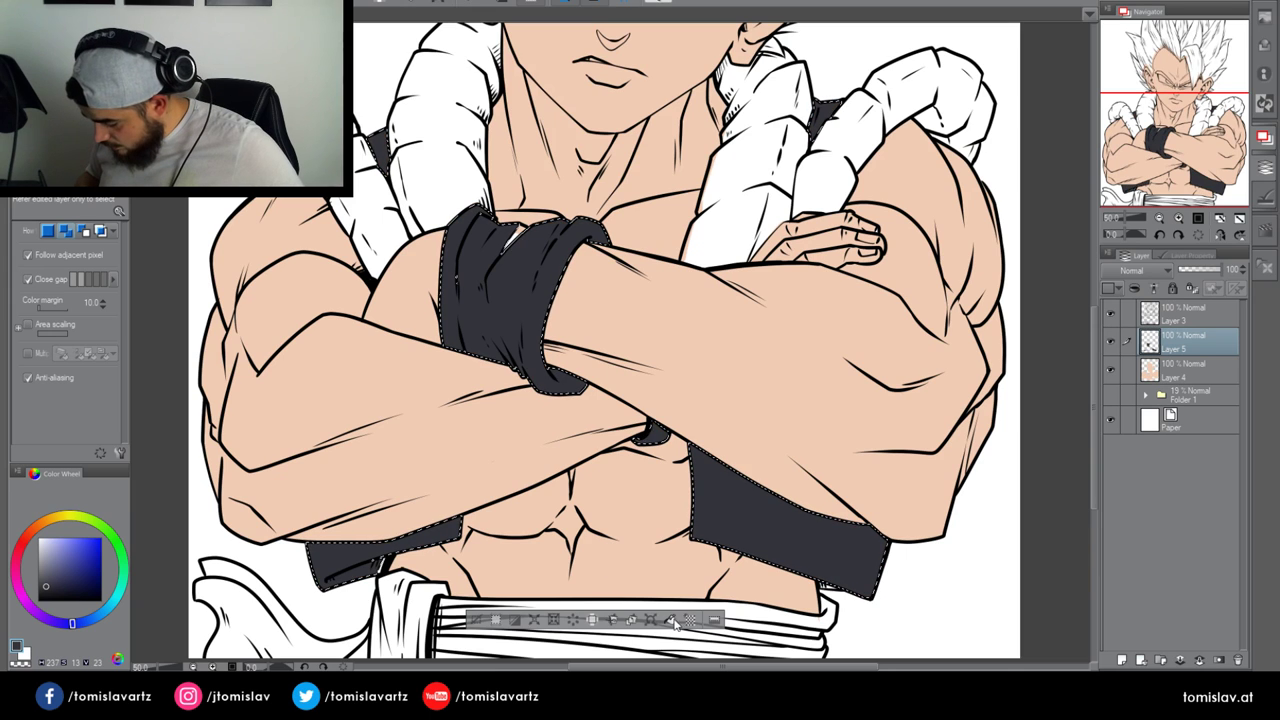
Clear the current selection and auto-select all the thick rope sections over both shoulders from the line art on Layer 3
left_click(476, 621)
key("p")
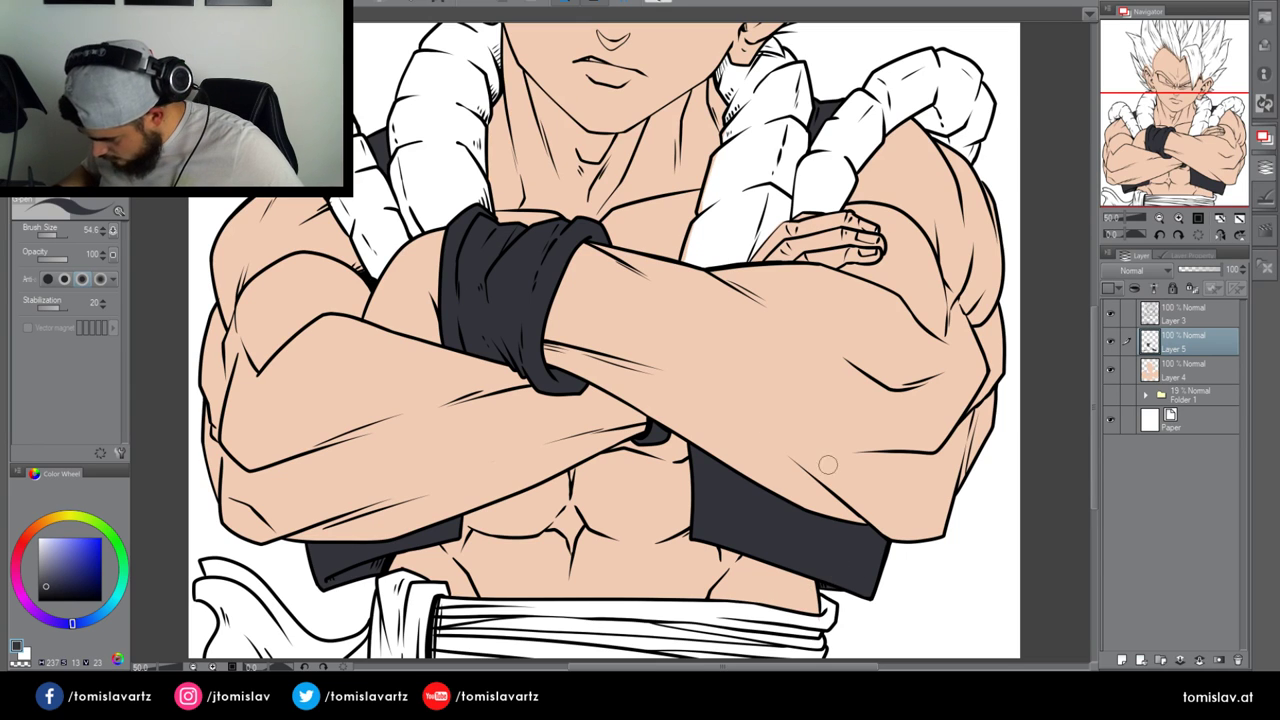
left_click(1186, 315)
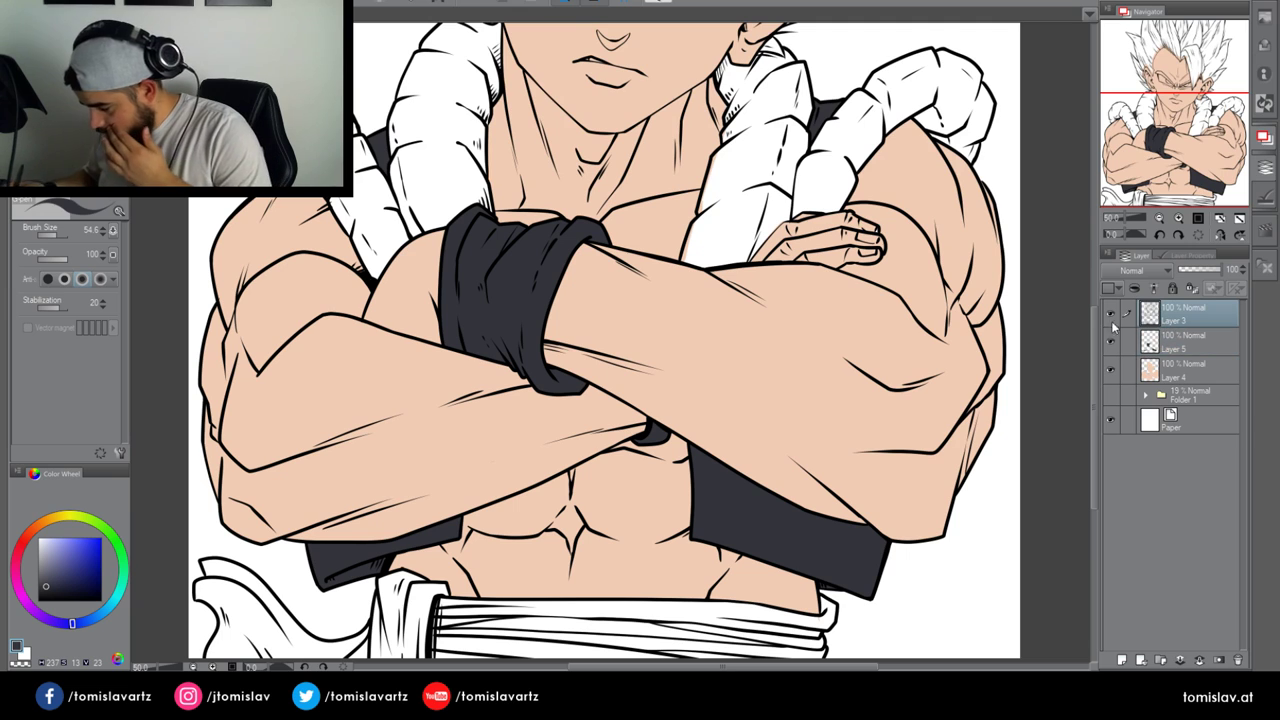
key("w")
left_click(388, 228)
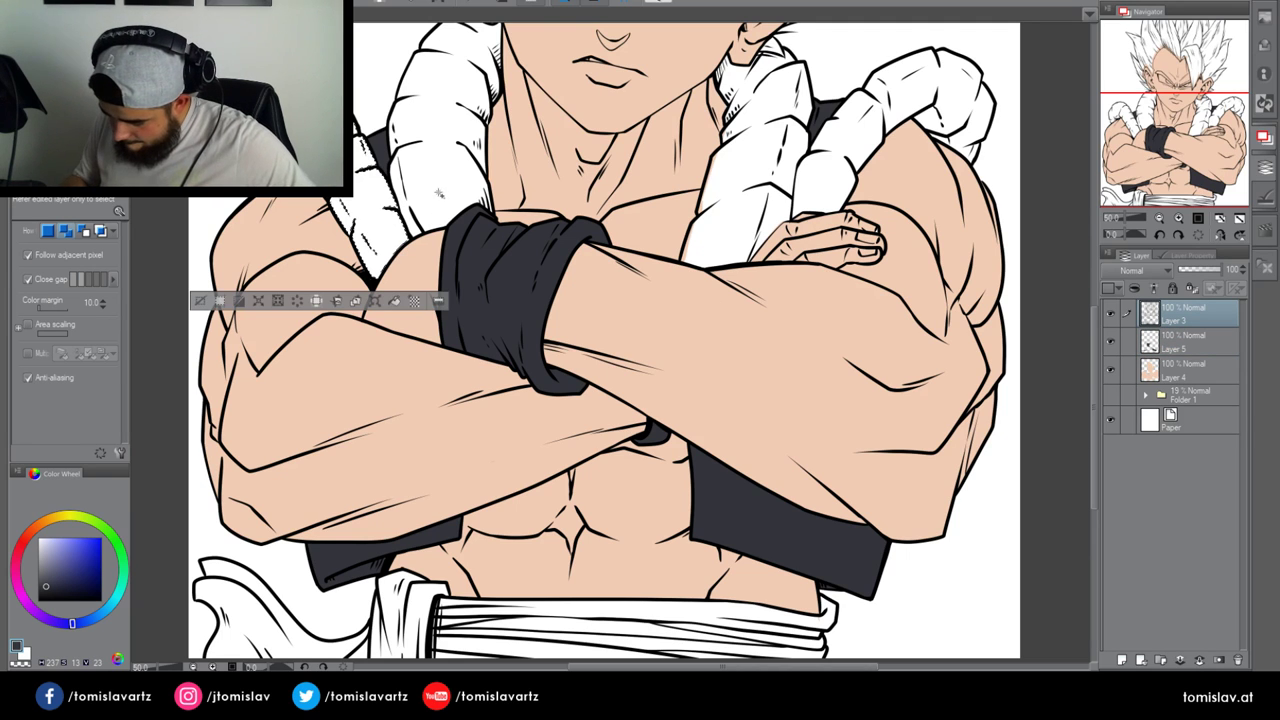
left_click(443, 193, "shift")
left_click(752, 170, "shift")
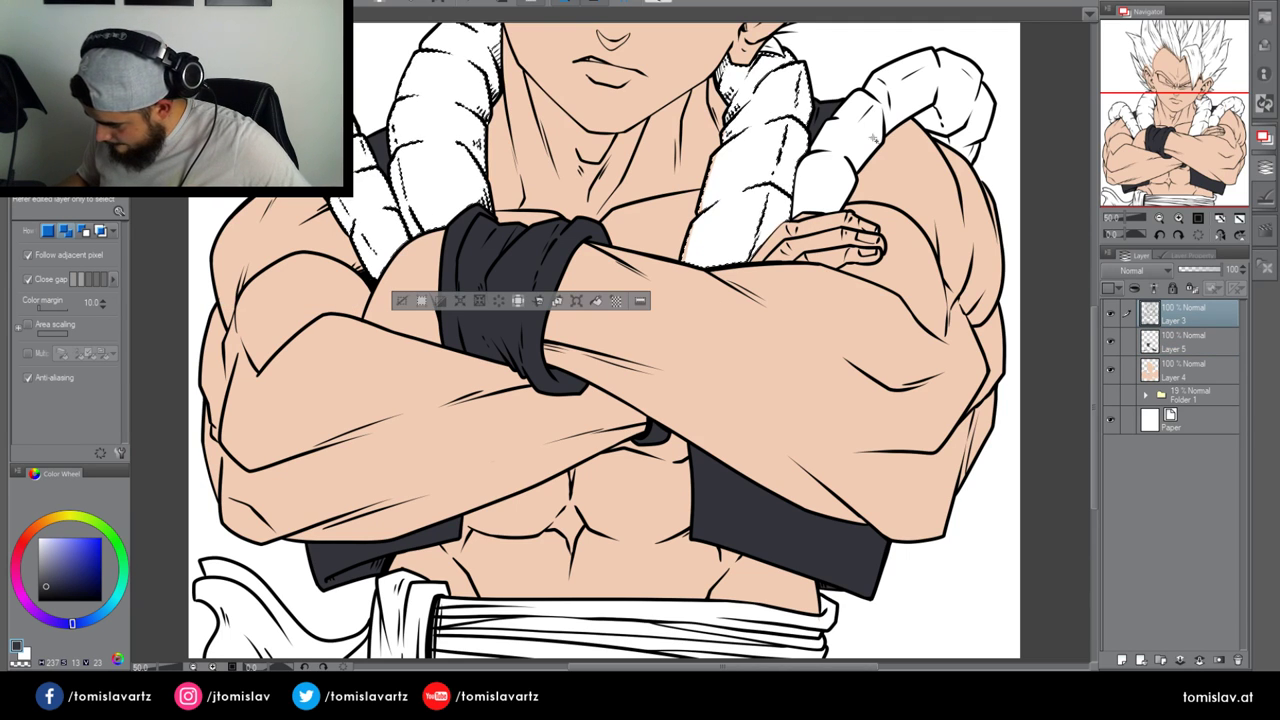
left_click(965, 110, "shift")
left_click(938, 122, "shift")
left_click(971, 147, "shift")
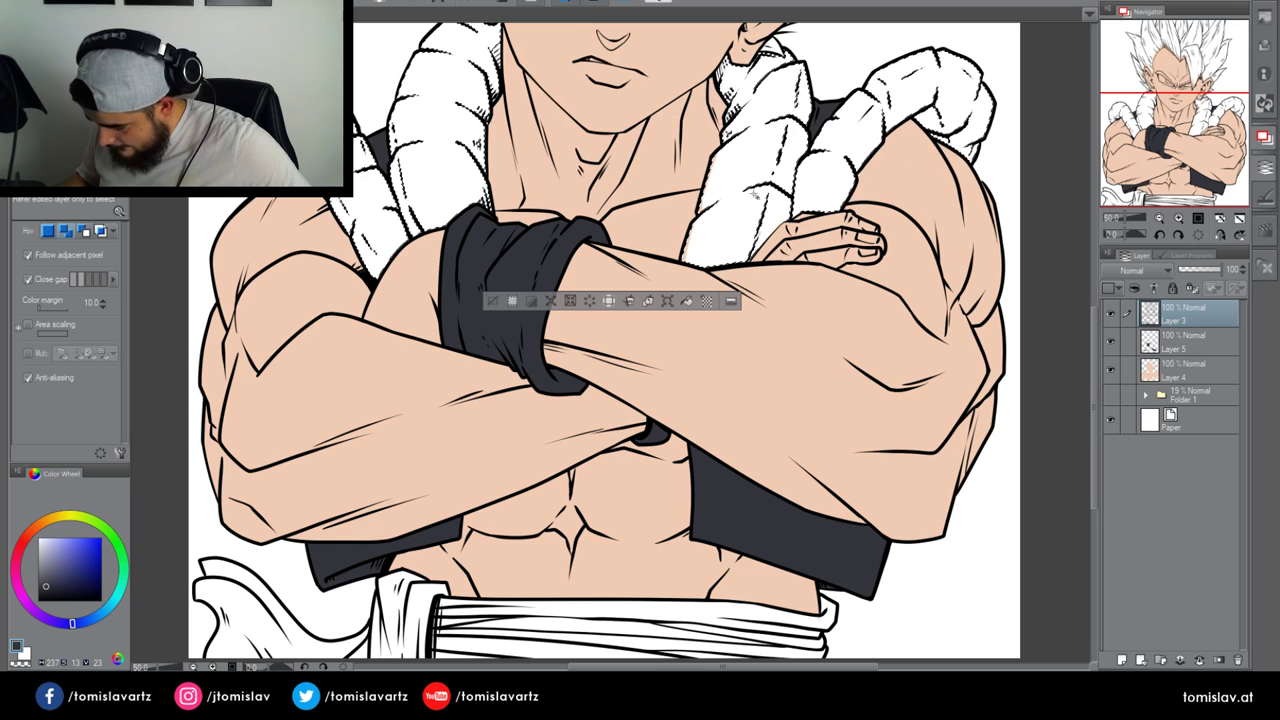
left_click_drag(741, 84, 733, 112)
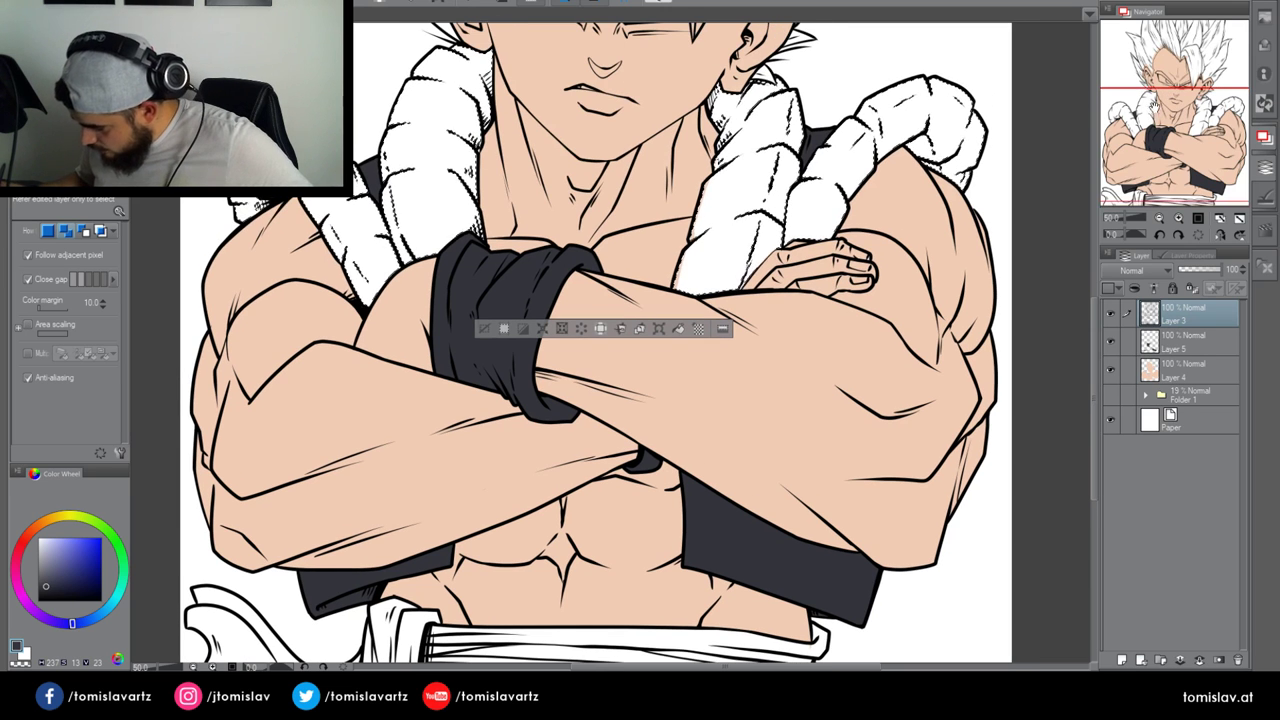
Create a new layer above Layer 5, fill the selected ropes with orange (H 27, S 72, V 93) and deselect
left_click(1168, 345)
left_click(1122, 660)
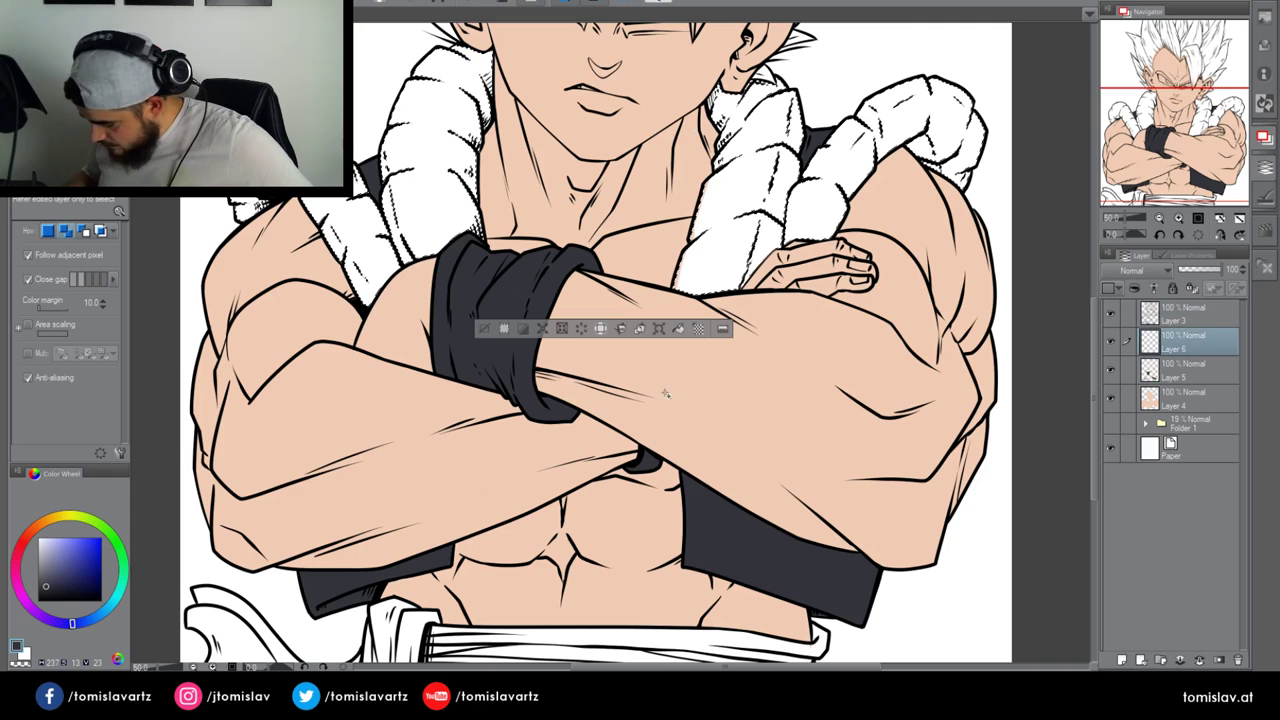
left_click(700, 210)
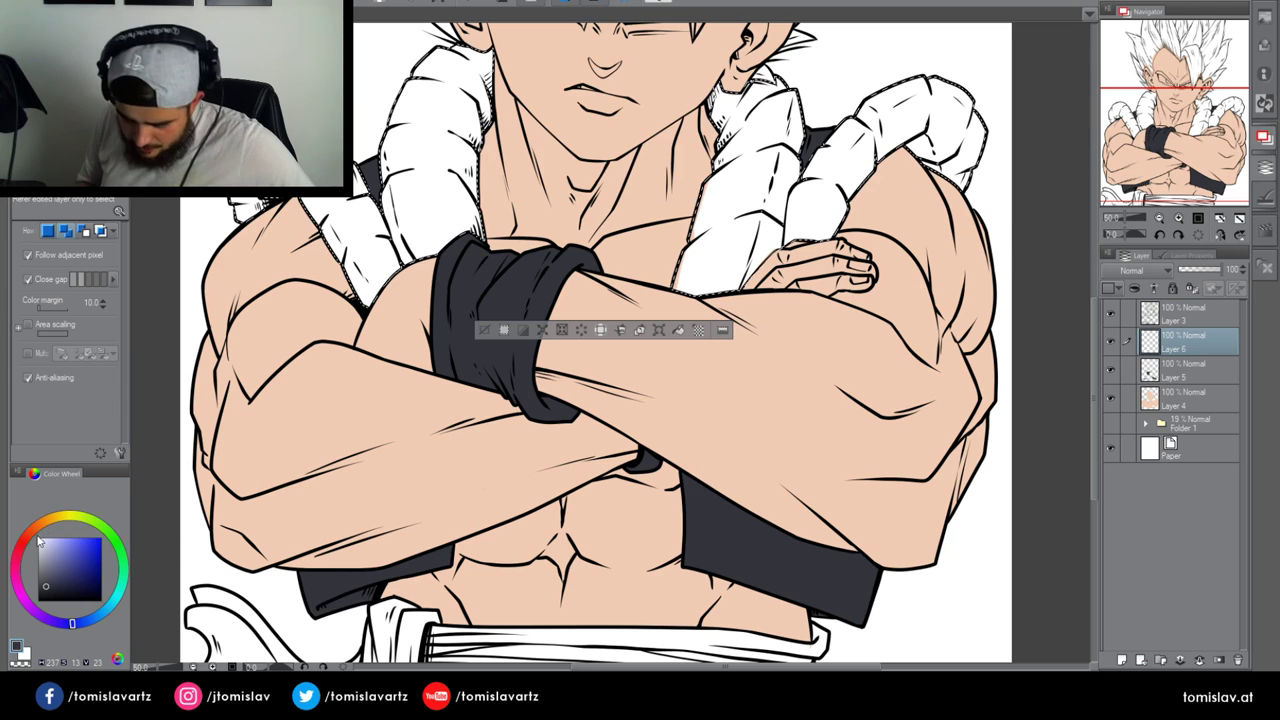
left_click_drag(36, 545, 40, 524)
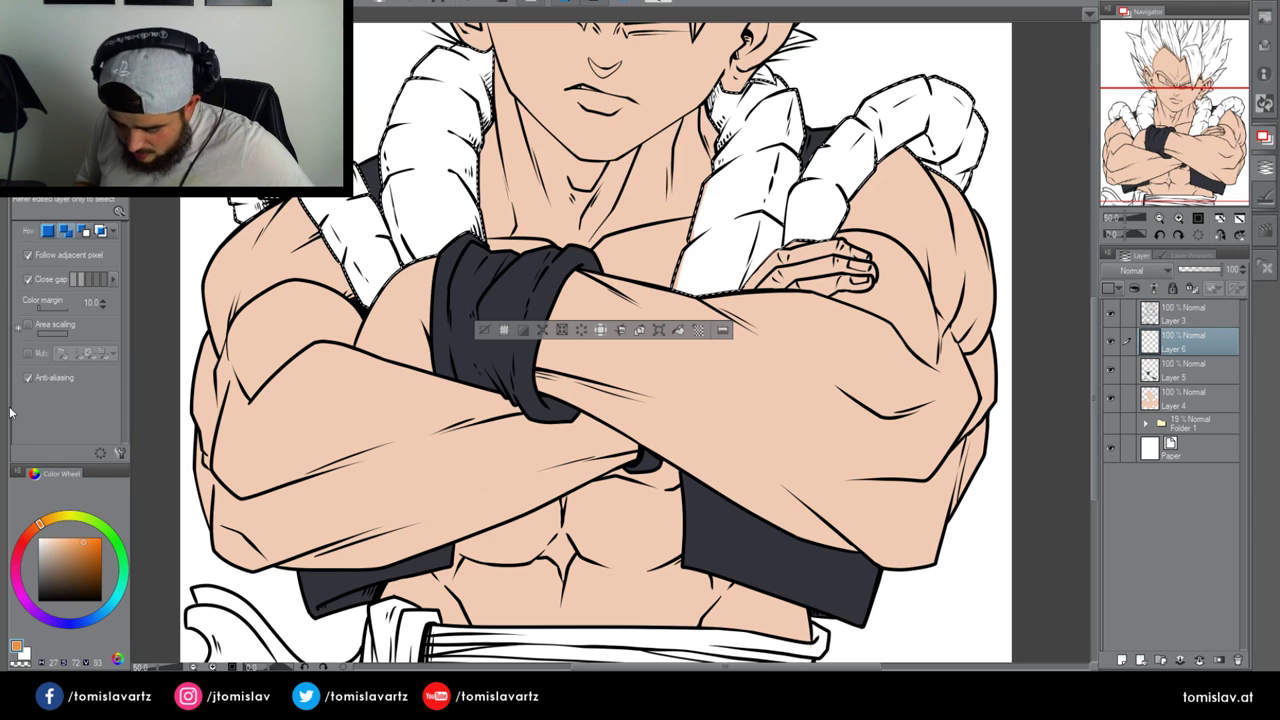
left_click(678, 330)
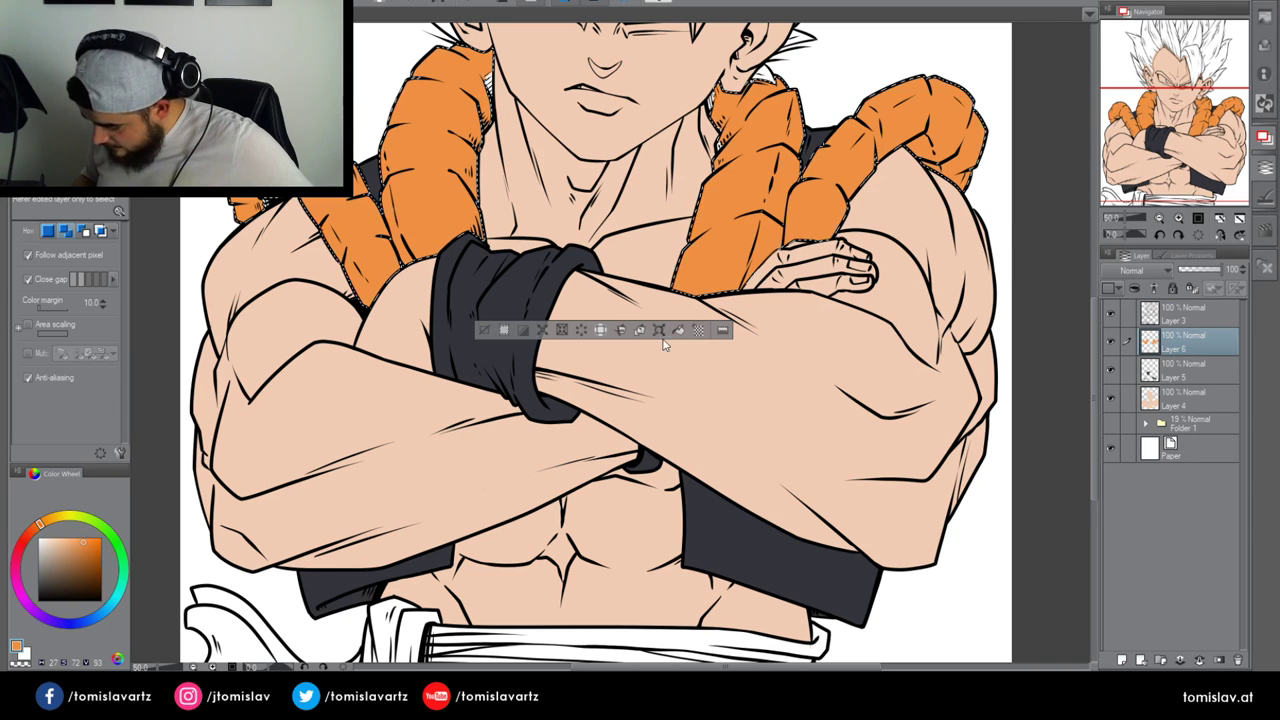
left_click(485, 332)
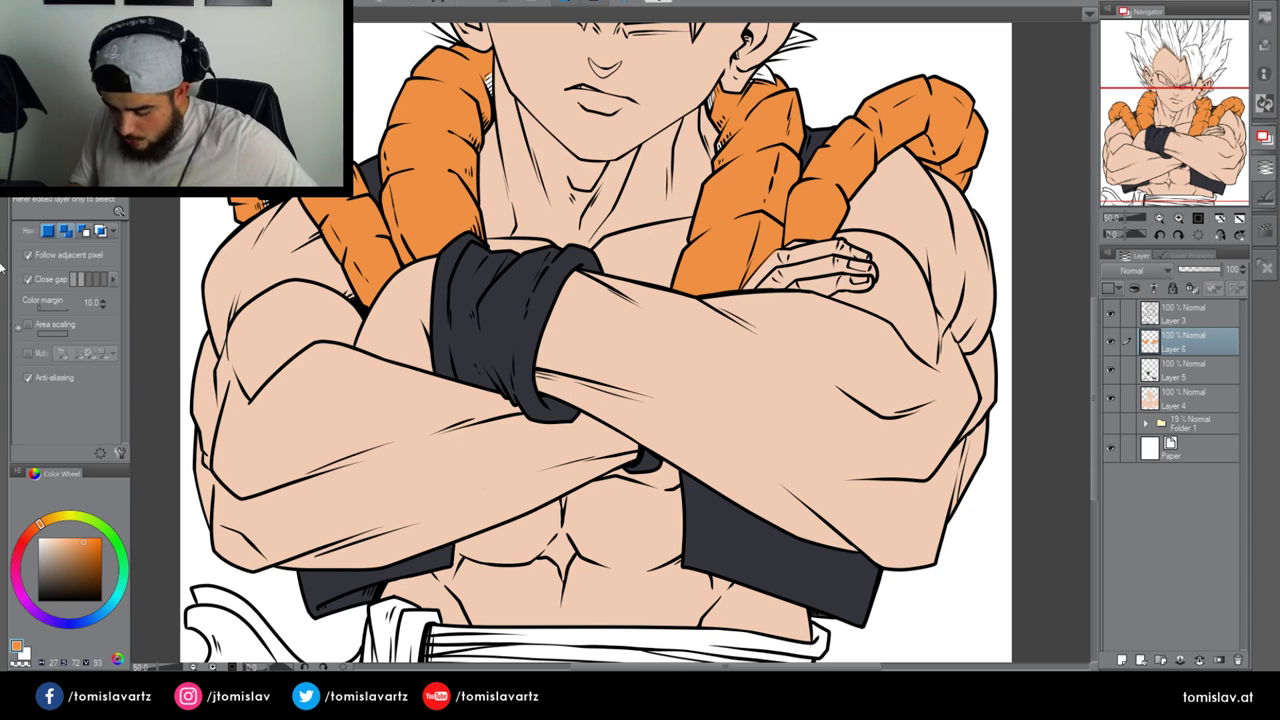
left_click(13, 194)
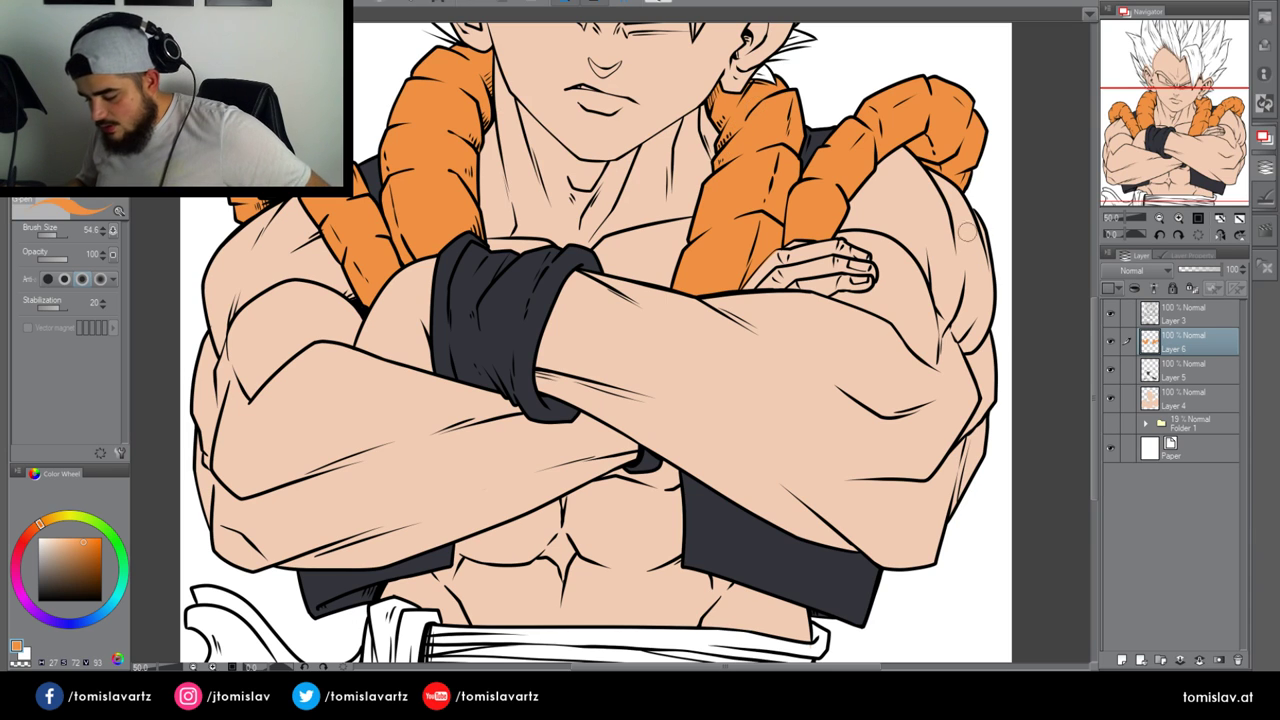
Create a new layer above the orange rope layer and set the drawing colour to dark blue (H 218, S 72, V 55)
left_click(1122, 660)
left_click_drag(1171, 158, 1169, 170)
left_click(89, 620)
left_click(79, 561)
left_click_drag(82, 556, 87, 563)
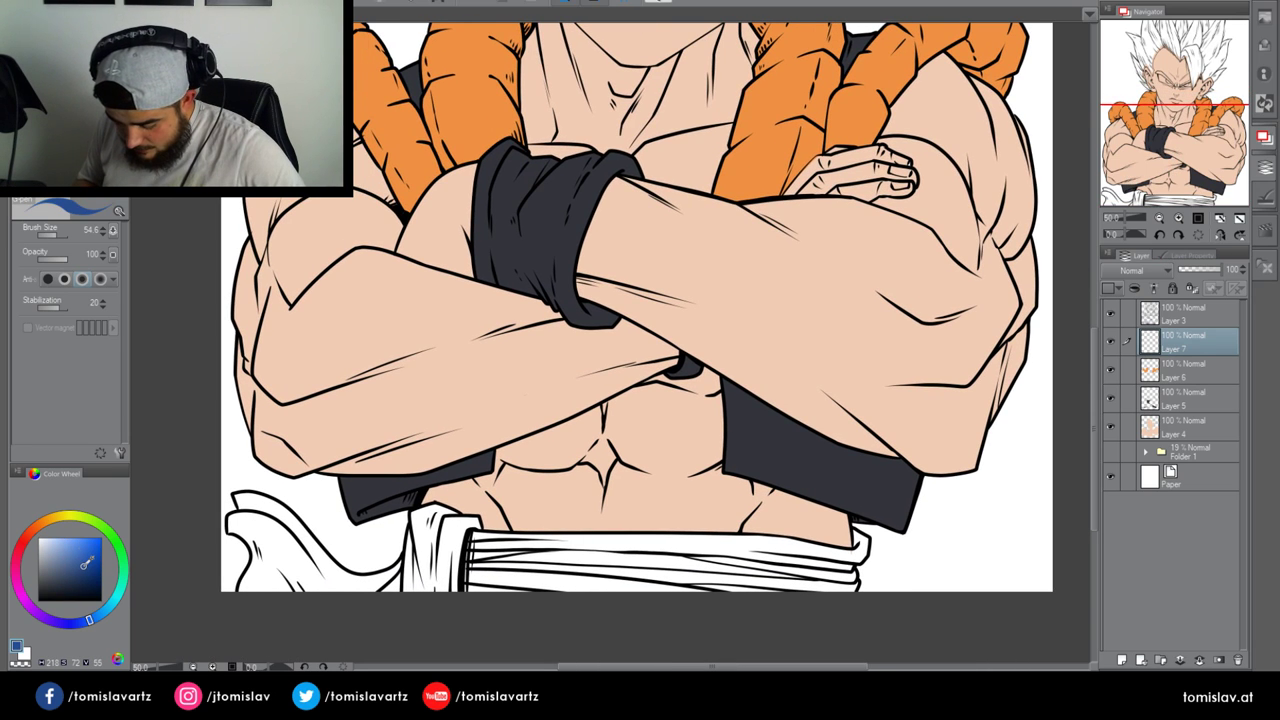
Outline the waist sash and its knot with a polyline selection, fill it with the dark blue and deselect
key("u")
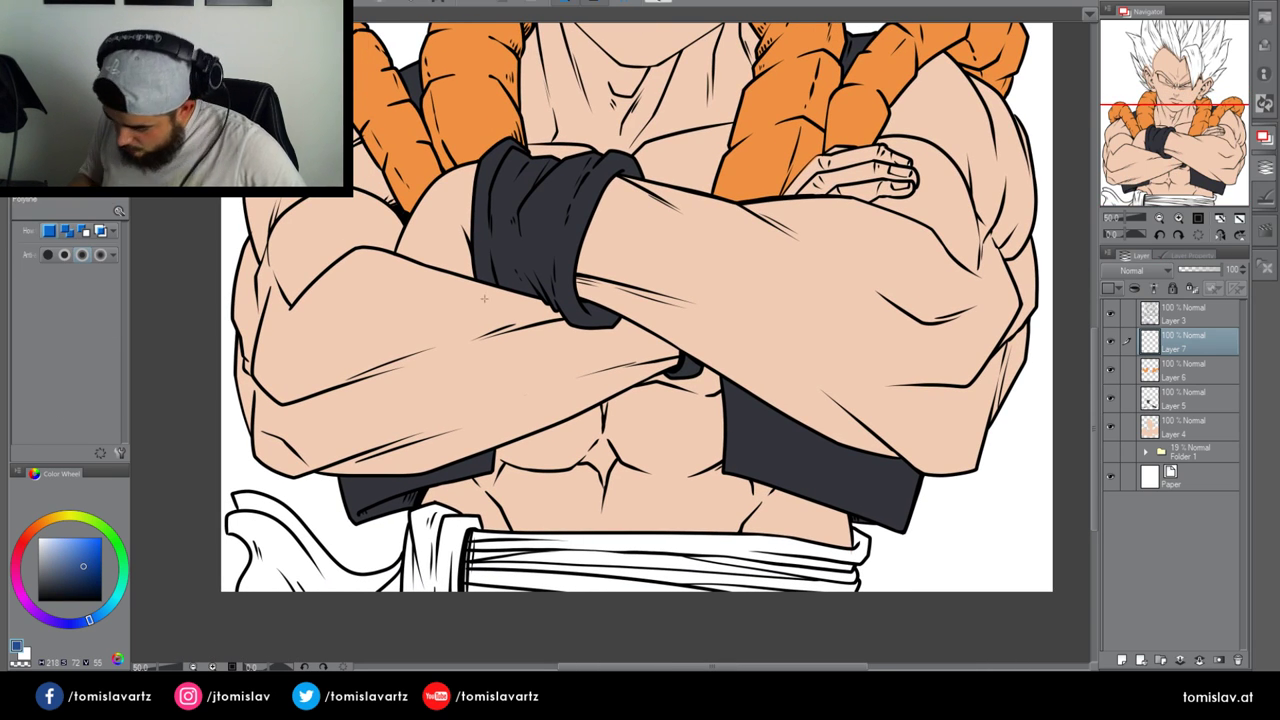
left_click(558, 532)
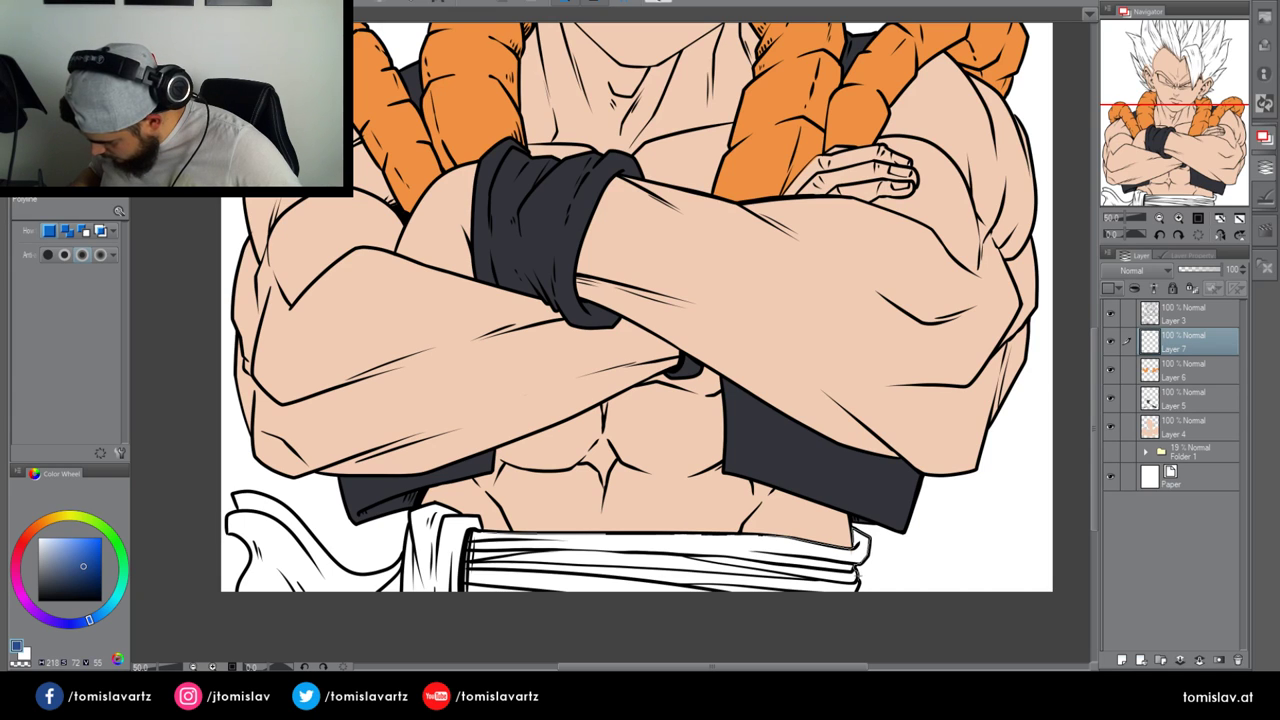
double_click(859, 580)
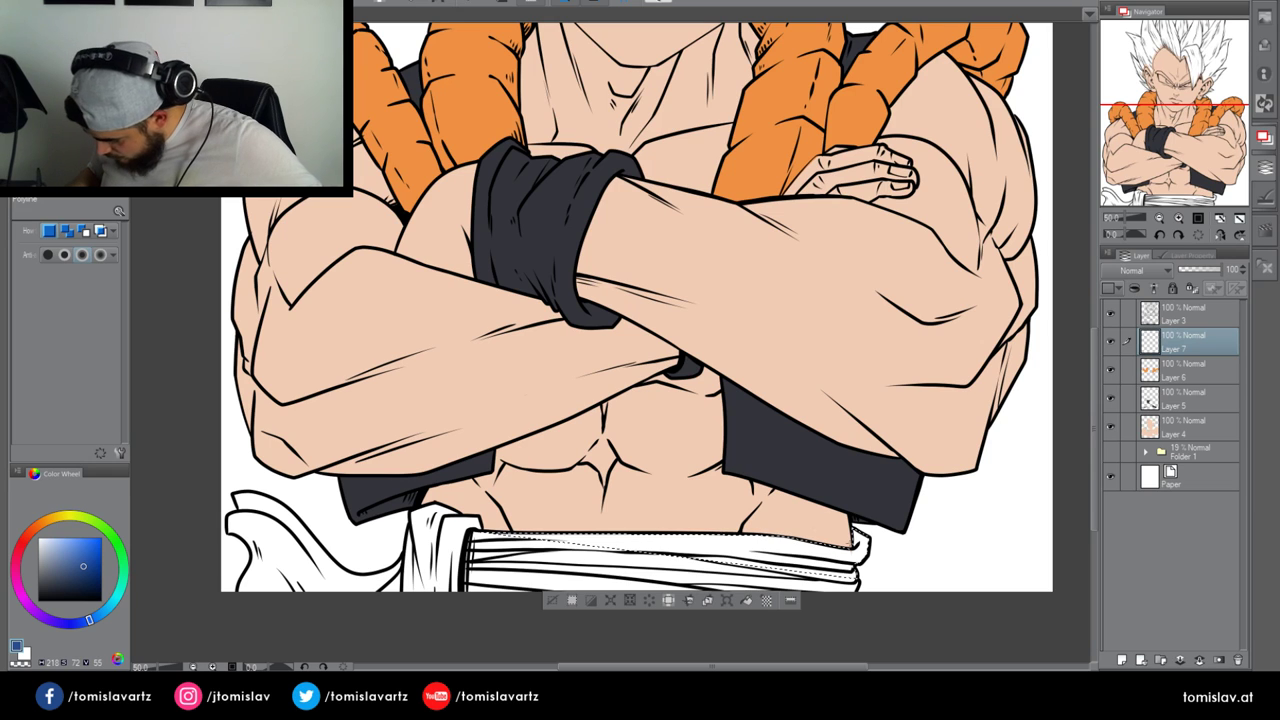
left_click(853, 604)
left_click(400, 617)
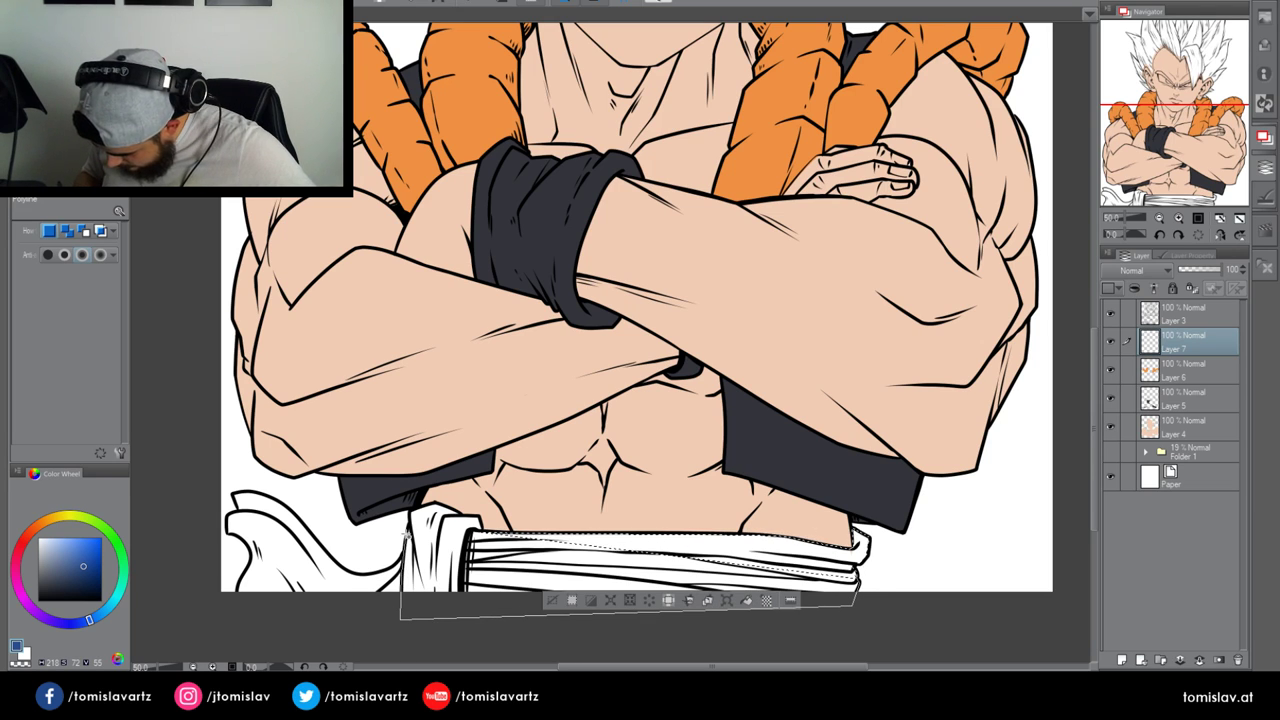
left_click(409, 511)
left_click(436, 503)
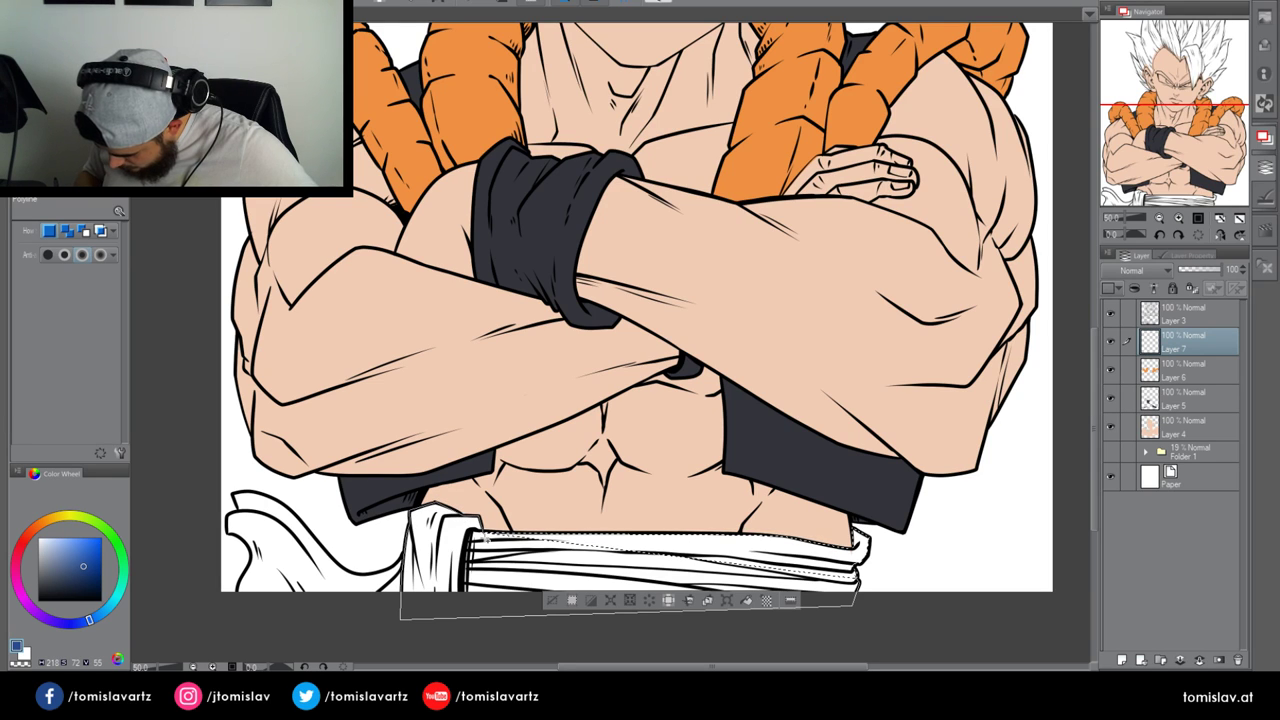
double_click(856, 603)
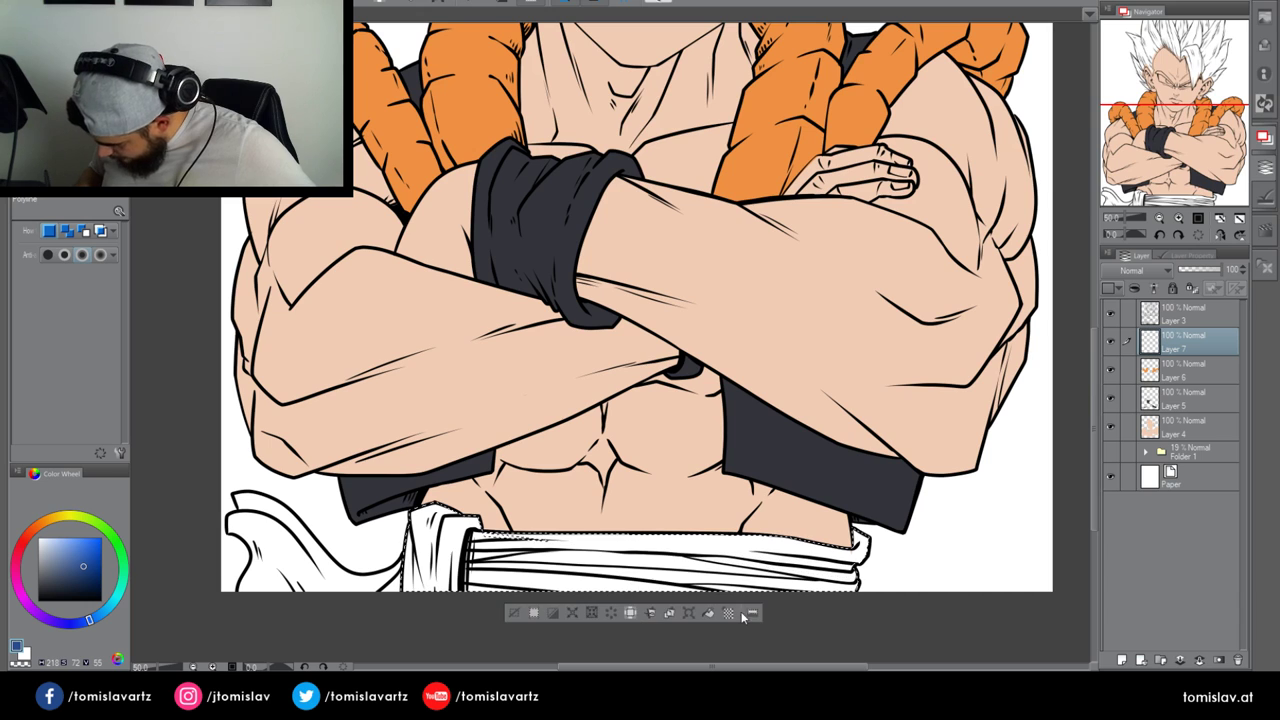
left_click(709, 614)
left_click(515, 613)
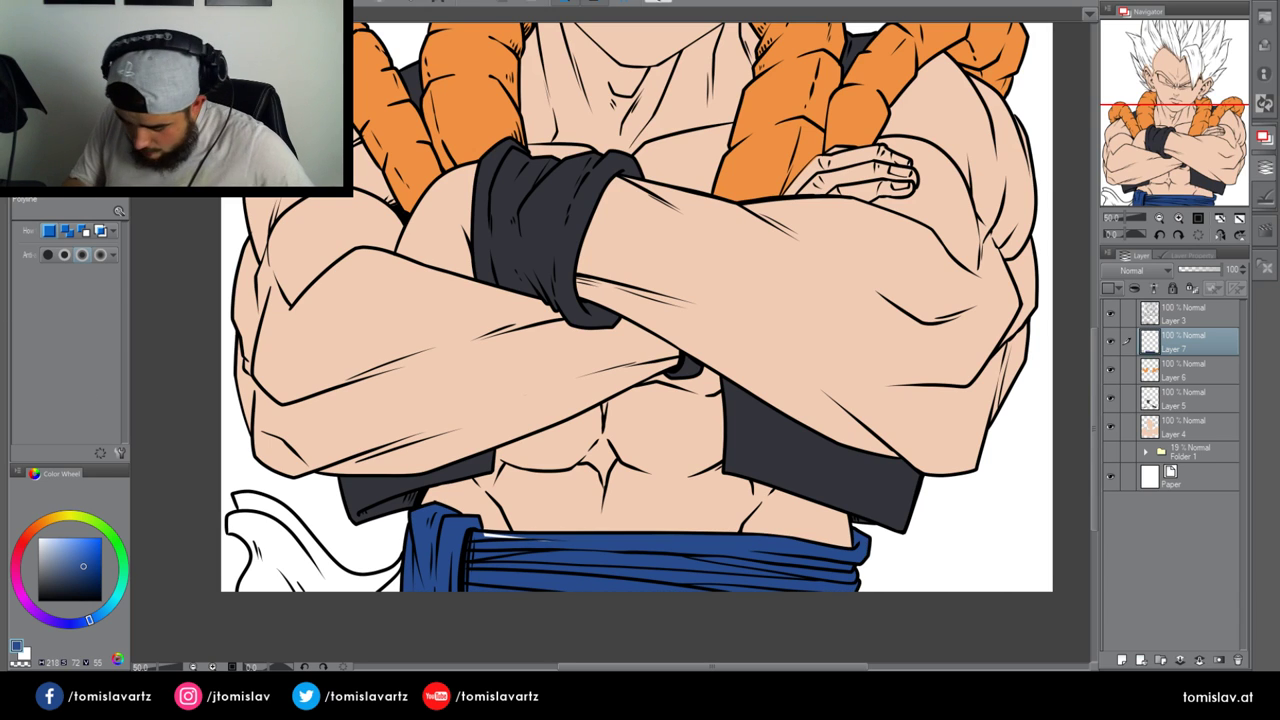
key("p")
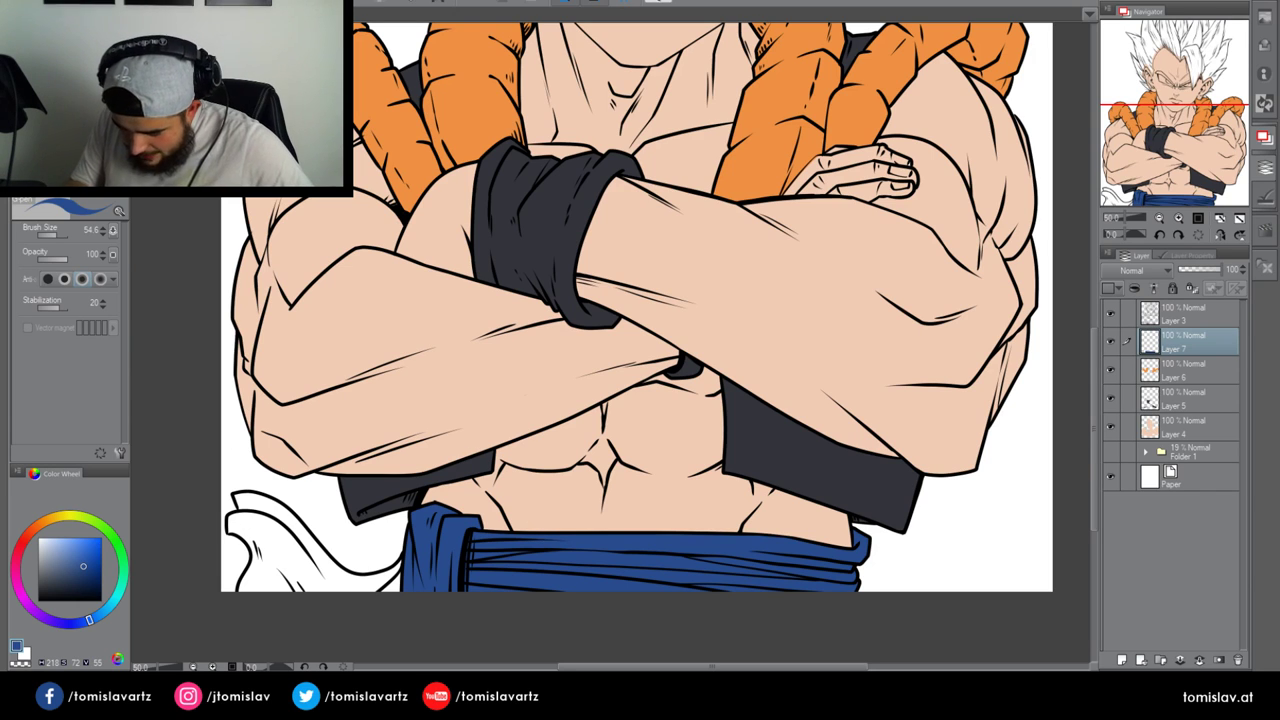
Auto-select the loose sash tail from the line art on Layer 3, fill it with dark blue on Layer 7 and deselect
key("w")
left_click(1185, 314)
left_click(370, 583)
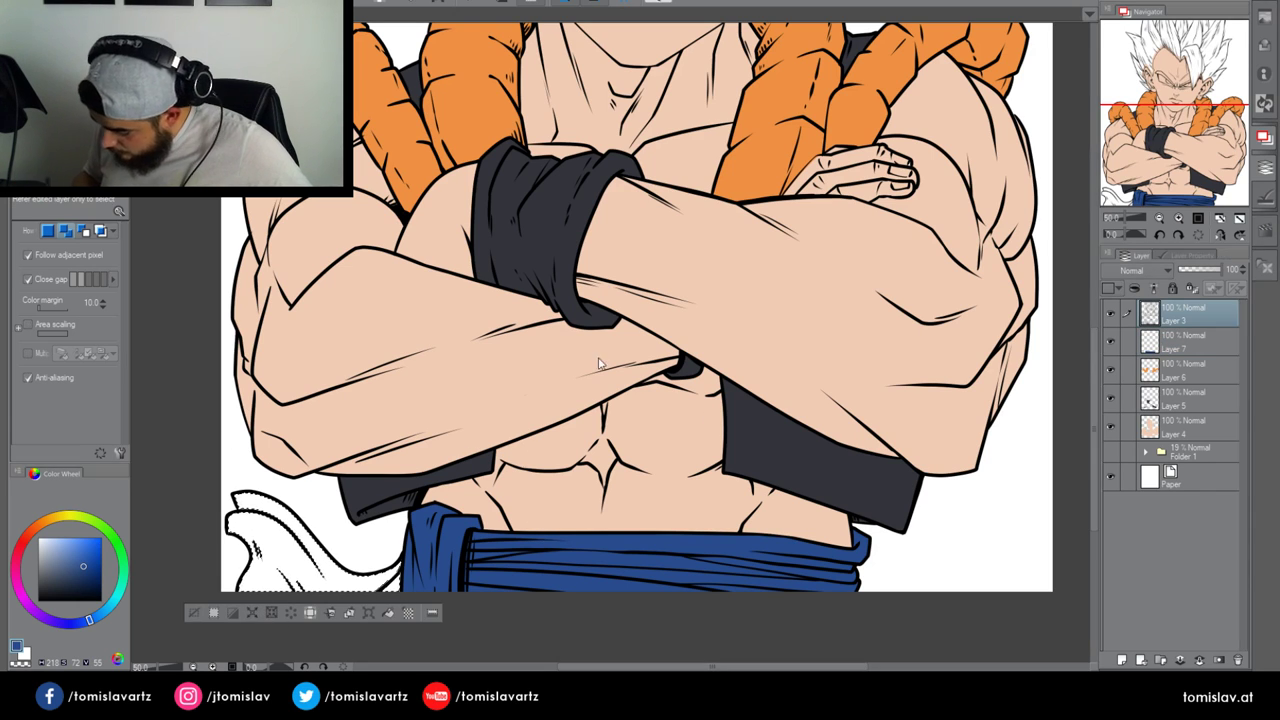
left_click(1185, 342)
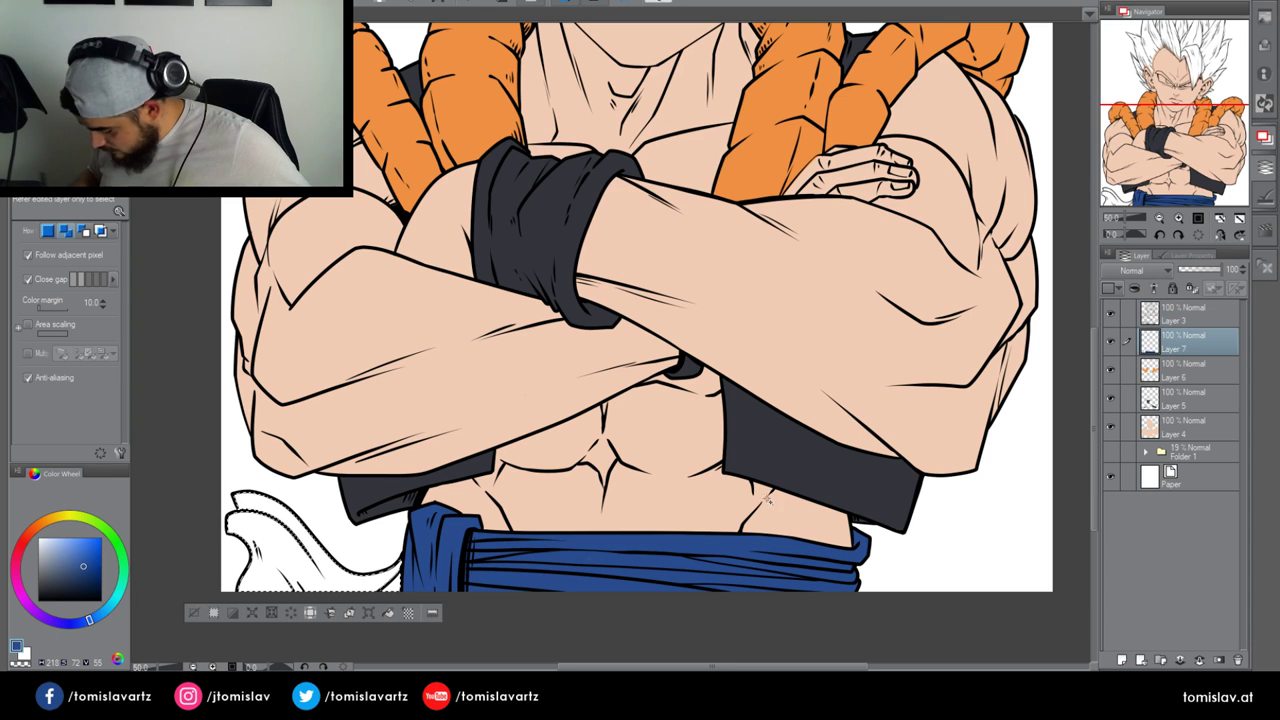
left_click(392, 613)
left_click(211, 613)
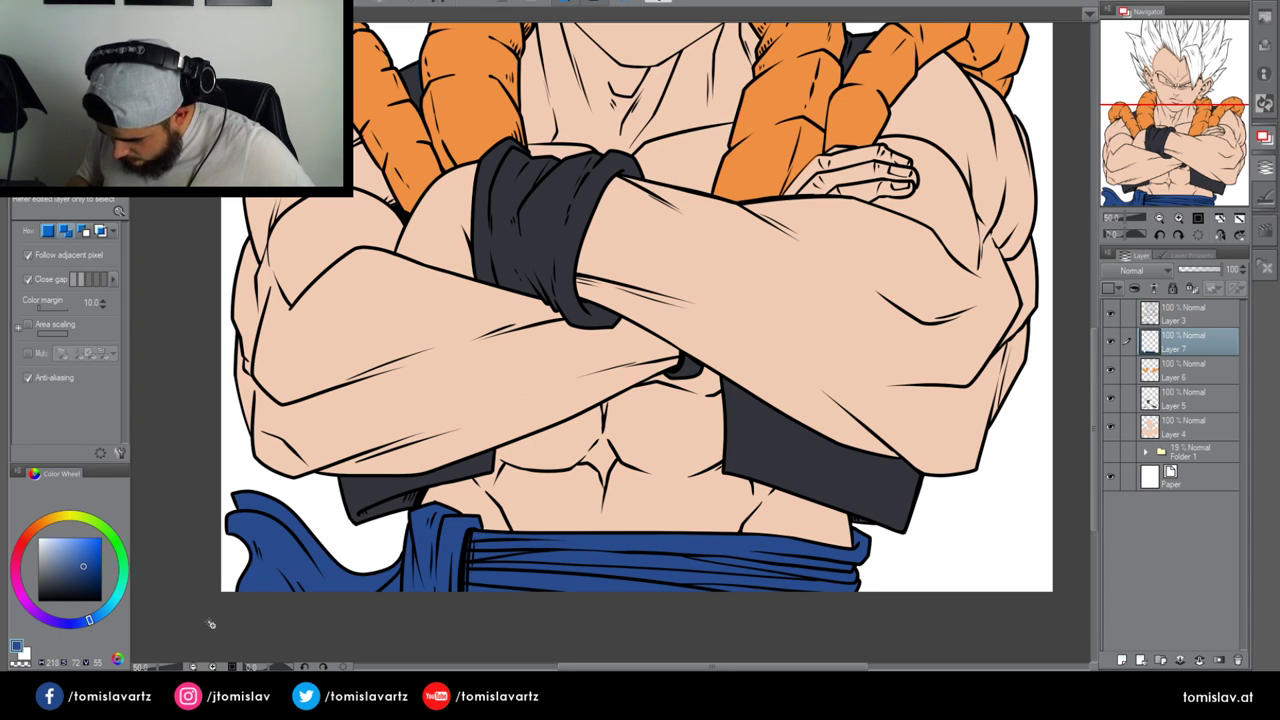
key("p")
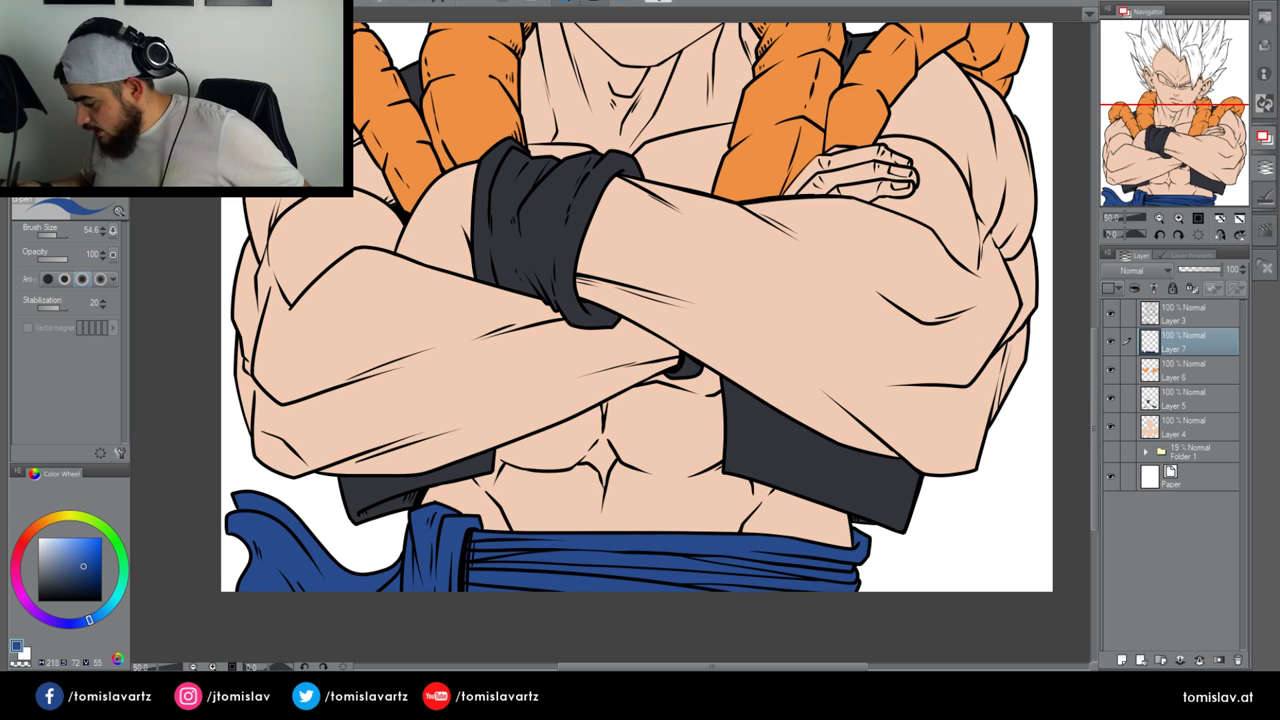
Create a new layer above Layer 7 for the hair colour
left_click(1176, 371)
left_click(1178, 218)
left_click_drag(1187, 194, 1199, 177)
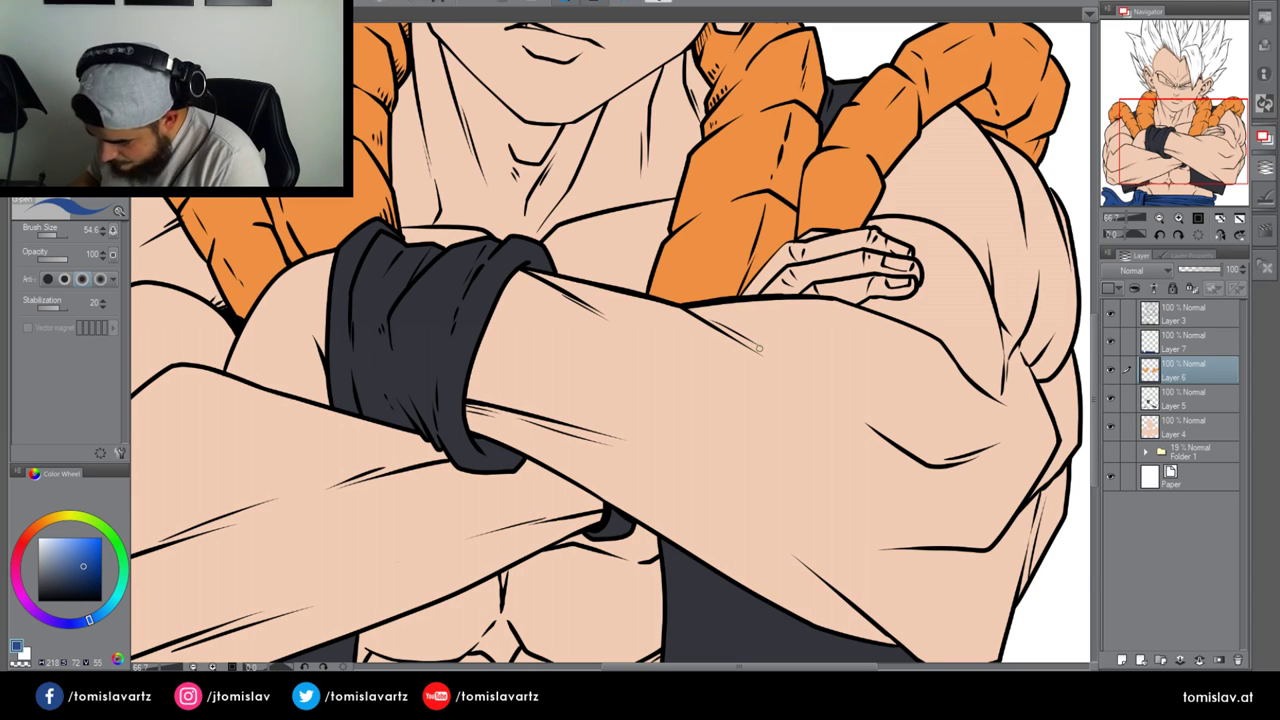
left_click(1159, 218)
left_click(1159, 218)
left_click_drag(1184, 141, 1177, 87)
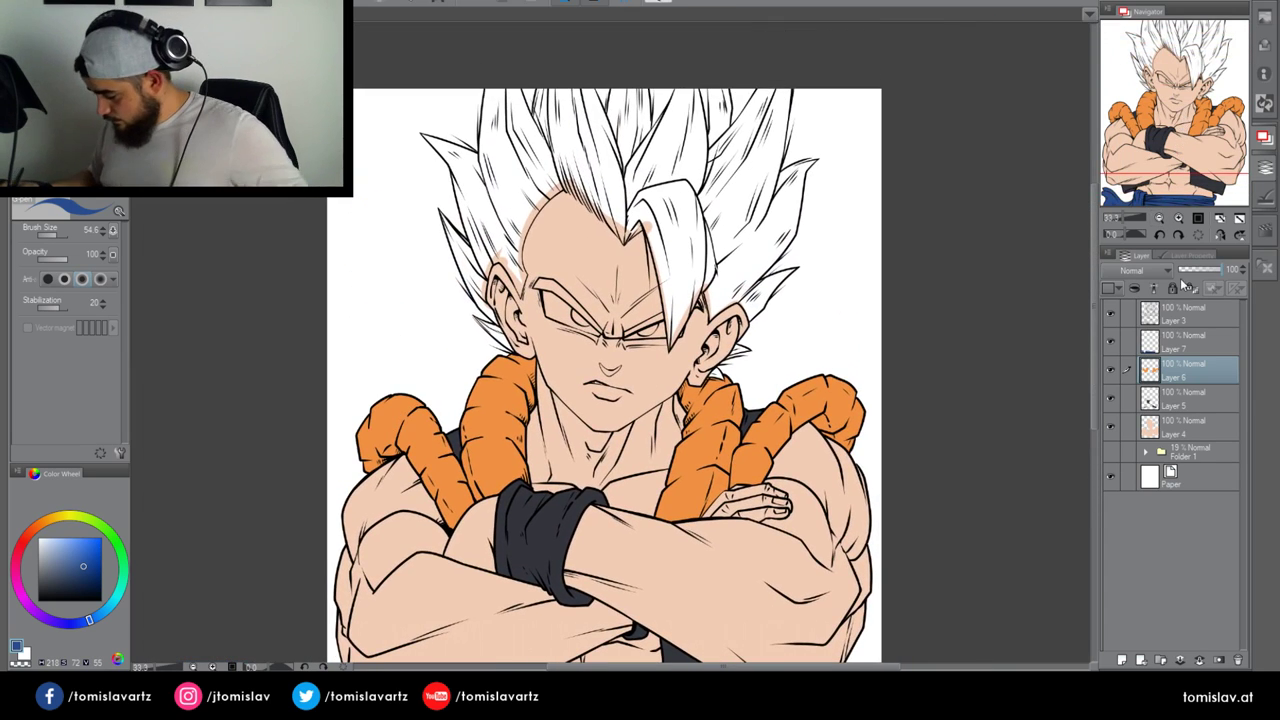
left_click(1178, 218)
left_click(1187, 348)
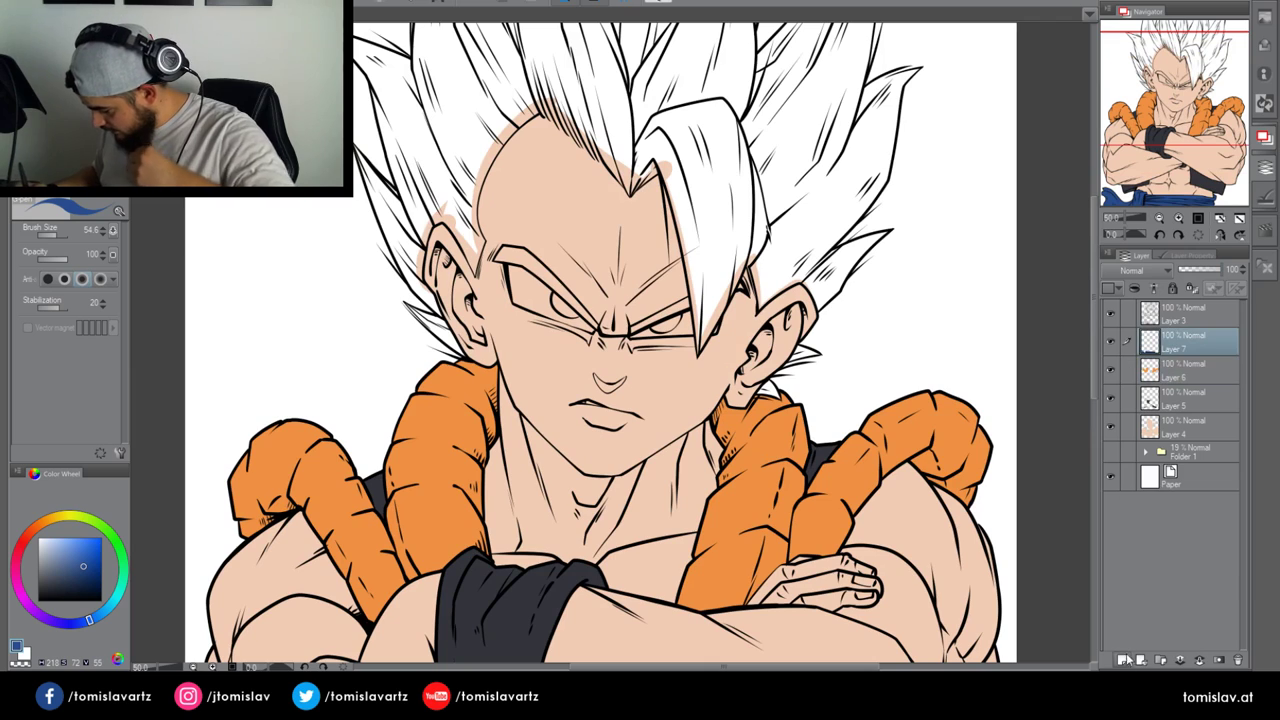
left_click(1121, 660)
Choose a bright sky blue (H 196, S 82, V 100) and paint a short patch on the hanging front hair strand
left_click(1184, 143)
left_click_drag(1184, 143, 1186, 107)
left_click(108, 609)
left_click(88, 538)
mouse_move(668, 58)
left_mouse_down()
mouse_move(672, 128)
mouse_move(688, 132)
left_mouse_up()
left_click_drag(1182, 119, 1166, 92)
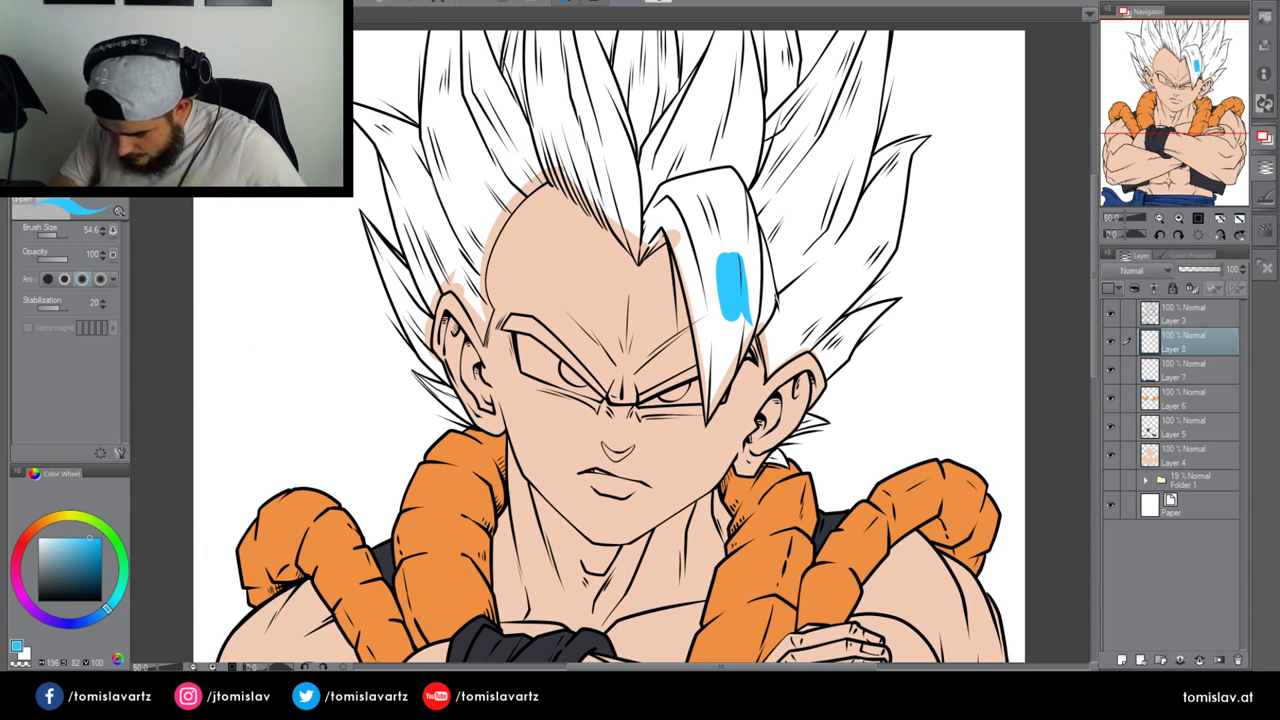
Outline the forehead hairline and the hair above it with a polyline selection, fill it with sky blue and deselect
key("m")
left_click(1178, 219)
left_click(1178, 219)
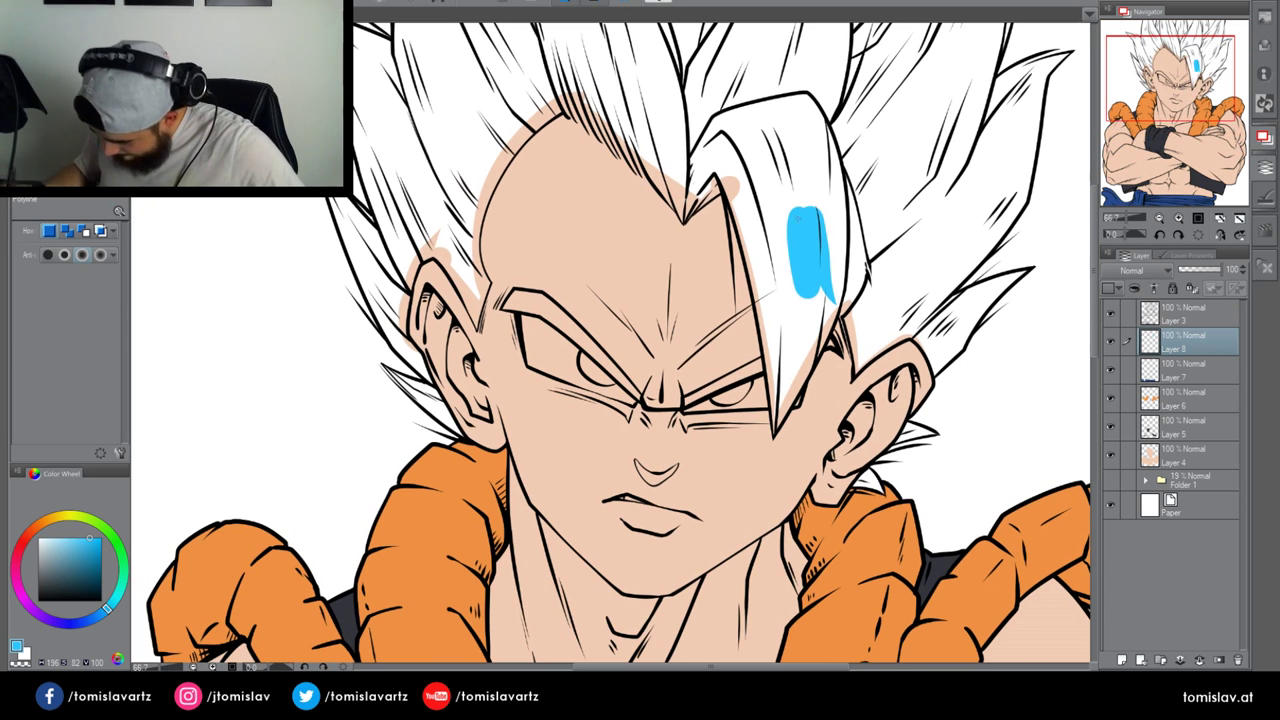
left_click(1178, 219)
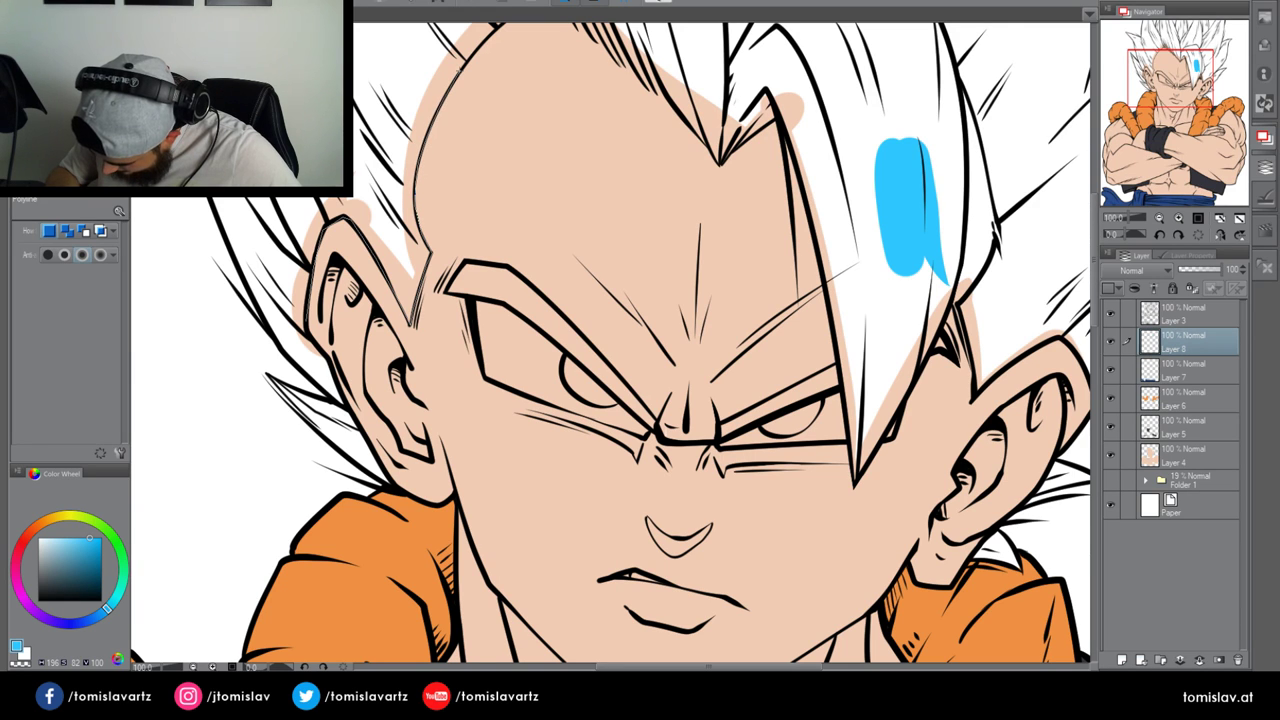
scroll(487, 40, "up", 3)
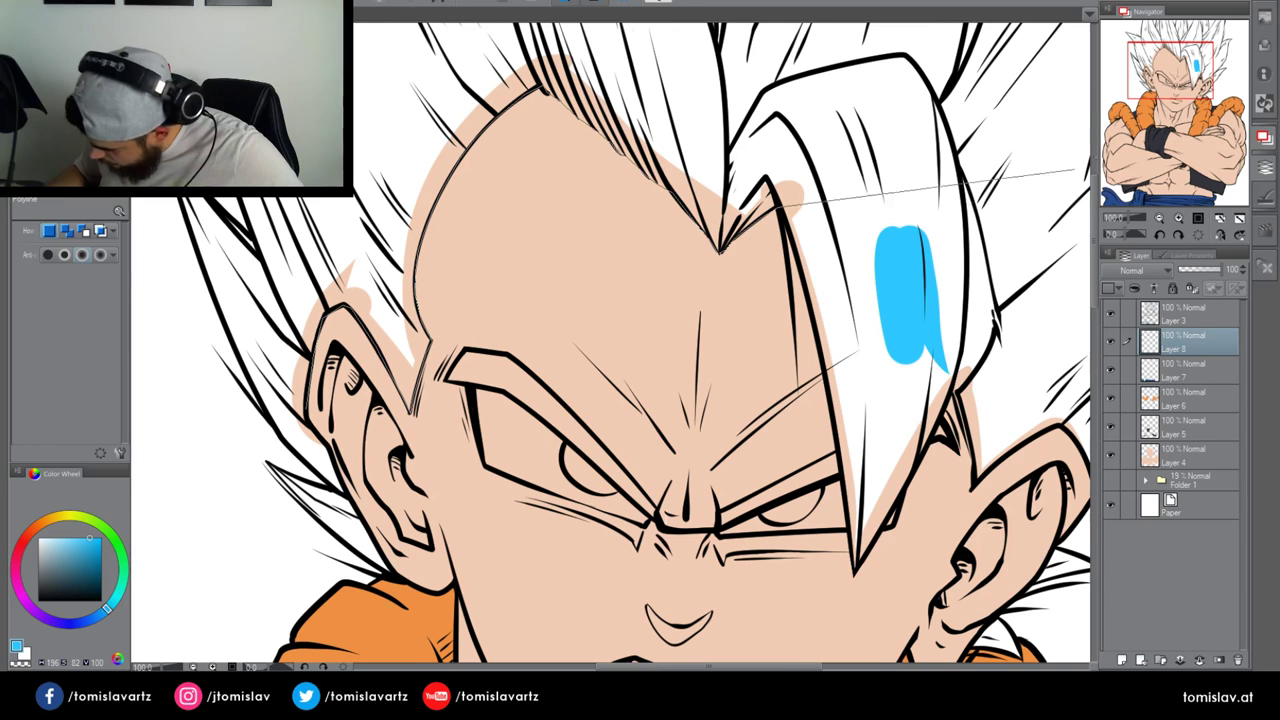
left_click_drag(1040, 187, 574, 187)
left_click_drag(1075, 75, 871, 229)
left_click_drag(160, 330, 1065, 365)
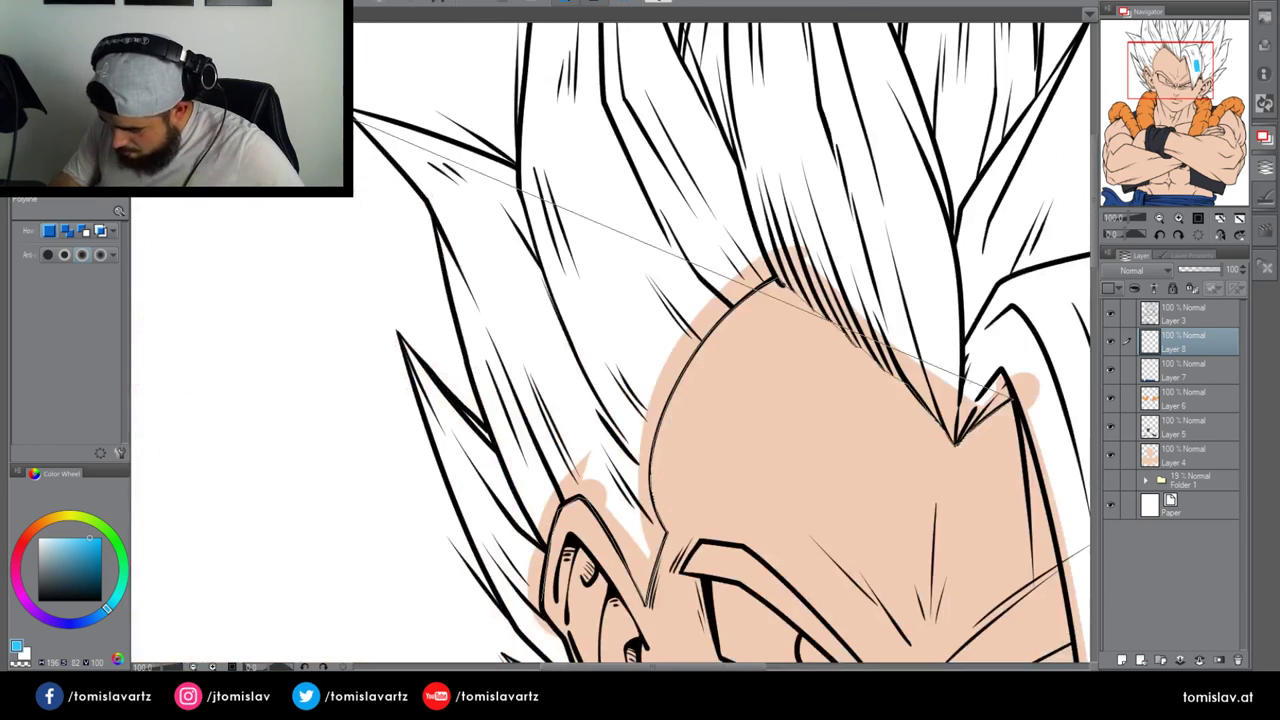
left_click(960, 73)
left_click(574, 165)
left_click(510, 445)
double_click(540, 588)
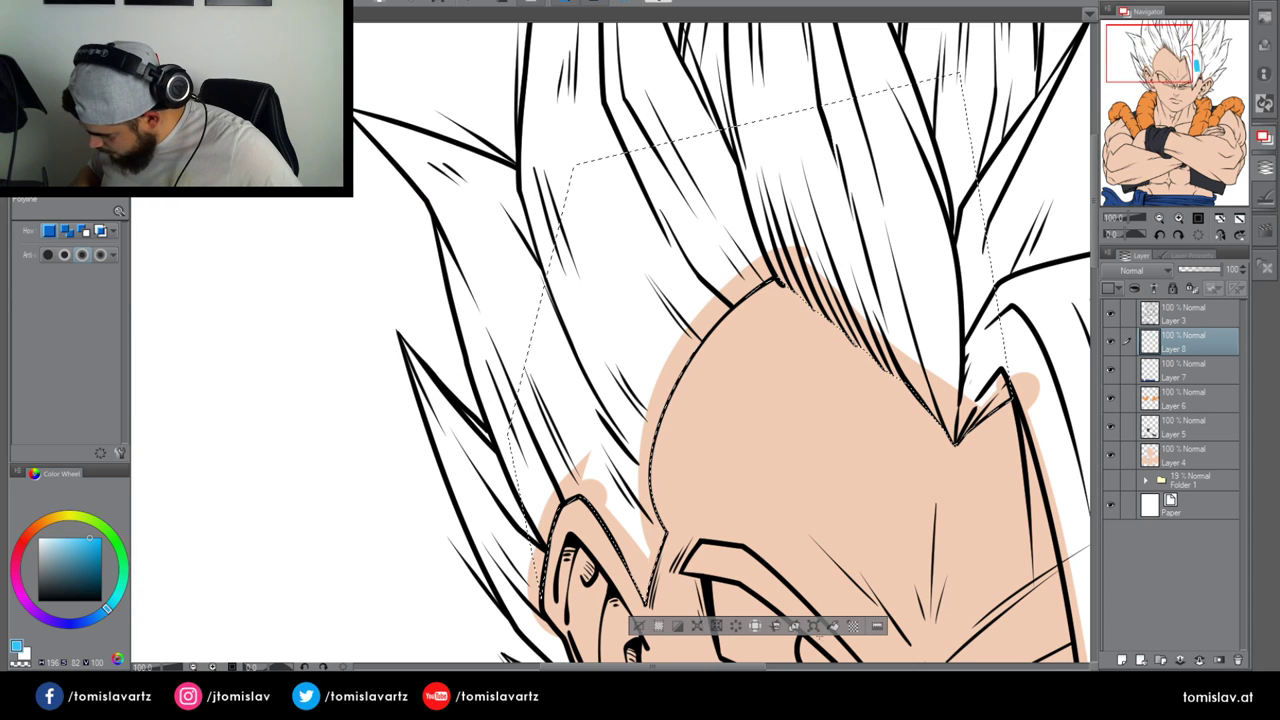
key("alt+BackSpace")
key("ctrl+d")
Brush sky blue over the tall hair spikes above the forehead on Layer 8, up to the canvas edge
left_click_drag(493, 81, 460, 247)
key("p")
mouse_move(508, 372)
left_mouse_down()
mouse_move(531, 114)
mouse_move(687, 306)
left_mouse_up()
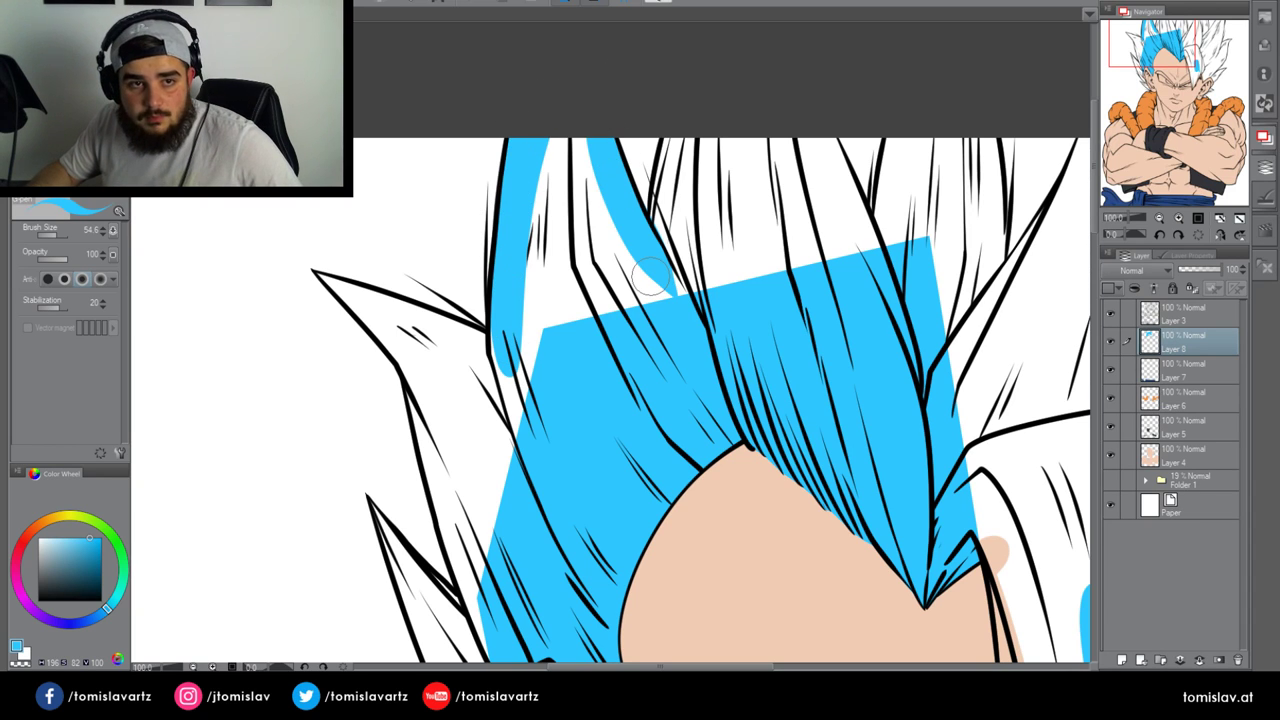
mouse_move(521, 388)
left_mouse_down()
mouse_move(506, 320)
mouse_move(529, 410)
mouse_move(560, 132)
mouse_move(569, 411)
mouse_move(581, 170)
mouse_move(604, 265)
mouse_move(660, 316)
left_mouse_up()
left_click_drag(583, 285, 587, 342)
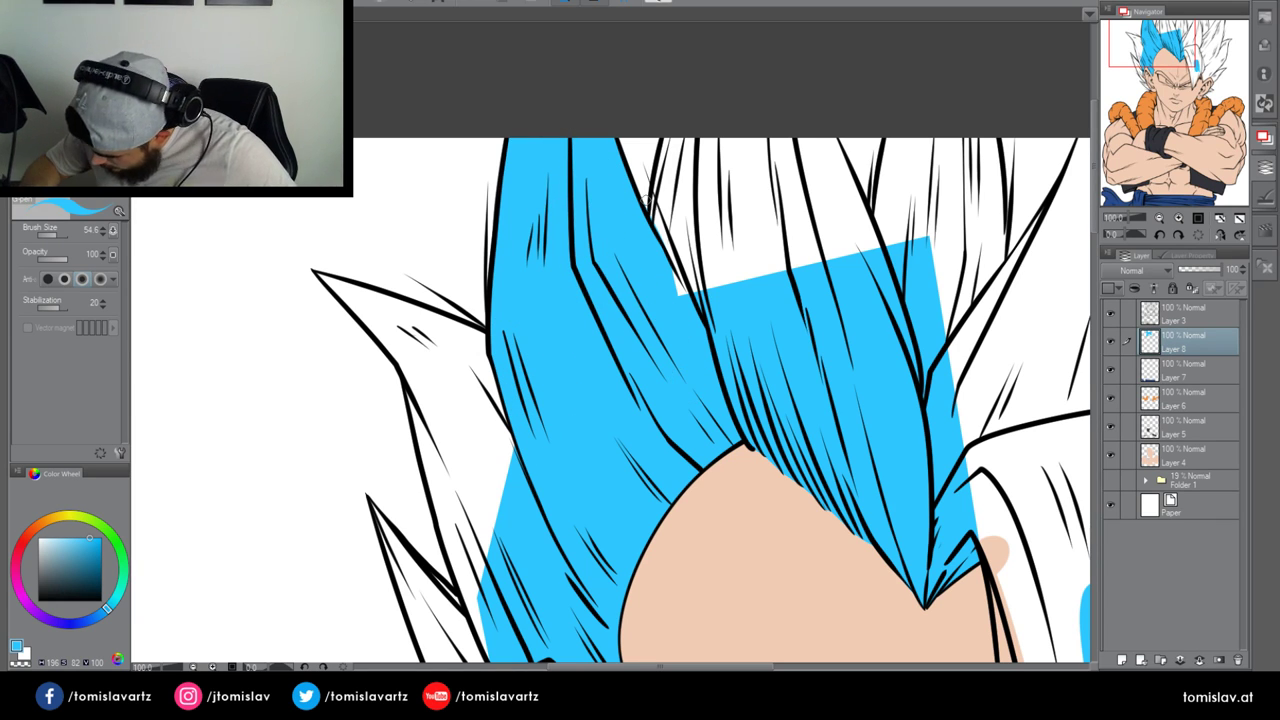
mouse_move(688, 258)
left_mouse_down()
mouse_move(686, 116)
mouse_move(677, 286)
left_mouse_up()
left_click_drag(675, 120, 680, 220)
mouse_move(695, 140)
left_mouse_down()
mouse_move(703, 300)
mouse_move(766, 286)
mouse_move(816, 124)
mouse_move(876, 213)
mouse_move(869, 114)
left_mouse_up()
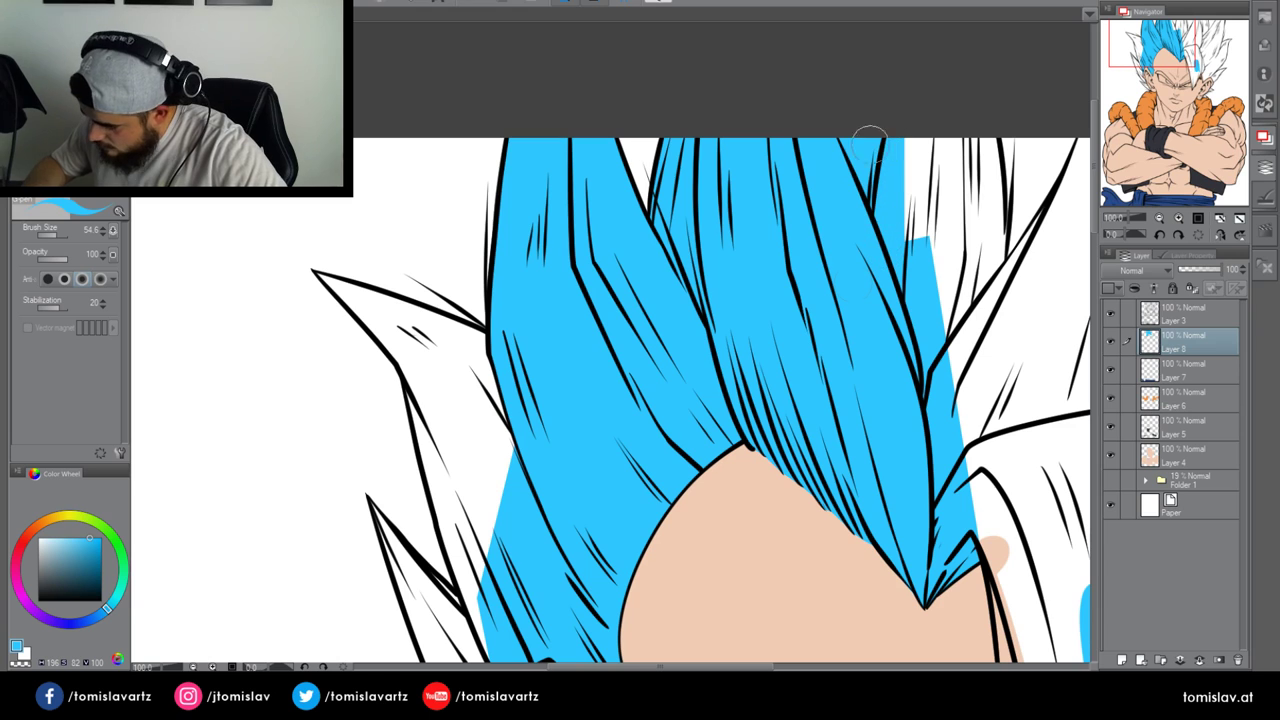
Extend the sky-blue brushwork across the neighbouring upper spikes to the right of the hairline peak
left_click_drag(1178, 55, 1184, 53)
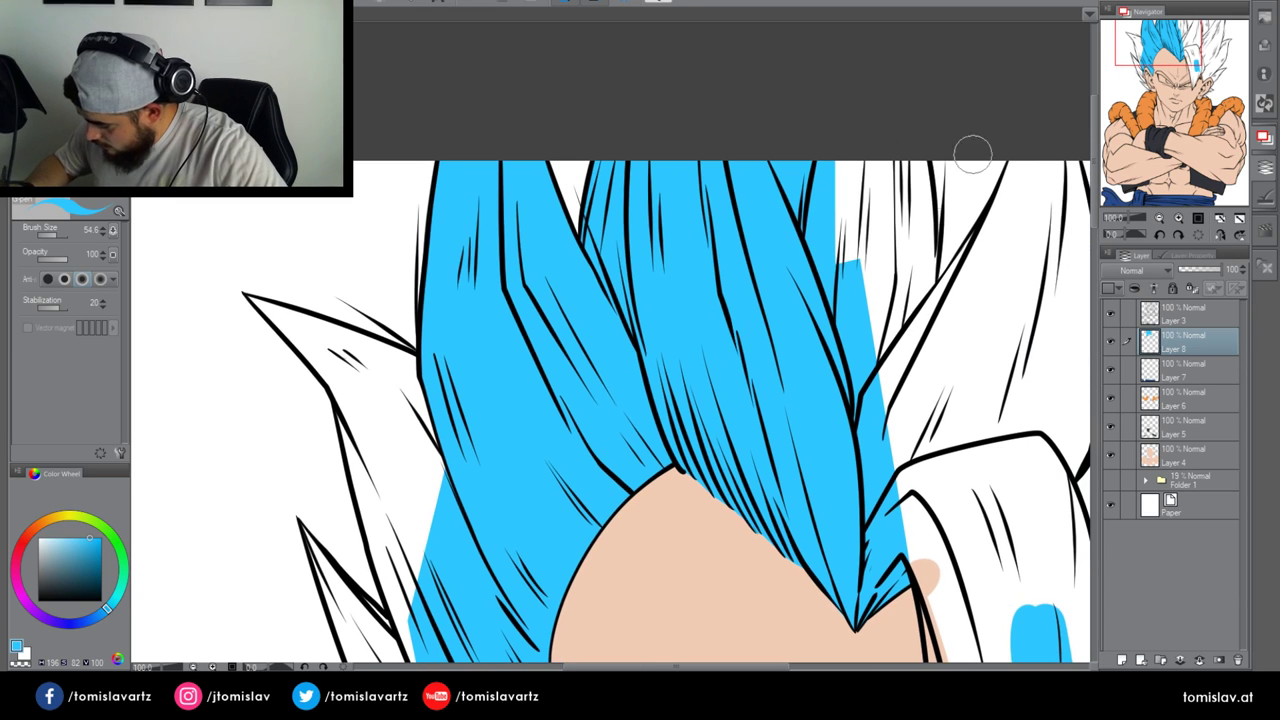
left_click_drag(909, 149, 912, 400)
mouse_move(893, 175)
left_mouse_down()
mouse_move(879, 349)
mouse_move(851, 134)
mouse_move(838, 265)
left_mouse_up()
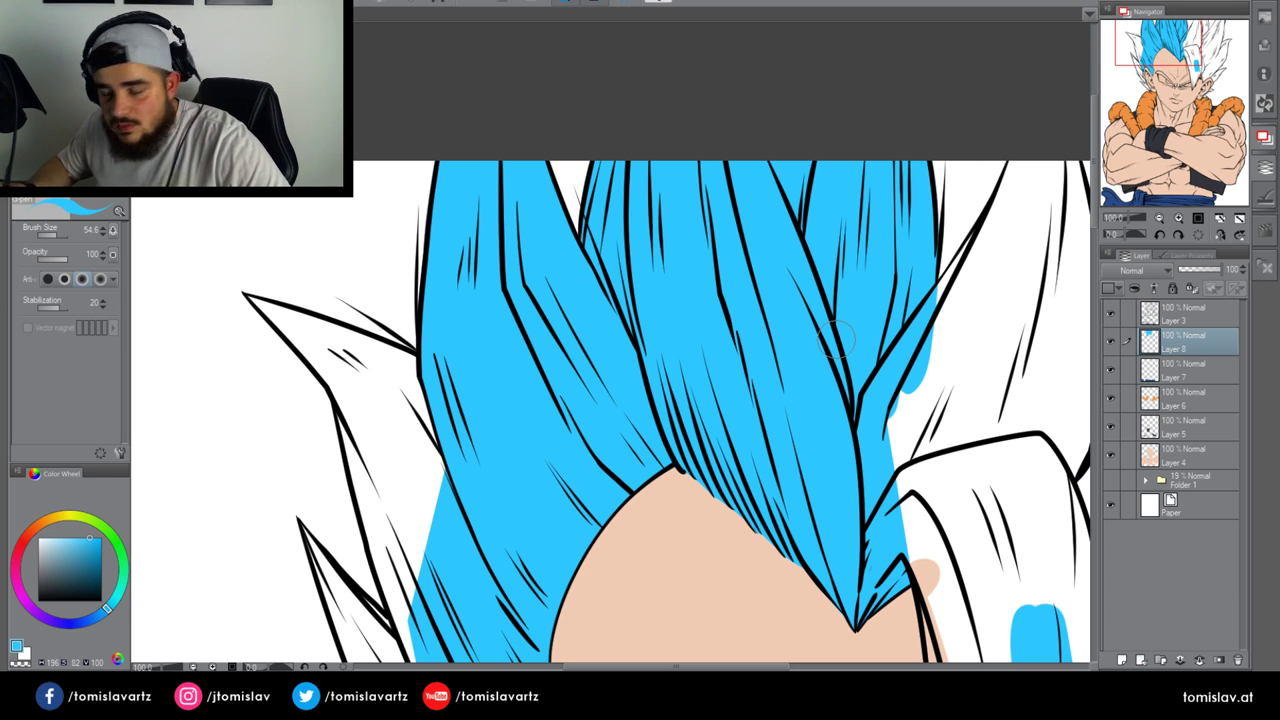
left_click_drag(1159, 37, 1176, 39)
left_click_drag(752, 277, 859, 113)
mouse_move(786, 134)
left_mouse_down()
mouse_move(728, 282)
mouse_move(740, 178)
mouse_move(783, 123)
mouse_move(824, 152)
mouse_move(835, 250)
left_mouse_up()
mouse_move(960, 125)
left_mouse_down()
mouse_move(968, 200)
mouse_move(950, 288)
left_mouse_up()
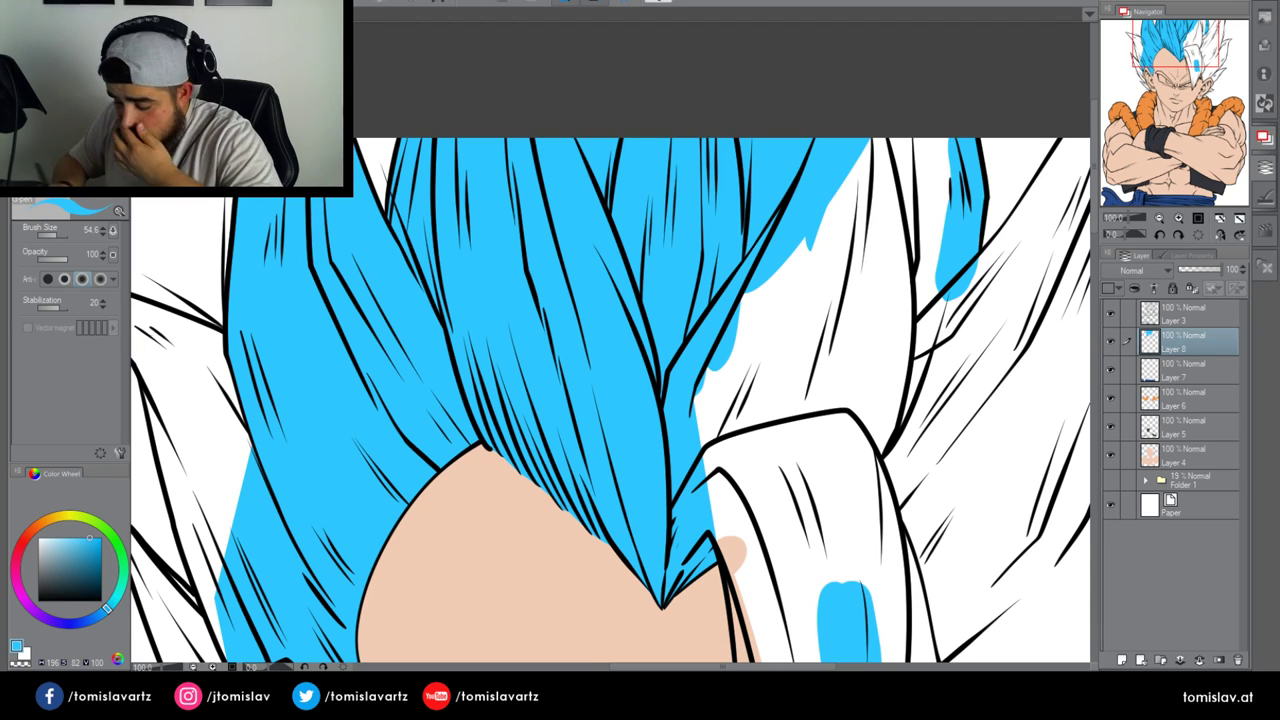
Paint sky blue along the inner edge of the hanging front strand and join it to the earlier patch
left_click_drag(1177, 51, 1185, 67)
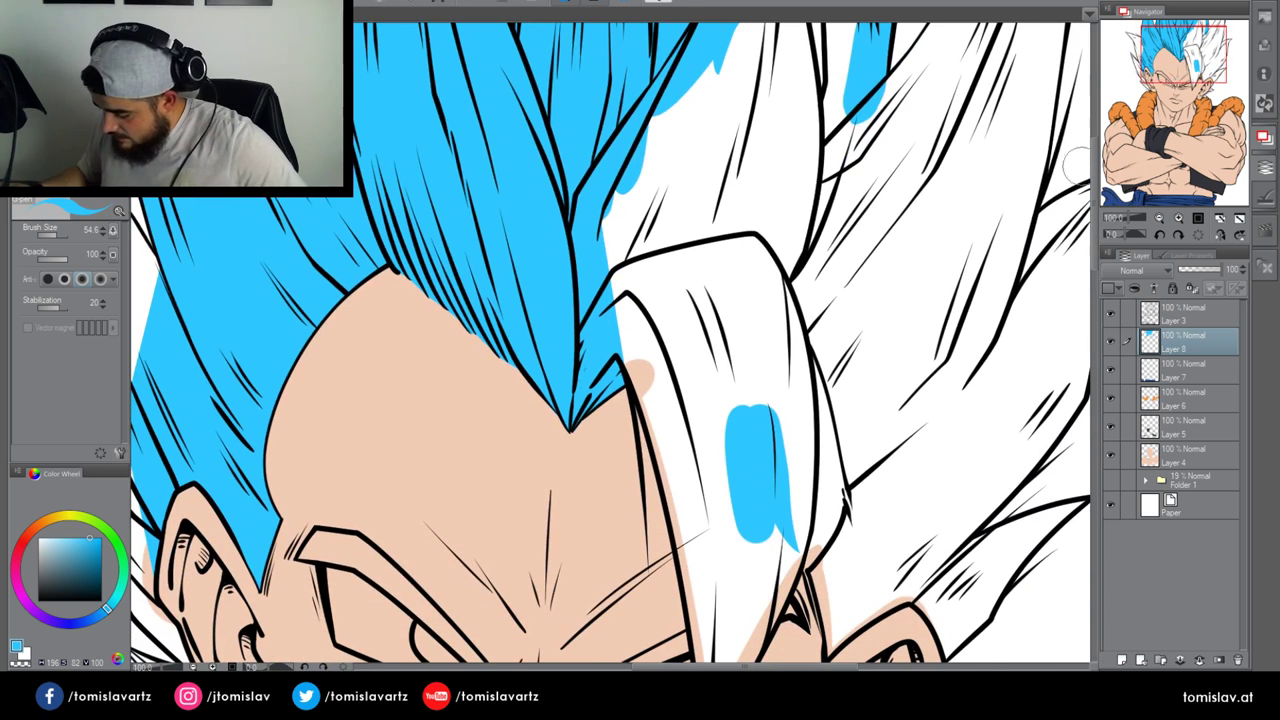
mouse_move(622, 345)
left_mouse_down()
mouse_move(662, 400)
mouse_move(640, 365)
left_mouse_up()
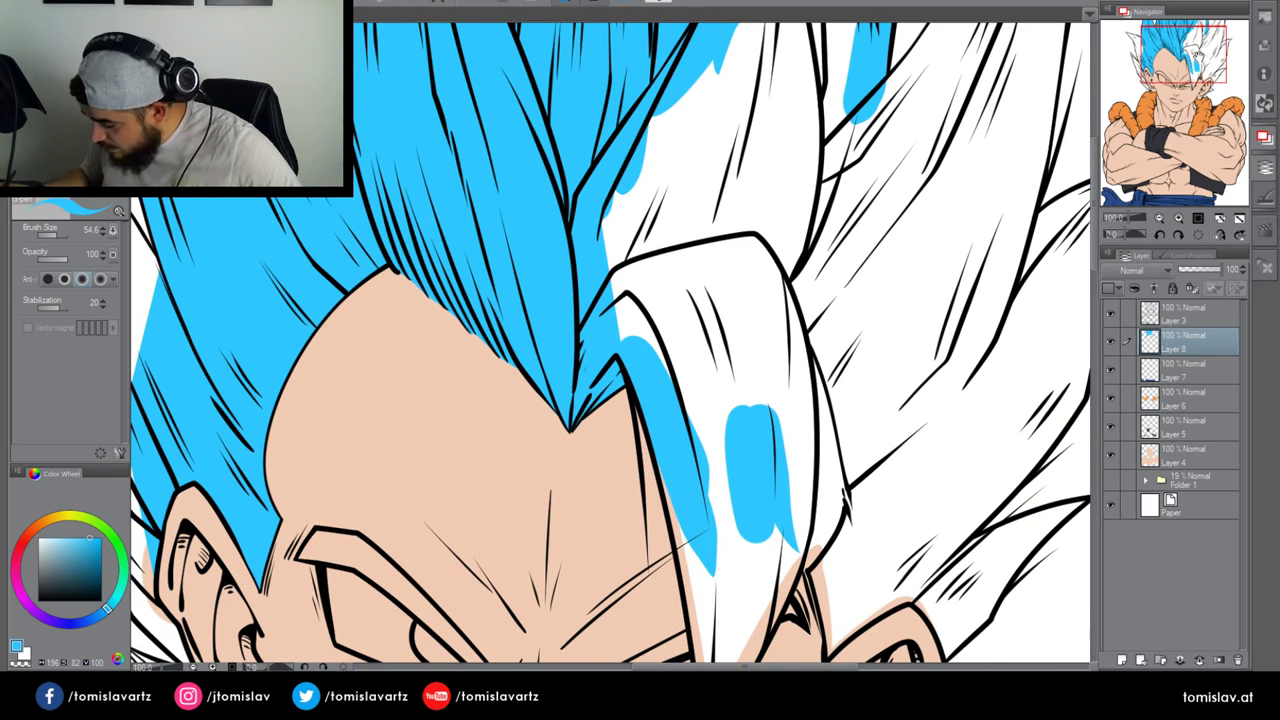
left_click_drag(1188, 60, 1204, 54)
left_click_drag(528, 598, 566, 555)
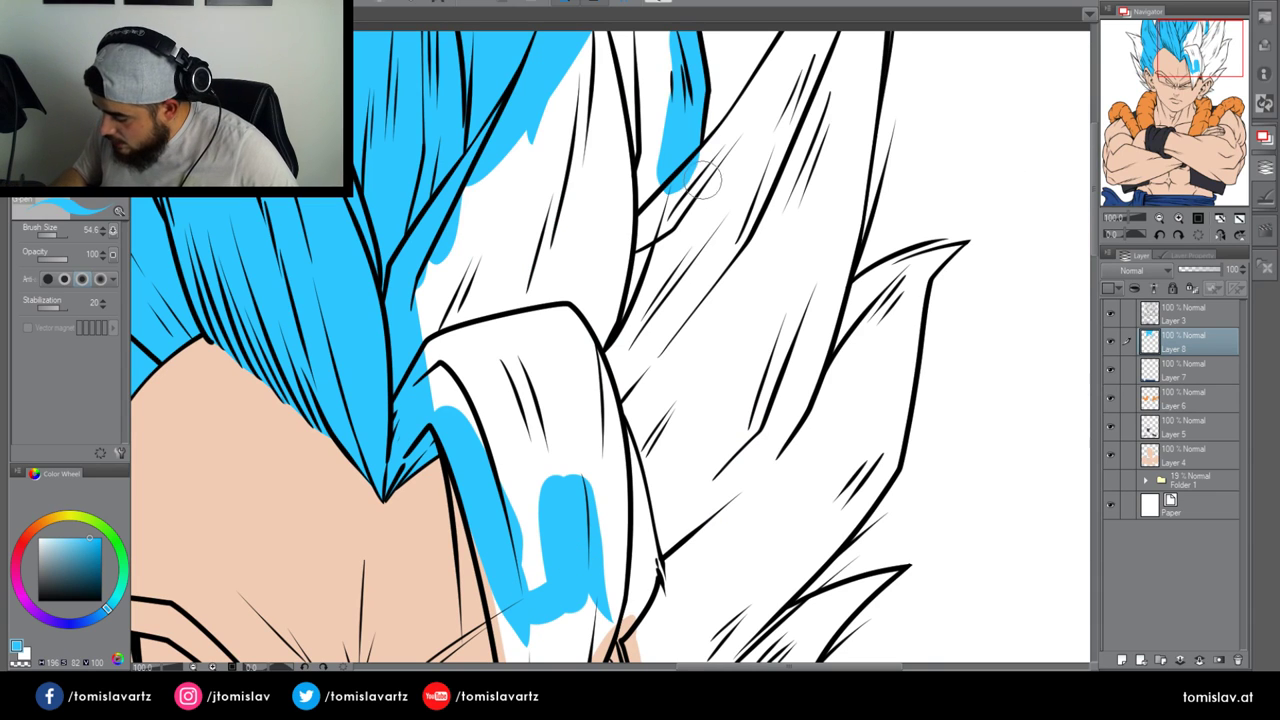
Paint a closed sky-blue border along the outer right-hand spikes and down to the patch on the front strand
mouse_move(700, 132)
left_mouse_down()
mouse_move(688, 188)
mouse_move(708, 186)
left_mouse_up()
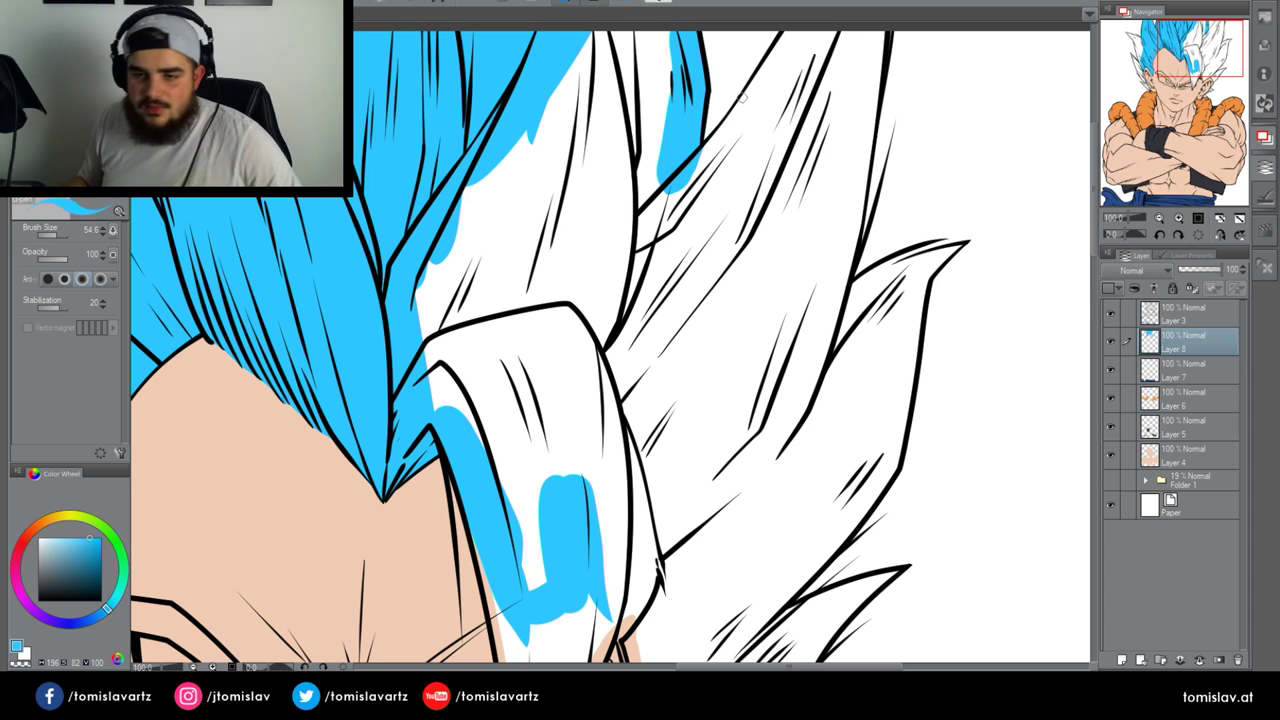
mouse_move(720, 120)
left_mouse_down()
mouse_move(702, 172)
mouse_move(795, 65)
mouse_move(790, 45)
left_mouse_up()
left_click_drag(1183, 57, 1193, 43)
mouse_move(710, 200)
left_mouse_down()
mouse_move(774, 186)
mouse_move(749, 255)
mouse_move(773, 170)
mouse_move(728, 414)
left_mouse_up()
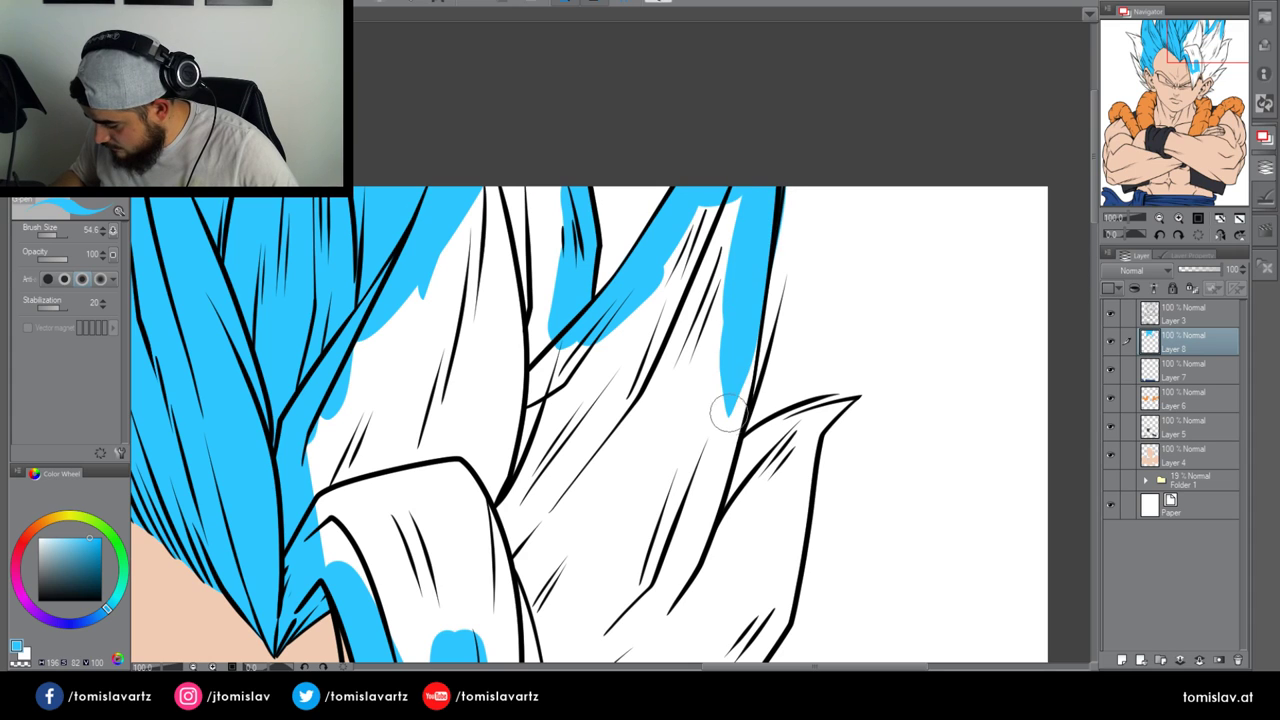
left_click_drag(748, 342, 715, 470)
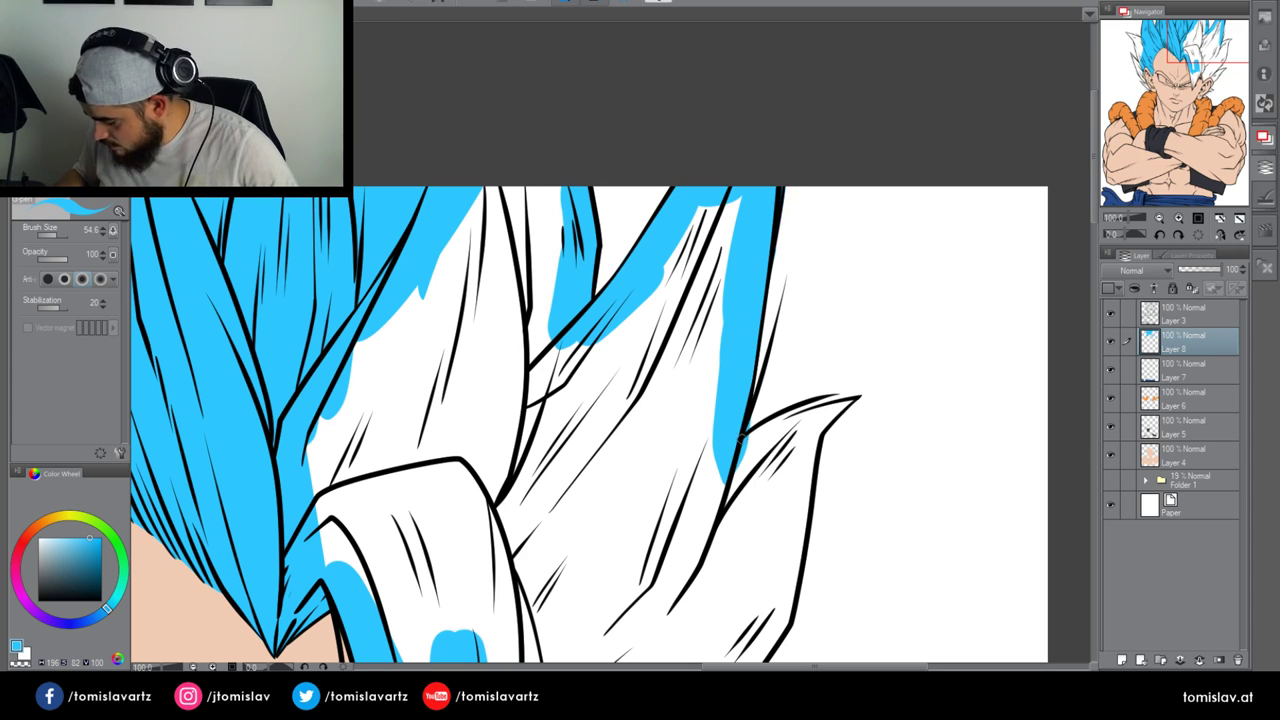
left_click_drag(1191, 60, 1183, 72)
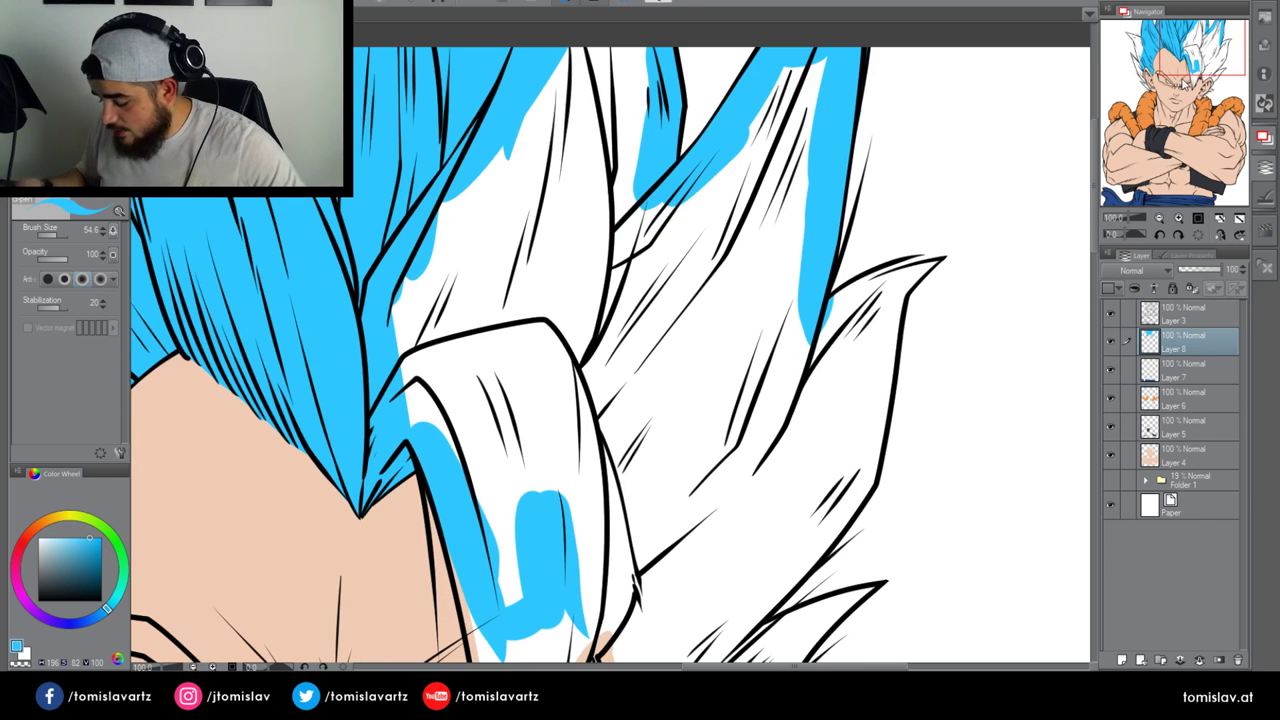
mouse_move(820, 278)
left_mouse_down()
mouse_move(790, 424)
mouse_move(580, 605)
left_mouse_up()
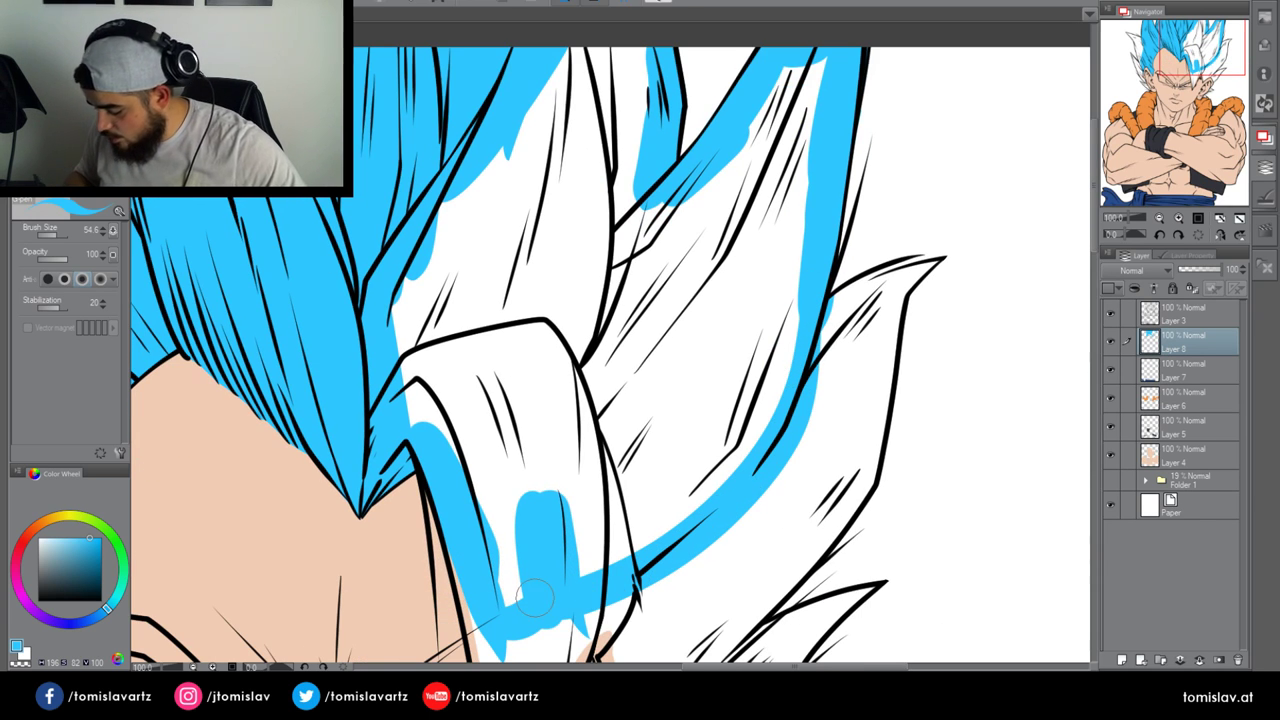
Auto-select the unpainted hair area enclosed by the blue border, fill it with sky blue and deselect
key("g")
left_click(595, 344)
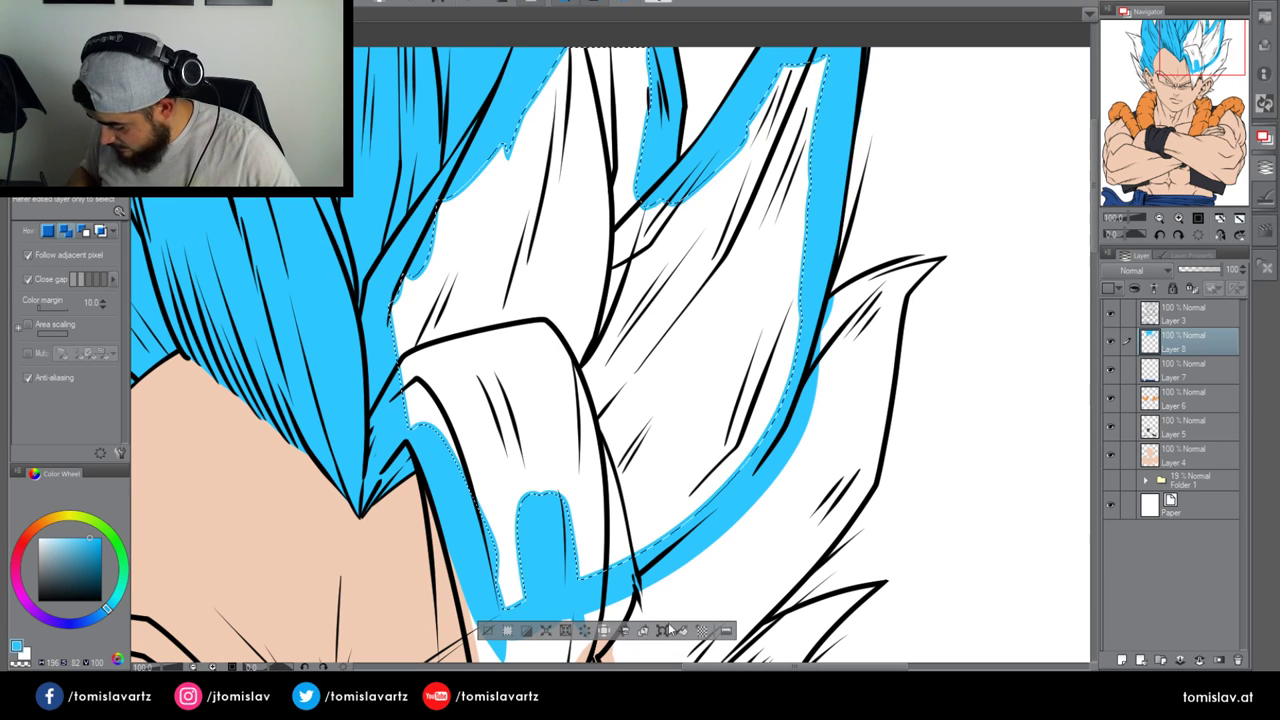
left_click(686, 209)
left_click(489, 630)
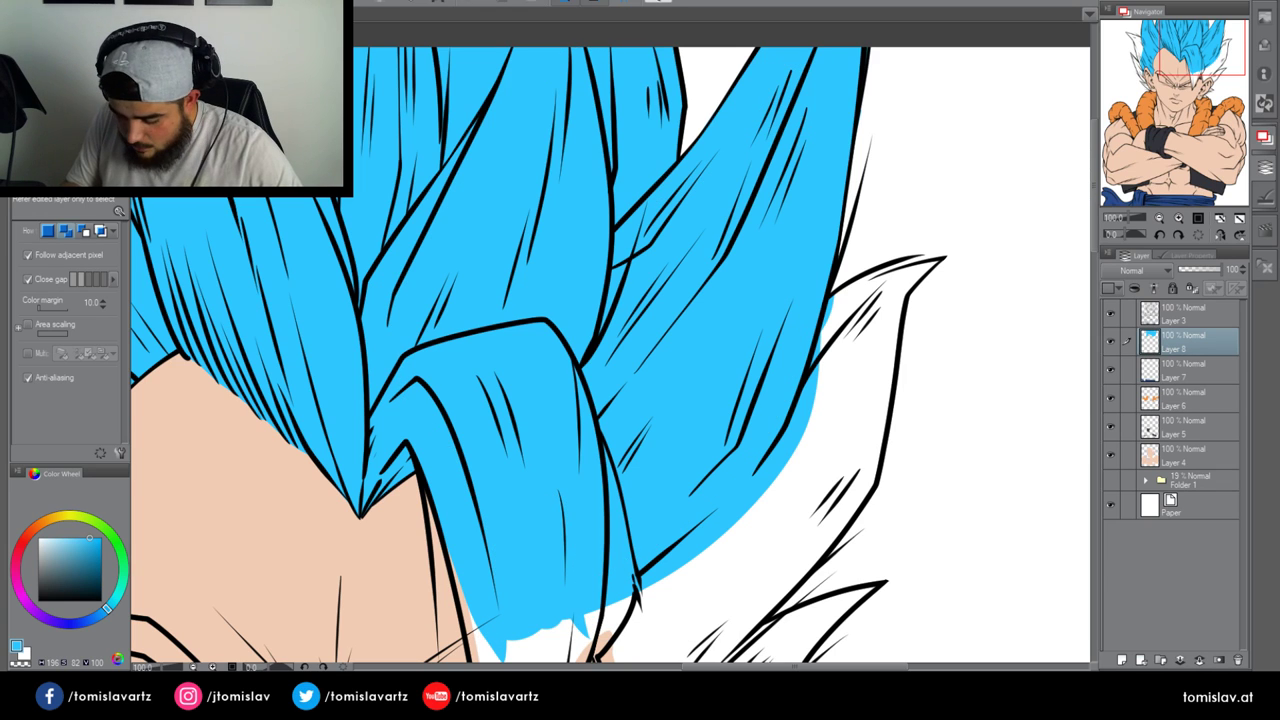
Outline the upper side hair spike to the left of the forehead with a polyline selection
key("p")
mouse_move(400, 400)
left_mouse_down()
mouse_move(914, 416)
mouse_move(936, 379)
left_mouse_up()
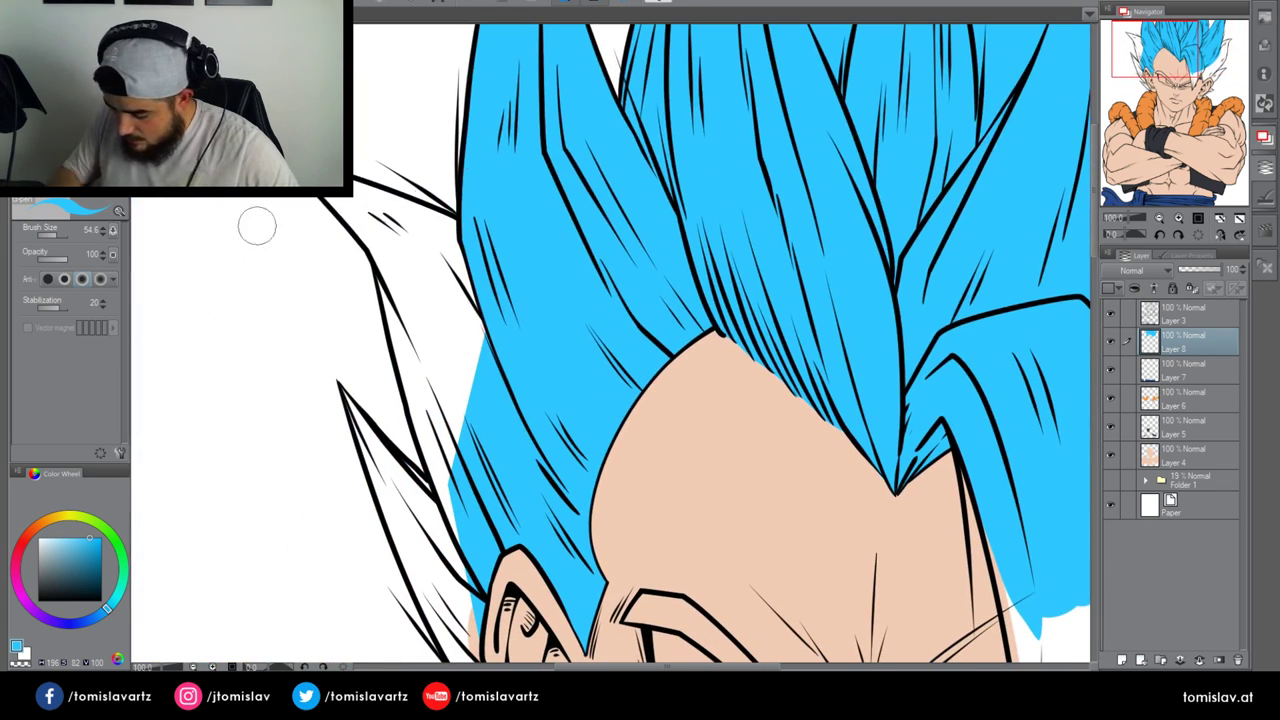
key("m")
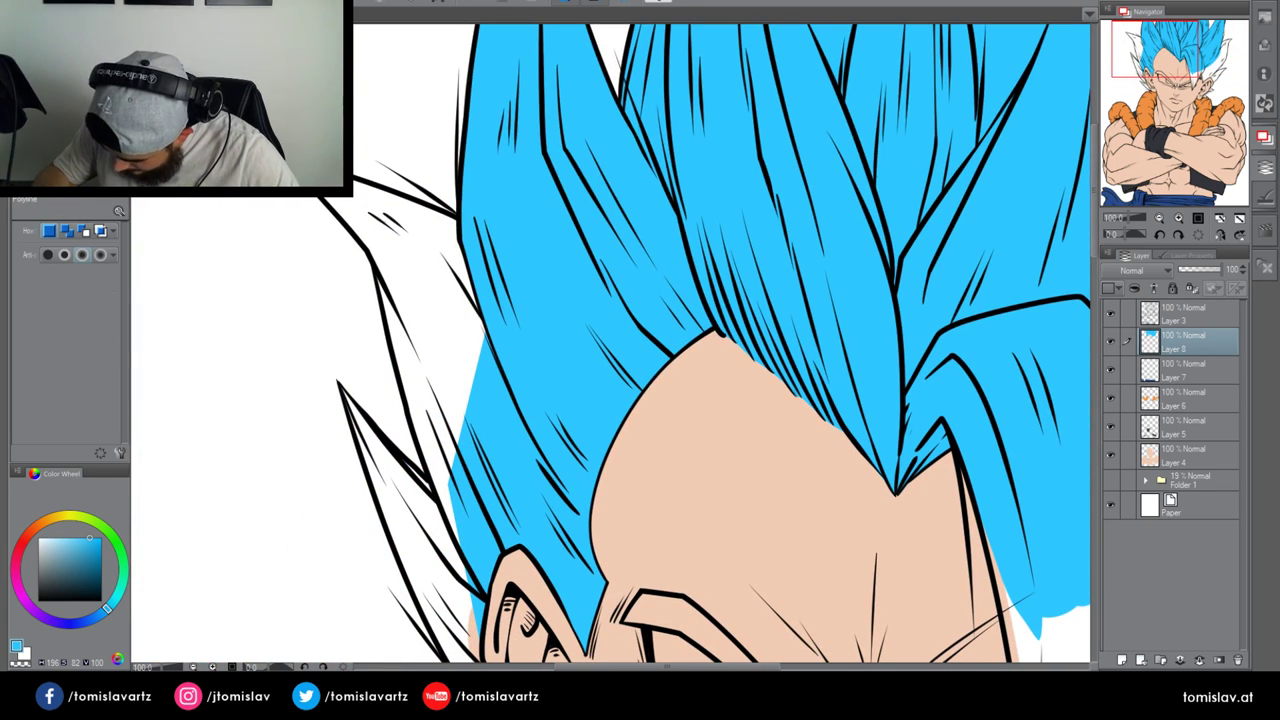
left_click(470, 554)
left_click(437, 498)
left_click(408, 412)
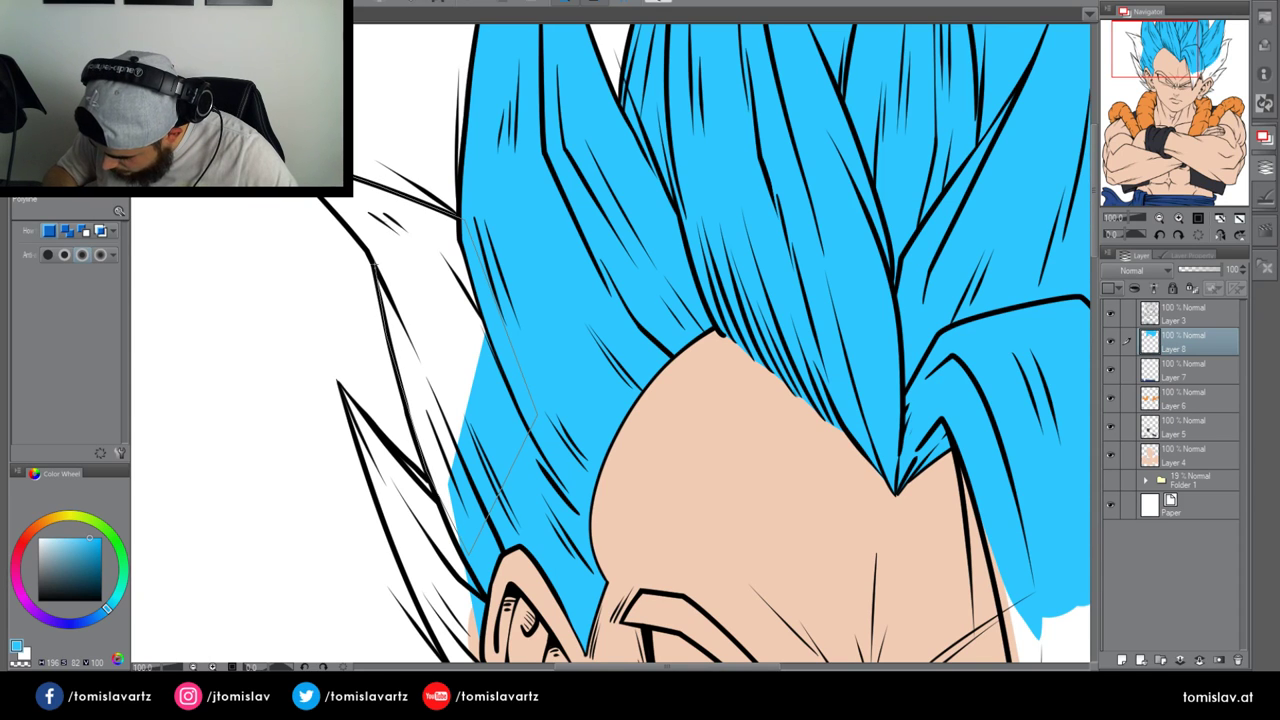
left_click(370, 253)
double_click(282, 154)
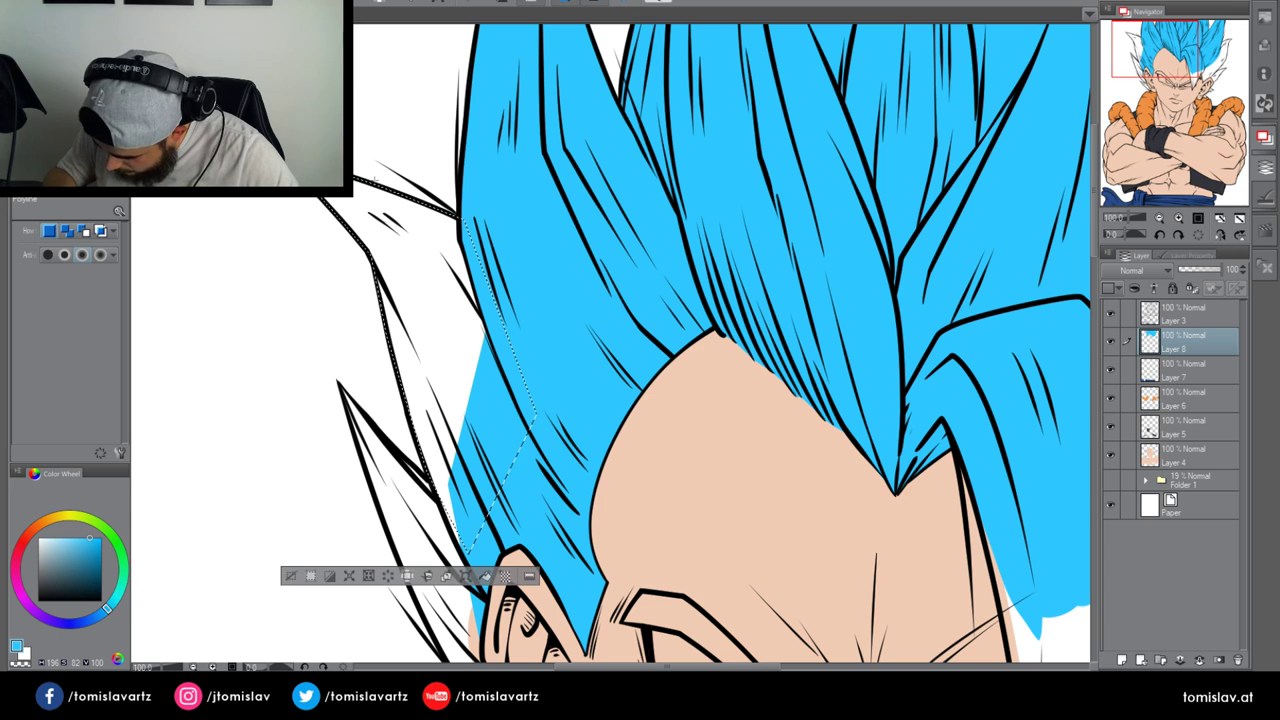
Add the lower side spike beside the left ear to the polyline selection, fill with sky blue and deselect
scroll(340, 280, "down", 3)
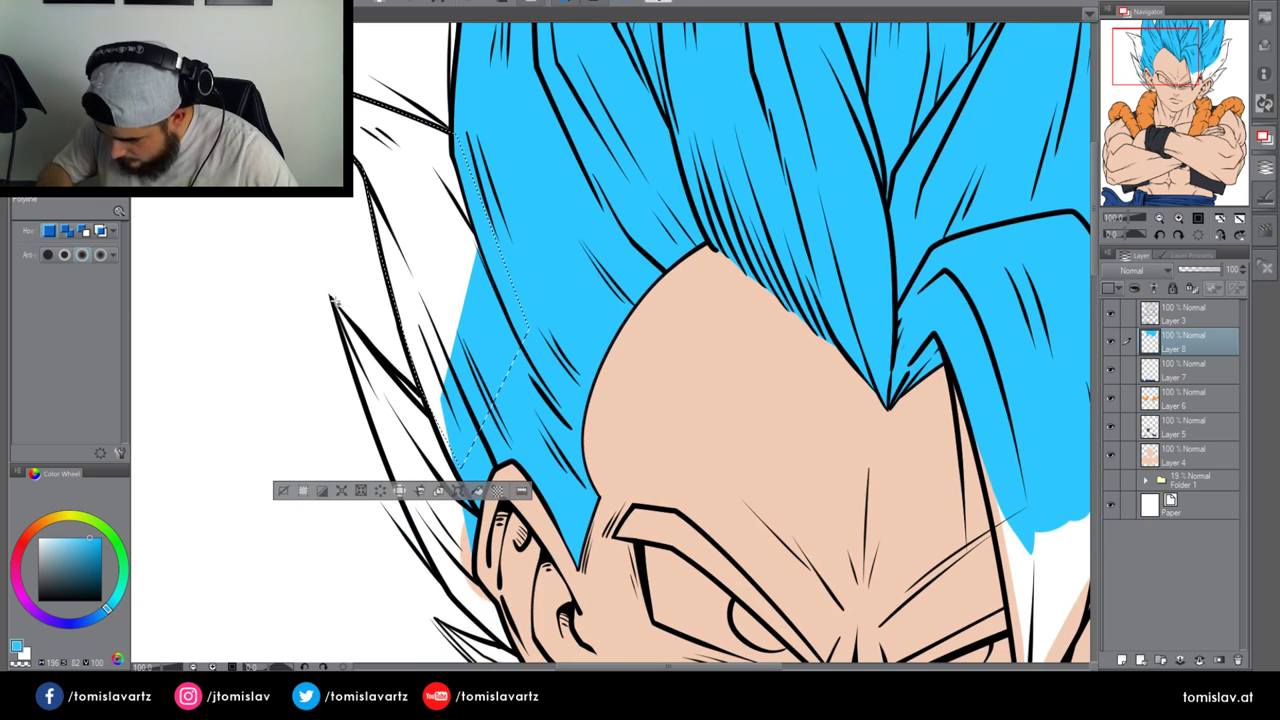
left_click(512, 382)
left_click(476, 568)
left_click(416, 531)
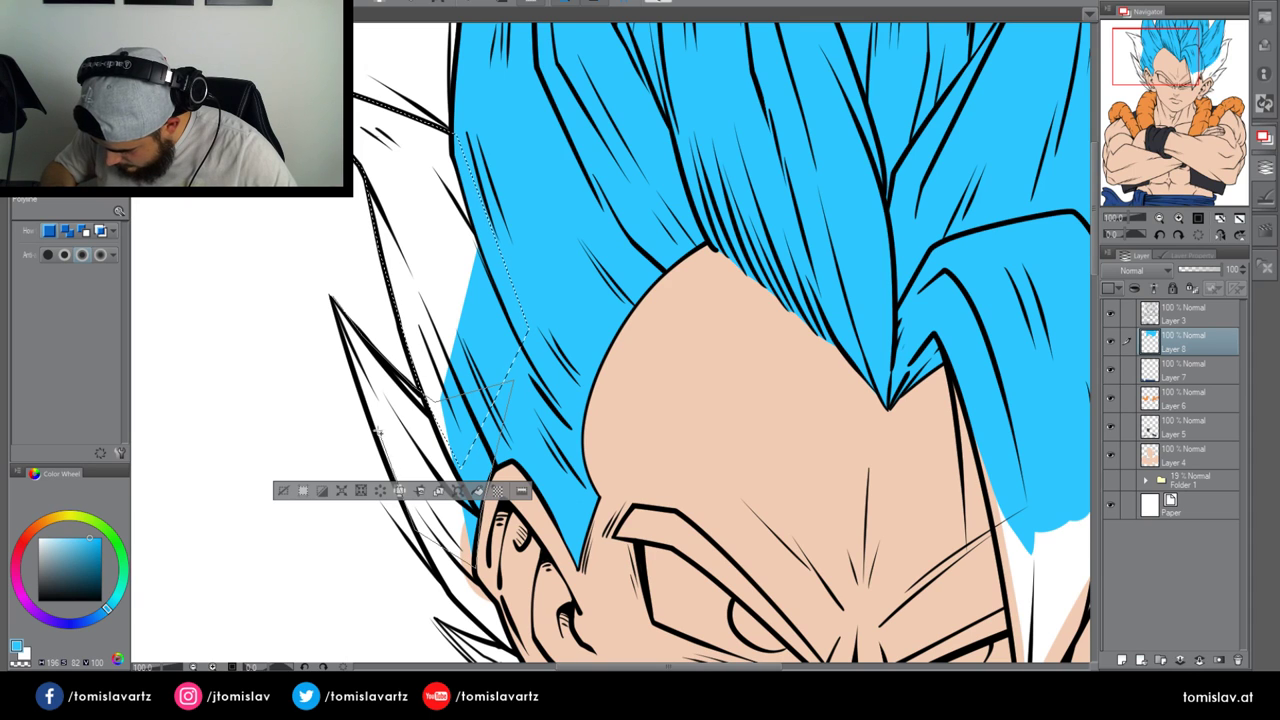
left_click(333, 299)
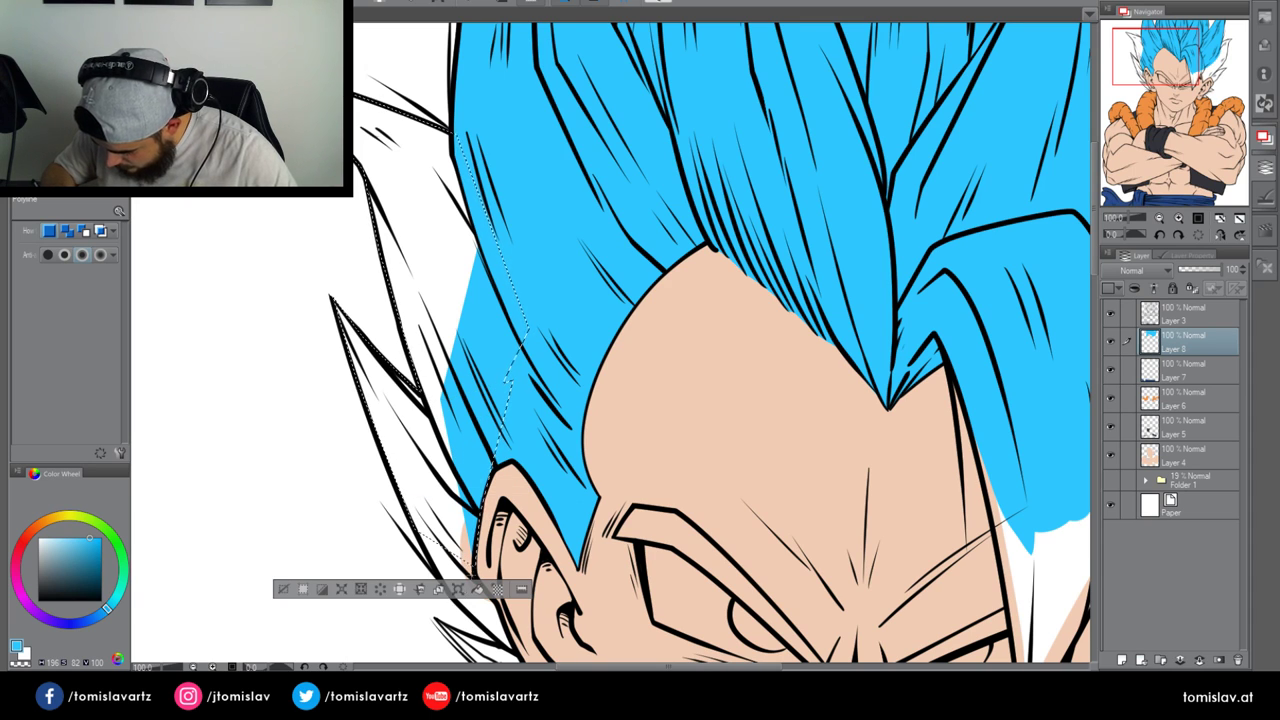
left_click(477, 590)
left_click(284, 590)
left_click(1, 325)
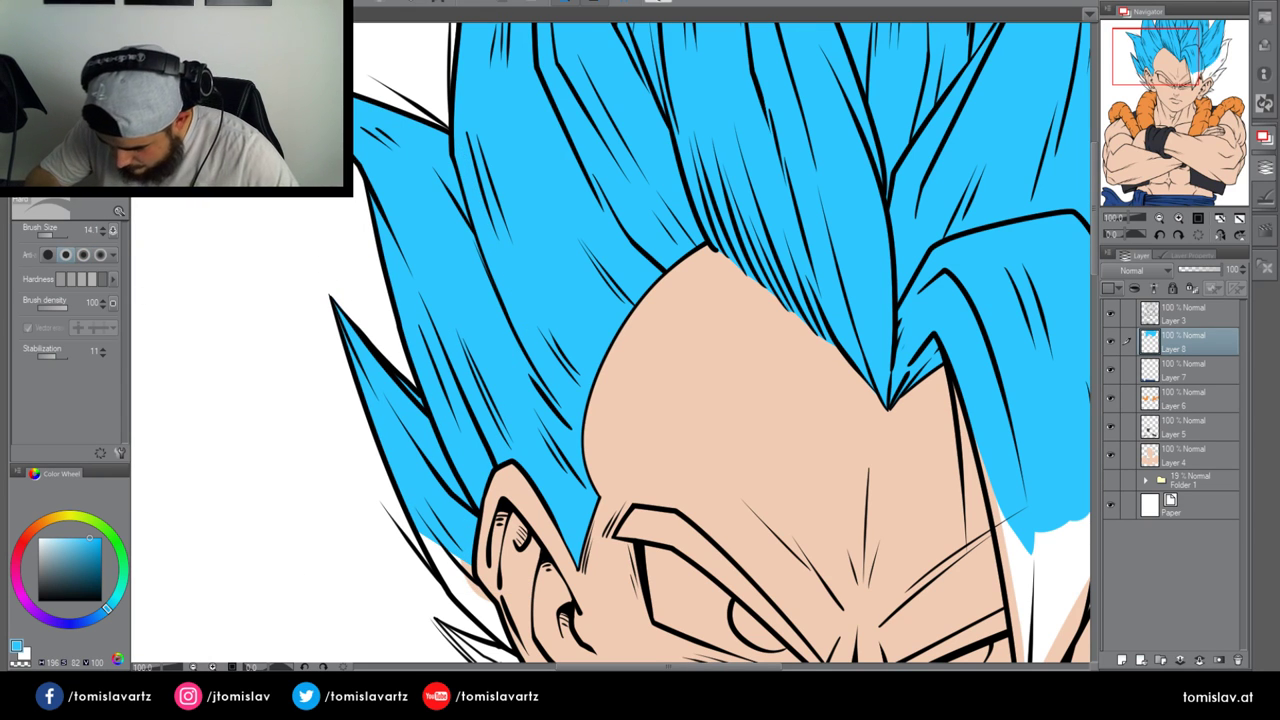
Brush sky blue into the remaining gap of the side hair behind the left ear
key("p")
left_click_drag(487, 590, 464, 359)
mouse_move(400, 288)
left_mouse_down()
mouse_move(479, 409)
mouse_move(427, 315)
left_mouse_up()
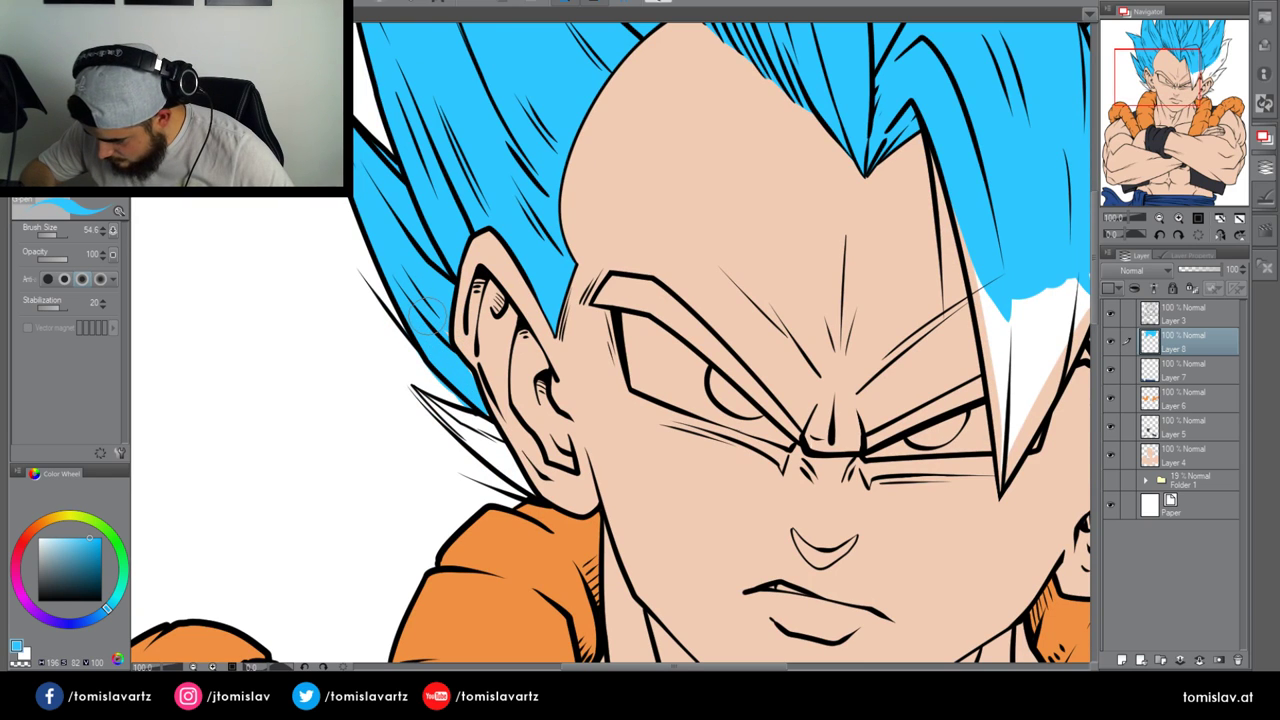
Change the Paper layer's colour to light grey and make Layer 8 active again
left_click(1155, 510)
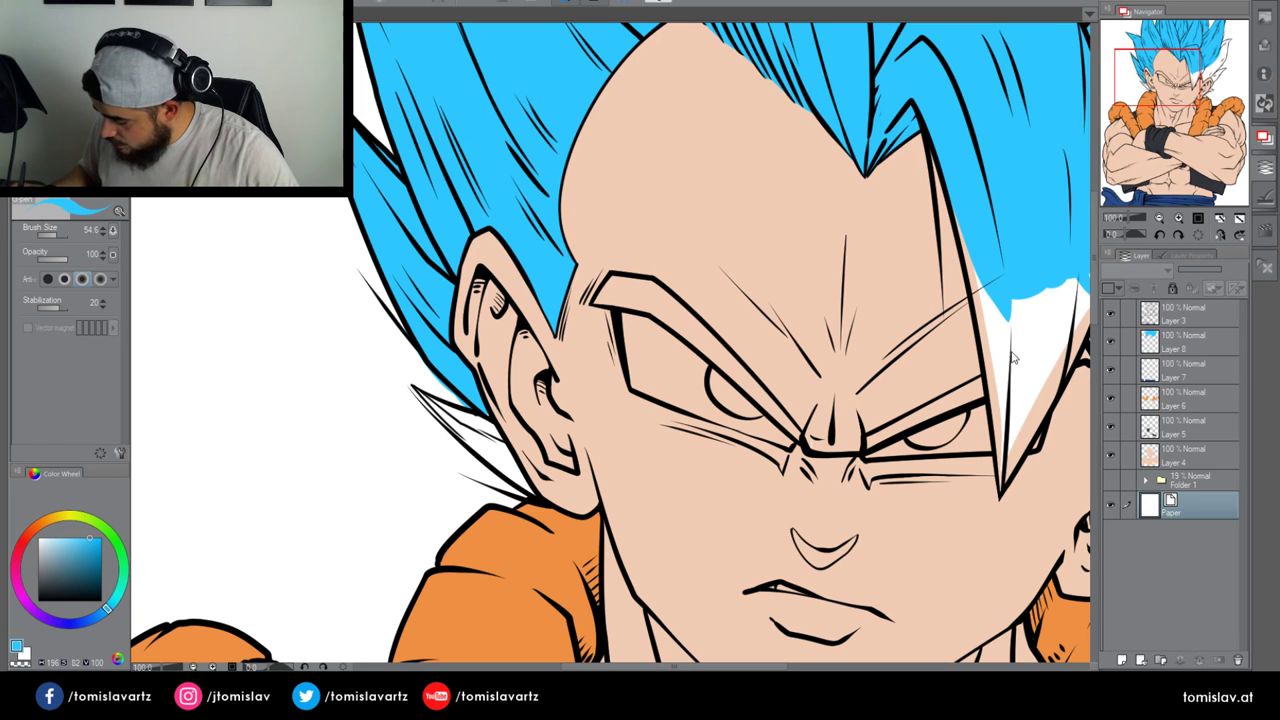
left_click(778, 214)
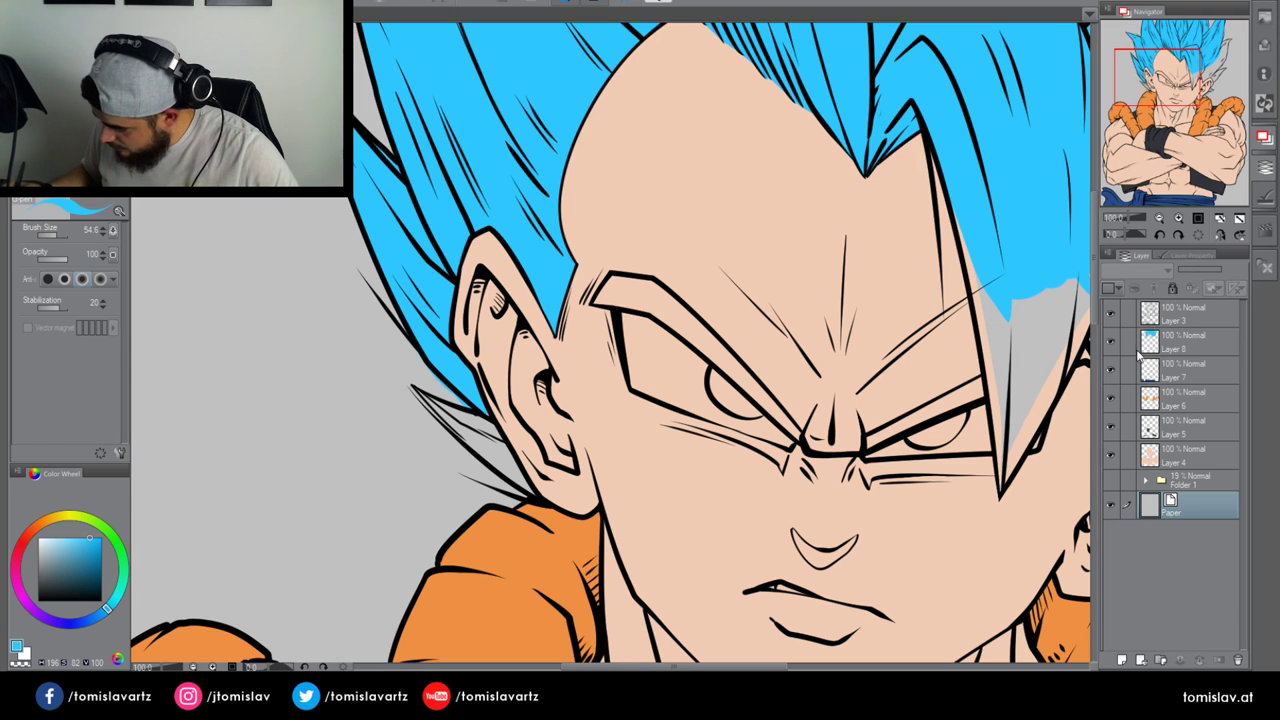
left_click(1167, 341)
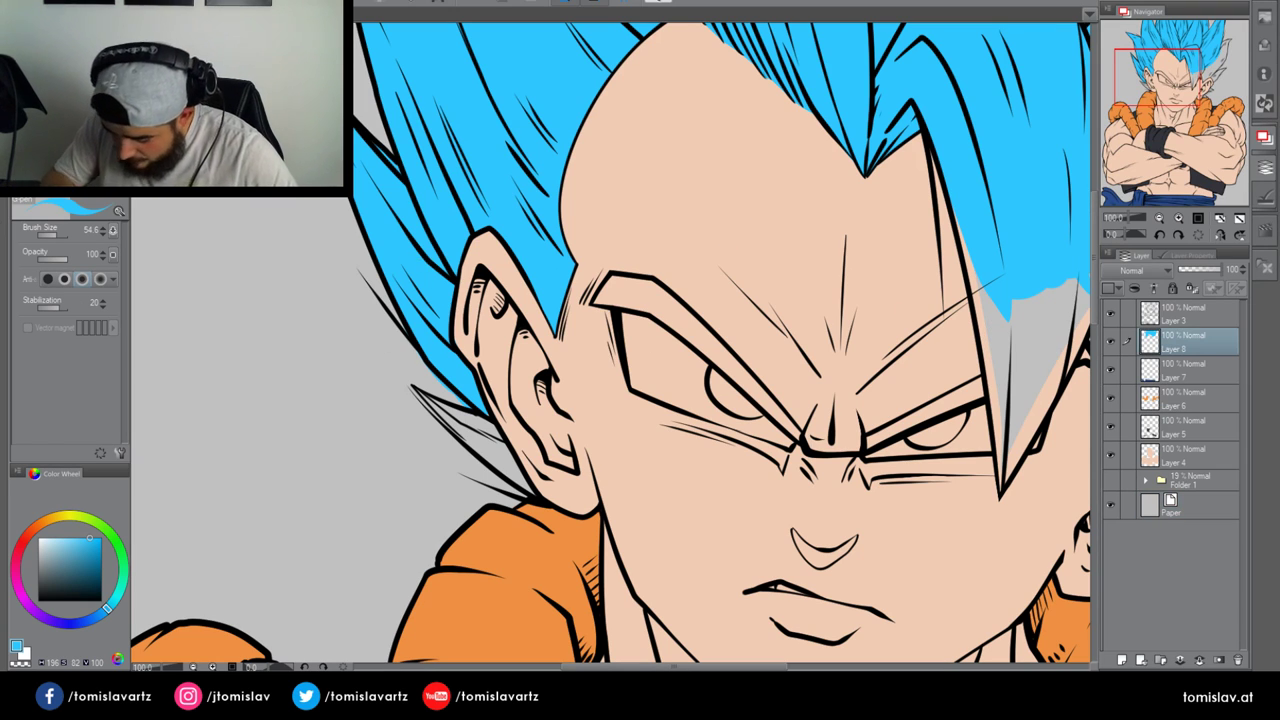
Outline the small hair tuft below the left ear with a polyline selection, fill it with sky blue and deselect
key("e")
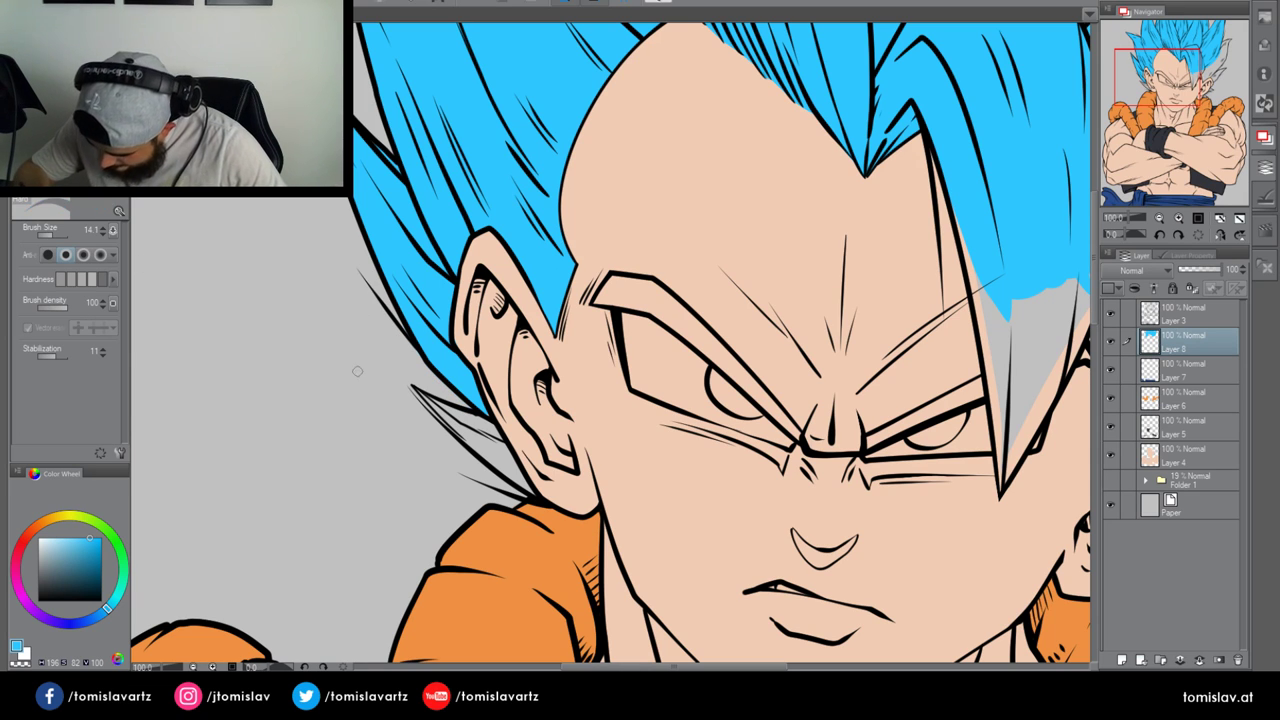
key("u")
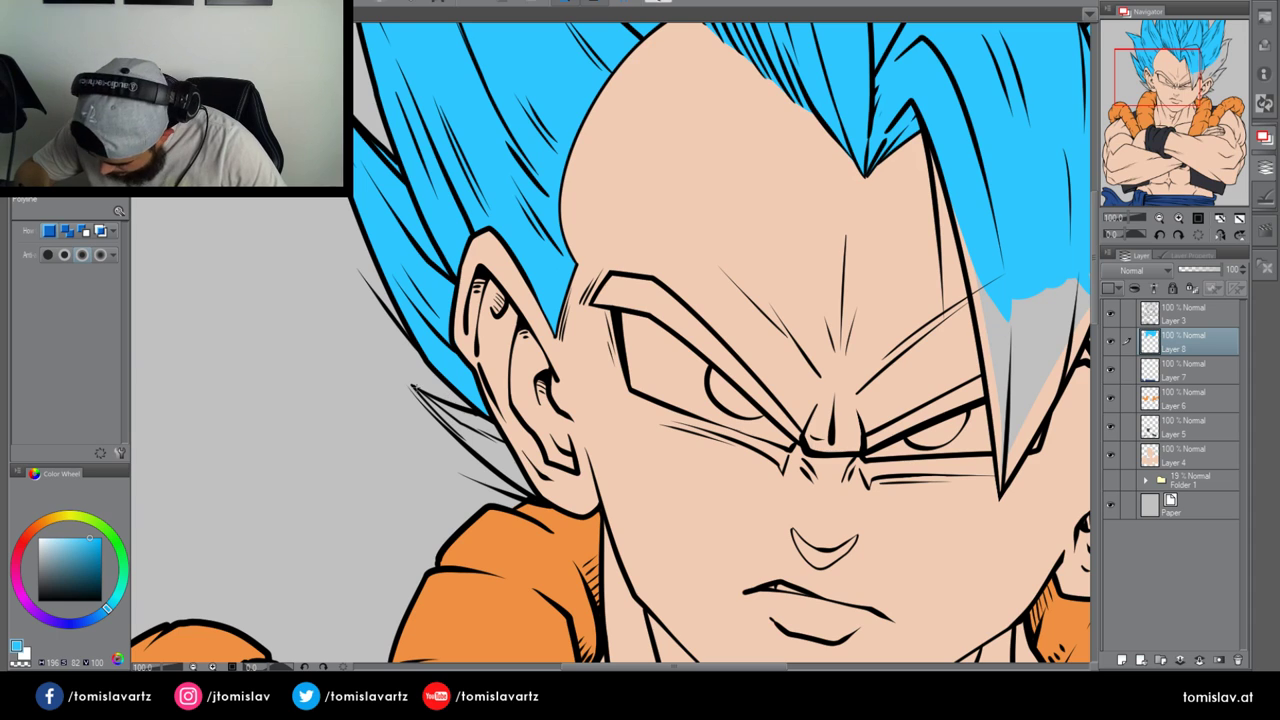
left_click(488, 411)
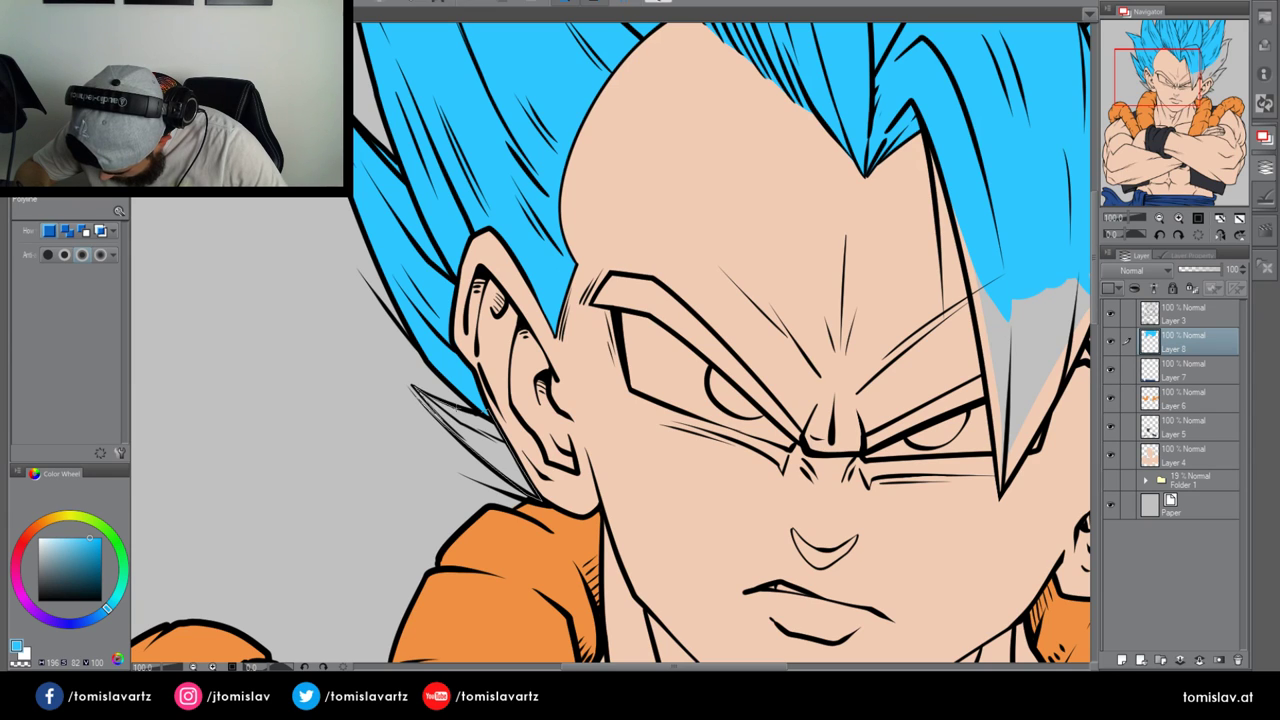
left_click(484, 412)
left_click(551, 523)
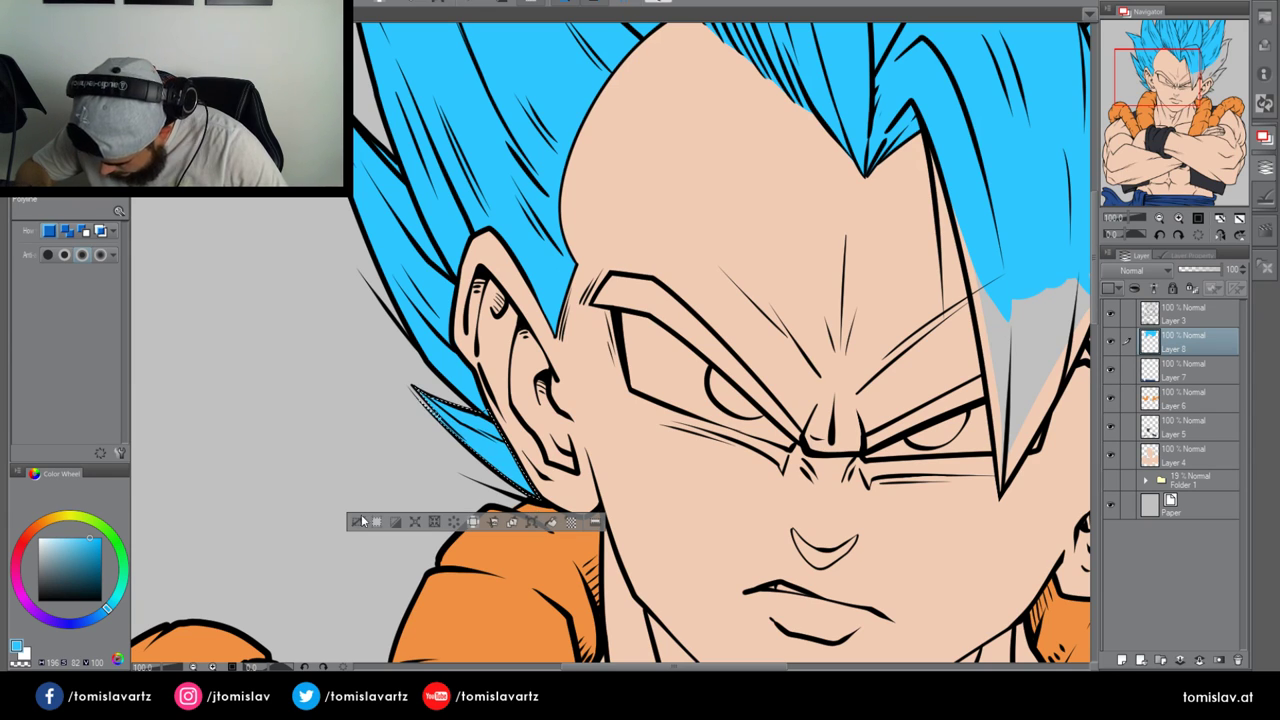
left_click(359, 522)
Auto-select both eyebrows and the unfilled hair around the right ear using Layer 3, fill them sky blue on Layer 8 and deselect
left_click(1157, 304)
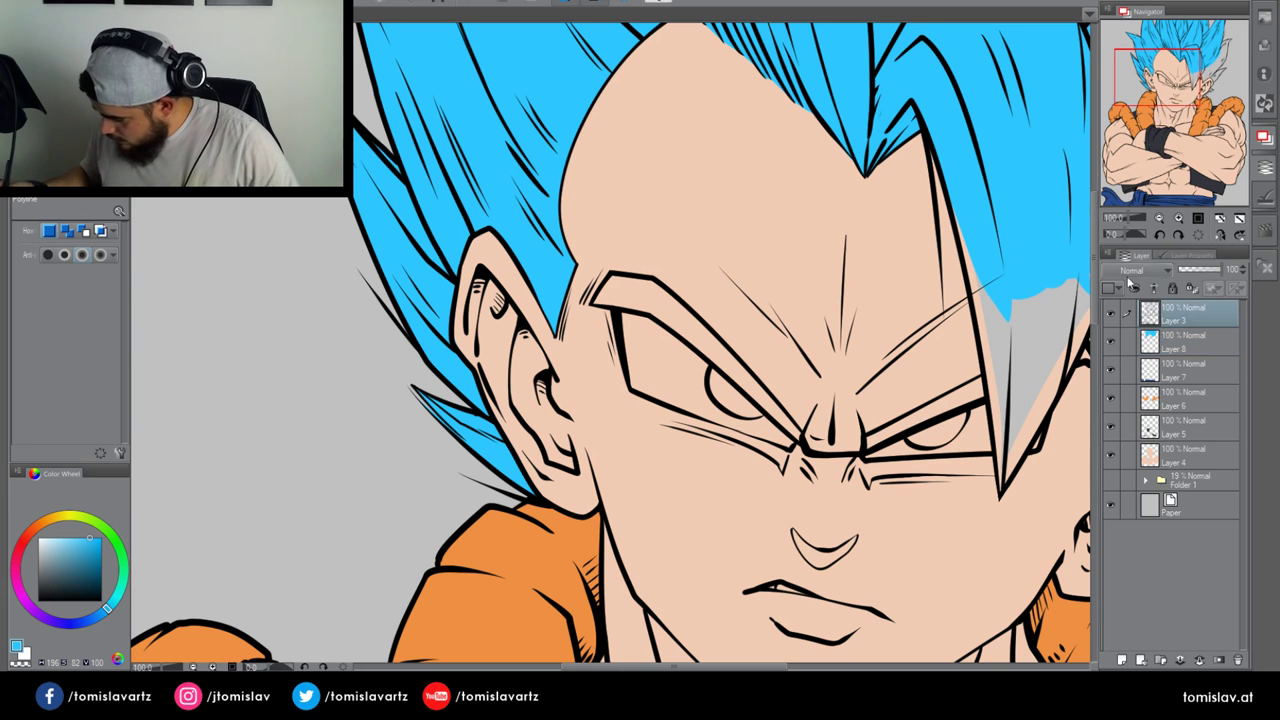
key("g")
left_click(935, 415)
left_click(770, 415, "shift")
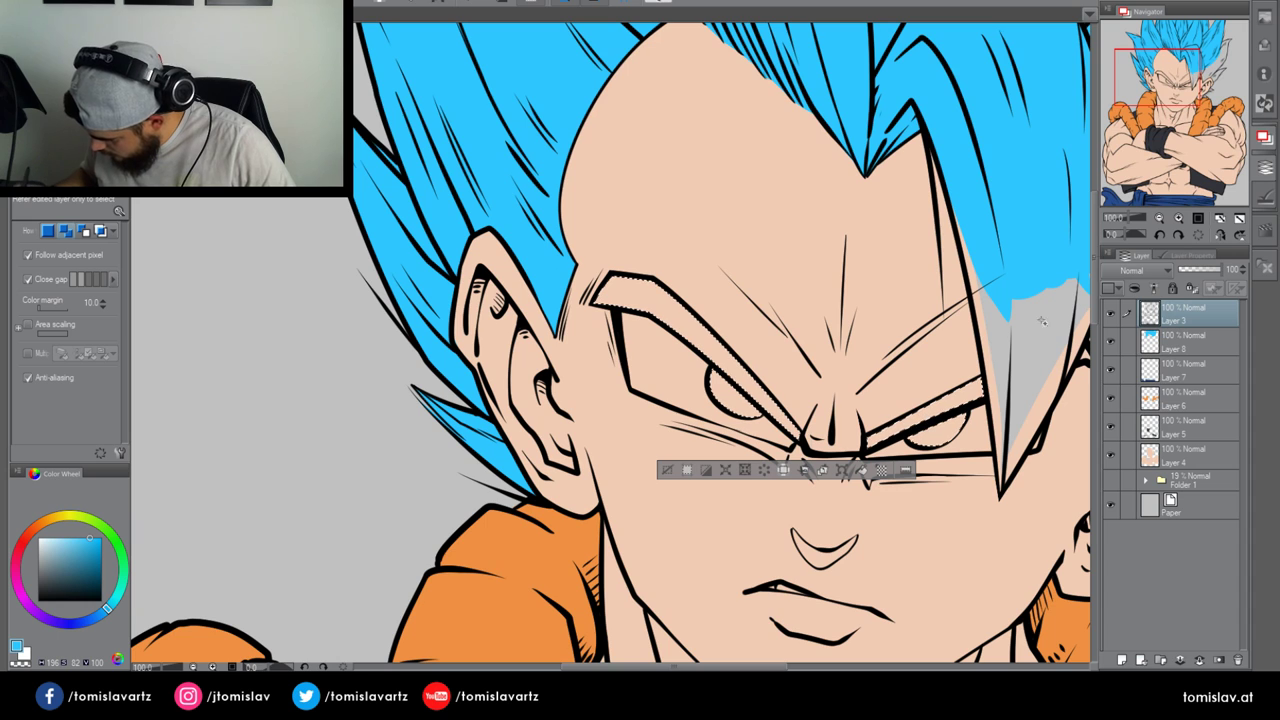
left_click_drag(1013, 352, 848, 368)
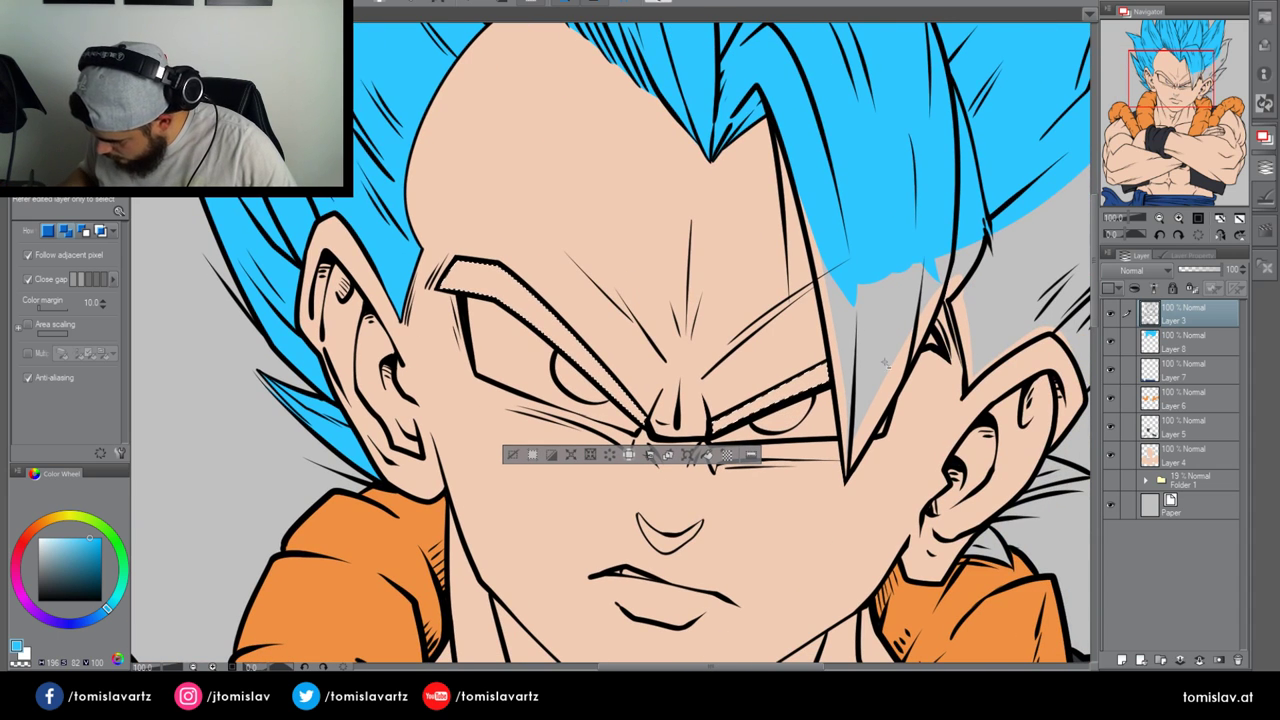
left_click(1017, 324, "shift")
left_click_drag(1175, 90, 1201, 90)
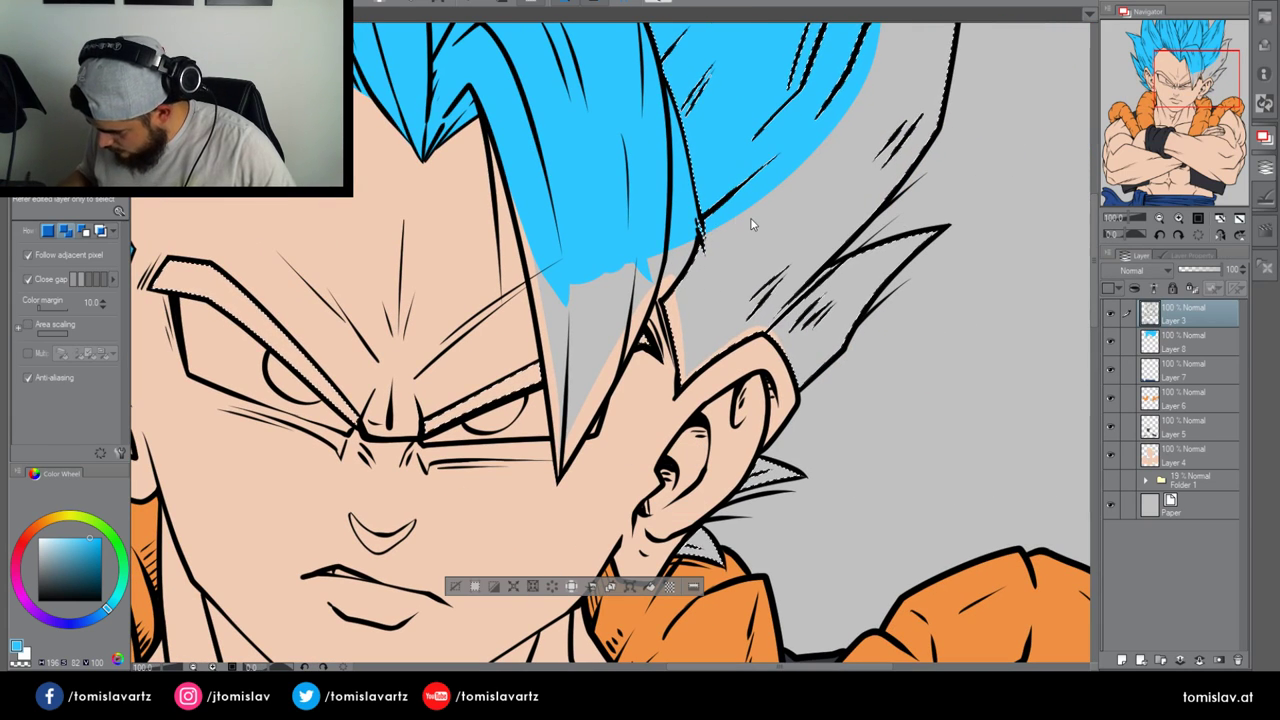
left_click(1176, 347)
left_click(650, 588)
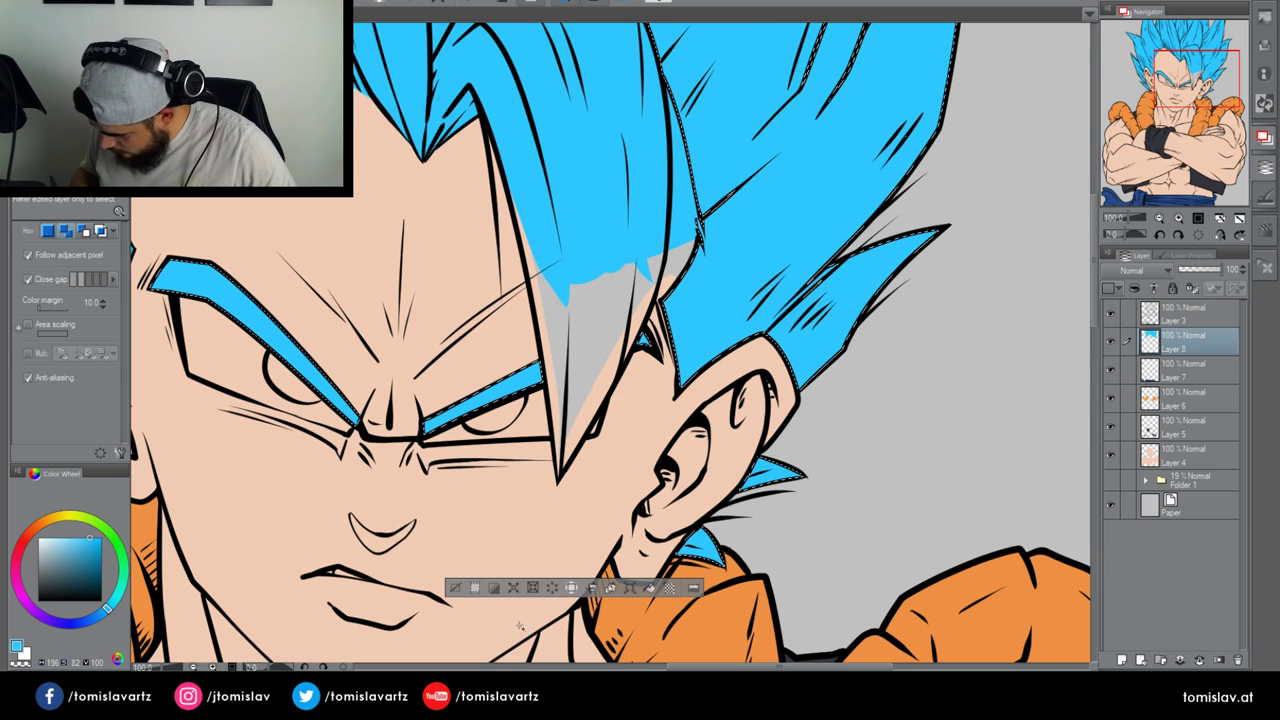
key("ctrl+d")
Brush sky blue into the grey lower part of the long front bang, down to its tip
key("p")
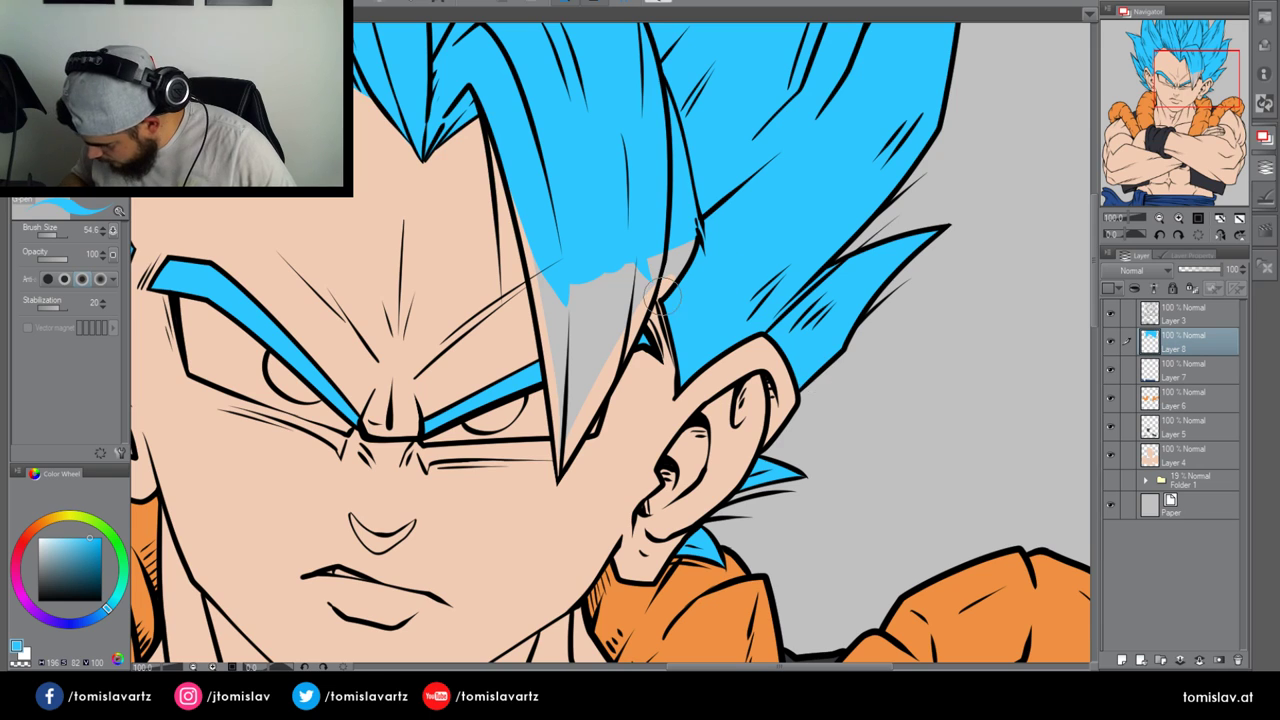
left_click_drag(517, 180, 554, 323)
mouse_move(519, 200)
left_mouse_down()
mouse_move(551, 330)
mouse_move(559, 470)
mouse_move(636, 180)
mouse_move(604, 360)
mouse_move(639, 272)
mouse_move(604, 372)
mouse_move(578, 285)
left_mouse_up()
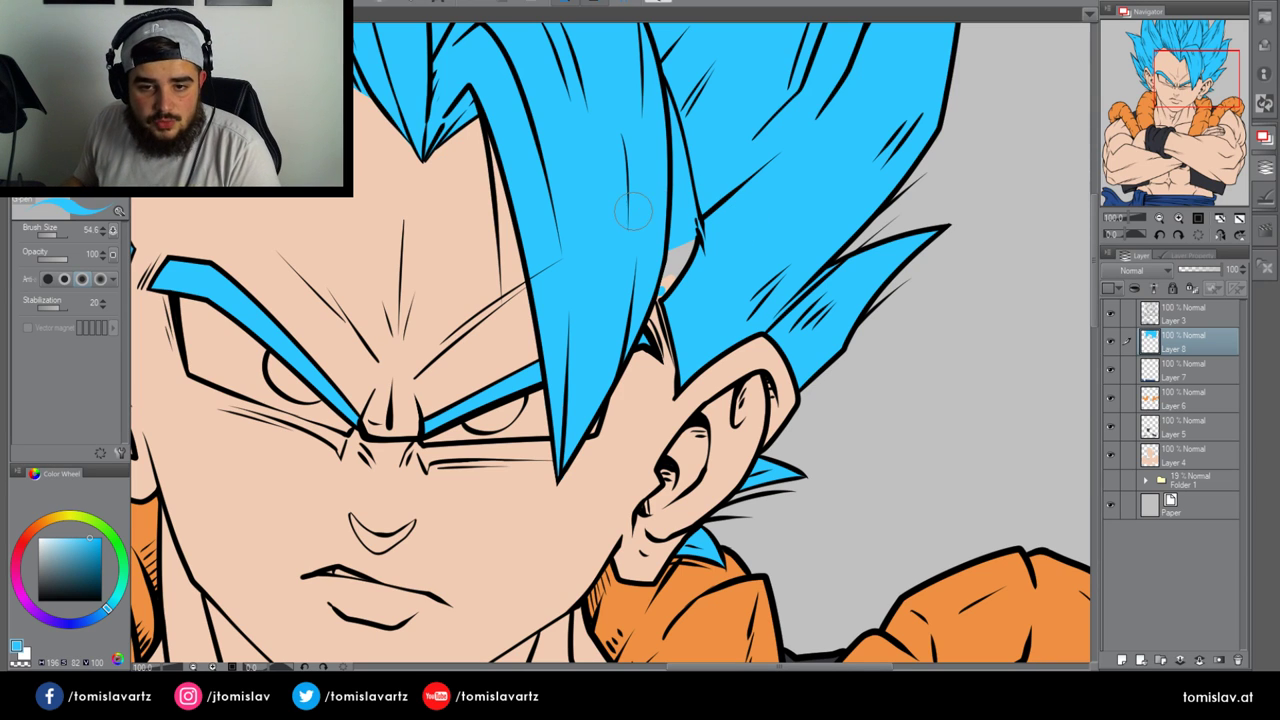
Erase the sky blue from the narrow forehead gap between the front bang and the right side hair
left_click_drag(668, 94, 686, 198)
left_click_drag(672, 132, 696, 228)
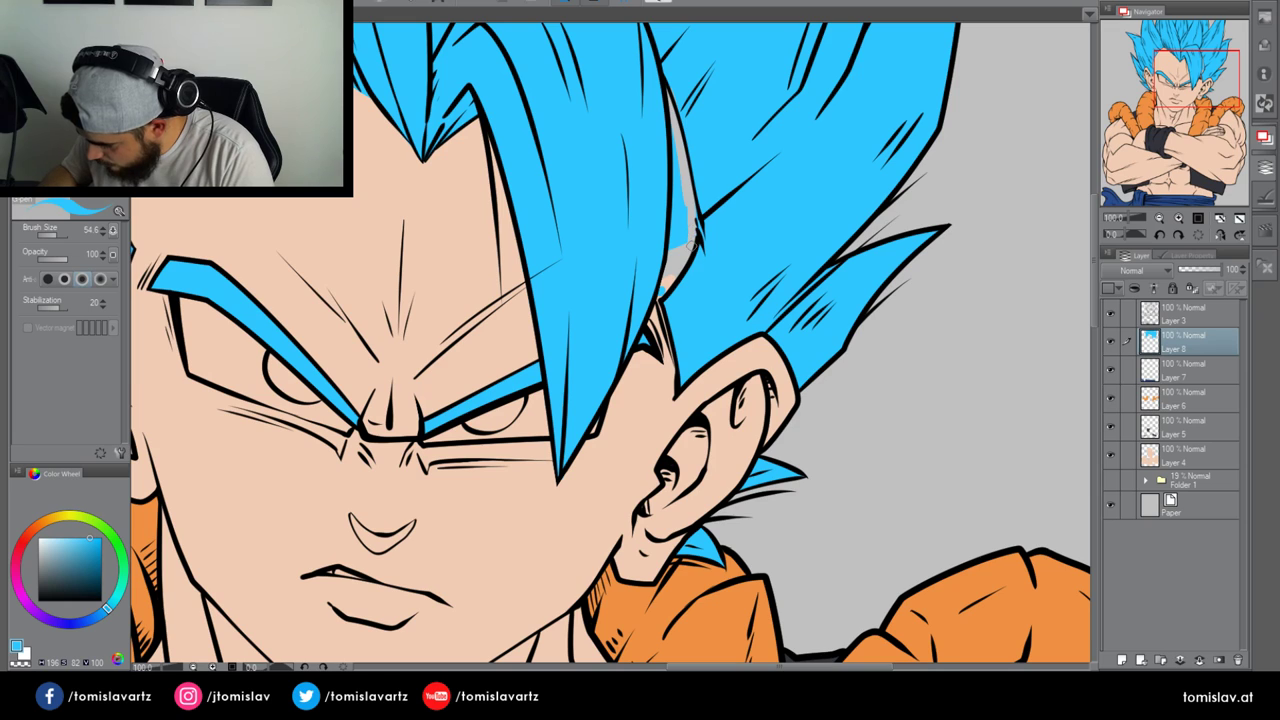
left_click_drag(676, 124, 676, 245)
left_click_drag(681, 196, 682, 252)
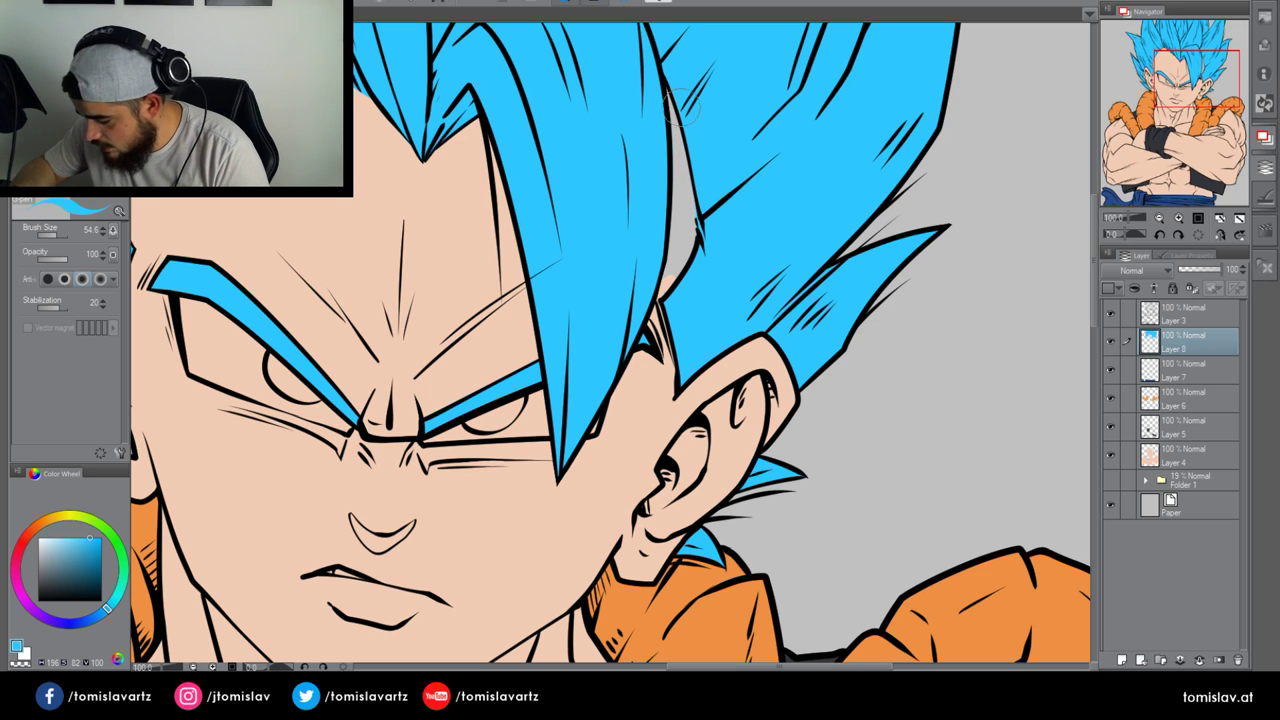
Paint the forehead gap with the sampled skin tone on Layer 4, and return to Layer 8 with sky blue and a 22.2 brush
left_click(1167, 460)
left_click(638, 448, "alt")
mouse_move(666, 274)
left_mouse_down()
mouse_move(671, 120)
mouse_move(676, 303)
mouse_move(697, 124)
mouse_move(677, 75)
left_mouse_up()
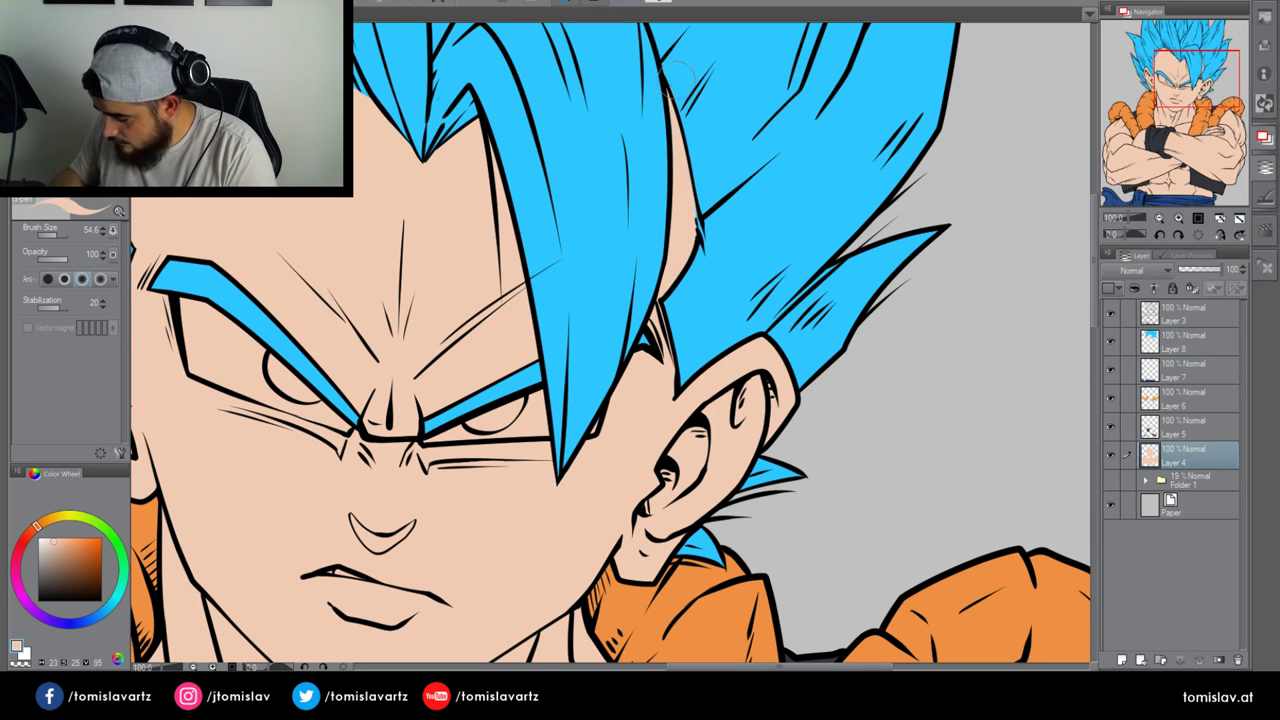
left_click(1185, 341)
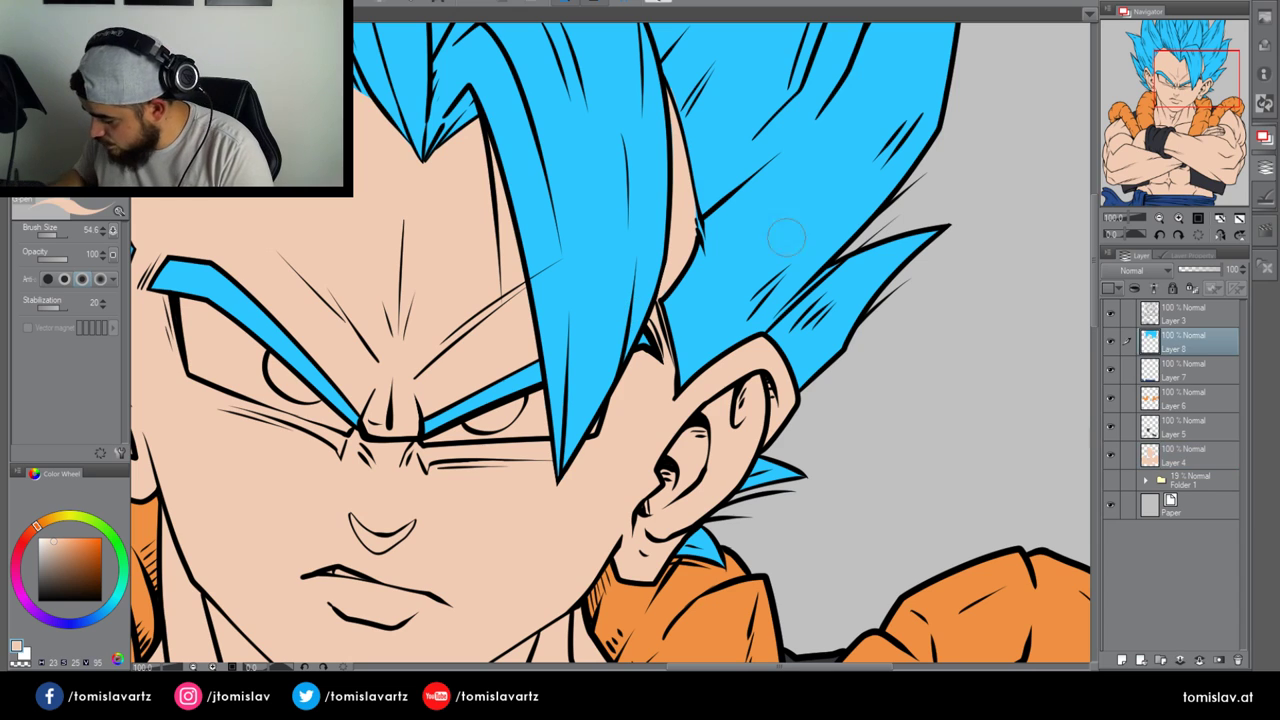
left_click(53, 236)
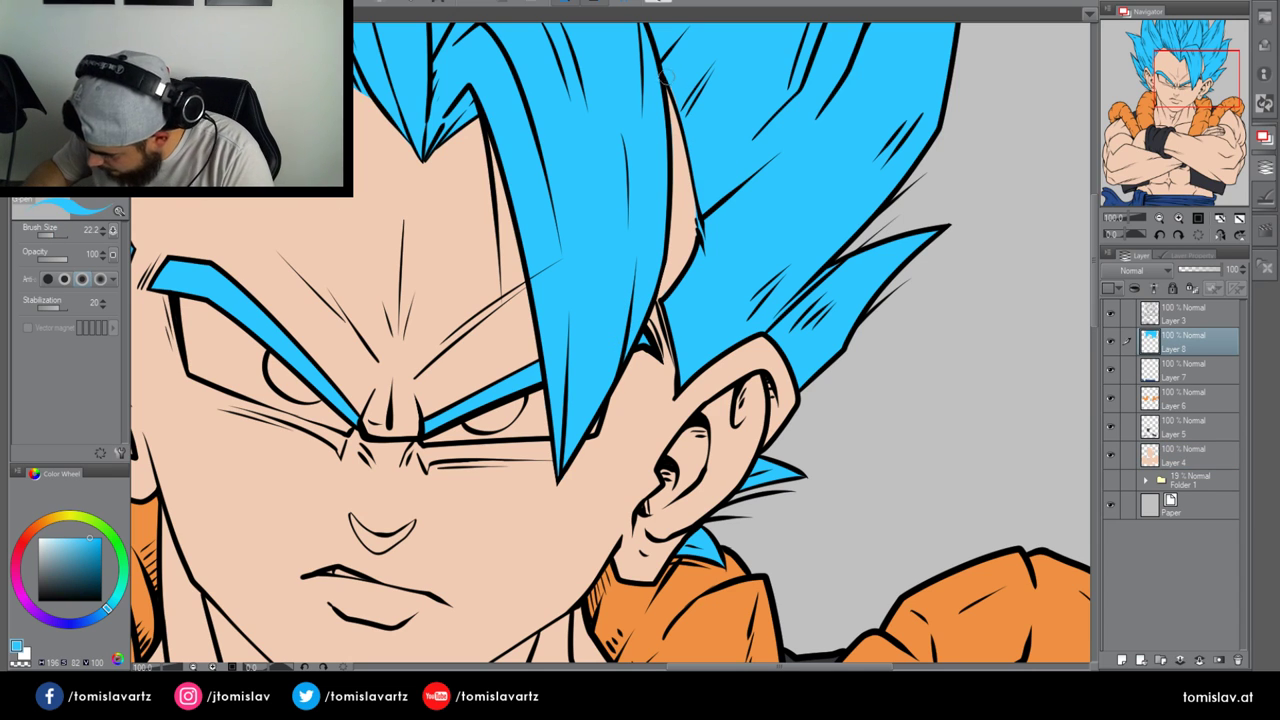
Create a new layer above Layer 8 and paint the teeth in the open mouth a pale blue-grey
left_click_drag(1190, 96, 1180, 102)
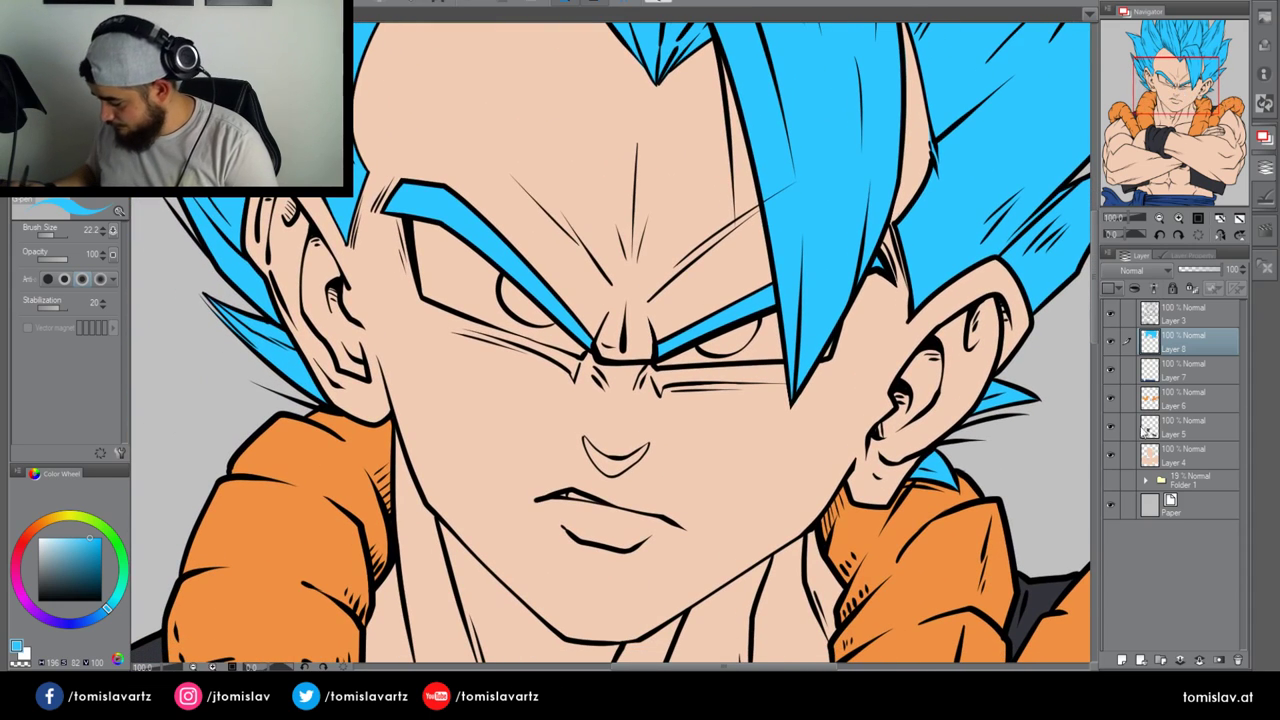
left_click(1121, 660)
left_click(55, 541)
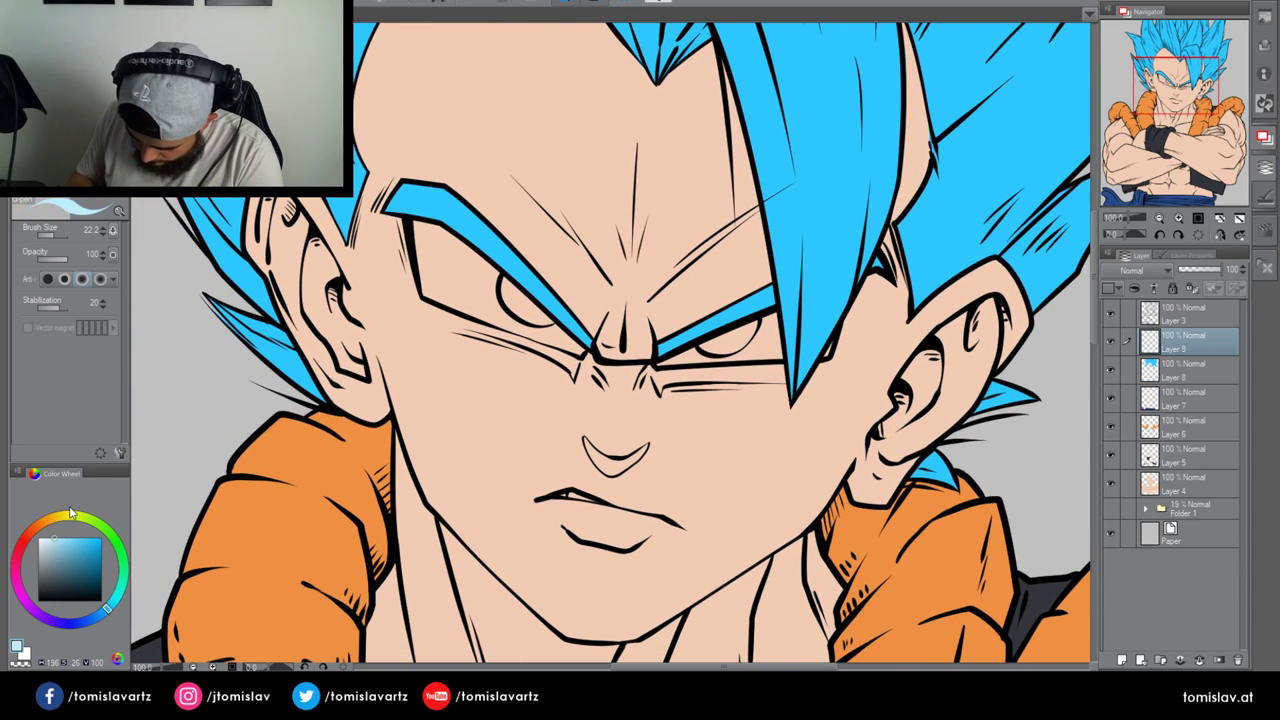
mouse_move(582, 498)
left_mouse_down()
mouse_move(608, 470)
mouse_move(560, 497)
mouse_move(617, 516)
left_mouse_up()
left_click(46, 552)
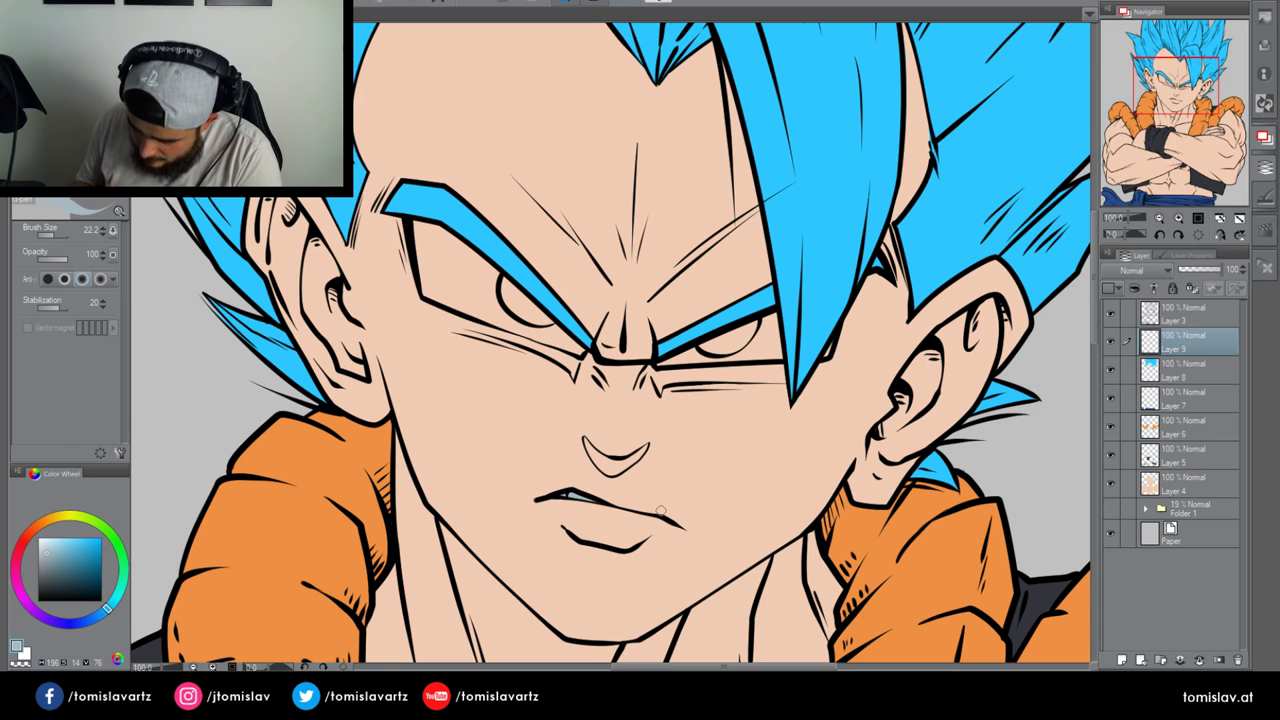
left_click(67, 516)
left_click_drag(111, 560, 104, 590)
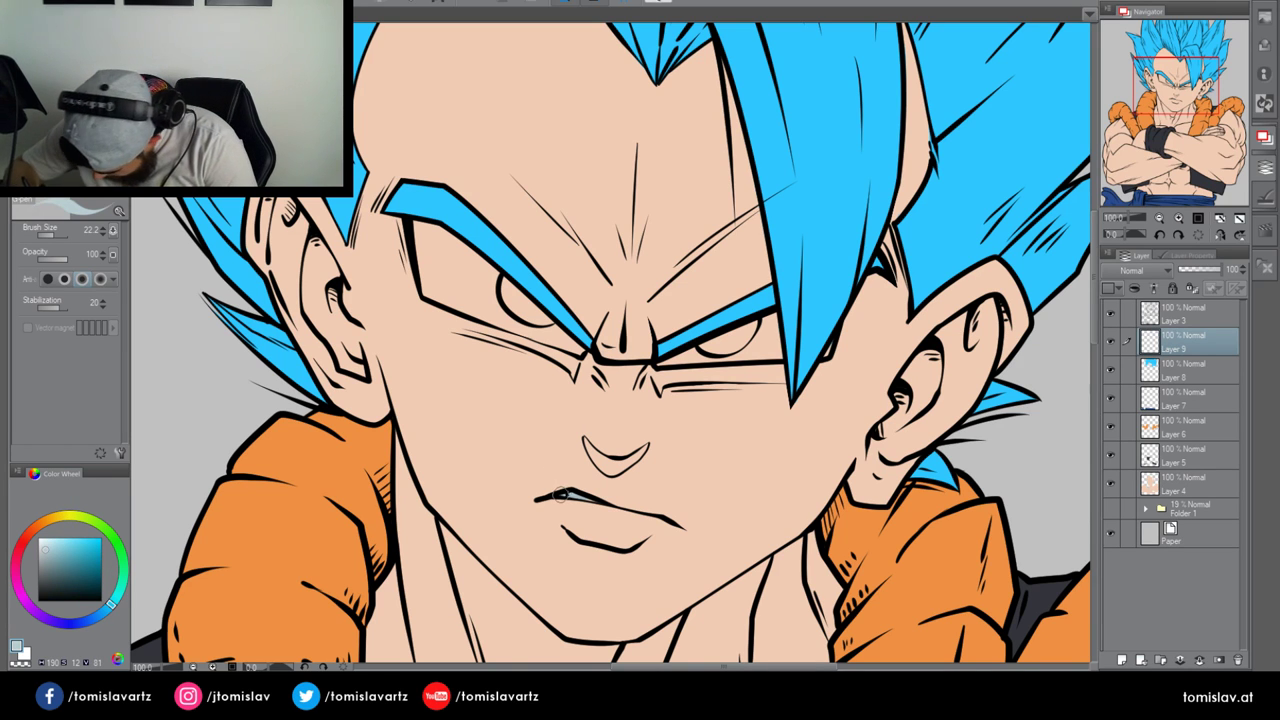
Paint the whole right eye inside its outline a lighter pale blue-grey (H 190, S 7, V 87)
left_click(1179, 218)
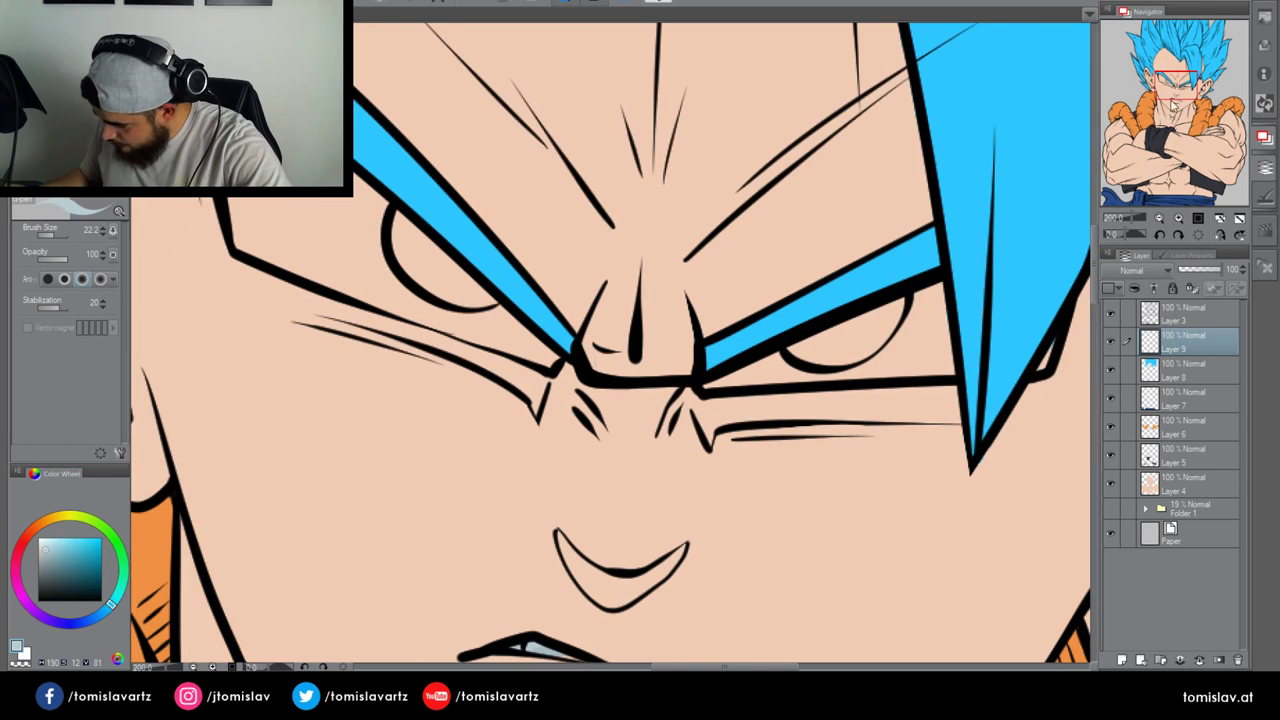
mouse_move(705, 385)
left_mouse_down()
mouse_move(927, 291)
mouse_move(930, 370)
left_mouse_up()
mouse_move(708, 388)
left_mouse_down()
mouse_move(934, 290)
mouse_move(930, 314)
mouse_move(745, 378)
mouse_move(901, 353)
mouse_move(809, 368)
mouse_move(942, 364)
mouse_move(853, 347)
left_mouse_up()
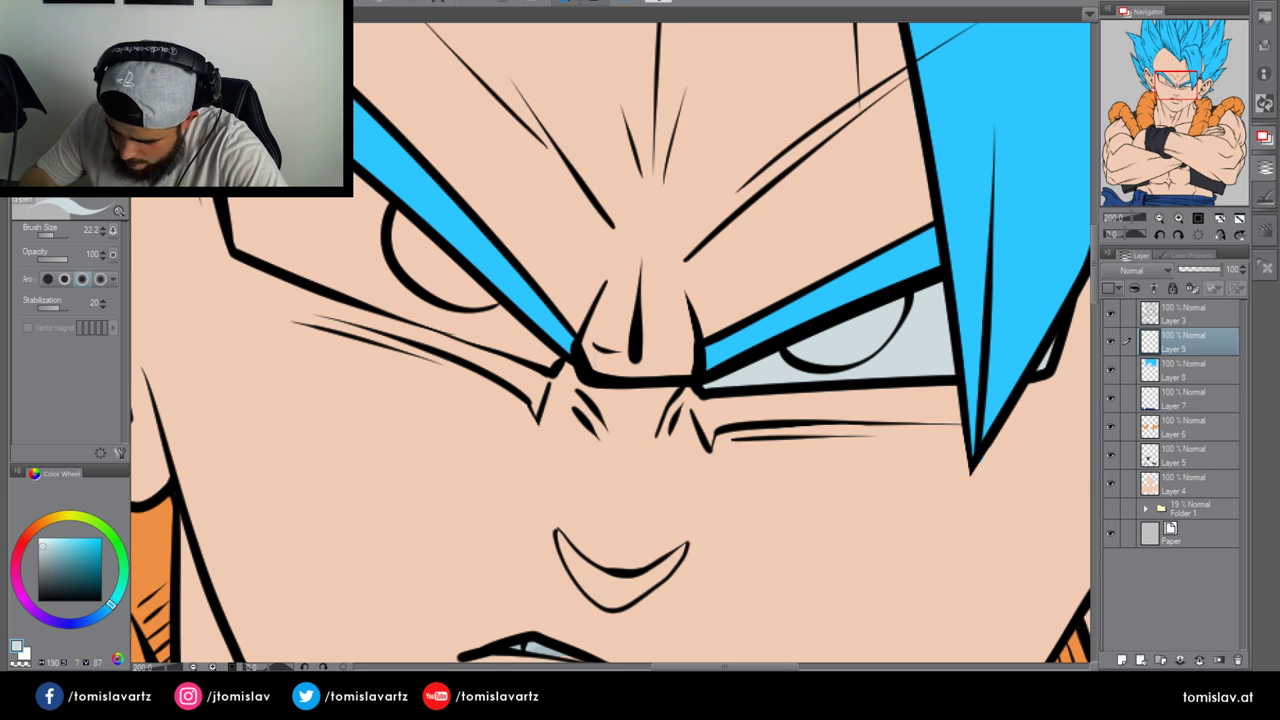
Outline the left eye with a polyline selection and fill it with the same pale blue-grey
key("m")
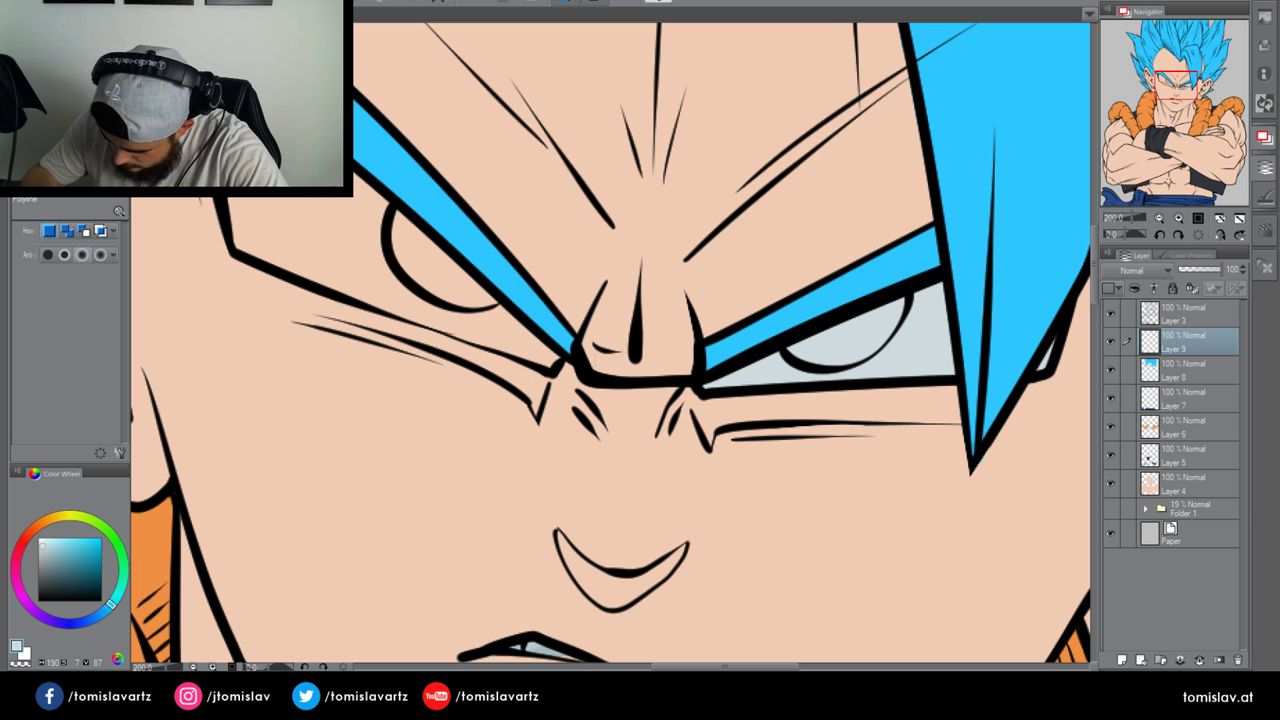
left_click(353, 166)
left_click(444, 241)
left_click(568, 357)
left_click(556, 368)
left_click(396, 317)
left_click(235, 252)
left_click(462, 401)
left_click(266, 399)
Repaint the teeth with the lighter pale blue-grey used for the eyes
left_click_drag(1182, 90, 1182, 96)
left_click(26, 150)
mouse_move(548, 512)
left_mouse_down()
mouse_move(515, 511)
mouse_move(583, 518)
left_mouse_up()
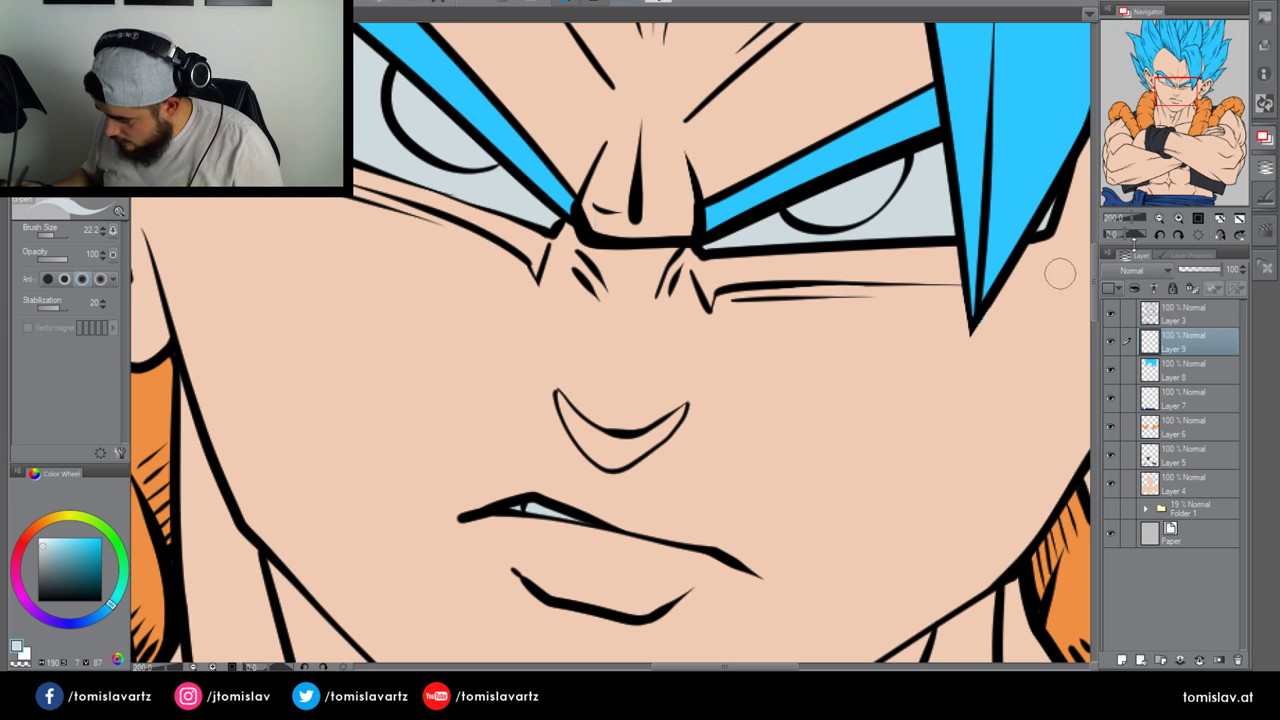
Create a new layer above Layer 9 and paint both irises bright cyan-blue (H 192, S 66, V 100)
left_click(1162, 218)
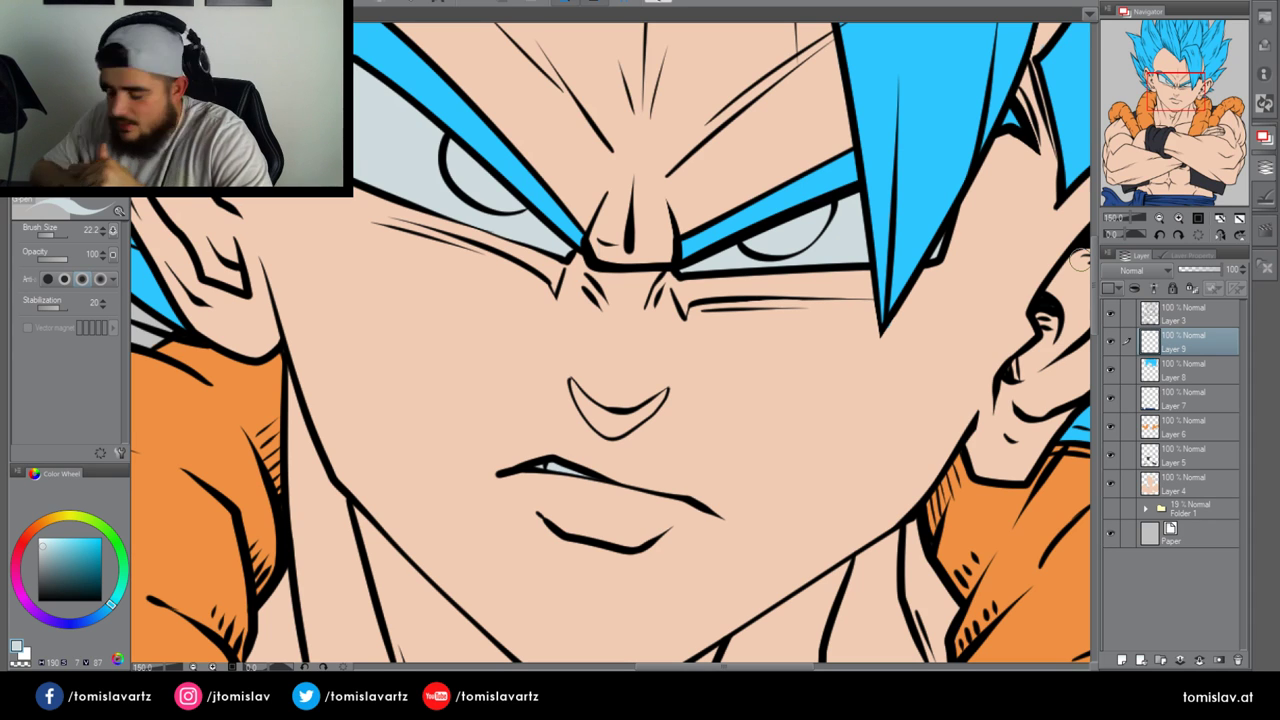
left_click(1159, 218)
left_click(1159, 218)
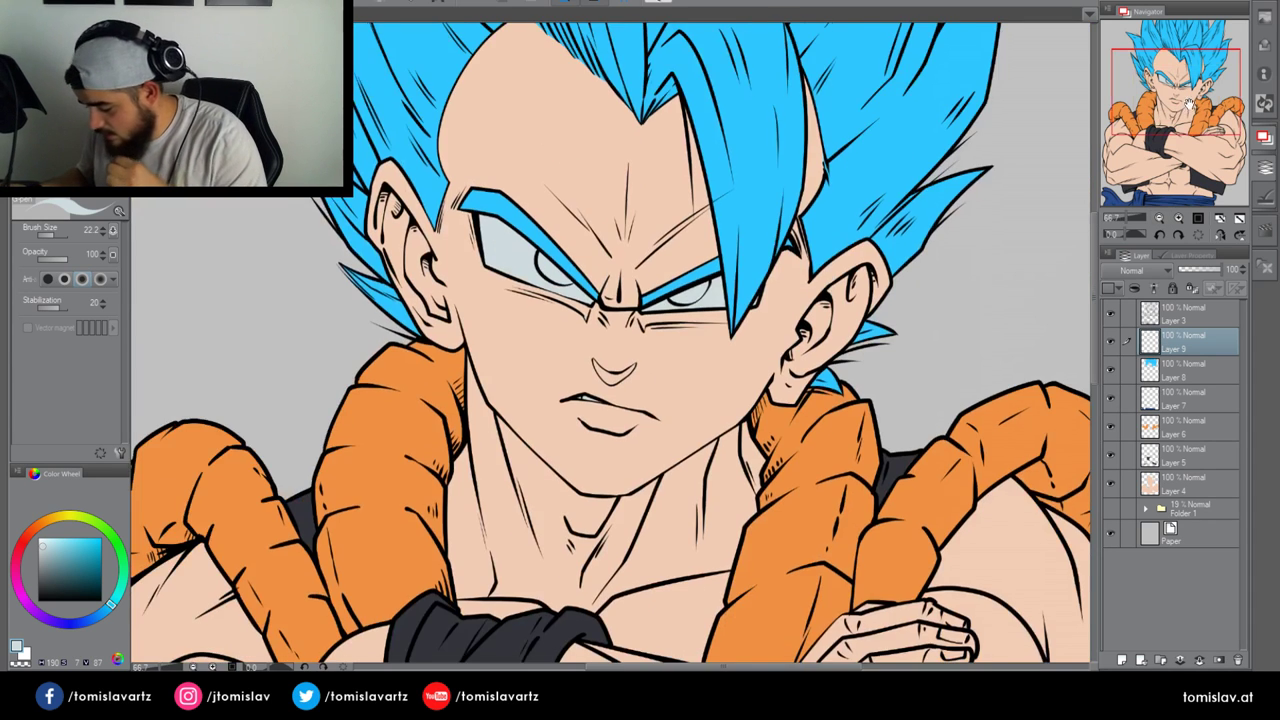
left_click(1180, 87)
left_click(1123, 660)
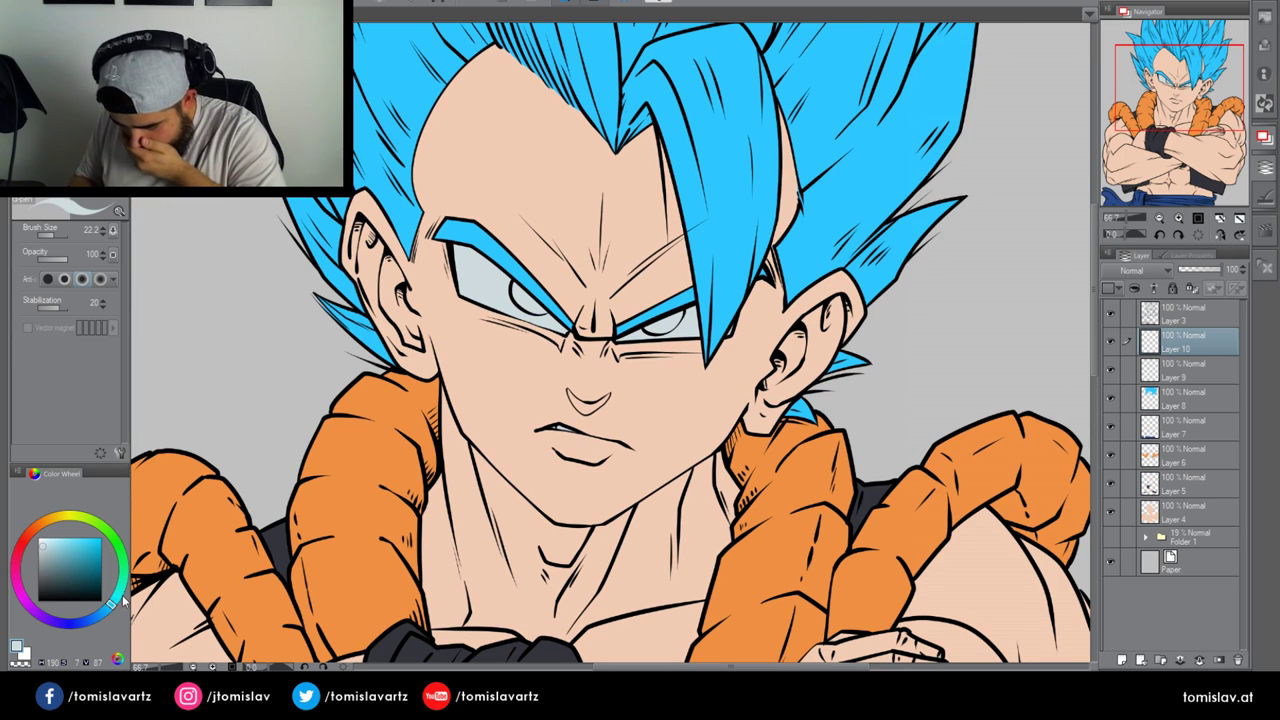
left_click(66, 538)
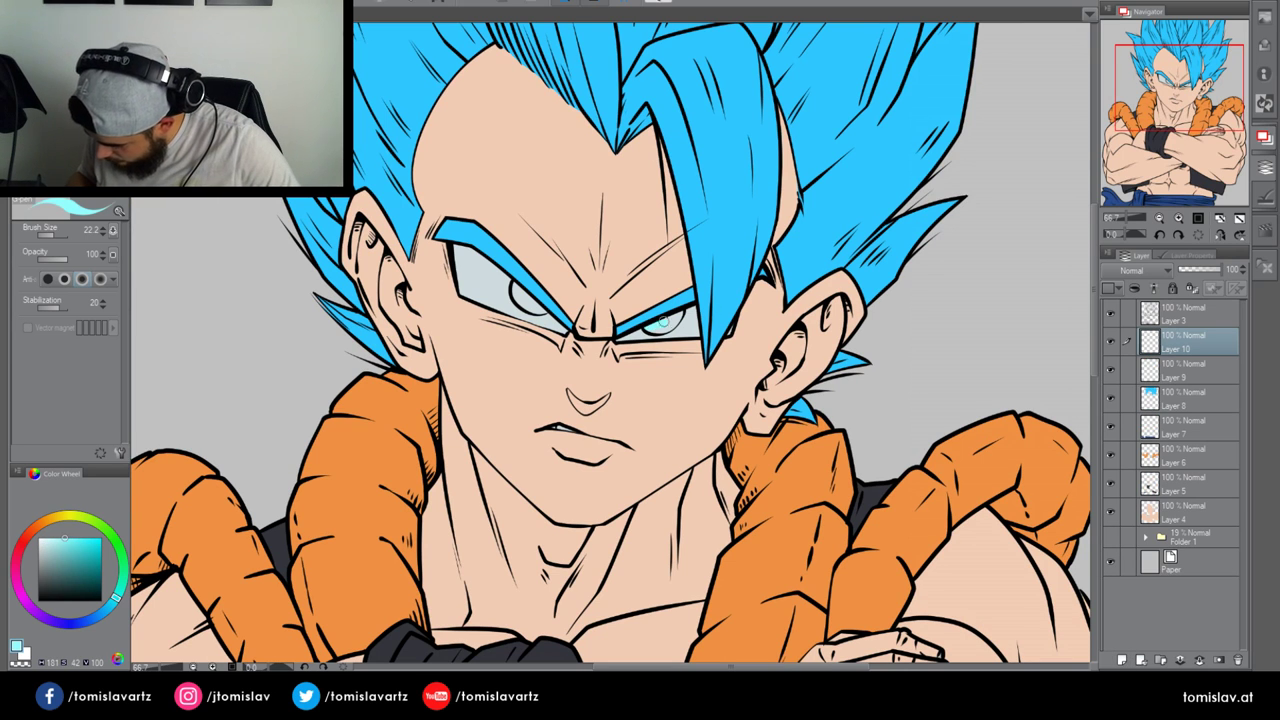
scroll(679, 313, "up", 3)
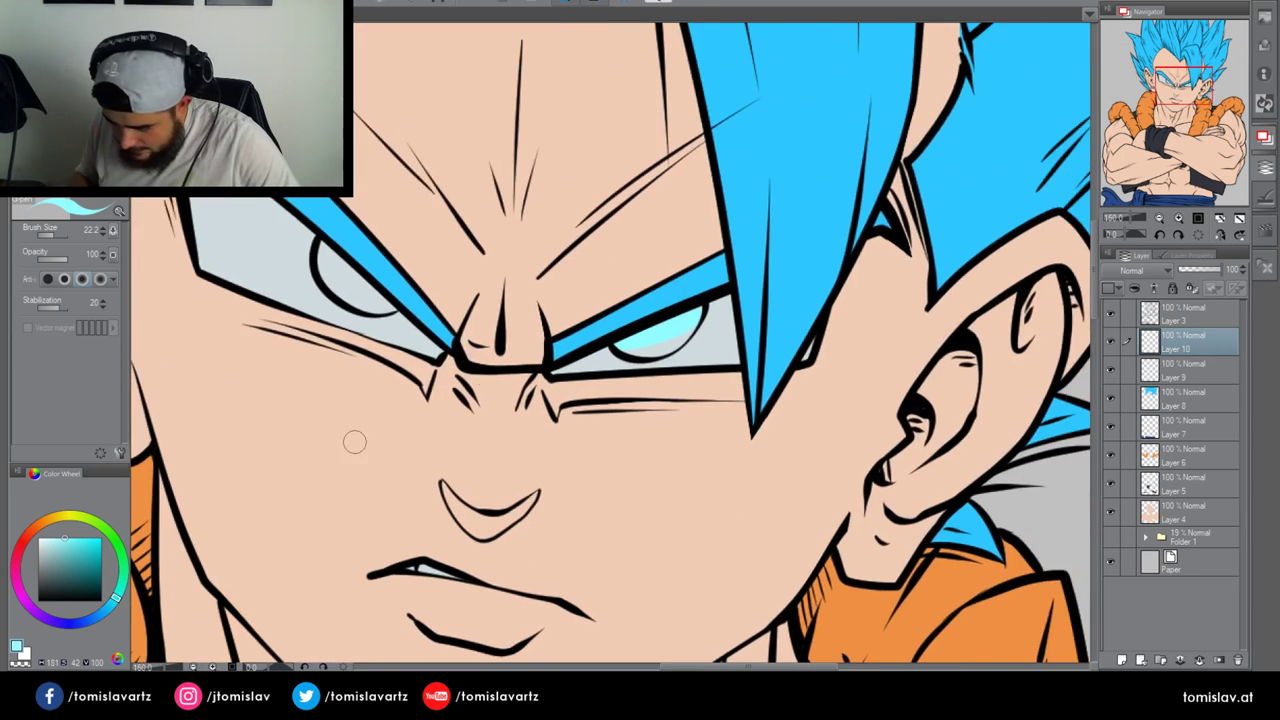
left_click(80, 538)
mouse_move(621, 344)
left_mouse_down()
mouse_move(696, 306)
mouse_move(644, 351)
left_mouse_up()
mouse_move(330, 250)
left_mouse_down()
mouse_move(374, 291)
mouse_move(323, 249)
mouse_move(355, 298)
mouse_move(397, 312)
left_mouse_up()
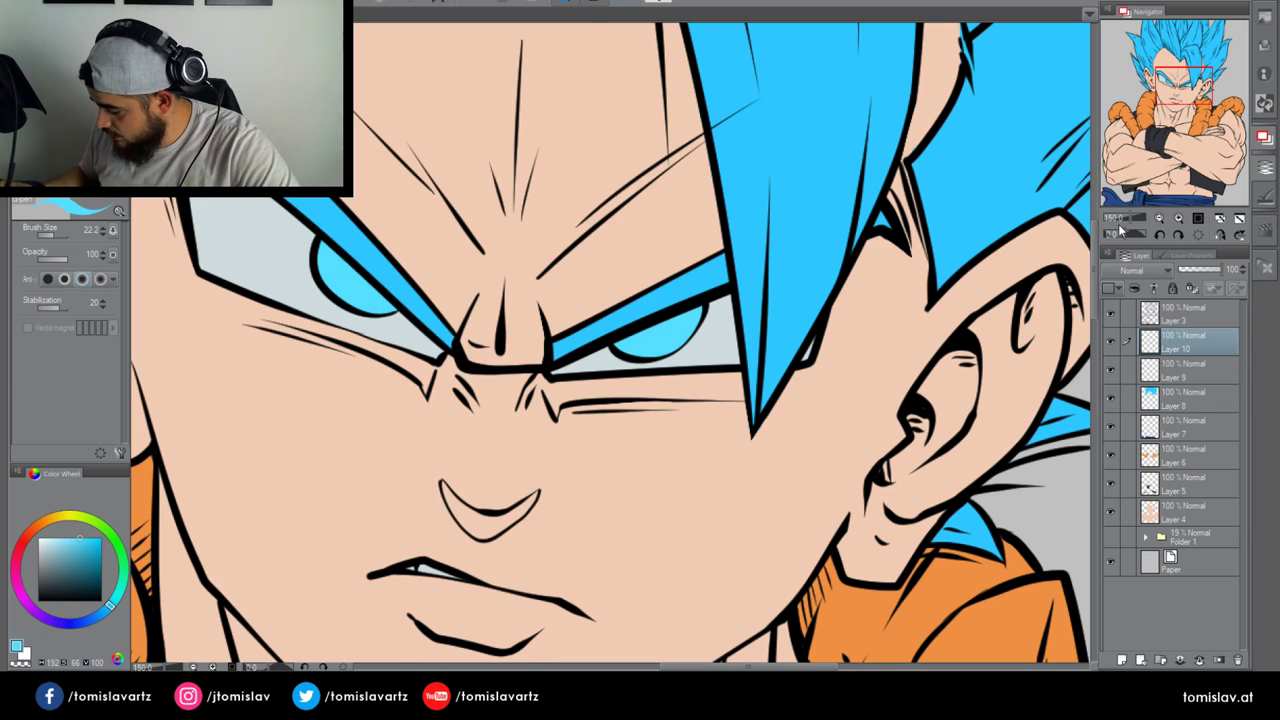
Create a layer folder below Layer 3 and move the colour layers, Layer 4 through Layer 10, into it
left_click(1159, 219)
left_click(1159, 219)
left_click(1159, 219)
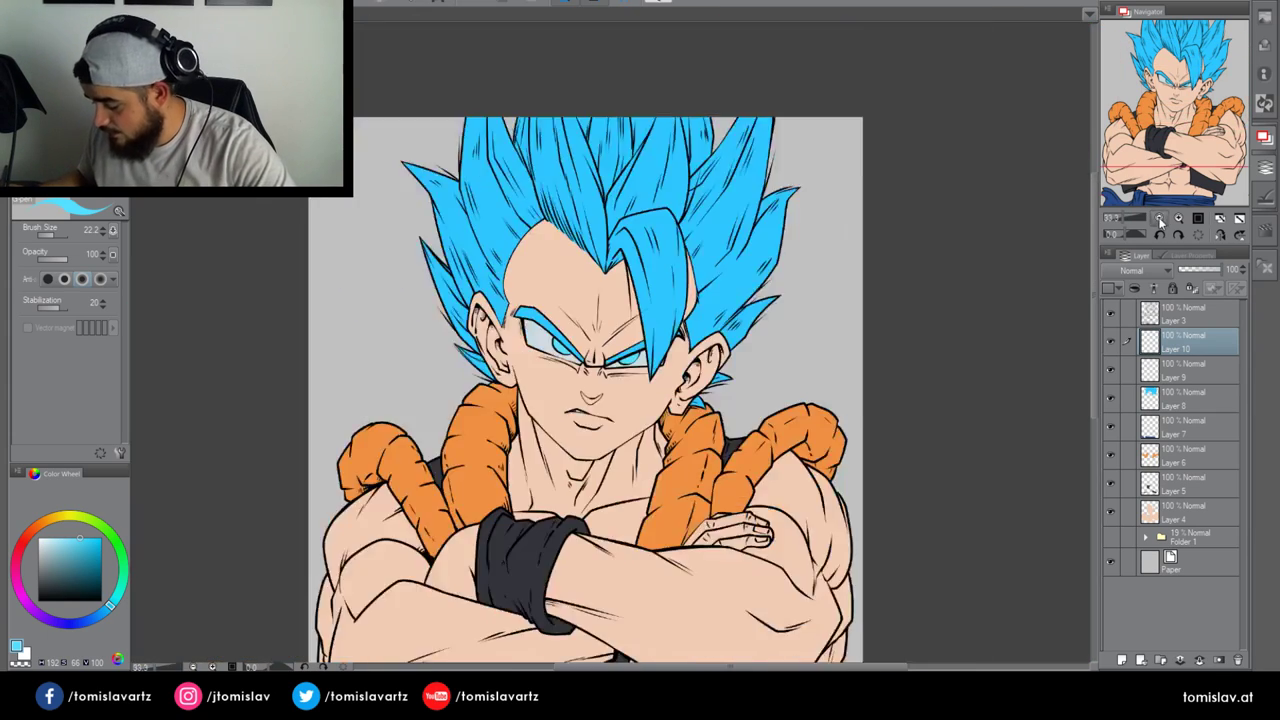
left_click(1159, 220)
left_click_drag(1166, 136, 1161, 161)
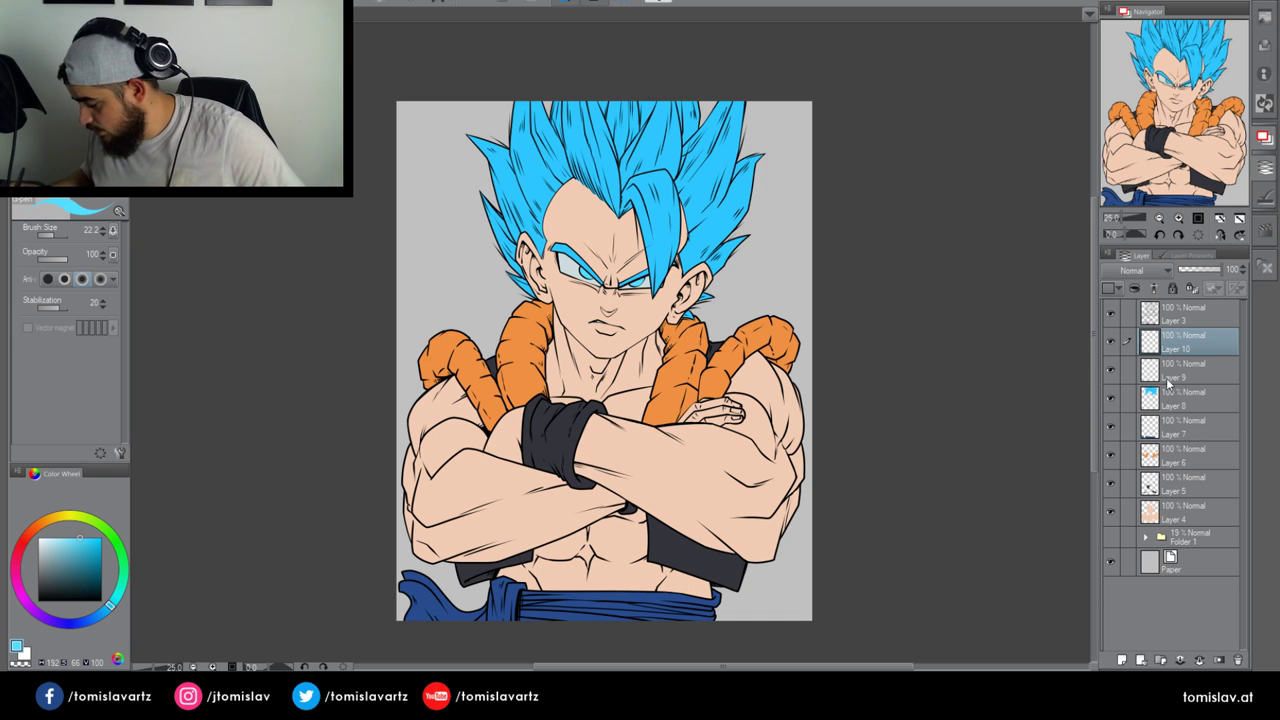
left_click(1160, 660)
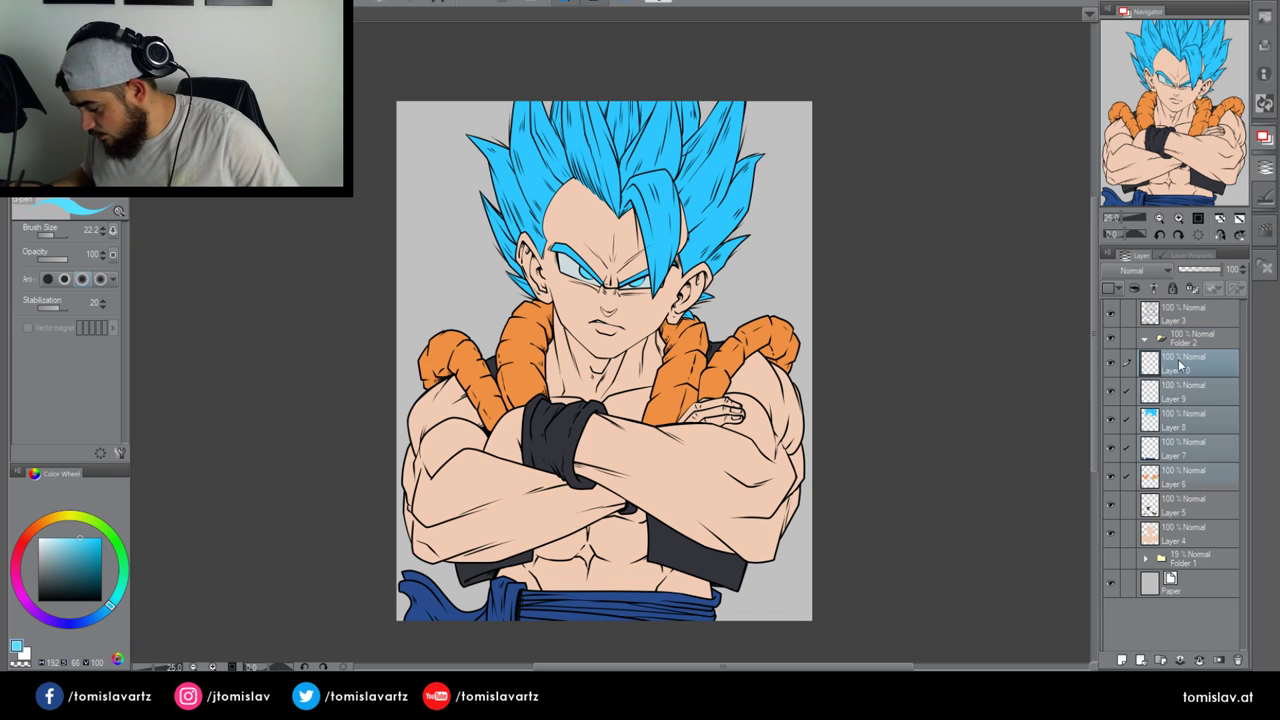
left_click(1180, 533, "shift")
left_click_drag(1180, 530, 1160, 341)
left_click(1146, 339)
left_click(1145, 340)
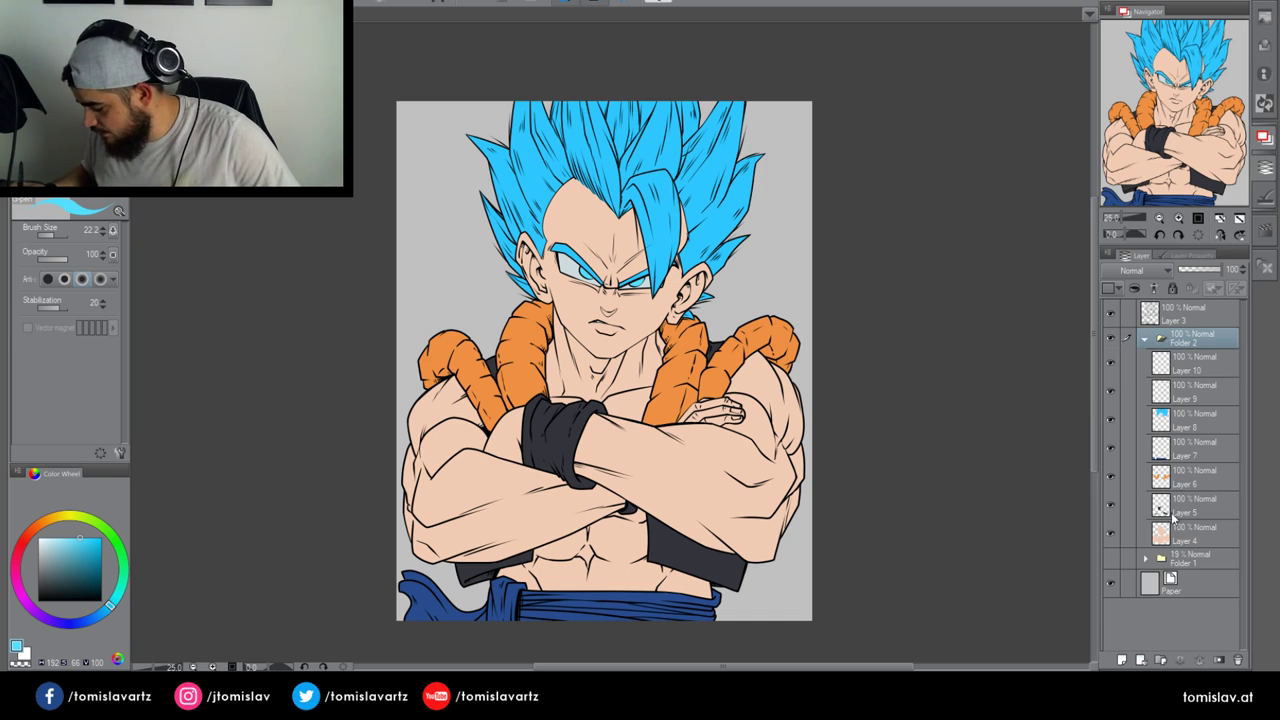
Create a new layer directly above Layer 4 and sample the skin tone from the forehead
left_click(1186, 535)
left_click(1122, 660)
left_click(1166, 222)
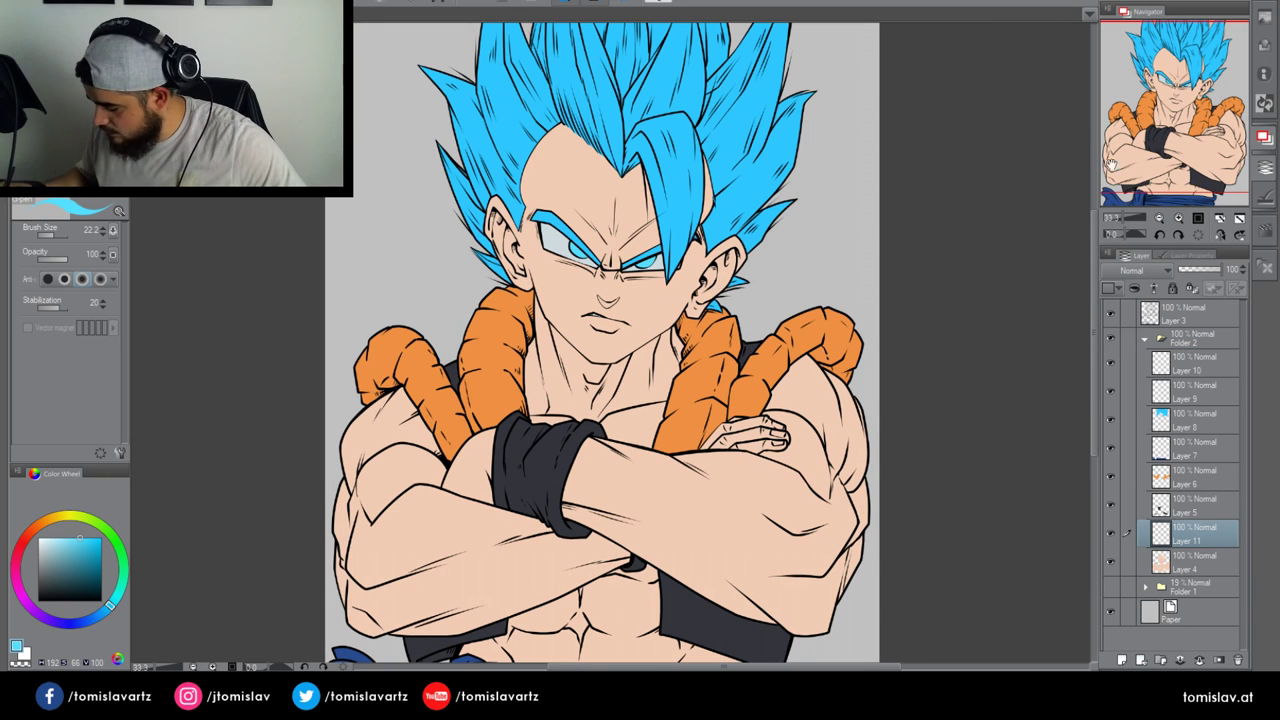
left_click(613, 197, "alt")
left_click(1171, 316)
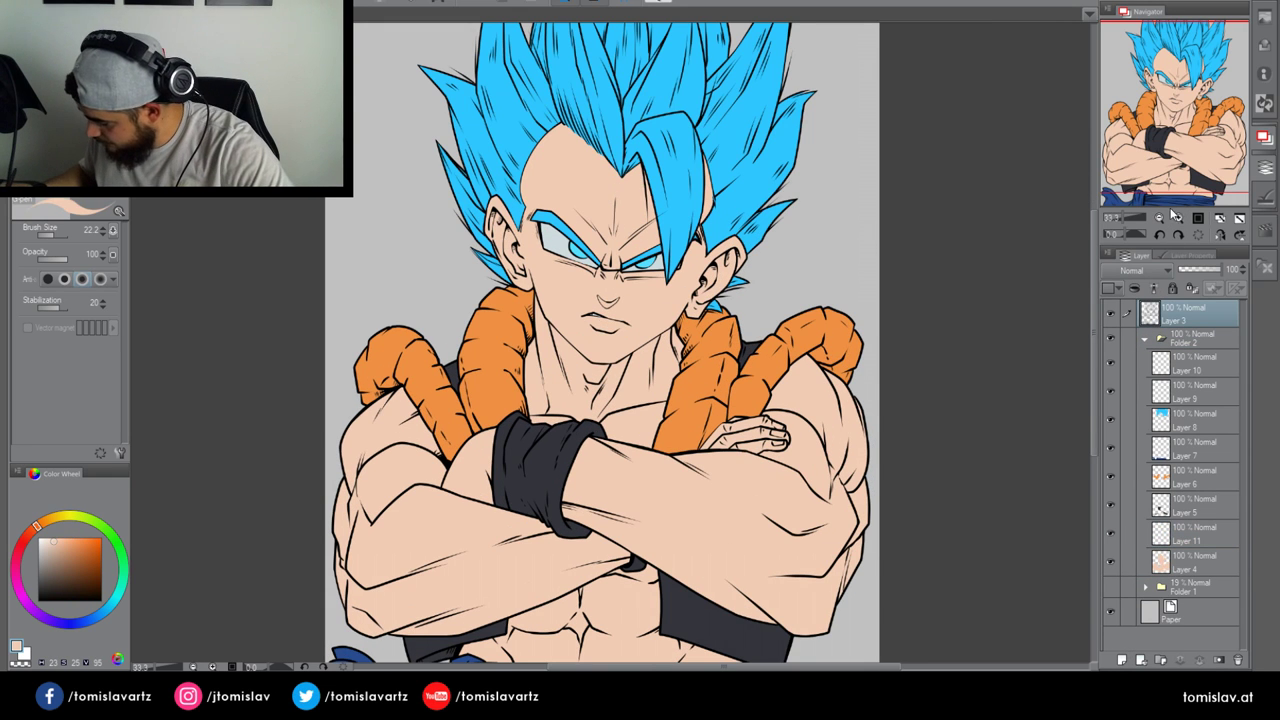
left_click(1176, 218)
left_click(1176, 218)
key("ctrl+minus")
key("ctrl+plus")
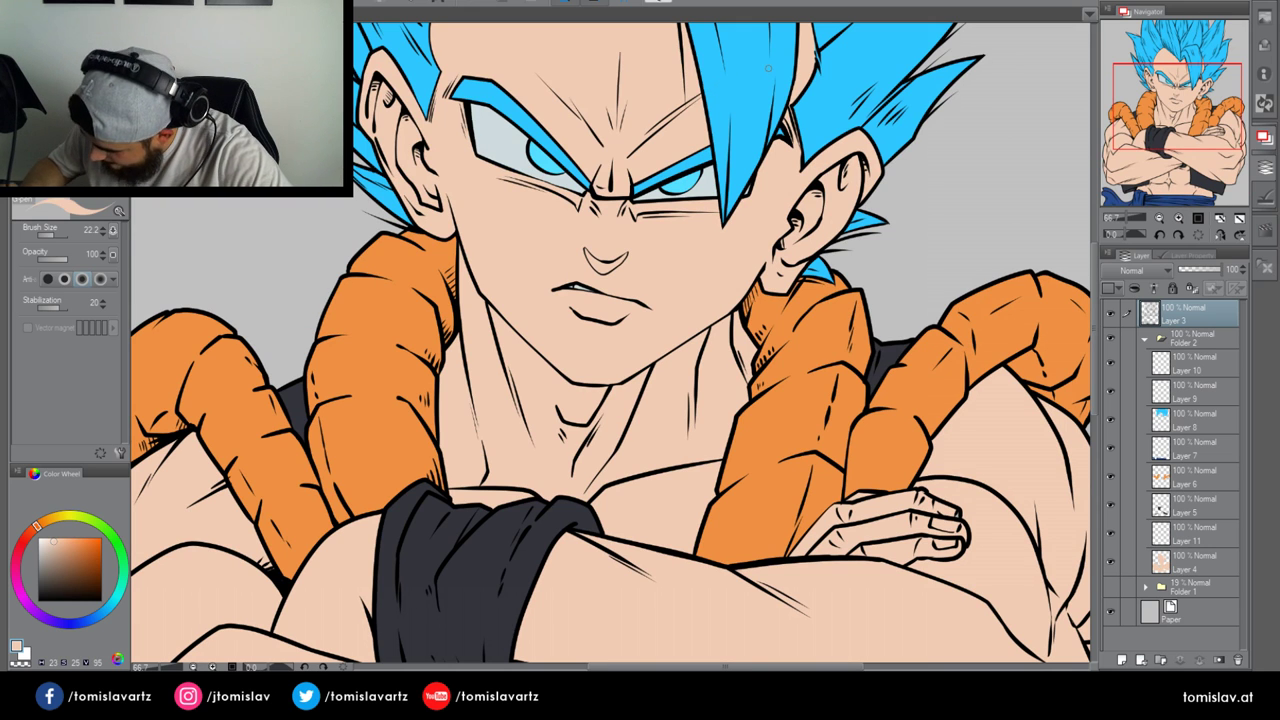
key("ctrl+minus")
key("ctrl+minus")
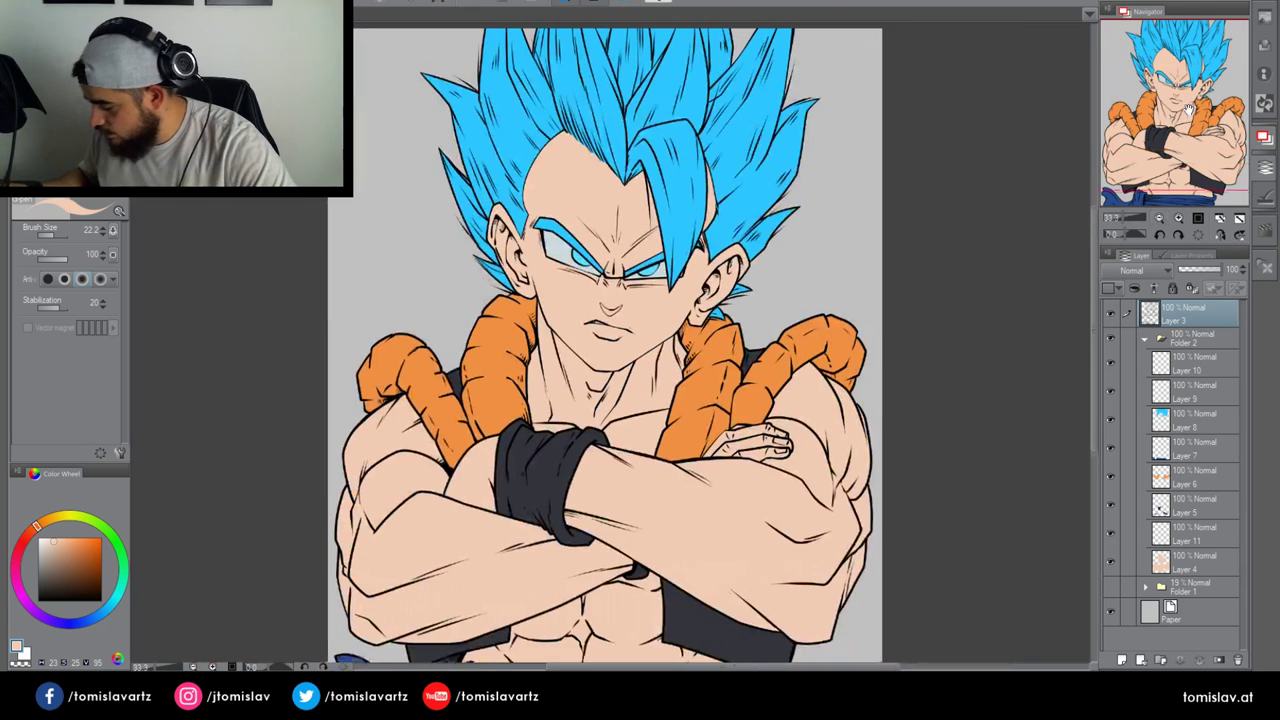
Make Layer 11 active, clip it to the skin layer and choose a darker skin tone (H 18, S 34, V 84)
left_click(1185, 563)
left_click(1187, 534)
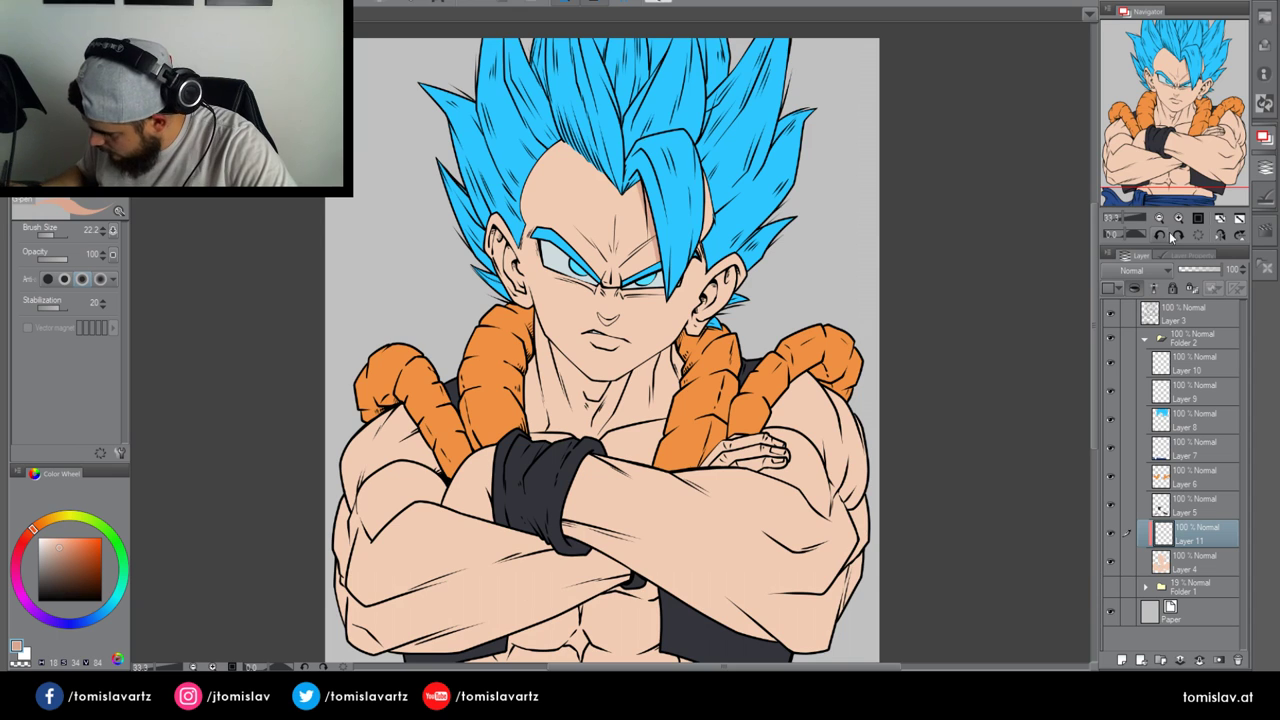
Set the brush size to 43.6 and shade the forehead skin along the hairline and beside the front hair lock
key("ctrl+plus")
left_click(56, 236)
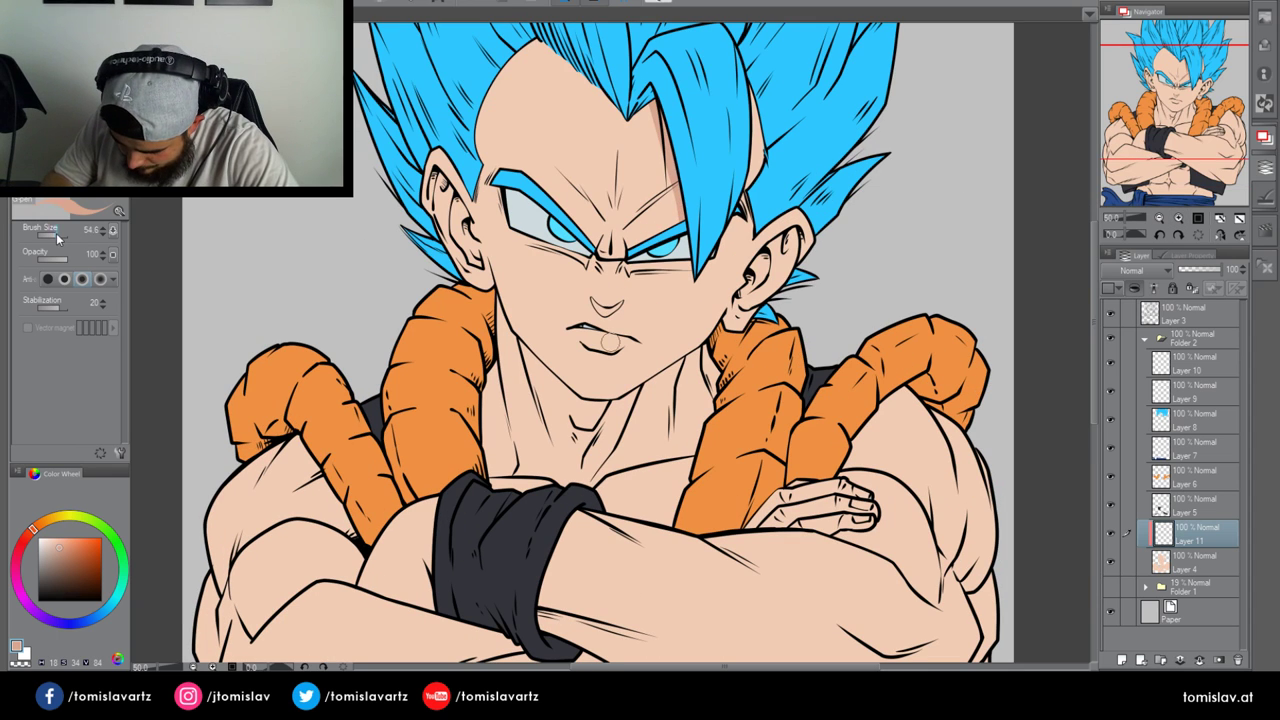
left_click_drag(675, 222, 653, 108)
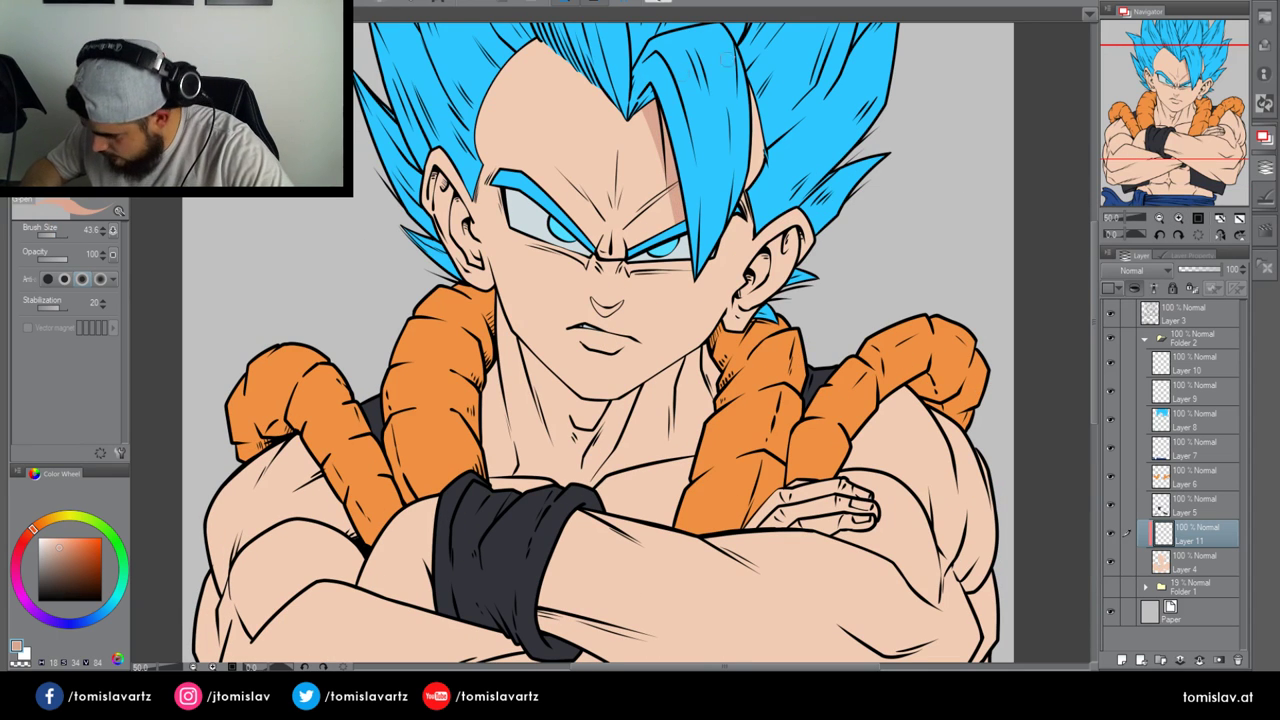
left_click_drag(481, 162, 535, 44)
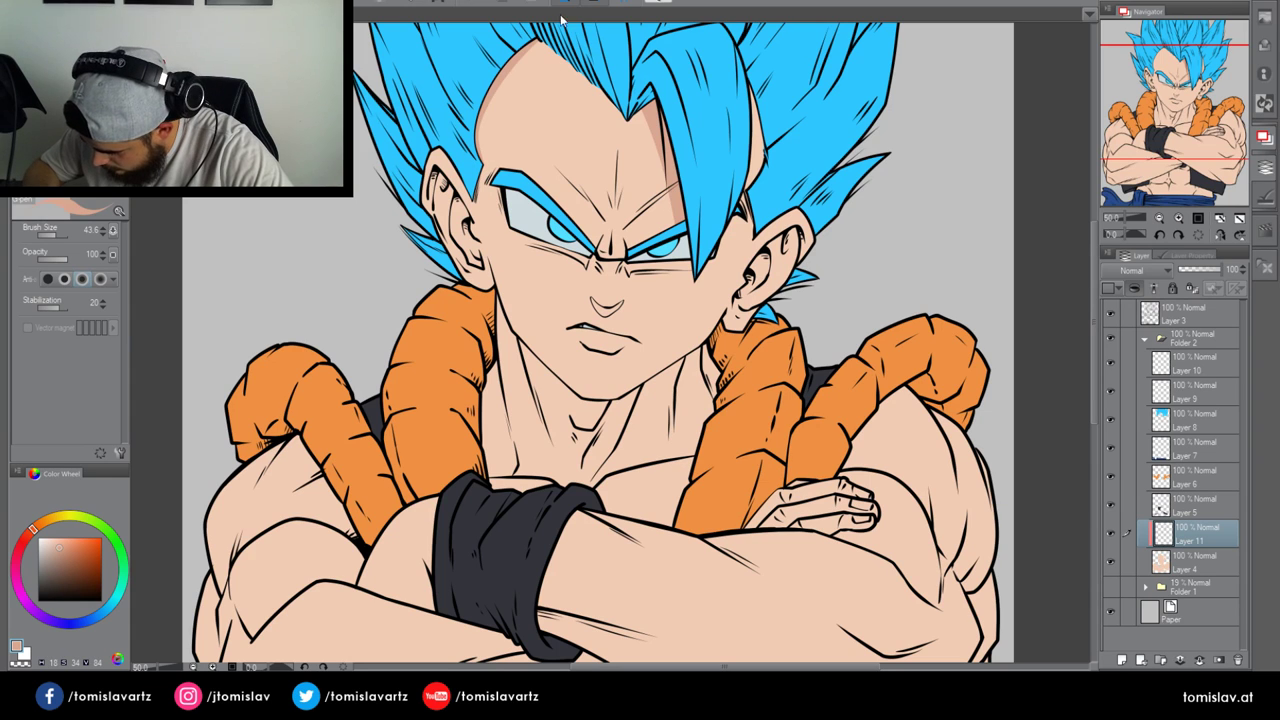
left_click_drag(750, 94, 752, 188)
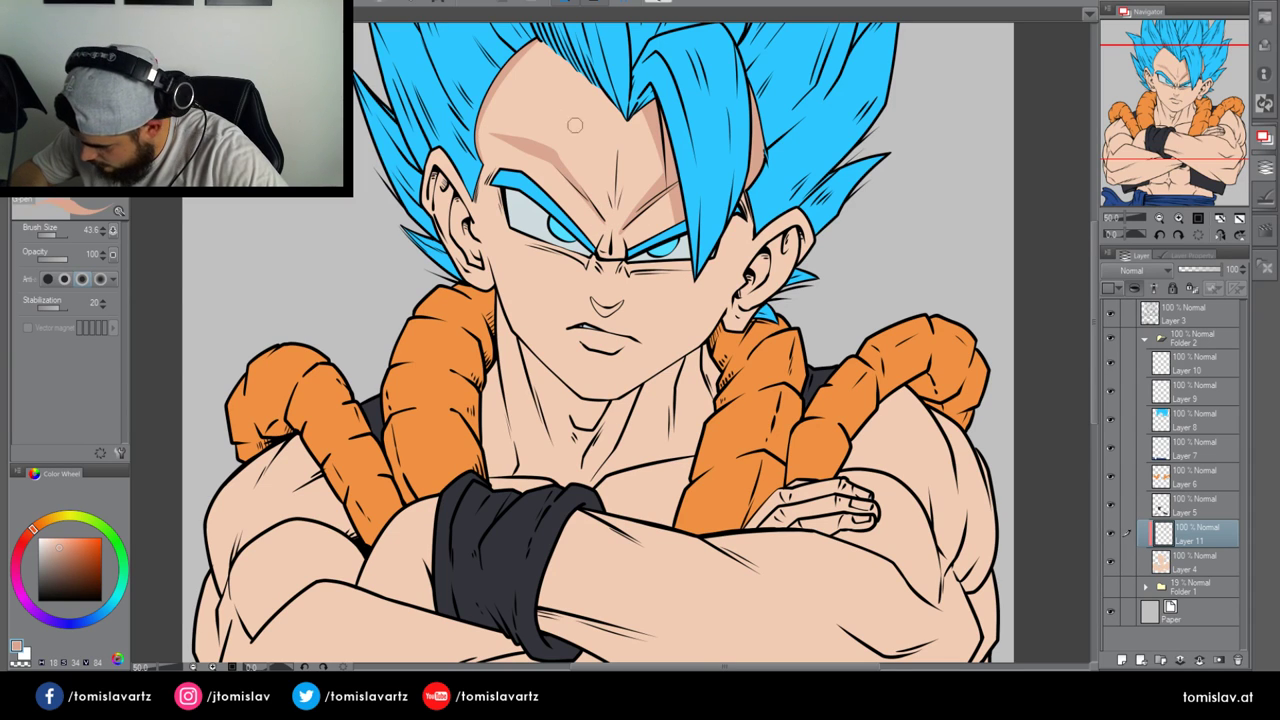
Replace the shadow above the brow with a shorter one, then shade the frown creases and the underside of the nose
key("ctrl+z")
mouse_move(603, 224)
left_mouse_down()
mouse_move(547, 153)
mouse_move(507, 142)
left_mouse_up()
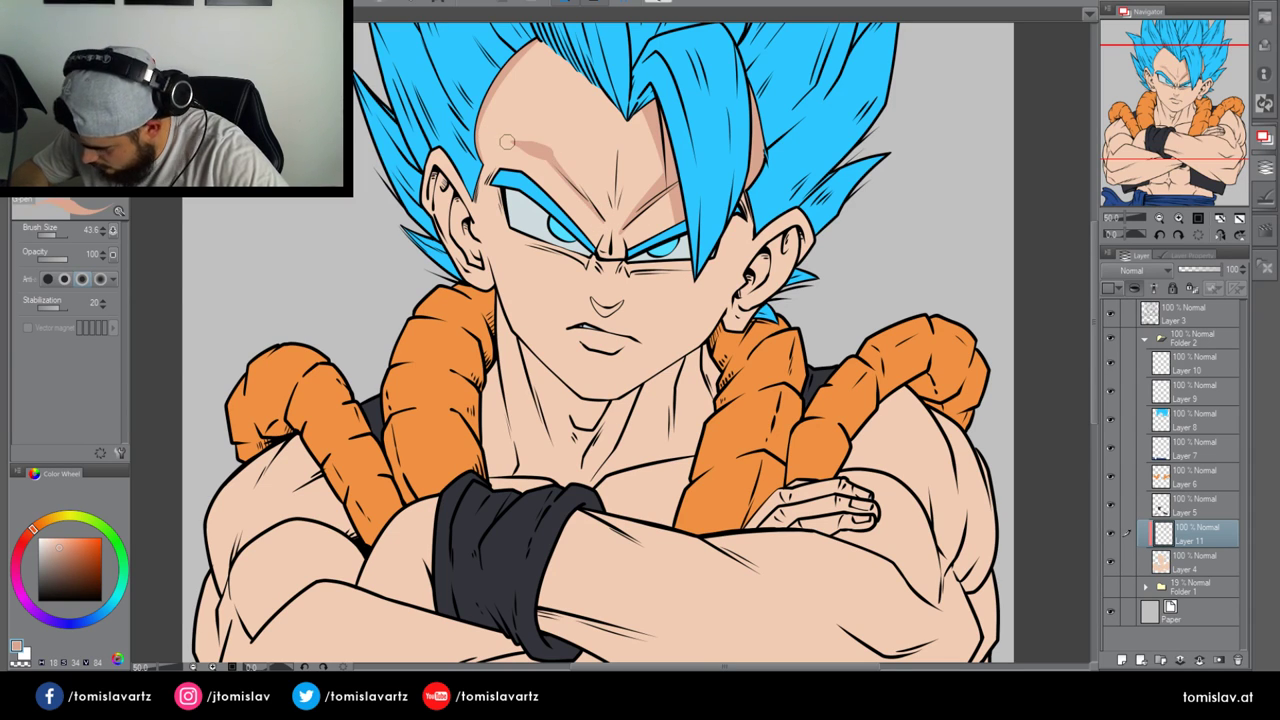
mouse_move(616, 204)
left_mouse_down()
mouse_move(619, 129)
mouse_move(616, 198)
left_mouse_up()
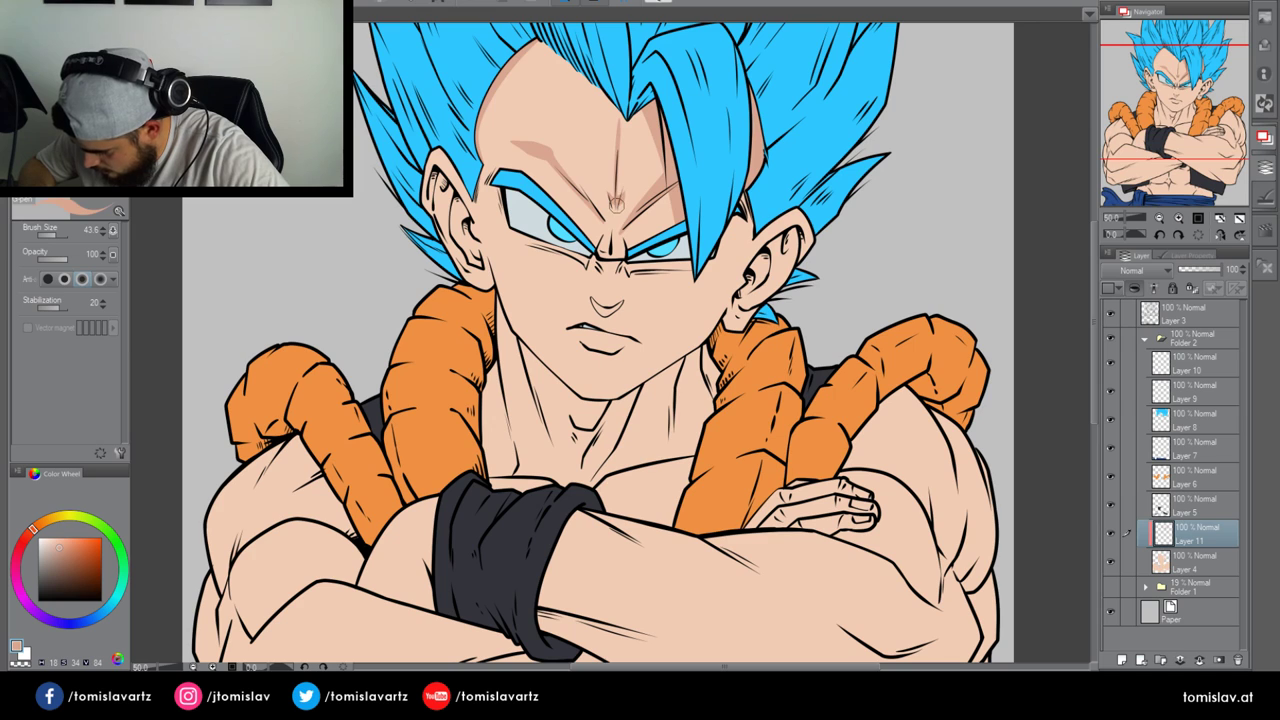
left_click_drag(612, 202, 609, 168)
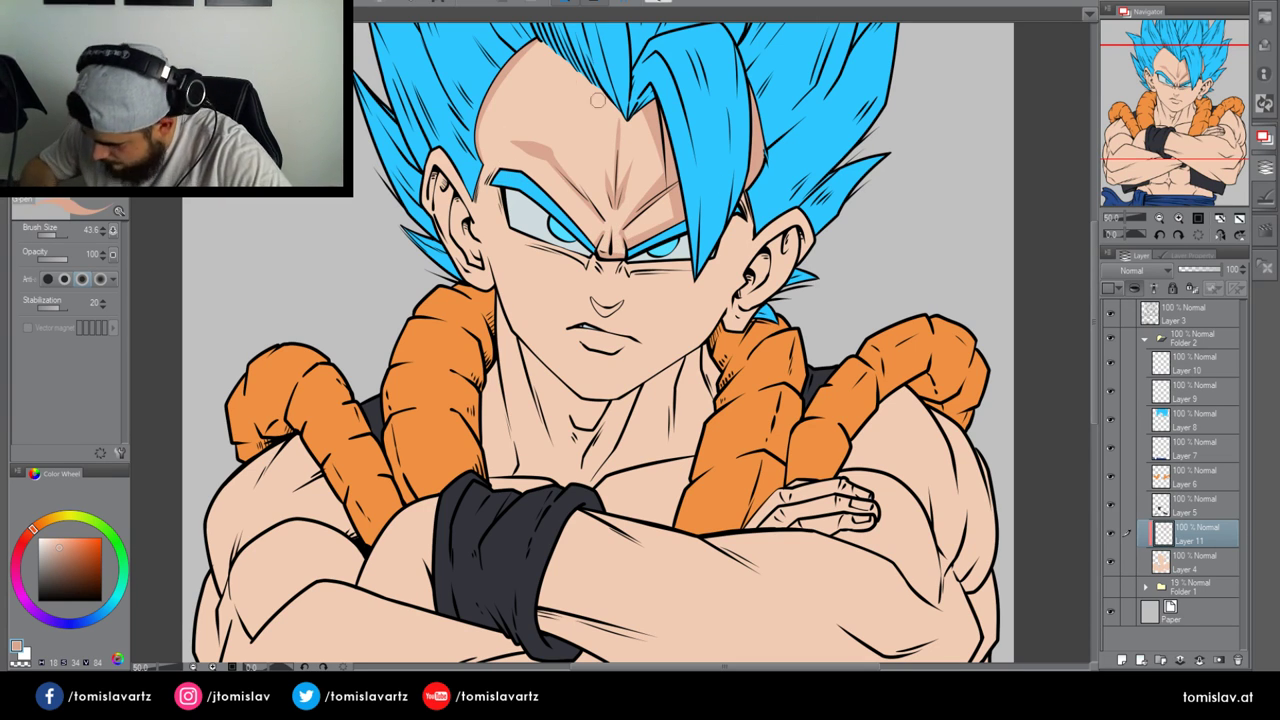
mouse_move(595, 304)
left_mouse_down()
mouse_move(620, 303)
mouse_move(606, 310)
left_mouse_up()
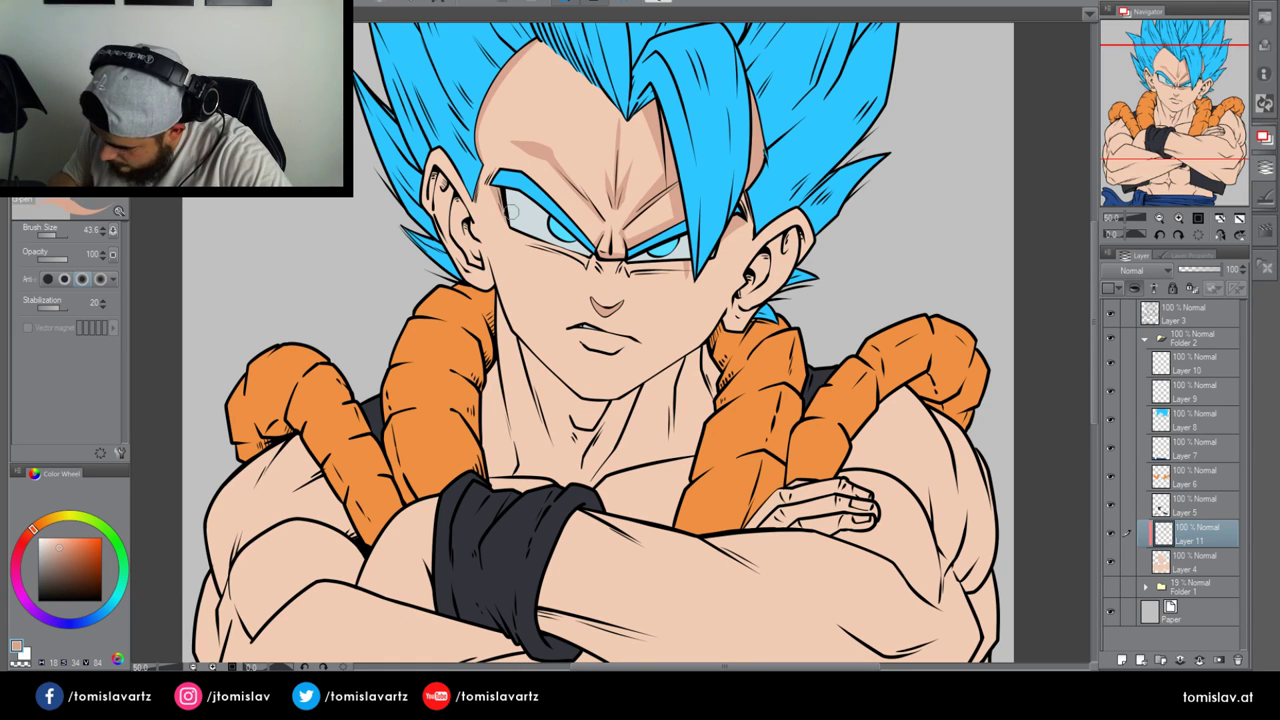
Resample the skin shadow tone (H 18, S 34, V 85) and shade the ear beside the front hair lock on Layer 11
left_click(1178, 218)
left_click(1178, 218)
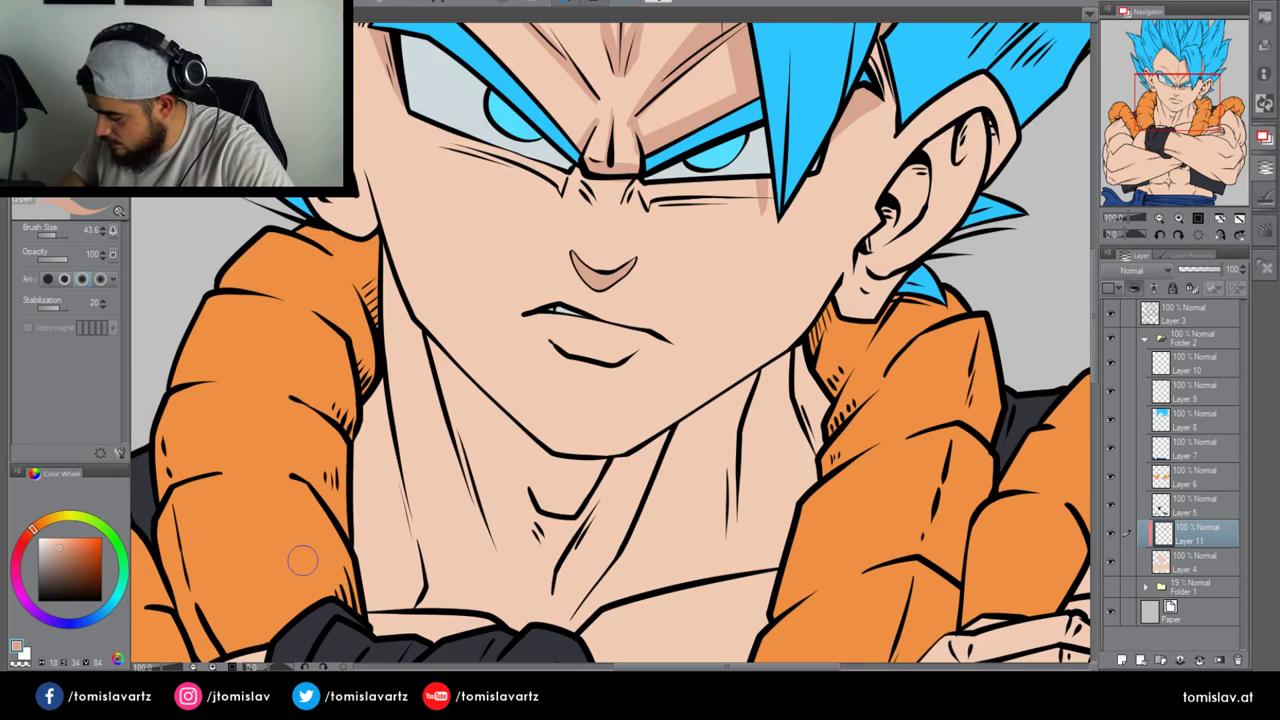
left_click_drag(1177, 104, 1179, 98)
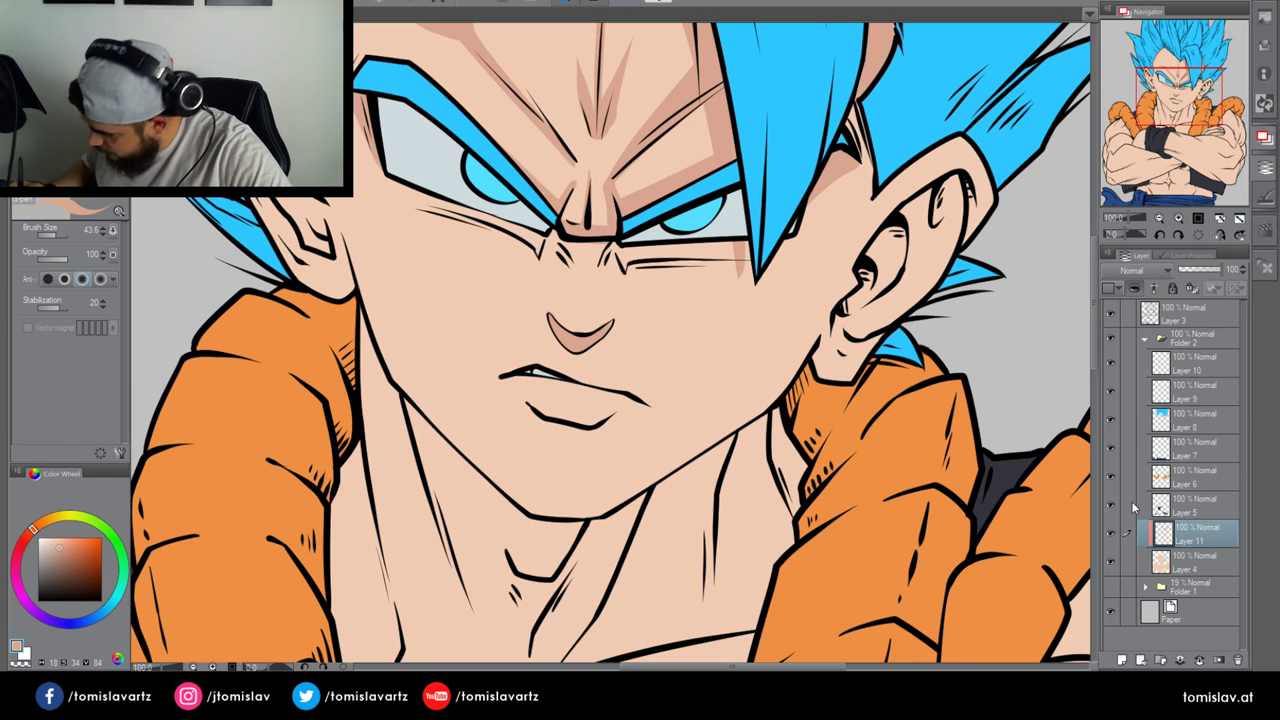
left_click(1192, 562)
left_click(655, 363, "alt")
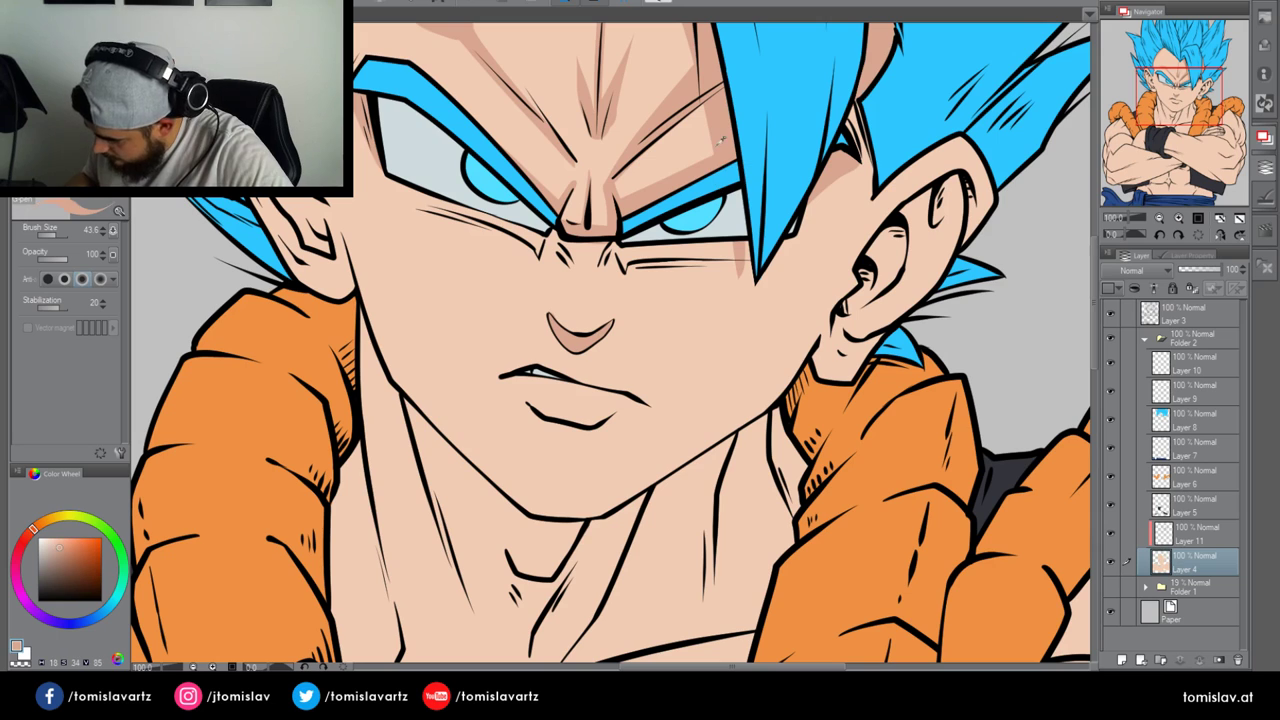
left_click(1175, 522)
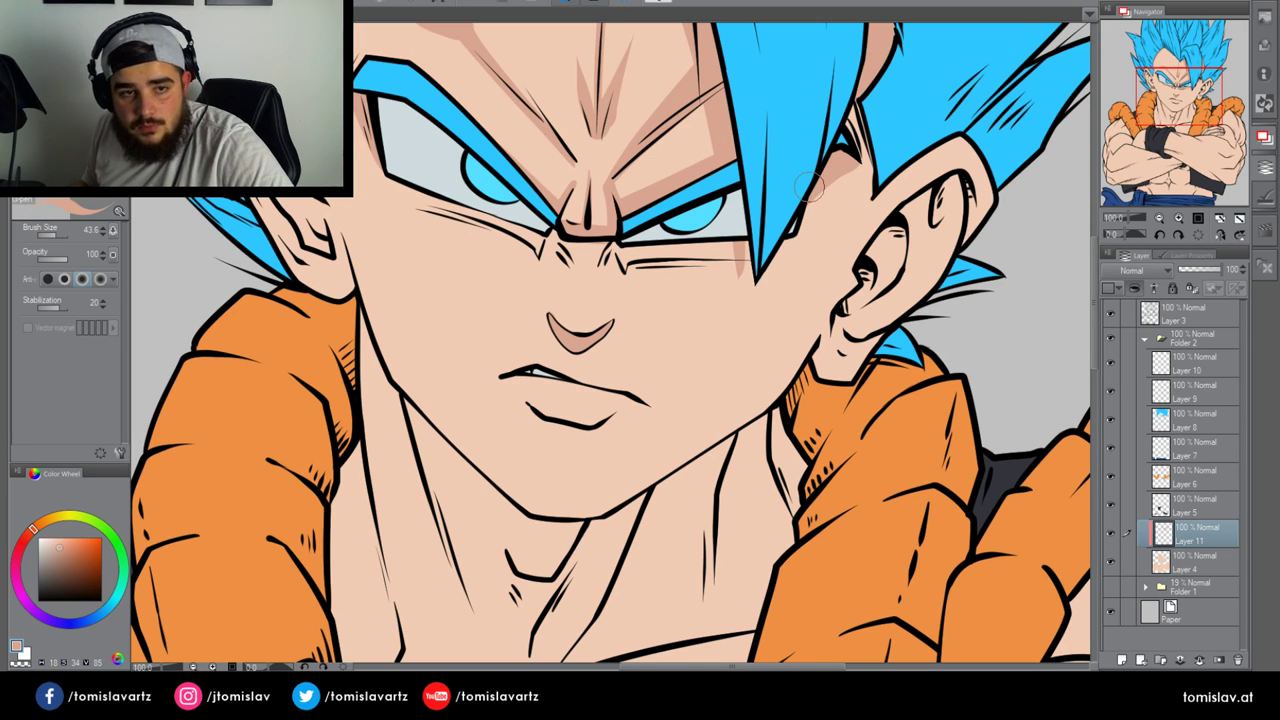
left_click_drag(1187, 95, 1190, 93)
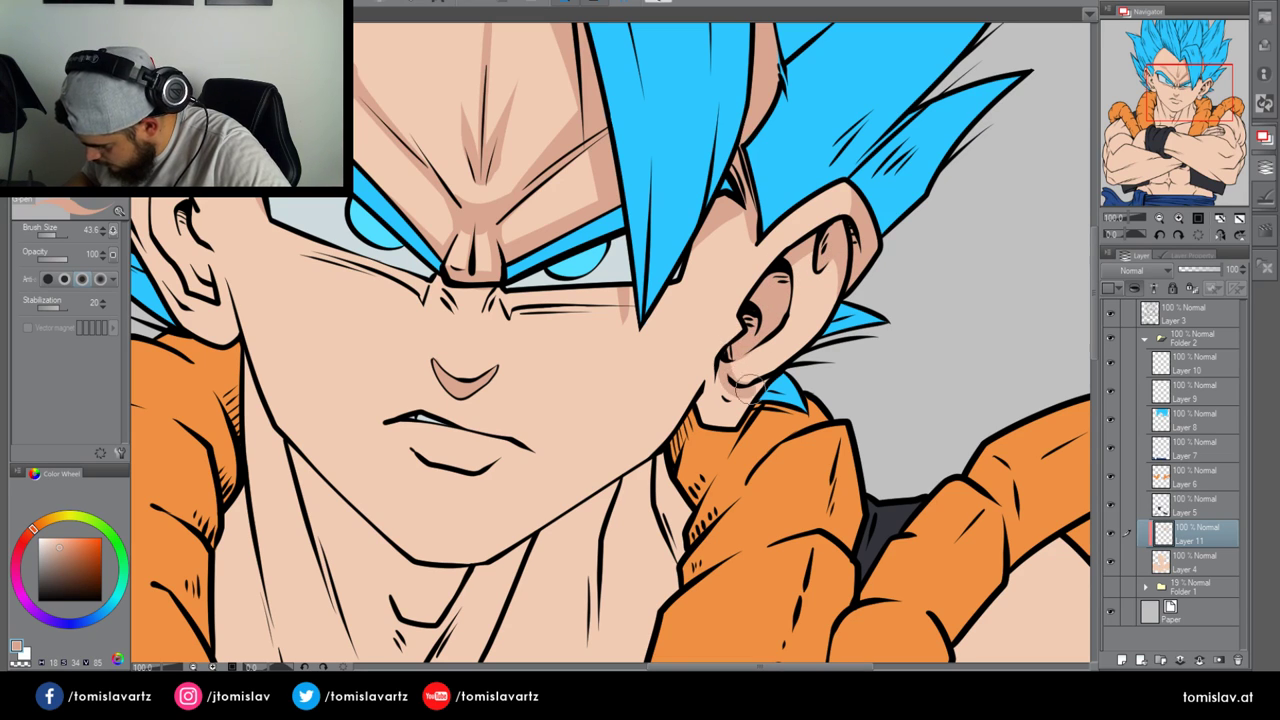
mouse_move(720, 358)
left_mouse_down()
mouse_move(732, 394)
mouse_move(713, 374)
mouse_move(704, 416)
mouse_move(811, 373)
mouse_move(731, 376)
mouse_move(777, 362)
mouse_move(842, 256)
left_mouse_up()
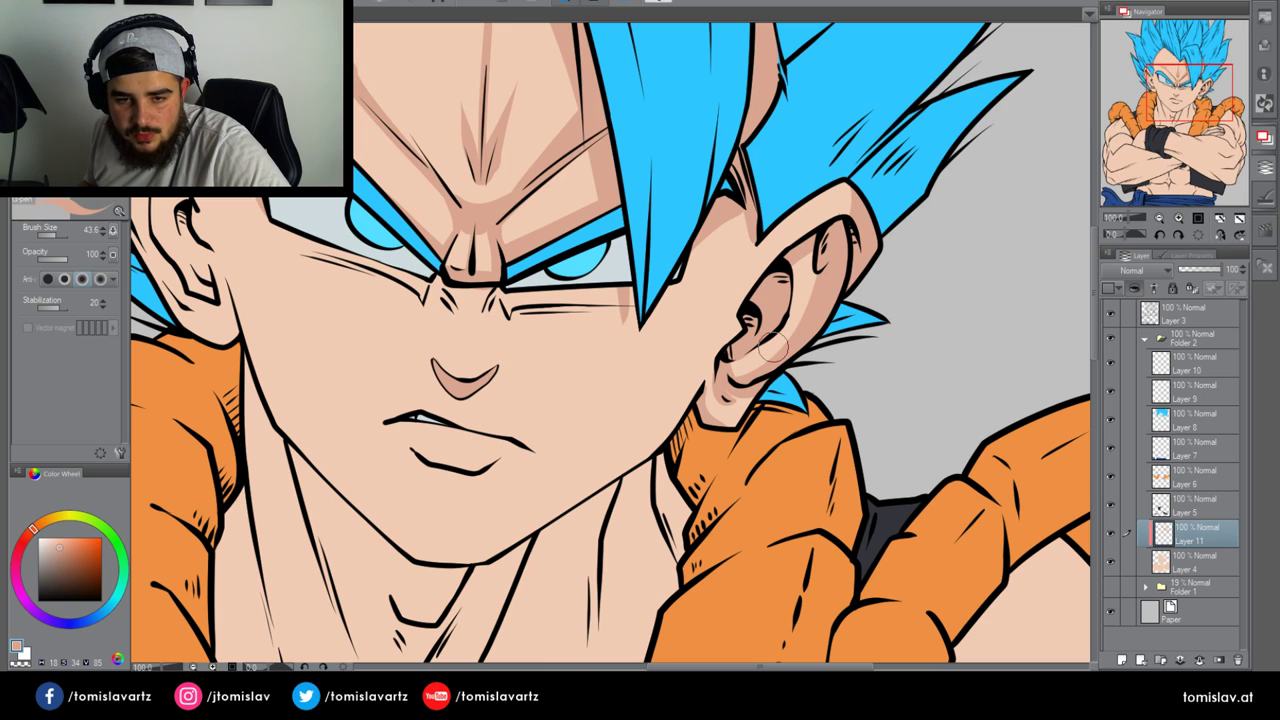
left_click(607, 326, "alt")
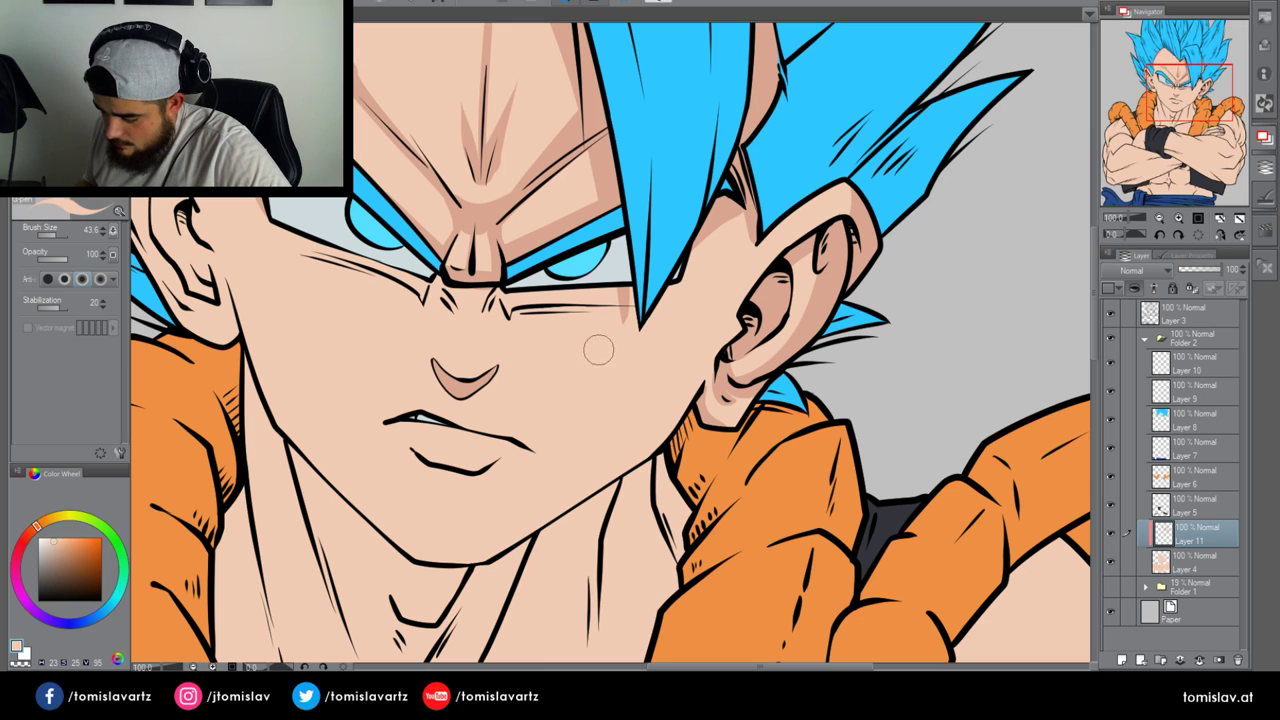
key("ctrl+z")
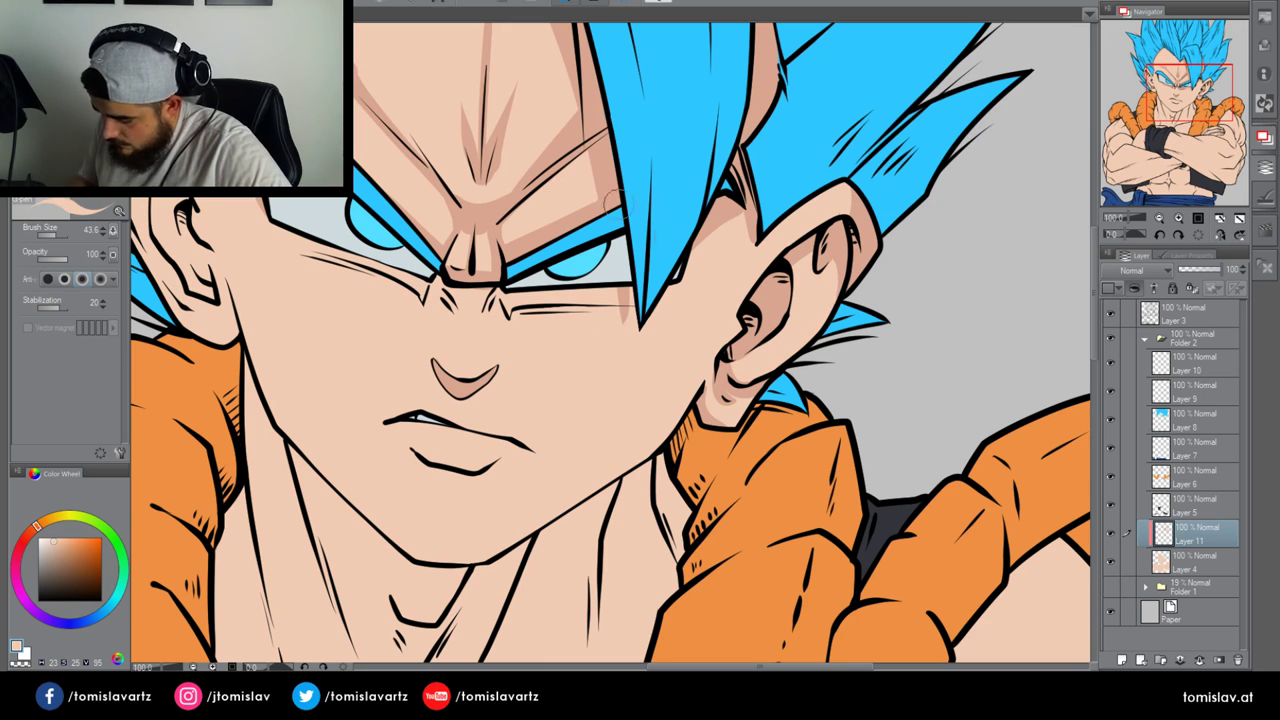
key("ctrl+z")
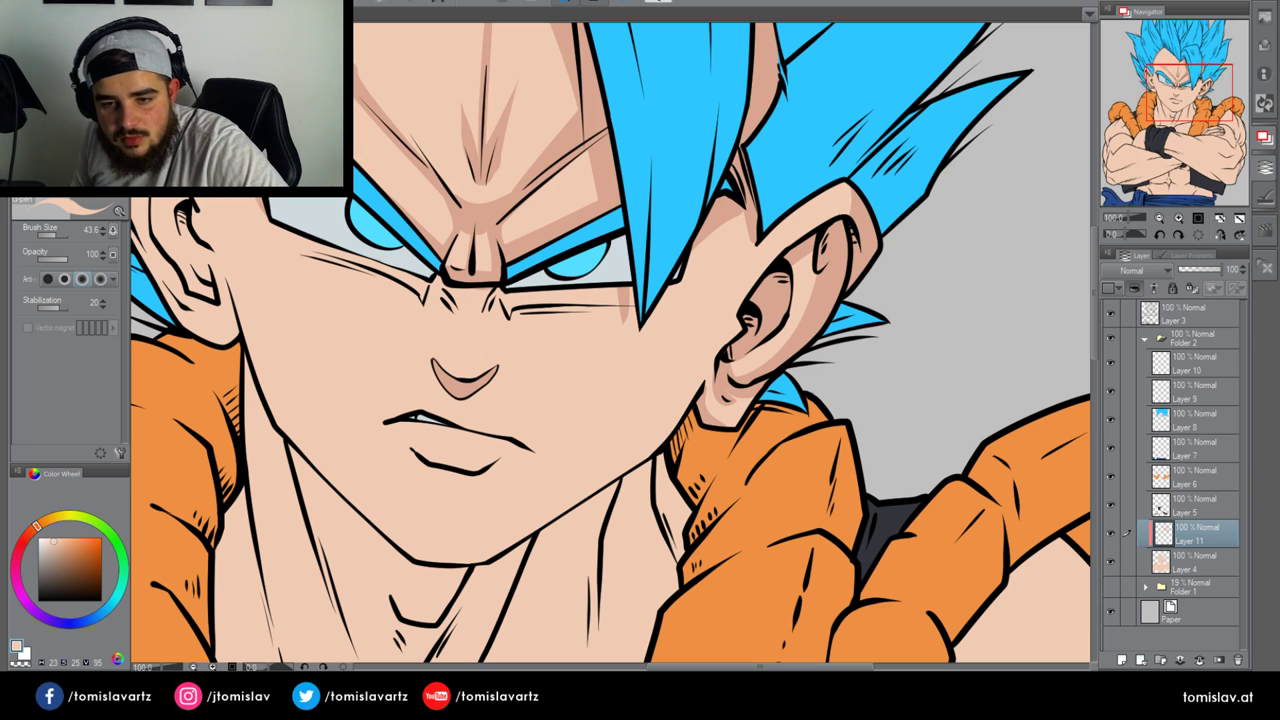
Sample the shadow tone from the shaded ear and shade the inner folds, rim and lobe of the opposite ear
left_click_drag(723, 262, 894, 288)
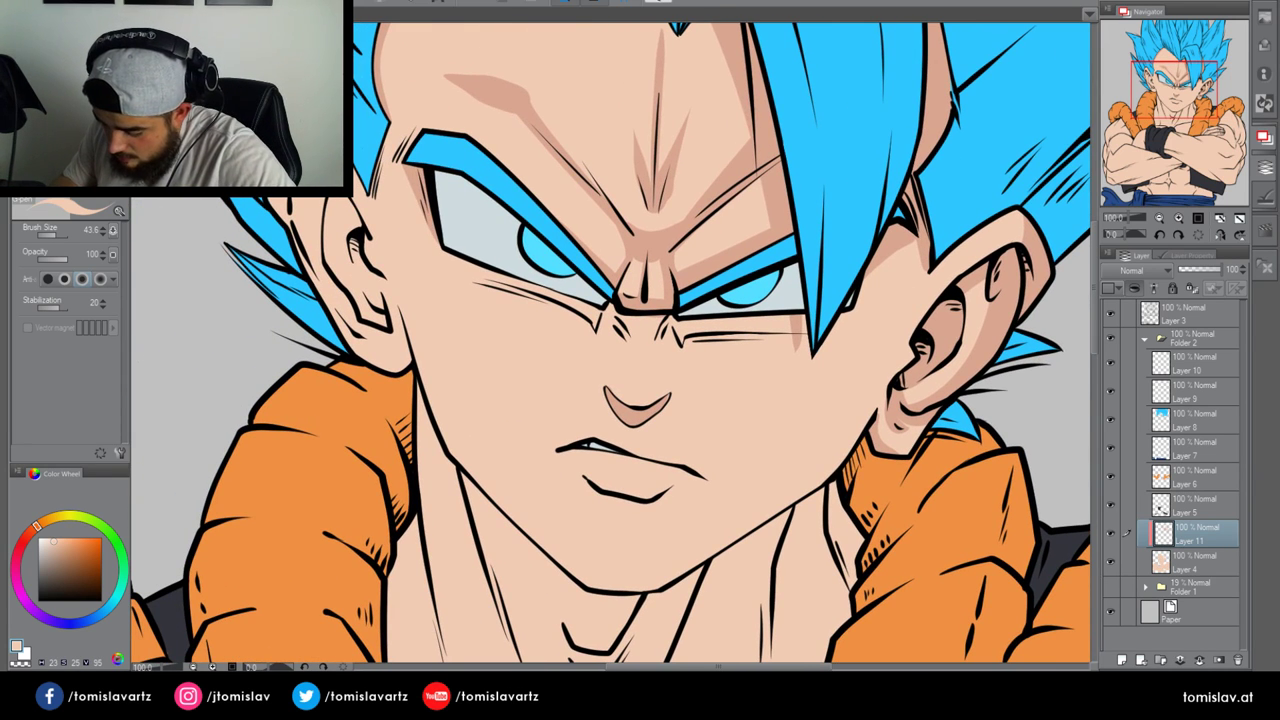
left_click(950, 311, "alt")
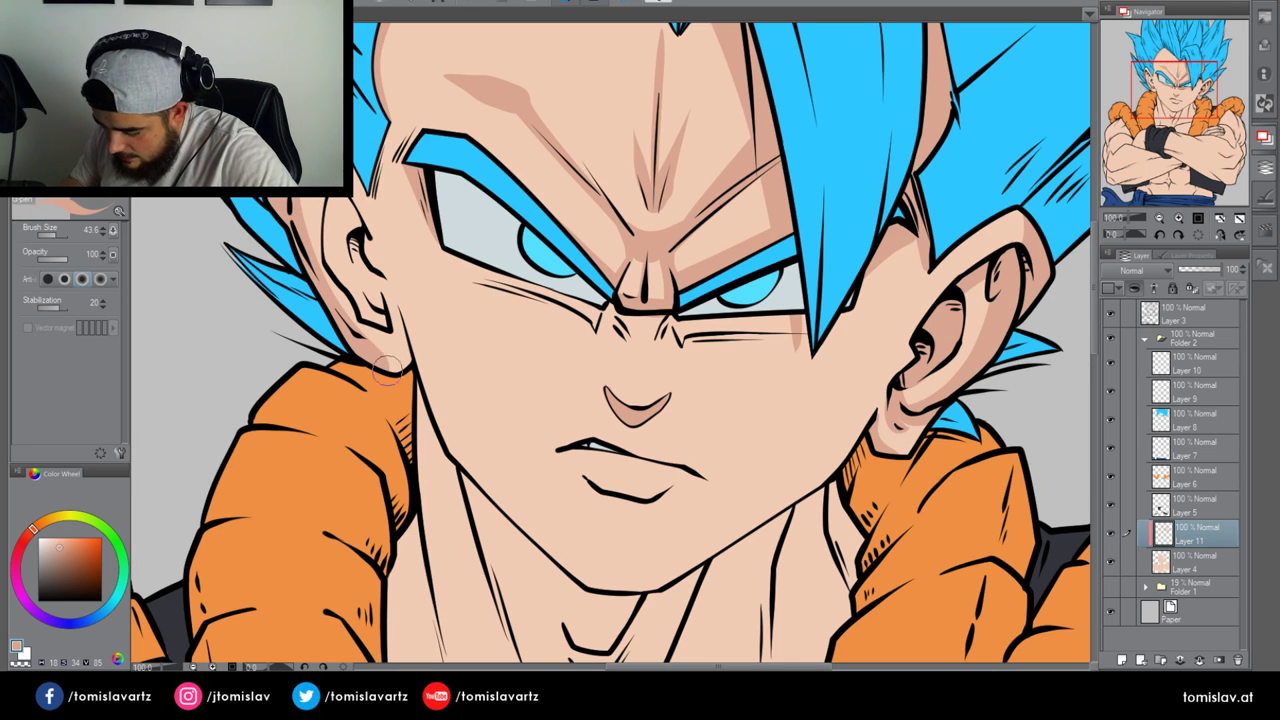
left_click_drag(397, 304, 404, 368)
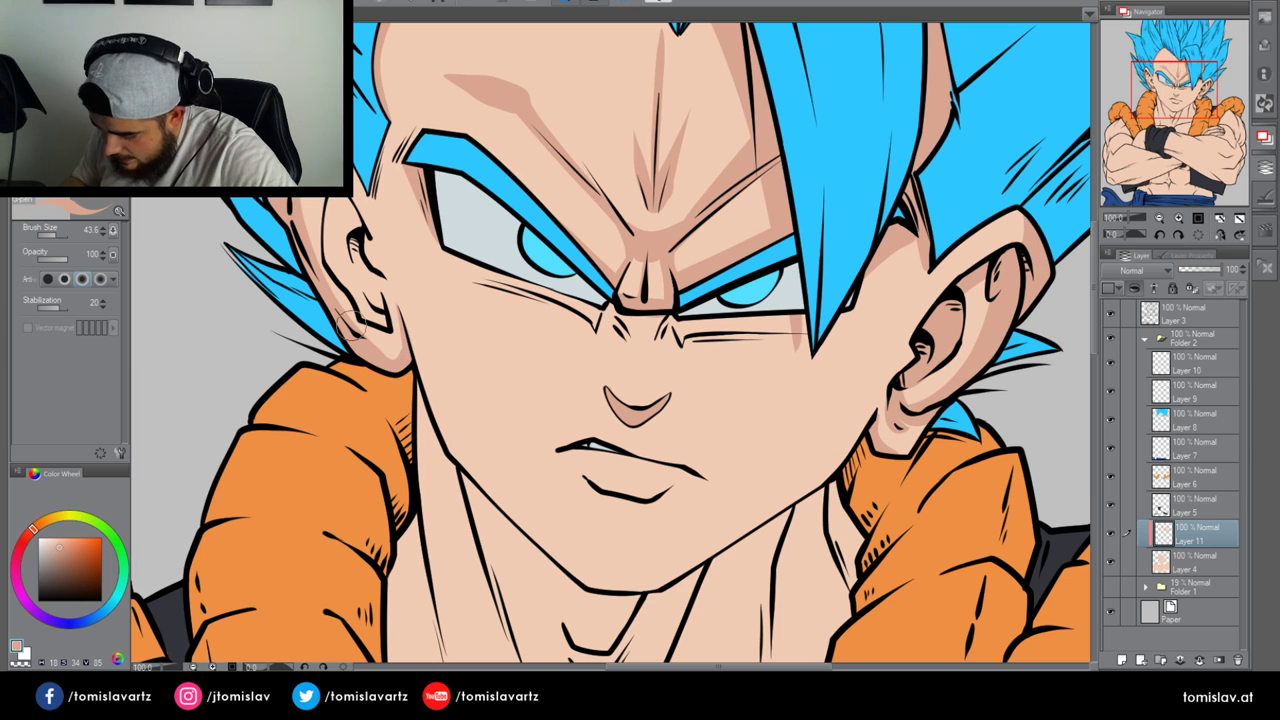
mouse_move(357, 212)
left_mouse_down()
mouse_move(357, 266)
mouse_move(387, 327)
left_mouse_up()
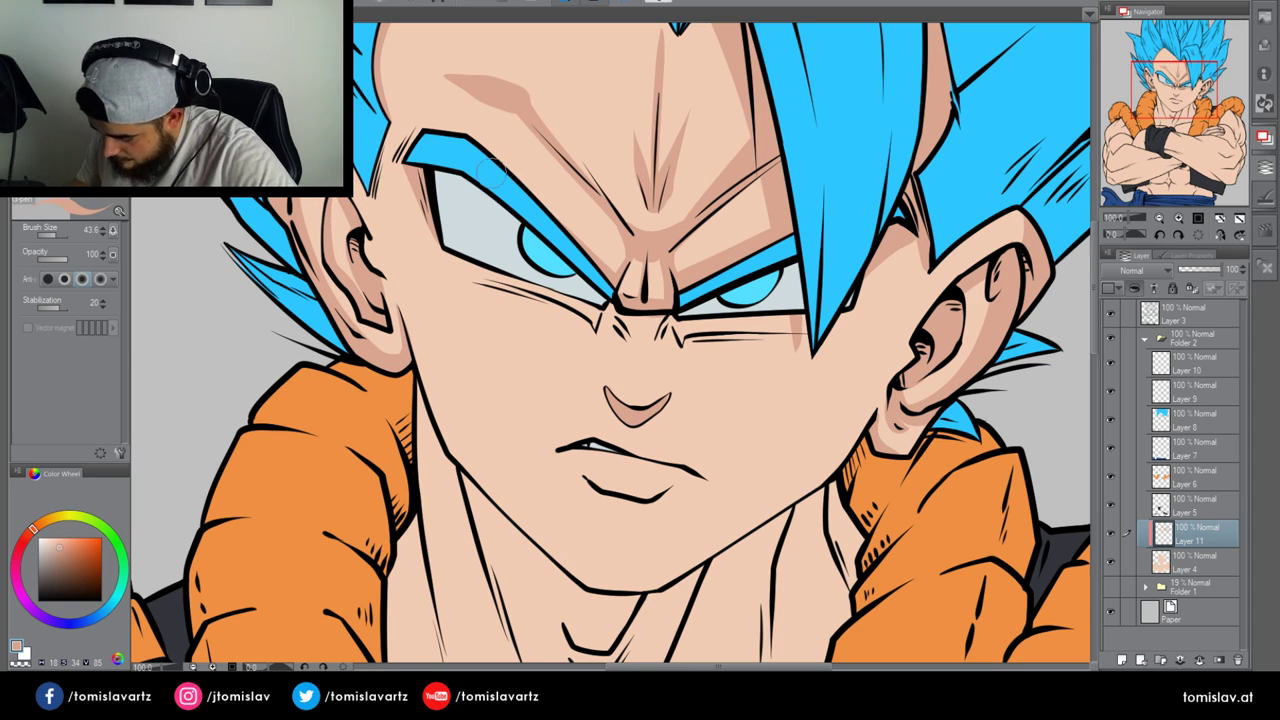
Paint a shadow around the lower lip line, replacing the first attempt
mouse_move(582, 470)
left_mouse_down()
mouse_move(630, 503)
mouse_move(668, 490)
left_mouse_up()
key("ctrl+z")
mouse_move(576, 468)
left_mouse_down()
mouse_move(601, 492)
mouse_move(664, 494)
left_mouse_up()
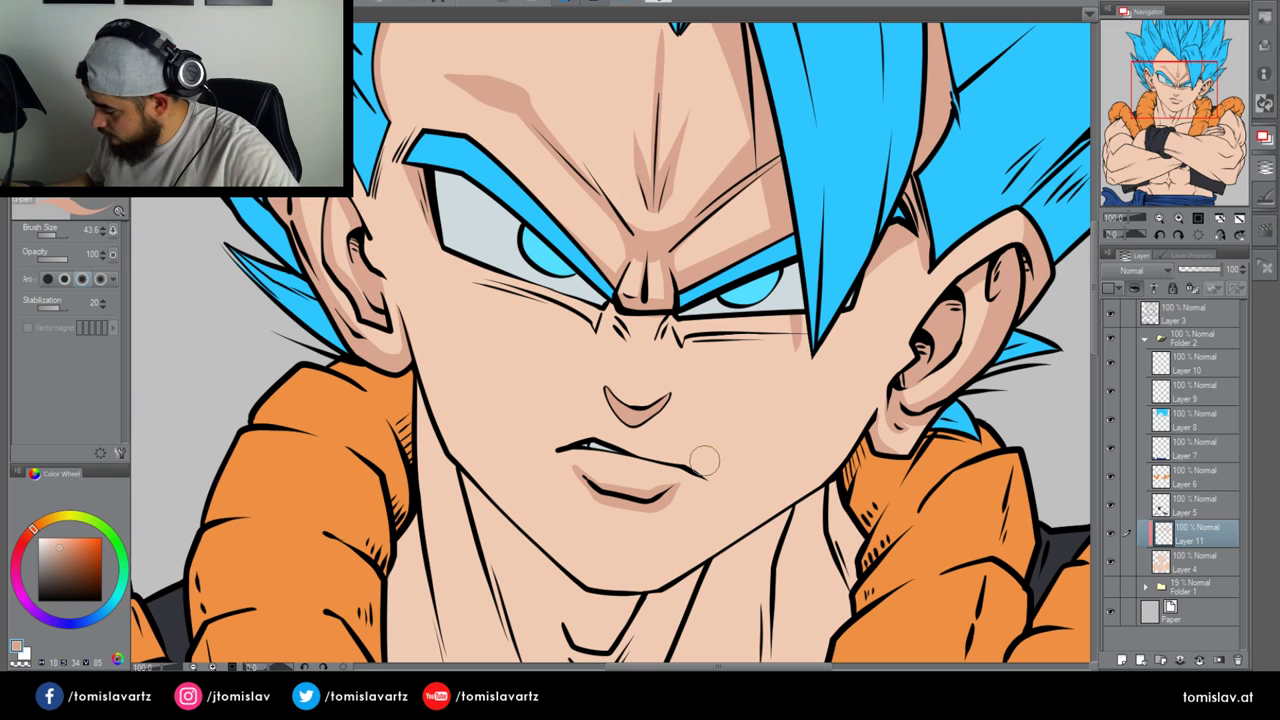
Reduce the brush size to 17.7 and shade the upper lip along the mouth line out to both corners
left_click(1180, 222)
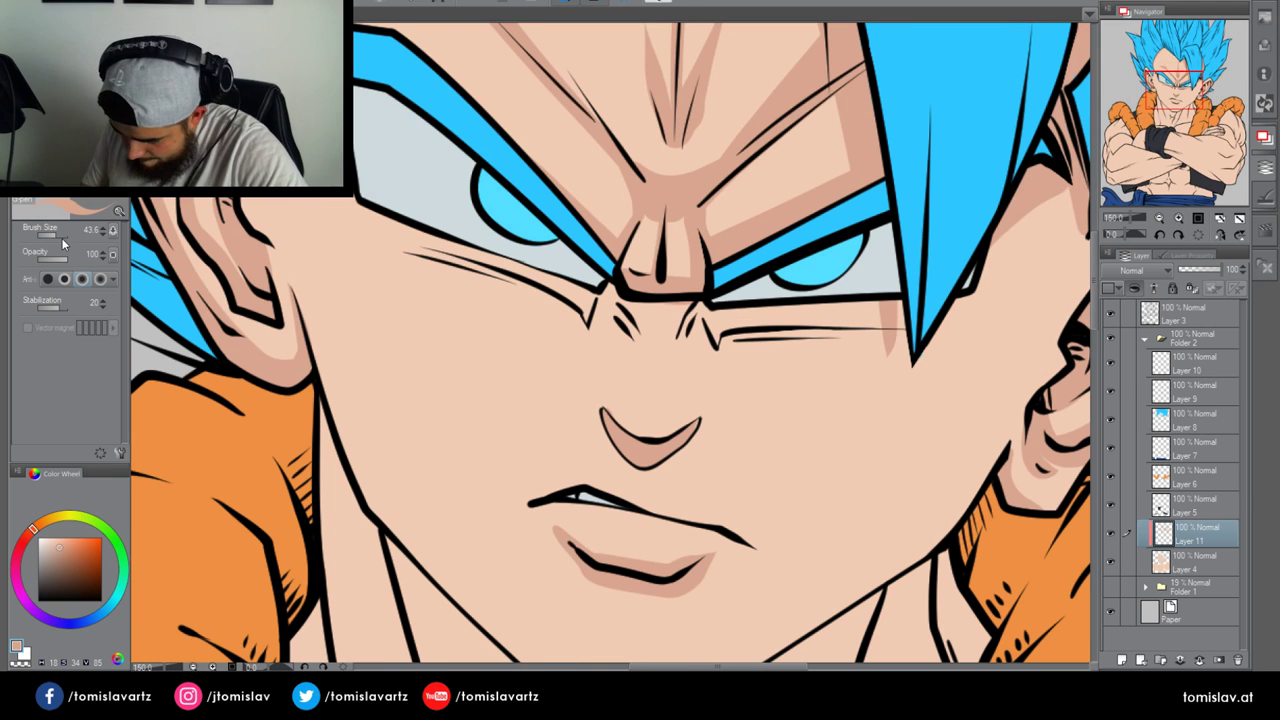
mouse_move(535, 500)
left_mouse_down()
mouse_move(586, 487)
mouse_move(771, 544)
mouse_move(685, 515)
mouse_move(757, 547)
left_mouse_up()
key("ctrl+z")
left_click_drag(681, 511, 769, 559)
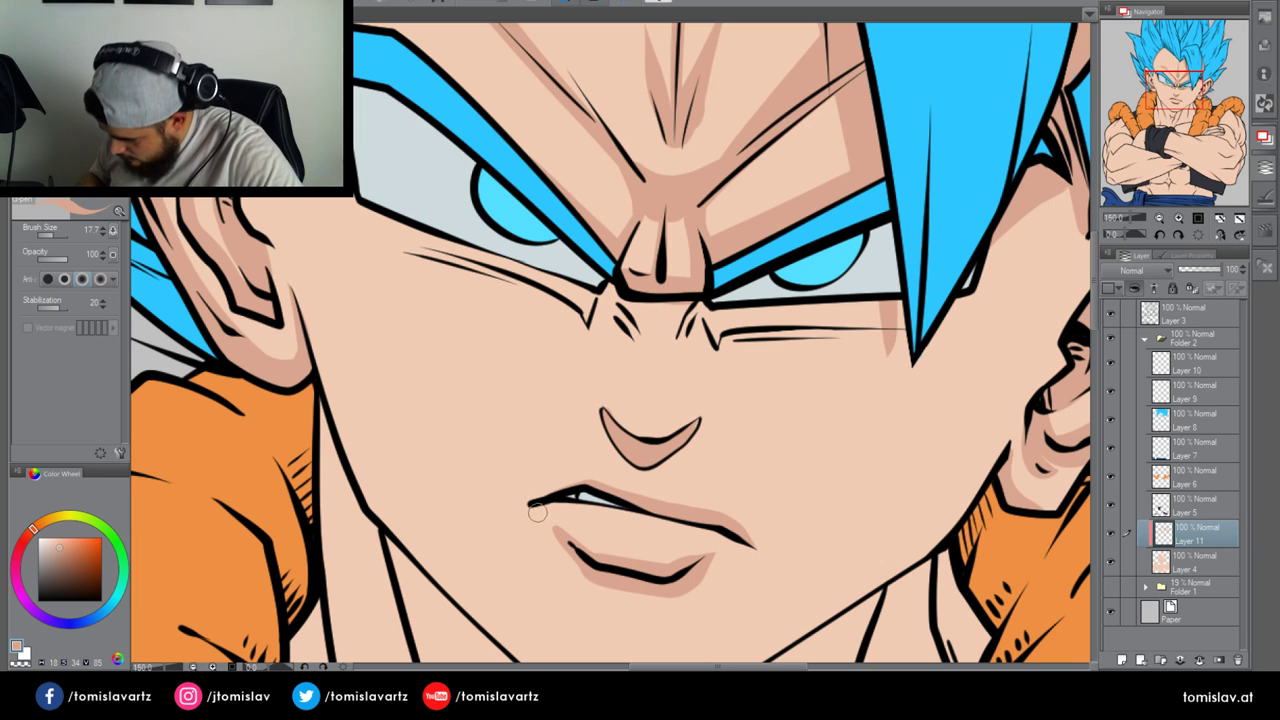
left_click_drag(535, 498, 760, 541)
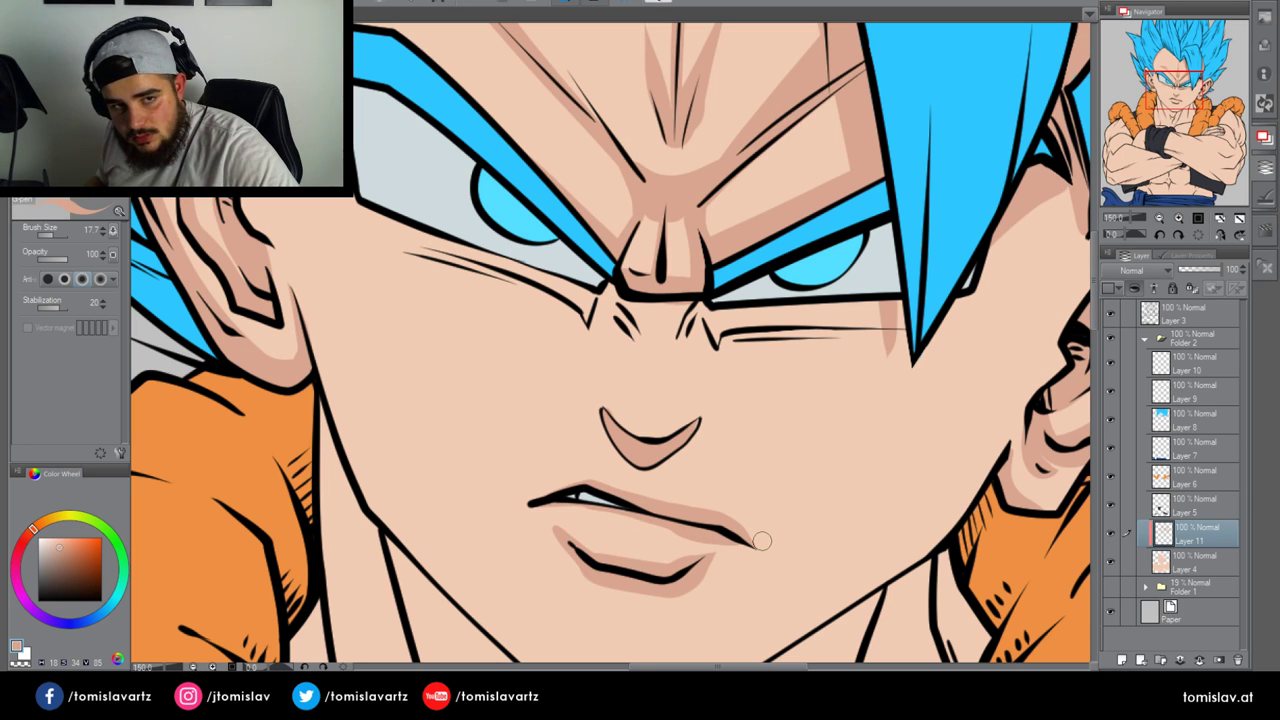
key("ctrl+z")
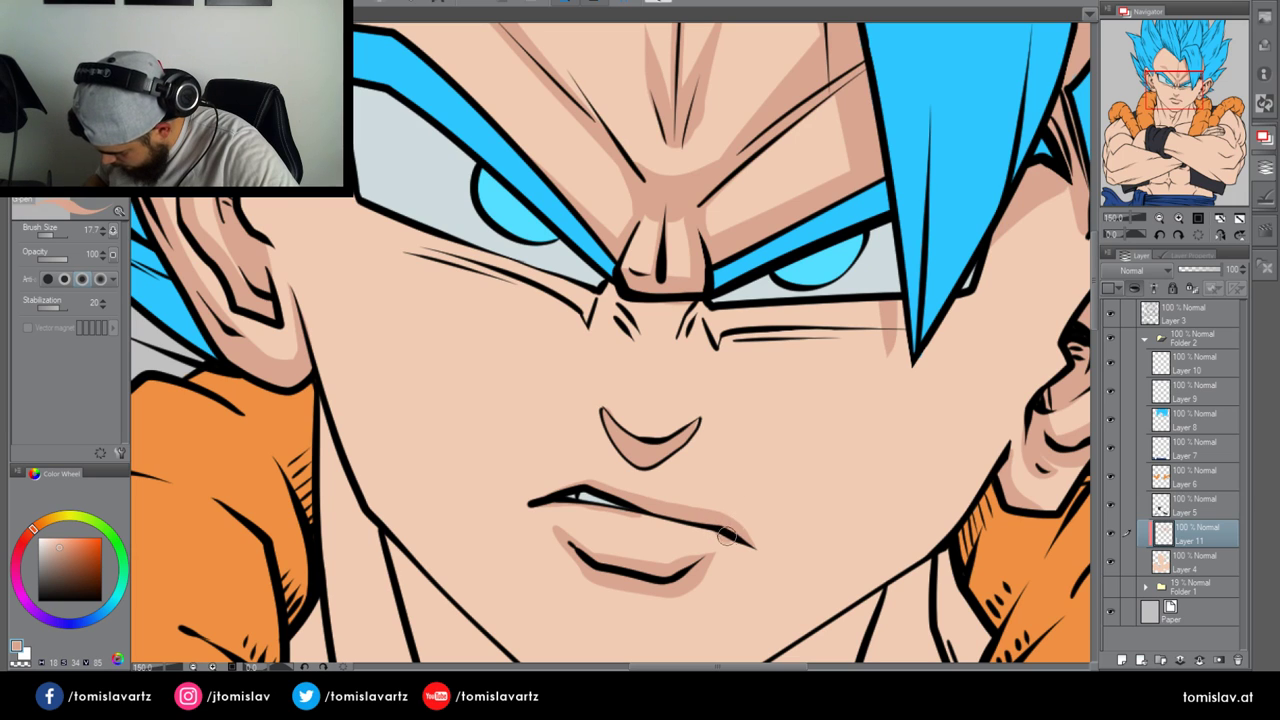
left_click_drag(631, 516, 757, 546)
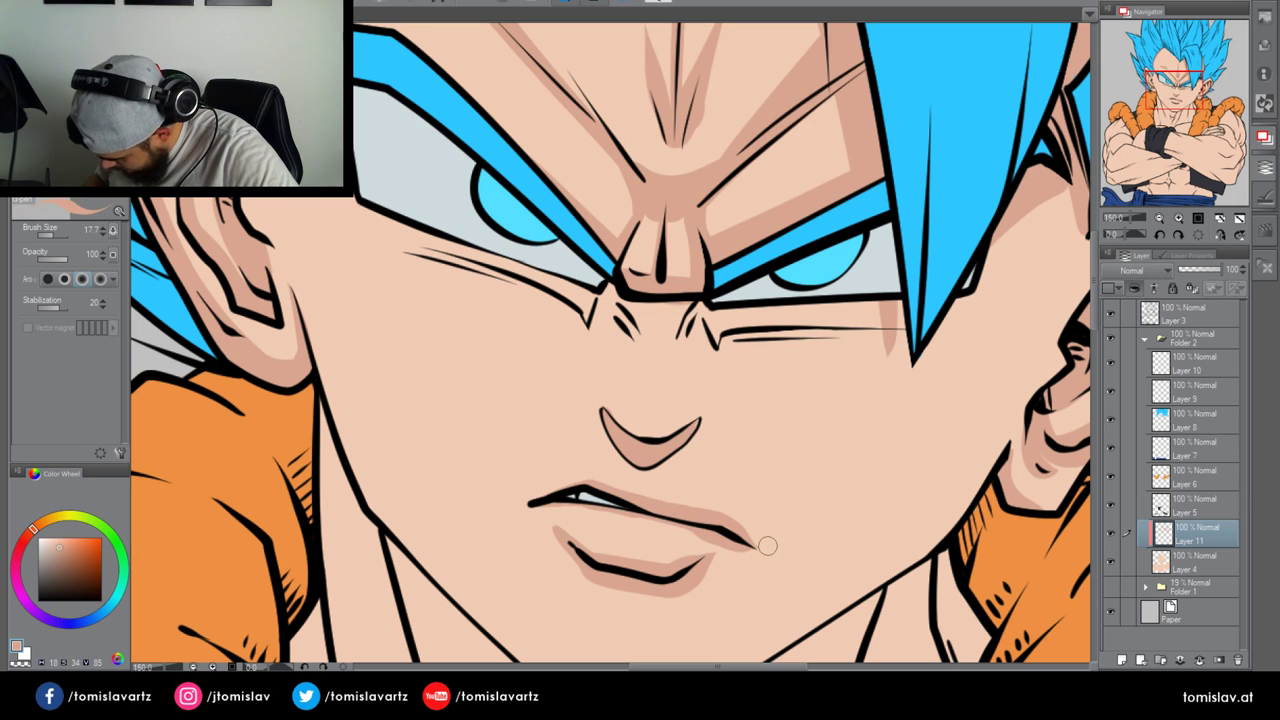
key("ctrl+z")
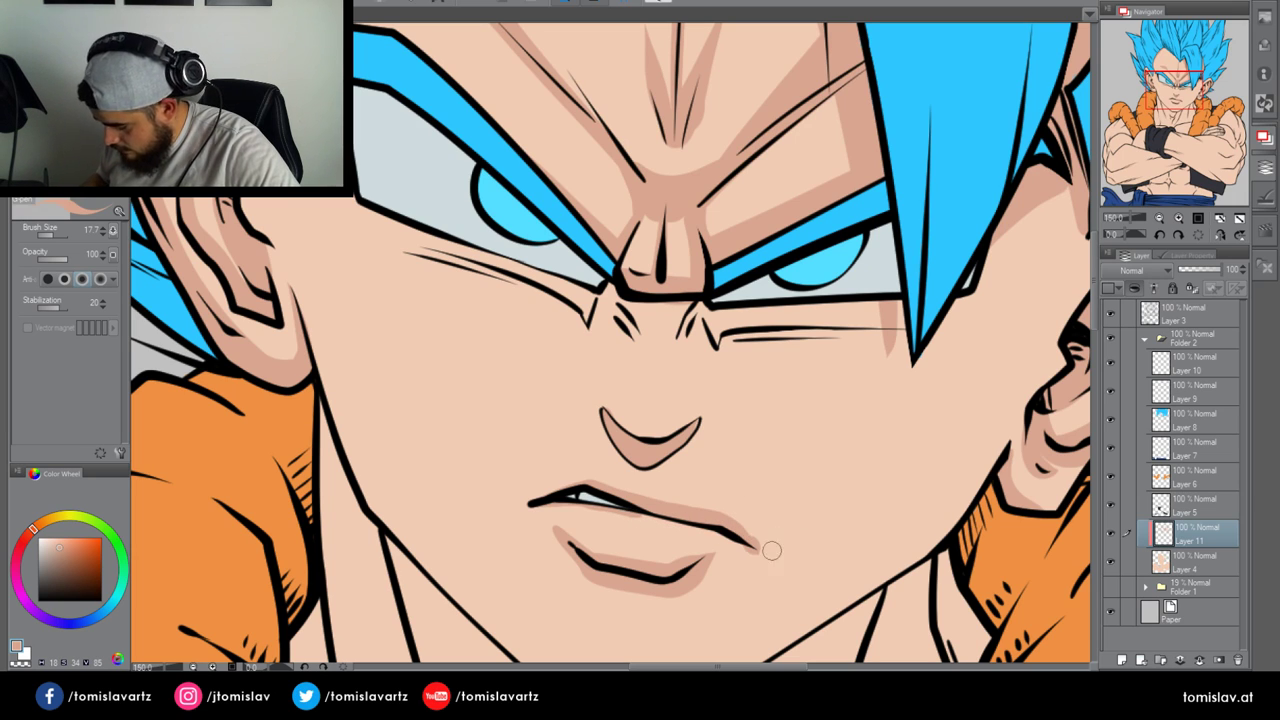
mouse_move(529, 507)
left_mouse_down()
mouse_move(629, 508)
mouse_move(569, 147)
left_mouse_up()
Paint the cast shadow on the neck beneath the jawline, filling it from the chin out to both sides
left_click_drag(603, 367, 913, 207)
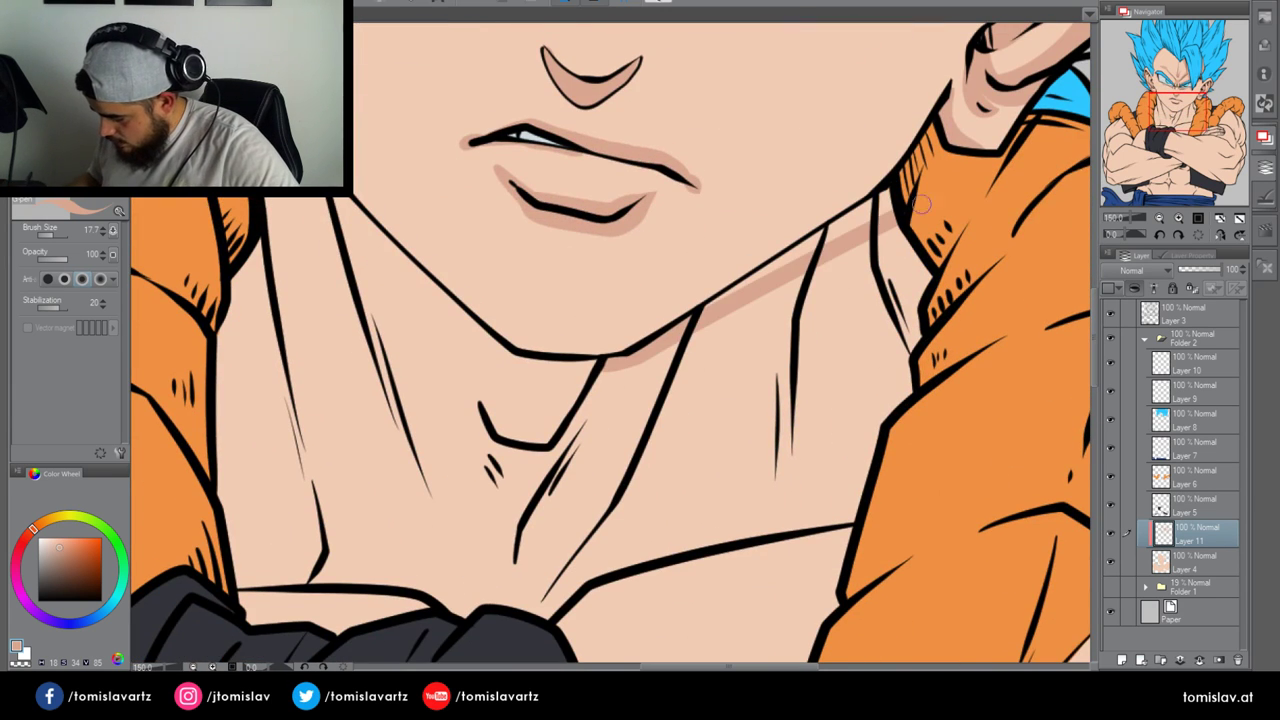
left_click_drag(687, 328, 898, 192)
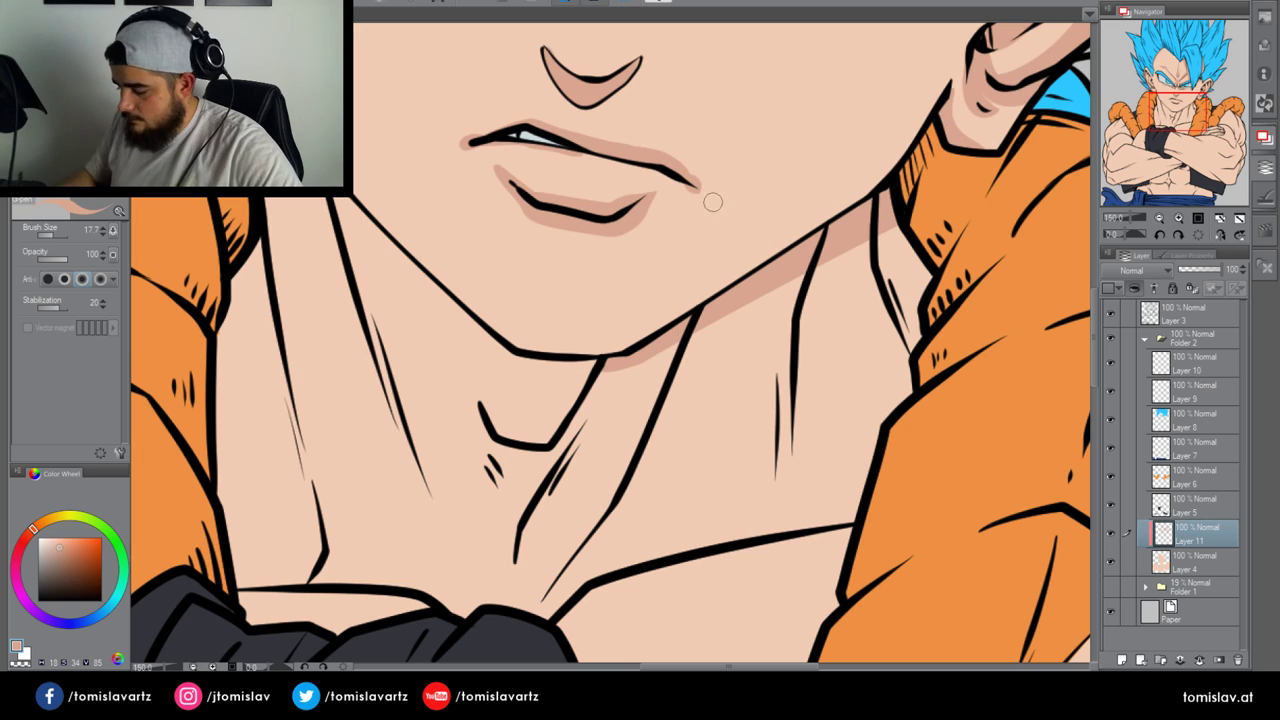
mouse_move(318, 200)
left_mouse_down()
mouse_move(503, 374)
mouse_move(592, 368)
left_mouse_up()
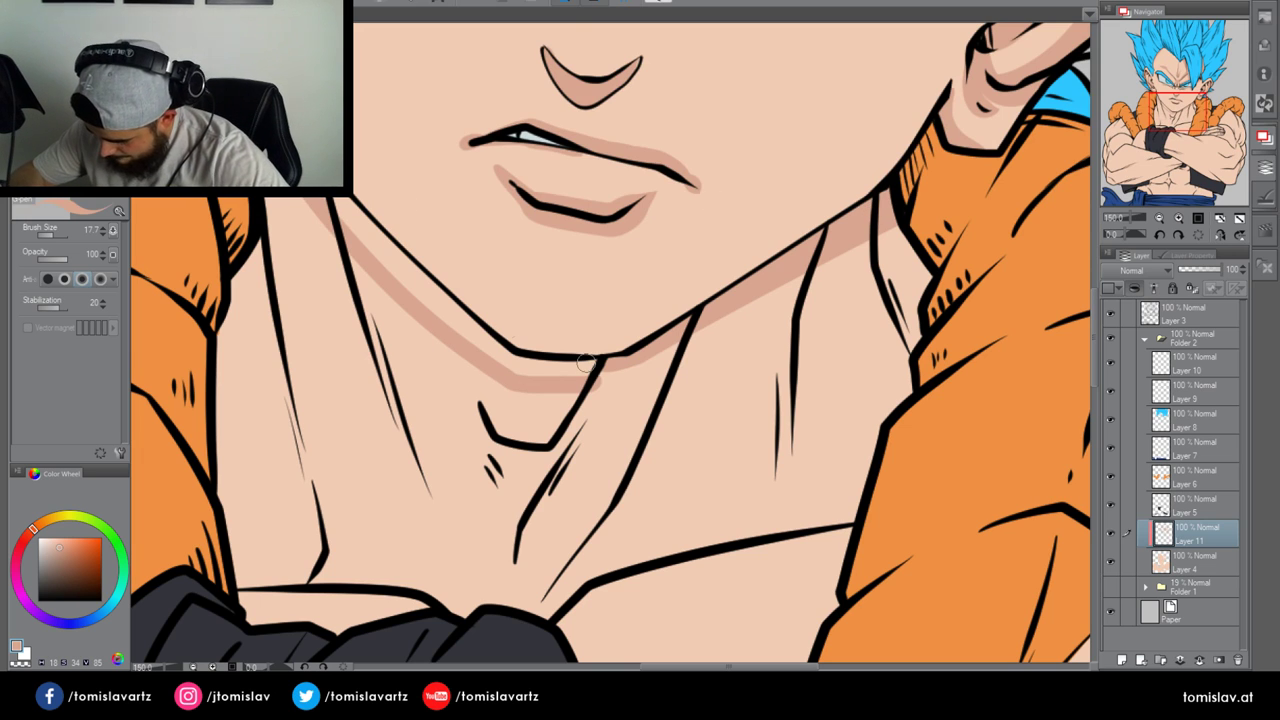
left_click_drag(350, 212, 494, 340)
mouse_move(372, 252)
left_mouse_down()
mouse_move(528, 374)
mouse_move(587, 372)
mouse_move(497, 354)
left_mouse_up()
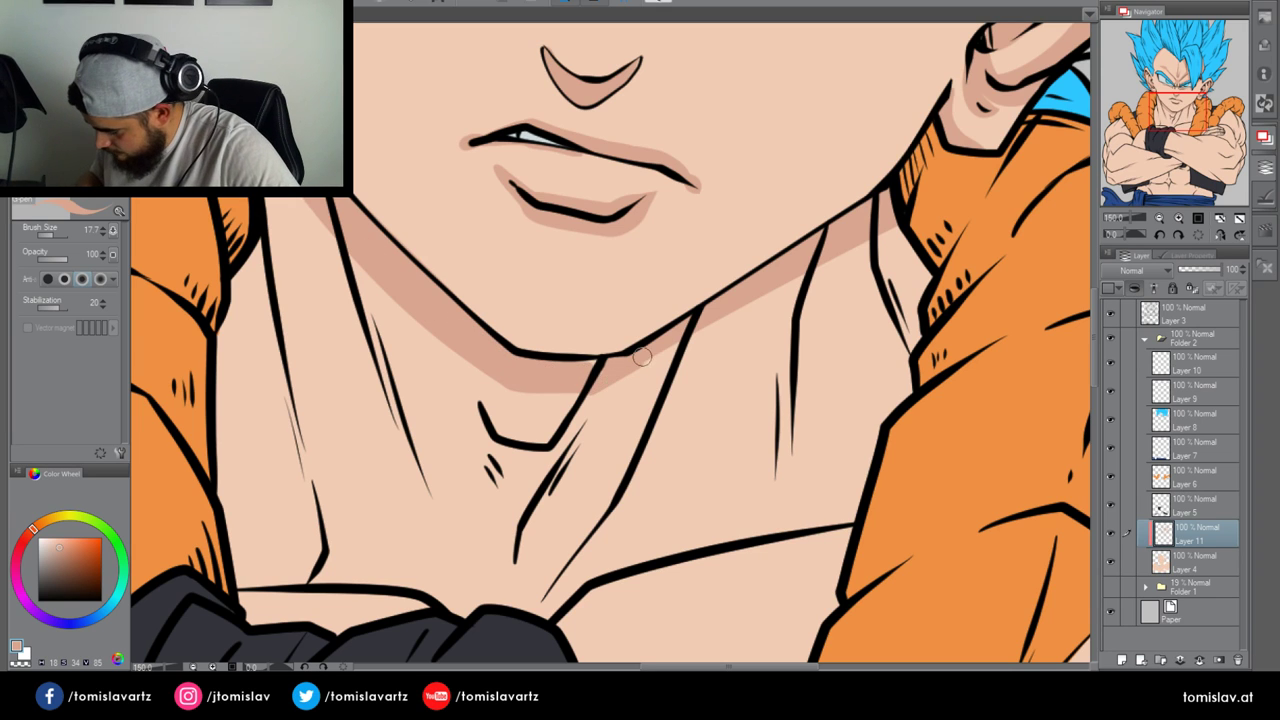
left_click_drag(612, 365, 860, 245)
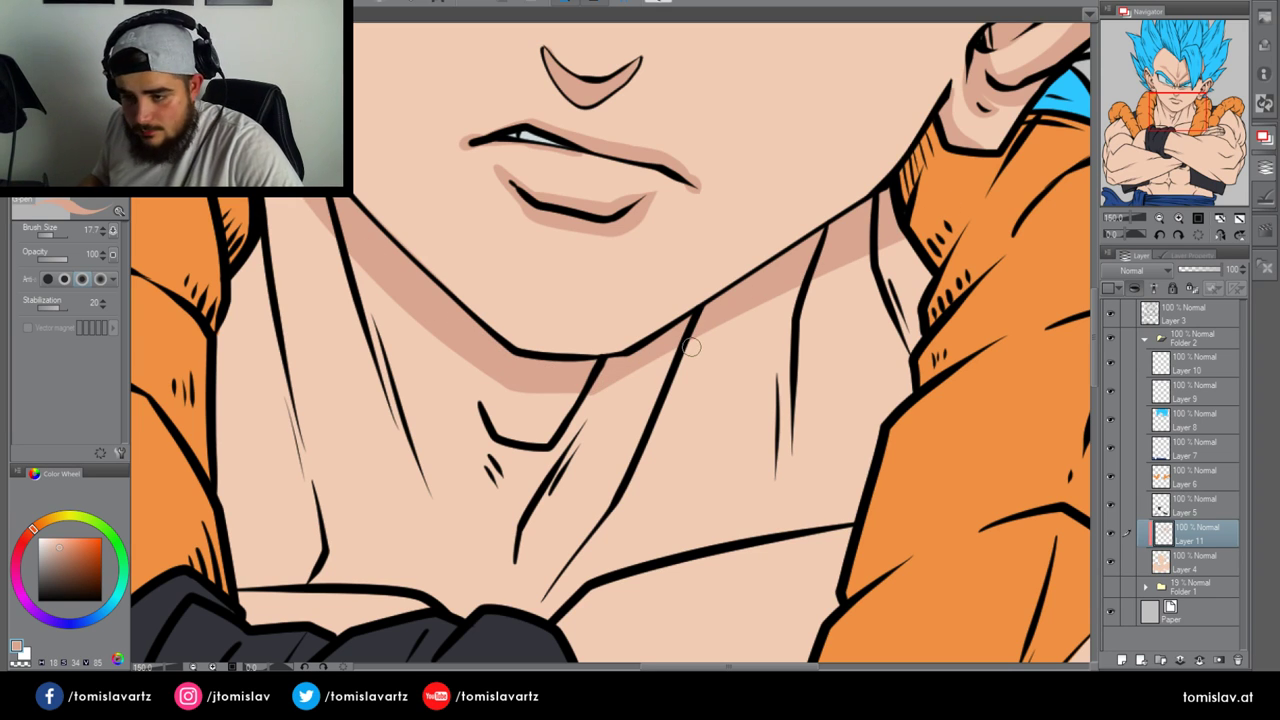
Paint a long shadow band beside the neck muscle line, from the jaw shadow down to the black wristband
left_click_drag(344, 245, 452, 610)
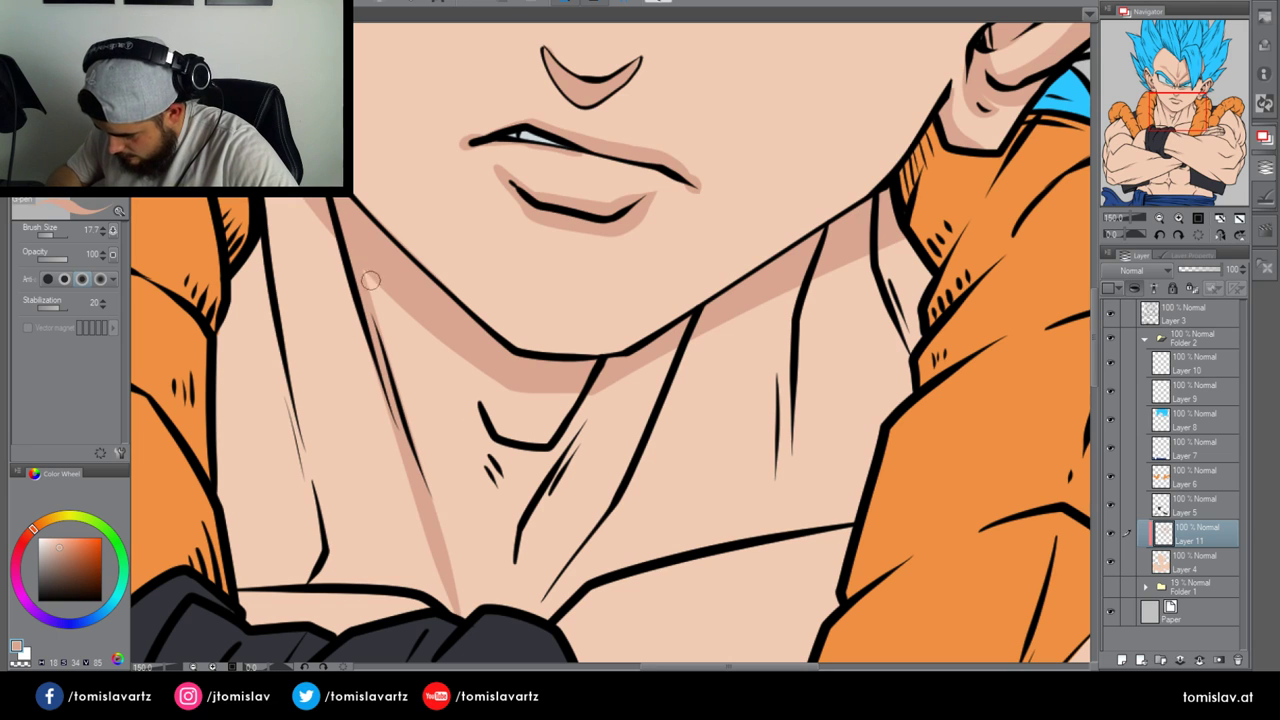
left_click_drag(372, 285, 468, 612)
mouse_move(371, 263)
left_mouse_down()
mouse_move(403, 366)
mouse_move(396, 289)
mouse_move(466, 560)
mouse_move(413, 330)
mouse_move(470, 600)
left_mouse_up()
left_click_drag(470, 600, 388, 338)
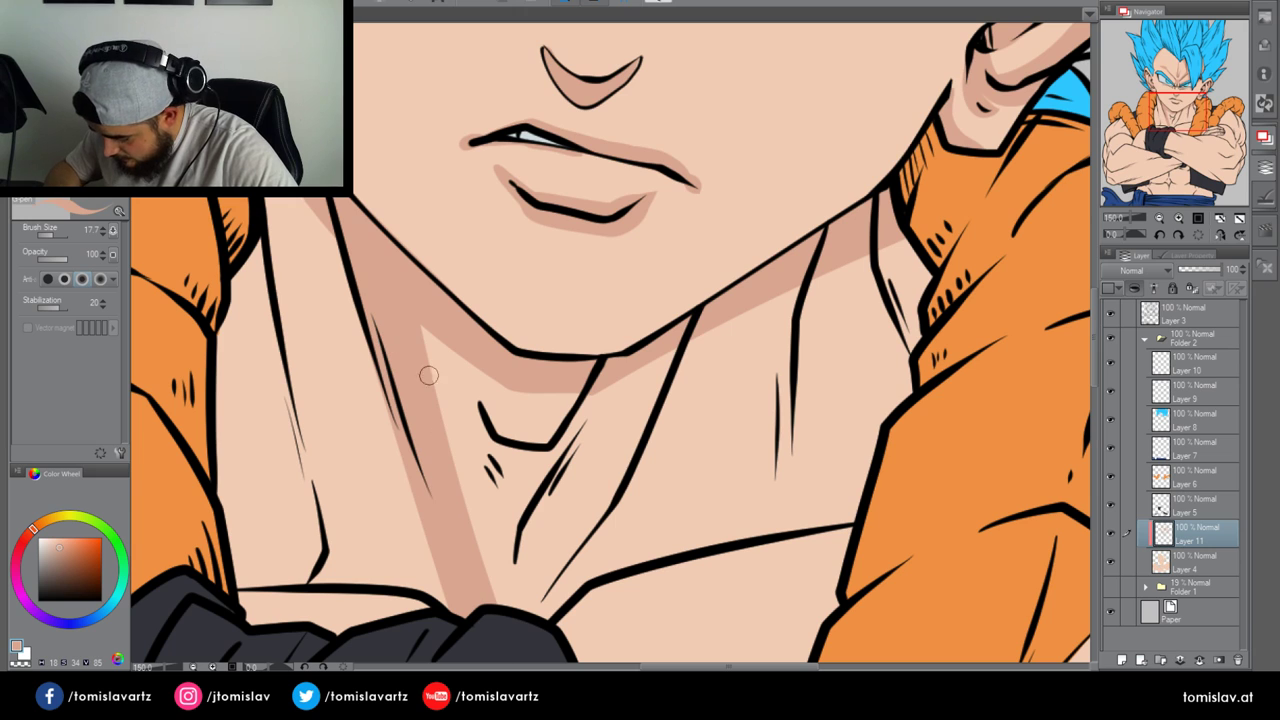
Refine the neck band's inner edge, then lasso and fill a shadow on the outer neck and collarbone above the black wristband
left_click_drag(432, 388, 483, 597)
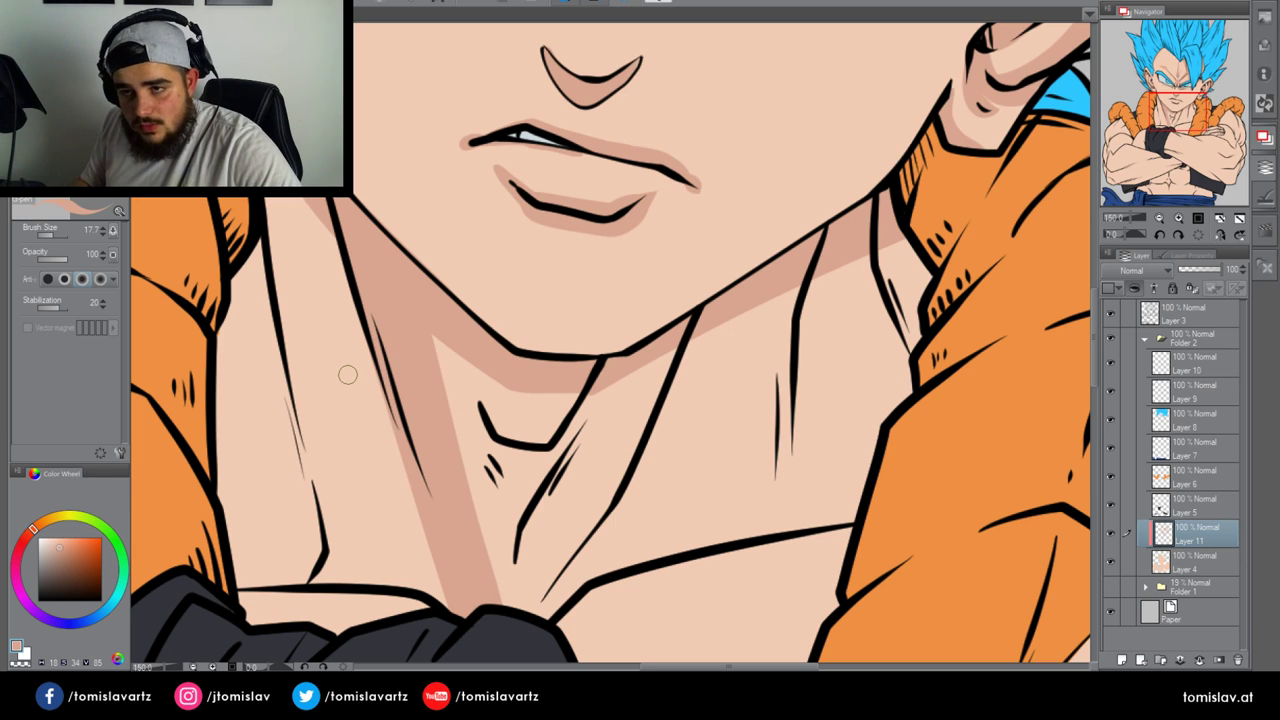
left_click(28, 160)
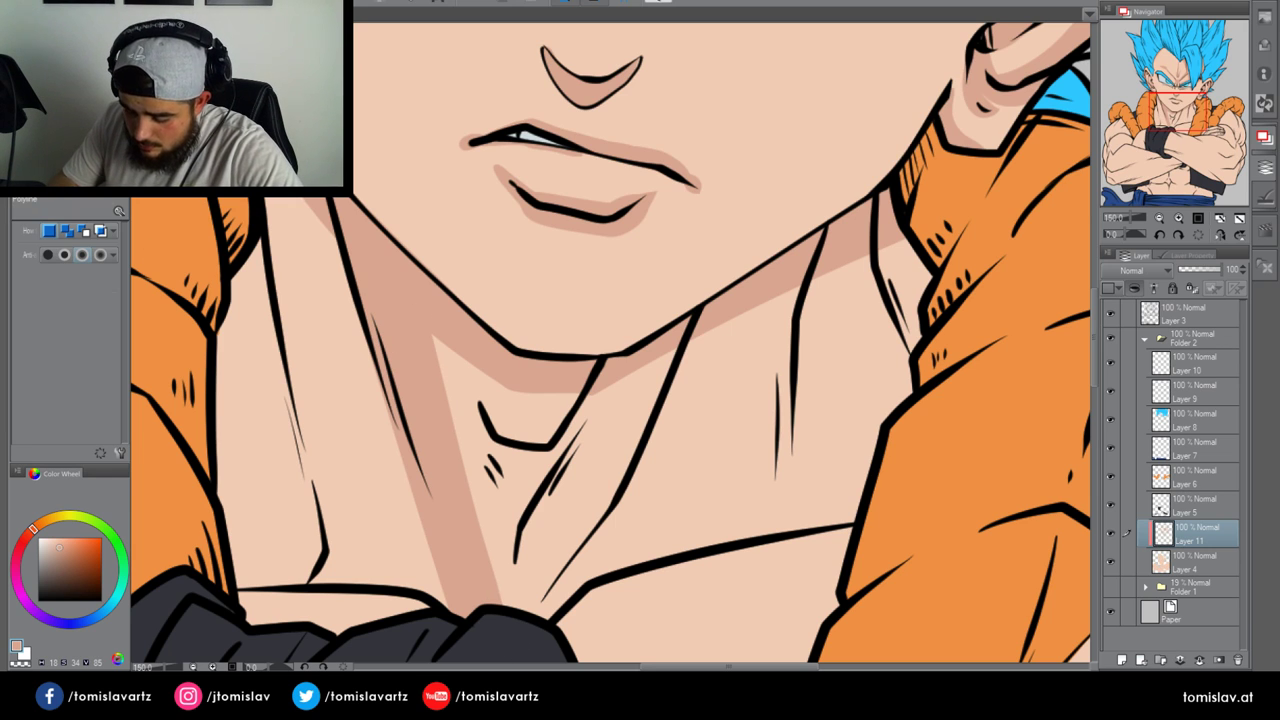
mouse_move(336, 461)
left_mouse_down()
mouse_move(193, 339)
mouse_move(170, 563)
mouse_move(287, 655)
mouse_move(445, 641)
left_mouse_up()
left_click_drag(411, 589, 390, 587)
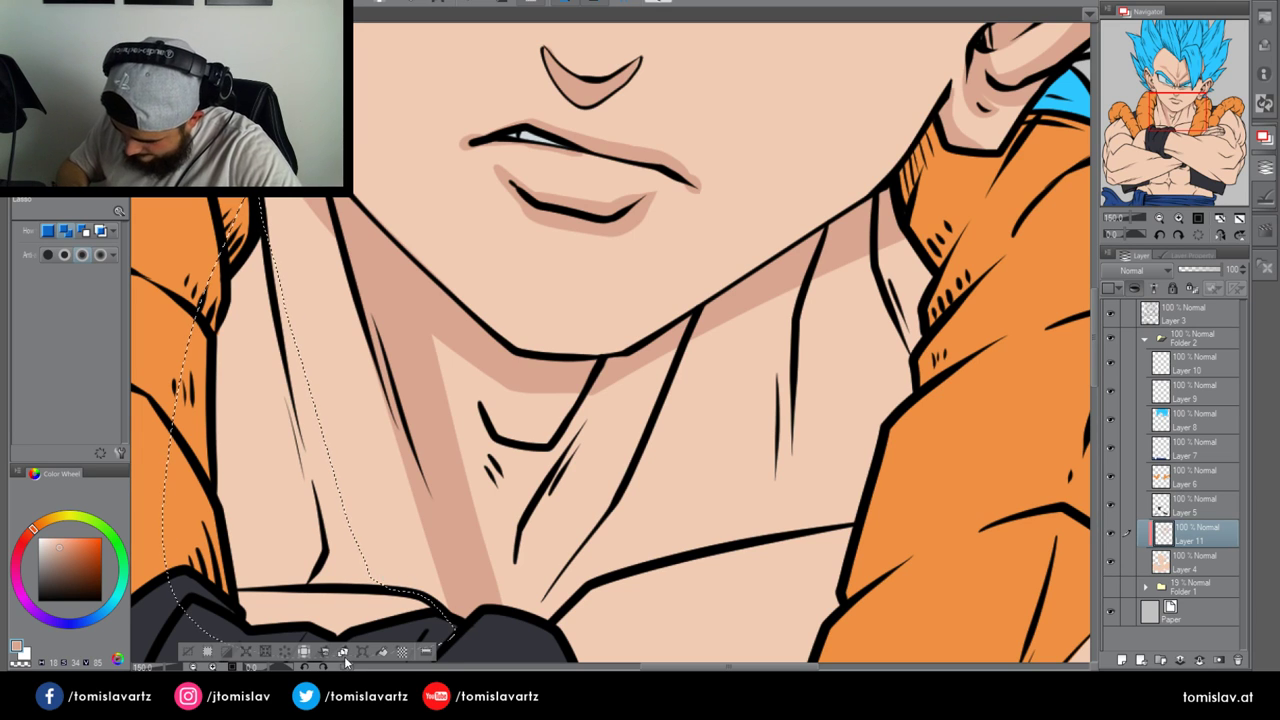
left_click(382, 651)
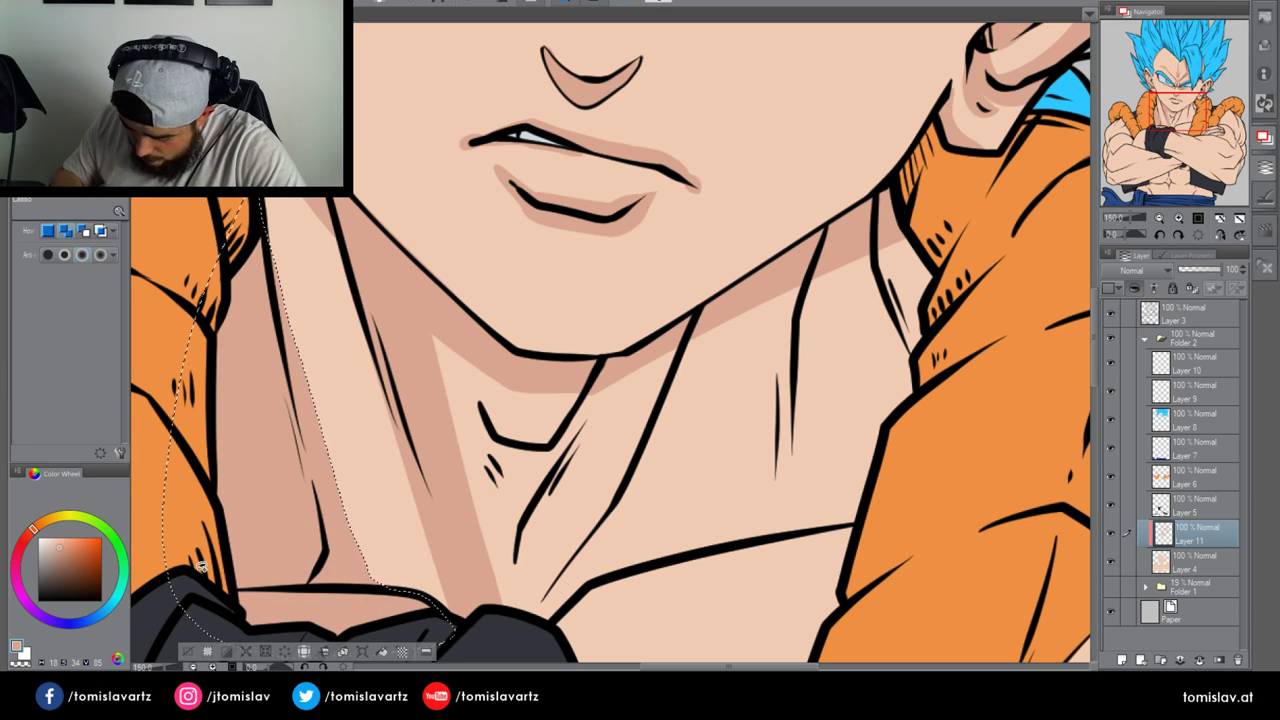
left_click(188, 651)
key("p")
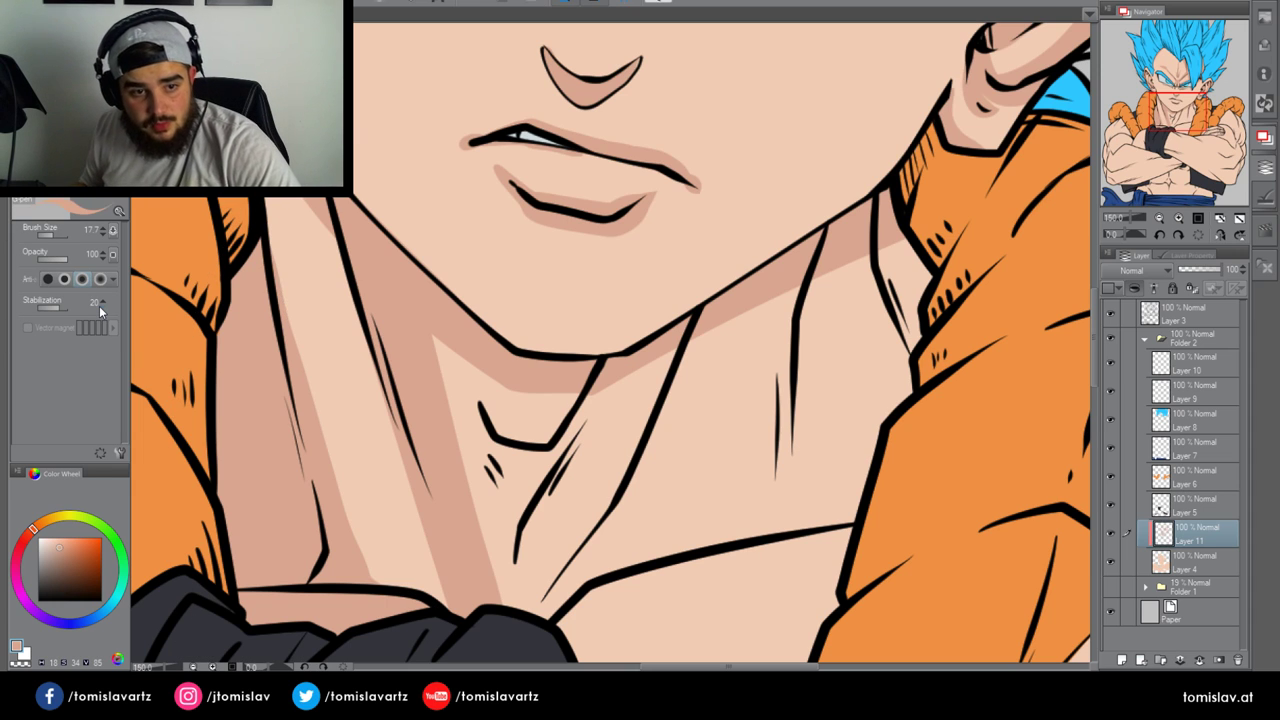
Paint shadows along both contour lines of the neck muscle on the character's left, from the jaw shadow down to the wristband
mouse_move(545, 590)
left_mouse_down()
mouse_move(617, 466)
mouse_move(673, 328)
left_mouse_up()
left_click_drag(596, 517, 691, 320)
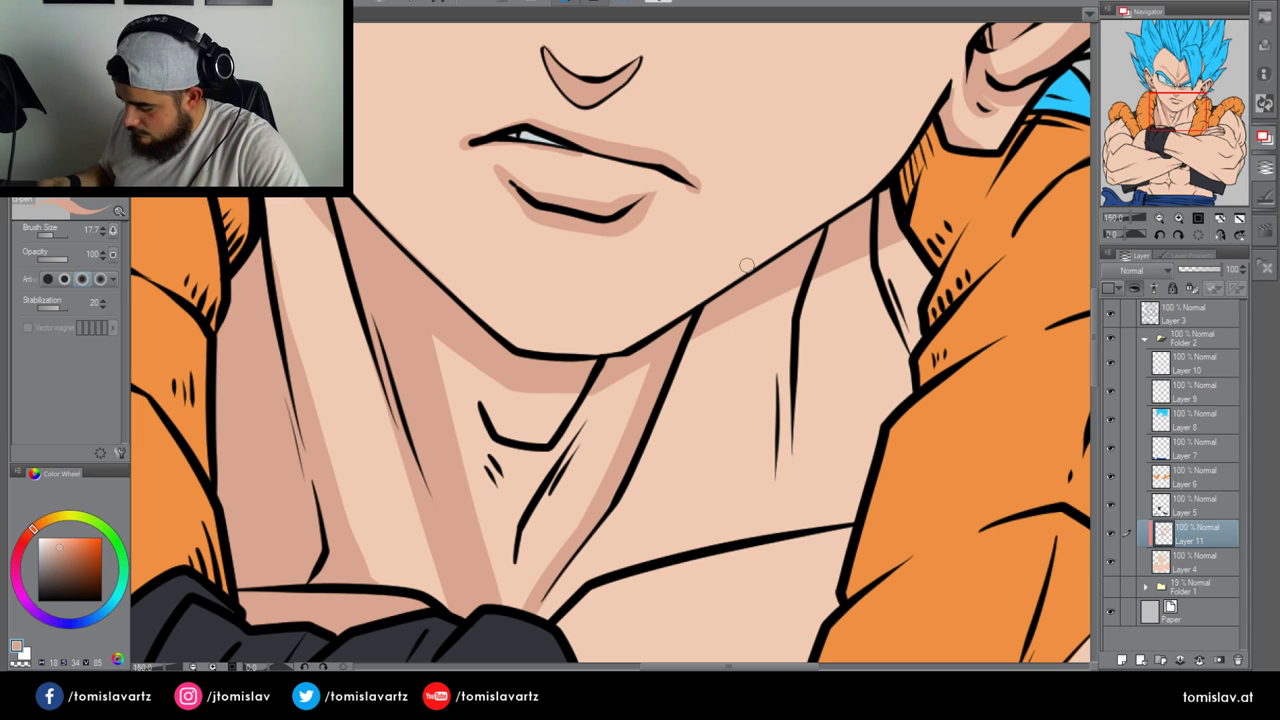
mouse_move(515, 607)
left_mouse_down()
mouse_move(522, 545)
mouse_move(620, 350)
left_mouse_up()
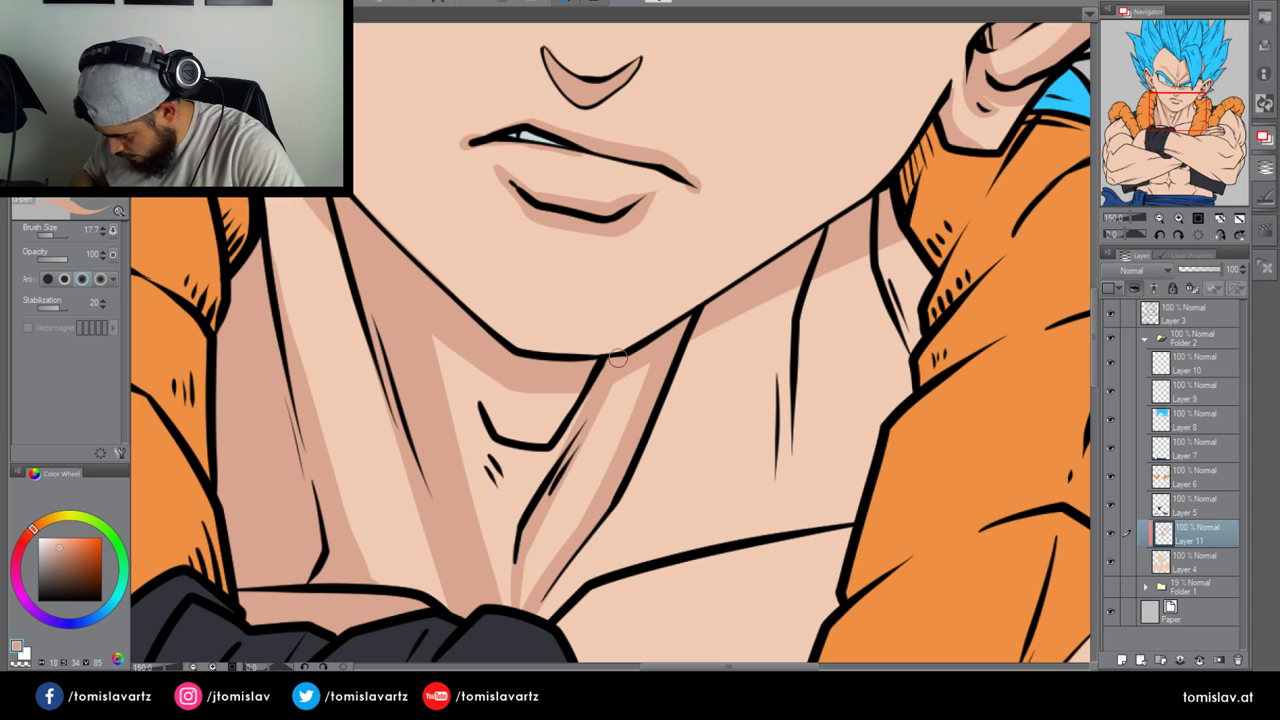
left_click_drag(555, 471, 598, 386)
Shade the throat hollow beneath the Adam's apple line, narrowing down towards the wristband
mouse_move(484, 420)
left_mouse_down()
mouse_move(507, 452)
mouse_move(546, 437)
mouse_move(519, 550)
left_mouse_up()
left_click_drag(503, 450, 516, 577)
mouse_move(514, 510)
left_mouse_down()
mouse_move(521, 469)
mouse_move(539, 467)
left_mouse_up()
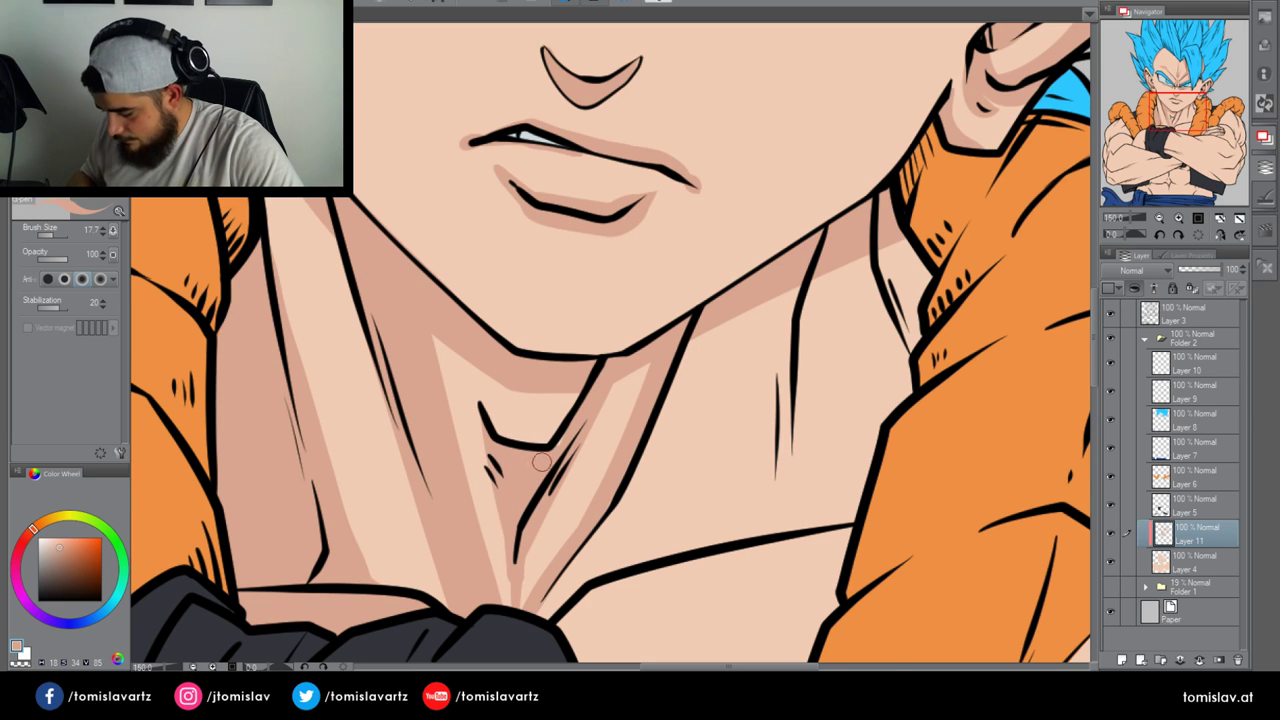
left_click_drag(489, 430, 507, 598)
Fill the remaining light gaps in the neck muscle strip between the throat and its outer contour line
mouse_move(541, 513)
left_mouse_down()
mouse_move(623, 421)
mouse_move(599, 392)
mouse_move(645, 358)
left_mouse_up()
mouse_move(605, 469)
left_mouse_down()
mouse_move(526, 594)
mouse_move(550, 524)
mouse_move(533, 549)
mouse_move(579, 501)
left_mouse_up()
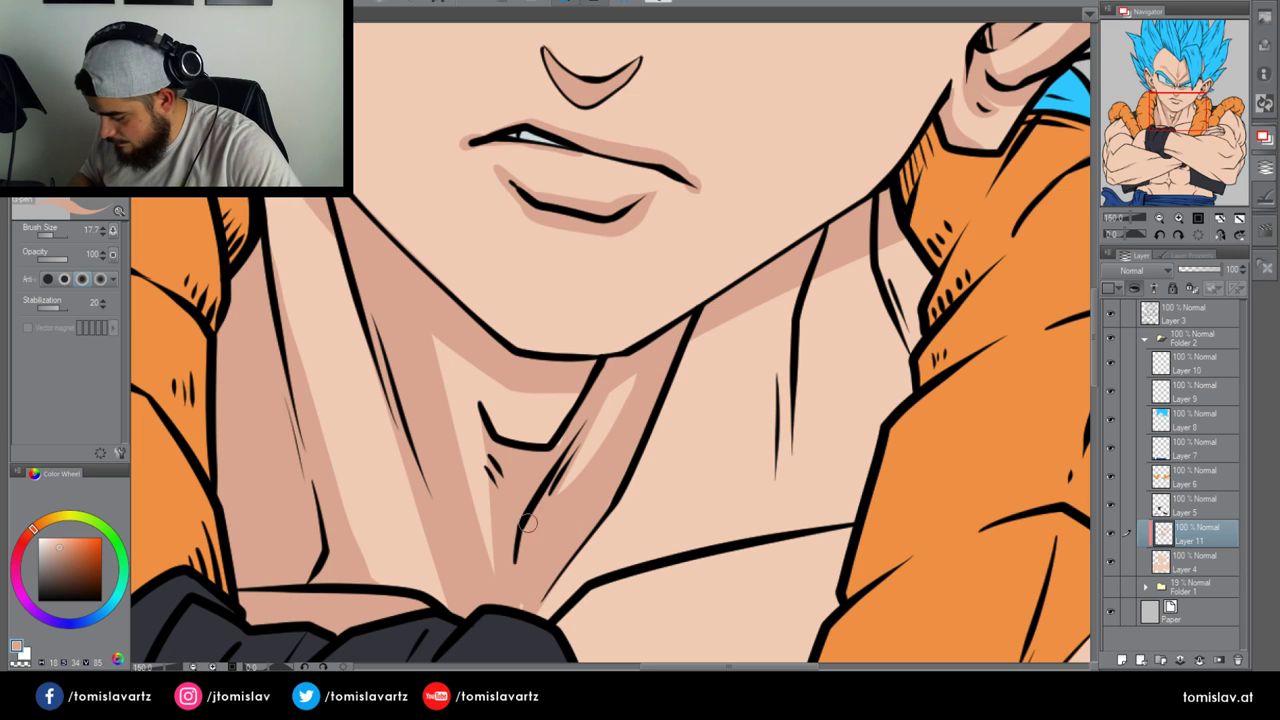
left_click_drag(530, 585, 521, 607)
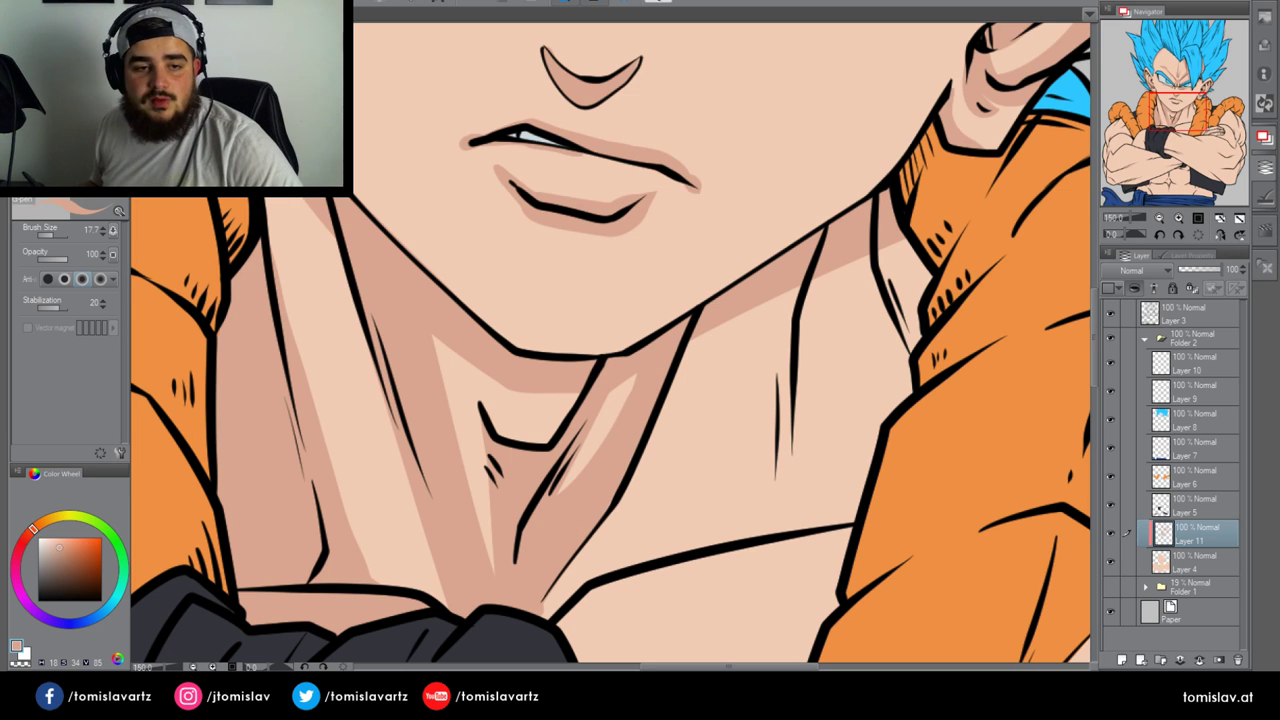
mouse_move(613, 394)
left_mouse_down()
mouse_move(572, 474)
mouse_move(627, 385)
left_mouse_up()
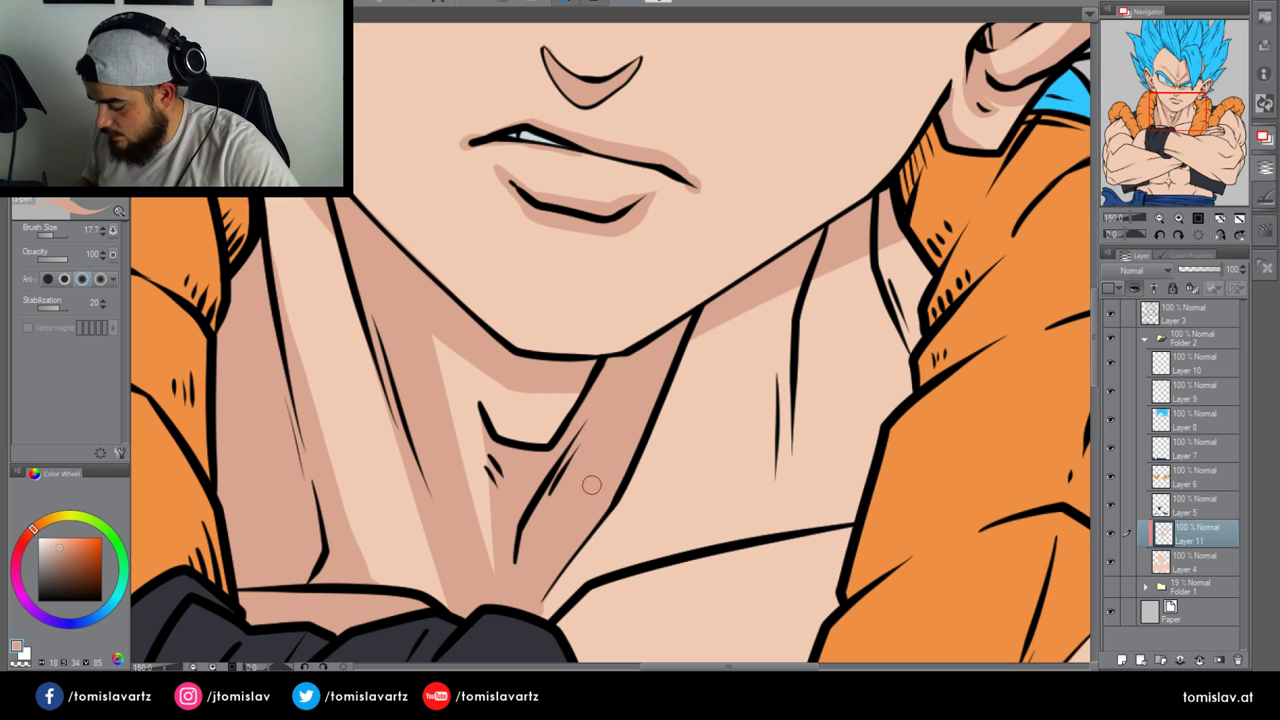
Lasso and fill a shadow over the neck side and collarbone next to the orange collar on the character's left, then deselect
left_click(47, 211)
mouse_move(555, 569)
left_mouse_down()
mouse_move(709, 511)
mouse_move(765, 283)
mouse_move(962, 302)
mouse_move(929, 582)
mouse_move(540, 642)
mouse_move(553, 570)
left_mouse_up()
mouse_move(800, 620)
left_mouse_down()
mouse_move(707, 375)
mouse_move(695, 375)
left_mouse_up()
left_click(705, 428)
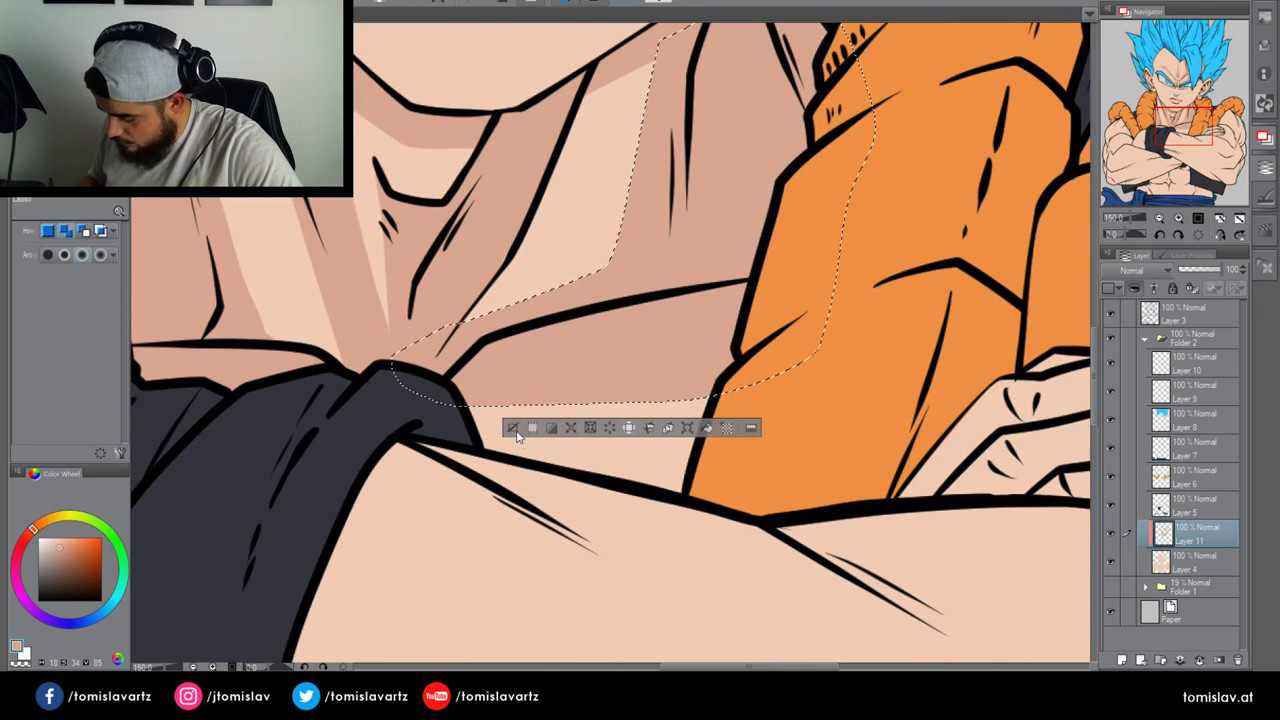
key("ctrl+d")
Lasso and fill the remaining chest area between the collarbone and the crossed forearm with shadow, then deselect
mouse_move(390, 400)
left_mouse_down()
mouse_move(806, 393)
mouse_move(720, 500)
mouse_move(486, 451)
mouse_move(403, 417)
left_mouse_up()
left_click(671, 528)
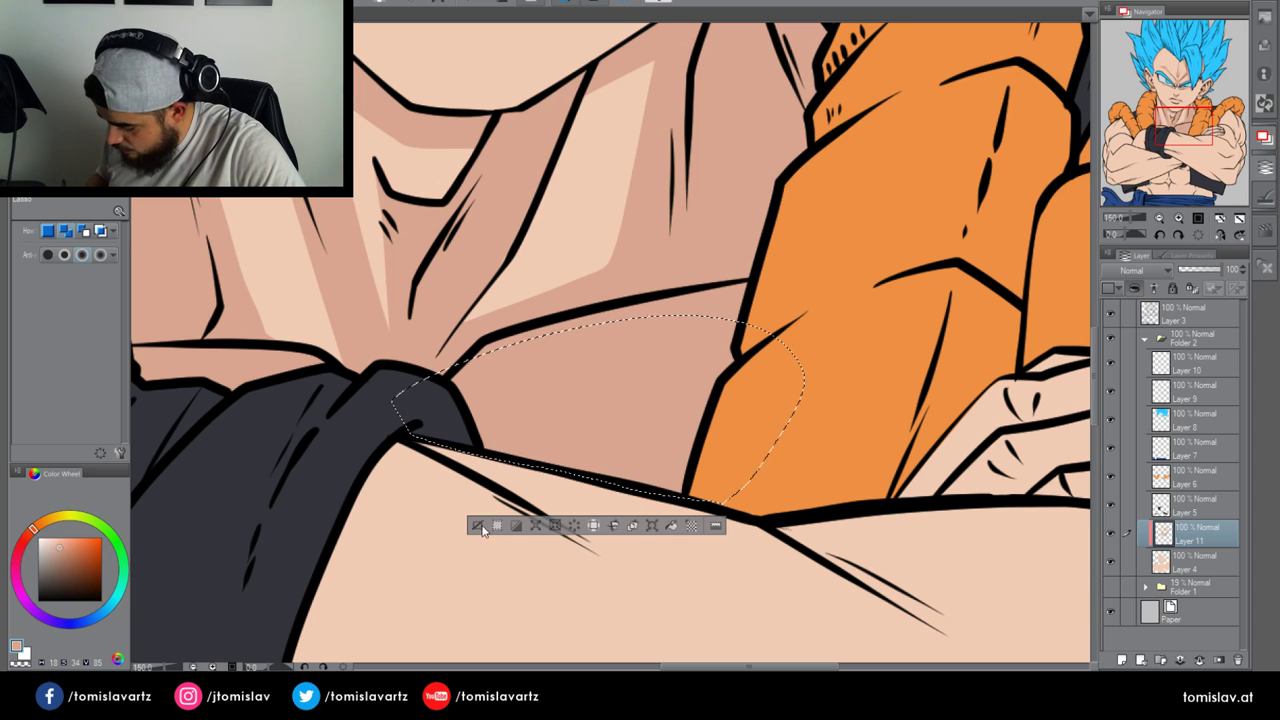
key("ctrl+d")
Clear a tapered lasso strip of shadow just beneath the collarbone line to leave a highlight, then deselect
mouse_move(458, 367)
left_mouse_down()
mouse_move(489, 393)
mouse_move(704, 305)
left_mouse_up()
mouse_move(710, 285)
left_mouse_down()
mouse_move(504, 327)
mouse_move(457, 368)
left_mouse_up()
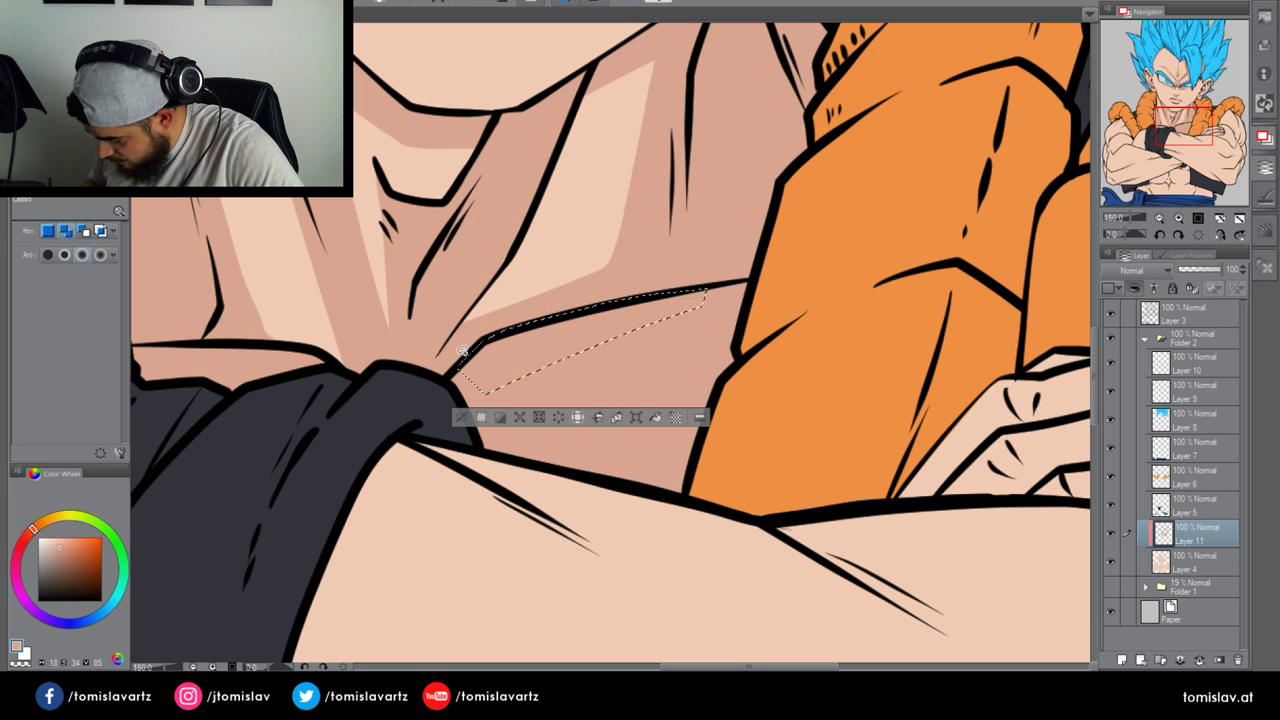
left_click(559, 418)
left_click(462, 419)
Paint a narrow shadow down the side of the nose bridge, from the inner eye corner towards the nose tip
key("p")
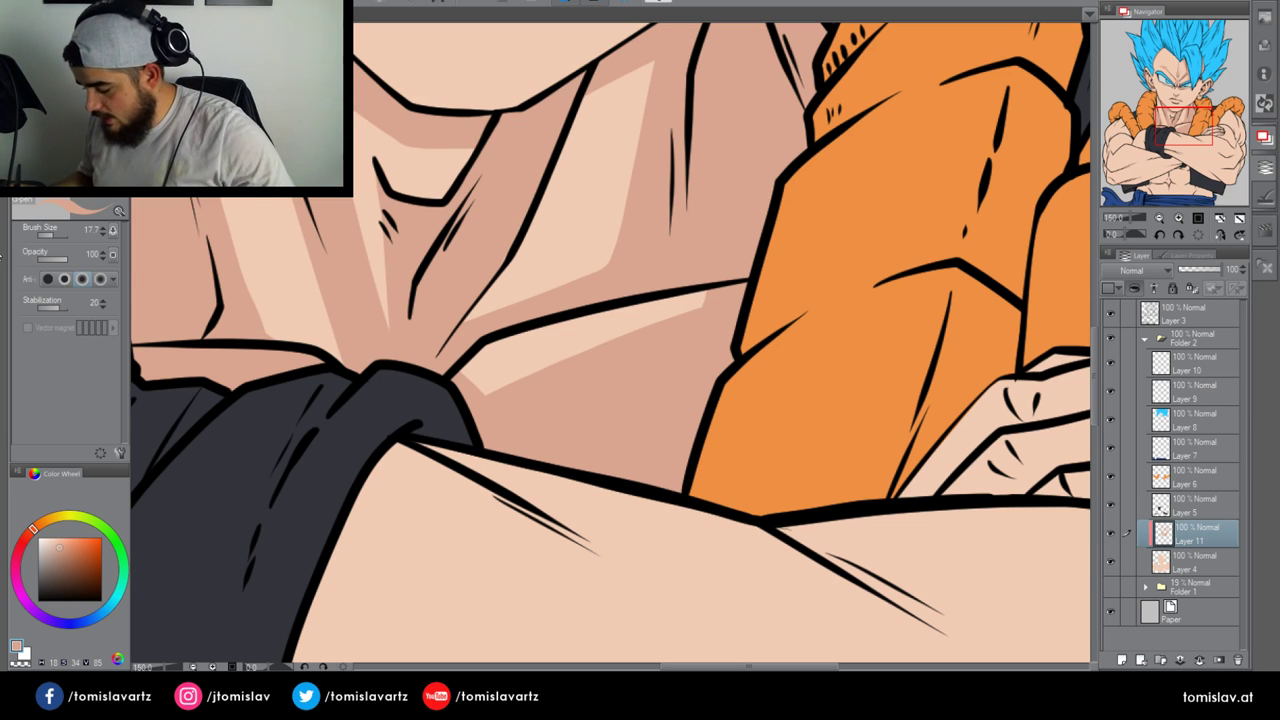
left_click(1160, 219)
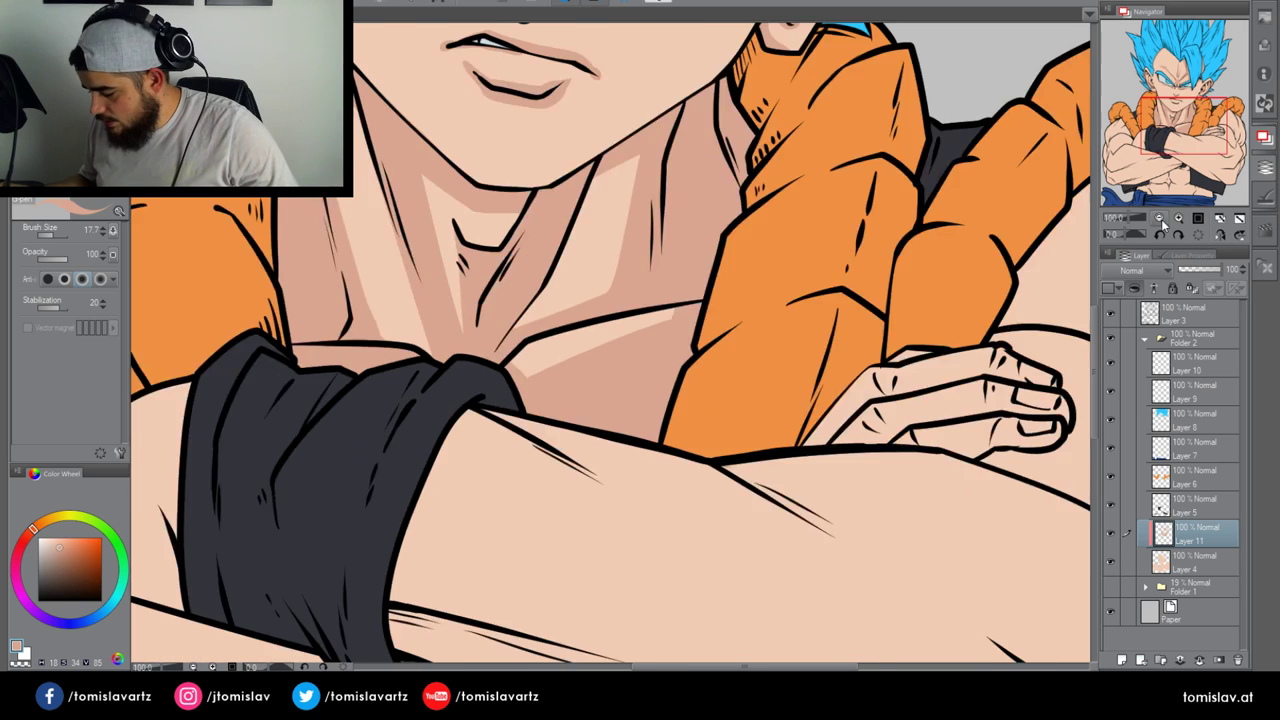
left_click(1160, 219)
left_click(1179, 218)
left_click_drag(1191, 129, 1179, 101)
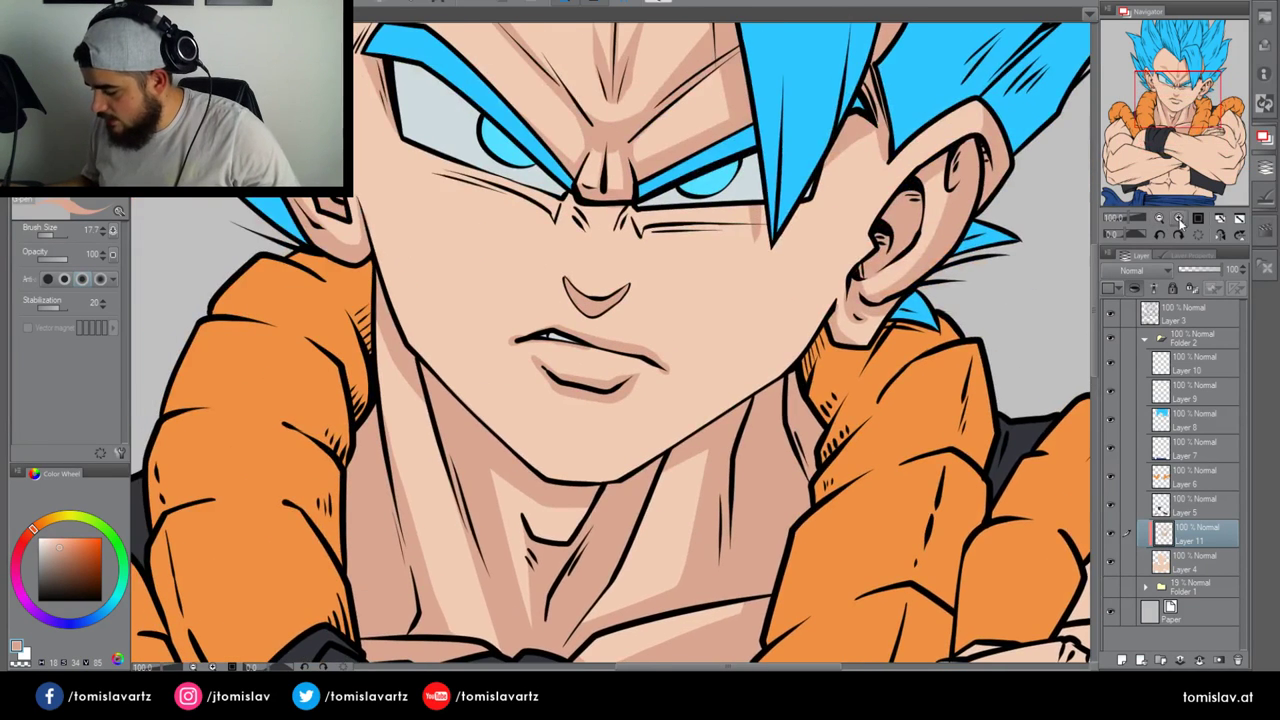
left_click(1179, 218)
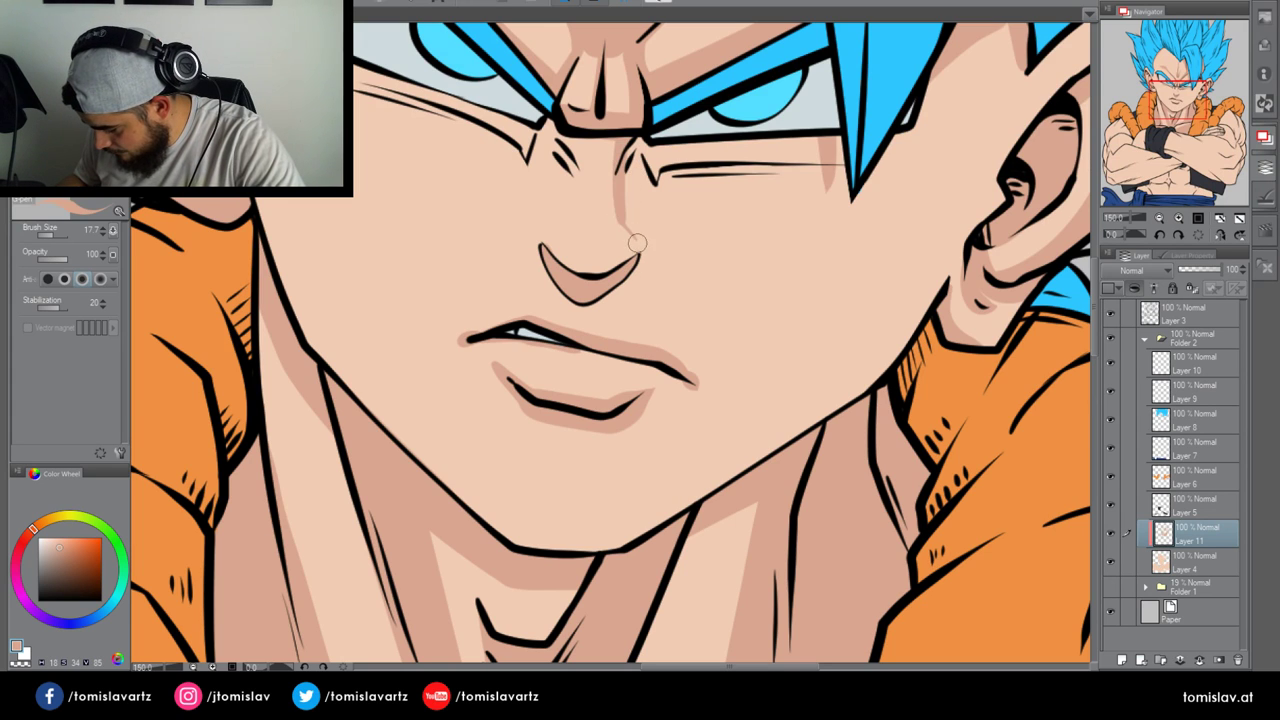
mouse_move(620, 165)
left_mouse_down()
mouse_move(635, 229)
mouse_move(643, 129)
left_mouse_up()
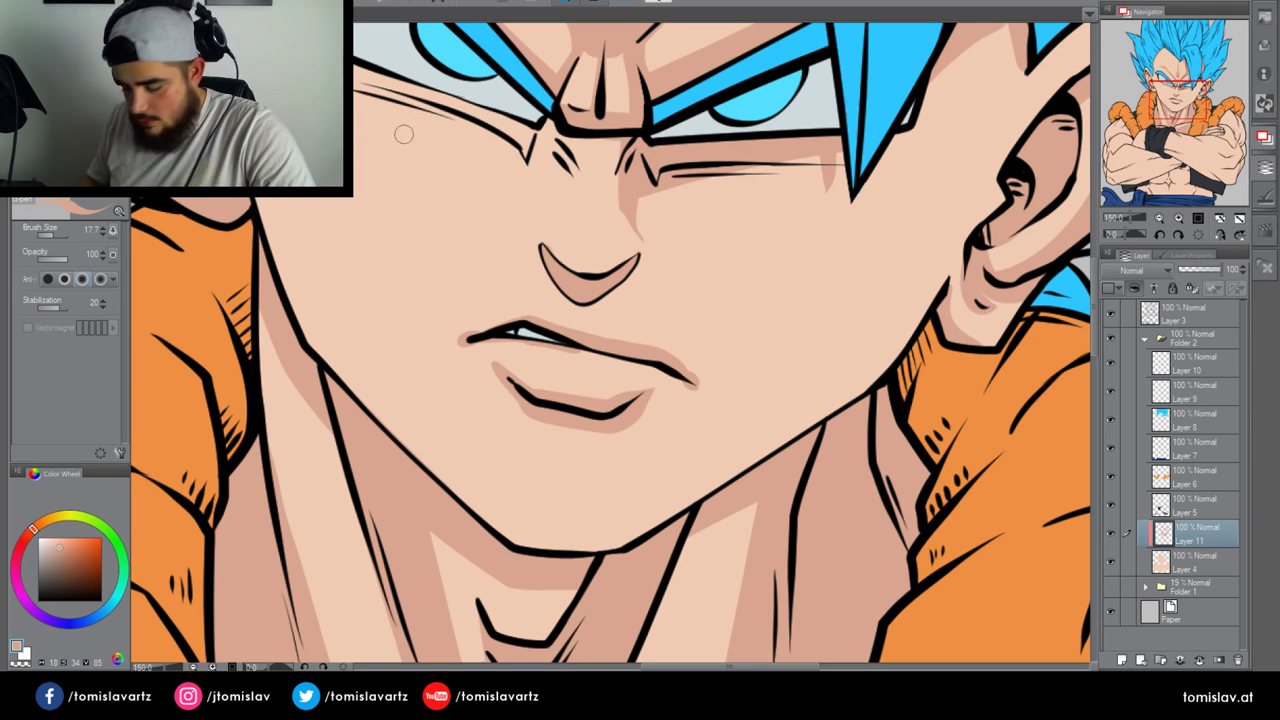
Lasso and fill an angular shadow on the side of the face from the temple past the ear down to the jawline
key("m")
mouse_move(719, 480)
left_mouse_down()
mouse_move(805, 326)
mouse_move(972, 173)
mouse_move(1056, 44)
mouse_move(1051, 108)
mouse_move(929, 349)
mouse_move(771, 474)
mouse_move(714, 463)
mouse_move(704, 494)
left_mouse_up()
mouse_move(832, 290)
left_mouse_down()
mouse_move(926, 188)
mouse_move(975, 23)
mouse_move(1021, 14)
mouse_move(1043, 64)
mouse_move(1071, 47)
mouse_move(1058, 78)
mouse_move(1067, 114)
mouse_move(1009, 208)
mouse_move(900, 326)
left_mouse_up()
left_click(951, 561)
left_click(757, 560)
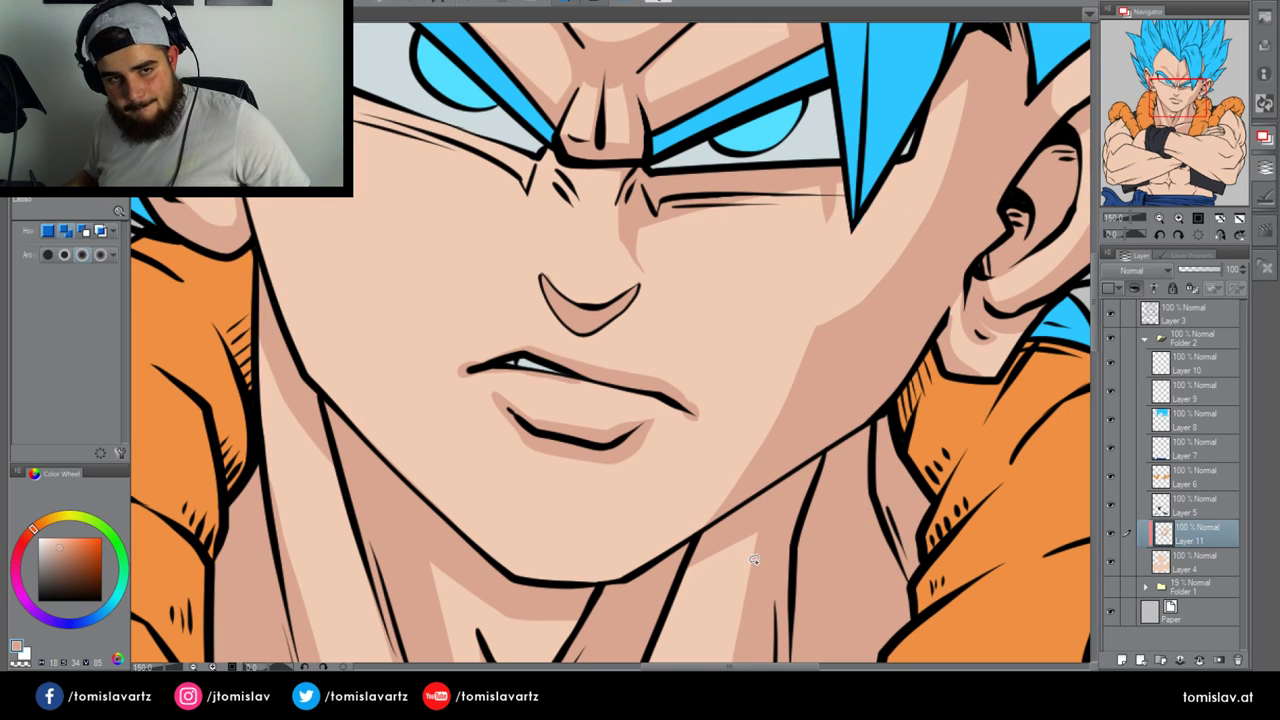
Lasso and fill an angular cheek shadow under the character's right eye, then trim its outer edge
key("p")
key("m")
mouse_move(538, 165)
left_mouse_down()
mouse_move(445, 137)
mouse_move(355, 147)
mouse_move(460, 262)
left_mouse_up()
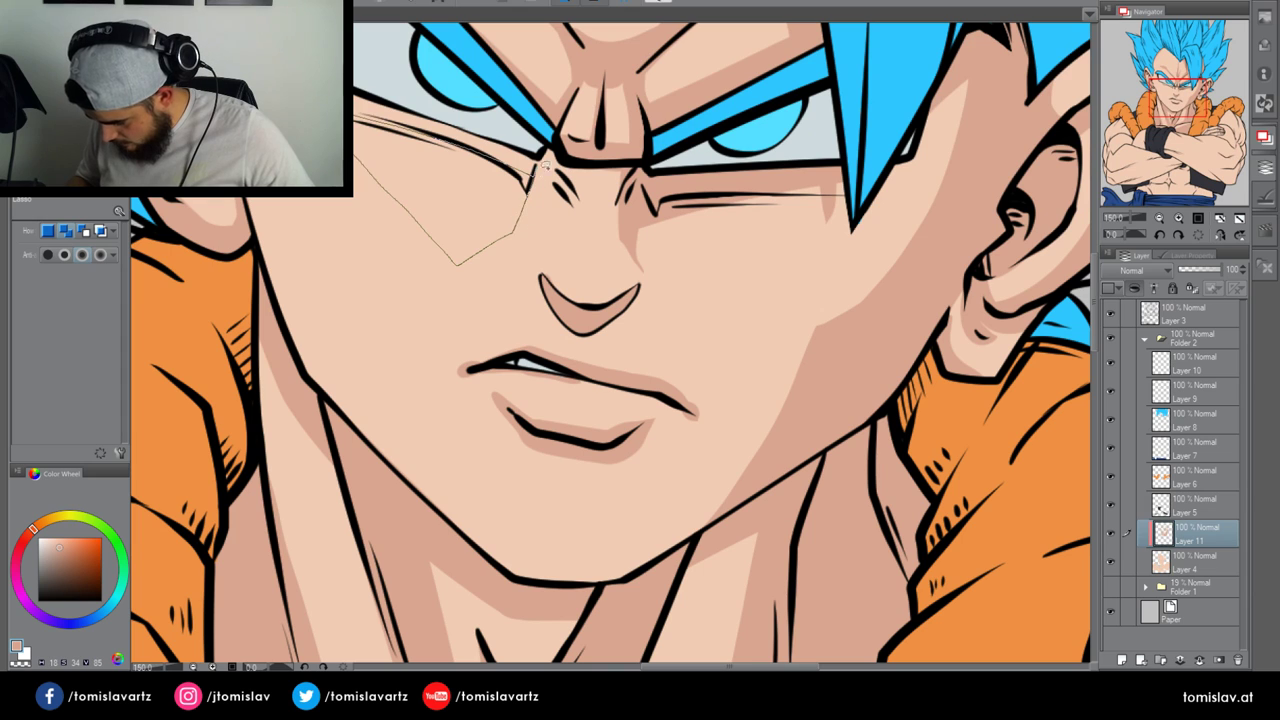
left_click_drag(535, 172, 537, 168)
left_click(500, 289)
key("ctrl+d")
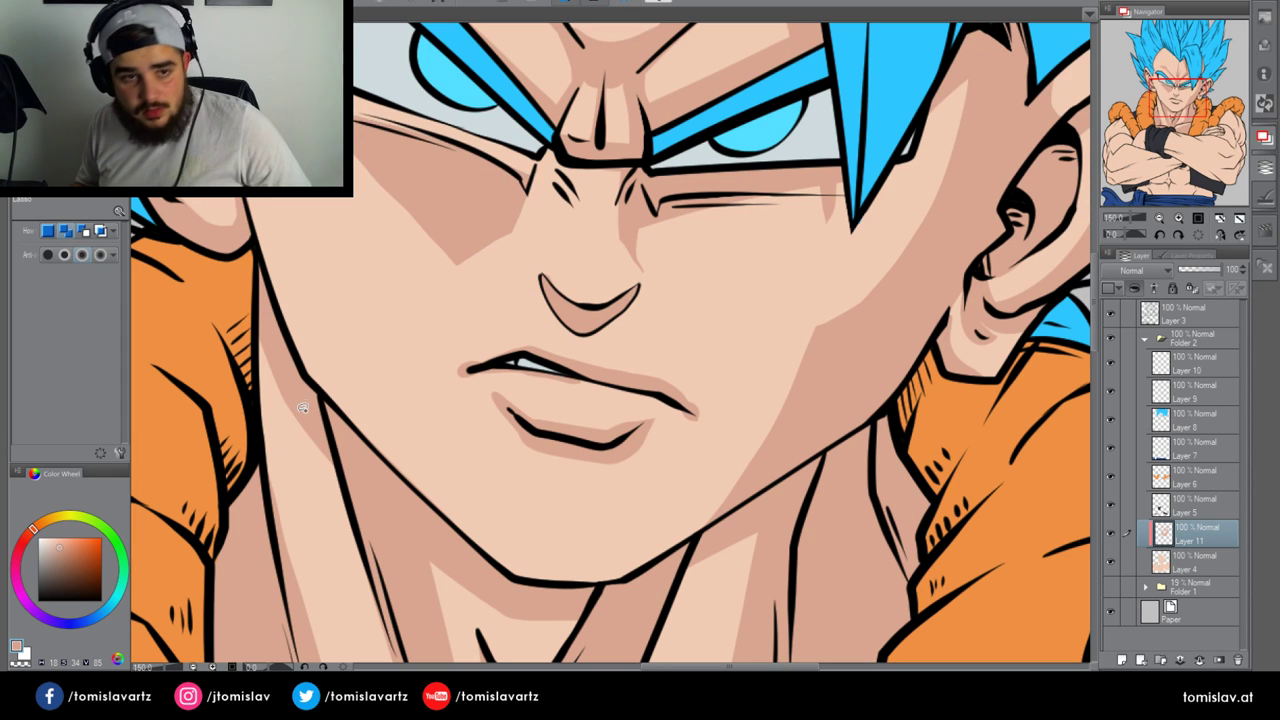
mouse_move(358, 146)
left_mouse_down()
mouse_move(460, 243)
mouse_move(463, 267)
left_mouse_up()
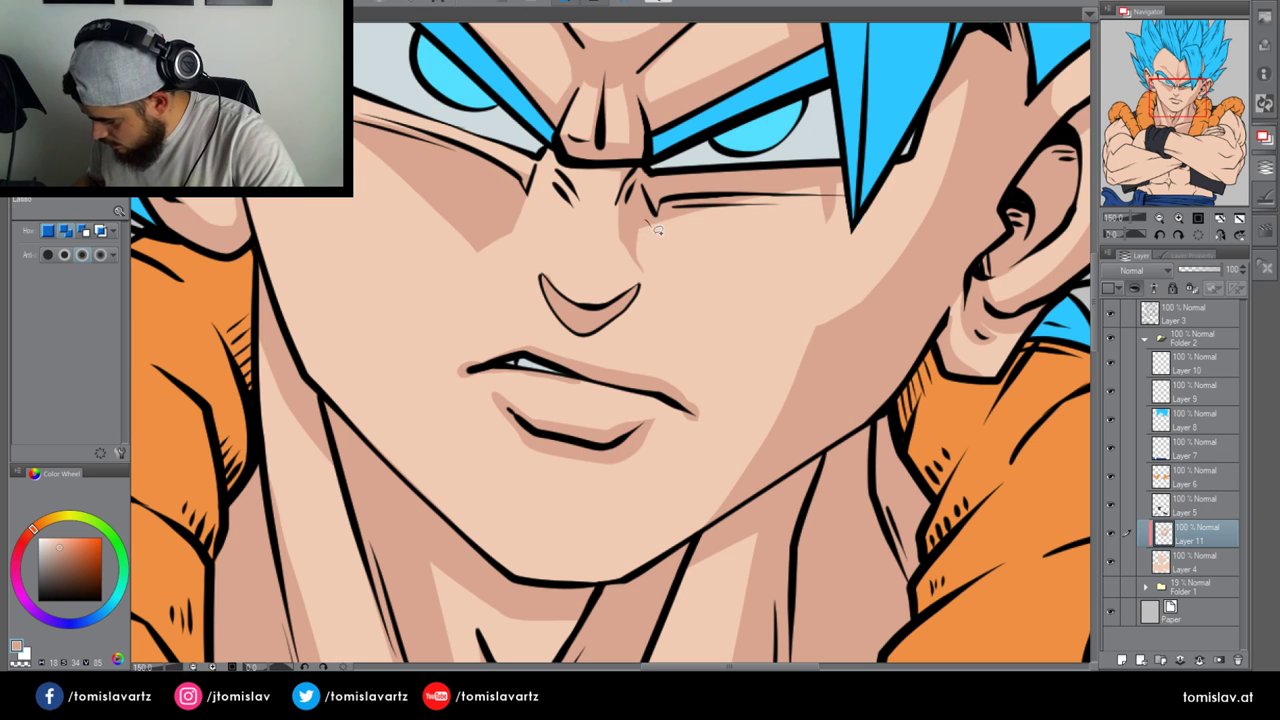
Lasso and fill a matching angular shadow beneath the character's left eye, between the nose and the hair strand, then deselect
mouse_move(660, 245)
left_mouse_down()
mouse_move(710, 280)
mouse_move(830, 200)
mouse_move(668, 188)
mouse_move(650, 208)
left_mouse_up()
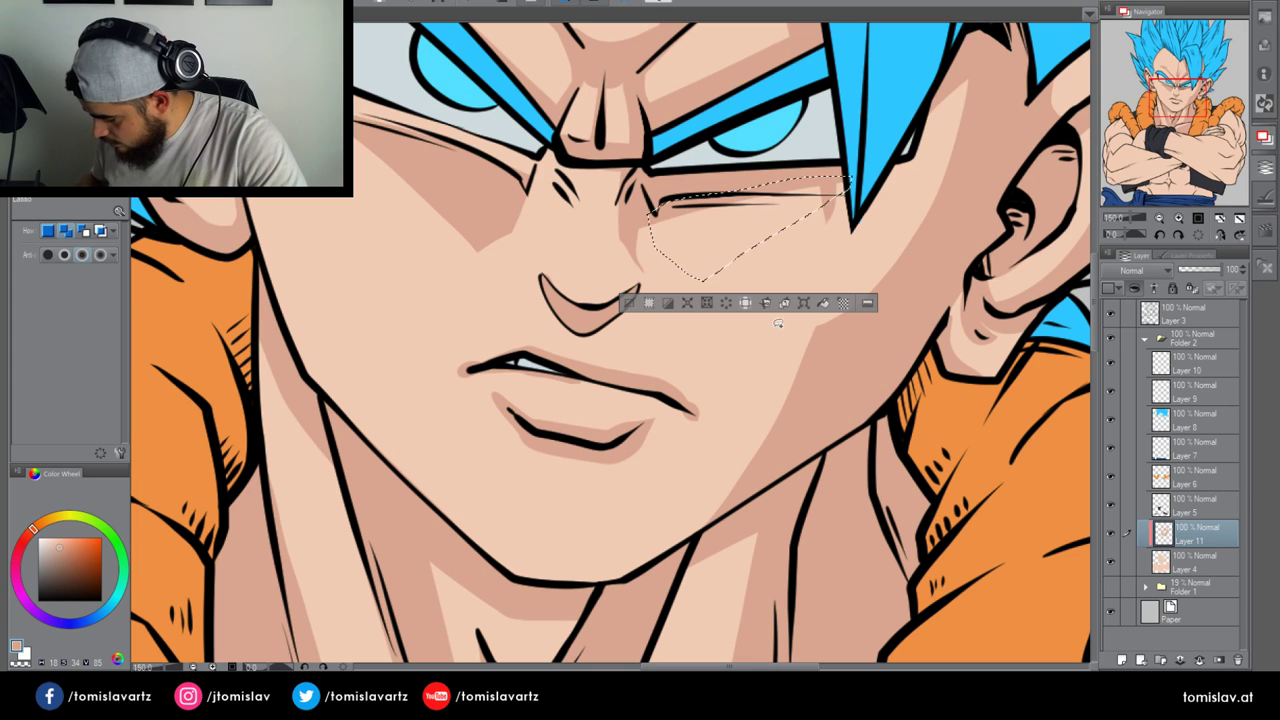
left_click(780, 304)
left_click(631, 304)
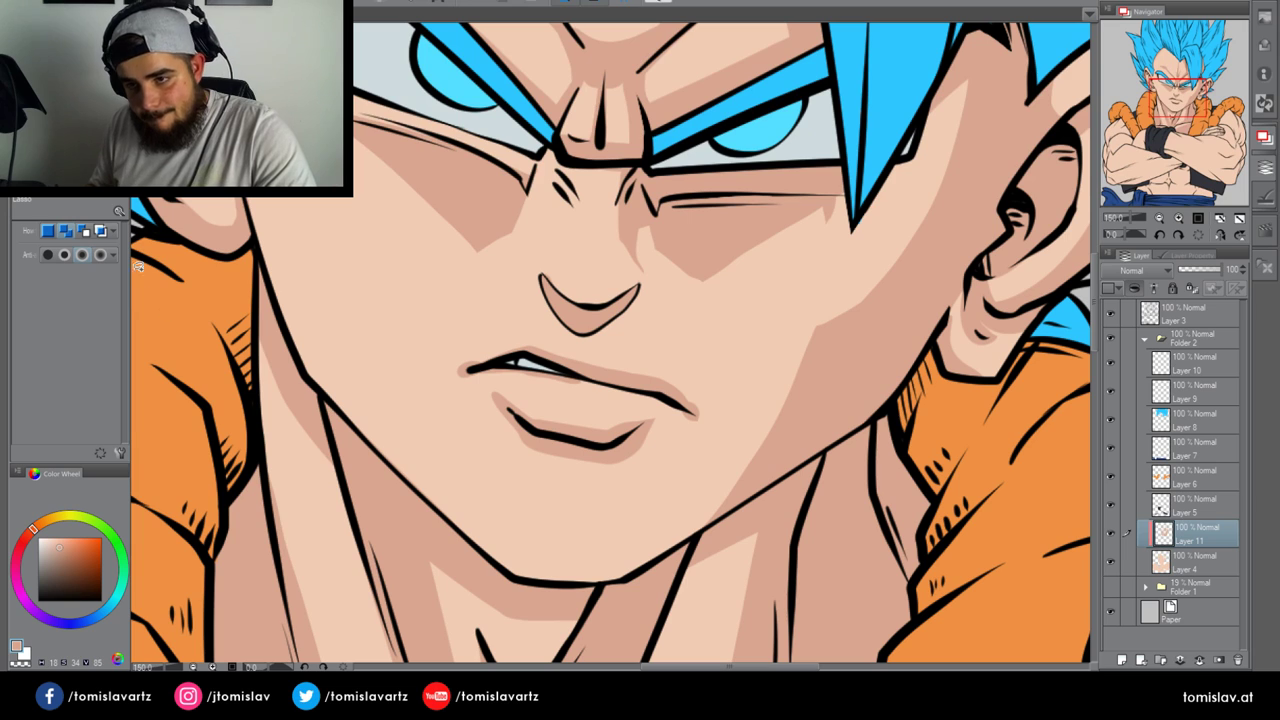
Paint a shadow on the nose bridge from the inner eye corner down to the nose tip with the brush
key("p")
left_click_drag(520, 179, 543, 156)
left_click_drag(508, 233, 550, 152)
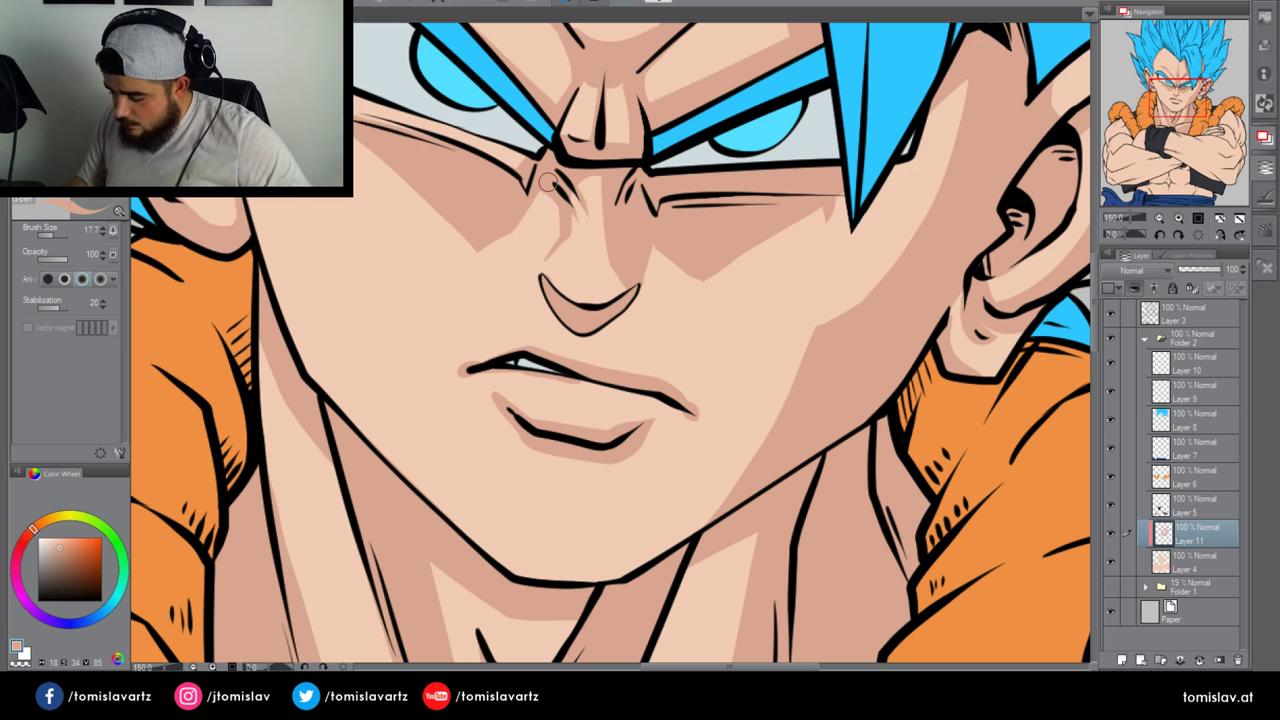
left_click_drag(531, 190, 571, 223)
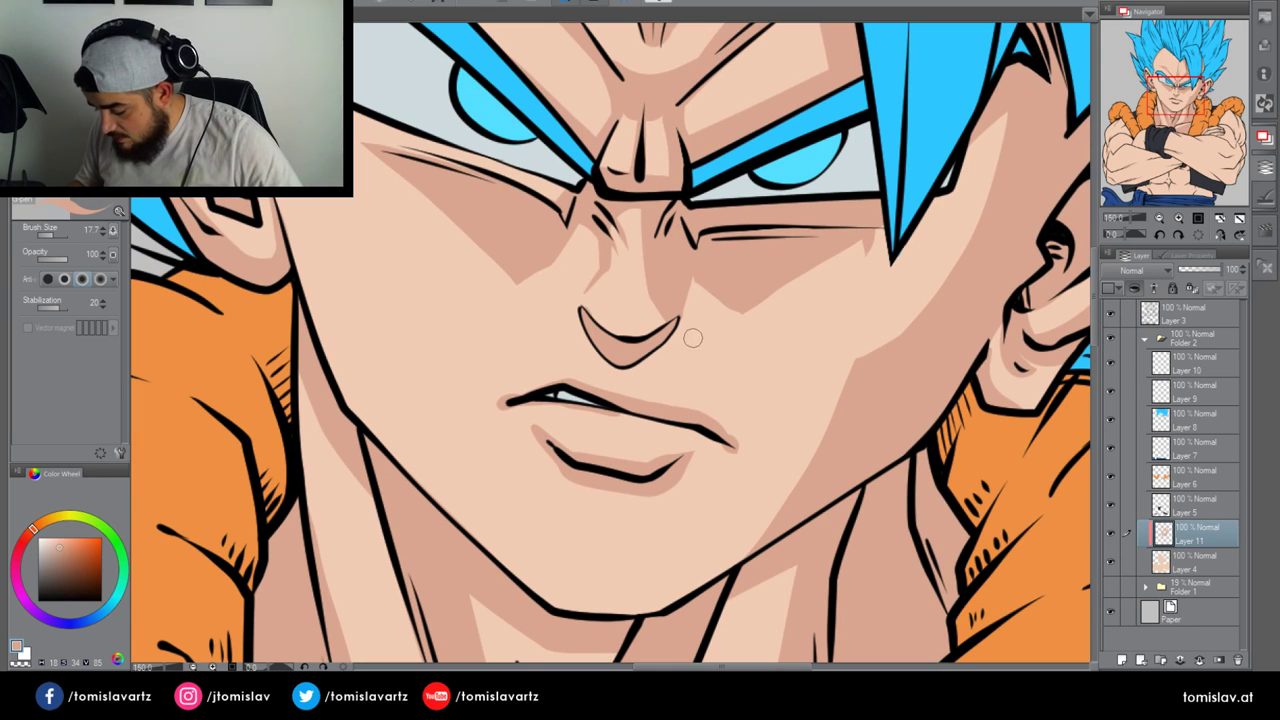
left_click_drag(674, 330, 706, 396)
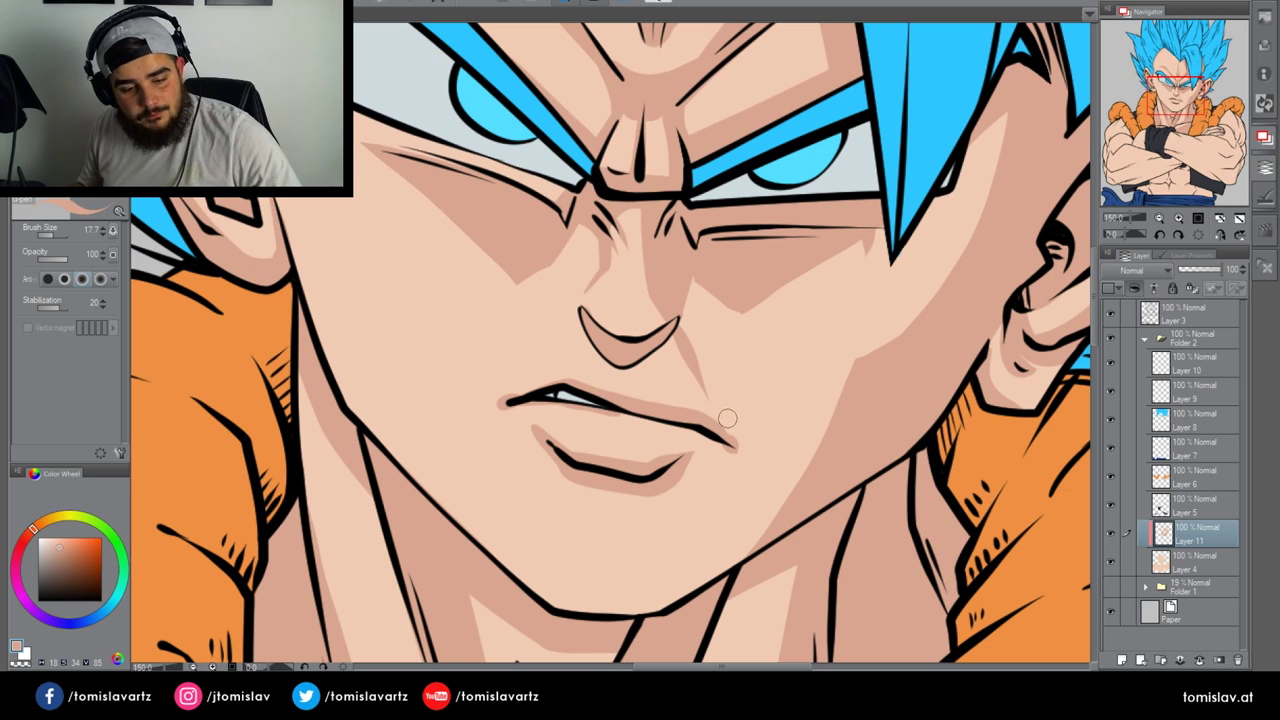
key("ctrl+z")
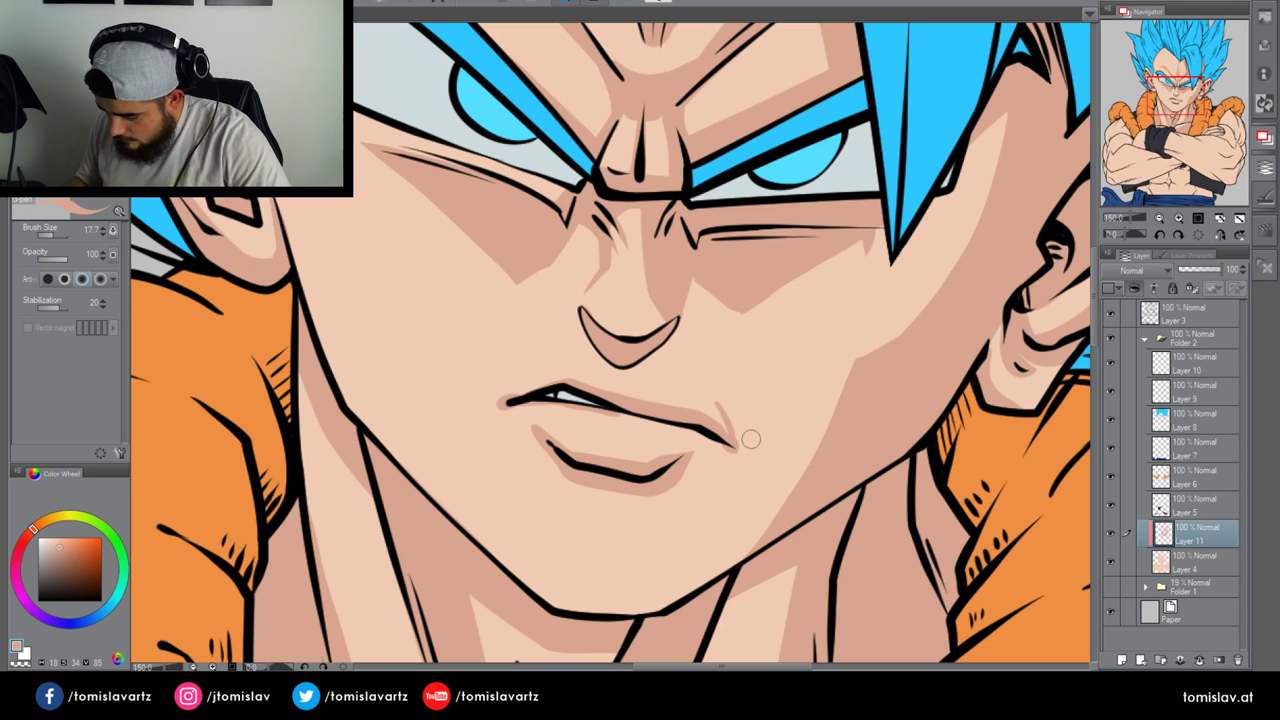
left_click_drag(500, 348, 528, 313)
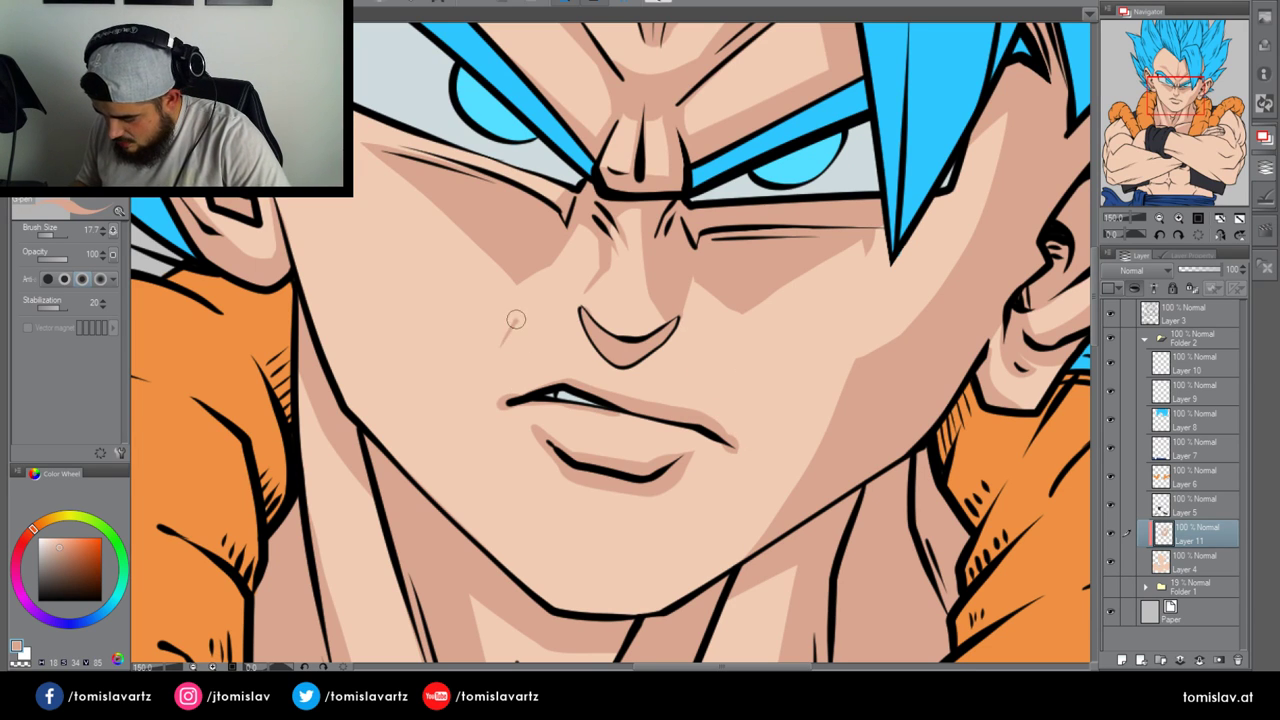
key("ctrl+z")
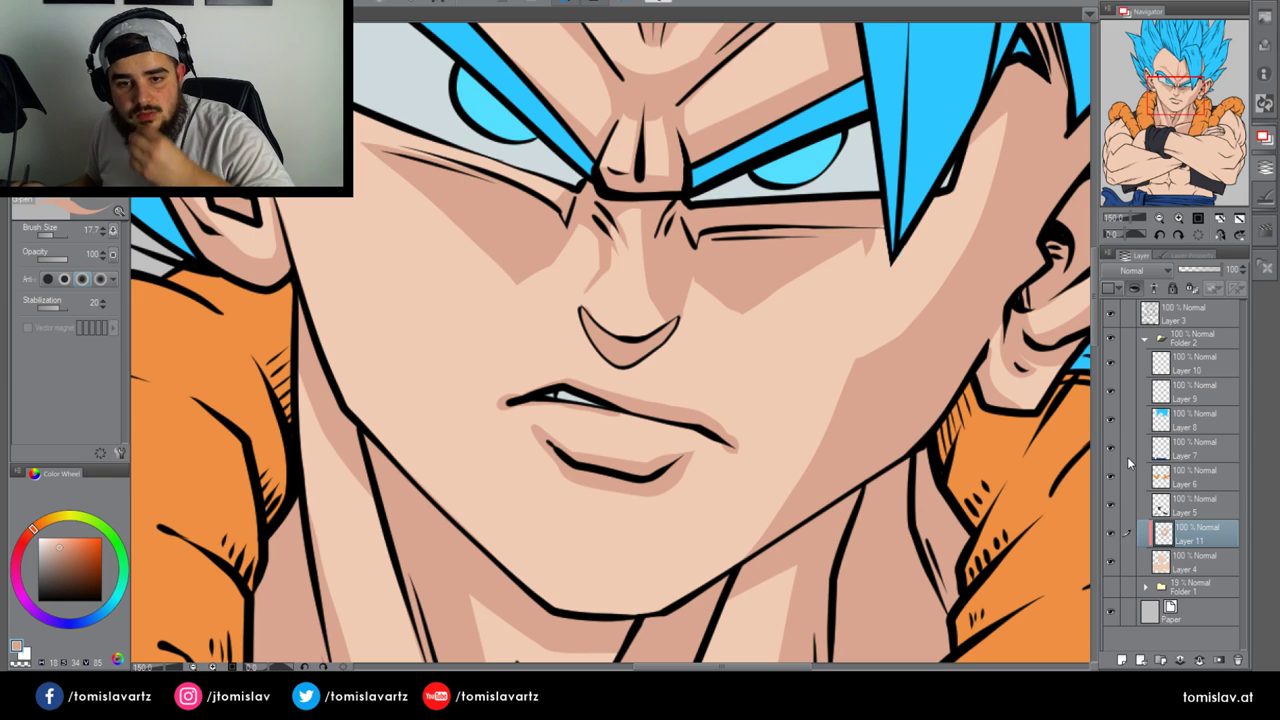
left_click(1157, 313)
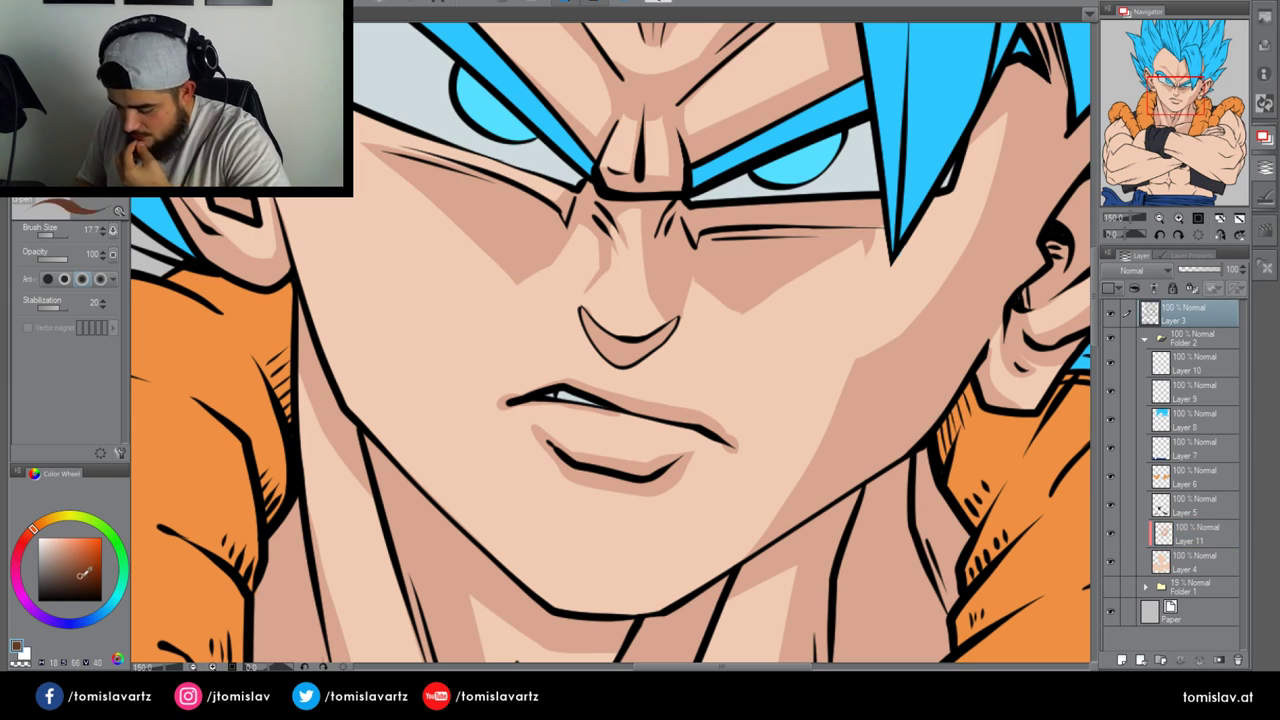
mouse_move(500, 316)
left_mouse_down()
mouse_move(545, 305)
mouse_move(478, 366)
left_mouse_up()
key("ctrl+z")
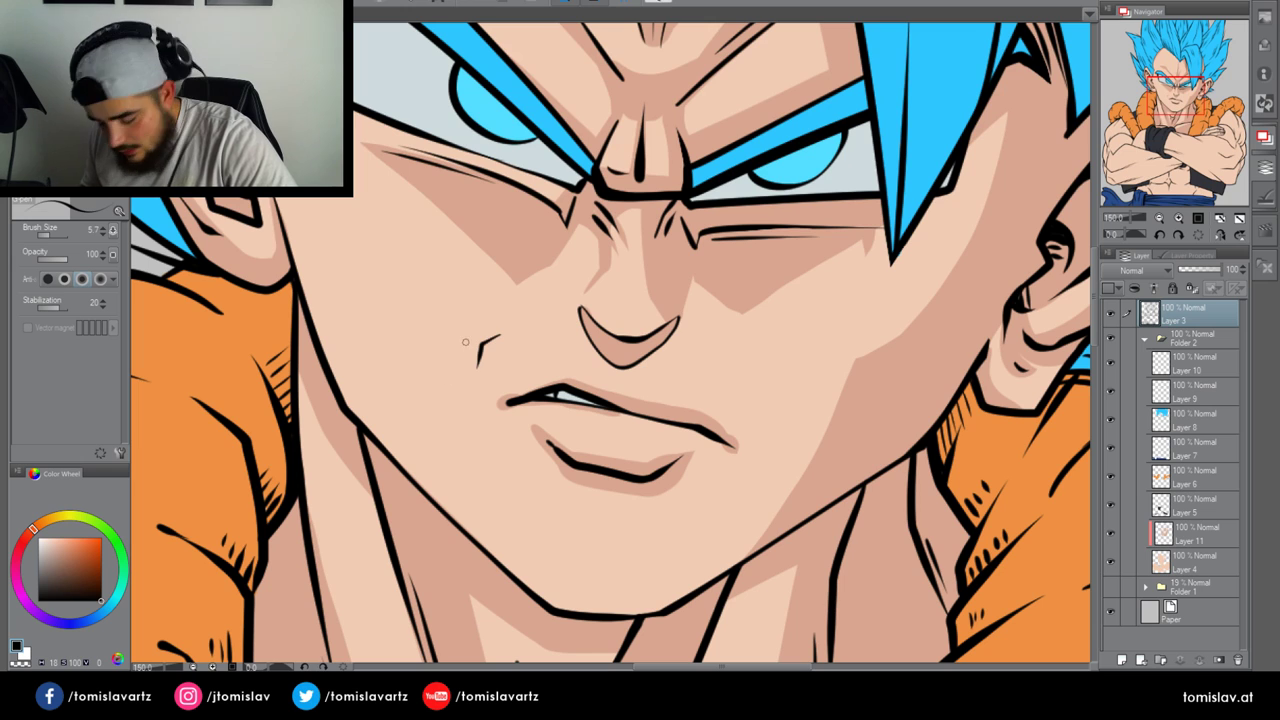
key("ctrl+z")
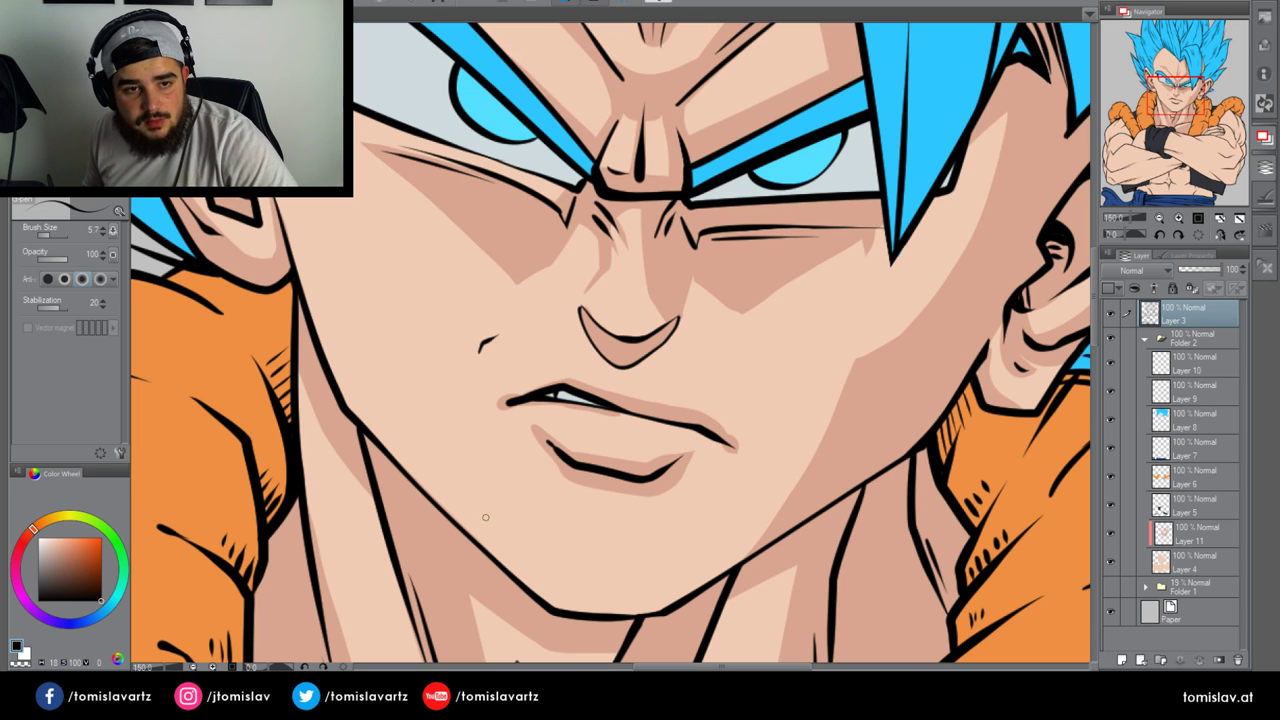
On Layer 11, sample the face's skin-shadow colour and shade the shoulders beneath the orange collar with a 43.6 brush
left_click(1190, 534)
left_click(762, 260, "alt")
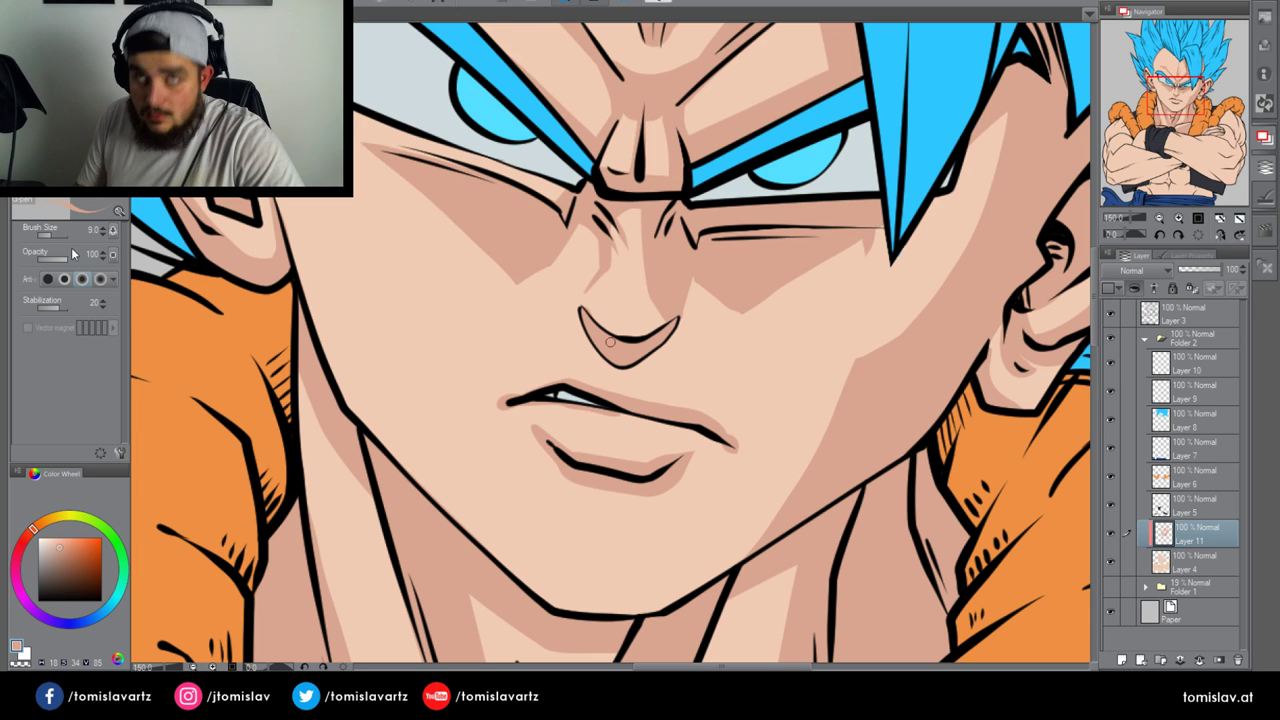
left_click_drag(1178, 82, 1150, 143)
left_click(1160, 218)
left_click(1160, 218)
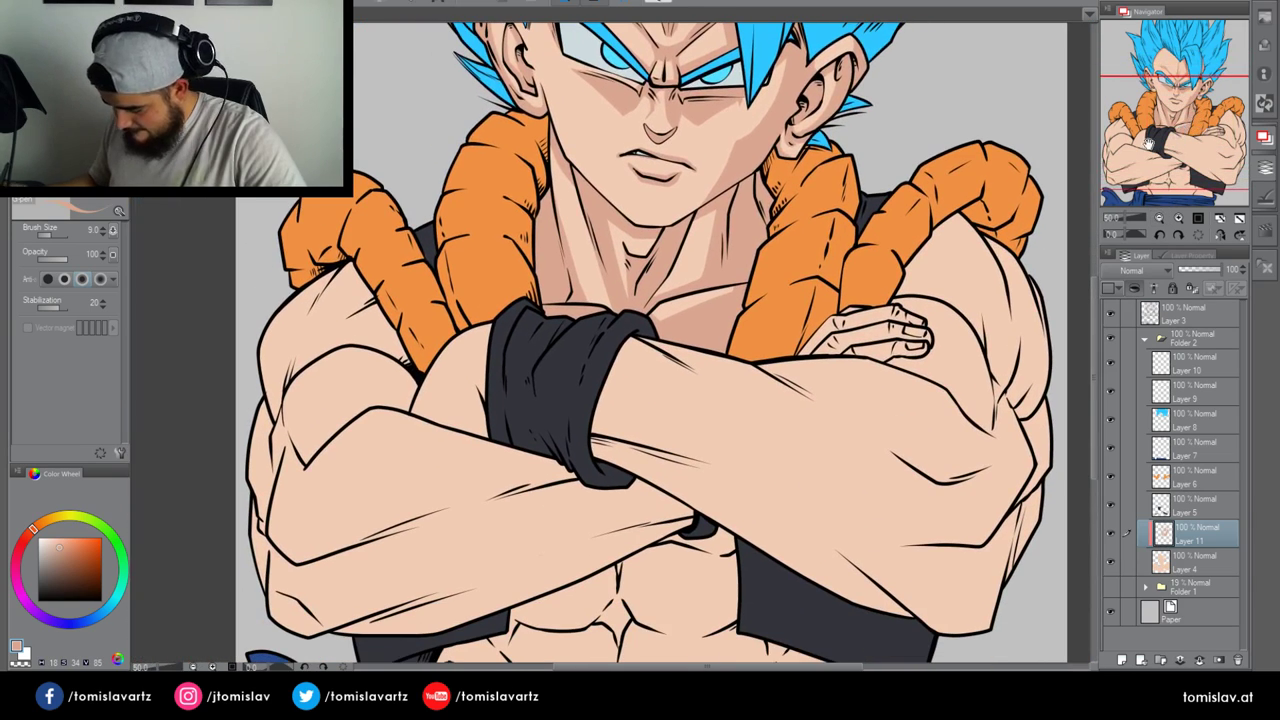
left_click(57, 237)
mouse_move(318, 271)
left_mouse_down()
mouse_move(406, 364)
mouse_move(326, 261)
left_mouse_up()
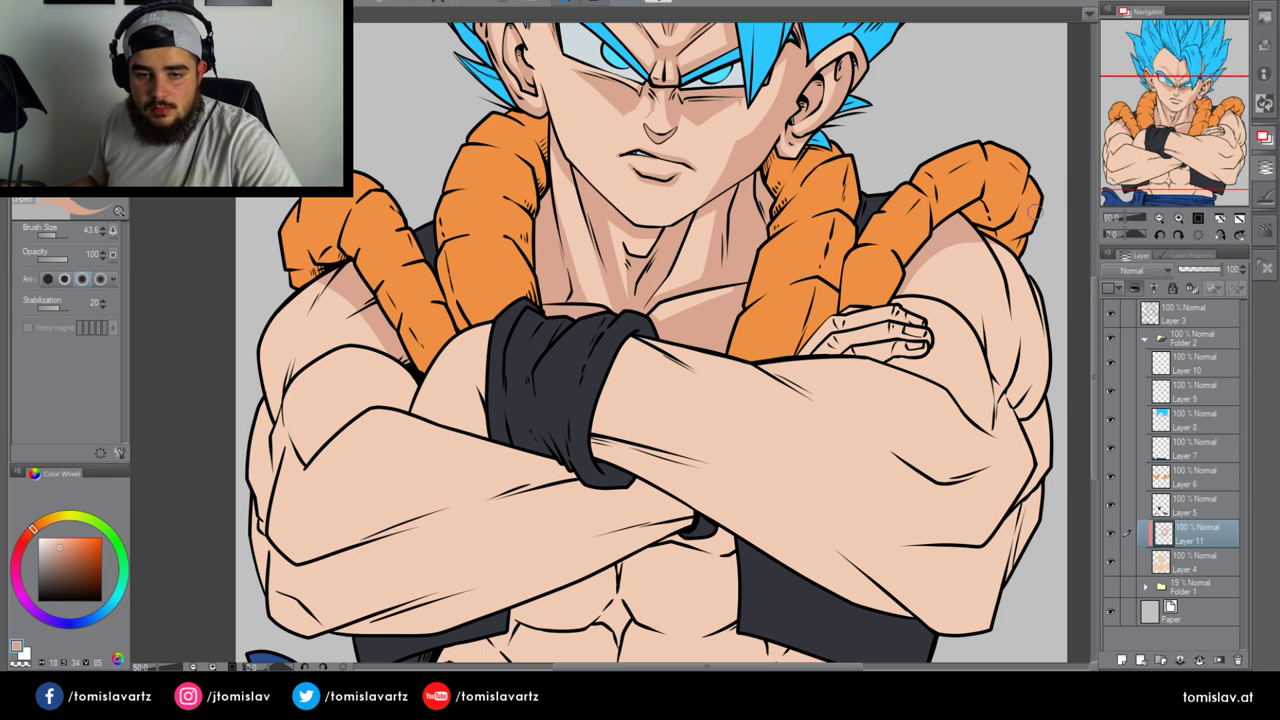
Brush the shadow's edge on the lower crossed forearm, with a curve down its middle and a diagonal edge up from the elbow
left_click_drag(1175, 111, 1178, 75)
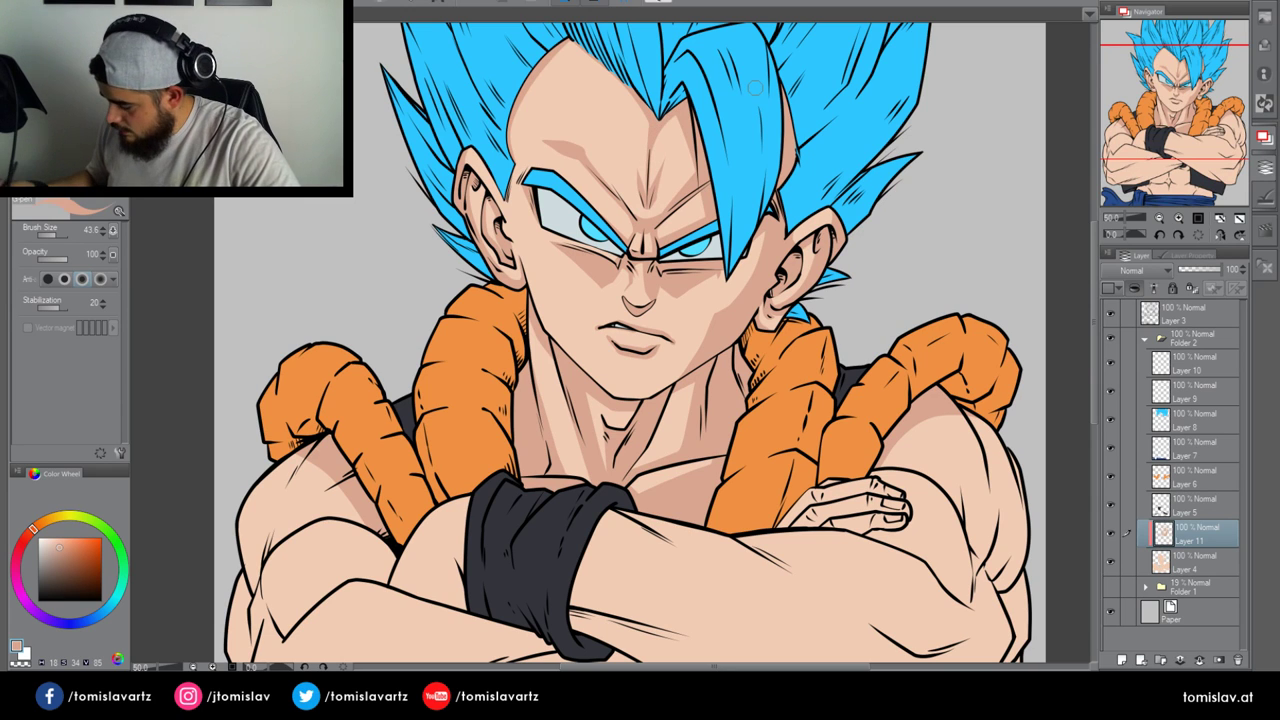
left_click(1197, 221)
scroll(735, 295, "down", 5)
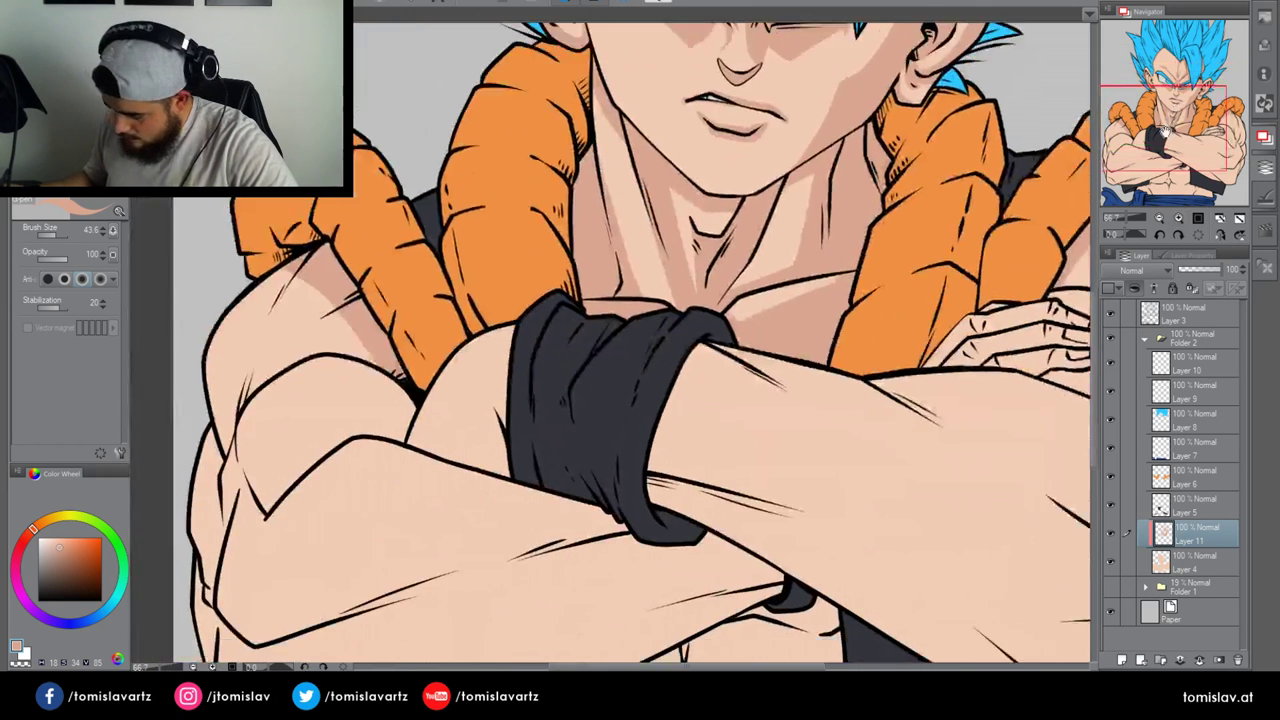
mouse_move(455, 378)
left_mouse_down()
mouse_move(600, 480)
mouse_move(612, 571)
mouse_move(546, 632)
left_mouse_up()
left_click_drag(365, 558, 570, 444)
key("ctrl+z")
left_click_drag(305, 576, 592, 434)
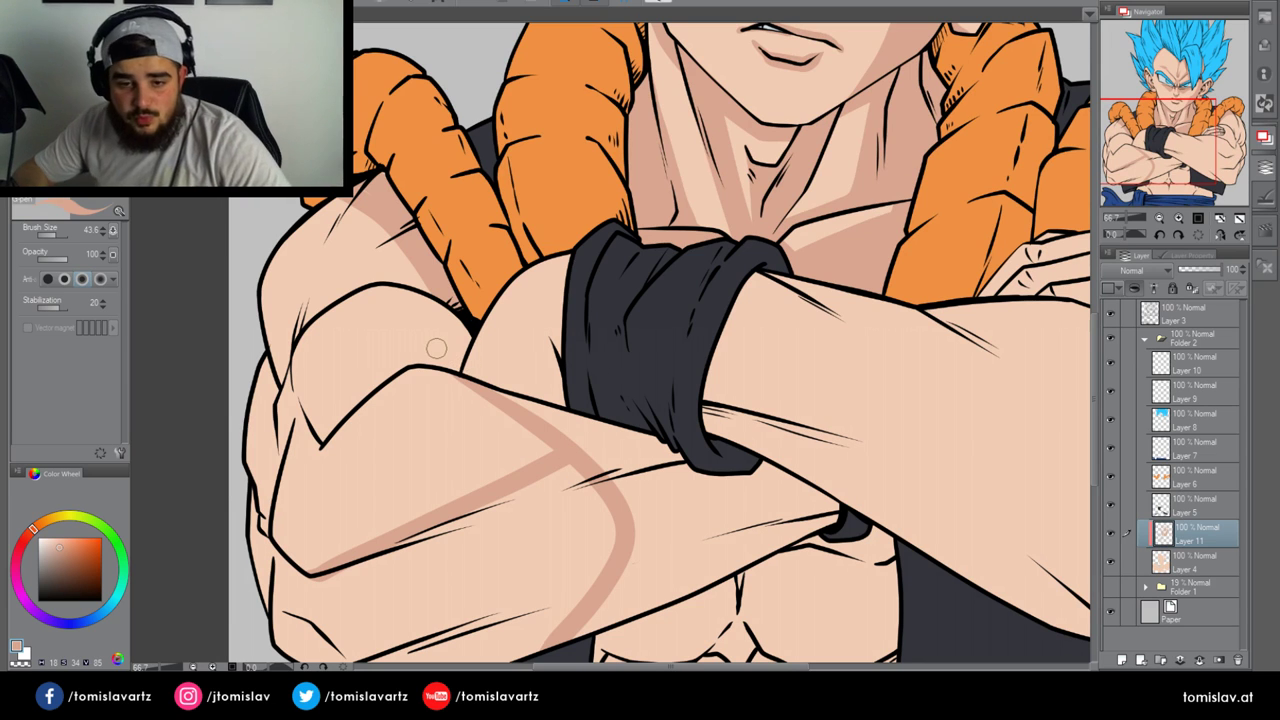
Shade the skin beside the dark wristband and the strip of forearm directly beneath it
left_click_drag(478, 382, 566, 349)
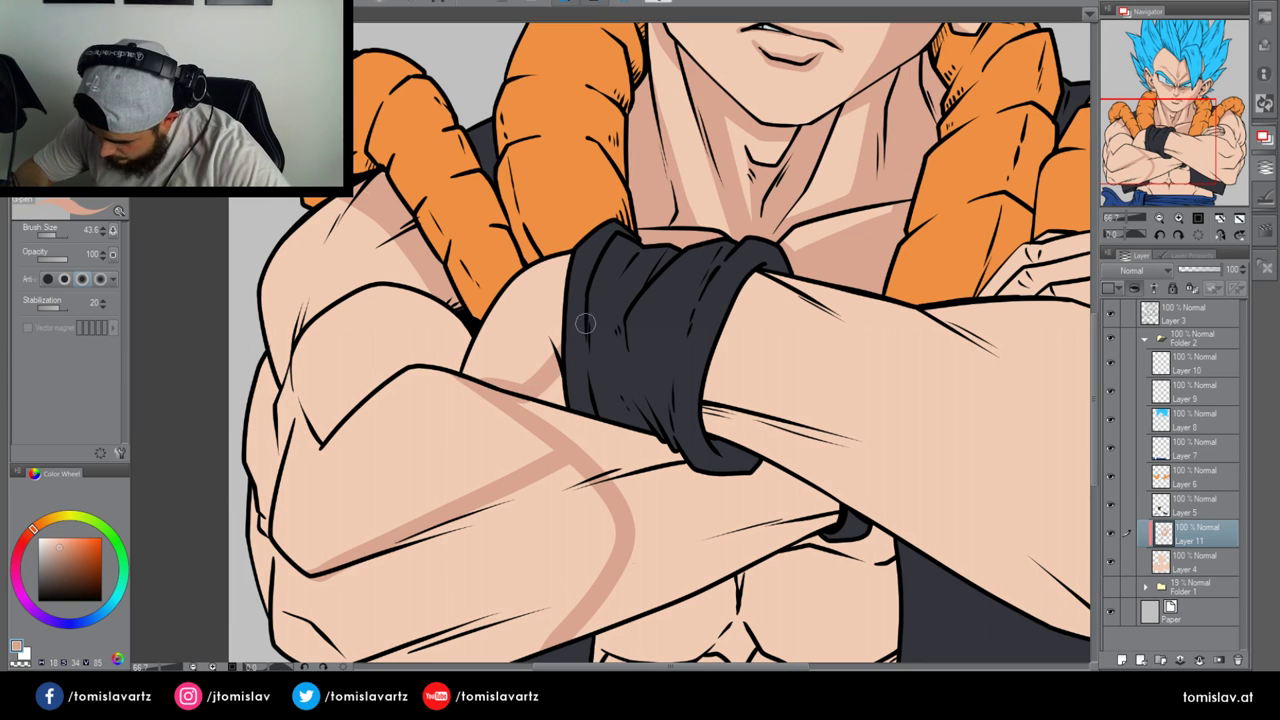
left_click_drag(524, 395, 573, 369)
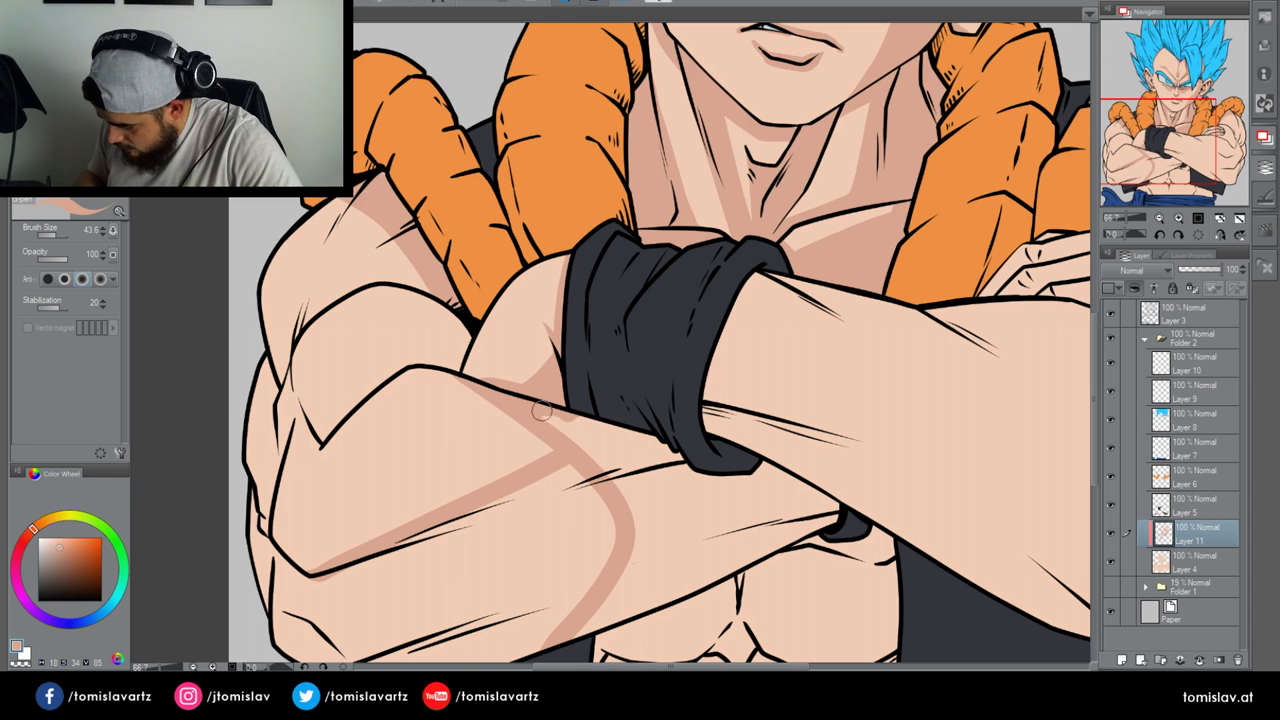
left_click_drag(523, 403, 617, 419)
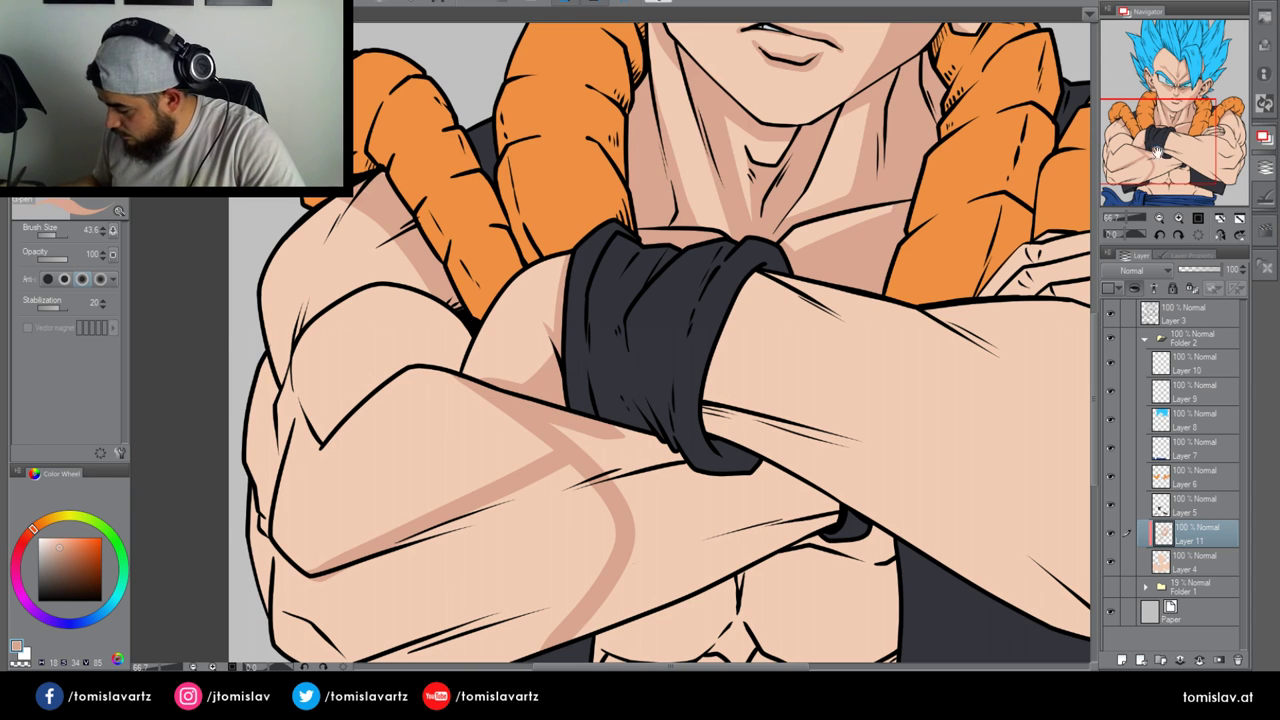
Add the shadow edges near the lower forearm's elbow, then lasso and fill the forearm's underside with the shadow colour and deselect
scroll(941, 279, "down", 2)
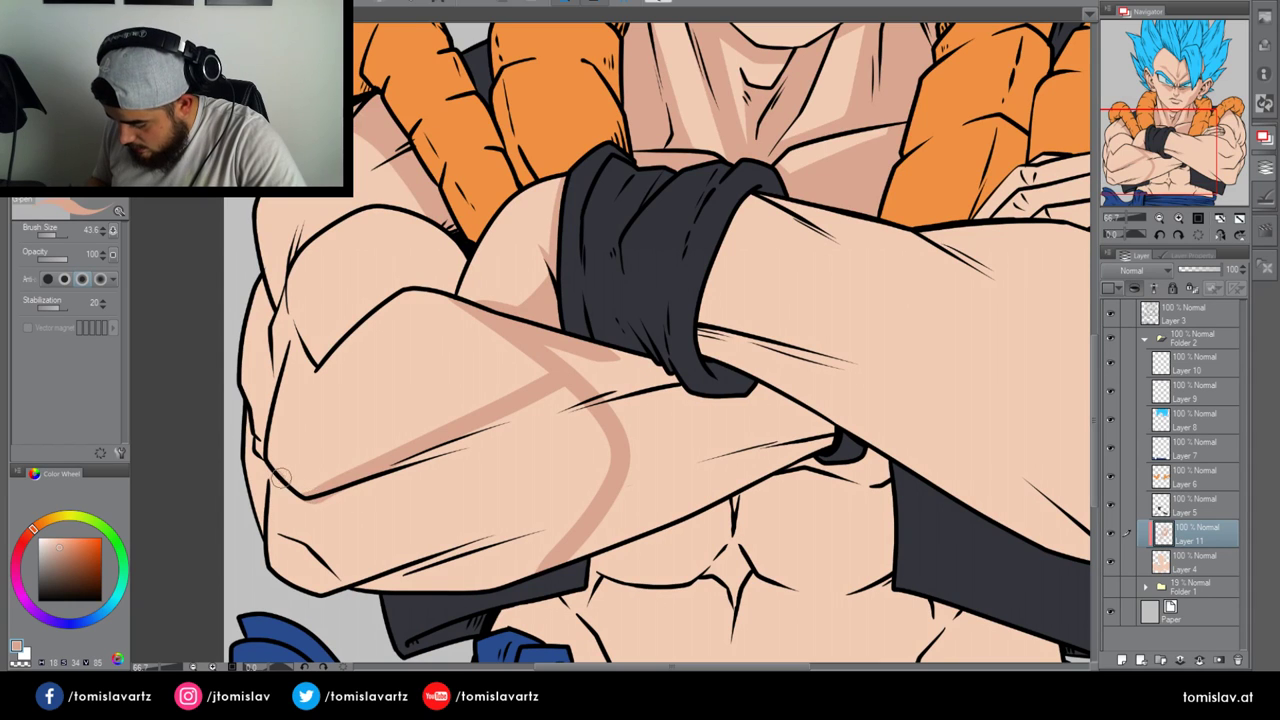
left_click_drag(302, 492, 495, 484)
mouse_move(270, 568)
left_mouse_down()
mouse_move(329, 570)
mouse_move(472, 486)
left_mouse_up()
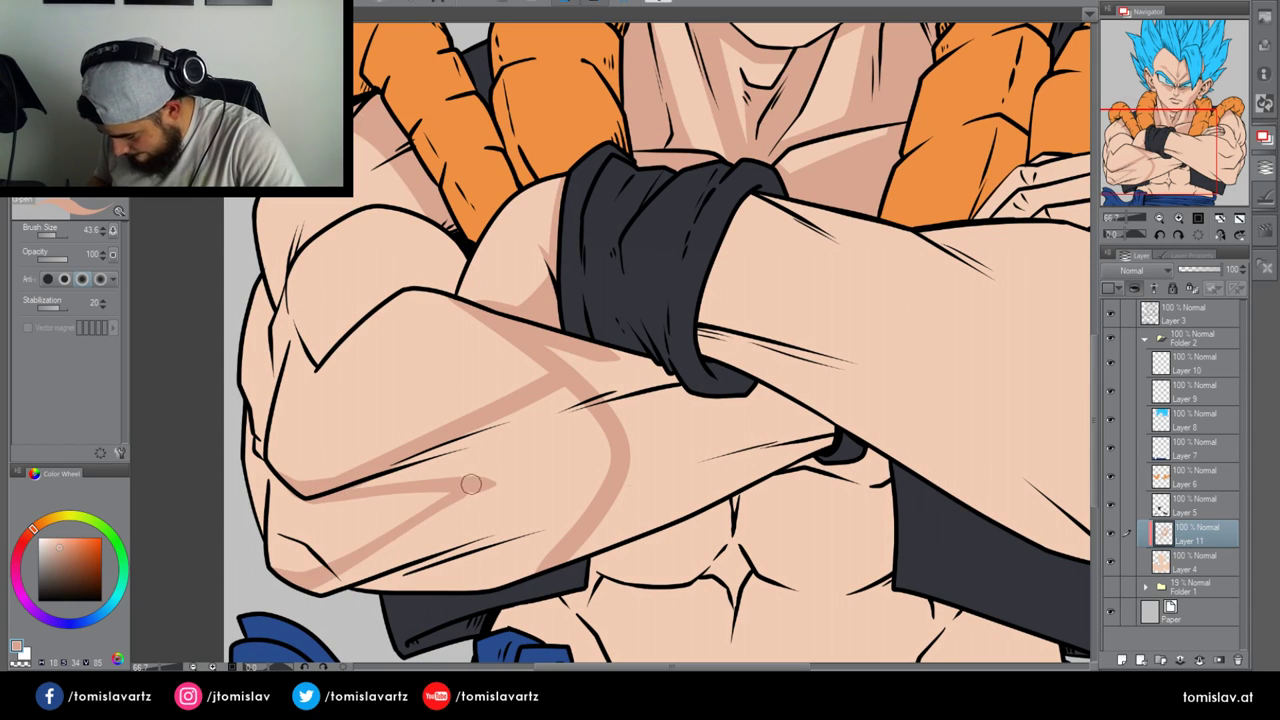
key("m")
mouse_move(290, 496)
left_mouse_down()
mouse_move(340, 486)
mouse_move(563, 375)
mouse_move(528, 337)
mouse_move(578, 325)
mouse_move(853, 400)
mouse_move(890, 427)
mouse_move(845, 486)
mouse_move(458, 609)
mouse_move(298, 588)
mouse_move(462, 490)
mouse_move(318, 497)
left_mouse_up()
left_click(662, 637)
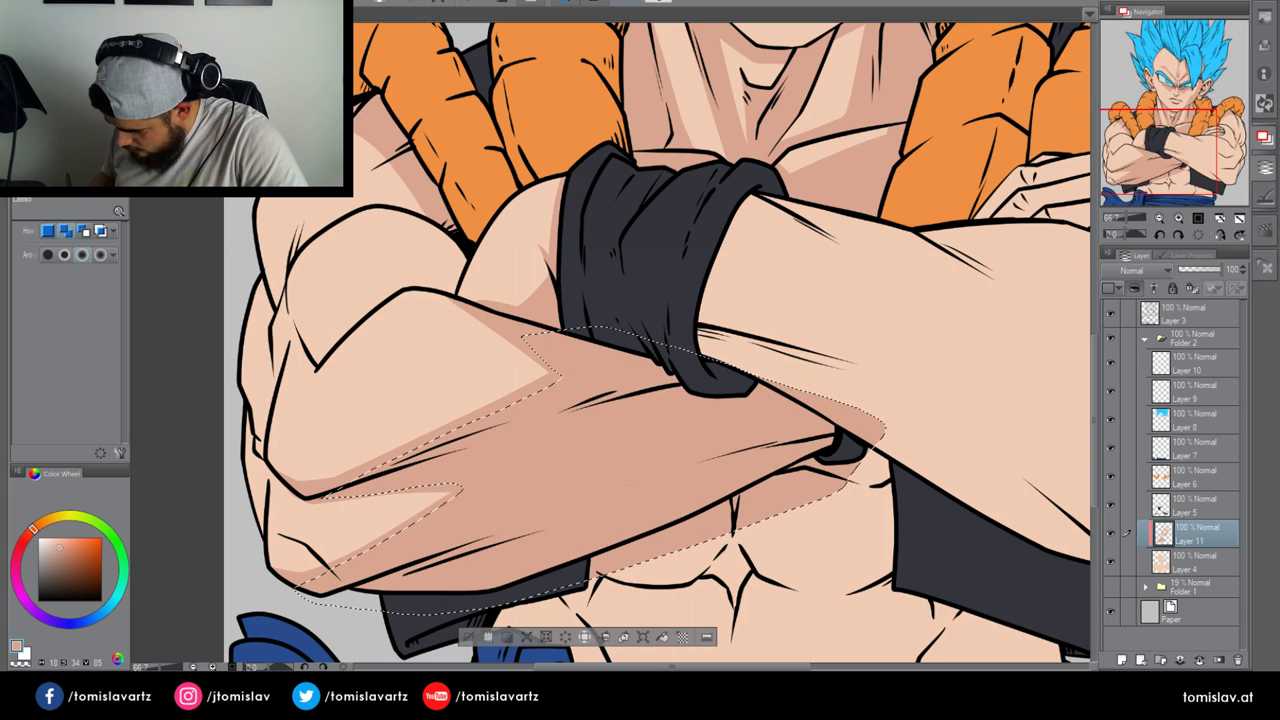
left_click(468, 637)
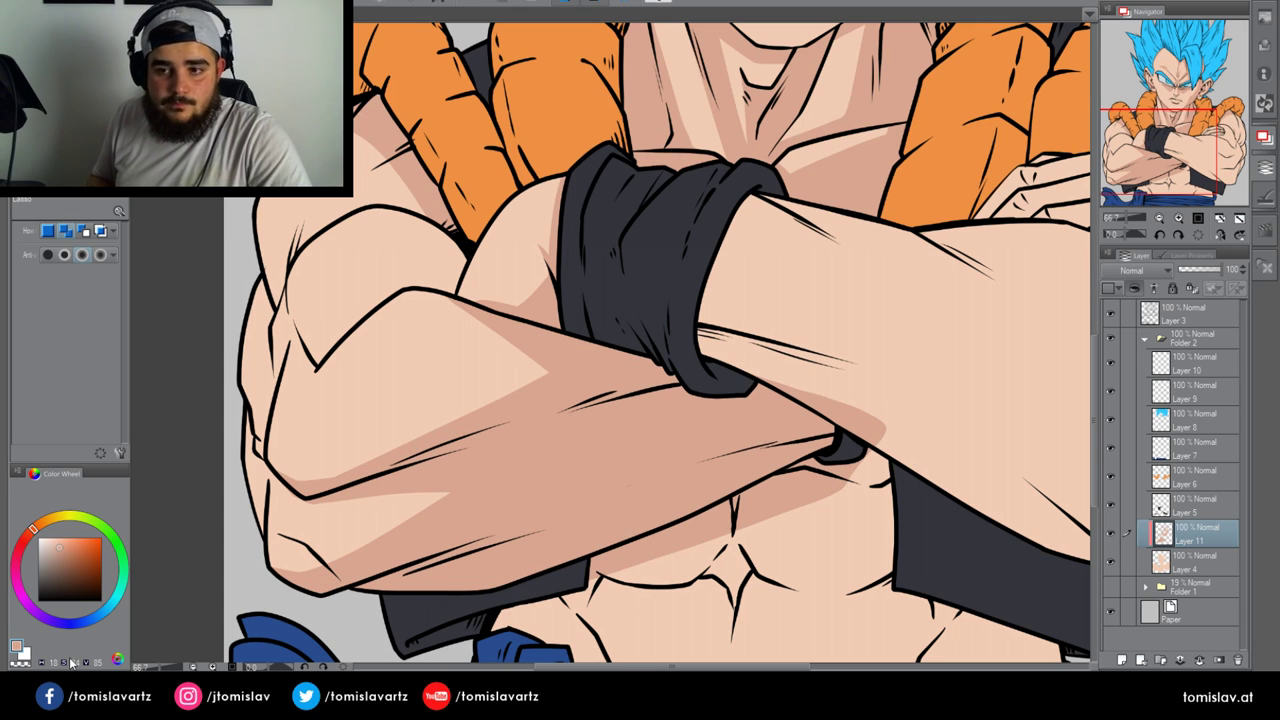
Shade both sides of the rounded biceps above the lower crossed forearm with the brush
key("p")
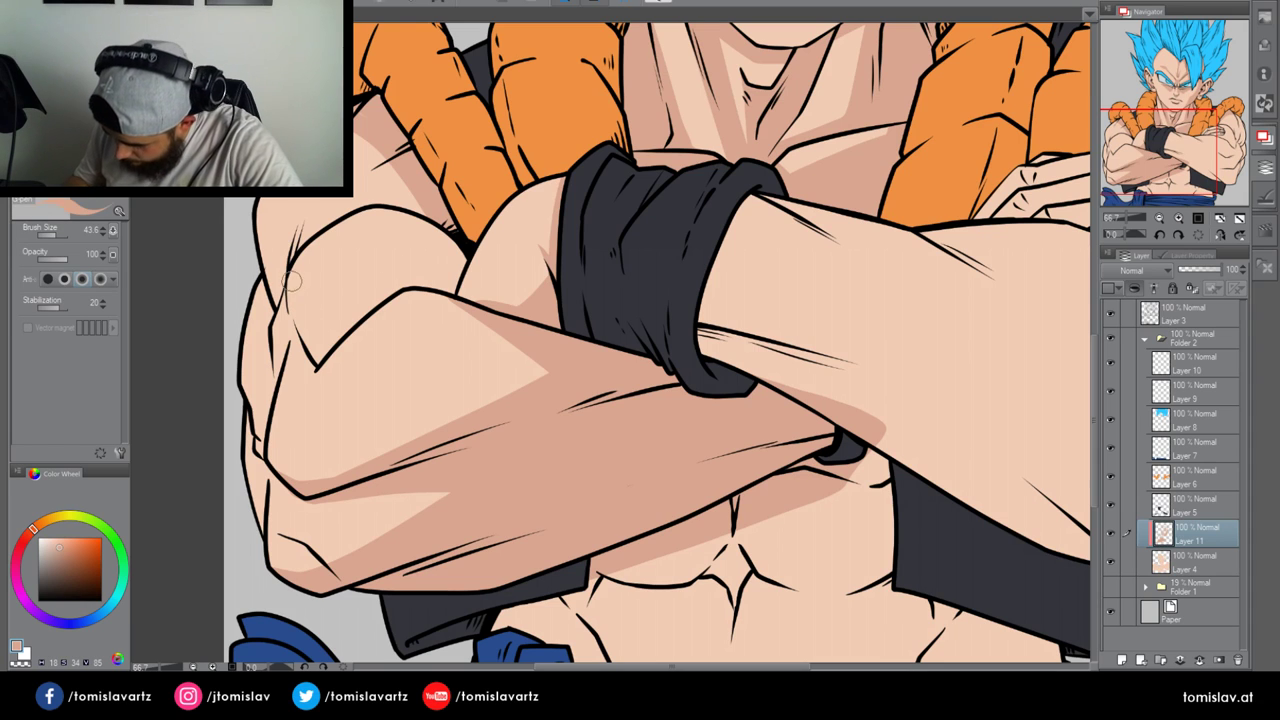
mouse_move(289, 268)
left_mouse_down()
mouse_move(291, 309)
mouse_move(313, 343)
left_mouse_up()
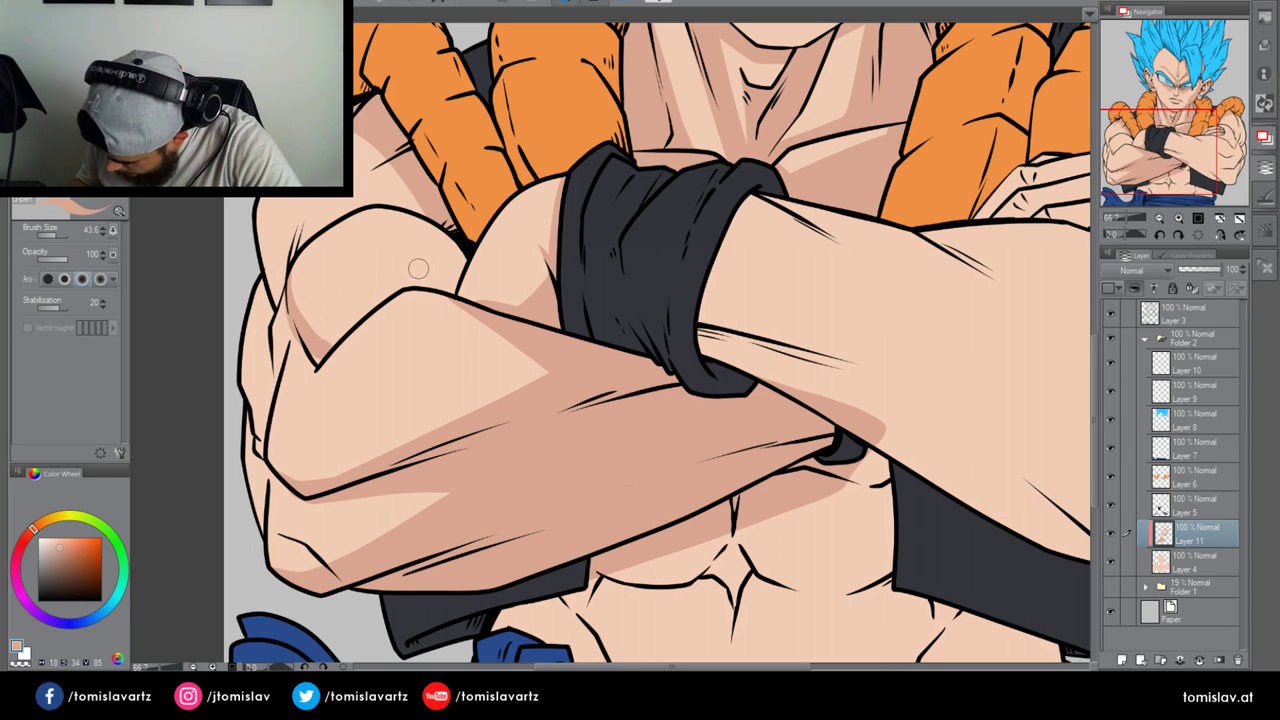
mouse_move(418, 285)
left_mouse_down()
mouse_move(395, 198)
mouse_move(417, 215)
mouse_move(389, 207)
mouse_move(426, 247)
mouse_move(430, 288)
left_mouse_up()
key("ctrl+z")
mouse_move(418, 222)
left_mouse_down()
mouse_move(448, 286)
mouse_move(446, 246)
left_mouse_up()
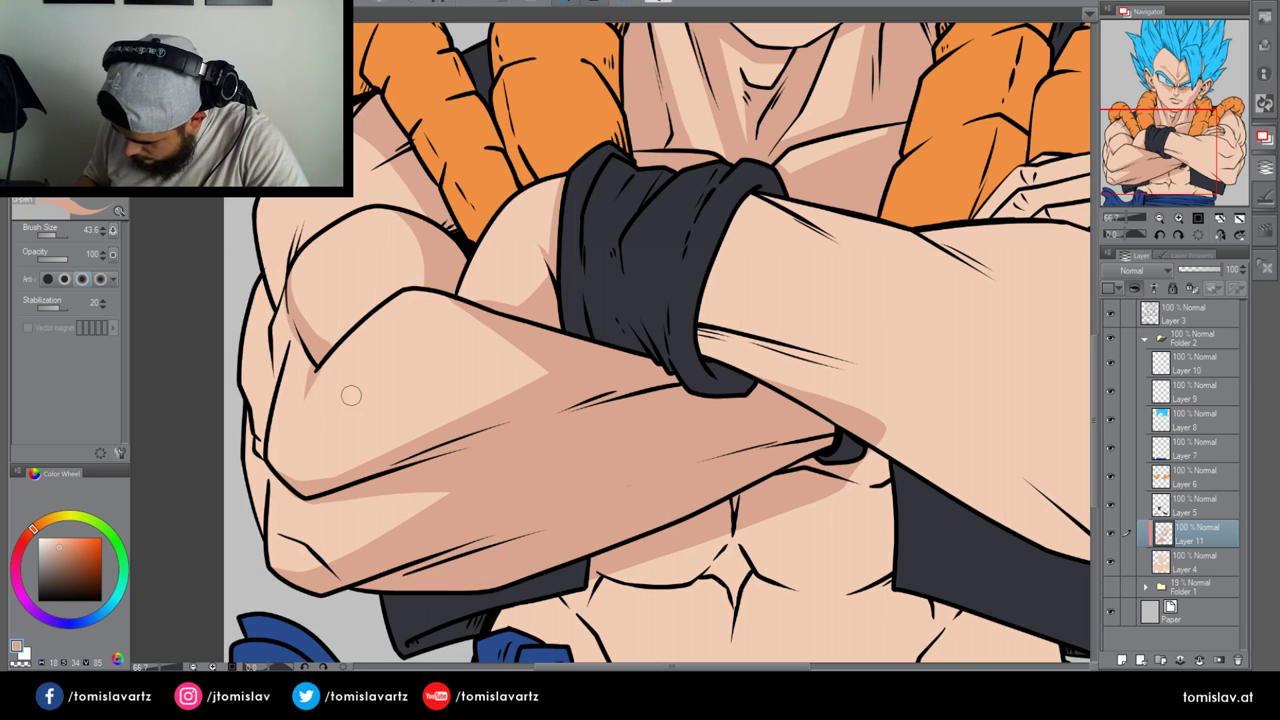
Extend the shadows along the outer edge and elbow of the lower crossed arm and up over its biceps and shoulder
mouse_move(291, 324)
left_mouse_down()
mouse_move(270, 430)
mouse_move(302, 474)
left_mouse_up()
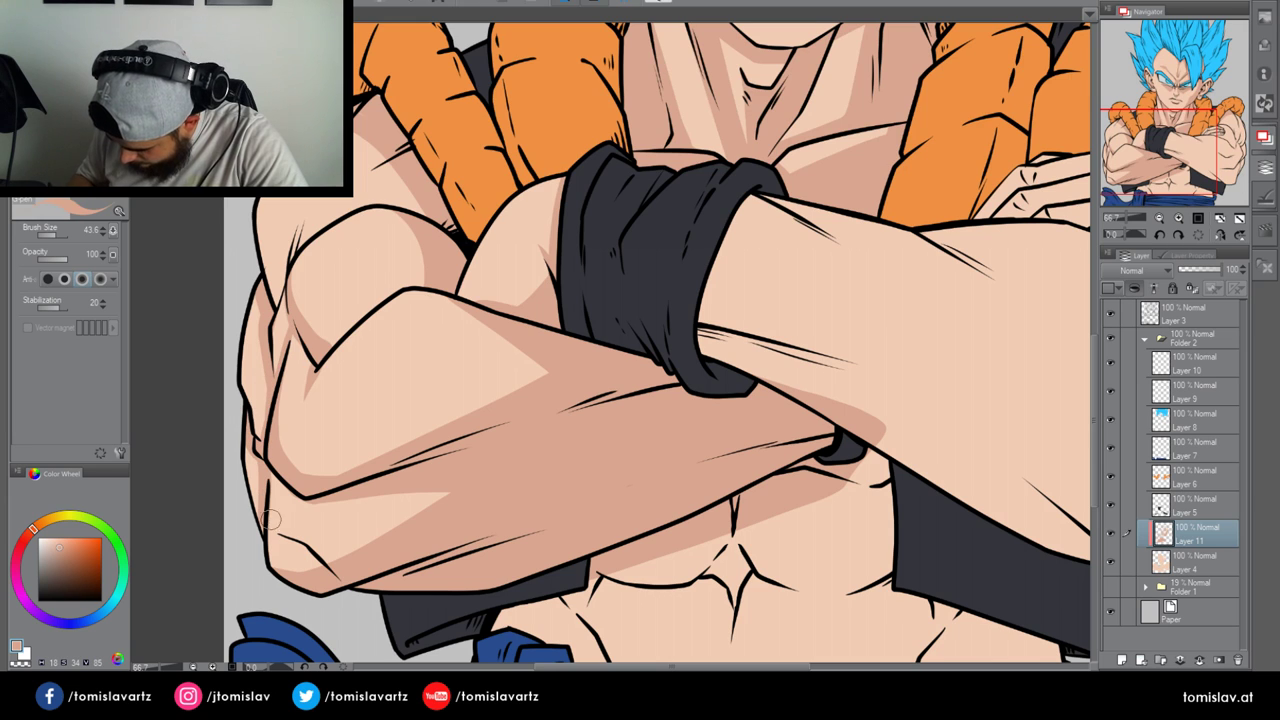
left_click_drag(292, 501, 520, 436)
left_click_drag(290, 503, 521, 480)
mouse_move(273, 550)
left_mouse_down()
mouse_move(329, 587)
mouse_move(294, 546)
mouse_move(290, 568)
left_mouse_up()
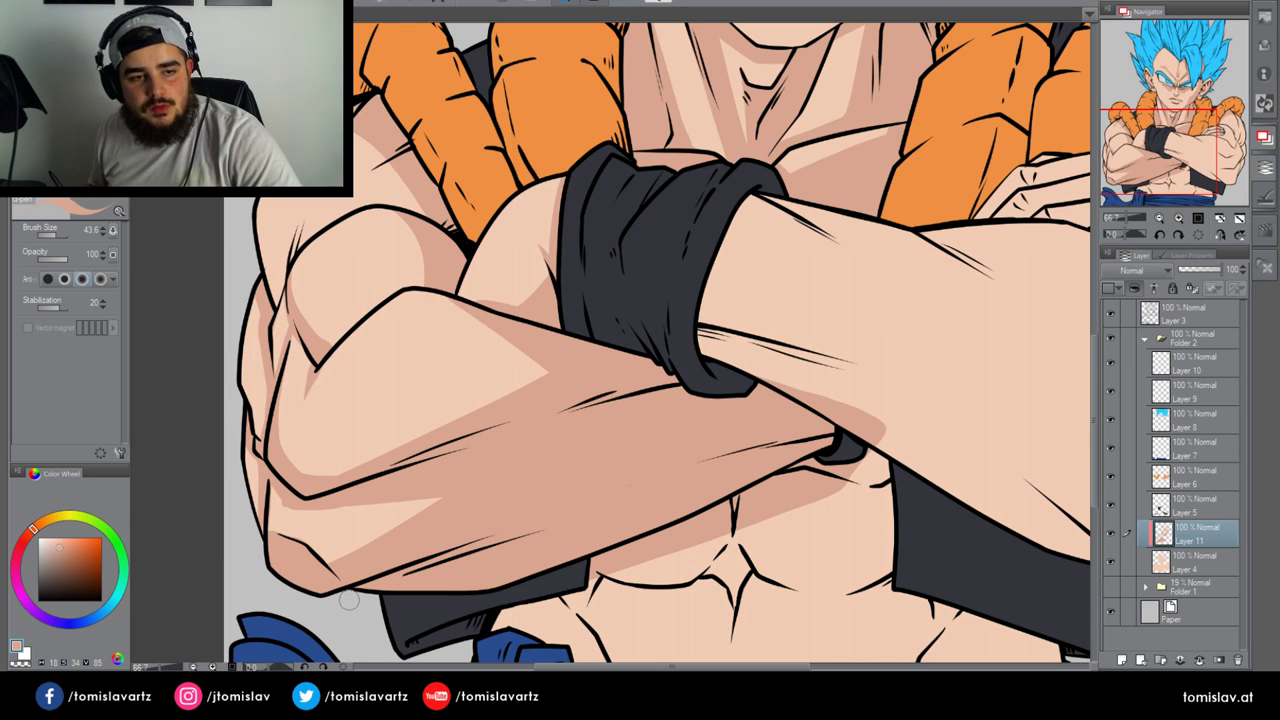
mouse_move(365, 211)
left_mouse_down()
mouse_move(414, 245)
mouse_move(429, 275)
left_mouse_up()
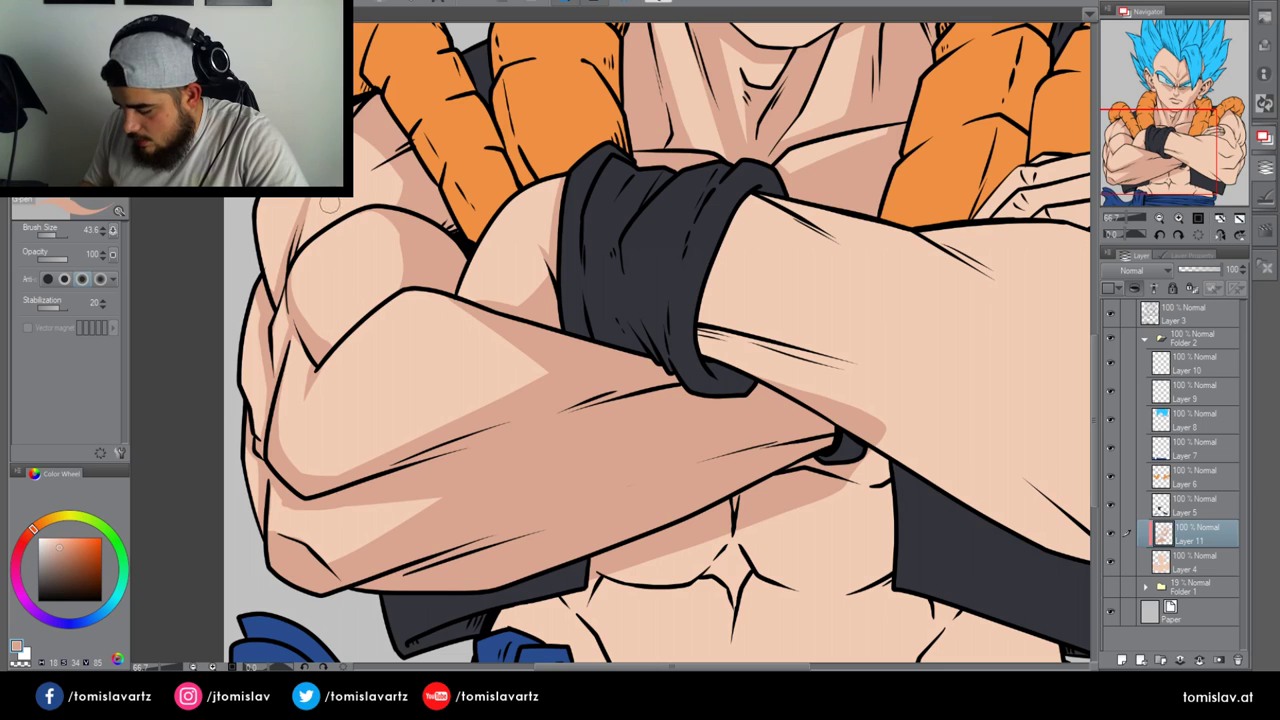
left_click_drag(403, 158, 385, 210)
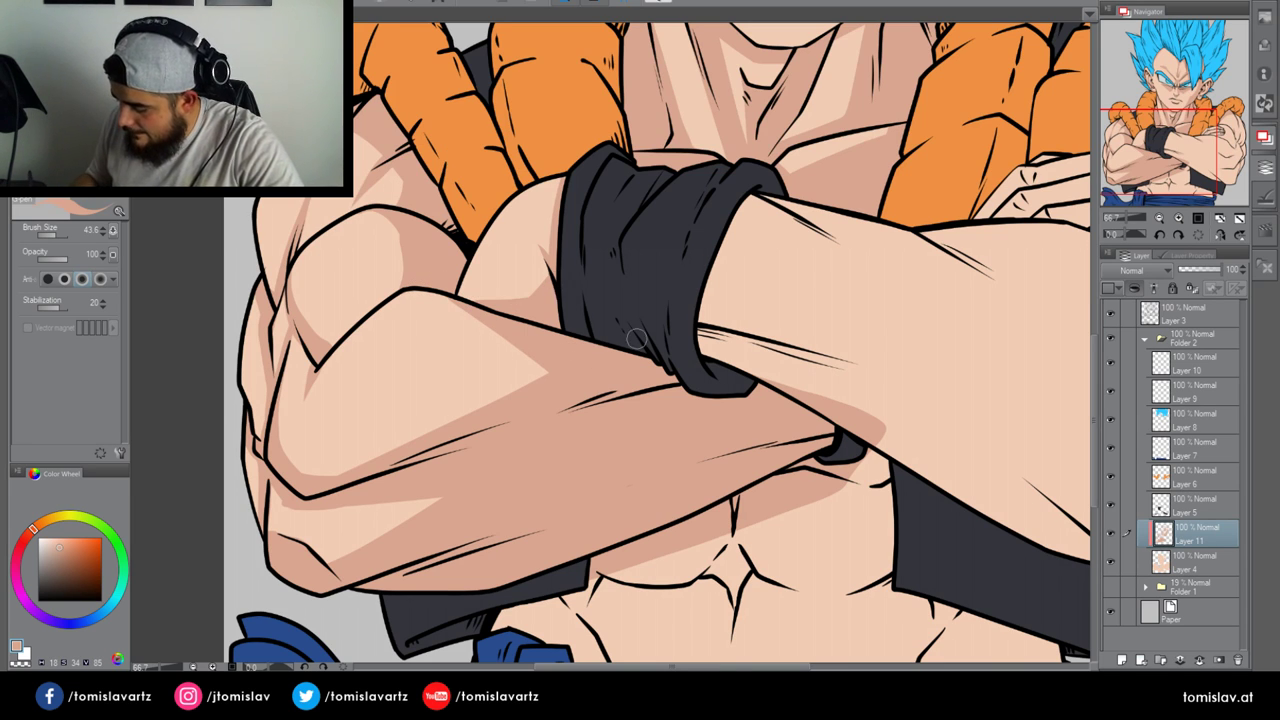
Lasso the wristband end and underside of the upper crossed forearm, fill the area with the shadow colour, and deselect
left_click_drag(1182, 149, 1193, 150)
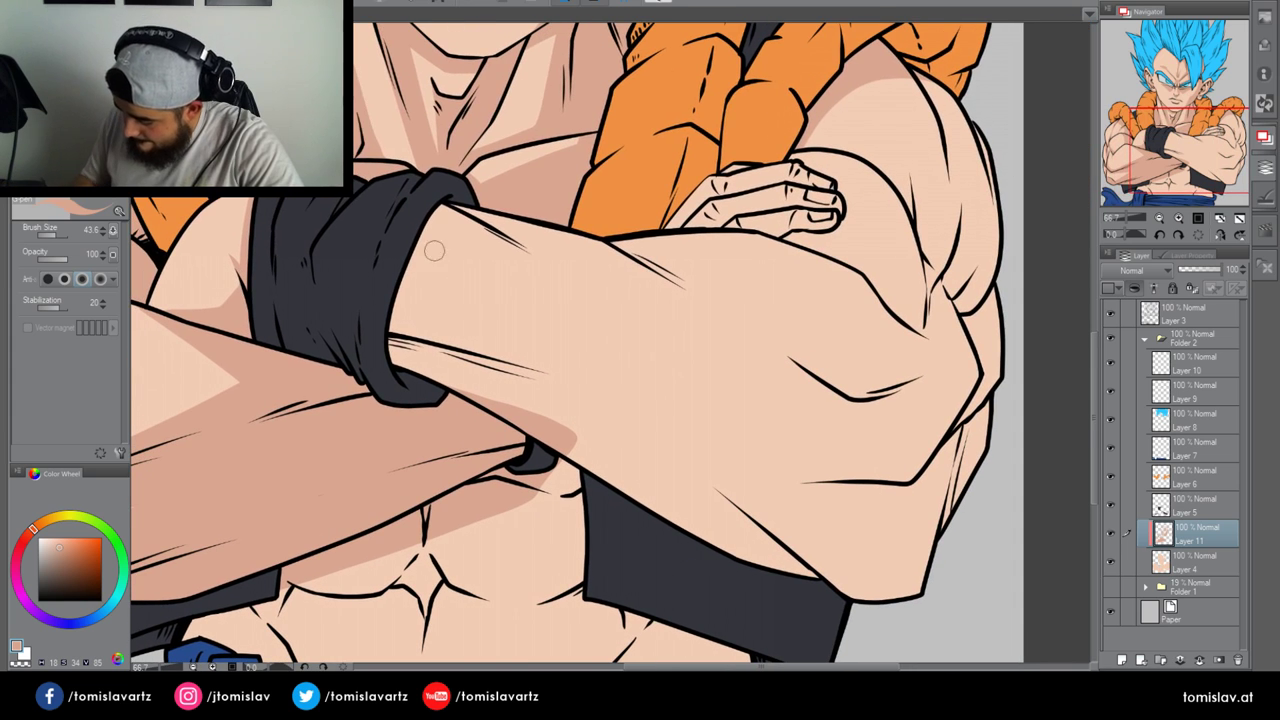
key("m")
mouse_move(487, 241)
left_mouse_down()
mouse_move(496, 311)
mouse_move(850, 523)
mouse_move(920, 494)
left_mouse_up()
mouse_move(956, 428)
left_mouse_down()
mouse_move(984, 602)
mouse_move(497, 466)
mouse_move(360, 242)
mouse_move(522, 187)
left_mouse_up()
left_click(753, 652)
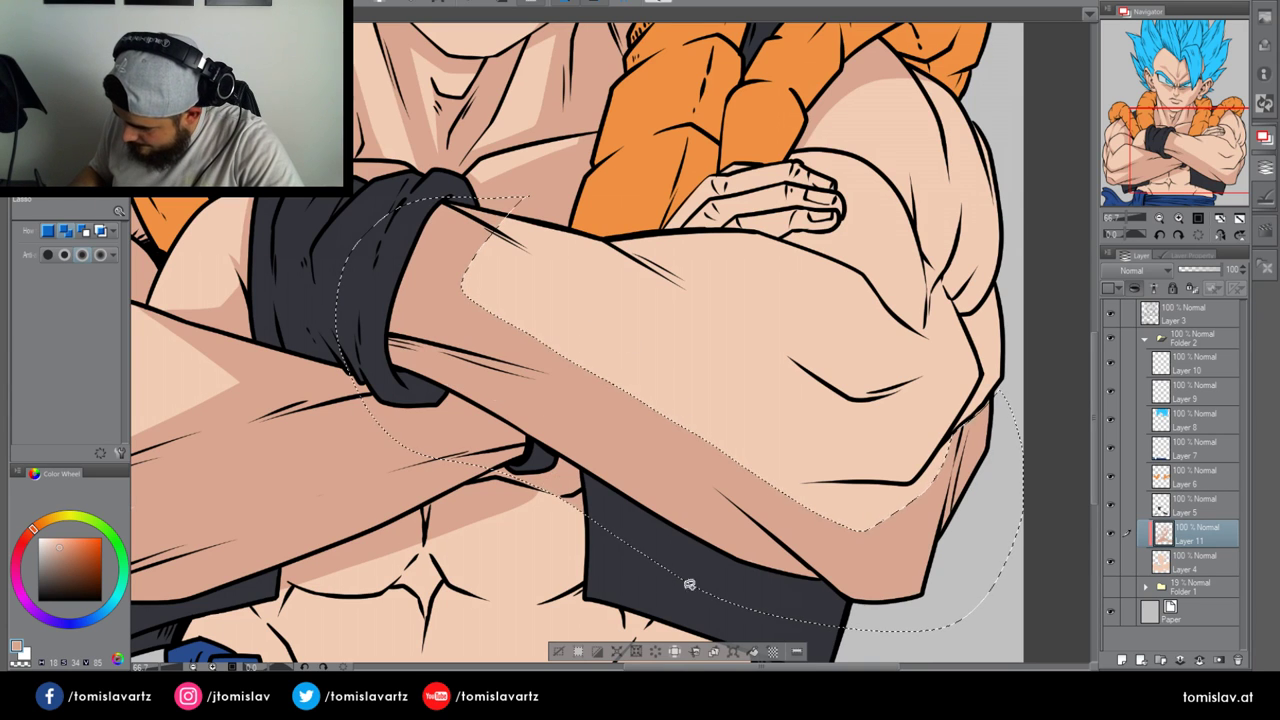
key("ctrl+d")
Rotate the canvas and brush a thin shadow along the upper forearm's muscle line, from the elbow crease towards the hand
key("p")
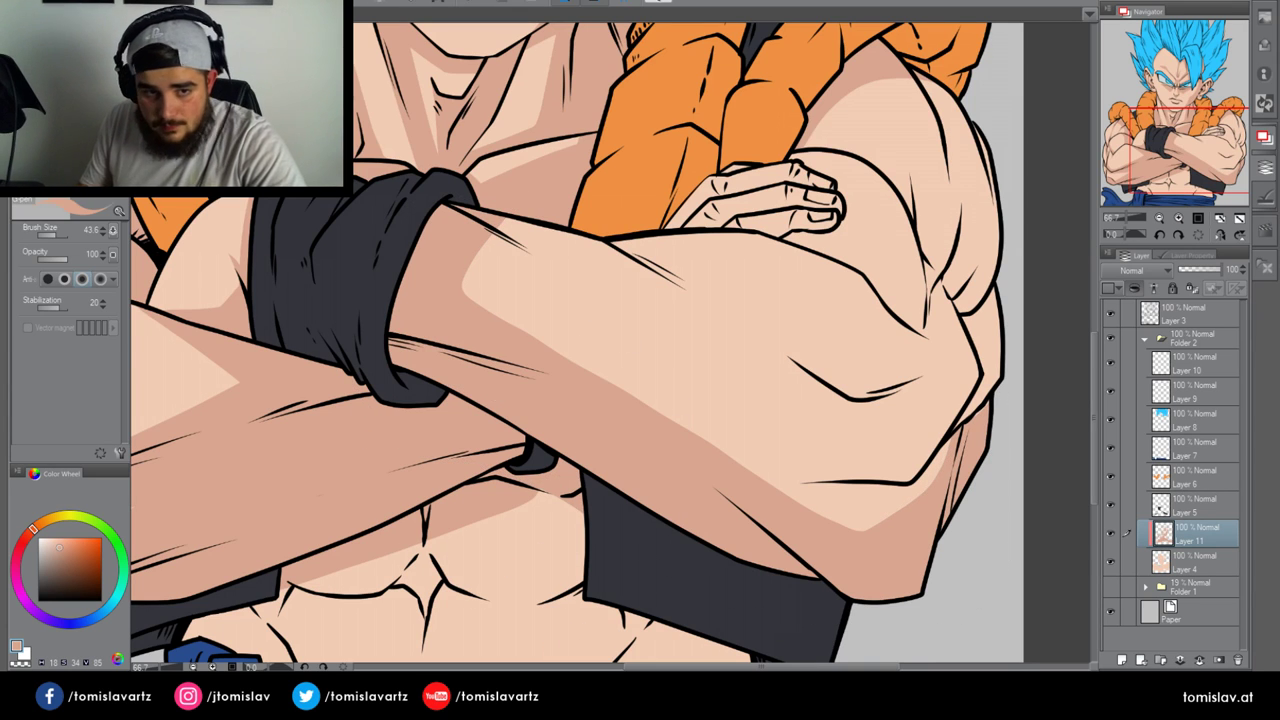
left_click(1161, 219)
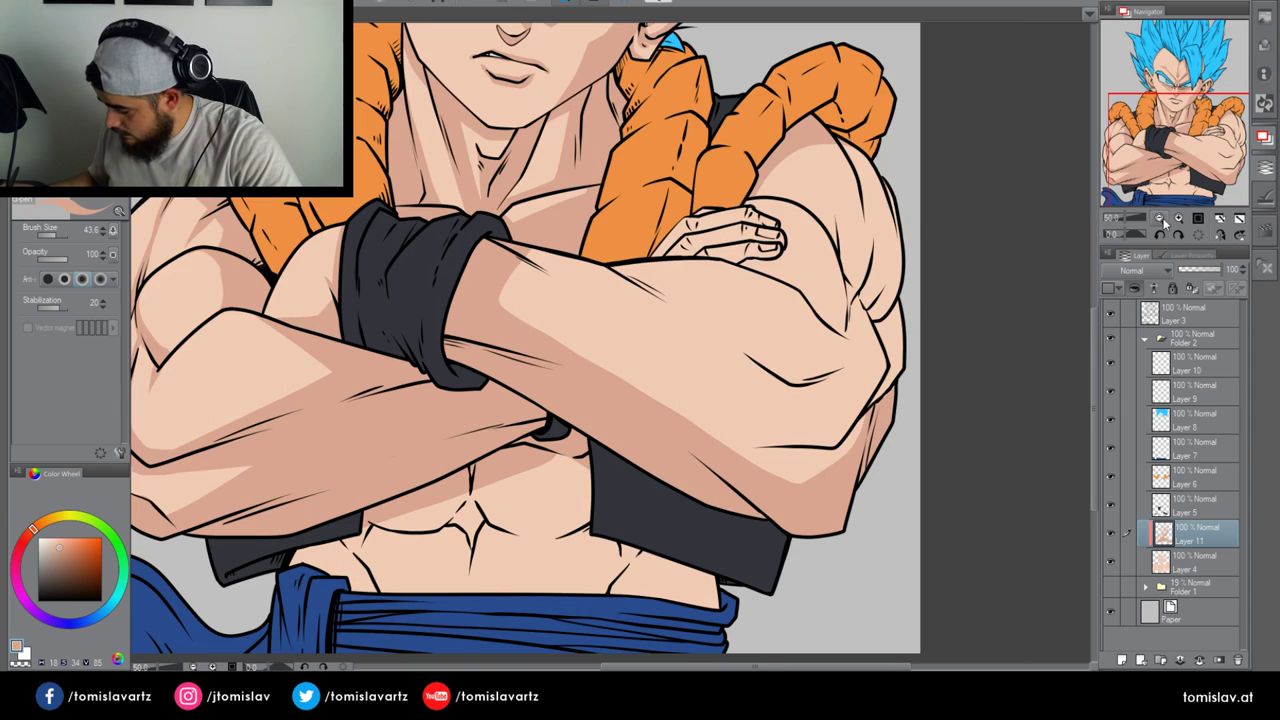
left_click(1161, 235)
left_click(1161, 235)
left_click_drag(558, 282, 813, 262)
key("ctrl+z")
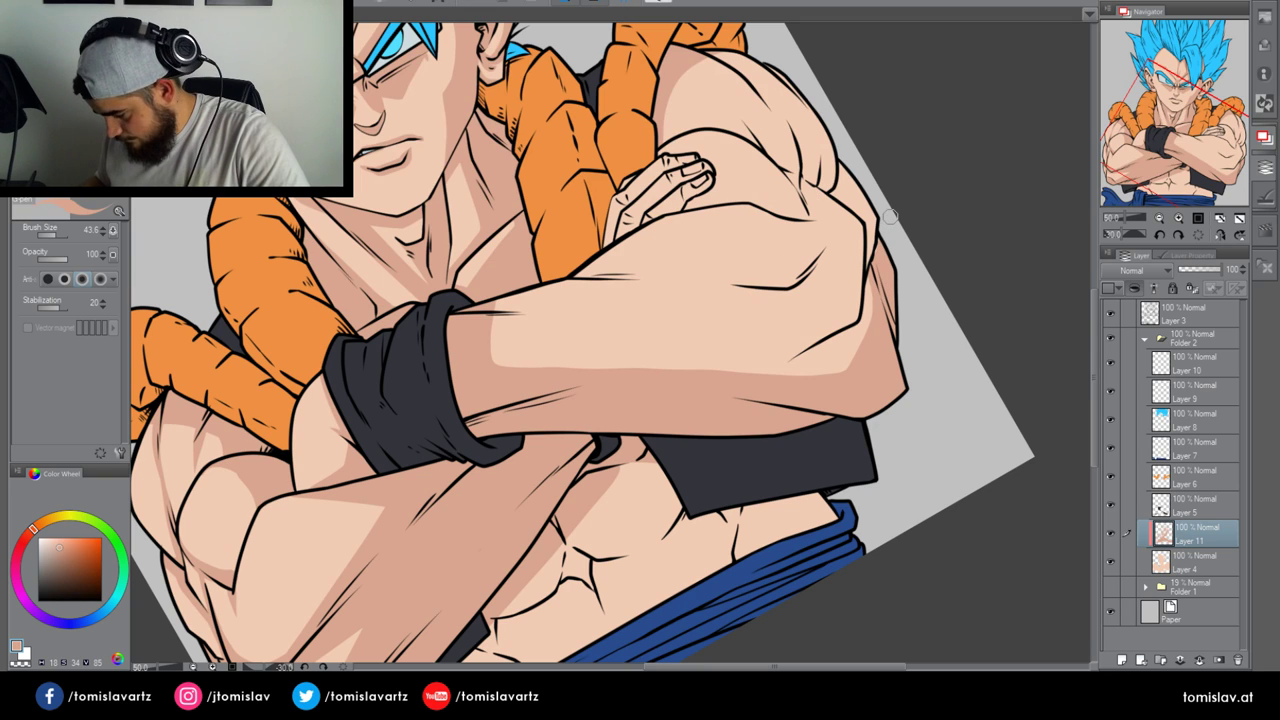
mouse_move(834, 232)
left_mouse_down()
mouse_move(796, 285)
mouse_move(647, 267)
mouse_move(492, 298)
mouse_move(633, 280)
left_mouse_up()
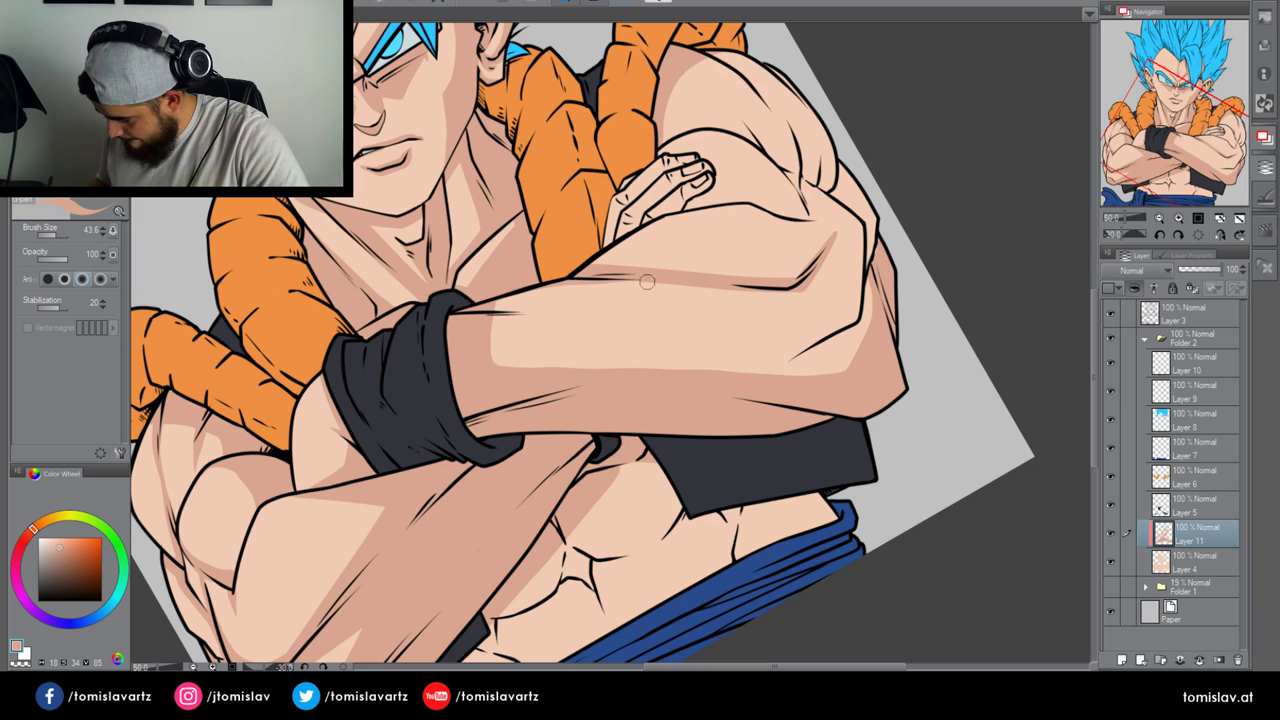
Reset the canvas rotation and extend the upper forearm's underside shadow up around the crease near the elbow
left_click(1197, 235)
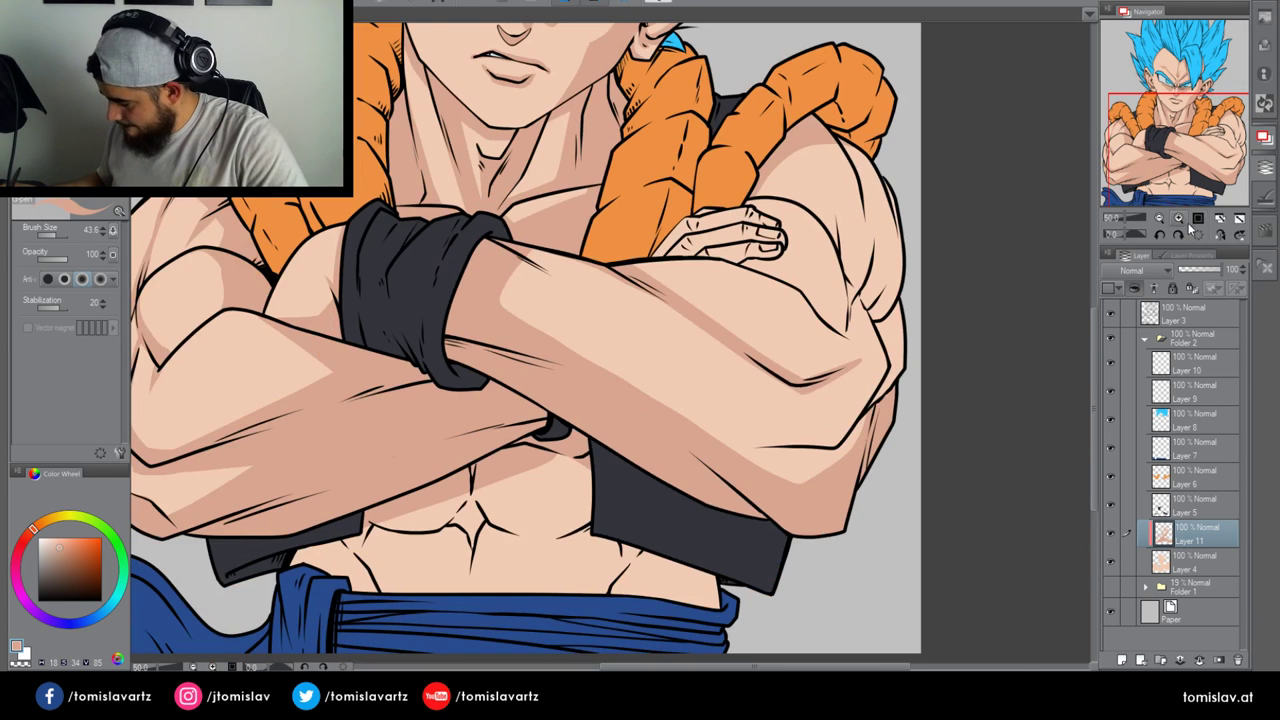
left_click(1178, 218)
left_click_drag(740, 380, 617, 347)
mouse_move(600, 438)
left_mouse_down()
mouse_move(760, 431)
mouse_move(806, 406)
mouse_move(839, 329)
mouse_move(806, 226)
mouse_move(852, 273)
mouse_move(815, 242)
mouse_move(843, 298)
mouse_move(838, 363)
mouse_move(761, 443)
mouse_move(644, 447)
mouse_move(800, 430)
mouse_move(734, 480)
left_mouse_up()
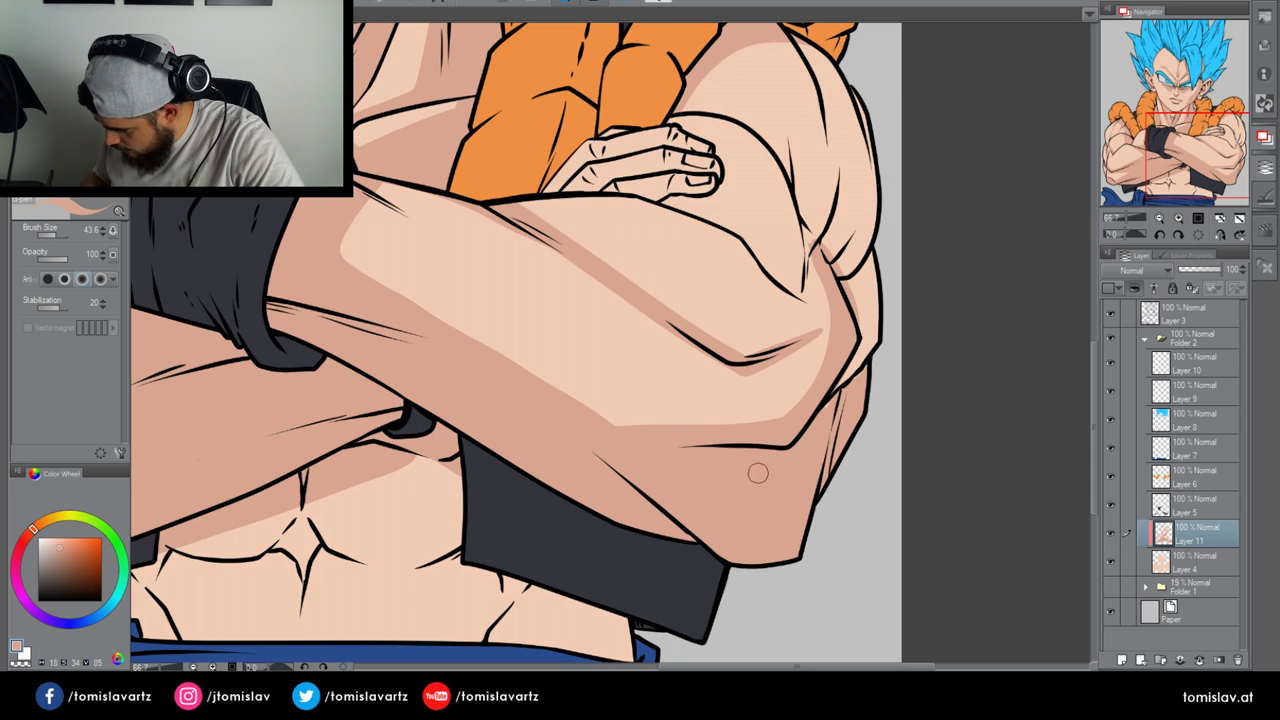
Shade the outer upper arm and shoulder muscles above the upper crossed forearm, plus the neck beneath the chin
mouse_move(849, 285)
left_mouse_down()
mouse_move(880, 310)
mouse_move(856, 366)
left_mouse_up()
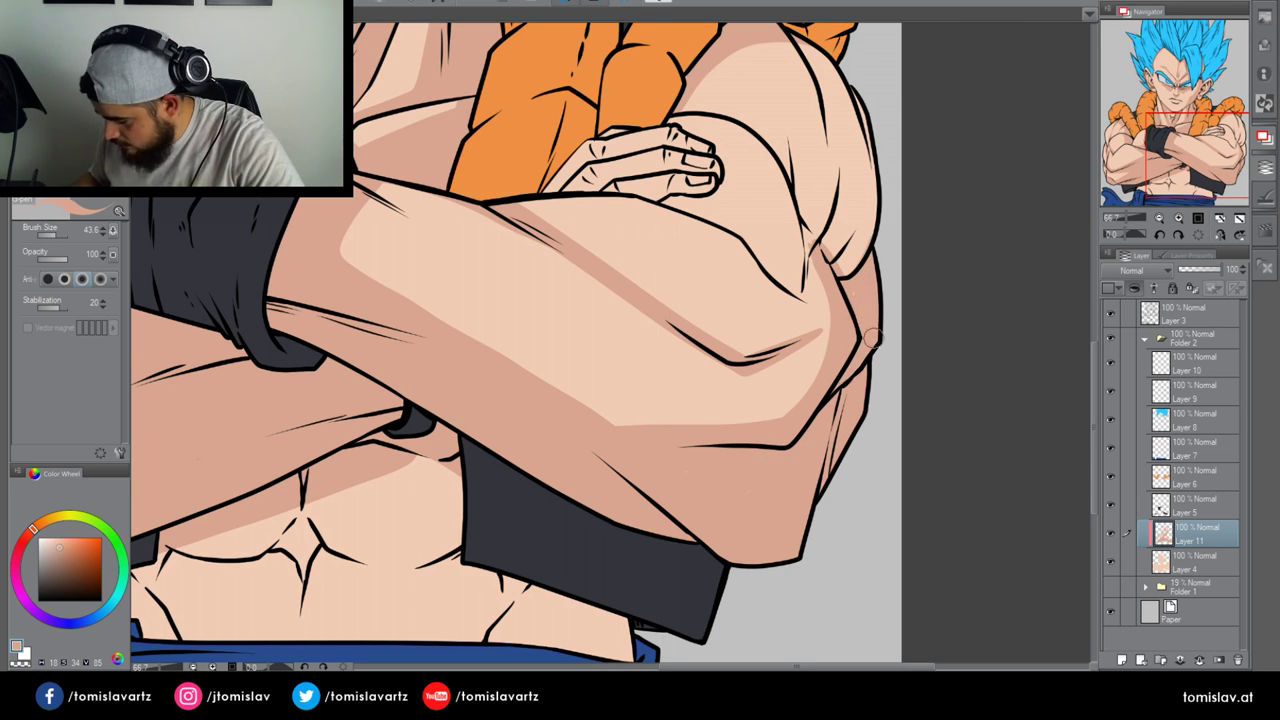
mouse_move(817, 254)
left_mouse_down()
mouse_move(808, 75)
mouse_move(826, 77)
mouse_move(822, 256)
mouse_move(858, 168)
mouse_move(821, 52)
mouse_move(869, 196)
mouse_move(856, 272)
left_mouse_up()
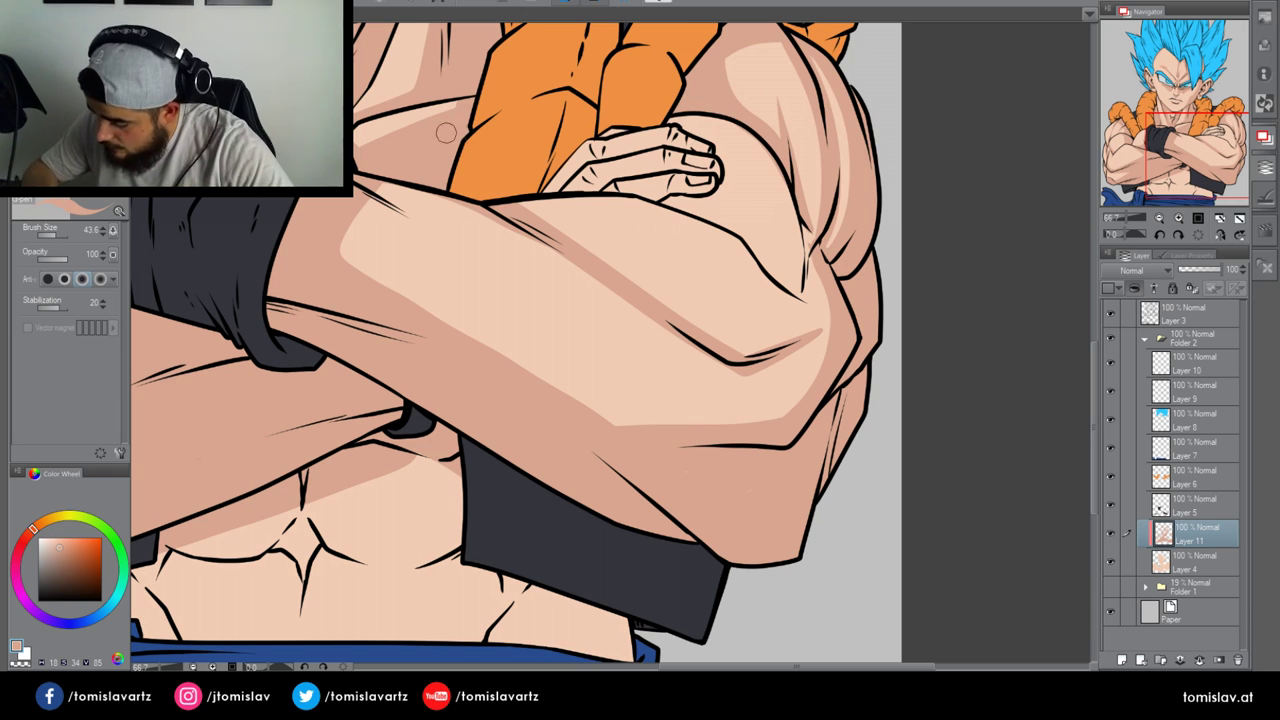
left_click_drag(1175, 117, 1155, 88)
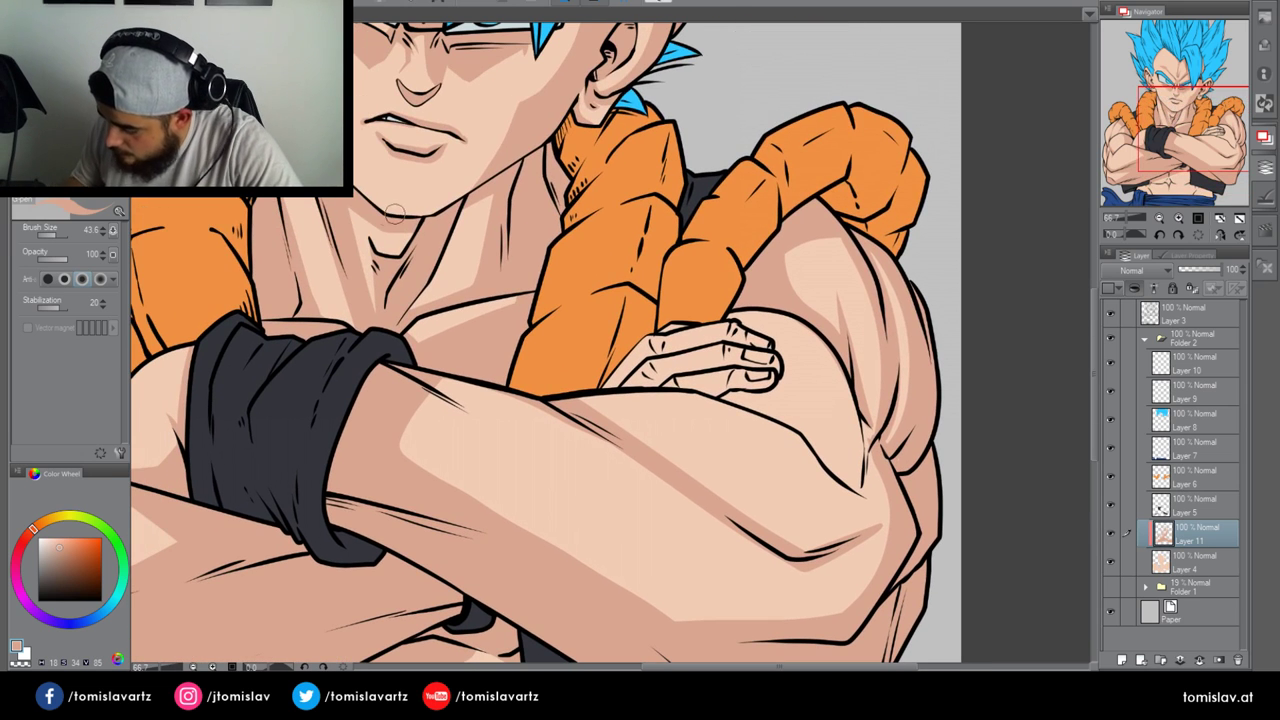
mouse_move(380, 215)
left_mouse_down()
mouse_move(463, 216)
mouse_move(457, 201)
mouse_move(414, 216)
mouse_move(460, 203)
left_mouse_up()
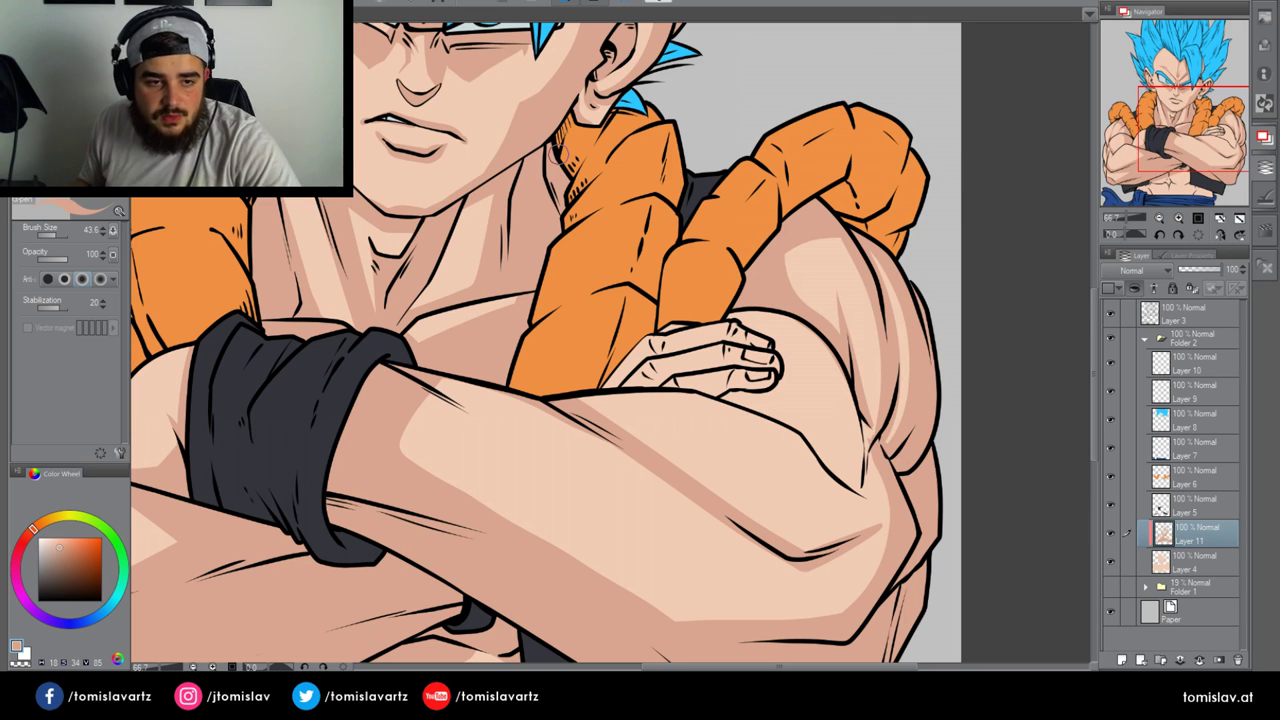
Shade the outer curve of the biceps under the resting hand and carry the shadow down into the elbow crease
left_click_drag(1156, 103, 1170, 127)
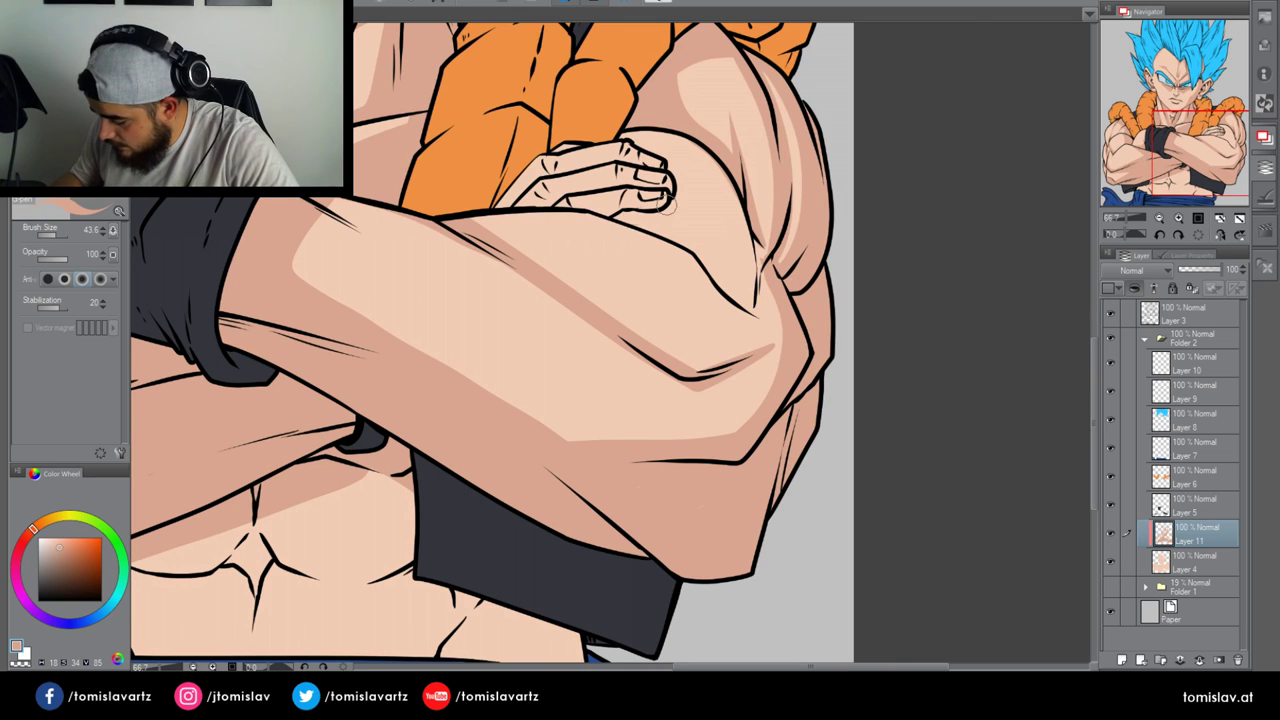
left_click_drag(697, 261, 677, 138)
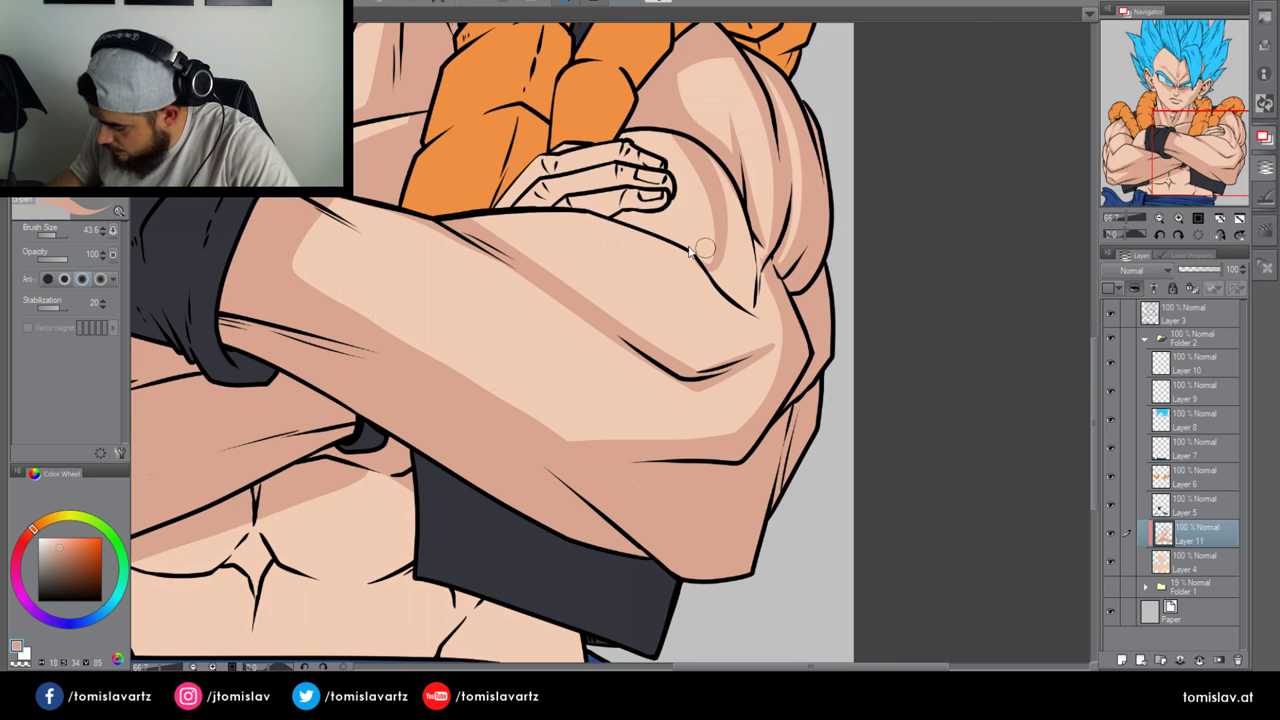
key("ctrl+z")
mouse_move(666, 241)
left_mouse_down()
mouse_move(722, 199)
mouse_move(695, 128)
left_mouse_up()
mouse_move(700, 138)
left_mouse_down()
mouse_move(733, 196)
mouse_move(699, 261)
mouse_move(738, 303)
mouse_move(742, 224)
mouse_move(737, 303)
left_mouse_up()
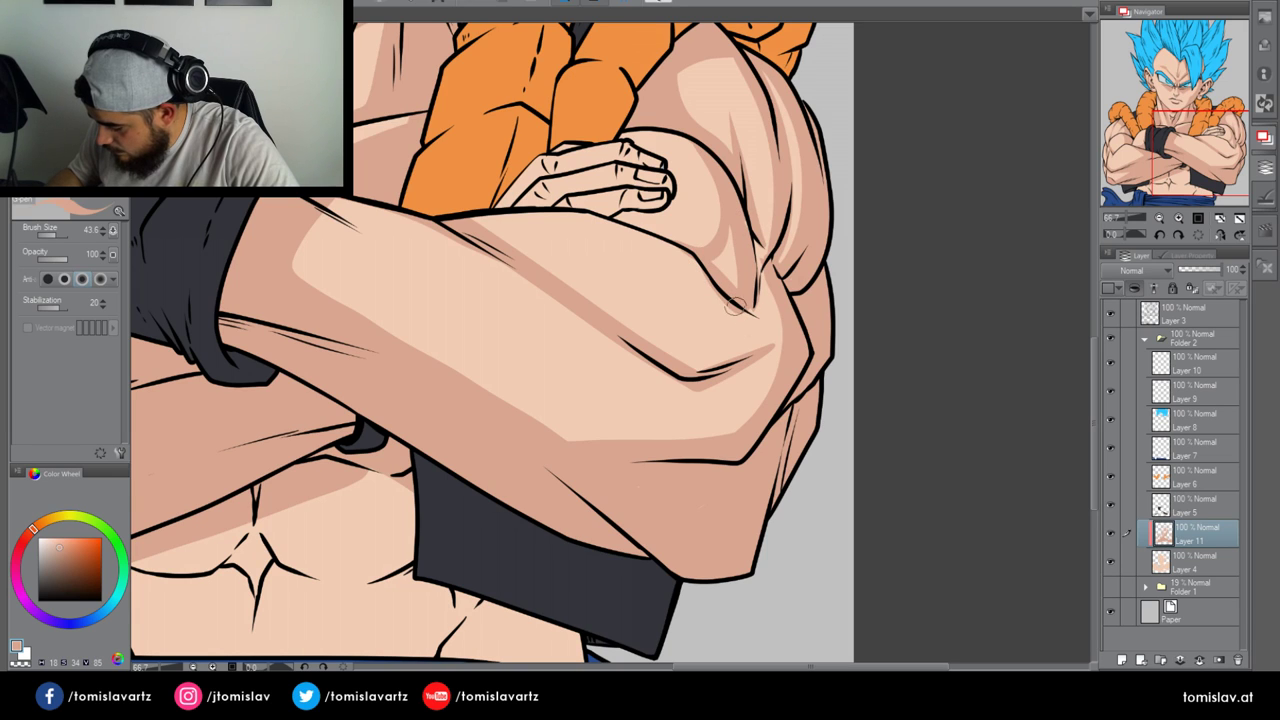
mouse_move(754, 353)
left_mouse_down()
mouse_move(753, 260)
mouse_move(724, 243)
mouse_move(733, 282)
left_mouse_up()
left_click_drag(740, 213, 748, 304)
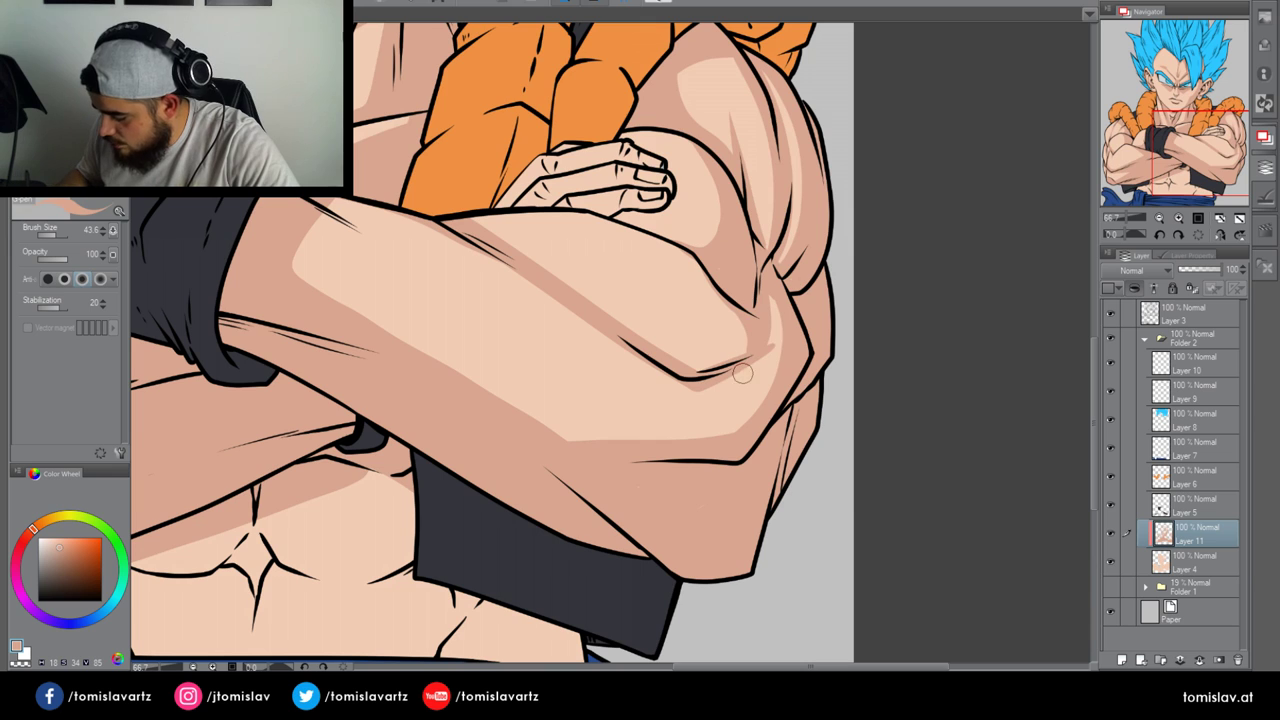
mouse_move(698, 381)
left_mouse_down()
mouse_move(778, 353)
mouse_move(789, 323)
mouse_move(772, 334)
mouse_move(767, 237)
left_mouse_up()
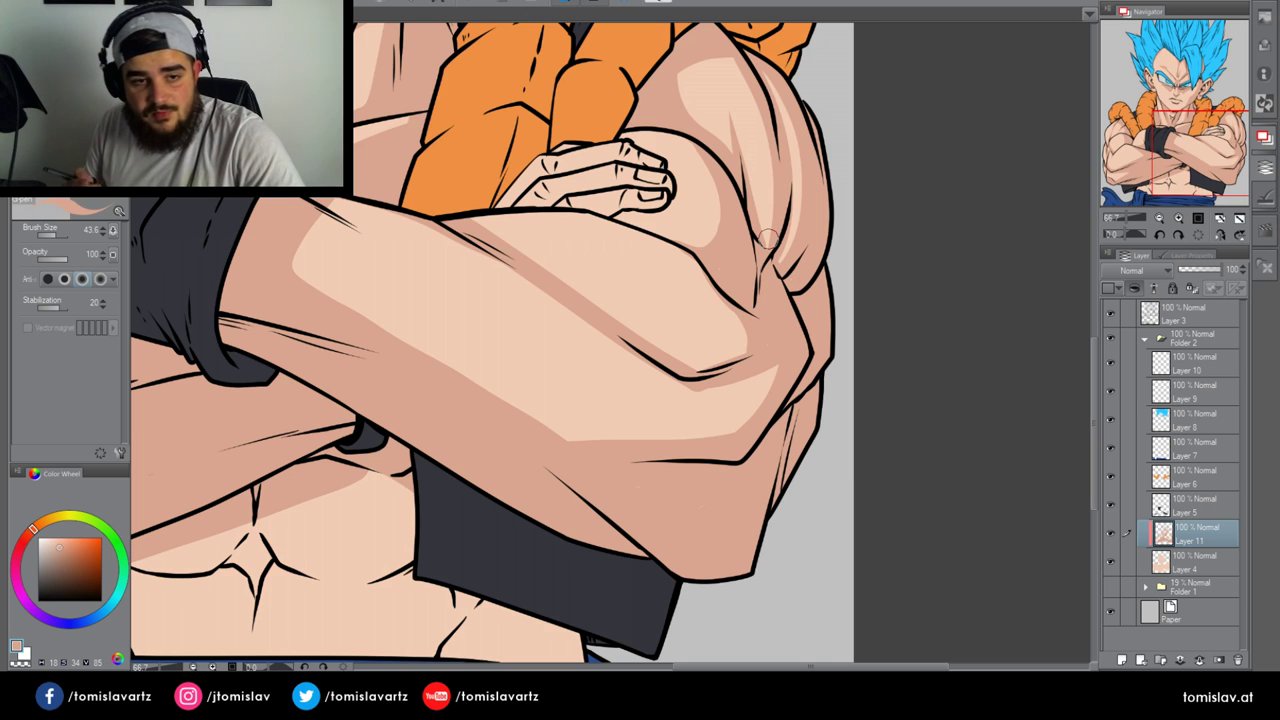
Reduce the brush size to about 17 and shade the lowest finger's underside and the biceps around the fingertips
double_click(1179, 220)
mouse_move(1200, 138)
left_mouse_down()
mouse_move(1185, 119)
mouse_move(1209, 136)
left_mouse_up()
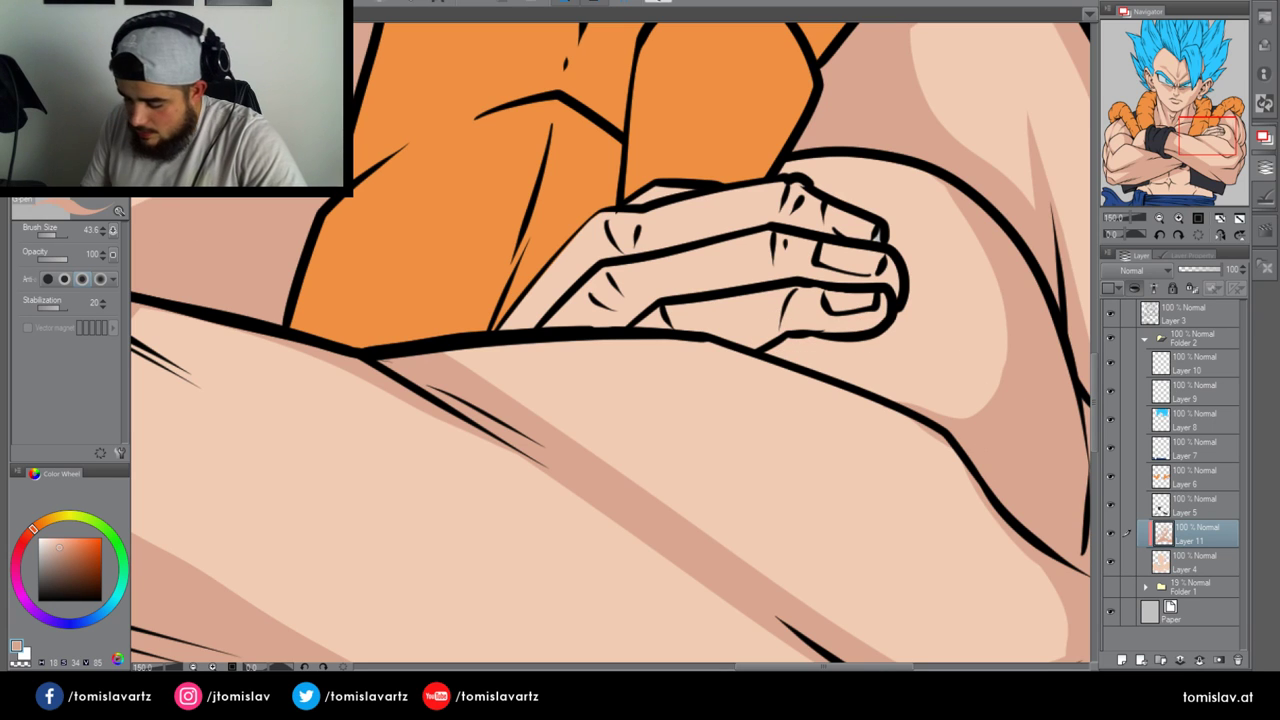
key("m")
key("p")
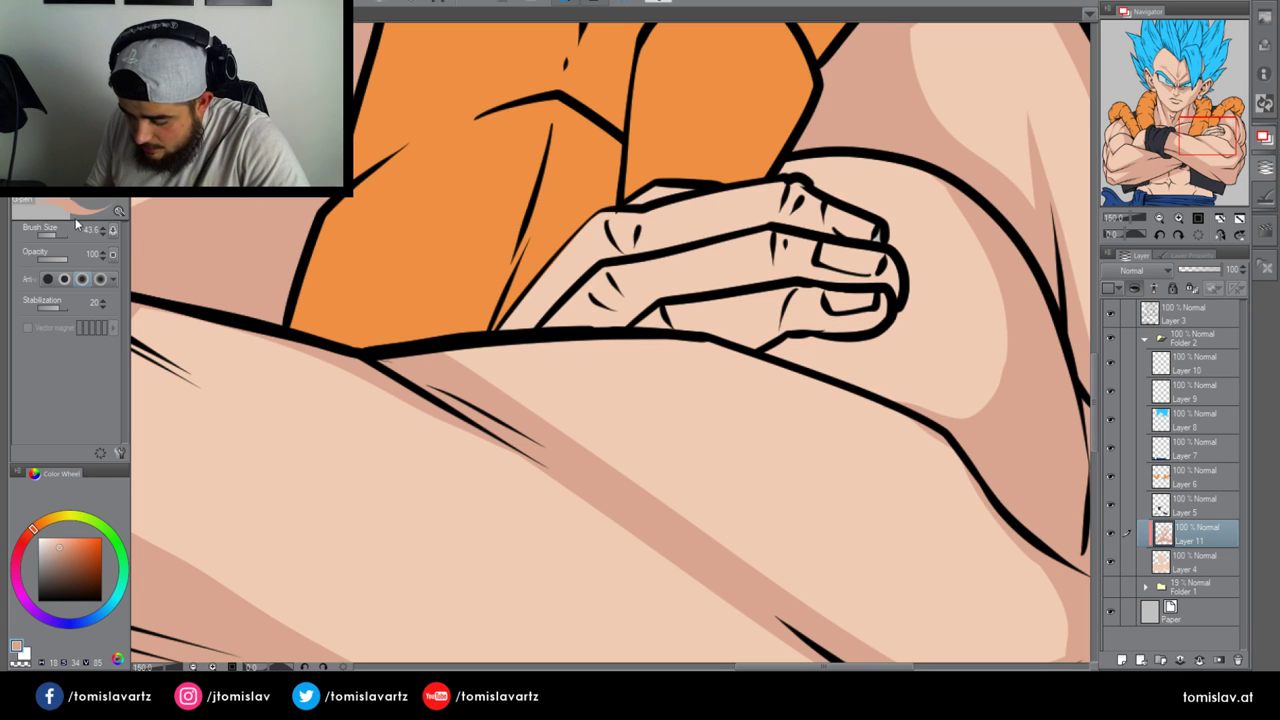
left_click_drag(62, 232, 66, 232)
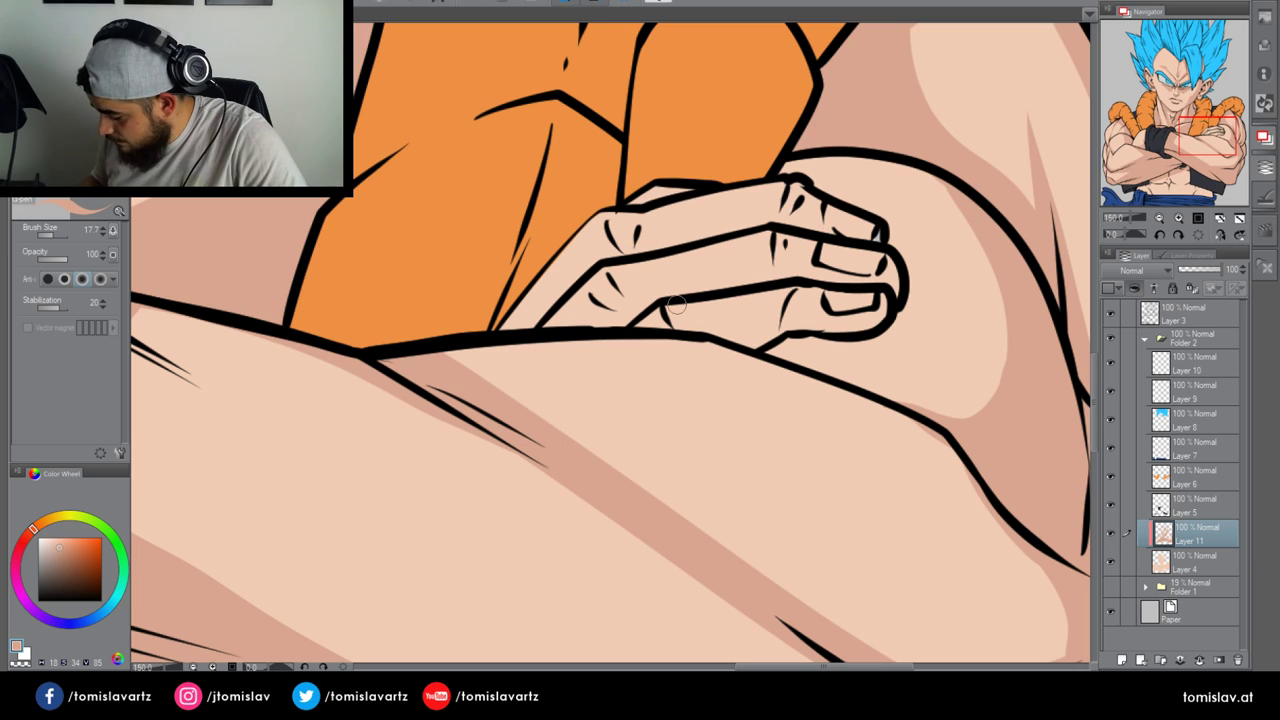
left_click_drag(738, 345, 880, 305)
mouse_move(783, 354)
left_mouse_down()
mouse_move(855, 344)
mouse_move(901, 303)
mouse_move(896, 246)
mouse_move(866, 200)
left_mouse_up()
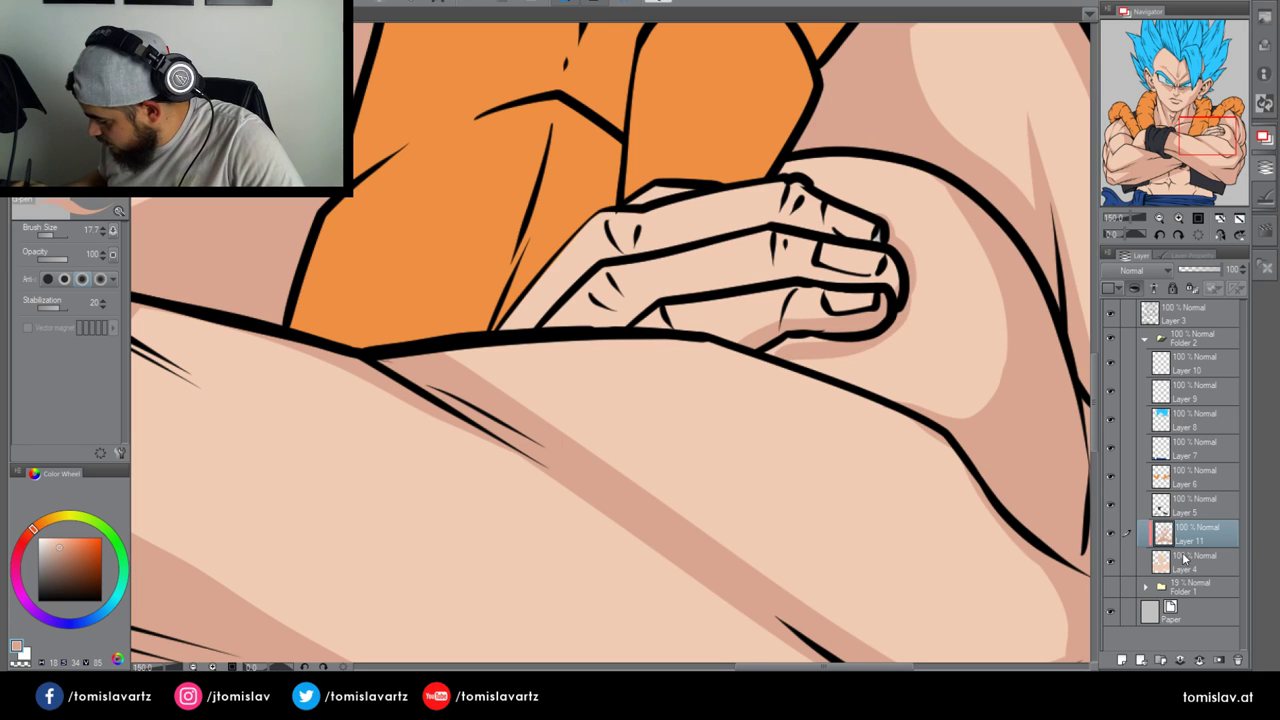
Brush small shadows on Layer 11 along the undersides of the resting hand's fingers, around the knuckles and nails
left_click(1182, 560)
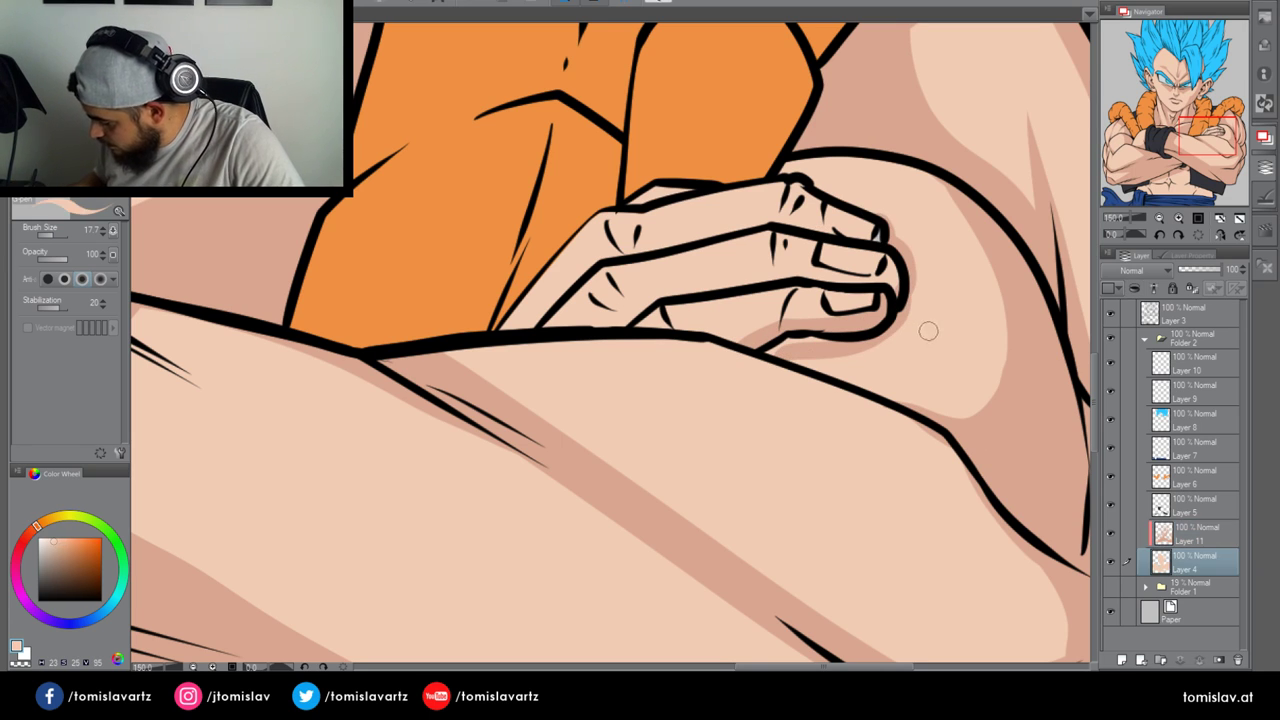
left_click(1192, 532)
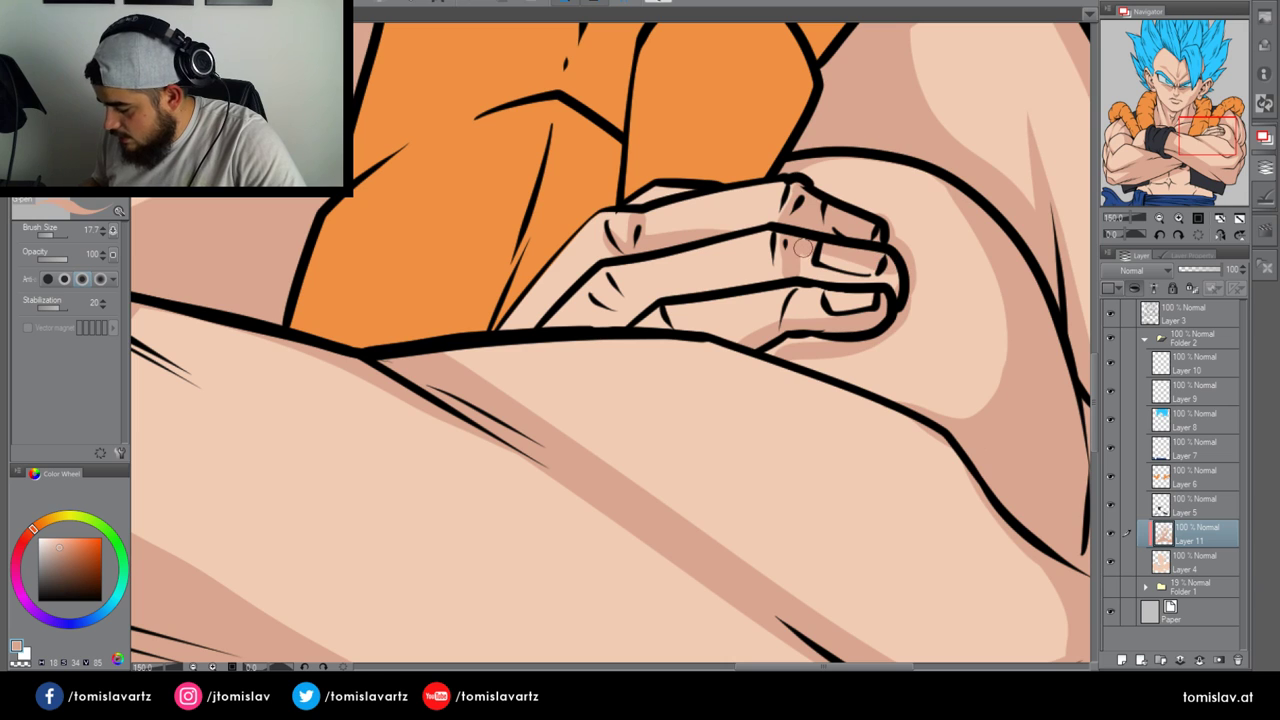
left_click_drag(820, 298, 866, 295)
left_click_drag(784, 336, 765, 353)
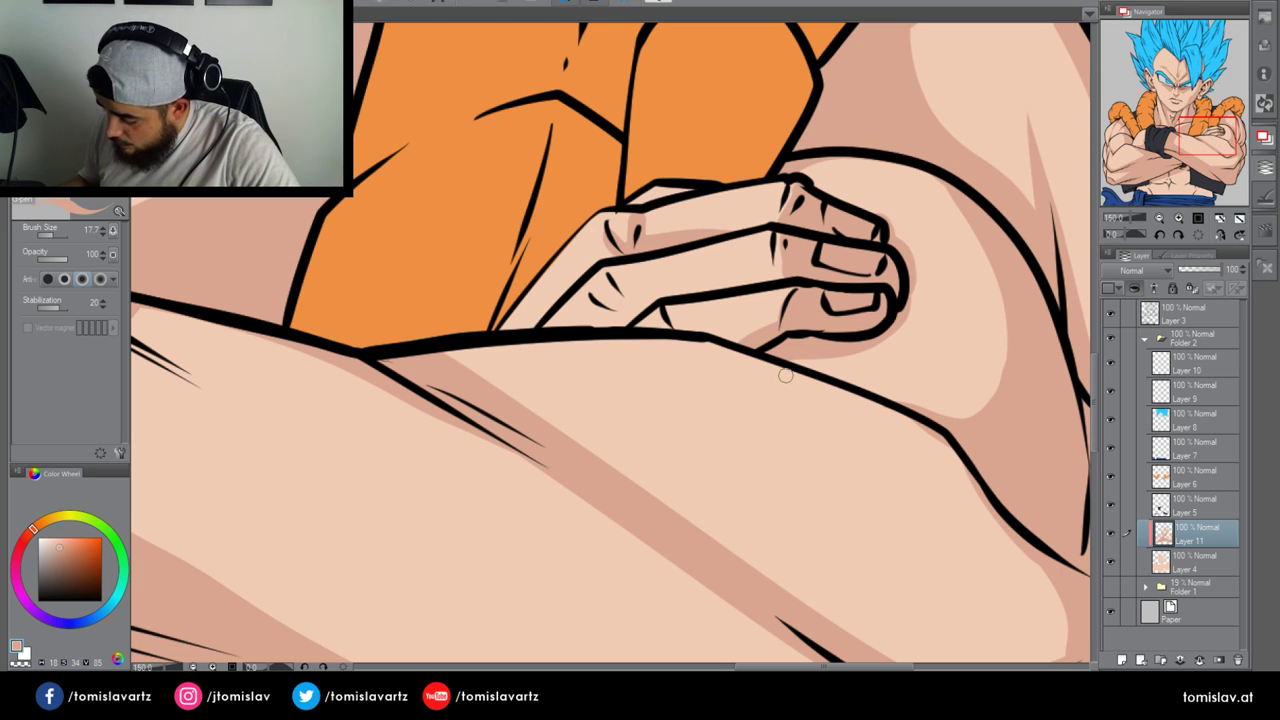
left_click_drag(594, 234, 599, 254)
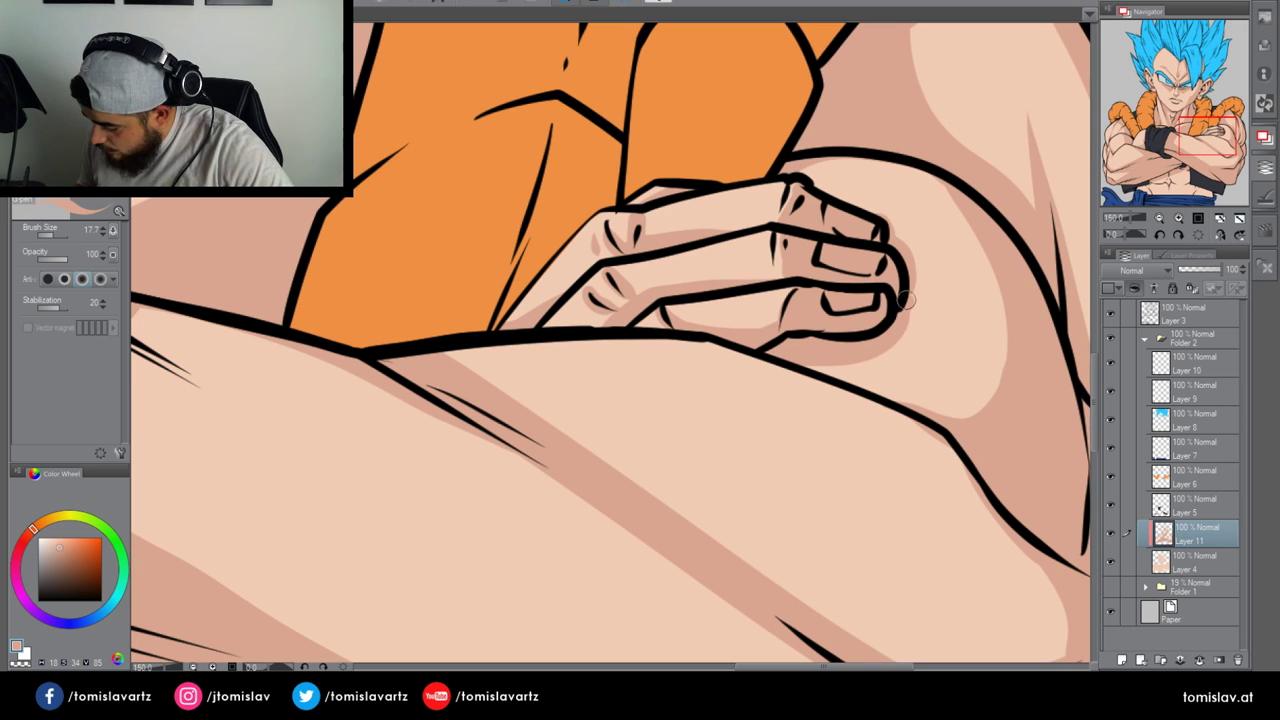
Return the brush size to 43.6 and shade the oblique crease at the waist below the lower crossed arm's elbow
left_click(1158, 220)
left_click(1158, 220)
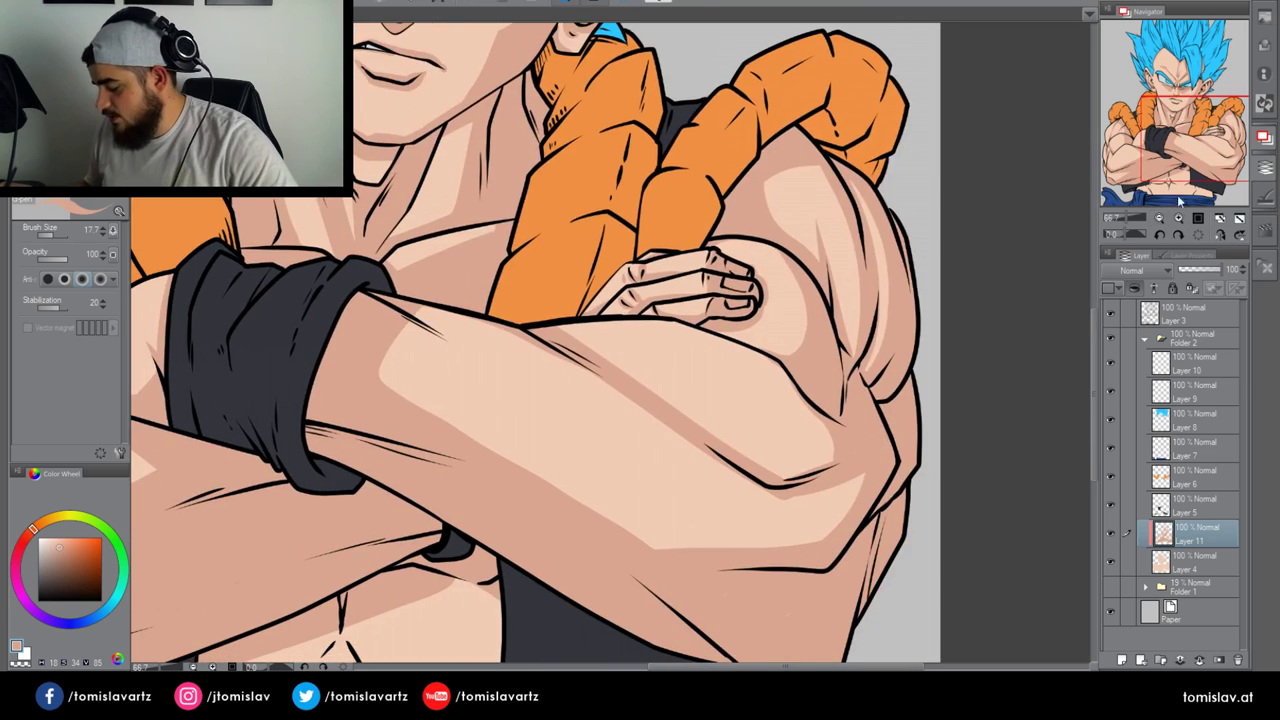
left_click(1159, 219)
left_click(1159, 219)
mouse_move(1186, 162)
left_mouse_down()
mouse_move(1171, 161)
mouse_move(1197, 176)
left_mouse_up()
left_click(1180, 219)
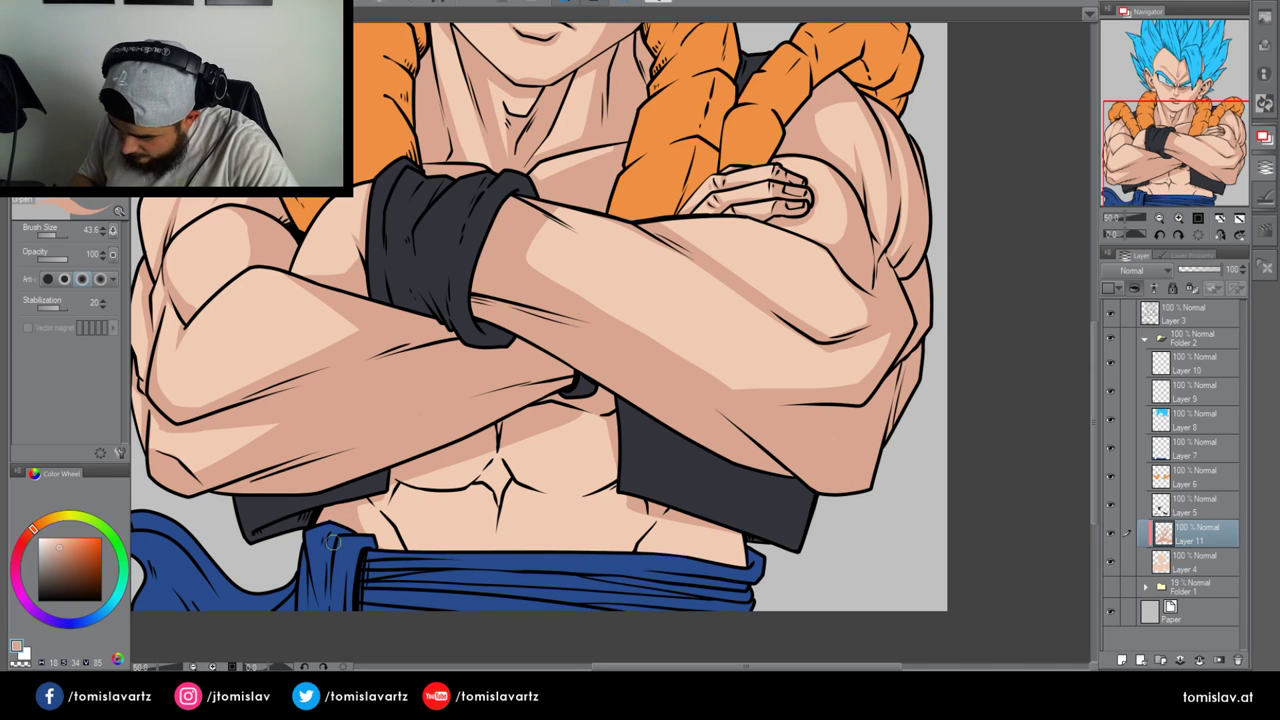
left_click_drag(371, 495, 412, 547)
key("ctrl+z")
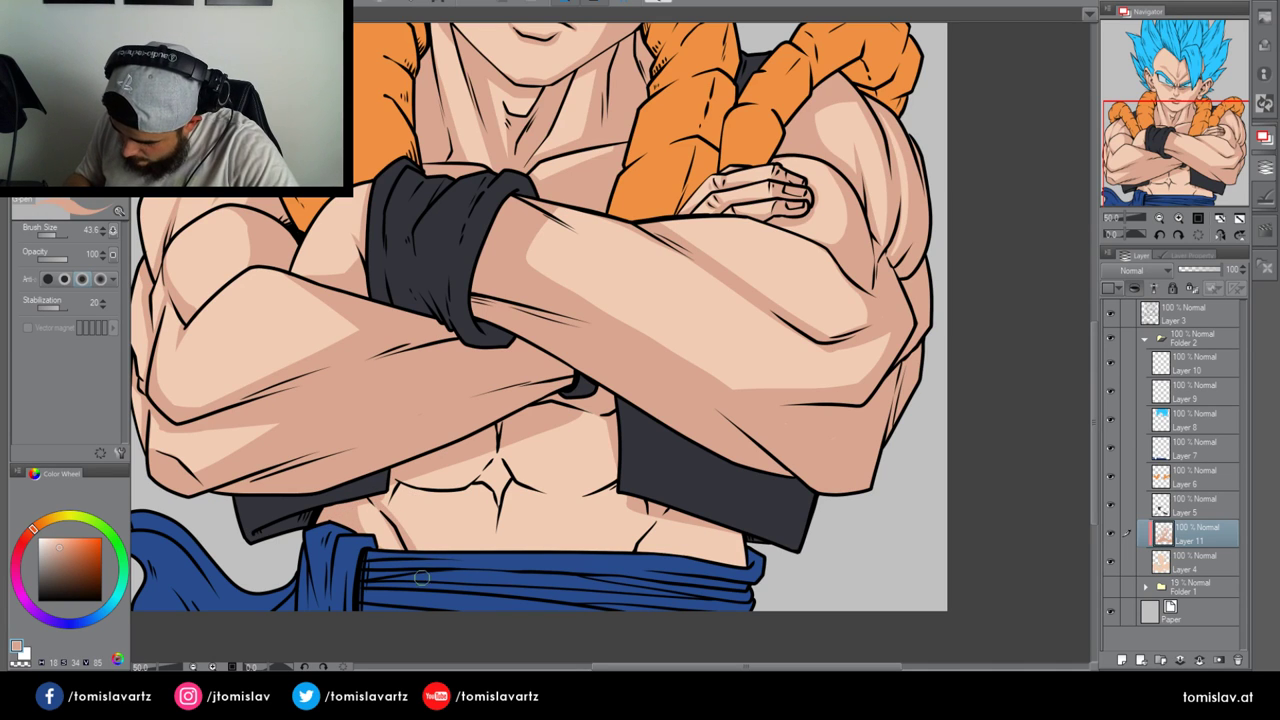
Shade the abdominal muscles beneath and between their outlines, along the waistband, and on the opposite oblique
mouse_move(708, 508)
left_mouse_down()
mouse_move(704, 569)
mouse_move(748, 560)
left_mouse_up()
left_click_drag(397, 550, 788, 557)
mouse_move(352, 553)
left_mouse_down()
mouse_move(670, 556)
mouse_move(735, 508)
left_mouse_up()
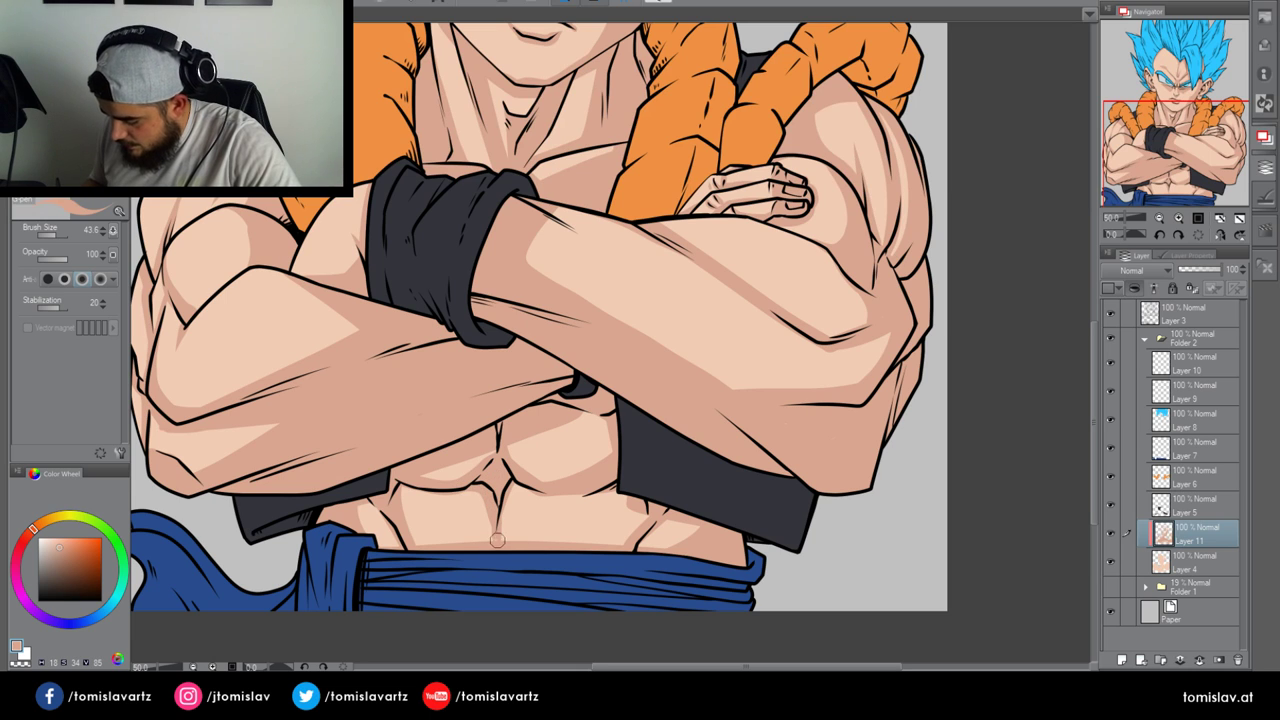
left_click_drag(499, 541, 633, 474)
mouse_move(592, 533)
left_mouse_down()
mouse_move(622, 509)
mouse_move(626, 529)
left_mouse_up()
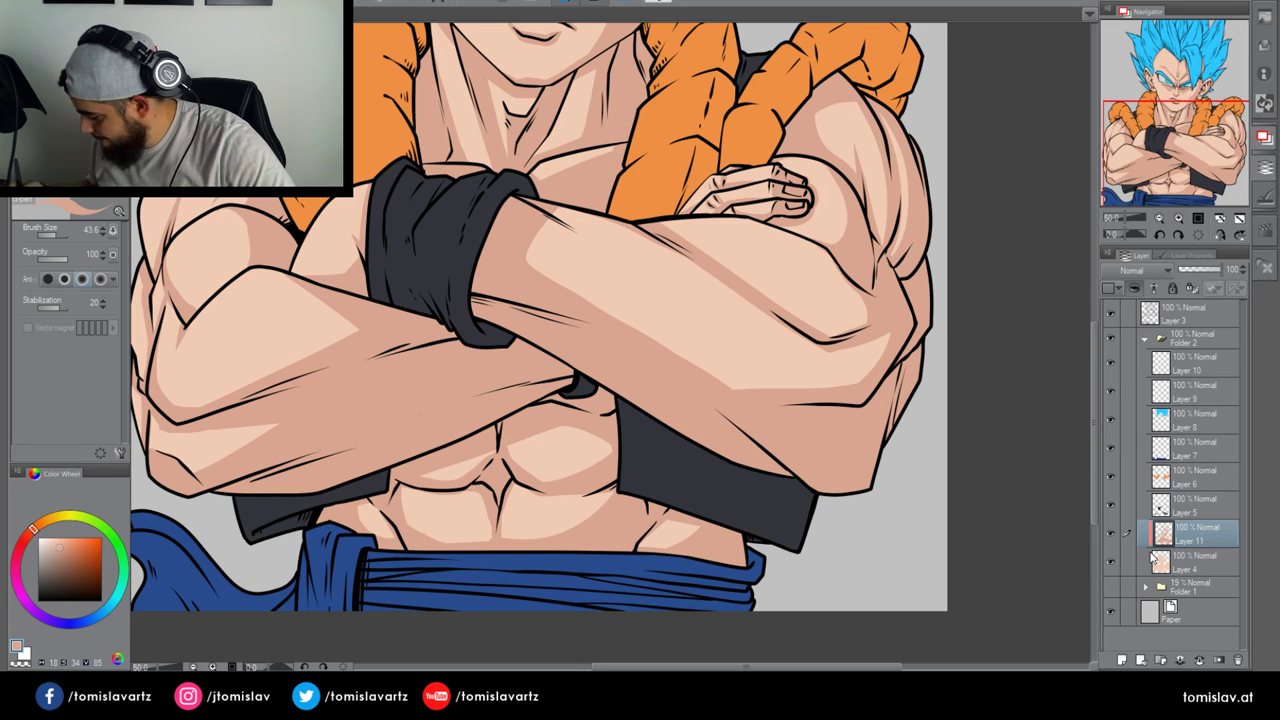
Add a new clipped layer above Layer 11, choose a darker reddish-brown, and brush a deeper shadow on the temple skin between the hair strands
left_click(1121, 660)
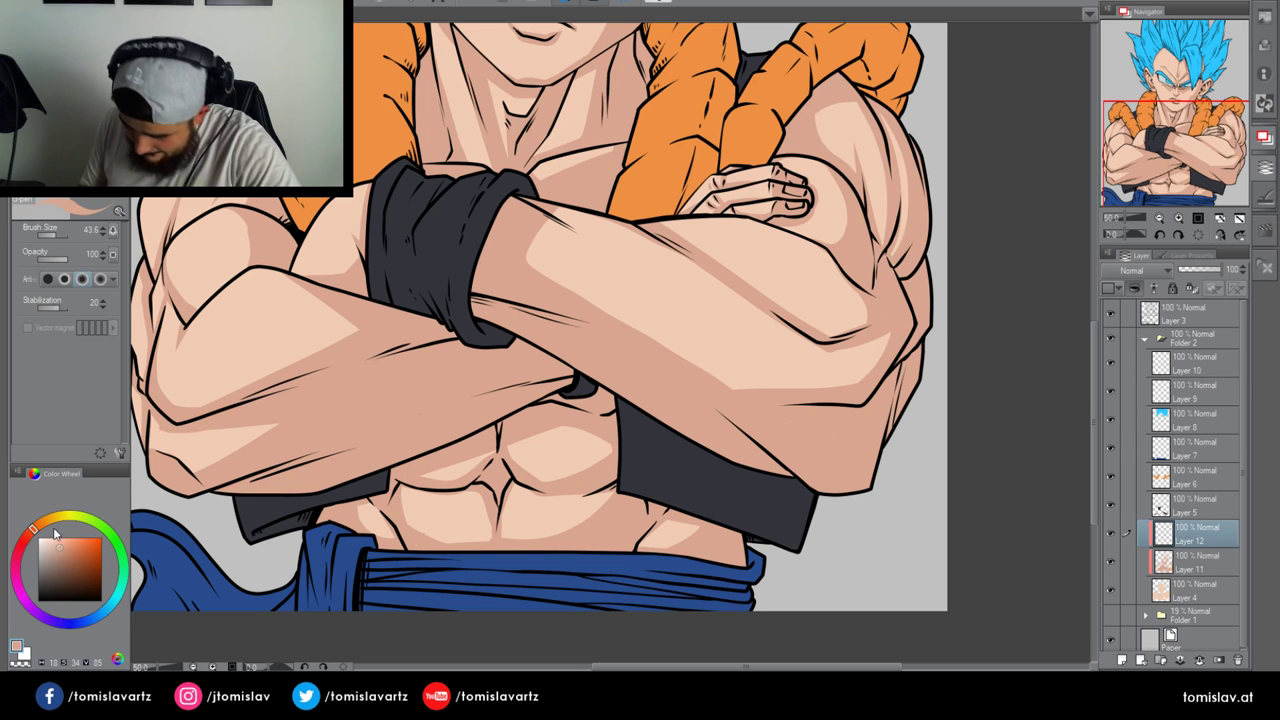
left_click_drag(70, 545, 72, 553)
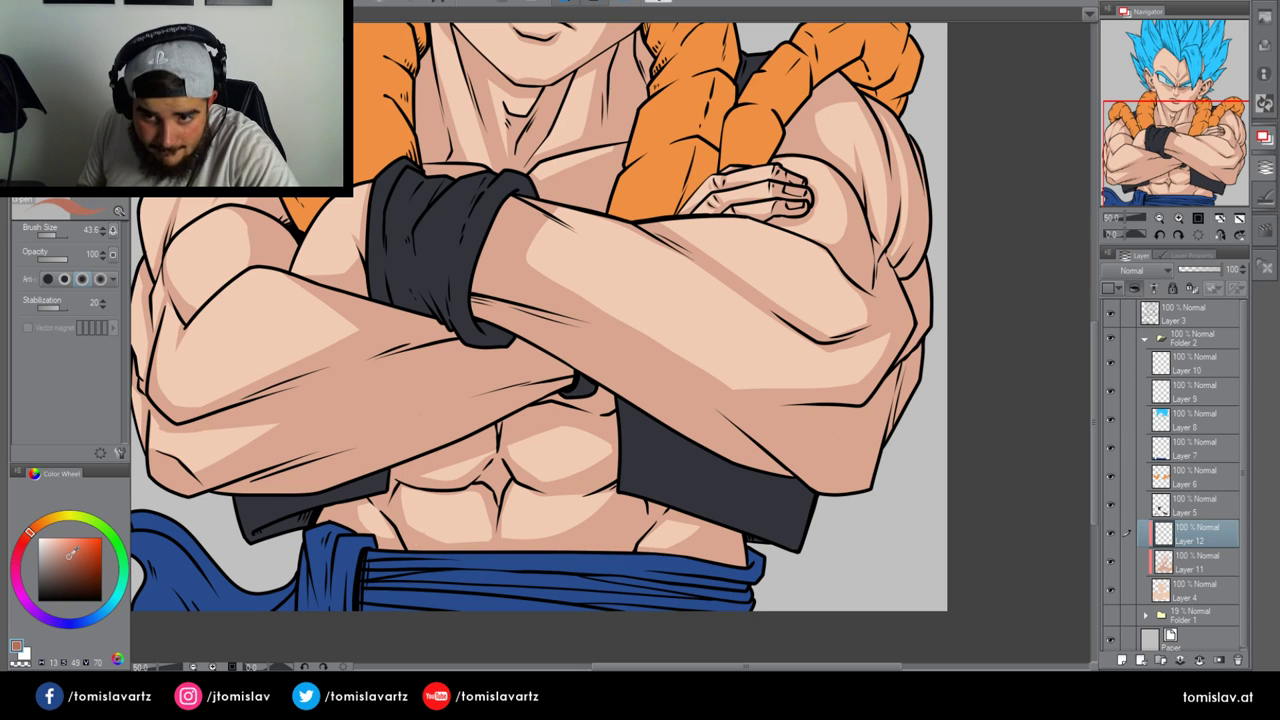
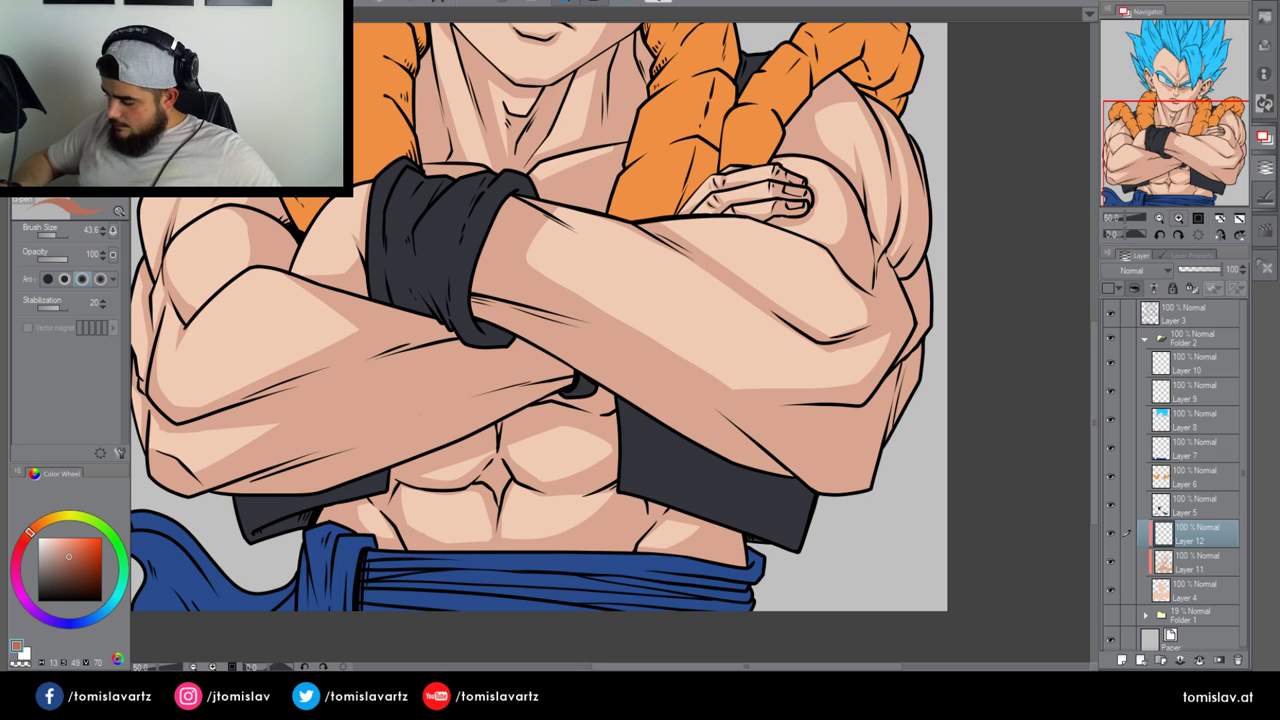
left_click(1179, 217)
left_click_drag(1170, 143, 1176, 78)
left_click(1179, 217)
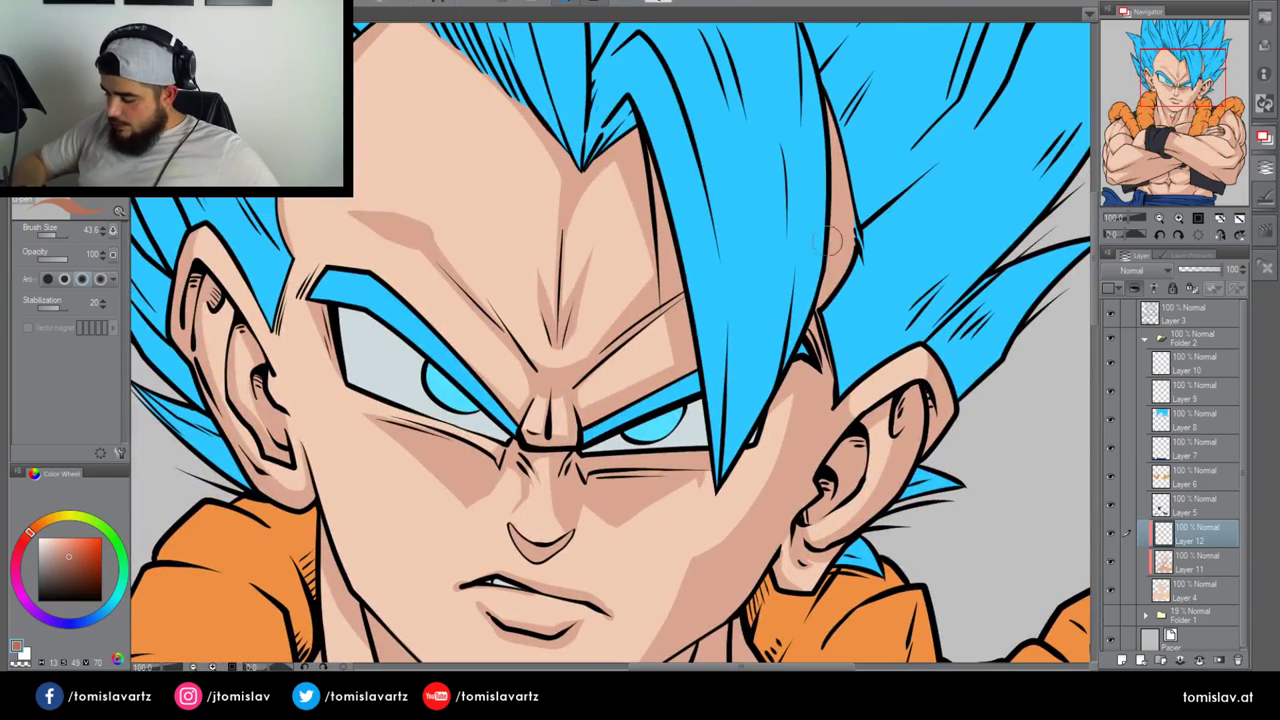
left_click_drag(832, 240, 876, 68)
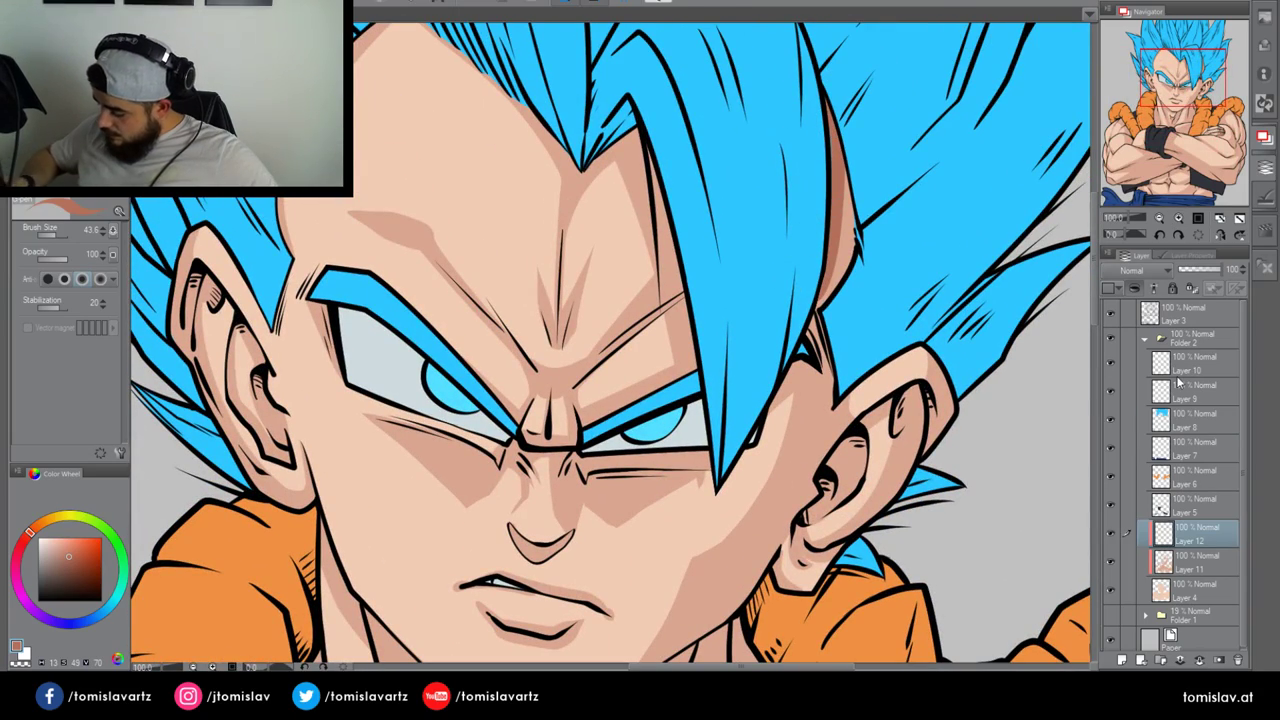
On Layer 12, brush deeper shadows along the inner edge of the long hair bang and the brow crease beside it
left_click(1180, 418)
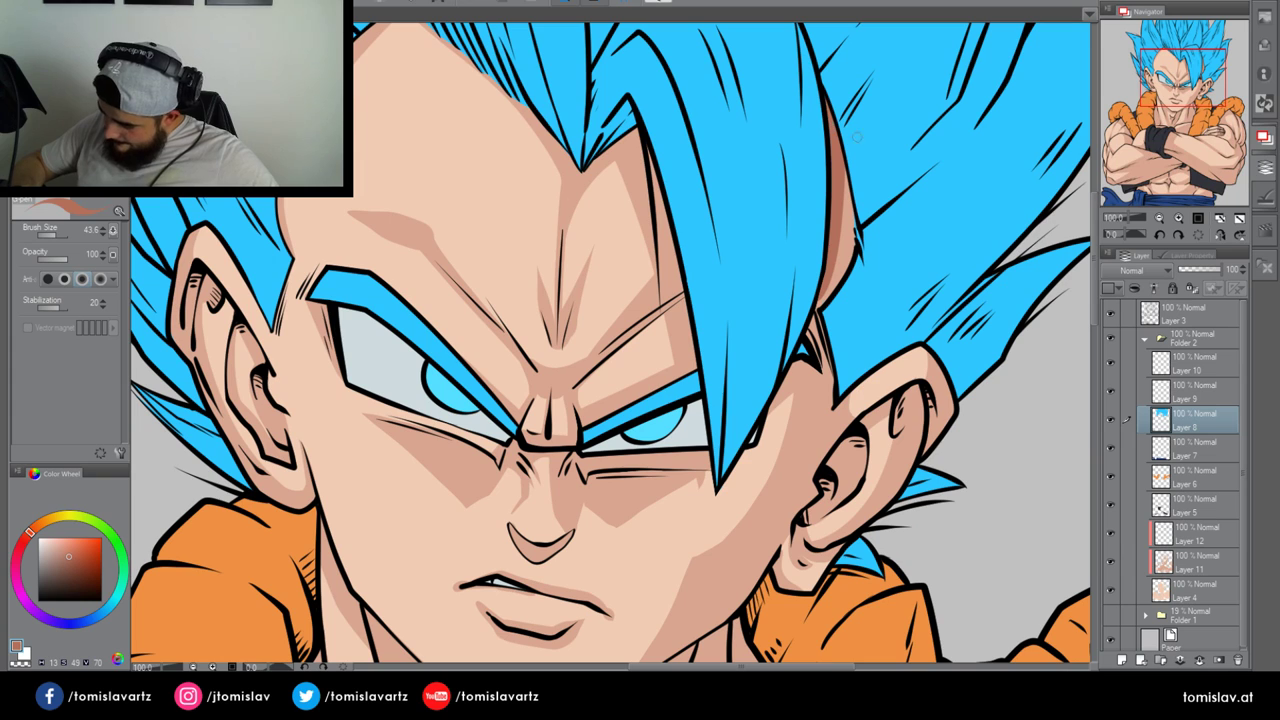
left_click(1186, 532)
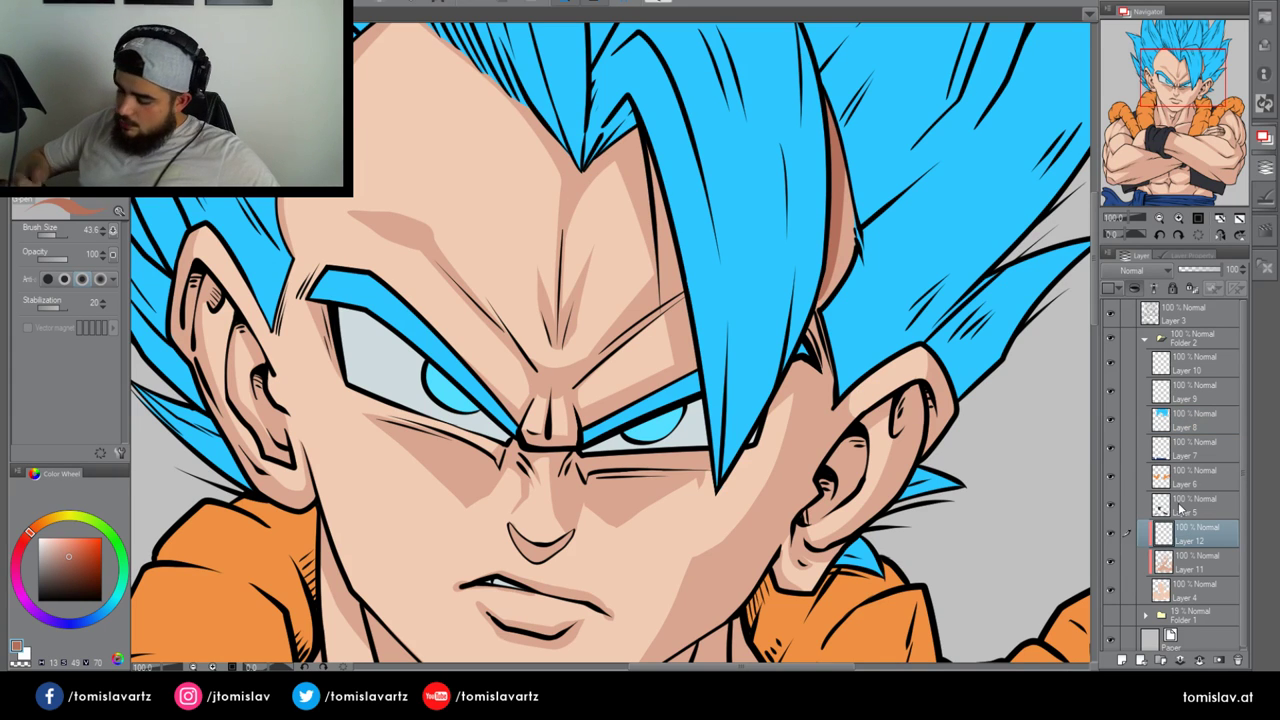
left_click_drag(625, 112, 716, 373)
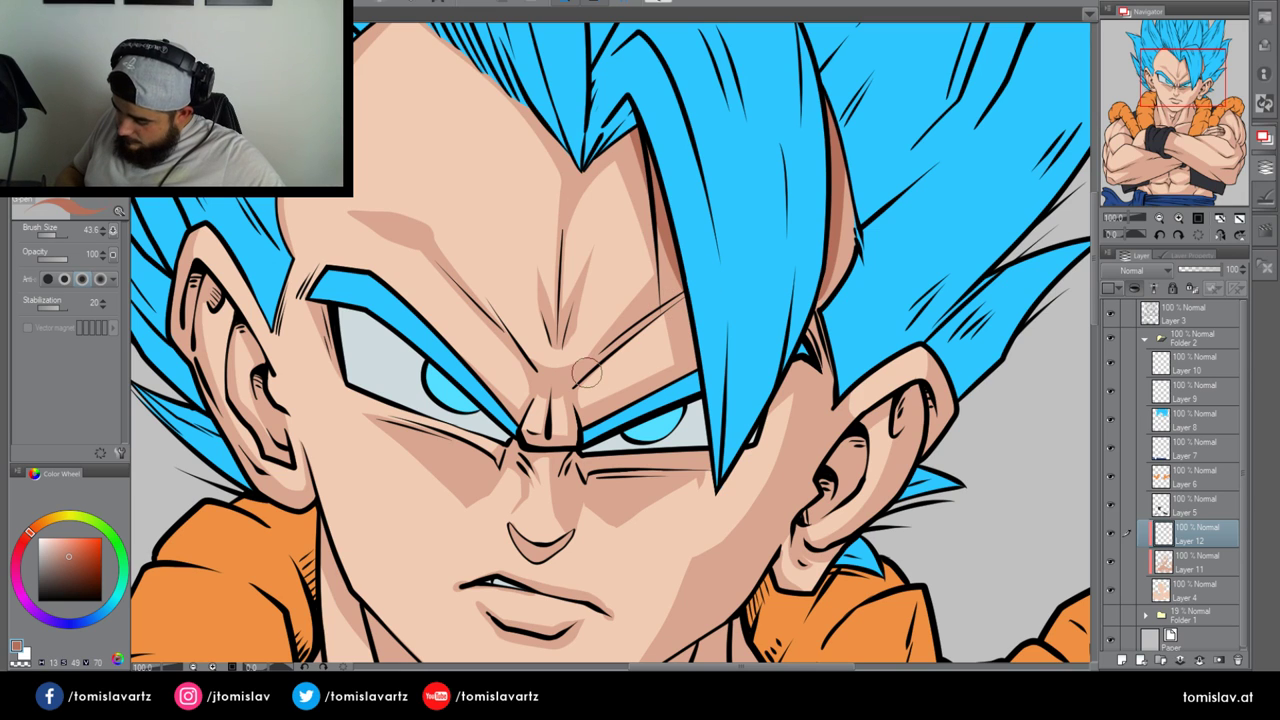
left_click_drag(586, 372, 686, 290)
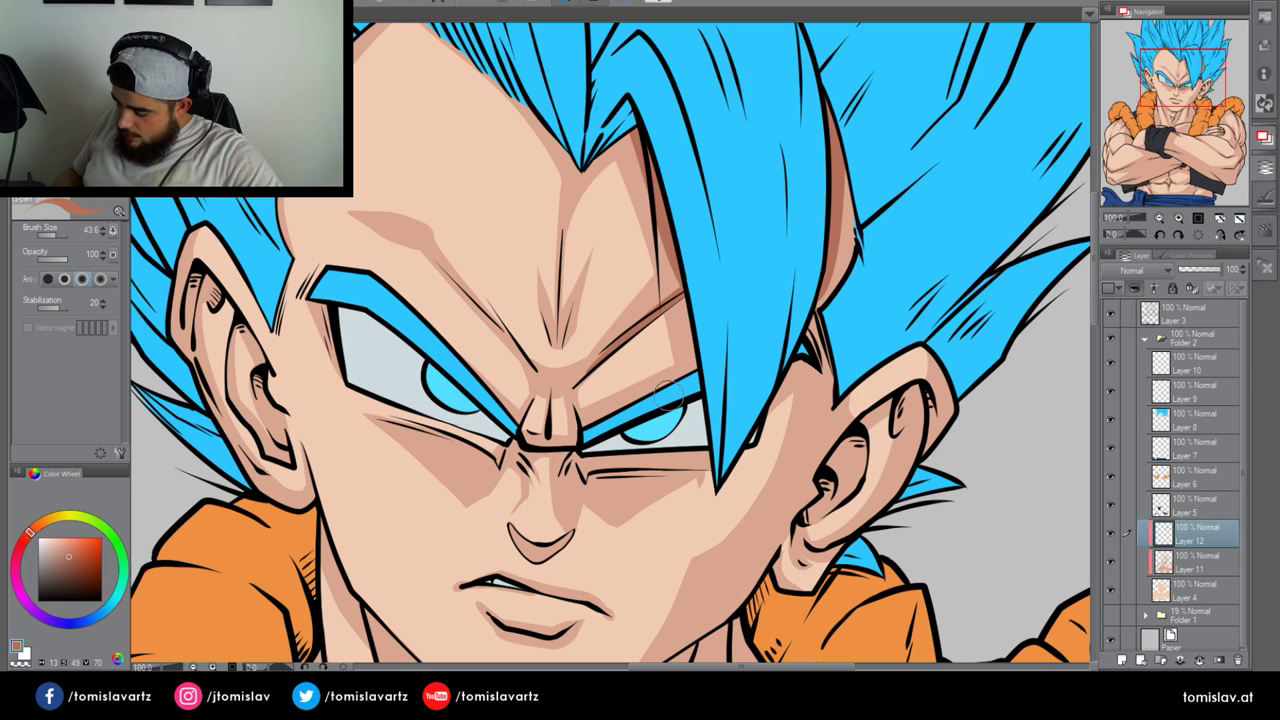
left_click_drag(668, 395, 706, 275)
On Layer 12, add deeper shadows across the nose bridge between the eyebrows and beneath the eye next to the bang
left_click(1183, 424)
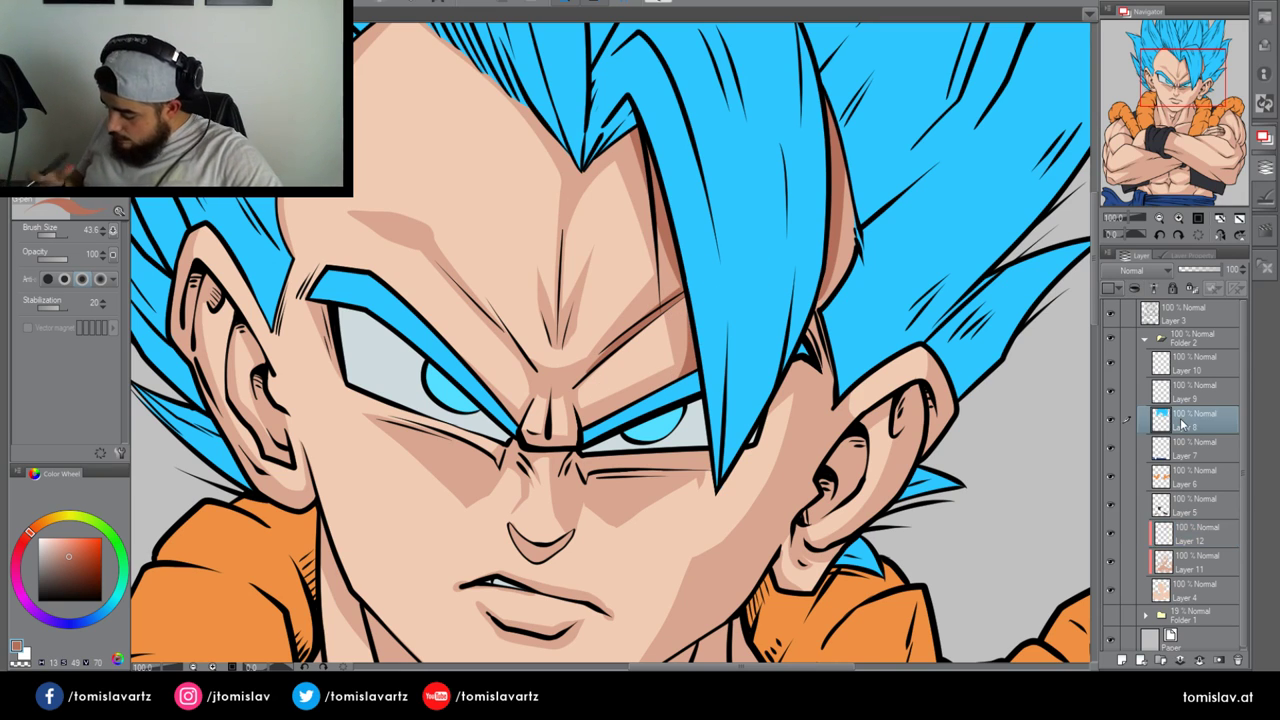
left_click(1174, 533)
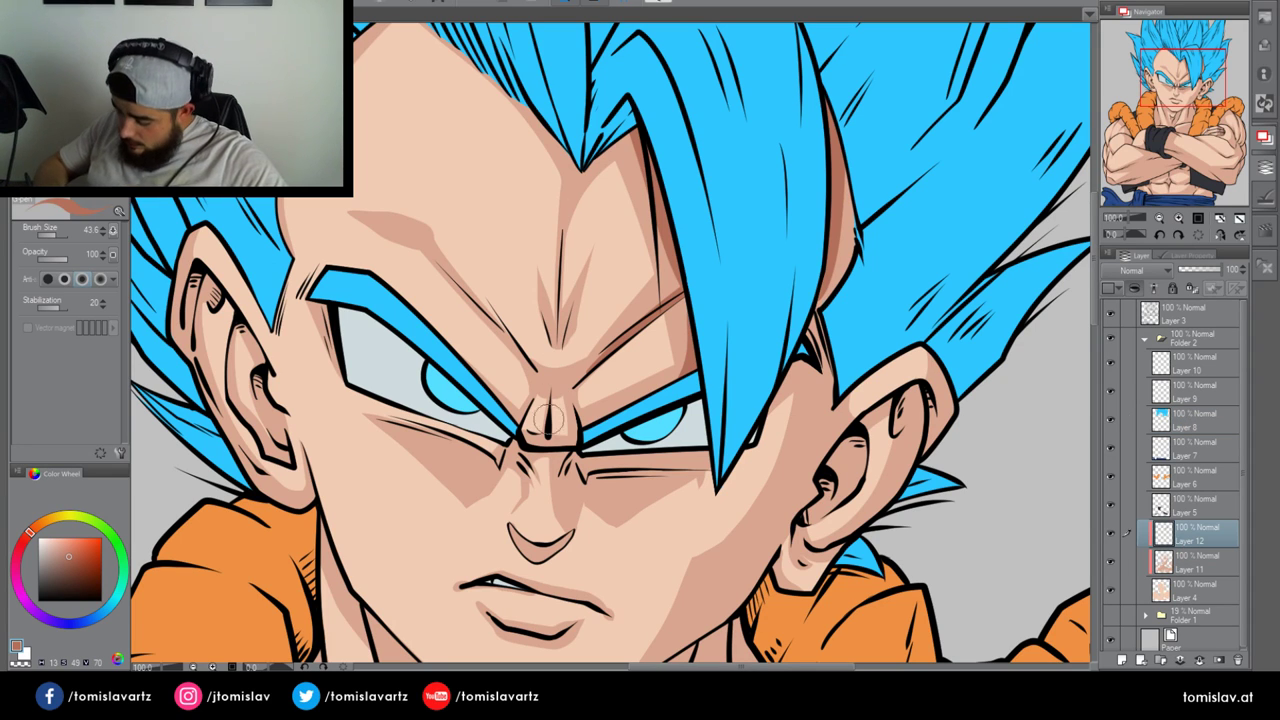
mouse_move(548, 420)
left_mouse_down()
mouse_move(522, 442)
mouse_move(580, 425)
mouse_move(575, 410)
mouse_move(585, 440)
mouse_move(619, 405)
left_mouse_up()
mouse_move(535, 432)
left_mouse_down()
mouse_move(600, 400)
mouse_move(540, 385)
mouse_move(604, 349)
left_mouse_up()
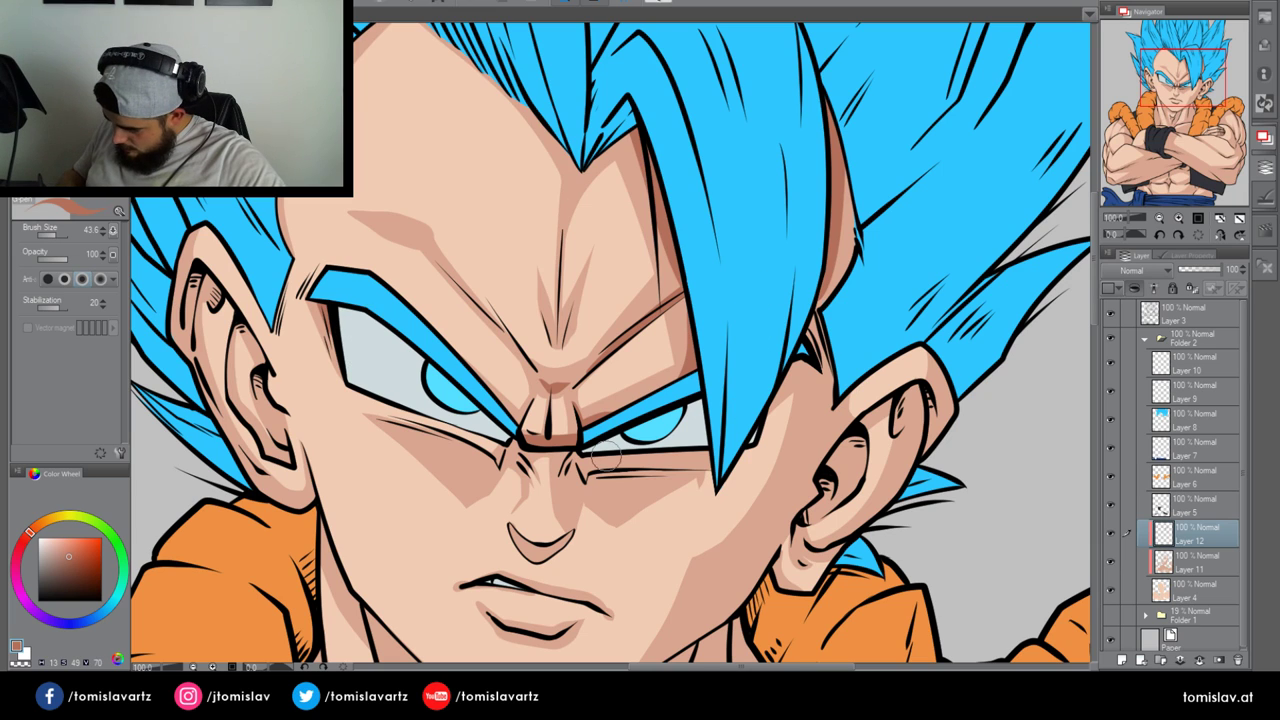
mouse_move(575, 462)
left_mouse_down()
mouse_move(568, 497)
mouse_move(579, 456)
mouse_move(690, 468)
left_mouse_up()
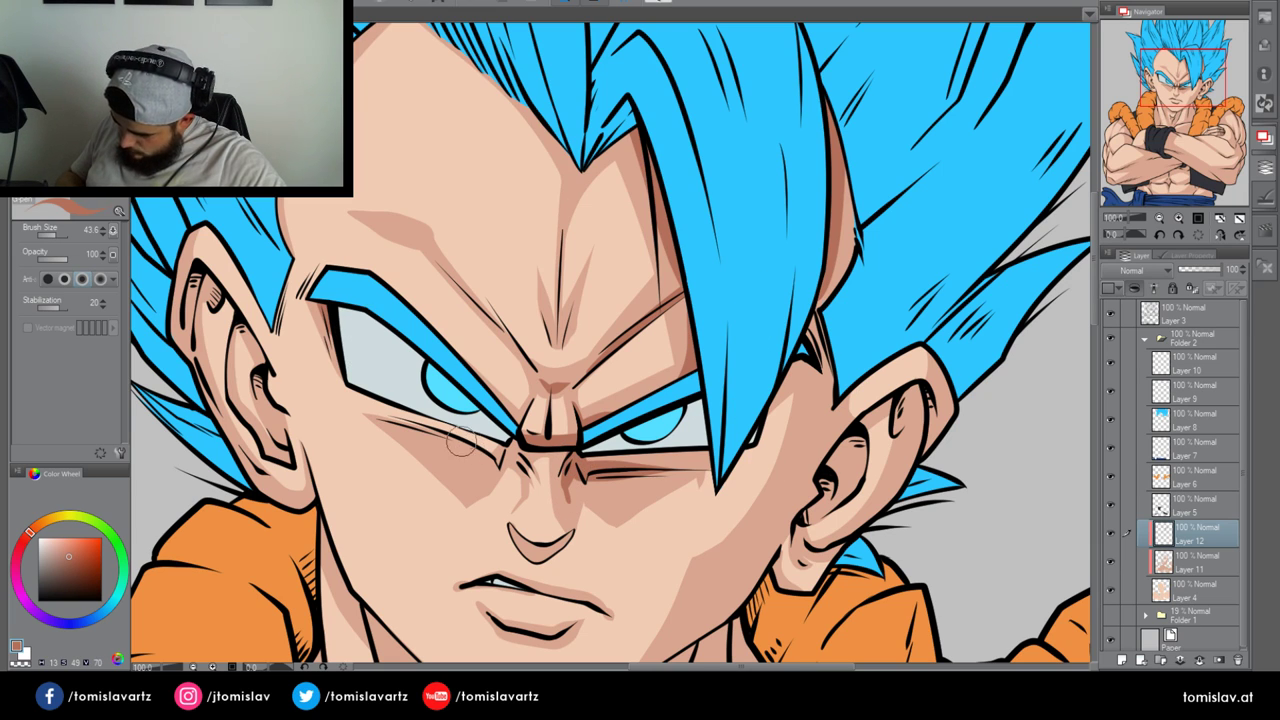
On Layer 12, brush deeper shadows beneath the fully visible eye and inside the folds of both ears
mouse_move(457, 440)
left_mouse_down()
mouse_move(491, 465)
mouse_move(534, 424)
mouse_move(491, 457)
left_mouse_up()
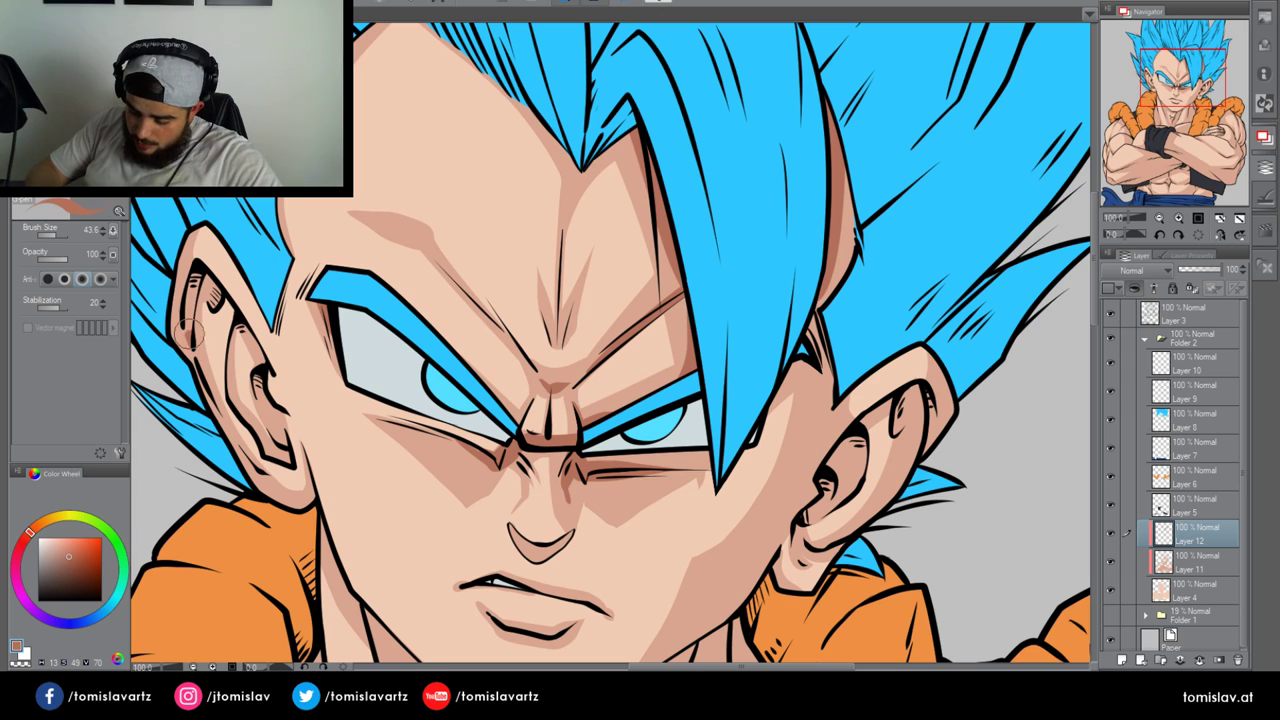
mouse_move(189, 334)
left_mouse_down()
mouse_move(202, 270)
mouse_move(193, 350)
mouse_move(209, 265)
left_mouse_up()
key("ctrl+z")
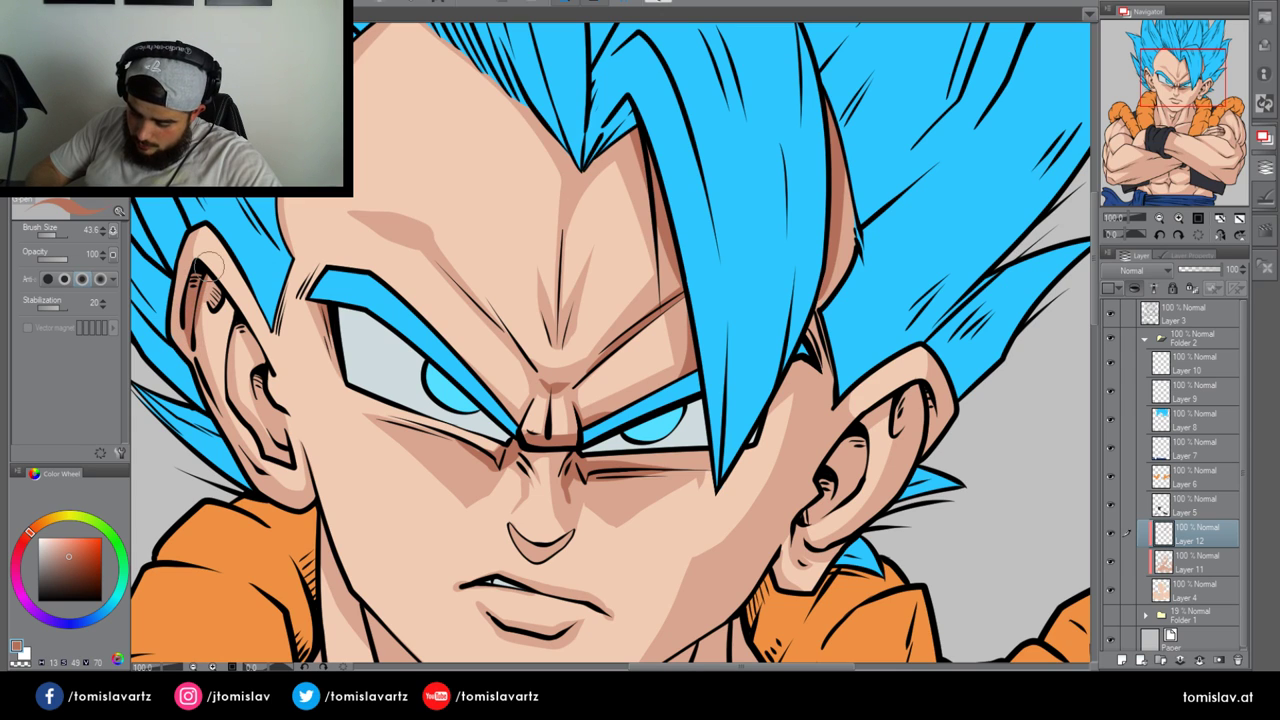
left_click(1192, 420)
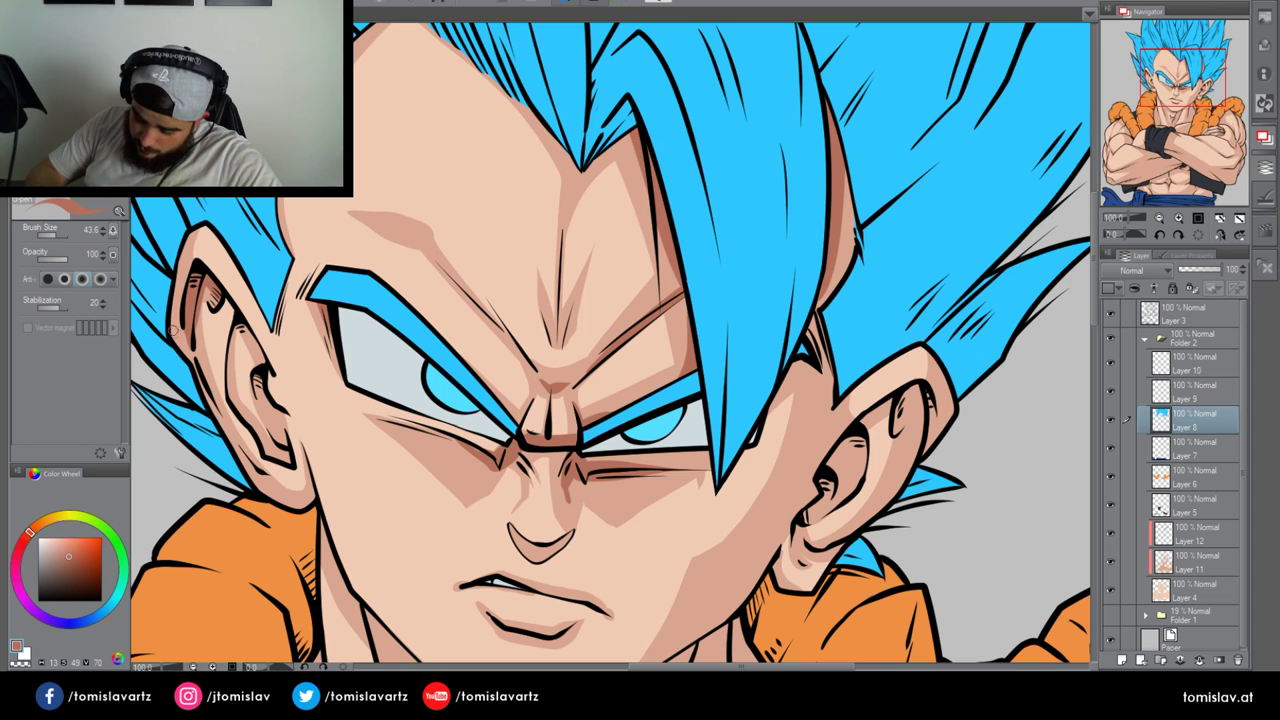
left_click(1188, 535)
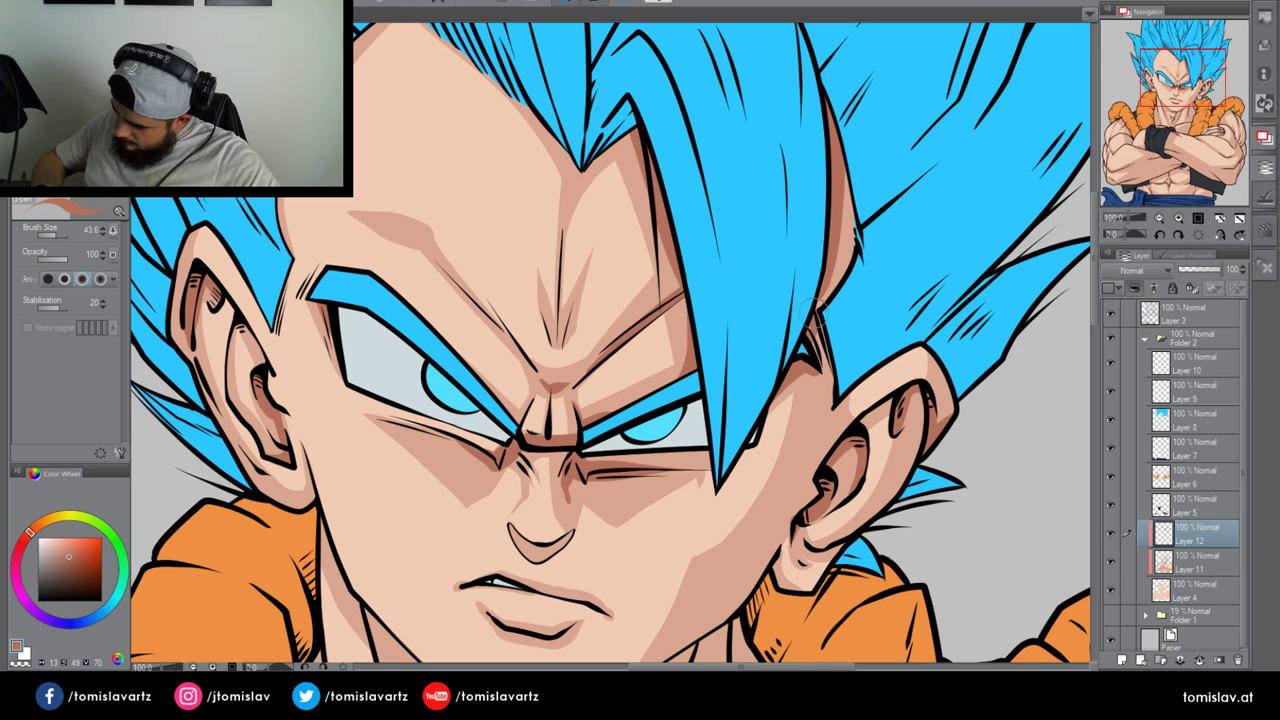
left_click(1180, 424)
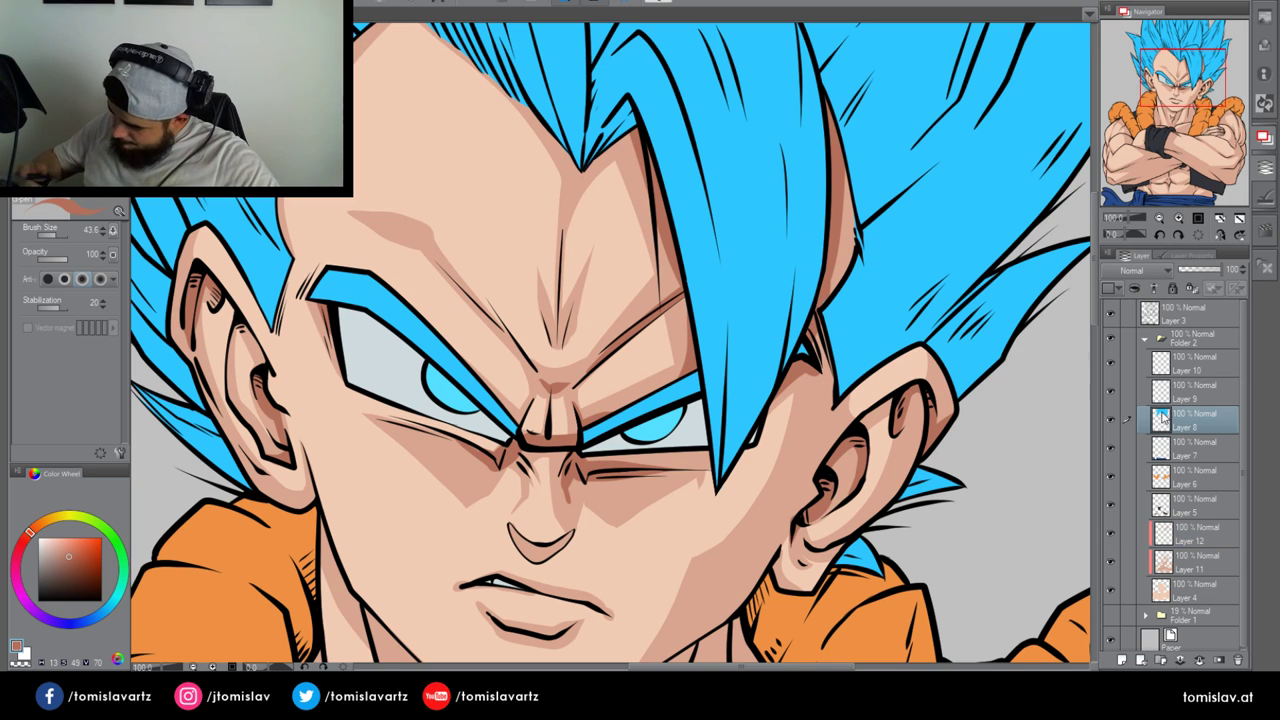
left_click(1186, 540)
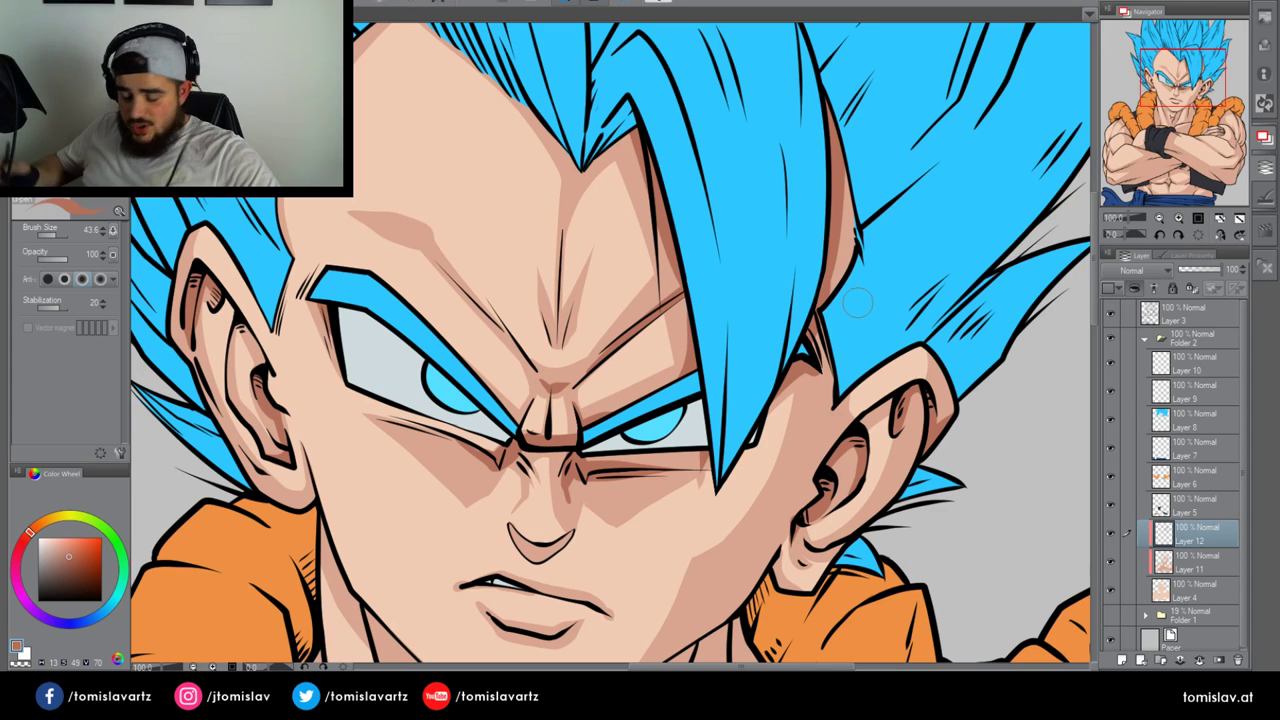
Brush a deeper shadow along the cheek and jaw edge on Layer 12, and touch up the earlobe's base shadow on Layer 11
scroll(857, 302, "down", 3)
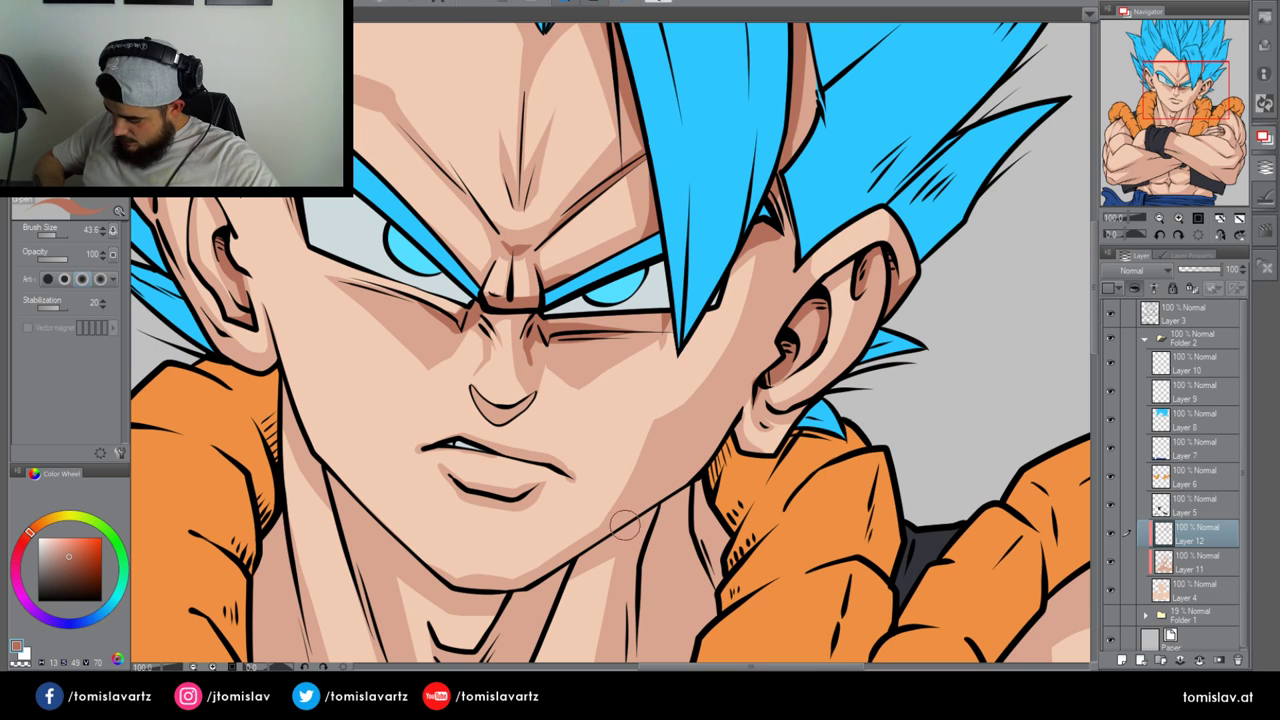
mouse_move(640, 512)
left_mouse_down()
mouse_move(705, 458)
mouse_move(778, 206)
left_mouse_up()
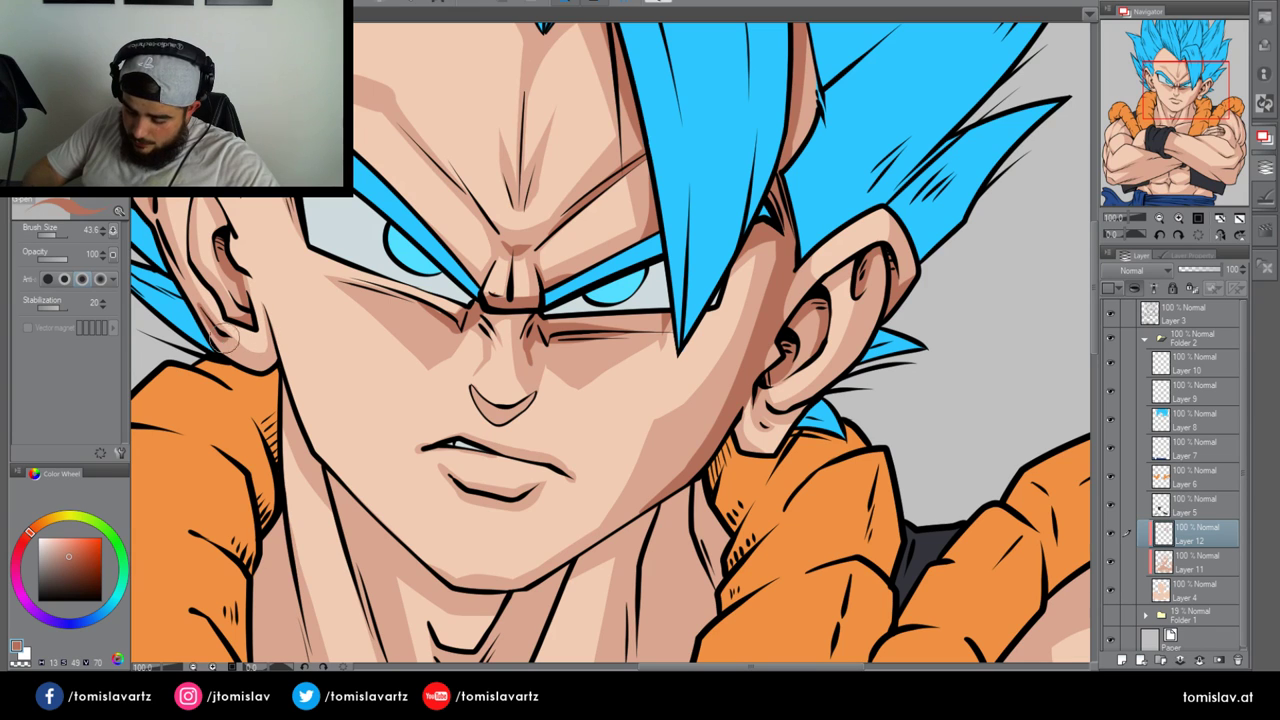
left_click(1188, 555)
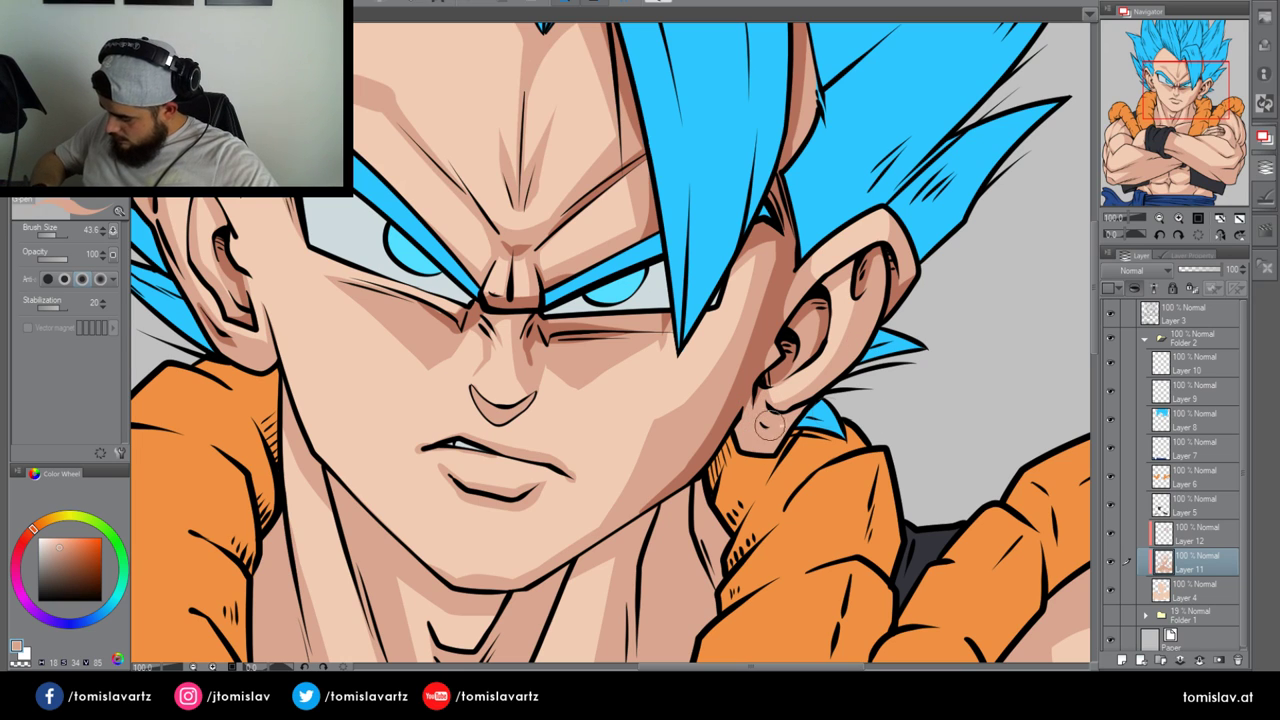
left_click(1190, 533)
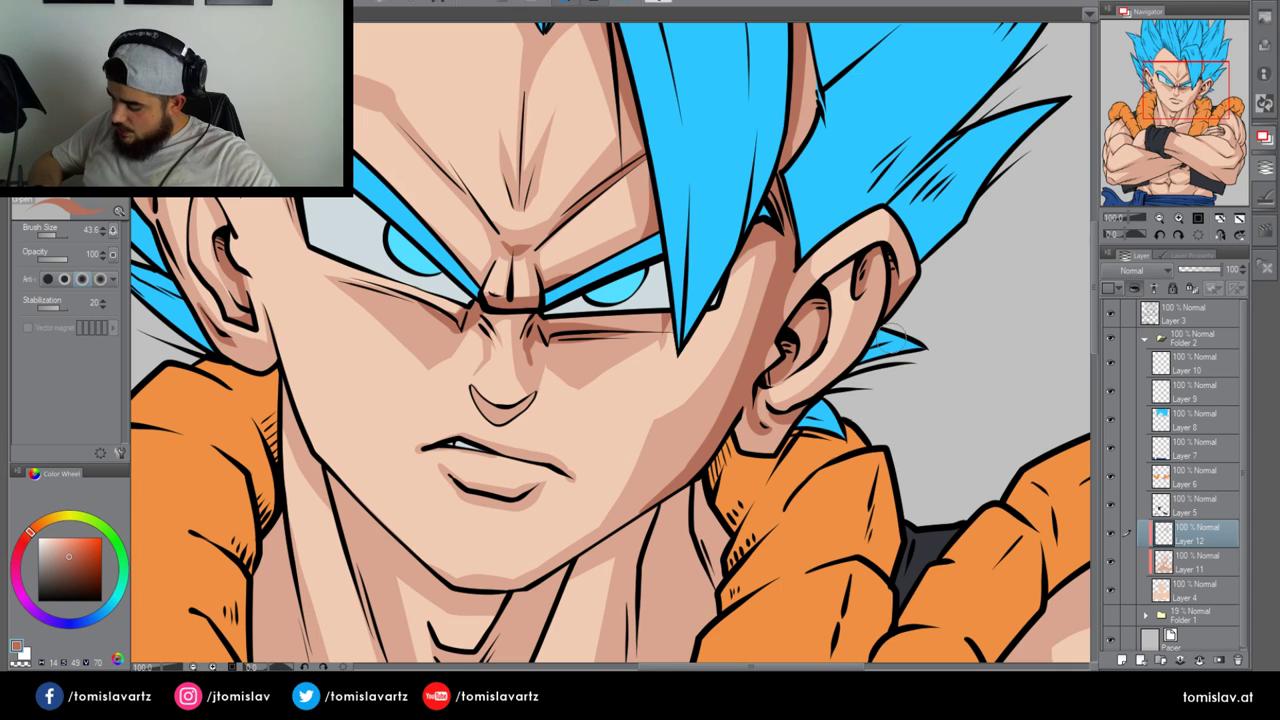
On Layer 12, add deeper shadows along the central neck muscle and the side of the neck below the shaded jaw
left_click_drag(661, 447, 775, 262)
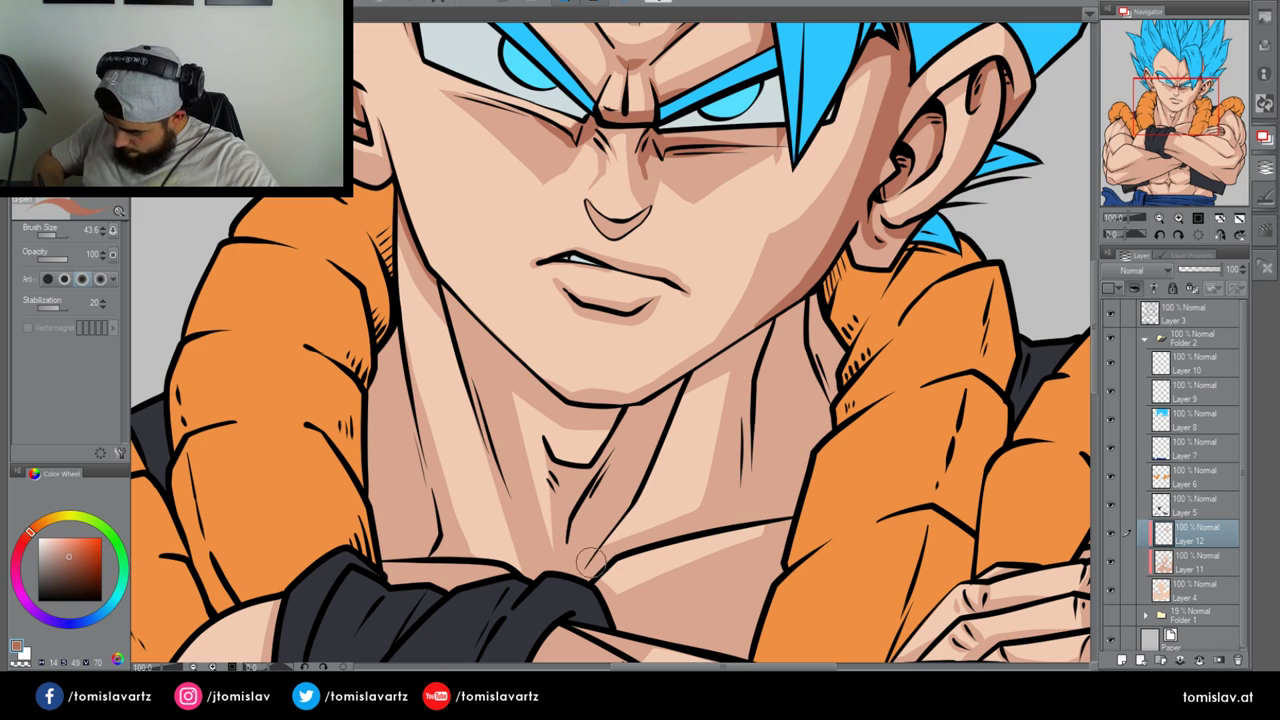
left_click_drag(580, 566, 672, 396)
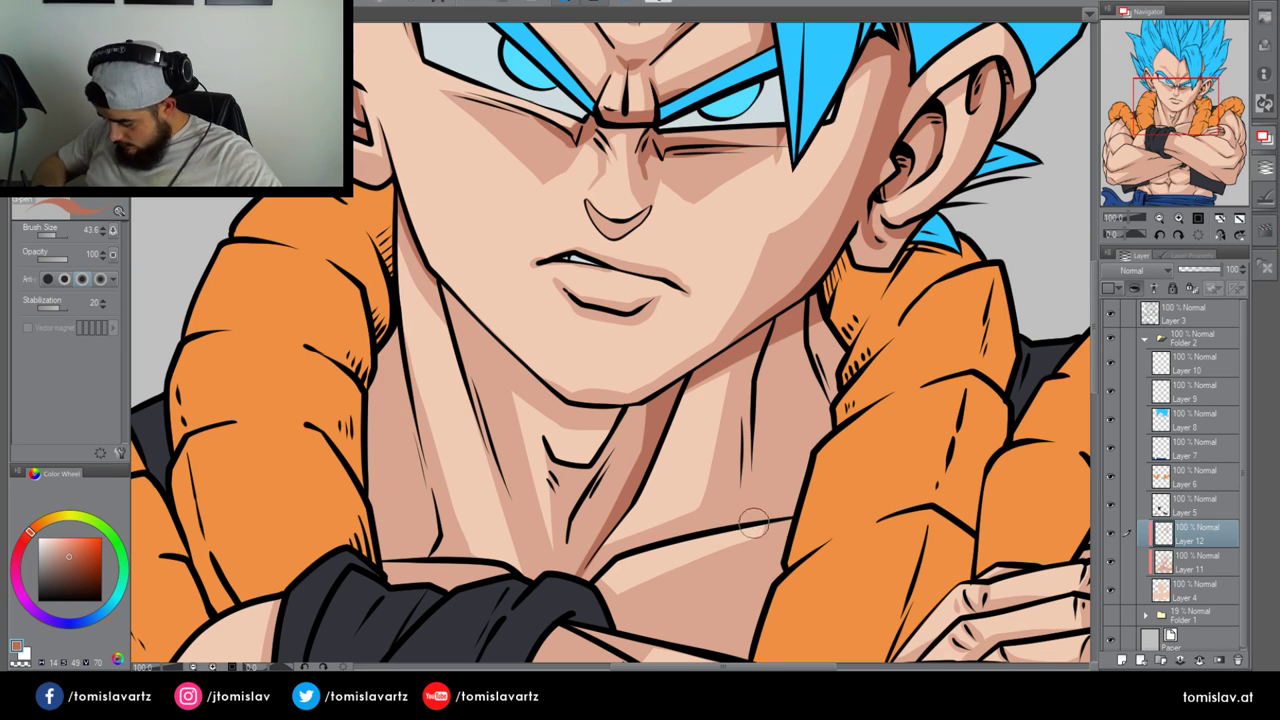
mouse_move(754, 521)
left_mouse_down()
mouse_move(744, 451)
mouse_move(772, 345)
left_mouse_up()
mouse_move(765, 521)
left_mouse_down()
mouse_move(762, 459)
mouse_move(806, 316)
left_mouse_up()
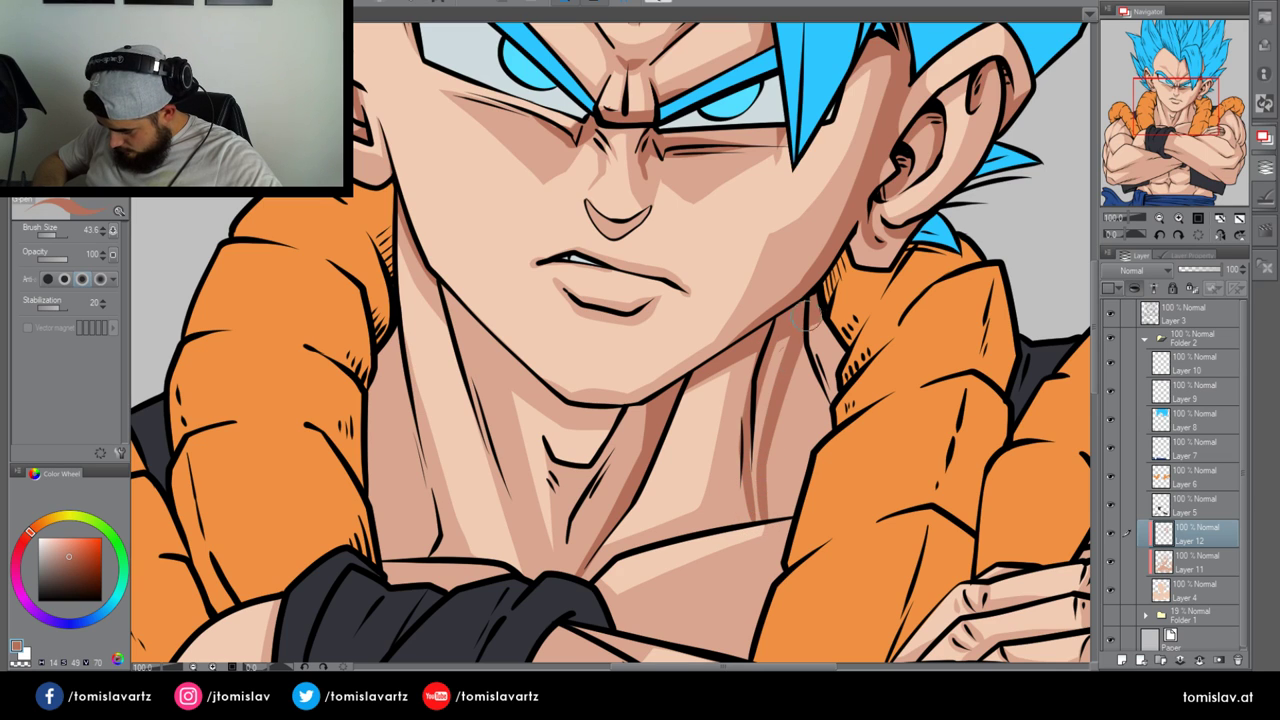
mouse_move(755, 518)
left_mouse_down()
mouse_move(785, 345)
mouse_move(805, 392)
mouse_move(795, 455)
mouse_move(823, 398)
mouse_move(854, 412)
left_mouse_up()
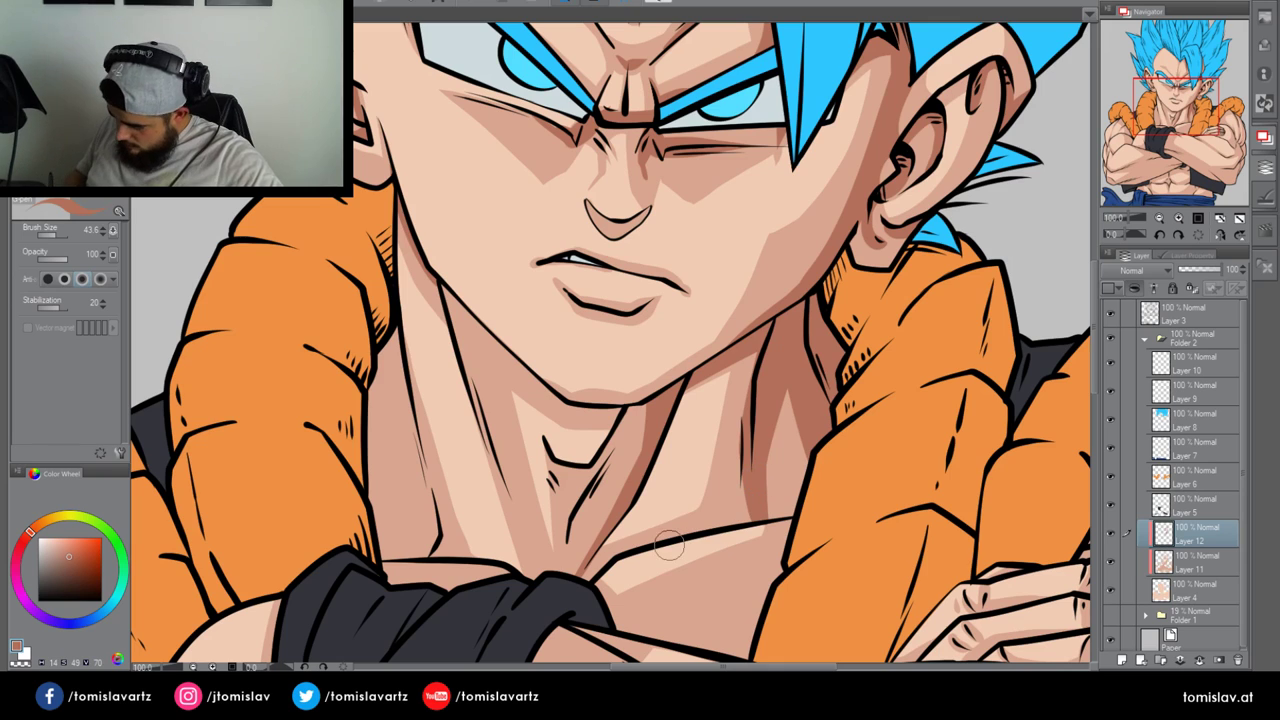
left_click_drag(670, 546, 918, 471)
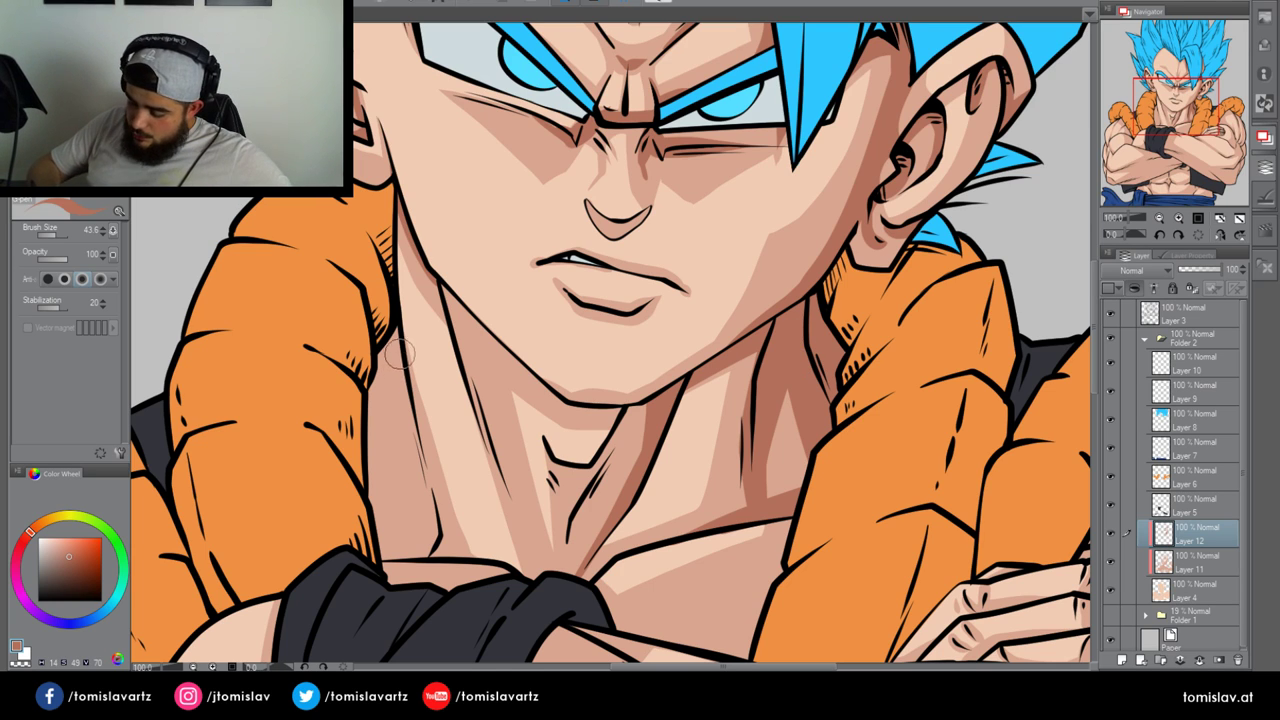
left_click(1188, 478)
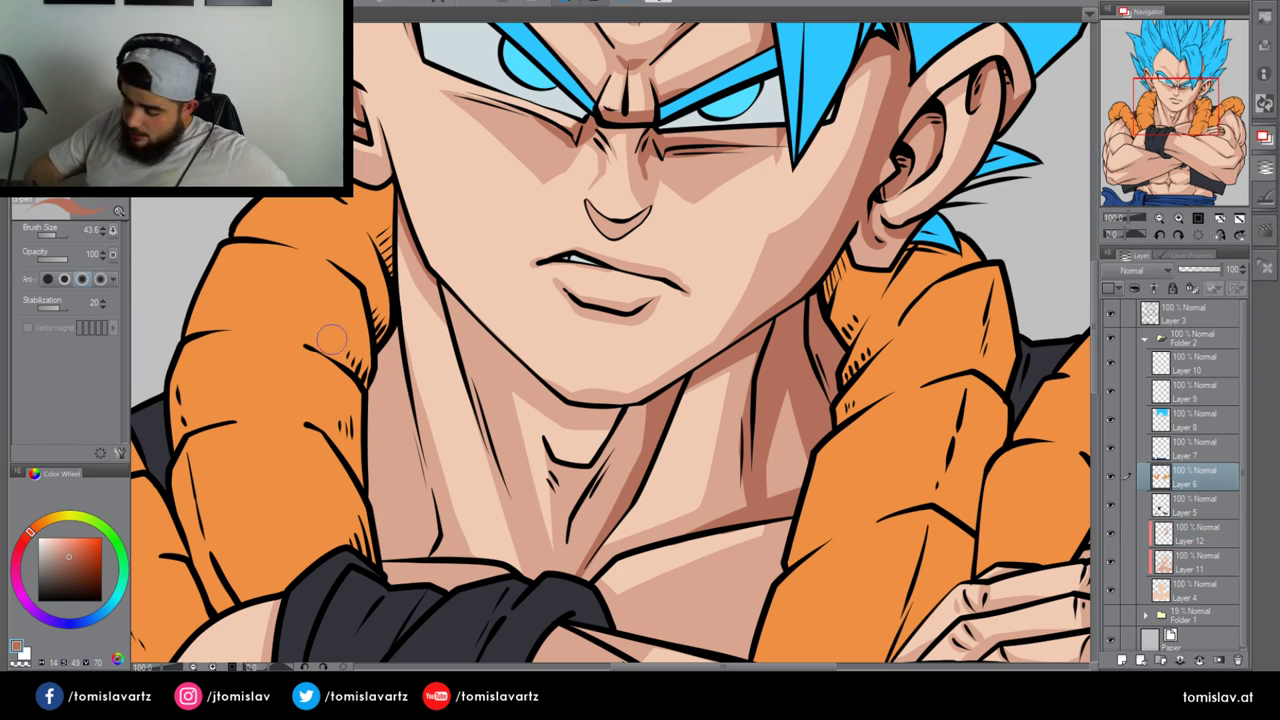
left_click(337, 335, "alt")
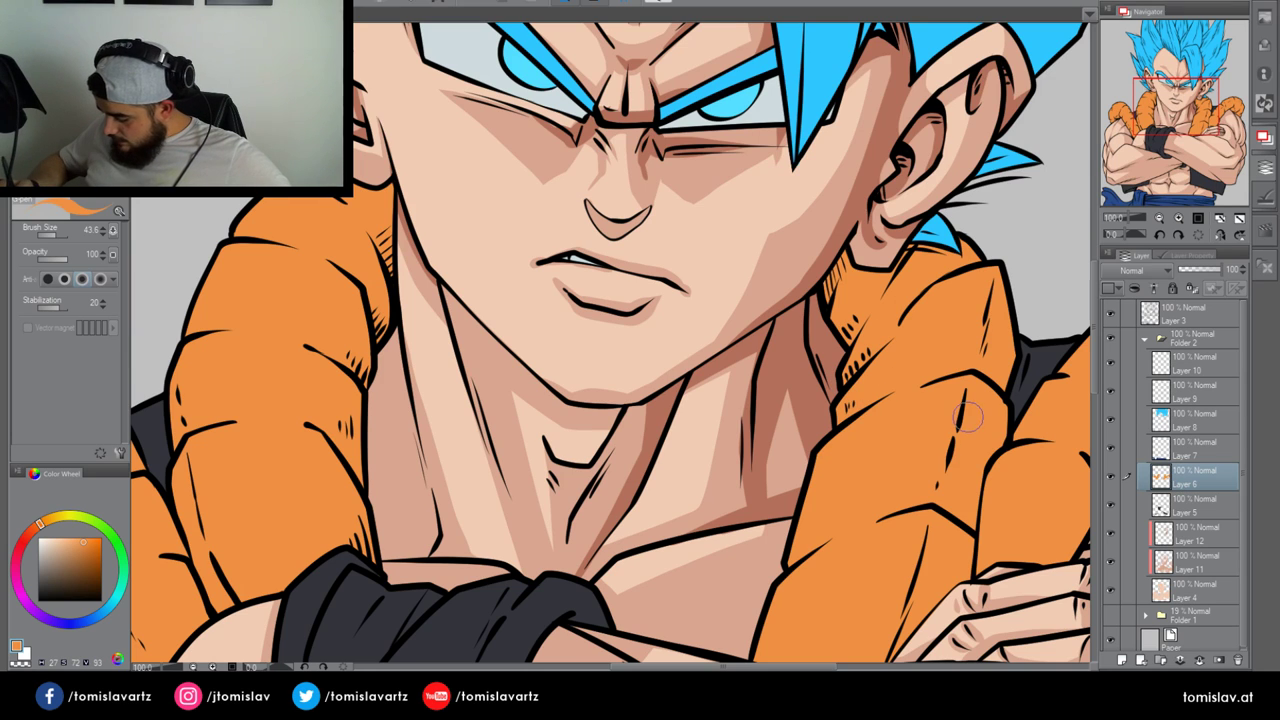
left_click(1178, 541)
left_click(803, 385, "alt")
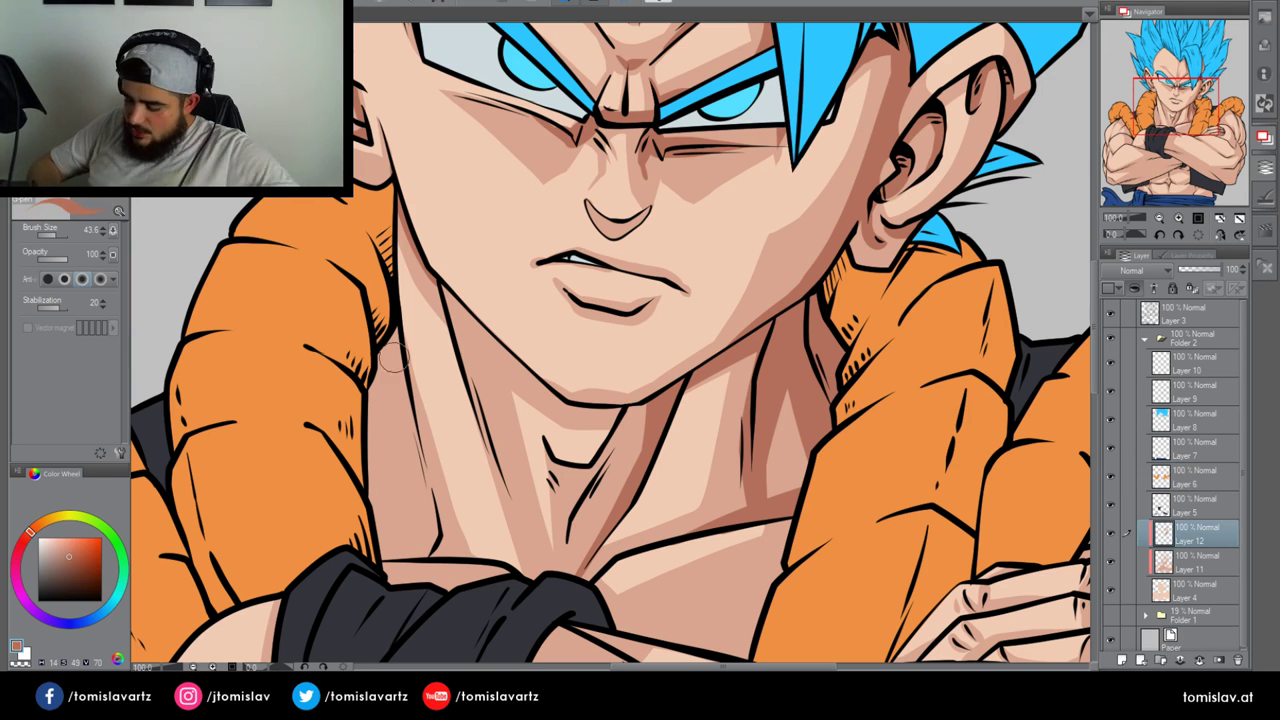
On Layer 12, brush the reddish-brown deeper shadow on the opposite side of the neck, between the orange collar and the tendon line
mouse_move(390, 356)
left_mouse_down()
mouse_move(387, 396)
mouse_move(409, 558)
mouse_move(386, 544)
mouse_move(367, 356)
mouse_move(392, 550)
mouse_move(372, 423)
mouse_move(395, 311)
mouse_move(441, 531)
mouse_move(397, 306)
left_mouse_up()
key("ctrl+z")
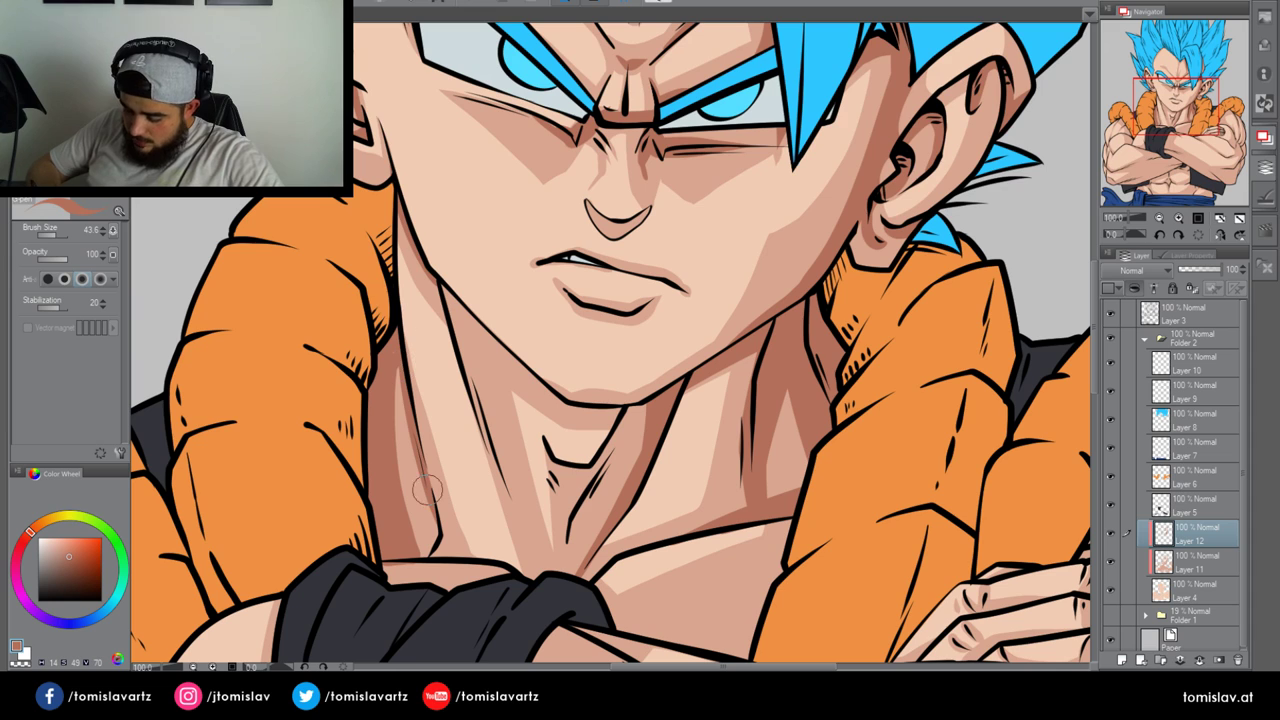
key("ctrl+z")
left_click_drag(438, 527, 402, 324)
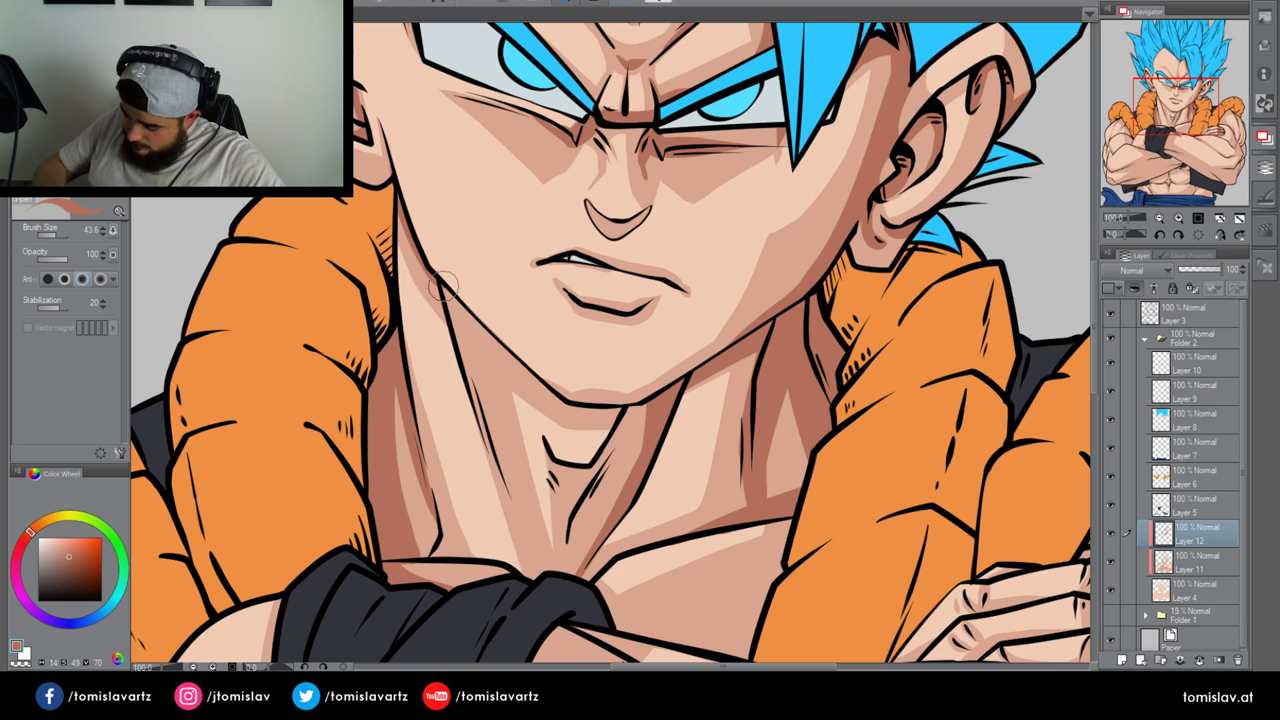
On Layer 12, deepen the shadows beside the neck tendon under the jaw, along the throat crease and beneath the chin
left_click_drag(443, 286, 519, 527)
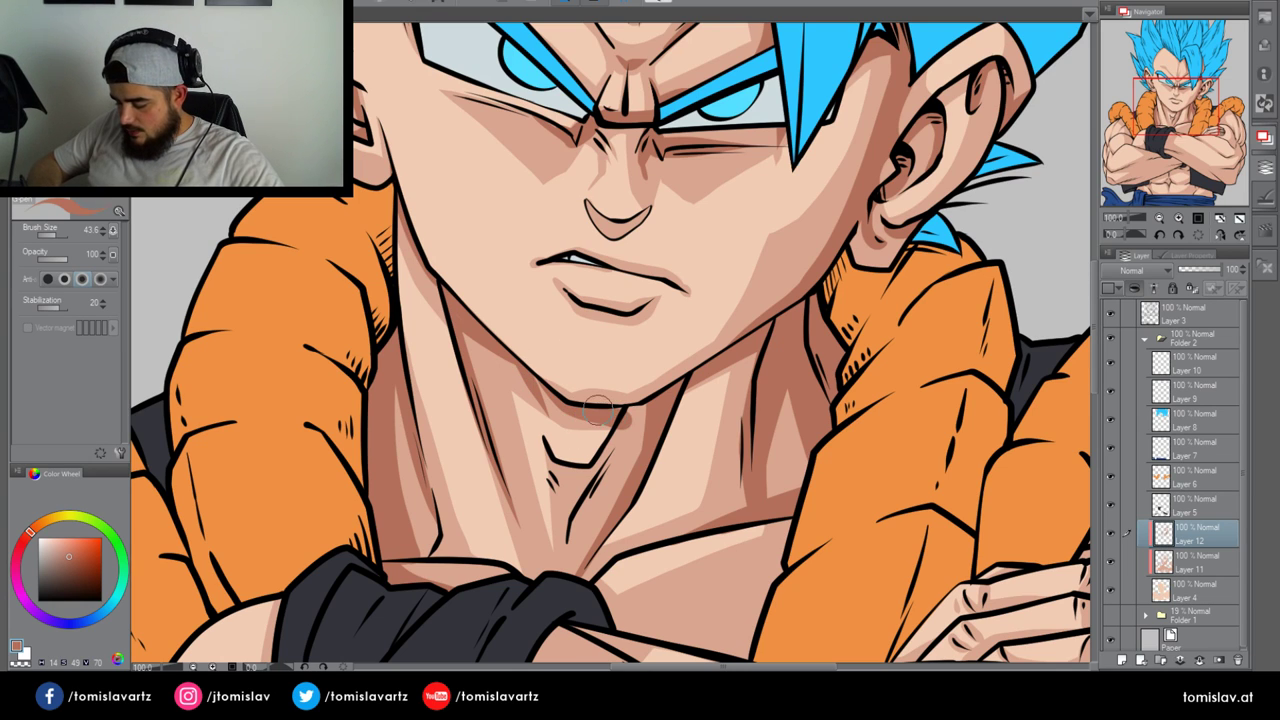
mouse_move(568, 598)
left_mouse_down()
mouse_move(571, 523)
mouse_move(645, 400)
left_mouse_up()
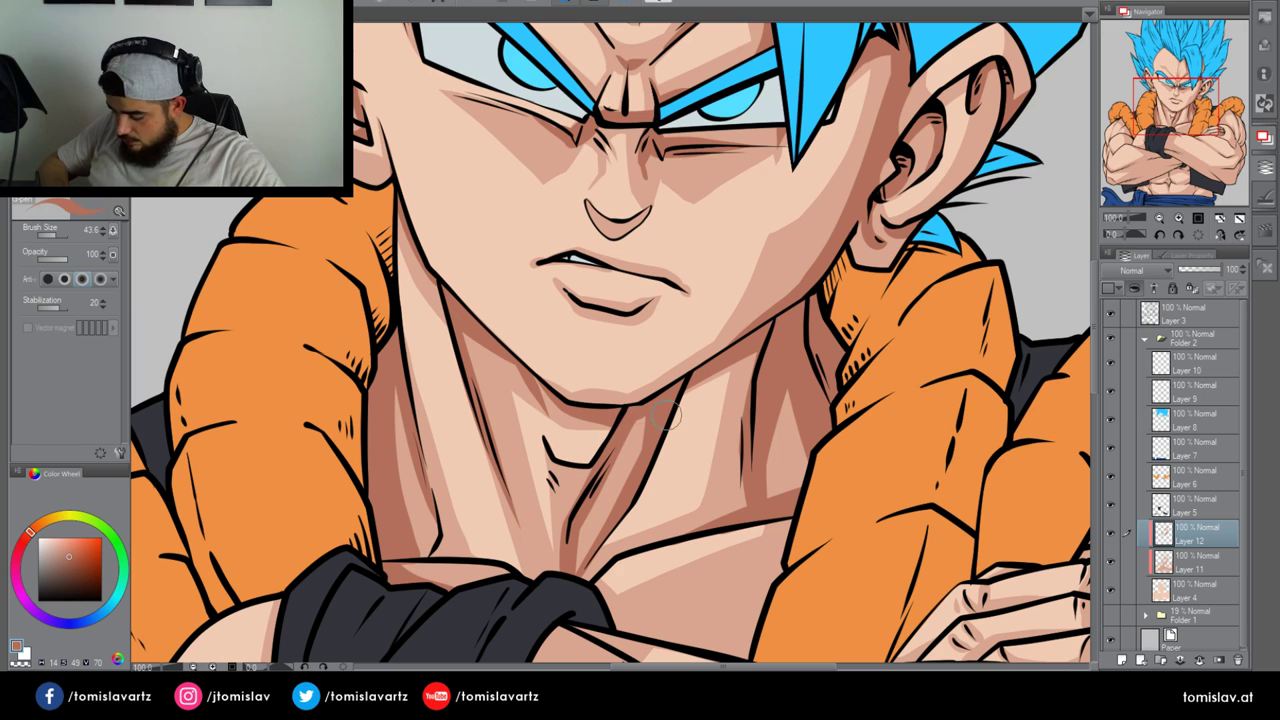
left_click_drag(546, 453, 565, 503)
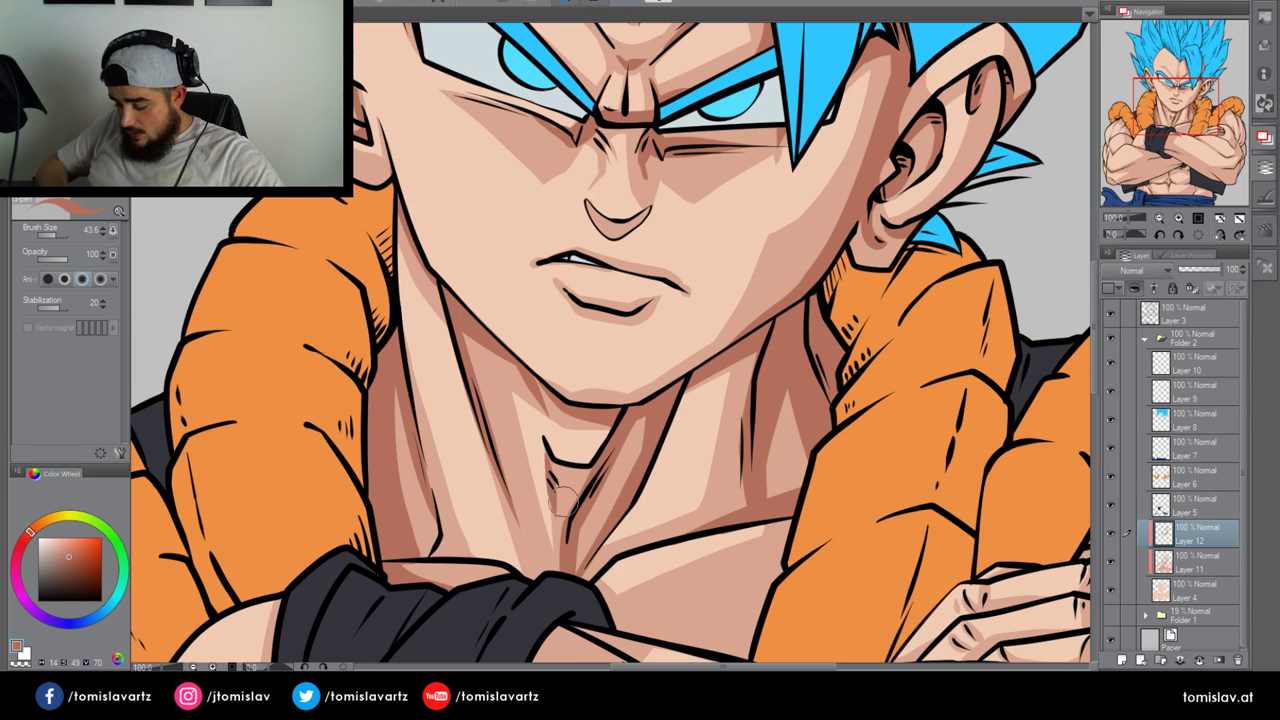
key("ctrl+z")
left_click_drag(542, 442, 549, 517)
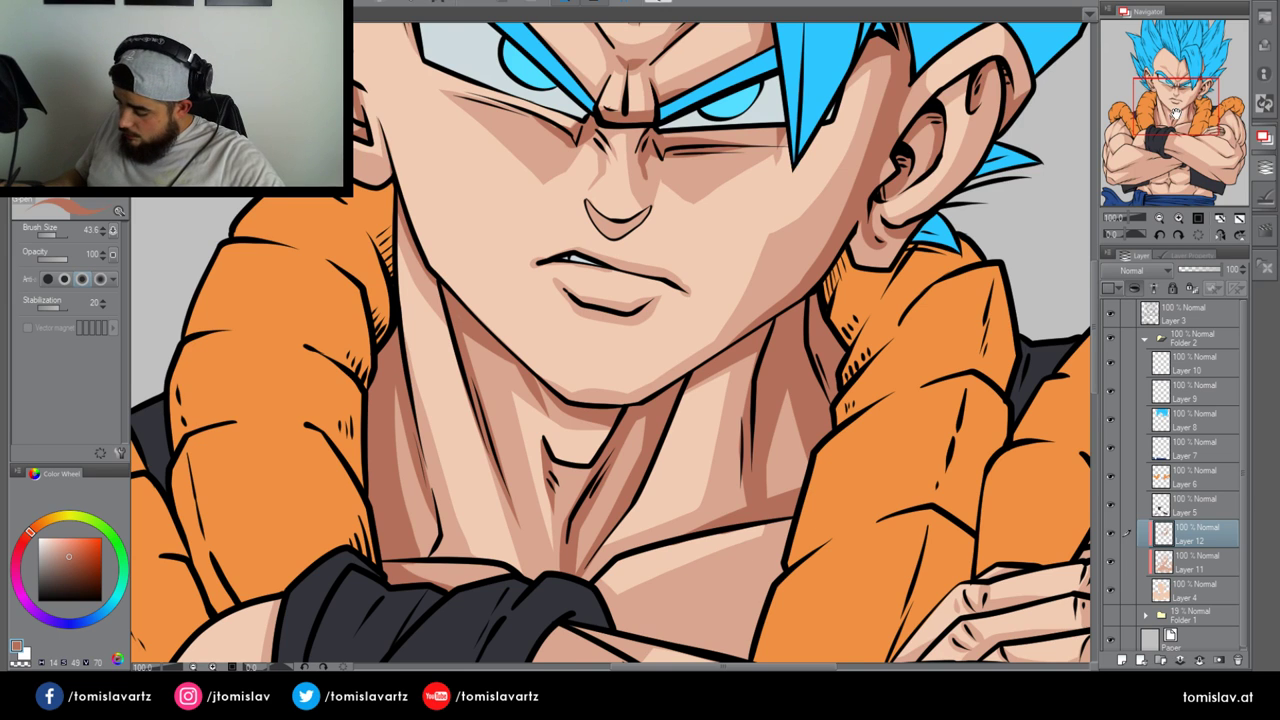
On Layer 12, fill a deeper shadow on the chest below the collarbone, between the orange collar and the crossed forearm
left_click_drag(994, 370, 985, 277)
left_click_drag(600, 538, 831, 474)
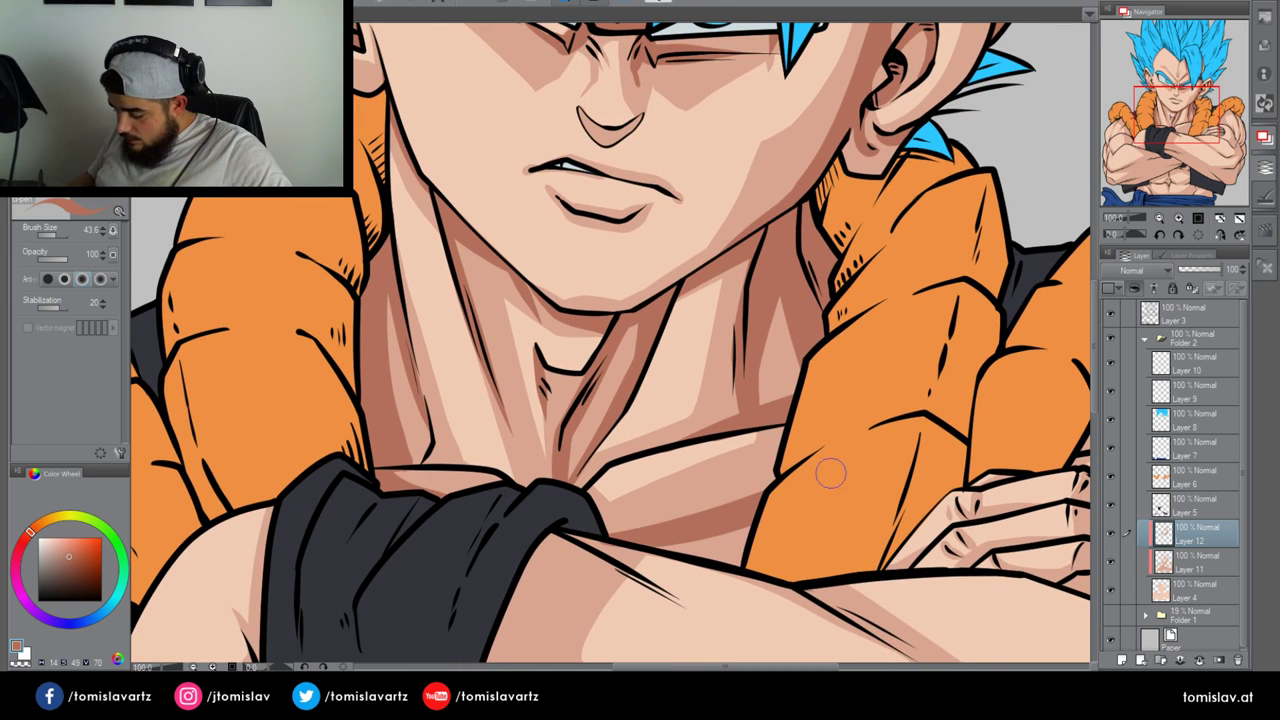
left_click_drag(788, 426, 775, 490)
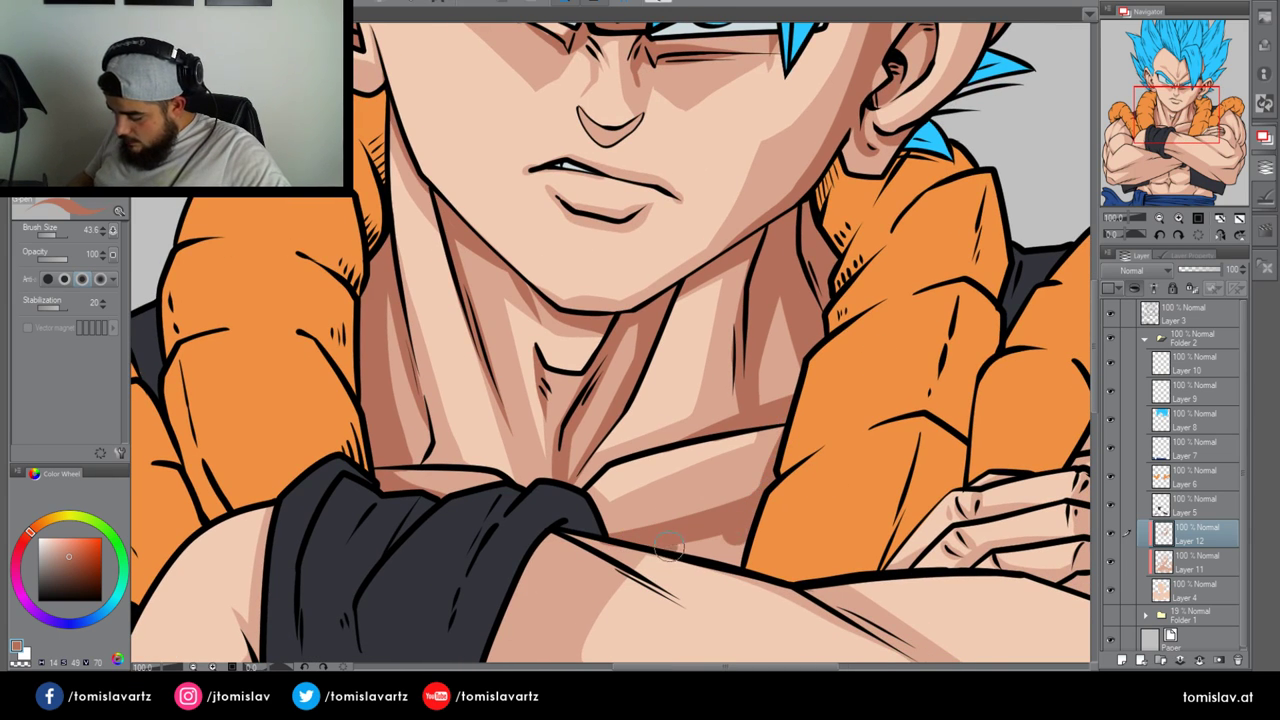
left_click_drag(668, 545, 742, 547)
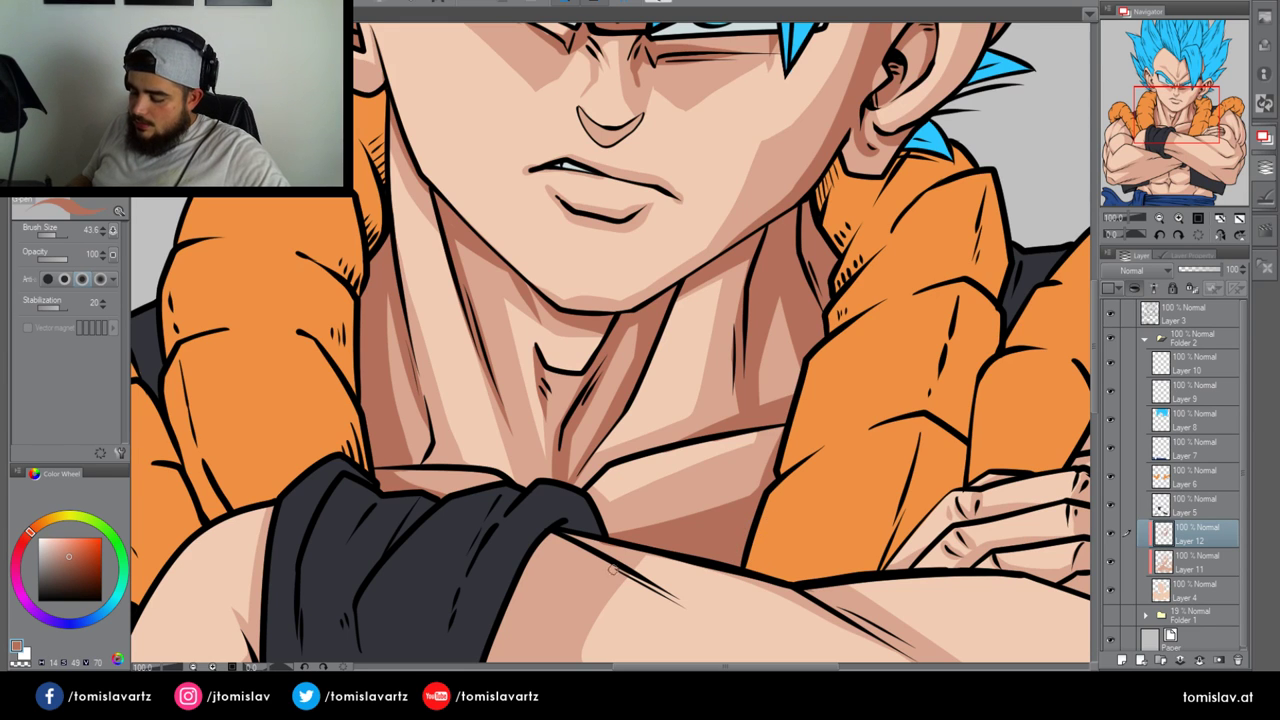
On Layer 12, brush a deeper shadow on the forearm along the edge of the dark wristband
left_click_drag(1173, 134, 1170, 148)
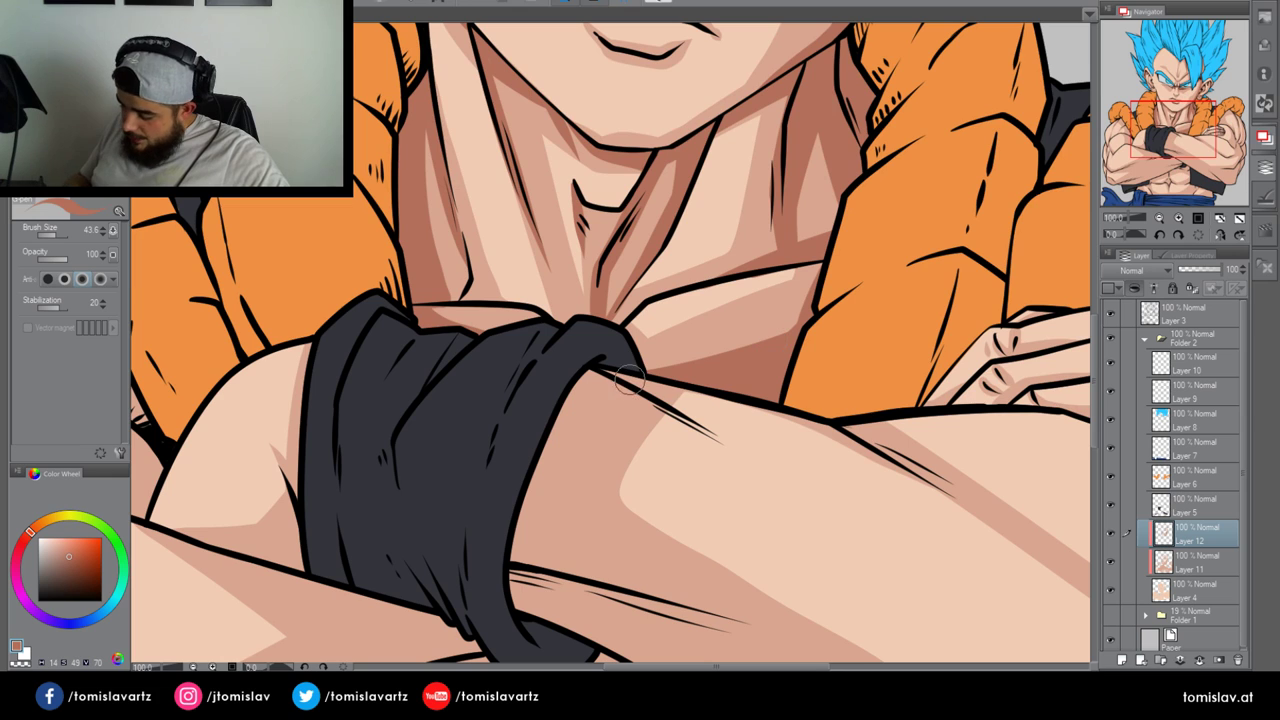
mouse_move(590, 378)
left_mouse_down()
mouse_move(545, 640)
mouse_move(553, 412)
left_mouse_up()
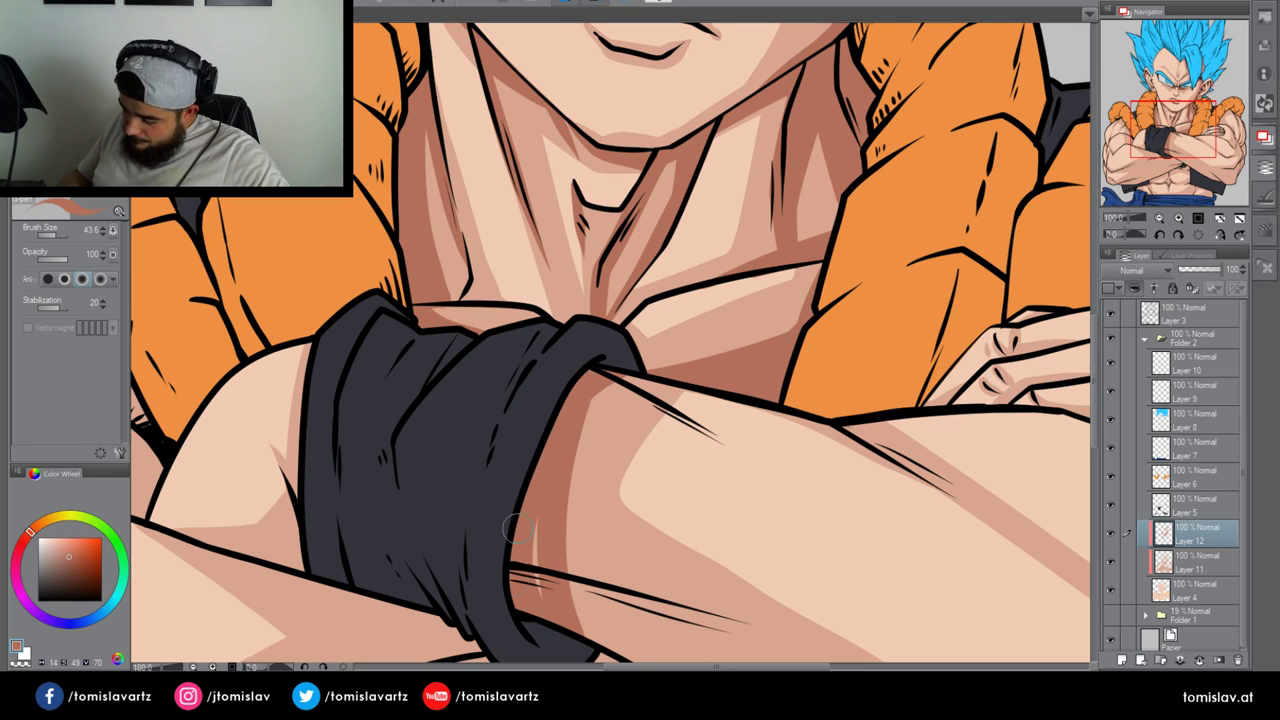
left_click_drag(517, 529, 535, 482)
On Layer 11, sample the base shadow color and brush a long tapered shadow along the forearm's upper crease
left_click_drag(618, 374, 729, 449)
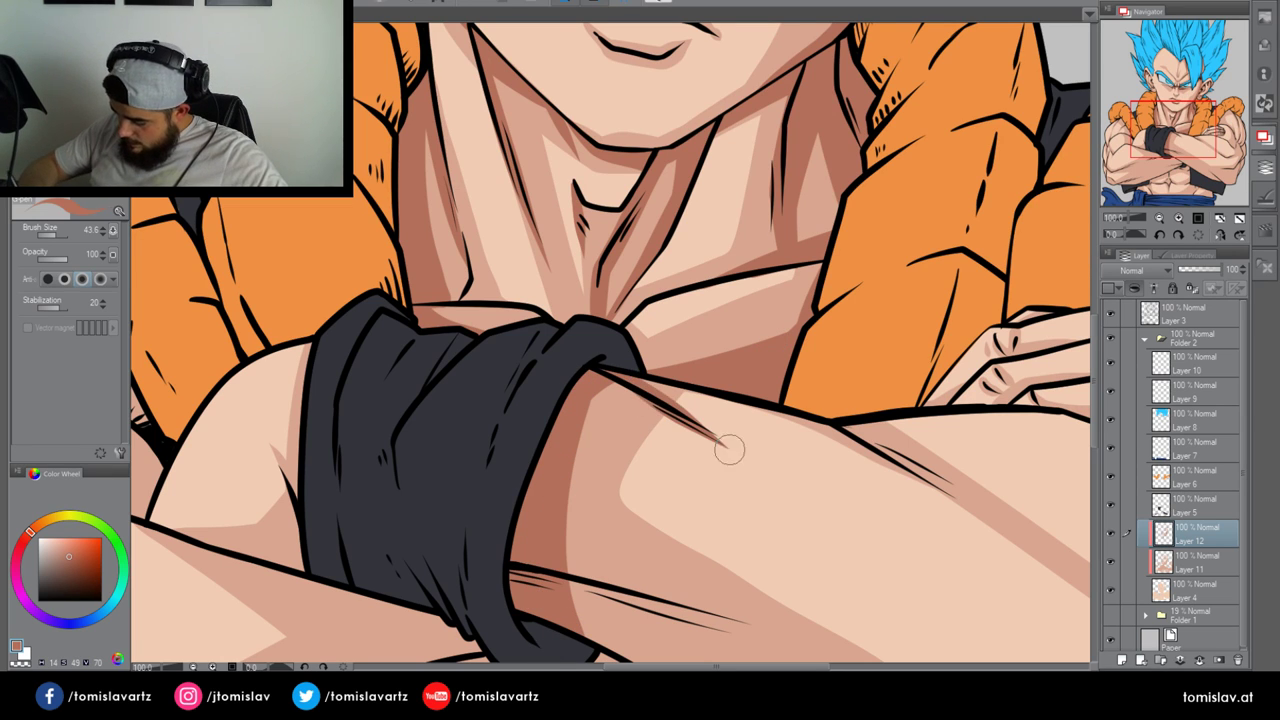
key("ctrl+z")
left_click(1189, 566)
left_click(1068, 528, "alt")
left_click_drag(636, 385, 848, 513)
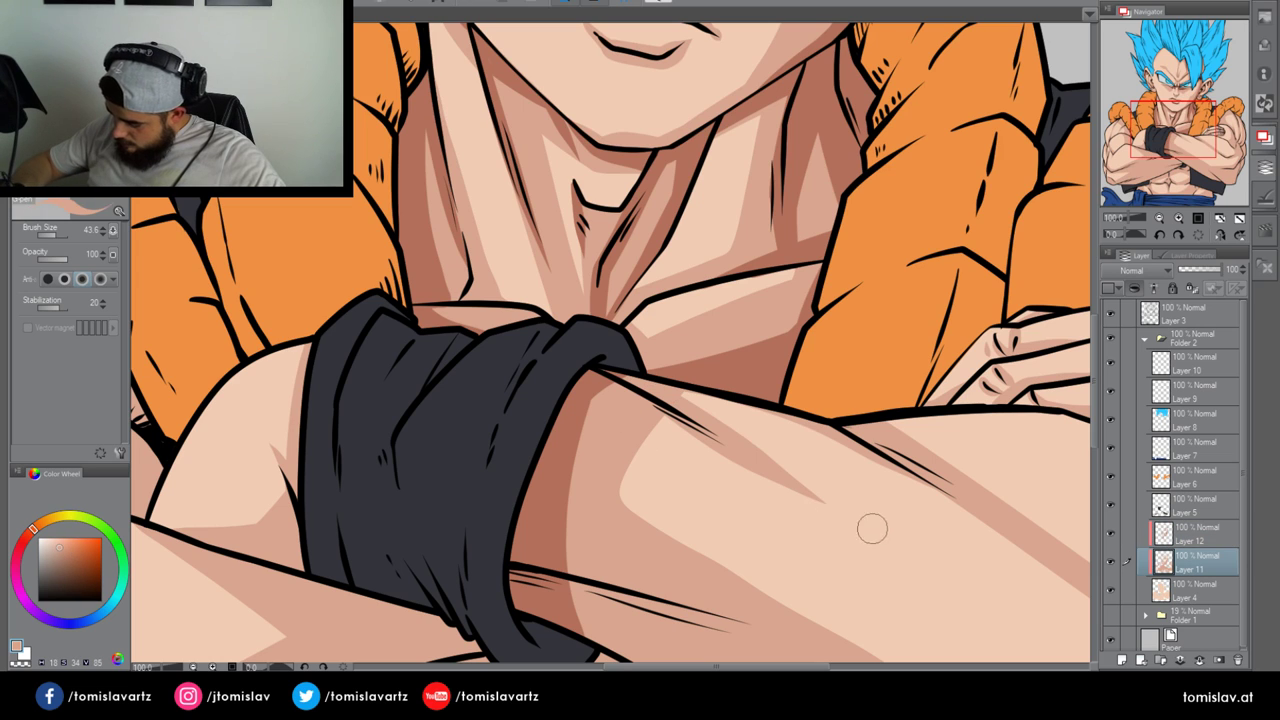
key("ctrl+z")
left_click_drag(636, 386, 858, 507)
On Layer 12, add the darker reddish-brown along the forearm's upper crease and a long tapered shadow along its lower crease
left_click(591, 381, "alt")
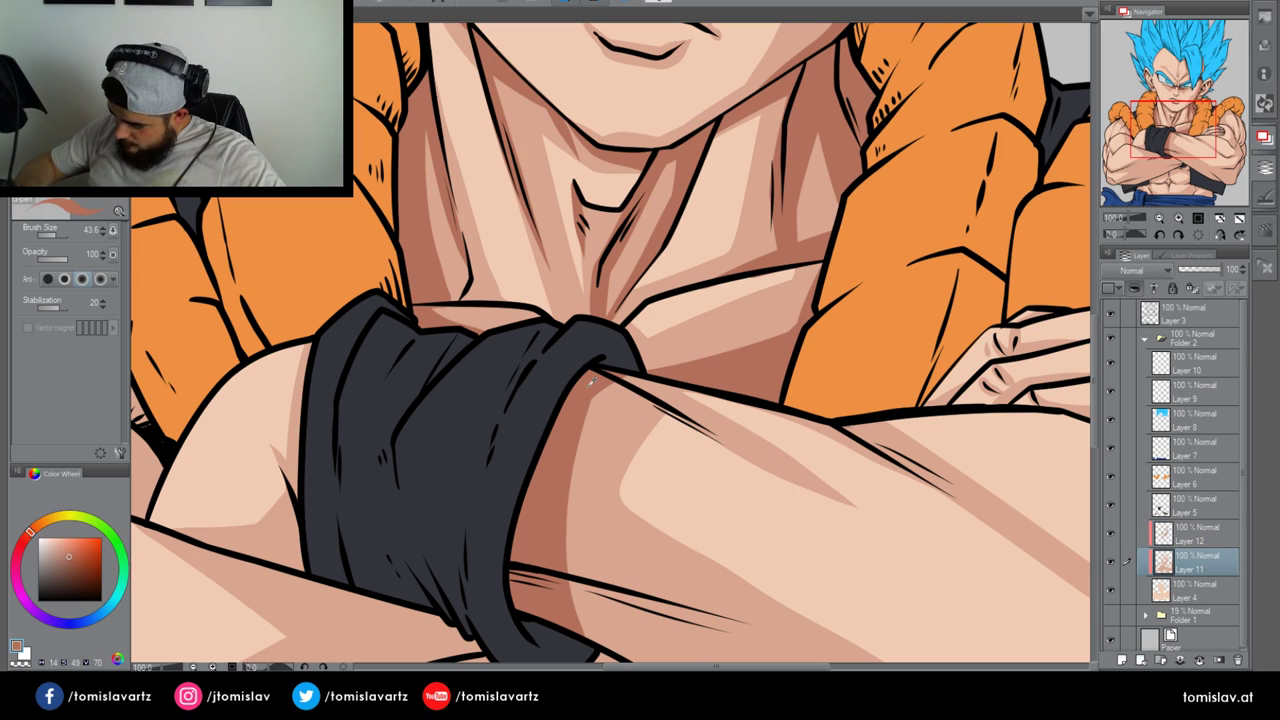
left_click(1158, 536)
left_click_drag(615, 371, 763, 476)
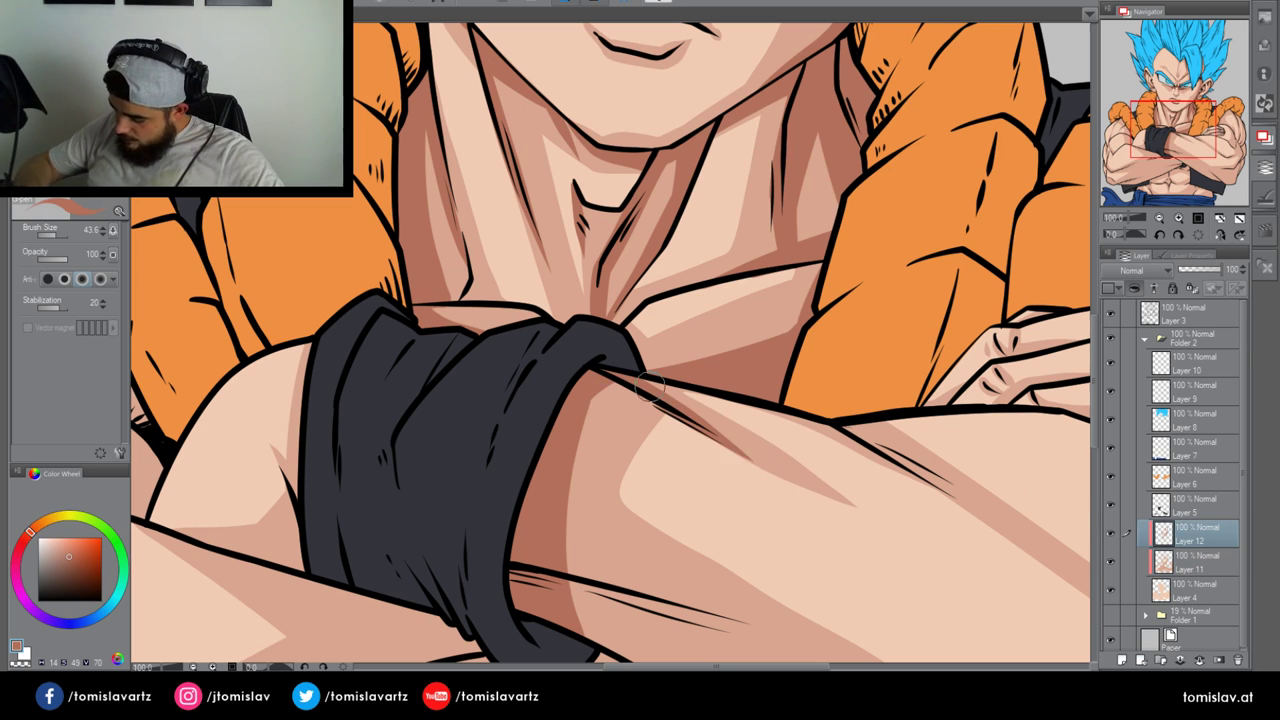
left_click_drag(712, 560, 596, 412)
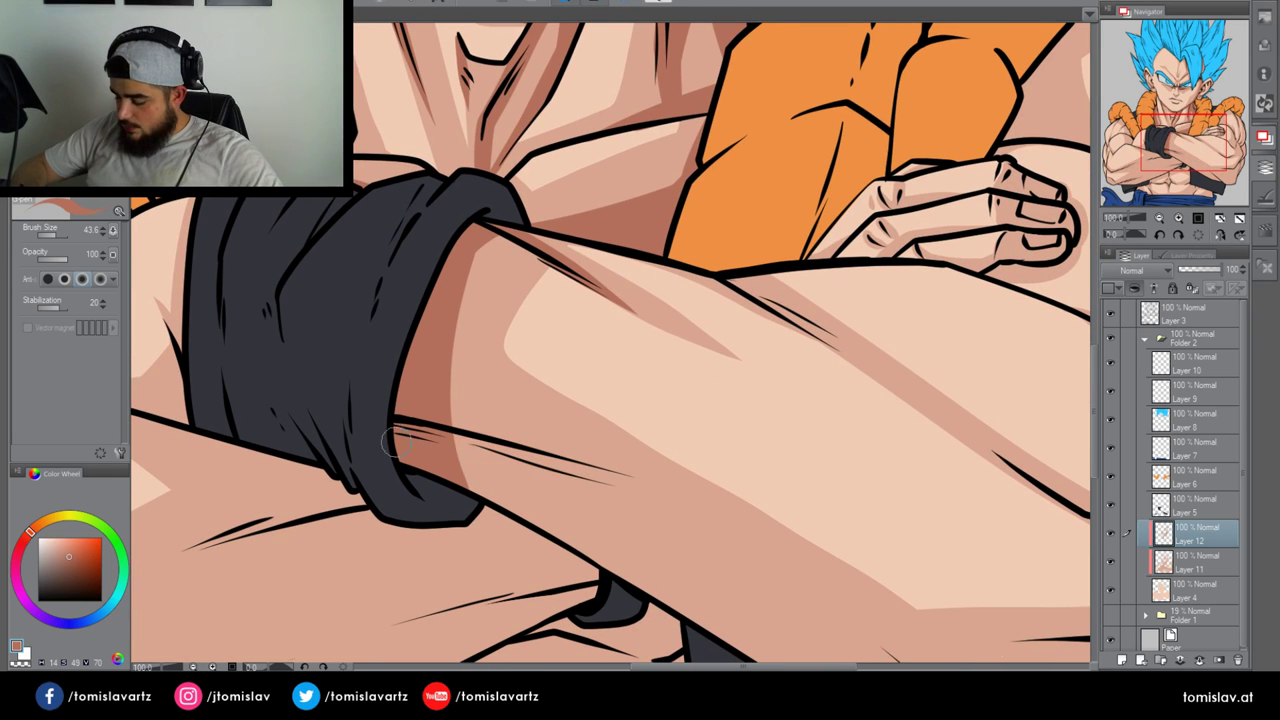
mouse_move(392, 442)
left_mouse_down()
mouse_move(894, 620)
mouse_move(818, 483)
left_mouse_up()
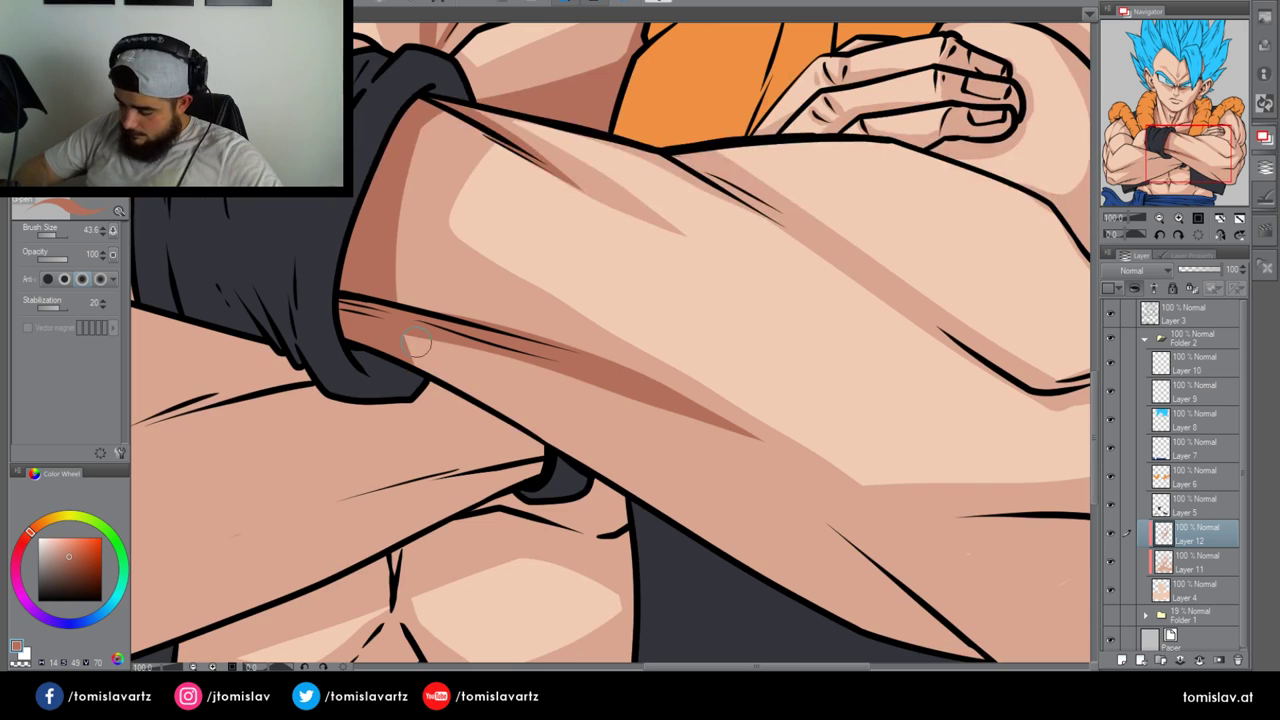
On Layer 12, brush the deeper reddish-brown shadow over the forearm's lower band, from the dark wristband down to the elbow
left_click_drag(418, 343, 824, 610)
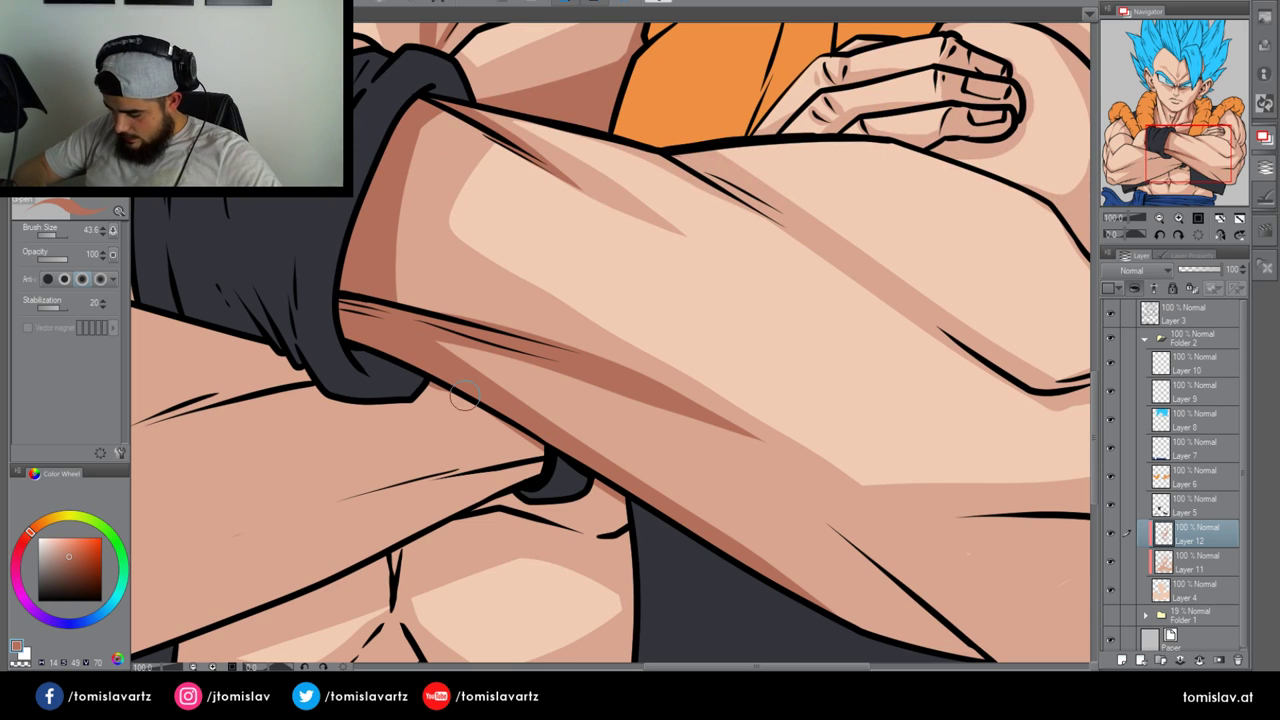
left_click_drag(710, 417, 966, 652)
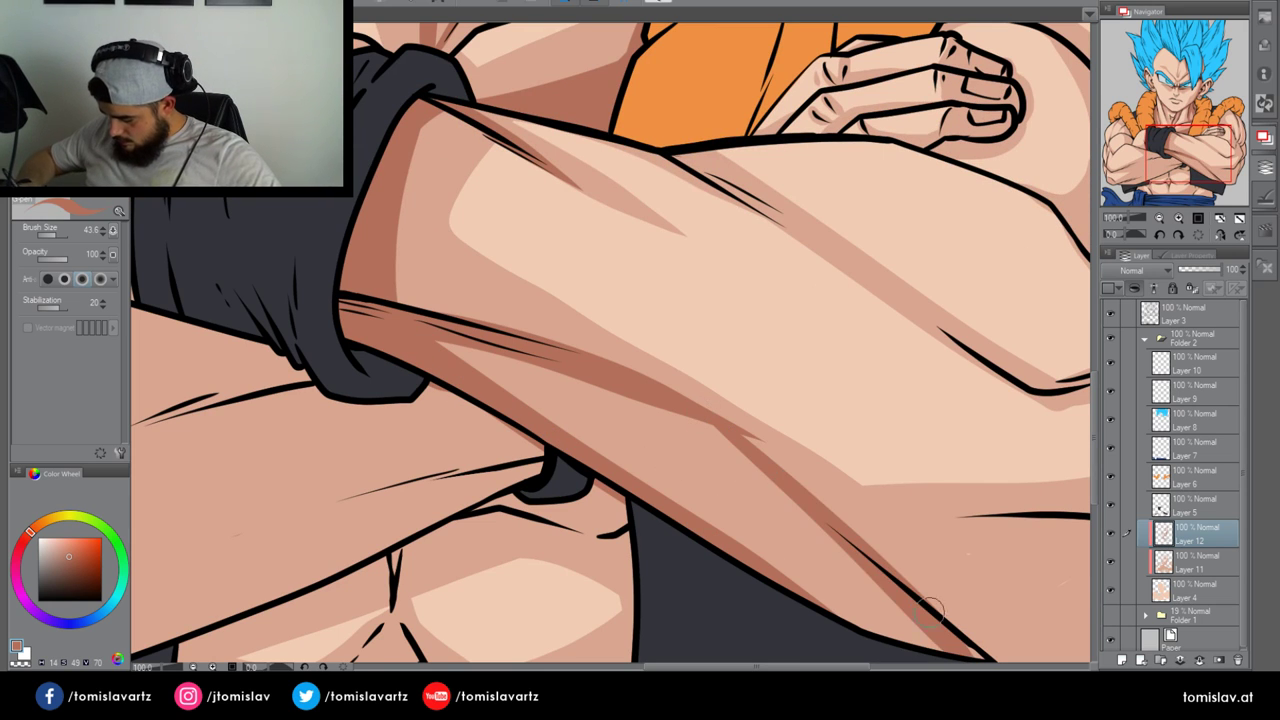
key("ctrl+z")
left_click_drag(684, 394, 970, 655)
left_click_drag(1175, 162, 1183, 169)
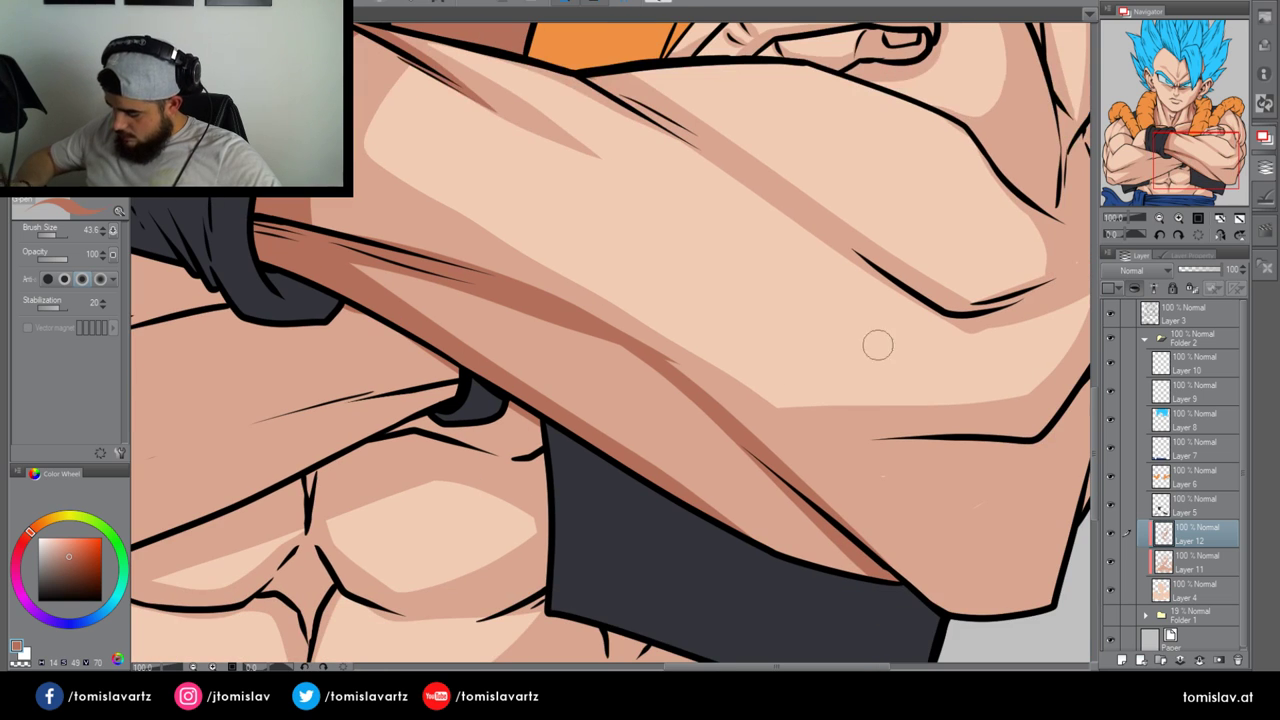
left_click_drag(645, 346, 986, 641)
mouse_move(358, 268)
left_mouse_down()
mouse_move(821, 550)
mouse_move(567, 374)
mouse_move(378, 265)
mouse_move(592, 345)
mouse_move(694, 404)
mouse_move(624, 348)
mouse_move(849, 555)
mouse_move(716, 449)
mouse_move(425, 298)
mouse_move(795, 563)
left_mouse_up()
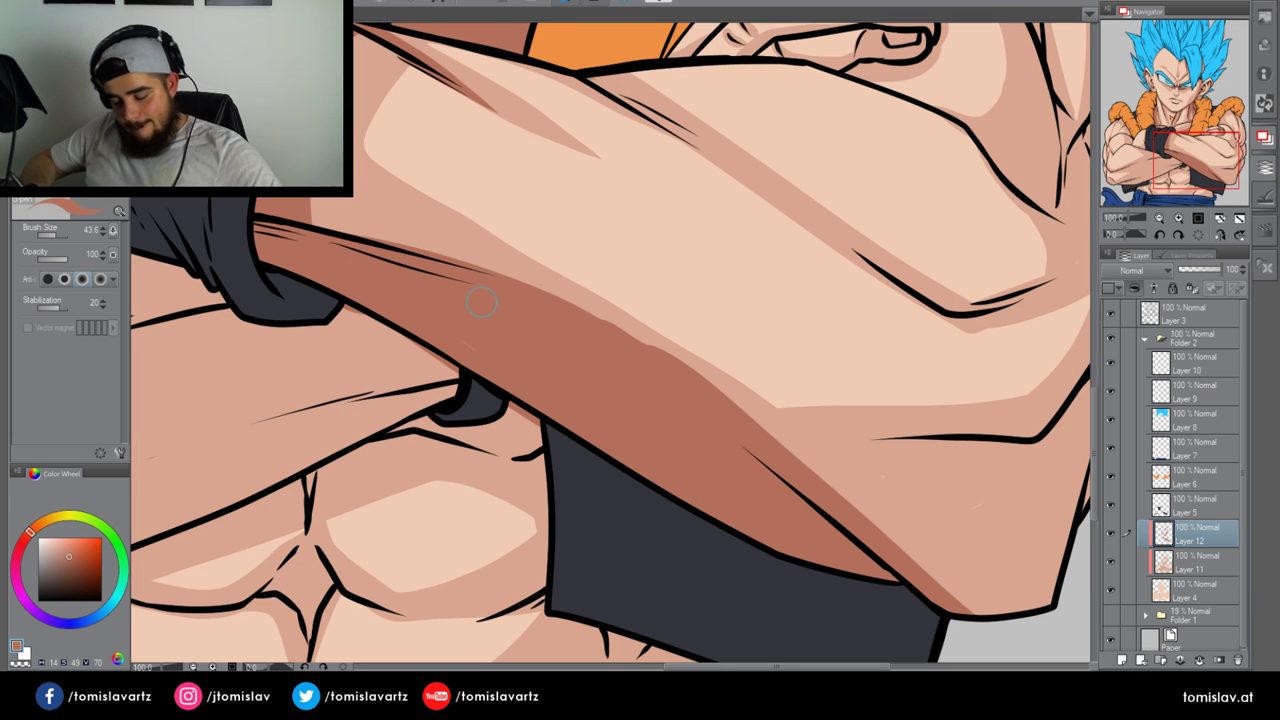
Lasso and clear a leaf-shaped lighter patch inside the forearm's deep shadow, and smooth the shadow's upper edge with the brush
left_click(6, 104)
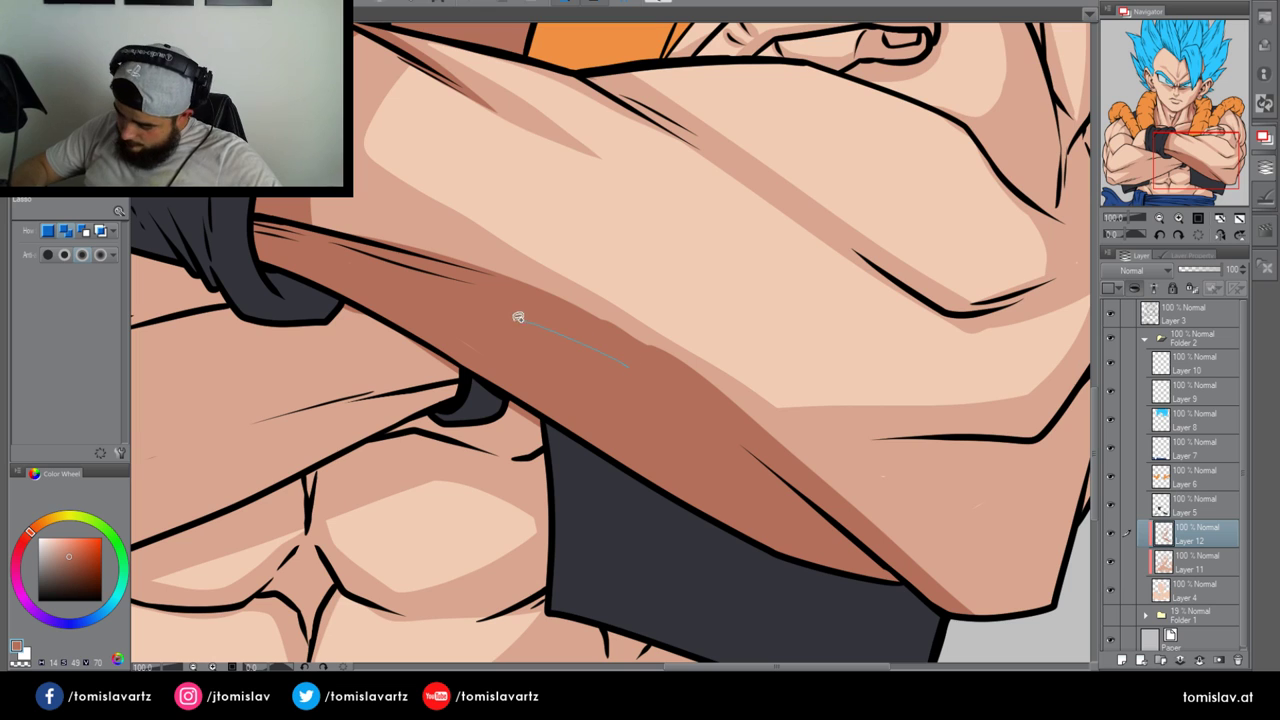
left_click_drag(694, 403, 640, 372)
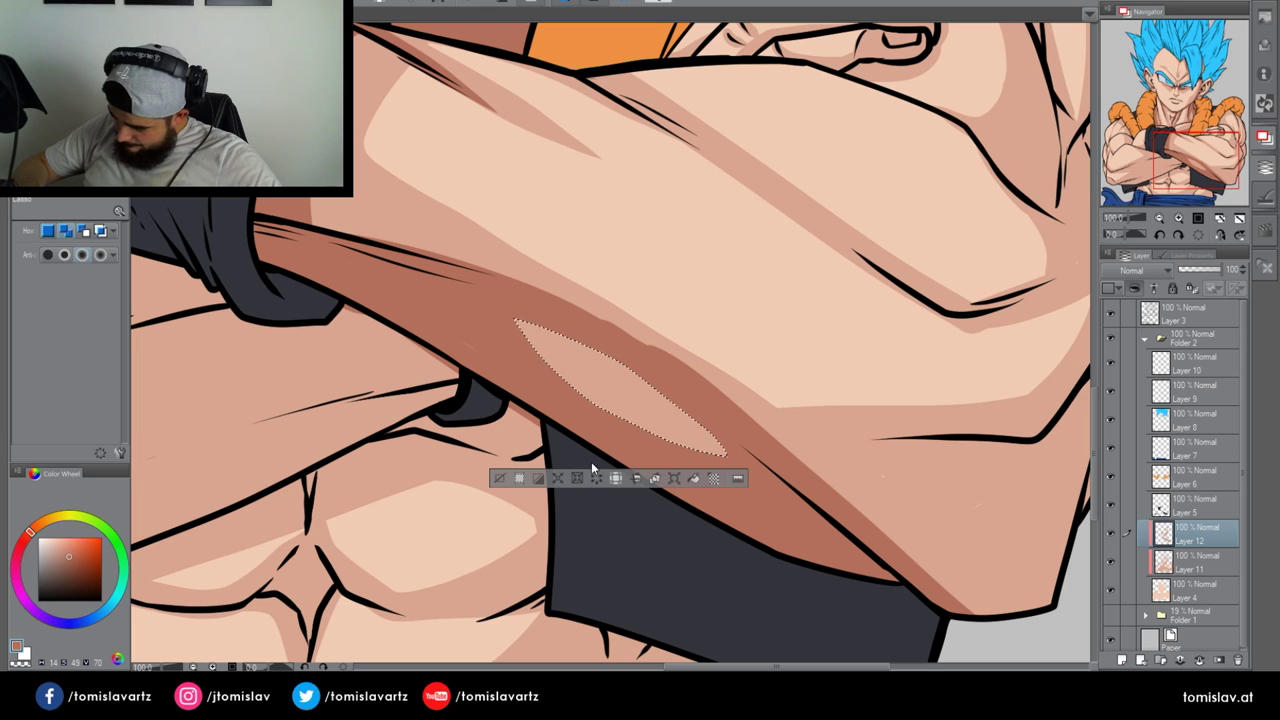
left_click(502, 479)
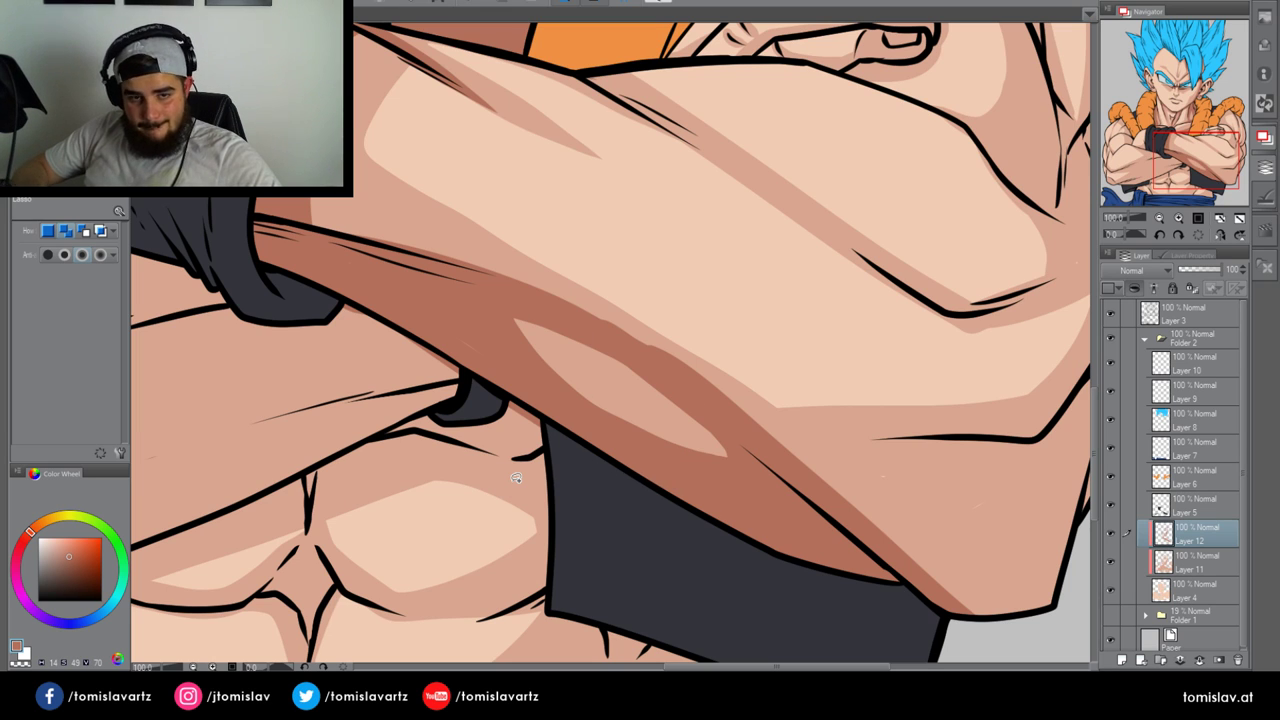
key("p")
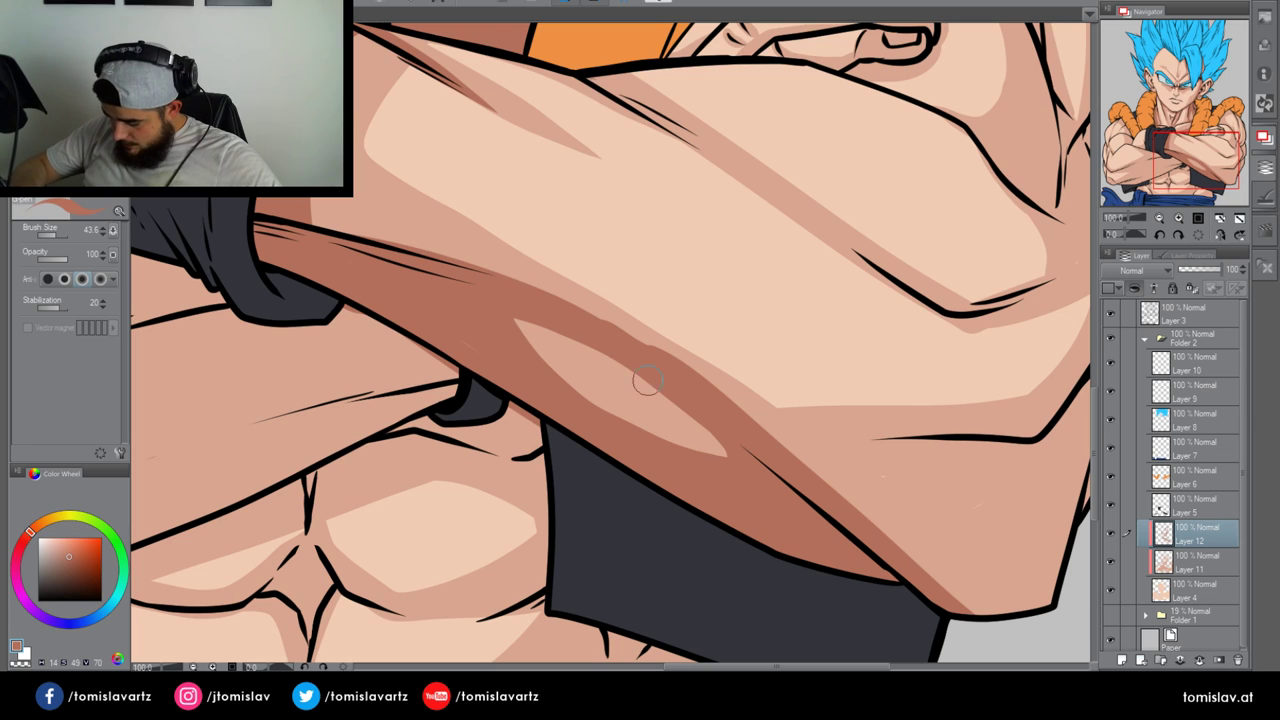
mouse_move(500, 280)
left_mouse_down()
mouse_move(602, 316)
mouse_move(727, 396)
left_mouse_up()
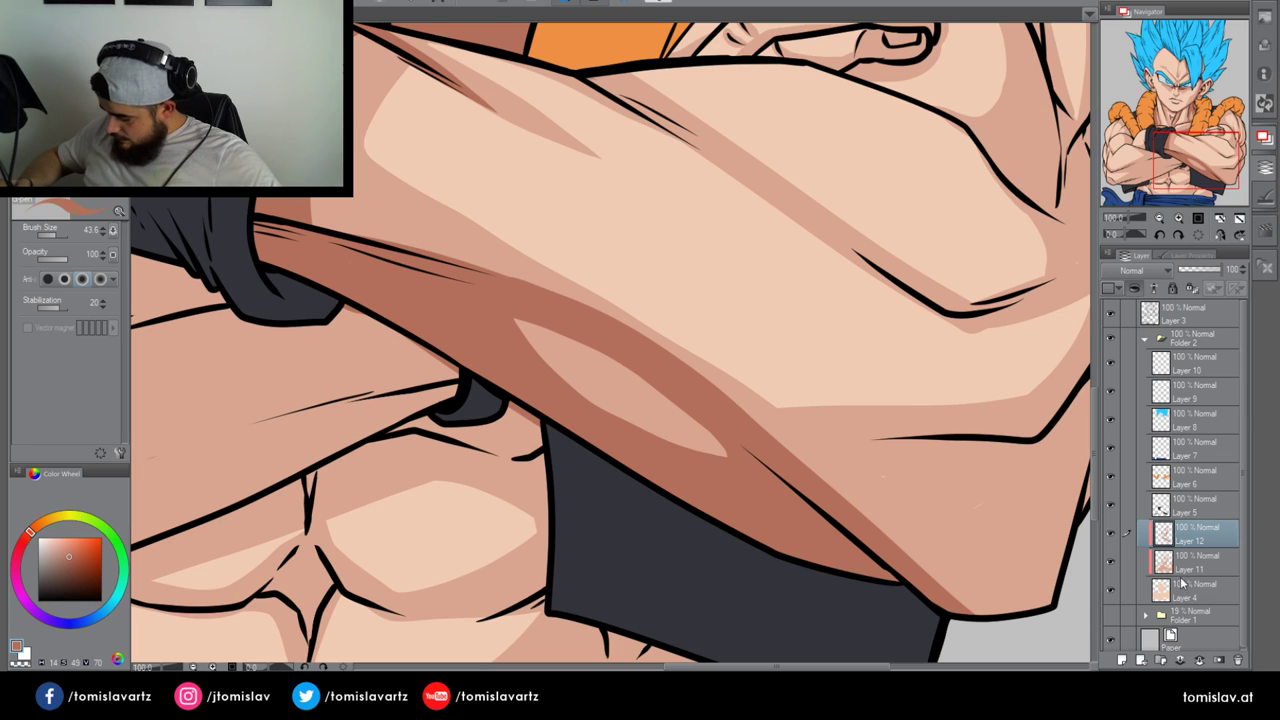
left_click(1183, 583)
left_click(973, 373, "alt")
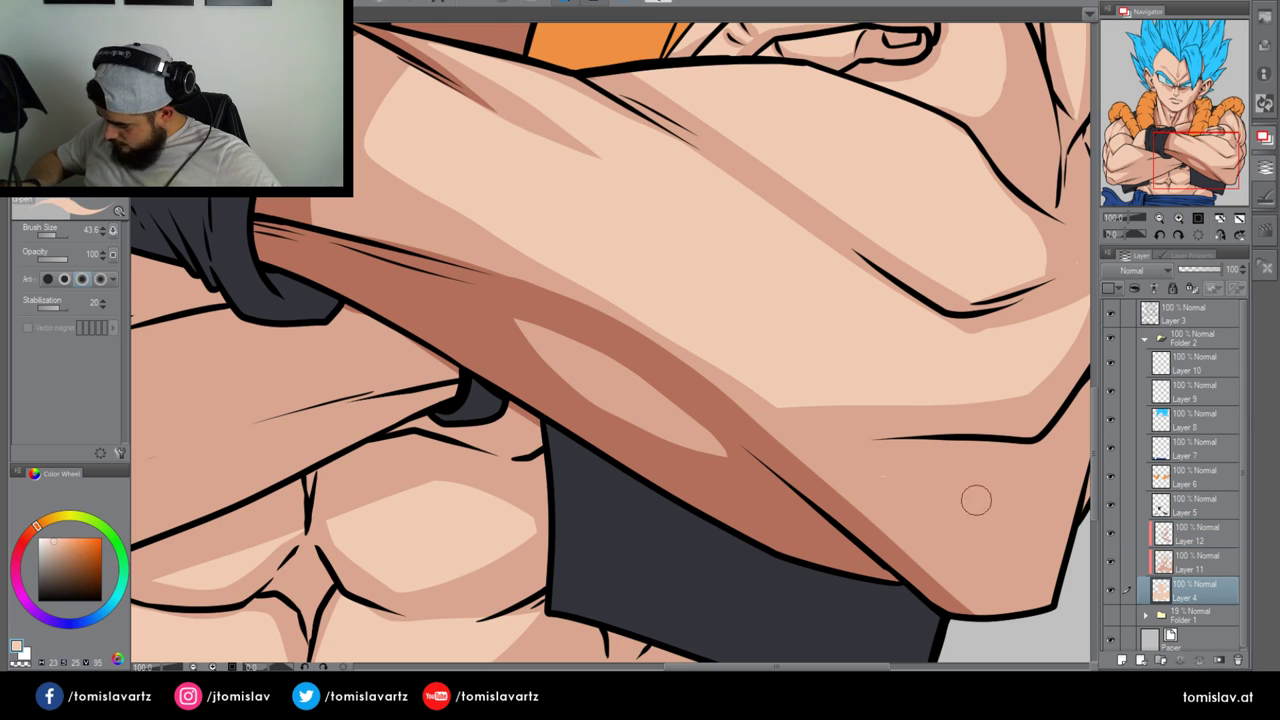
left_click(1183, 556)
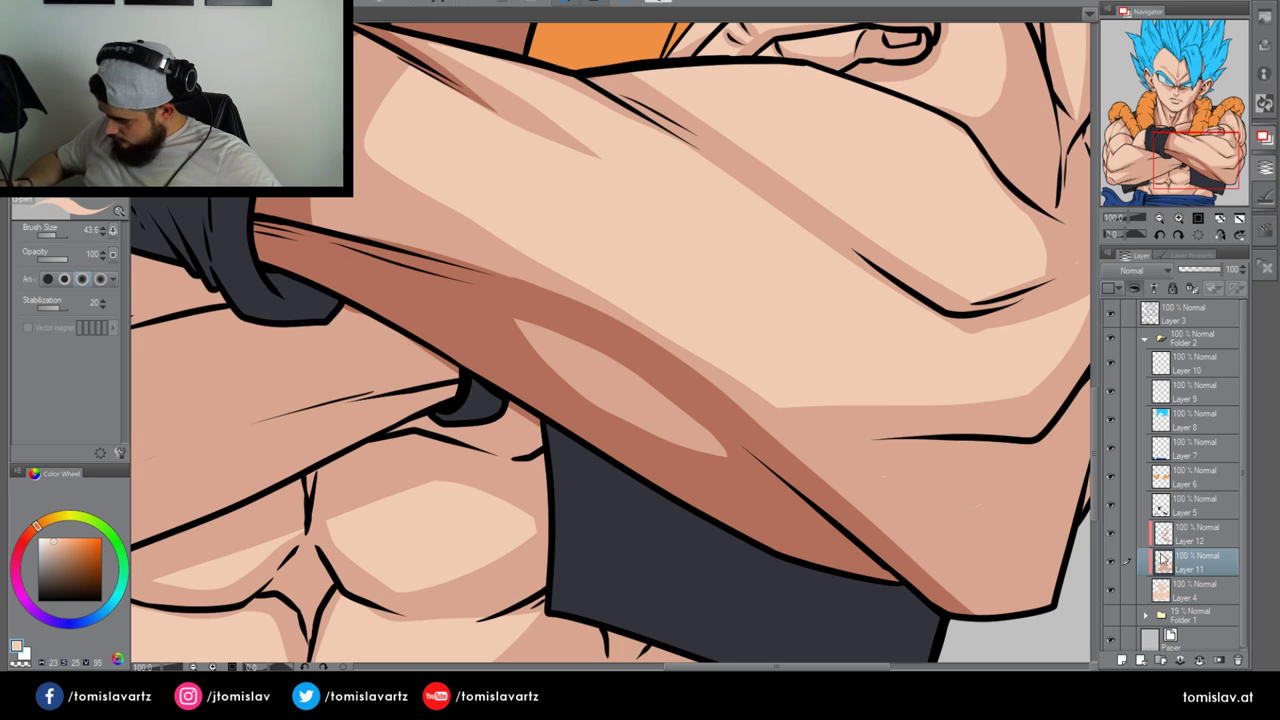
left_click(1010, 520, "alt")
left_click(783, 498, "alt")
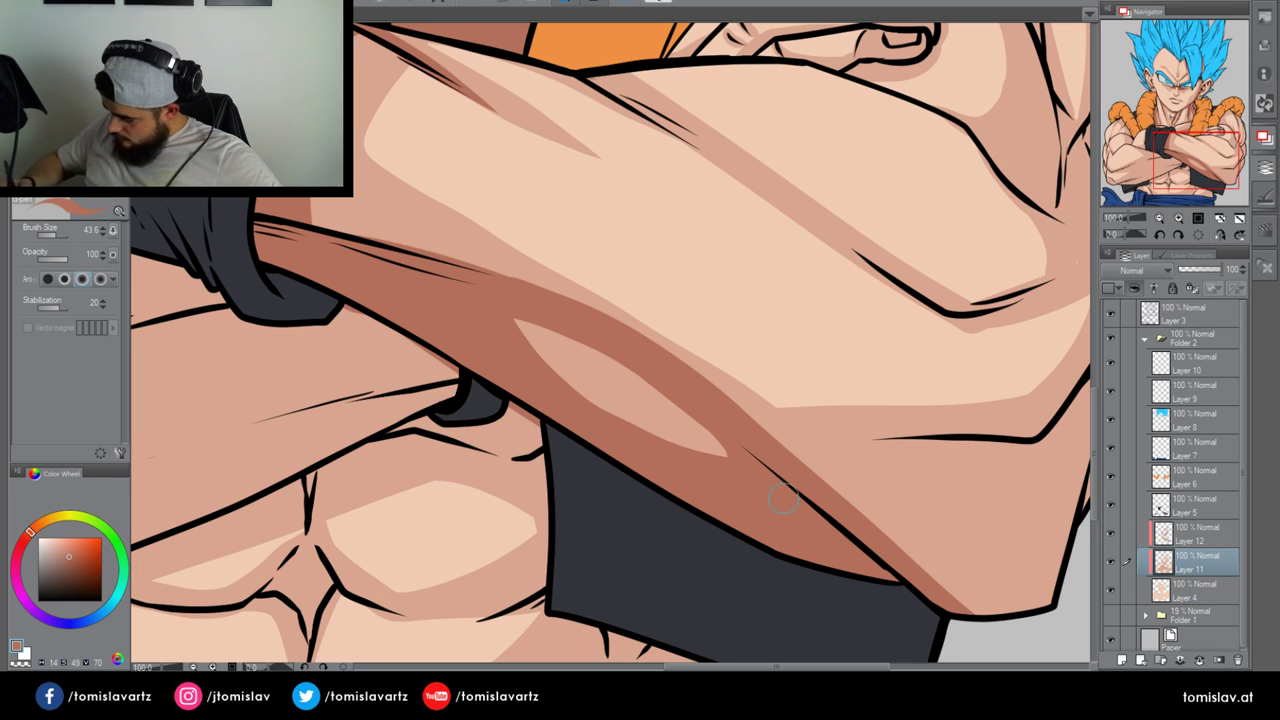
left_click(1185, 533)
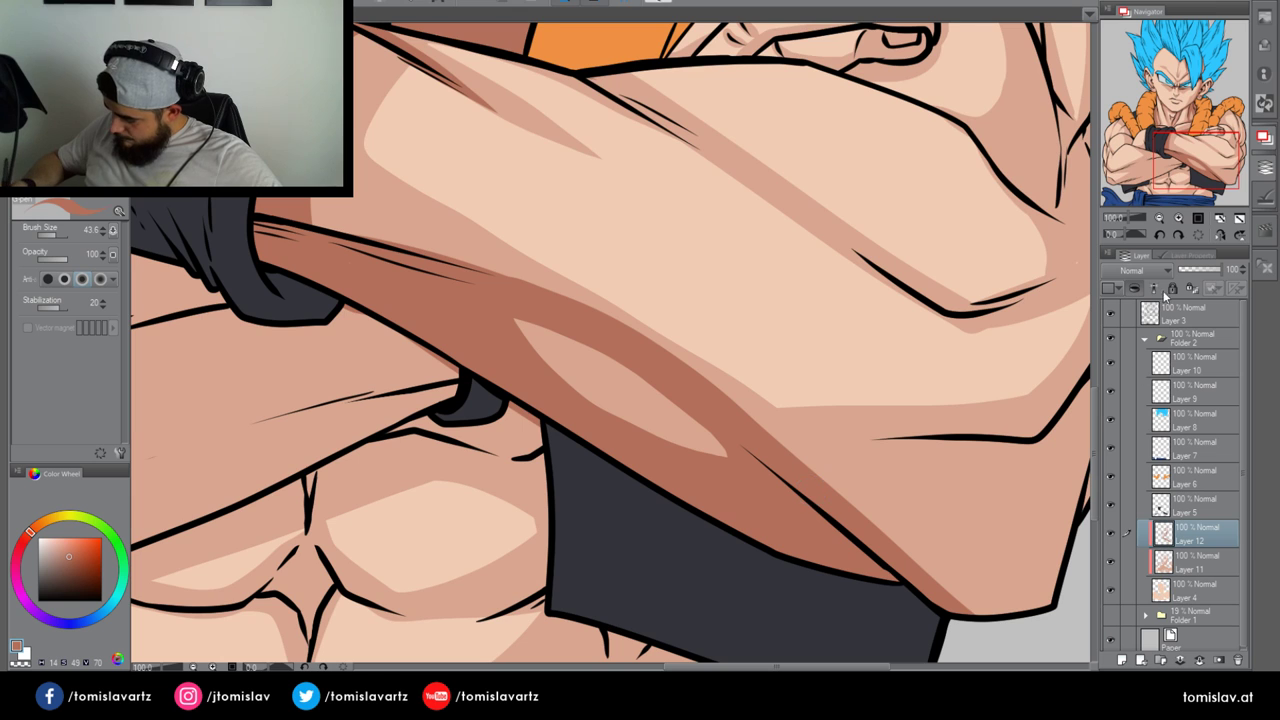
On Layer 12, brush a tapered deeper shadow along the lower elbow crease and up the elbow's outer edge
mouse_move(1173, 176)
left_mouse_down()
mouse_move(1190, 160)
mouse_move(1172, 160)
left_mouse_up()
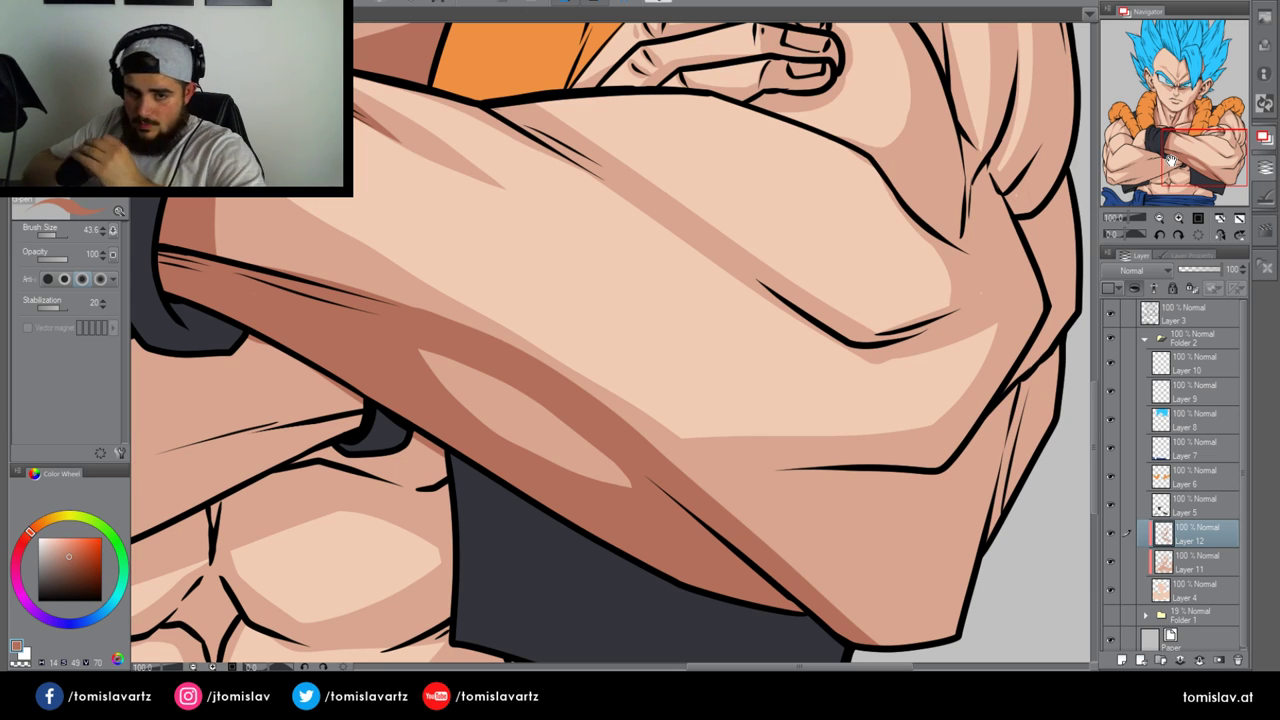
left_click_drag(1178, 148, 1209, 149)
left_click_drag(456, 486, 678, 456)
key("ctrl+z")
mouse_move(458, 488)
left_mouse_down()
mouse_move(669, 463)
mouse_move(547, 488)
mouse_move(697, 486)
left_mouse_up()
key("ctrl+z")
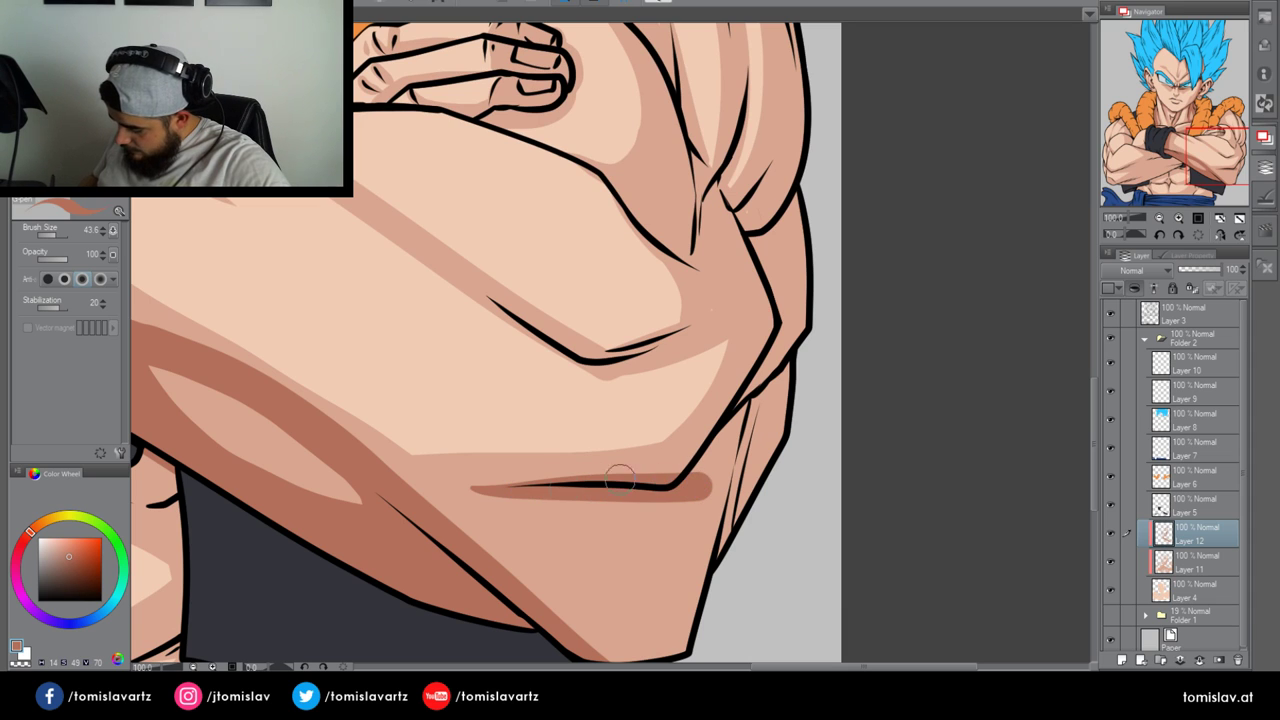
key("ctrl+z")
mouse_move(474, 489)
left_mouse_down()
mouse_move(652, 482)
mouse_move(676, 465)
mouse_move(745, 366)
mouse_move(752, 307)
mouse_move(716, 186)
left_mouse_up()
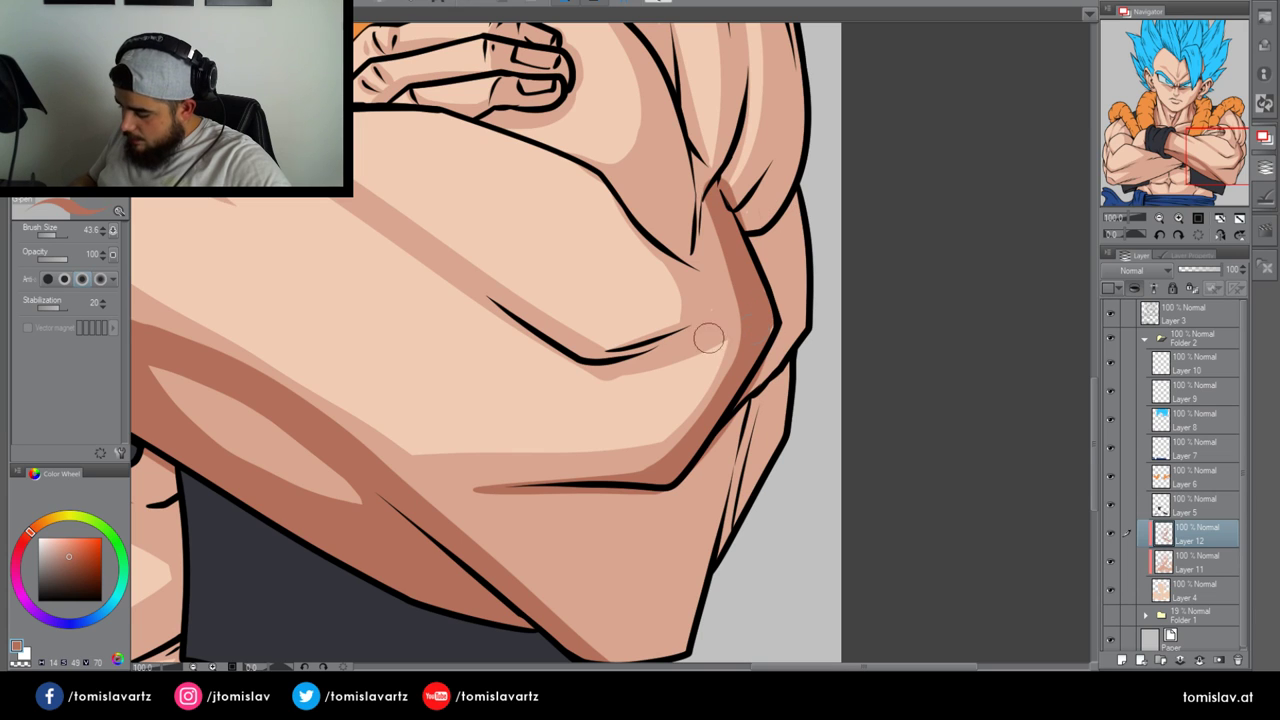
mouse_move(605, 362)
left_mouse_down()
mouse_move(697, 316)
mouse_move(703, 192)
left_mouse_up()
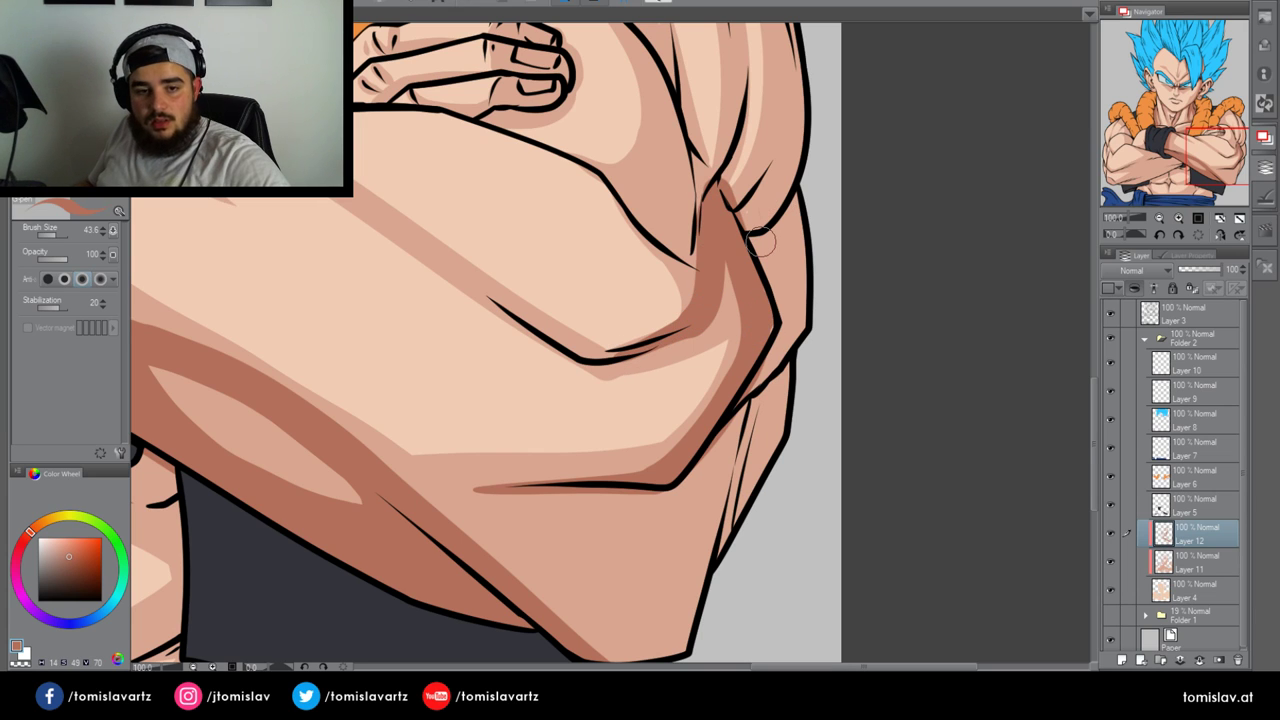
key("ctrl+z")
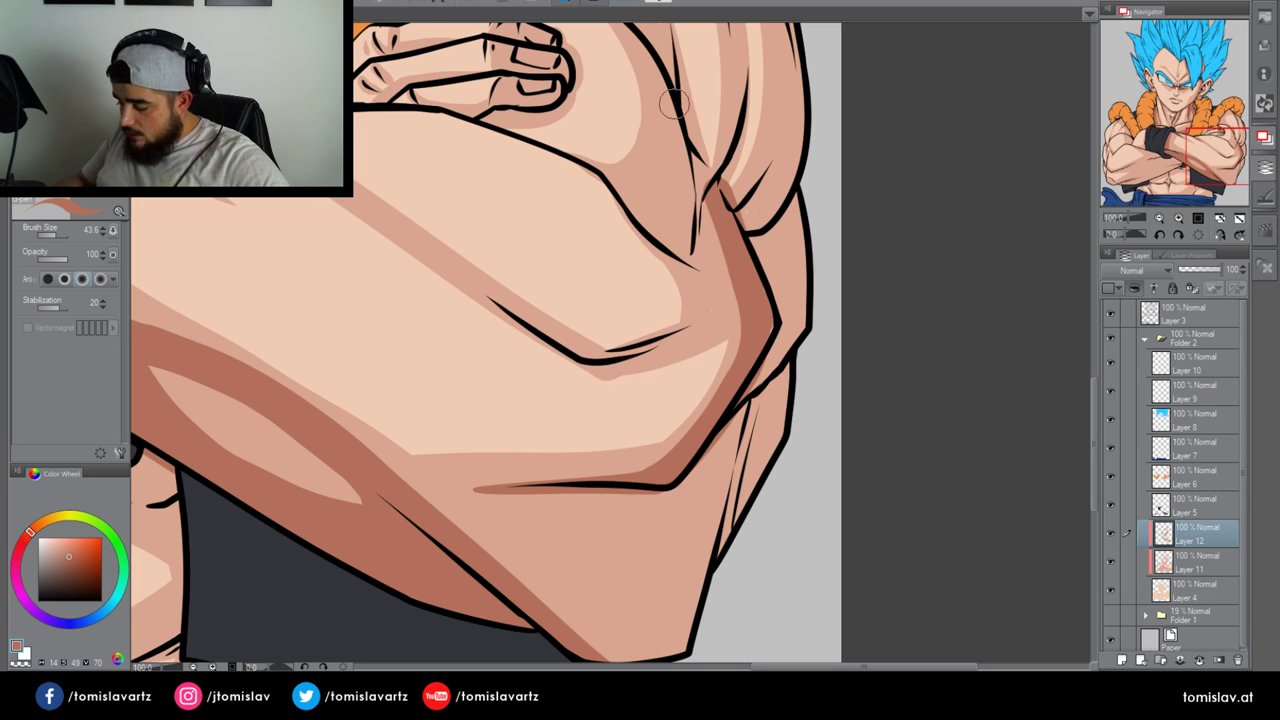
Brush deeper shadows above the elbow in the arm folds, along the upper arm's outer edge and up to the shoulder
mouse_move(674, 100)
left_mouse_down()
mouse_move(675, 252)
mouse_move(692, 175)
mouse_move(706, 208)
left_mouse_up()
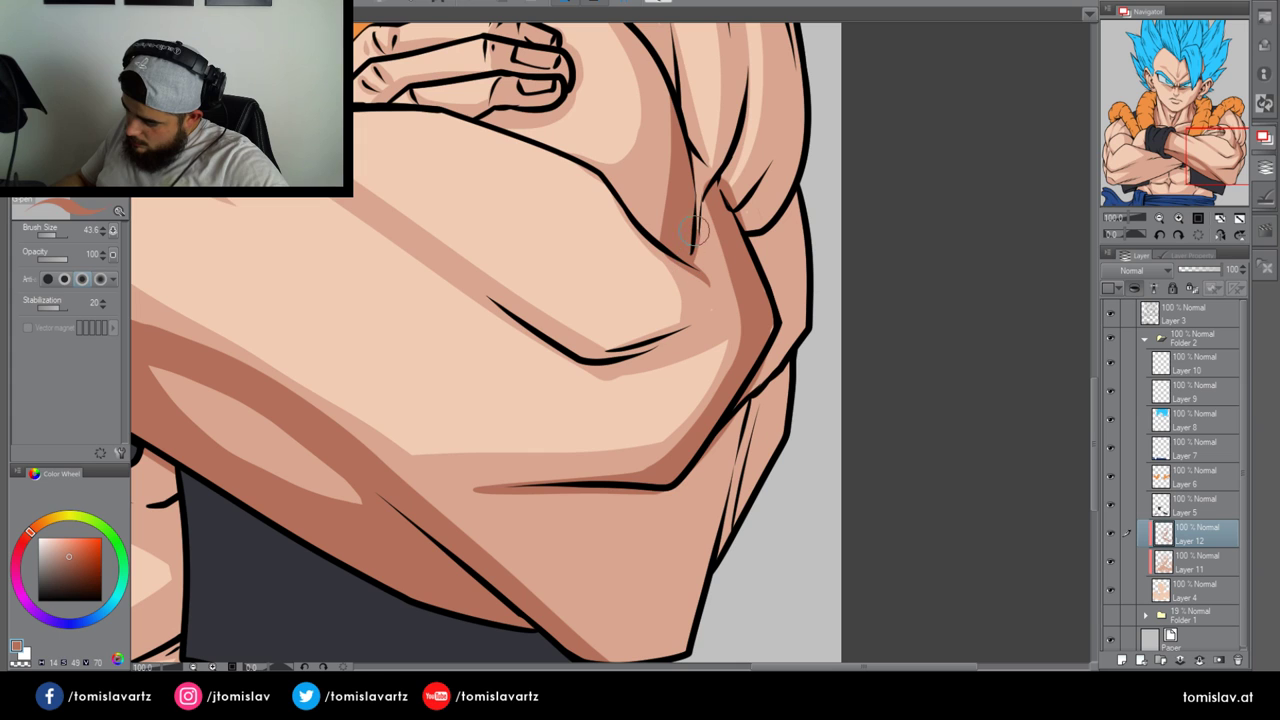
left_click_drag(694, 231, 756, 66)
mouse_move(742, 202)
left_mouse_down()
mouse_move(763, 175)
mouse_move(788, 36)
mouse_move(797, 65)
left_mouse_up()
left_click_drag(785, 237, 646, 534)
mouse_move(412, 282)
left_mouse_down()
mouse_move(463, 124)
mouse_move(457, 185)
mouse_move(400, 276)
mouse_move(350, 271)
mouse_move(371, 279)
mouse_move(394, 171)
left_mouse_up()
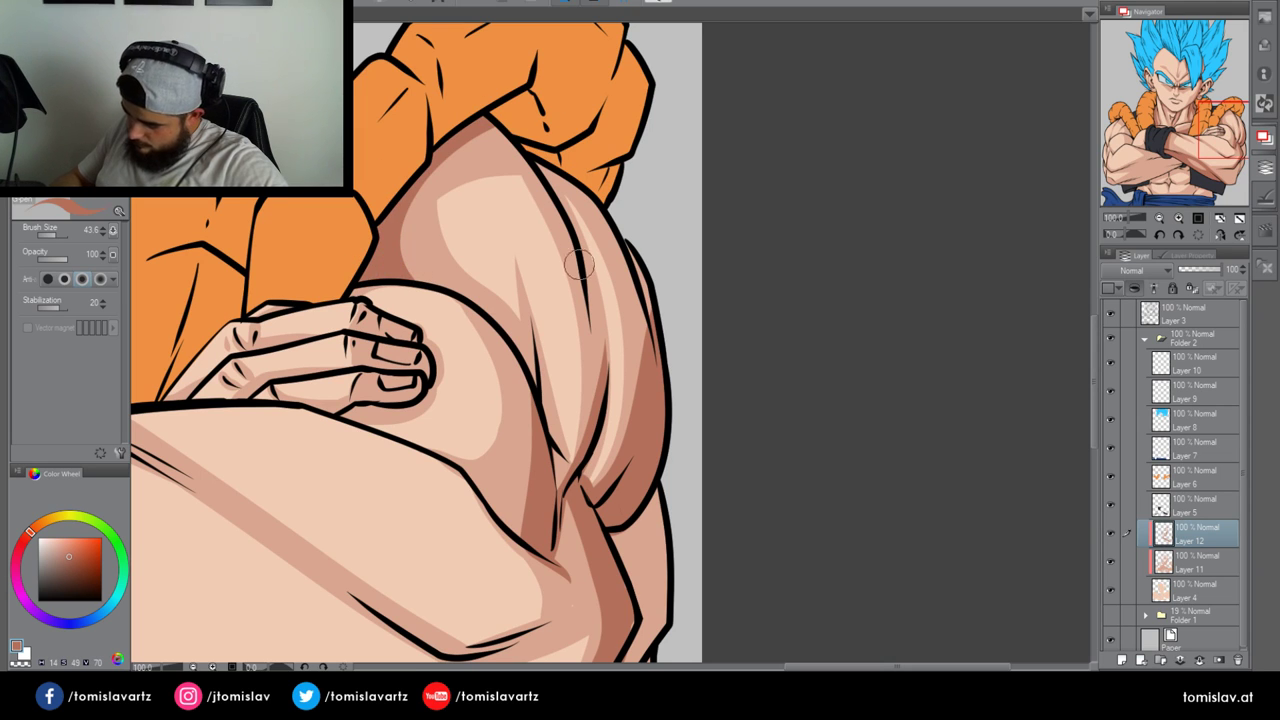
mouse_move(641, 352)
left_mouse_down()
mouse_move(594, 169)
mouse_move(620, 187)
mouse_move(547, 184)
mouse_move(602, 244)
left_mouse_up()
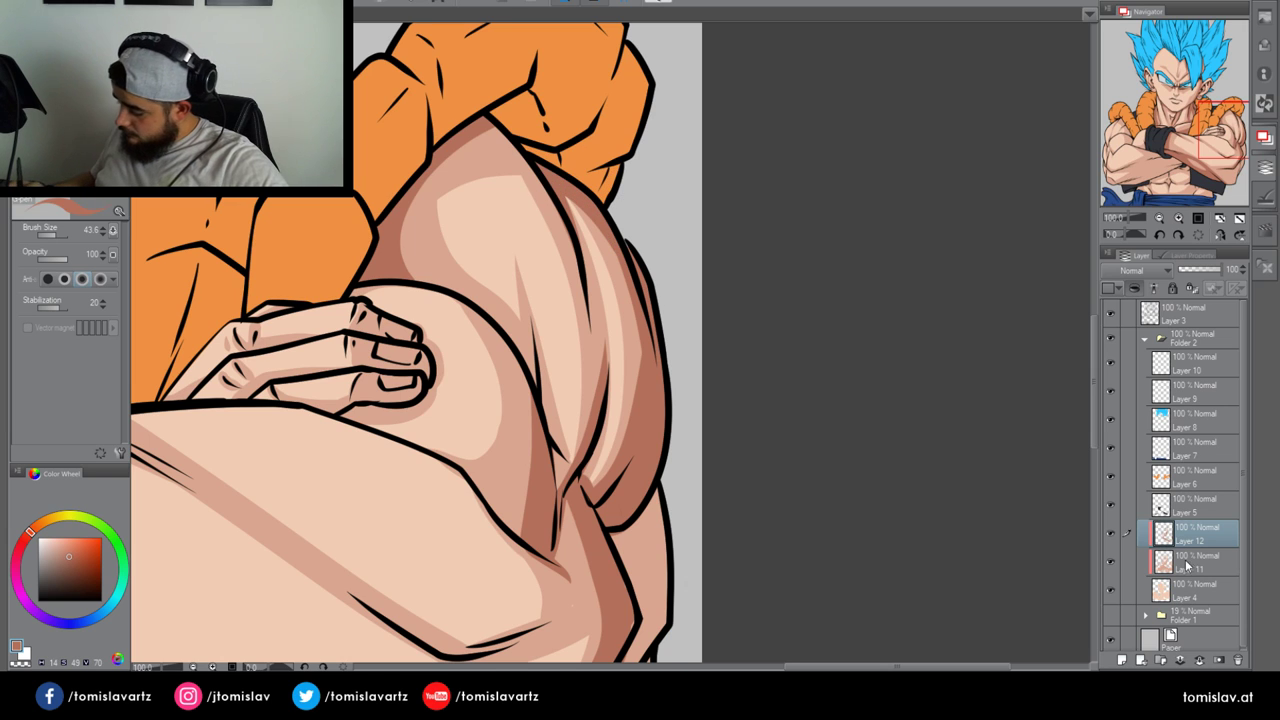
Sample the base skin color on Layer 4, add a new layer above Layer 3 and fill it with that color
left_click(1187, 590)
left_click(564, 336, "alt")
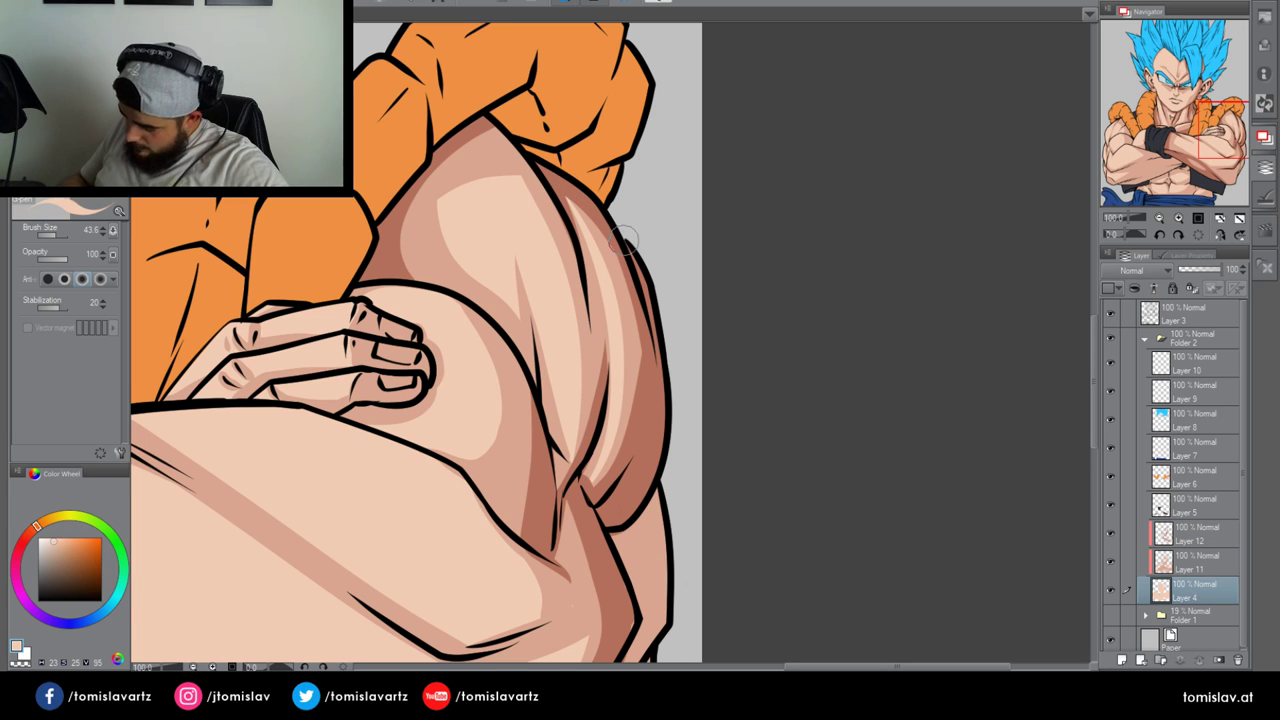
left_click(1146, 339)
left_click(1184, 315)
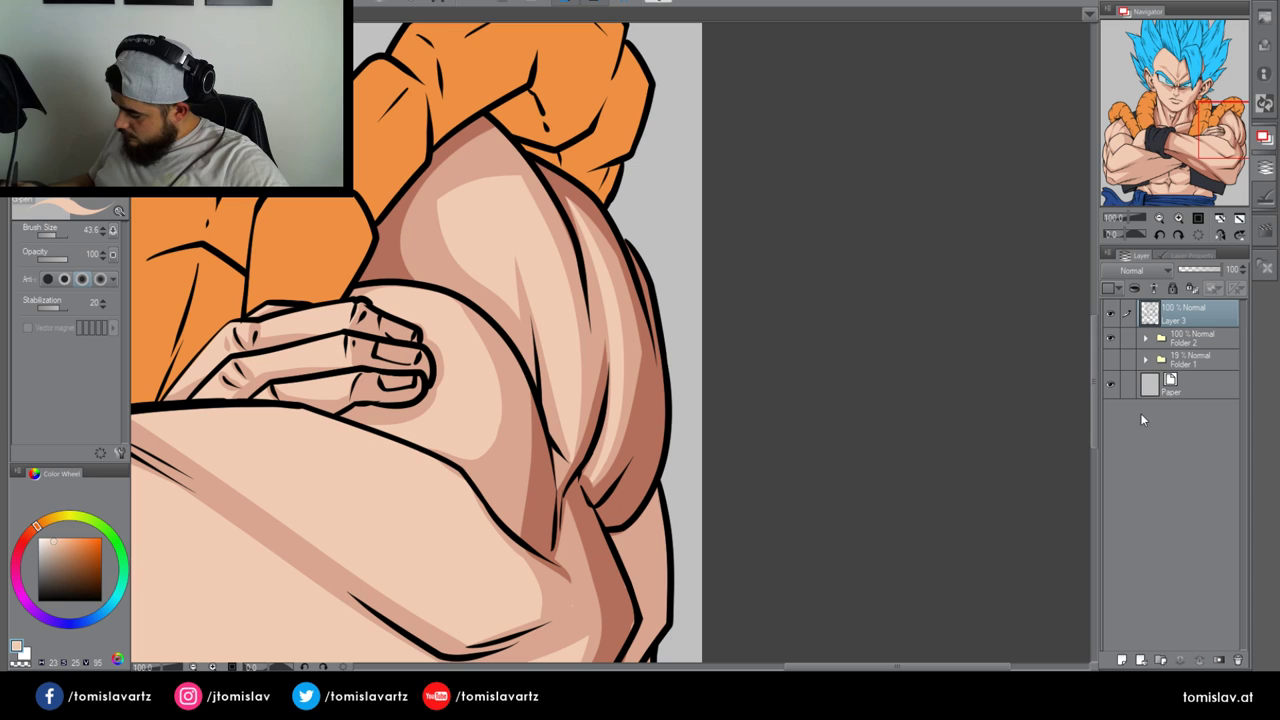
left_click(1122, 660)
key("g")
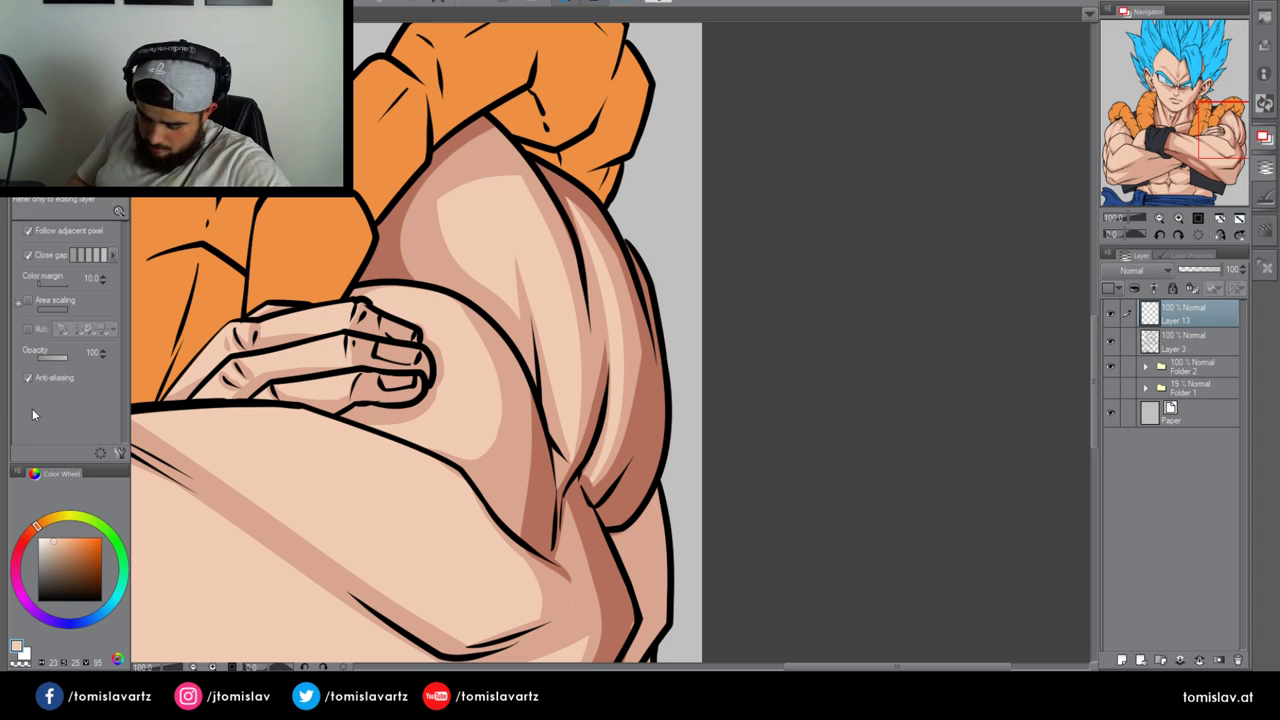
left_click(256, 498)
left_click_drag(1225, 128, 1186, 129)
left_click(1159, 218)
Add another new layer and draw a large black circle outline on it with the brush at size 14.1
left_click(1122, 660)
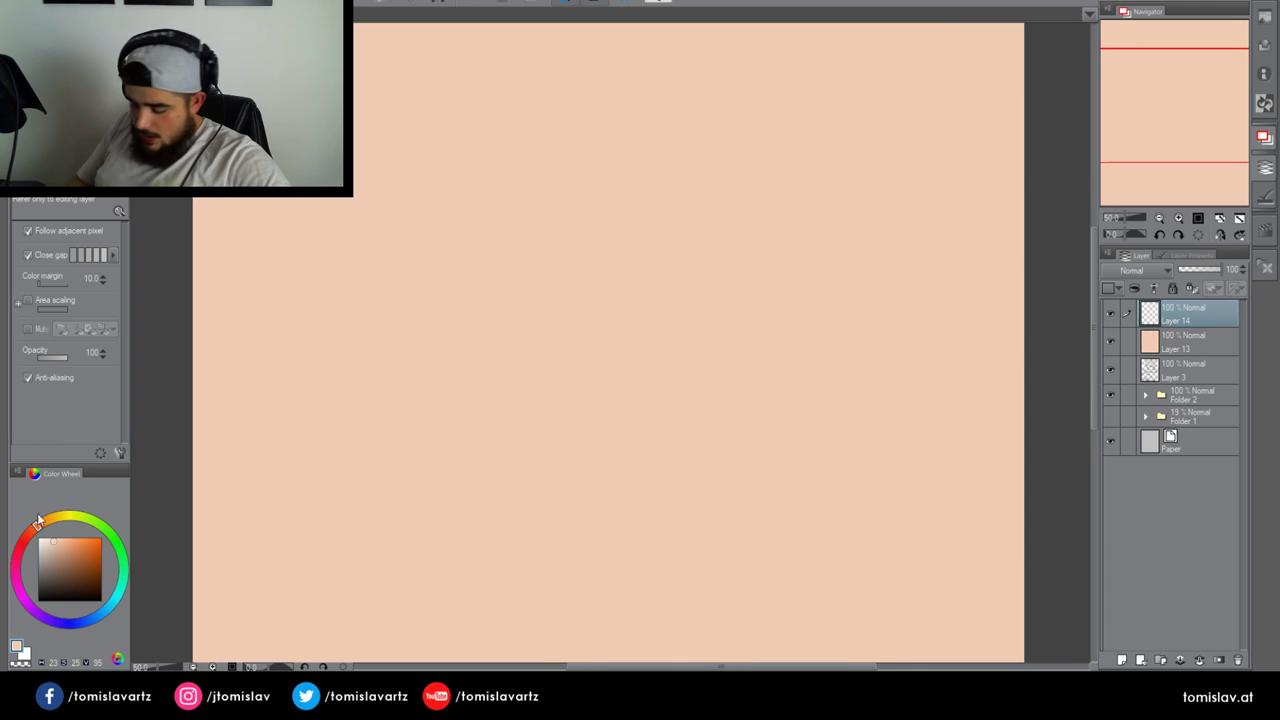
left_click(101, 600)
key("p")
left_click_drag(62, 235, 56, 234)
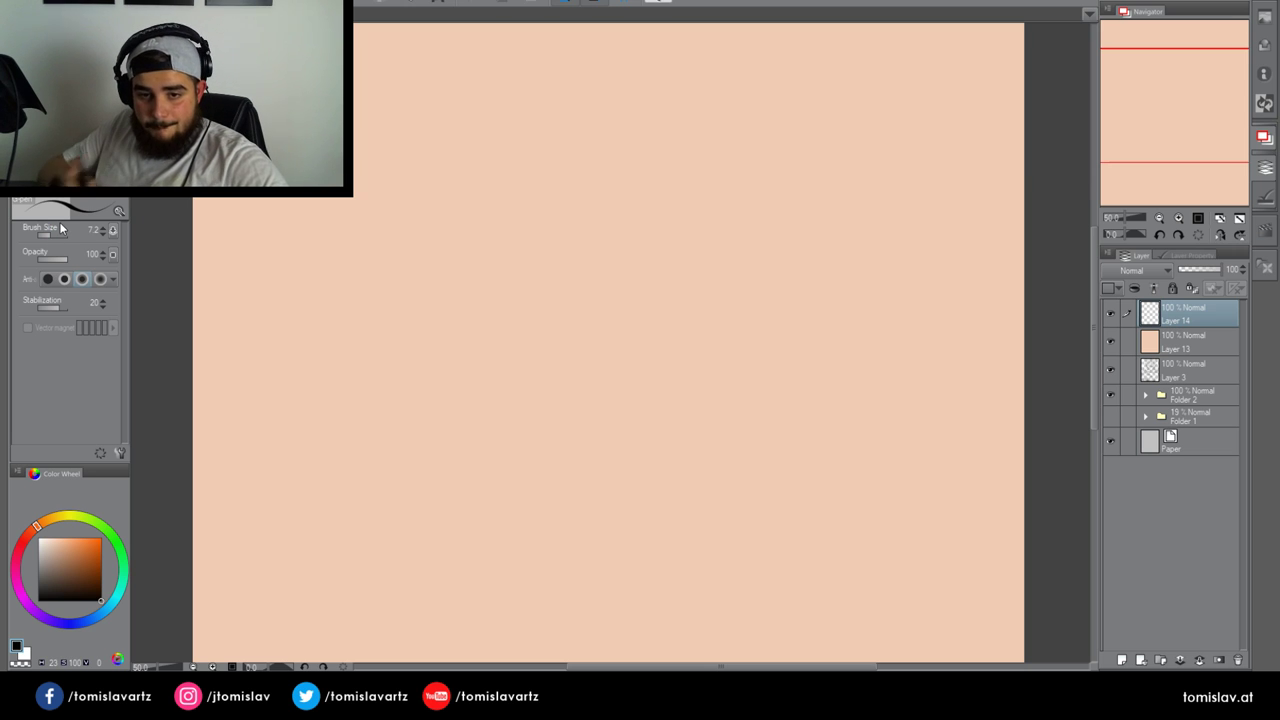
left_click_drag(620, 181, 641, 311)
key("ctrl+z")
left_click(53, 235)
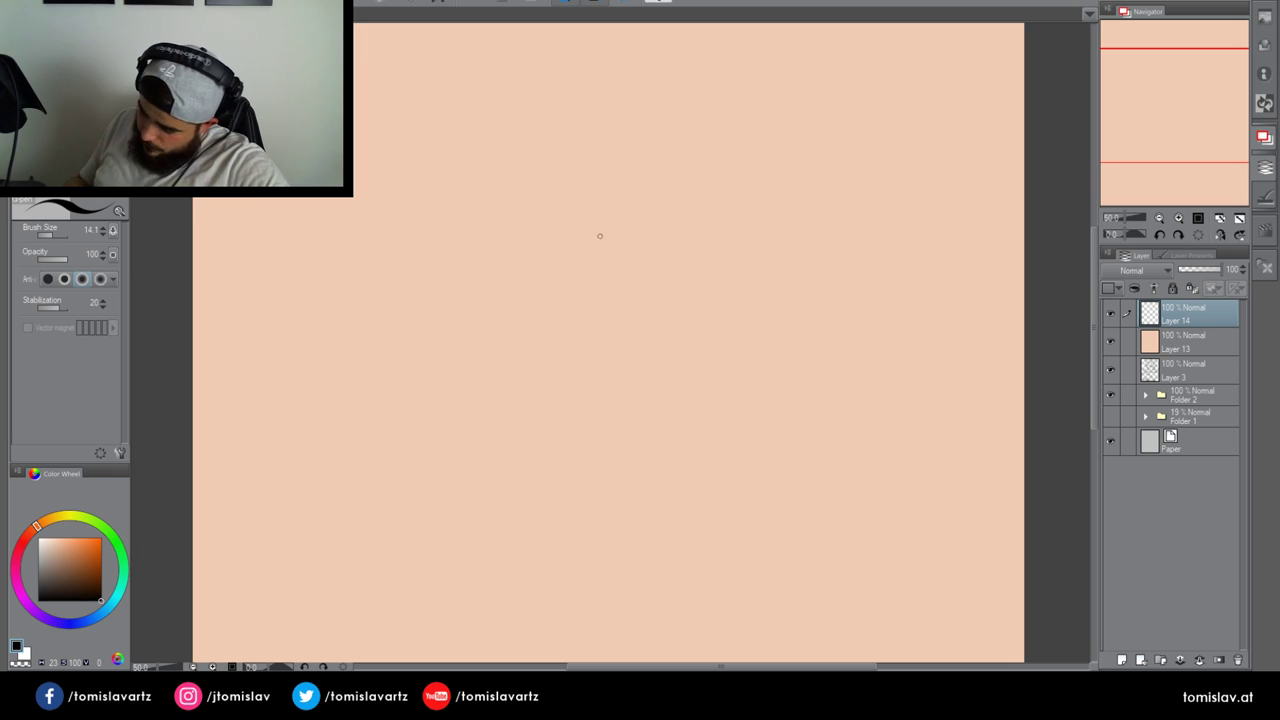
mouse_move(586, 177)
left_mouse_down()
mouse_move(491, 306)
mouse_move(590, 172)
mouse_move(583, 371)
mouse_move(614, 188)
mouse_move(687, 365)
mouse_move(600, 168)
left_mouse_up()
key("Delete")
key("Delete")
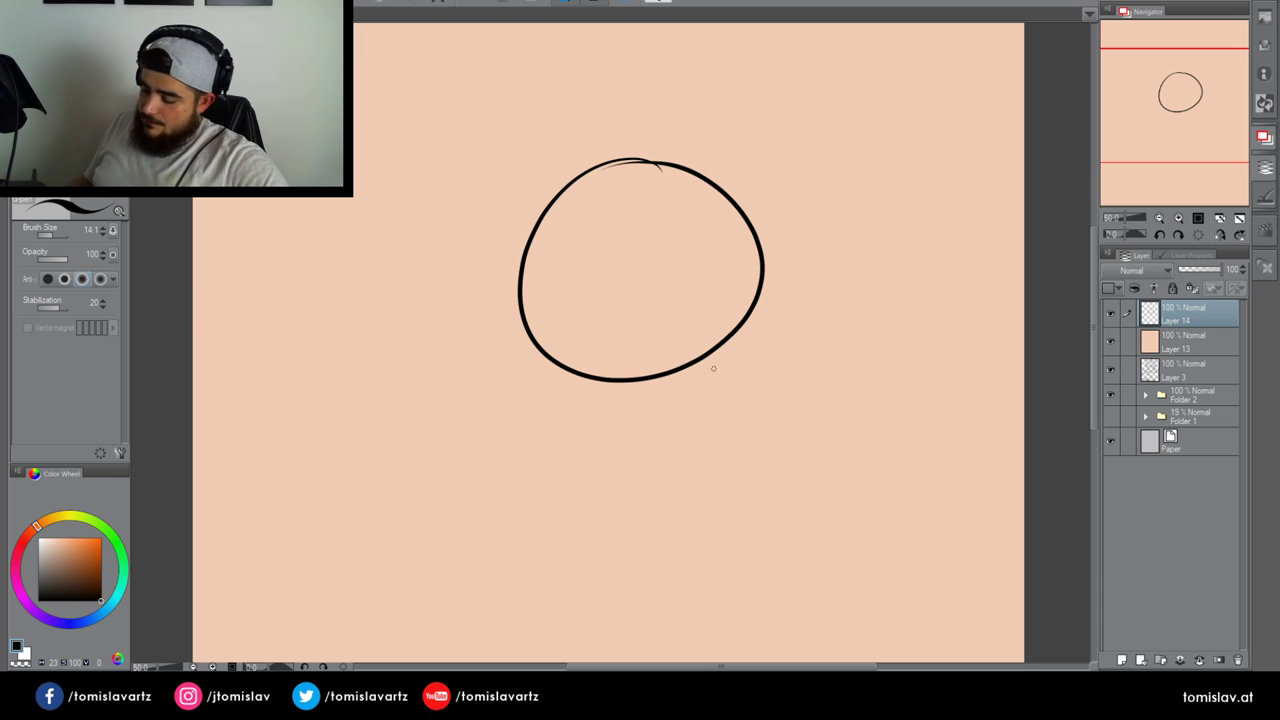
left_click_drag(536, 328, 418, 339)
left_click_drag(758, 320, 912, 315)
key("ctrl+z")
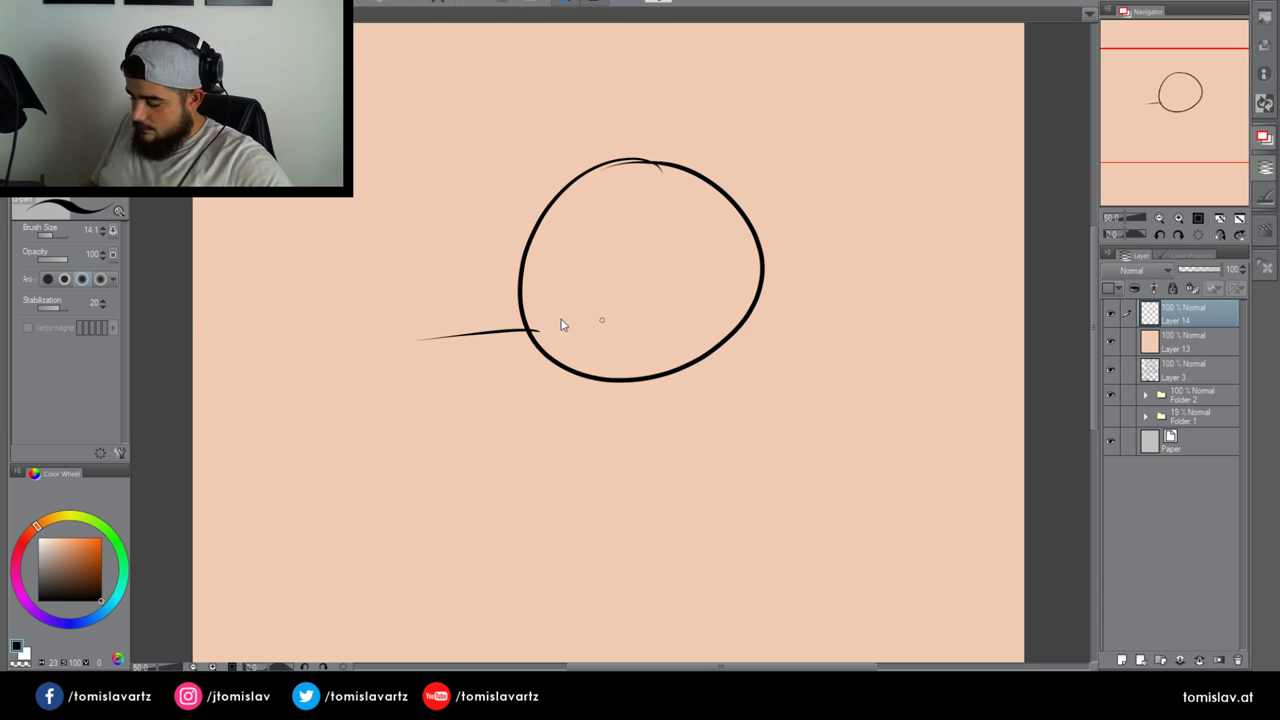
key("ctrl+z")
left_click_drag(528, 321, 437, 333)
left_click_drag(738, 325, 876, 319)
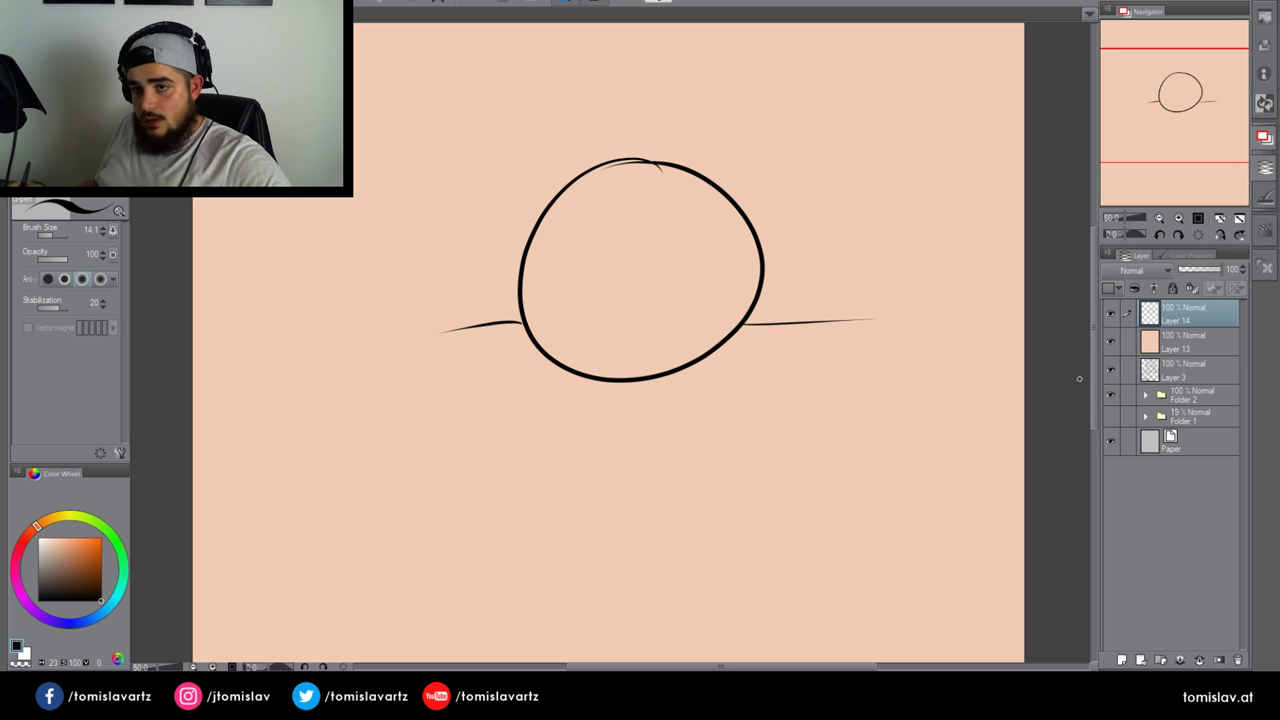
key("ctrl+z")
key("ctrl+z")
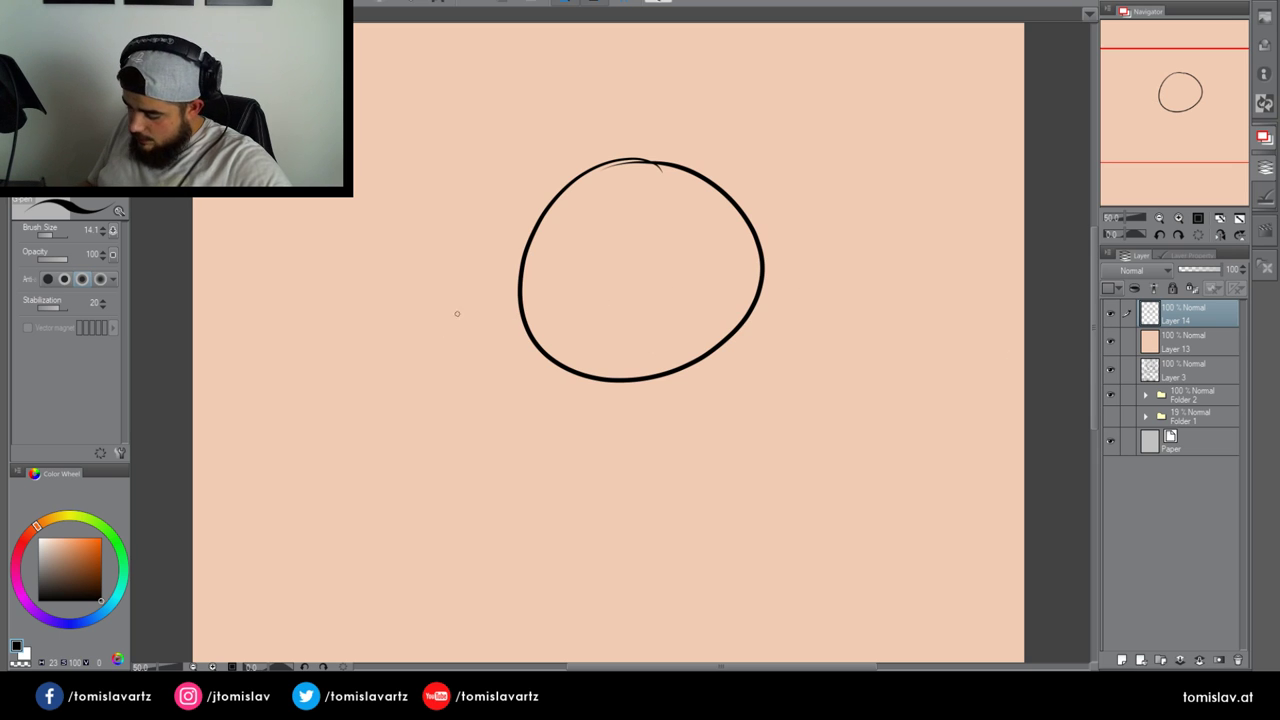
left_click_drag(878, 233, 166, 411)
left_click_drag(186, 455, 878, 450)
key("ctrl+z")
key("ctrl+z")
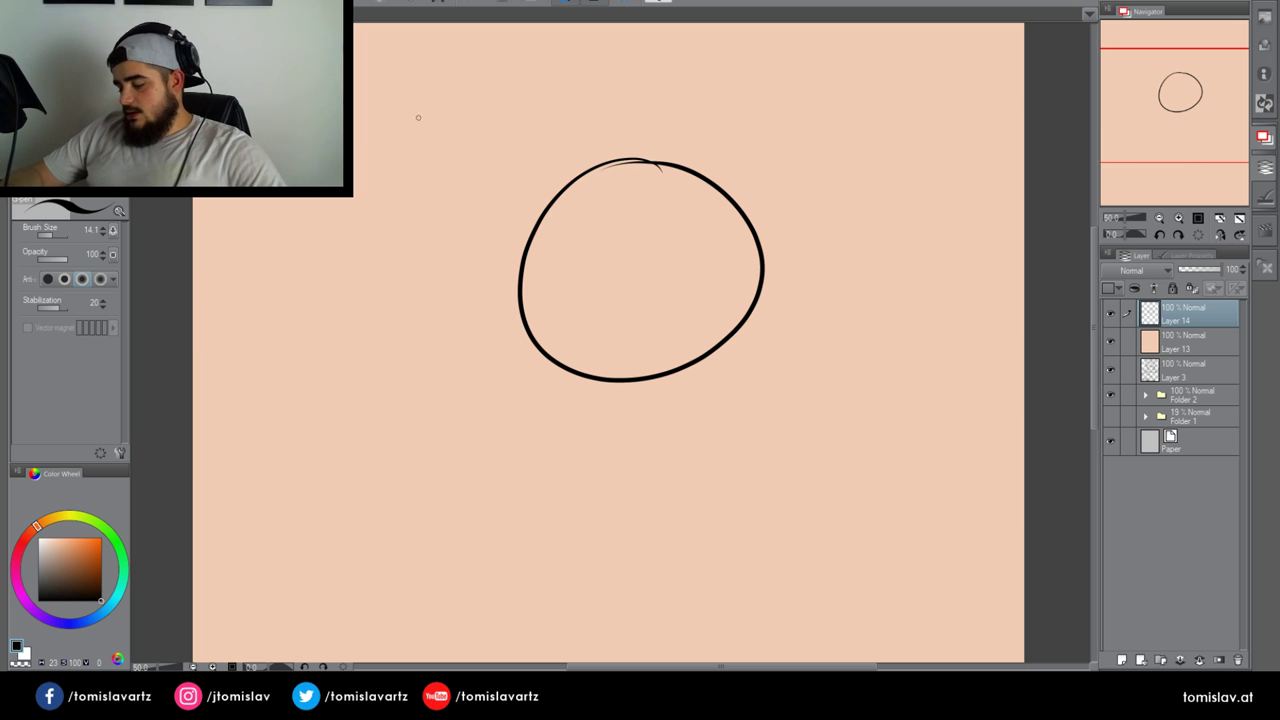
Draw a light-direction arrow toward the circle's upper left and paint a soft pale highlight there with a brush of size 134.3
left_click_drag(402, 145, 466, 138)
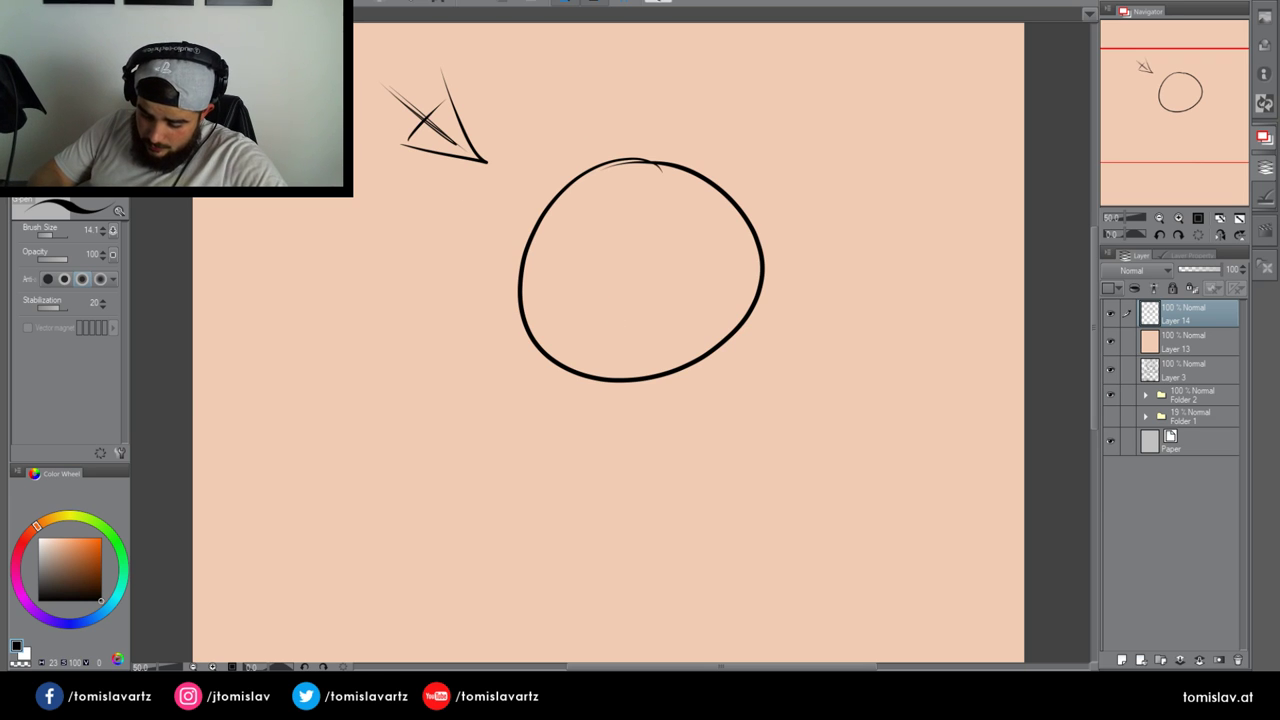
key("p")
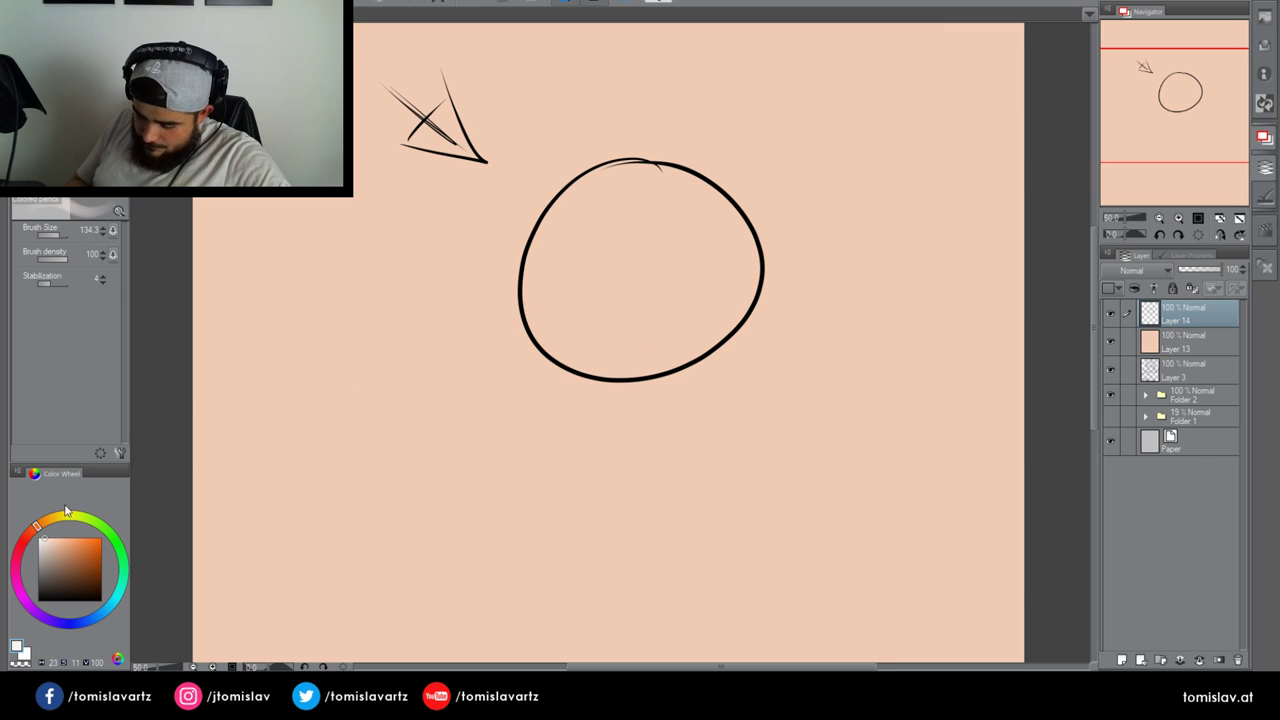
mouse_move(557, 251)
left_mouse_down()
mouse_move(571, 200)
mouse_move(553, 284)
mouse_move(597, 260)
mouse_move(623, 186)
mouse_move(560, 263)
mouse_move(555, 248)
mouse_move(663, 163)
left_mouse_up()
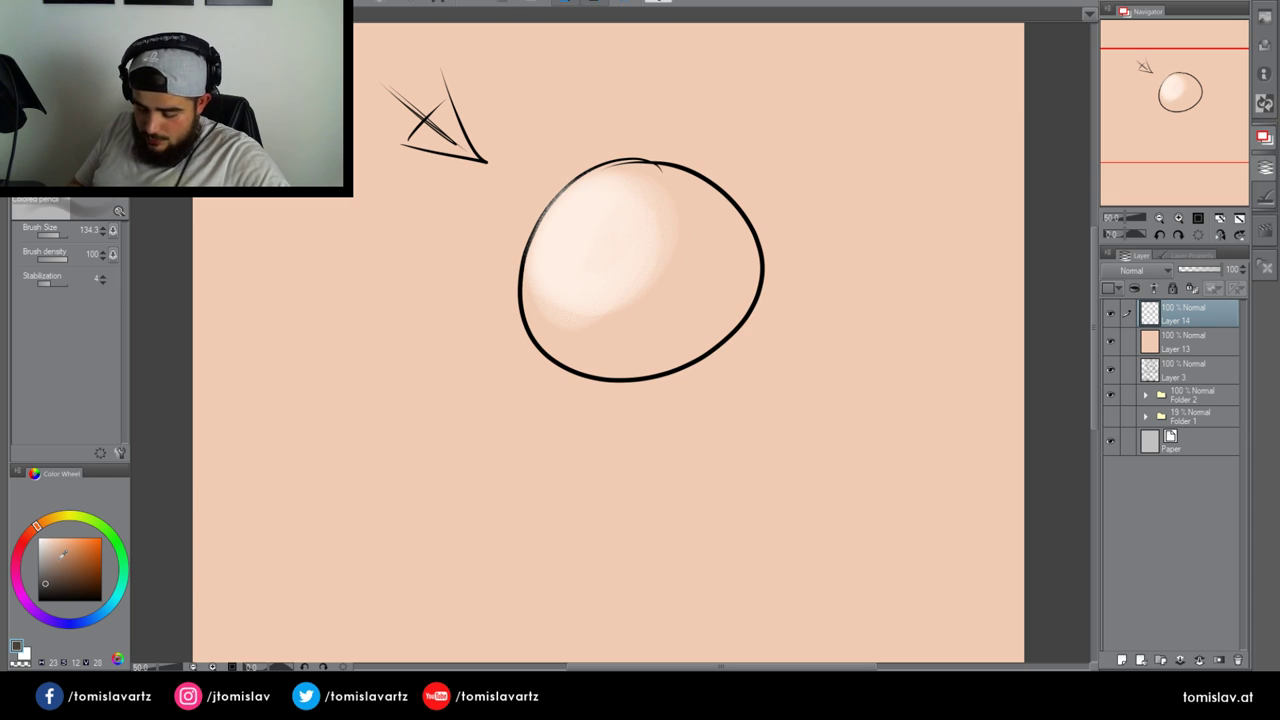
Brush dark shading on the sphere's lower right and a cast shadow along the ground, and blend the sphere's tones at size 107.2
mouse_move(591, 354)
left_mouse_down()
mouse_move(731, 286)
mouse_move(734, 228)
mouse_move(585, 360)
mouse_move(765, 366)
left_mouse_up()
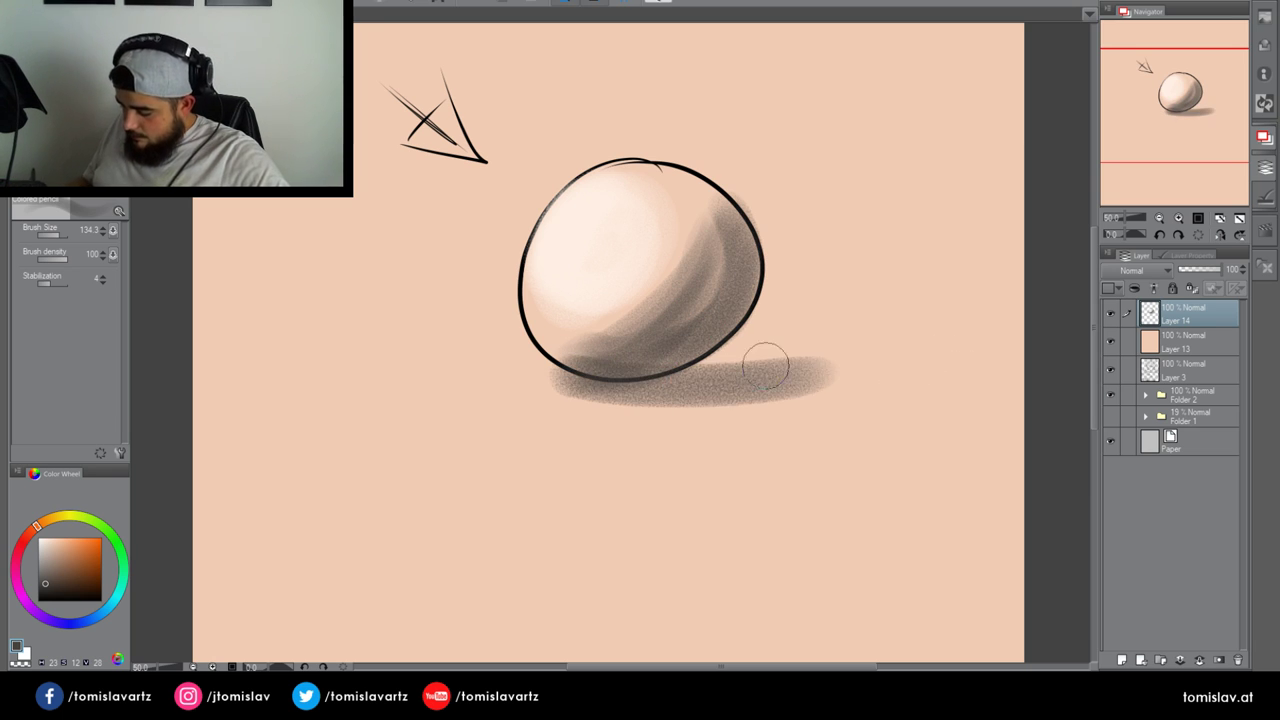
key("ctrl+z")
left_click_drag(604, 376, 893, 381)
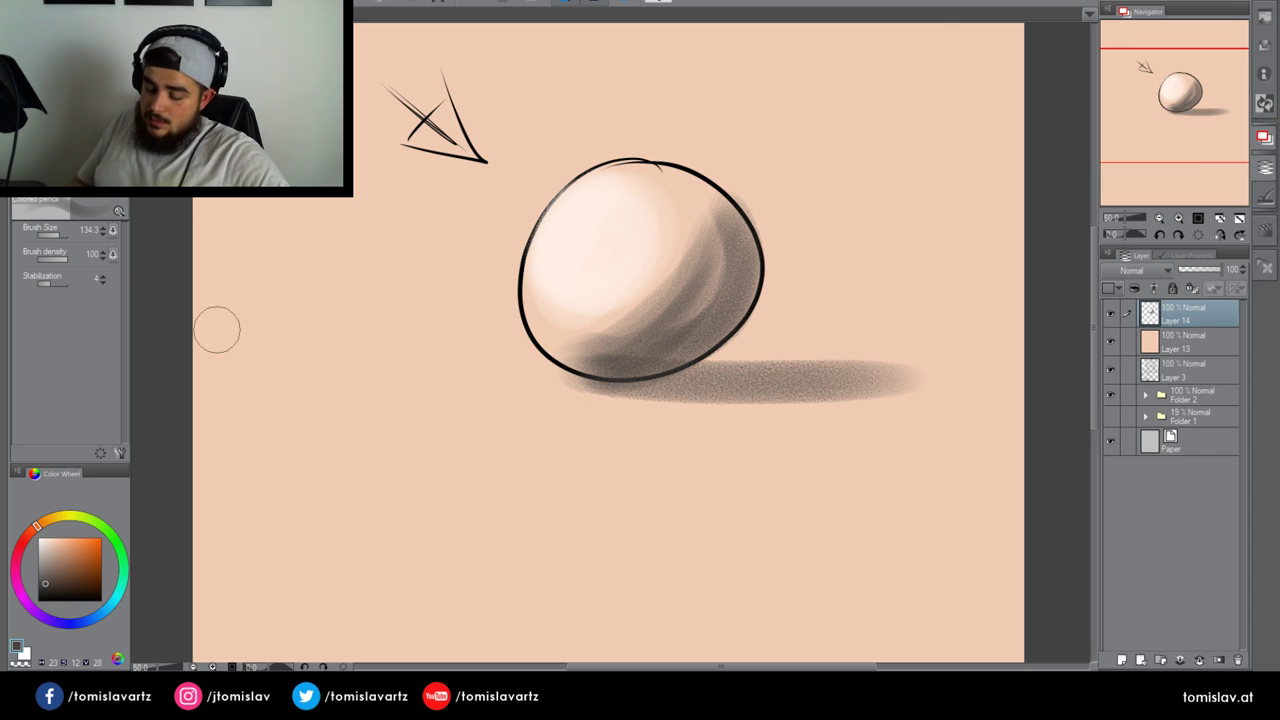
key("j")
mouse_move(643, 300)
left_mouse_down()
mouse_move(591, 309)
mouse_move(706, 206)
mouse_move(680, 289)
mouse_move(566, 297)
mouse_move(677, 273)
mouse_move(694, 303)
mouse_move(611, 309)
left_mouse_up()
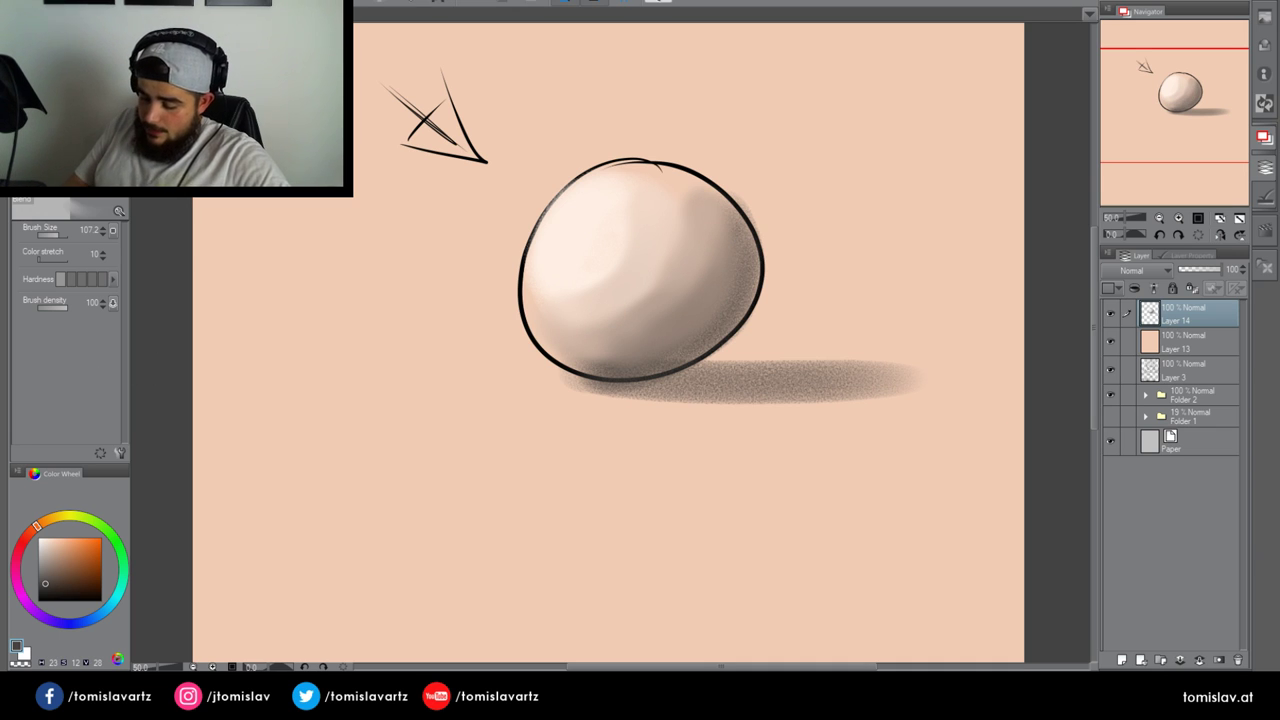
Fill the light-direction arrow white at size 14.1, and draw a small blue arrow right of the sphere at size 27.8
left_click(112, 605)
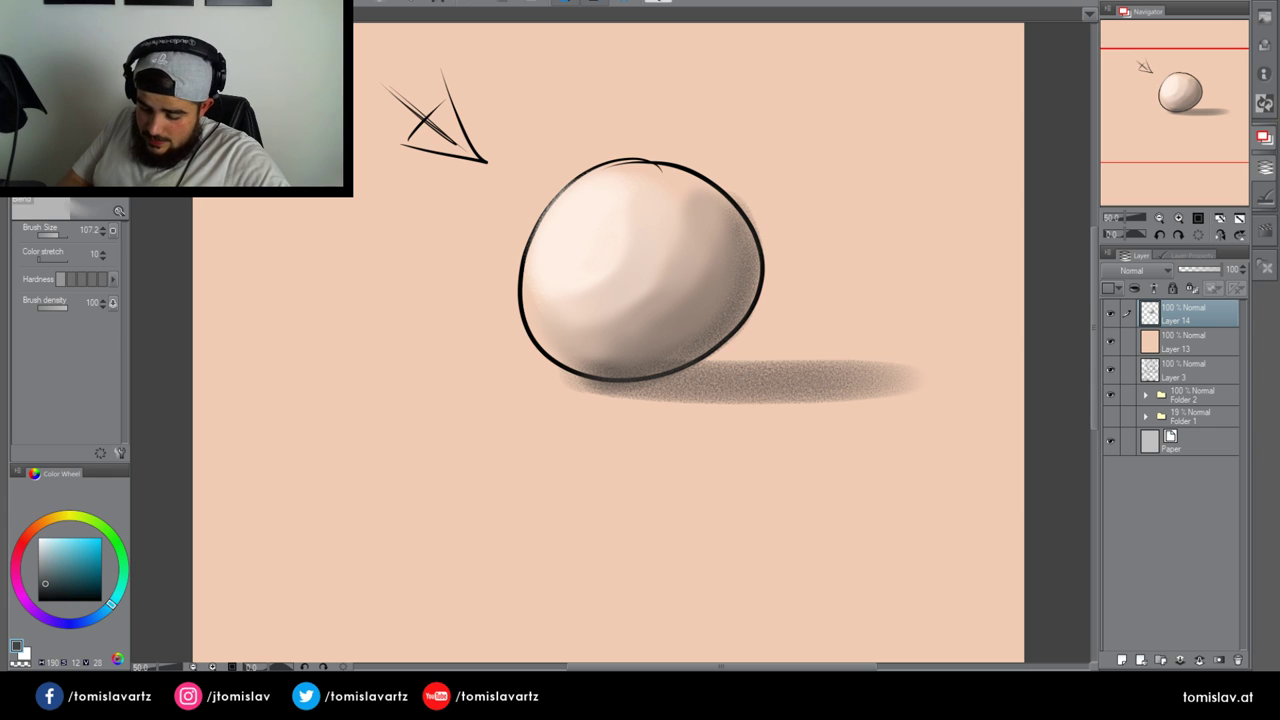
key("p")
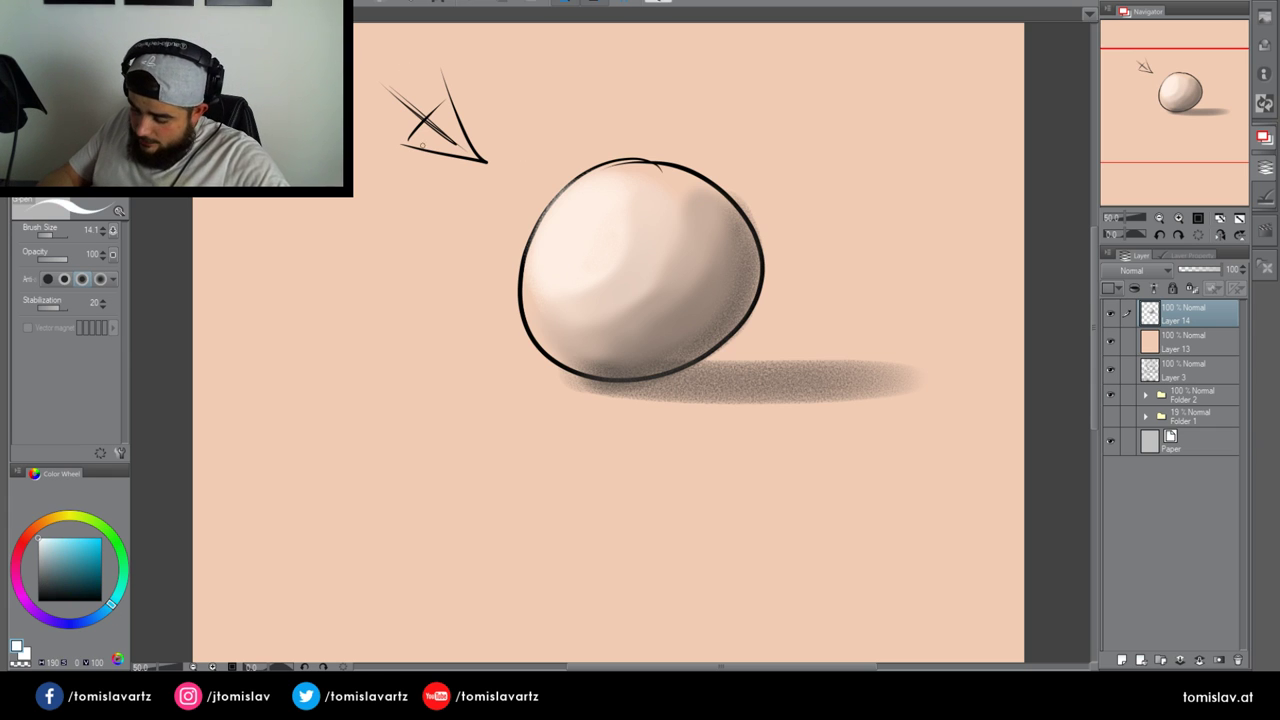
mouse_move(424, 136)
left_mouse_down()
mouse_move(455, 125)
mouse_move(382, 72)
left_mouse_up()
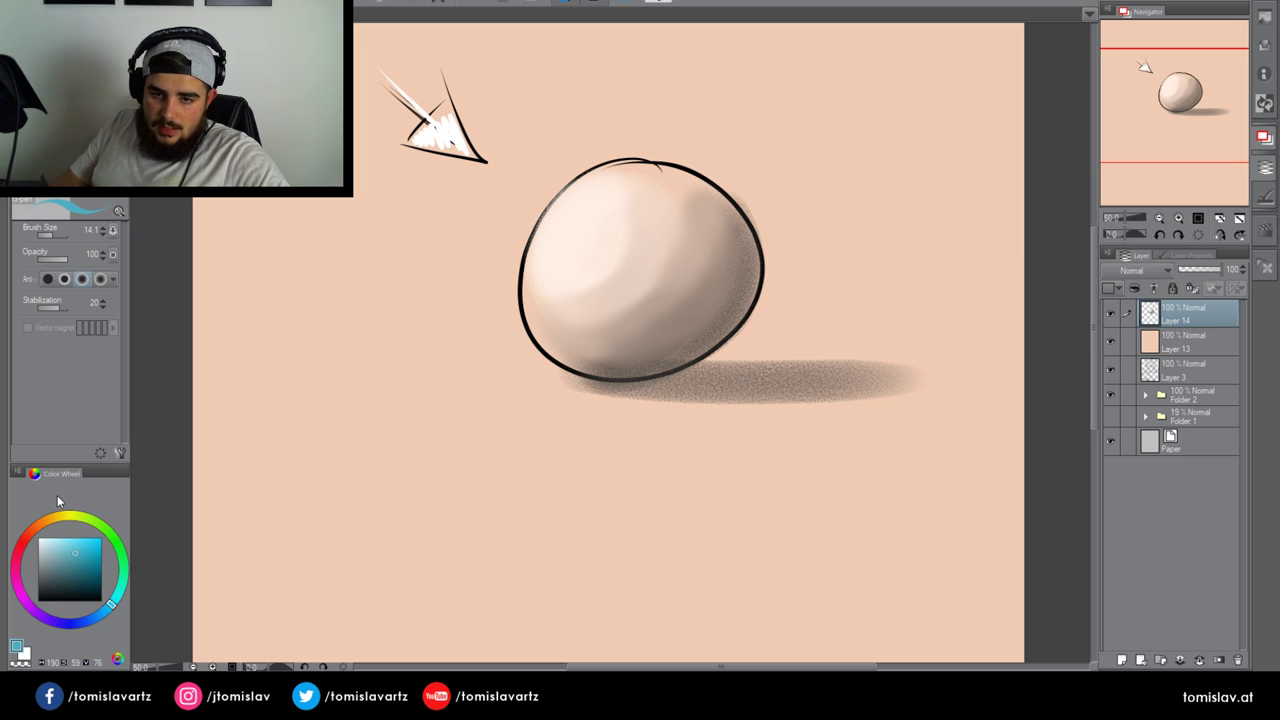
left_click(53, 236)
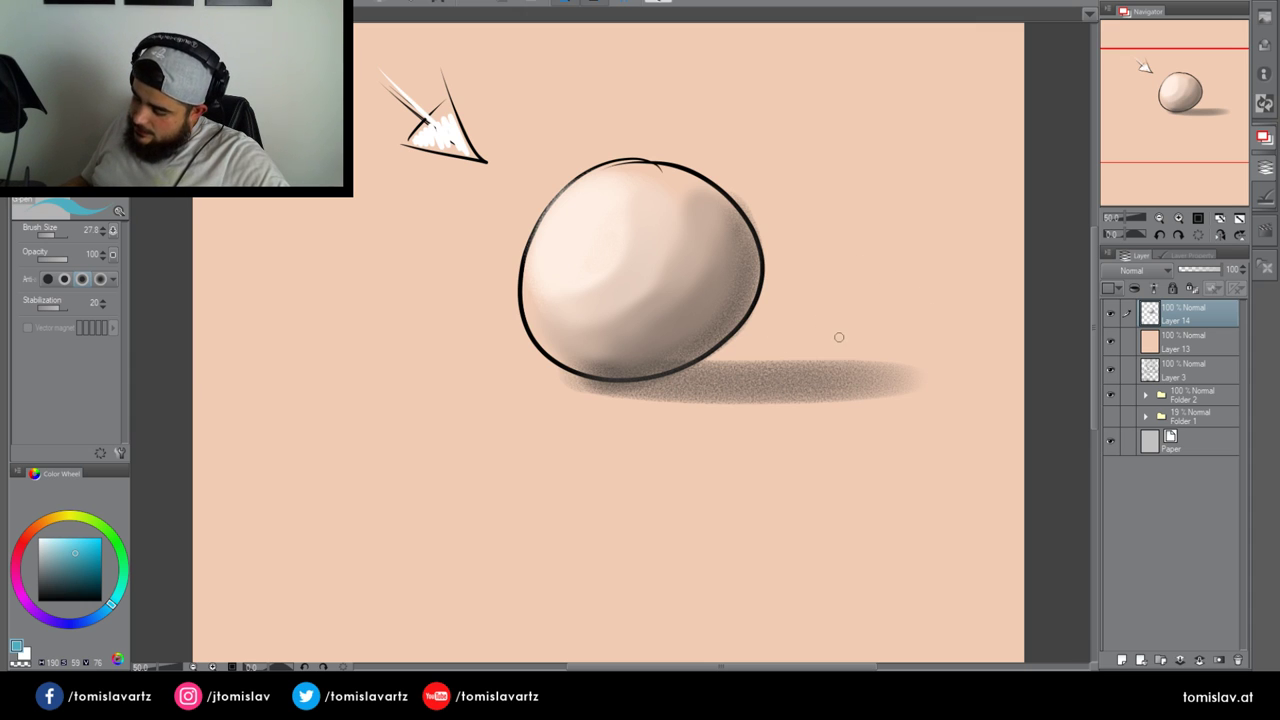
left_click_drag(836, 332, 870, 342)
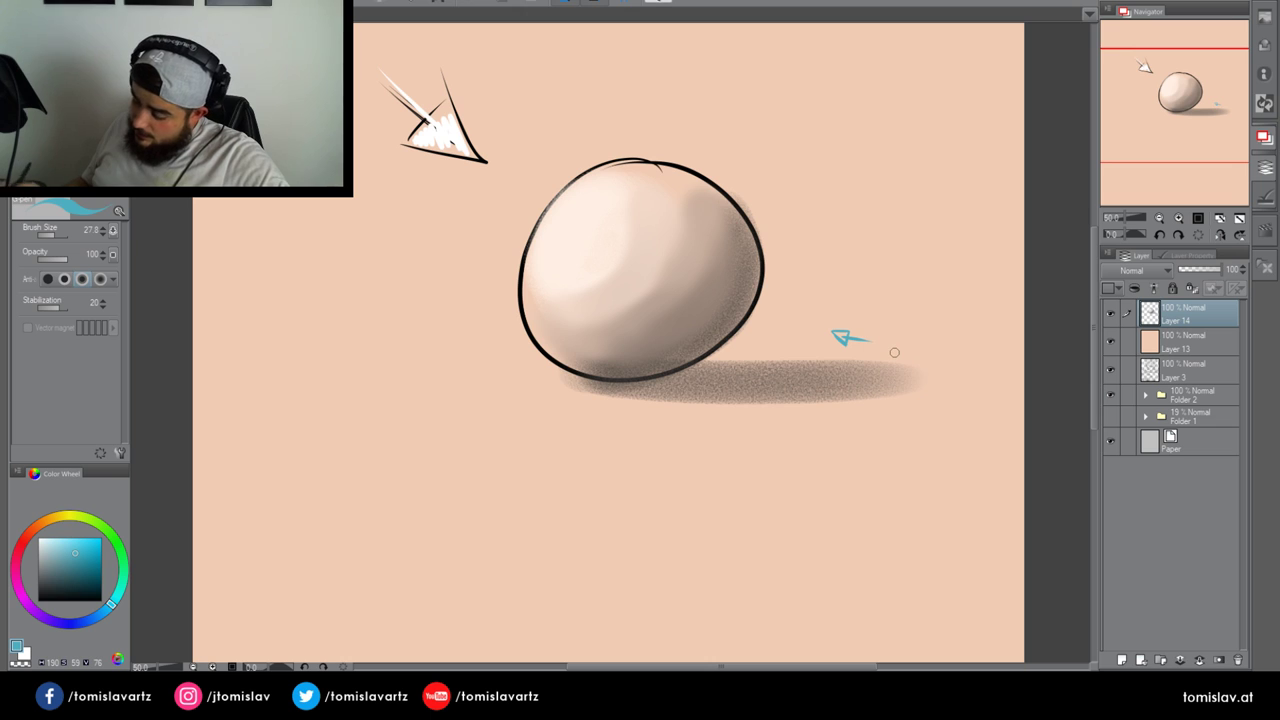
Paint light blue reflected light along the sphere's lower right edge at size 34.8, and blend it into the shadow at size 107.2
left_click(65, 545)
left_click(61, 538)
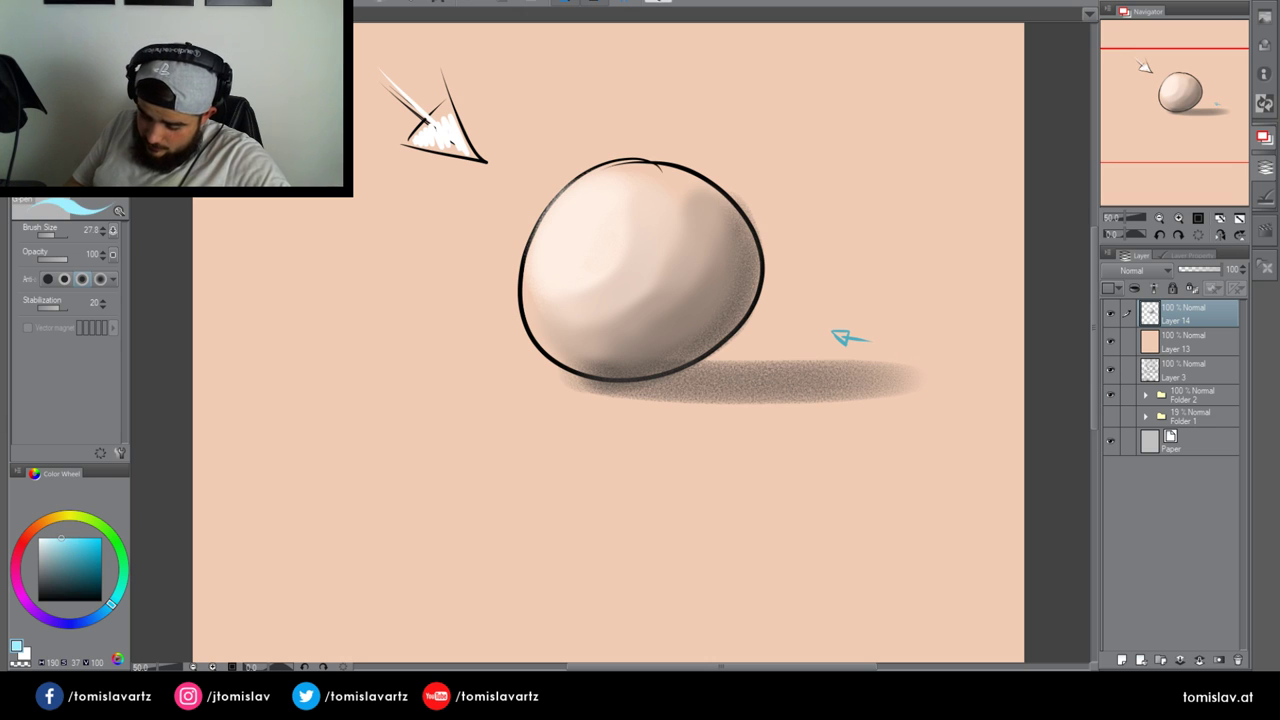
left_click(72, 140)
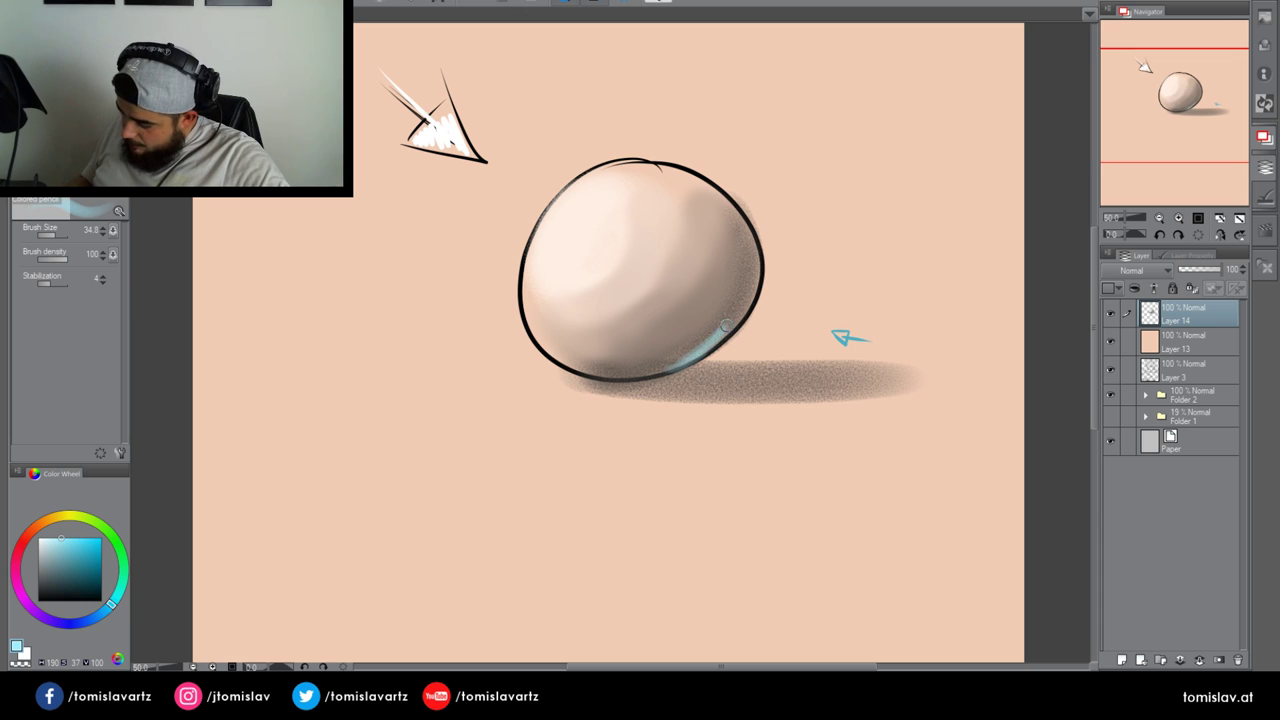
mouse_move(726, 326)
left_mouse_down()
mouse_move(754, 244)
mouse_move(668, 368)
left_mouse_up()
key("j")
mouse_move(703, 310)
left_mouse_down()
mouse_move(731, 280)
mouse_move(658, 356)
mouse_move(720, 287)
mouse_move(714, 316)
mouse_move(643, 364)
mouse_move(731, 248)
mouse_move(735, 276)
mouse_move(664, 351)
mouse_move(739, 243)
mouse_move(666, 358)
mouse_move(622, 360)
left_mouse_up()
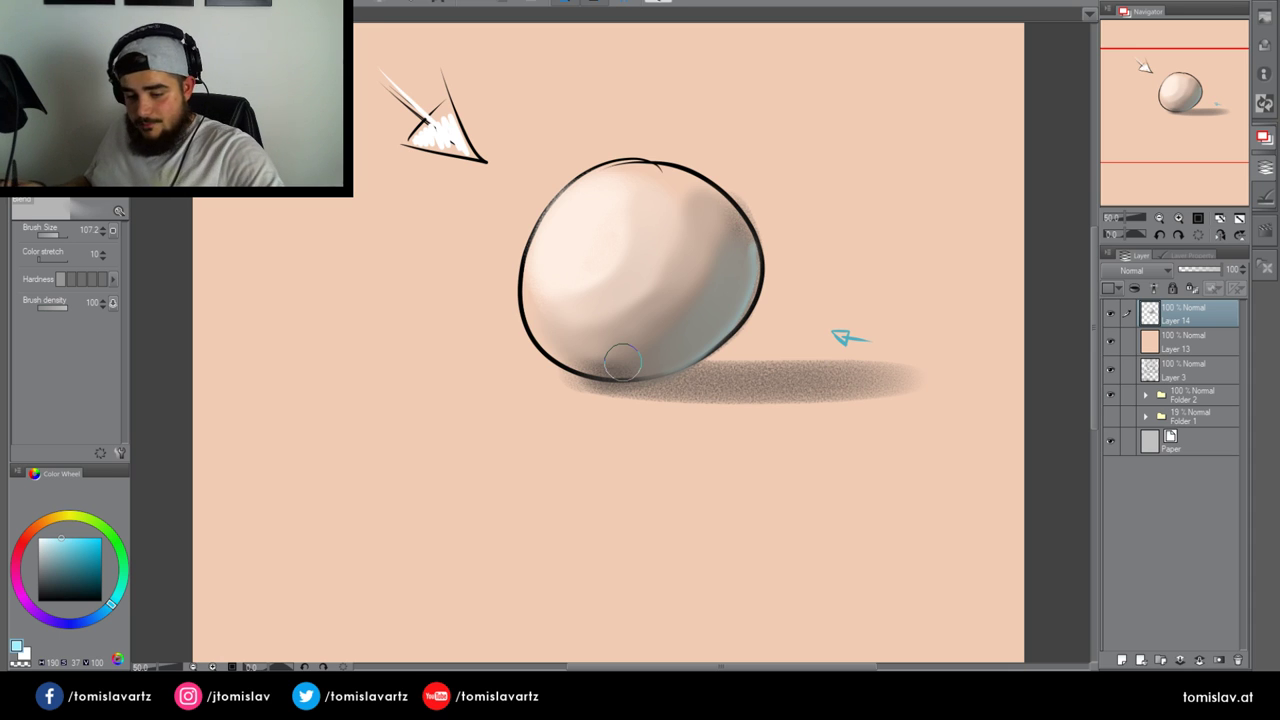
Clear Layer 14 and sketch a computer mouse's outline, front face and scroll wheel in black with the brush at size 27.8
key("Delete")
key("p")
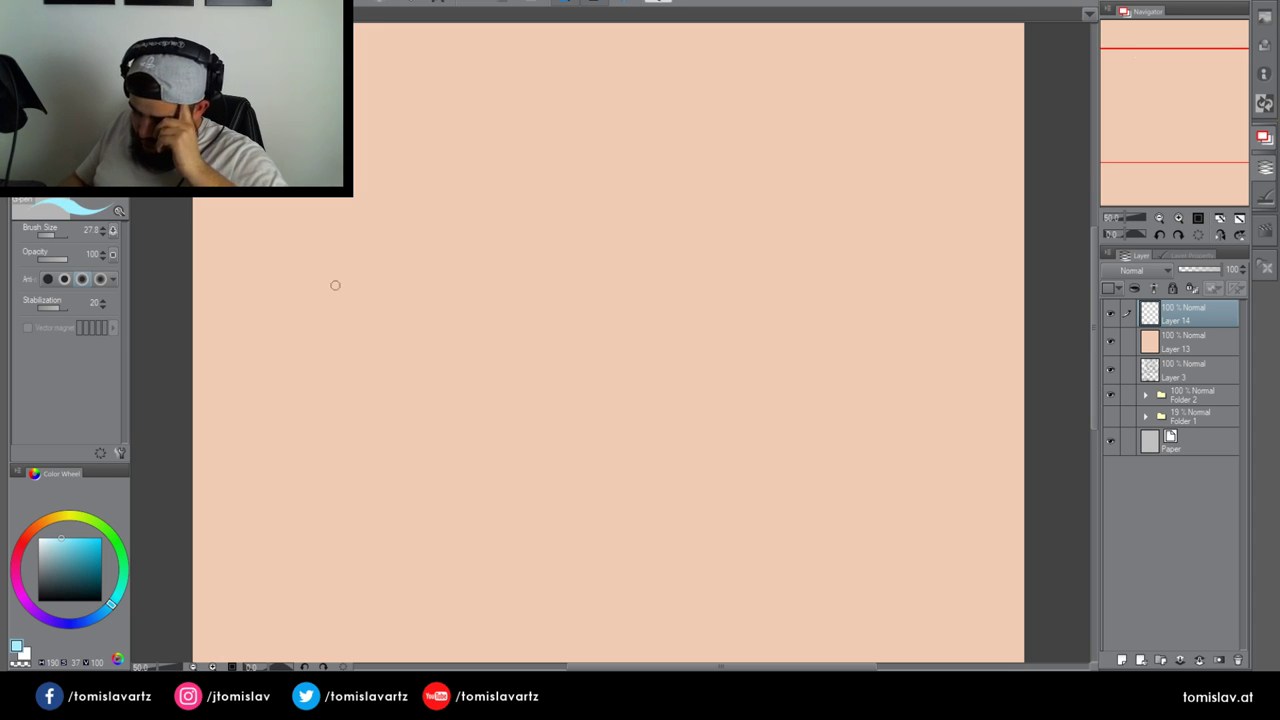
key("x")
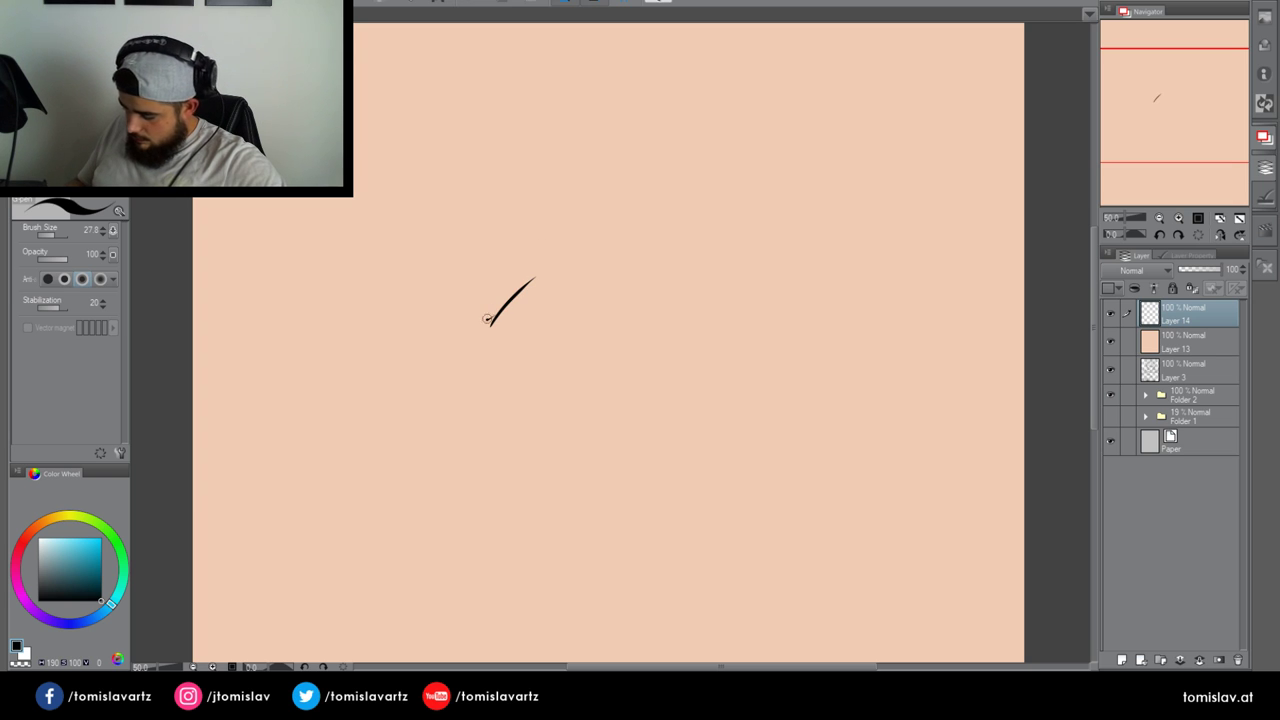
left_click_drag(487, 318, 718, 210)
left_click_drag(489, 318, 421, 305)
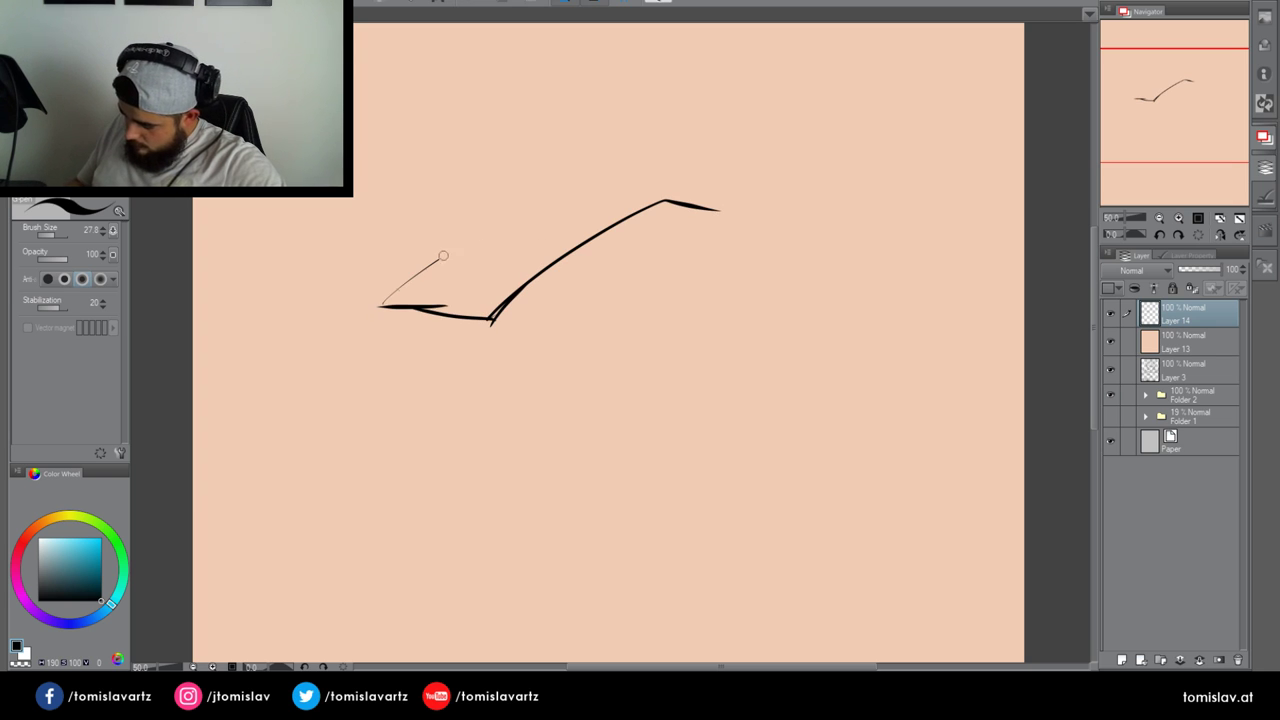
mouse_move(443, 256)
left_mouse_down()
mouse_move(586, 182)
mouse_move(665, 186)
mouse_move(714, 208)
left_mouse_up()
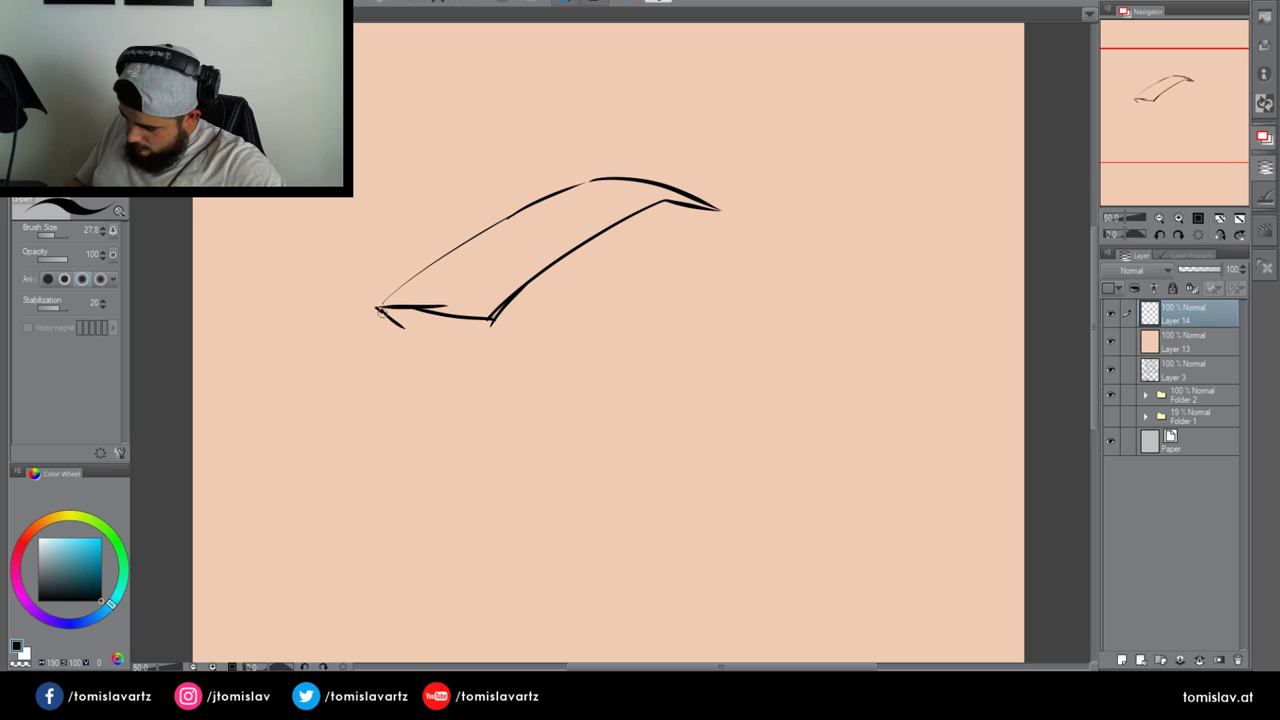
mouse_move(380, 311)
left_mouse_down()
mouse_move(527, 329)
mouse_move(618, 304)
mouse_move(776, 305)
mouse_move(702, 219)
left_mouse_up()
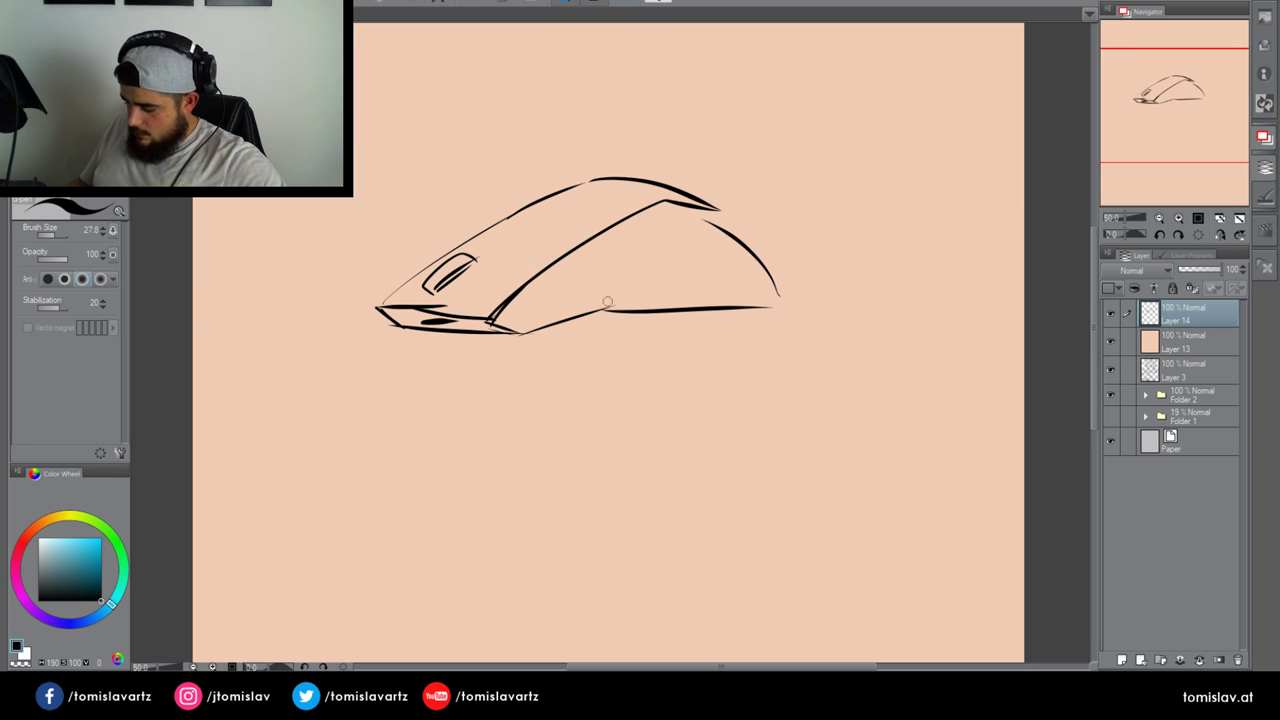
Add side panel lines to the mouse sketch, strengthen its top and rear contour, and extend its base line
mouse_move(514, 302)
left_mouse_down()
mouse_move(595, 290)
mouse_move(638, 306)
mouse_move(572, 274)
mouse_move(590, 250)
left_mouse_up()
mouse_move(602, 241)
left_mouse_down()
mouse_move(722, 233)
mouse_move(769, 272)
left_mouse_up()
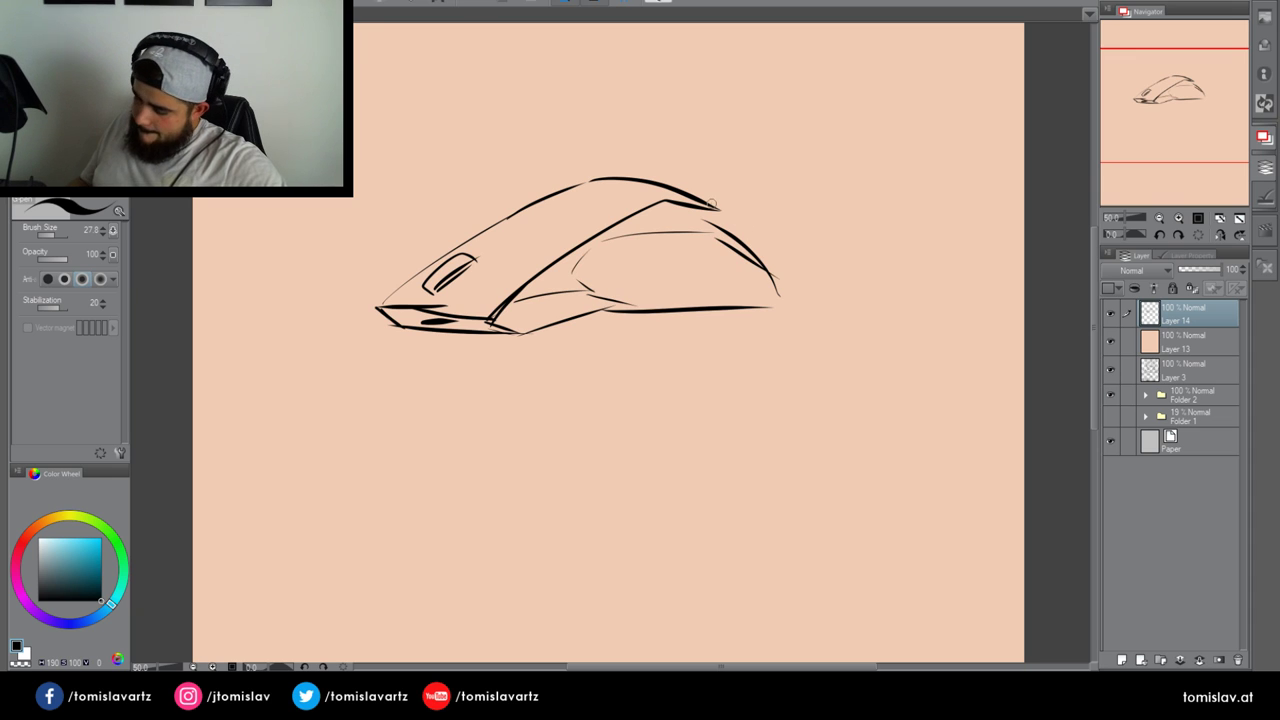
mouse_move(713, 205)
left_mouse_down()
mouse_move(800, 276)
mouse_move(532, 212)
mouse_move(470, 232)
left_mouse_up()
left_click_drag(380, 305, 562, 198)
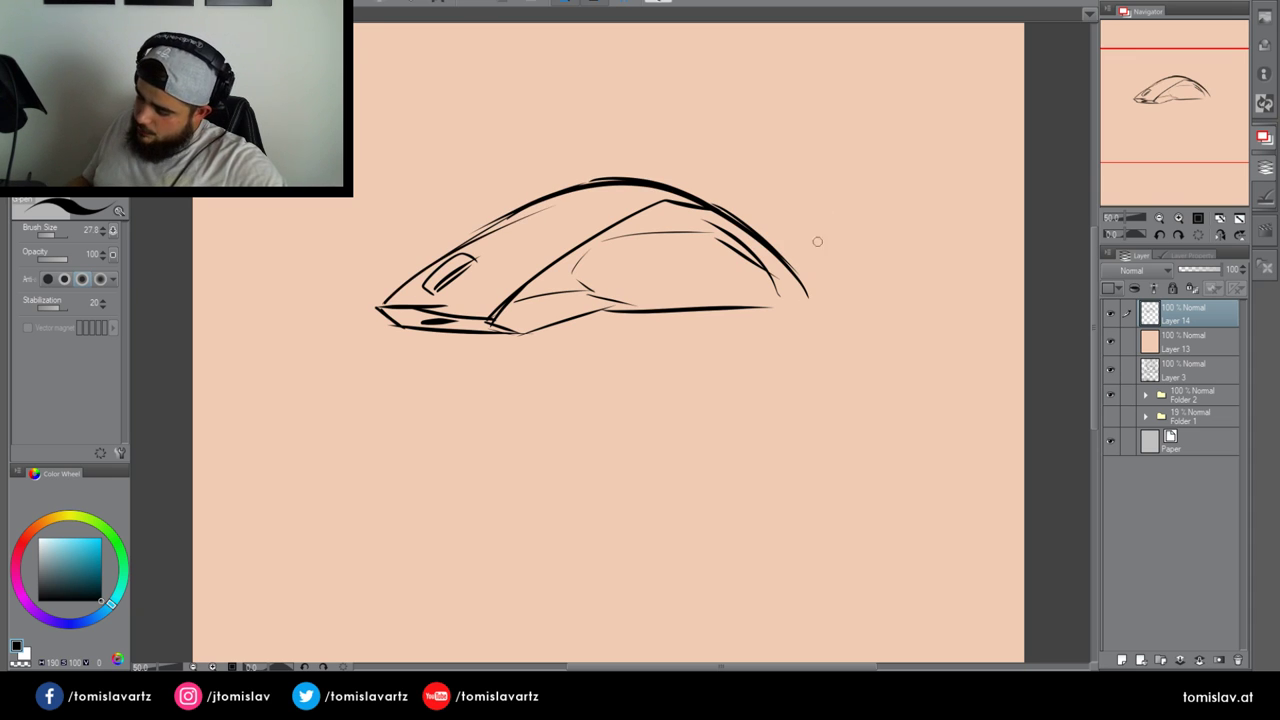
left_click_drag(750, 220, 808, 296)
left_click_drag(600, 312, 852, 300)
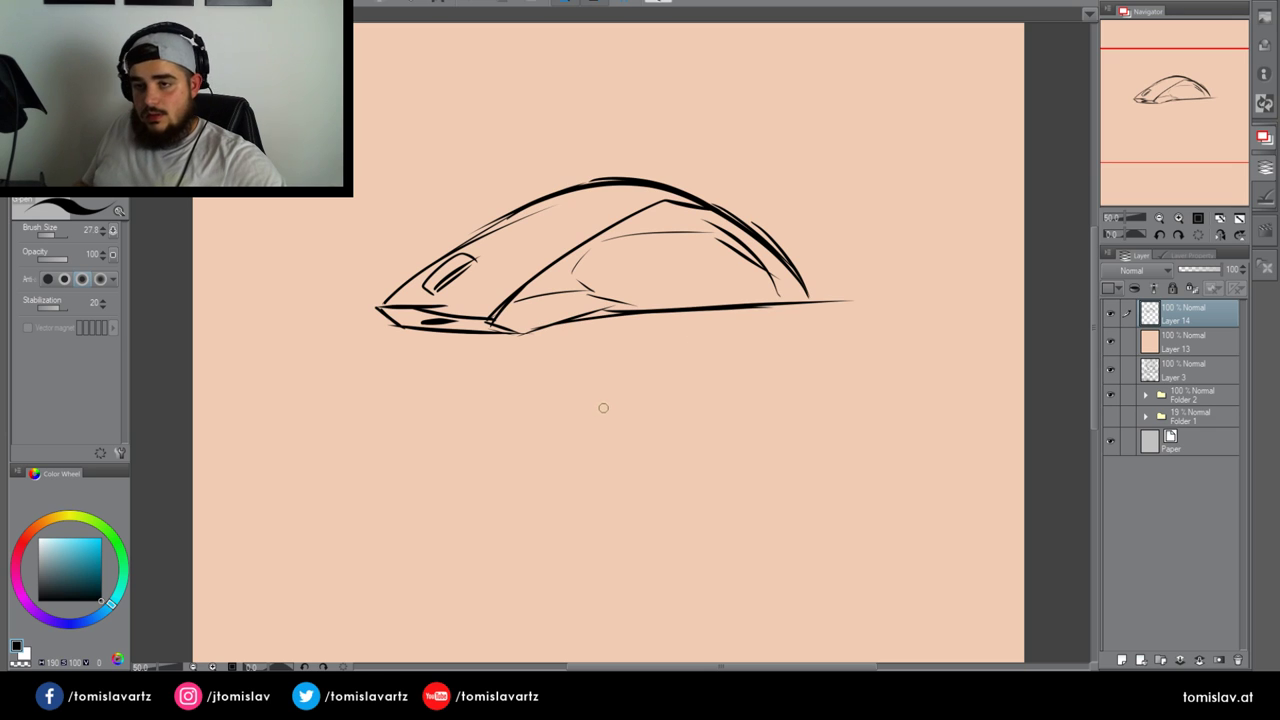
left_click(77, 516)
left_click(75, 539)
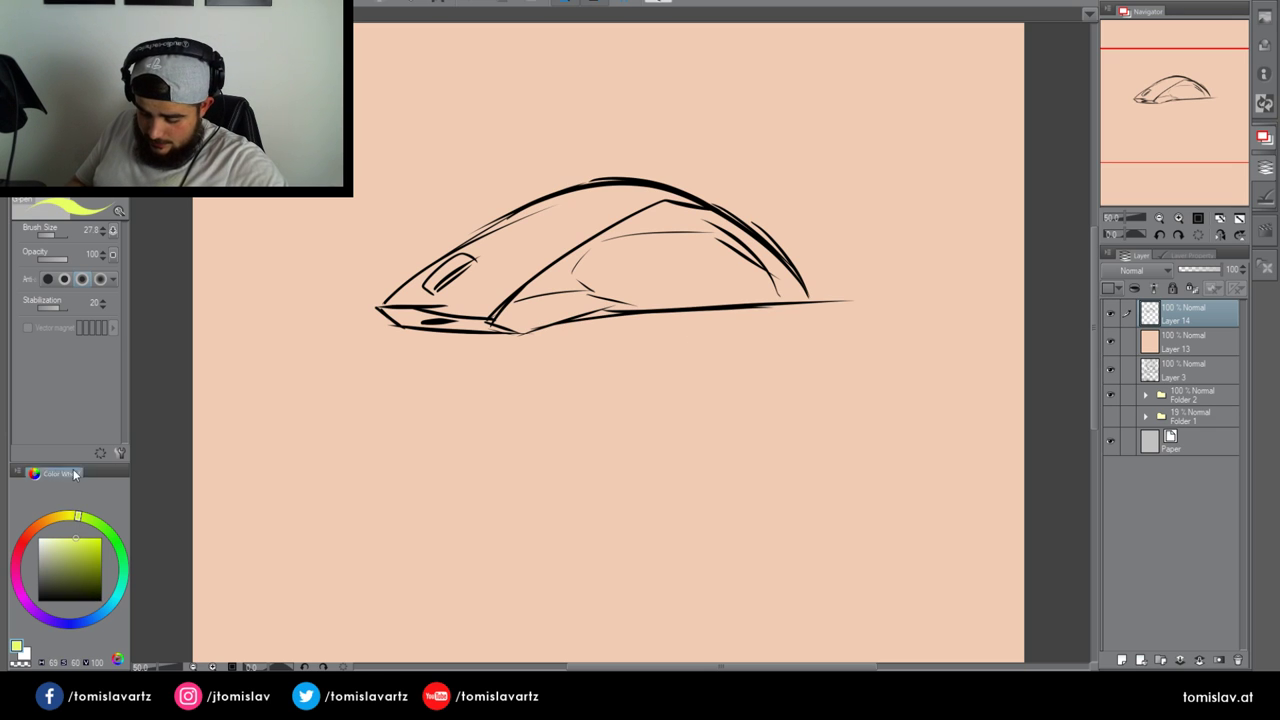
left_click(58, 235)
left_click_drag(509, 108, 530, 134)
key("ctrl+z")
left_click(60, 516)
left_click(40, 541)
key("ctrl+z")
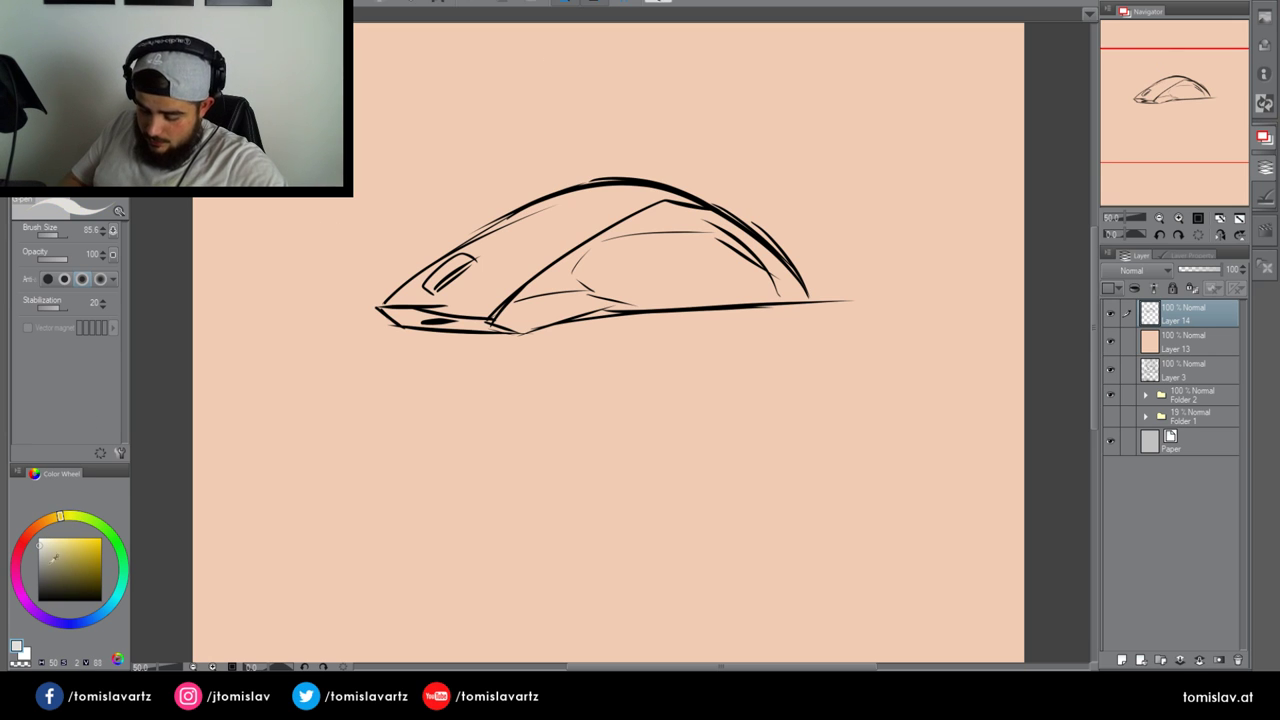
Draw a white light-direction arrow pointing down above the mouse with the brush at size 17.7
left_click(38, 538)
left_click(52, 235)
left_click_drag(522, 124, 540, 141)
mouse_move(540, 141)
left_mouse_down()
mouse_move(572, 48)
mouse_move(540, 140)
left_mouse_up()
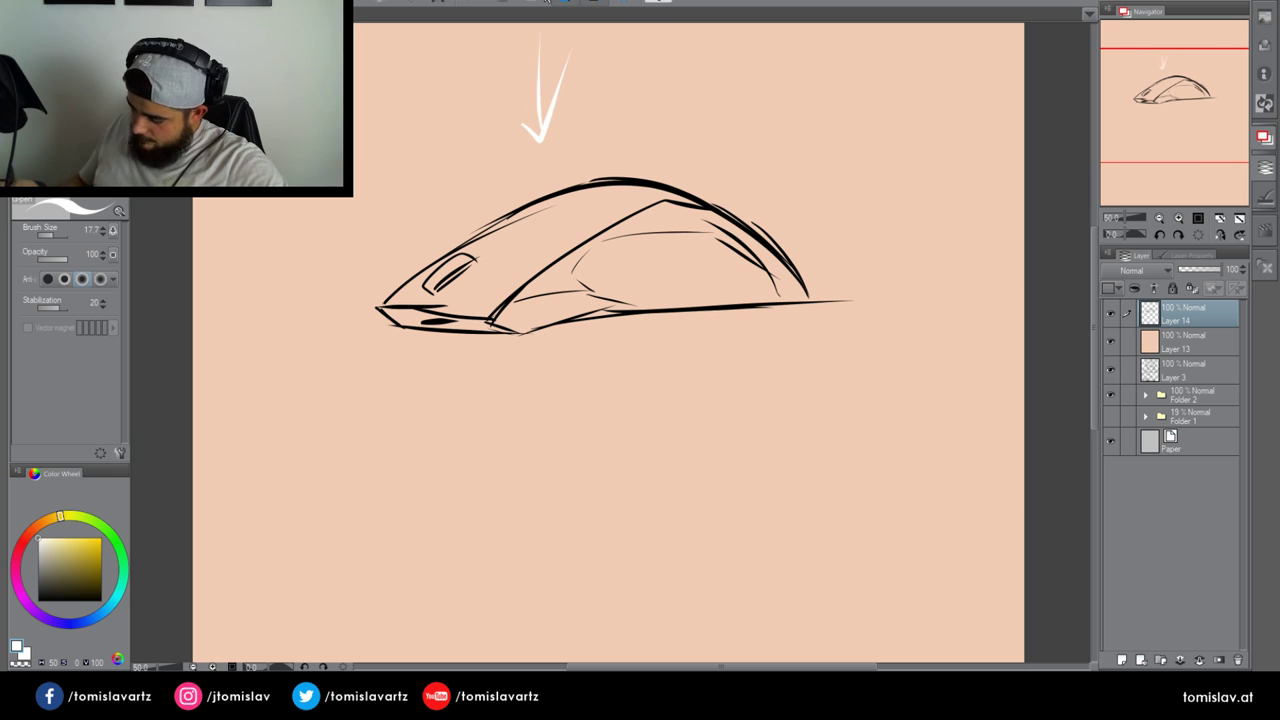
Erase the white arrow above the mouse on Layer 14 and draw one pointing at the mouse's front from the left
left_click(1187, 336)
left_click(1186, 314)
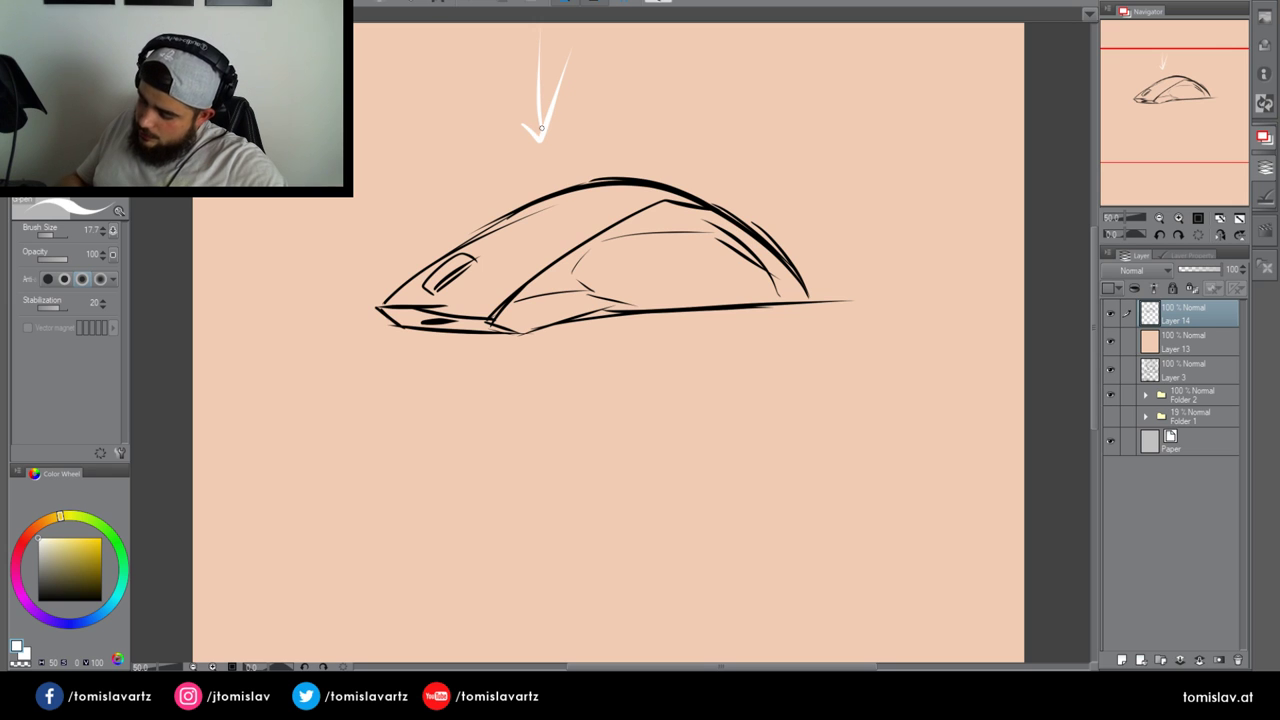
left_click_drag(536, 136, 538, 86)
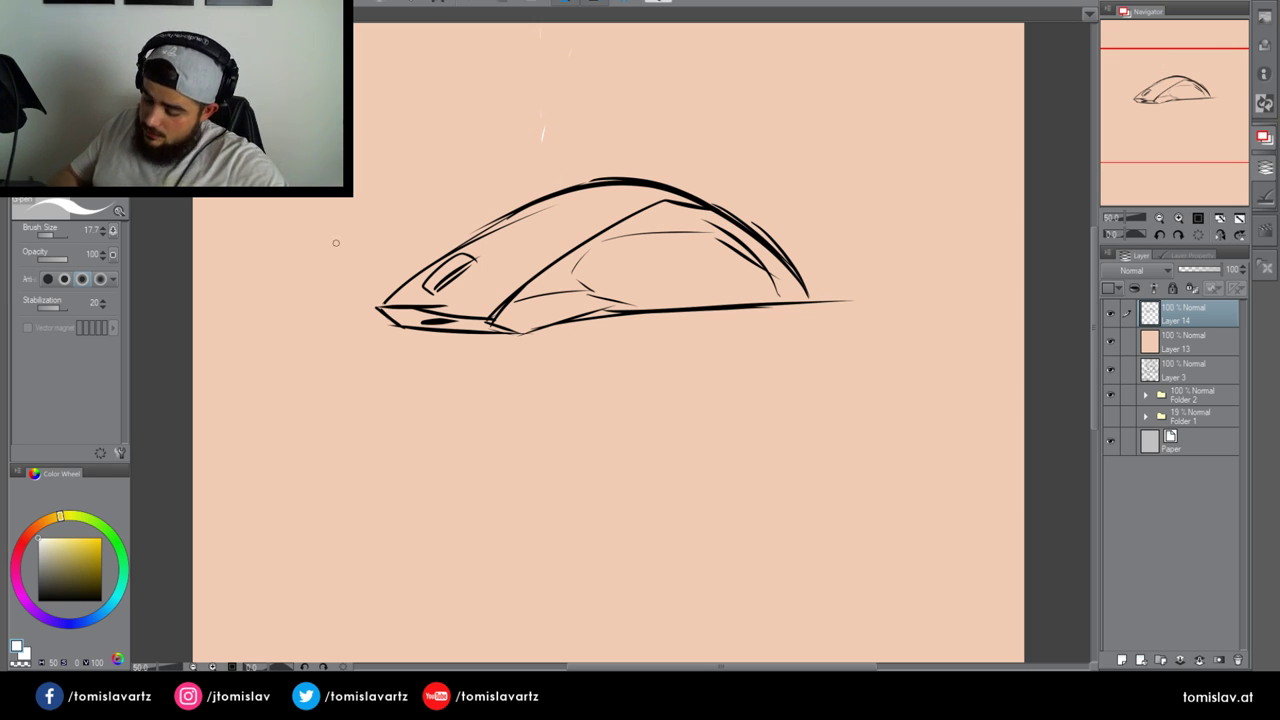
mouse_move(310, 290)
left_mouse_down()
mouse_move(334, 284)
mouse_move(302, 249)
left_mouse_up()
left_click_drag(334, 280, 266, 265)
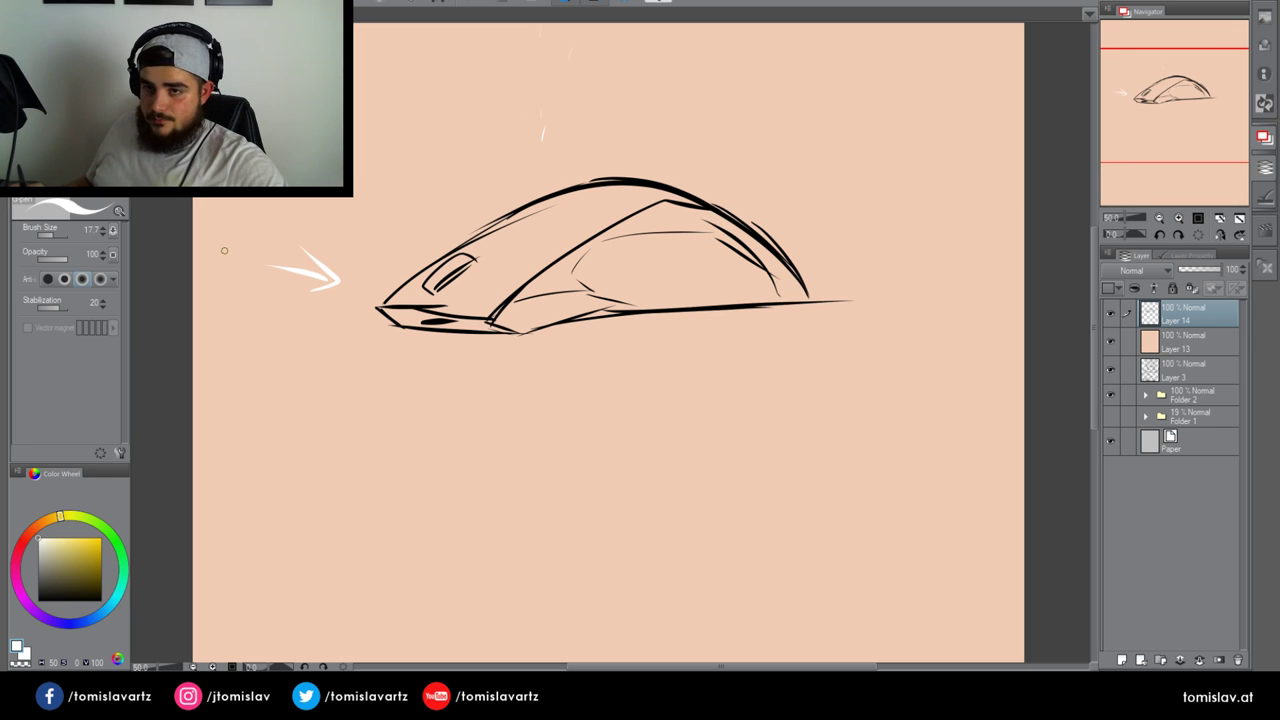
Add a new layer above Layer 13, paint the mouse's body grey at size 168.2 and trim the overspill around the outline
left_click(1185, 340)
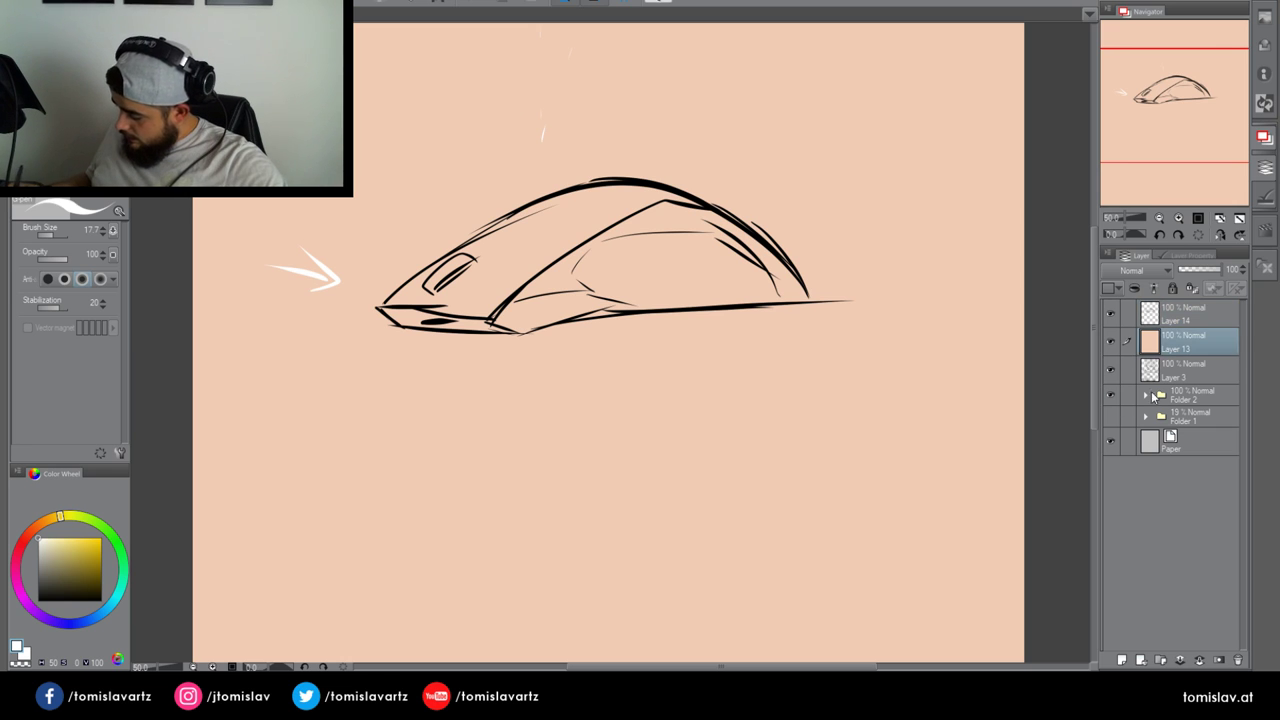
left_click(1122, 660)
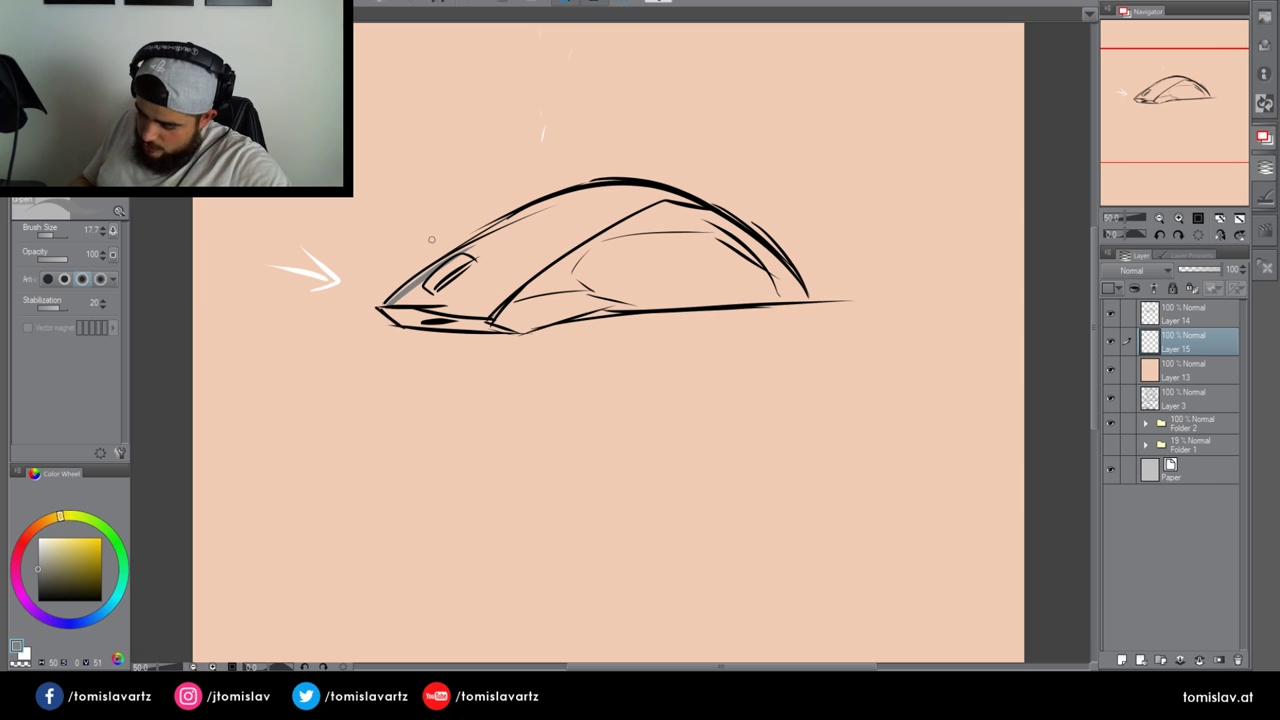
left_click(60, 235)
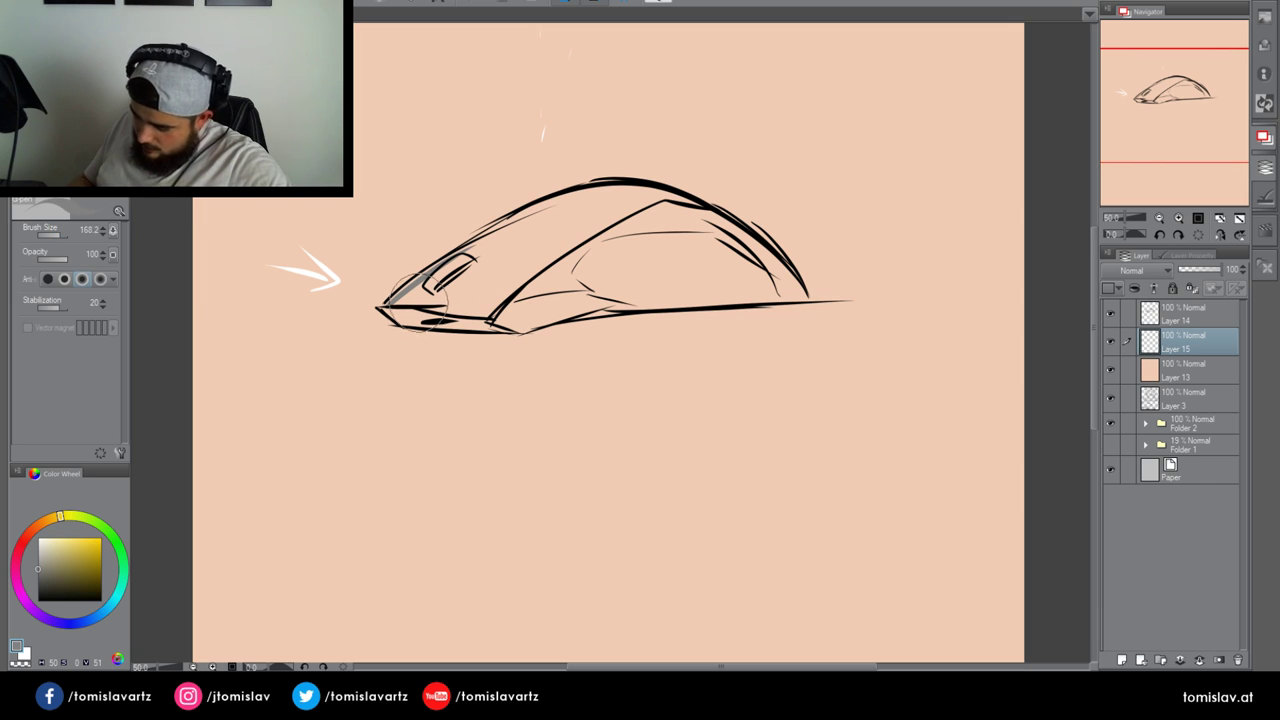
left_click_drag(408, 308, 605, 223)
mouse_move(496, 269)
left_mouse_down()
mouse_move(574, 218)
mouse_move(734, 260)
mouse_move(608, 200)
mouse_move(676, 208)
mouse_move(756, 283)
left_mouse_up()
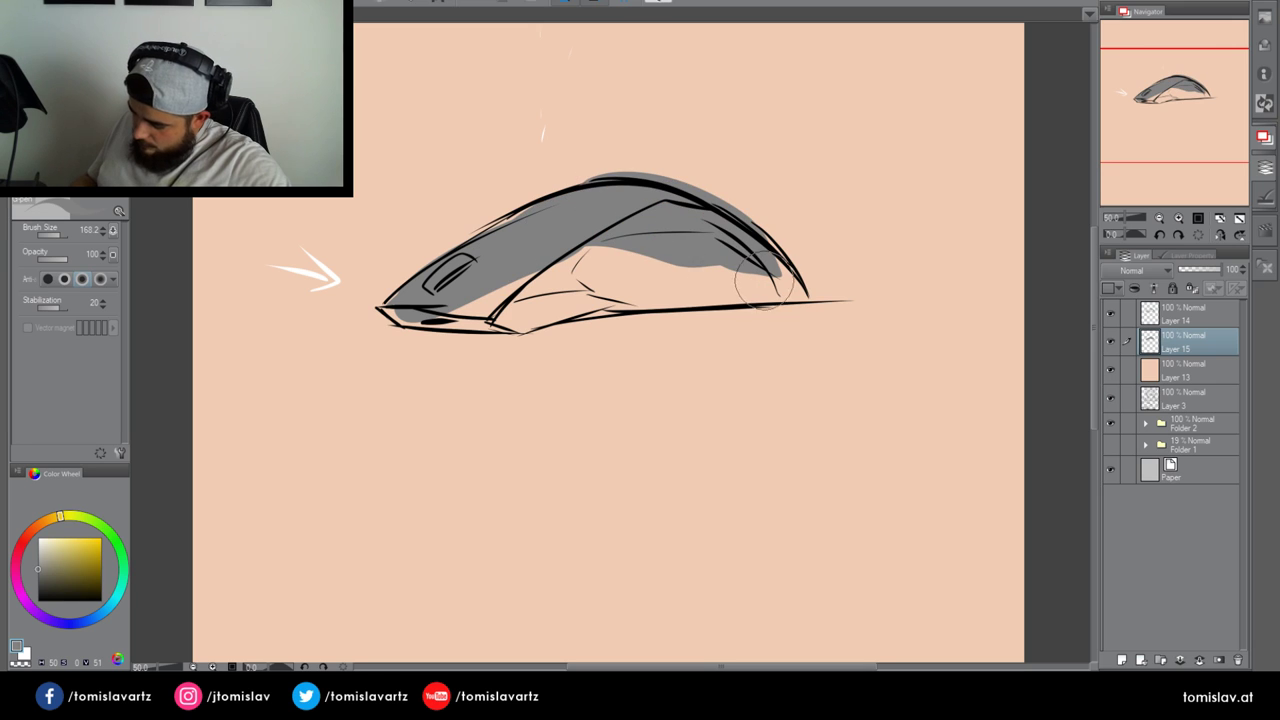
mouse_move(403, 302)
left_mouse_down()
mouse_move(536, 313)
mouse_move(482, 322)
mouse_move(641, 291)
mouse_move(616, 288)
mouse_move(803, 290)
mouse_move(530, 281)
mouse_move(657, 258)
mouse_move(509, 264)
mouse_move(536, 225)
mouse_move(690, 228)
left_mouse_up()
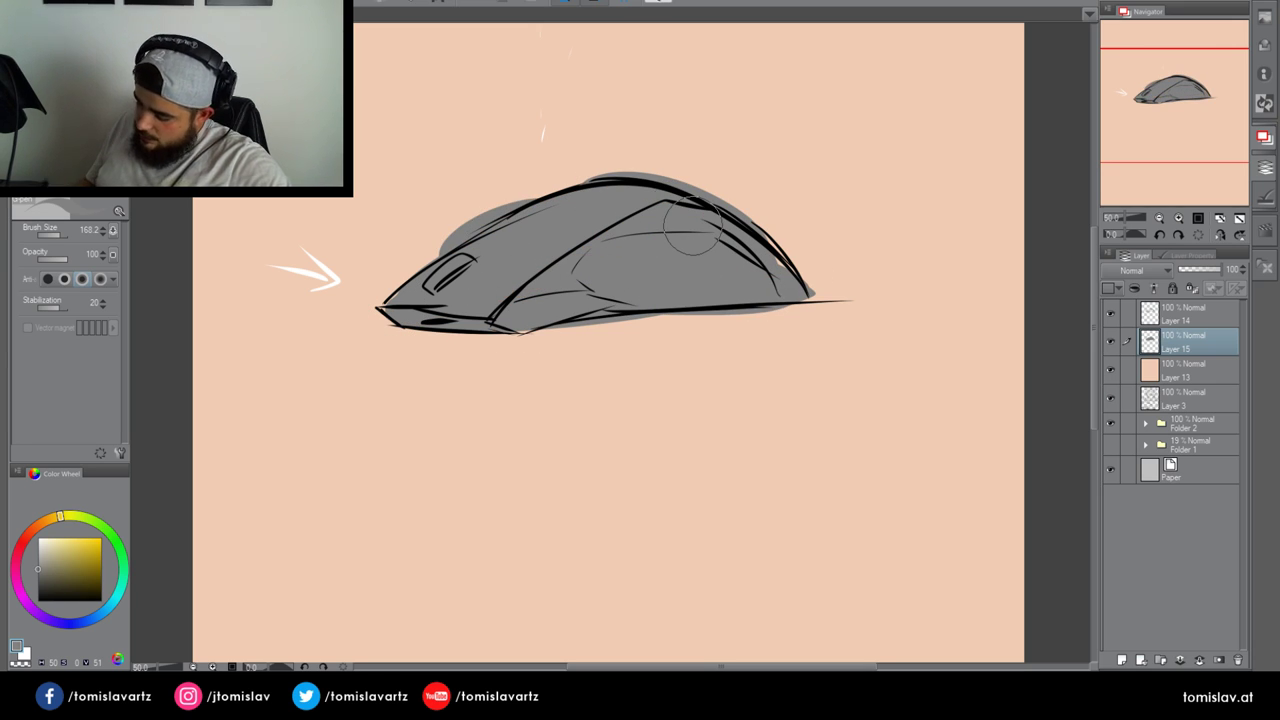
left_click_drag(495, 213, 432, 262)
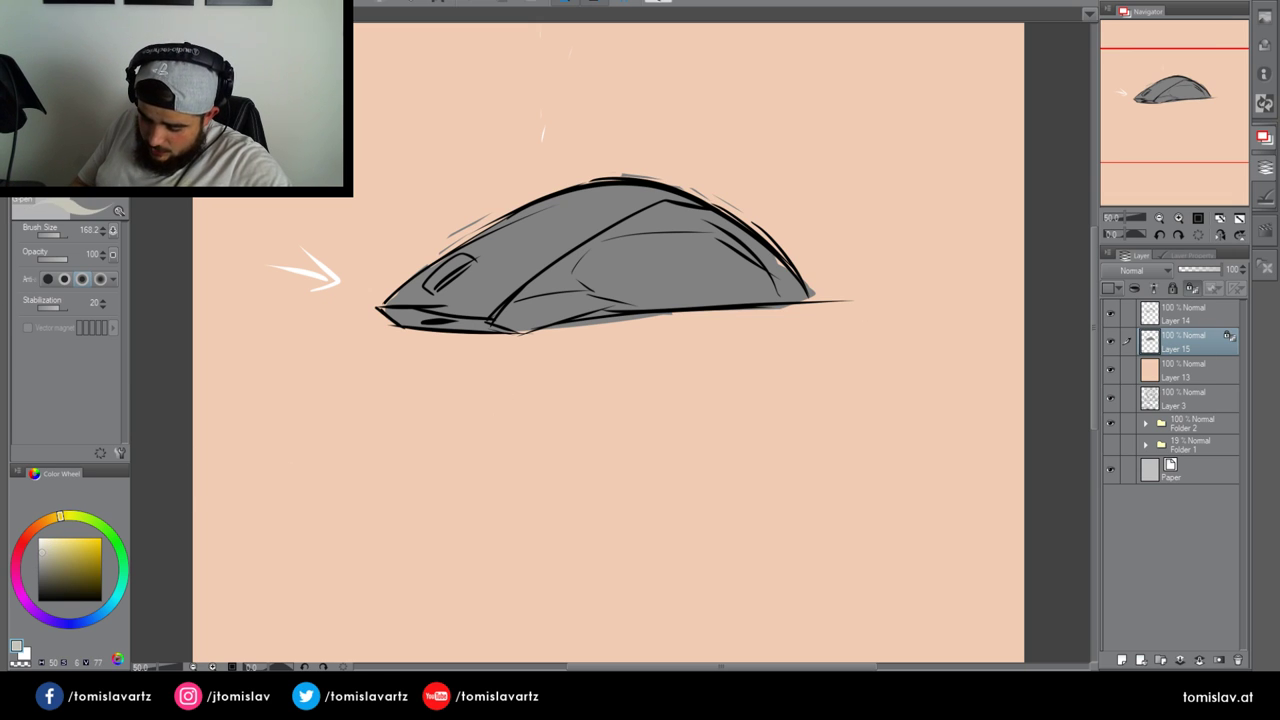
Shade the mouse's front and top surface with light grey using the colored pencil at size 107.2
left_click(8, 274)
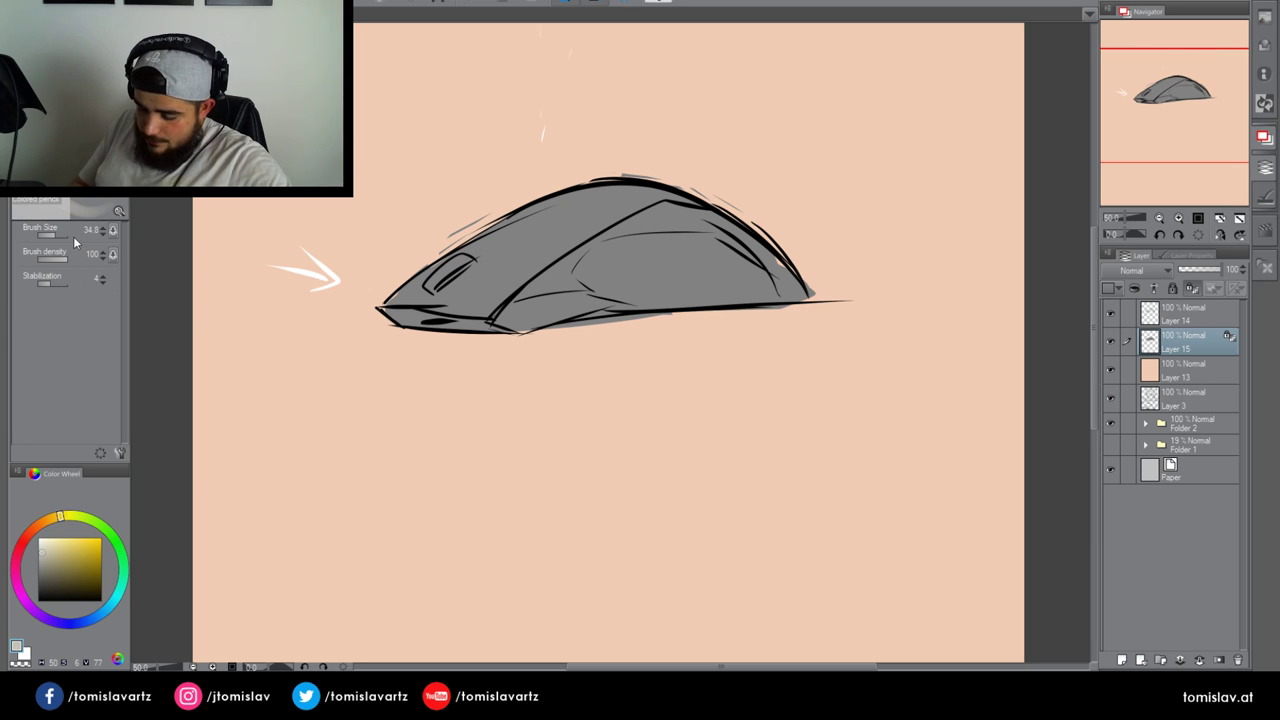
left_click_drag(63, 235, 59, 236)
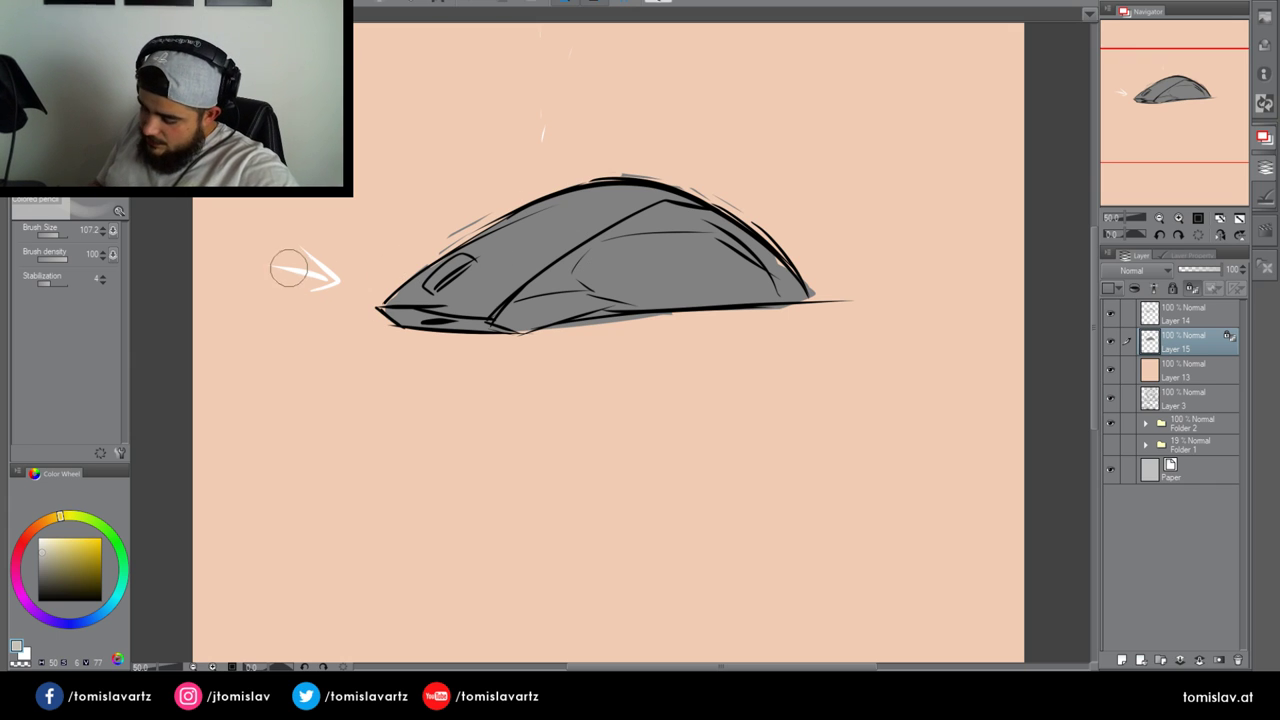
mouse_move(396, 288)
left_mouse_down()
mouse_move(514, 209)
mouse_move(512, 226)
left_mouse_up()
mouse_move(439, 292)
left_mouse_down()
mouse_move(548, 228)
mouse_move(469, 310)
mouse_move(570, 220)
left_mouse_up()
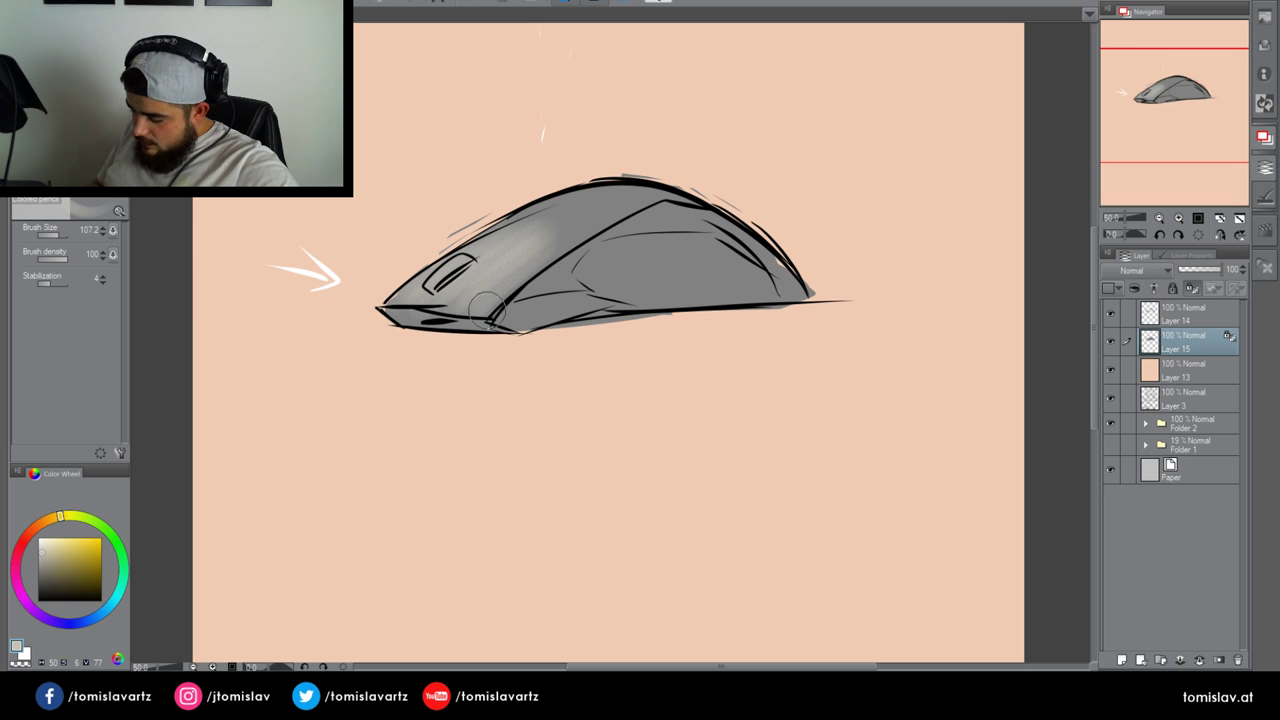
left_click_drag(480, 310, 585, 222)
mouse_move(420, 300)
left_mouse_down()
mouse_move(577, 188)
mouse_move(441, 290)
mouse_move(580, 218)
mouse_move(418, 292)
mouse_move(524, 229)
mouse_move(436, 303)
mouse_move(474, 308)
mouse_move(586, 214)
left_mouse_up()
left_click_drag(505, 270, 600, 195)
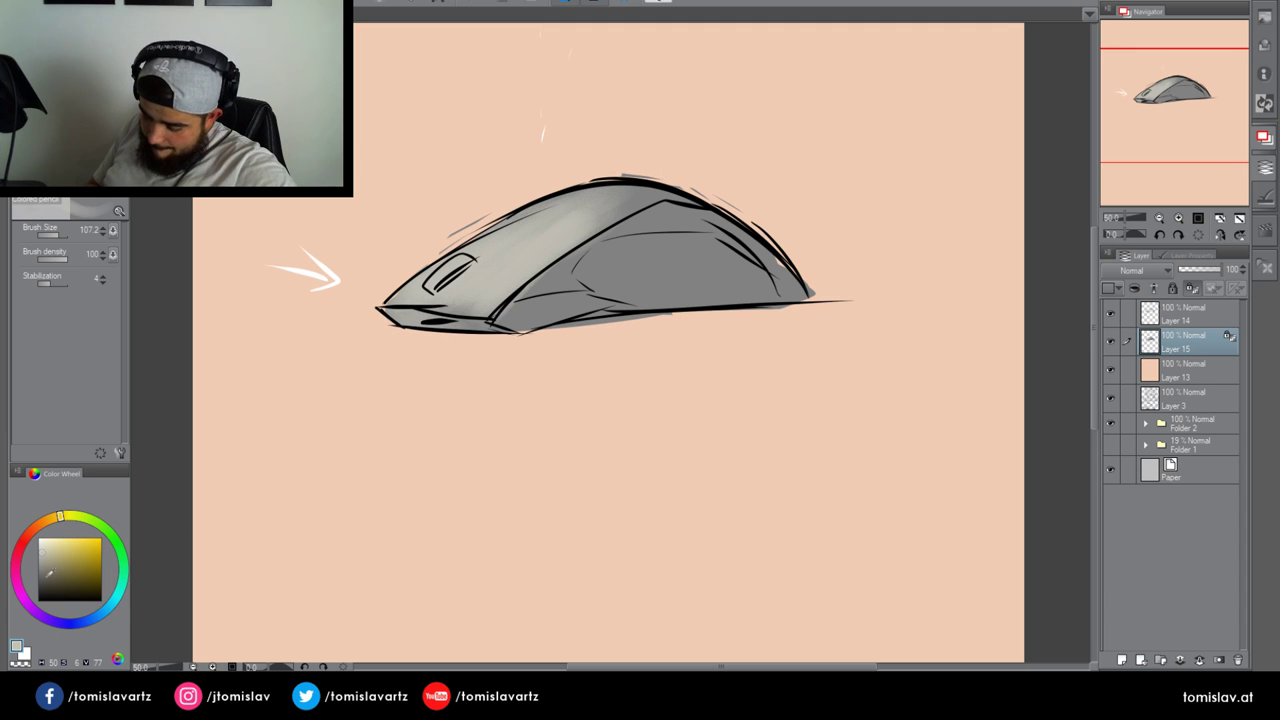
Shade around the mouse's scroll wheel and darken its side with progressively darker grey, using the colored pencil at size 107.2
left_click(37, 580)
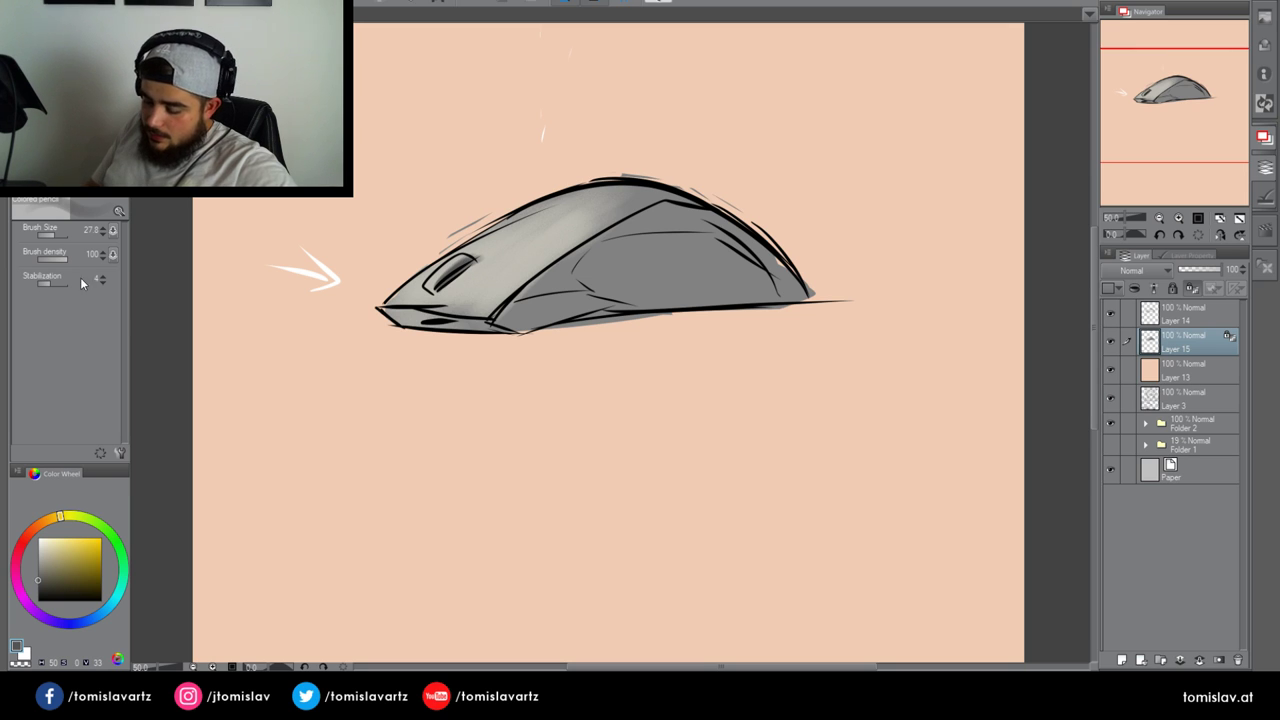
mouse_move(486, 276)
left_mouse_down()
mouse_move(452, 282)
mouse_move(500, 244)
mouse_move(452, 281)
mouse_move(562, 234)
left_mouse_up()
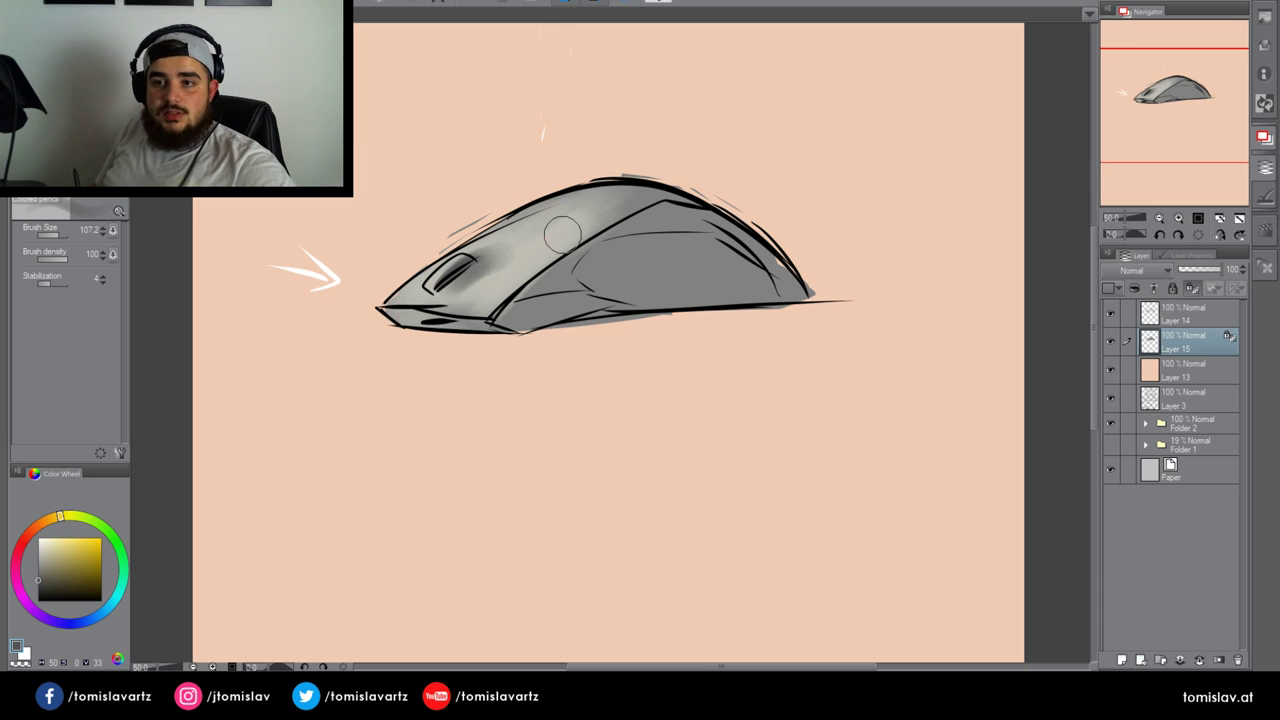
mouse_move(508, 318)
left_mouse_down()
mouse_move(638, 226)
mouse_move(705, 229)
mouse_move(789, 284)
mouse_move(624, 243)
mouse_move(693, 233)
mouse_move(556, 321)
mouse_move(803, 286)
mouse_move(667, 220)
mouse_move(617, 252)
mouse_move(661, 228)
mouse_move(786, 266)
mouse_move(580, 299)
mouse_move(705, 300)
mouse_move(522, 311)
mouse_move(760, 243)
mouse_move(556, 284)
mouse_move(513, 314)
mouse_move(619, 233)
mouse_move(680, 218)
mouse_move(786, 269)
mouse_move(677, 215)
mouse_move(719, 227)
mouse_move(579, 268)
mouse_move(616, 306)
mouse_move(802, 313)
mouse_move(809, 287)
mouse_move(679, 241)
mouse_move(560, 287)
mouse_move(526, 313)
mouse_move(583, 296)
mouse_move(536, 318)
mouse_move(530, 285)
left_mouse_up()
left_click(40, 590)
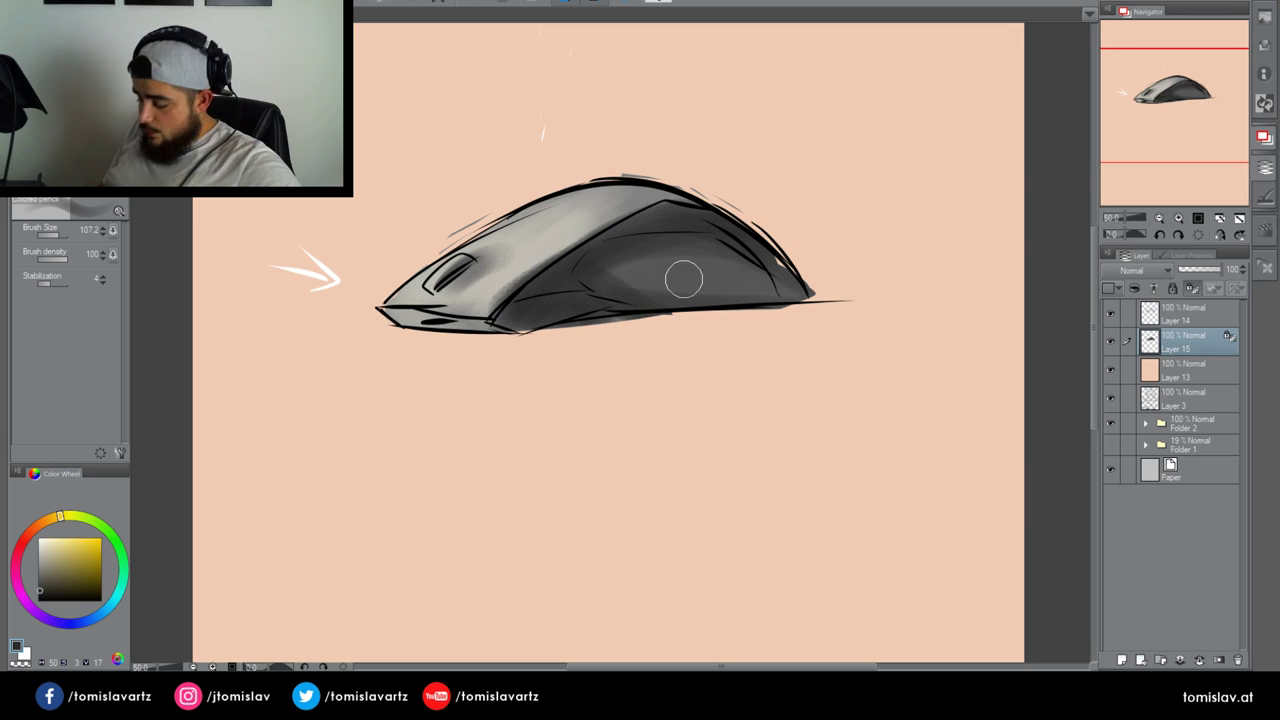
mouse_move(642, 290)
left_mouse_down()
mouse_move(660, 258)
mouse_move(648, 280)
left_mouse_up()
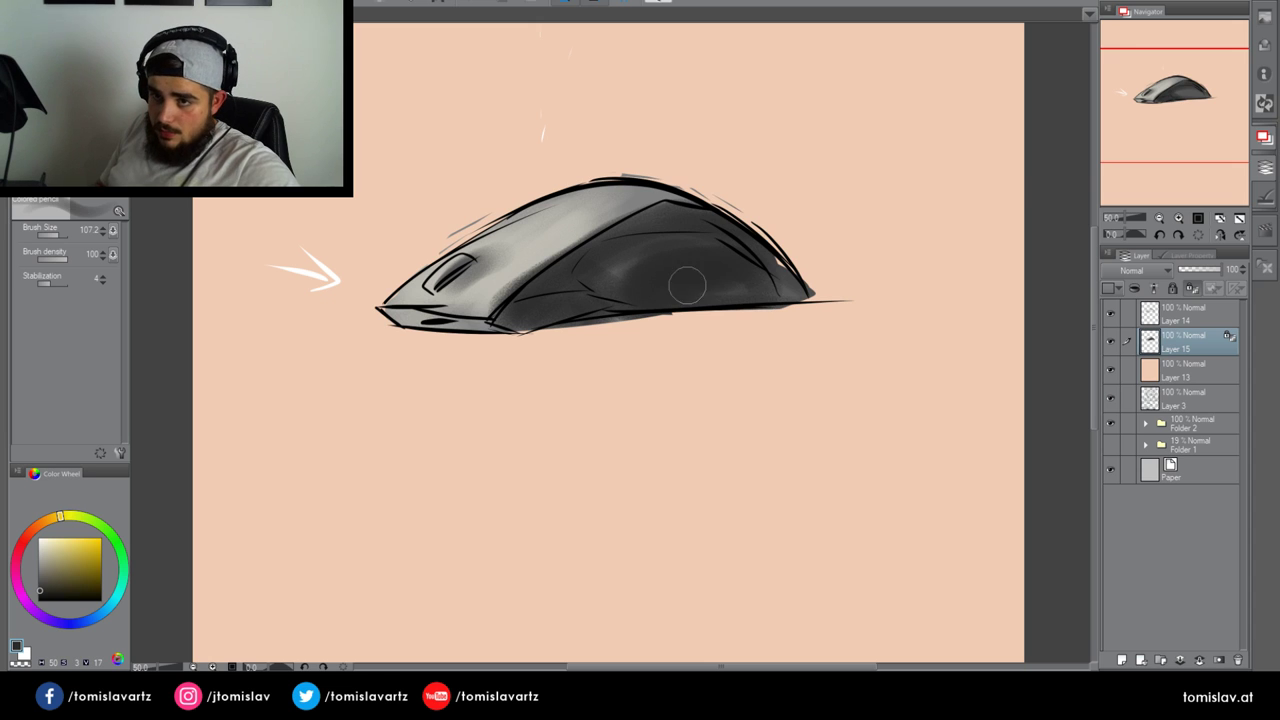
key("ctrl+z")
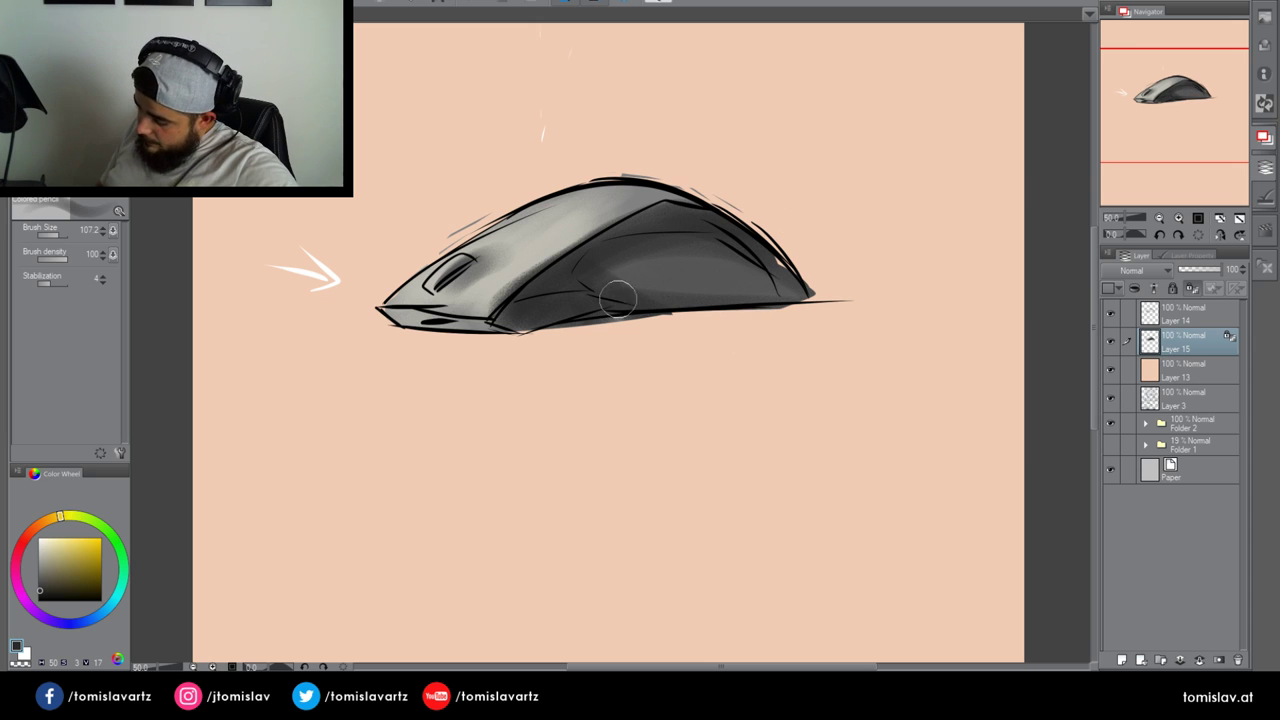
left_click_drag(618, 300, 817, 298)
left_click_drag(659, 215, 700, 207)
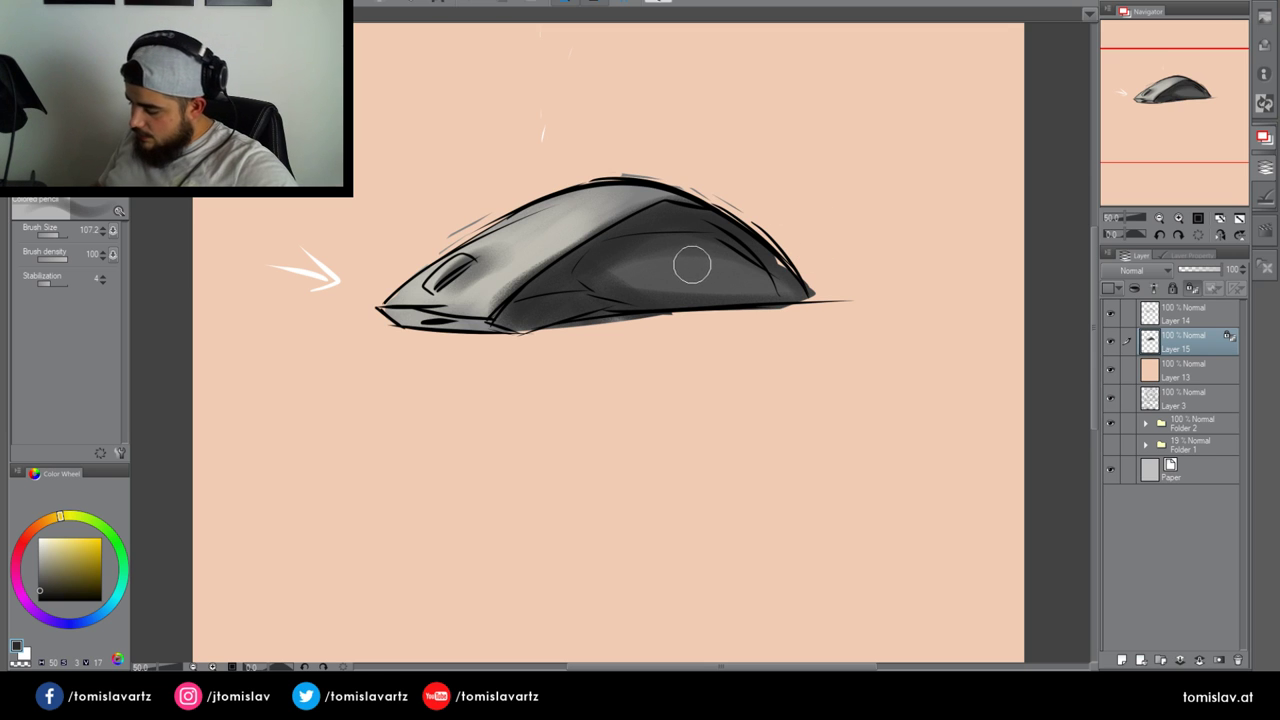
Sketch a dark block below the mouse on Layer 14, with a curved arrow rising from it to the mouse's side
key("p")
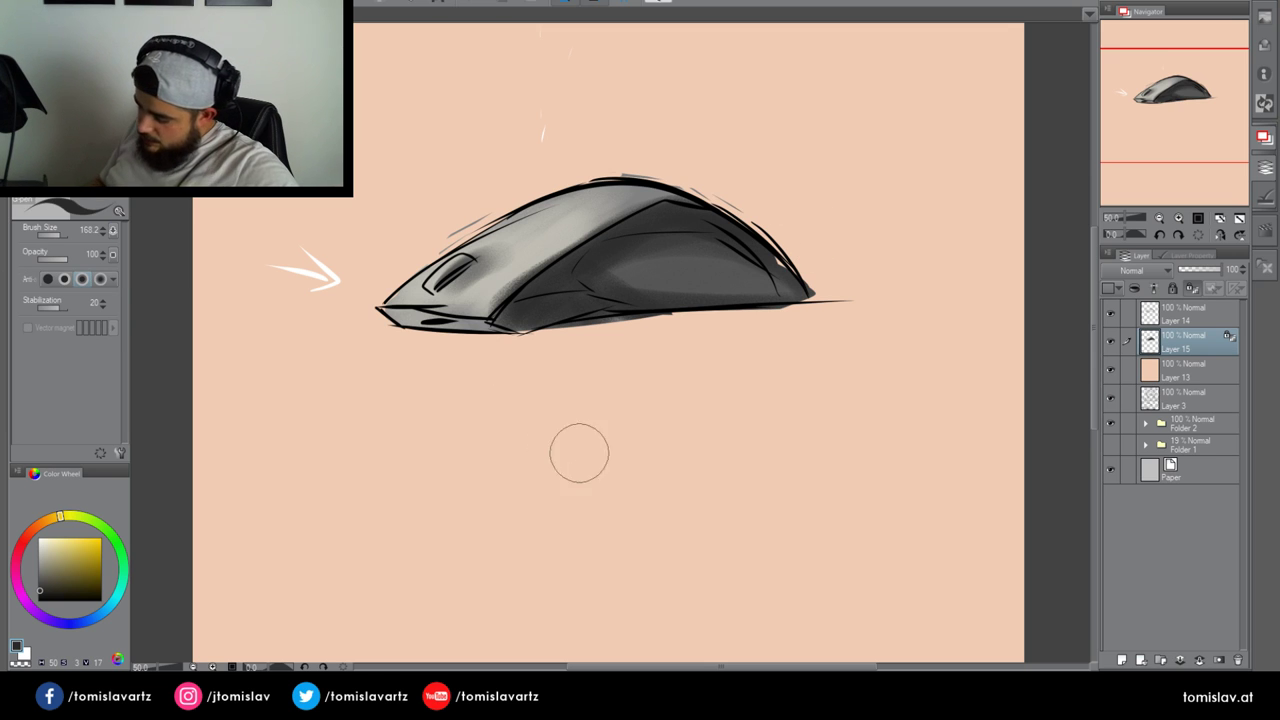
left_click(1181, 316)
mouse_move(558, 422)
left_mouse_down()
mouse_move(560, 496)
mouse_move(604, 522)
mouse_move(632, 511)
mouse_move(671, 428)
mouse_move(648, 391)
mouse_move(559, 412)
mouse_move(556, 445)
left_mouse_up()
mouse_move(645, 414)
left_mouse_down()
mouse_move(633, 468)
mouse_move(673, 426)
mouse_move(678, 297)
mouse_move(703, 300)
left_mouse_up()
left_click(651, 435)
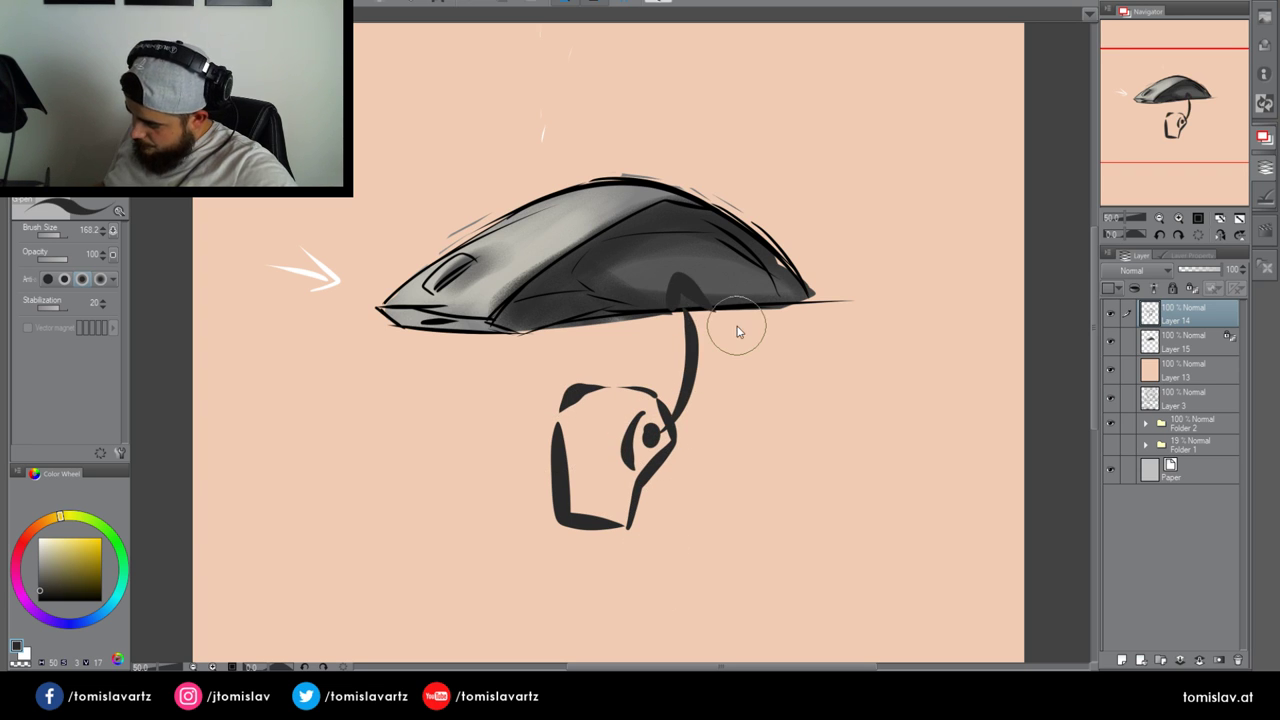
Undo the block and curved arrow sketched below the mouse and return to Layer 15
key("ctrl+z")
key("ctrl+z")
key("ctrl+z")
key("ctrl+z")
key("ctrl+z")
key("ctrl+z")
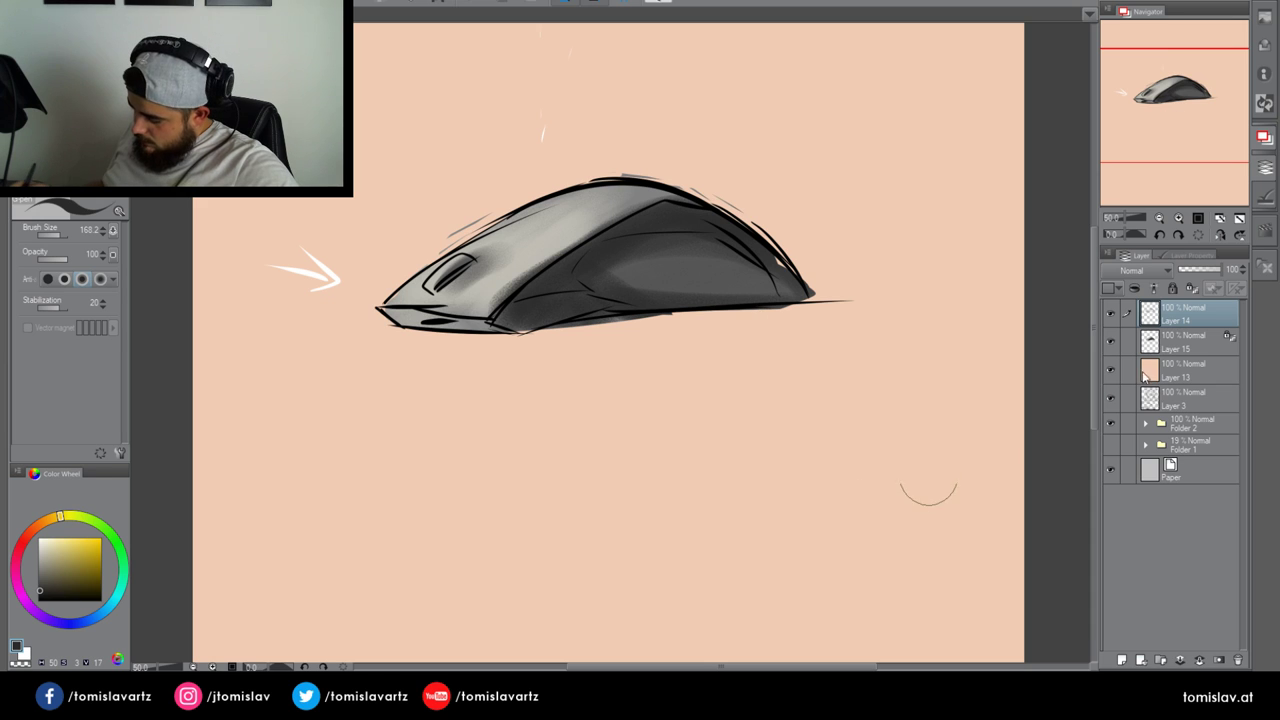
key("ctrl+z")
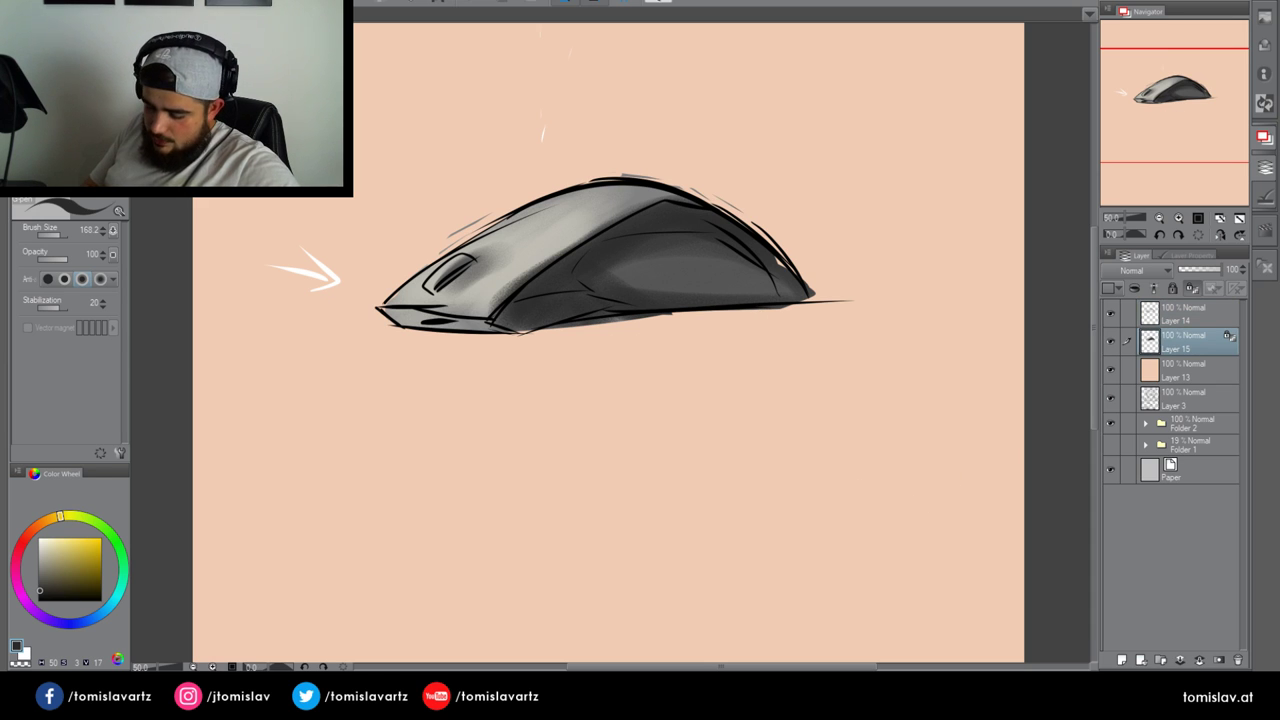
key("b")
left_click(72, 180)
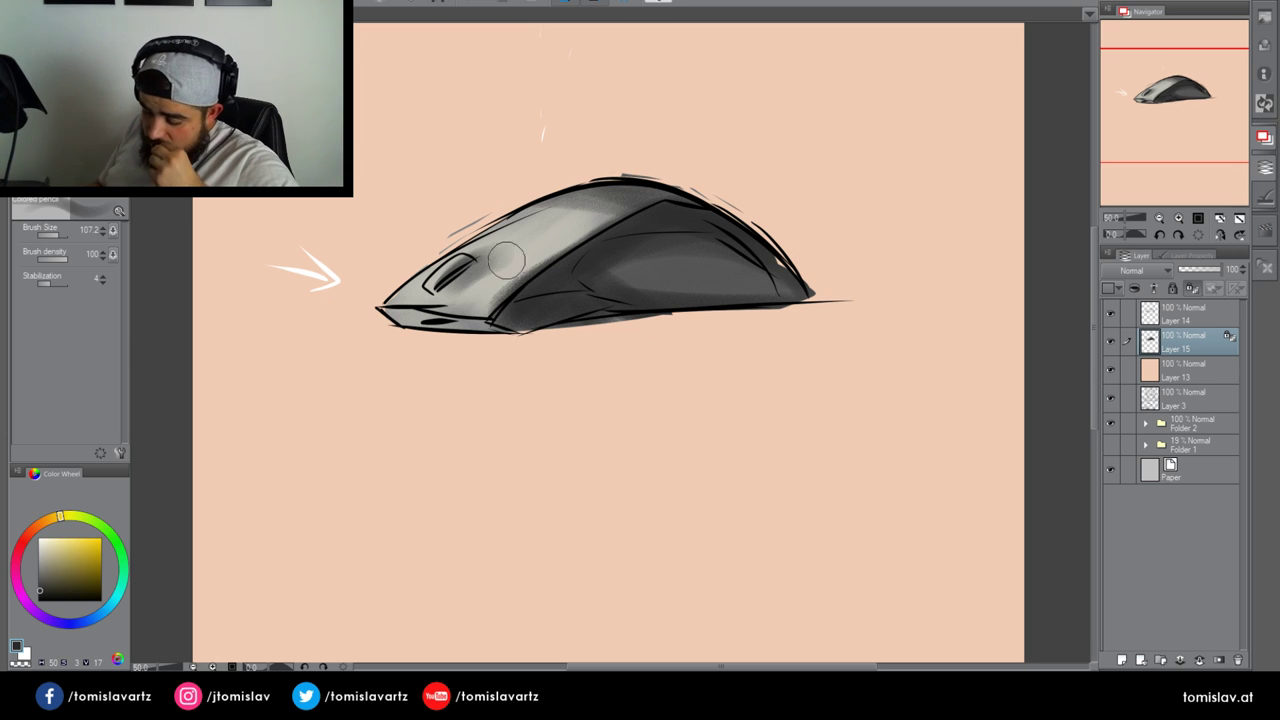
key("j")
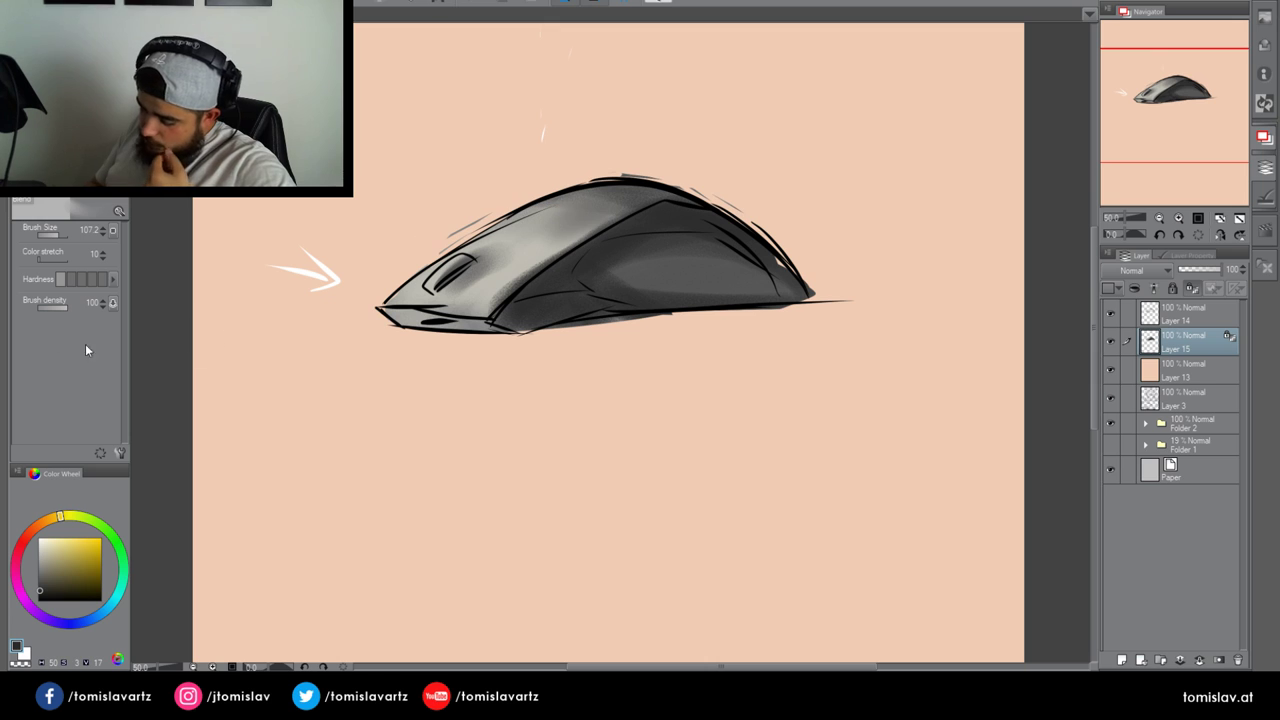
Draw a light-blue light-direction arrow pointing at the mouse's rear on Layer 14 with the brush at size 22.2
left_click(108, 608)
left_click(61, 548)
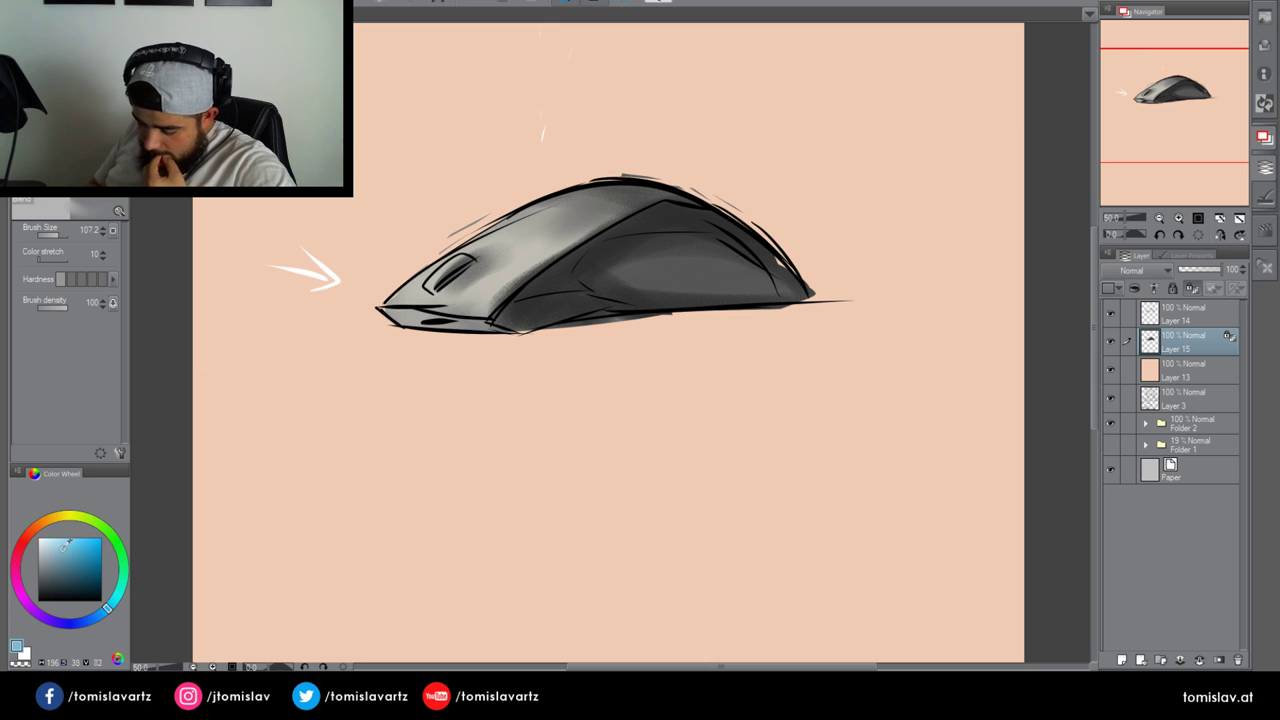
key("p")
left_click(1182, 314)
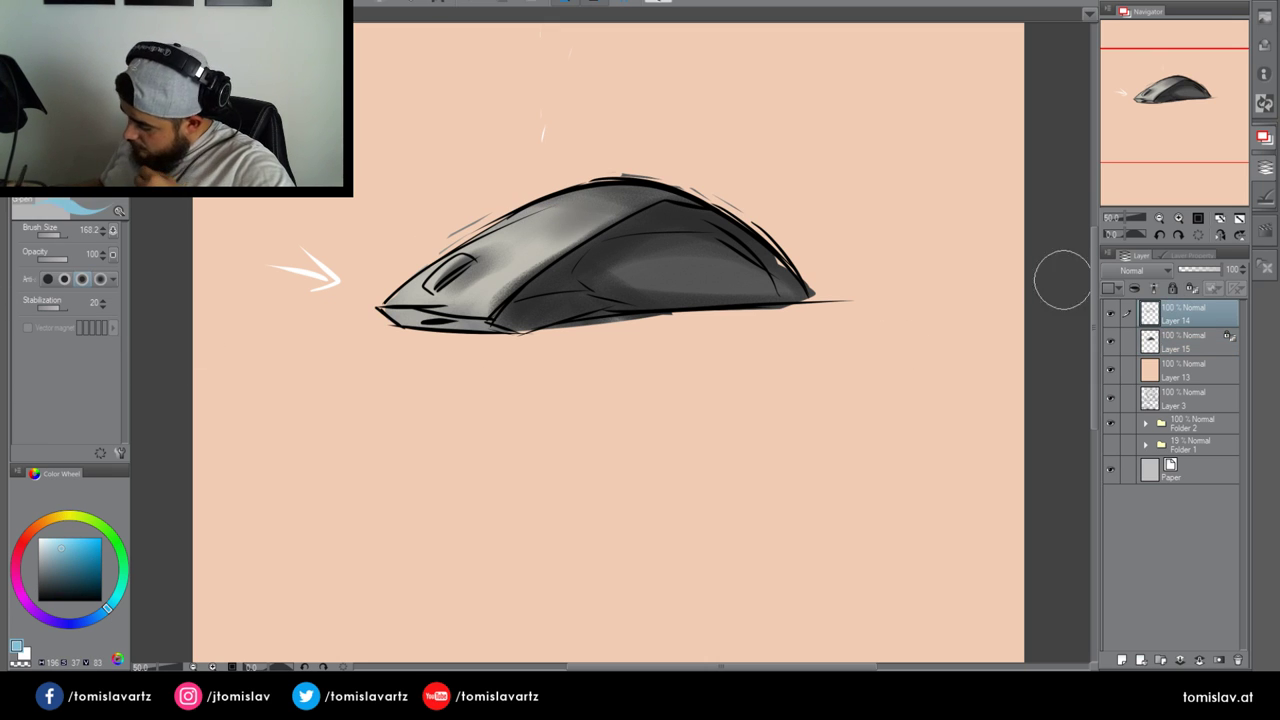
left_click(53, 235)
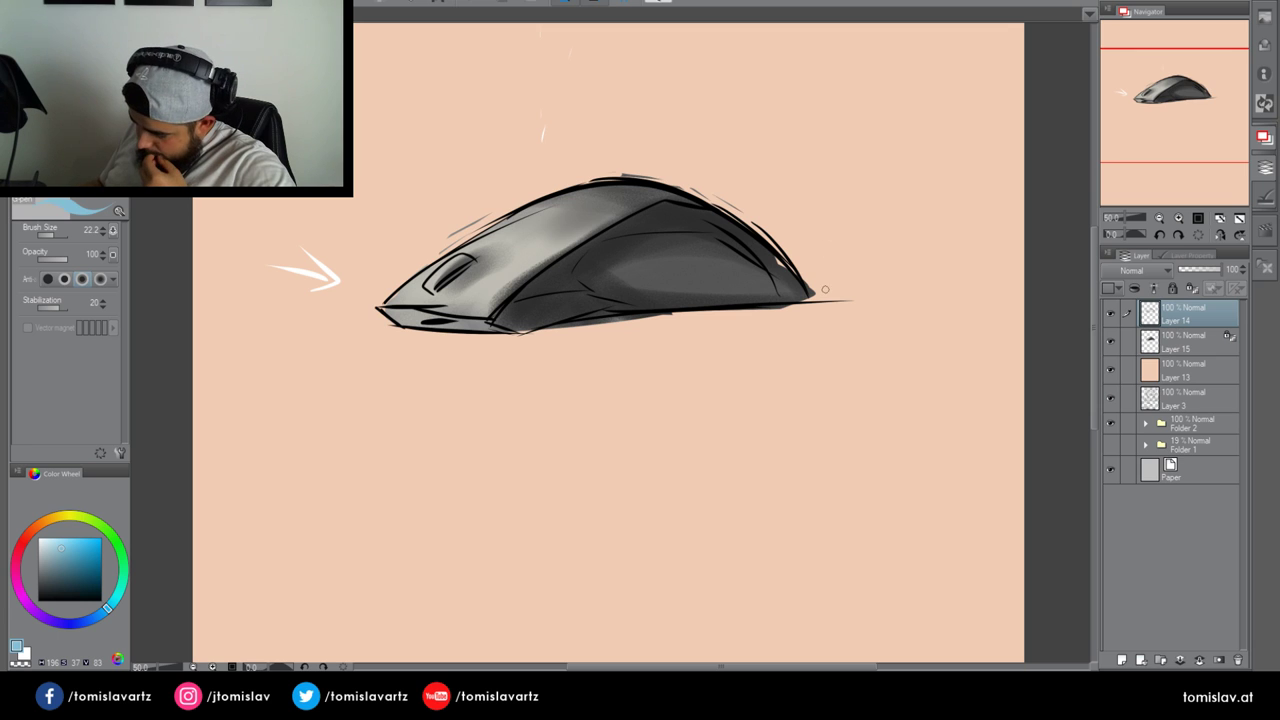
mouse_move(932, 258)
left_mouse_down()
mouse_move(938, 277)
mouse_move(966, 266)
mouse_move(936, 280)
mouse_move(980, 268)
left_mouse_up()
Shade the mouse's lower front face near-black on Layer 15 with the colored pencil at size 85.9
left_click(1203, 350)
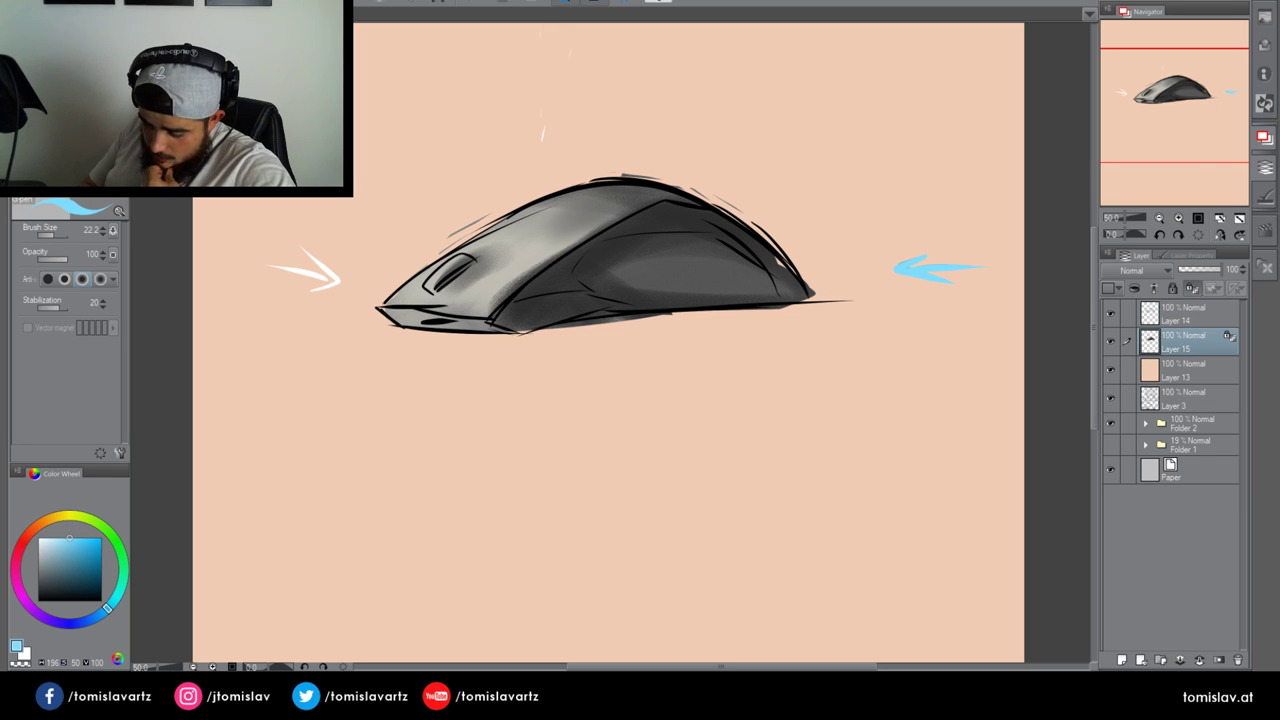
left_click(52, 165)
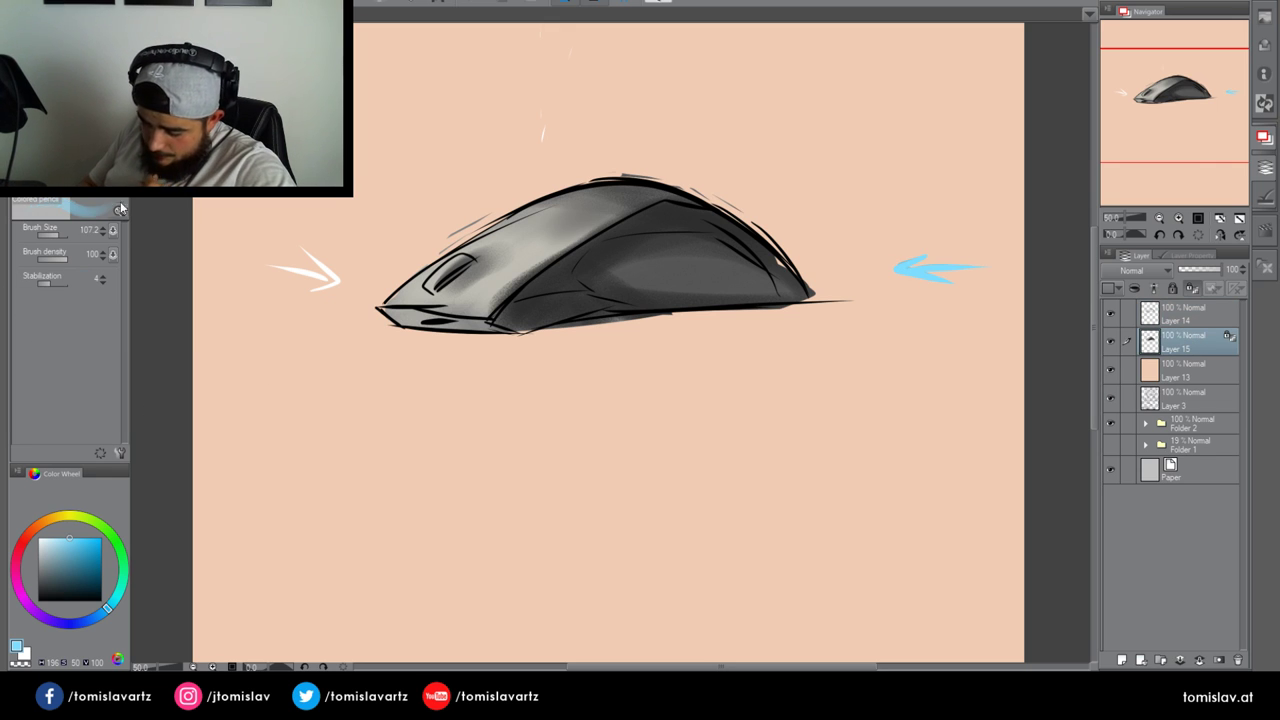
left_click(54, 235)
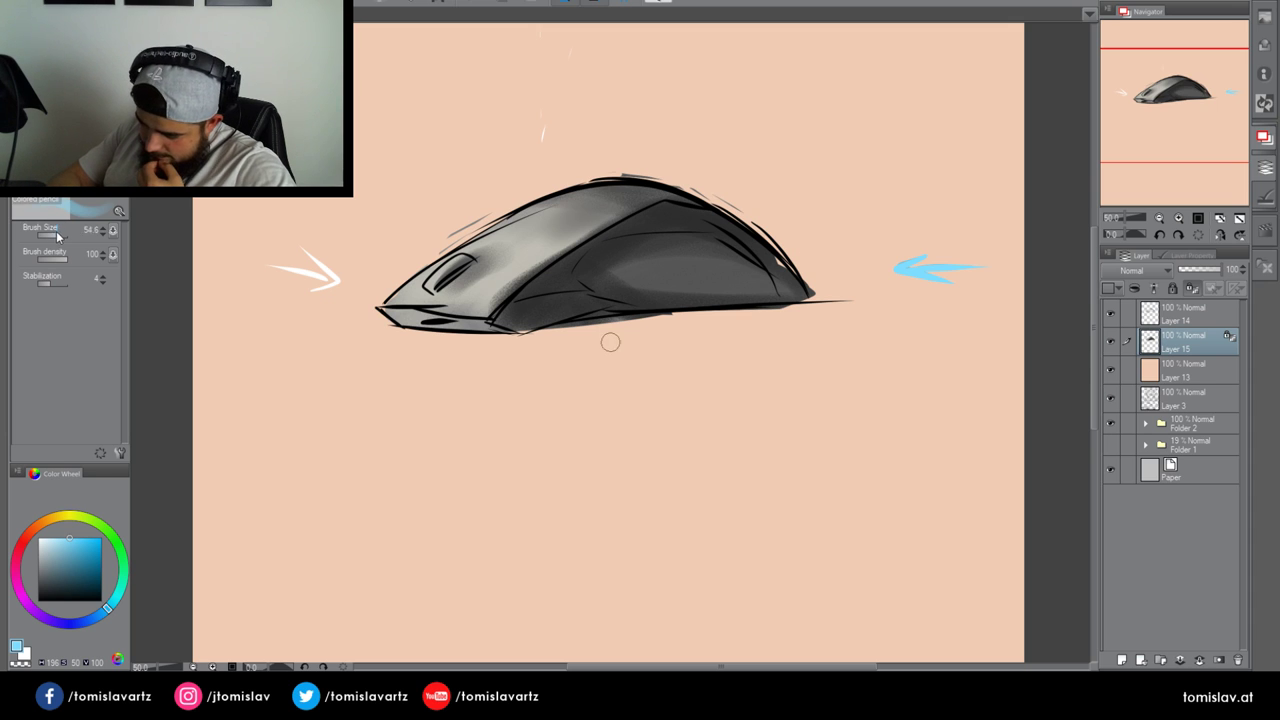
left_click(39, 593)
left_click(60, 235)
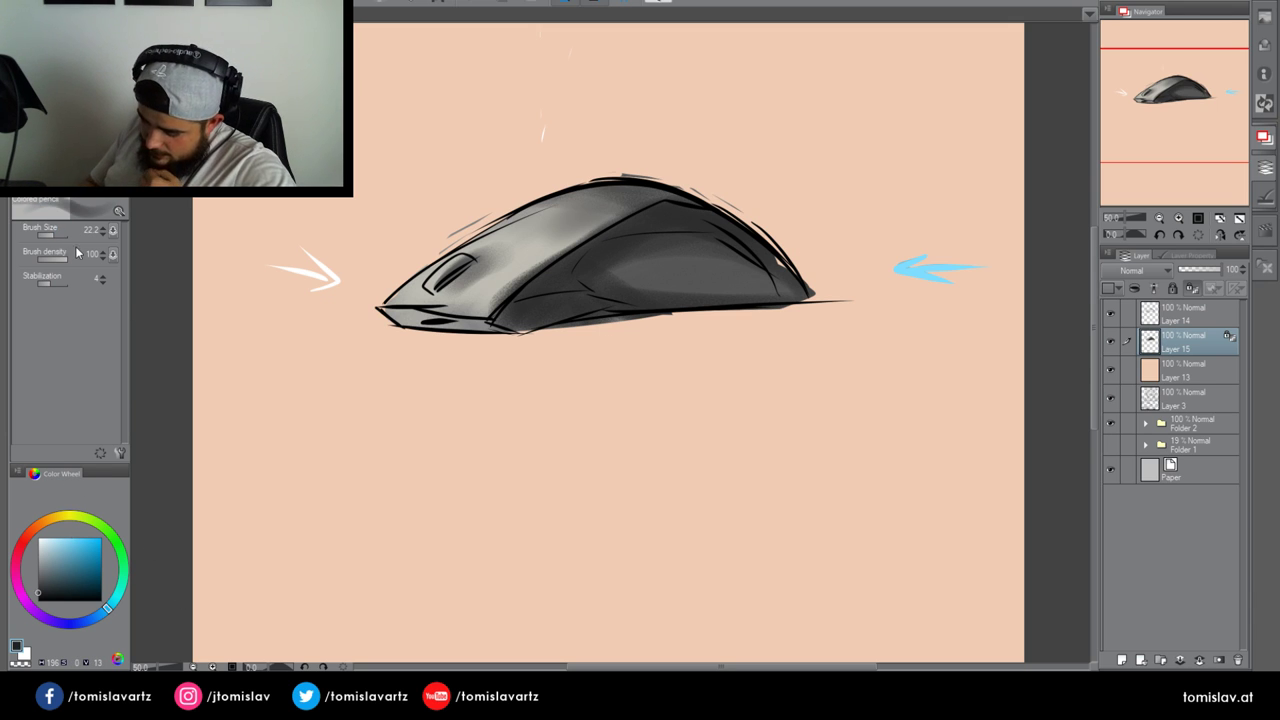
left_click(39, 595)
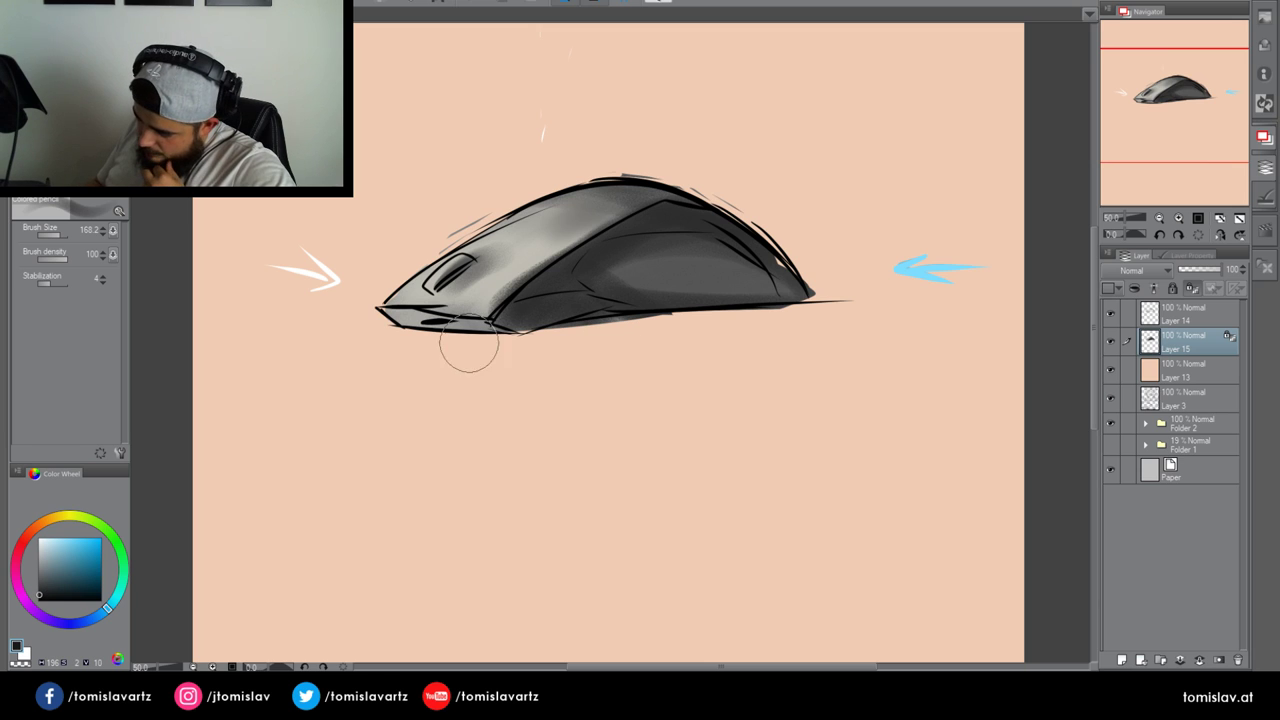
left_click(52, 235)
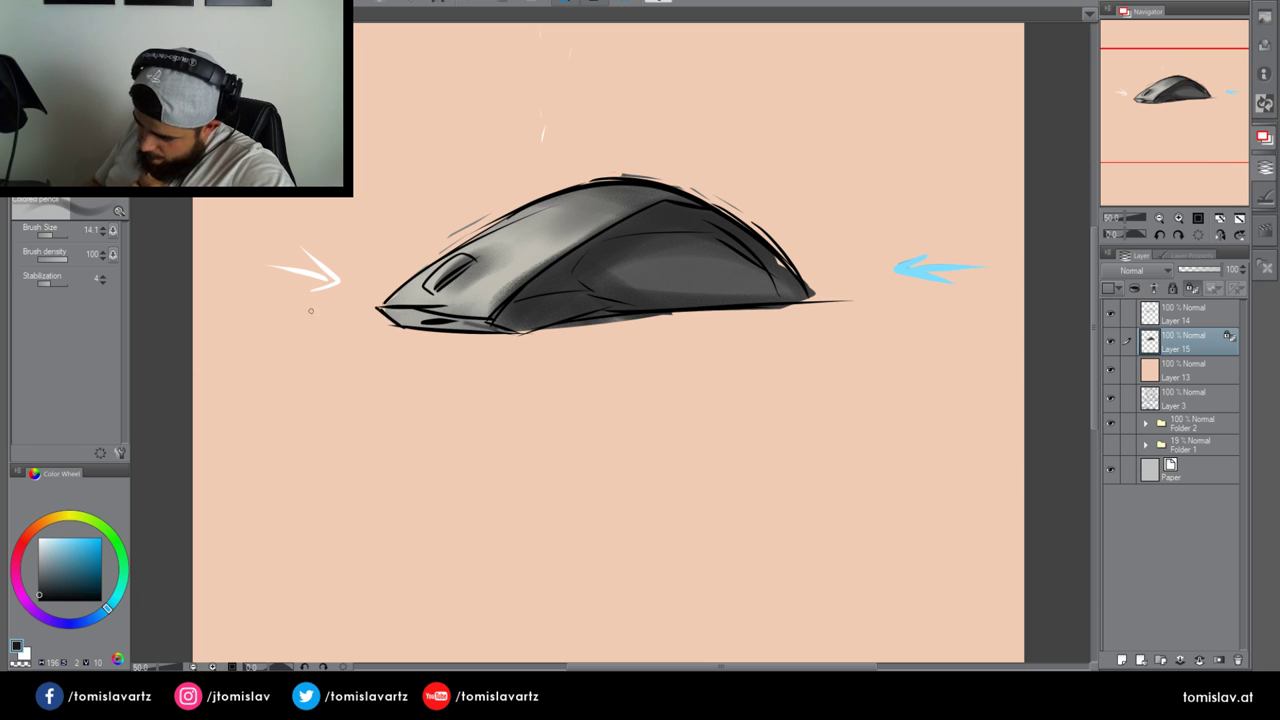
left_click(57, 235)
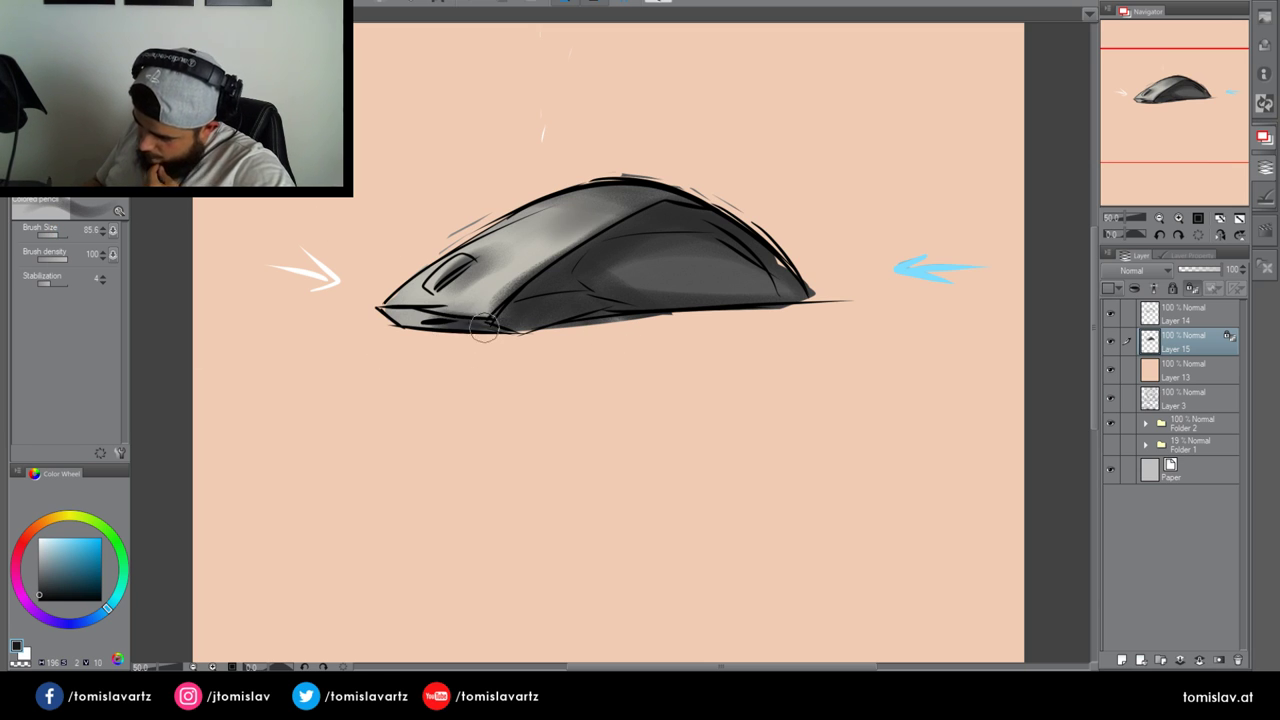
mouse_move(484, 328)
left_mouse_down()
mouse_move(404, 321)
mouse_move(476, 336)
mouse_move(418, 320)
left_mouse_up()
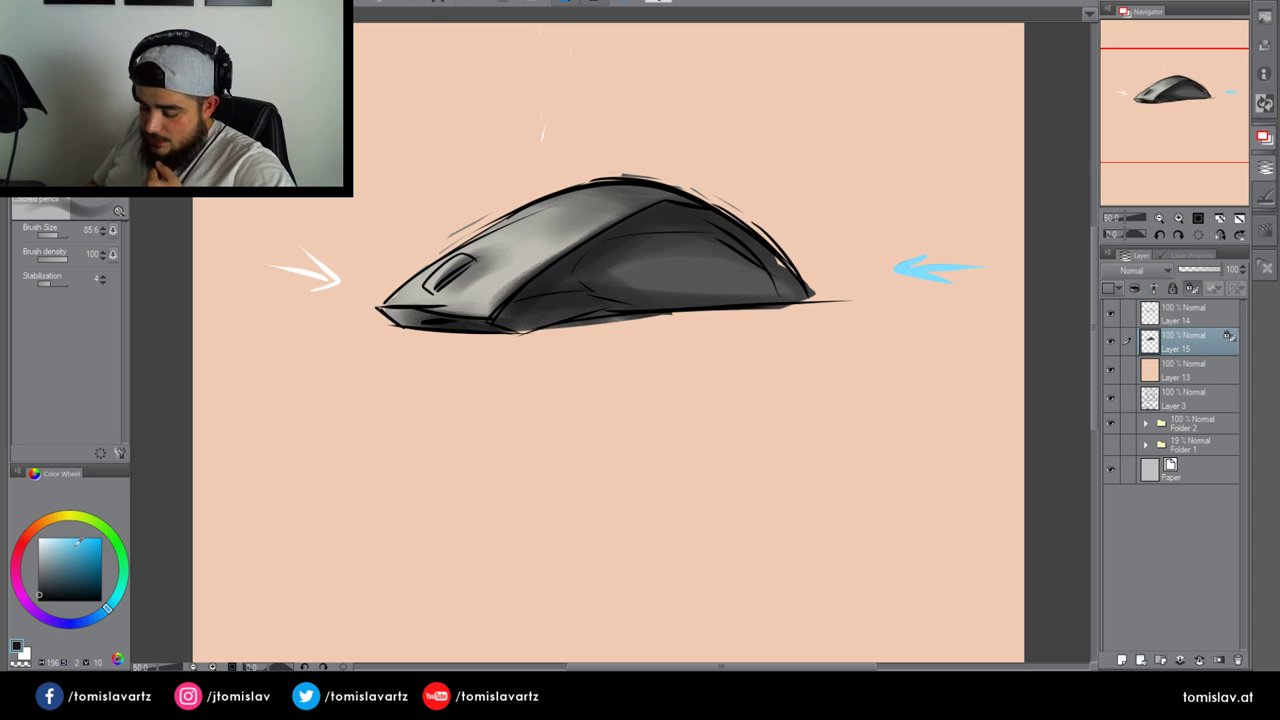
Paint a light-blue rim light along the mouse's rear edge with the colored pencil at size 68.4
left_click(62, 546)
left_click(65, 544)
left_click_drag(59, 236, 53, 236)
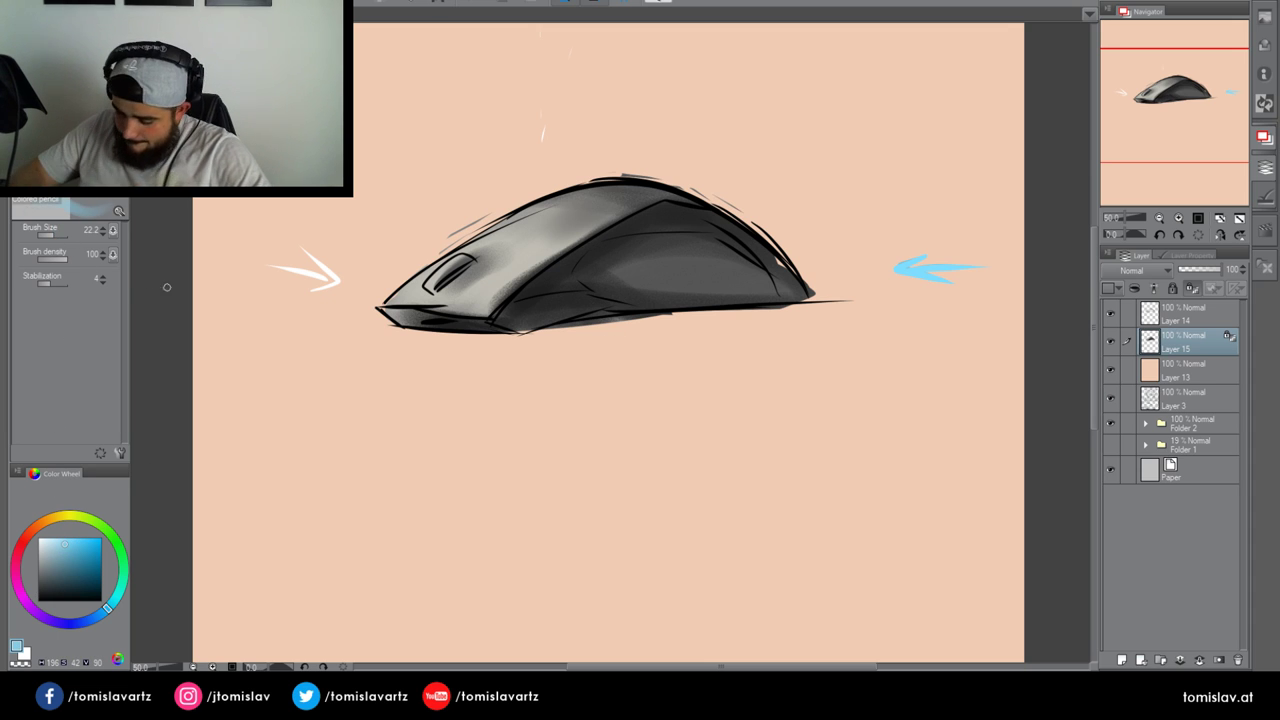
left_click(56, 233)
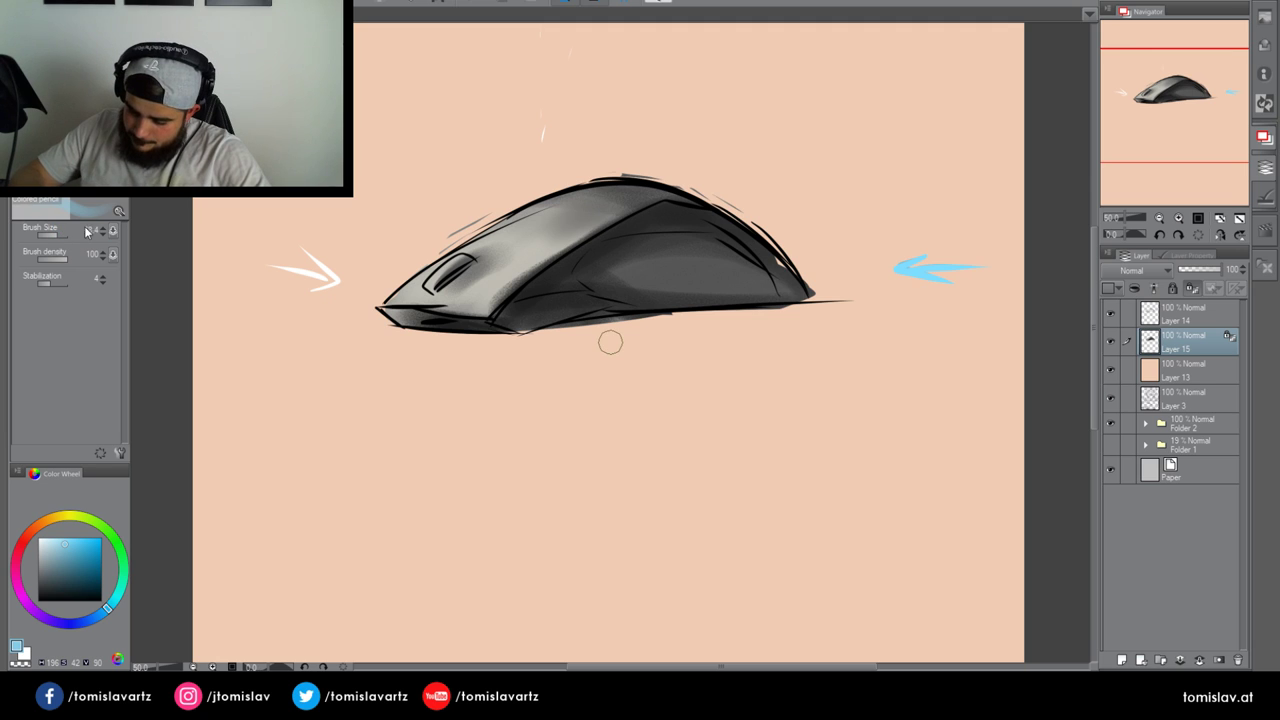
mouse_move(806, 292)
left_mouse_down()
mouse_move(734, 207)
mouse_move(763, 240)
mouse_move(668, 176)
left_mouse_up()
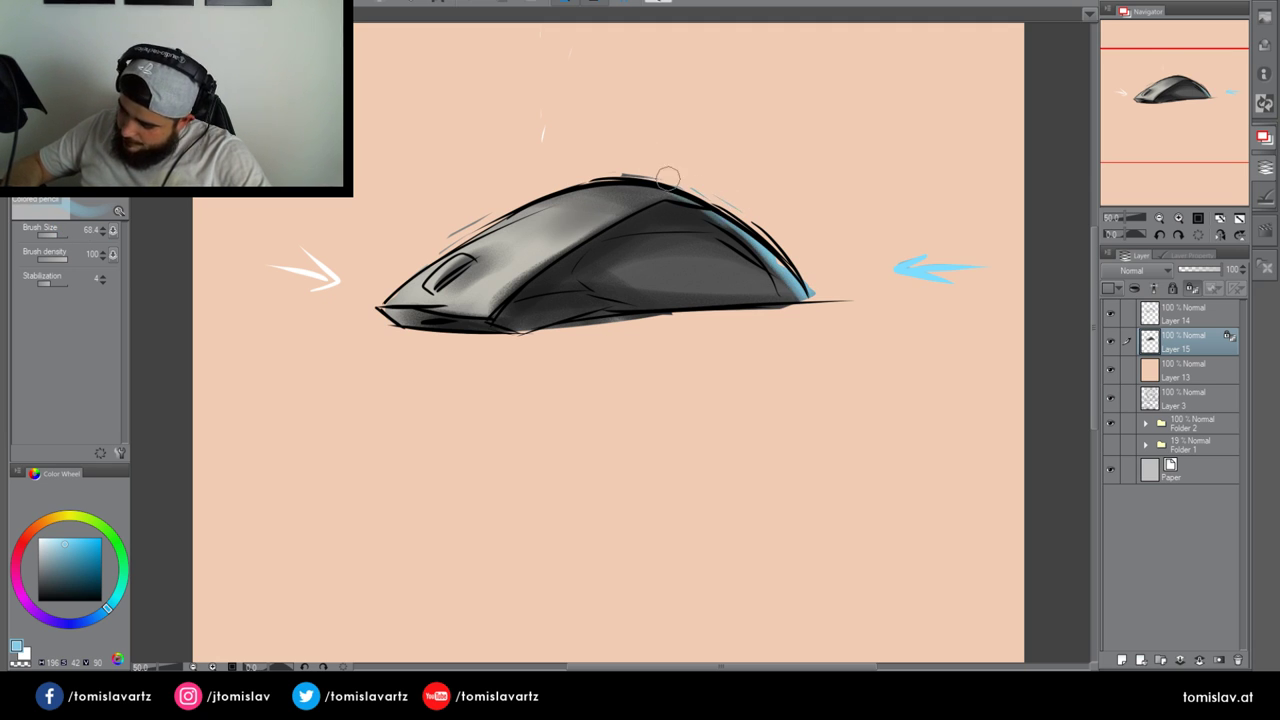
Add light-blue reflections to the rear and front of the mouse's side and soften the rear patch with Blend
left_click(709, 225, "alt")
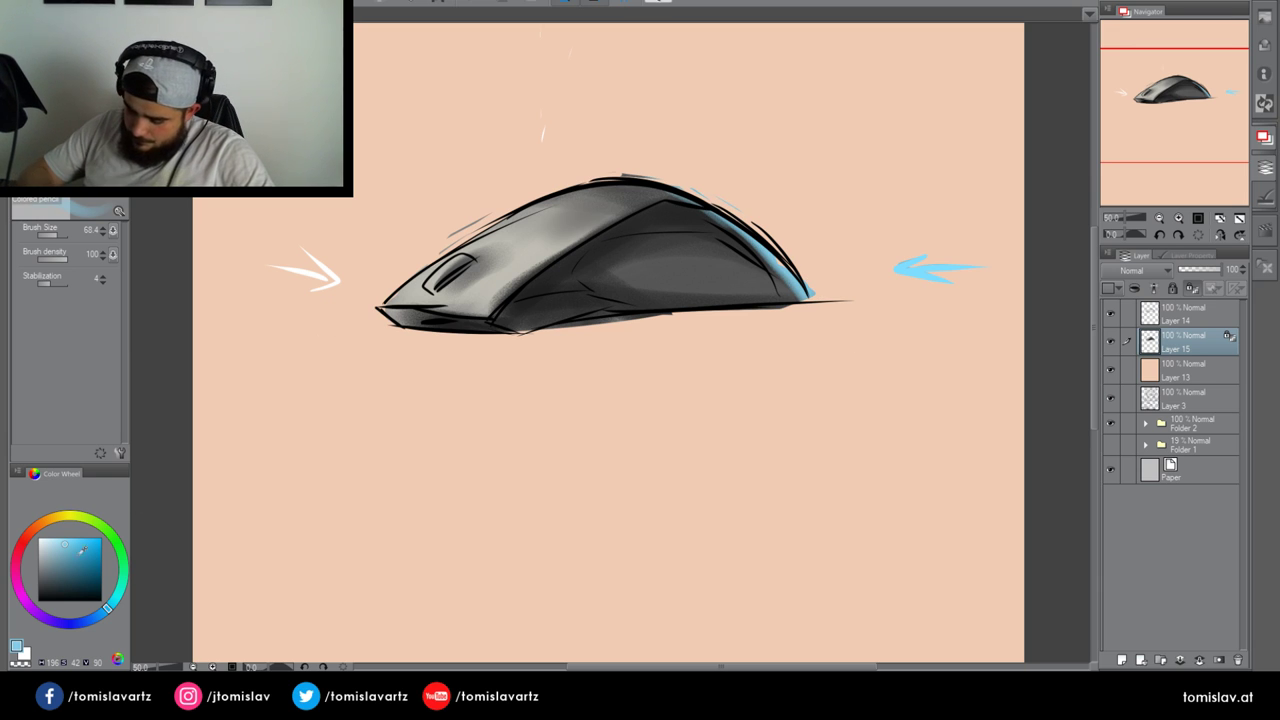
mouse_move(704, 217)
left_mouse_down()
mouse_move(745, 251)
mouse_move(656, 254)
mouse_move(772, 260)
mouse_move(734, 262)
mouse_move(756, 278)
mouse_move(724, 262)
mouse_move(747, 288)
mouse_move(734, 284)
mouse_move(718, 238)
mouse_move(700, 280)
left_mouse_up()
left_click(62, 538)
mouse_move(514, 314)
left_mouse_down()
mouse_move(555, 290)
mouse_move(535, 304)
left_mouse_up()
key("j")
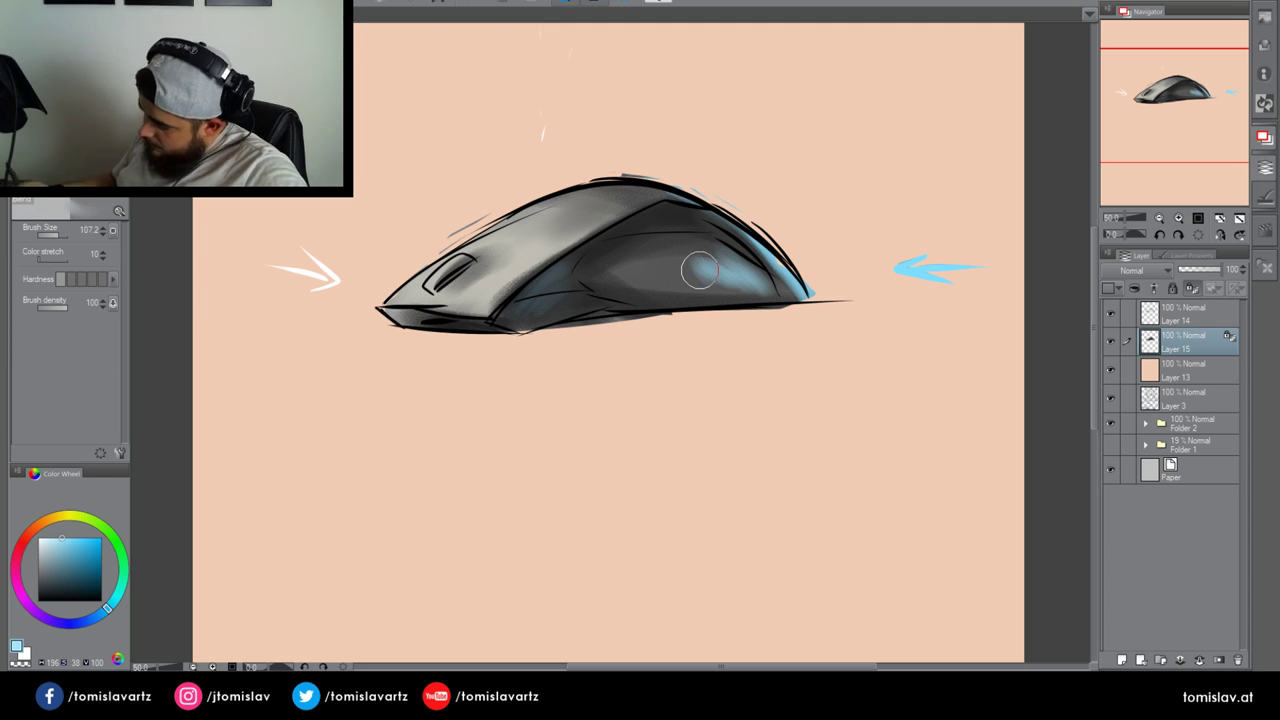
Add a new layer above Layer 14 and ready the brush in red at size 22.2
key("p")
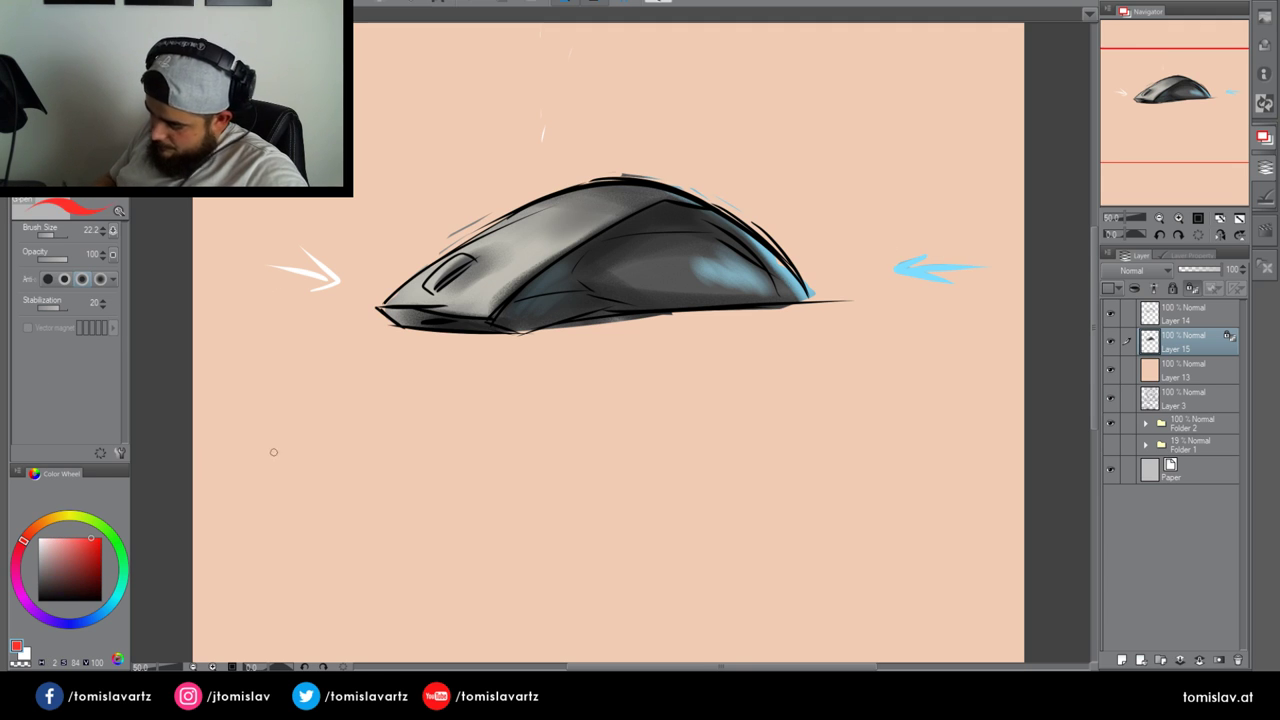
left_click(1180, 313)
left_click(1121, 660)
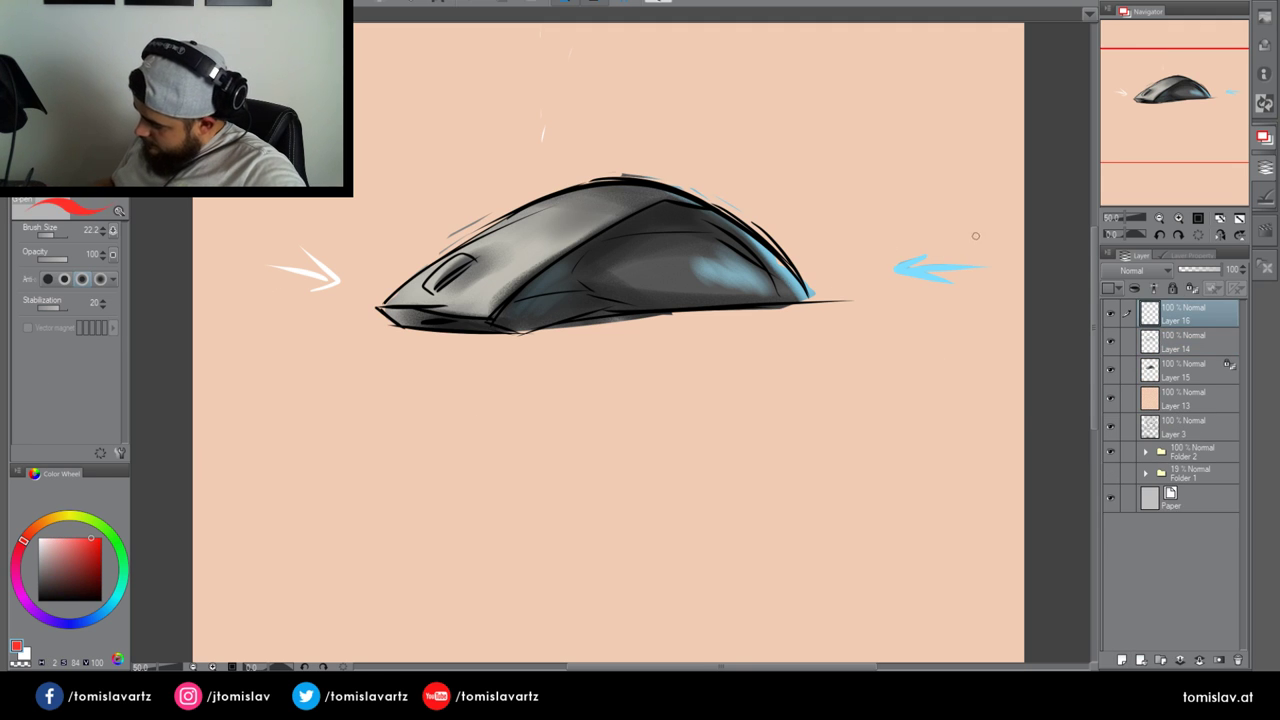
Try red guide marks for the light hitting the mouse's rear and side on Layer 16, and undo them all
left_click_drag(946, 237, 806, 237)
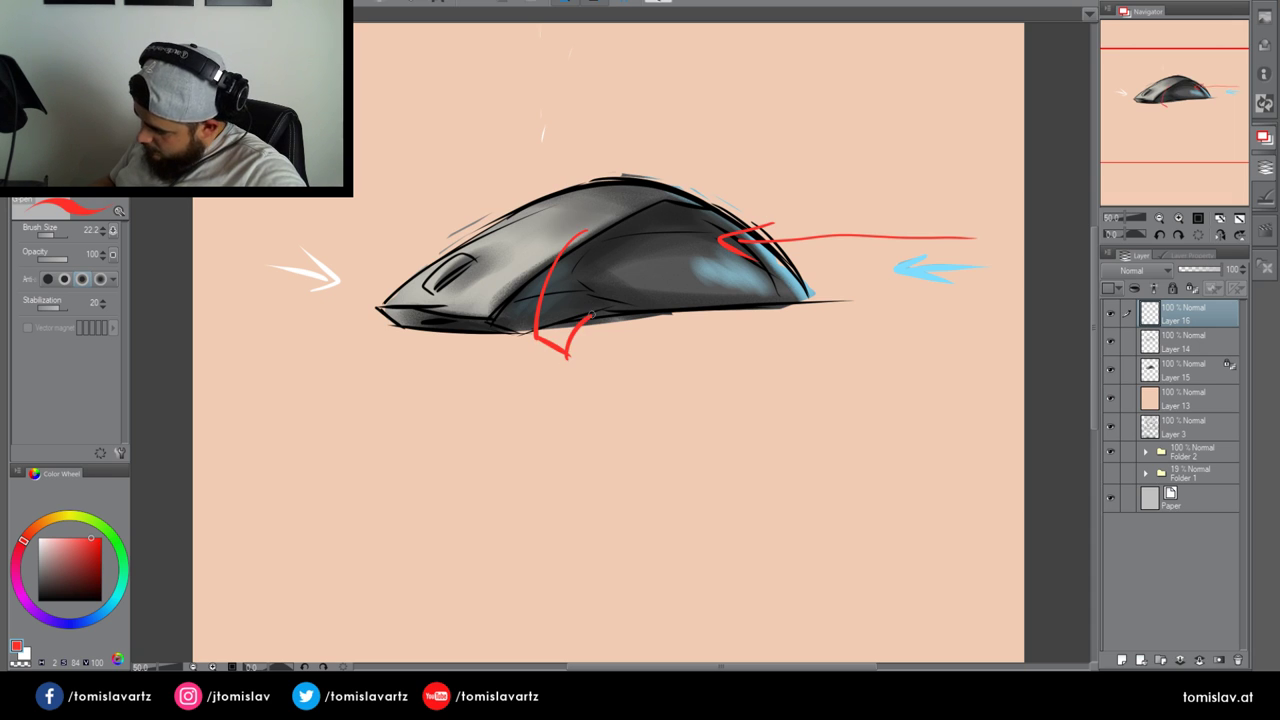
key("ctrl+z")
key("ctrl+z")
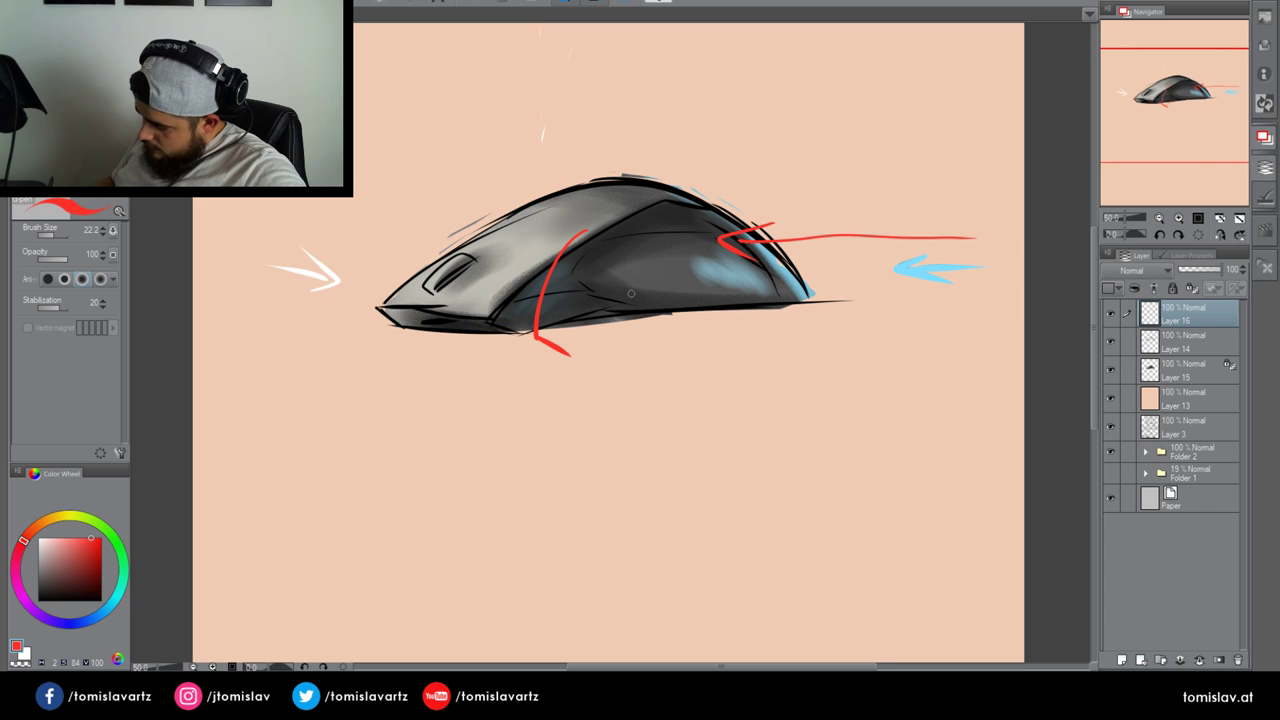
key("ctrl+z")
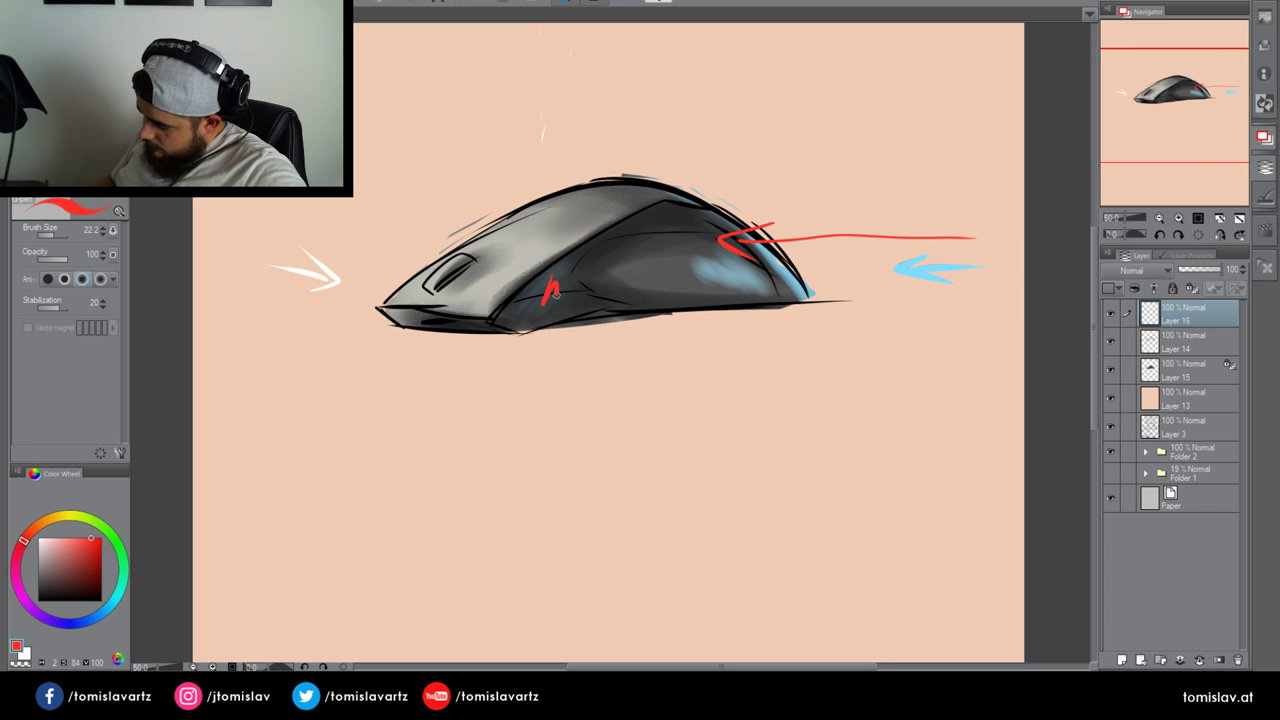
key("ctrl+z")
key("ctrl+z")
key("ctrl+z")
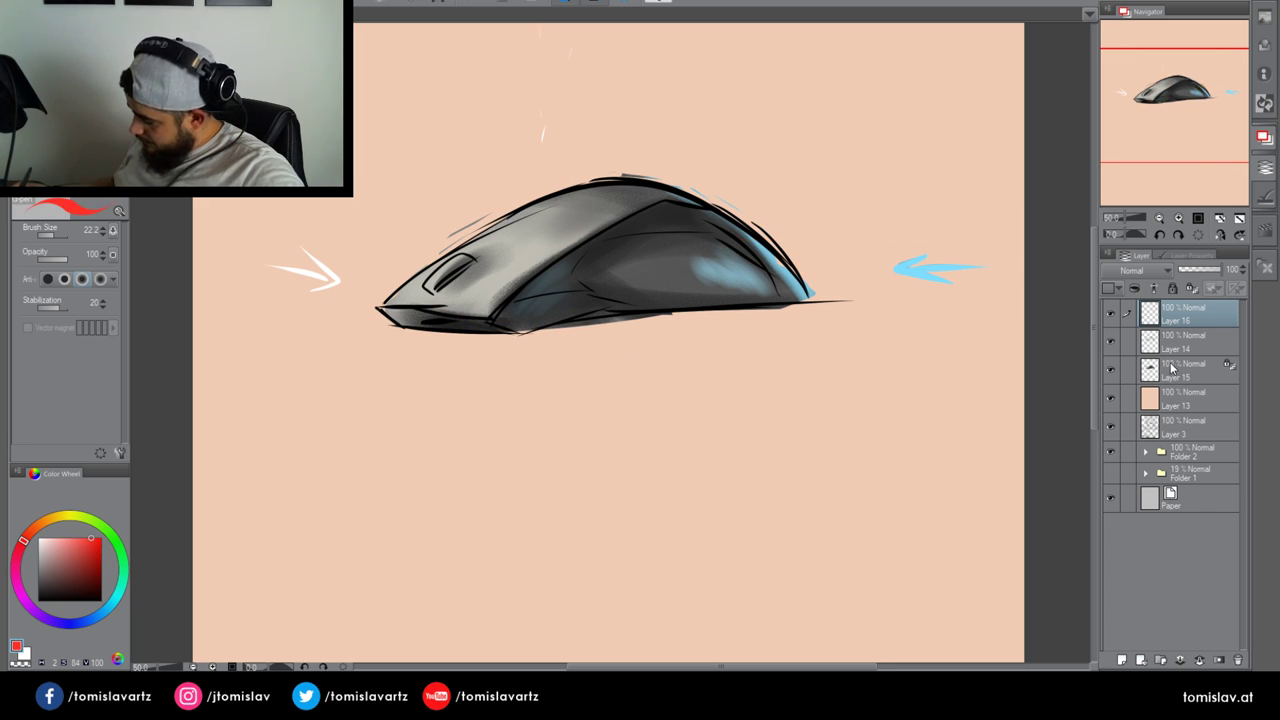
On Layer 15, sample the light blue and soften the reflection on the rear of the mouse's side with Blend at size 107.2
left_click(1172, 370)
left_click(934, 262, "alt")
key("j")
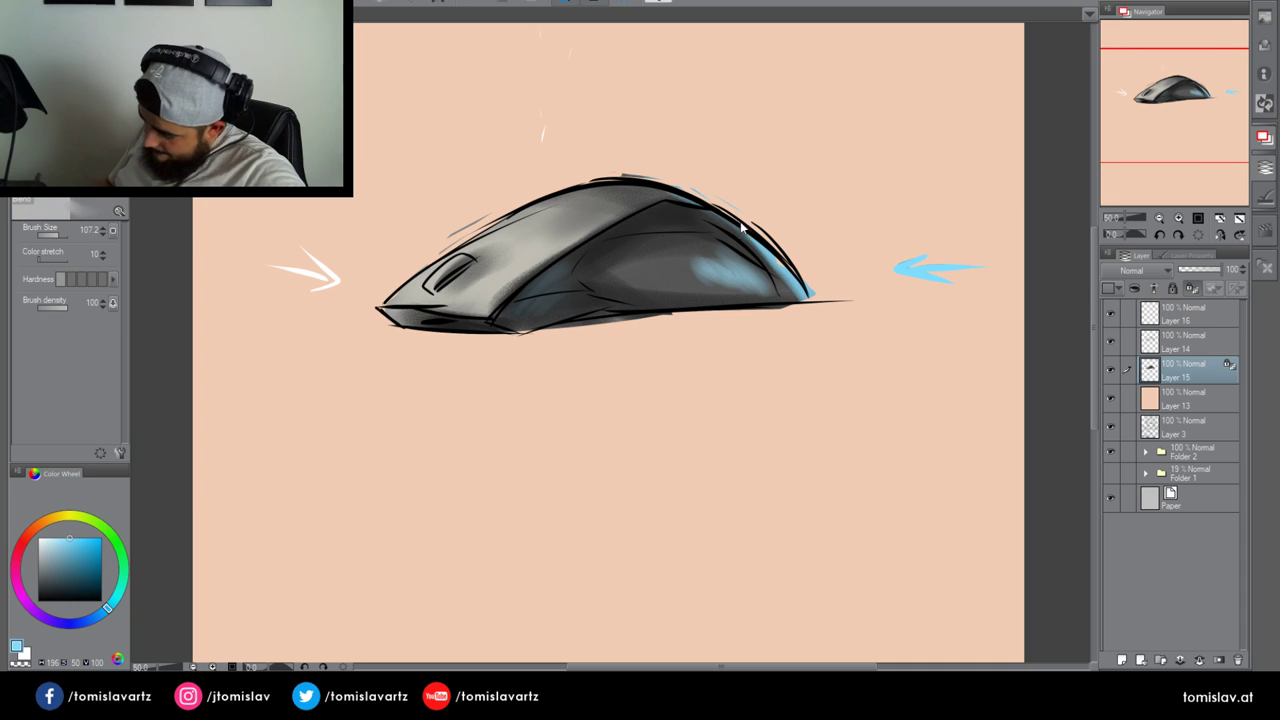
mouse_move(710, 272)
left_mouse_down()
mouse_move(681, 258)
mouse_move(736, 279)
left_mouse_up()
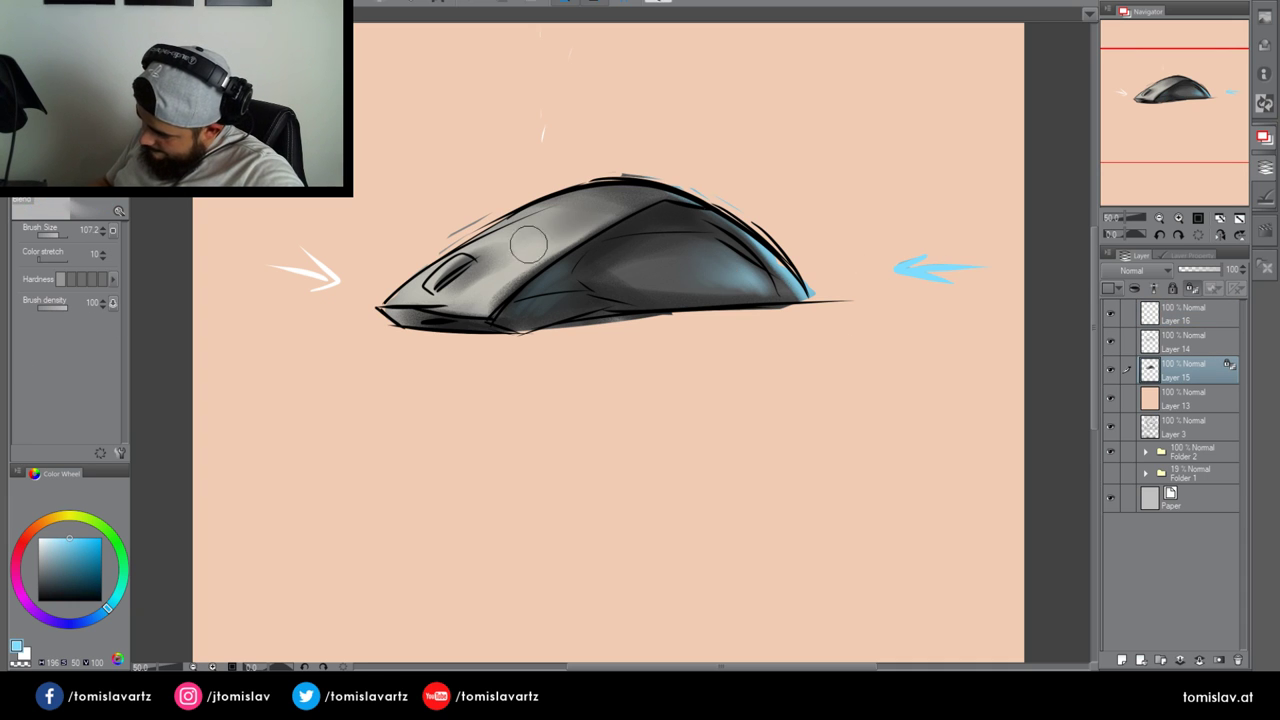
left_click(1112, 340)
left_click(1111, 339)
left_click(1116, 327)
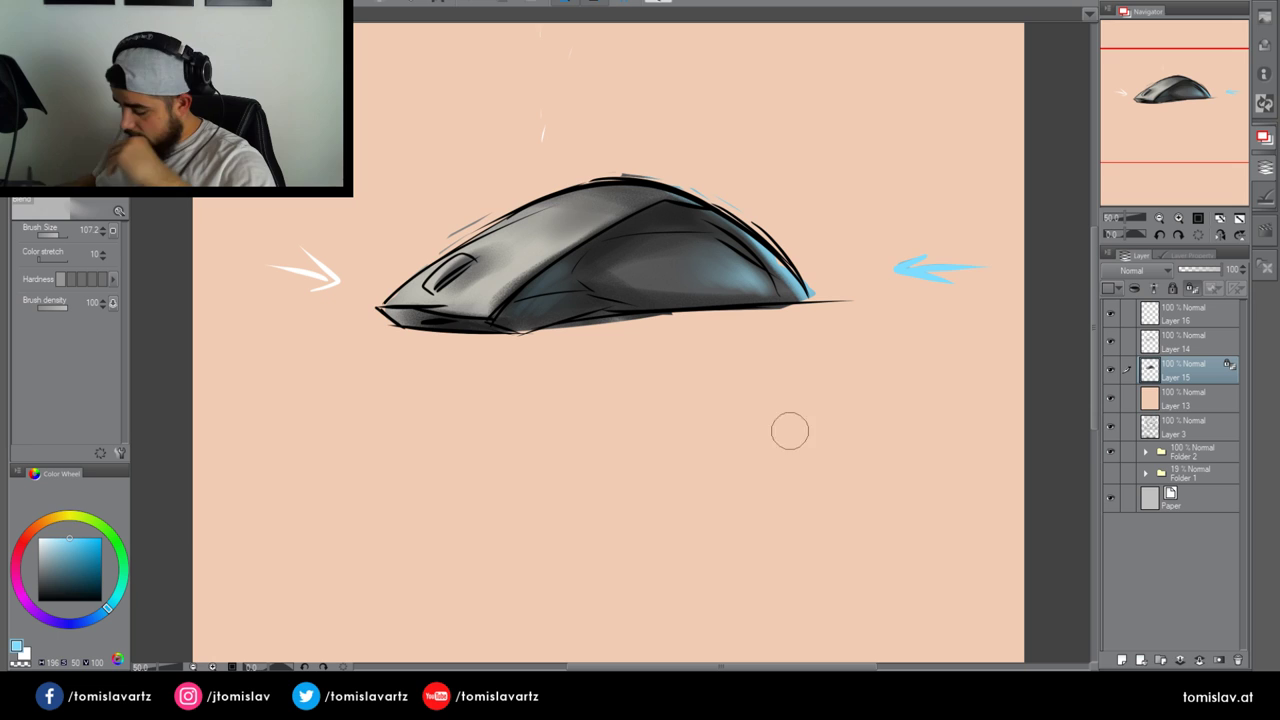
Paint a pale yellow light band along the mouse's upper edge with the watercolor brush at size 50 and blend it into the grey
left_click(57, 517)
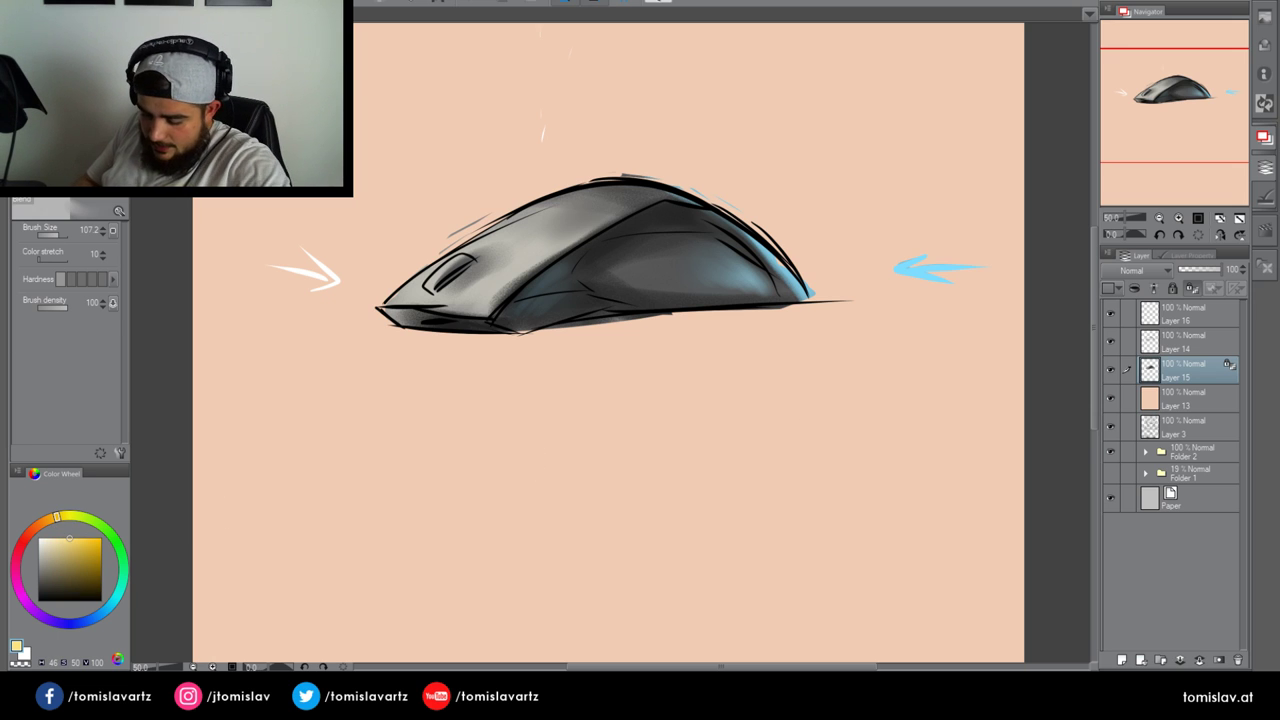
key("b")
mouse_move(533, 217)
left_mouse_down()
mouse_move(693, 188)
mouse_move(506, 211)
mouse_move(653, 181)
mouse_move(731, 201)
left_mouse_up()
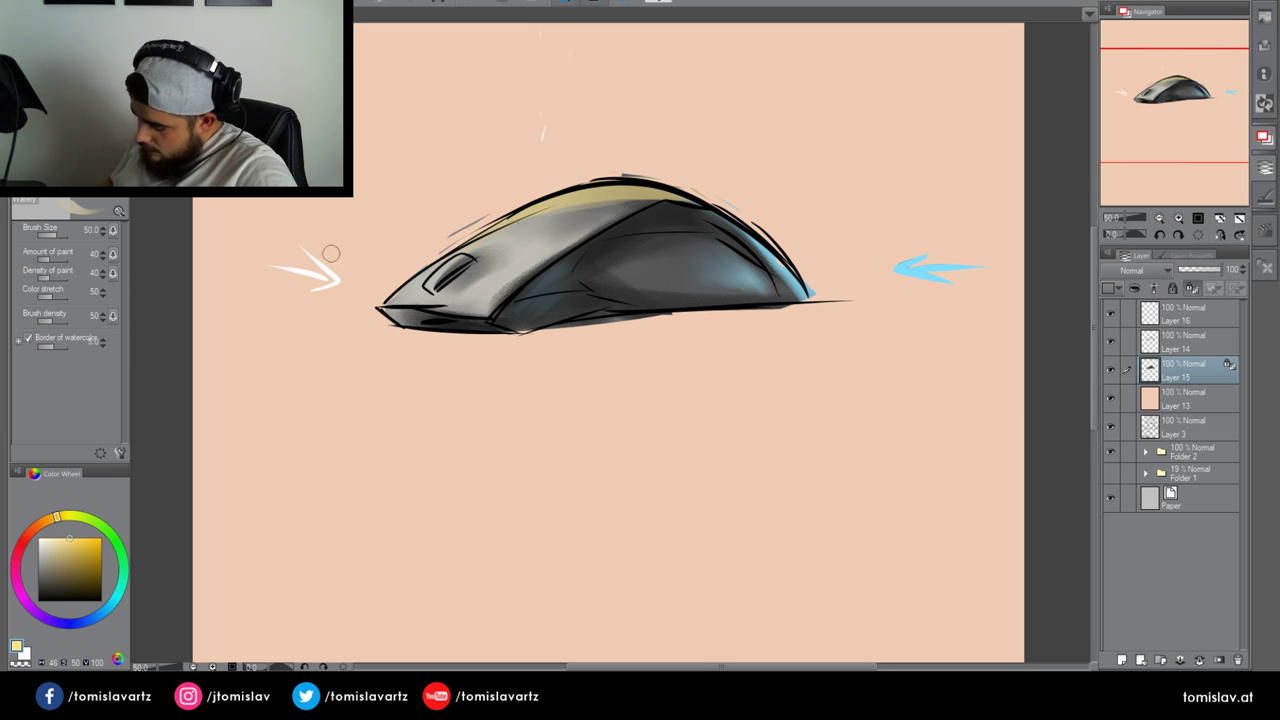
key("j")
mouse_move(609, 200)
left_mouse_down()
mouse_move(564, 217)
mouse_move(636, 198)
mouse_move(524, 234)
left_mouse_up()
left_click_drag(524, 234, 654, 196)
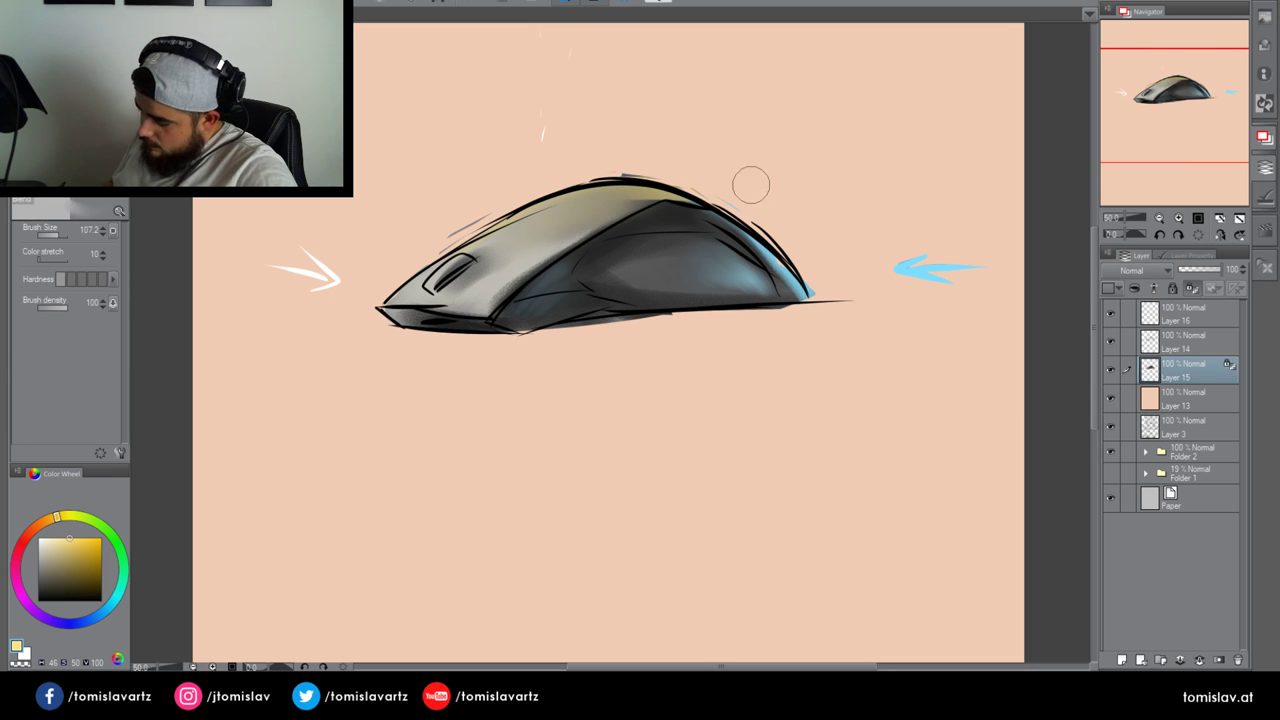
Add a faint yellow reflection to the middle of the mouse's side with the colored pencil at size 68.4 and soften it
key("p")
key("p")
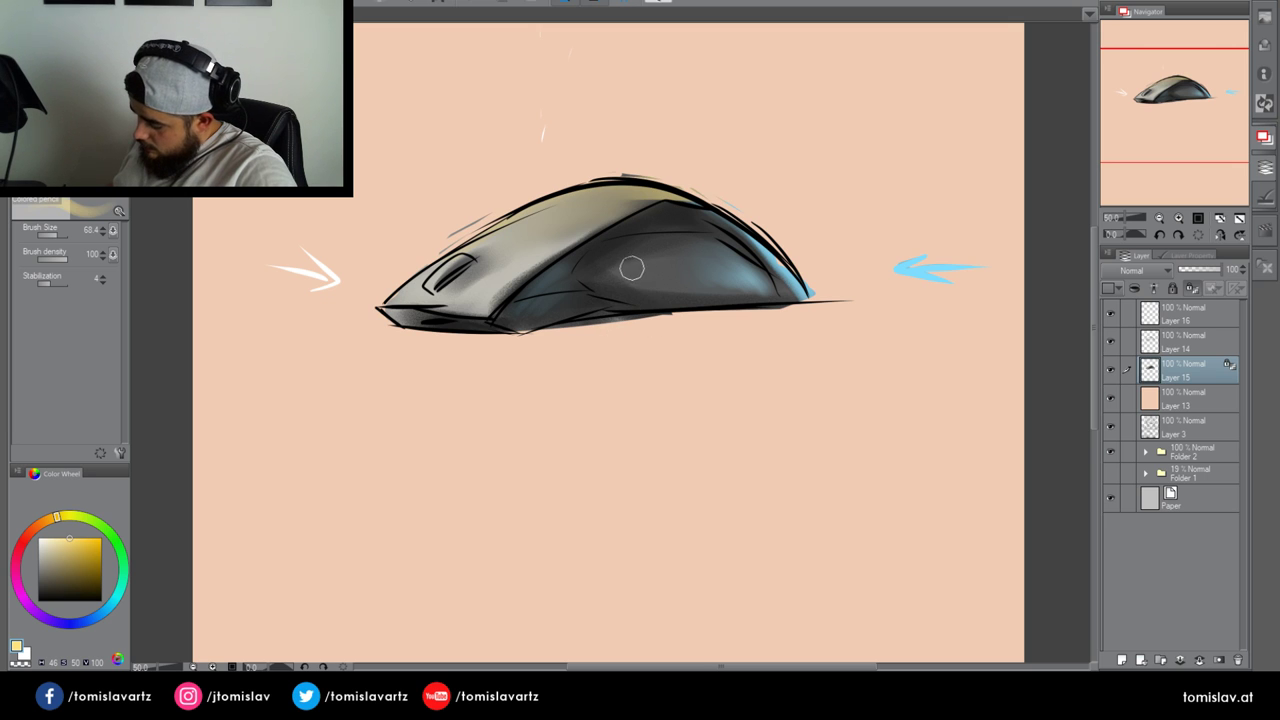
mouse_move(631, 268)
left_mouse_down()
mouse_move(724, 271)
mouse_move(648, 261)
mouse_move(695, 250)
mouse_move(676, 278)
mouse_move(739, 245)
mouse_move(648, 258)
left_mouse_up()
key("b")
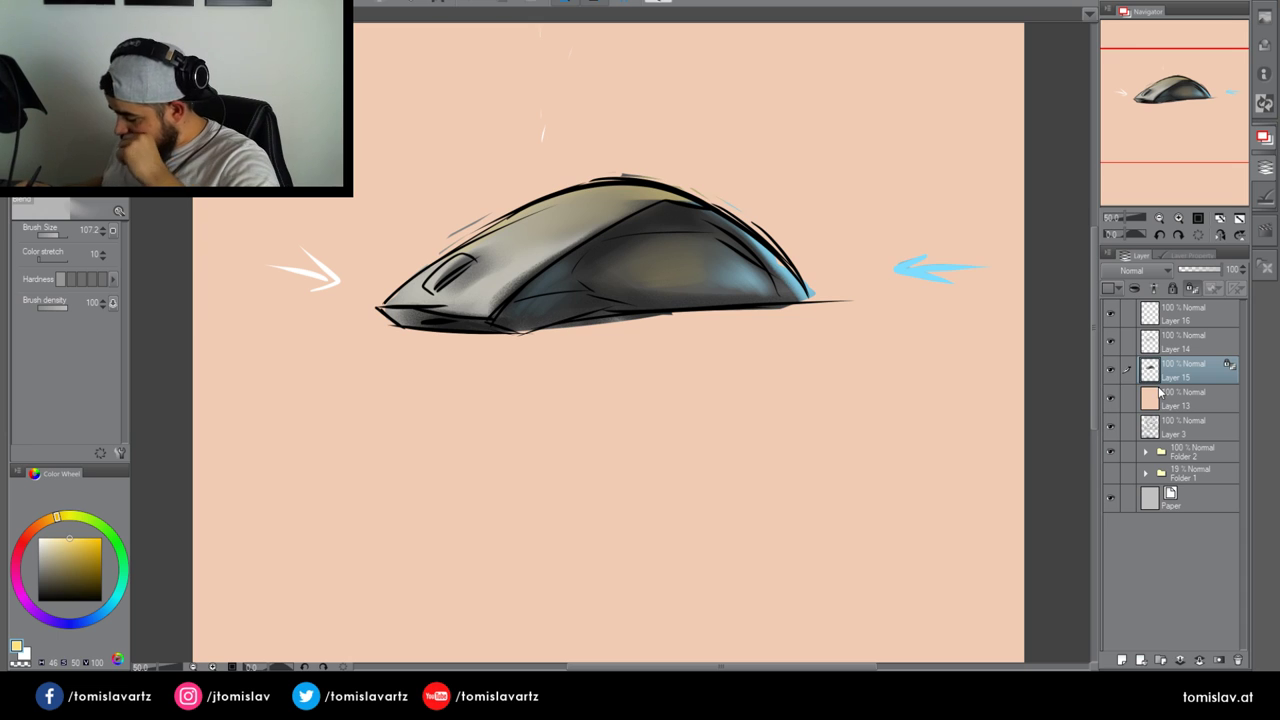
Add a new layer above Layer 13 and paint a green ground under the mouse with a darker green contact shadow
left_click(1188, 400)
left_click(1122, 660)
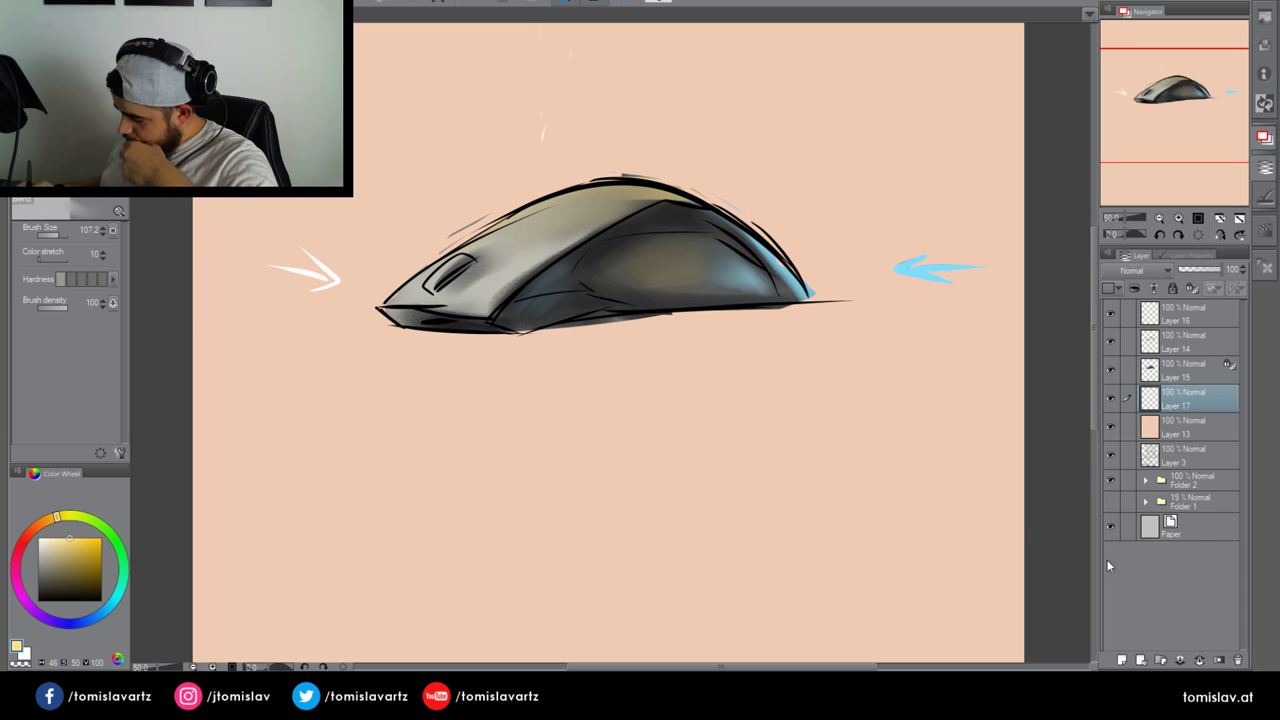
left_click(119, 566)
left_click(82, 566)
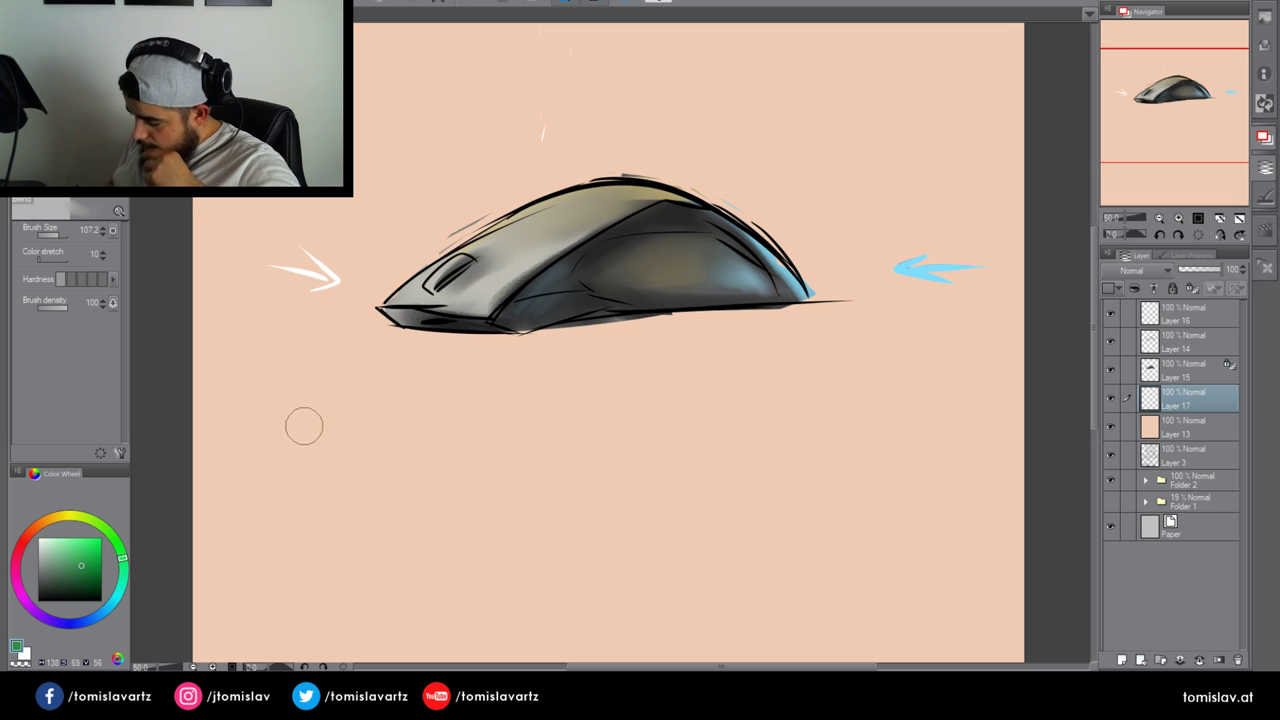
left_click(1, 249)
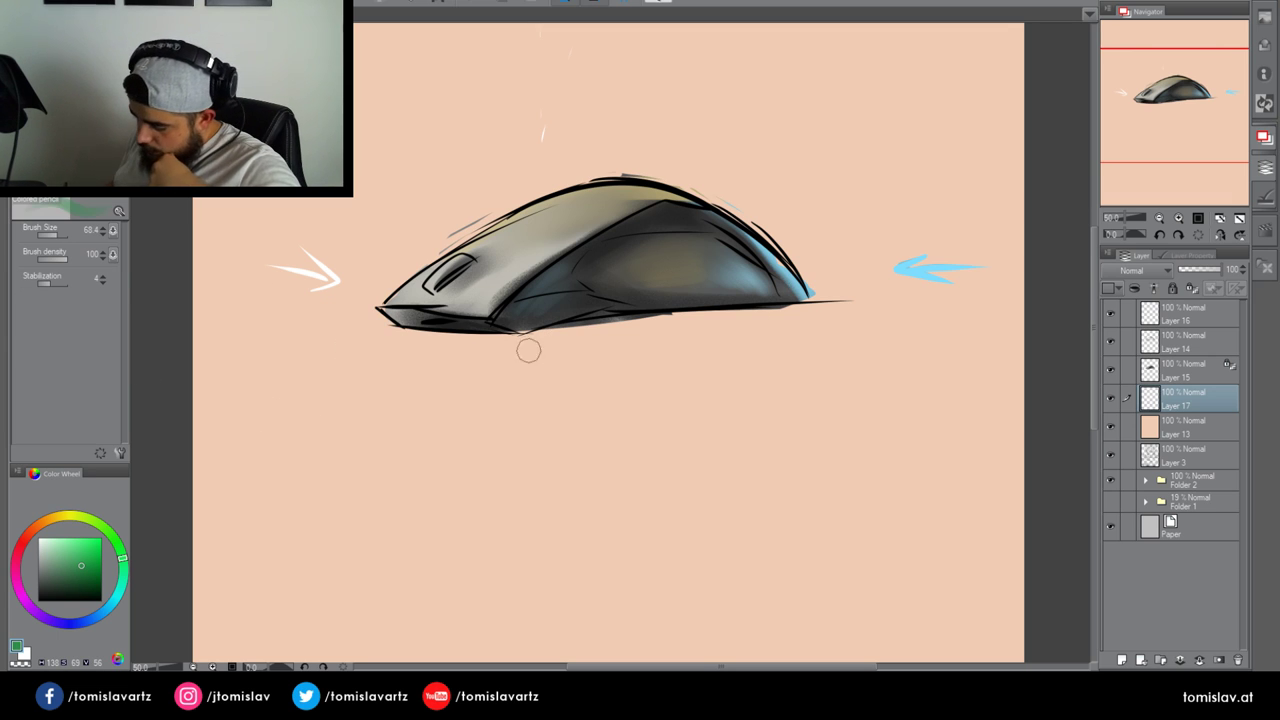
mouse_move(410, 350)
left_mouse_down()
mouse_move(783, 312)
mouse_move(431, 342)
mouse_move(851, 318)
mouse_move(871, 348)
mouse_move(365, 361)
mouse_move(909, 317)
mouse_move(450, 308)
mouse_move(958, 303)
mouse_move(361, 327)
mouse_move(927, 344)
mouse_move(390, 379)
mouse_move(850, 355)
left_mouse_up()
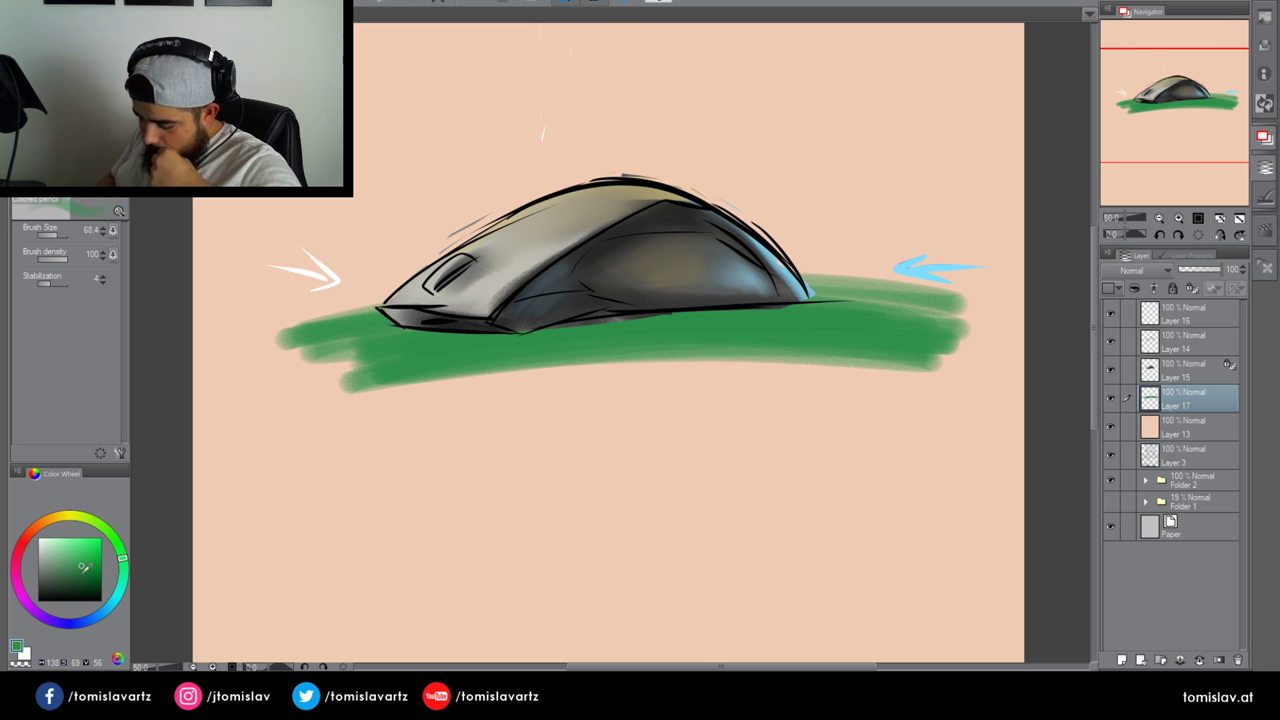
mouse_move(398, 333)
left_mouse_down()
mouse_move(483, 345)
mouse_move(286, 385)
mouse_move(343, 389)
mouse_move(423, 330)
mouse_move(483, 335)
mouse_move(411, 333)
mouse_move(515, 331)
mouse_move(504, 341)
mouse_move(656, 307)
mouse_move(538, 331)
mouse_move(815, 310)
mouse_move(698, 307)
mouse_move(534, 337)
mouse_move(846, 323)
mouse_move(728, 307)
mouse_move(840, 318)
mouse_move(535, 348)
mouse_move(845, 326)
mouse_move(738, 319)
left_mouse_up()
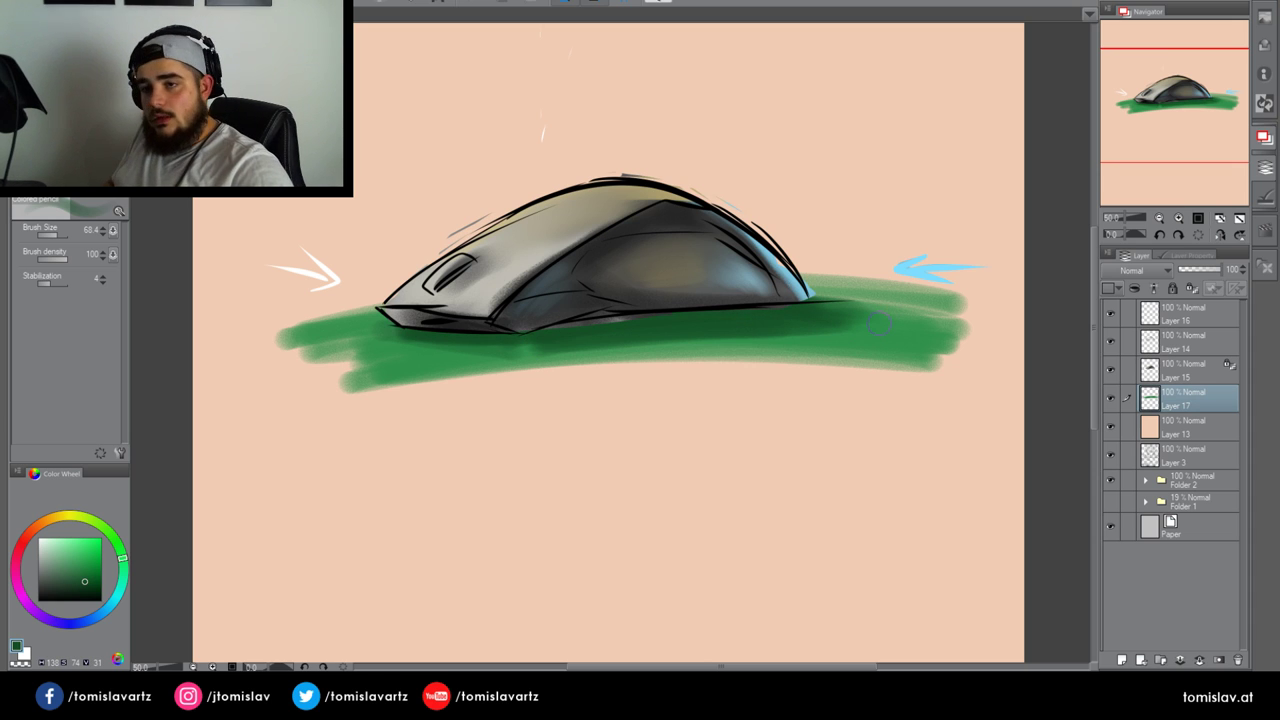
On Layer 15, add muted green ground reflections along the mouse's lower edge and side, and smooth them with Blend
left_click(1190, 371)
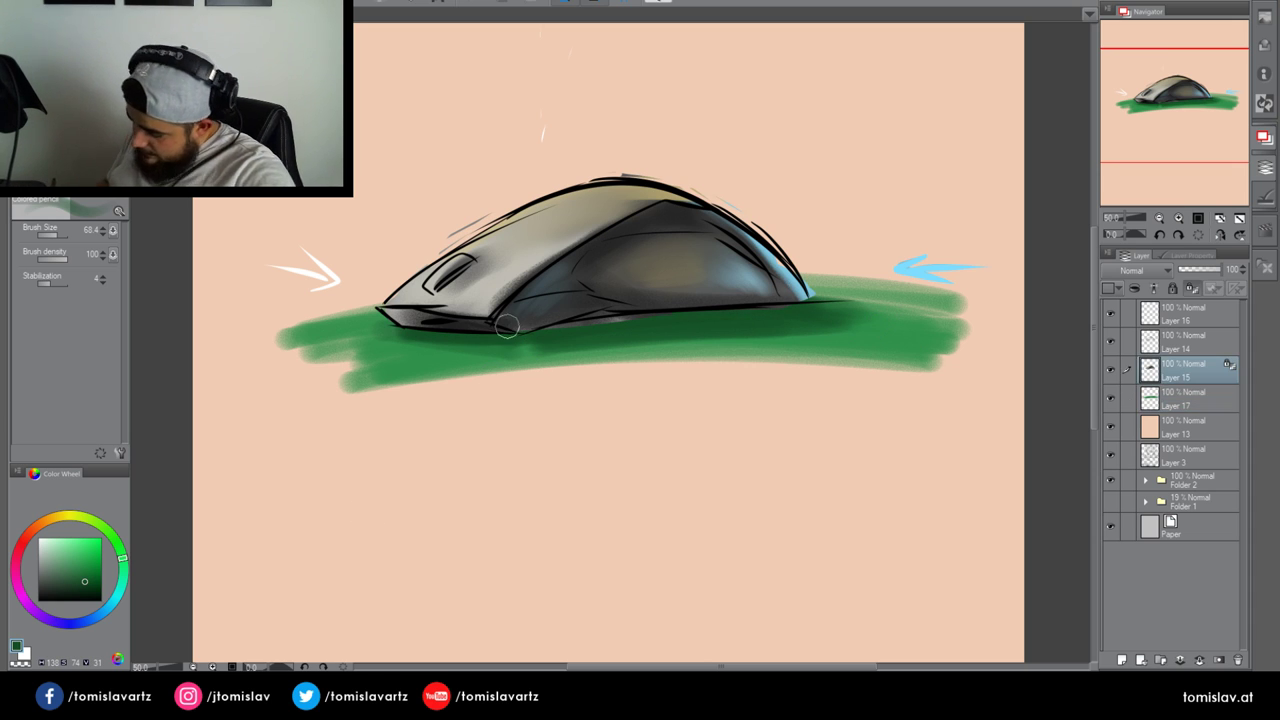
left_click(77, 565)
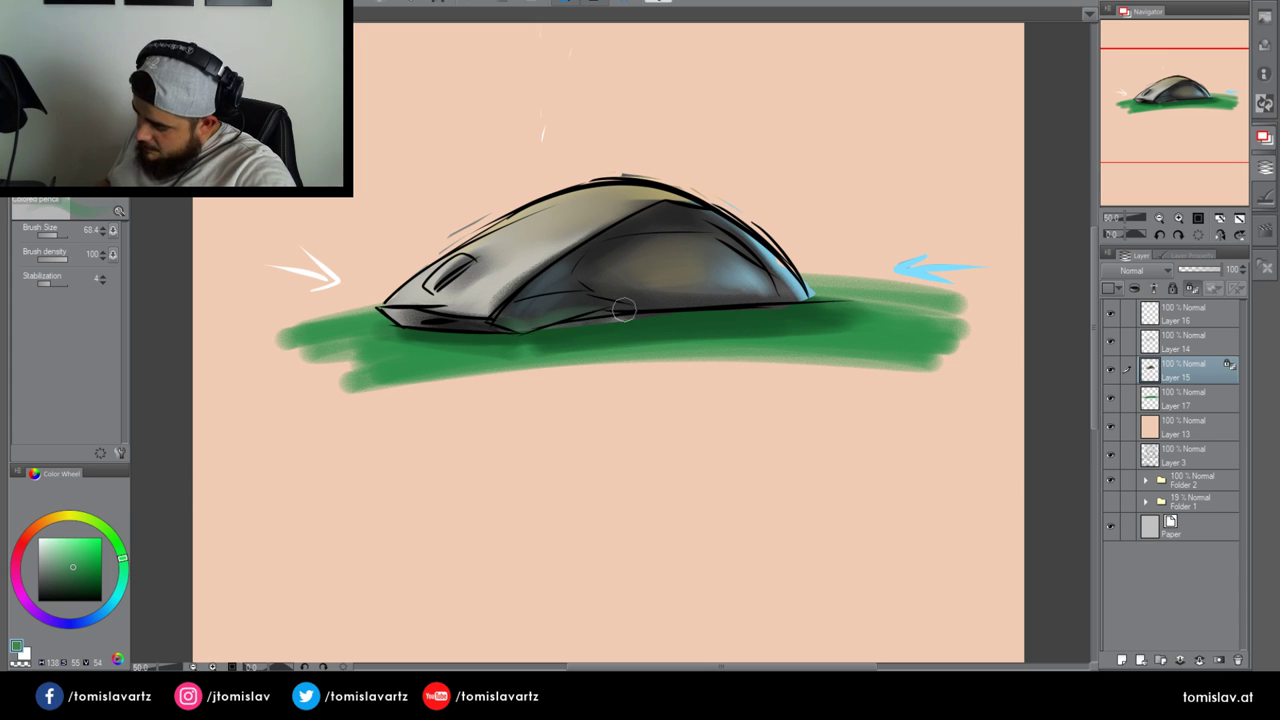
left_click_drag(408, 326, 502, 330)
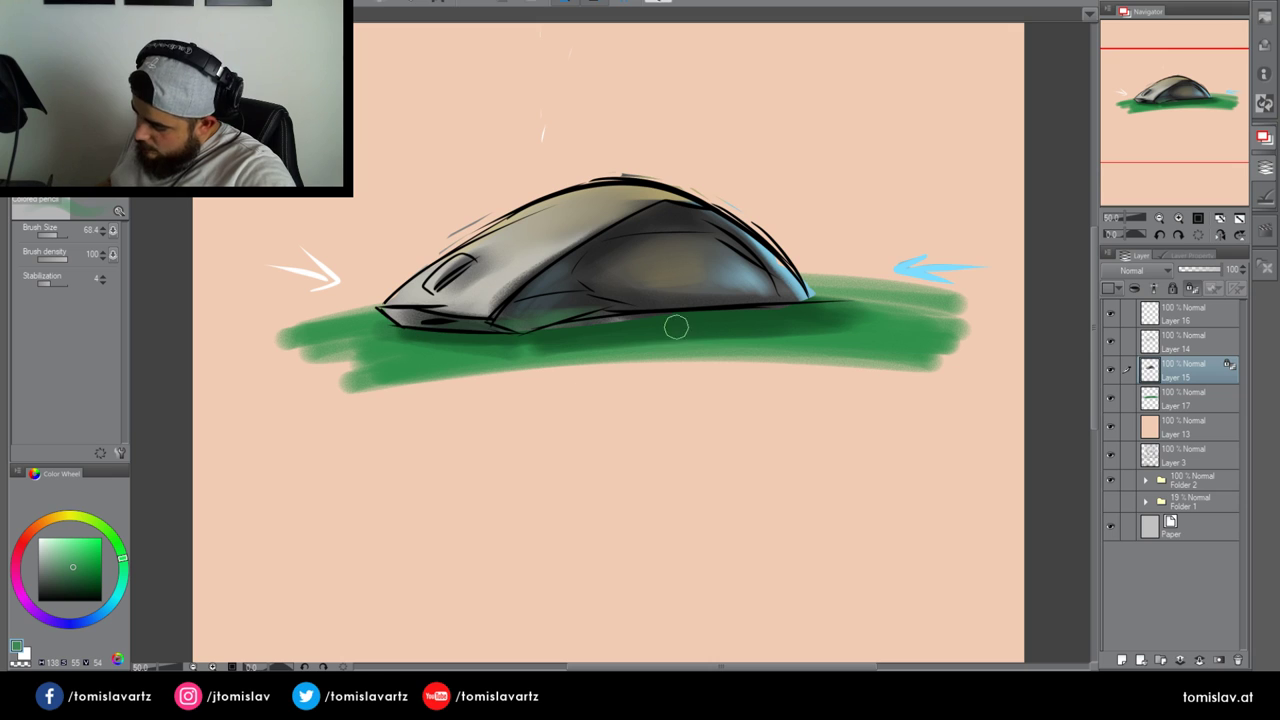
left_click_drag(622, 306, 781, 301)
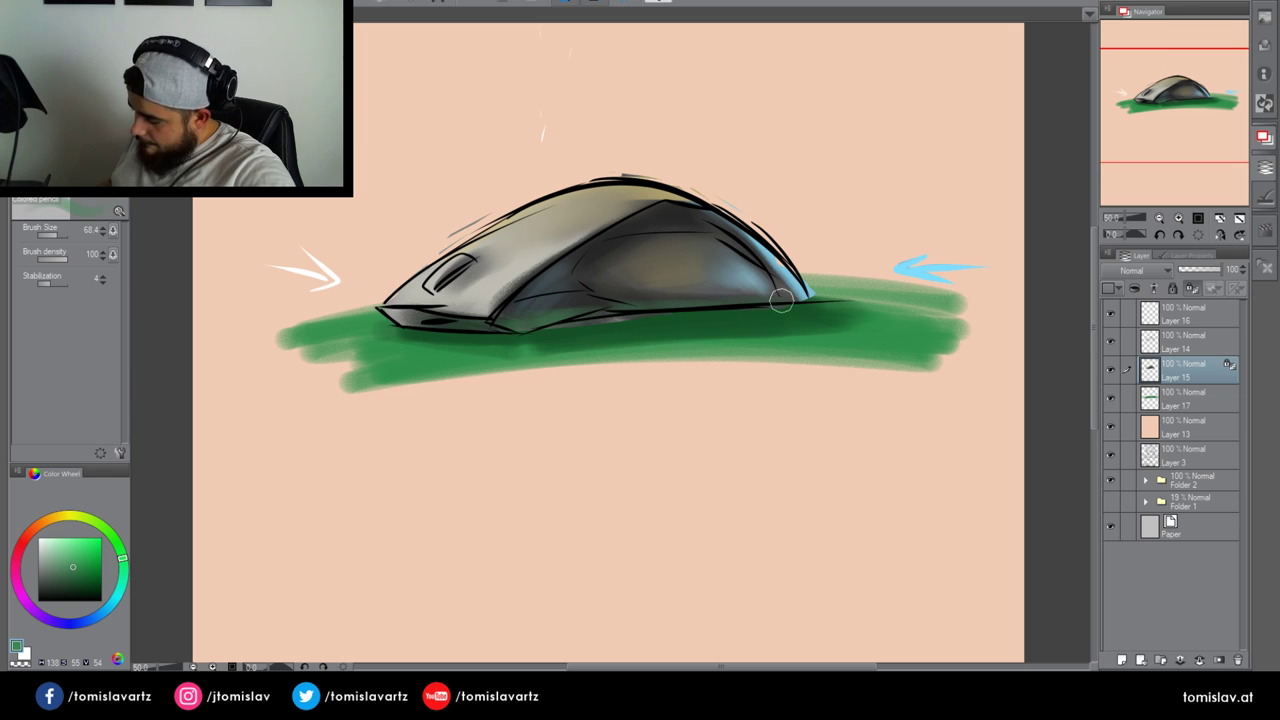
left_click_drag(525, 321, 631, 276)
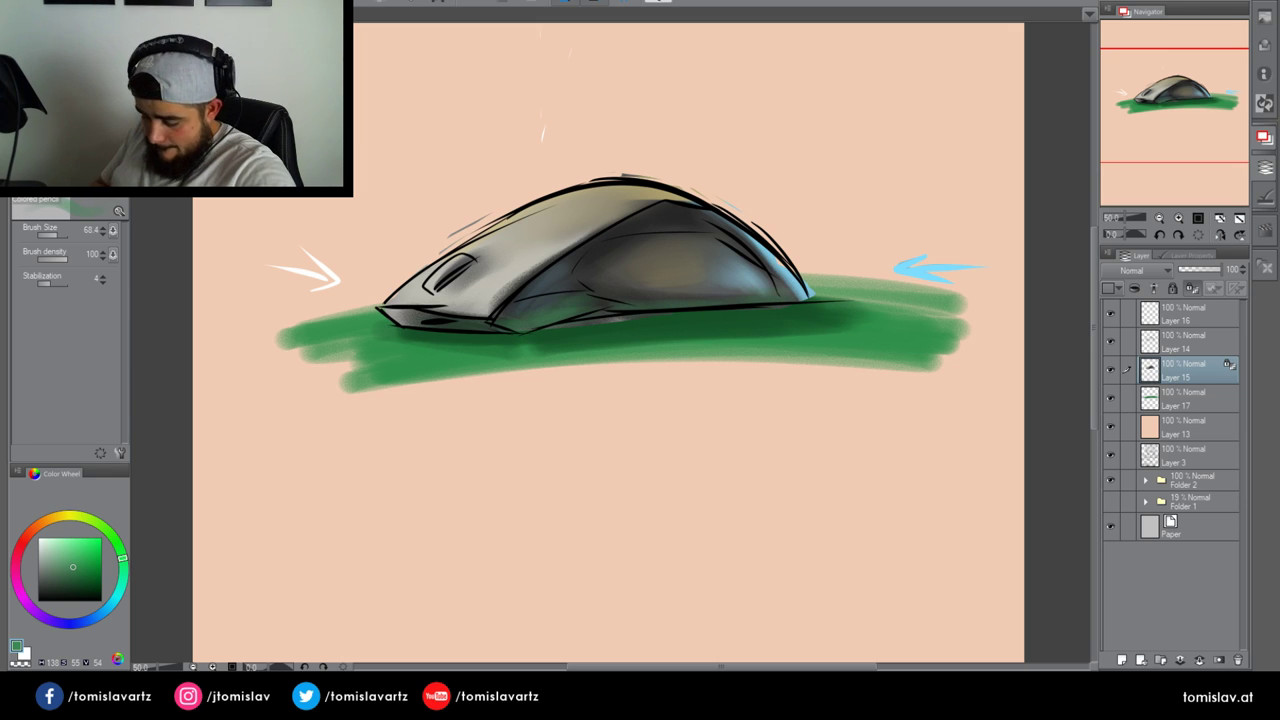
key("j")
left_click_drag(543, 305, 561, 304)
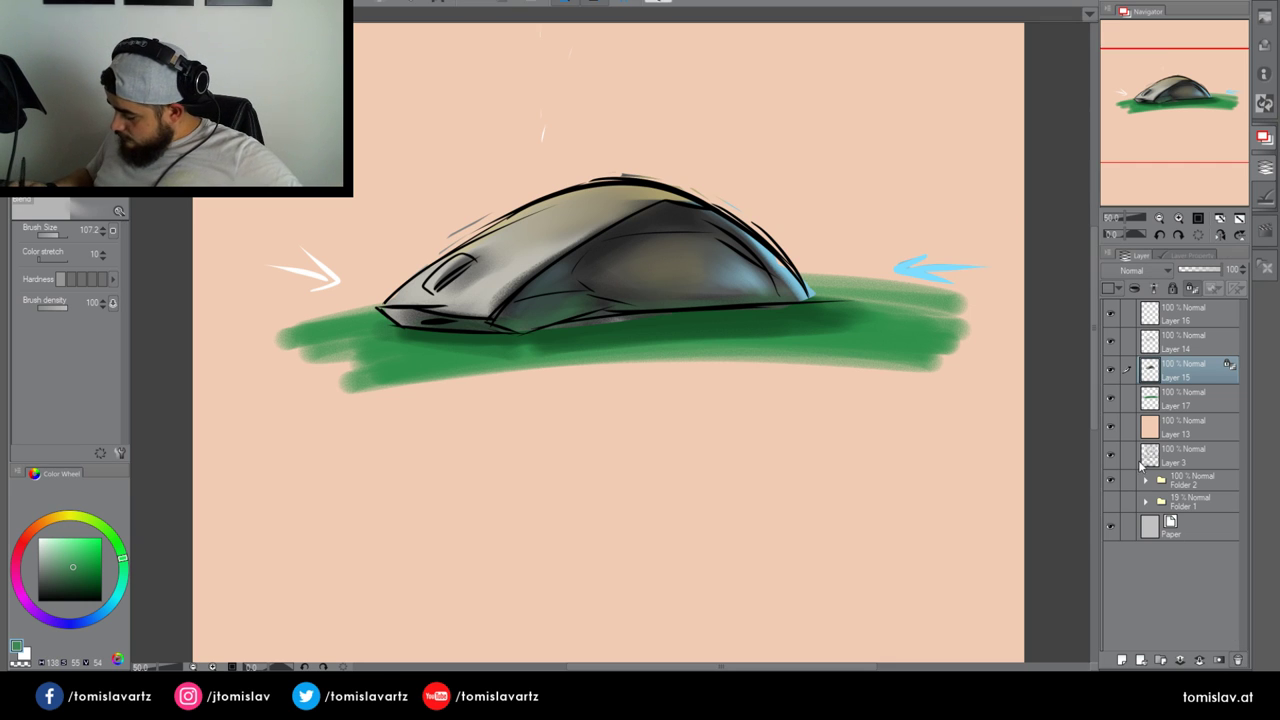
Delete the demonstration layers from Layer 16 down to Layer 13 and expand Folder 2
left_click(1178, 320)
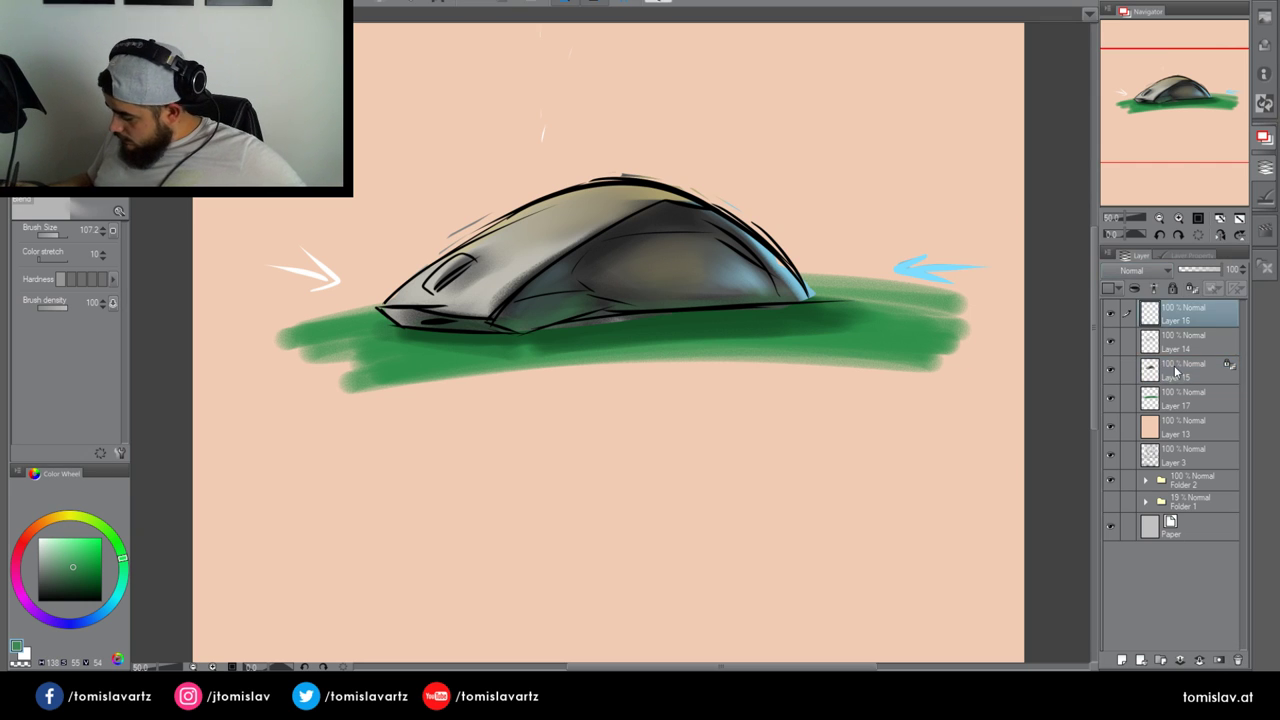
left_click(1168, 427, "shift")
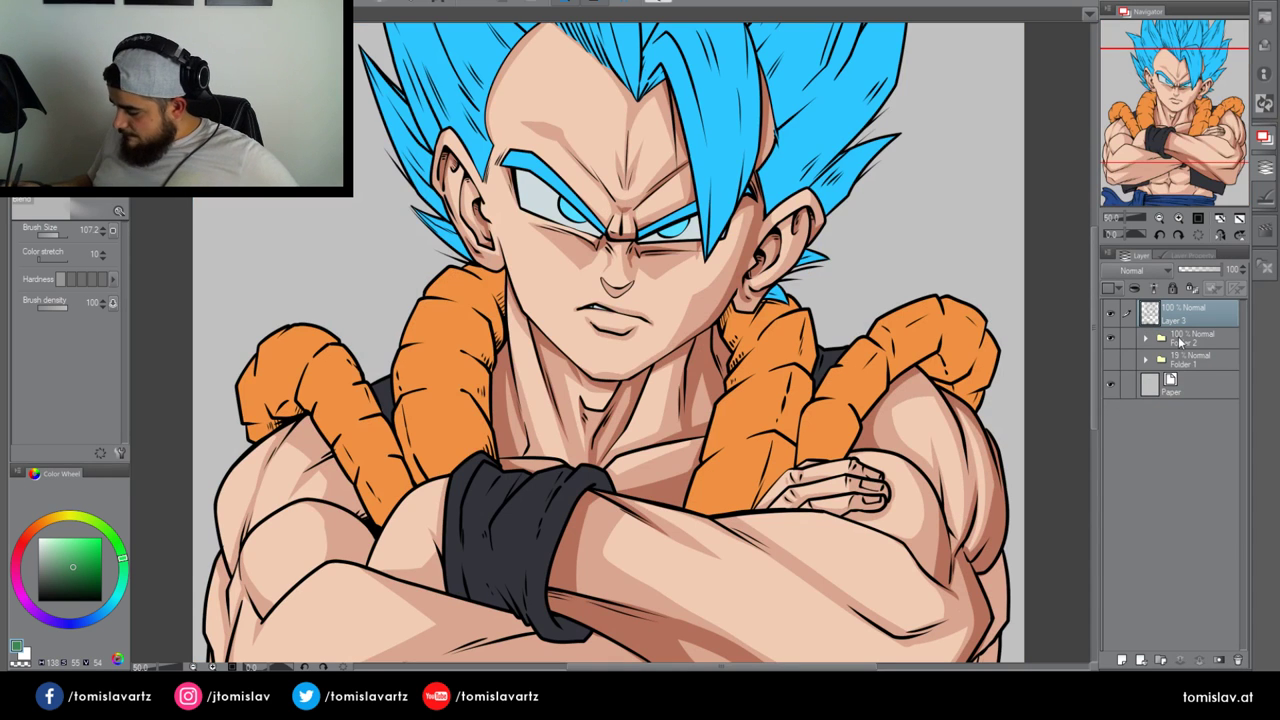
left_click(1162, 340)
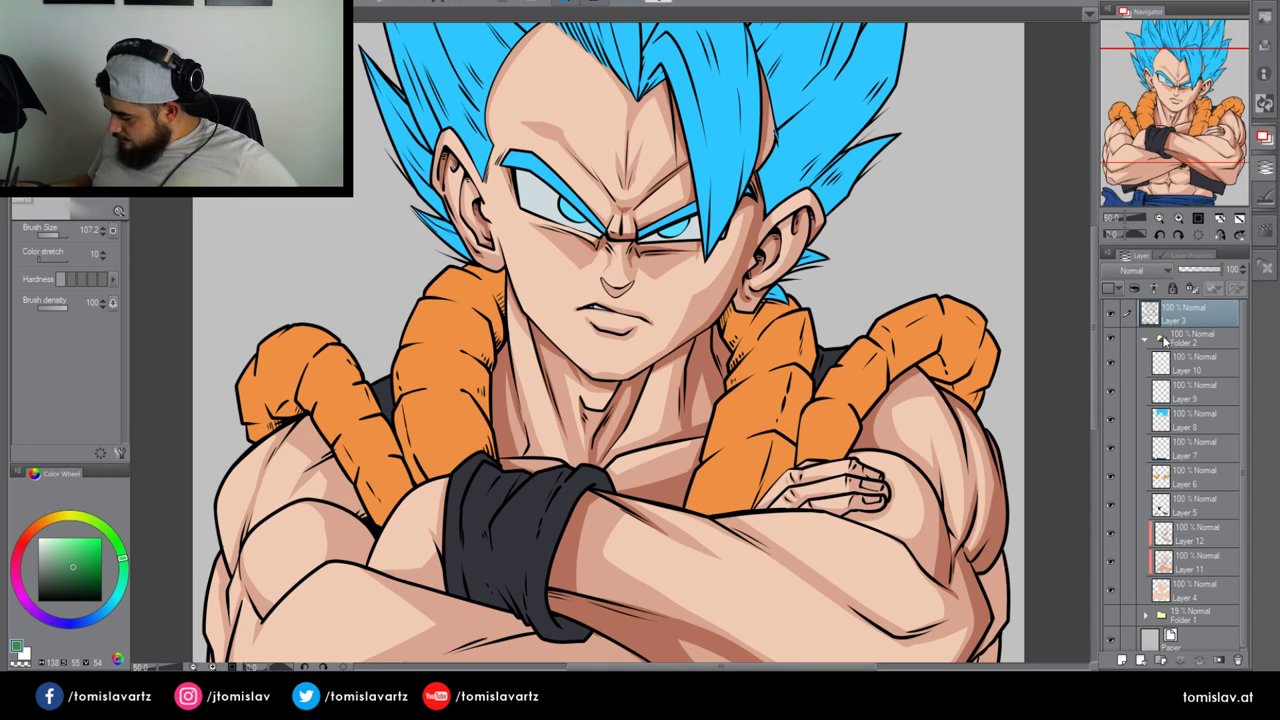
Select Layer 12, sample the skin shadow color from the character's jaw and ready the brush at size 22.2
left_click(1180, 540)
left_click(728, 293, "alt")
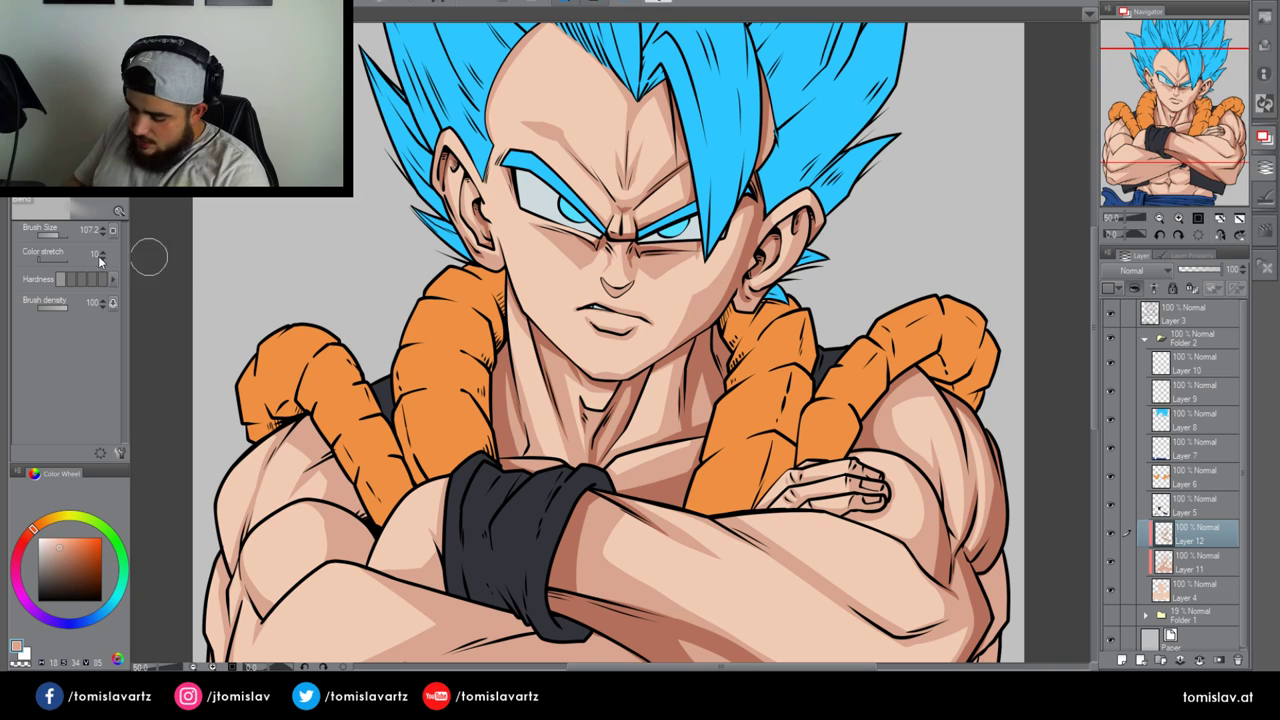
left_click(40, 130)
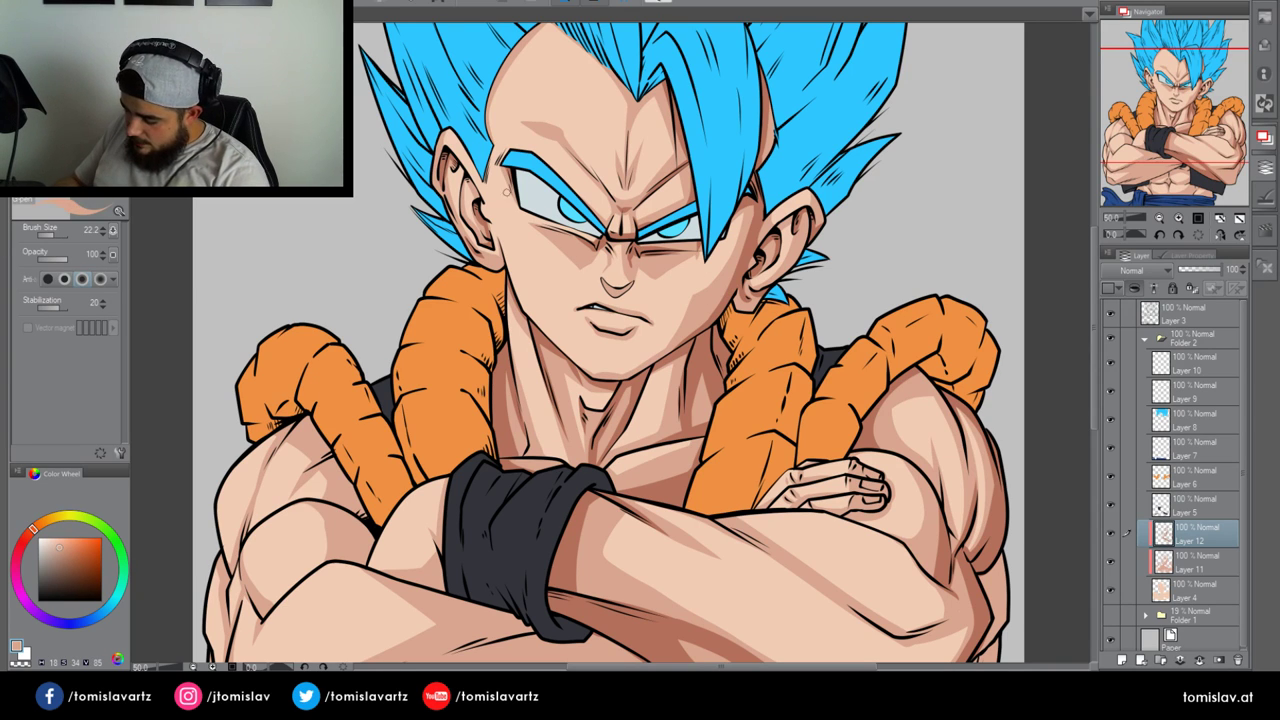
Select Layer 3, undo a trial skin-toned stroke across the temple and set the brush color to red
left_click(1178, 313)
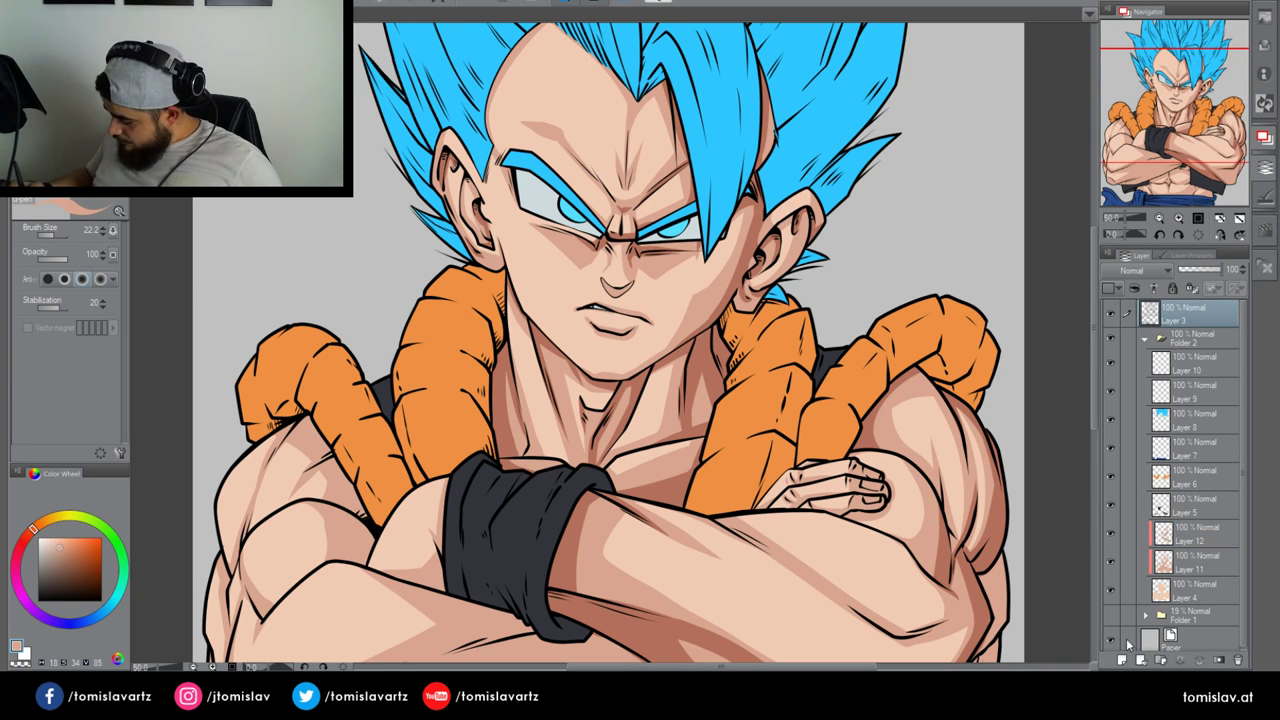
left_click_drag(440, 60, 520, 205)
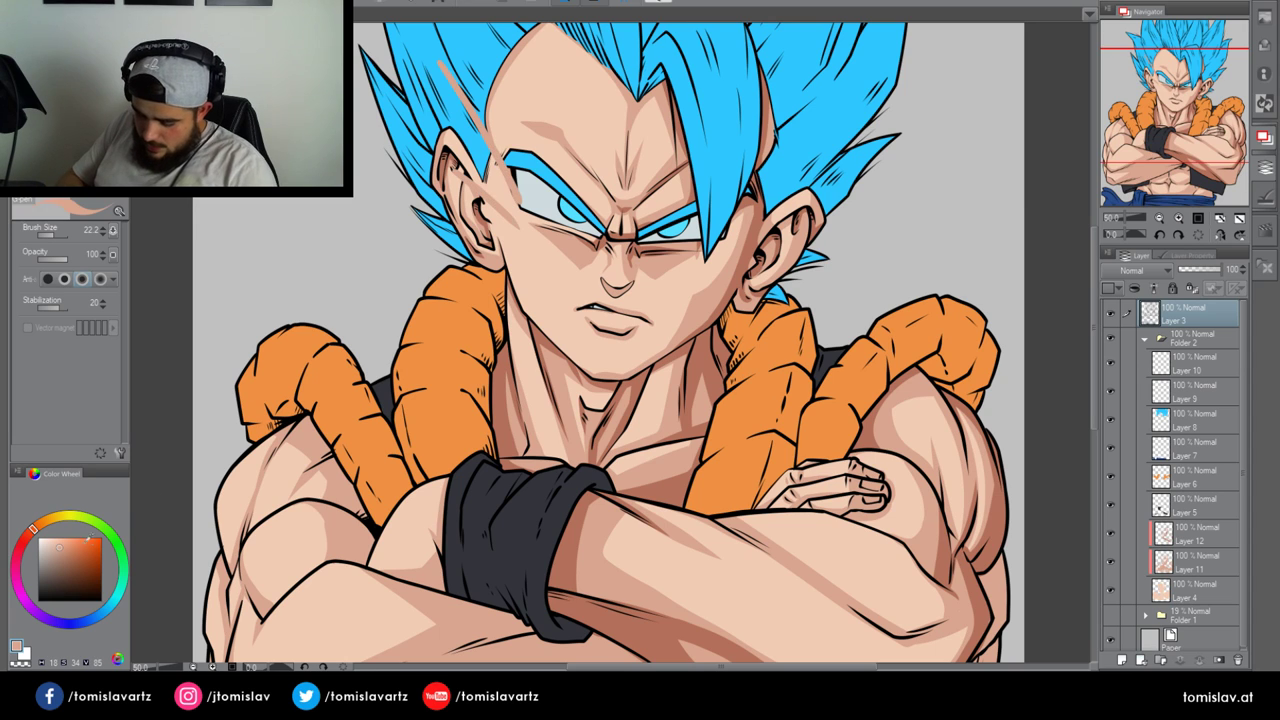
key("ctrl+z")
key("ctrl+z")
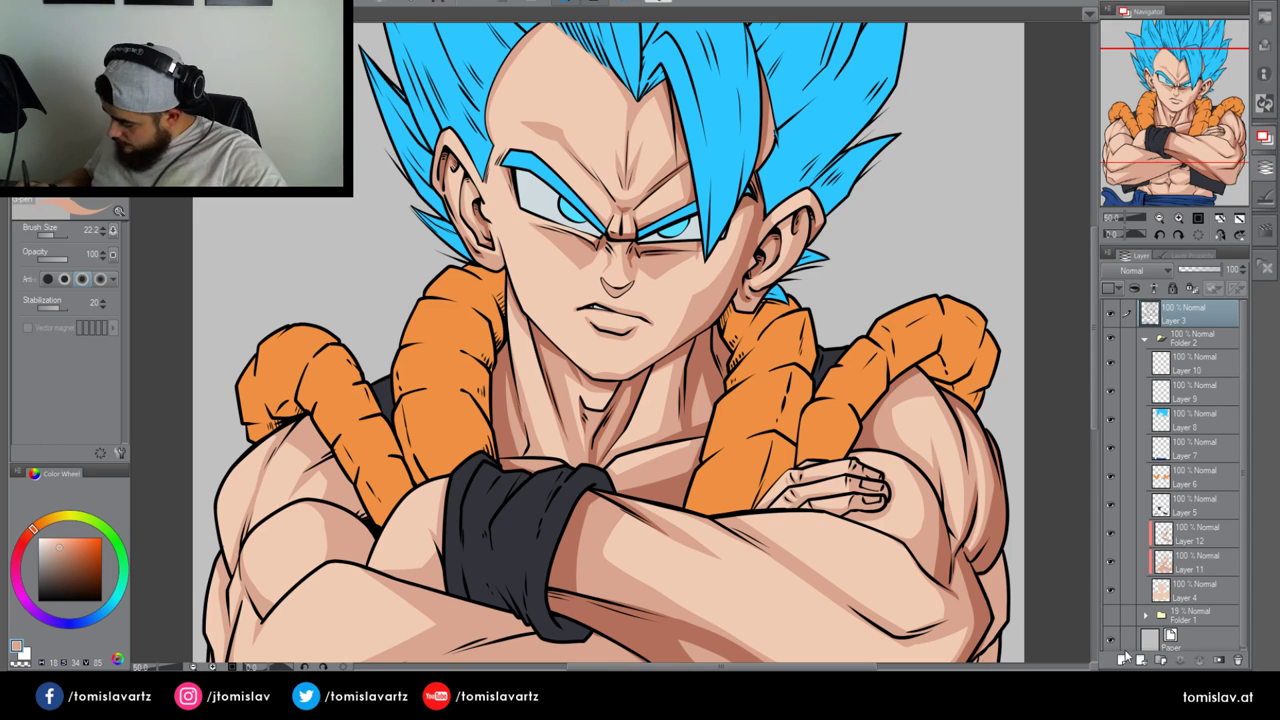
left_click(48, 525)
left_click(87, 539)
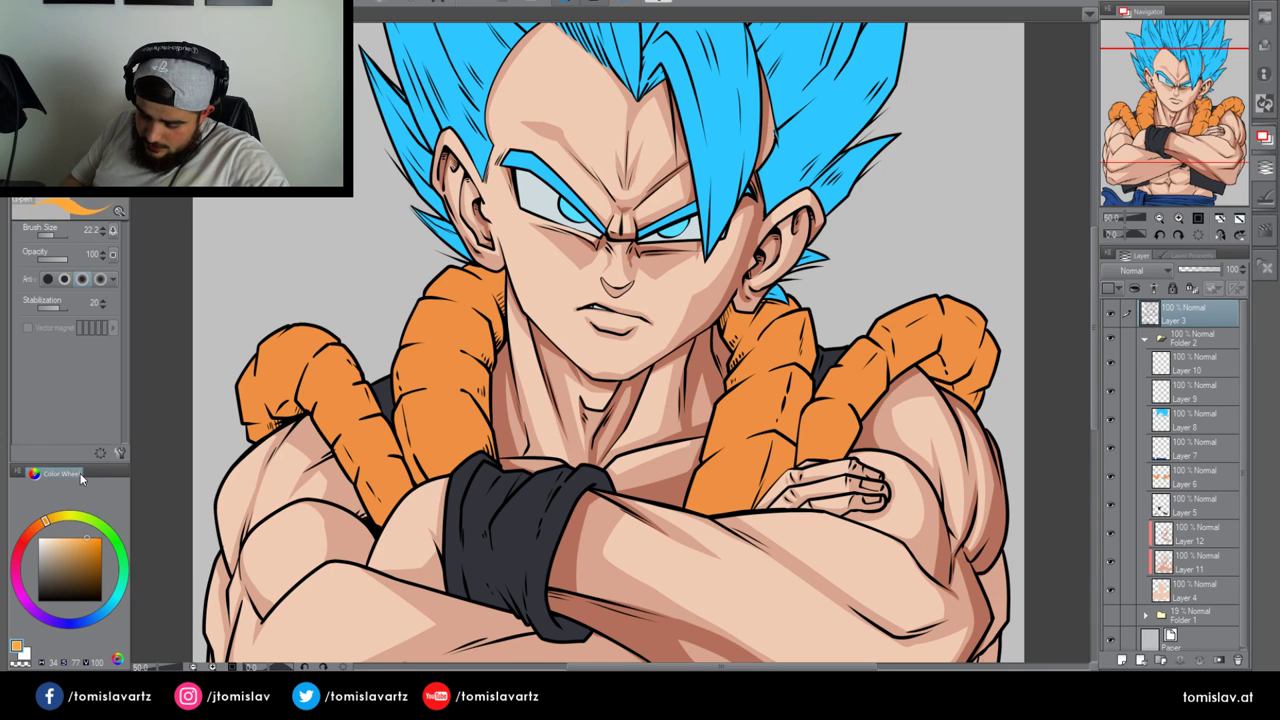
mouse_move(56, 526)
left_mouse_down()
mouse_move(121, 532)
mouse_move(124, 580)
left_mouse_up()
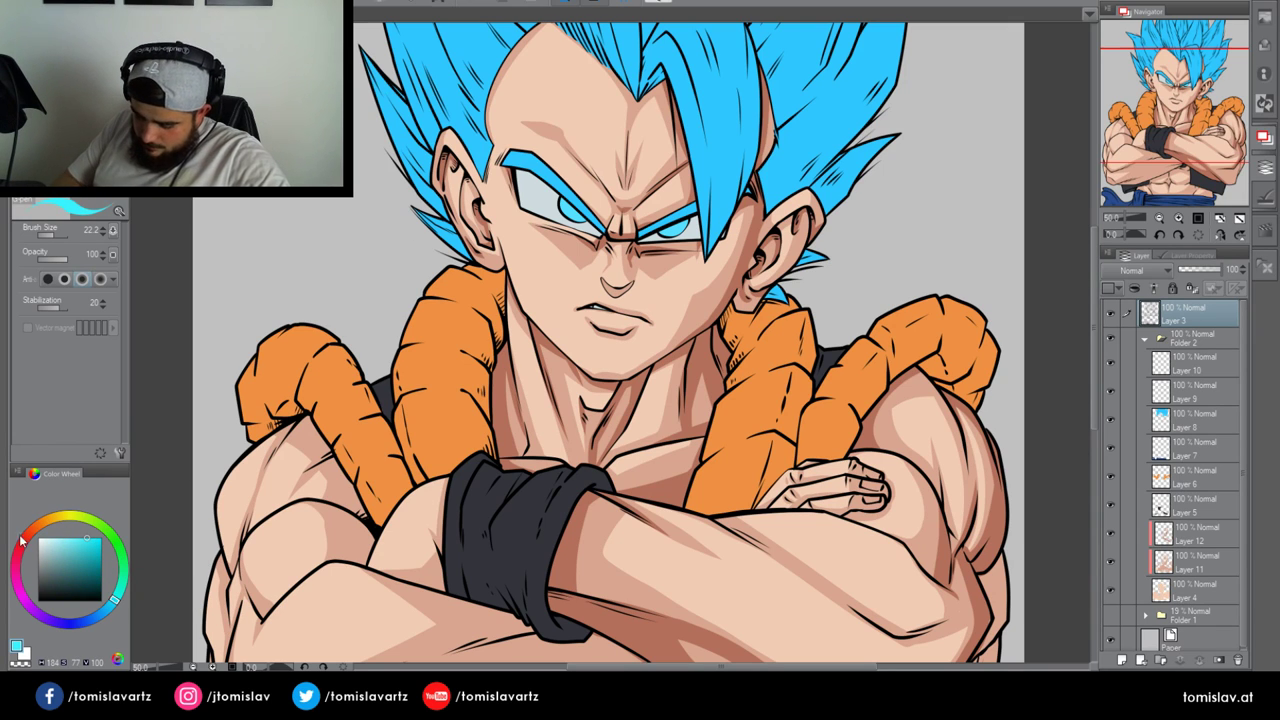
left_click(20, 540)
Draw red guide marks around the temple and ear and short hatch lines on the forehead and cheek
left_click_drag(437, 78, 512, 192)
left_click_drag(445, 152, 530, 228)
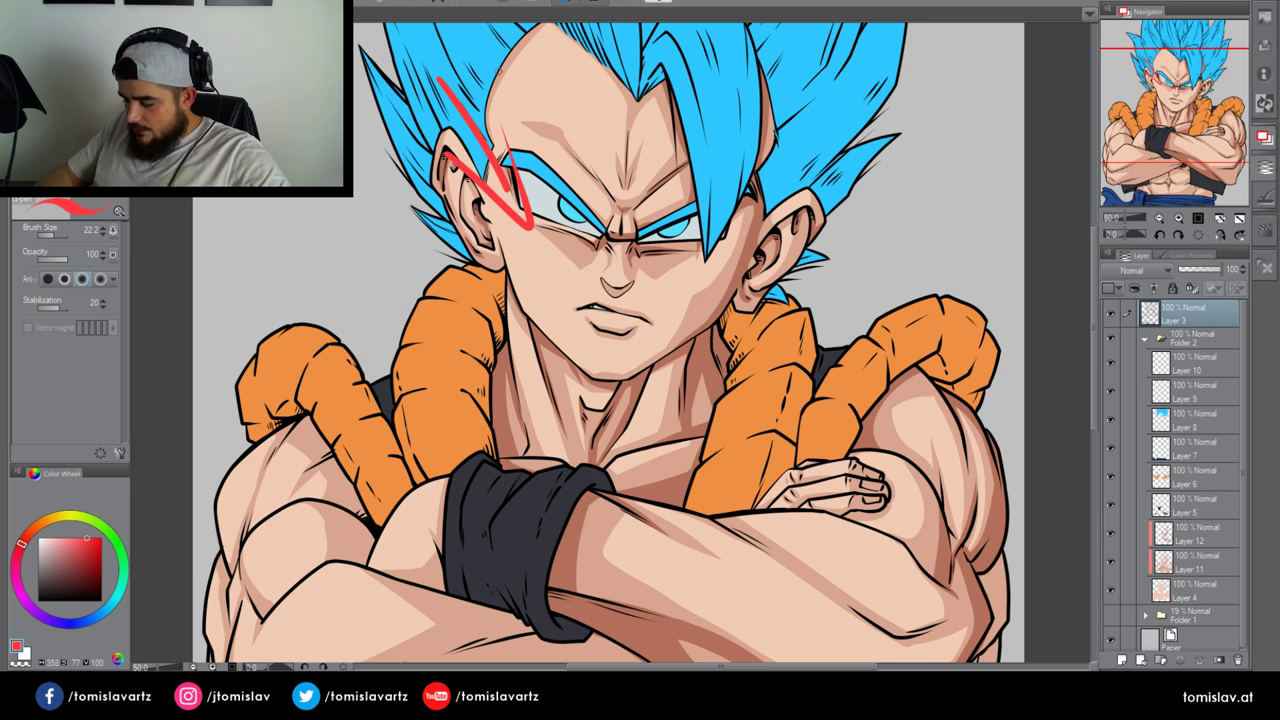
key("ctrl+z")
mouse_move(508, 138)
left_mouse_down()
mouse_move(474, 214)
mouse_move(511, 208)
left_mouse_up()
left_click_drag(449, 180, 517, 232)
left_click_drag(489, 126, 561, 299)
left_click_drag(585, 108, 571, 138)
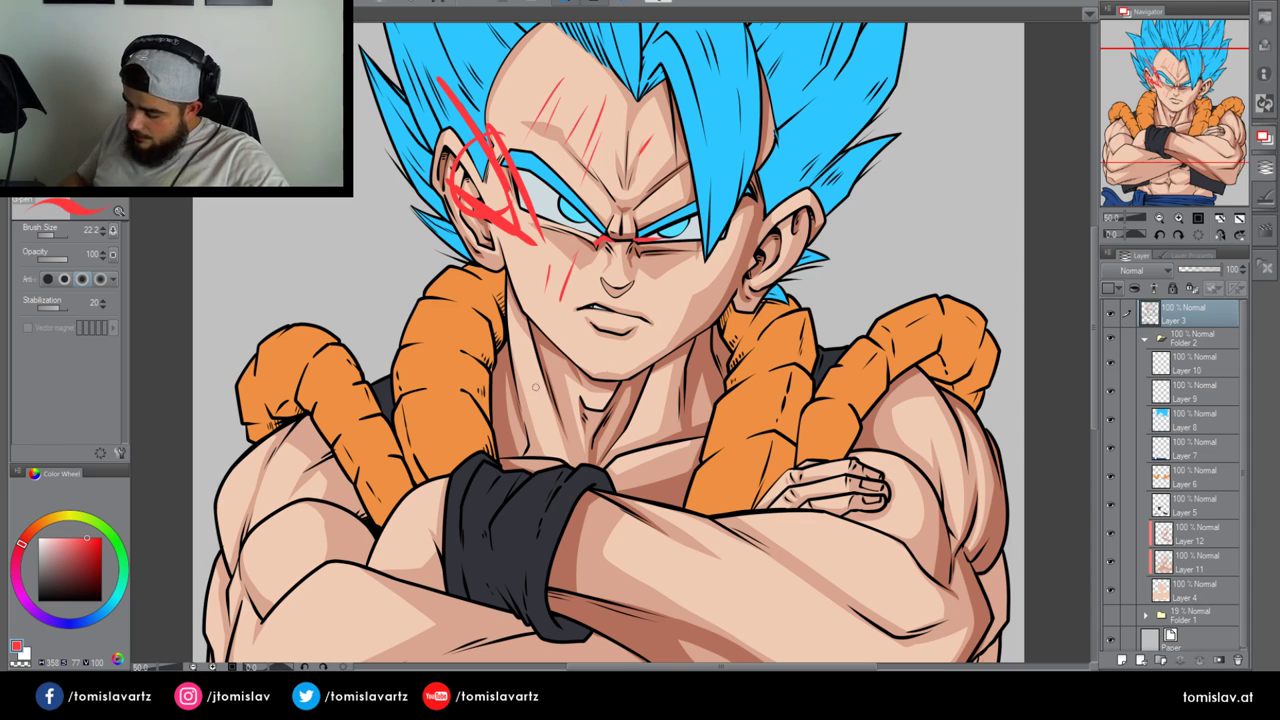
Outline the neck area and chin with red guide curves, undoing the extra strokes beside the wristband and jaw
left_click_drag(488, 340, 572, 494)
mouse_move(716, 336)
left_mouse_down()
mouse_move(690, 484)
mouse_move(710, 438)
left_mouse_up()
left_click_drag(566, 362, 660, 371)
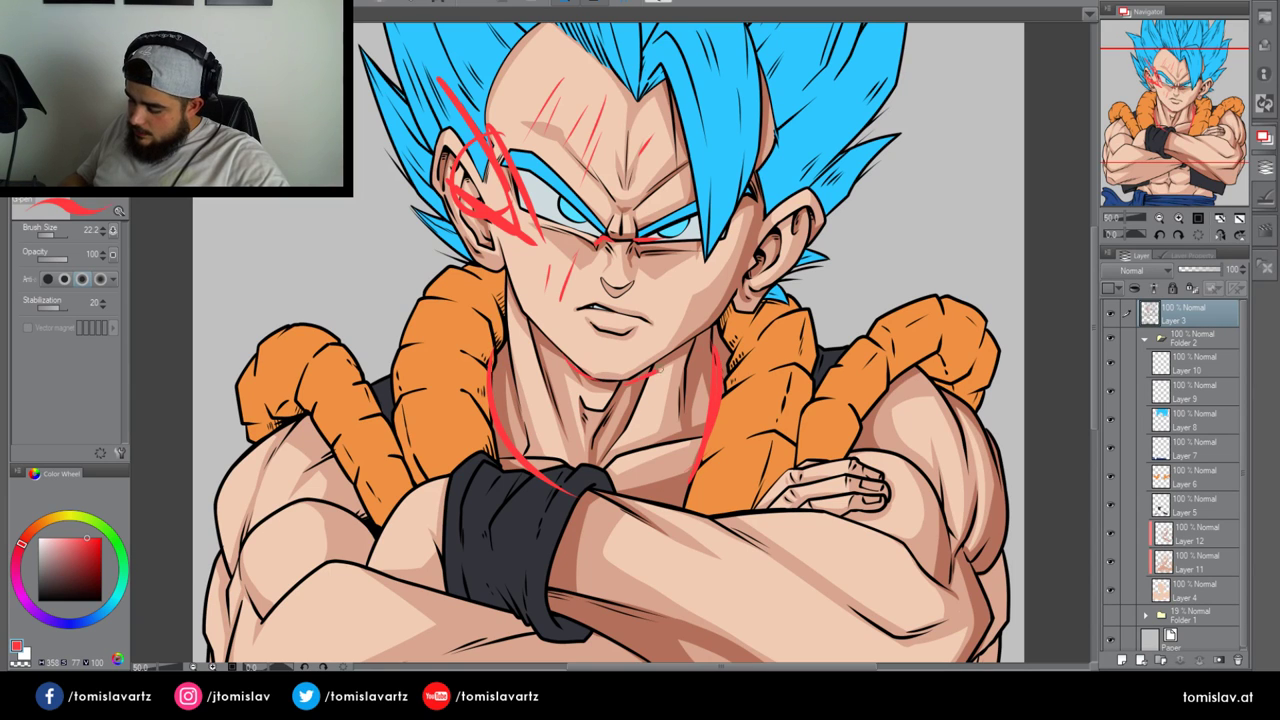
left_click_drag(576, 500, 548, 592)
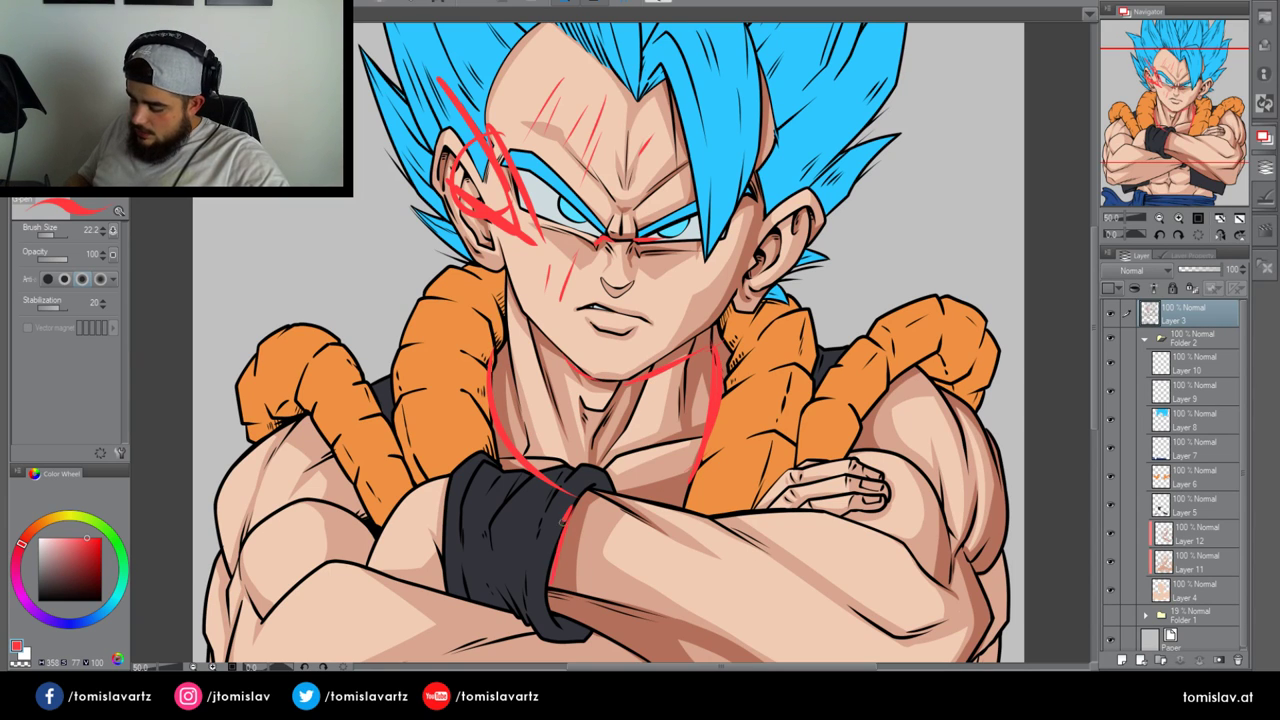
left_click_drag(588, 478, 556, 600)
key("ctrl+z")
key("ctrl+z")
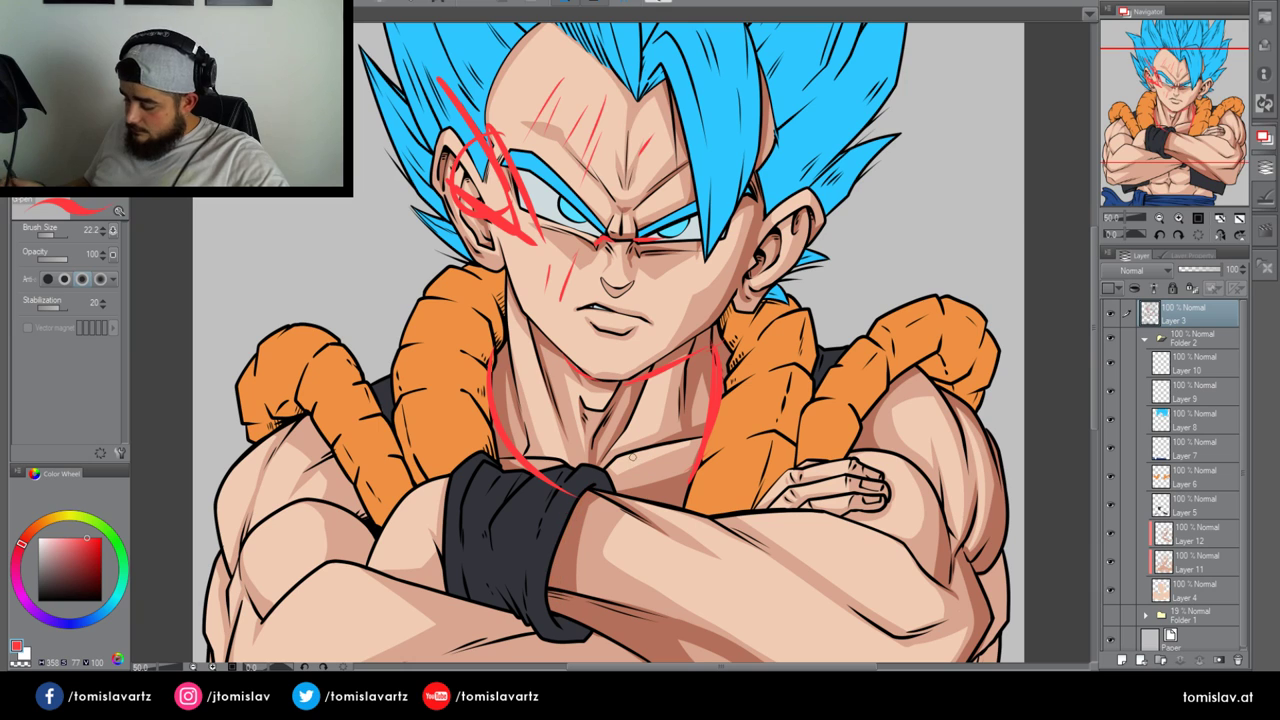
key("ctrl+z")
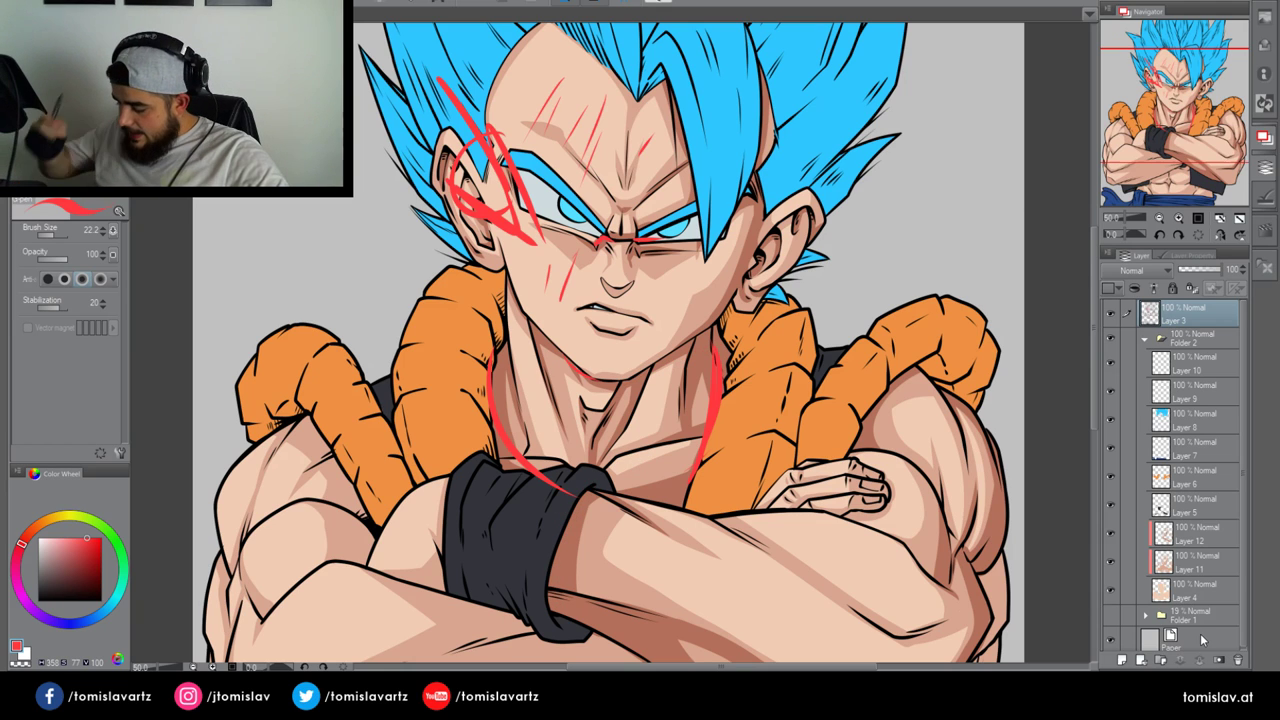
Undo all the red guide marks on the neck, face, forehead, temple and ear
key("ctrl+z")
key("ctrl+z")
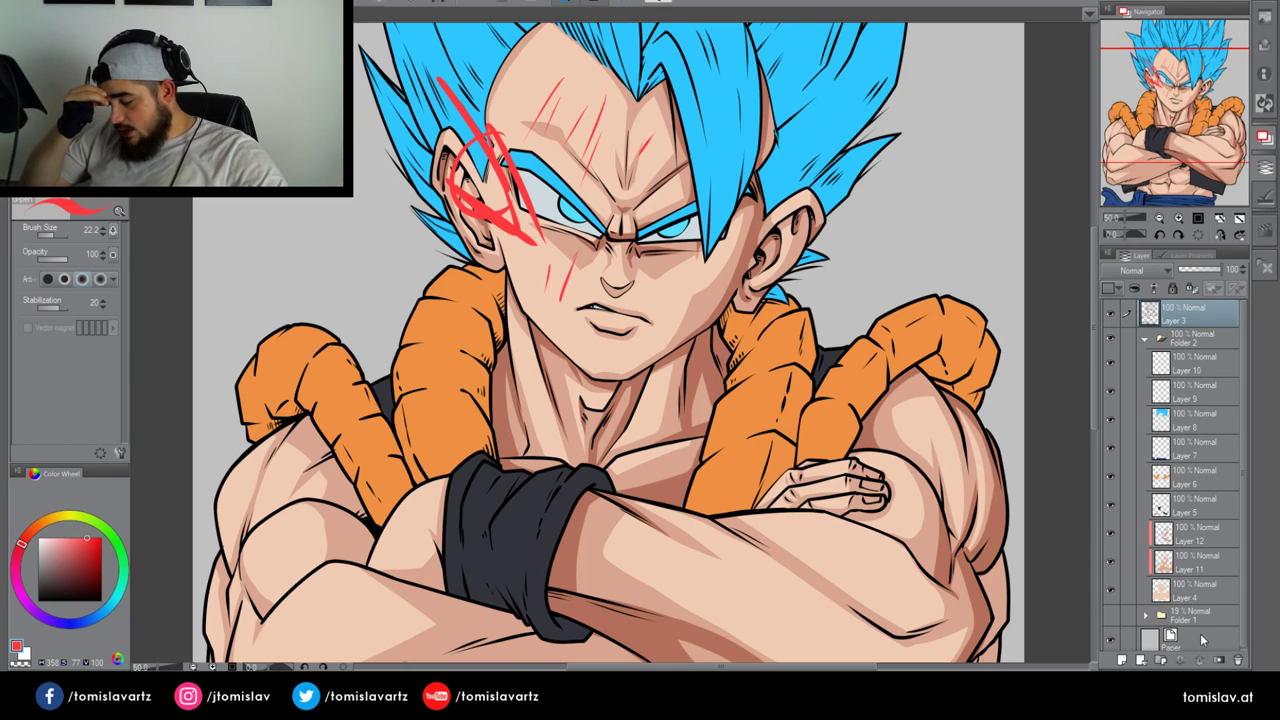
key("ctrl+z")
key("ctrl+z")
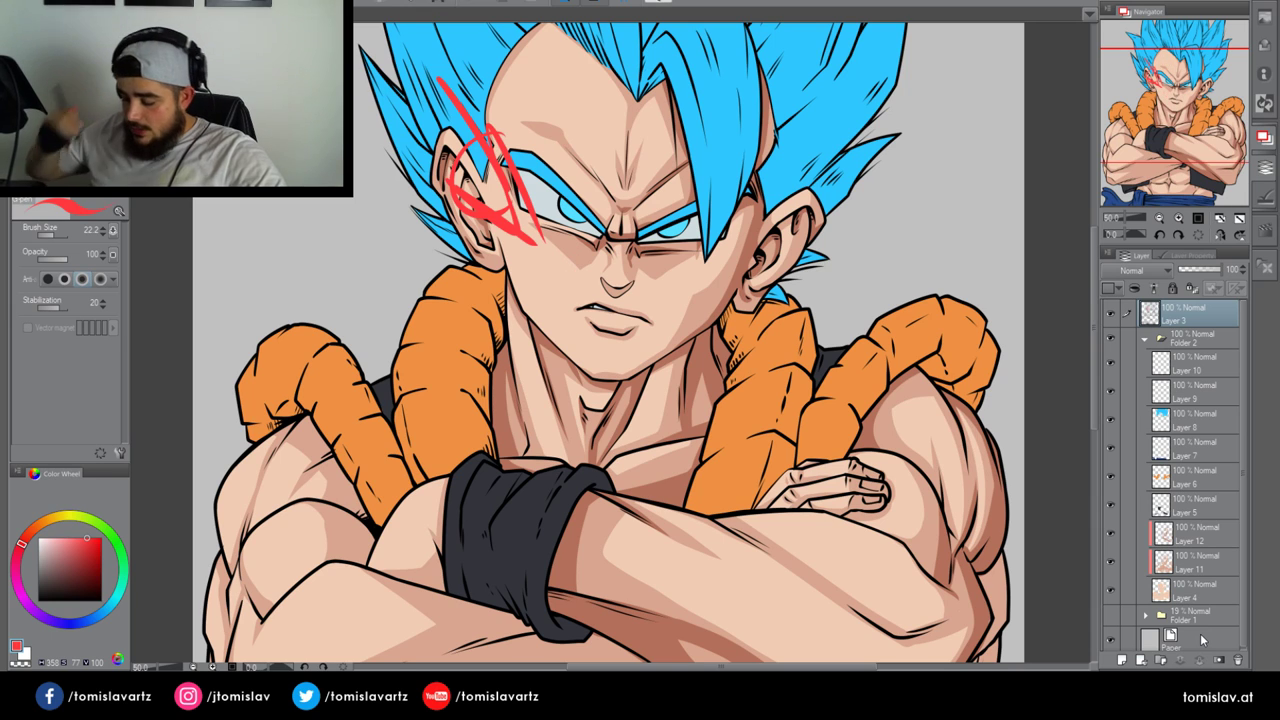
key("ctrl+z")
key("ctrl+z")
key("ctrl+z")
On Layer 12, paint the upper crease of the lower forearm with the neck's dark shadow color at brush size 43.6
left_click(718, 367, "alt")
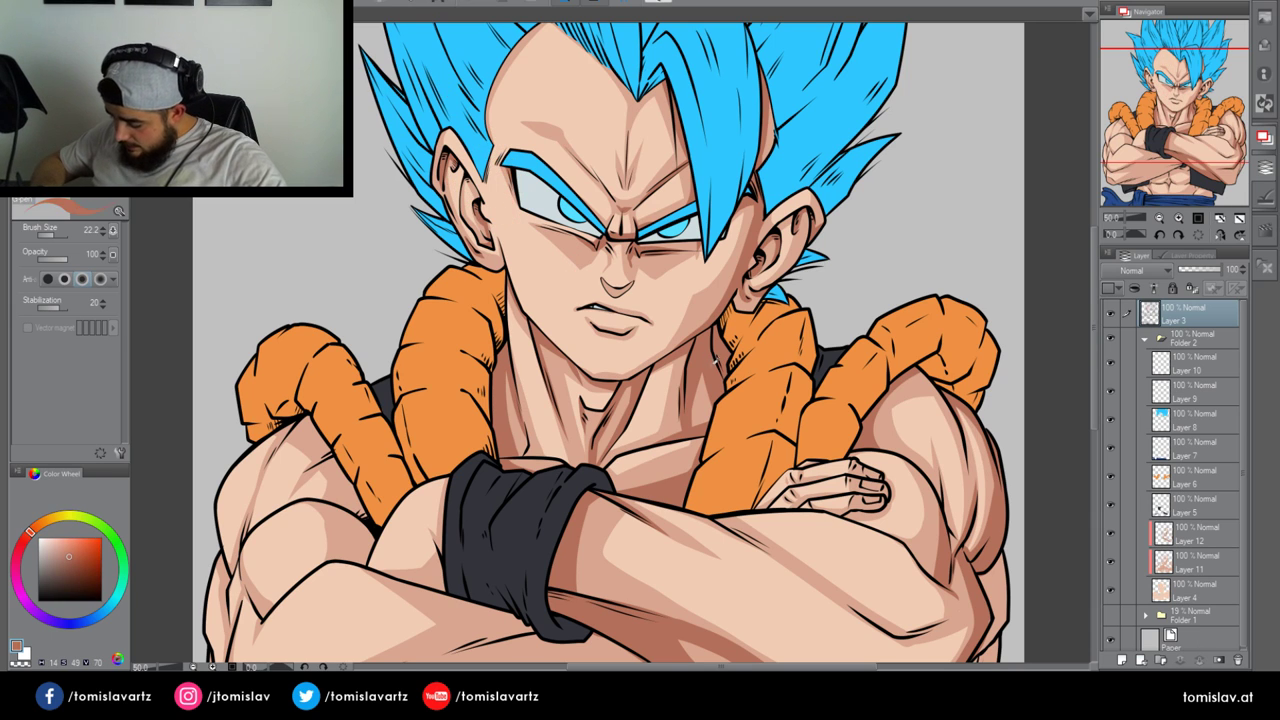
left_click(1170, 541)
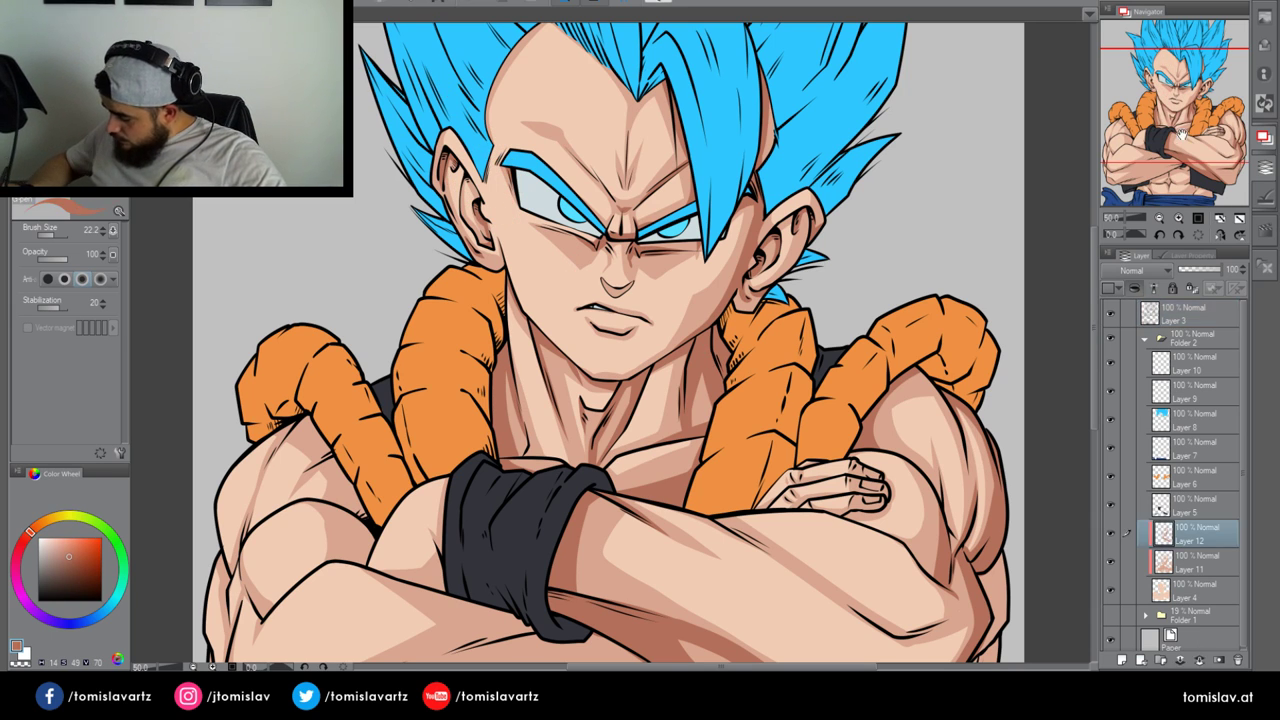
left_click_drag(1184, 124, 1169, 173)
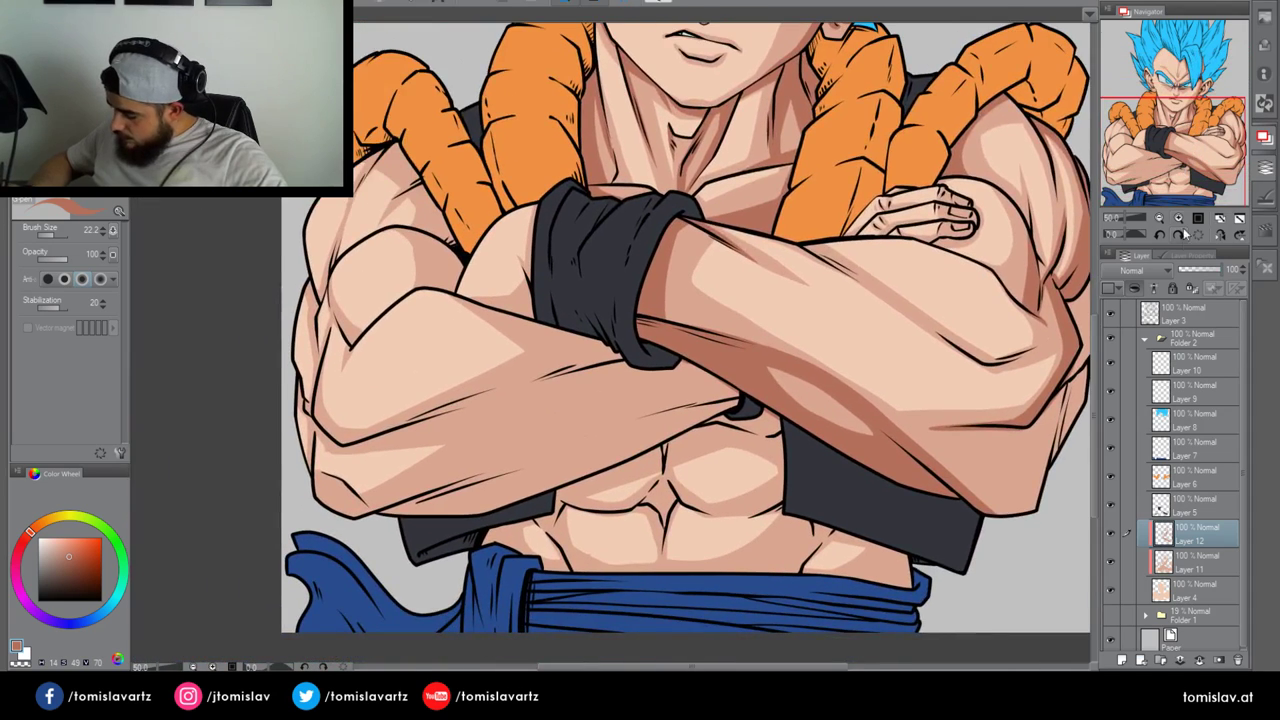
left_click(1179, 218)
left_click(57, 238)
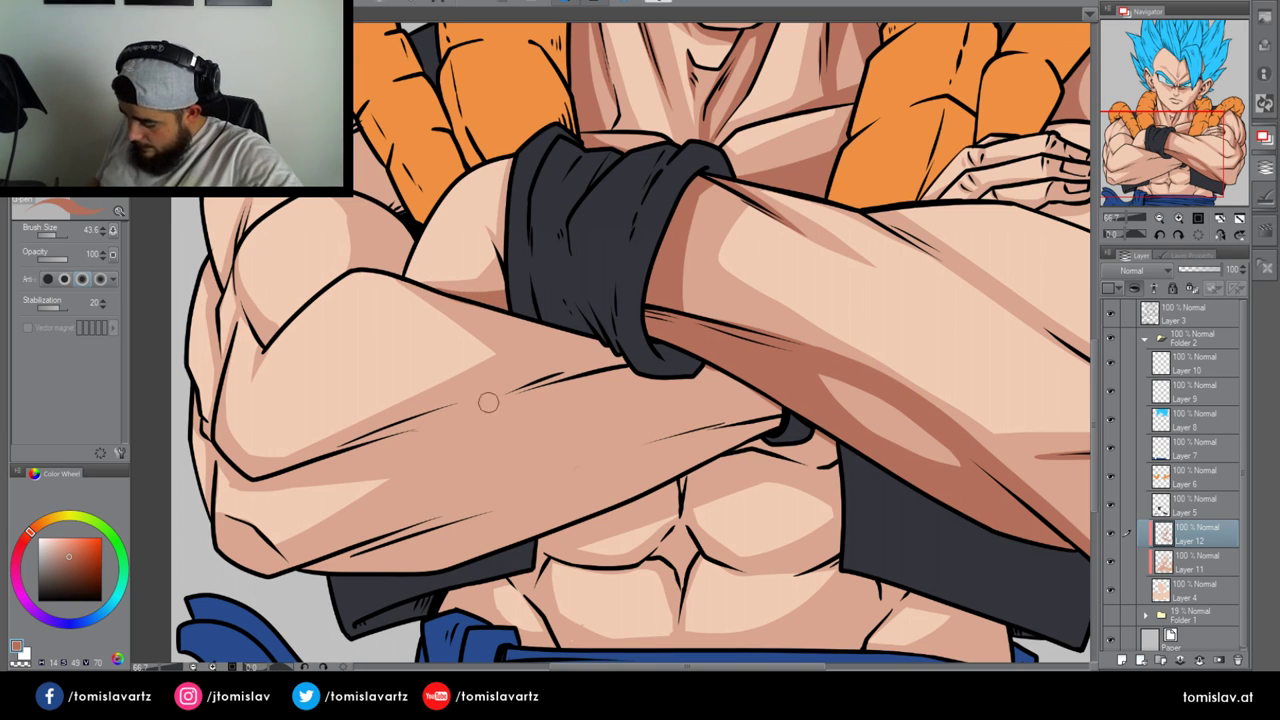
left_click_drag(391, 434, 626, 365)
key("ctrl+z")
left_click_drag(332, 453, 639, 365)
key("ctrl+z")
left_click_drag(346, 456, 640, 360)
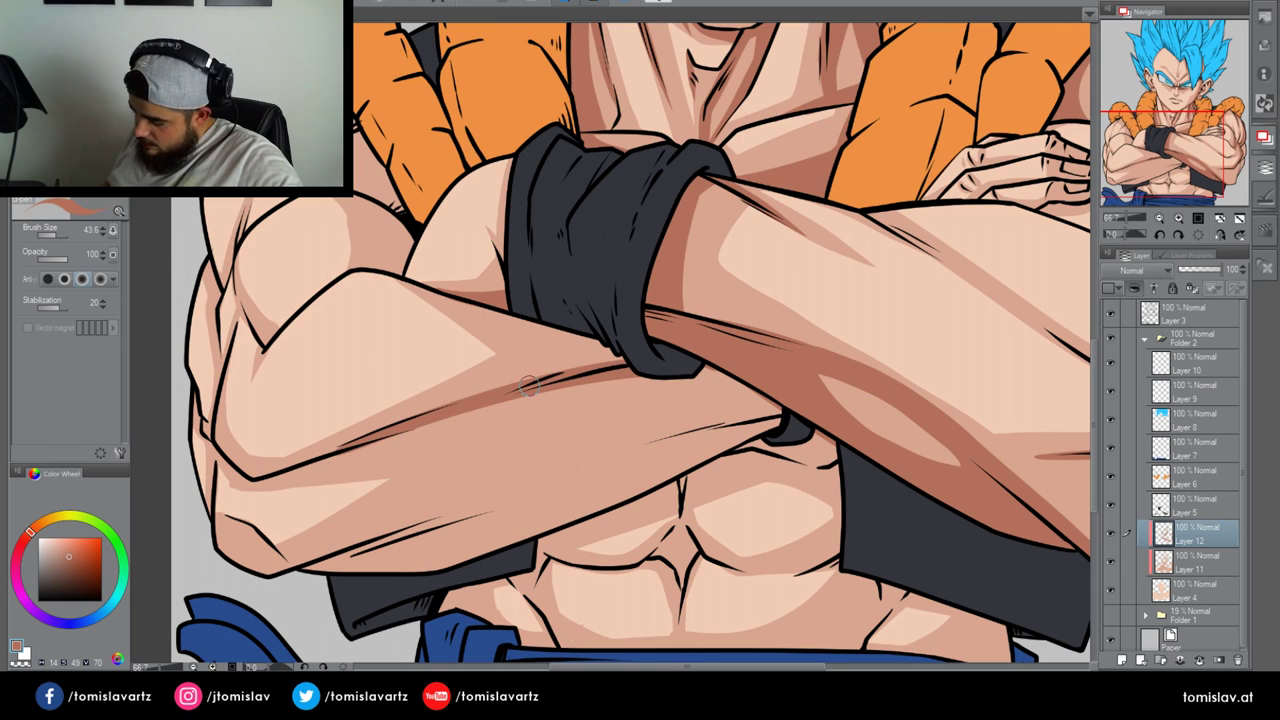
mouse_move(528, 386)
left_mouse_down()
mouse_move(593, 321)
mouse_move(602, 360)
left_mouse_up()
left_click_drag(388, 432, 605, 342)
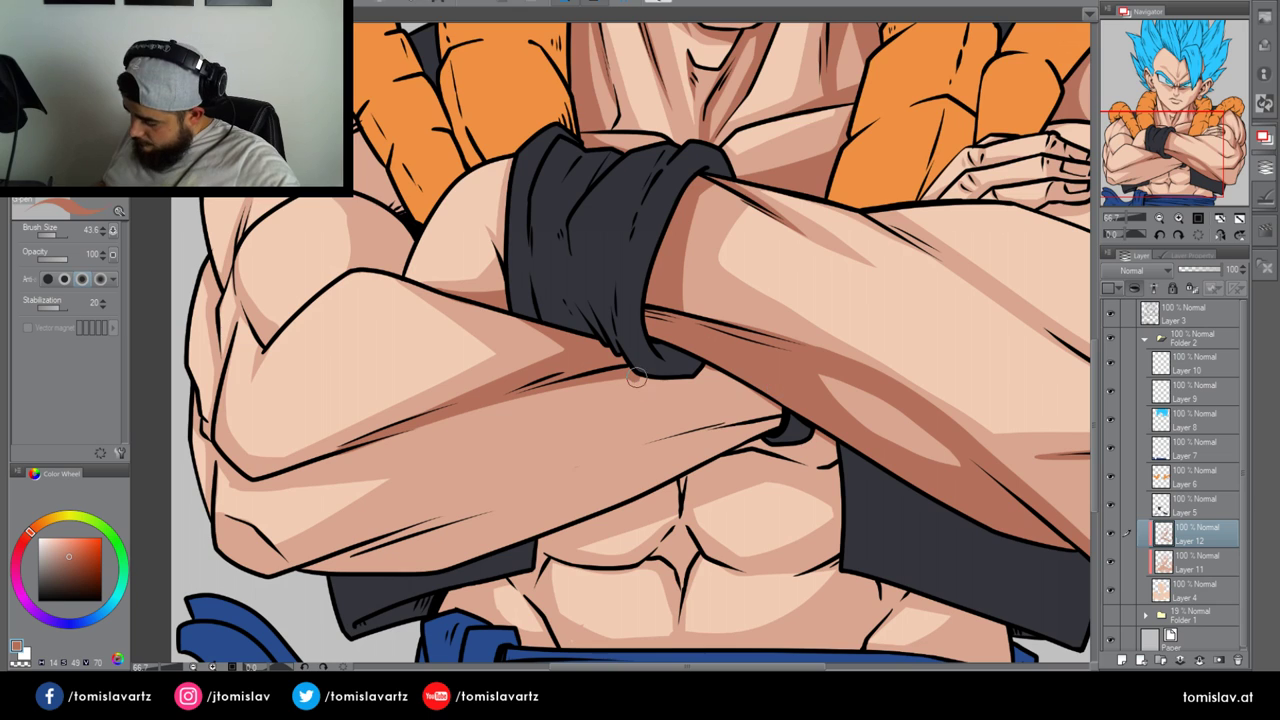
Block in the edges of the dark shadow on the lower forearm's underside, from below the wristband toward the elbow
left_click_drag(637, 377, 723, 453)
mouse_move(671, 372)
left_mouse_down()
mouse_move(782, 411)
mouse_move(740, 441)
left_mouse_up()
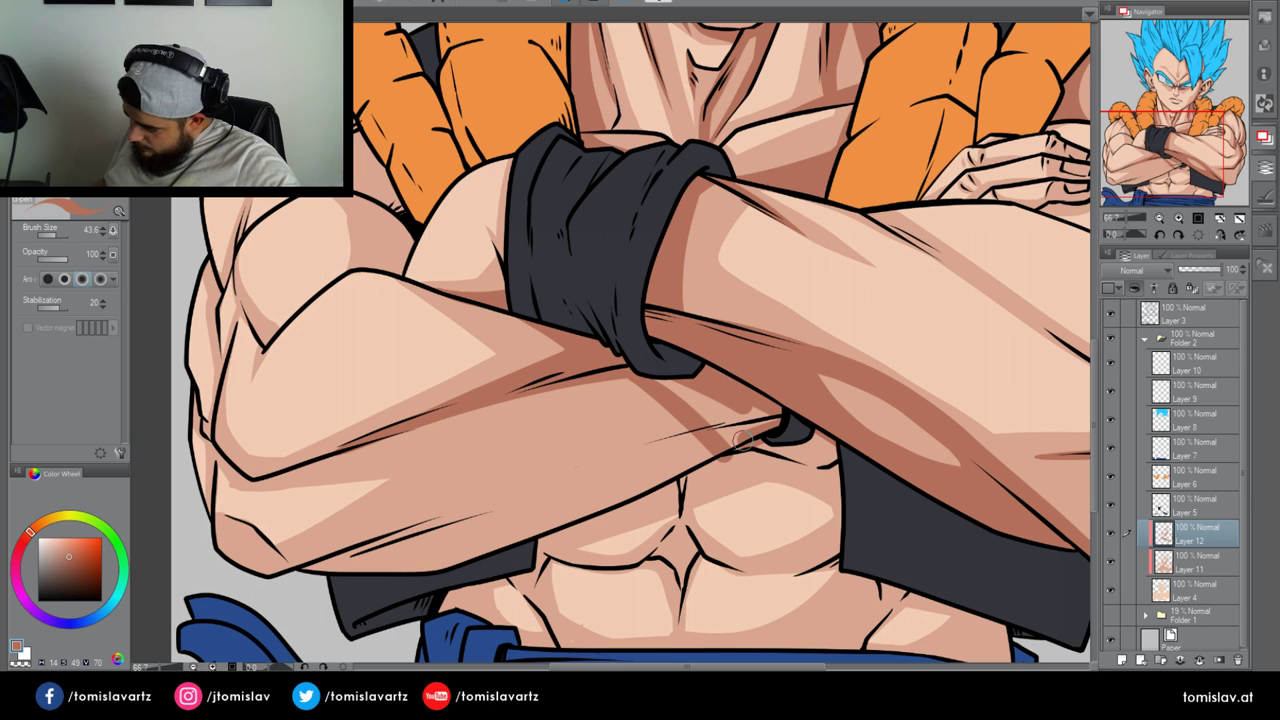
left_click_drag(292, 573, 745, 429)
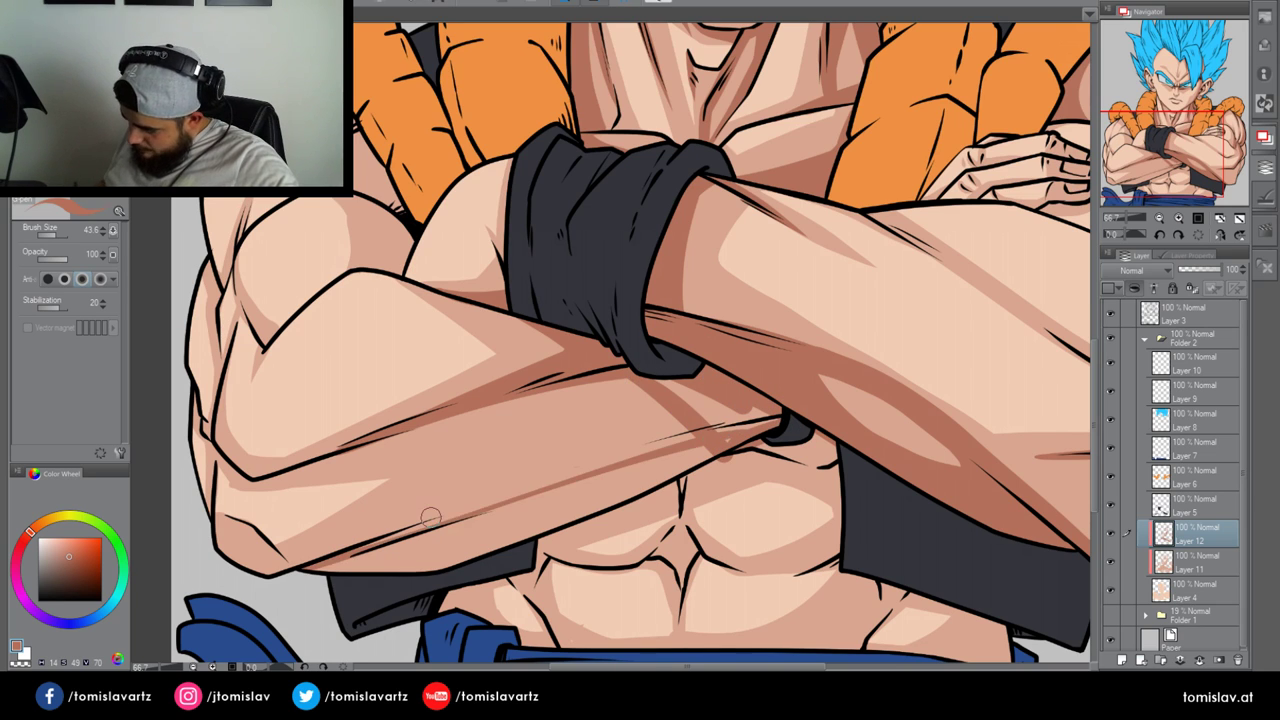
key("ctrl+z")
mouse_move(224, 561)
left_mouse_down()
mouse_move(253, 571)
mouse_move(688, 416)
left_mouse_up()
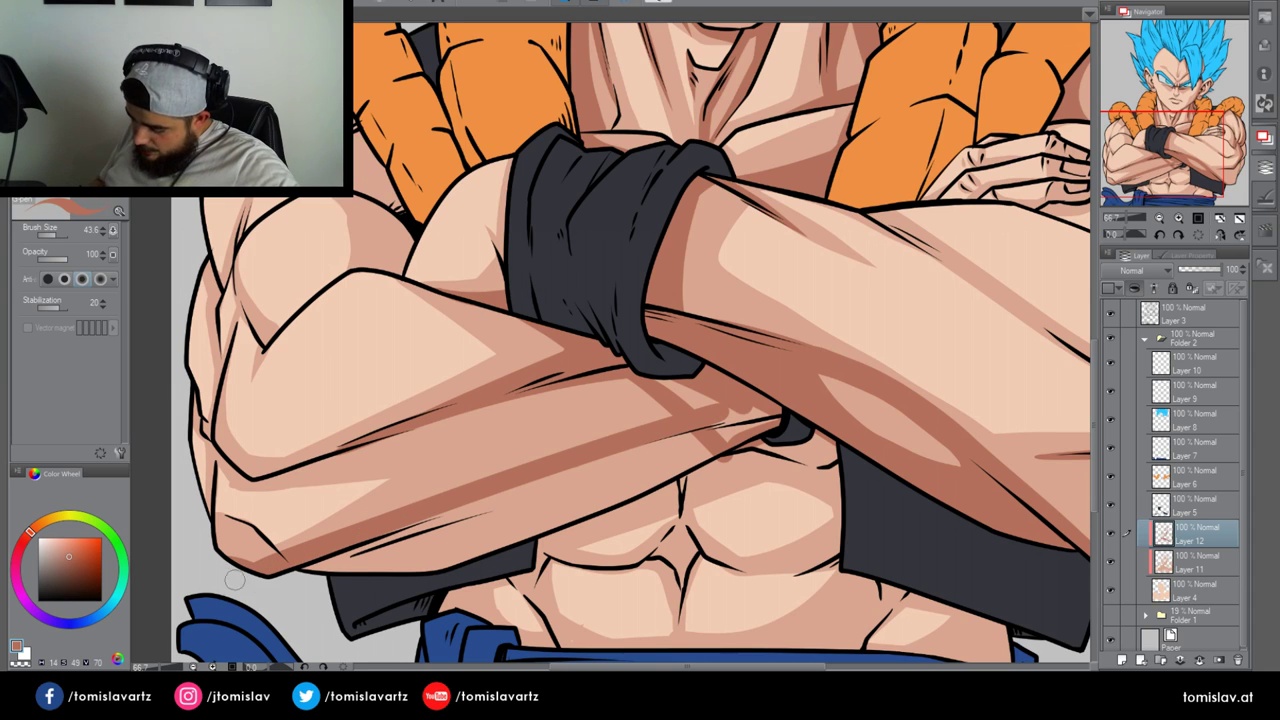
left_click_drag(398, 505, 637, 383)
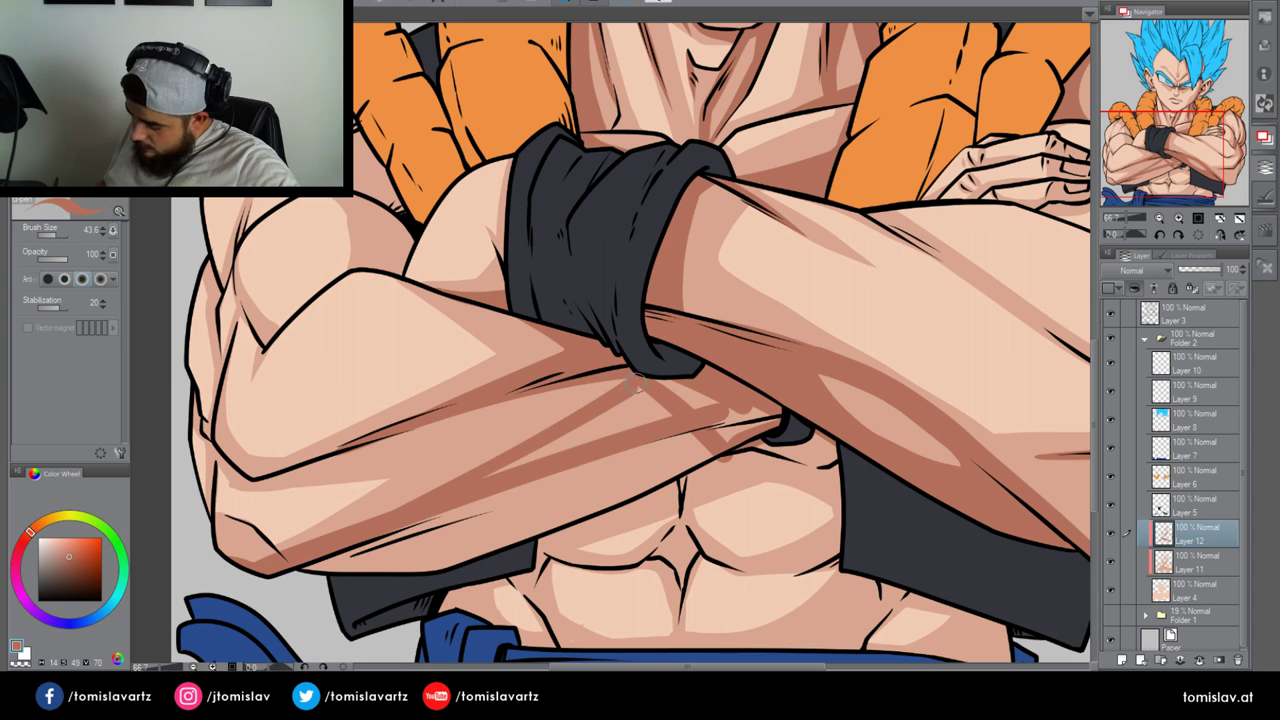
left_click_drag(504, 472, 650, 385)
left_click_drag(548, 450, 622, 413)
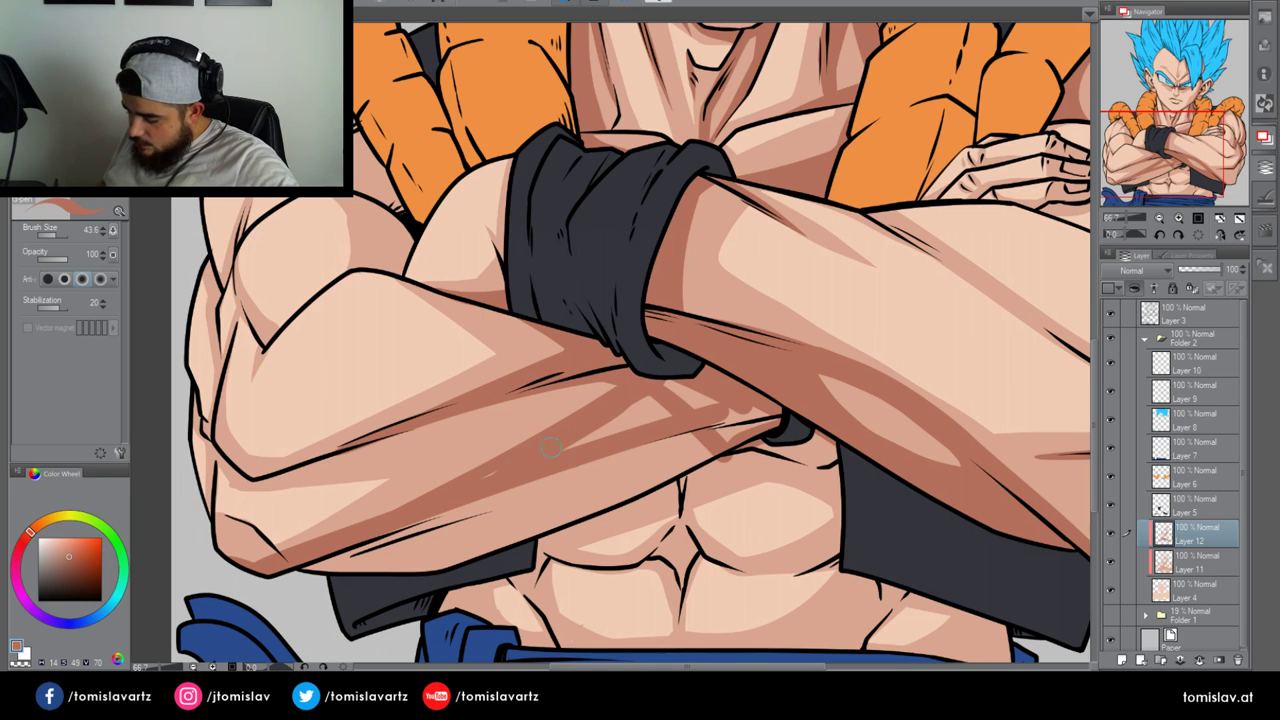
Fill the lower forearm's underside with the dark shadow color down to its bottom outline
left_click_drag(551, 449, 683, 378)
mouse_move(295, 574)
left_mouse_down()
mouse_move(438, 565)
mouse_move(745, 458)
mouse_move(512, 523)
left_mouse_up()
mouse_move(631, 479)
left_mouse_down()
mouse_move(706, 425)
mouse_move(580, 454)
mouse_move(706, 394)
left_mouse_up()
left_click_drag(320, 564, 580, 468)
left_click_drag(390, 532, 524, 504)
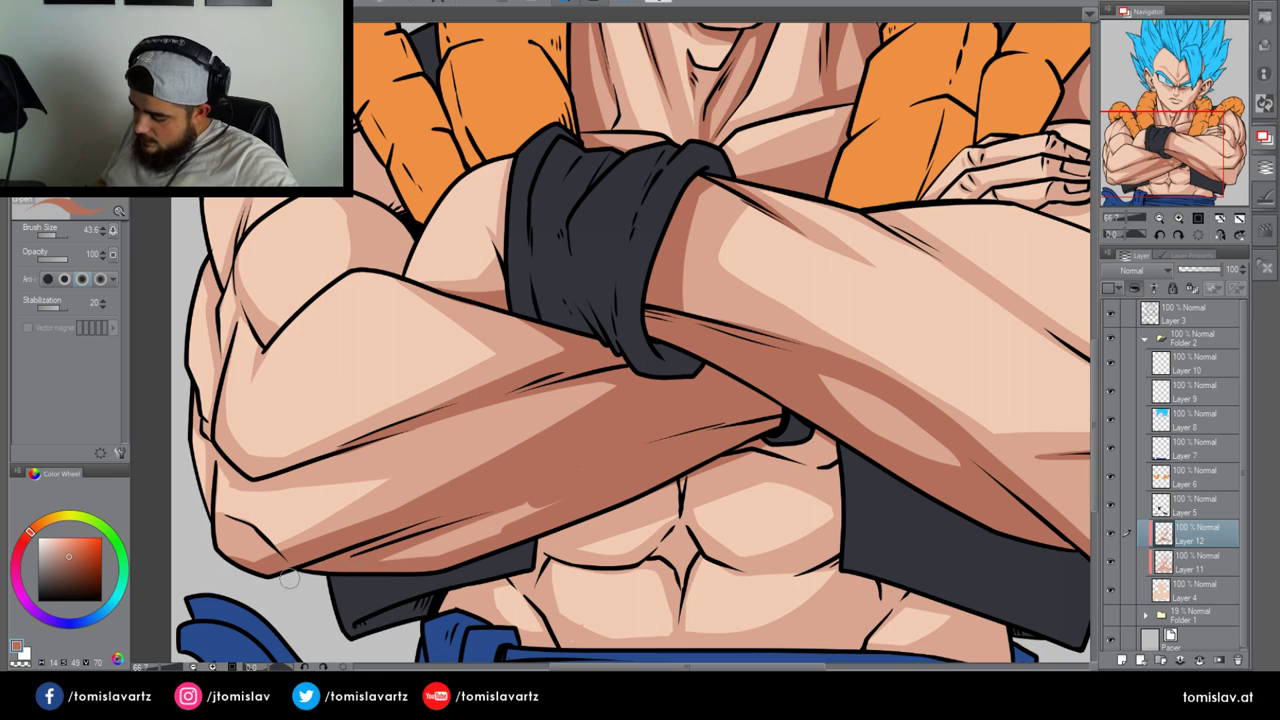
left_click_drag(400, 556, 516, 508)
left_click_drag(450, 550, 541, 500)
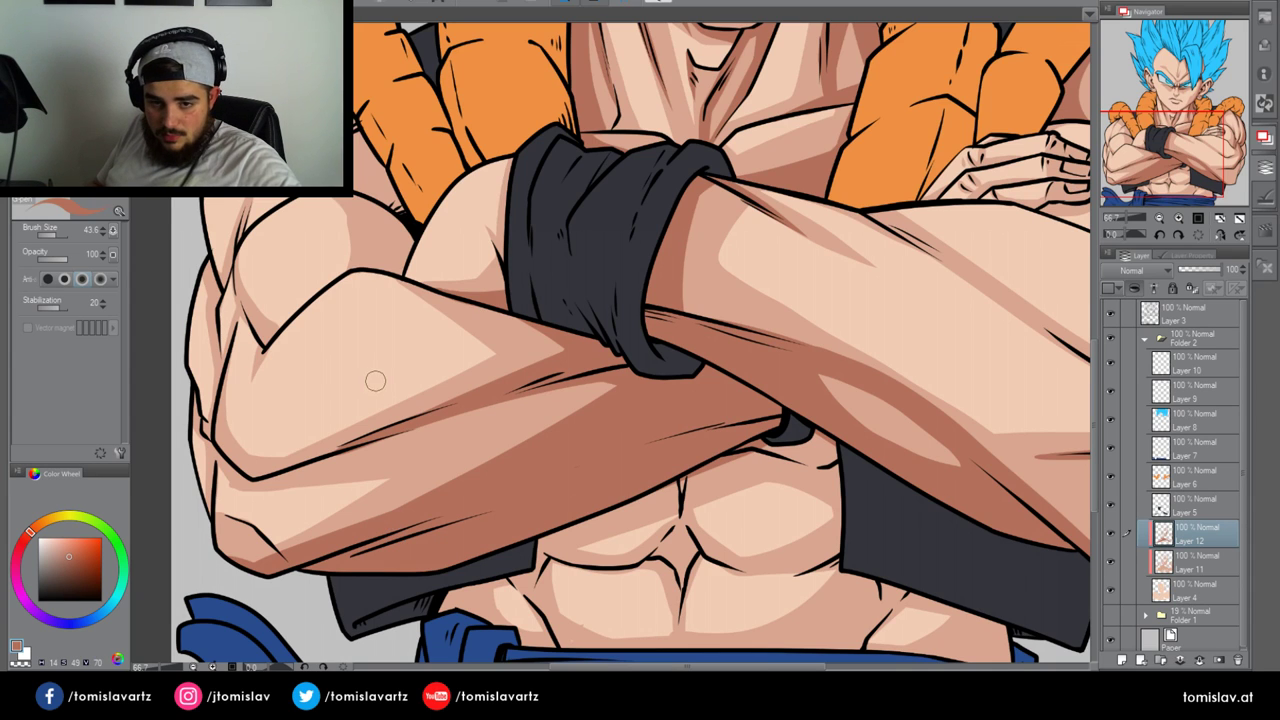
Add dark shadows at the base of the upper arm, along the elbow crease and on the abdomen beneath the forearm
mouse_move(398, 273)
left_mouse_down()
mouse_move(408, 208)
mouse_move(380, 205)
mouse_move(394, 268)
mouse_move(402, 226)
left_mouse_up()
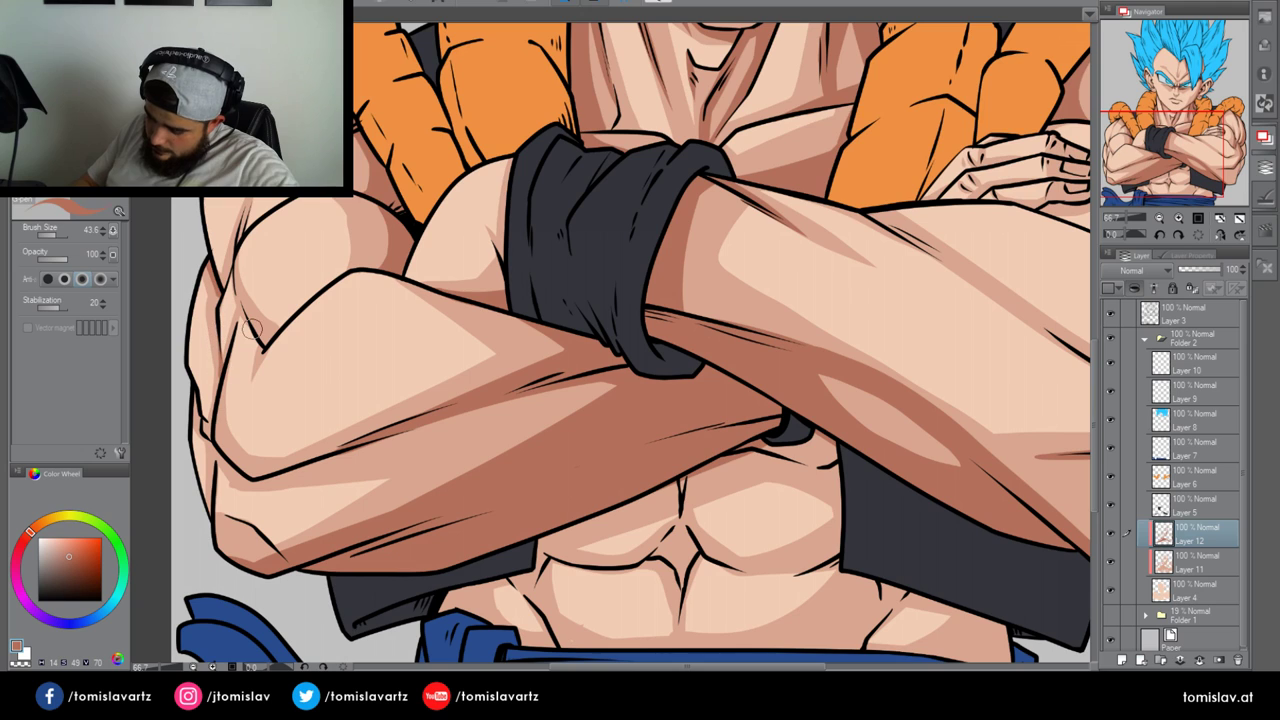
mouse_move(216, 443)
left_mouse_down()
mouse_move(242, 473)
mouse_move(340, 450)
left_mouse_up()
key("ctrl+z")
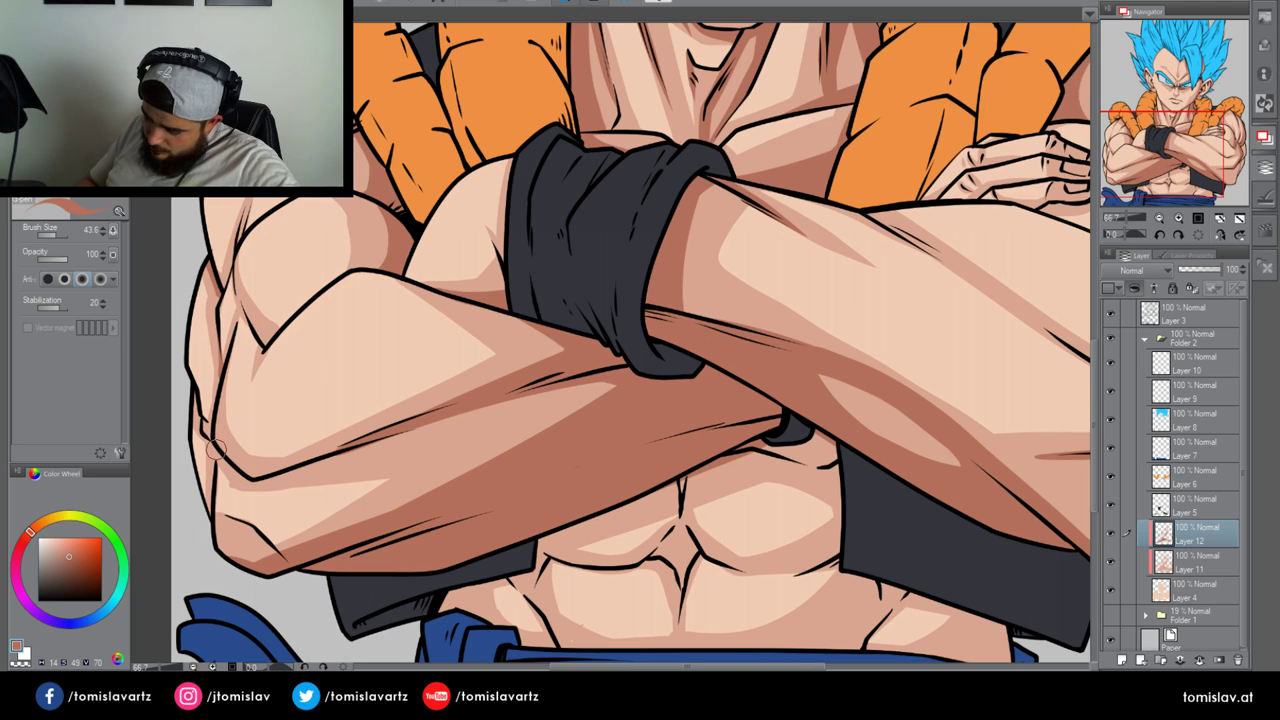
mouse_move(216, 450)
left_mouse_down()
mouse_move(370, 442)
mouse_move(458, 416)
left_mouse_up()
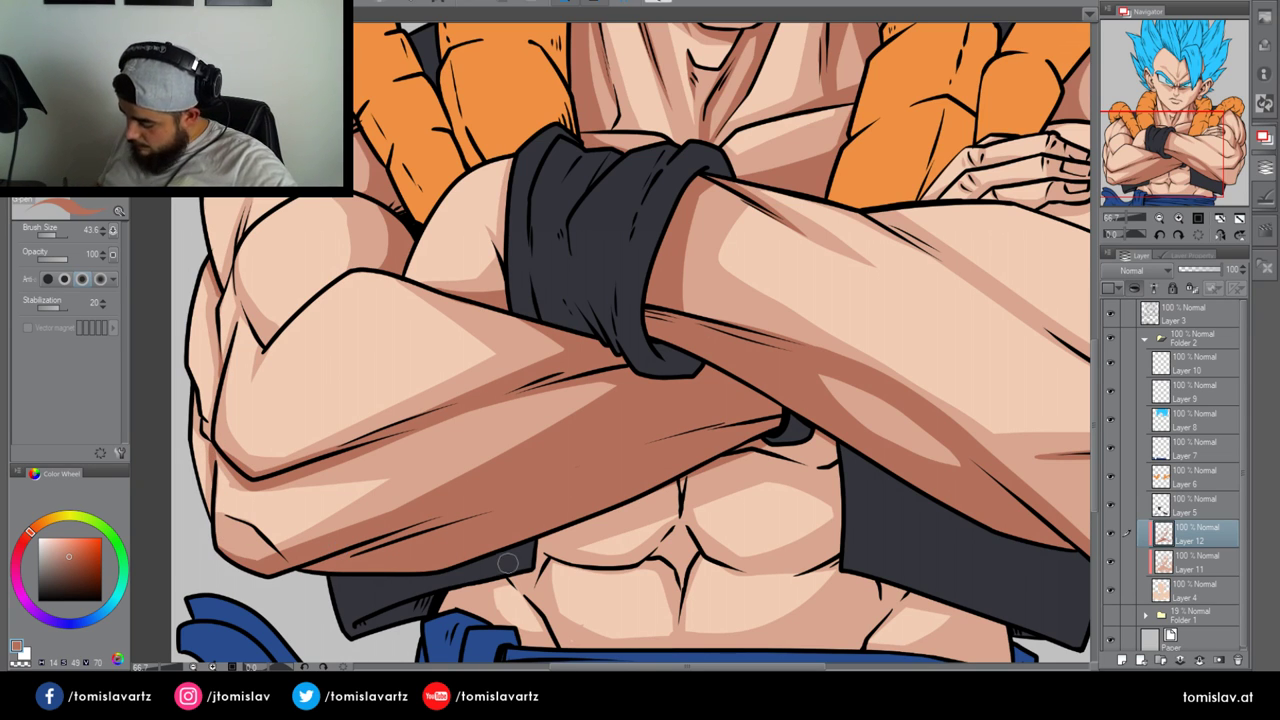
left_click_drag(545, 546, 752, 442)
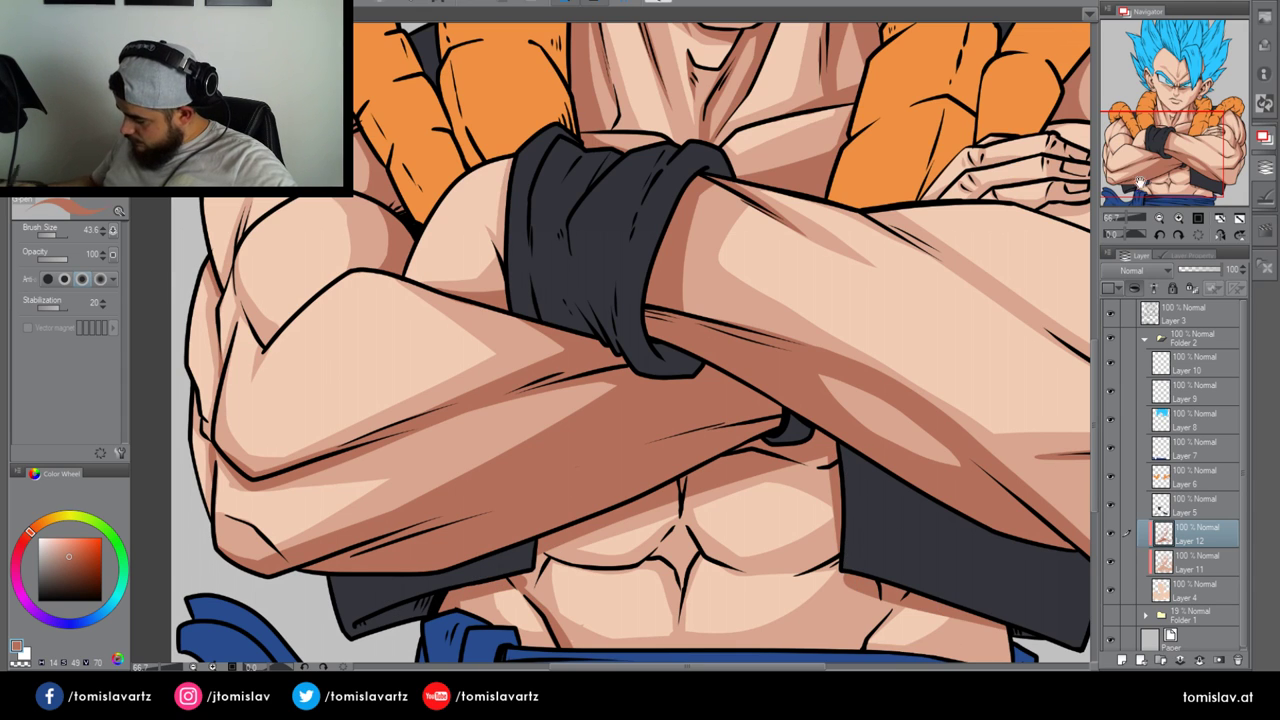
On Layer 11, sample the lighter skin shadow and extend it over the waist sides and upper abdominal muscles
left_click_drag(1045, 635, 914, 552)
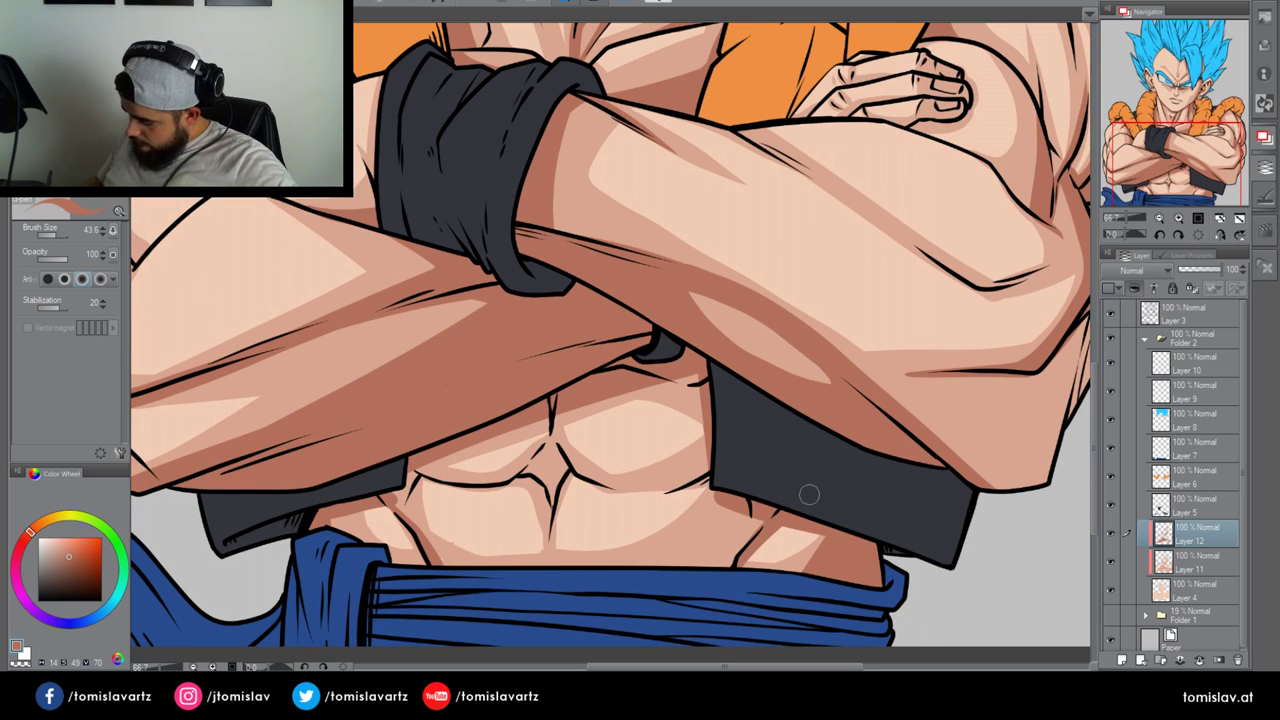
left_click(1176, 559)
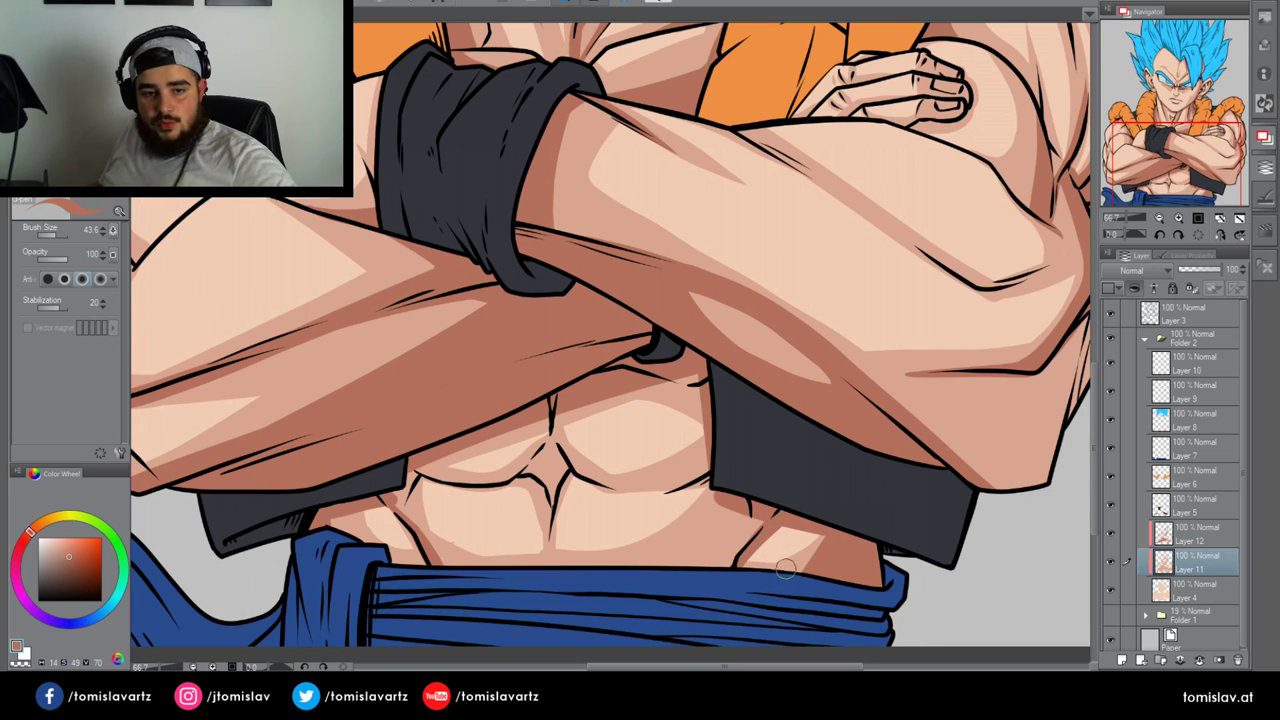
left_click(804, 530, "alt")
mouse_move(790, 537)
left_mouse_down()
mouse_move(760, 555)
mouse_move(785, 554)
left_mouse_up()
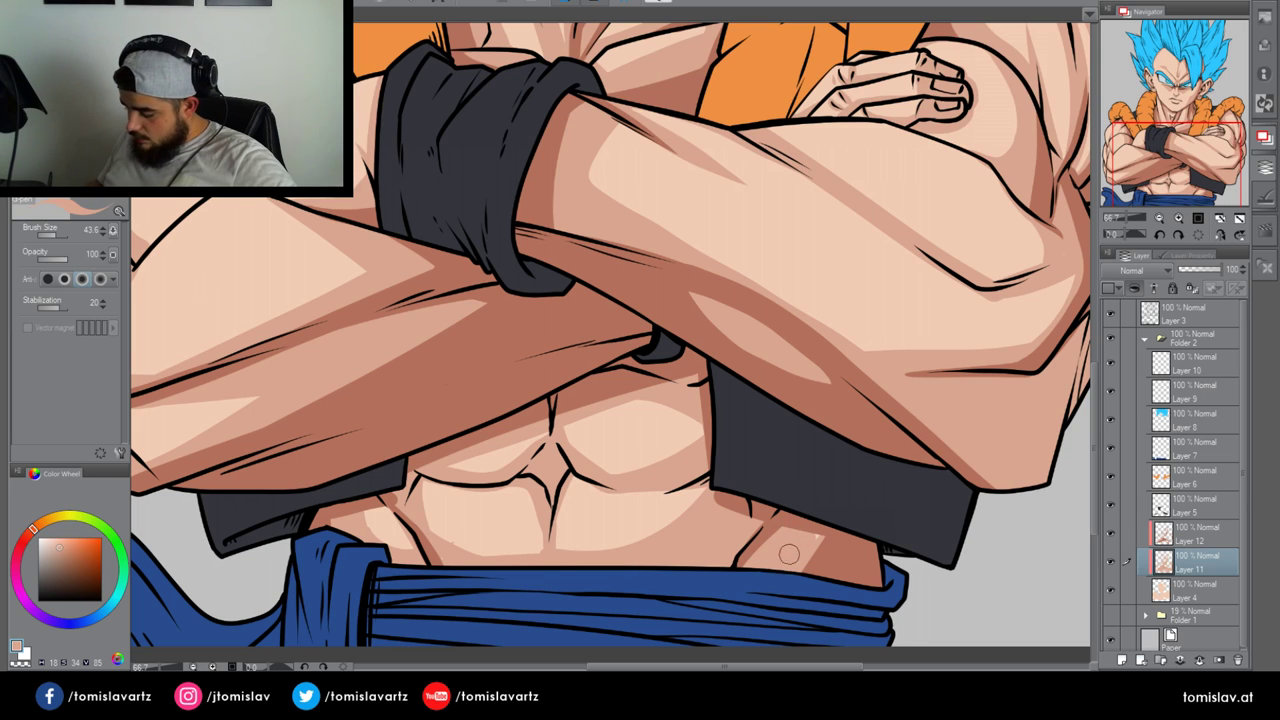
mouse_move(388, 522)
left_mouse_down()
mouse_move(404, 551)
mouse_move(369, 534)
left_mouse_up()
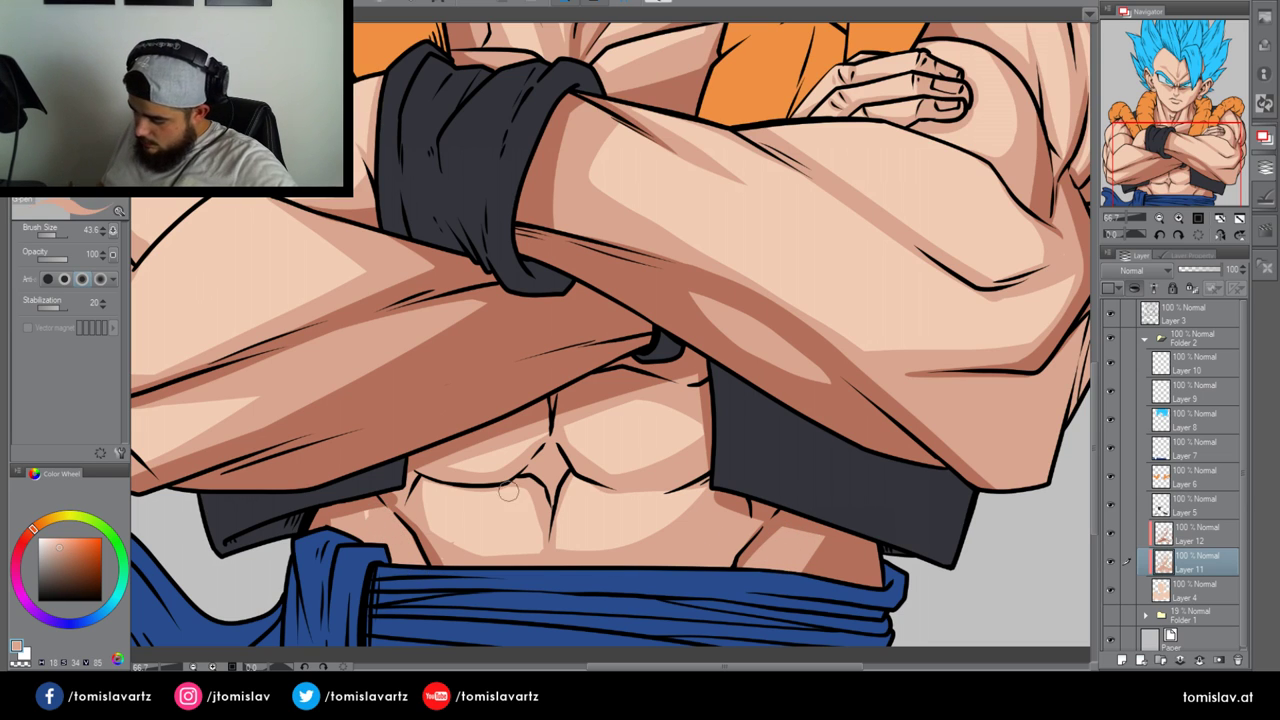
left_click_drag(568, 423, 765, 407)
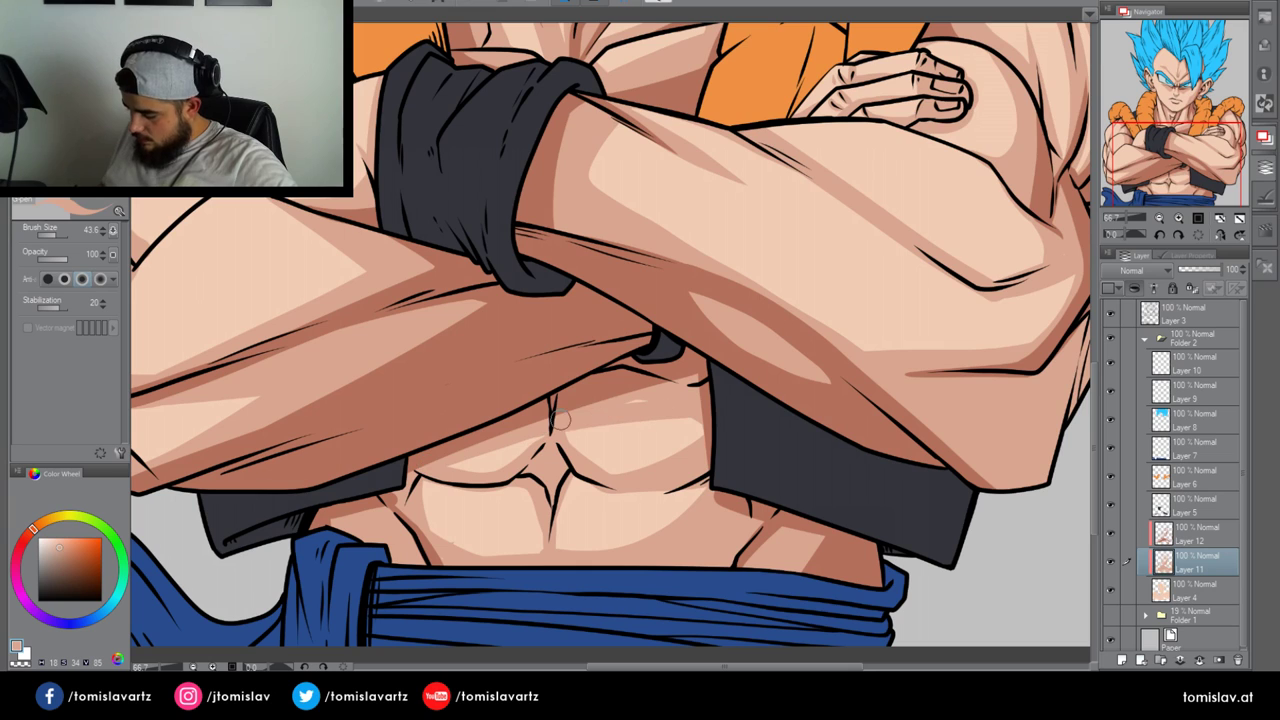
On Layer 12, paint thin dark shadows along the abdominal muscle creases, the center line and the lower waist
left_click(1185, 538)
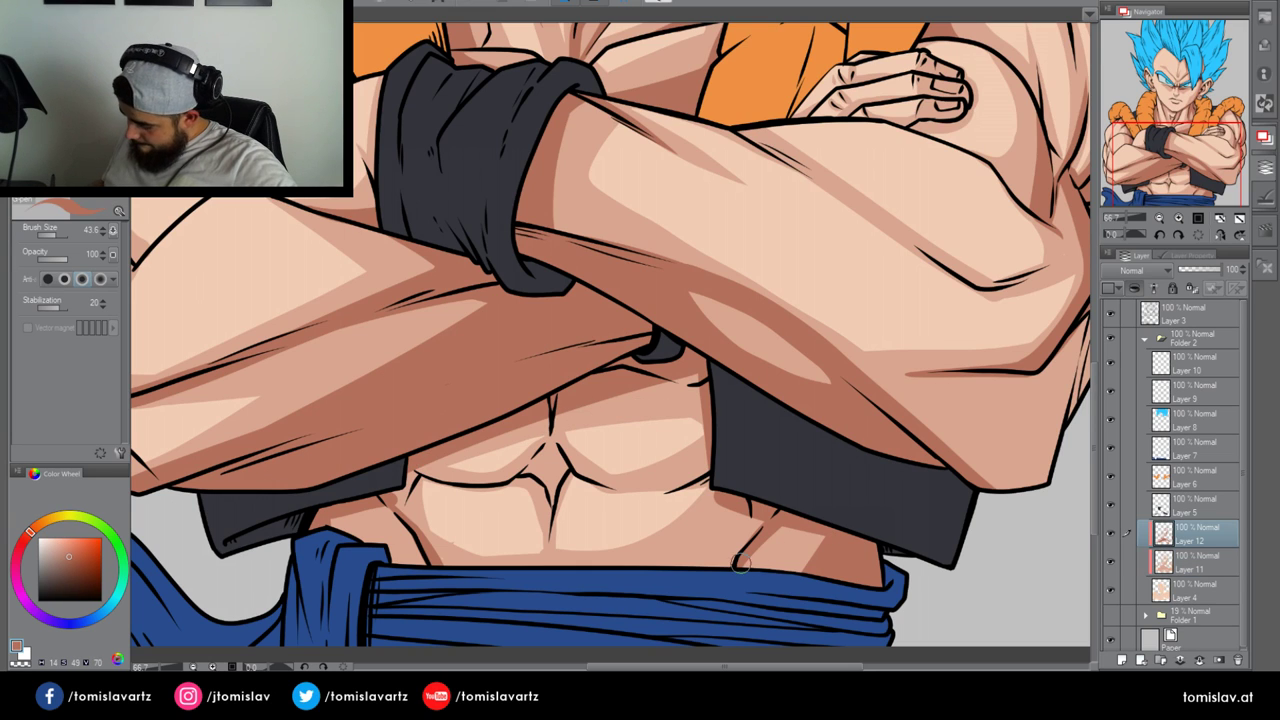
left_click_drag(753, 526, 710, 581)
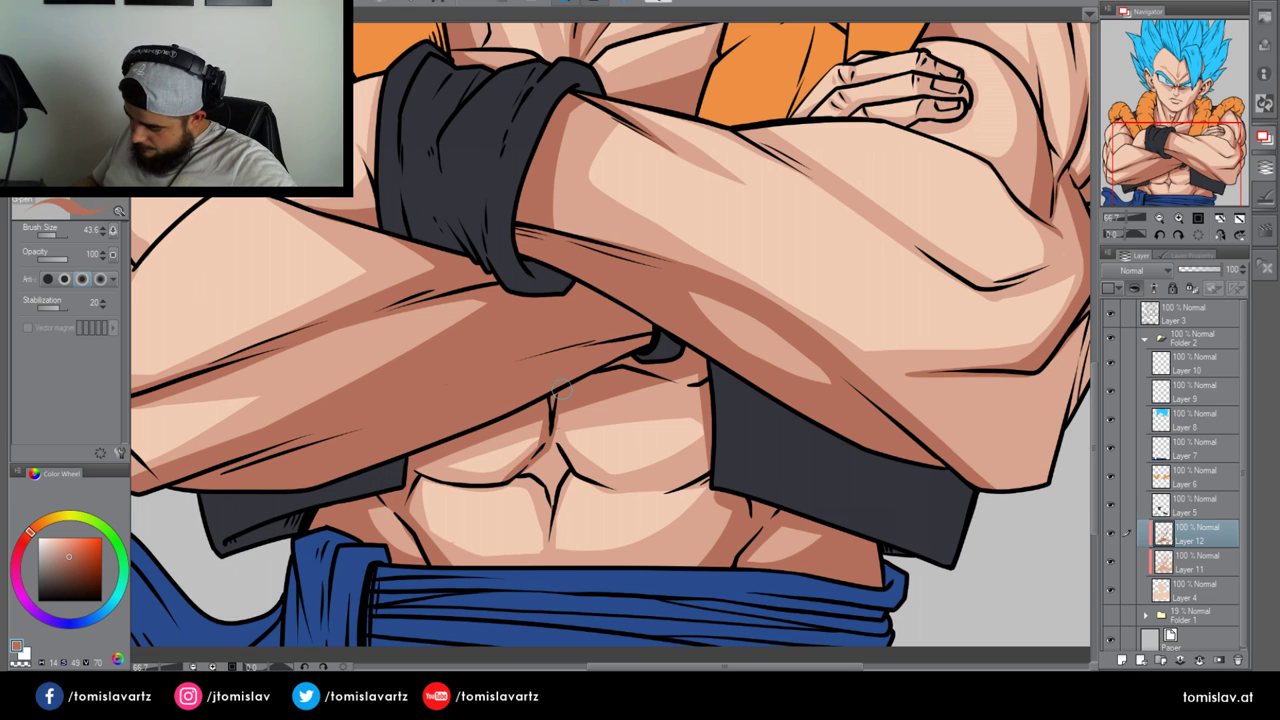
mouse_move(552, 425)
left_mouse_down()
mouse_move(594, 478)
mouse_move(649, 480)
mouse_move(710, 460)
left_mouse_up()
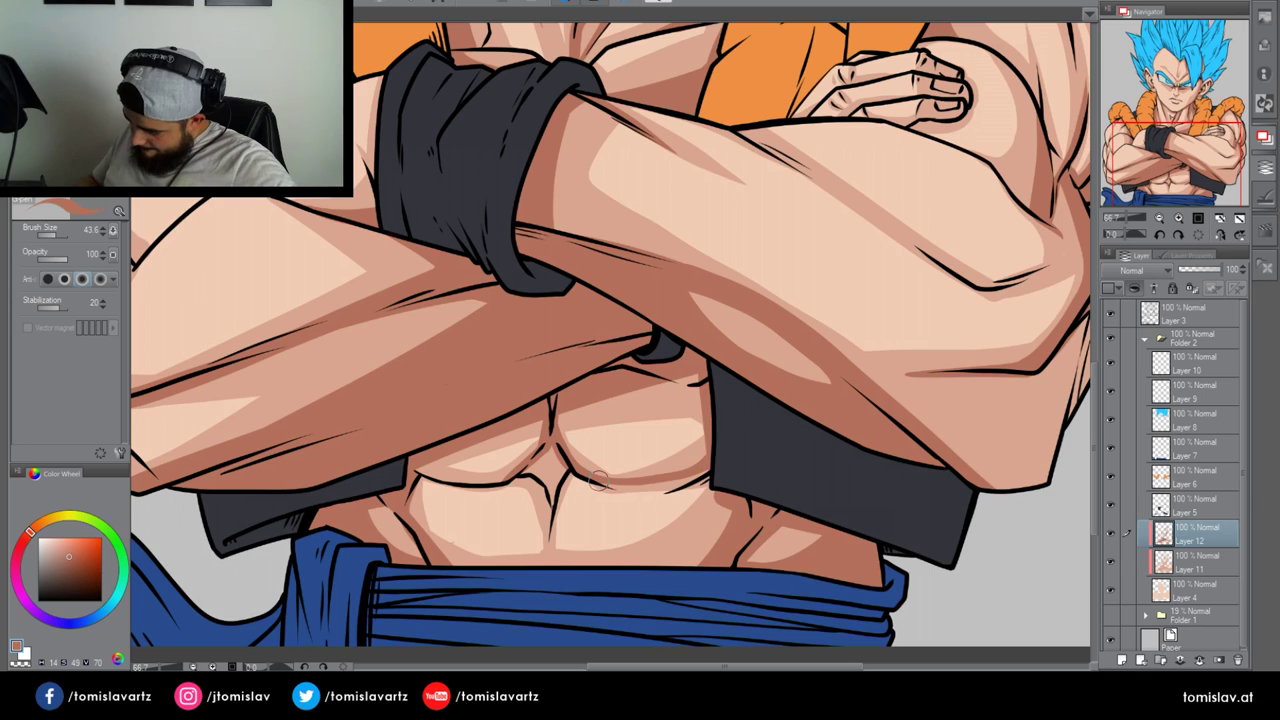
mouse_move(598, 480)
left_mouse_down()
mouse_move(692, 468)
mouse_move(607, 483)
mouse_move(646, 488)
mouse_move(712, 448)
left_mouse_up()
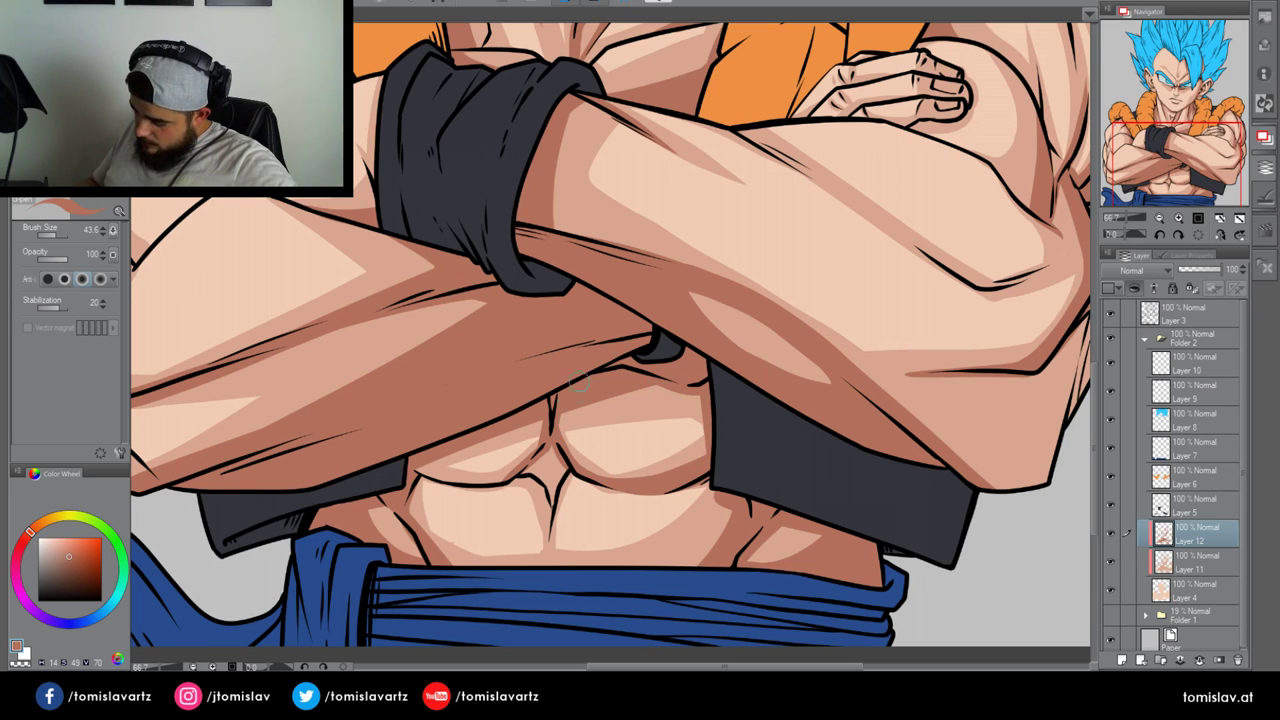
left_click_drag(459, 482, 543, 448)
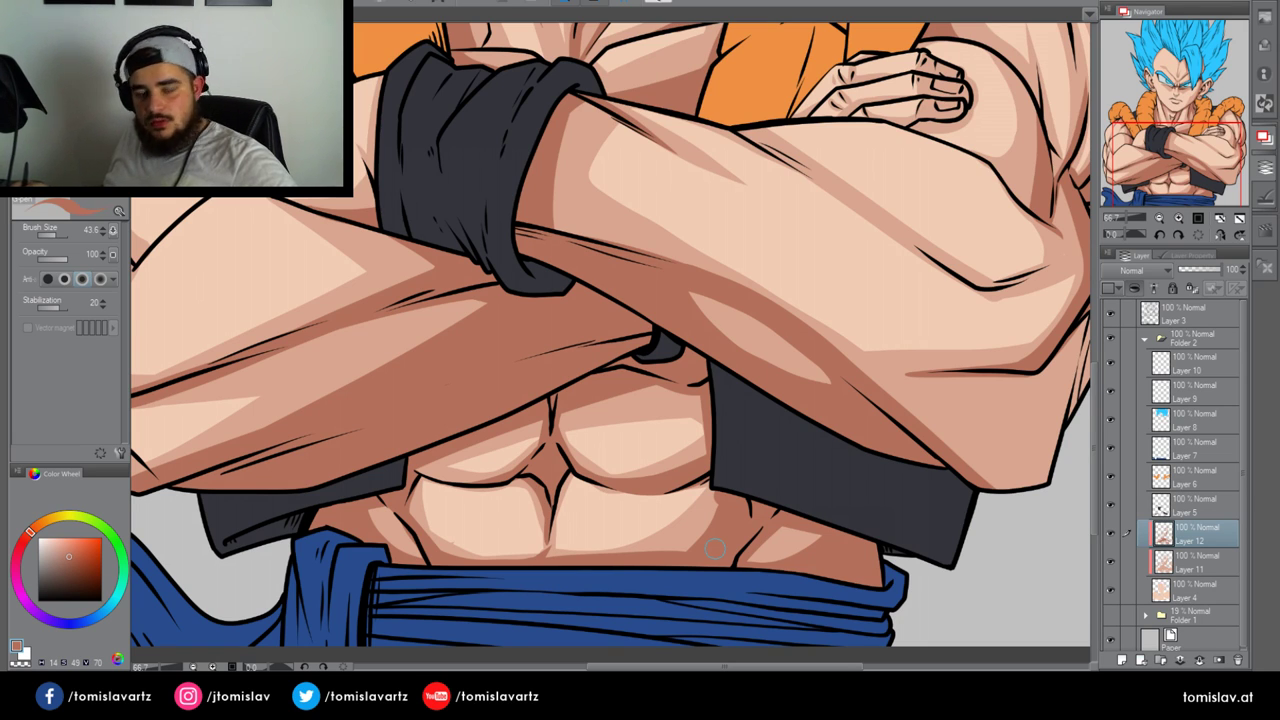
Add a clipped layer above Layer 12, undo a trial dark stroke below the wristband and set the color to brown H 10, S 58, V 54
key("ctrl+shift+n")
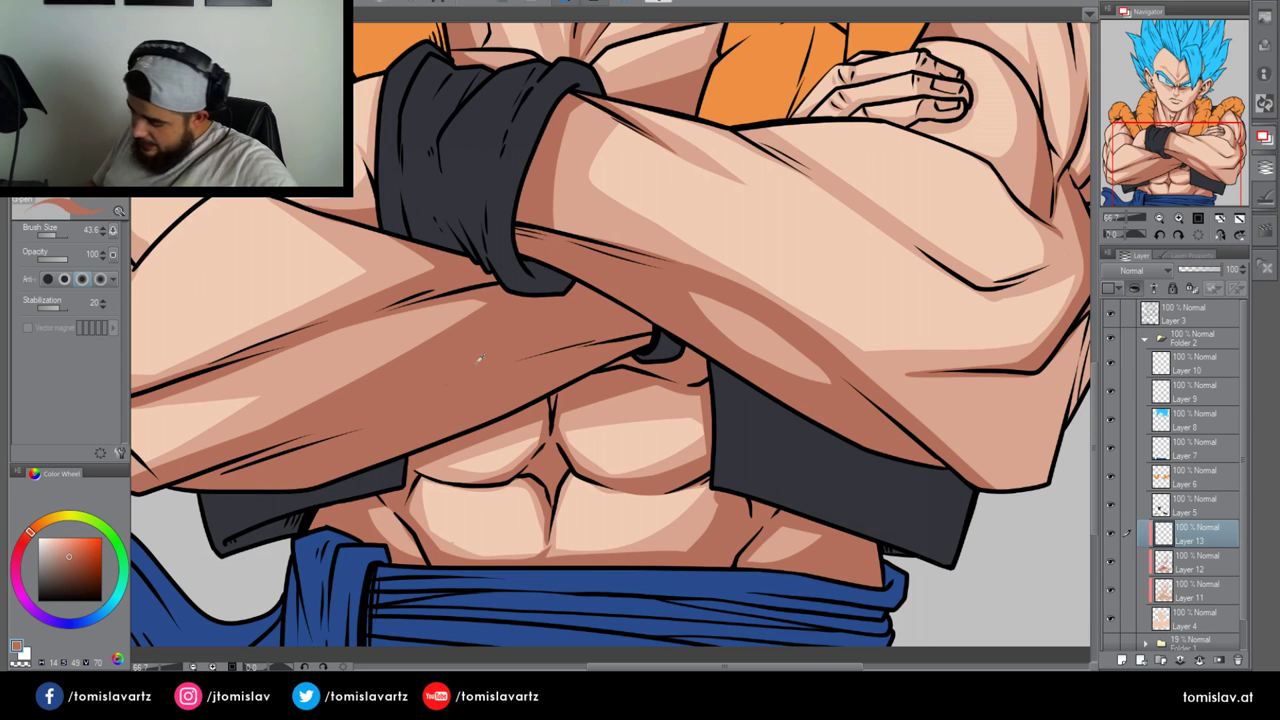
left_click(75, 566)
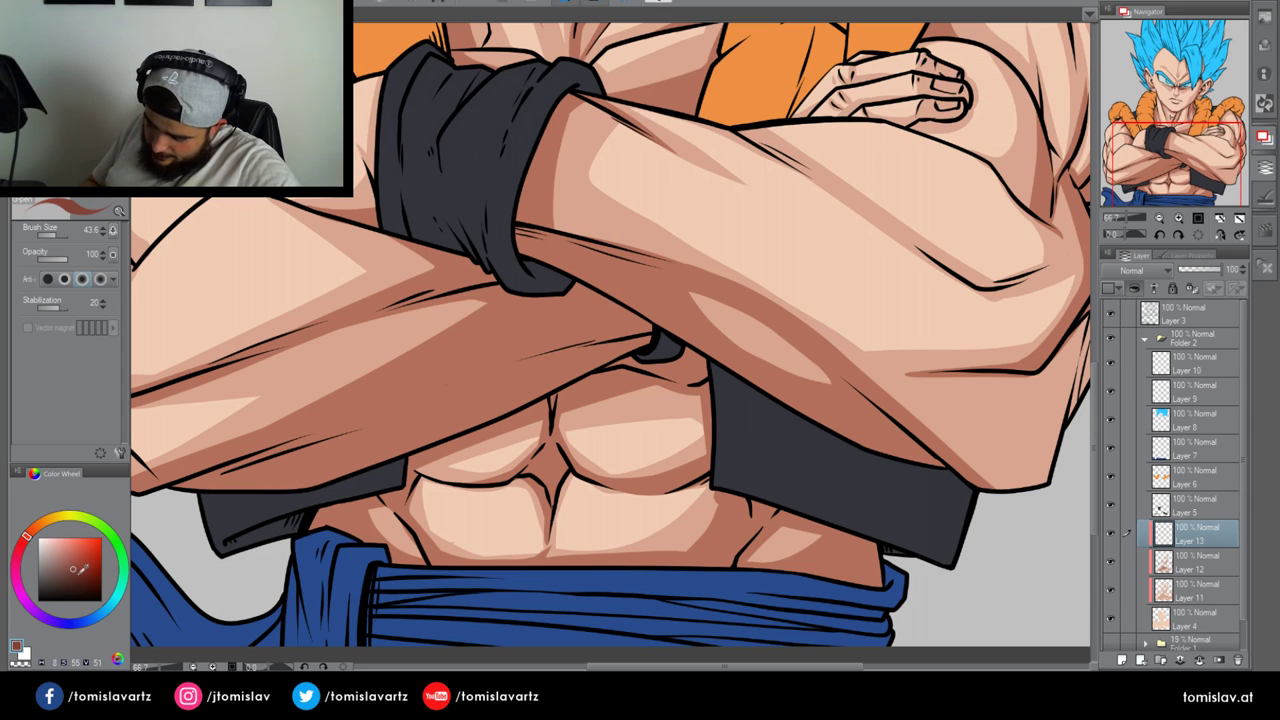
left_click(77, 573)
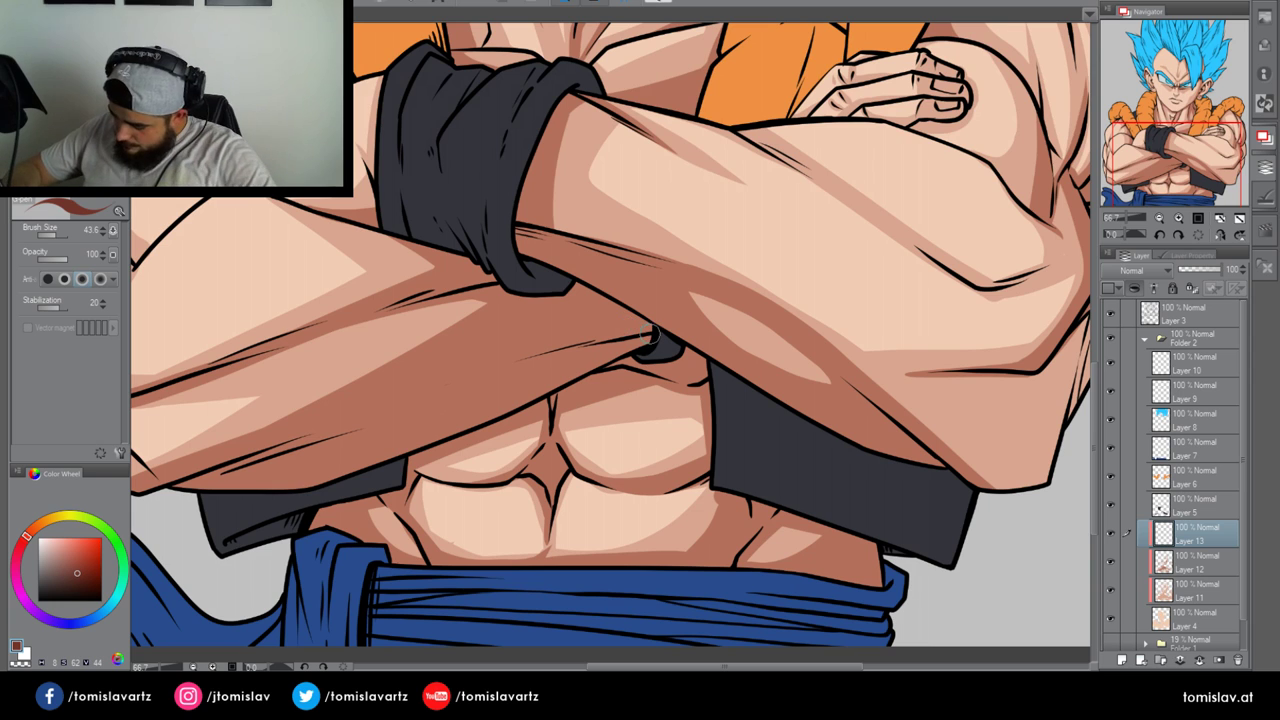
left_click_drag(566, 288, 660, 343)
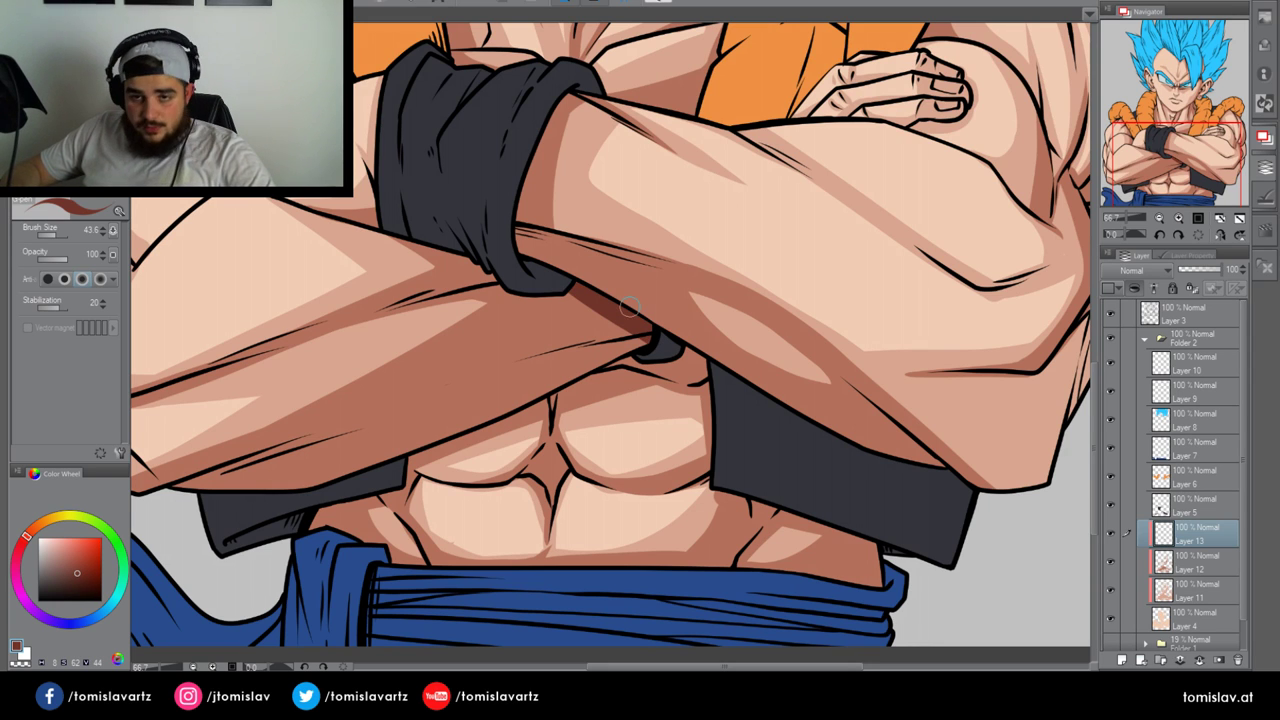
key("ctrl+z")
left_click(397, 369, "alt")
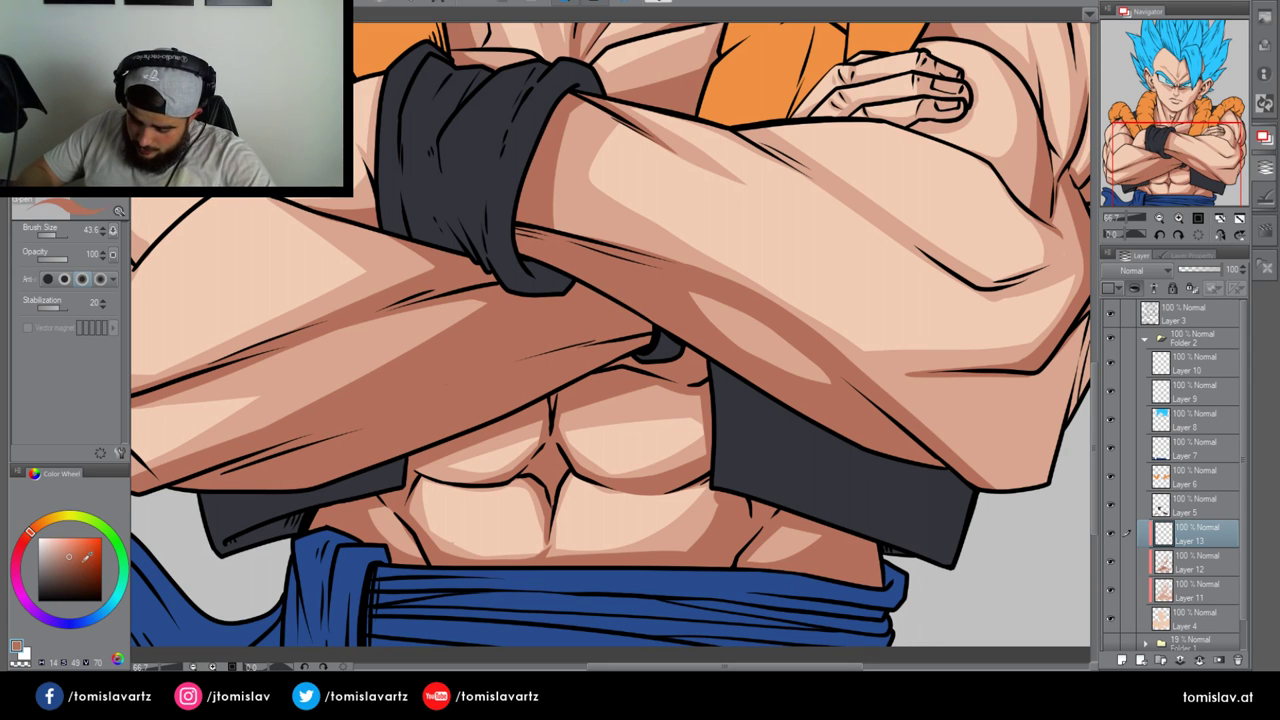
left_click(74, 567)
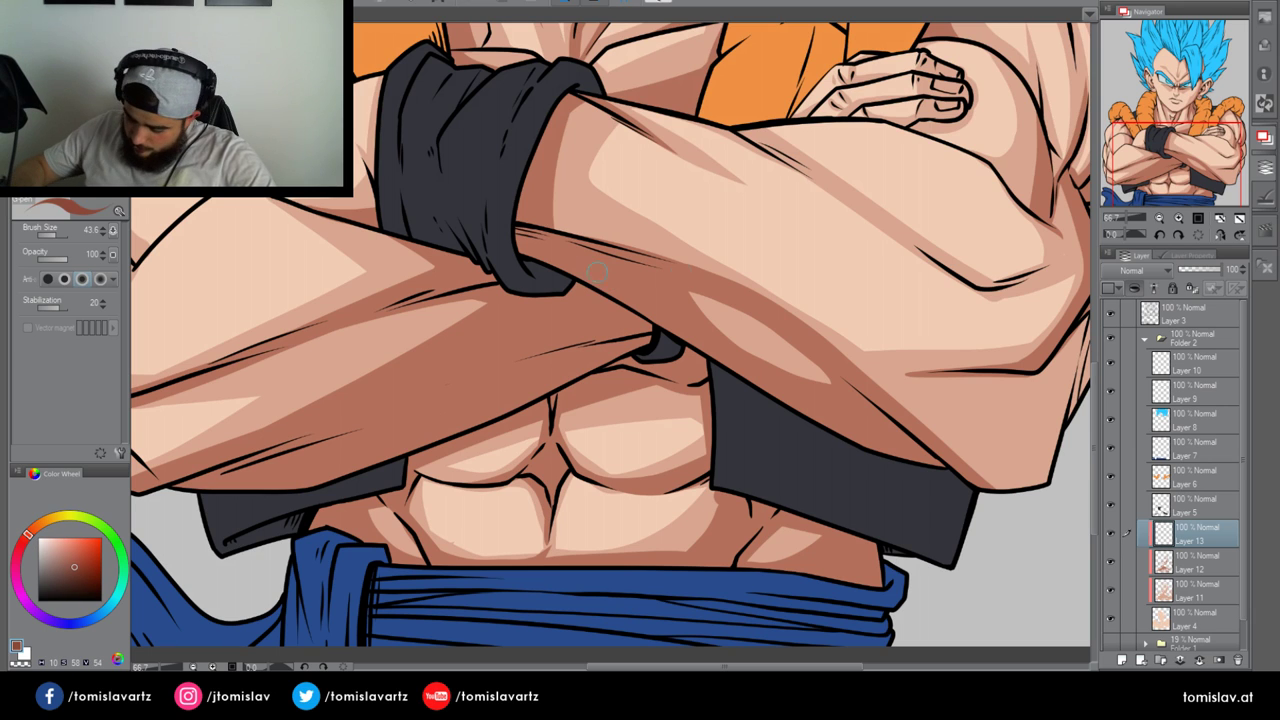
On Layer 13, paint the darkest brown shadow beneath the wristband and a tapered streak along the lower forearm toward the wrist
left_click_drag(559, 286, 652, 343)
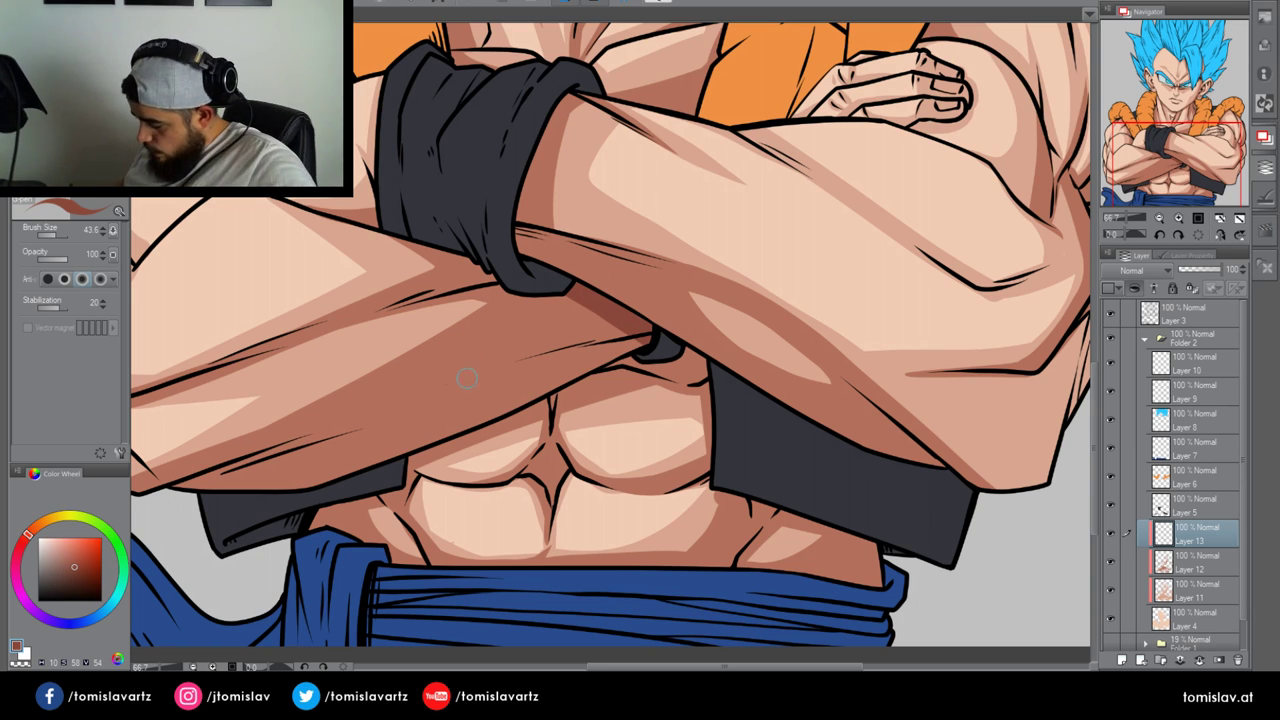
left_click_drag(490, 372, 676, 330)
key("ctrl+z")
left_click_drag(450, 380, 664, 331)
key("ctrl+z")
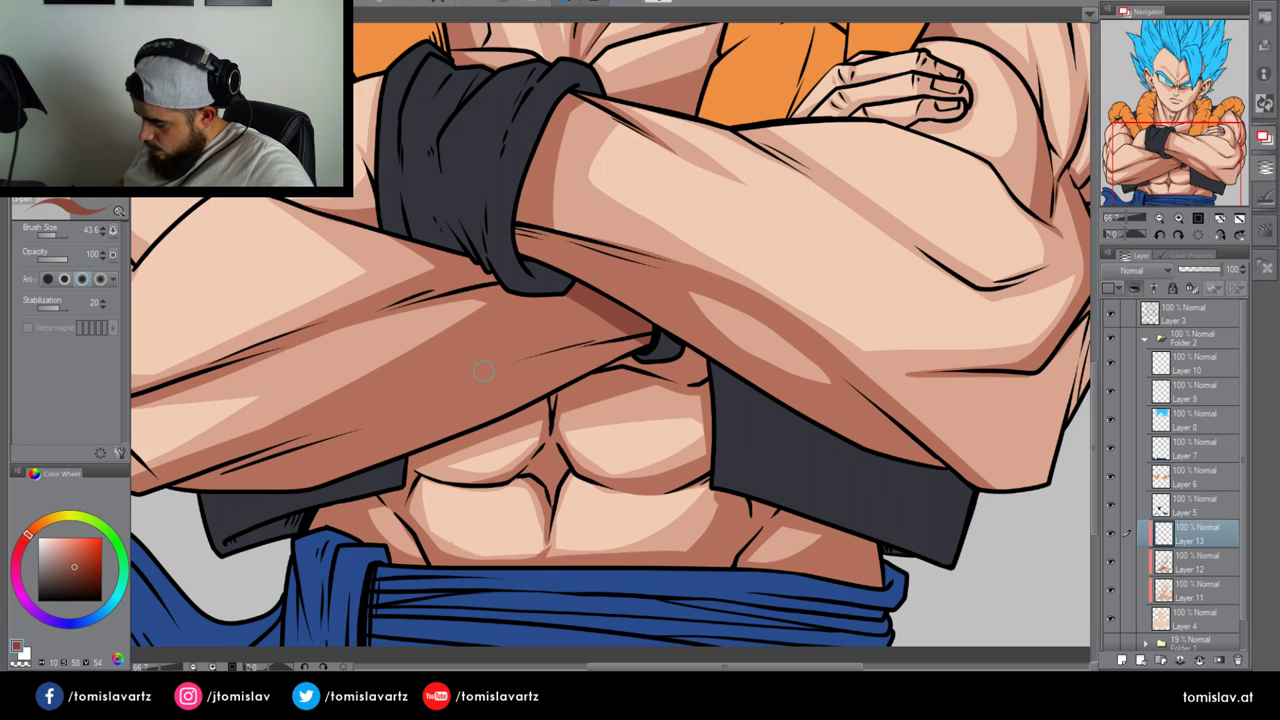
left_click_drag(464, 377, 646, 332)
Paint a thin darkest shadow along the bottom edge of the lower forearm and in the crease beside the wristband
left_click_drag(397, 458, 662, 338)
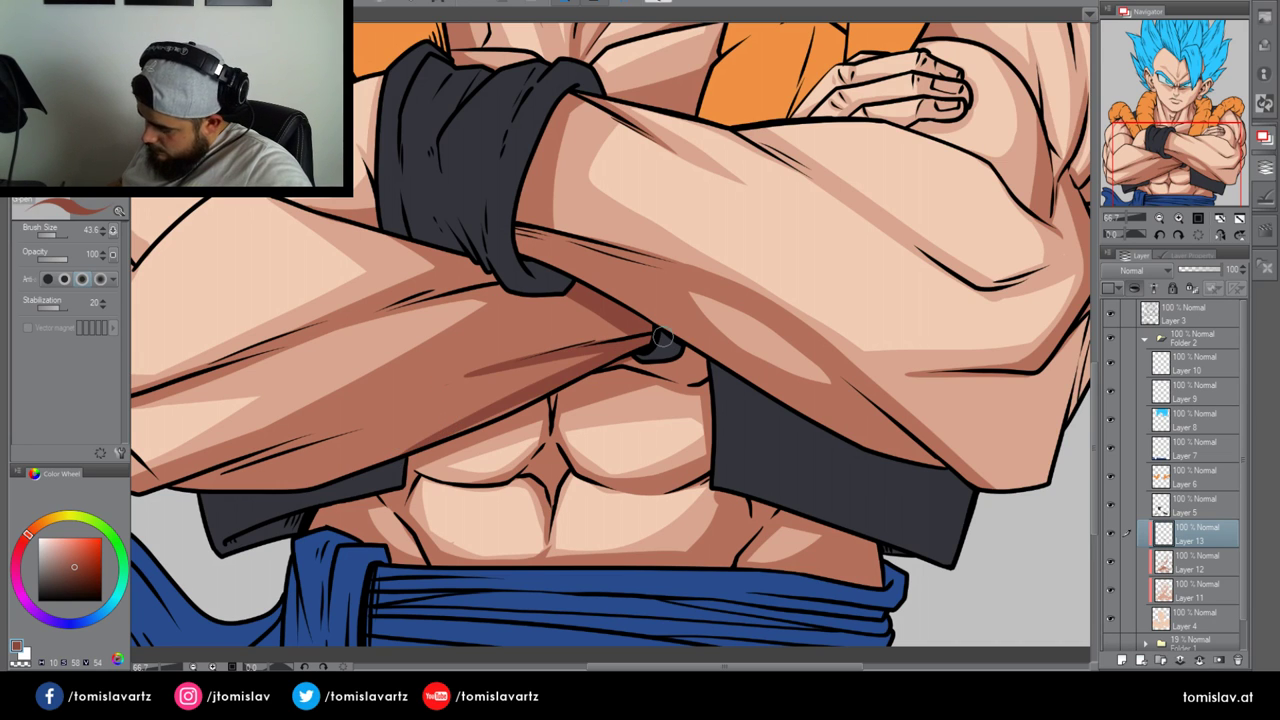
key("ctrl+z")
mouse_move(251, 493)
left_mouse_down()
mouse_move(335, 476)
mouse_move(630, 347)
left_mouse_up()
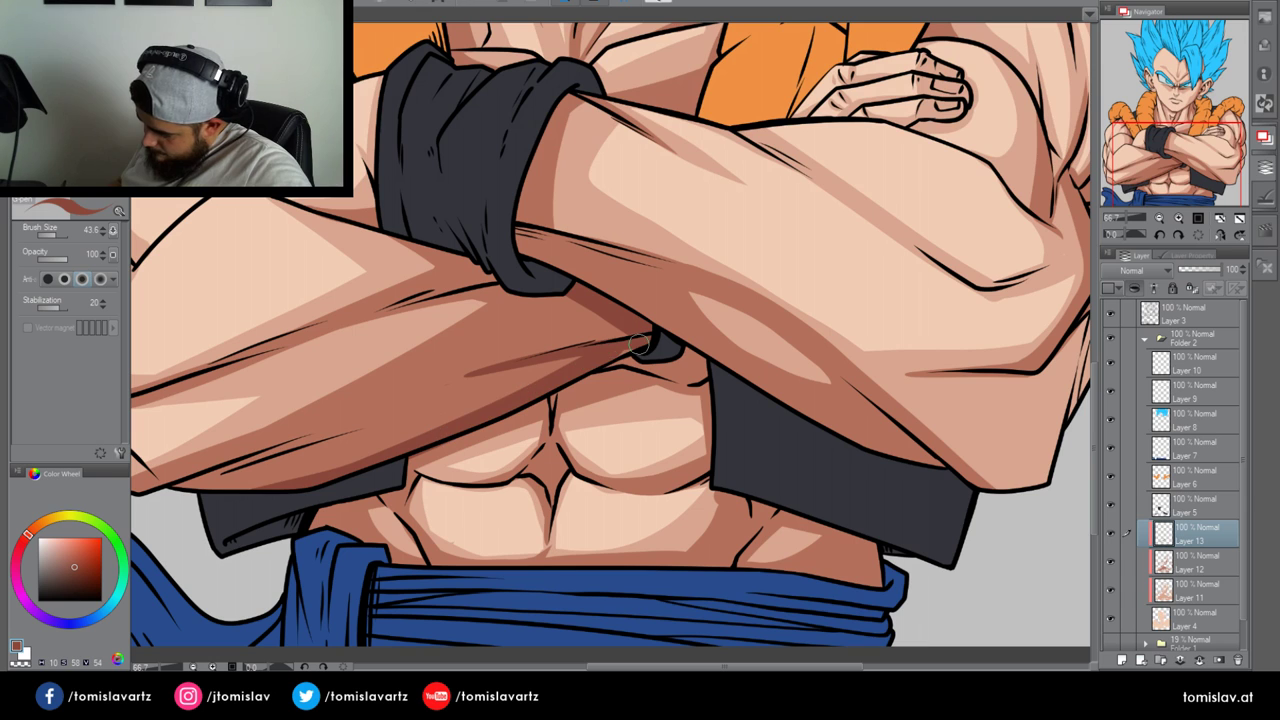
left_click_drag(172, 489, 400, 405)
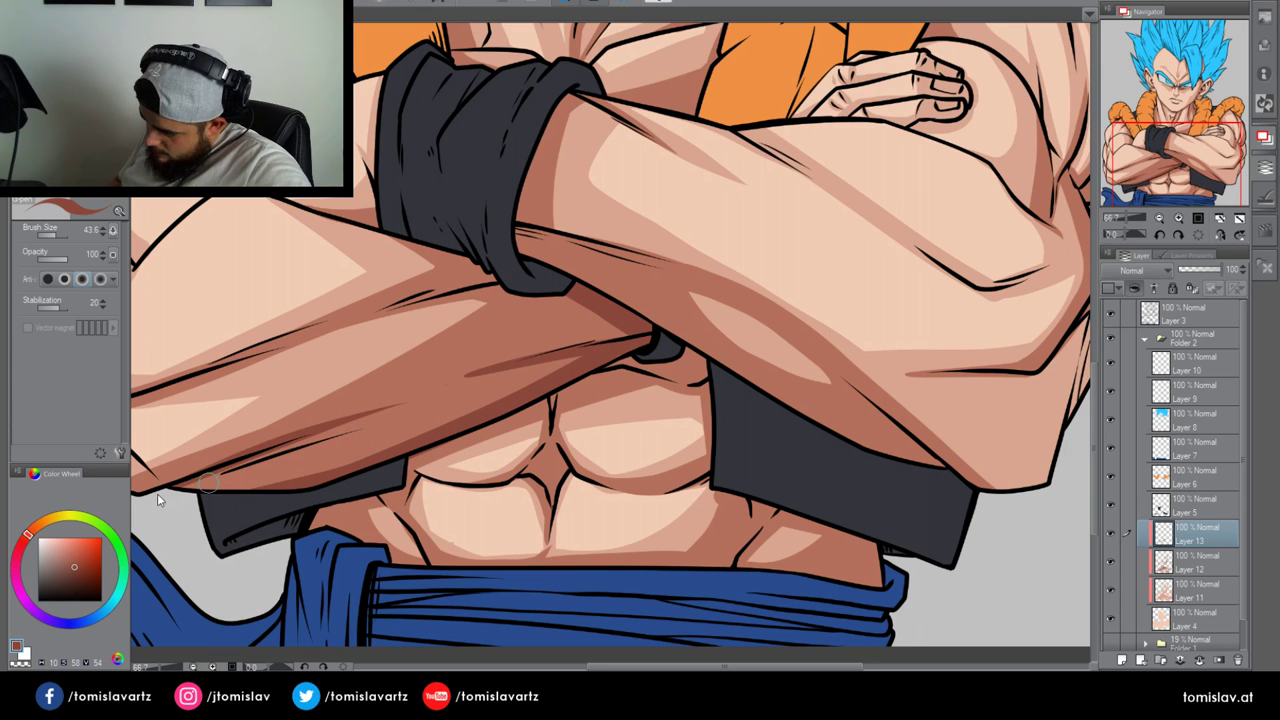
key("ctrl+z")
mouse_move(205, 481)
left_mouse_down()
mouse_move(286, 460)
mouse_move(186, 481)
mouse_move(285, 480)
mouse_move(363, 461)
left_mouse_up()
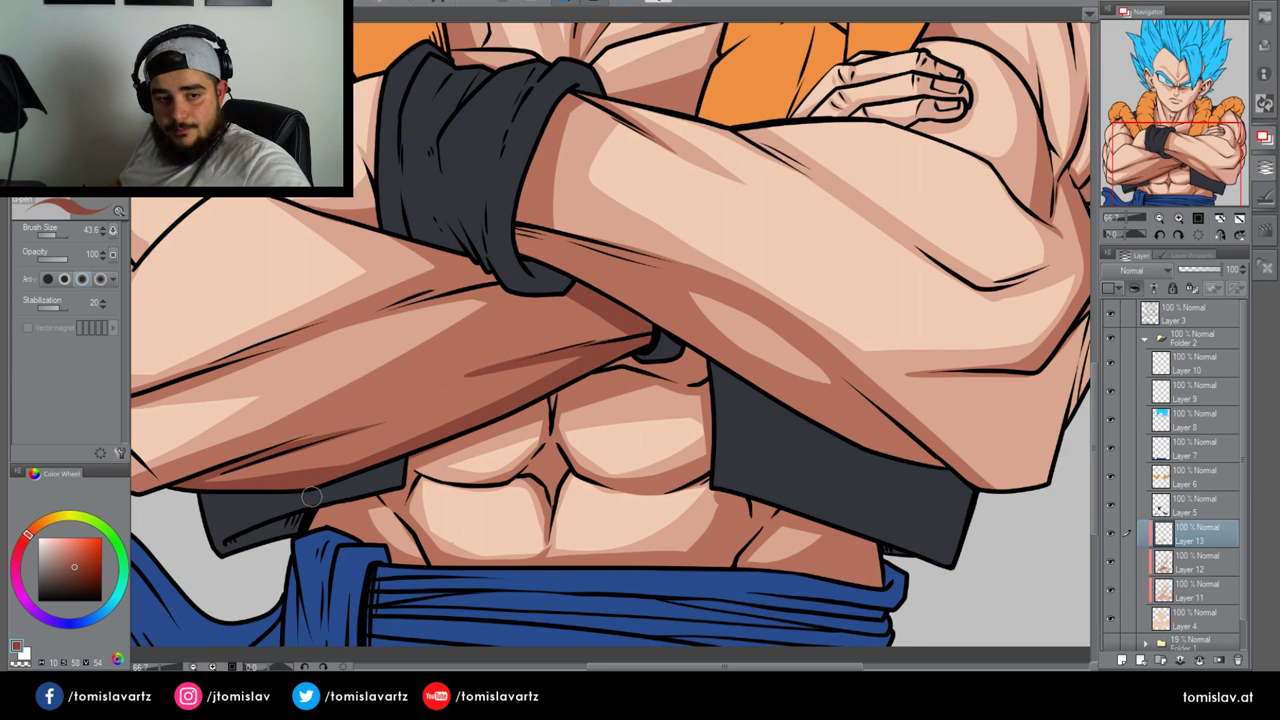
mouse_move(350, 326)
left_mouse_down()
mouse_move(487, 279)
mouse_move(520, 245)
left_mouse_up()
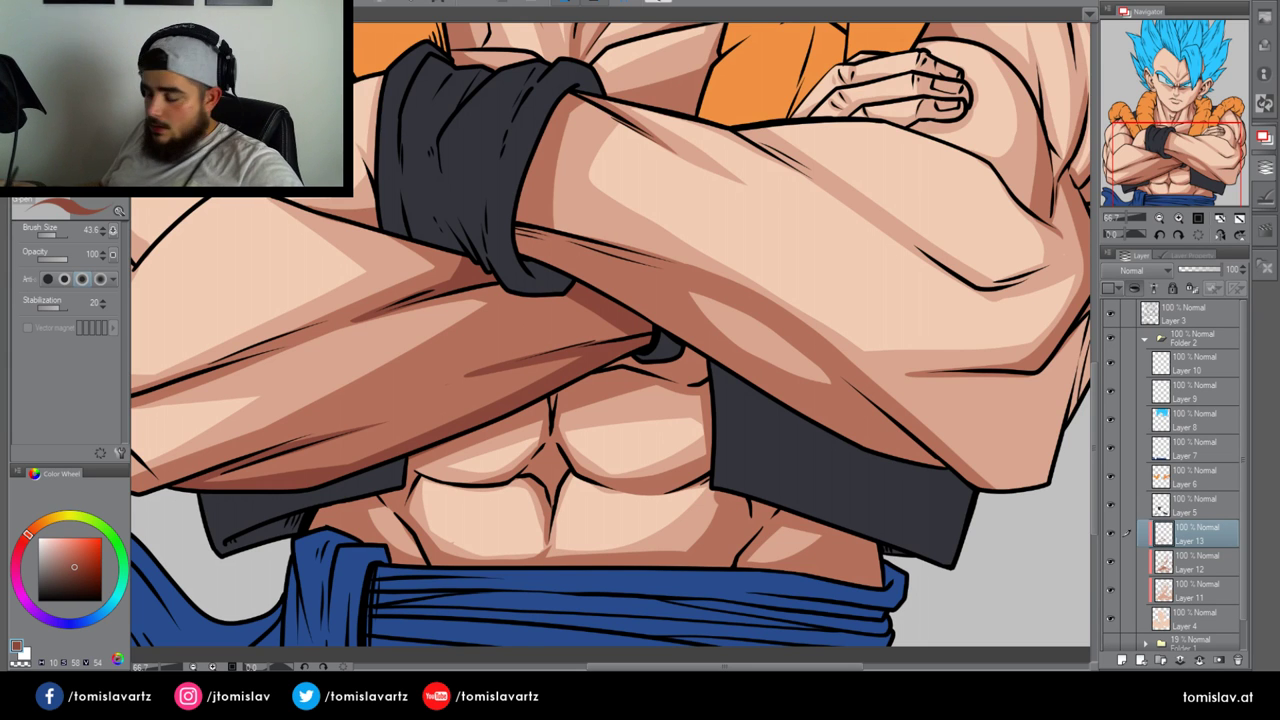
Add the darkest shadows to the side of the neck beneath the jaw and along the neck muscle
left_click_drag(1167, 146, 1183, 107)
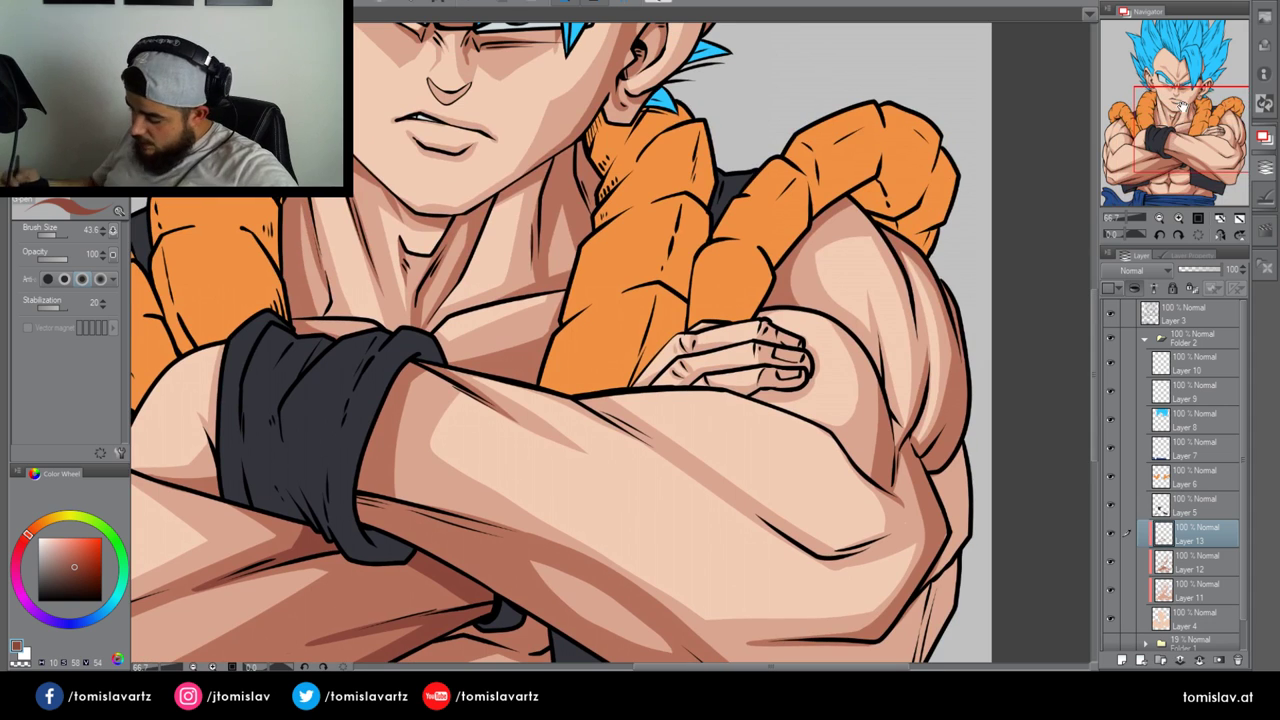
left_click_drag(540, 213, 580, 151)
mouse_move(542, 190)
left_mouse_down()
mouse_move(596, 145)
mouse_move(577, 152)
mouse_move(603, 205)
mouse_move(588, 165)
mouse_move(575, 169)
mouse_move(582, 148)
mouse_move(600, 190)
left_mouse_up()
key("ctrl+z")
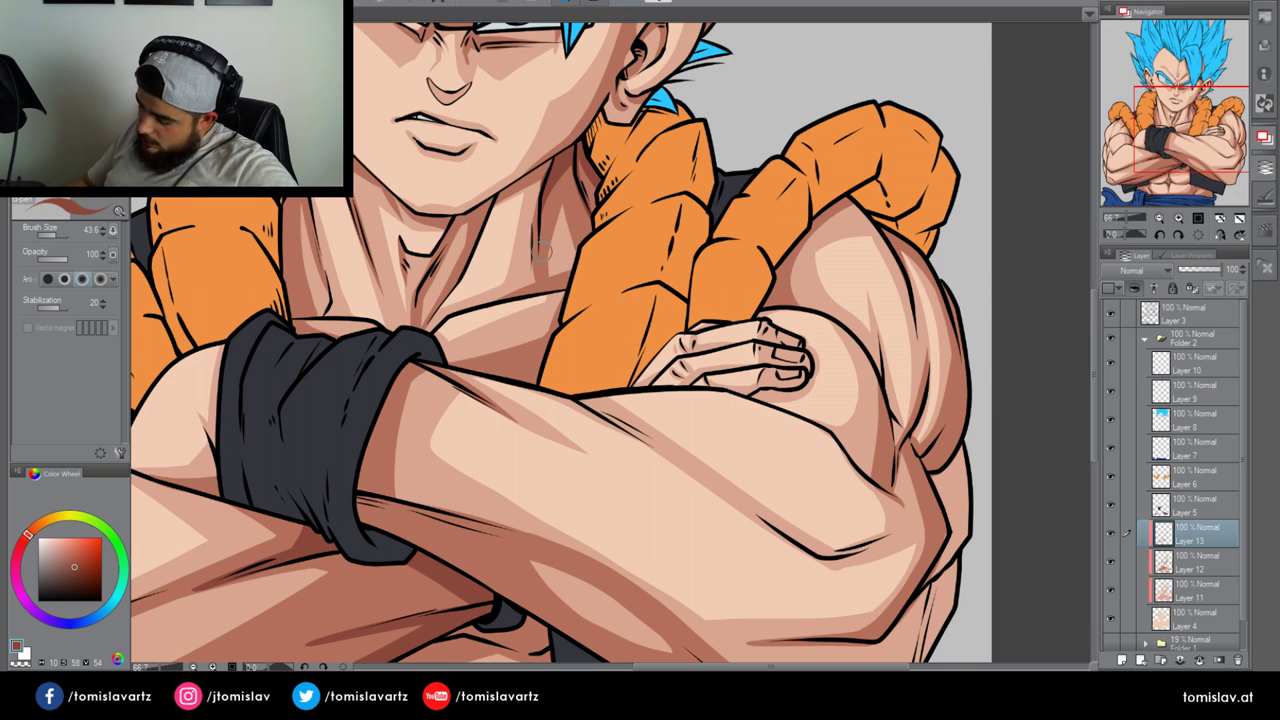
left_click_drag(536, 268, 540, 215)
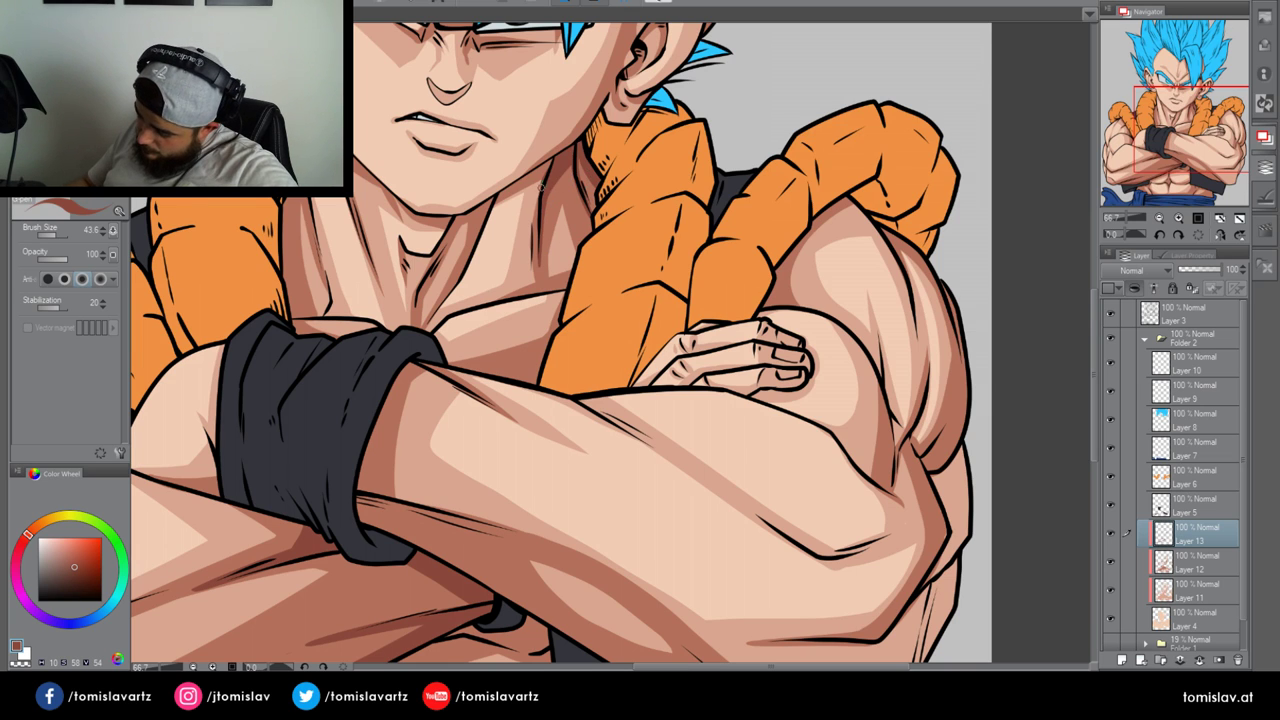
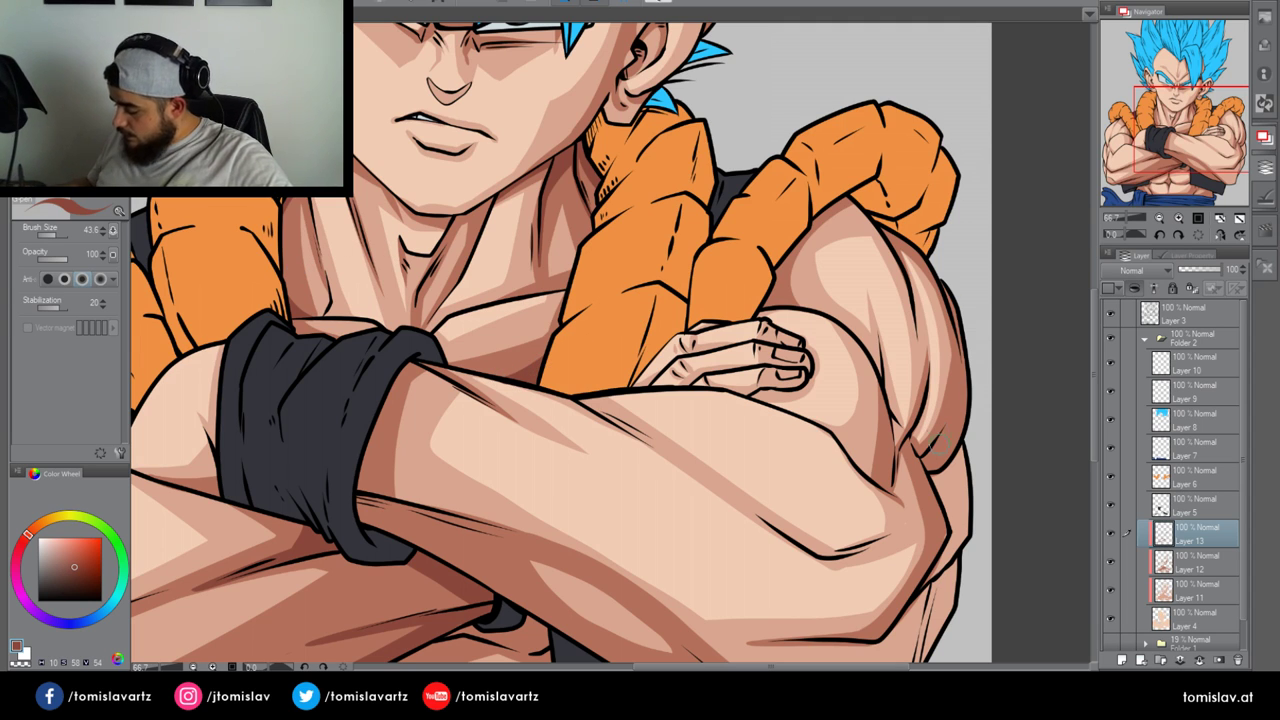
Paint a curved darkest shadow along the lower outer edge of the upper arm above the elbow
left_click_drag(922, 460, 968, 382)
left_click_drag(924, 460, 951, 398)
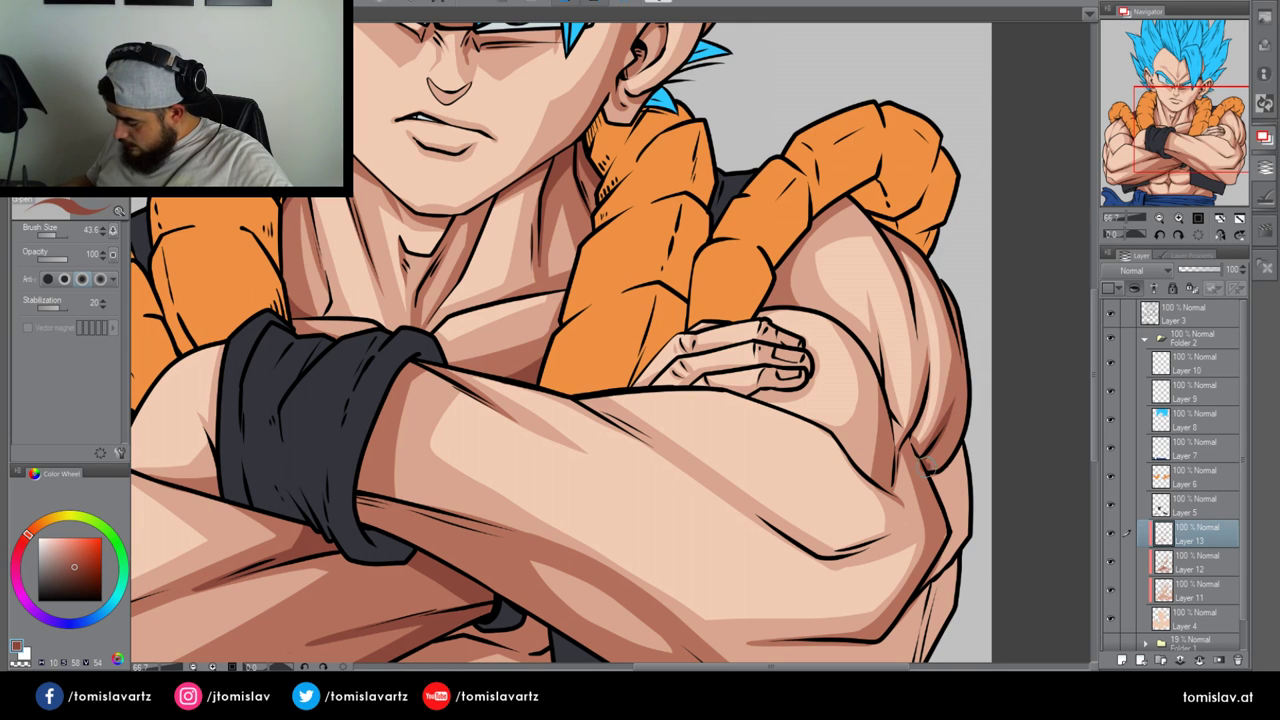
left_click_drag(925, 463, 970, 390)
On Layer 12, shade the arm's outer edge behind the elbow and the underside of the elbow with the mid shadow tone
left_click(1195, 562)
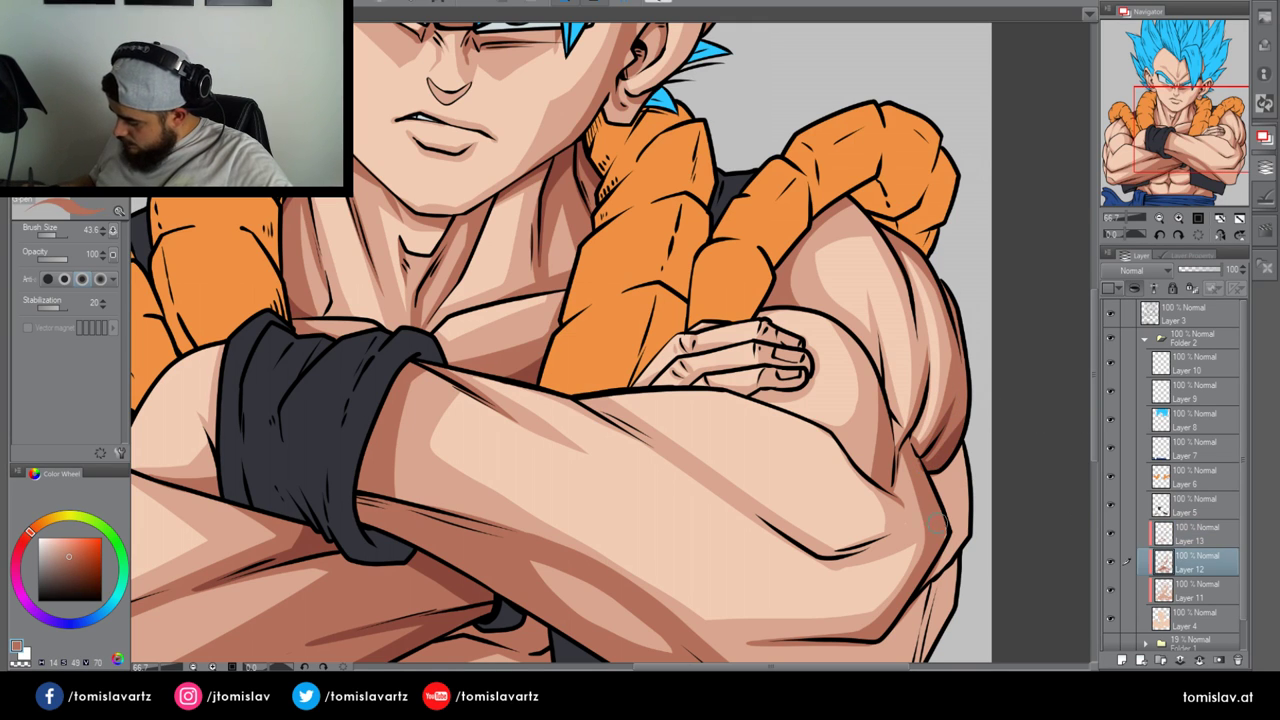
left_click_drag(1006, 382, 1001, 302)
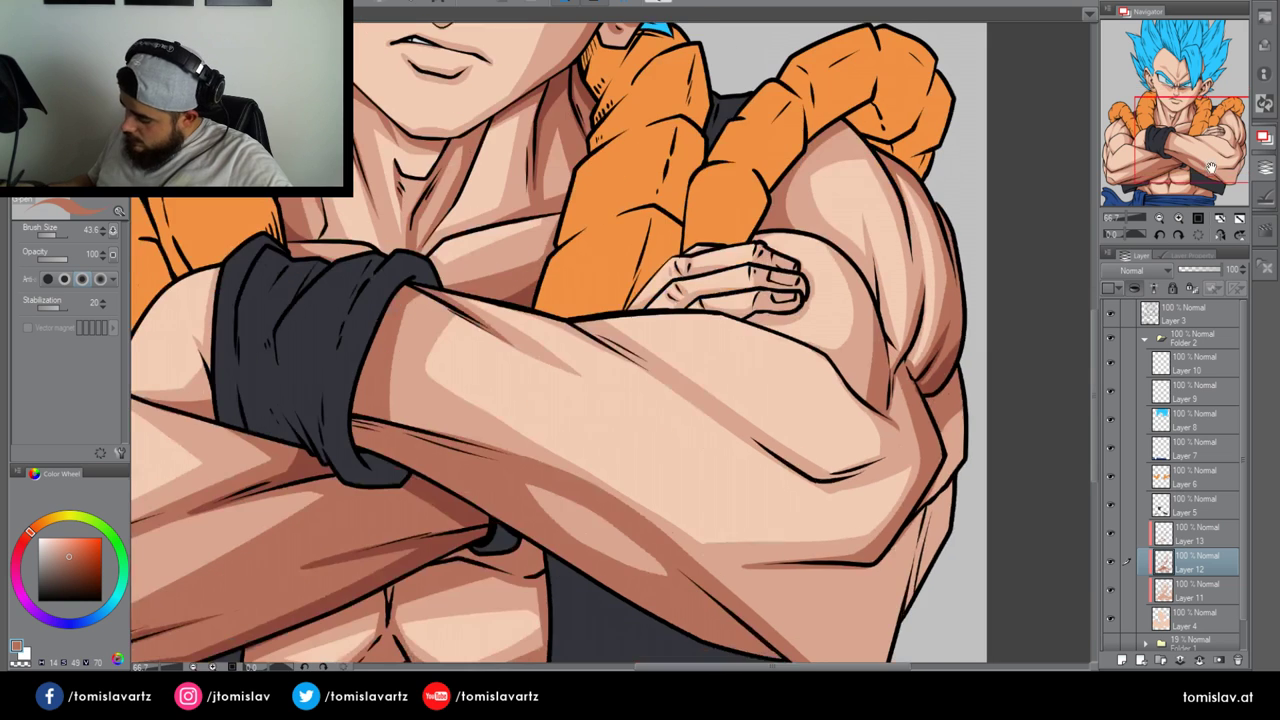
mouse_move(942, 470)
left_mouse_down()
mouse_move(925, 496)
mouse_move(897, 655)
left_mouse_up()
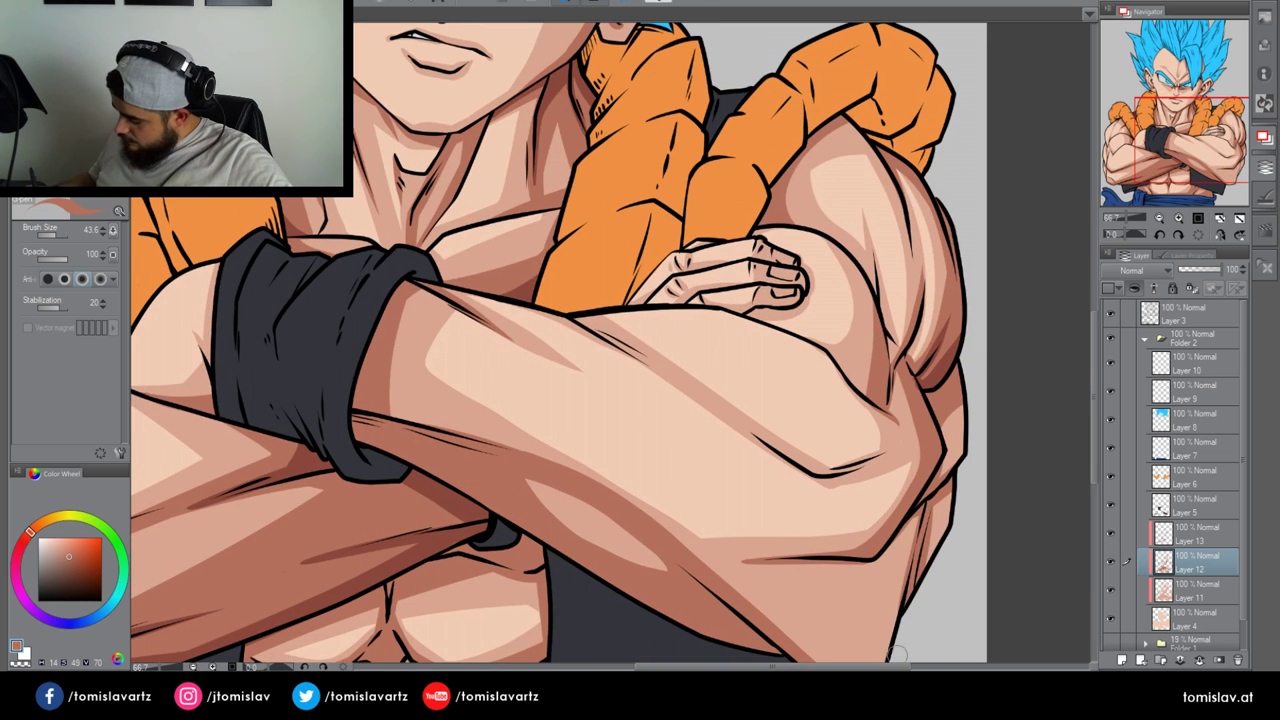
left_click_drag(1230, 134, 1232, 152)
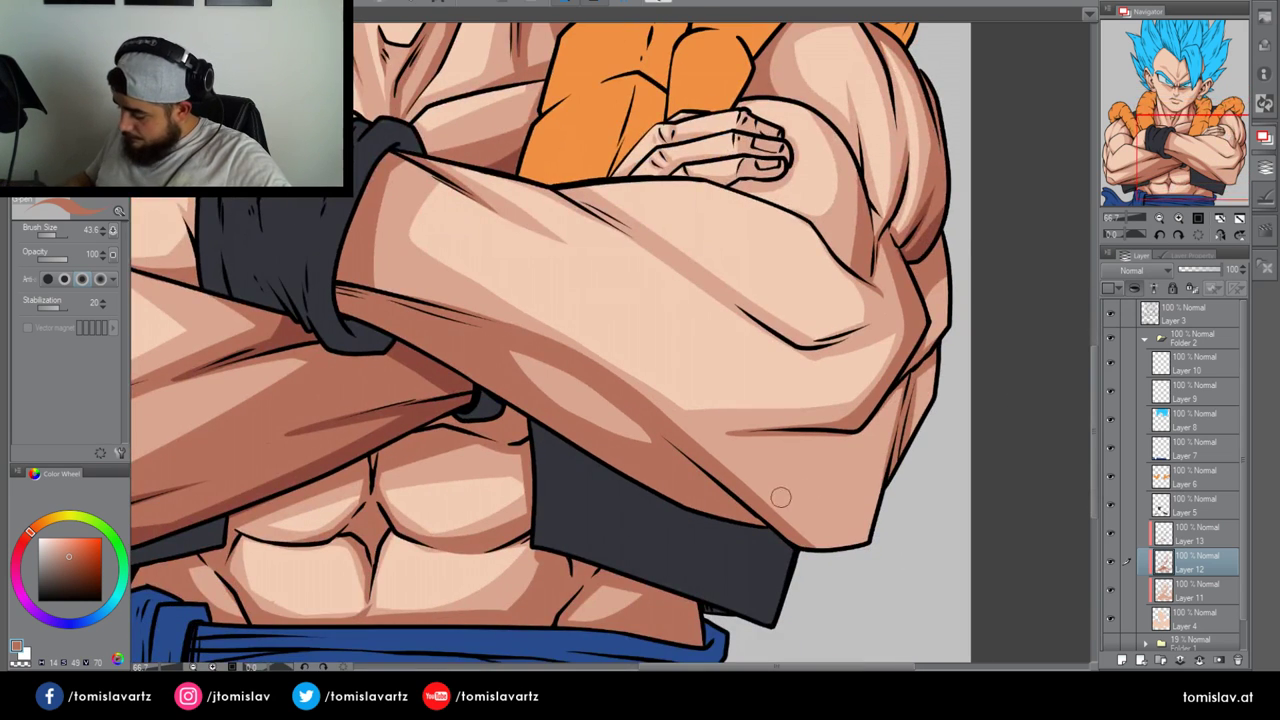
mouse_move(732, 468)
left_mouse_down()
mouse_move(783, 486)
mouse_move(892, 354)
mouse_move(899, 379)
mouse_move(833, 517)
mouse_move(777, 540)
mouse_move(843, 480)
mouse_move(770, 506)
left_mouse_up()
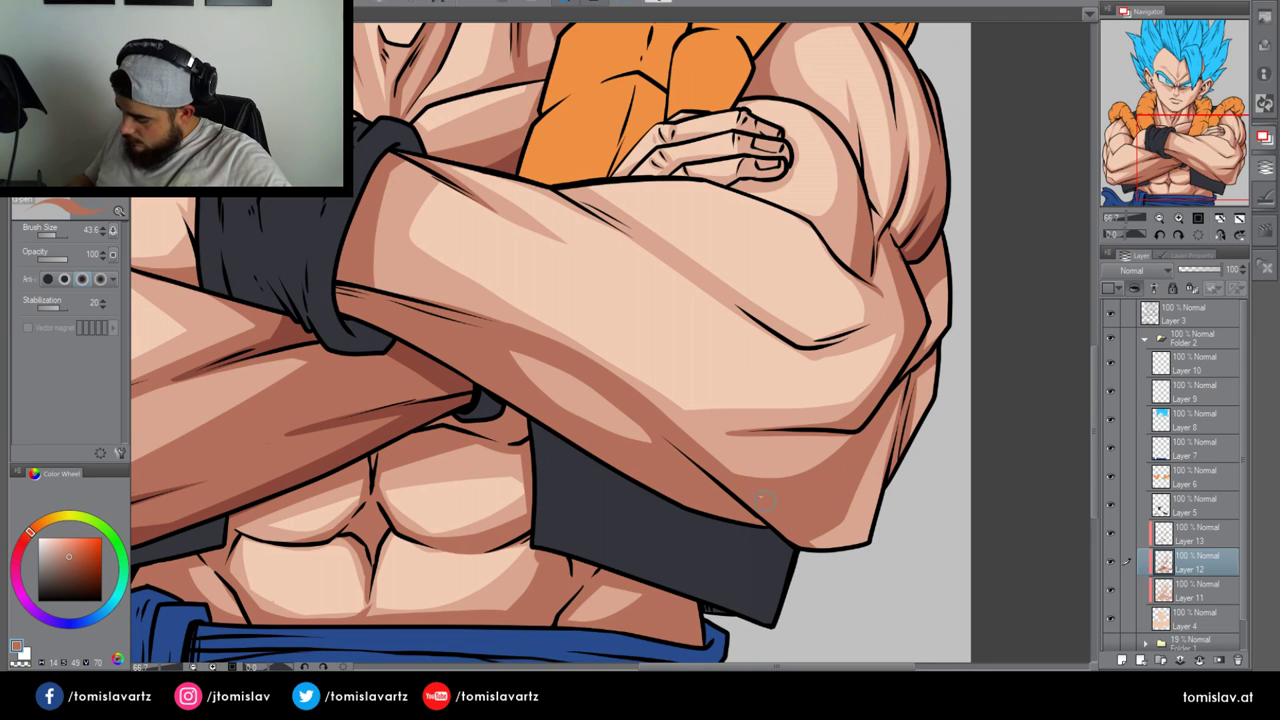
mouse_move(714, 434)
left_mouse_down()
mouse_move(829, 451)
mouse_move(866, 431)
left_mouse_up()
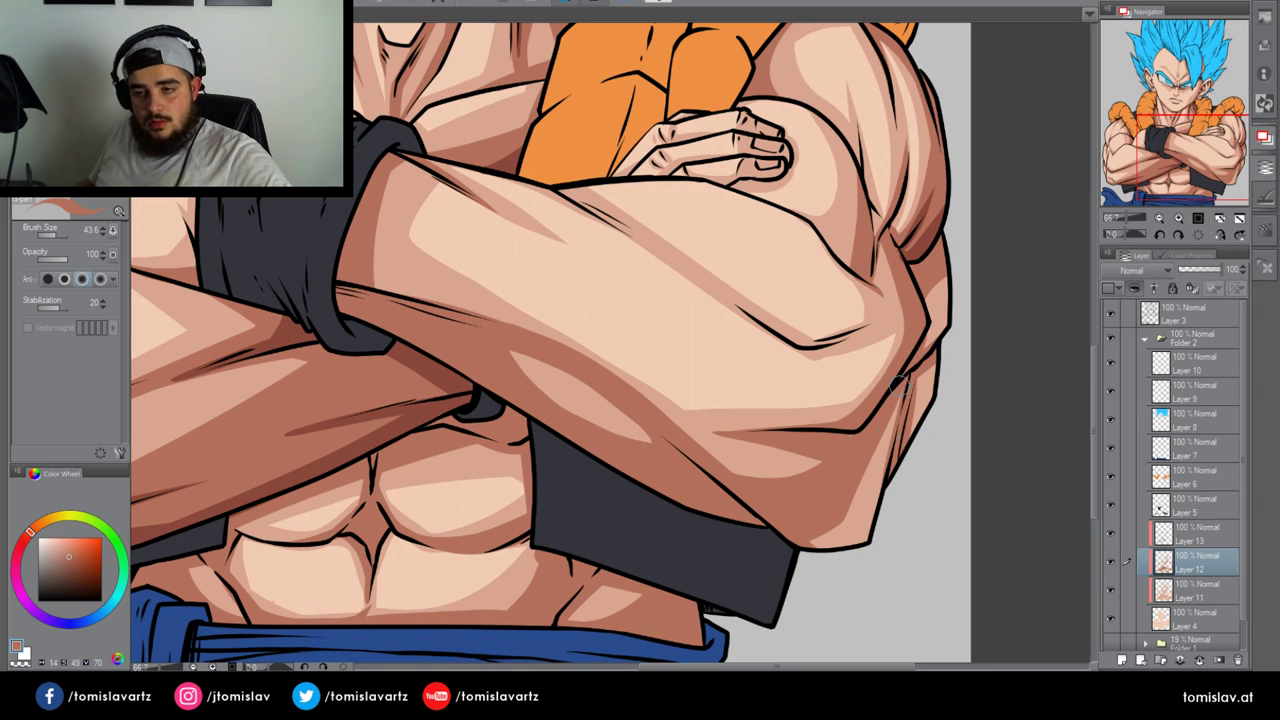
On Layer 13, sample the darkest brown and extend the shadow up the outer edge of the upper arm
left_click(1195, 533)
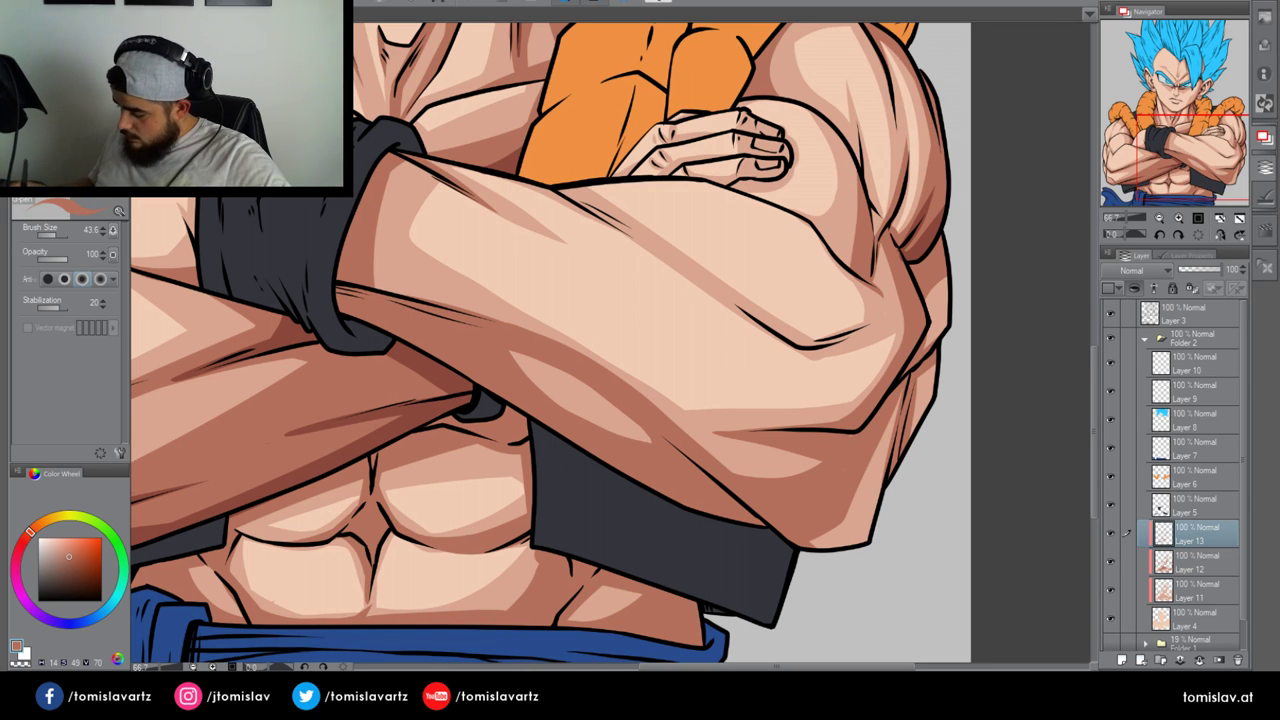
left_click(922, 240, "alt")
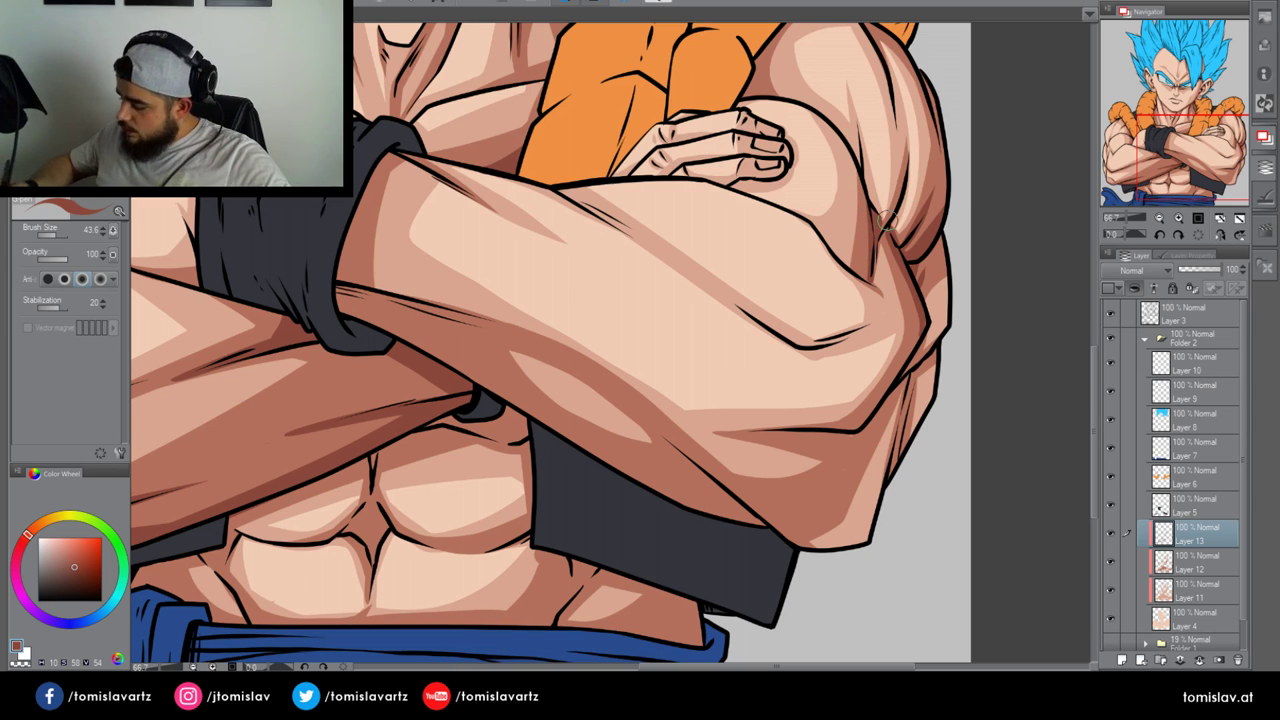
left_click(1195, 562)
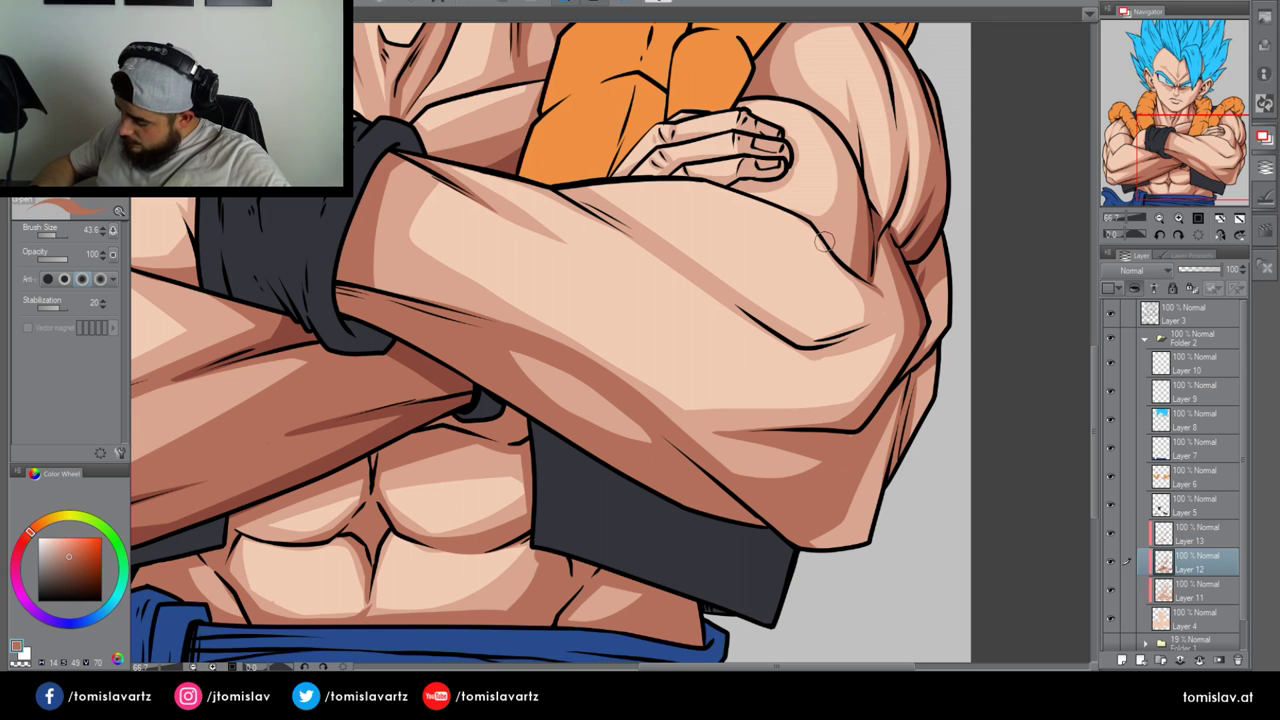
left_click(1177, 541)
left_click(914, 232, "alt")
key("x")
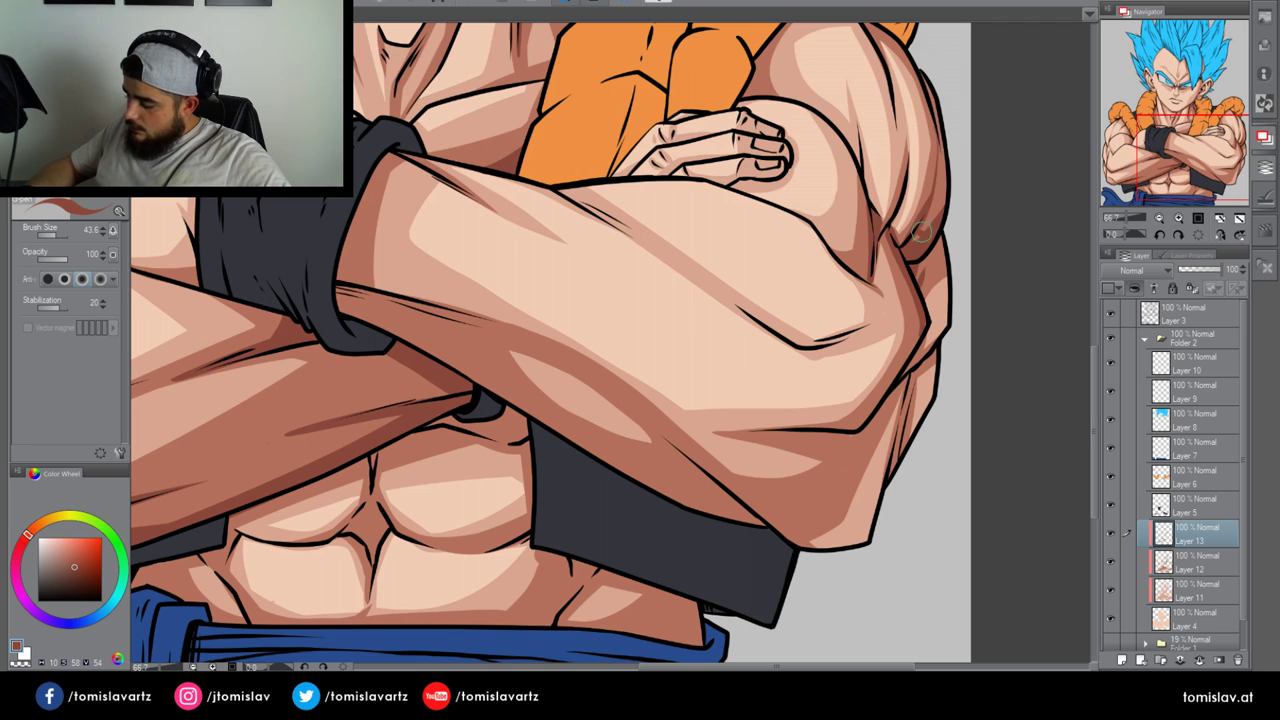
mouse_move(930, 204)
left_mouse_down()
mouse_move(938, 99)
mouse_move(937, 110)
left_mouse_up()
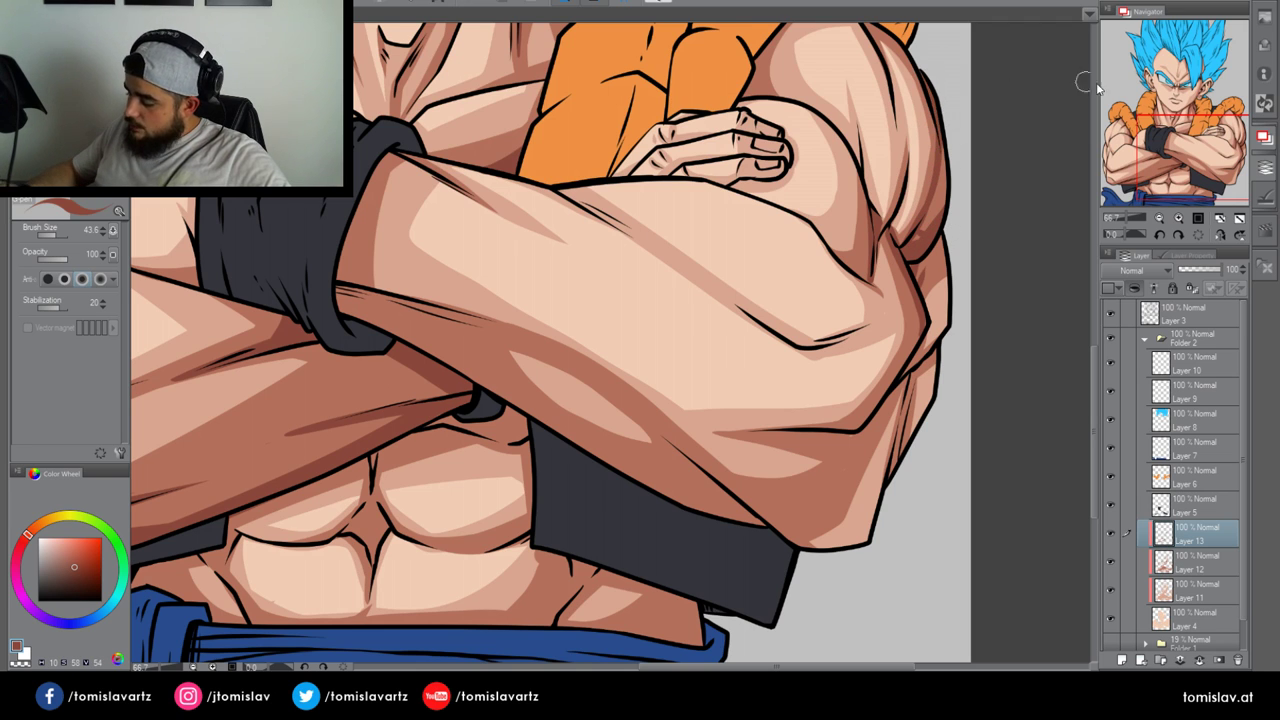
On Layer 12, paint mid-tone shadows along the upper forearm's muscle crease below the hand and around the crook of the elbow
left_click_drag(1200, 120, 1197, 102)
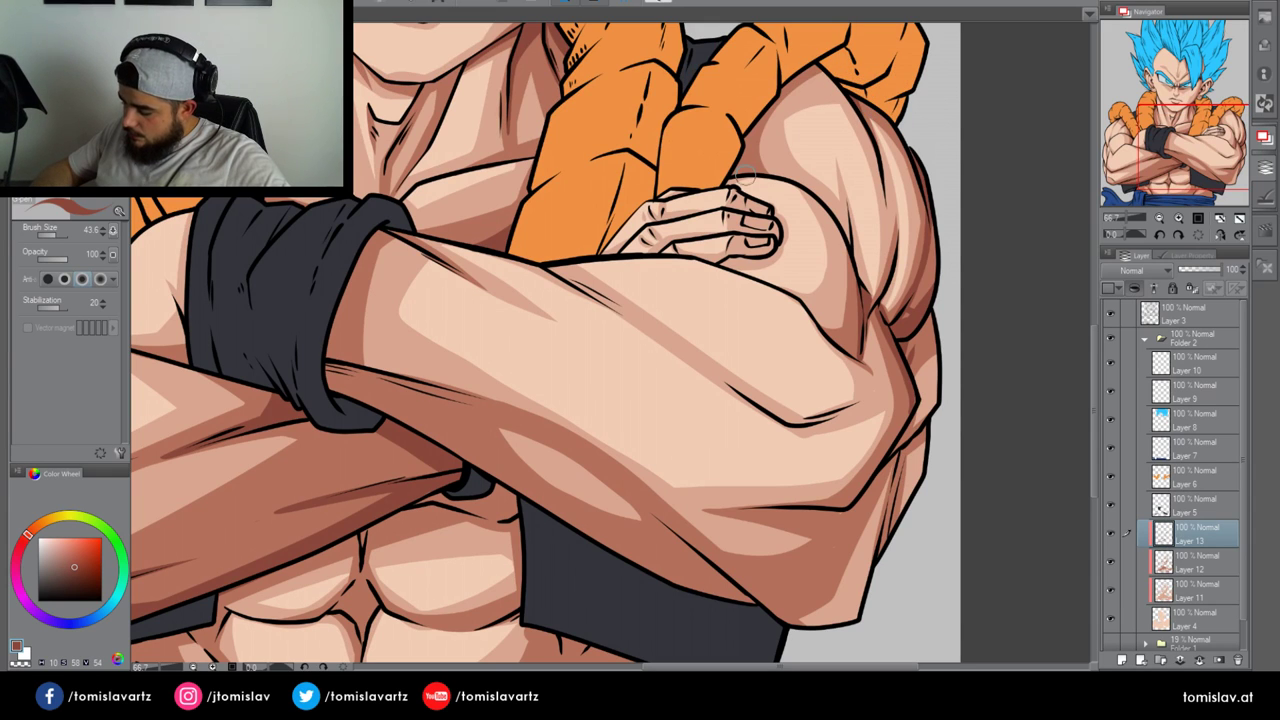
left_click(1166, 560)
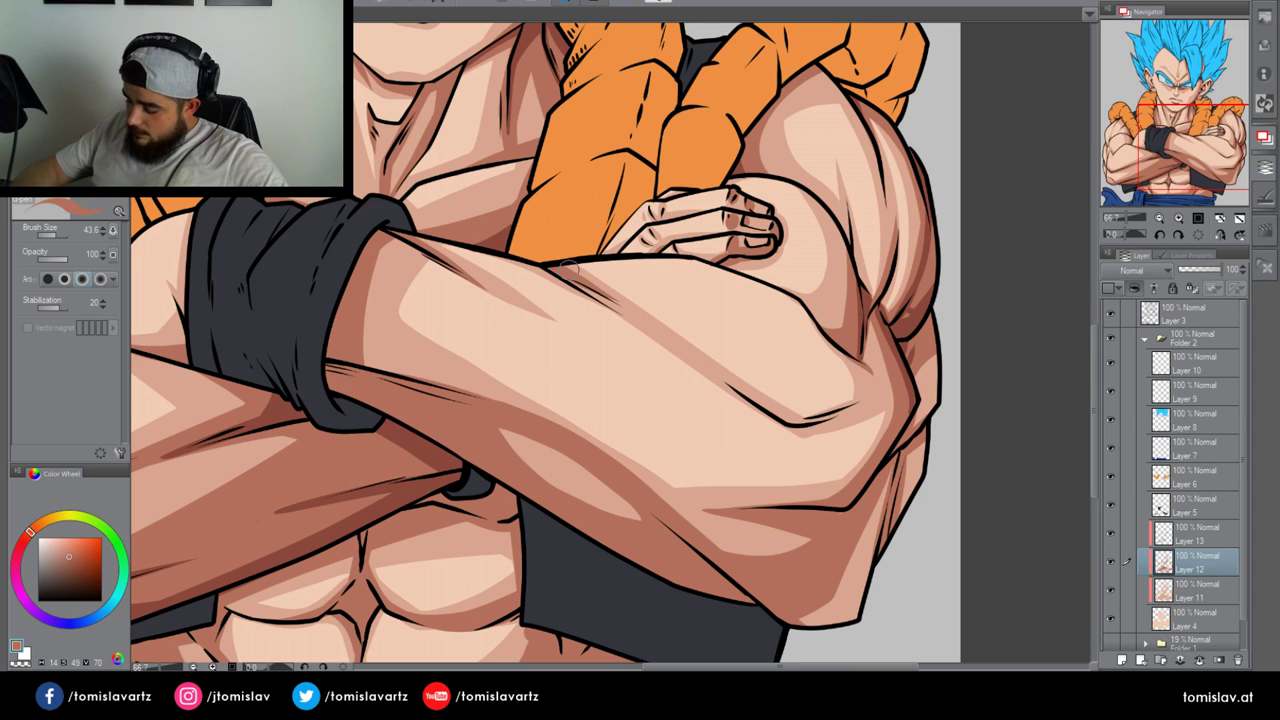
key("ctrl+z")
left_click_drag(556, 265, 645, 332)
key("ctrl+z")
left_click_drag(545, 264, 642, 333)
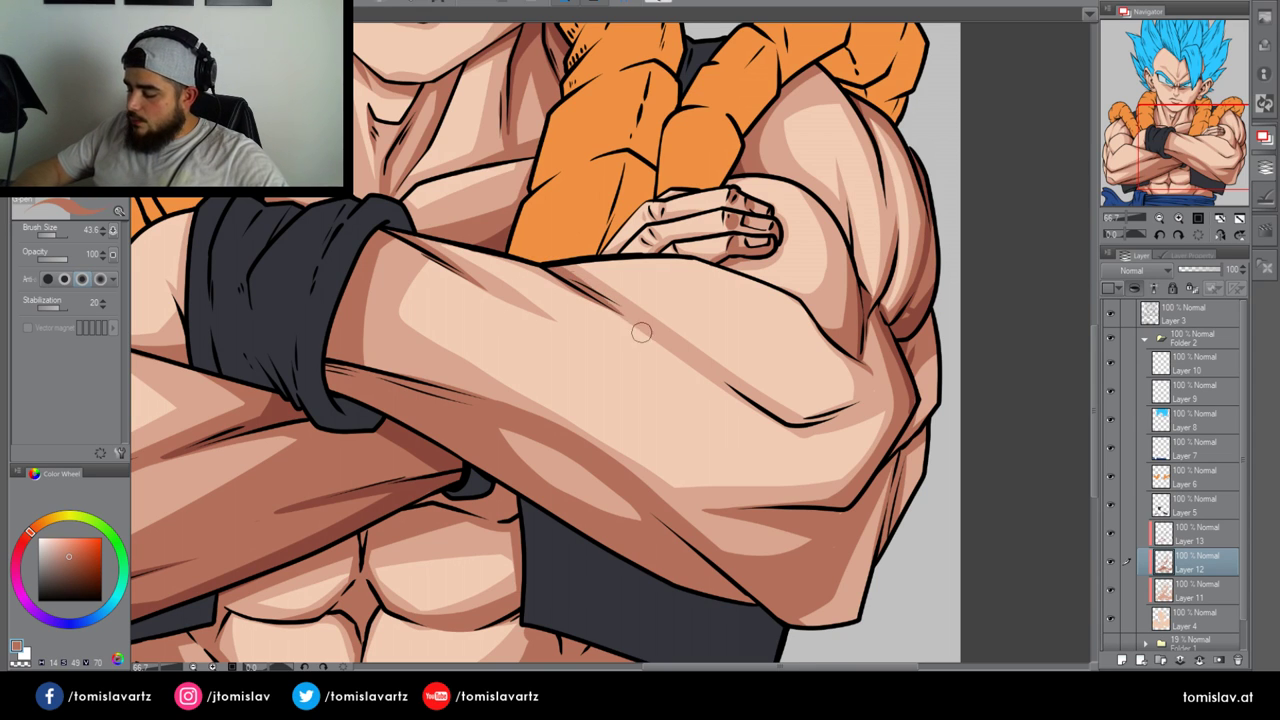
mouse_move(802, 428)
left_mouse_down()
mouse_move(874, 388)
mouse_move(882, 329)
left_mouse_up()
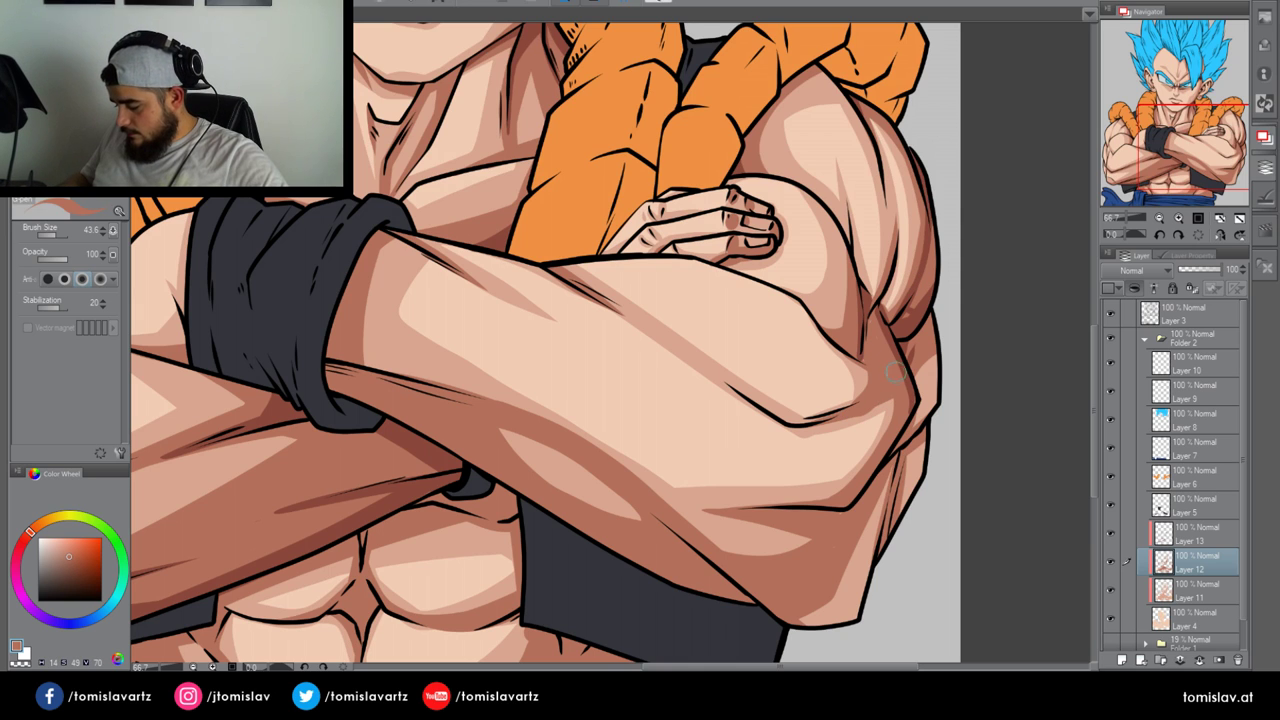
On Layer 13, sample brown H 9, S 57, V 53 and darken the crook of the elbow and the elbow's outer contour
key("alt+bracketright")
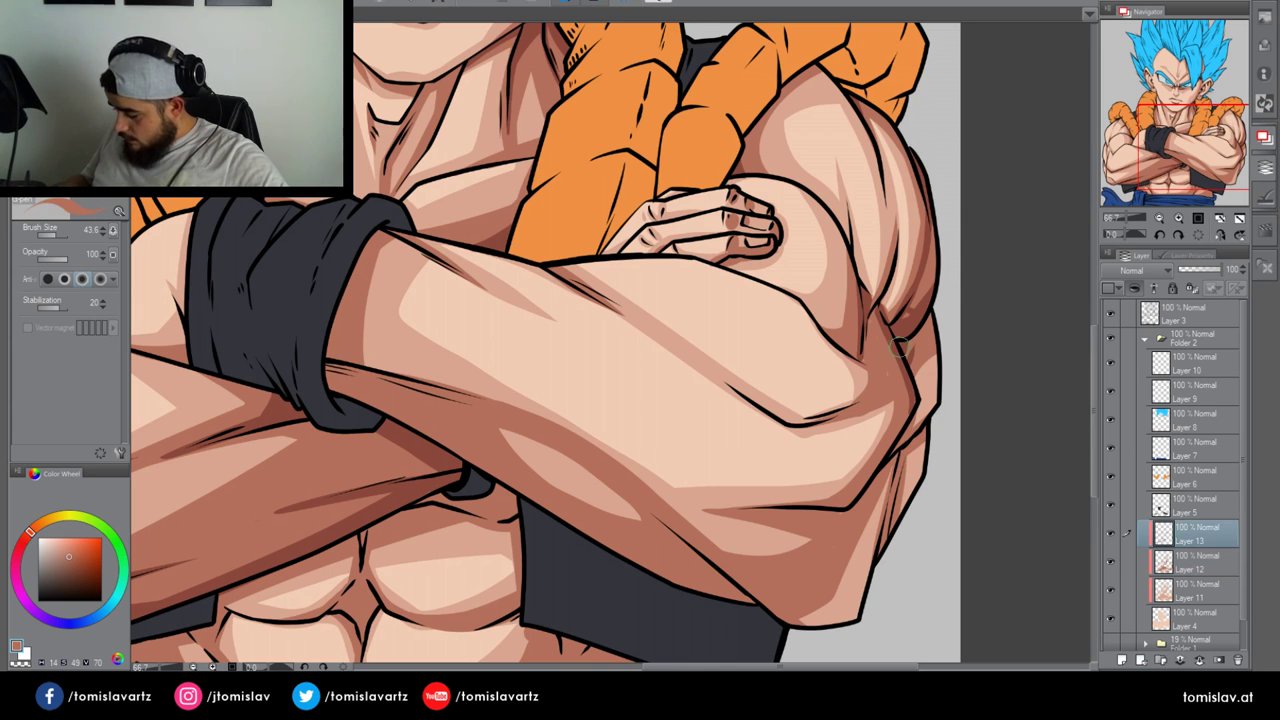
key("alt+bracketleft")
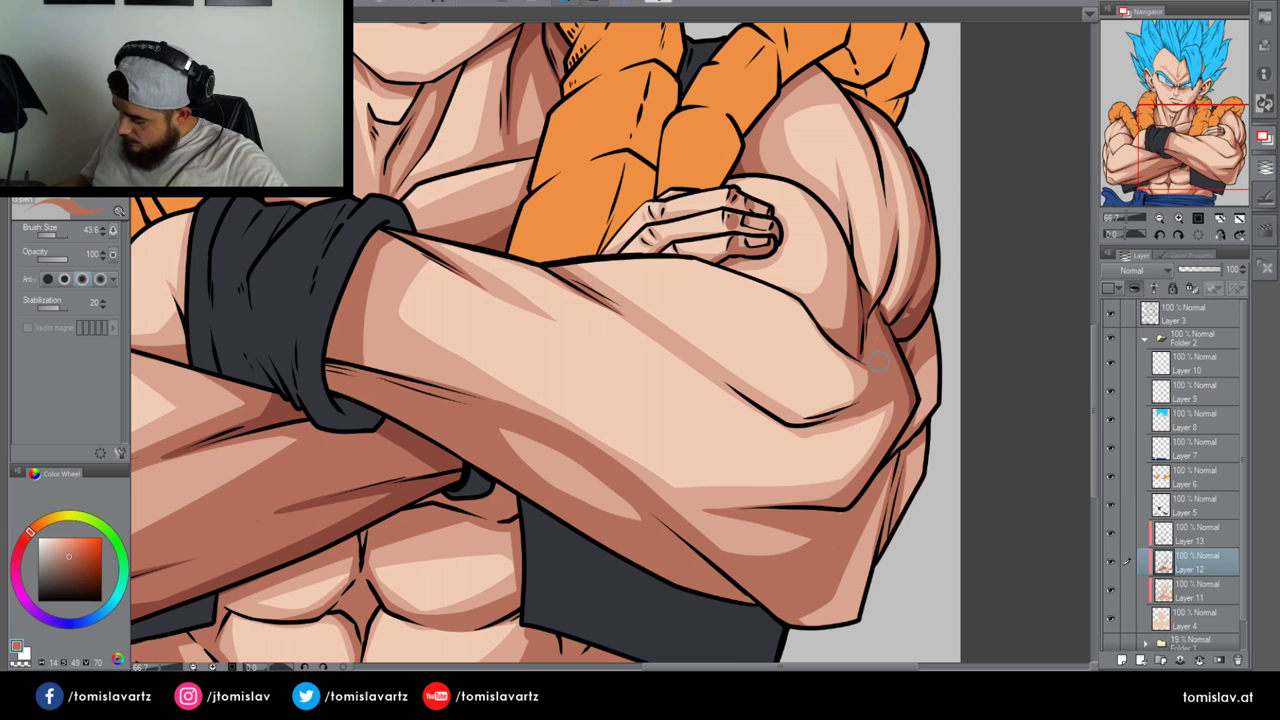
key("alt+bracketright")
left_click(875, 328, "alt")
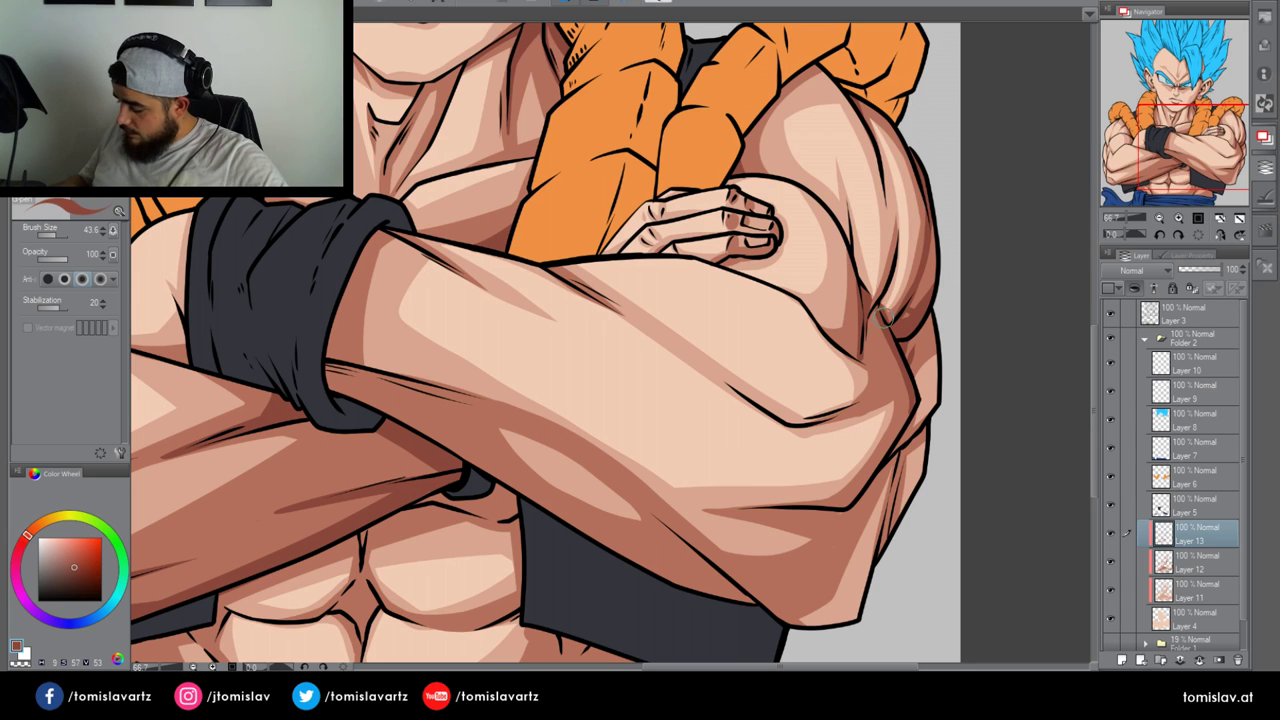
mouse_move(875, 331)
left_mouse_down()
mouse_move(898, 370)
mouse_move(866, 327)
mouse_move(870, 311)
mouse_move(885, 338)
left_mouse_up()
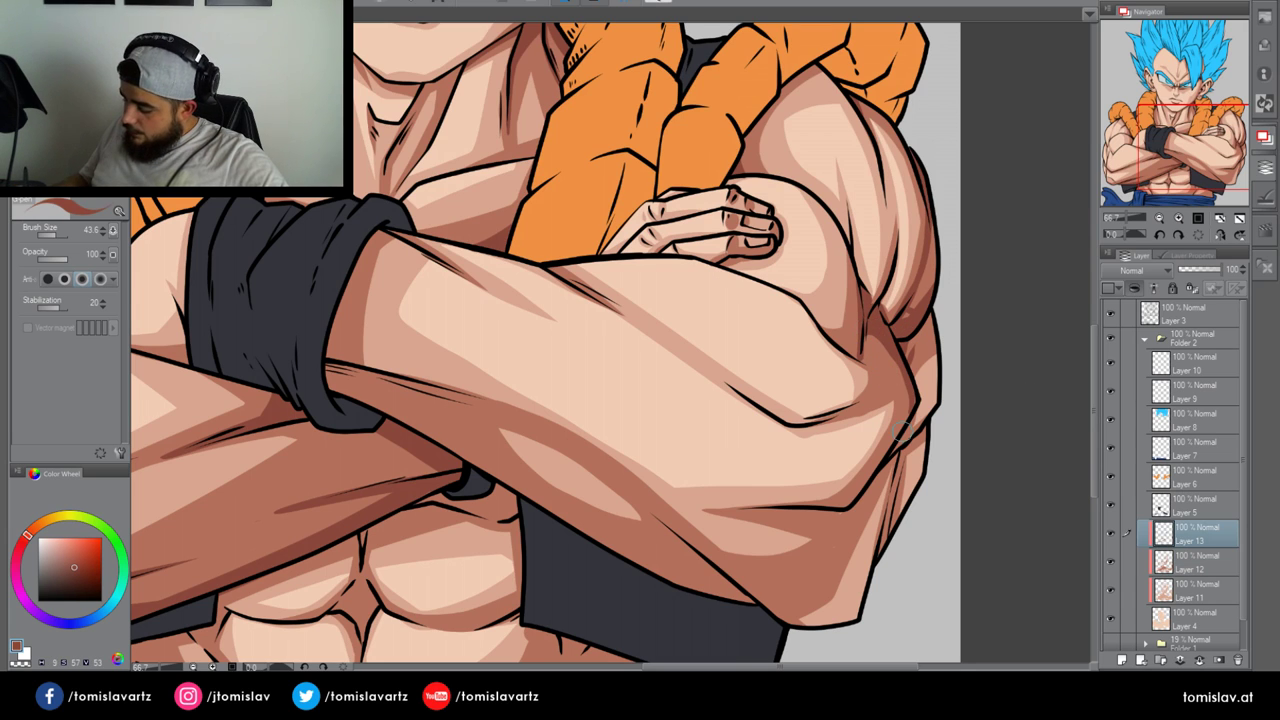
left_click_drag(900, 443, 914, 393)
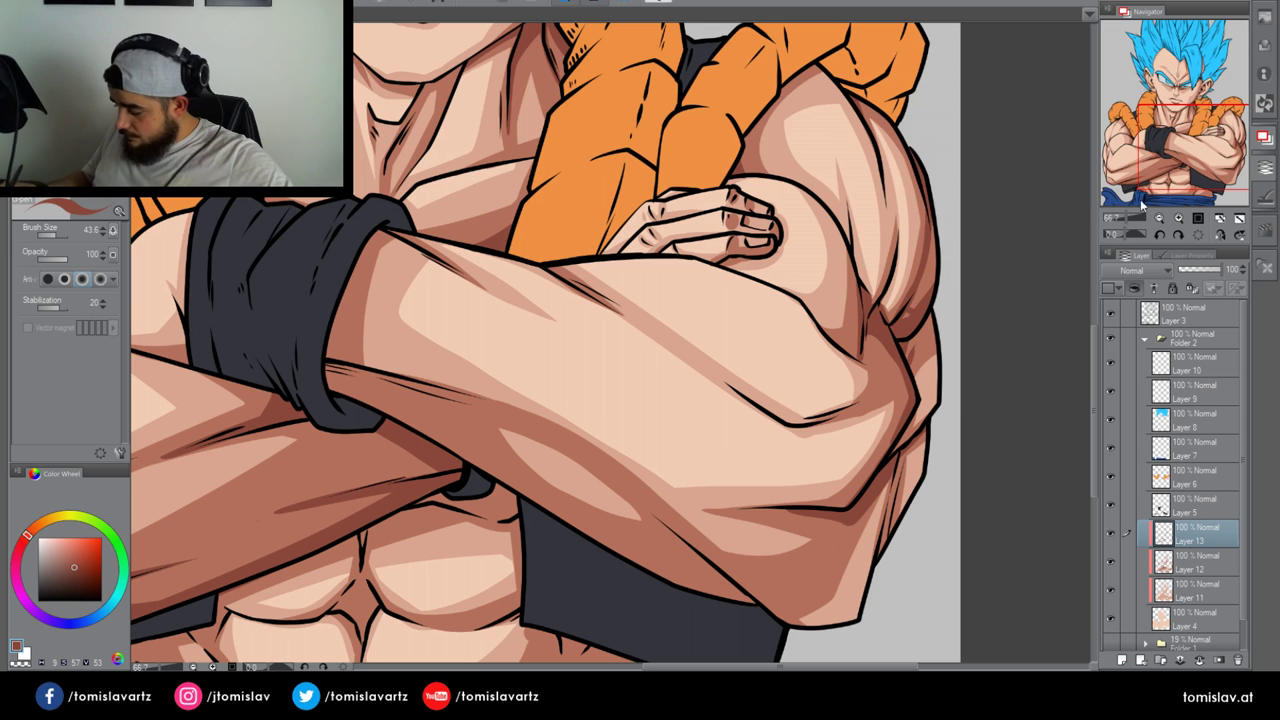
Undo the trial dark marks on the underside of the elbow
left_click_drag(1178, 156, 1171, 161)
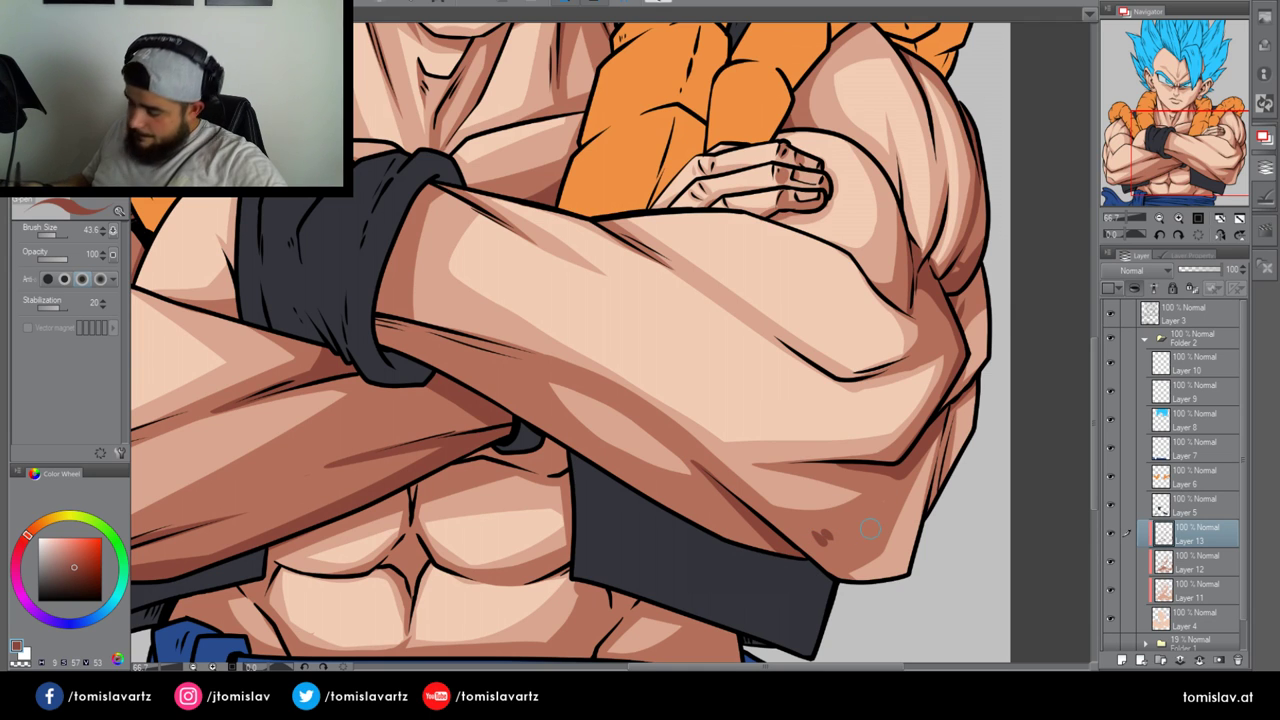
key("ctrl+z")
key("ctrl+z")
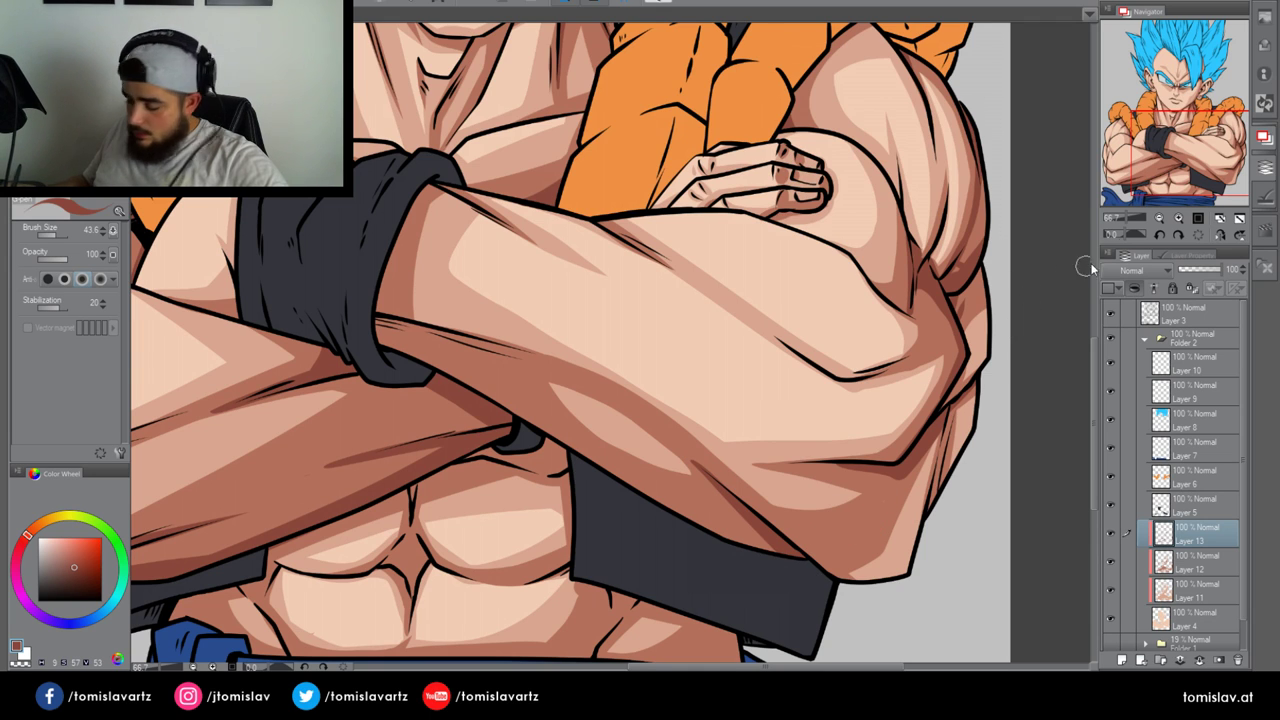
Paint a thin darkest shadow from the wristband along the crease on the upper forearm's underside
key("ctrl+plus")
mouse_move(627, 377)
left_mouse_down()
mouse_move(335, 337)
mouse_move(662, 413)
left_mouse_up()
key("ctrl+z")
key("ctrl+z")
left_click_drag(397, 331, 617, 402)
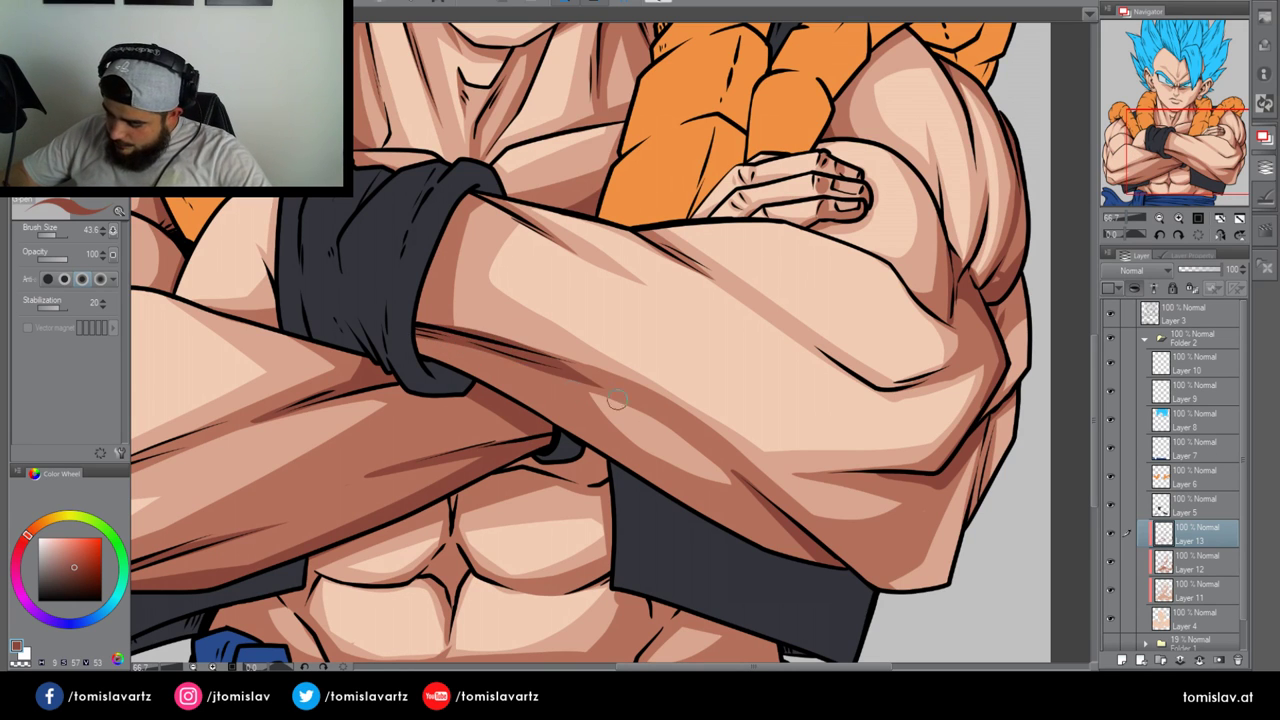
Undo the last stroke and repaint the darkest shadow from the wristband along the forearm's lower contour
key("ctrl+z")
left_click_drag(393, 331, 647, 397)
left_click_drag(410, 339, 628, 471)
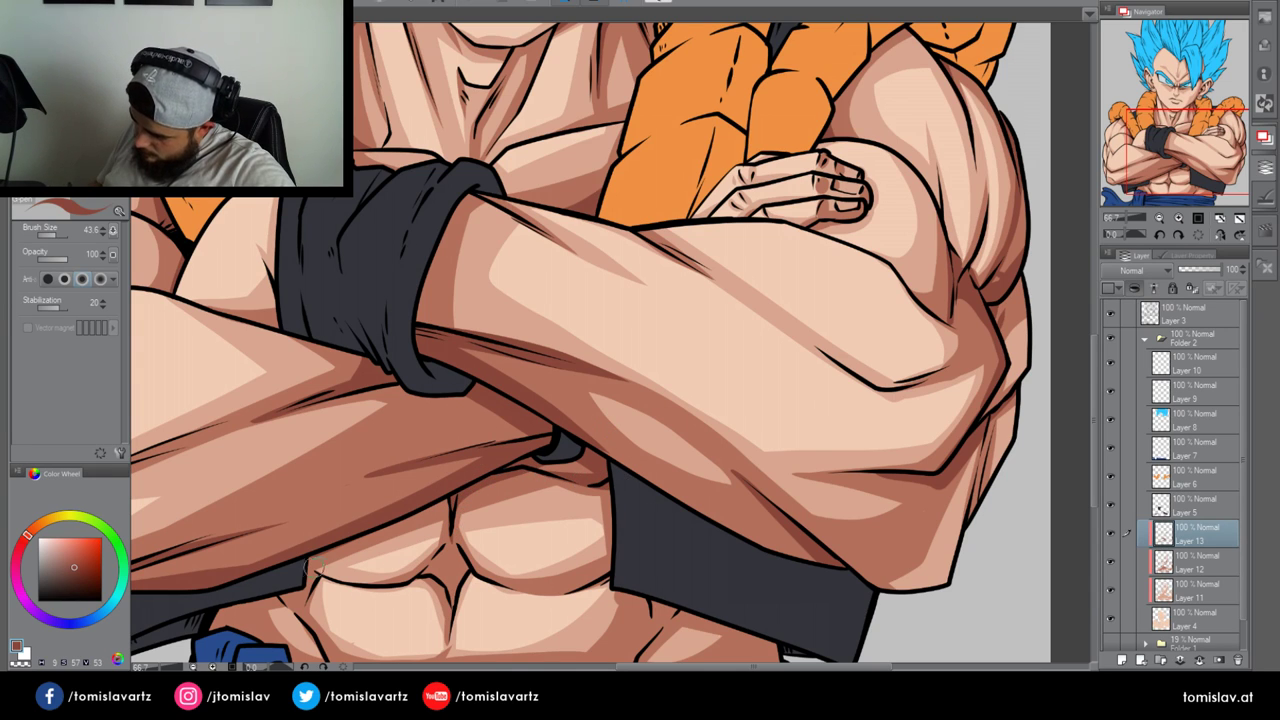
Paint the darkest shadows on both sides of the waist, between the dark cloth and the blue belt
scroll(514, 478, "down", 3)
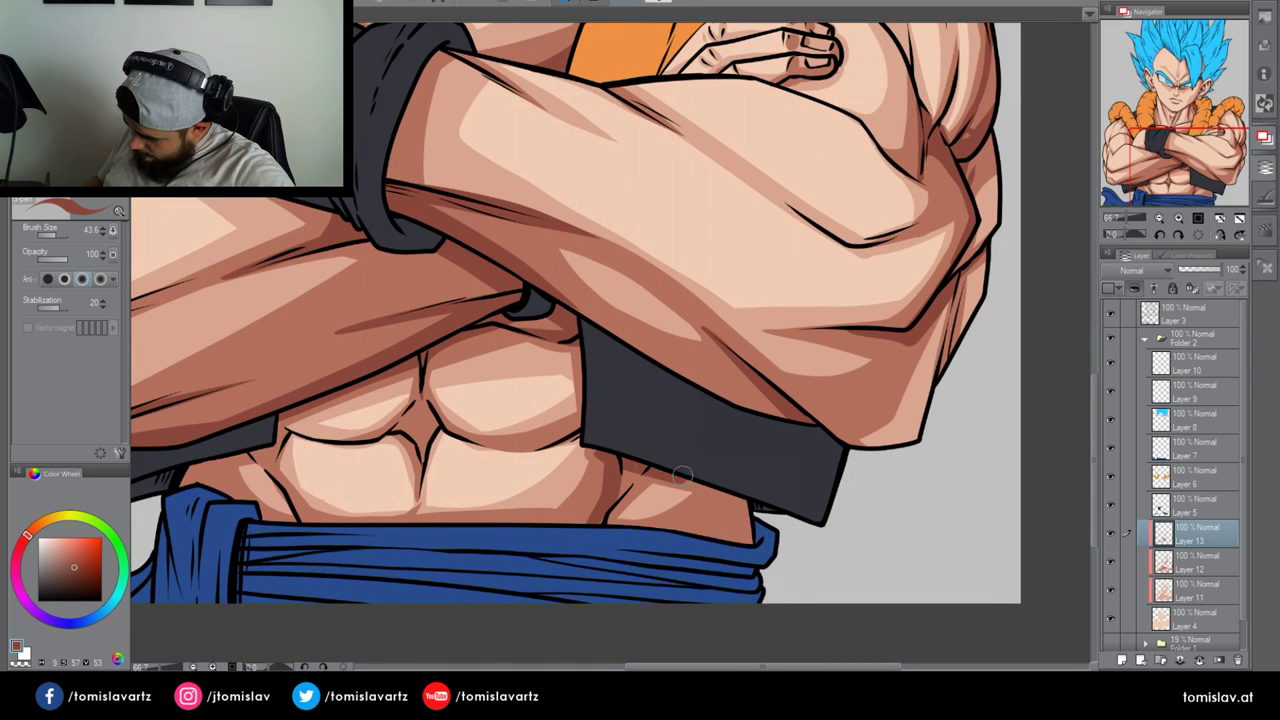
left_click_drag(619, 467, 737, 505)
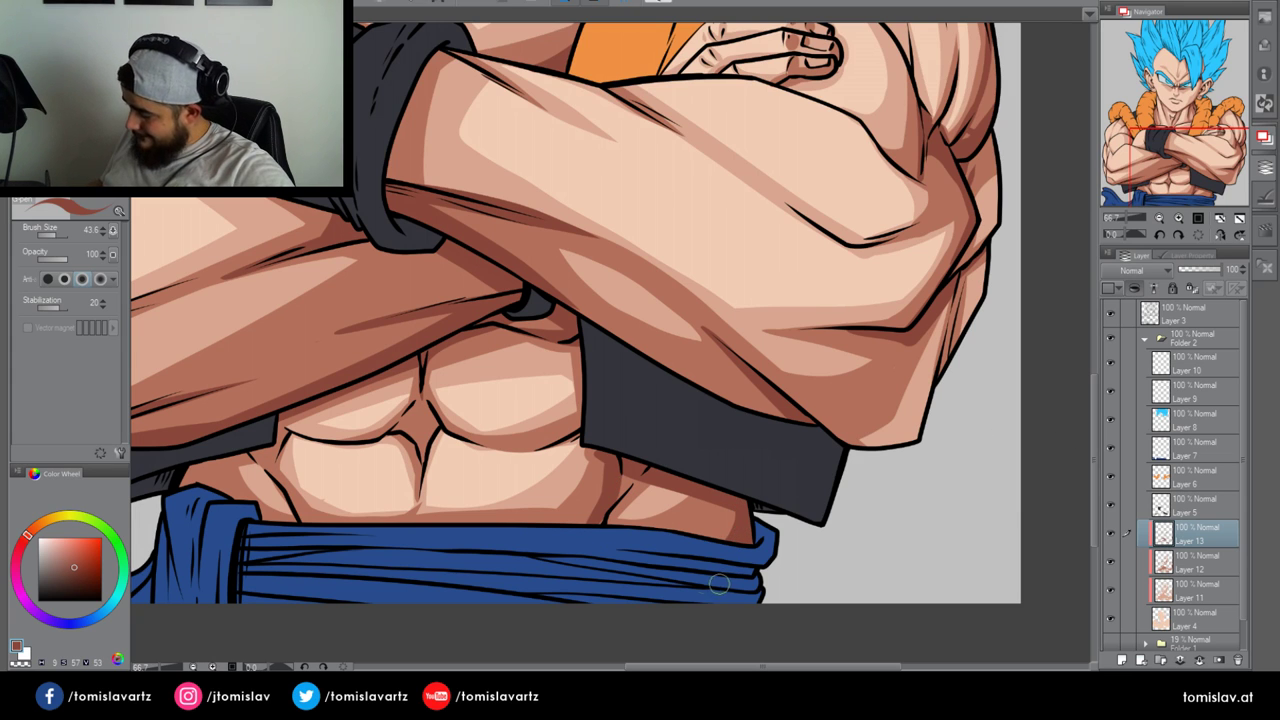
left_click_drag(190, 495, 255, 445)
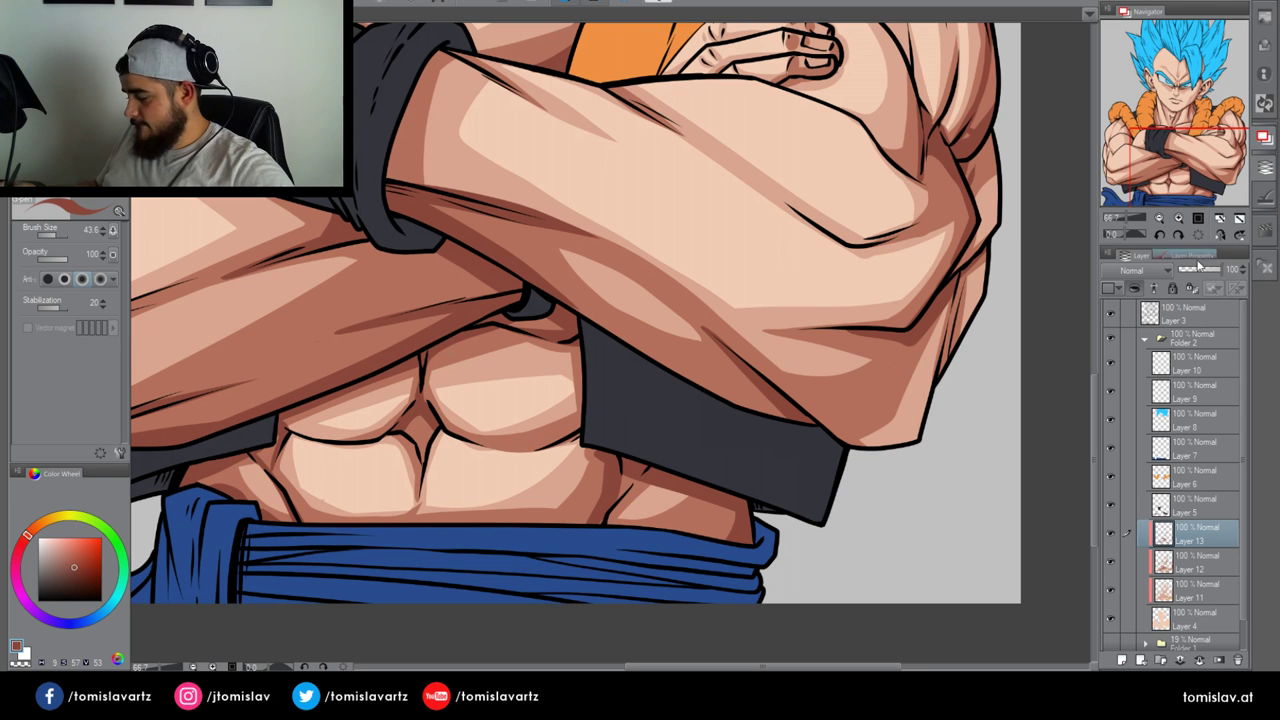
Add a new layer above Layer 13, clip it to the layer below, and choose pale skin highlight colour H 23, S 14, V 100
left_click(1160, 219)
left_click_drag(1185, 175, 1189, 108)
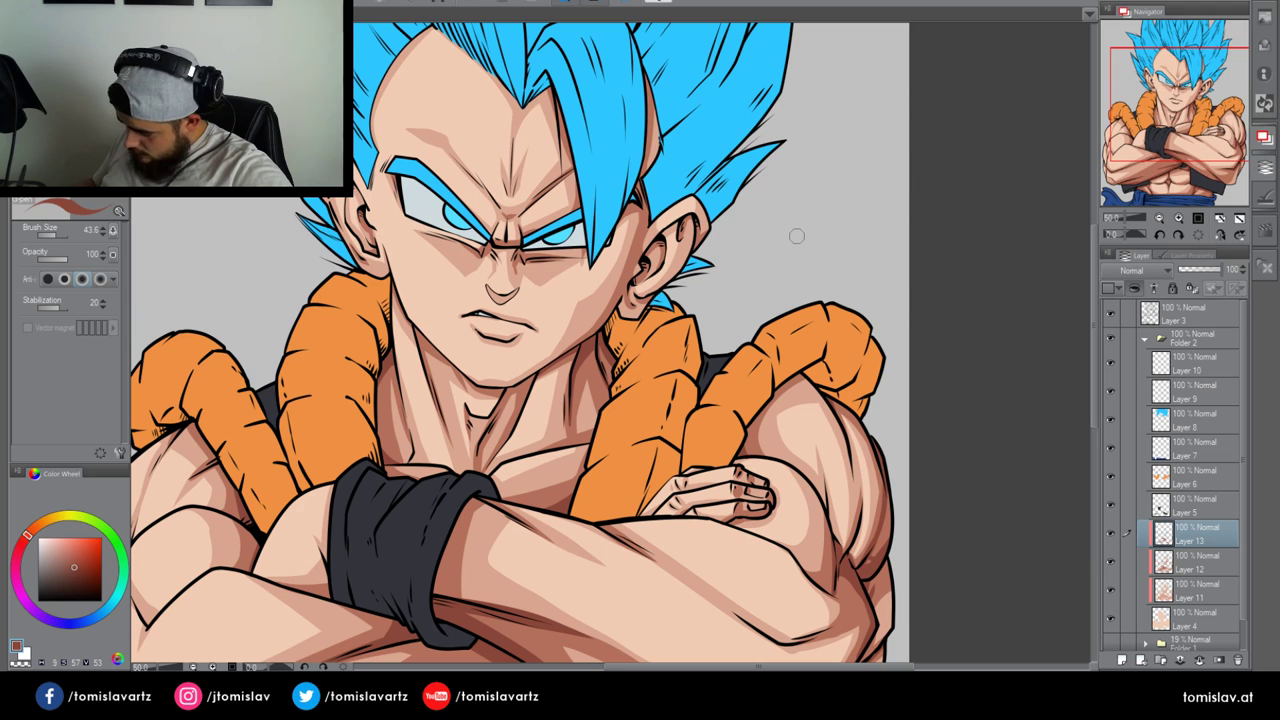
left_click(1121, 660)
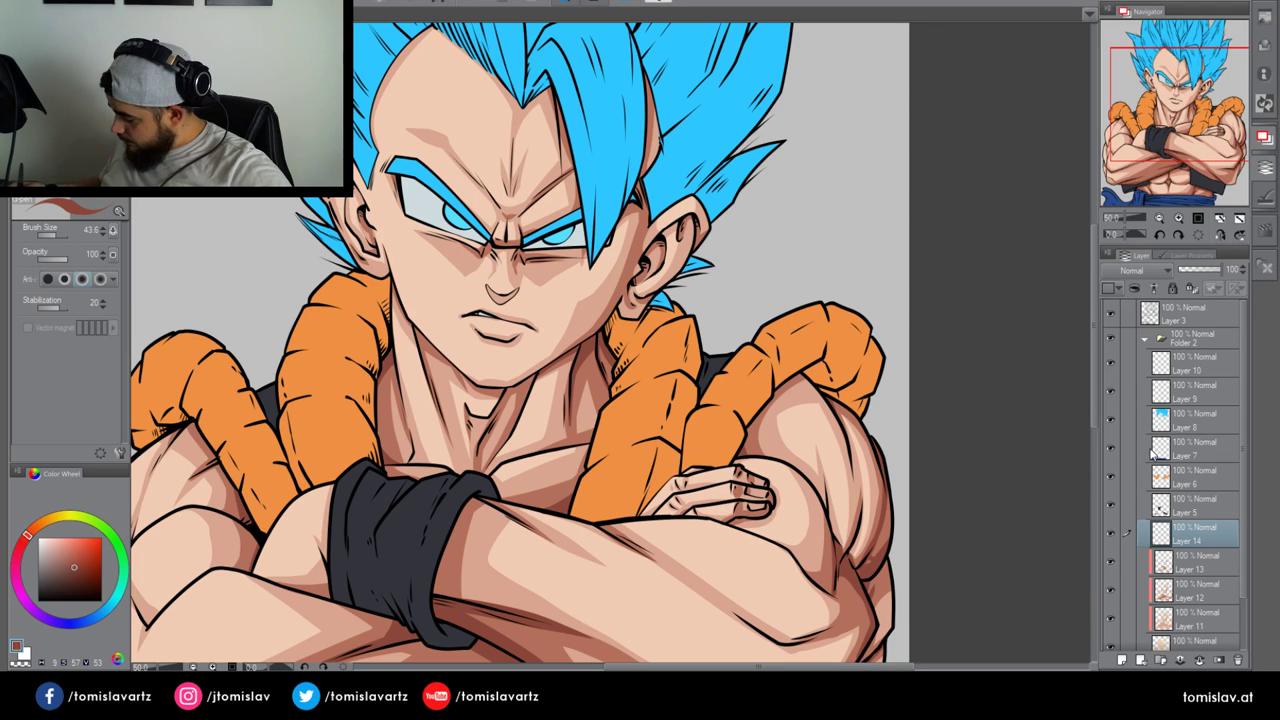
left_click(1134, 289)
left_click(758, 415, "alt")
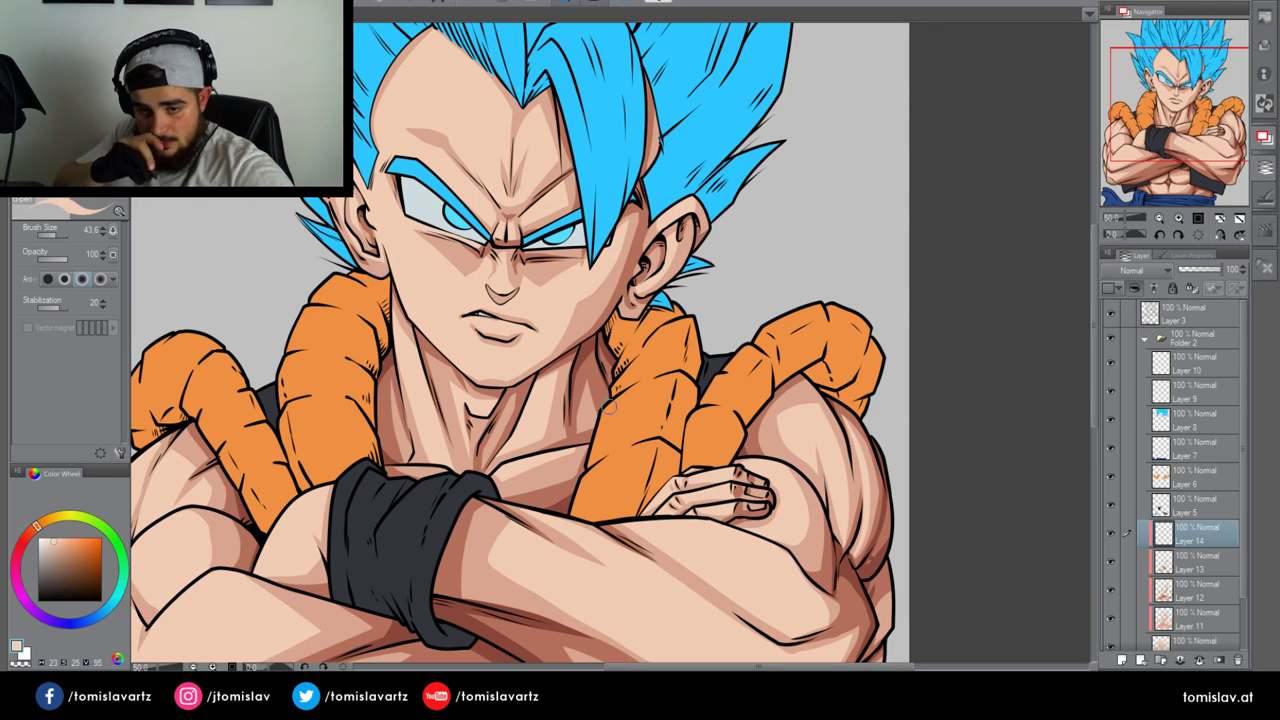
left_click(47, 537)
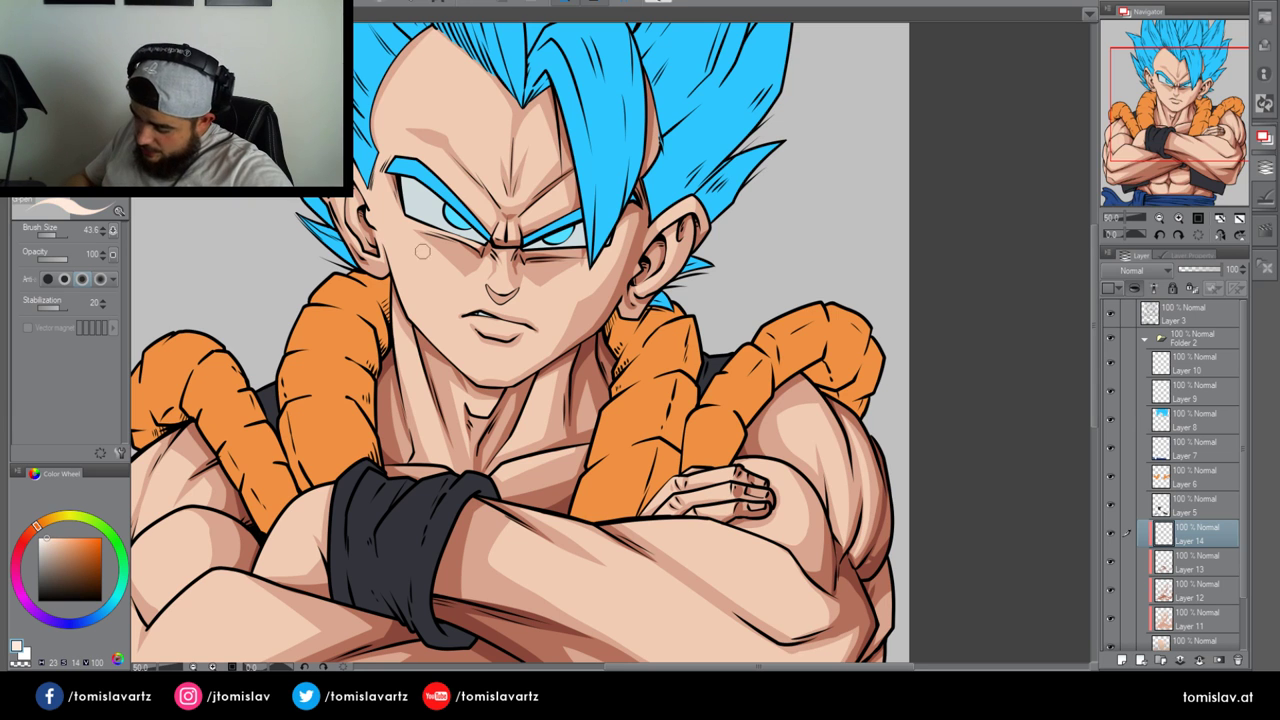
left_click(1179, 218)
left_click_drag(1181, 131, 1161, 112)
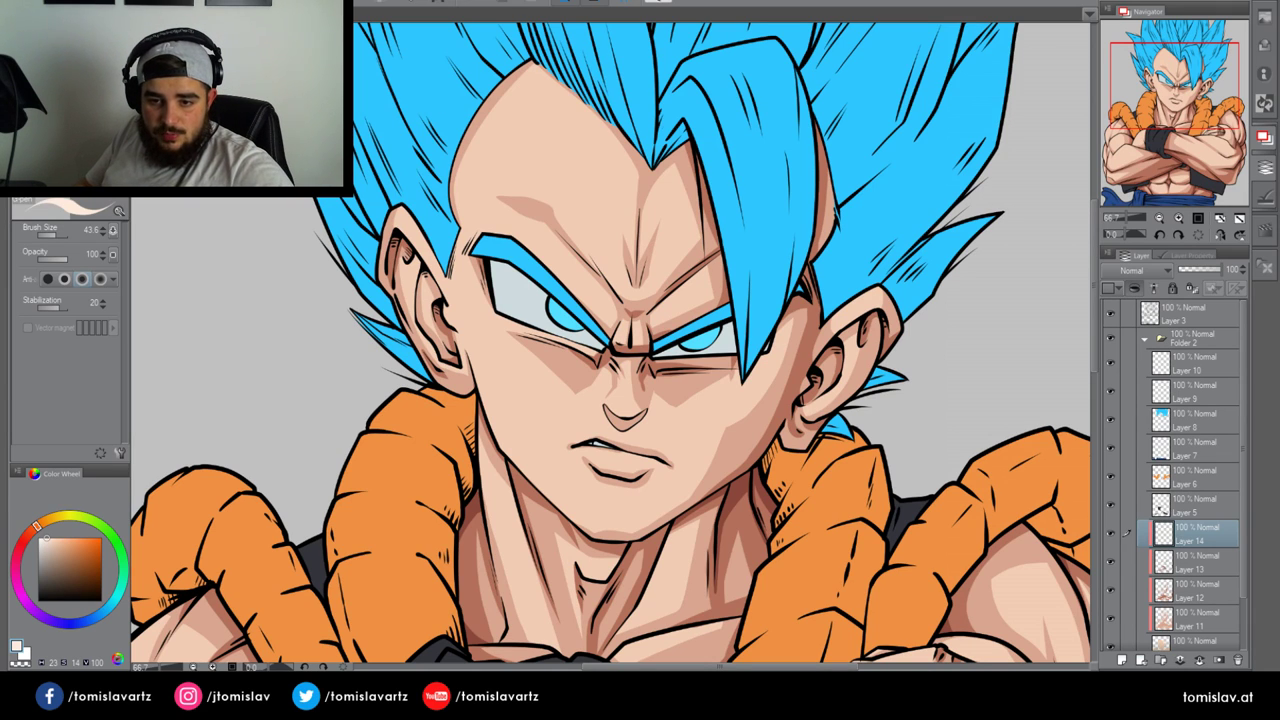
Try a lassoed and filled highlight on the open area of the forehead
key("m")
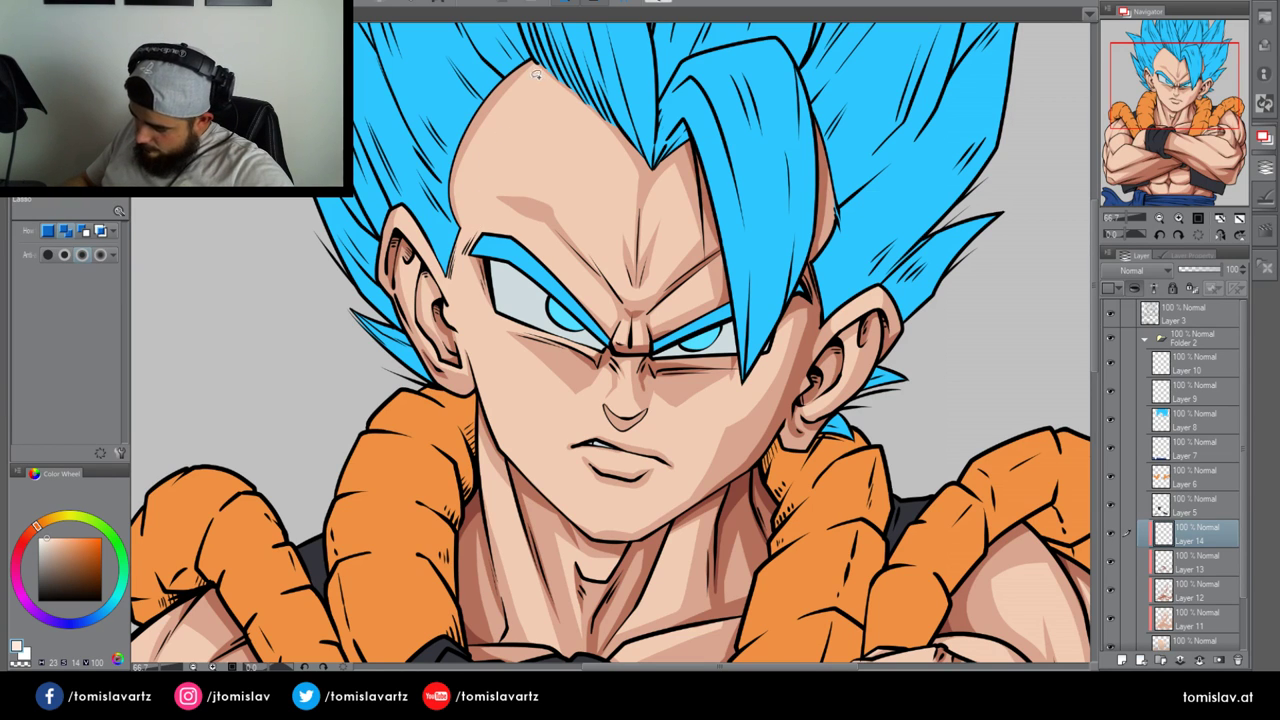
mouse_move(534, 76)
left_mouse_down()
mouse_move(471, 181)
mouse_move(475, 152)
mouse_move(530, 78)
left_mouse_up()
key("ctrl+z")
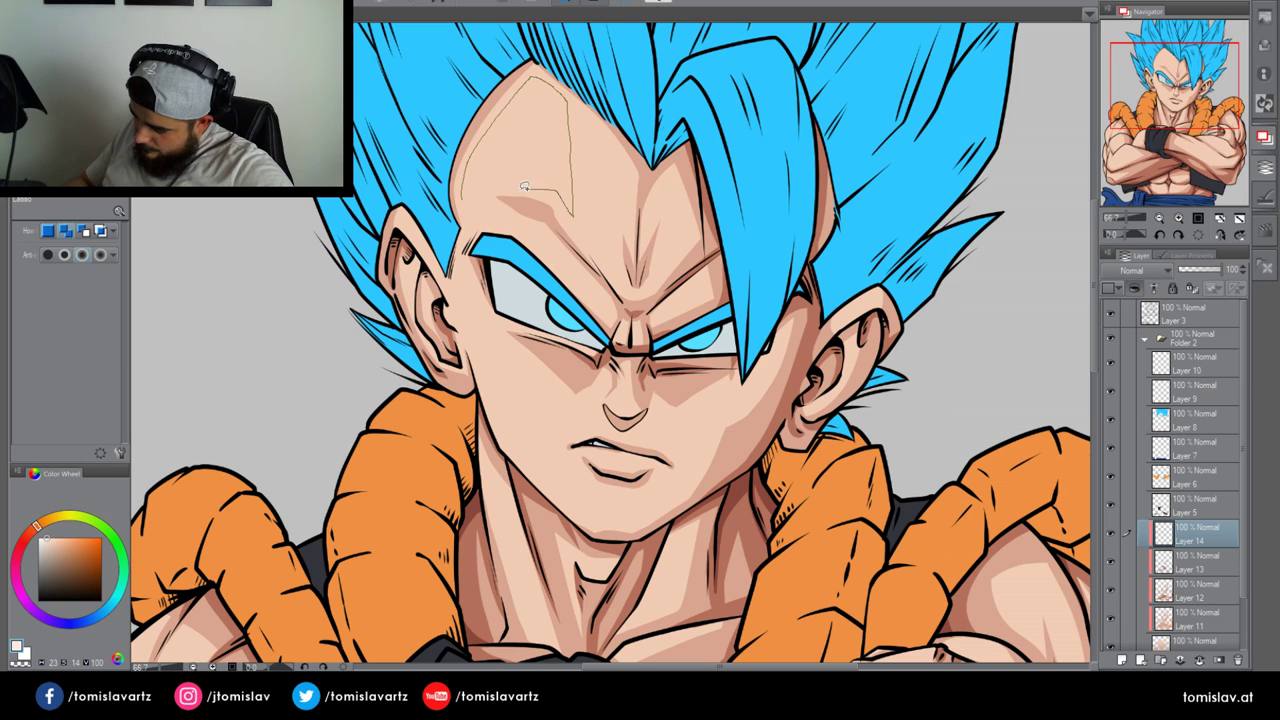
left_click_drag(477, 196, 463, 199)
left_click(590, 239)
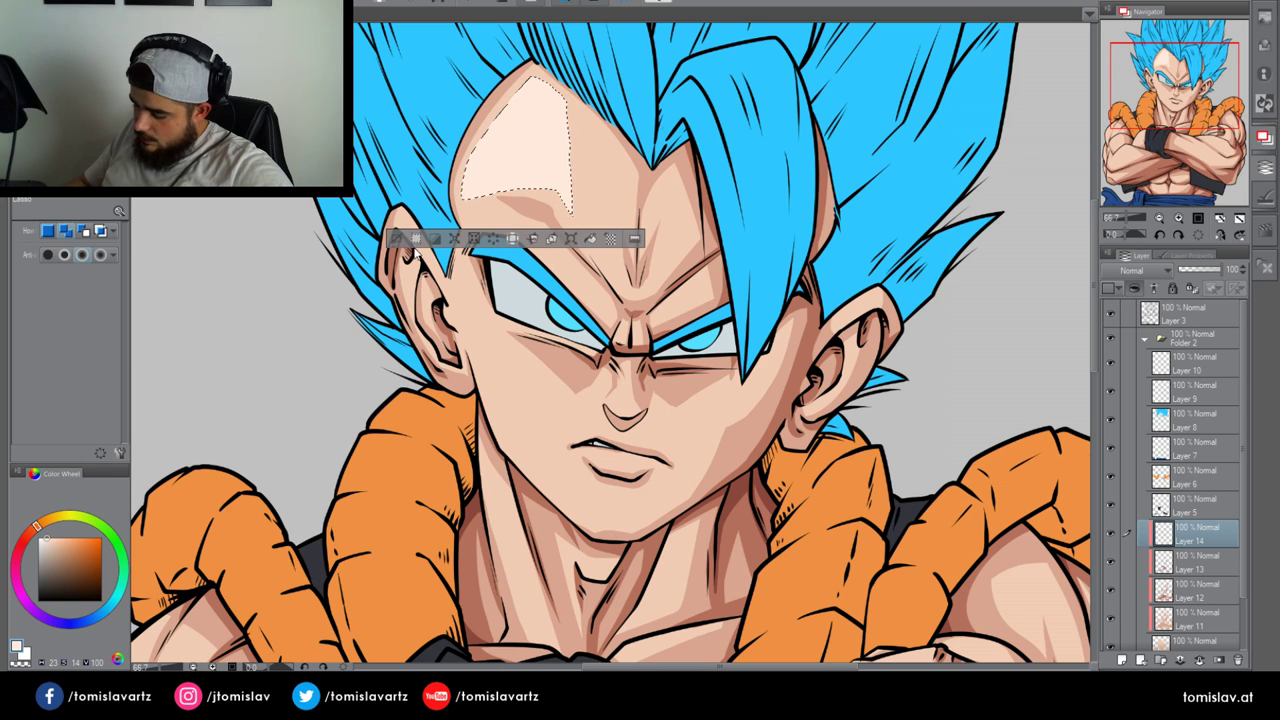
left_click(420, 238)
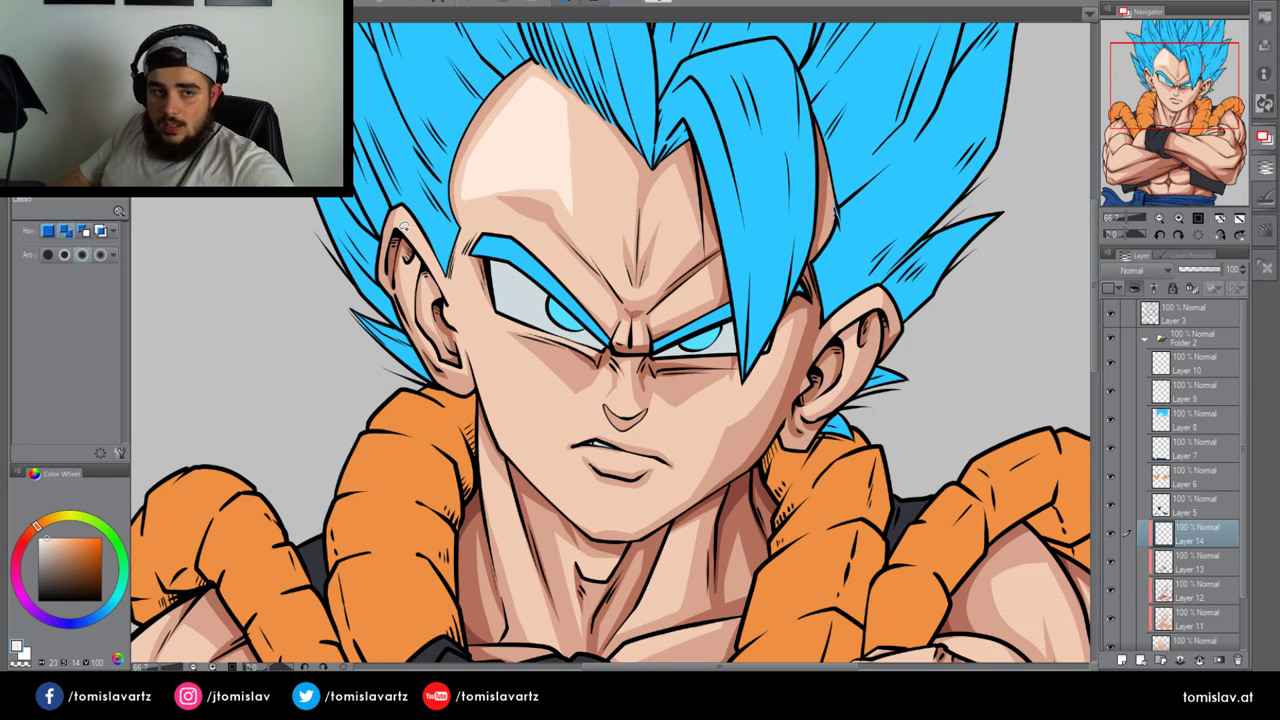
key("ctrl+z")
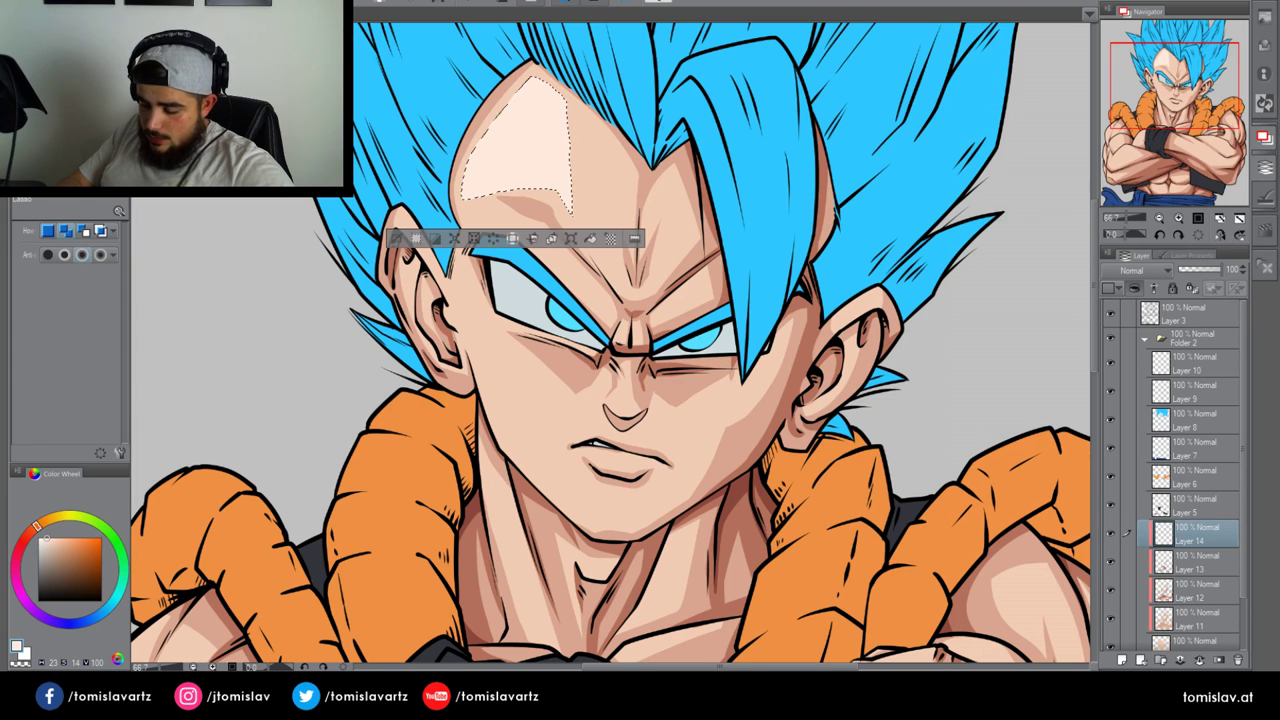
key("p")
key("ctrl+z")
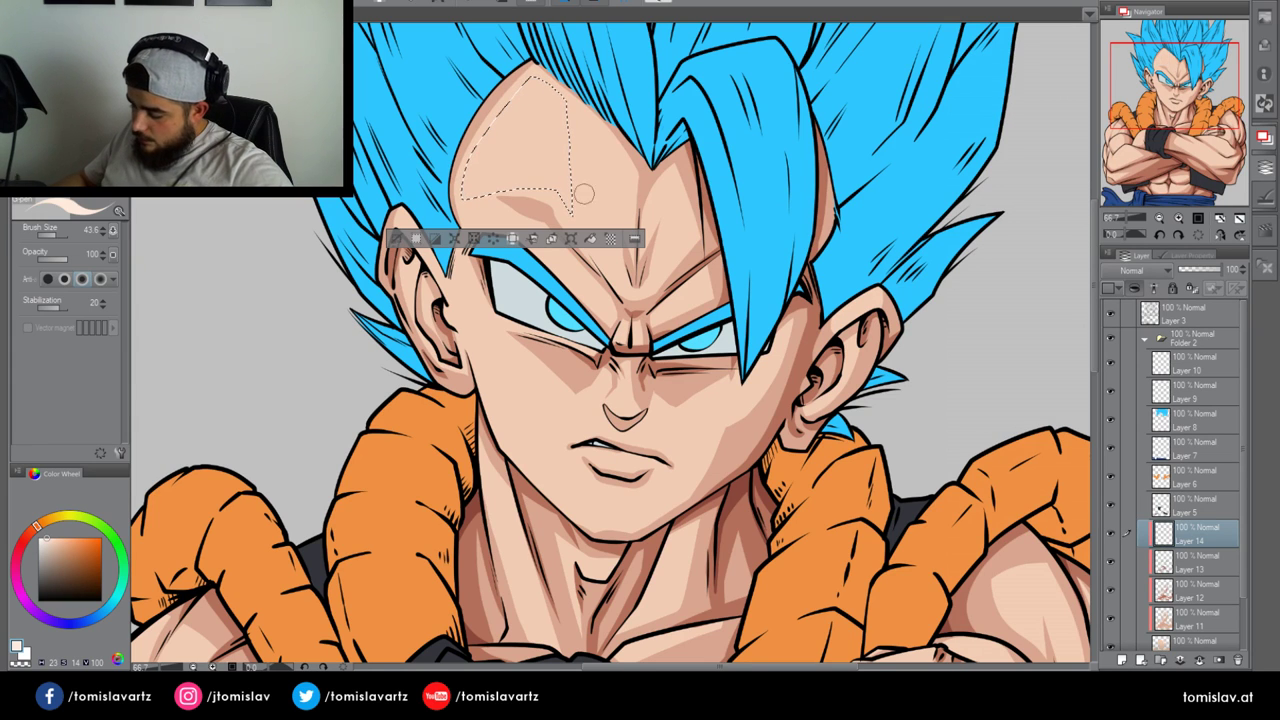
left_click(398, 238)
Brush thin highlights beside the frown lines between the eyebrows and above the eyebrow under the hair strand
left_click_drag(658, 276, 678, 190)
key("ctrl+z")
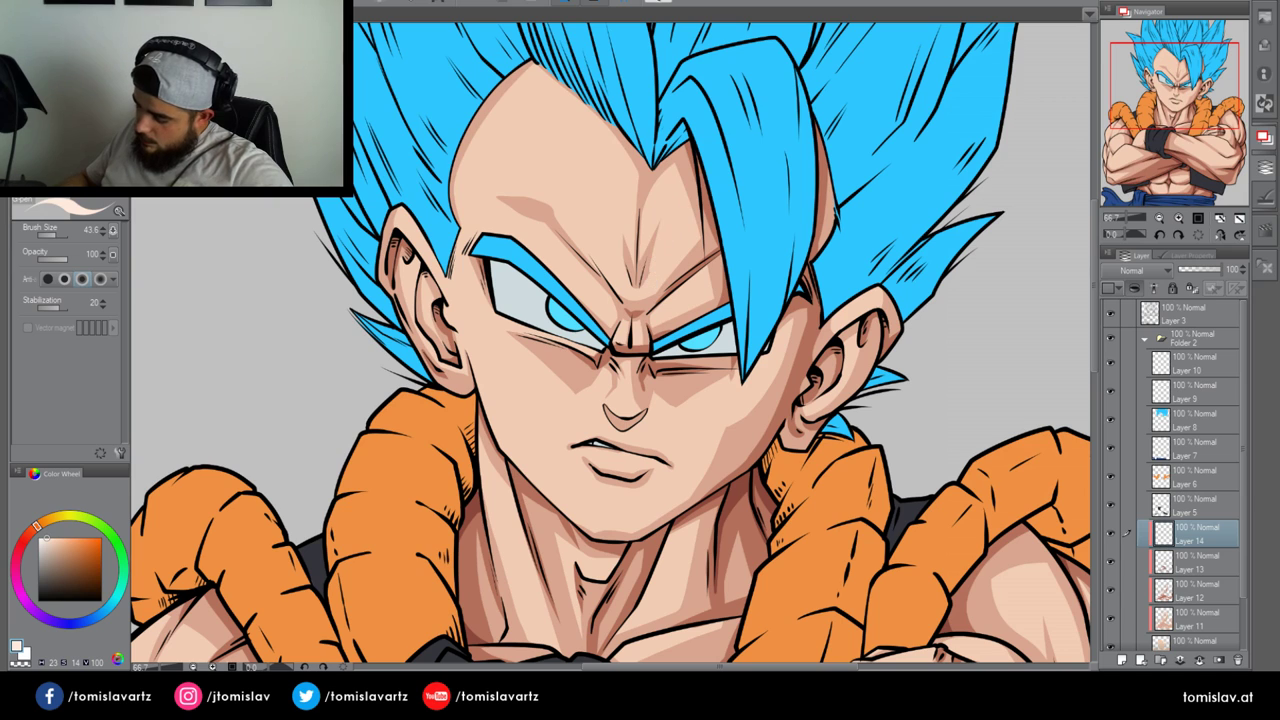
left_click_drag(646, 289, 677, 175)
left_click_drag(648, 243, 649, 209)
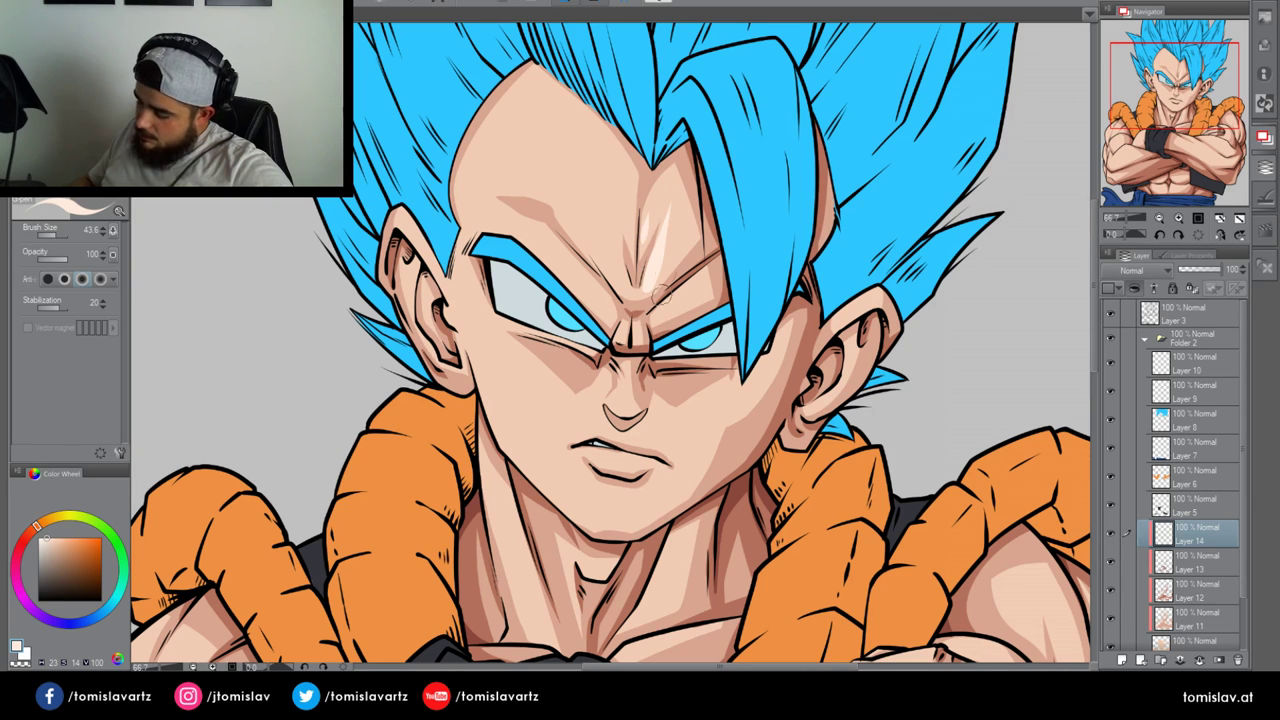
left_click_drag(658, 292, 704, 273)
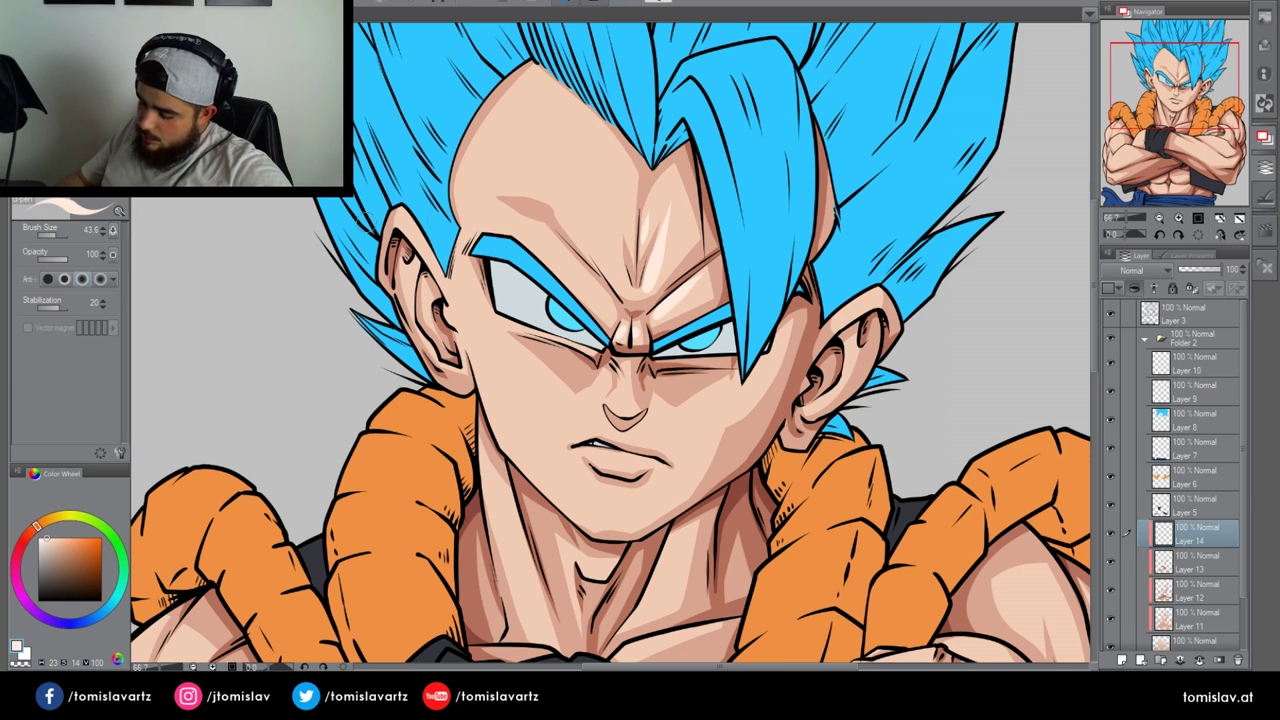
Lasso the open forehead area, around the shadow and down to the eyebrow, and fill it with the highlight colour
key("m")
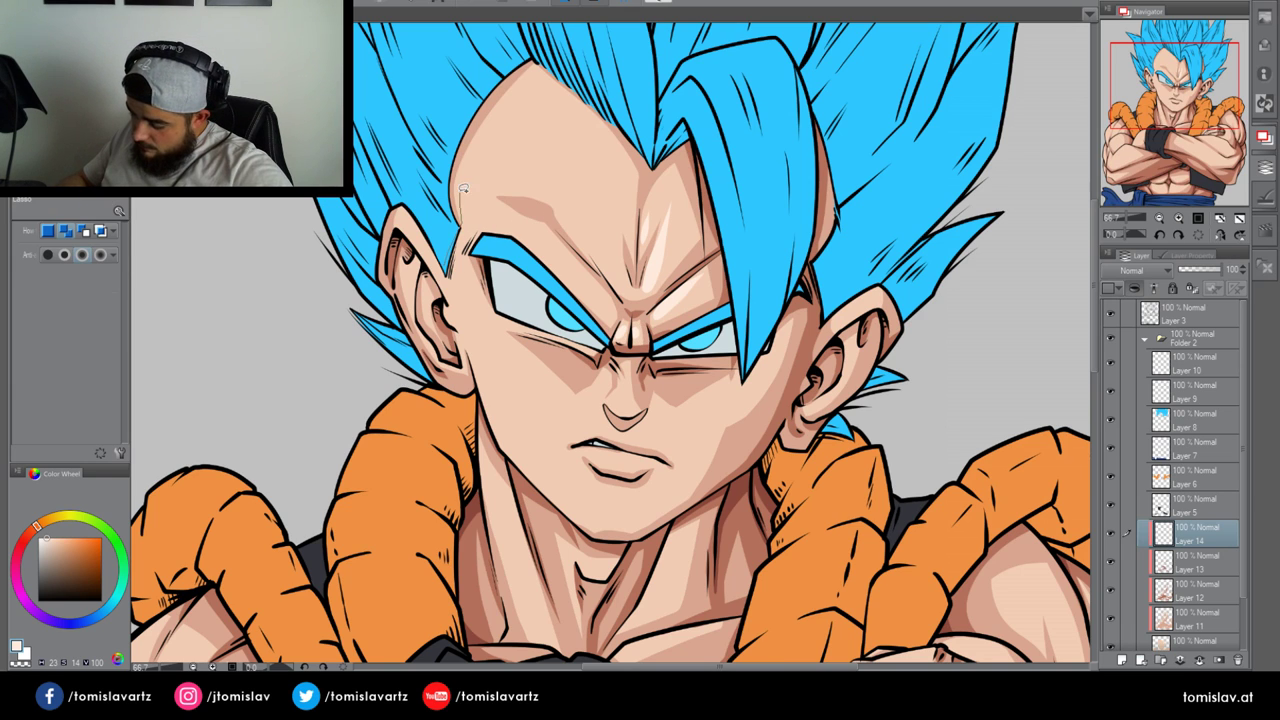
mouse_move(463, 188)
left_mouse_down()
mouse_move(546, 58)
mouse_move(586, 160)
mouse_move(587, 200)
left_mouse_up()
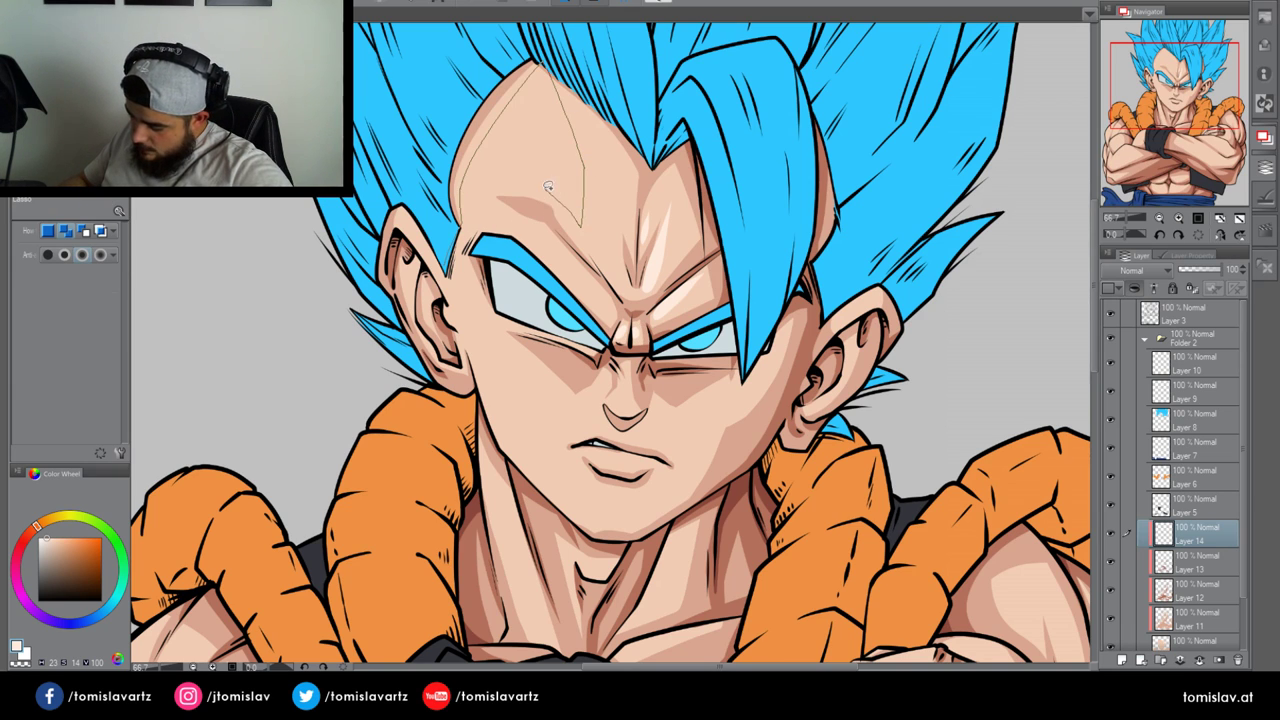
mouse_move(507, 203)
left_mouse_down()
mouse_move(554, 241)
mouse_move(562, 272)
left_mouse_up()
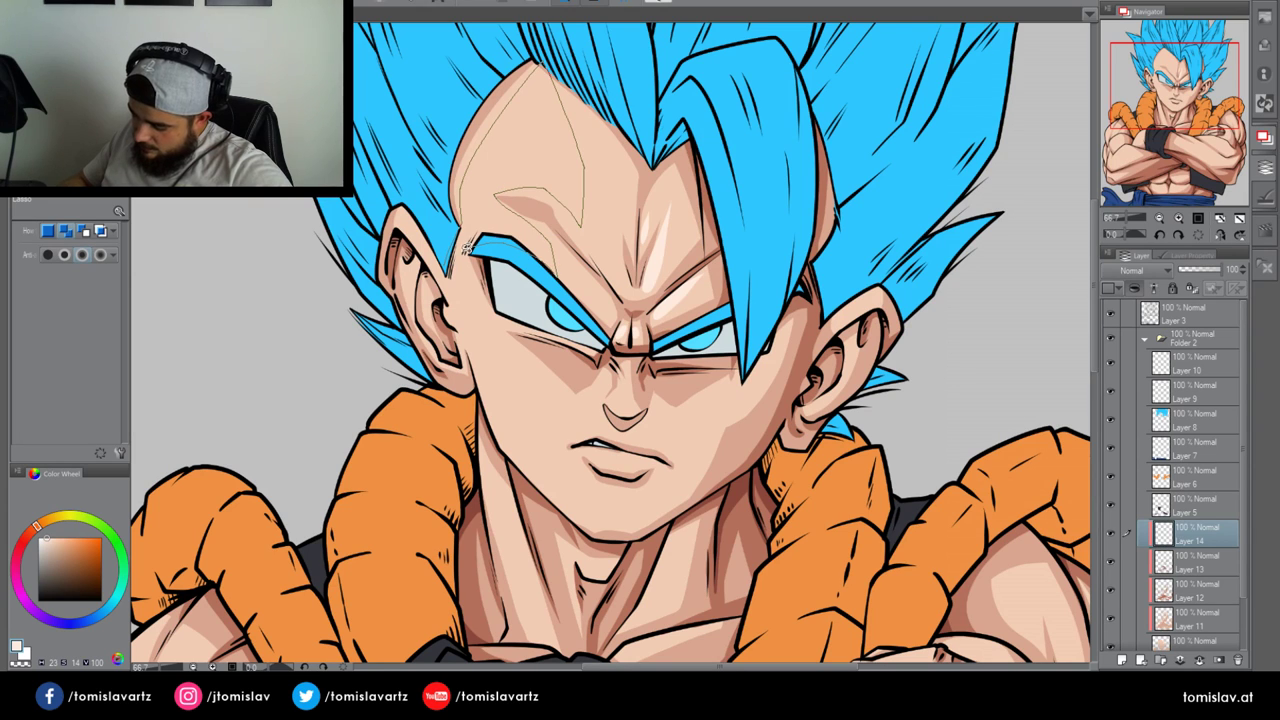
left_click_drag(467, 248, 458, 255)
left_click(590, 300)
left_click(409, 300)
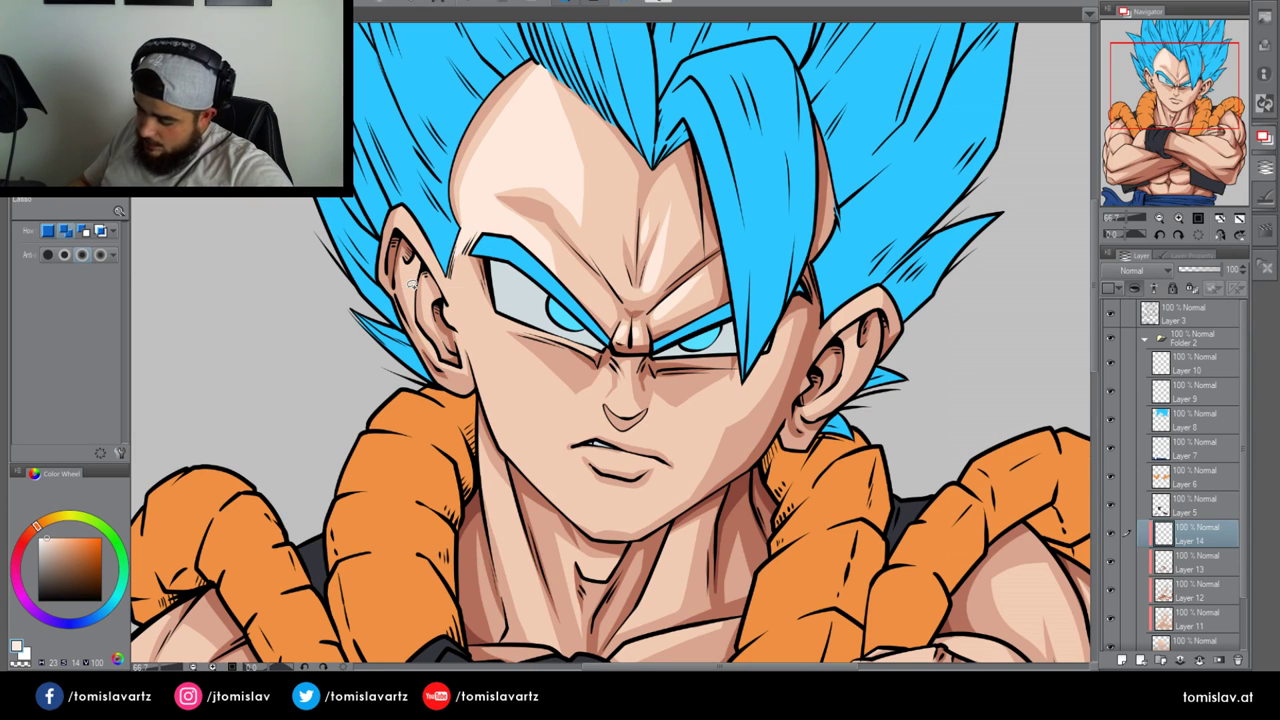
Brush small highlights onto the inner ear and the skin beside it, on the open-forehead side
key("p")
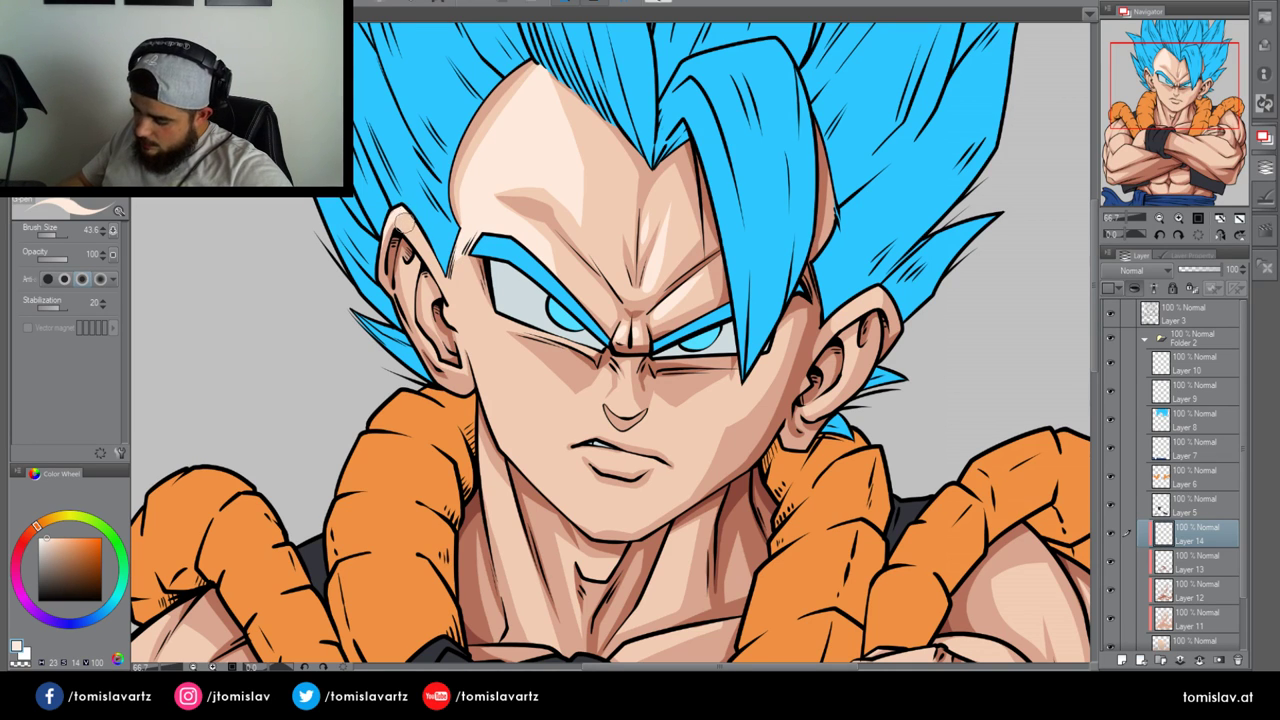
left_click_drag(411, 284, 425, 300)
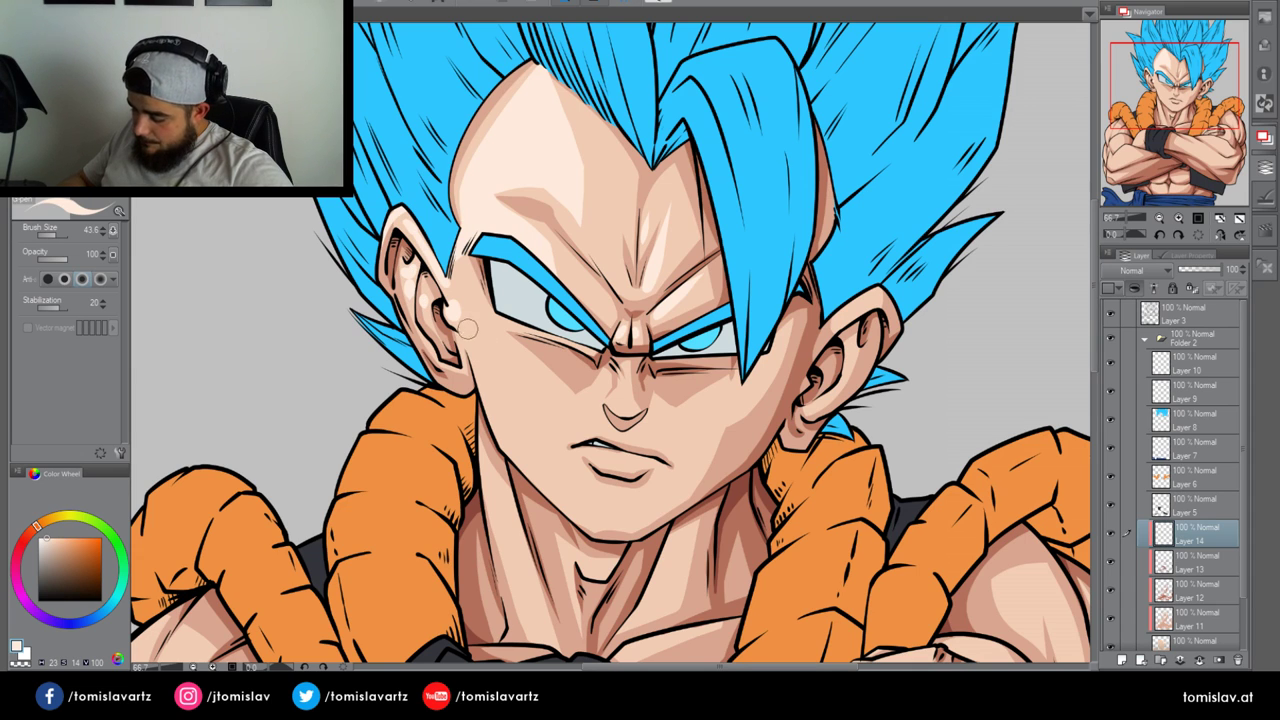
Select the faceted strip along the cheek and jaw with the Polyline selection, fill it with the light skin highlight and deselect
key("m")
key("m")
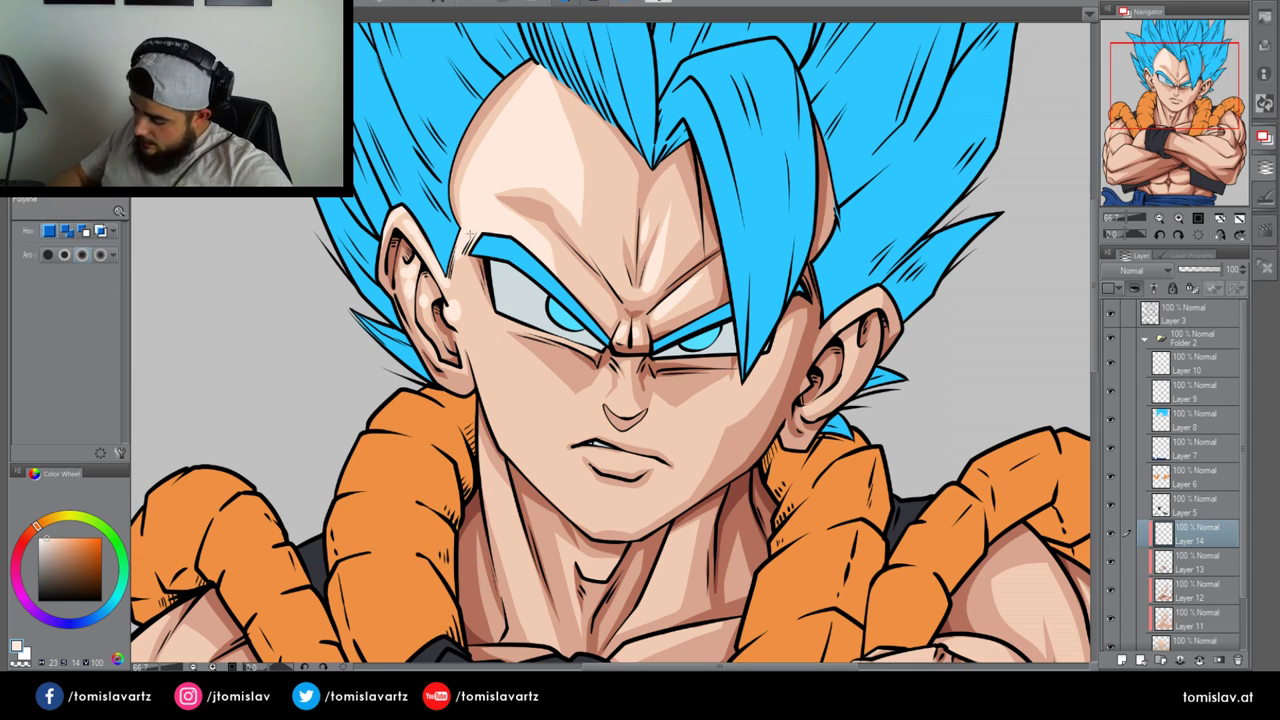
left_click(447, 273)
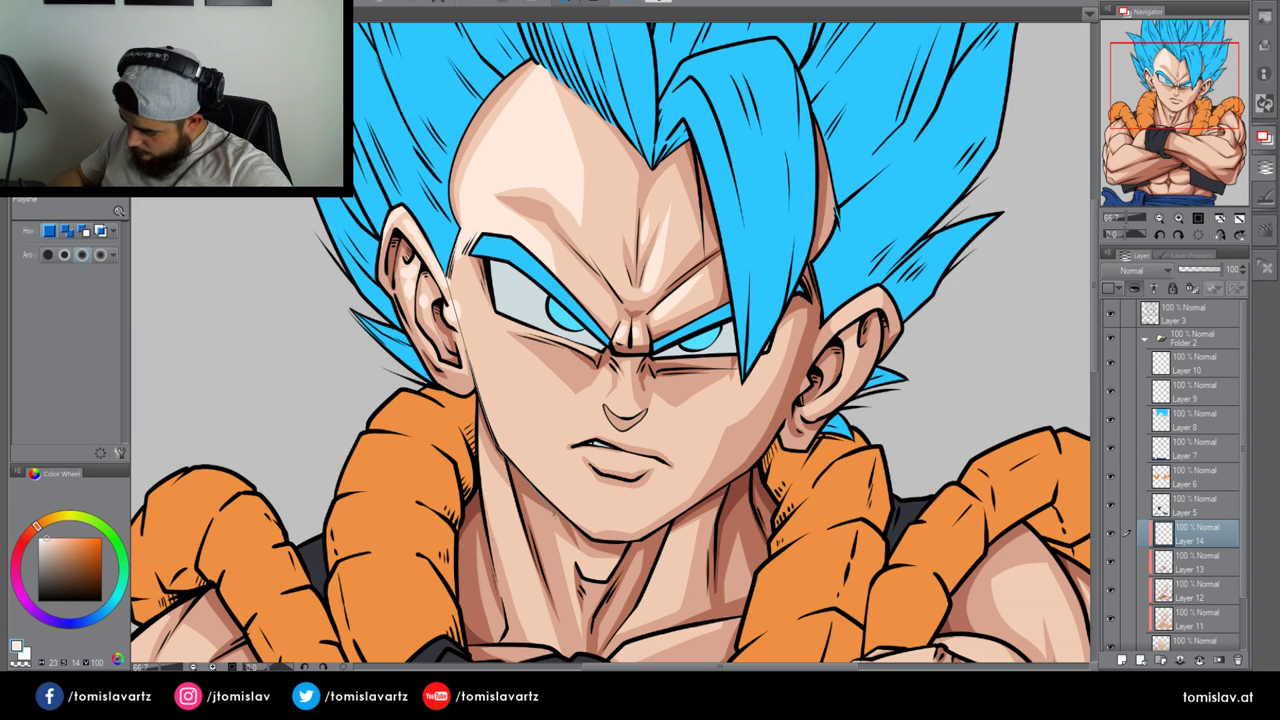
left_click(581, 529)
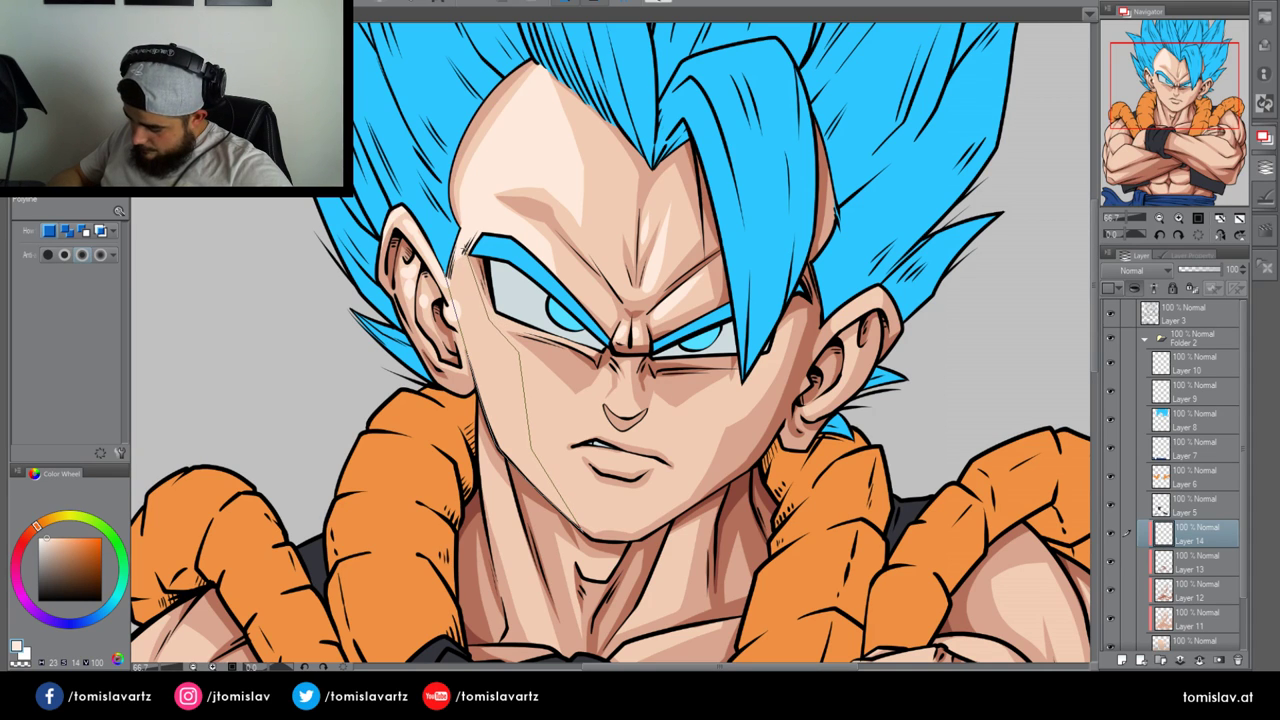
left_click(466, 250)
left_click(569, 556)
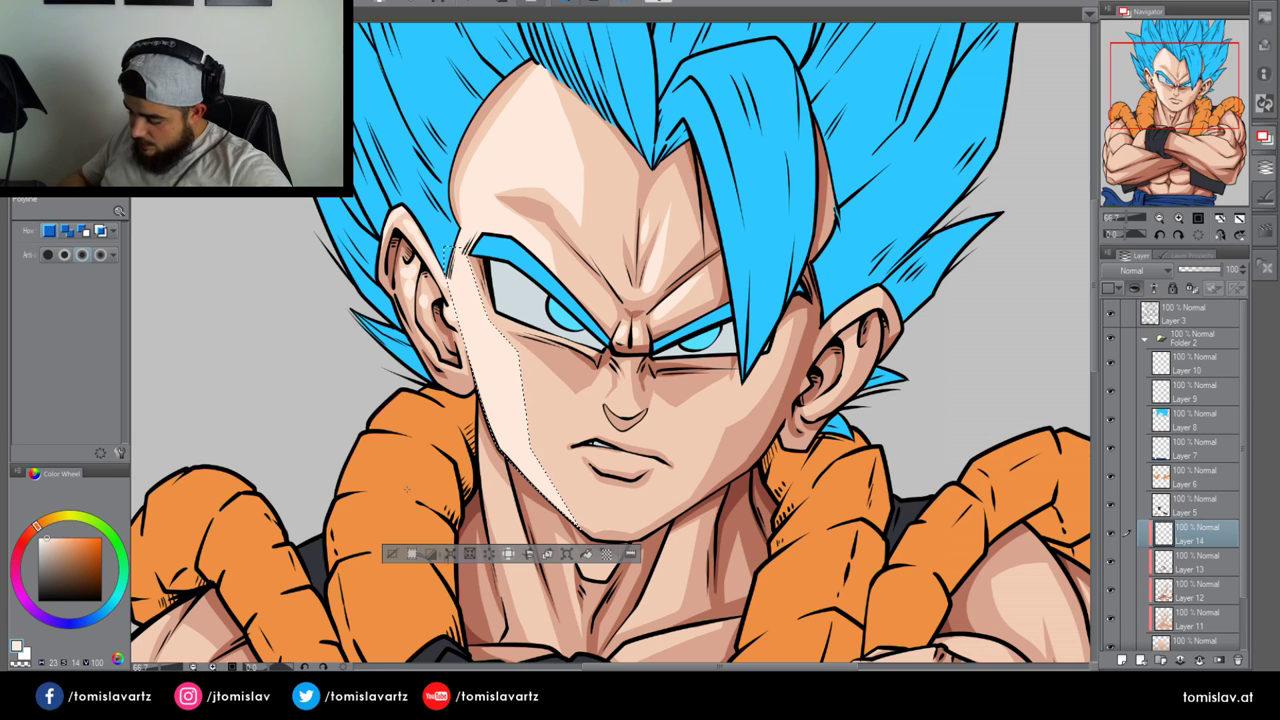
left_click(395, 555)
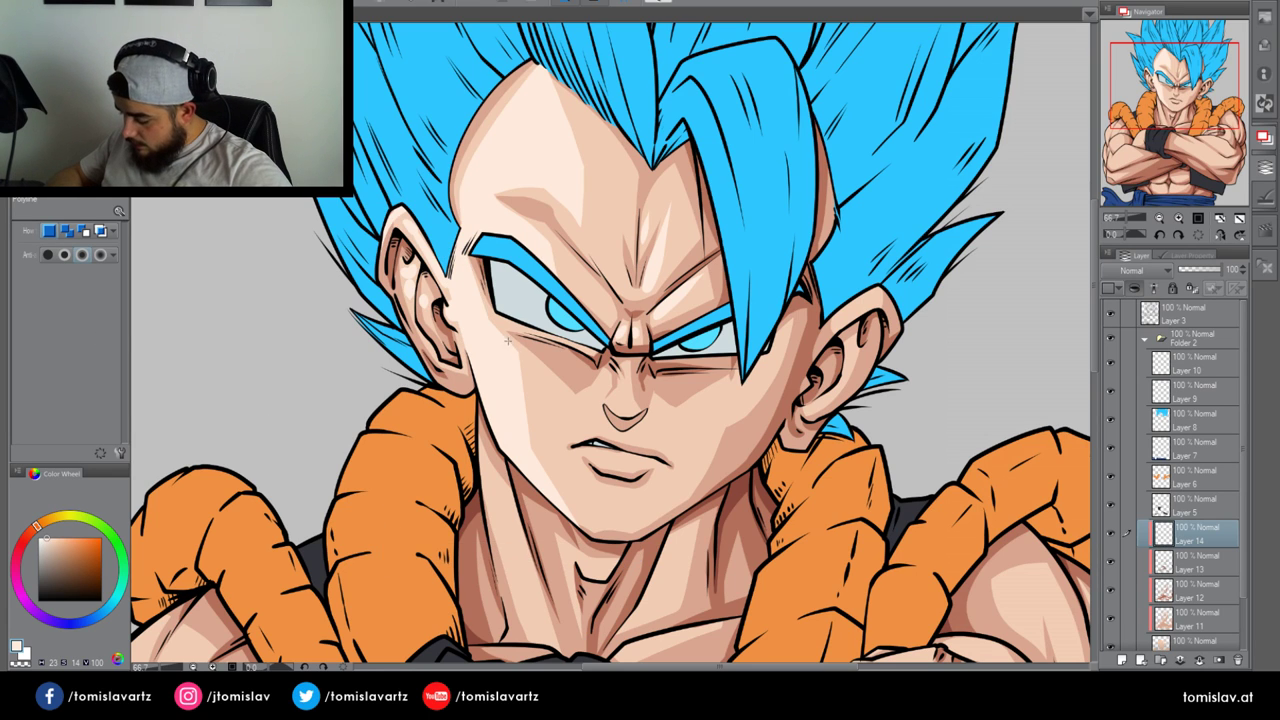
Extend the cheek highlight with a filled triangular Polyline selection below the eye, then clear the selection
double_click(508, 390)
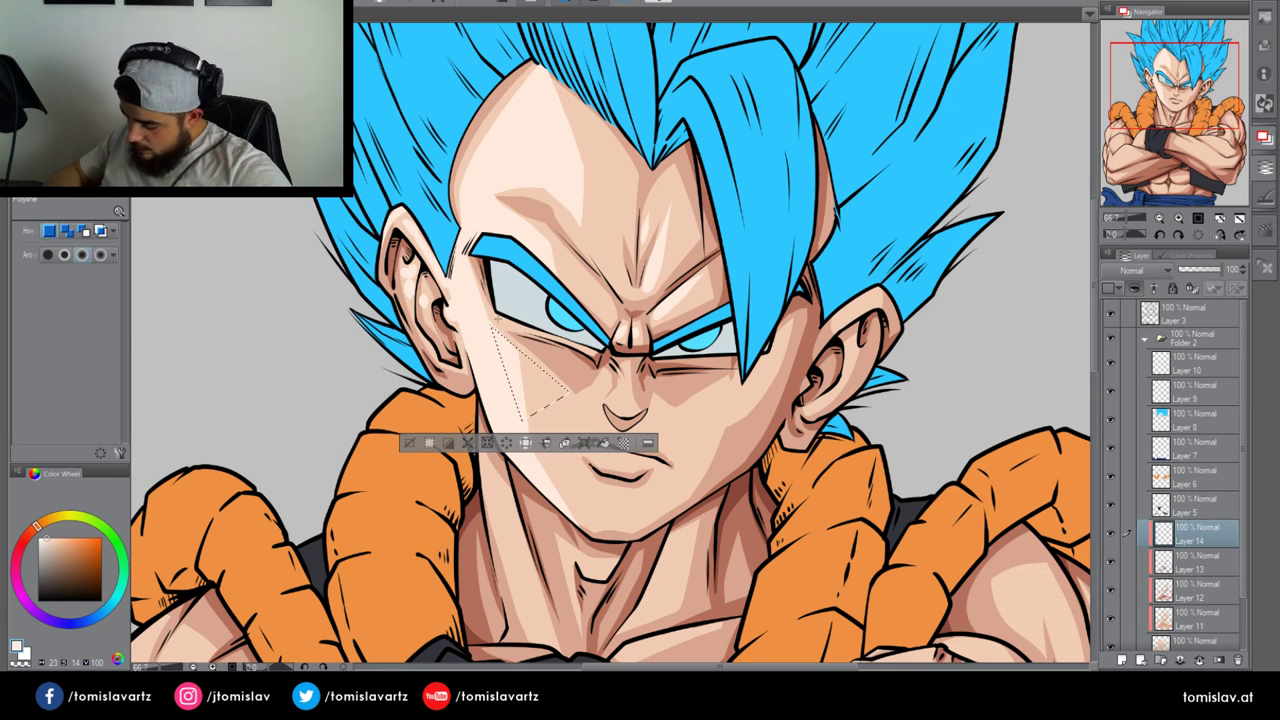
key("ctrl+d")
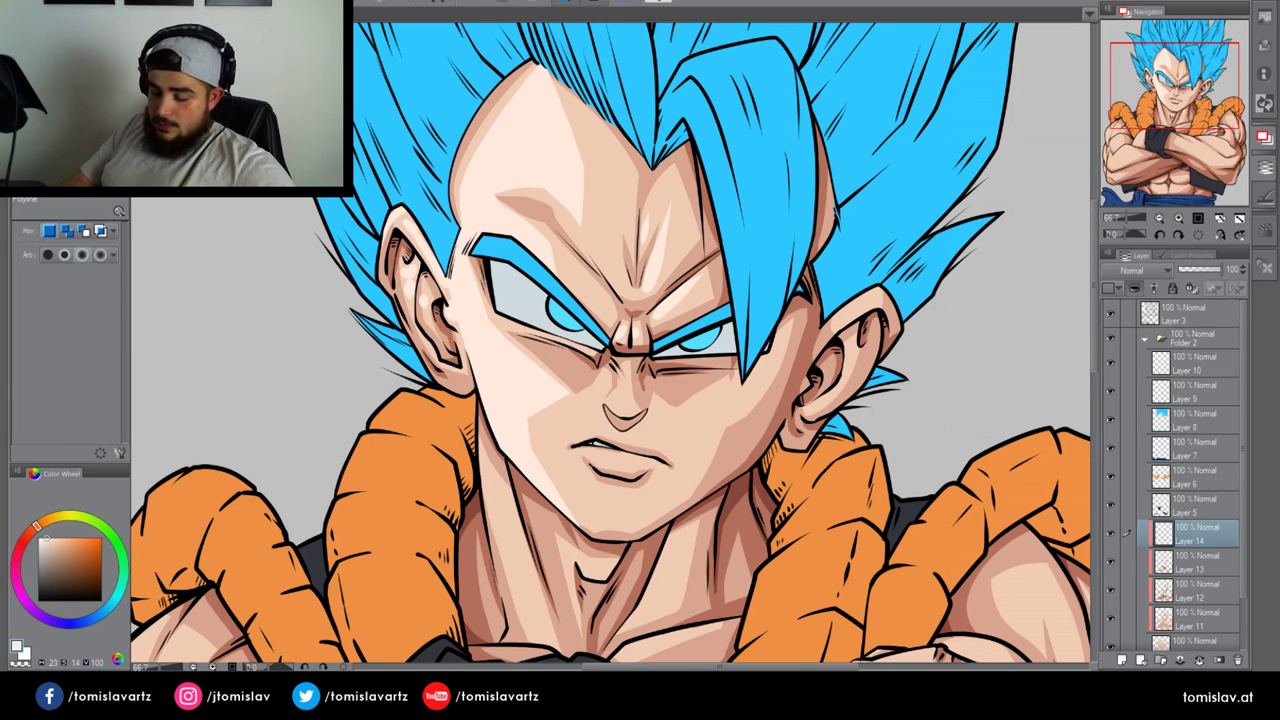
key("p")
key("ctrl+z")
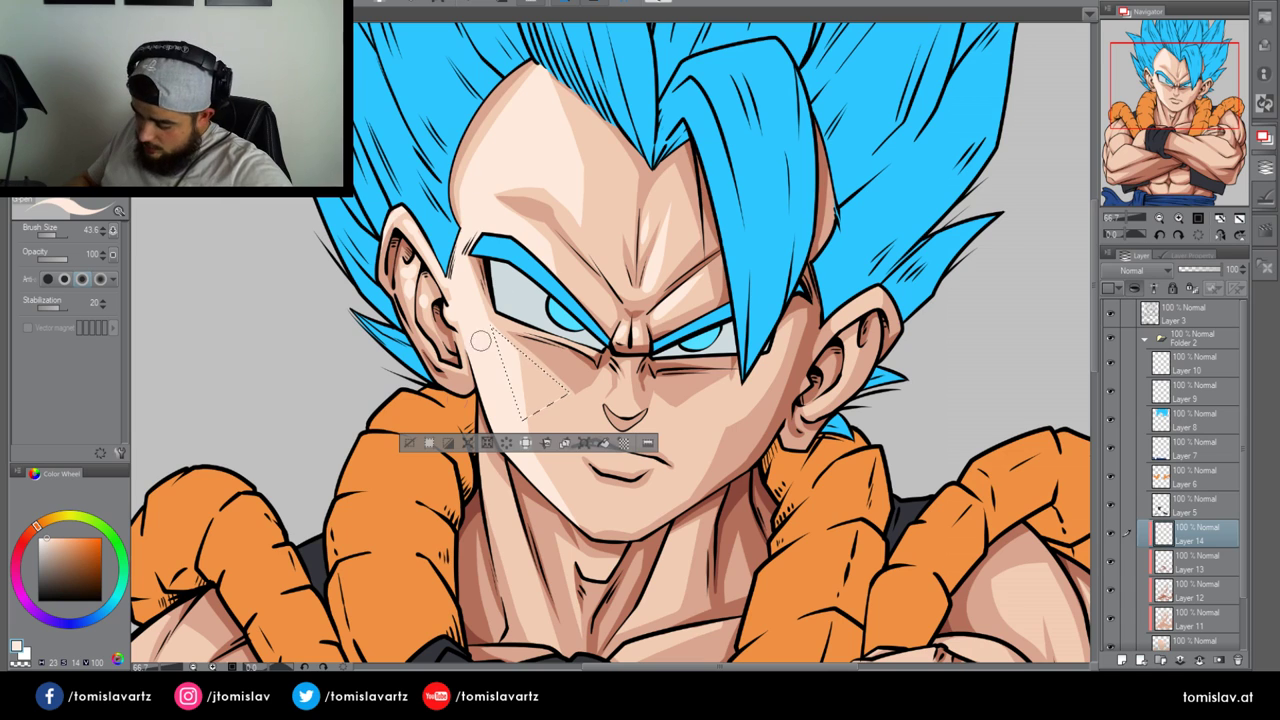
key("ctrl+d")
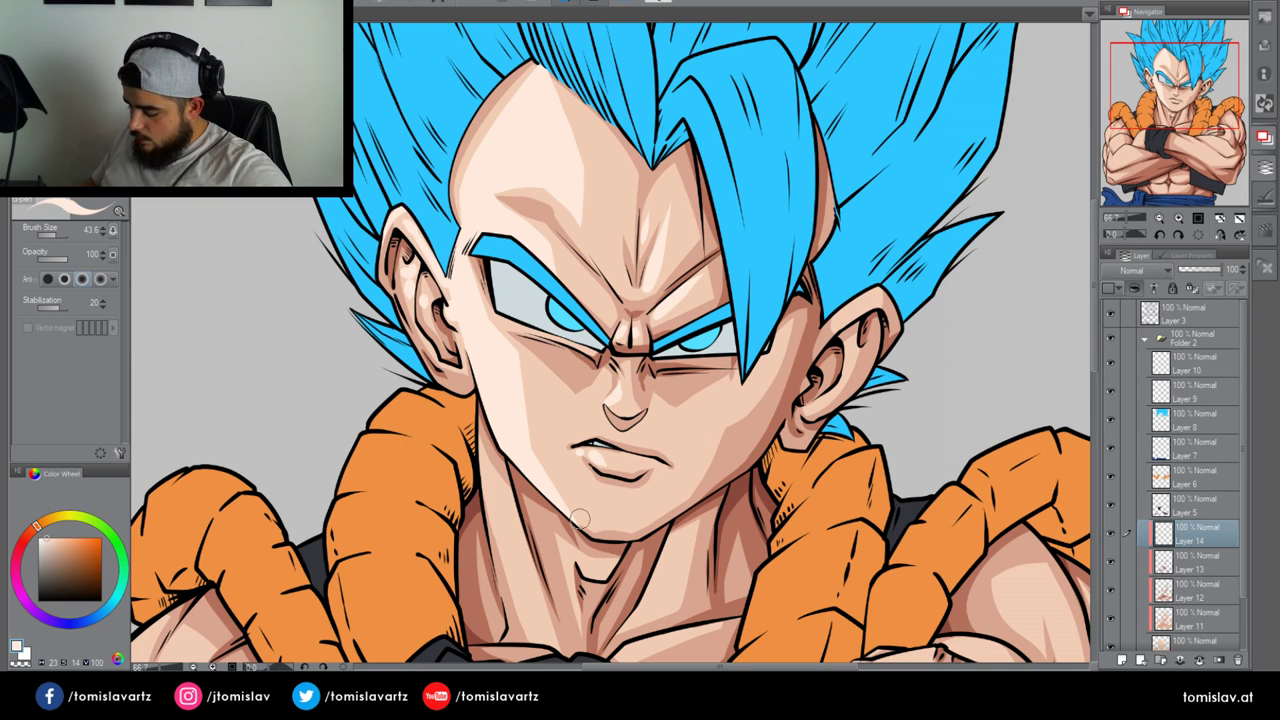
Brush small light highlights onto the chin and the ear beside the long hair strand
left_click_drag(568, 492, 576, 500)
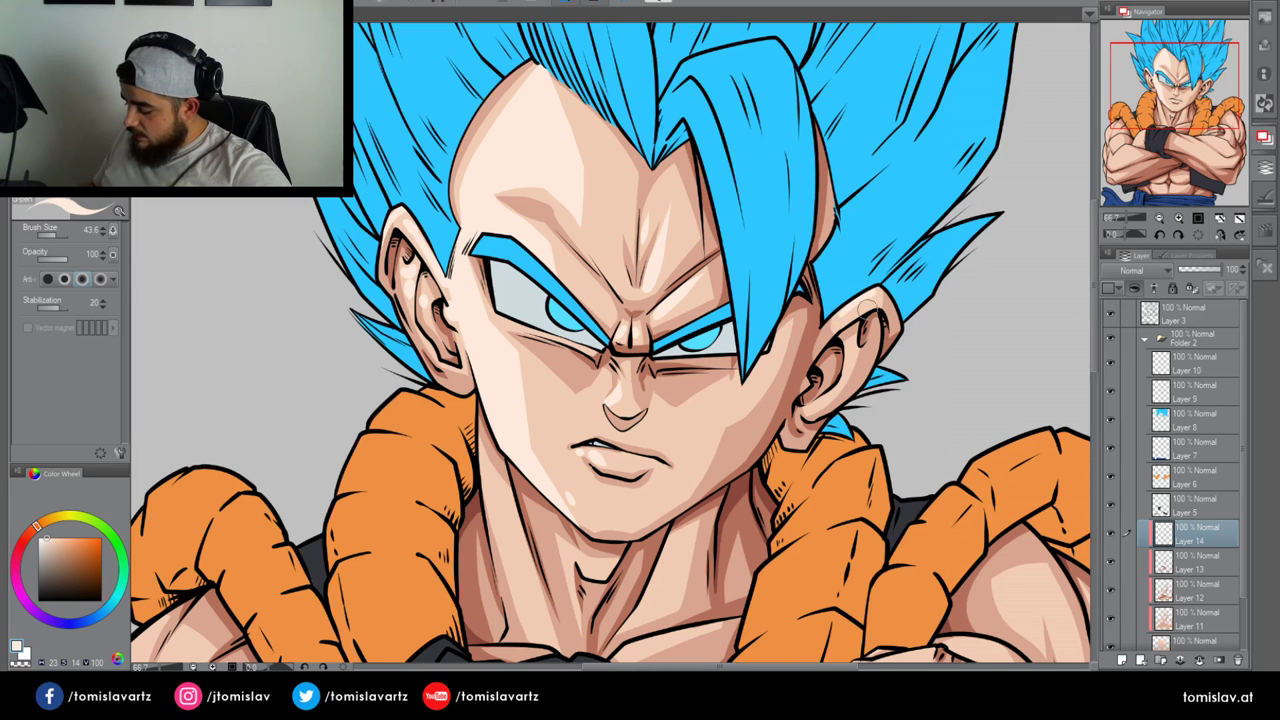
left_click_drag(868, 309, 844, 384)
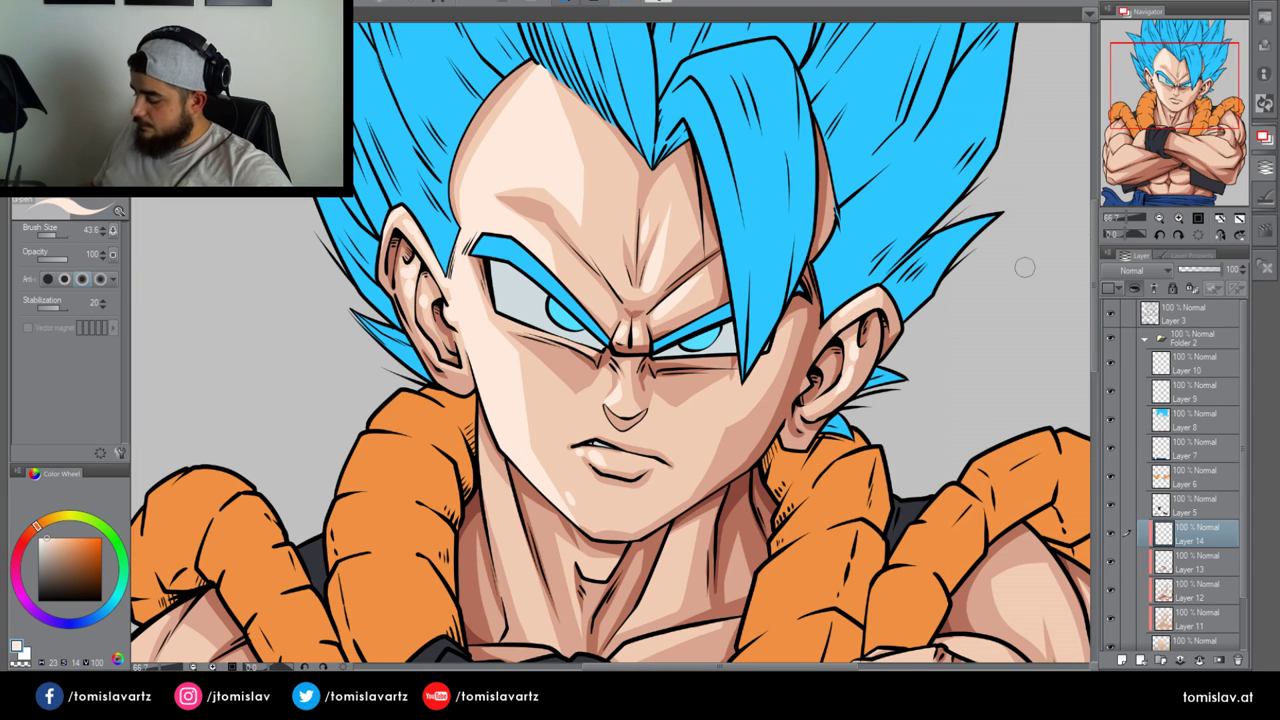
Lasso a pointed area on the forehead below the hairline, fill it with the light highlight colour and deselect
left_click_drag(1198, 98, 1189, 110)
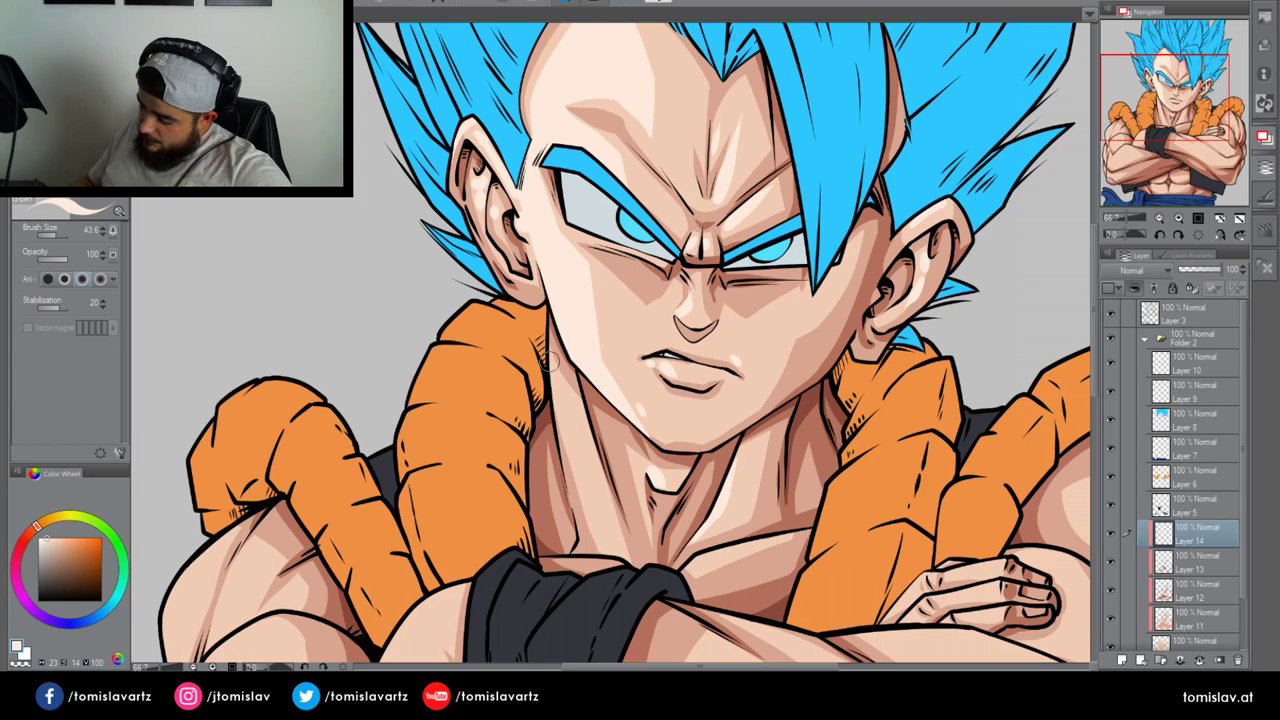
mouse_move(1166, 114)
left_mouse_down()
mouse_move(1160, 125)
mouse_move(1162, 104)
left_mouse_up()
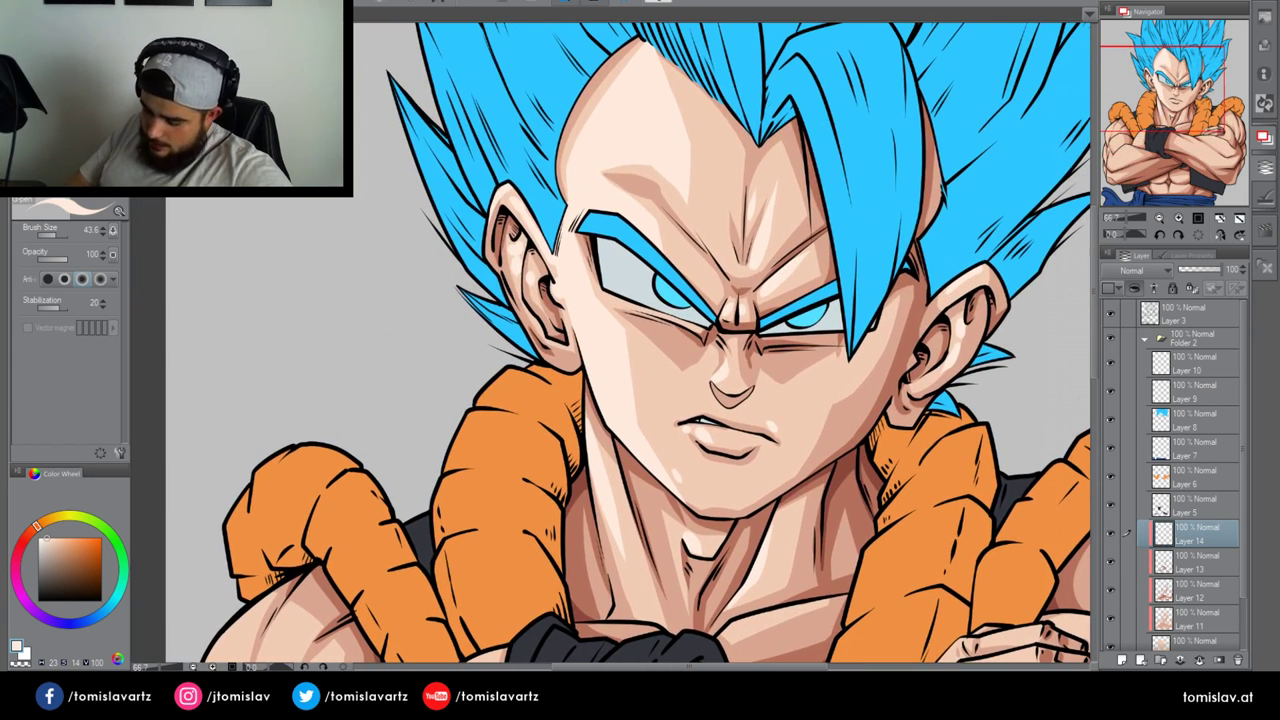
key("m")
key("m")
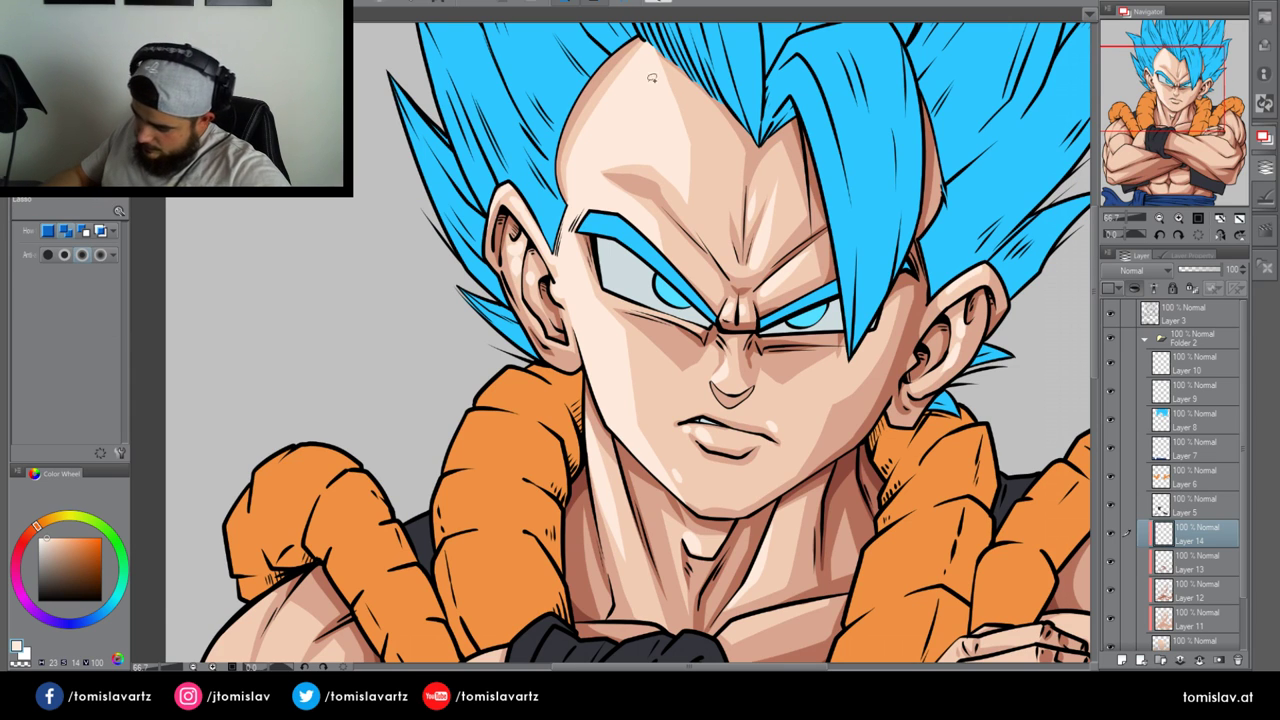
mouse_move(650, 73)
left_mouse_down()
mouse_move(696, 203)
mouse_move(690, 40)
left_mouse_up()
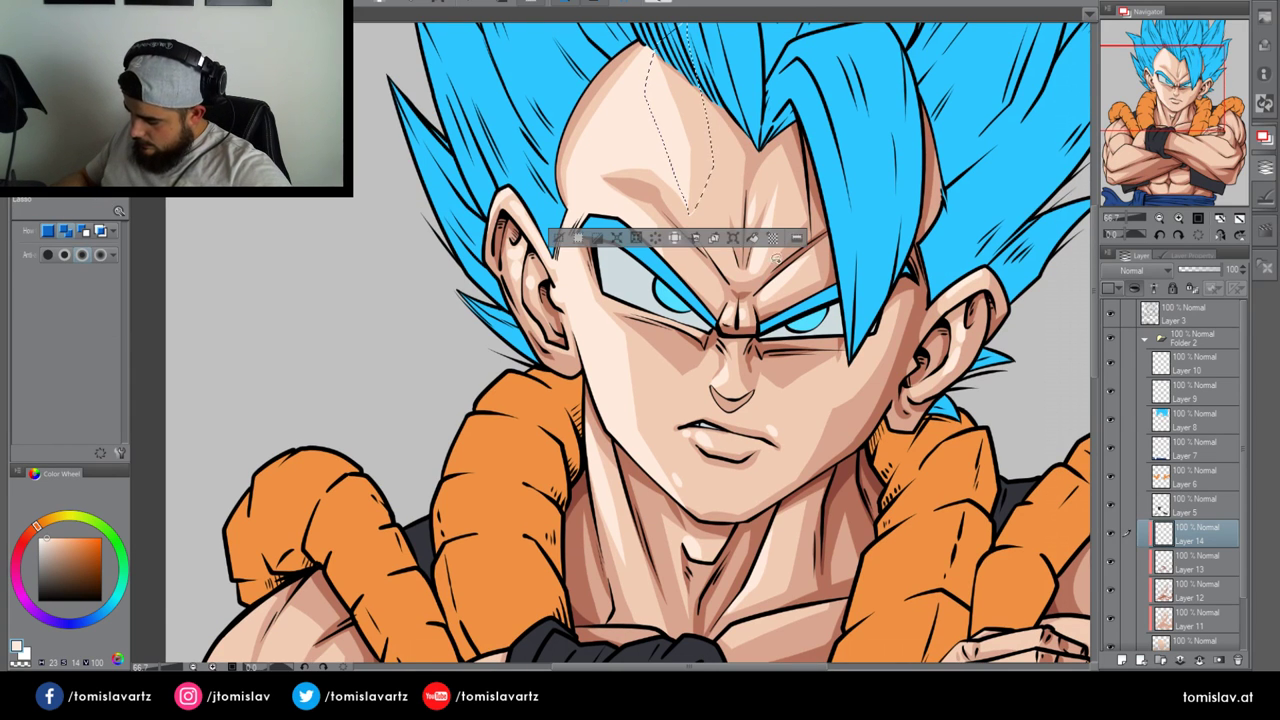
left_click(674, 240)
left_click(558, 237)
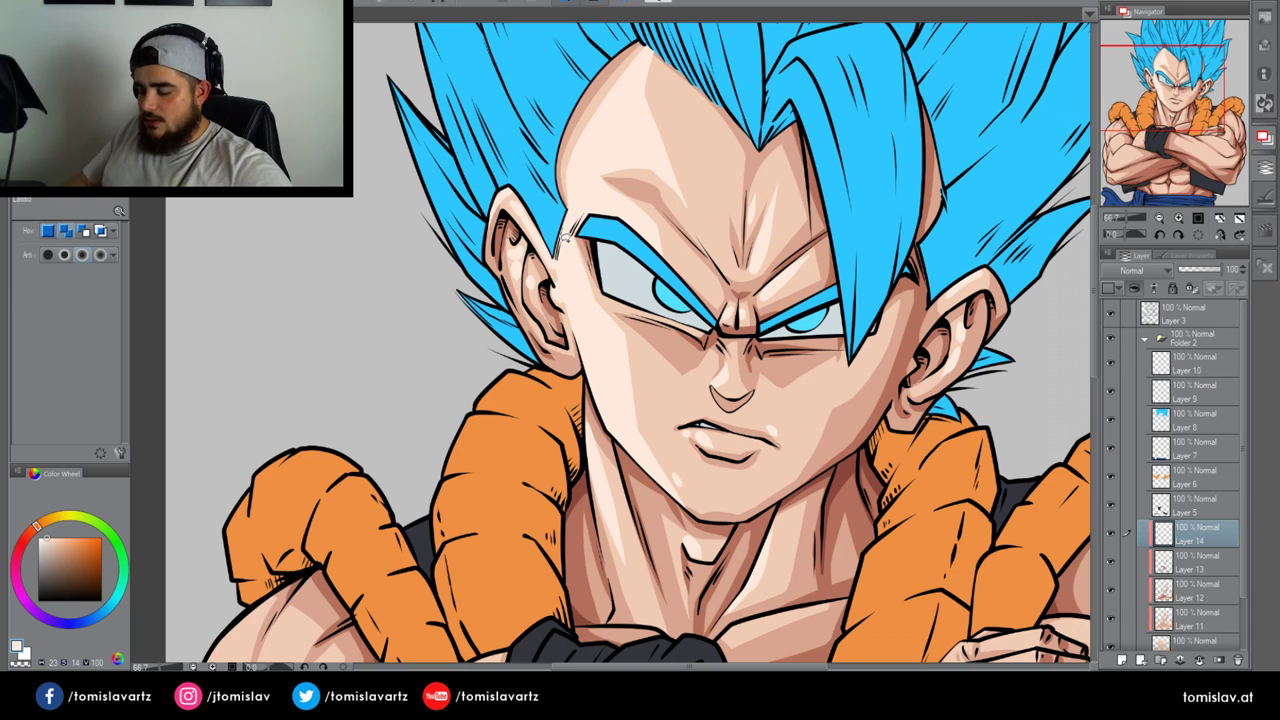
Brush a light highlight onto the rounded skin area between the orange collar and the dark wristband
key("p")
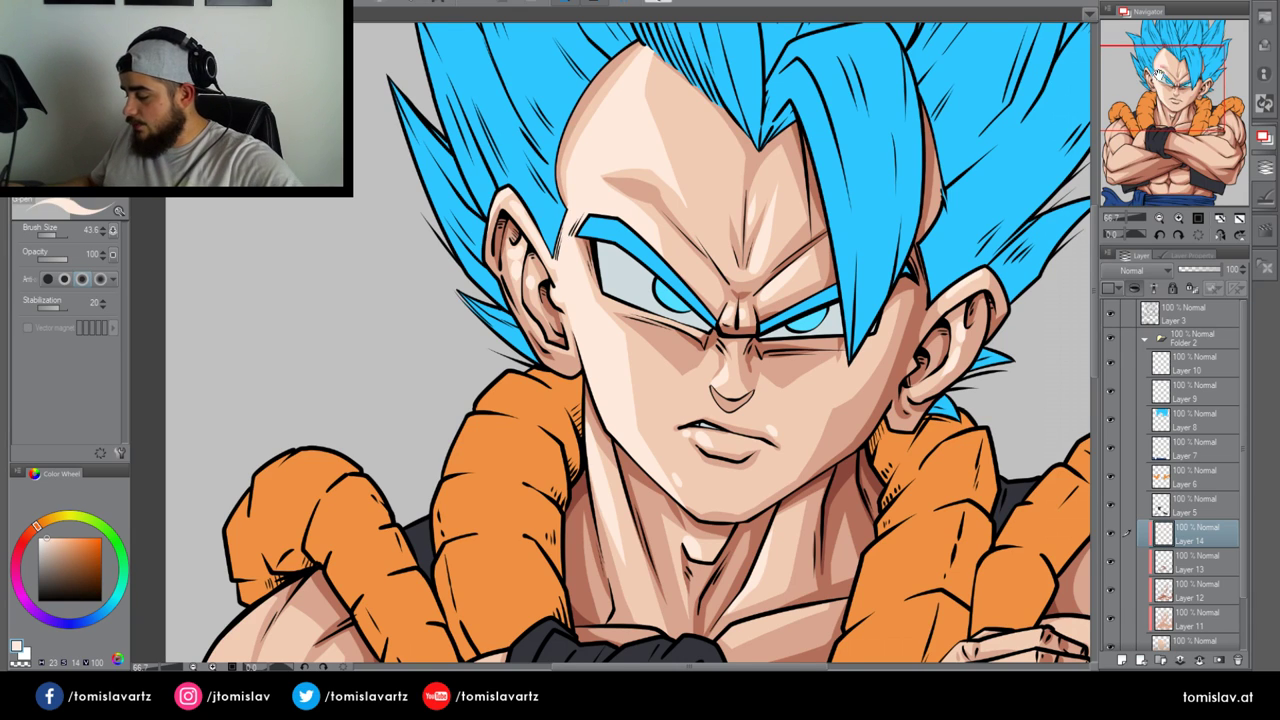
left_click_drag(1159, 75, 1150, 114)
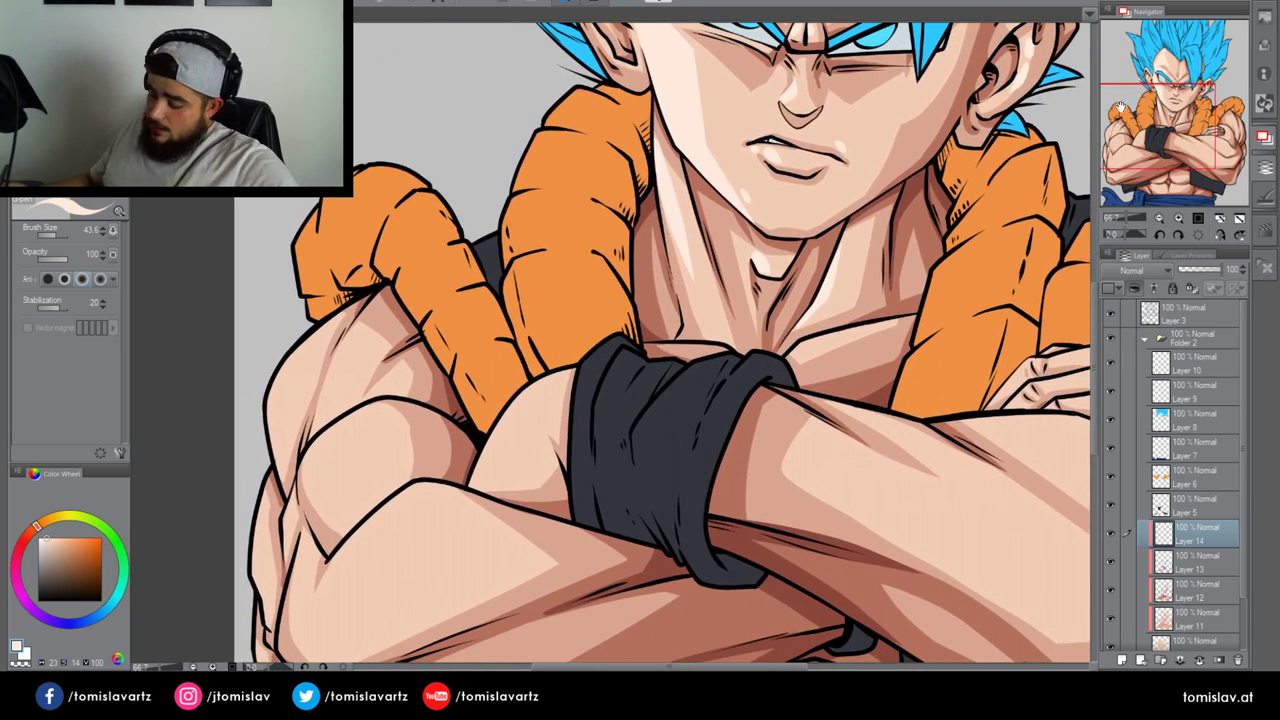
mouse_move(475, 485)
left_mouse_down()
mouse_move(501, 426)
mouse_move(566, 374)
left_mouse_up()
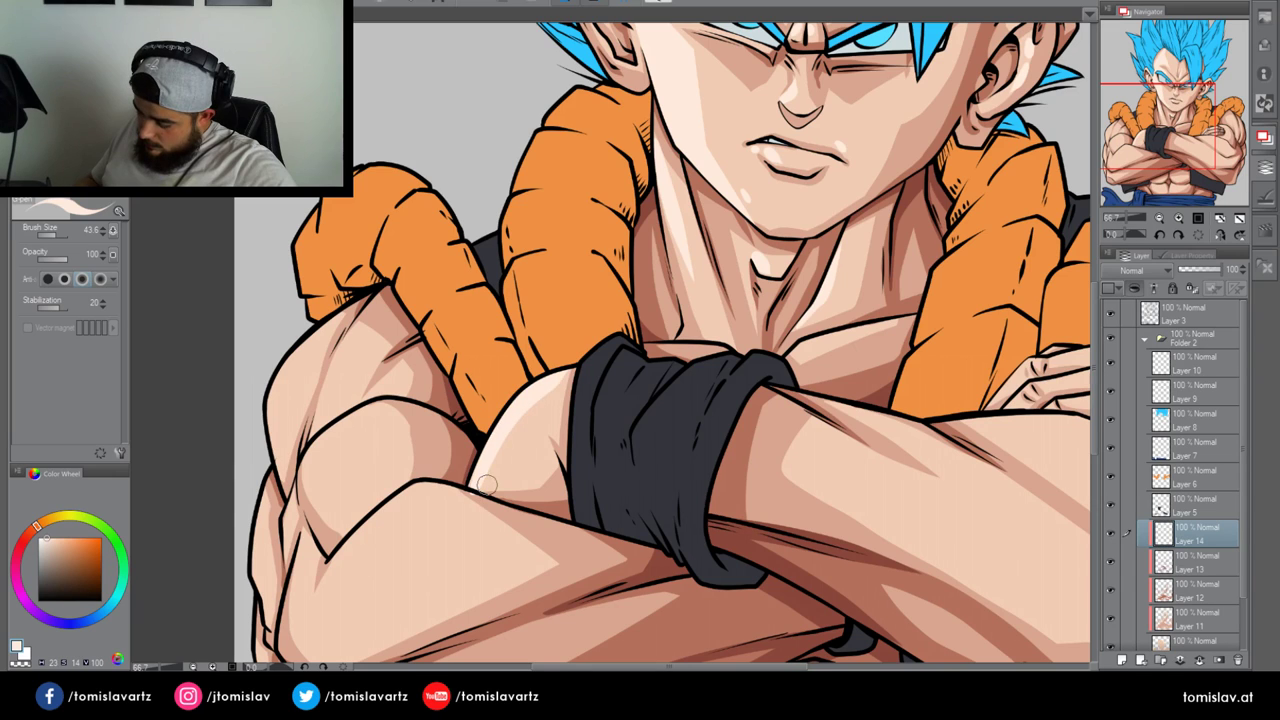
mouse_move(487, 484)
left_mouse_down()
mouse_move(578, 360)
mouse_move(533, 403)
mouse_move(539, 383)
mouse_move(471, 490)
mouse_move(522, 402)
mouse_move(480, 488)
left_mouse_up()
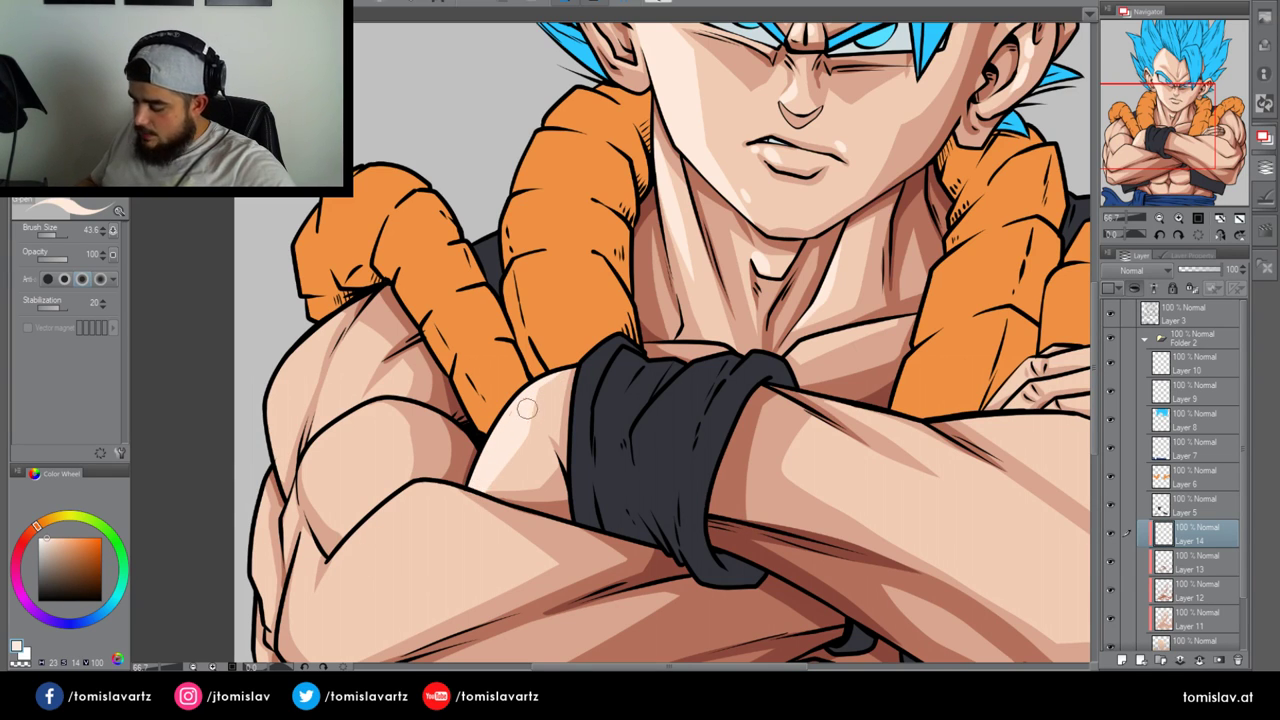
Paint light highlights on the outer shoulder, the inner shoulder muscle and the biceps of the arm beside the wristband
mouse_move(284, 486)
left_mouse_down()
mouse_move(270, 403)
mouse_move(311, 329)
mouse_move(278, 475)
mouse_move(275, 411)
mouse_move(364, 285)
left_mouse_up()
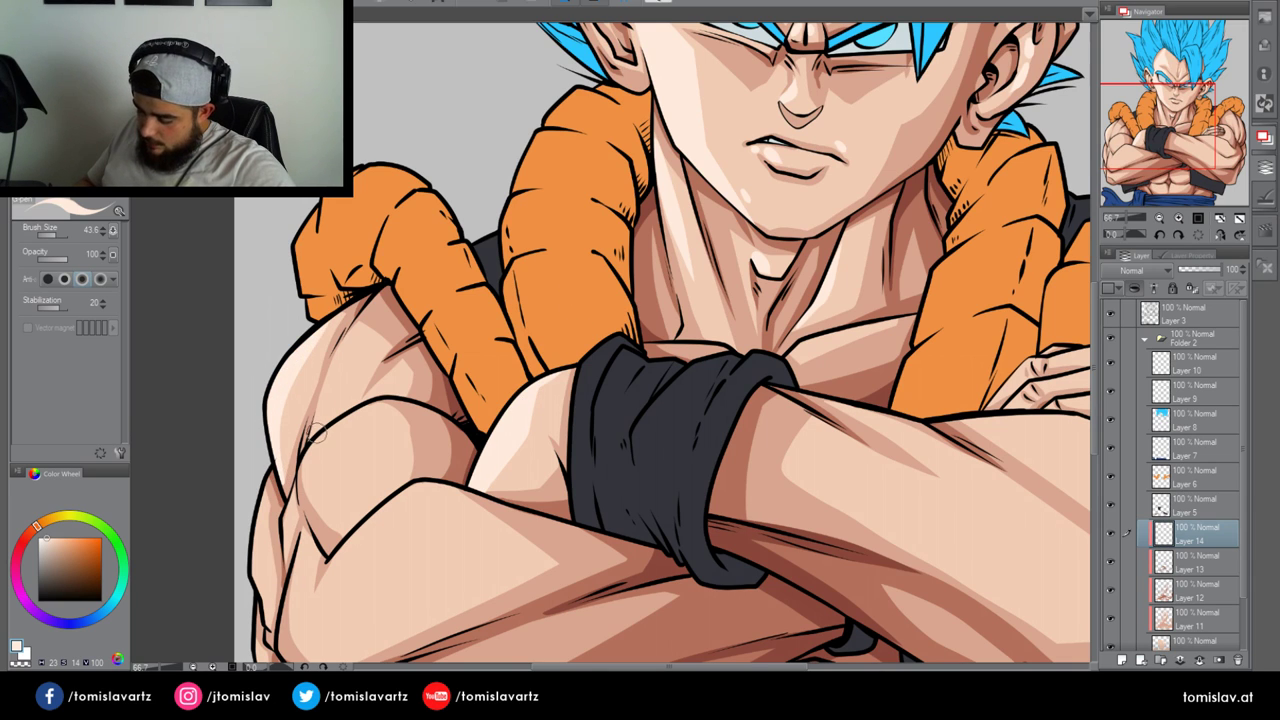
mouse_move(316, 432)
left_mouse_down()
mouse_move(380, 308)
mouse_move(320, 424)
mouse_move(348, 363)
mouse_move(405, 306)
mouse_move(382, 392)
mouse_move(406, 359)
left_mouse_up()
mouse_move(376, 404)
left_mouse_down()
mouse_move(313, 455)
mouse_move(367, 490)
mouse_move(337, 527)
mouse_move(308, 460)
mouse_move(401, 384)
mouse_move(368, 421)
mouse_move(353, 417)
mouse_move(324, 461)
mouse_move(352, 518)
left_mouse_up()
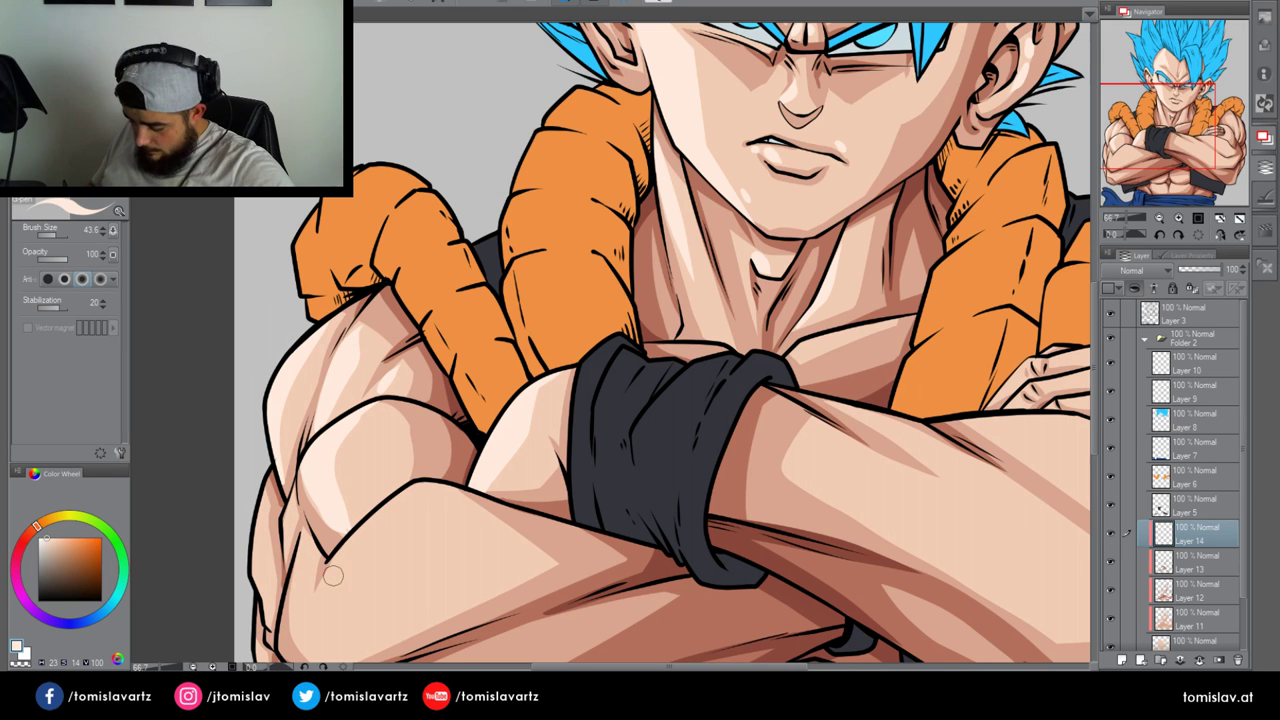
Paint a highlight along the upper edge of the lower forearm, redoing the first stroke, and touch up the upper-arm highlights
mouse_move(332, 574)
left_mouse_down()
mouse_move(400, 497)
mouse_move(484, 500)
left_mouse_up()
key("ctrl+z")
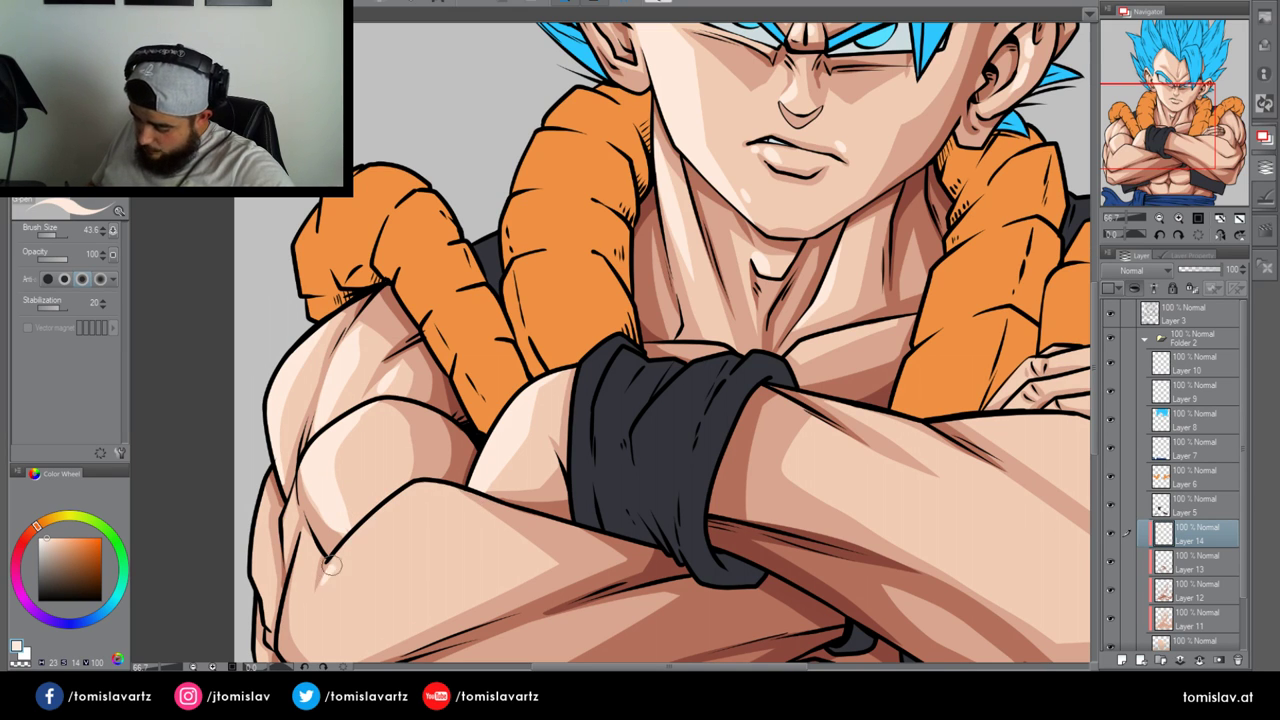
mouse_move(331, 570)
left_mouse_down()
mouse_move(388, 505)
mouse_move(432, 488)
mouse_move(492, 526)
left_mouse_up()
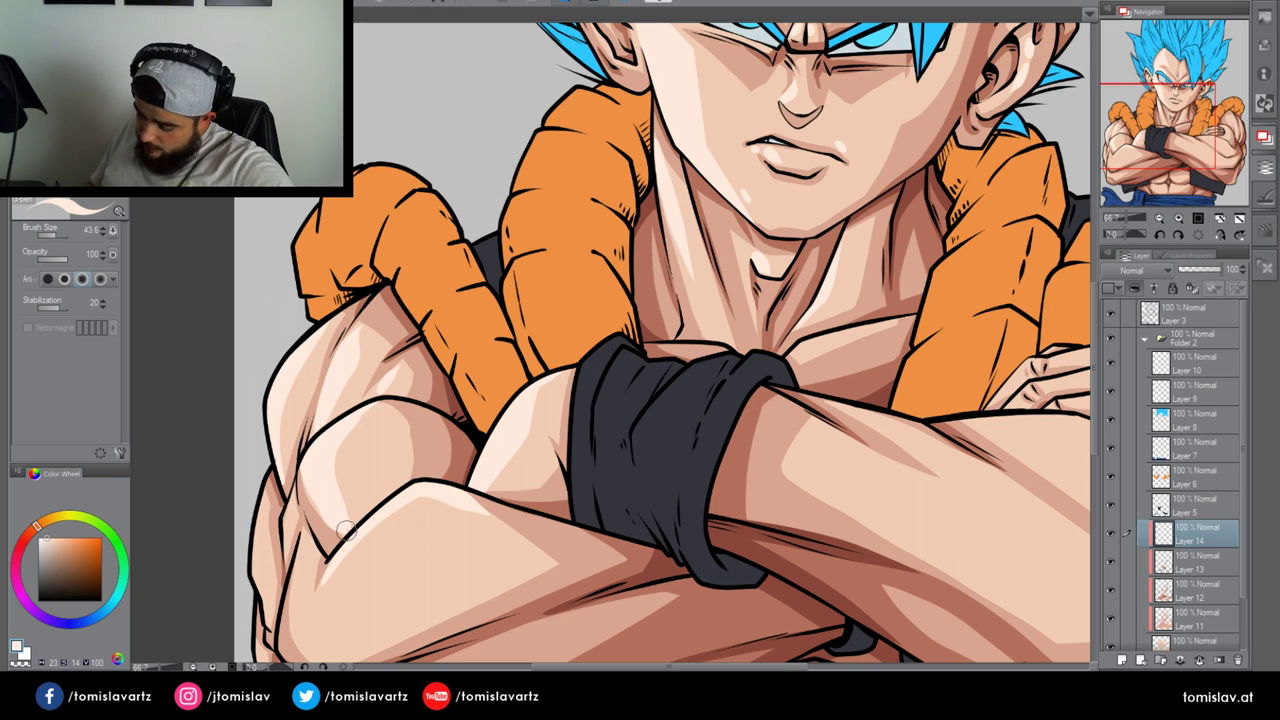
mouse_move(305, 479)
left_mouse_down()
mouse_move(341, 536)
mouse_move(378, 487)
mouse_move(355, 527)
mouse_move(346, 407)
mouse_move(360, 524)
mouse_move(339, 492)
mouse_move(400, 357)
left_mouse_up()
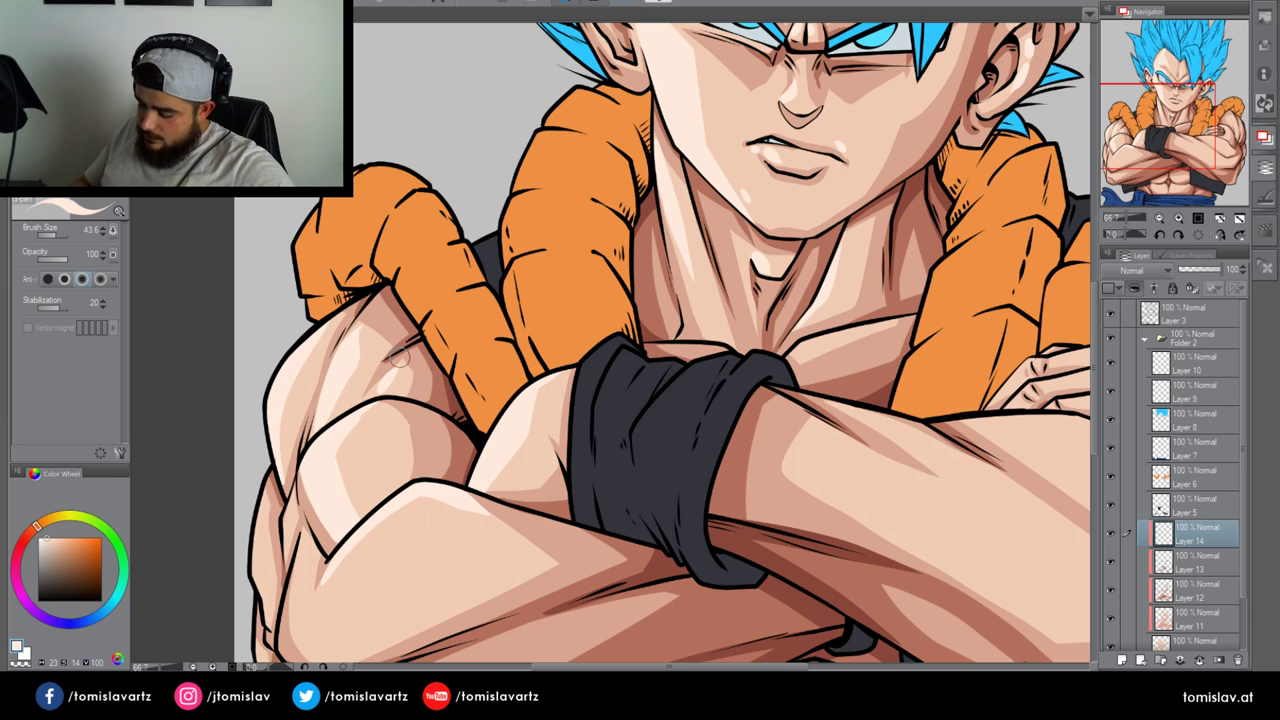
Paint light highlights along the outer edge of the same arm, down the forearm and around its elbow
left_click_drag(513, 425, 579, 349)
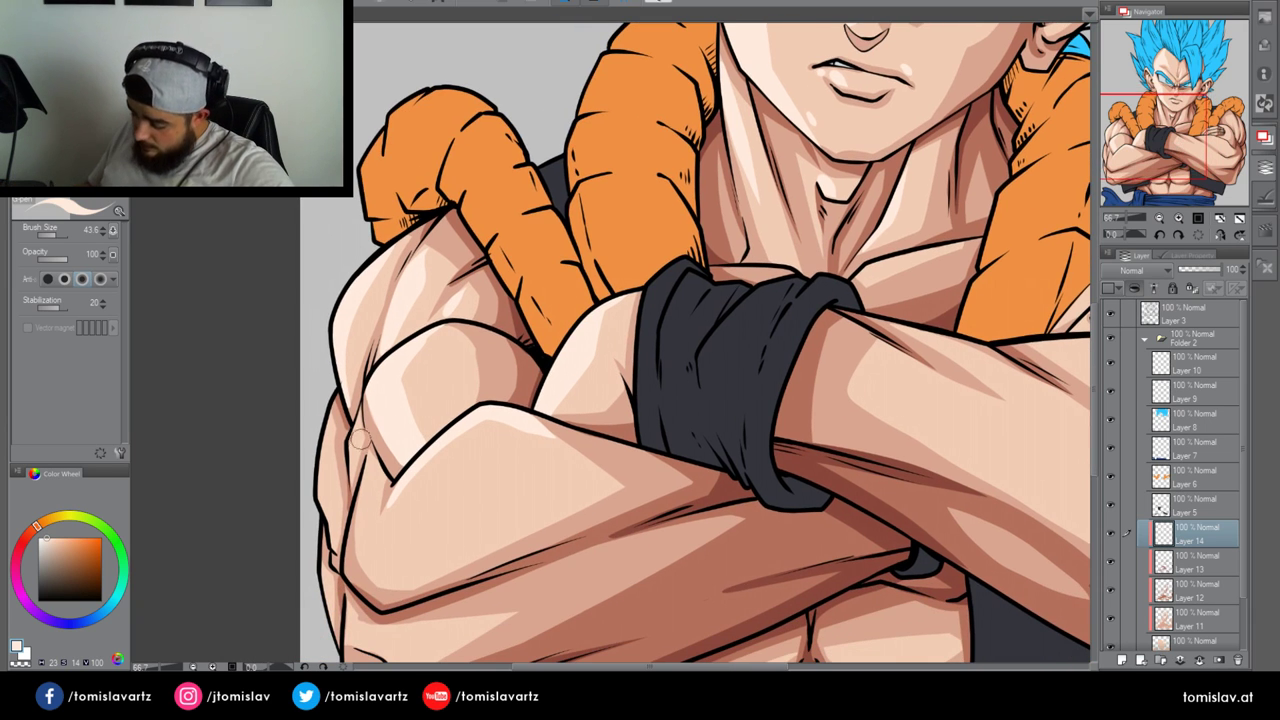
mouse_move(334, 413)
left_mouse_down()
mouse_move(320, 456)
mouse_move(333, 535)
left_mouse_up()
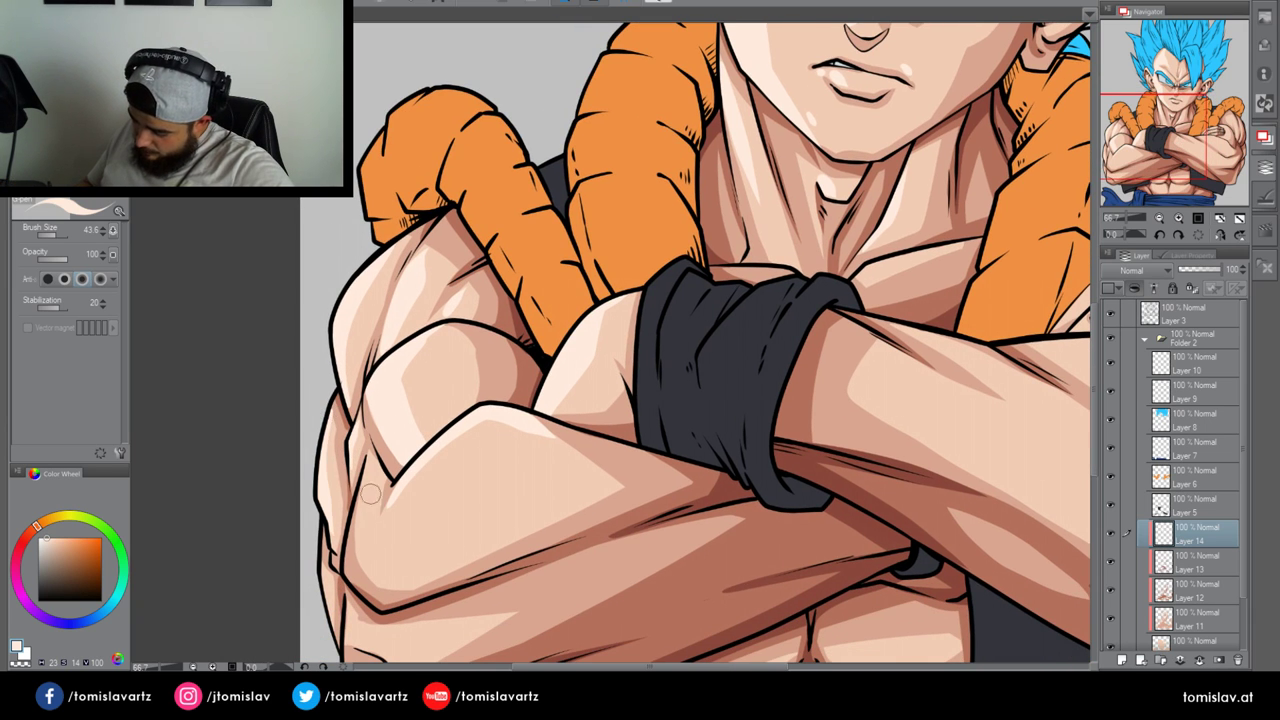
mouse_move(365, 487)
left_mouse_down()
mouse_move(363, 522)
mouse_move(415, 572)
mouse_move(449, 556)
mouse_move(338, 540)
mouse_move(328, 601)
left_mouse_up()
left_click_drag(447, 608, 431, 448)
mouse_move(340, 479)
left_mouse_down()
mouse_move(376, 446)
mouse_move(333, 444)
mouse_move(344, 541)
mouse_move(388, 512)
left_mouse_up()
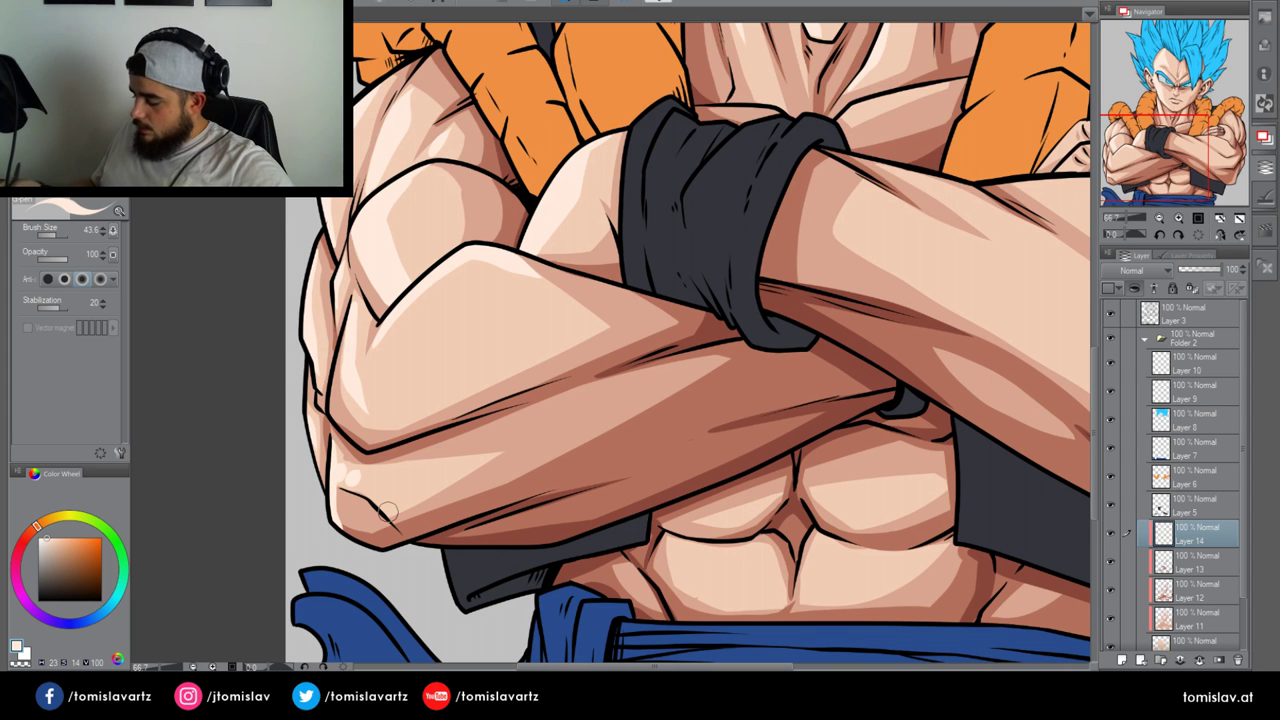
Paint light highlights on the hand resting on the opposite arm and on that arm's shoulder
left_click_drag(1167, 160, 1125, 153)
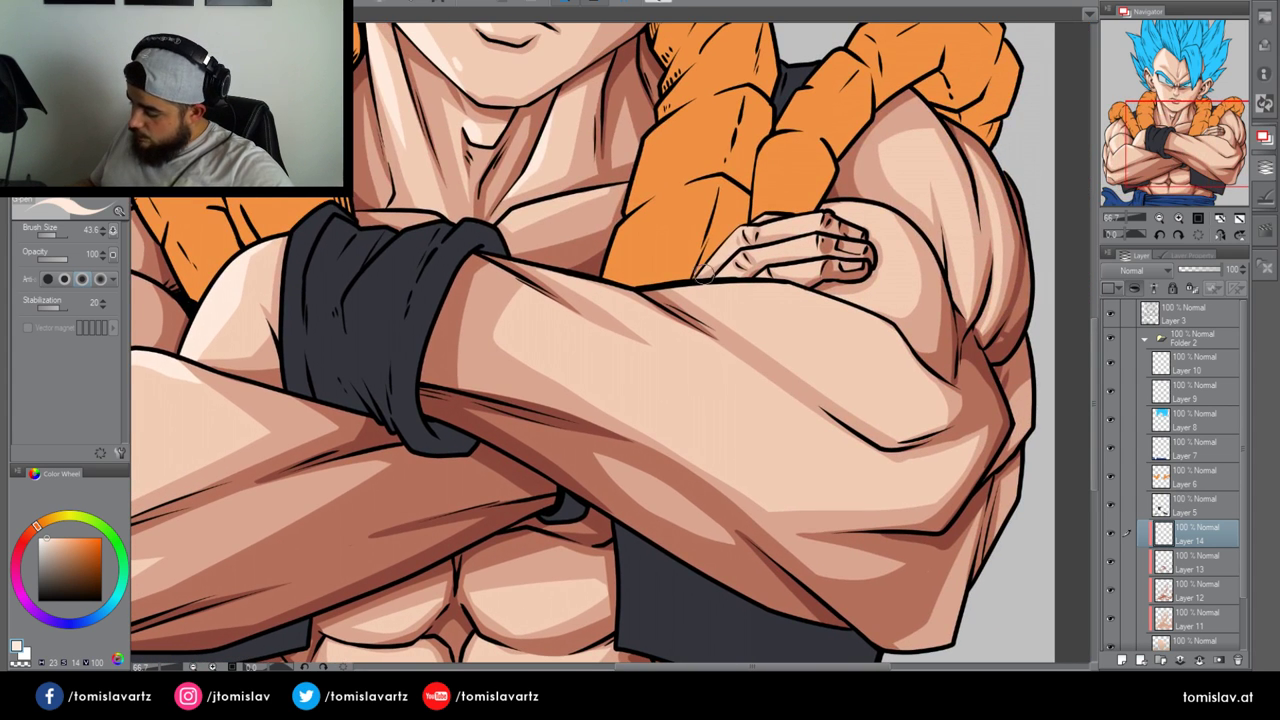
mouse_move(705, 275)
left_mouse_down()
mouse_move(745, 225)
mouse_move(785, 222)
mouse_move(723, 274)
mouse_move(812, 270)
left_mouse_up()
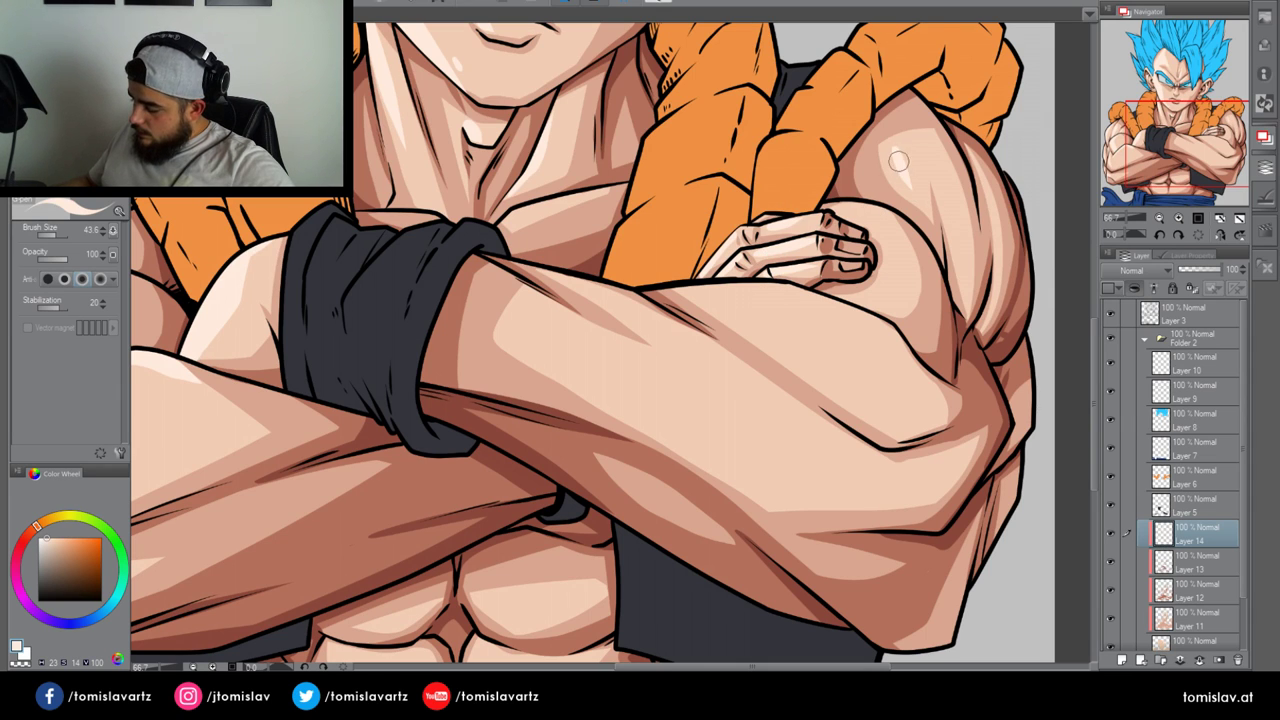
mouse_move(898, 160)
left_mouse_down()
mouse_move(918, 148)
mouse_move(914, 192)
mouse_move(910, 165)
left_mouse_up()
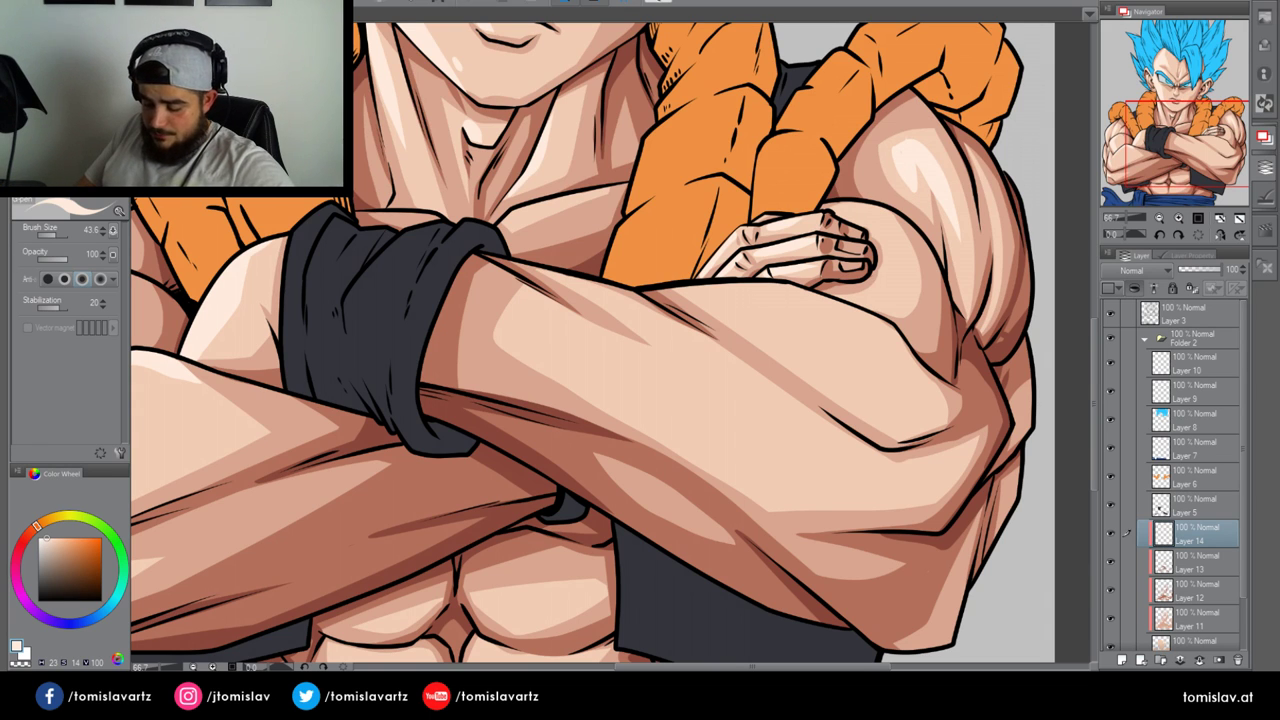
Paint a light highlight along the upper edge of the wristband forearm, from below the hand towards the elbow
key("e")
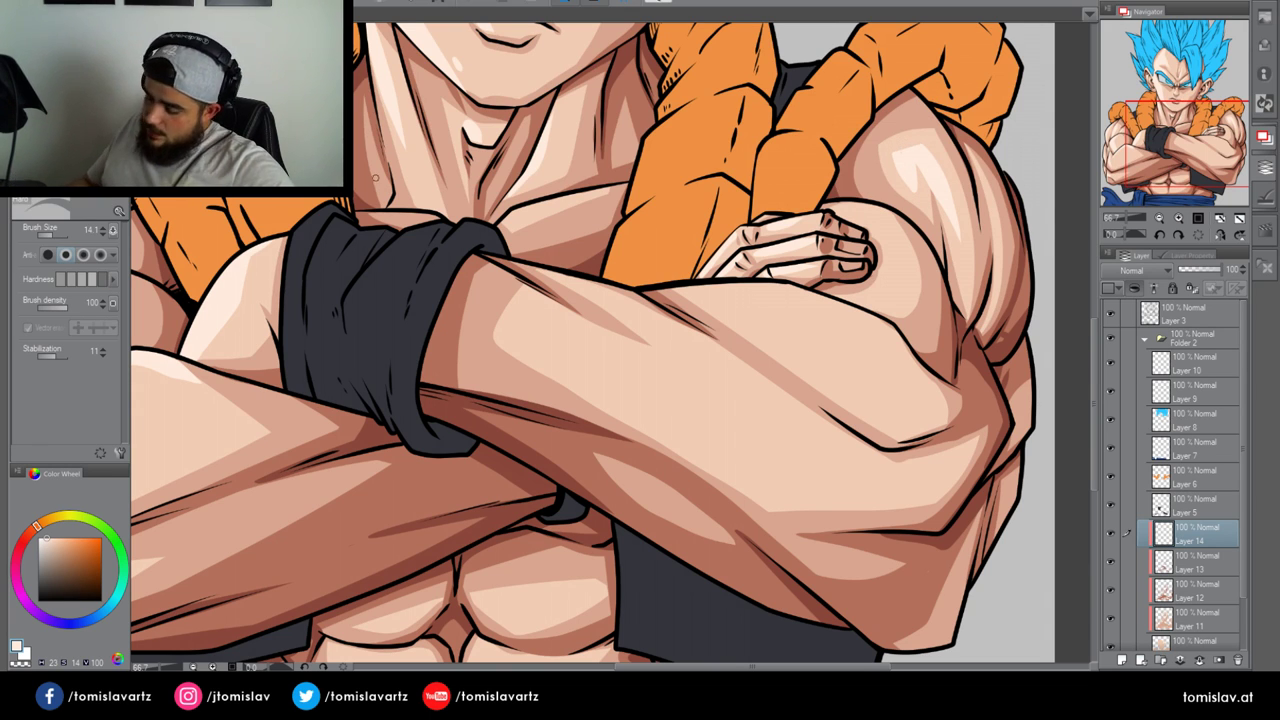
key("b")
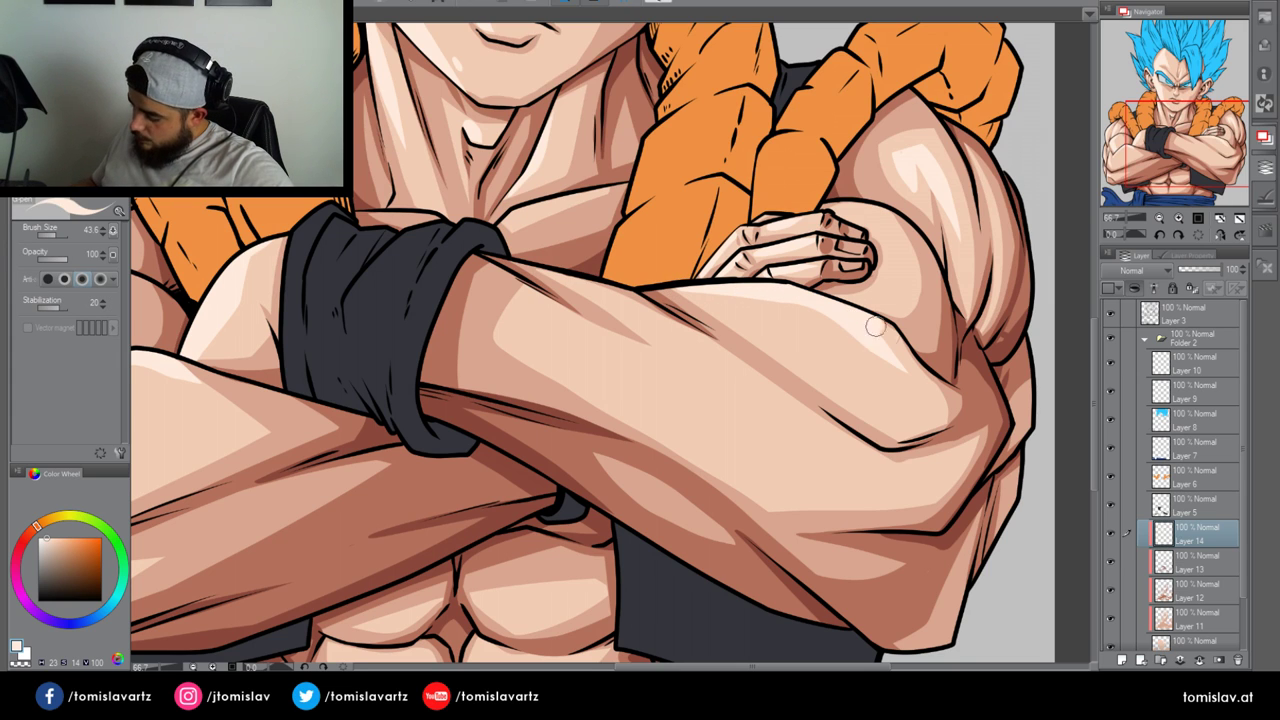
left_click_drag(876, 326, 925, 382)
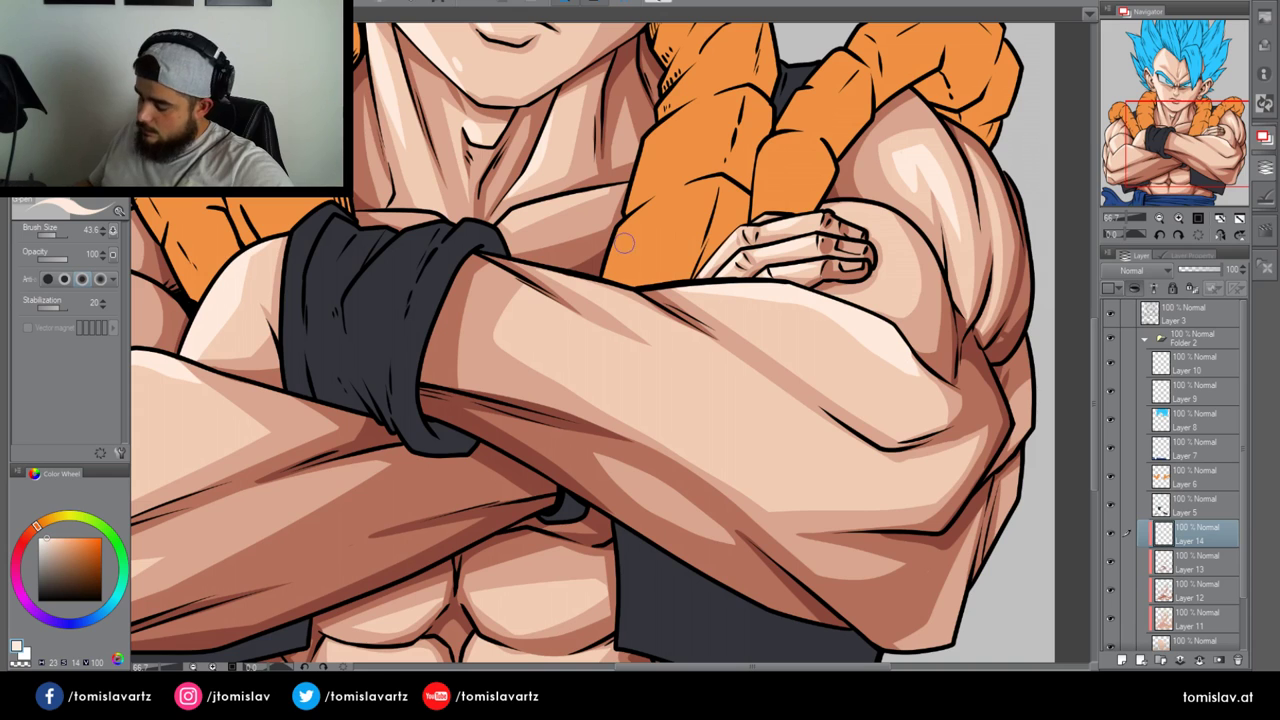
Paint light highlight streaks along the upper part of the wristband forearm, redoing the first stroke
left_click_drag(540, 305, 713, 391)
key("ctrl+z")
key("m")
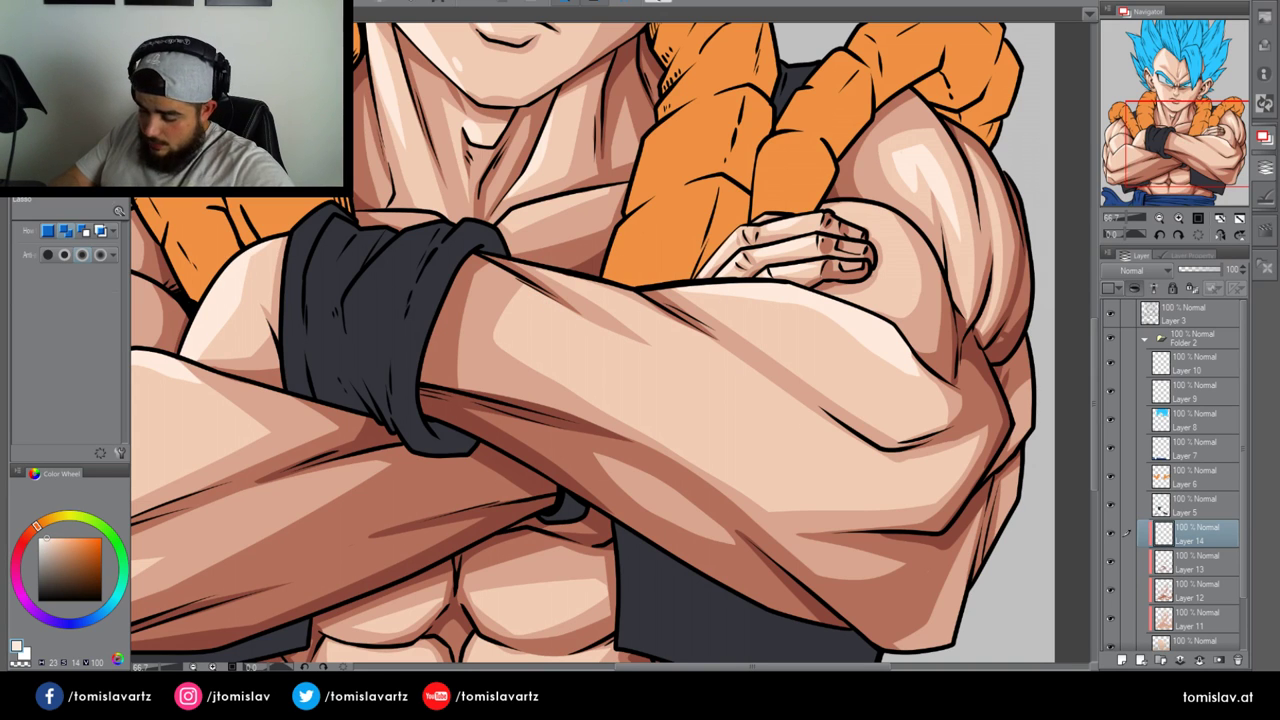
key("b")
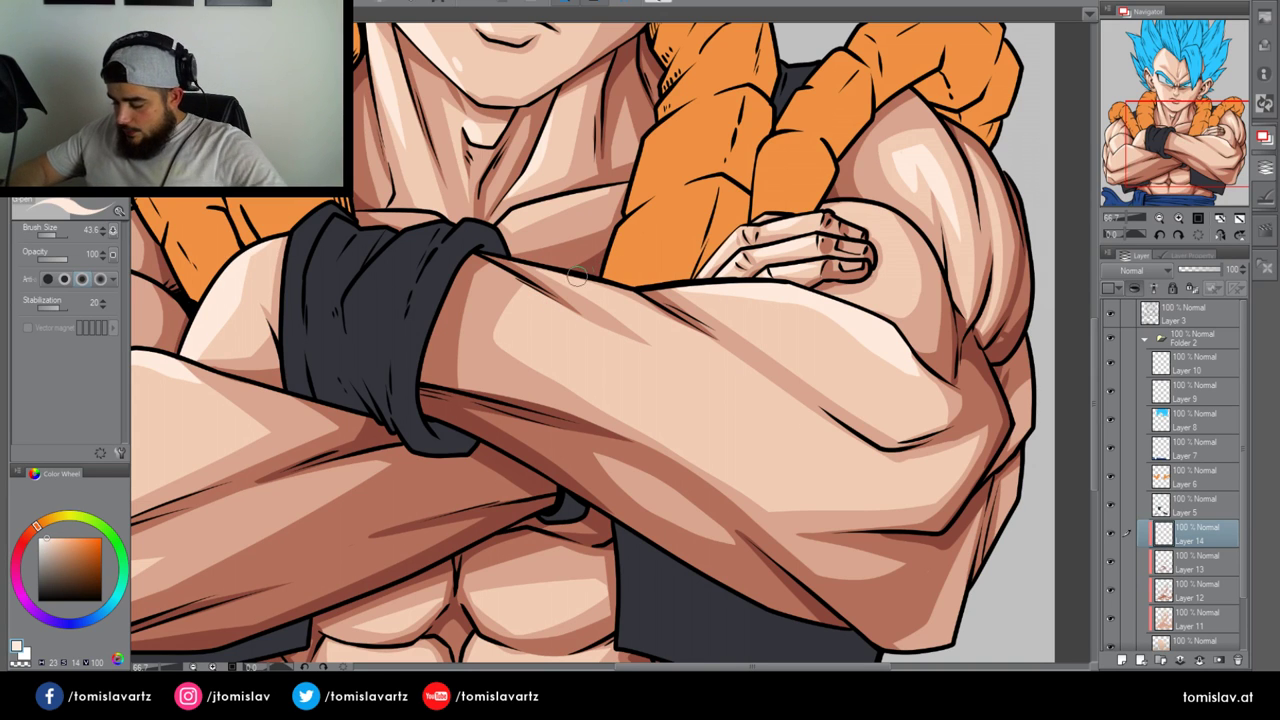
left_click_drag(577, 277, 702, 371)
left_click_drag(541, 299, 745, 423)
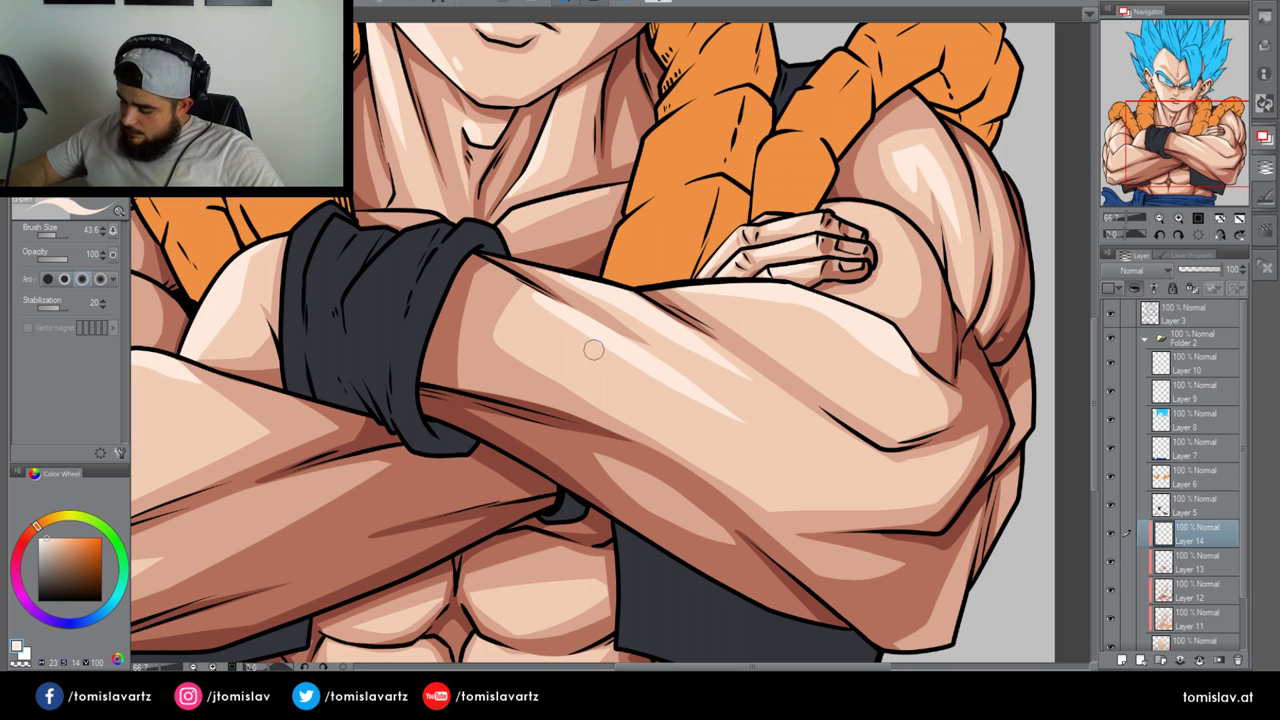
left_click_drag(593, 349, 717, 434)
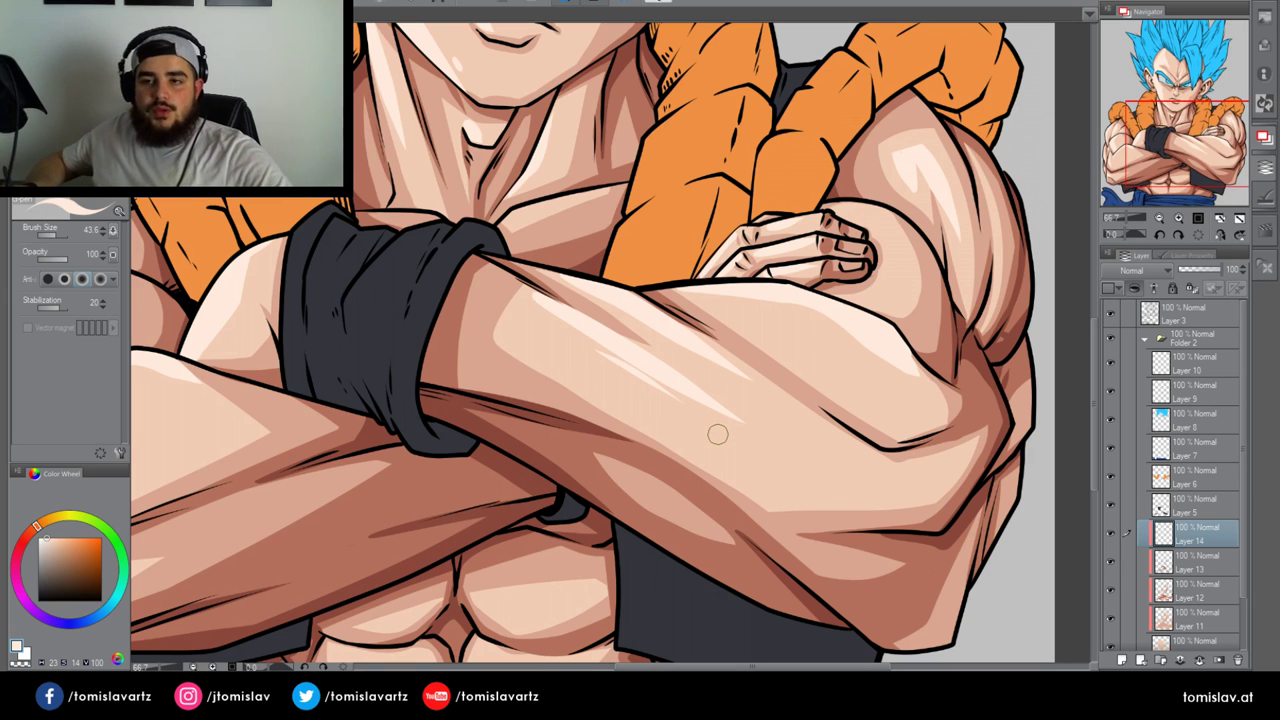
Extend the forearm highlight towards the elbow and merge its separate streaks into one light area
mouse_move(838, 440)
left_mouse_down()
mouse_move(889, 463)
mouse_move(945, 466)
left_mouse_up()
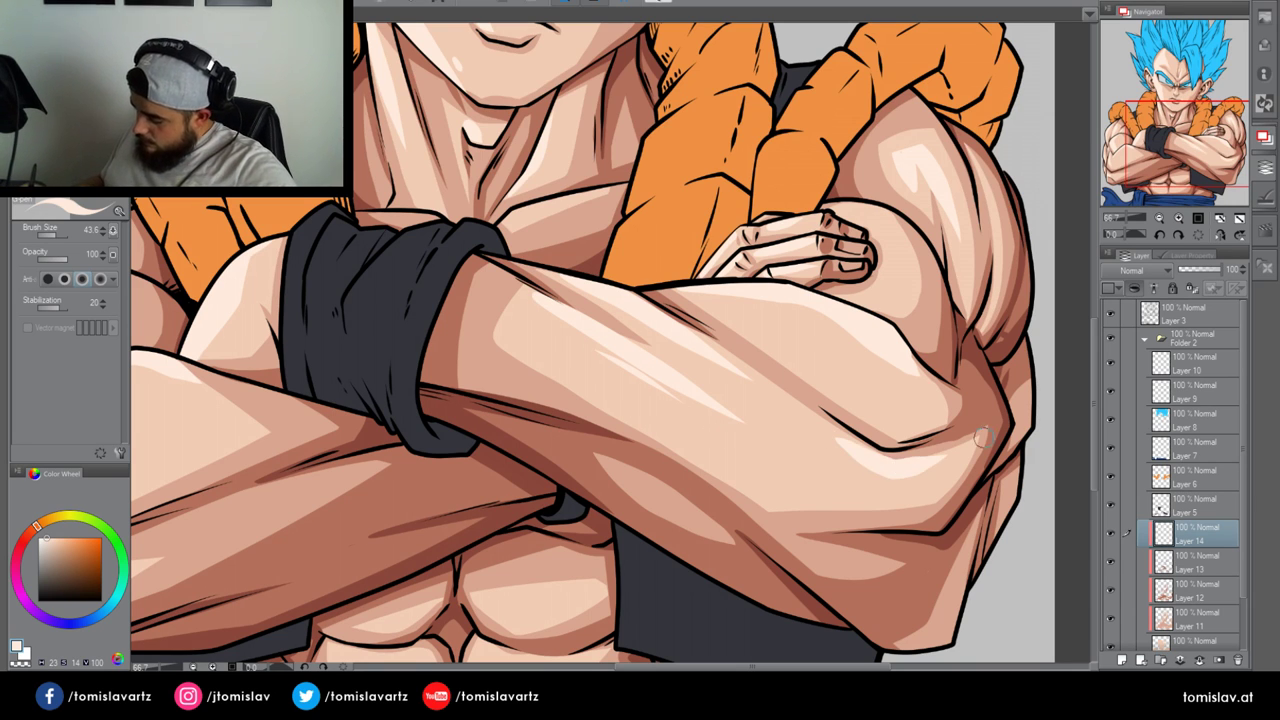
mouse_move(669, 319)
left_mouse_down()
mouse_move(845, 438)
mouse_move(704, 362)
left_mouse_up()
left_click_drag(634, 307, 769, 430)
key("ctrl+z")
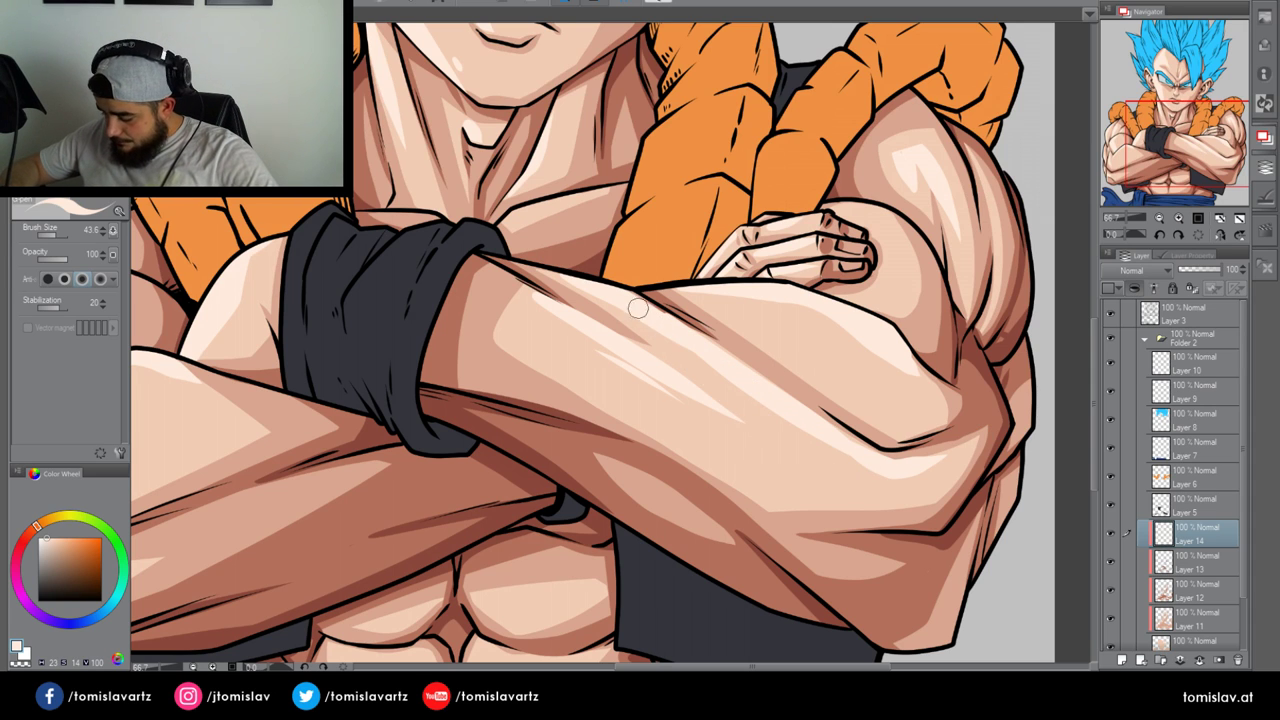
mouse_move(638, 308)
left_mouse_down()
mouse_move(749, 431)
mouse_move(913, 478)
mouse_move(770, 421)
mouse_move(677, 340)
left_mouse_up()
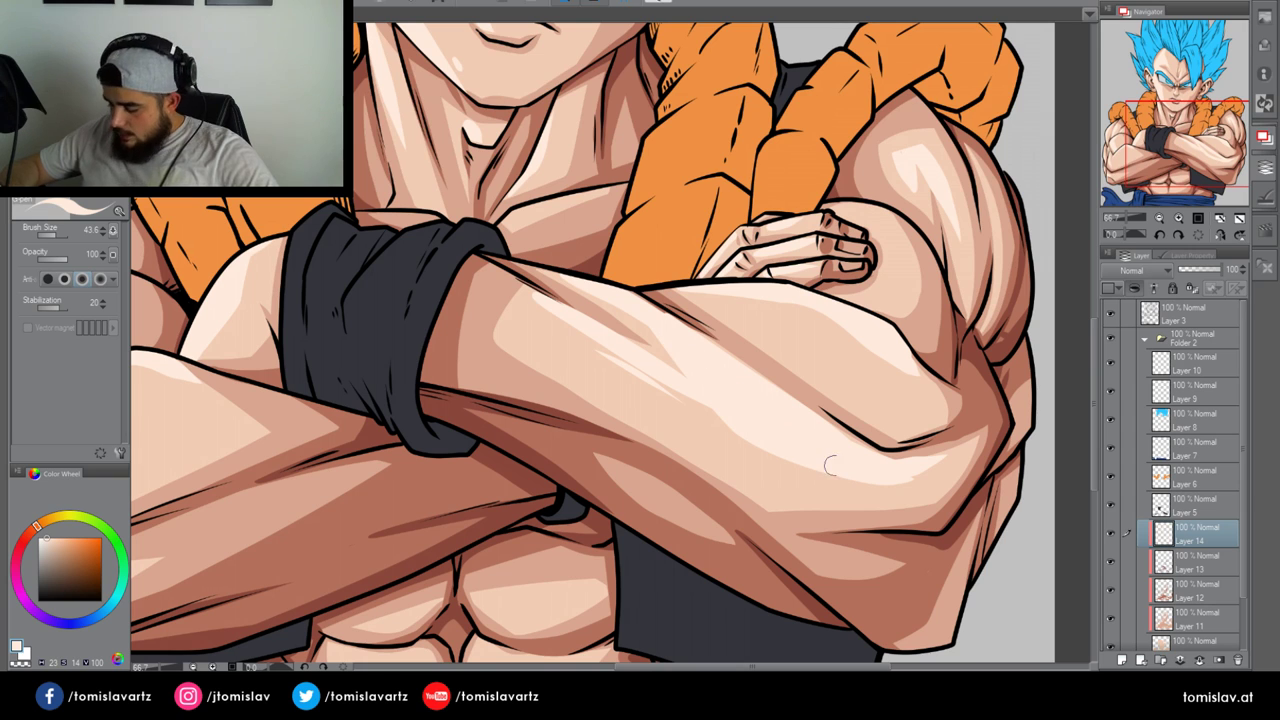
left_click_drag(918, 465, 970, 430)
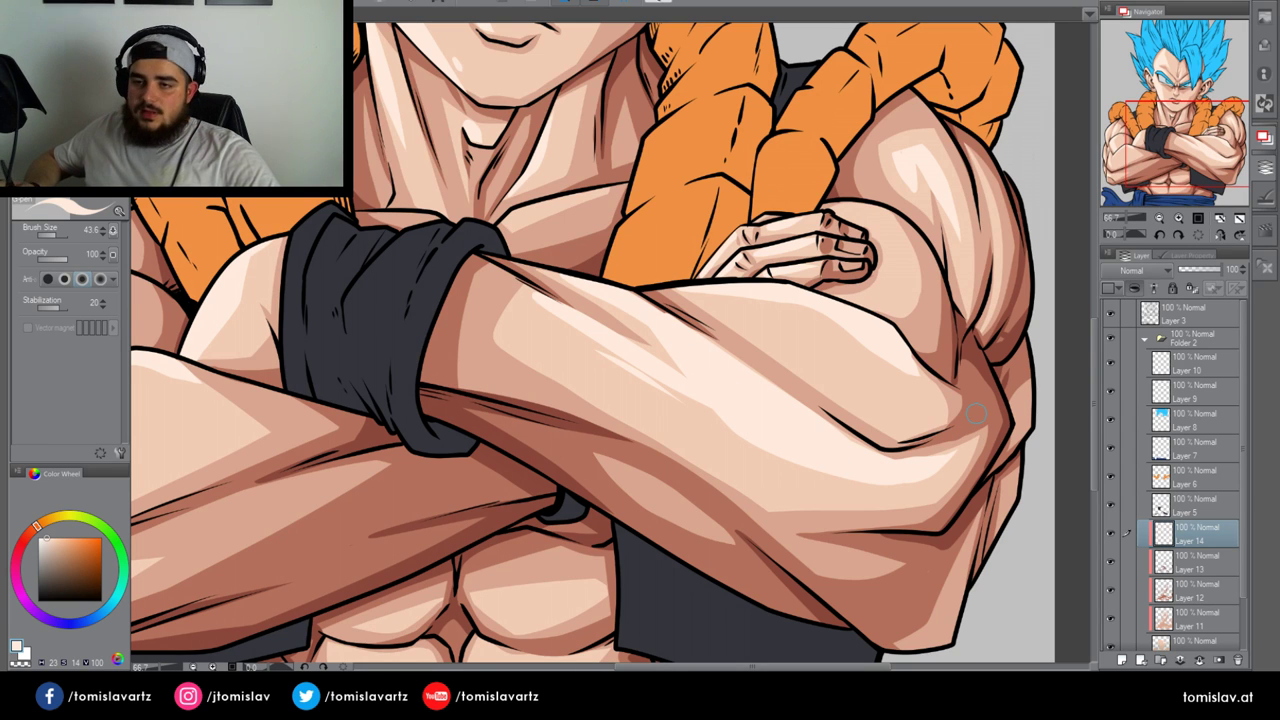
Paint light highlights on the abdominal muscles above the blue sash
left_click(1160, 218)
left_click(1160, 218)
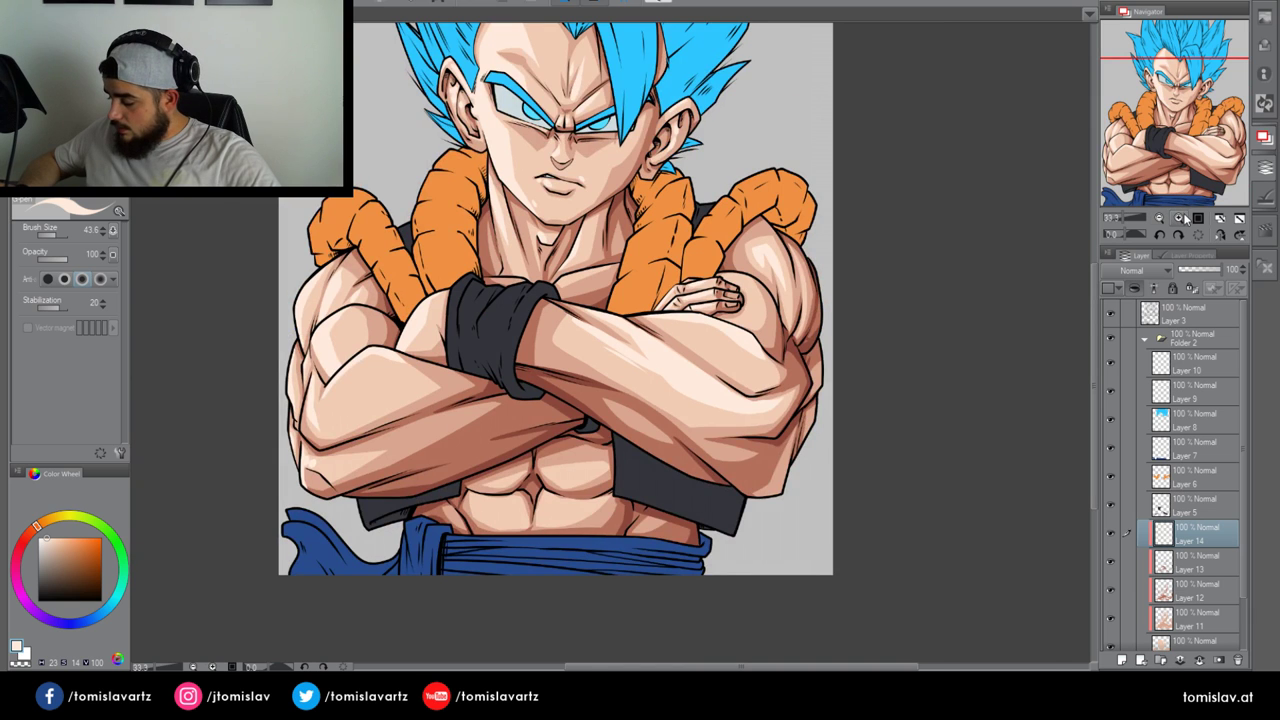
left_click(1182, 218)
left_click_drag(1203, 123, 1123, 170)
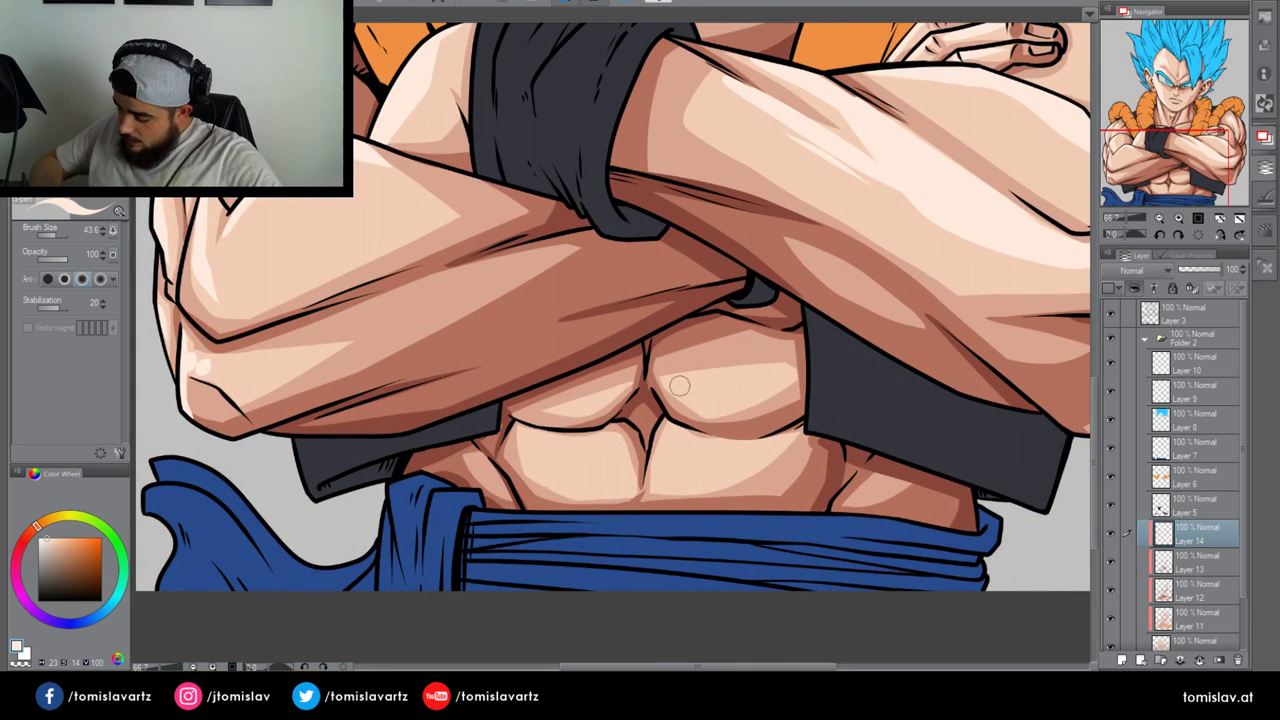
left_click_drag(679, 386, 735, 400)
mouse_move(596, 442)
left_mouse_down()
mouse_move(638, 456)
mouse_move(580, 446)
mouse_move(665, 462)
mouse_move(668, 438)
mouse_move(703, 441)
left_mouse_up()
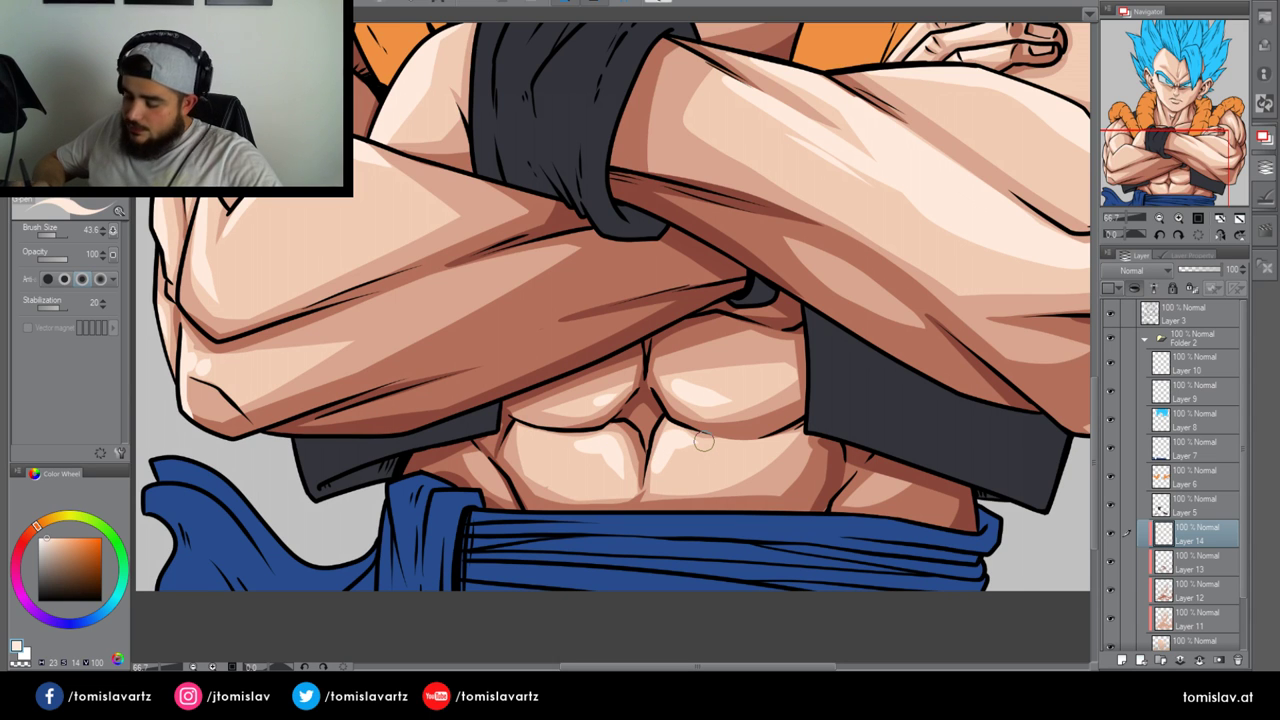
Compare the whole figure with the skin highlight layer, Layer 14, hidden and shown
left_click(1159, 218)
left_click(1159, 218)
left_click(1159, 218)
left_click_drag(1165, 171, 1171, 136)
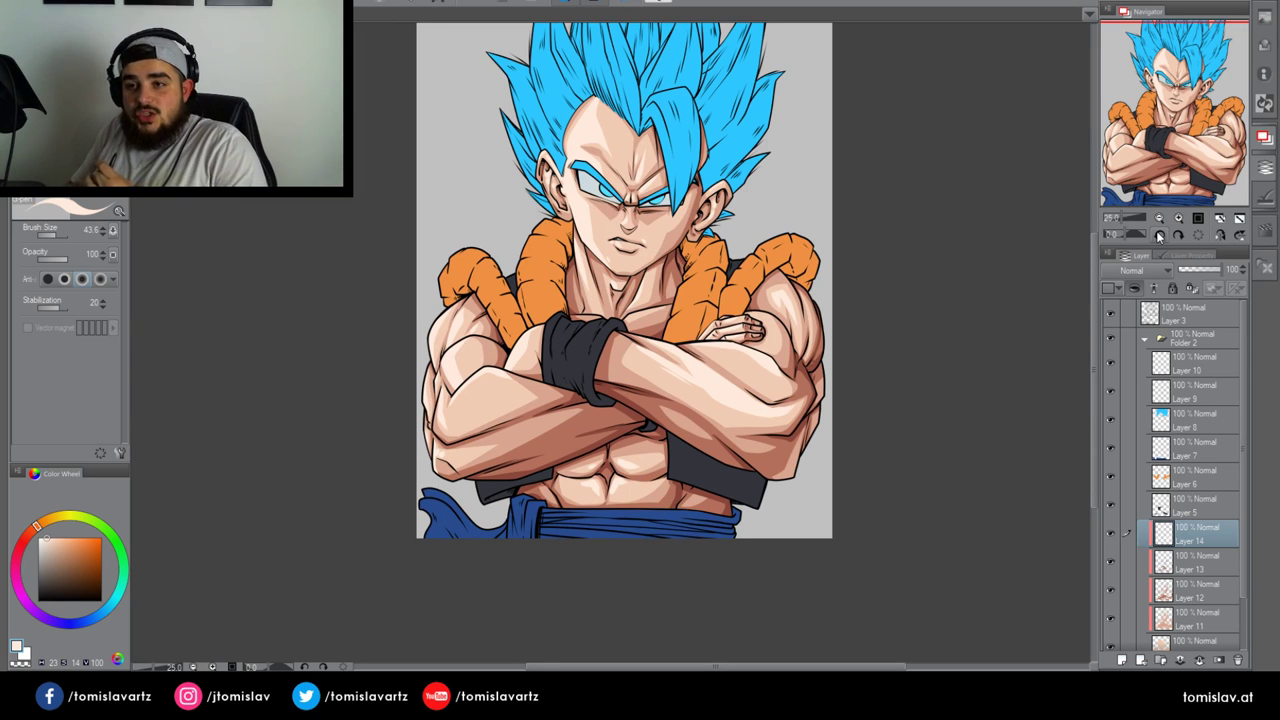
left_click(1112, 531)
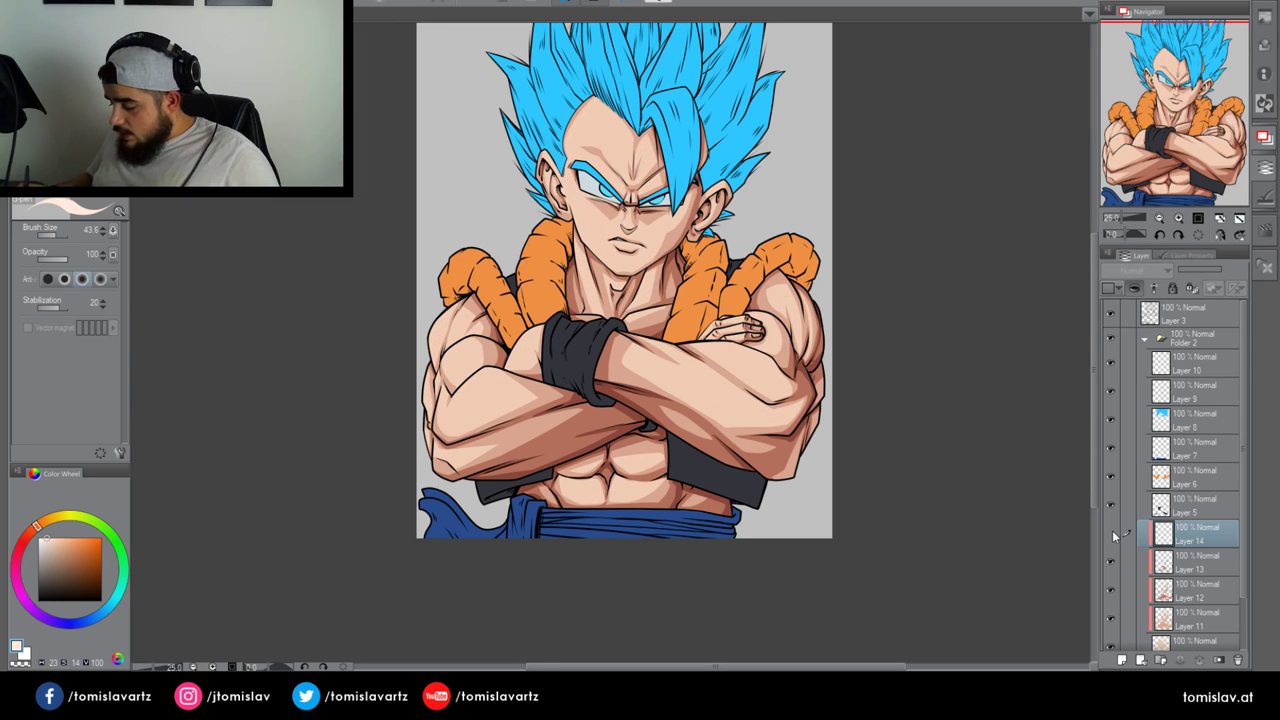
left_click(1113, 529)
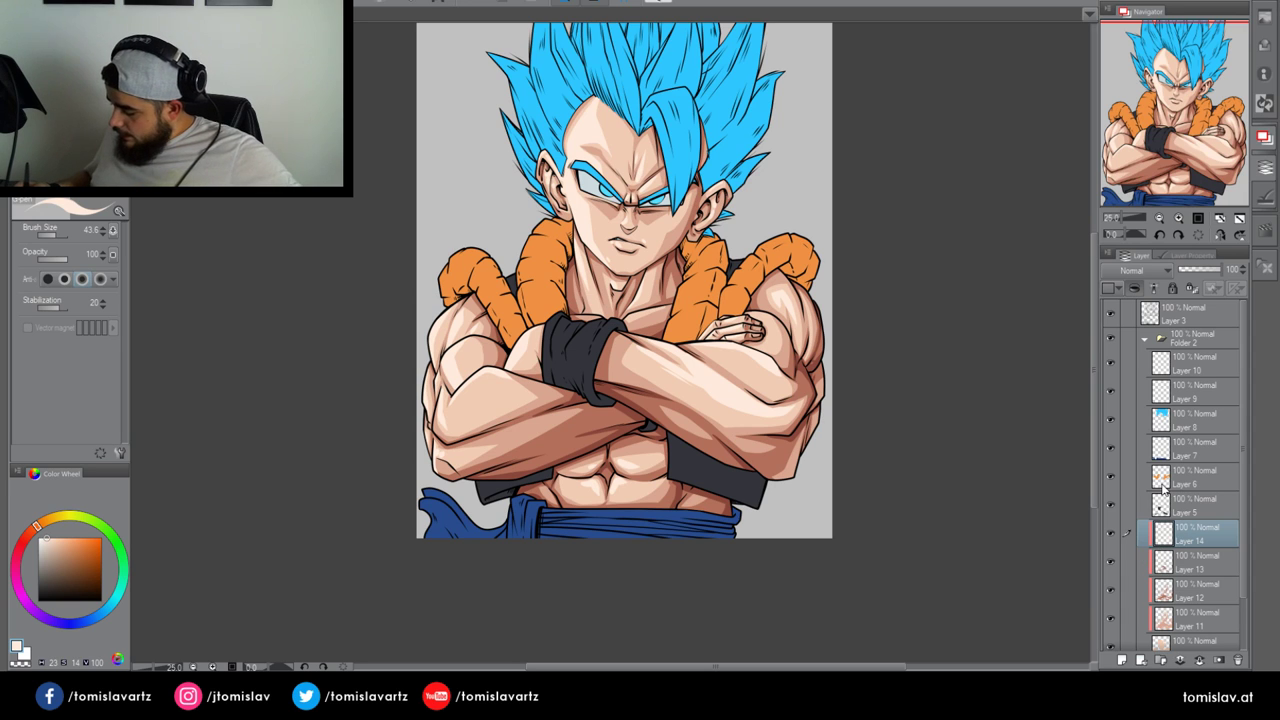
Add a clipped layer above the wristband and vest base, Layer 5, and set a near-black blue of H 232, S 13, V 13
left_click(1124, 507)
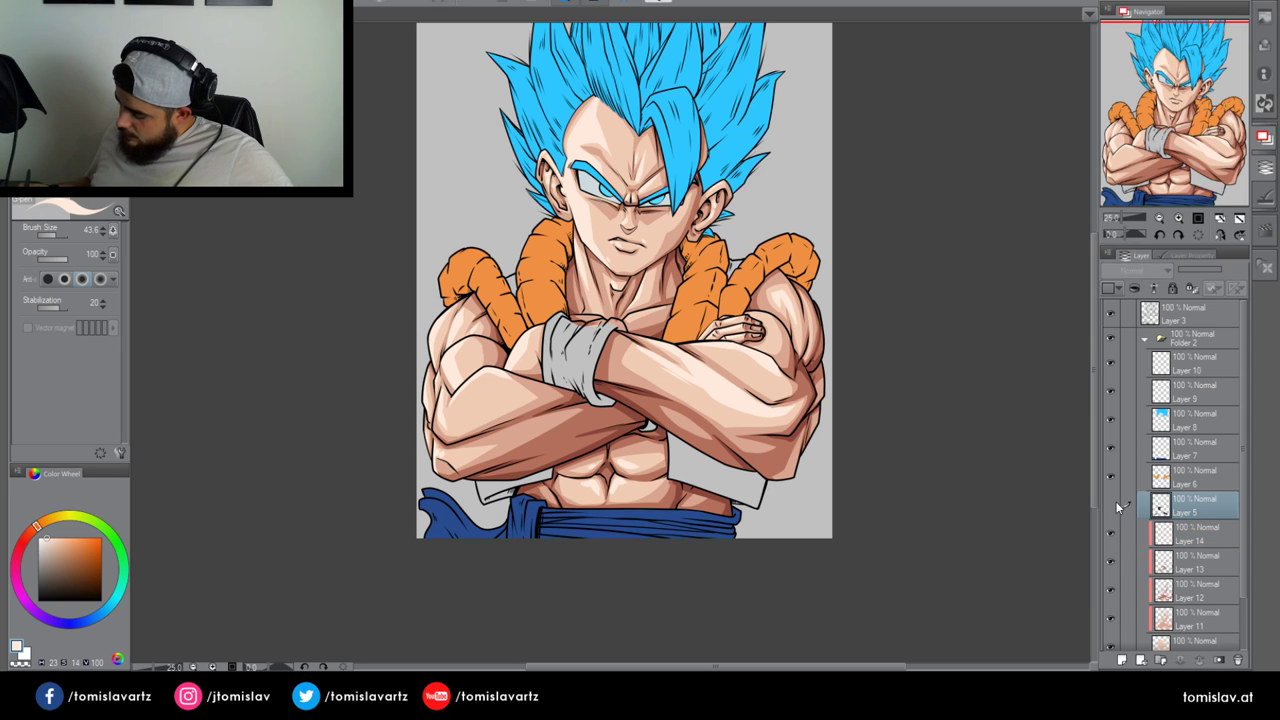
left_click(1124, 507)
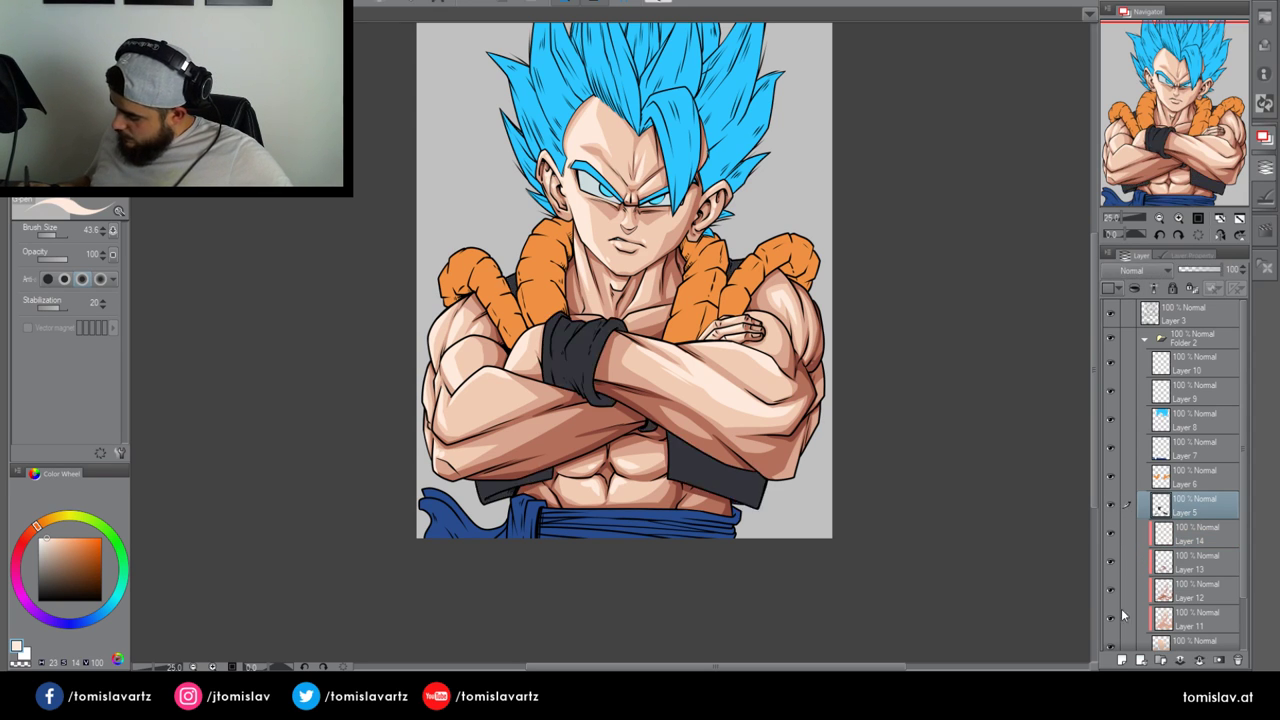
left_click(1121, 660)
left_click(1134, 288)
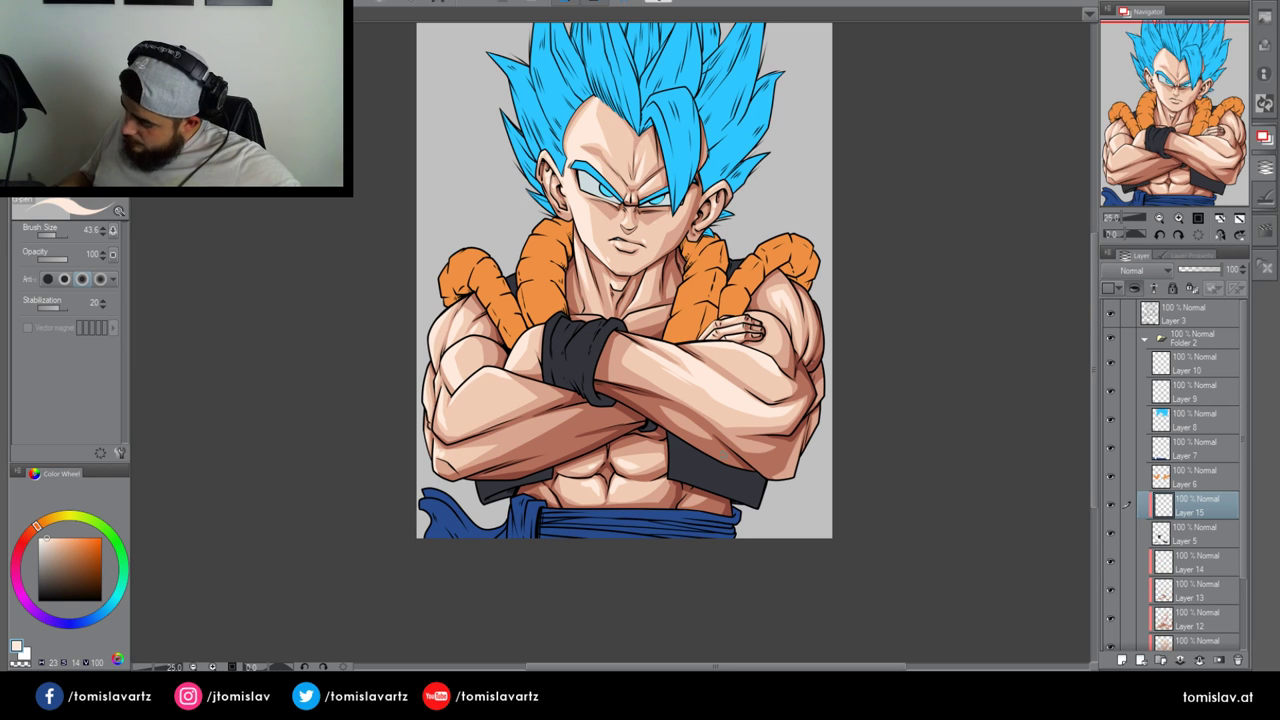
left_click(699, 465, "alt")
left_click(46, 592)
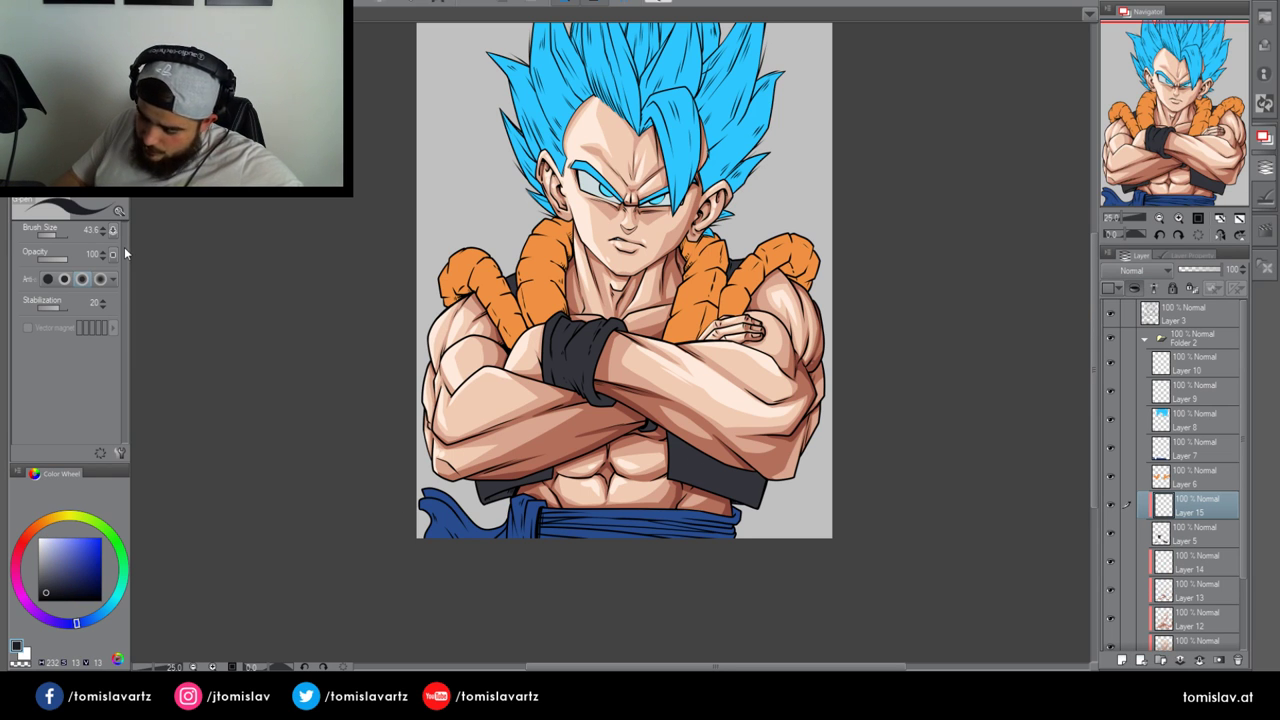
Paint dark shadows on the wristband folds and the vest on the clipped layer, resampling the colour from the vest
left_click(1179, 218)
left_click_drag(1147, 125, 1146, 117)
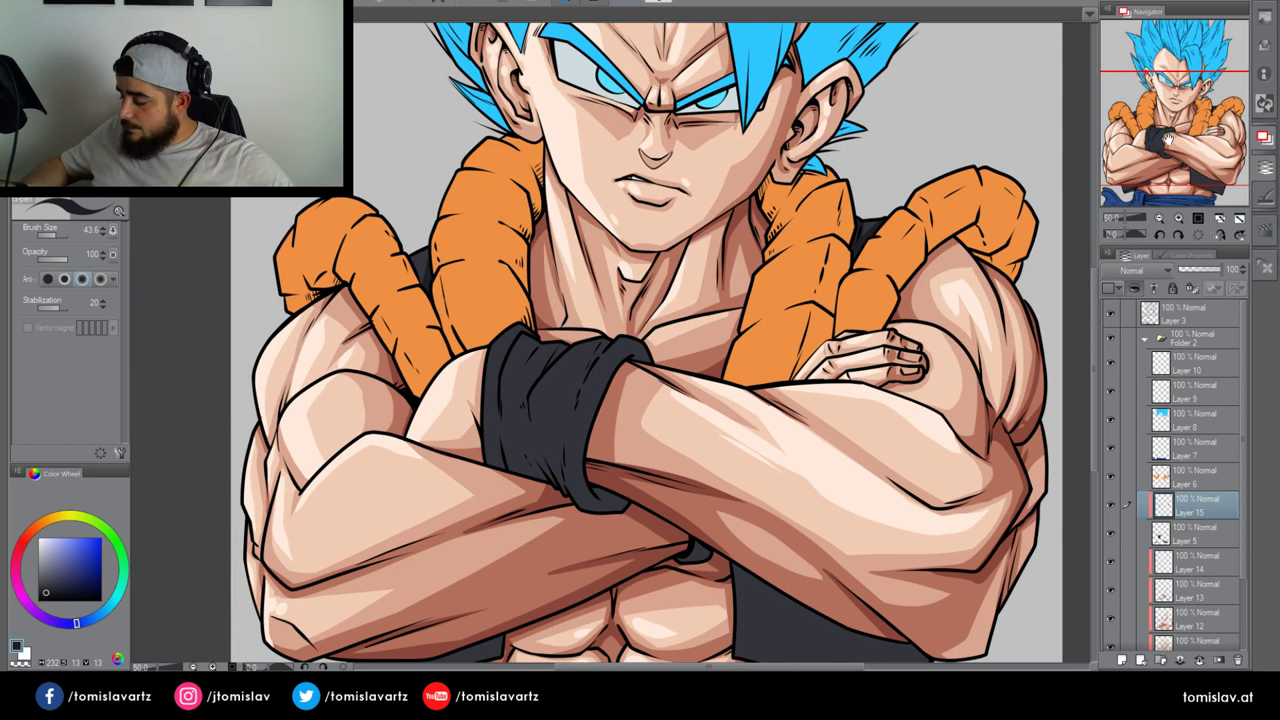
scroll(603, 411, "down", 3)
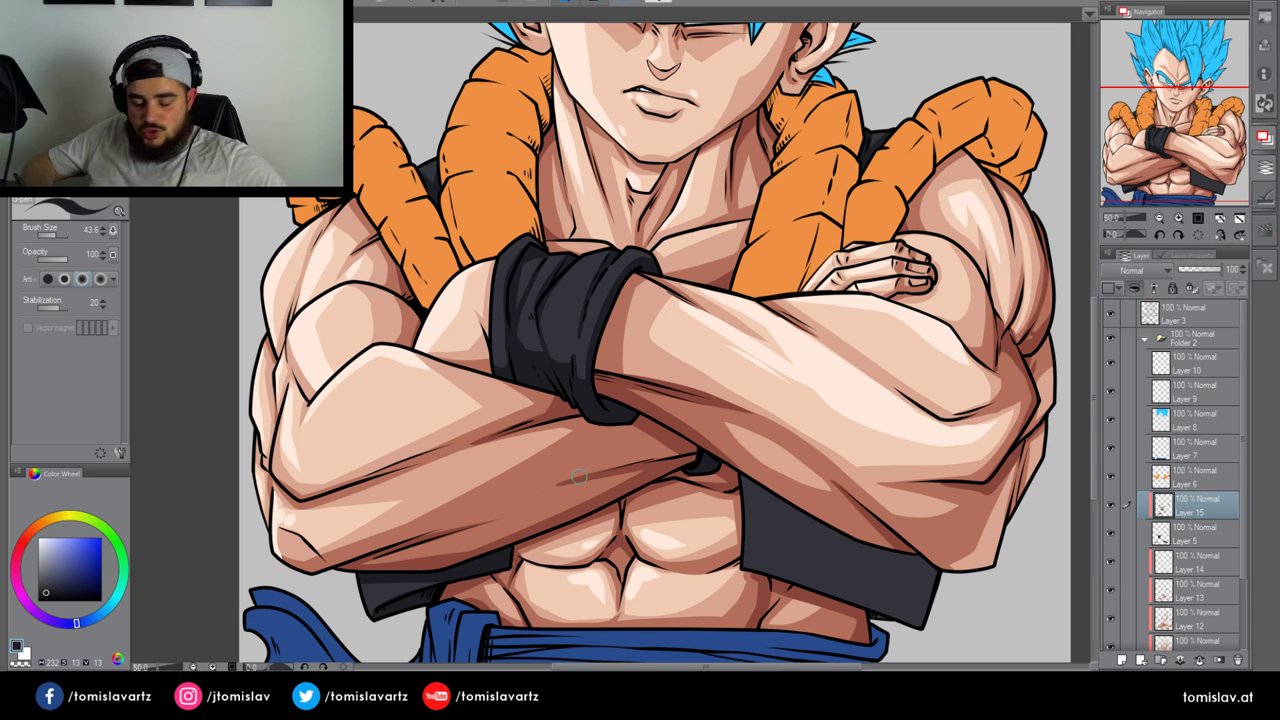
left_click(1180, 532)
left_click(848, 542, "alt")
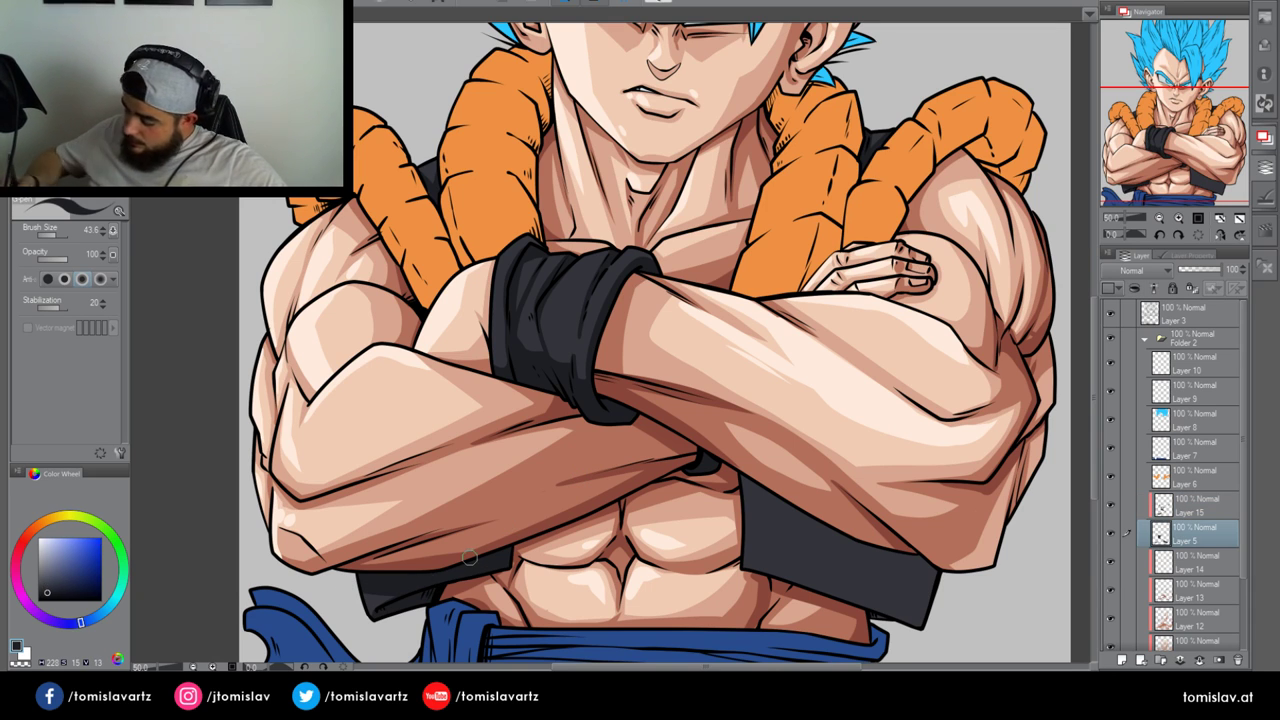
key("alt+bracketright")
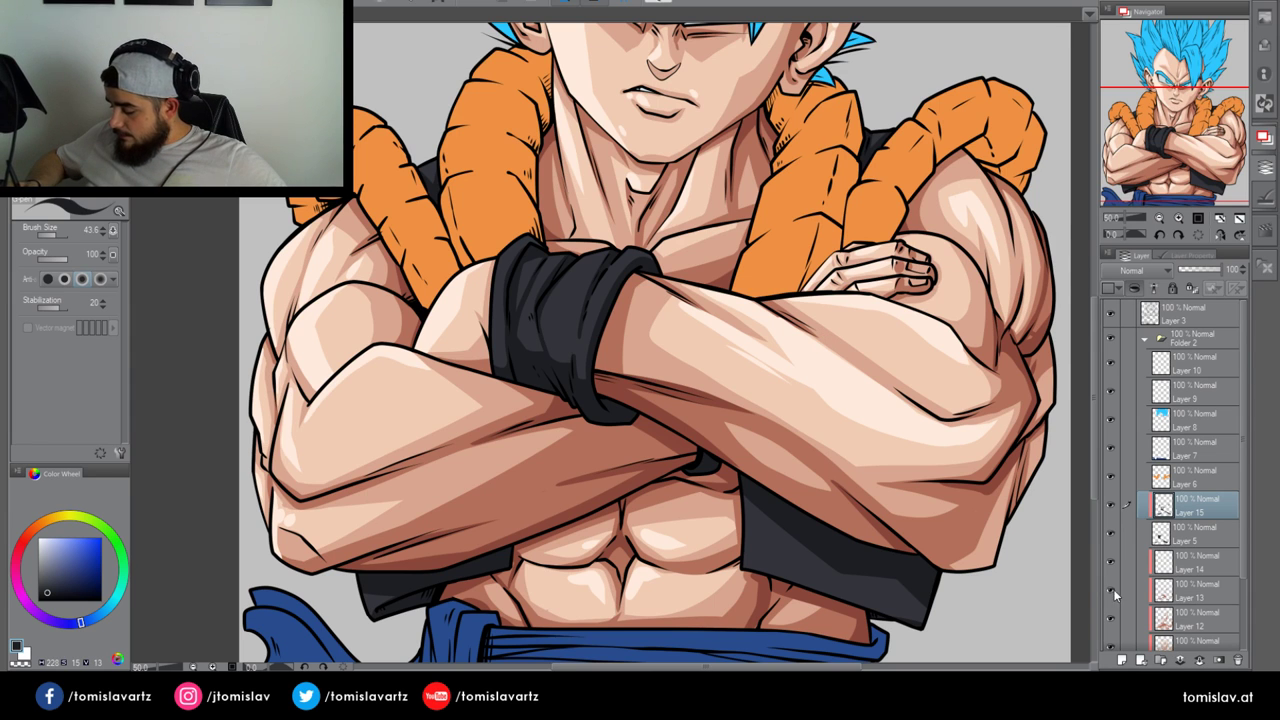
Add another clipped layer above Layer 15 and paint deeper, almost black shadows on the wristband and vest
left_click_drag(1187, 124, 1179, 134)
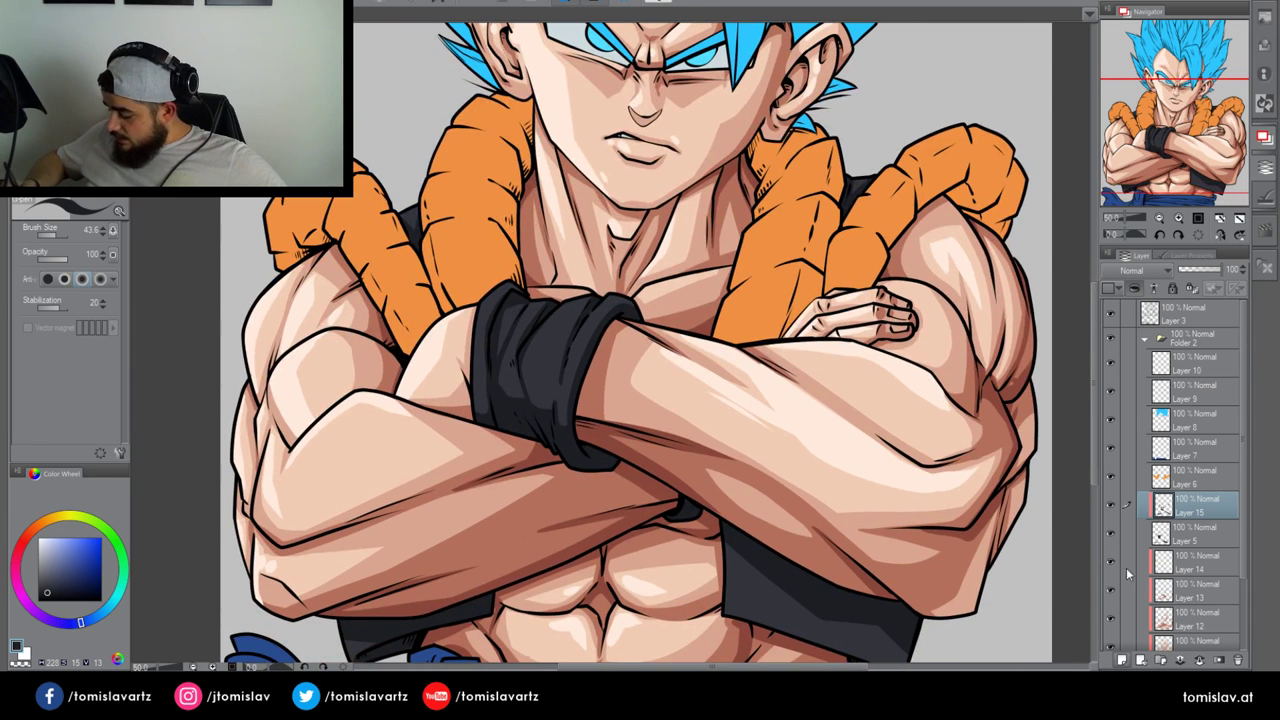
left_click(1121, 660)
left_click(1134, 288)
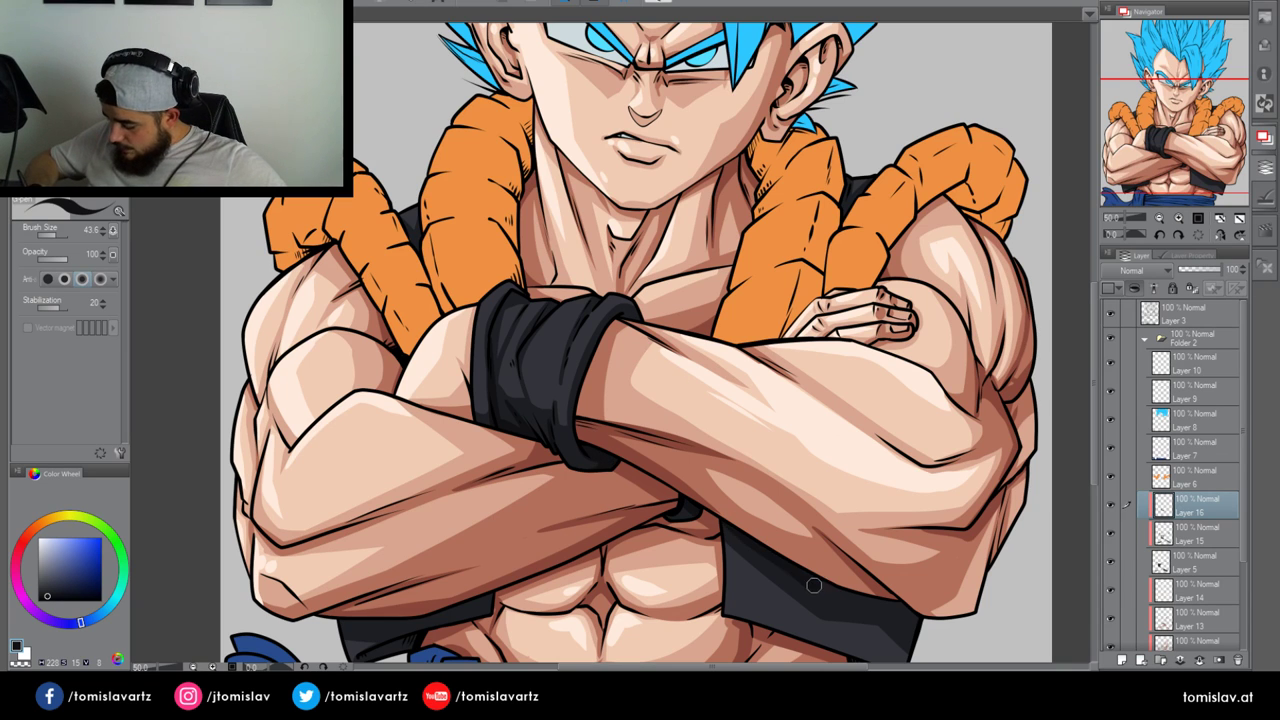
left_click_drag(1149, 150, 1137, 163)
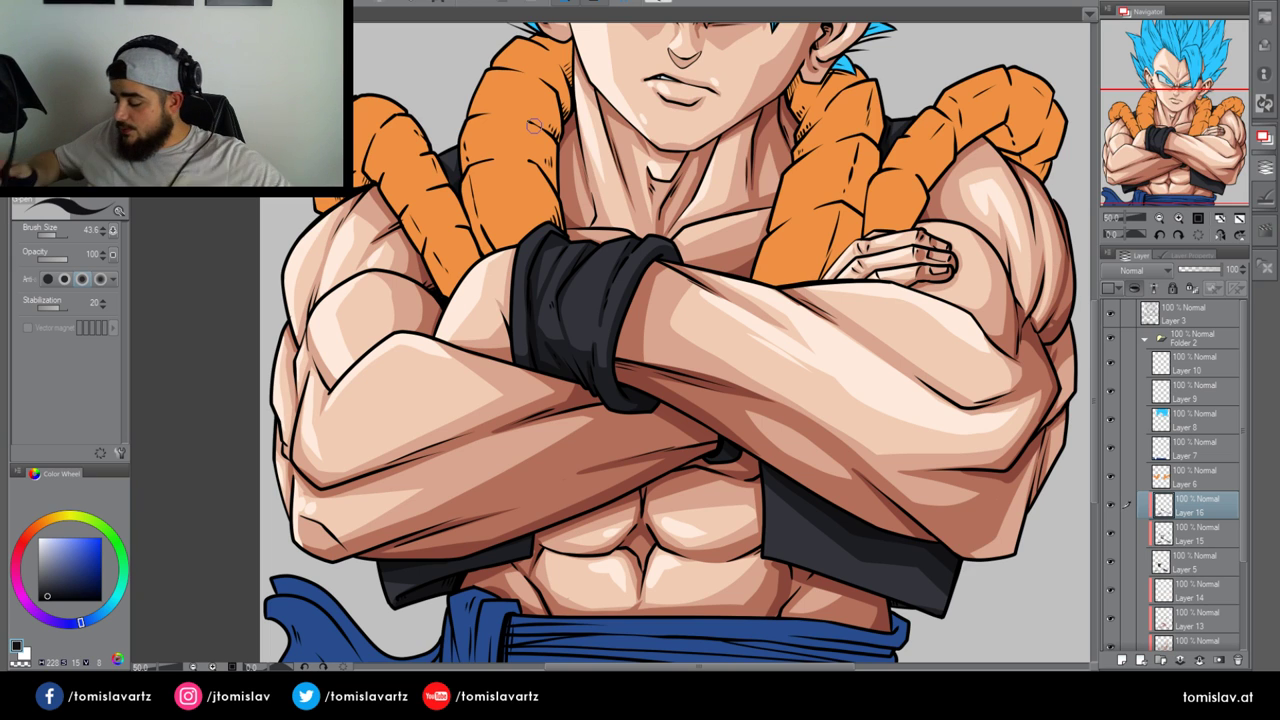
Add a layer above Layer 16 for wristband and vest highlights and set a greyish blue of H 232, S 14, V 44
left_click(1124, 659)
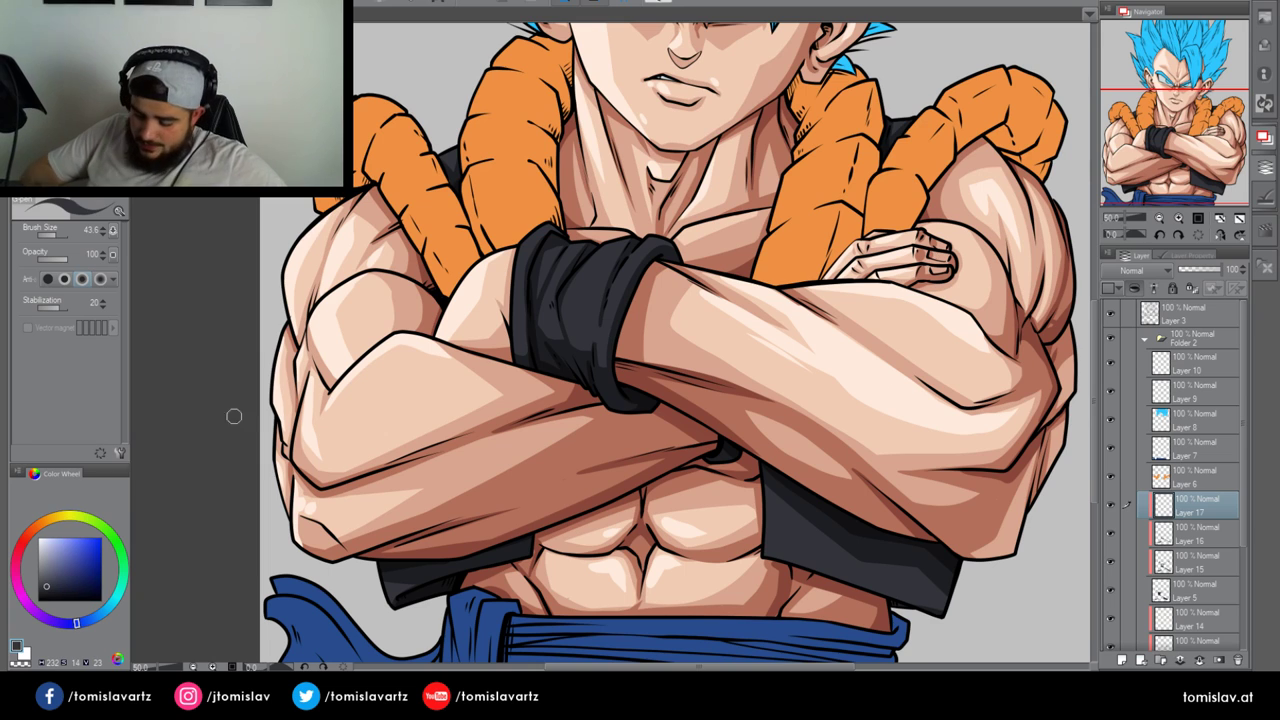
left_click(55, 574)
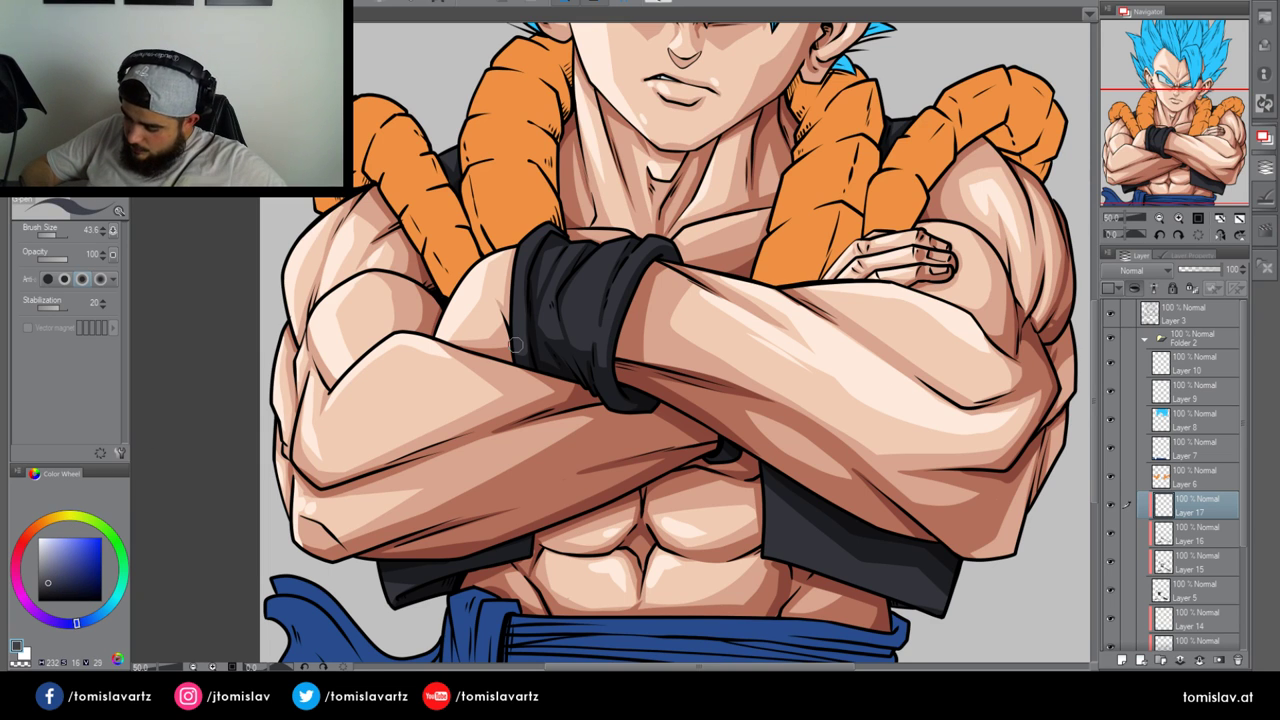
left_click(46, 573)
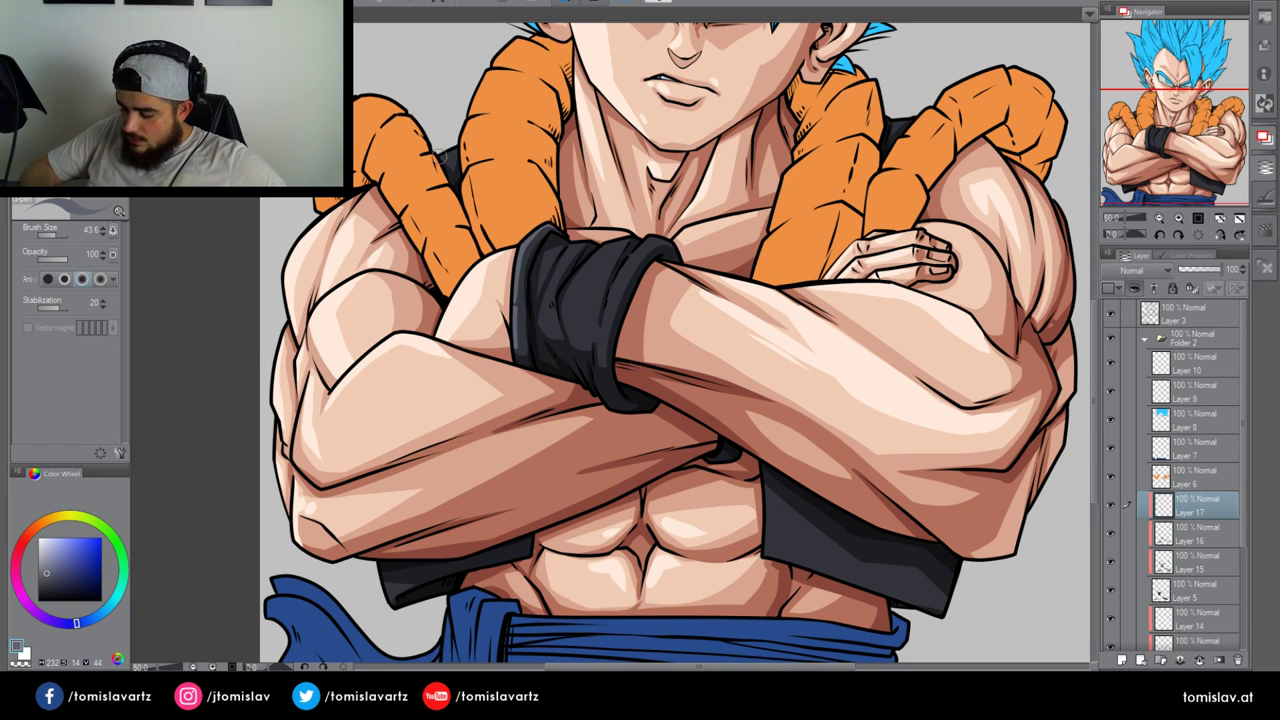
Paint greyish-blue highlights on the wristband folds and along the vest's edges, redoing the first fold stroke
left_click_drag(569, 259, 541, 302)
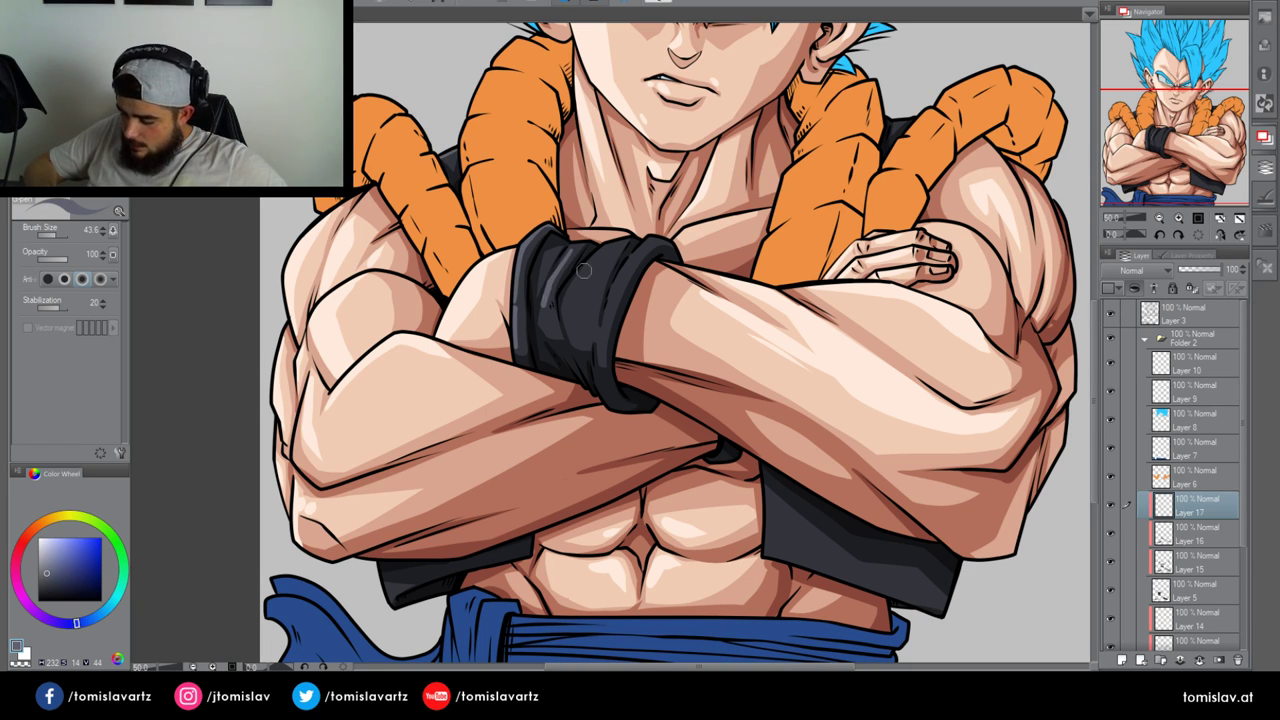
key("ctrl+z")
left_click_drag(570, 249, 556, 283)
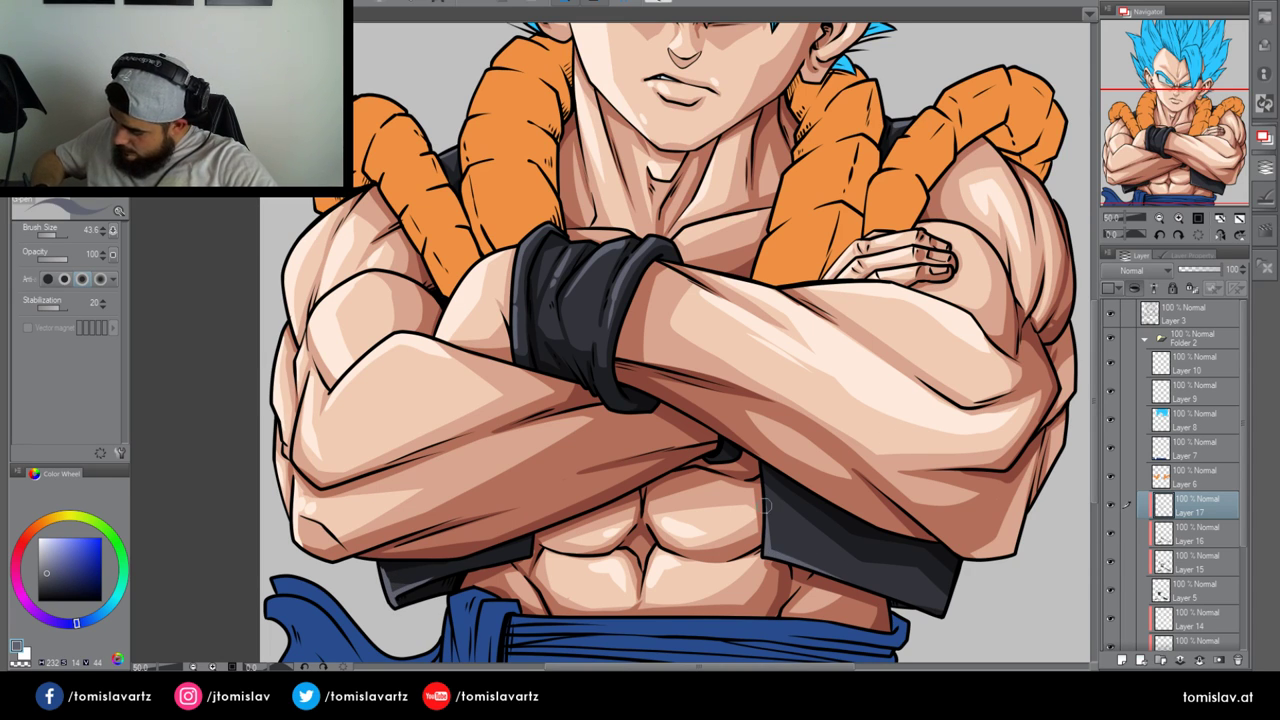
mouse_move(761, 476)
left_mouse_down()
mouse_move(768, 538)
mouse_move(816, 572)
mouse_move(928, 603)
left_mouse_up()
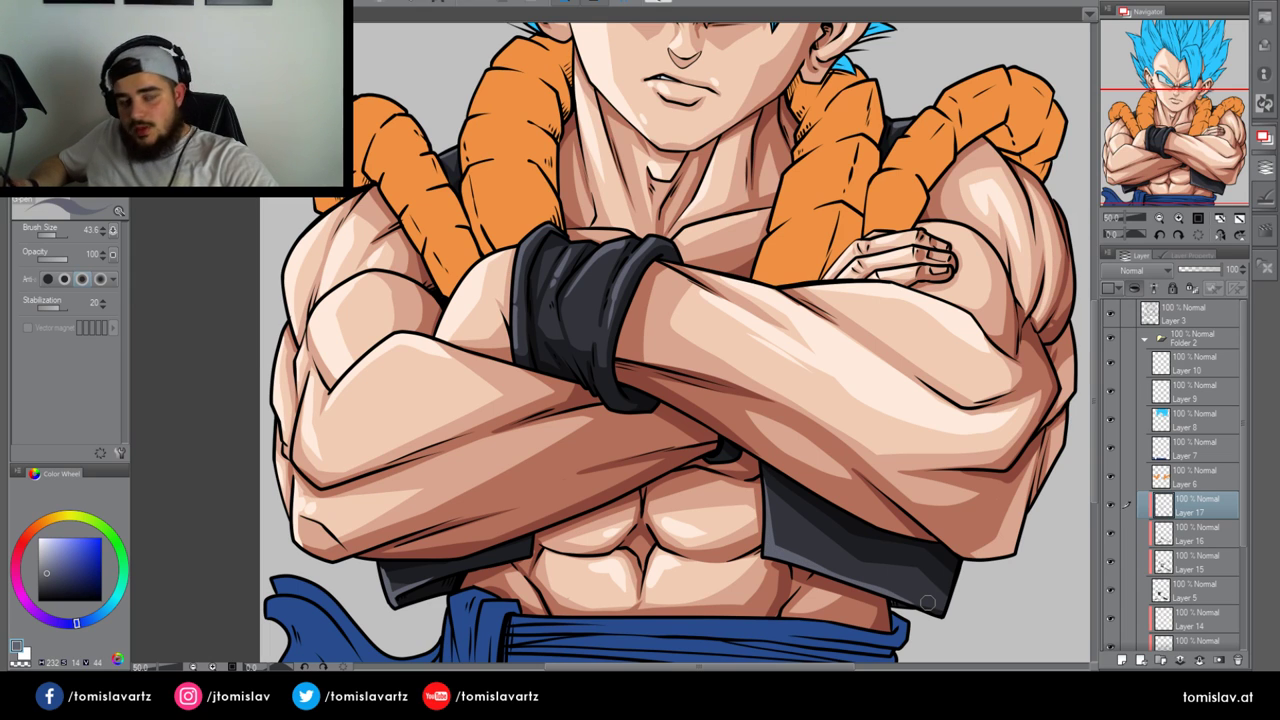
Add a clipped layer above the orange collar base, Layer 6, and set a darker orange of H 23, S 81, V 84
left_click(1160, 218)
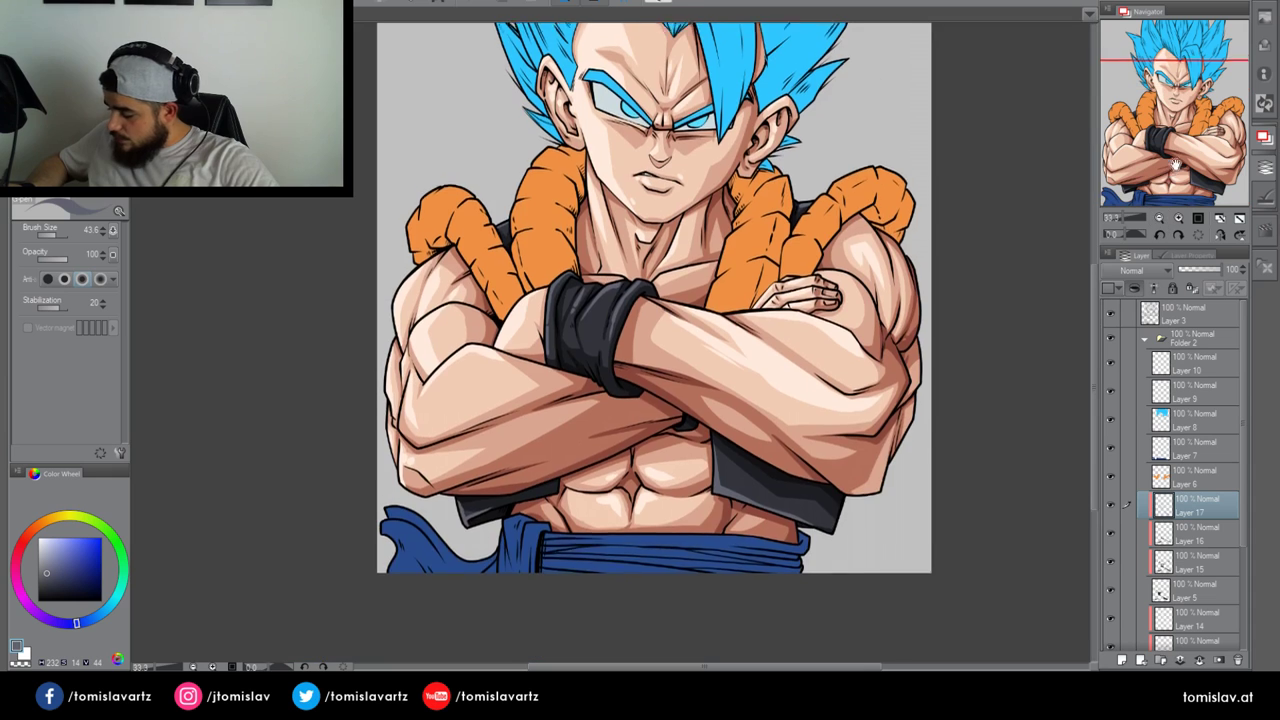
left_click(1185, 477)
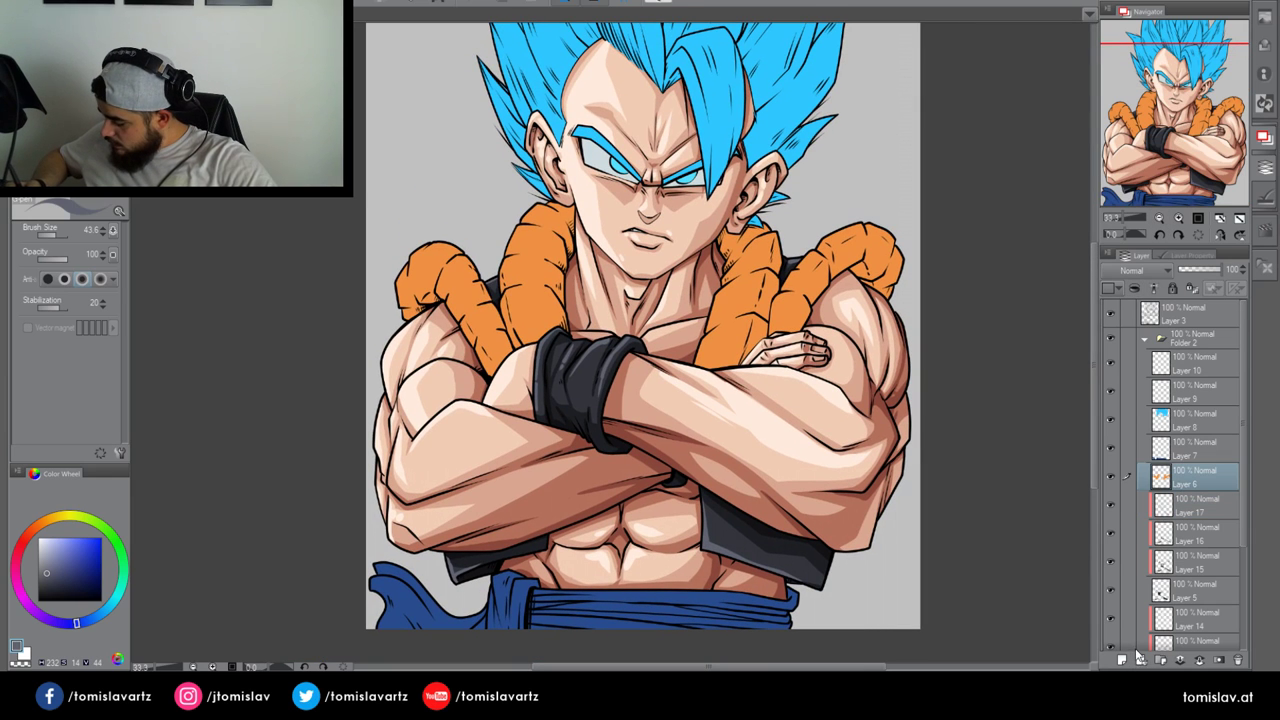
left_click(1136, 662)
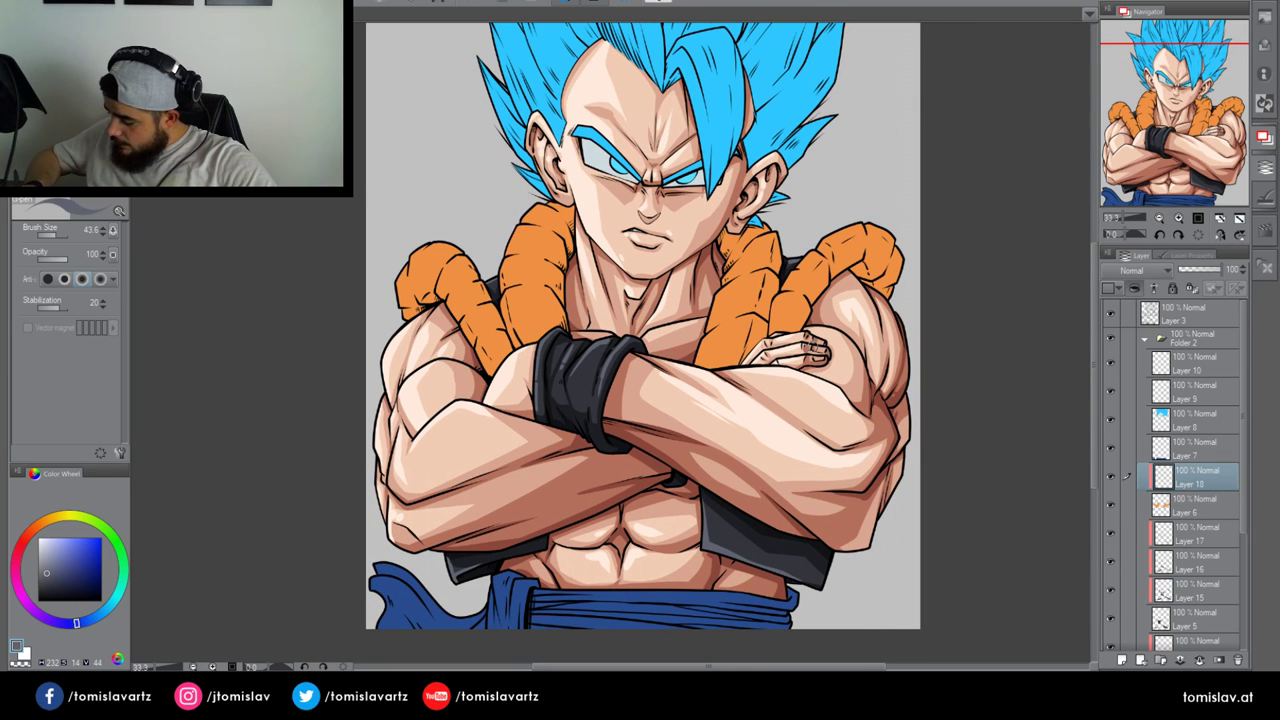
left_click(37, 527)
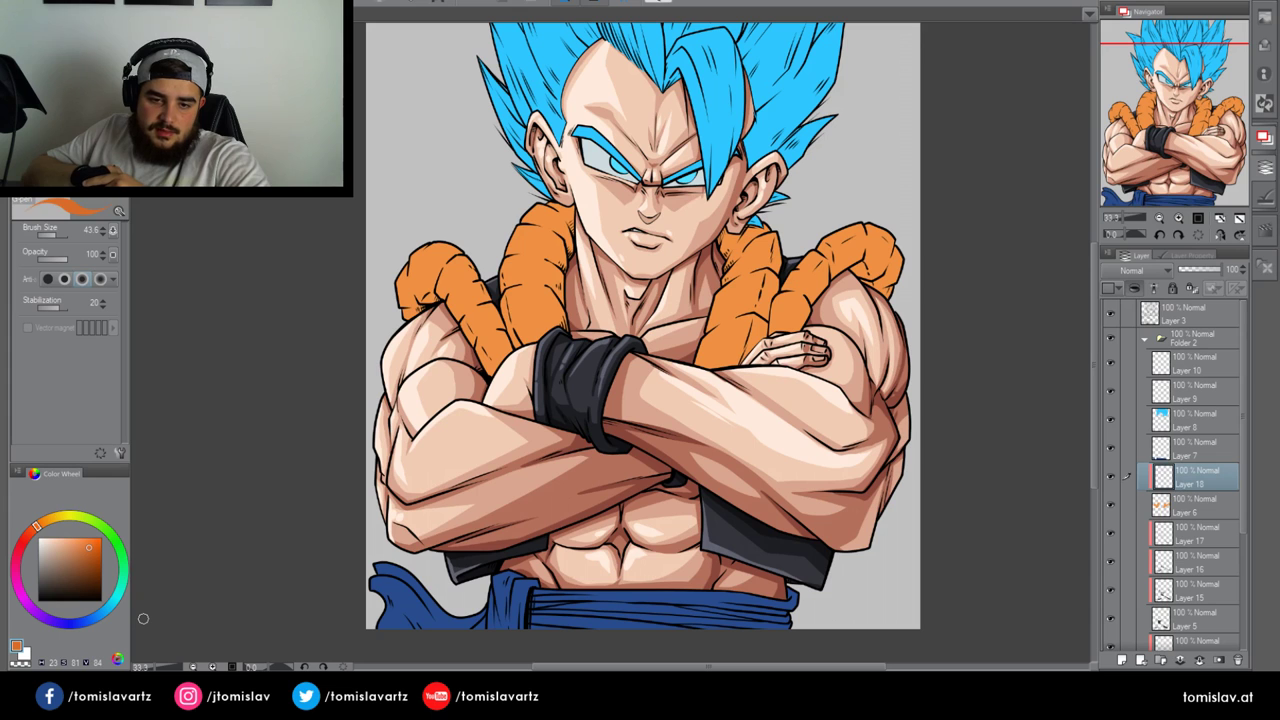
Shift the shadow orange's hue to 19 and paint first shadows along the folds of both strands on the collar's left side
left_click(1179, 218)
left_click_drag(1171, 117, 1164, 100)
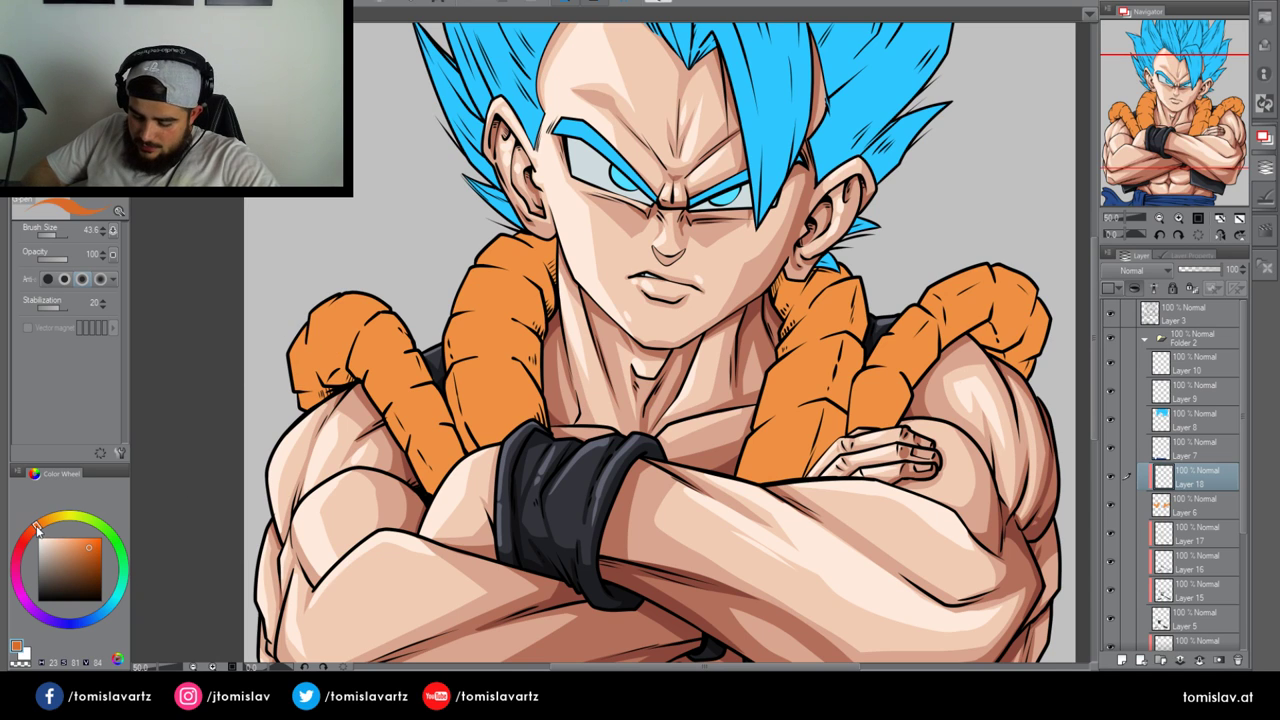
mouse_move(309, 355)
left_mouse_down()
mouse_move(350, 384)
mouse_move(312, 390)
mouse_move(324, 398)
mouse_move(375, 366)
mouse_move(432, 488)
left_mouse_up()
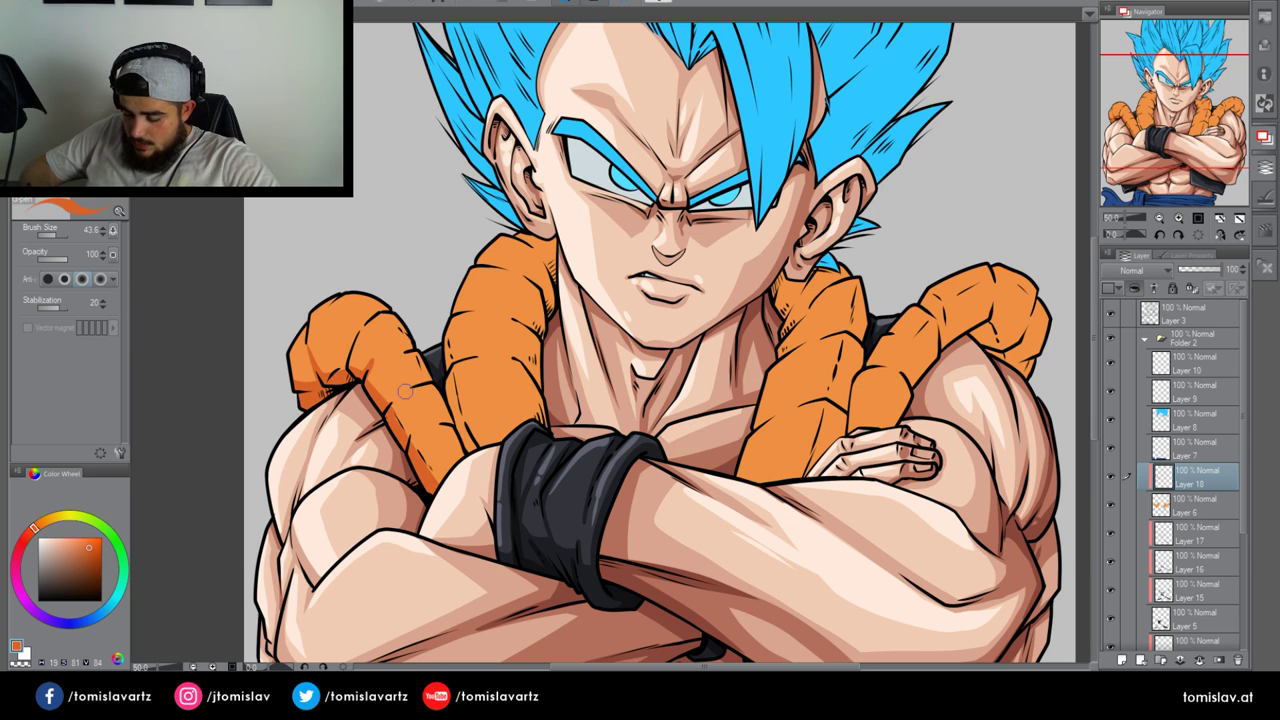
mouse_move(403, 392)
left_mouse_down()
mouse_move(445, 407)
mouse_move(400, 420)
mouse_move(436, 477)
left_mouse_up()
mouse_move(453, 428)
left_mouse_down()
mouse_move(411, 438)
mouse_move(453, 484)
mouse_move(439, 377)
mouse_move(485, 463)
left_mouse_up()
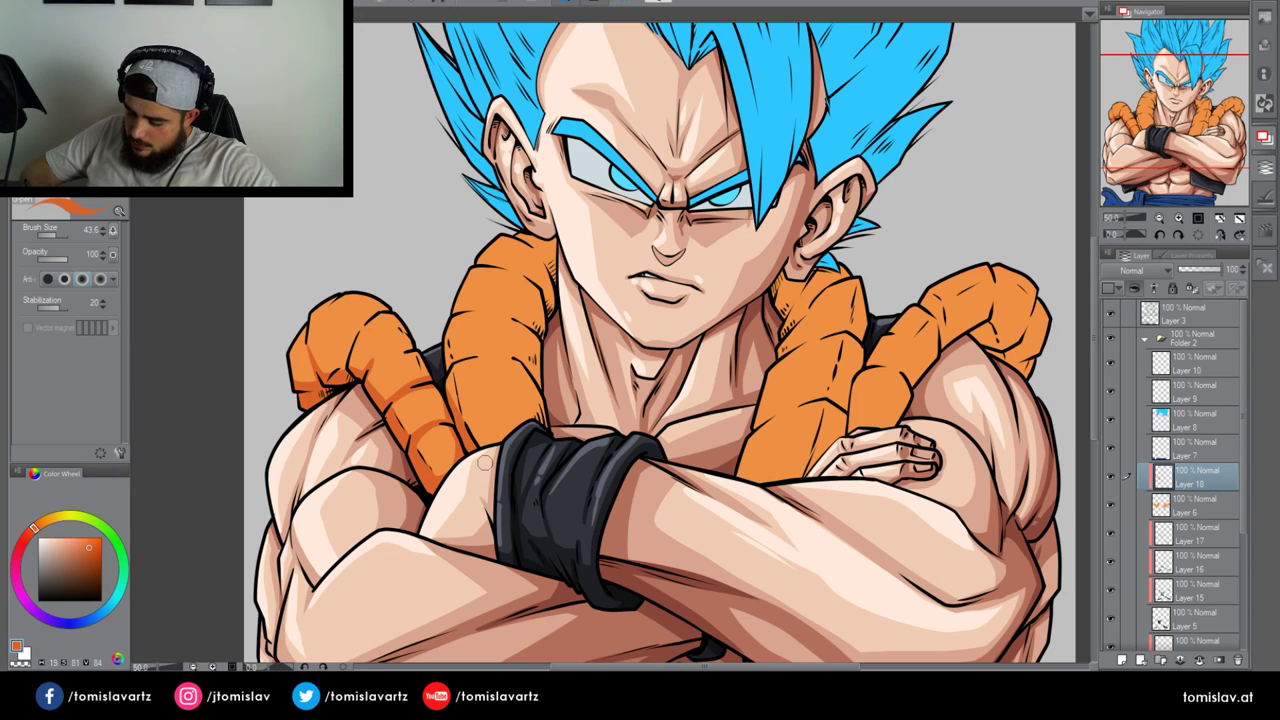
mouse_move(411, 343)
left_mouse_down()
mouse_move(393, 360)
mouse_move(413, 346)
left_mouse_up()
mouse_move(349, 374)
left_mouse_down()
mouse_move(350, 345)
mouse_move(387, 306)
mouse_move(440, 414)
left_mouse_up()
left_click_drag(430, 457, 450, 478)
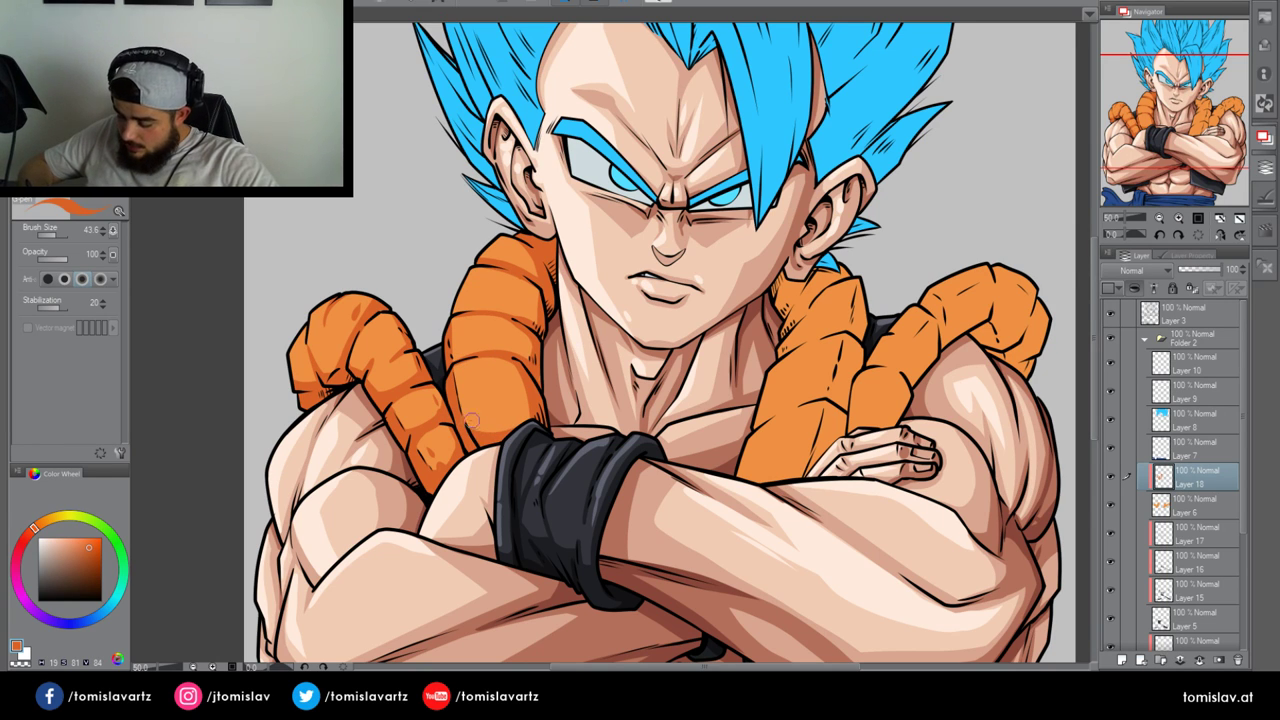
left_click_drag(467, 420, 540, 409)
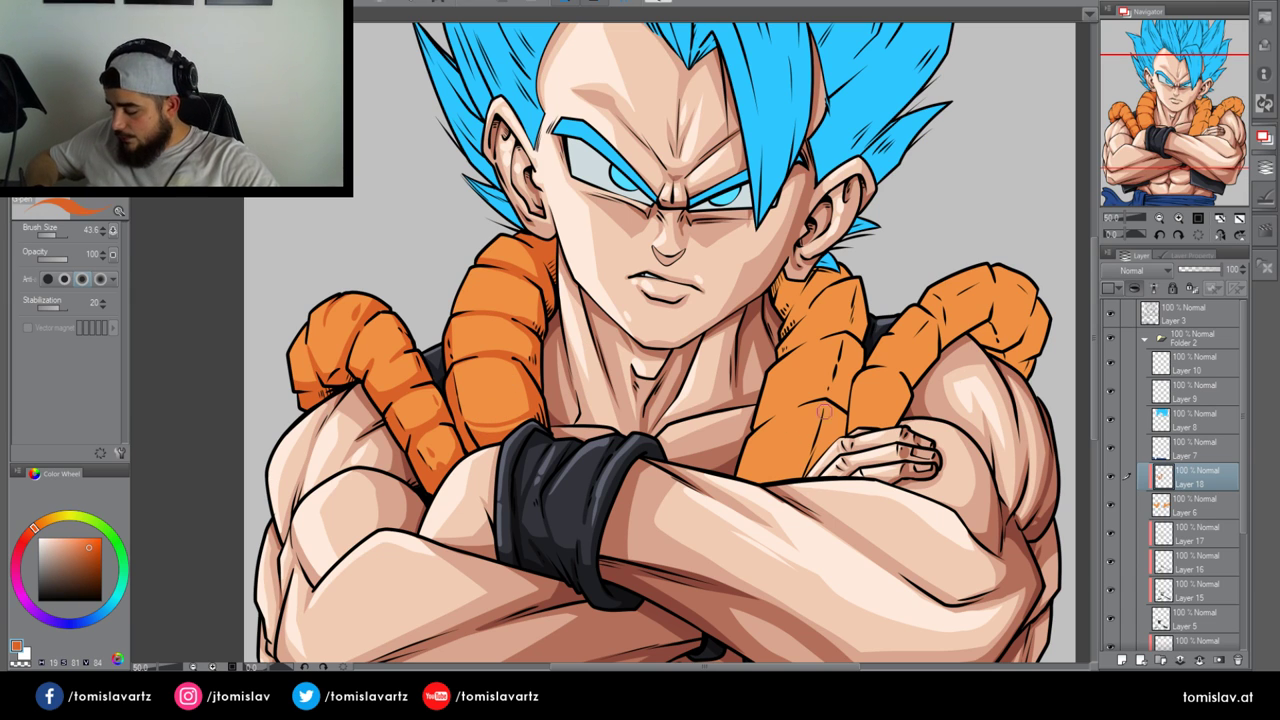
Paint darker orange shadows along the folds and edges of the collar's right inner strand, redoing the stroke near the neck
mouse_move(782, 336)
left_mouse_down()
mouse_move(796, 290)
mouse_move(787, 273)
left_mouse_up()
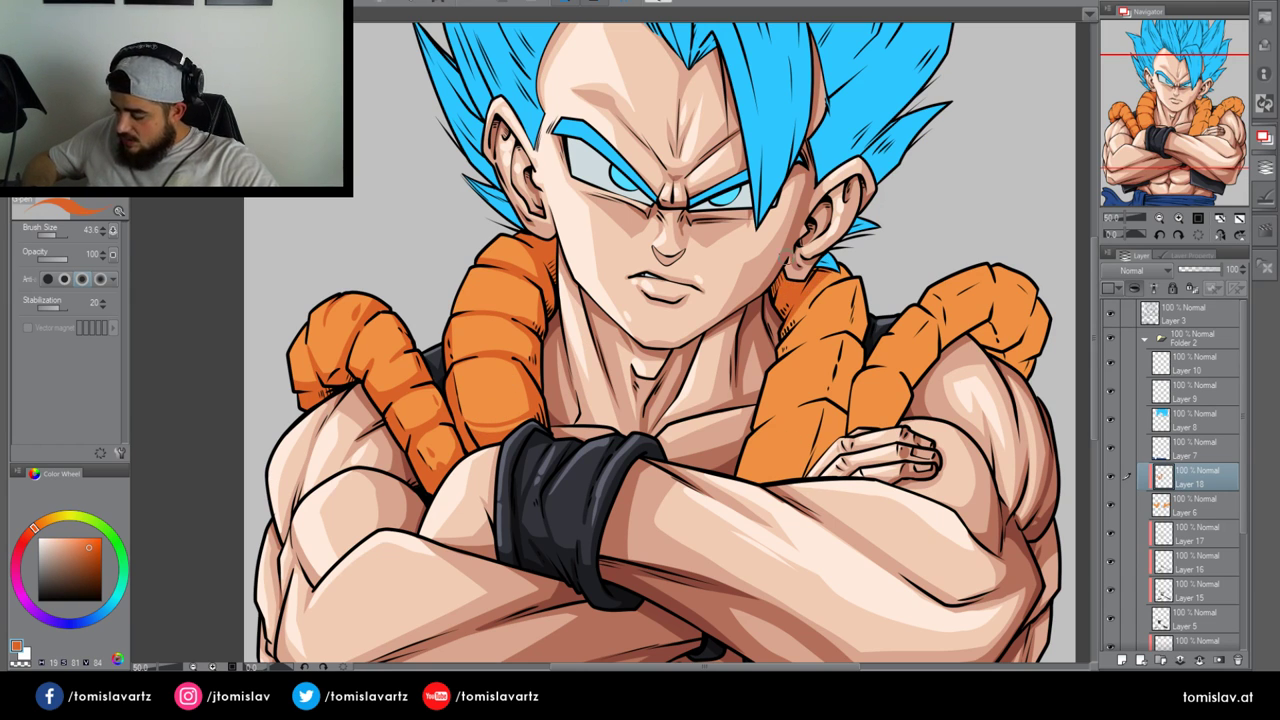
left_click_drag(781, 336, 855, 277)
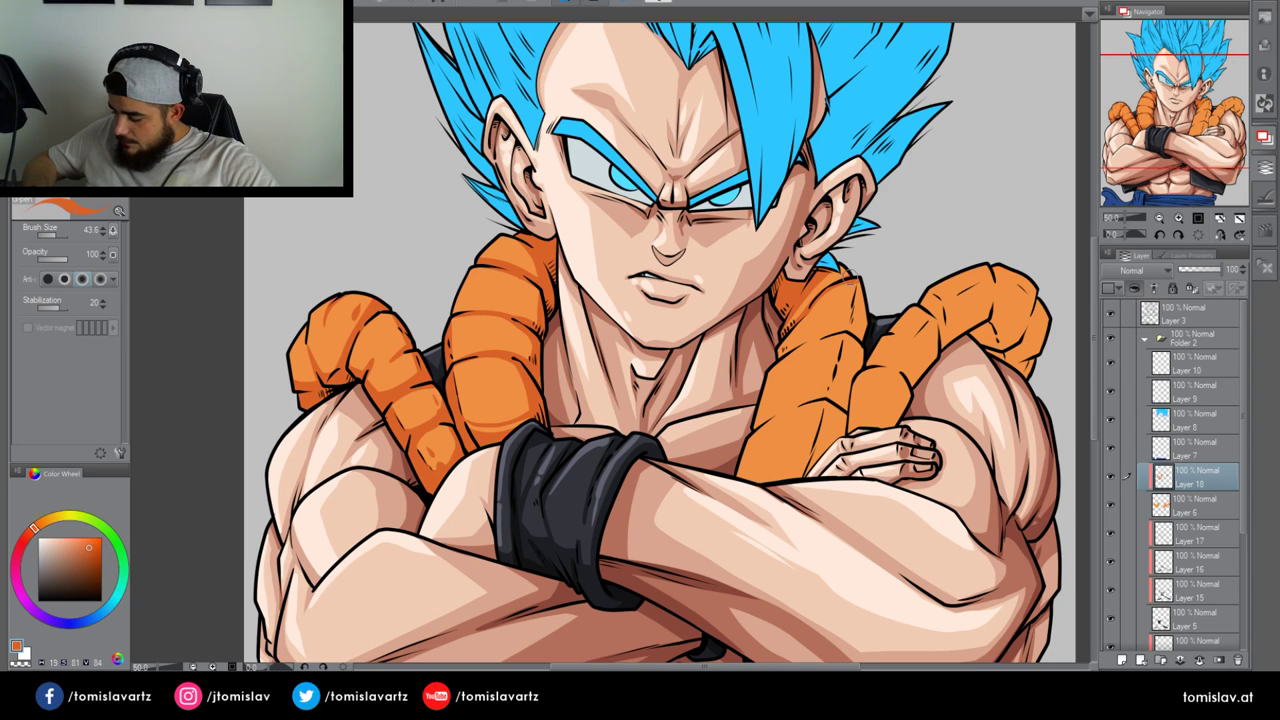
key("ctrl+z")
mouse_move(778, 338)
left_mouse_down()
mouse_move(827, 288)
mouse_move(808, 299)
left_mouse_up()
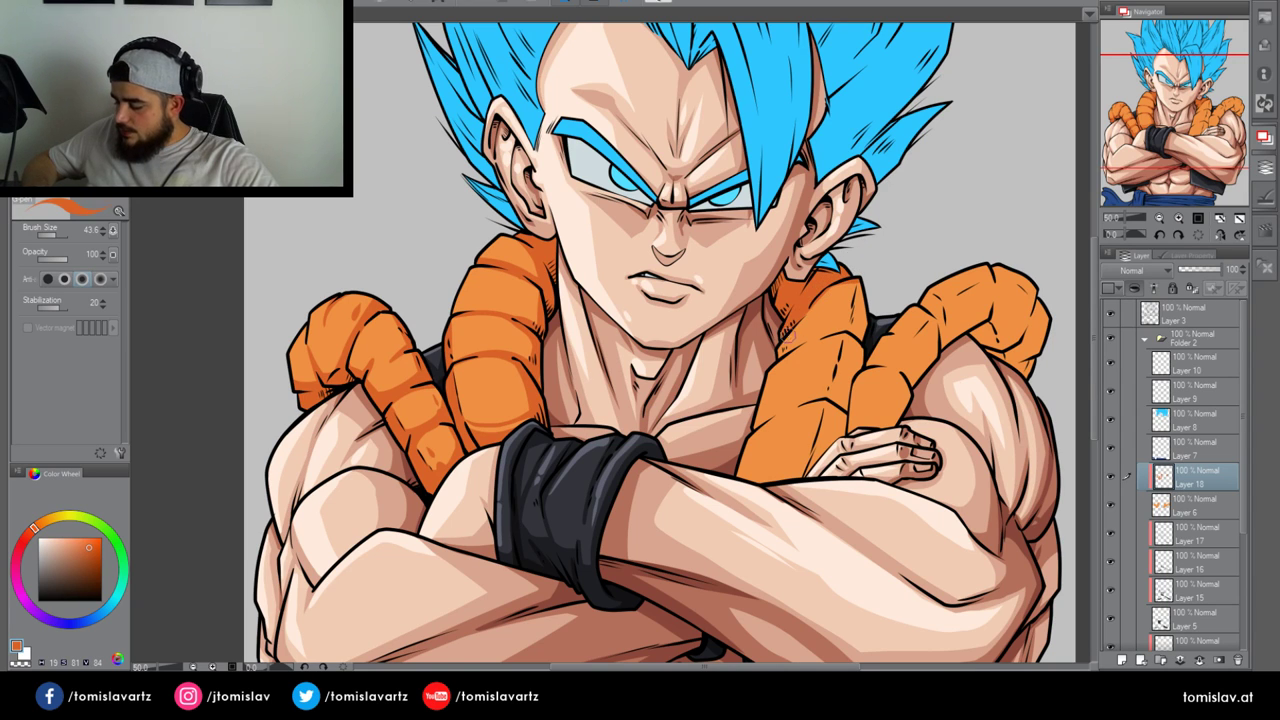
mouse_move(778, 352)
left_mouse_down()
mouse_move(849, 329)
mouse_move(858, 278)
mouse_move(863, 312)
left_mouse_up()
left_click_drag(808, 480, 848, 336)
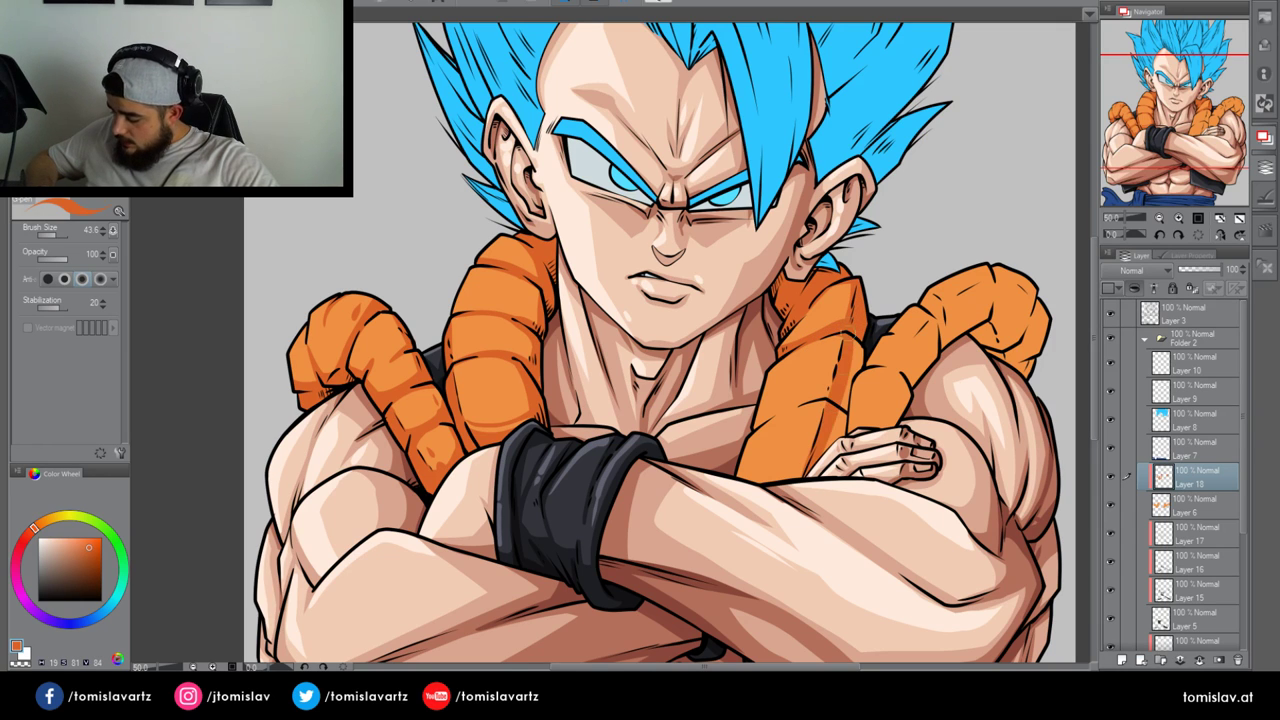
left_click_drag(832, 455, 862, 338)
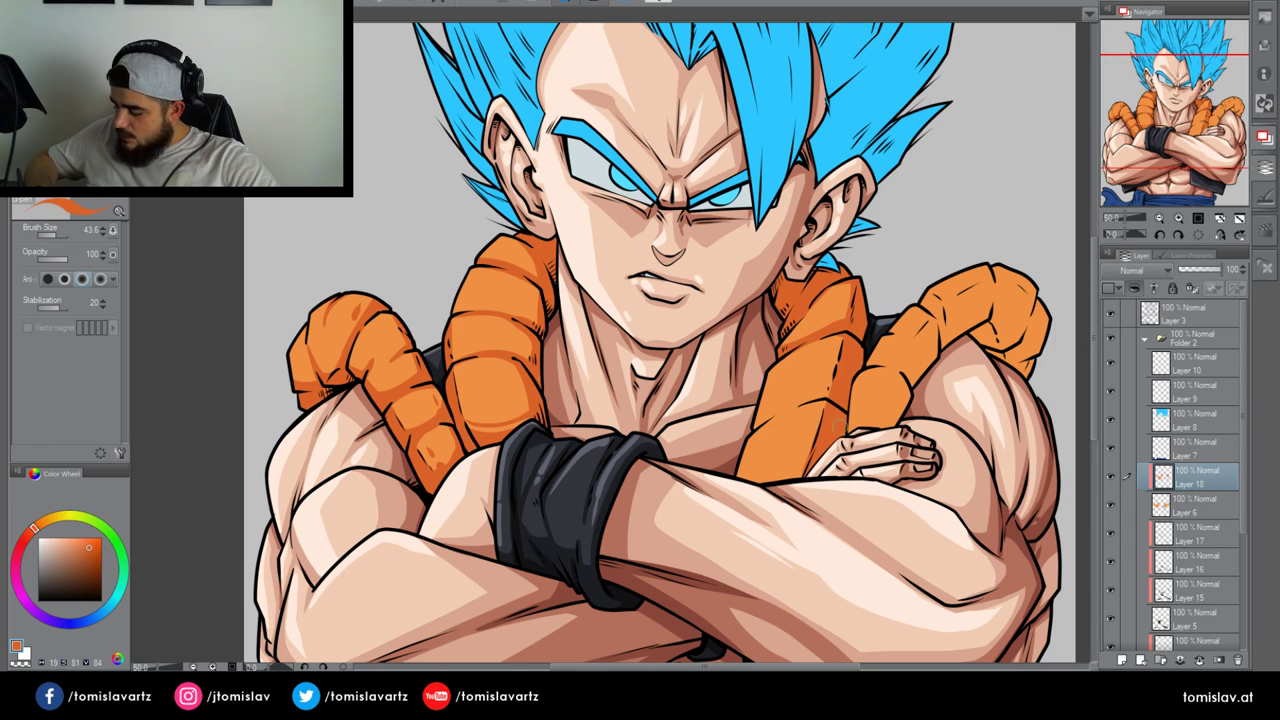
left_click_drag(757, 426, 826, 398)
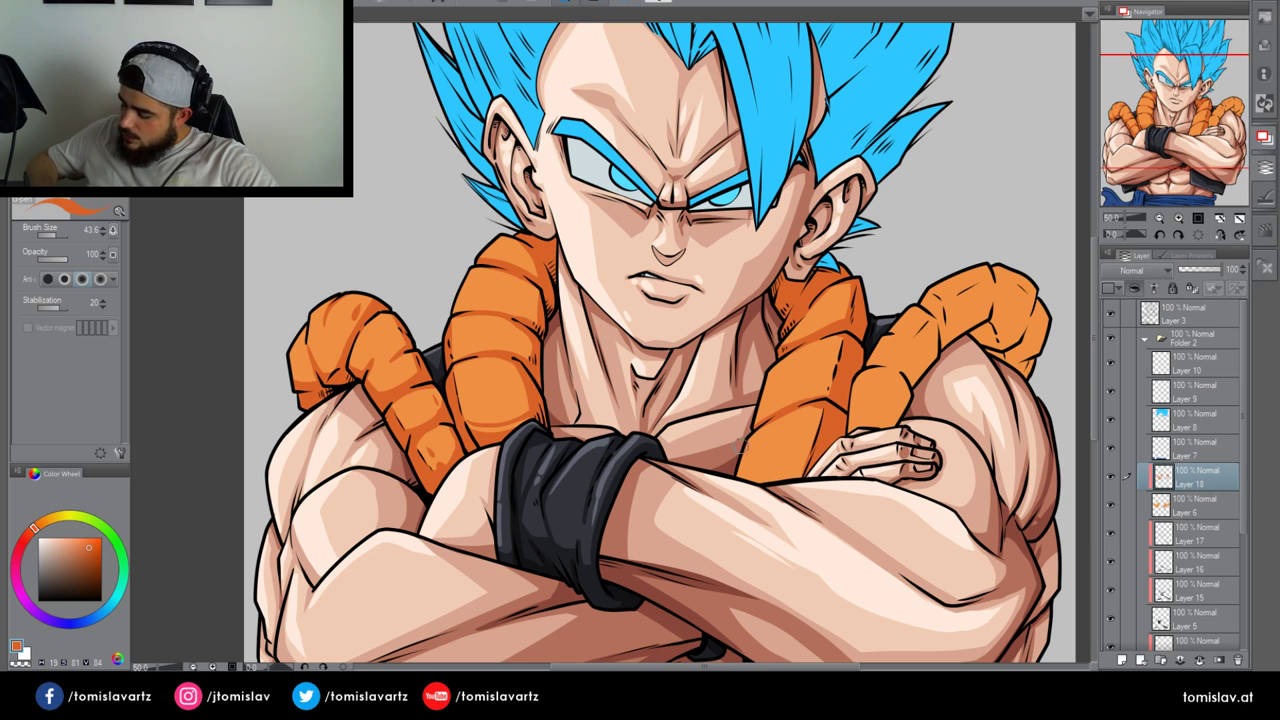
mouse_move(742, 448)
left_mouse_down()
mouse_move(815, 440)
mouse_move(804, 437)
left_mouse_up()
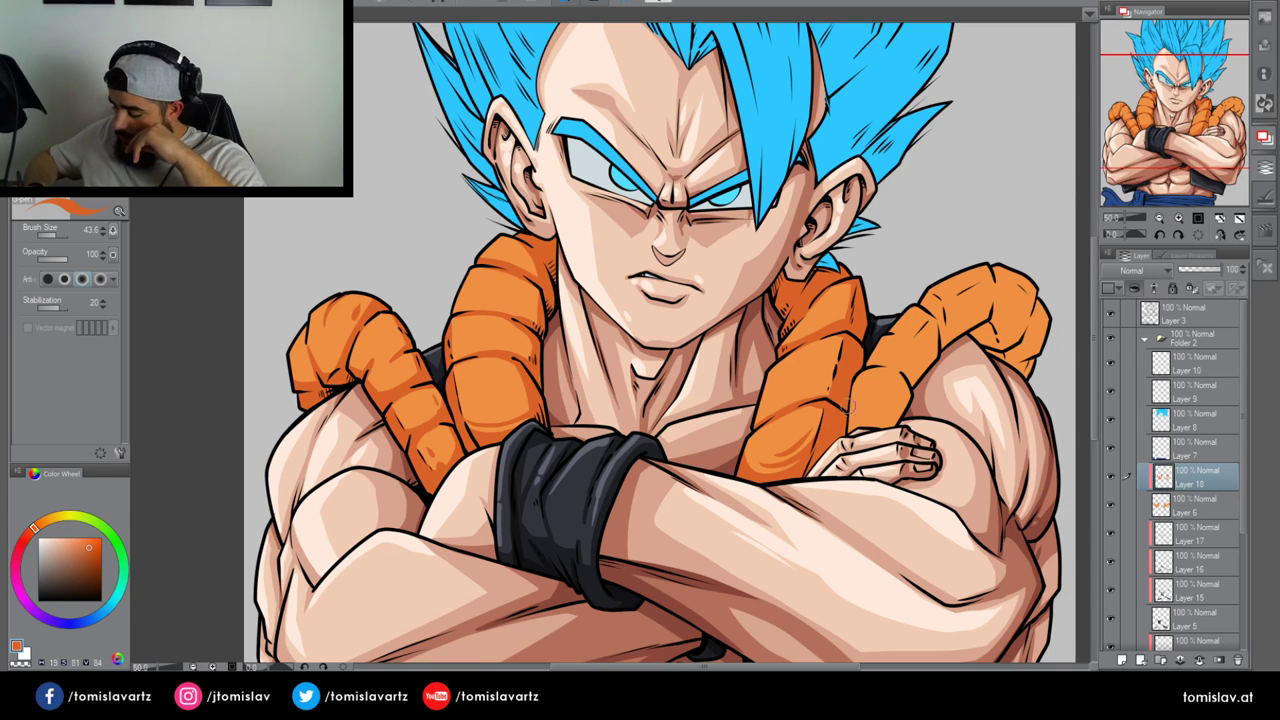
Shade the underside and folds of the collar's right outer strand over the shoulder with the same darker orange
mouse_move(848, 428)
left_mouse_down()
mouse_move(950, 314)
mouse_move(1038, 385)
left_mouse_up()
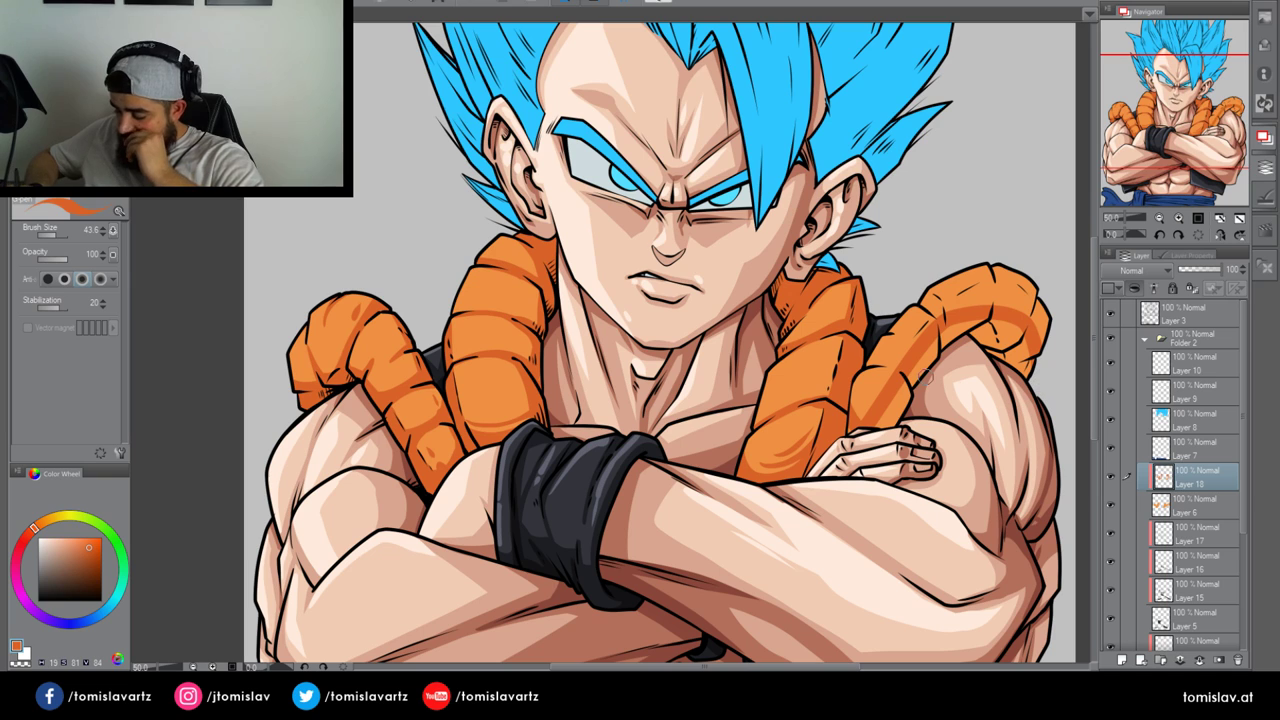
mouse_move(869, 438)
left_mouse_down()
mouse_move(940, 336)
mouse_move(892, 417)
left_mouse_up()
mouse_move(1000, 326)
left_mouse_down()
mouse_move(1034, 376)
mouse_move(997, 360)
left_mouse_up()
mouse_move(988, 264)
left_mouse_down()
mouse_move(1003, 305)
mouse_move(1040, 285)
left_mouse_up()
left_click_drag(923, 311, 935, 304)
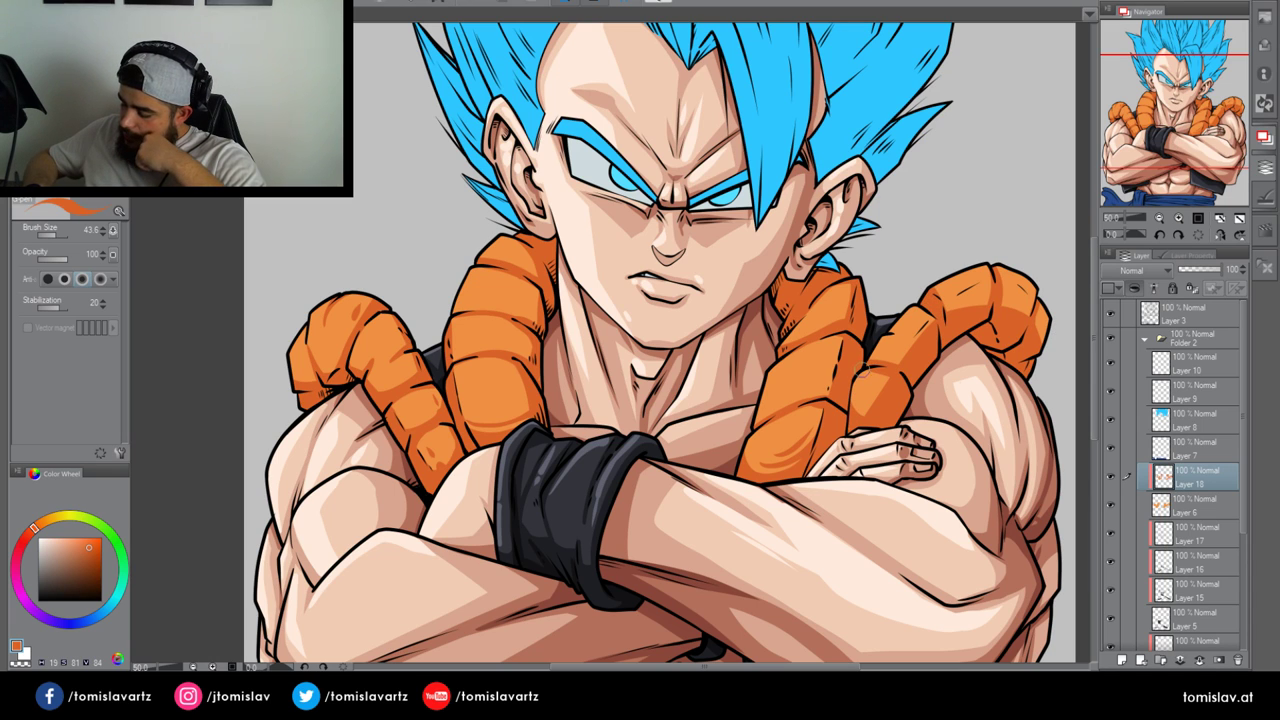
mouse_move(855, 380)
left_mouse_down()
mouse_move(880, 375)
mouse_move(914, 336)
left_mouse_up()
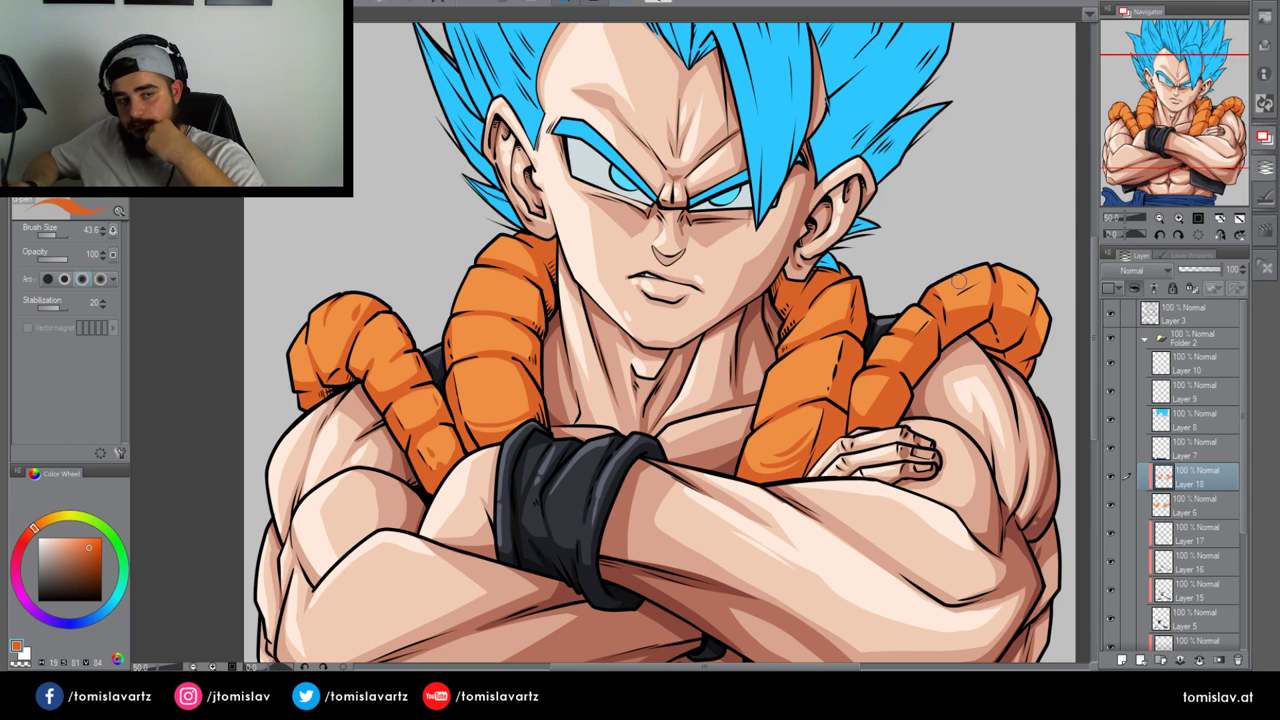
Add a clipped layer above Layer 18 for deeper collar shadows and set a dark reddish orange of H 17, S 91, V 66
left_click(1121, 660)
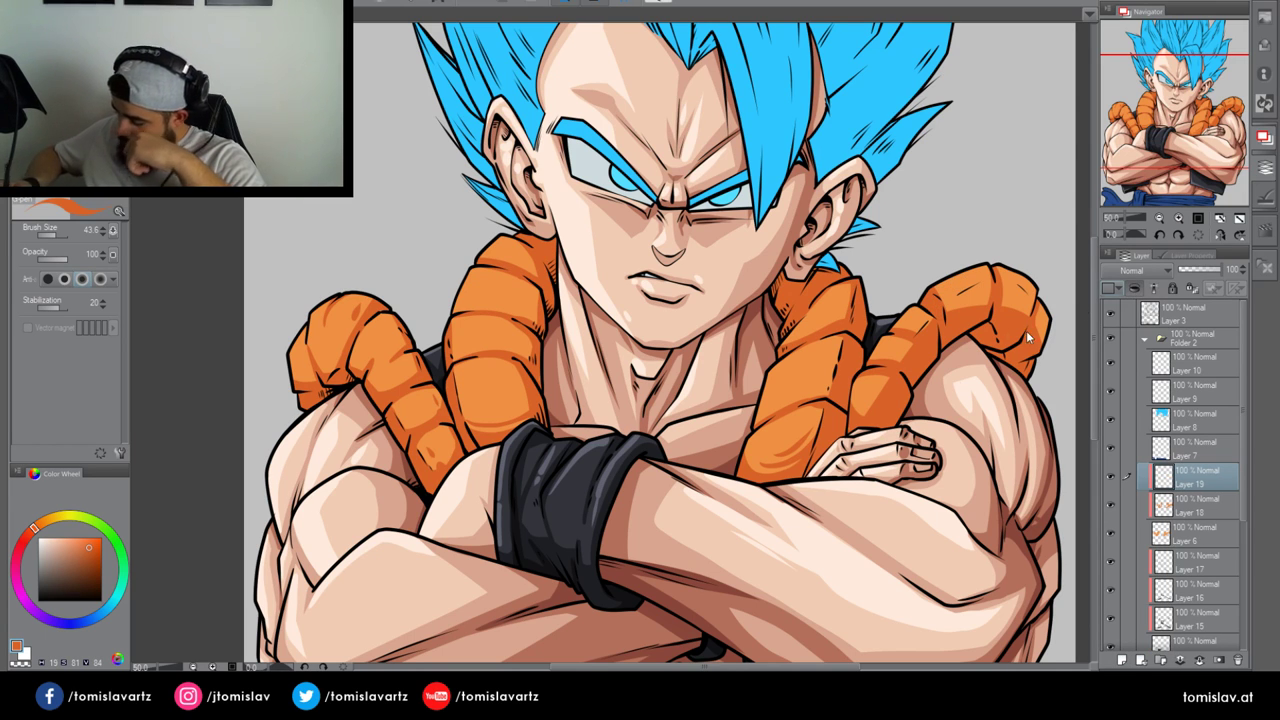
left_click(30, 531)
left_click(95, 554)
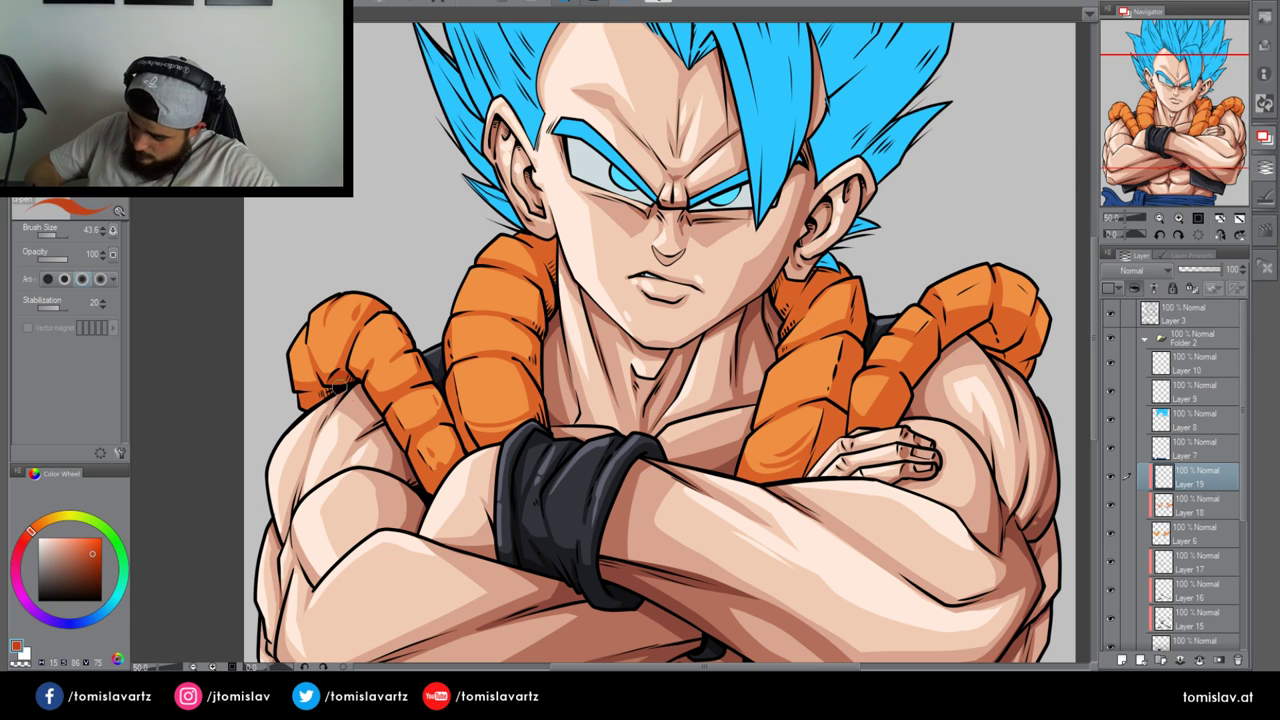
left_click(95, 559)
left_click(27, 536)
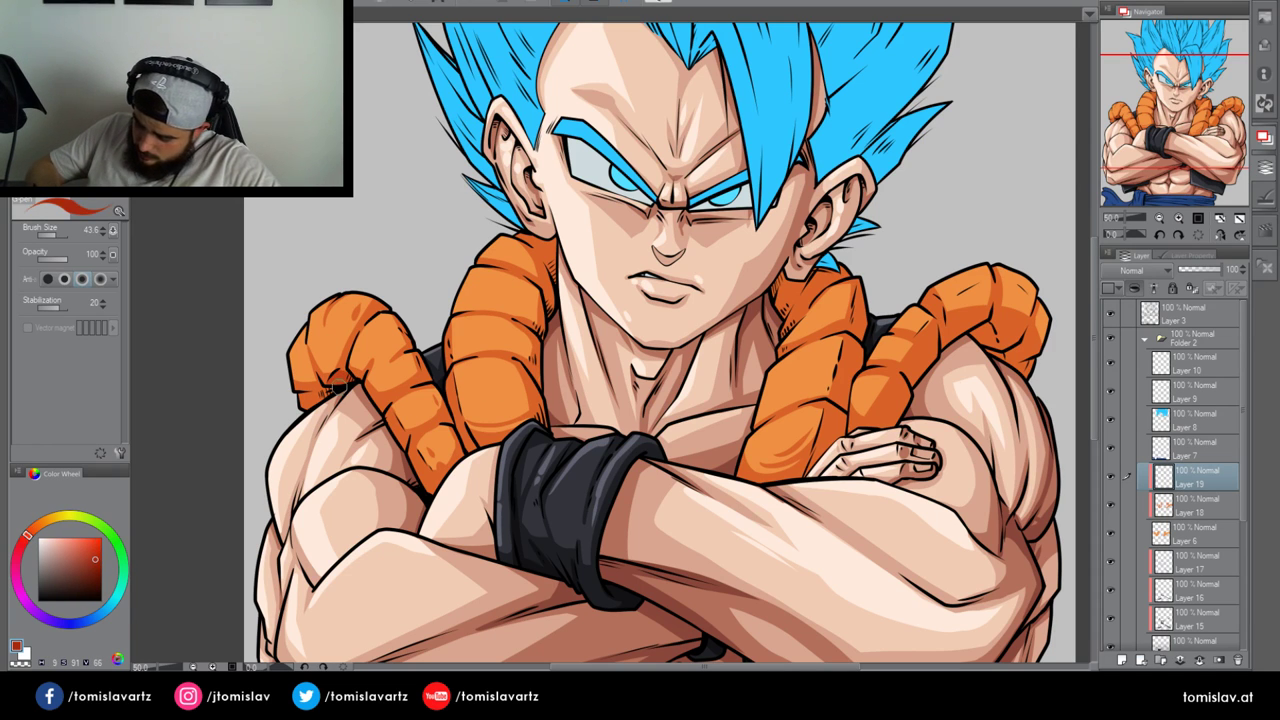
mouse_move(337, 388)
left_mouse_down()
mouse_move(346, 375)
mouse_move(301, 398)
left_mouse_up()
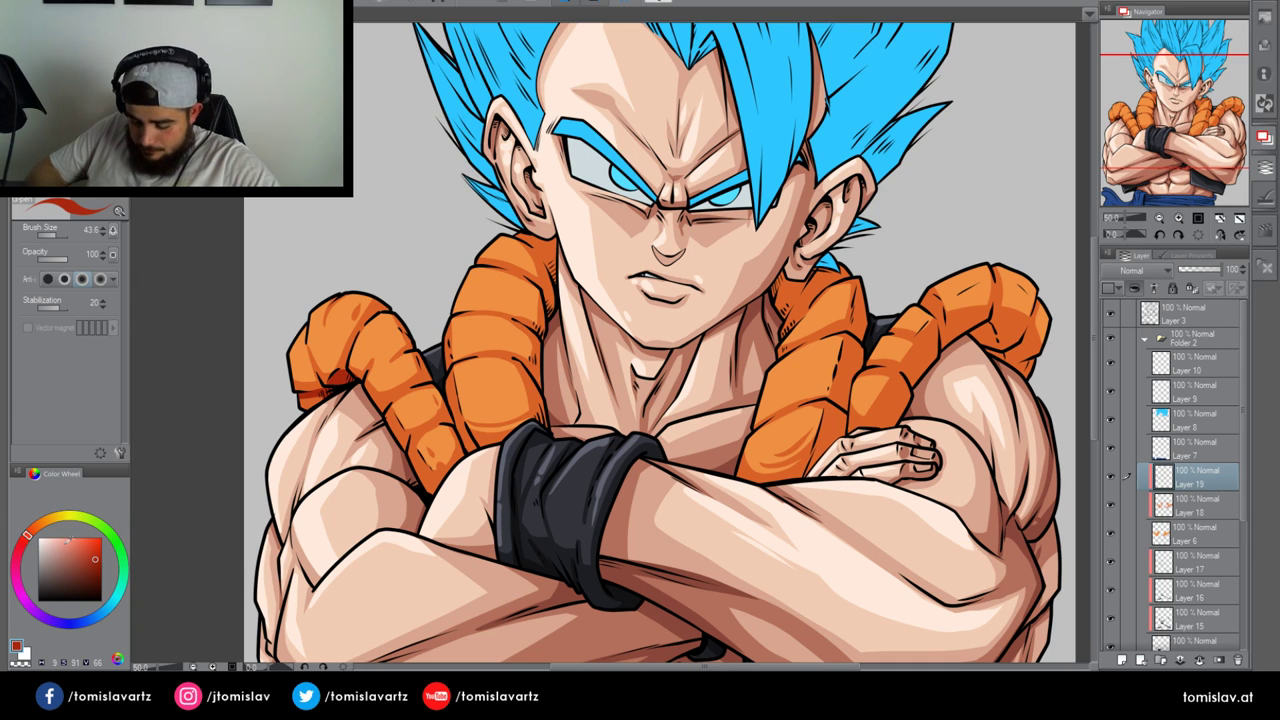
left_click(33, 531)
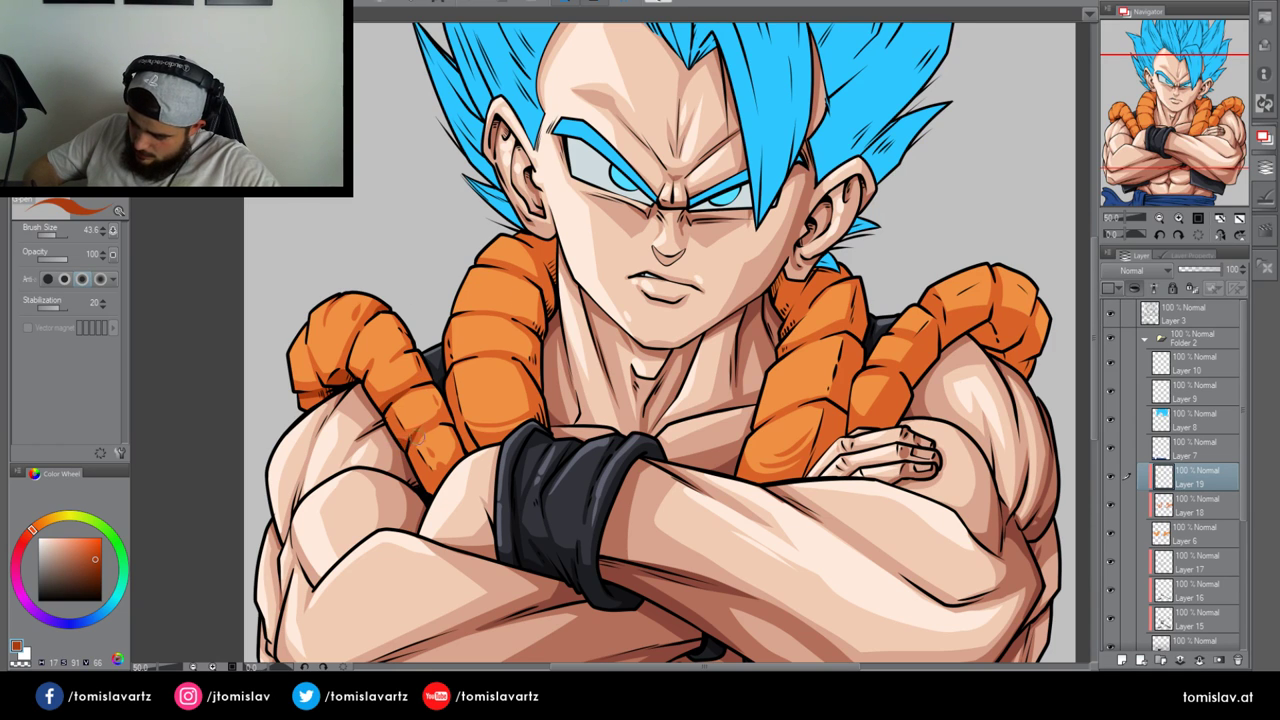
Paint deeper shadows at the lower ends and fold creases of the collar's left strands
left_click_drag(412, 478, 455, 479)
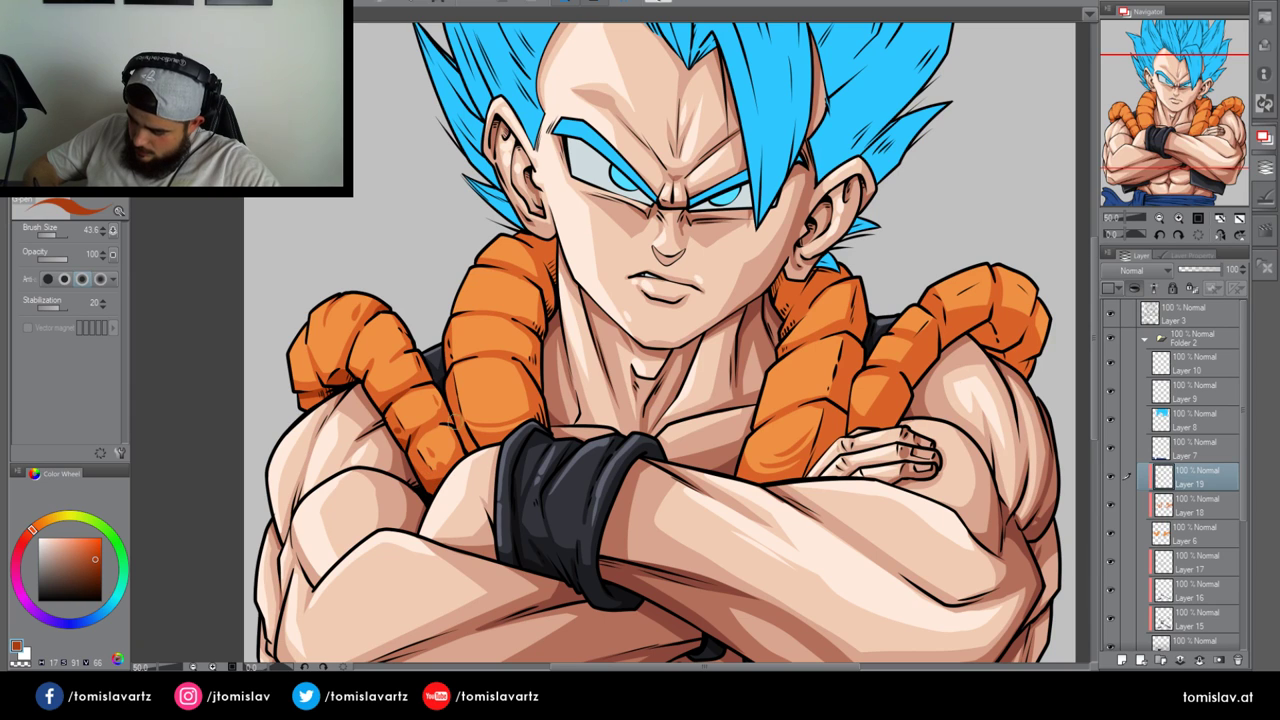
mouse_move(441, 420)
left_mouse_down()
mouse_move(452, 426)
mouse_move(453, 346)
left_mouse_up()
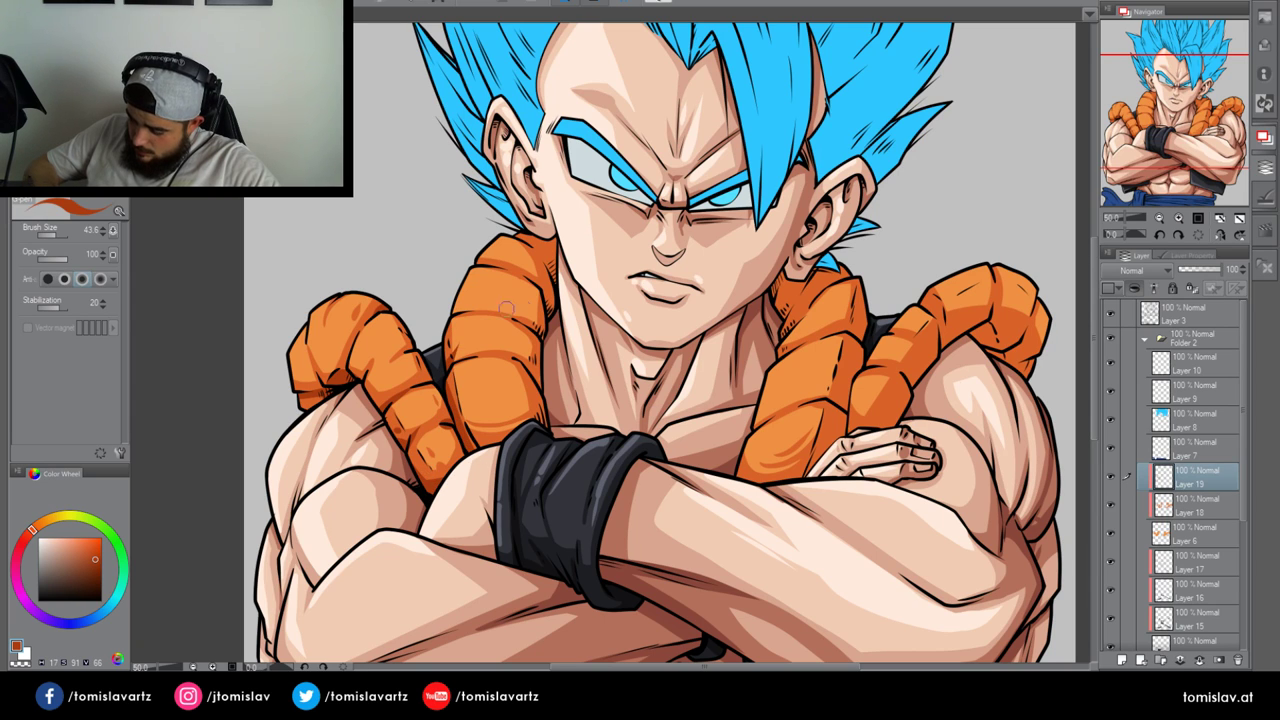
left_click_drag(543, 399, 541, 431)
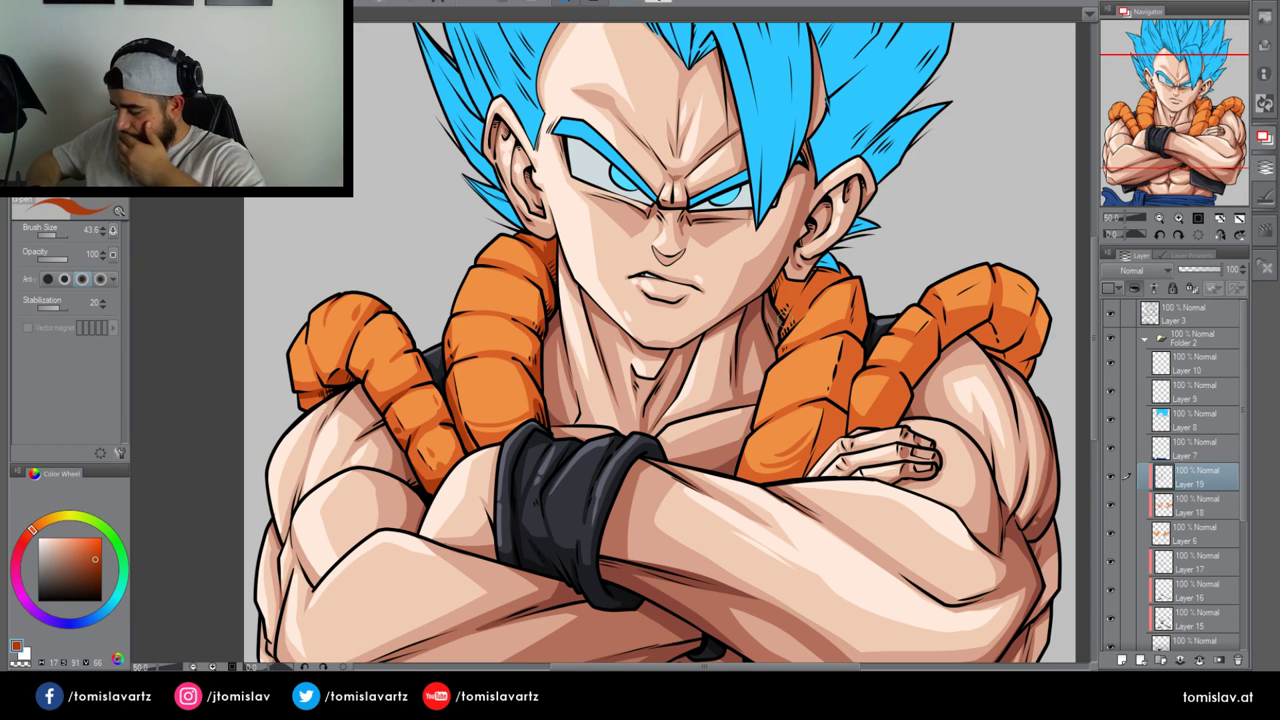
Paint deeper shadows on the collar's right inner strand, beside the neck and along its outer edge down to the hand
left_click_drag(785, 328, 810, 268)
left_click_drag(784, 314, 779, 275)
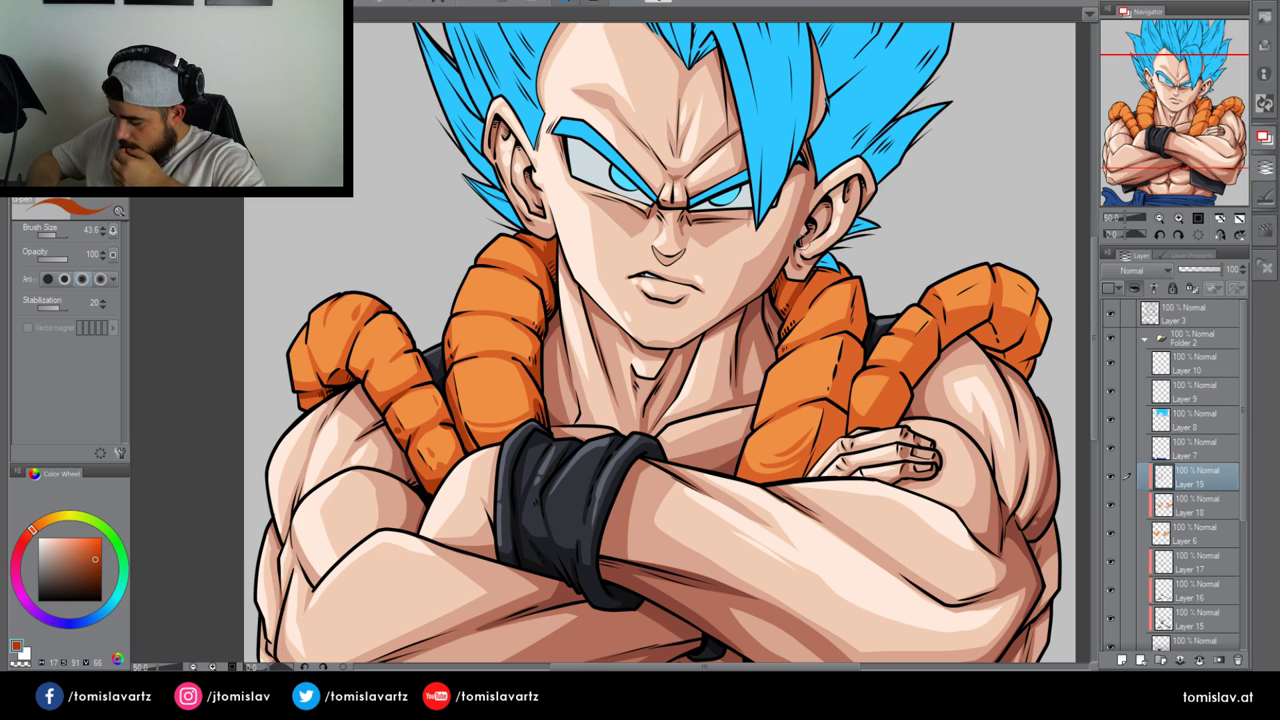
left_click_drag(787, 332, 856, 274)
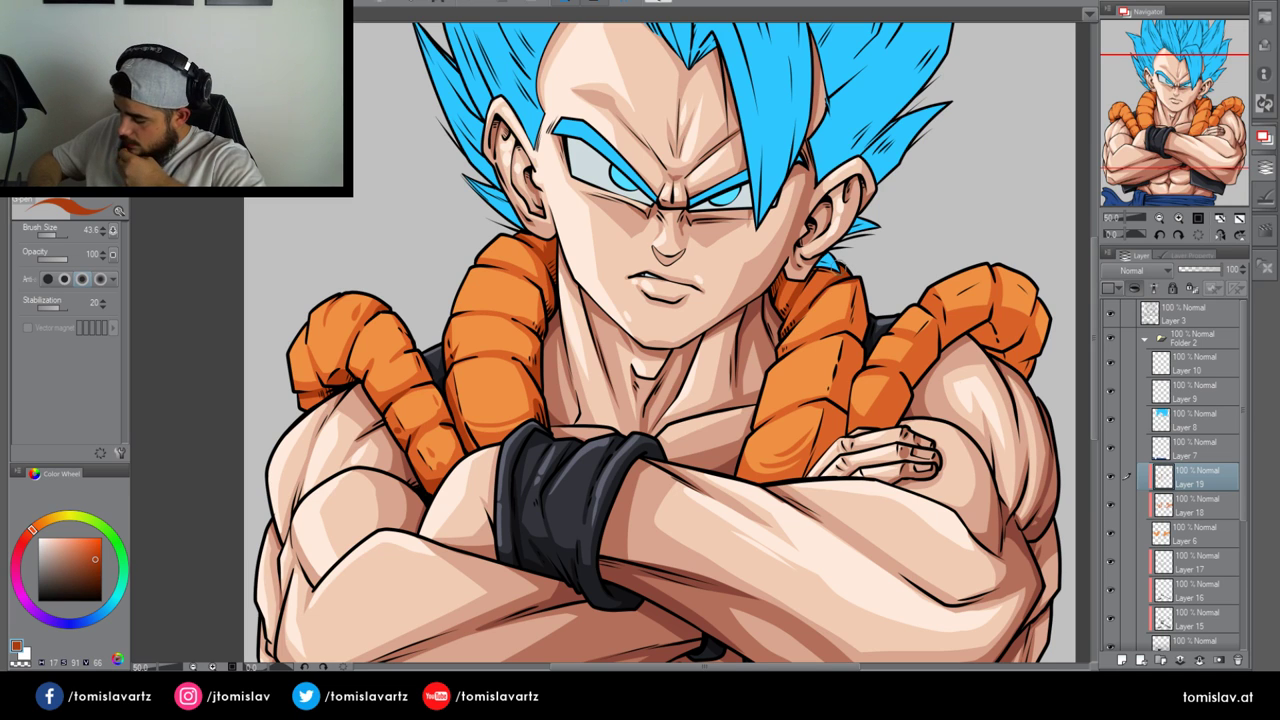
mouse_move(835, 332)
left_mouse_down()
mouse_move(859, 335)
mouse_move(865, 308)
left_mouse_up()
left_click_drag(843, 410, 868, 345)
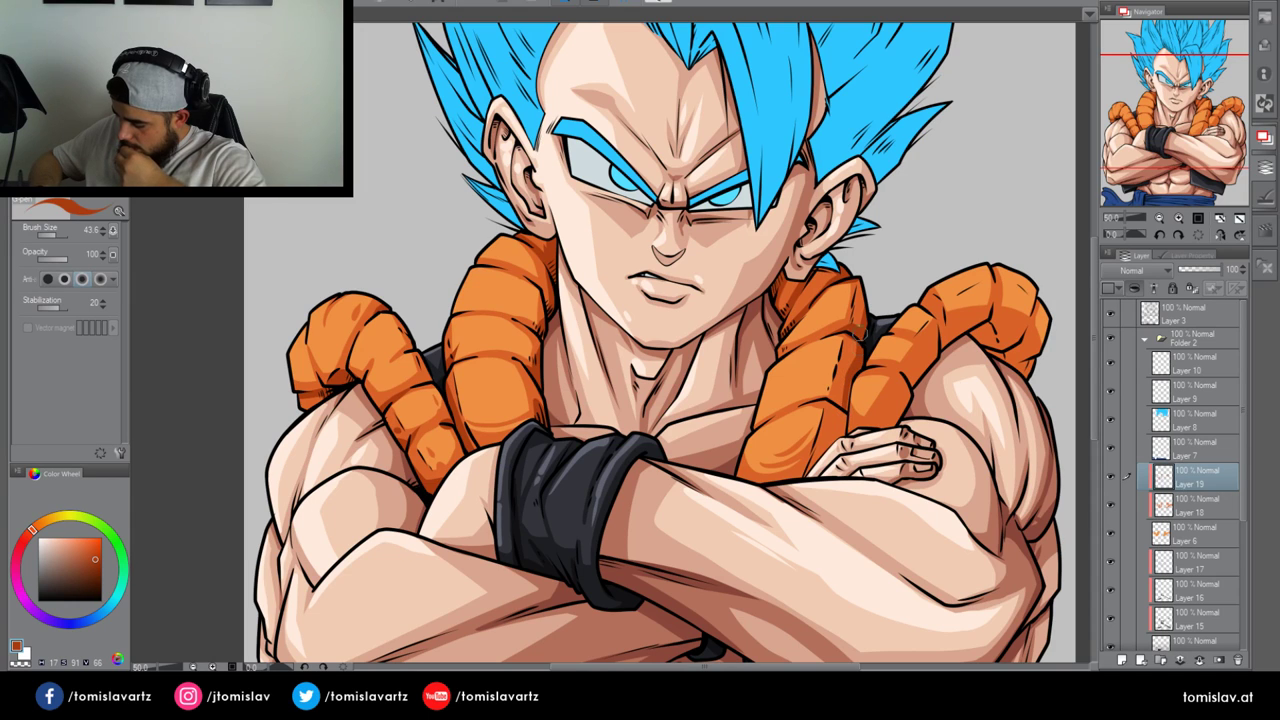
left_click_drag(847, 398, 840, 458)
mouse_move(840, 458)
left_mouse_down()
mouse_move(853, 390)
mouse_move(825, 468)
mouse_move(862, 344)
left_mouse_up()
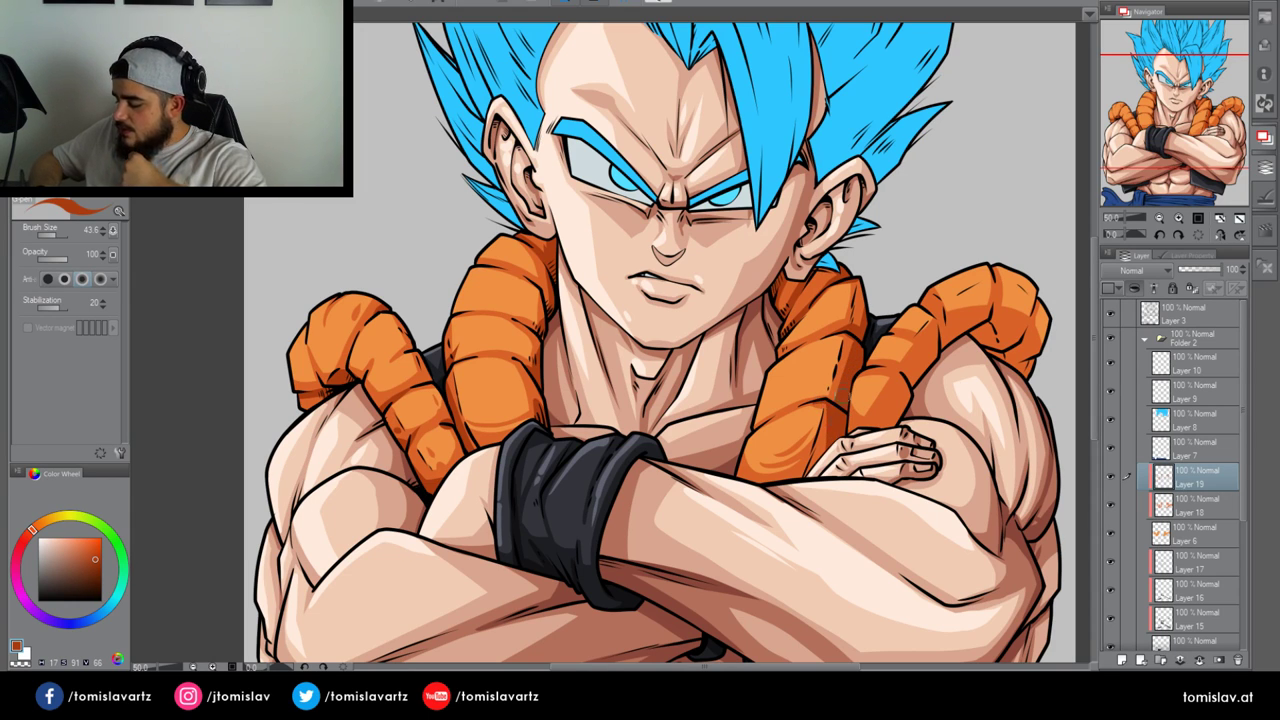
Deepen the shadows at the right inner strand's base and in the folds and underside of the right outer strand
mouse_move(738, 468)
left_mouse_down()
mouse_move(935, 369)
mouse_move(939, 320)
mouse_move(922, 351)
mouse_move(908, 340)
mouse_move(957, 347)
mouse_move(927, 351)
mouse_move(976, 328)
mouse_move(1003, 278)
left_mouse_up()
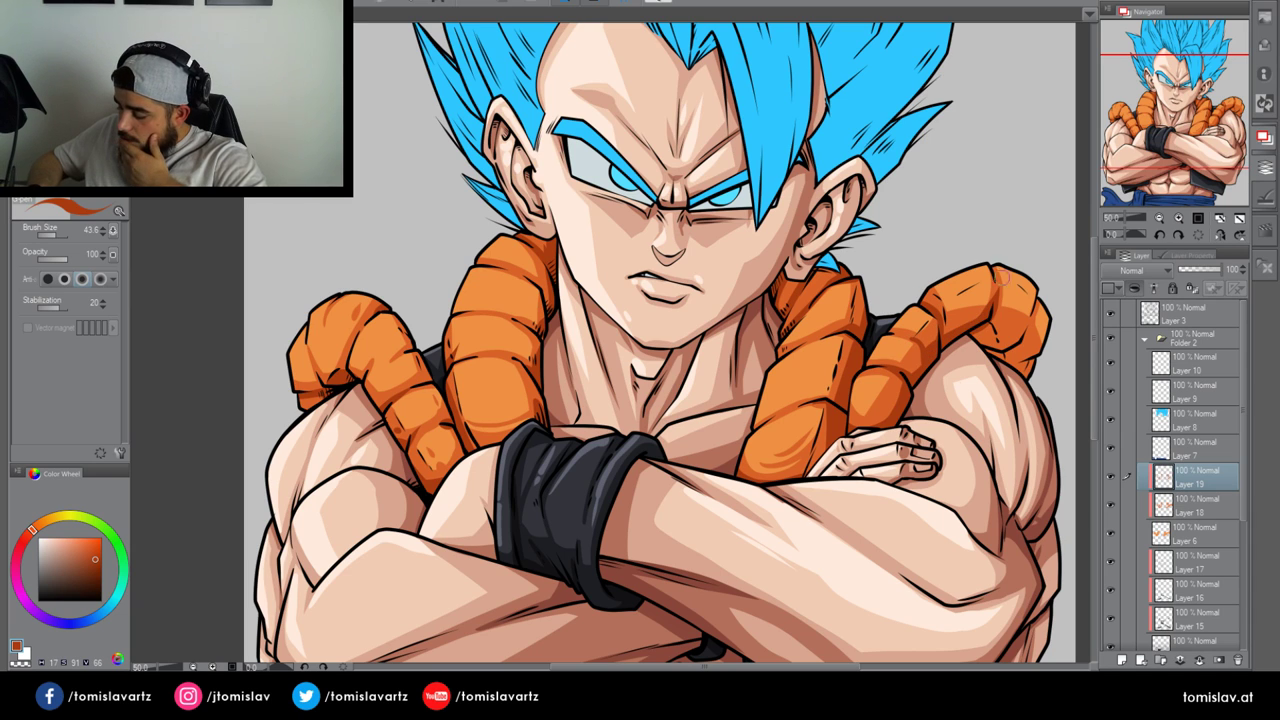
mouse_move(984, 322)
left_mouse_down()
mouse_move(1005, 362)
mouse_move(1027, 300)
left_mouse_up()
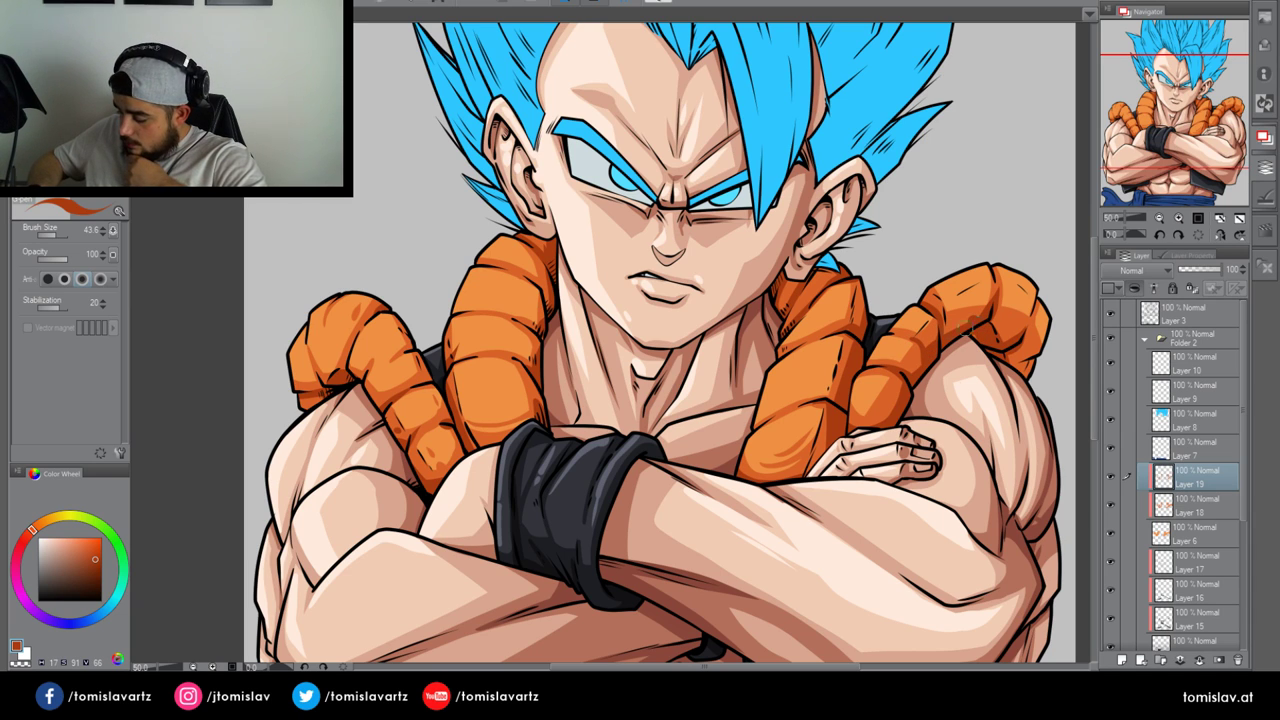
left_click_drag(945, 333, 985, 307)
left_click_drag(1006, 364, 1038, 350)
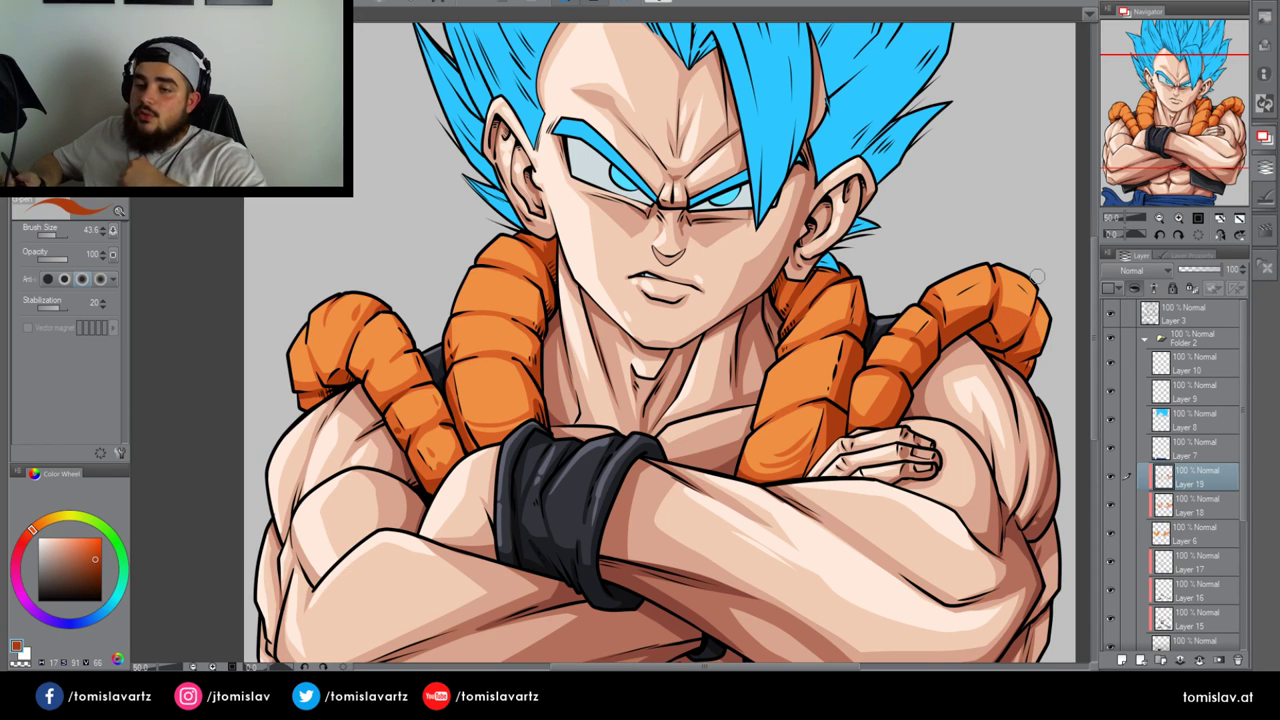
Add a clipped layer above Layer 19 for collar highlights and set a light orange of H 33, S 52, V 100
left_click(1121, 660)
left_click(515, 400, "alt")
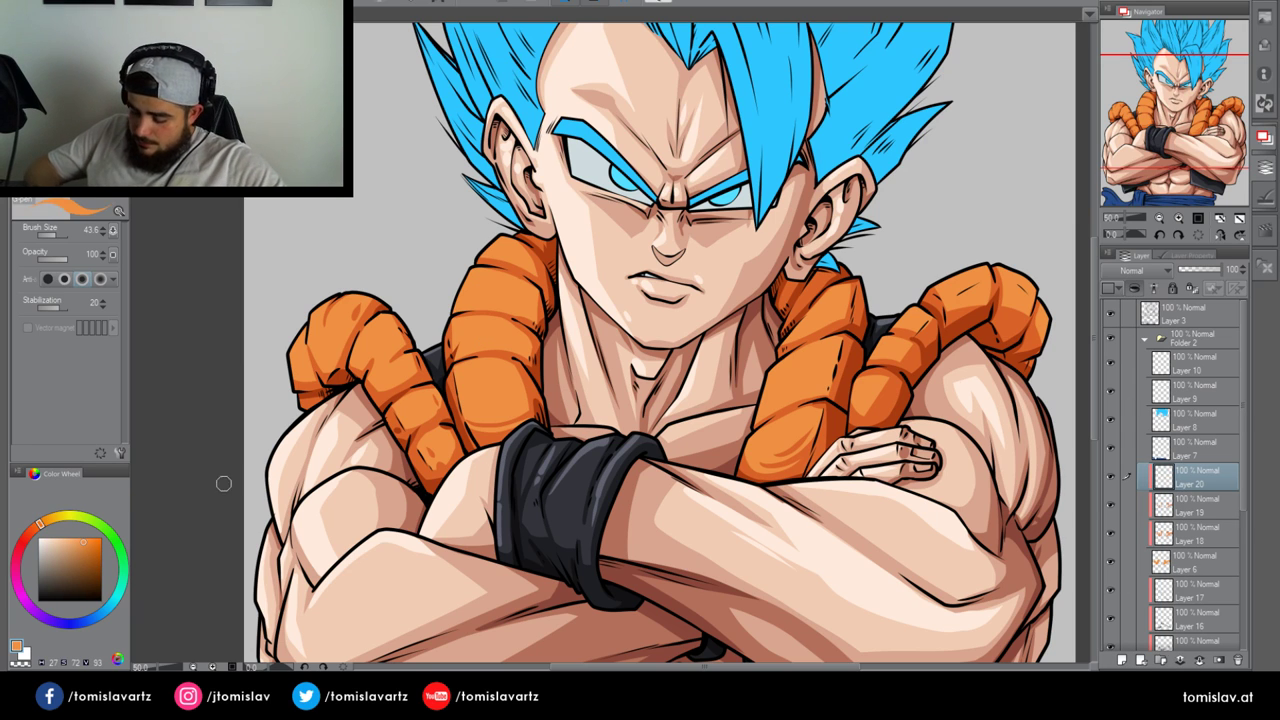
left_click(1163, 500)
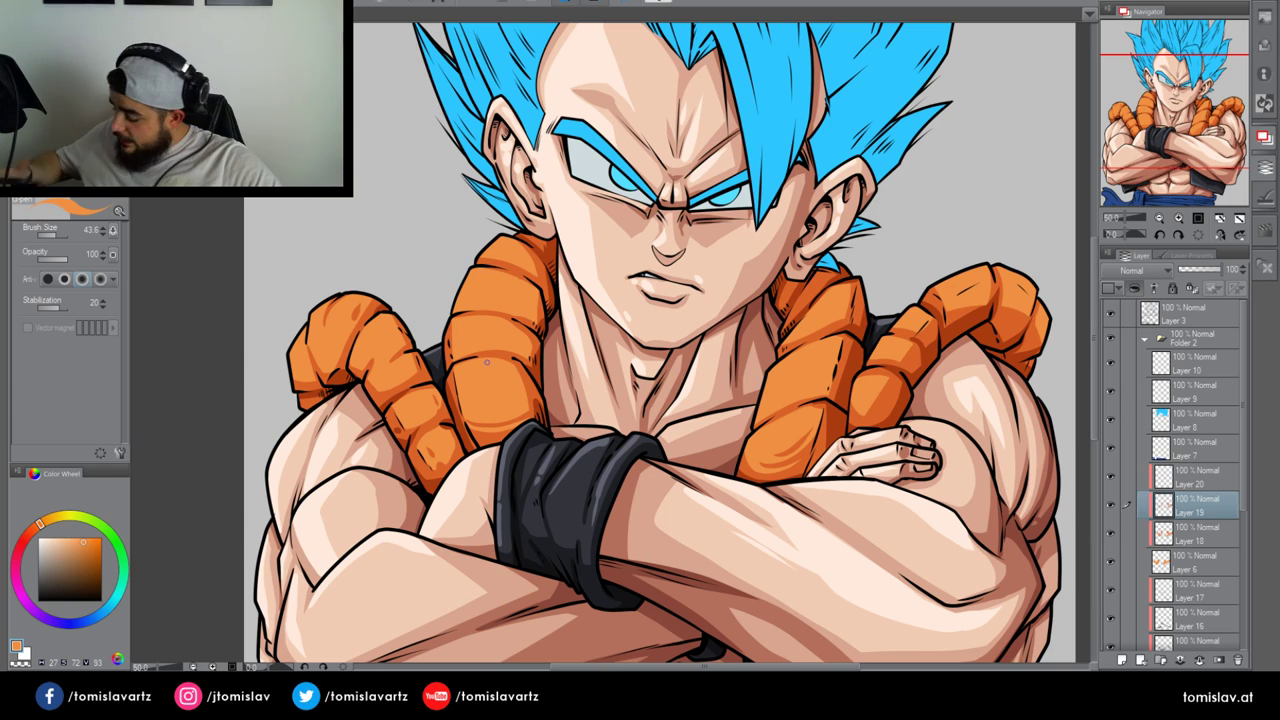
left_click(1180, 455)
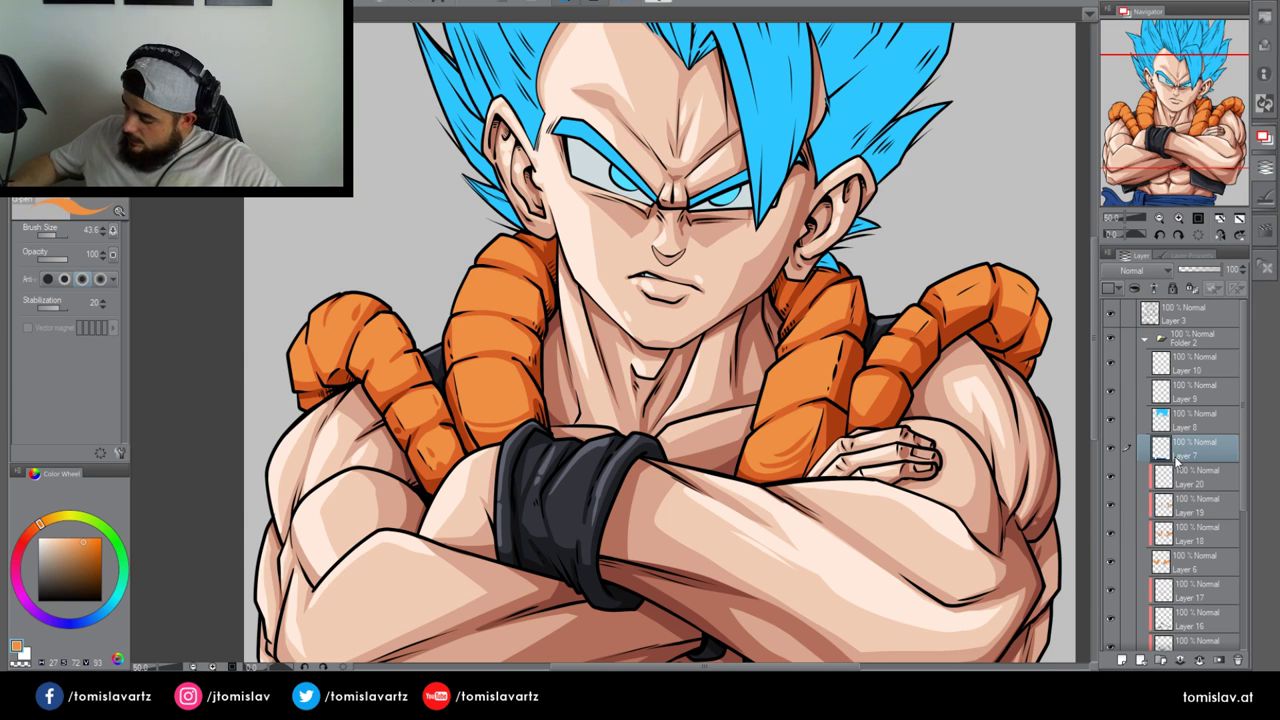
left_click(1185, 482)
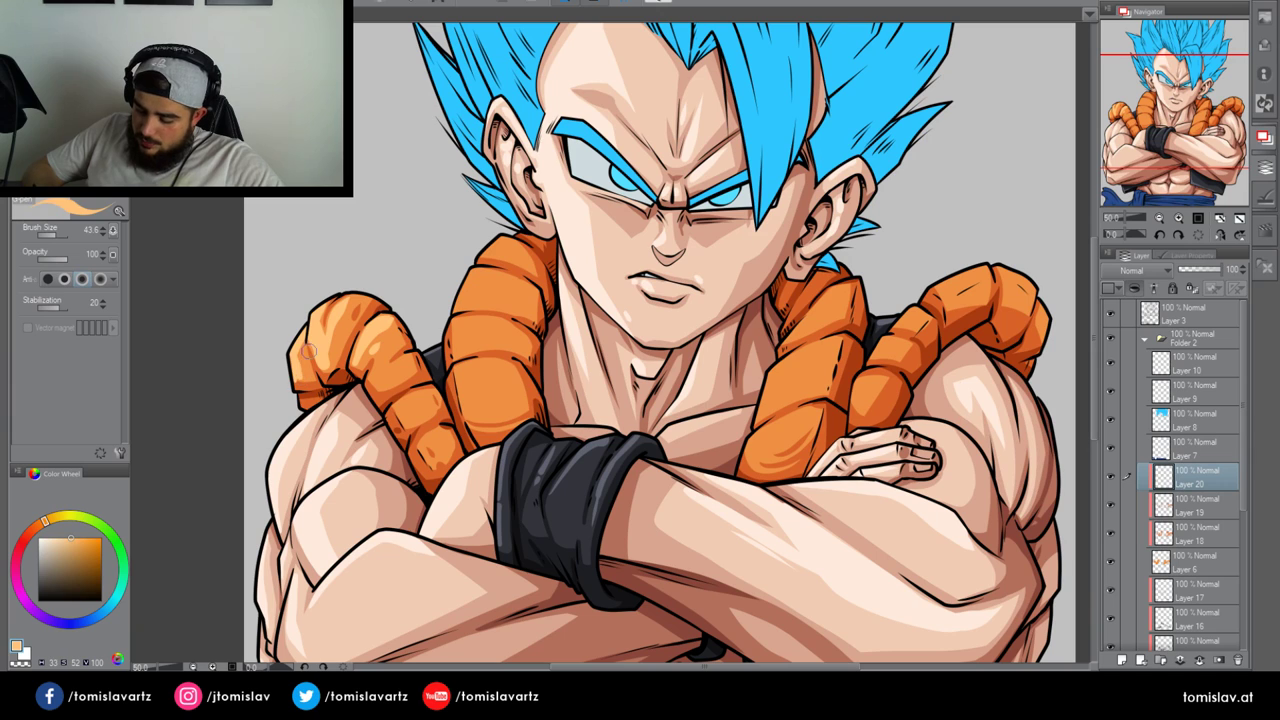
Paint light orange highlights on the segments of the collar's left outer and inner strands
mouse_move(376, 384)
left_mouse_down()
mouse_move(459, 329)
mouse_move(492, 324)
mouse_move(523, 289)
mouse_move(482, 288)
mouse_move(515, 289)
left_mouse_up()
mouse_move(500, 243)
left_mouse_down()
mouse_move(486, 250)
mouse_move(509, 241)
left_mouse_up()
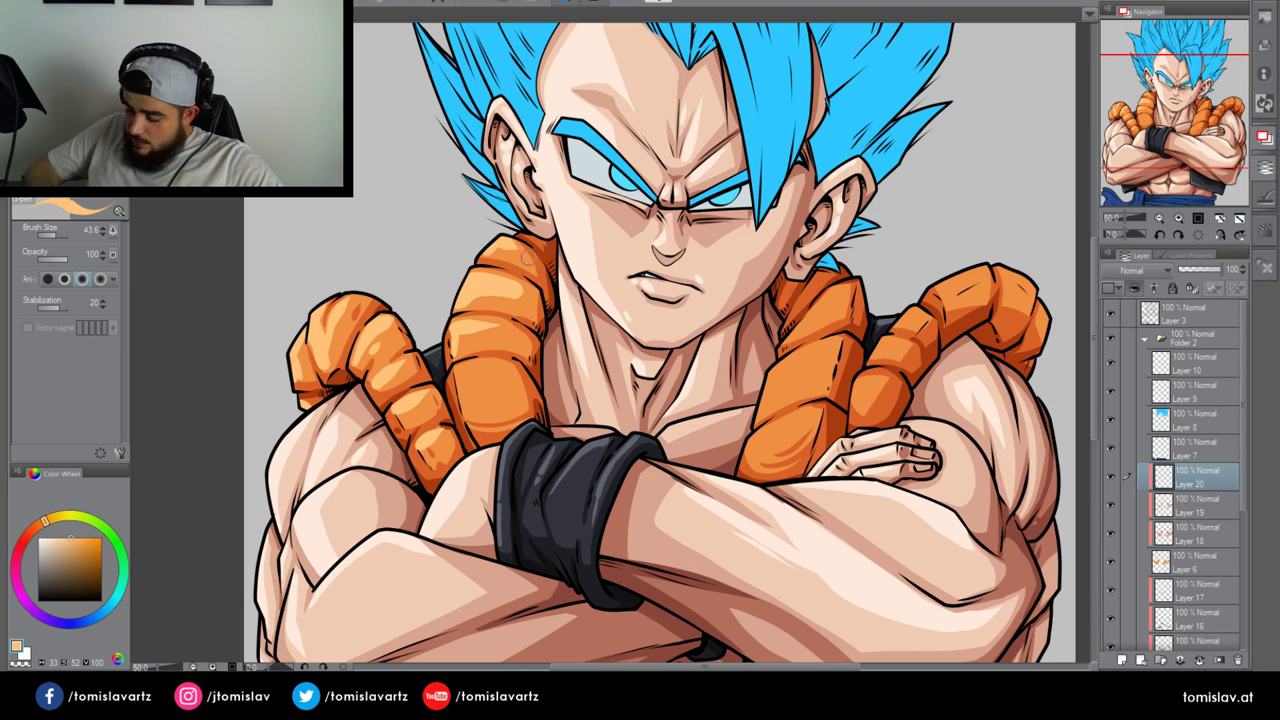
mouse_move(463, 343)
left_mouse_down()
mouse_move(484, 326)
mouse_move(516, 333)
left_mouse_up()
mouse_move(460, 370)
left_mouse_down()
mouse_move(469, 414)
mouse_move(476, 370)
mouse_move(516, 370)
mouse_move(493, 381)
left_mouse_up()
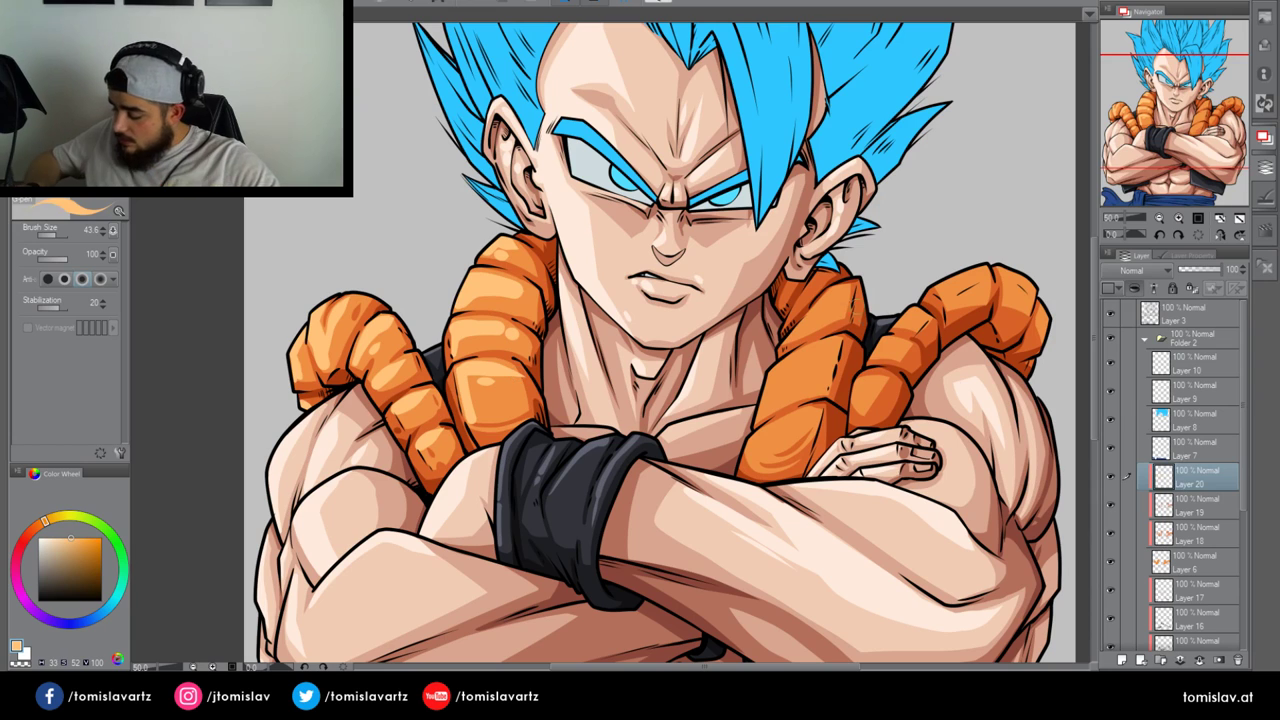
Paint light orange highlights along the segments of the collar's right inner strand, down to the hand
left_click_drag(785, 343, 833, 292)
left_click_drag(772, 384, 817, 345)
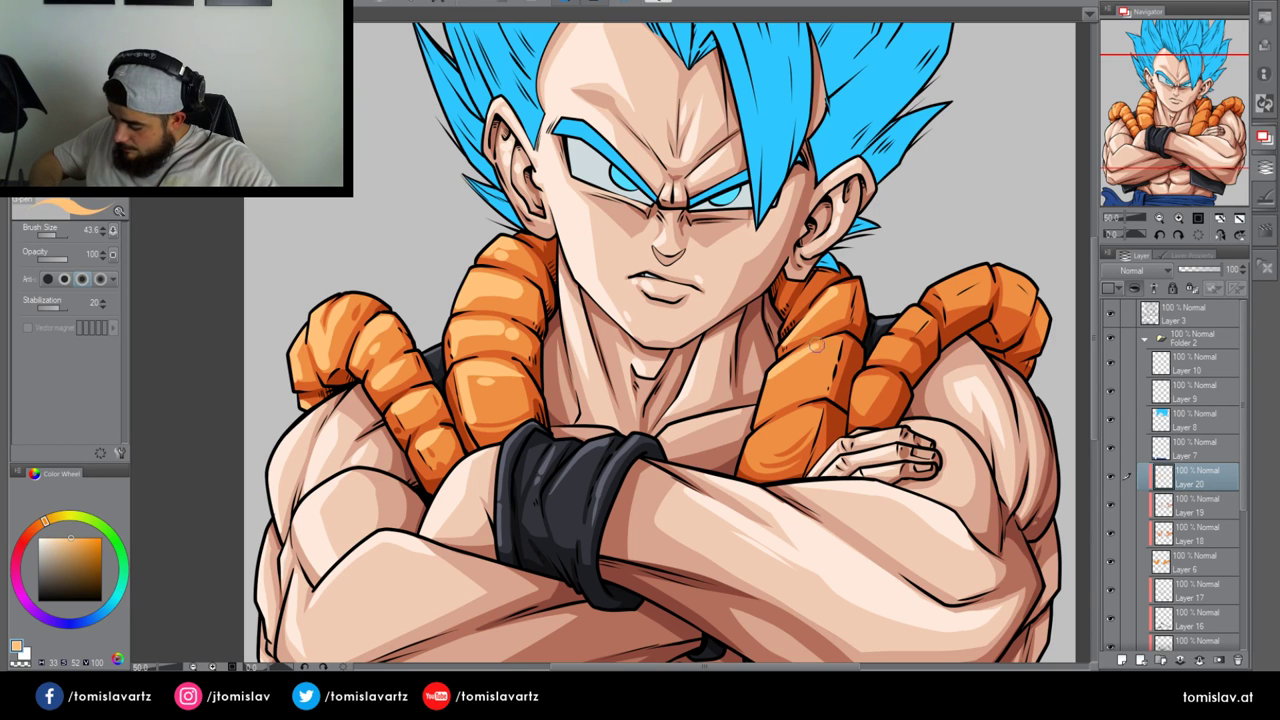
mouse_move(758, 421)
left_mouse_down()
mouse_move(767, 389)
mouse_move(826, 343)
left_mouse_up()
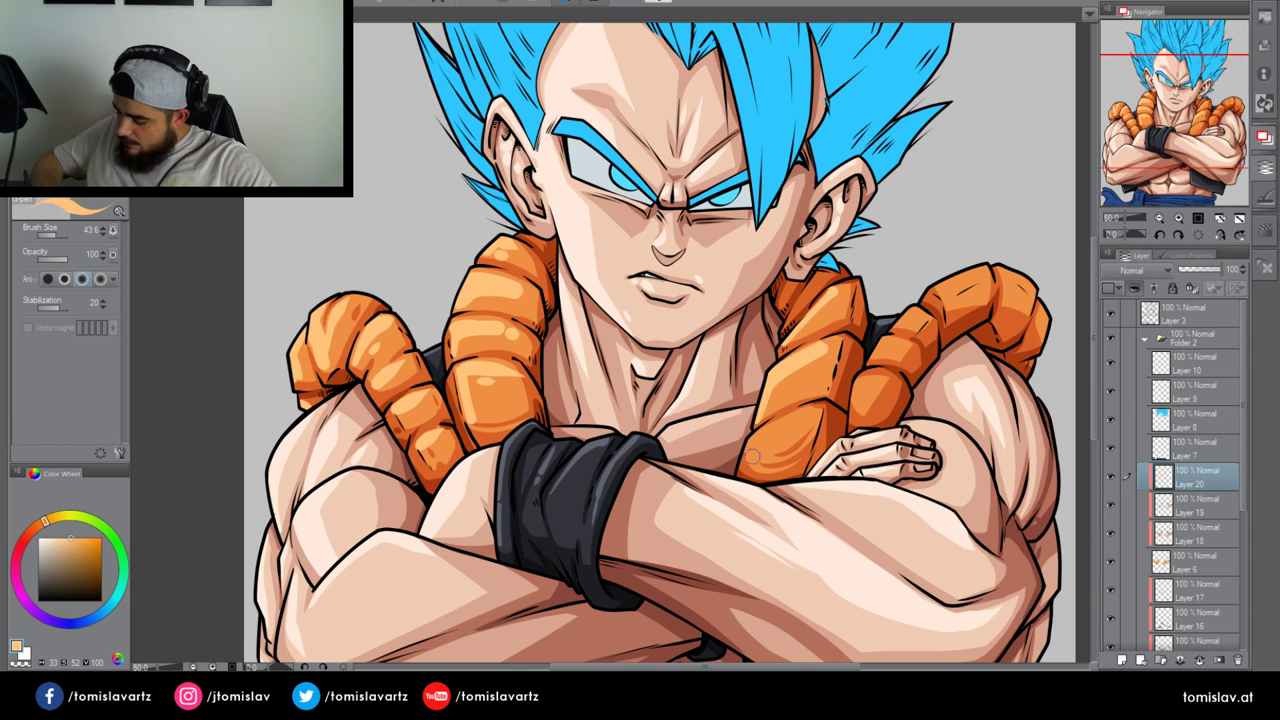
mouse_move(752, 456)
left_mouse_down()
mouse_move(758, 430)
mouse_move(808, 418)
left_mouse_up()
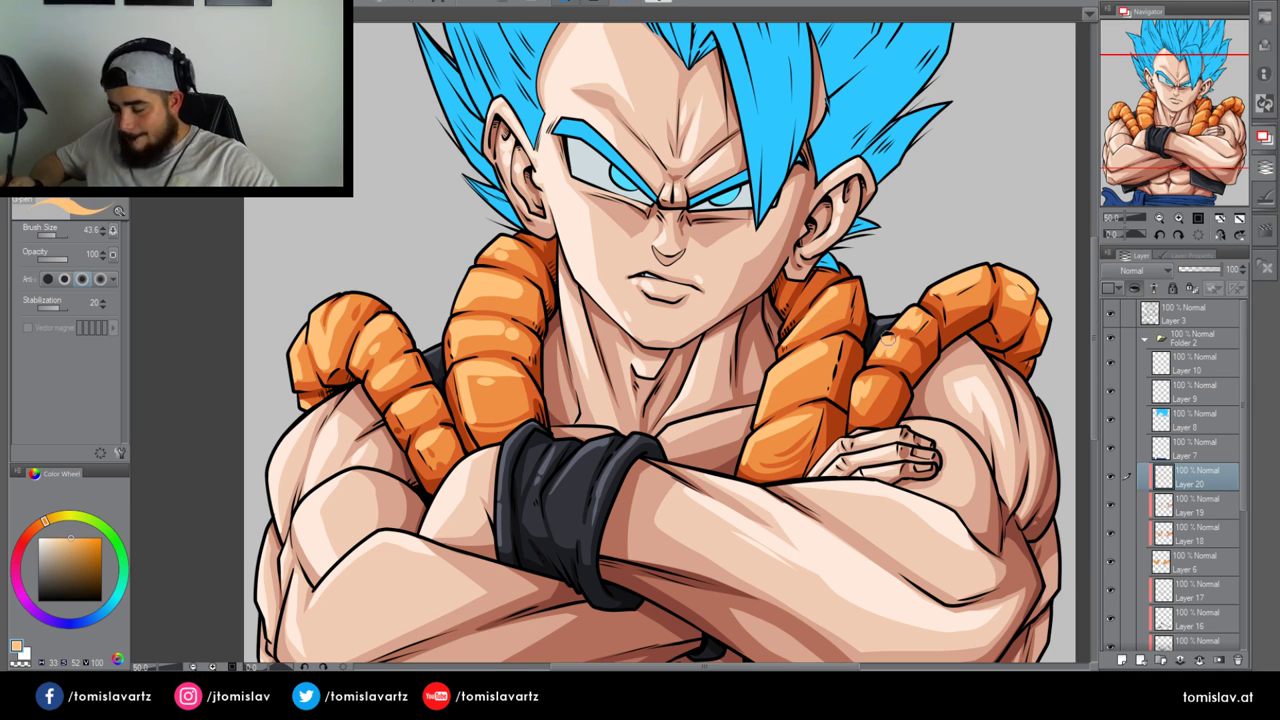
Add a clipped layer above Layer 7 for the sash shadows and set a dark blue of H 231, S 80, V 42
left_click(1162, 457)
left_click(1121, 659)
left_click(1134, 287)
left_click_drag(1170, 120, 1163, 188)
left_click(502, 377, "alt")
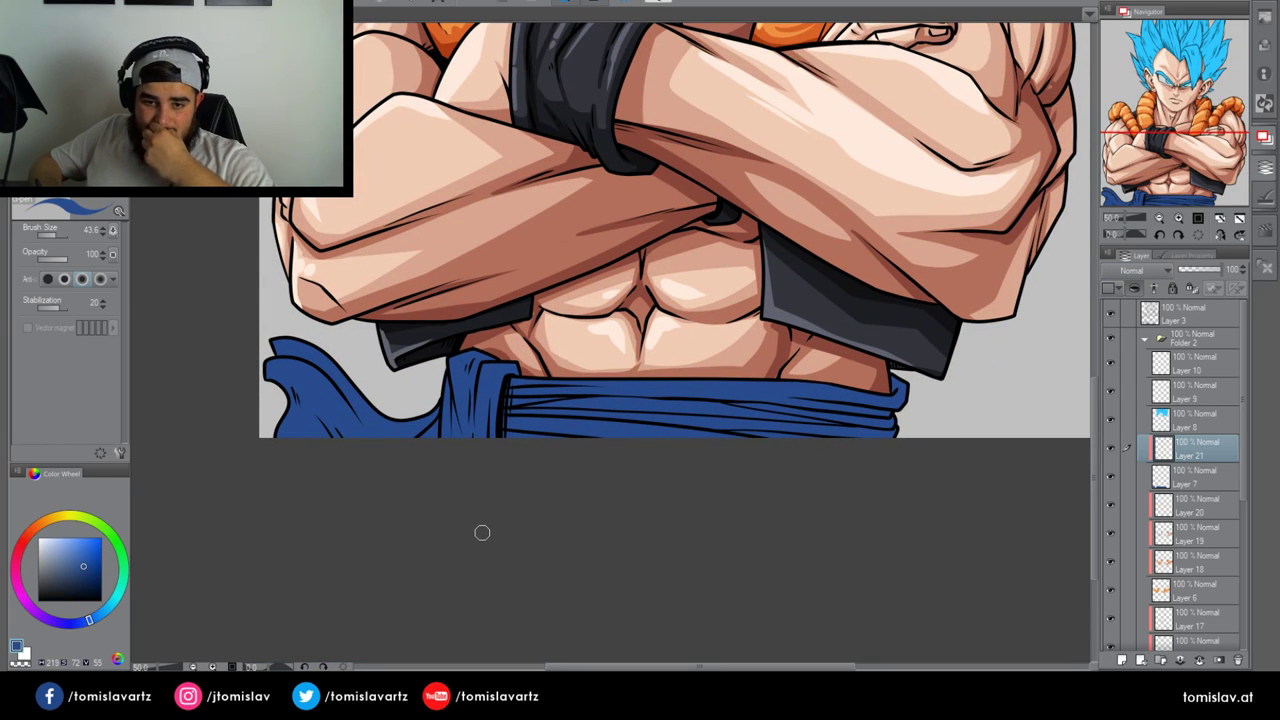
left_click_drag(88, 628, 84, 624)
left_click(90, 568)
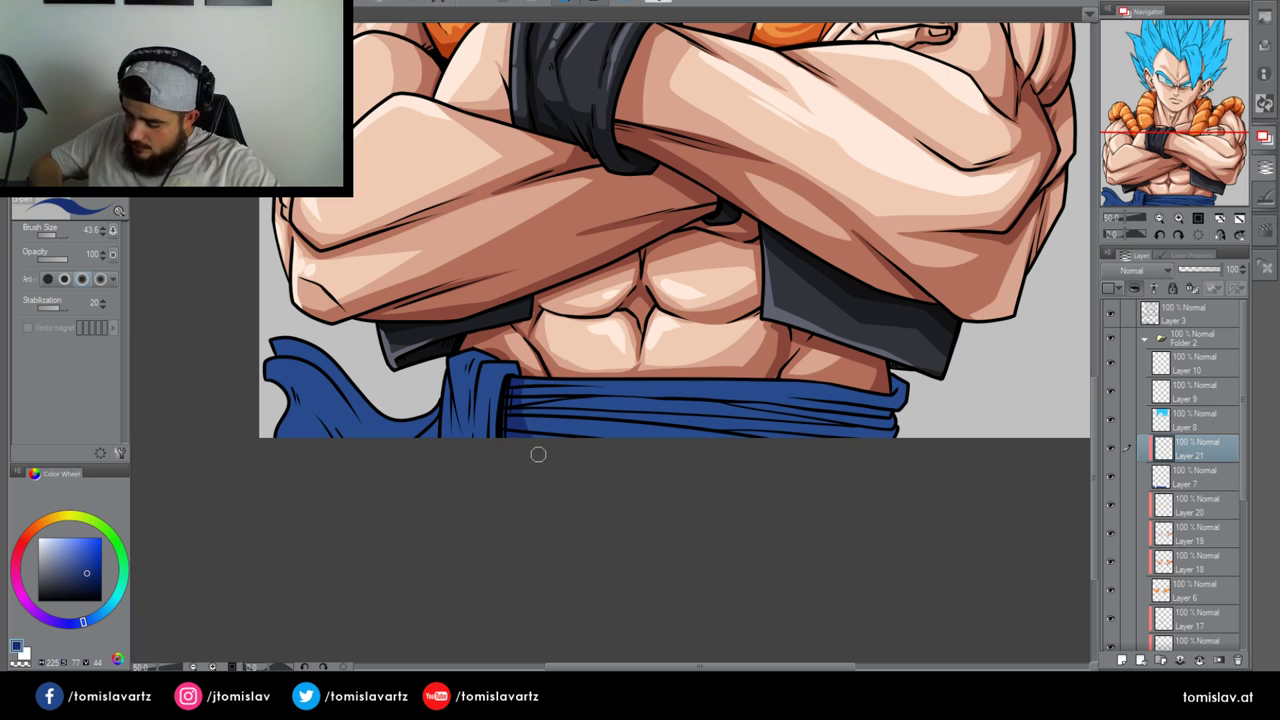
left_click_drag(84, 624, 78, 624)
left_click(88, 574)
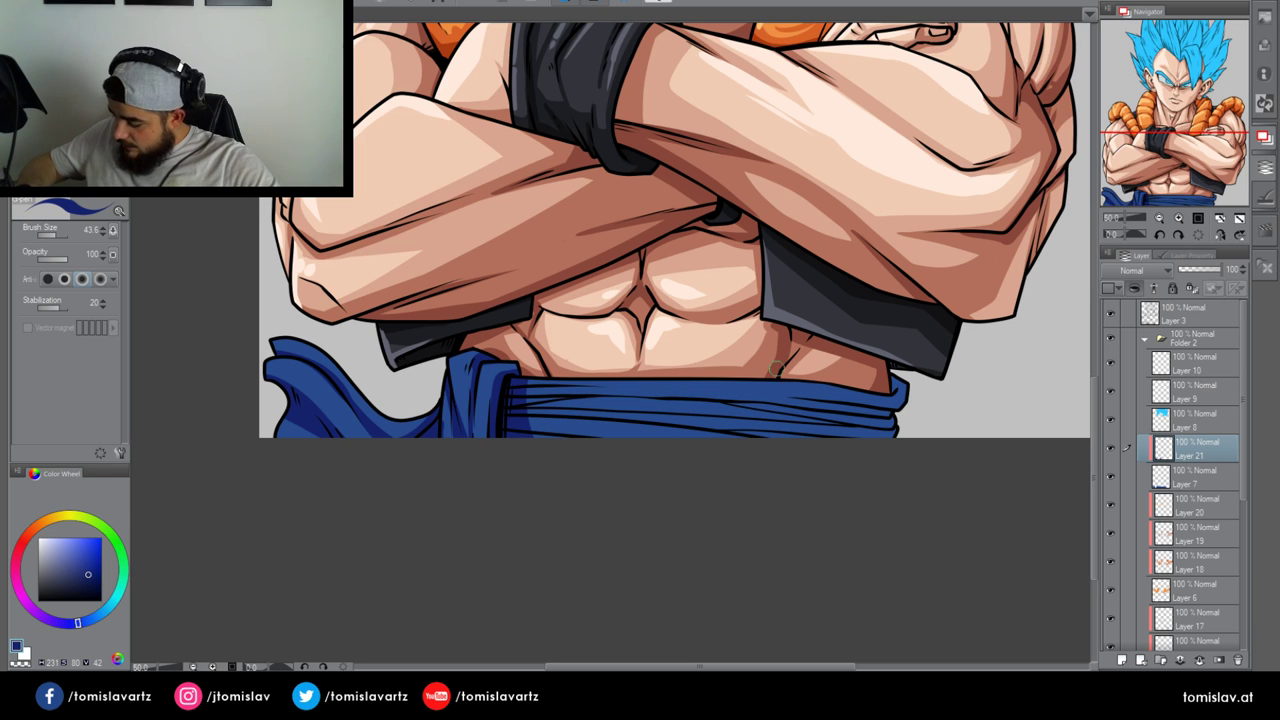
Shade the sash's waistband with dark blue strokes following its folds from the knot to the far end
left_click(1160, 235)
left_click(1160, 235)
left_click(1160, 235)
left_click(1161, 234)
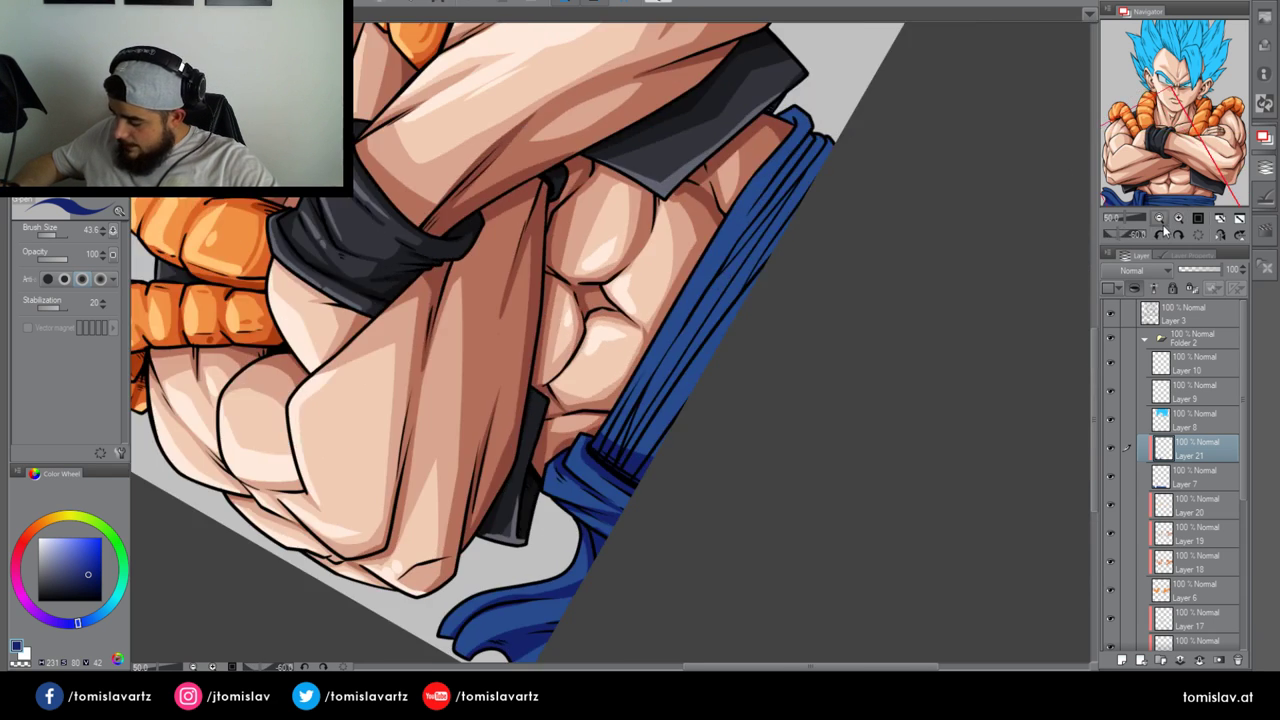
left_click(1160, 219)
left_click_drag(1176, 168, 1178, 163)
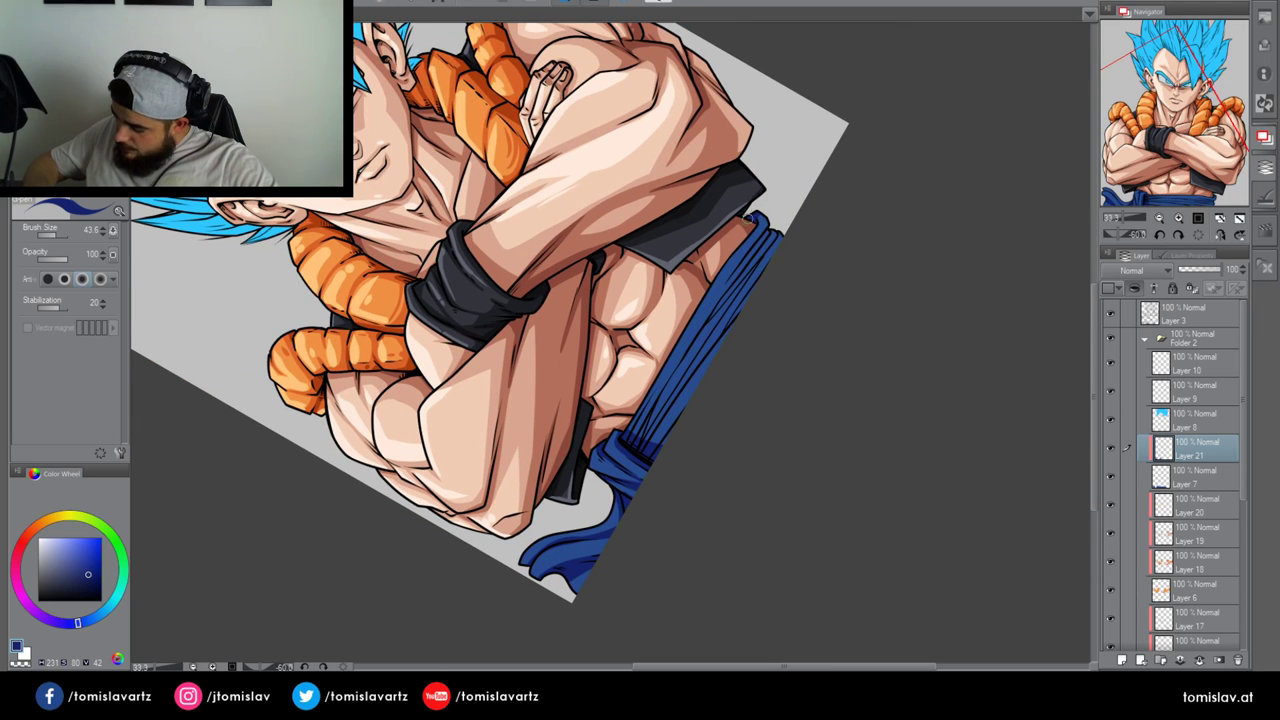
left_click(1179, 219)
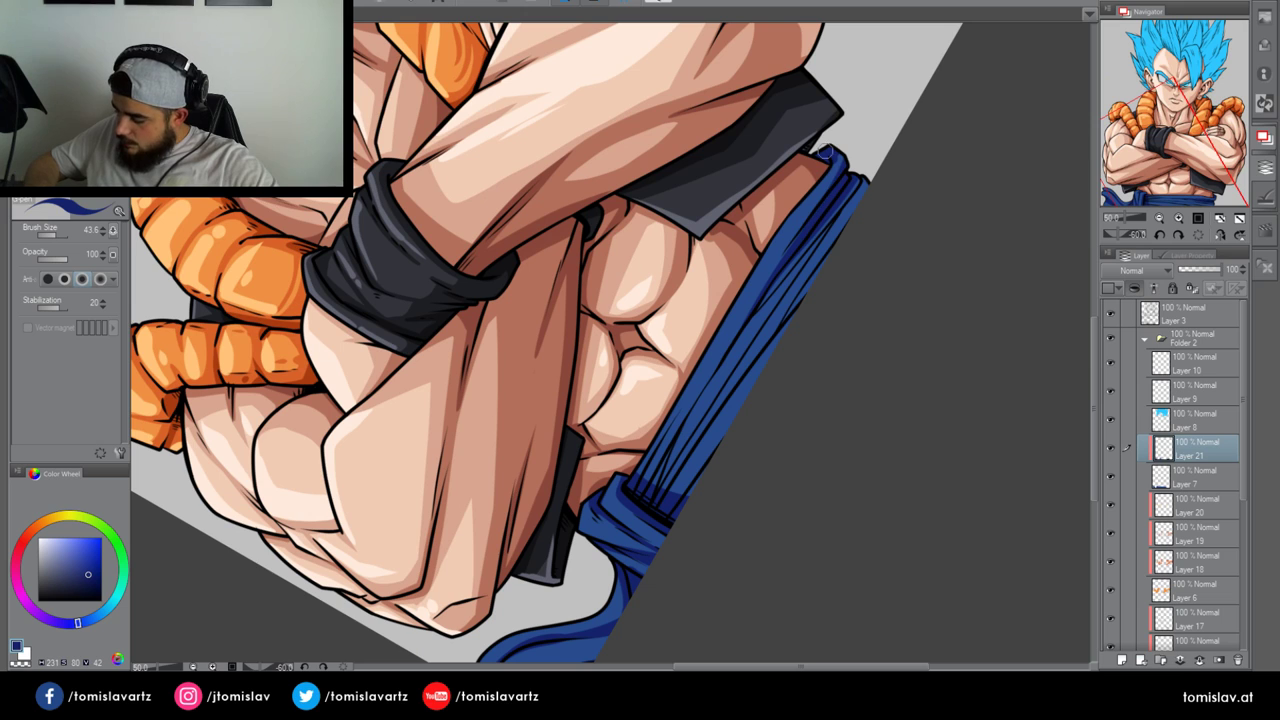
left_click_drag(643, 490, 760, 292)
key("ctrl+z")
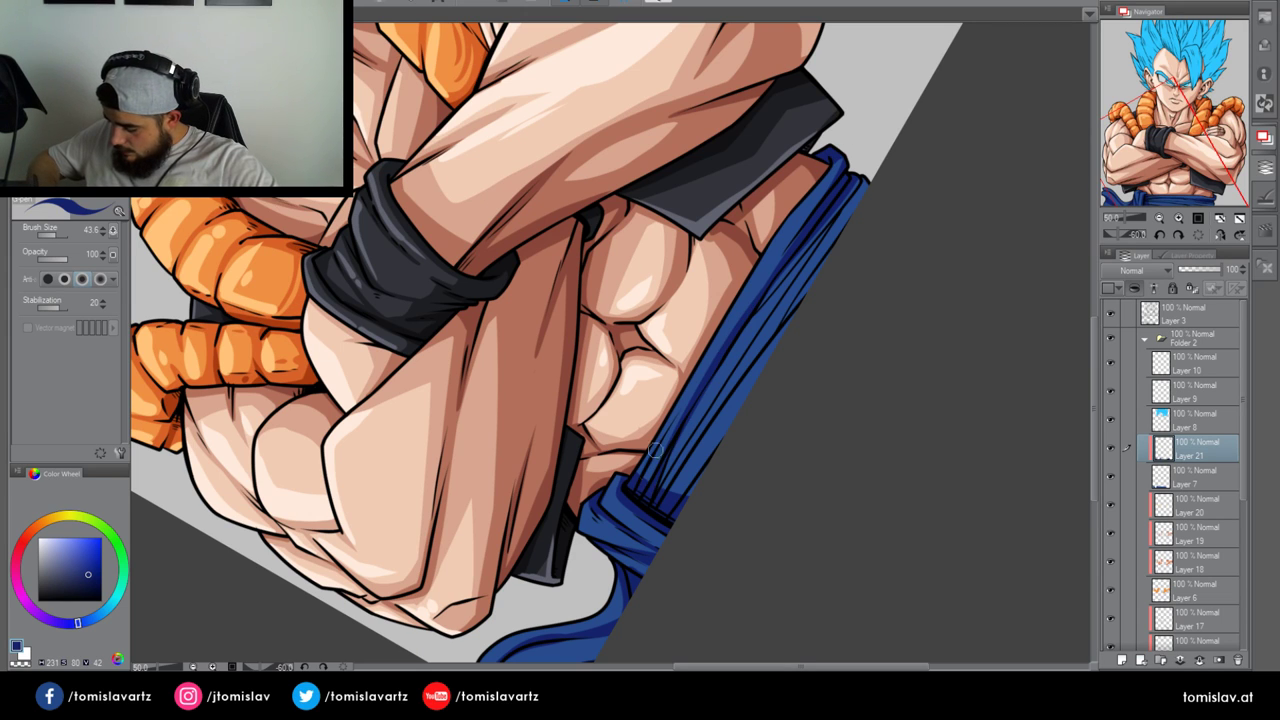
left_click_drag(655, 451, 702, 376)
left_click_drag(652, 500, 869, 195)
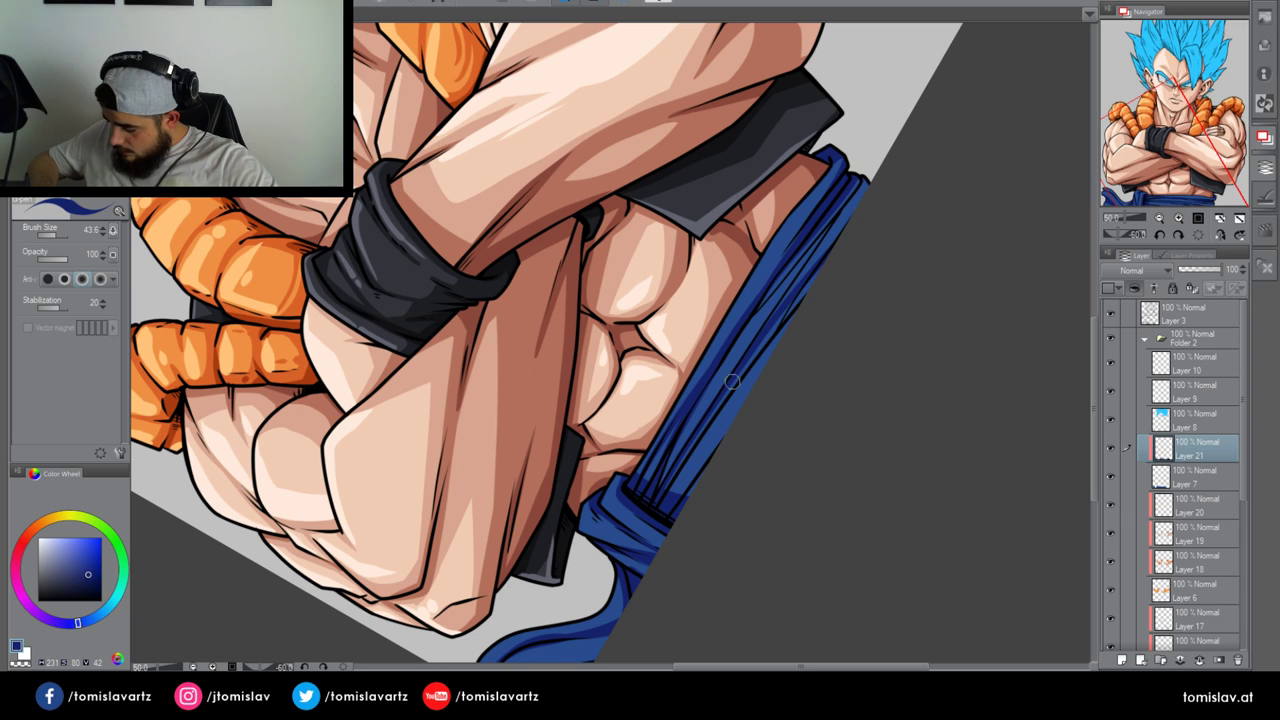
Paint more dark blue shadows on the waistband's far end and along its lower edge
left_click_drag(732, 381, 866, 177)
left_click_drag(764, 297, 865, 177)
left_click_drag(776, 320, 873, 160)
mouse_move(668, 478)
left_mouse_down()
mouse_move(769, 330)
mouse_move(840, 251)
left_mouse_up()
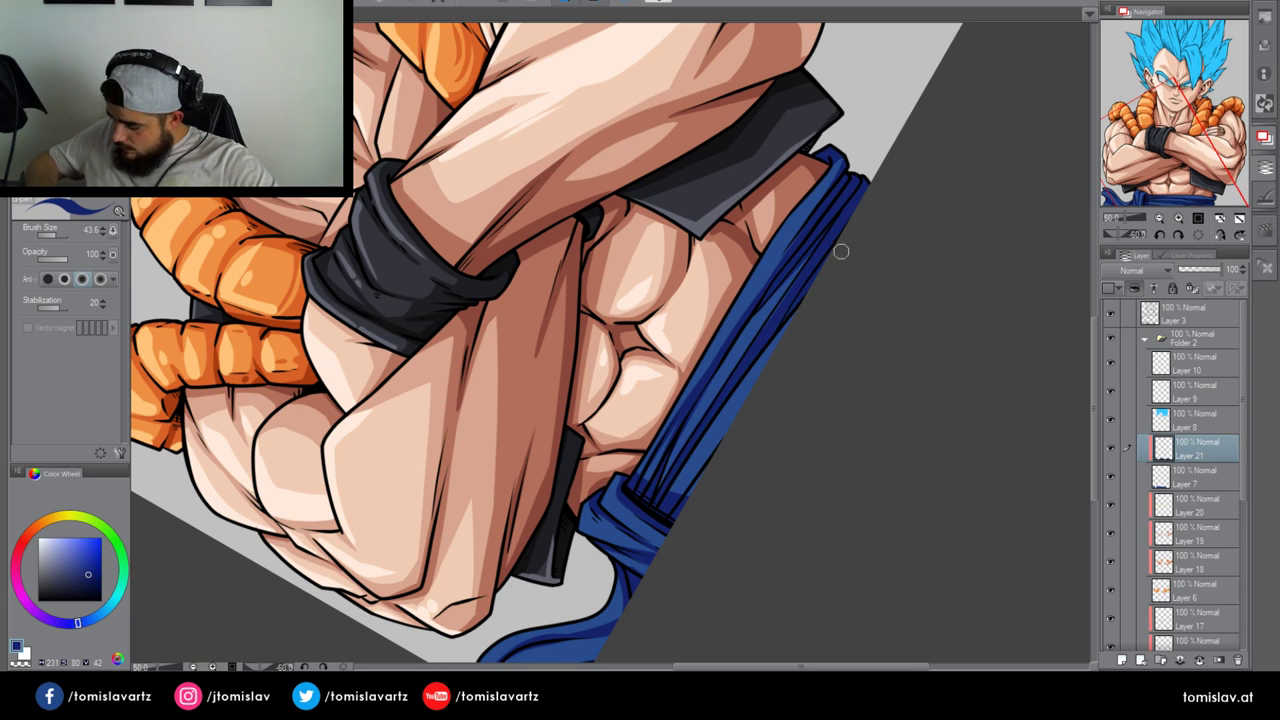
left_click_drag(676, 508, 837, 251)
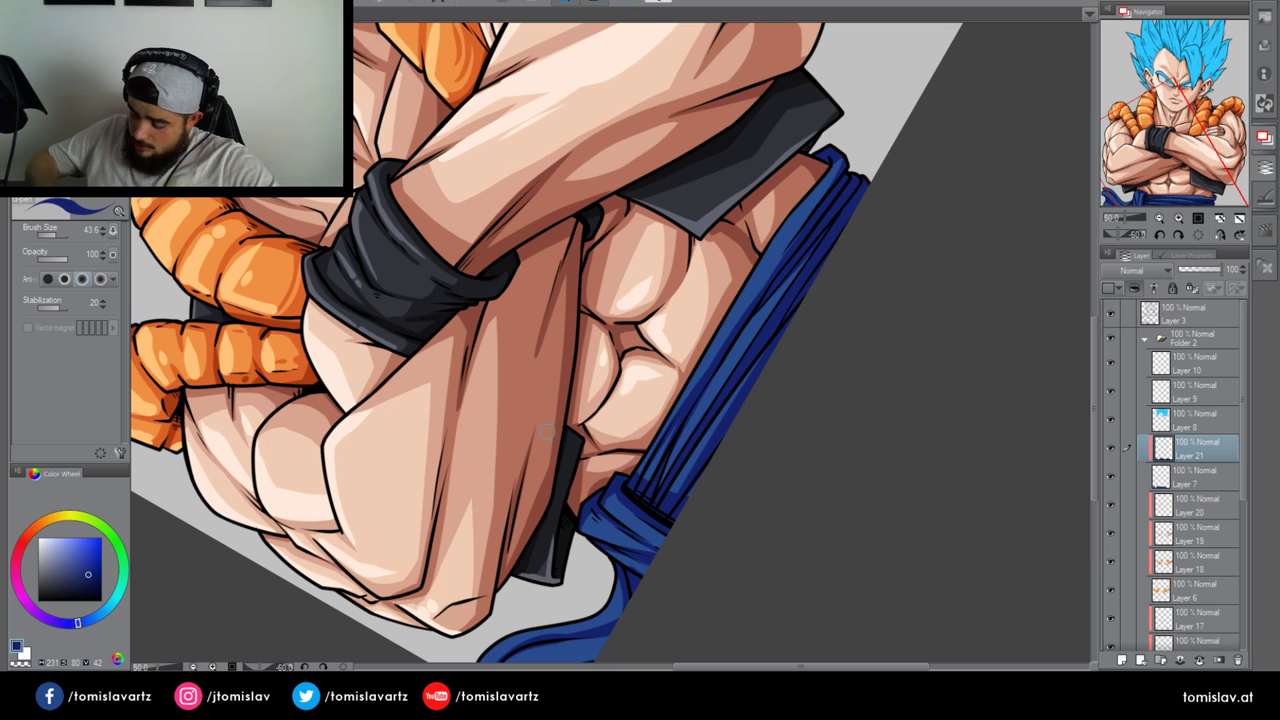
Add a clipped layer above Layer 21 and paint deeper waistband fold shadows in blue H 231, S 88, V 29
left_click(92, 583)
left_click(1121, 660)
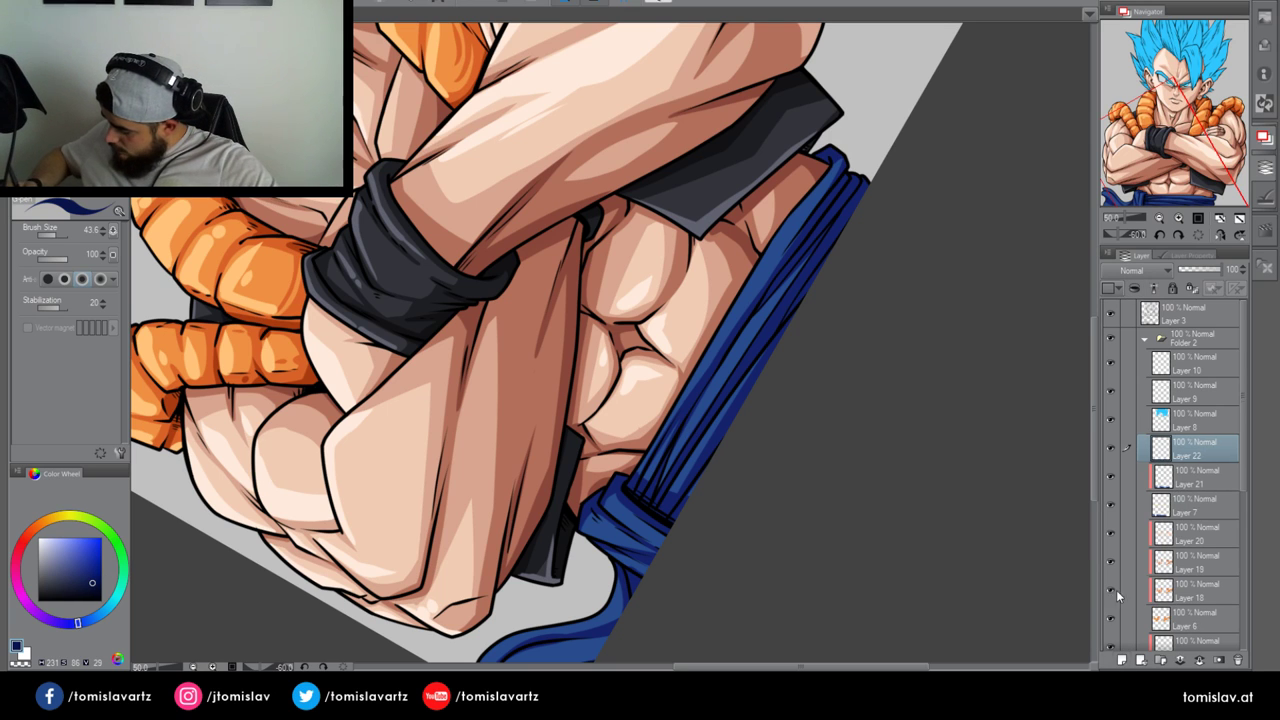
left_click(1137, 288)
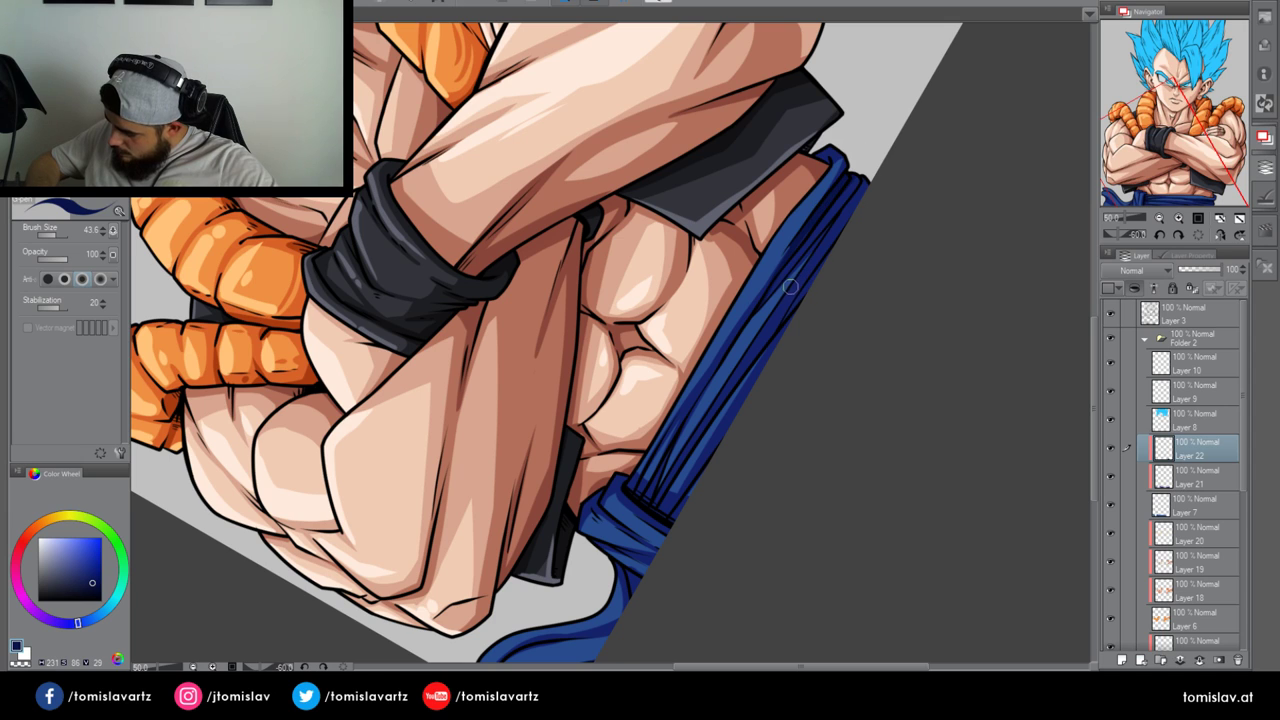
left_click_drag(790, 287, 868, 178)
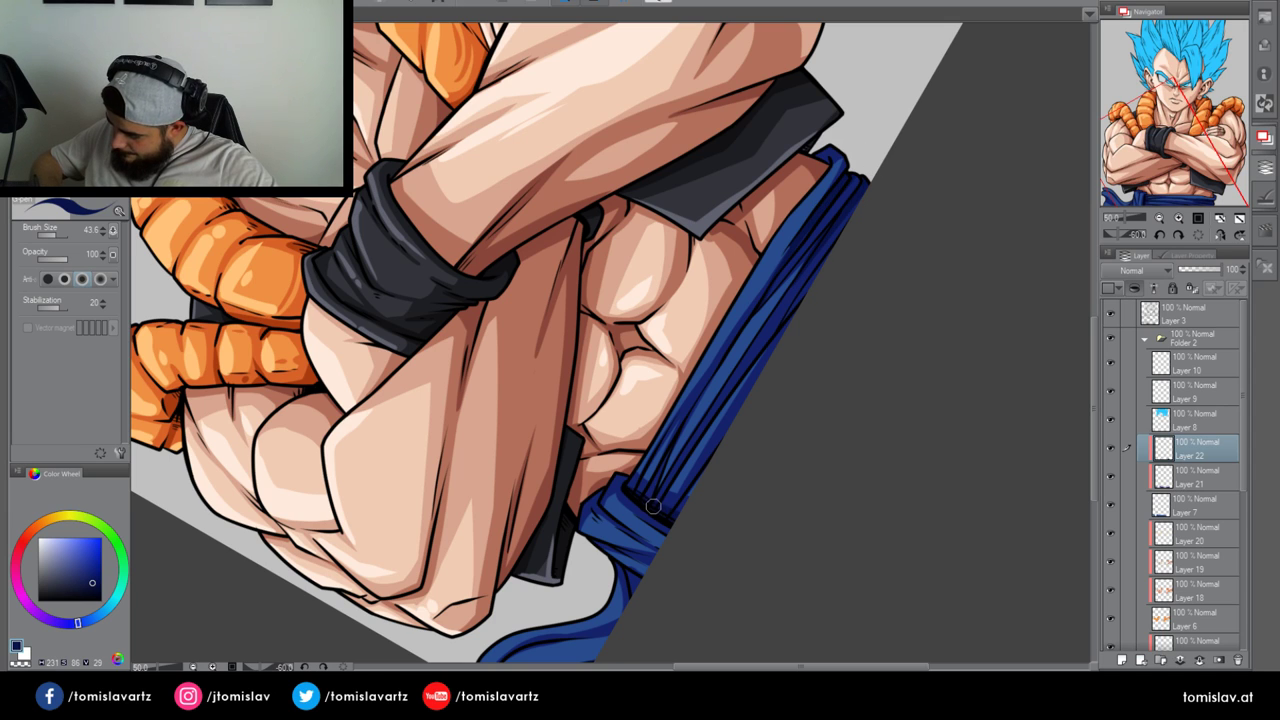
left_click_drag(653, 506, 757, 349)
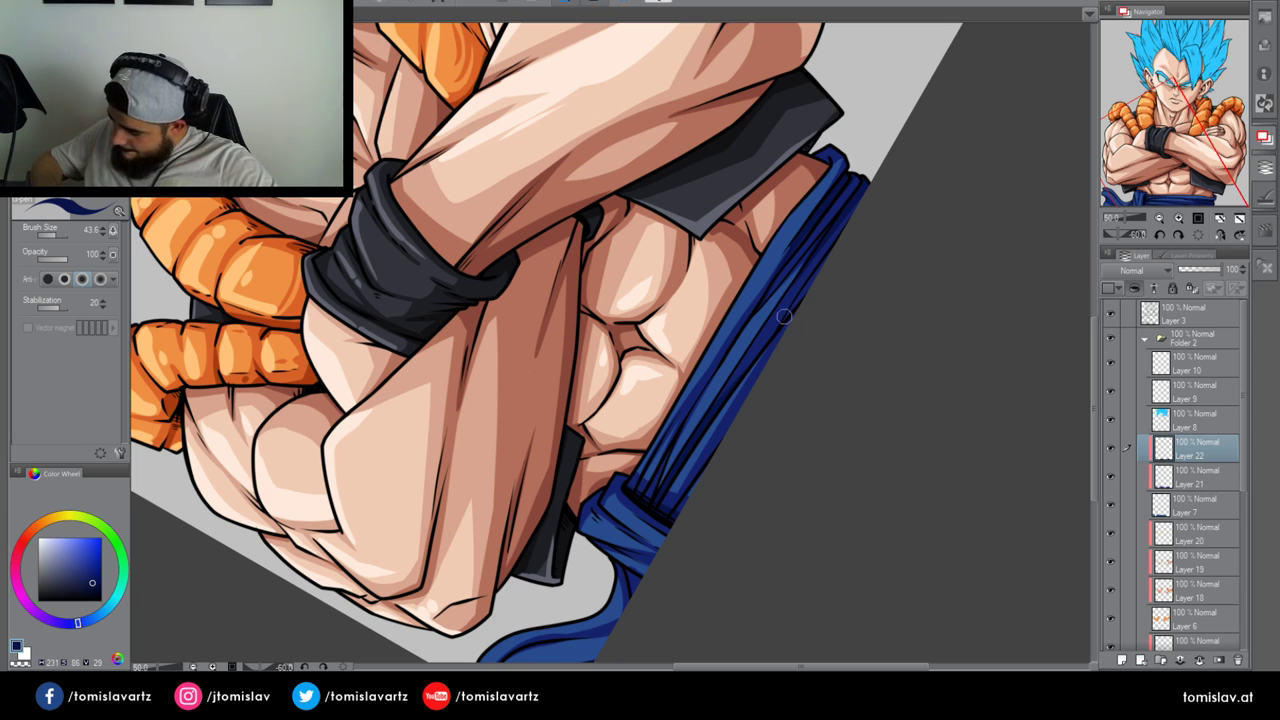
left_click_drag(709, 413, 830, 238)
left_click_drag(750, 370, 857, 229)
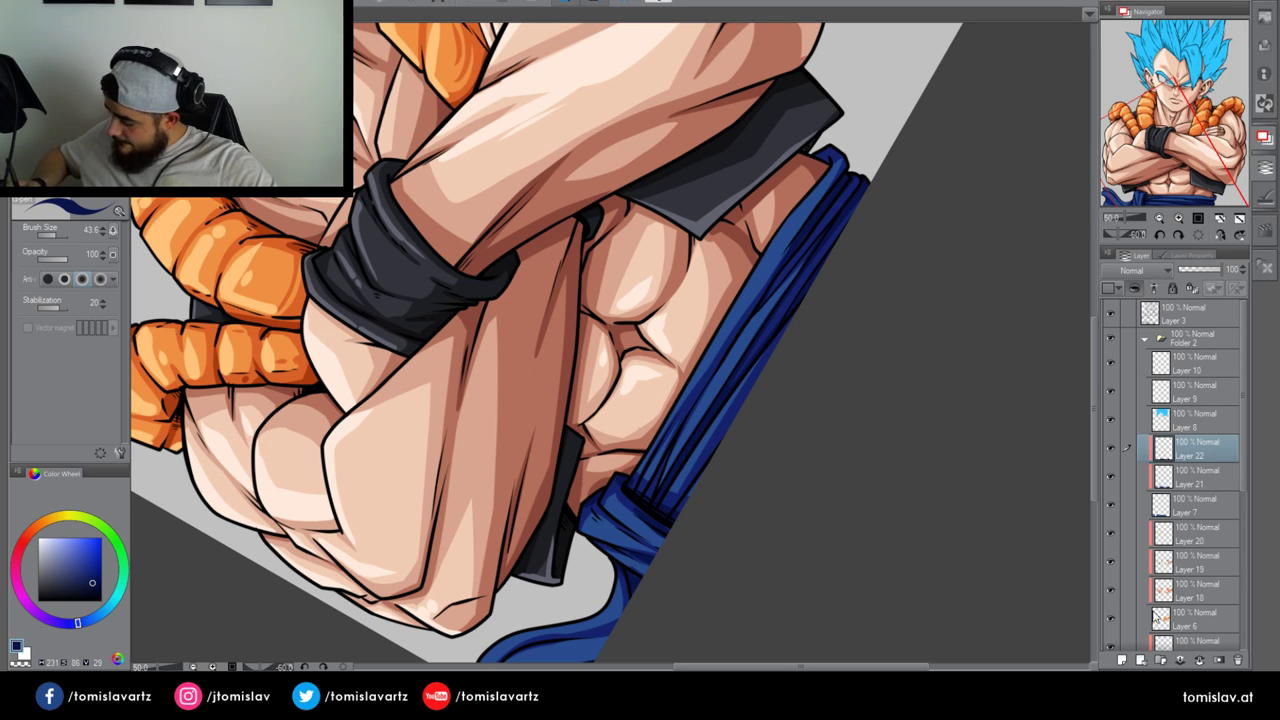
Add a clipped layer above Layer 22 for sash highlights and set a lighter blue of H 219, S 58, V 75
left_click(1121, 660)
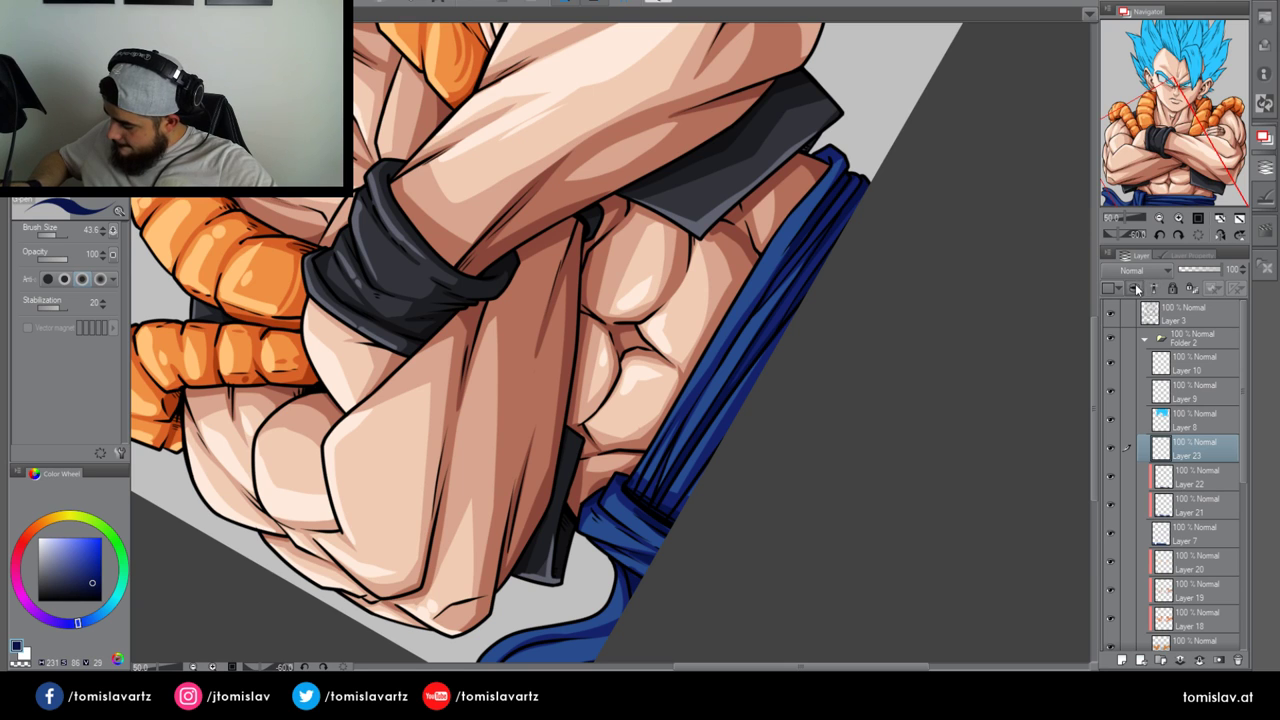
left_click(1134, 288)
left_click(49, 597)
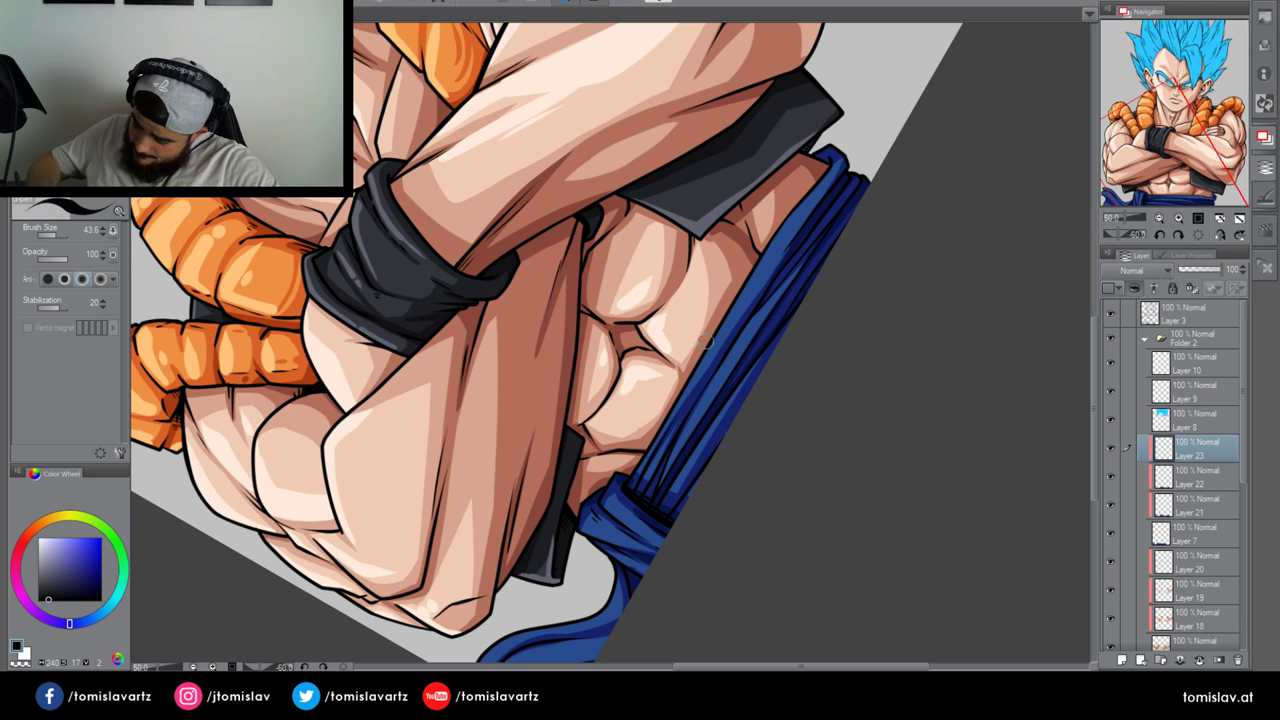
left_click(703, 407, "alt")
left_click(74, 553)
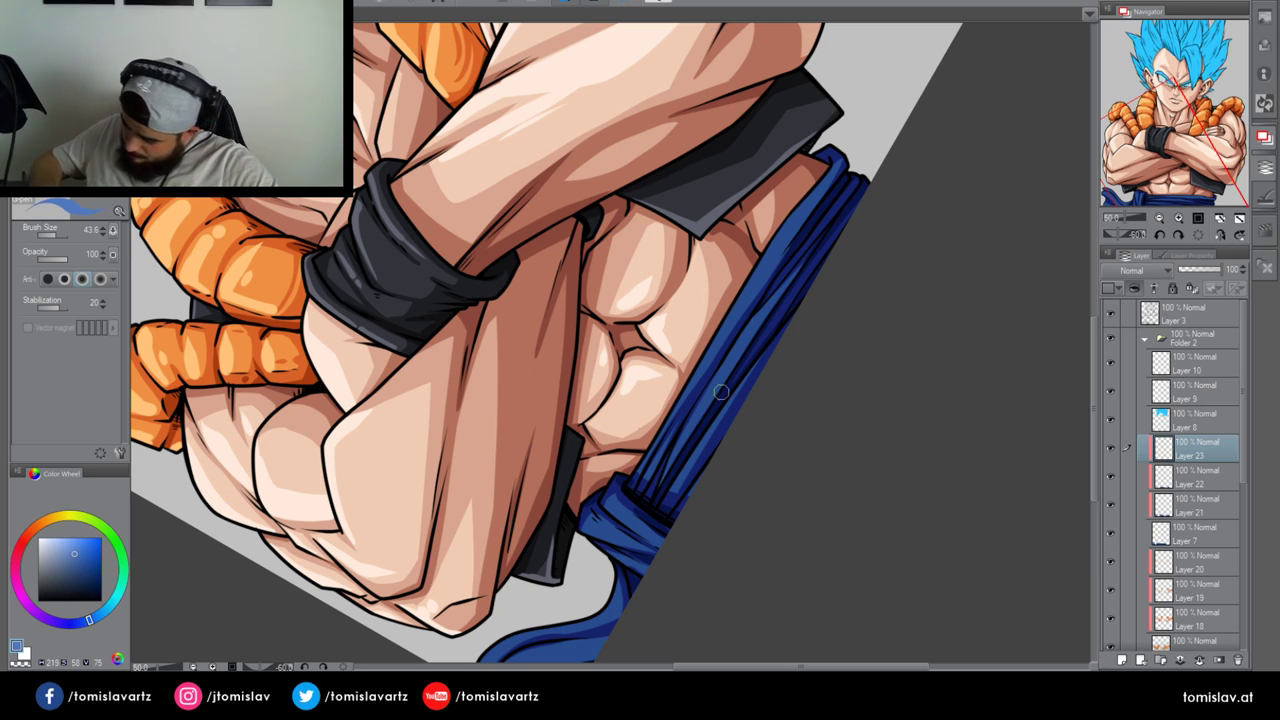
left_click_drag(690, 430, 768, 297)
key("ctrl+z")
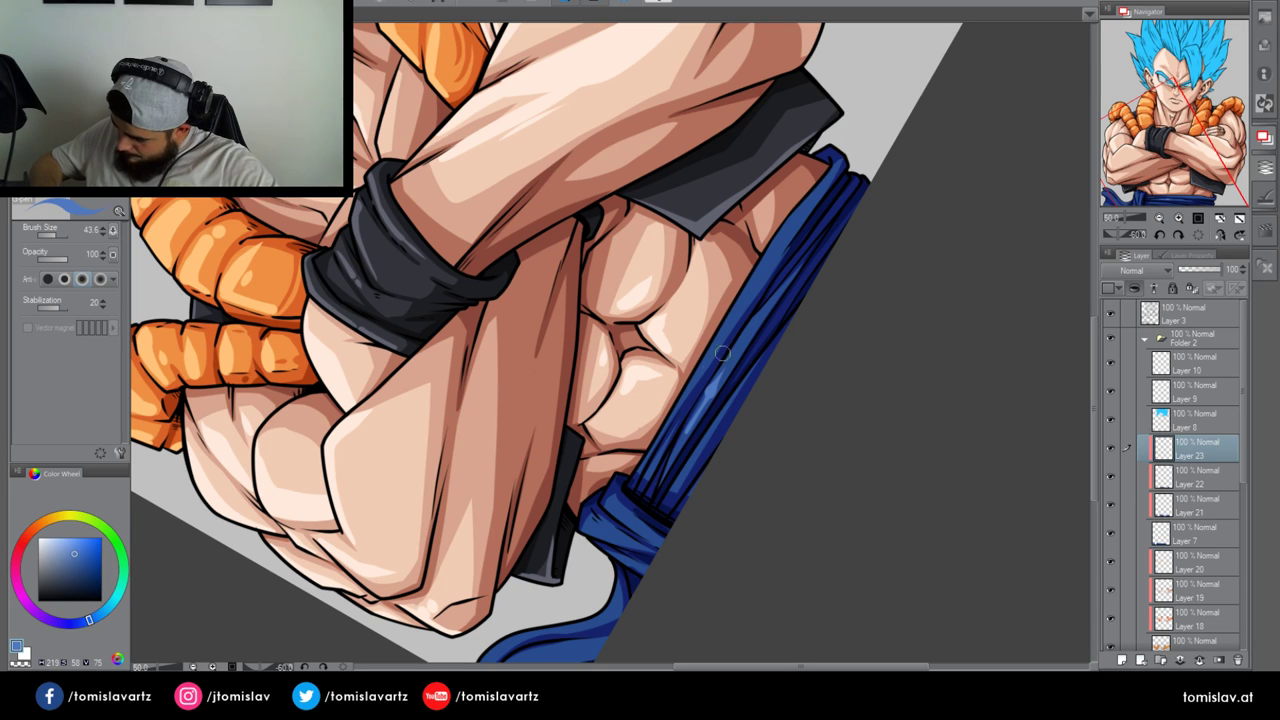
key("ctrl+z")
Paint lighter blue highlights along the waistband's upper edge, its middle fold and the sash knot
left_click_drag(677, 405, 796, 221)
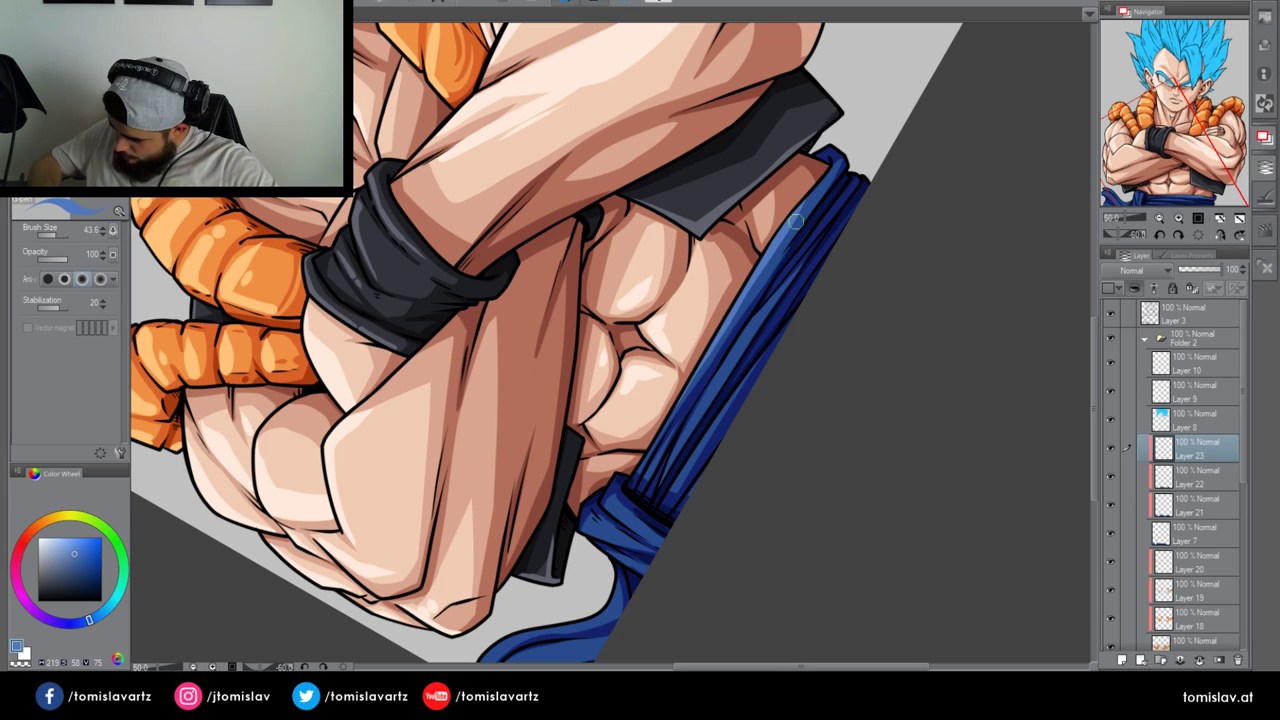
left_click_drag(719, 374, 760, 317)
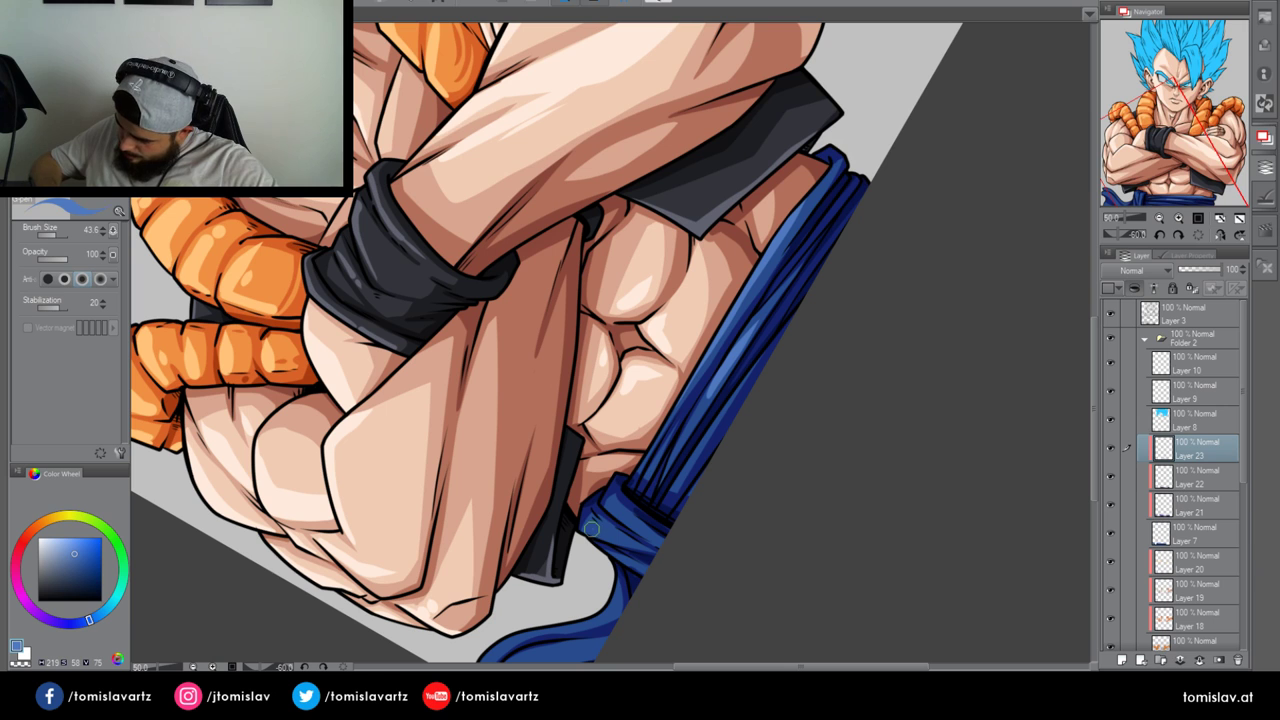
mouse_move(592, 529)
left_mouse_down()
mouse_move(646, 541)
mouse_move(618, 512)
mouse_move(650, 547)
left_mouse_up()
left_click_drag(492, 654, 596, 596)
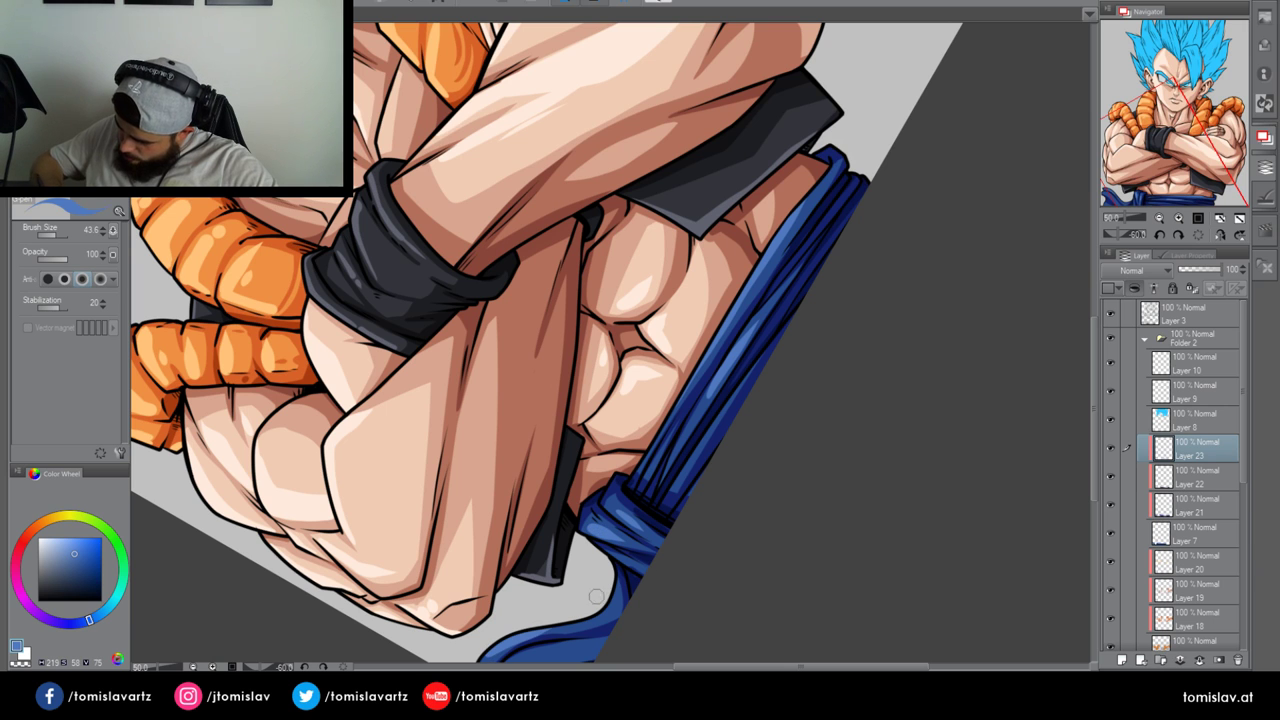
Paint lighter blue highlights along the upper edges and folds of the sash's hanging tail
left_click(1176, 236)
left_click(1176, 236)
left_click(1176, 236)
left_click(1176, 236)
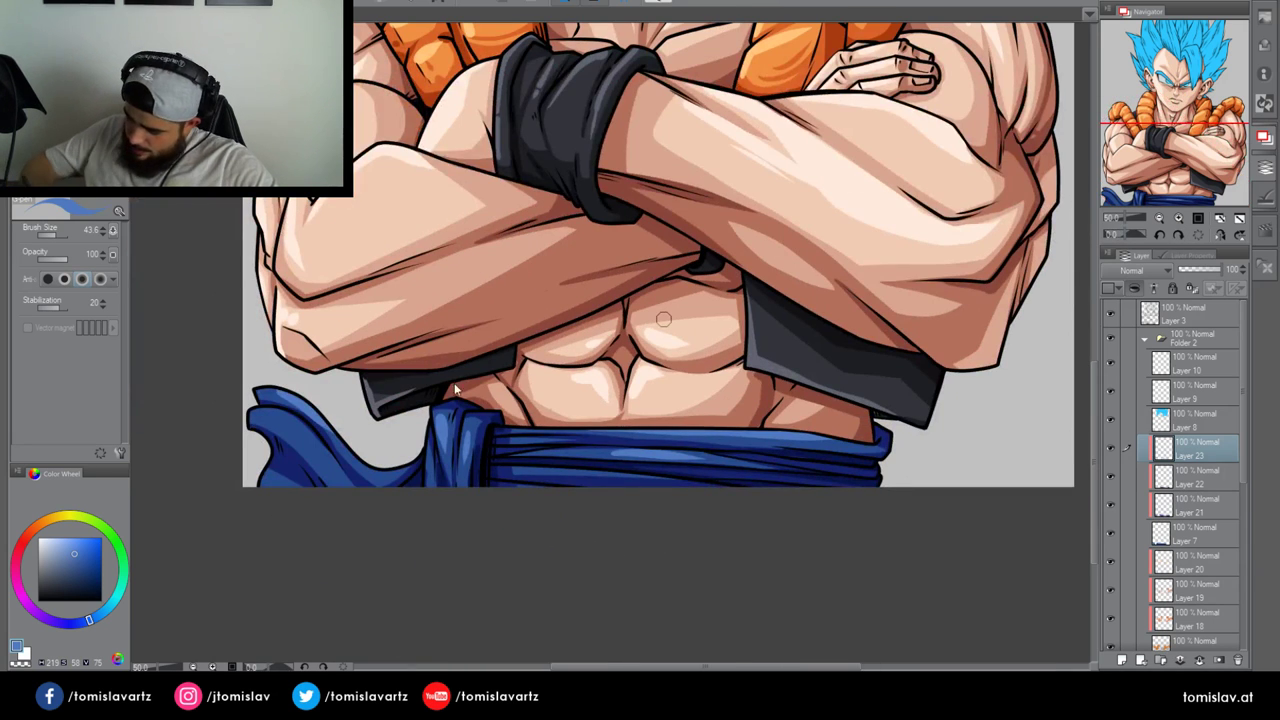
left_click_drag(254, 413, 340, 468)
left_click_drag(260, 391, 391, 468)
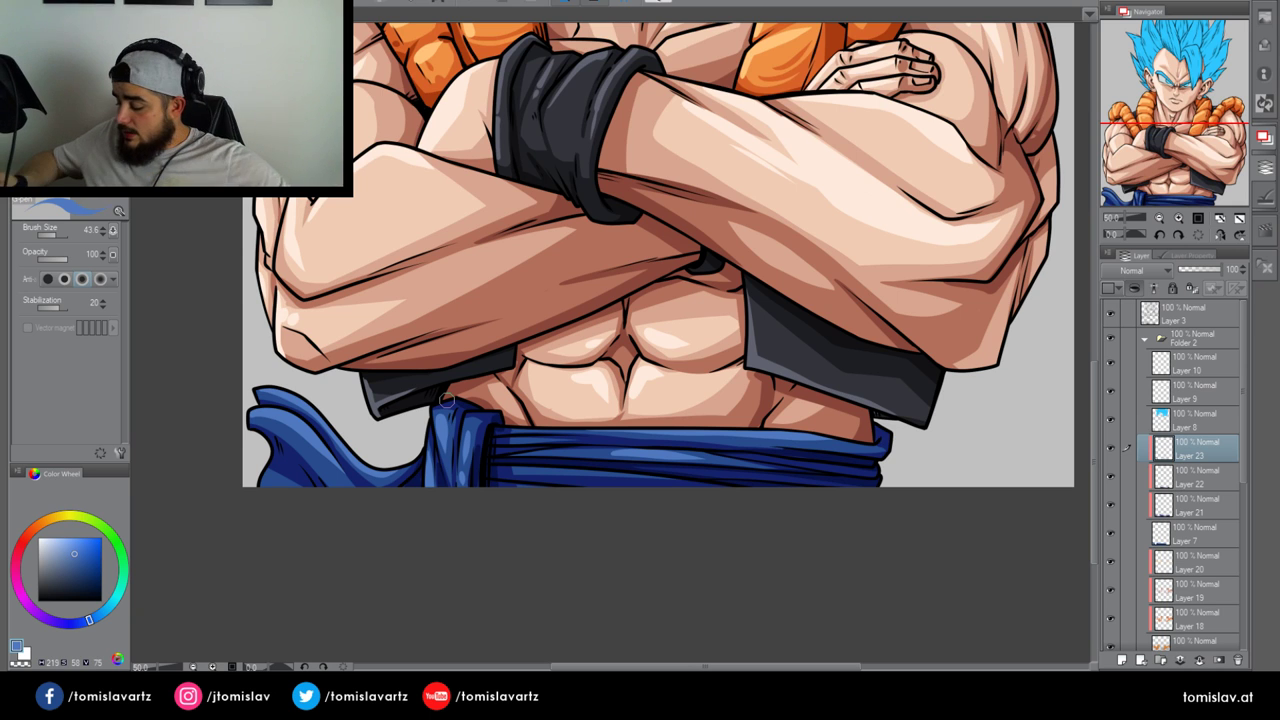
Add a clipped layer above the hair's base colour on Layer 8
left_click(1159, 218)
left_click(1159, 218)
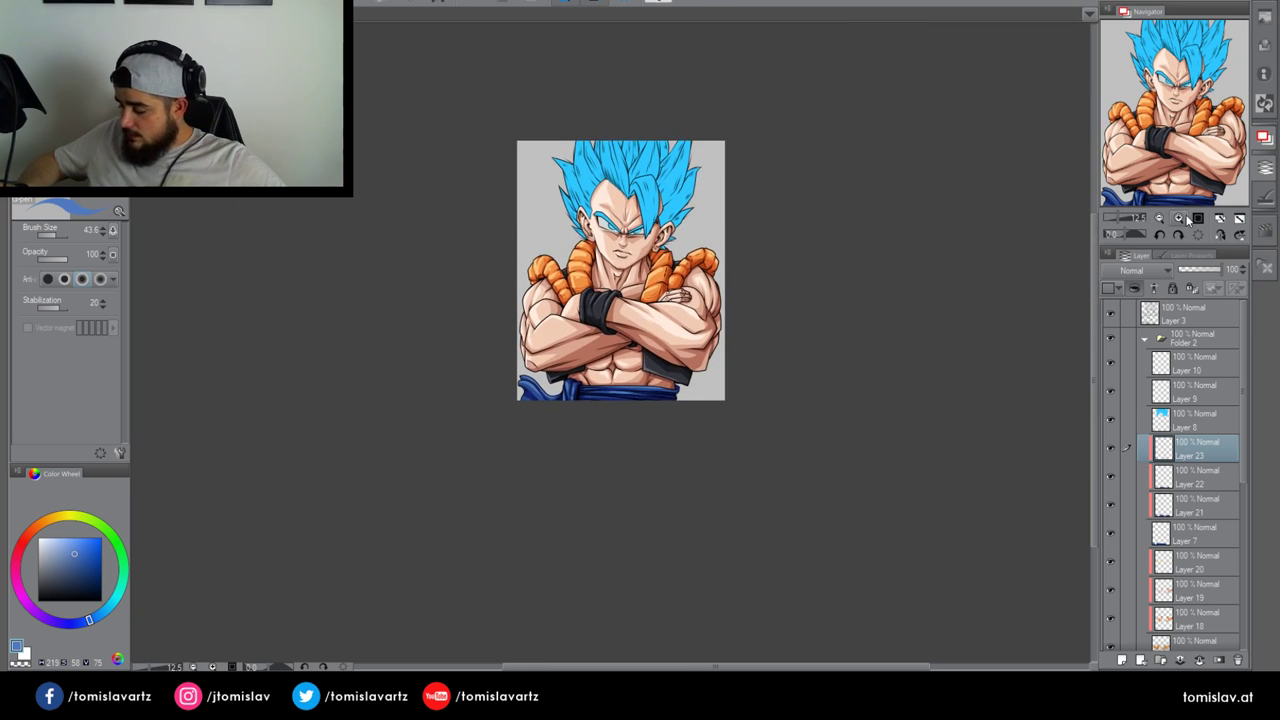
left_click(1178, 218)
left_click(1195, 420)
left_click(1122, 660)
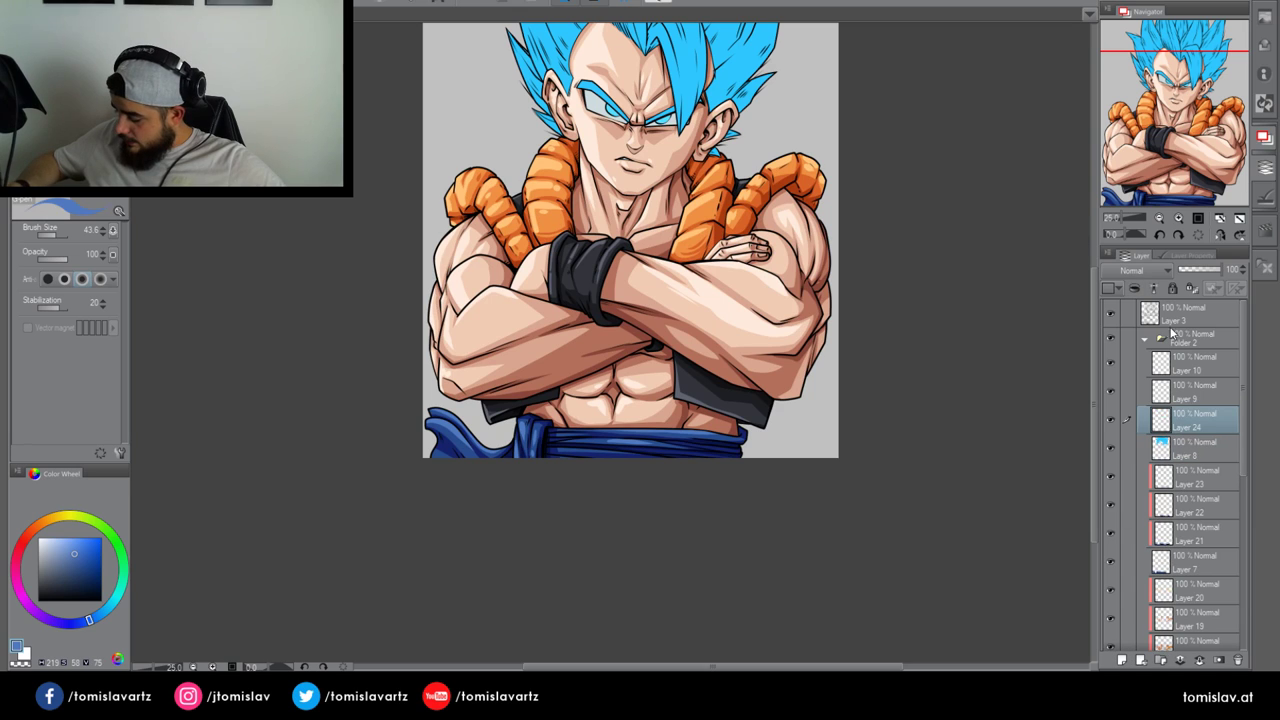
left_click(1178, 218)
left_click_drag(1205, 125, 1208, 79)
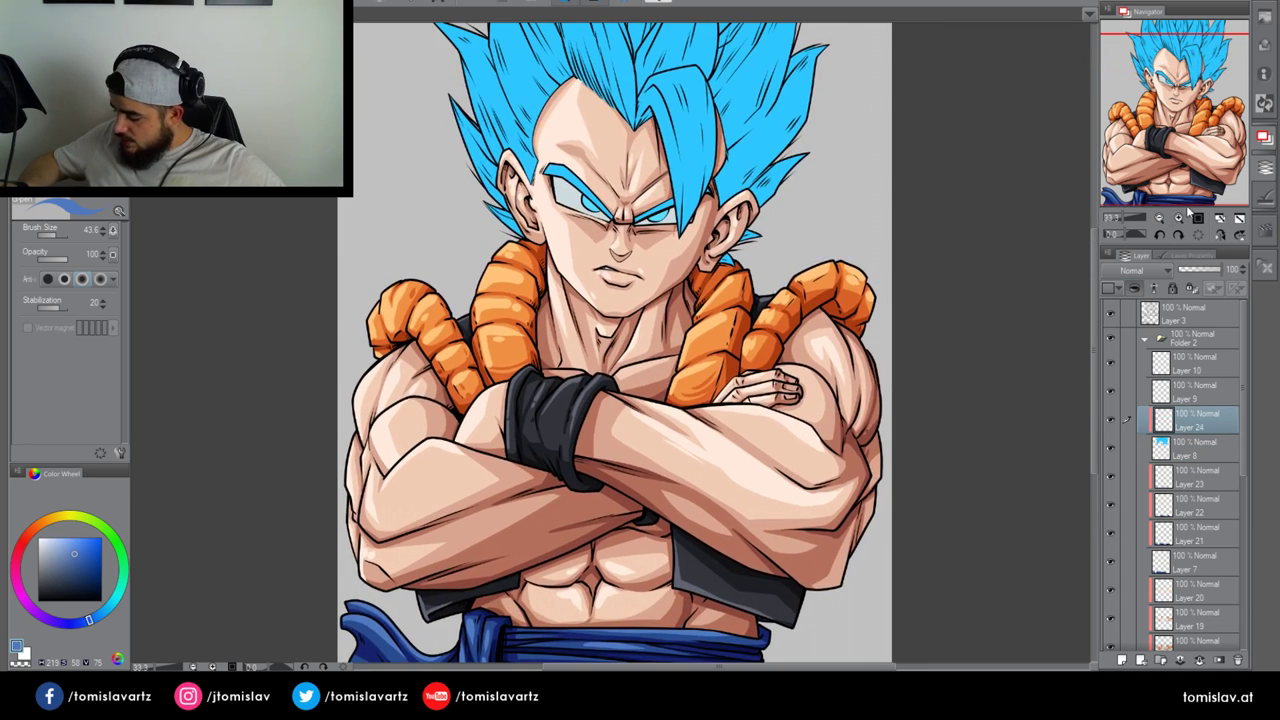
left_click(1179, 218)
mouse_move(1186, 200)
left_mouse_down()
mouse_move(1188, 171)
mouse_move(1188, 190)
left_mouse_up()
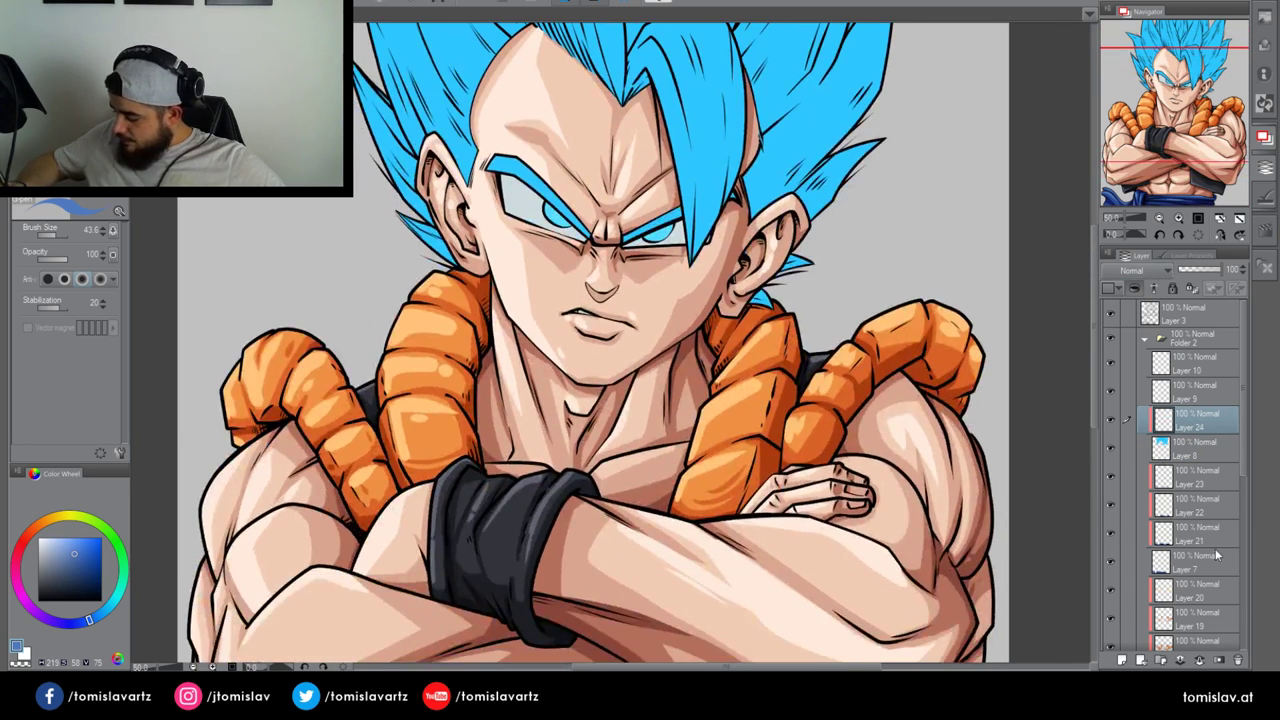
Select Layer 14 and sample the light skin highlight colour H 24, S 14, V 100 from the character's shoulder
scroll(1200, 520, "down", 6)
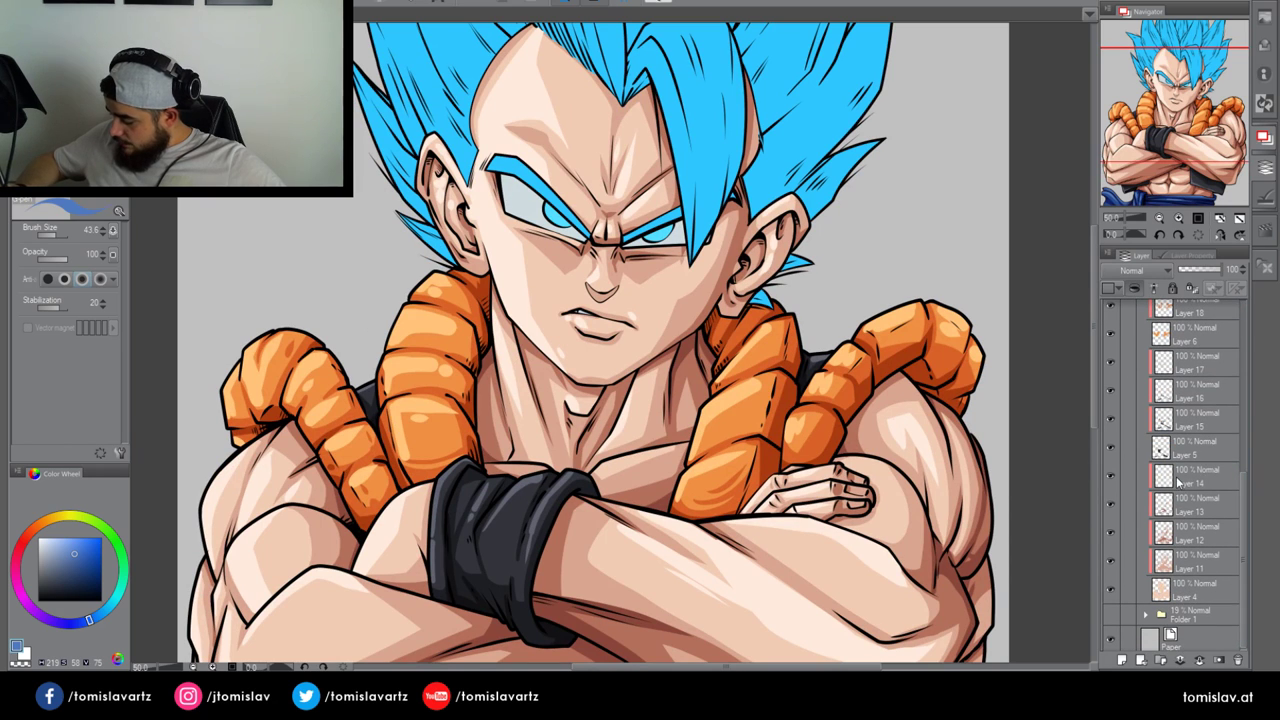
left_click(1178, 483)
left_click(902, 418, "alt")
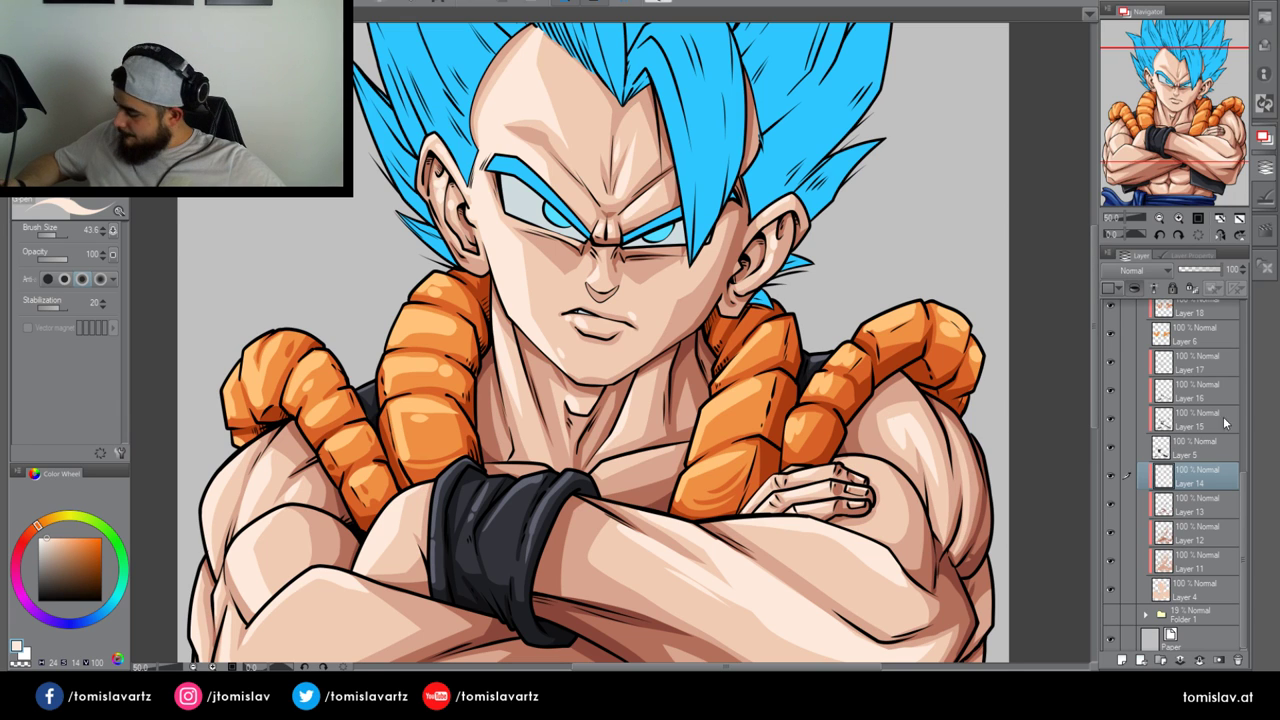
Select Layer 24 above the hair's base colour and set a darker blue shadow colour of H 204, S 92, V 78
scroll(1200, 440, "up", 5)
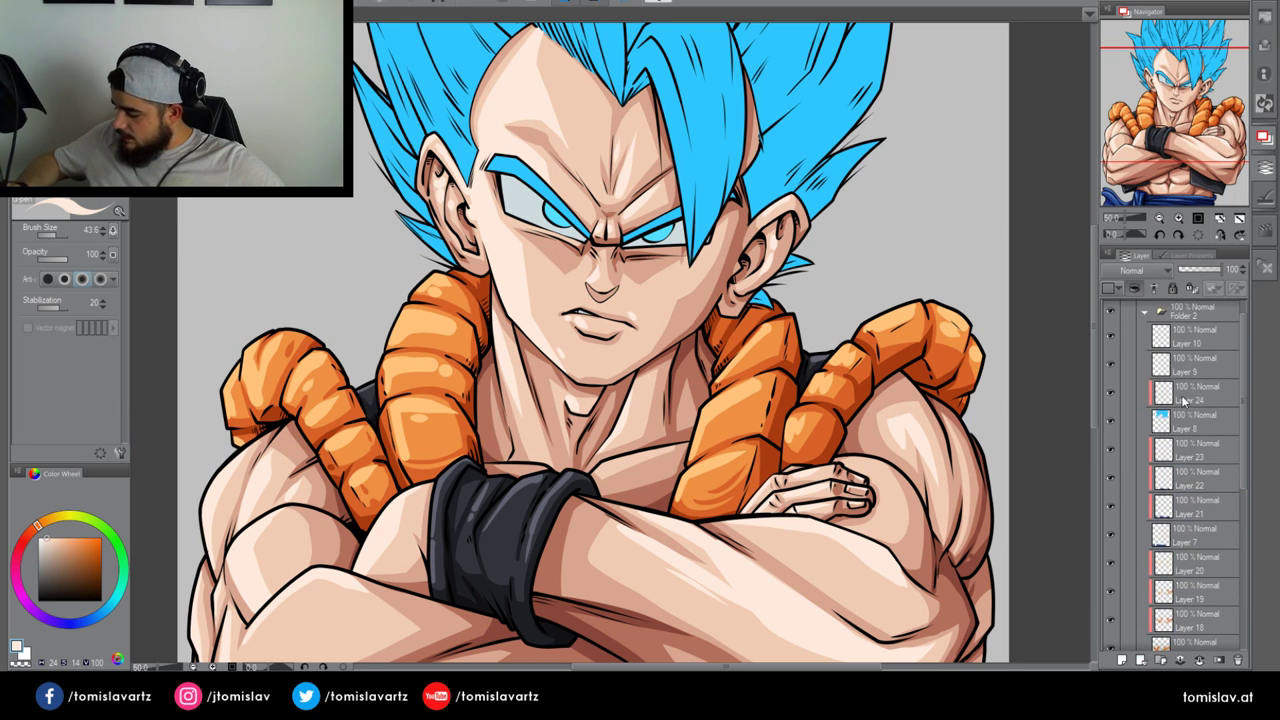
left_click(1182, 398)
left_click_drag(1184, 160, 1184, 59)
left_click_drag(107, 608, 103, 611)
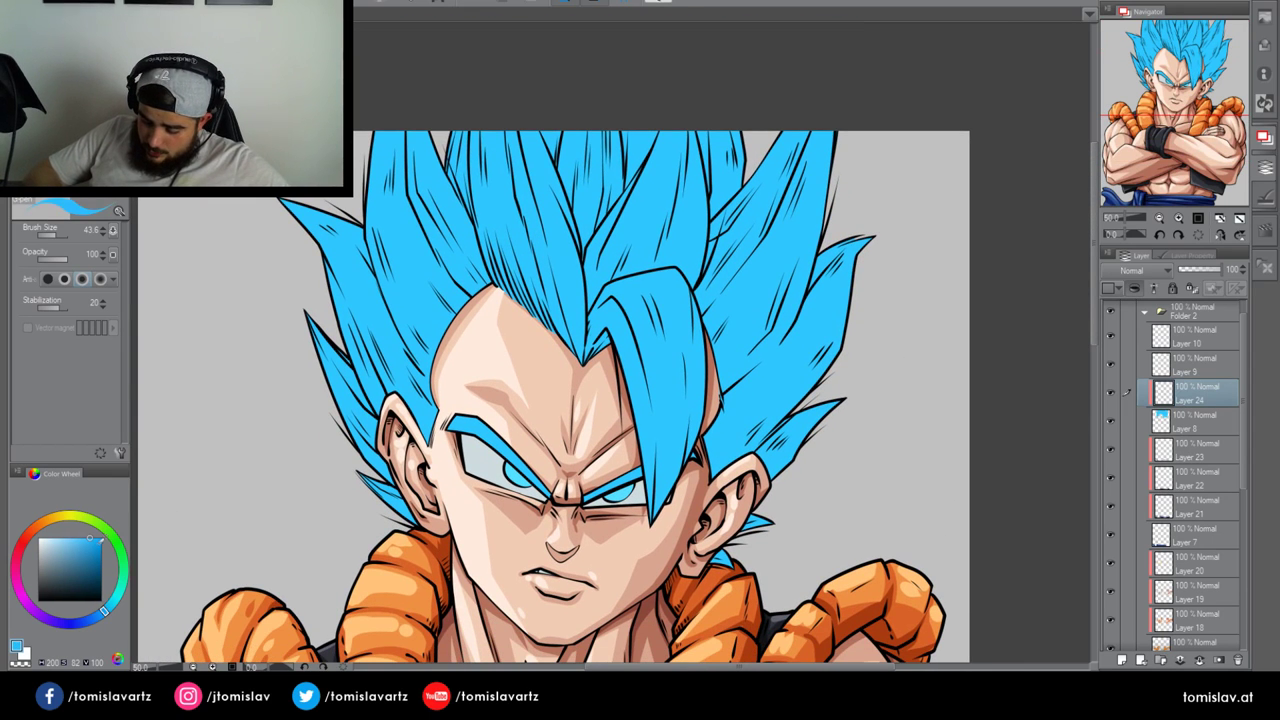
left_click(94, 547)
left_click(1178, 218)
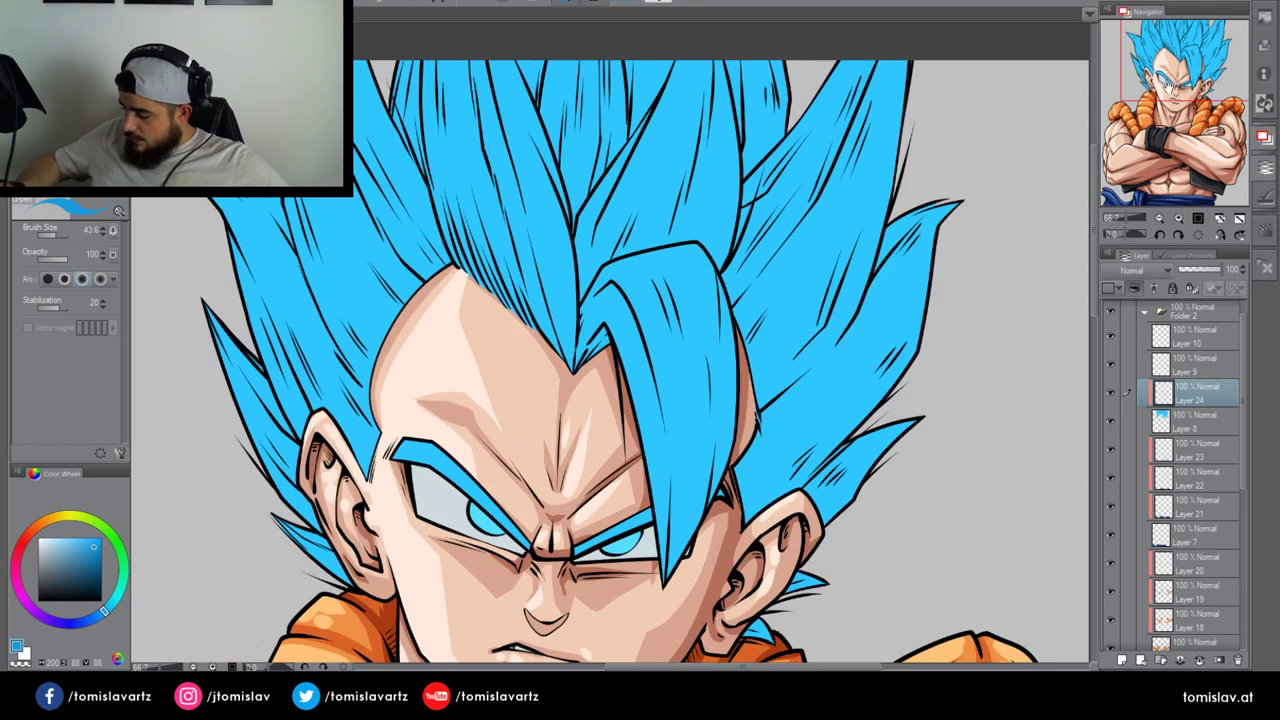
left_click(1178, 218)
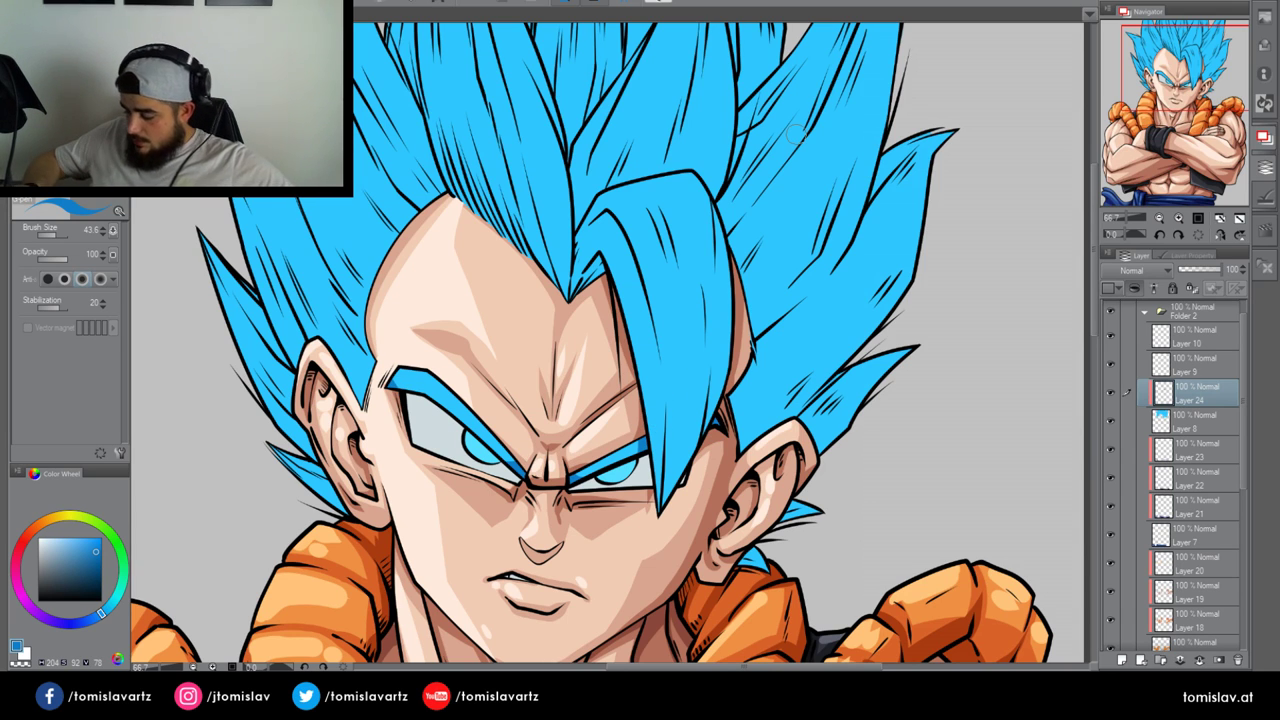
left_click_drag(1182, 73, 1188, 55)
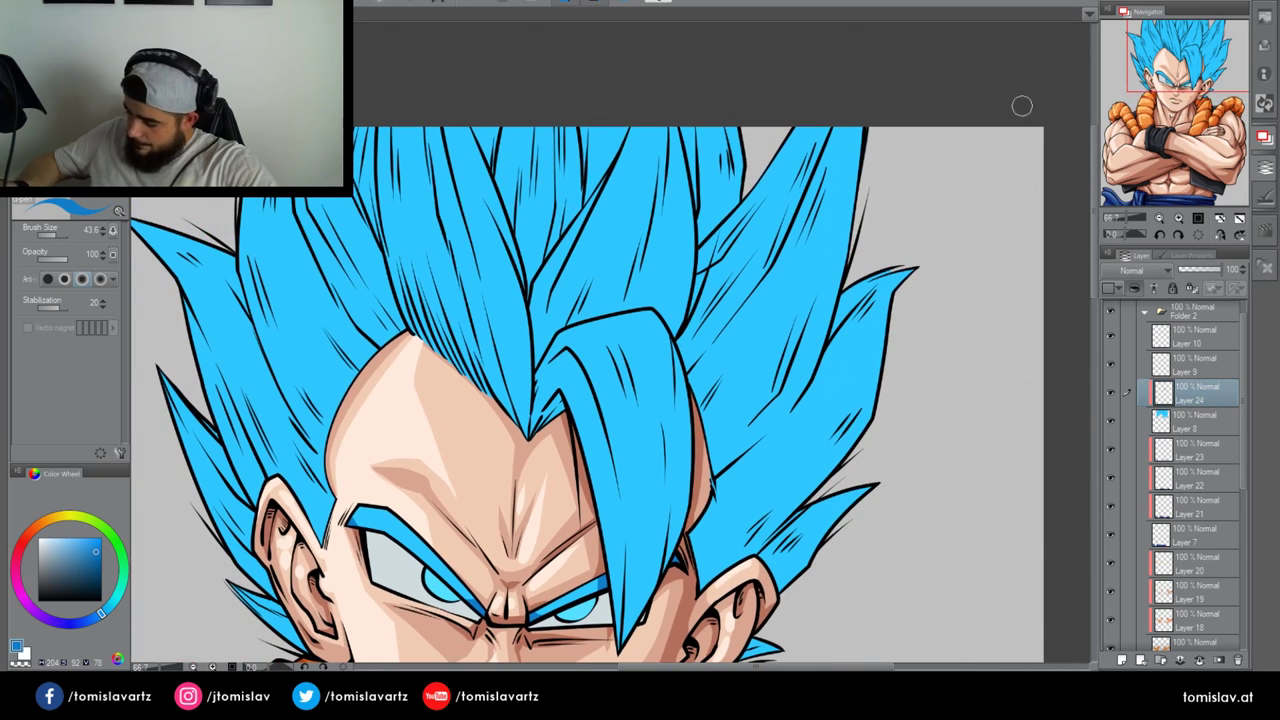
Paint dark blue shadows on the shaded side of the tall central hair spike and the spikes behind it
mouse_move(695, 243)
left_mouse_down()
mouse_move(696, 97)
mouse_move(702, 228)
mouse_move(729, 119)
mouse_move(710, 224)
mouse_move(747, 135)
mouse_move(723, 205)
mouse_move(724, 166)
mouse_move(677, 119)
mouse_move(702, 224)
mouse_move(687, 143)
left_mouse_up()
mouse_move(615, 316)
left_mouse_down()
mouse_move(660, 129)
mouse_move(632, 306)
mouse_move(672, 105)
mouse_move(637, 306)
mouse_move(624, 311)
mouse_move(655, 301)
mouse_move(675, 330)
mouse_move(682, 168)
mouse_move(669, 309)
mouse_move(661, 250)
mouse_move(680, 280)
left_mouse_up()
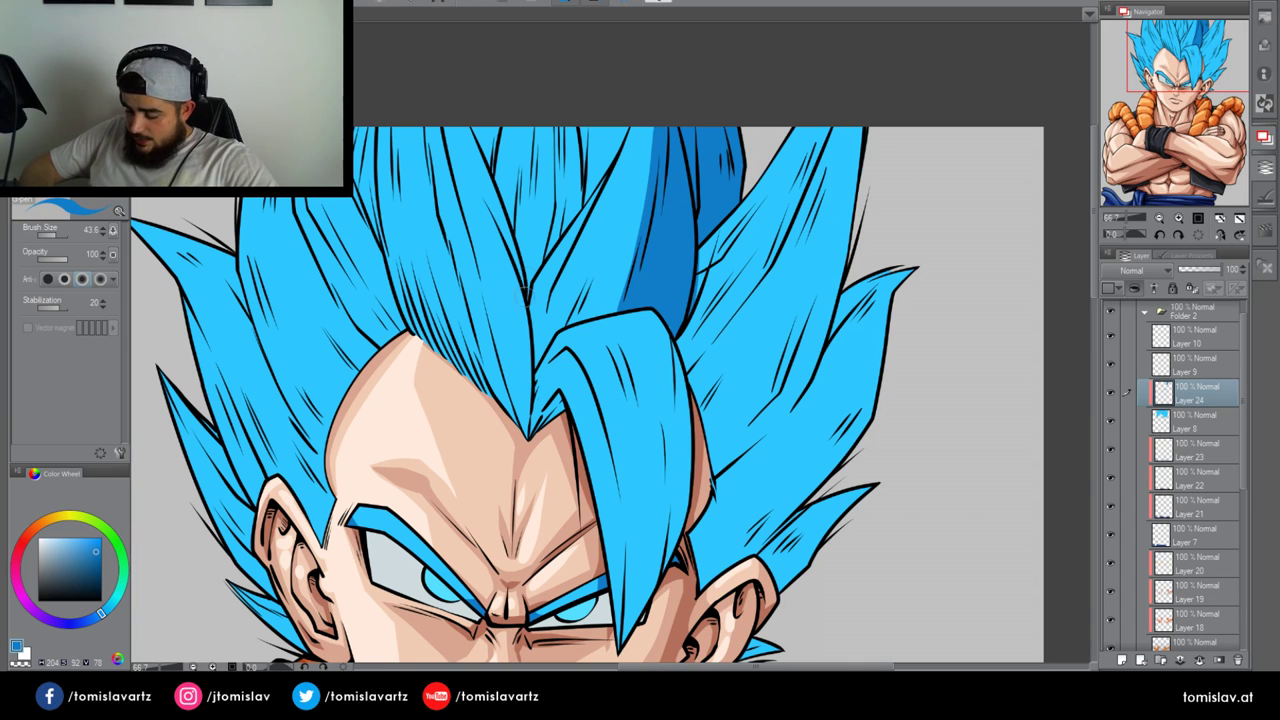
mouse_move(532, 442)
left_mouse_down()
mouse_move(523, 240)
mouse_move(482, 128)
left_mouse_up()
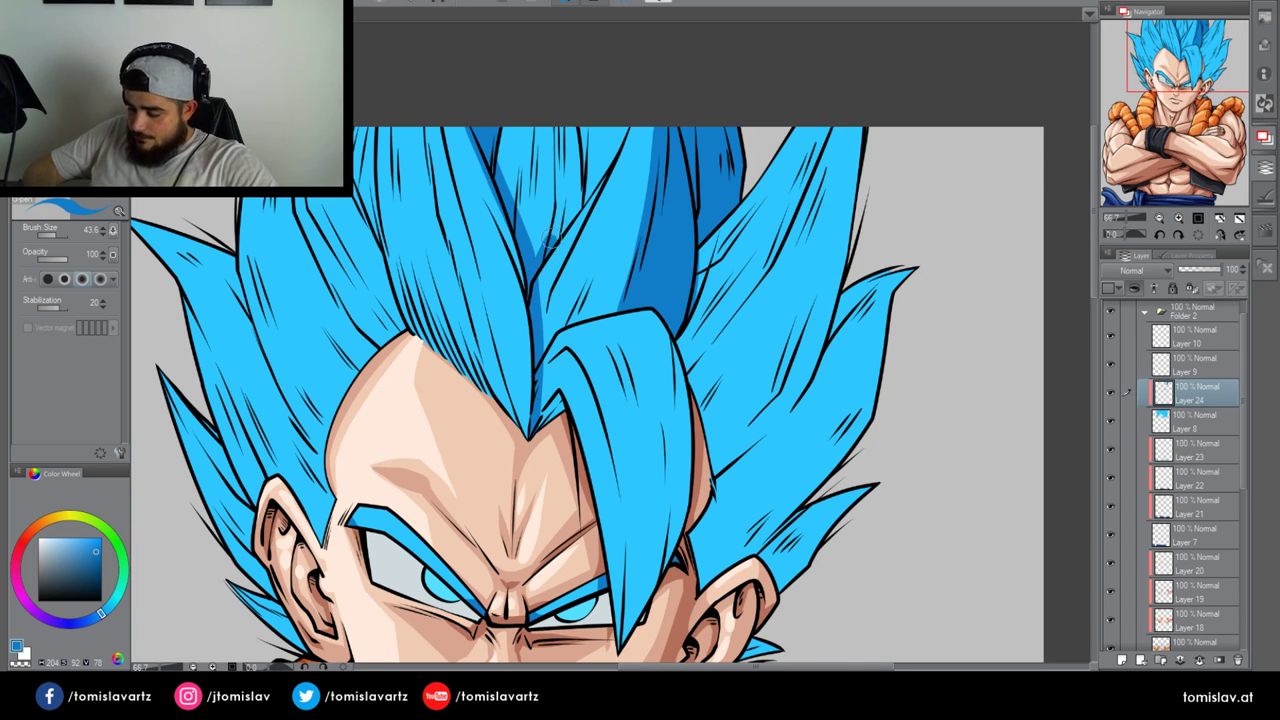
left_click_drag(548, 240, 568, 132)
mouse_move(585, 205)
left_mouse_down()
mouse_move(598, 114)
mouse_move(626, 106)
left_mouse_up()
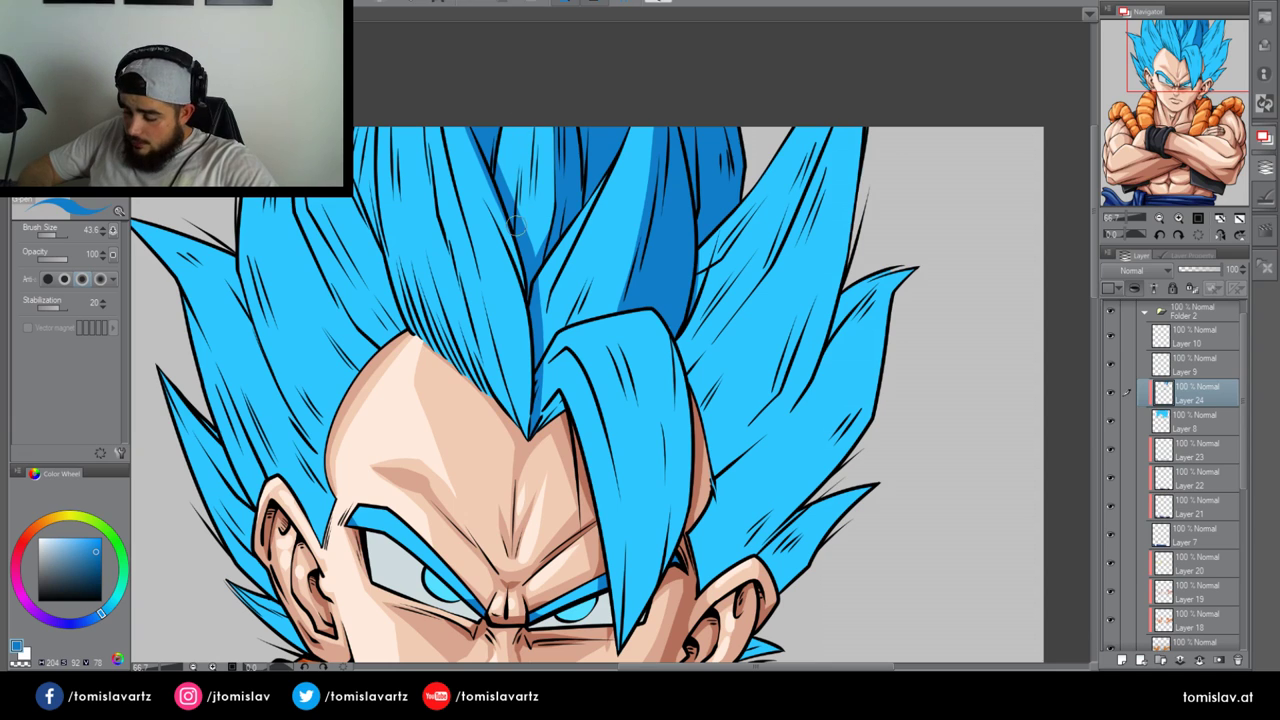
Paint thin dark blue shadow streaks on the narrow back spike at the centre of the hair, redoing unsatisfactory strokes
left_click_drag(529, 233, 545, 85)
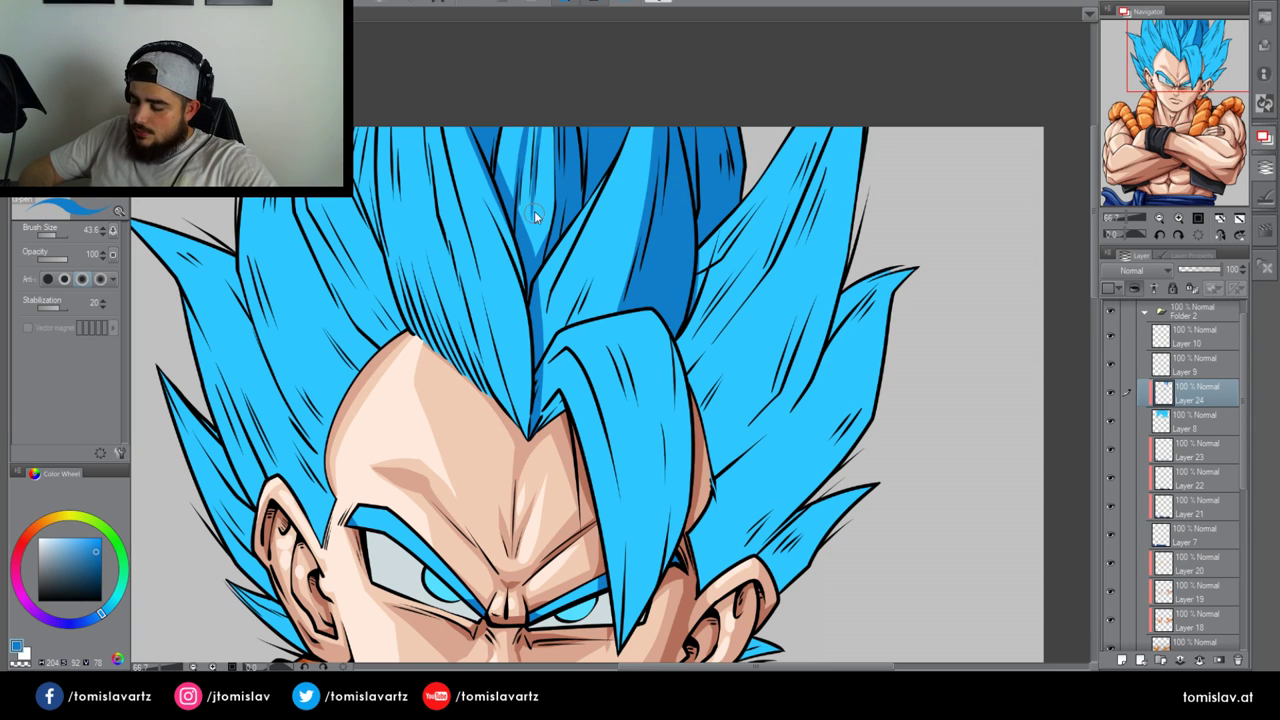
key("ctrl+z")
left_click_drag(535, 225, 537, 115)
key("ctrl+z")
left_click_drag(530, 252, 544, 103)
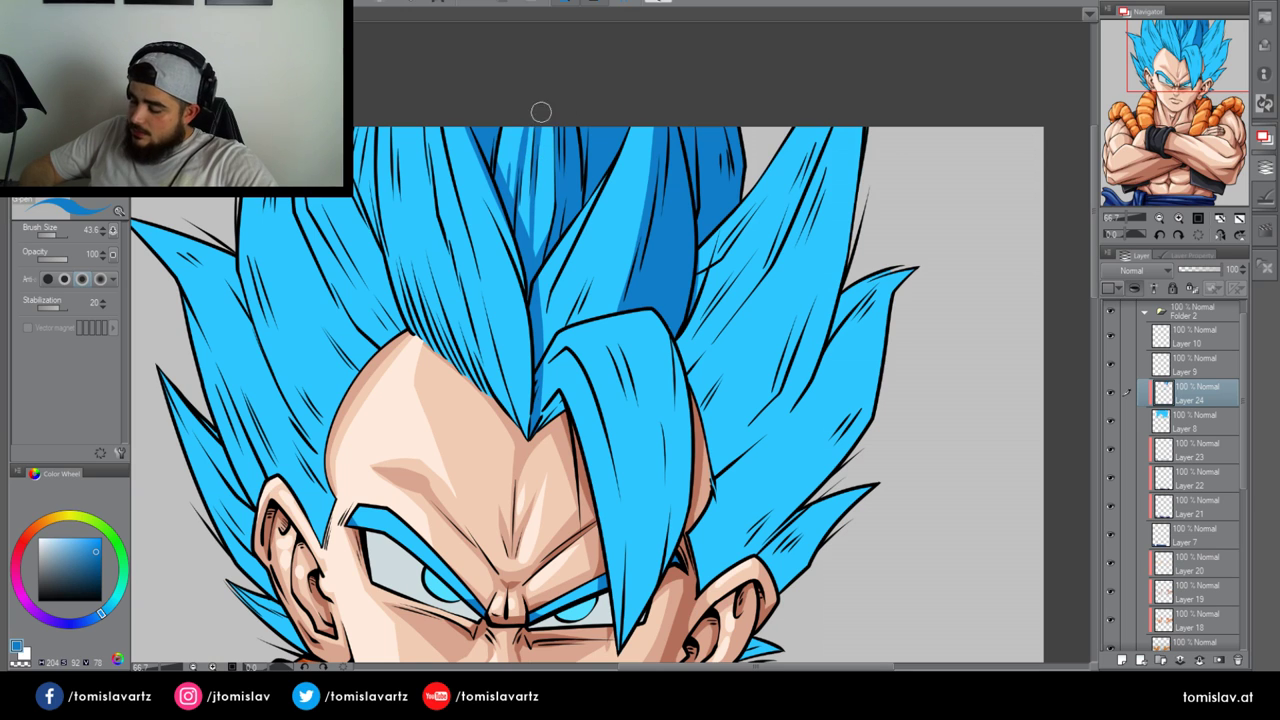
Add dark blue streaks along the base of the tall spike behind the forelock and shade the forelock's root
left_click_drag(548, 312, 626, 141)
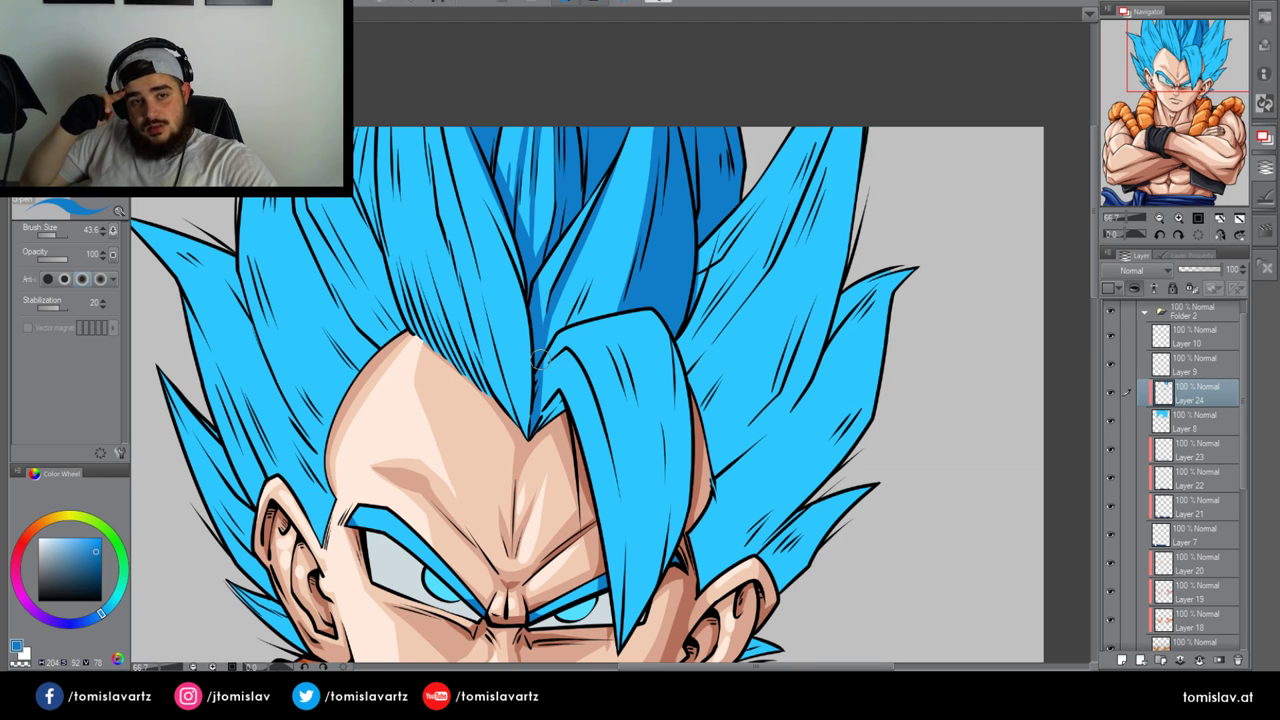
mouse_move(562, 305)
left_mouse_down()
mouse_move(612, 228)
mouse_move(614, 243)
left_mouse_up()
left_click_drag(578, 328, 658, 294)
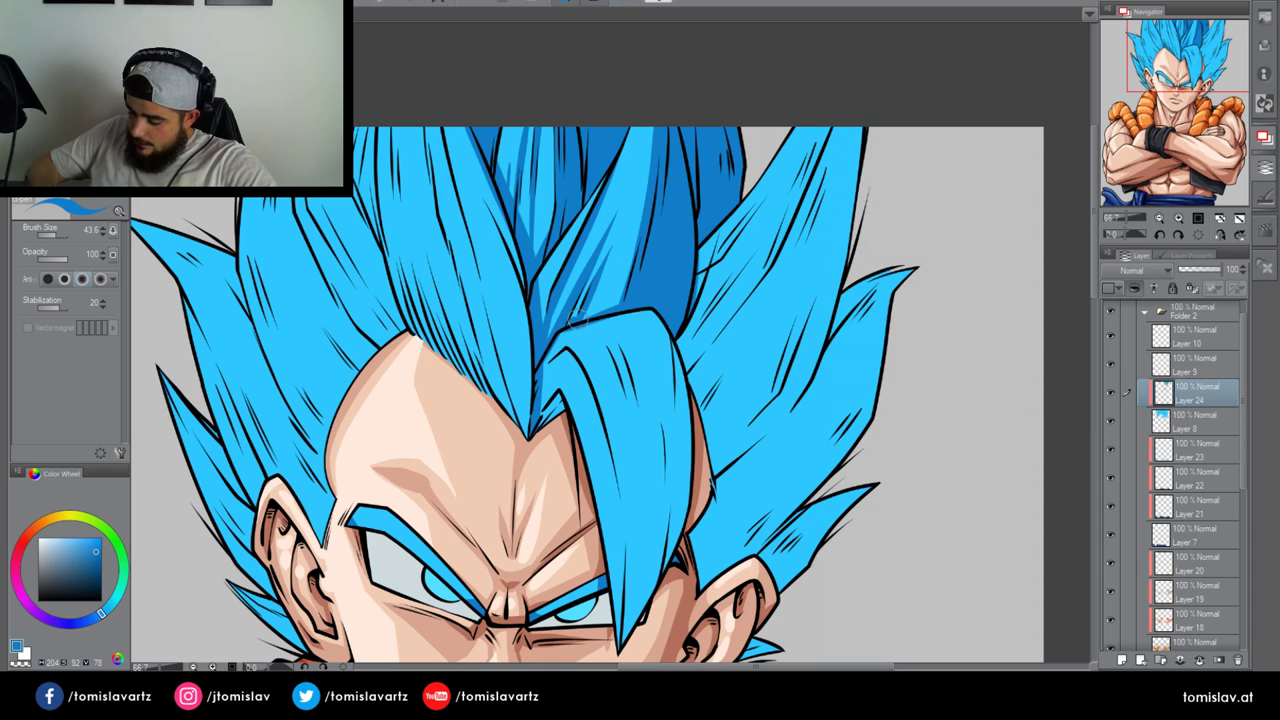
left_click_drag(578, 318, 677, 262)
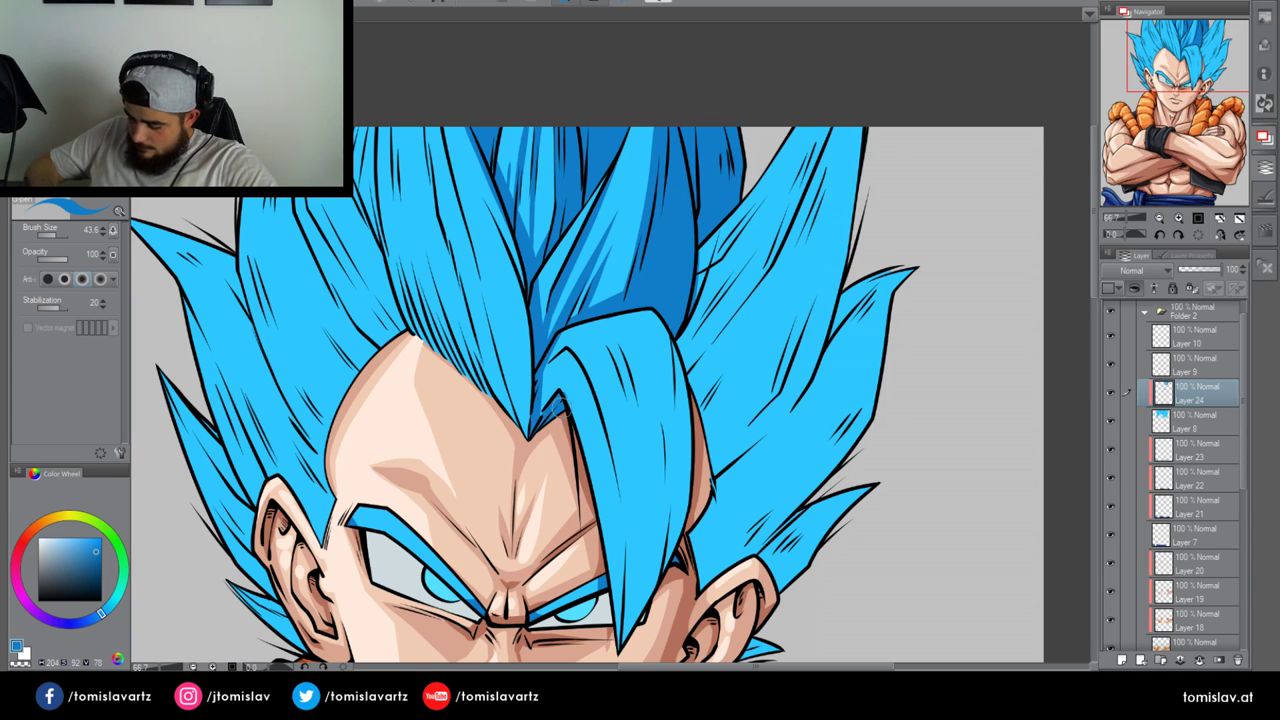
left_click_drag(560, 406, 541, 384)
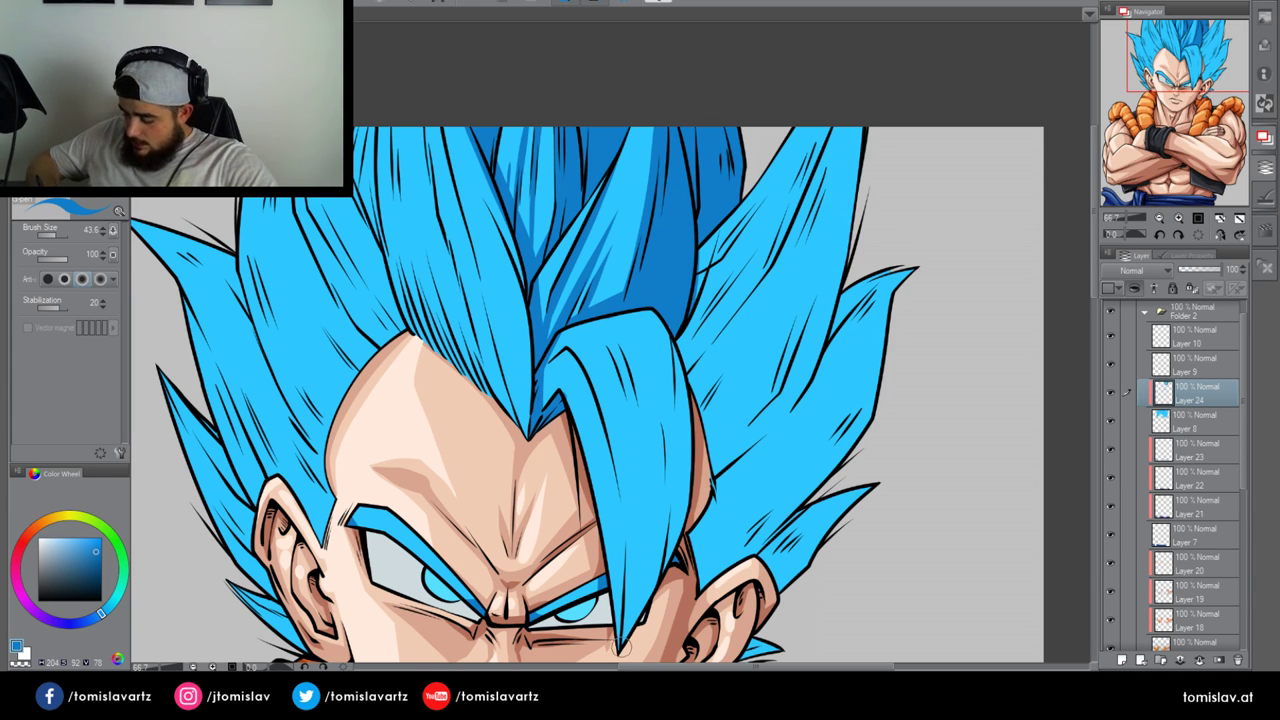
Paint dark blue shadows down the hanging forelock, from its tip along the inner strand and outer side
mouse_move(621, 647)
left_mouse_down()
mouse_move(637, 440)
mouse_move(636, 562)
mouse_move(608, 424)
mouse_move(618, 642)
left_mouse_up()
key("ctrl+z")
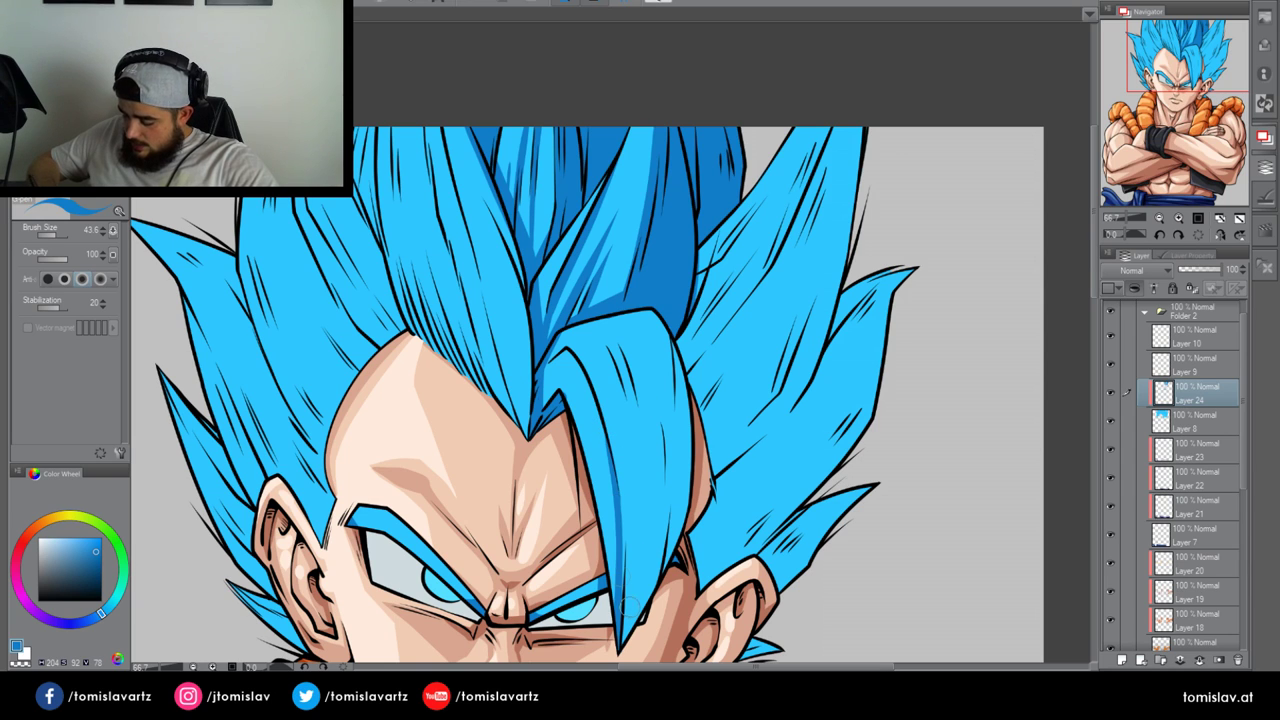
key("ctrl+z")
mouse_move(614, 438)
left_mouse_down()
mouse_move(621, 656)
mouse_move(634, 613)
mouse_move(643, 374)
left_mouse_up()
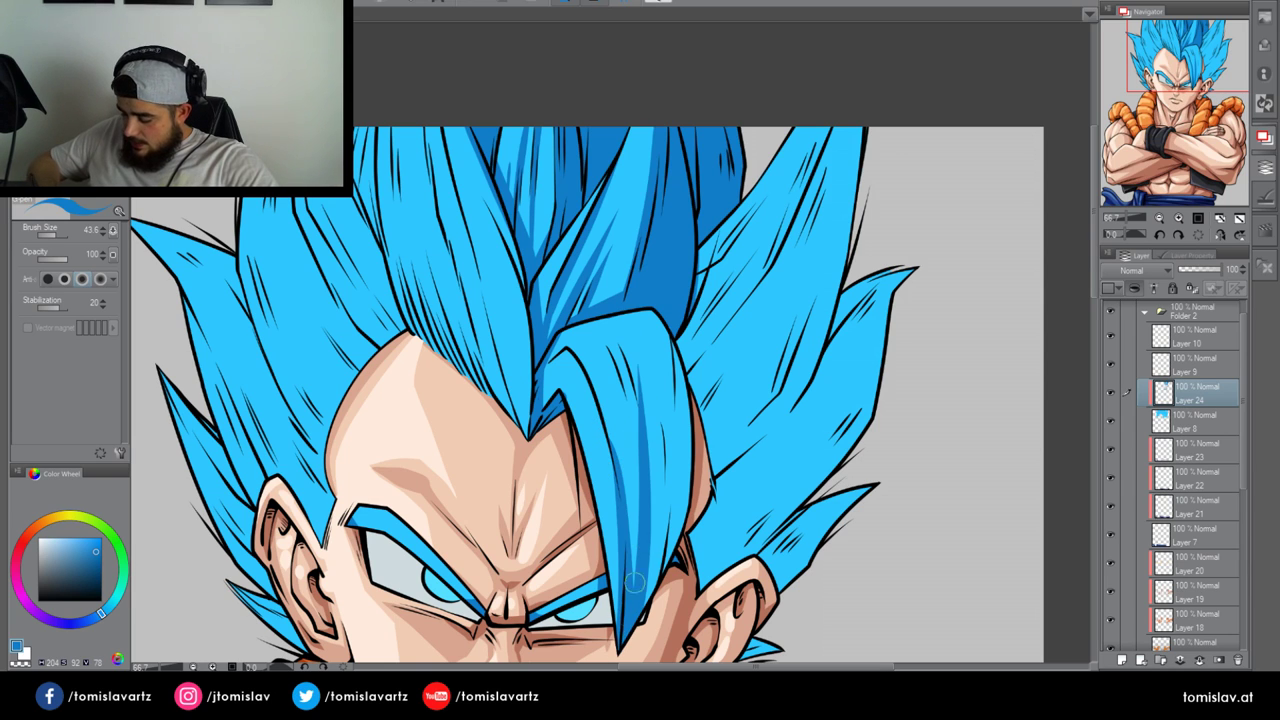
mouse_move(637, 610)
left_mouse_down()
mouse_move(671, 427)
mouse_move(637, 303)
left_mouse_up()
mouse_move(656, 318)
left_mouse_down()
mouse_move(681, 503)
mouse_move(661, 569)
left_mouse_up()
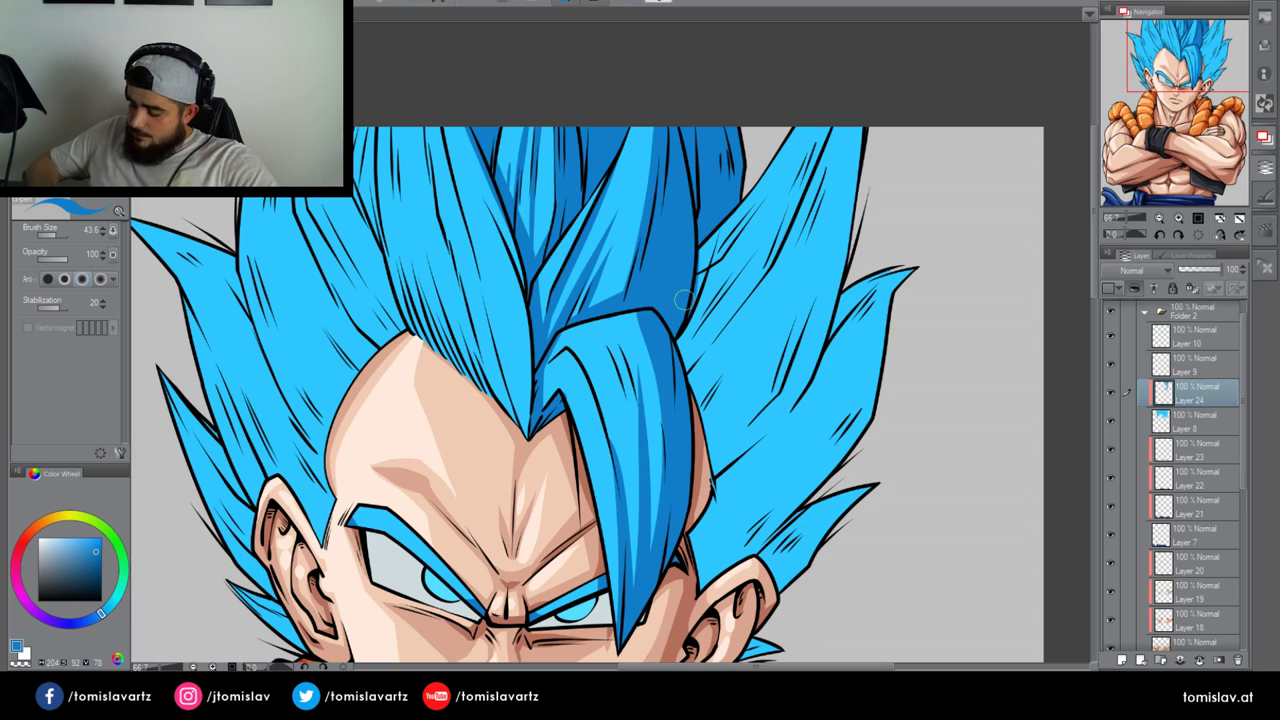
Add fine dark blue shadow streaks across the forelock's upper bend and along its curl at the root
left_click_drag(598, 336, 628, 466)
left_click_drag(646, 412, 617, 320)
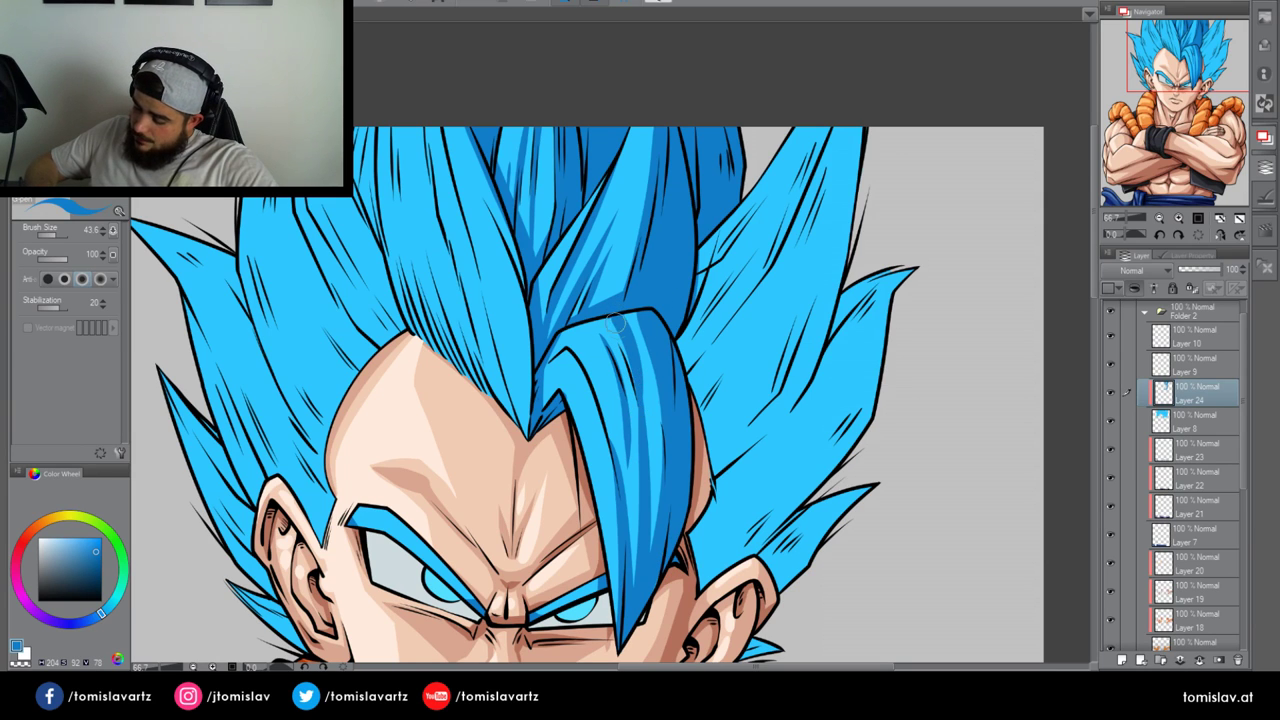
left_click_drag(643, 450, 634, 328)
left_click_drag(645, 382, 637, 333)
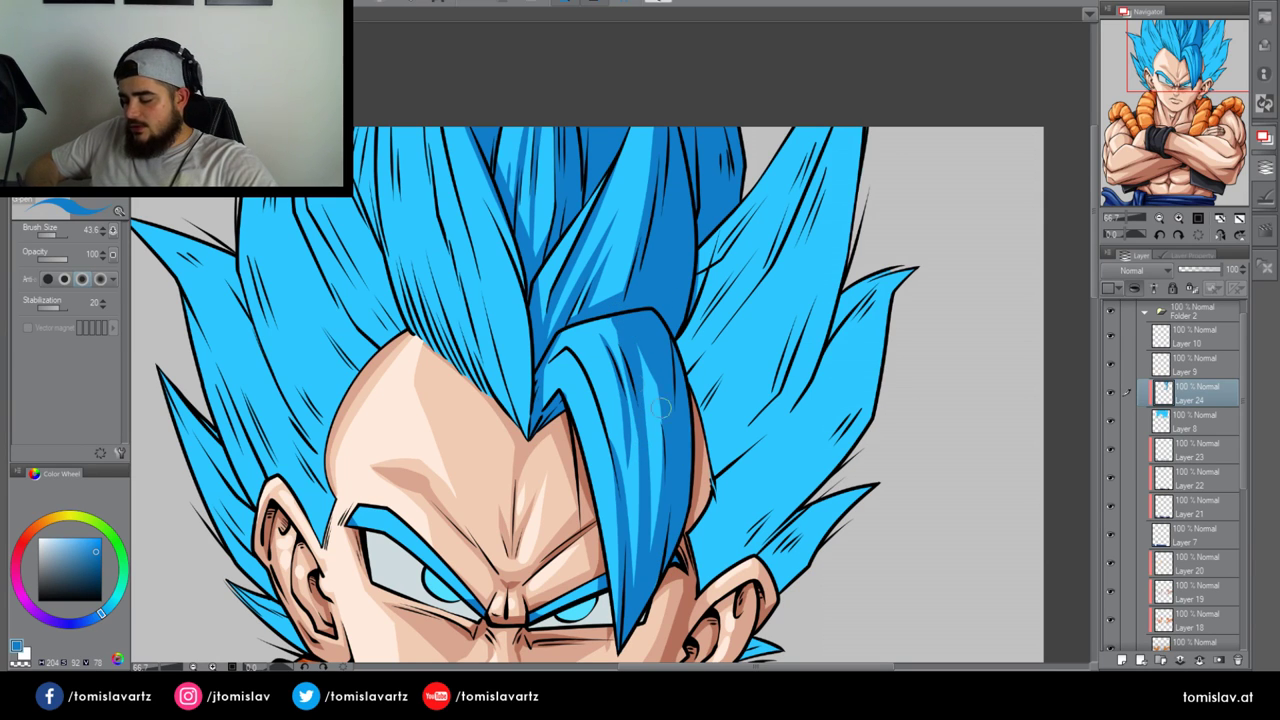
mouse_move(540, 392)
left_mouse_down()
mouse_move(610, 342)
mouse_move(616, 320)
left_mouse_up()
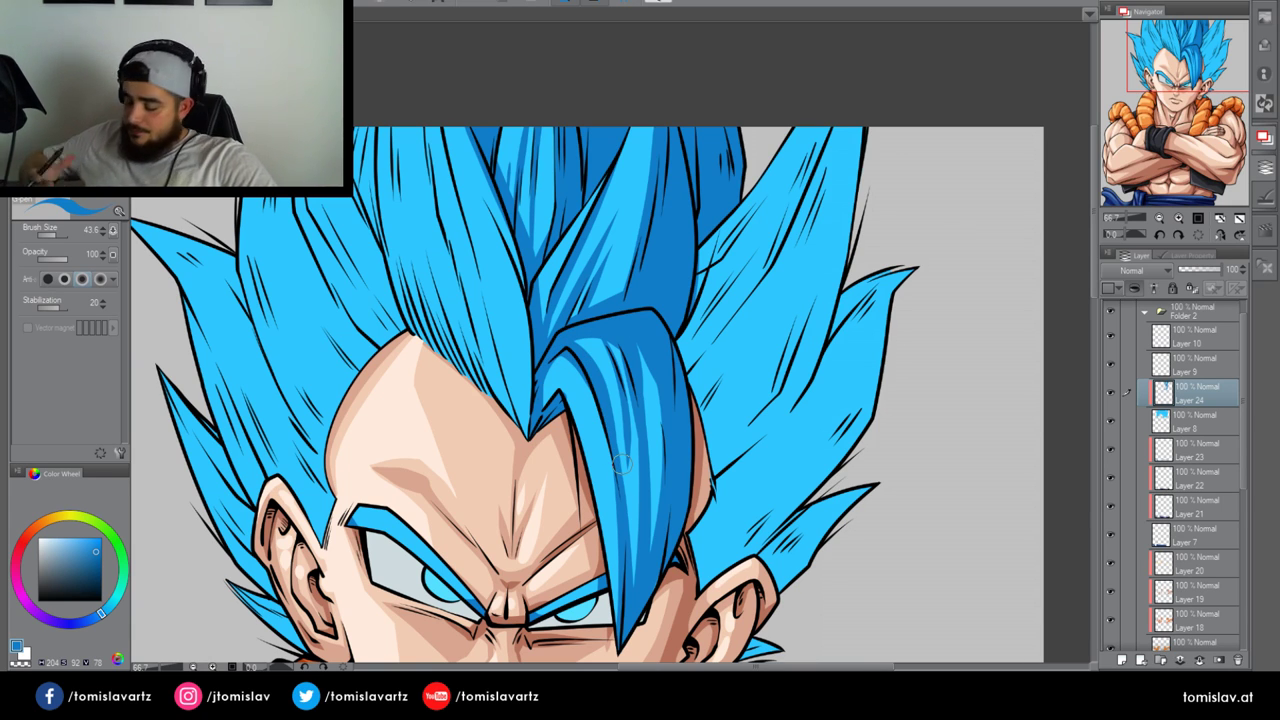
Refine the shadow along the forelock's outer edge with further dark blue strokes, undoing unwanted ones
mouse_move(650, 312)
left_mouse_down()
mouse_move(671, 378)
mouse_move(670, 436)
mouse_move(661, 322)
mouse_move(674, 483)
left_mouse_up()
key("ctrl+z")
key("ctrl+z")
left_click_drag(662, 586, 670, 490)
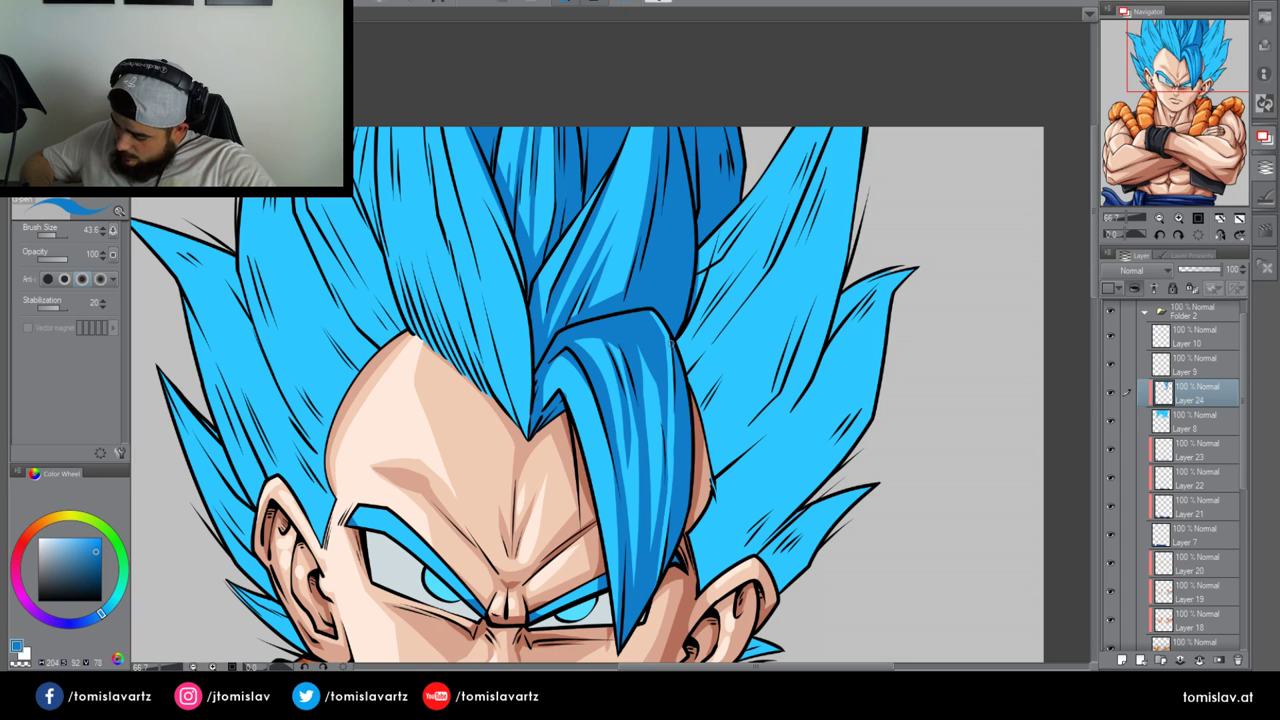
left_click_drag(670, 340, 686, 512)
left_click_drag(689, 458, 682, 371)
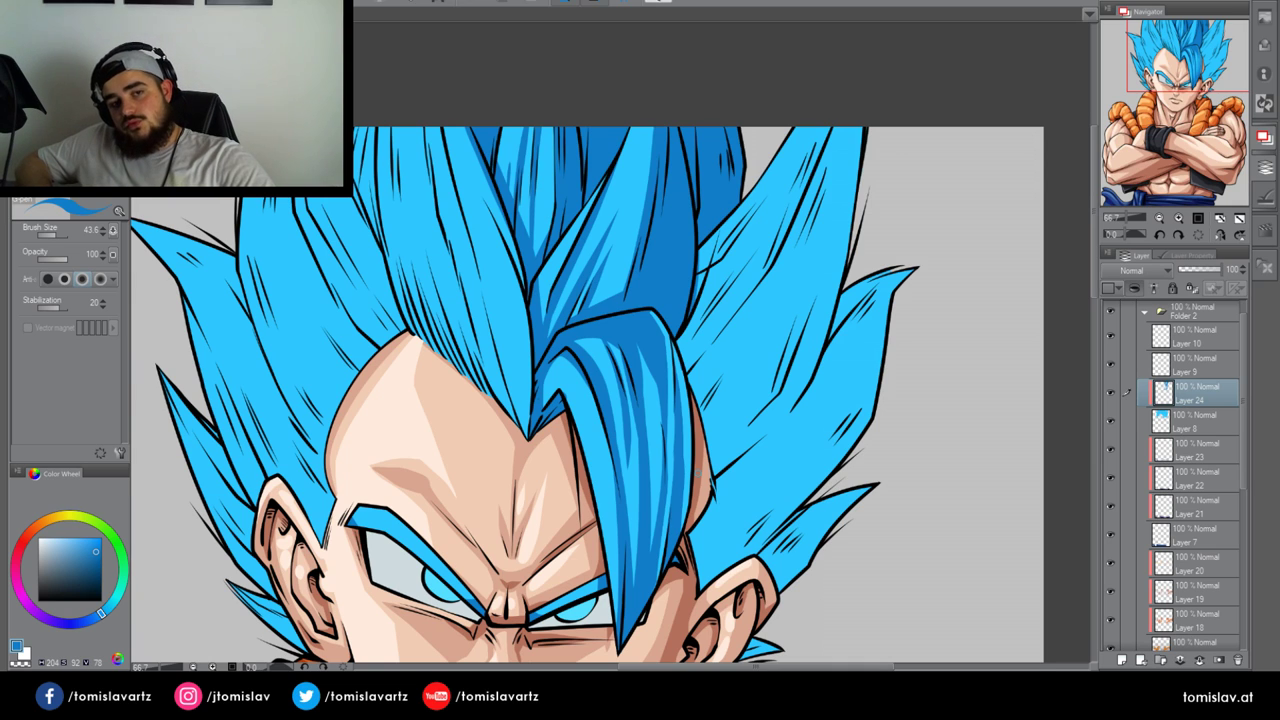
key("ctrl+z")
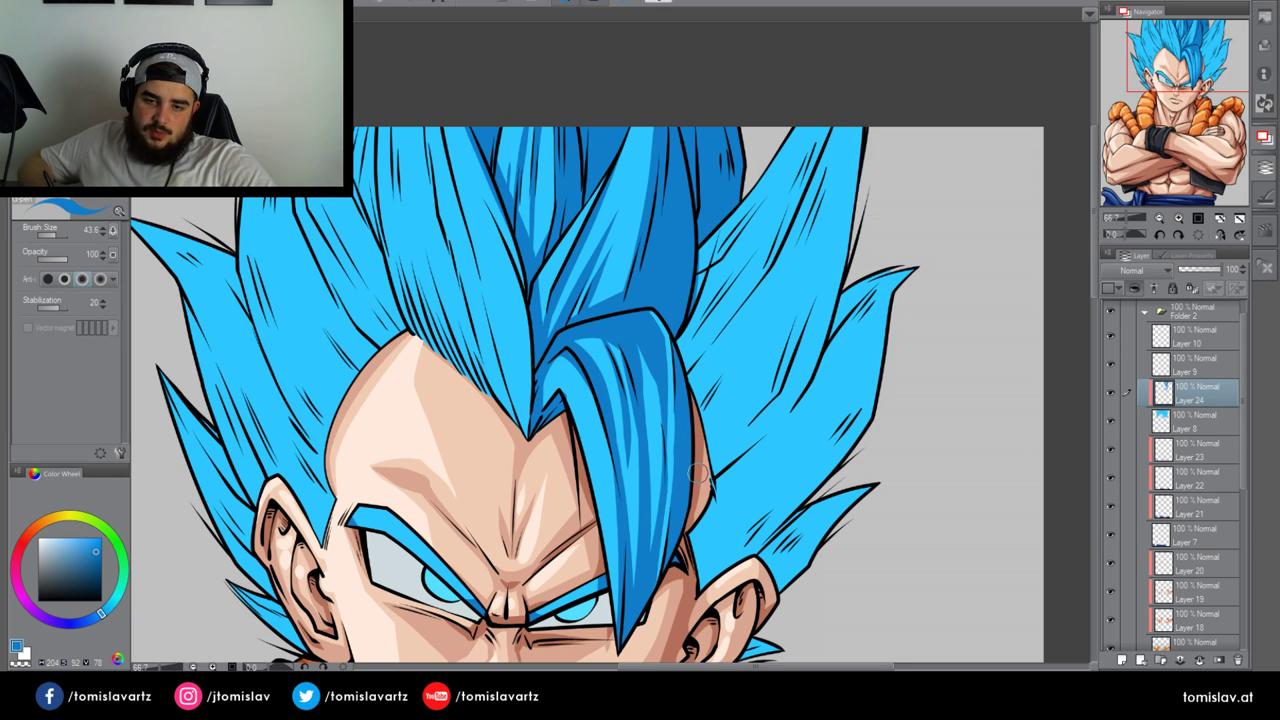
Shade the right half of the large front spike above the forehead in dark blue, down to its pointed end
left_click_drag(1157, 81, 1145, 84)
mouse_move(607, 411)
left_mouse_down()
mouse_move(538, 242)
mouse_move(522, 103)
mouse_move(556, 268)
left_mouse_up()
mouse_move(523, 108)
left_mouse_down()
mouse_move(589, 277)
mouse_move(557, 137)
mouse_move(600, 330)
left_mouse_up()
left_click_drag(557, 137, 605, 400)
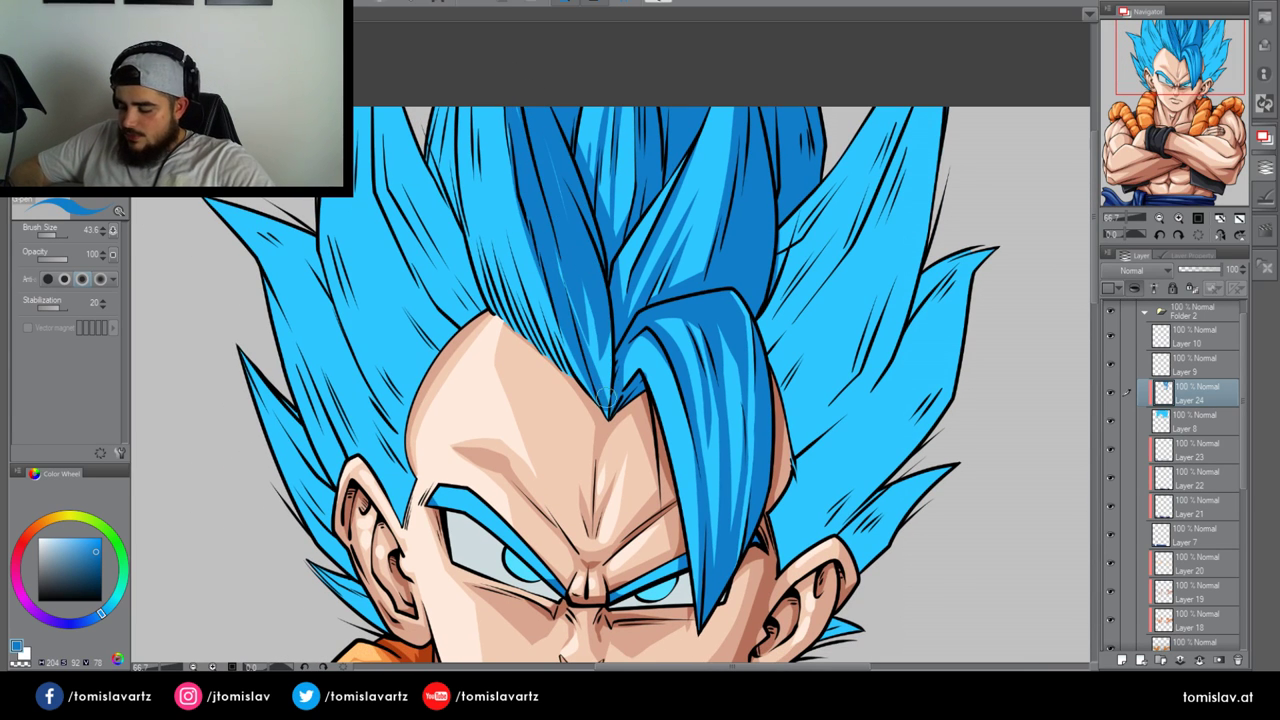
mouse_move(575, 220)
left_mouse_down()
mouse_move(608, 405)
mouse_move(590, 365)
left_mouse_up()
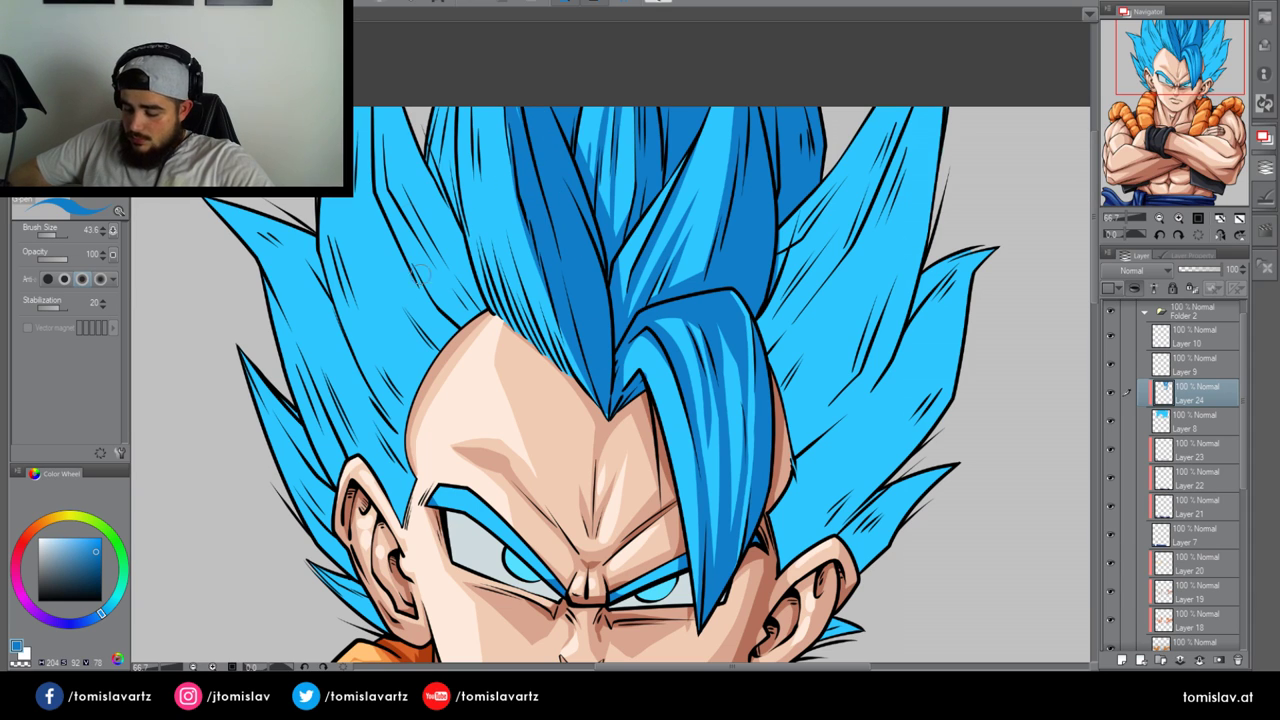
Fill the hair section left of the large front spike with dark blue shadow down to the hairline
mouse_move(378, 116)
left_mouse_down()
mouse_move(432, 282)
mouse_move(395, 212)
mouse_move(392, 196)
mouse_move(488, 368)
left_mouse_up()
left_click_drag(390, 145, 484, 335)
left_click_drag(392, 108, 472, 298)
left_click_drag(398, 112, 478, 310)
left_click_drag(432, 176, 480, 294)
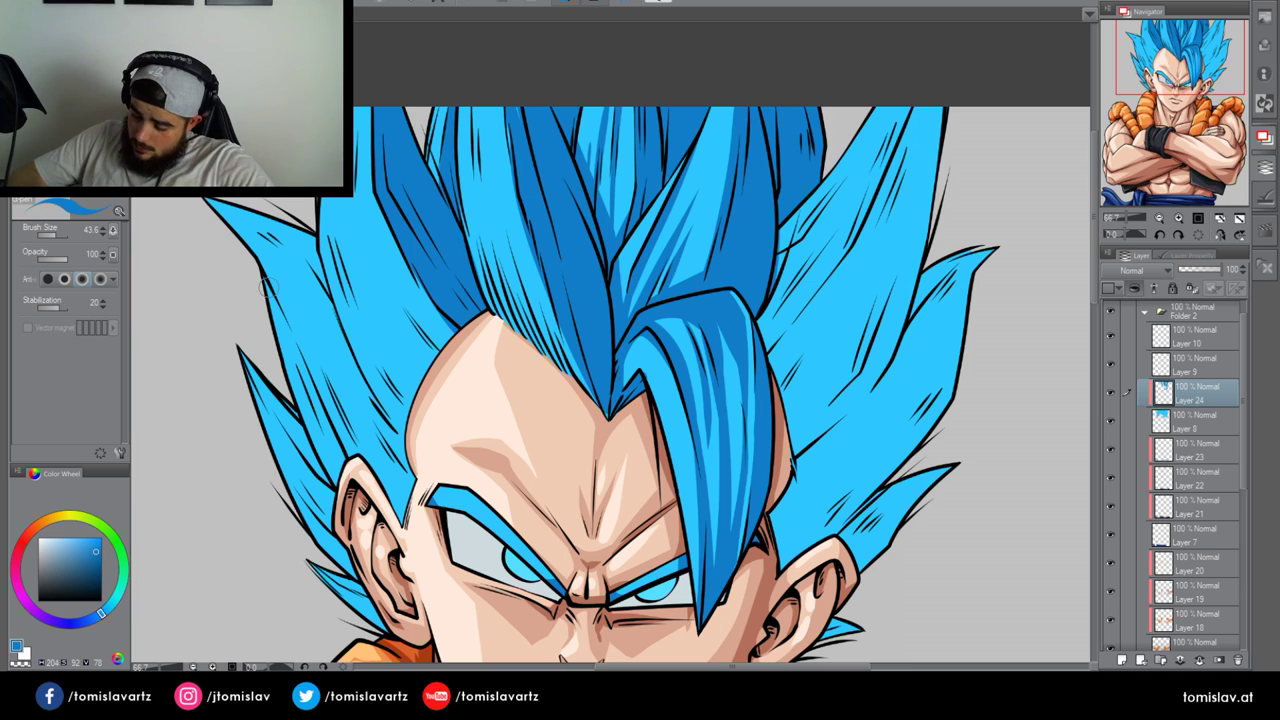
Paint dark blue shadows along the outer left hair spikes running down to the ear
left_click_drag(265, 275, 349, 460)
left_click_drag(317, 417, 348, 487)
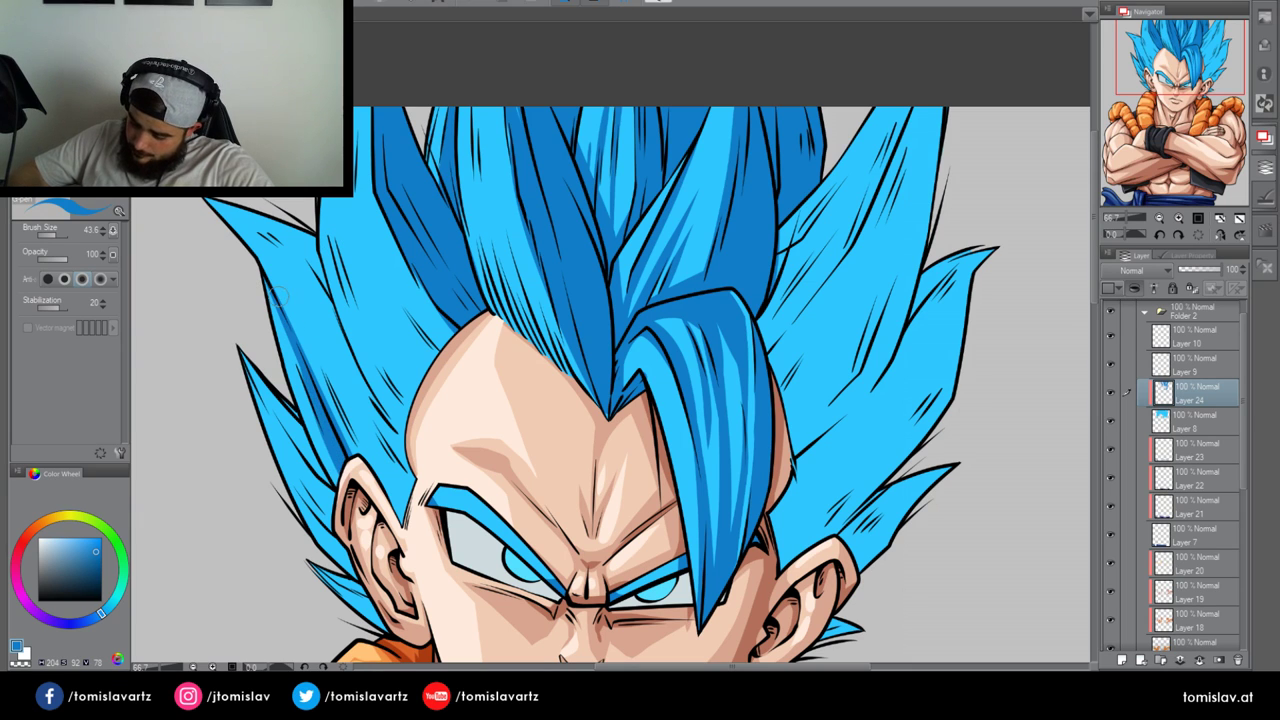
left_click_drag(243, 346, 345, 498)
left_click_drag(292, 409, 346, 492)
left_click_drag(279, 287, 315, 404)
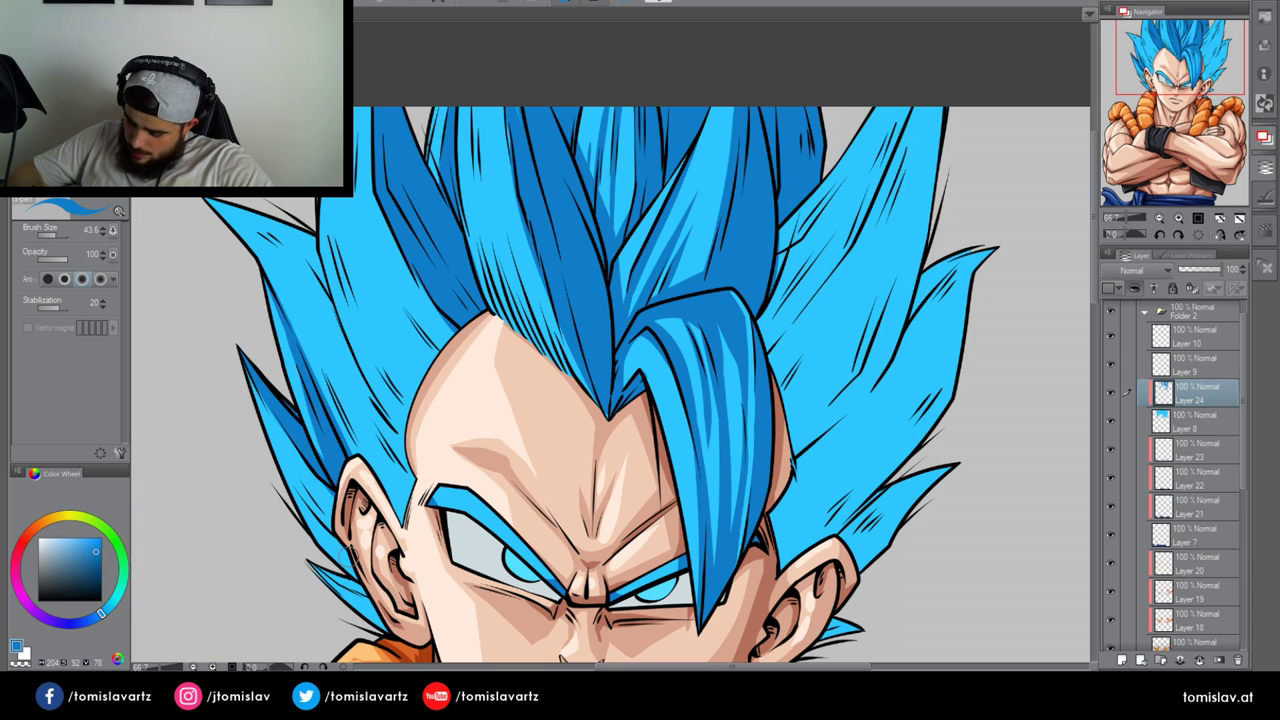
left_click_drag(282, 456, 338, 538)
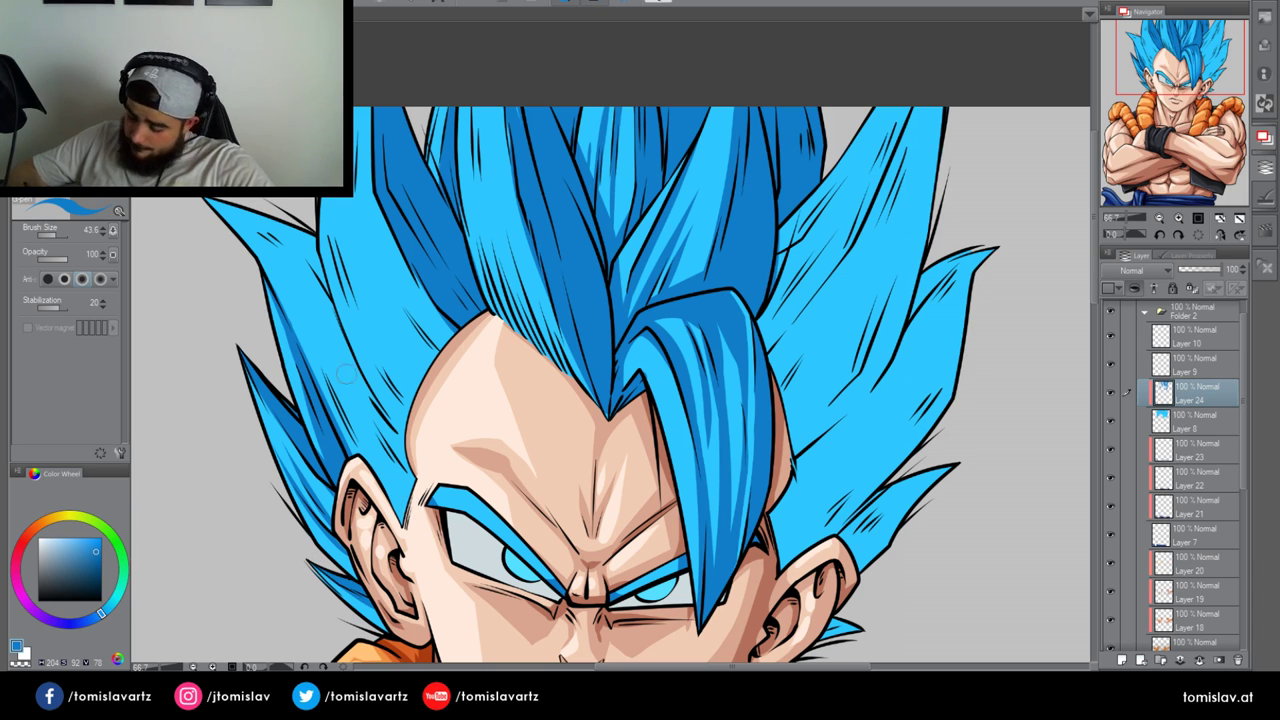
Shade the upper outer left spike in dark blue and add shadow streaks rising from the sideburn along the hairline
mouse_move(317, 240)
left_mouse_down()
mouse_move(411, 469)
mouse_move(317, 278)
mouse_move(232, 204)
left_mouse_up()
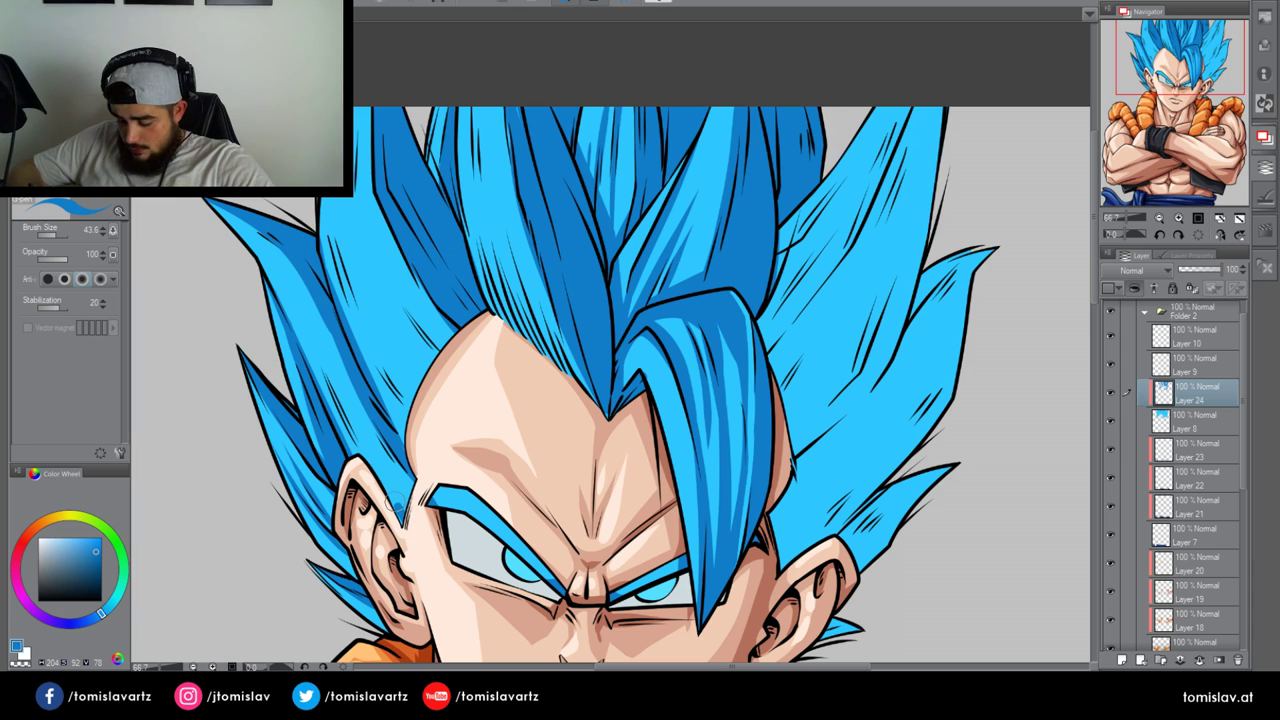
mouse_move(398, 503)
left_mouse_down()
mouse_move(384, 473)
mouse_move(407, 506)
mouse_move(361, 403)
left_mouse_up()
left_click_drag(404, 468, 410, 500)
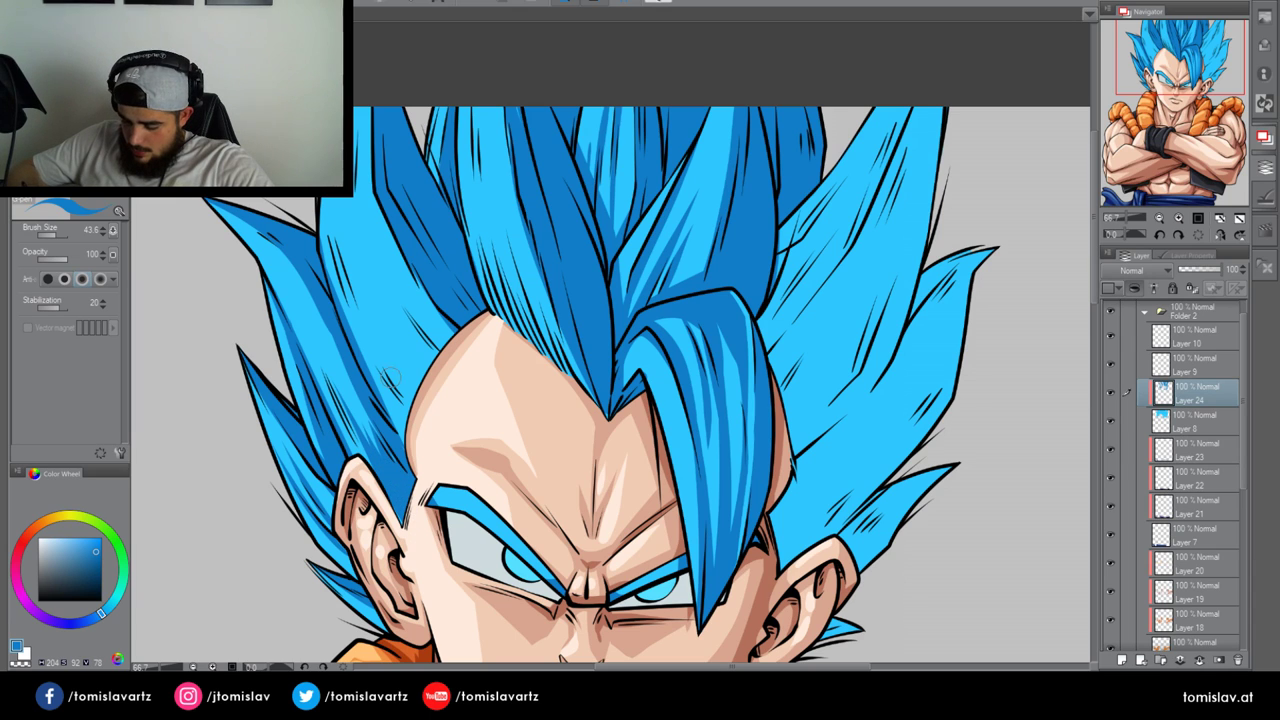
left_click_drag(408, 436, 366, 350)
mouse_move(405, 401)
left_mouse_down()
mouse_move(380, 340)
mouse_move(392, 328)
mouse_move(376, 242)
left_mouse_up()
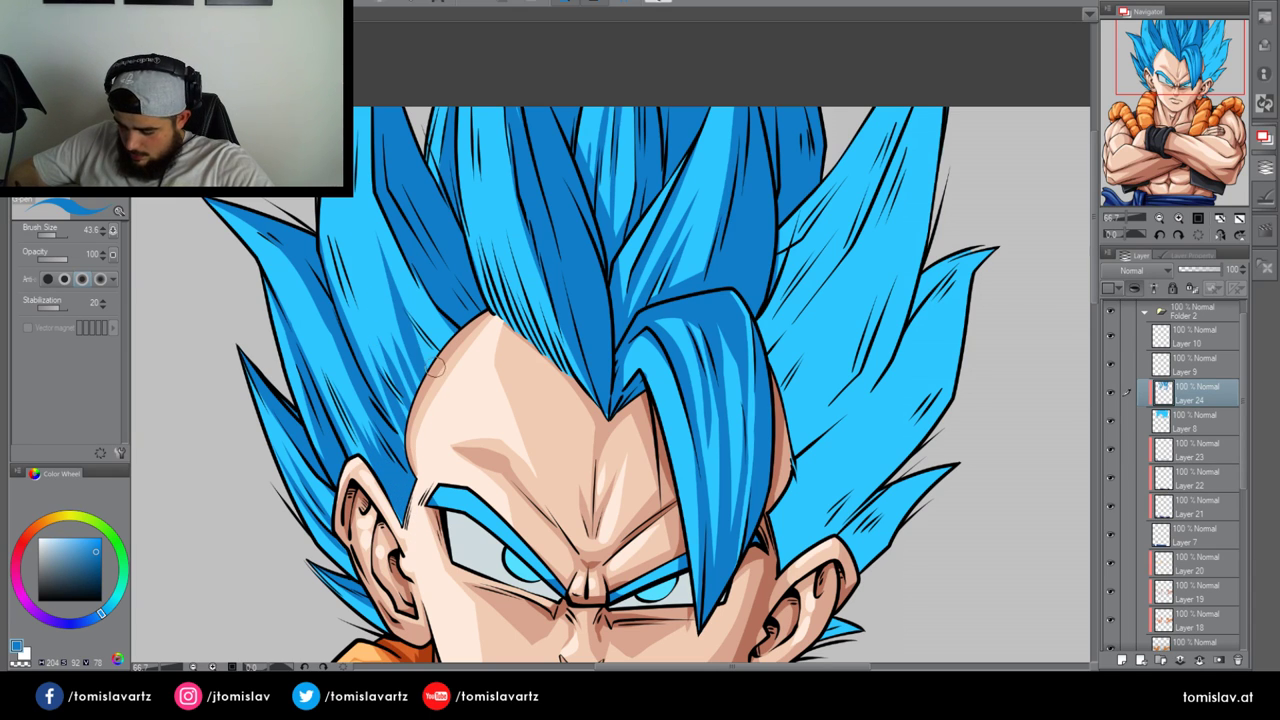
Add dark blue shadow streaks to the wide left spike, from the upper hairline and along its outer edge
left_click_drag(435, 366, 415, 306)
left_click_drag(440, 357, 431, 281)
mouse_move(439, 366)
left_mouse_down()
mouse_move(430, 326)
mouse_move(343, 246)
mouse_move(354, 200)
left_mouse_up()
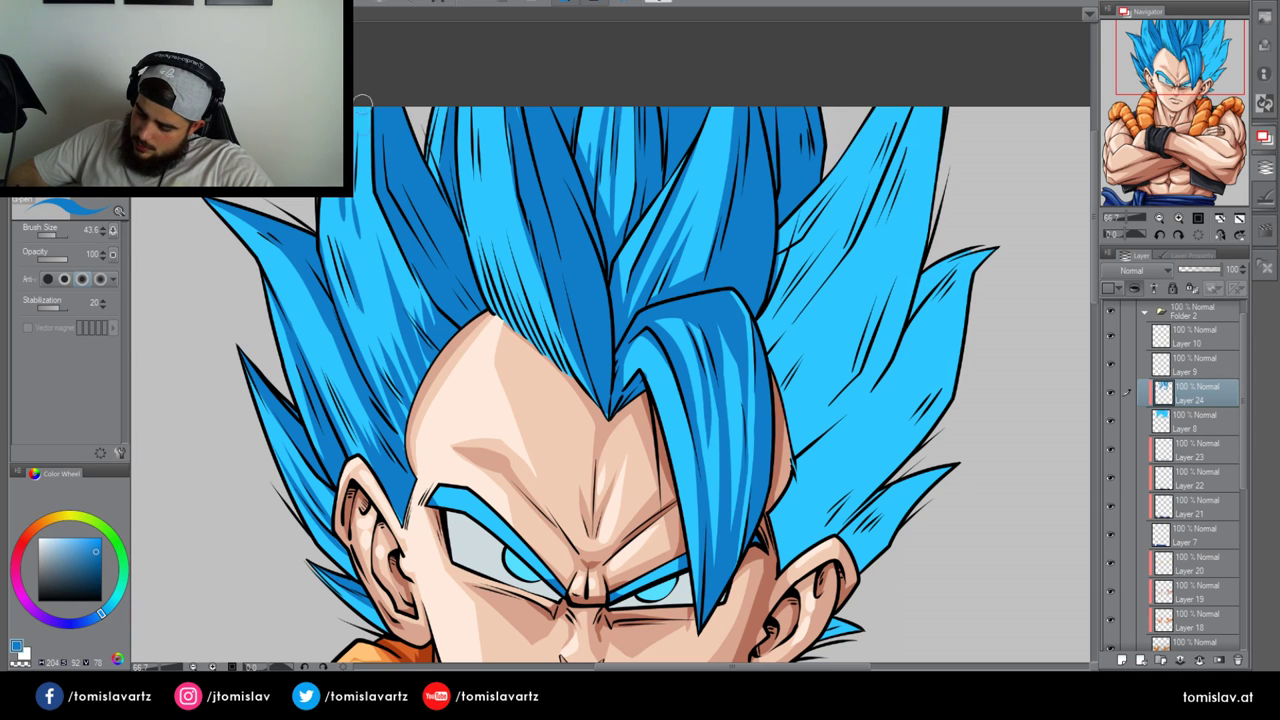
left_click_drag(362, 102, 356, 192)
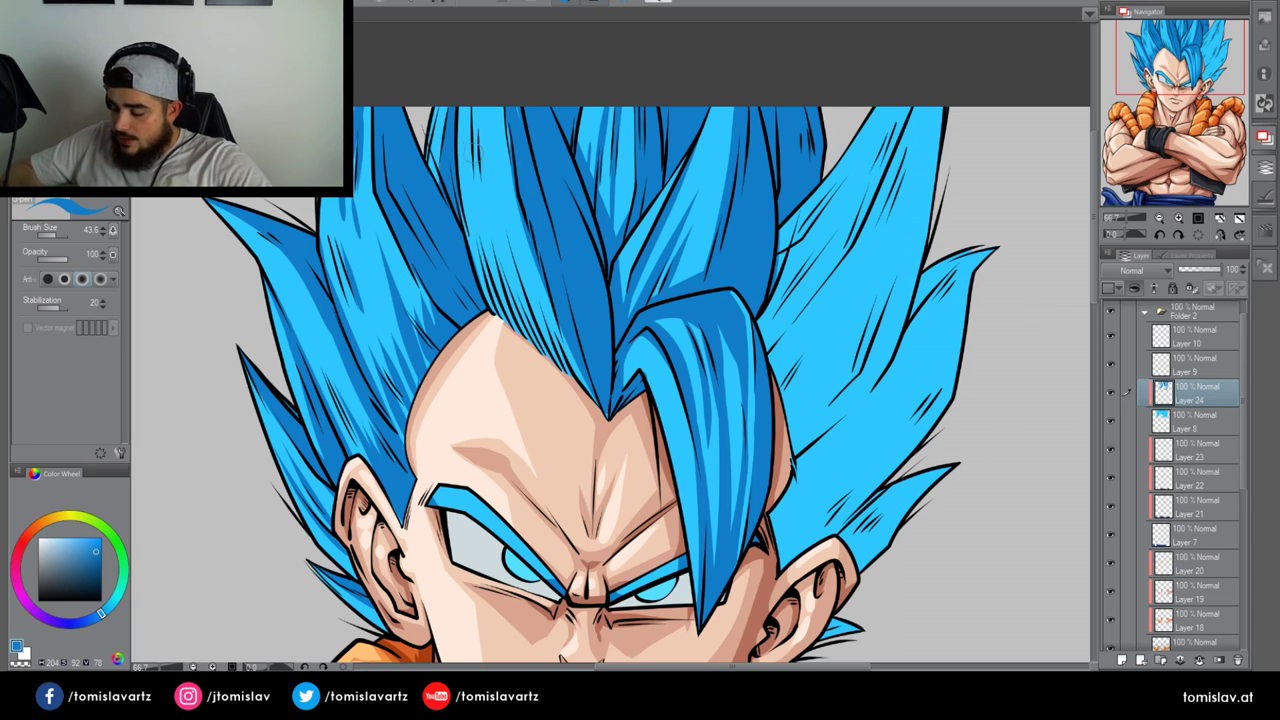
Add dark blue shadow streaks to the large front spike, down its left side and up from the hairline
left_click_drag(483, 102, 484, 205)
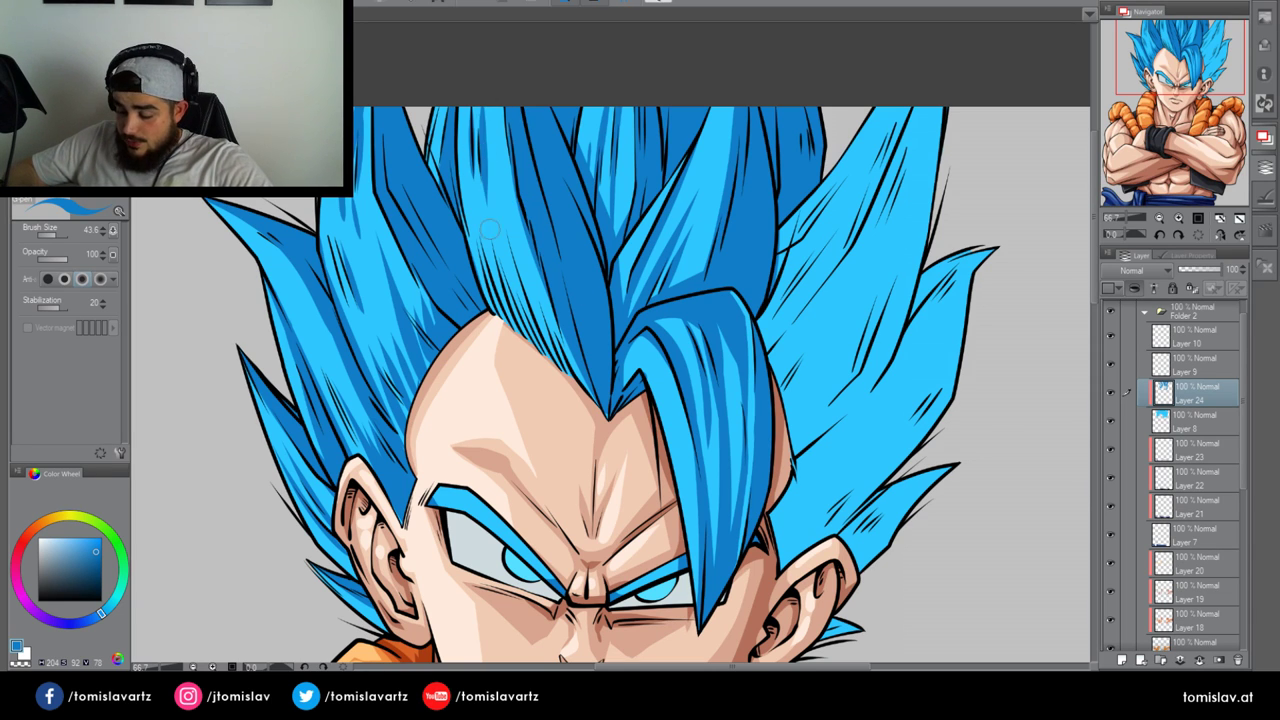
left_click_drag(491, 139, 499, 192)
left_click_drag(545, 343, 507, 240)
left_click_drag(529, 343, 503, 253)
key("ctrl+z")
key("ctrl+z")
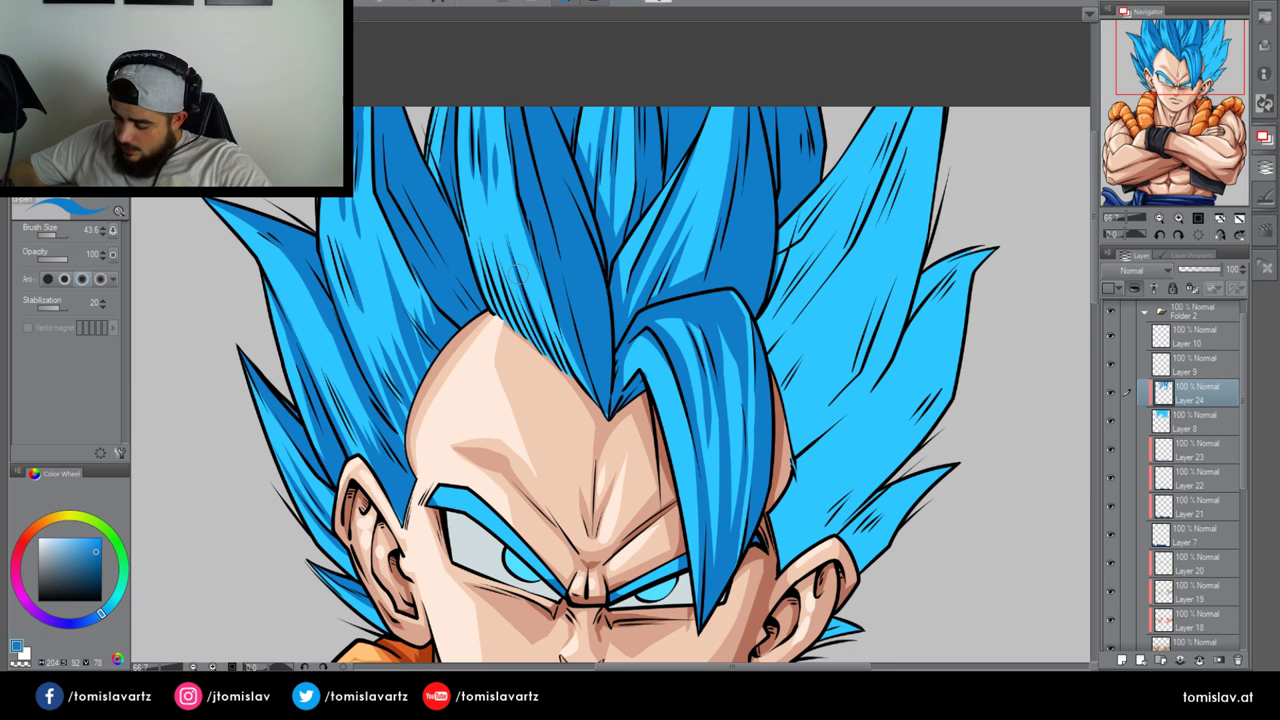
left_click_drag(551, 361, 498, 276)
mouse_move(507, 325)
left_mouse_down()
mouse_move(480, 268)
mouse_move(484, 288)
left_mouse_up()
mouse_move(566, 373)
left_mouse_down()
mouse_move(525, 250)
mouse_move(546, 313)
left_mouse_up()
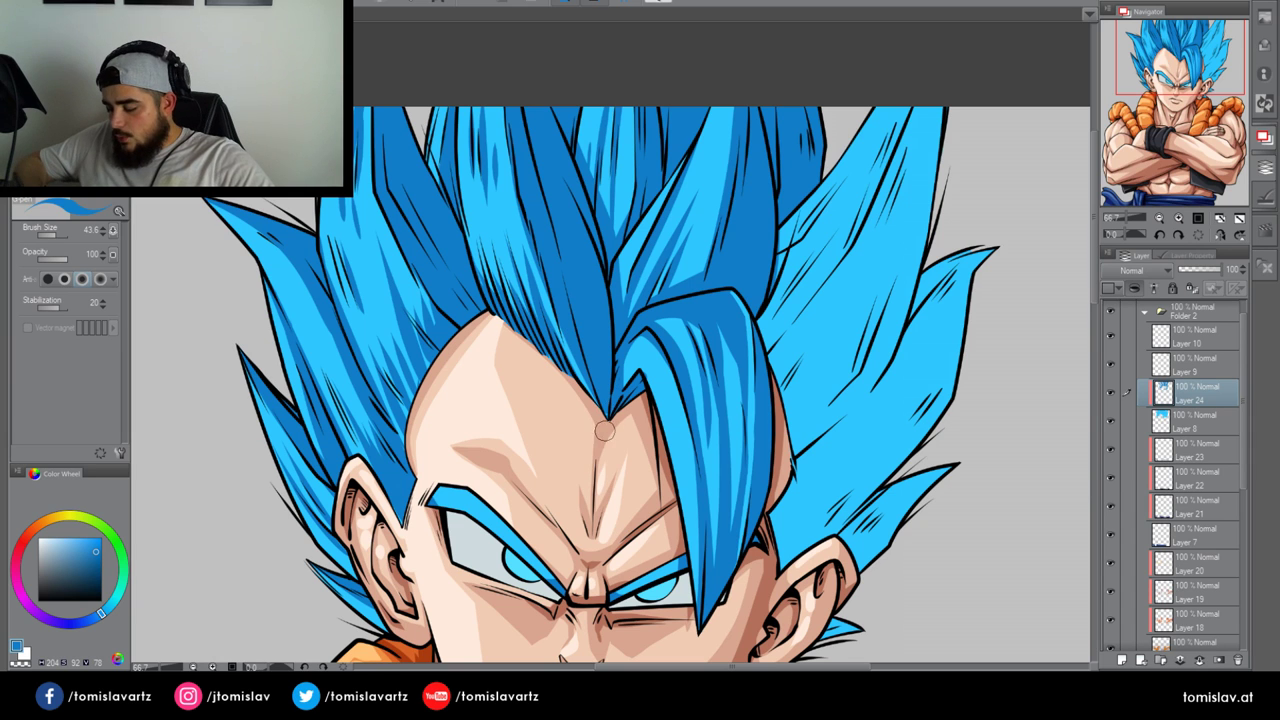
Paint dark blue shadows over the right-hand hair spikes, from above the ear up to the tall outer spike
left_click_drag(1188, 68, 1193, 87)
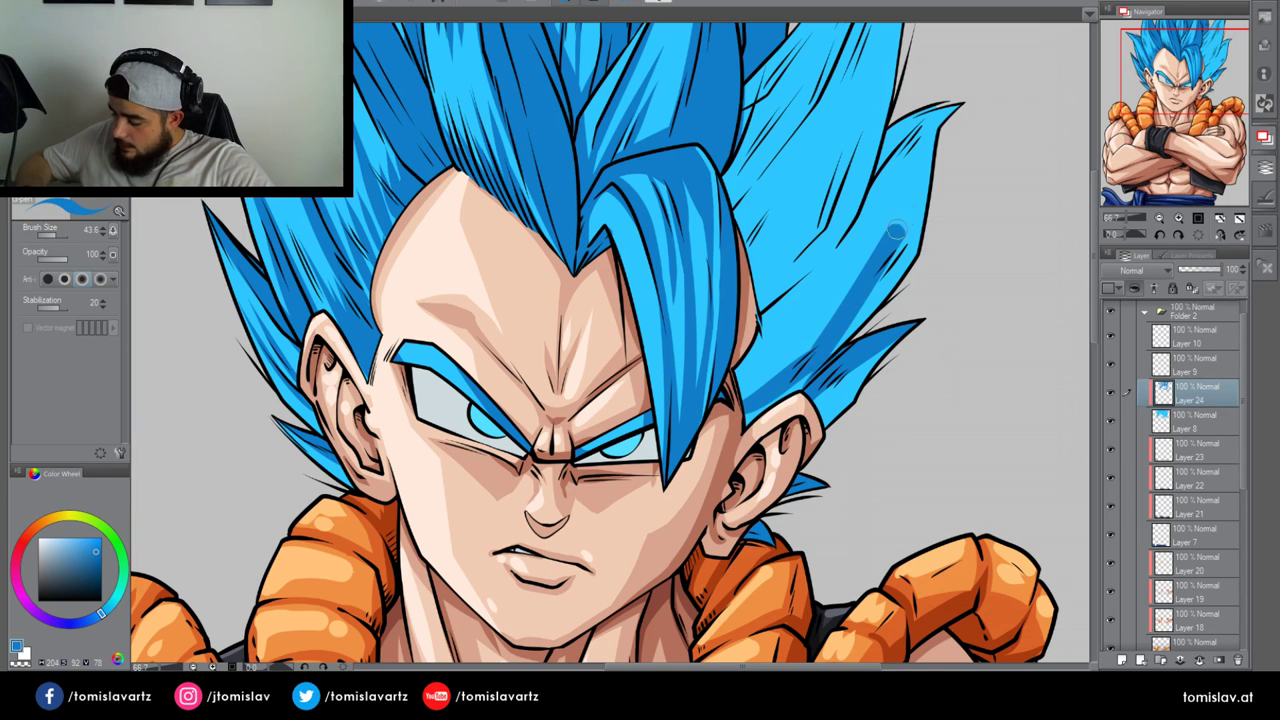
left_click_drag(753, 413, 921, 167)
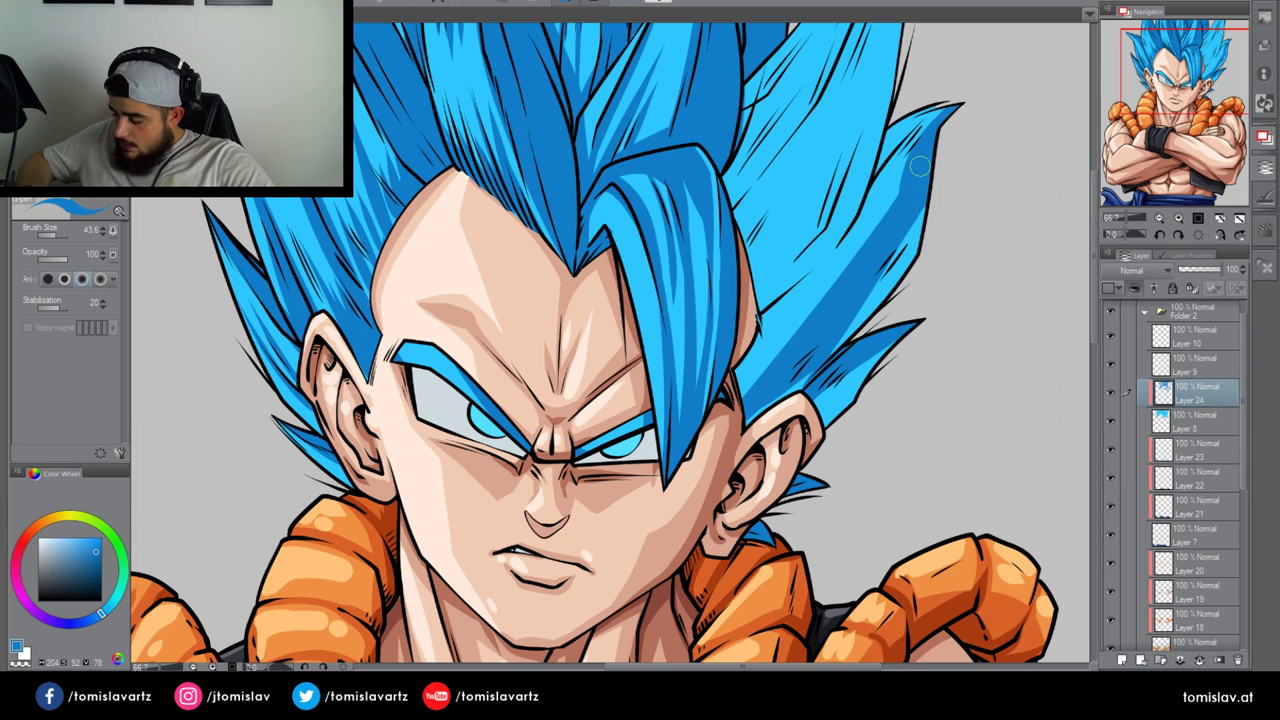
left_click_drag(786, 392, 919, 219)
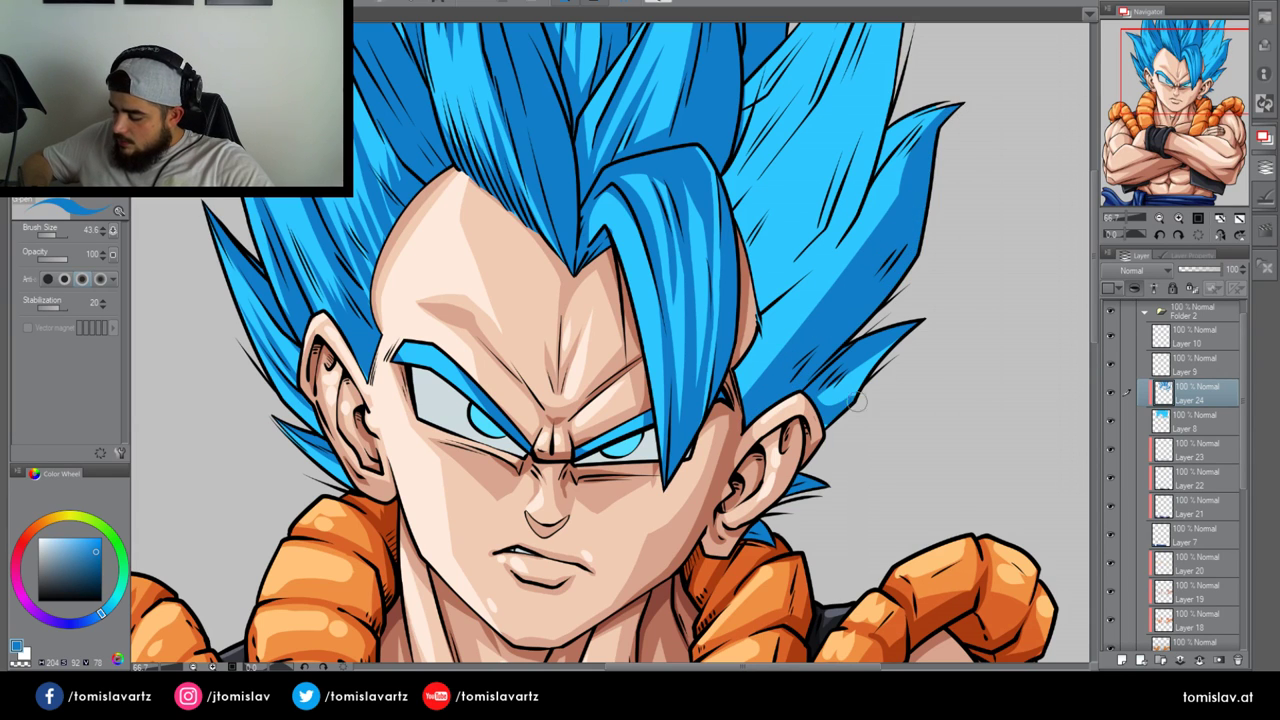
mouse_move(802, 271)
left_mouse_down()
mouse_move(900, 28)
mouse_move(923, 29)
mouse_move(911, 149)
left_mouse_up()
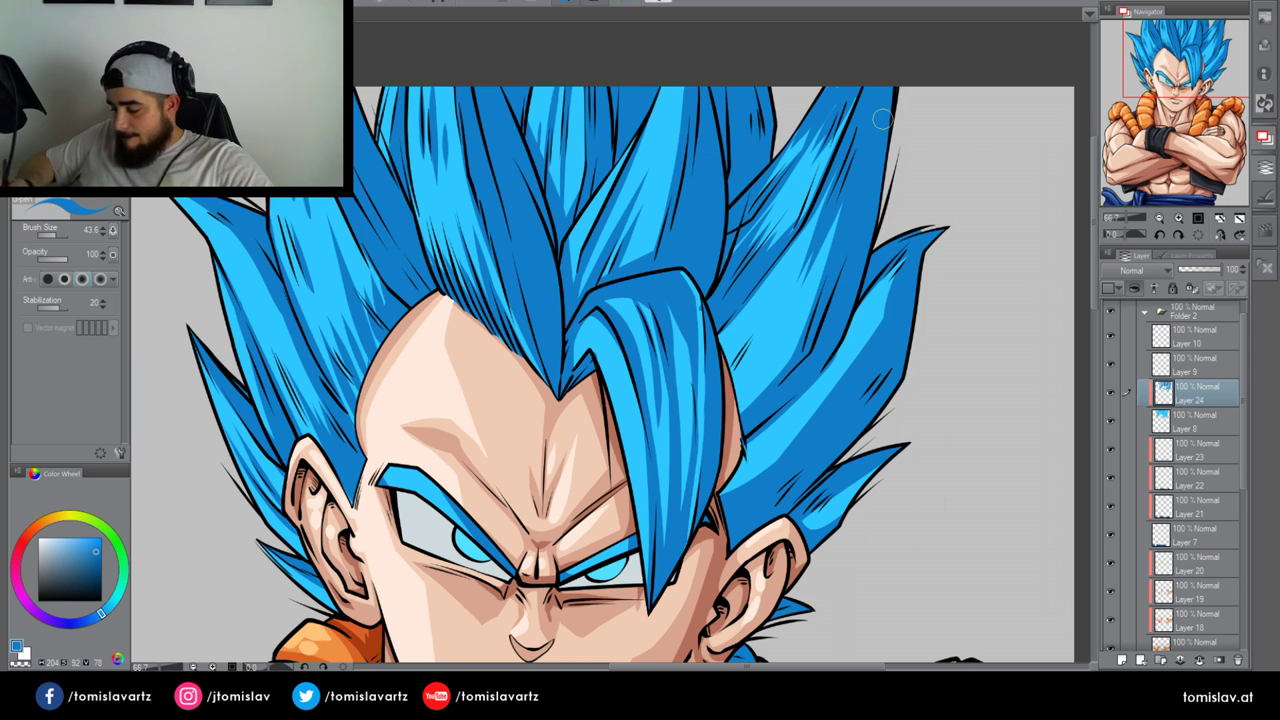
Add a clipped layer above Layer 24, and on Layer 24 erase a thin shadow rim along the tall right spike's outer edge
left_click(1121, 660)
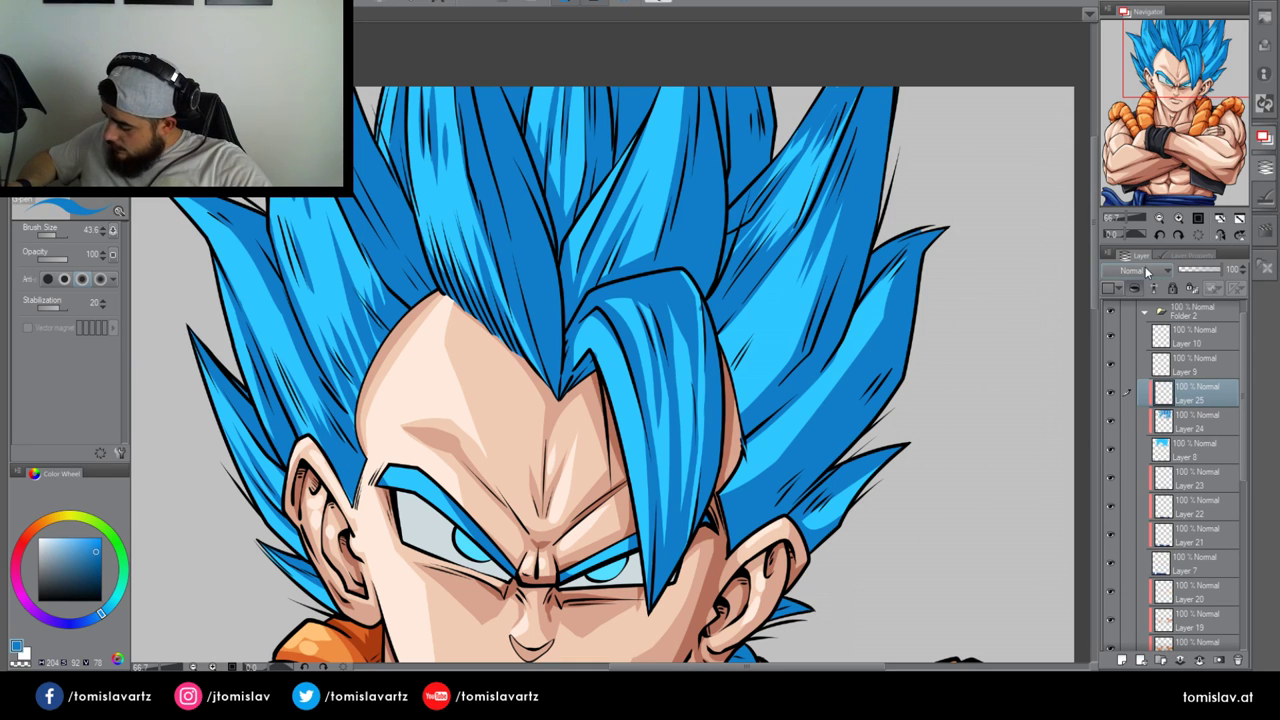
left_click(1187, 420)
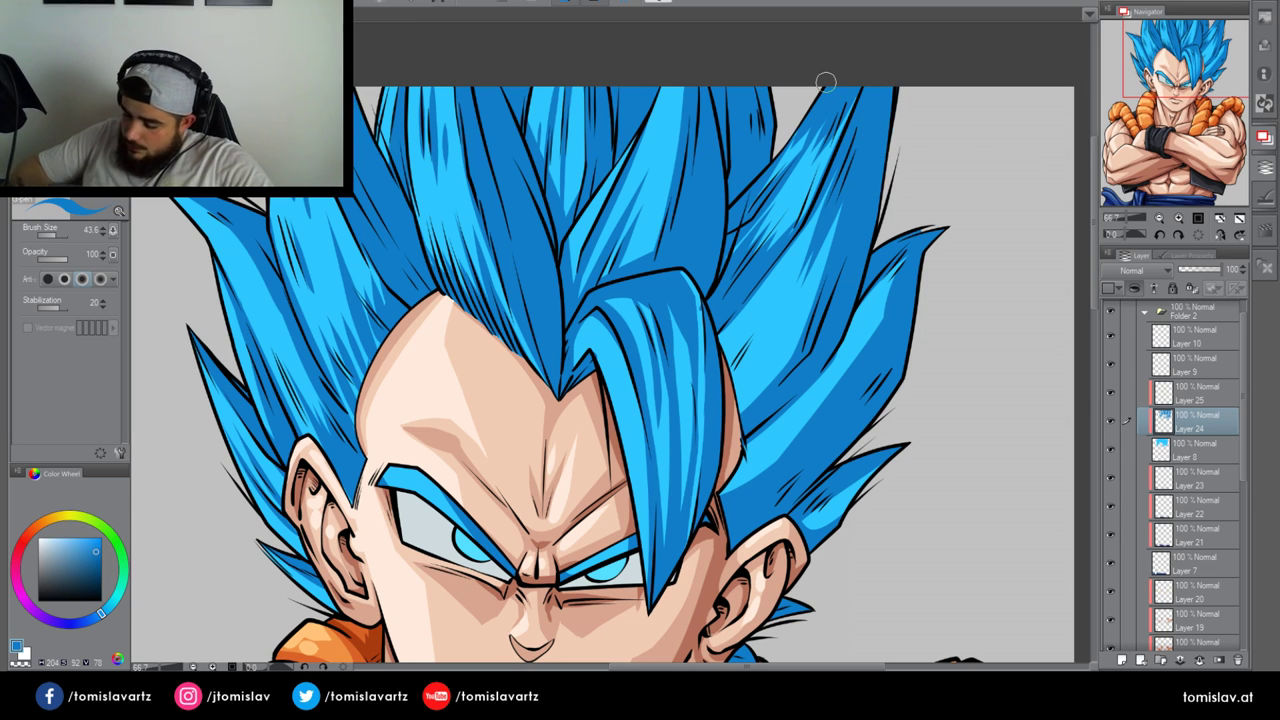
key("e")
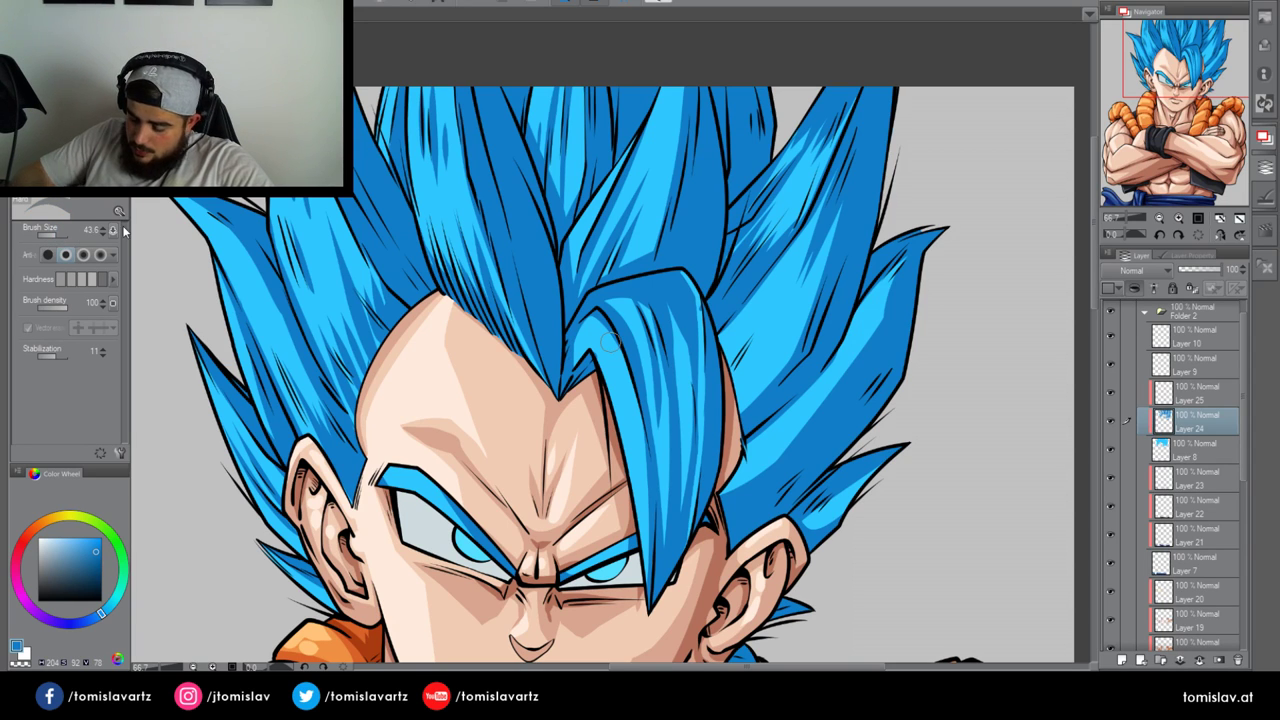
left_click_drag(845, 327, 895, 94)
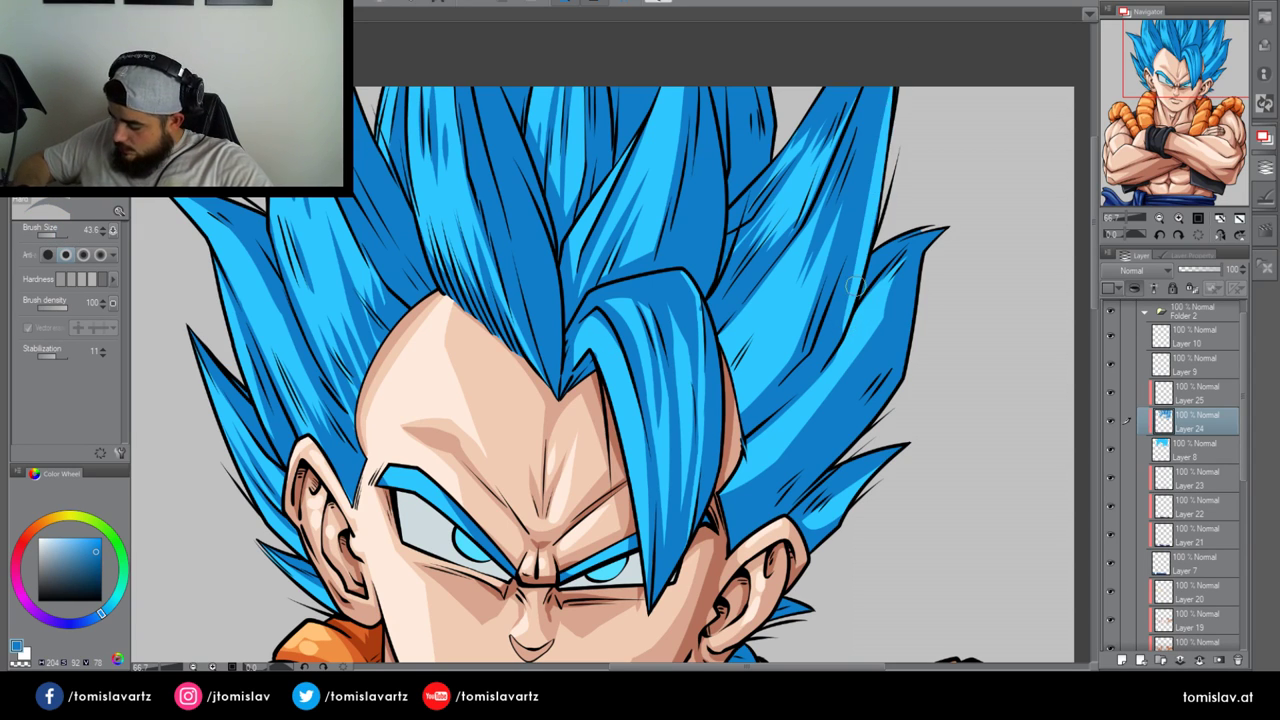
key("ctrl+z")
left_click_drag(832, 354, 893, 69)
key("ctrl+z")
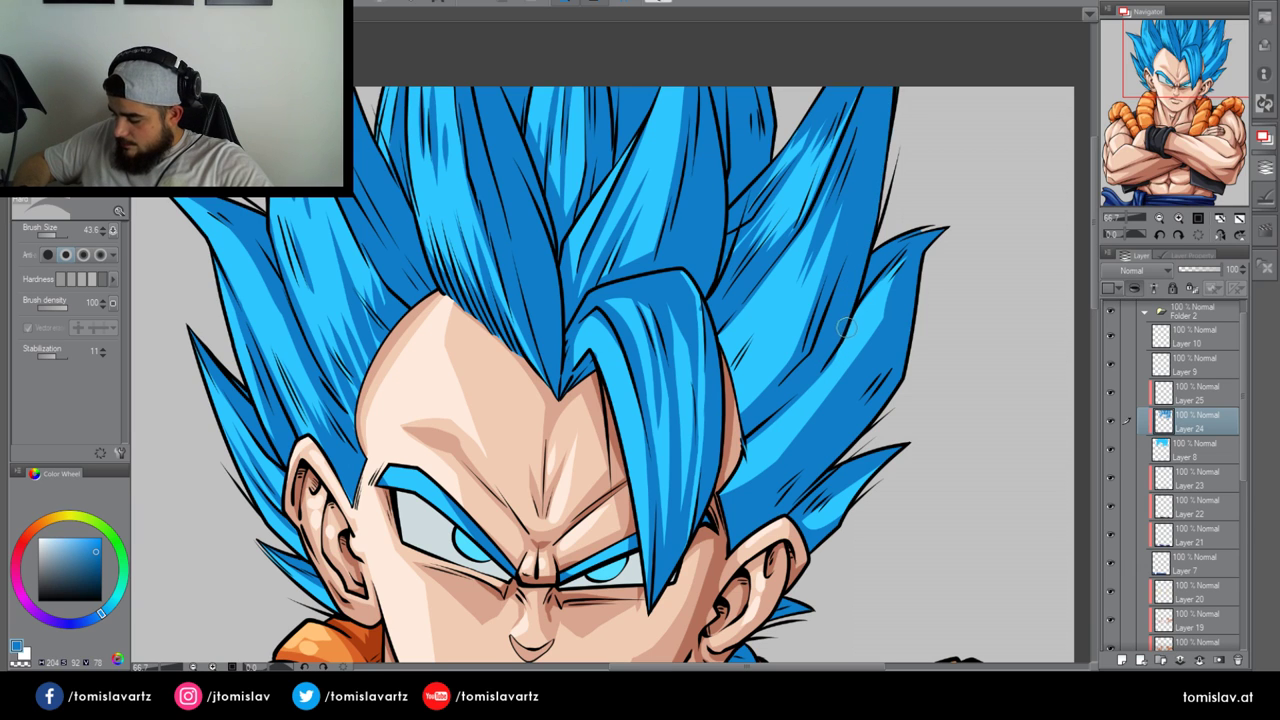
left_click_drag(840, 337, 902, 70)
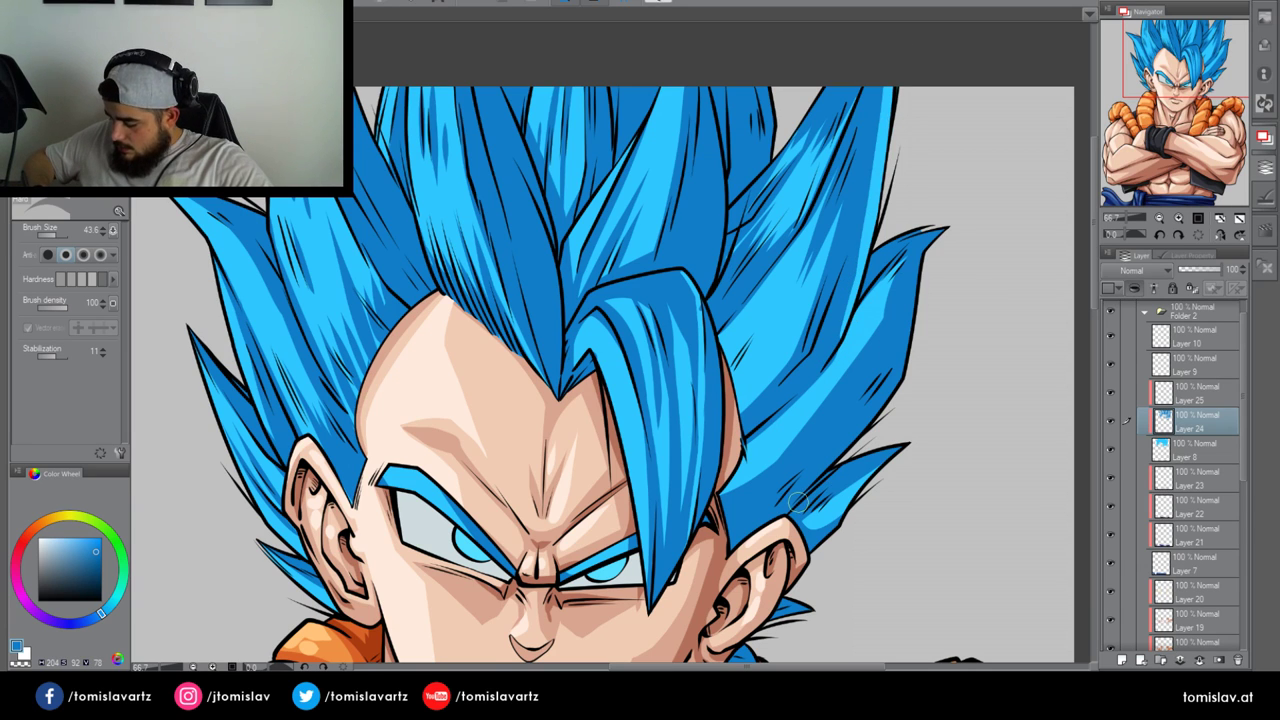
Erase a thin rim of shadow along the outer edge of the lower right spike above the ear
mouse_move(779, 517)
left_mouse_down()
mouse_move(882, 399)
mouse_move(940, 236)
mouse_move(922, 253)
mouse_move(900, 374)
mouse_move(750, 549)
mouse_move(891, 383)
mouse_move(940, 232)
left_mouse_up()
key("ctrl+z")
key("ctrl+z")
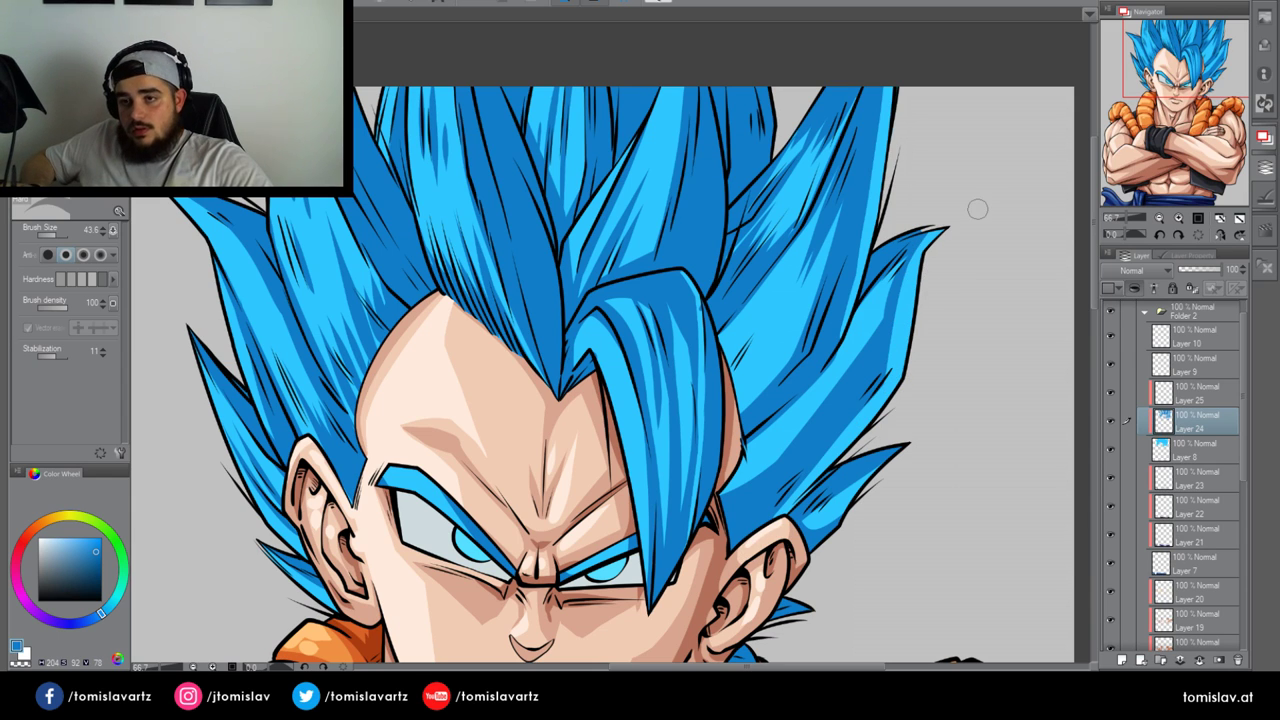
key("ctrl+z")
mouse_move(906, 385)
left_mouse_down()
mouse_move(912, 278)
mouse_move(940, 232)
left_mouse_up()
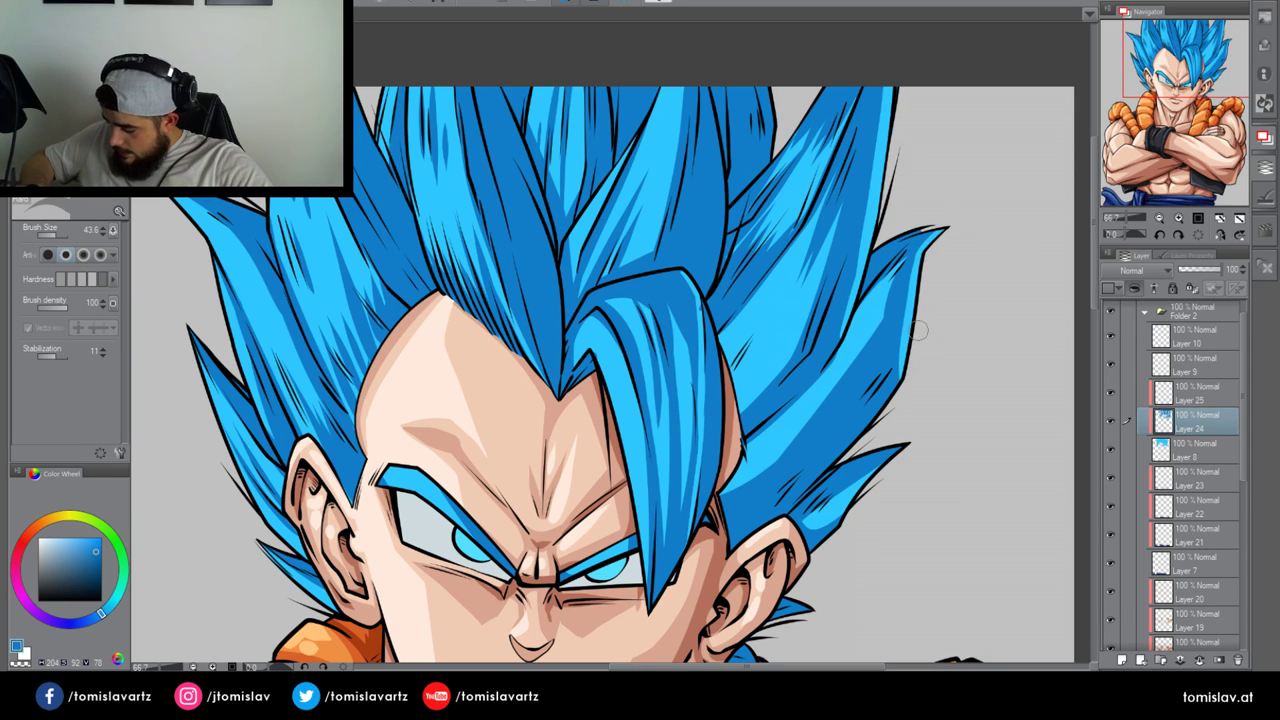
left_click_drag(805, 489, 899, 372)
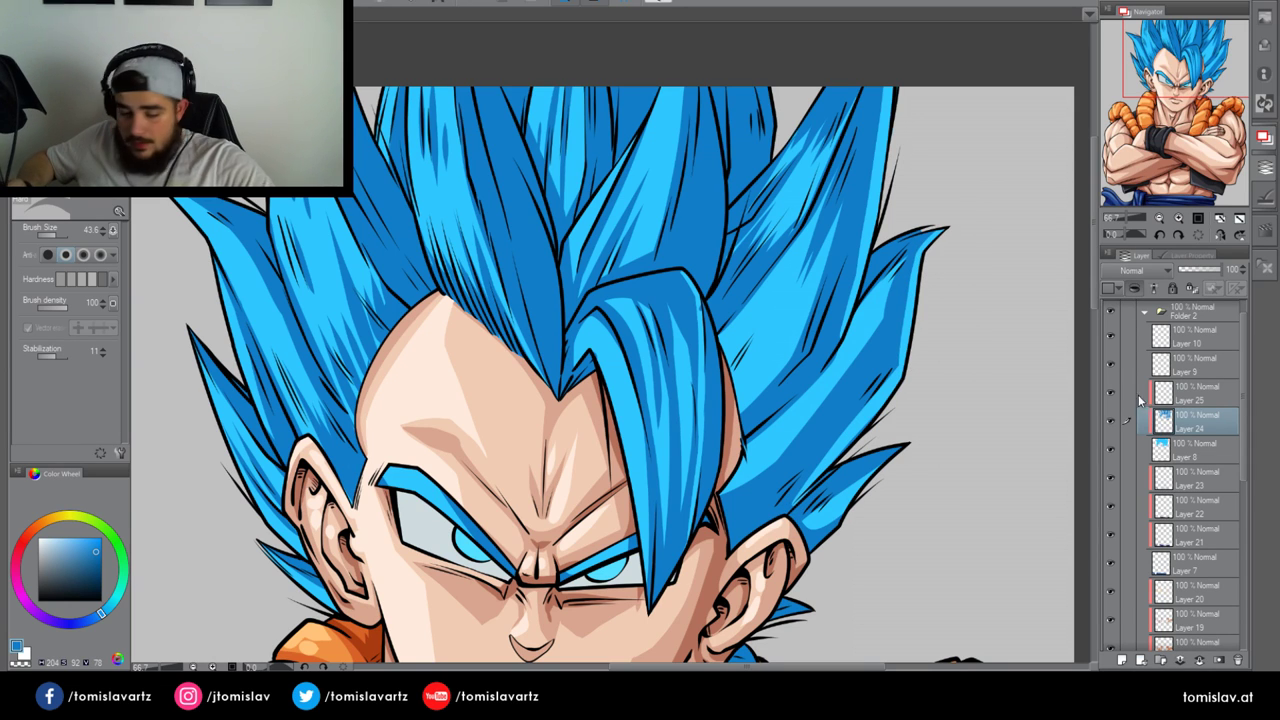
left_click(884, 111)
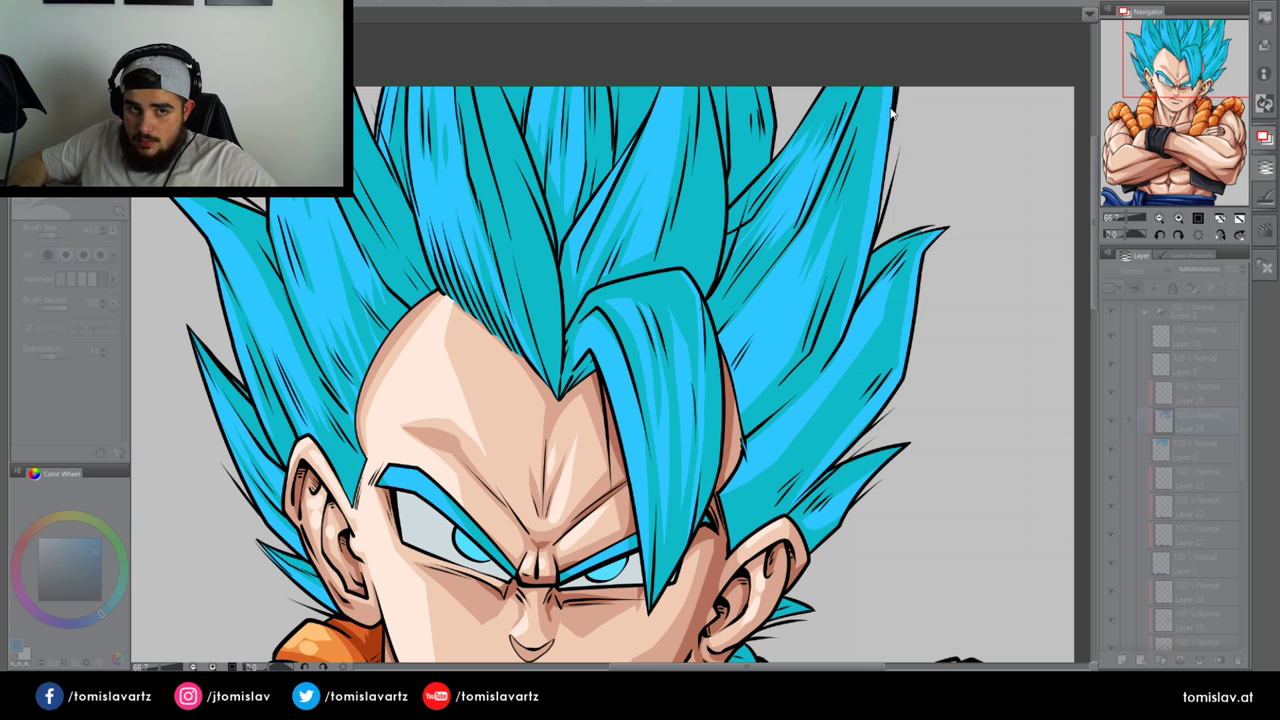
key("ctrl+y")
key("ctrl+z")
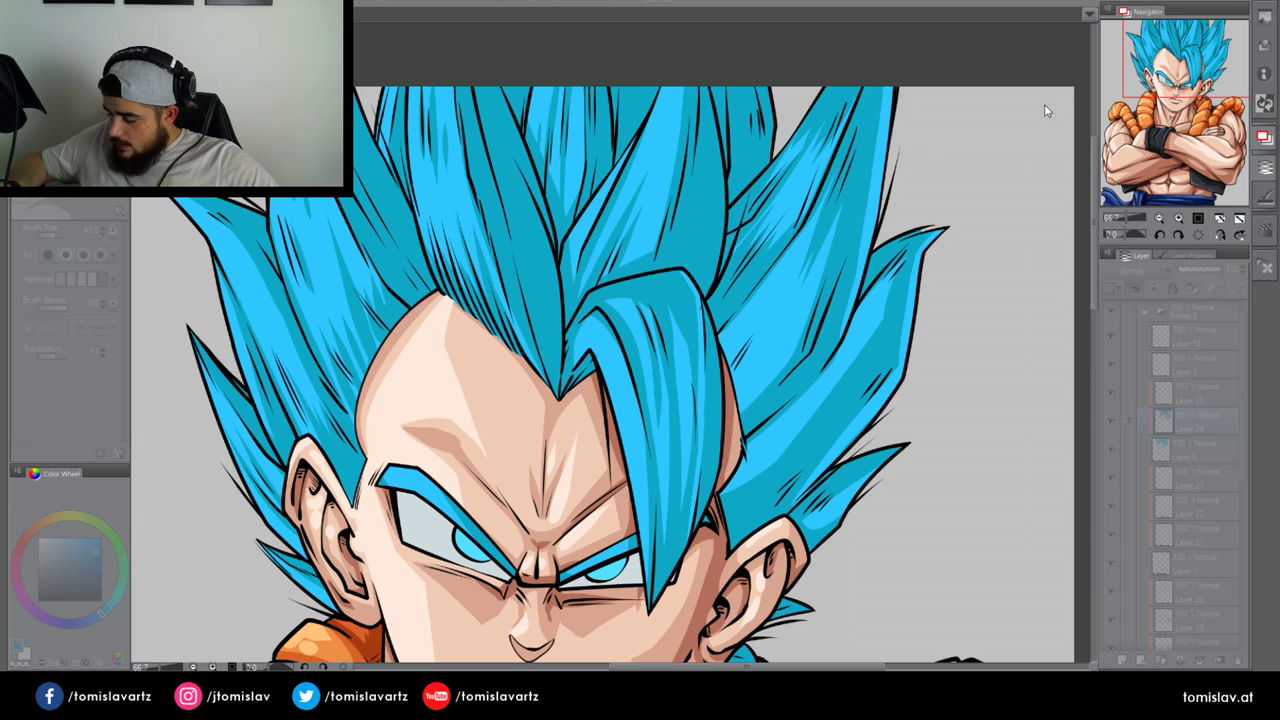
key("ctrl+y")
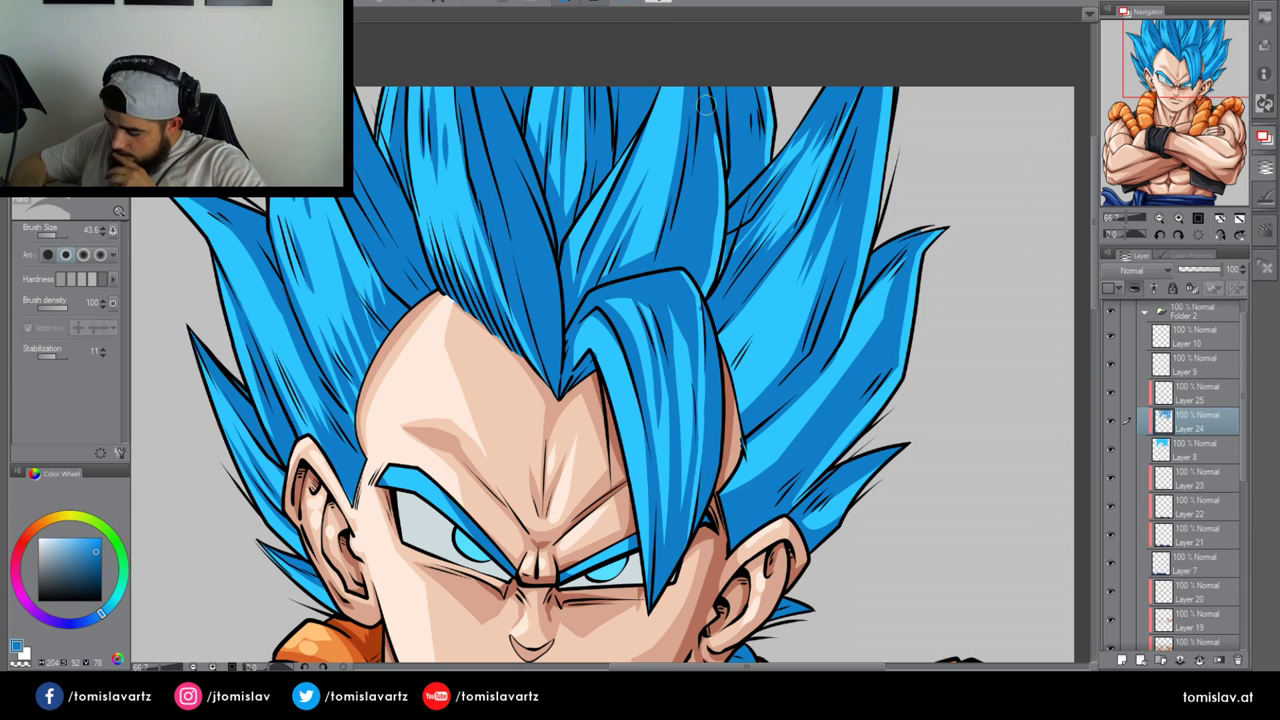
Erase thin rim highlights at size 11.3 along the large front spike's right edge and the neighbouring left spike
key("p")
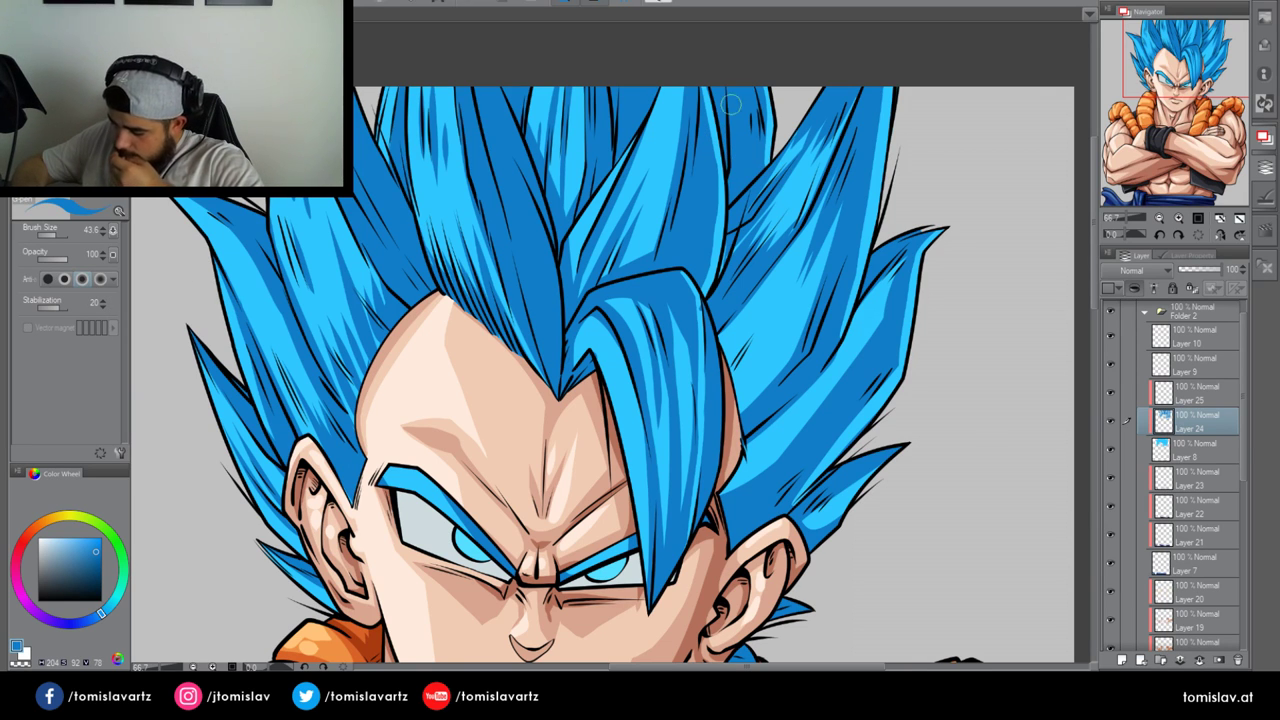
key("b")
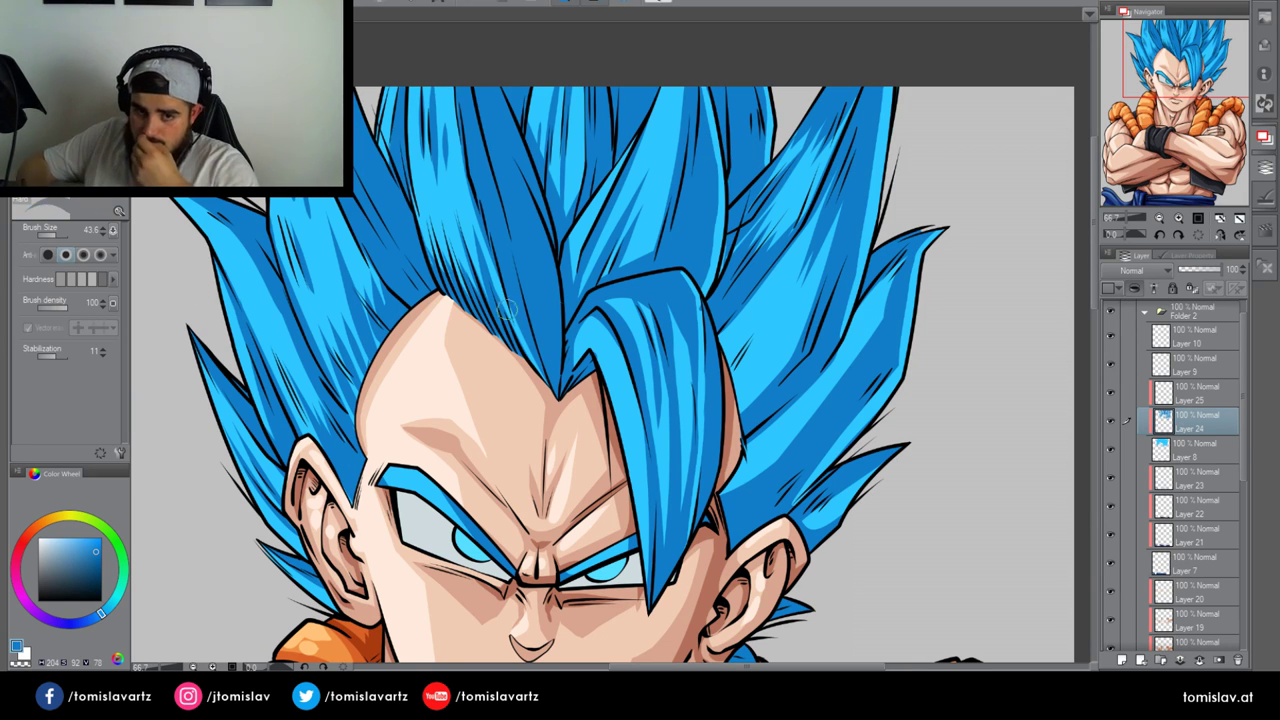
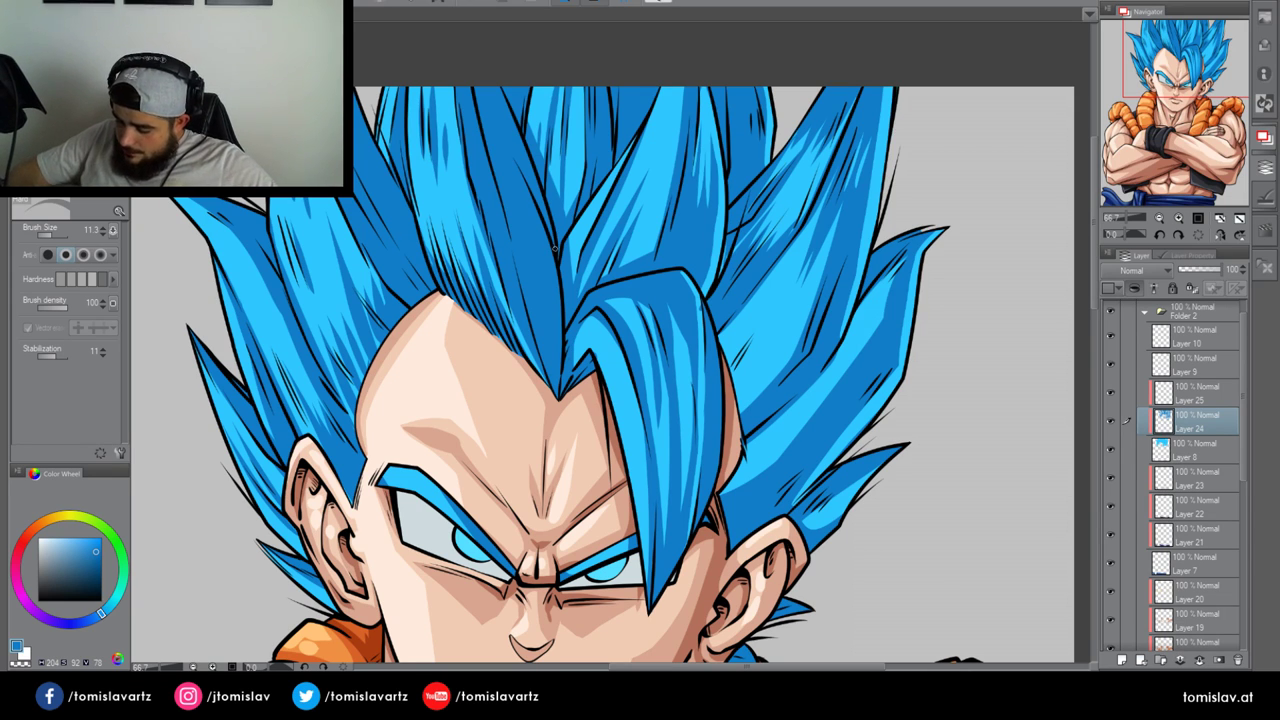
left_click_drag(555, 248, 496, 88)
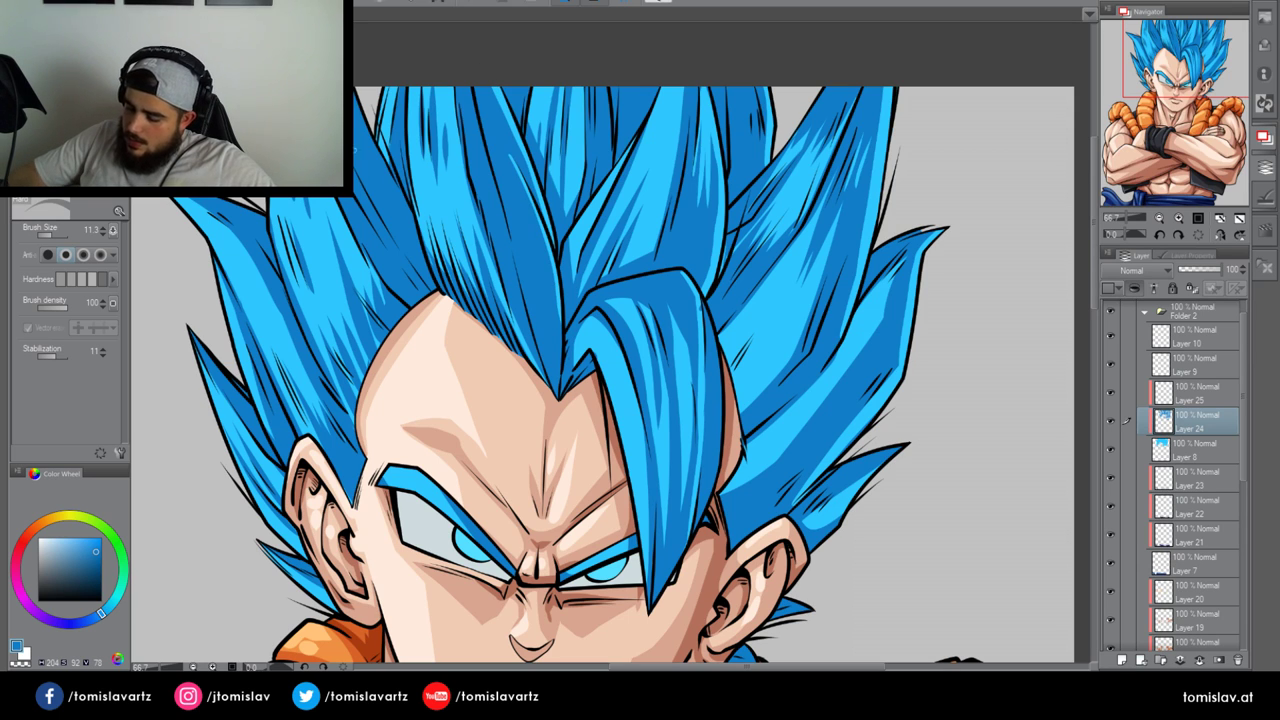
mouse_move(396, 186)
left_mouse_down()
mouse_move(355, 97)
mouse_move(372, 149)
left_mouse_up()
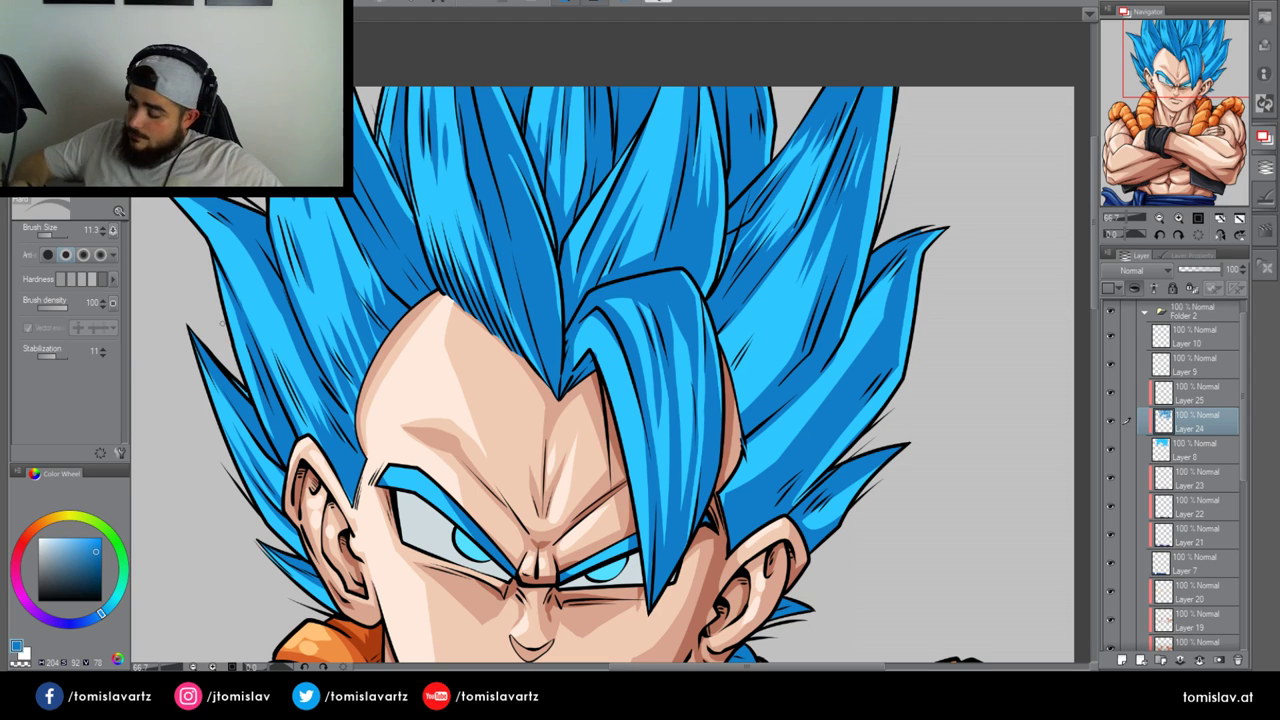
Add a new clipped layer directly above Layer 24 and choose a deeper blue brush colour of H 212, S 100, V 61
left_click(1122, 660)
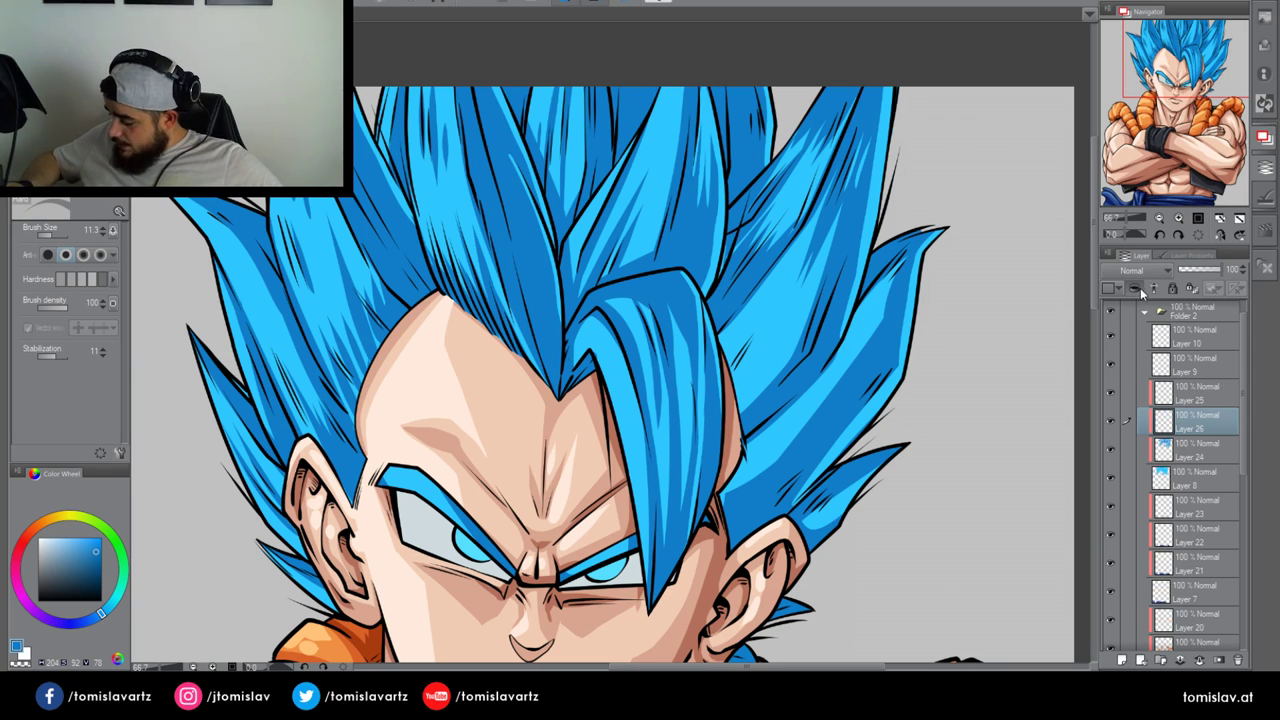
left_click(1139, 289)
left_click(1139, 289)
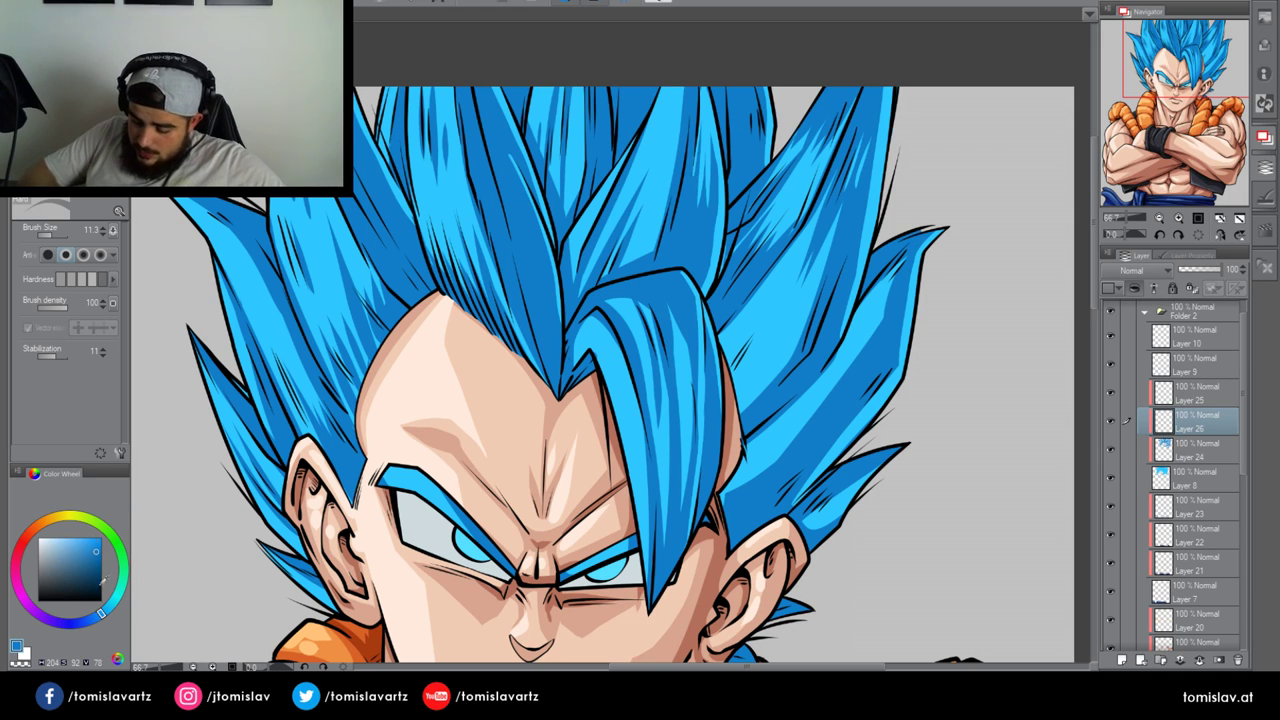
left_click(96, 619)
left_click(102, 562)
key("p")
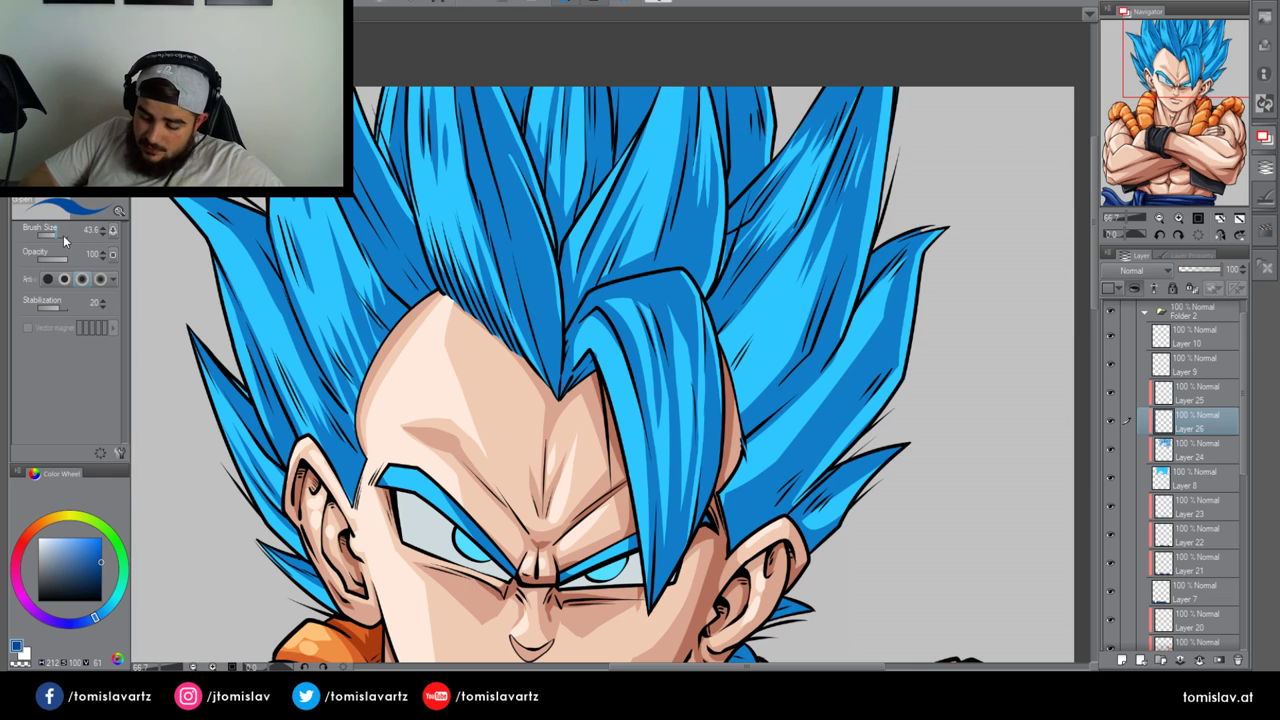
Paint deeper blue shadows on the outermost left spike's tip and down the gap towards the ear, finishing with brush size 22.2
left_click(60, 236)
left_click_drag(187, 323, 261, 432)
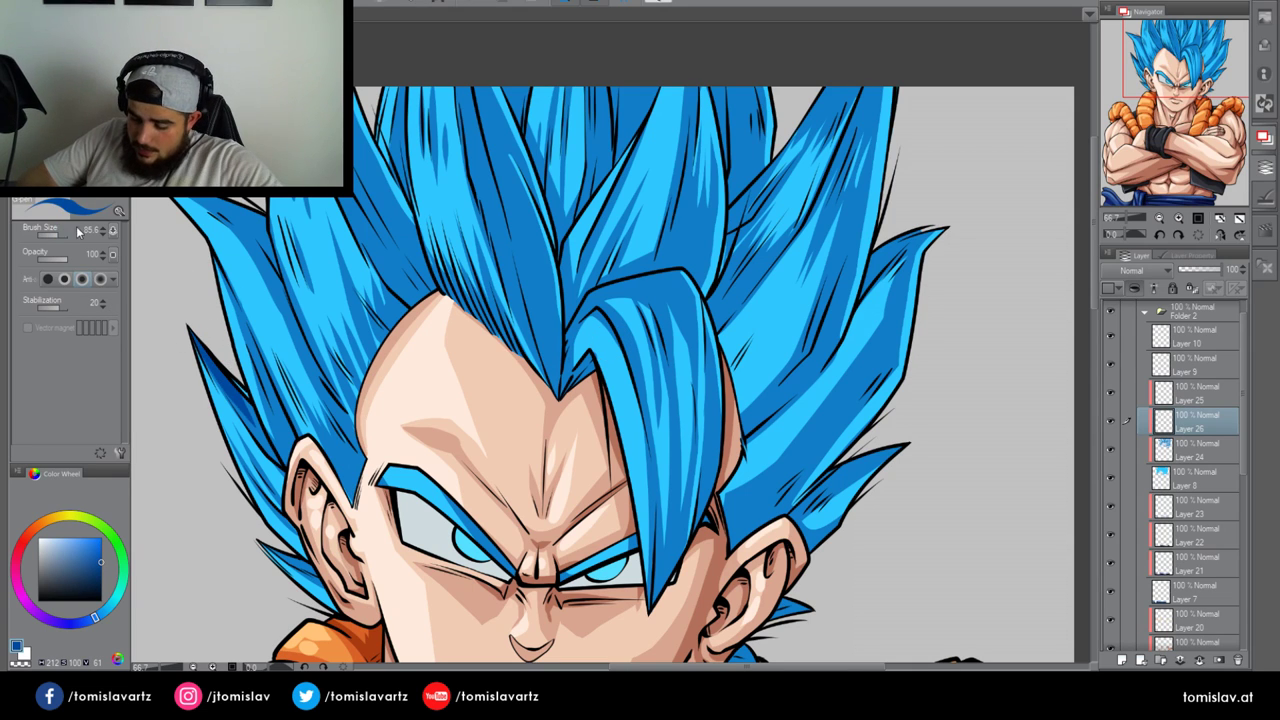
left_click_drag(190, 328, 250, 436)
left_click_drag(210, 360, 250, 415)
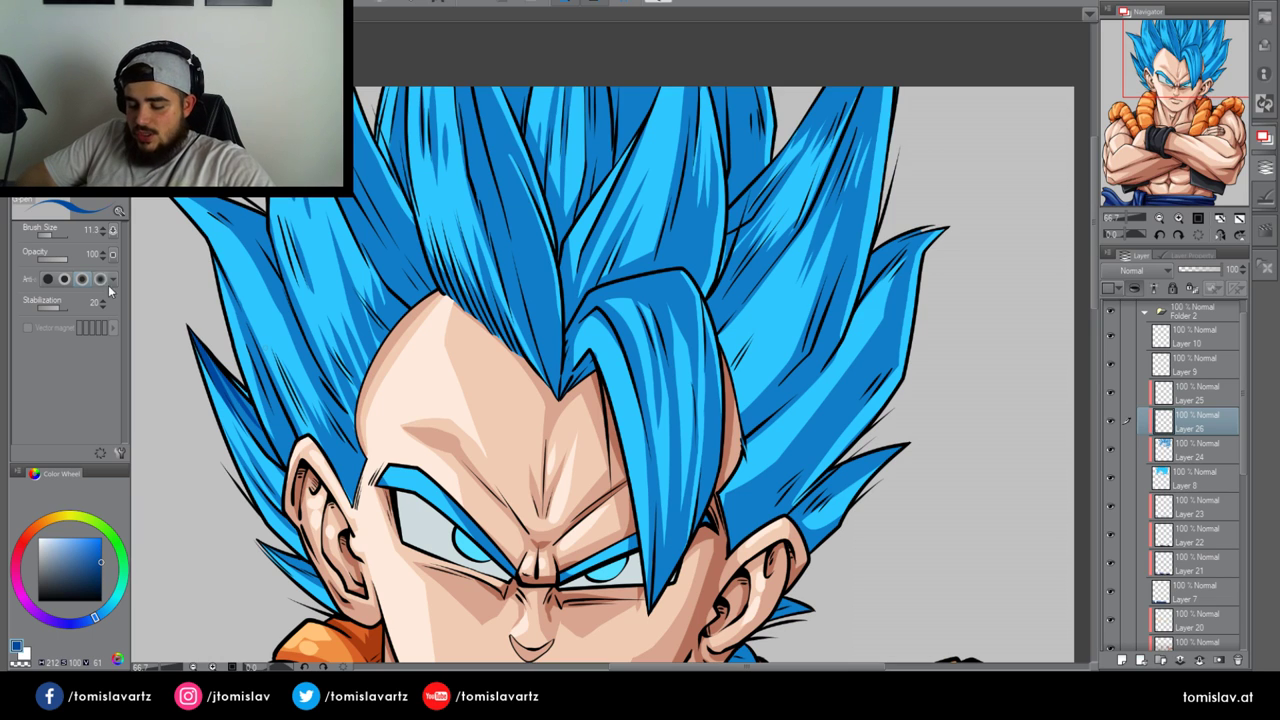
left_click(55, 236)
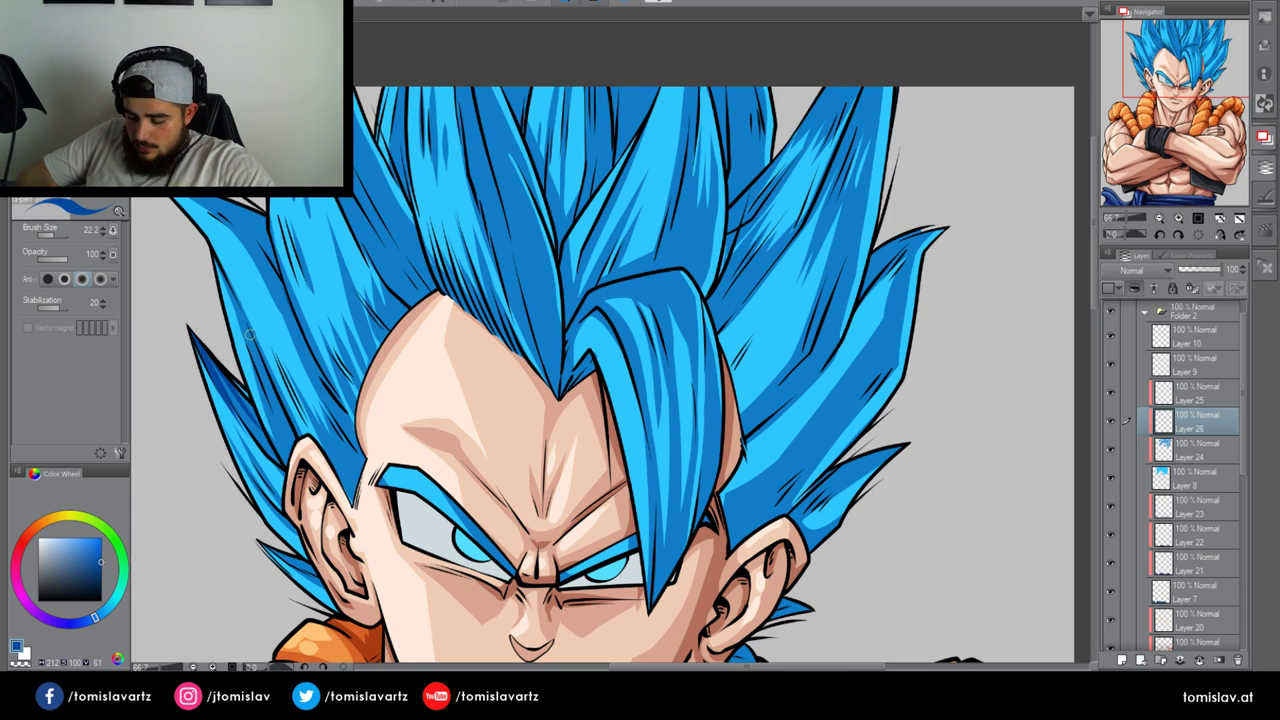
mouse_move(250, 335)
left_mouse_down()
mouse_move(302, 458)
mouse_move(261, 383)
left_mouse_up()
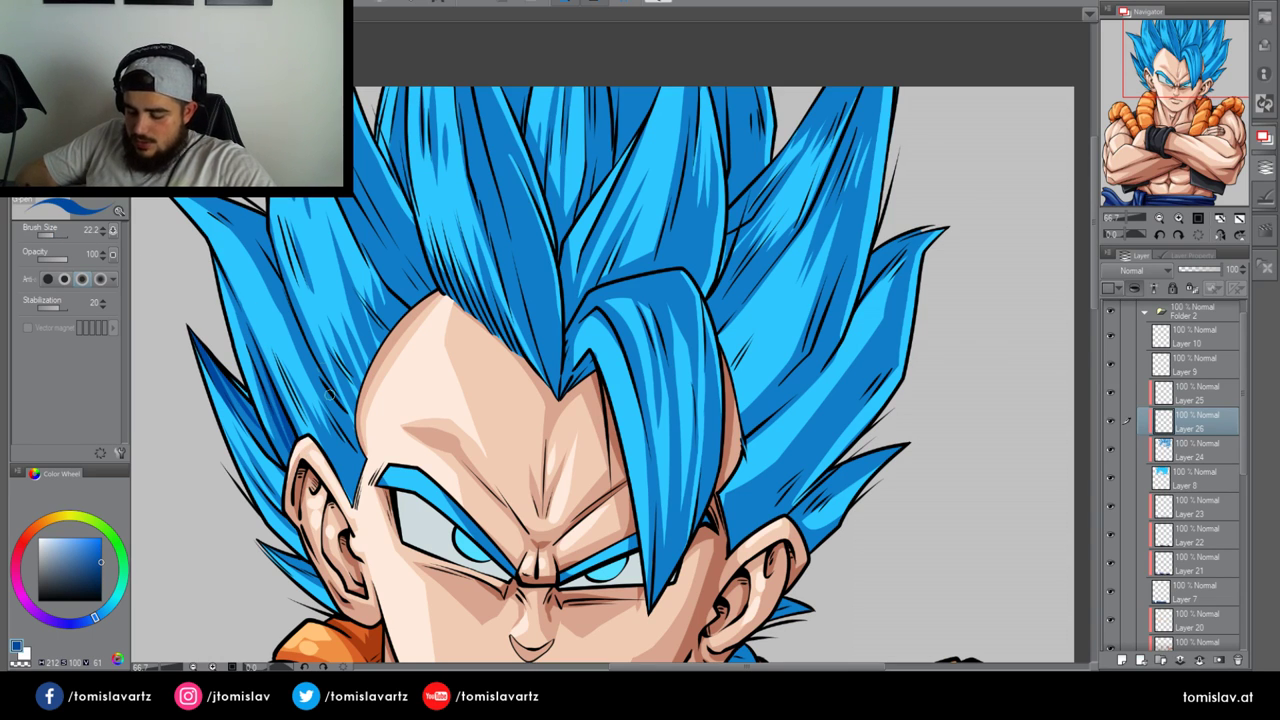
Paint deeper blue shadow streaks on the upper left spikes and the section beside the large front spike
mouse_move(257, 214)
left_mouse_down()
mouse_move(274, 262)
mouse_move(264, 226)
left_mouse_up()
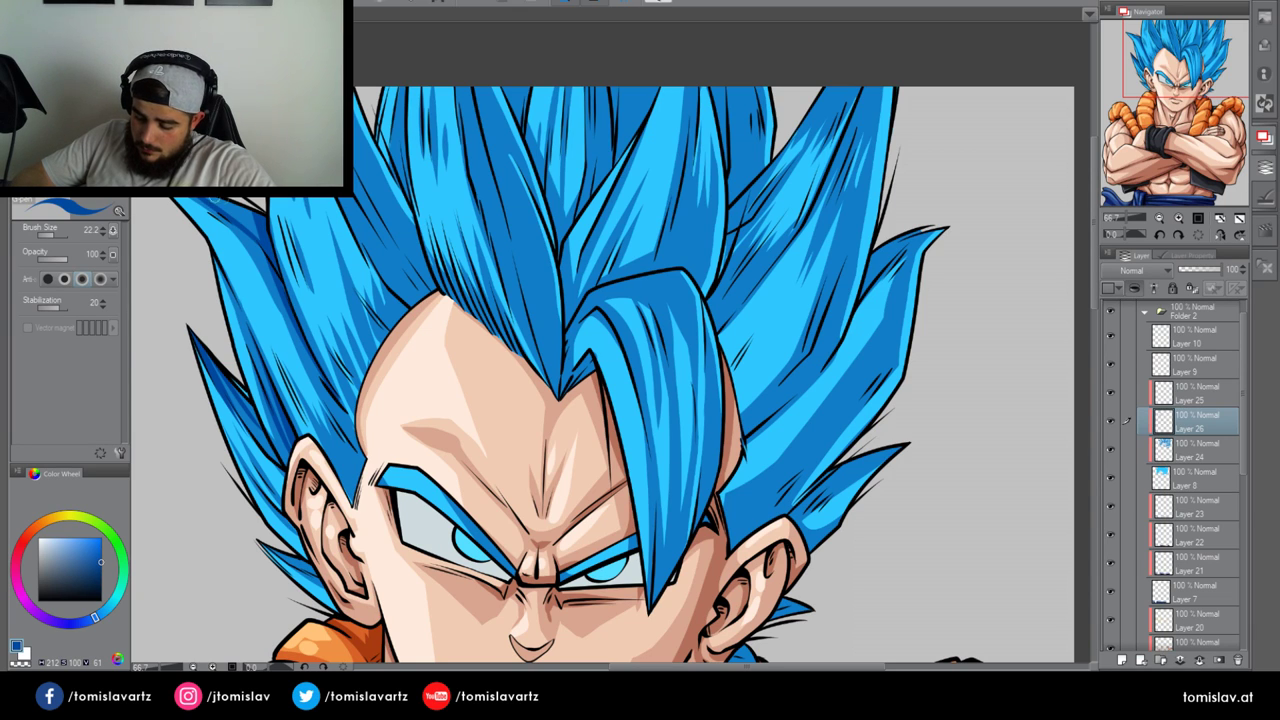
left_click_drag(196, 200, 270, 250)
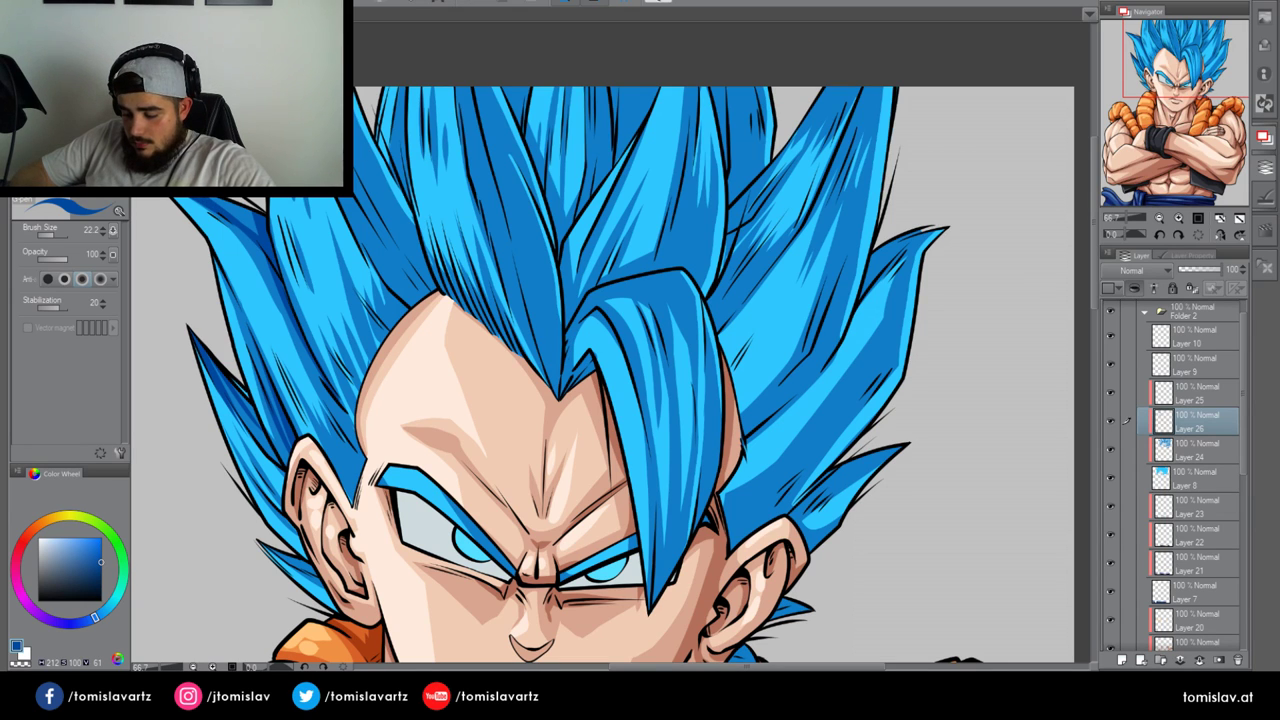
left_click_drag(340, 198, 408, 300)
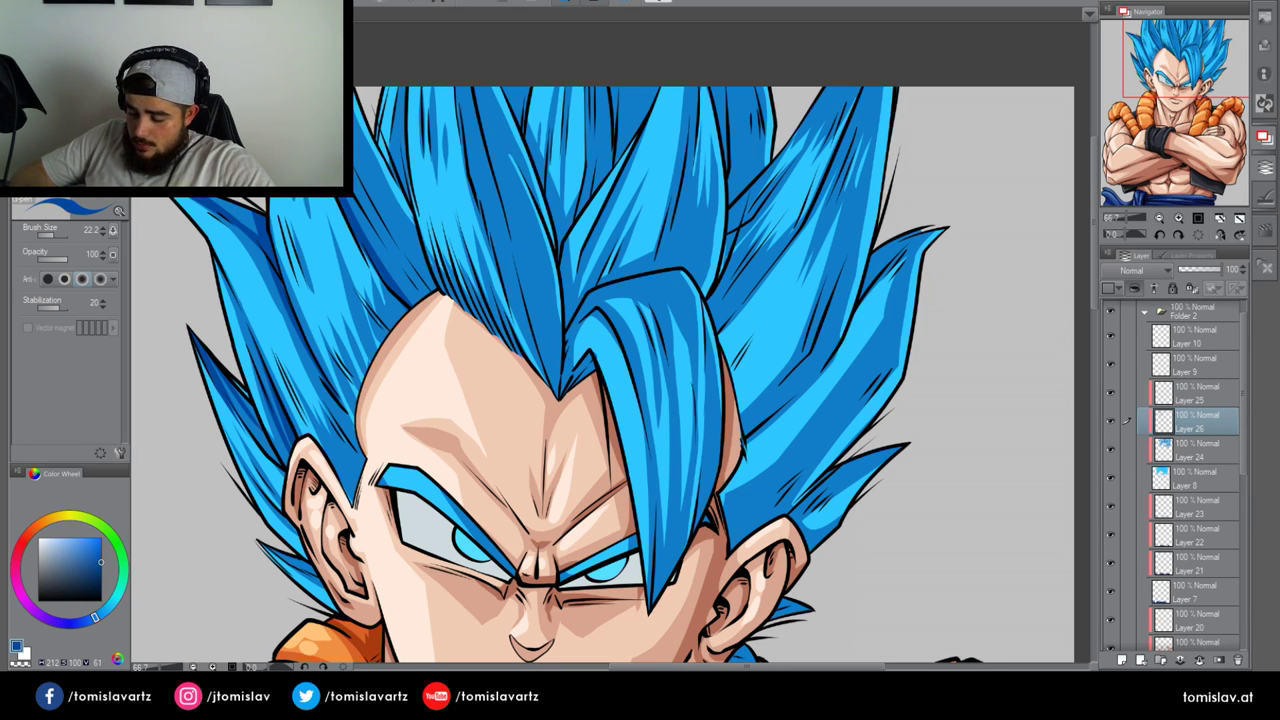
mouse_move(353, 190)
left_mouse_down()
mouse_move(428, 299)
mouse_move(354, 154)
left_mouse_up()
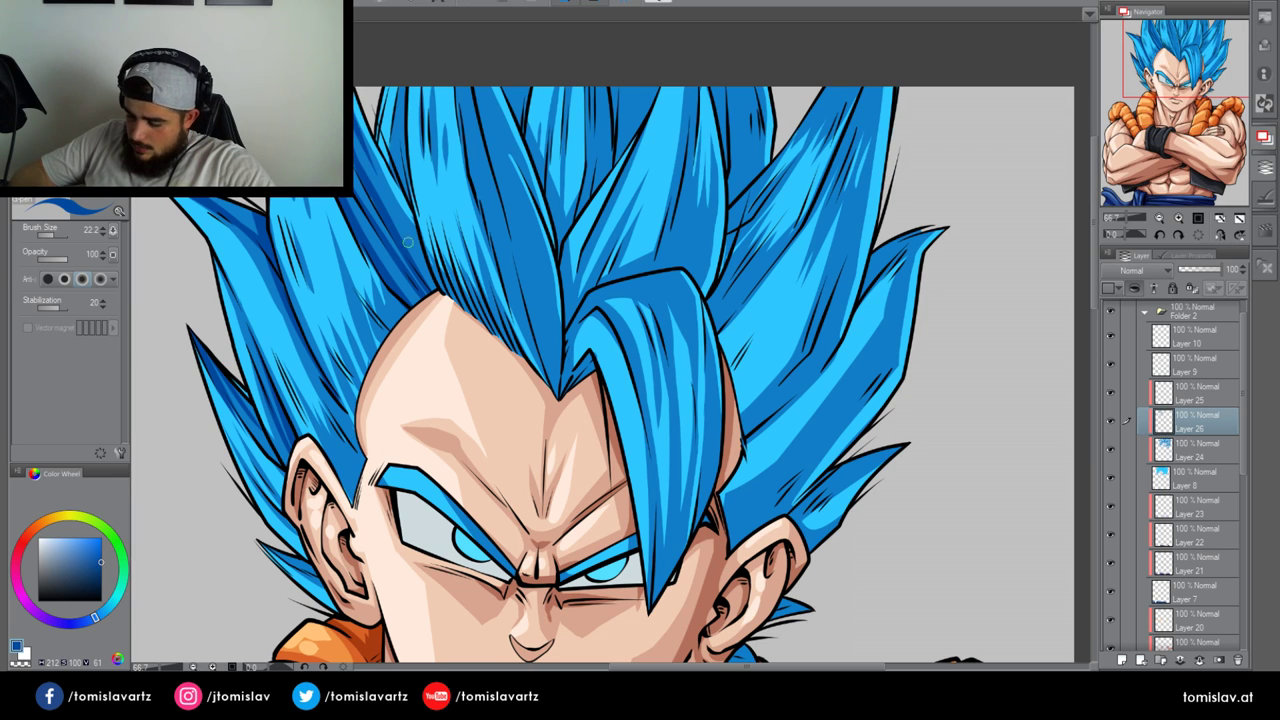
Paint deeper blue shadow streaks beside the large front spike's left edge and along its right side down to the forehead tip
mouse_move(424, 269)
left_mouse_down()
mouse_move(426, 298)
mouse_move(388, 184)
mouse_move(401, 99)
left_mouse_up()
left_click_drag(400, 176, 411, 100)
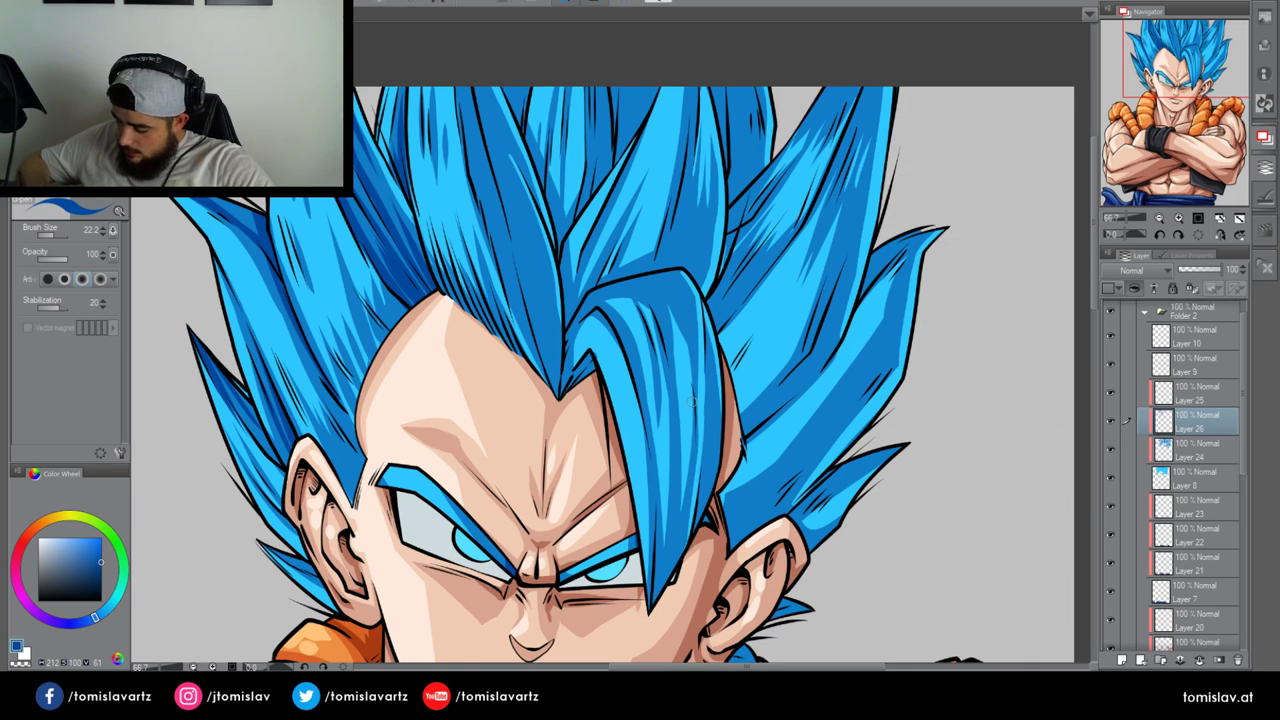
mouse_move(482, 134)
left_mouse_down()
mouse_move(539, 346)
mouse_move(560, 388)
left_mouse_up()
mouse_move(530, 200)
left_mouse_down()
mouse_move(561, 384)
mouse_move(538, 211)
left_mouse_up()
left_click_drag(540, 364, 494, 218)
left_click_drag(481, 90, 518, 226)
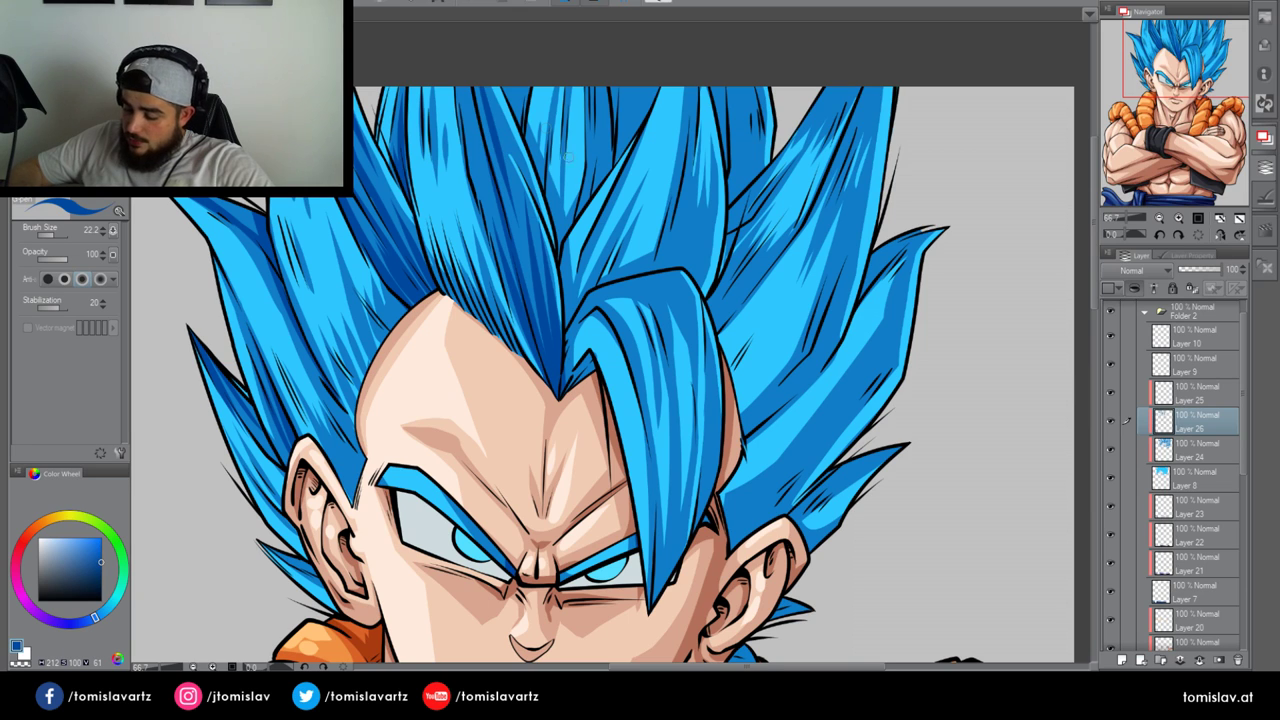
Paint deeper blue shadows on the narrow back spikes in the gap between the large front spike and the central spike
left_click_drag(521, 121, 533, 40)
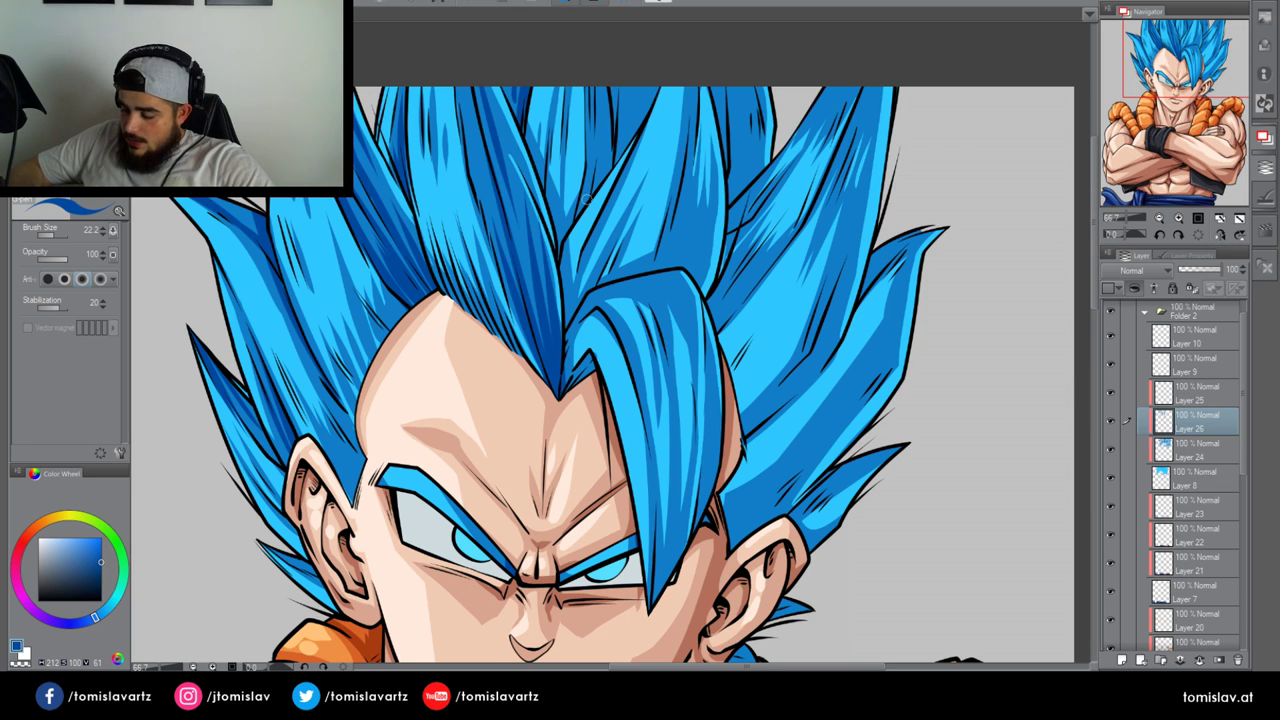
mouse_move(576, 222)
left_mouse_down()
mouse_move(588, 86)
mouse_move(616, 158)
mouse_move(611, 46)
left_mouse_up()
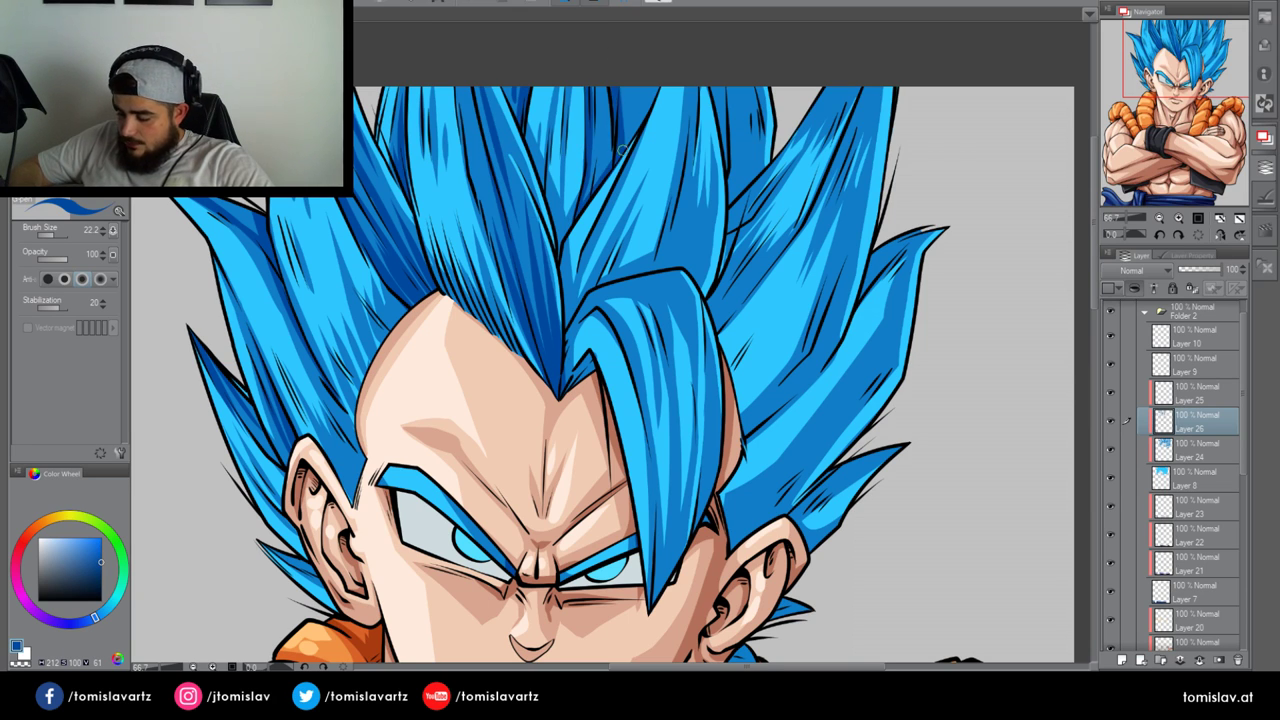
mouse_move(622, 150)
left_mouse_down()
mouse_move(628, 88)
mouse_move(627, 138)
mouse_move(650, 90)
left_mouse_up()
left_click_drag(652, 136, 658, 88)
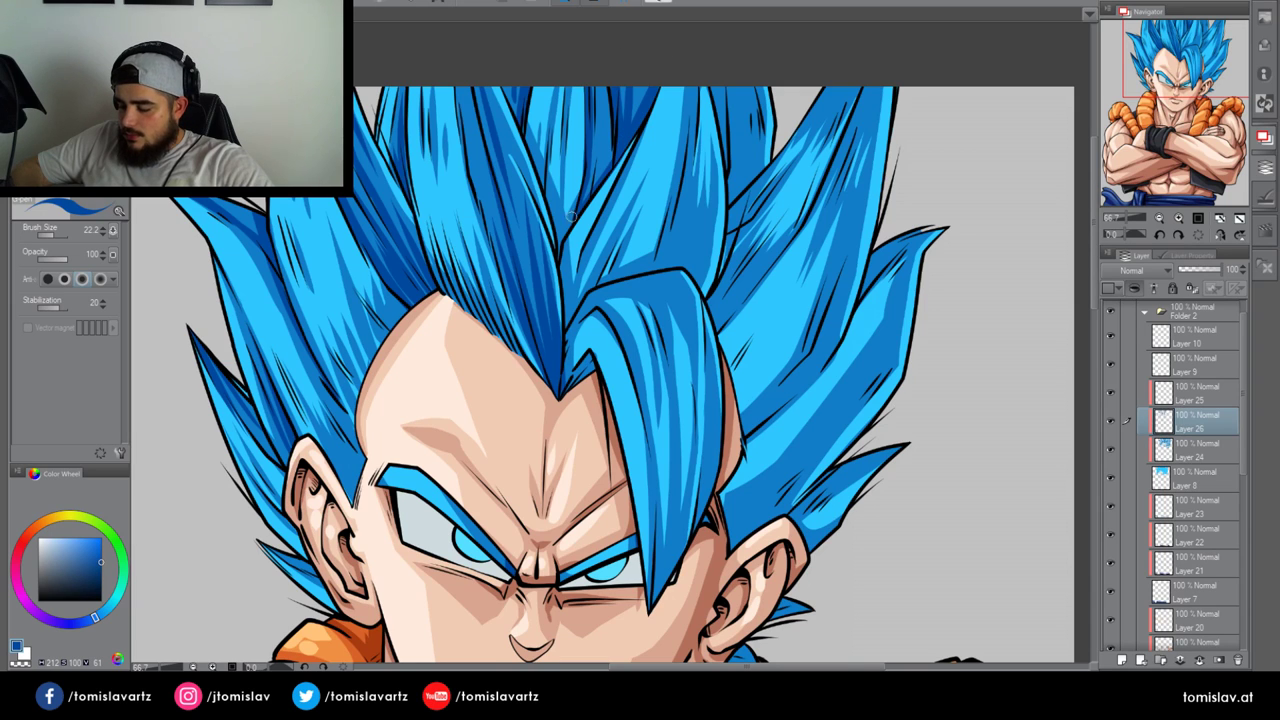
mouse_move(557, 246)
left_mouse_down()
mouse_move(557, 181)
mouse_move(557, 192)
left_mouse_up()
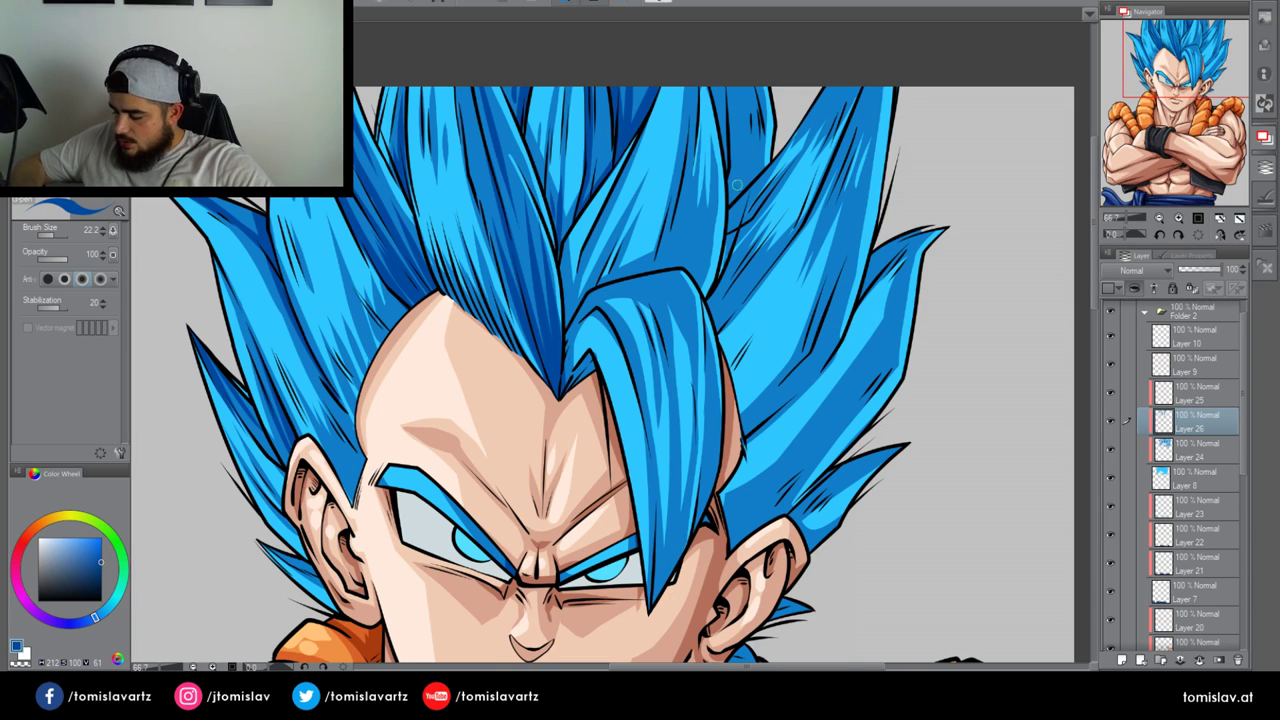
Paint deeper blue shadows on the rear spike between the central spike and the large right spike
left_click_drag(730, 205, 732, 93)
left_click_drag(729, 191, 727, 61)
left_click_drag(723, 138, 712, 51)
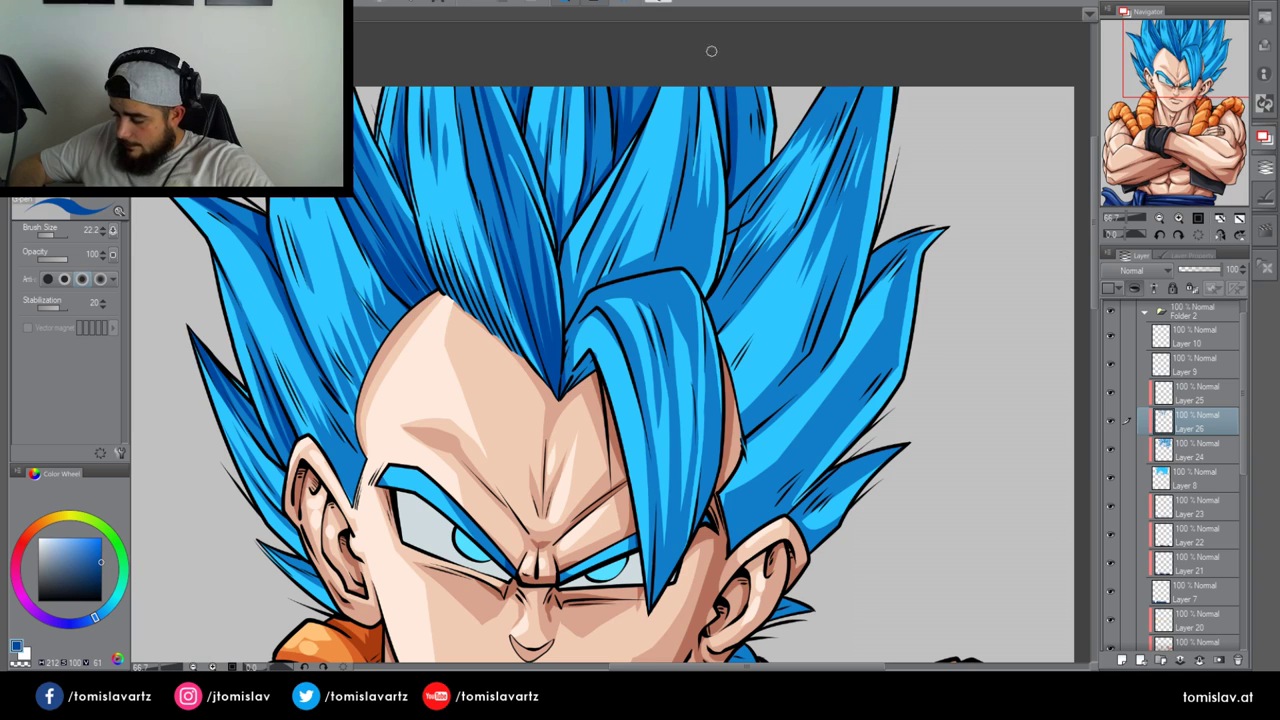
mouse_move(731, 202)
left_mouse_down()
mouse_move(748, 122)
mouse_move(766, 148)
left_mouse_up()
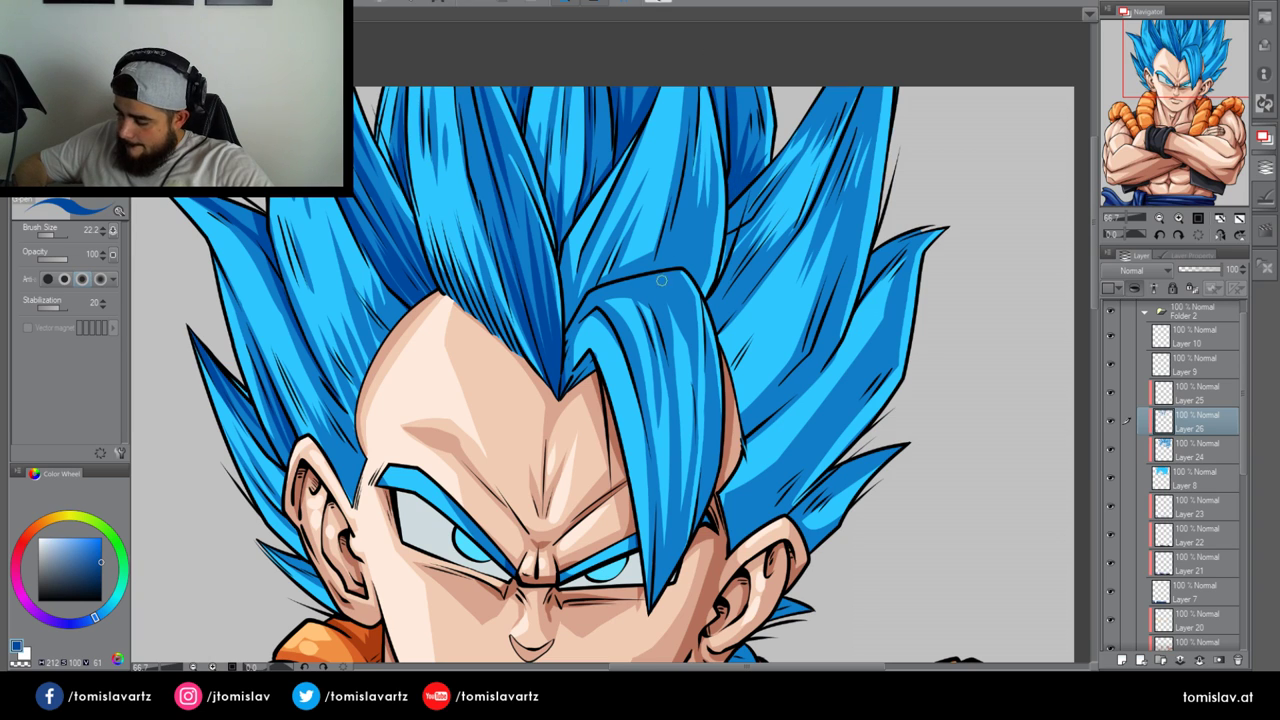
Paint deeper blue shadows along the base of the central spike, just above and beside the hanging bang
mouse_move(661, 278)
left_mouse_down()
mouse_move(690, 142)
mouse_move(692, 186)
left_mouse_up()
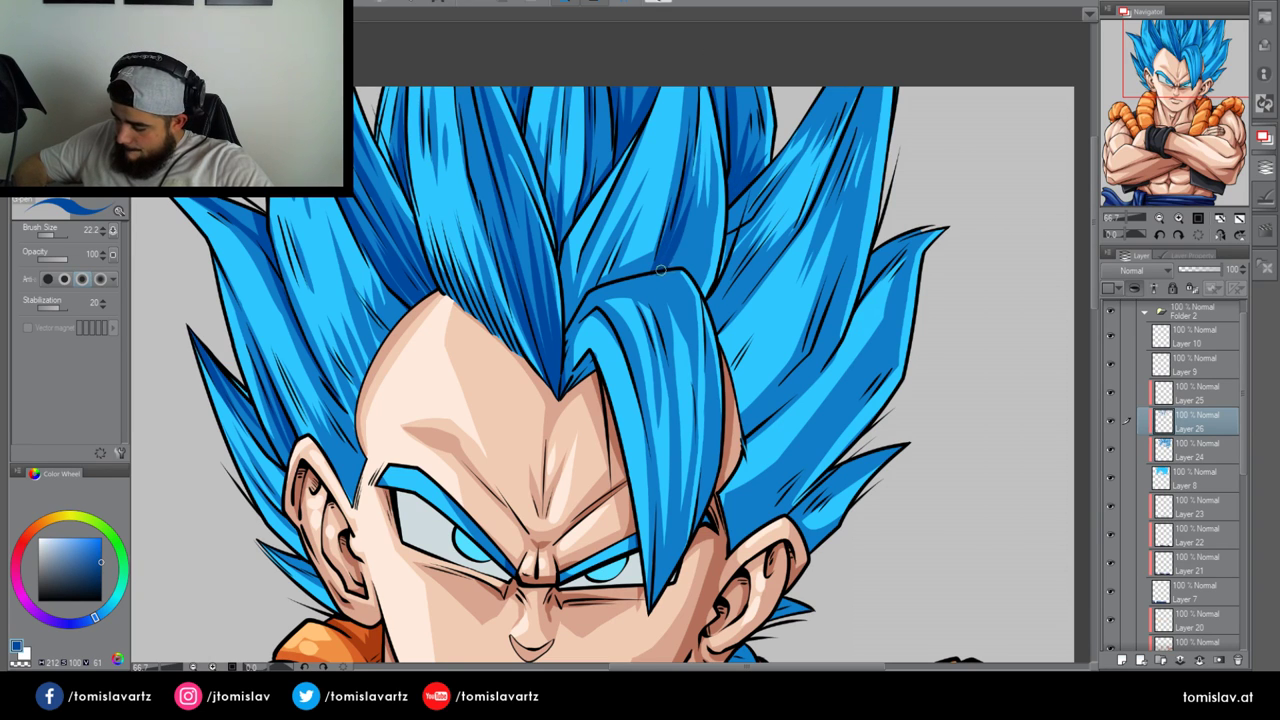
mouse_move(661, 270)
left_mouse_down()
mouse_move(699, 284)
mouse_move(709, 215)
left_mouse_up()
mouse_move(704, 215)
left_mouse_down()
mouse_move(684, 268)
mouse_move(670, 268)
left_mouse_up()
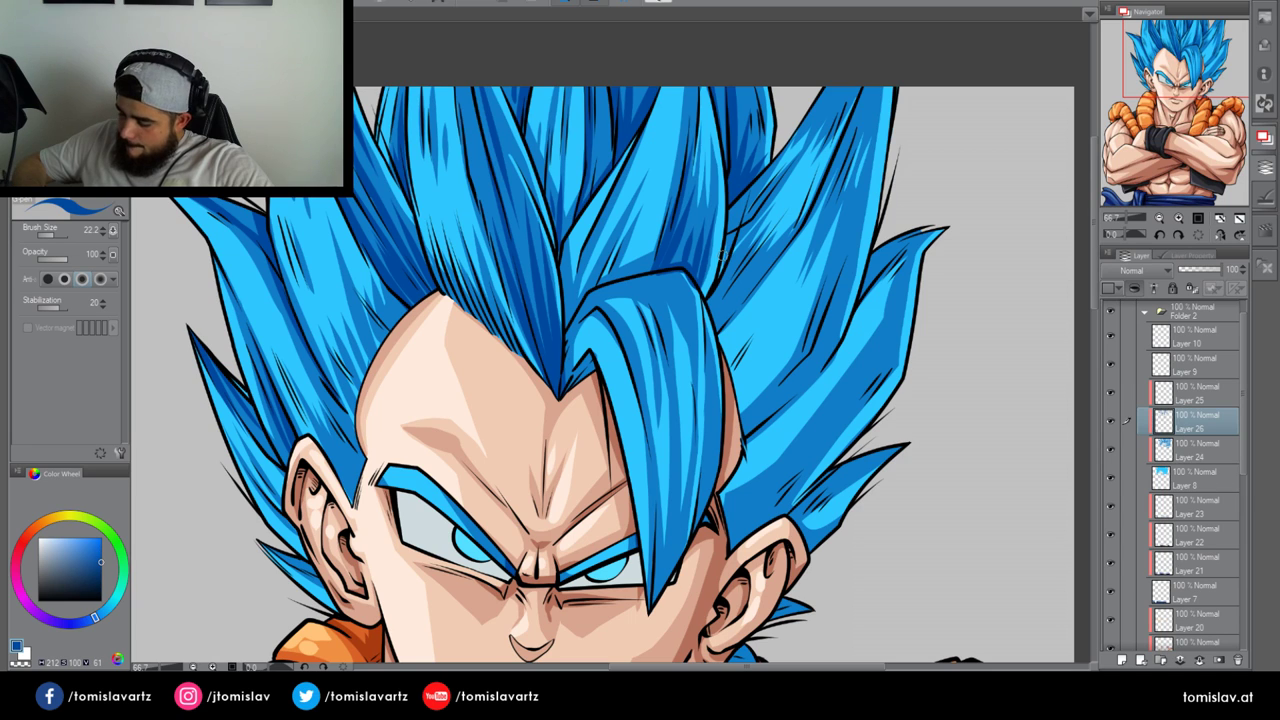
mouse_move(566, 330)
left_mouse_down()
mouse_move(596, 262)
mouse_move(590, 242)
left_mouse_up()
left_click_drag(567, 306, 566, 246)
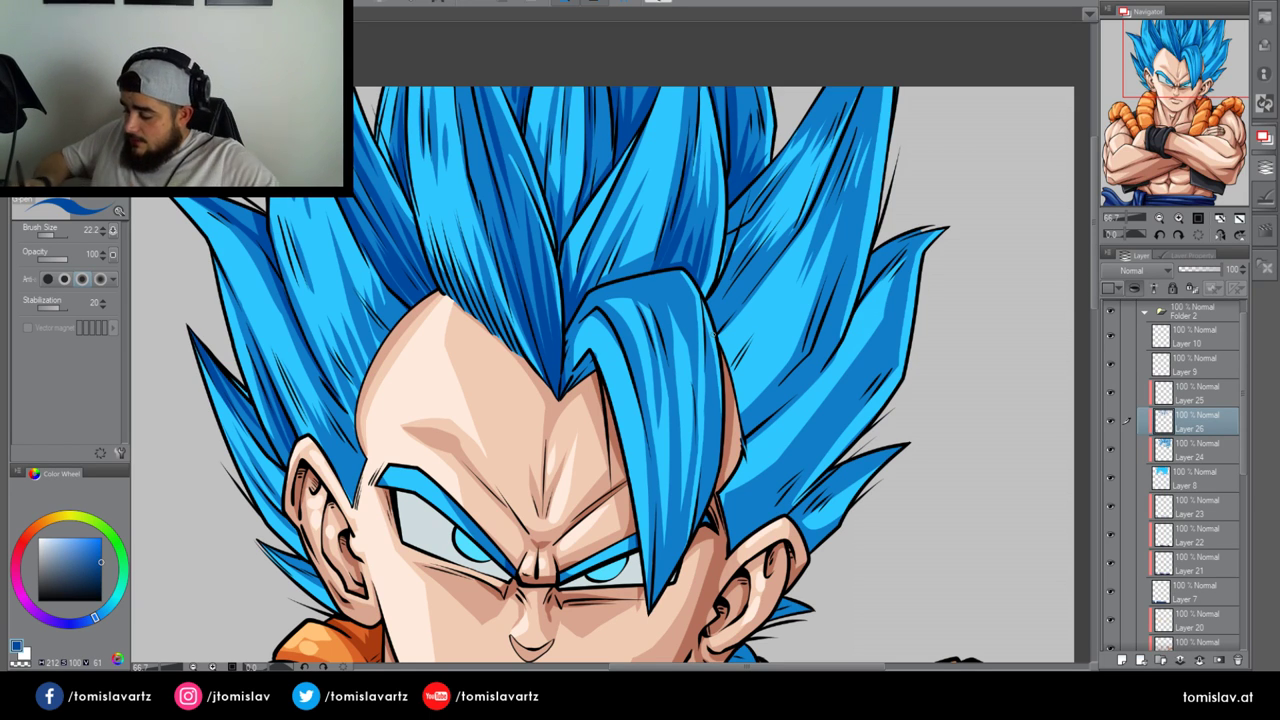
Paint deeper blue shadow streaks on the large upper right spike, from its base beside the bang towards its tip
left_click_drag(720, 276, 779, 188)
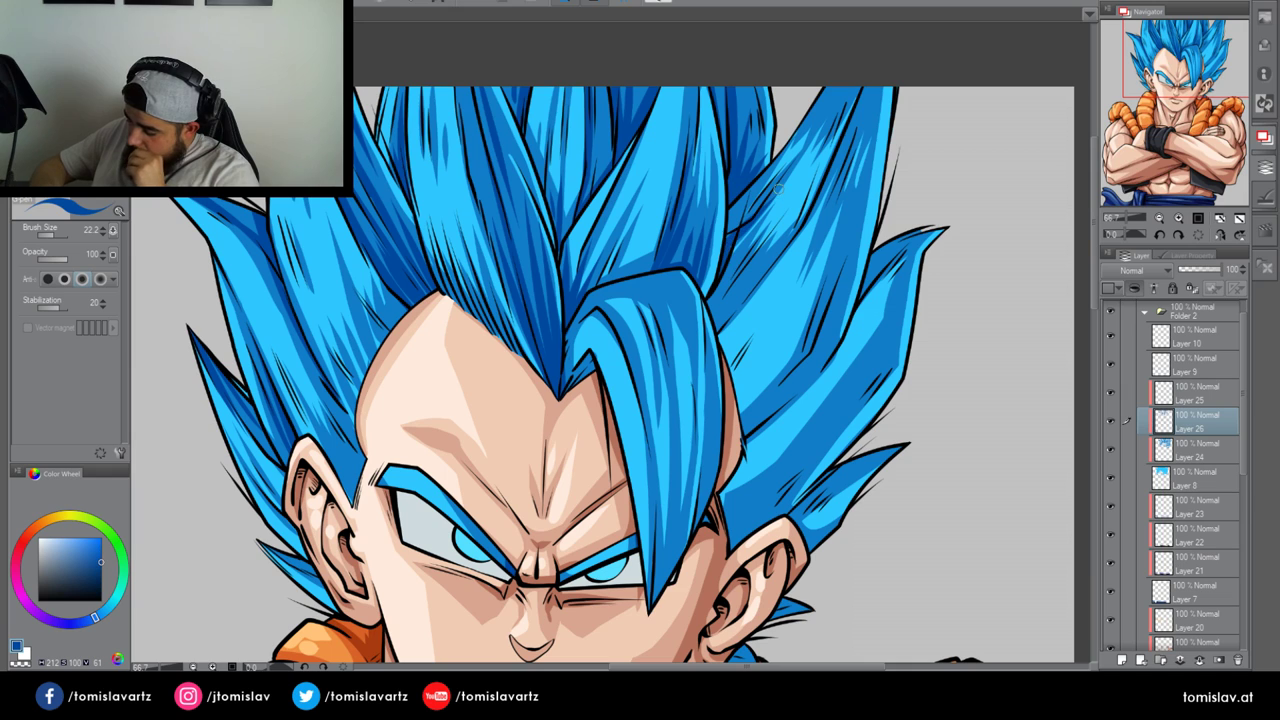
left_click_drag(725, 241, 772, 178)
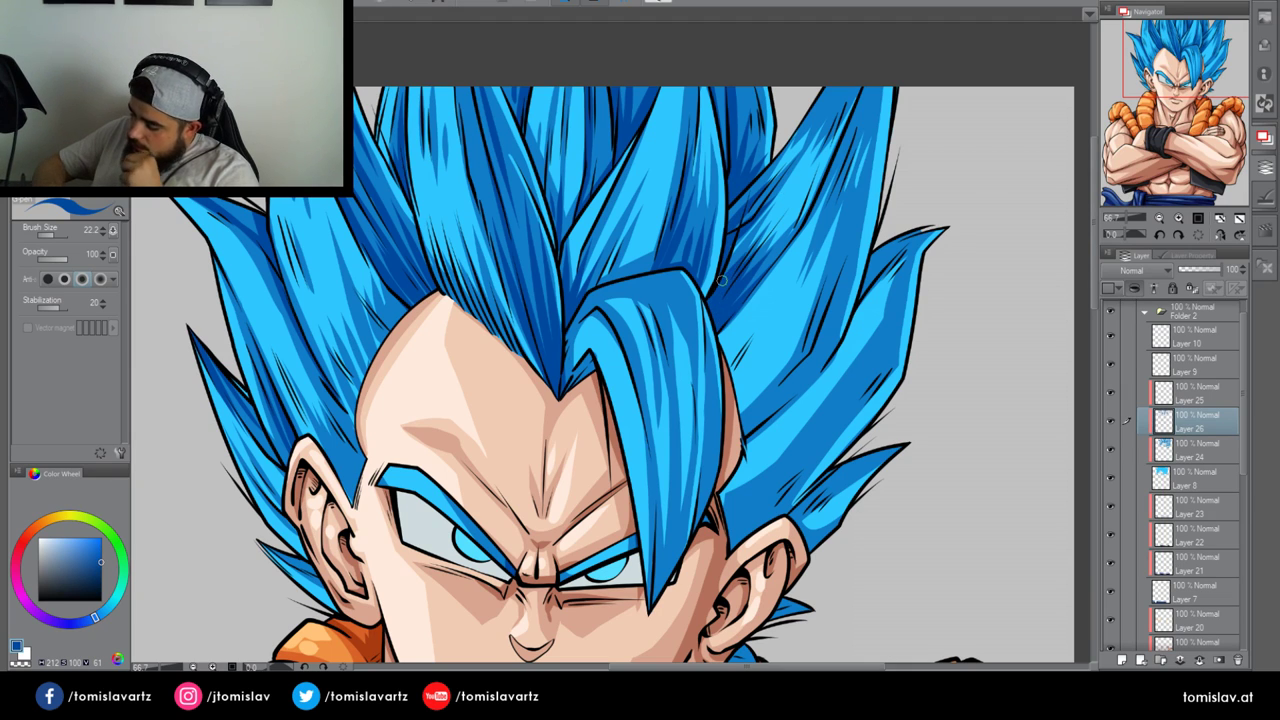
mouse_move(823, 145)
left_mouse_down()
mouse_move(852, 84)
mouse_move(840, 83)
left_mouse_up()
left_click_drag(812, 222, 874, 80)
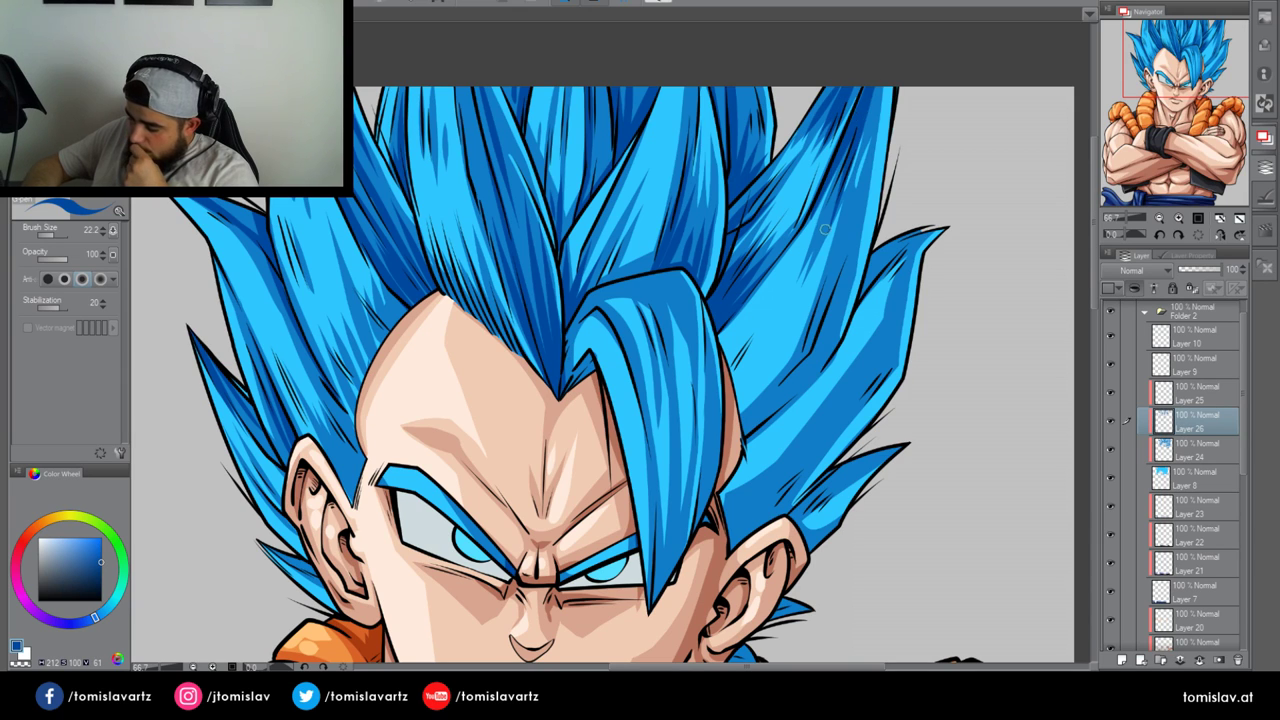
left_click_drag(856, 142, 878, 88)
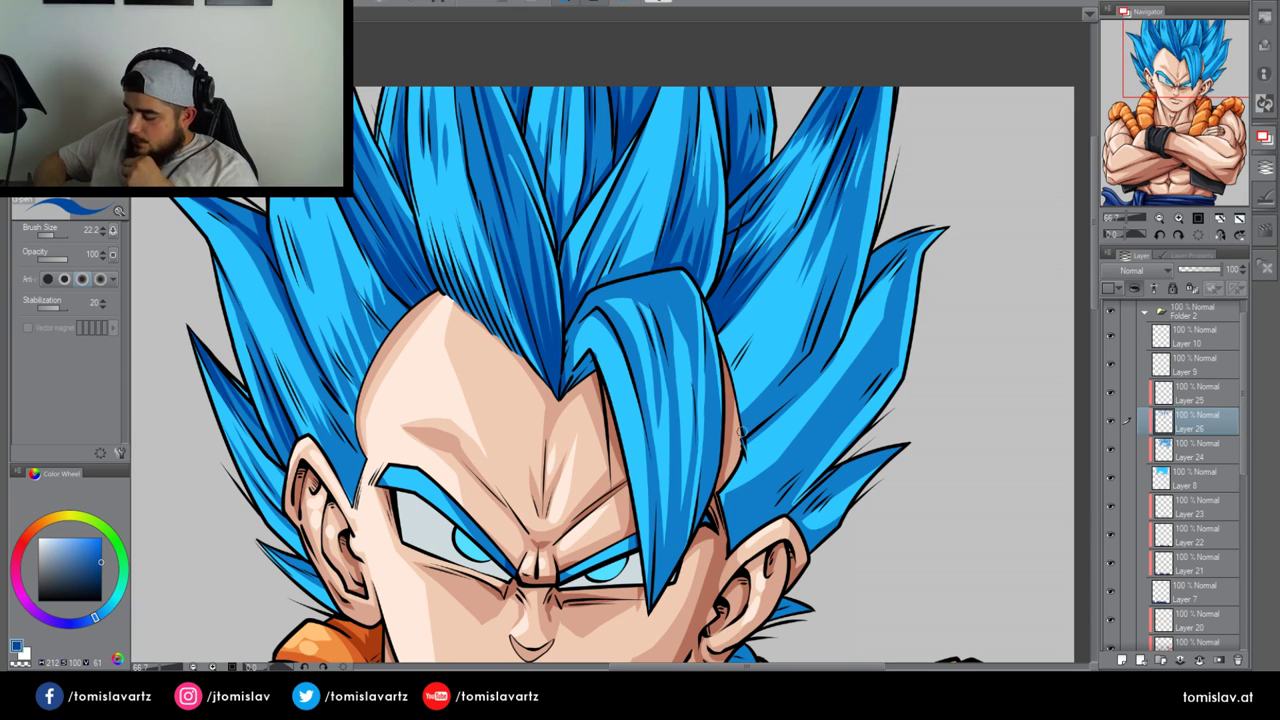
Paint deeper blue shadows between the right spikes and on the lower right spikes, from above the ear to their outer edges
mouse_move(742, 430)
left_mouse_down()
mouse_move(800, 371)
mouse_move(867, 194)
mouse_move(776, 406)
mouse_move(743, 437)
mouse_move(828, 356)
left_mouse_up()
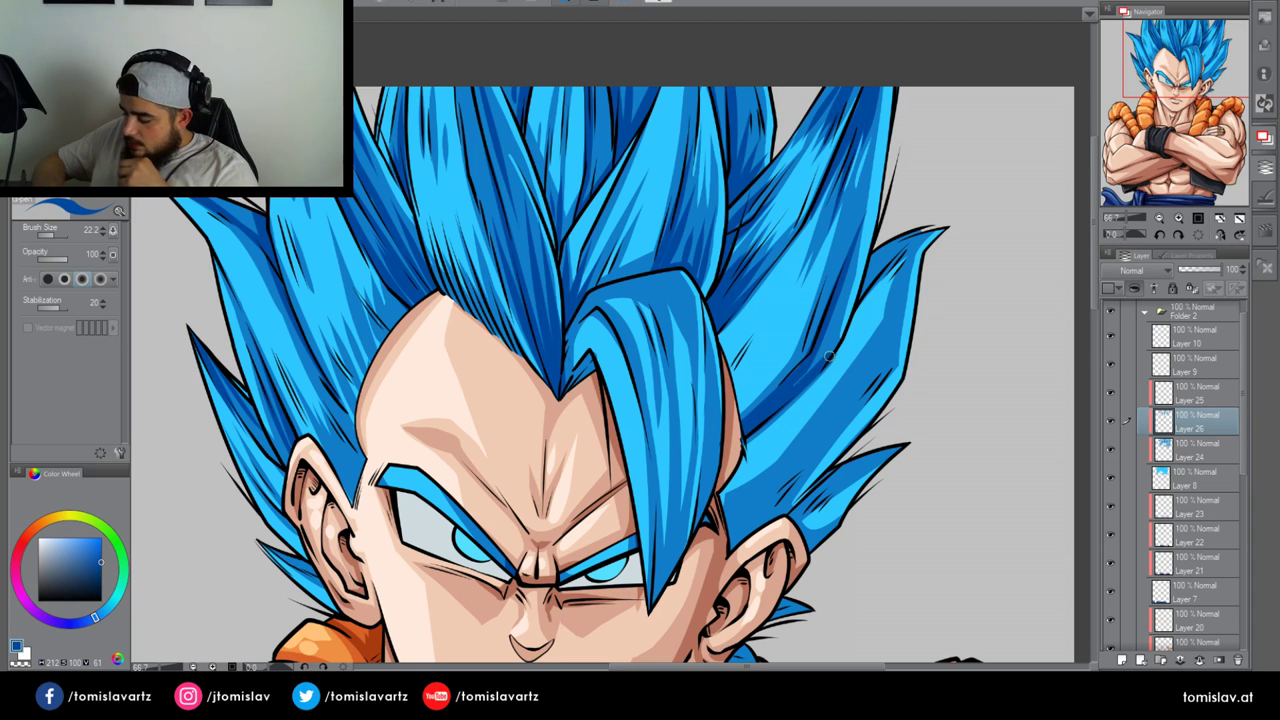
mouse_move(848, 220)
left_mouse_down()
mouse_move(826, 333)
mouse_move(930, 228)
left_mouse_up()
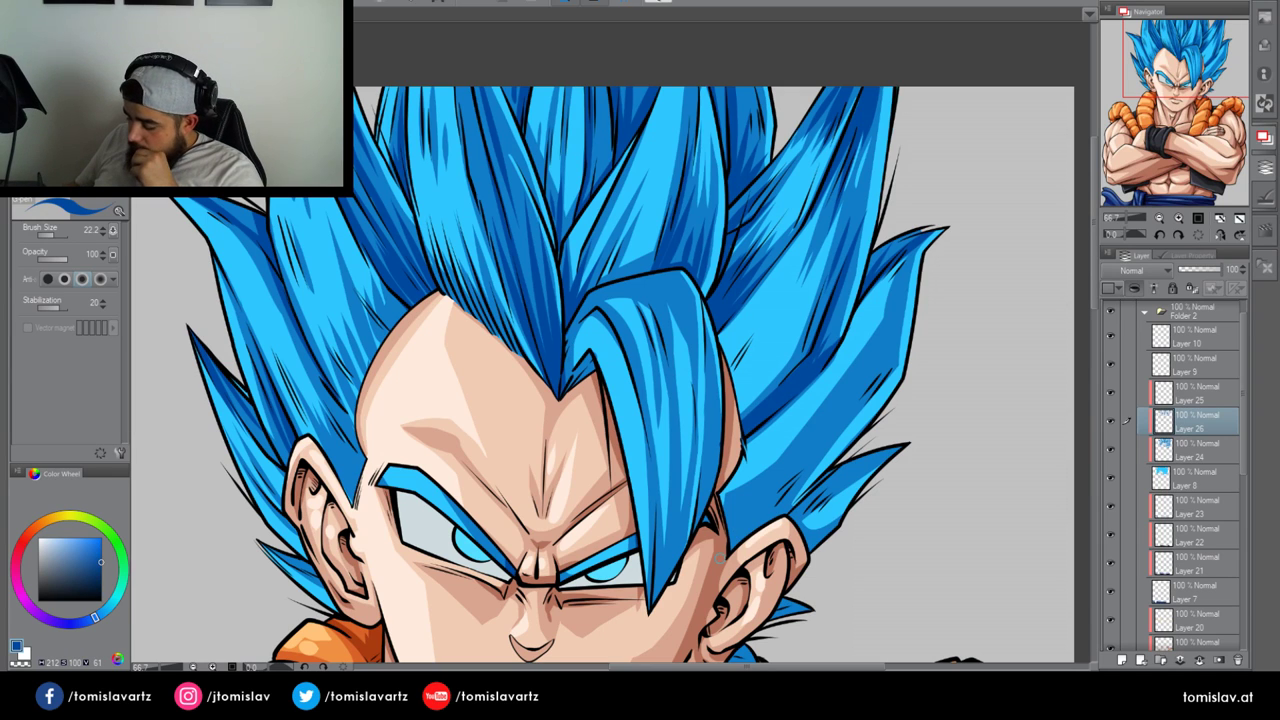
mouse_move(724, 553)
left_mouse_down()
mouse_move(814, 442)
mouse_move(726, 542)
mouse_move(777, 471)
left_mouse_up()
left_click_drag(726, 525, 762, 480)
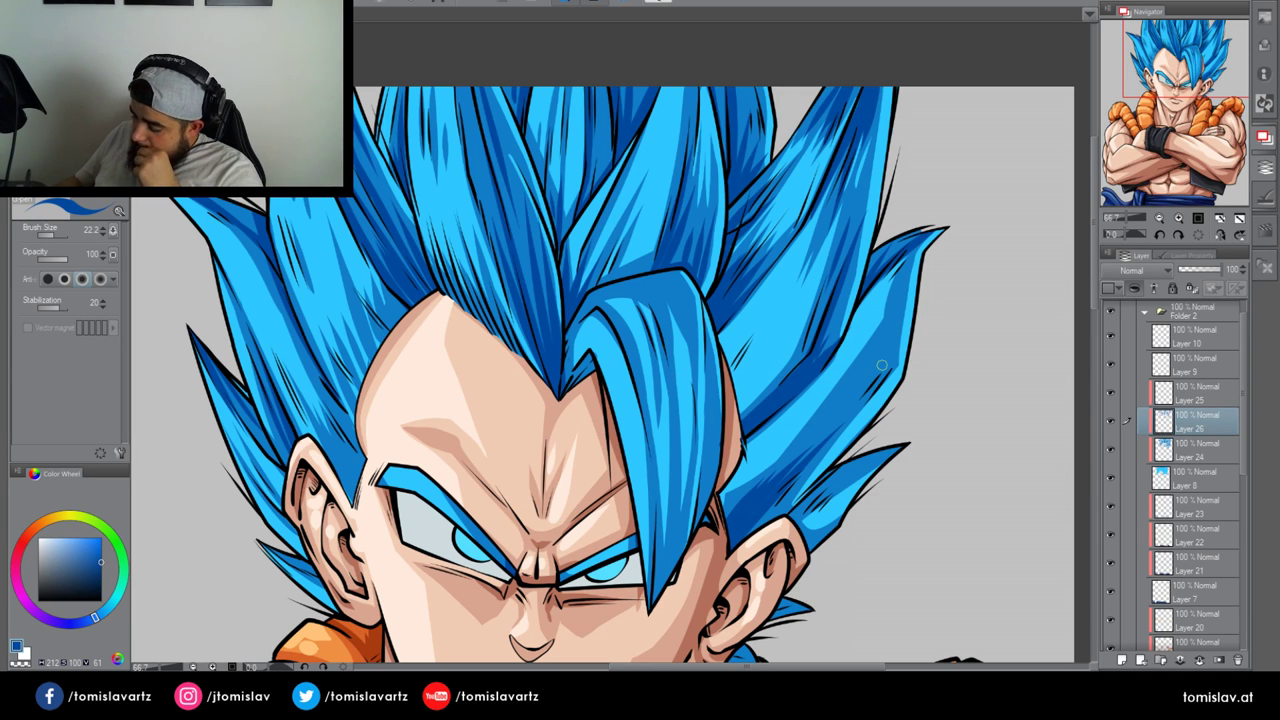
mouse_move(902, 283)
left_mouse_down()
mouse_move(892, 361)
mouse_move(857, 409)
left_mouse_up()
mouse_move(883, 354)
left_mouse_down()
mouse_move(835, 402)
mouse_move(877, 348)
mouse_move(852, 370)
left_mouse_up()
mouse_move(786, 525)
left_mouse_down()
mouse_move(832, 474)
mouse_move(784, 531)
mouse_move(893, 456)
left_mouse_up()
Make Layer 25 active, sample the iris blue and lighten the brush colour to H 192, S 37, V 100
left_click(1184, 68)
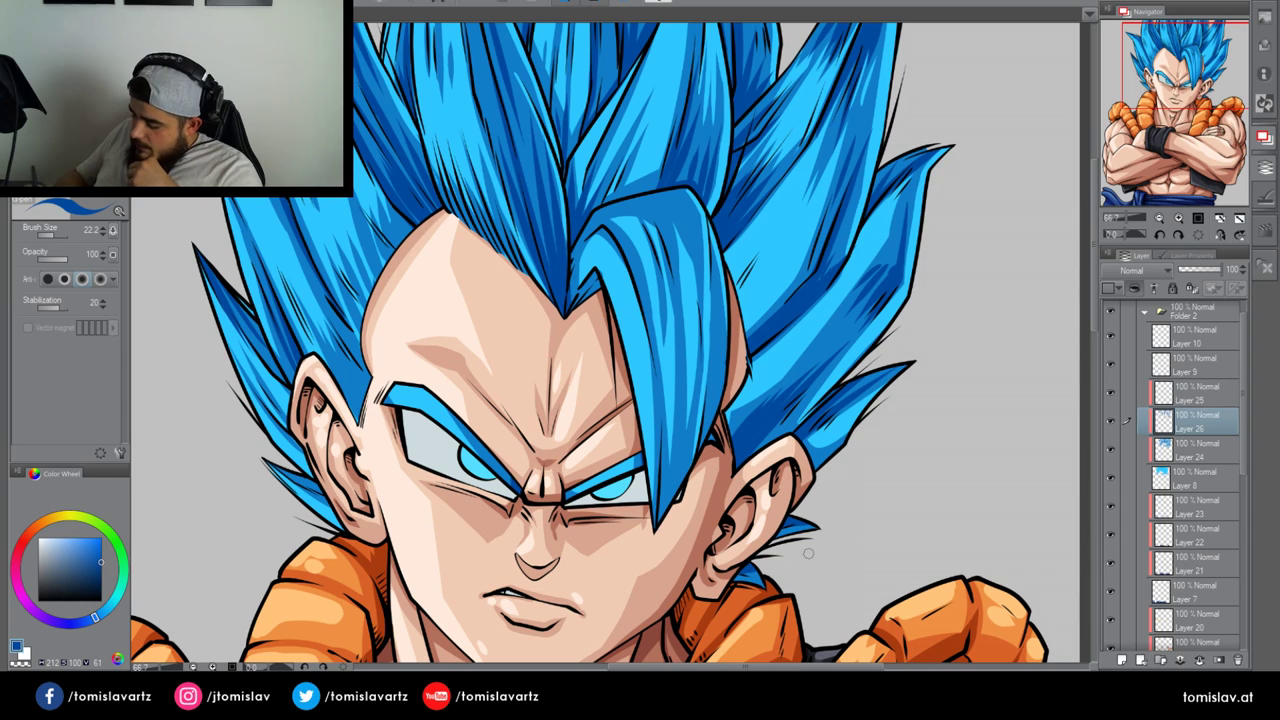
left_click(1191, 470)
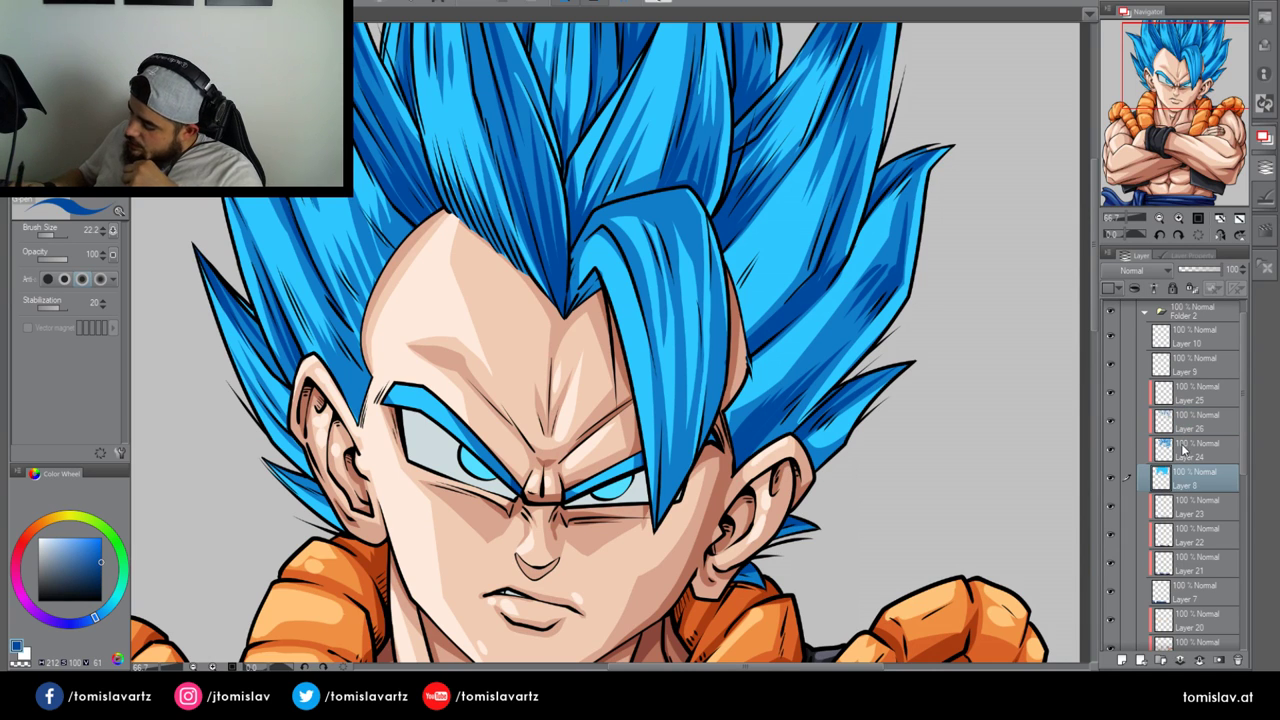
left_click(1190, 450)
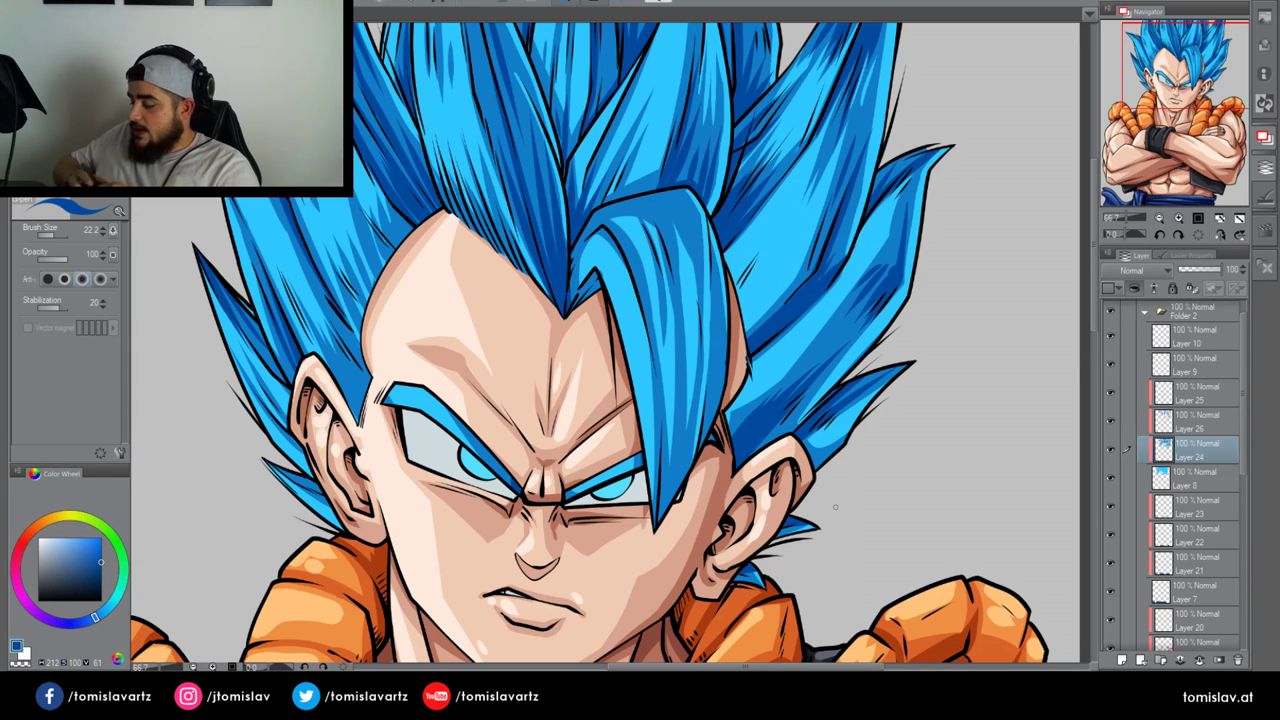
left_click(1195, 393)
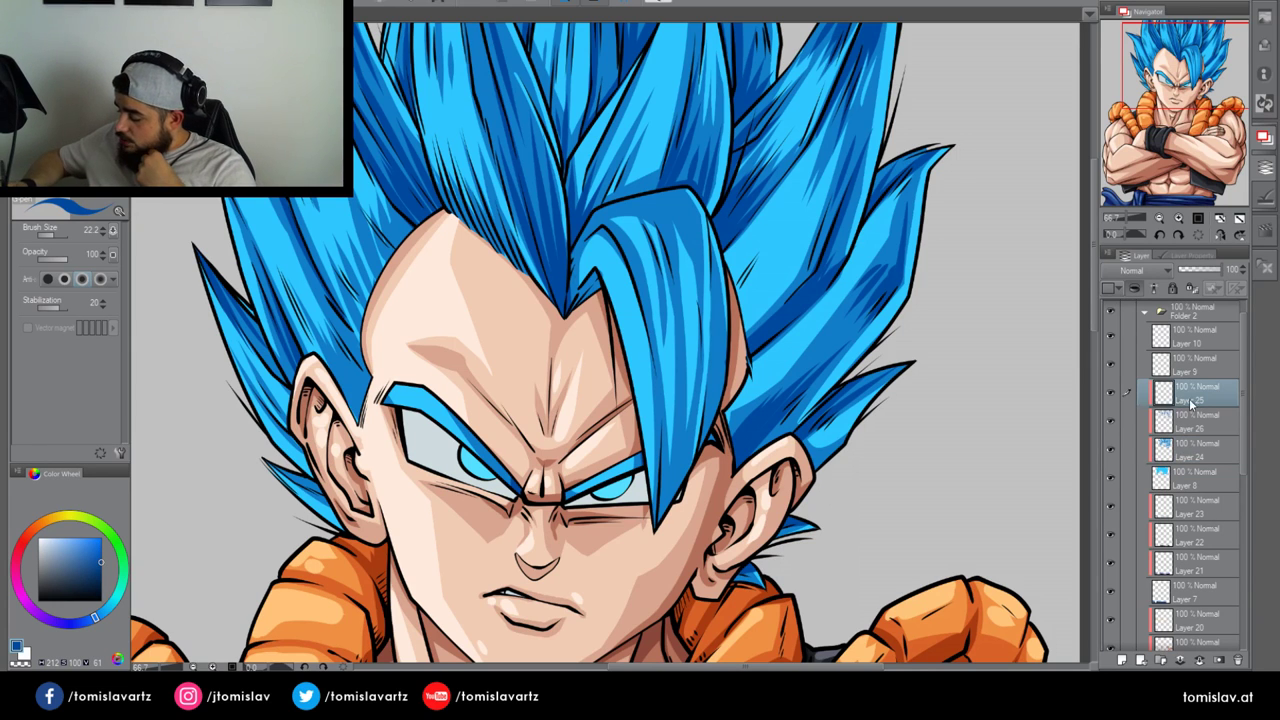
left_click(1113, 392)
left_click(474, 462, "alt")
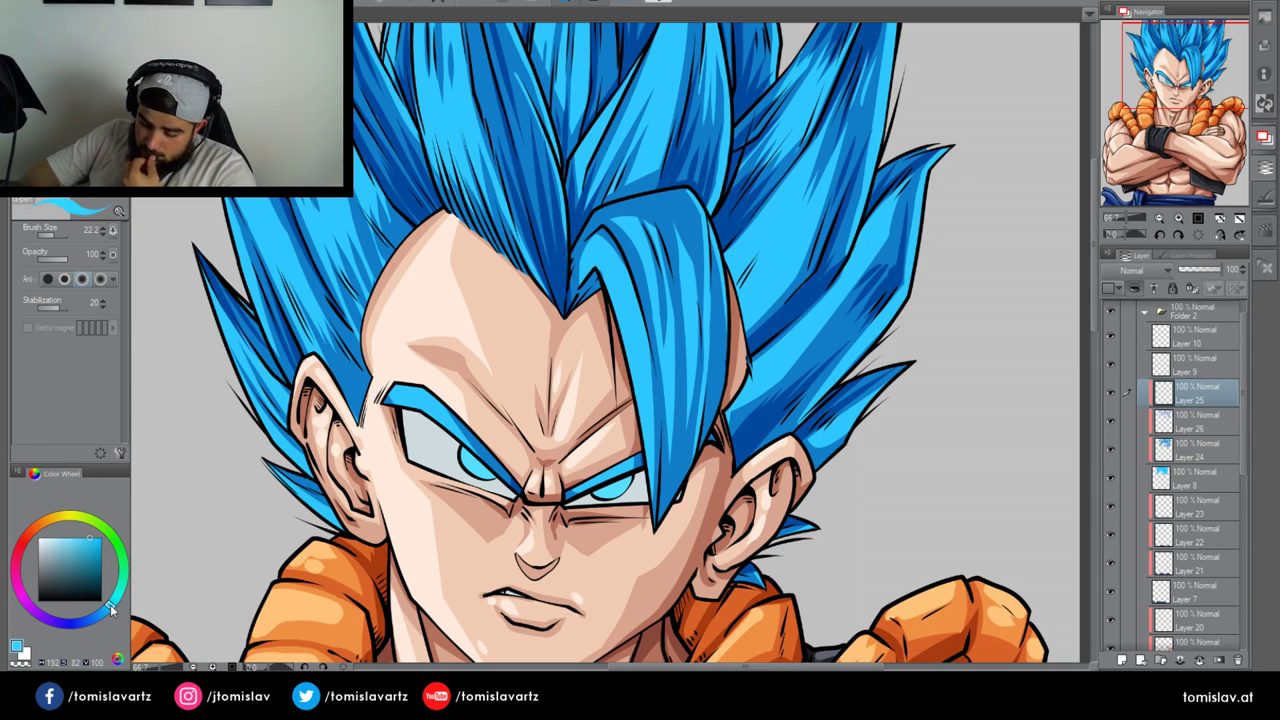
left_click_drag(82, 539, 61, 530)
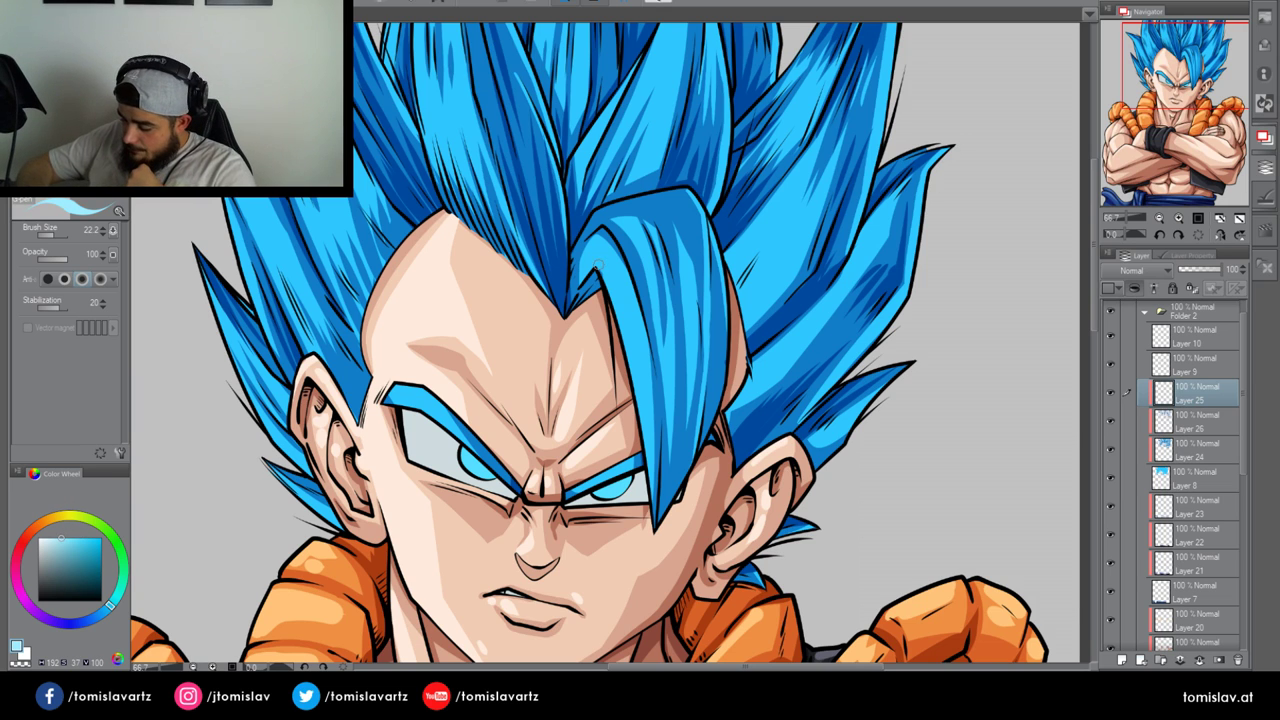
Paint pale blue highlight streaks along the inner edge and down the middle of the hanging bang
left_click_drag(597, 264, 648, 383)
mouse_move(652, 497)
left_mouse_down()
mouse_move(619, 284)
mouse_move(650, 448)
left_mouse_up()
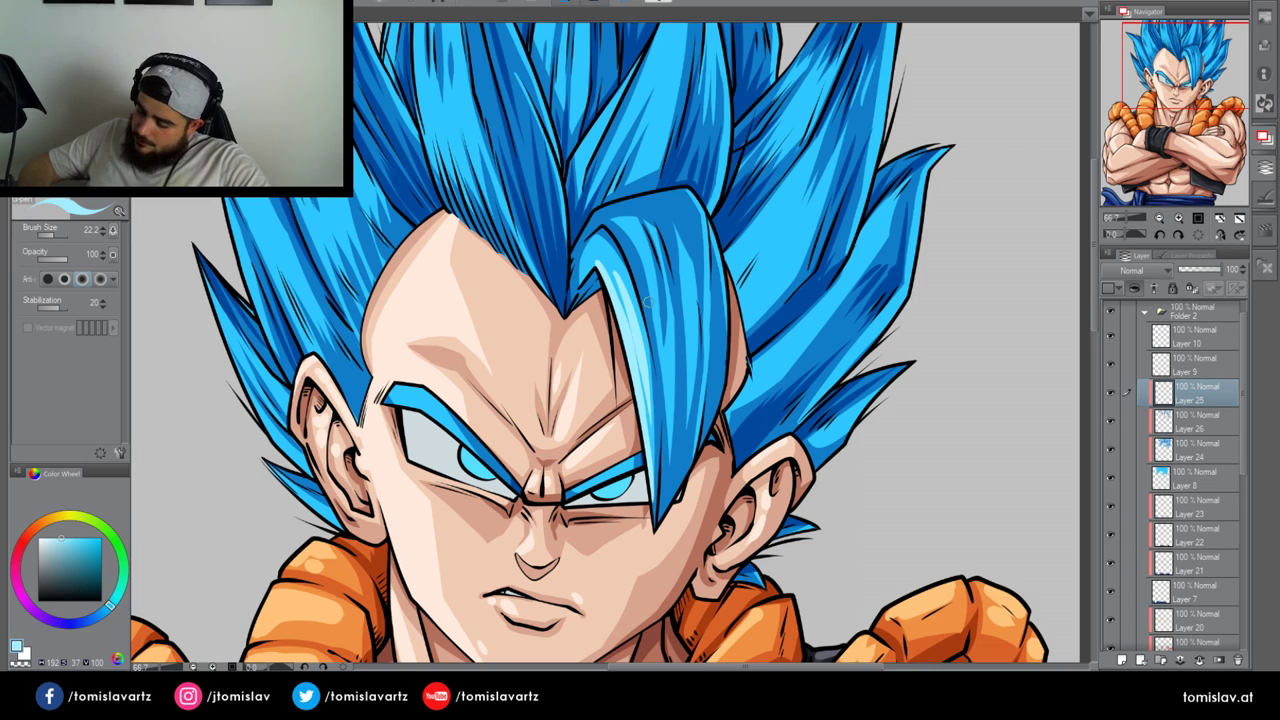
left_click_drag(646, 280, 664, 394)
left_click_drag(670, 326, 676, 402)
left_click_drag(690, 284, 692, 346)
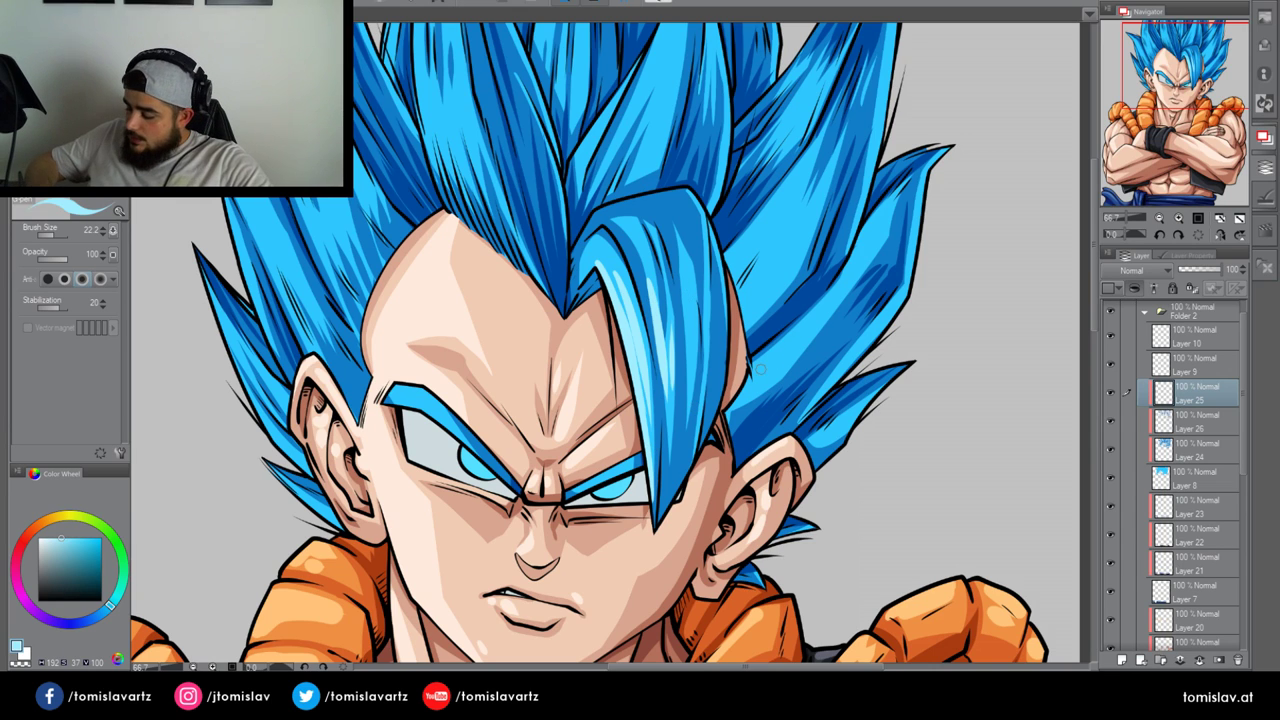
Paint a pale blue highlight streak along the lower right spike, undoing and redrawing the first attempt
left_click_drag(760, 370, 865, 258)
key("ctrl+z")
key("ctrl+z")
mouse_move(761, 366)
left_mouse_down()
mouse_move(851, 284)
mouse_move(775, 373)
mouse_move(848, 290)
left_mouse_up()
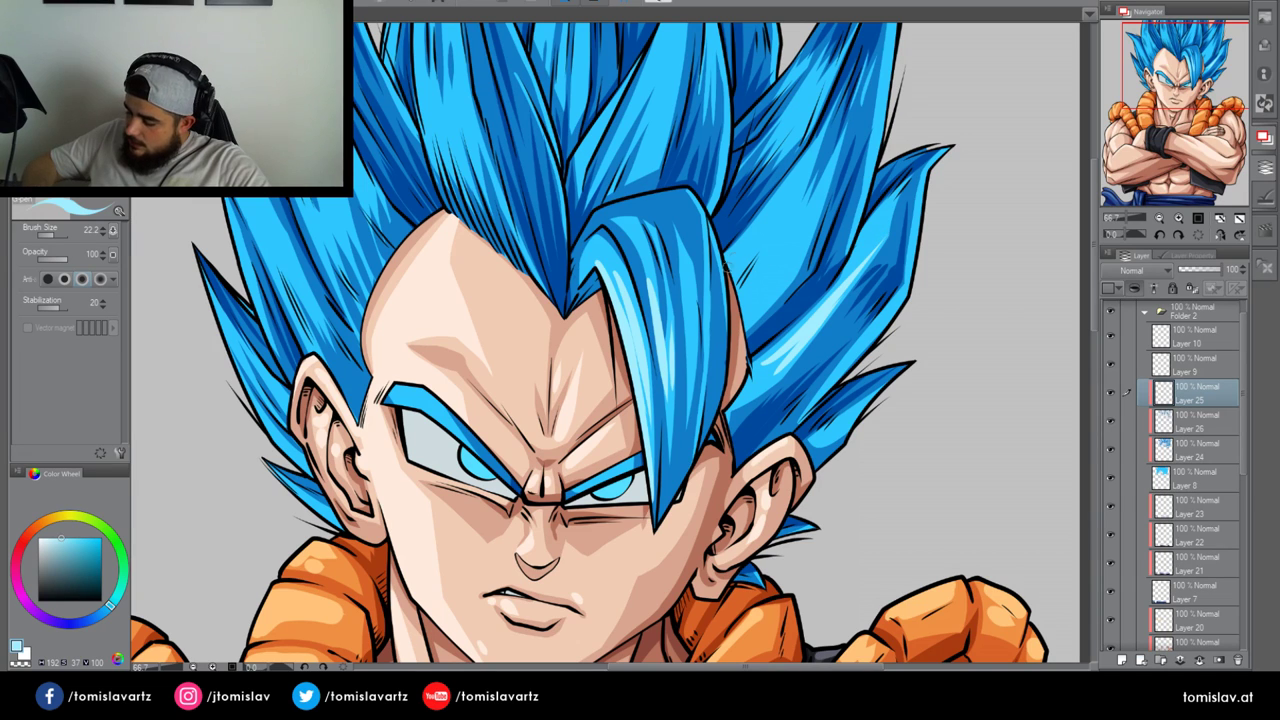
Paint pale blue highlight streaks across the lower half of the large upper right spike
mouse_move(726, 266)
left_mouse_down()
mouse_move(808, 166)
mouse_move(812, 192)
left_mouse_up()
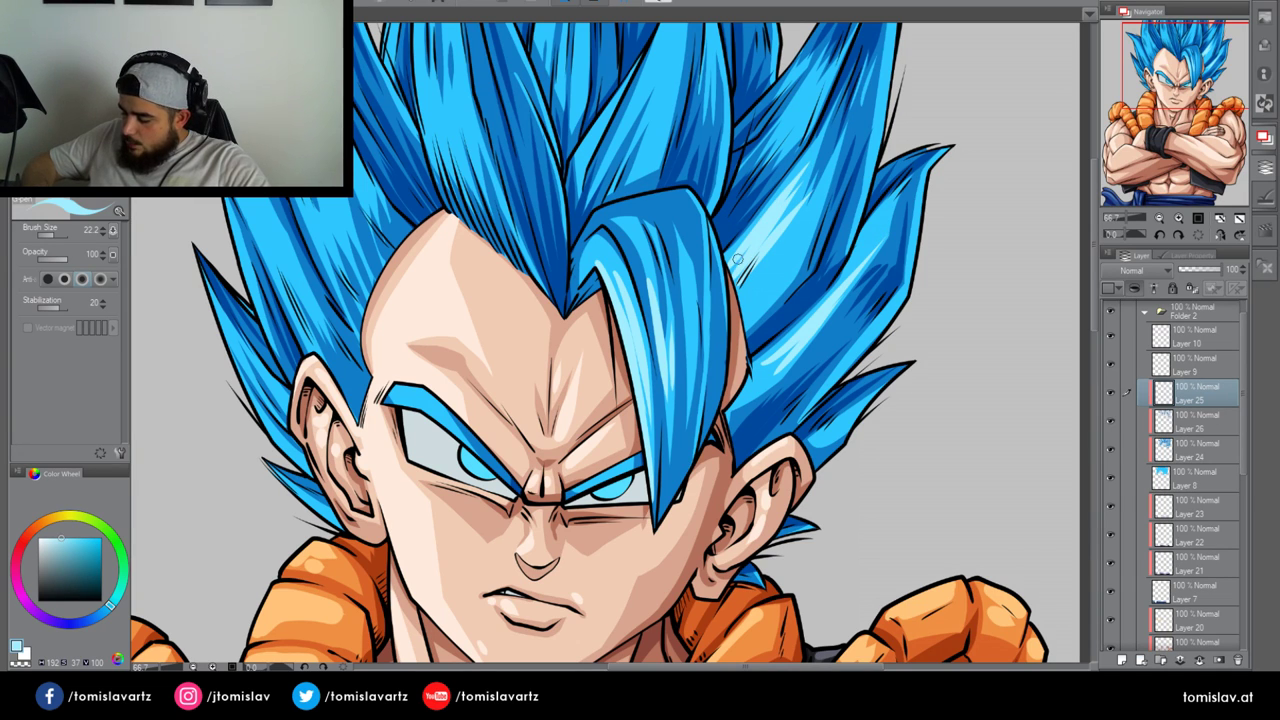
mouse_move(729, 289)
left_mouse_down()
mouse_move(814, 200)
mouse_move(740, 310)
mouse_move(803, 230)
left_mouse_up()
left_click_drag(744, 311, 805, 236)
mouse_move(748, 320)
left_mouse_down()
mouse_move(797, 262)
mouse_move(778, 242)
mouse_move(768, 284)
mouse_move(784, 266)
left_mouse_up()
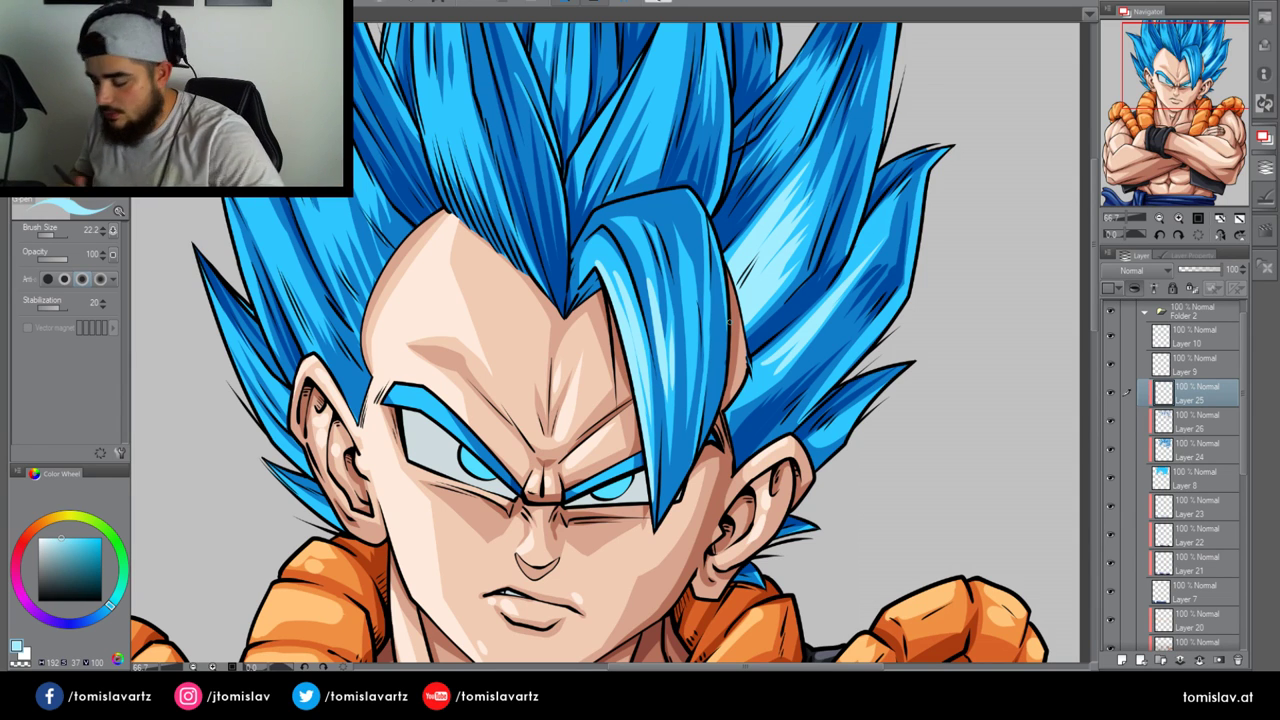
Paint pale blue highlight streaks on the central spike above the bang and on the narrow back spikes beside it
left_click_drag(1187, 66, 1193, 53)
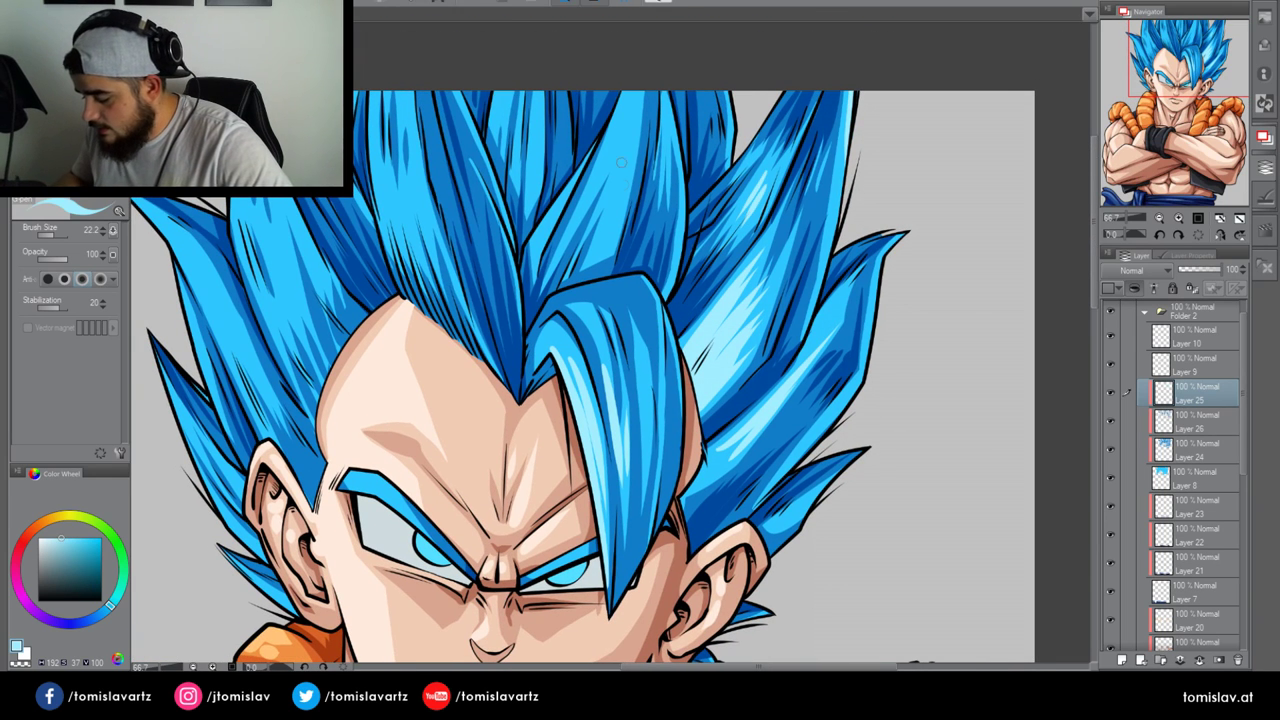
mouse_move(573, 228)
left_mouse_down()
mouse_move(632, 89)
mouse_move(595, 203)
left_mouse_up()
key("ctrl+z")
mouse_move(637, 88)
left_mouse_down()
mouse_move(598, 233)
mouse_move(613, 239)
left_mouse_up()
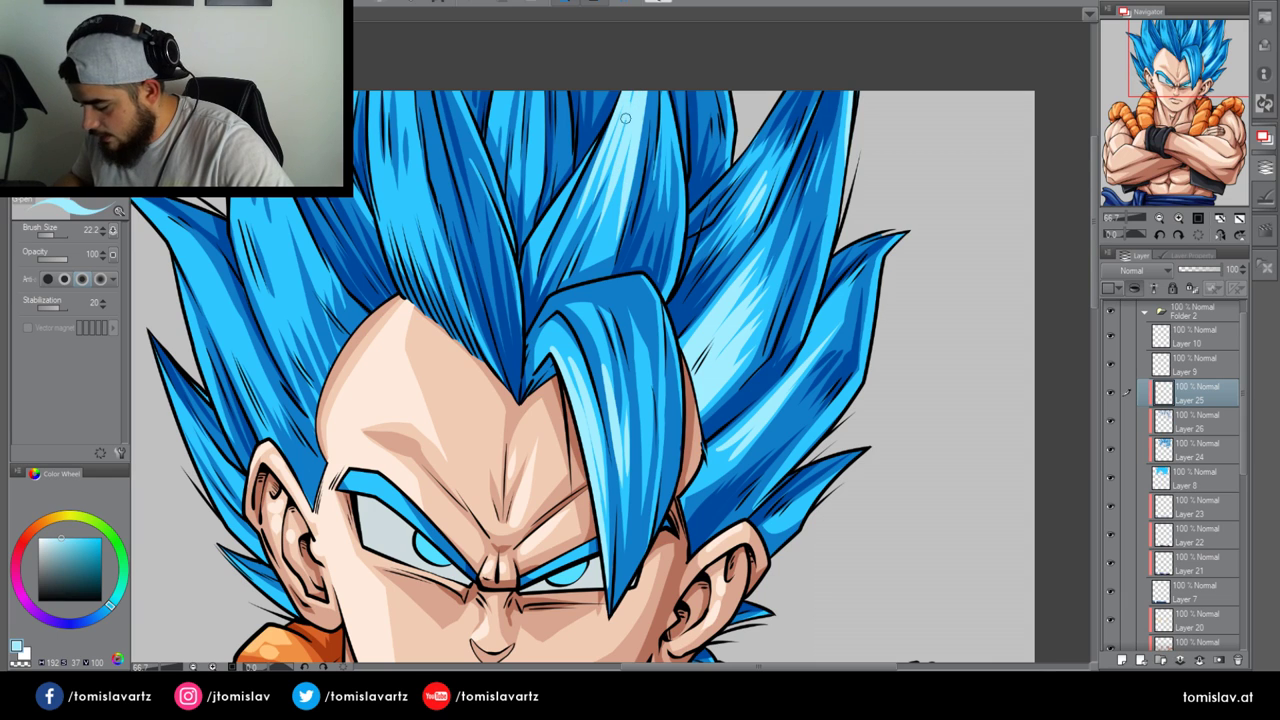
left_click_drag(626, 117, 615, 164)
left_click_drag(536, 240, 577, 170)
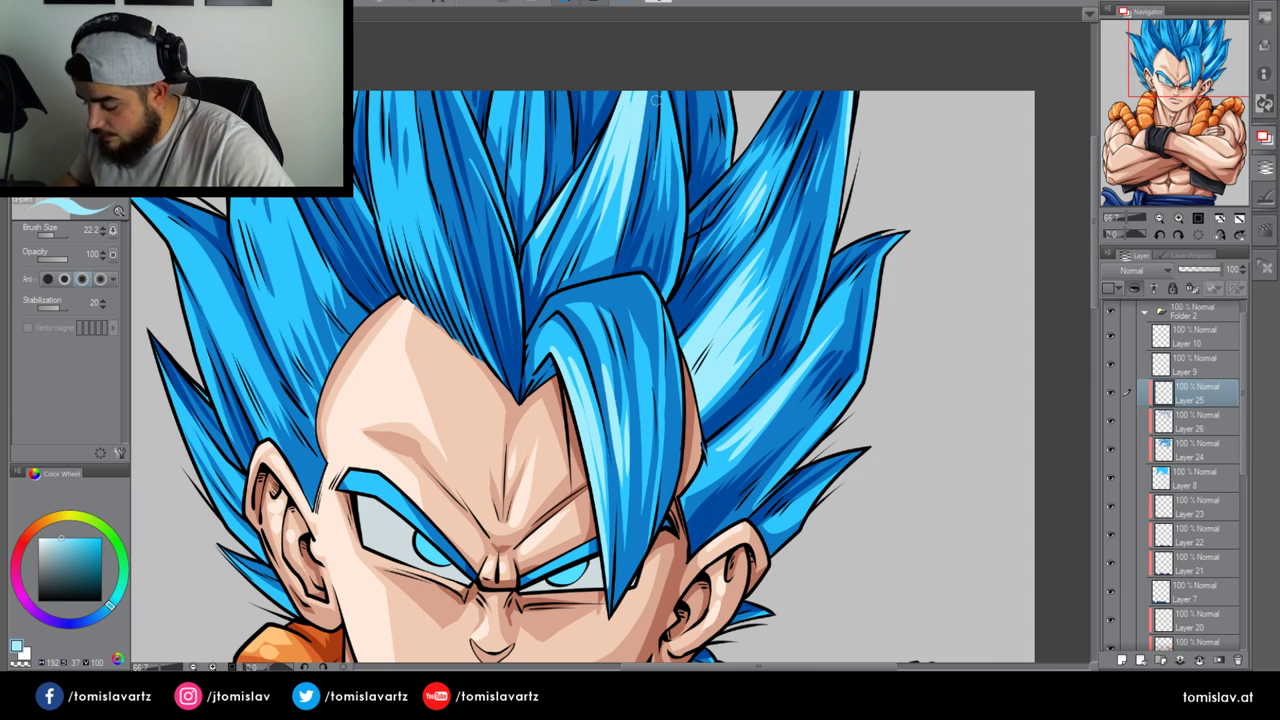
mouse_move(504, 87)
left_mouse_down()
mouse_move(491, 132)
mouse_move(517, 159)
left_mouse_up()
left_click_drag(538, 88, 530, 174)
Paint pale blue highlight streaks down the large front spike and along the wide spike above the left ear
left_click_drag(382, 186, 371, 92)
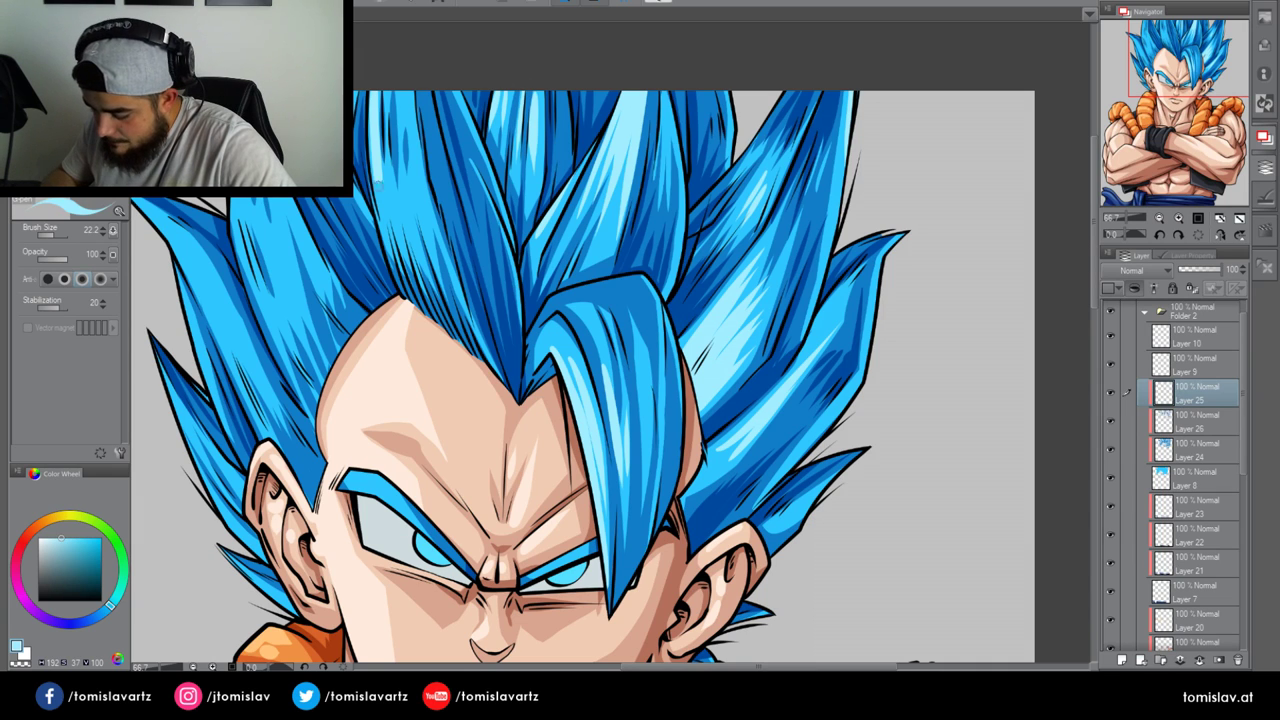
left_click_drag(390, 266, 377, 182)
left_click_drag(400, 236, 385, 170)
left_click_drag(402, 258, 395, 226)
mouse_move(418, 262)
left_mouse_down()
mouse_move(399, 190)
mouse_move(409, 96)
left_mouse_up()
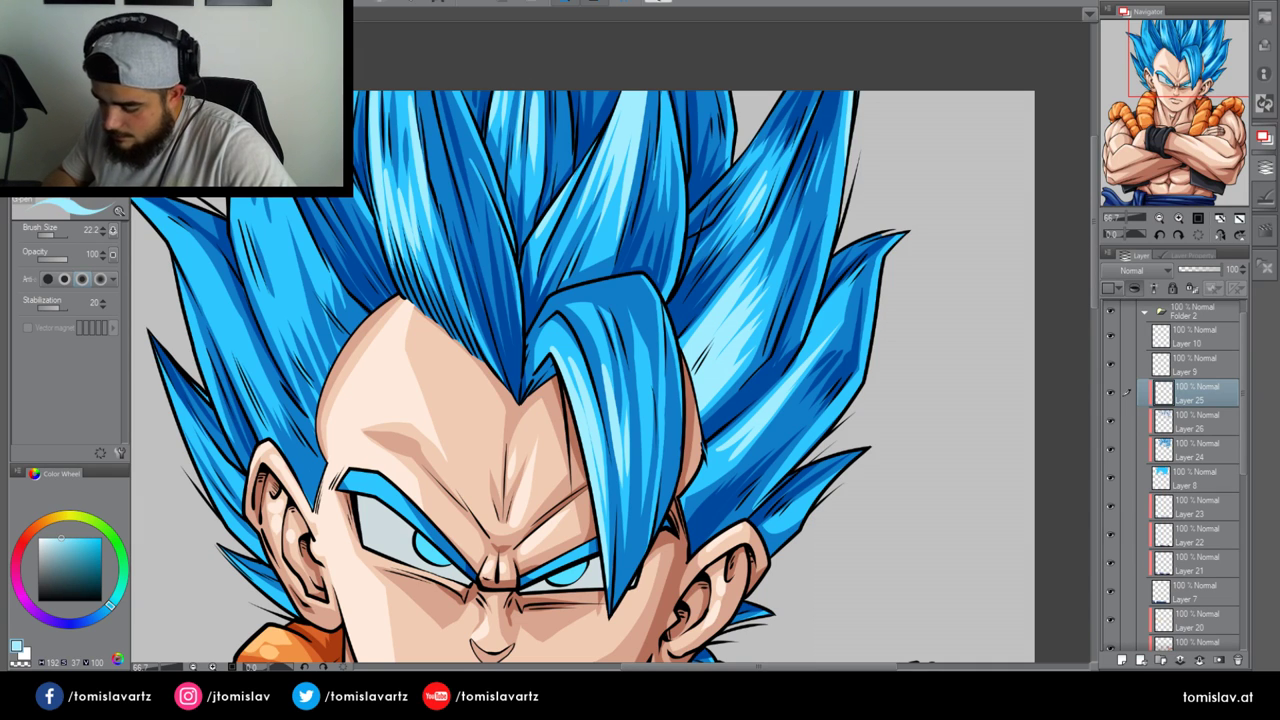
mouse_move(272, 325)
left_mouse_down()
mouse_move(240, 243)
mouse_move(242, 208)
left_mouse_up()
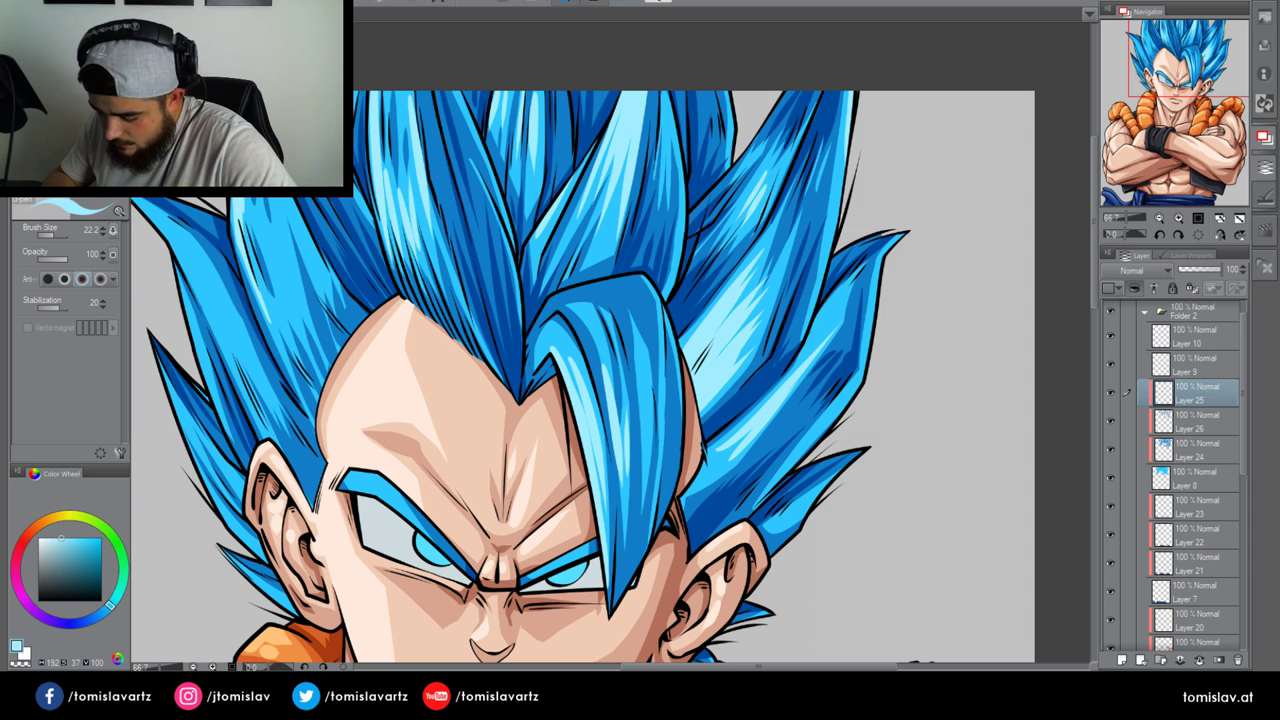
Paint a pale blue highlight streak up the wide spike above the left ear and a highlight across the left eyebrow's outer end
mouse_move(284, 300)
left_mouse_down()
mouse_move(257, 203)
mouse_move(282, 202)
left_mouse_up()
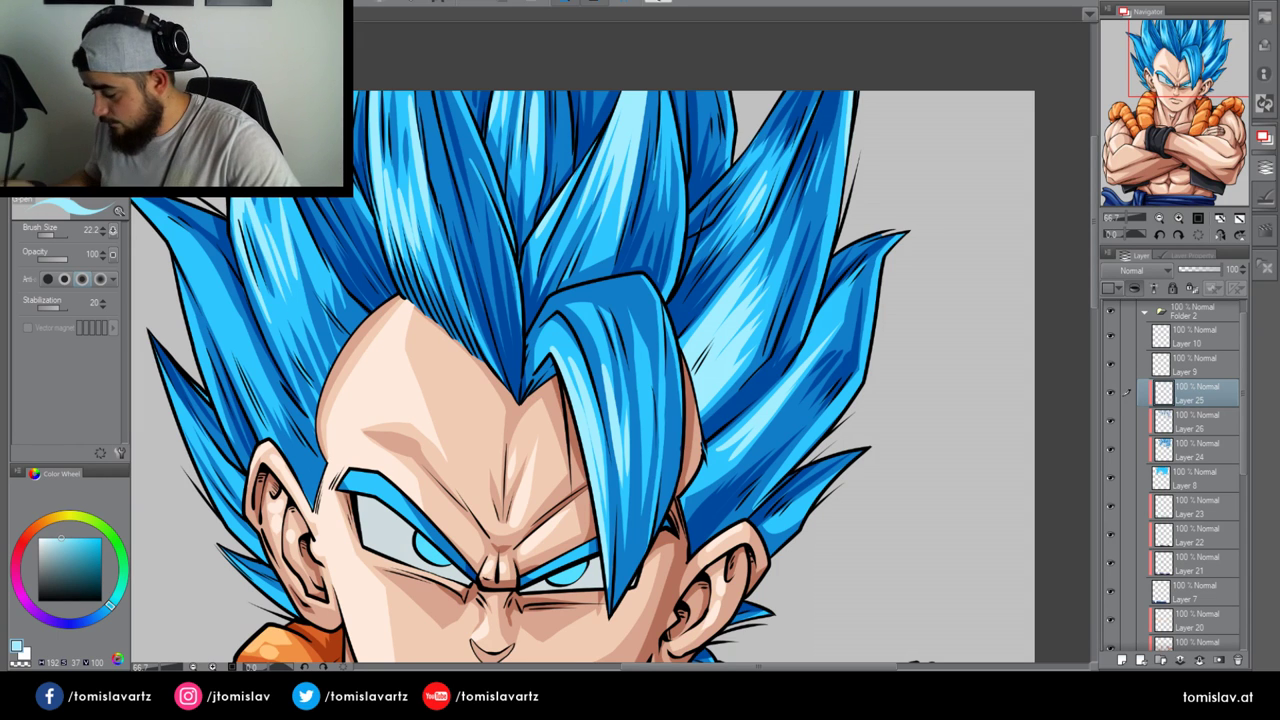
left_click_drag(360, 400, 437, 350)
left_click_drag(414, 444, 428, 418)
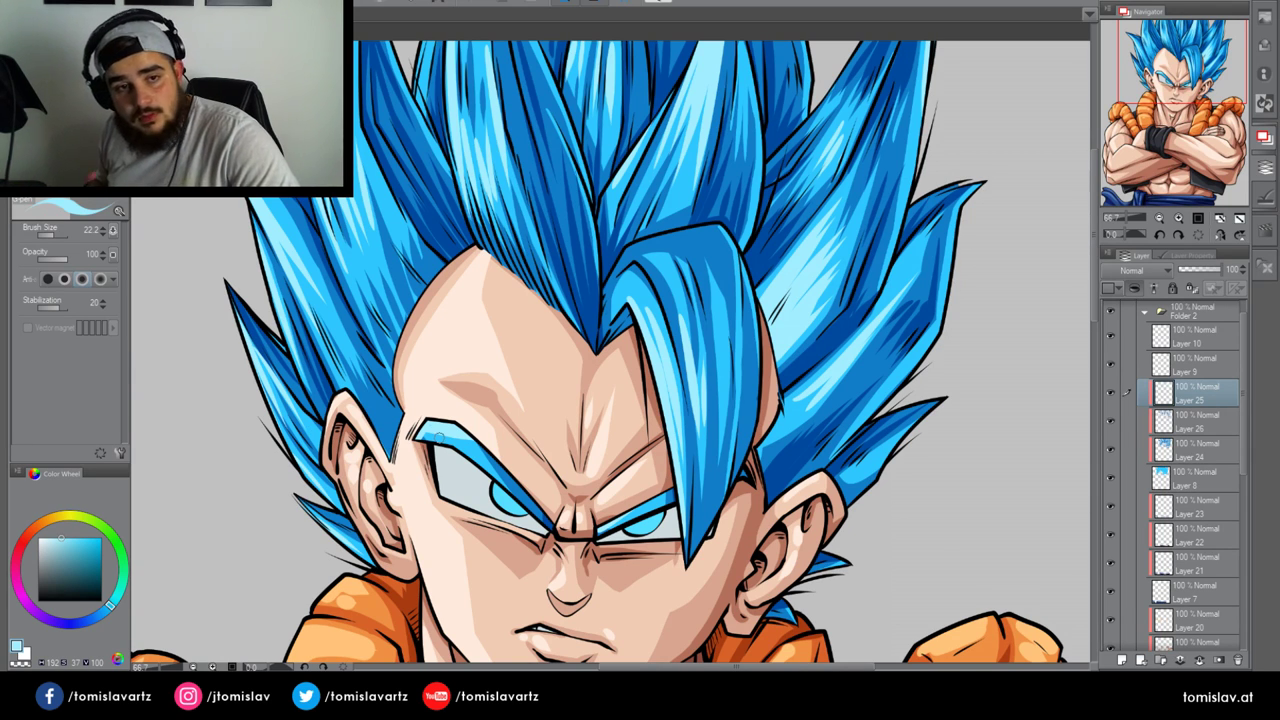
left_click_drag(417, 439, 460, 433)
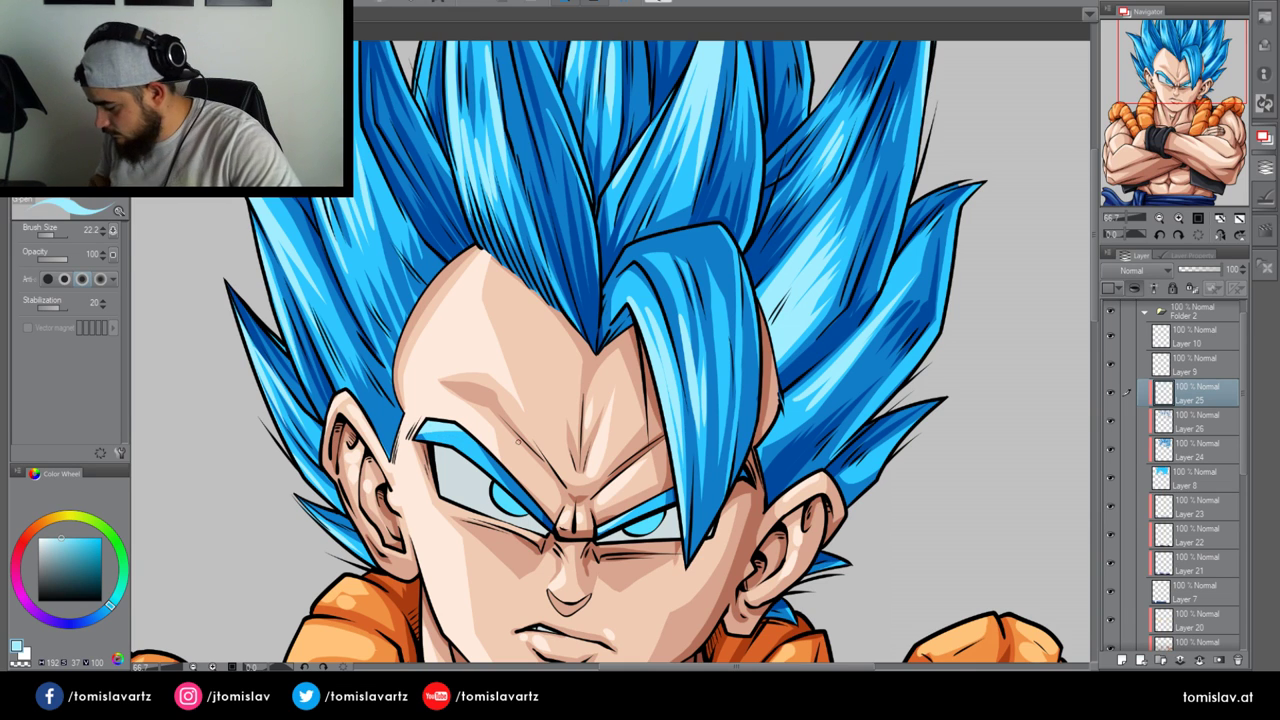
Toggle the visibility of Layer 9 and Layer 8 to identify which parts of the drawing they hold
left_click(1205, 368)
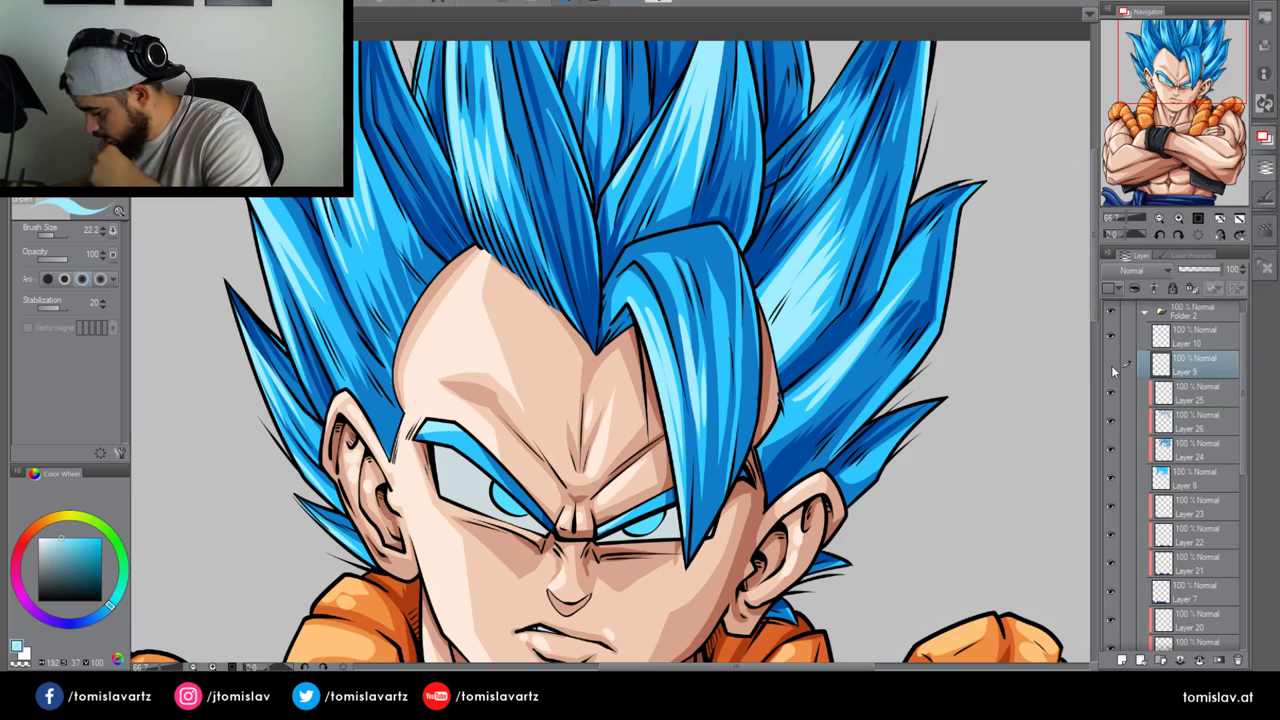
left_click(1112, 369)
left_click(1112, 369)
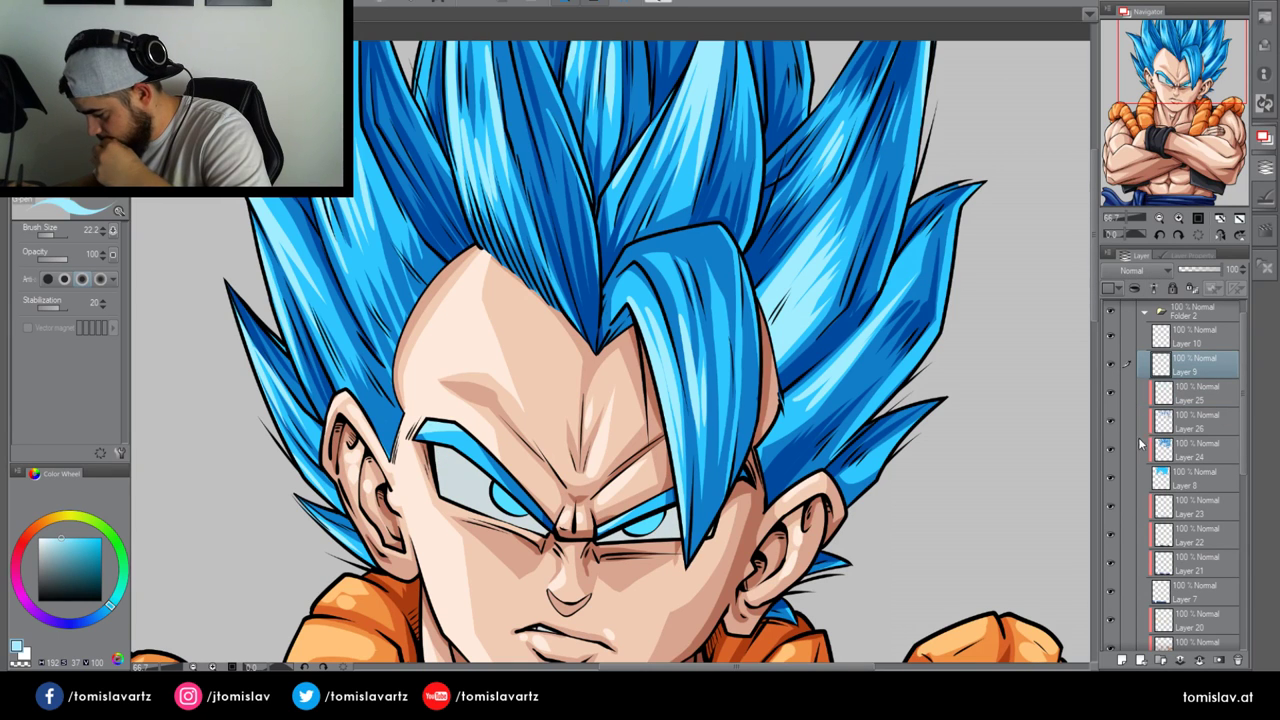
left_click(1111, 478)
left_click(1111, 478)
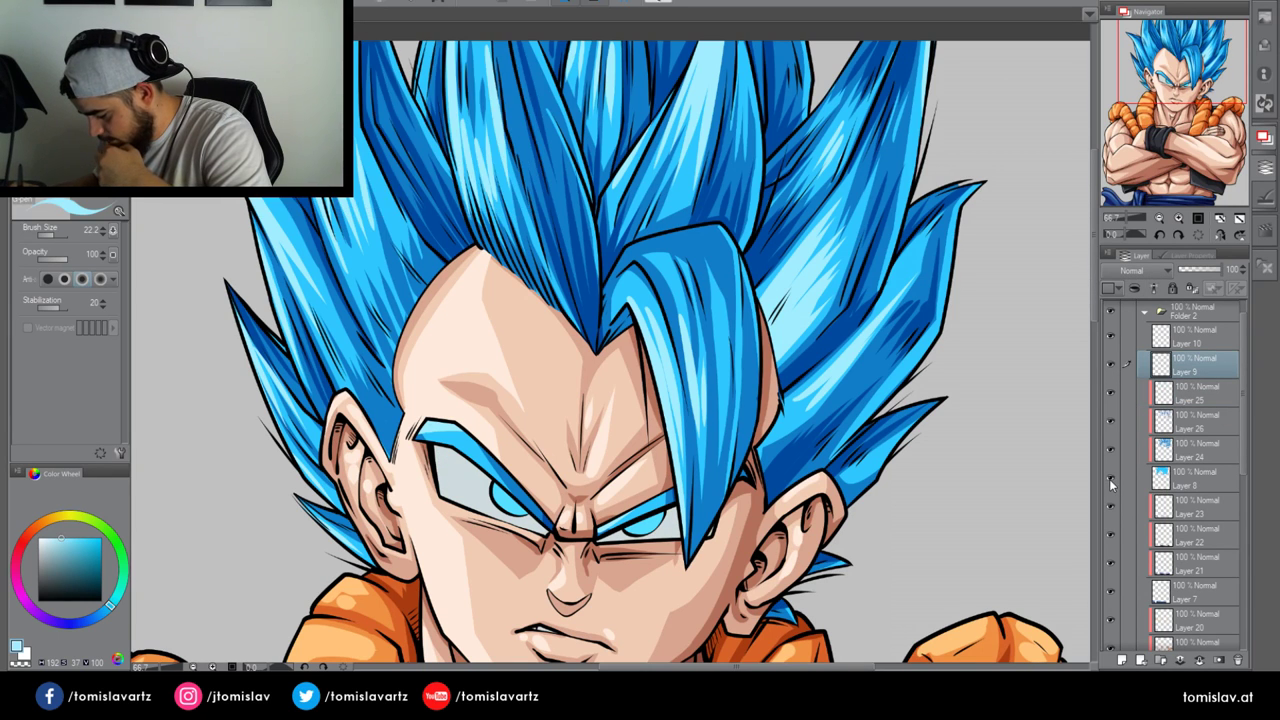
left_click(1109, 479)
left_click(1109, 479)
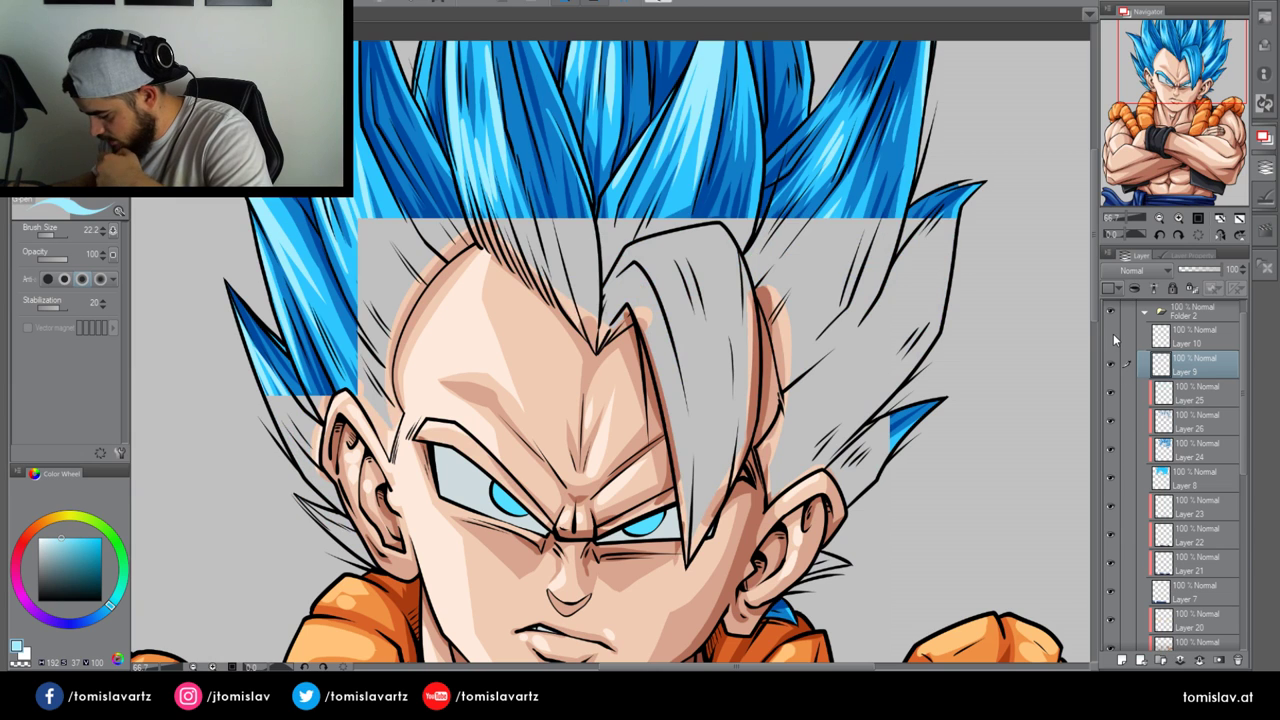
Lock the transparent pixels of Layer 10 and shade both irises with a darker blue
left_click(1184, 339)
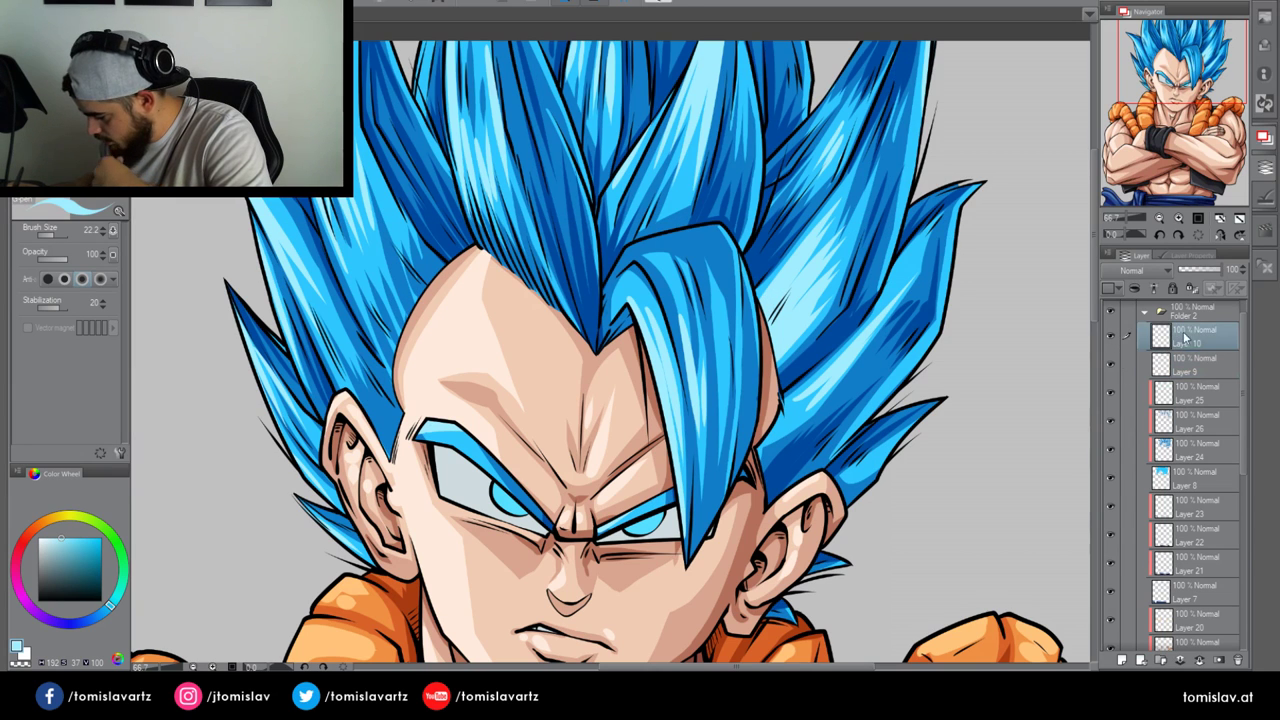
left_click(1192, 289)
left_click(519, 488, "alt")
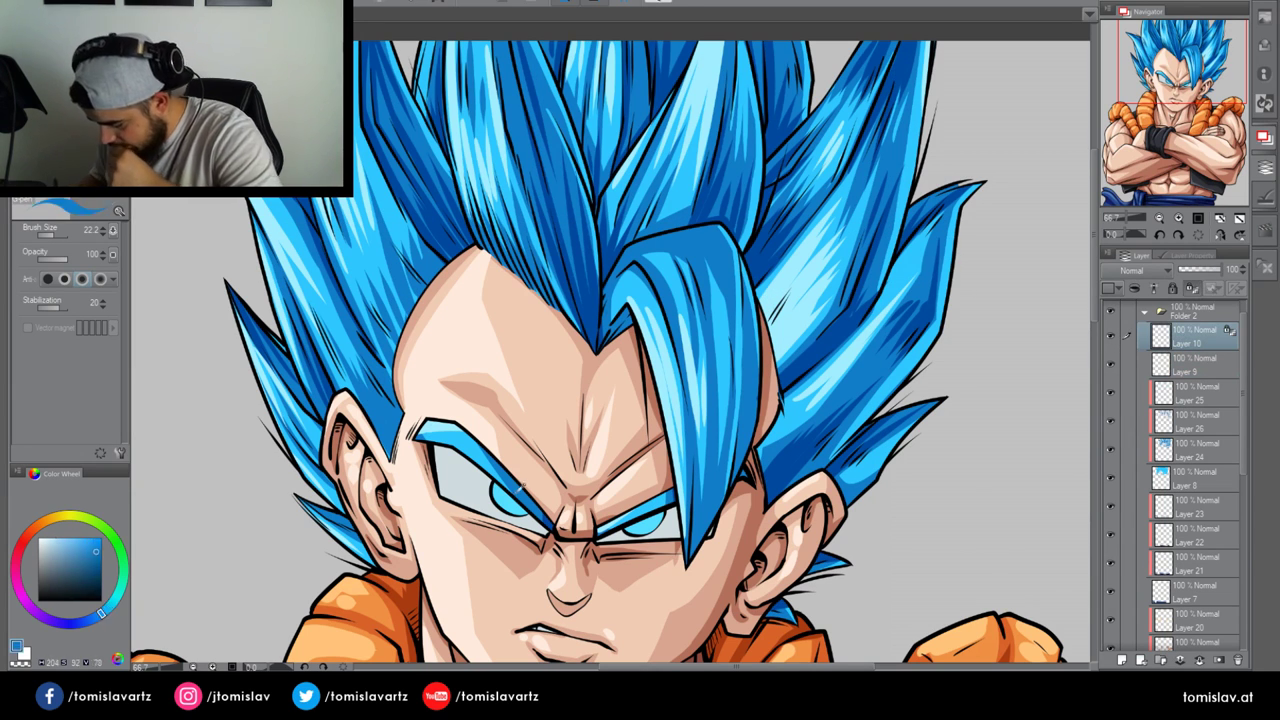
left_click(107, 611)
left_click(88, 566)
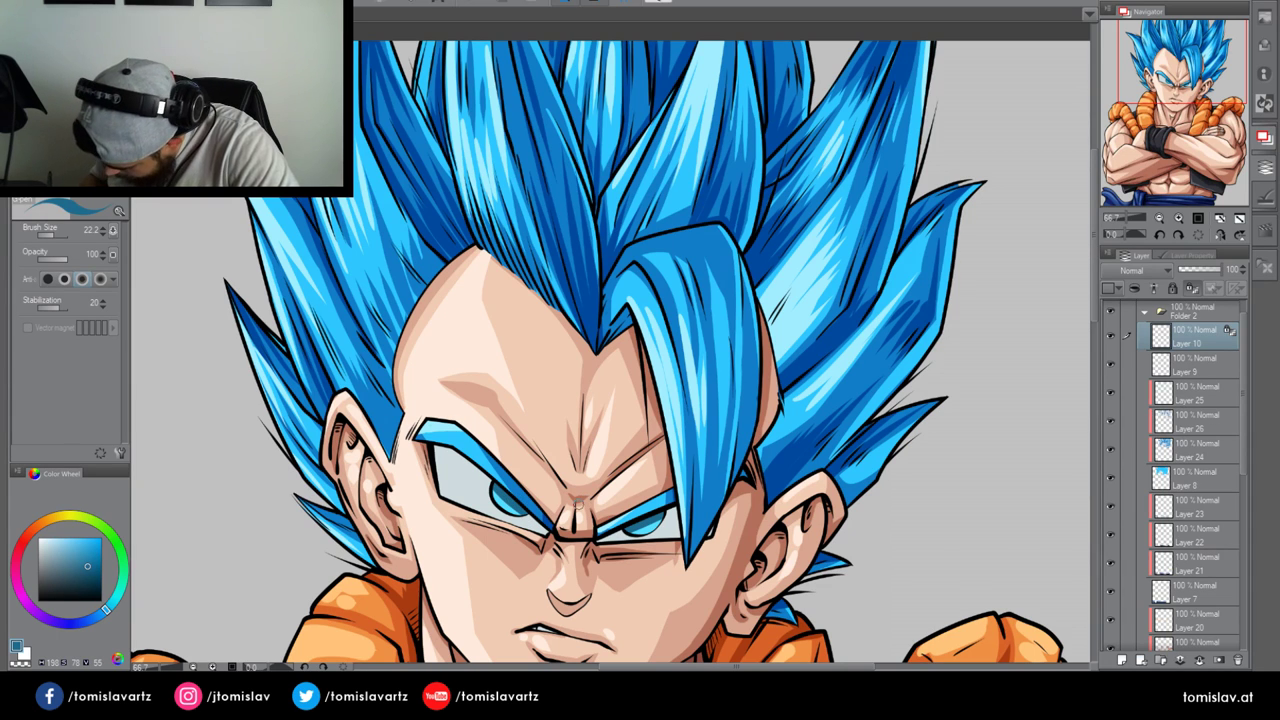
Deepen the iris shading with a darker blue and add light and pale blue highlights inside both irises
left_click(493, 448, "alt")
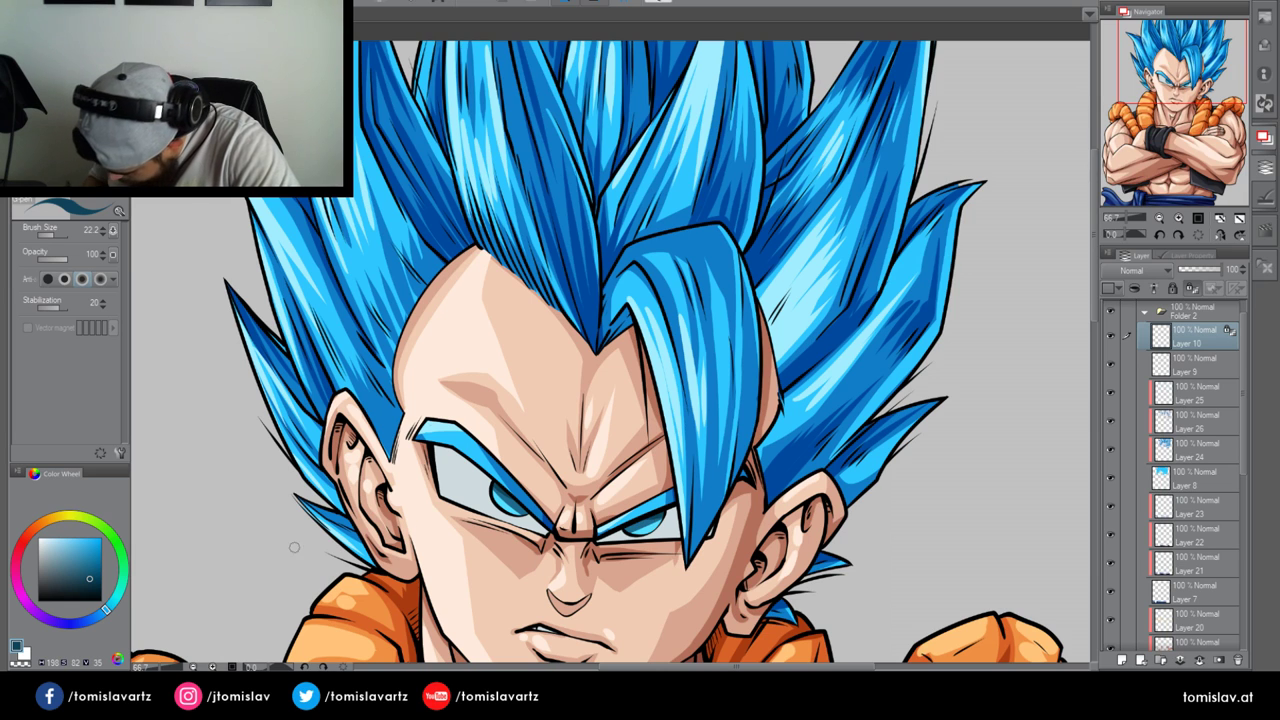
left_click(80, 539)
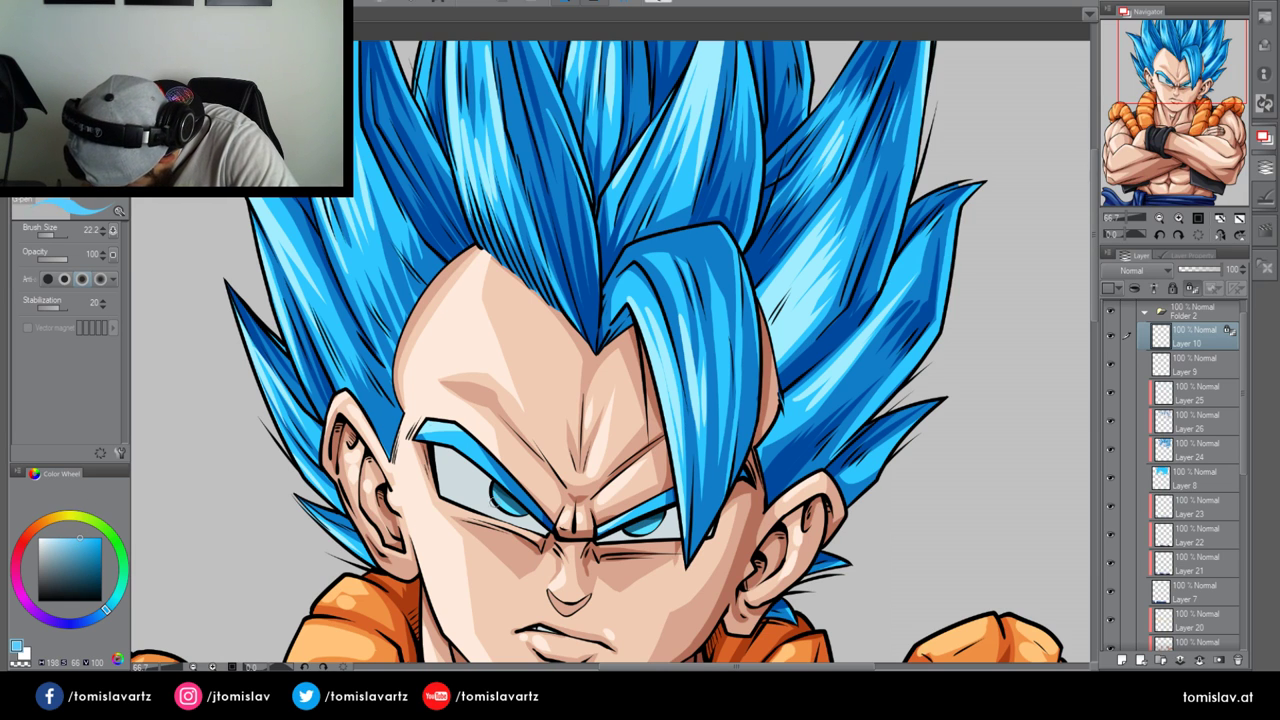
left_click(54, 539)
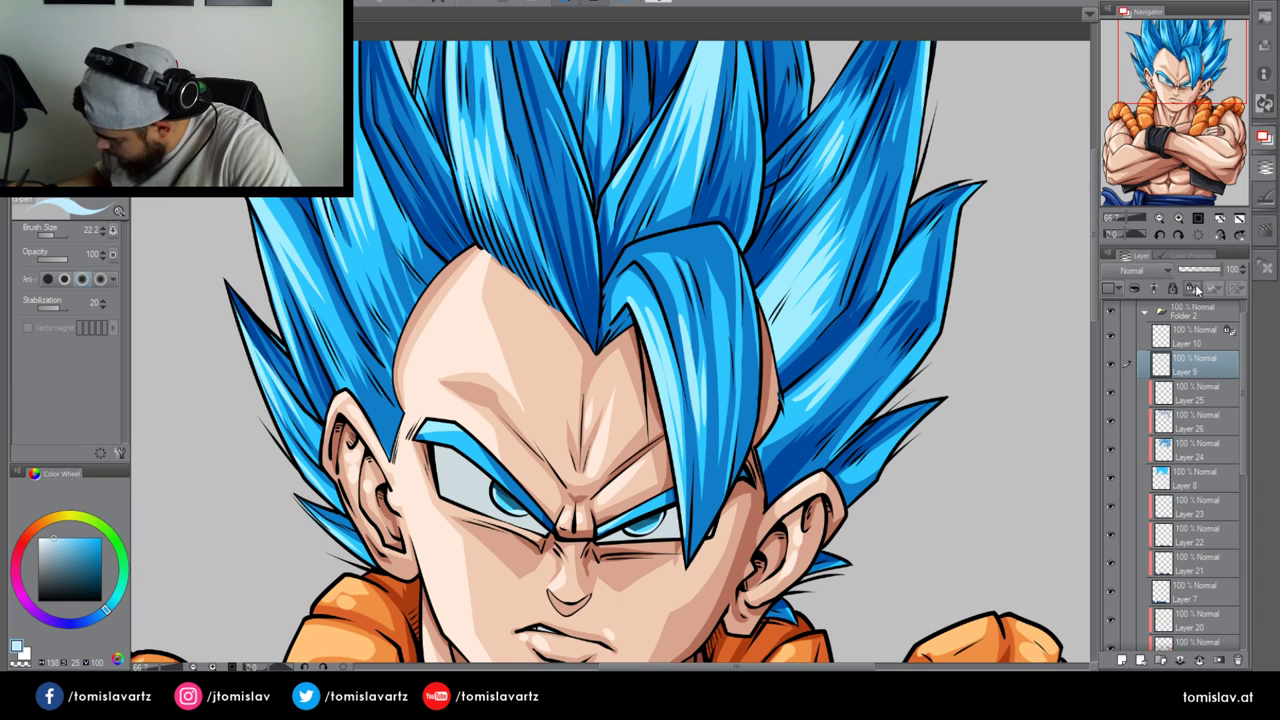
Lock the transparent pixels of Layer 9 and paint grey-blue shadows along the edges of the eye whites
left_click(1192, 289)
left_click(477, 483, "alt")
left_click(57, 553)
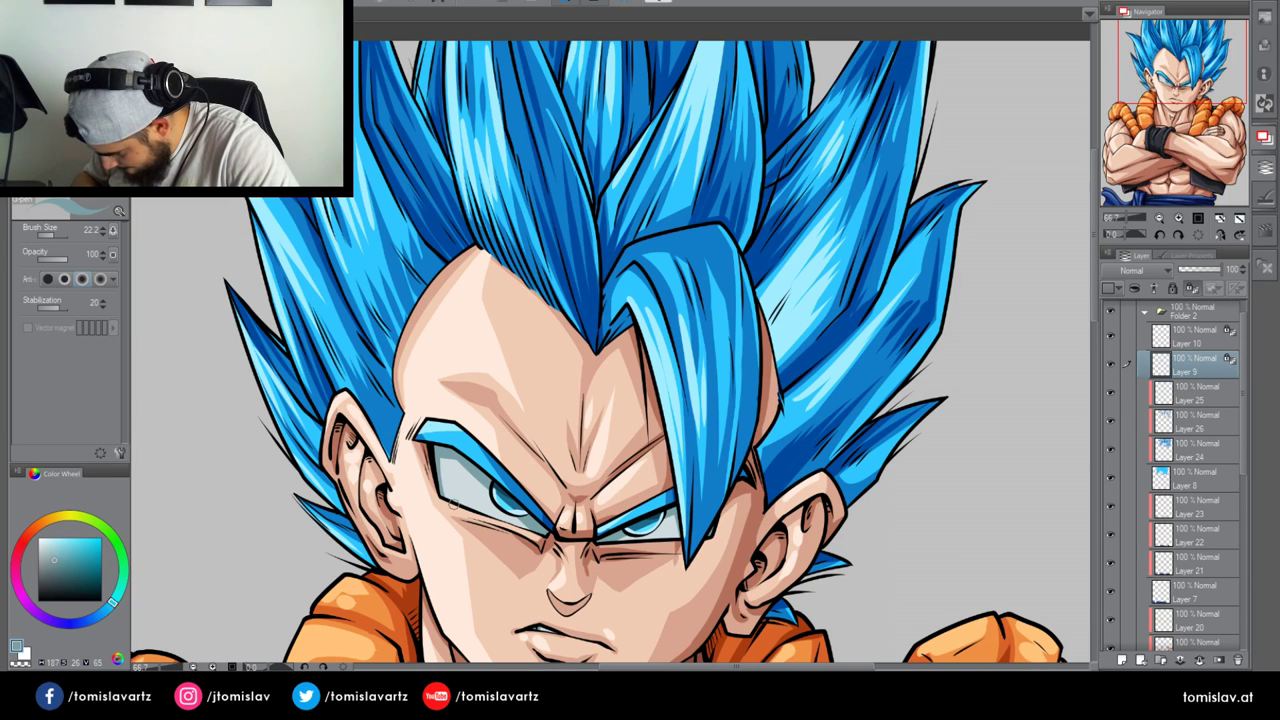
left_click_drag(443, 503, 538, 531)
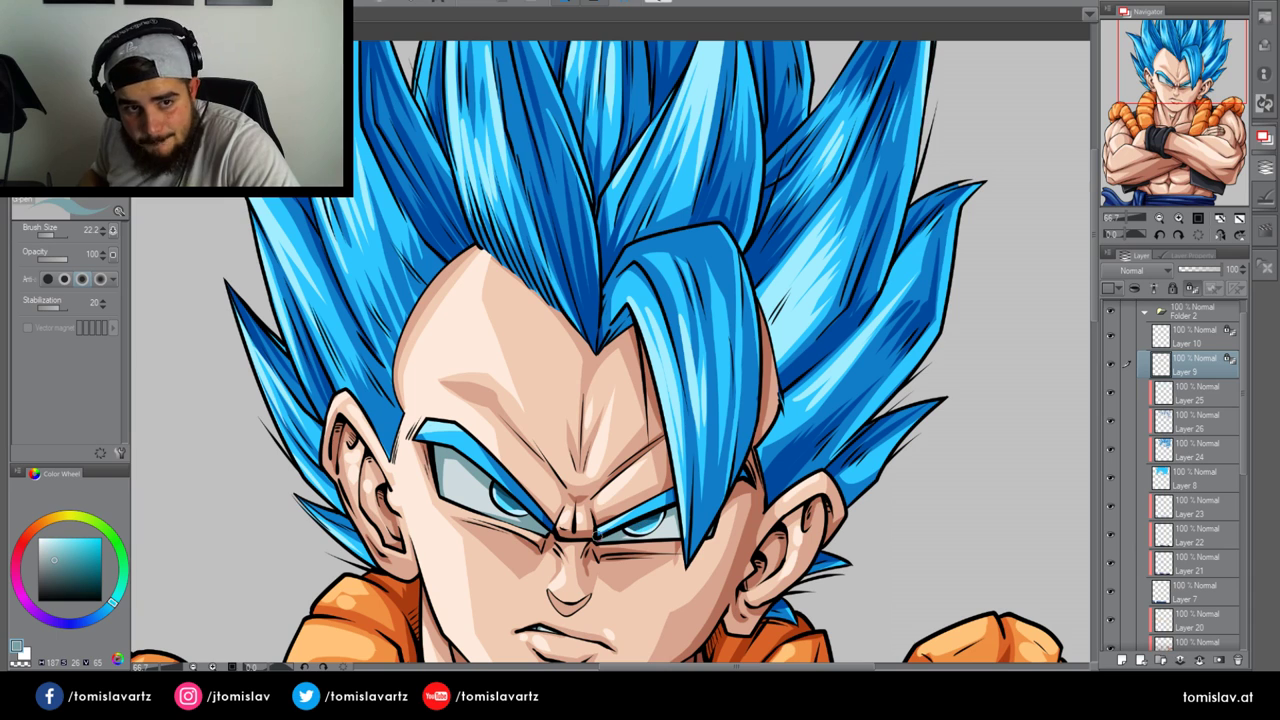
Paint near-white highlights on the whites of both eyes
left_click(44, 540)
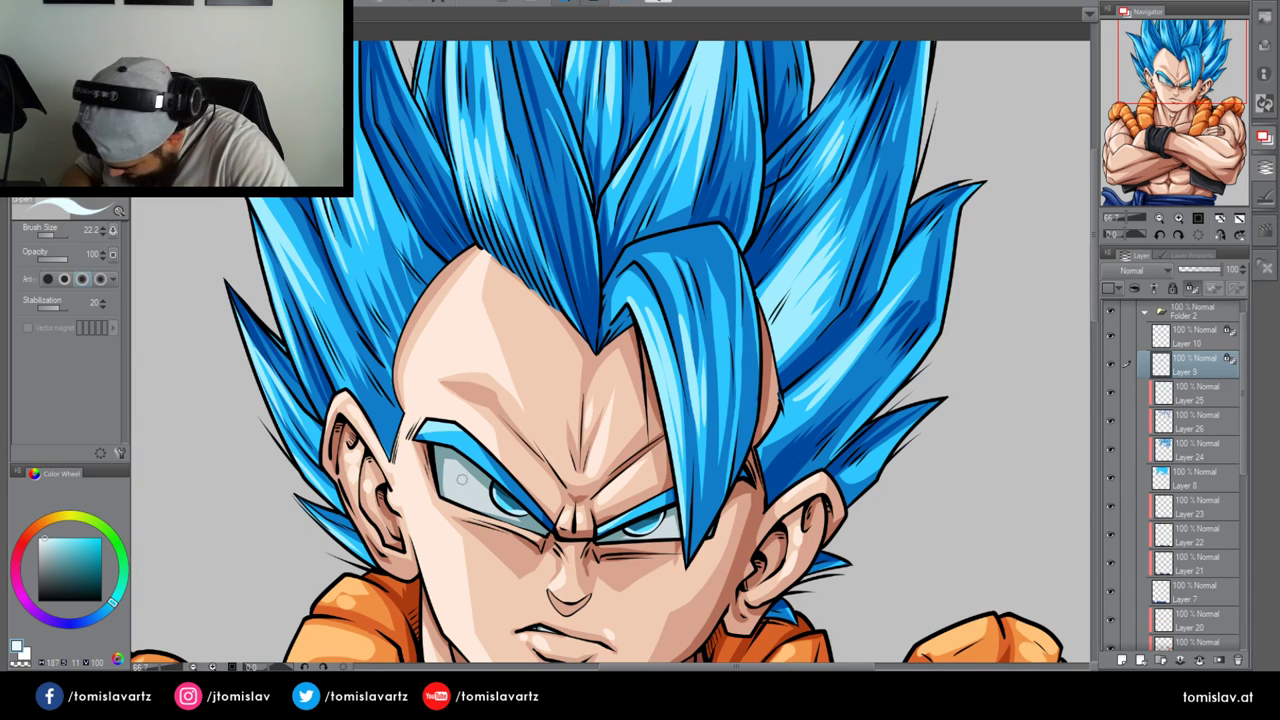
mouse_move(453, 474)
left_mouse_down()
mouse_move(464, 490)
mouse_move(453, 470)
mouse_move(442, 488)
left_mouse_up()
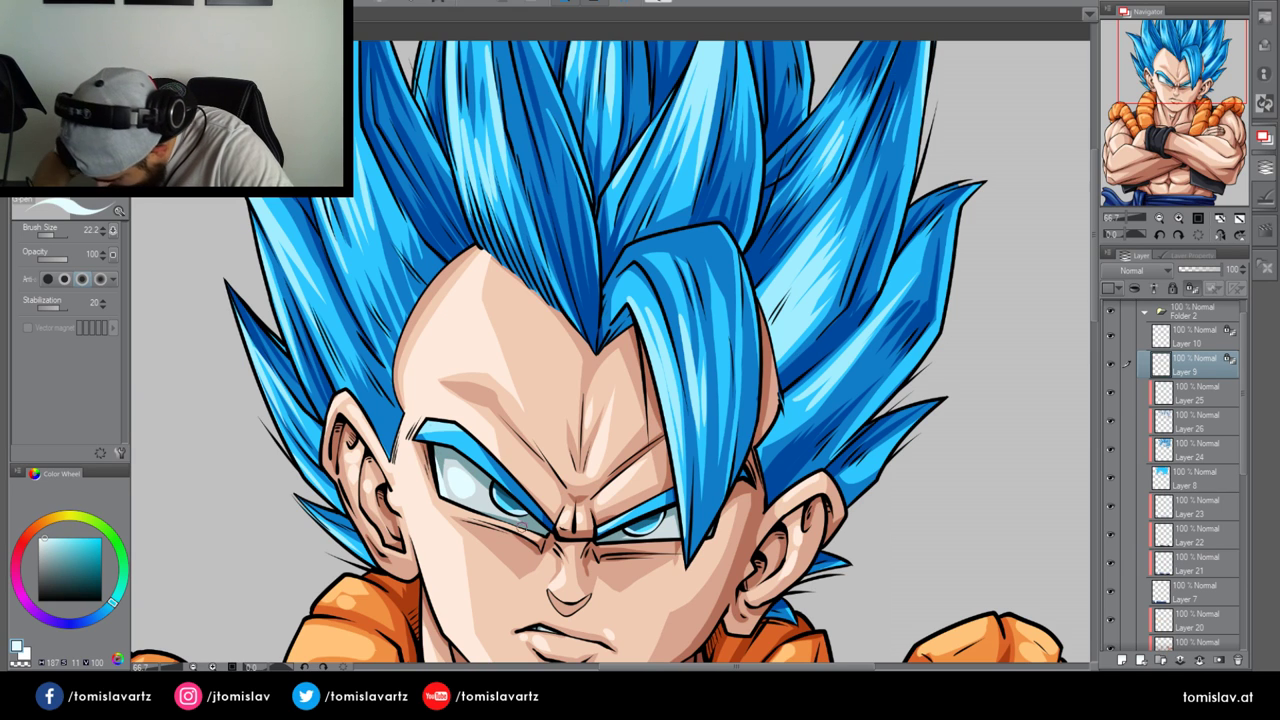
left_click_drag(514, 524, 682, 540)
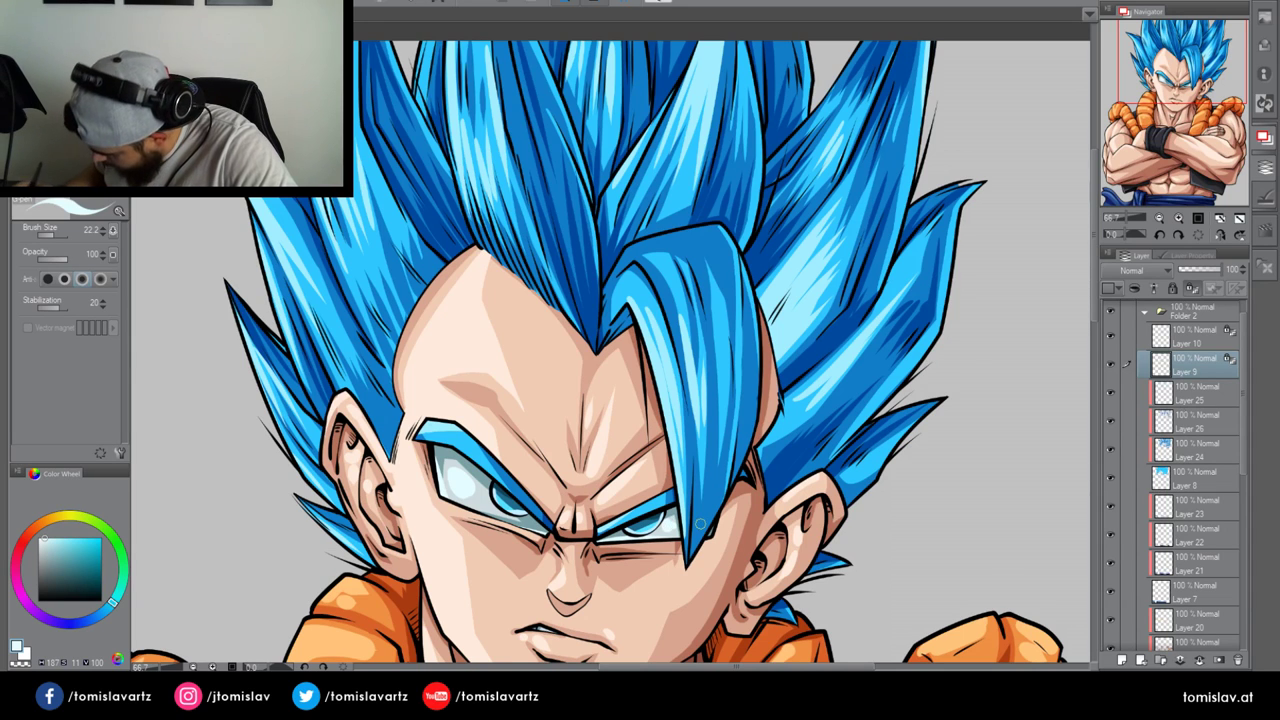
Create a new layer directly above Layer 3, at the top of the layer stack
left_click(1187, 338)
scroll(1250, 335, "up", 1)
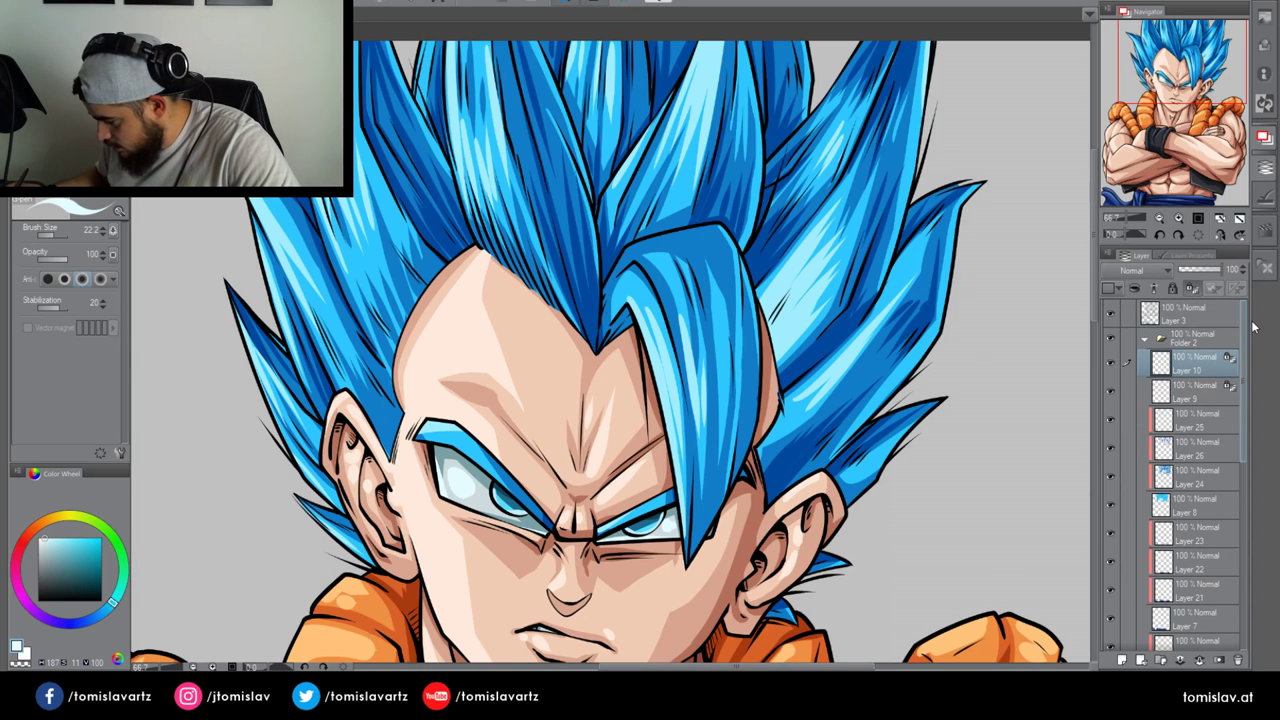
left_click(1184, 320)
left_click(1122, 660)
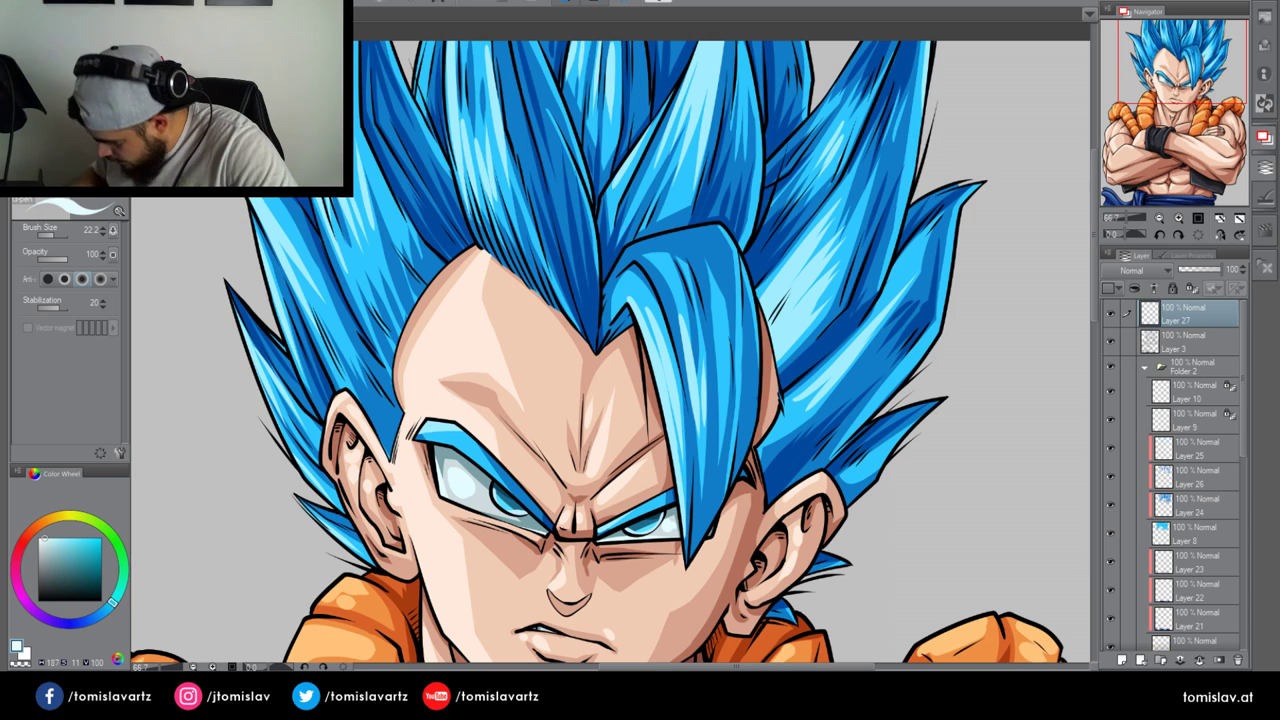
left_click_drag(500, 502, 484, 492)
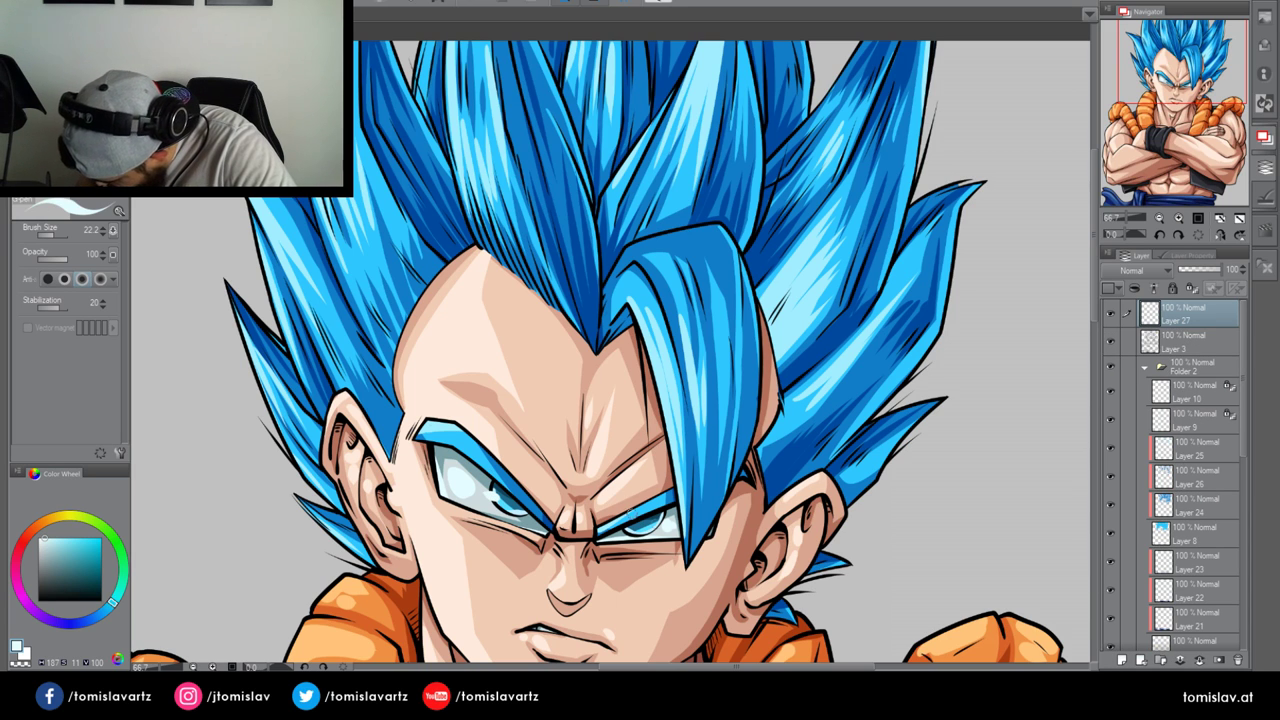
left_click_drag(664, 525, 657, 521)
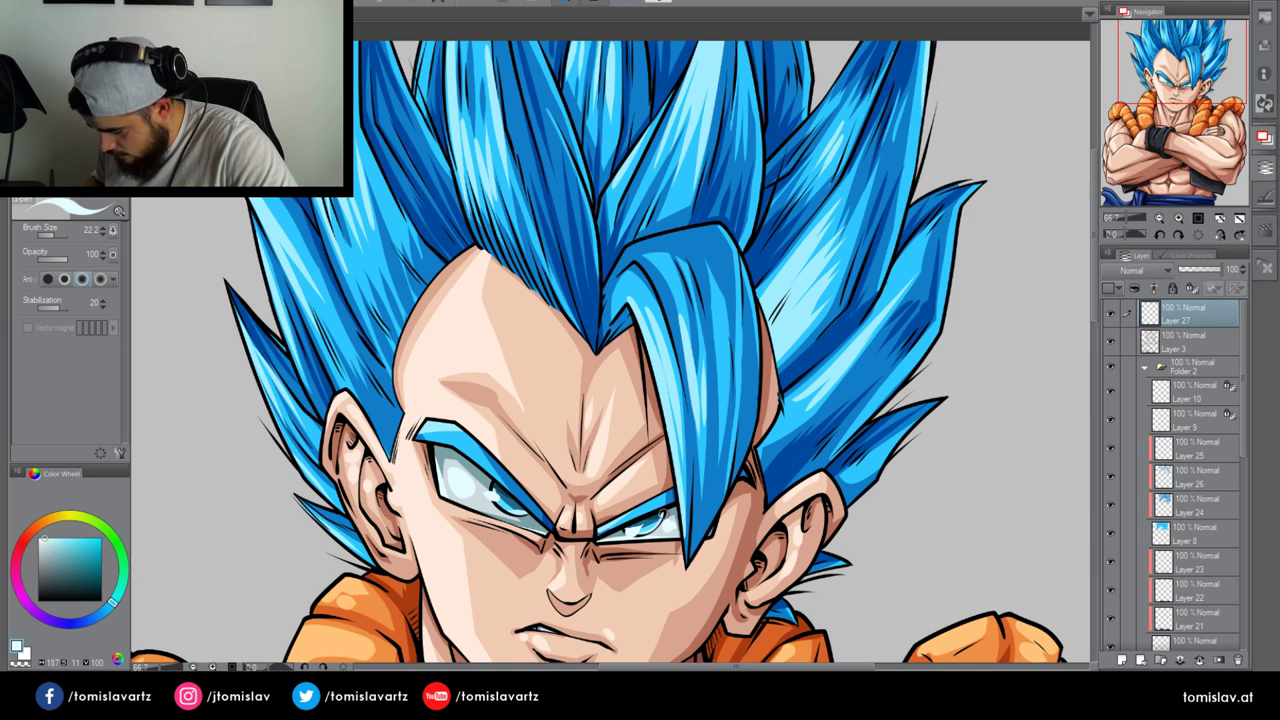
key("ctrl+z")
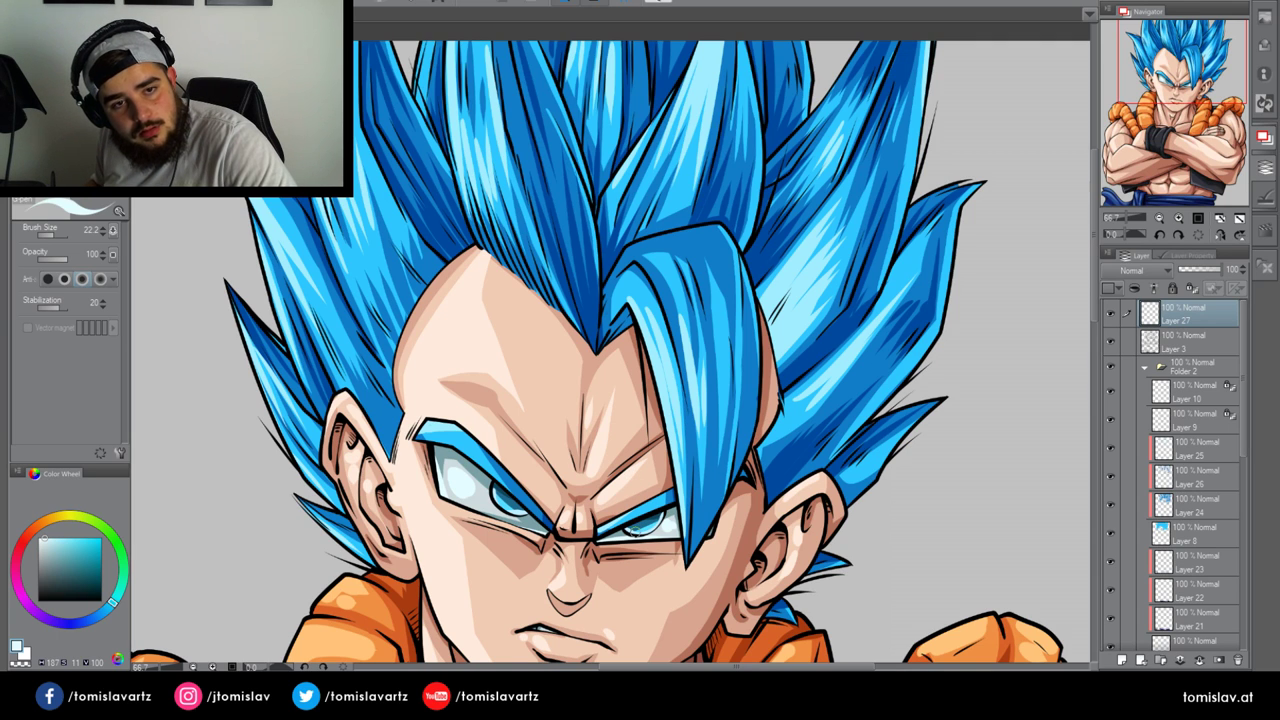
Paint small near-white light reflections over both irises on the new top layer
left_click_drag(490, 491, 488, 493)
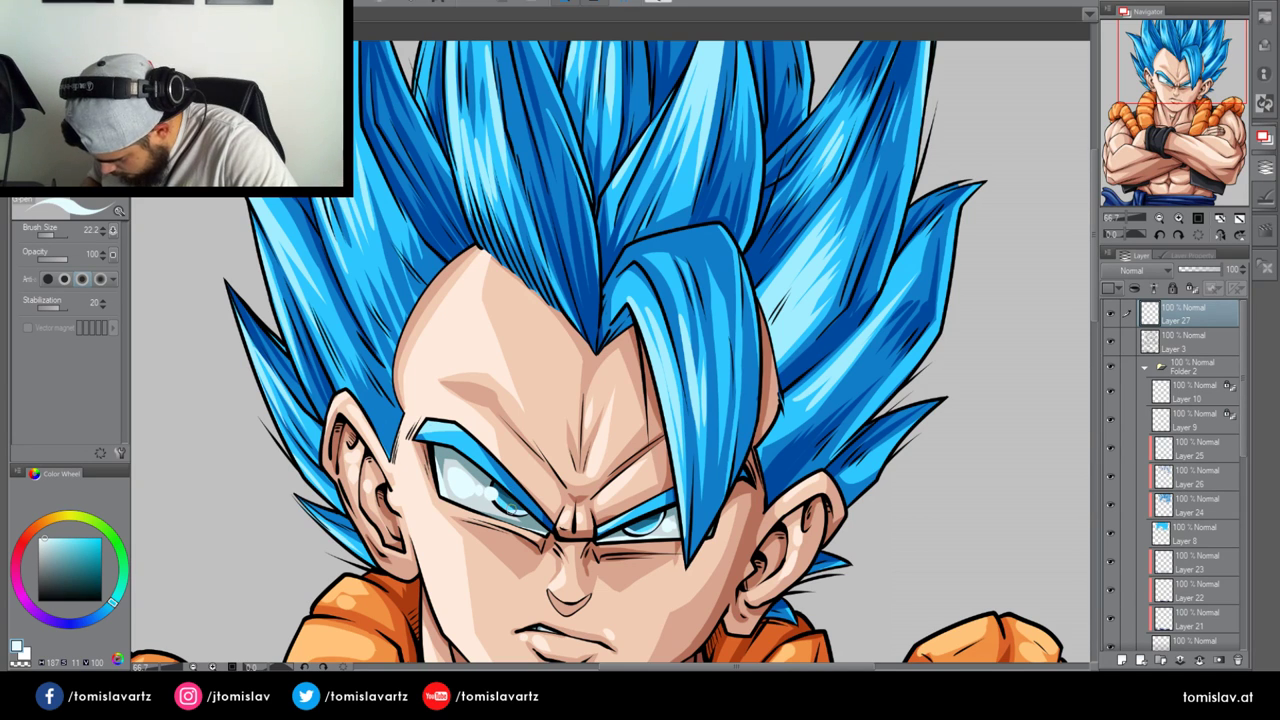
left_click_drag(628, 531, 645, 527)
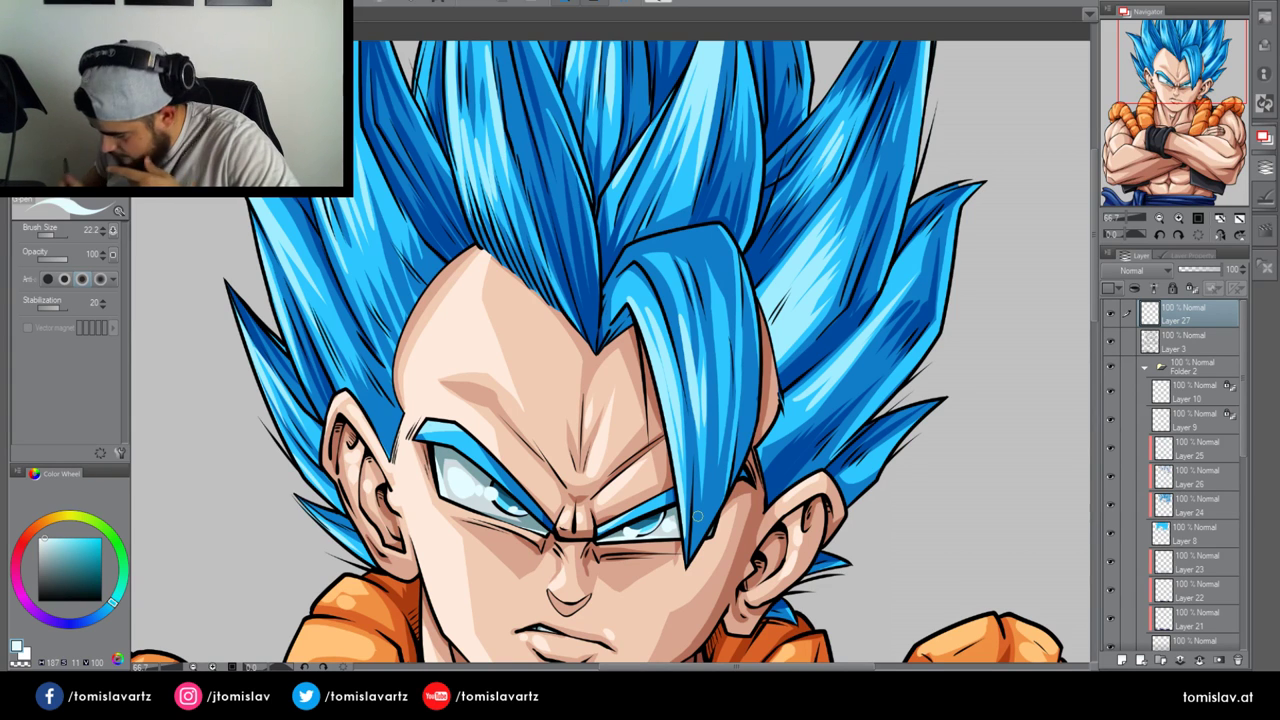
Create a new layer above Layer 14 in the skin layers and set its blending mode to Multiply
left_click(1159, 220)
scroll(1222, 600, "down", 5)
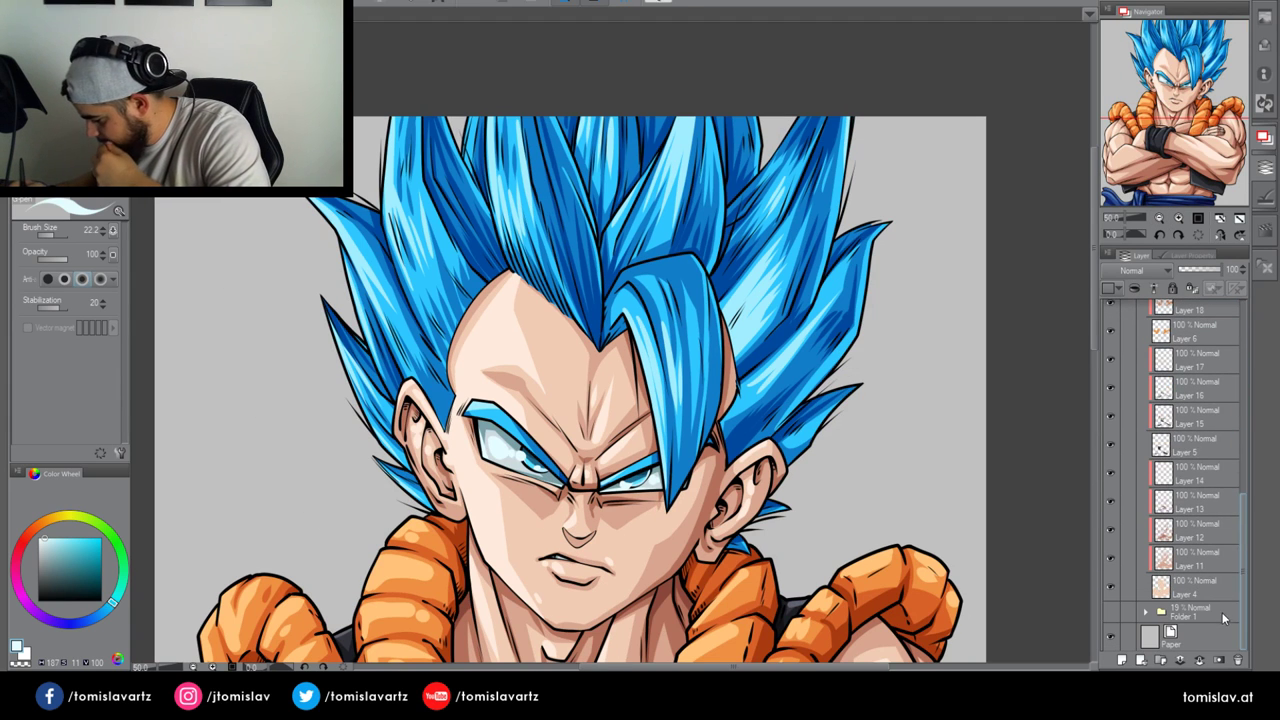
left_click(1177, 478)
left_click(1122, 660)
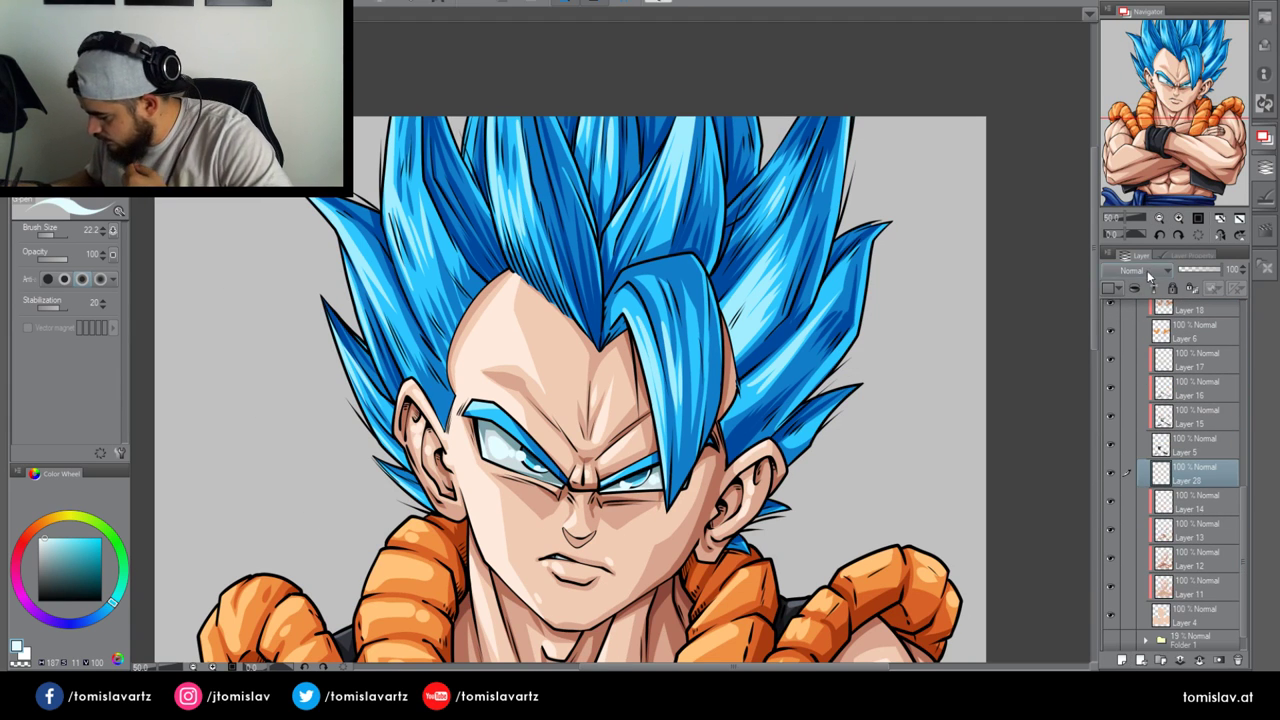
left_click(1133, 270)
left_click(1140, 306)
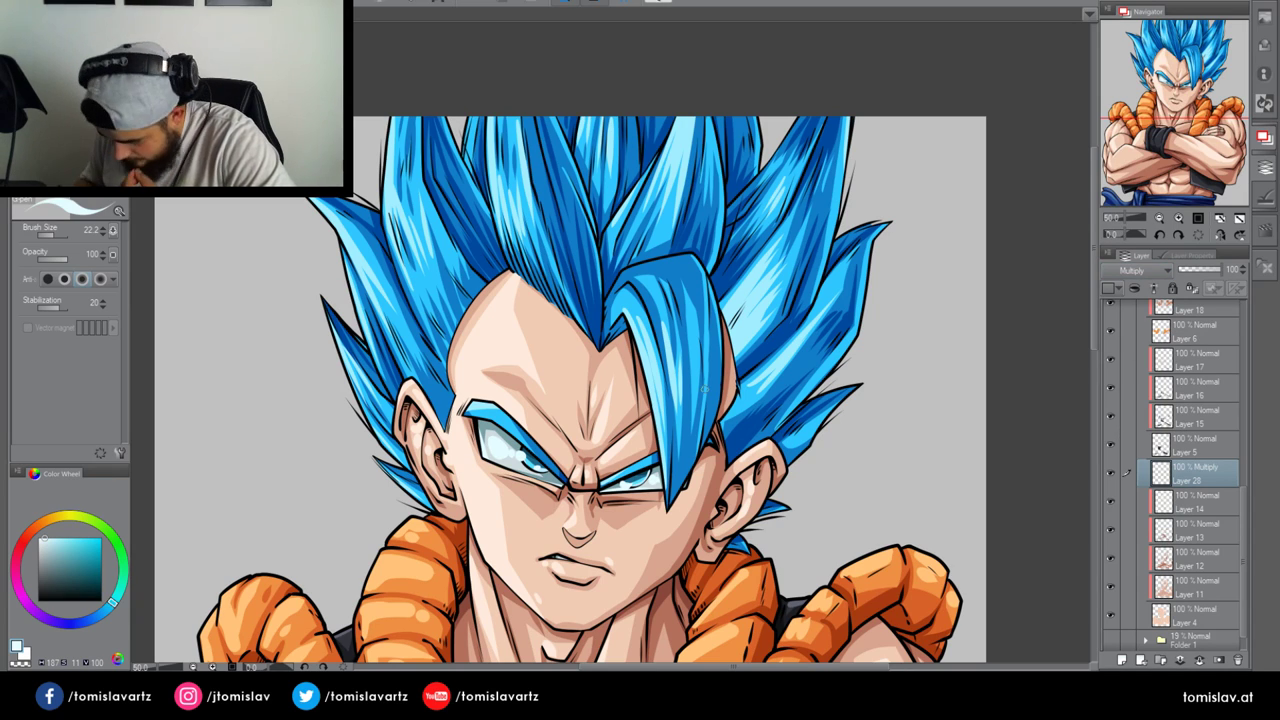
Outline and fill the upper and lower lips with bright red on the Multiply layer
left_click(30, 550)
left_click(95, 540)
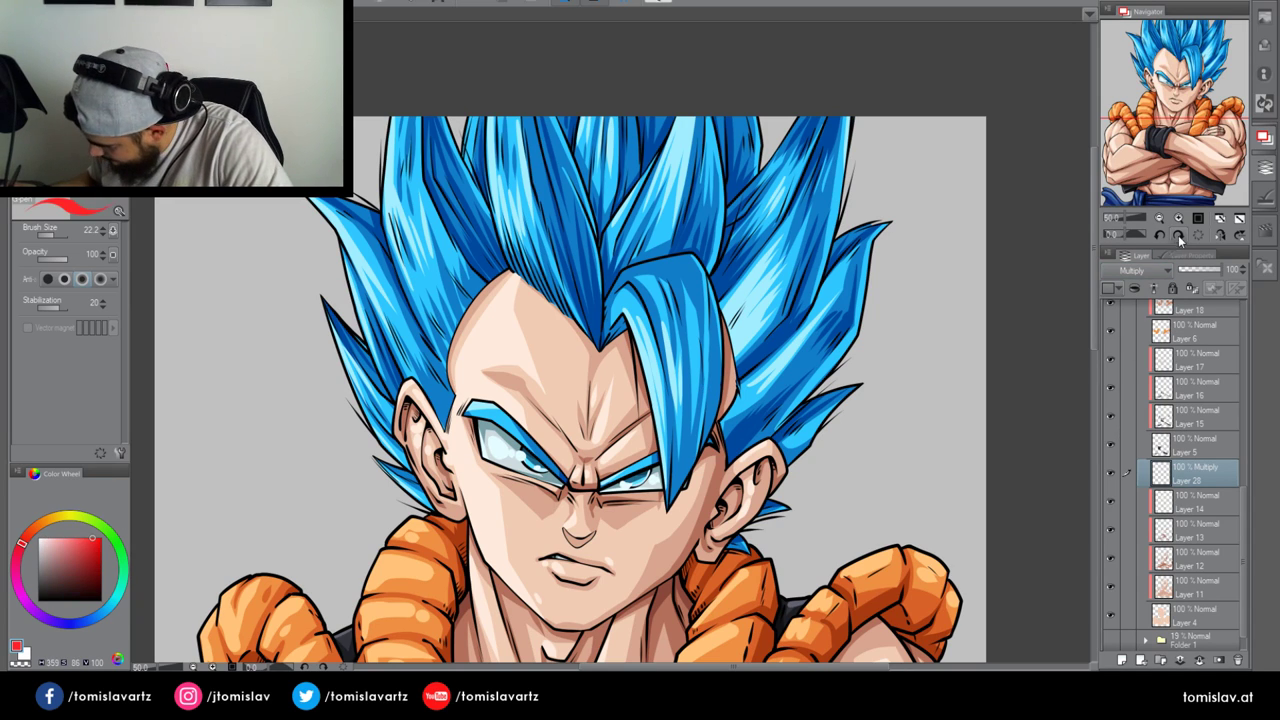
left_click(1179, 219)
left_click(1179, 219)
left_click_drag(1191, 103, 1190, 103)
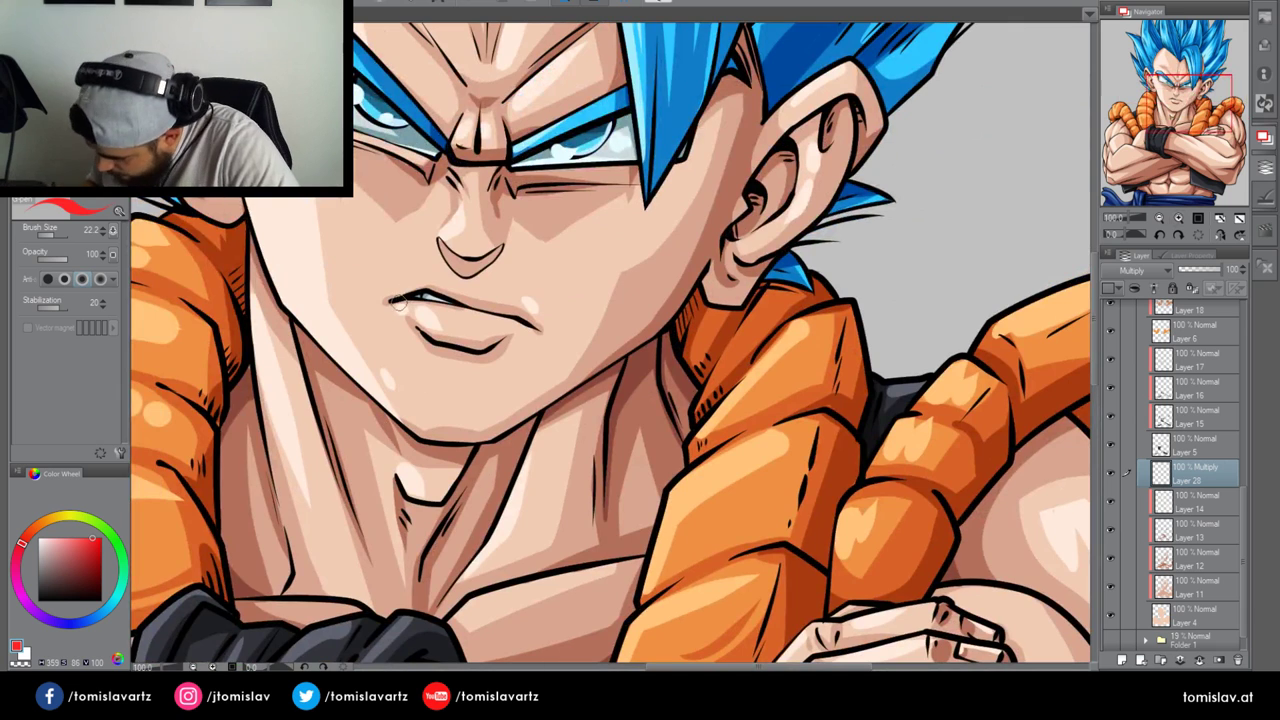
mouse_move(392, 298)
left_mouse_down()
mouse_move(435, 287)
mouse_move(538, 325)
left_mouse_up()
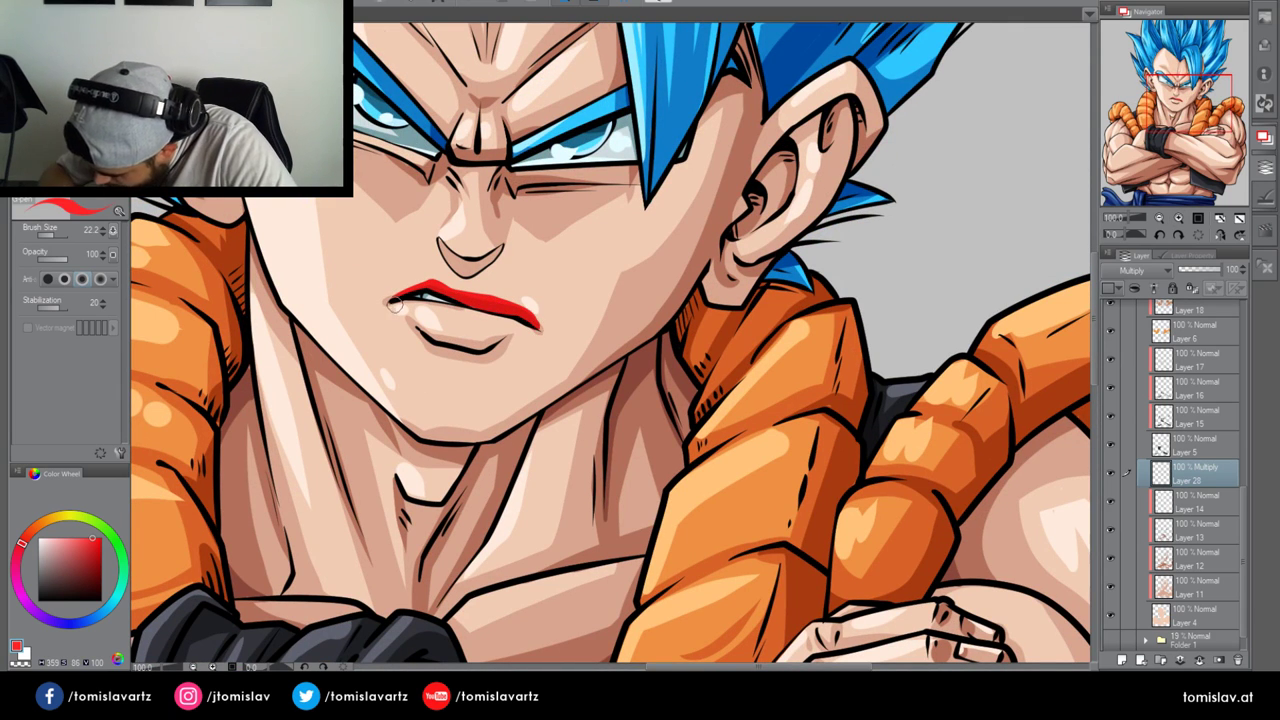
mouse_move(395, 303)
left_mouse_down()
mouse_move(432, 338)
mouse_move(476, 348)
mouse_move(522, 322)
left_mouse_up()
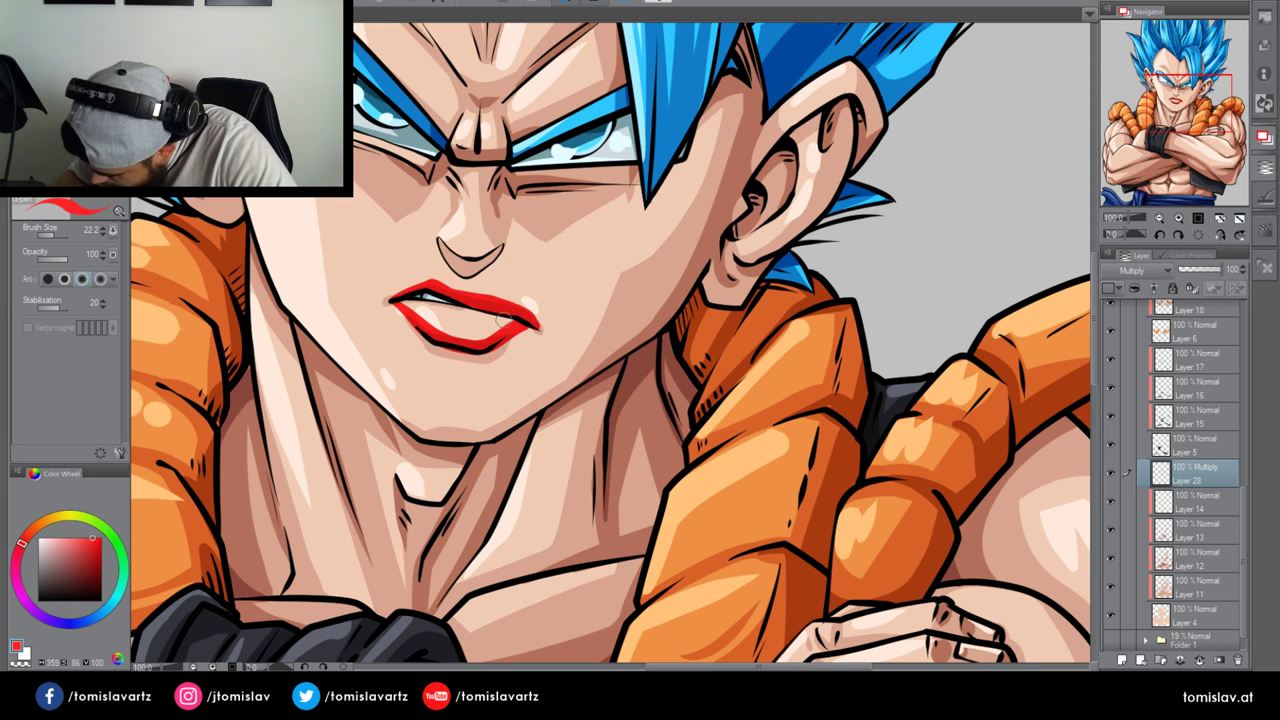
mouse_move(421, 301)
left_mouse_down()
mouse_move(506, 321)
mouse_move(468, 331)
mouse_move(507, 328)
left_mouse_up()
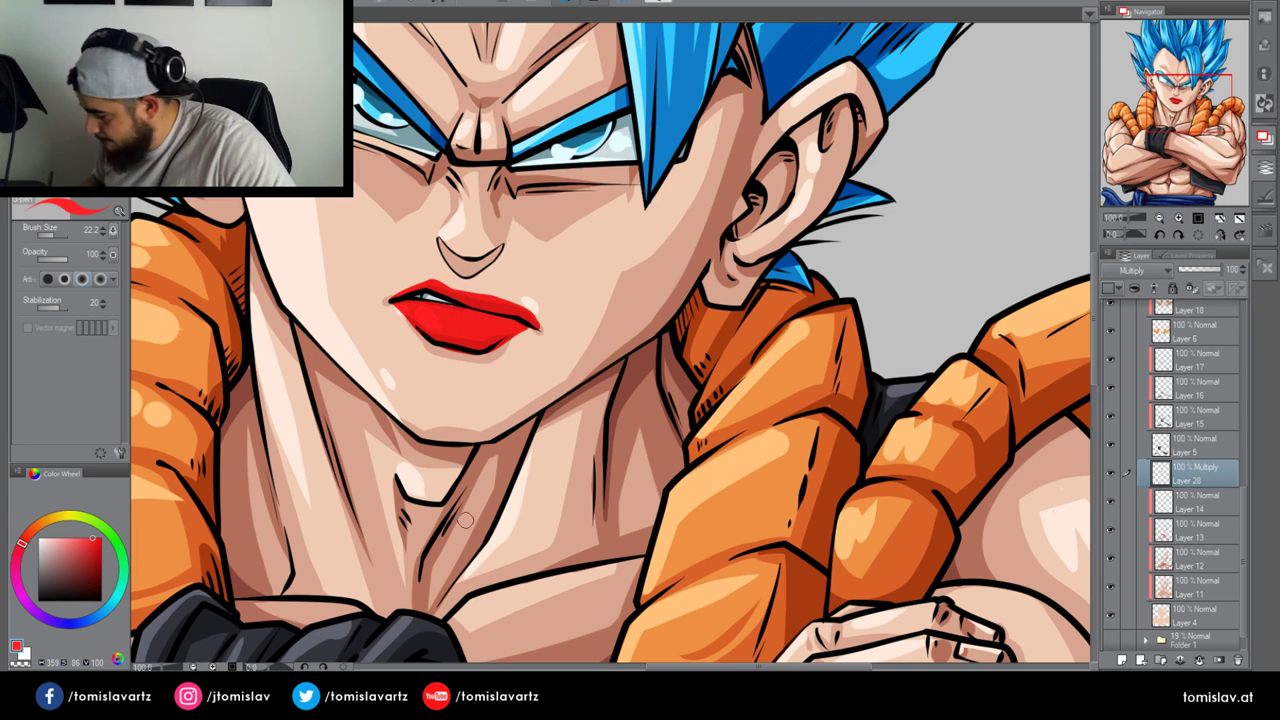
Lower the opacity of the lip colour's Multiply layer to 22%
left_click(1160, 218)
left_click_drag(1188, 121, 1186, 108)
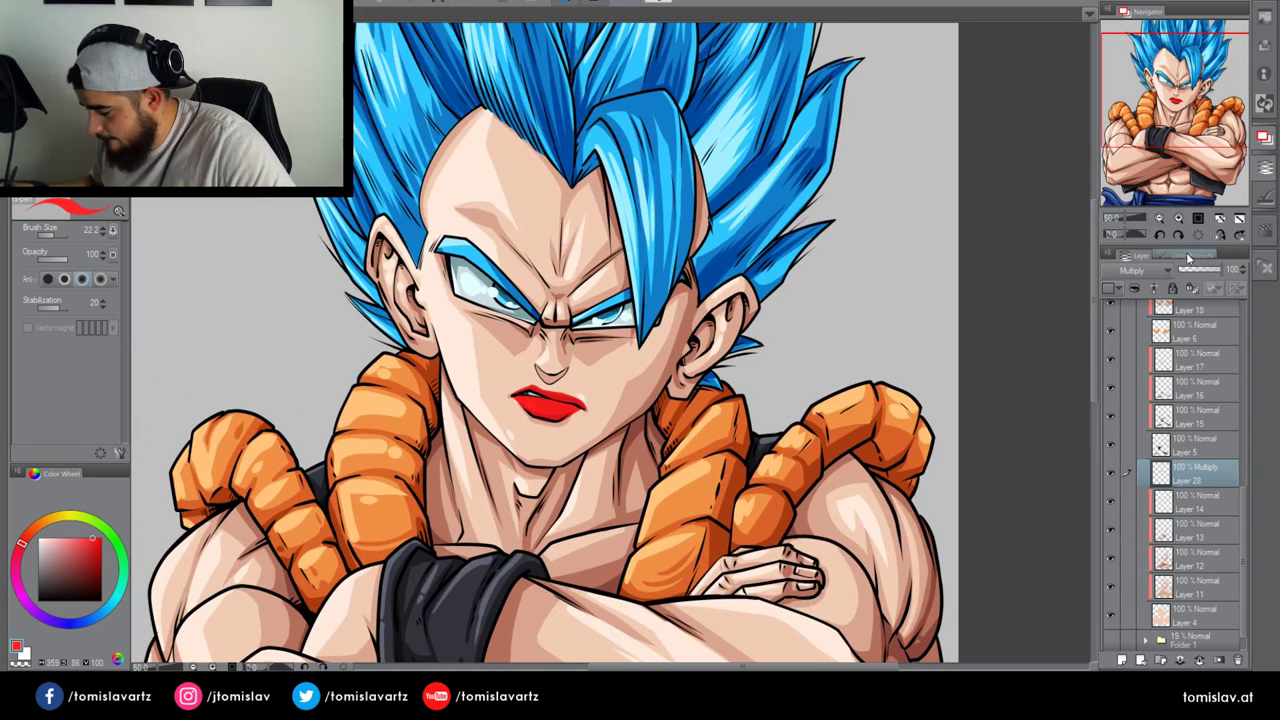
left_click(1187, 270)
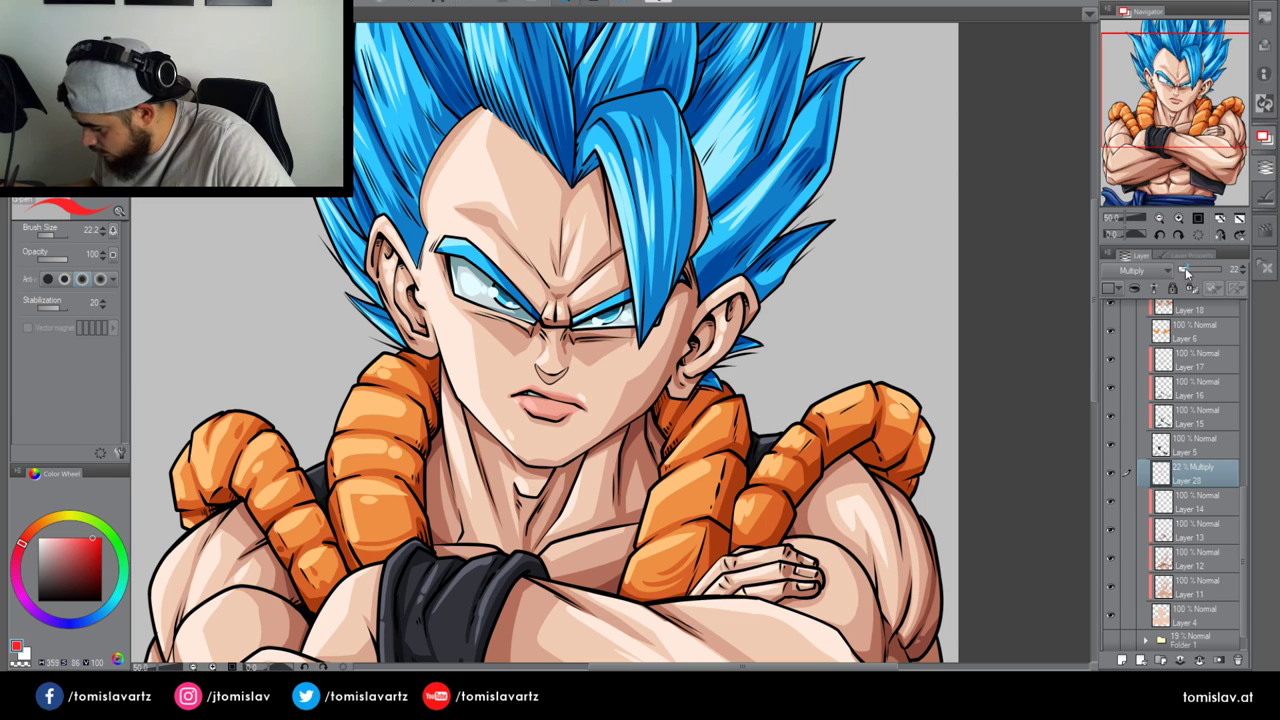
Set the lip colour's Multiply layer opacity to 14% and make Layer 11 in the skin layers active
left_click_drag(1186, 272, 1182, 288)
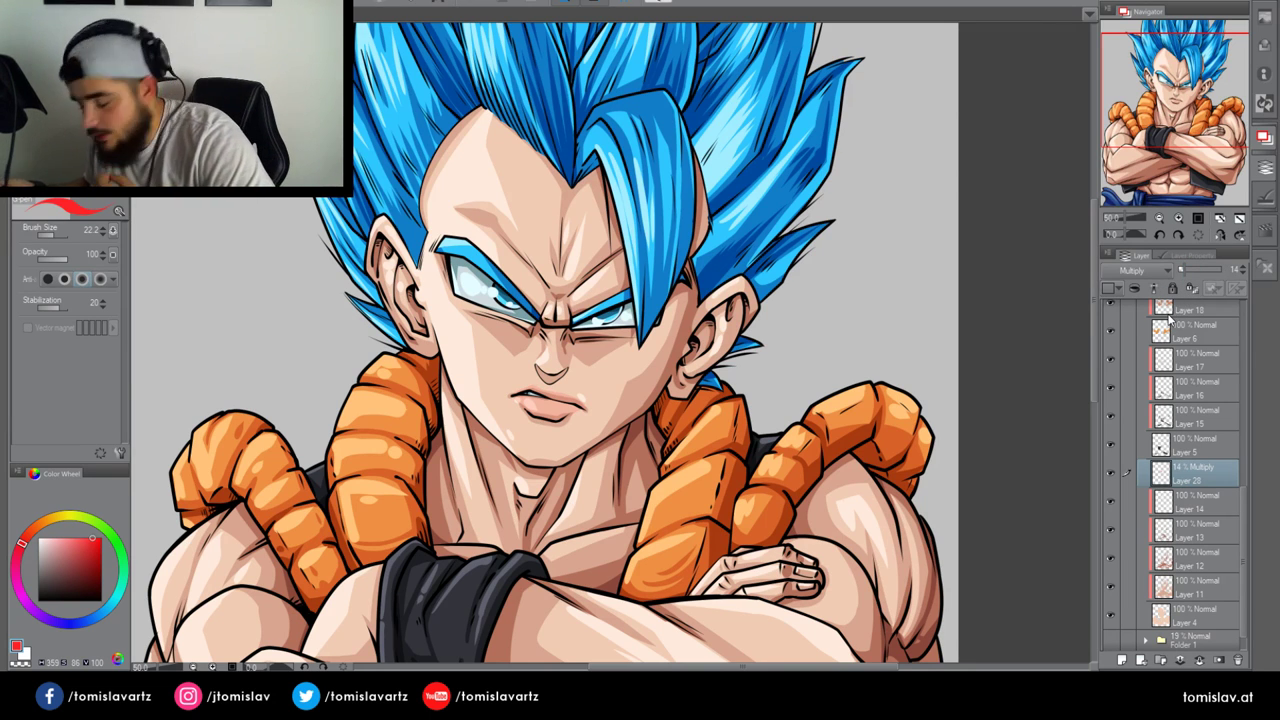
left_click_drag(1240, 495, 1230, 616)
left_click(1188, 586)
left_click(1170, 562)
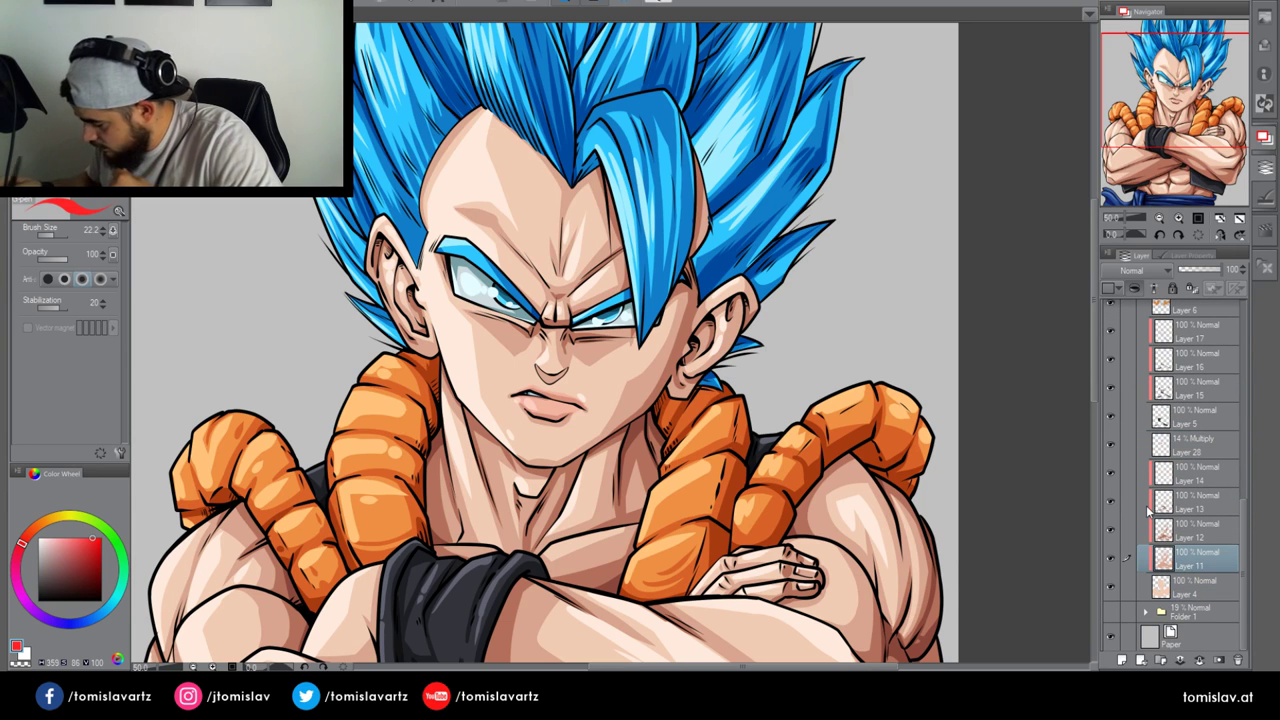
Sample a skin shadow tone and blend a linear foreground-to-transparent gradient over the lassoed forehead centre and the area beneath the hair lock on Layer 11
left_click_drag(581, 399, 597, 345)
left_click(597, 345, "alt")
key("m")
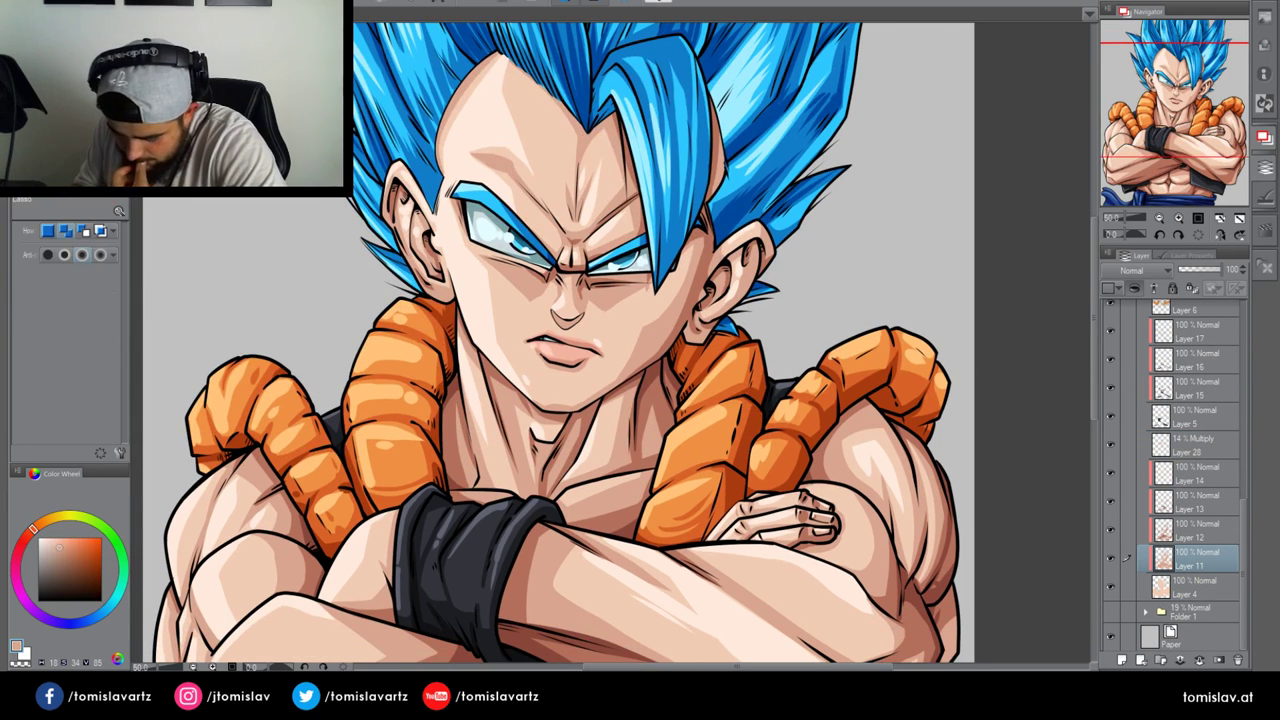
key("g")
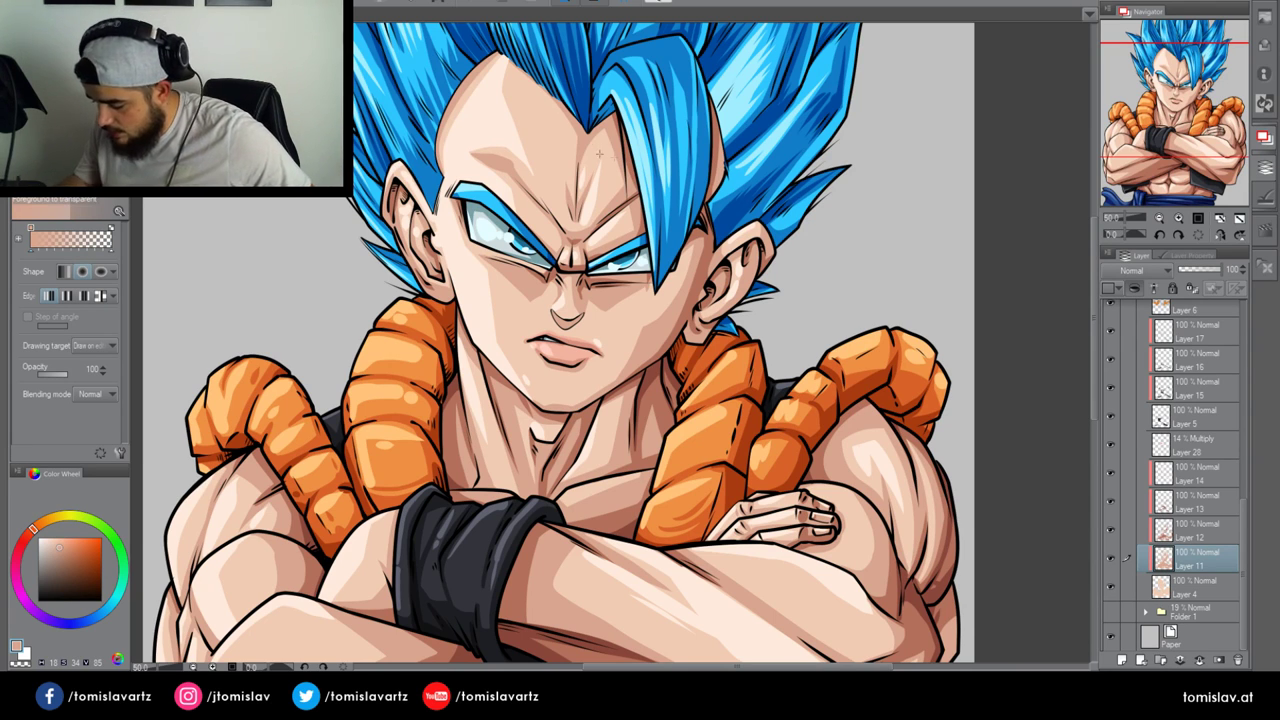
key("m")
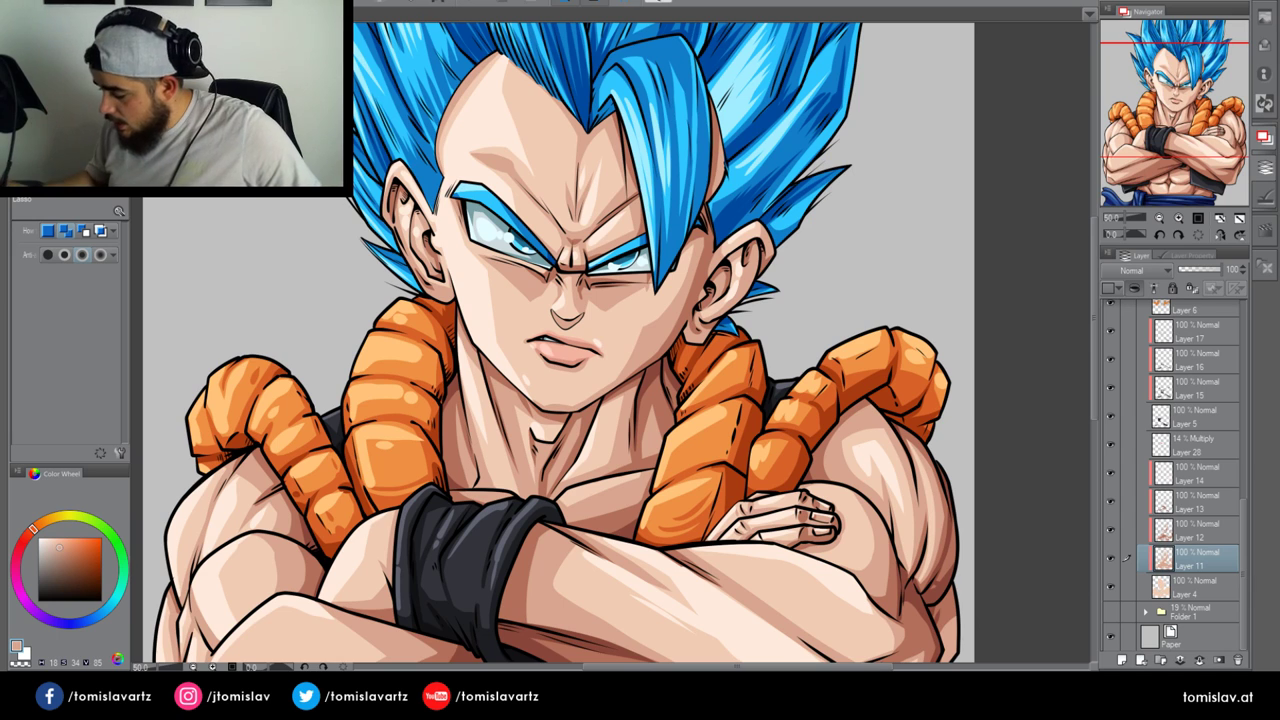
mouse_move(608, 173)
left_mouse_down()
mouse_move(600, 217)
mouse_move(549, 205)
mouse_move(615, 130)
mouse_move(662, 258)
mouse_move(593, 307)
mouse_move(535, 295)
mouse_move(565, 255)
left_mouse_up()
mouse_move(597, 214)
left_mouse_down()
mouse_move(572, 254)
mouse_move(576, 210)
mouse_move(603, 163)
mouse_move(572, 257)
left_mouse_up()
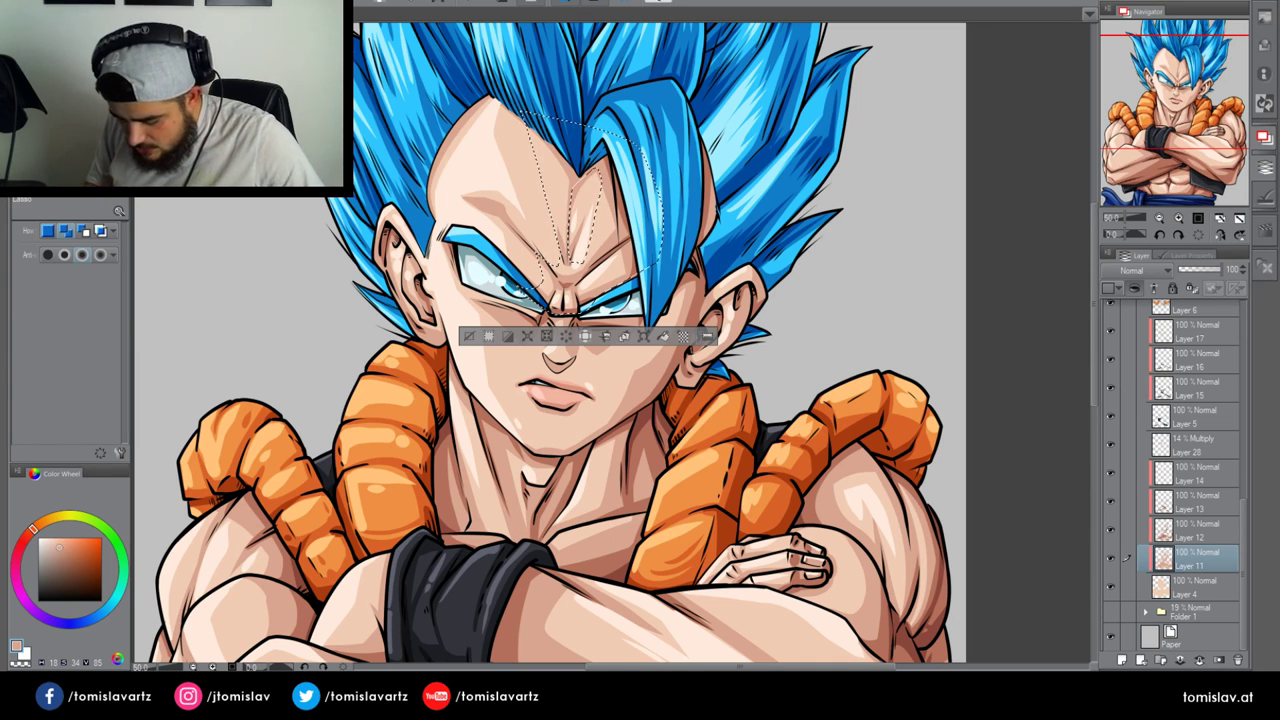
key("g")
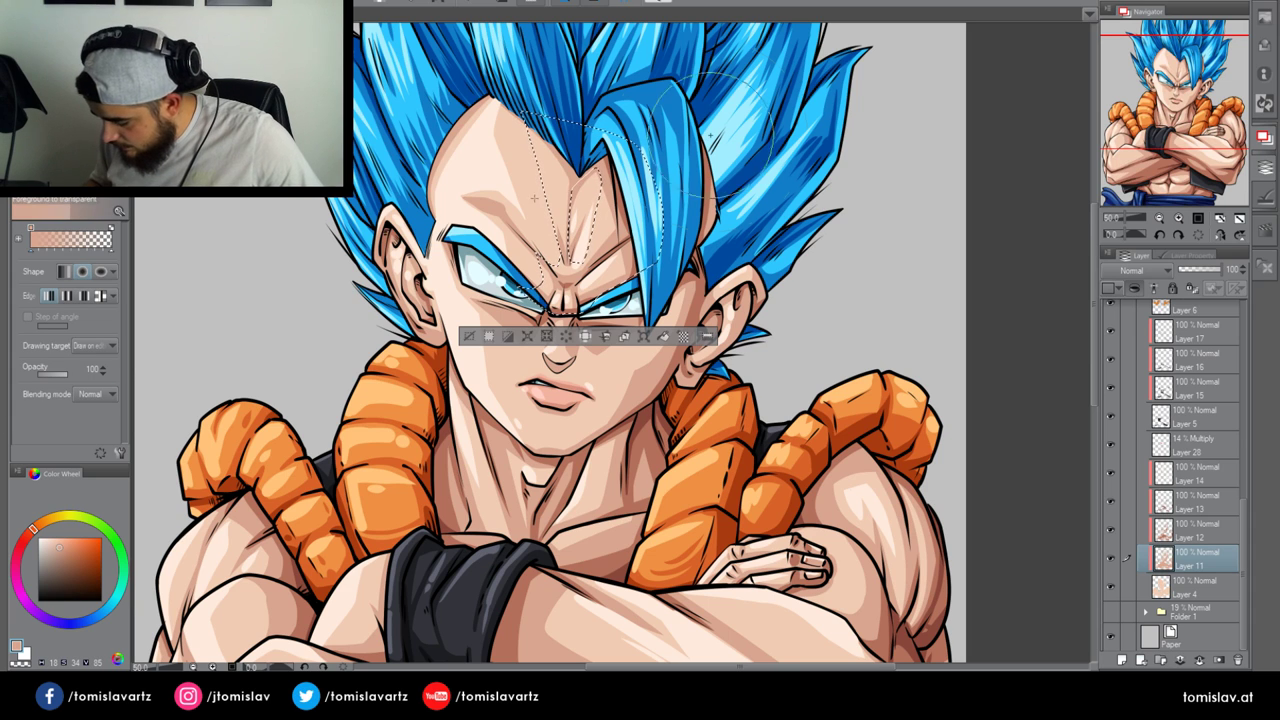
left_click(64, 271)
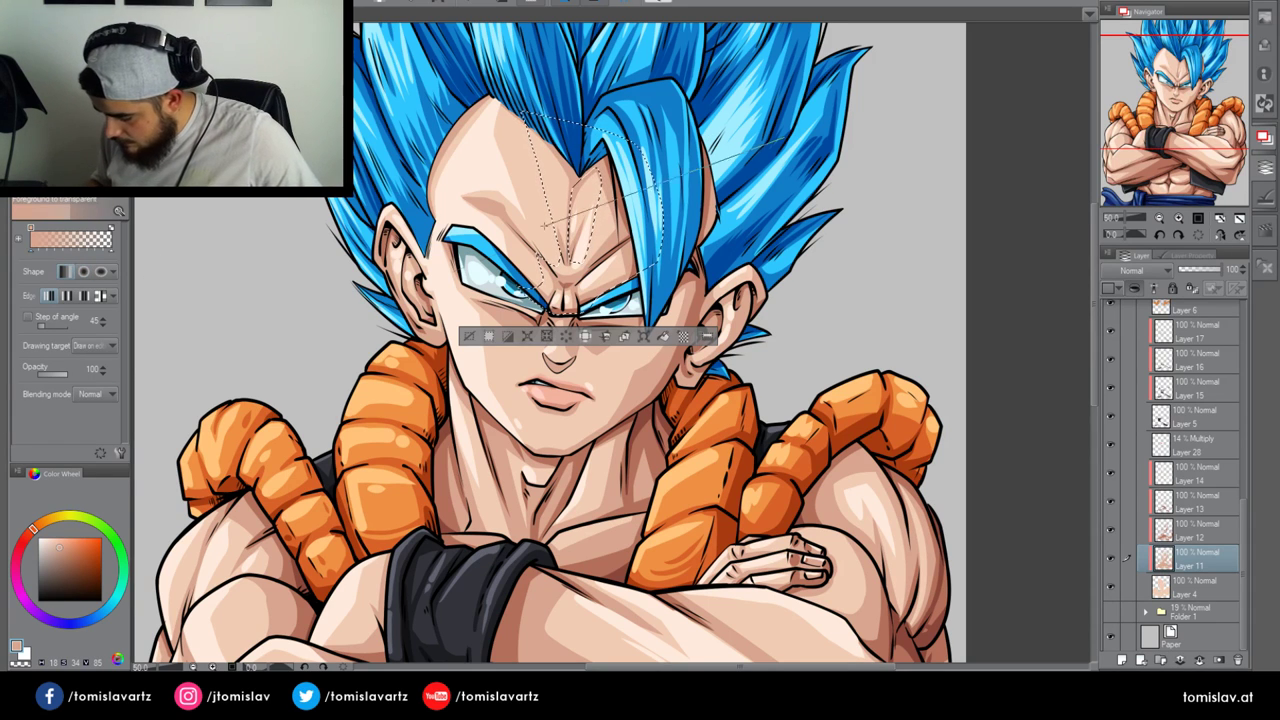
key("ctrl+d")
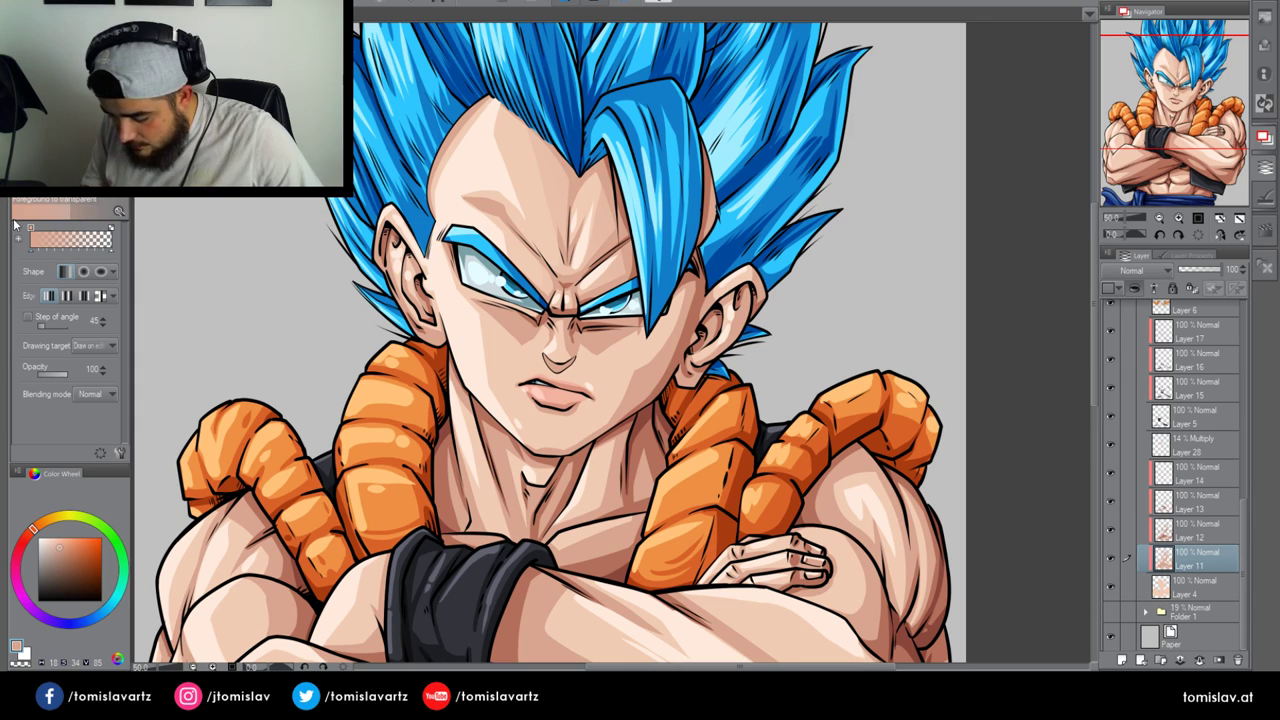
Lasso the shaded cheek from nose to chin and jaw and blend the same skin gradient into it
key("m")
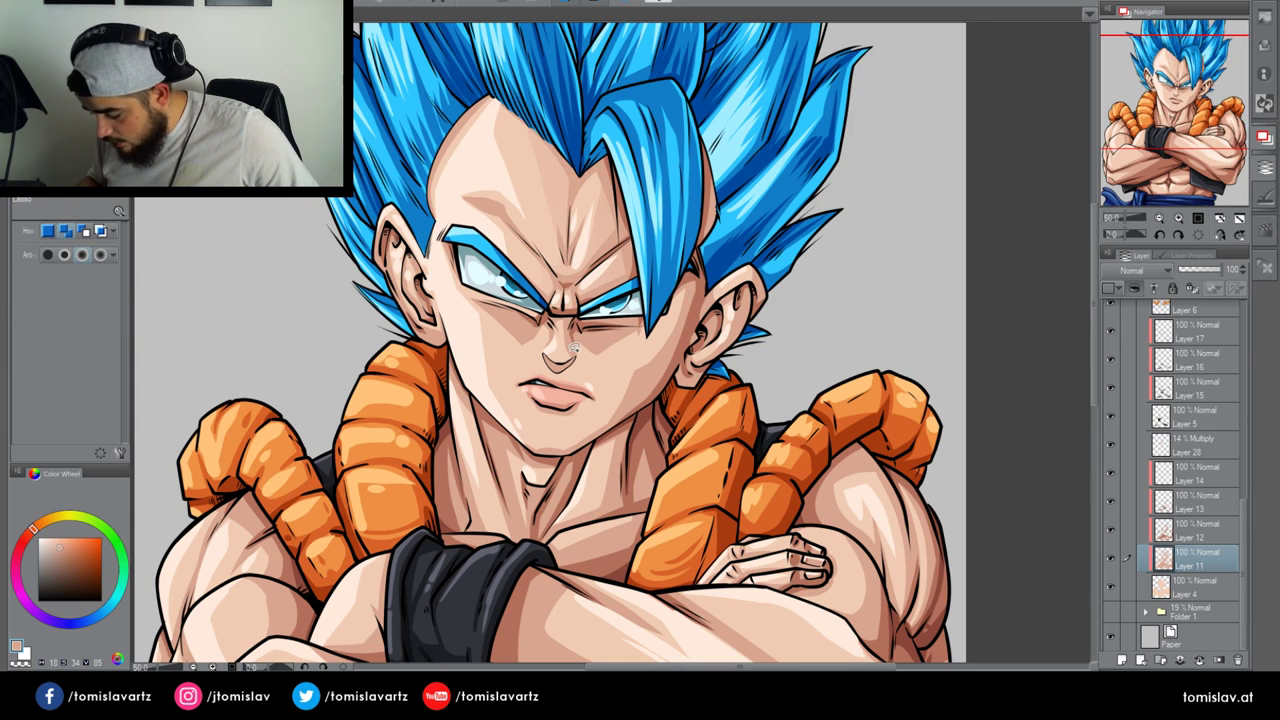
mouse_move(576, 358)
left_mouse_down()
mouse_move(632, 320)
mouse_move(697, 272)
mouse_move(681, 344)
mouse_move(623, 423)
mouse_move(590, 447)
mouse_move(537, 453)
mouse_move(563, 438)
mouse_move(549, 362)
left_mouse_up()
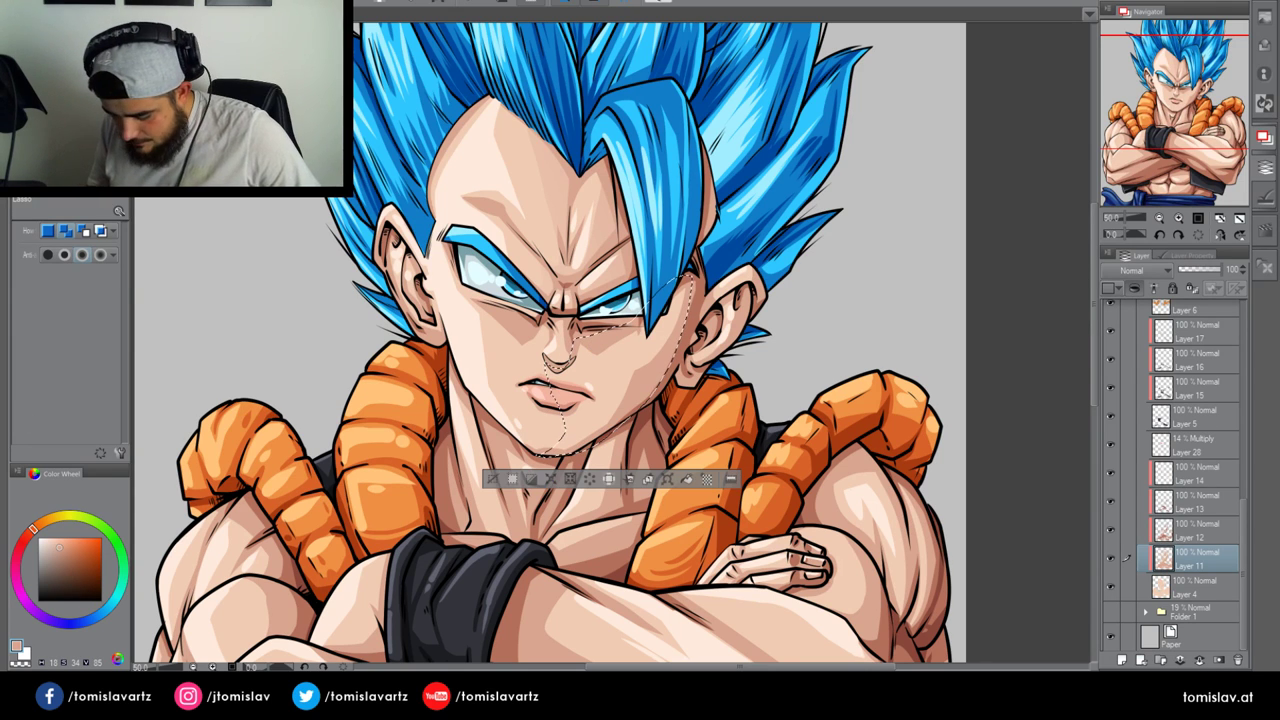
key("g")
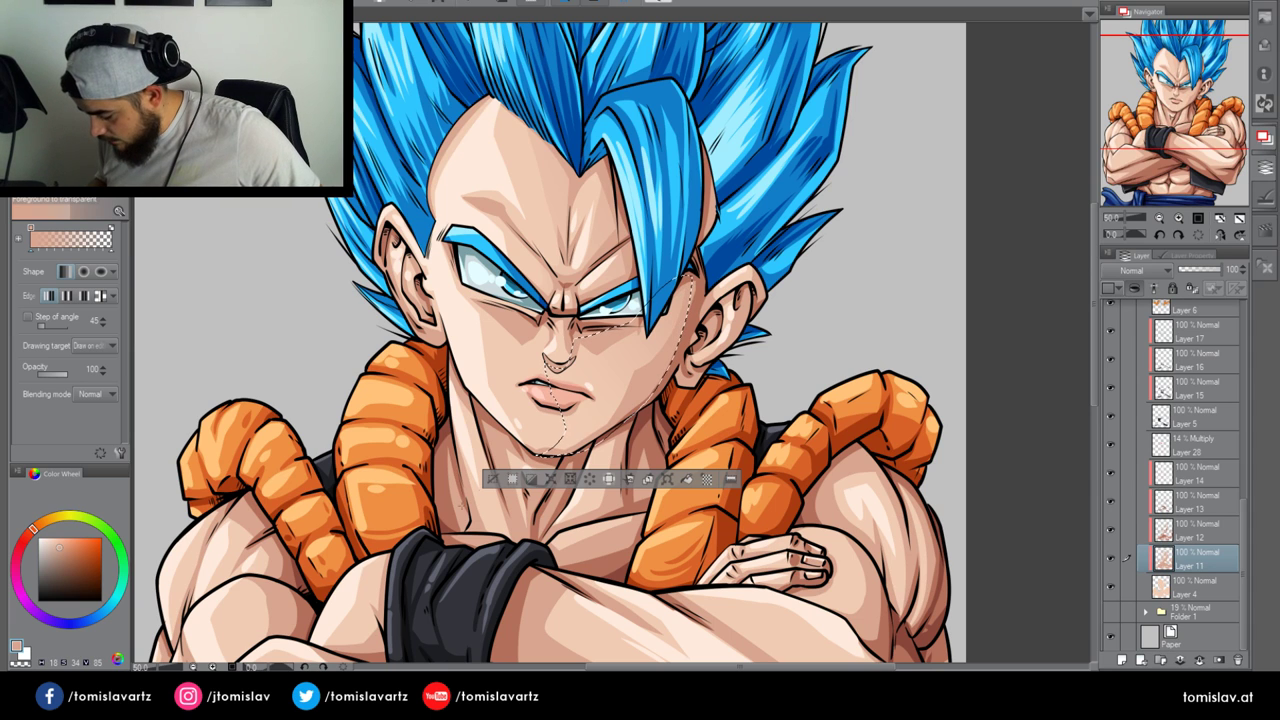
left_click(495, 479)
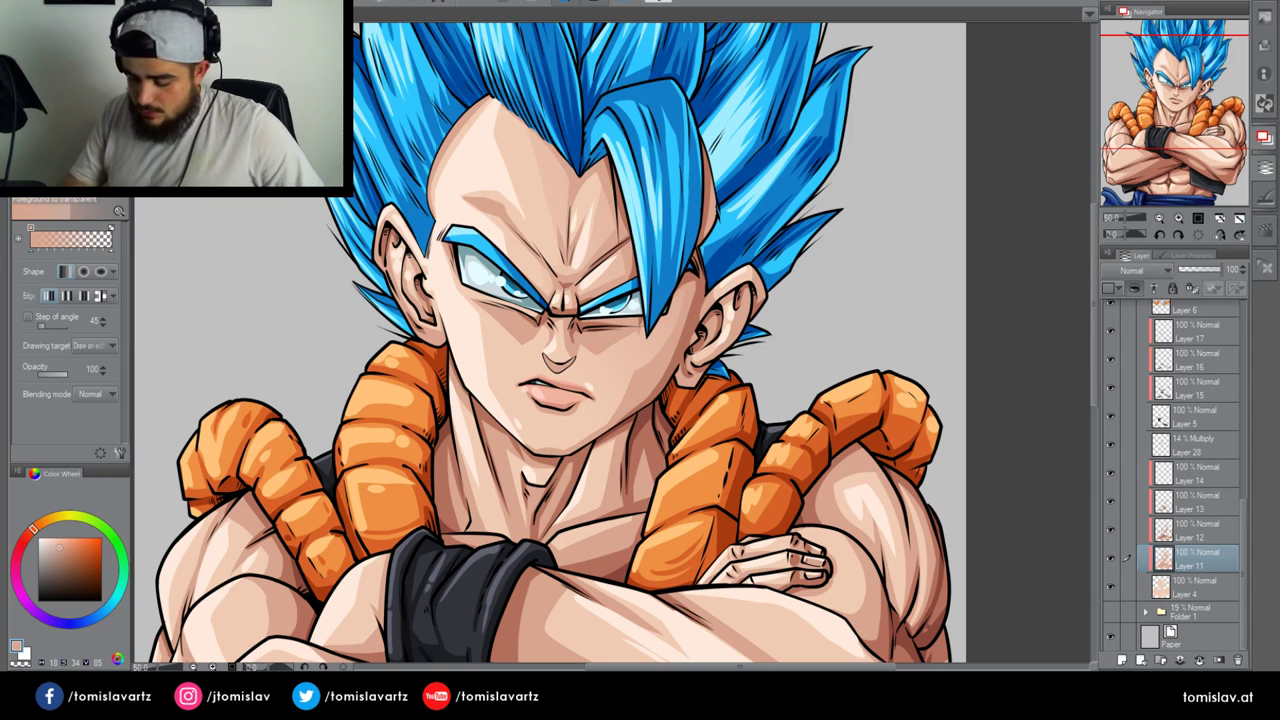
Lasso the neck and upper chest below the jawline and apply the skin gradient downward from the chin
key("m")
mouse_move(455, 383)
left_mouse_down()
mouse_move(542, 457)
mouse_move(578, 456)
mouse_move(656, 416)
mouse_move(673, 516)
mouse_move(632, 576)
mouse_move(471, 568)
mouse_move(410, 460)
left_mouse_up()
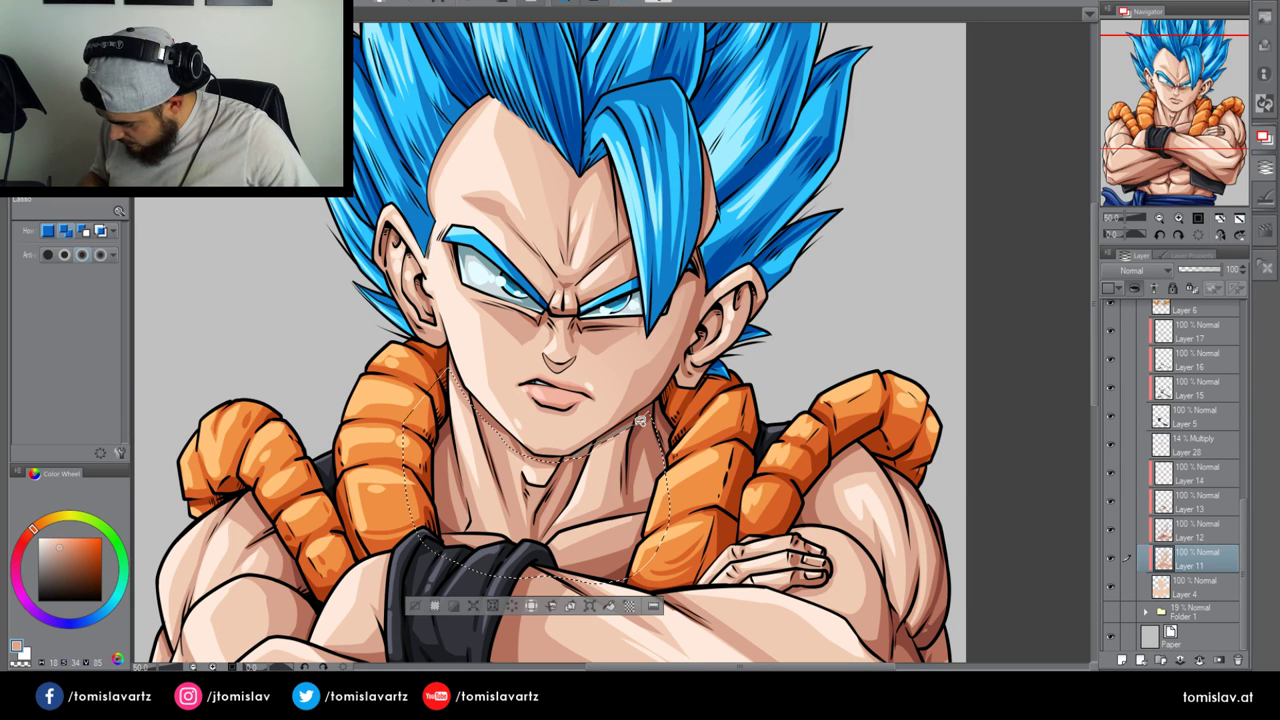
key("g")
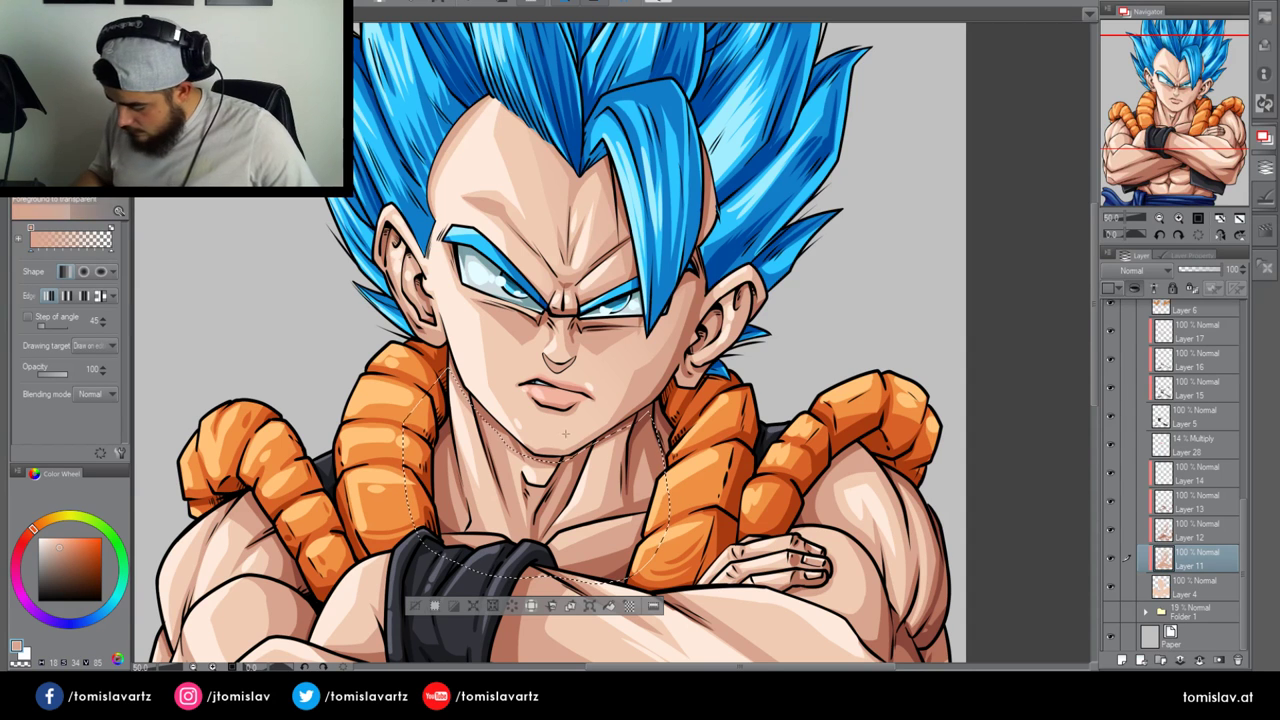
left_click_drag(548, 375, 548, 540)
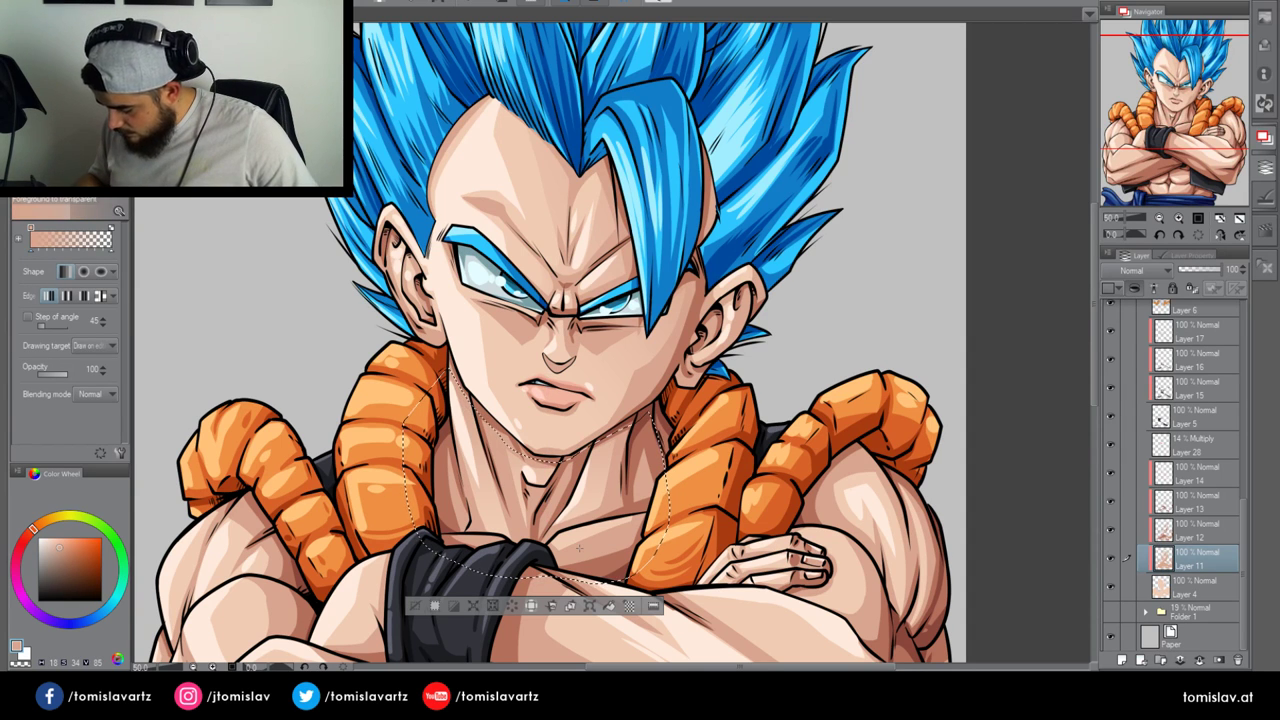
key("ctrl+d")
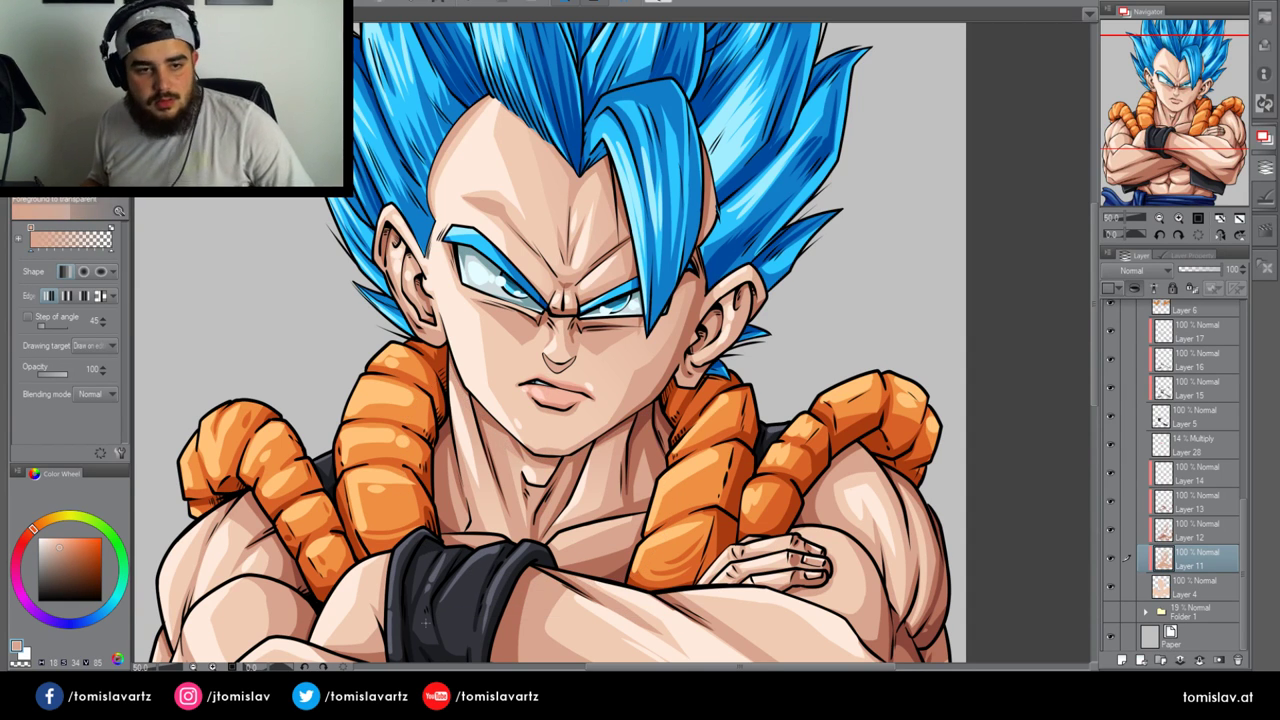
Lasso the front forearm with its adjoining upper arm and shade it with a gradient rising from the elbow's underside
key("m")
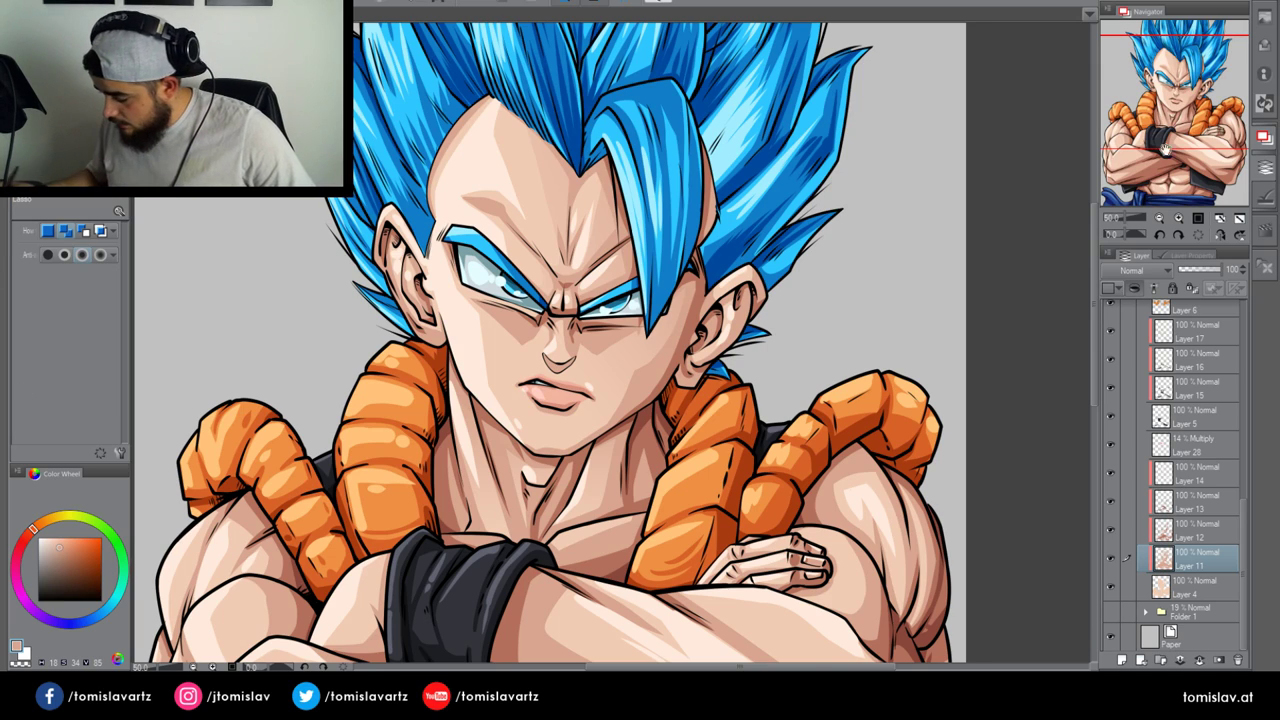
left_click_drag(819, 527, 797, 274)
mouse_move(712, 283)
left_mouse_down()
mouse_move(679, 316)
mouse_move(754, 200)
mouse_move(899, 148)
mouse_move(963, 420)
mouse_move(872, 616)
mouse_move(686, 559)
mouse_move(561, 476)
mouse_move(461, 370)
mouse_move(534, 321)
mouse_move(665, 300)
left_mouse_up()
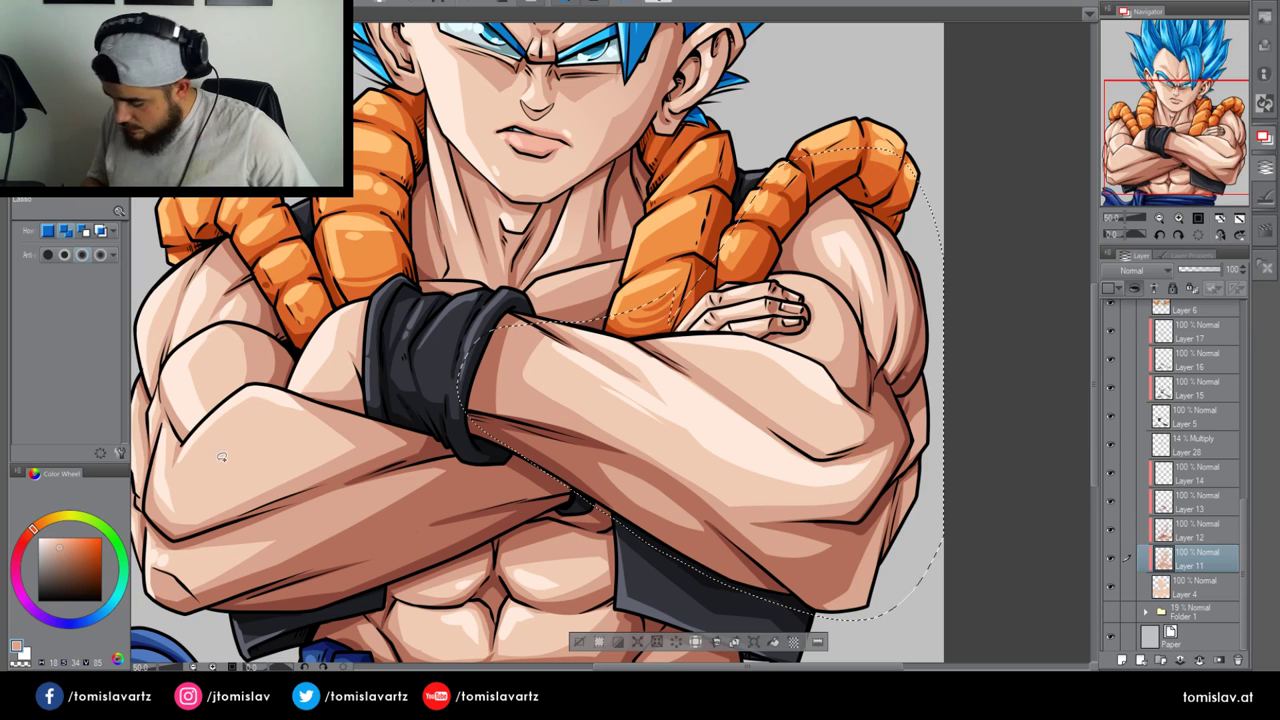
key("g")
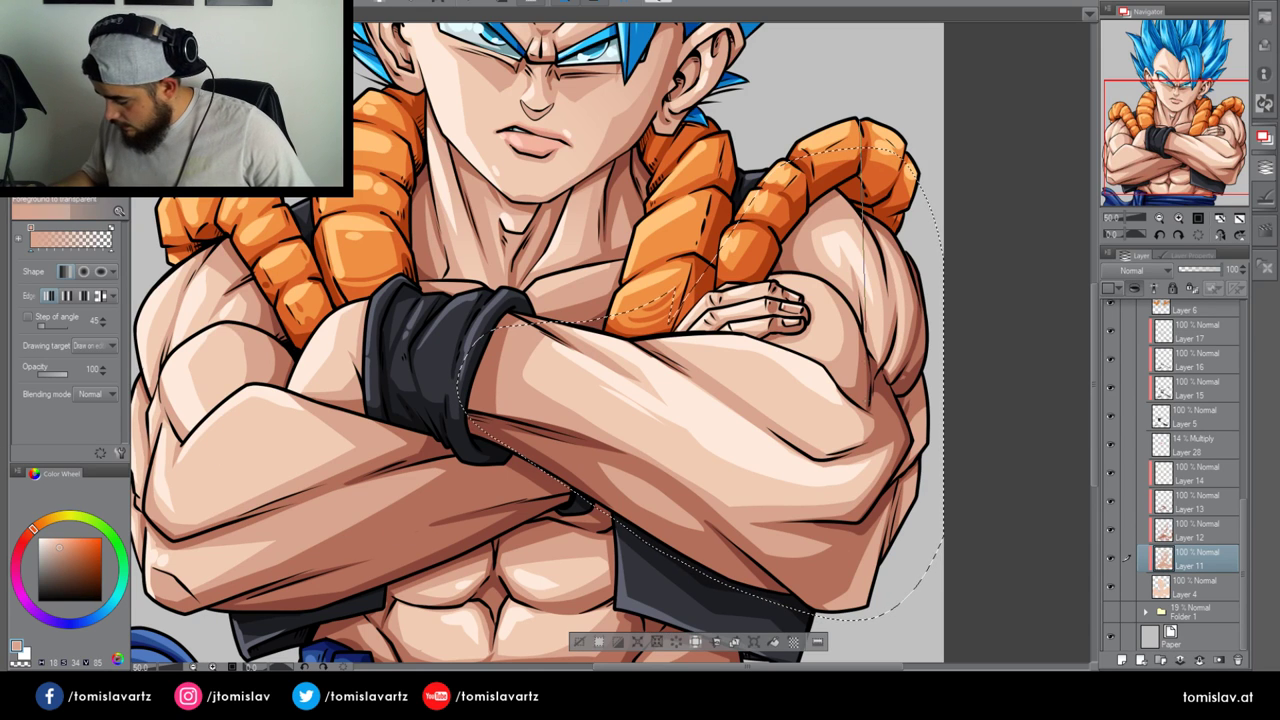
mouse_move(832, 628)
left_mouse_down()
mouse_move(782, 364)
mouse_move(745, 338)
left_mouse_up()
left_click(581, 642)
Lasso the abdomen between the crossed arms and the blue belt and apply the skin gradient upward from the belt
left_click_drag(1176, 164, 1146, 184)
key("m")
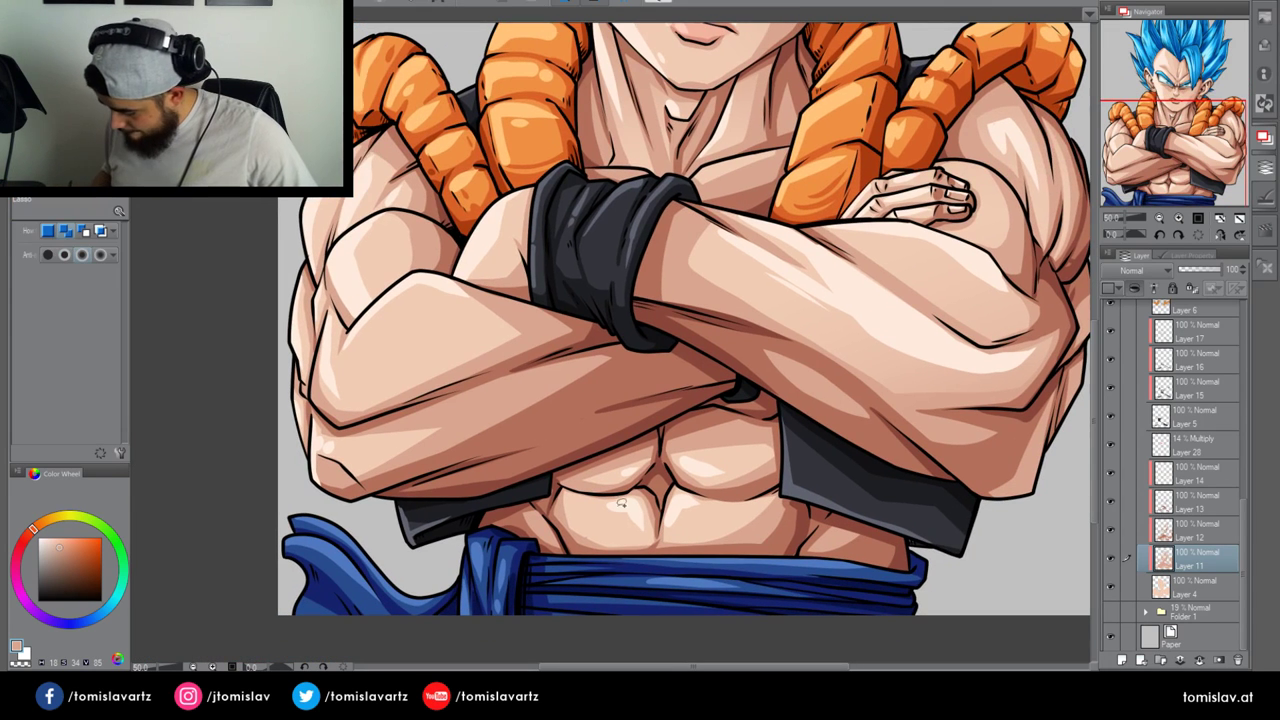
mouse_move(495, 504)
left_mouse_down()
mouse_move(716, 419)
mouse_move(884, 475)
mouse_move(814, 592)
mouse_move(459, 532)
left_mouse_up()
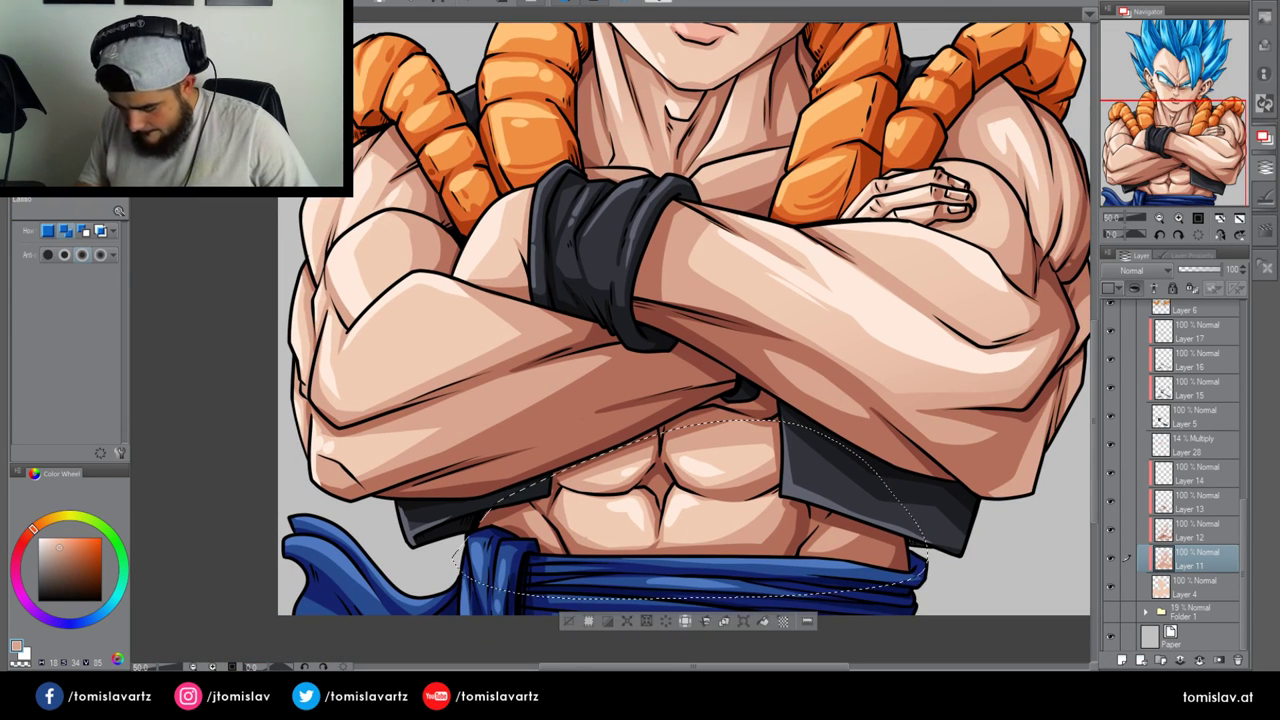
key("g")
left_click_drag(677, 592, 676, 401)
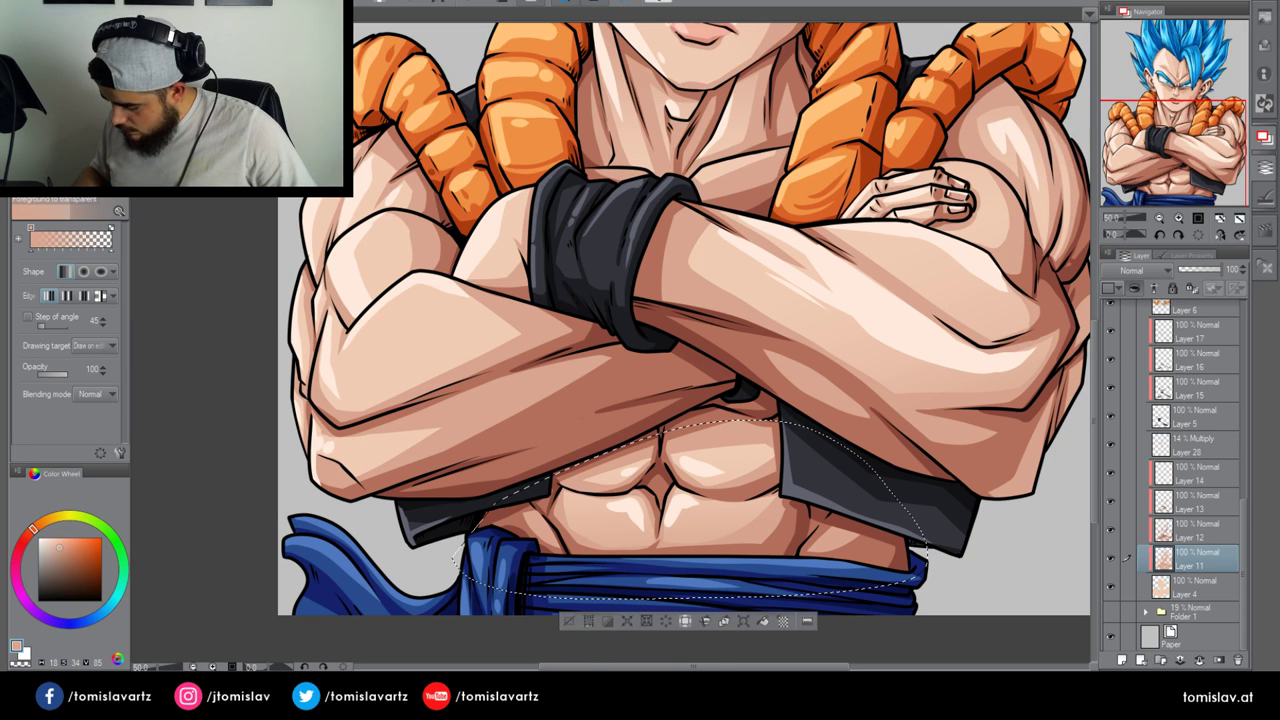
left_click(588, 621)
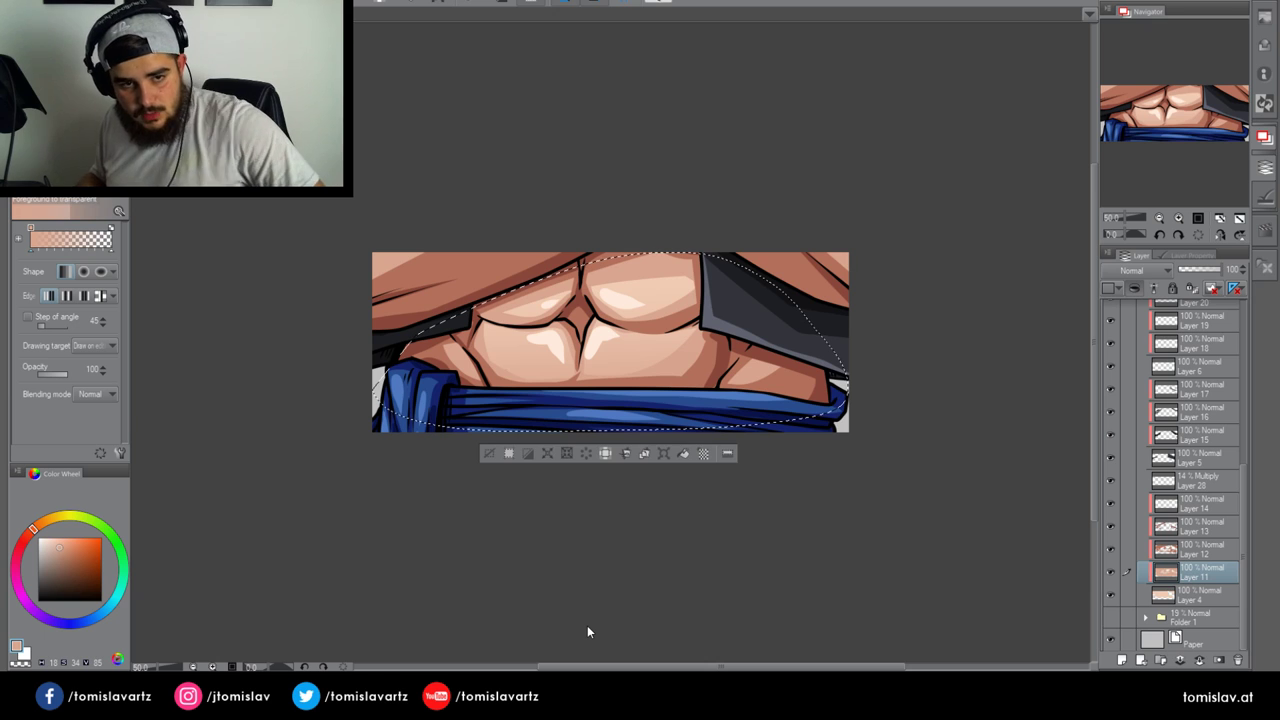
key("ctrl+z")
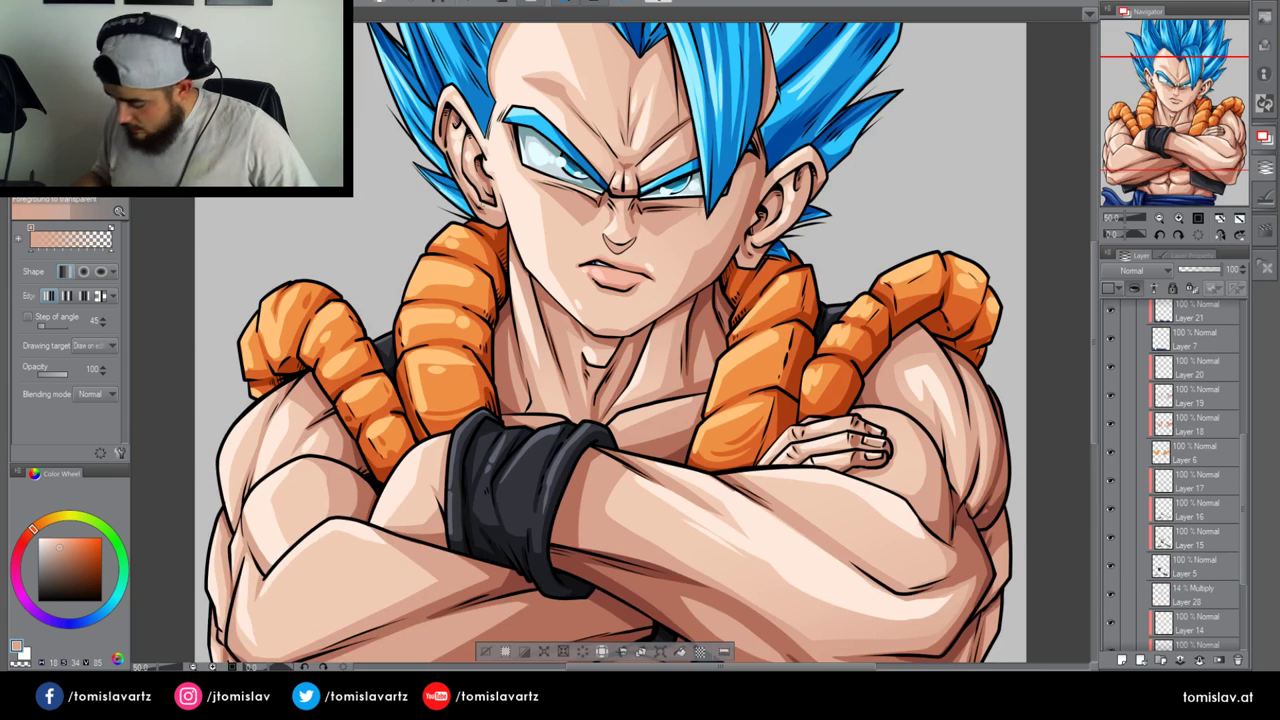
left_click_drag(1155, 157, 1150, 208)
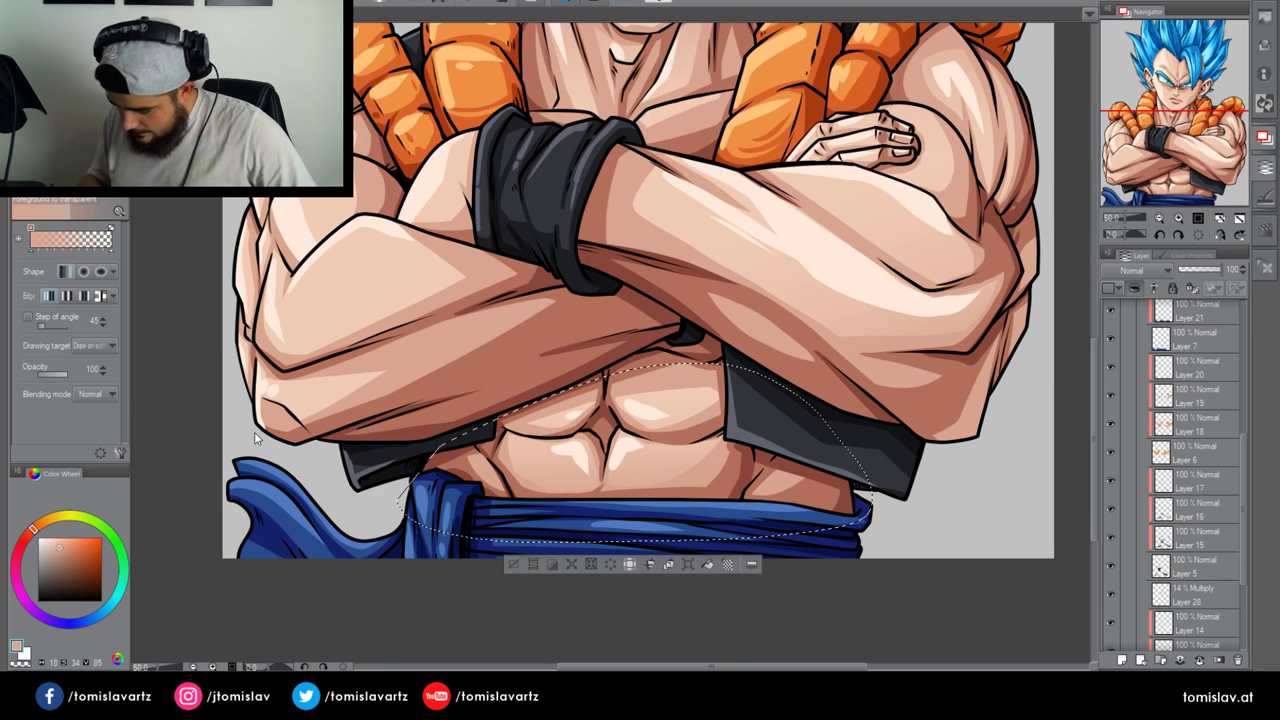
key("ctrl+y")
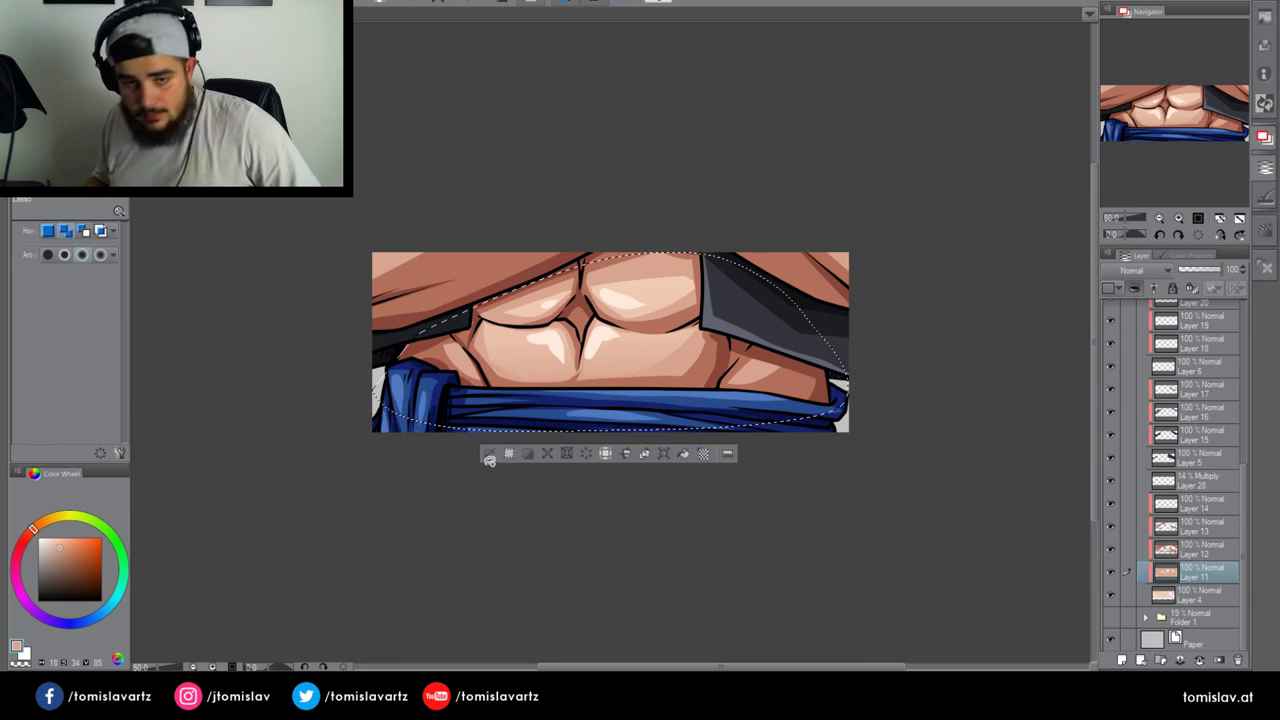
key("ctrl+z")
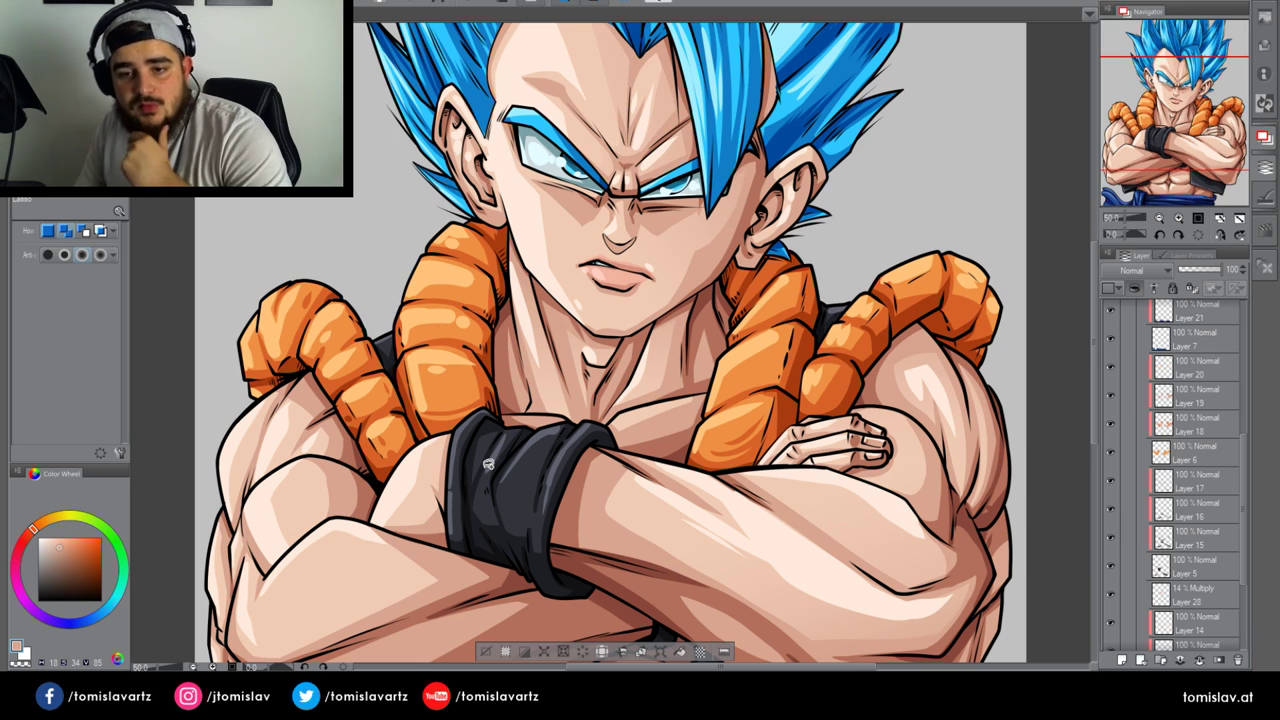
Clear the abdomen selection, lasso the other forearm and elbow, and blend the skin gradient diagonally across it
left_click(486, 652)
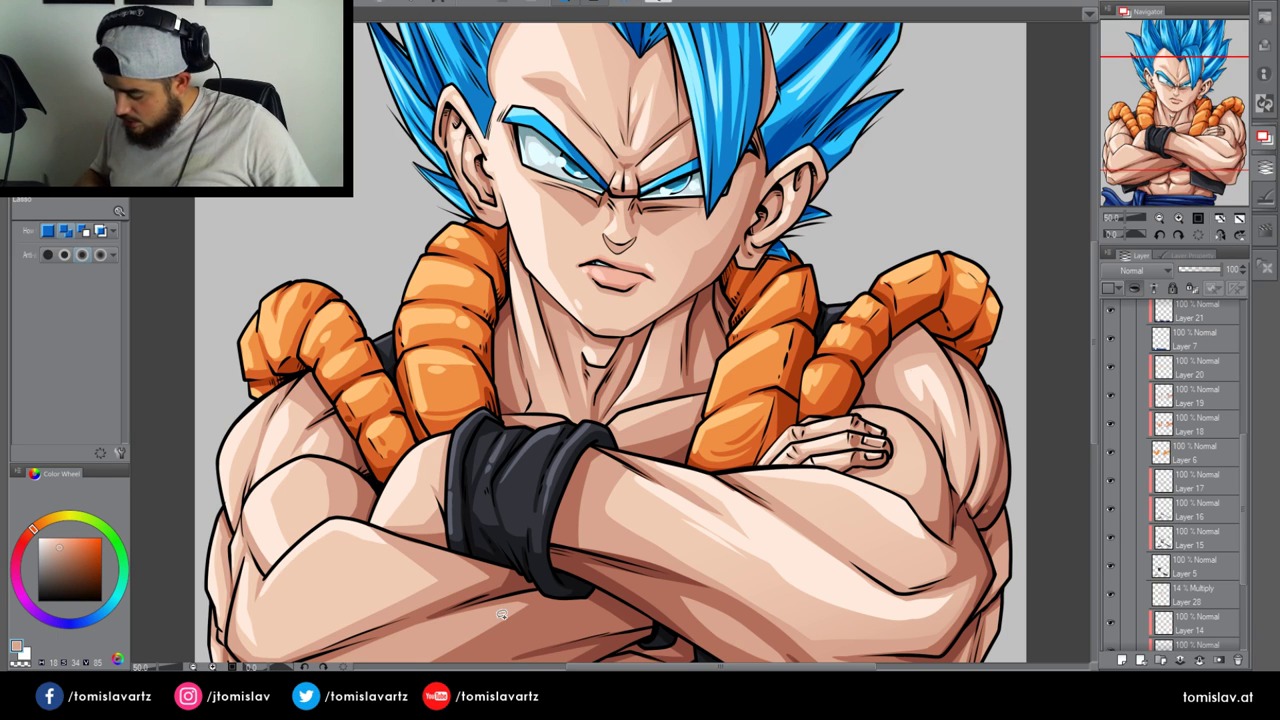
left_click_drag(1169, 128, 1166, 144)
mouse_move(305, 461)
left_mouse_down()
mouse_move(375, 413)
mouse_move(545, 500)
mouse_move(392, 619)
mouse_move(279, 640)
mouse_move(213, 593)
mouse_move(213, 516)
mouse_move(258, 472)
left_mouse_up()
left_click_drag(290, 467, 370, 418)
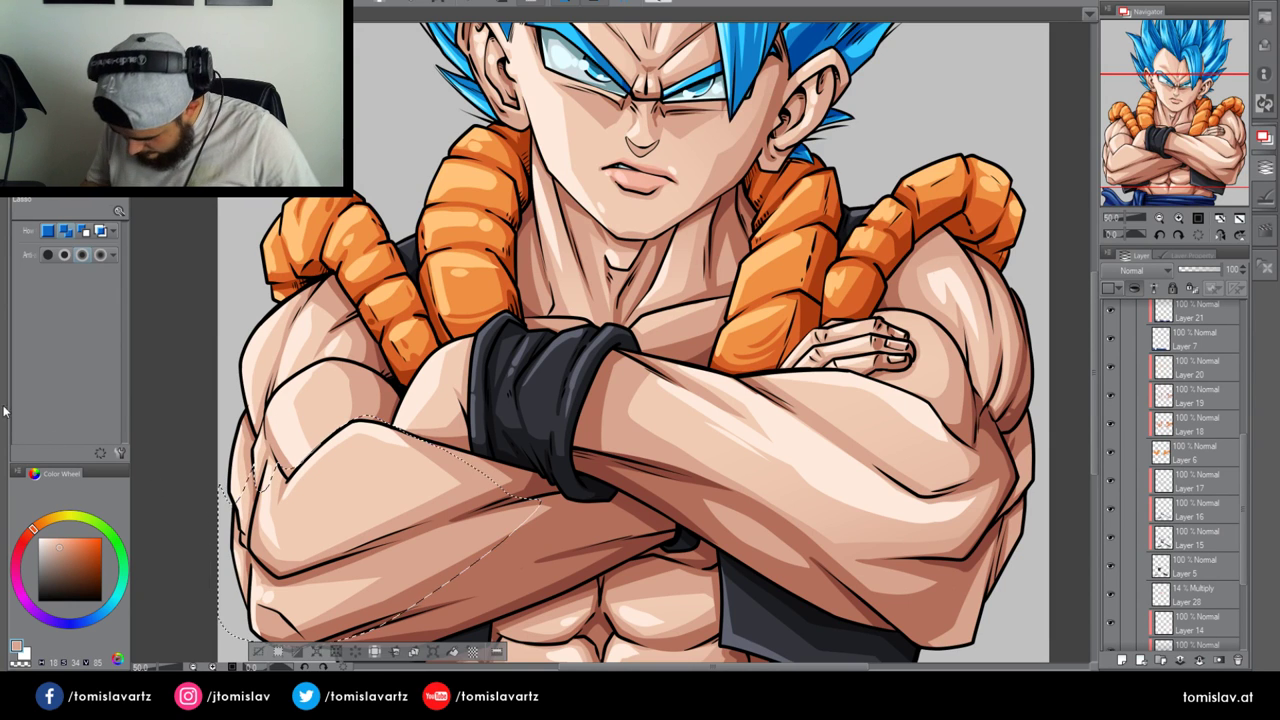
key("g")
left_click_drag(458, 514, 388, 446)
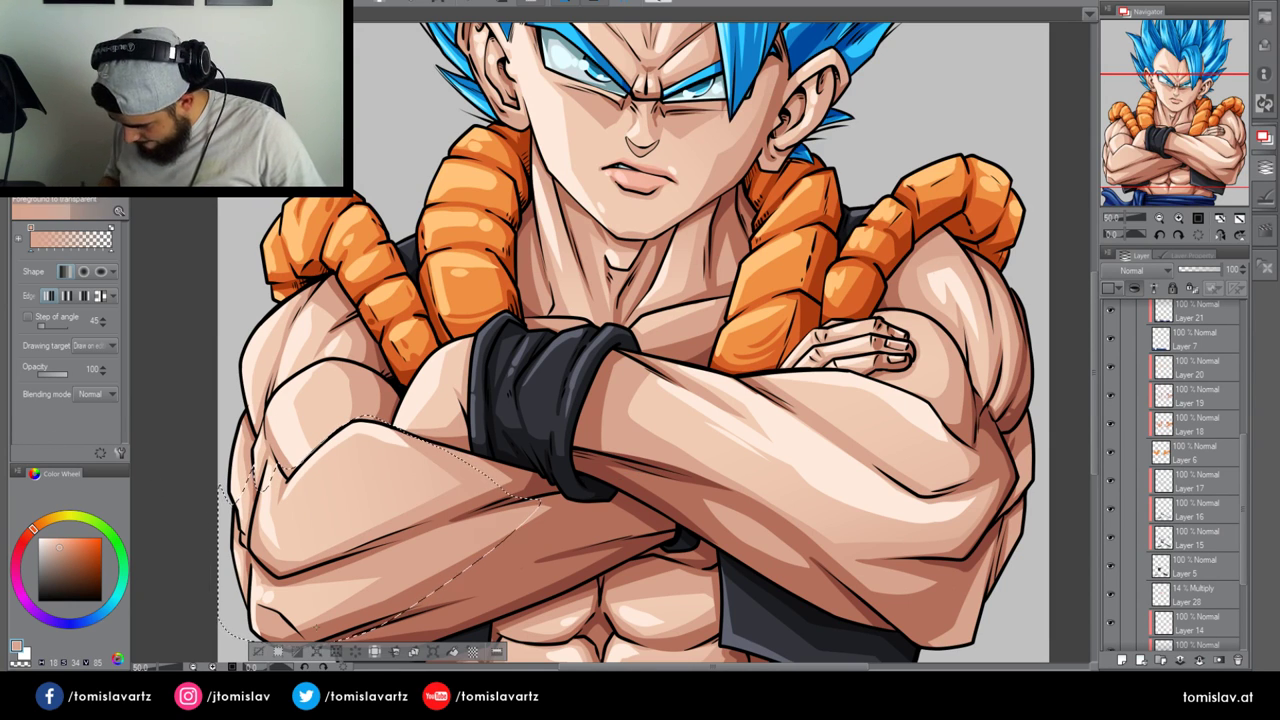
left_click(262, 652)
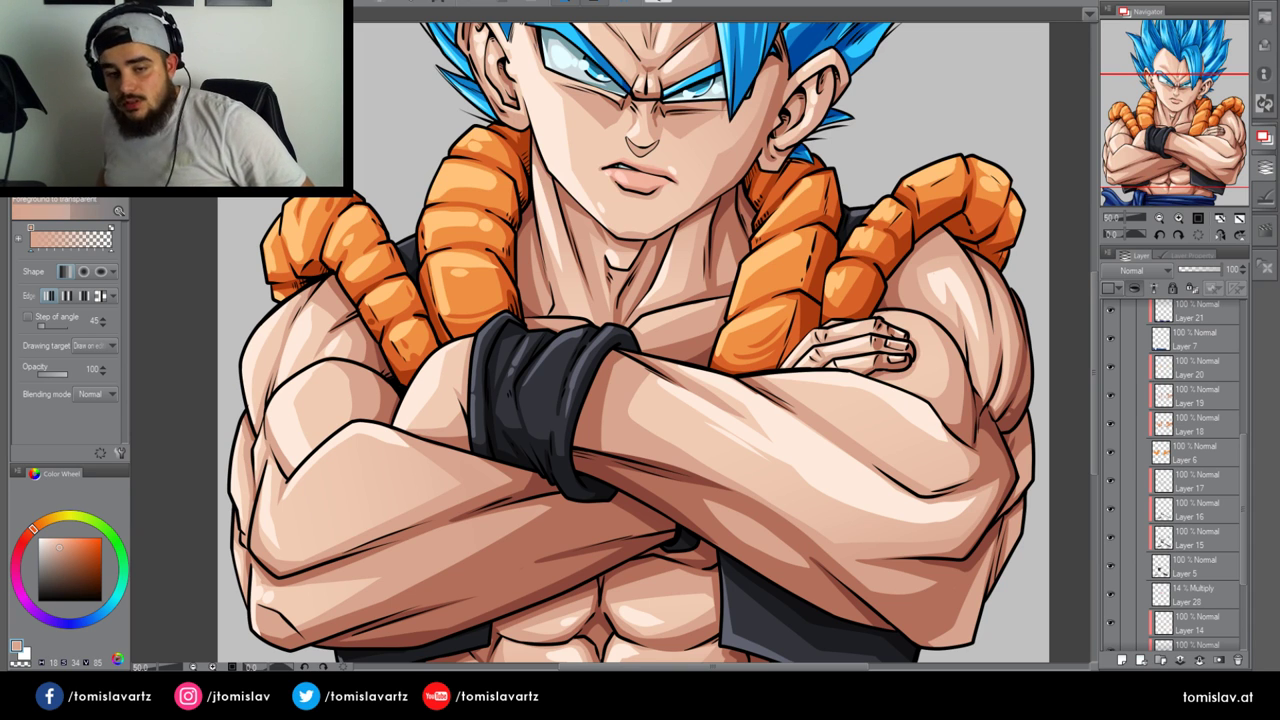
Make Layer 12 active and switch its visibility off and on to check its skin shading against the whole figure
left_click(1159, 219)
left_click(1169, 134)
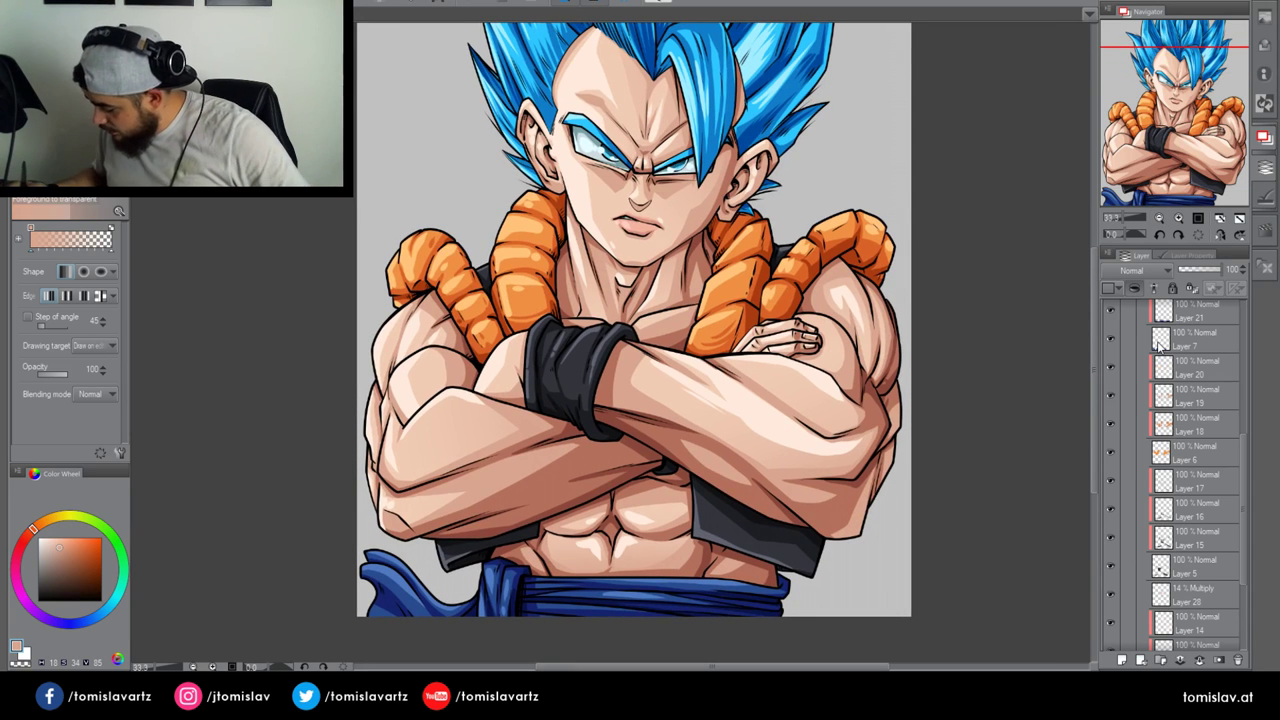
scroll(1241, 514, "down", 3)
left_click(1195, 530)
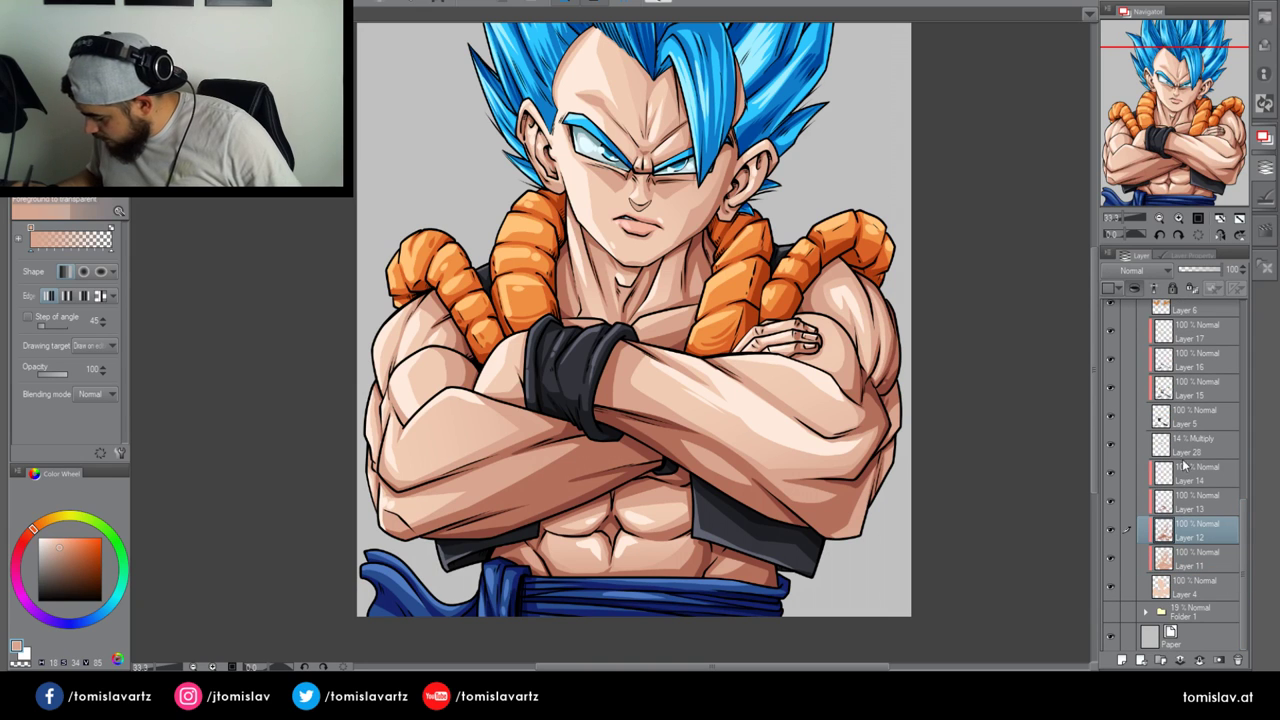
left_click(1112, 530)
left_click(1112, 530)
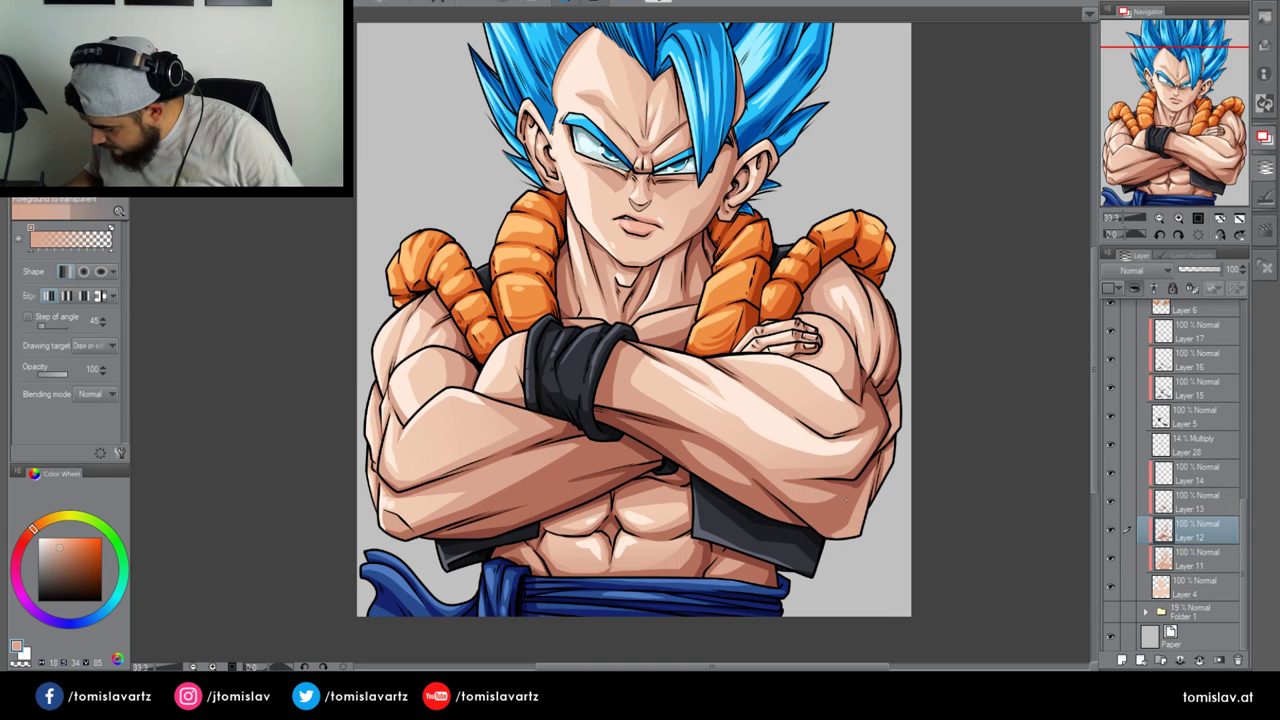
Sample a darker skin-shadow tone, lasso the abdomen, and blend the gradient downward from beneath the crossed arms in place of the first pass
left_click(838, 495, "alt")
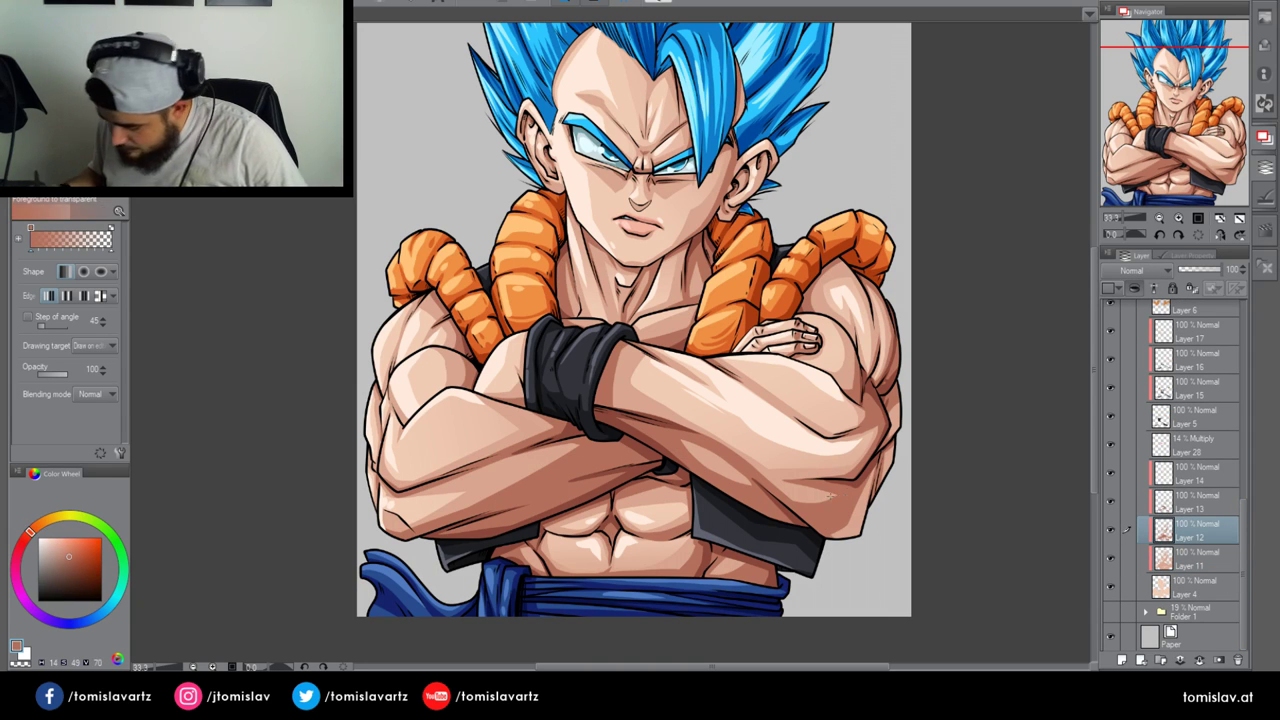
key("m")
mouse_move(531, 537)
left_mouse_down()
mouse_move(689, 483)
mouse_move(781, 553)
mouse_move(614, 613)
mouse_move(495, 530)
left_mouse_up()
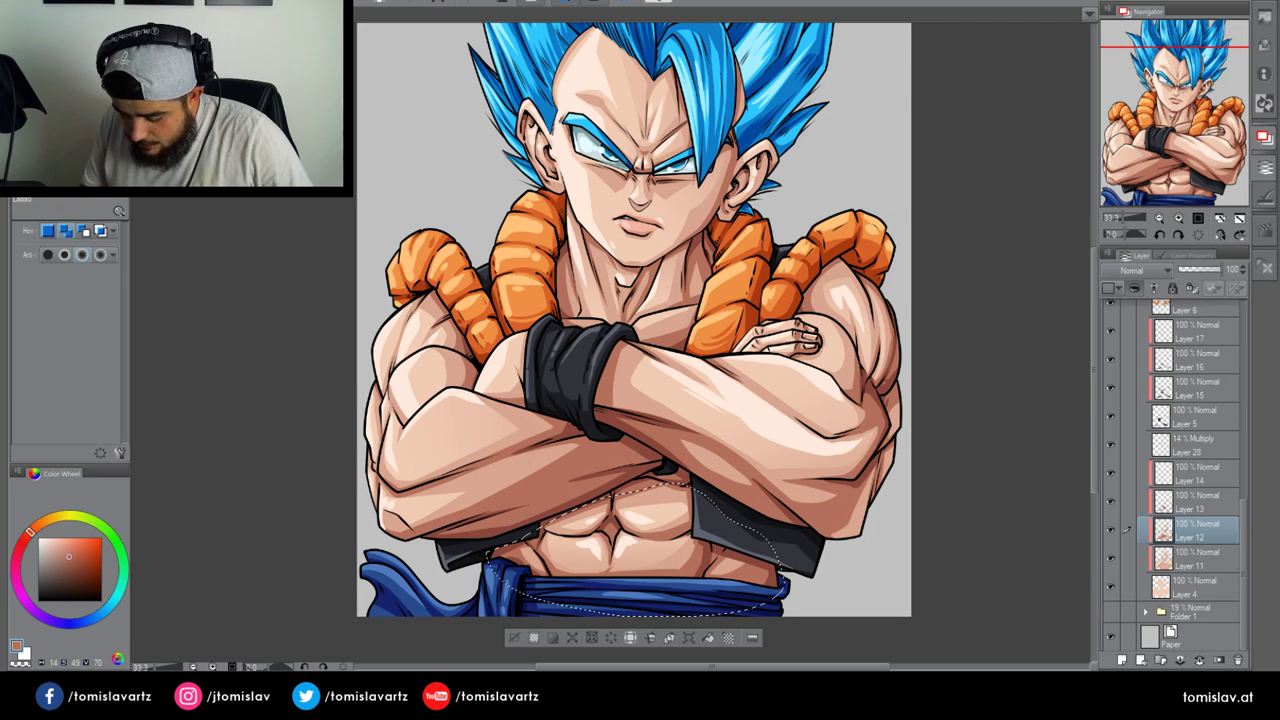
key("g")
left_click_drag(637, 492, 644, 568)
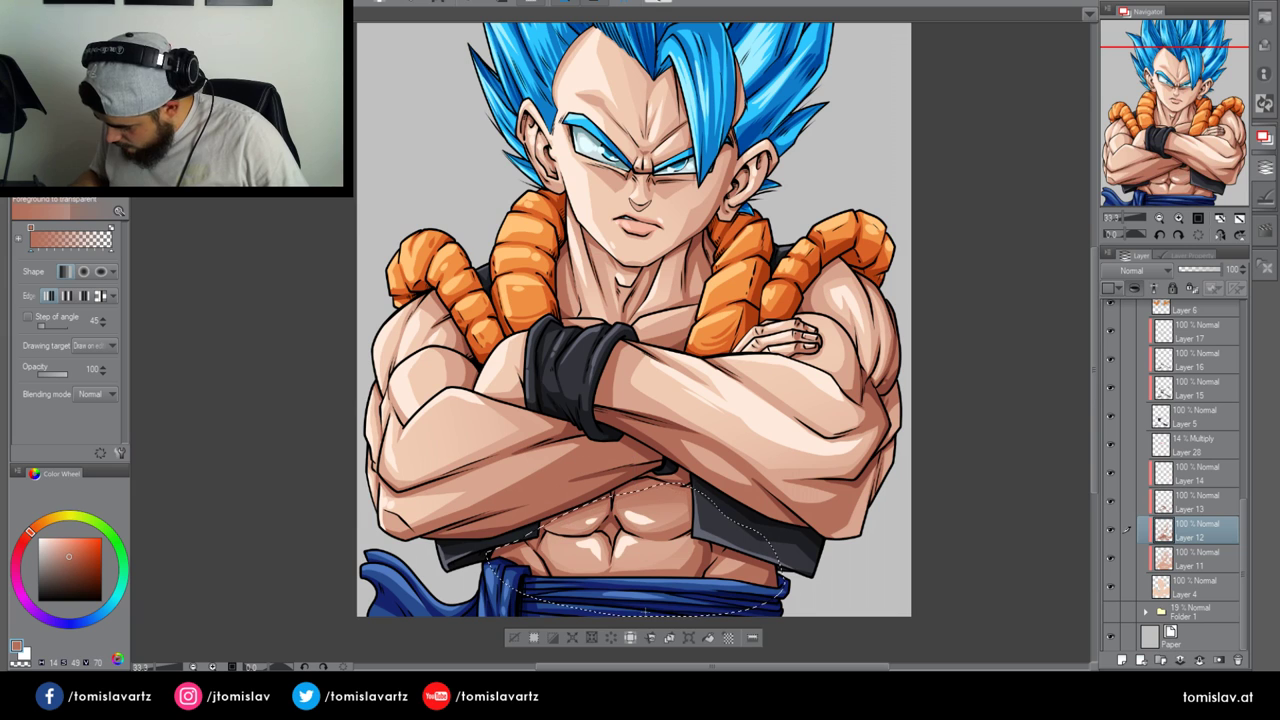
key("ctrl+z")
left_click_drag(632, 342, 633, 558)
left_click_drag(634, 380, 633, 536)
key("ctrl+d")
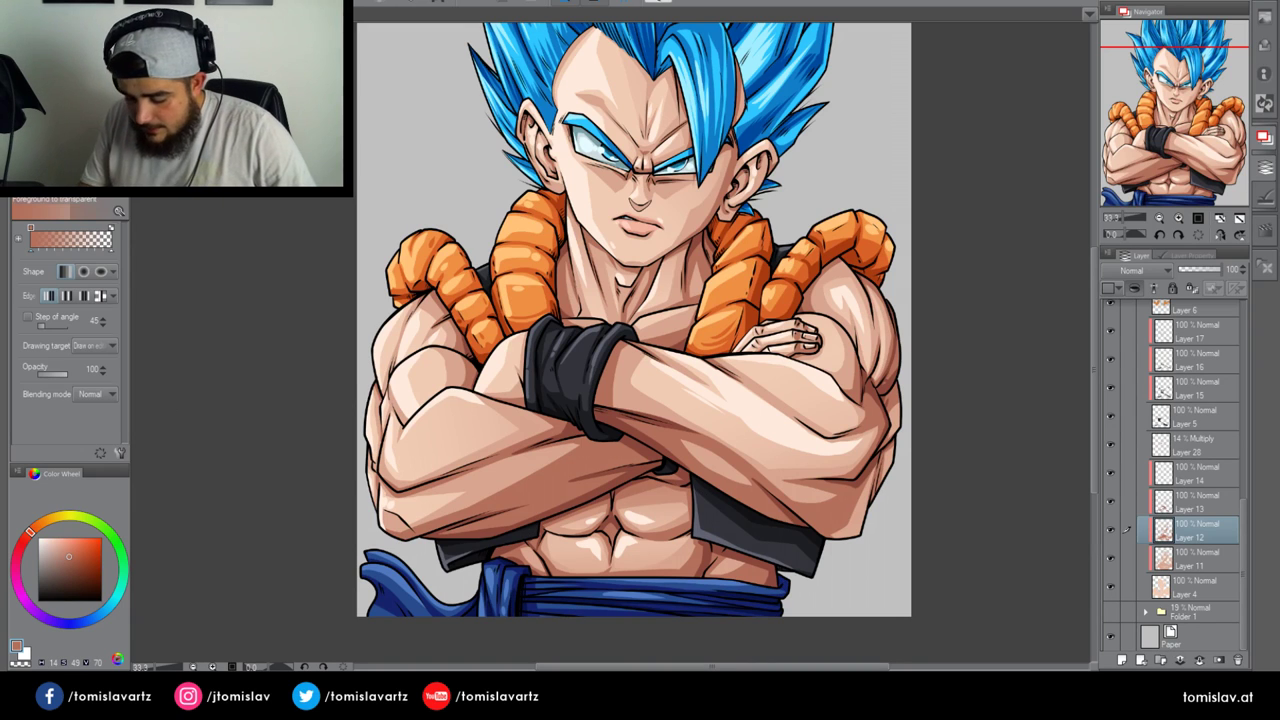
Lasso the underside of the forearm leading out of the black wristband, shade it with the same gradient, and clear the selection
key("m")
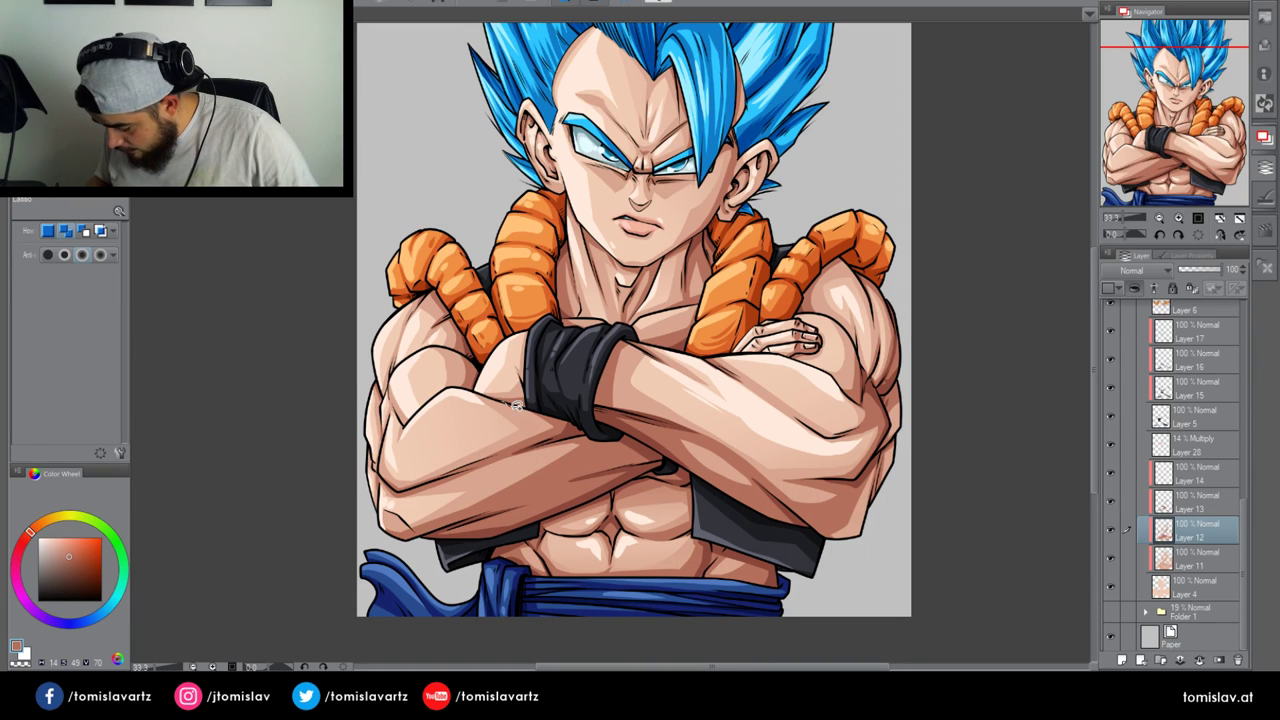
mouse_move(517, 404)
left_mouse_down()
mouse_move(527, 433)
mouse_move(426, 482)
mouse_move(454, 476)
mouse_move(457, 493)
mouse_move(393, 534)
mouse_move(493, 531)
mouse_move(579, 485)
mouse_move(578, 410)
left_mouse_up()
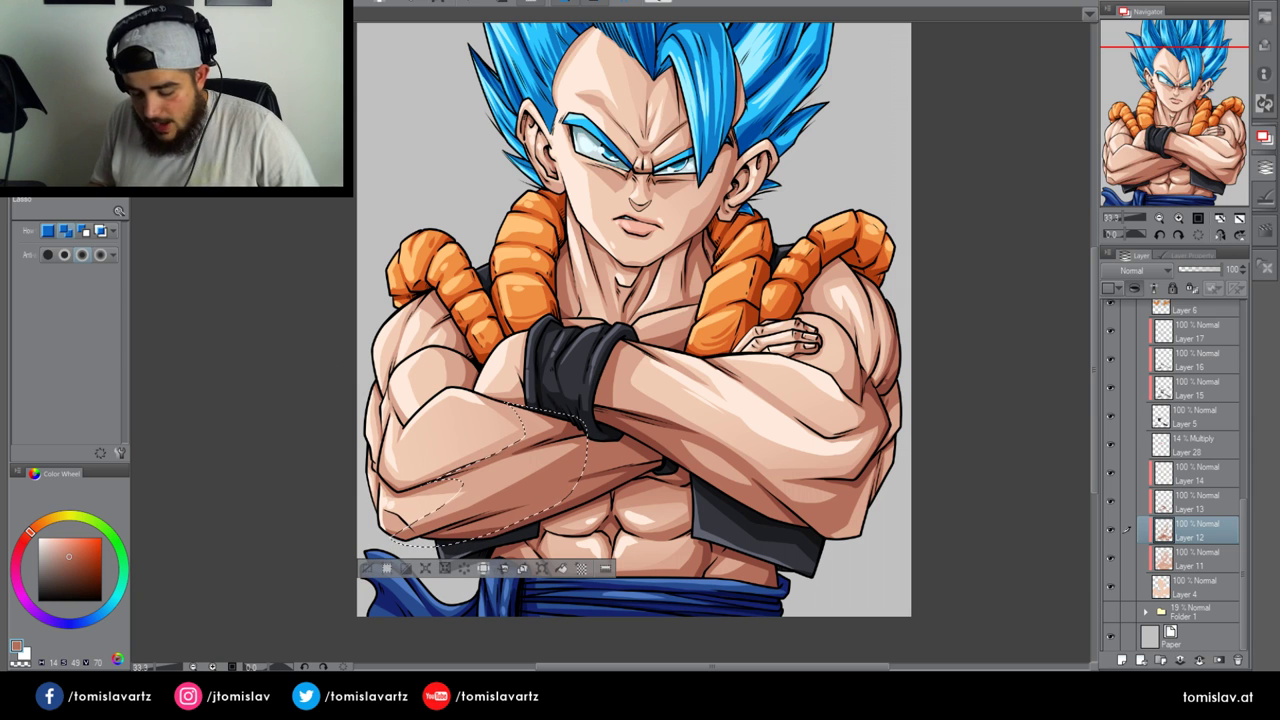
key("g")
key("ctrl+d")
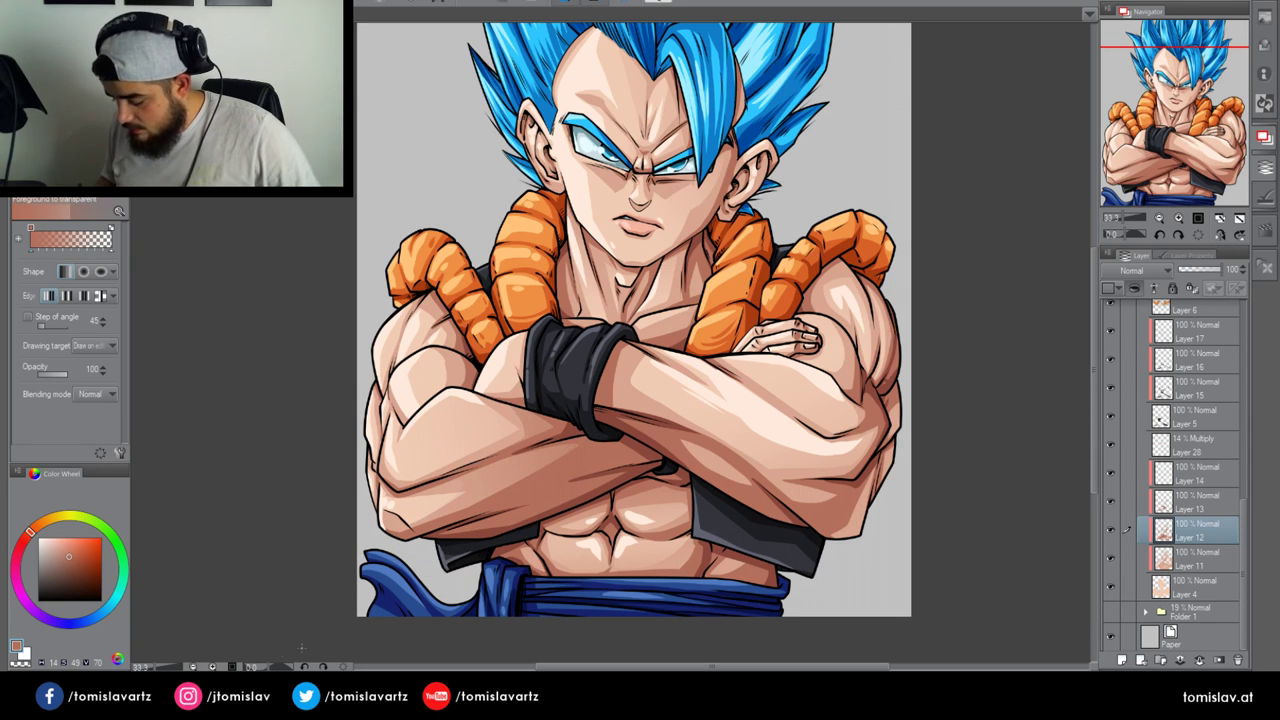
Lasso the opposite arm from shoulder to elbow, blend the gradient diagonally inward from the outer shoulder, and clear the selection
key("m")
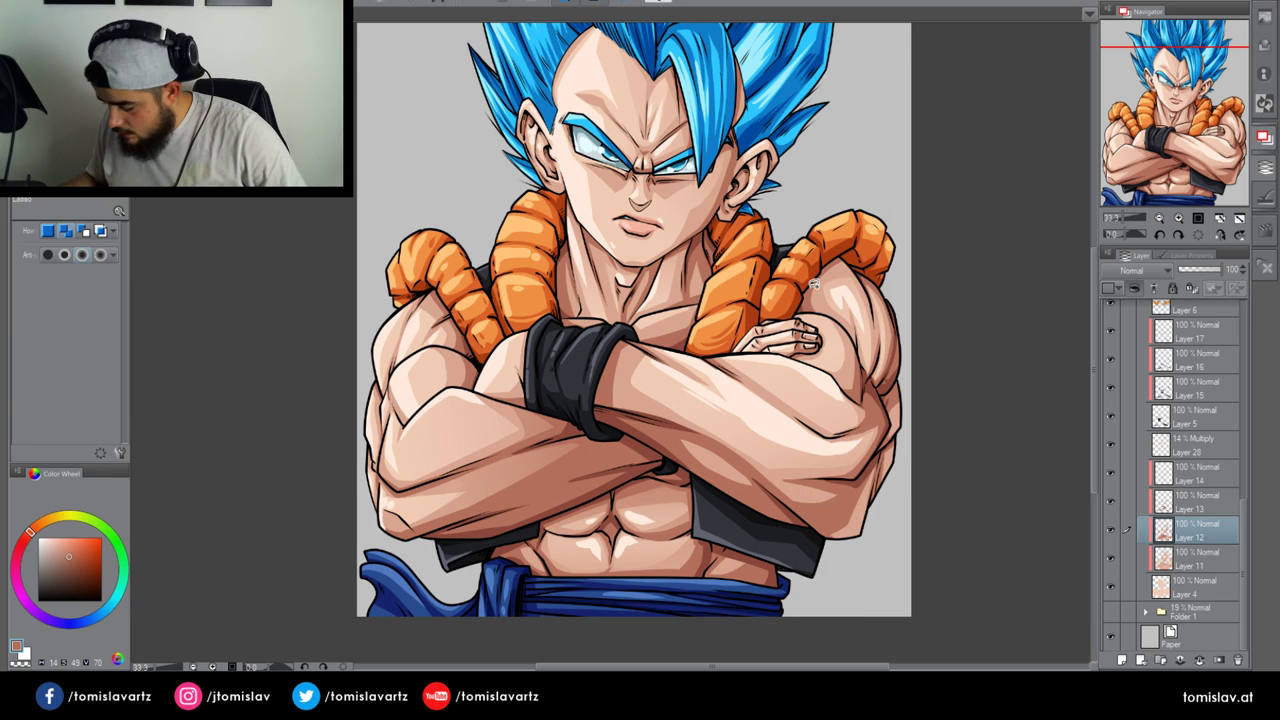
mouse_move(899, 264)
left_mouse_down()
mouse_move(916, 379)
mouse_move(882, 513)
mouse_move(817, 534)
mouse_move(738, 493)
mouse_move(766, 491)
mouse_move(746, 461)
mouse_move(781, 471)
mouse_move(808, 441)
mouse_move(794, 416)
mouse_move(824, 414)
mouse_move(820, 379)
mouse_move(789, 357)
mouse_move(788, 311)
mouse_move(723, 338)
left_mouse_up()
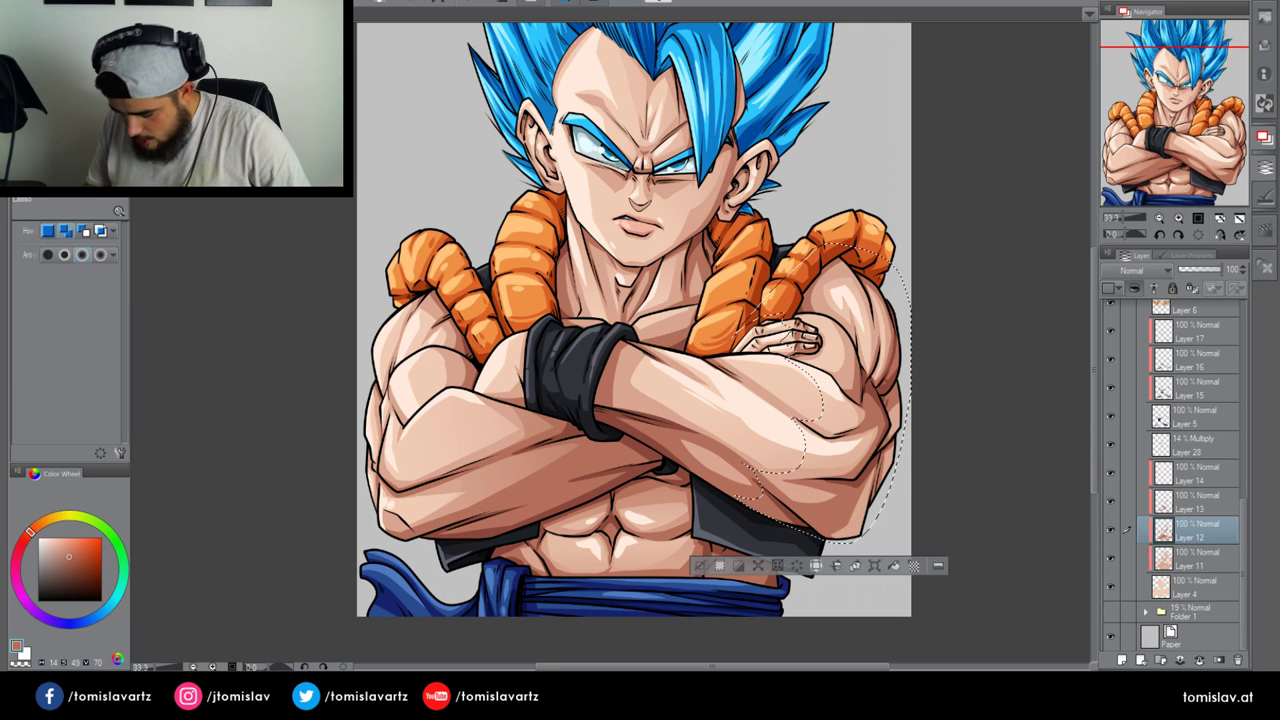
key("g")
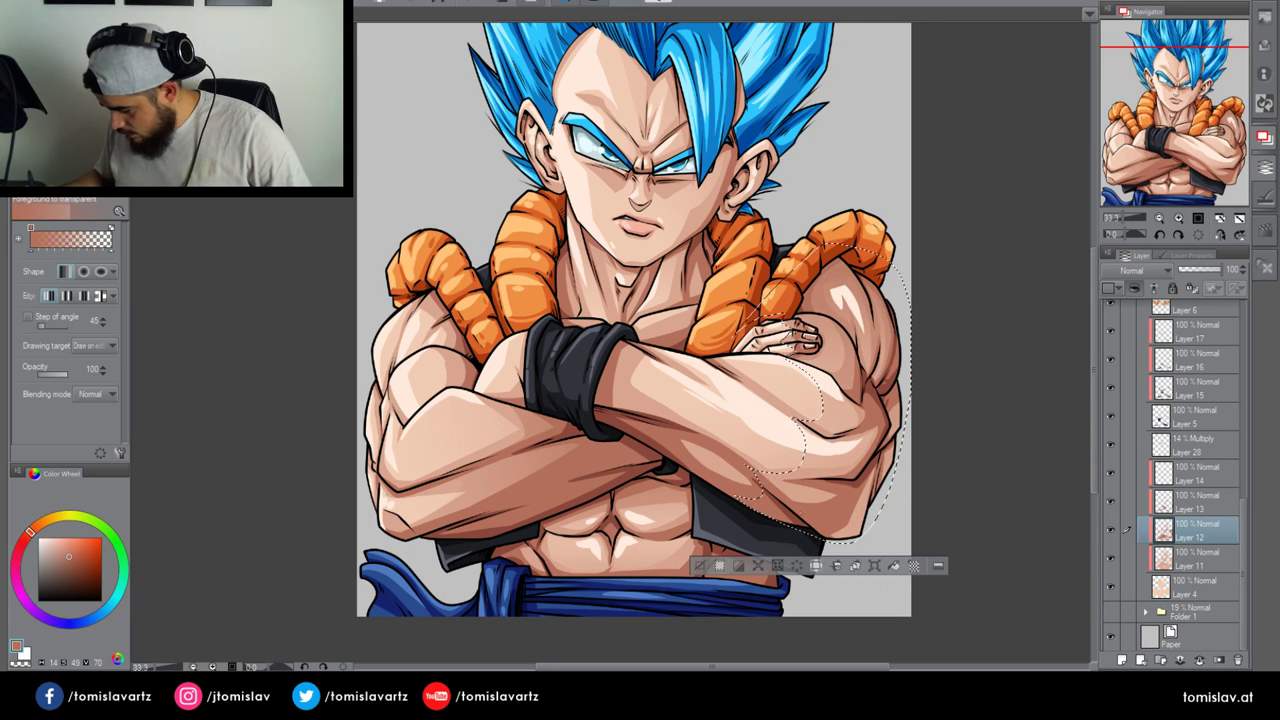
key("ctrl+z")
left_click_drag(928, 226, 782, 438)
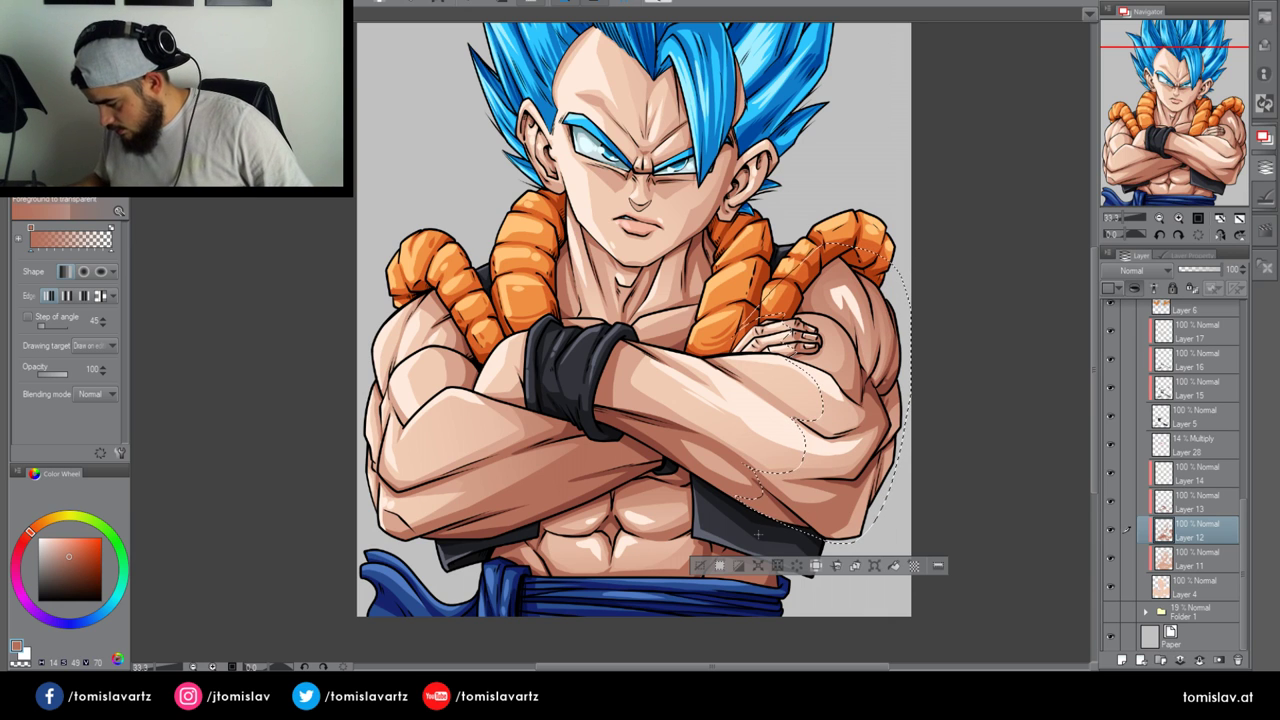
left_click(718, 566)
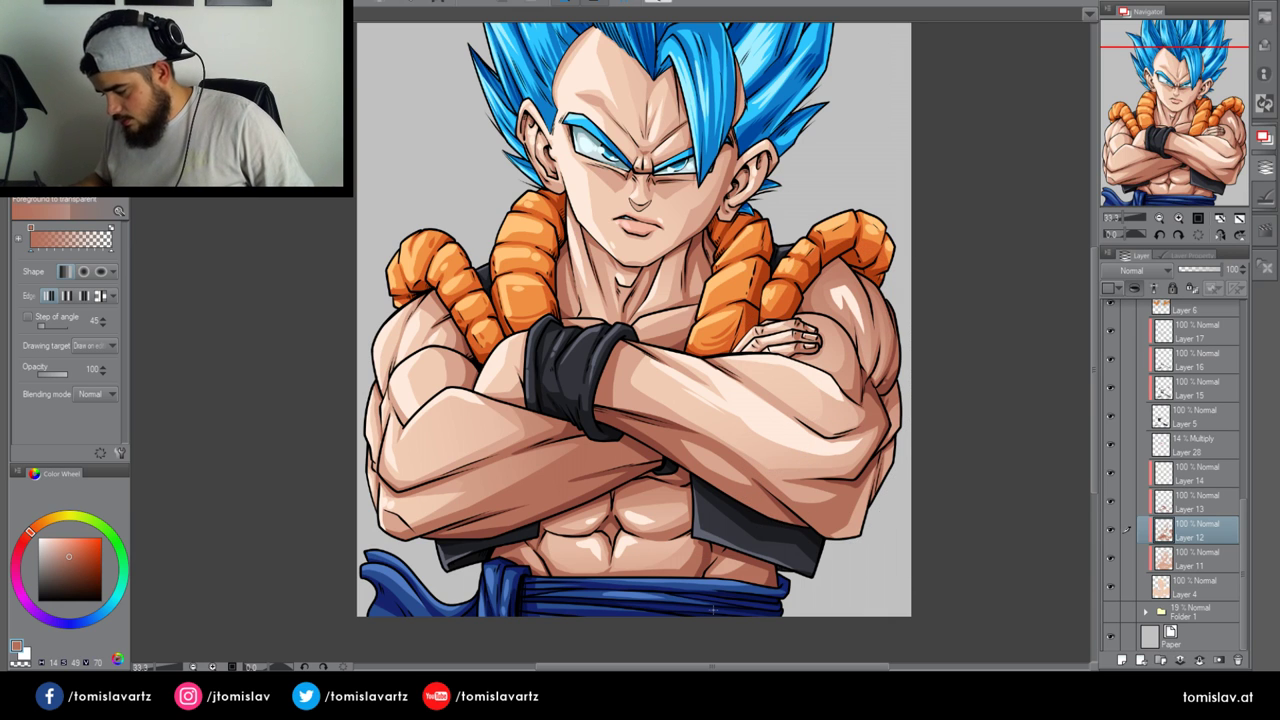
Return to Layer 12, enlarge the brush to about 55, and try a stroke over the shaded shoulder before undoing it
left_click(1183, 476)
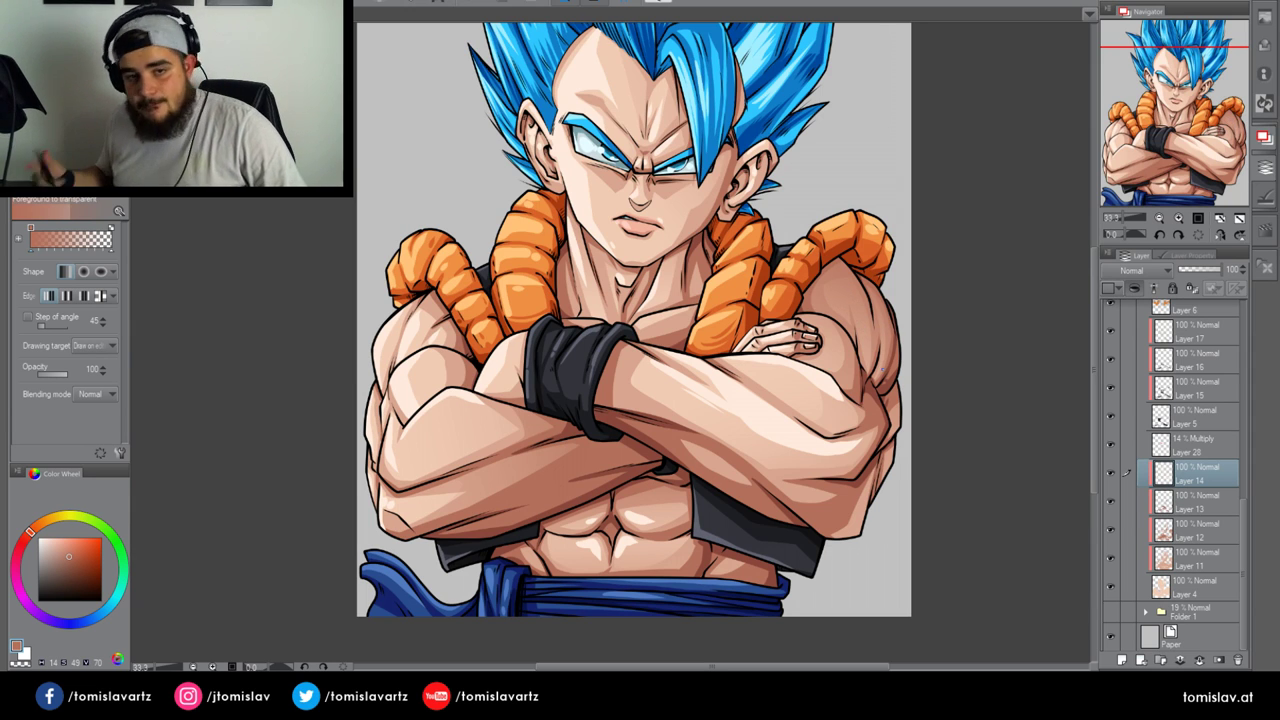
left_click(1187, 505)
left_click(1187, 533)
key("b")
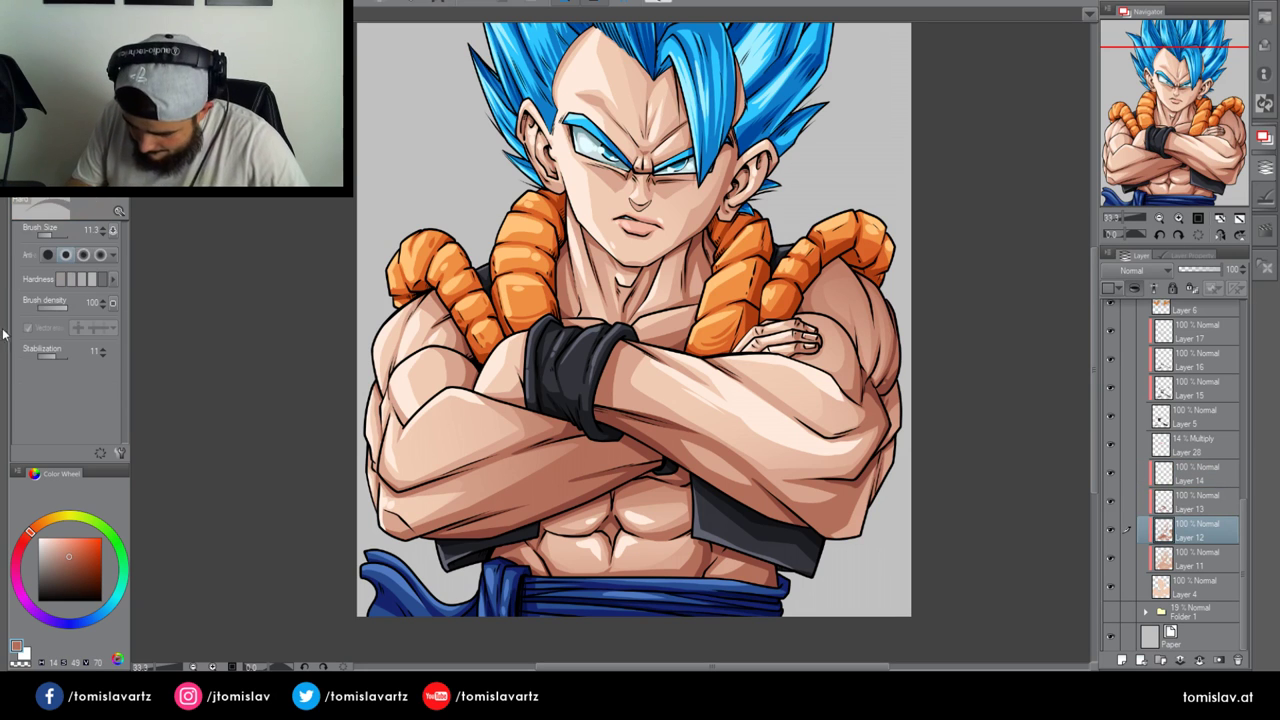
left_click(56, 237)
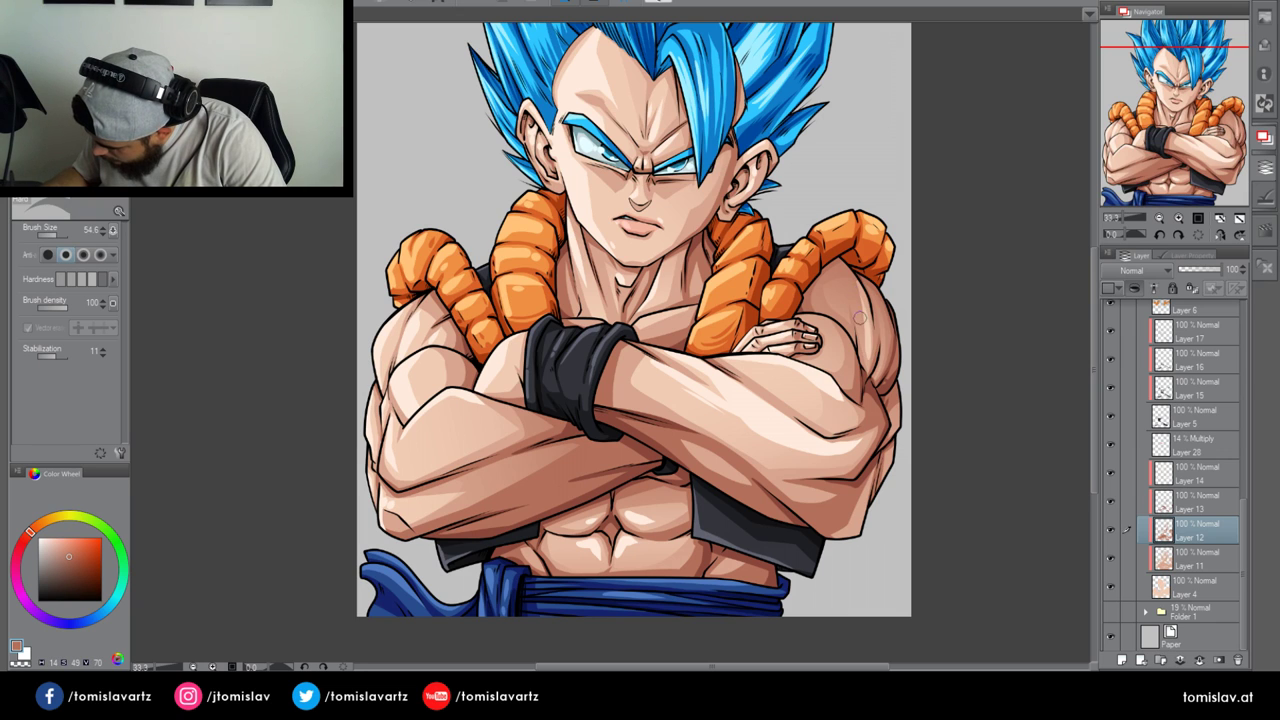
left_click_drag(867, 355, 856, 288)
key("ctrl+z")
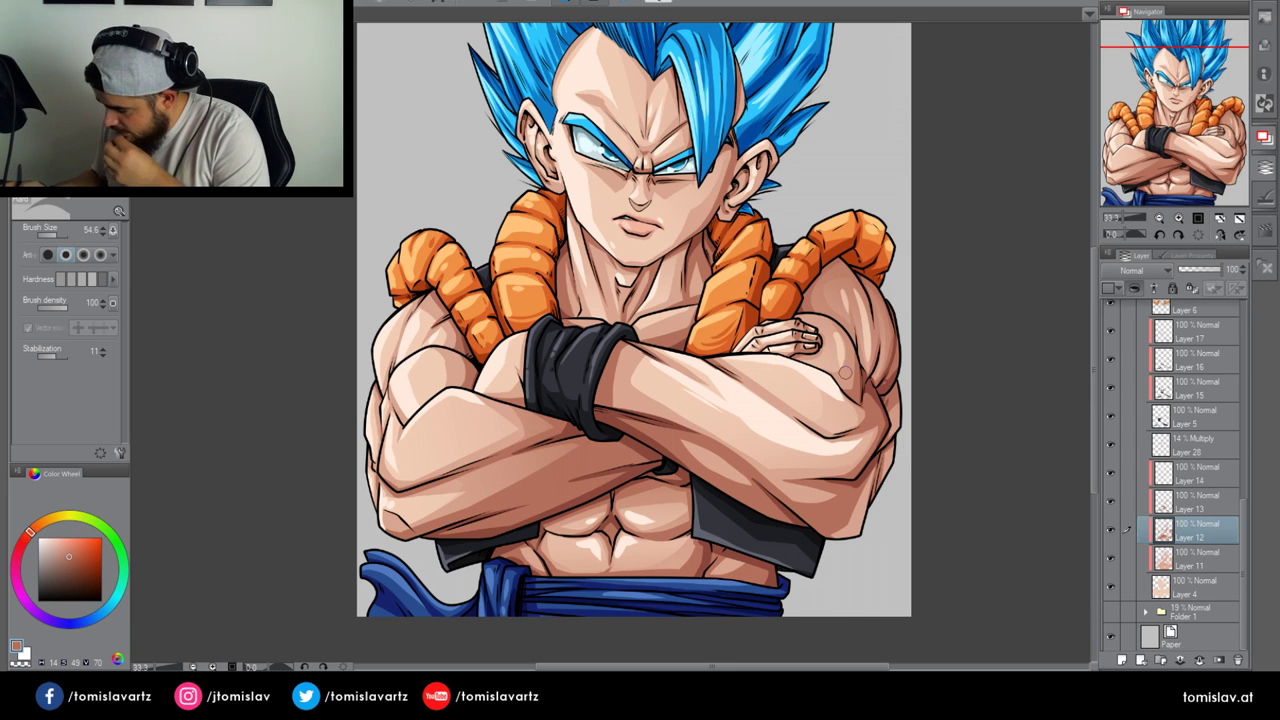
Make Layer 13 active and switch its visibility off and on to check its skin shadows
left_click(1189, 502)
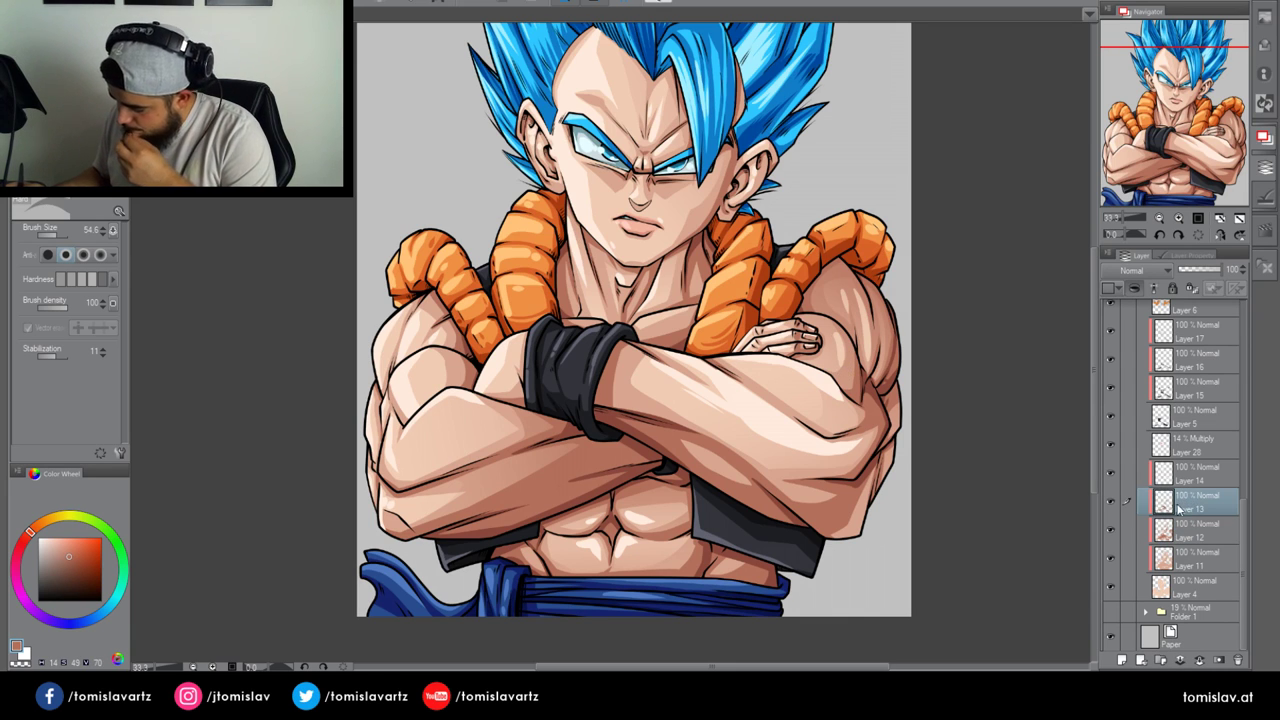
left_click(1111, 501)
left_click(1111, 501)
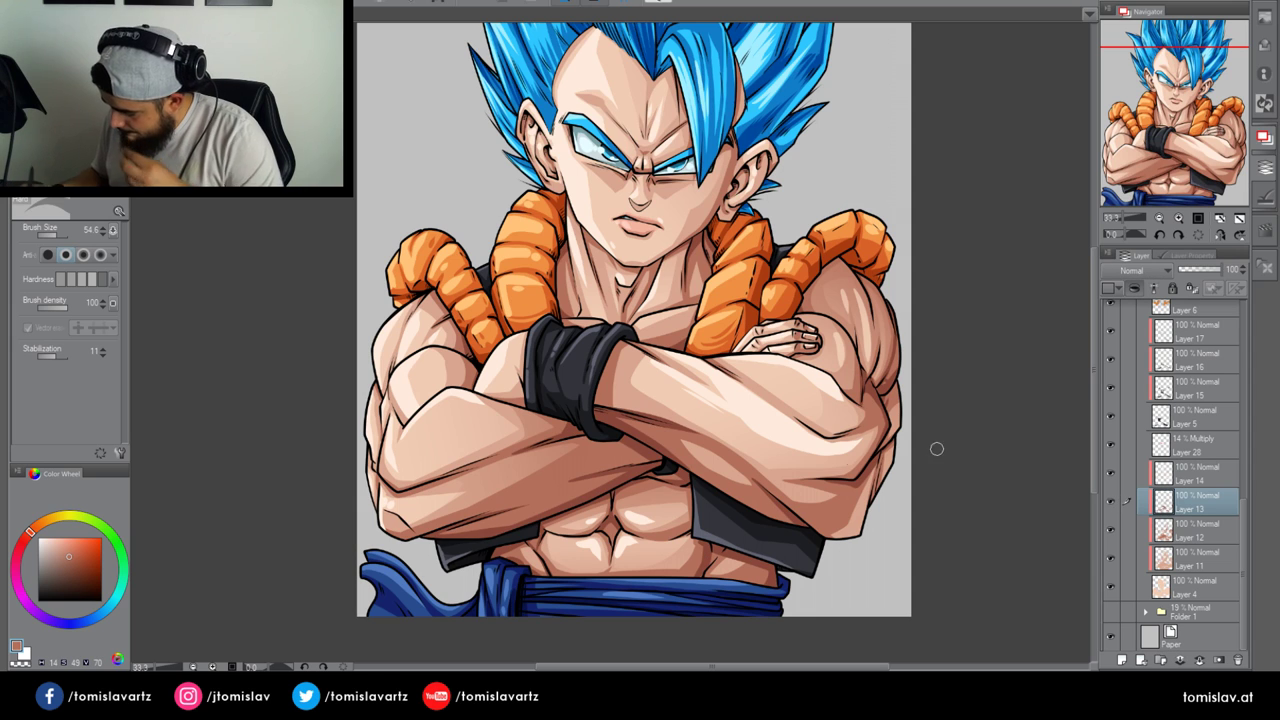
Sample a deeper shadow tone, lasso the forearm area beneath the black wristband, and shade it with a gradient
left_click(641, 440, "alt")
left_click(1, 259)
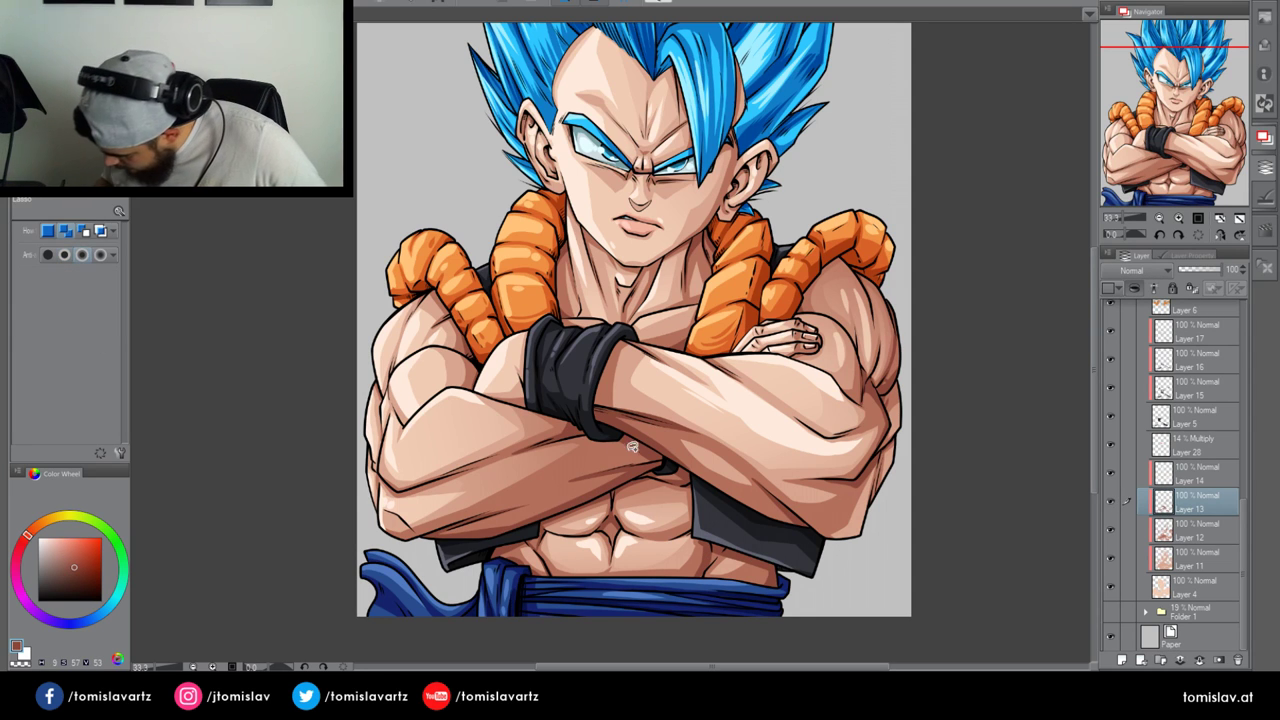
mouse_move(573, 435)
left_mouse_down()
mouse_move(606, 440)
mouse_move(548, 490)
mouse_move(542, 515)
mouse_move(663, 470)
mouse_move(632, 432)
mouse_move(560, 490)
left_mouse_up()
key("g")
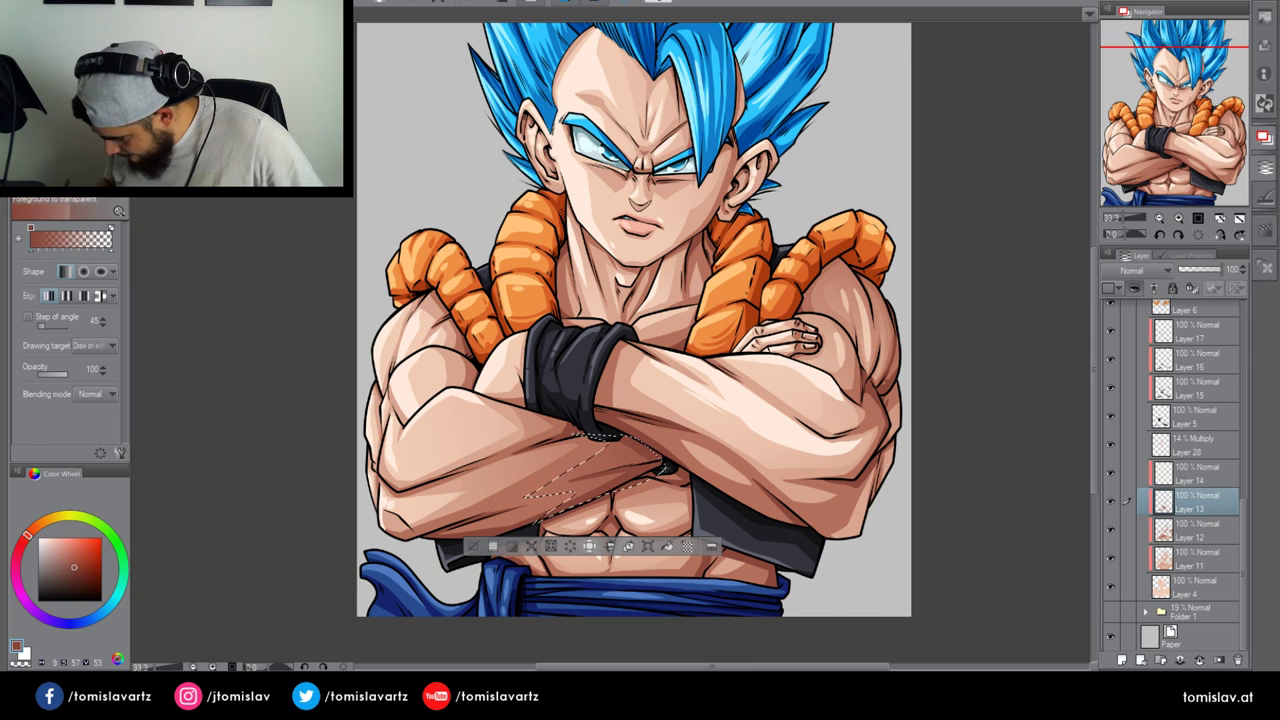
left_click(475, 547)
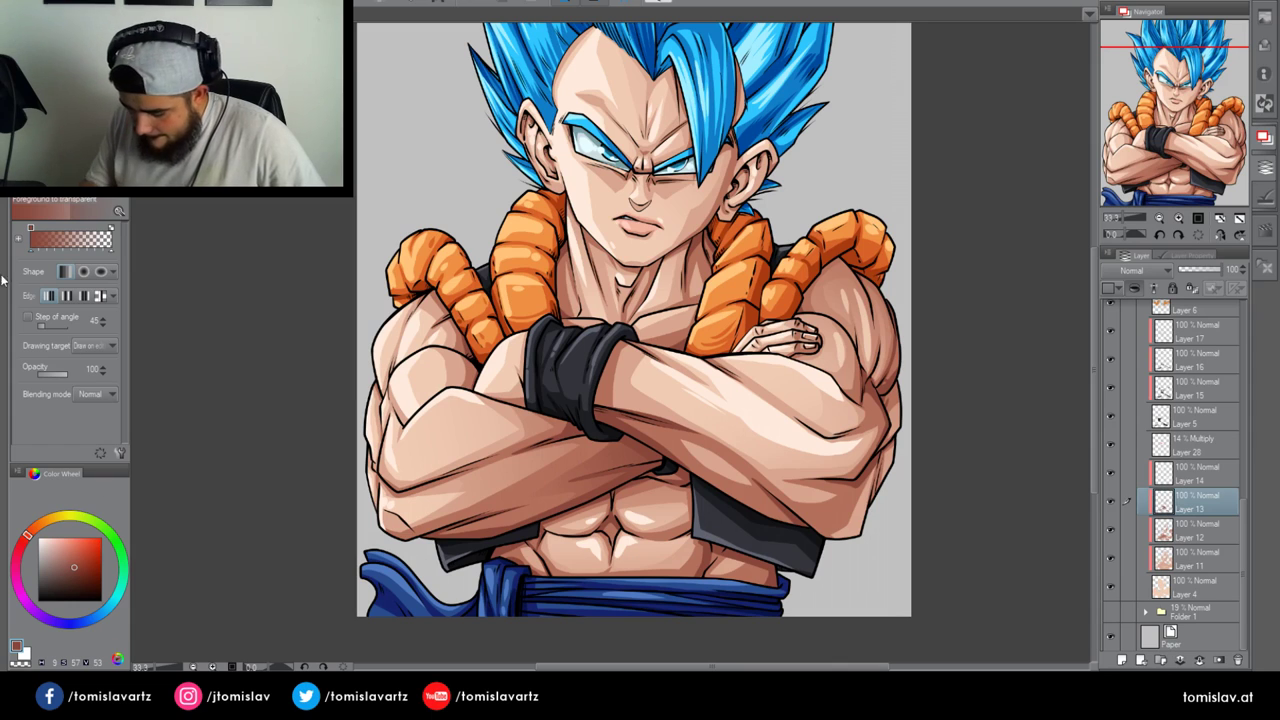
Lasso the narrow shadow at the outer elbow and the jaw's edge in turn, clearing each selection
key("m")
mouse_move(873, 396)
left_mouse_down()
mouse_move(862, 384)
mouse_move(888, 430)
mouse_move(871, 459)
mouse_move(865, 396)
left_mouse_up()
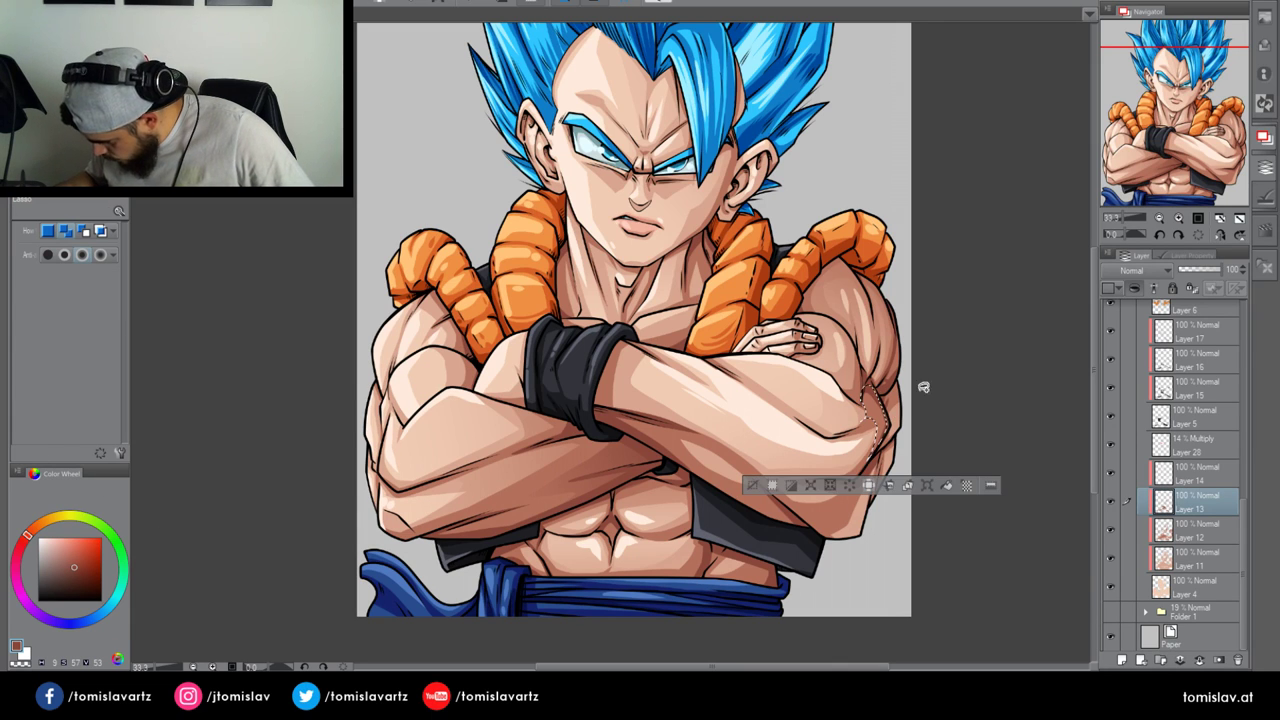
left_click(752, 486)
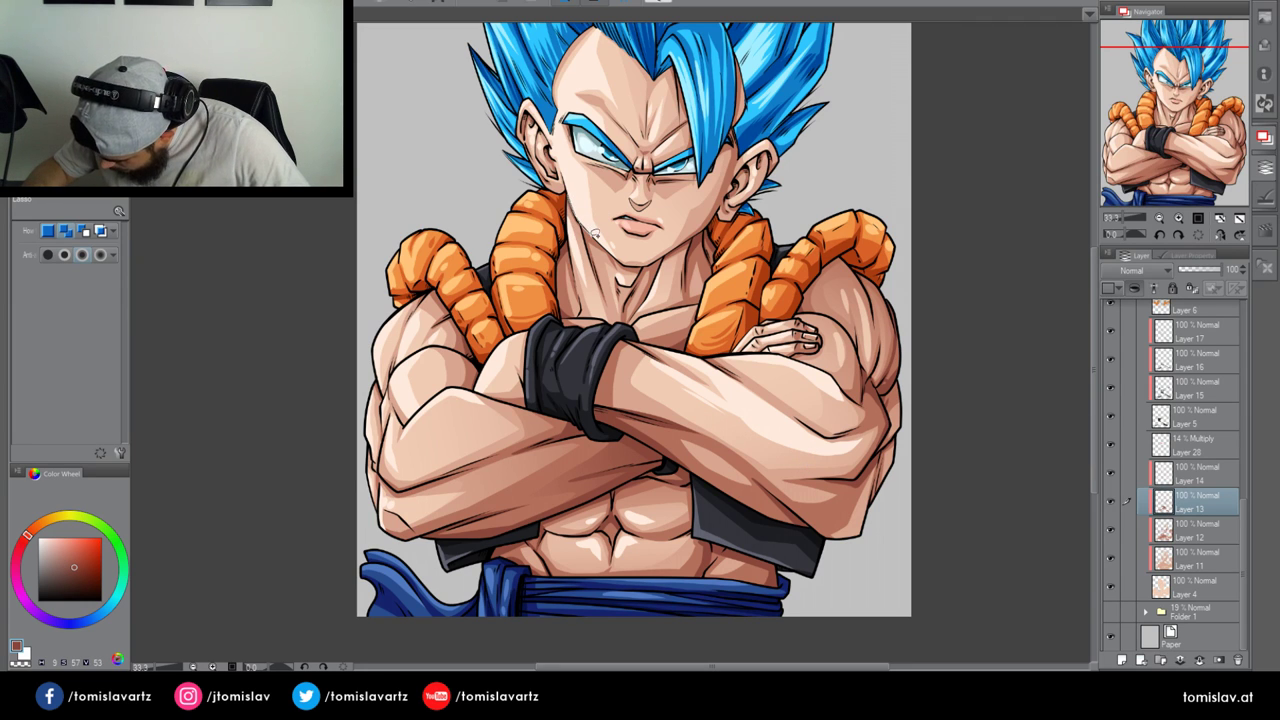
left_click_drag(594, 233, 571, 199)
left_click(470, 258)
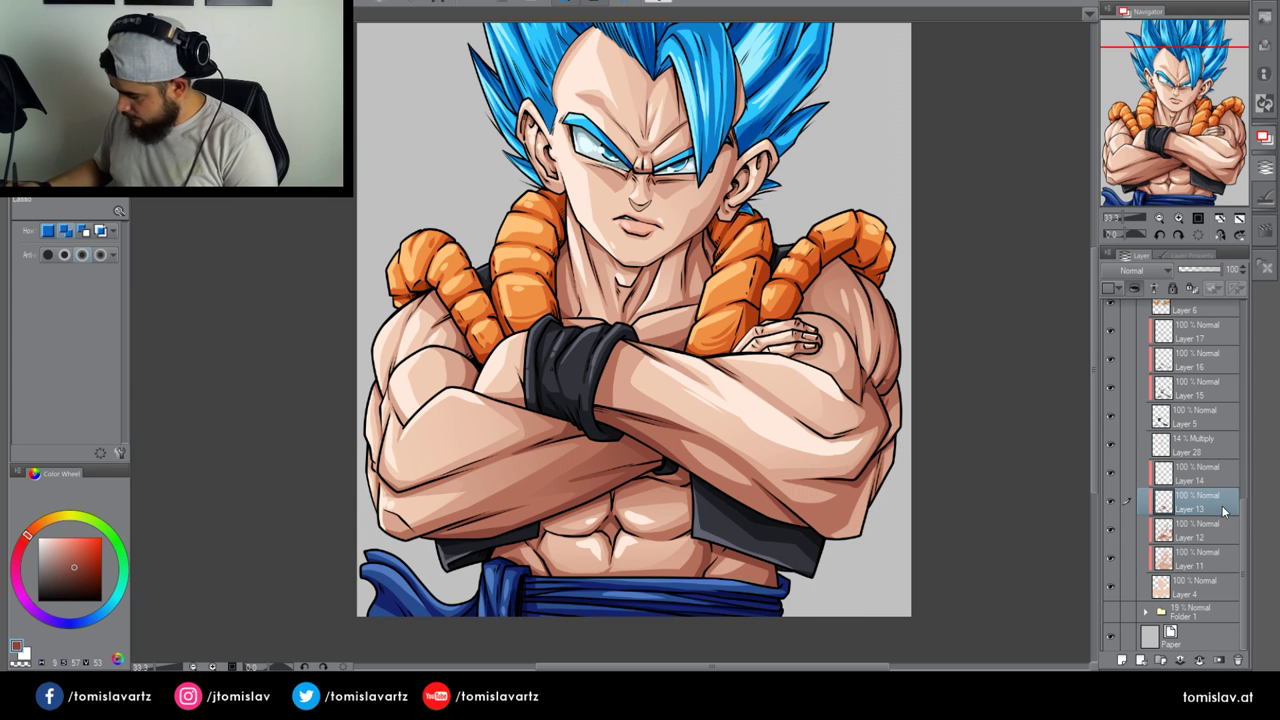
Make Layer 3, just above Folder 2, the active layer
scroll(1240, 515, "up", 2)
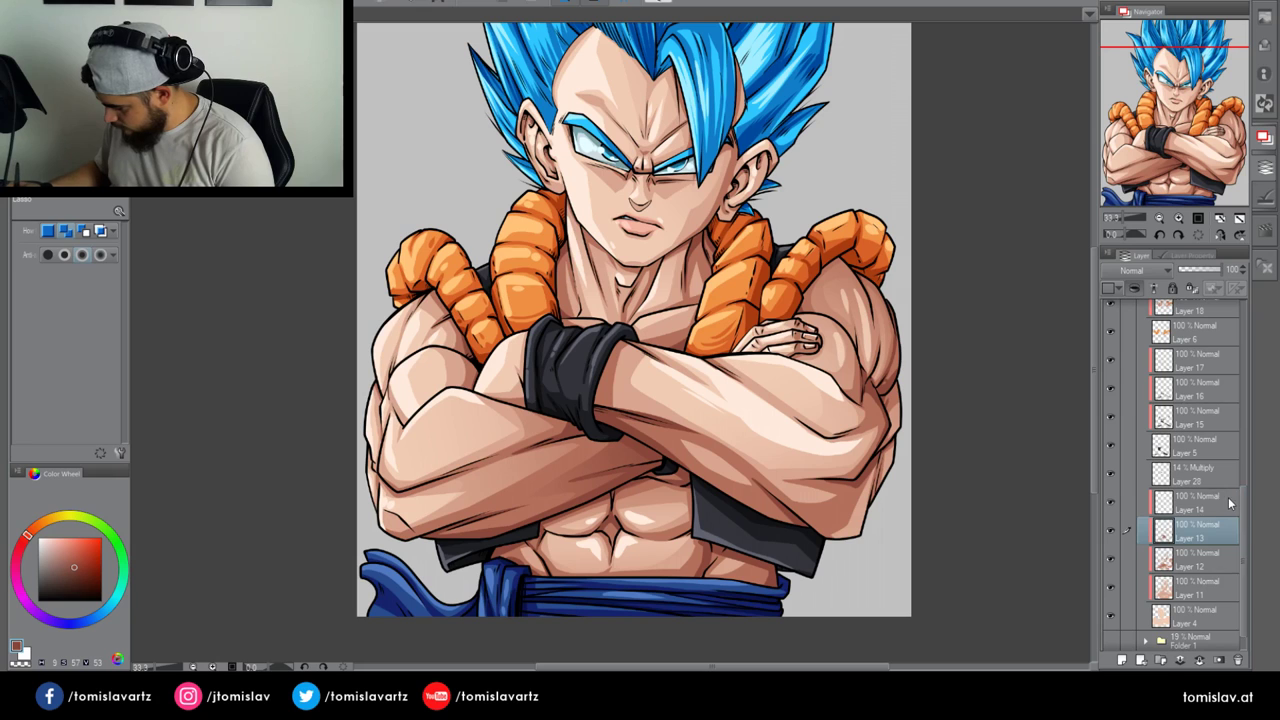
left_click_drag(1246, 493, 1252, 308)
left_click(1194, 345)
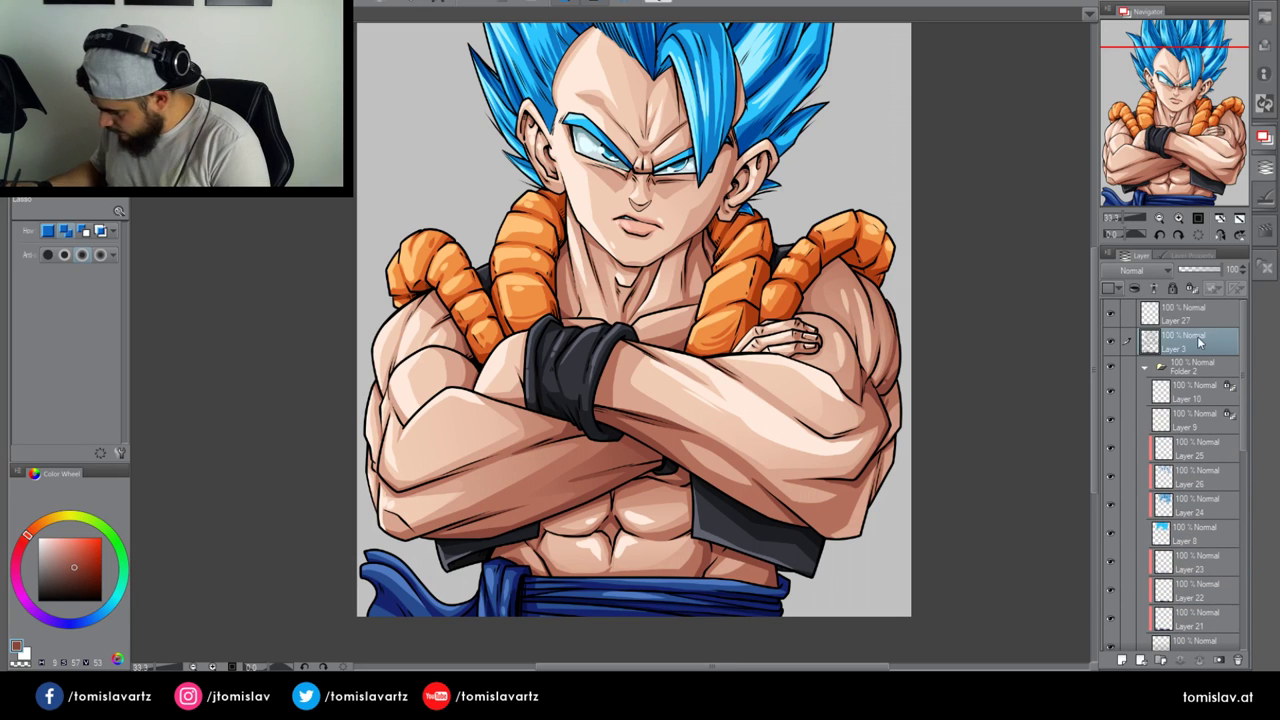
On Layer 18, lasso the thick orange rope beside the neck and shade it with a gradient in an orange sampled from the rope
key("alt+bracketright")
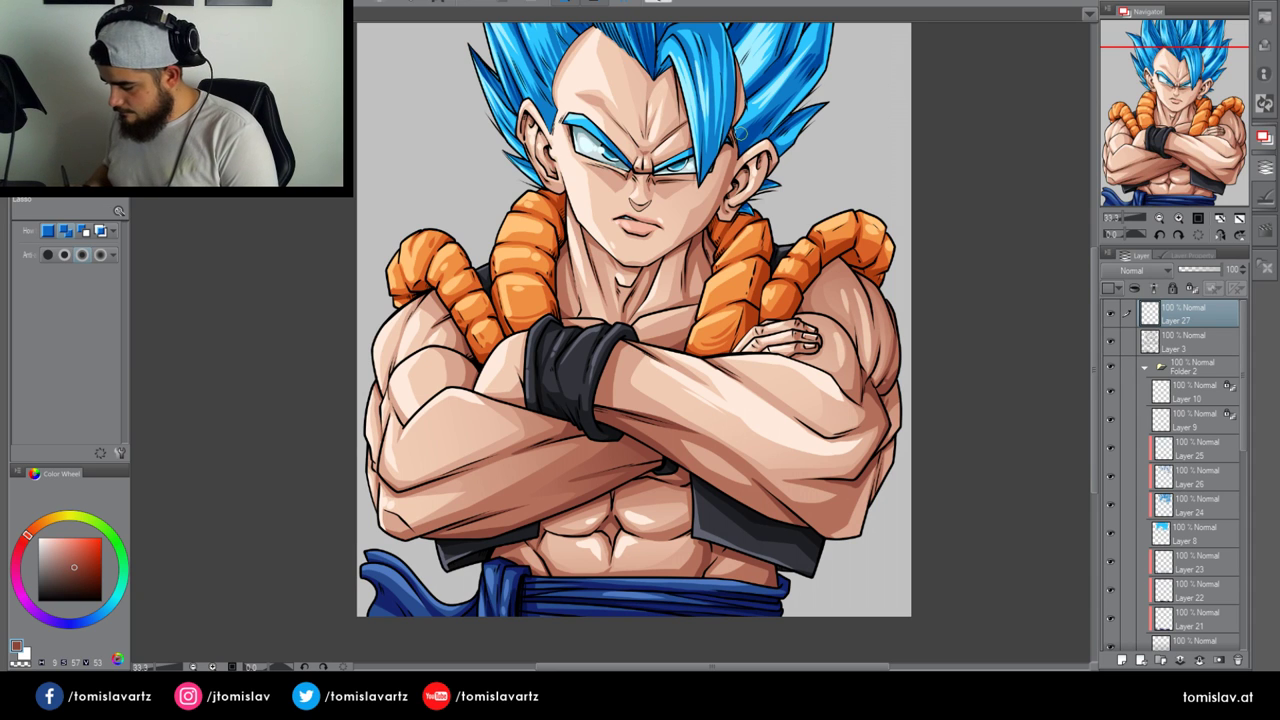
left_click_drag(1243, 424, 1232, 524)
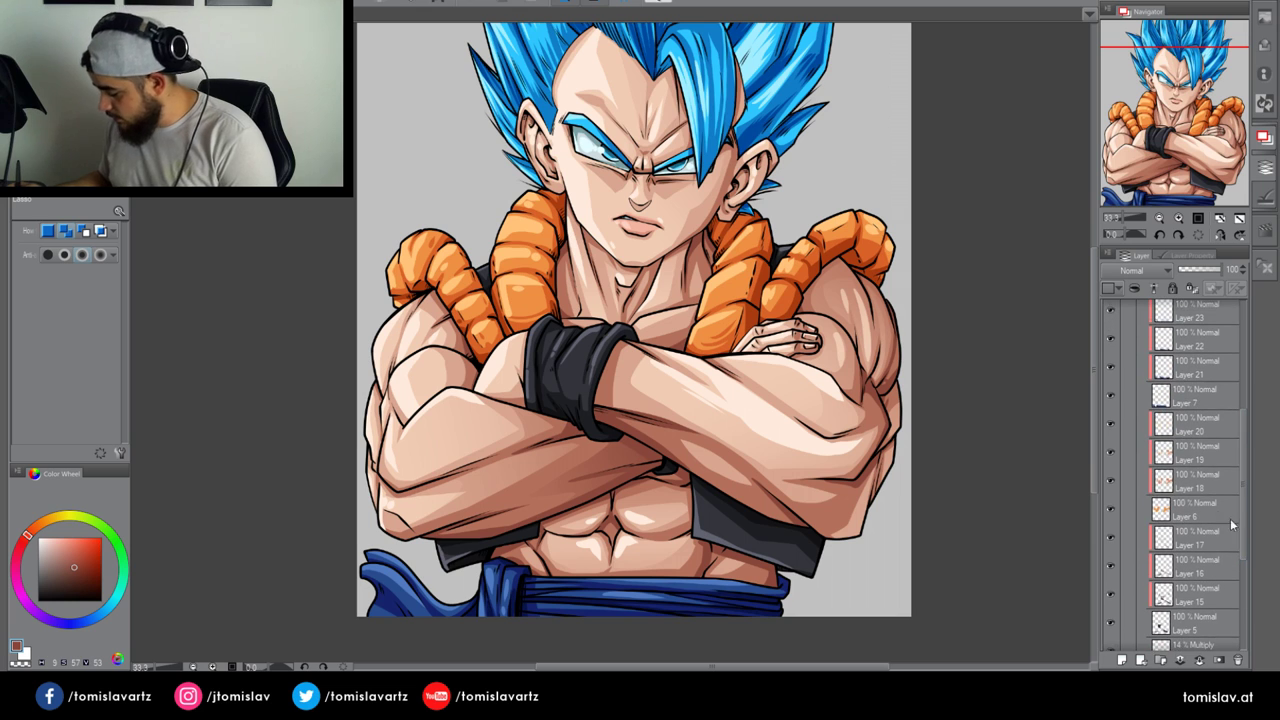
left_click(1187, 490)
left_click(746, 321, "alt")
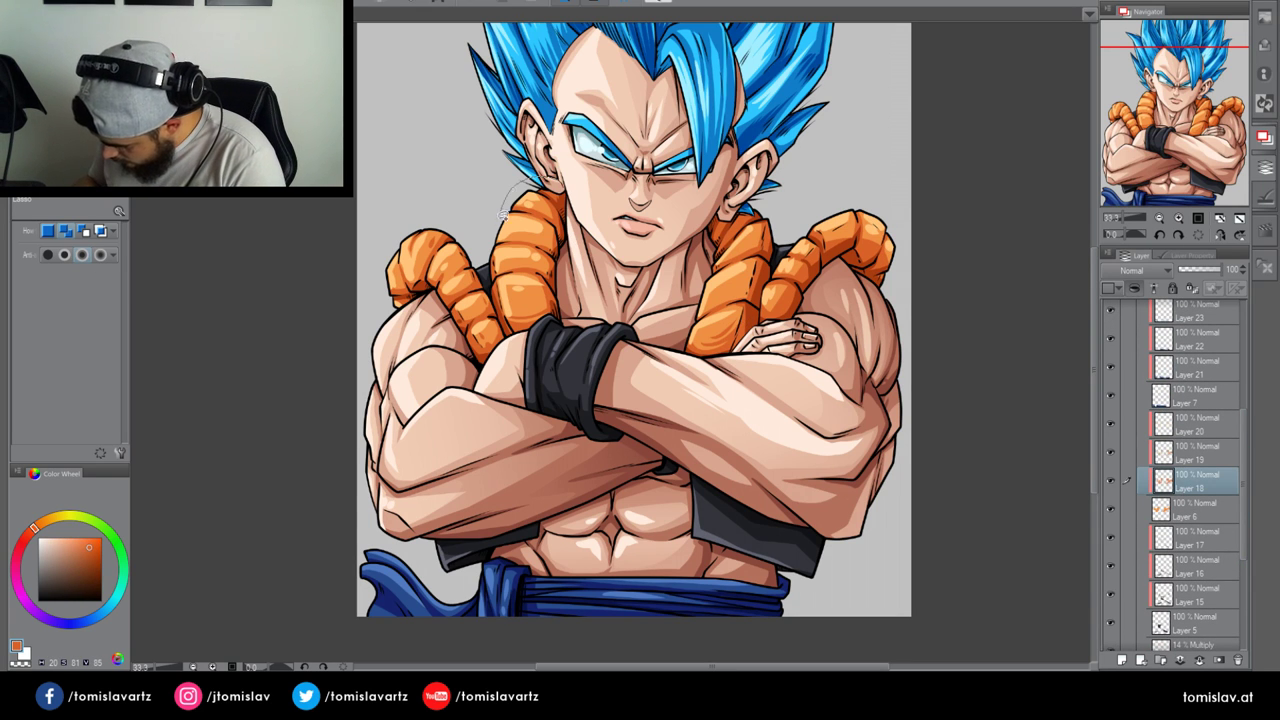
left_click_drag(522, 340, 574, 210)
key("g")
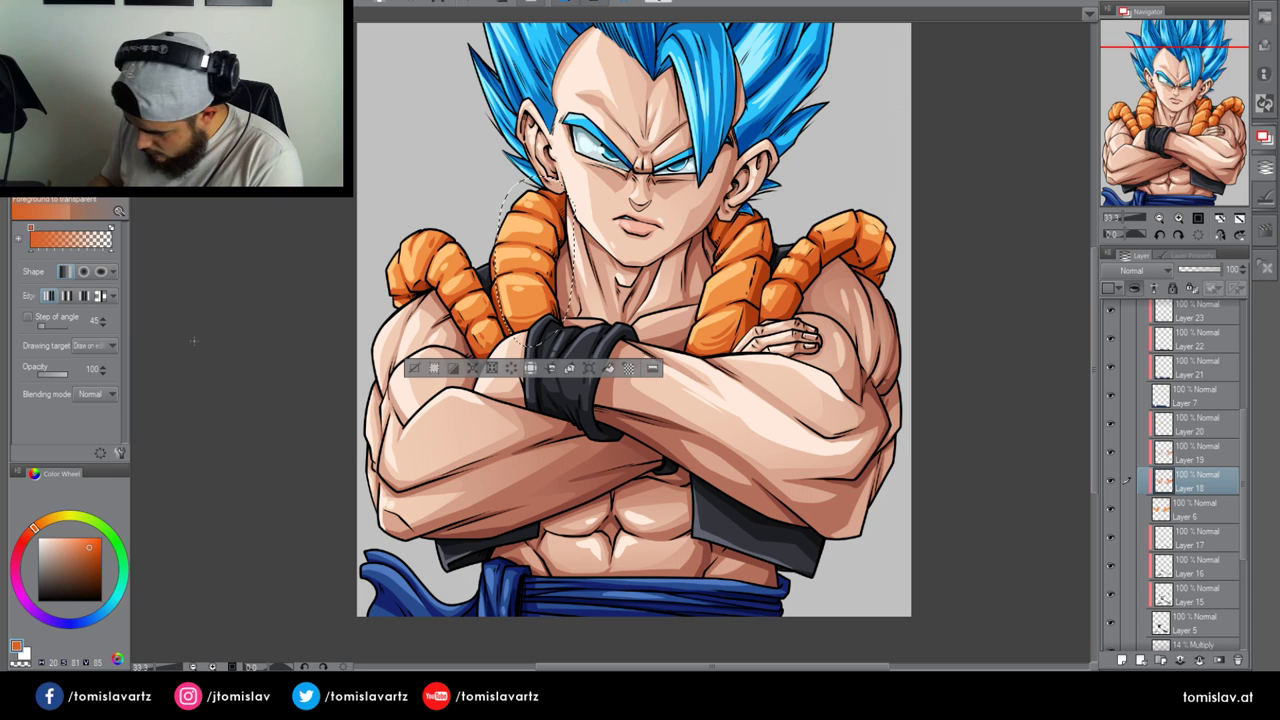
key("ctrl+d")
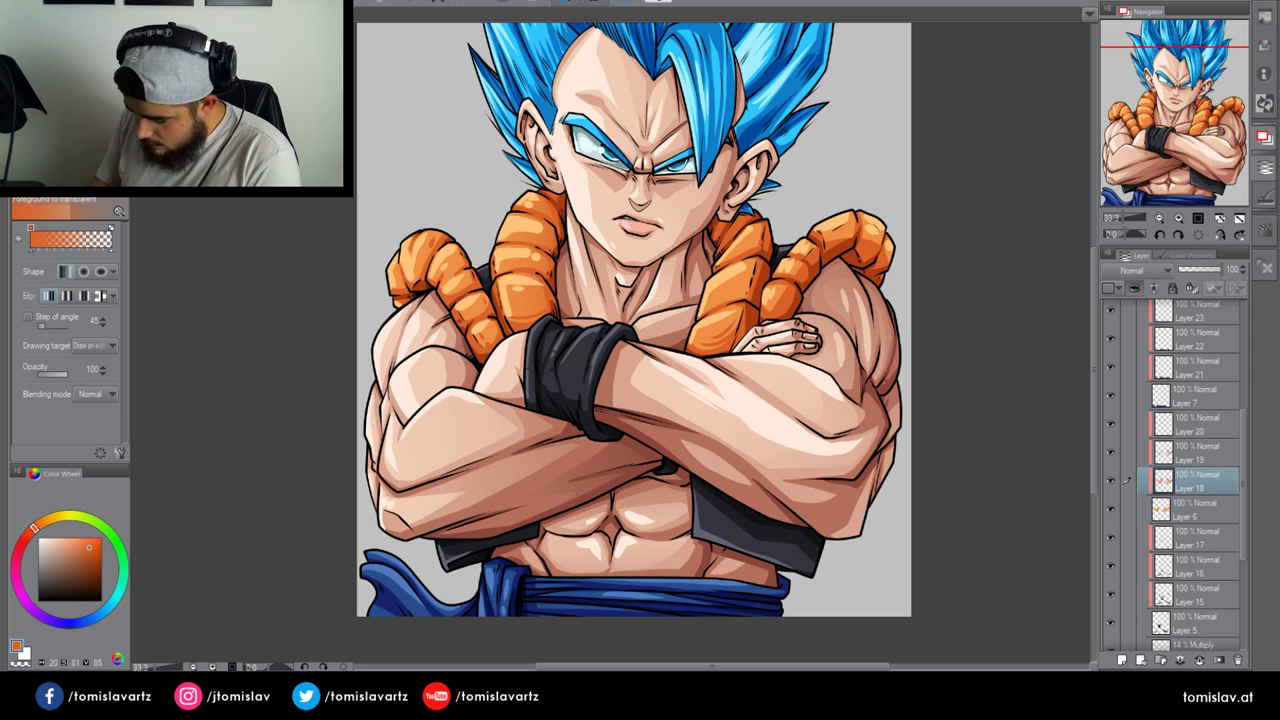
On Layer 14, lasso the upper surface of the lower crossed forearm and brighten it with a pale skin-tone gradient
key("m")
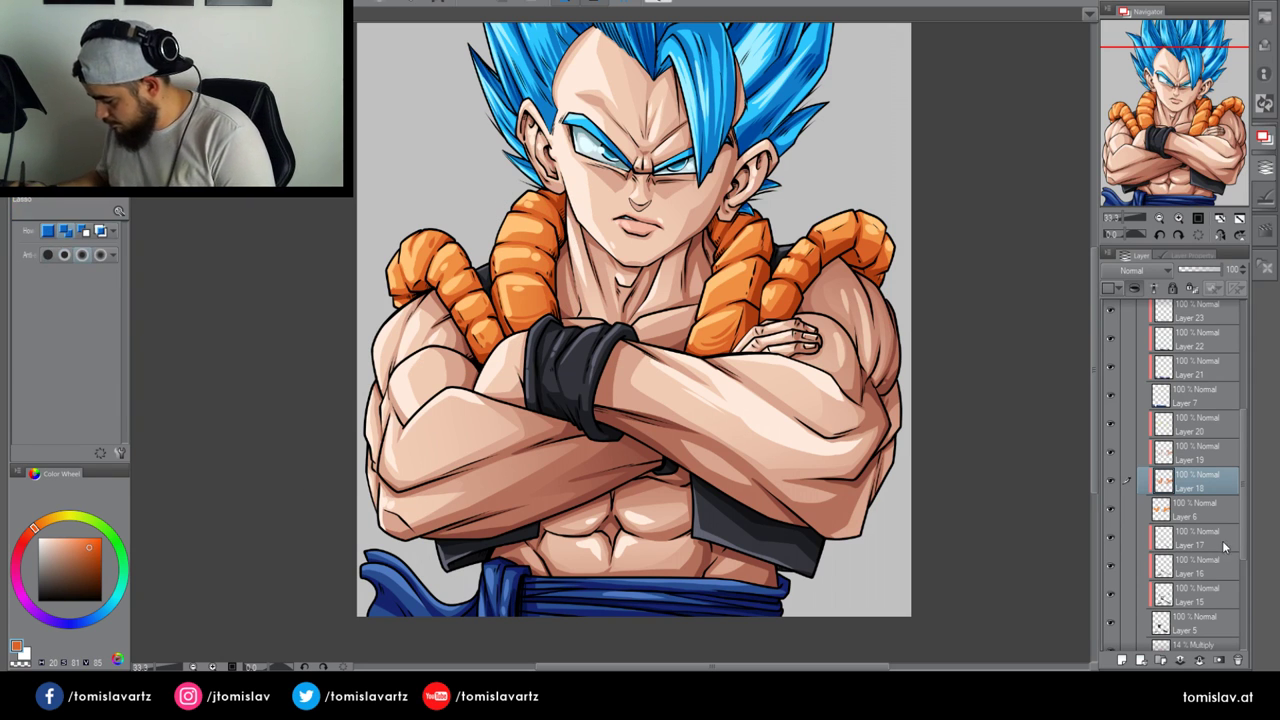
scroll(1210, 587, "down", 5)
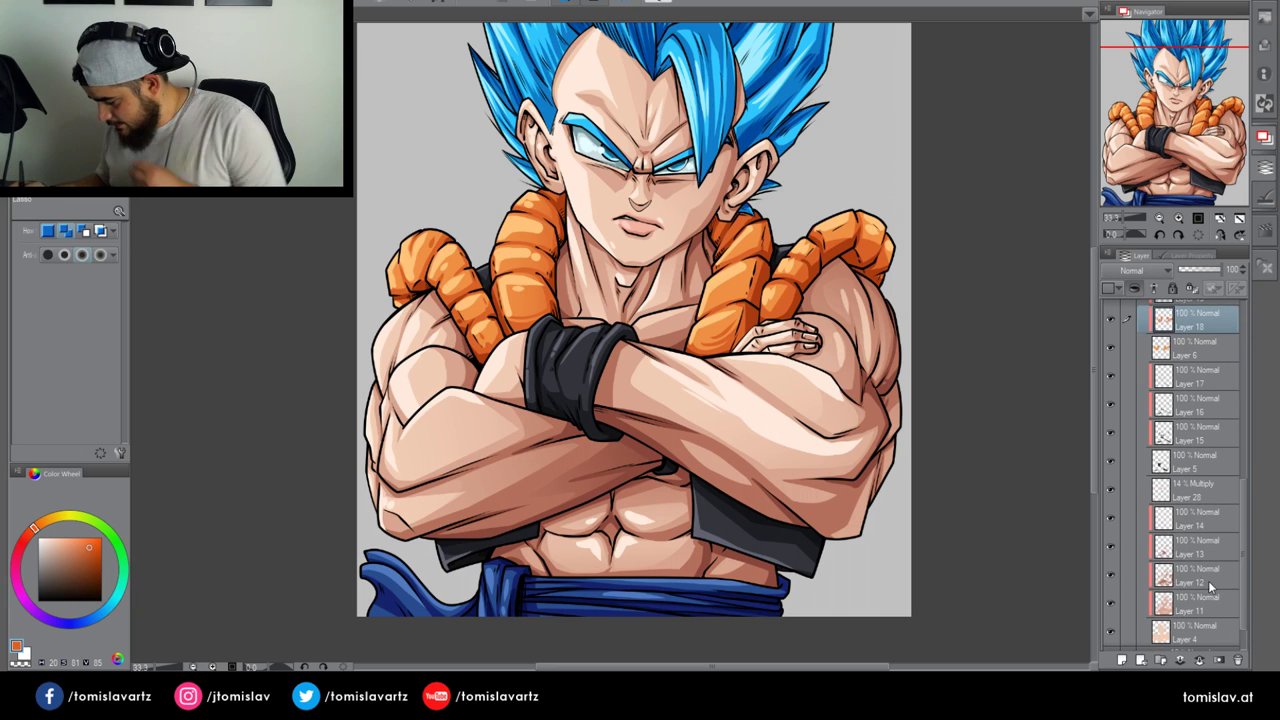
left_click(1200, 518)
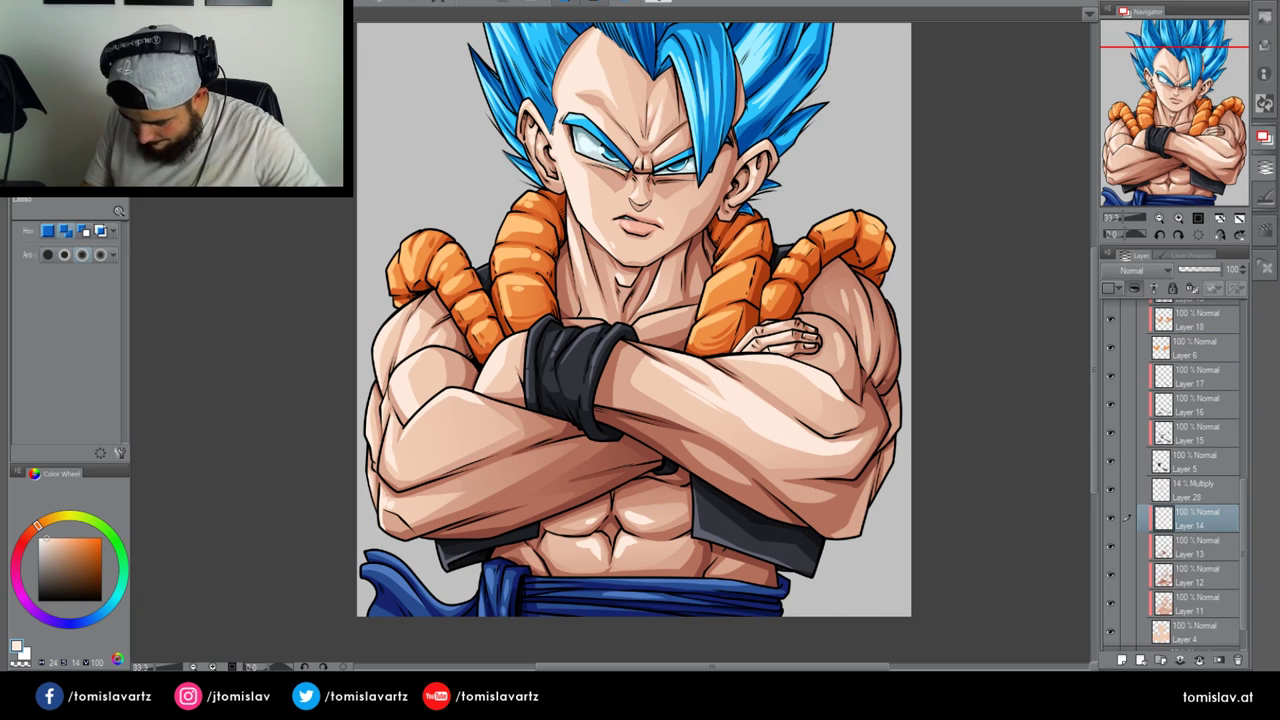
mouse_move(398, 452)
left_mouse_down()
mouse_move(497, 434)
mouse_move(492, 408)
mouse_move(440, 390)
left_mouse_up()
key("b")
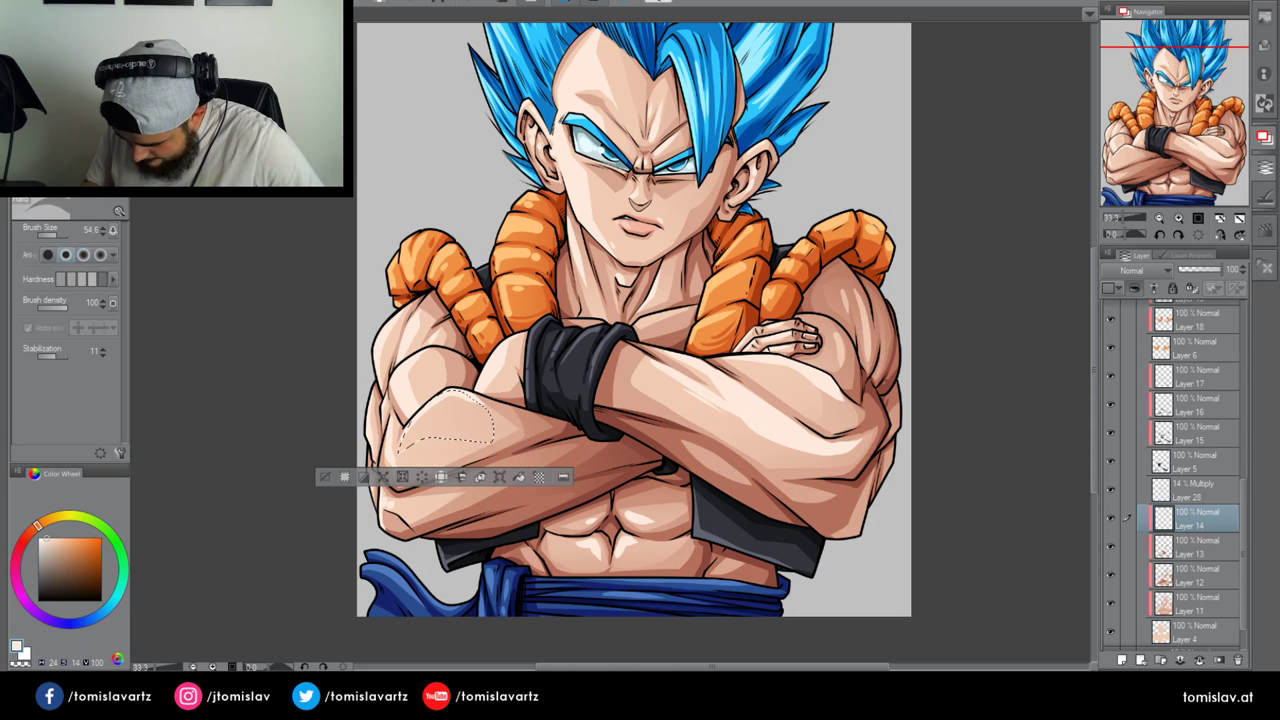
key("g")
left_click_drag(425, 322, 456, 455)
left_click(326, 477)
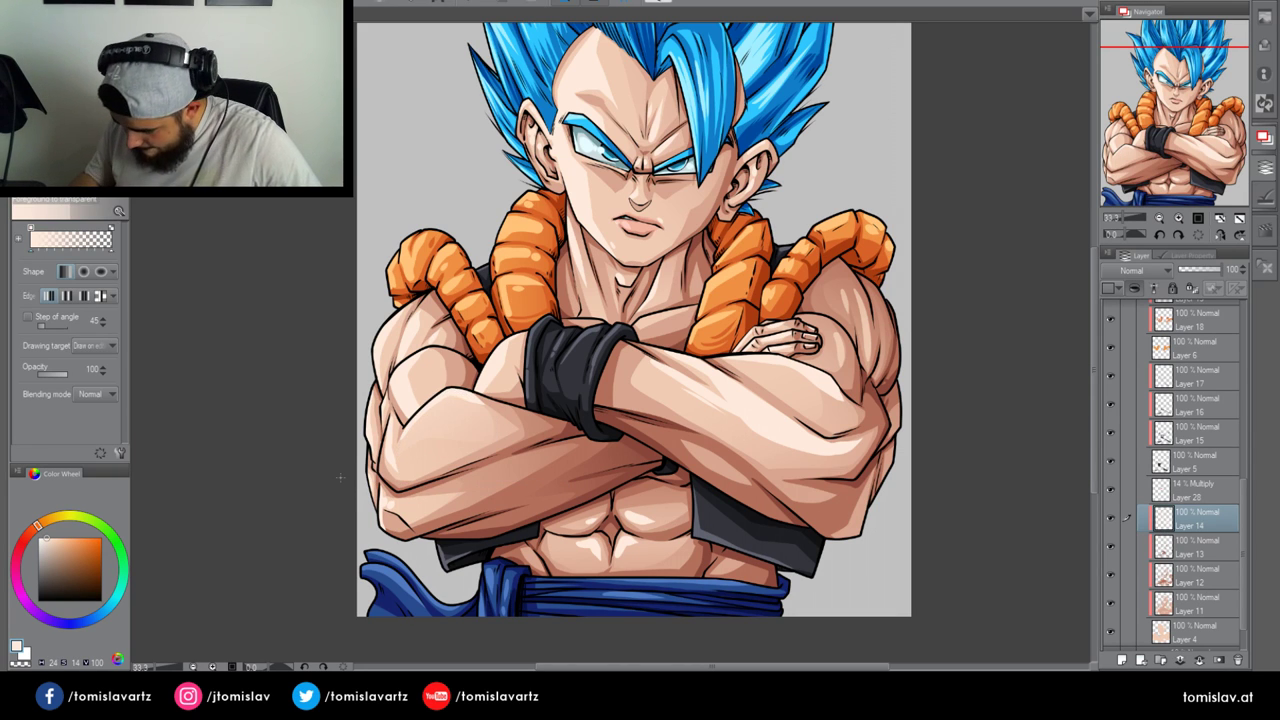
Lasso a rounded area on the upper arm above that forearm and add a pale skin-tone gradient highlight
key("m")
mouse_move(416, 402)
left_mouse_down()
mouse_move(434, 352)
mouse_move(416, 410)
left_mouse_up()
key("g")
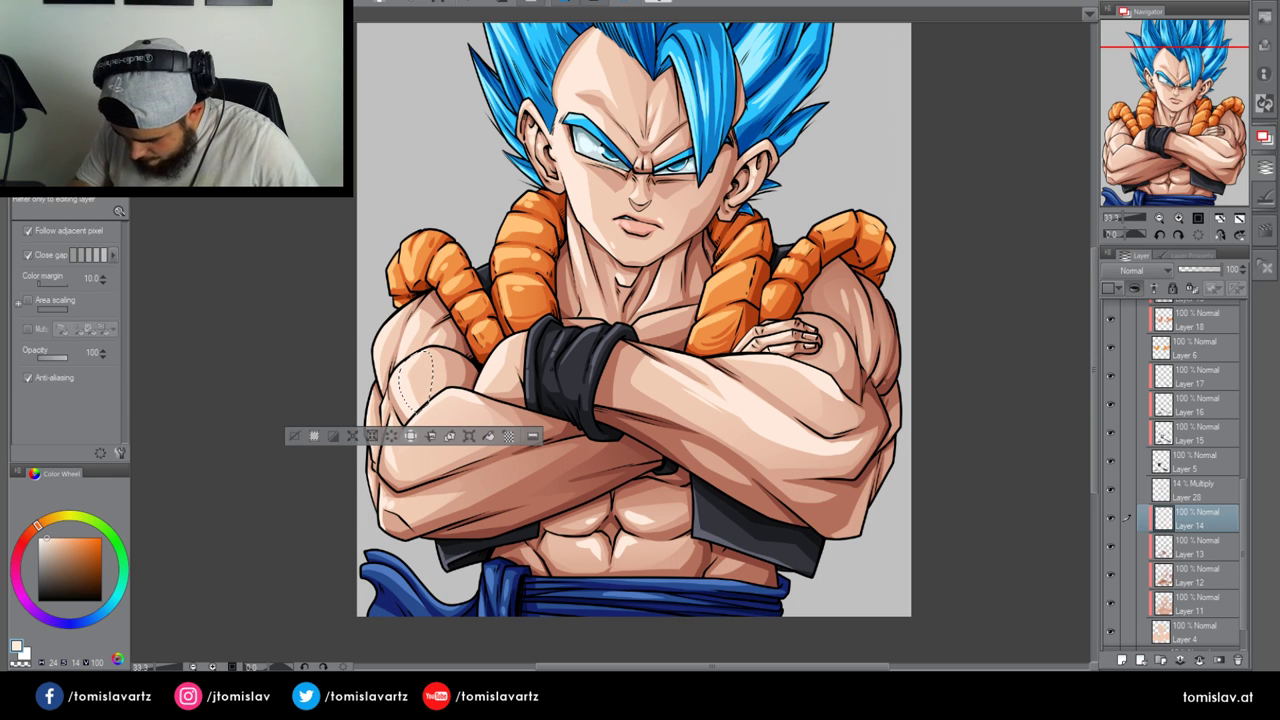
left_click_drag(372, 308, 435, 404)
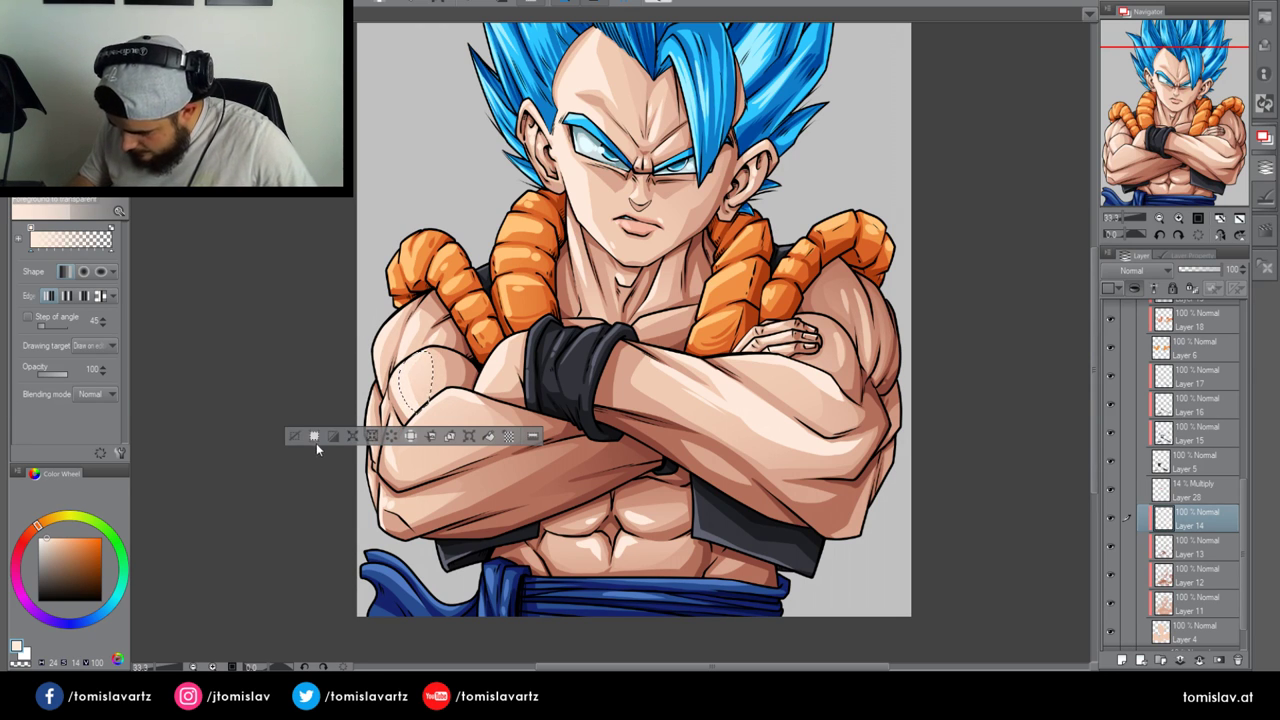
left_click(295, 436)
Lasso the cheek below the fully visible eye and brighten it with a pale skin-tone gradient
key("m")
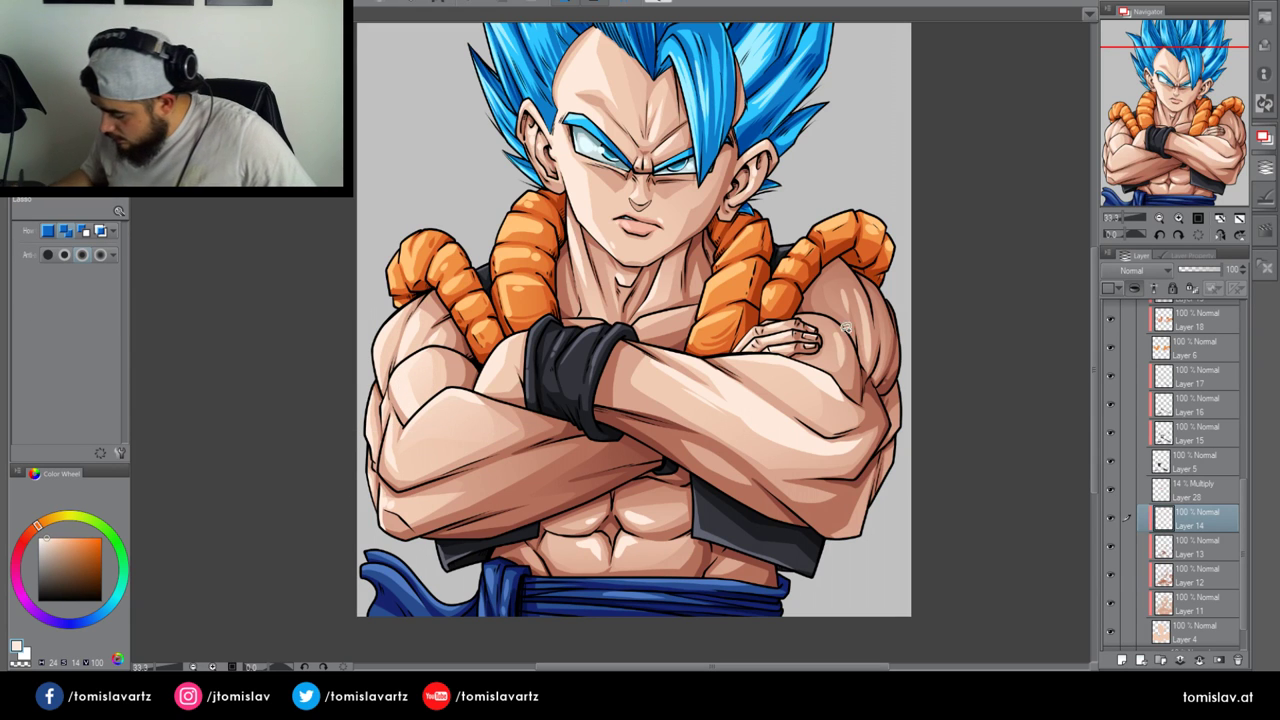
mouse_move(583, 158)
left_mouse_down()
mouse_move(619, 235)
mouse_move(587, 153)
left_mouse_up()
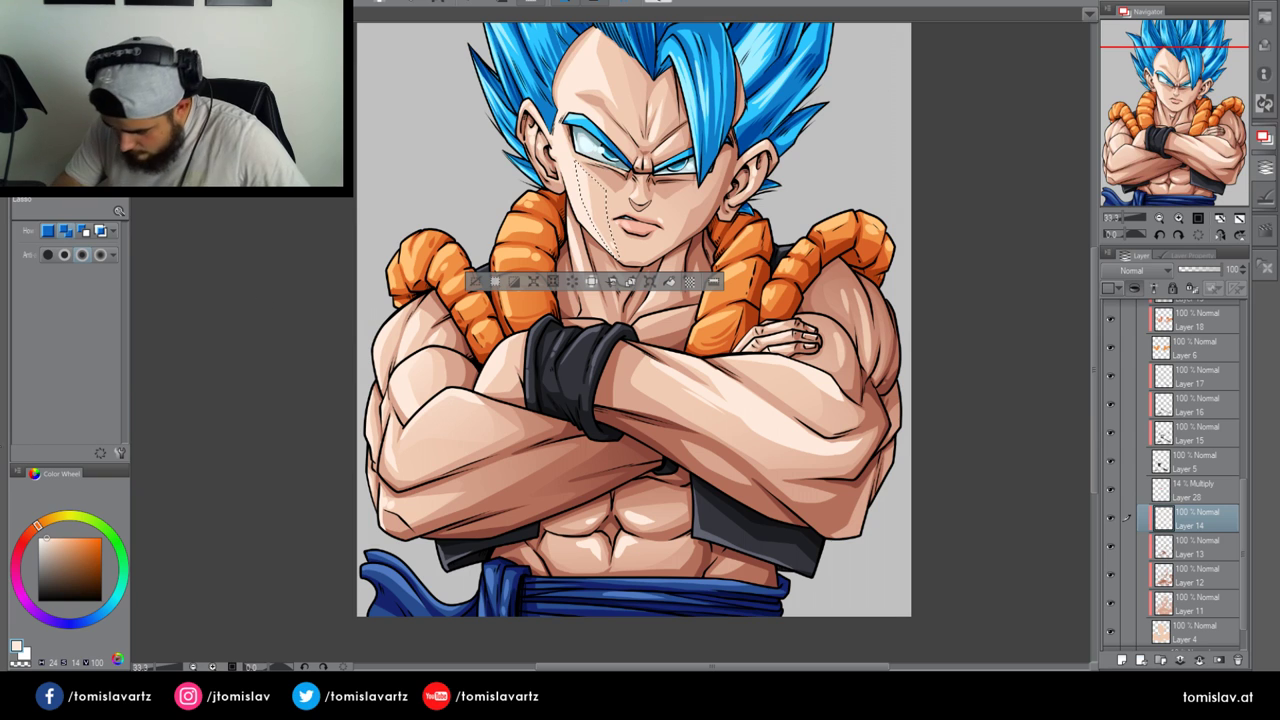
key("g")
left_click_drag(538, 102, 613, 231)
left_click(475, 282)
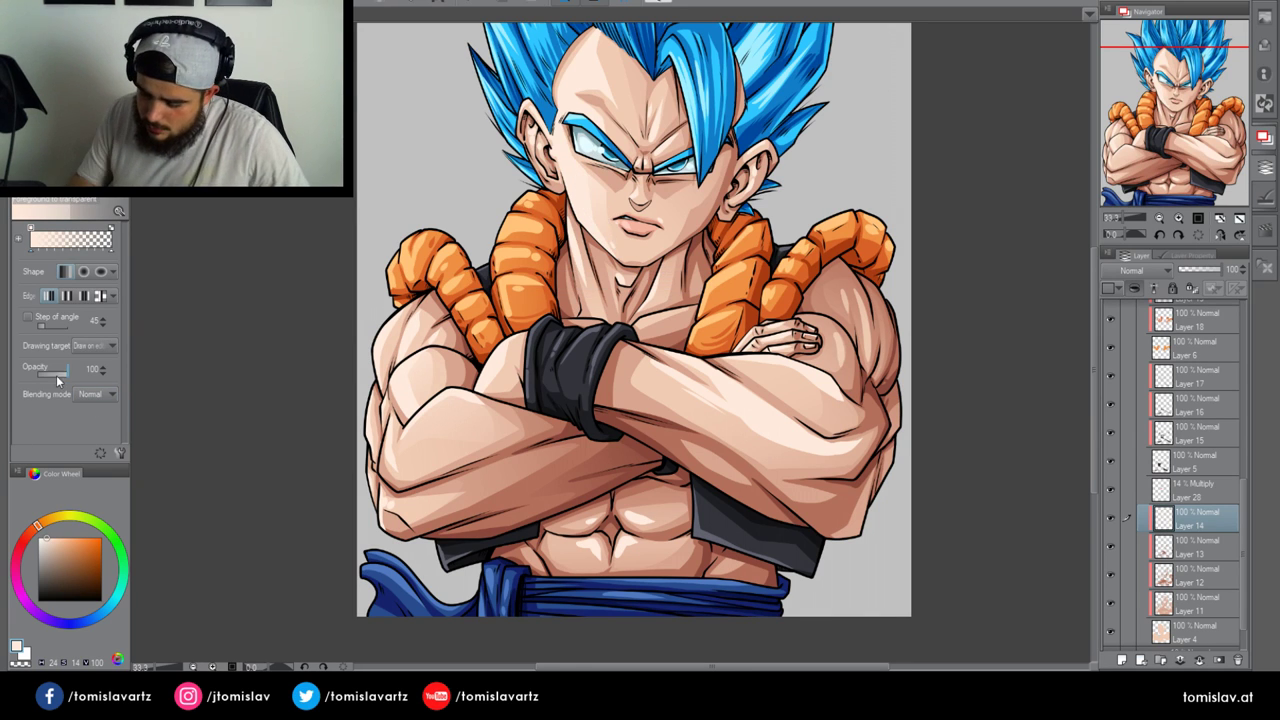
Lasso a long strip along the middle of the wristband forearm and brighten it with a pale gradient
key("m")
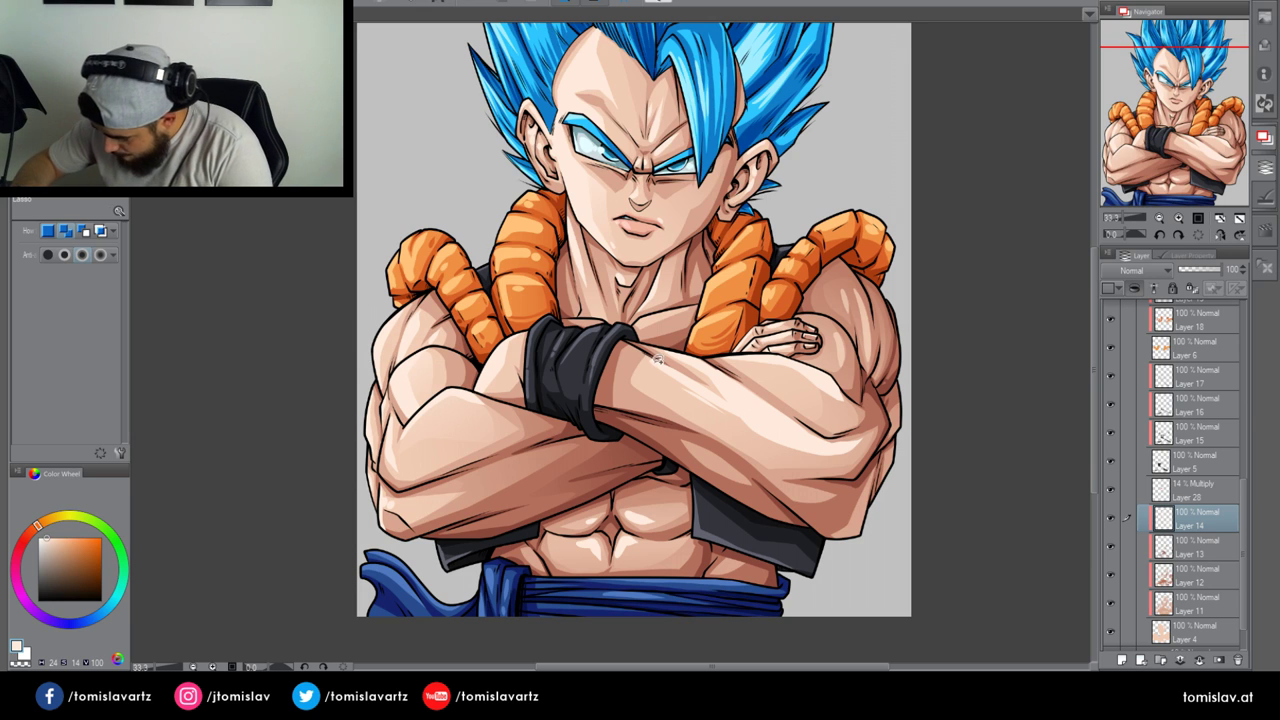
mouse_move(645, 360)
left_mouse_down()
mouse_move(787, 463)
mouse_move(824, 448)
mouse_move(730, 379)
mouse_move(707, 384)
mouse_move(680, 354)
left_mouse_up()
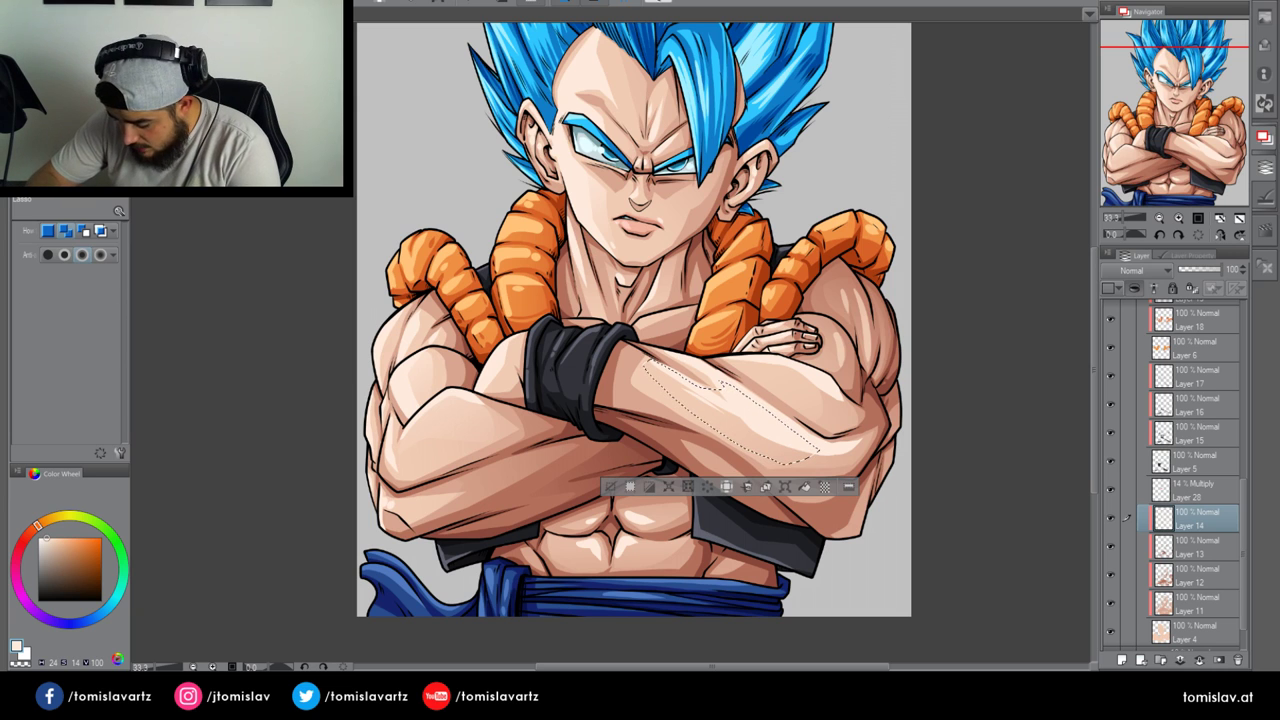
key("g")
left_click_drag(566, 282, 785, 457)
left_click(611, 487)
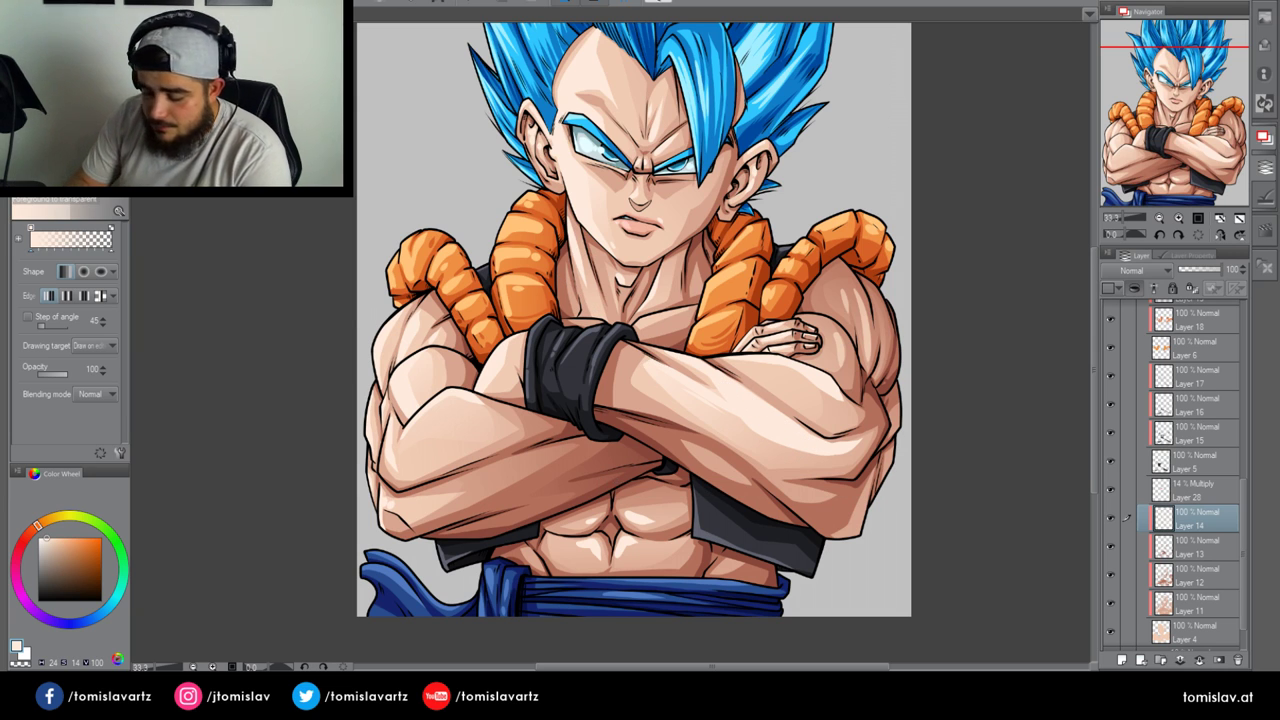
Lasso the upper edge of the wristband forearm just below the hand and add a pale gradient highlight
key("m")
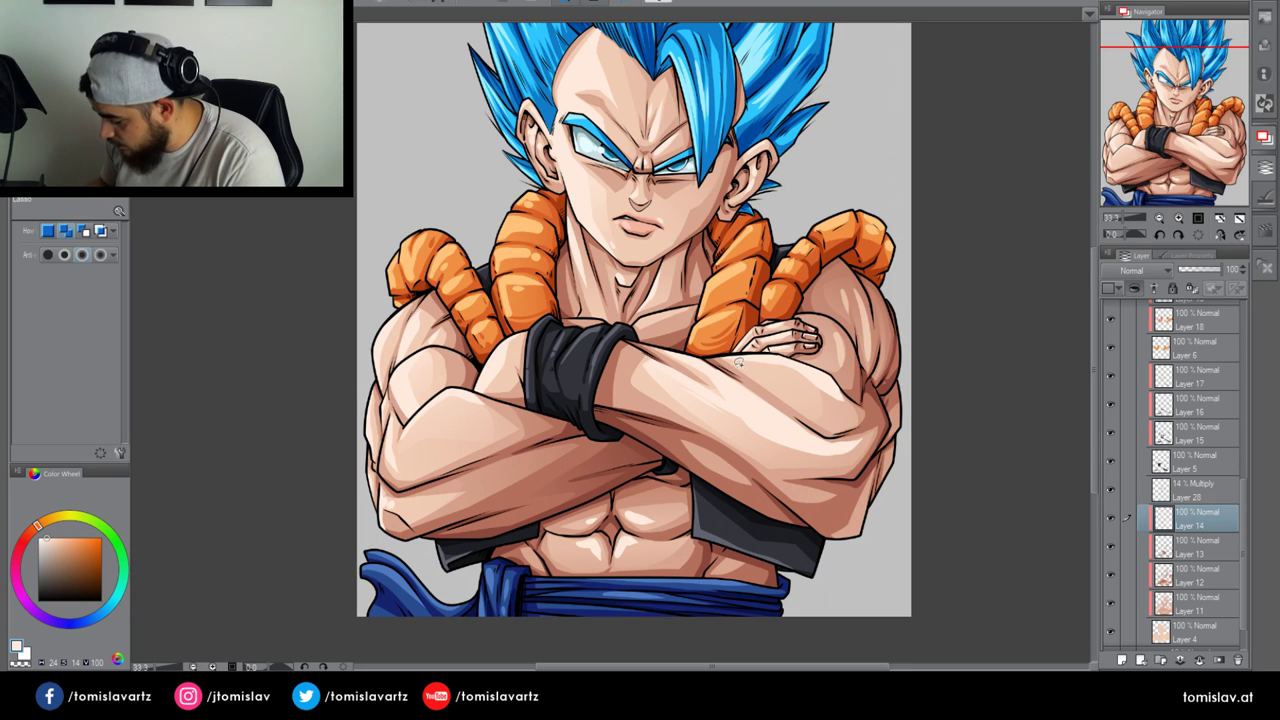
mouse_move(722, 352)
left_mouse_down()
mouse_move(786, 396)
mouse_move(838, 384)
mouse_move(830, 332)
left_mouse_up()
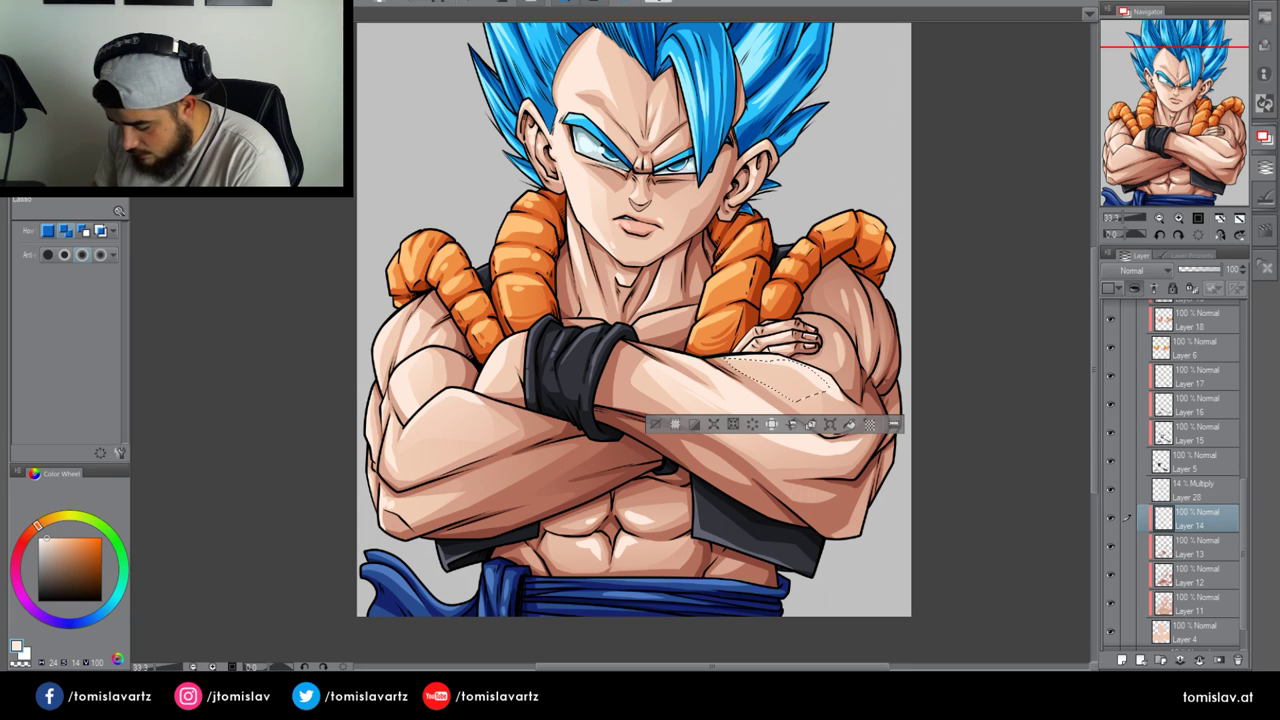
key("g")
key("ctrl+d")
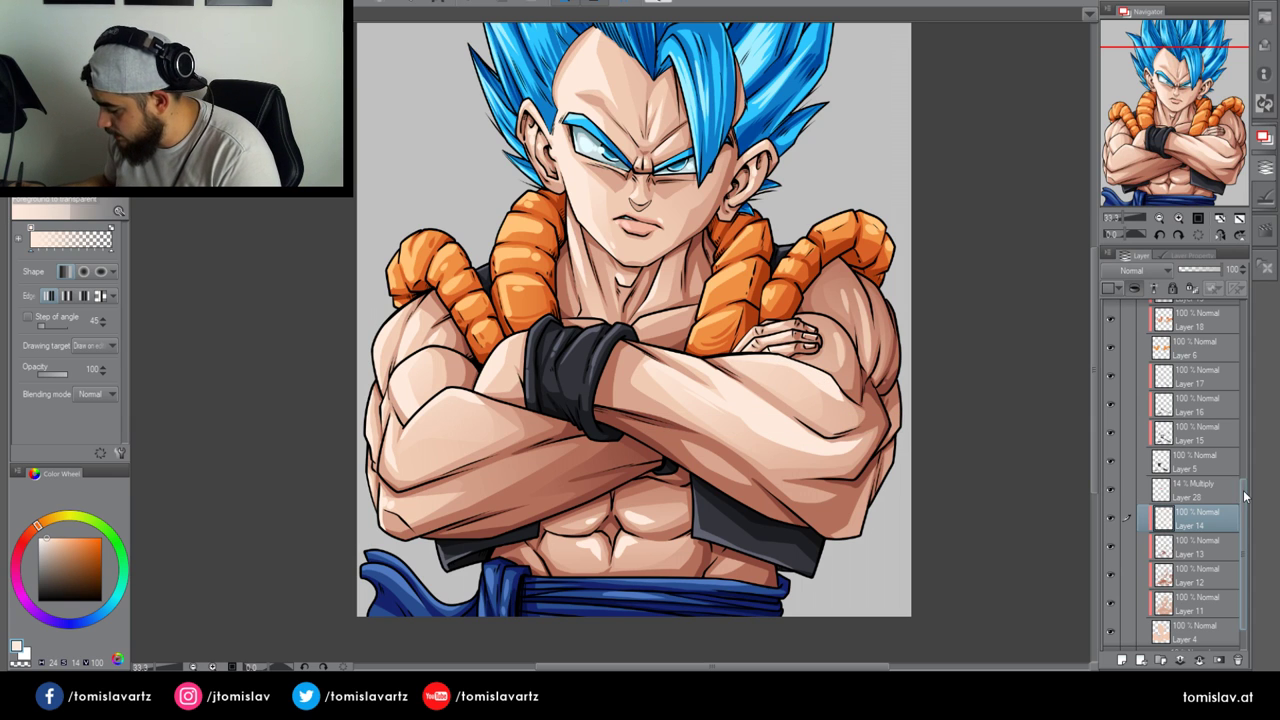
Airbrush soft dark shading over the black wristband and vest on Layers 15 and 16, using dark tones sampled from the clothing
scroll(1150, 470, "up", 1)
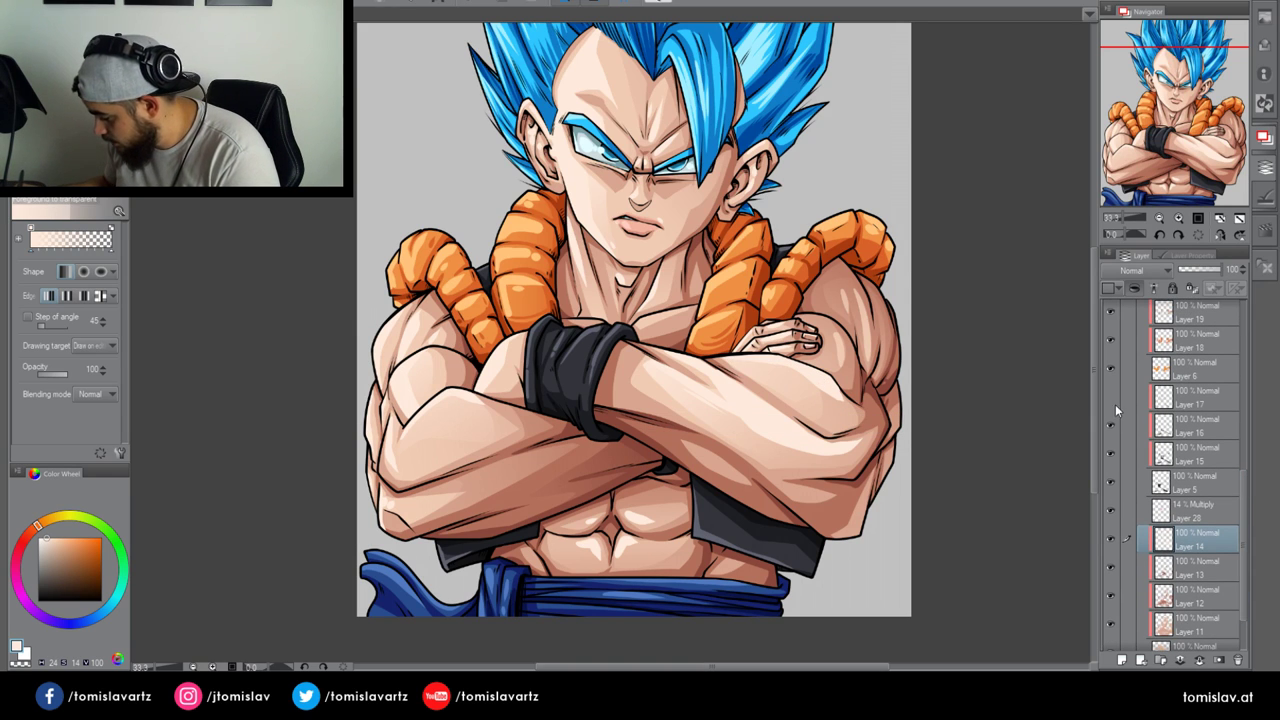
left_click(1195, 482)
left_click(1195, 453)
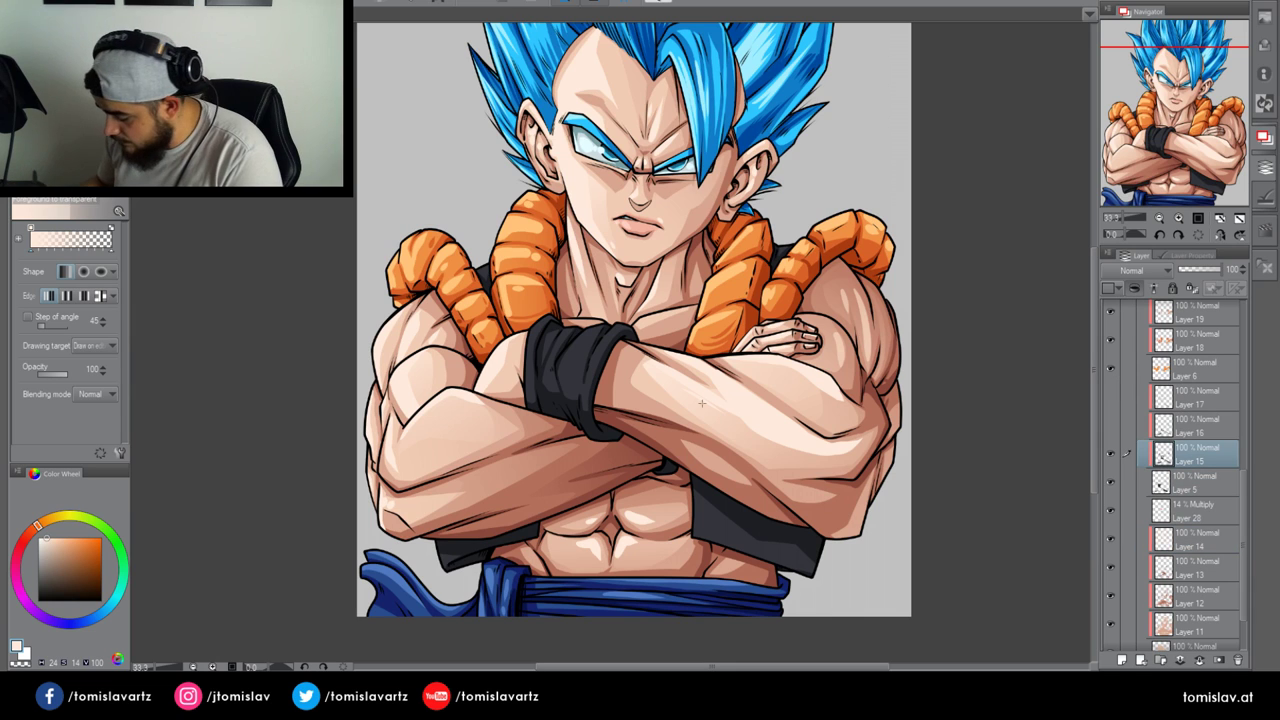
key("b")
left_click(566, 399, "alt")
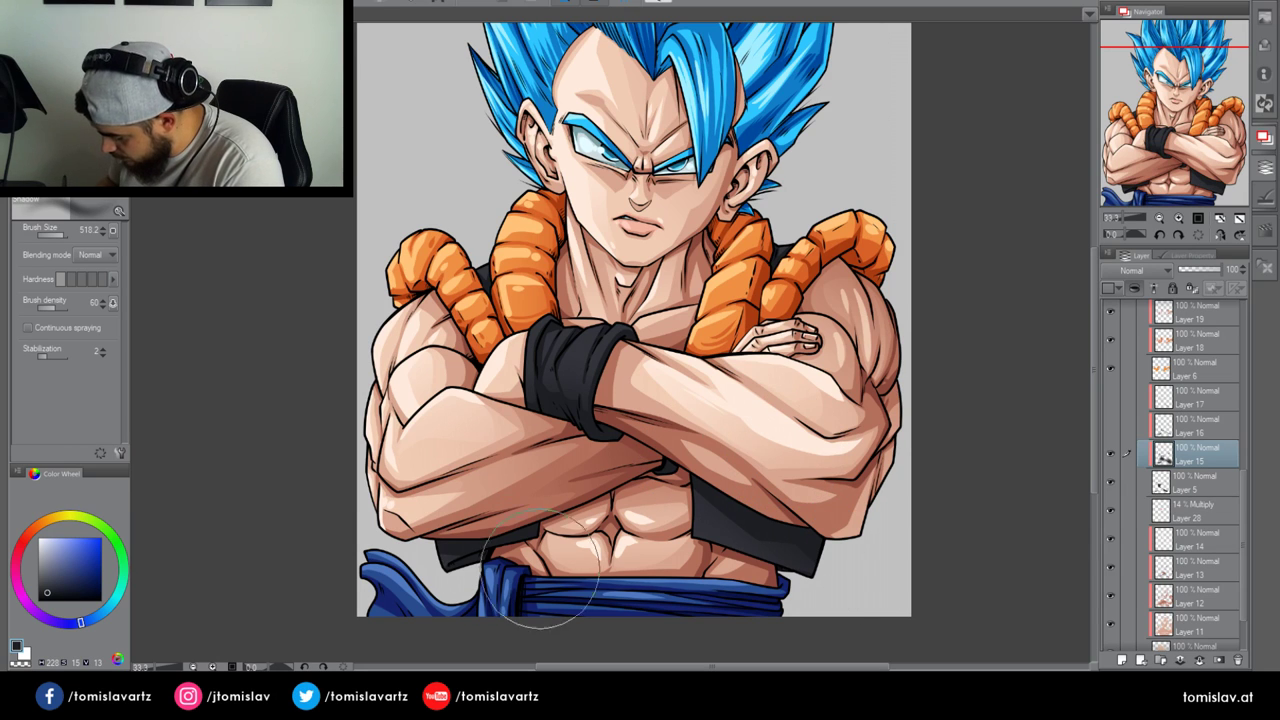
left_click(1190, 425)
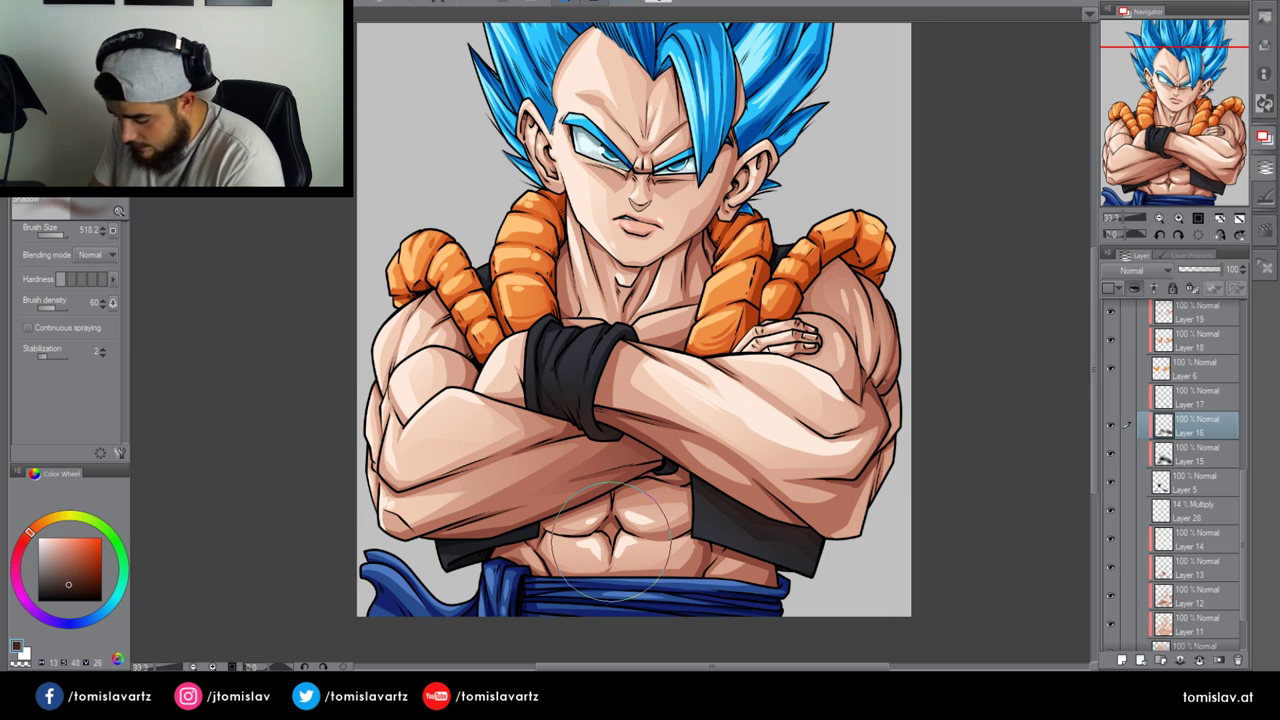
left_click(738, 512, "alt")
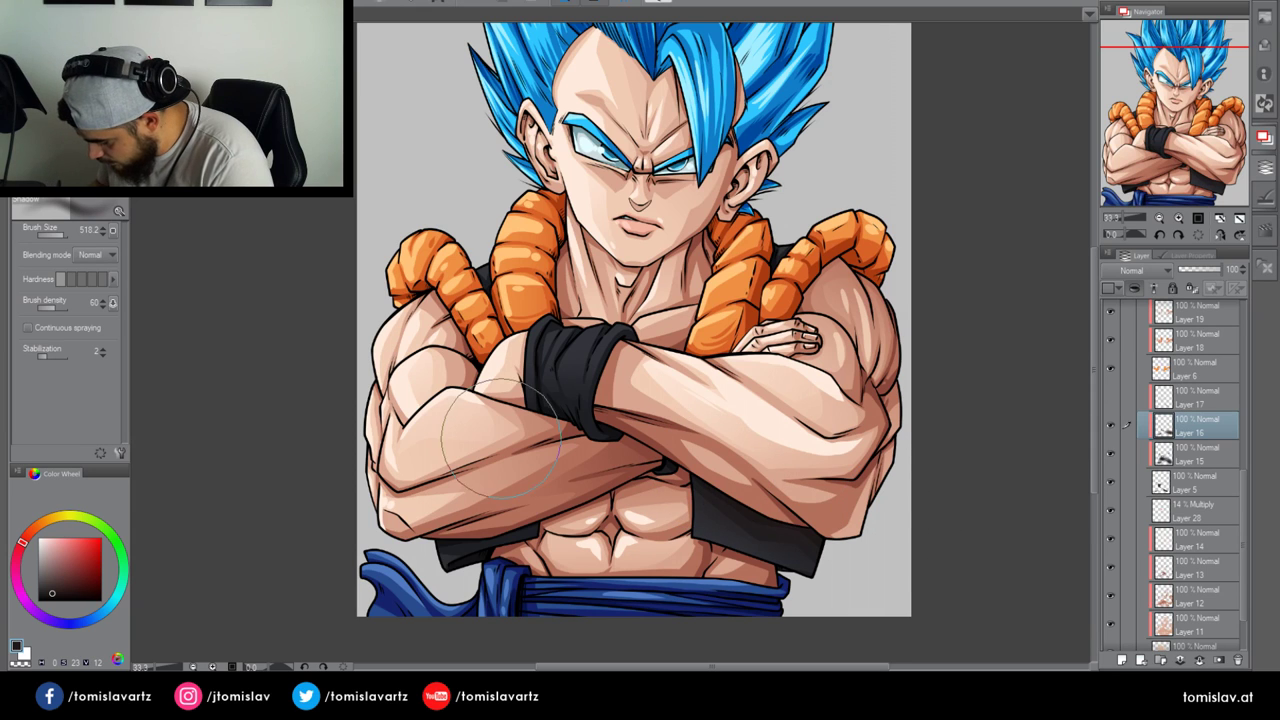
On Layer 17, highlight the larger black vest flap beside the abs with a lassoed gradient in a blue-grey sampled from the wristband
left_click(1150, 402)
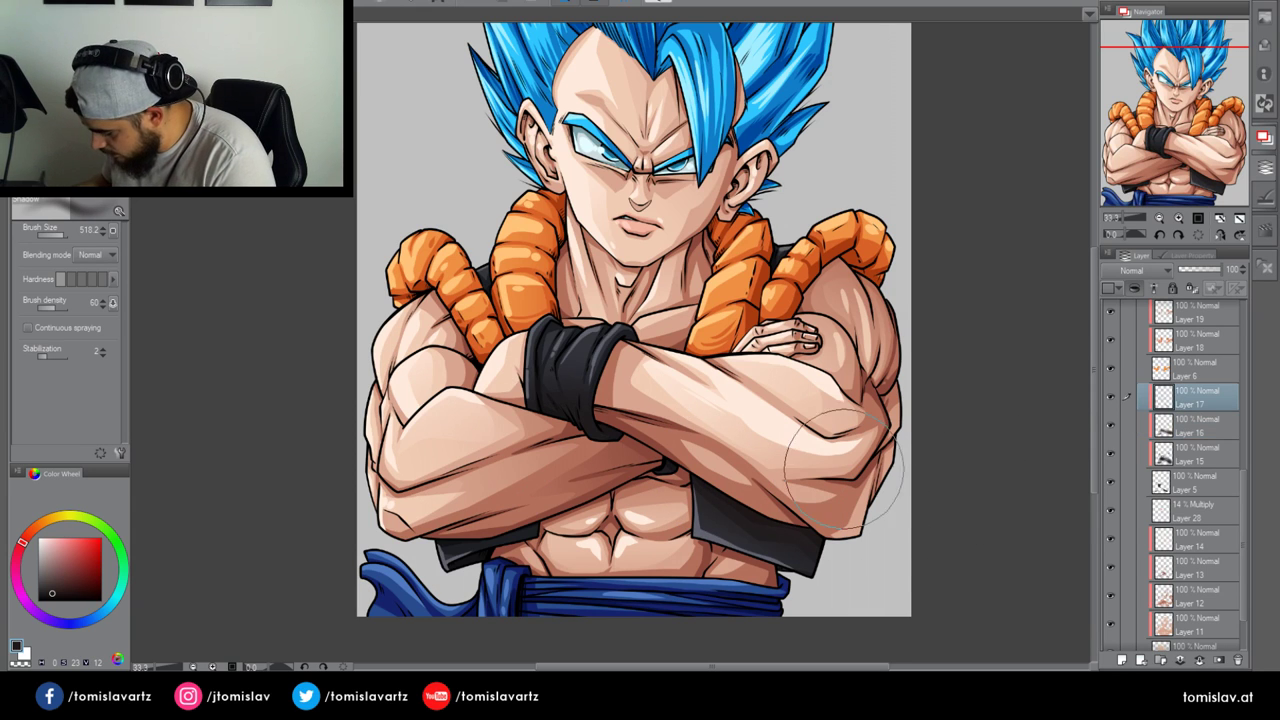
left_click(590, 332, "alt")
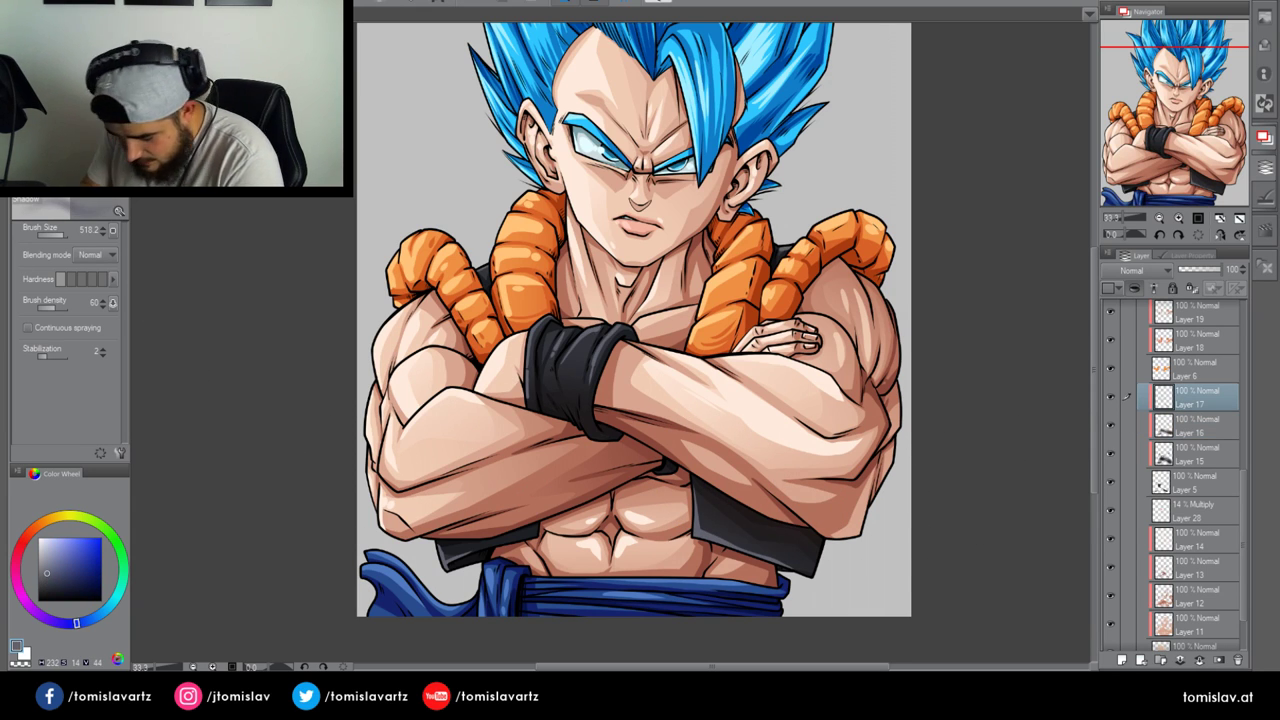
key("m")
mouse_move(713, 510)
left_mouse_down()
mouse_move(780, 558)
mouse_move(690, 530)
mouse_move(692, 482)
left_mouse_up()
key("g")
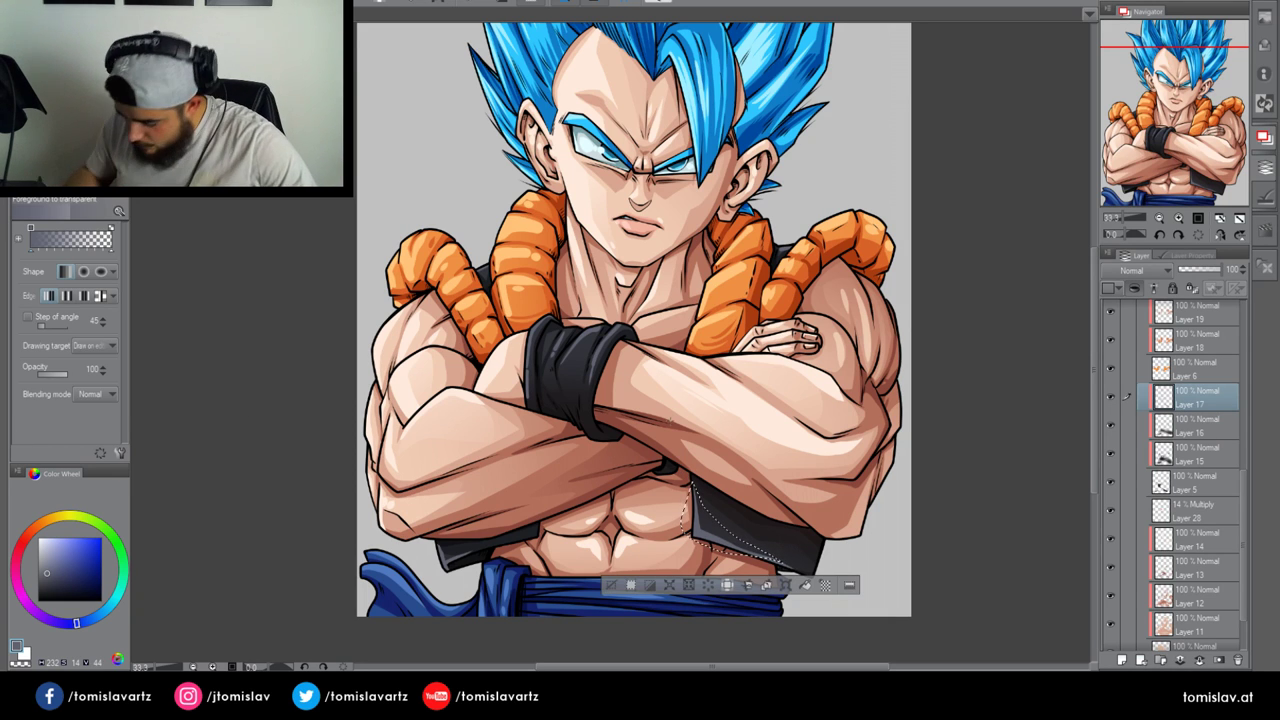
left_click_drag(666, 584, 708, 514)
key("ctrl+d")
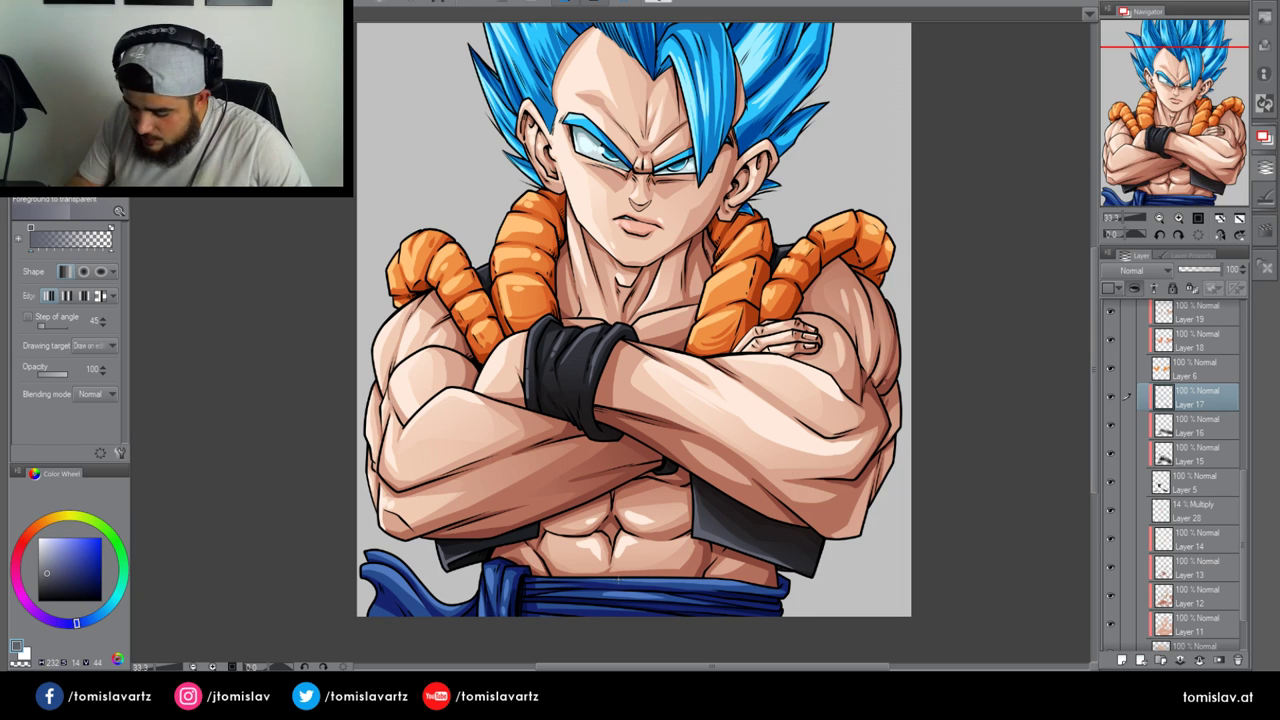
Lasso the folds of the black wristband and brighten them with the blue-grey gradient
key("m")
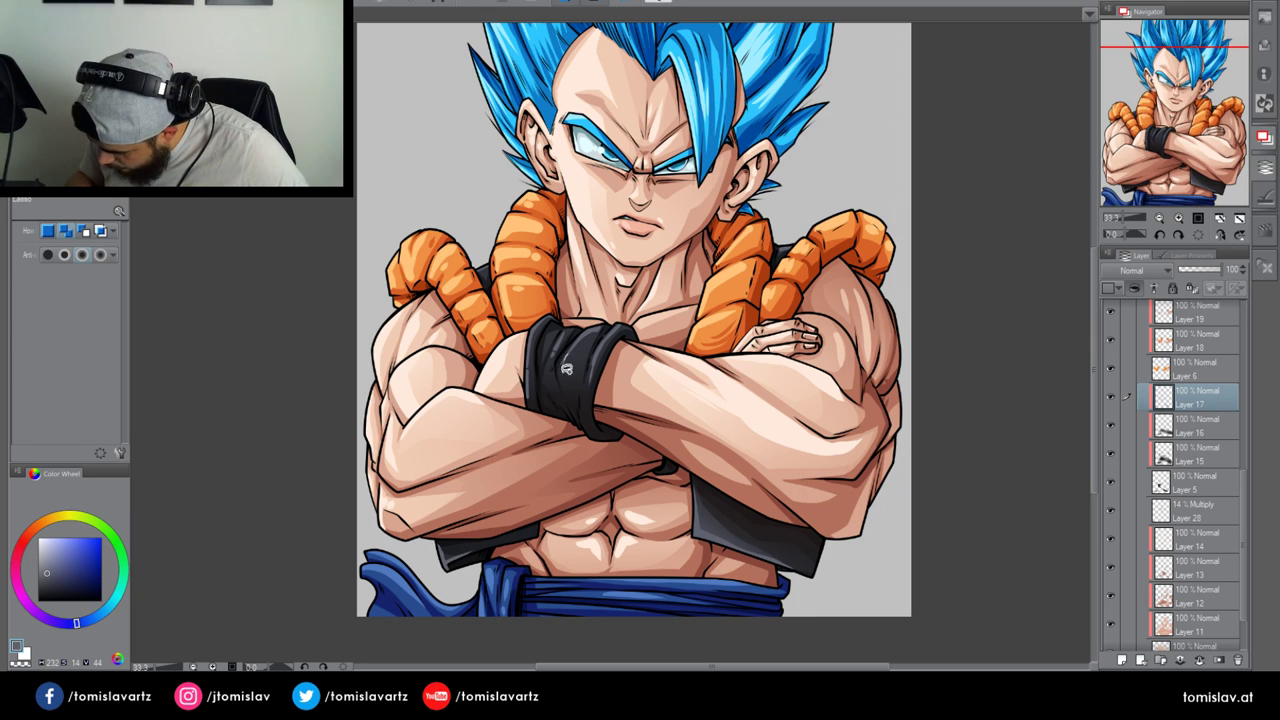
mouse_move(566, 371)
left_mouse_down()
mouse_move(597, 328)
mouse_move(593, 344)
mouse_move(564, 332)
mouse_move(571, 316)
mouse_move(622, 332)
mouse_move(594, 369)
mouse_move(624, 329)
left_mouse_up()
key("g")
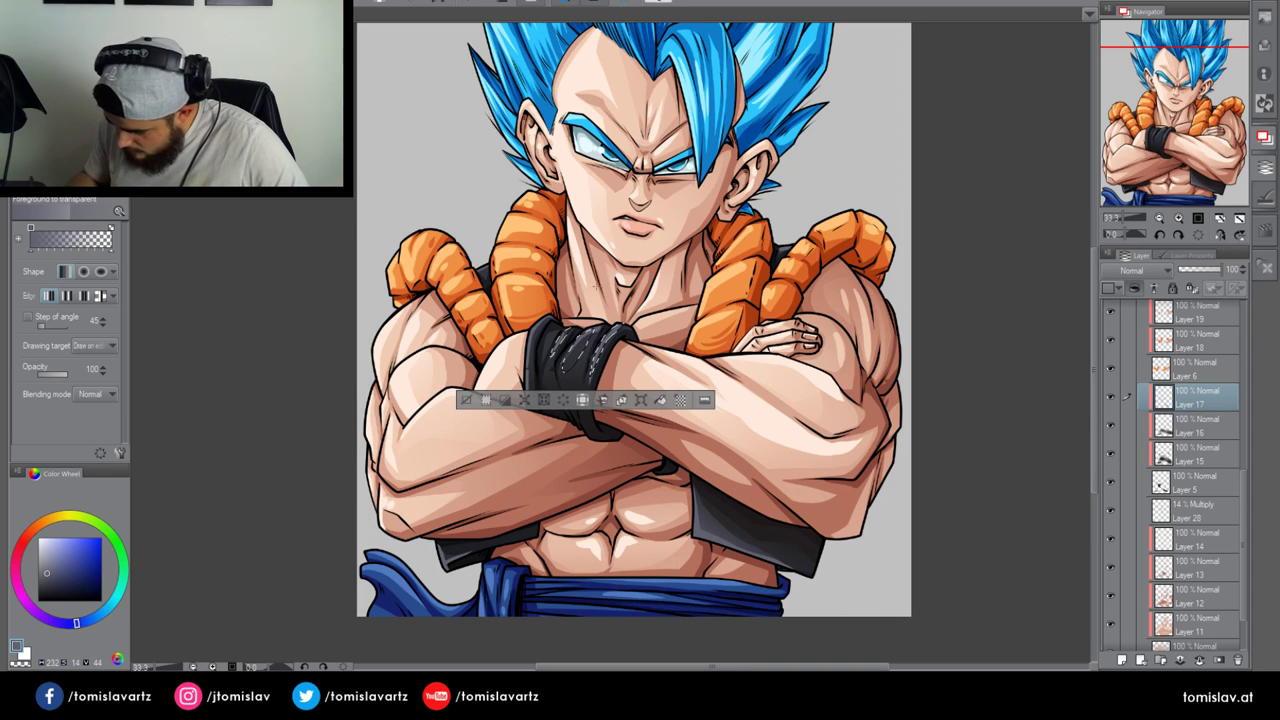
left_click_drag(493, 427, 480, 404)
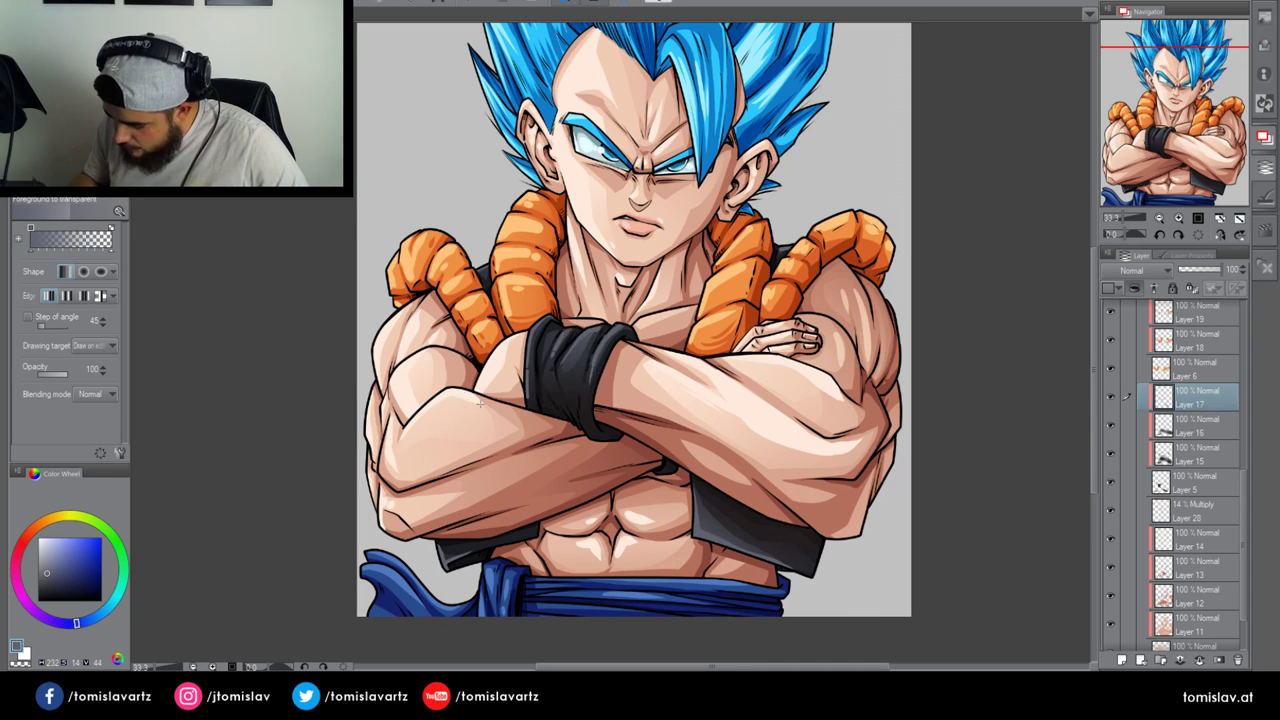
Lasso the smaller black vest flap below the forearm and brighten it with the blue-grey gradient on Layer 17
key("m")
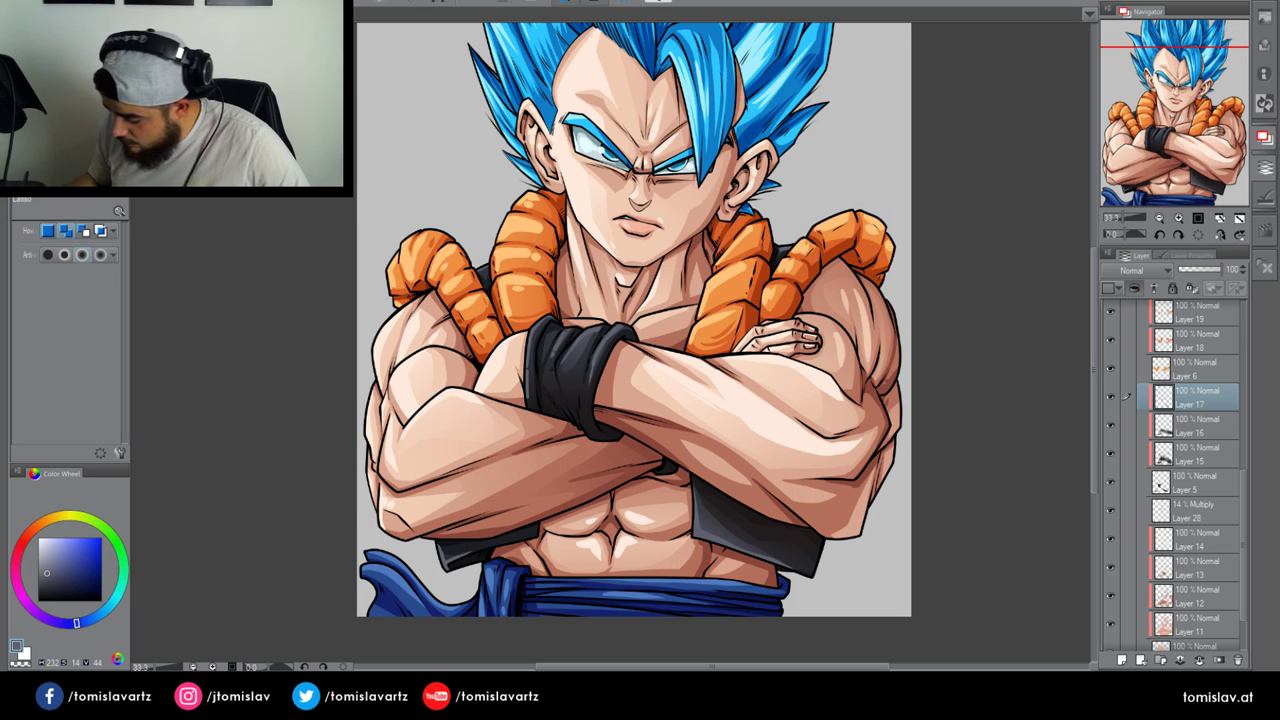
left_click_drag(440, 562, 494, 552)
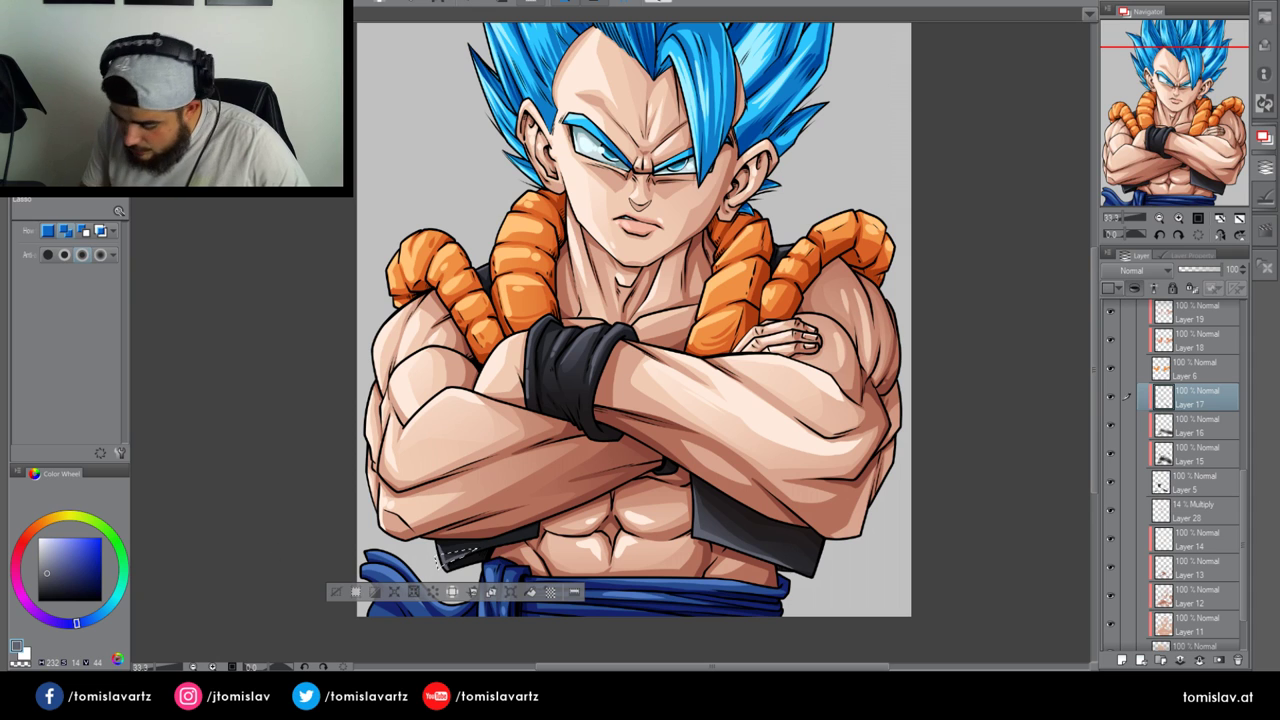
key("g")
key("ctrl+d")
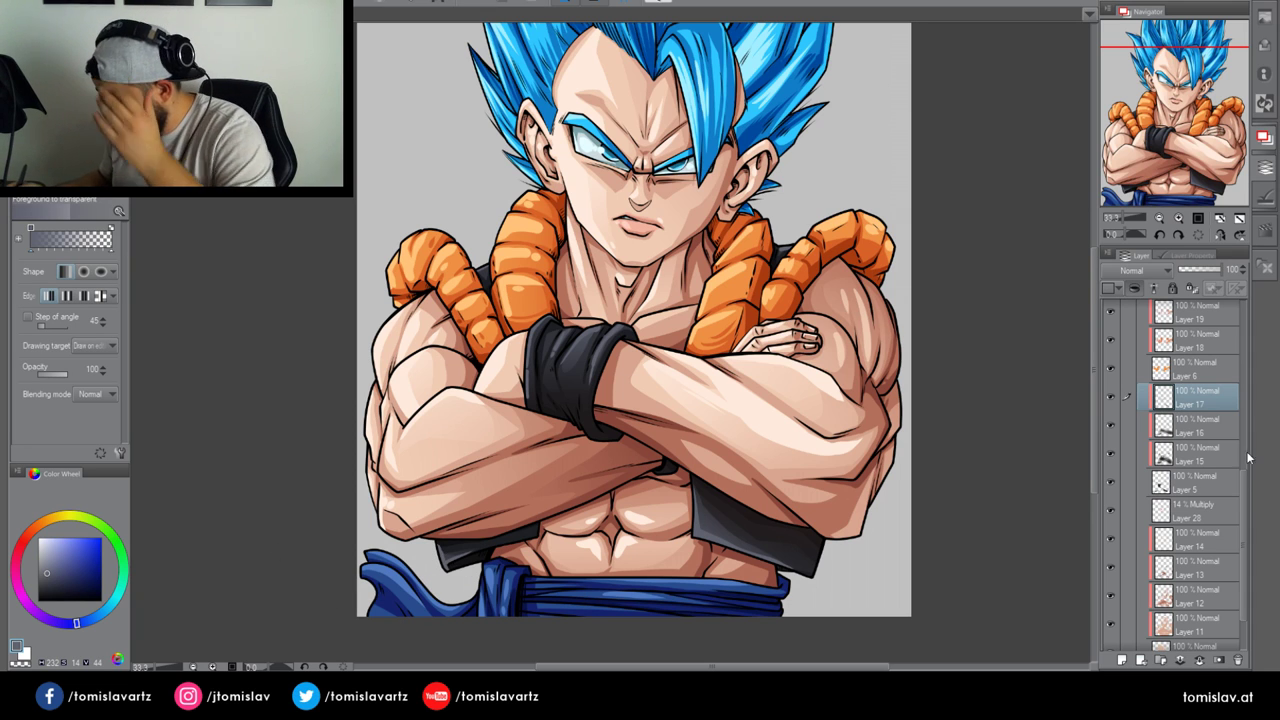
Select Layer 20, sample the light orange from the rope and switch to the Blend tool
scroll(1190, 400, "up", 4)
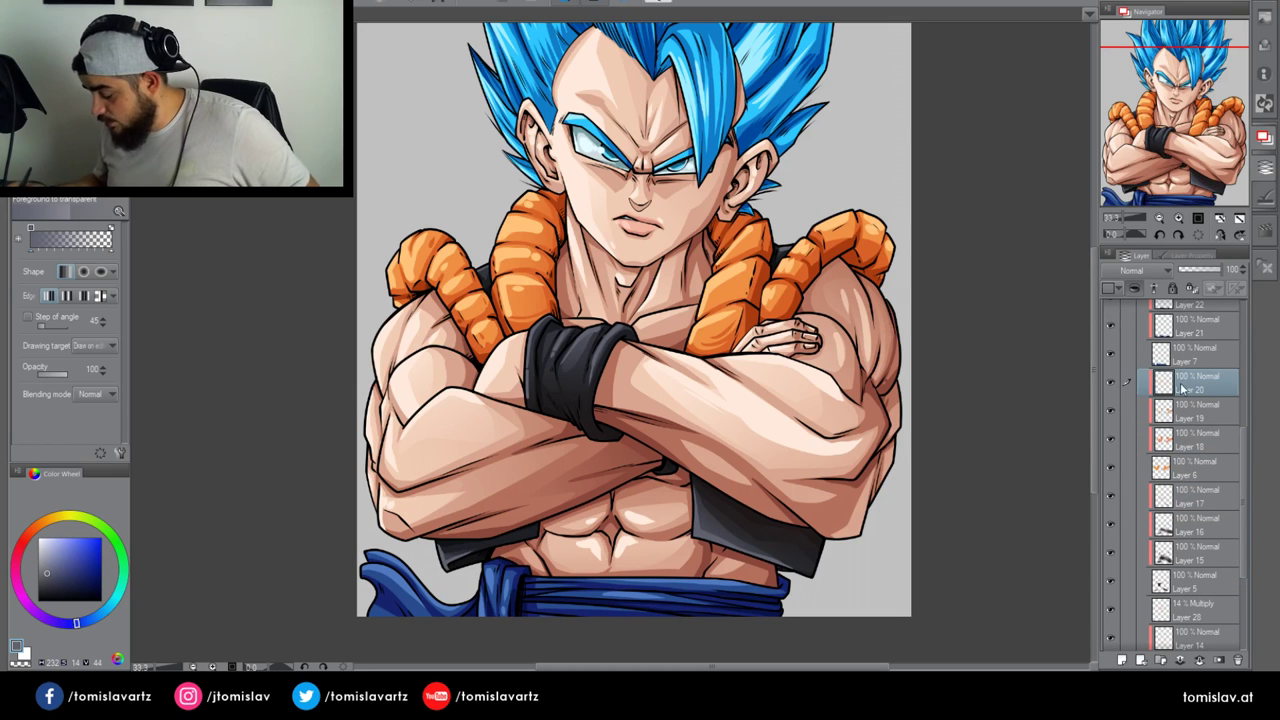
left_click(1195, 383)
left_click(508, 253, "alt")
key("j")
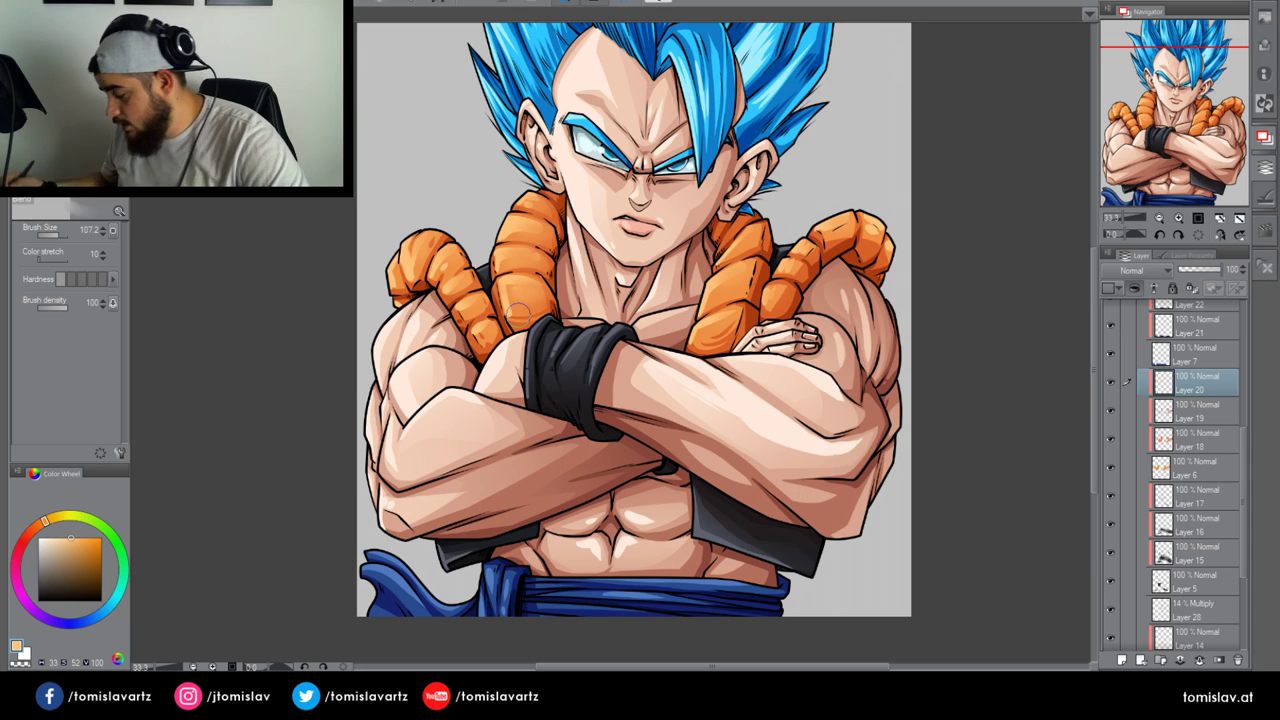
Collapse Folder 2, add a new layer directly above it and clip the layer to the folder
left_click_drag(1244, 448, 1246, 338)
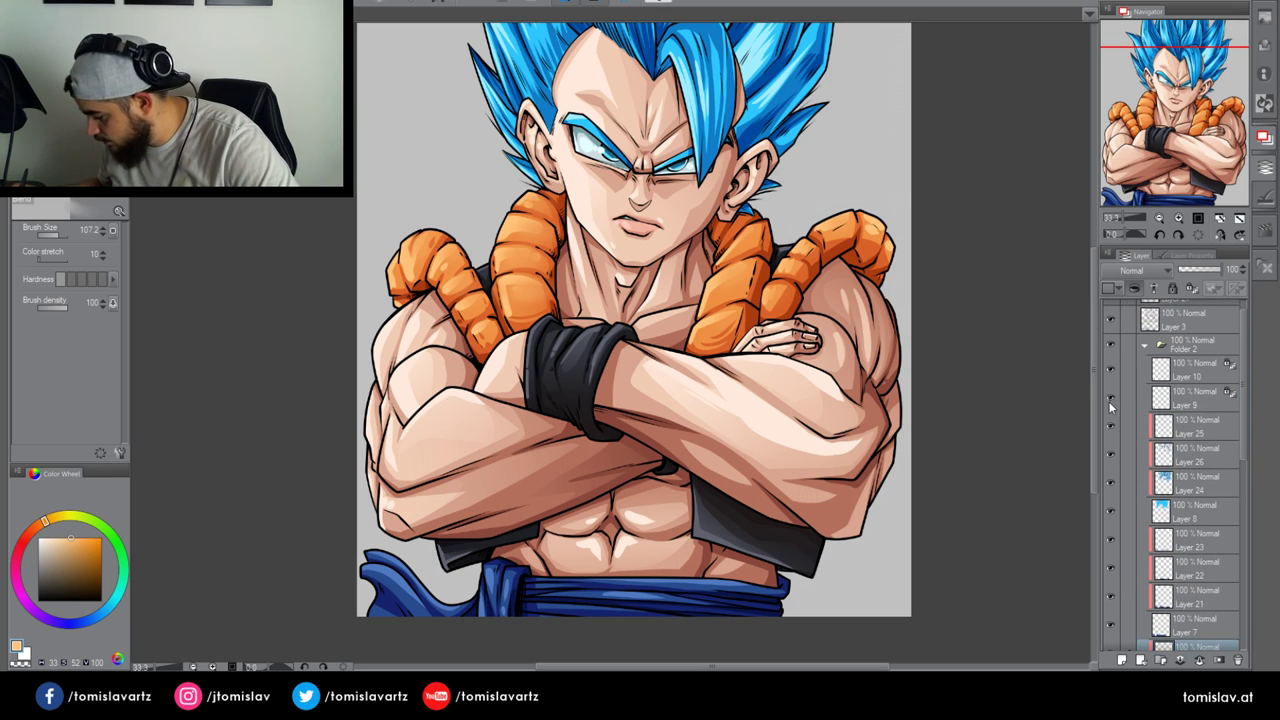
left_click(1145, 346)
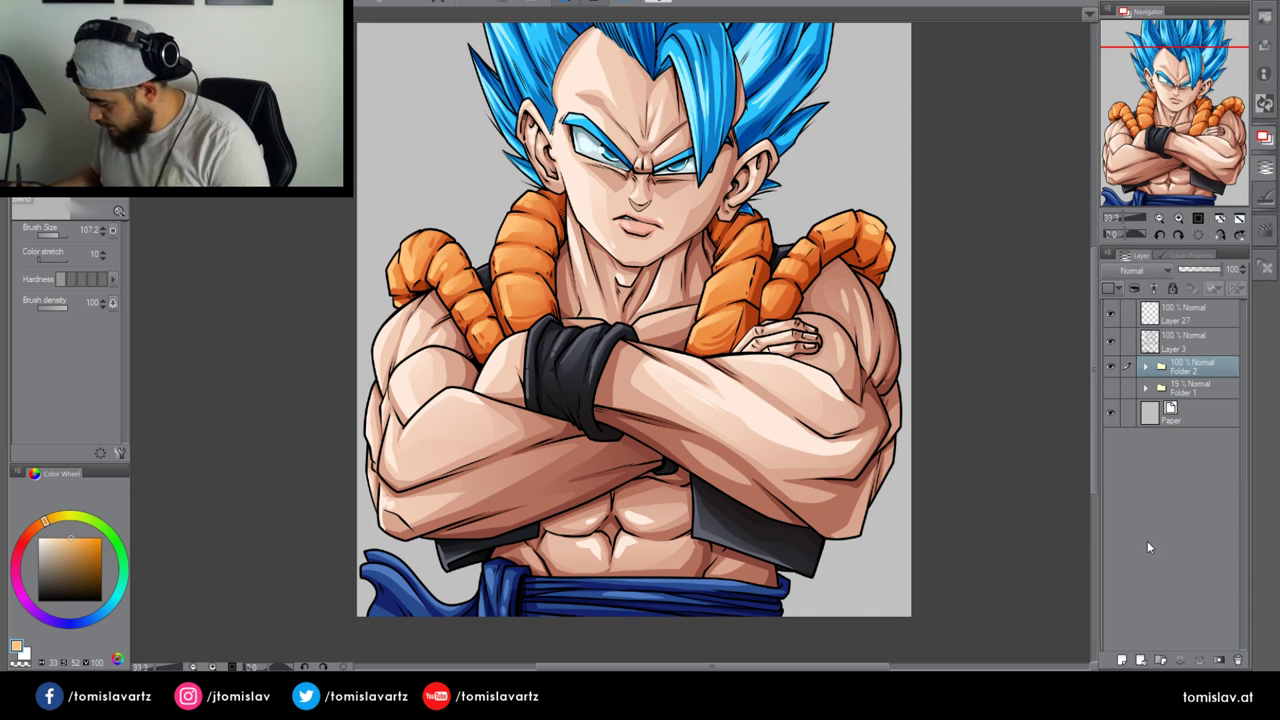
left_click(1122, 660)
left_click(1159, 218)
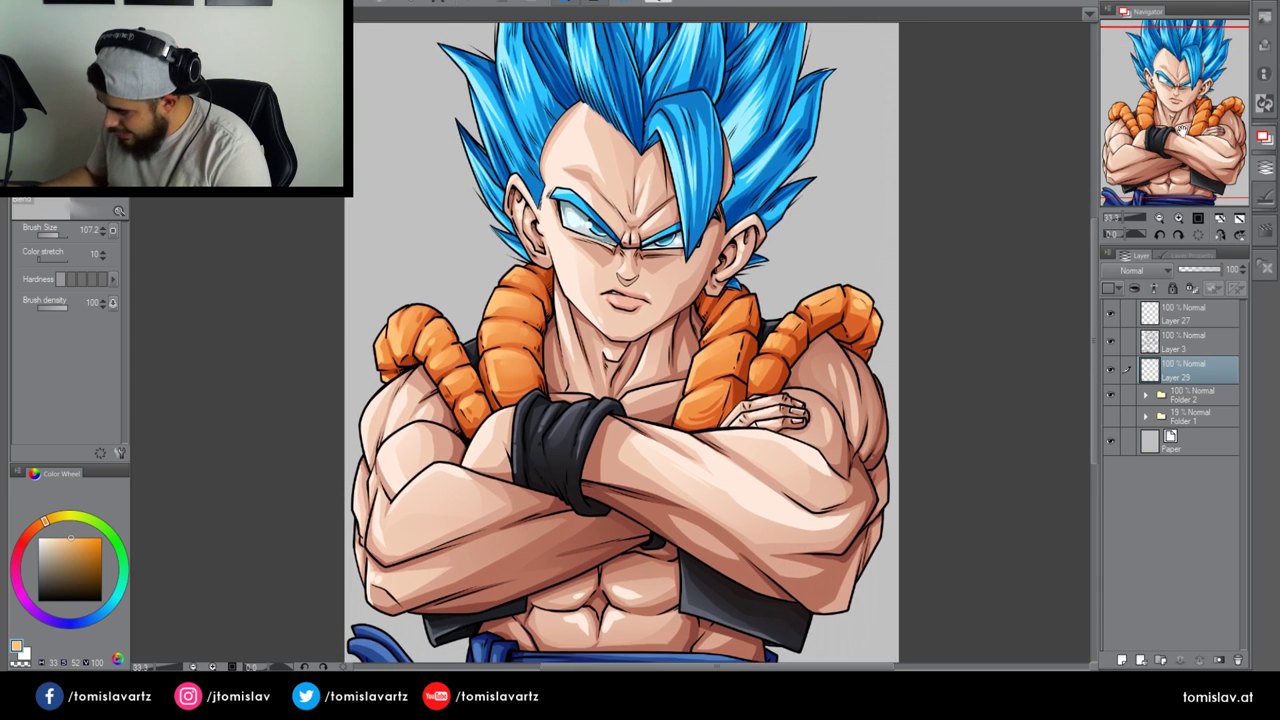
left_click(1134, 288)
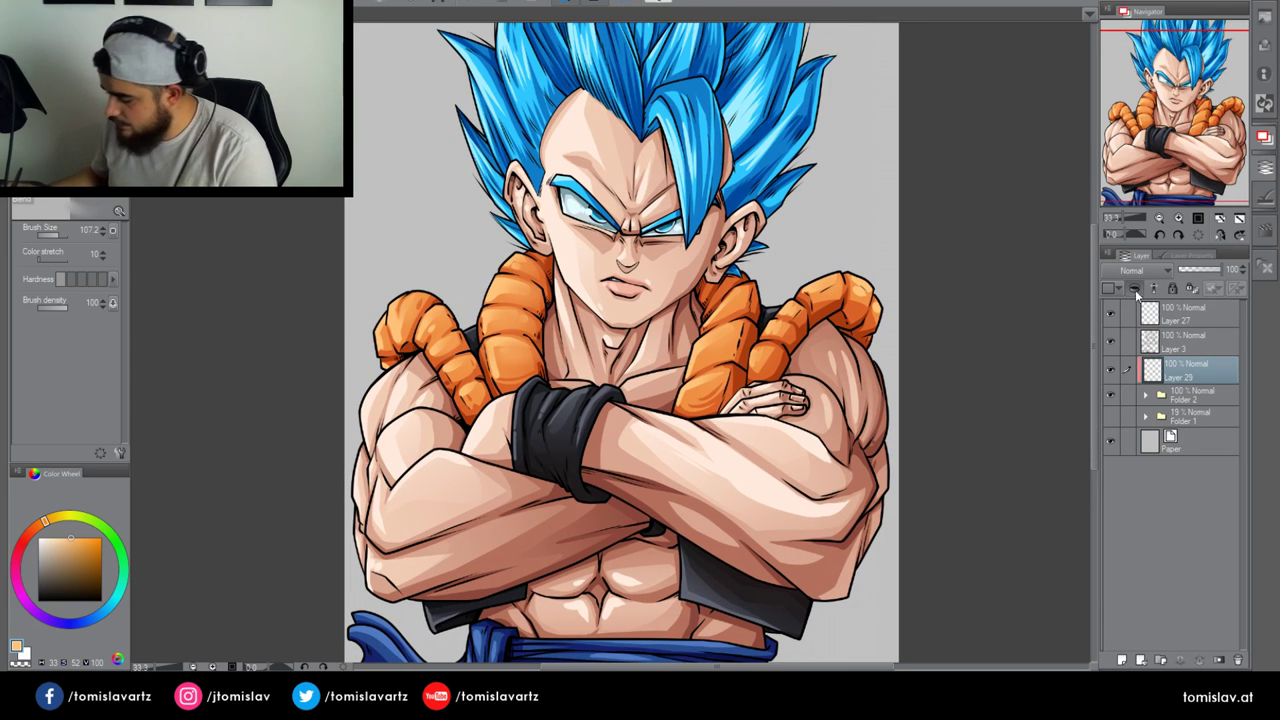
Choose a light cyan with hue 191 and the brush, and set Layer 29's blending mode to Add (Glow)
left_click(111, 604)
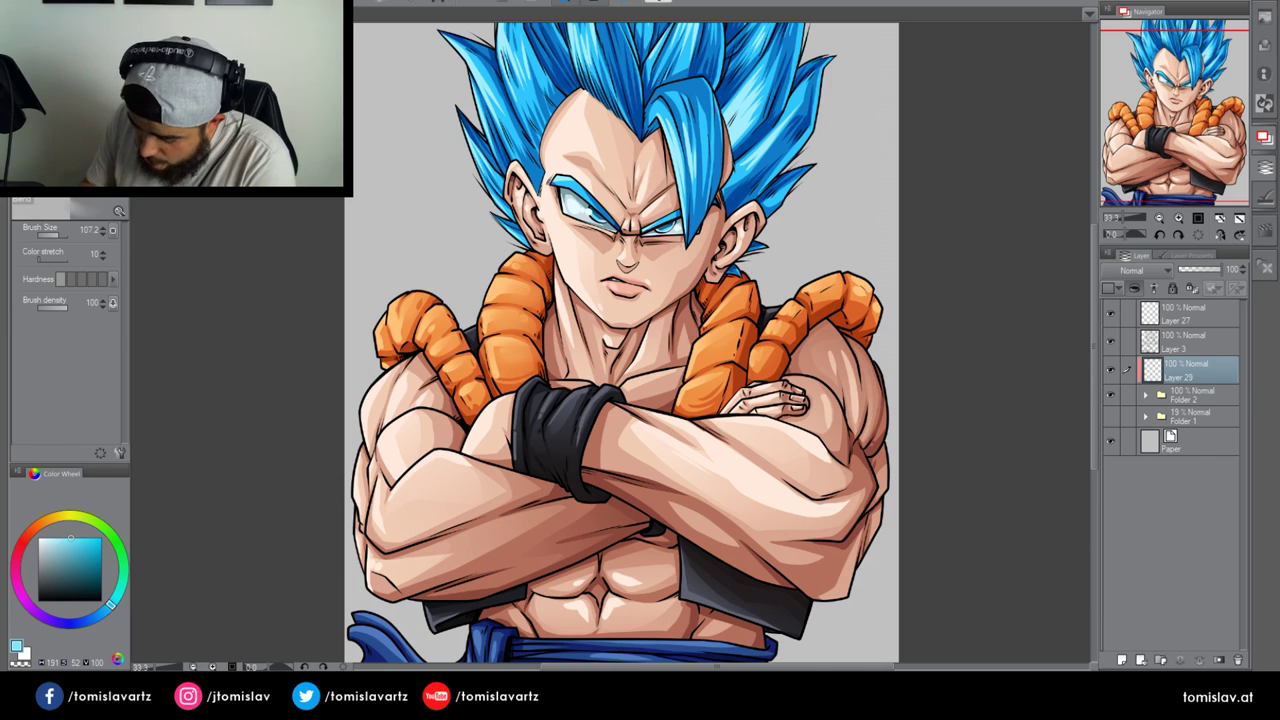
key("p")
left_click(1179, 218)
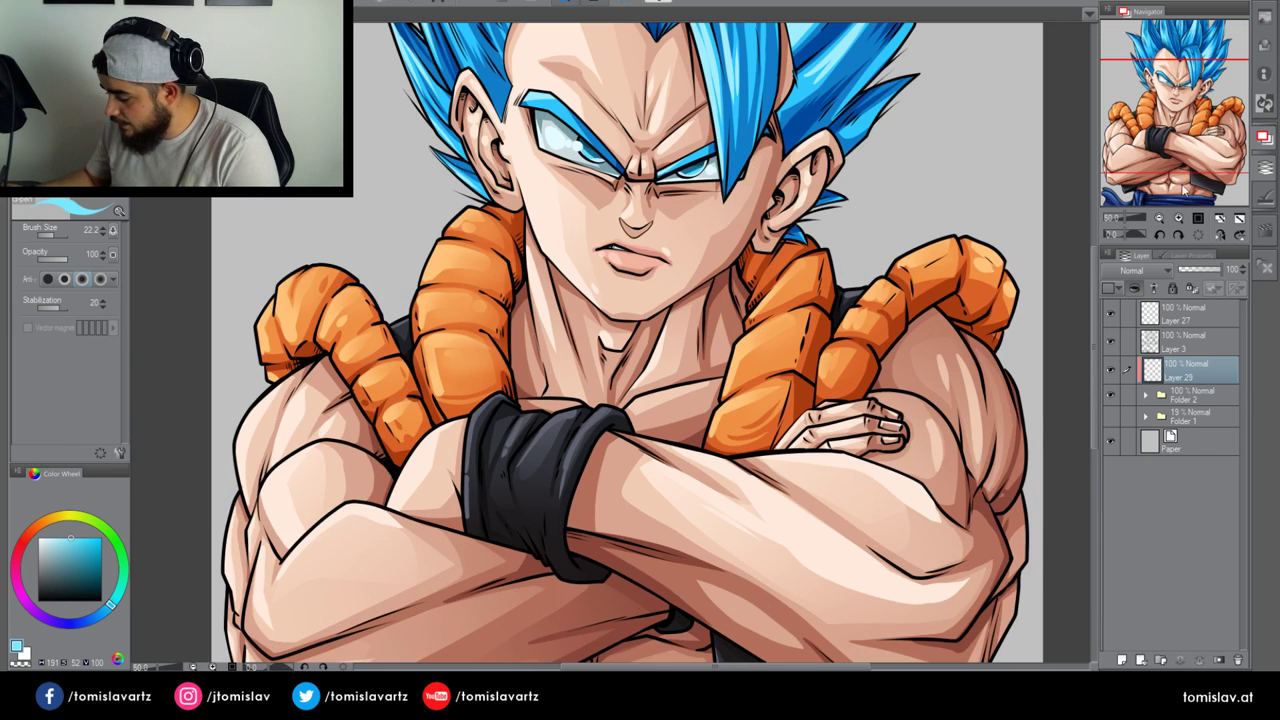
left_click_drag(1181, 109, 1197, 88)
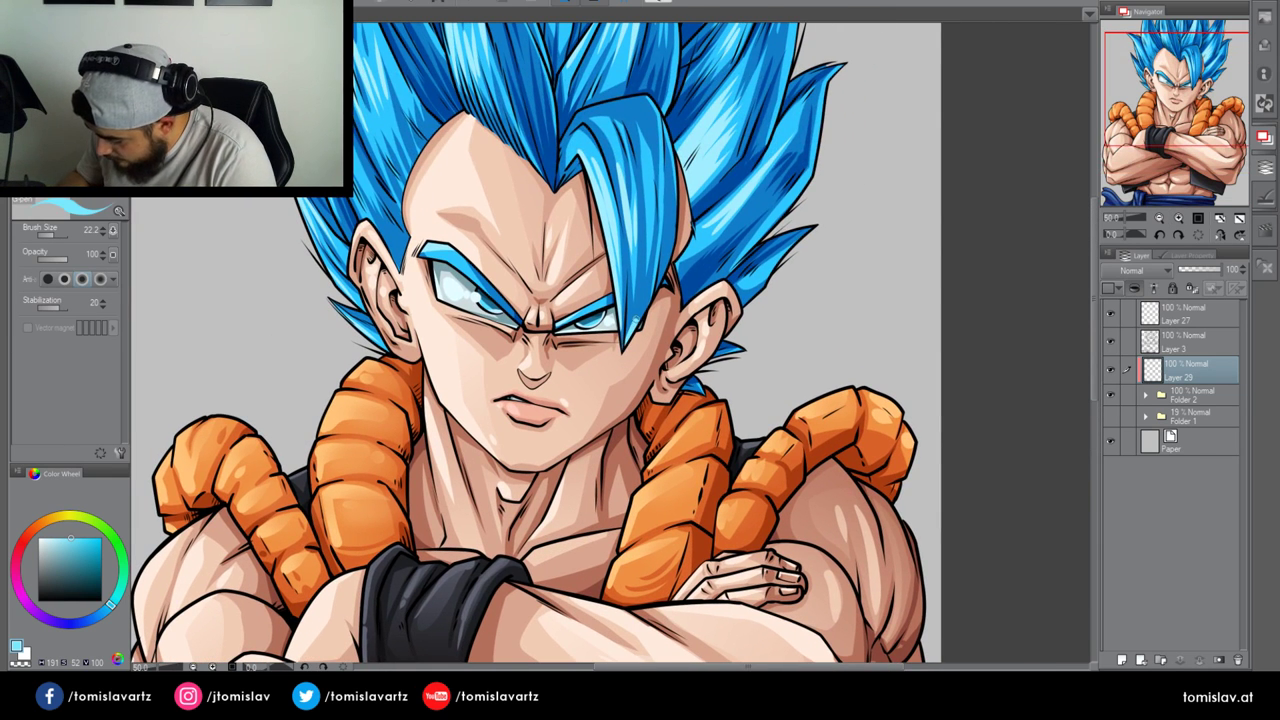
left_click(1132, 432)
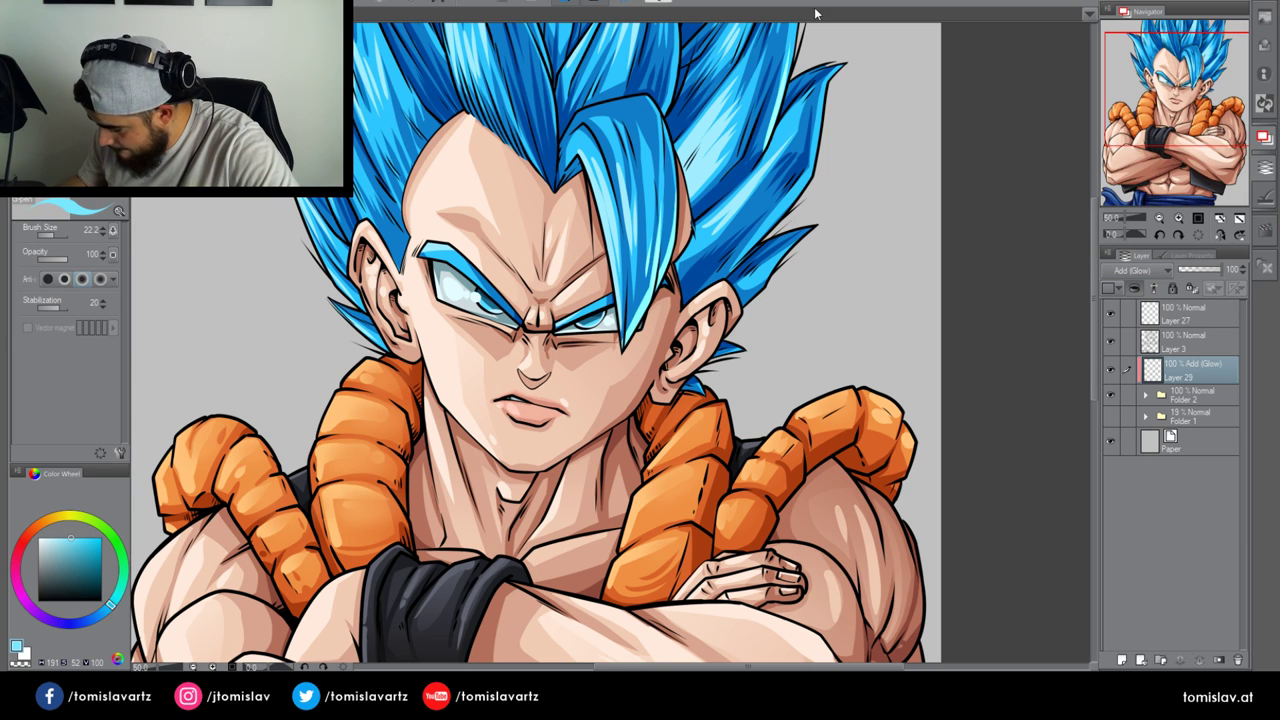
Paint thin cyan rim-light strokes along the outer edges of the large hair spikes on the character's left side
left_click_drag(1173, 120, 1187, 102)
left_click_drag(690, 244, 715, 122)
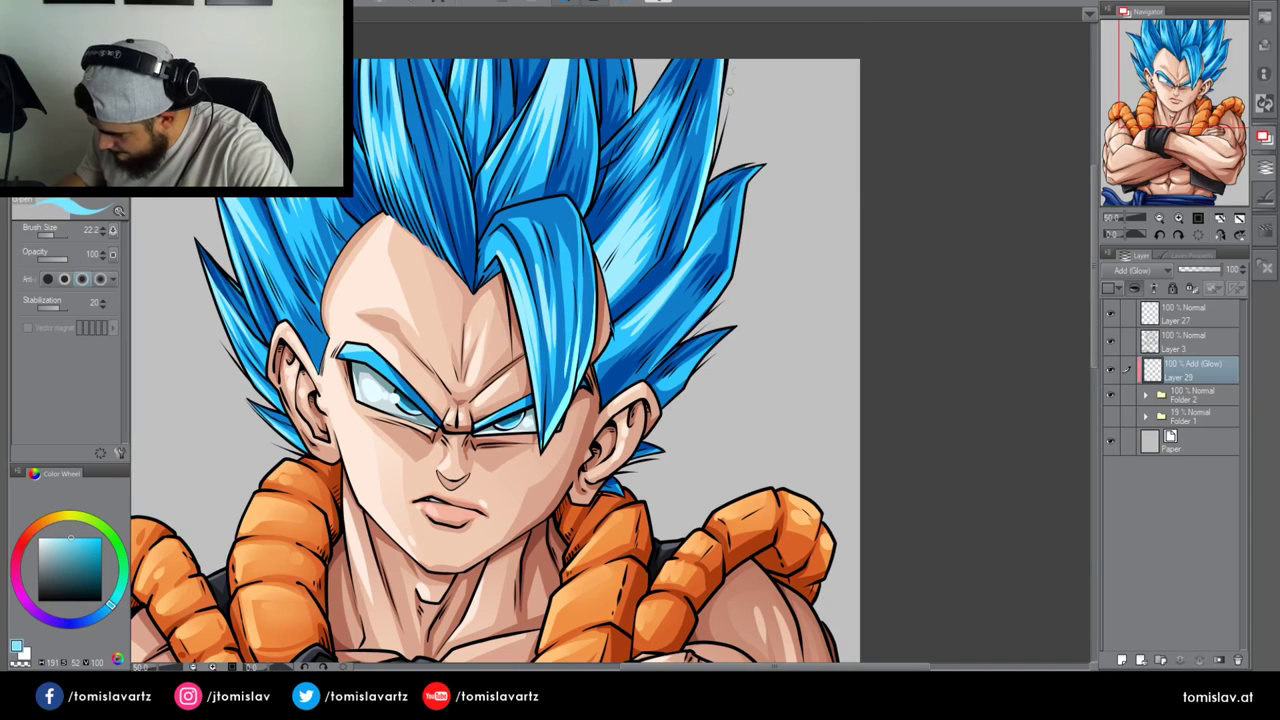
left_click_drag(729, 41, 731, 145)
mouse_move(630, 124)
left_mouse_down()
mouse_move(627, 57)
mouse_move(621, 124)
left_mouse_up()
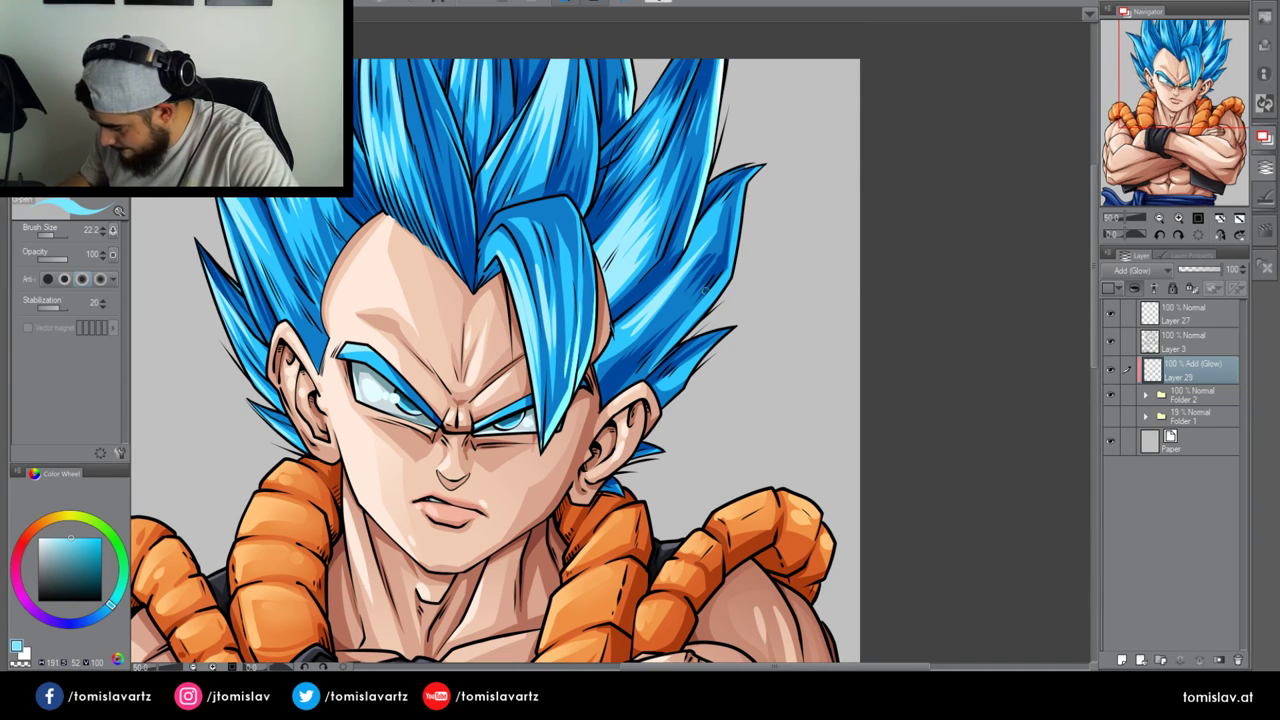
left_click_drag(643, 381, 714, 298)
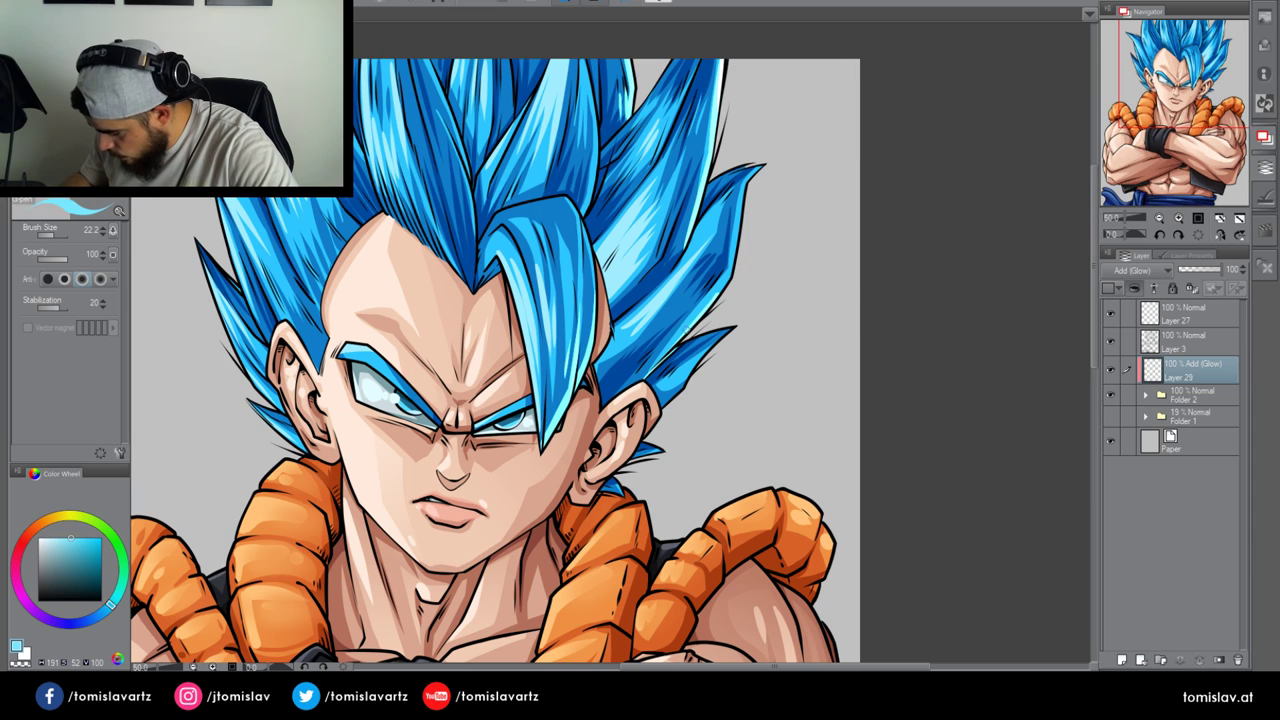
mouse_move(655, 365)
left_mouse_down()
mouse_move(726, 282)
mouse_move(760, 168)
left_mouse_up()
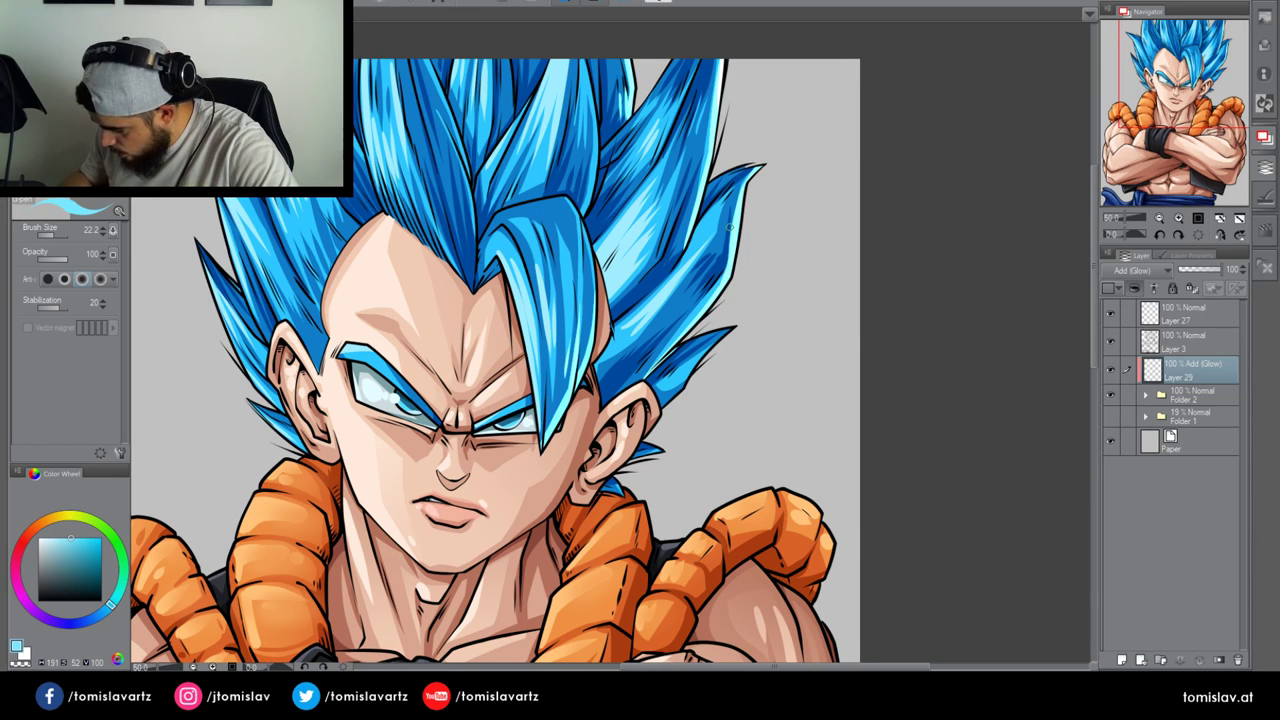
left_click_drag(715, 275, 675, 315)
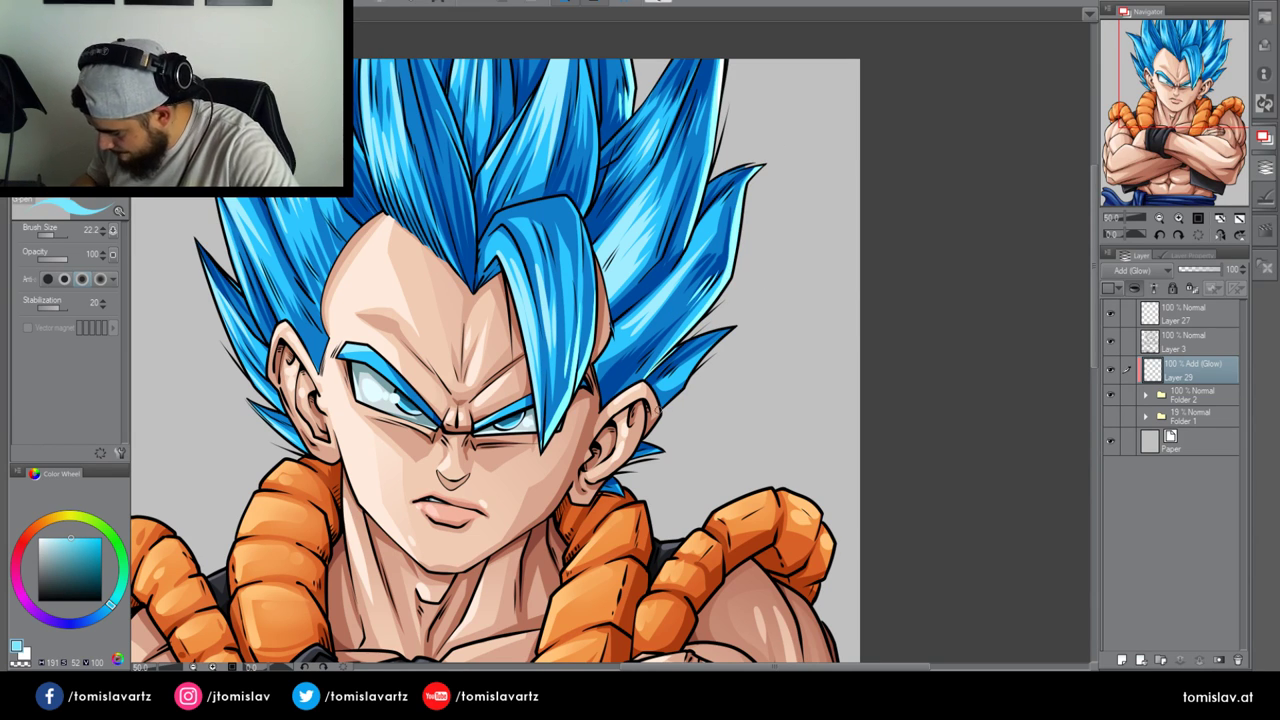
Paint glowing rim light along the lowest hair spike and the ear on the character's left side, redoing unsatisfactory strokes
left_click_drag(654, 412, 731, 329)
key("ctrl+z")
mouse_move(642, 381)
left_mouse_down()
mouse_move(655, 401)
mouse_move(633, 447)
left_mouse_up()
key("ctrl+z")
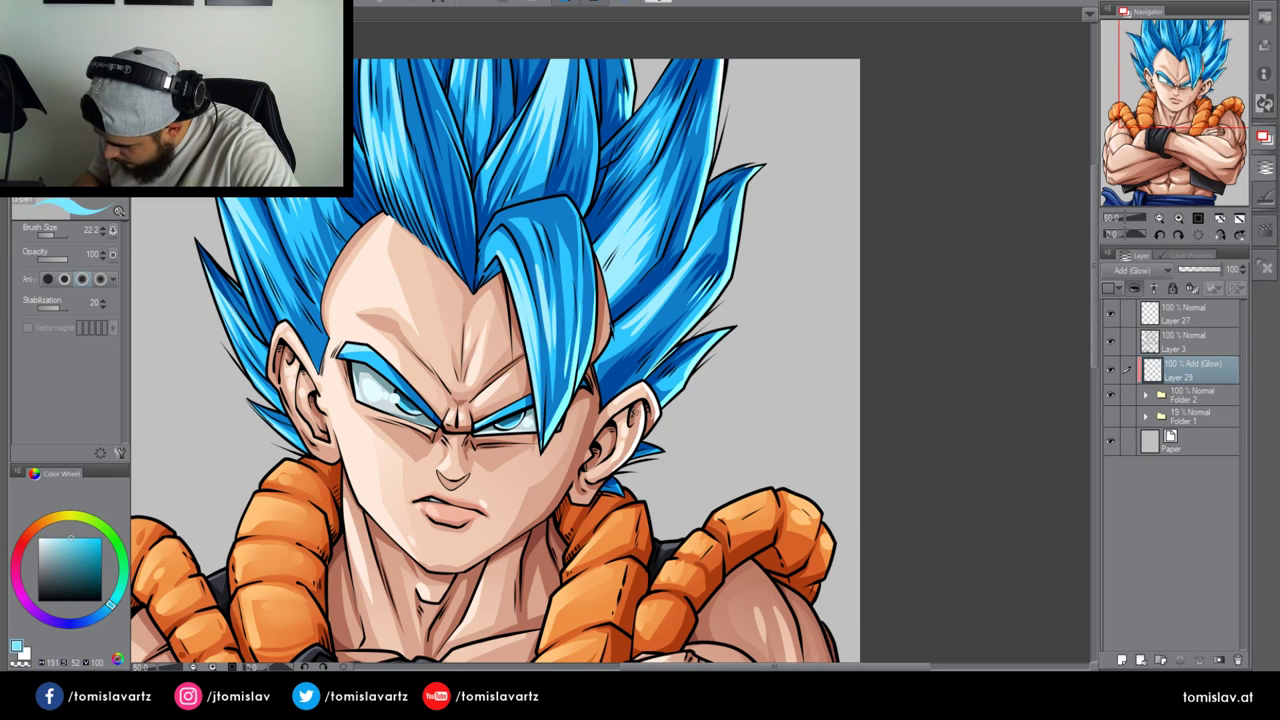
left_click_drag(639, 384, 653, 399)
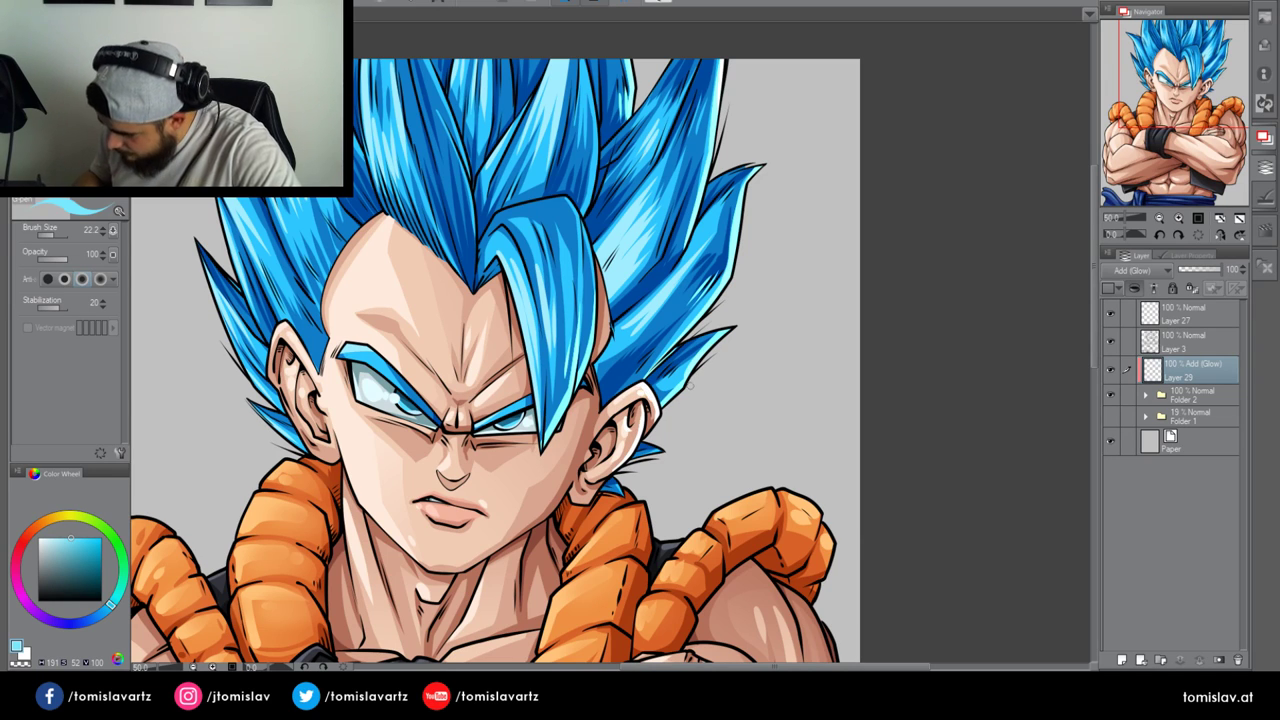
left_click_drag(595, 474, 606, 461)
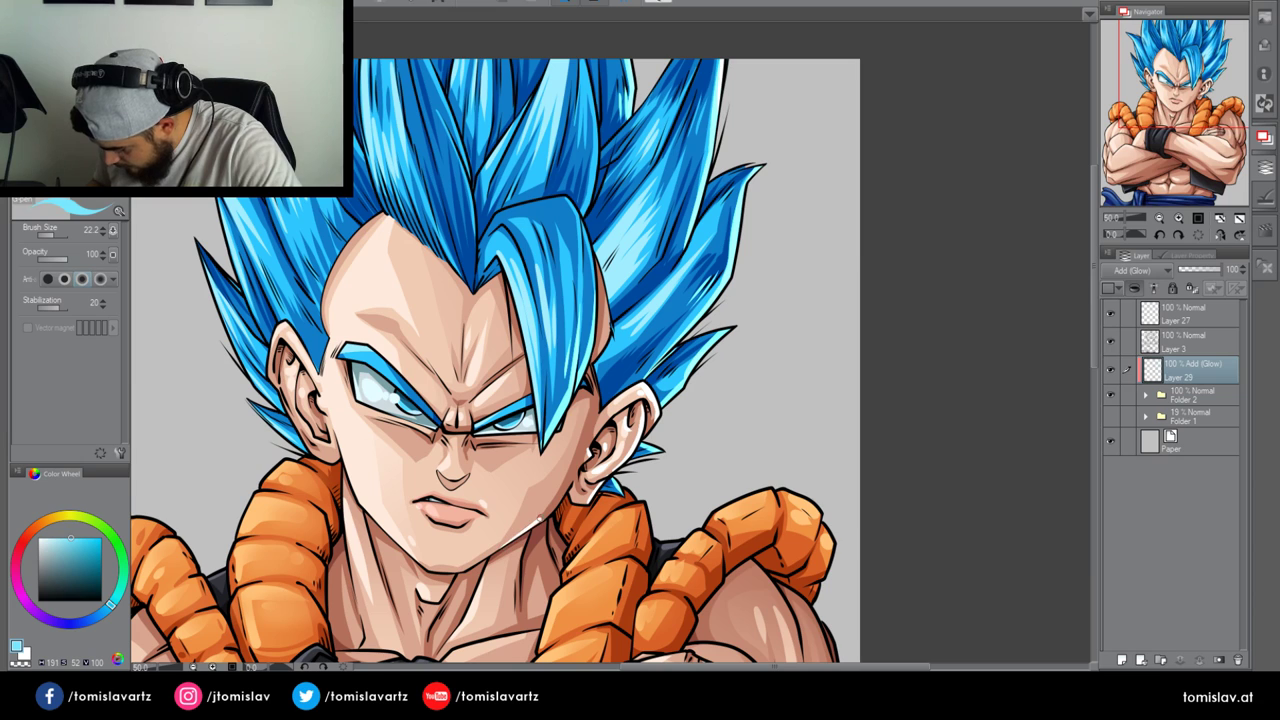
Paint a glowing rim-light line along the jaw from the chin up to the character's left ear, redoing rejected strokes
left_click_drag(546, 518, 577, 458)
key("ctrl+z")
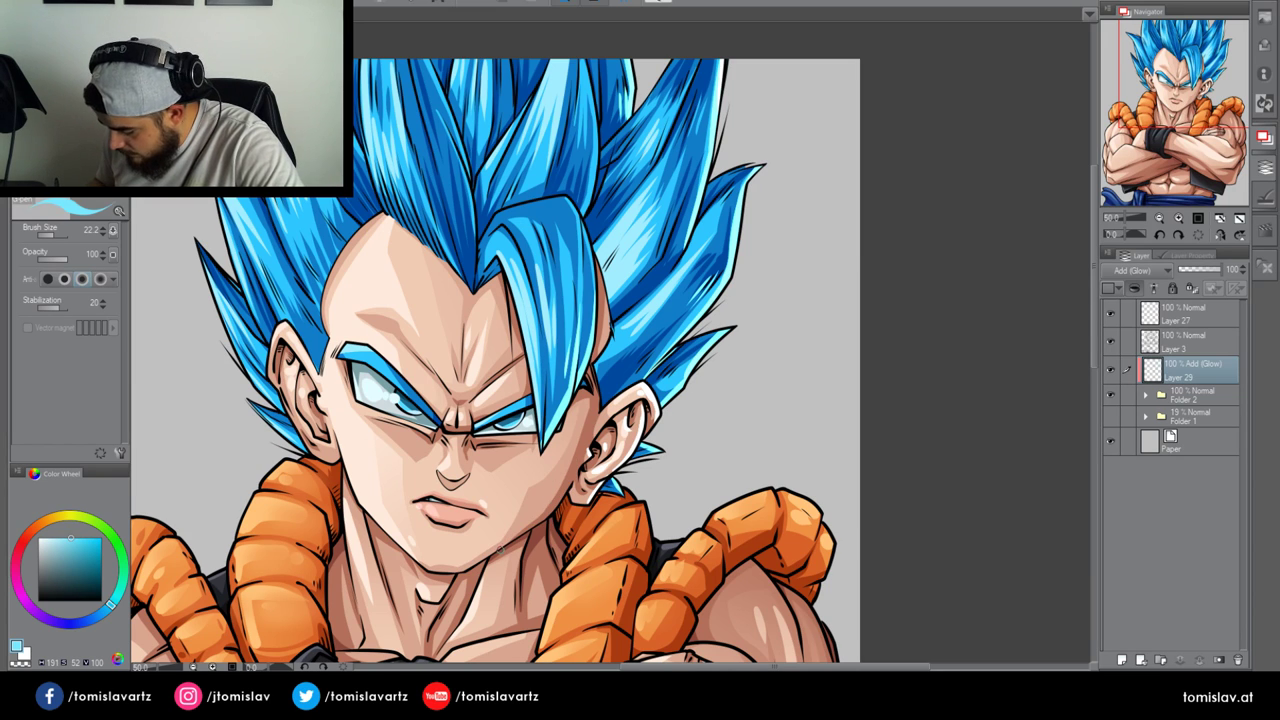
left_click_drag(502, 548, 548, 516)
key("ctrl+z")
mouse_move(497, 551)
left_mouse_down()
mouse_move(550, 512)
mouse_move(580, 446)
left_mouse_up()
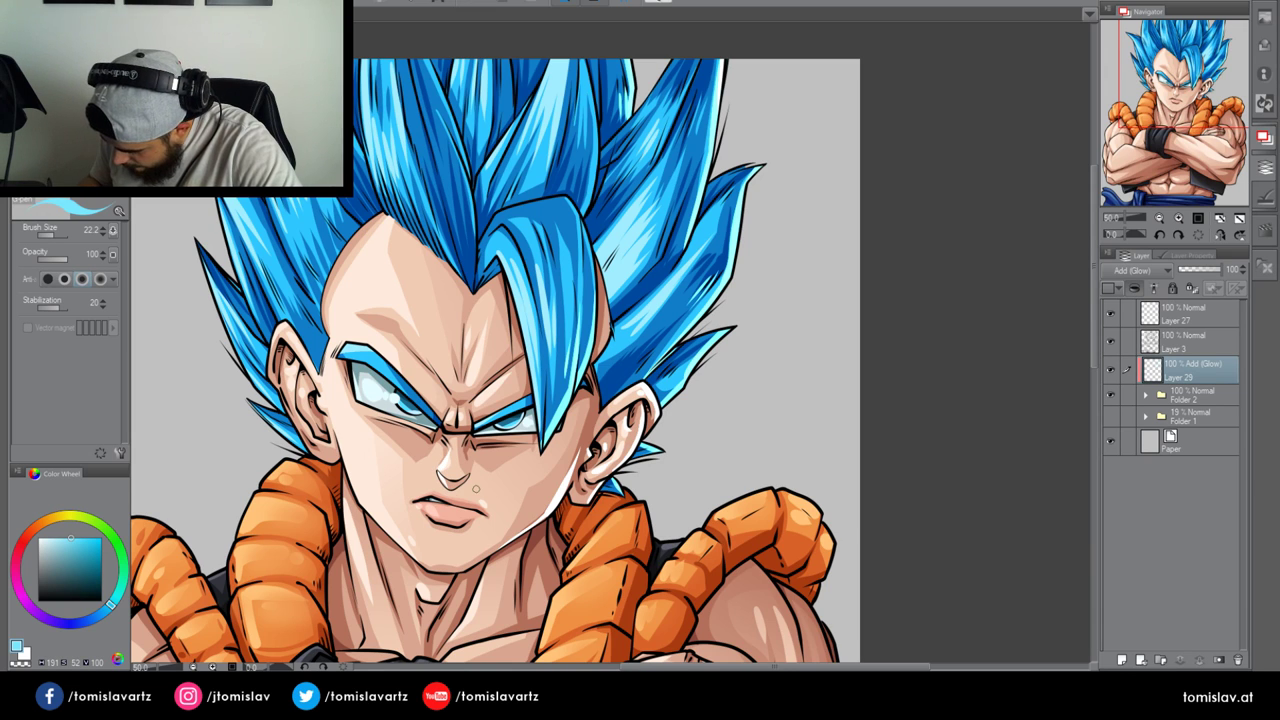
left_click(1146, 393)
scroll(1200, 560, "down", 5)
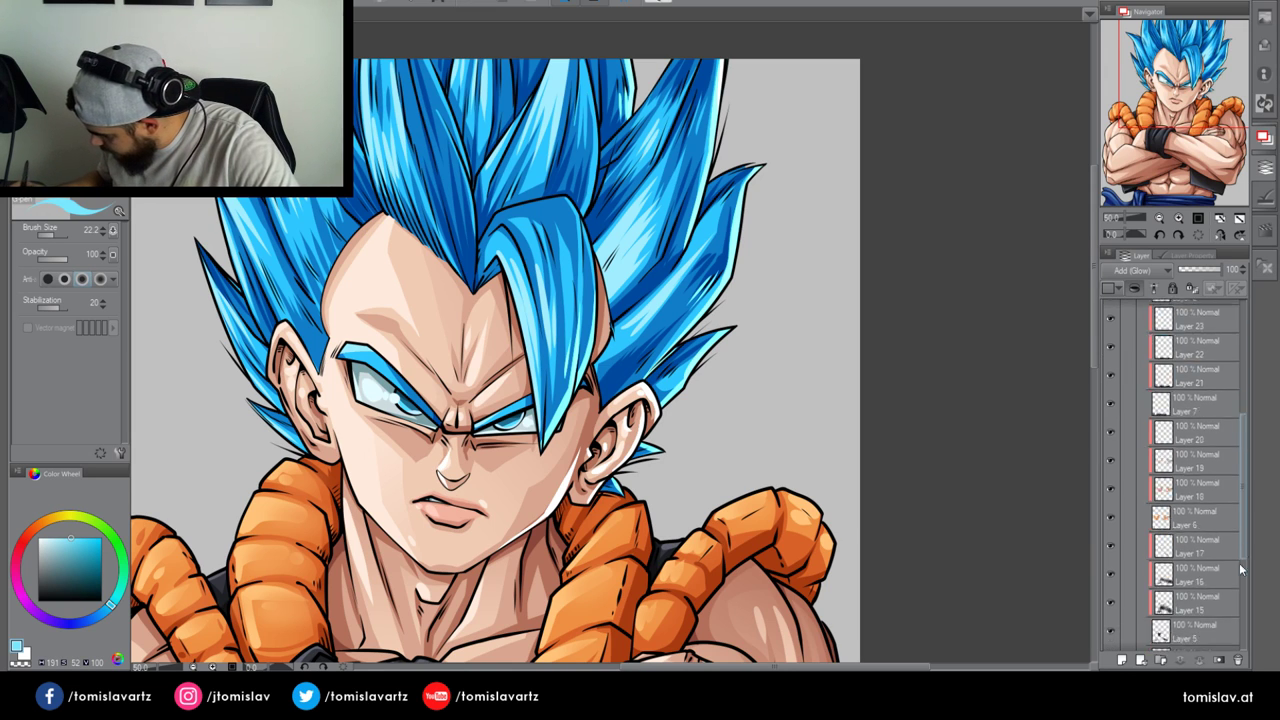
left_click(1186, 536)
left_click(1187, 554)
left_click(598, 409, "alt")
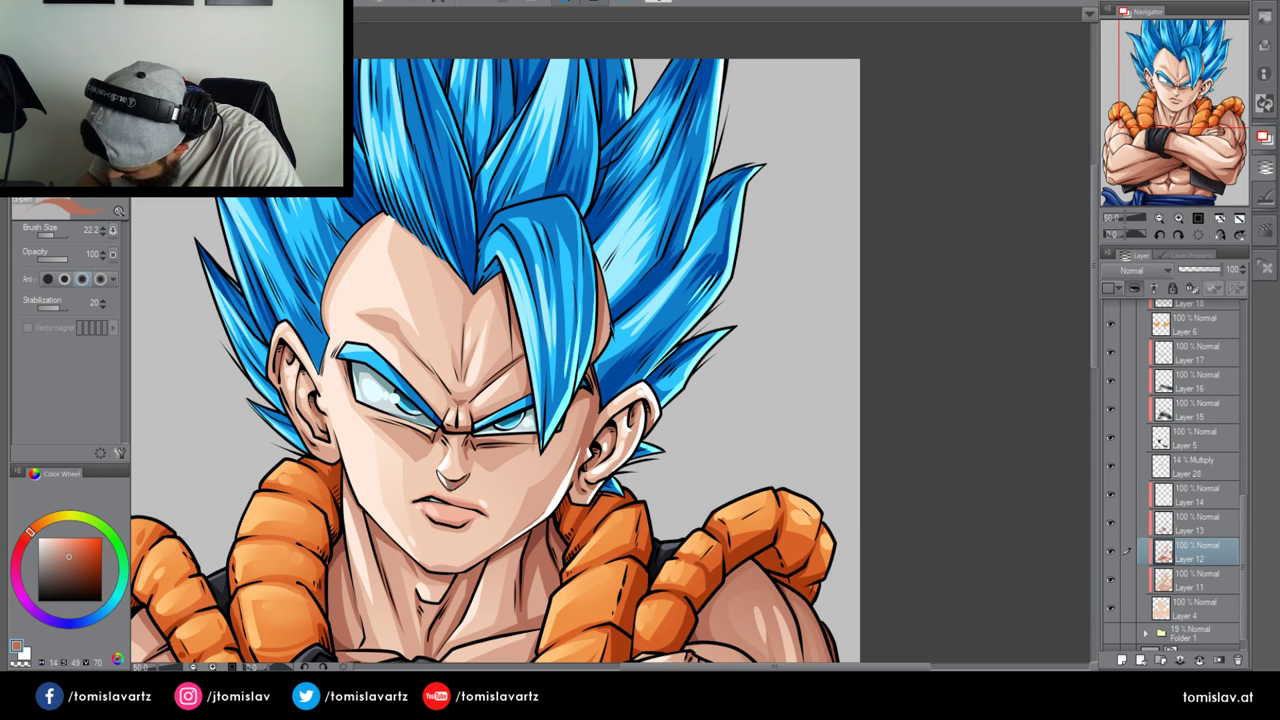
scroll(1200, 480, "up", 5)
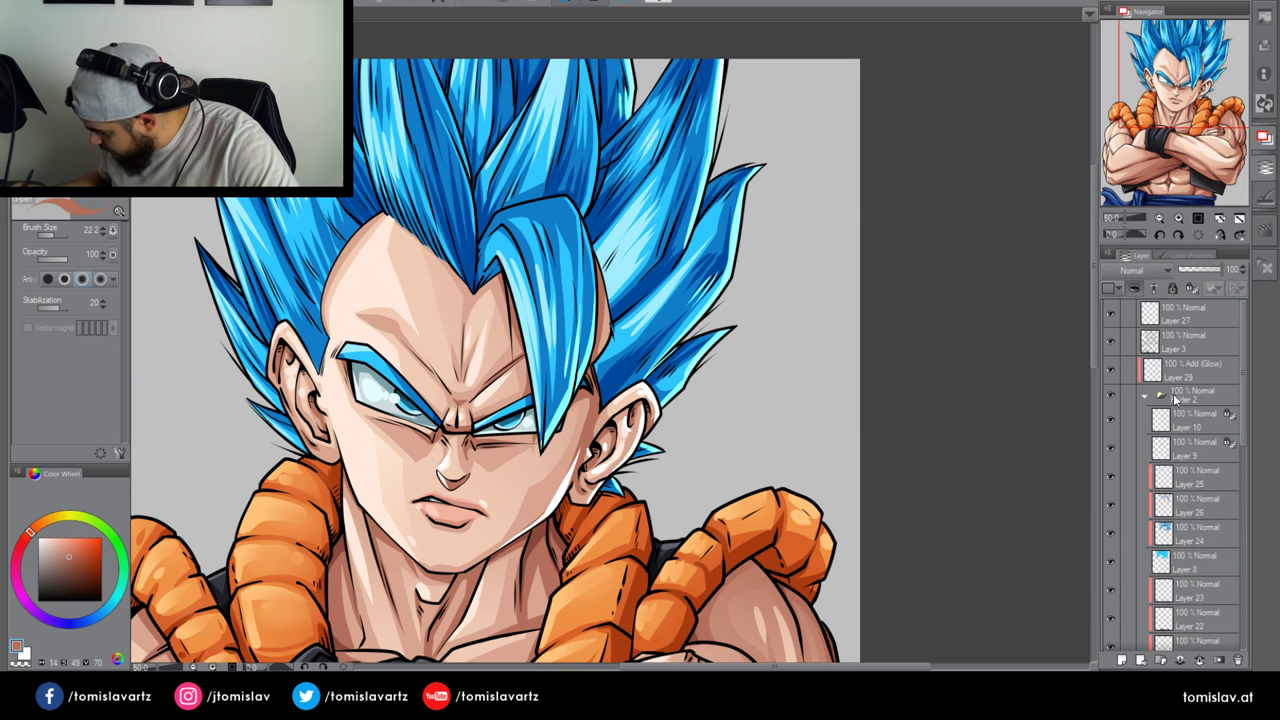
left_click(1146, 393)
left_click(1190, 370)
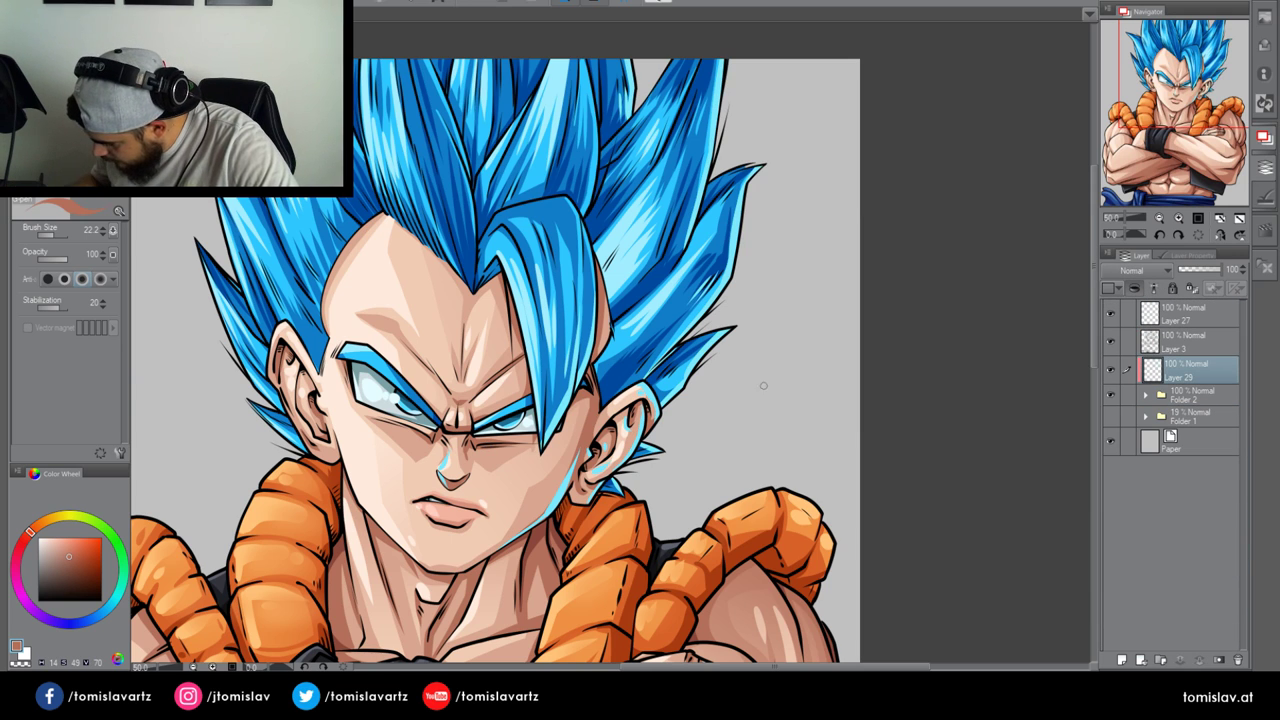
left_click(566, 489, "alt")
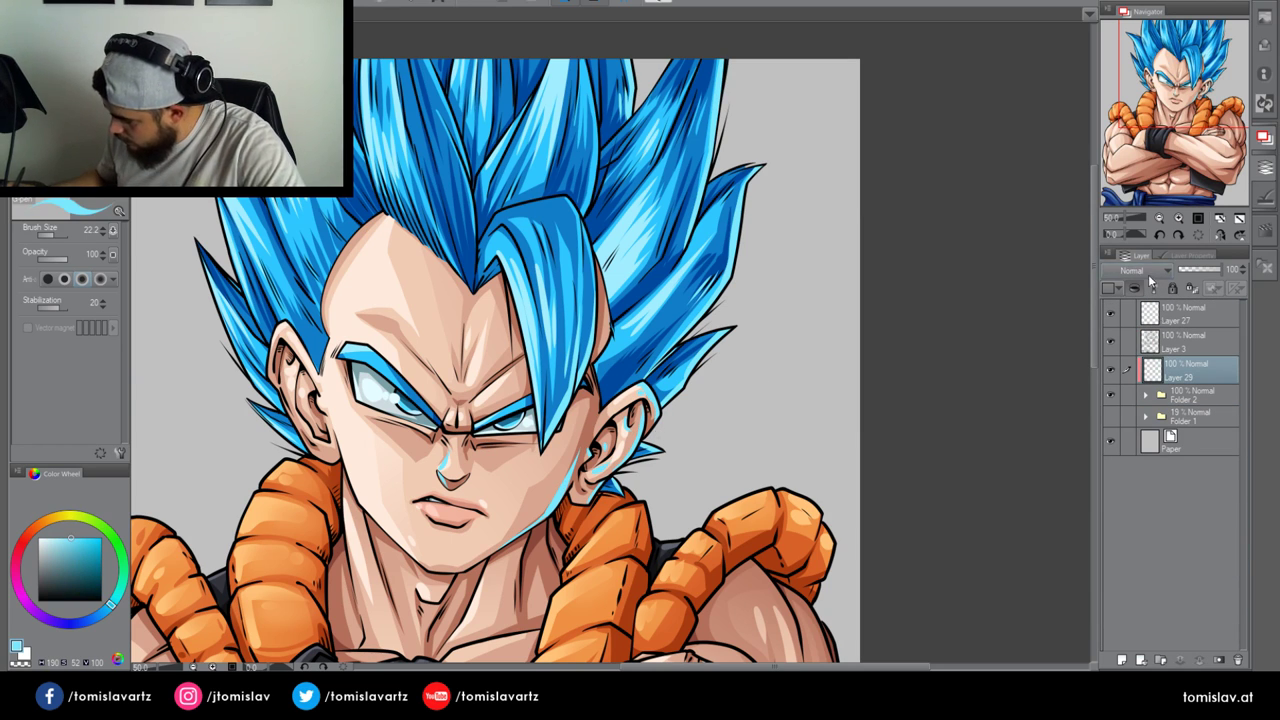
left_click(1133, 438)
Paint glowing rim light along the cheek and jaw and inside the ear on the character's right side
mouse_move(345, 413)
left_mouse_down()
mouse_move(393, 363)
mouse_move(402, 415)
left_mouse_up()
key("ctrl+z")
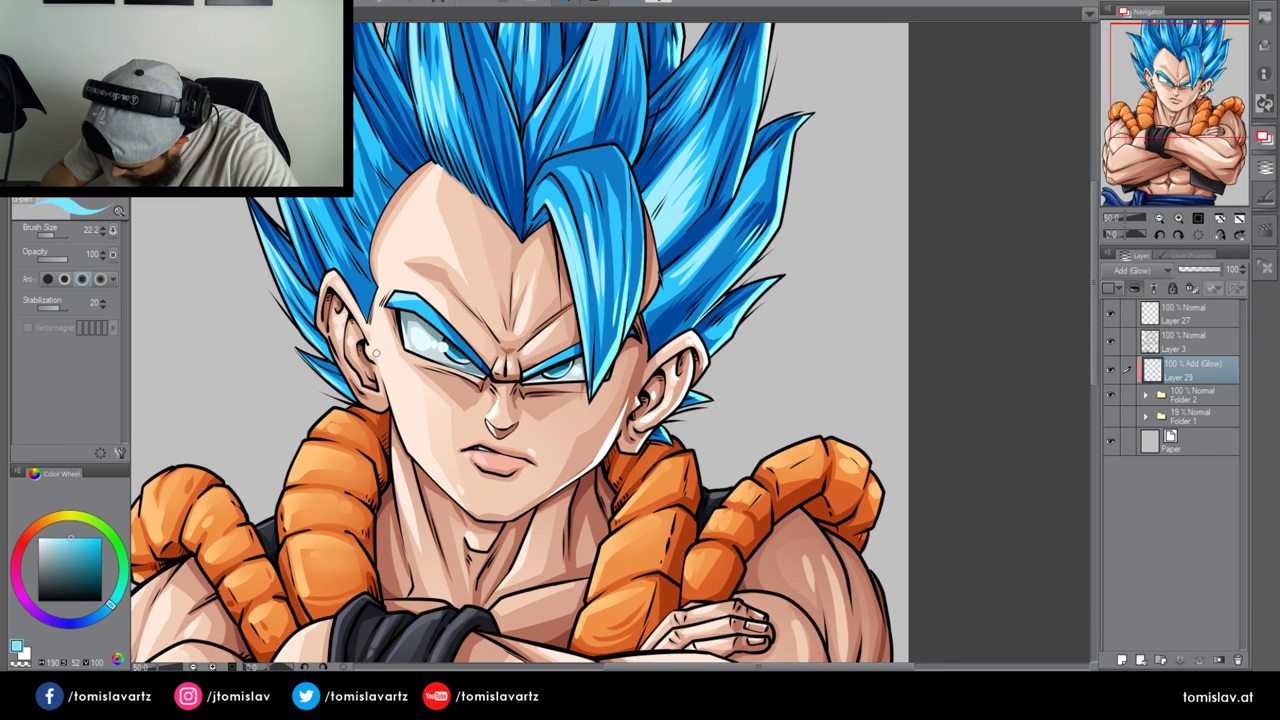
mouse_move(377, 354)
left_mouse_down()
mouse_move(412, 454)
mouse_move(465, 505)
left_mouse_up()
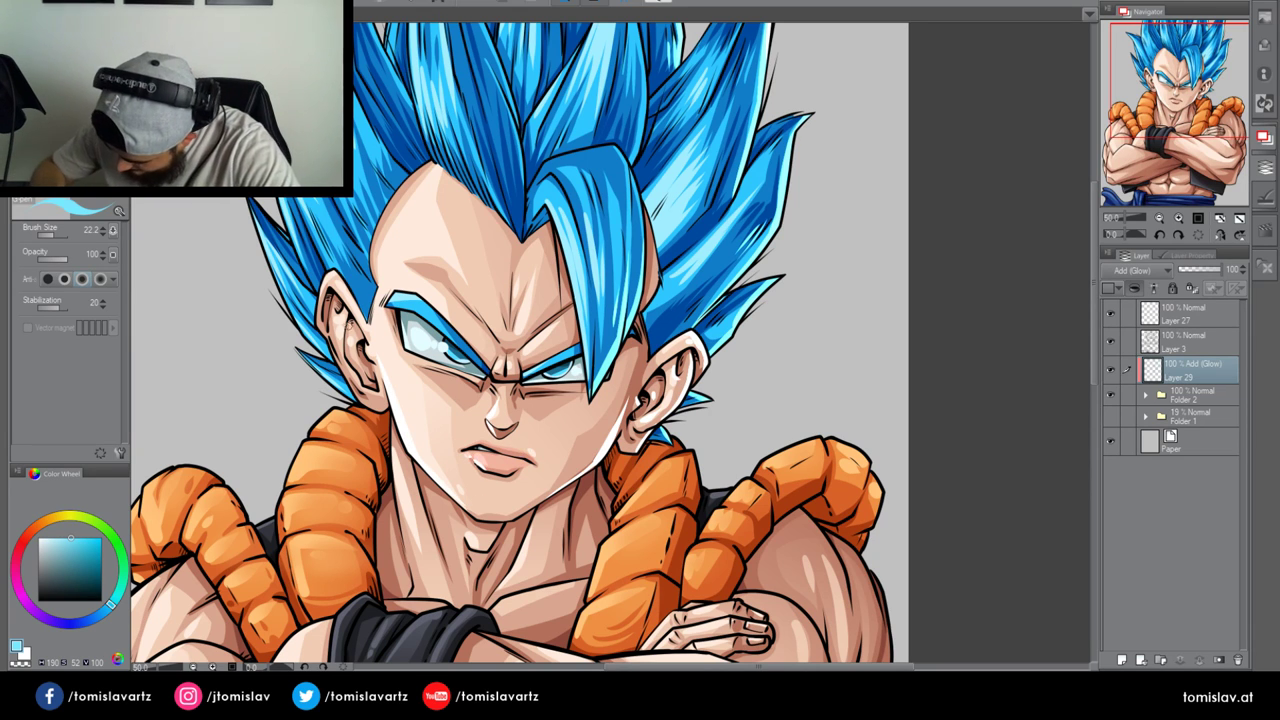
mouse_move(319, 327)
left_mouse_down()
mouse_move(323, 293)
mouse_move(345, 315)
mouse_move(339, 328)
left_mouse_up()
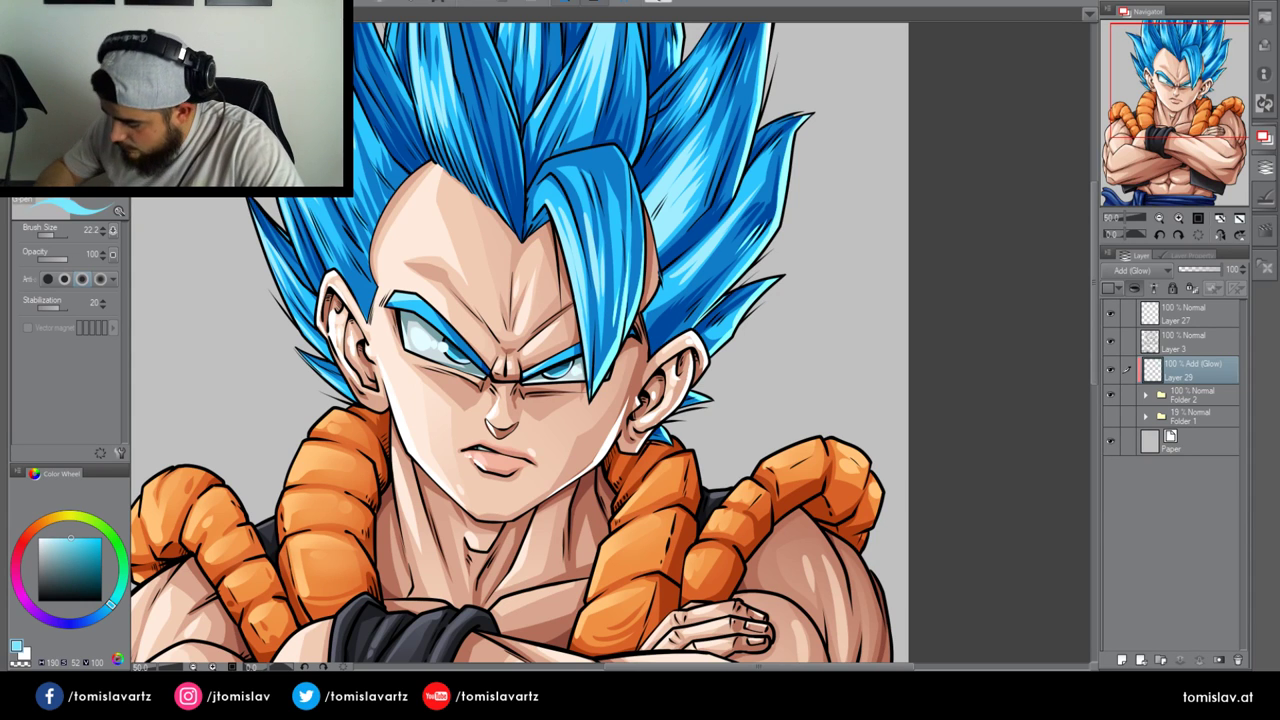
Paint thin cyan rim-light strokes on the hair spikes at the character's right side and above the forehead
left_click_drag(339, 212, 348, 282)
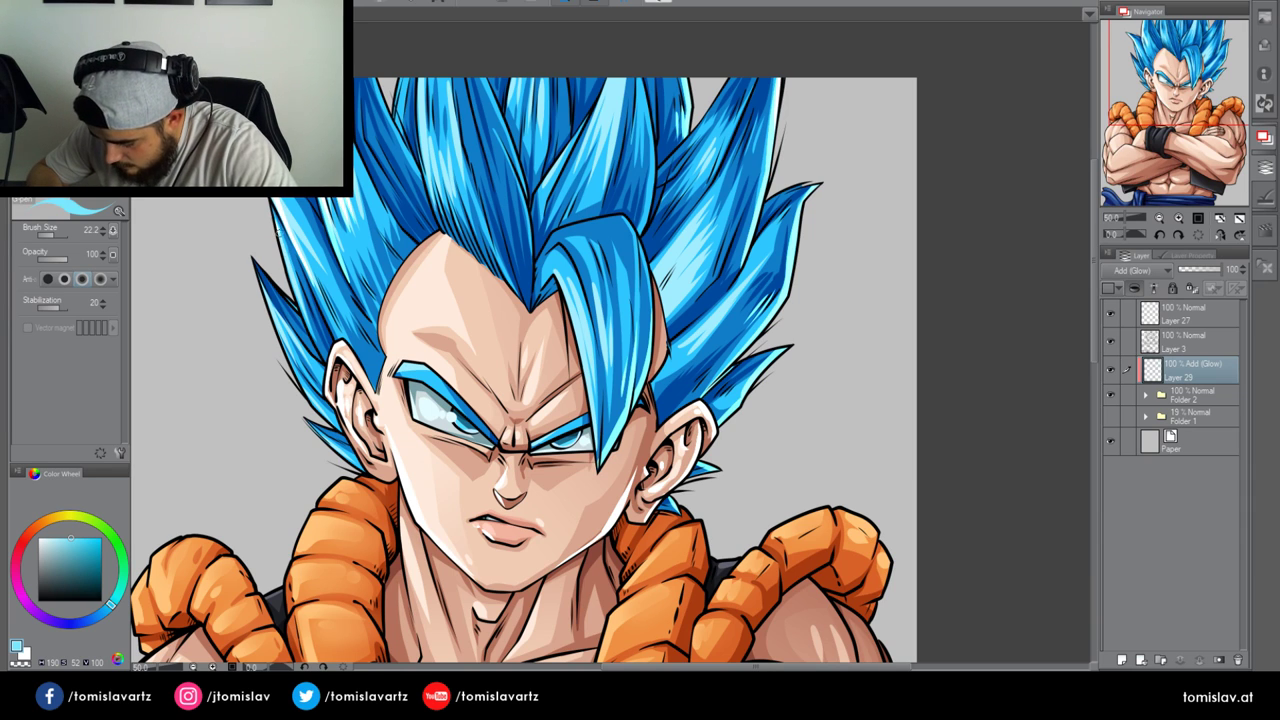
left_click_drag(301, 380, 332, 424)
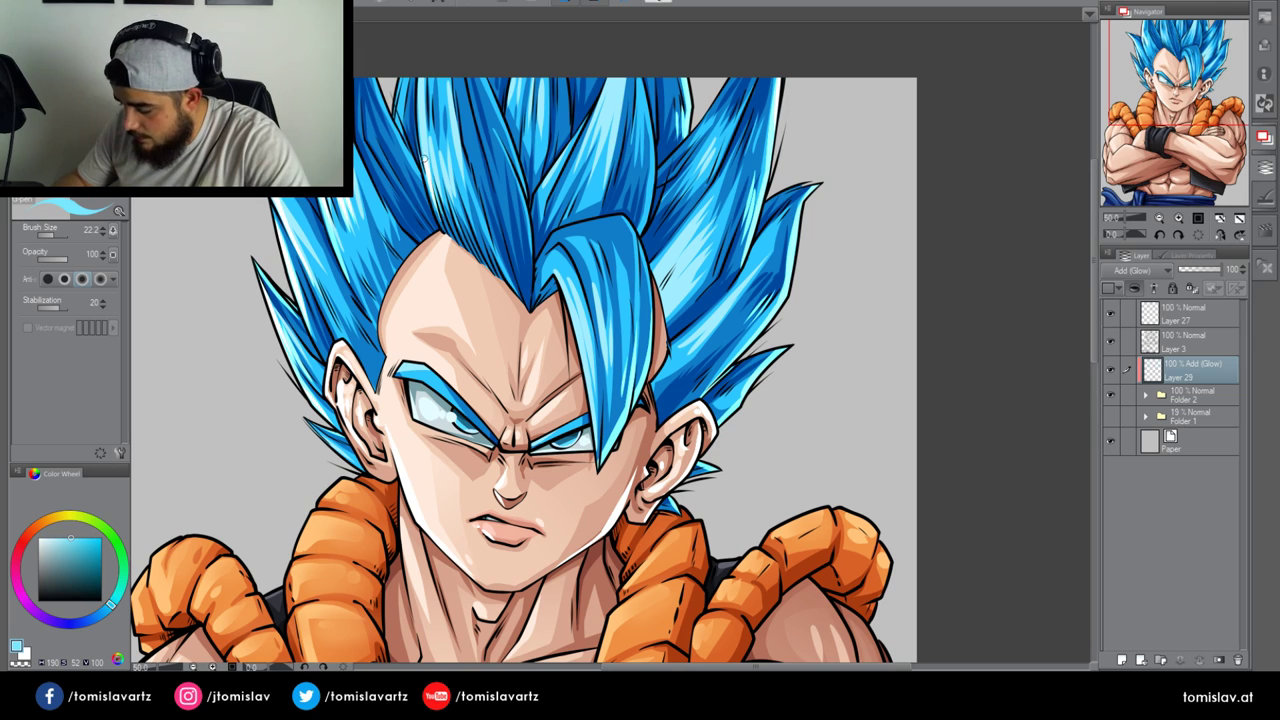
mouse_move(424, 158)
left_mouse_down()
mouse_move(421, 60)
mouse_move(431, 144)
mouse_move(398, 78)
left_mouse_up()
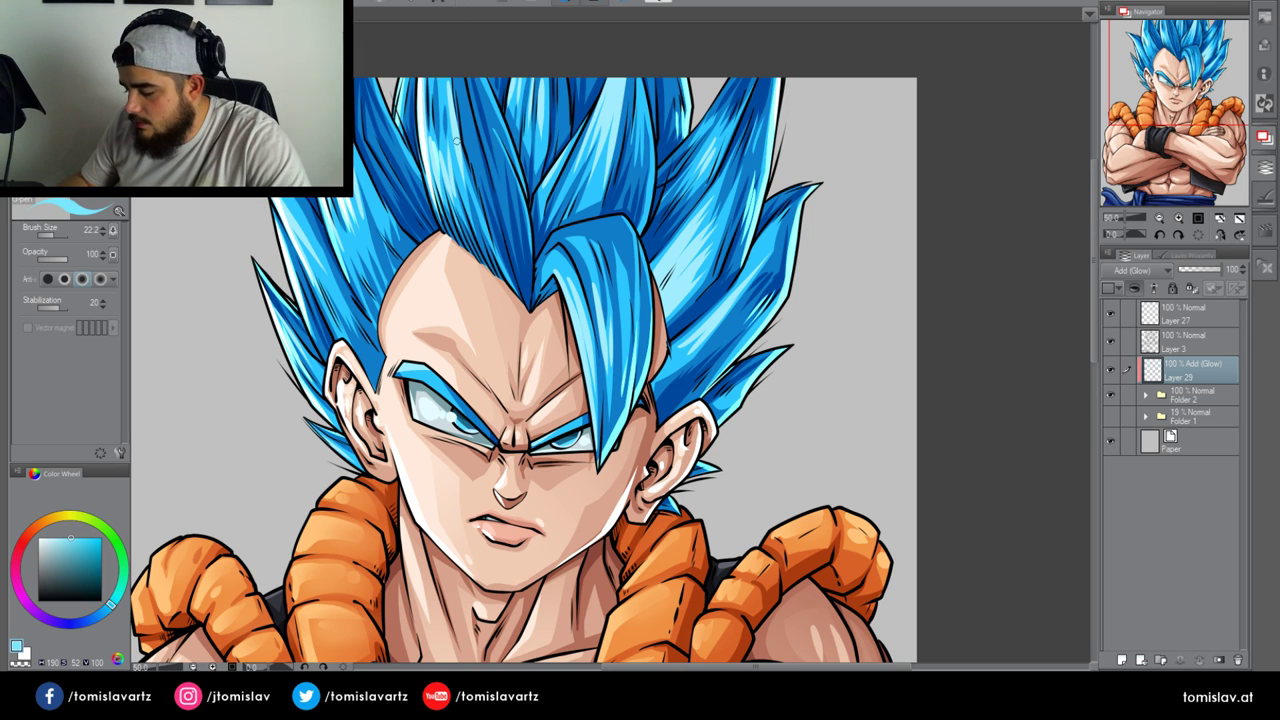
mouse_move(448, 183)
left_mouse_down()
mouse_move(434, 127)
mouse_move(446, 147)
left_mouse_up()
left_click_drag(511, 121, 508, 78)
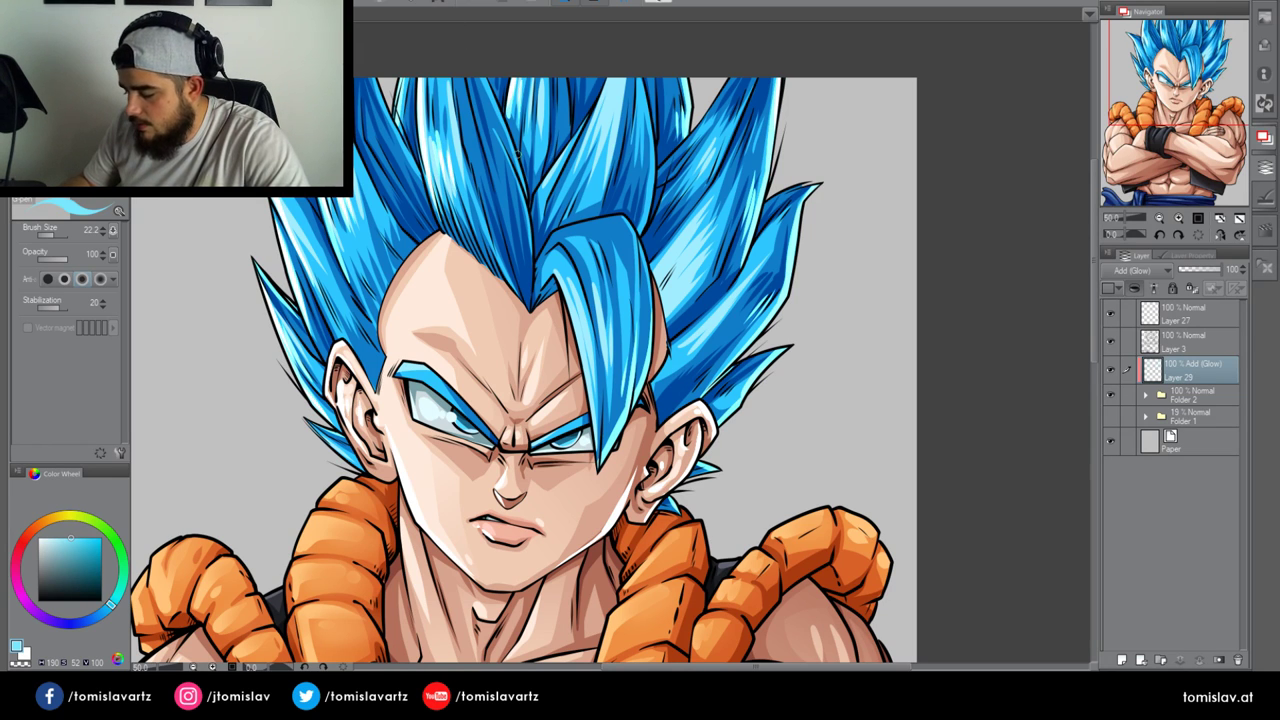
Paint glowing highlight strokes up the large central hair spike behind the front bang
left_click_drag(550, 205, 616, 58)
left_click_drag(587, 161, 609, 85)
left_click_drag(600, 151, 616, 89)
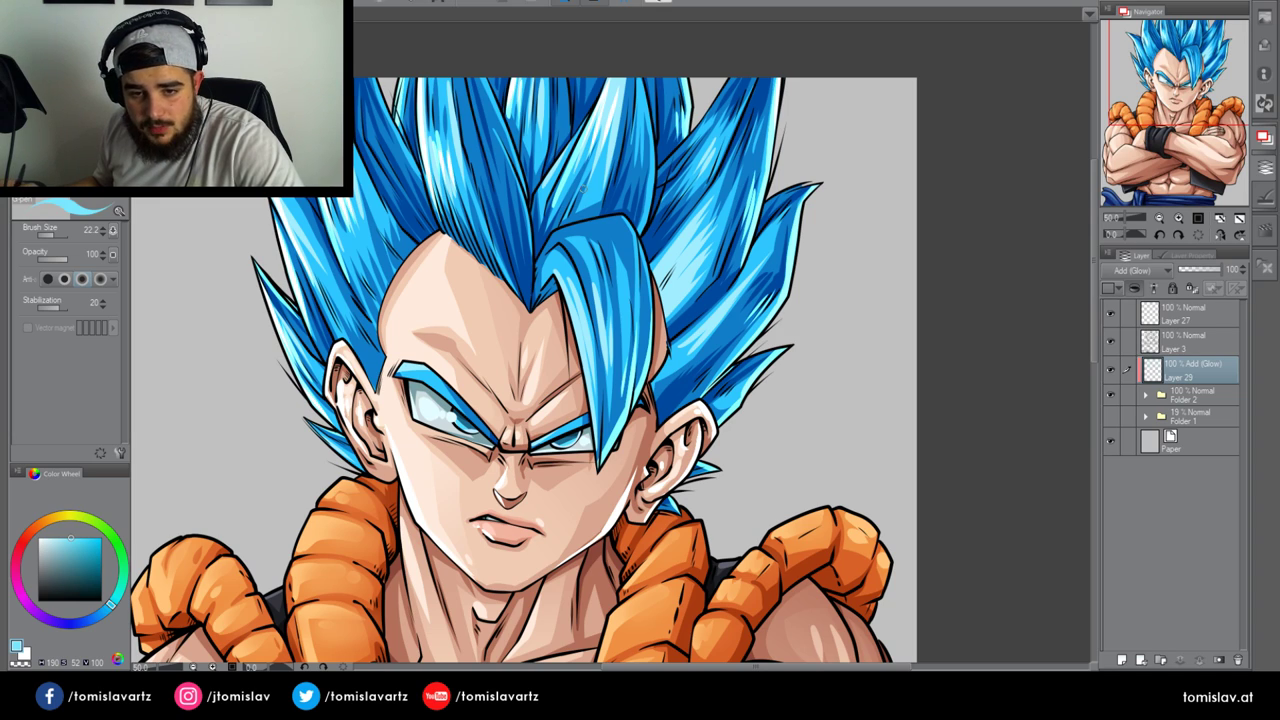
Paint glowing rim light on the orange collar segments beside both sides of the neck, undoing rejected strokes
left_click_drag(1184, 83, 1185, 118)
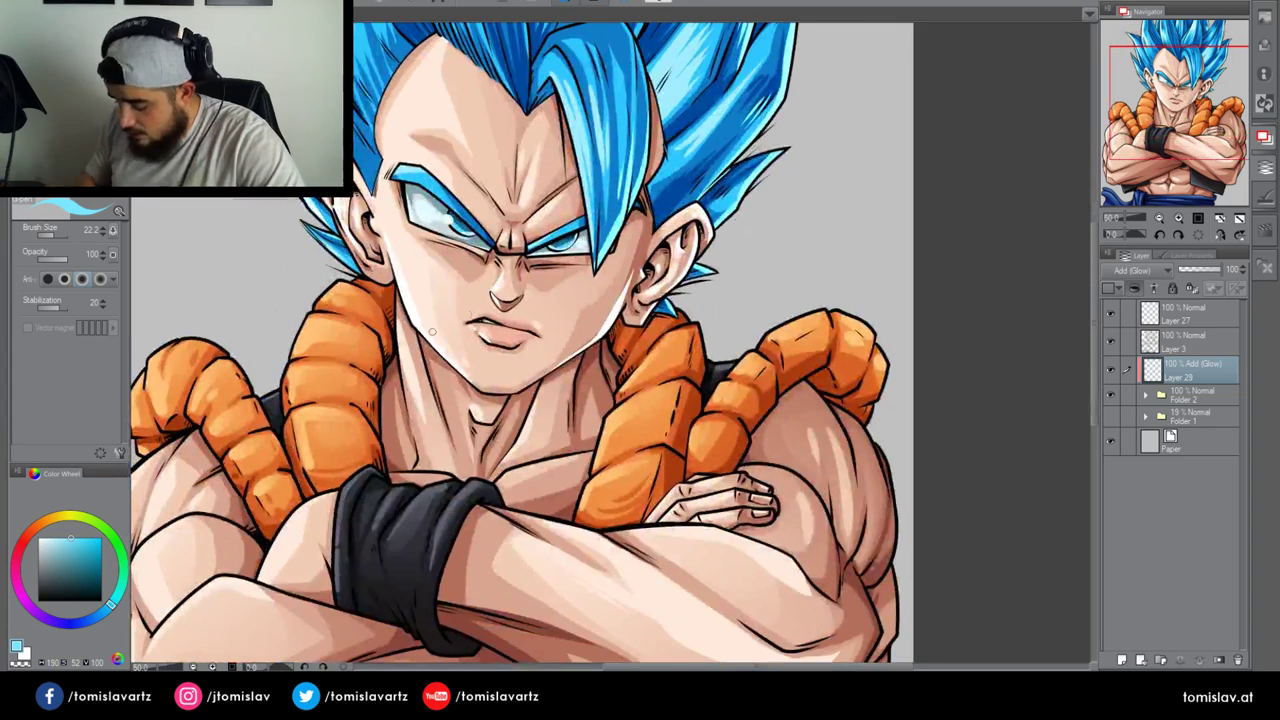
mouse_move(292, 360)
left_mouse_down()
mouse_move(309, 318)
mouse_move(349, 297)
mouse_move(319, 302)
mouse_move(362, 284)
left_mouse_up()
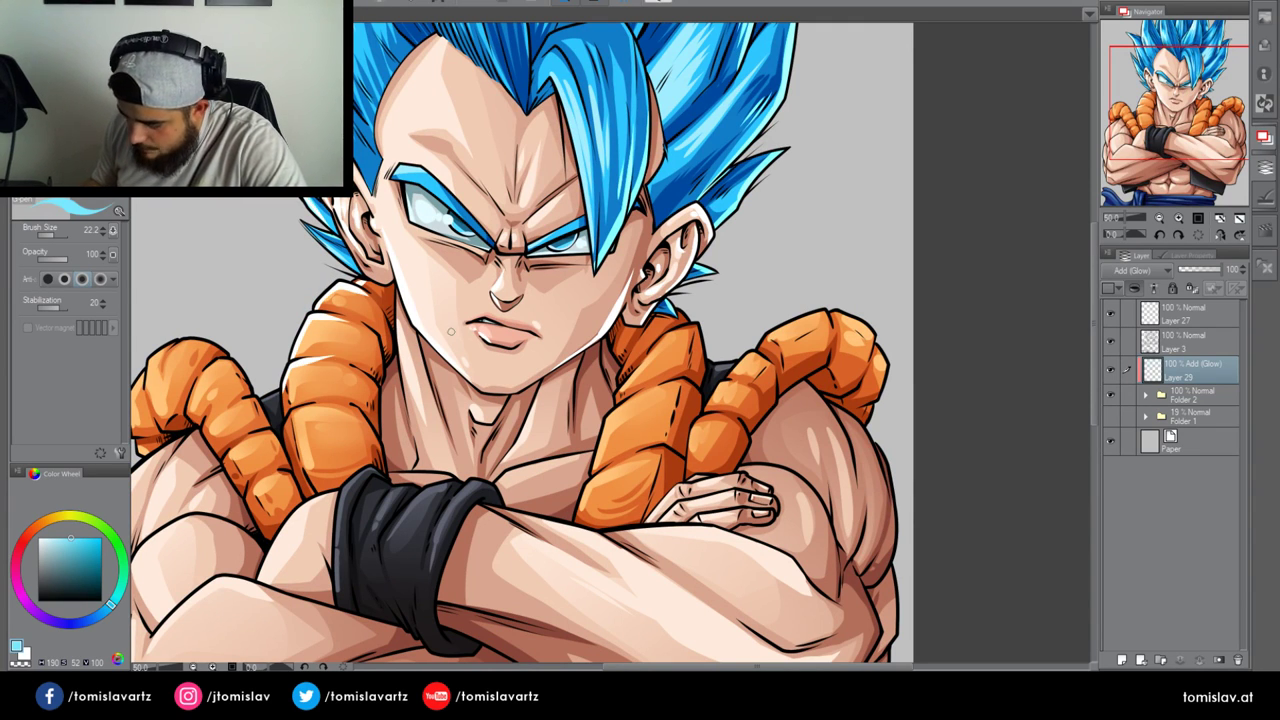
mouse_move(676, 310)
left_mouse_down()
mouse_move(702, 355)
mouse_move(664, 335)
mouse_move(704, 378)
mouse_move(677, 384)
mouse_move(705, 393)
left_mouse_up()
key("ctrl+z")
key("ctrl+z")
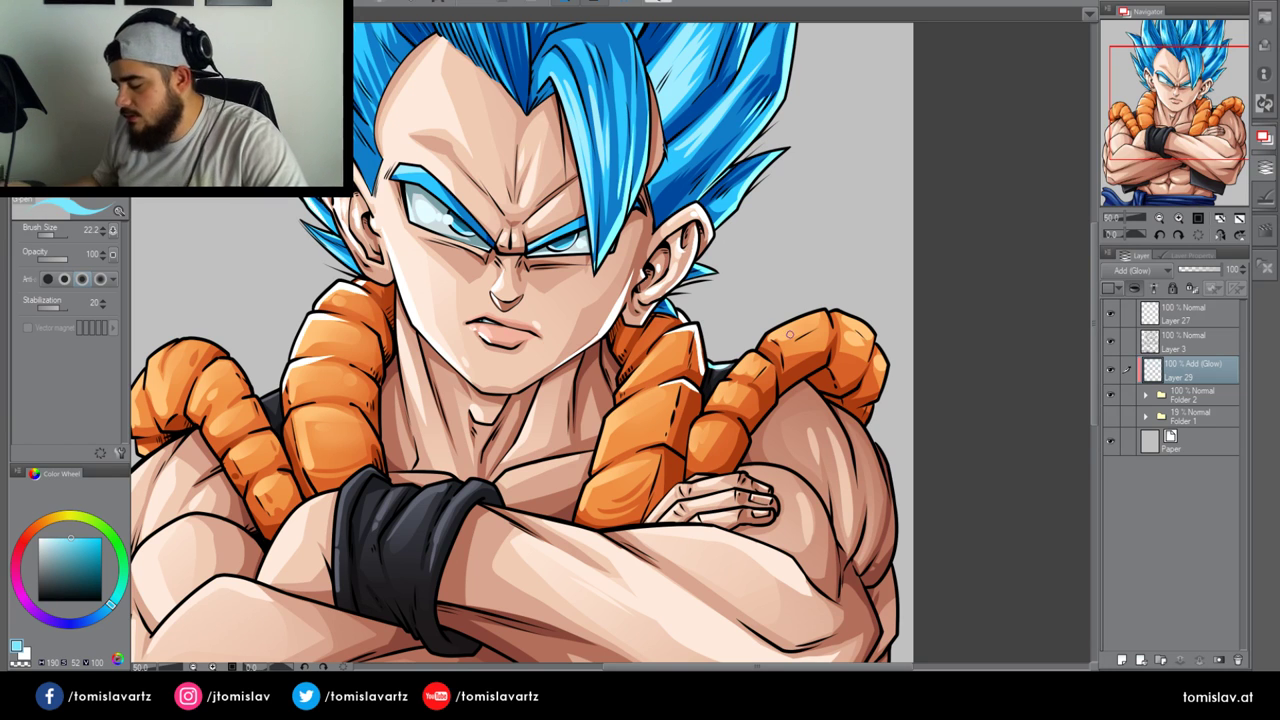
Paint rim light along the upper edges of the orange padded segments over the character's left shoulder, undoing a rejected stroke
left_click_drag(789, 335, 764, 238)
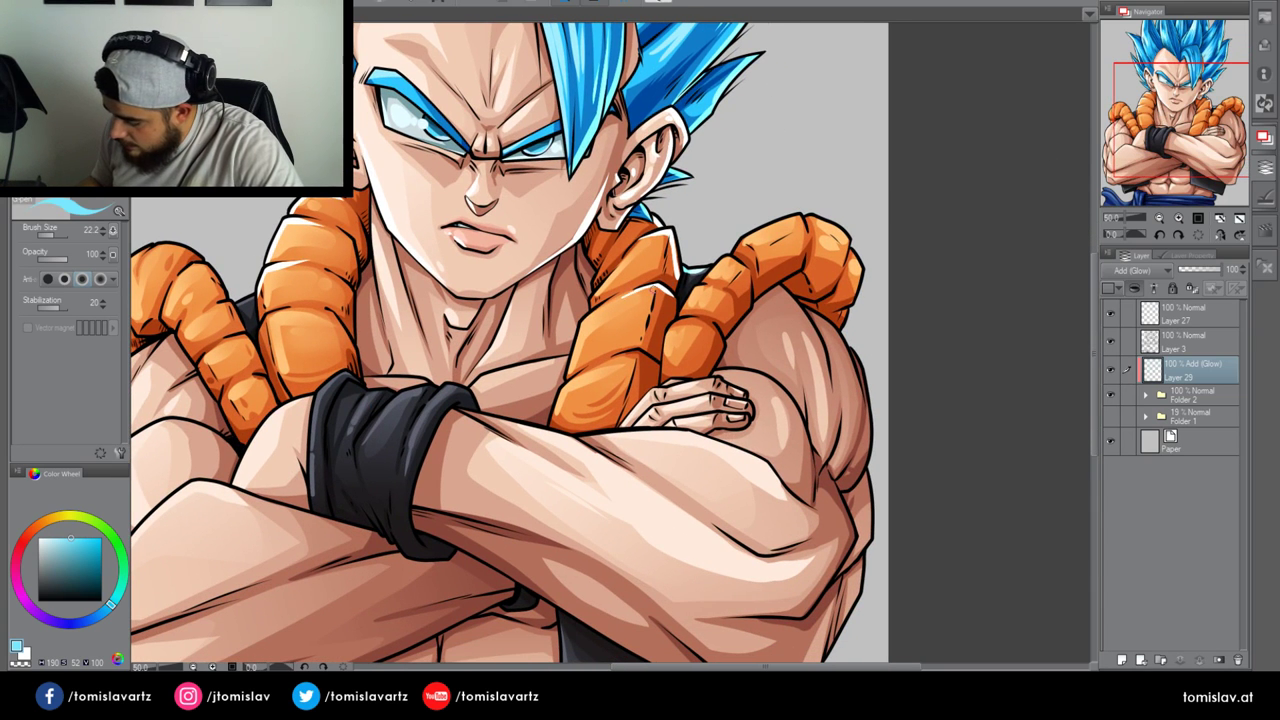
mouse_move(706, 281)
left_mouse_down()
mouse_move(749, 237)
mouse_move(815, 218)
mouse_move(845, 258)
mouse_move(856, 296)
mouse_move(843, 314)
left_mouse_up()
left_click_drag(798, 248, 801, 269)
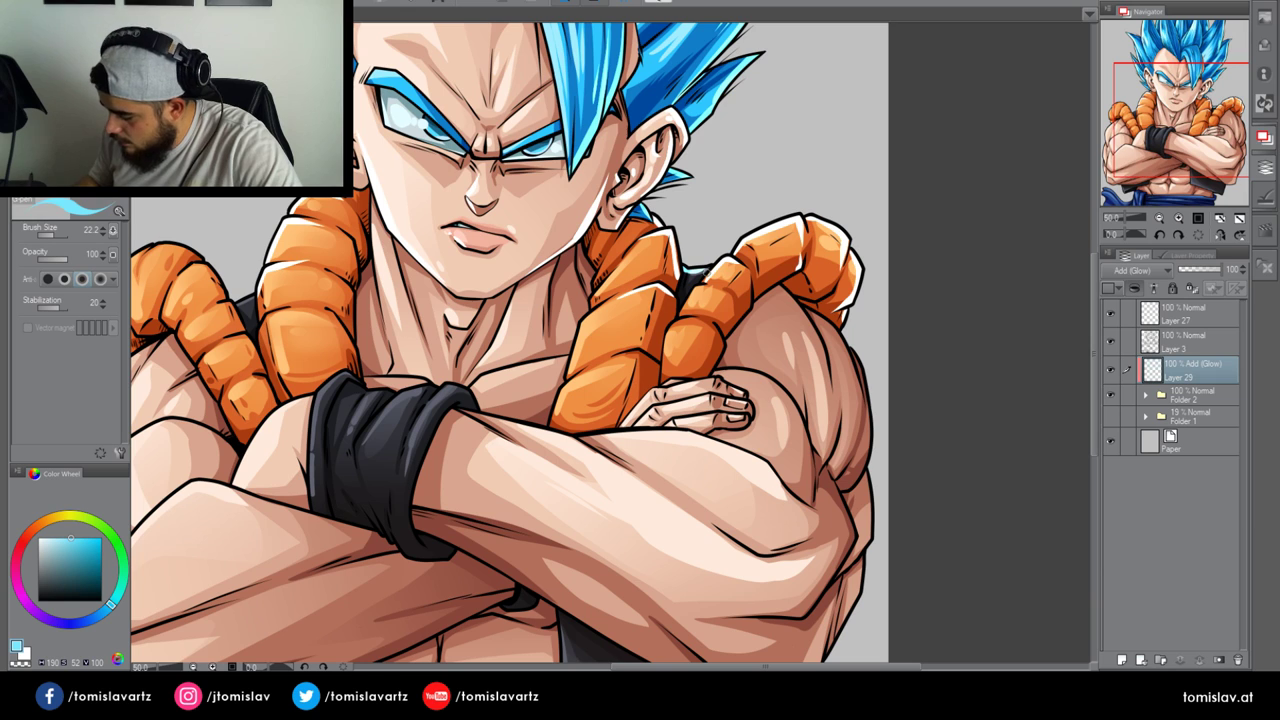
left_click_drag(690, 299, 716, 288)
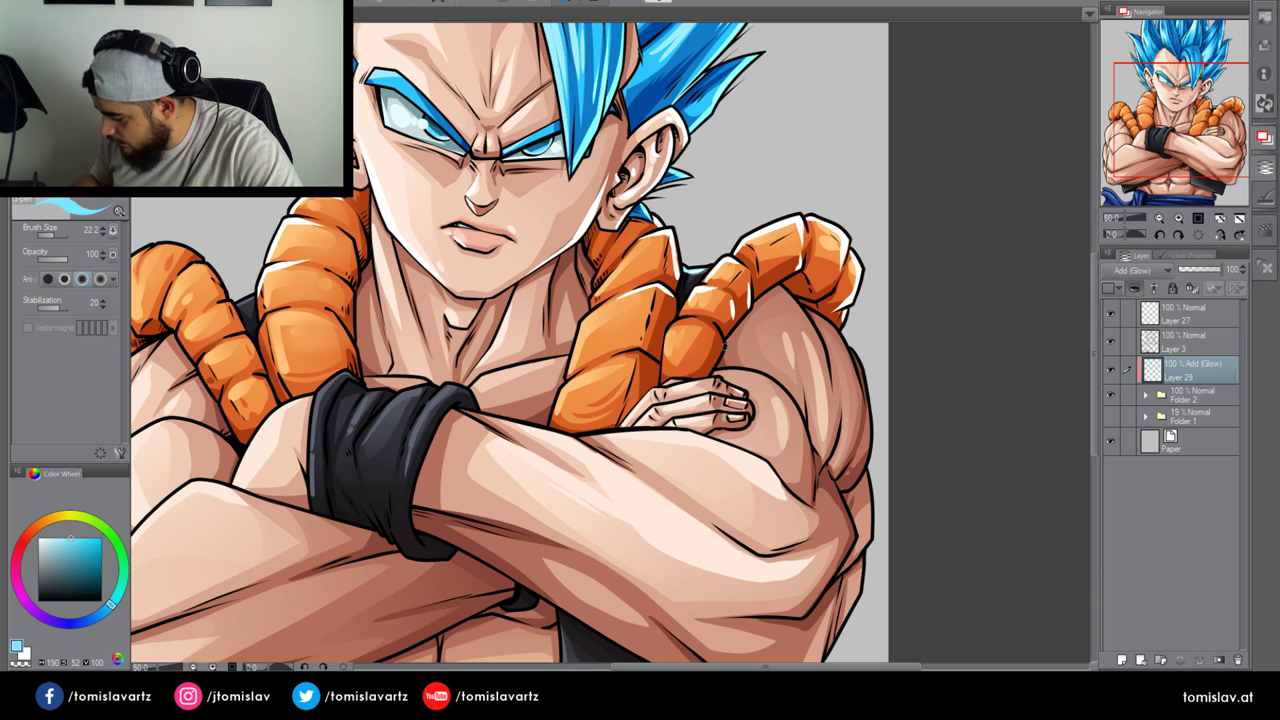
left_click_drag(727, 336, 730, 306)
mouse_move(714, 352)
left_mouse_down()
mouse_move(712, 322)
mouse_move(677, 323)
mouse_move(708, 320)
left_mouse_up()
key("ctrl+z")
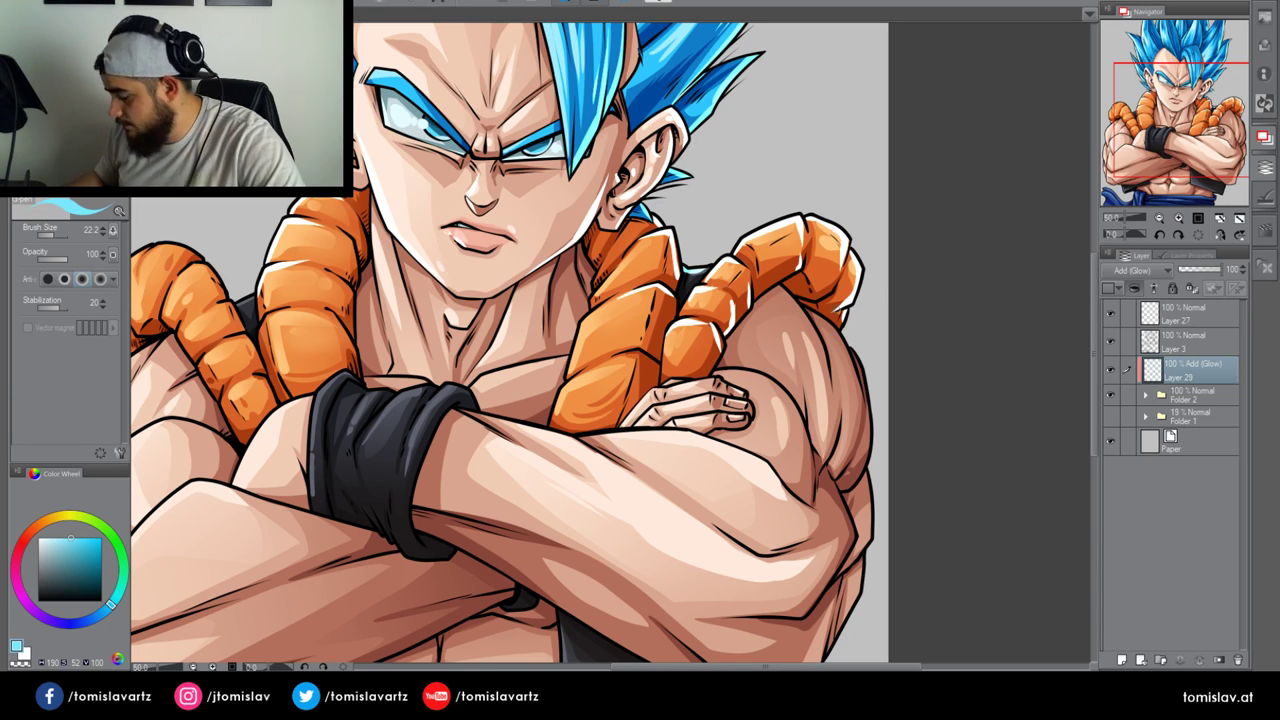
Paint long curved glow streaks down the shoulder muscle on the character's left side, out to its outer edge
left_click_drag(826, 458, 836, 396)
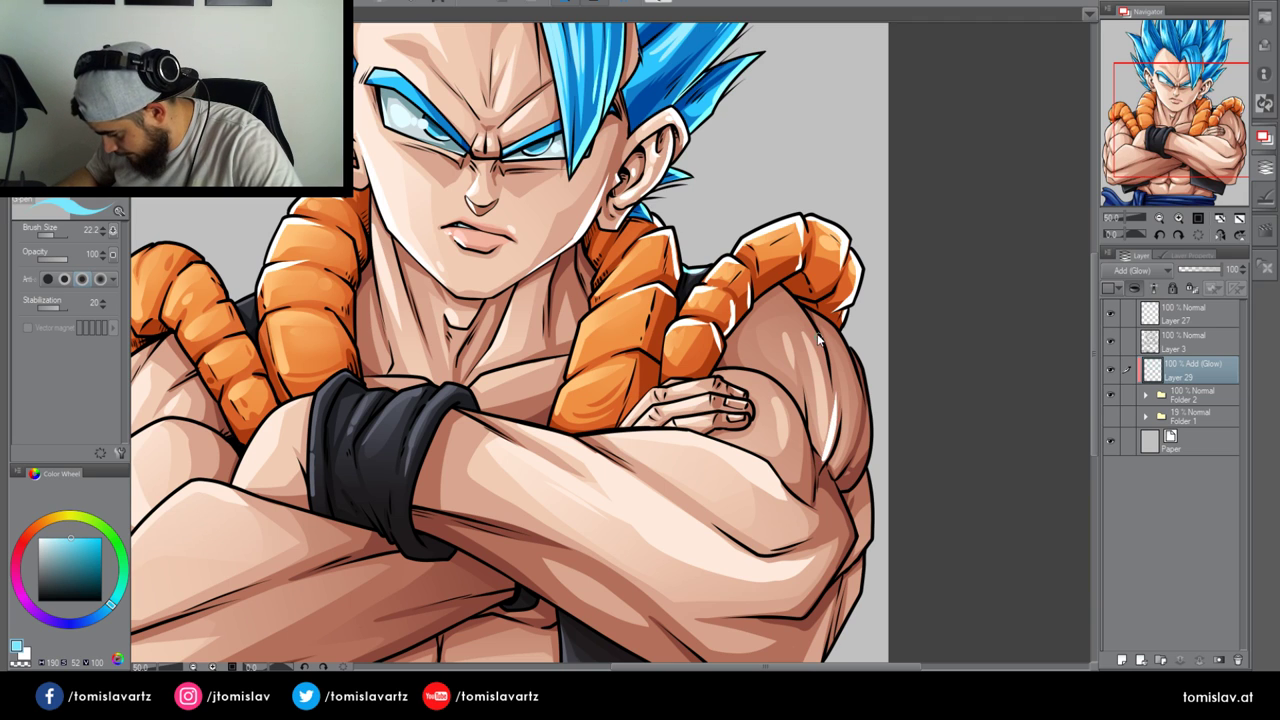
left_click_drag(816, 328, 828, 416)
left_click_drag(828, 466, 836, 390)
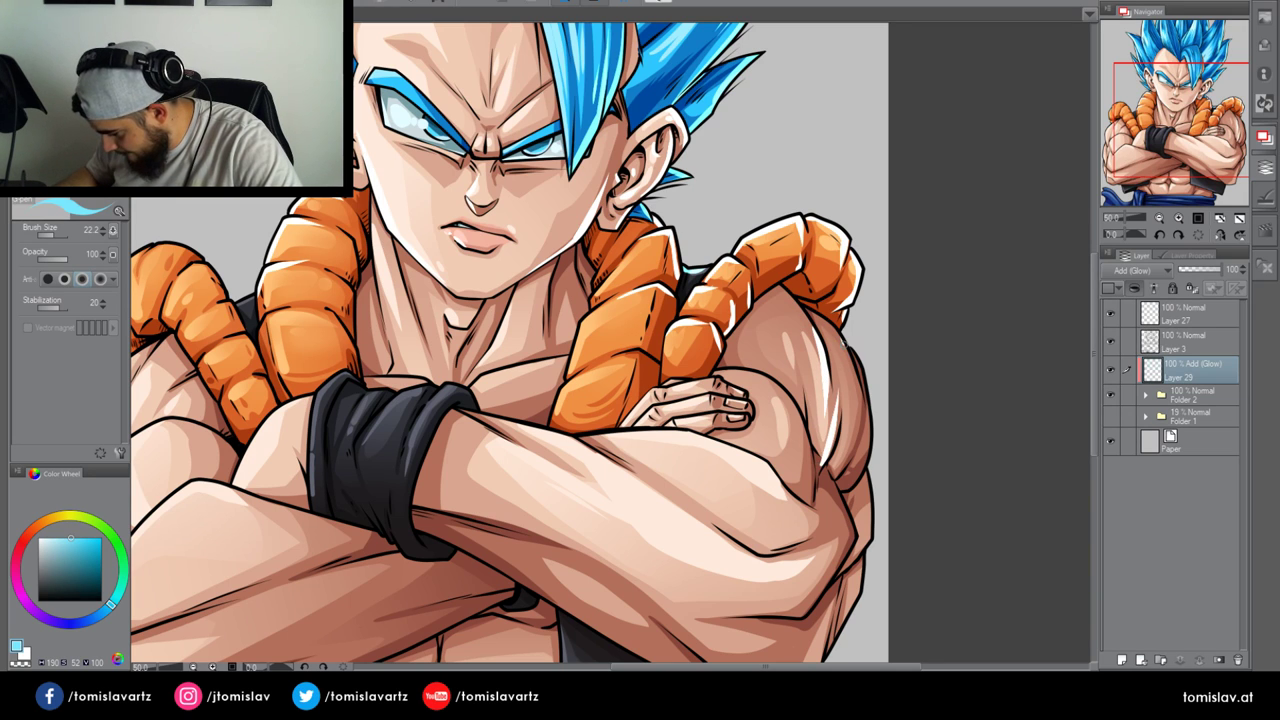
mouse_move(841, 343)
left_mouse_down()
mouse_move(855, 408)
mouse_move(838, 470)
left_mouse_up()
left_click_drag(856, 350, 862, 476)
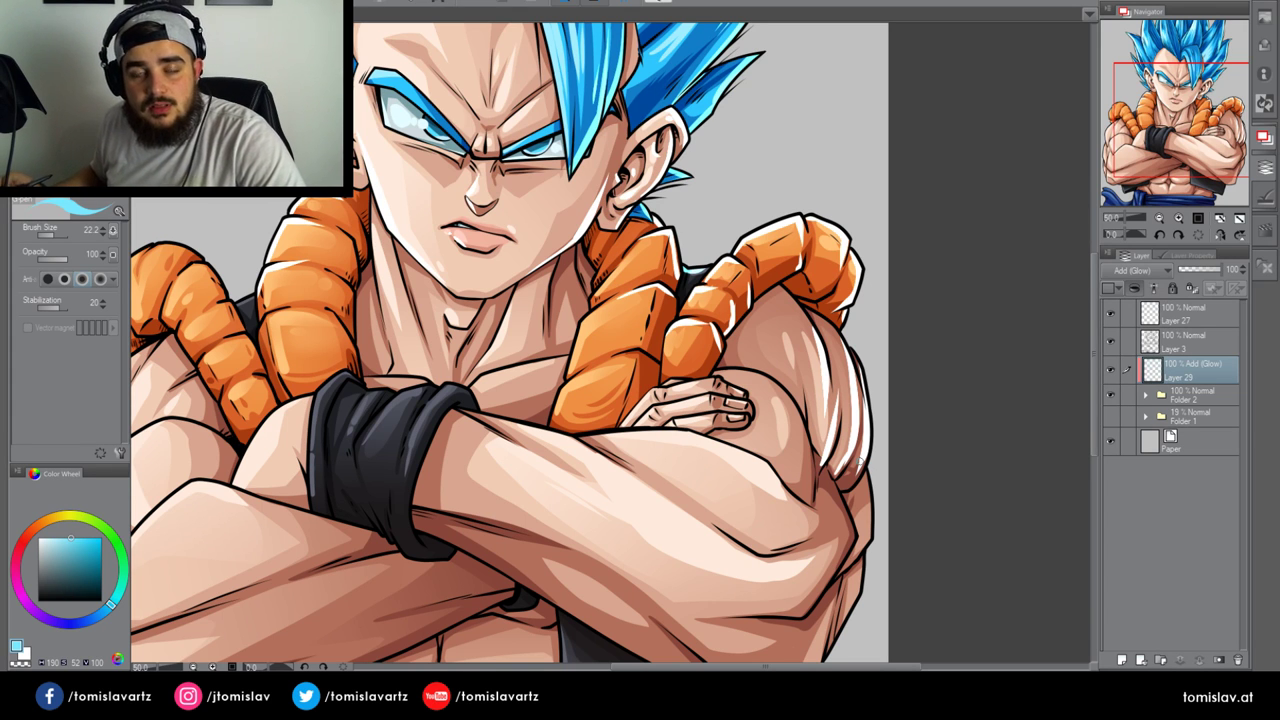
Paint rim light along the outer upper arm, forearm bend and elbow on the character's left side, undoing a rejected stroke
left_click_drag(1186, 150, 1193, 177)
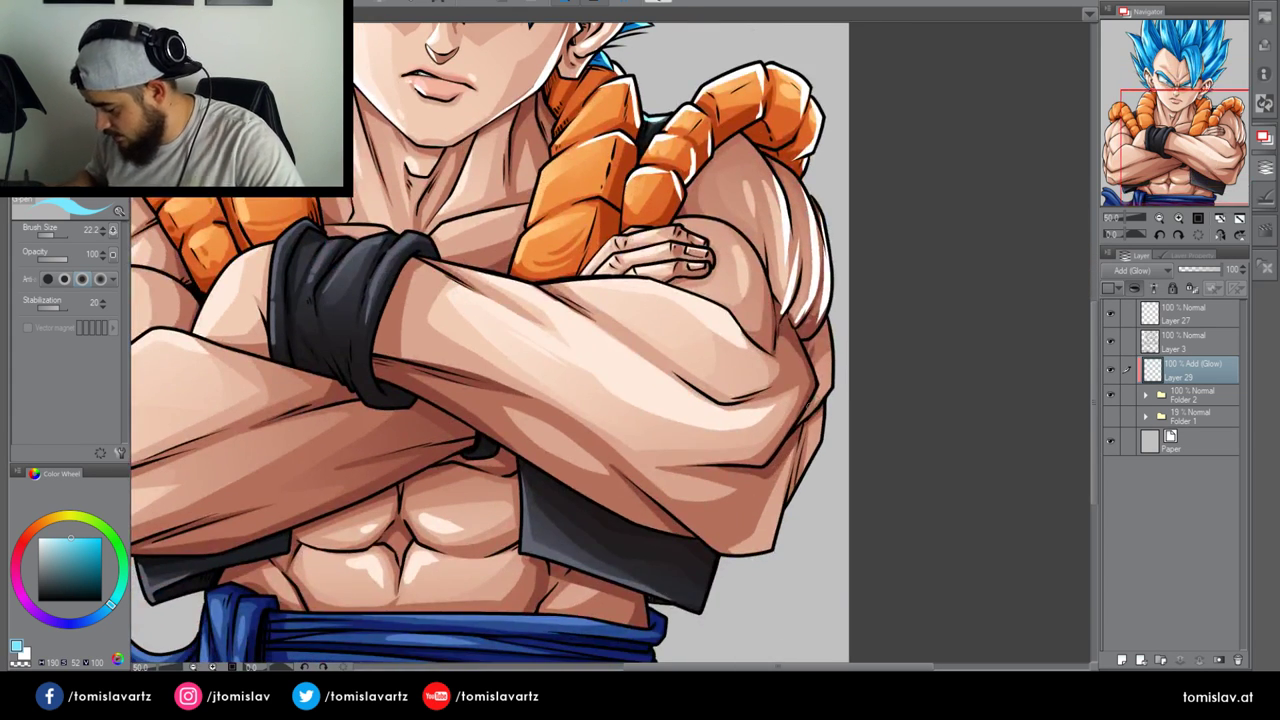
mouse_move(800, 420)
left_mouse_down()
mouse_move(828, 368)
mouse_move(822, 306)
left_mouse_up()
left_click_drag(812, 200, 822, 232)
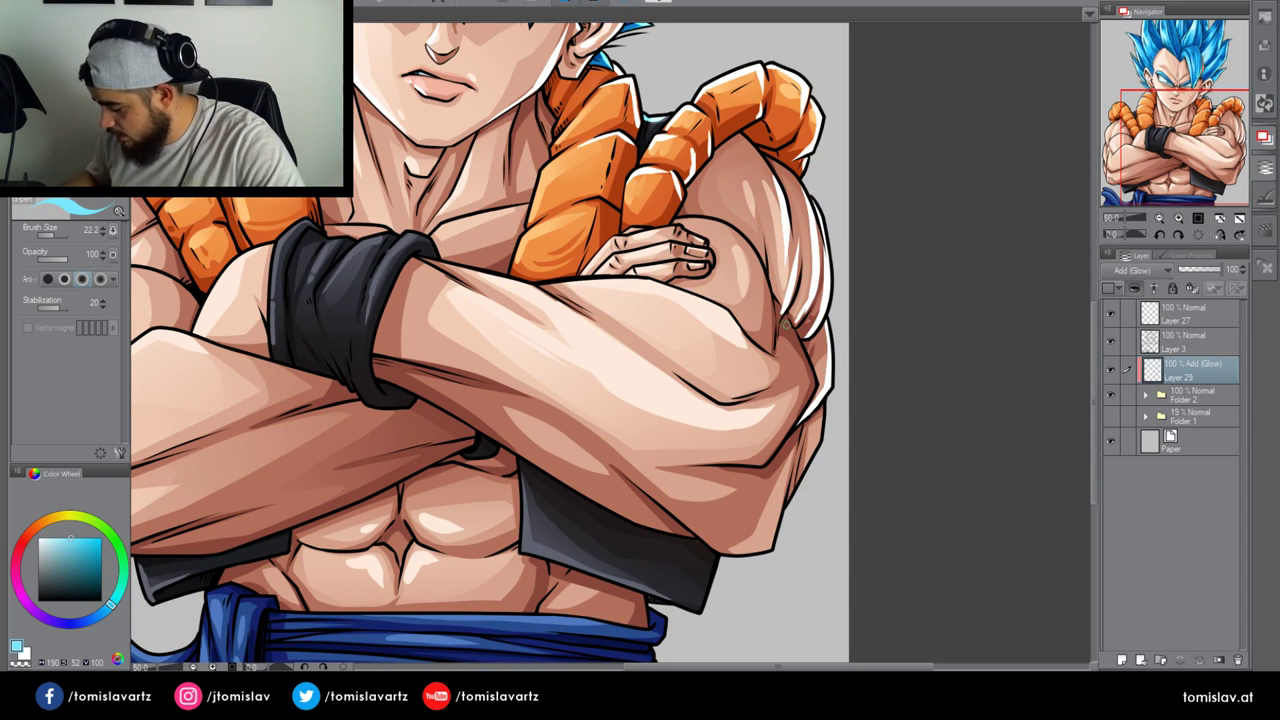
left_click_drag(771, 290, 775, 354)
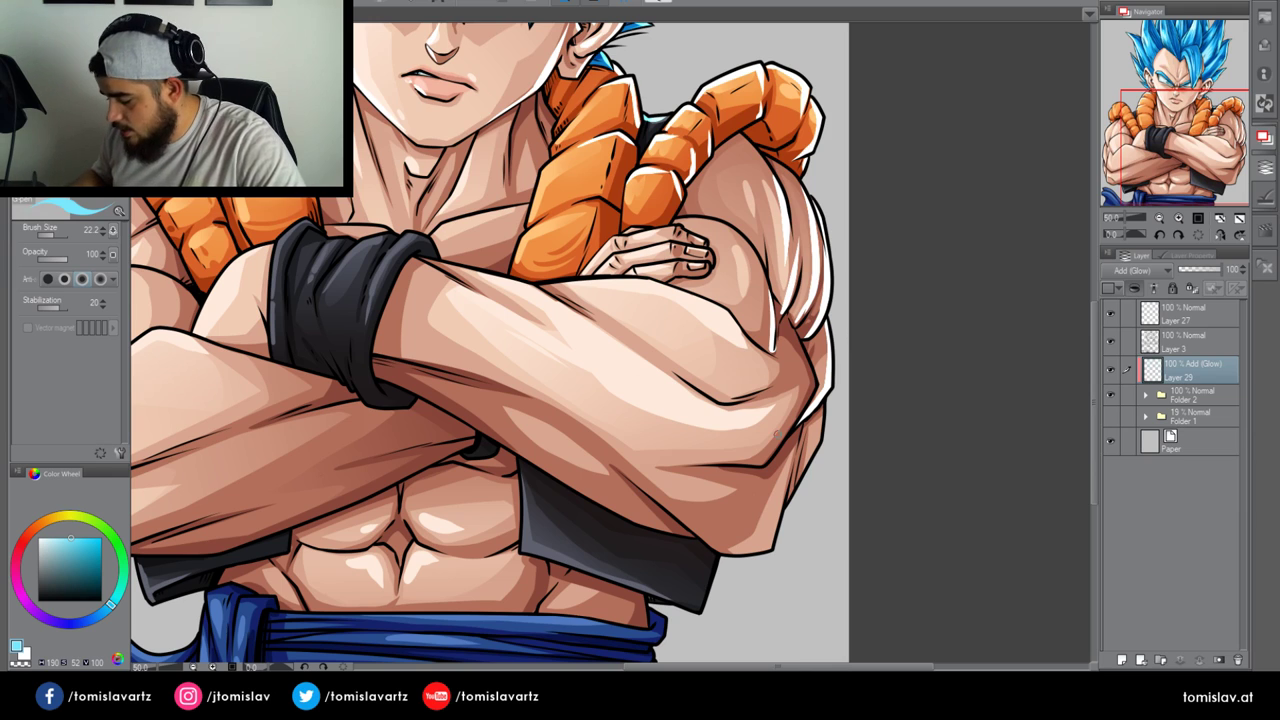
mouse_move(760, 463)
left_mouse_down()
mouse_move(810, 390)
mouse_move(811, 297)
left_mouse_up()
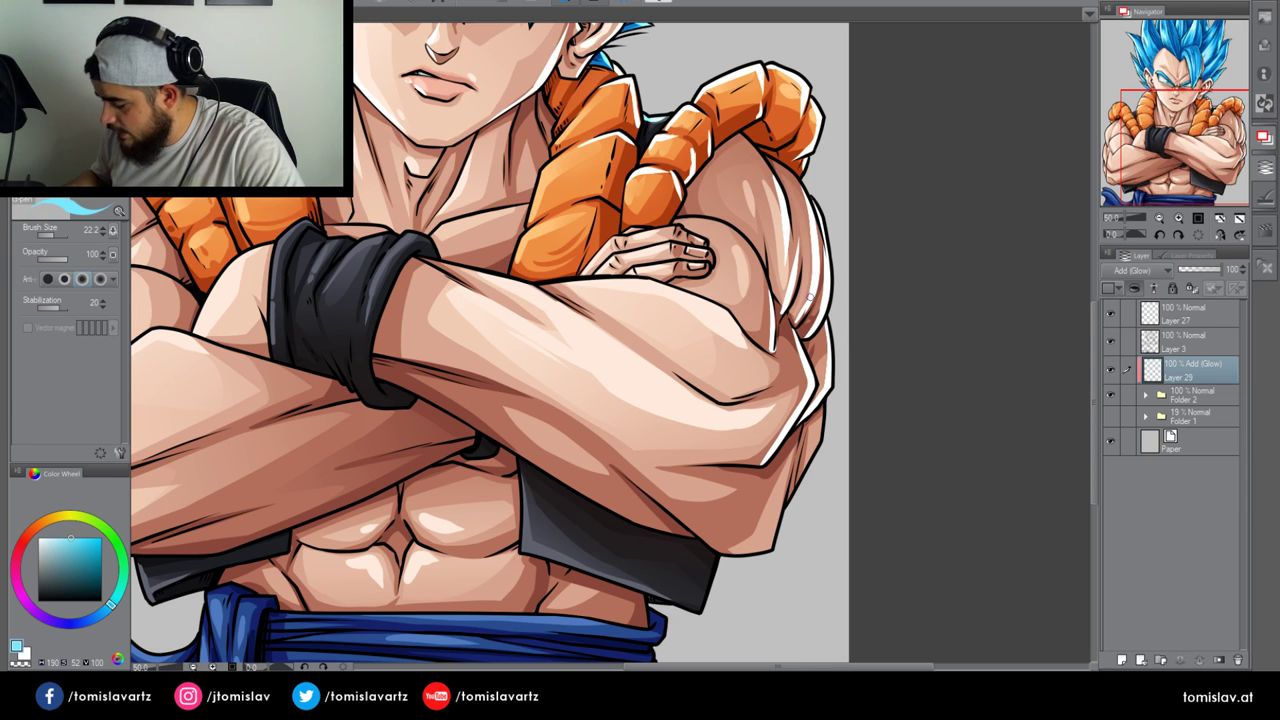
mouse_move(785, 505)
left_mouse_down()
mouse_move(821, 412)
mouse_move(766, 548)
mouse_move(778, 527)
left_mouse_up()
key("ctrl+z")
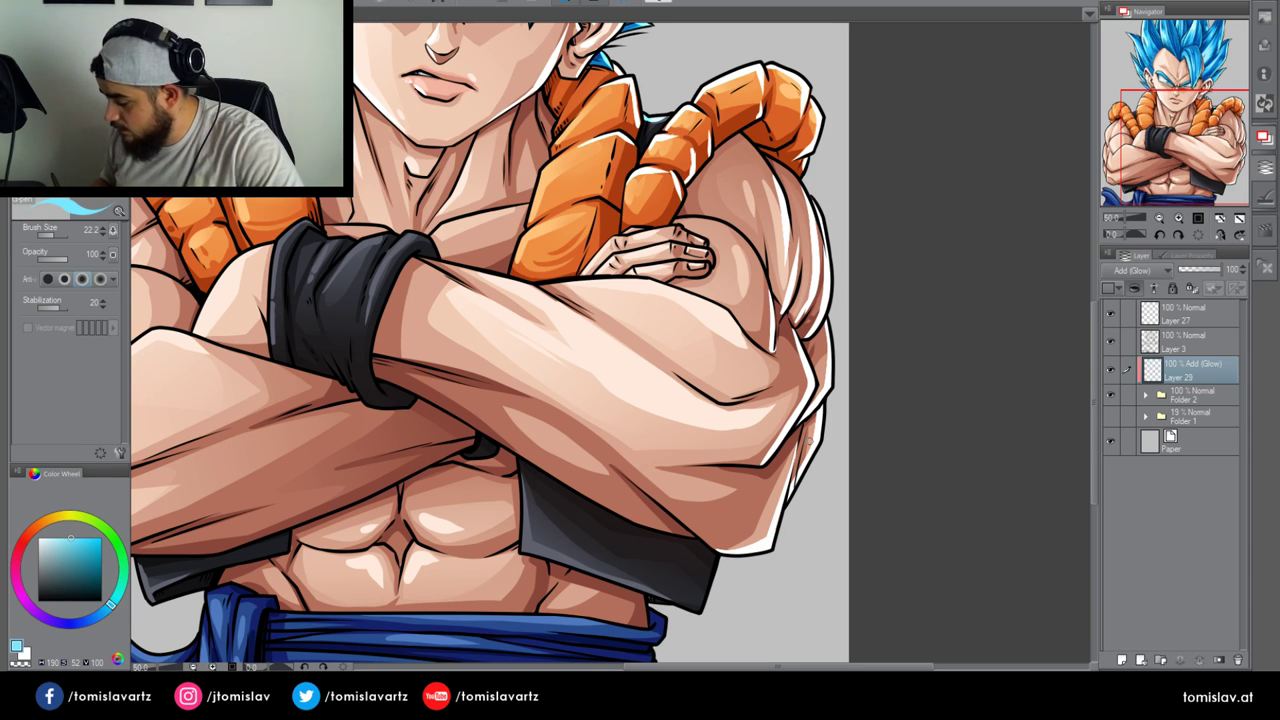
Paint glowing edge highlights along the biceps and upper forearm contour of the character's left arm
mouse_move(724, 308)
left_mouse_down()
mouse_move(757, 352)
mouse_move(775, 354)
left_mouse_up()
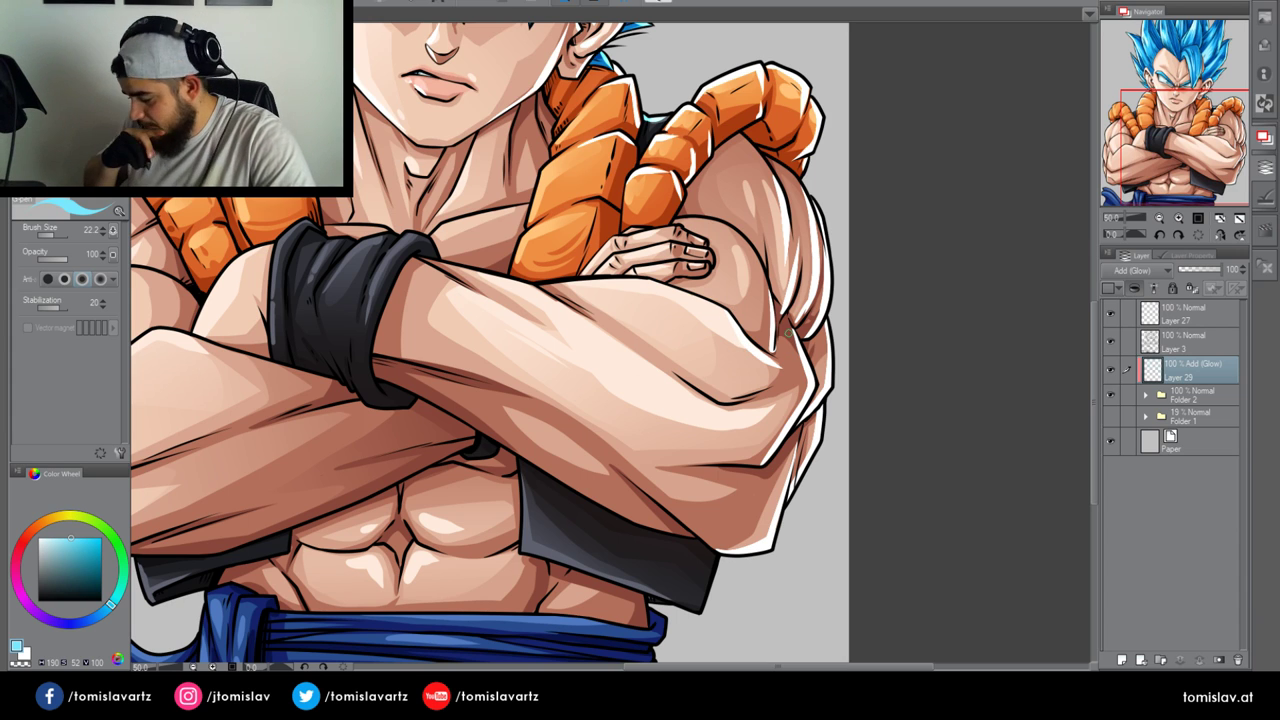
mouse_move(713, 266)
left_mouse_down()
mouse_move(711, 247)
mouse_move(746, 244)
mouse_move(770, 316)
left_mouse_up()
left_click_drag(727, 226, 766, 350)
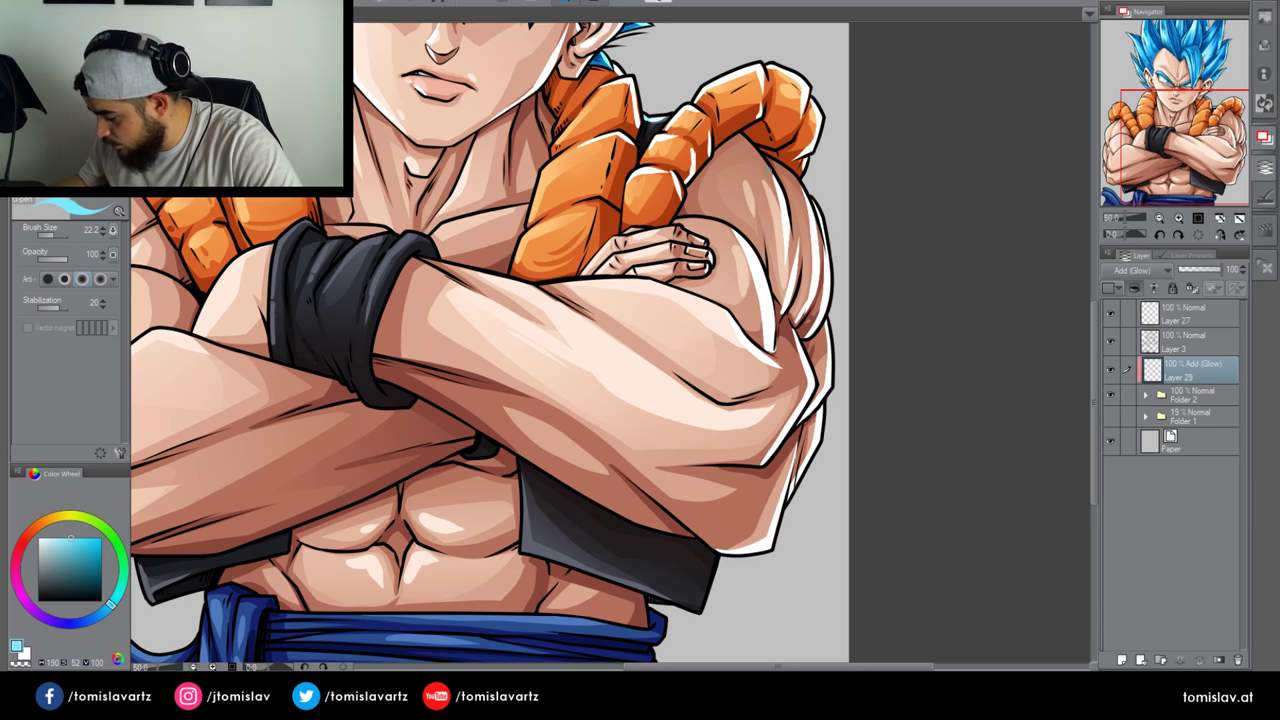
Add further glow streaks between the muscle lines of the character's left shoulder below the orange collar
left_click_drag(770, 170, 784, 302)
mouse_move(782, 212)
left_mouse_down()
mouse_move(788, 296)
mouse_move(800, 286)
left_mouse_up()
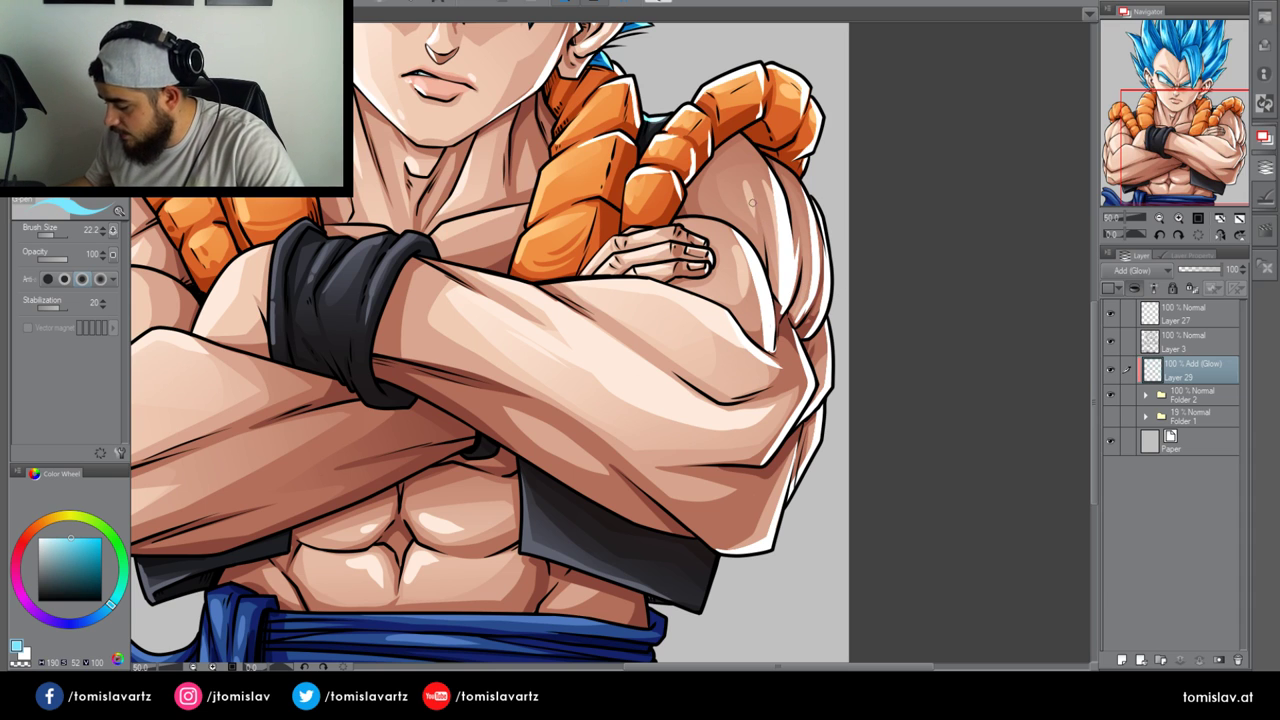
left_click_drag(746, 178, 760, 236)
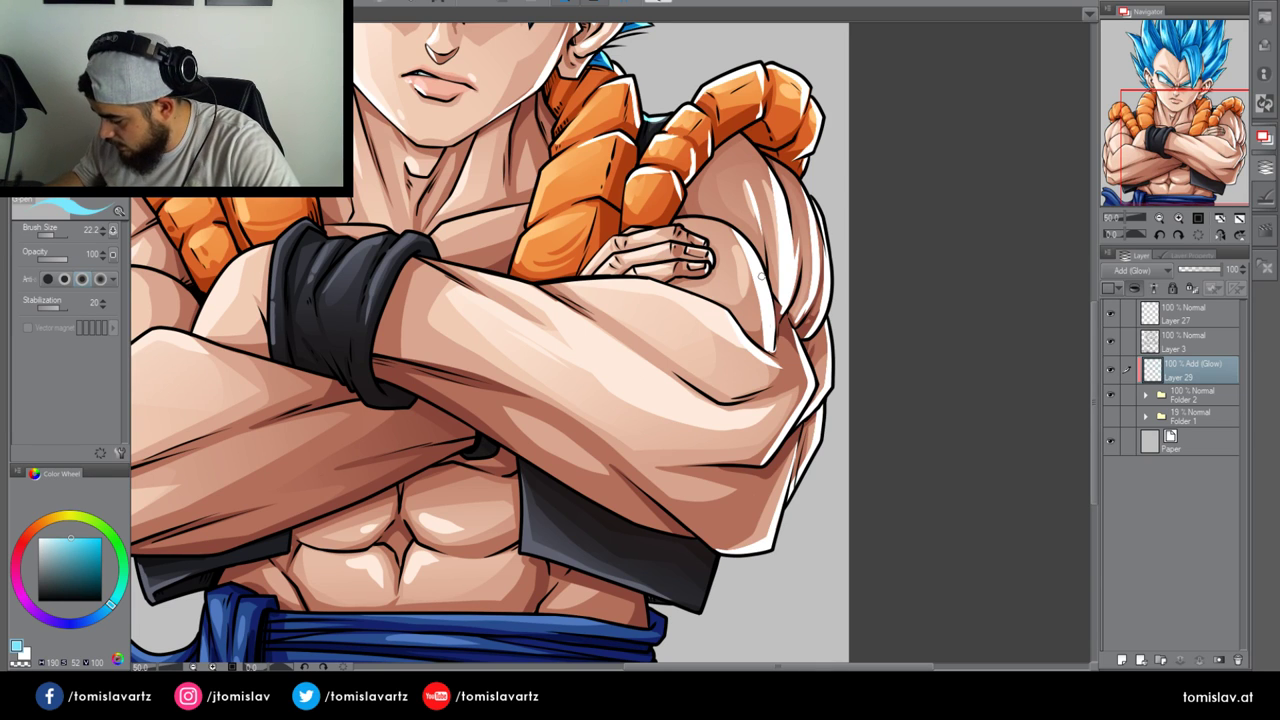
mouse_move(787, 290)
left_mouse_down()
mouse_move(780, 311)
mouse_move(773, 160)
left_mouse_up()
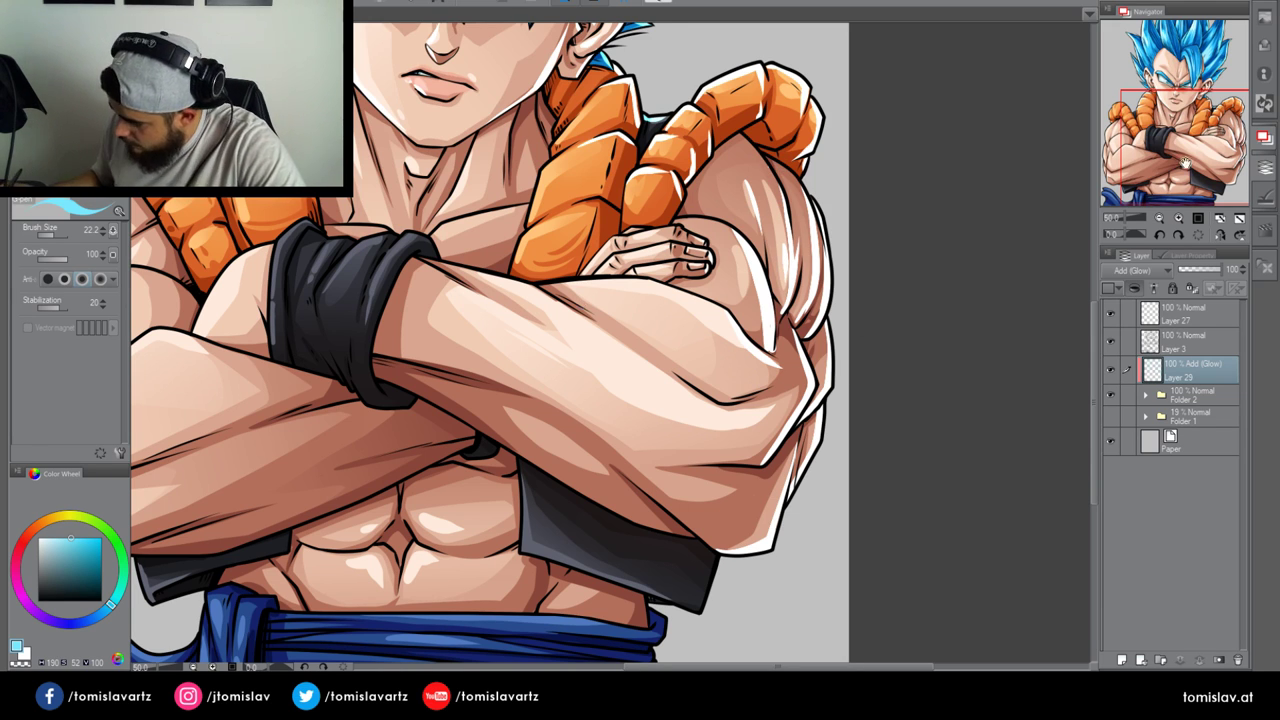
Paint rim light along the outer edge of the black wristband and a highlight down the neck on the character's right side
left_click_drag(582, 305, 710, 328)
mouse_move(321, 358)
left_mouse_down()
mouse_move(350, 301)
mouse_move(432, 244)
left_mouse_up()
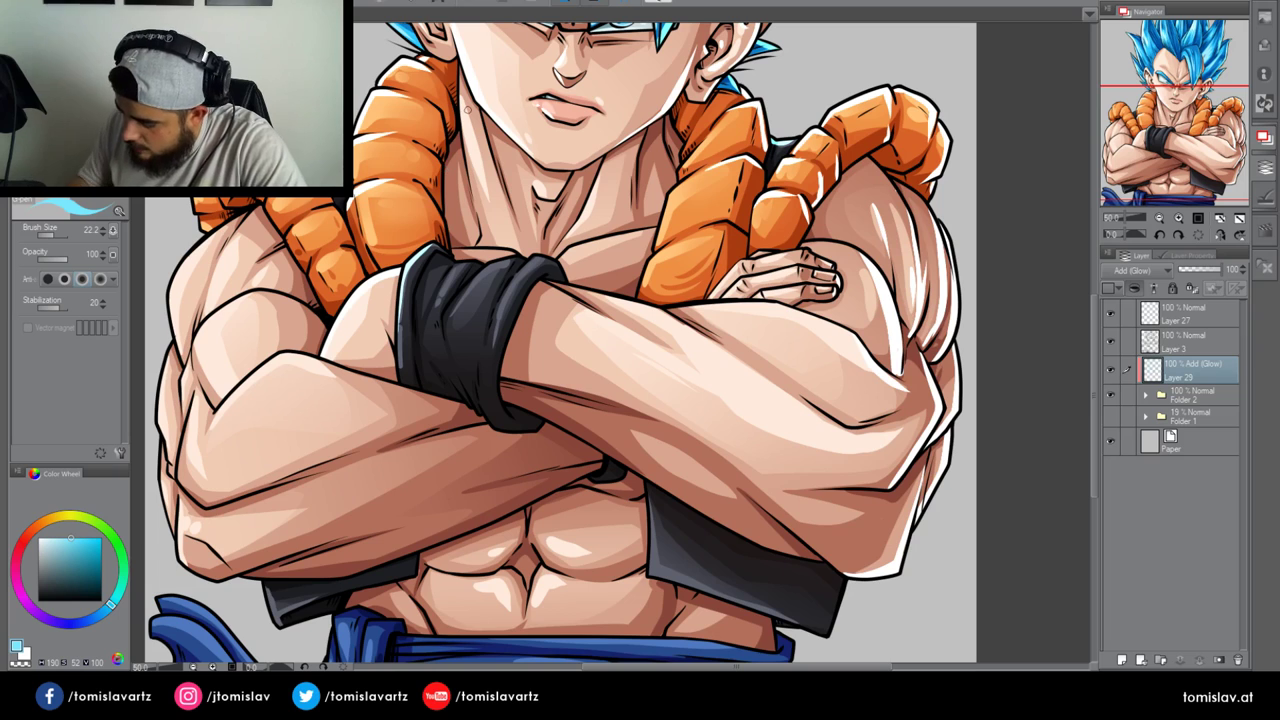
left_click_drag(459, 78, 472, 172)
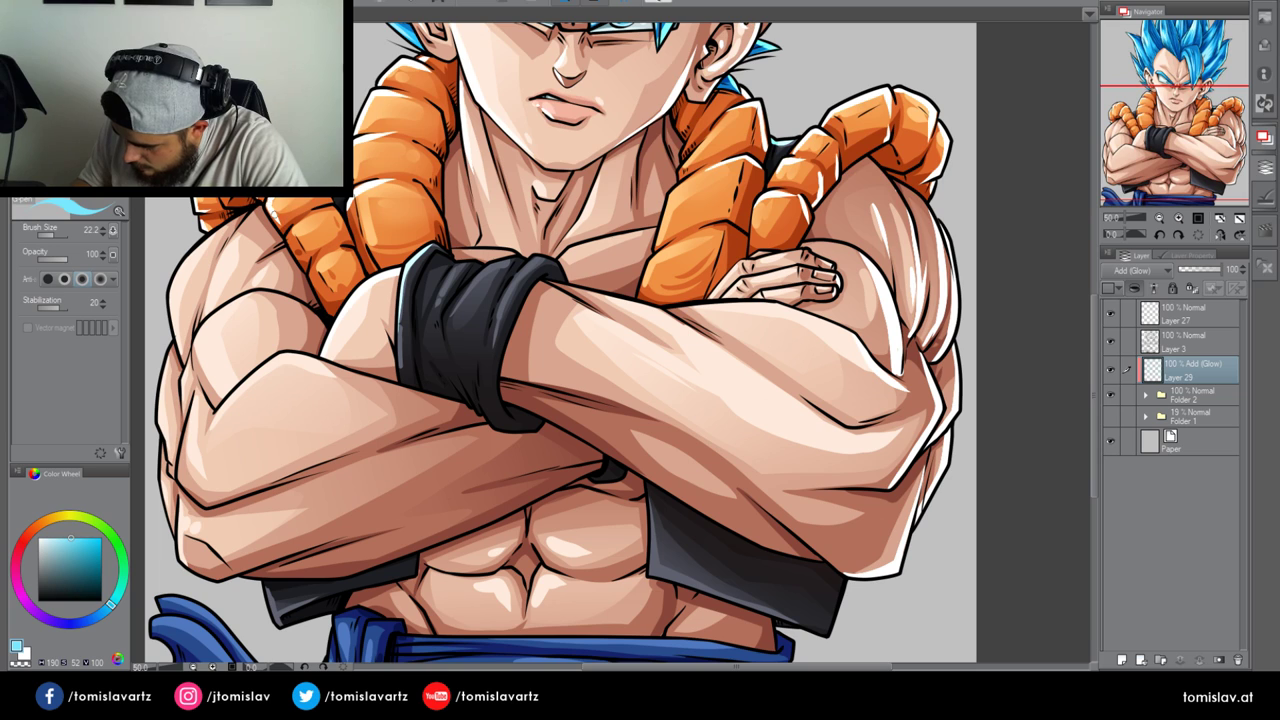
Paint glowing rim-light strokes on the shoulder and outer upper arm at the character's right side, undoing a rejected stroke
mouse_move(183, 357)
left_mouse_down()
mouse_move(184, 265)
mouse_move(220, 234)
left_mouse_up()
left_click_drag(202, 322, 236, 238)
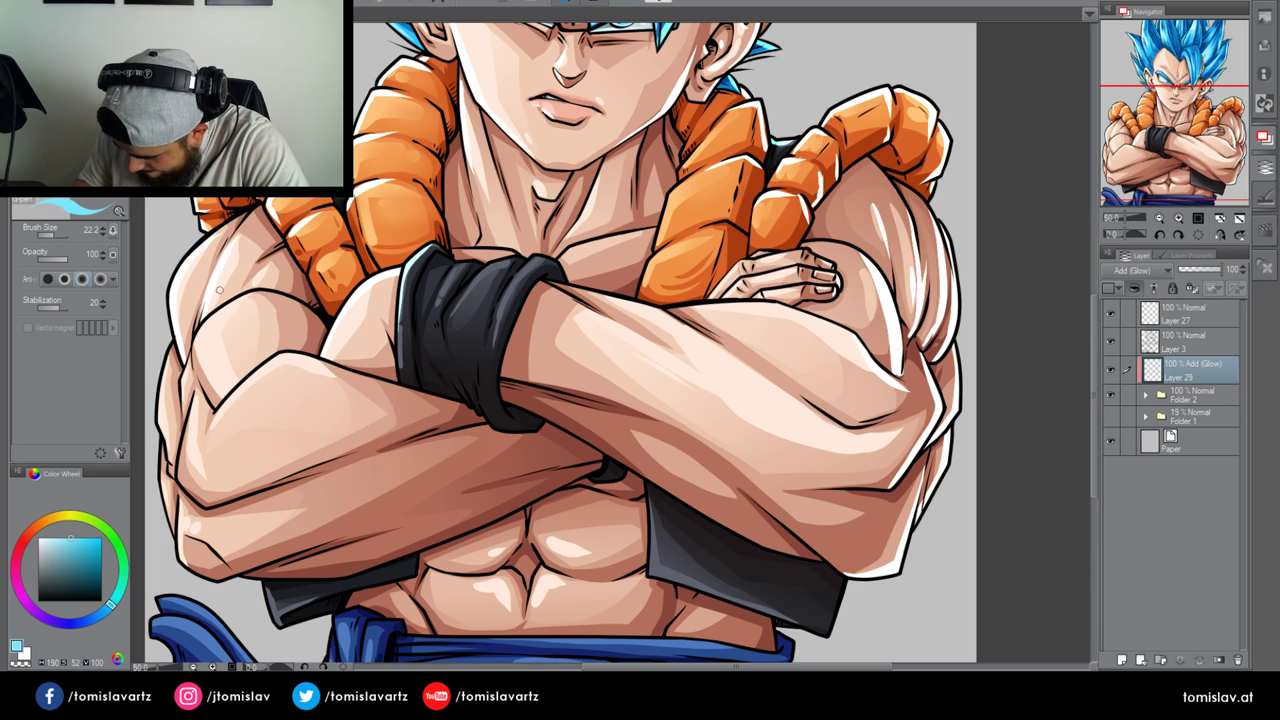
left_click_drag(219, 291, 233, 265)
mouse_move(201, 328)
left_mouse_down()
mouse_move(205, 387)
mouse_move(198, 329)
mouse_move(209, 318)
mouse_move(186, 411)
mouse_move(160, 422)
mouse_move(170, 348)
left_mouse_up()
key("ctrl+z")
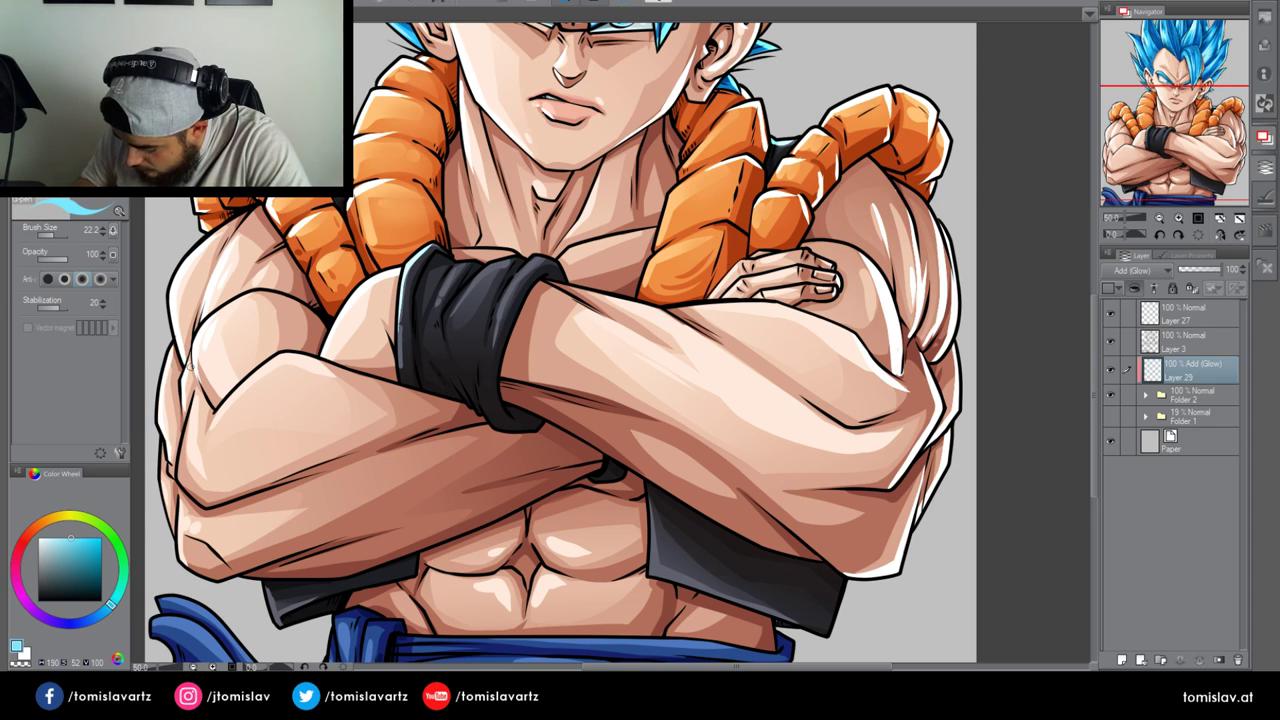
Paint rim light along the forearm, elbow and lower outer arm contours on the character's right side, redoing the upper forearm stroke
mouse_move(197, 395)
left_mouse_down()
mouse_move(183, 460)
mouse_move(211, 499)
left_mouse_up()
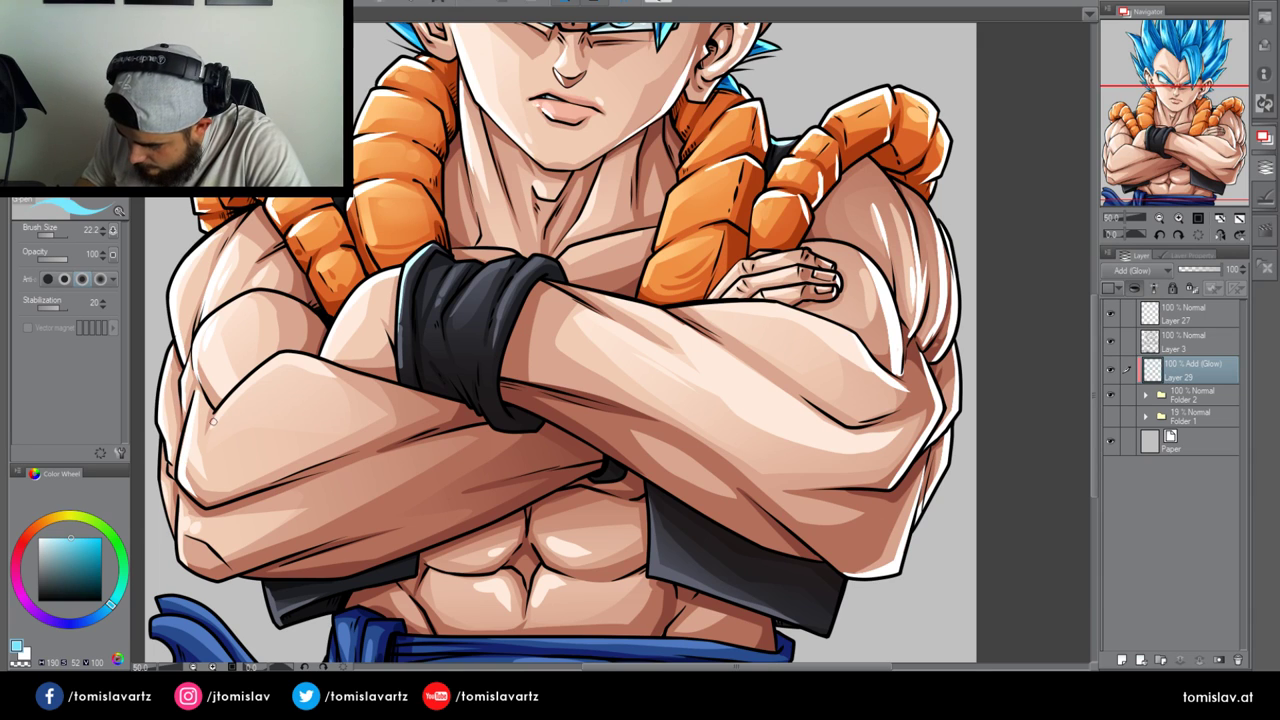
left_click_drag(213, 421, 286, 354)
key("ctrl+z")
left_click_drag(214, 420, 287, 353)
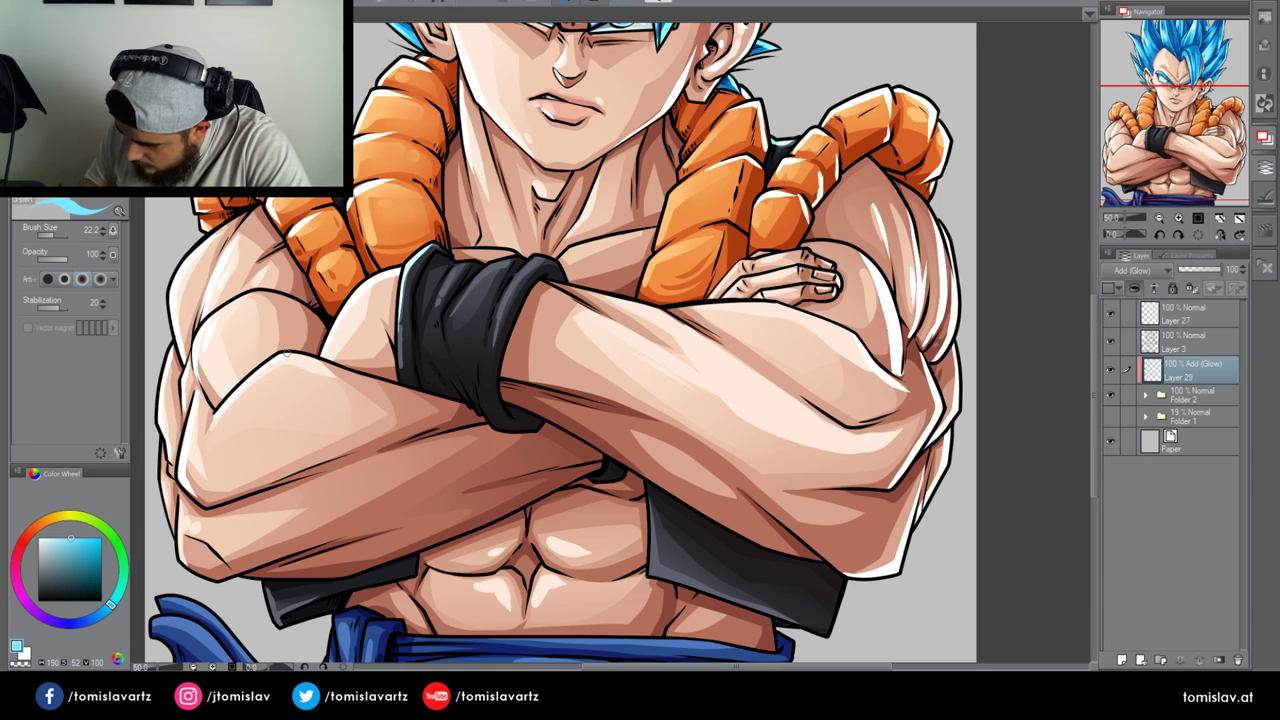
left_click_drag(163, 445, 193, 569)
Paint cyan rim light along the outer corners of the black vest below both arms
left_click_drag(265, 587, 301, 622)
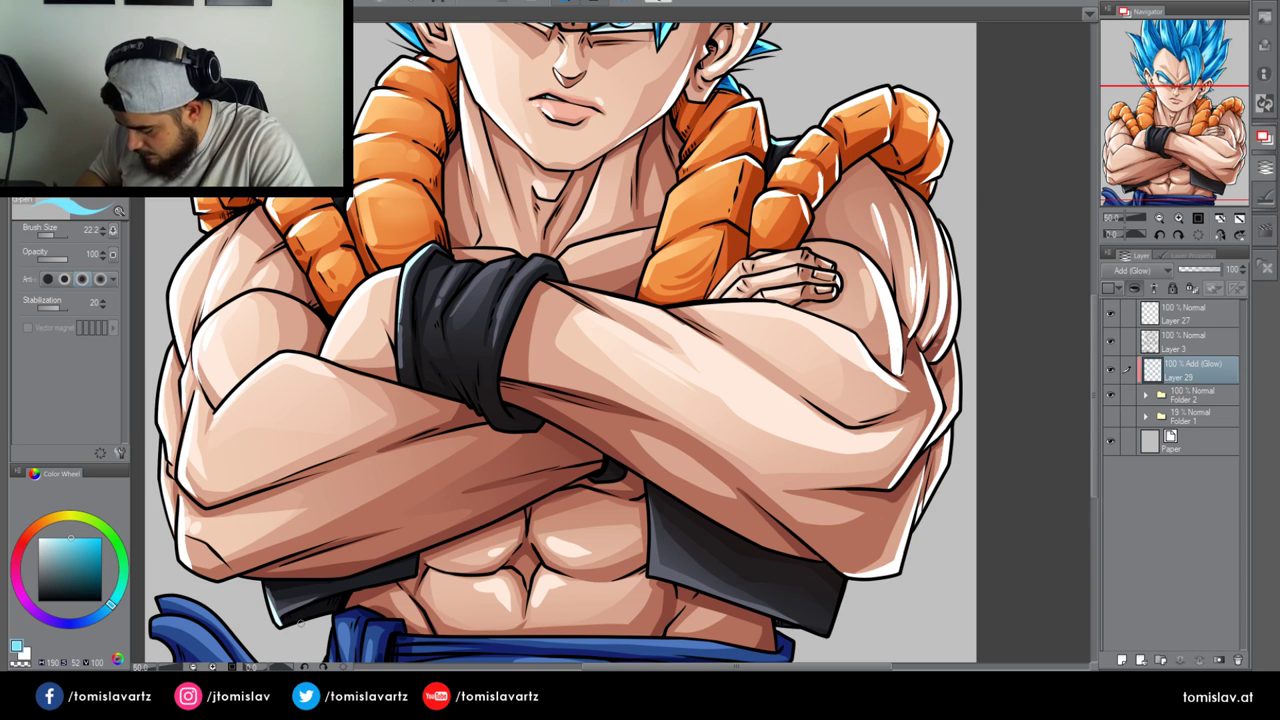
scroll(851, 456, "down", 3)
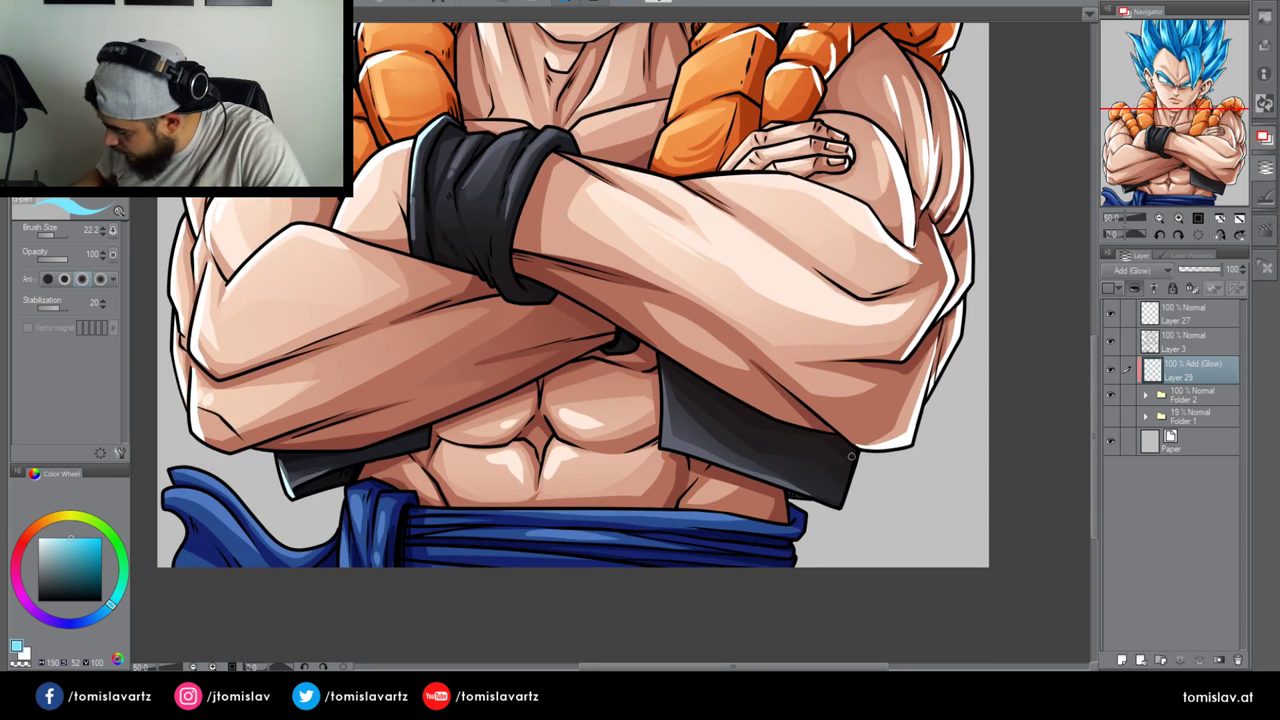
mouse_move(851, 456)
left_mouse_down()
mouse_move(830, 517)
mouse_move(838, 495)
mouse_move(799, 492)
mouse_move(848, 501)
left_mouse_up()
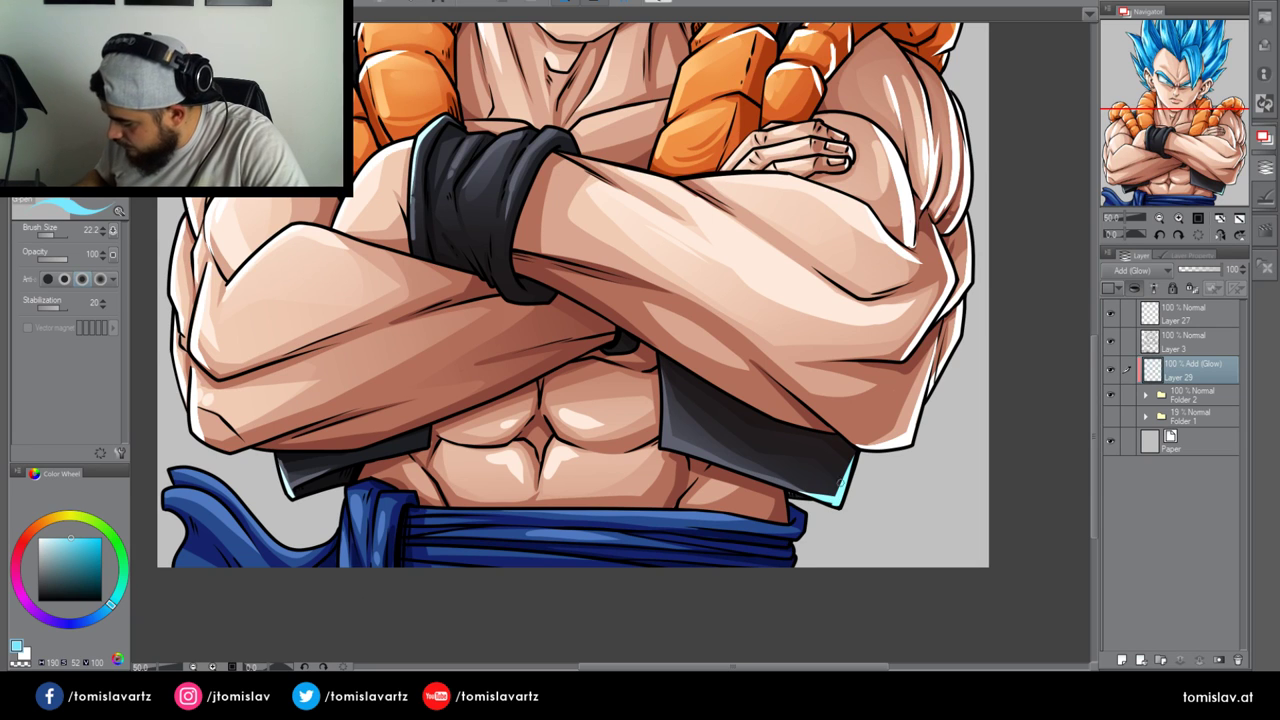
Paint cyan rim light along the edges of the blue sash's knot and its flowing tail
mouse_move(285, 490)
left_mouse_down()
mouse_move(280, 468)
mouse_move(318, 492)
mouse_move(355, 558)
left_mouse_up()
mouse_move(342, 512)
left_mouse_down()
mouse_move(339, 602)
mouse_move(366, 482)
left_mouse_up()
mouse_move(165, 494)
left_mouse_down()
mouse_move(235, 521)
mouse_move(167, 495)
mouse_move(192, 531)
mouse_move(178, 568)
left_mouse_up()
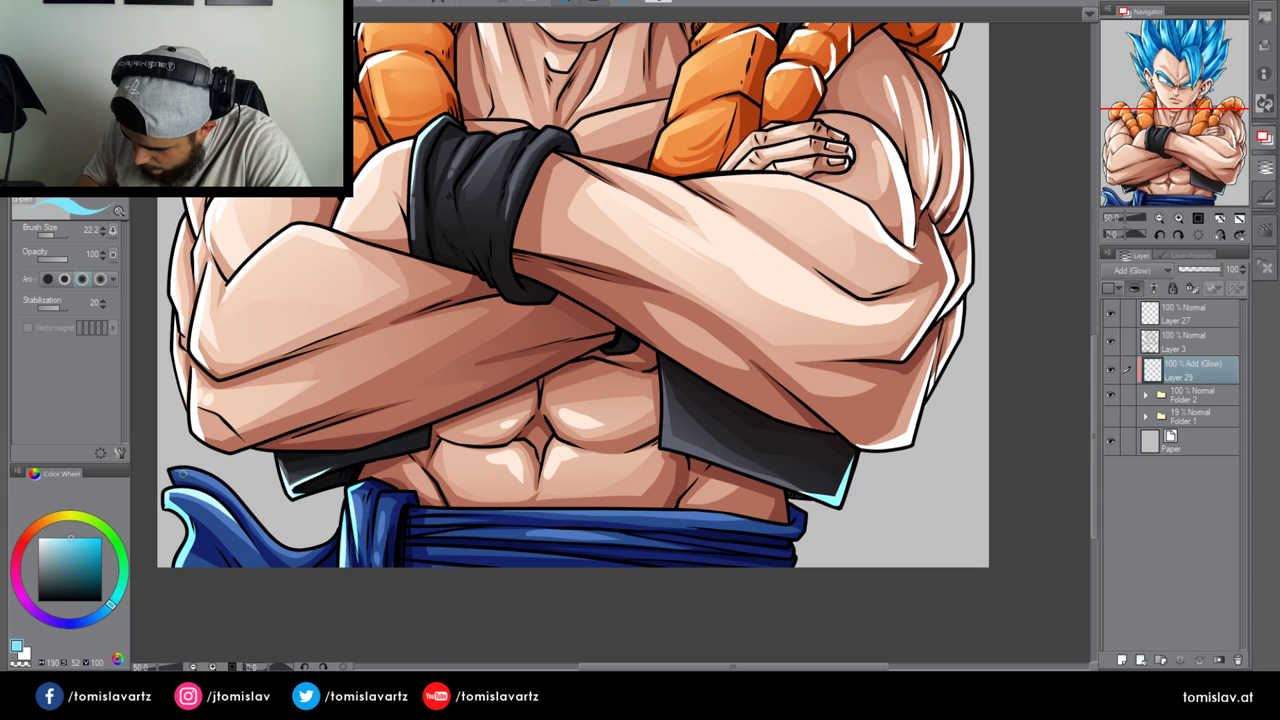
Paint cyan rim light along the sash tail's upper edge, the knot's folds and the outer end of the blue waistband
mouse_move(175, 483)
left_mouse_down()
mouse_move(197, 471)
mouse_move(233, 495)
left_mouse_up()
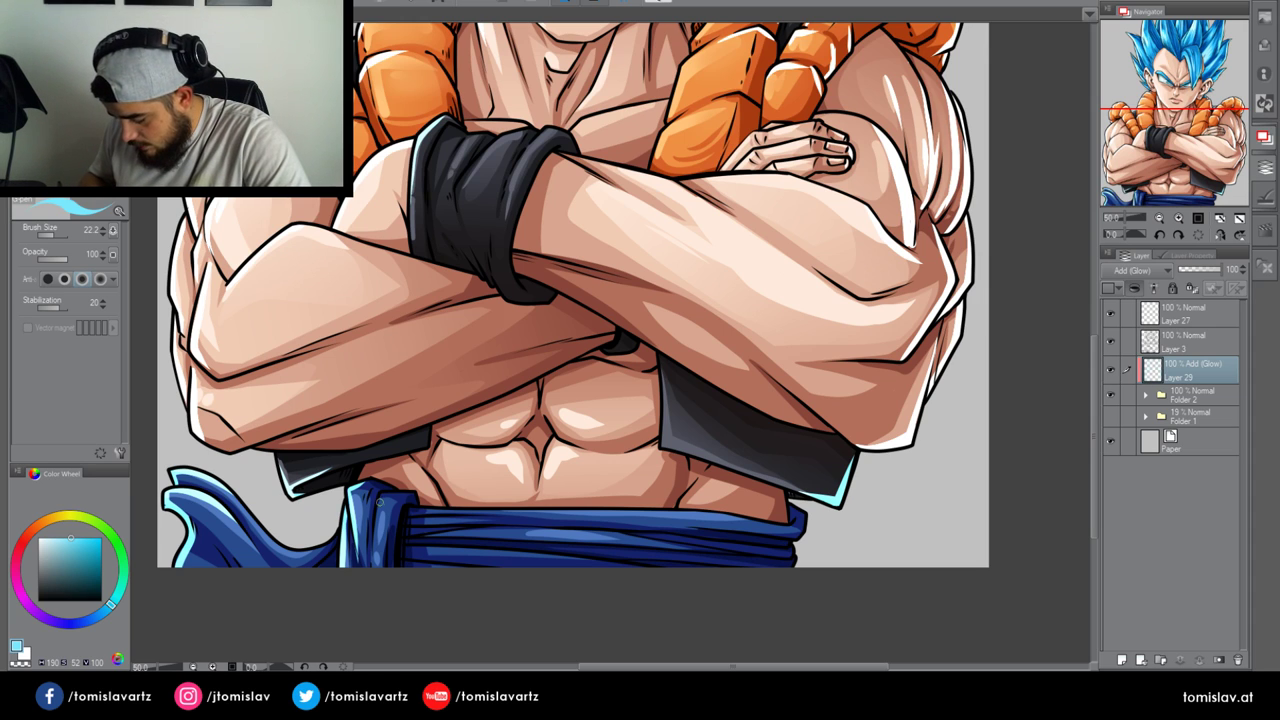
left_click_drag(380, 502, 394, 580)
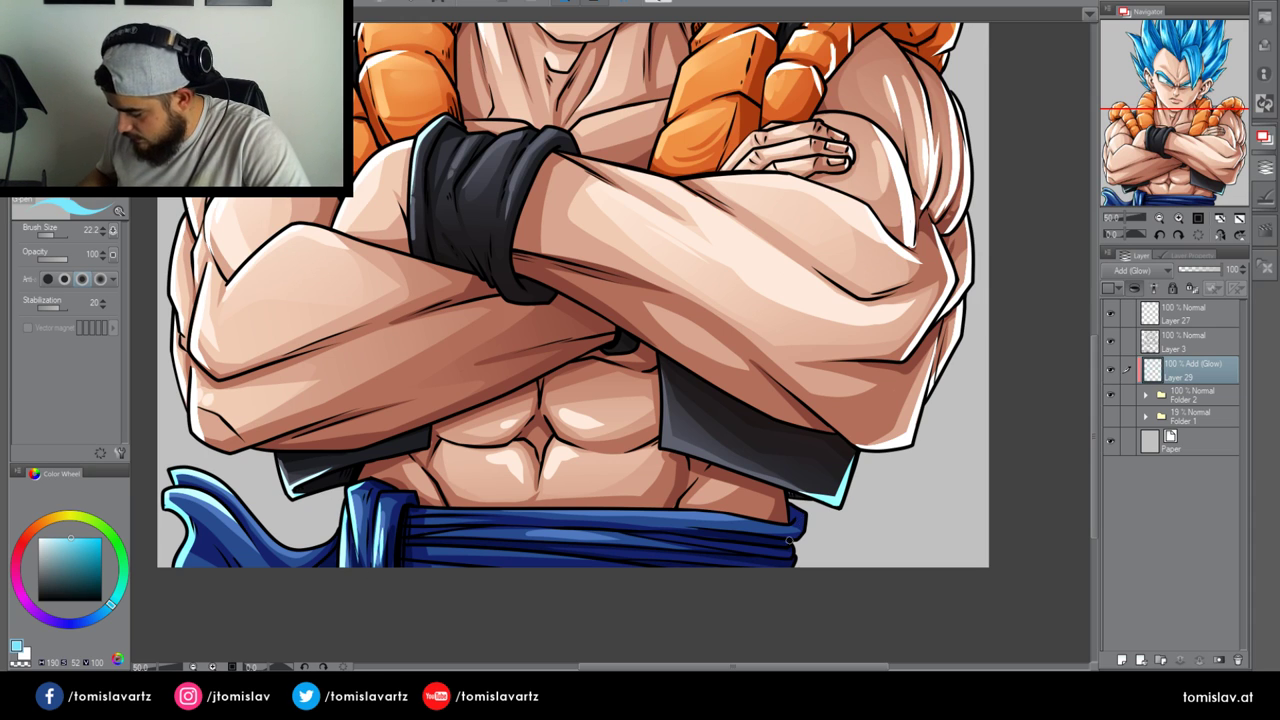
mouse_move(770, 535)
left_mouse_down()
mouse_move(802, 521)
mouse_move(786, 577)
mouse_move(780, 548)
mouse_move(781, 563)
left_mouse_up()
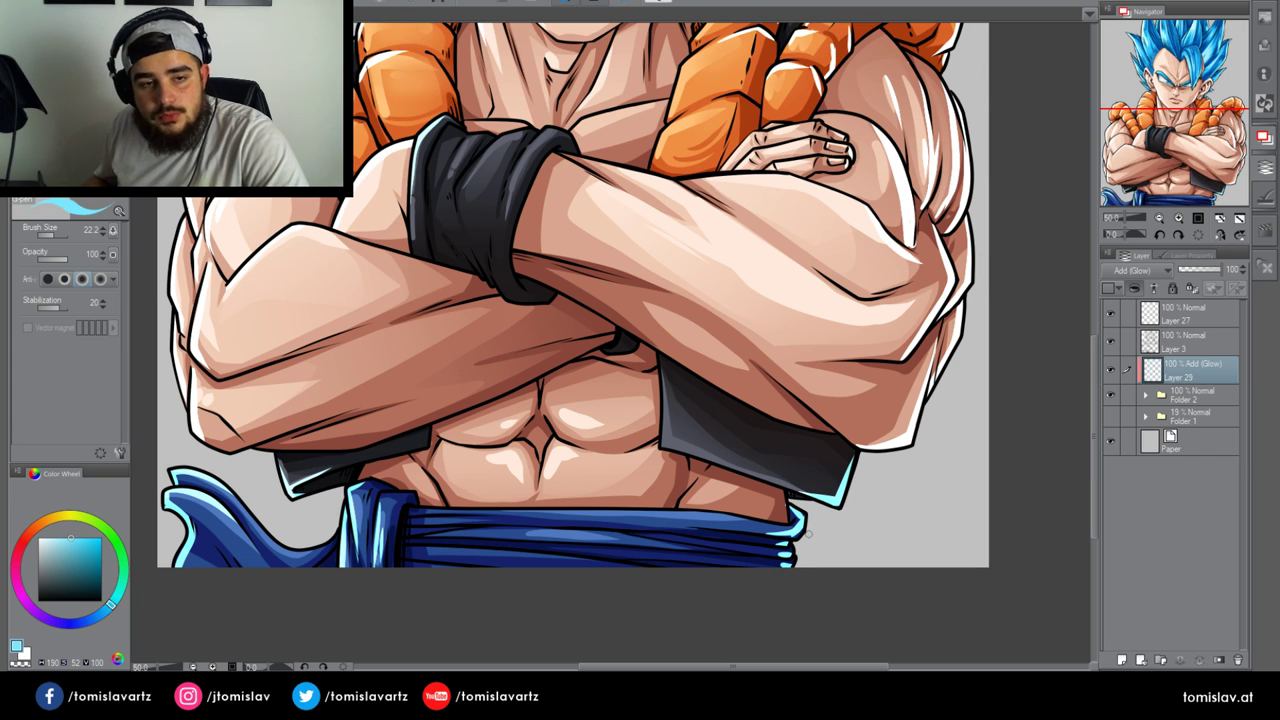
Add a new Add (Glow) layer above Layer 29, clip it to the layer below, and ready the soft airbrush
left_click(4, 316)
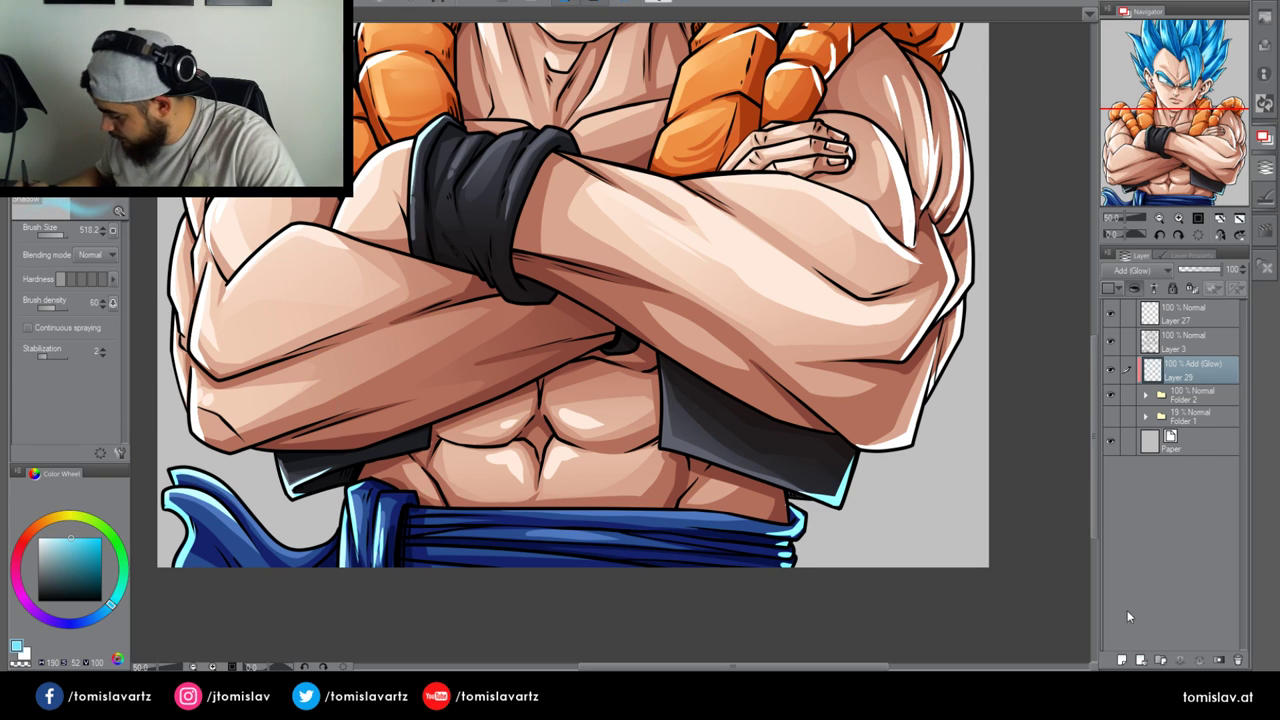
left_click(1121, 660)
left_click(1140, 271)
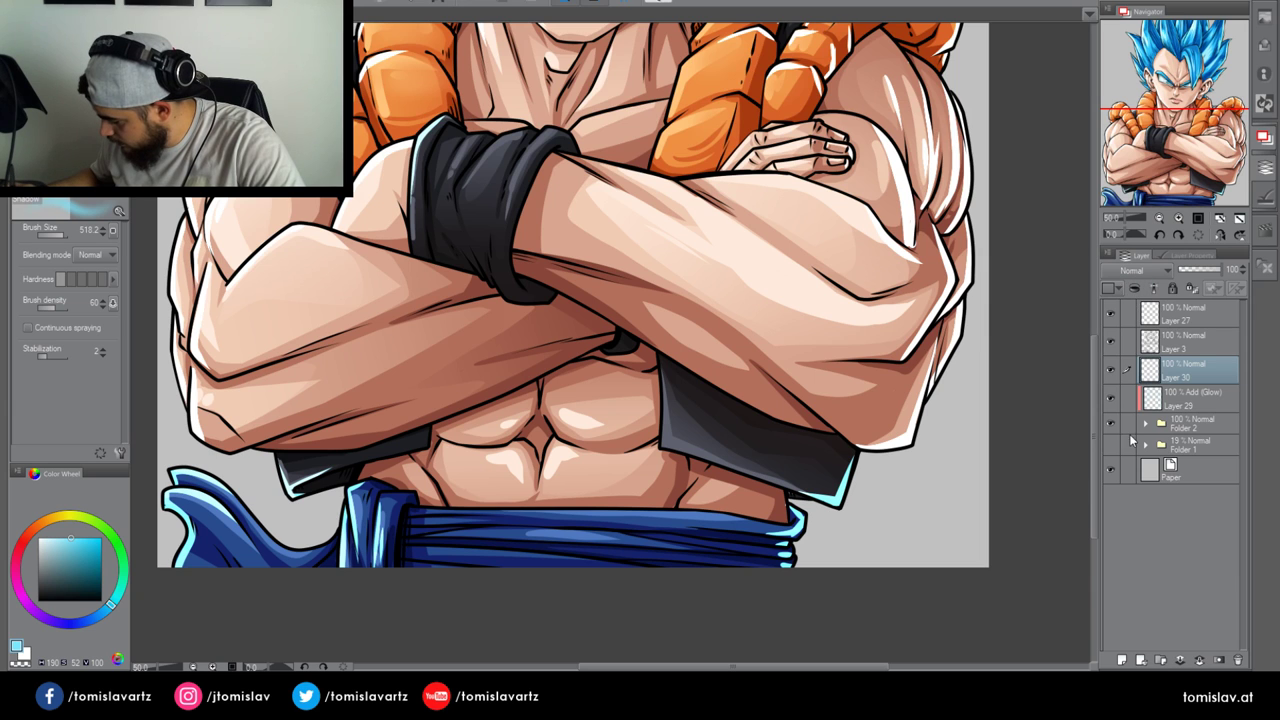
left_click(1134, 431)
left_click(1134, 289)
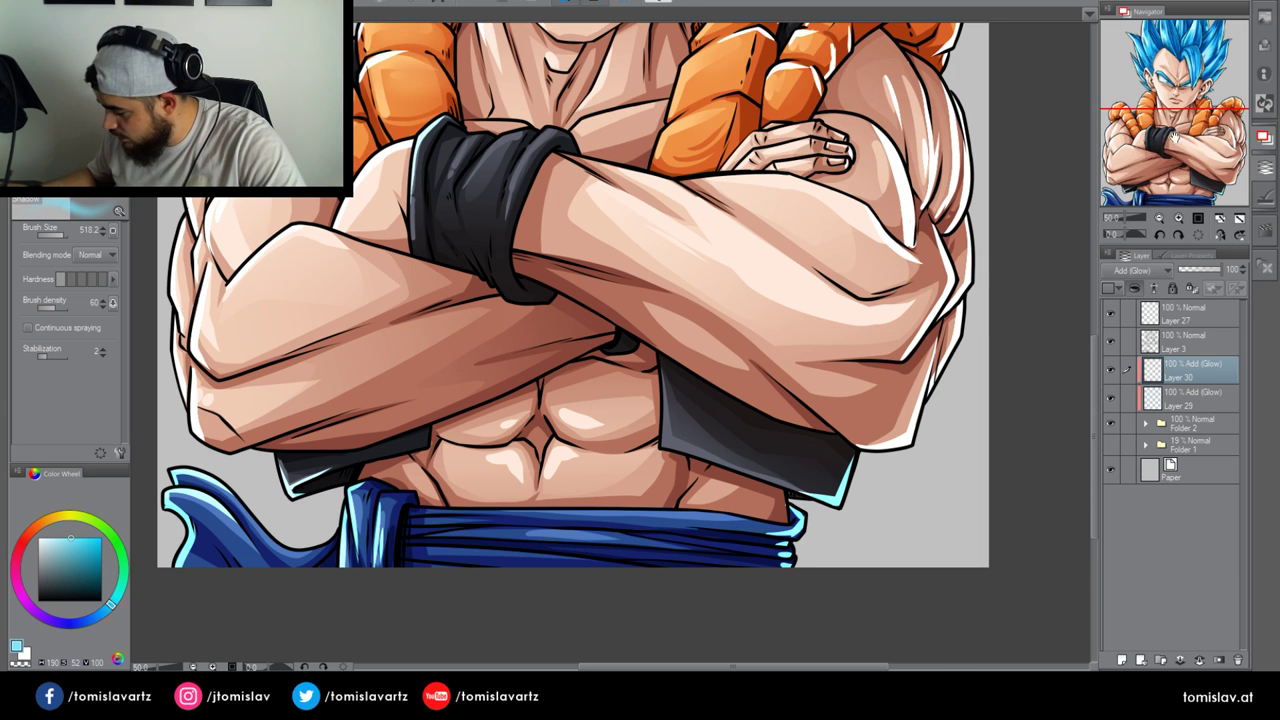
left_click_drag(924, 187, 835, 323)
left_click_drag(850, 252, 864, 476)
key("ctrl+z")
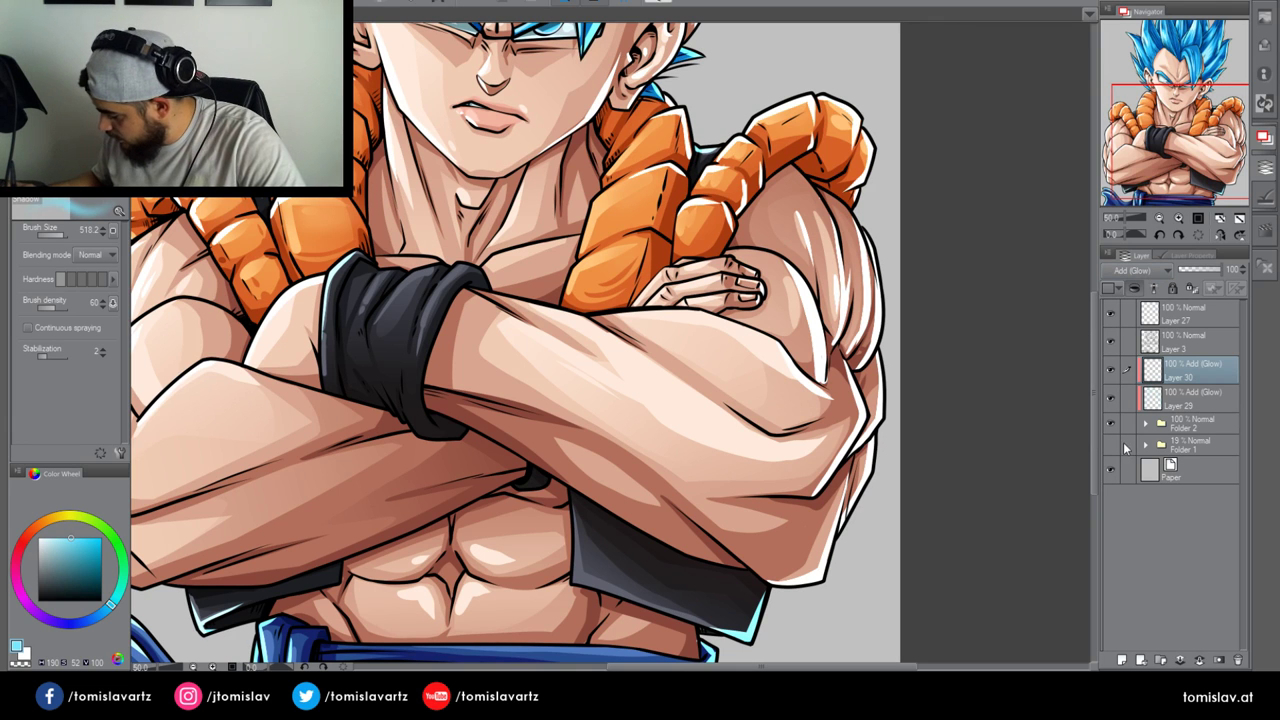
Change the new clipped layer to Overlay and airbrush soft pale-blue light over the outer arms and shoulders
left_click(1140, 302)
left_click_drag(868, 432, 884, 408)
left_click_drag(888, 234, 891, 414)
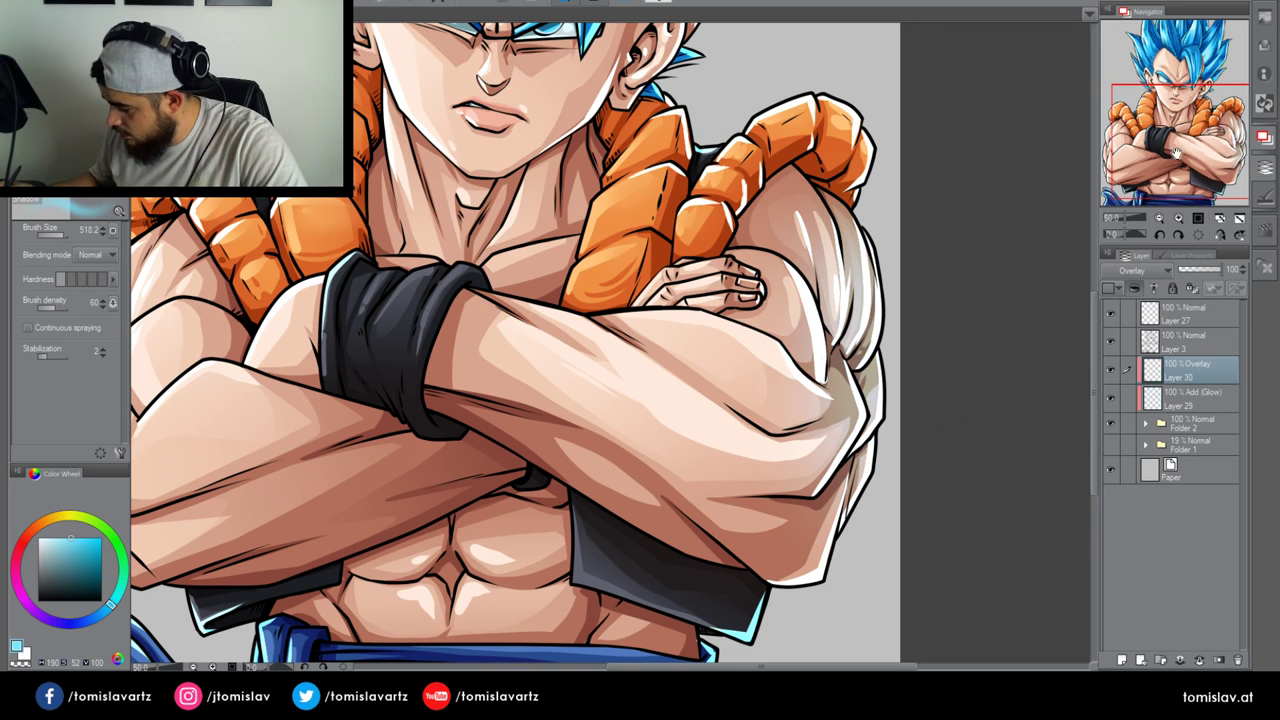
left_click_drag(1222, 145, 1212, 109)
left_click_drag(750, 222, 780, 108)
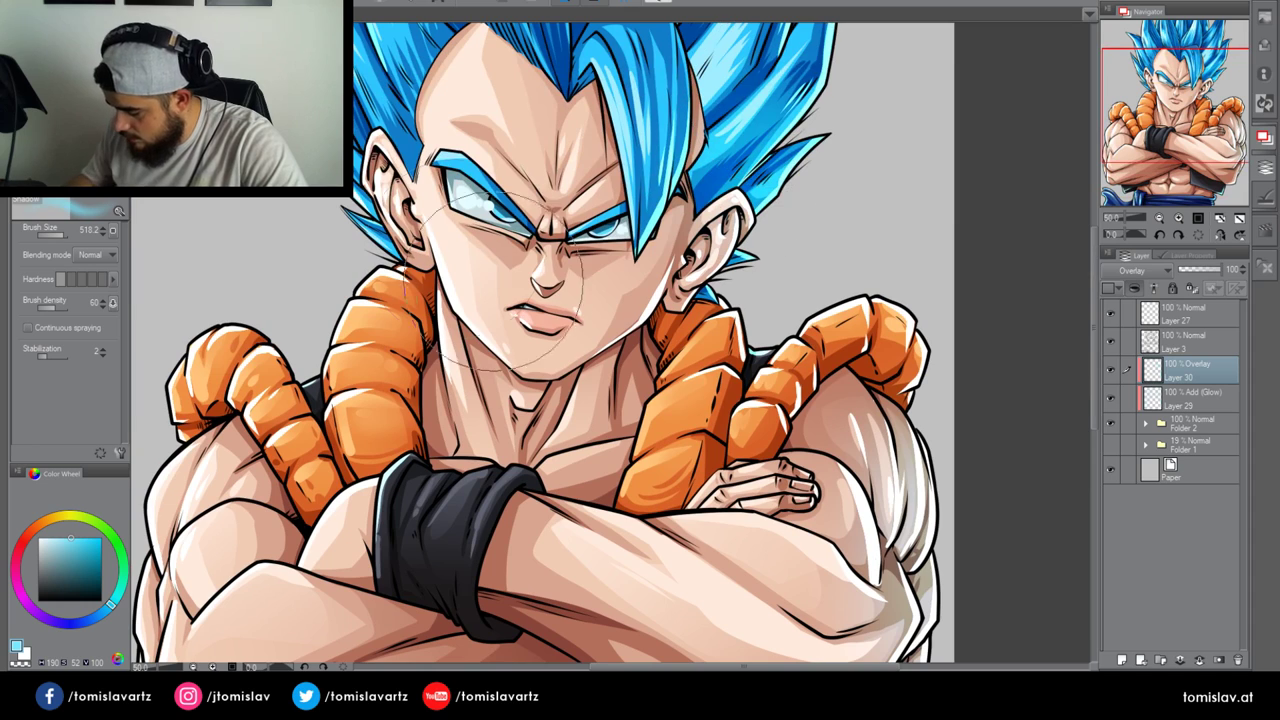
mouse_move(190, 556)
left_mouse_down()
mouse_move(256, 338)
mouse_move(393, 458)
left_mouse_up()
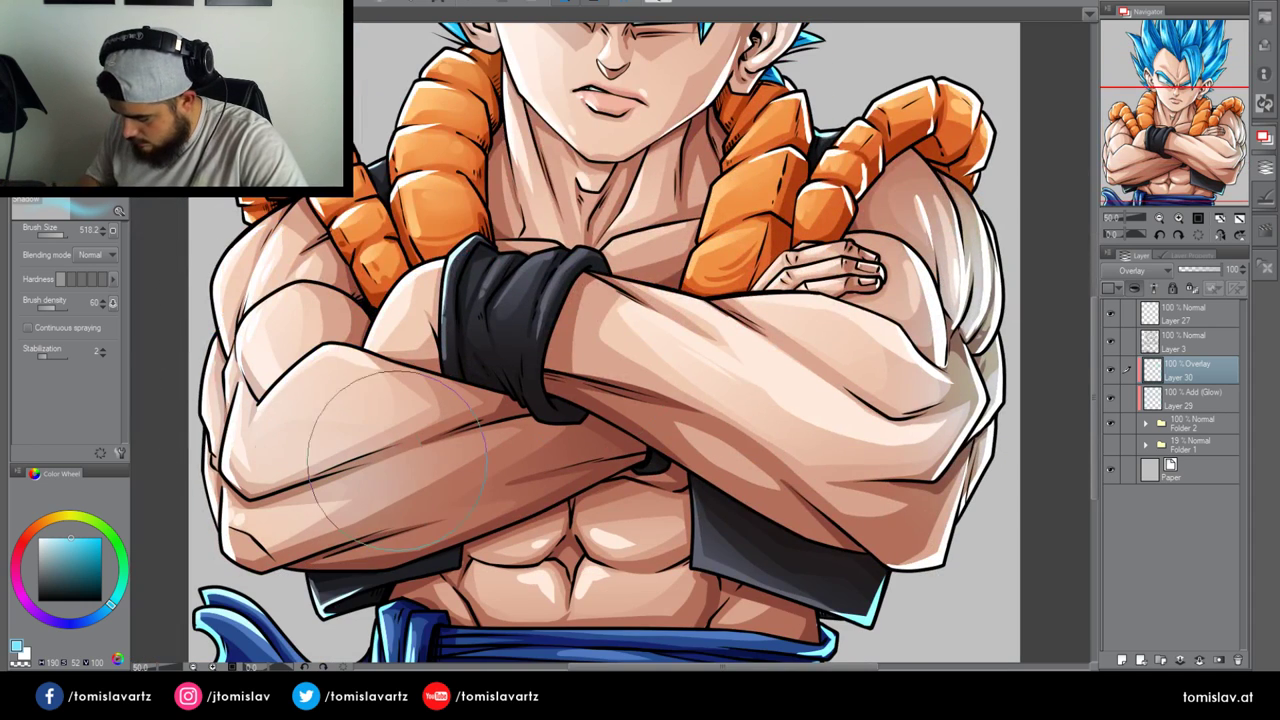
On the Add (Glow) Layer 29, blend the rim light on the vest corners and blue sash into a soft falloff
left_click(1184, 198)
mouse_move(780, 318)
left_mouse_down()
mouse_move(801, 309)
mouse_move(824, 325)
left_mouse_up()
left_click(1175, 395)
key("j")
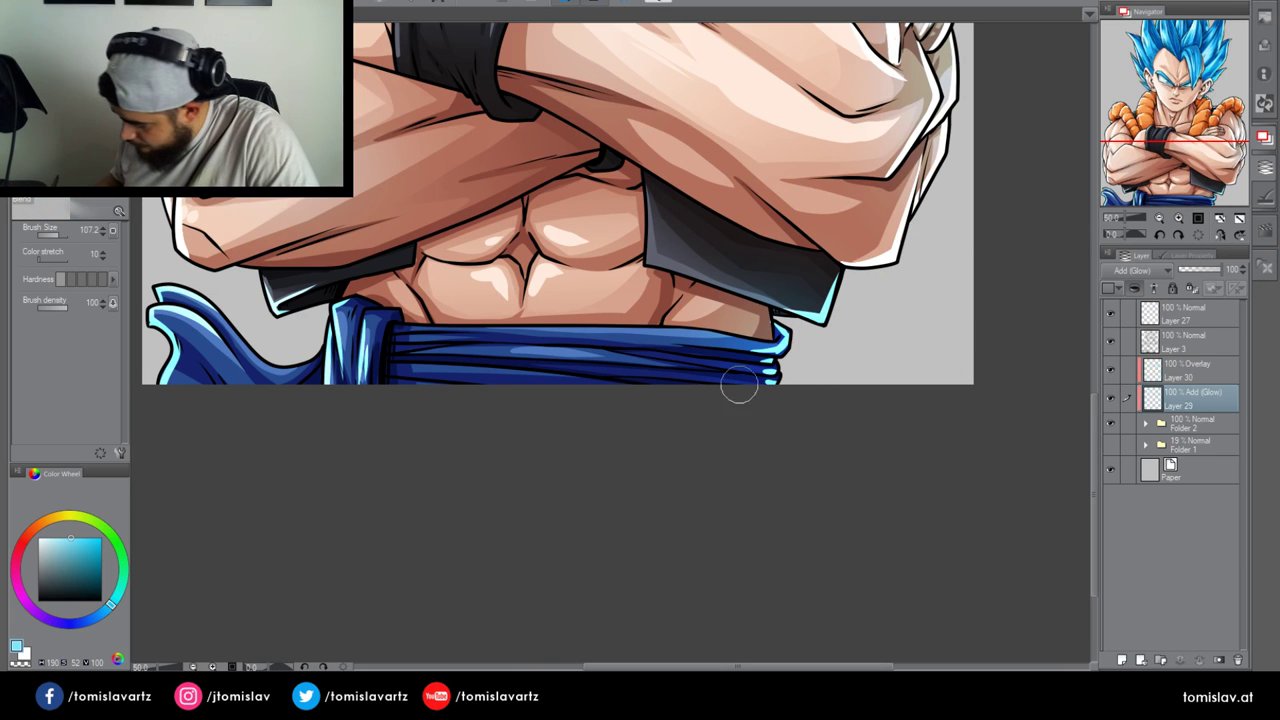
mouse_move(762, 360)
left_mouse_down()
mouse_move(660, 369)
mouse_move(714, 384)
mouse_move(812, 312)
mouse_move(820, 288)
mouse_move(742, 310)
mouse_move(762, 274)
left_mouse_up()
mouse_move(281, 294)
left_mouse_down()
mouse_move(264, 301)
mouse_move(300, 288)
left_mouse_up()
mouse_move(338, 325)
left_mouse_down()
mouse_move(332, 370)
mouse_move(360, 325)
mouse_move(176, 350)
left_mouse_up()
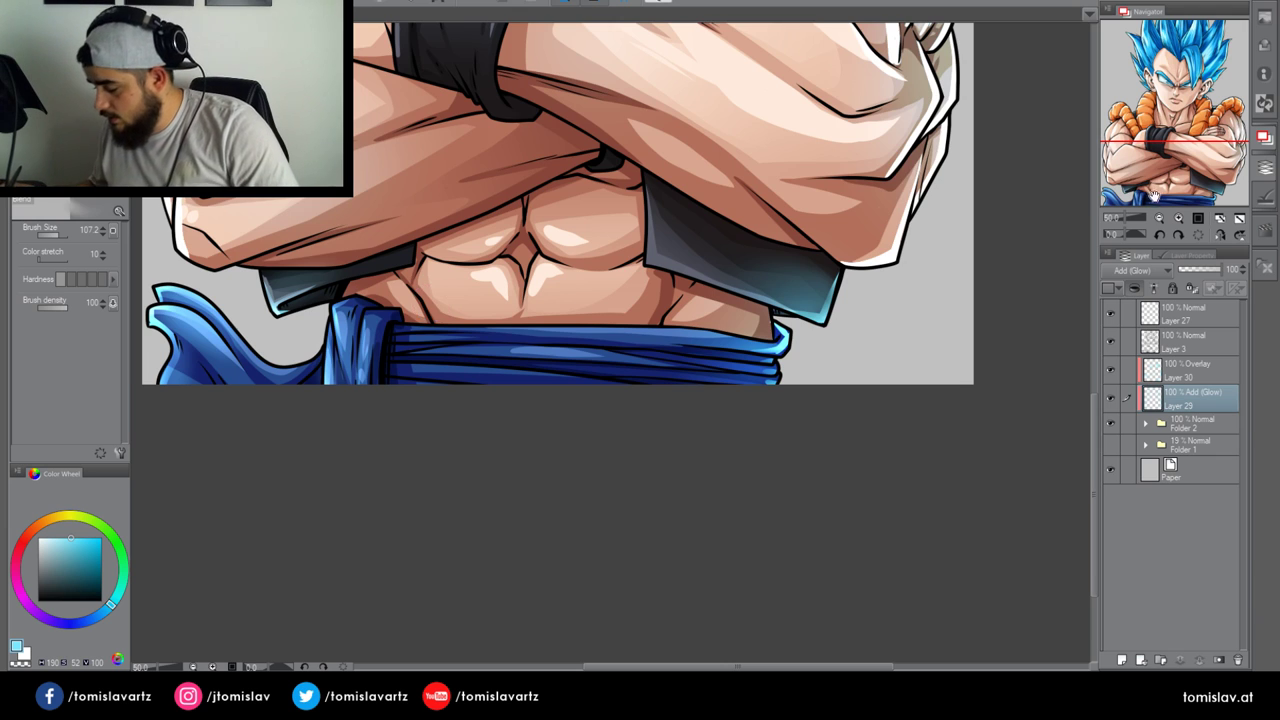
Blend the rim light on the shoulder and outer upper arm beside the visible hand
key("ctrl+minus")
key("ctrl+minus")
left_click_drag(762, 187, 747, 258)
left_click_drag(726, 195, 736, 228)
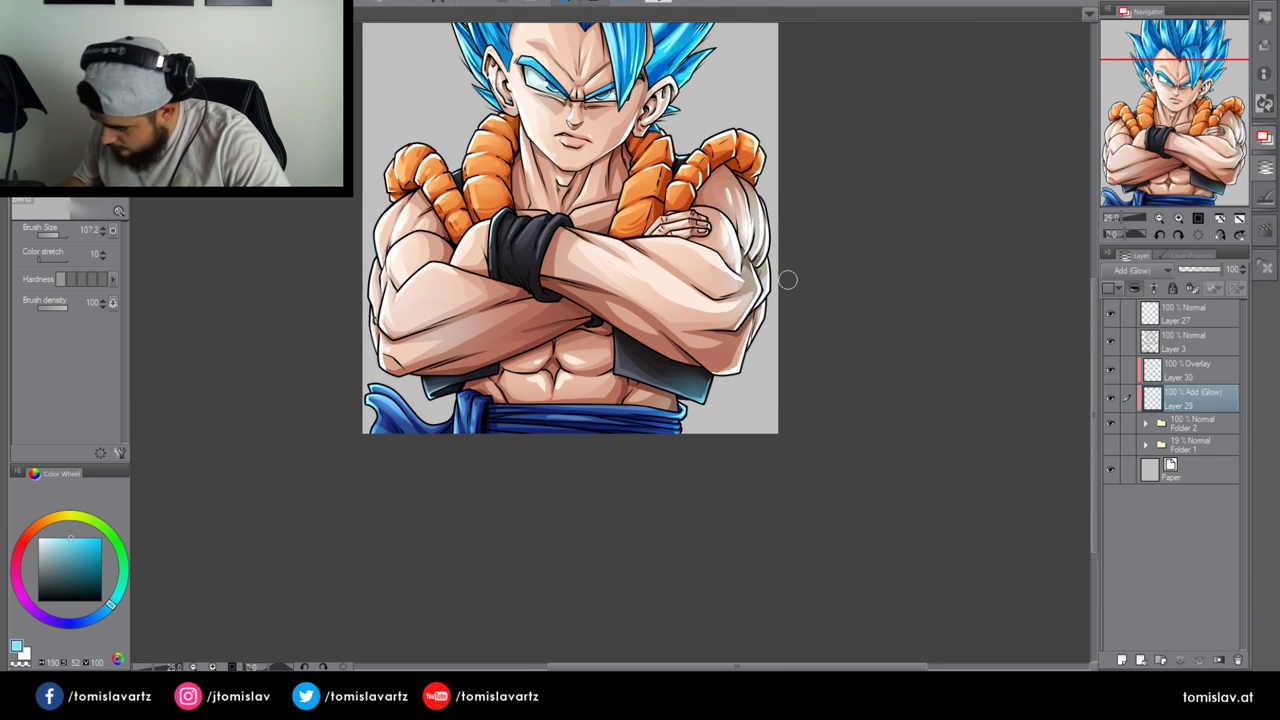
Compare the illustration with the Overlay layer hidden and shown
left_click(1113, 368)
left_click(1113, 368)
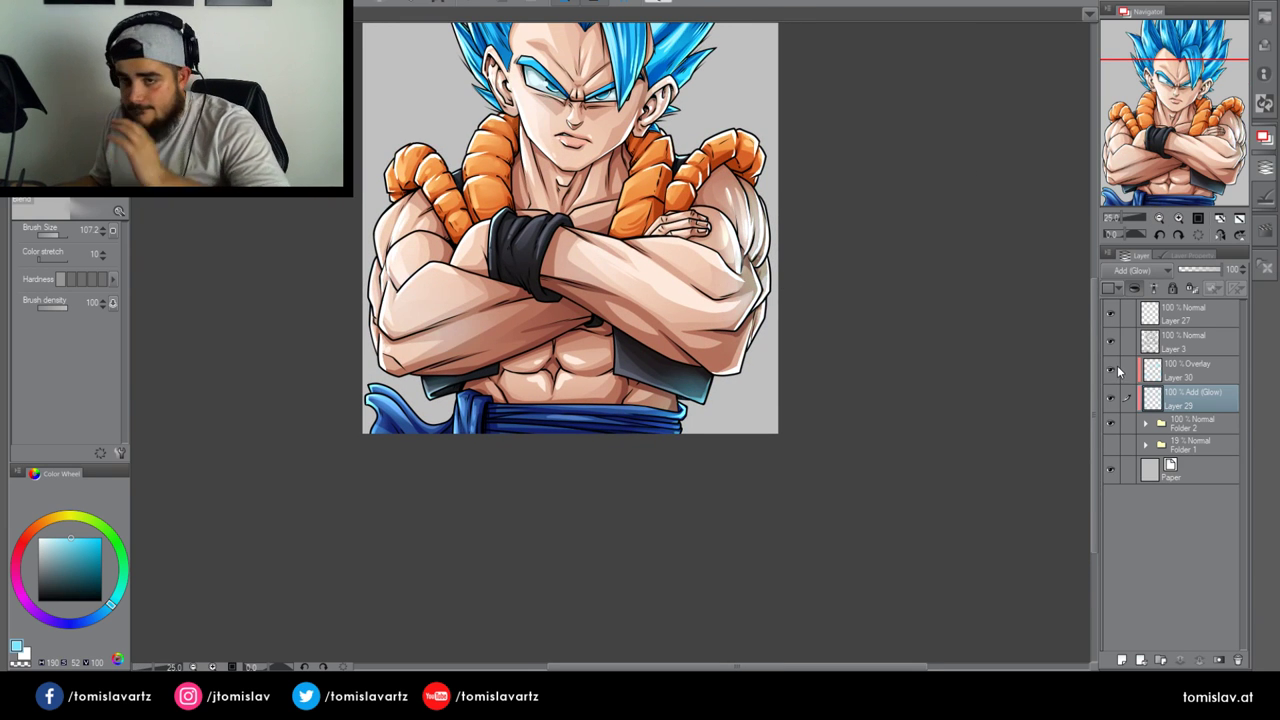
left_click(1114, 366)
left_click(1116, 364)
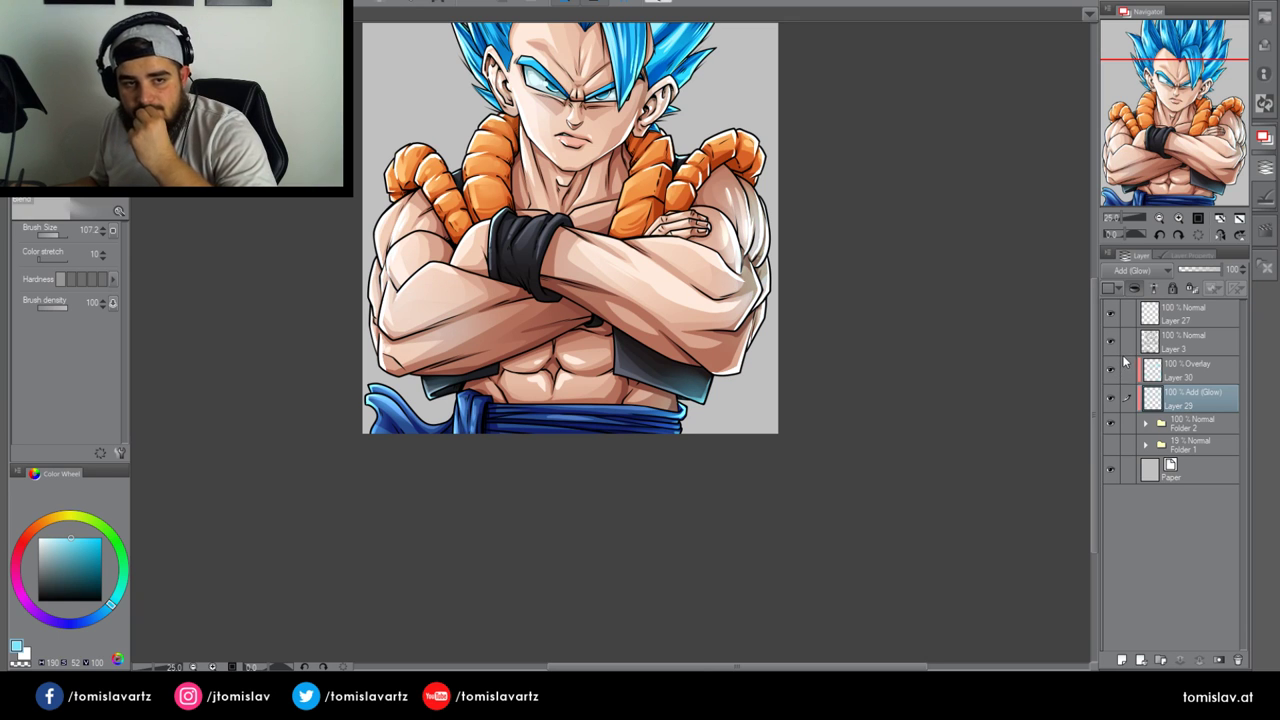
left_click(1178, 341)
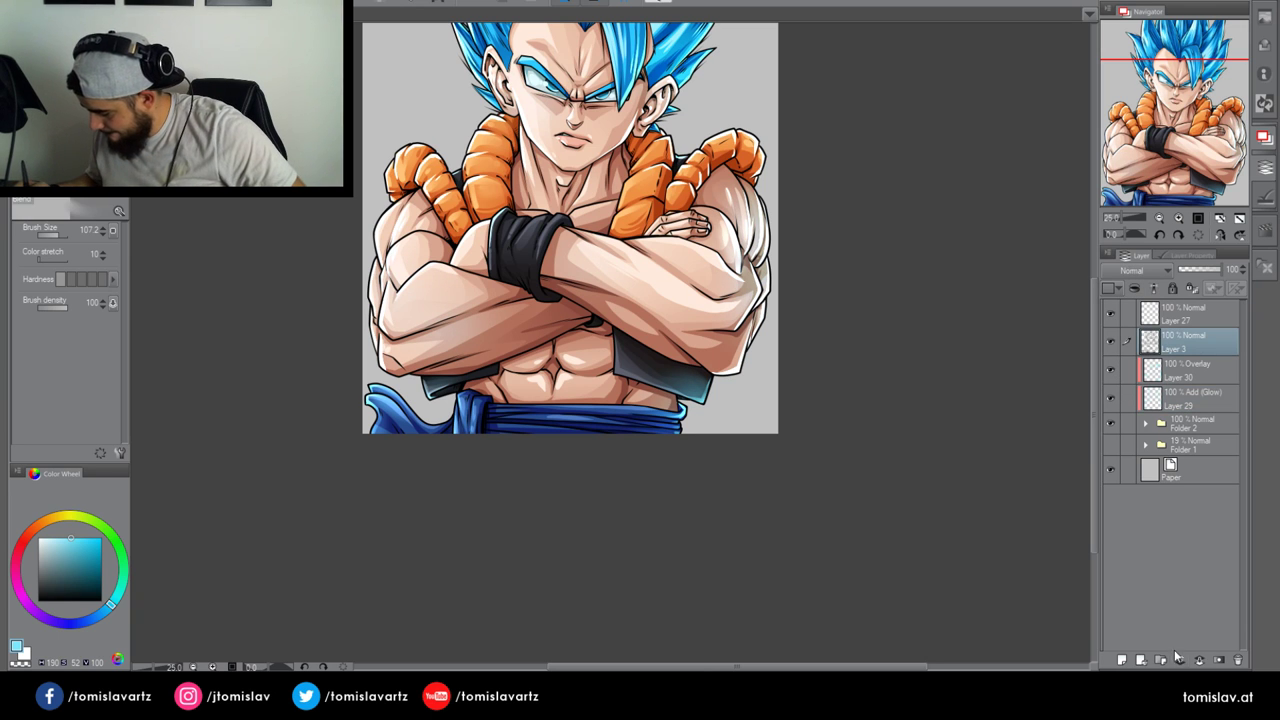
left_click(1178, 656)
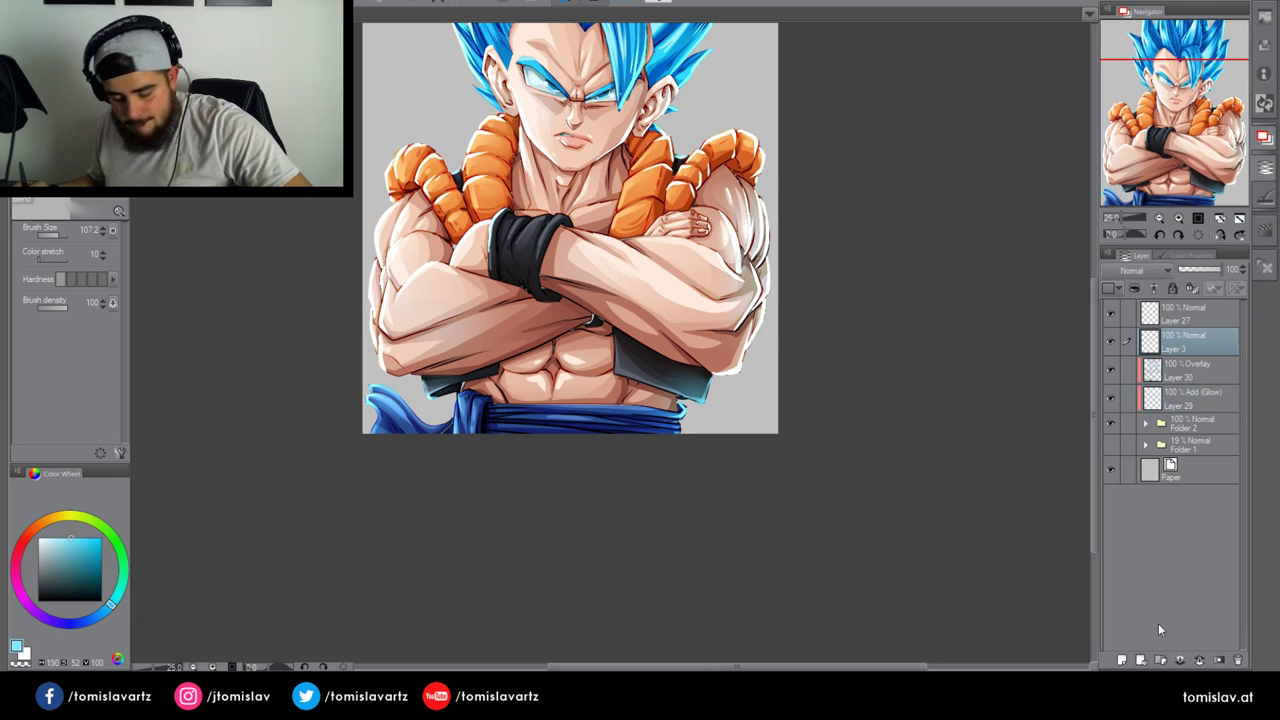
key("ctrl+z")
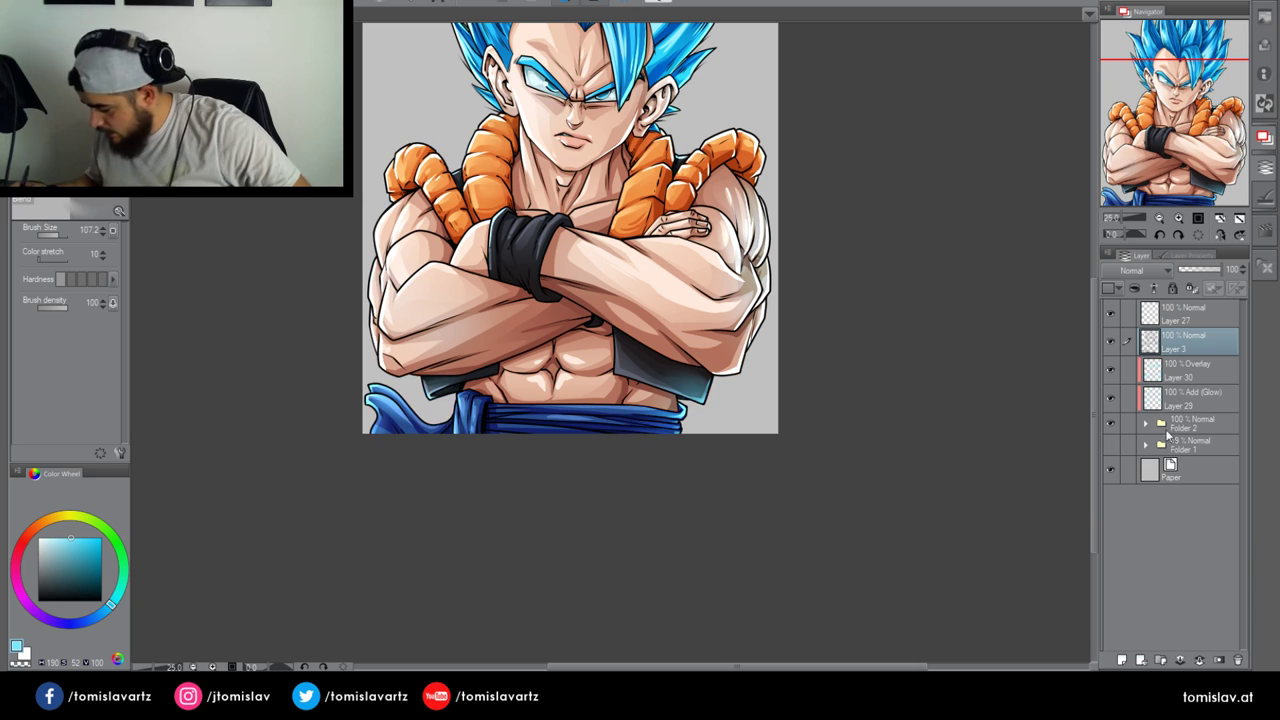
Create a new layer folder and group all the character's layers and Folder 2 inside it, then collapse it
left_click(1162, 660)
left_click_drag(1184, 346, 1186, 312)
left_click(1186, 338)
left_click(1185, 450, "shift")
left_click(1146, 310)
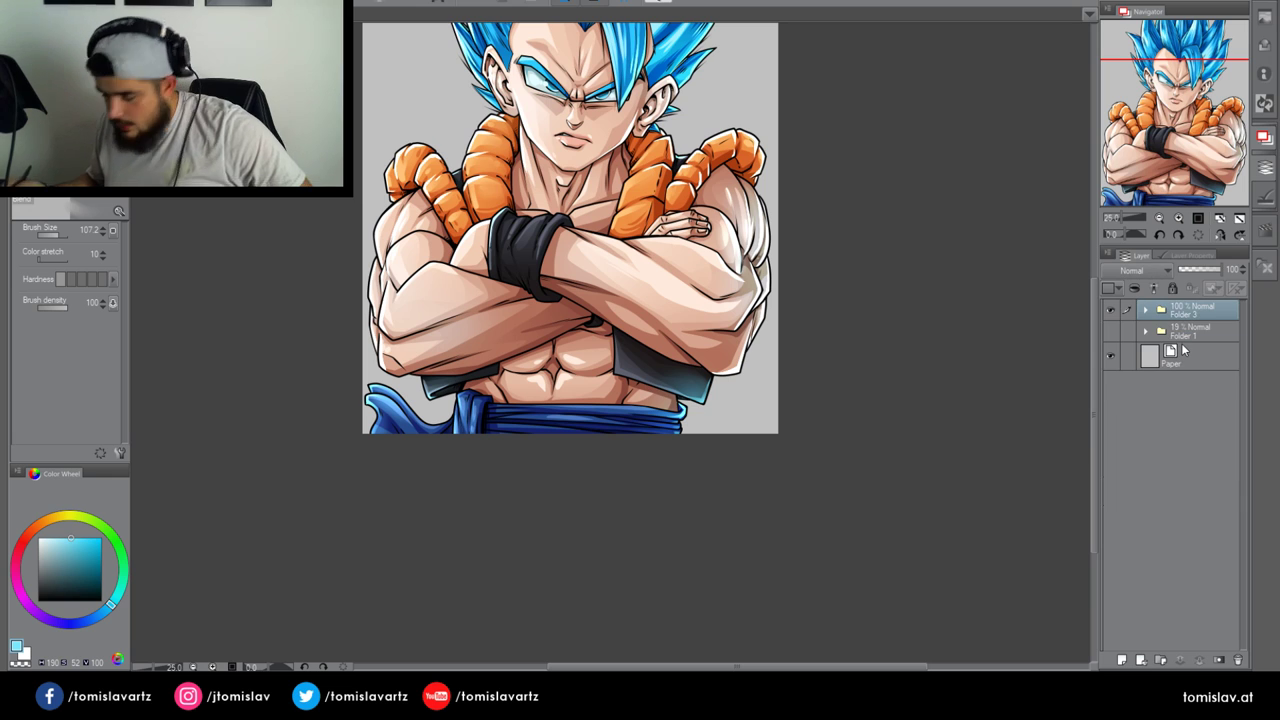
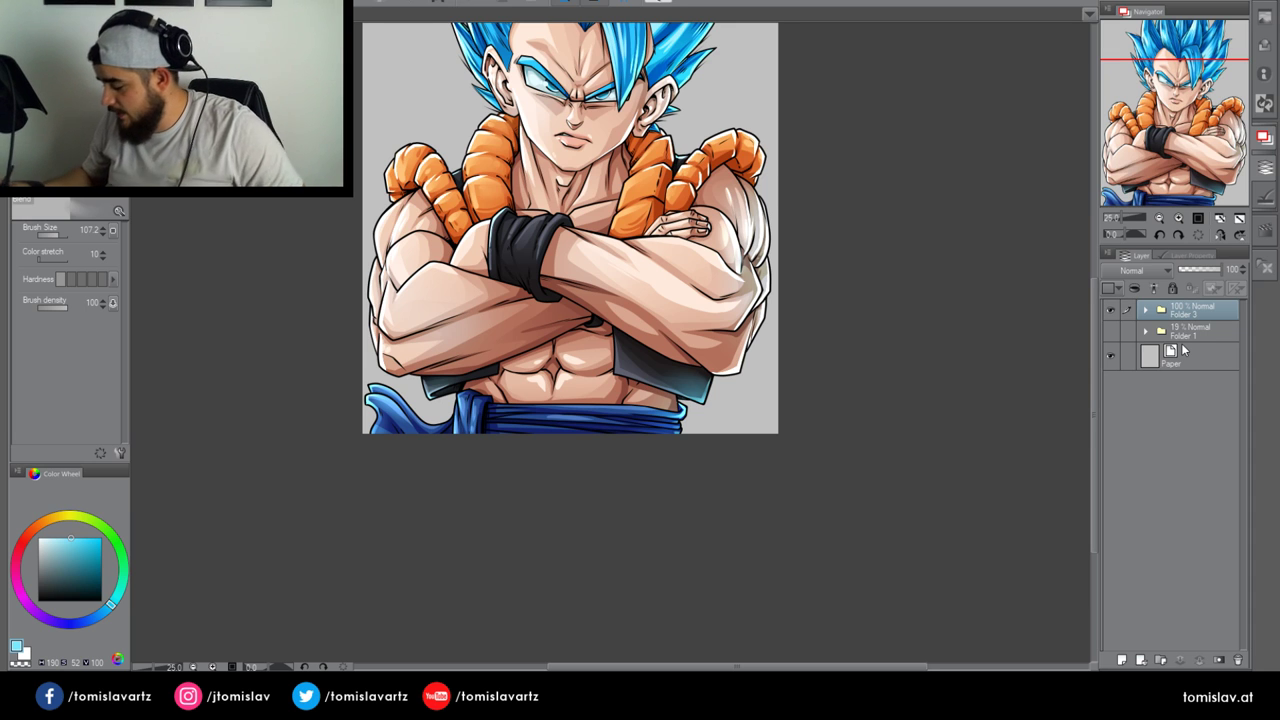
Add a new layer for the background between the character folder and Folder 1
left_click_drag(1195, 138, 1198, 125)
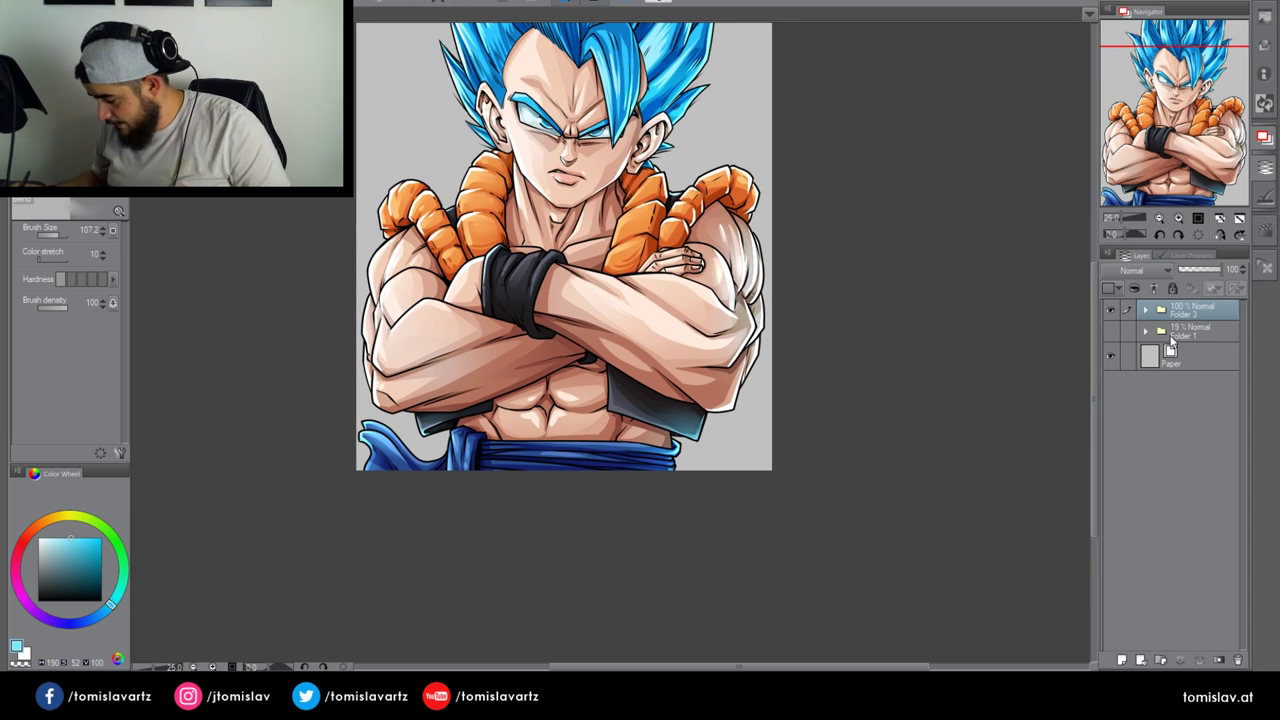
left_click(1172, 336)
left_click(1122, 660)
left_click_drag(1175, 140, 1173, 110)
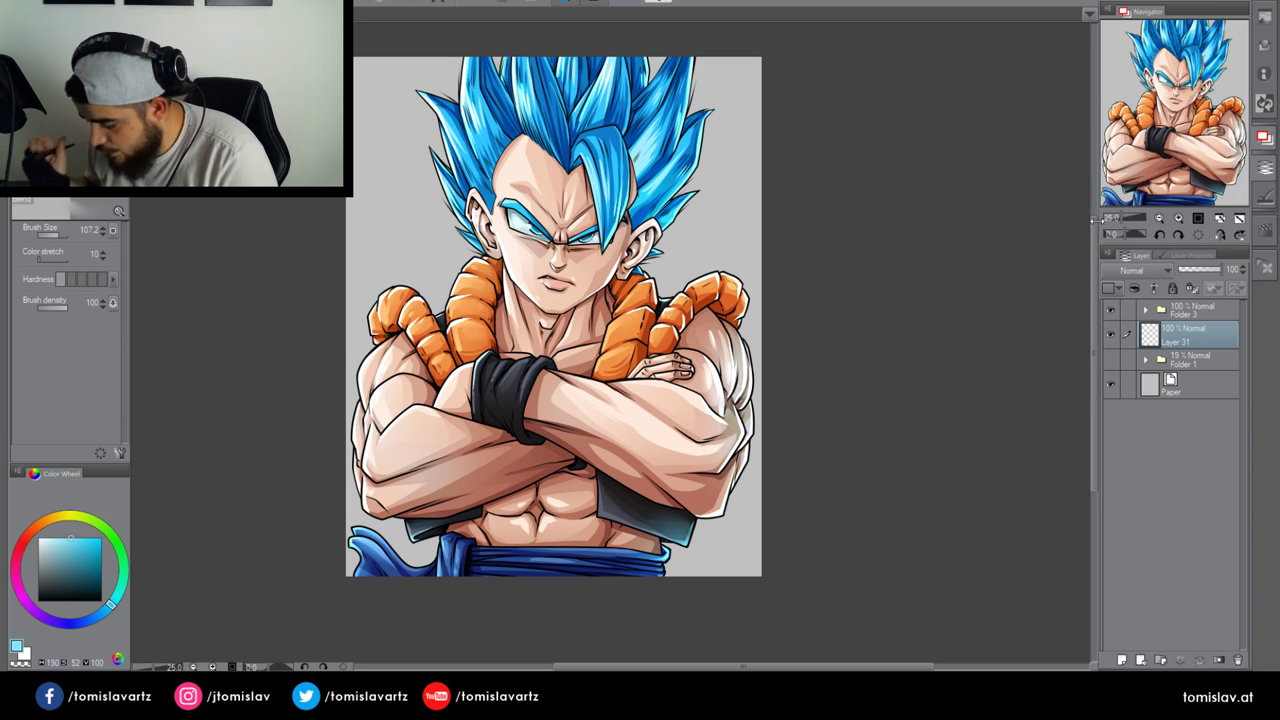
left_click_drag(1206, 140, 1208, 129)
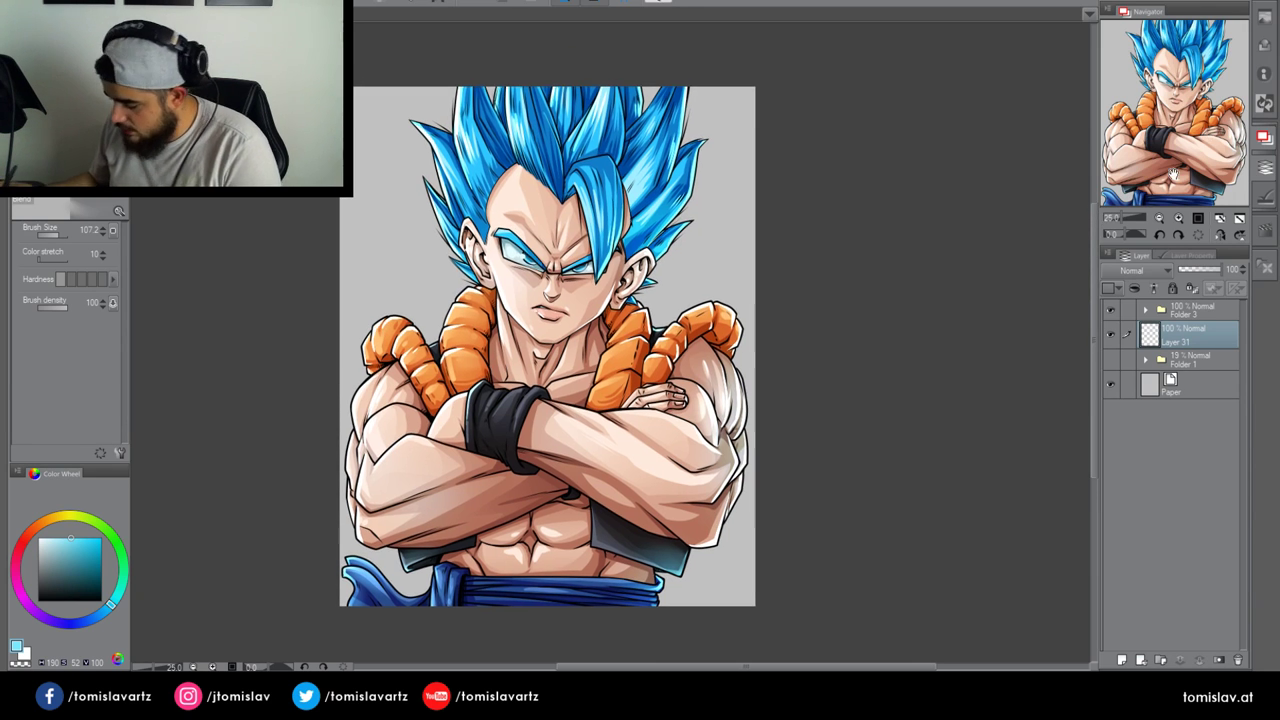
Airbrush the whole background behind the character in dark blue (H 221, S 48, V 43) with brush size 1018.1
left_click(98, 615)
left_click(87, 621)
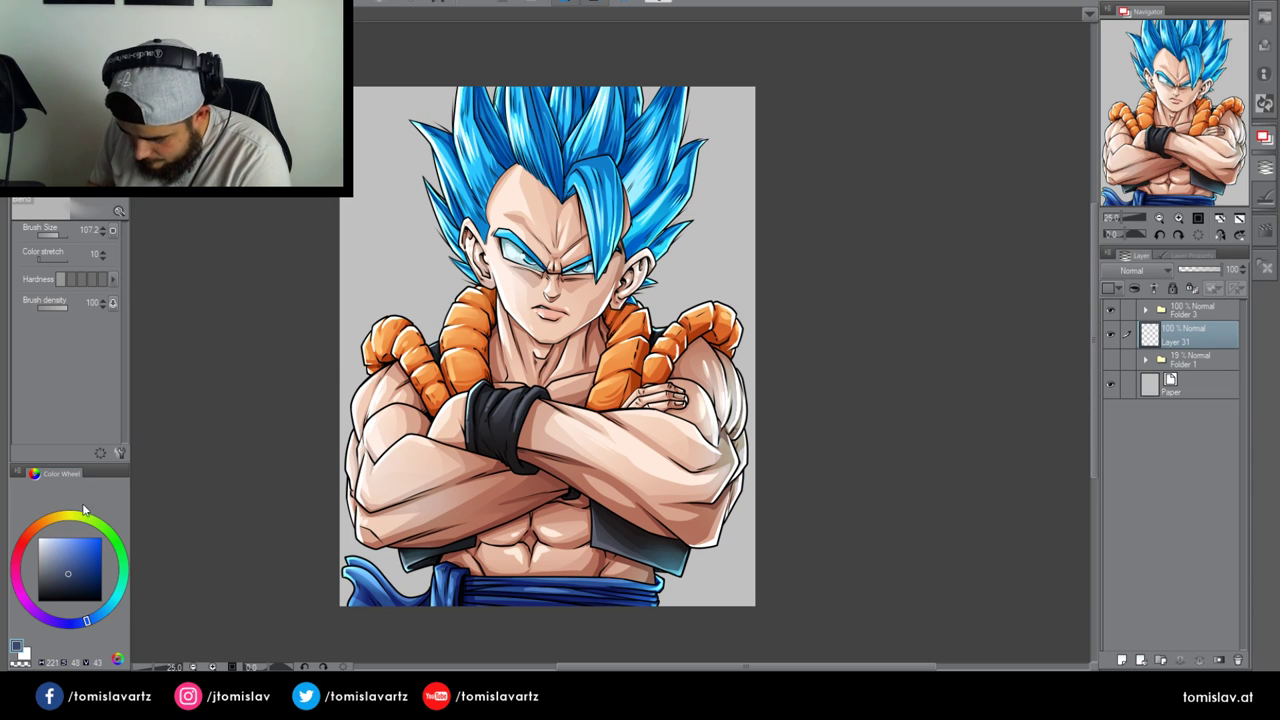
key("b")
left_click(65, 236)
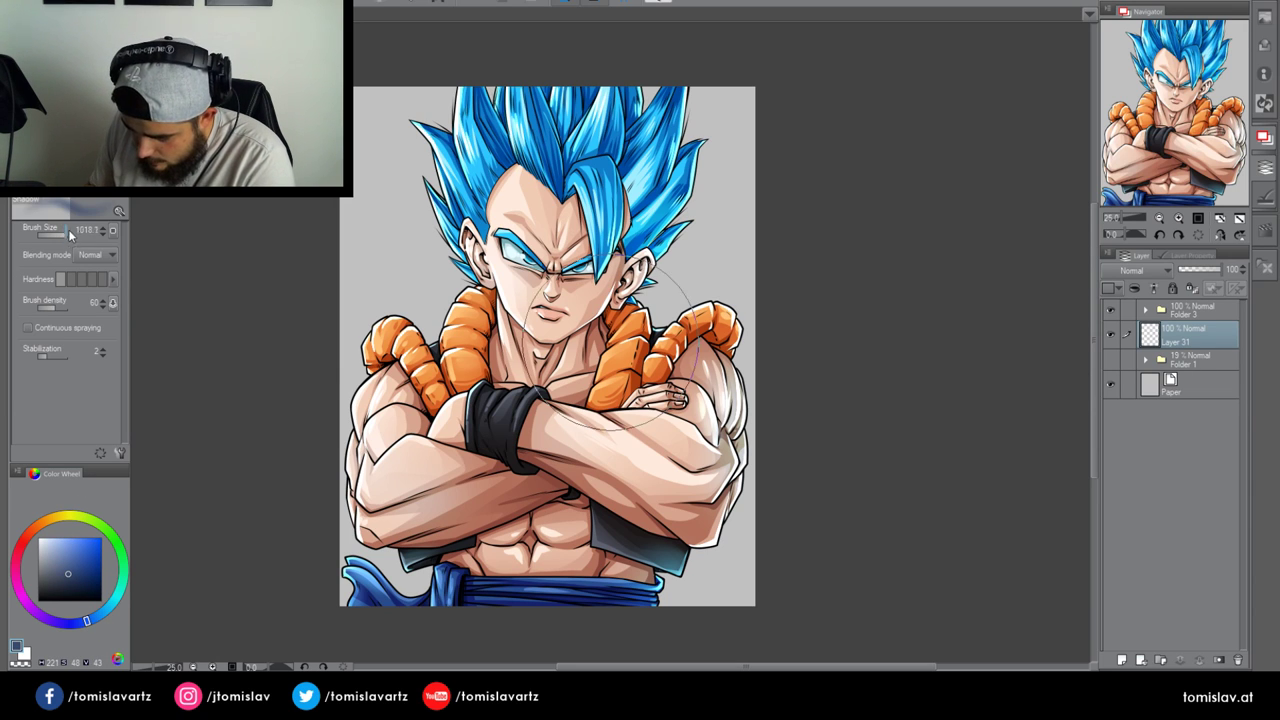
mouse_move(346, 505)
left_mouse_down()
mouse_move(371, 139)
mouse_move(405, 210)
mouse_move(540, 75)
mouse_move(760, 68)
left_mouse_up()
mouse_move(394, 243)
left_mouse_down()
mouse_move(388, 440)
mouse_move(456, 576)
left_mouse_up()
mouse_move(654, 308)
left_mouse_down()
mouse_move(657, 576)
mouse_move(763, 586)
mouse_move(734, 500)
left_mouse_up()
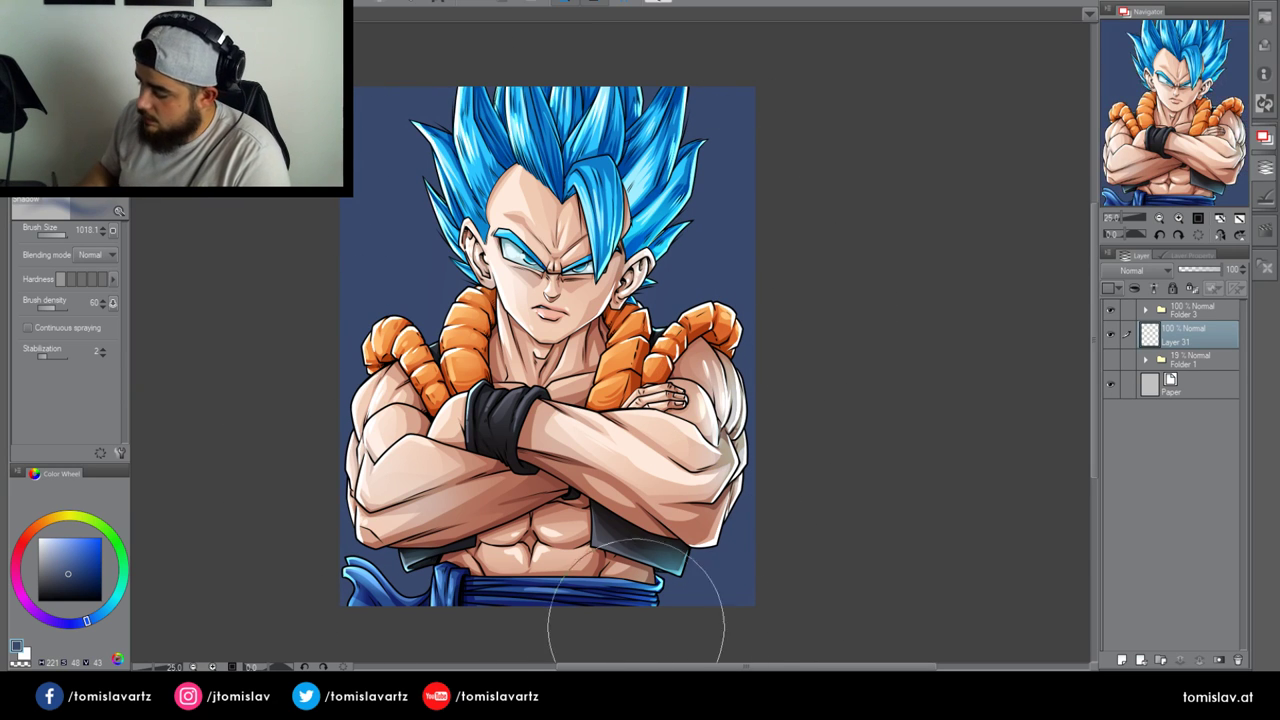
Darken the side and upper edges of the background with a deeper blue (H 221, S 47, V 23)
left_click(67, 587)
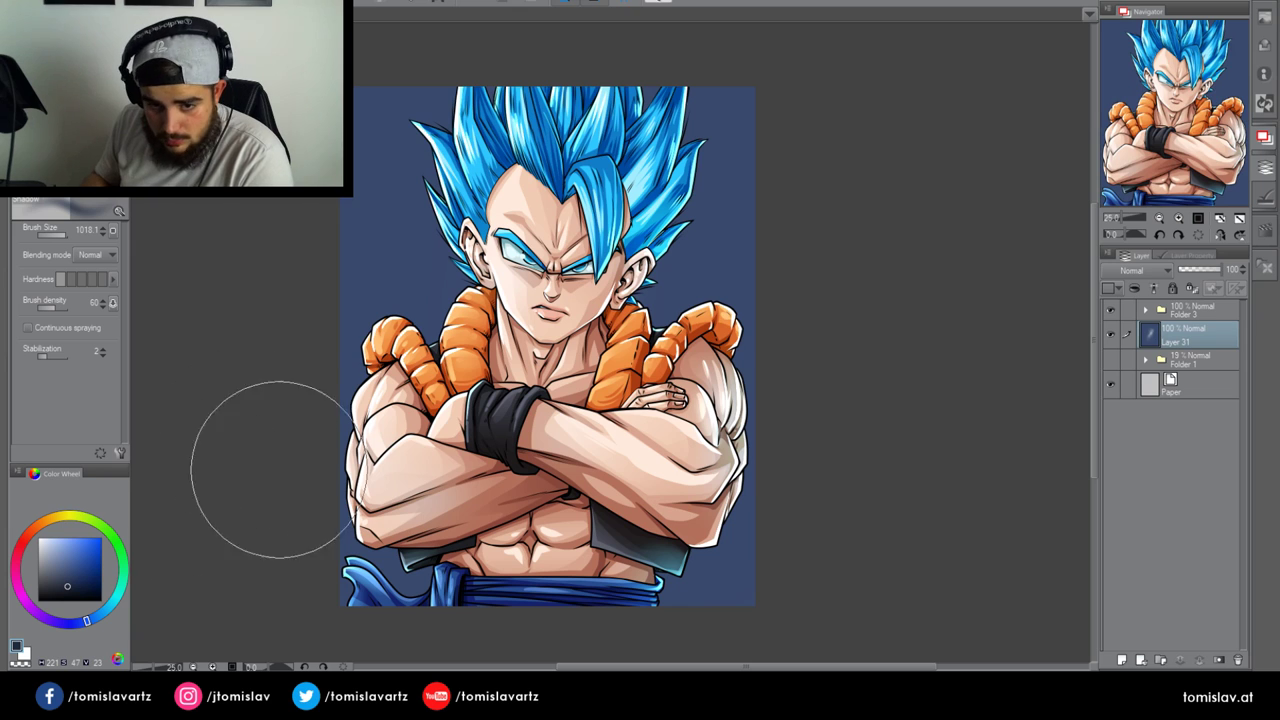
left_click_drag(307, 314, 376, 80)
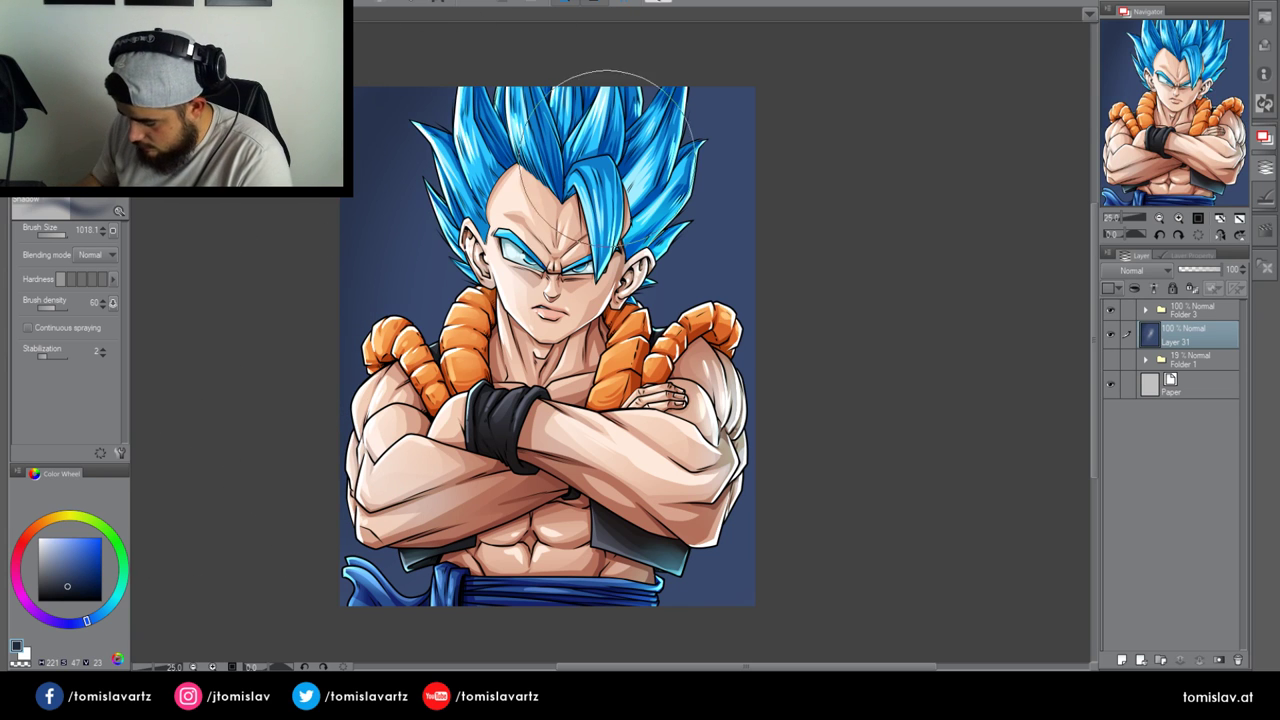
mouse_move(758, 526)
left_mouse_down()
mouse_move(780, 329)
mouse_move(768, 70)
left_mouse_up()
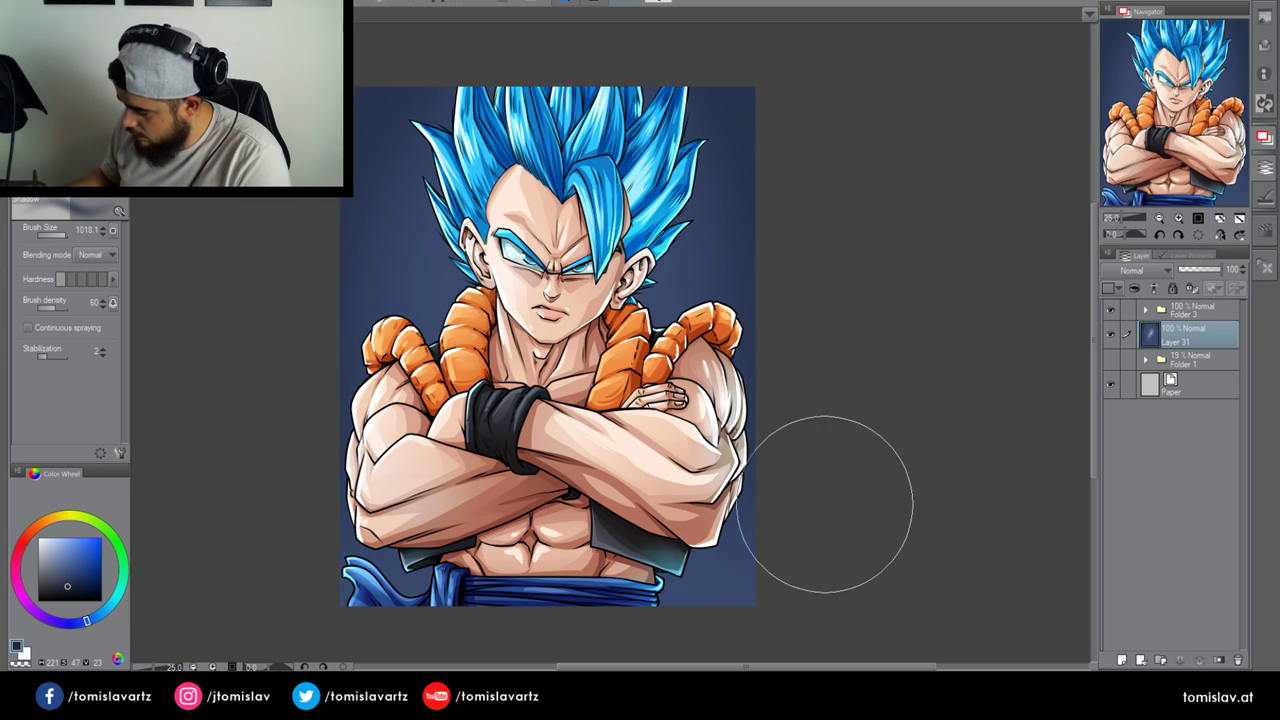
Airbrush light blue (H 208, S 27, V 86) across the lower part of the background
left_click(99, 616)
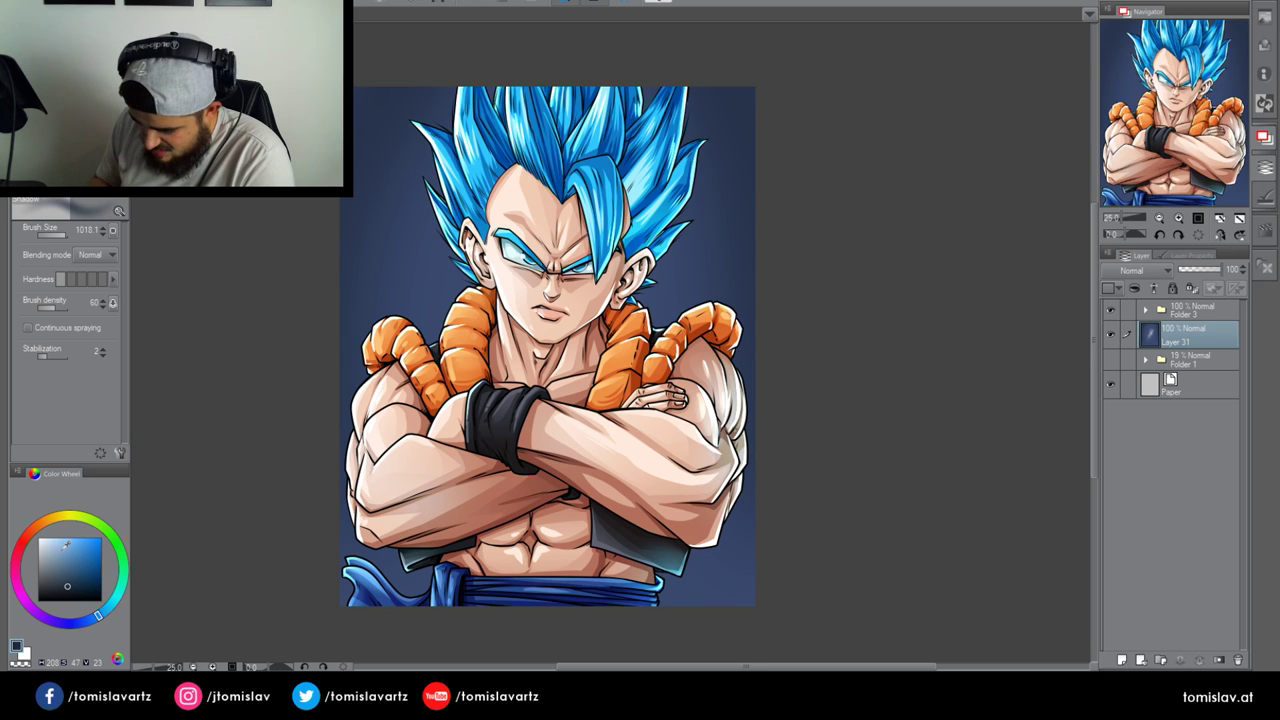
left_click(55, 547)
left_click_drag(278, 575, 860, 510)
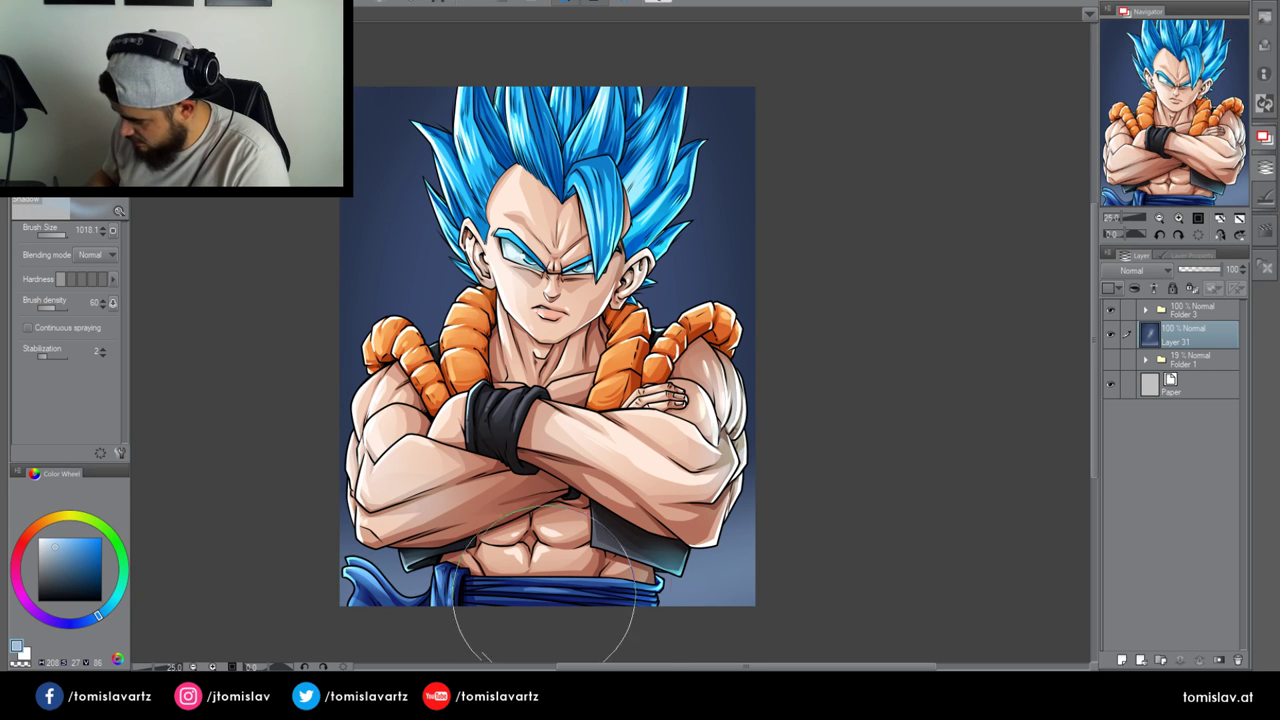
Add a new layer above the blue background and draw a diagonal black-to-white foreground-to-background gradient toward the lower-right corner
left_click(1121, 657)
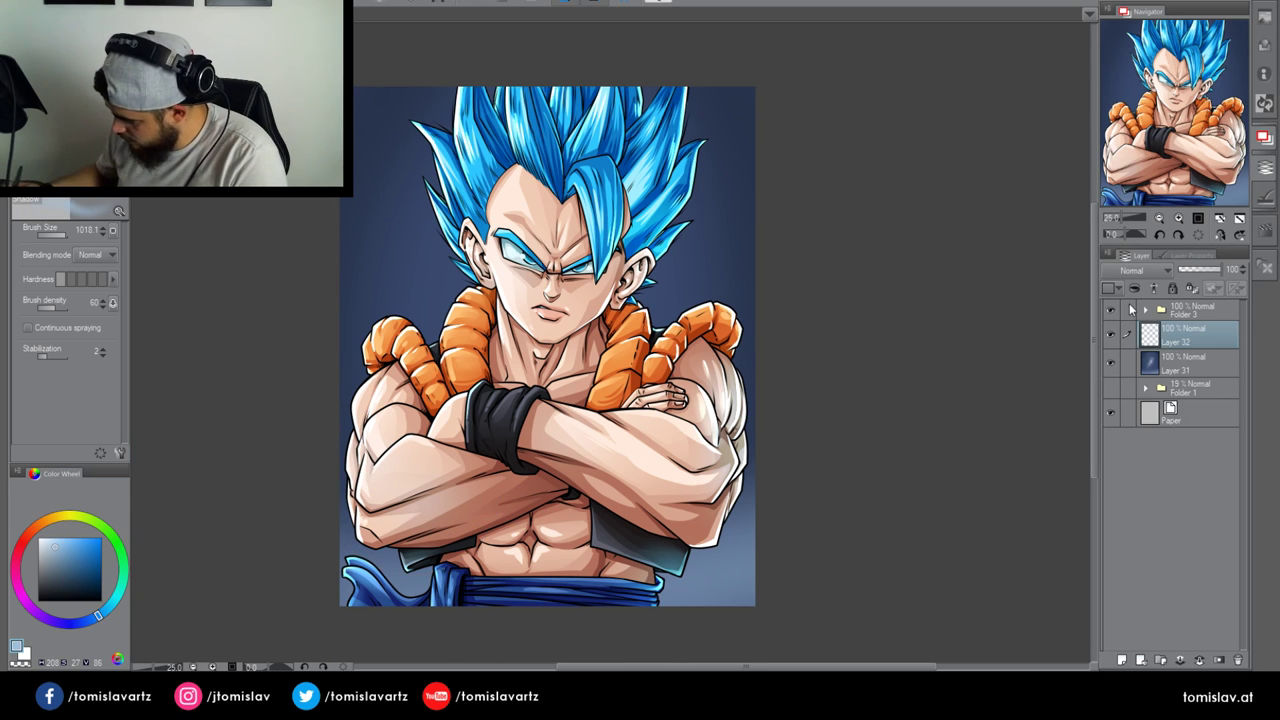
left_click(1161, 220)
left_click(1161, 220)
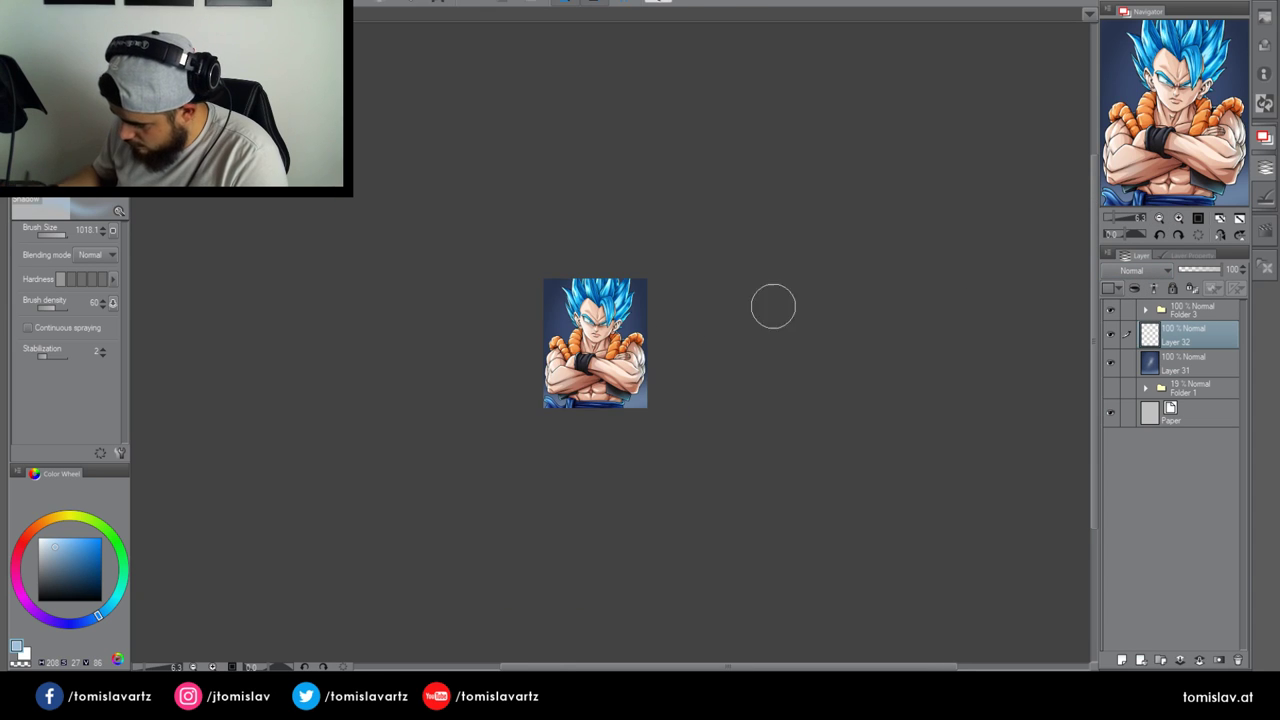
left_click(1179, 219)
key("g")
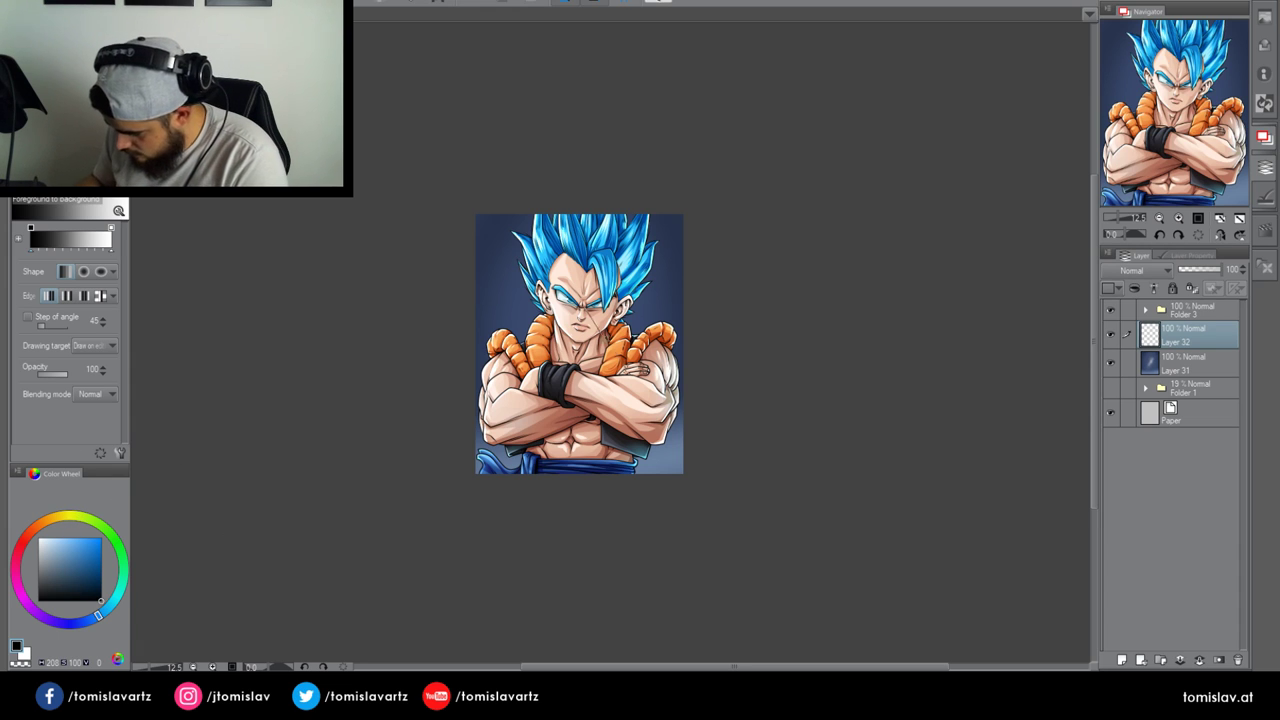
left_click_drag(640, 372, 772, 530)
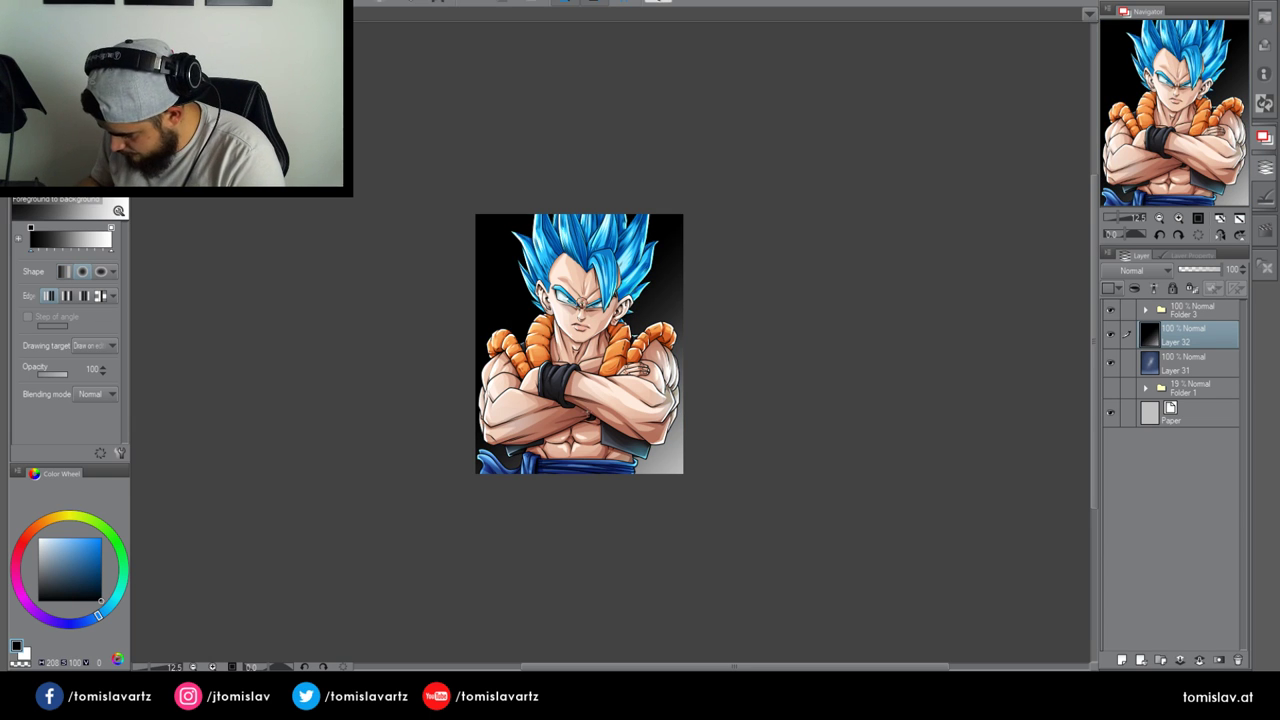
Replace the diagonal gradient with a circular one behind the character, invert it to a white centre with black edges, and set its layer to Overlay
left_click_drag(582, 303, 732, 578)
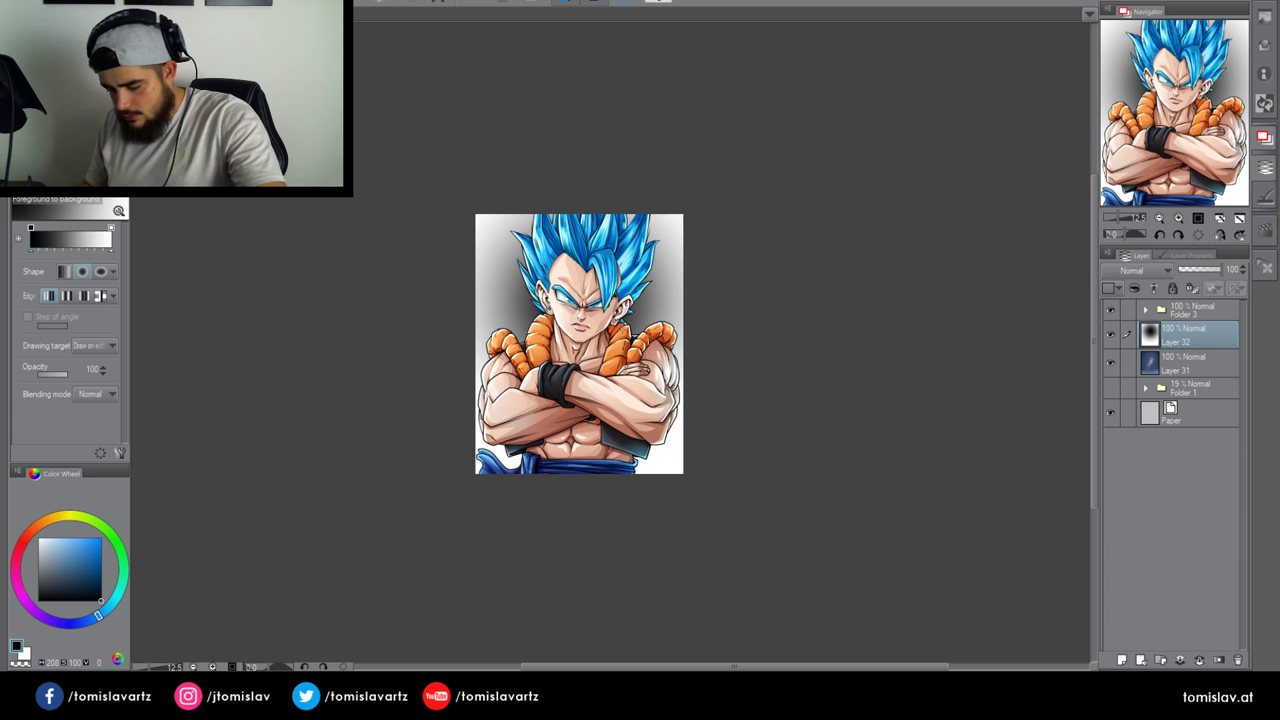
key("ctrl+i")
left_click_drag(584, 303, 915, 532)
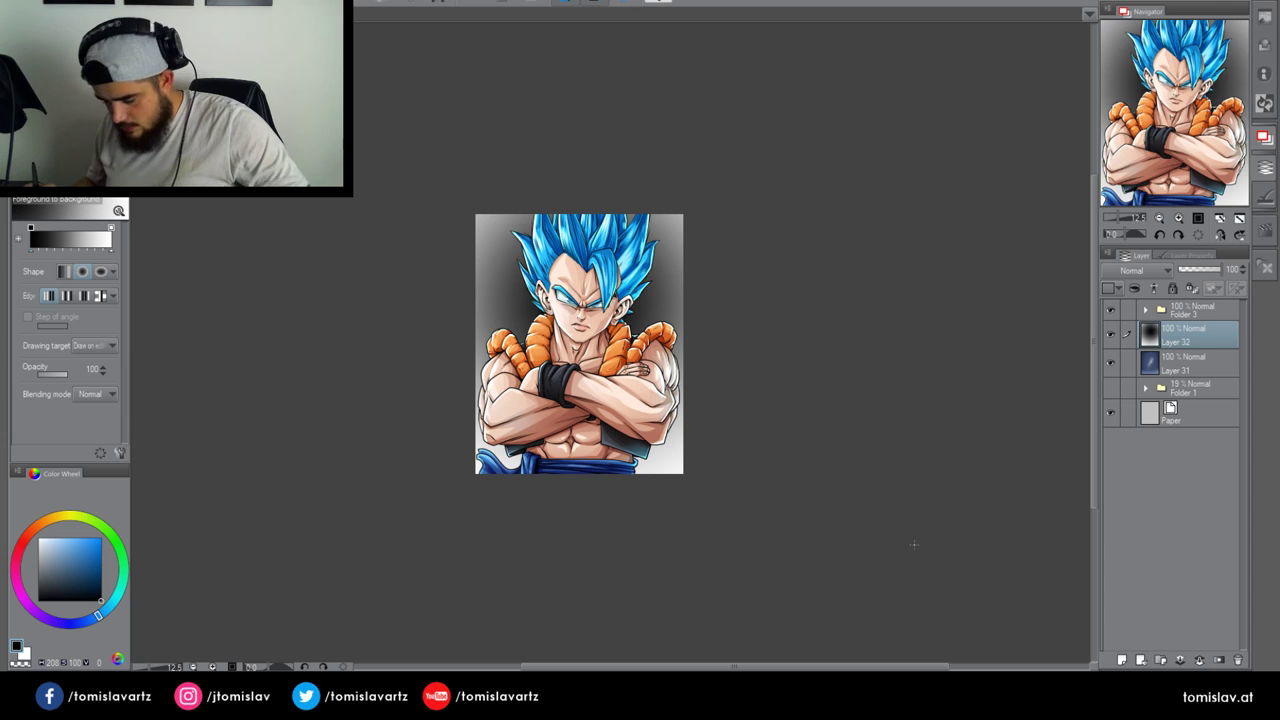
key("ctrl+i")
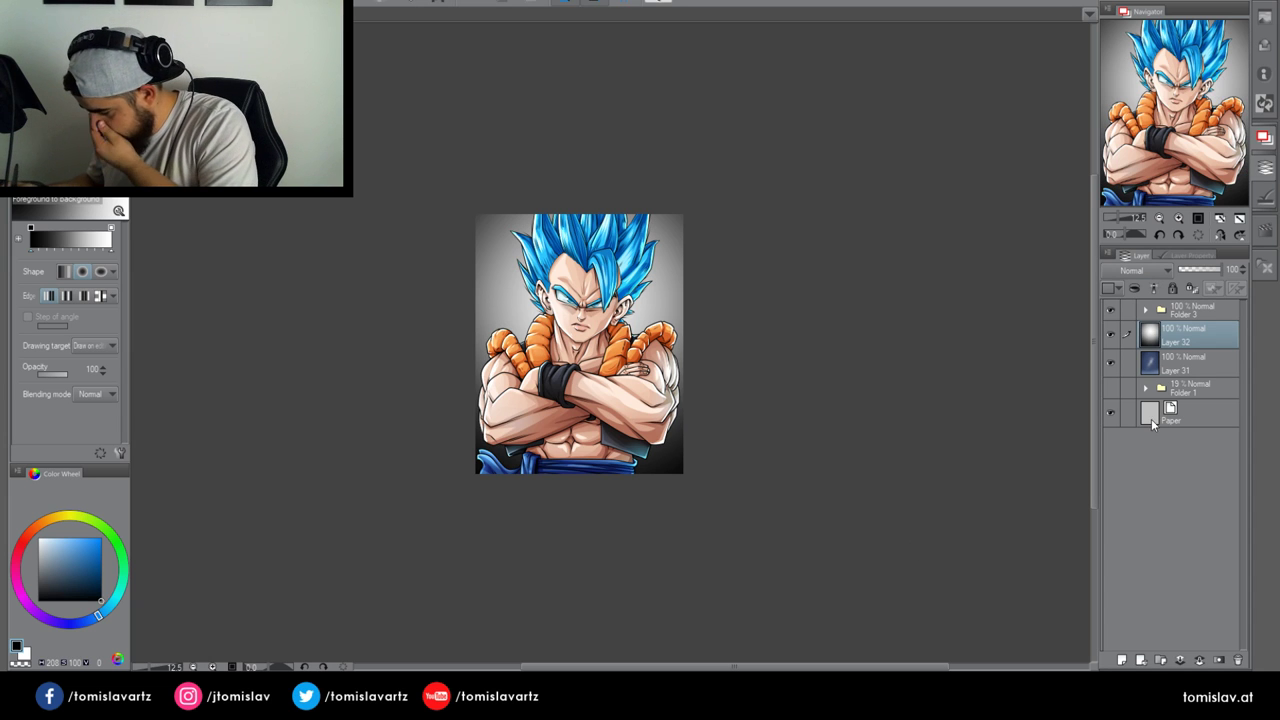
left_click(1126, 441)
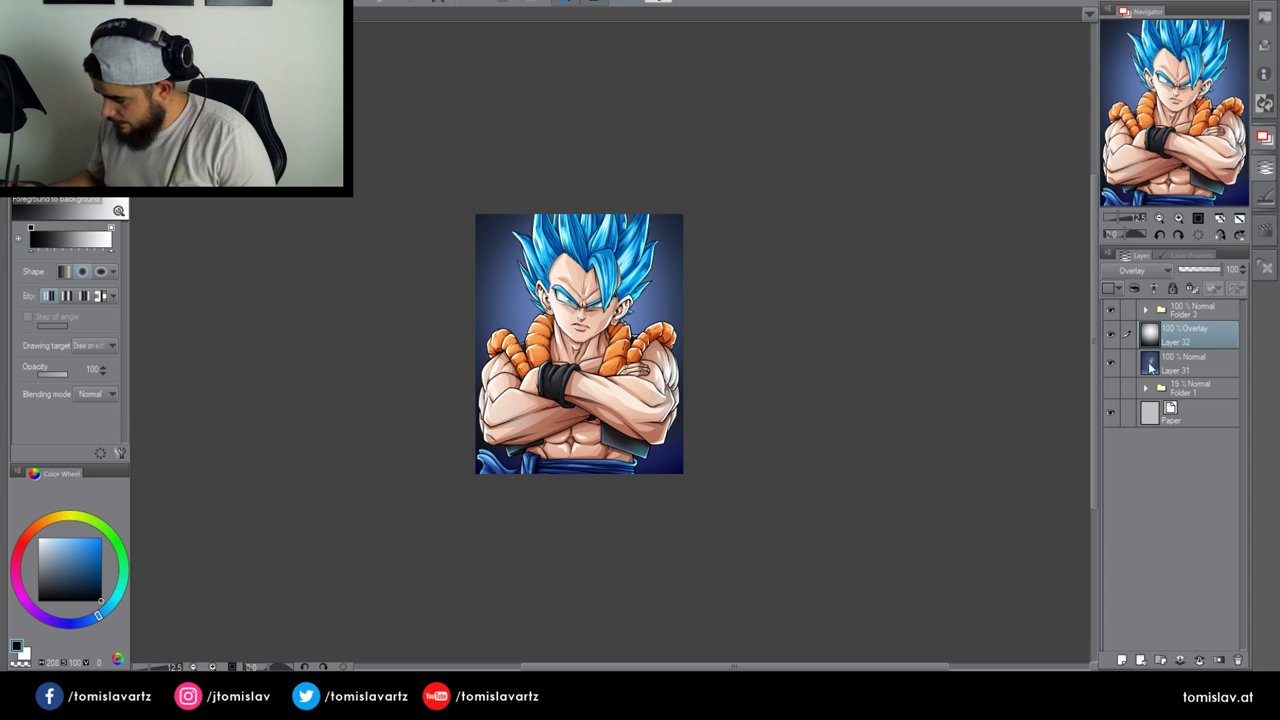
Shift the hue of the blue background layer beneath the gradient to a crimson pink
left_click(1178, 218)
left_click(1180, 365)
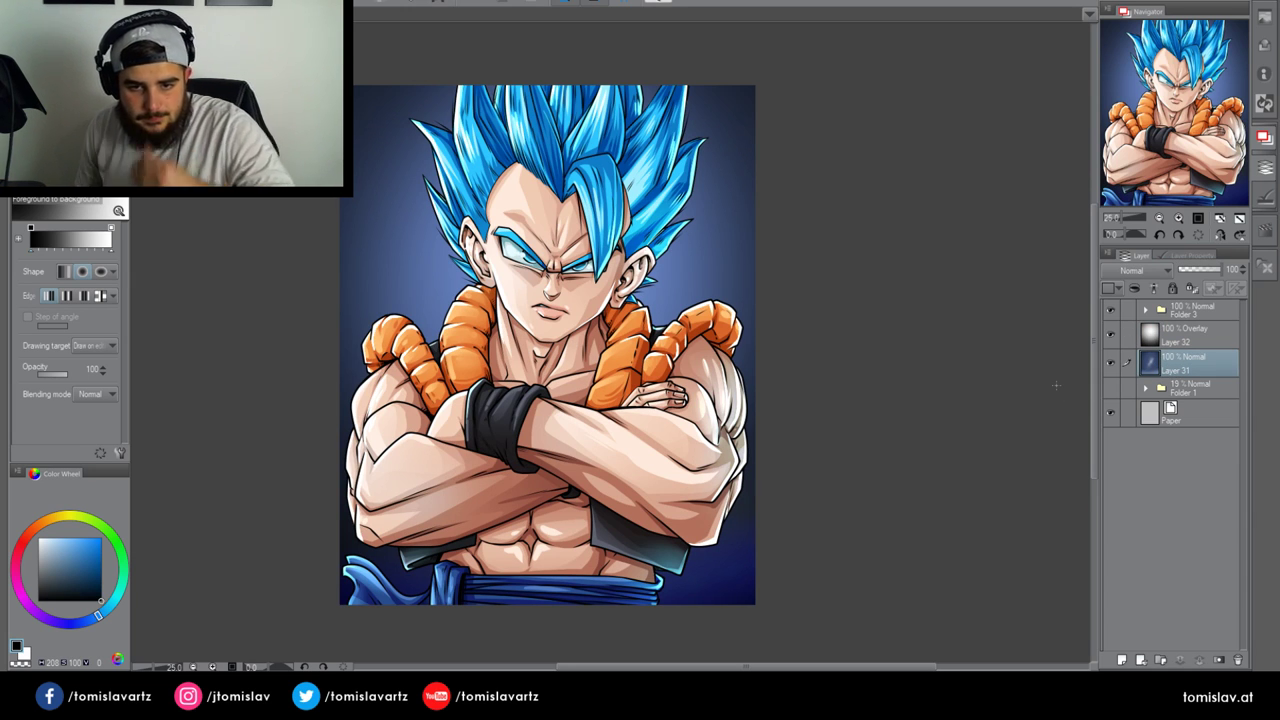
key("space")
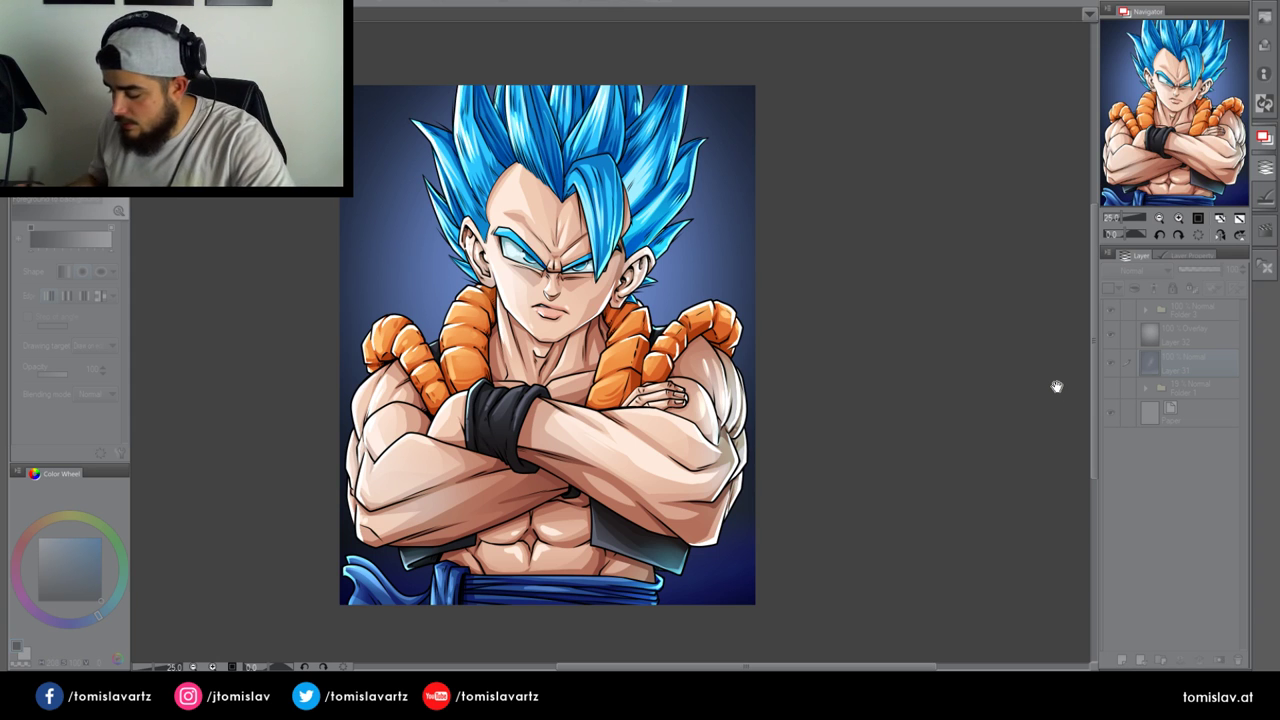
left_click_drag(959, 107, 862, 105)
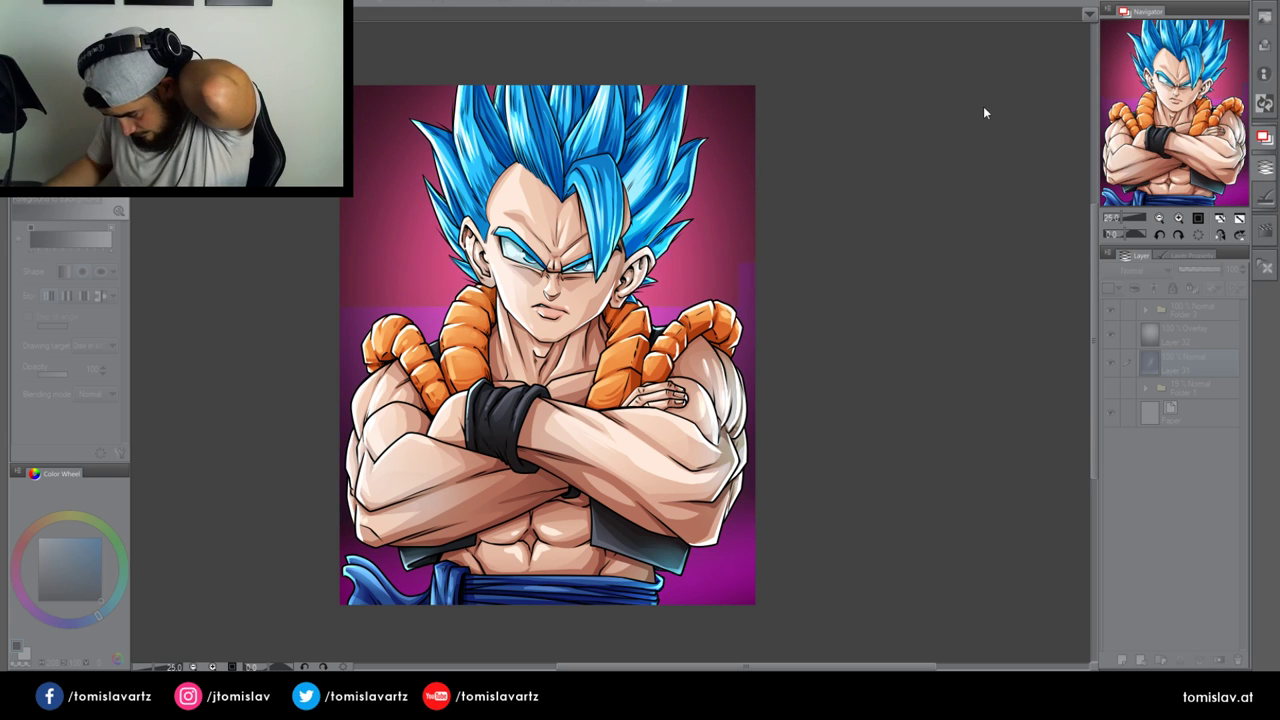
left_click(1074, 89)
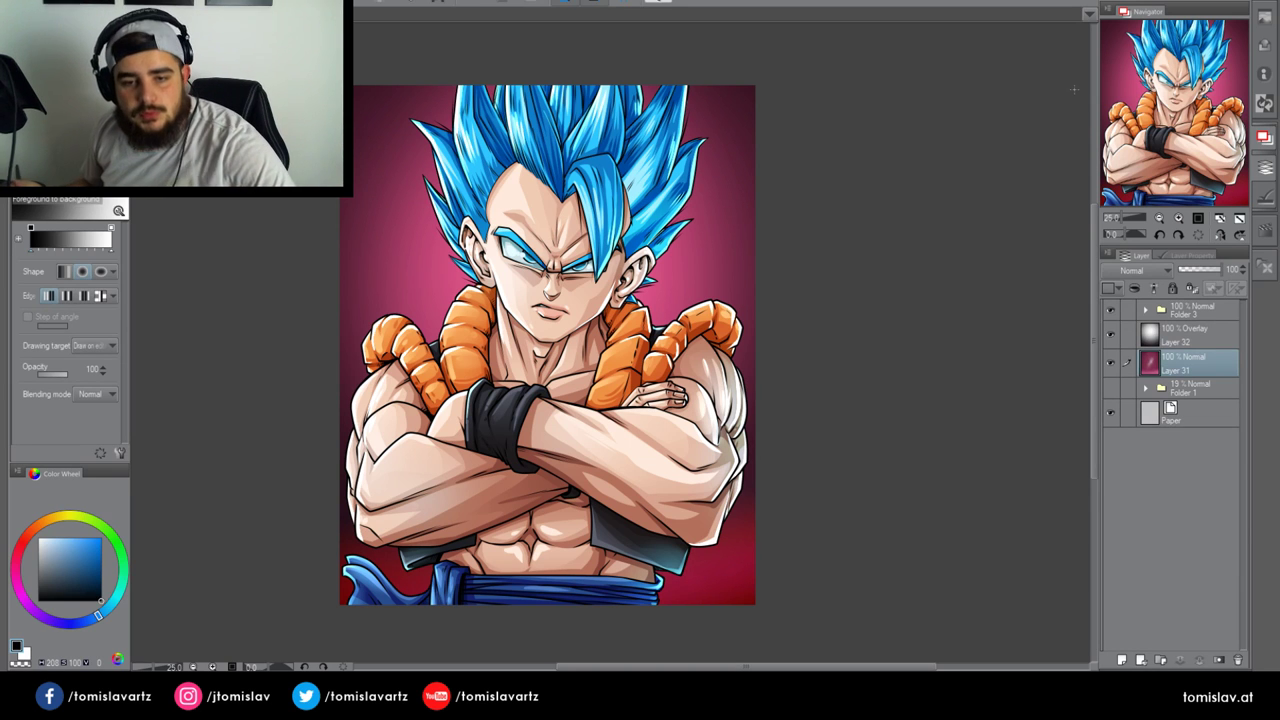
Add a new layer above the overlay gradient and outline the hair and neck area in pale cyan (H 184, S 36, V 100)
left_click(1175, 341)
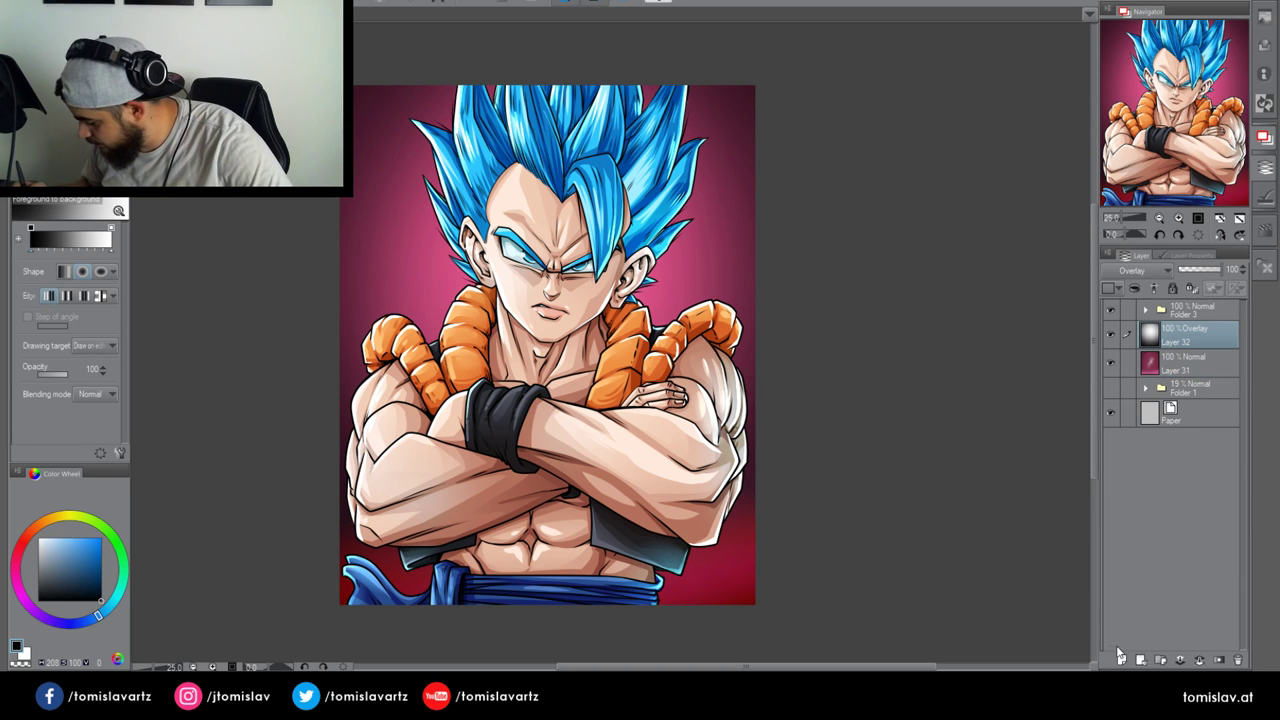
left_click(1121, 660)
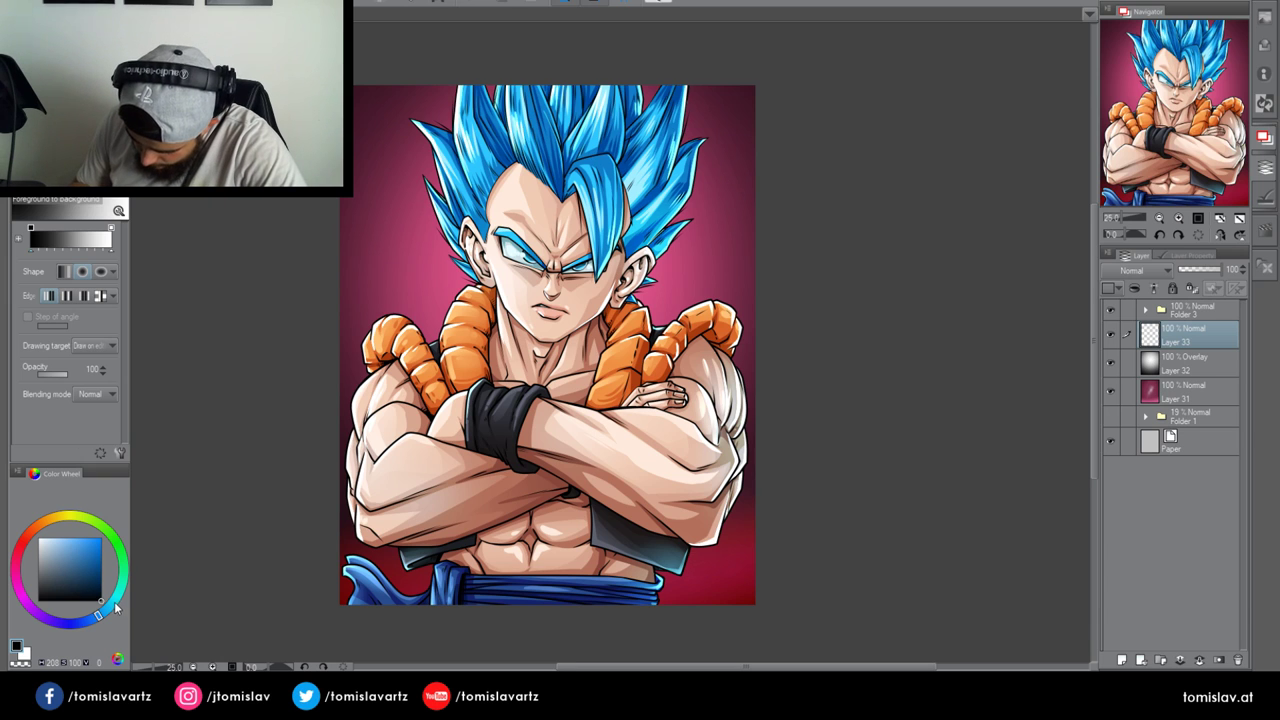
left_click(115, 602)
left_click(60, 539)
left_click(54, 150)
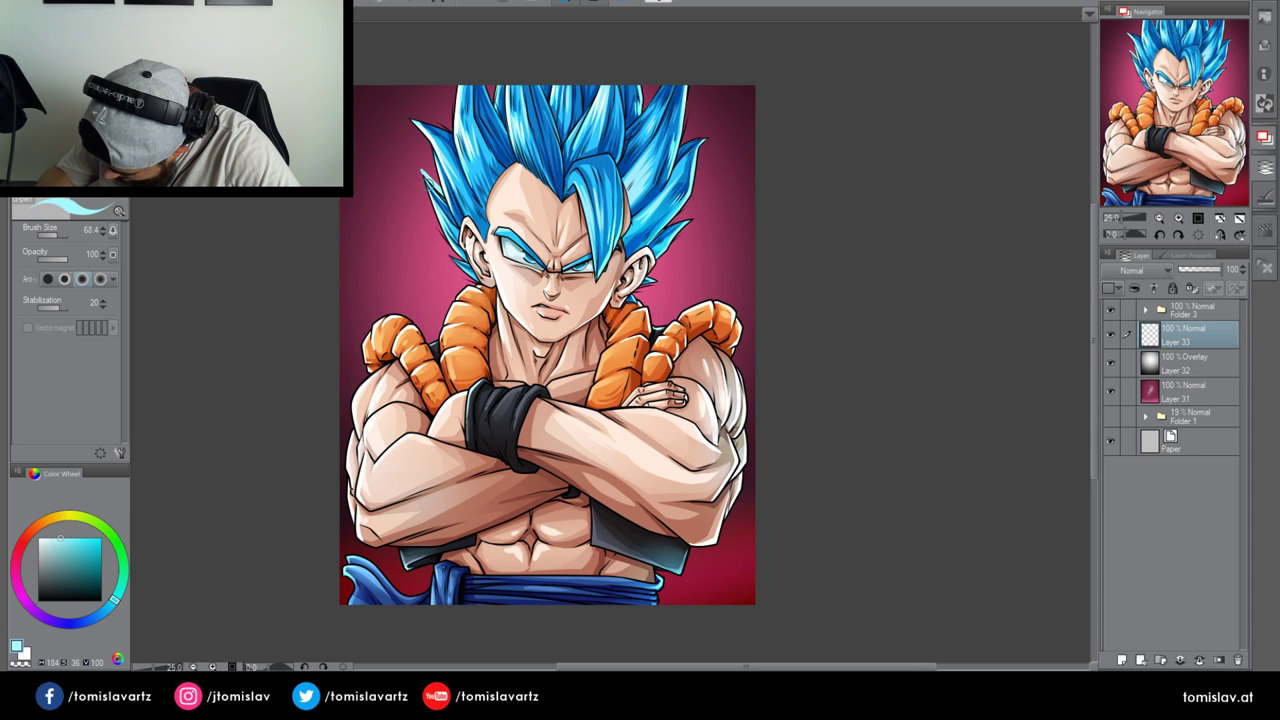
left_click_drag(422, 172, 462, 260)
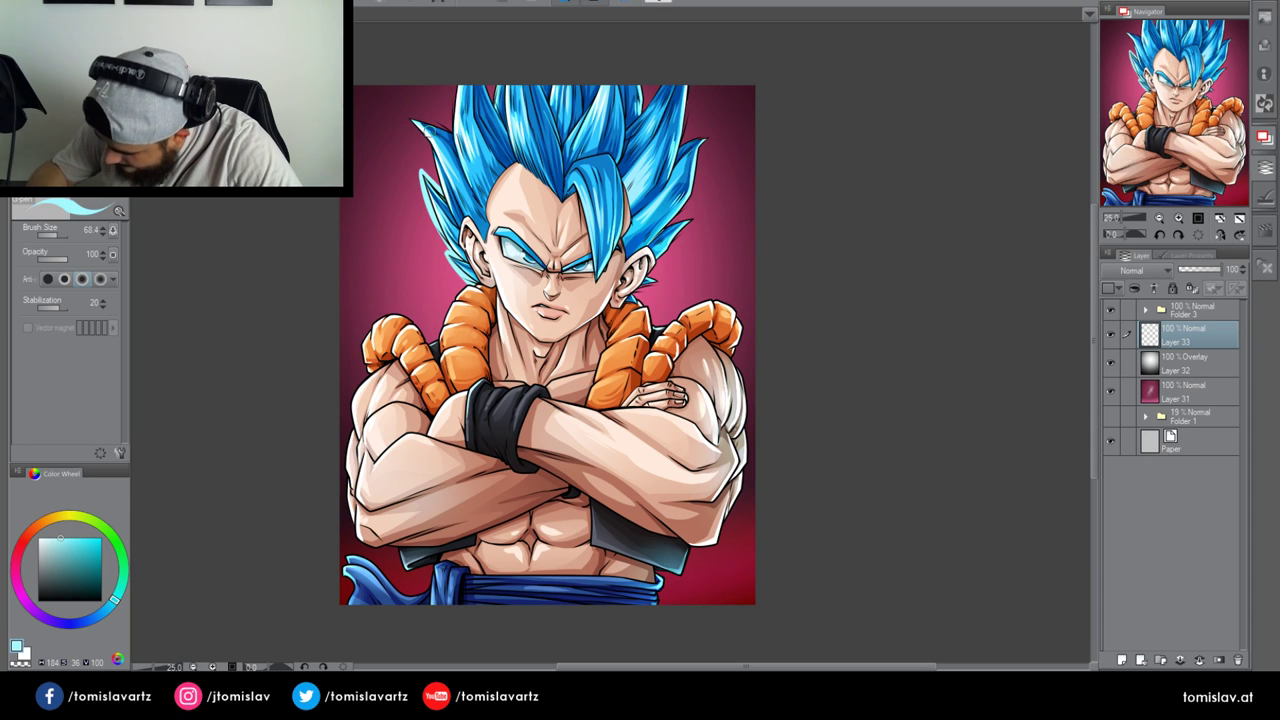
mouse_move(413, 123)
left_mouse_down()
mouse_move(461, 229)
mouse_move(454, 86)
left_mouse_up()
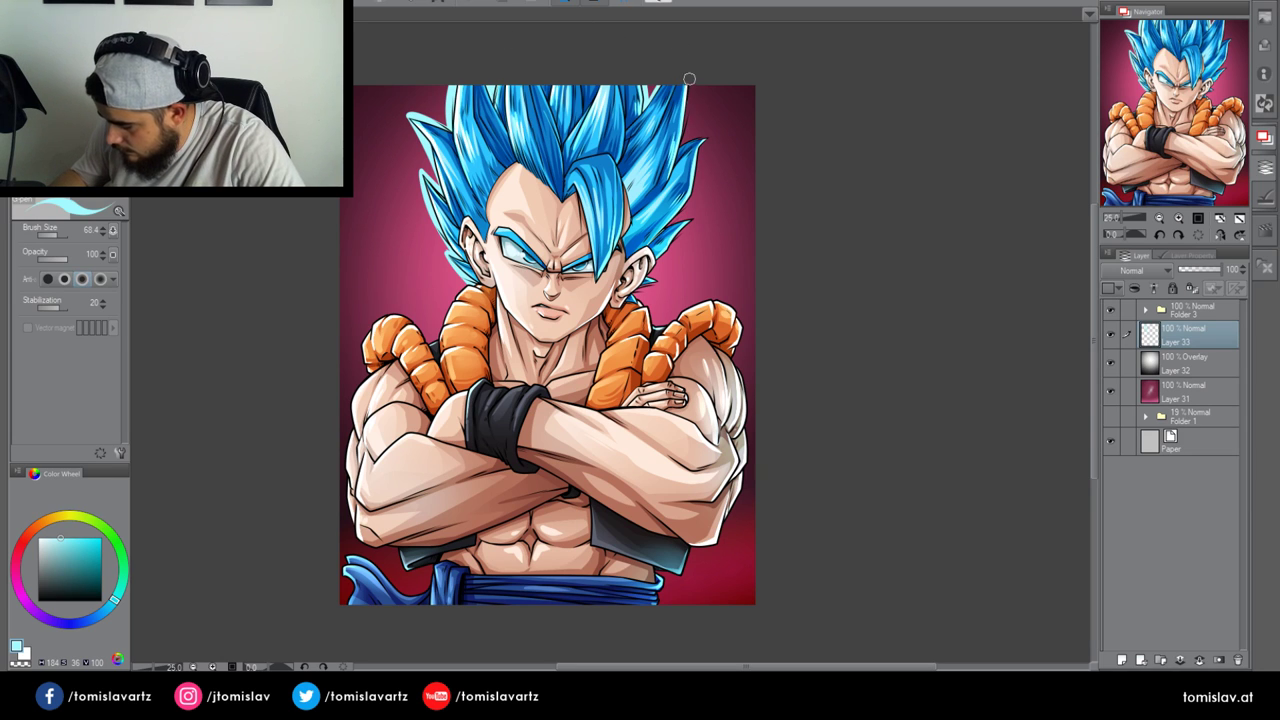
mouse_move(689, 78)
left_mouse_down()
mouse_move(675, 168)
mouse_move(710, 138)
mouse_move(645, 272)
left_mouse_up()
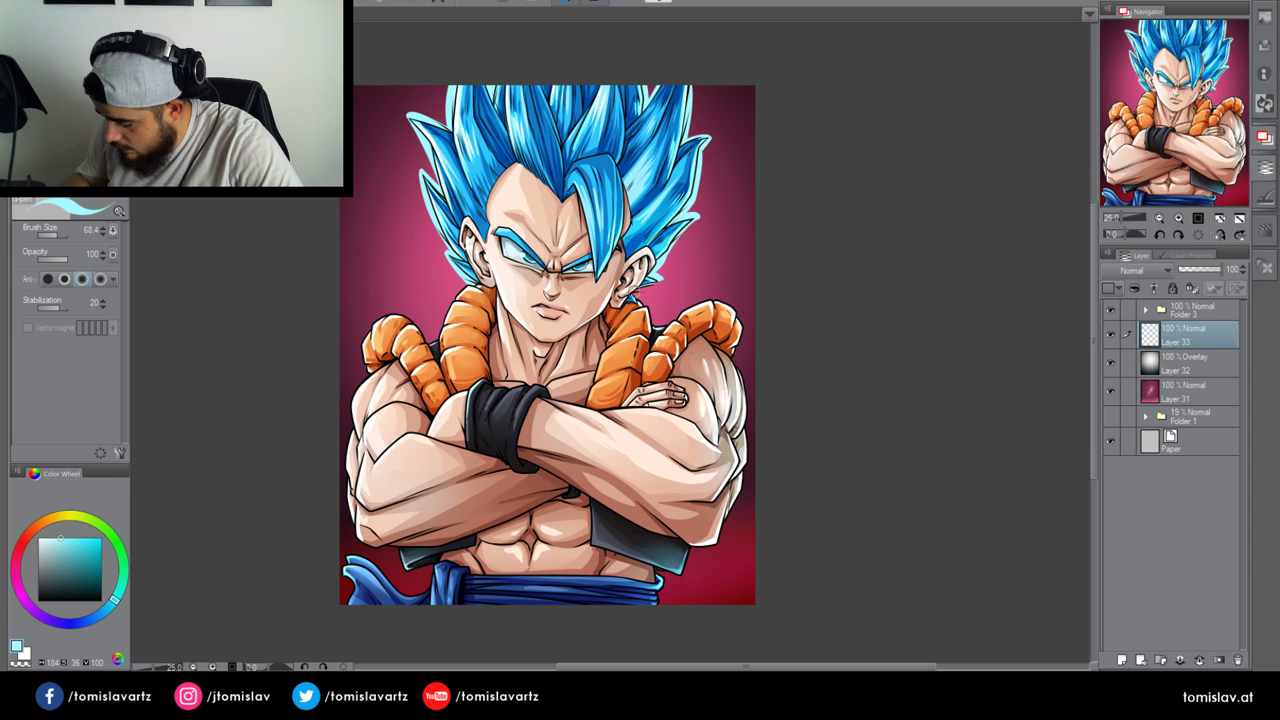
mouse_move(635, 291)
left_mouse_down()
mouse_move(661, 281)
mouse_move(652, 320)
left_mouse_up()
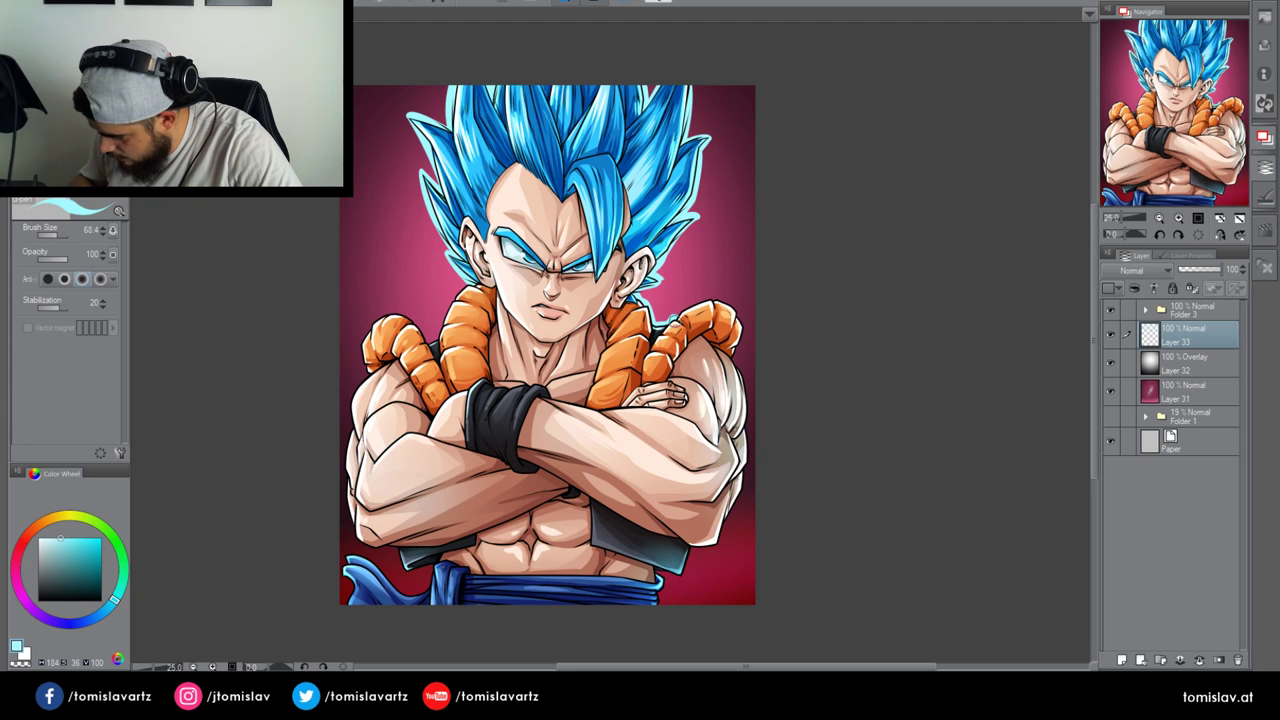
Continue the pale cyan outline around the shoulders, arms and sash, and blur it into a soft glow
mouse_move(677, 321)
left_mouse_down()
mouse_move(737, 312)
mouse_move(748, 438)
left_mouse_up()
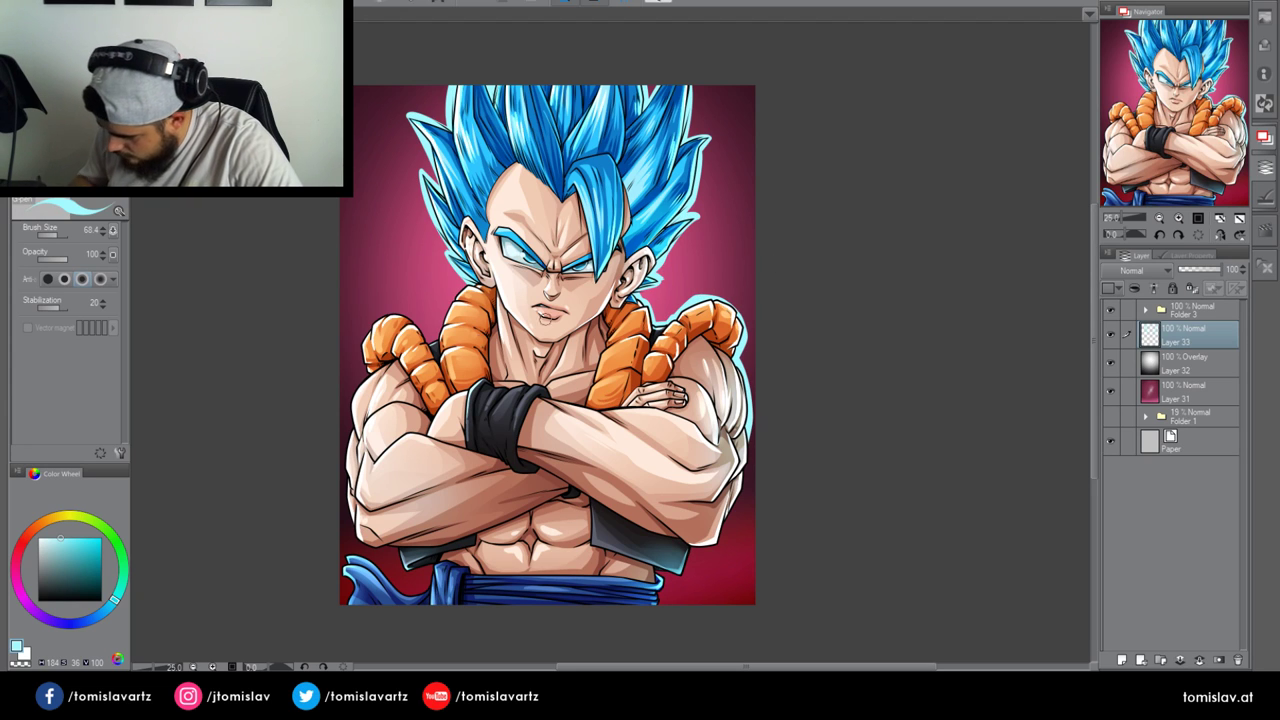
left_click_drag(433, 341, 463, 282)
mouse_move(369, 377)
left_mouse_down()
mouse_move(405, 319)
mouse_move(430, 338)
mouse_move(352, 424)
mouse_move(347, 468)
mouse_move(382, 552)
mouse_move(414, 578)
mouse_move(455, 572)
left_mouse_up()
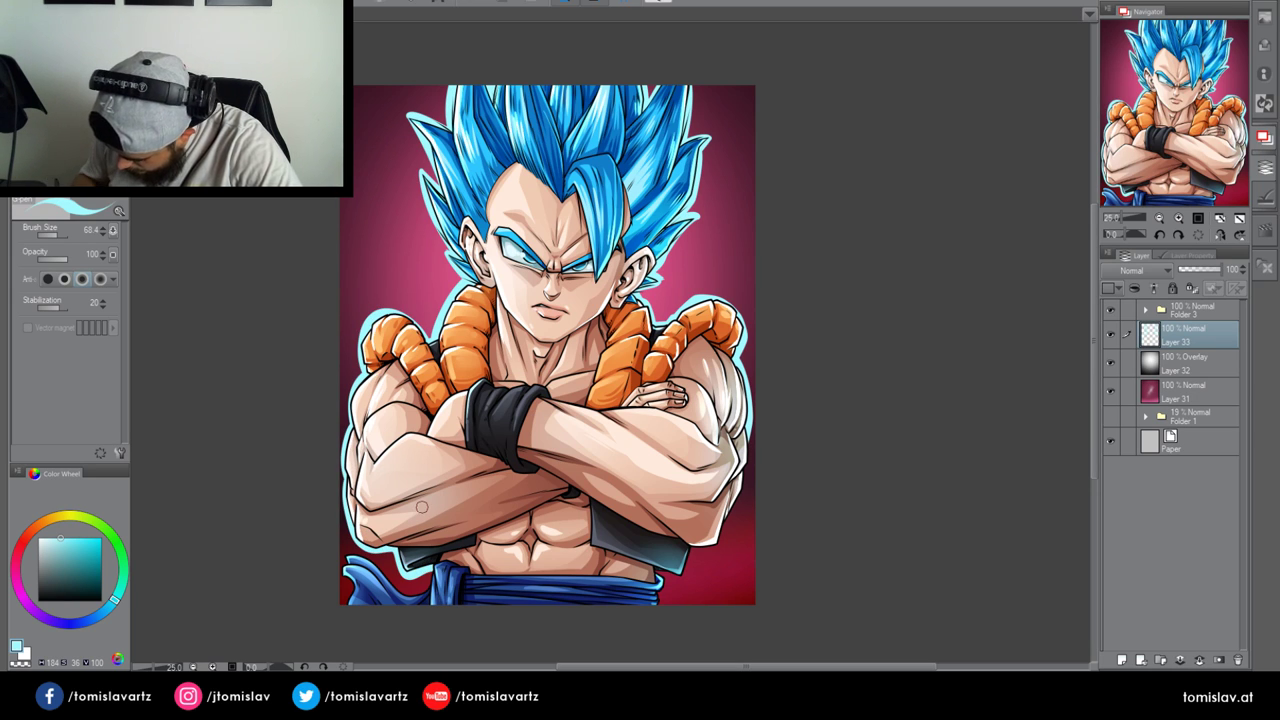
mouse_move(661, 612)
left_mouse_down()
mouse_move(657, 589)
mouse_move(730, 502)
mouse_move(748, 435)
left_mouse_up()
mouse_move(345, 565)
left_mouse_down()
mouse_move(375, 560)
mouse_move(425, 580)
left_mouse_up()
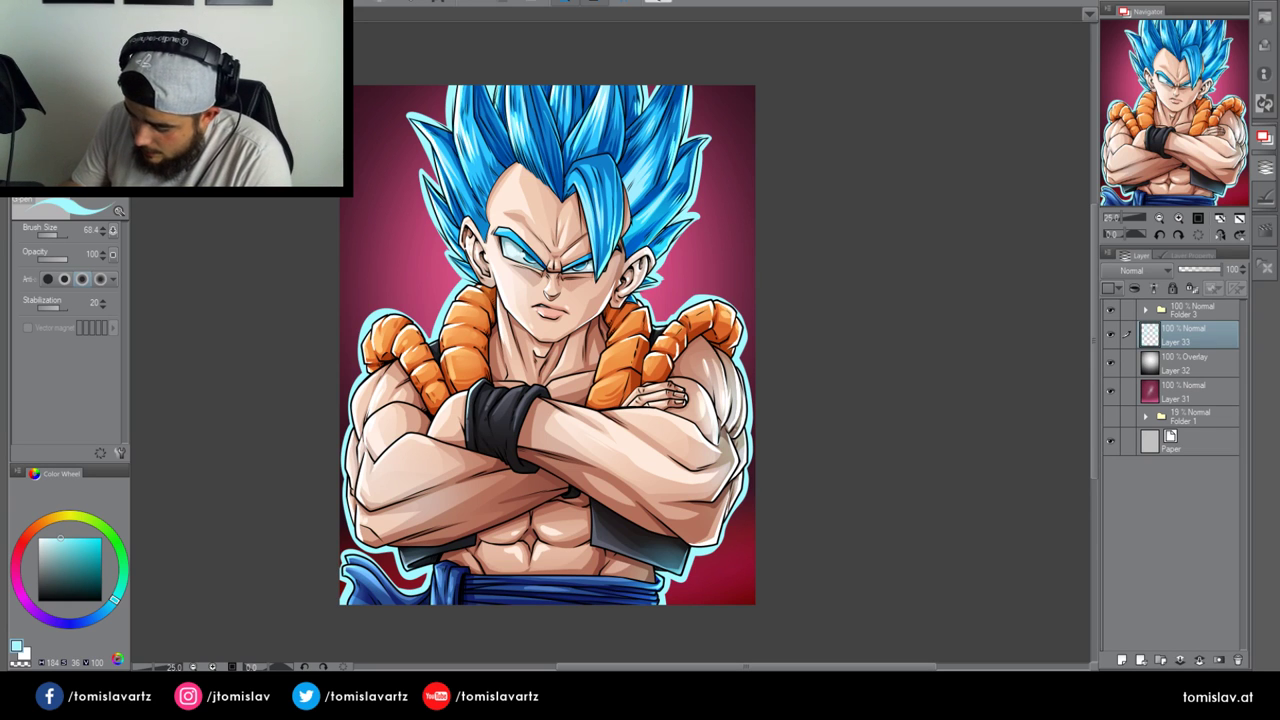
left_click(395, 27)
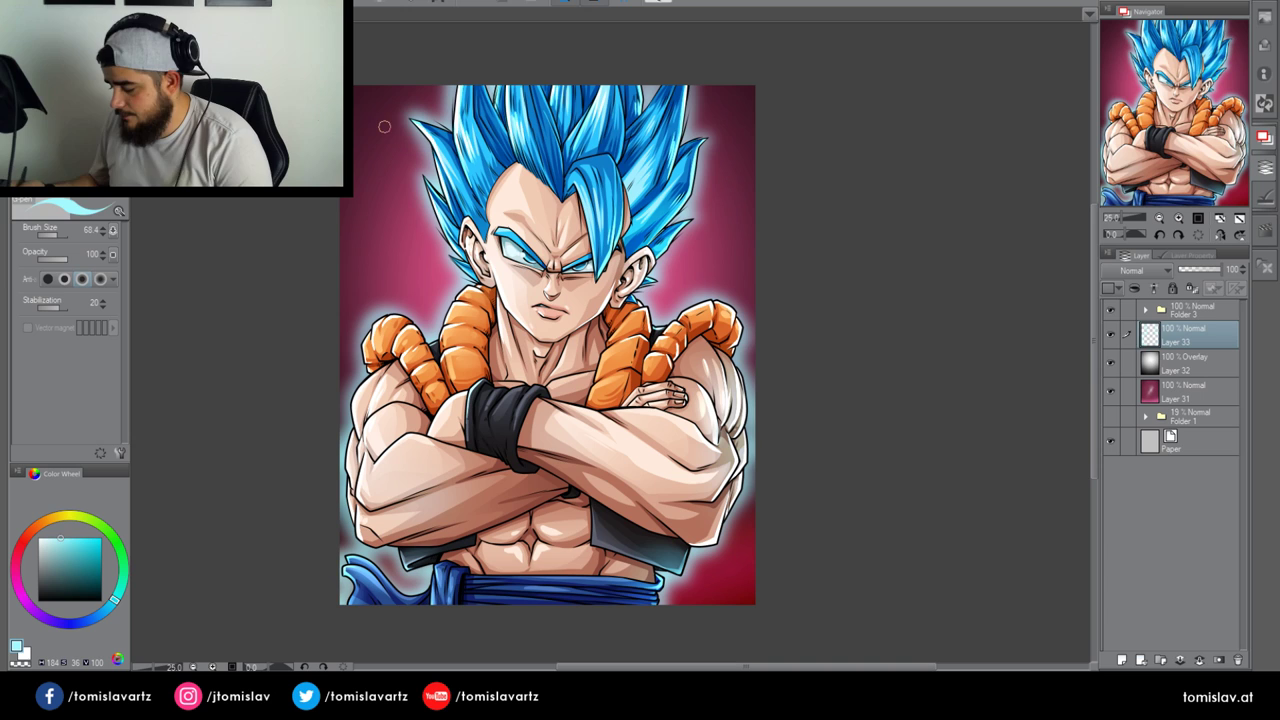
Recolour the glow with its transparent pixels locked by airbrushing blue (H 201, S 81, V 94), and set its layer to Add (Glow)
left_click(1191, 289)
left_click(1159, 219)
left_click_drag(110, 572, 103, 611)
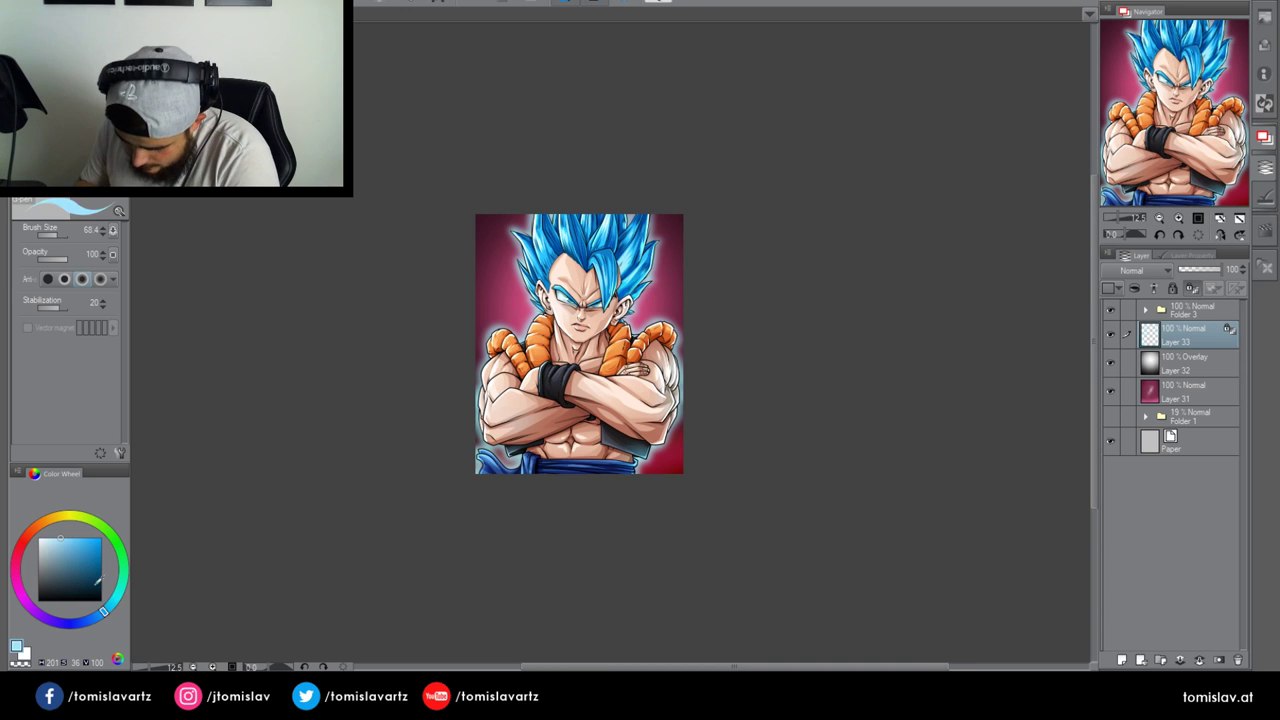
left_click(91, 541)
key("b")
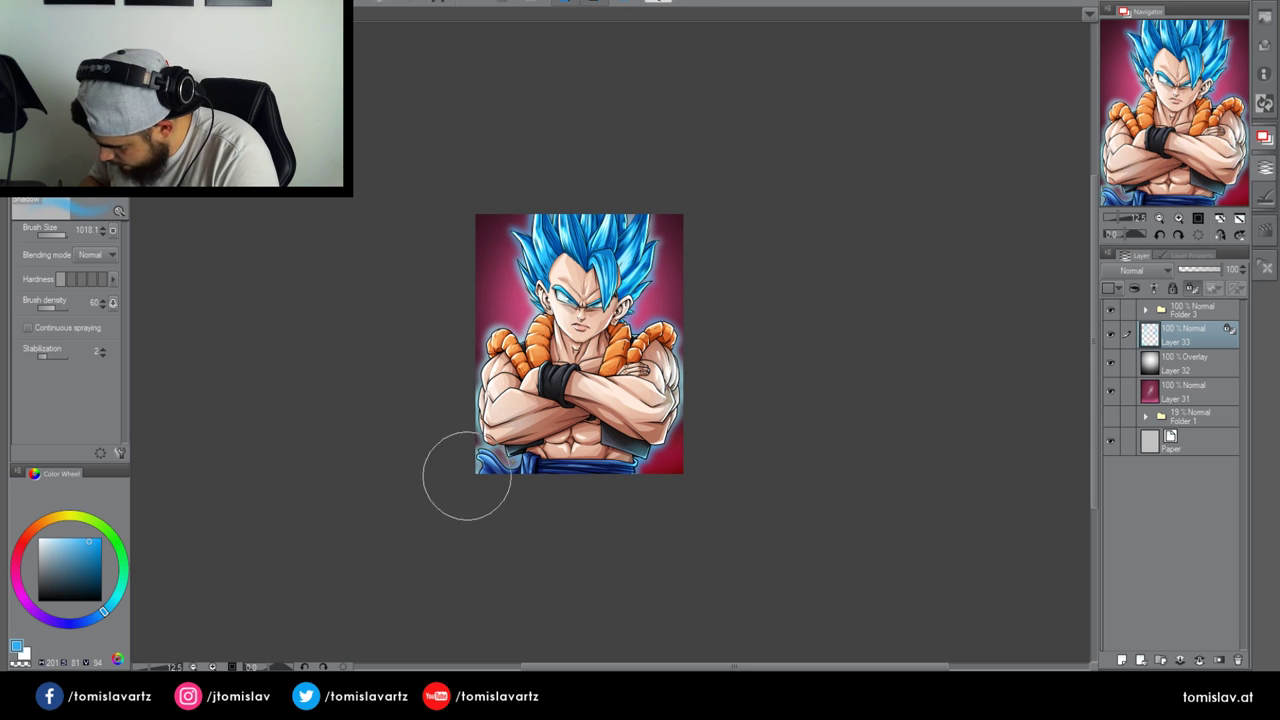
left_click(1178, 219)
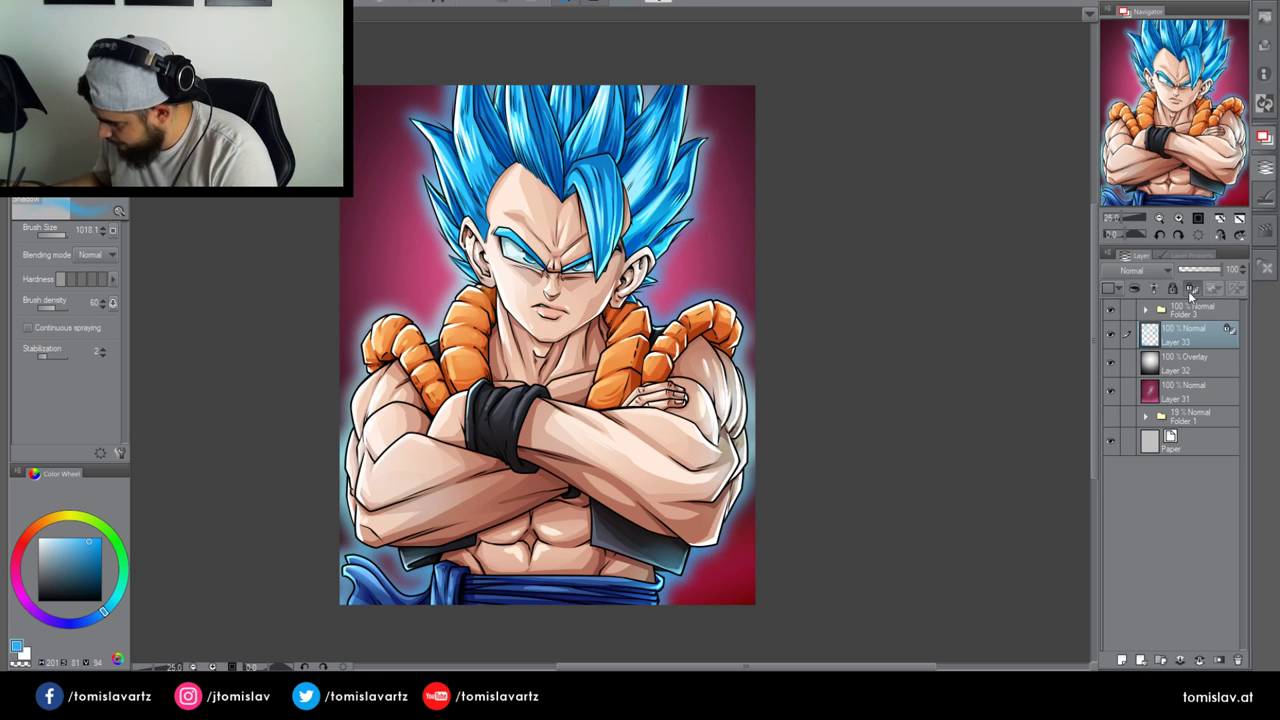
left_click(1134, 432)
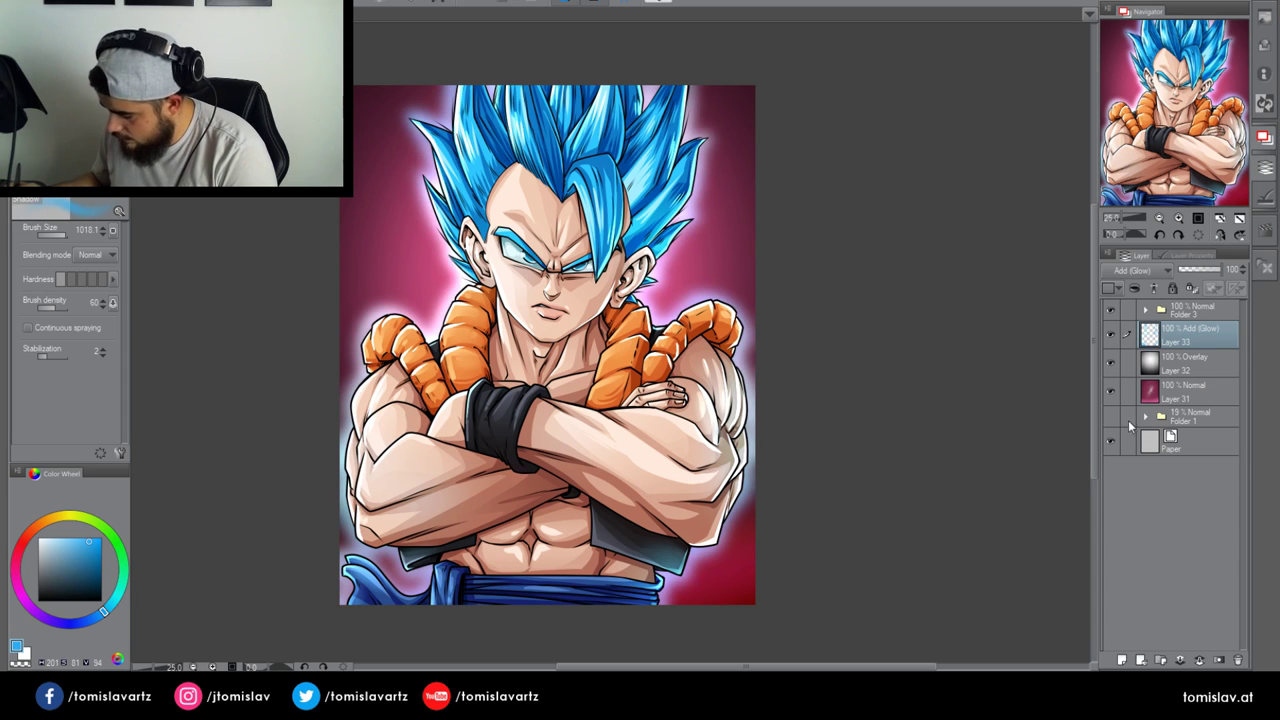
Add a new layer above the glow and paint jagged vertical blue strokes on both sides of the character with brush size 168.2
left_click(1123, 658)
left_click(1160, 220)
mouse_move(1186, 122)
left_mouse_down()
mouse_move(1191, 112)
mouse_move(1185, 122)
left_mouse_up()
left_click(1177, 219)
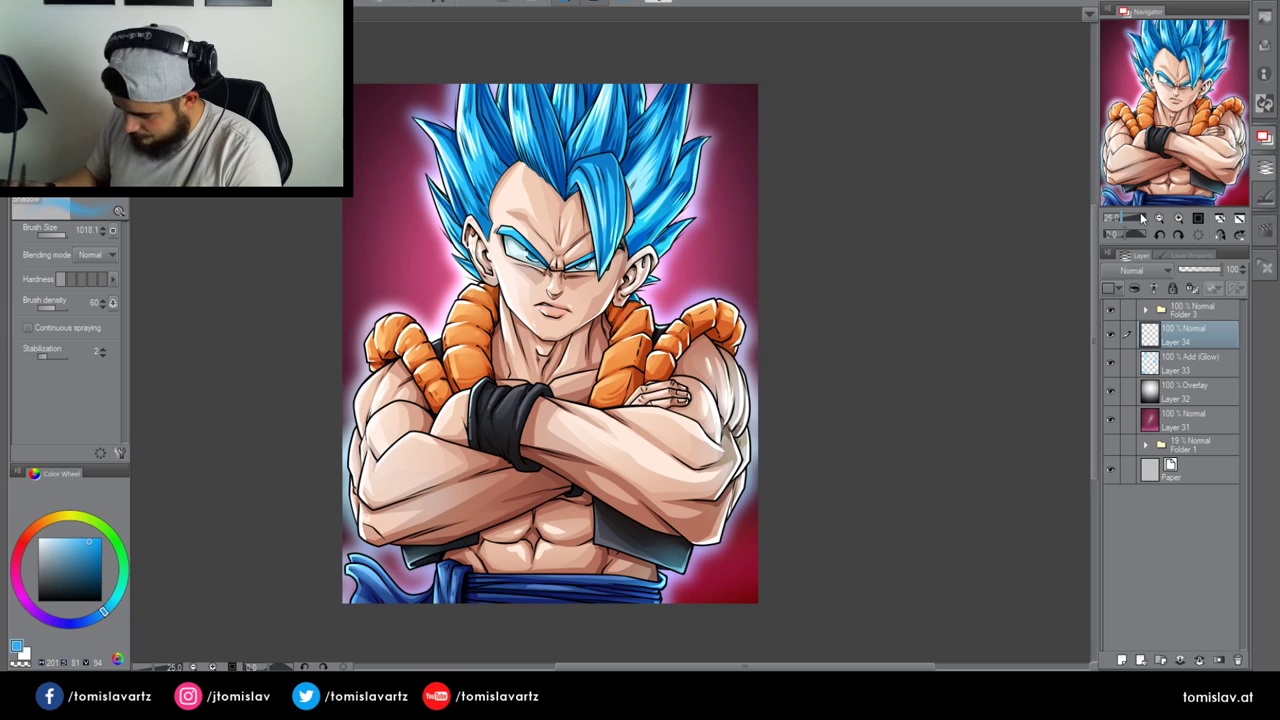
left_click(0, 370)
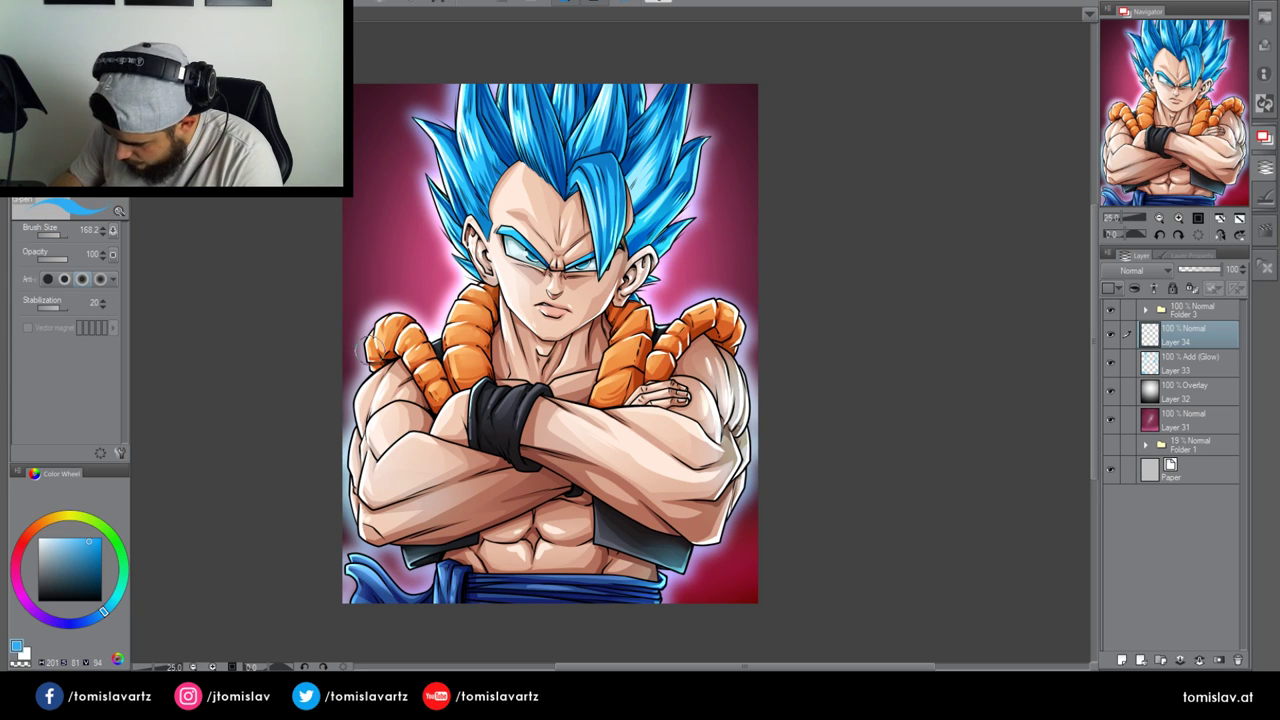
left_click_drag(372, 349, 350, 195)
left_click_drag(375, 320, 361, 206)
mouse_move(387, 318)
left_mouse_down()
mouse_move(376, 175)
mouse_move(400, 231)
left_mouse_up()
mouse_move(430, 335)
left_mouse_down()
mouse_move(415, 240)
mouse_move(440, 300)
left_mouse_up()
mouse_move(714, 150)
left_mouse_down()
mouse_move(703, 270)
mouse_move(755, 116)
mouse_move(762, 324)
left_mouse_up()
left_click_drag(343, 243, 348, 338)
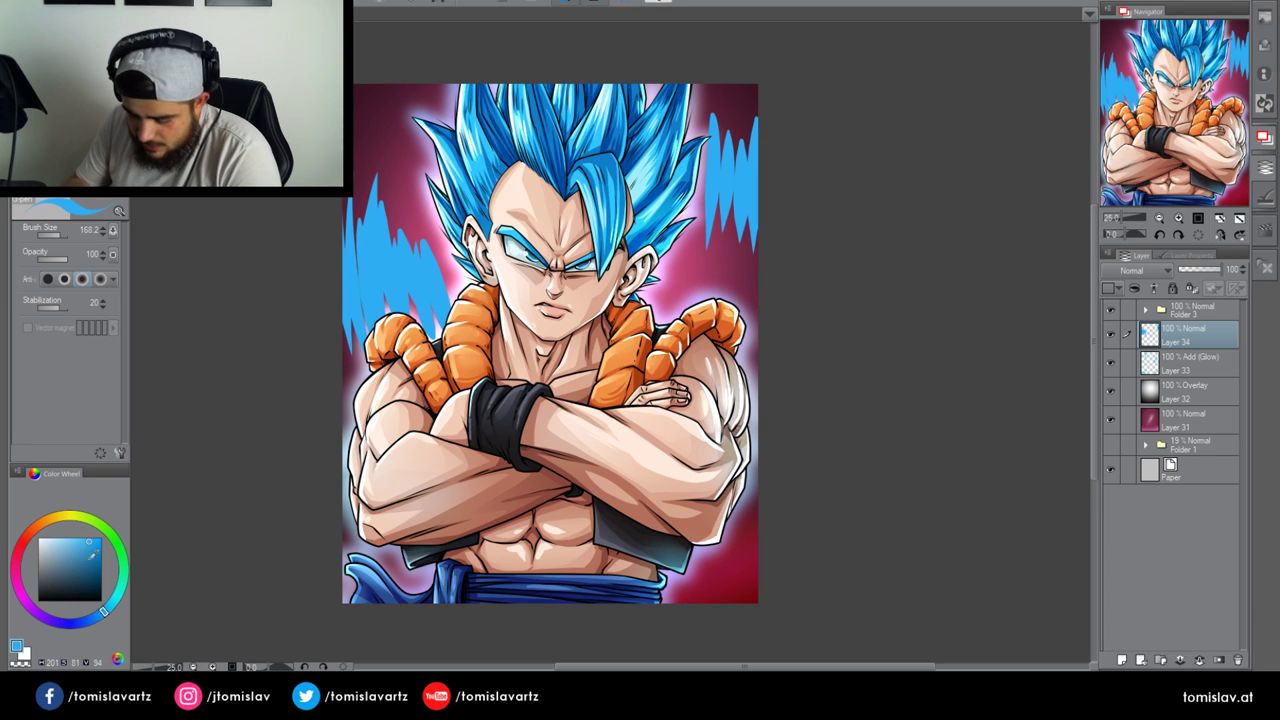
Paint turquoise (H 174, S 81, V 94) accents inside the blue strokes on both sides of the character
left_click(113, 606)
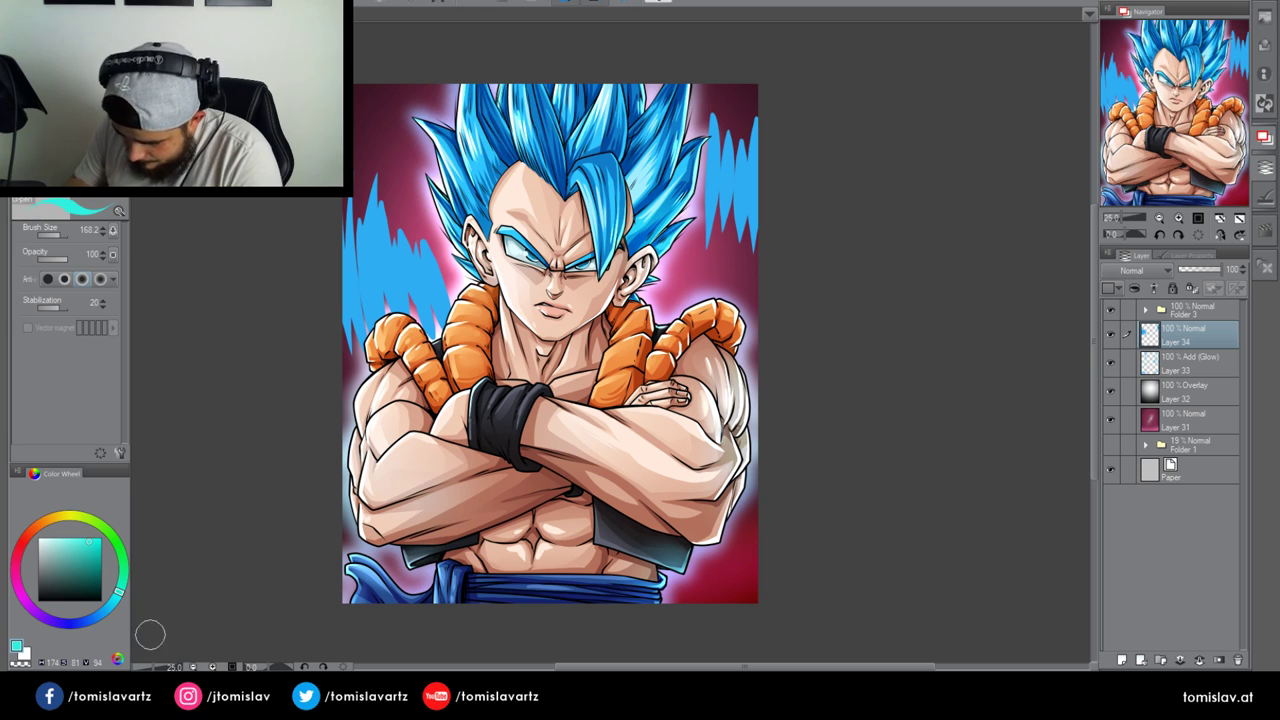
mouse_move(362, 268)
left_mouse_down()
mouse_move(362, 321)
mouse_move(376, 264)
mouse_move(405, 293)
mouse_move(407, 273)
mouse_move(420, 283)
mouse_move(438, 324)
left_mouse_up()
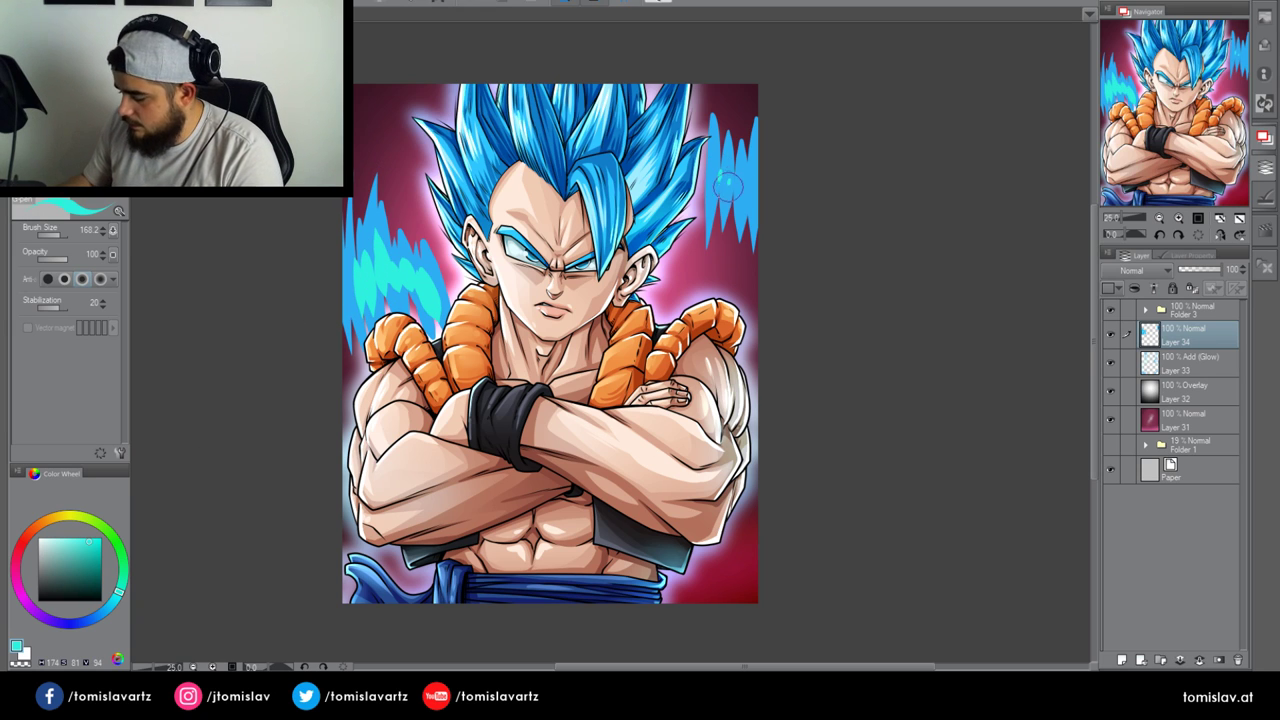
mouse_move(727, 183)
left_mouse_down()
mouse_move(757, 220)
mouse_move(730, 232)
left_mouse_up()
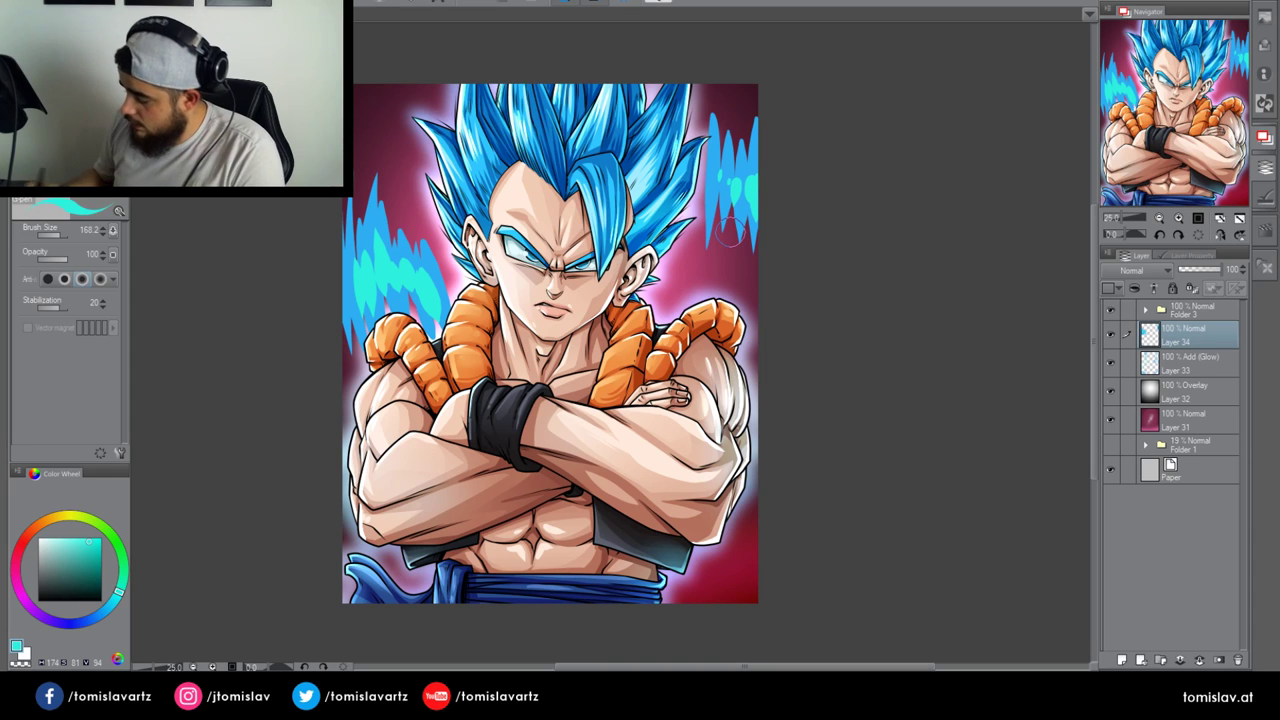
Blend the blue and turquoise strokes vertically into soft energy streaks on both sides, using the Blend tool at size 107.2
key("j")
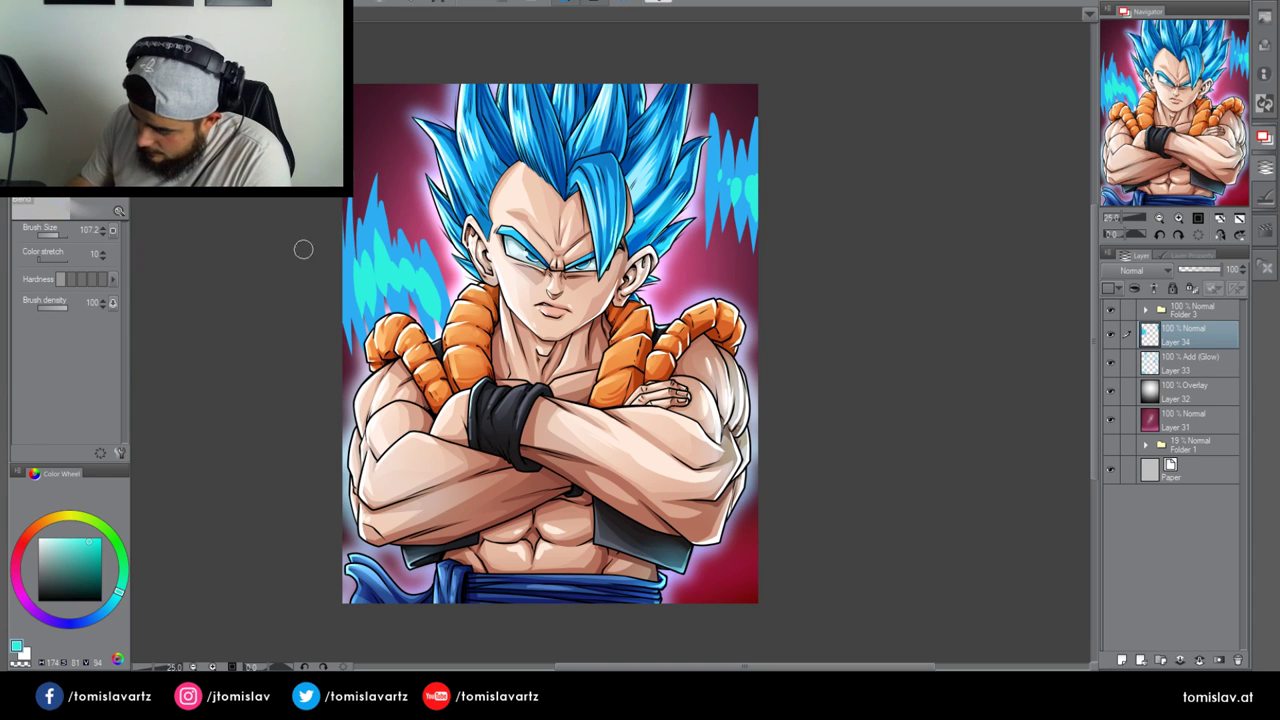
mouse_move(358, 264)
left_mouse_down()
mouse_move(378, 285)
mouse_move(380, 126)
mouse_move(406, 270)
mouse_move(442, 330)
left_mouse_up()
mouse_move(358, 158)
left_mouse_down()
mouse_move(350, 350)
mouse_move(374, 277)
left_mouse_up()
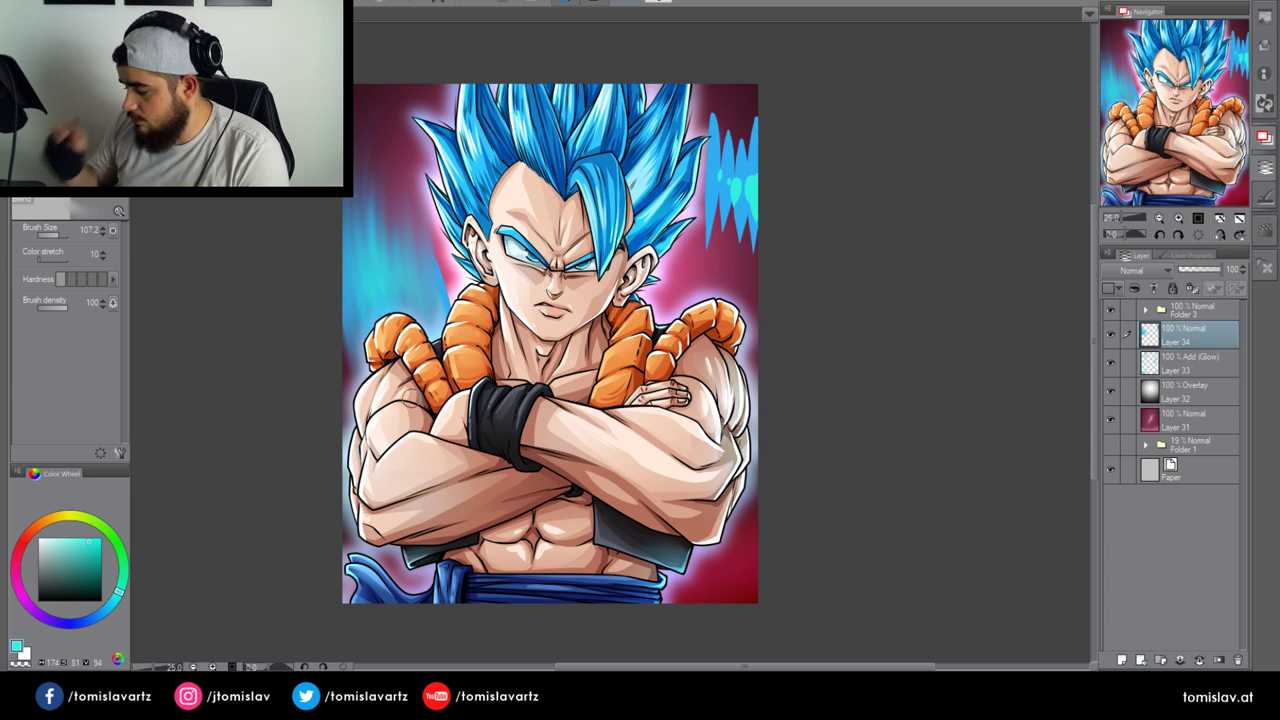
mouse_move(718, 198)
left_mouse_down()
mouse_move(703, 63)
mouse_move(714, 109)
mouse_move(734, 74)
mouse_move(748, 270)
mouse_move(754, 102)
mouse_move(750, 262)
left_mouse_up()
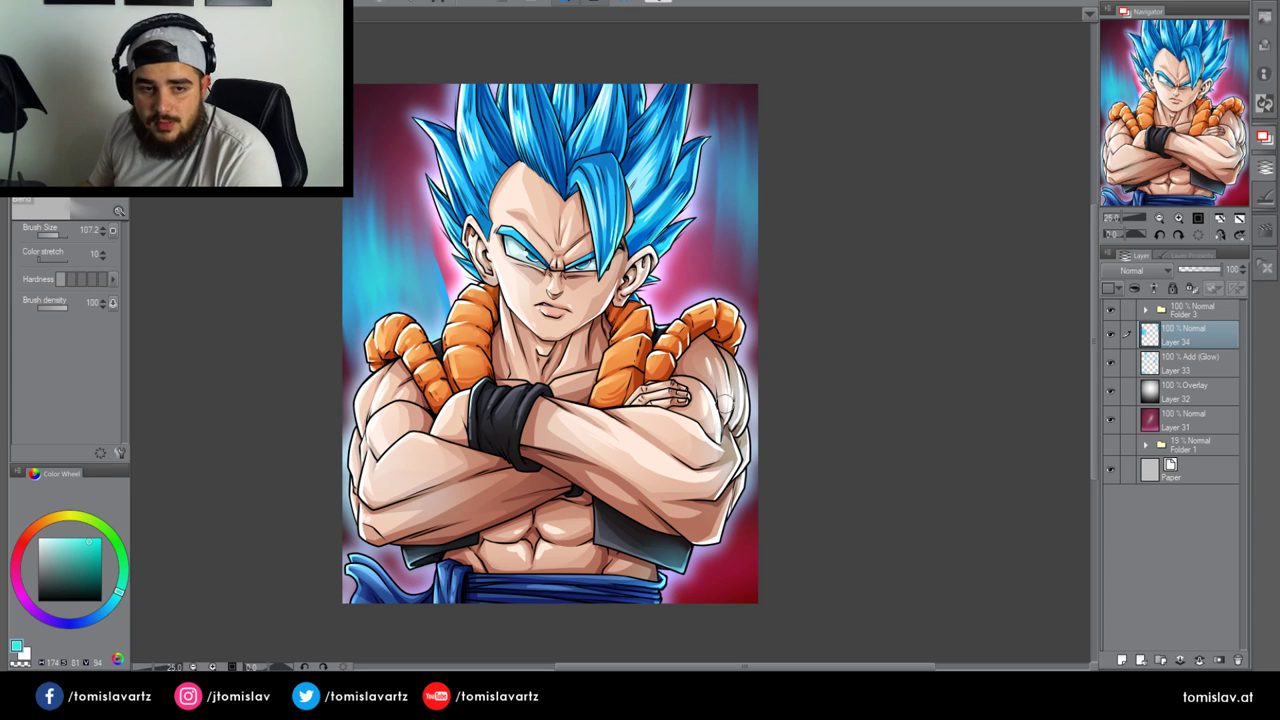
Paint turquoise strokes in the lower-right corner of the background and blend them diagonally into soft streaks with the Blend tool at size 107.2
key("b")
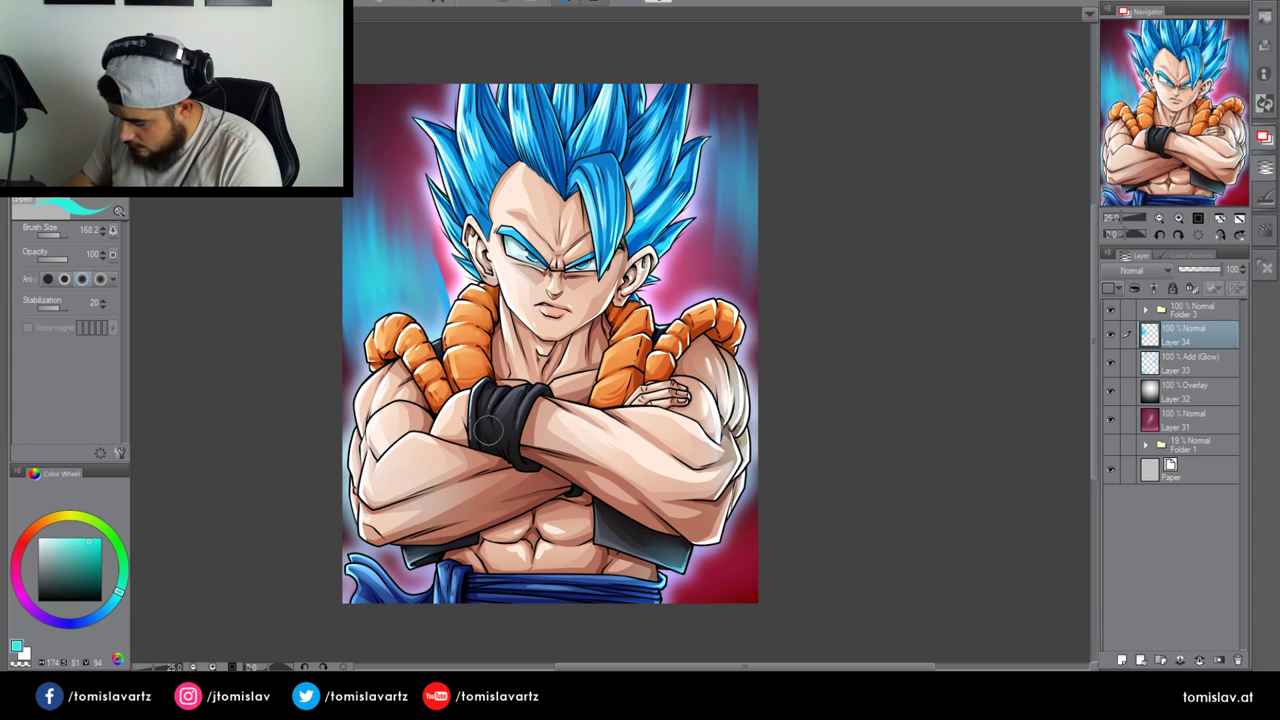
mouse_move(712, 598)
left_mouse_down()
mouse_move(745, 514)
mouse_move(766, 532)
left_mouse_up()
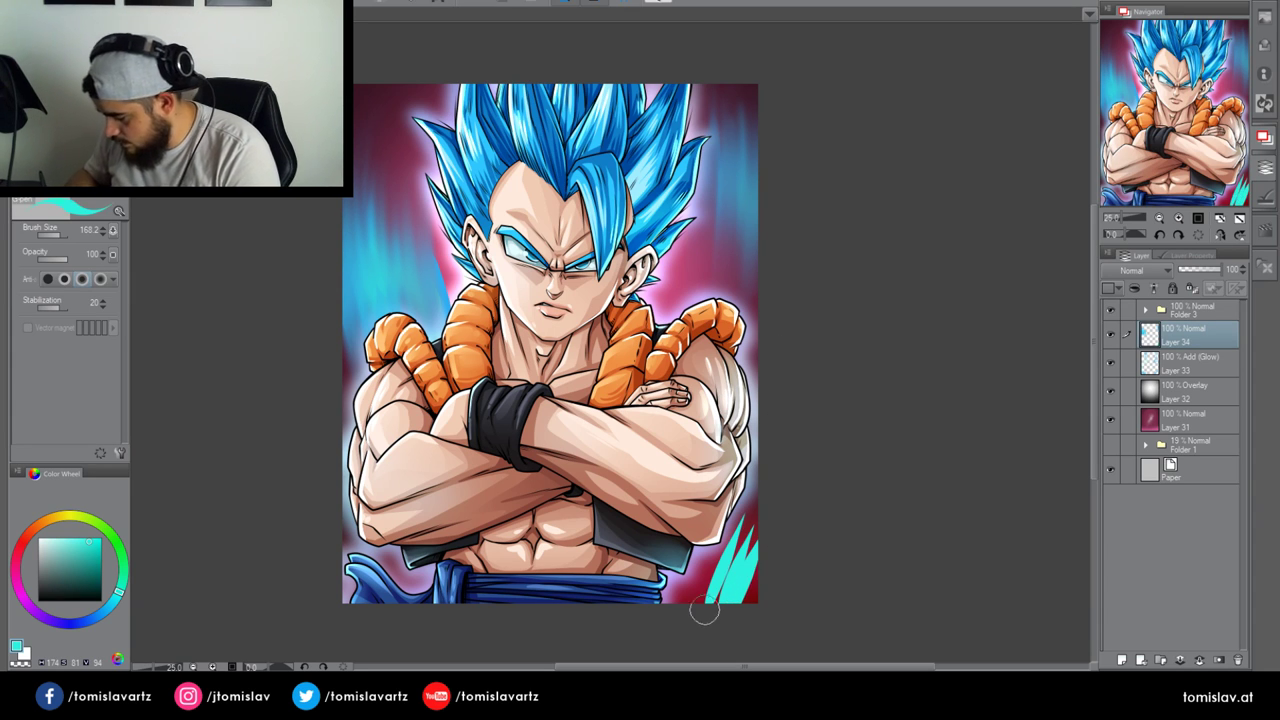
key("j")
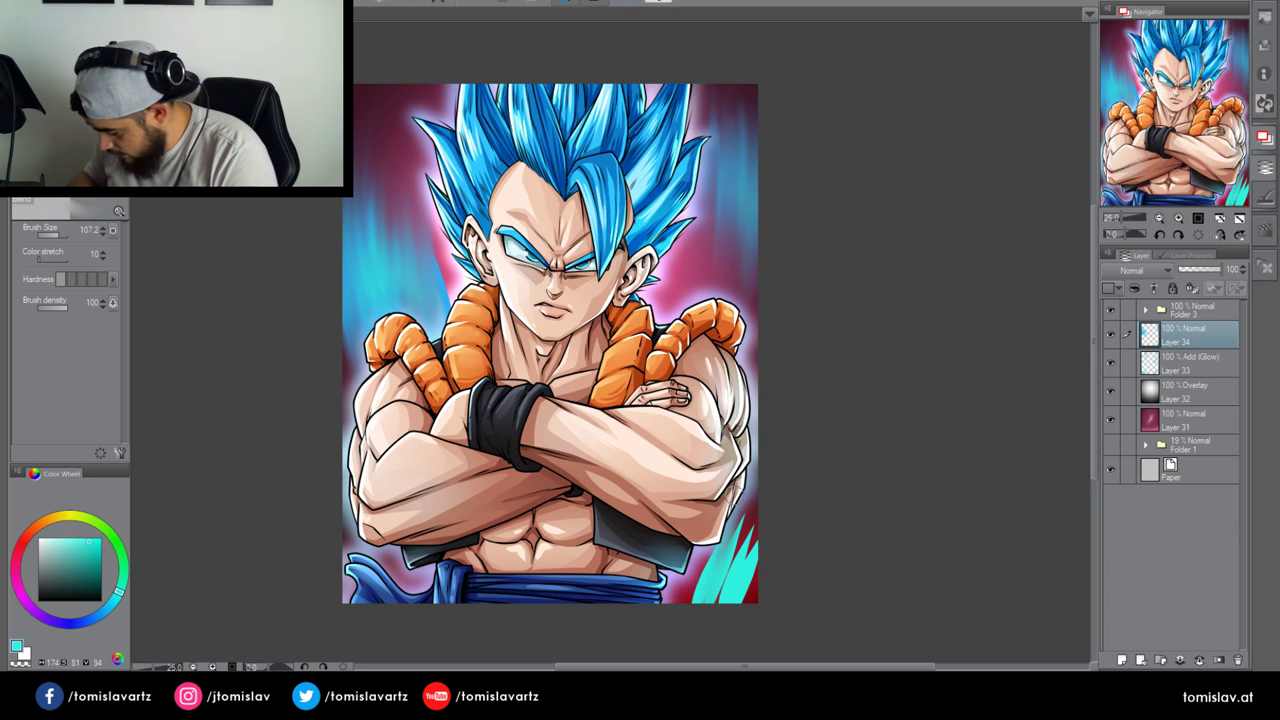
left_click_drag(698, 602, 752, 498)
left_click_drag(724, 640, 800, 448)
left_click_drag(742, 565, 771, 453)
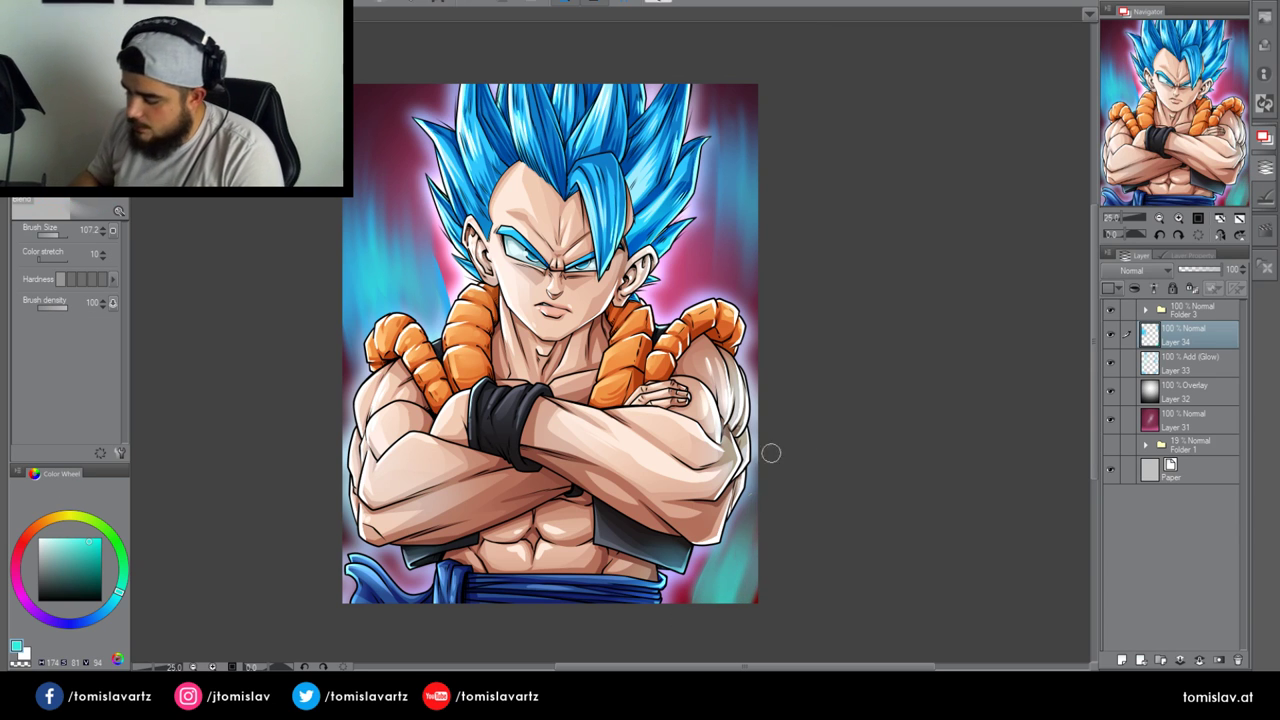
left_click_drag(728, 612, 757, 505)
left_click_drag(692, 608, 742, 477)
left_click_drag(676, 655, 748, 538)
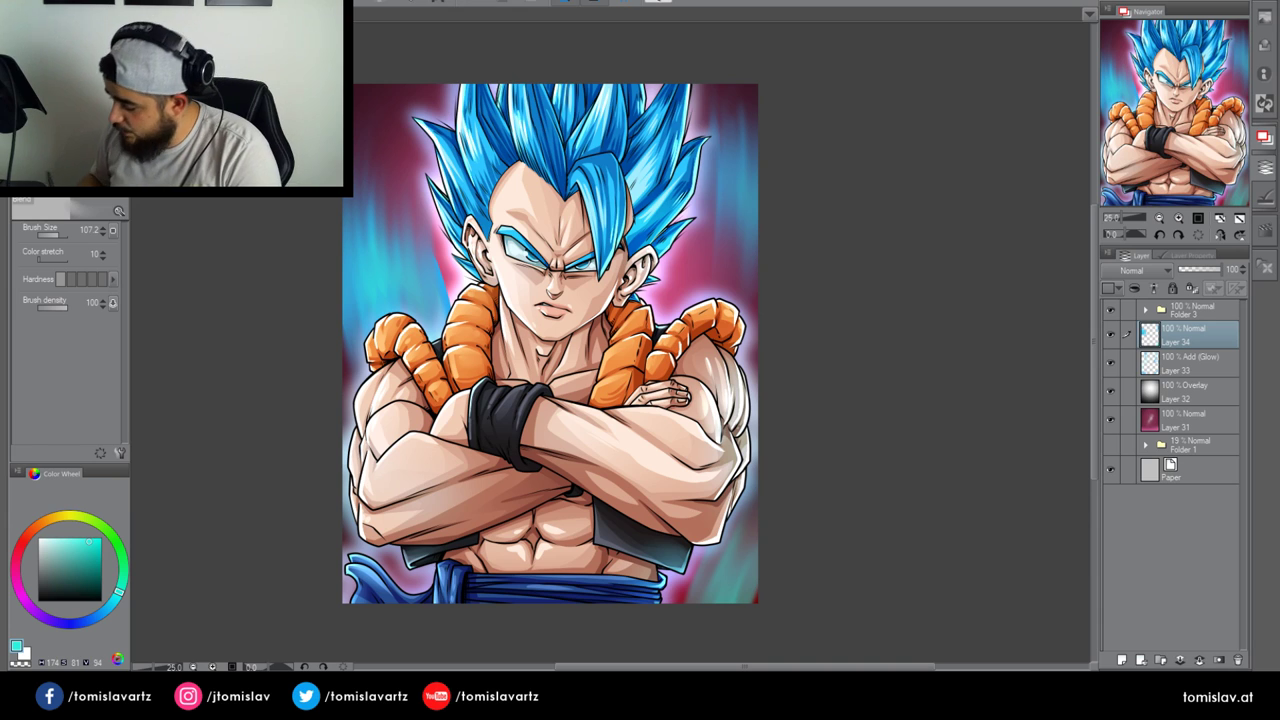
Set the energy streak layer to Add (Glow) and shift the crimson background layer's hue to a dark navy blue
left_click(1124, 429)
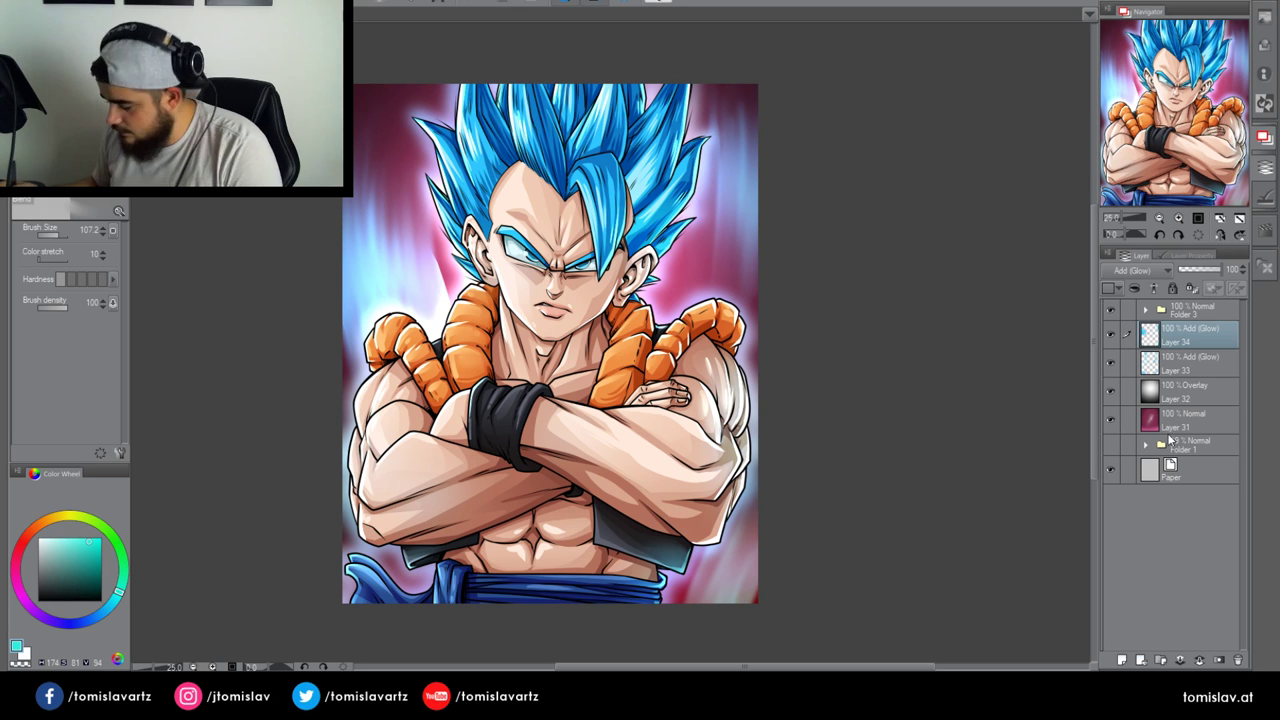
left_click(1168, 424)
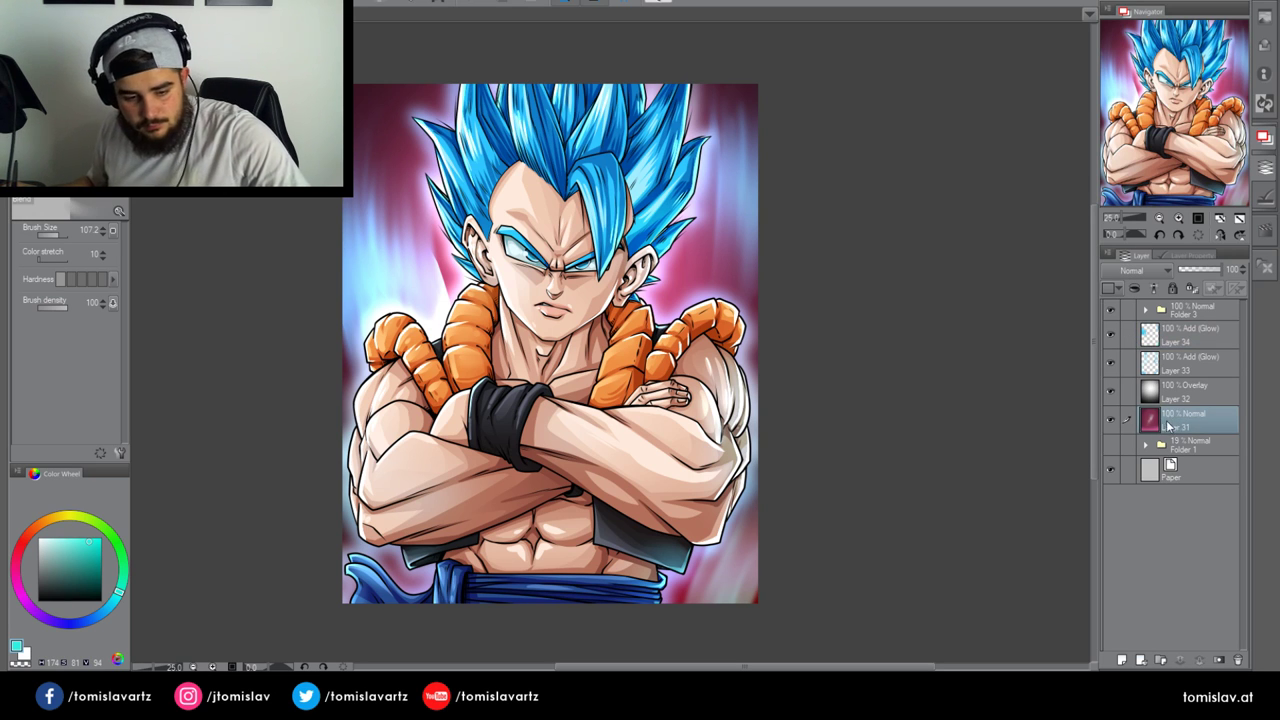
key("ctrl+u")
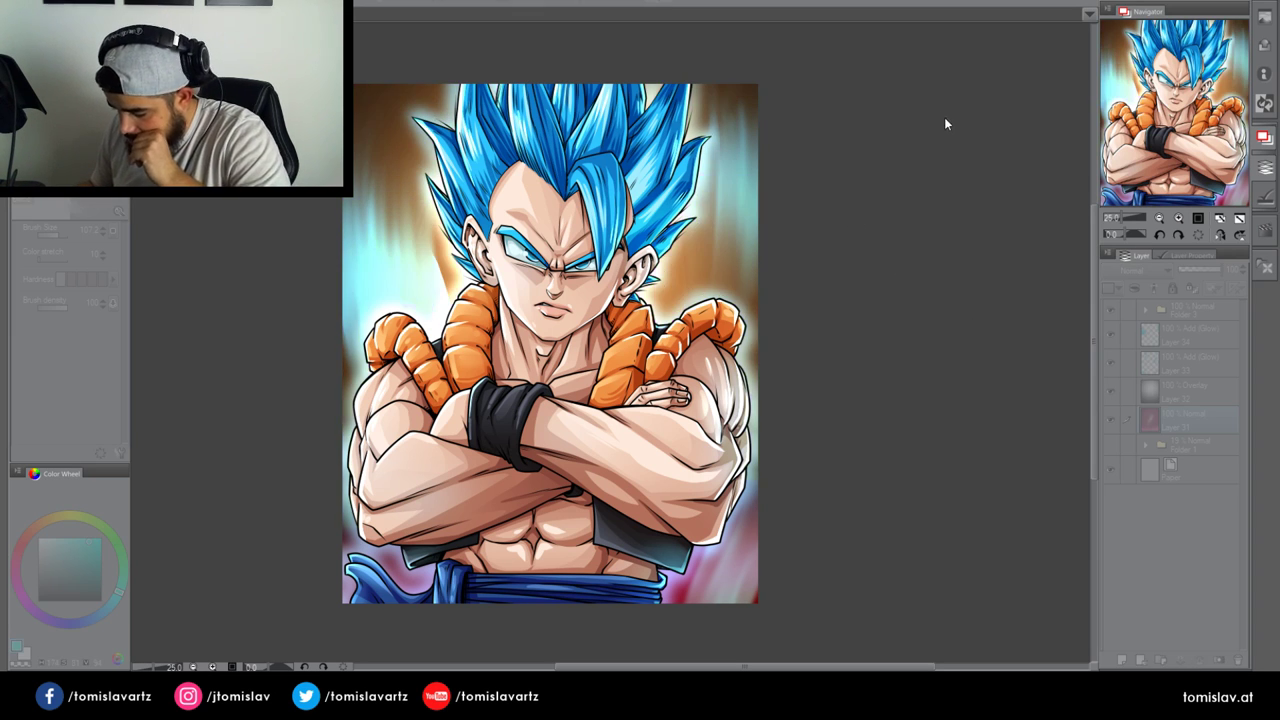
left_click(836, 112)
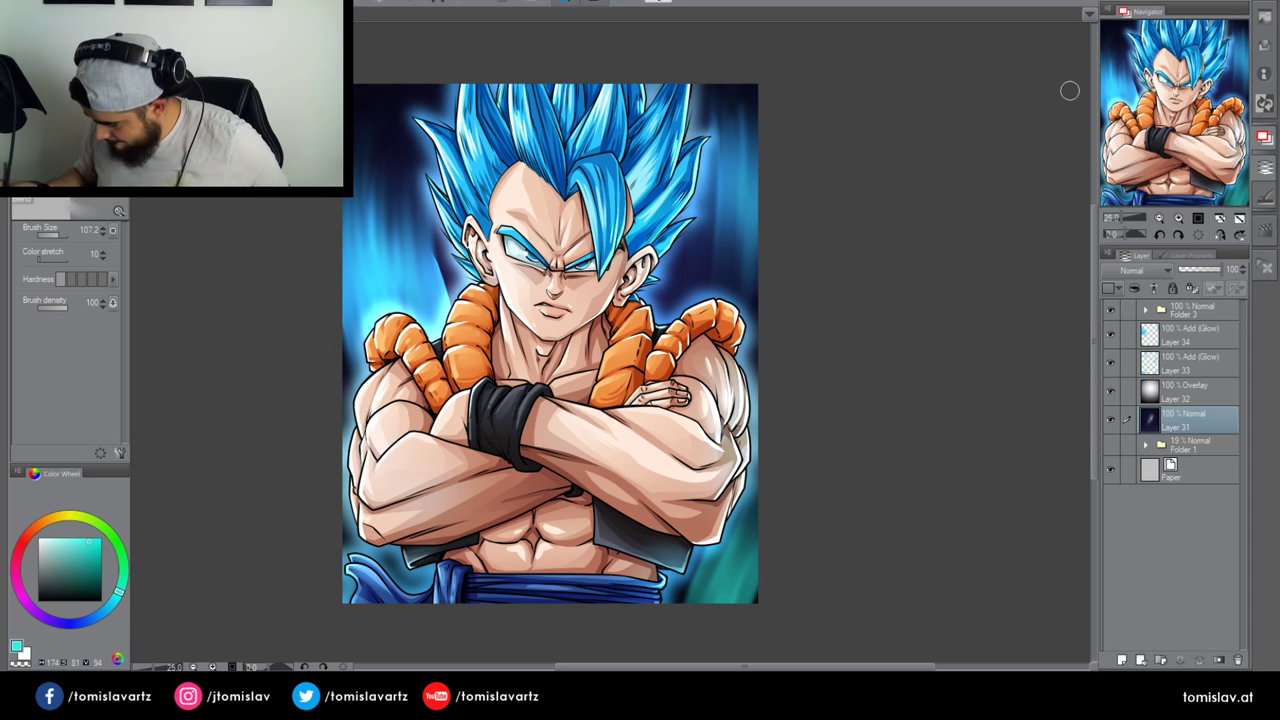
Add a new layer above the character folder and clip it to the folder
left_click(1183, 339)
left_click(1190, 310)
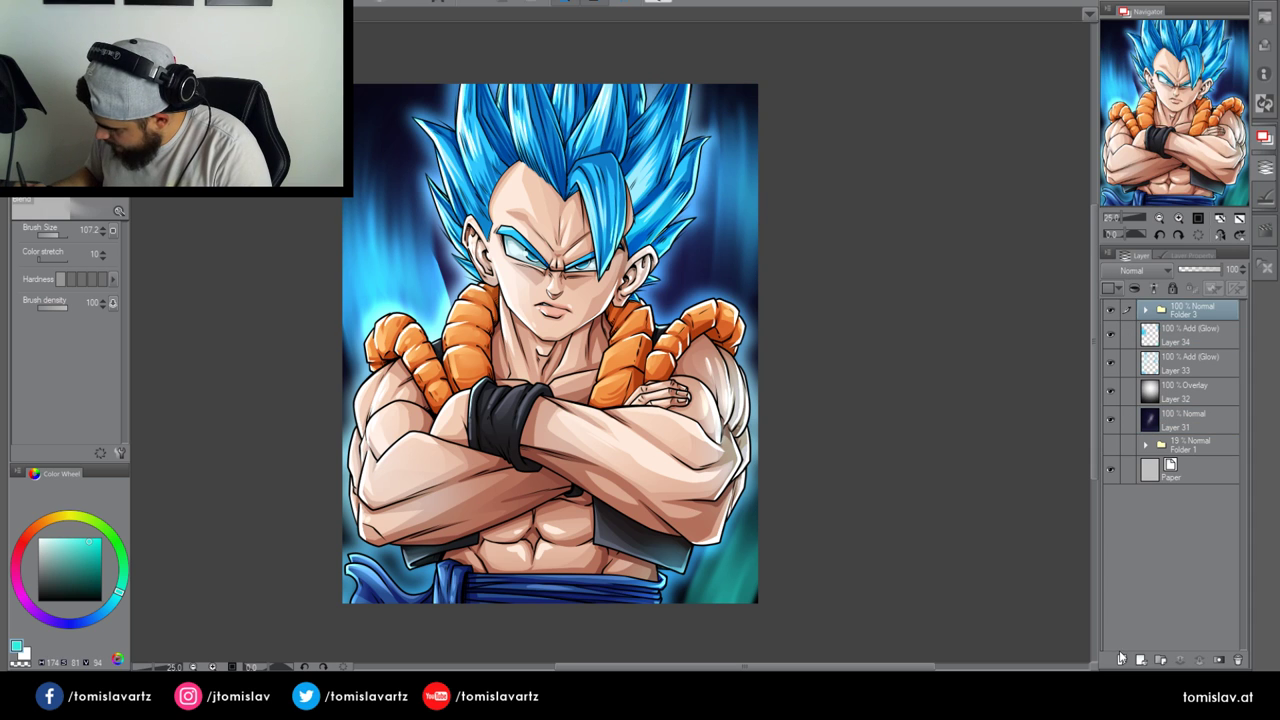
left_click(1121, 660)
left_click(1150, 288)
Airbrush soft black shading over the character's hair, face, arms and torso on the clipped layer at brush size 330.4
left_click(100, 600)
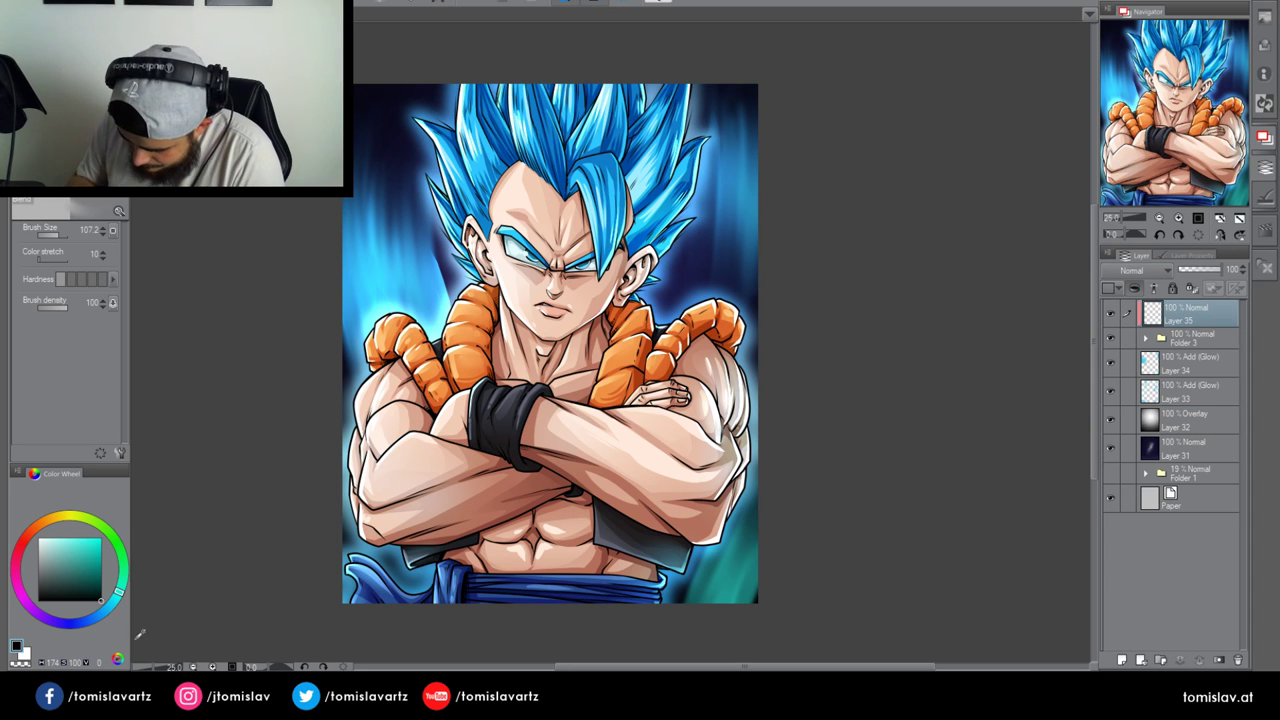
left_click(70, 130)
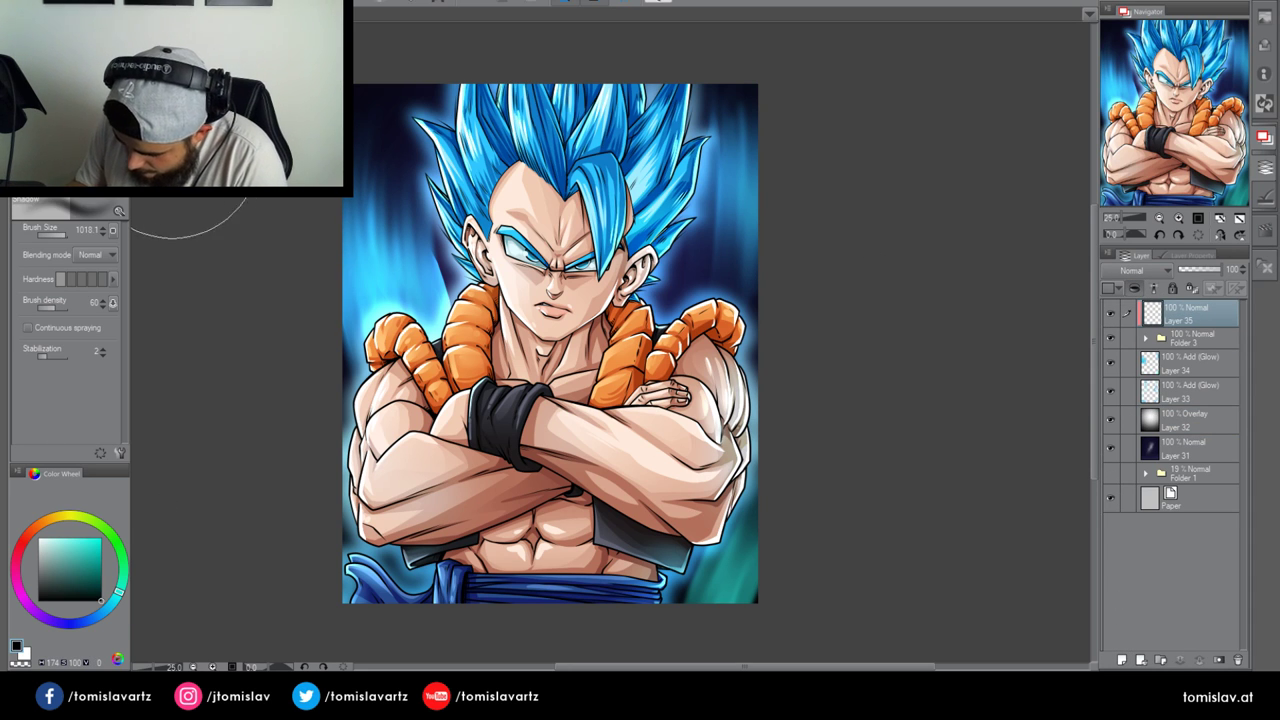
left_click(62, 235)
mouse_move(528, 318)
left_mouse_down()
mouse_move(610, 320)
mouse_move(562, 322)
mouse_move(618, 288)
mouse_move(608, 305)
mouse_move(645, 140)
mouse_move(625, 195)
mouse_move(545, 160)
mouse_move(565, 150)
mouse_move(570, 100)
mouse_move(525, 300)
mouse_move(495, 320)
mouse_move(620, 385)
mouse_move(590, 360)
mouse_move(550, 385)
mouse_move(562, 430)
mouse_move(495, 430)
mouse_move(690, 520)
mouse_move(690, 400)
mouse_move(700, 360)
mouse_move(730, 355)
mouse_move(655, 375)
mouse_move(595, 350)
mouse_move(505, 420)
mouse_move(415, 395)
mouse_move(468, 495)
mouse_move(400, 525)
mouse_move(630, 455)
mouse_move(502, 538)
mouse_move(528, 497)
mouse_move(660, 525)
mouse_move(605, 492)
mouse_move(700, 525)
mouse_move(531, 506)
mouse_move(490, 594)
mouse_move(513, 577)
mouse_move(645, 567)
mouse_move(627, 585)
mouse_move(488, 562)
mouse_move(607, 513)
mouse_move(672, 540)
left_mouse_up()
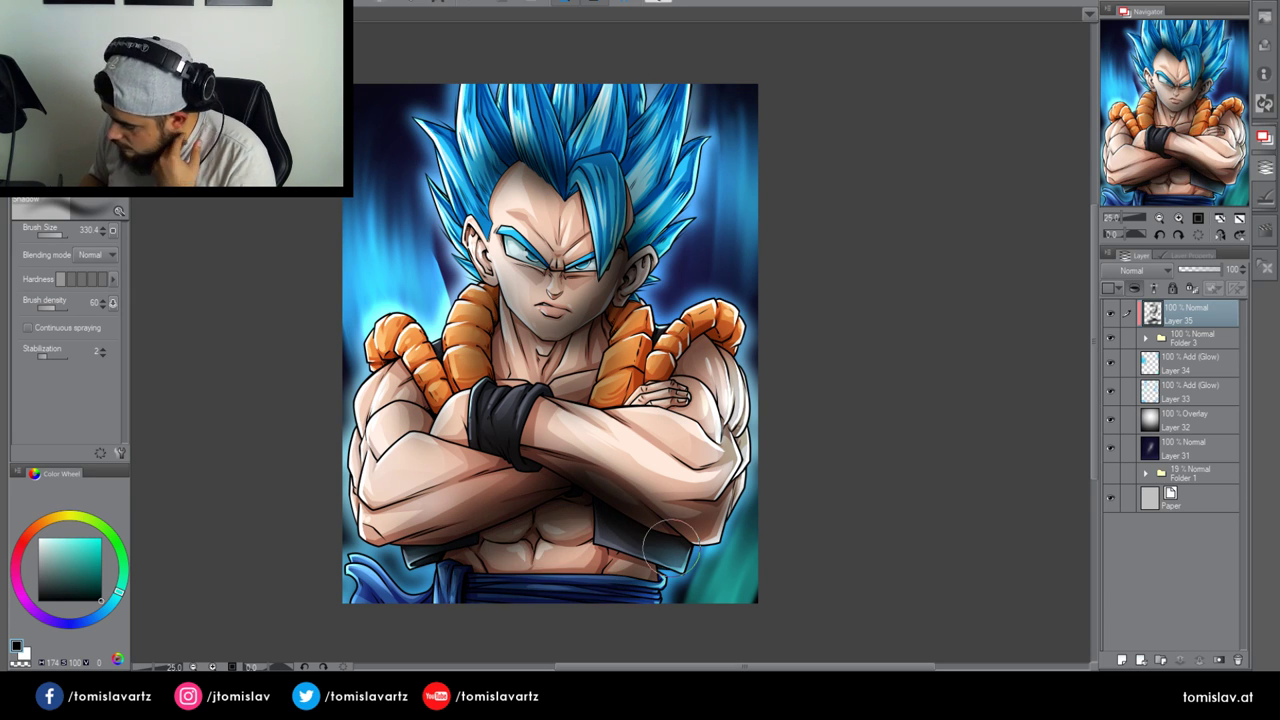
left_click_drag(464, 418, 475, 405)
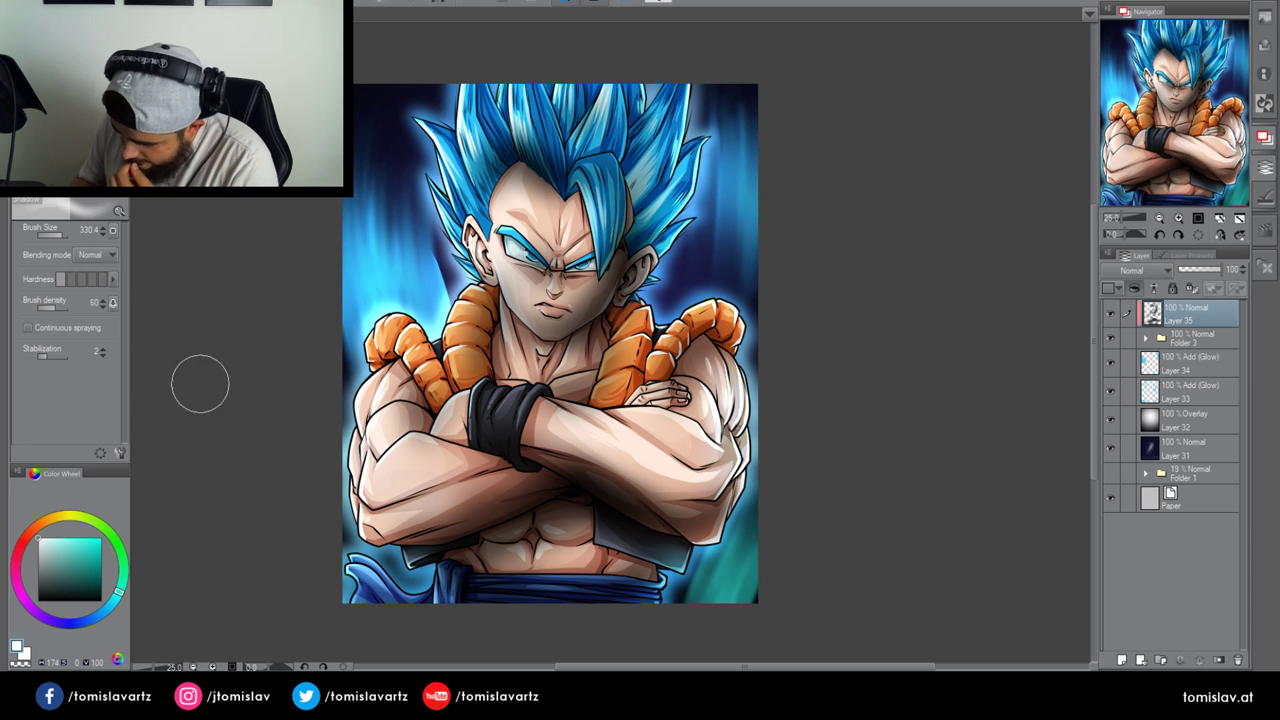
Airbrush soft white highlights onto the hair spikes with the brush size set to 210.6
left_click(60, 235)
left_click_drag(521, 208, 468, 115)
left_click_drag(528, 148, 514, 110)
left_click_drag(614, 143, 608, 98)
left_click_drag(651, 173, 660, 146)
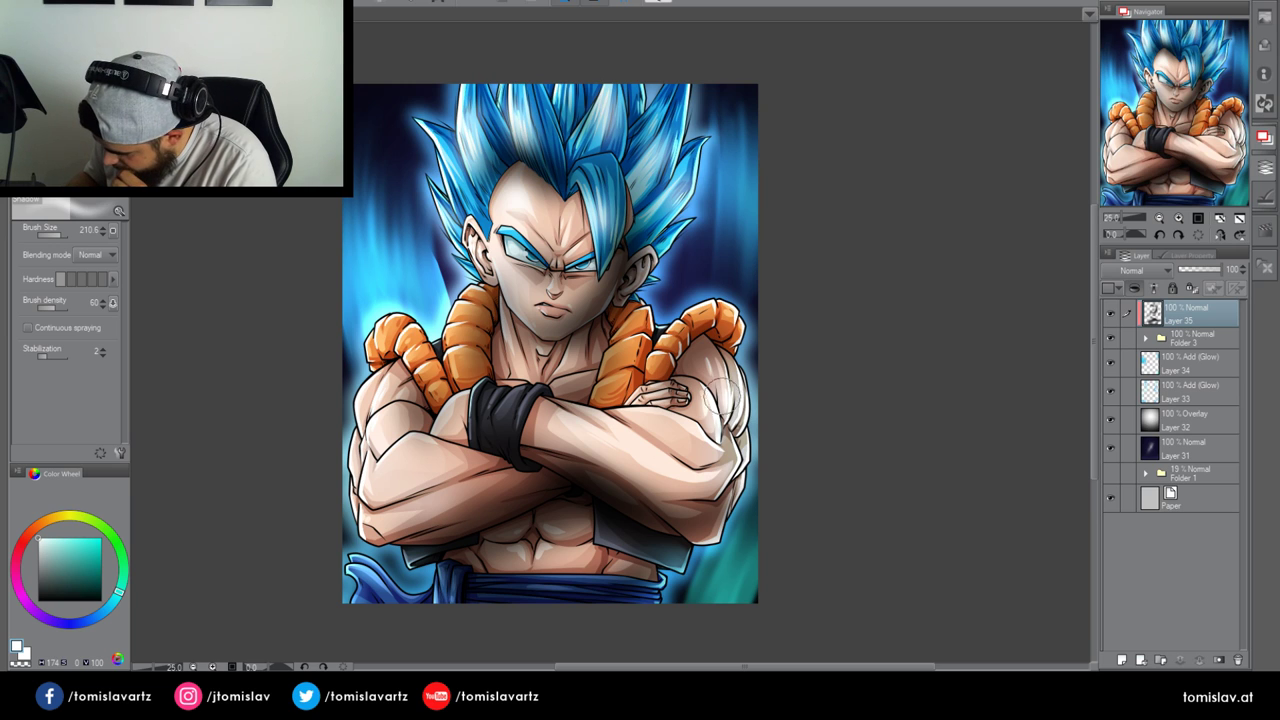
Airbrush soft white highlights onto the arms, shoulders and orange collar at brush size 210.6
left_click_drag(720, 393, 720, 425)
mouse_move(604, 430)
left_mouse_down()
mouse_move(675, 475)
mouse_move(698, 438)
left_mouse_up()
left_click_drag(378, 415, 373, 455)
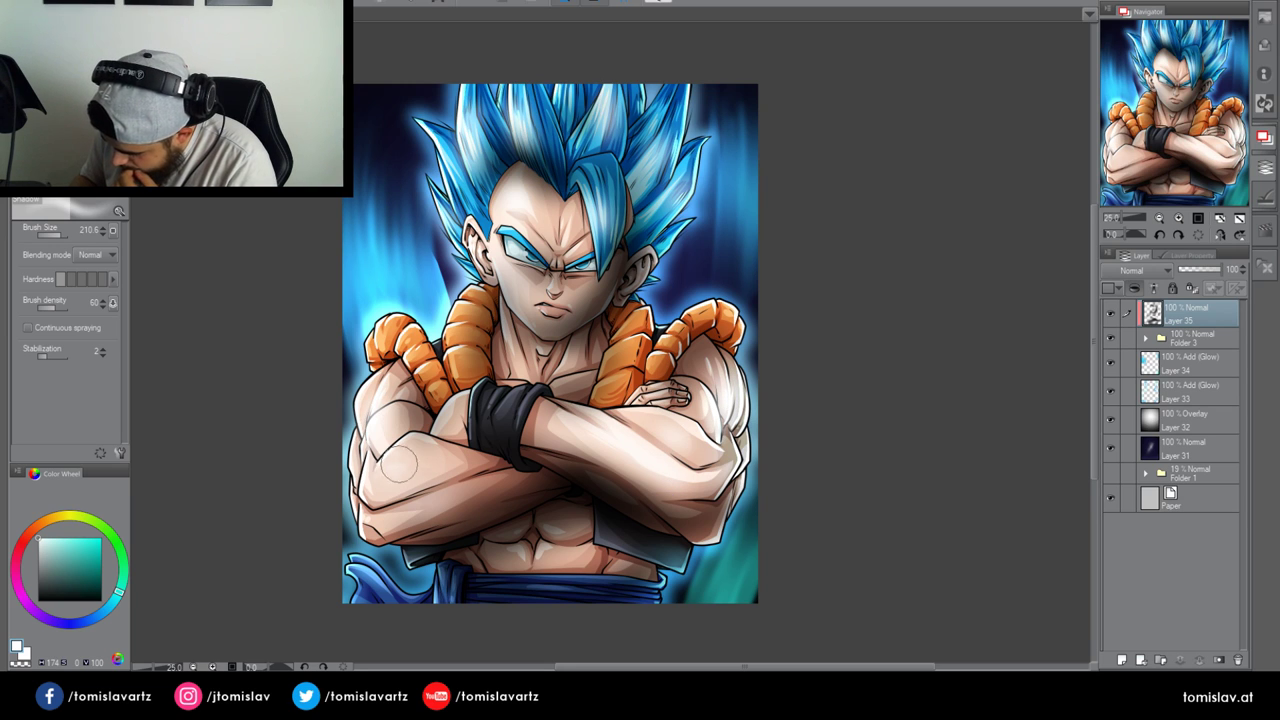
mouse_move(380, 328)
left_mouse_down()
mouse_move(409, 332)
mouse_move(470, 293)
left_mouse_up()
left_click_drag(437, 476, 408, 483)
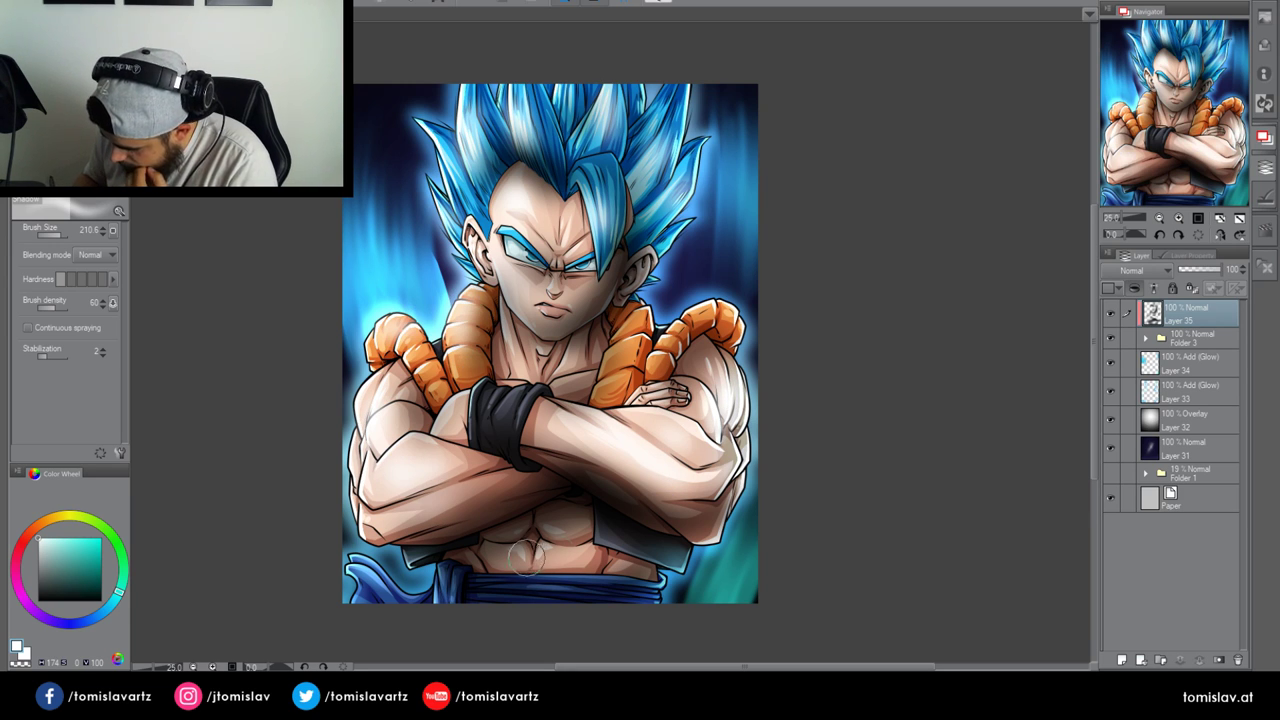
left_click_drag(612, 362, 624, 388)
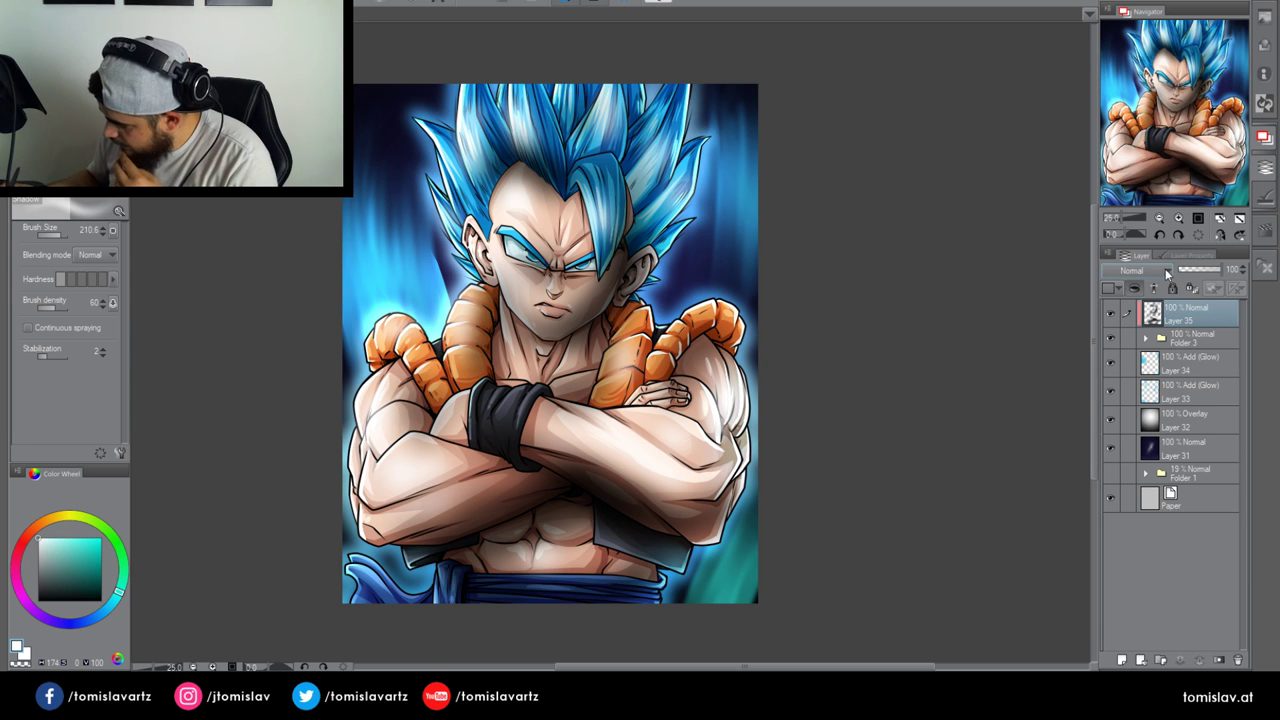
Set the shading layer to Overlay at 46% opacity and toggle its visibility to compare the effect
left_click(1117, 443)
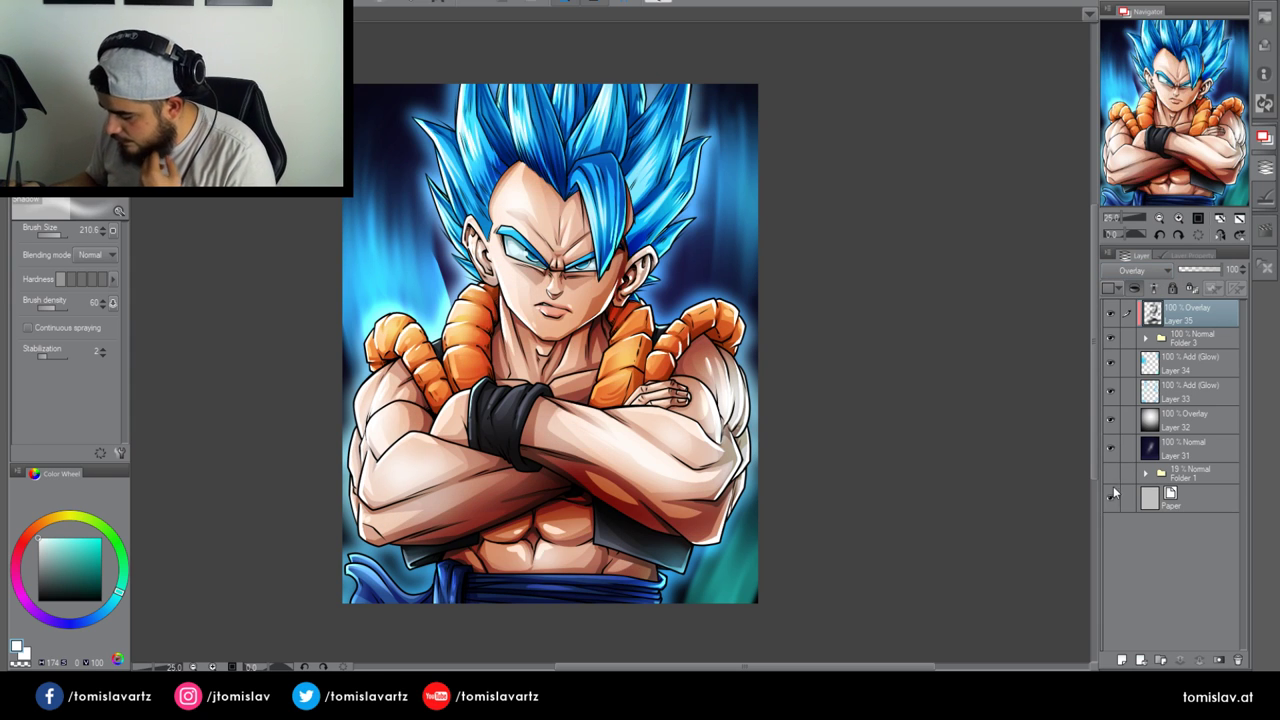
left_click(1200, 271)
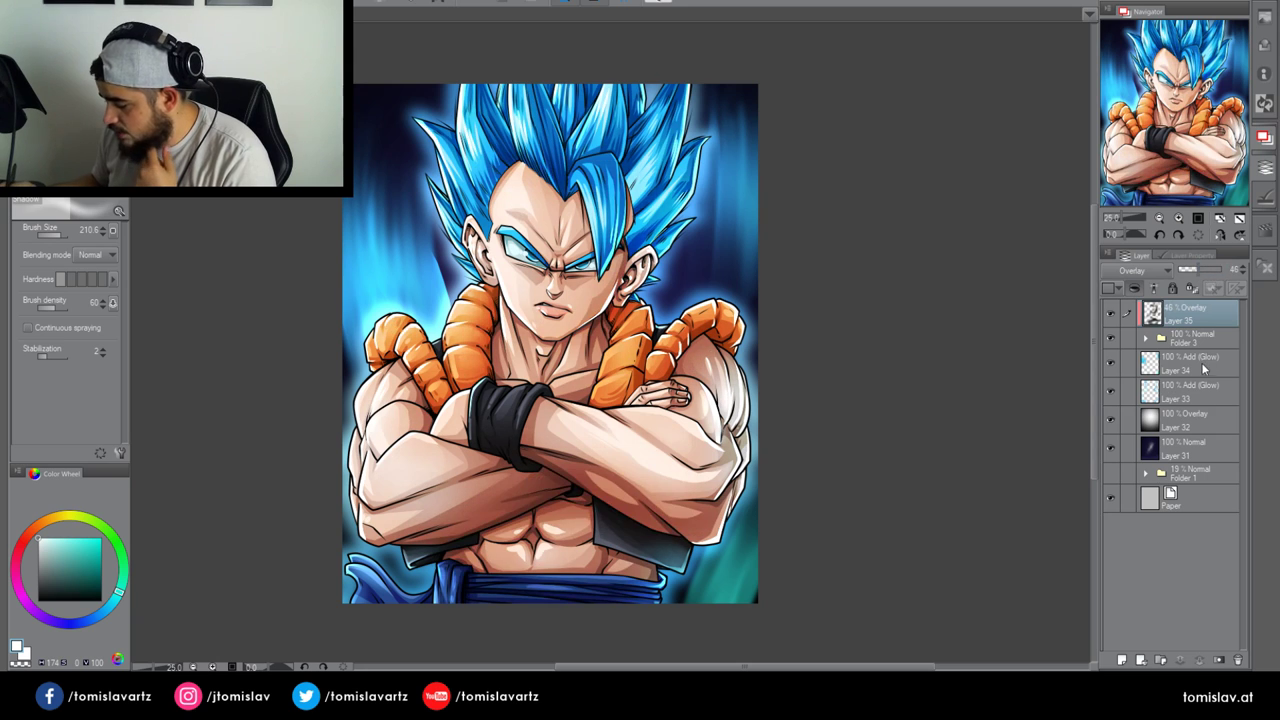
left_click(1111, 316)
left_click(1110, 317)
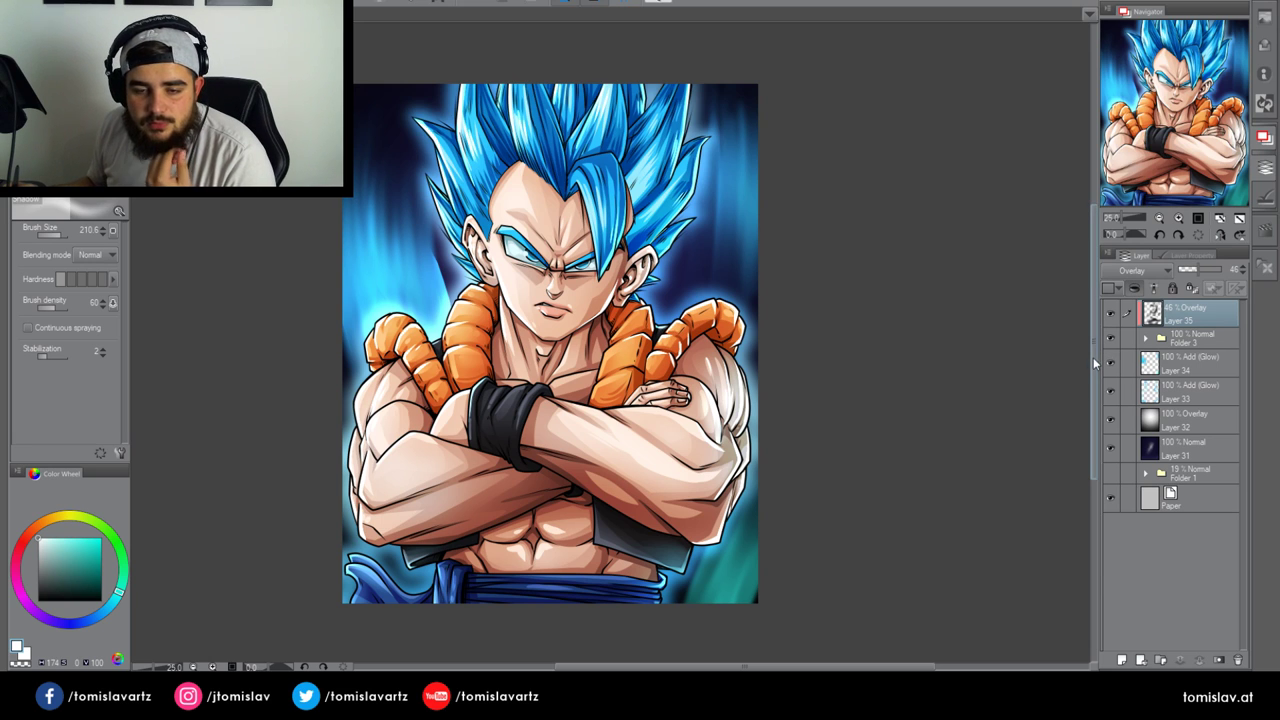
Add a new layer on top and paint diagonal light blue strokes (H 196, S 71, V 100) across the upper-left corner at brush size 168.2
left_click(1123, 661)
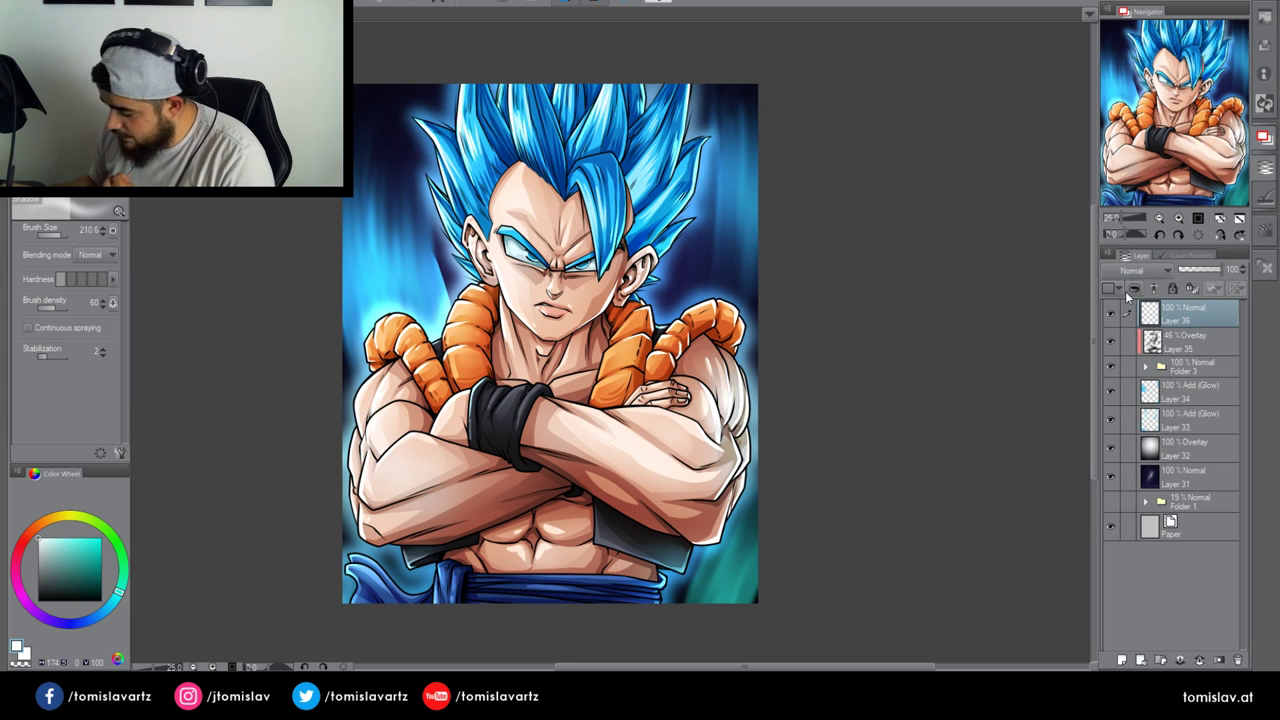
left_click(107, 604)
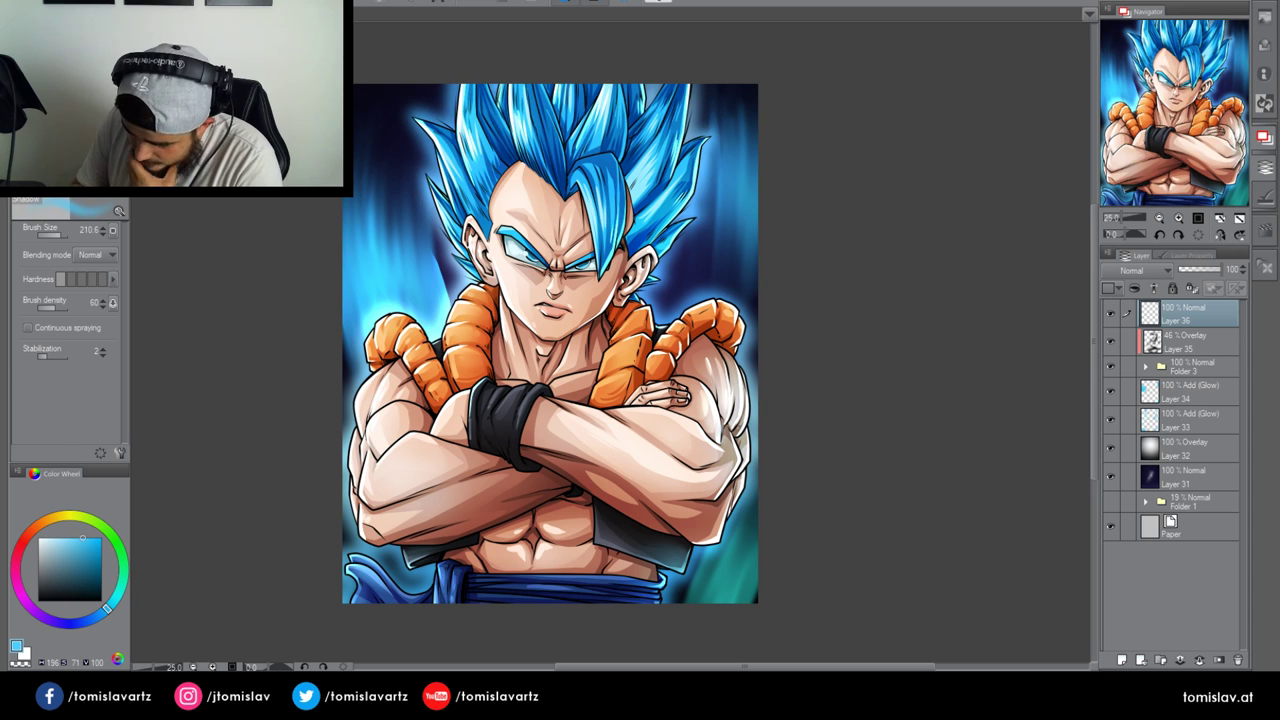
key("p")
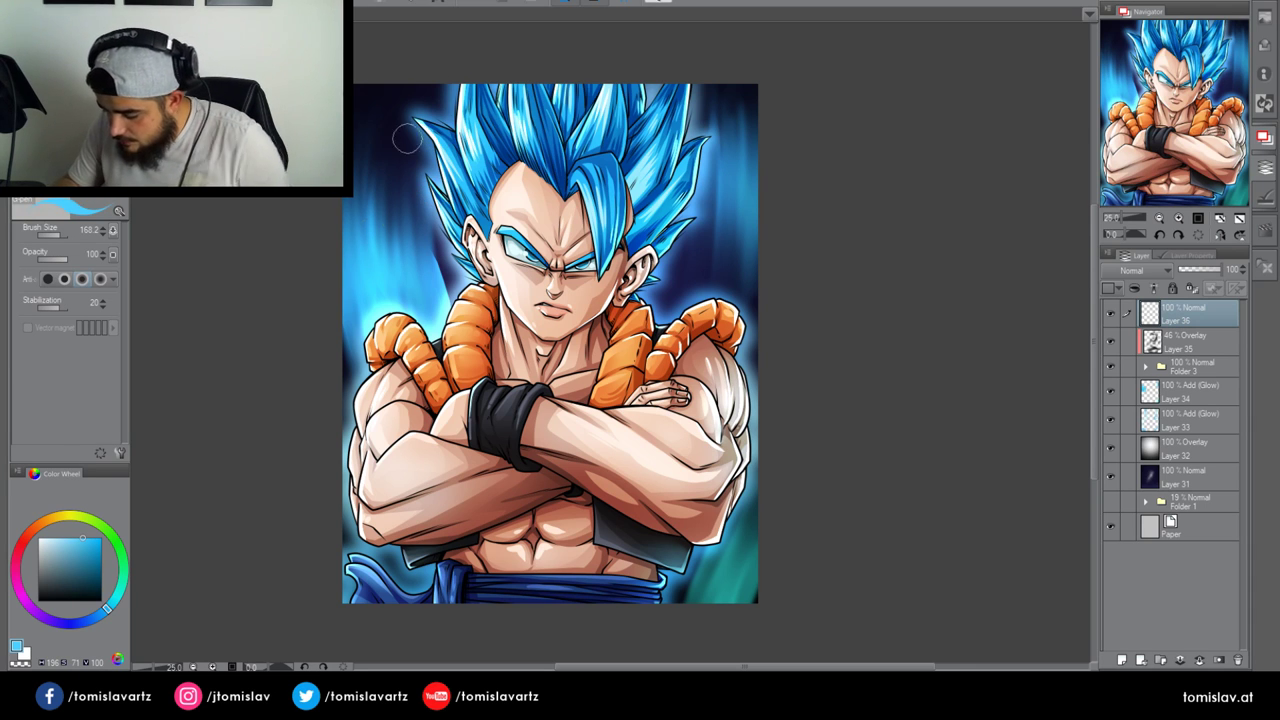
mouse_move(395, 264)
left_mouse_down()
mouse_move(409, 177)
mouse_move(455, 82)
left_mouse_up()
left_click_drag(379, 240, 441, 80)
mouse_move(361, 269)
left_mouse_down()
mouse_move(430, 86)
mouse_move(350, 250)
left_mouse_up()
mouse_move(414, 86)
left_mouse_down()
mouse_move(356, 205)
mouse_move(356, 152)
left_mouse_up()
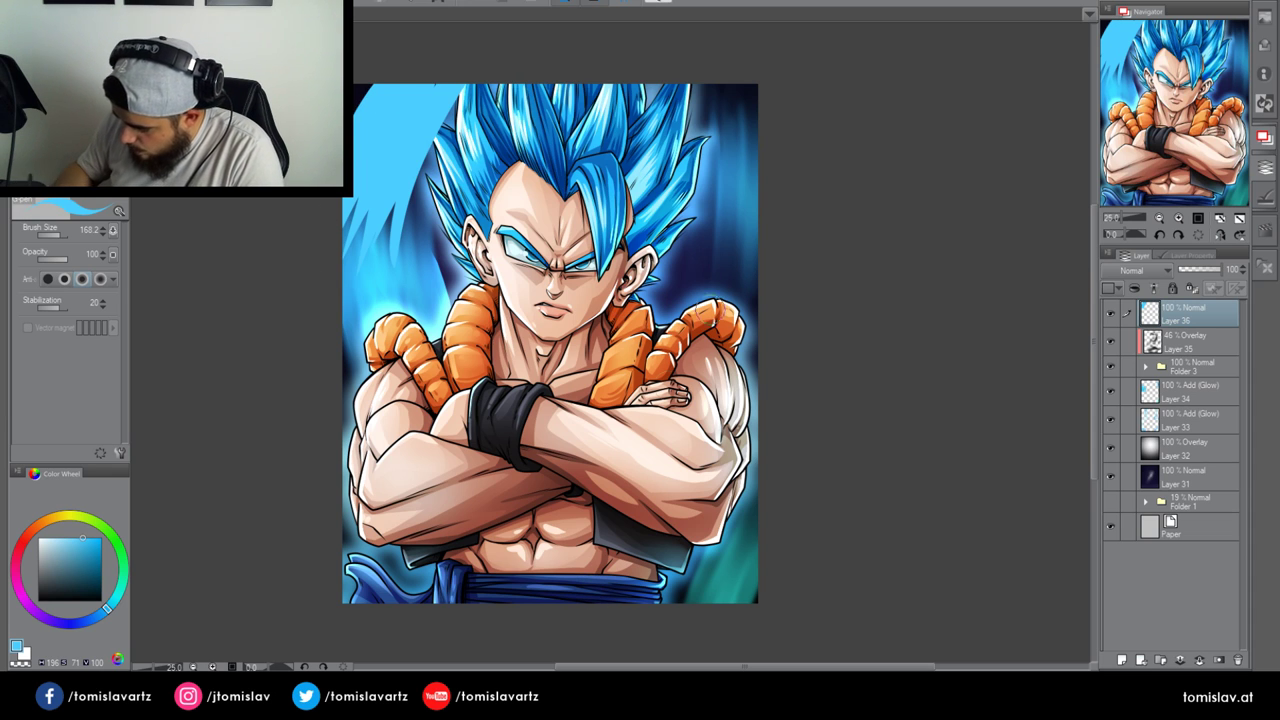
Paint diagonal light blue strokes from the canvas's right edge down across the orange collar and upper arm
left_click_drag(760, 242, 706, 316)
left_click_drag(752, 274, 600, 474)
left_click_drag(758, 234, 592, 450)
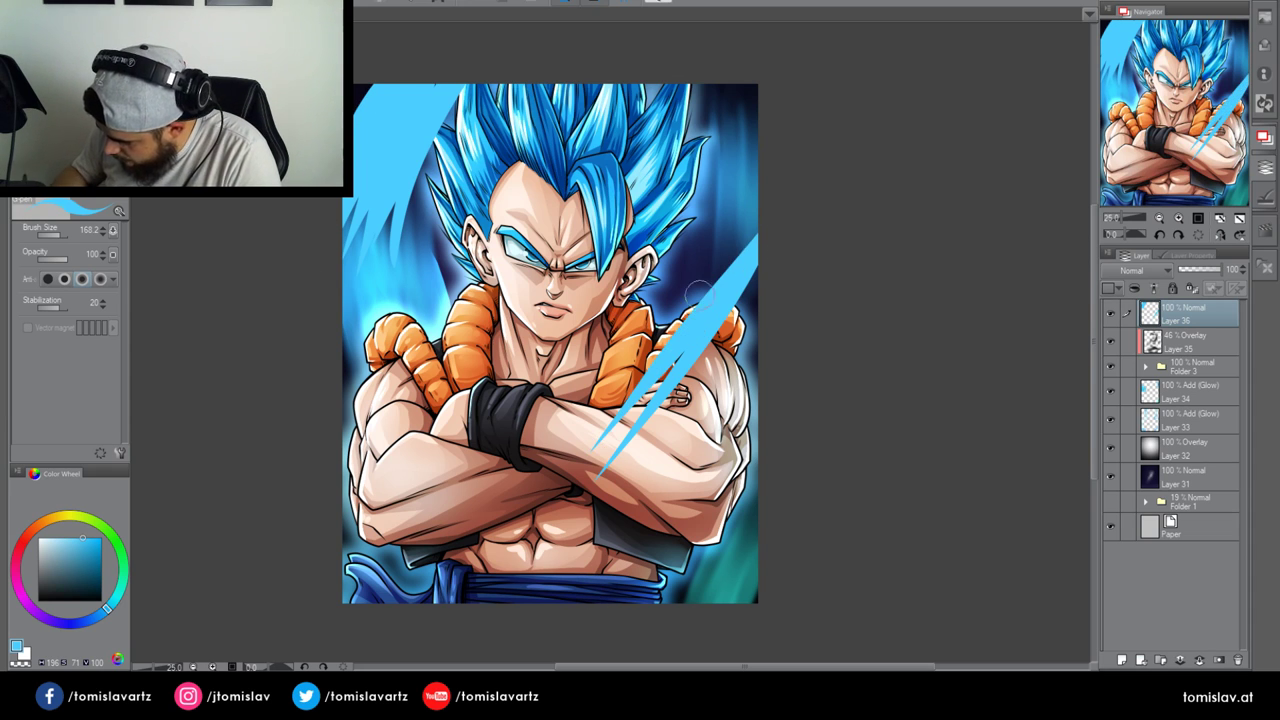
mouse_move(754, 234)
left_mouse_down()
mouse_move(570, 446)
mouse_move(730, 254)
left_mouse_up()
mouse_move(760, 170)
left_mouse_down()
mouse_move(622, 362)
mouse_move(660, 264)
left_mouse_up()
left_click_drag(690, 246, 600, 344)
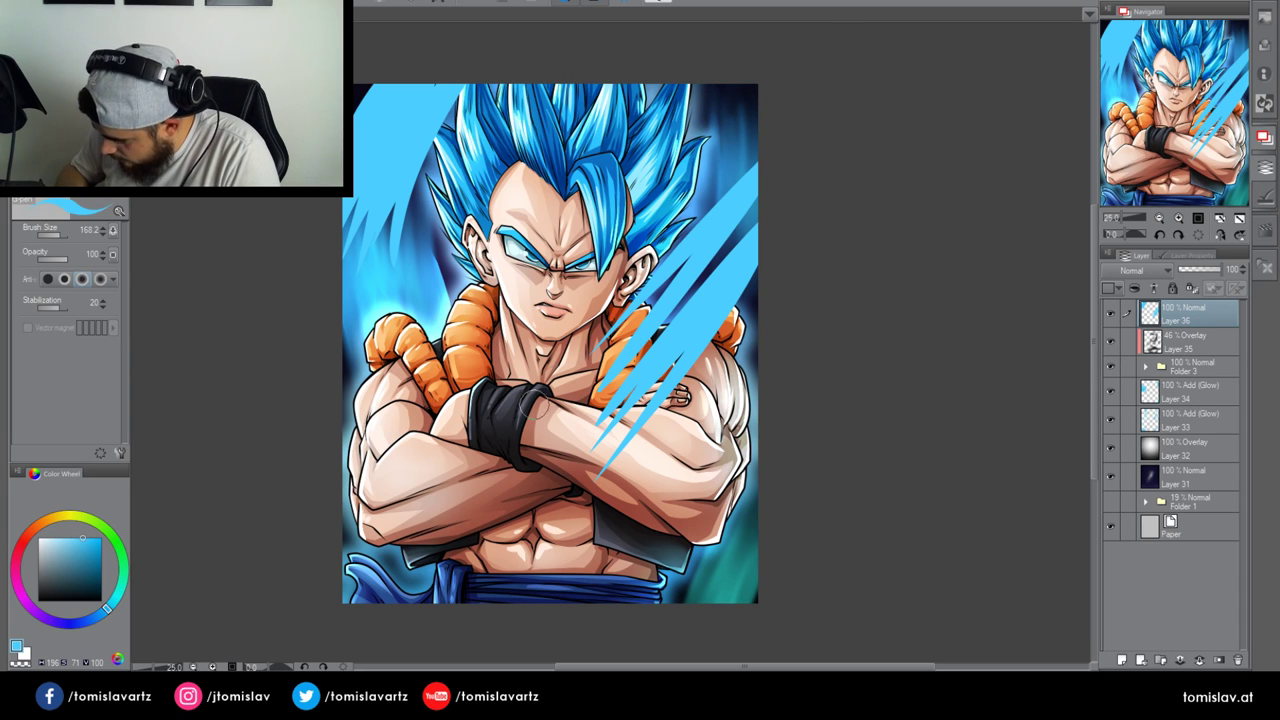
Extend the diagonal light blue strokes over the arm on the canvas's right side and erase the excess over the lower forearm
left_click_drag(742, 312, 626, 492)
left_click_drag(740, 358, 652, 492)
mouse_move(730, 400)
left_mouse_down()
mouse_move(669, 466)
mouse_move(658, 498)
left_mouse_up()
left_click_drag(718, 436, 676, 512)
left_click_drag(744, 396, 720, 462)
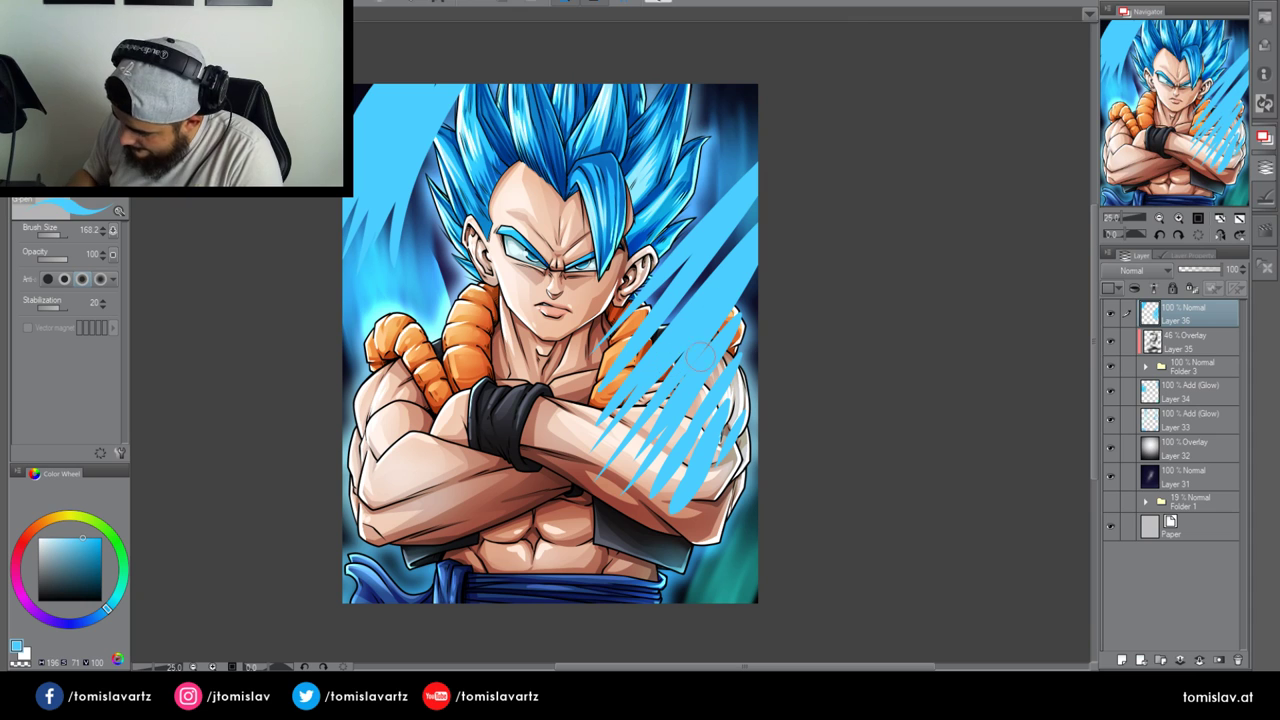
mouse_move(740, 384)
left_mouse_down()
mouse_move(602, 512)
mouse_move(616, 512)
left_mouse_up()
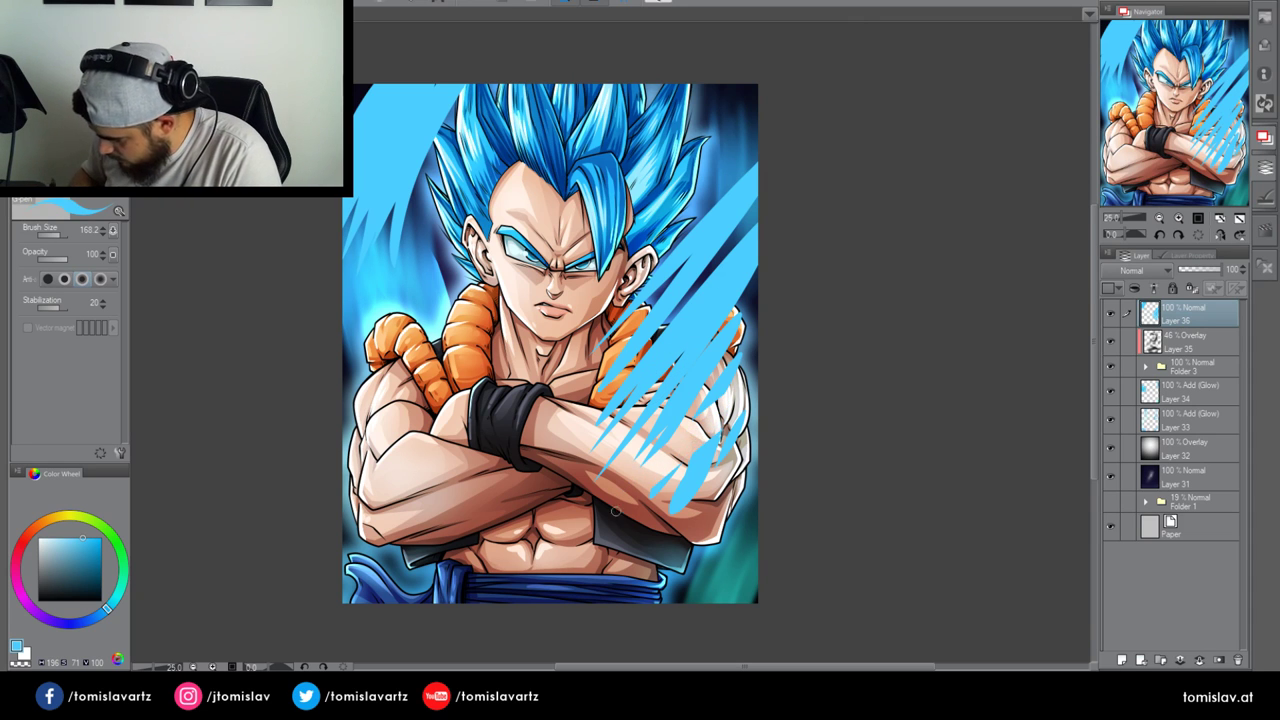
mouse_move(732, 424)
left_mouse_down()
mouse_move(646, 496)
mouse_move(672, 494)
left_mouse_up()
left_click_drag(716, 454, 668, 514)
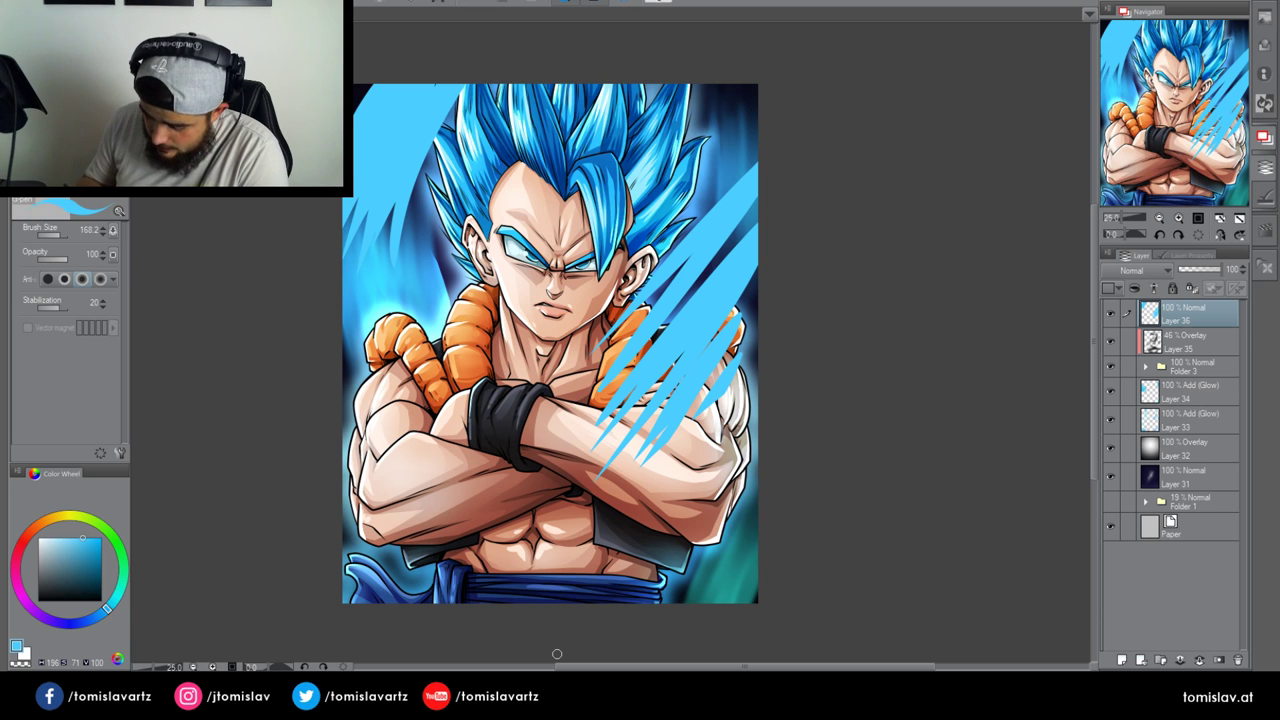
Paint turquoise accents (H 184, S 72, V 94) inside the diagonal light blue strokes on both sides of the canvas
left_click(115, 603)
left_click(86, 540)
mouse_move(424, 106)
left_mouse_down()
mouse_move(384, 188)
mouse_move(372, 173)
left_mouse_up()
left_click_drag(384, 104, 362, 143)
left_click_drag(717, 294, 665, 362)
left_click_drag(716, 325, 676, 395)
left_click_drag(730, 226, 670, 284)
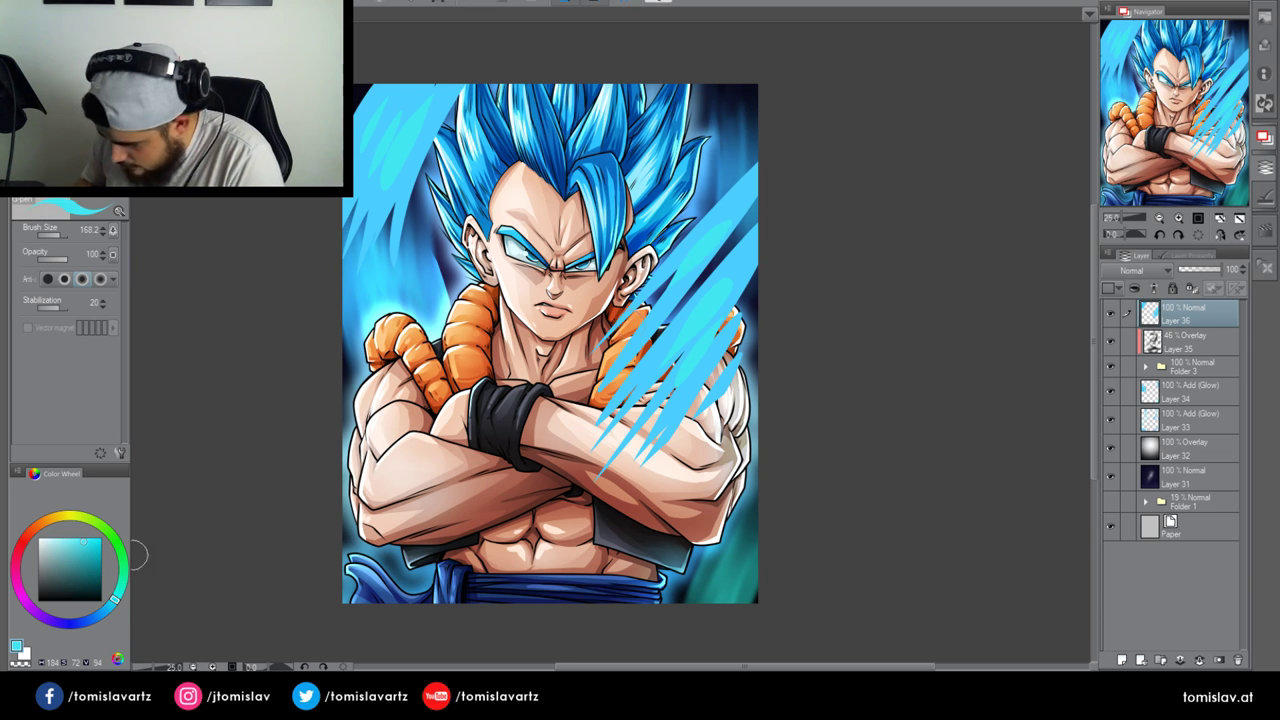
Paint darker blue accents (H 197, S 98, V 75) inside the diagonal strokes on both sides of the canvas
left_click_drag(115, 601, 107, 608)
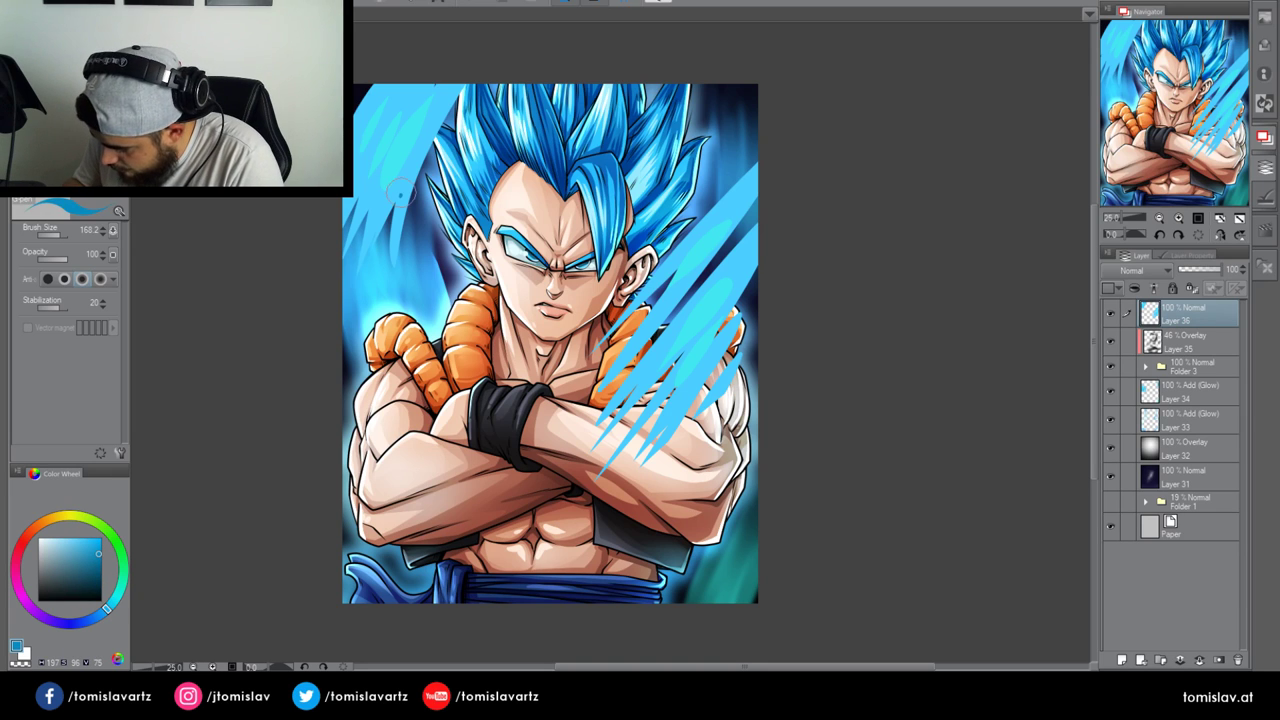
mouse_move(432, 104)
left_mouse_down()
mouse_move(400, 192)
mouse_move(364, 150)
mouse_move(382, 158)
left_mouse_up()
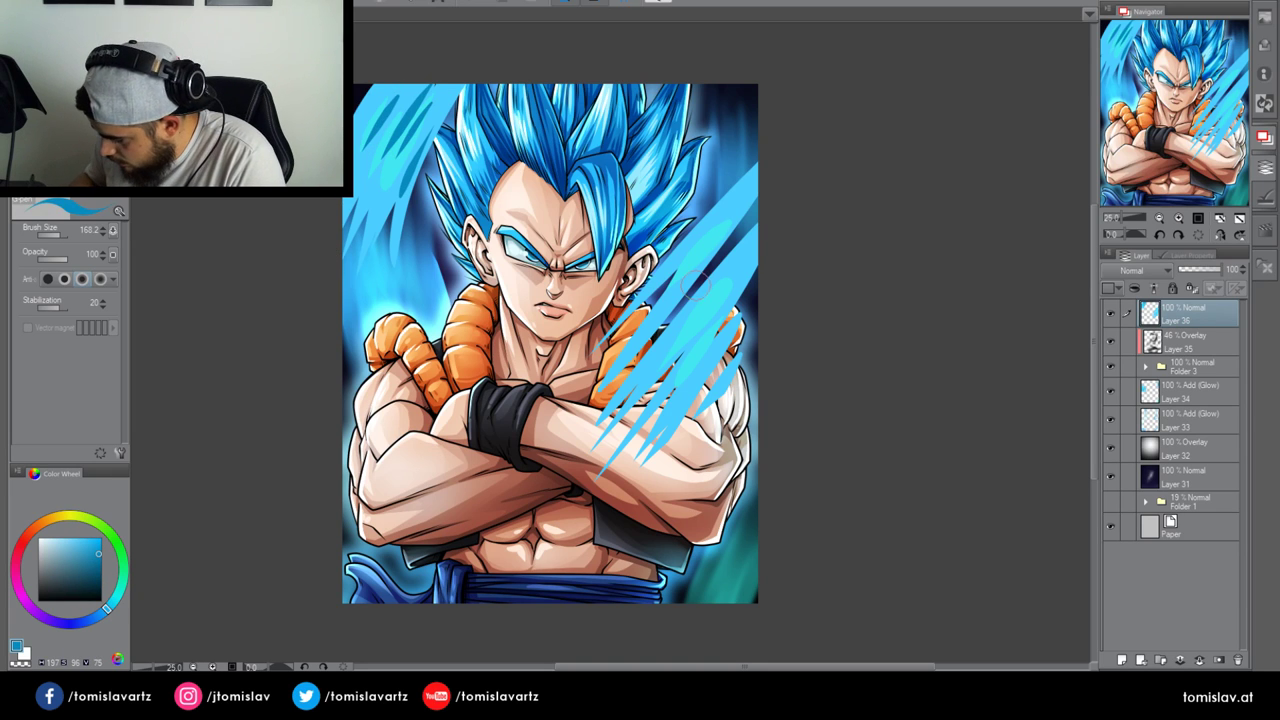
left_click_drag(748, 236, 682, 324)
left_click_drag(782, 218, 708, 332)
left_click_drag(720, 237, 648, 298)
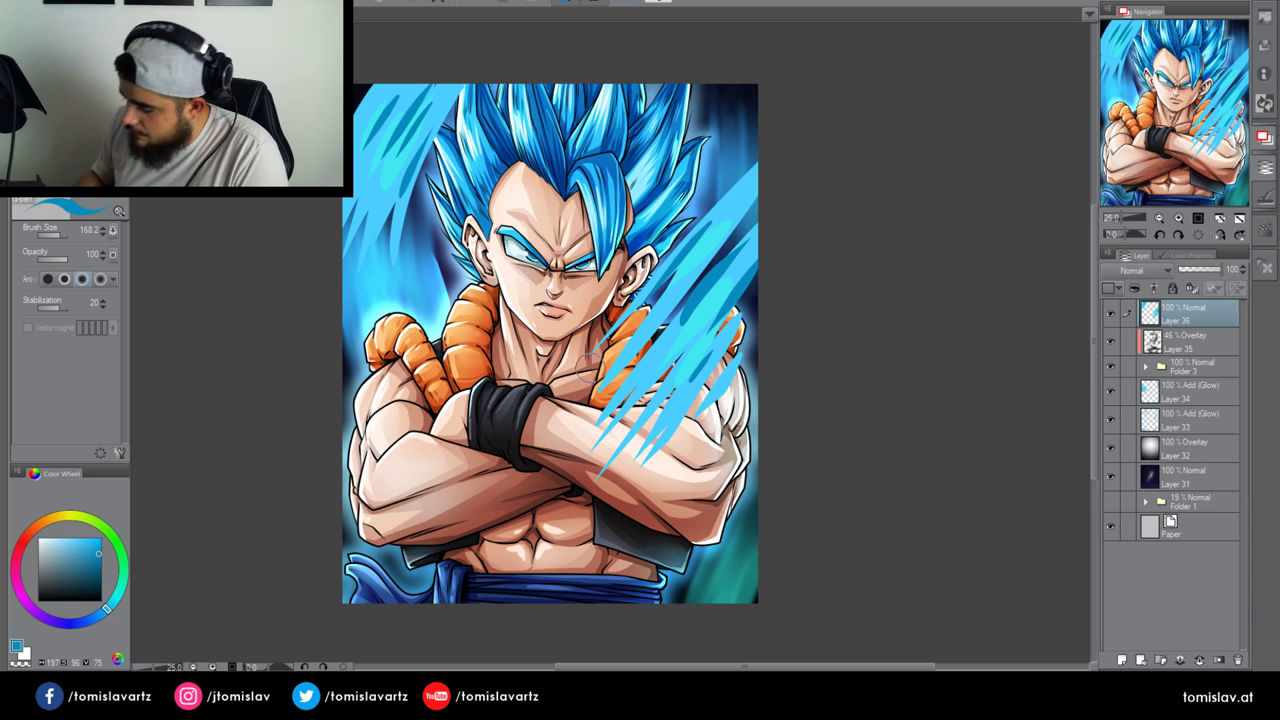
Blend the diagonal blue strokes in the canvas's upper-left corner into the background with the Blend tool
left_click(9, 443)
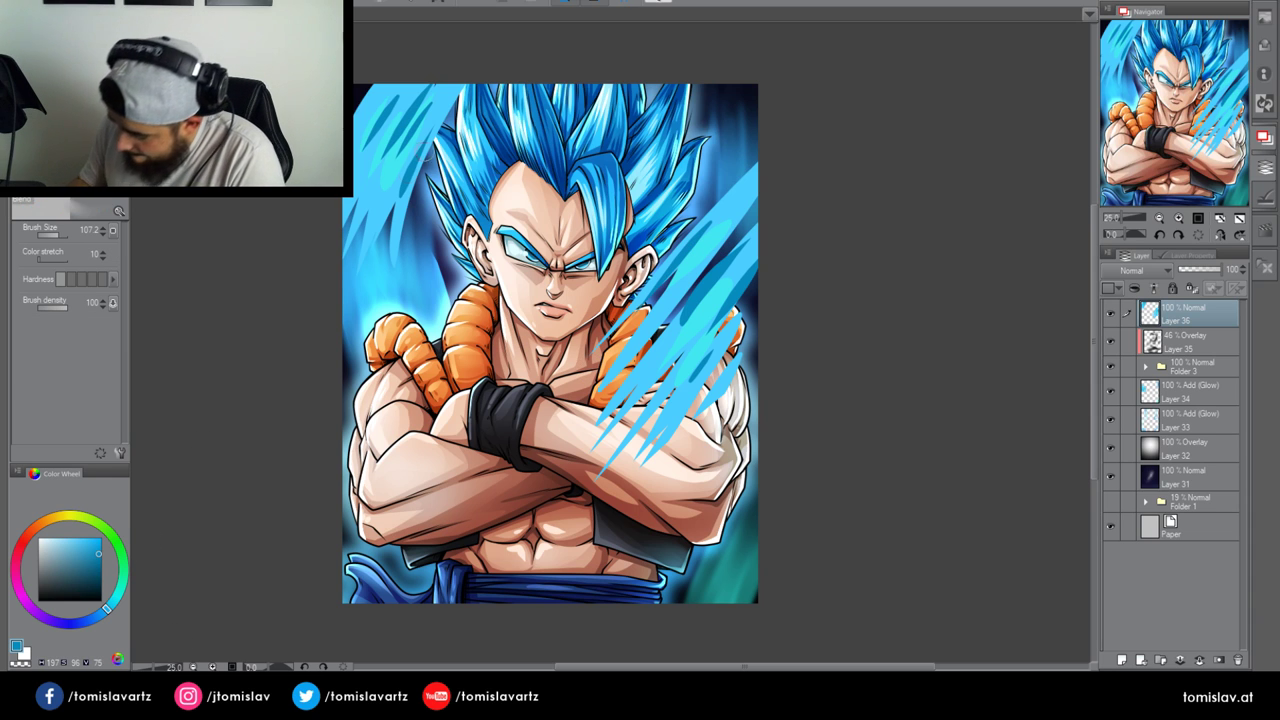
left_click_drag(419, 148, 382, 282)
mouse_move(445, 95)
left_mouse_down()
mouse_move(395, 250)
mouse_move(390, 210)
mouse_move(350, 250)
left_mouse_up()
mouse_move(455, 52)
left_mouse_down()
mouse_move(362, 165)
mouse_move(345, 165)
left_mouse_up()
mouse_move(391, 66)
left_mouse_down()
mouse_move(309, 209)
mouse_move(321, 241)
left_mouse_up()
left_click_drag(385, 180, 353, 230)
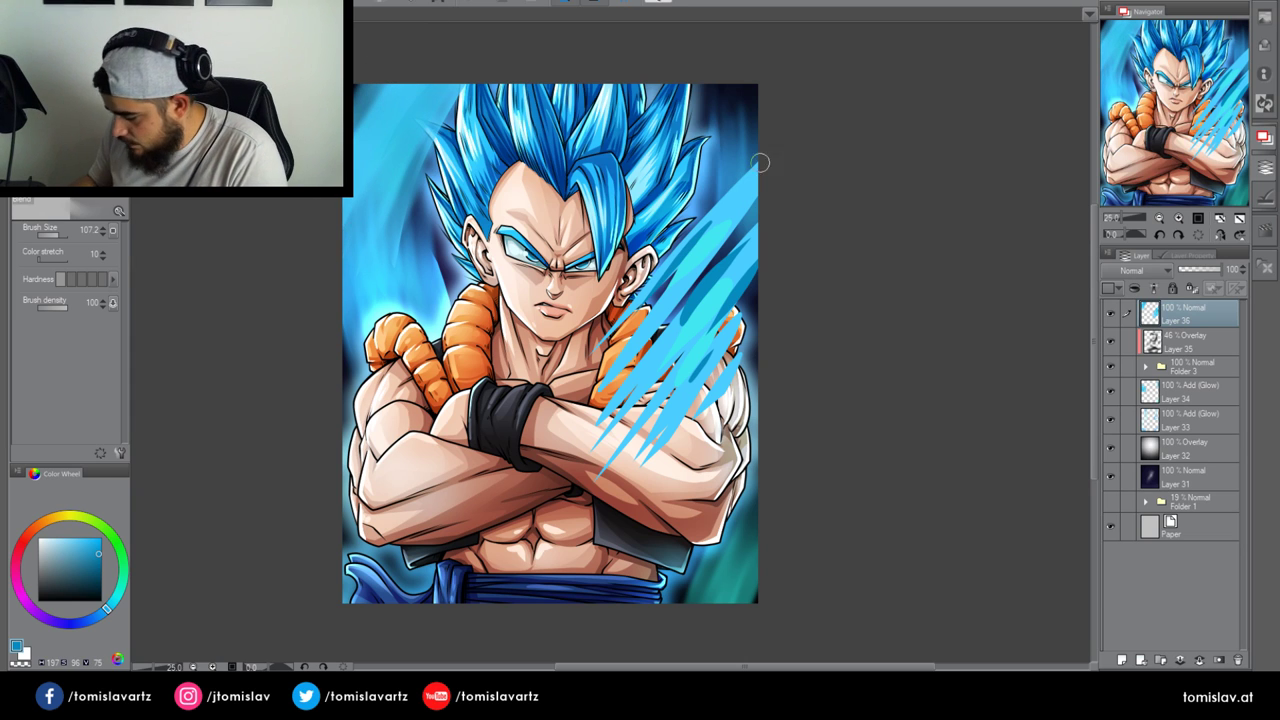
Blend the diagonal strokes over the orange collar and arm on the canvas's right side and set Layer 36 to Add (Glow)
mouse_move(760, 162)
left_mouse_down()
mouse_move(600, 355)
mouse_move(602, 340)
mouse_move(596, 375)
left_mouse_up()
left_click_drag(752, 195, 584, 450)
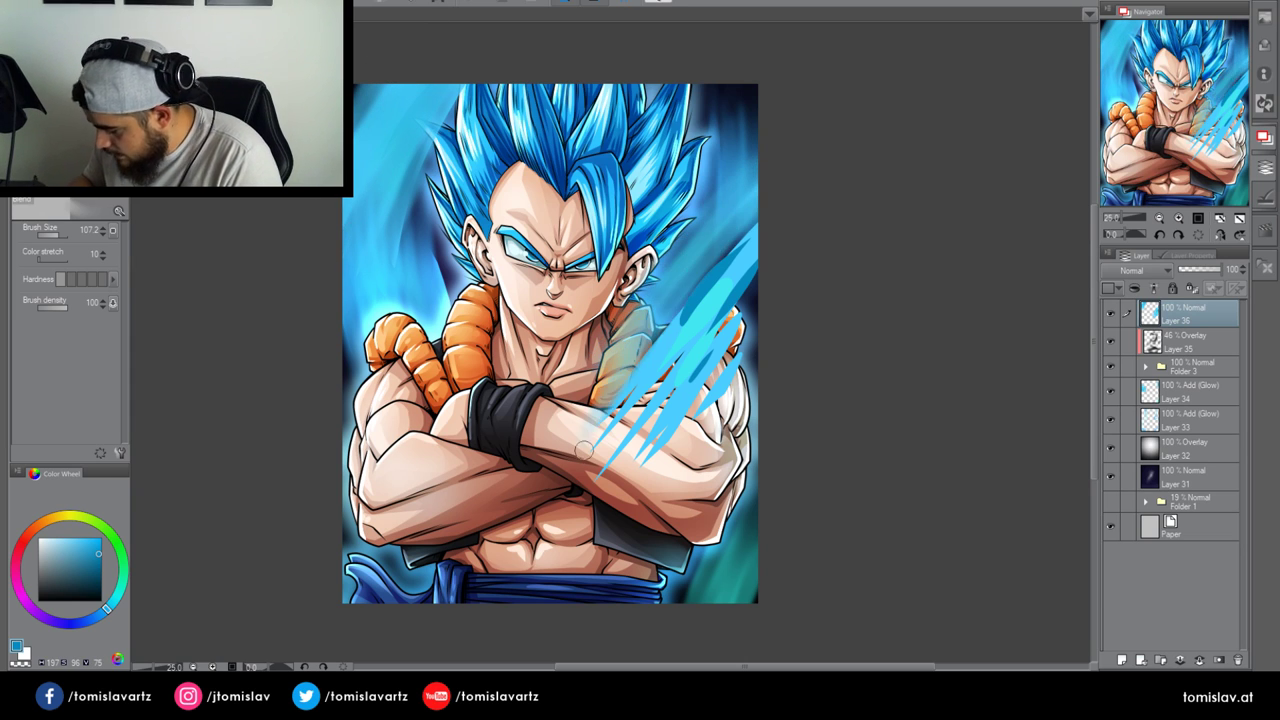
mouse_move(755, 220)
left_mouse_down()
mouse_move(600, 430)
mouse_move(610, 455)
left_mouse_up()
left_click_drag(755, 258, 665, 380)
left_click_drag(760, 285, 631, 459)
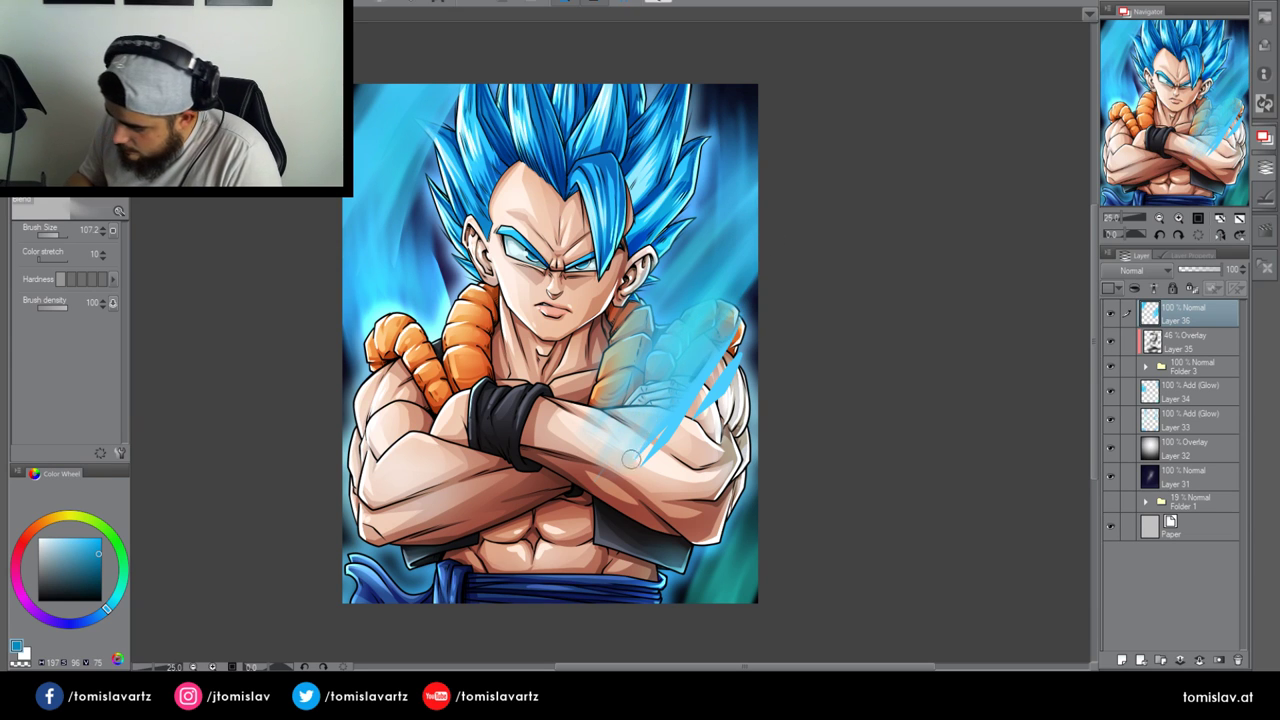
mouse_move(745, 312)
left_mouse_down()
mouse_move(648, 465)
mouse_move(665, 450)
left_mouse_up()
left_click_drag(750, 348, 700, 405)
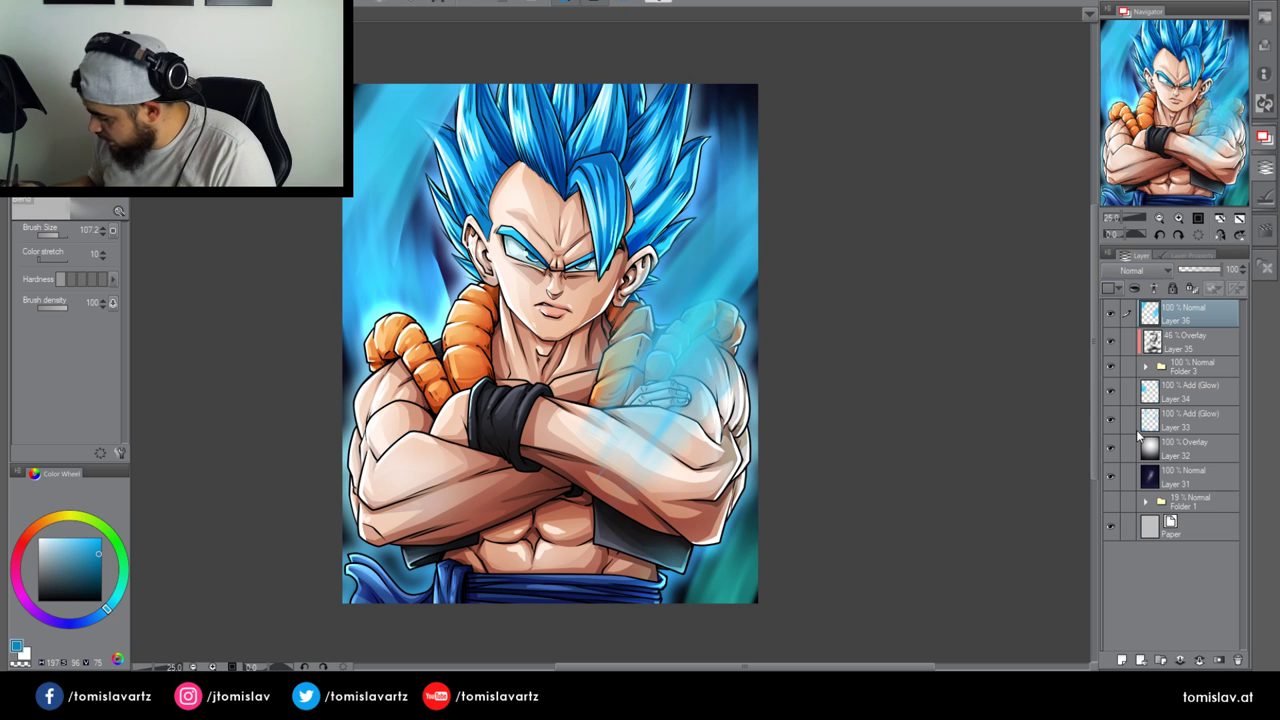
left_click(1132, 520)
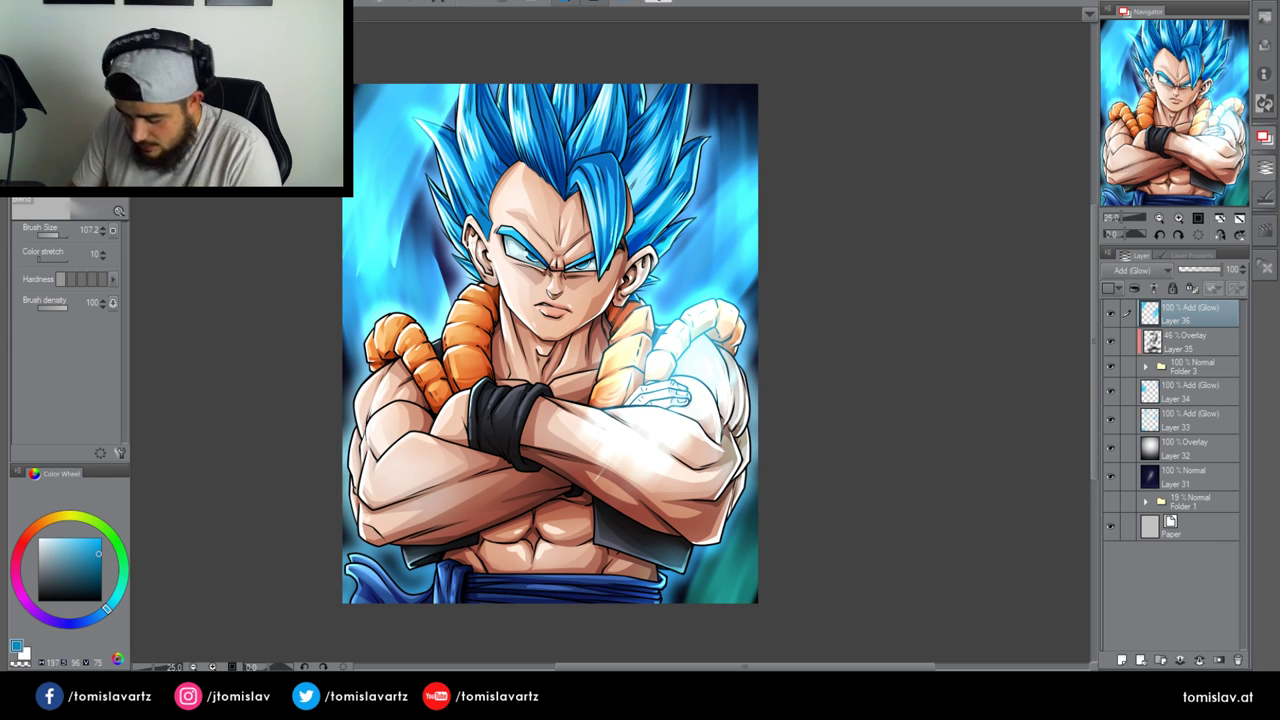
Paint diagonal glowing blue streaks over the sash and forearm at the canvas's lower left and beside the elbow at its lower right
left_click(45, 150)
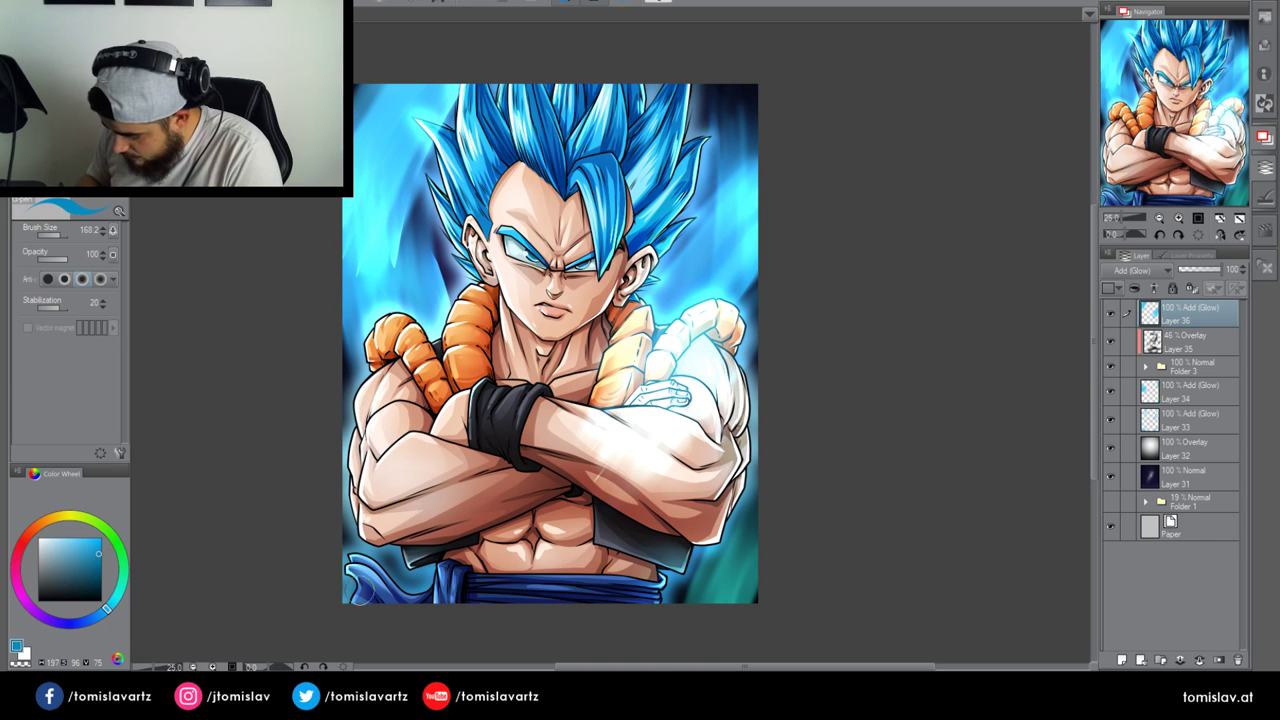
mouse_move(362, 598)
left_mouse_down()
mouse_move(436, 422)
mouse_move(470, 432)
left_mouse_up()
mouse_move(382, 618)
left_mouse_down()
mouse_move(486, 450)
mouse_move(496, 486)
left_mouse_up()
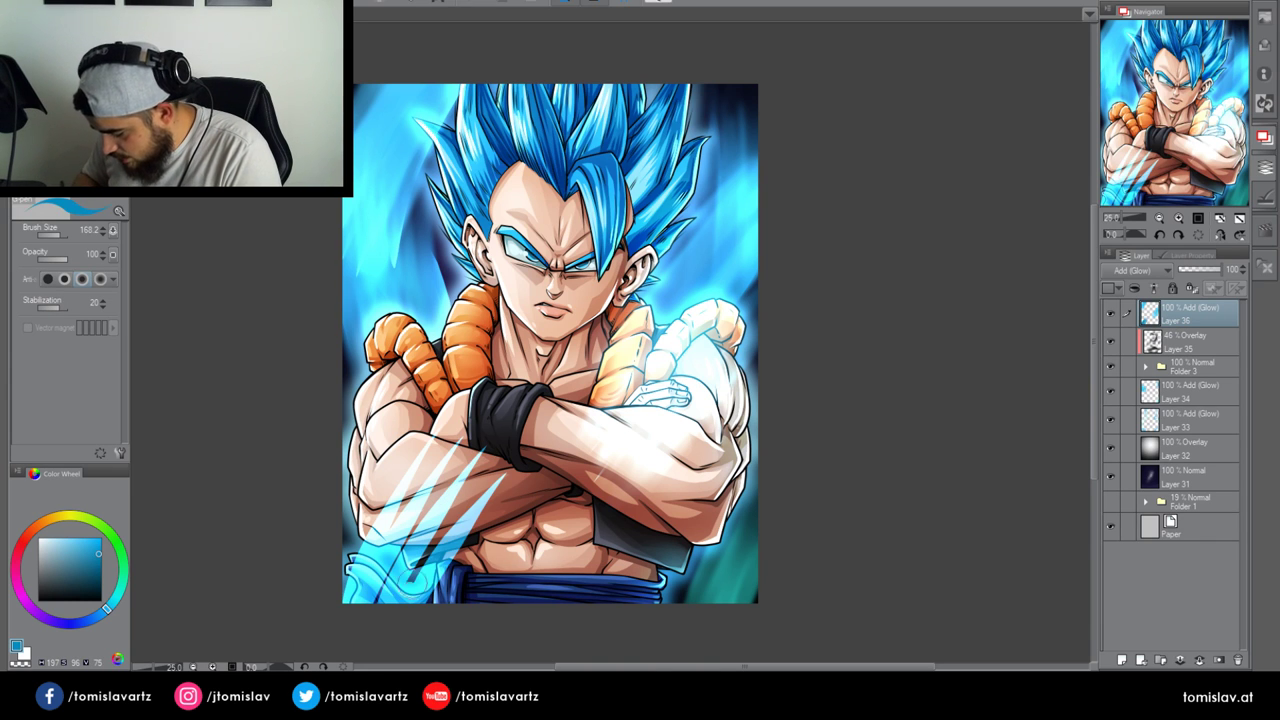
left_click_drag(337, 606, 362, 430)
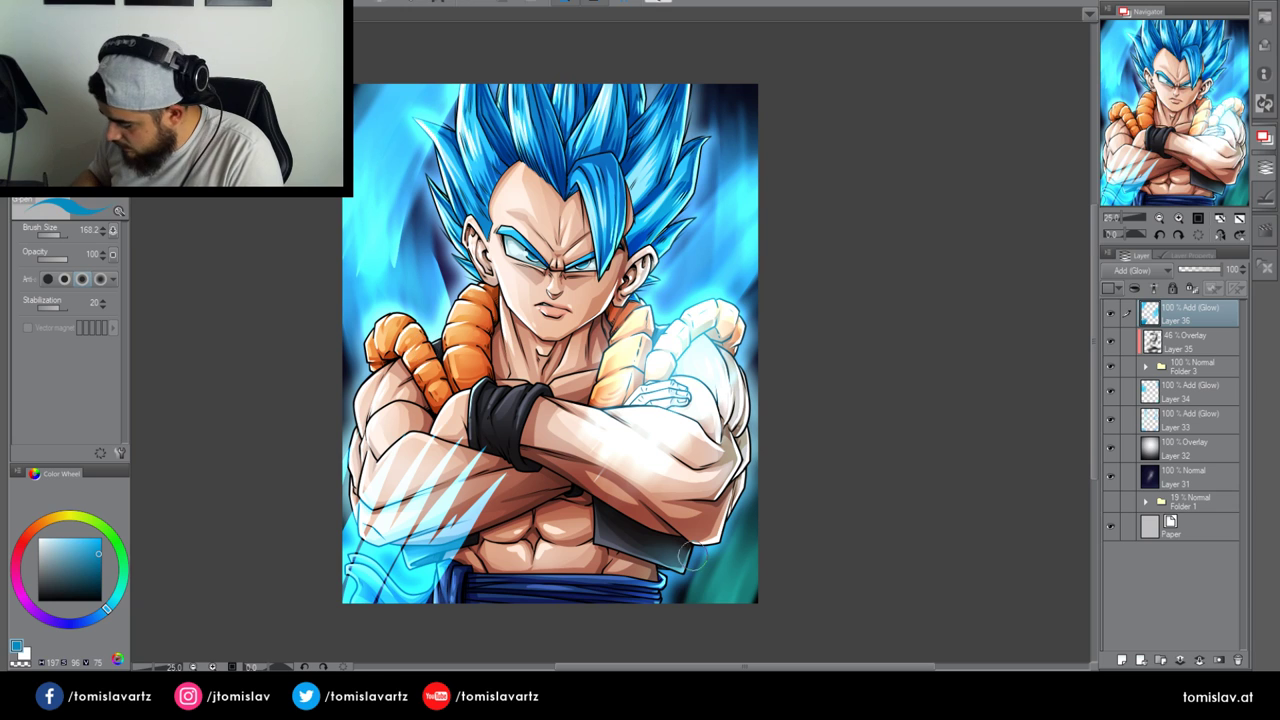
mouse_move(660, 622)
left_mouse_down()
mouse_move(748, 484)
mouse_move(699, 587)
left_mouse_up()
left_click_drag(747, 442, 656, 573)
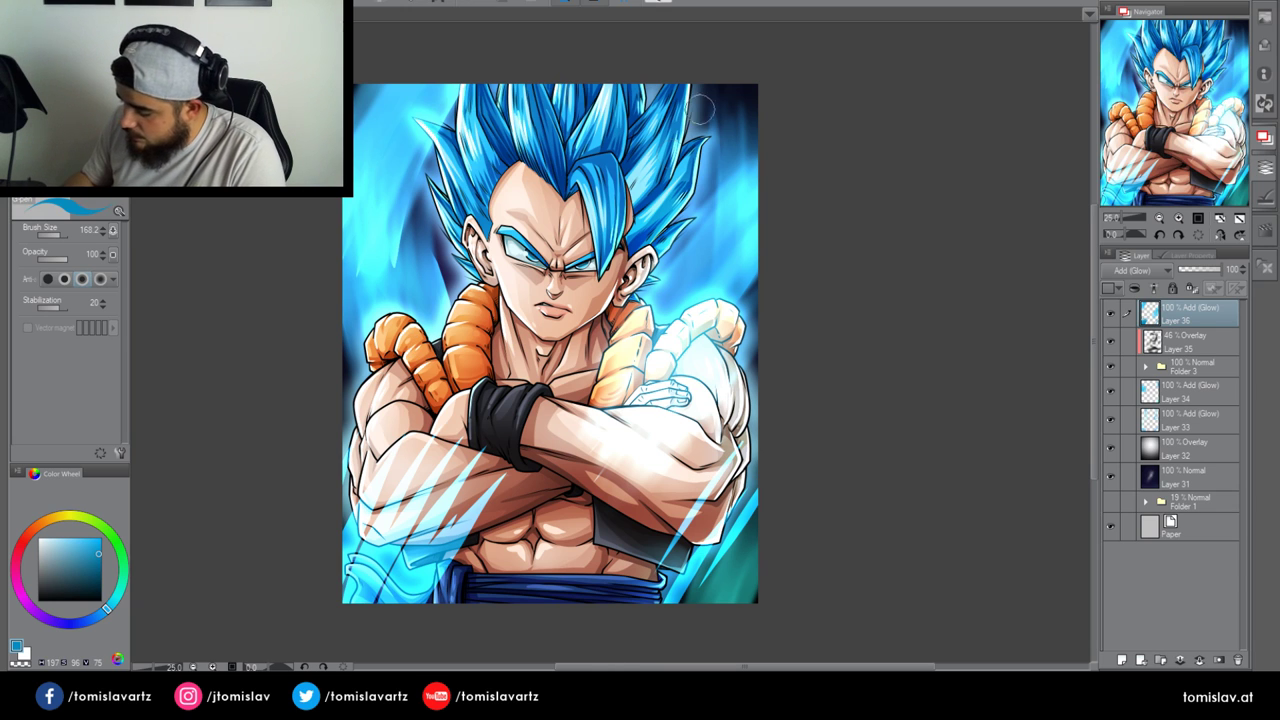
Paint diagonal glowing blue streaks from the canvas's top edge across the hair and forehead
left_click_drag(710, 98, 600, 218)
left_click_drag(655, 114, 536, 250)
left_click_drag(688, 56, 476, 270)
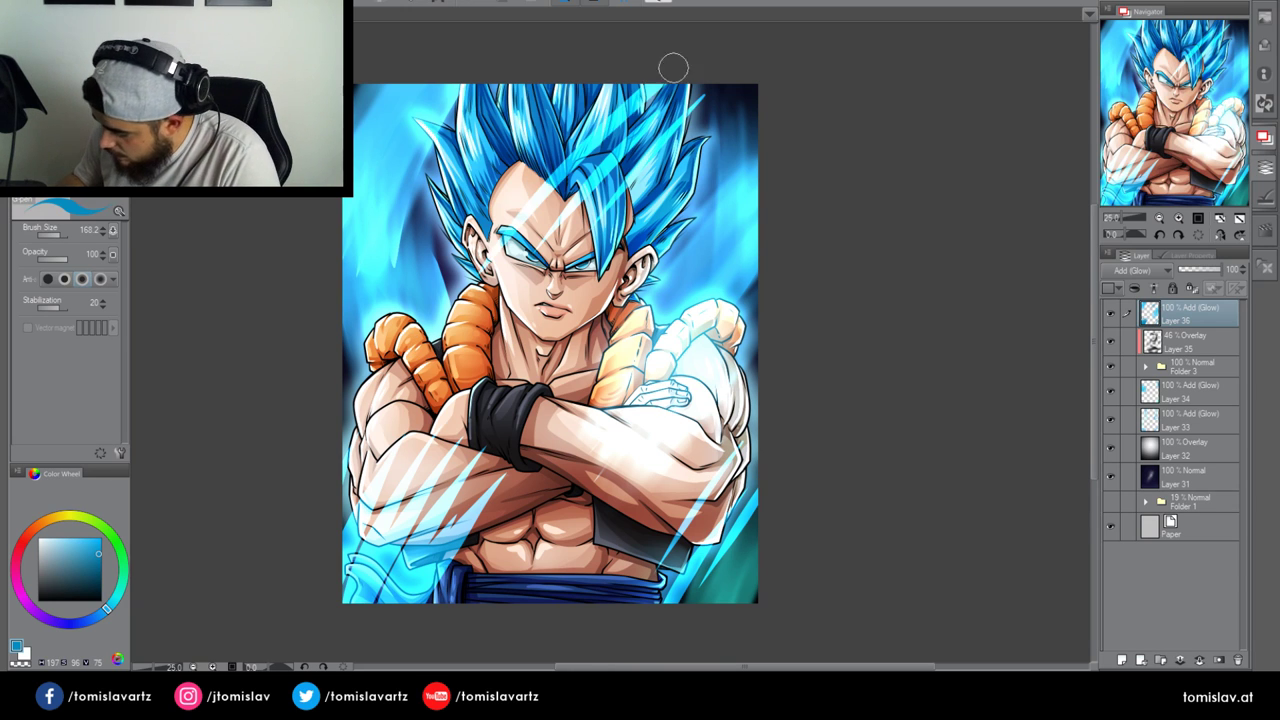
left_click_drag(698, 84, 566, 206)
left_click_drag(642, 84, 466, 292)
Blend the glowing streaks over the forehead and blue hair until they look soft
key("j")
mouse_move(500, 230)
left_mouse_down()
mouse_move(600, 122)
mouse_move(534, 244)
left_mouse_up()
left_click_drag(600, 184, 722, 92)
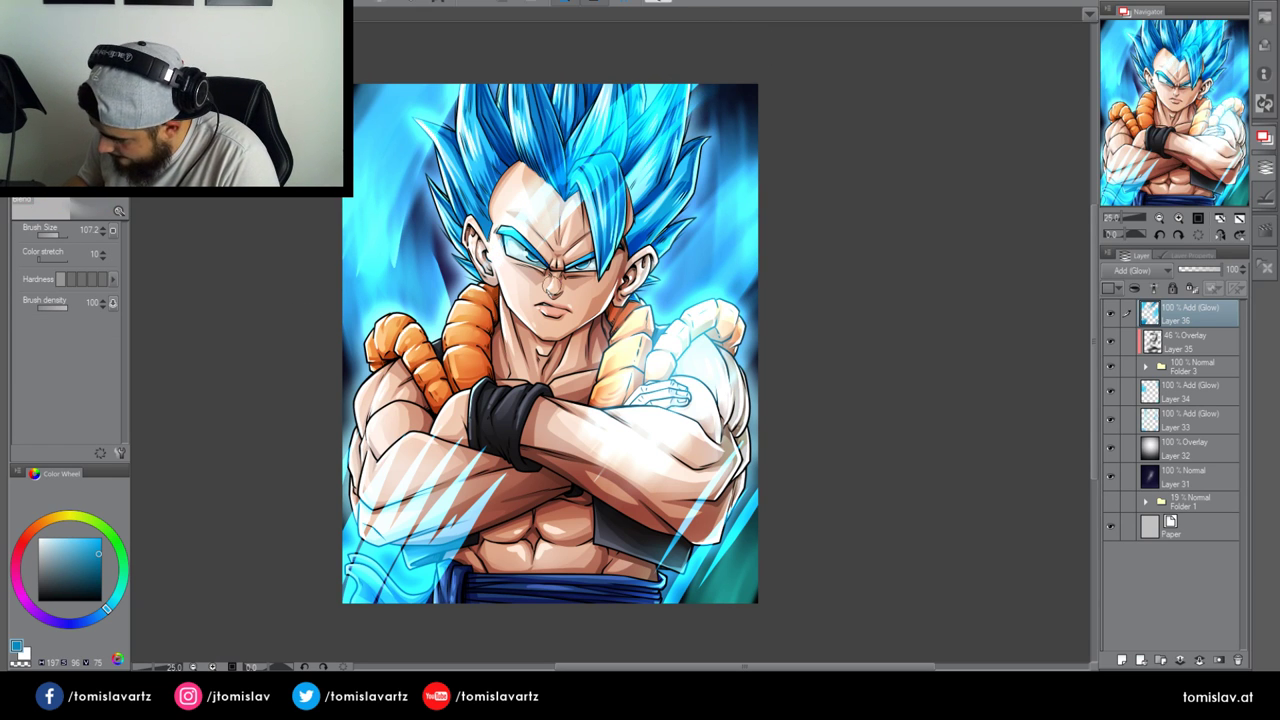
left_click_drag(614, 206, 720, 98)
Blend the streaks over the lower-left forearm and sash, and soften the remaining ones on the forehead and hair
left_click_drag(354, 580, 410, 434)
left_click_drag(330, 610, 414, 446)
left_click_drag(375, 532, 440, 434)
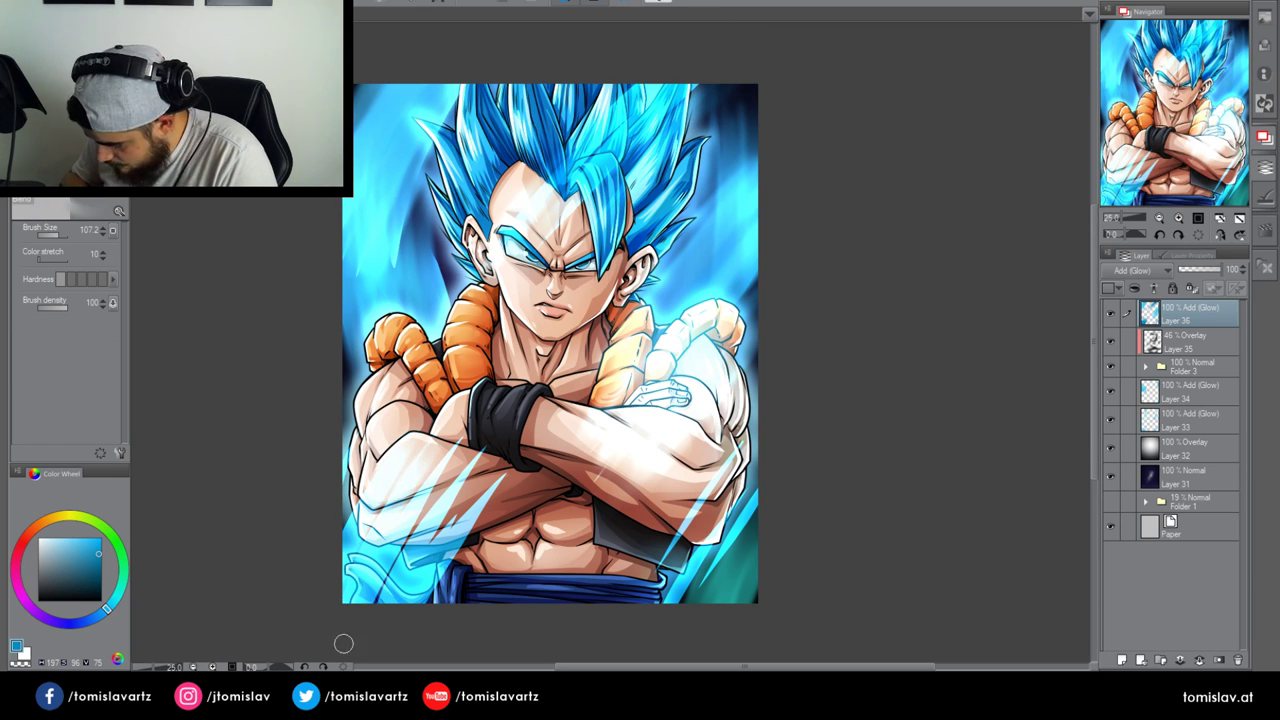
mouse_move(344, 644)
left_mouse_down()
mouse_move(462, 426)
mouse_move(482, 436)
left_mouse_up()
left_click_drag(387, 611, 612, 354)
mouse_move(420, 612)
left_mouse_down()
mouse_move(520, 466)
mouse_move(506, 476)
left_mouse_up()
left_click_drag(366, 536, 422, 440)
left_click_drag(317, 606, 410, 416)
left_click_drag(332, 540, 384, 430)
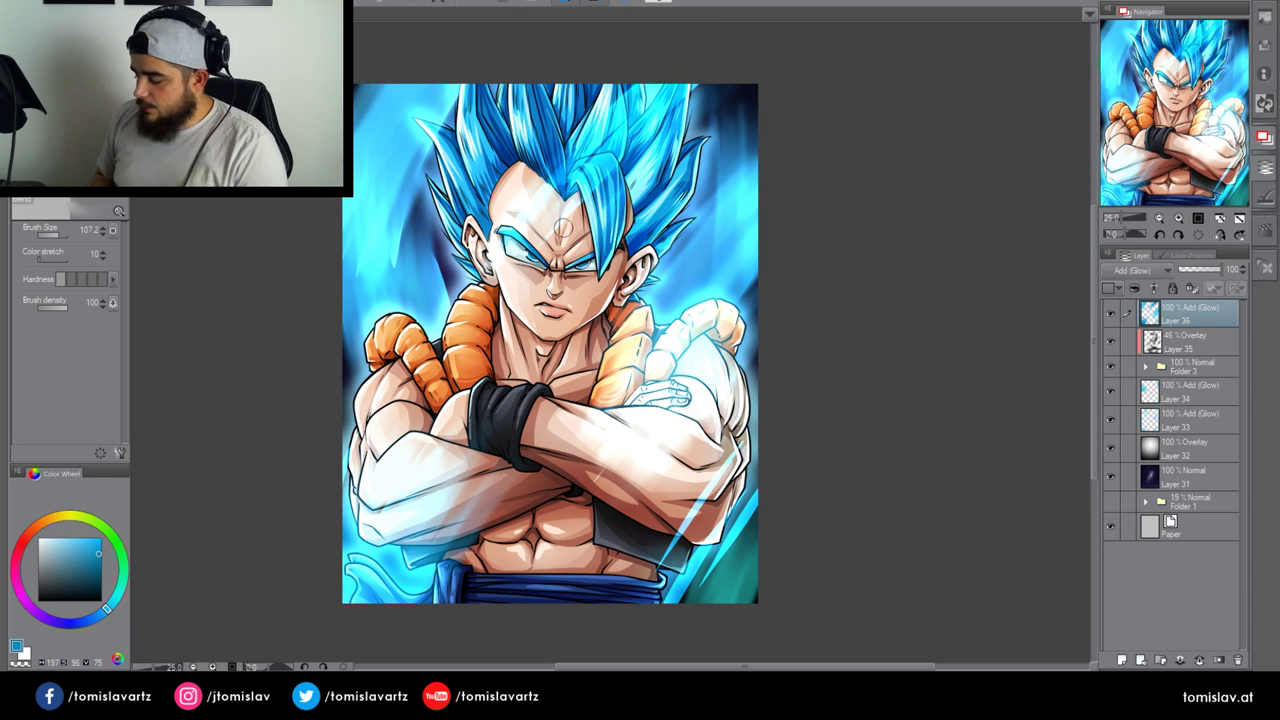
left_click_drag(554, 238, 703, 96)
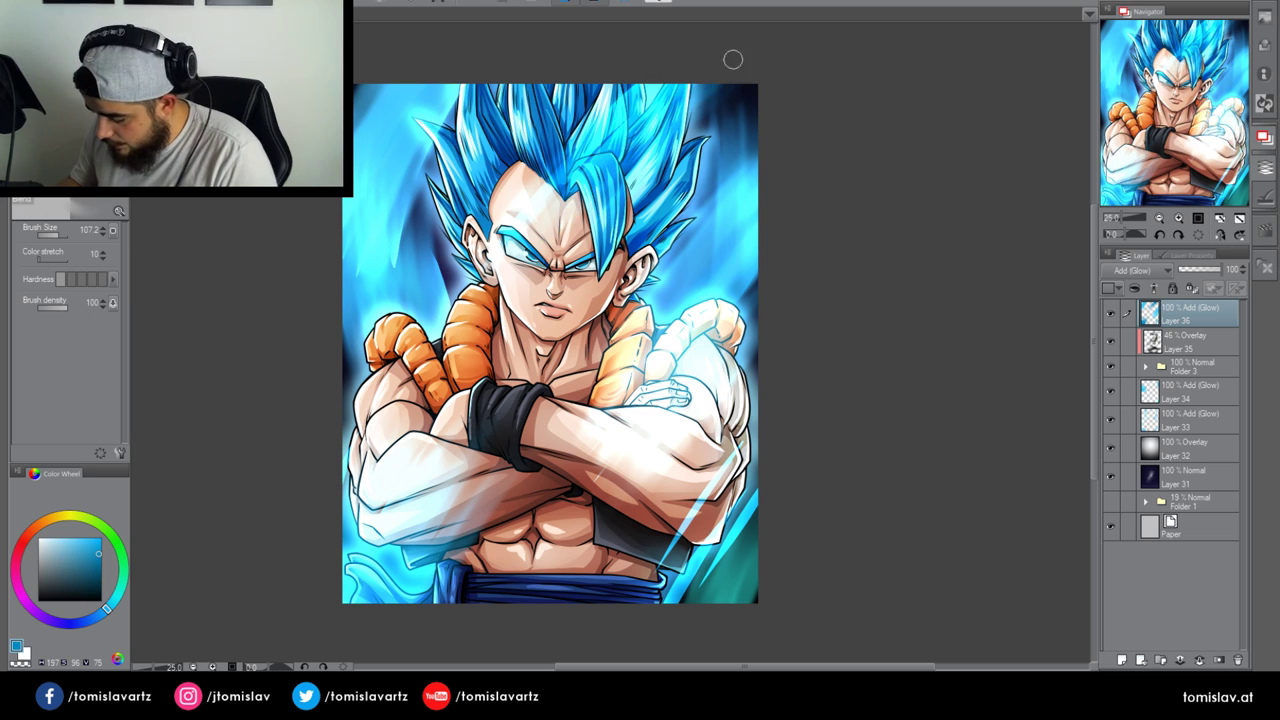
left_click_drag(553, 180, 622, 105)
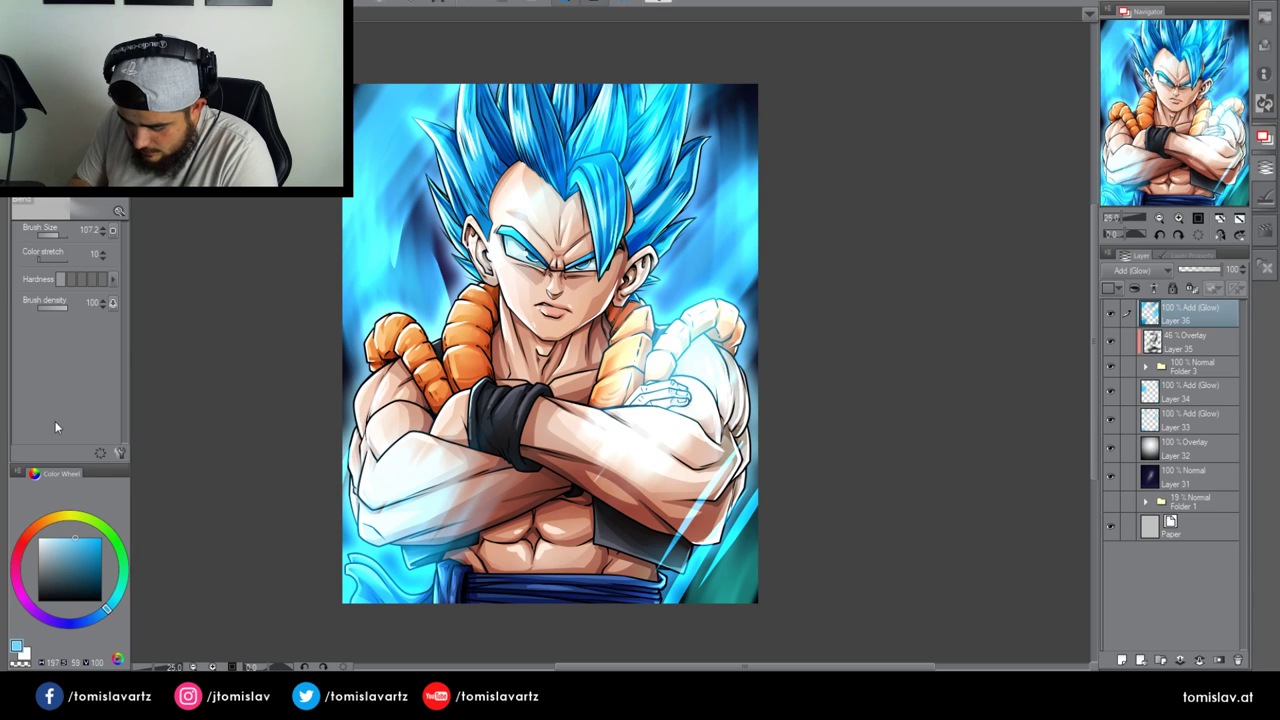
Paint pale blue streaks (H 197, S 42, V 100) in the canvas's upper-left corner and blend them
key("p")
left_click_drag(355, 207, 367, 101)
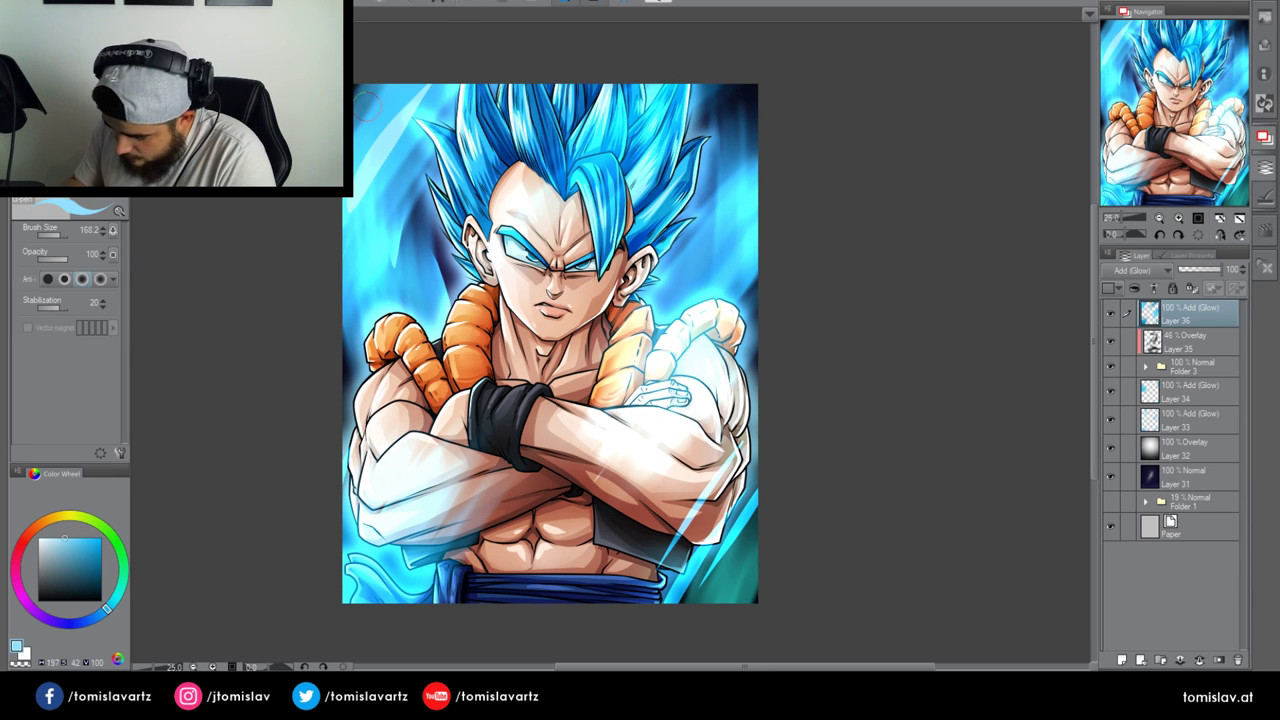
key("j")
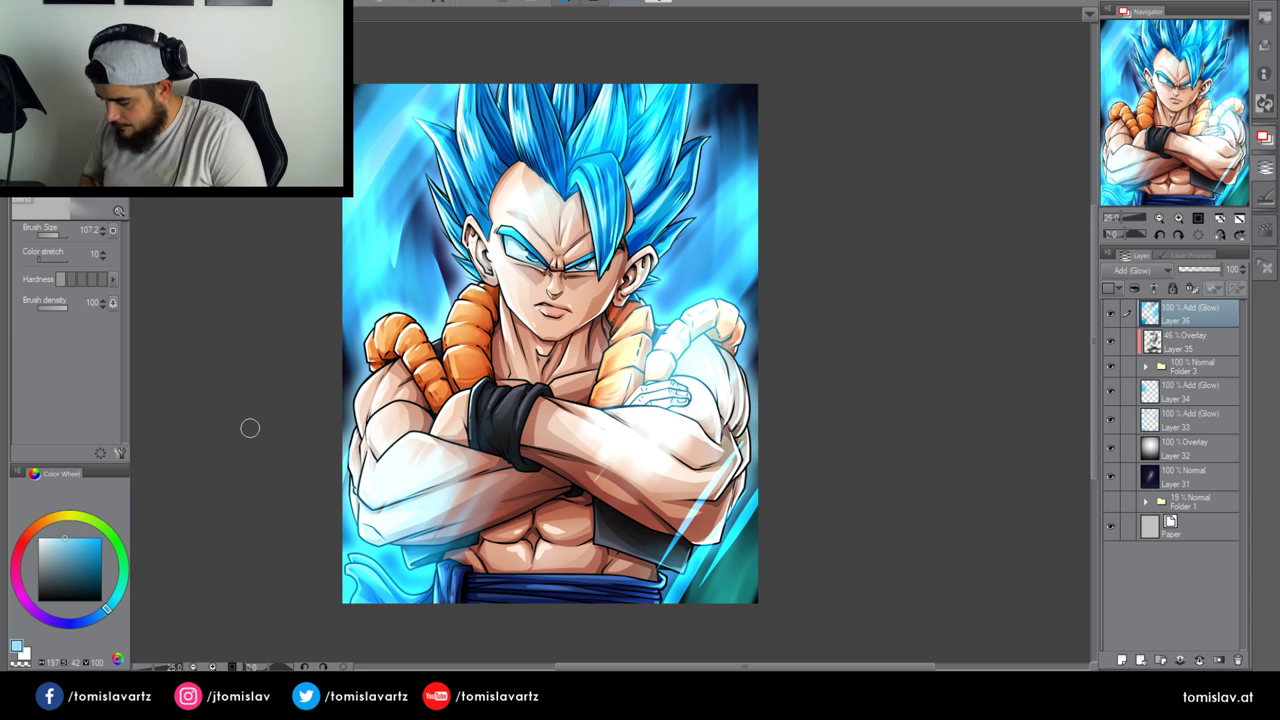
Hide and show Layer 33 to check its effect on the background glow
left_click(1165, 420)
left_click(1112, 421)
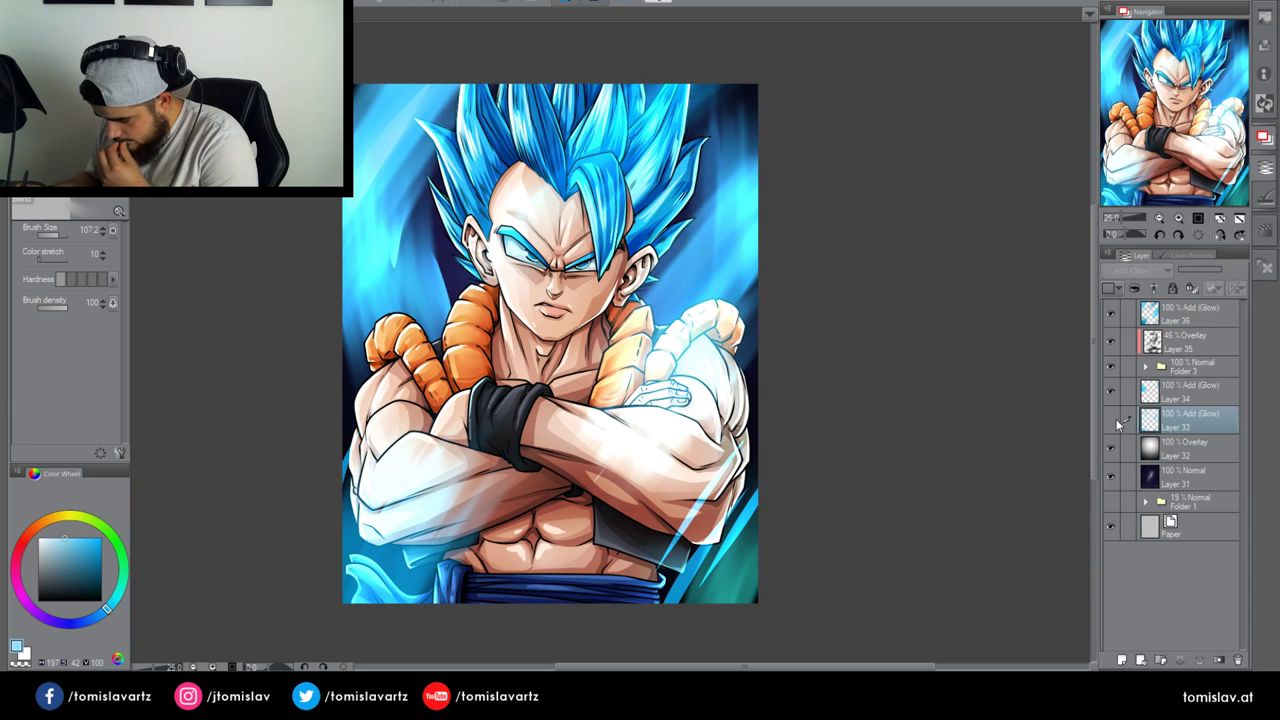
left_click(1111, 422)
Add a layer above Layer 32 and airbrush a blue glow (H 197, S 100, V 67) at size 812.9 around the character
left_click(1170, 459)
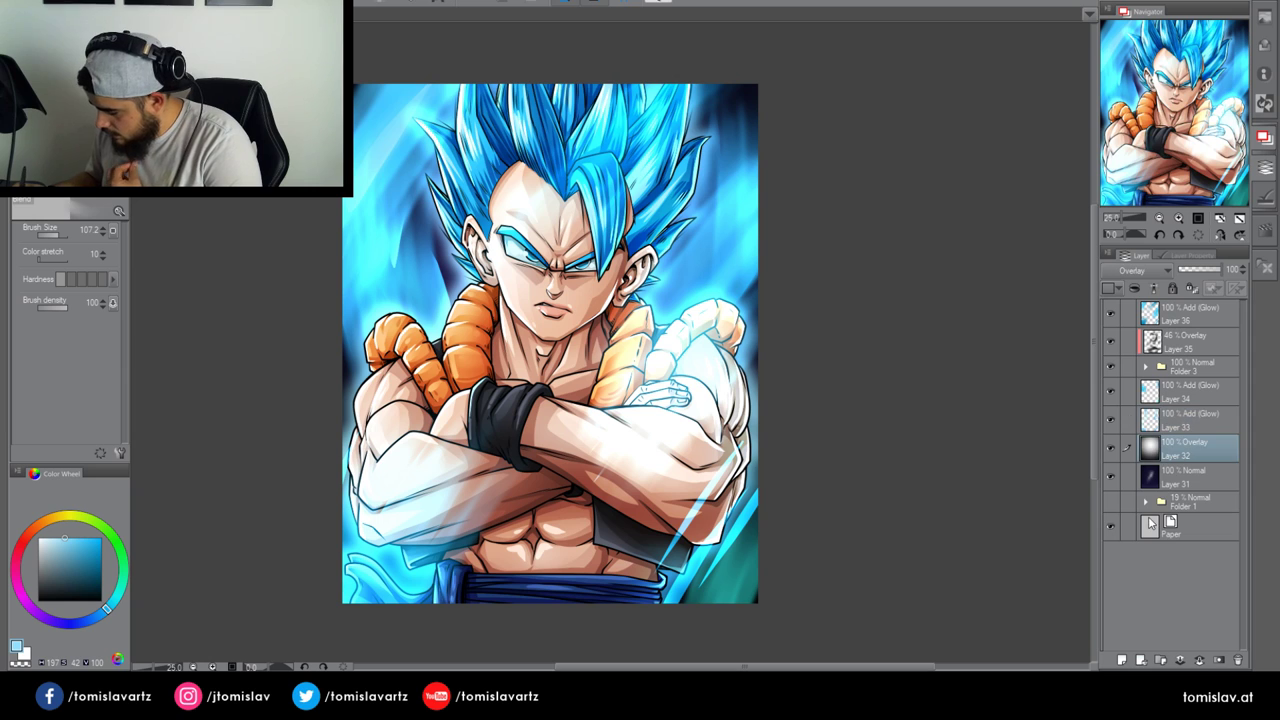
left_click(1121, 660)
left_click(101, 557)
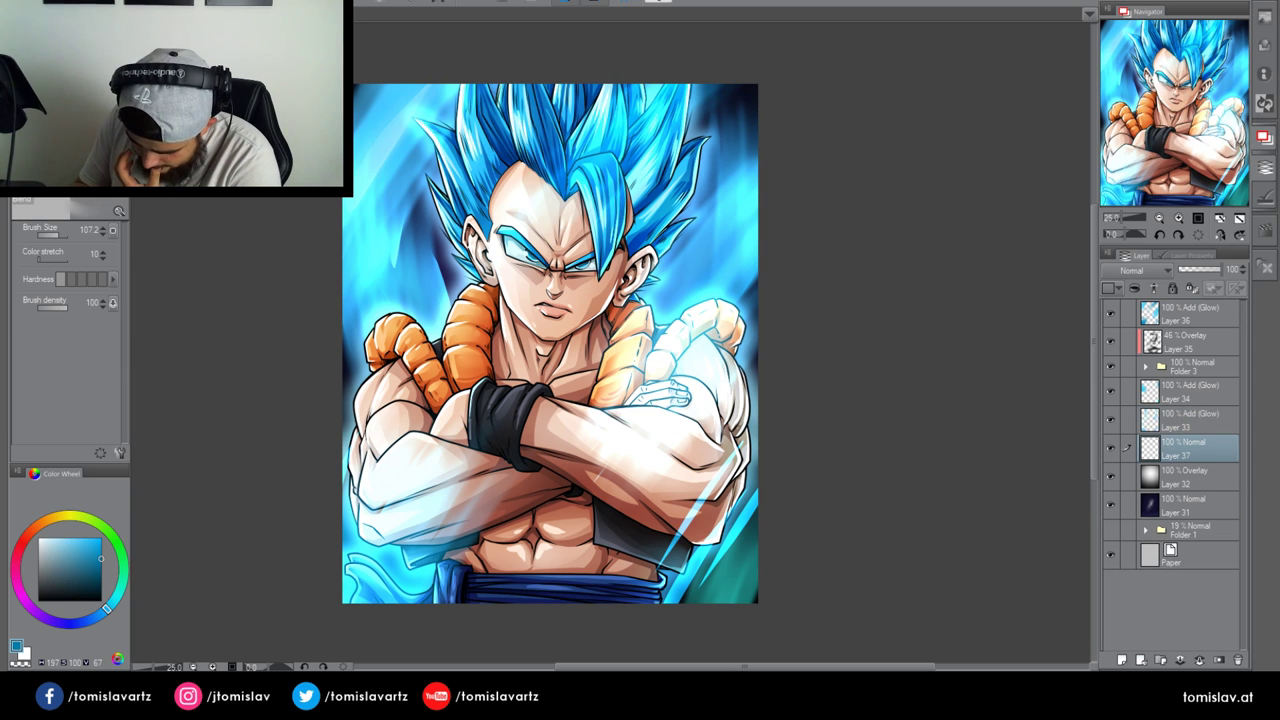
key("b")
left_click(63, 236)
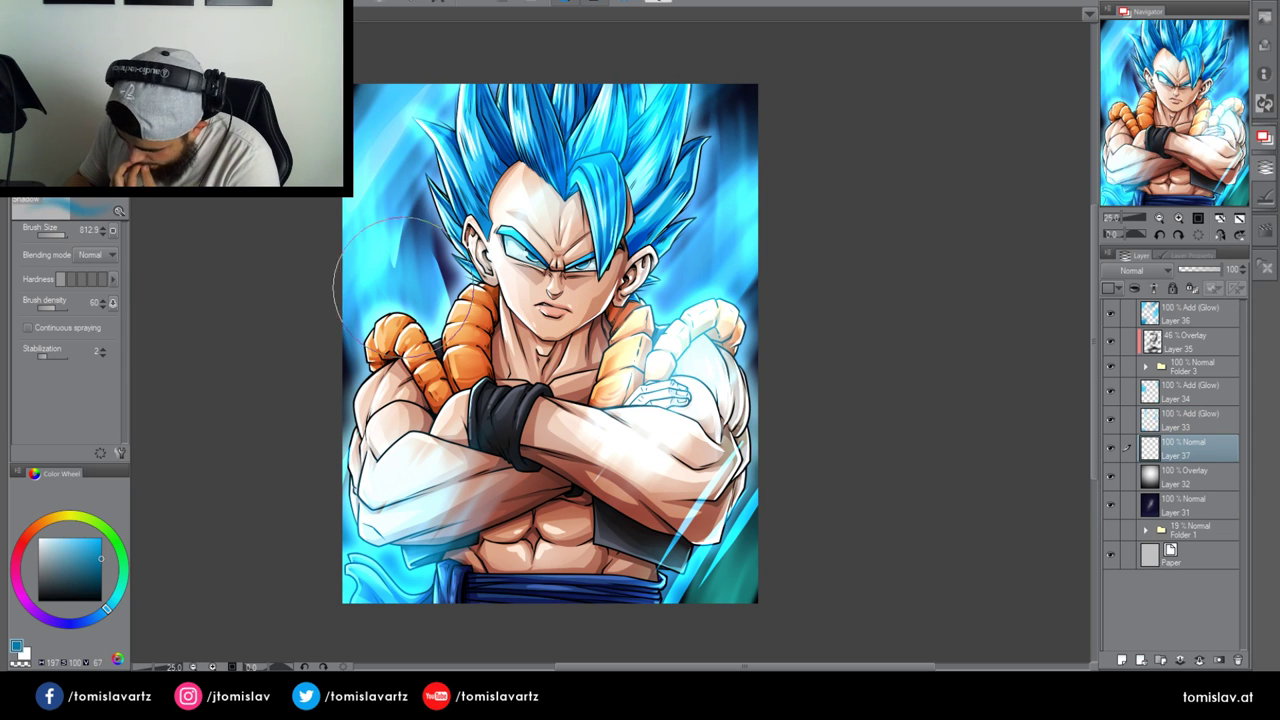
mouse_move(428, 330)
left_mouse_down()
mouse_move(484, 220)
mouse_move(447, 140)
mouse_move(440, 295)
mouse_move(382, 470)
left_mouse_up()
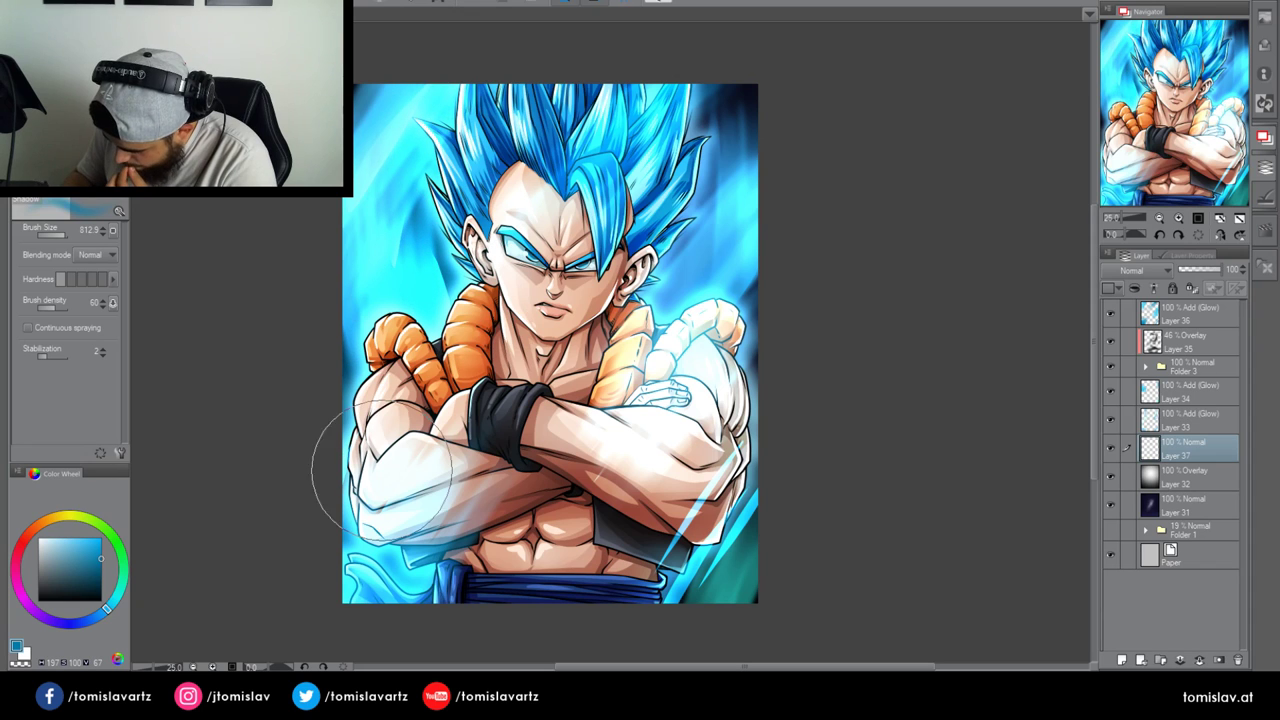
left_click_drag(674, 320, 672, 170)
left_click_drag(712, 140, 720, 356)
left_click_drag(722, 520, 703, 549)
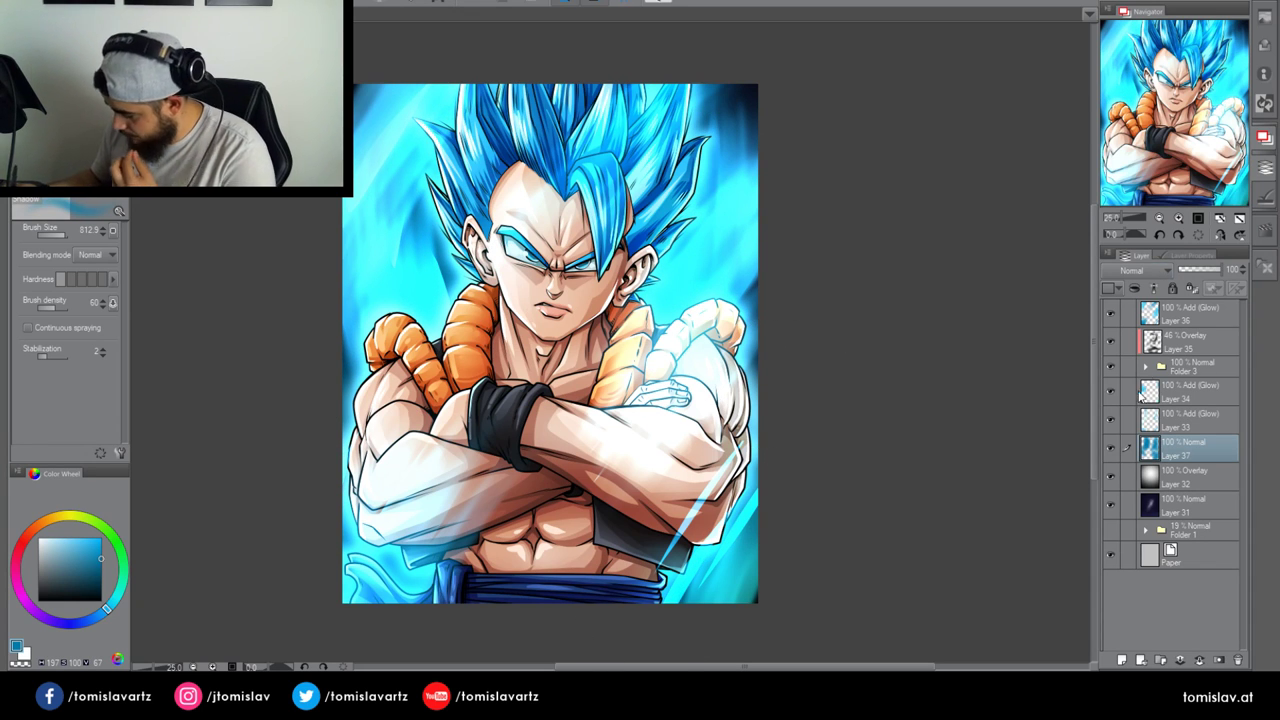
Compare Overlay, Normal and Add (Glow) on Layer 37, settle on Add (Glow), and lock the layer's transparent pixels
left_click(1127, 433)
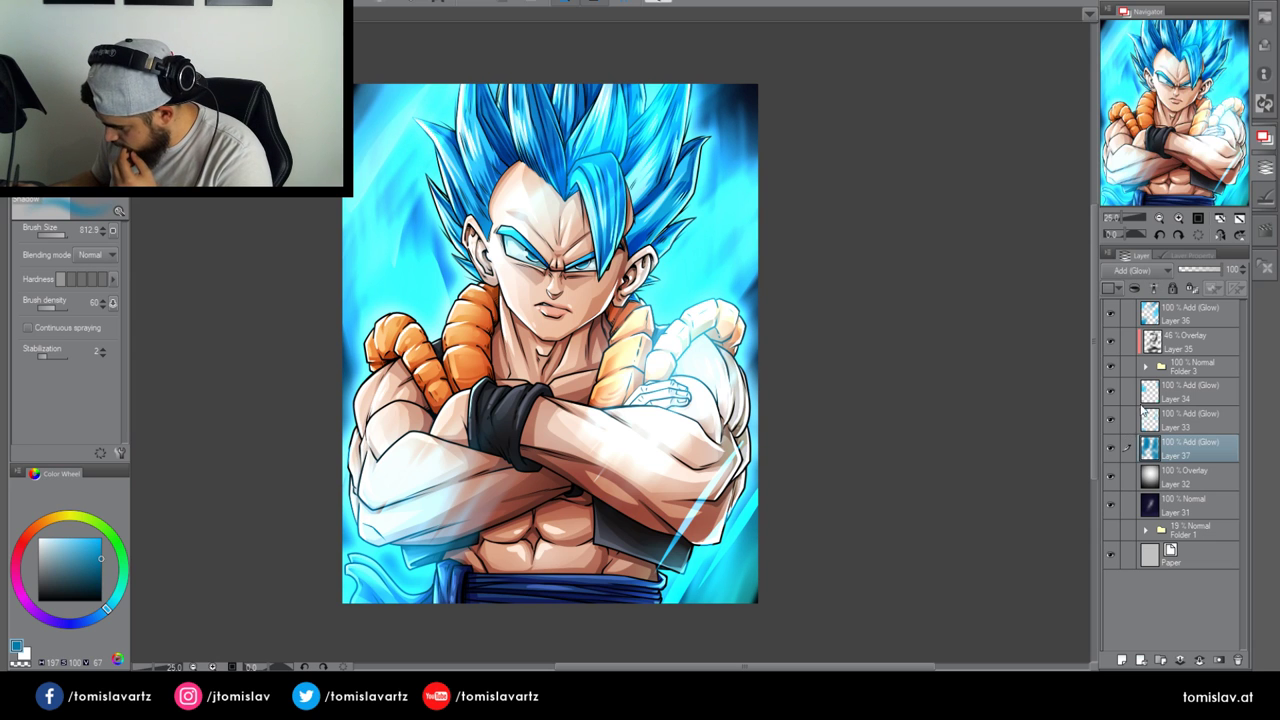
key("shift+alt+o")
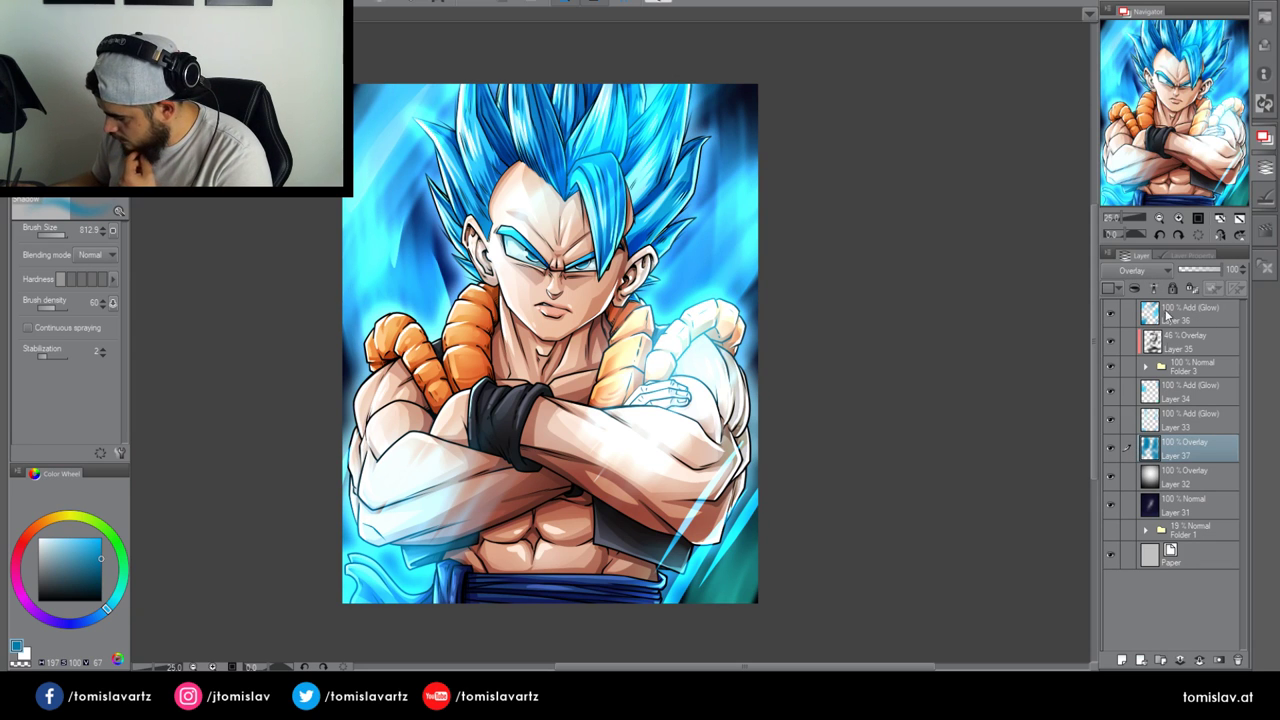
key("shift+alt+n")
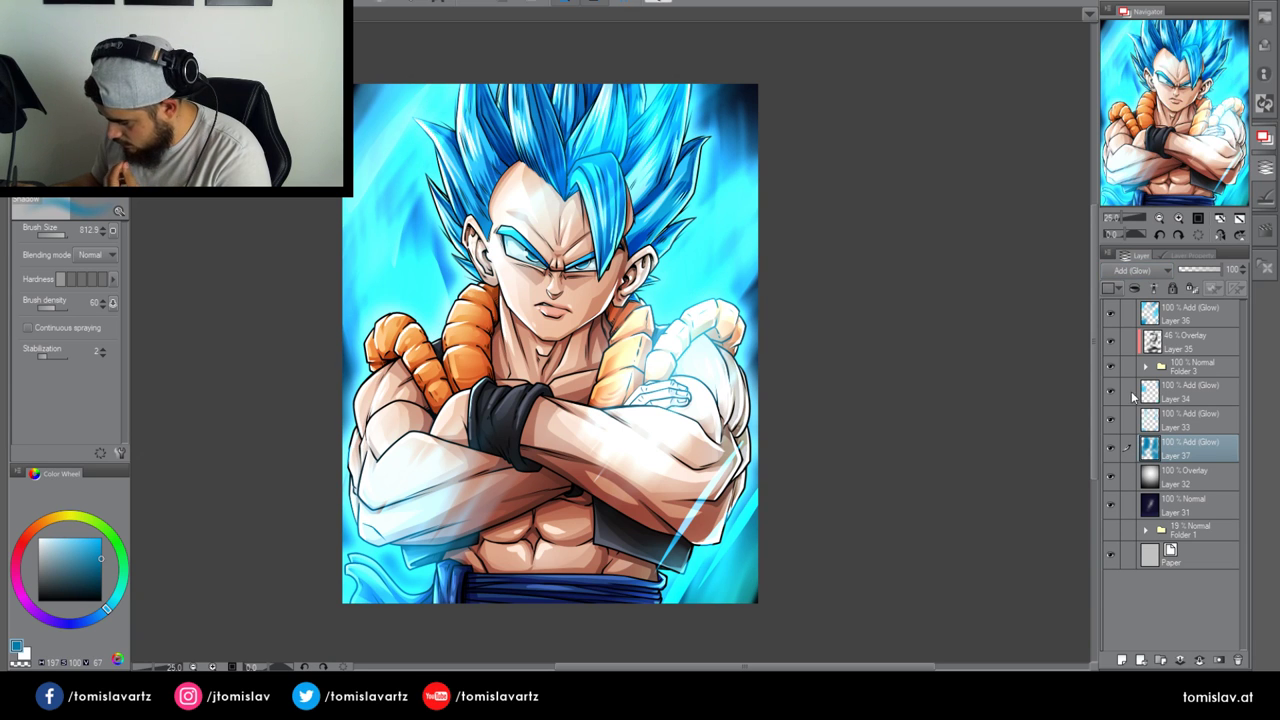
left_click(1192, 288)
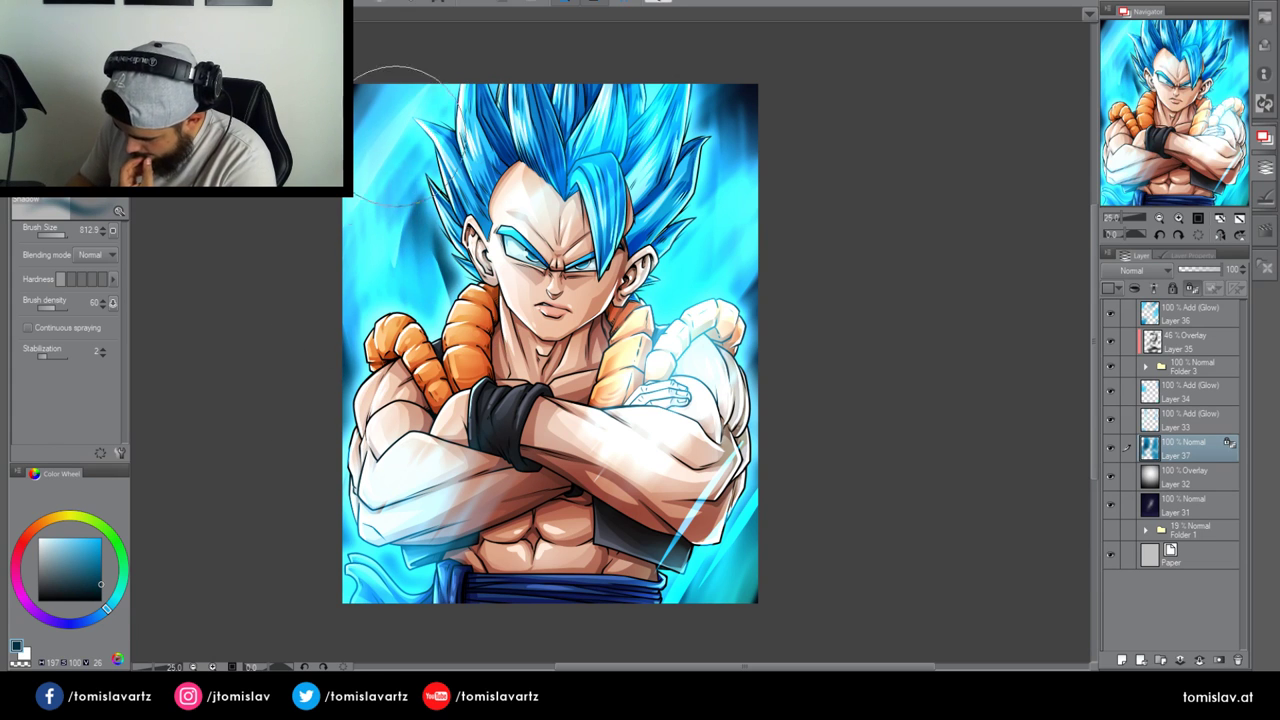
left_click(1130, 443)
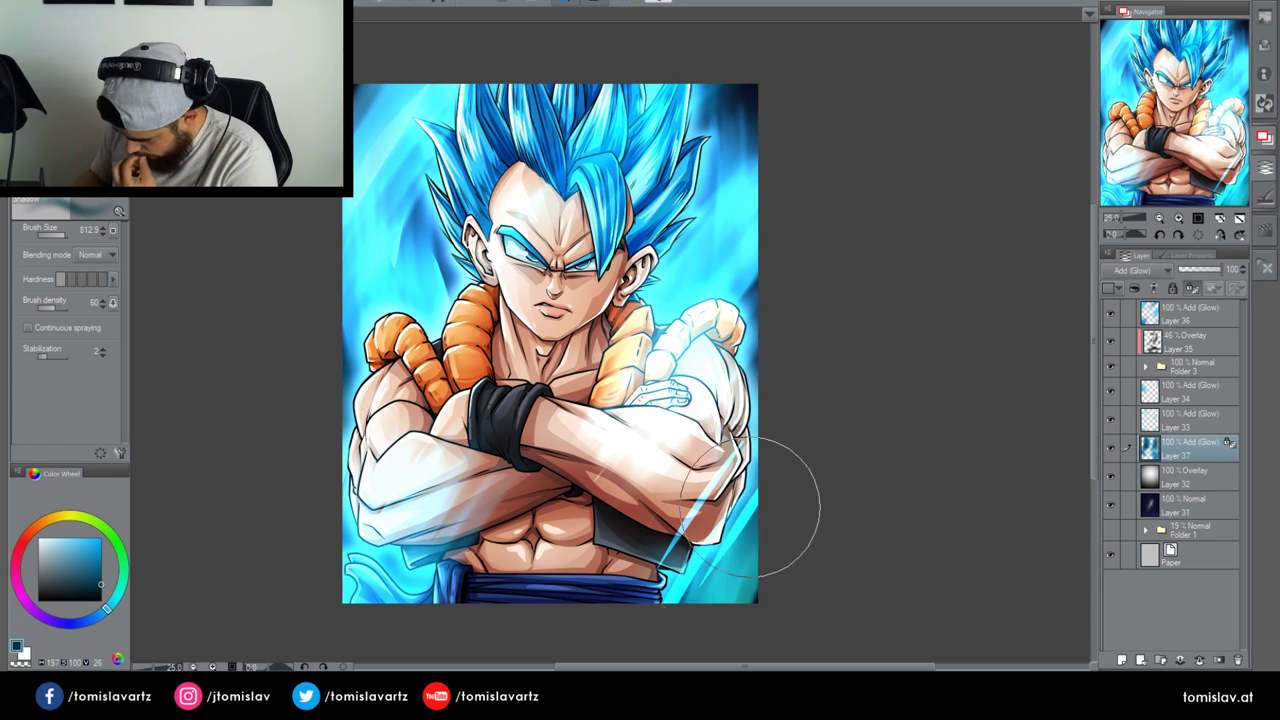
left_click(400, 508, "alt")
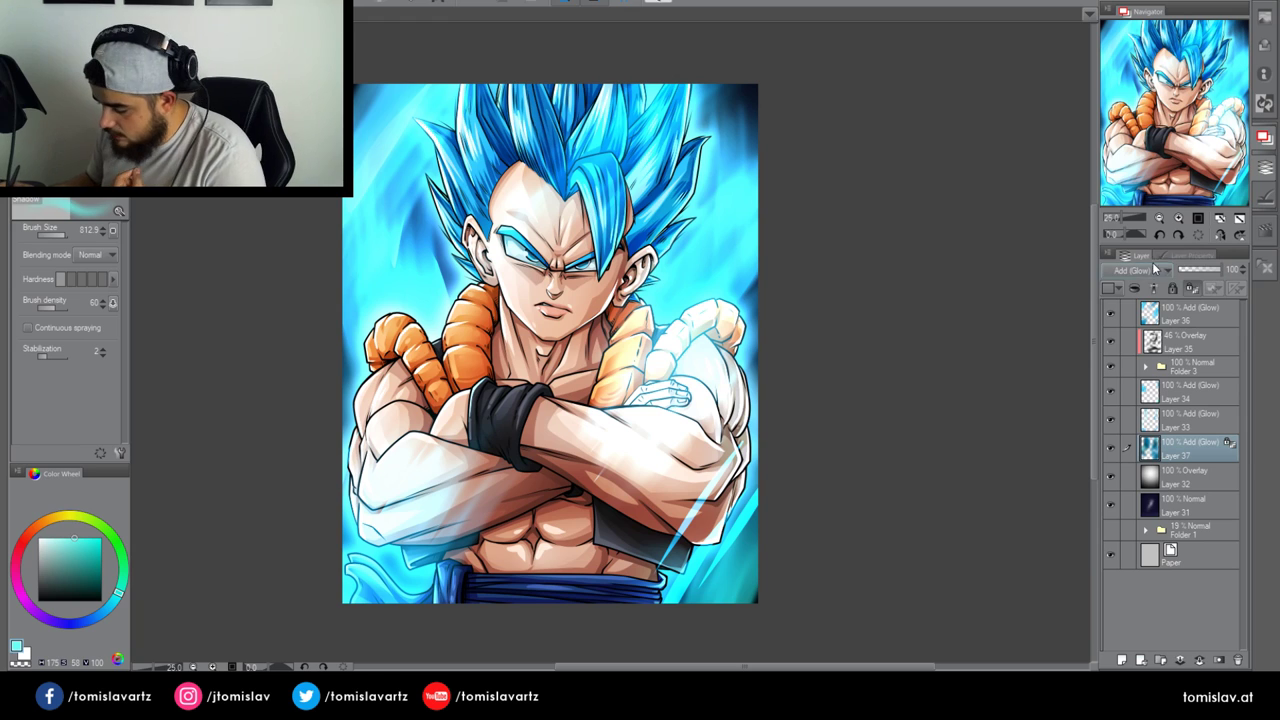
Add a new layer above Layer 36, and blend the streaks beside the lower-right elbow on Layer 36
left_click(1195, 317)
left_click(1121, 659)
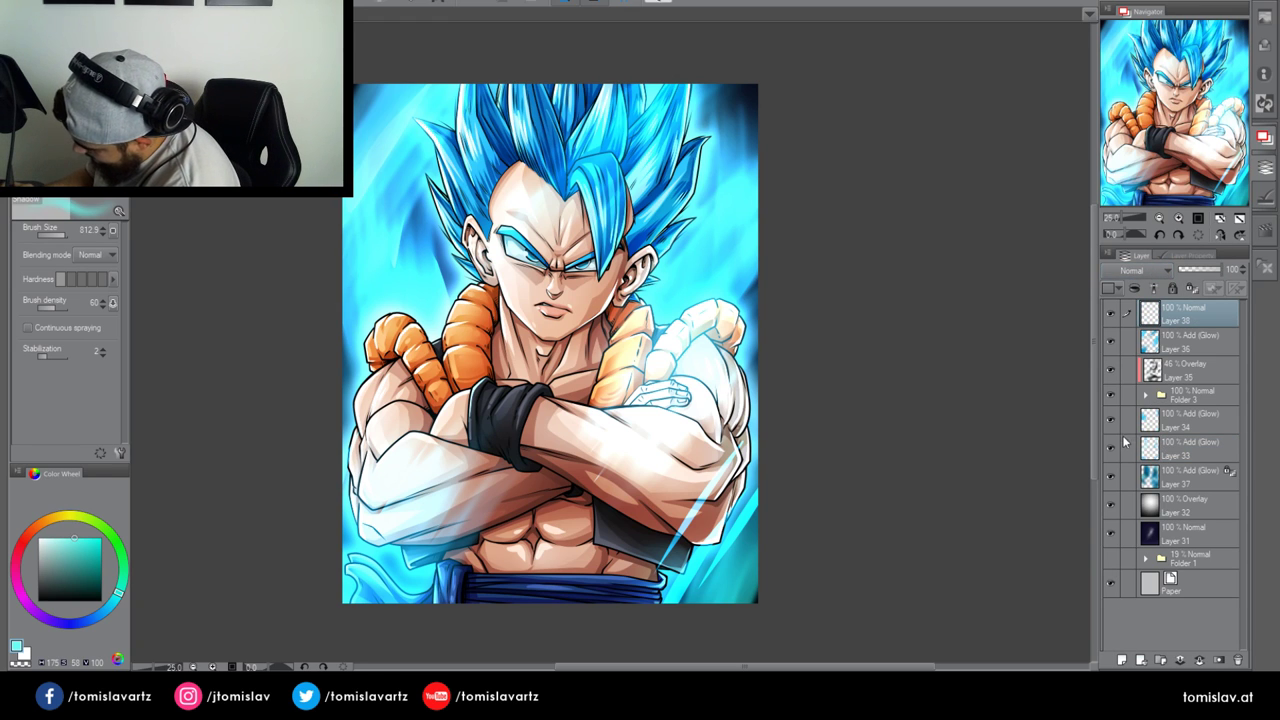
left_click(1200, 342)
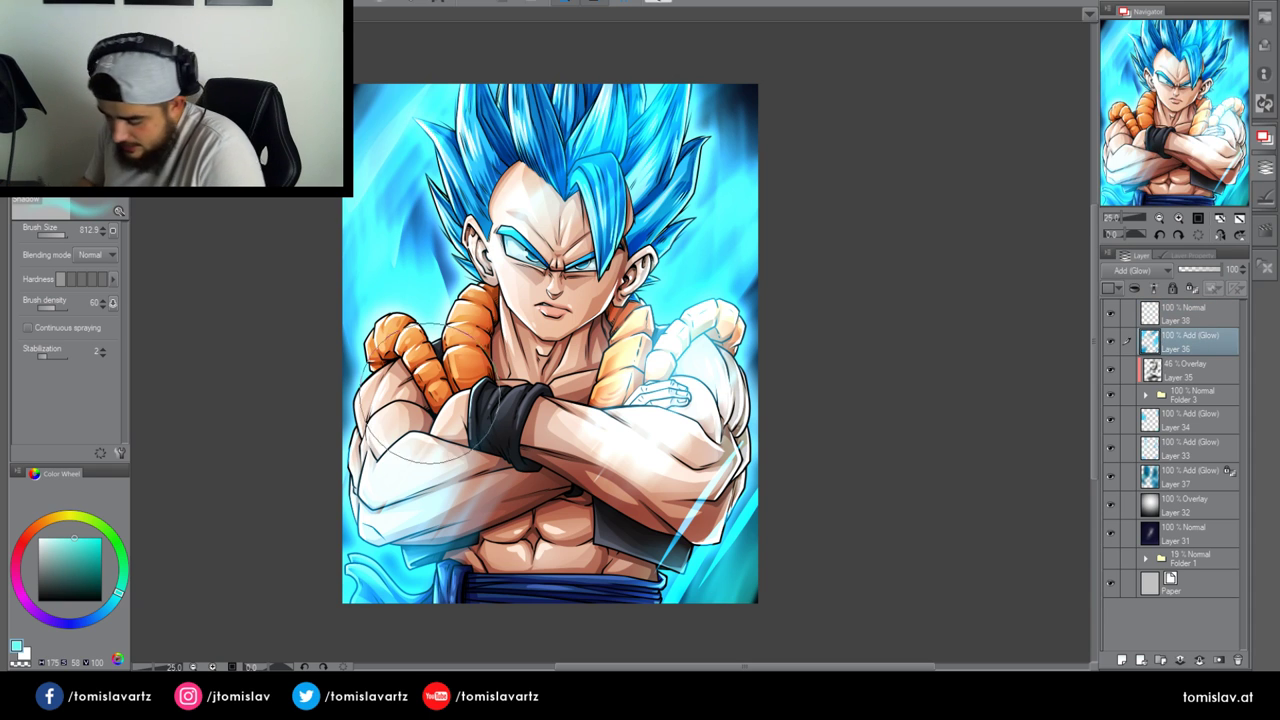
key("j")
mouse_move(721, 472)
left_mouse_down()
mouse_move(678, 544)
mouse_move(681, 522)
mouse_move(681, 600)
left_mouse_up()
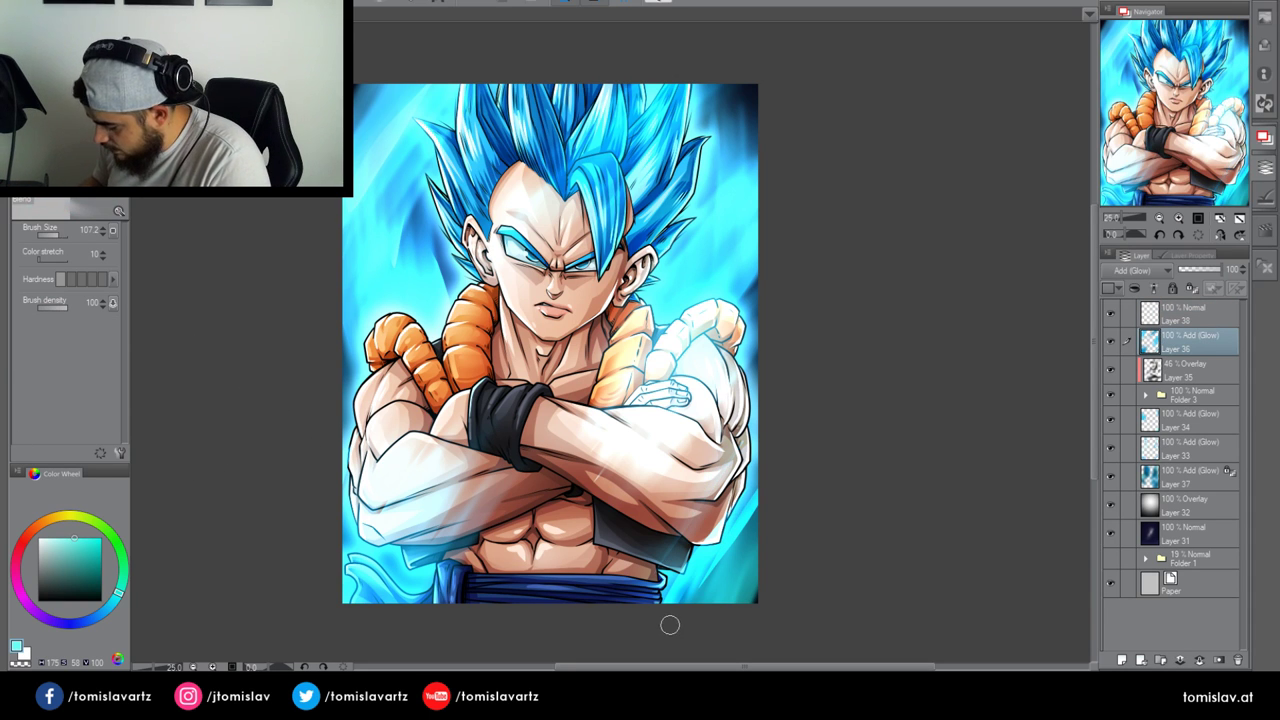
Try a light blue brush dab (H 202) on Layer 38 beside the character's orange shoulder strap
left_click(1179, 320)
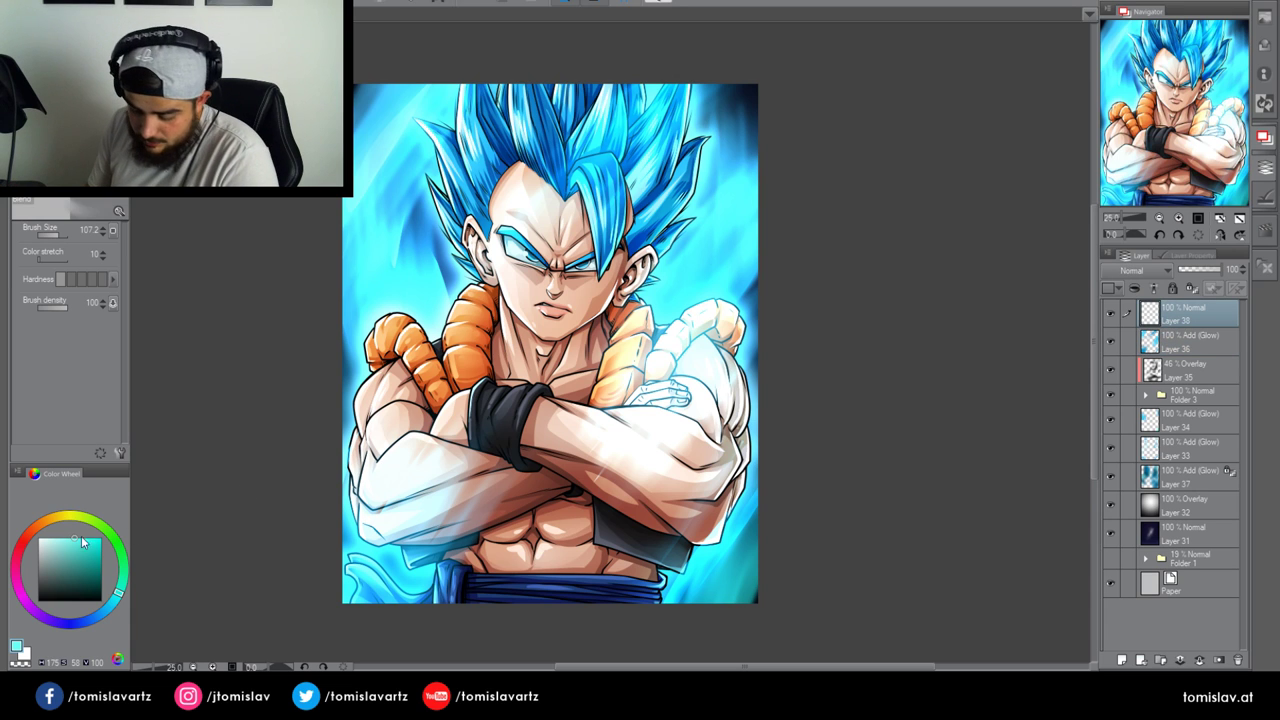
left_click(102, 613)
key("b")
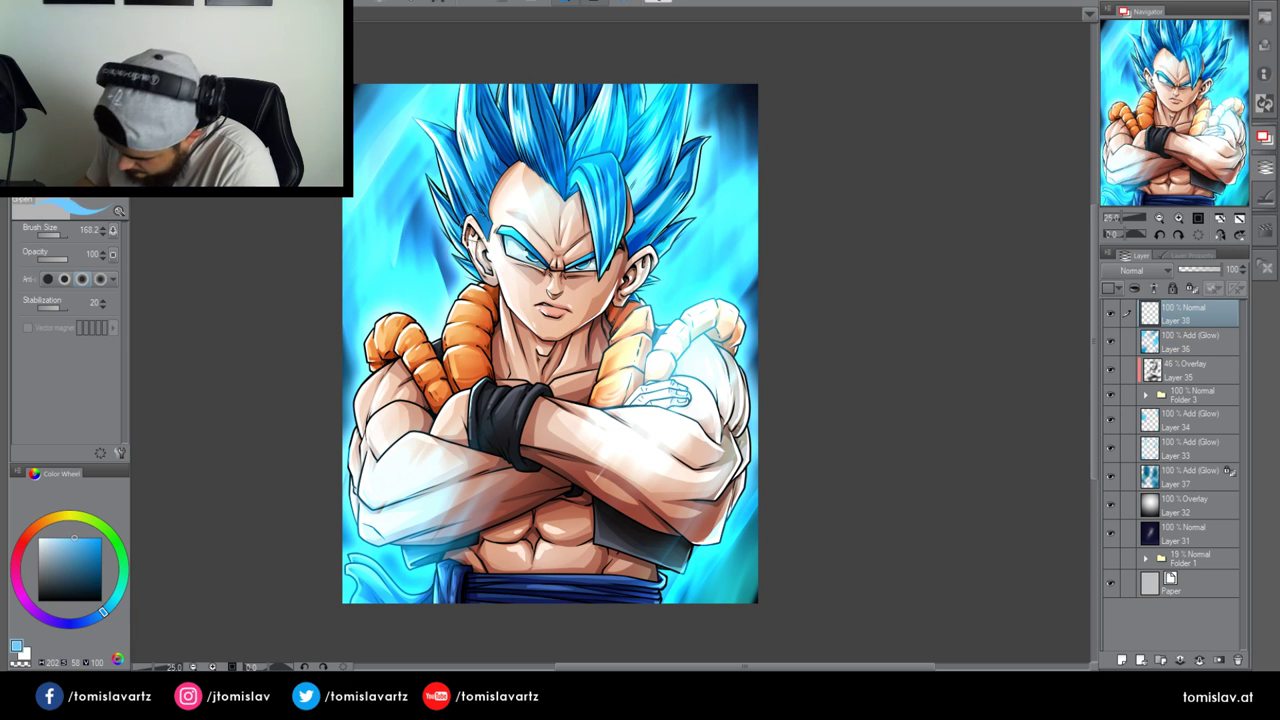
left_click_drag(450, 308, 456, 344)
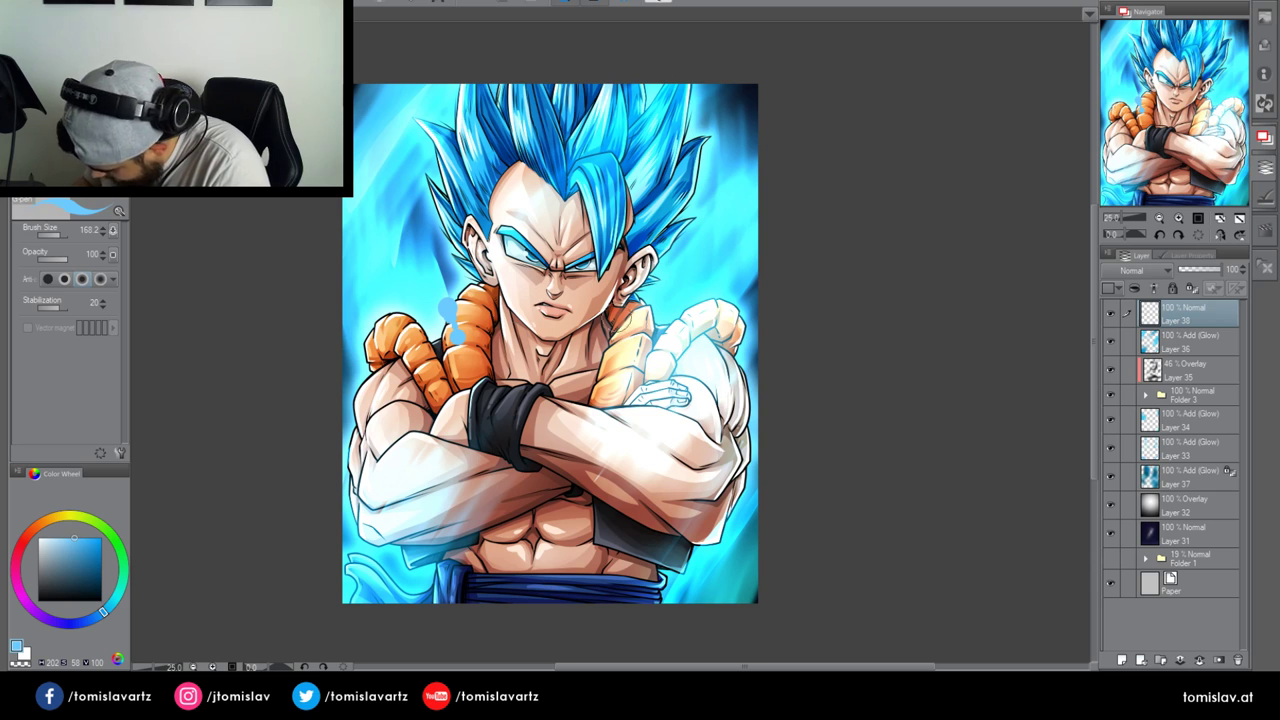
key("ctrl+z")
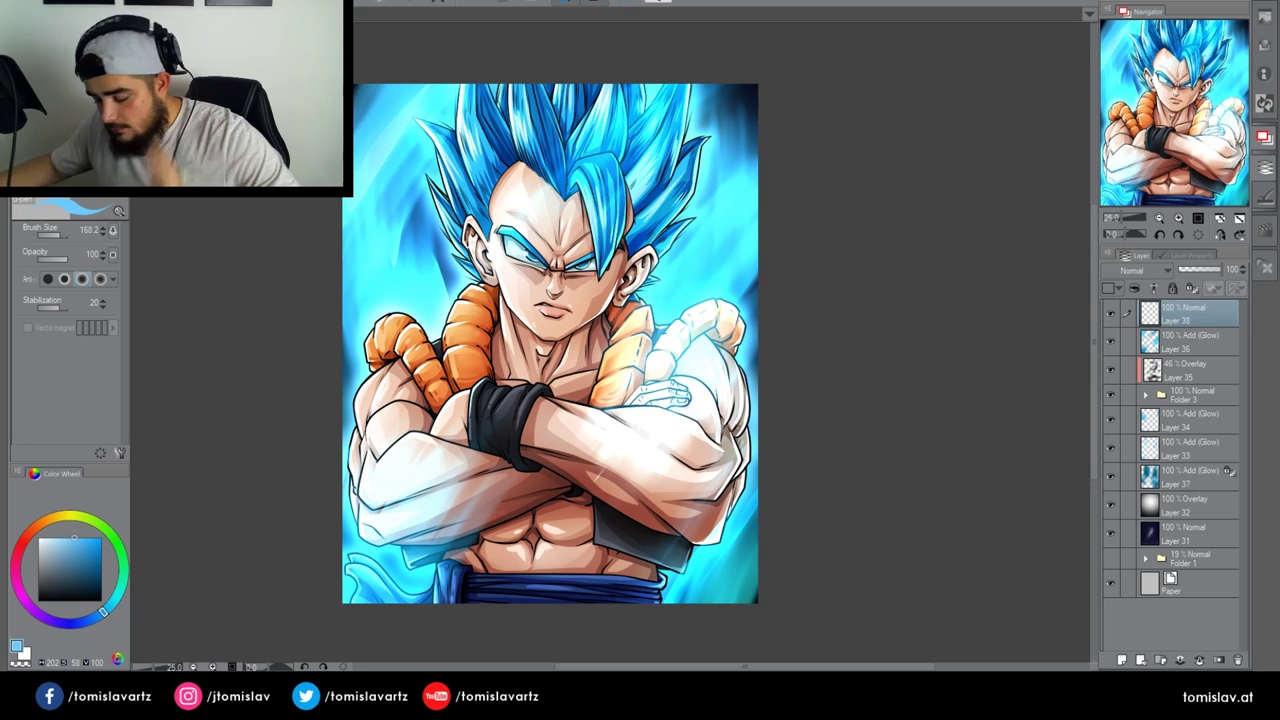
Try recolouring Layer 34's background streaks yellow (H 43, S 68, V 100) at brush size 1275.1 with its transparent pixels locked
left_click(1183, 416)
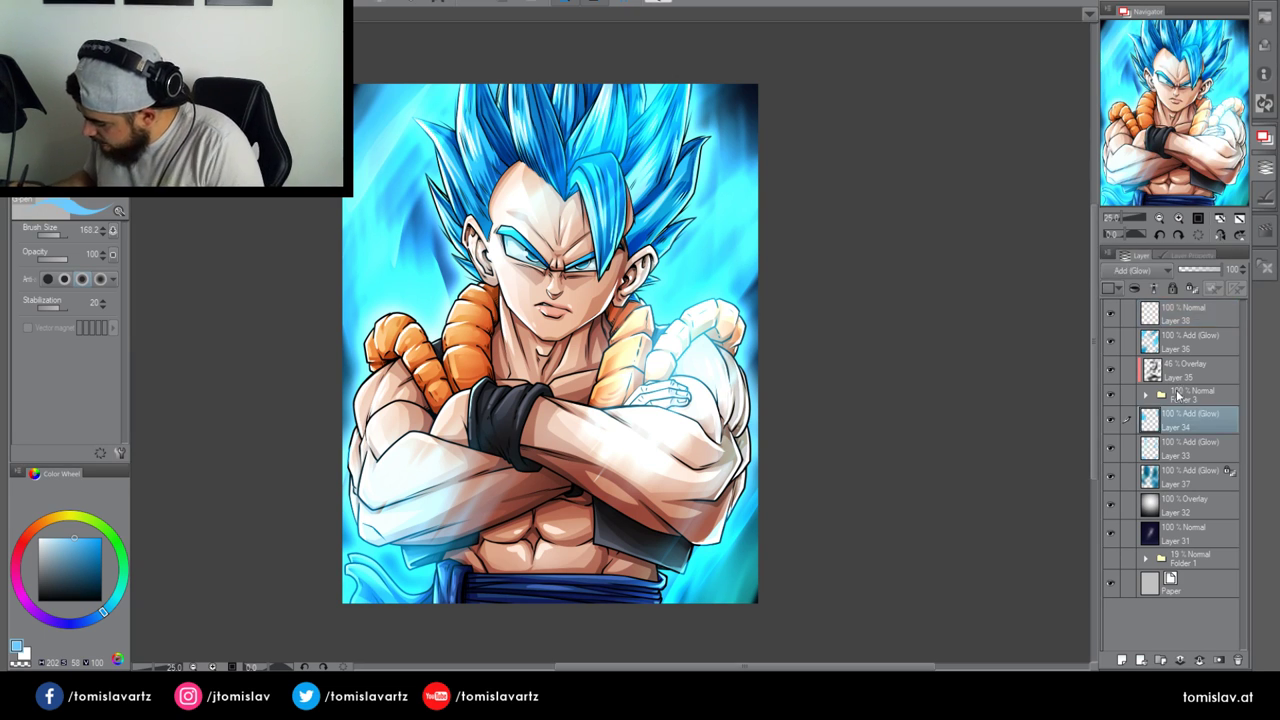
left_click(1195, 289)
left_click(54, 519)
left_click(81, 539)
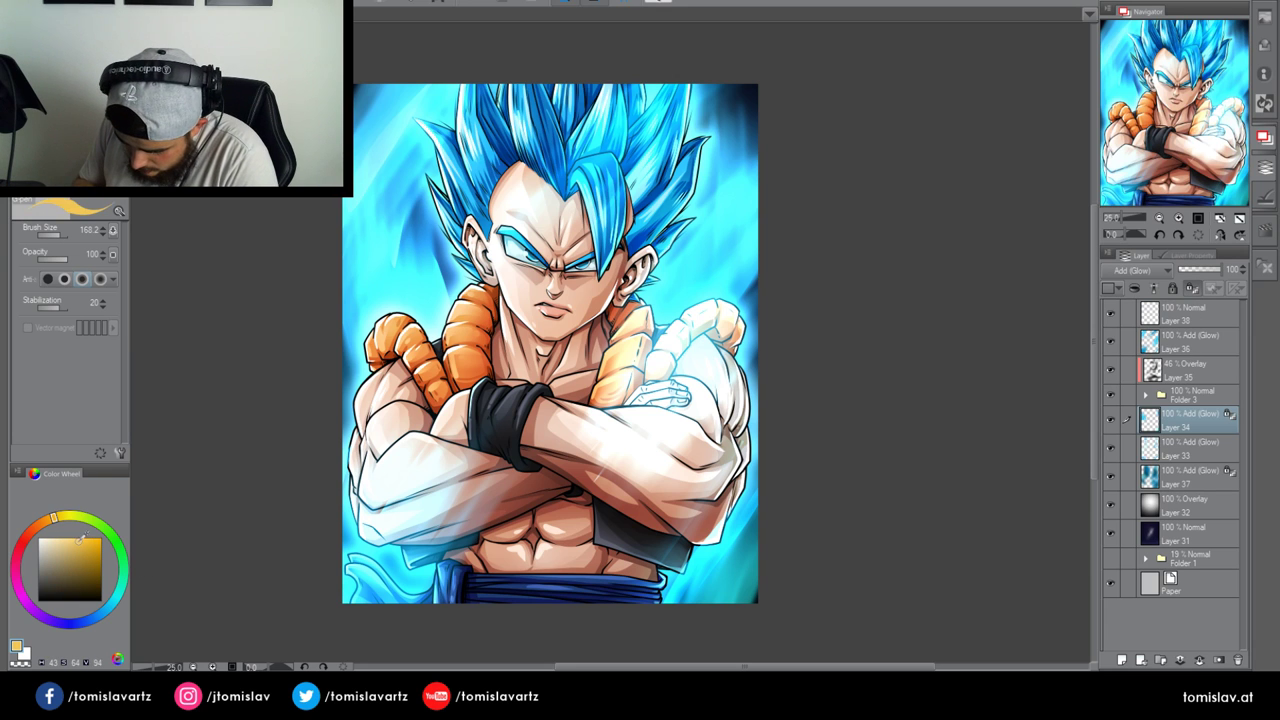
left_click(65, 236)
left_click_drag(430, 185, 375, 290)
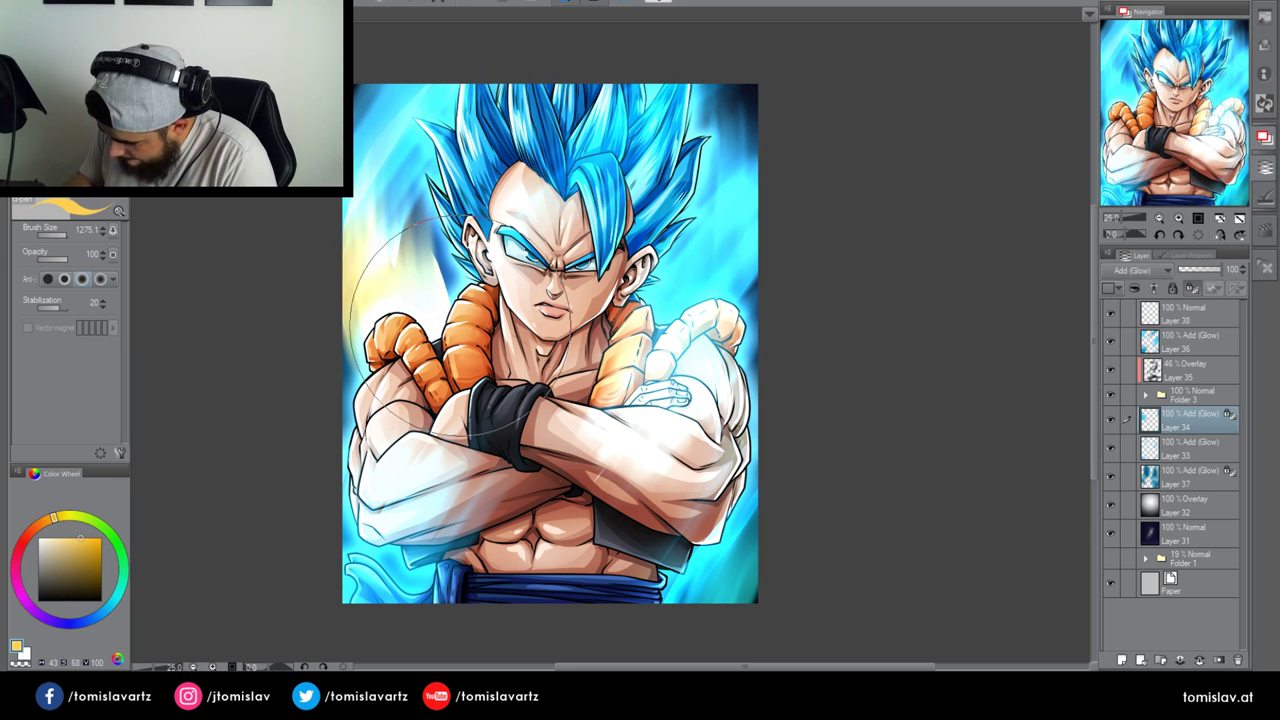
mouse_move(572, 409)
left_mouse_down()
mouse_move(643, 489)
mouse_move(655, 594)
left_mouse_up()
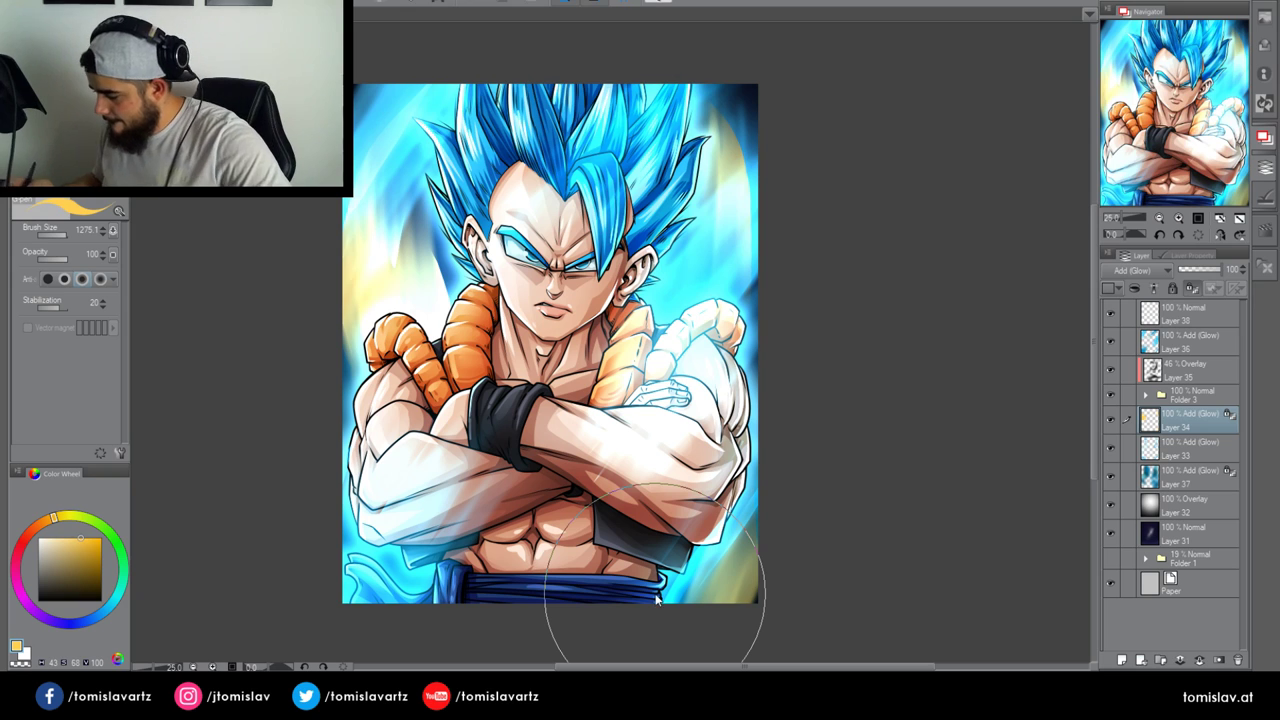
key("ctrl+z")
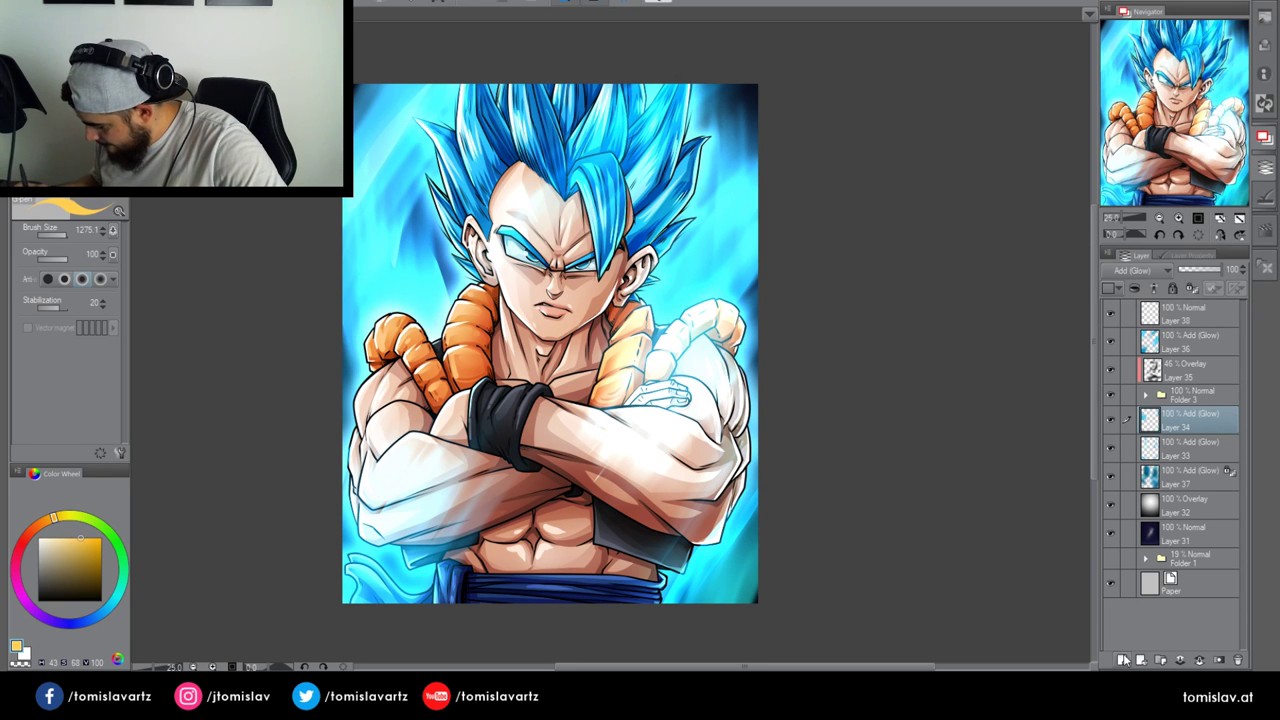
Add a layer above Layer 34 and airbrush a soft yellow glow (H 43) at size 812.9 around the character
left_click(1122, 660)
left_click(65, 236)
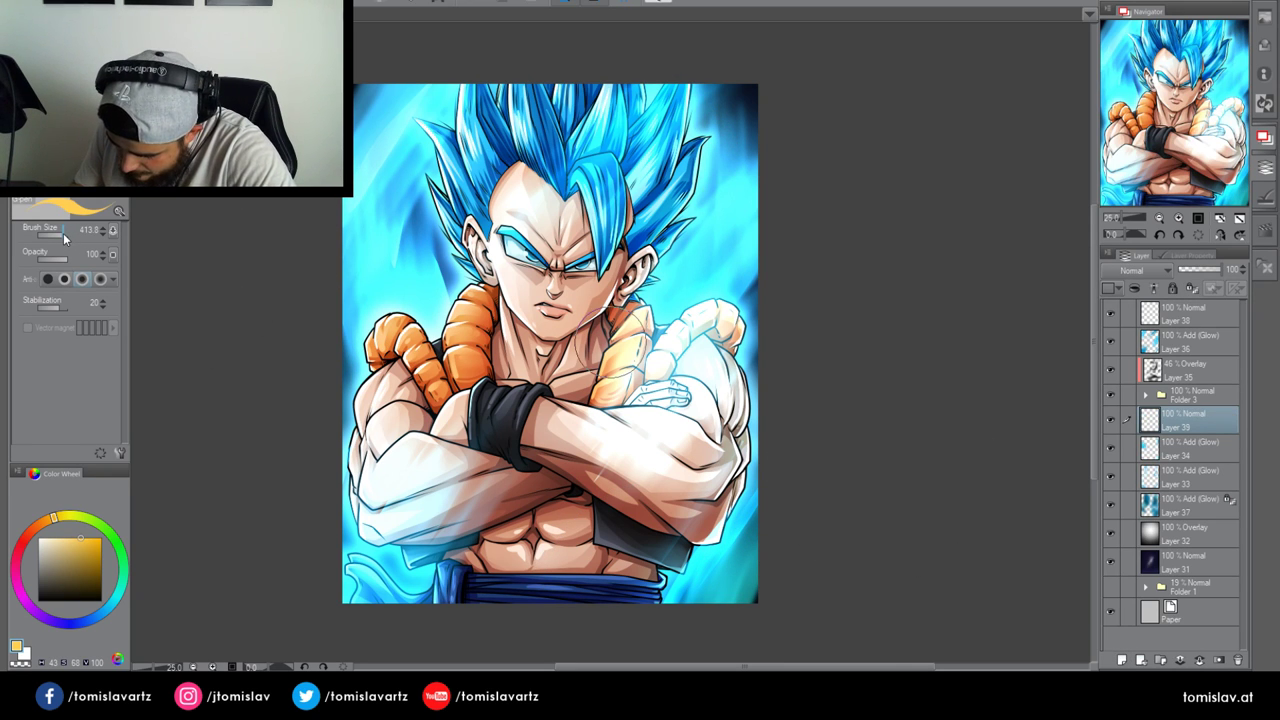
key("b")
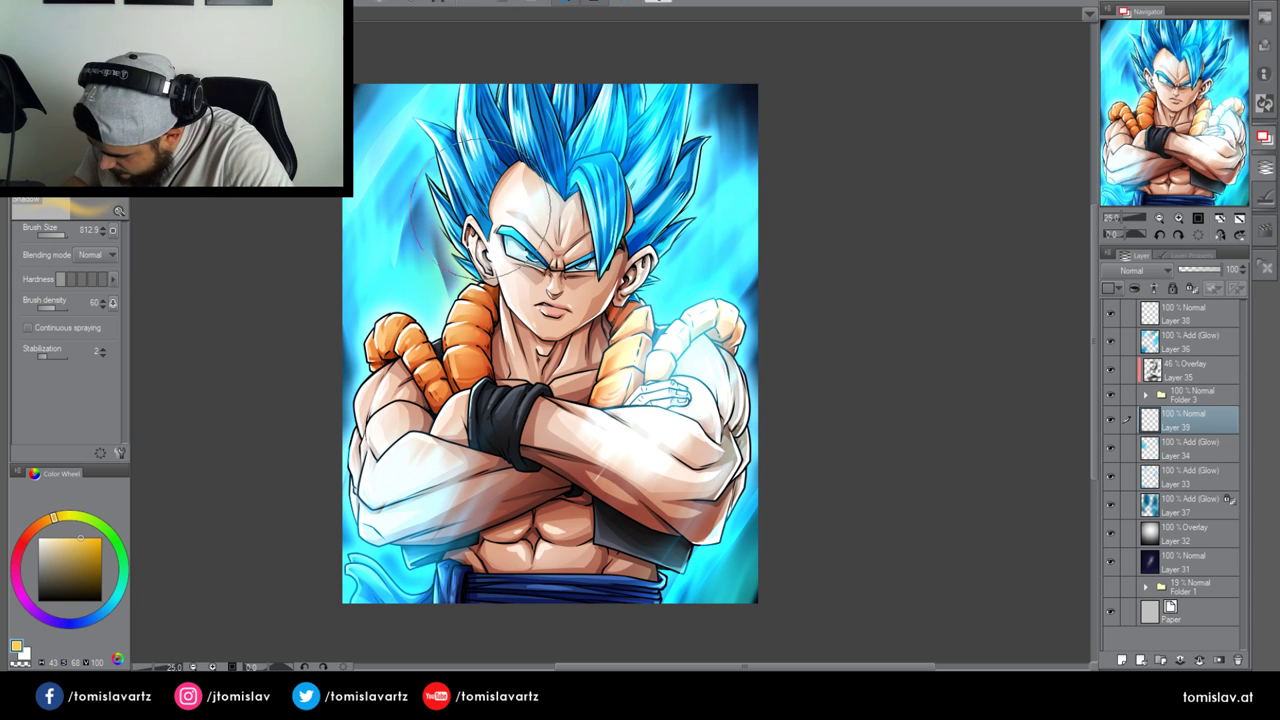
left_click_drag(485, 207, 500, 102)
mouse_move(456, 290)
left_mouse_down()
mouse_move(488, 258)
mouse_move(492, 110)
mouse_move(485, 265)
mouse_move(435, 355)
mouse_move(400, 350)
mouse_move(388, 393)
left_mouse_up()
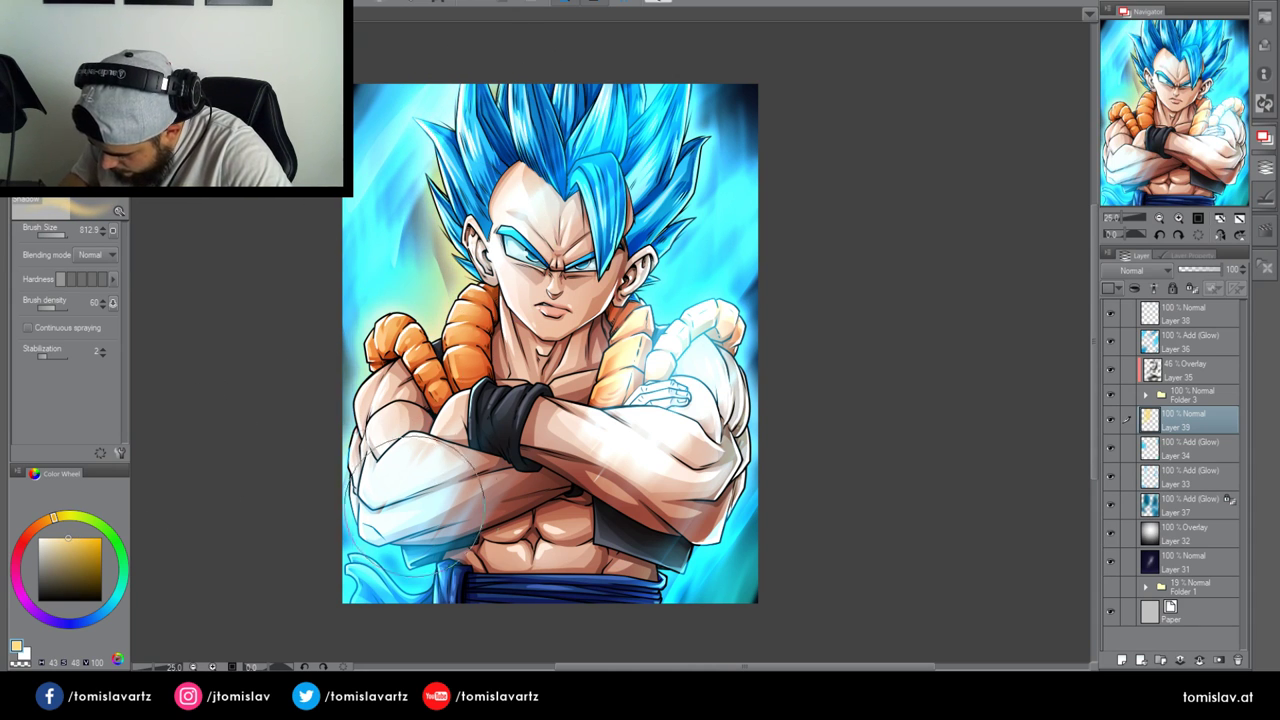
left_click_drag(672, 155, 685, 106)
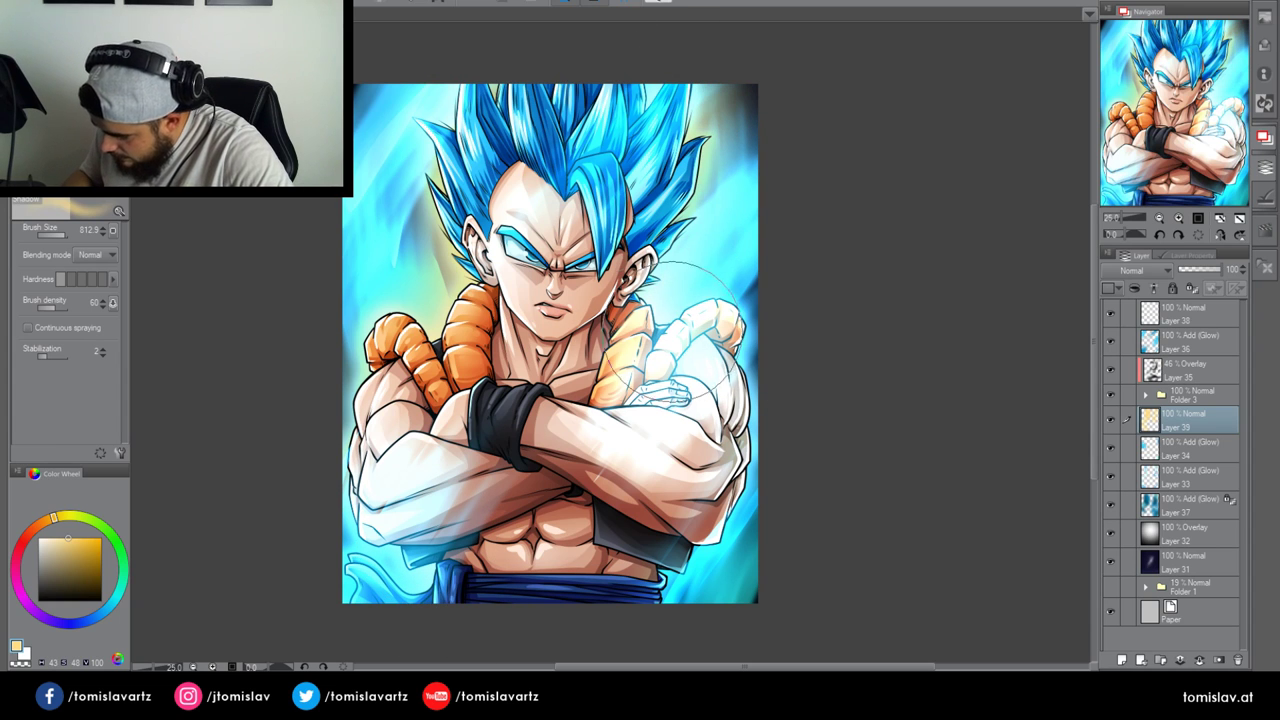
left_click_drag(676, 330, 742, 368)
left_click_drag(668, 584, 681, 632)
Try the Add (Glow) blending mode on the yellow glow of Layer 39
left_click(1135, 270)
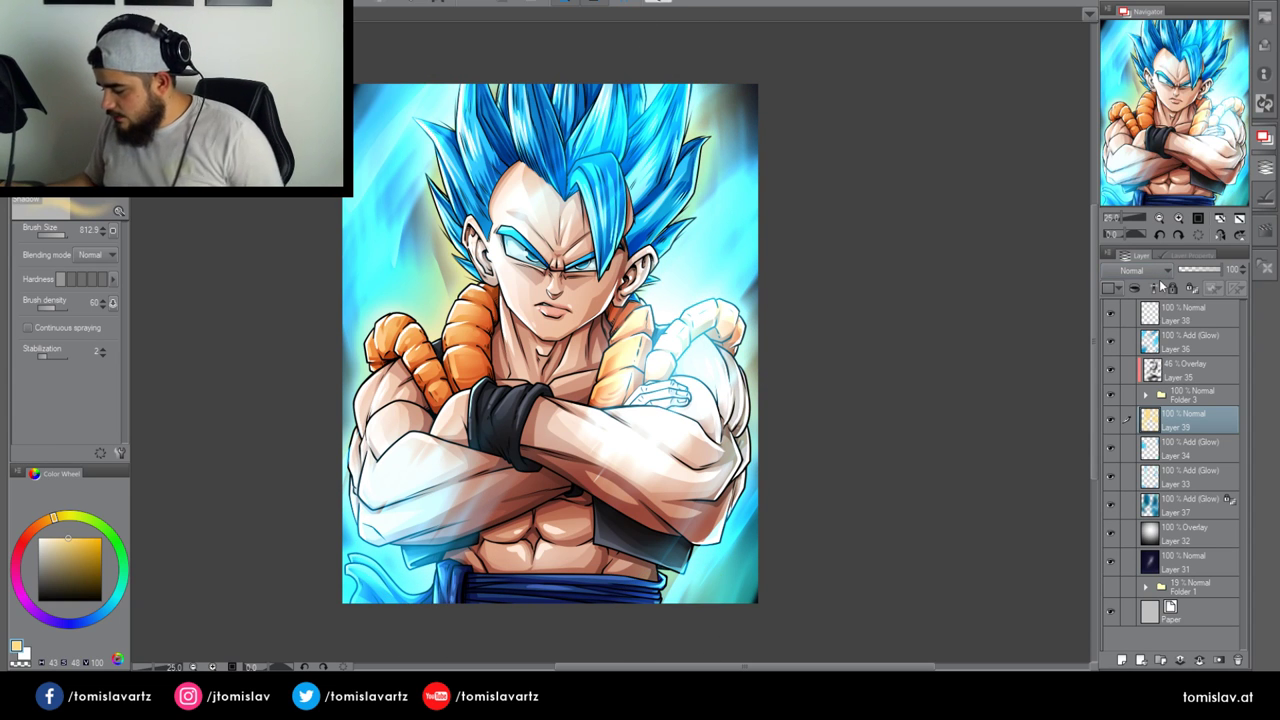
left_click(1137, 453)
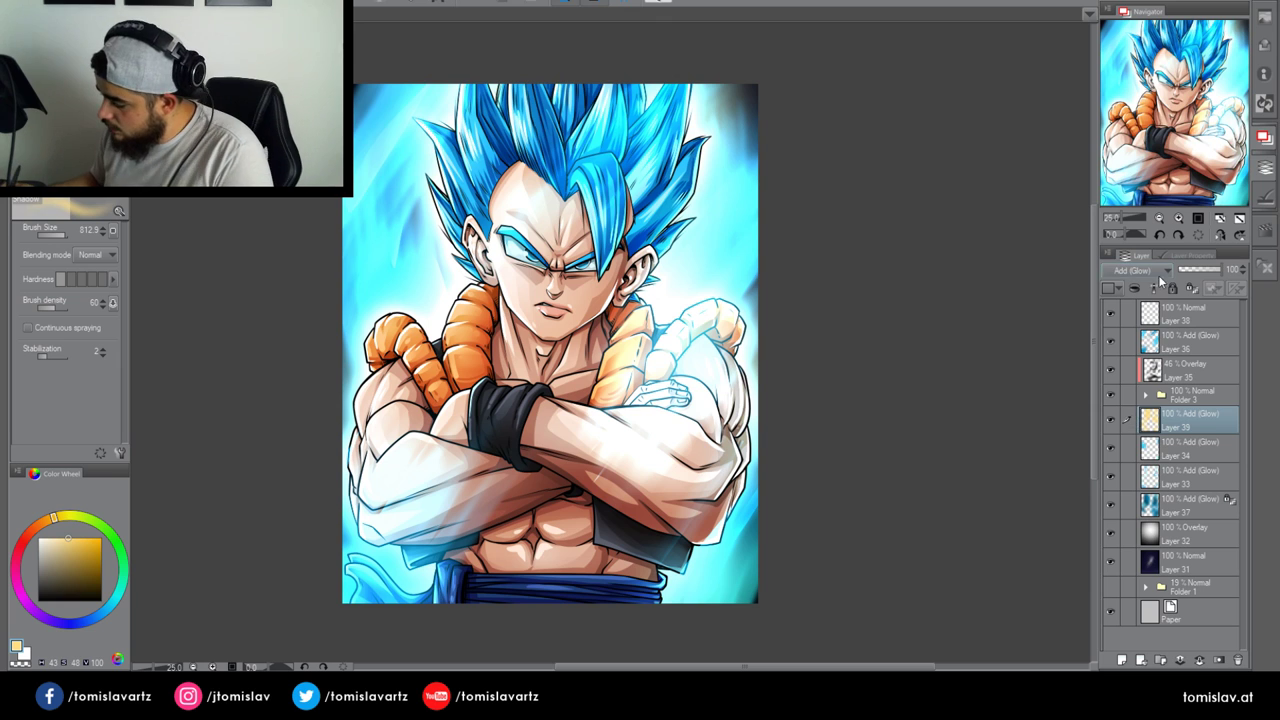
key("ctrl+z")
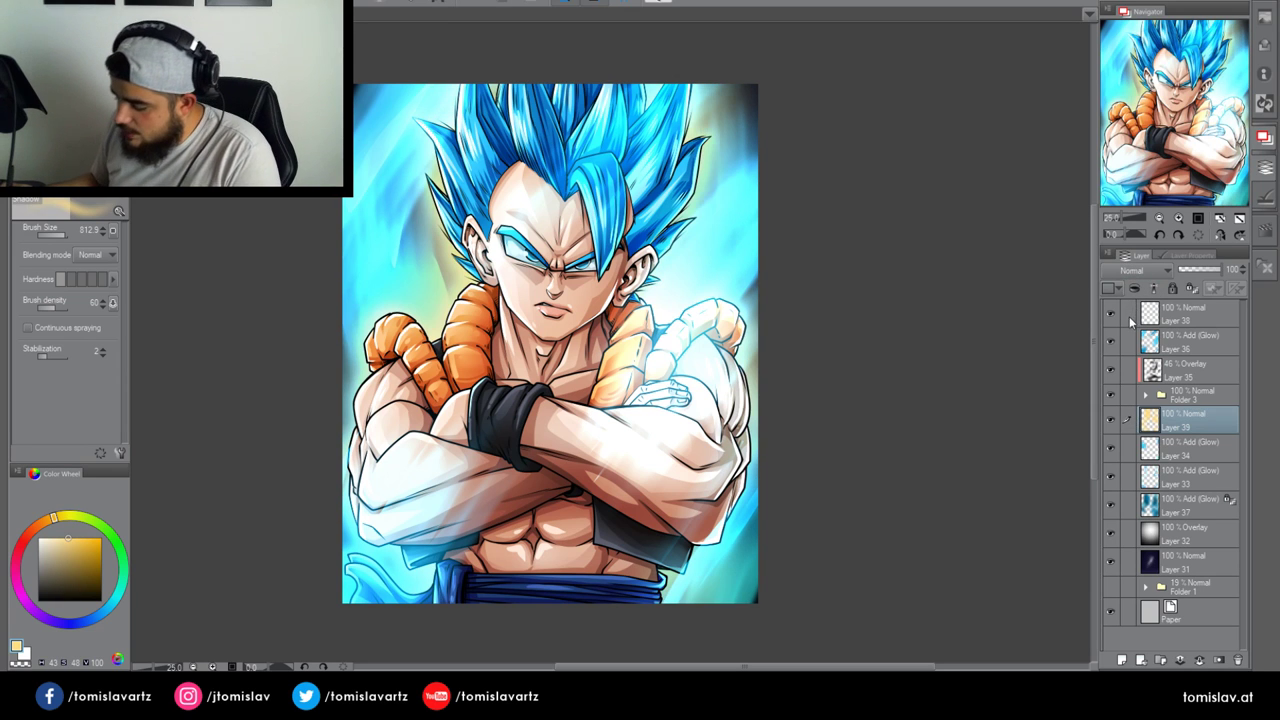
Tint the glow on Layer 39 paler with its transparent pixels locked, unlock it, and pick cream (H 43, S 19, V 100)
left_click(1190, 289)
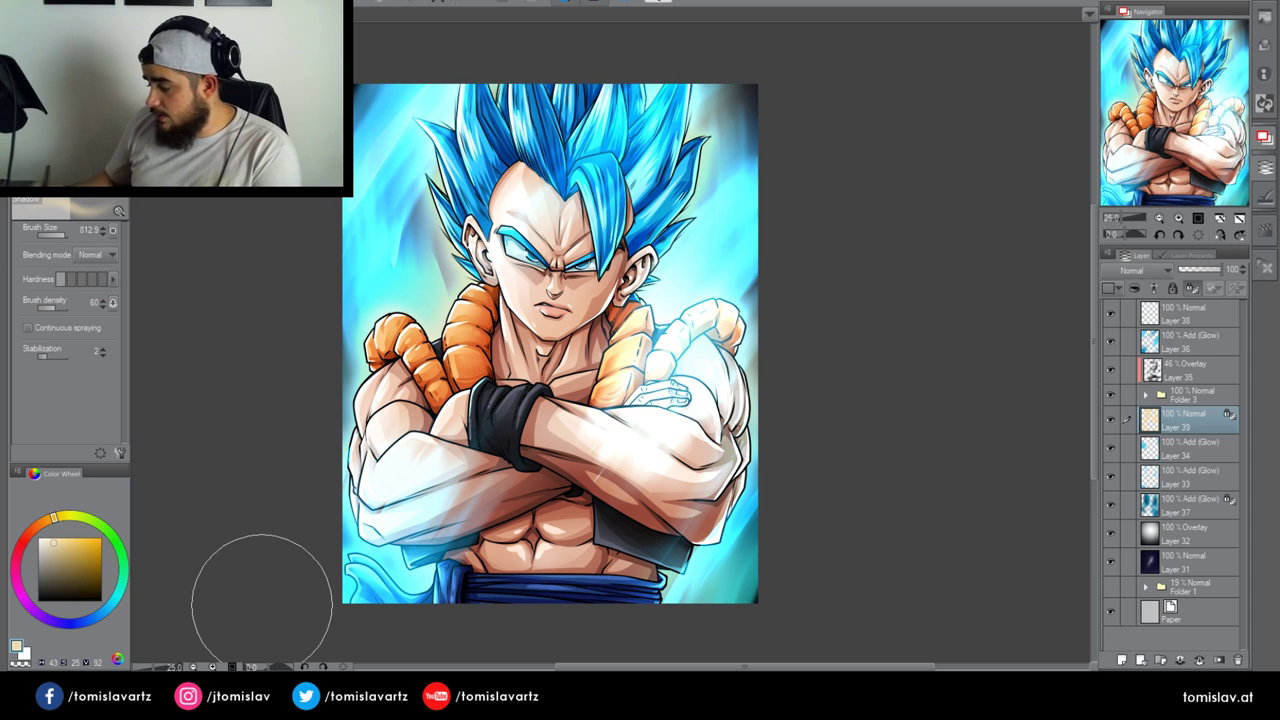
left_click(1190, 289)
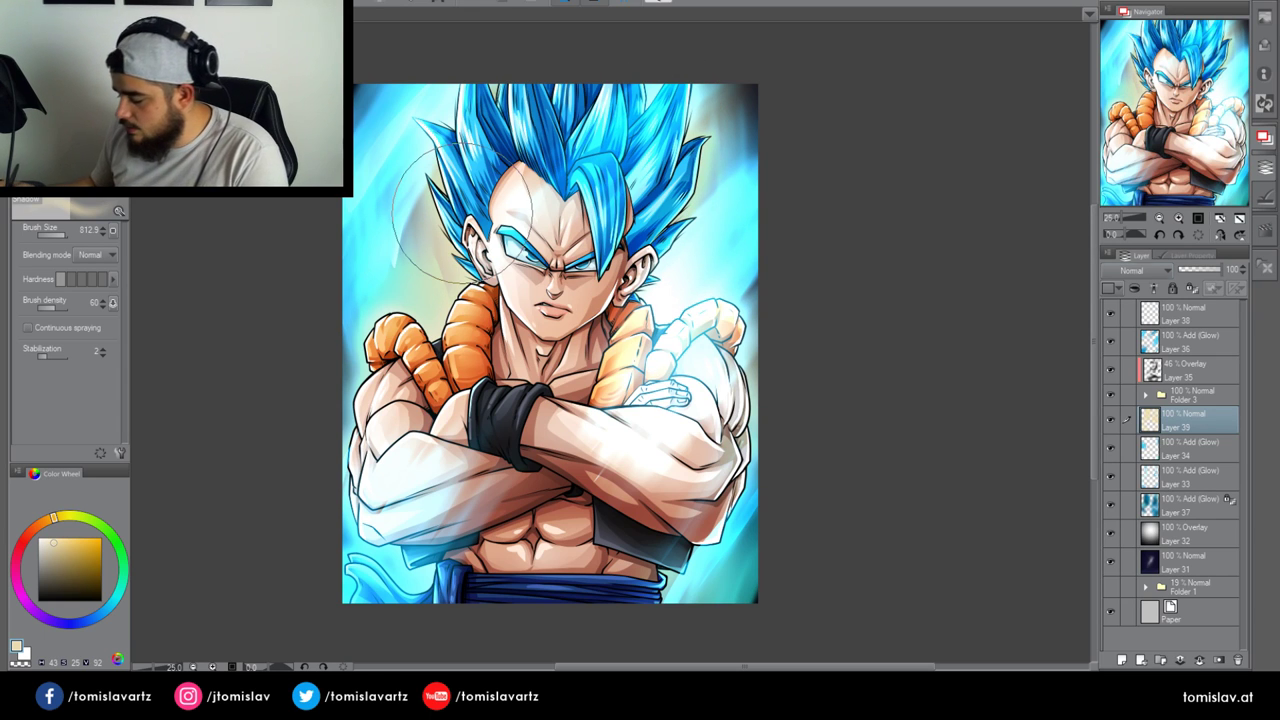
left_click(54, 538)
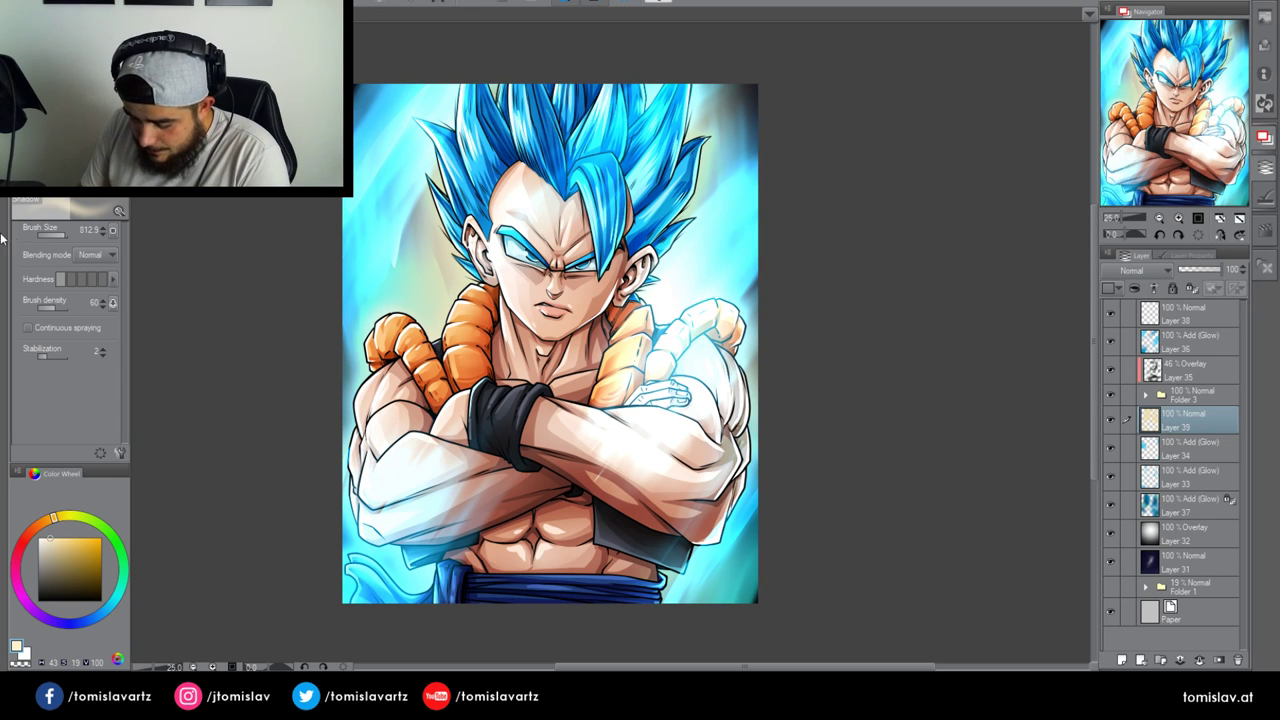
mouse_move(434, 182)
left_mouse_down()
mouse_move(437, 301)
mouse_move(423, 172)
left_mouse_up()
key("j")
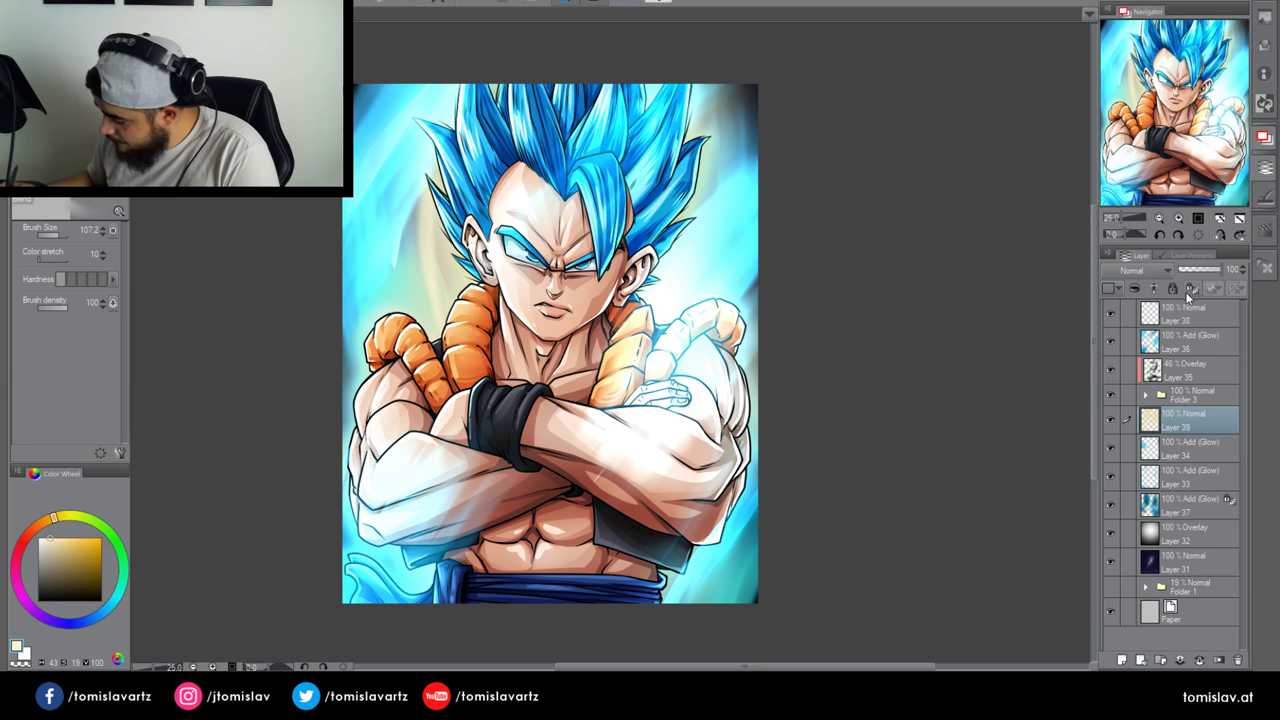
Compare Overlay and Normal on Layer 39, and delete the layer after trying it directly above Layer 32
left_click(1117, 443)
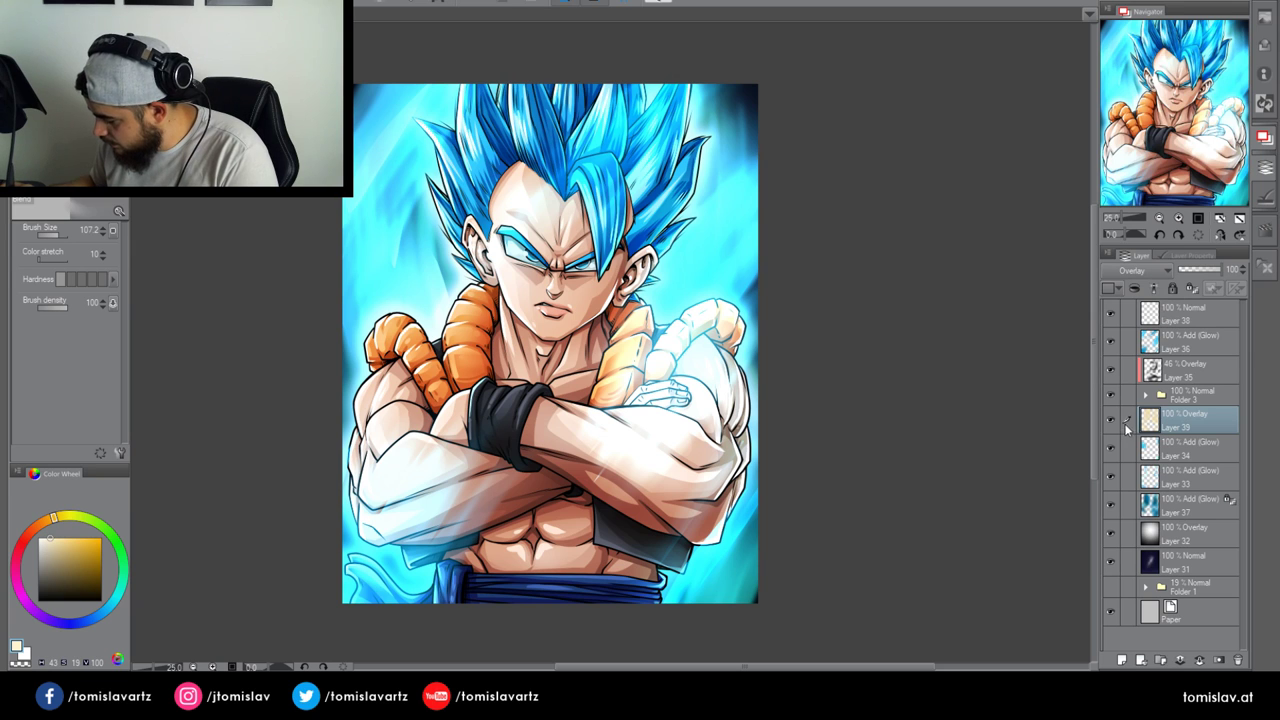
left_click(1128, 418)
key("shift+alt+n")
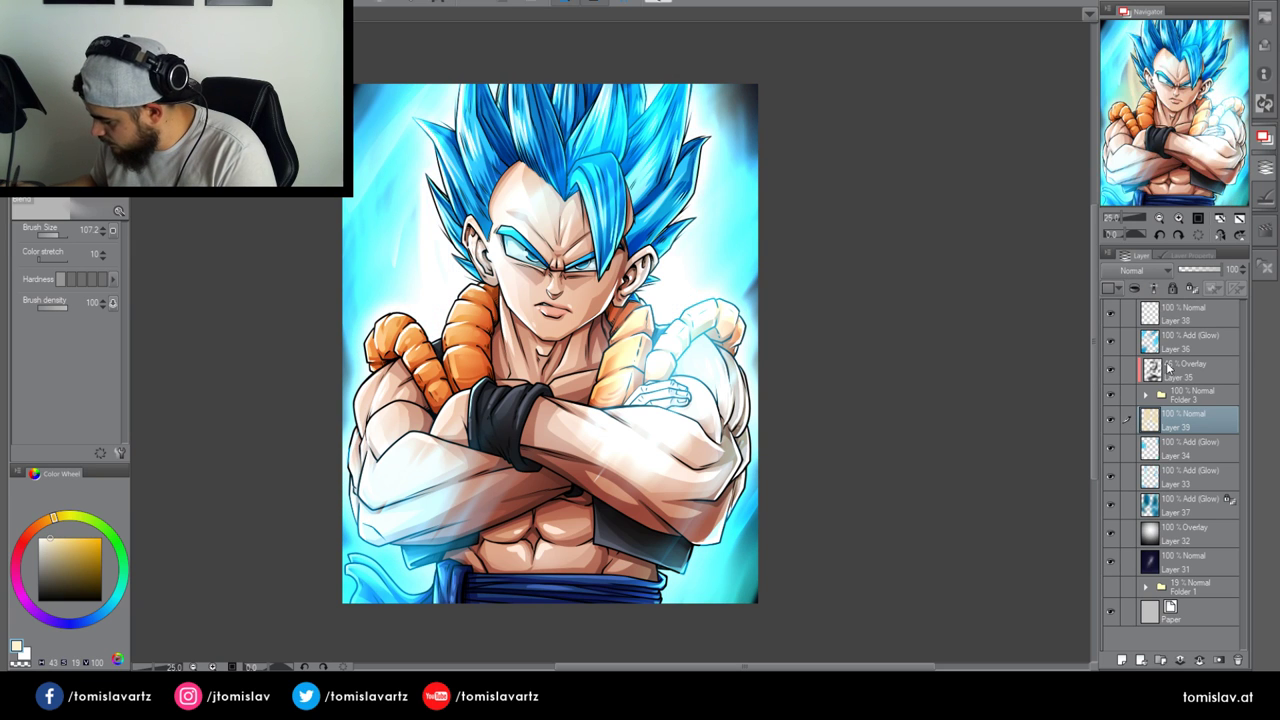
left_click_drag(1187, 424, 1187, 521)
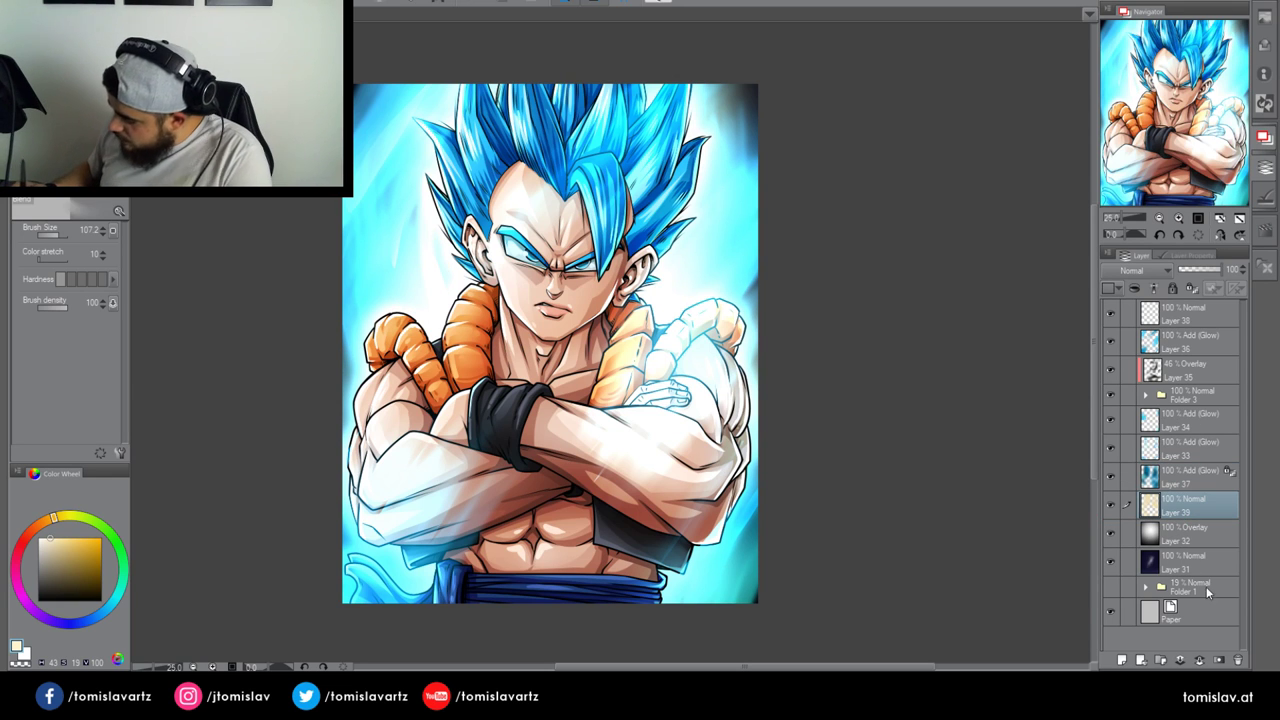
key("Delete")
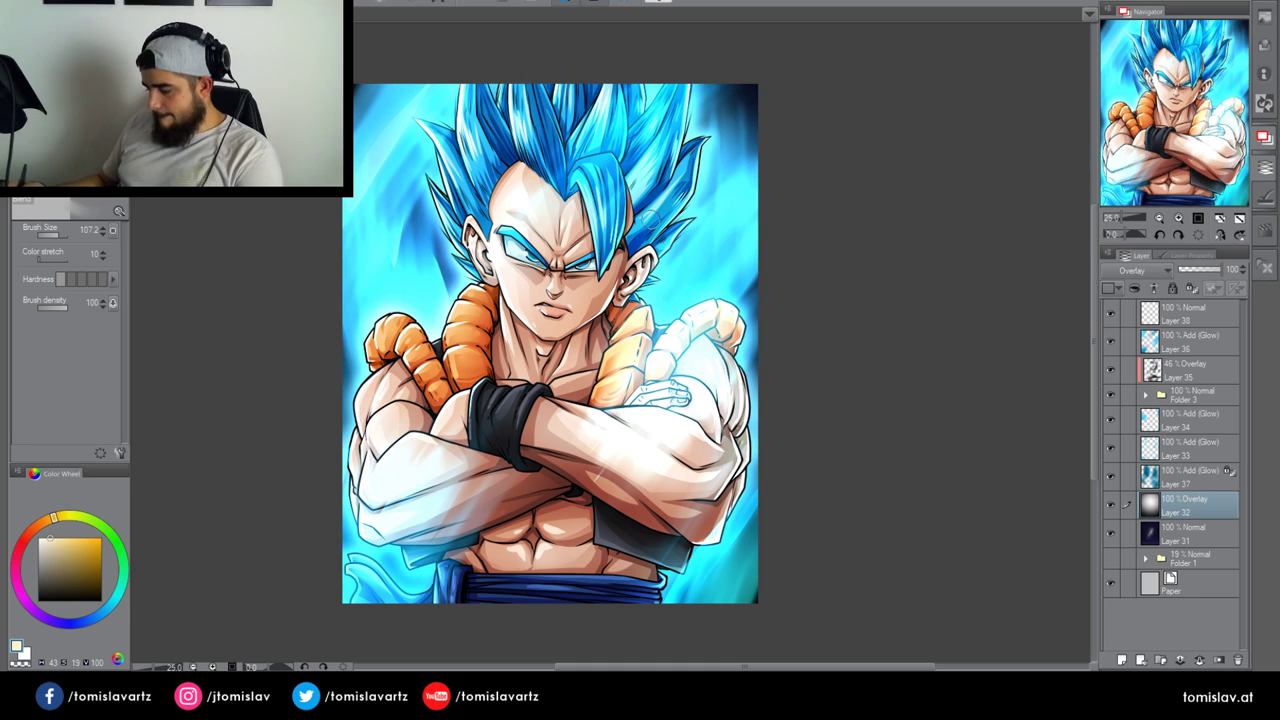
Airbrush a yellow glow (H 43, S 57, V 100) at size 1275.1 around the head on Layer 34
left_click(1170, 430)
left_click(62, 236)
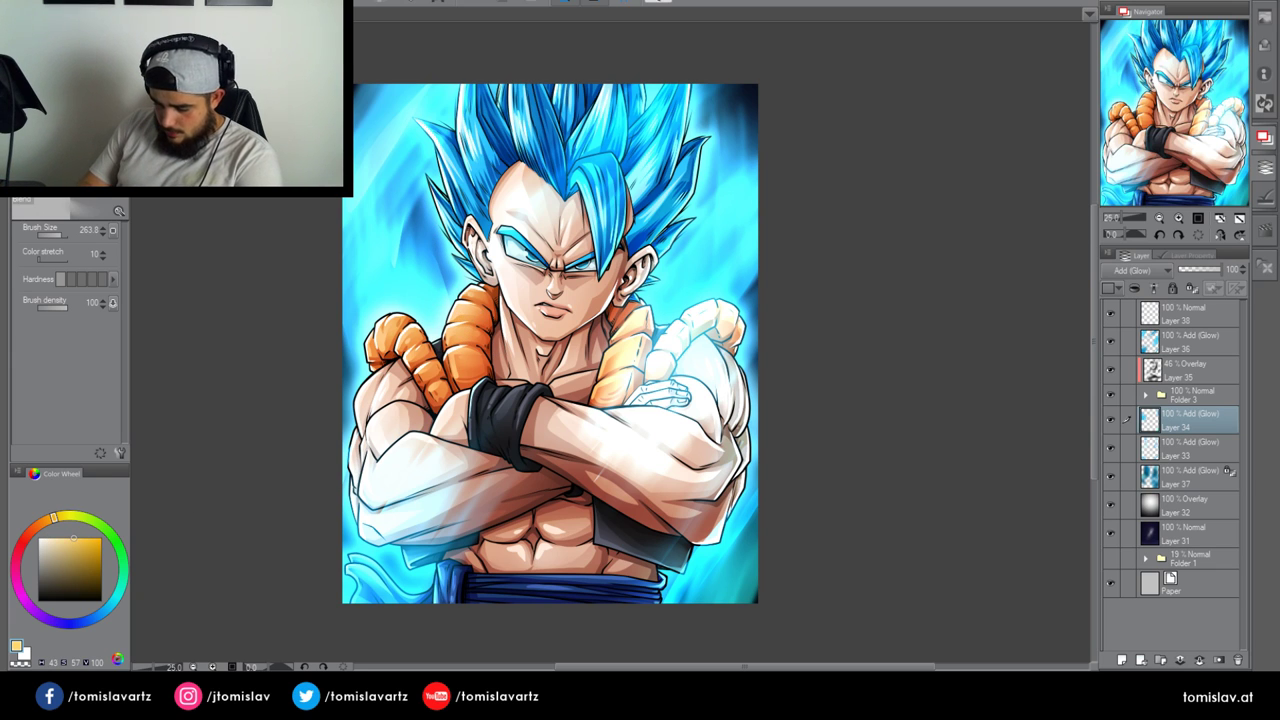
key("b")
left_click(65, 236)
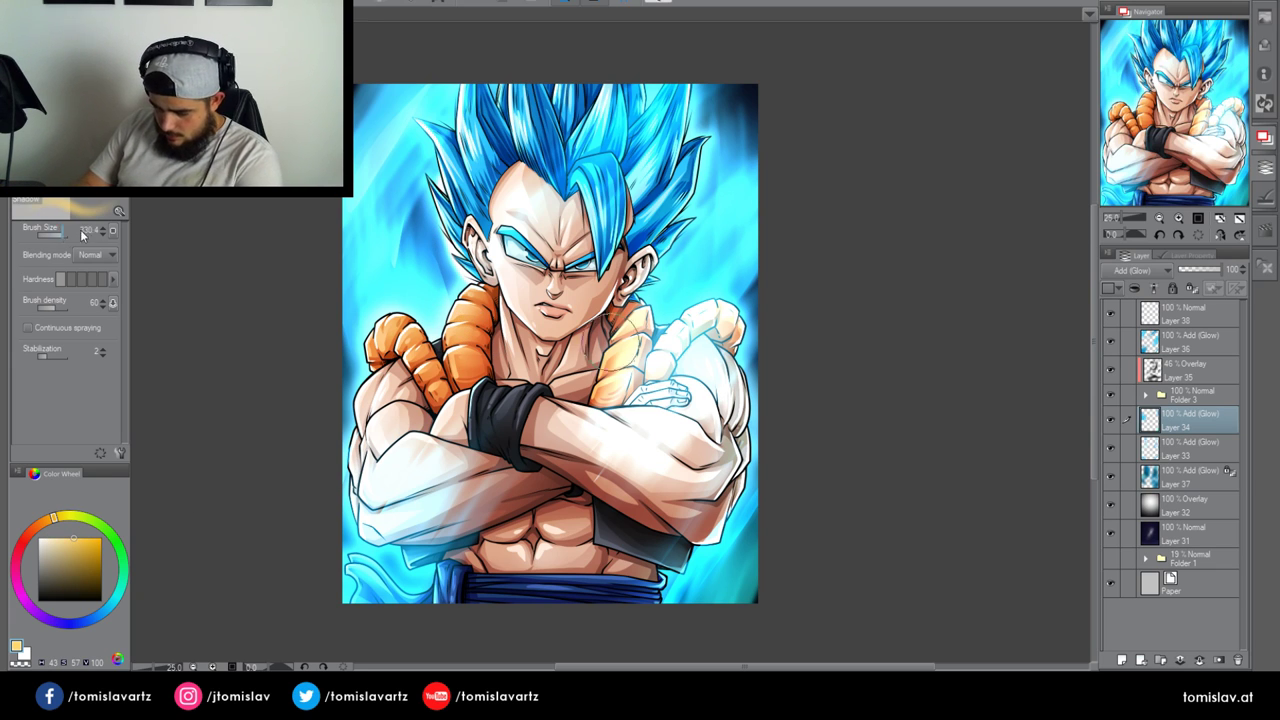
left_click(494, 232)
left_click(634, 250)
left_click_drag(634, 245, 570, 300)
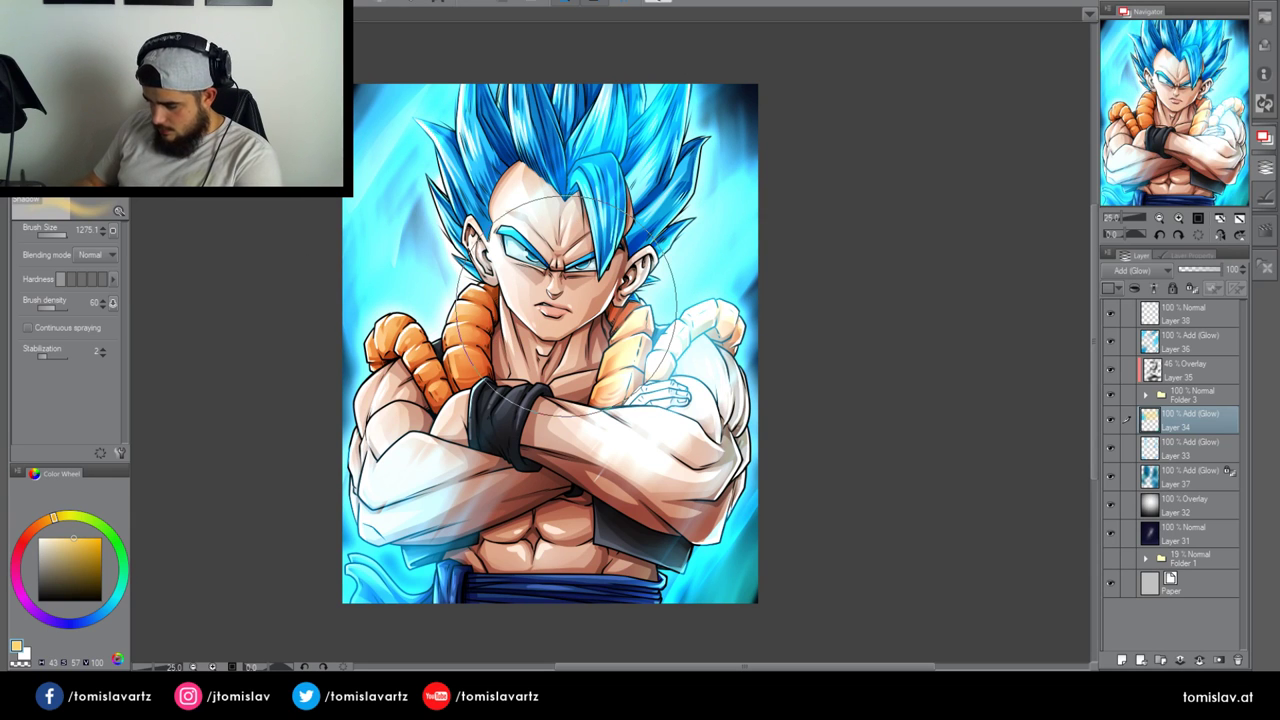
Place a large dark teal dot (H 189, S 81) at brush size 263.8 in the background left of the face on Layer 38
left_click(1183, 316)
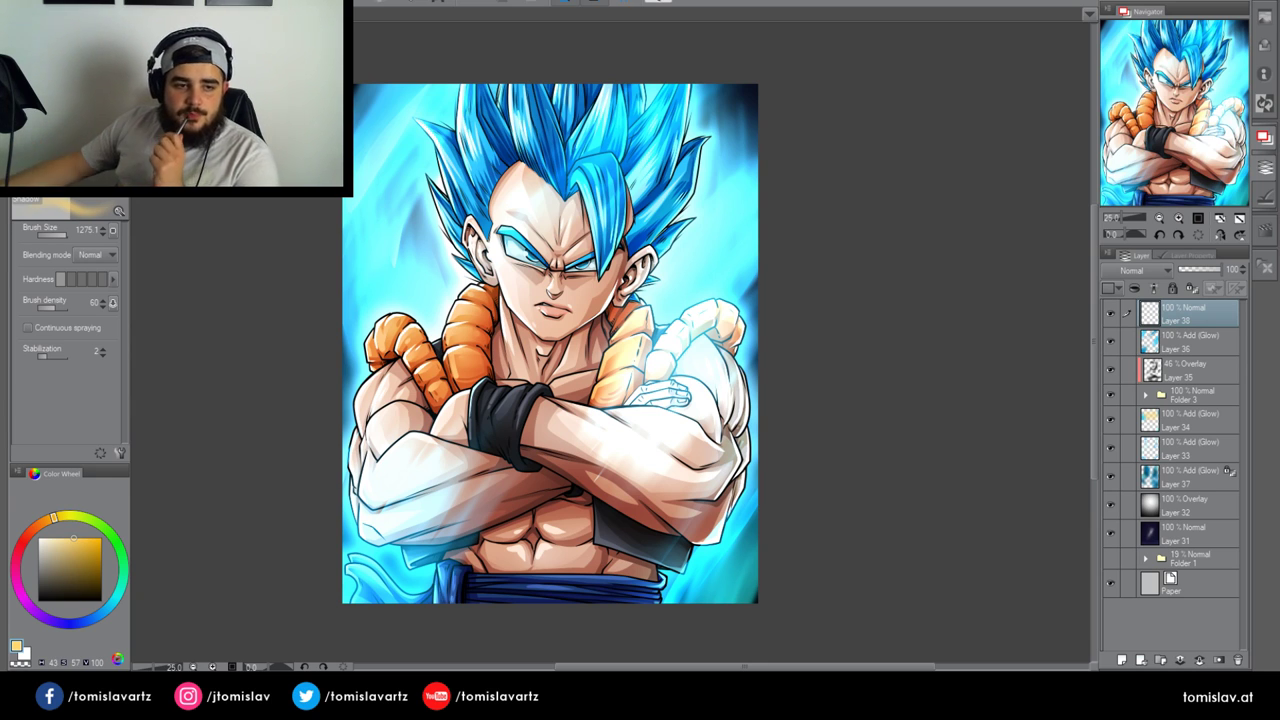
left_click(103, 611)
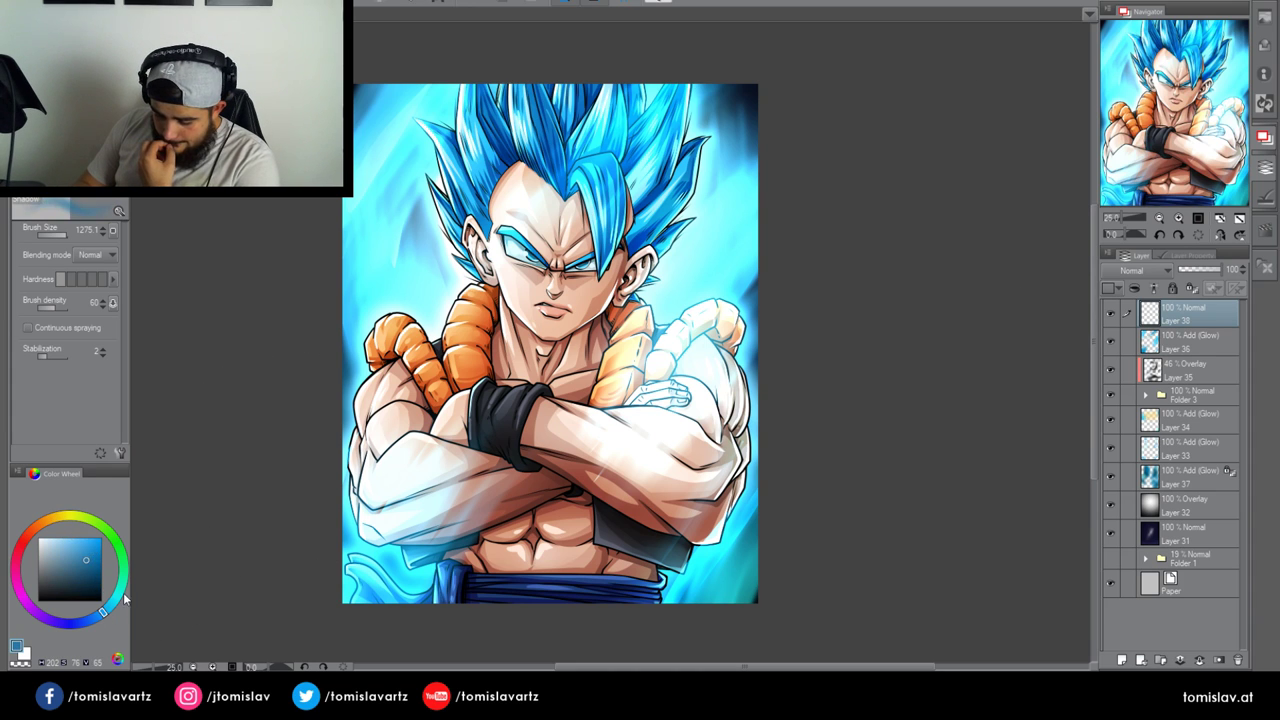
left_click_drag(125, 598, 111, 604)
left_click(91, 568)
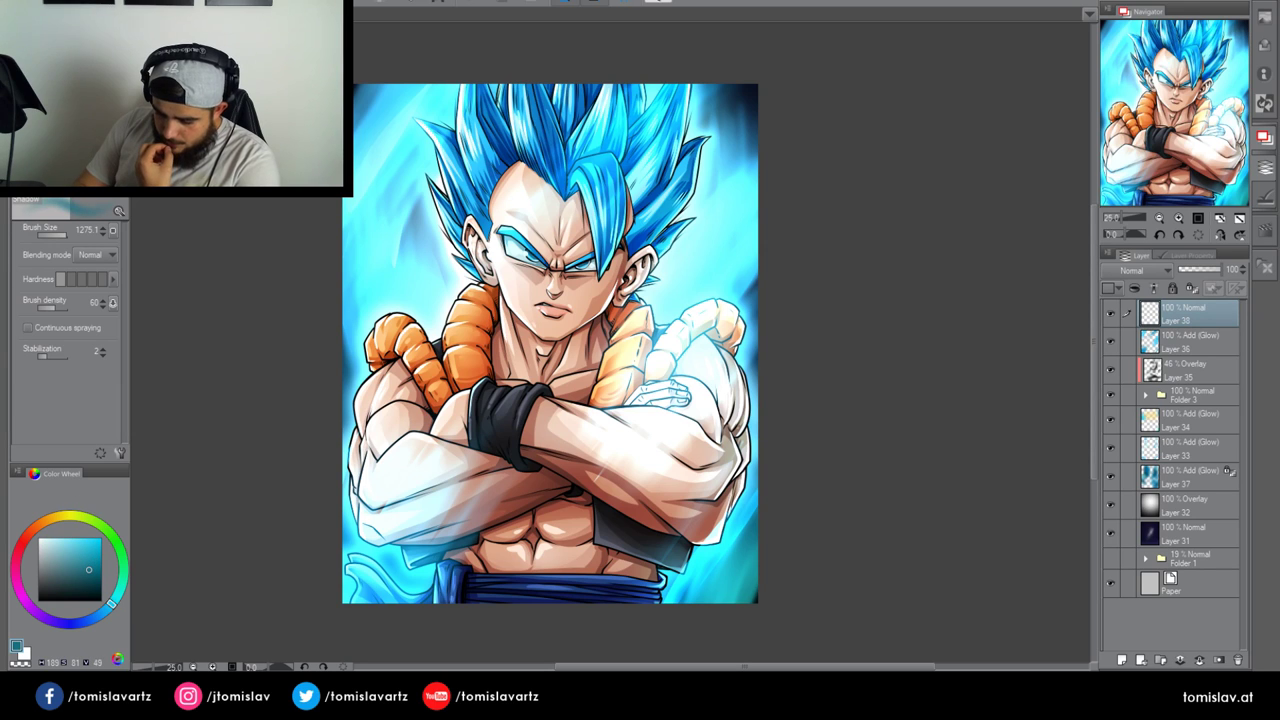
left_click(57, 150)
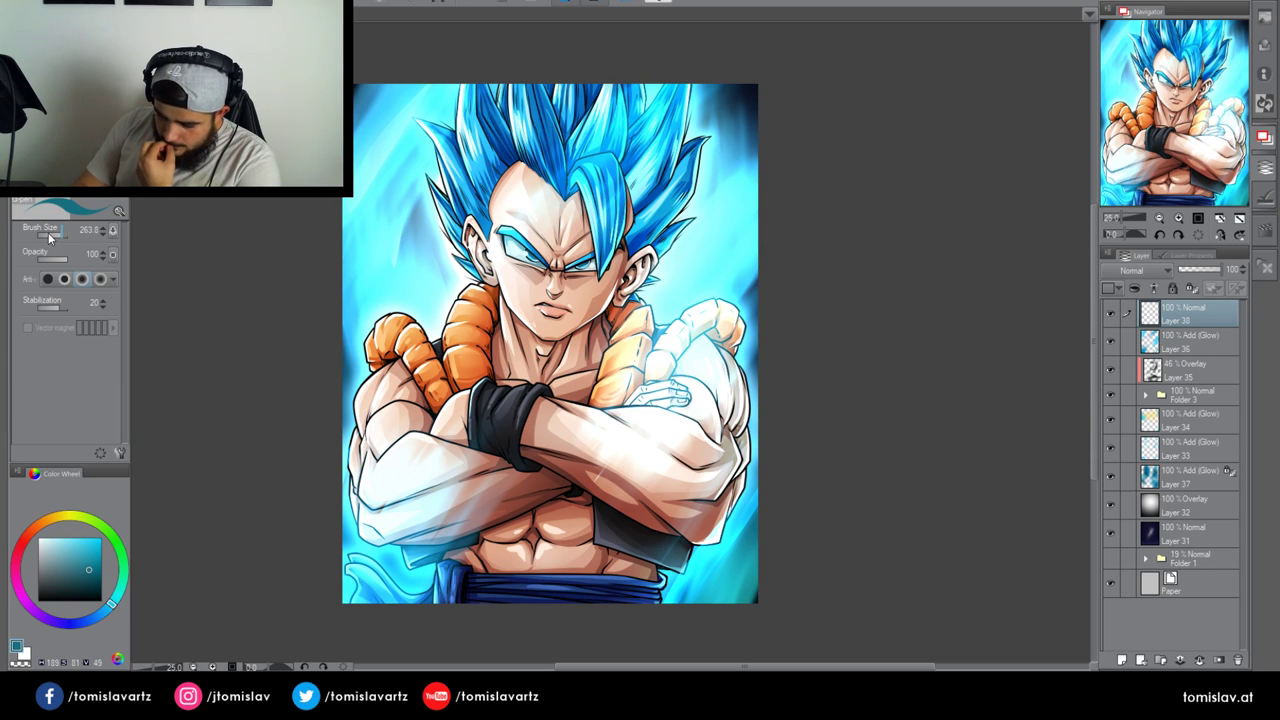
left_click(388, 217)
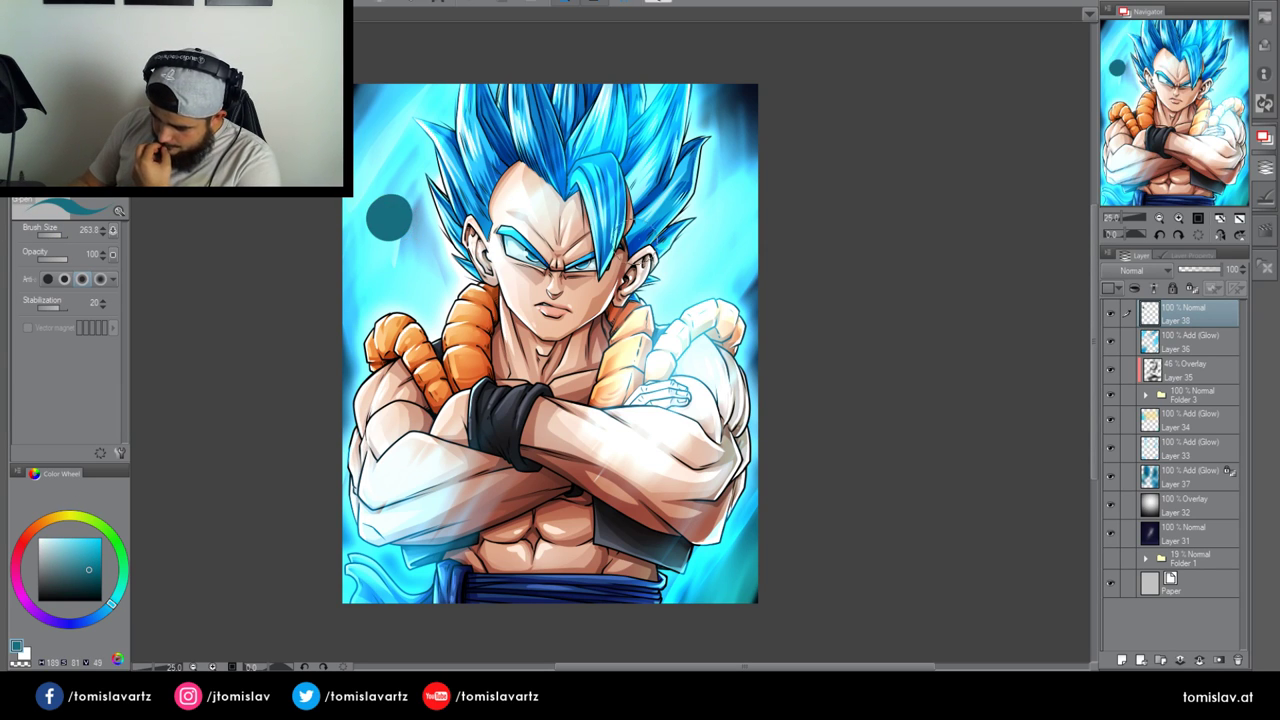
Dot teal circles of varying size on Layer 38 from the right-hand shoulder strap up beside the hair
left_click(694, 332)
left_click(708, 287)
left_click(715, 274)
left_click(711, 231)
left_click(715, 205)
left_click(725, 167)
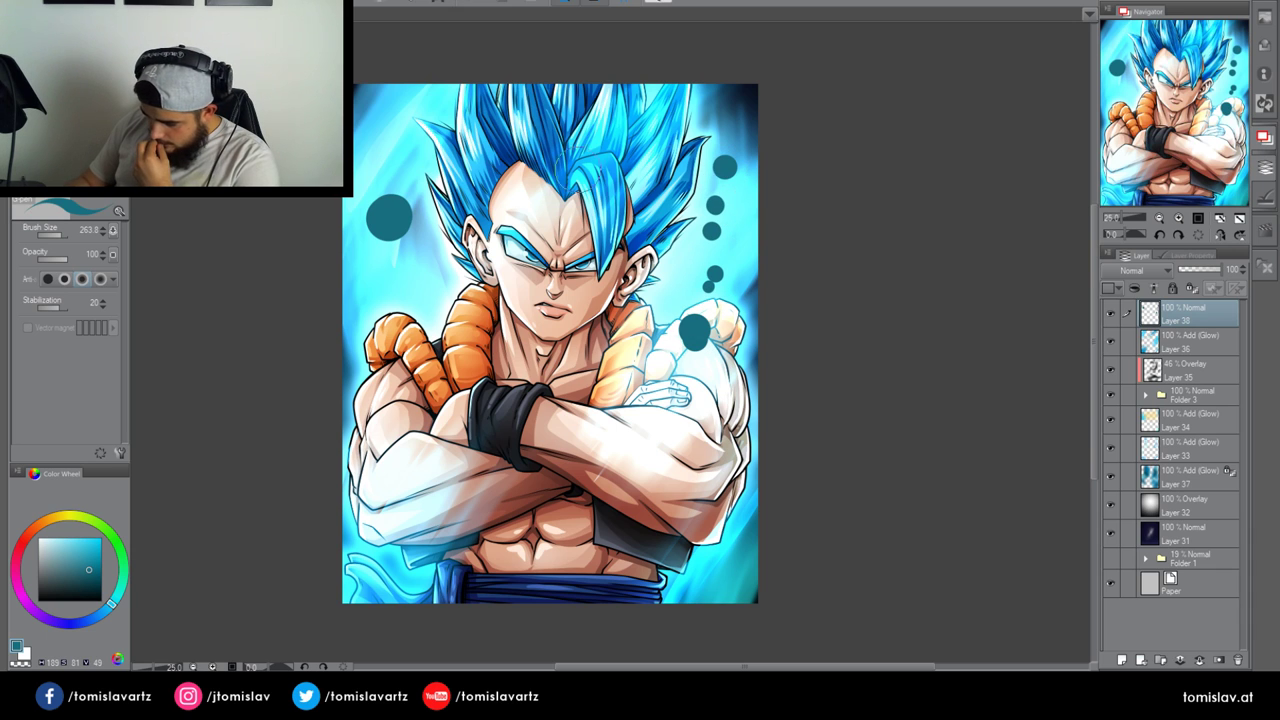
Add teal dots from the upper-left background down to the left shoulder strap, and an overlapping cluster beside the lower-right elbow
left_click(392, 121)
left_click(407, 284)
left_click(387, 307)
left_click(401, 342)
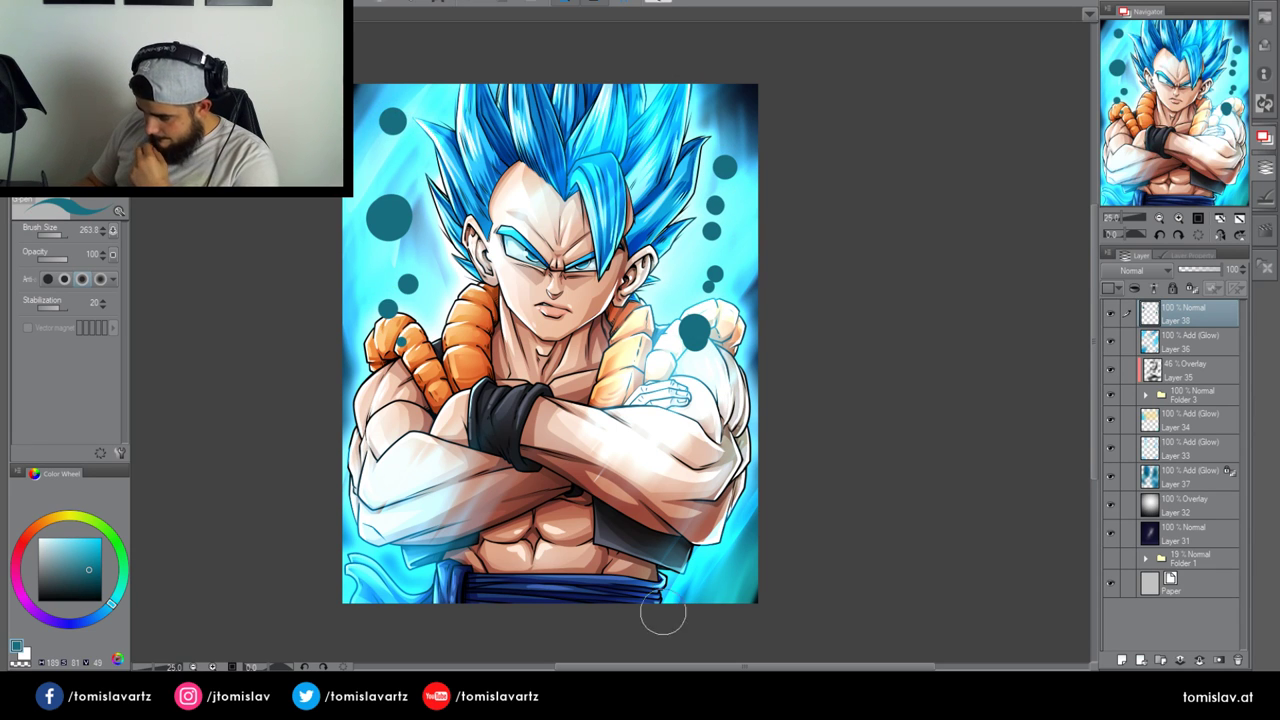
left_click(727, 552)
left_click(730, 537)
left_click(725, 561)
left_click(722, 571)
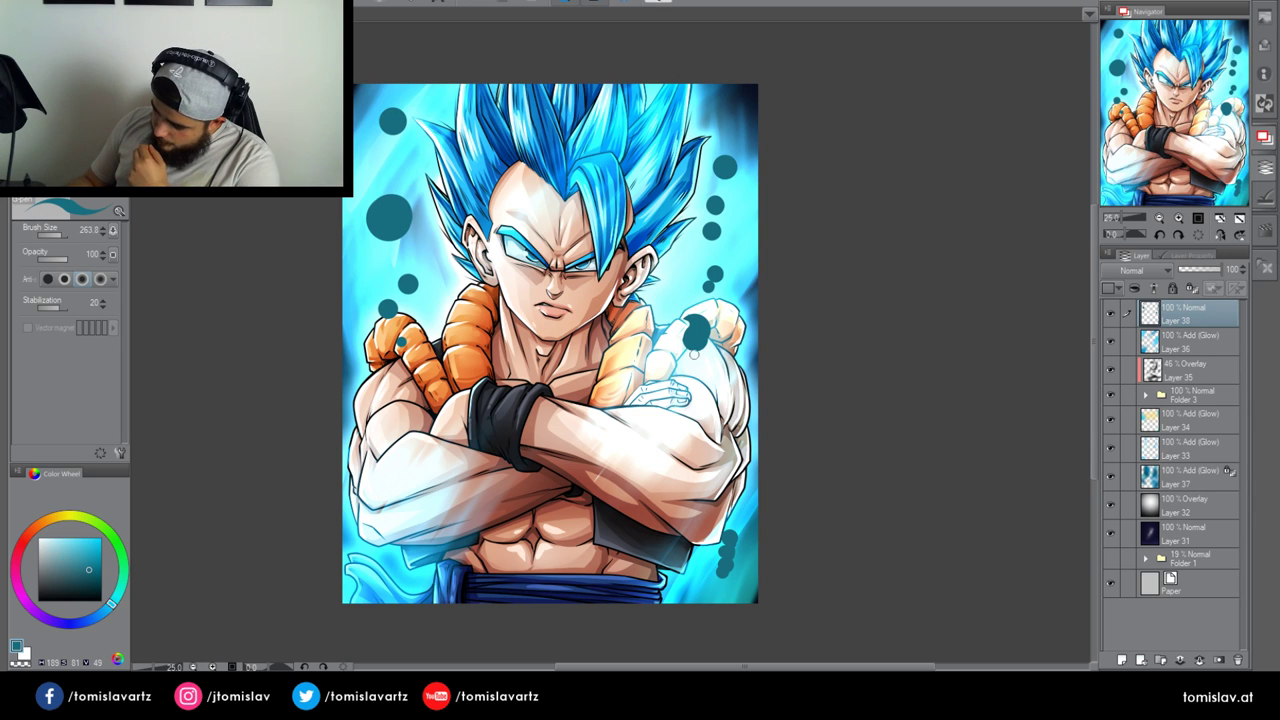
Carve the round teal dots on both sides of the head into jagged fragments on Layer 38
key("ctrl+z")
key("ctrl+z")
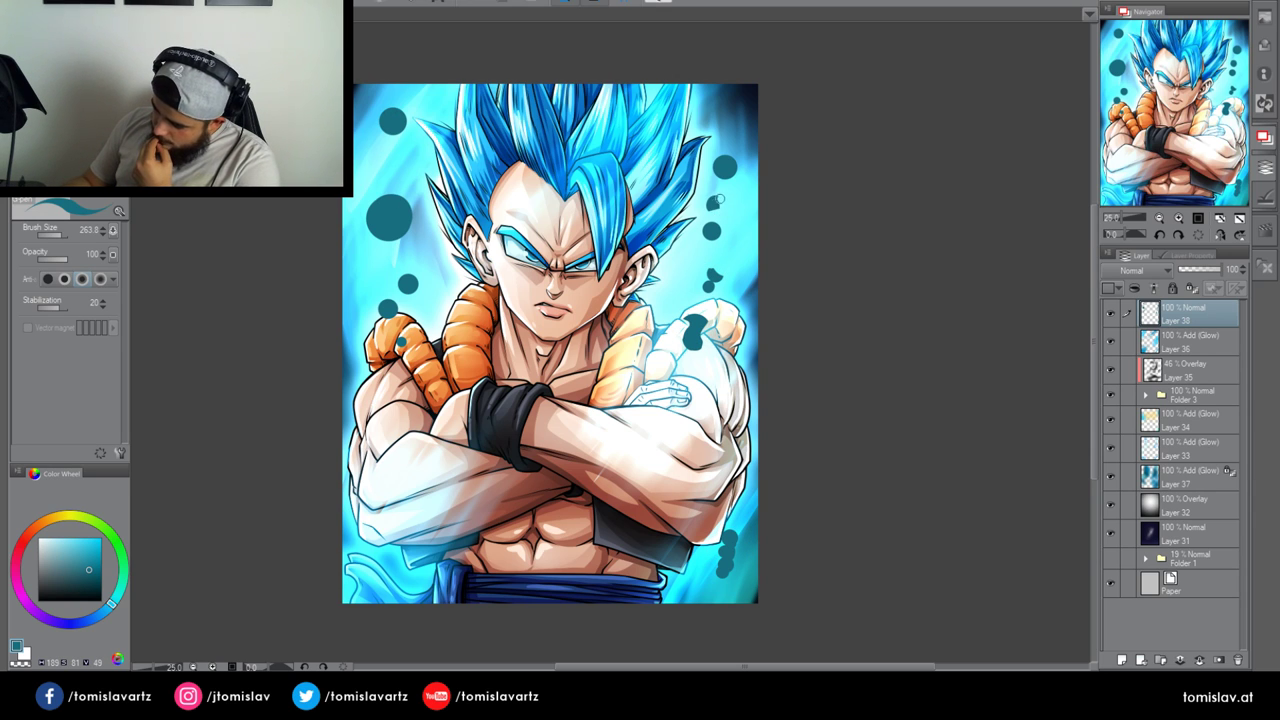
left_click_drag(730, 168, 743, 180)
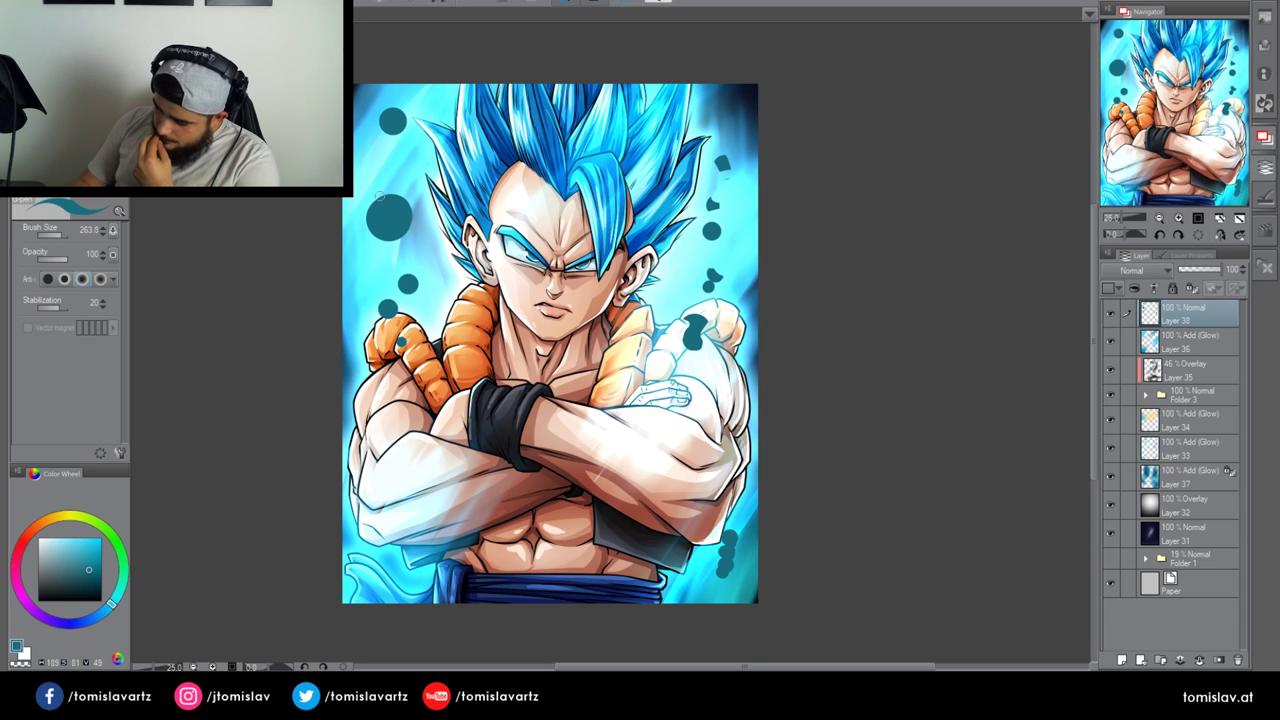
left_click_drag(378, 205, 375, 200)
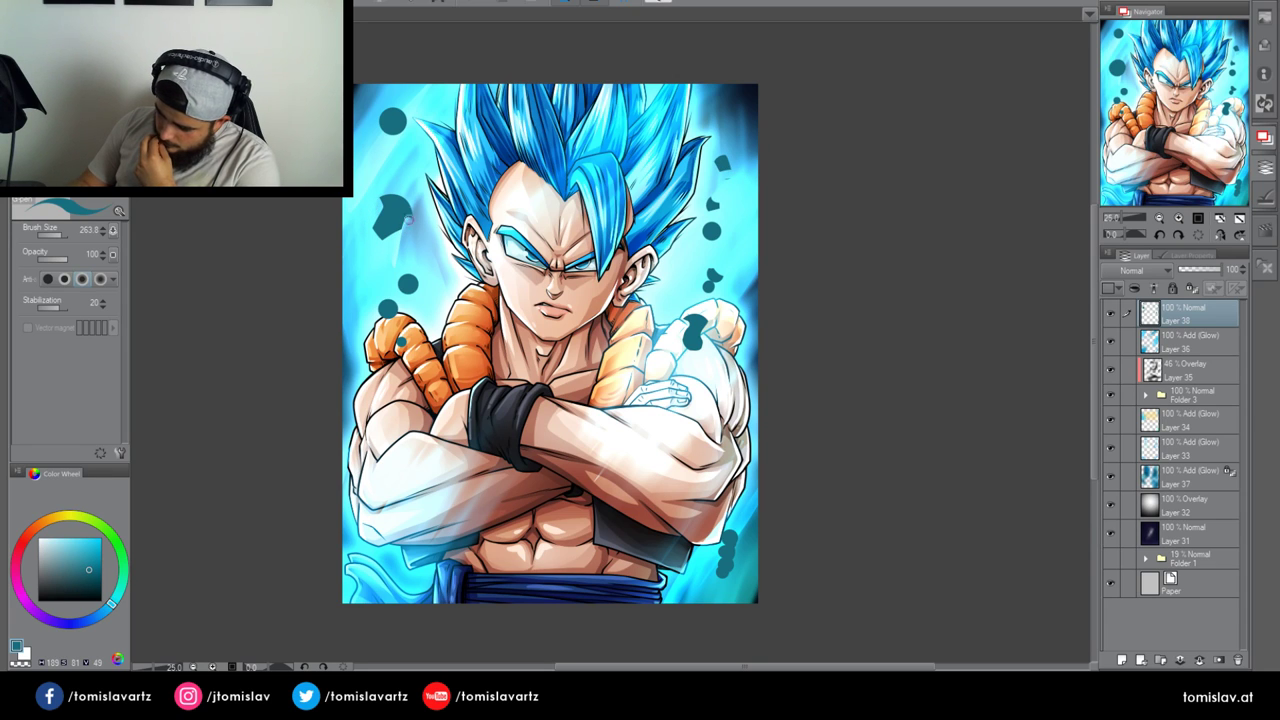
left_click_drag(382, 139, 406, 114)
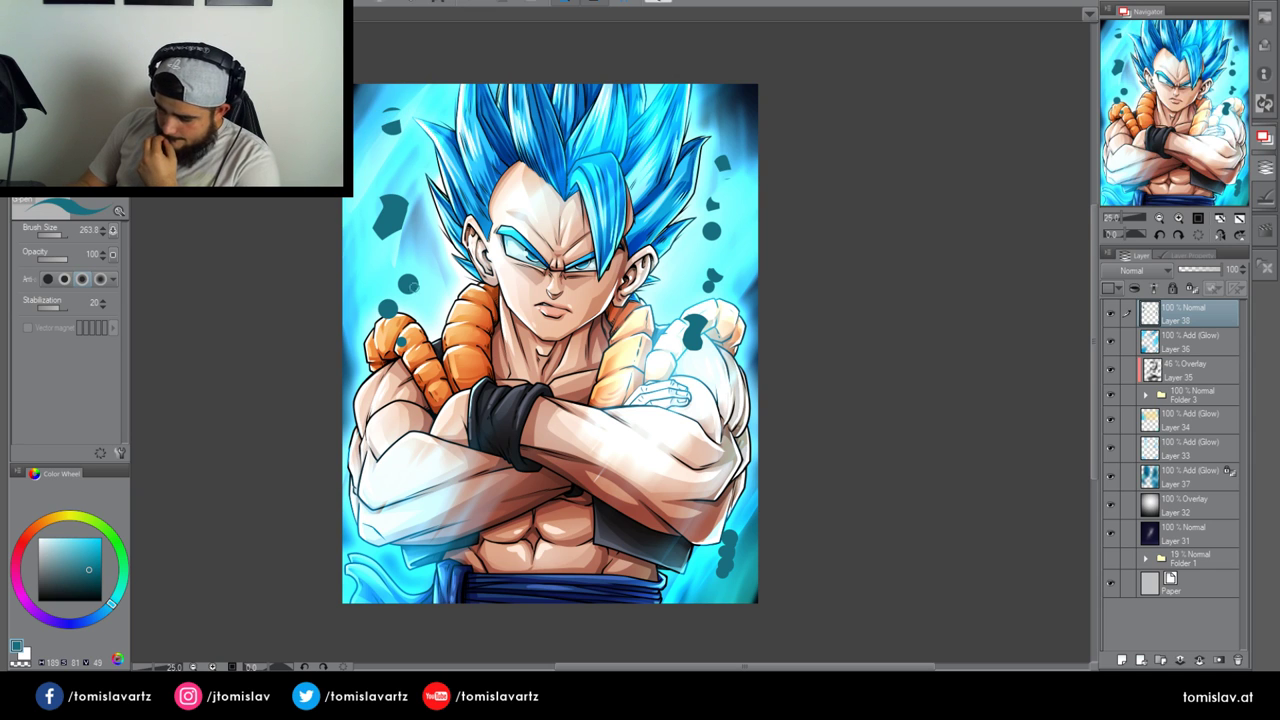
left_click_drag(410, 298, 424, 283)
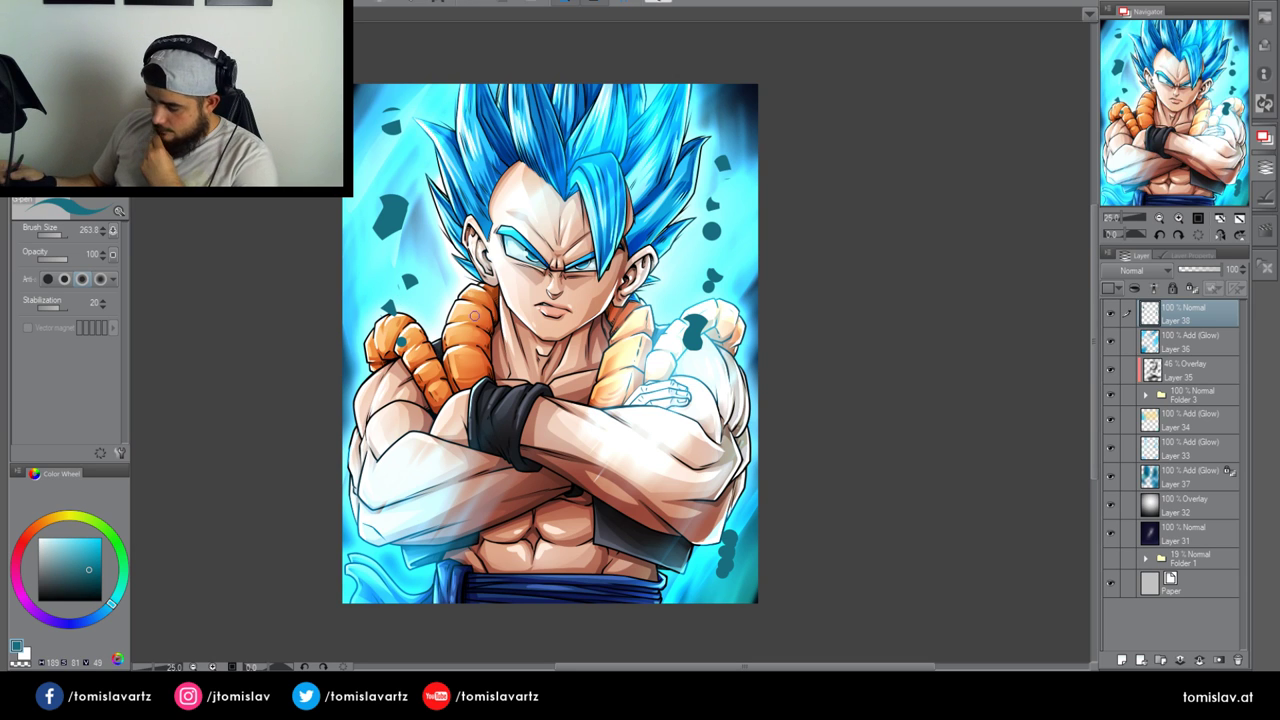
Paint jagged teal fragments and small dots over the crossed forearm and upper arm on the left side of the picture
mouse_move(388, 504)
left_mouse_down()
mouse_move(411, 520)
mouse_move(391, 531)
left_mouse_up()
key("e")
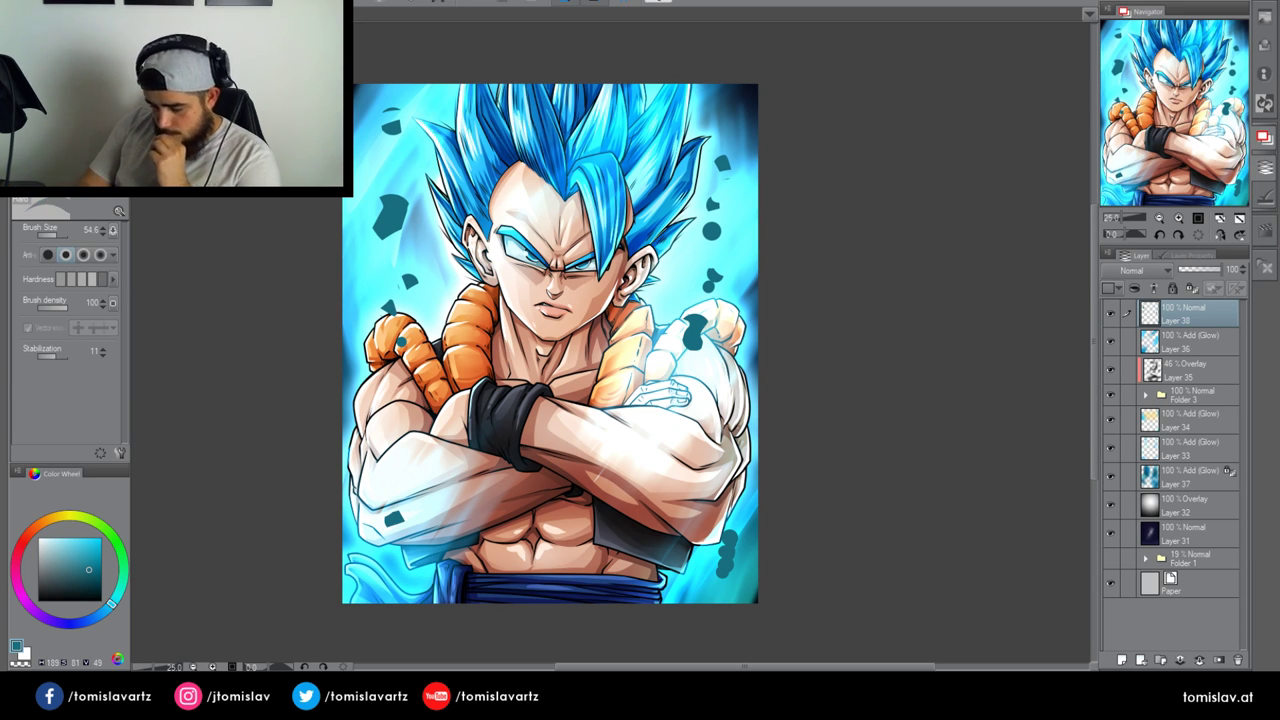
key("p")
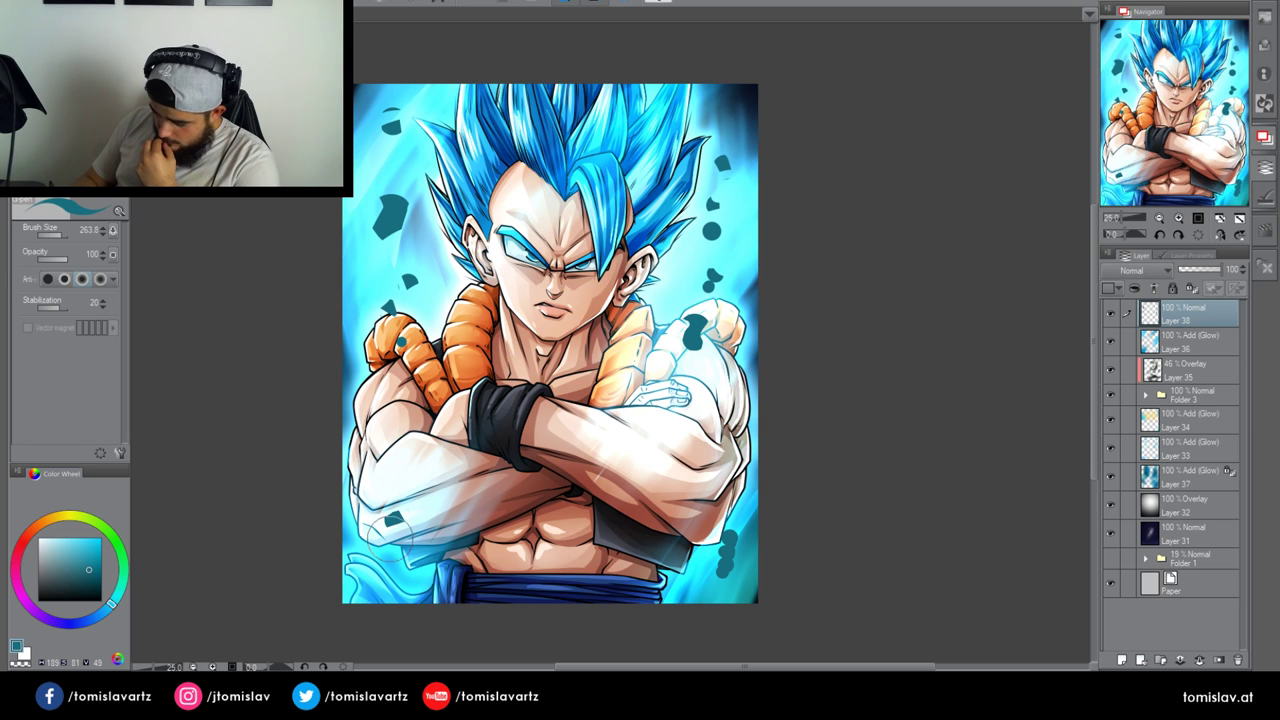
left_click_drag(391, 539, 407, 537)
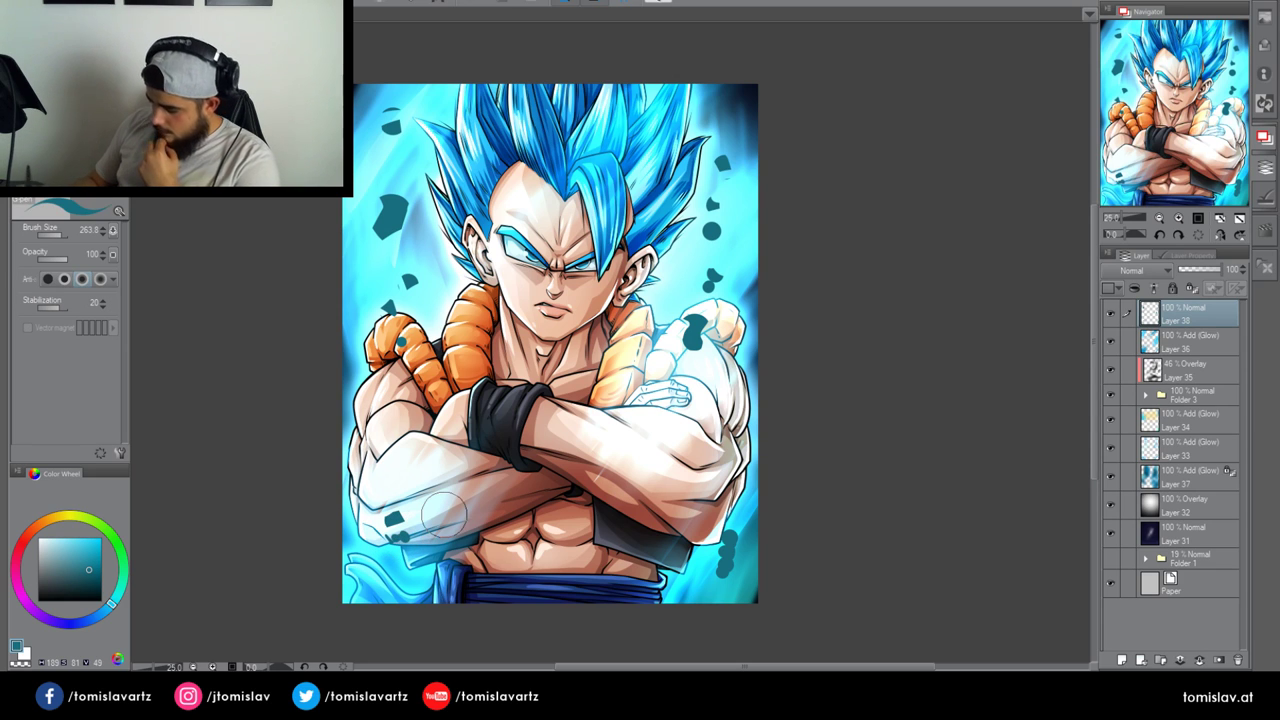
left_click(377, 471)
left_click(390, 463)
left_click(380, 437)
left_click(354, 414)
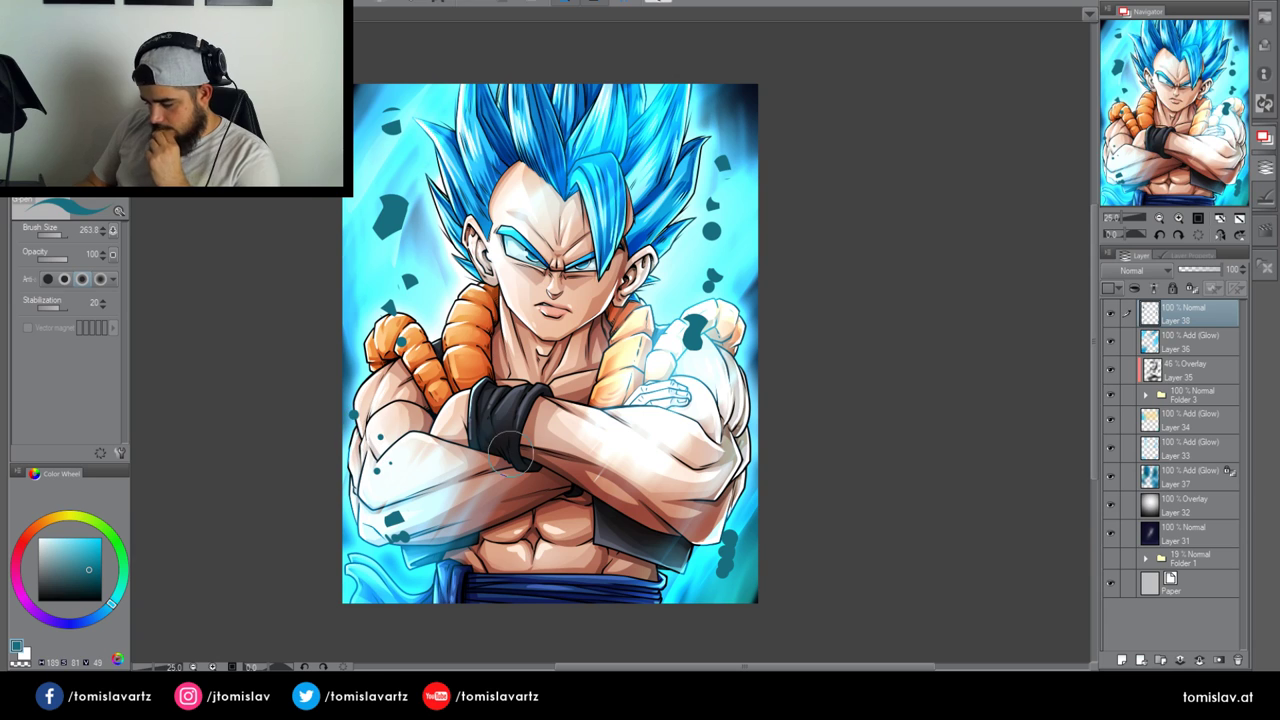
Try Add (Glow) and Overlay blending on the particle layer, then return it to Normal
left_click(1150, 271)
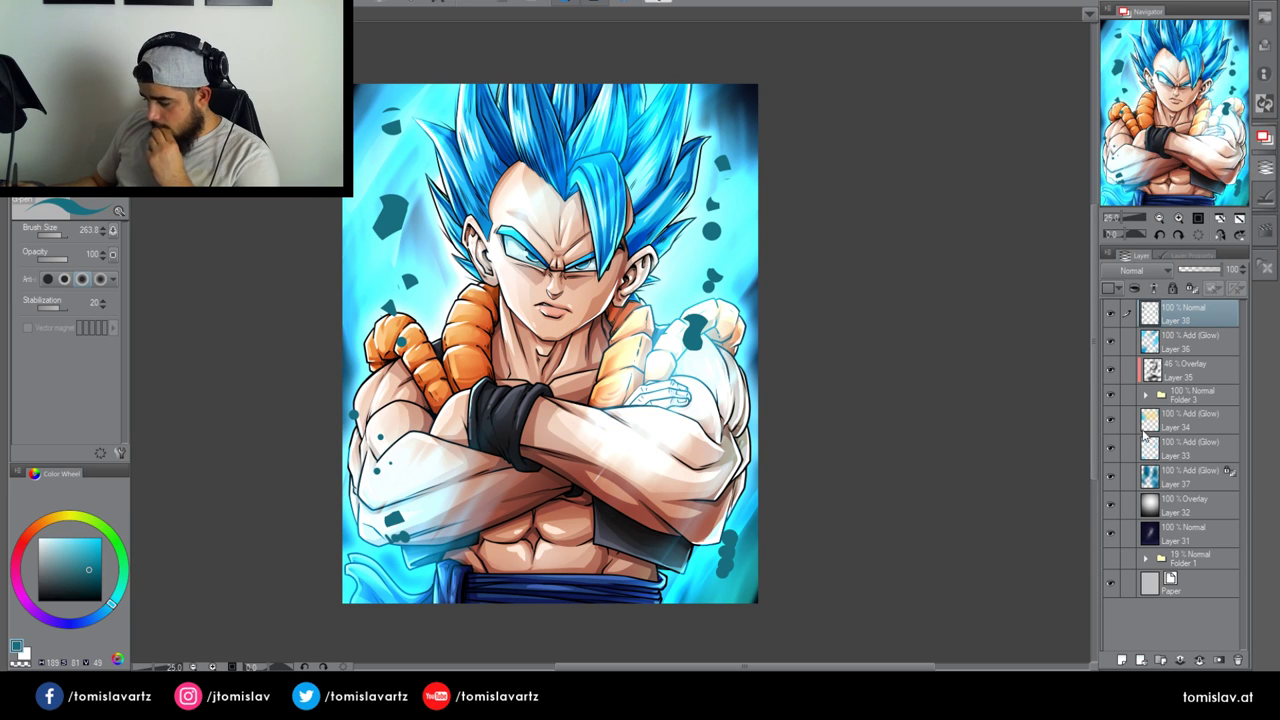
left_click(1145, 430)
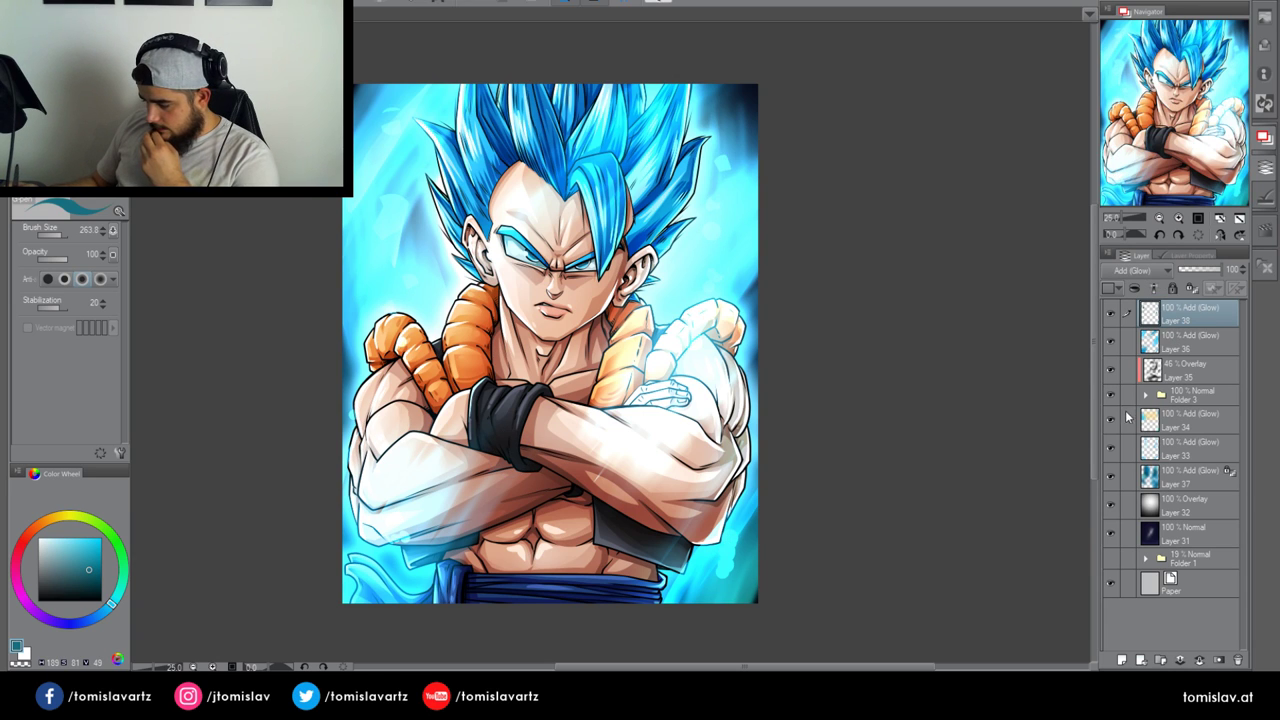
left_click(1124, 448)
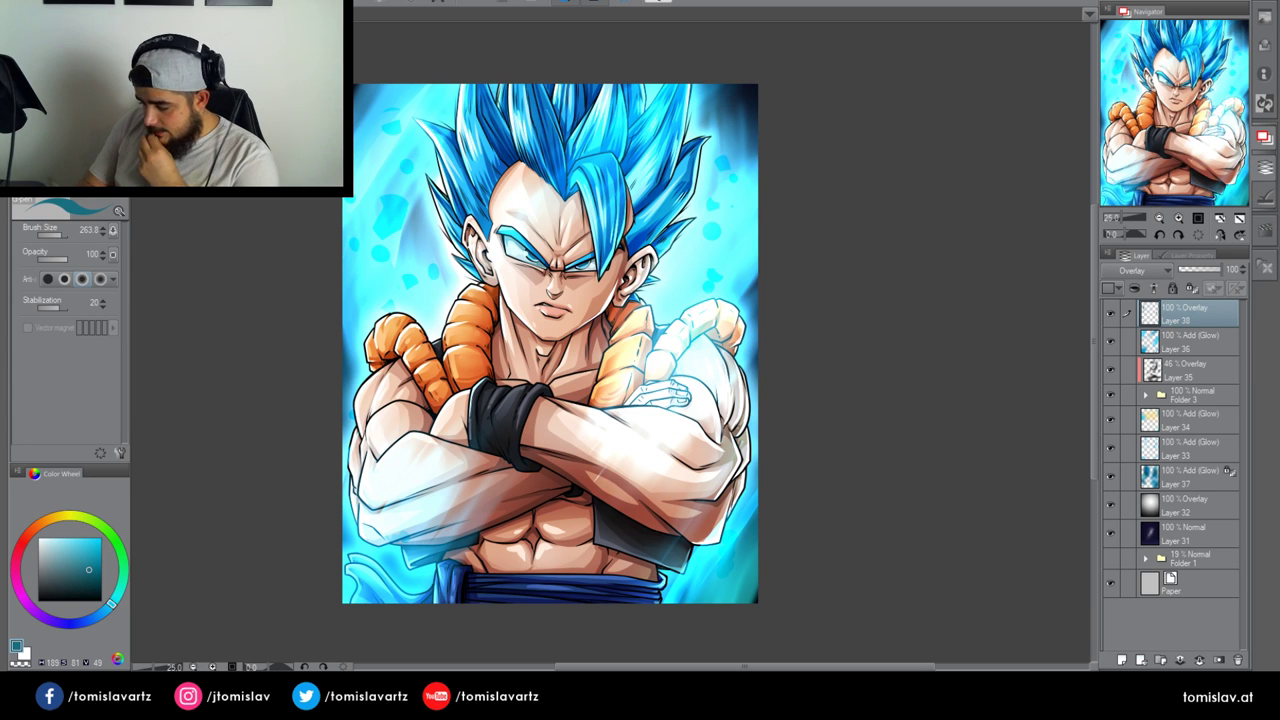
left_click(1141, 290)
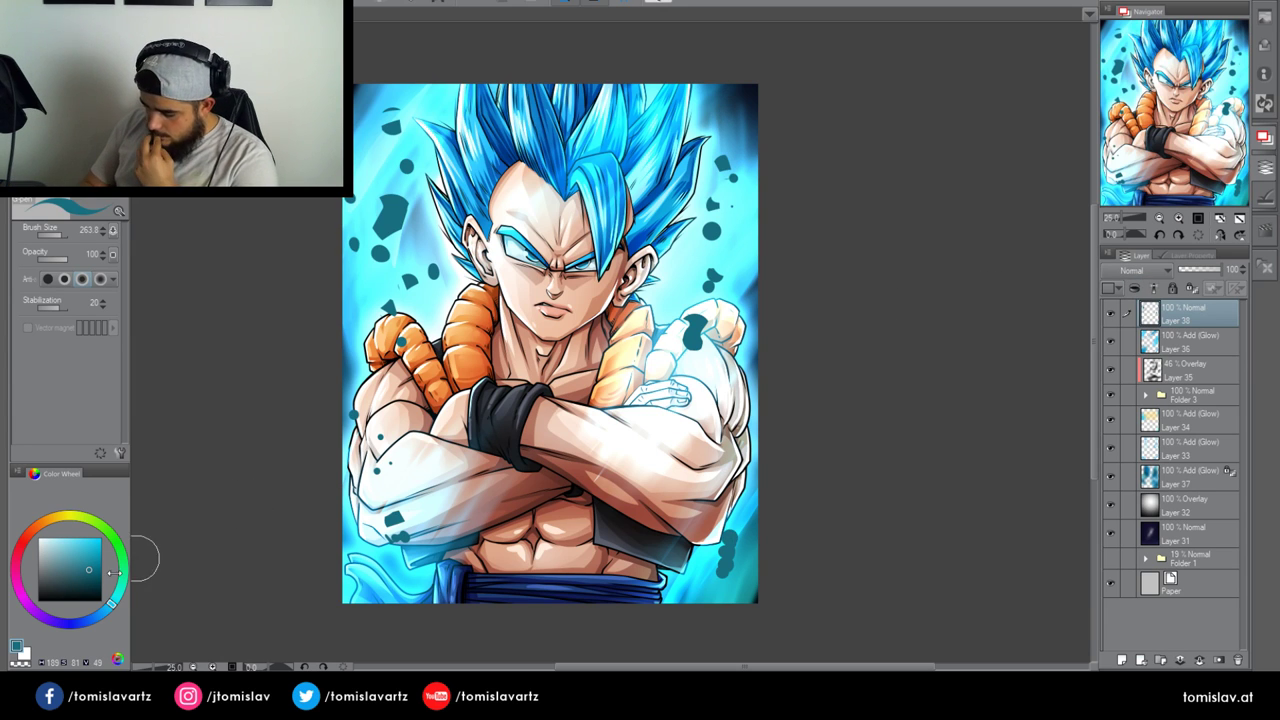
Lock Layer 38's transparent pixels and recolour the teal particles light blue (H 189, S 75, V 90)
left_click(86, 544)
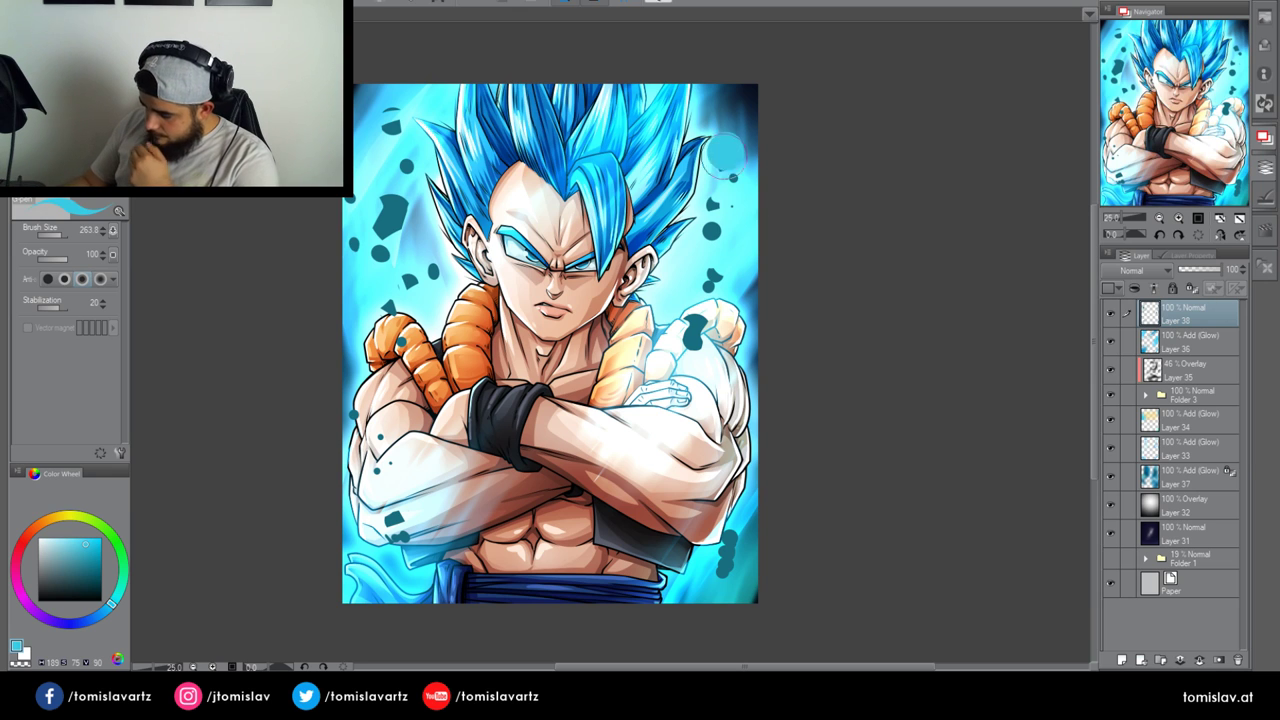
left_click_drag(724, 157, 706, 326)
key("ctrl+z")
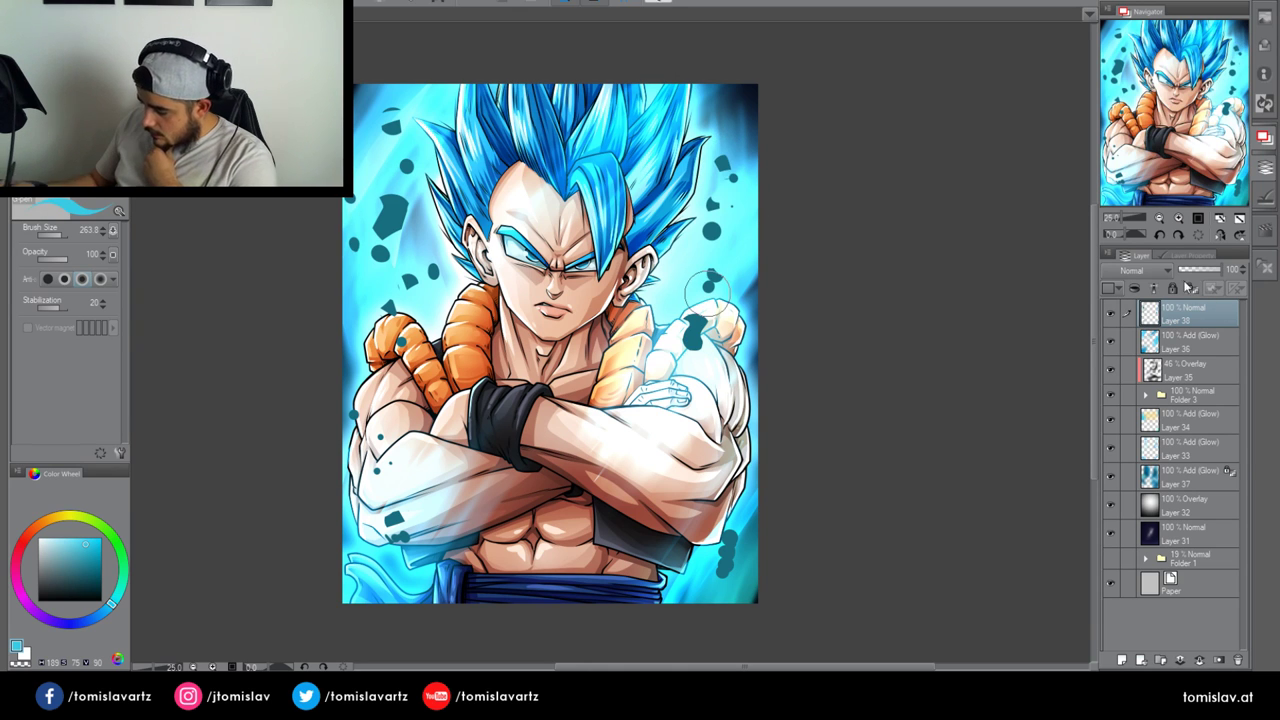
left_click_drag(730, 534, 721, 574)
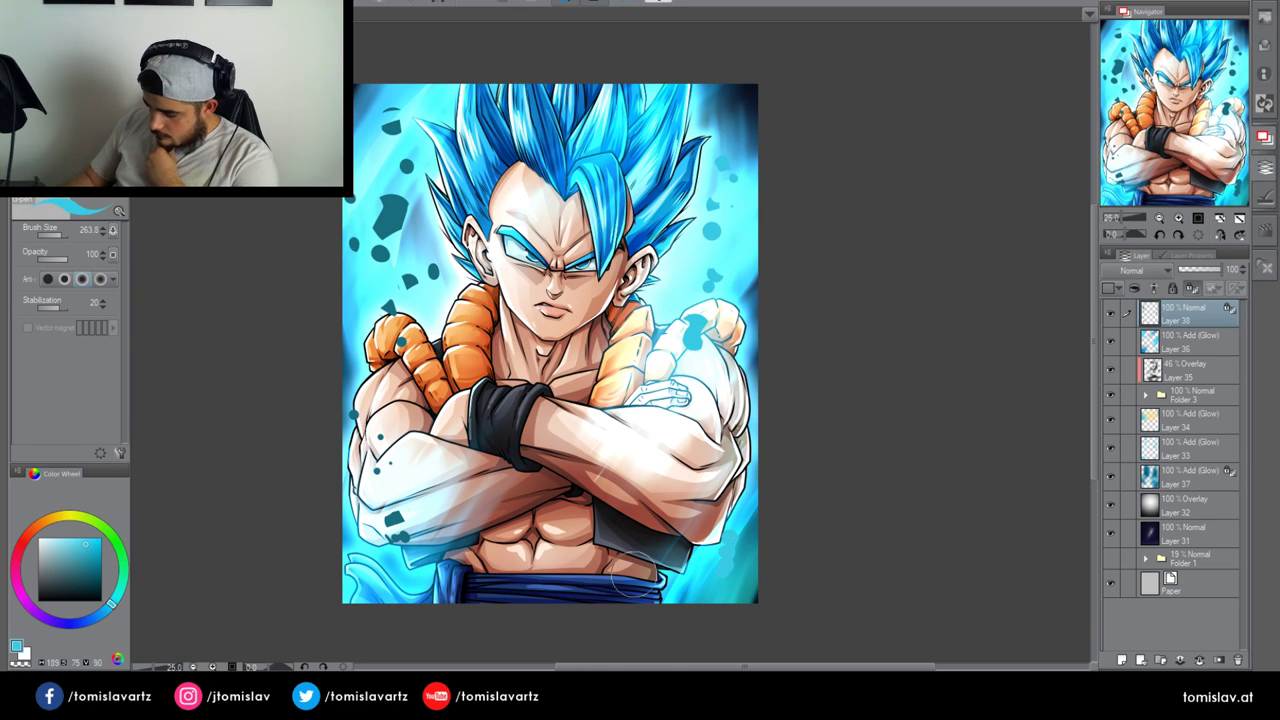
left_click_drag(402, 528, 362, 414)
mouse_move(404, 345)
left_mouse_down()
mouse_move(425, 147)
mouse_move(340, 291)
mouse_move(399, 96)
left_mouse_up()
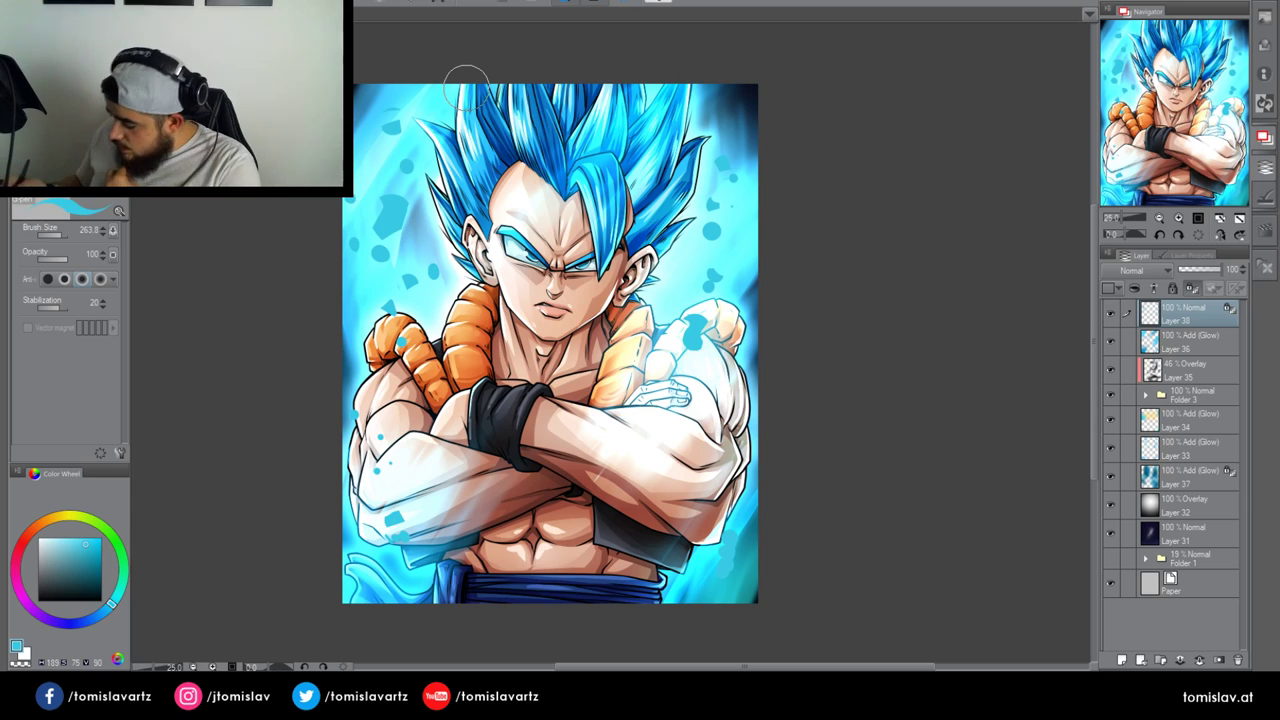
Add an Add (Glow) layer above Layer 36 and airbrush pale blue (H 189, S 29, V 100) at size 54.5 on the large fragment
left_click(1187, 345)
left_click(1121, 660)
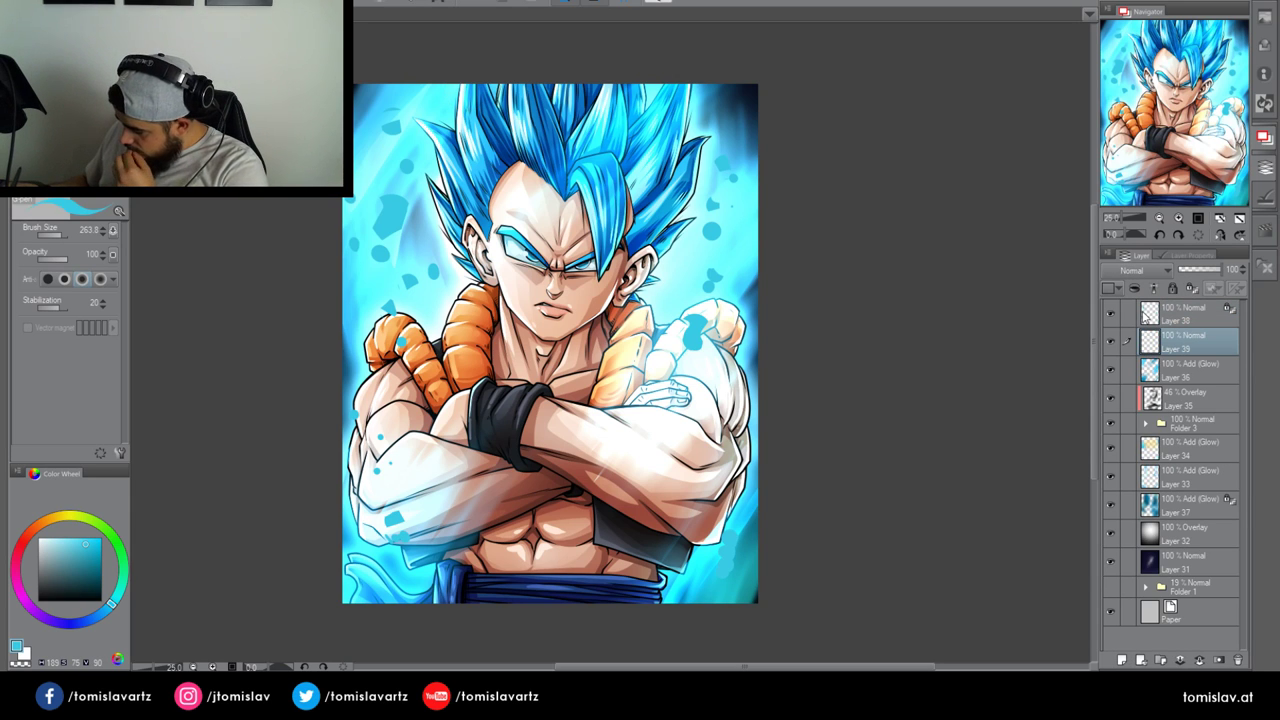
left_click(1127, 441)
left_click(57, 538)
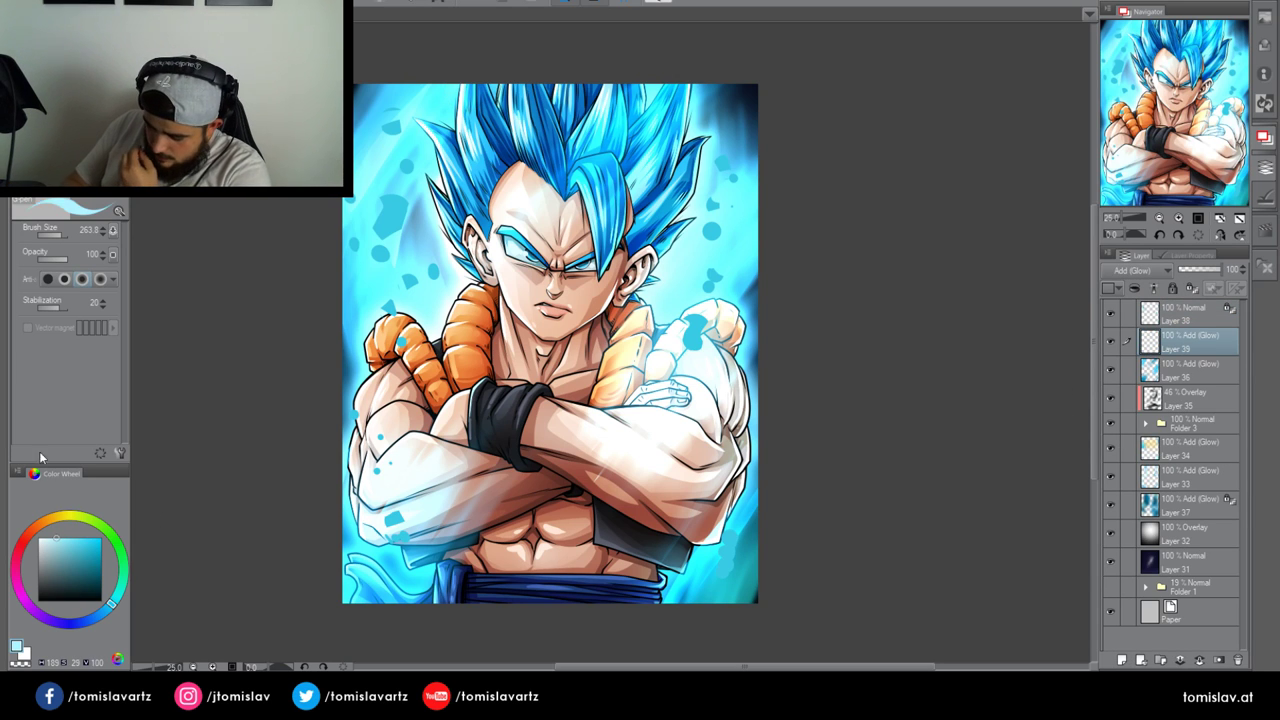
left_click(80, 165)
left_click_drag(67, 238, 52, 237)
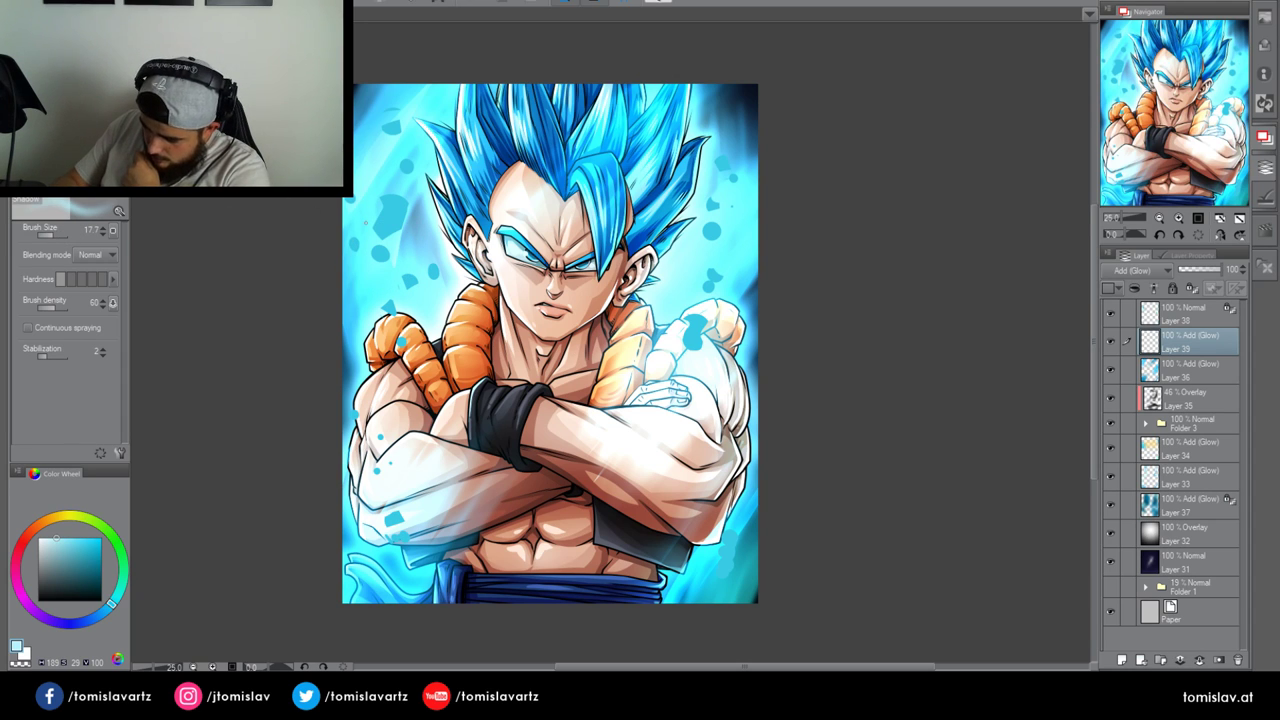
left_click(55, 236)
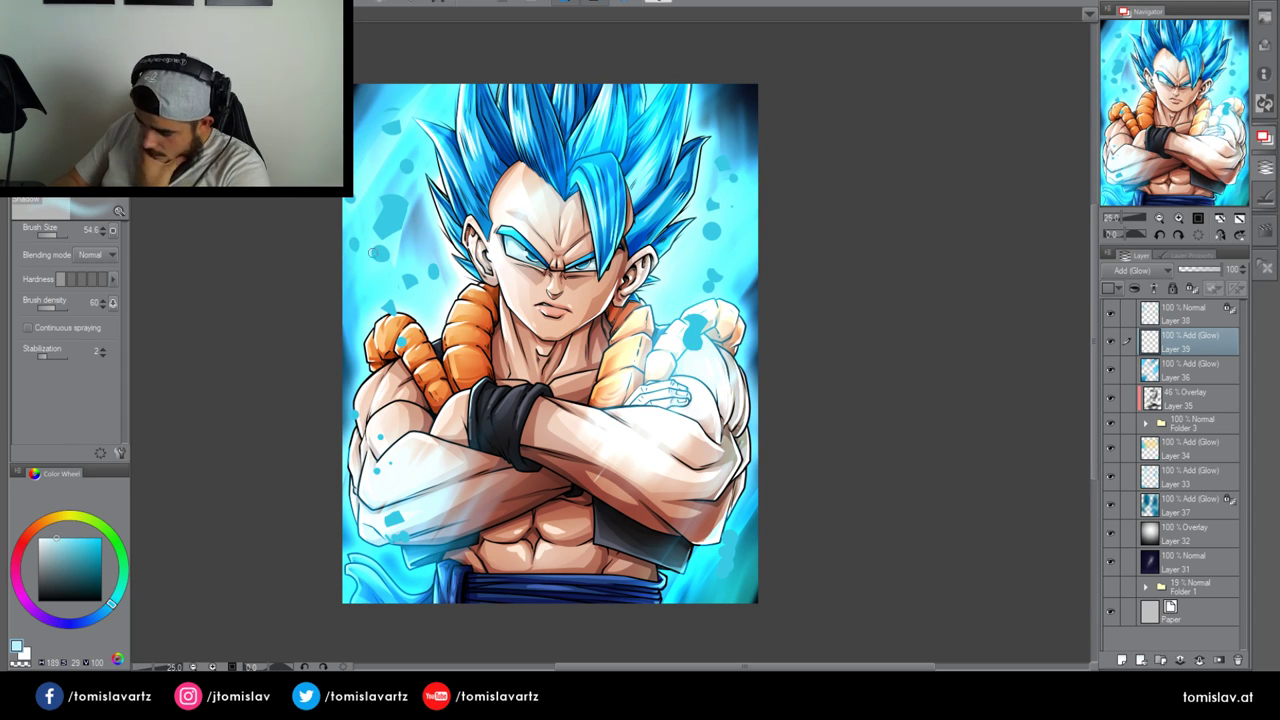
mouse_move(387, 237)
left_mouse_down()
mouse_move(407, 204)
mouse_move(384, 210)
left_mouse_up()
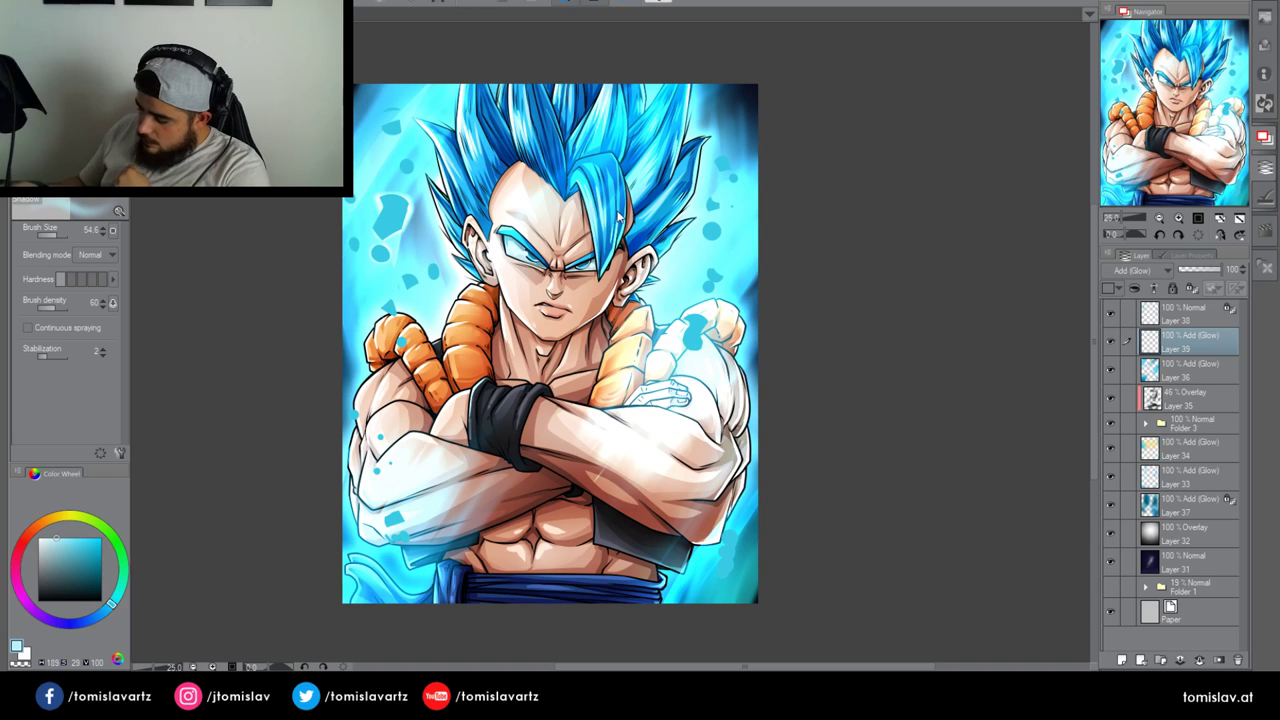
Delete the particle glow layer and the particle Layer 38, and add a new empty layer above Layer 36
left_click(1238, 660)
left_click(1190, 316)
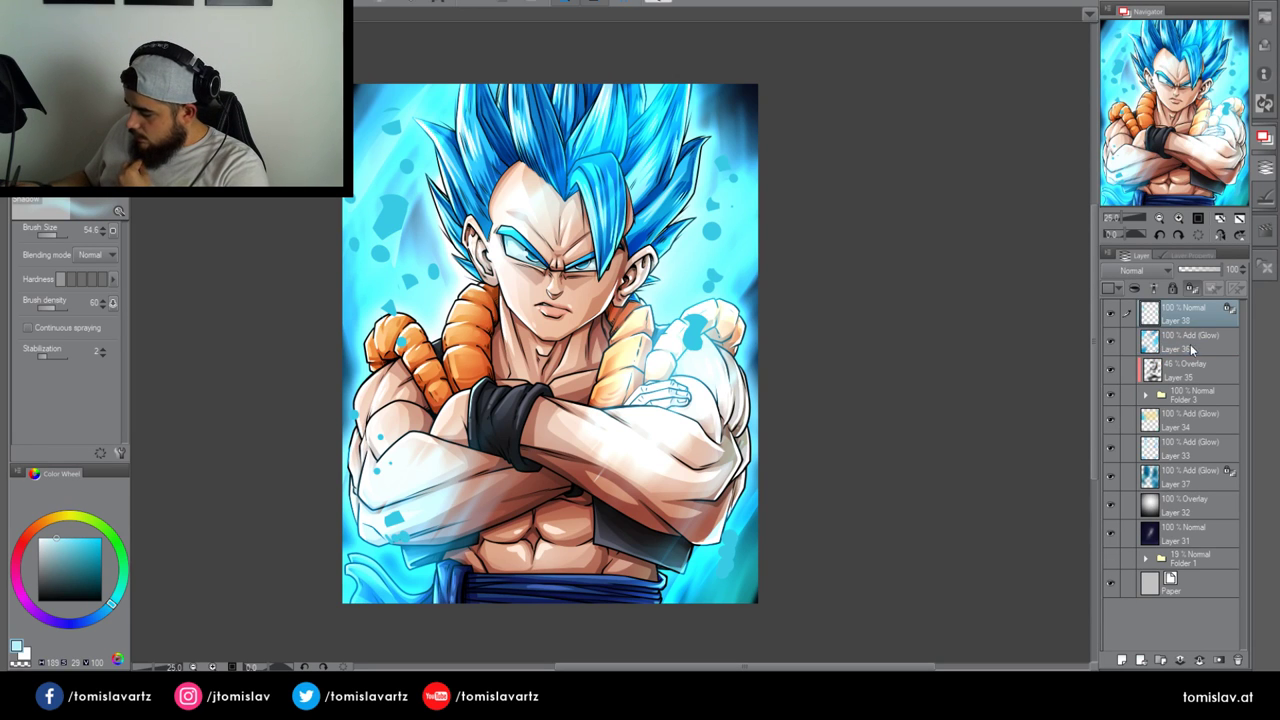
left_click(1238, 660)
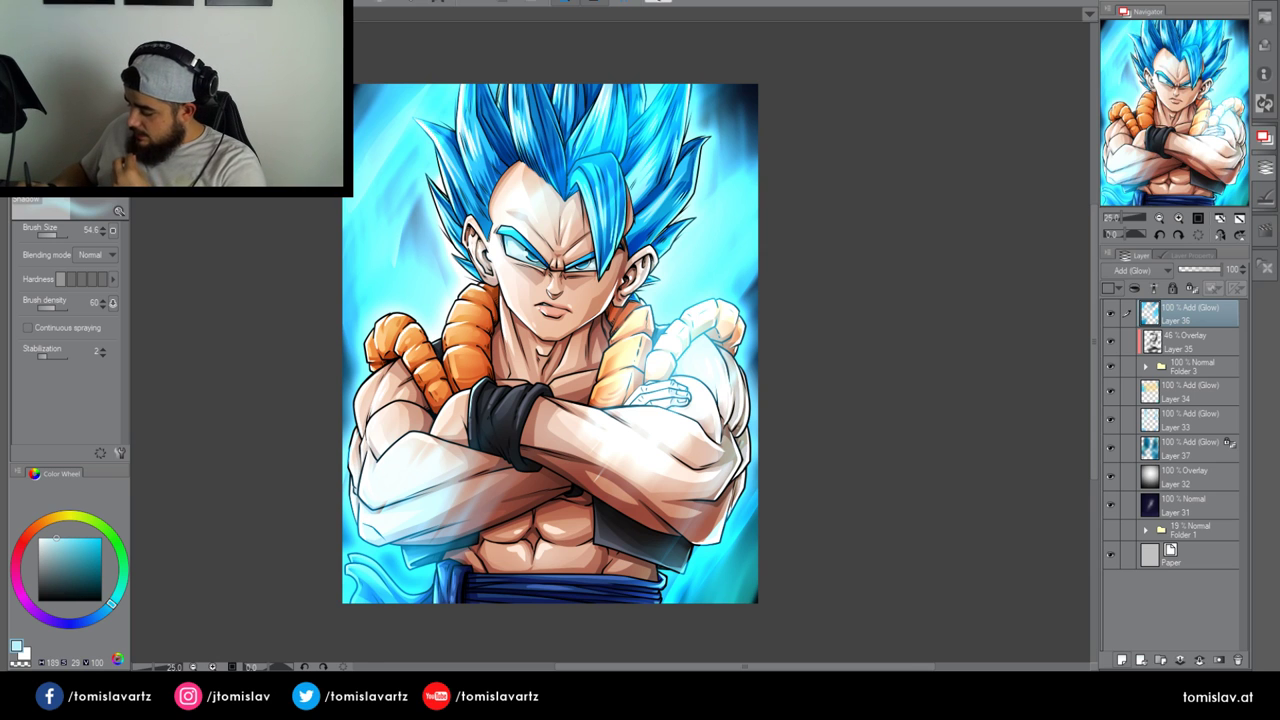
left_click(1122, 660)
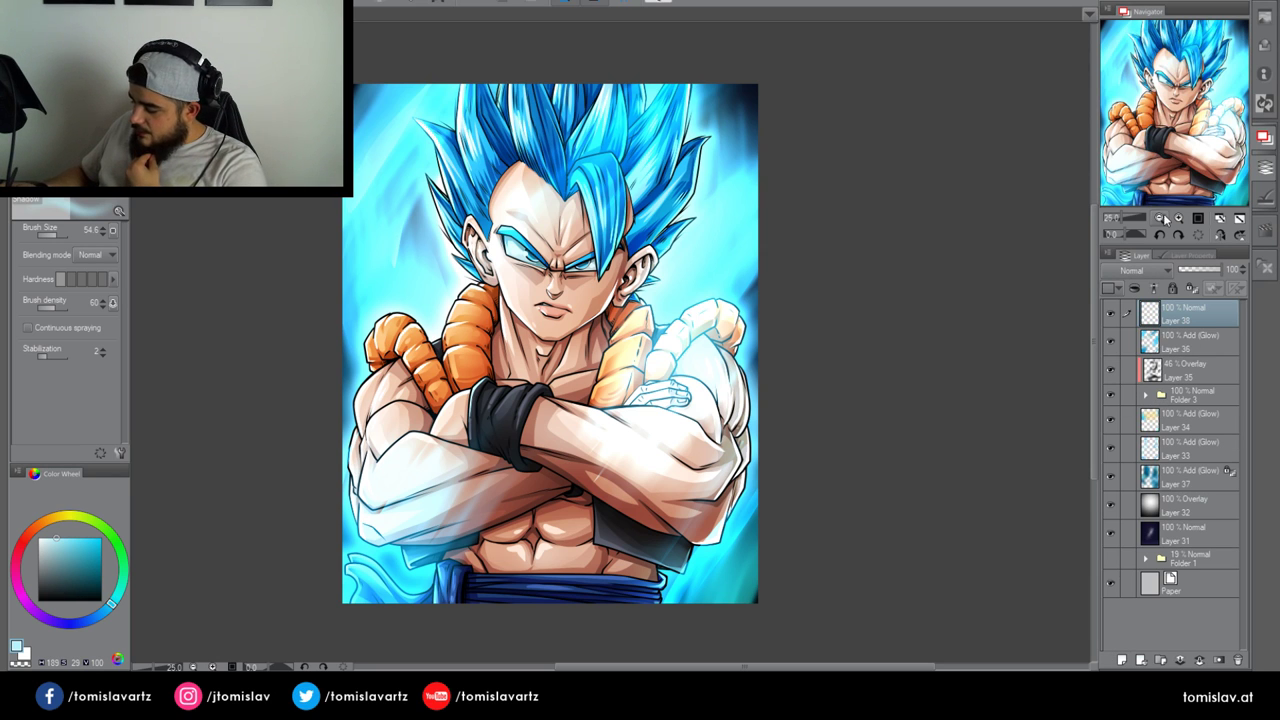
left_click(1136, 178)
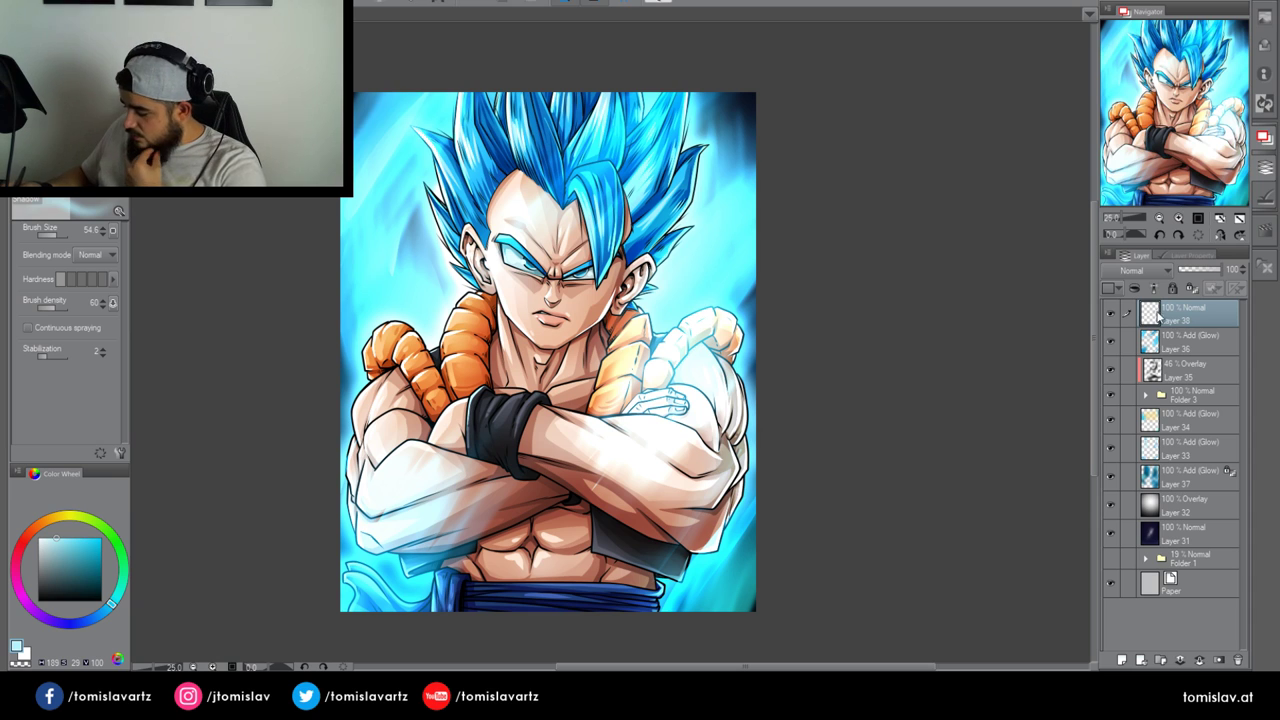
left_click_drag(1168, 180, 1168, 177)
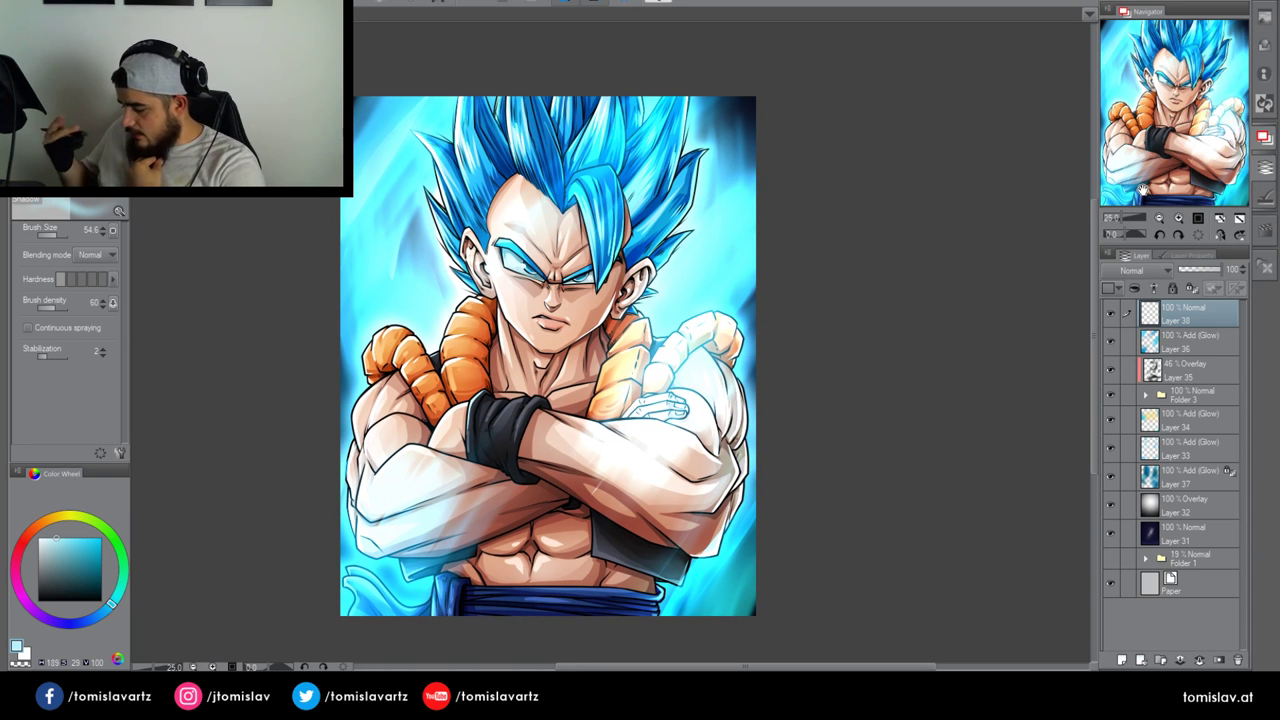
Add a Multiply layer above Layer 35 and airbrush a dark teal shadow (V 34) at size 812.9 across the abdomen and lower arms
left_click(1178, 372)
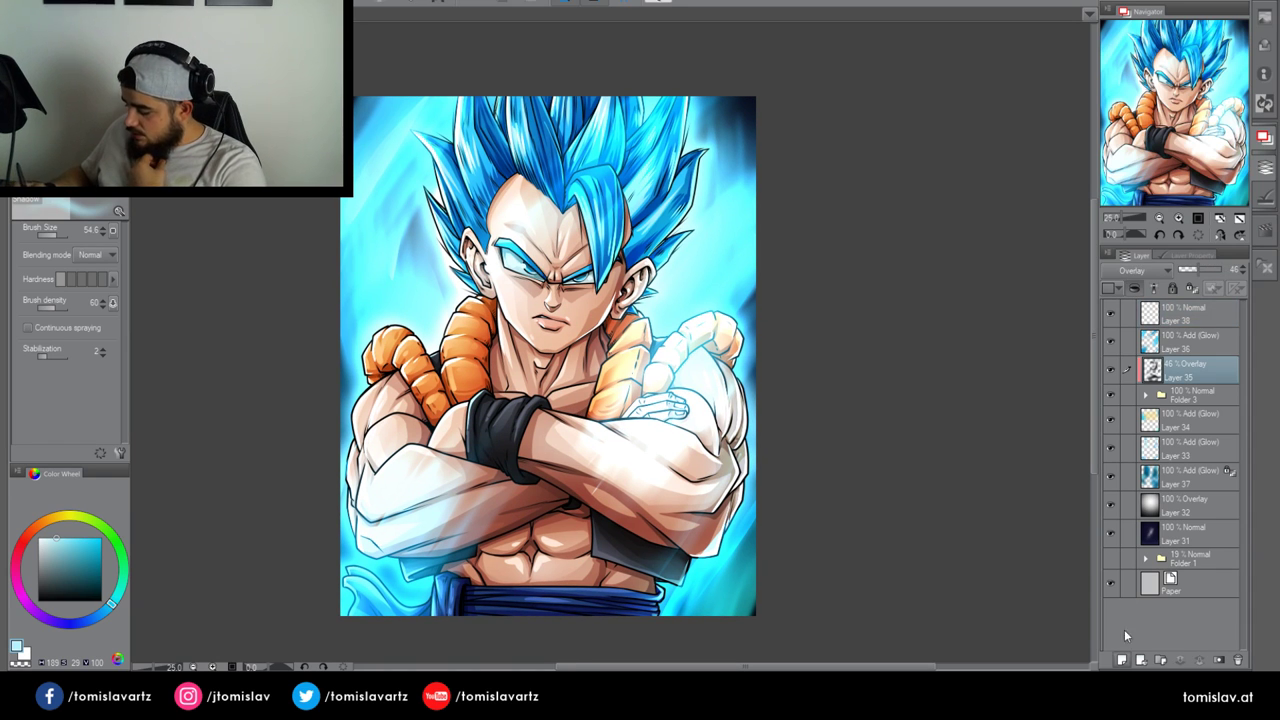
left_click(1121, 660)
left_click(1159, 274)
left_click(1138, 315)
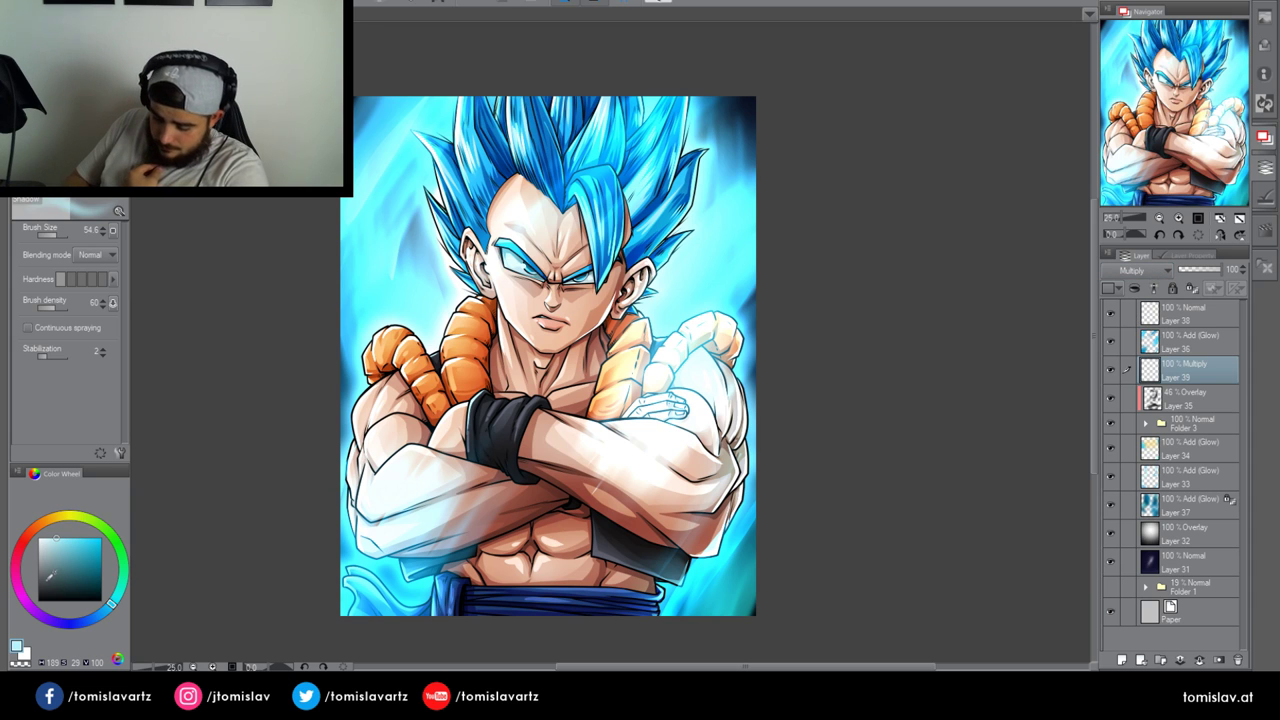
left_click(44, 581)
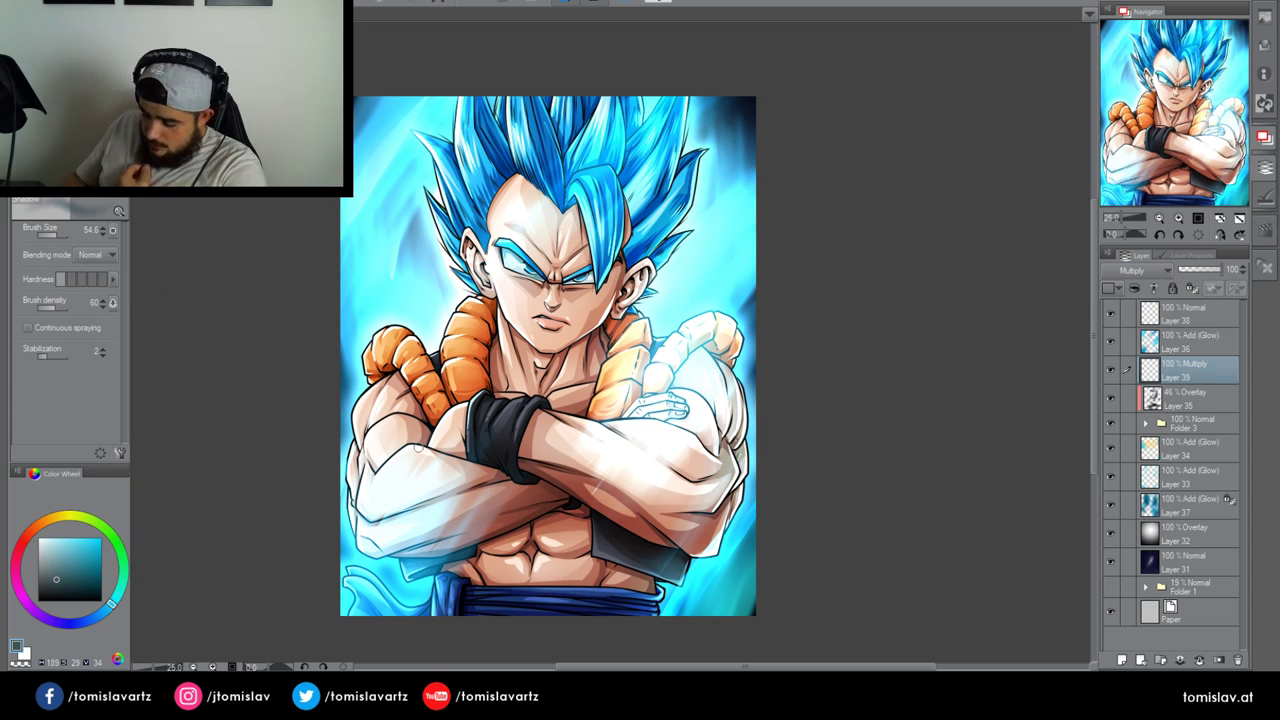
left_click(61, 236)
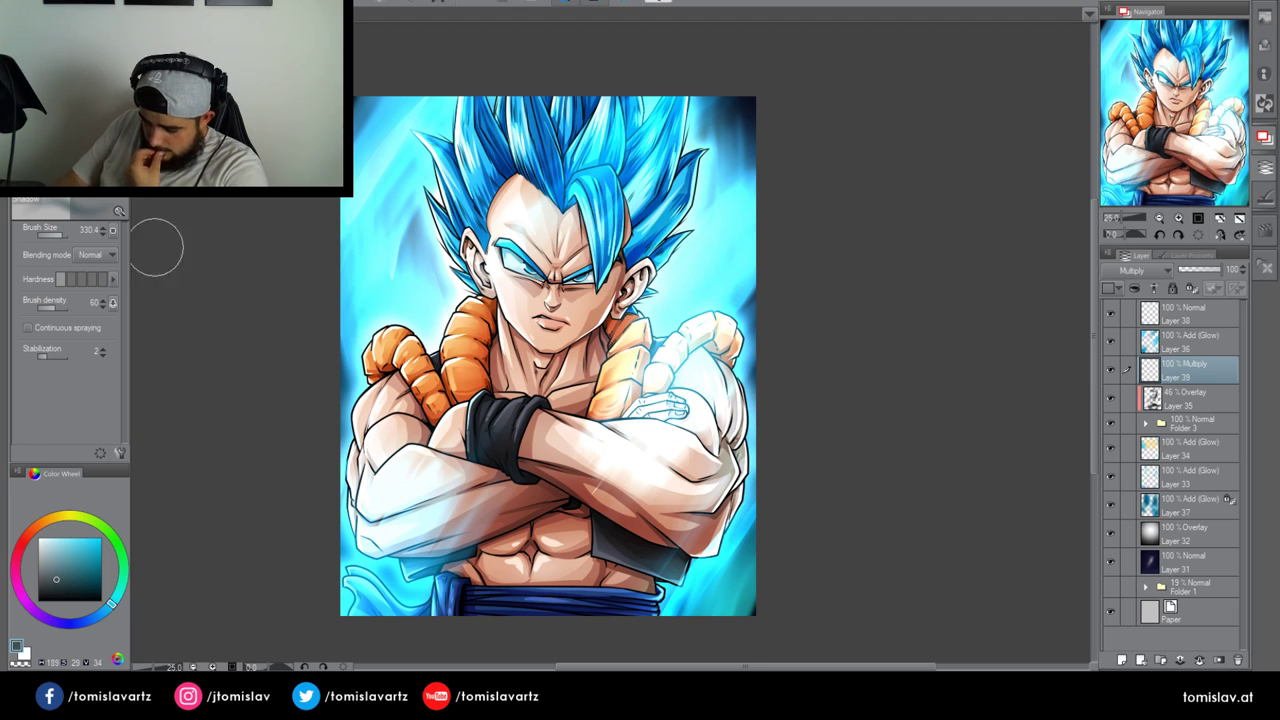
left_click(64, 236)
left_click_drag(490, 541, 668, 549)
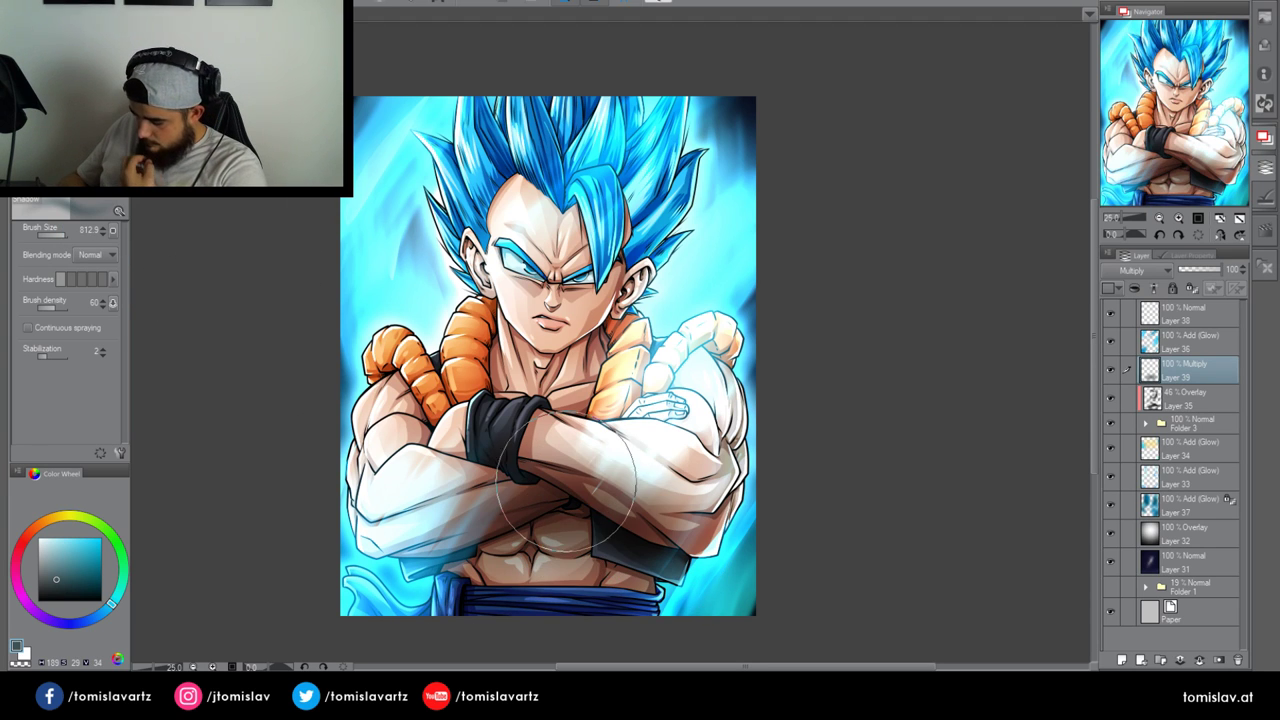
Lower the Multiply shadow layer's opacity to 52% and extend the shadow along the waist
left_click(1193, 269)
left_click(1198, 268)
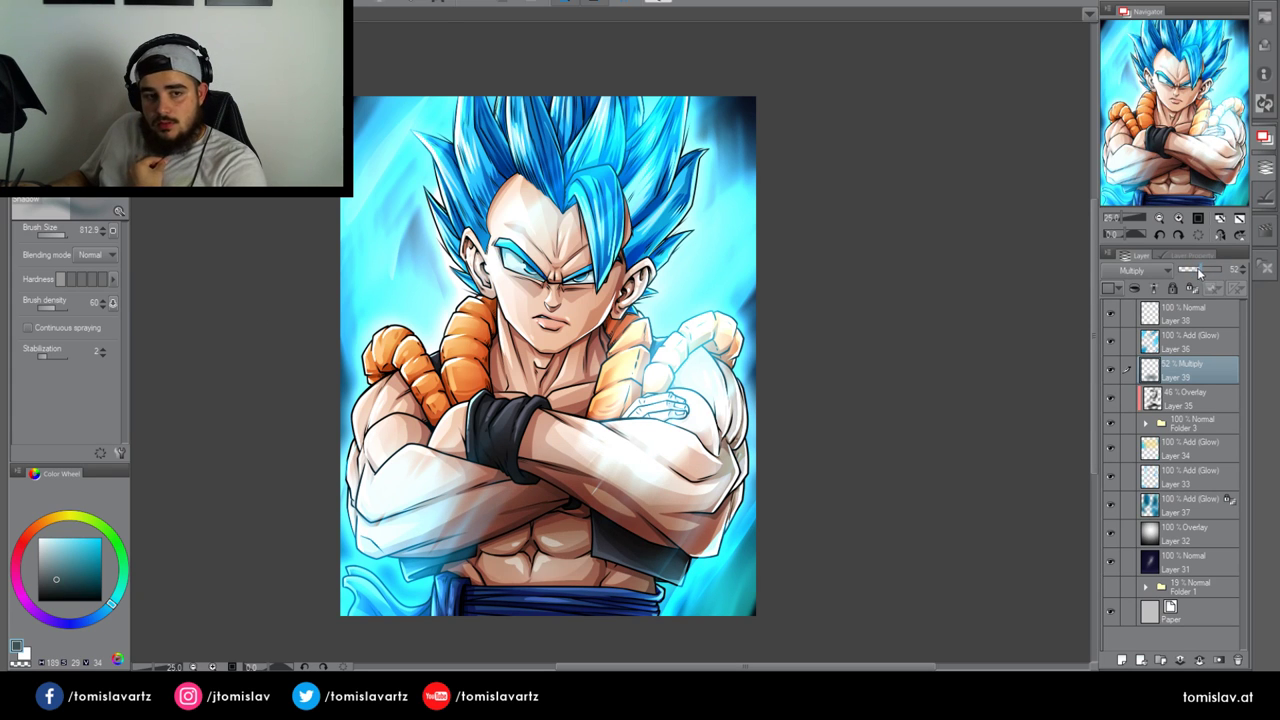
left_click_drag(474, 588, 568, 588)
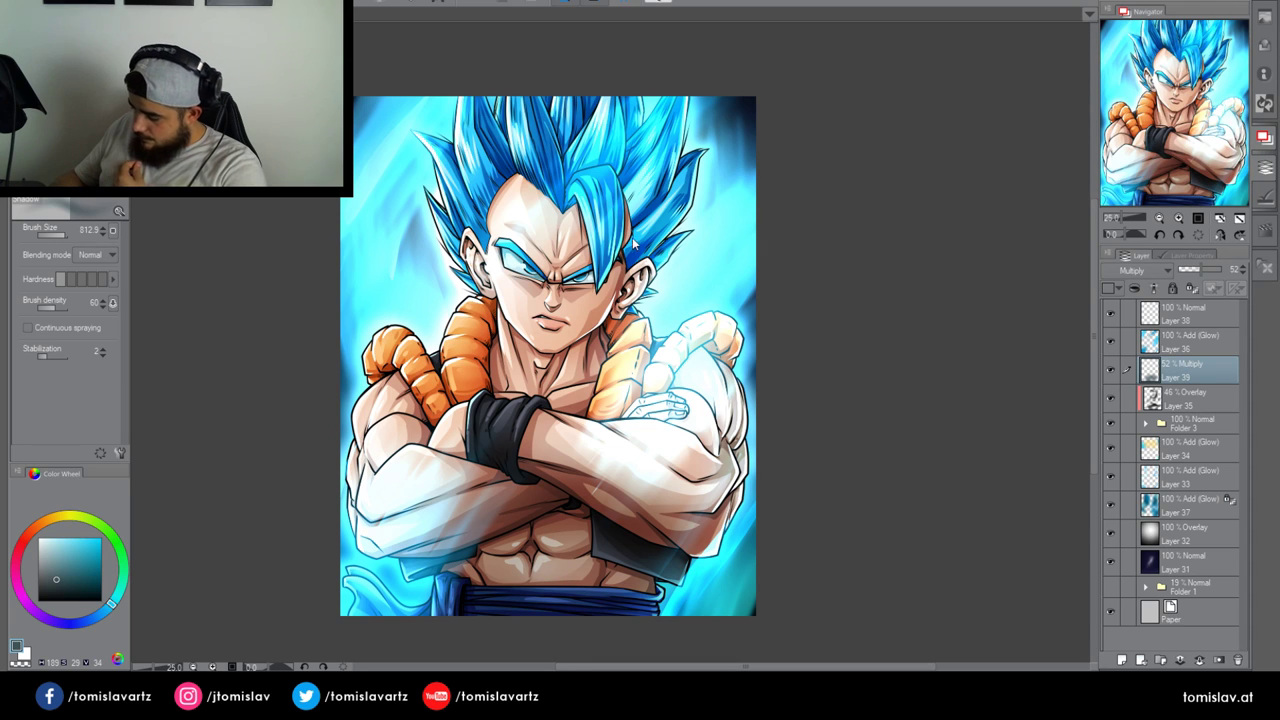
Delete the Multiply shadow layer and select the empty Layer 38
key("Delete")
left_click(1202, 322)
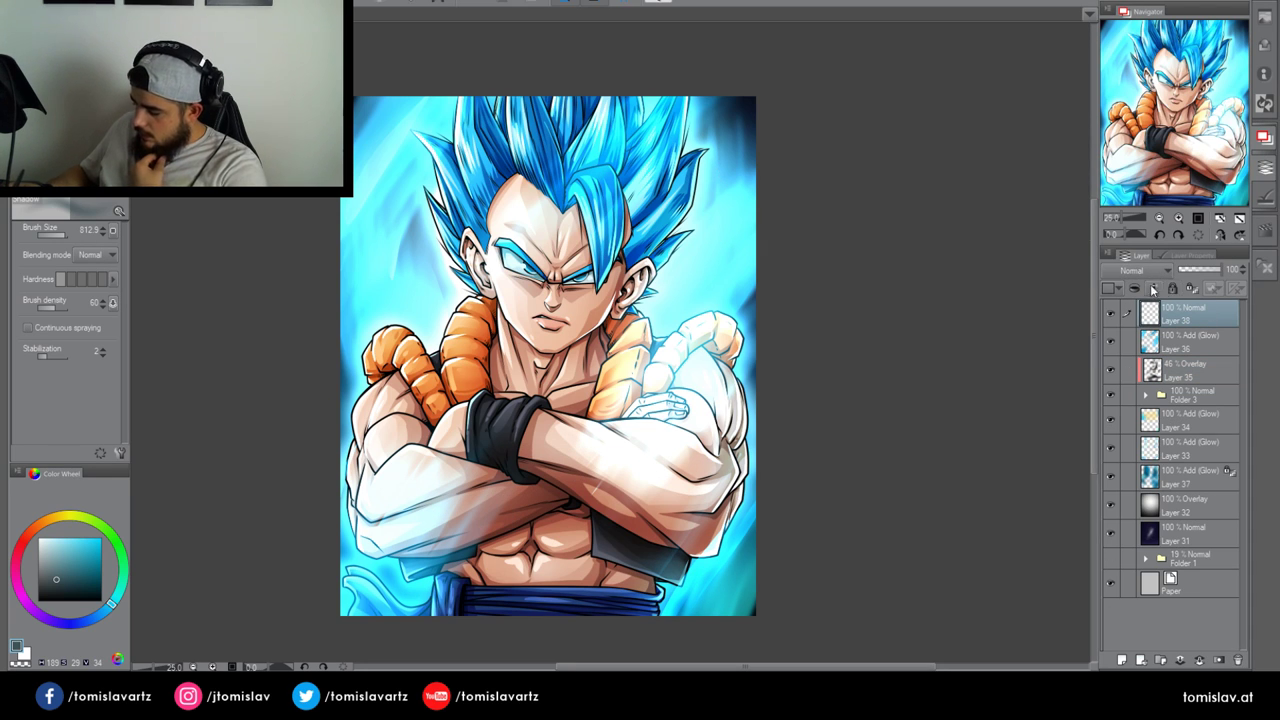
Fill Layer 38 with dark blue and set it to Lighten mode at 41% opacity
left_click(96, 573)
left_click_drag(110, 606, 102, 613)
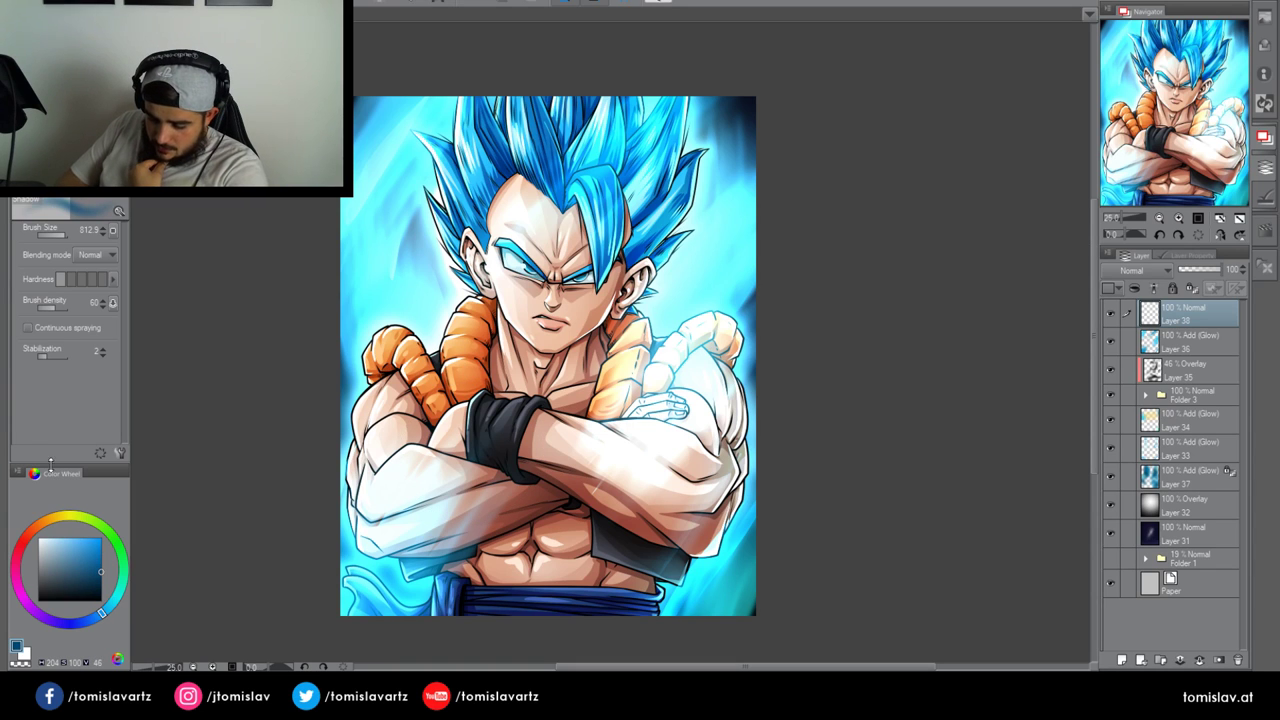
key("g")
left_click(490, 206)
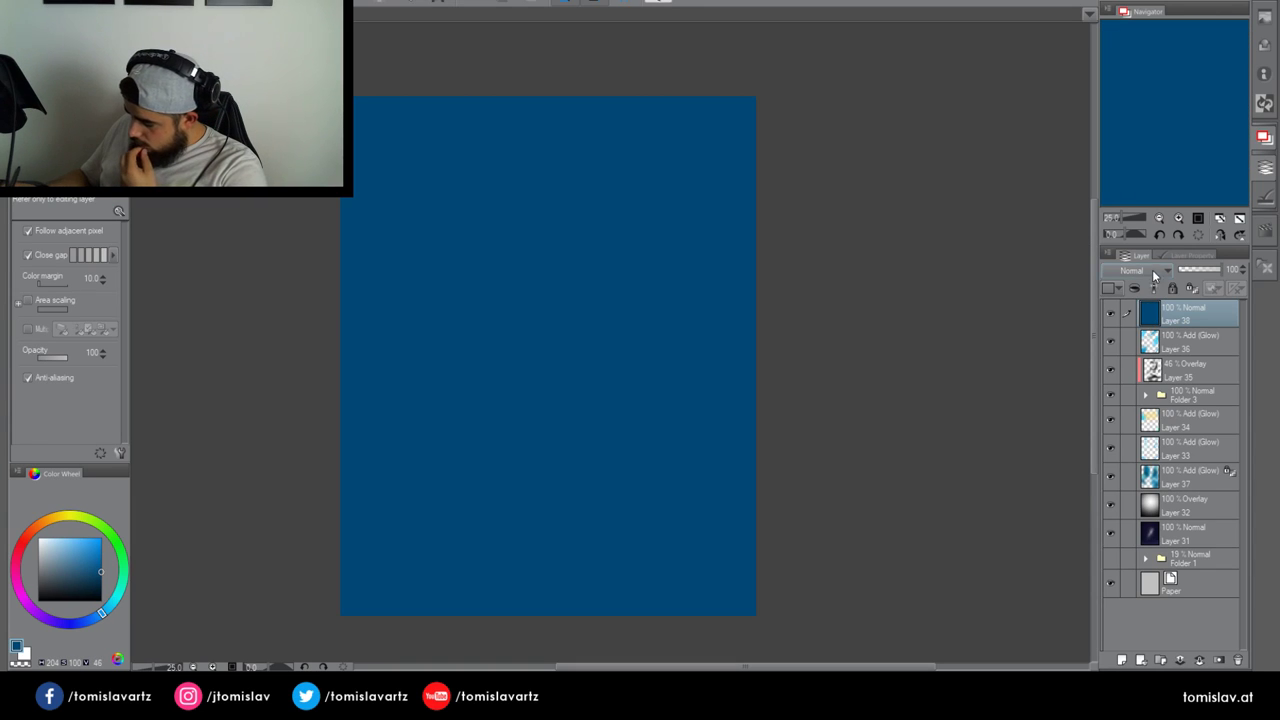
left_click(1147, 350)
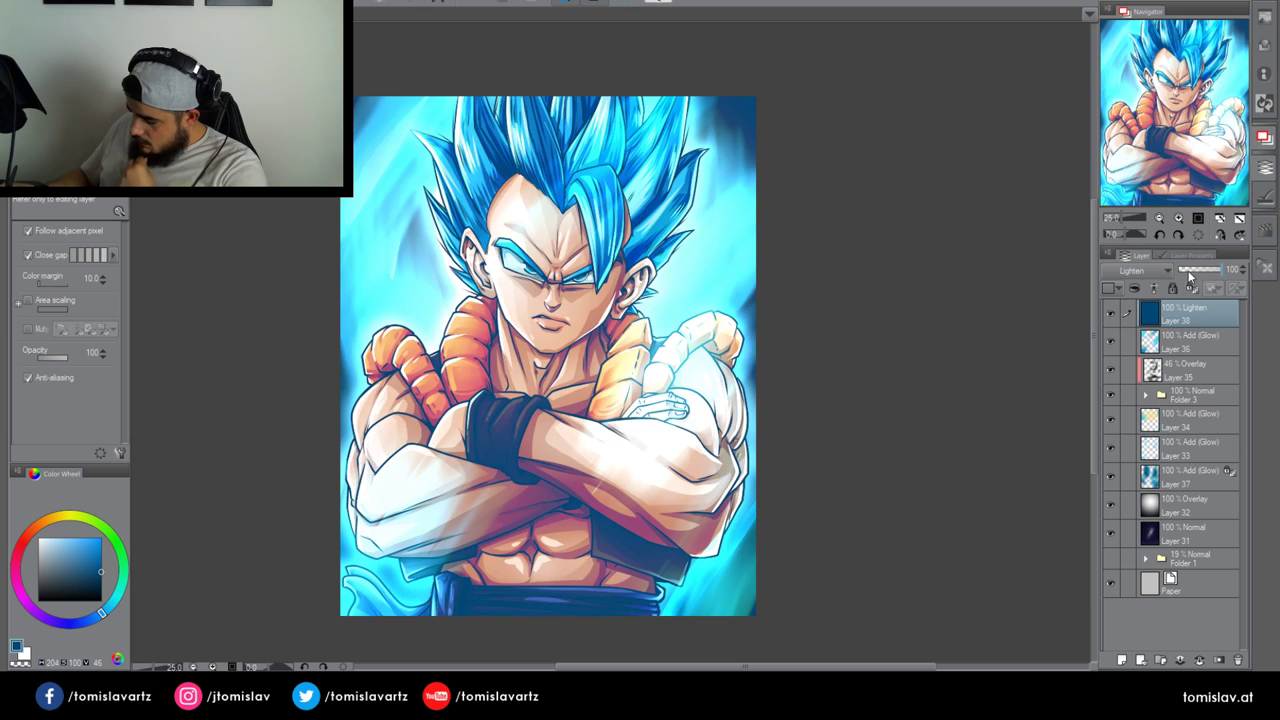
left_click(1189, 270)
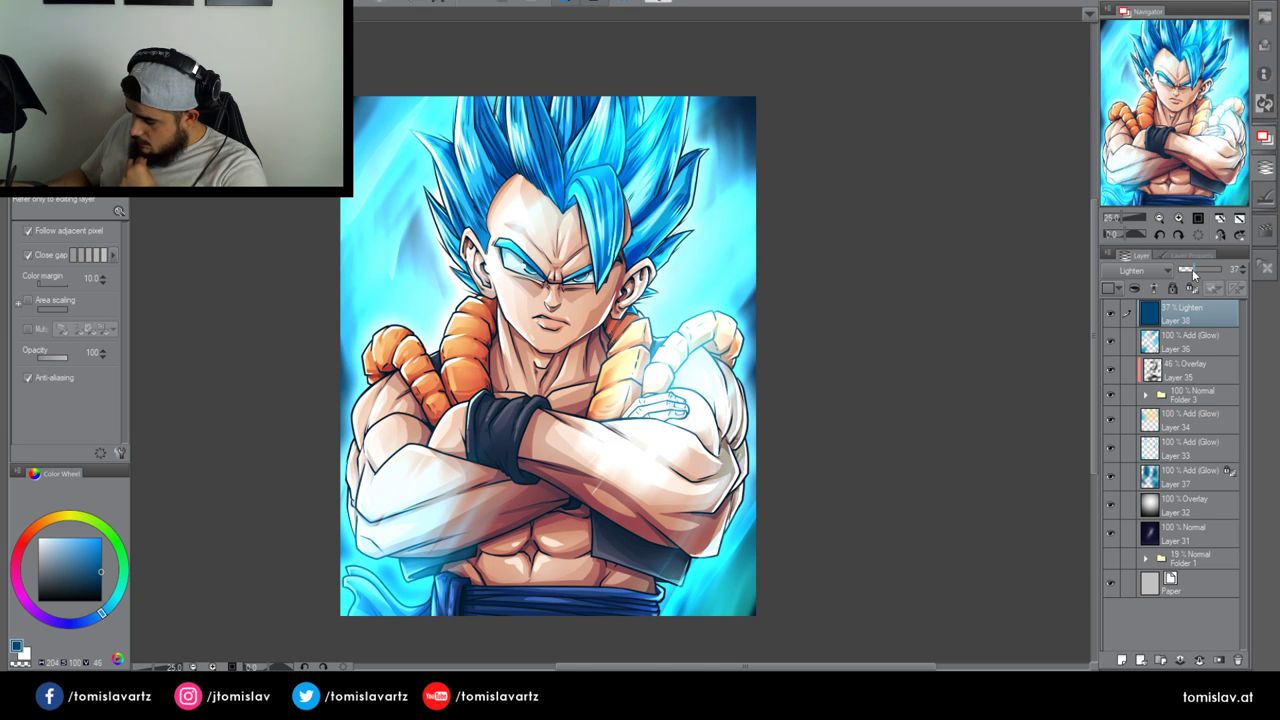
Add an Add (Glow) layer above Layer 36 and draw a light cyan zigzag beside the hair at brush size 54.5
left_click(1136, 342)
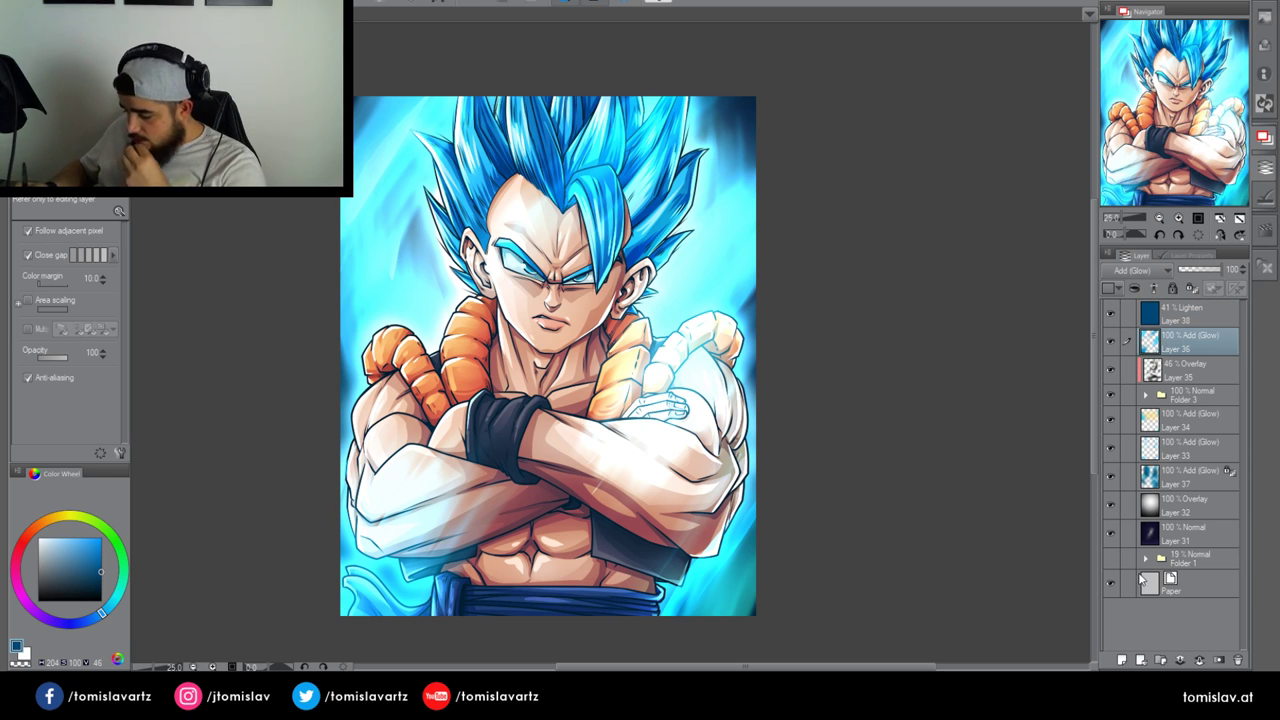
left_click(1122, 659)
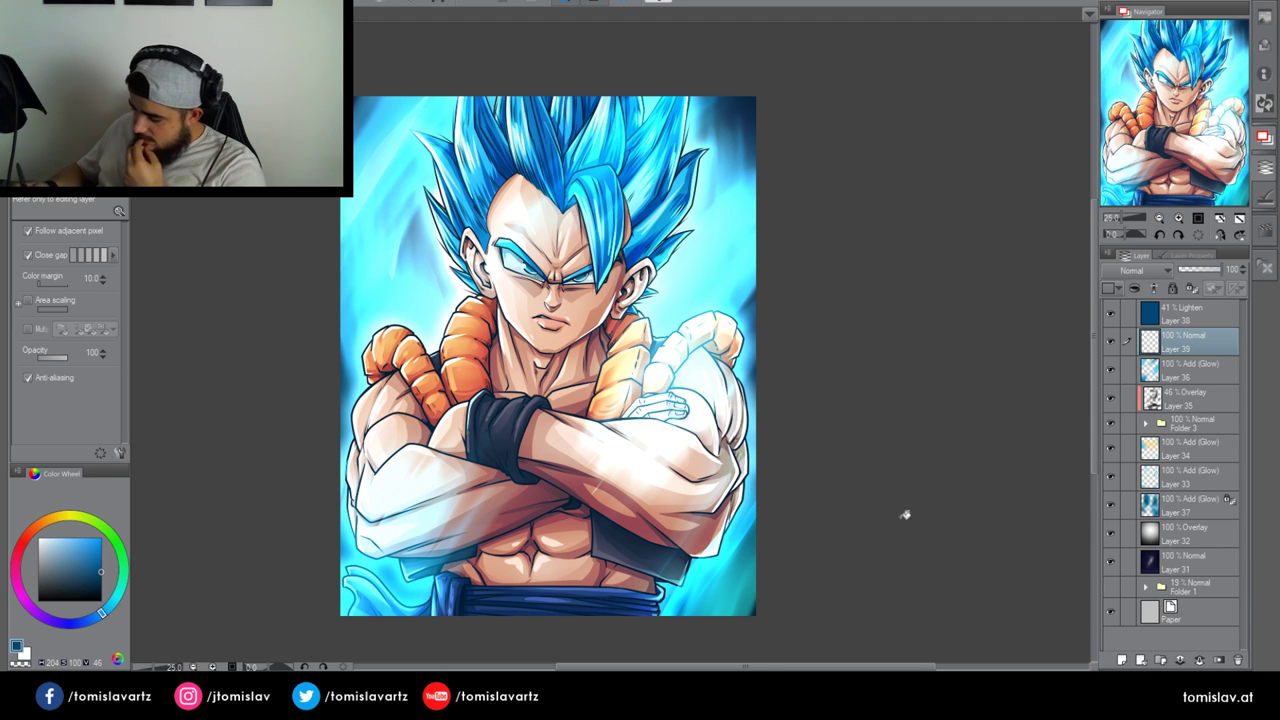
key("b")
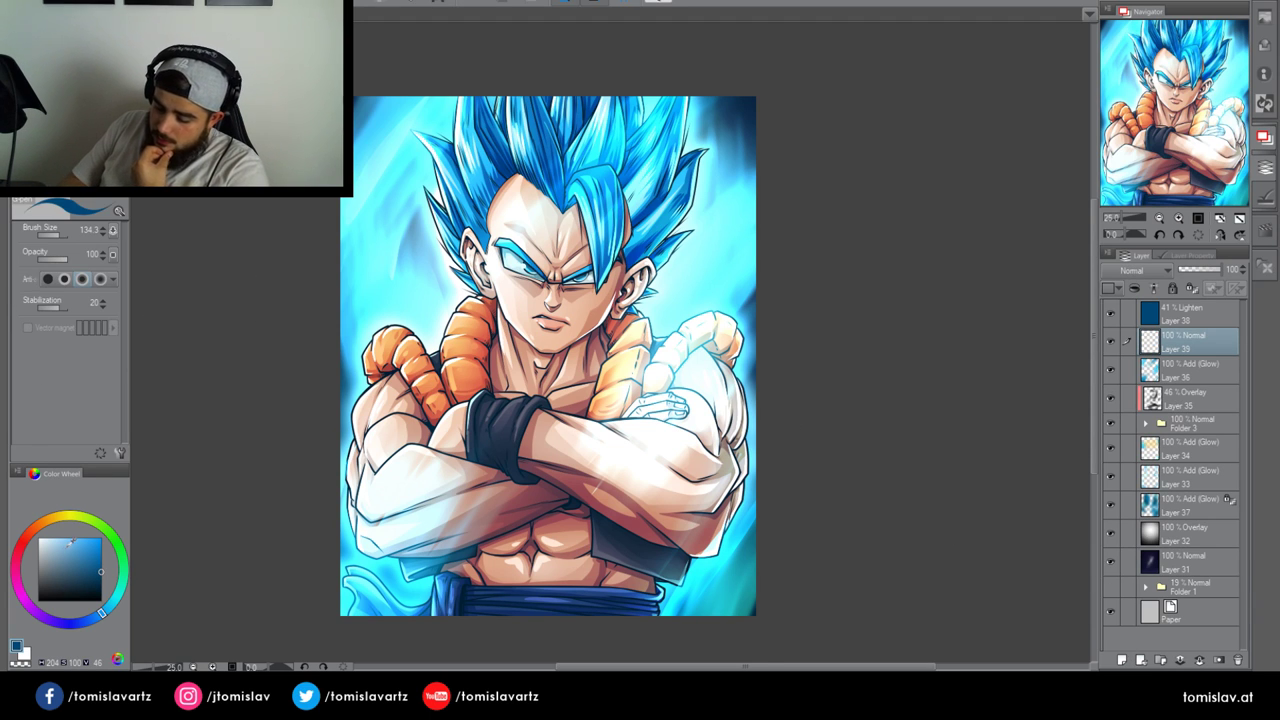
left_click(118, 600)
left_click(68, 538)
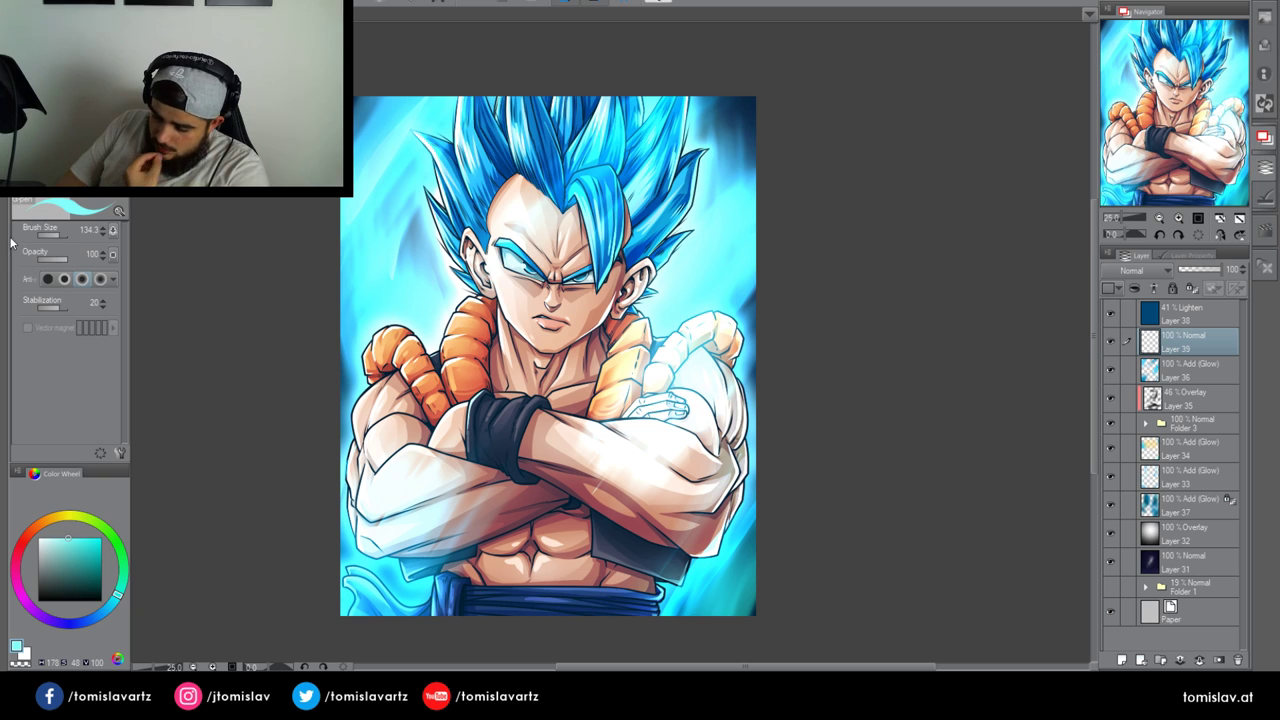
left_click(56, 236)
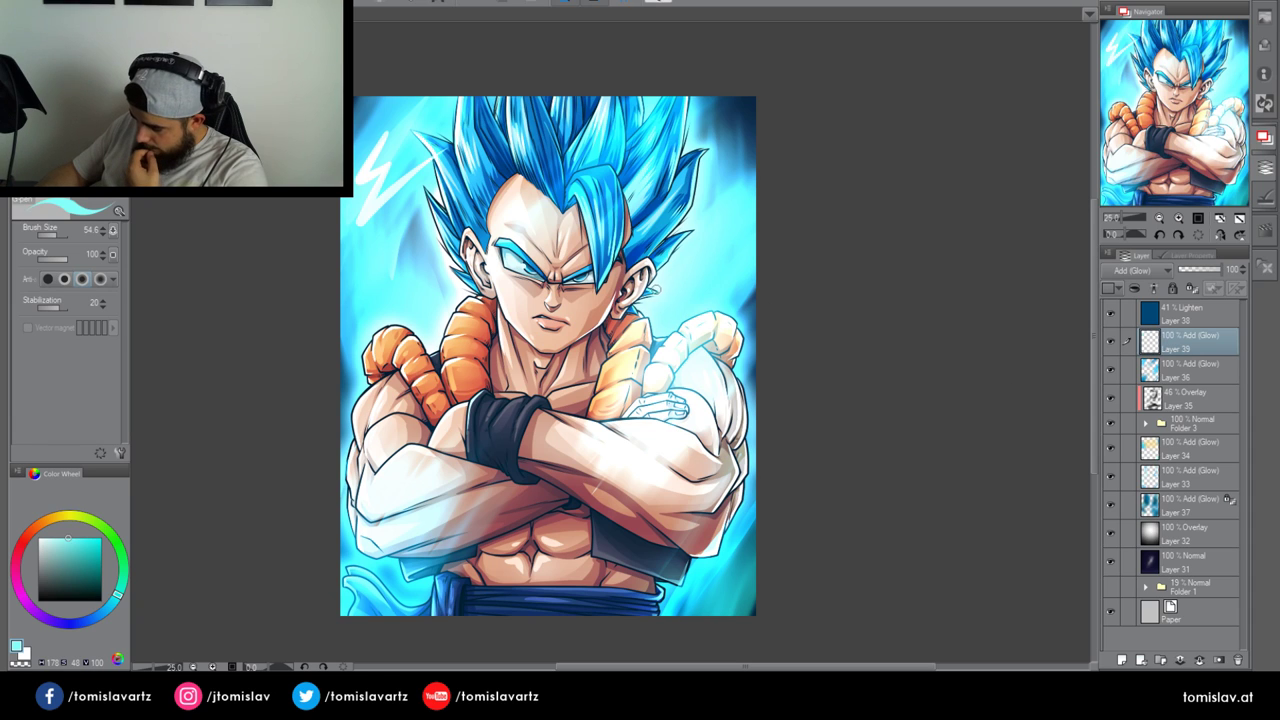
mouse_move(656, 289)
left_mouse_down()
mouse_move(688, 340)
mouse_move(698, 320)
left_mouse_up()
mouse_move(698, 320)
left_mouse_down()
mouse_move(686, 260)
mouse_move(714, 316)
left_mouse_up()
left_click_drag(718, 330, 693, 216)
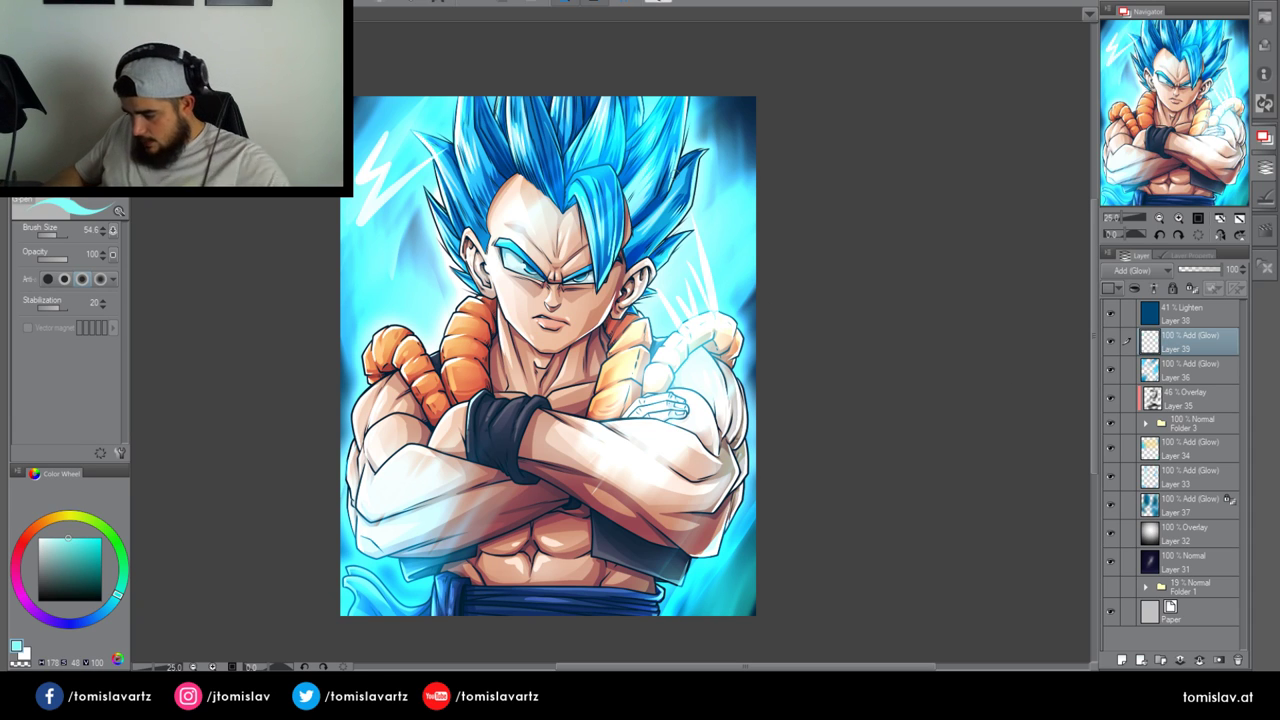
key("ctrl+z")
key("ctrl+z")
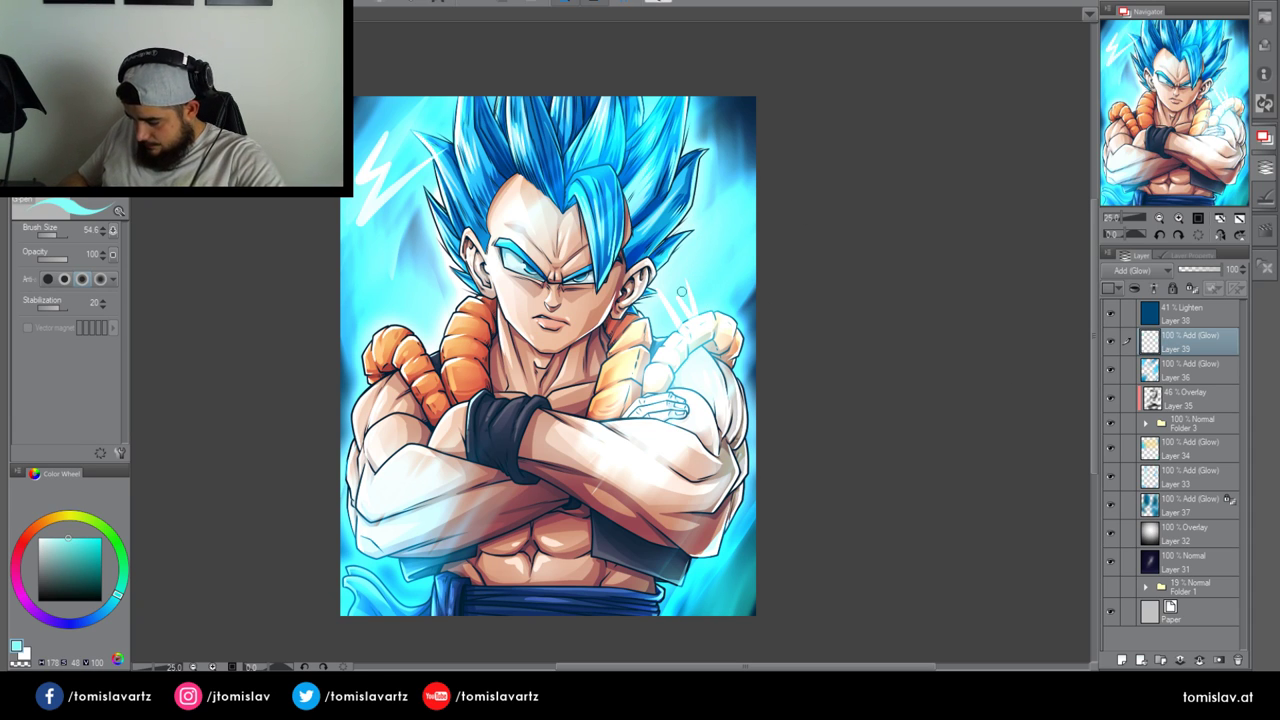
key("ctrl+z")
key("ctrl+z")
Draw thin light cyan diagonal streaks over the glowing shoulder and forearm and across the opposite lower arm
left_click_drag(724, 245, 583, 420)
left_click_drag(706, 297, 566, 474)
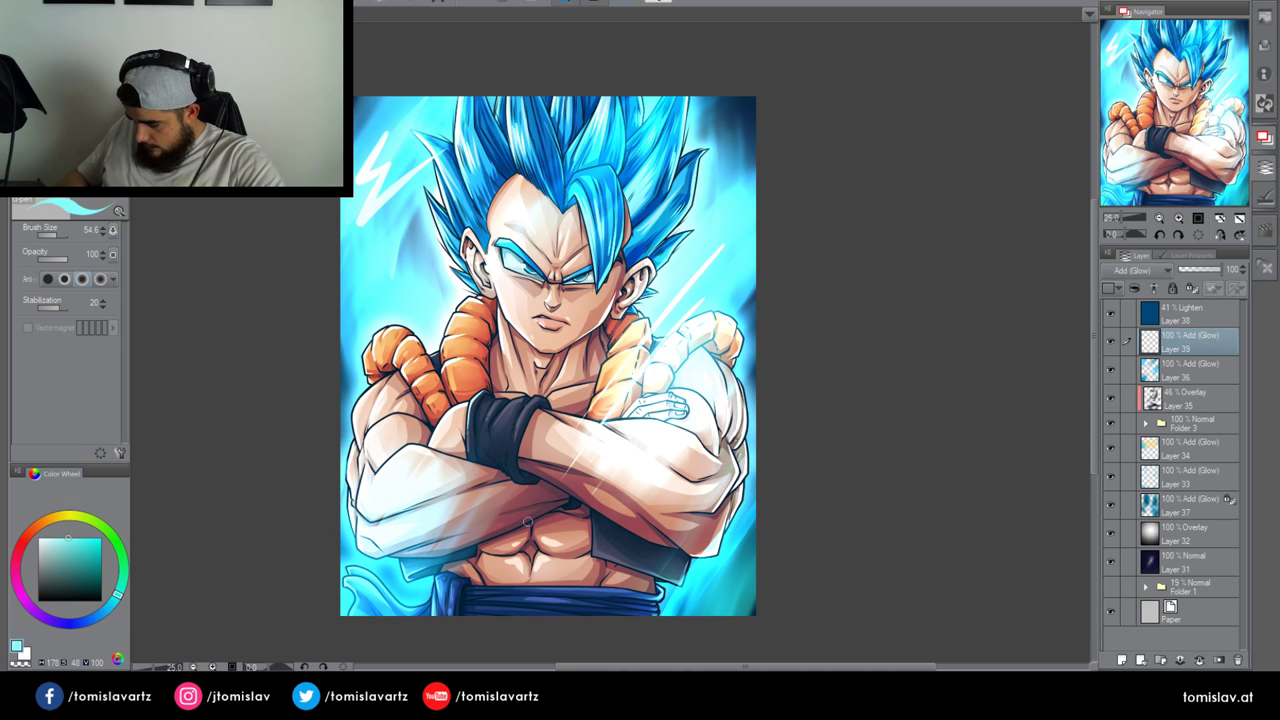
left_click_drag(372, 610, 470, 455)
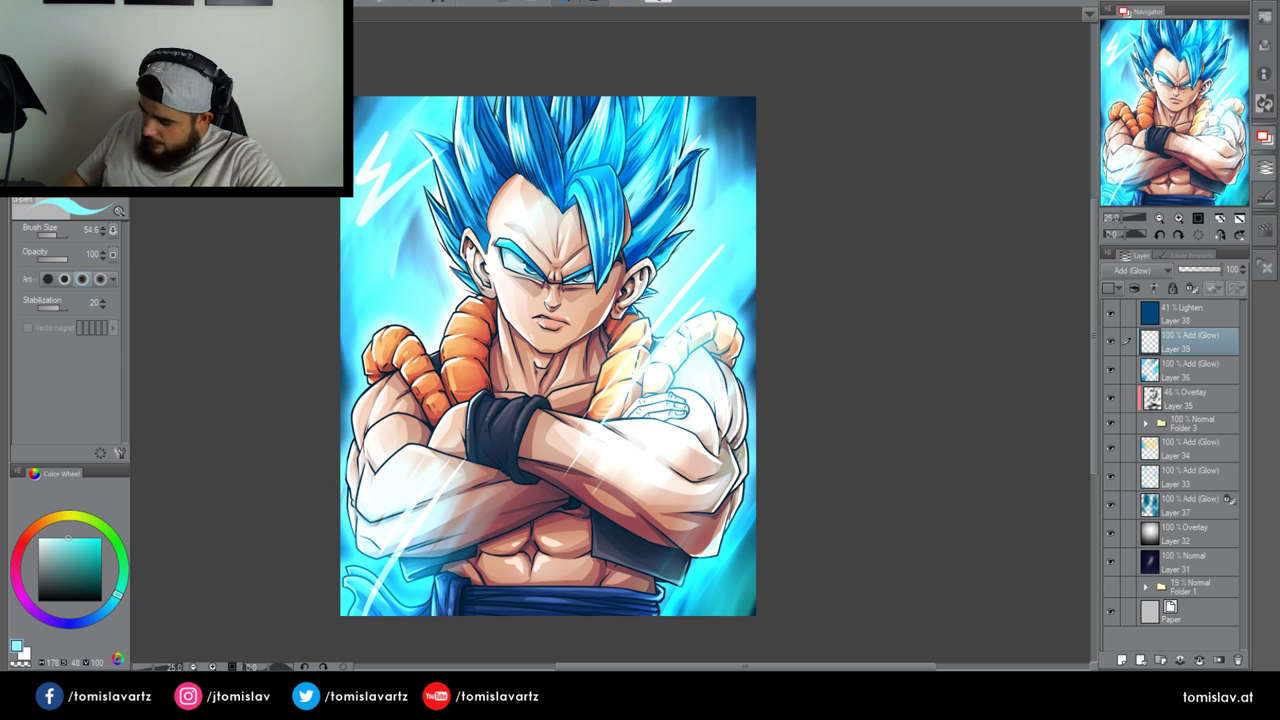
Blend the cyan zigzag beside the hair into the background, adjusting the blend brush size
key("j")
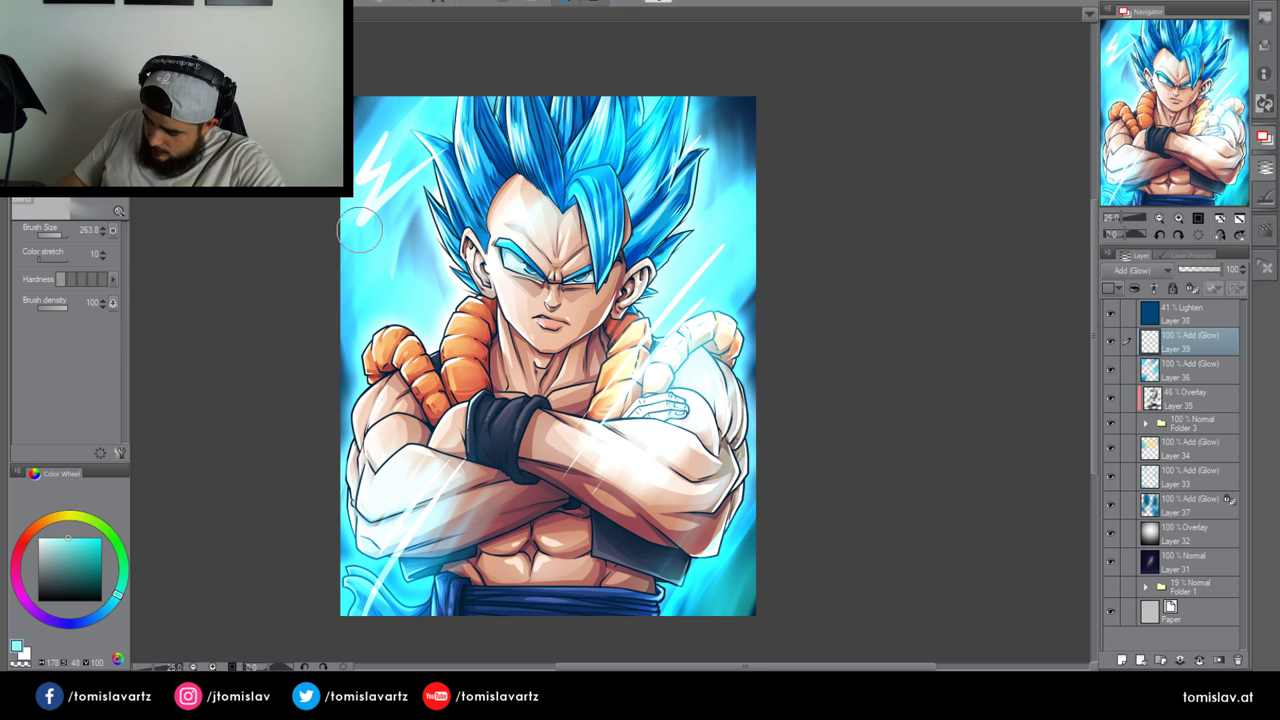
left_click(54, 235)
left_click_drag(364, 226, 440, 154)
mouse_move(360, 219)
left_mouse_down()
mouse_move(388, 186)
mouse_move(388, 165)
mouse_move(376, 168)
mouse_move(385, 140)
left_mouse_up()
key("bracketright")
key("bracketright")
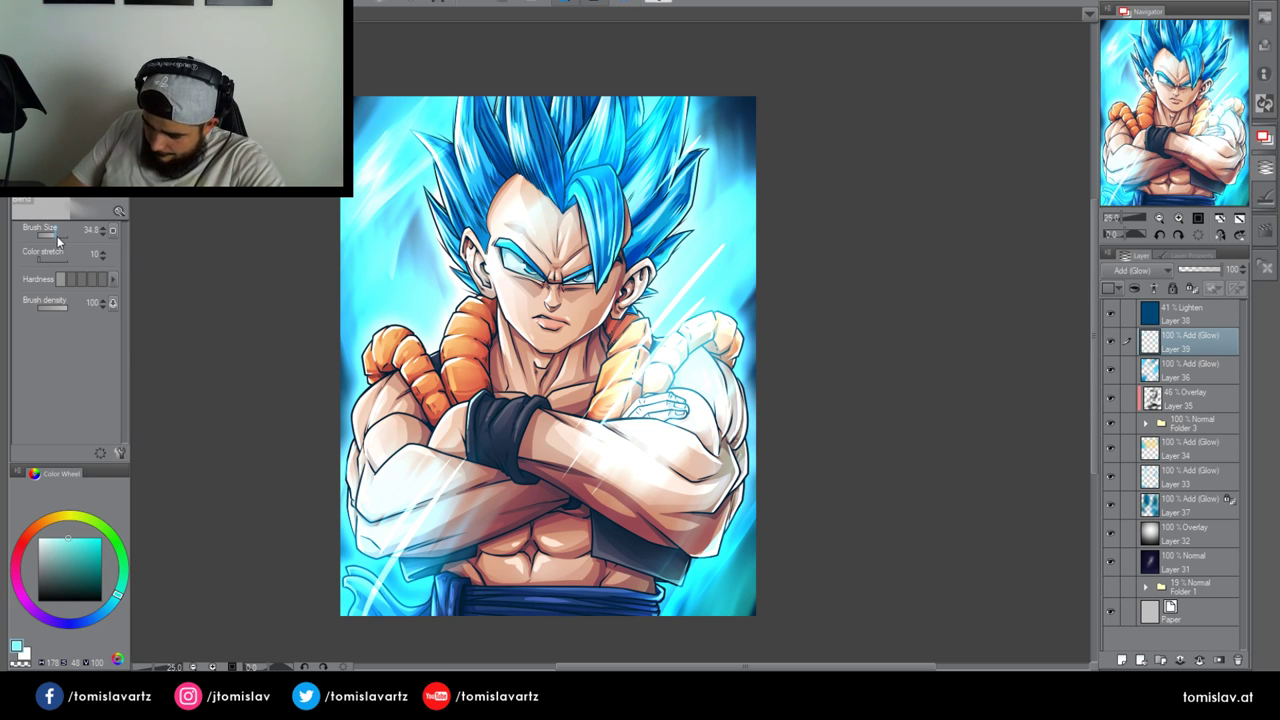
Soften the diagonal light streaks over the shoulder, forearm and lower arm with the blend brush
left_click_drag(656, 196, 703, 140)
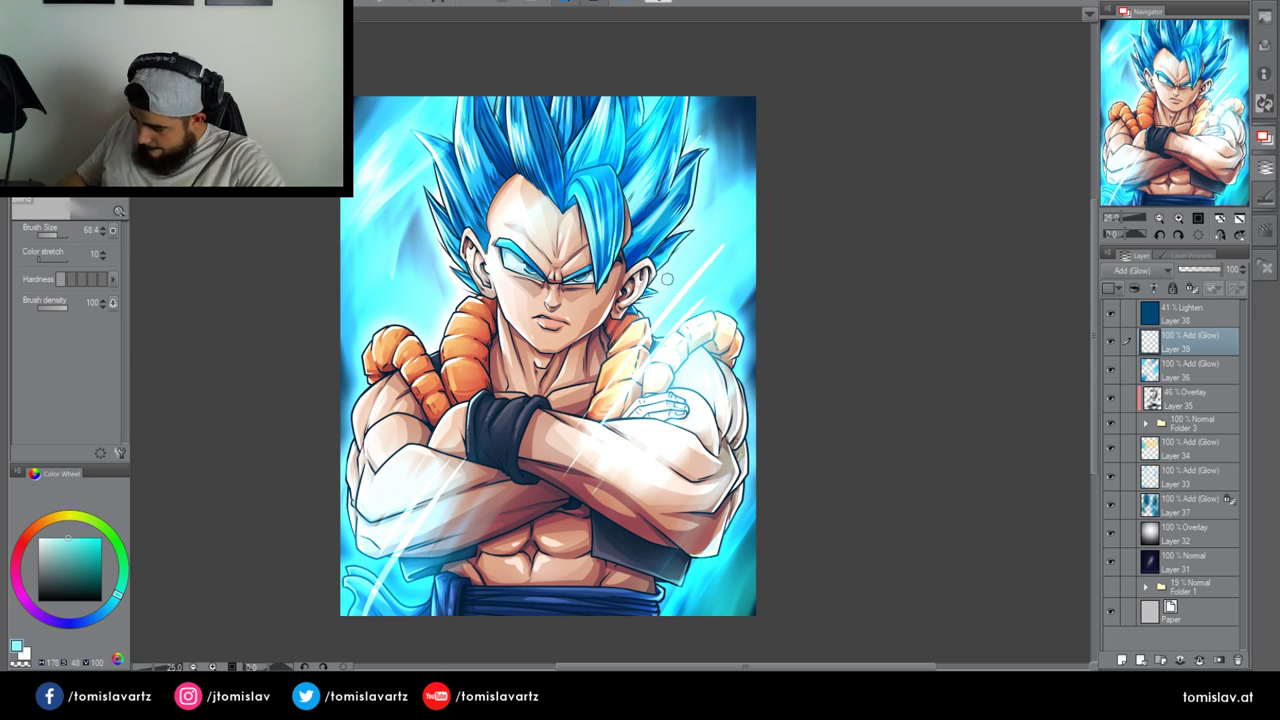
left_click_drag(667, 279, 592, 410)
mouse_move(664, 314)
left_mouse_down()
mouse_move(742, 238)
mouse_move(642, 360)
left_mouse_up()
left_click_drag(764, 252, 543, 513)
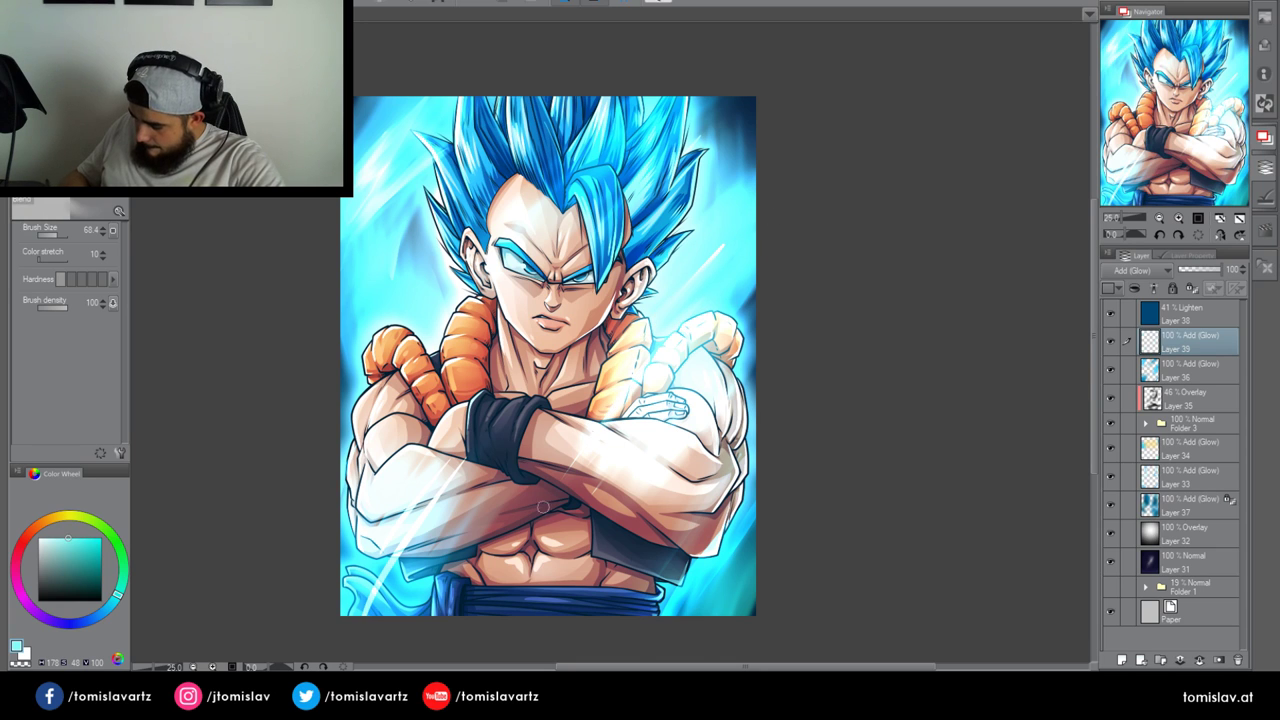
mouse_move(349, 625)
left_mouse_down()
mouse_move(446, 468)
mouse_move(367, 632)
left_mouse_up()
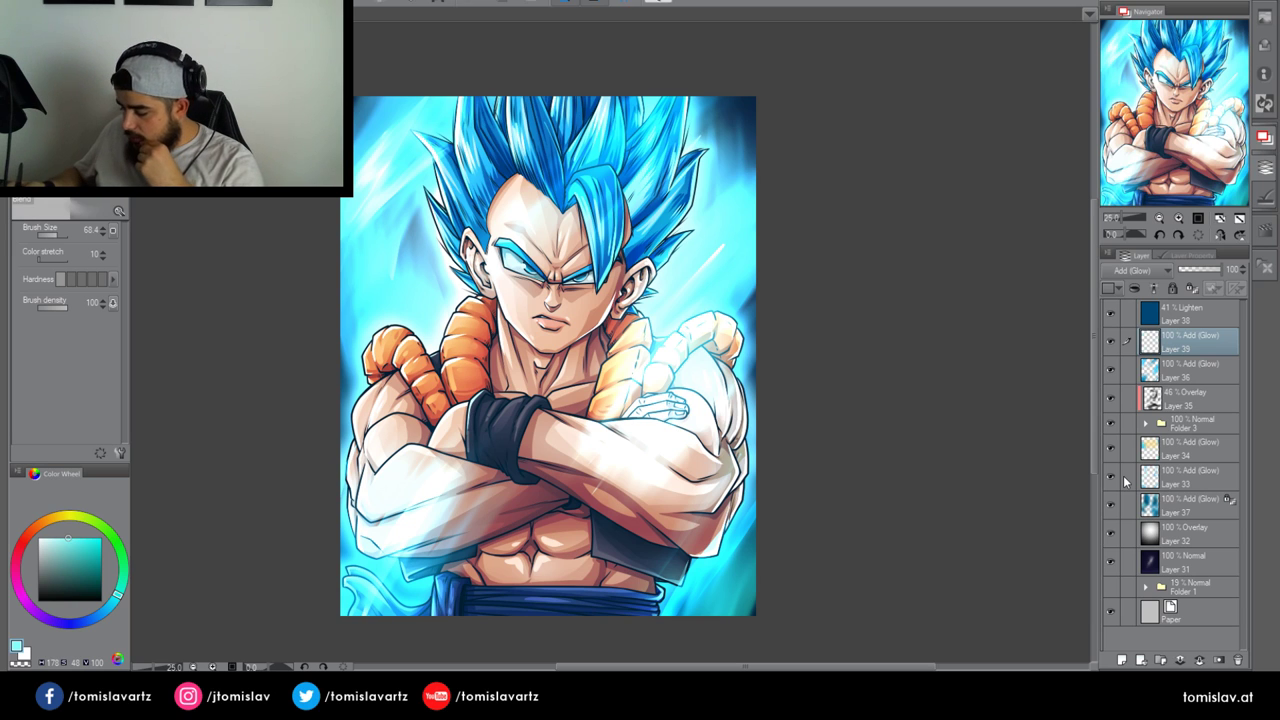
Expand Folder 3 and Folder 2, select Layer 16 and pick a near-black brush colour (V 5)
left_click(1145, 423)
scroll(1246, 419, "down", 1)
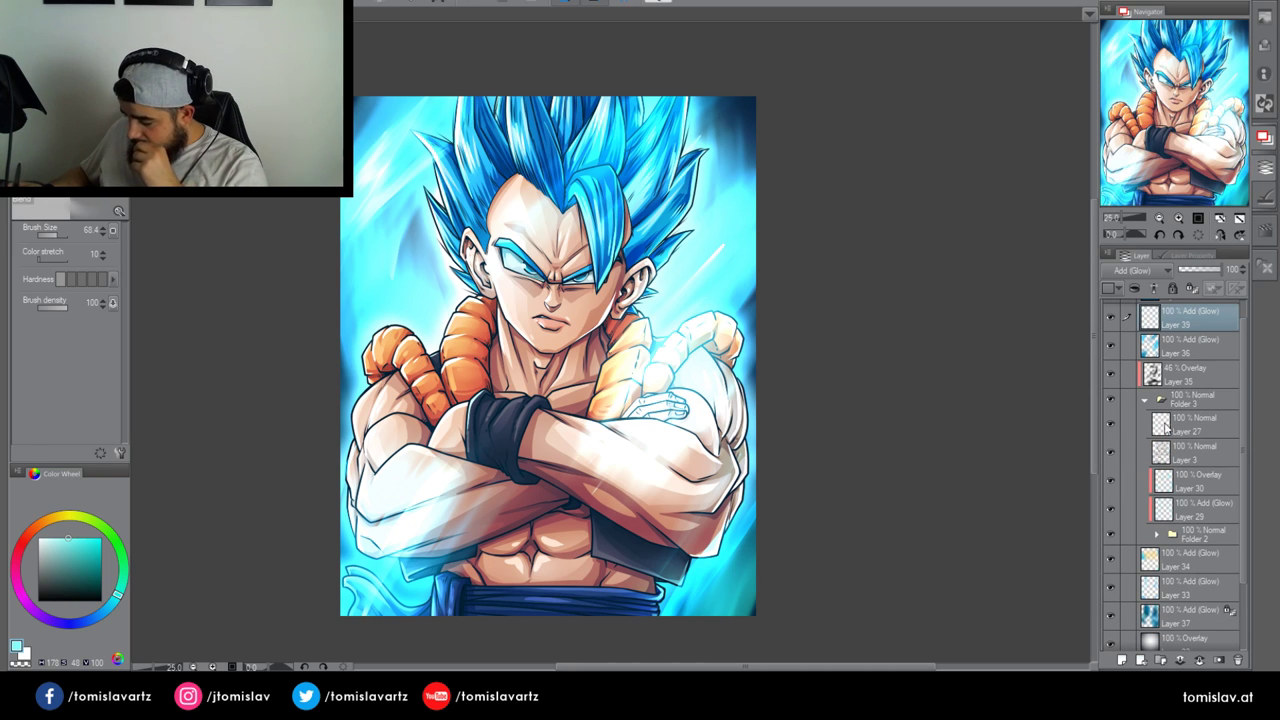
left_click(1158, 534)
scroll(1240, 470, "down", 15)
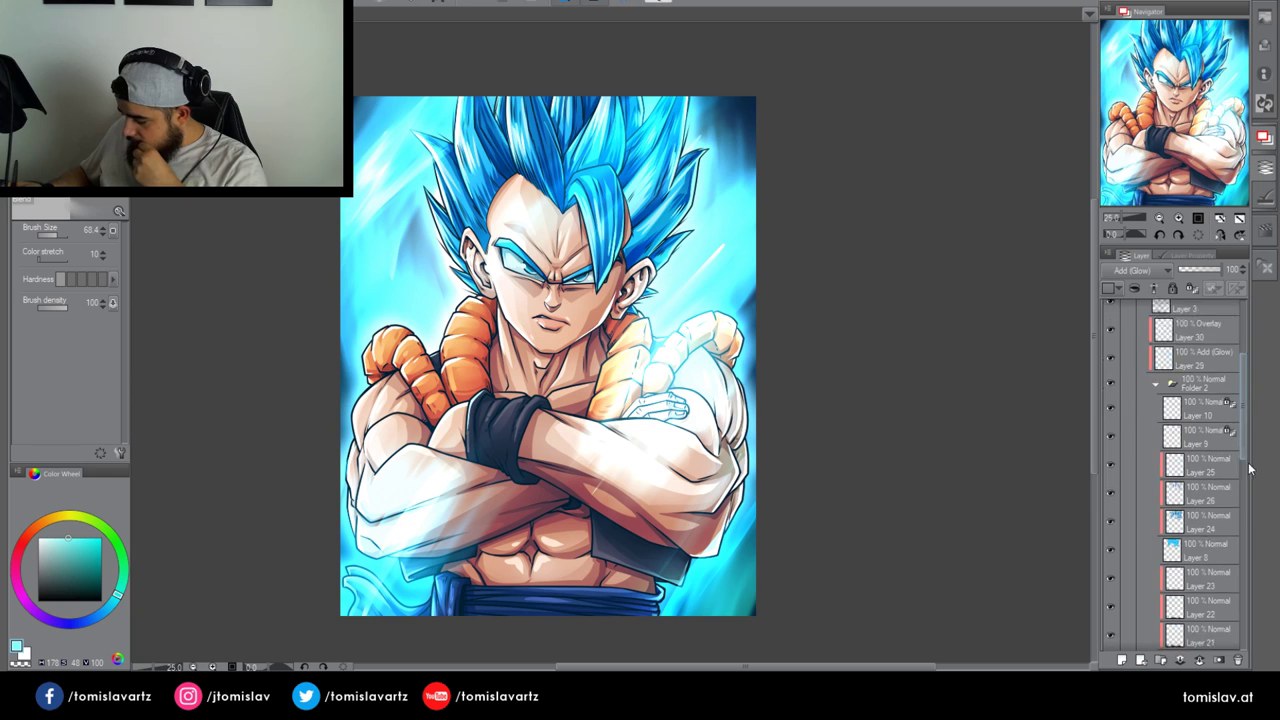
scroll(1245, 560, "down", 1)
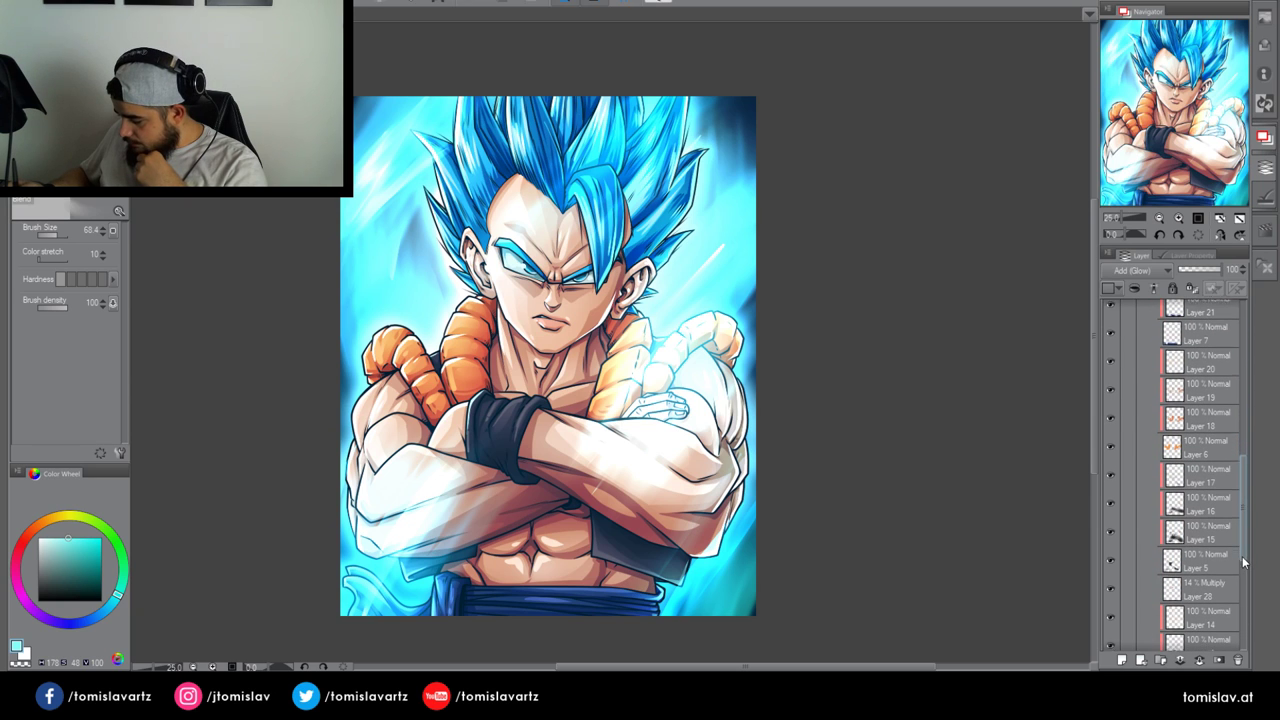
left_click(1111, 562)
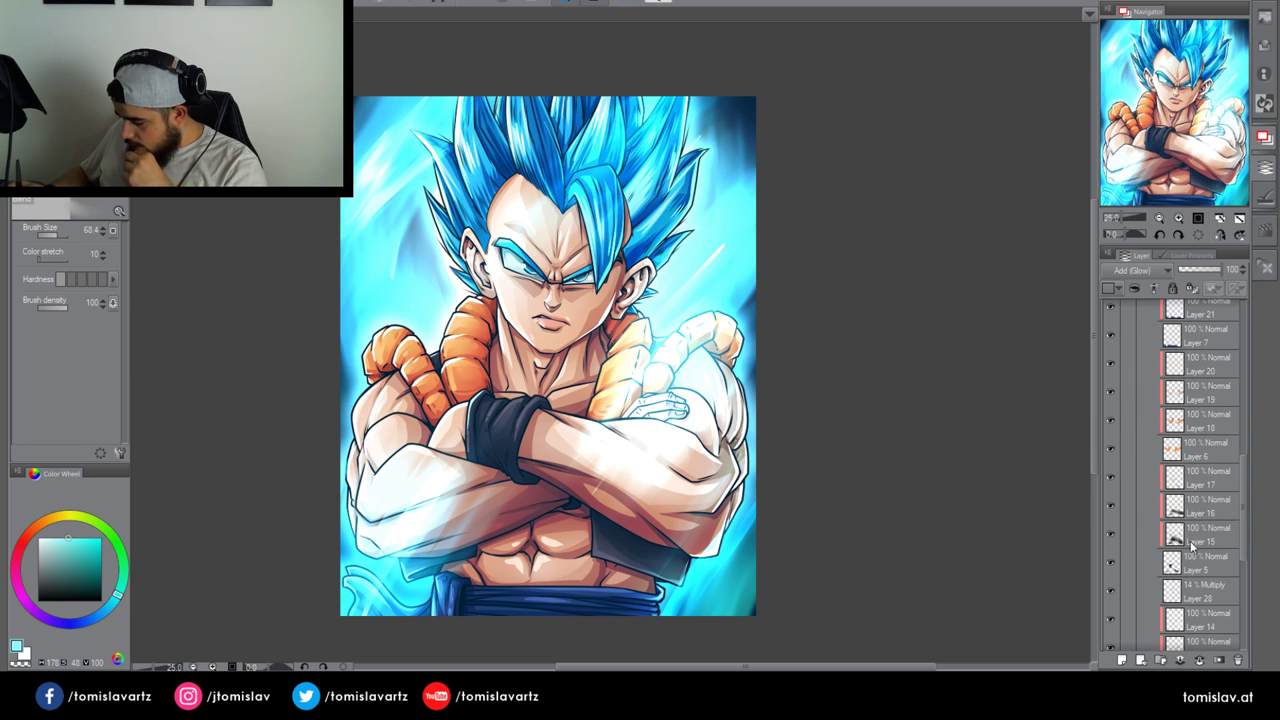
left_click(1170, 502)
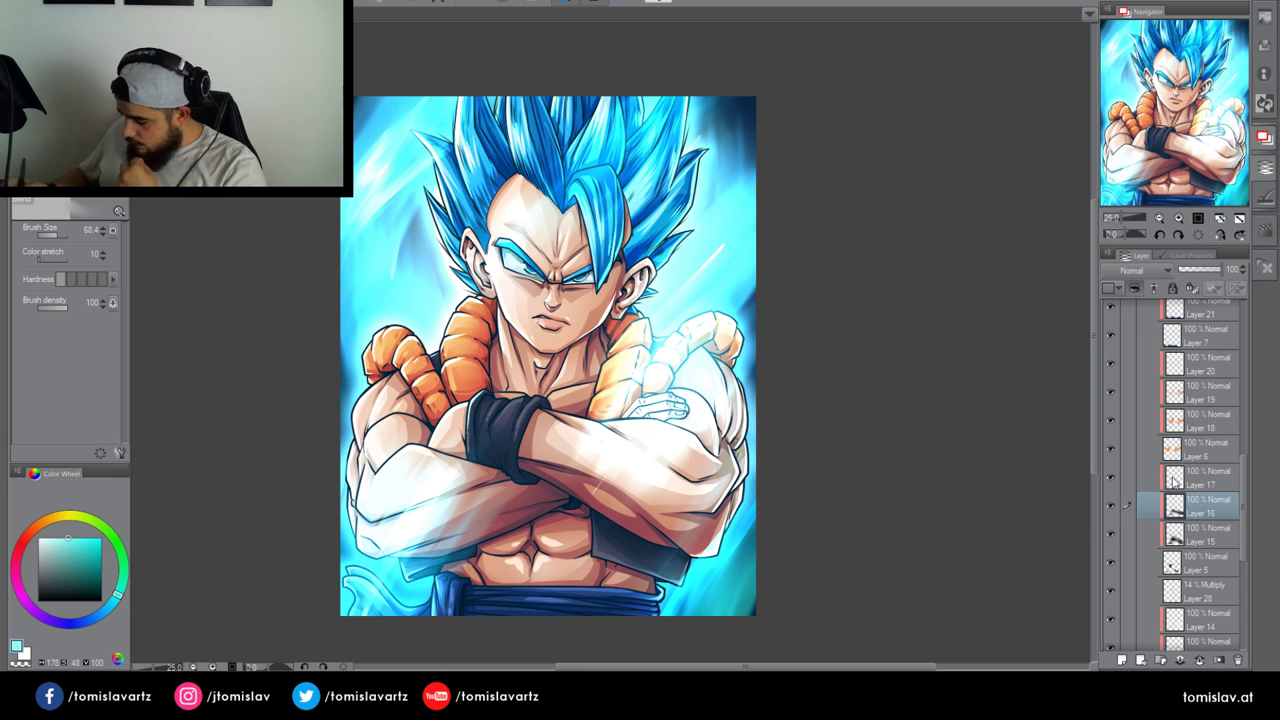
left_click(38, 594)
left_click(4, 364)
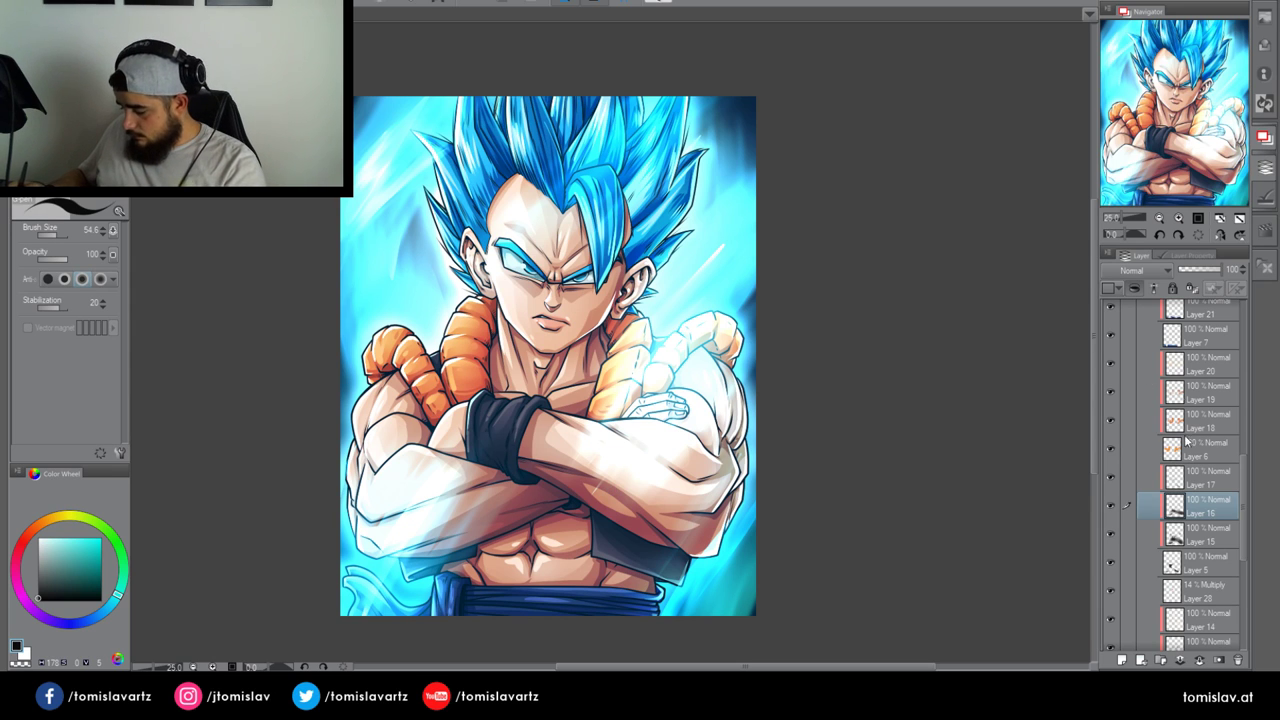
Collapse Folder 2 and Folder 3 in the layer stack
scroll(1165, 490, "up", 6)
left_click(1157, 560)
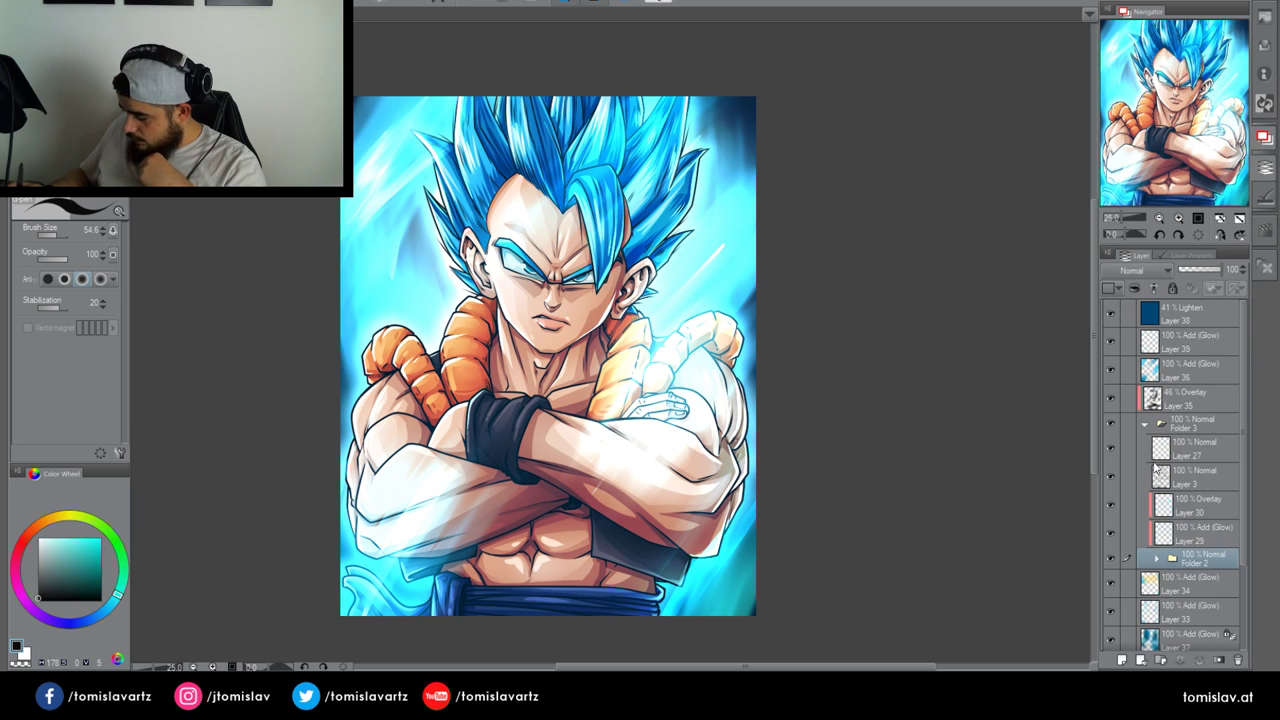
left_click(1146, 424)
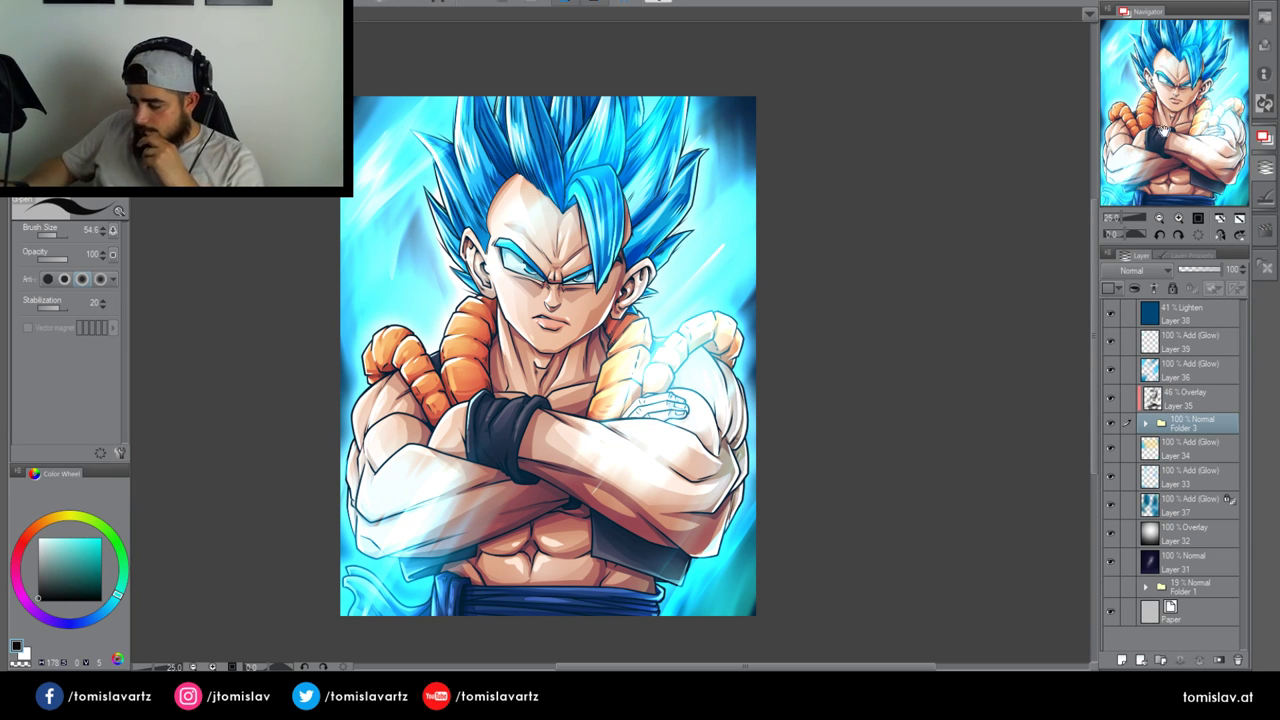
Add a new layer above the Lighten Layer 38 and prepare a white brush at size 9.0 for the face area
left_click_drag(1197, 108, 1153, 137)
left_click(1178, 218)
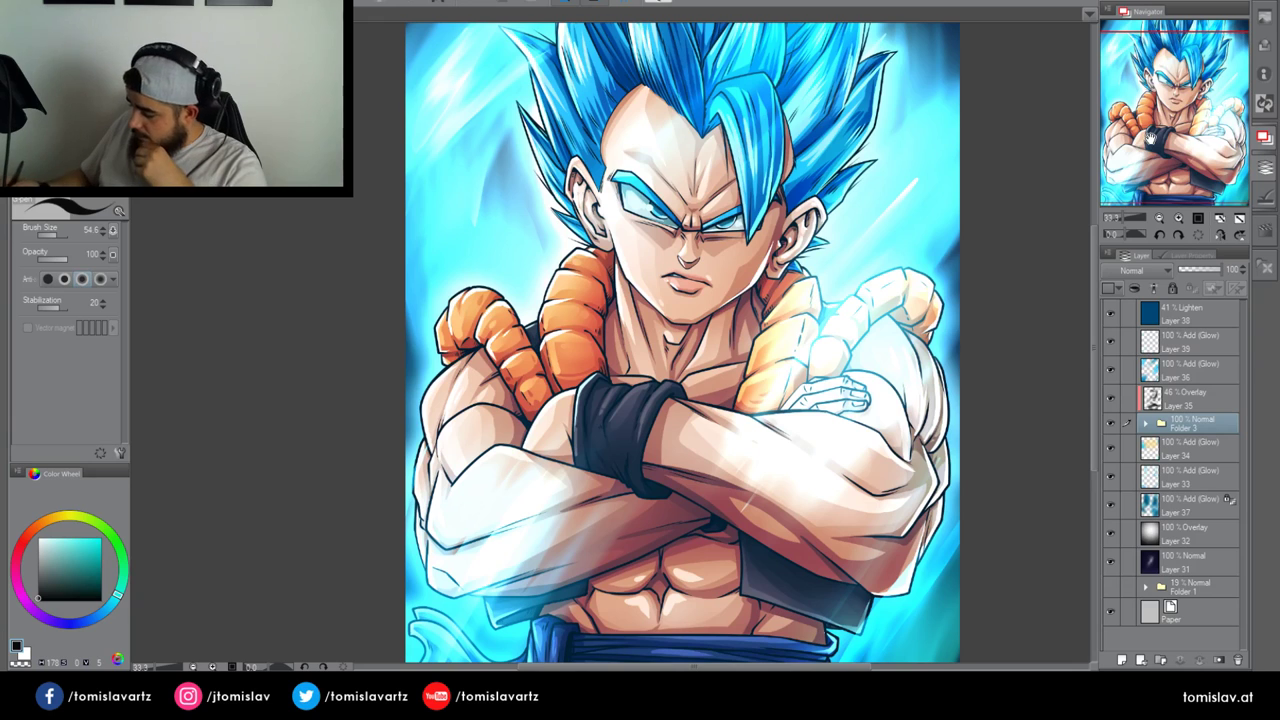
left_click(1166, 313)
left_click(1122, 661)
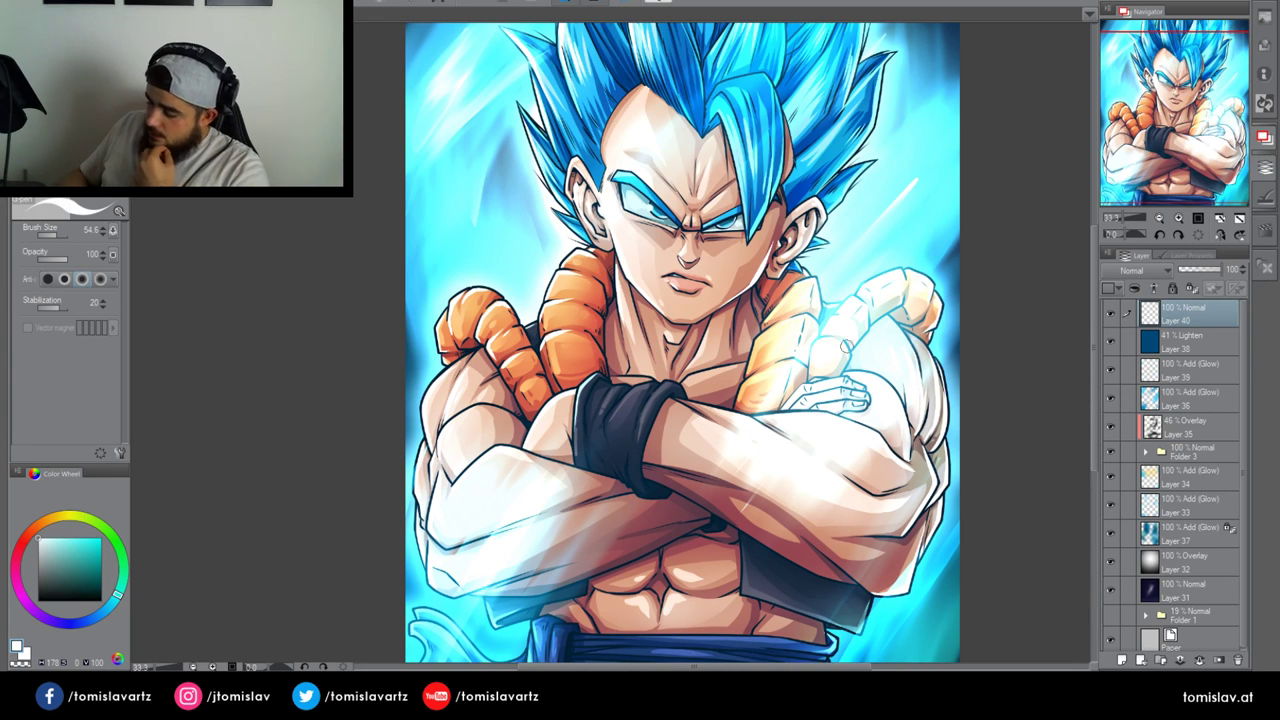
left_click(1179, 218)
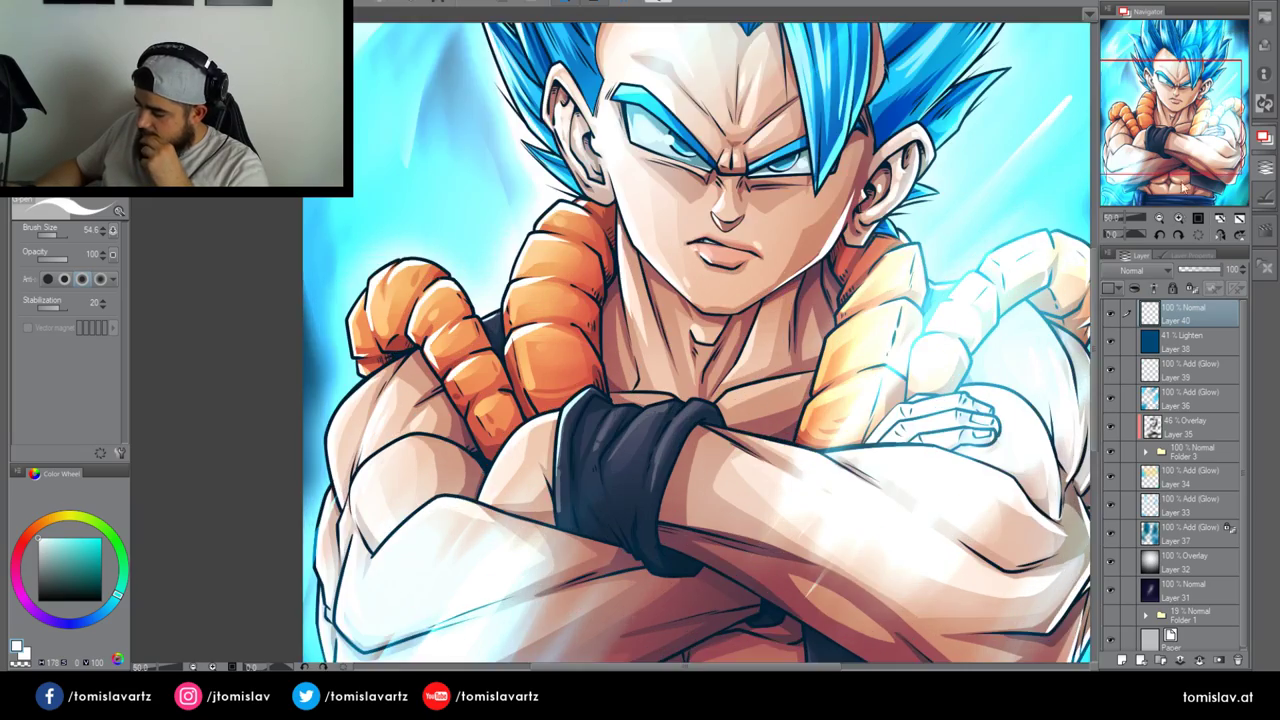
left_click_drag(1180, 95, 1163, 58)
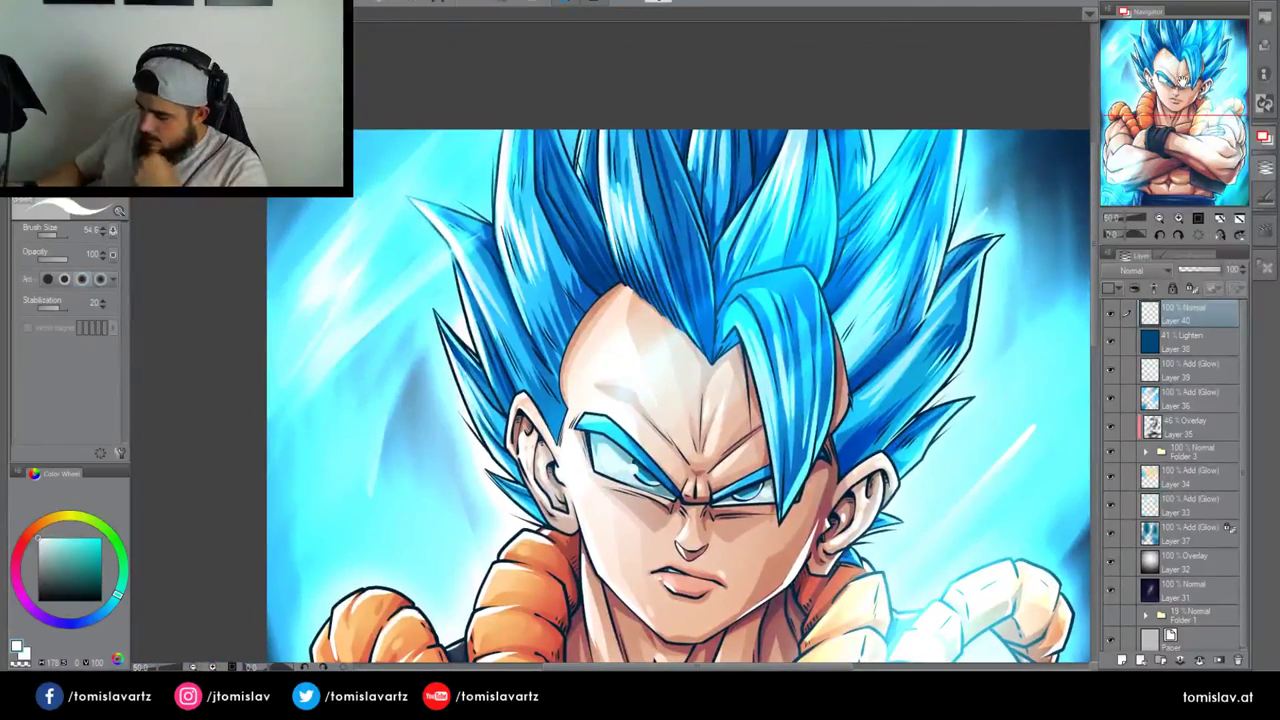
left_click_drag(58, 236, 50, 236)
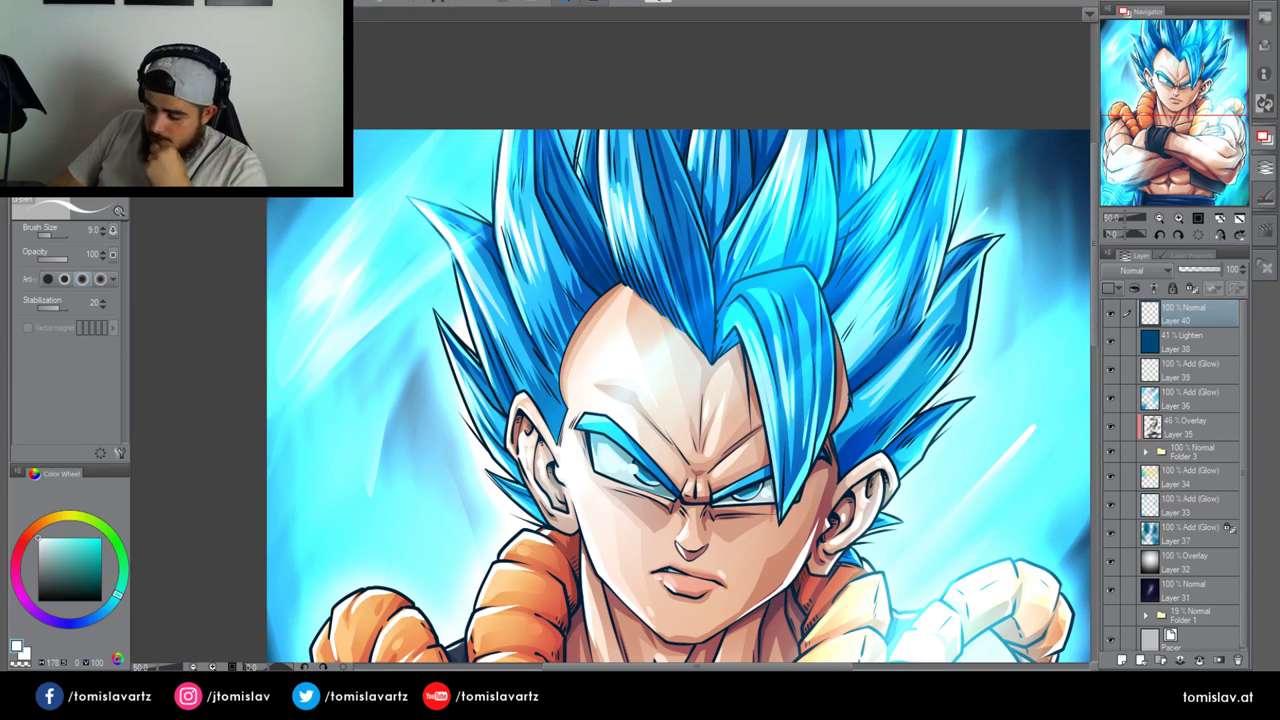
Switch to the blank canvas document
left_click_drag(1143, 92, 1133, 155)
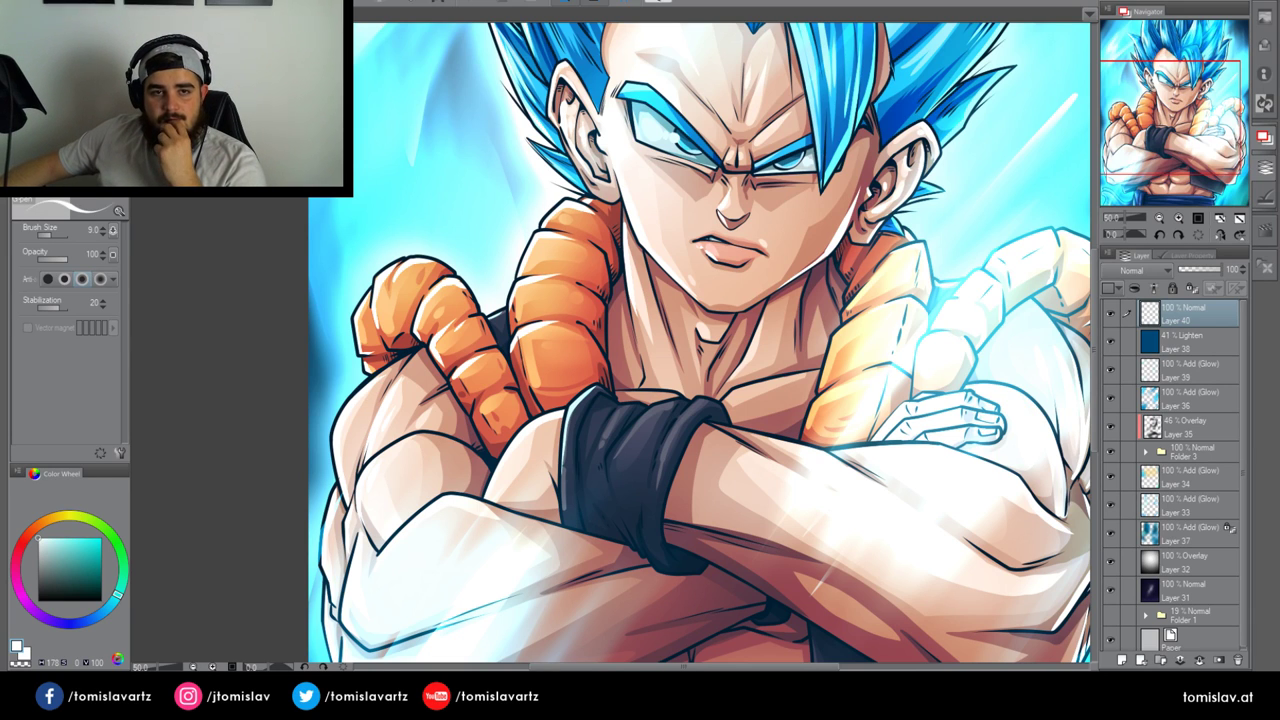
key("ctrl+minus")
key("ctrl+minus")
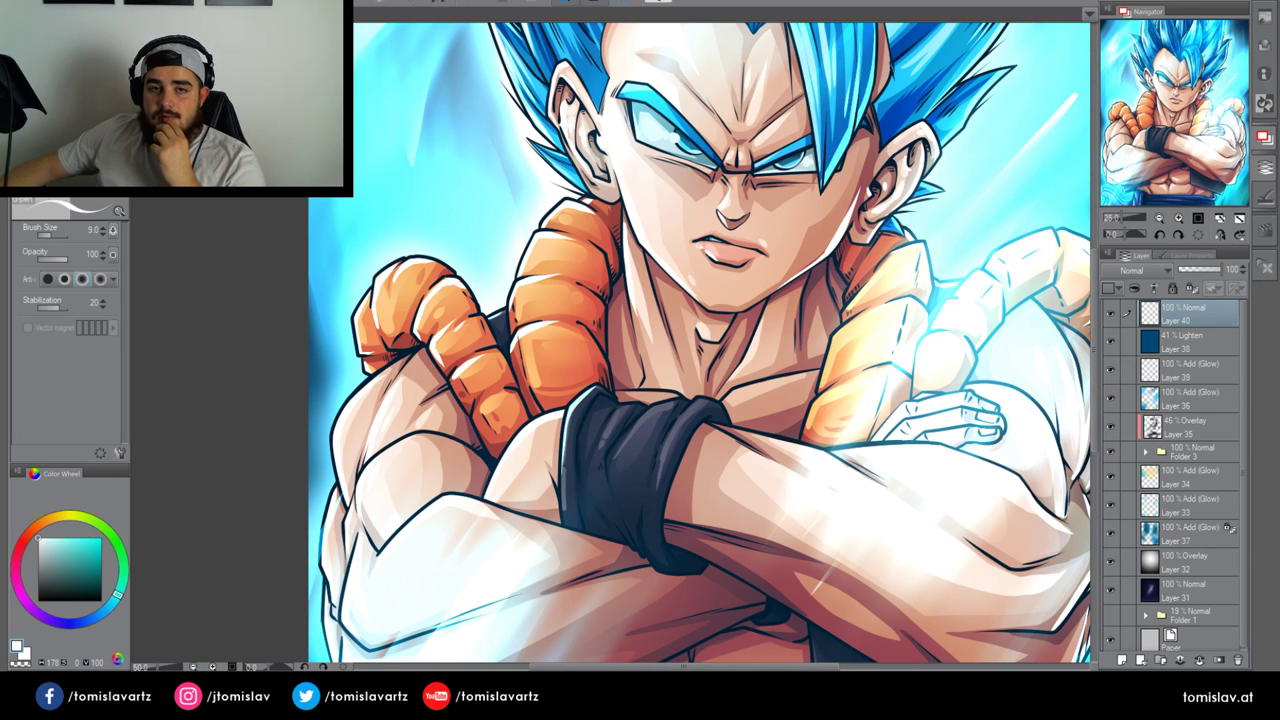
key("ctrl+plus")
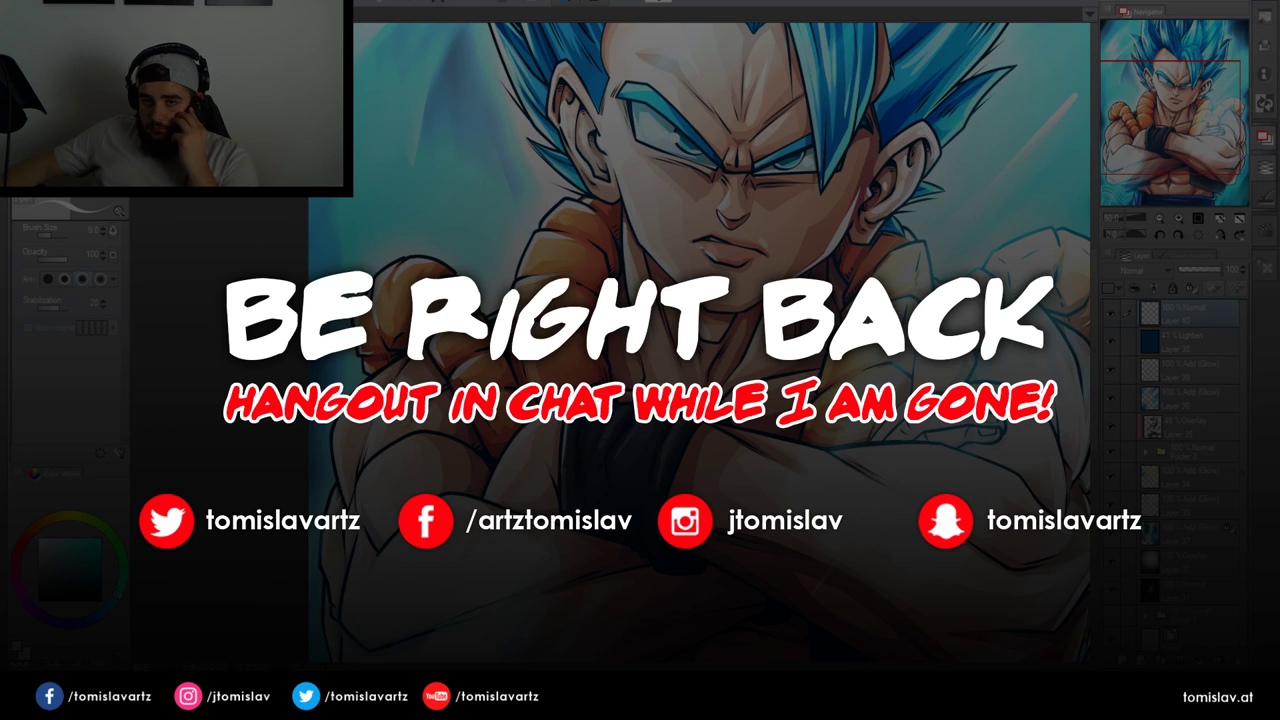
key("ctrl+Tab")
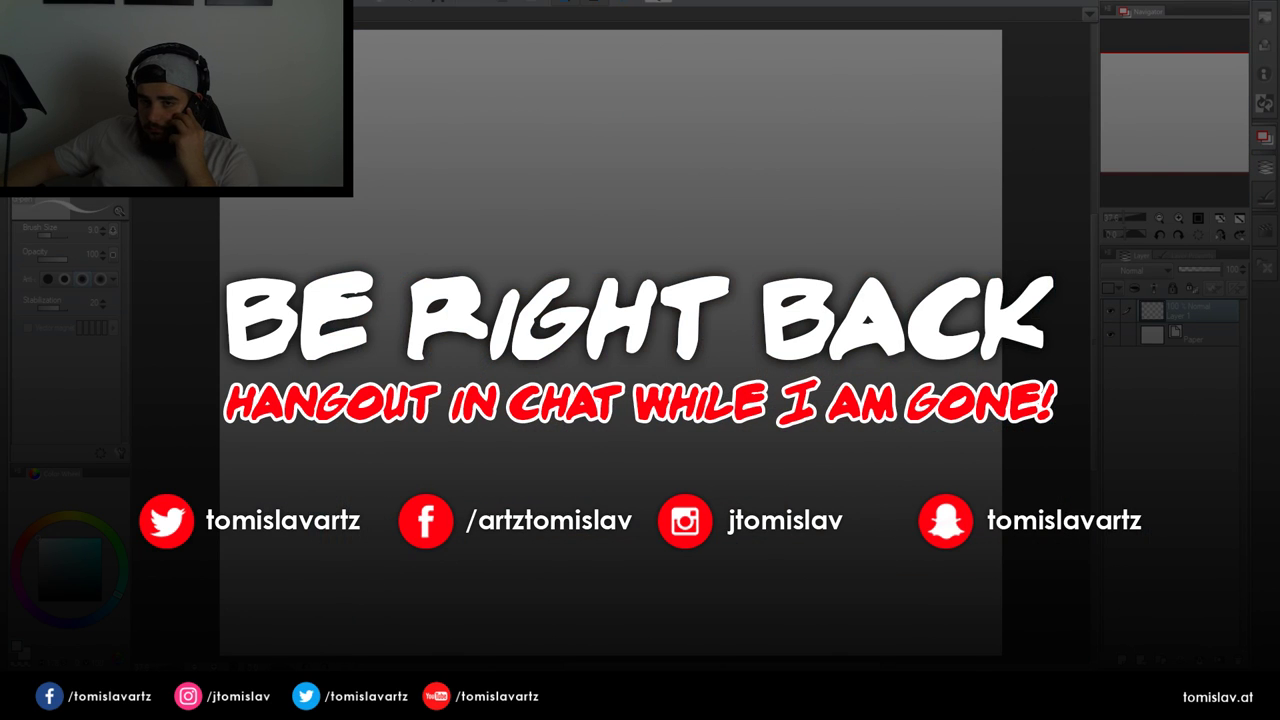